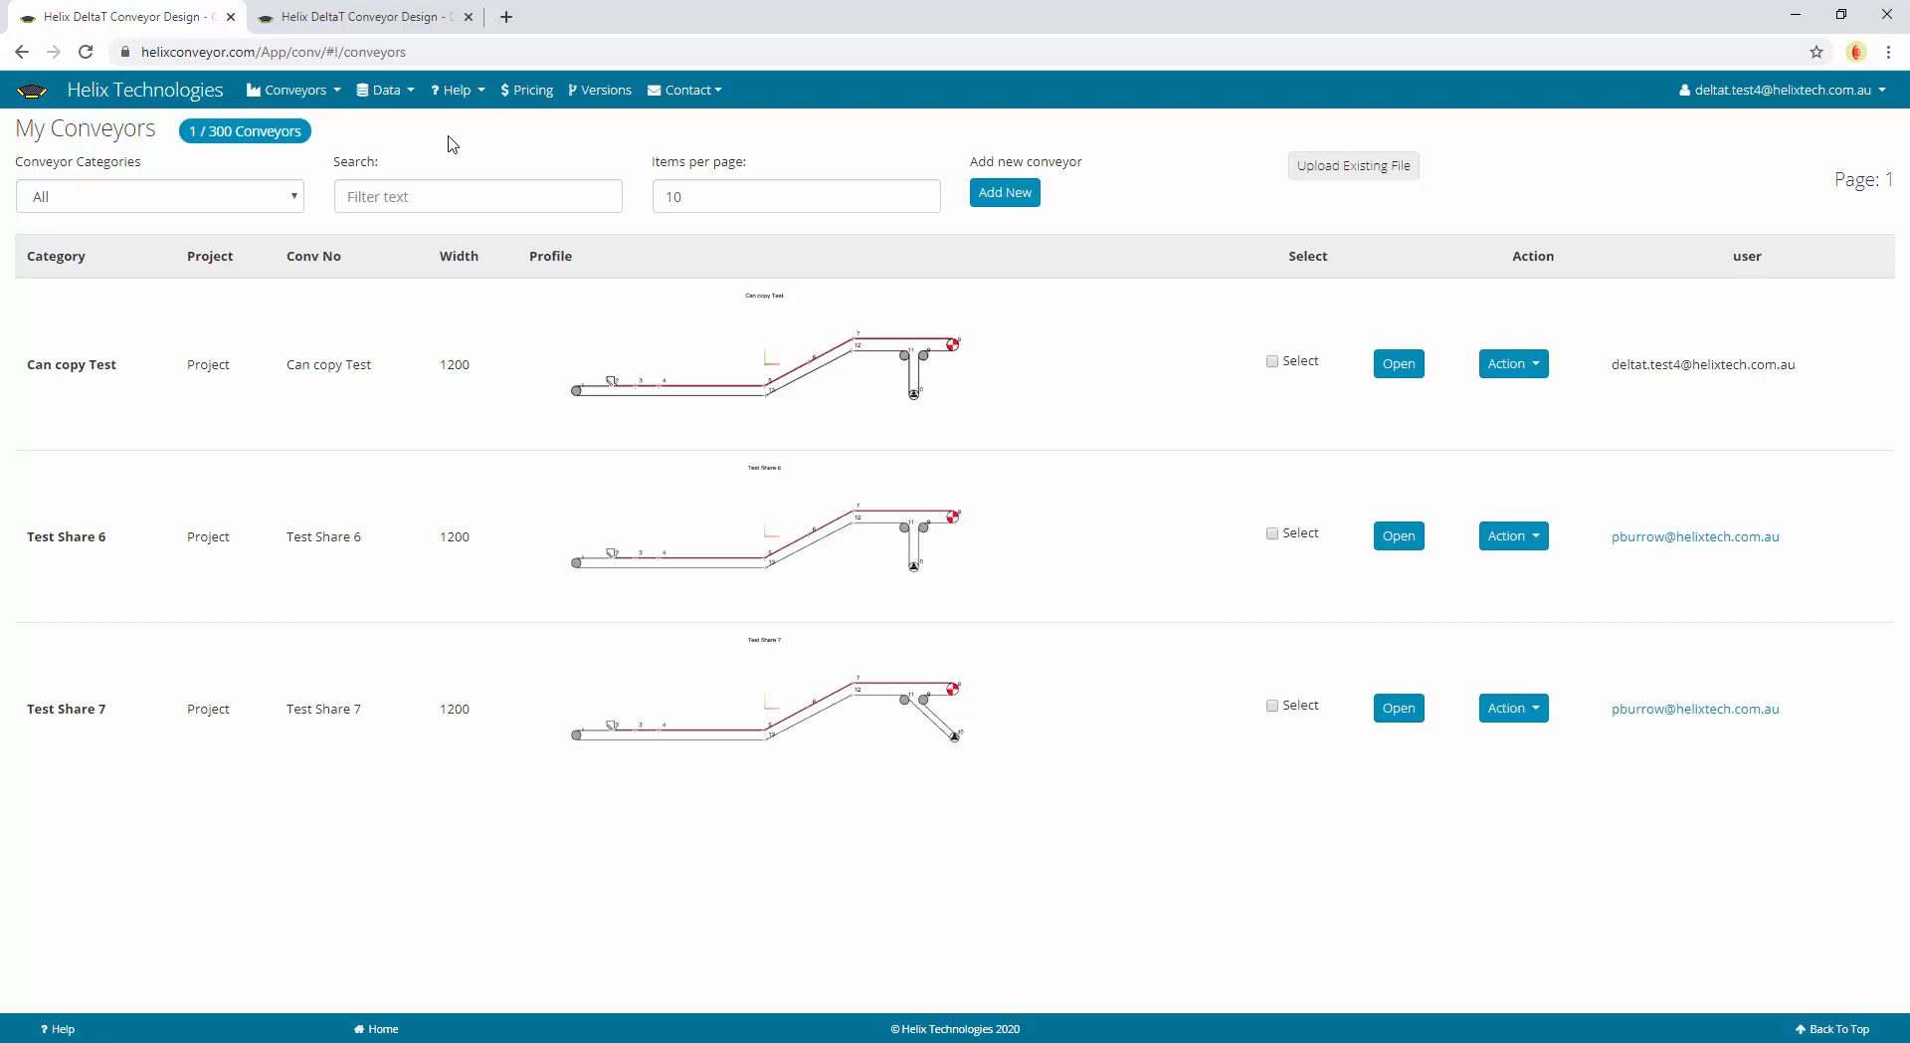
pyautogui.click(1729, 92)
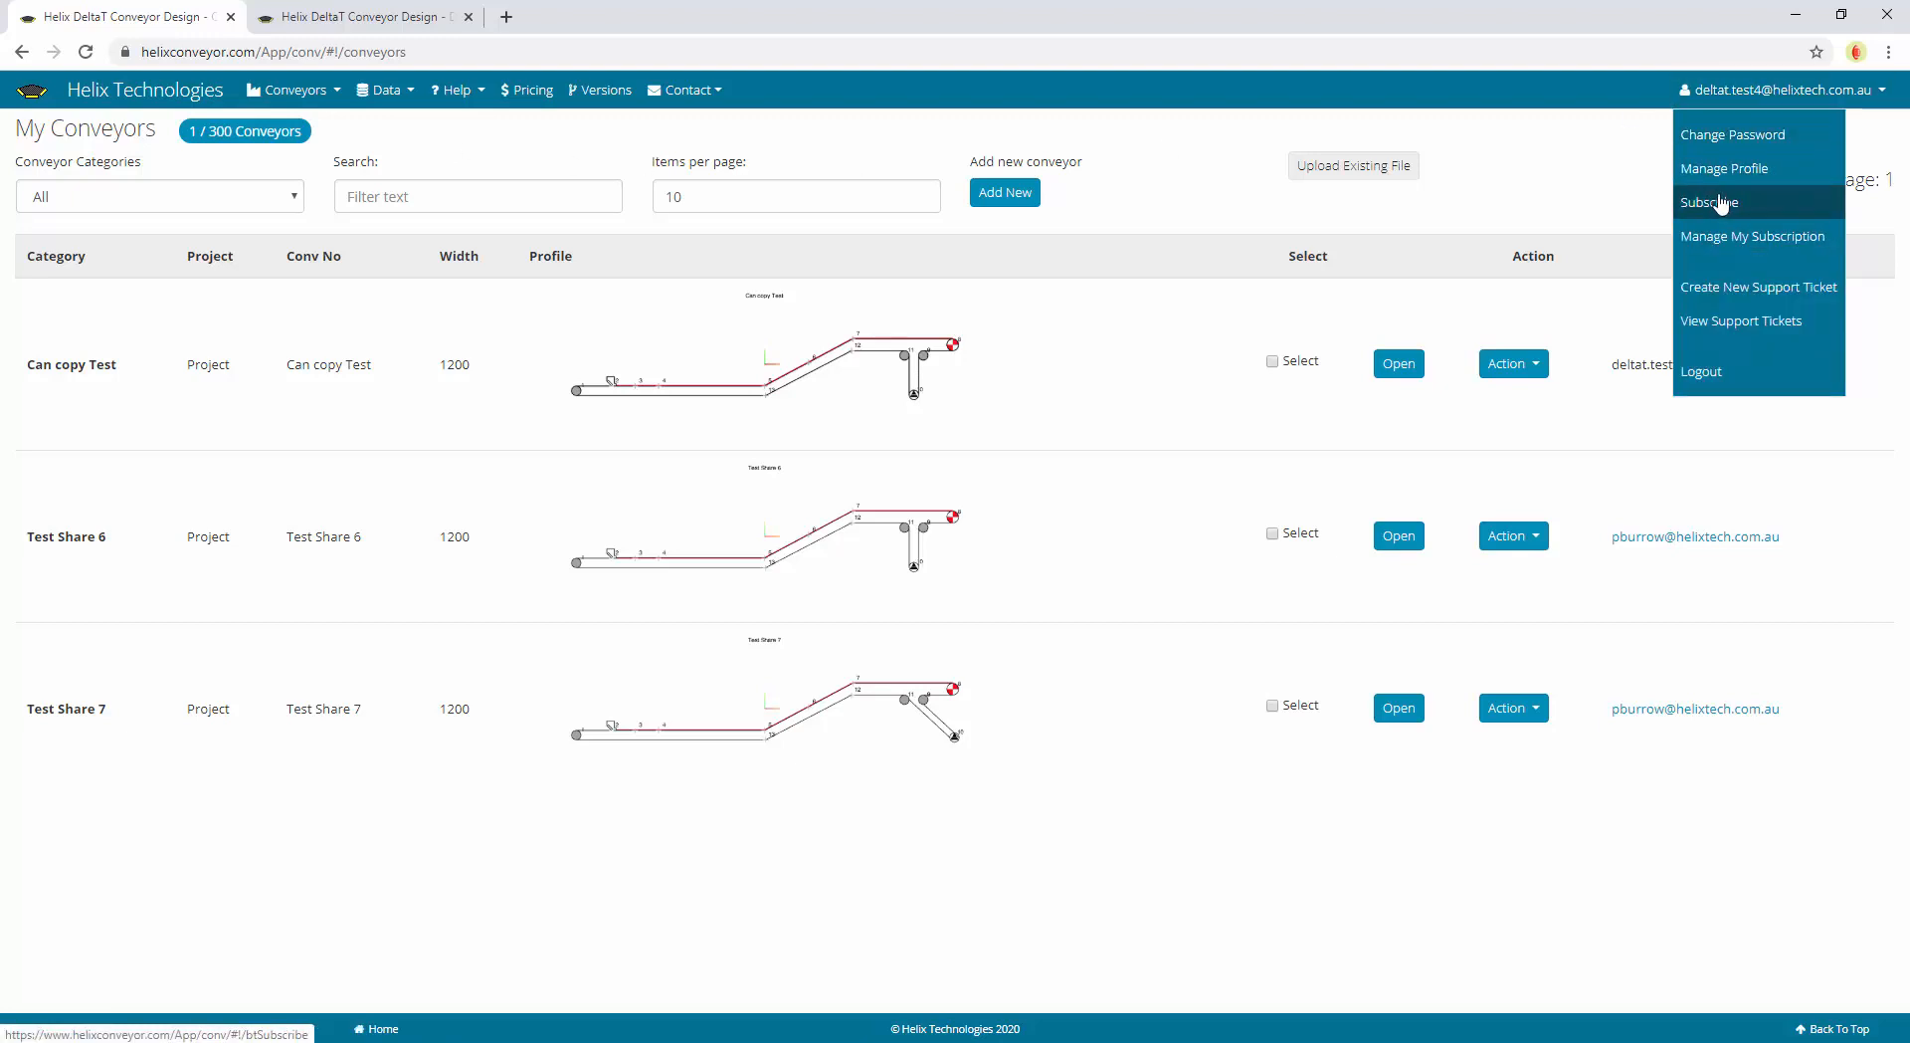
pyautogui.click(1331, 142)
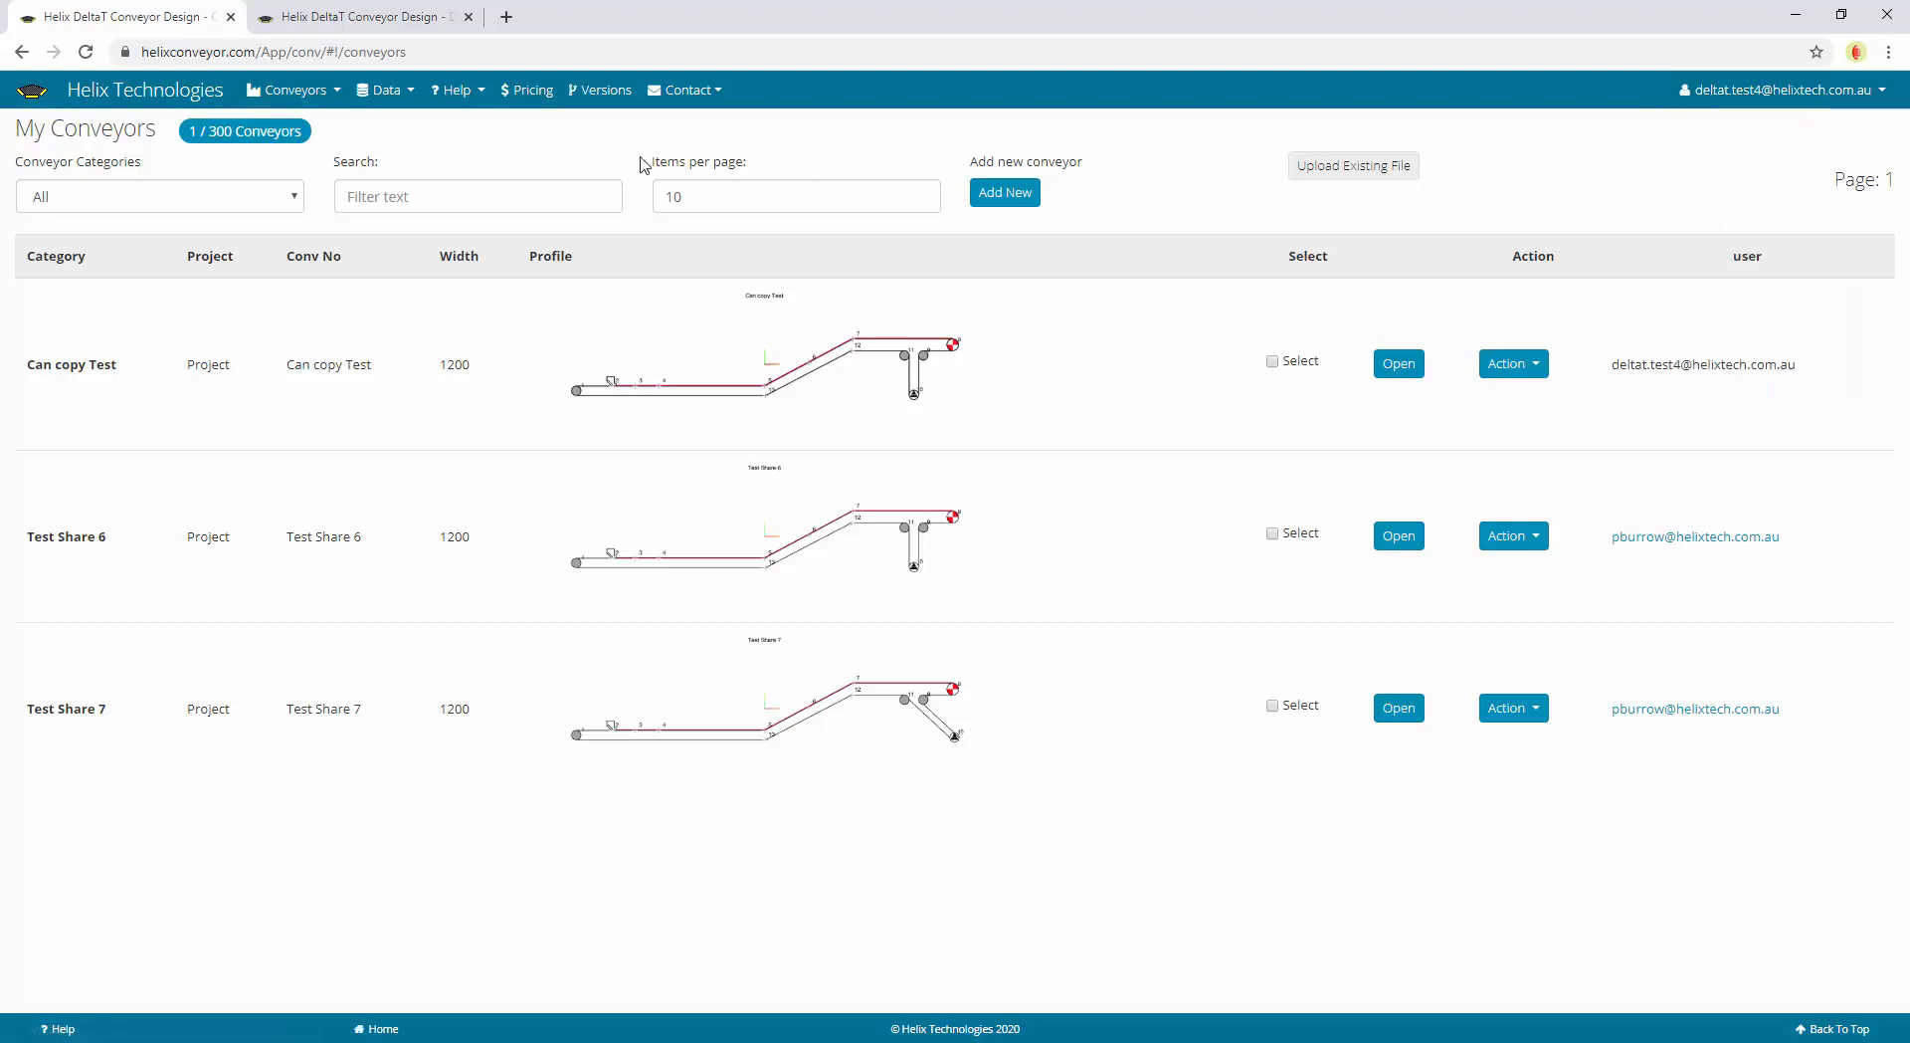
# Go to the My Conveyors list and open the form for adding a new conveyor
pyautogui.click(326, 100)
pyautogui.click(334, 171)
pyautogui.click(1025, 197)
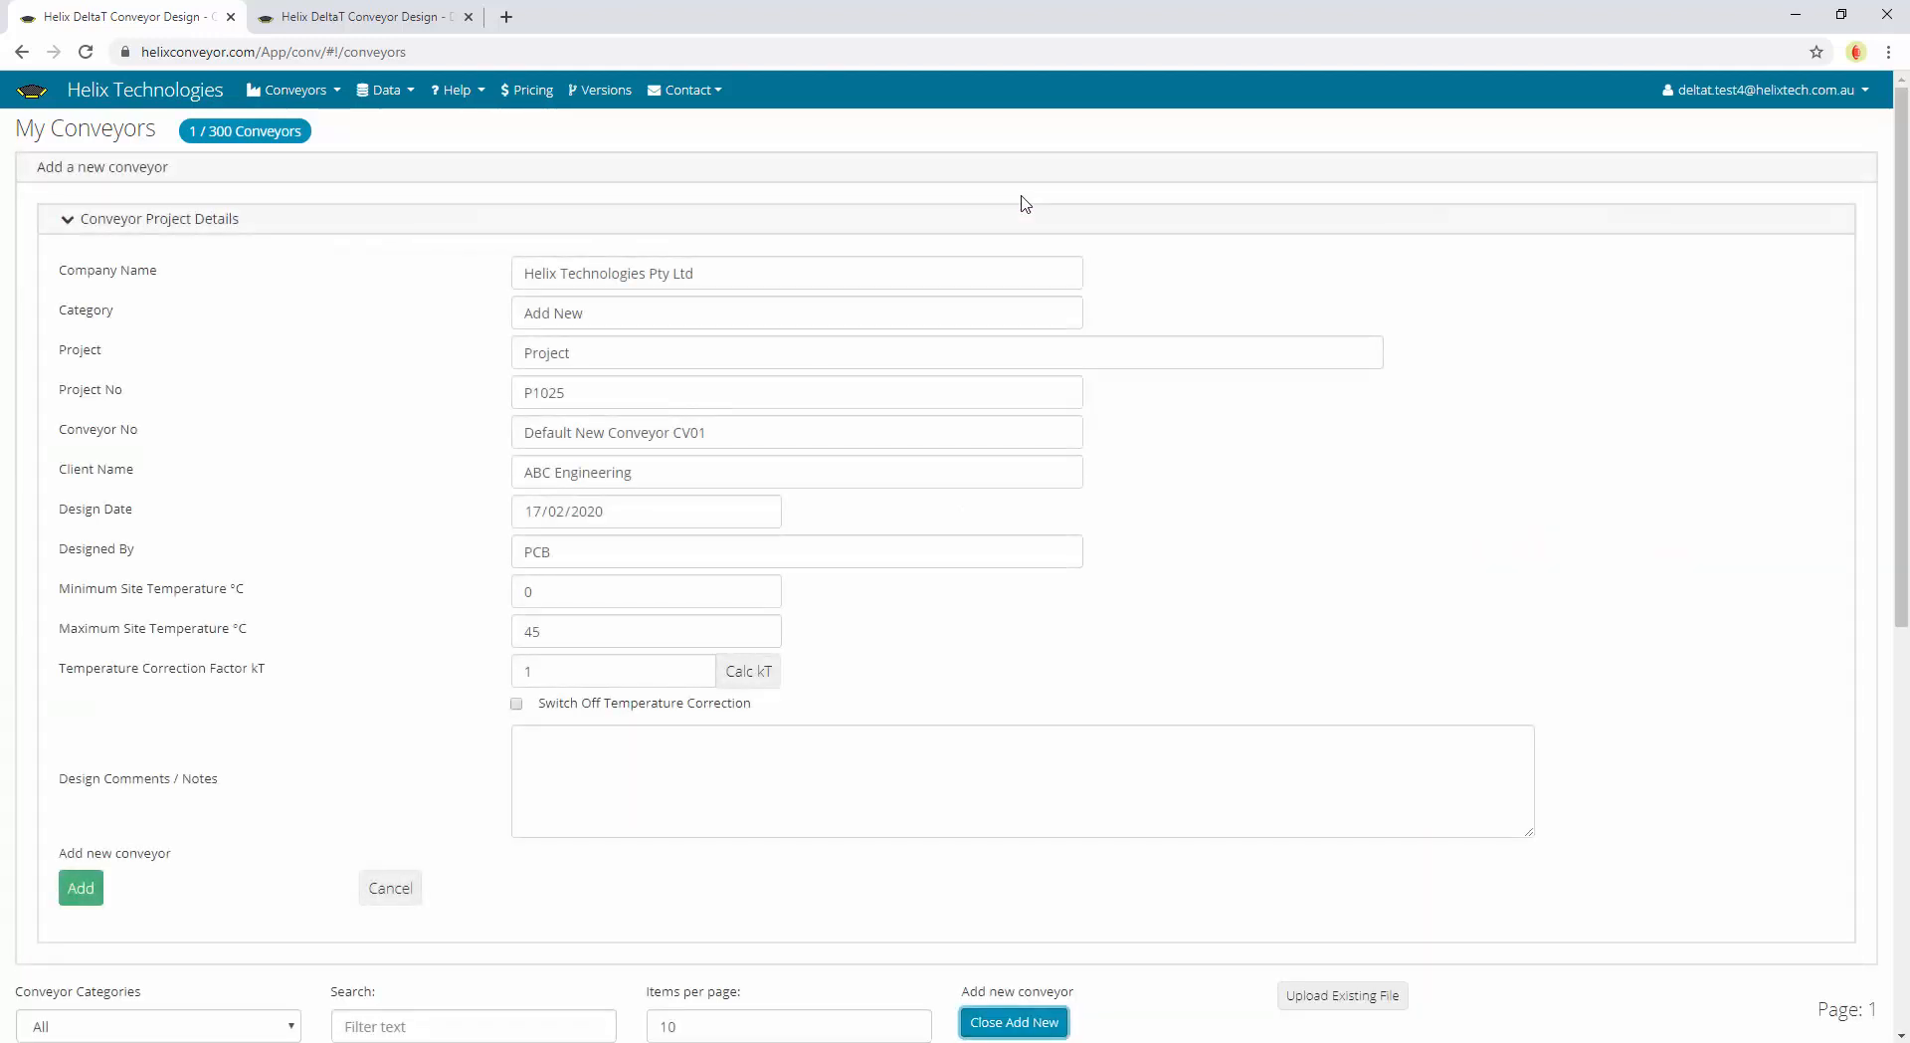
# Set the new conveyor's category to Minesite A
pyautogui.click(816, 266)
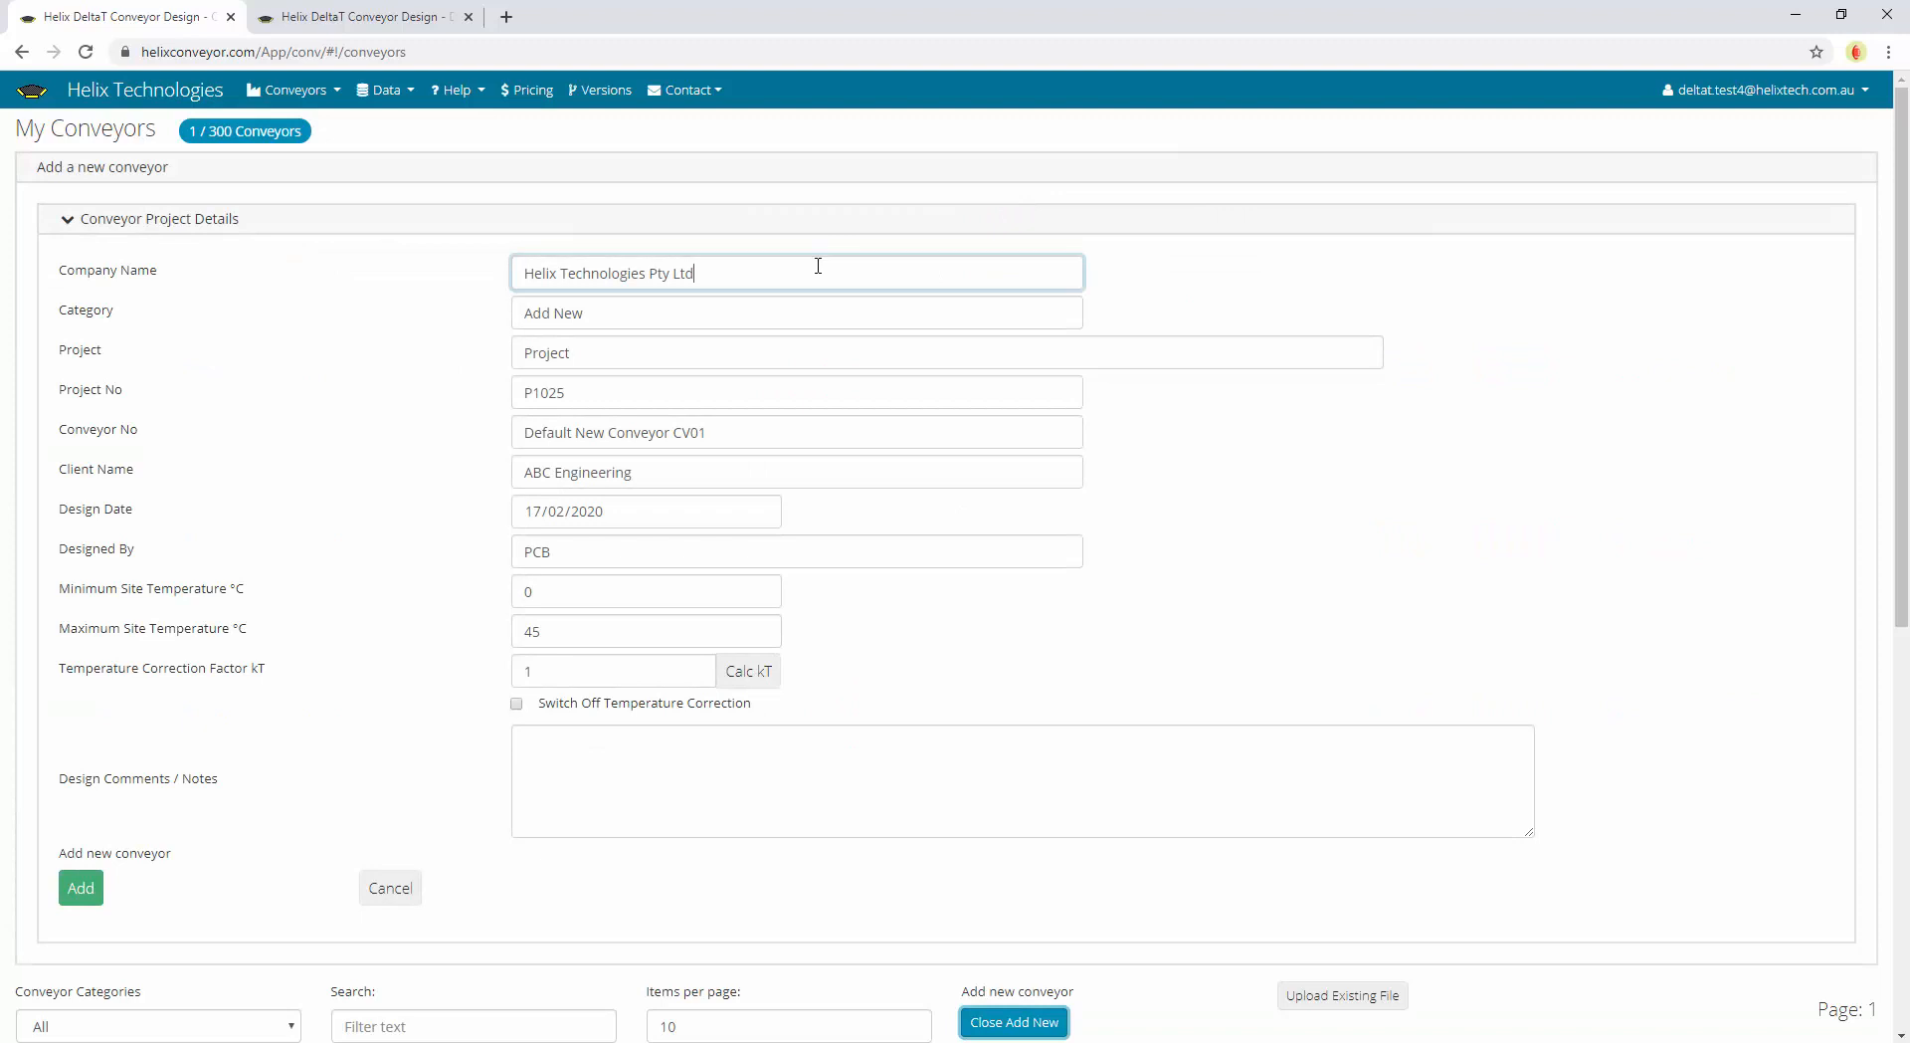
pyautogui.click(648, 313)
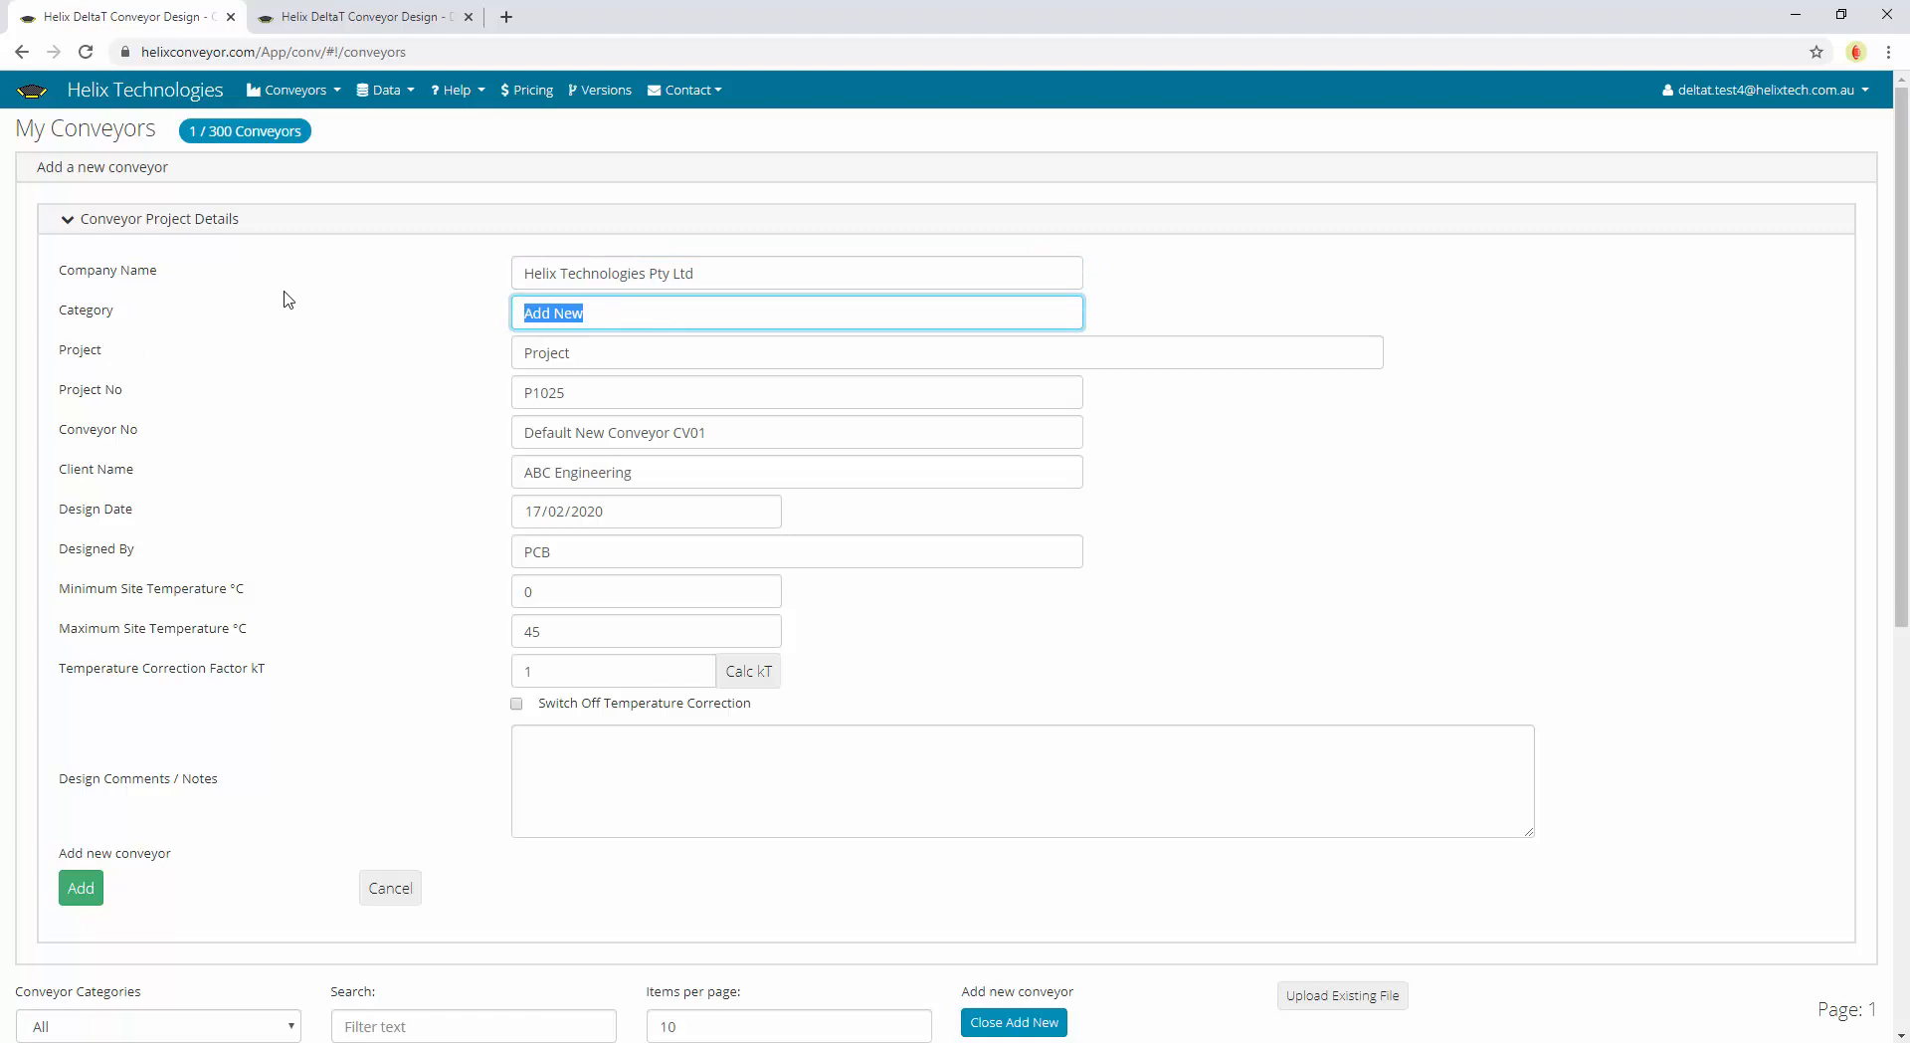
pyautogui.click(629, 313)
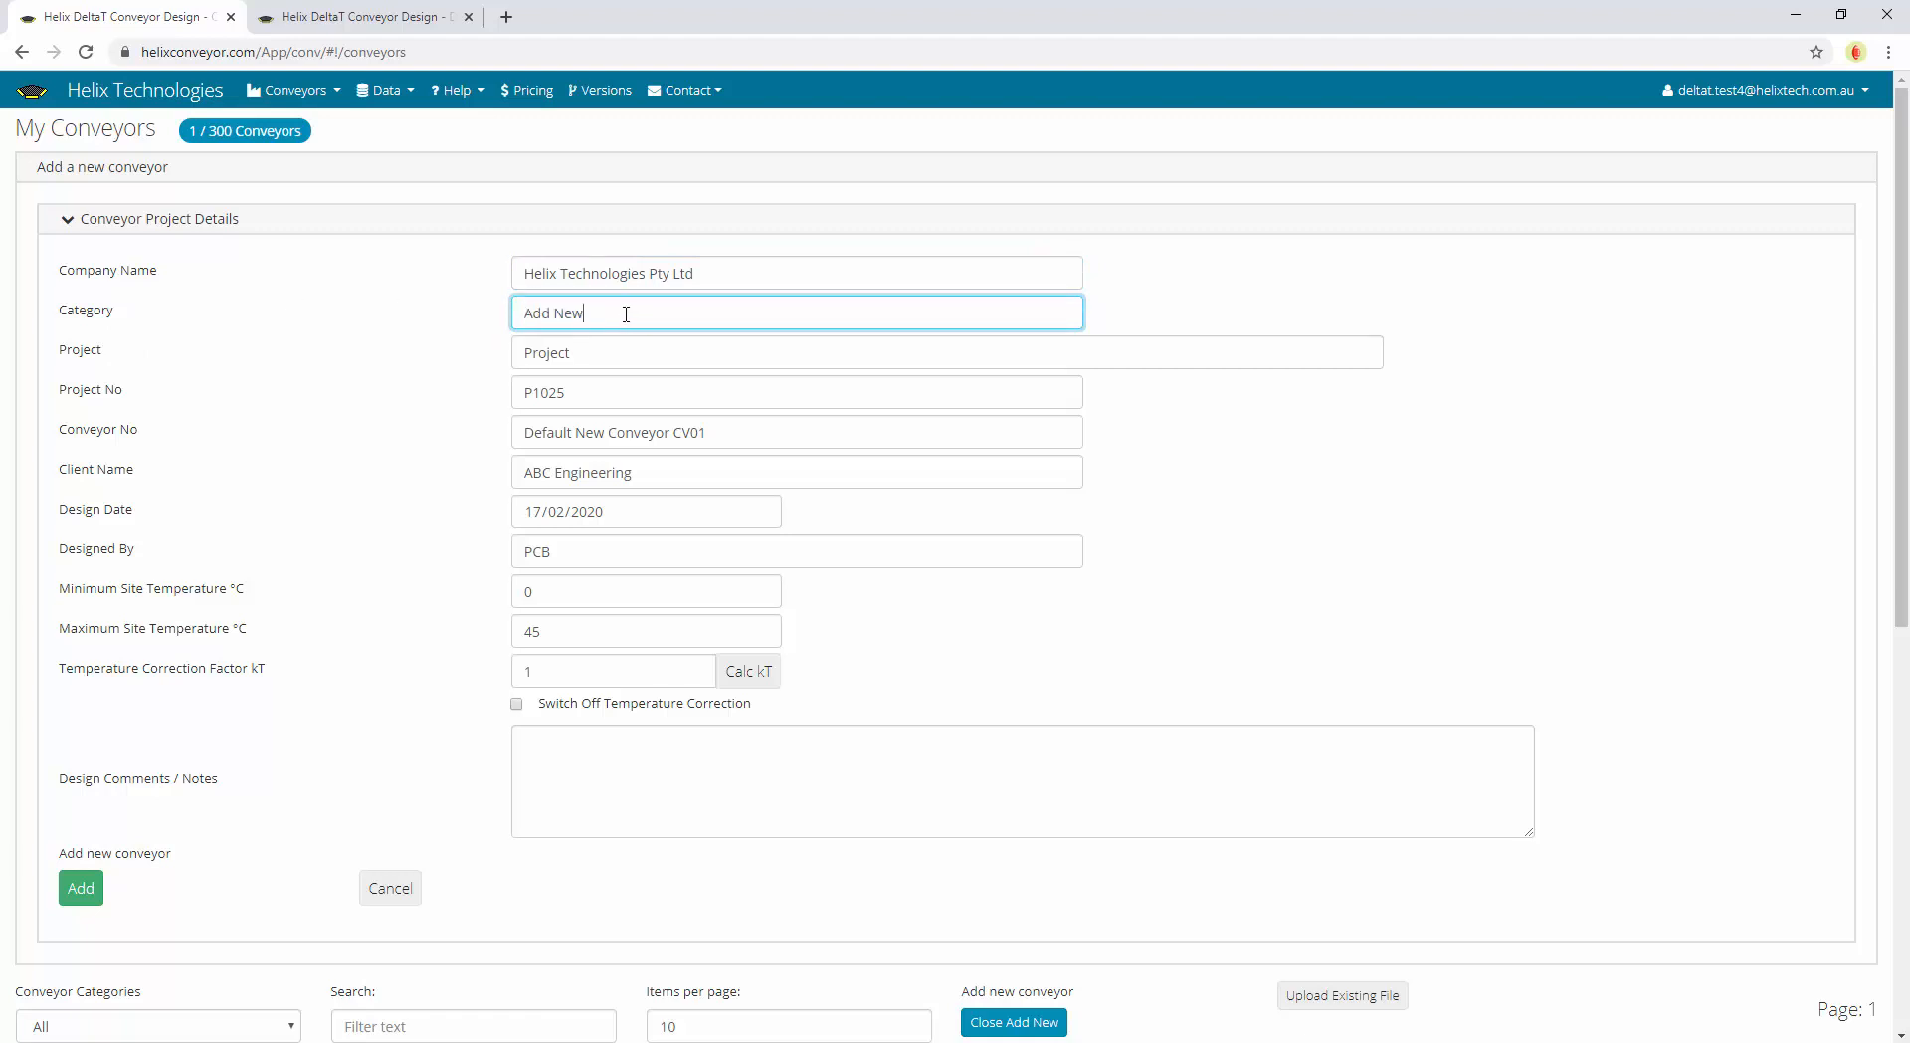
pyautogui.click(440, 323)
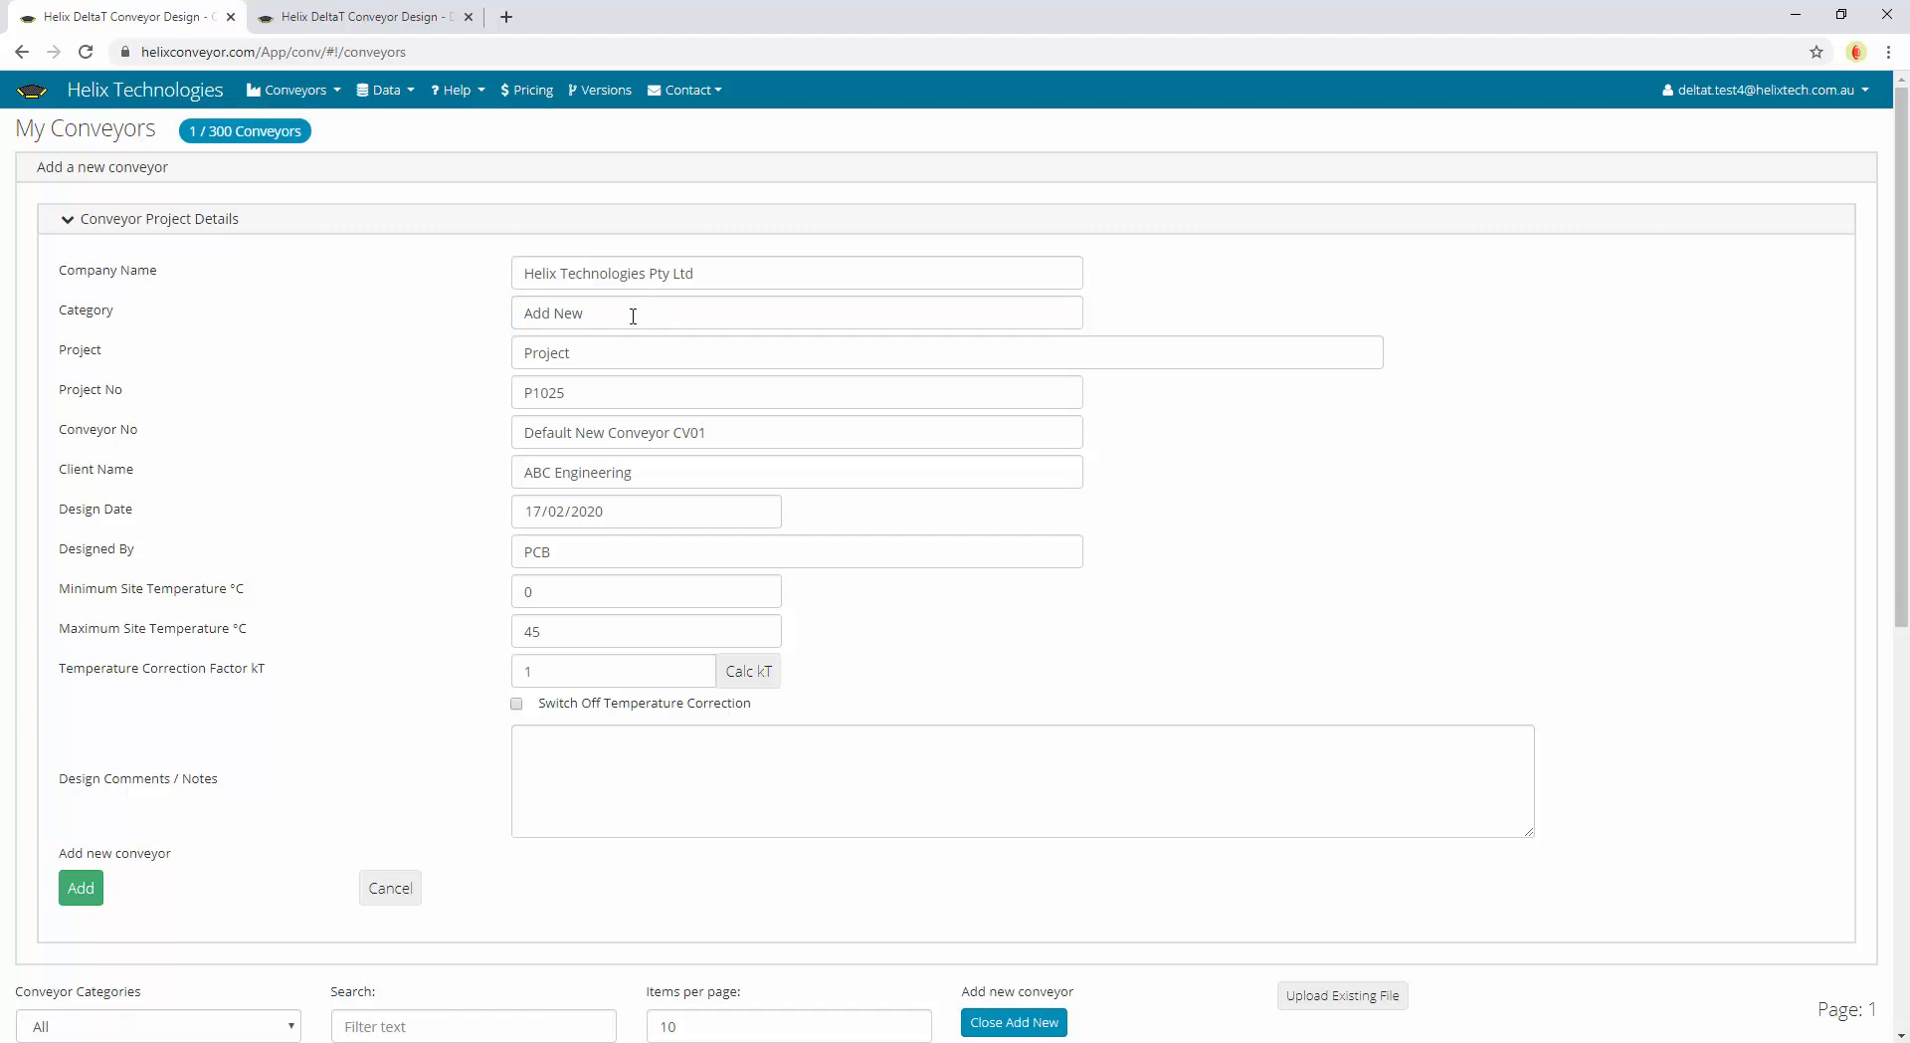
pyautogui.click(633, 317)
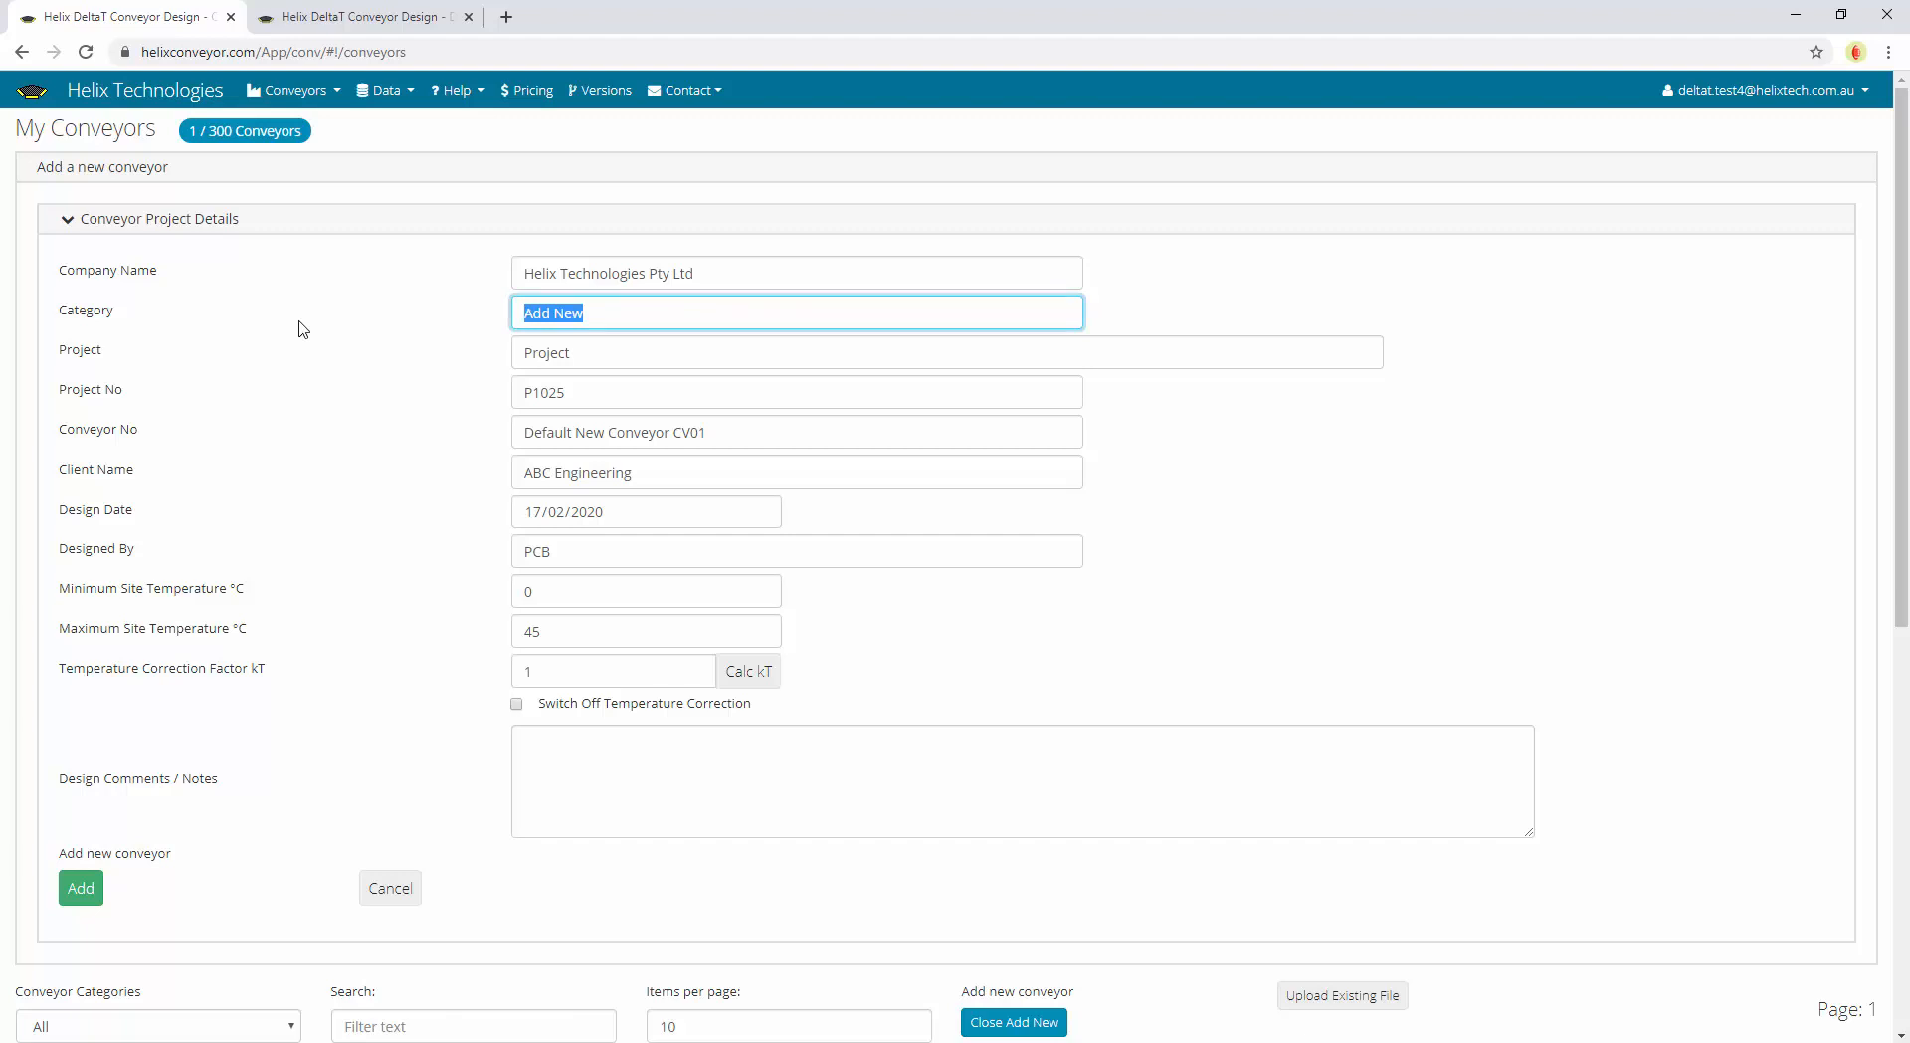
pyautogui.write('Minesitem')
pyautogui.press('BackSpace')
pyautogui.write('A')
# Set the project to "Project upgrade" and the Designed By entry to RB in the conveyor project details
pyautogui.click(629, 354)
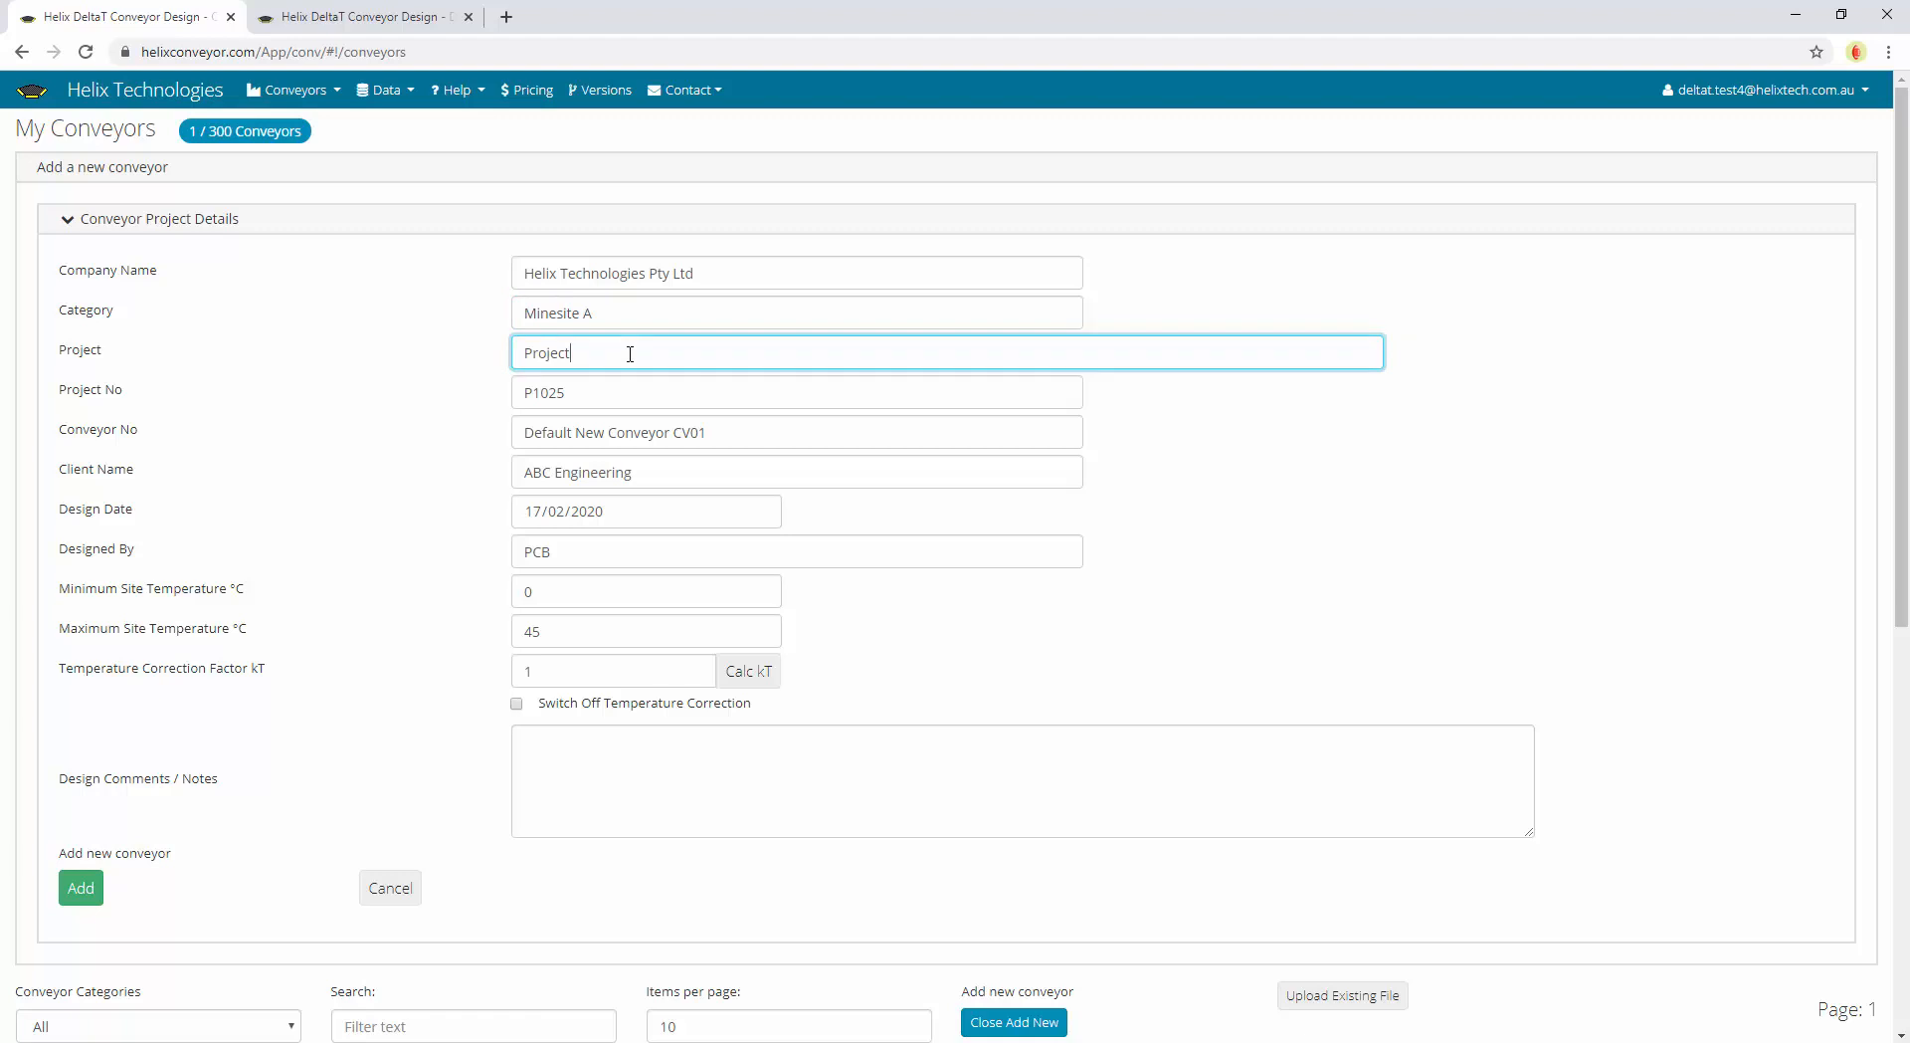
pyautogui.write('upgrade')
pyautogui.click(636, 399)
pyautogui.click(785, 426)
pyautogui.click(722, 469)
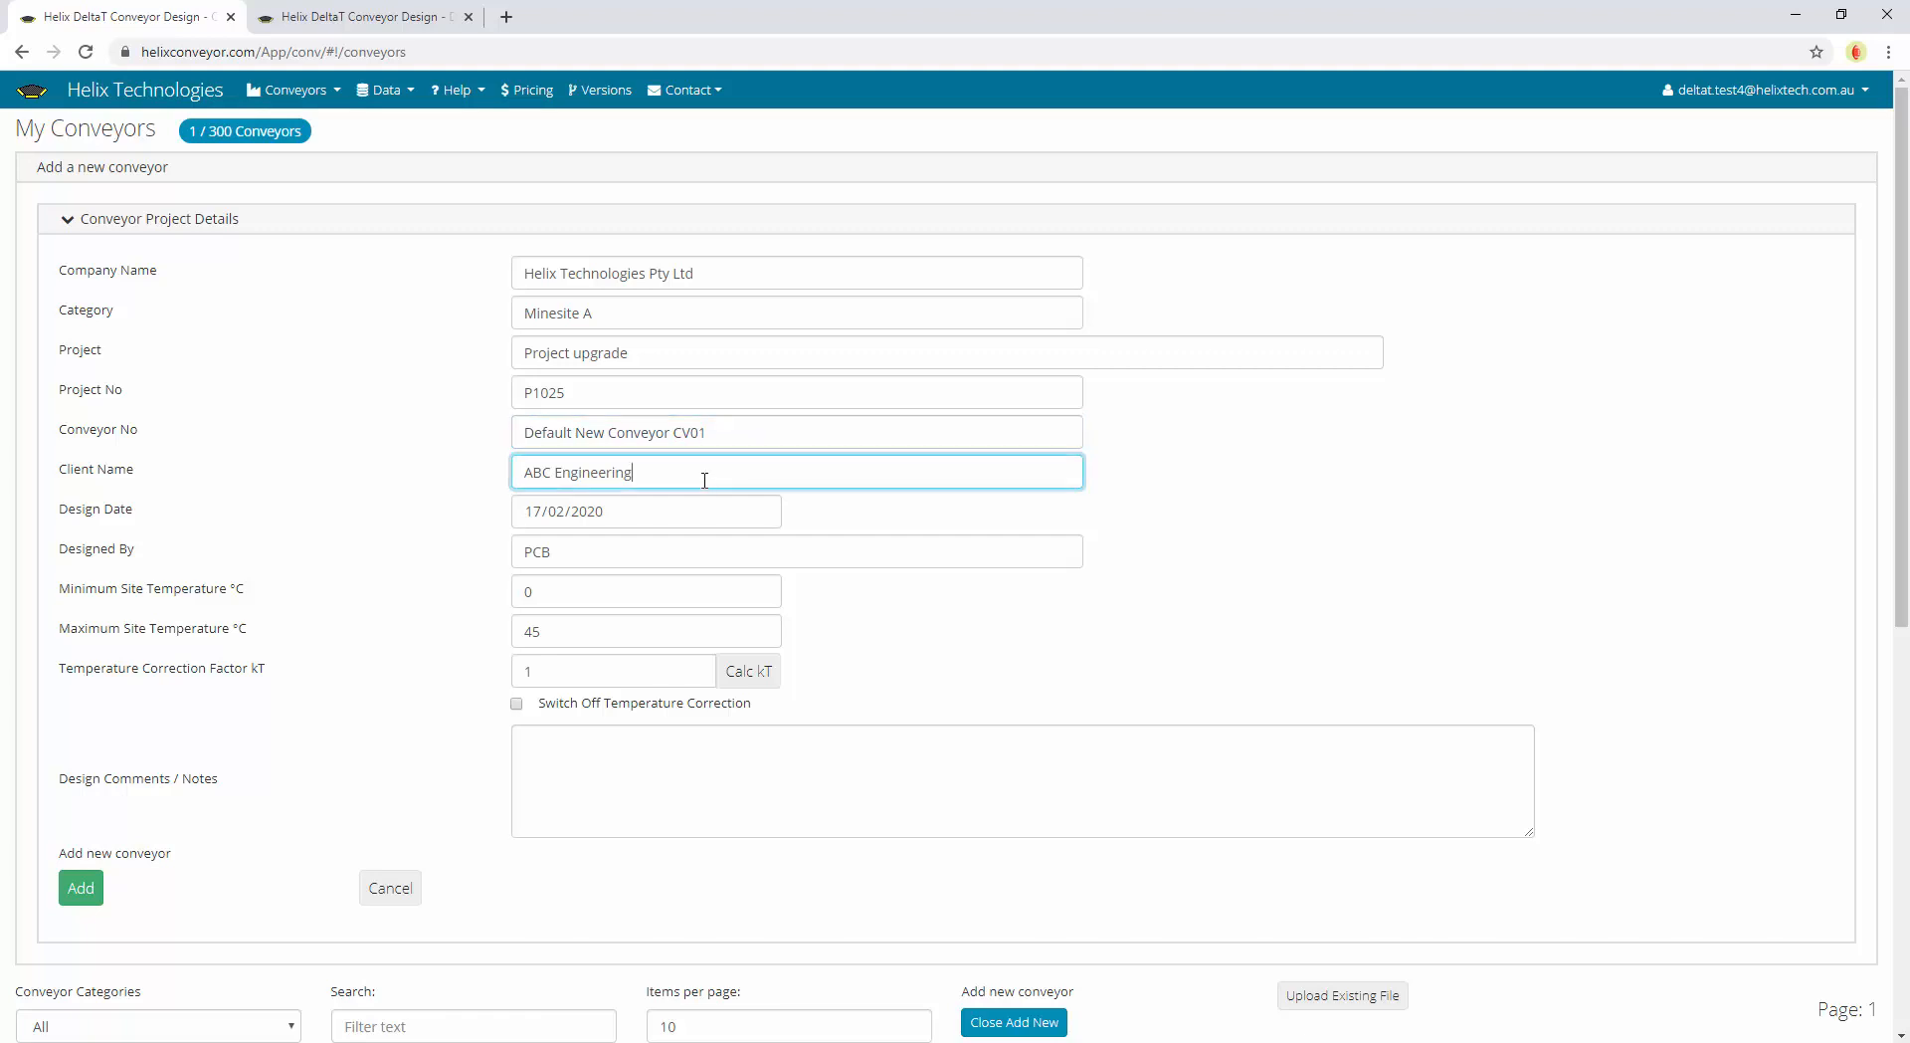
pyautogui.doubleClick(639, 553)
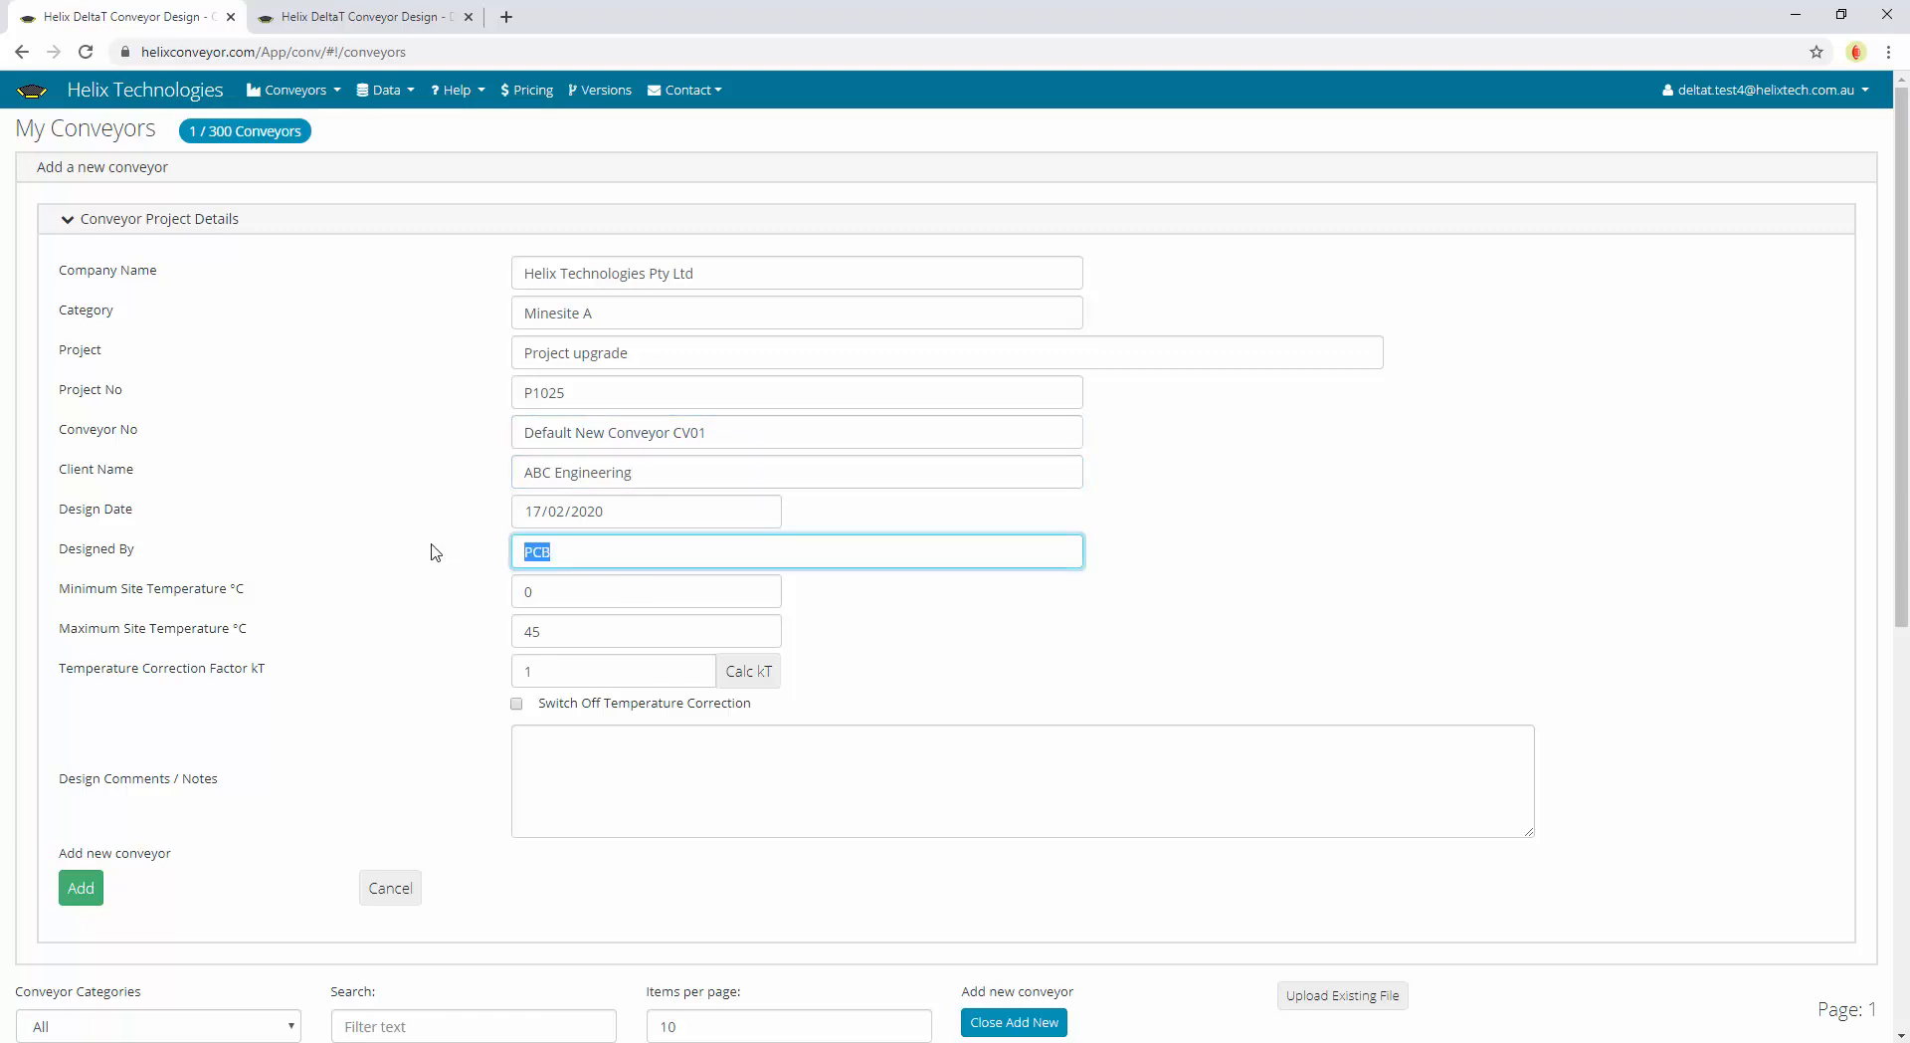
pyautogui.write('RB')
# Set the maximum site temperature to 50 °C
pyautogui.scroll(-1, 383, 640)
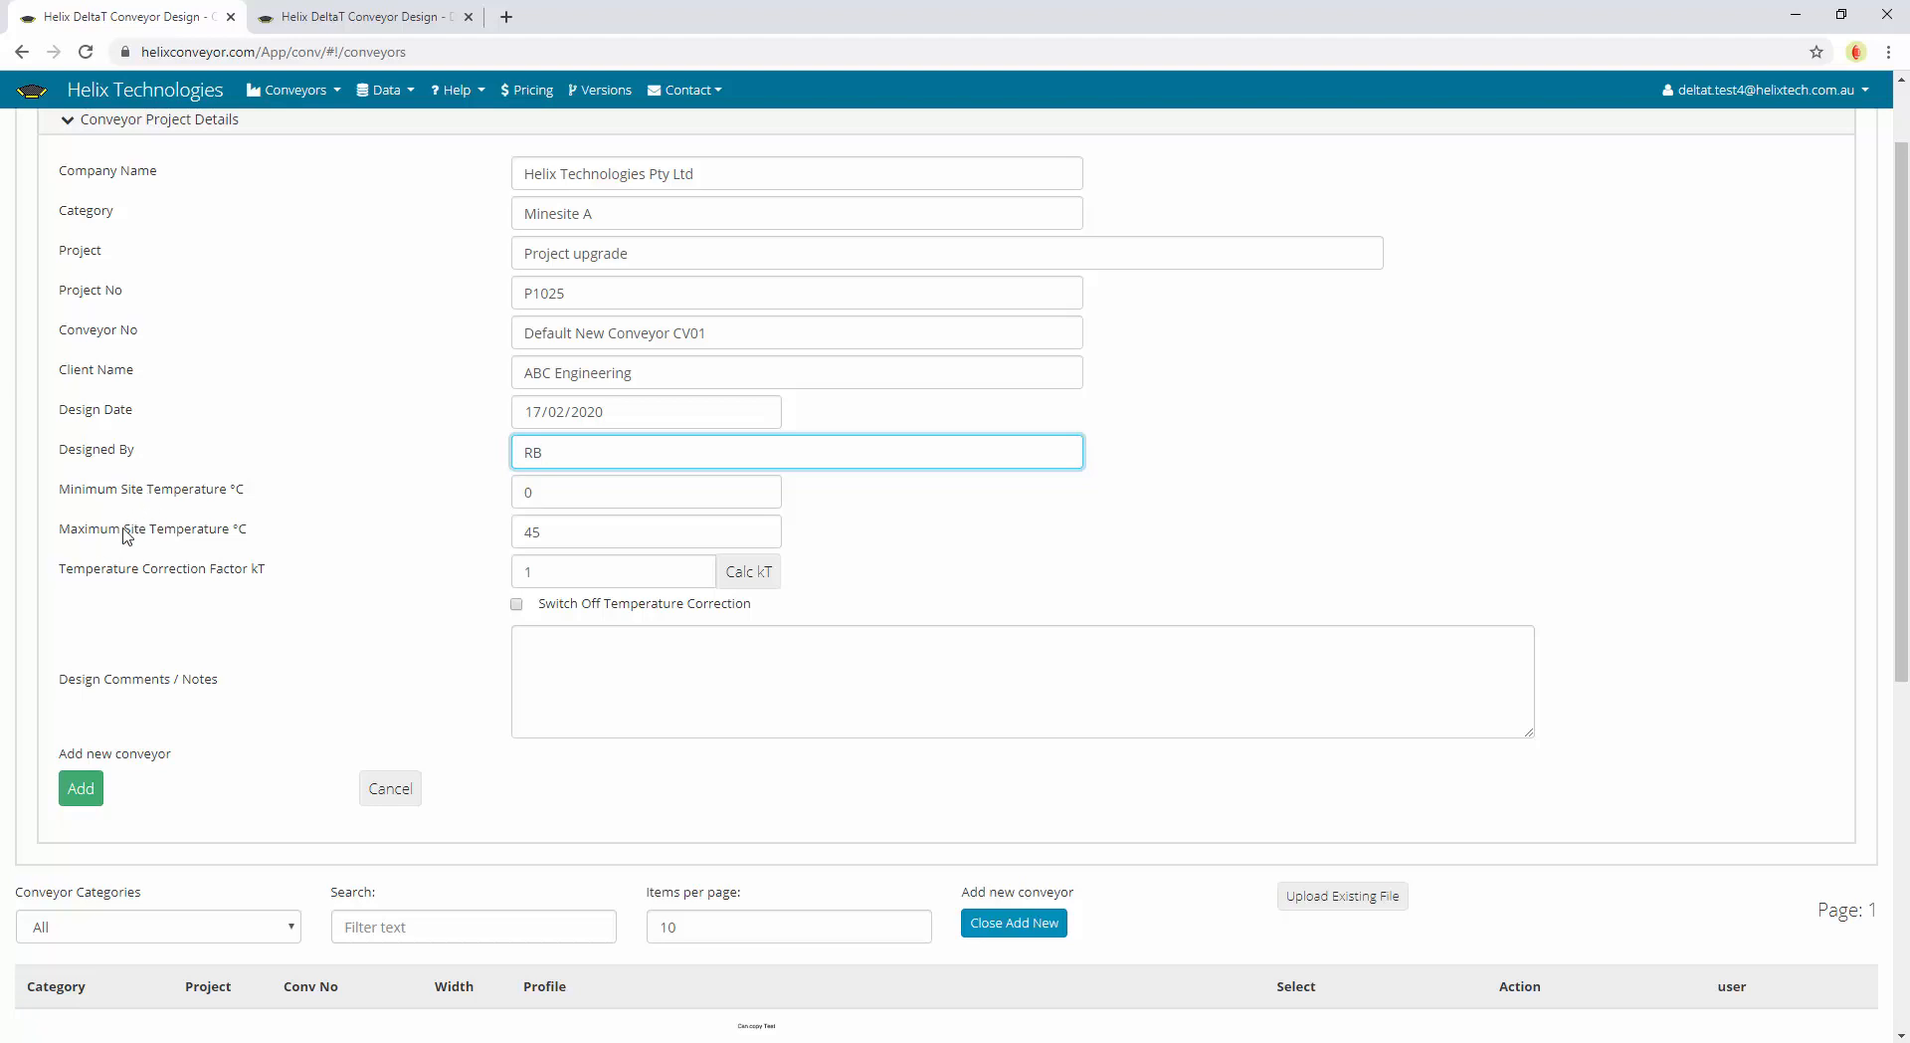
pyautogui.click(569, 530)
pyautogui.moveTo(569, 530); pyautogui.dragTo(426, 535)
pyautogui.write('50')
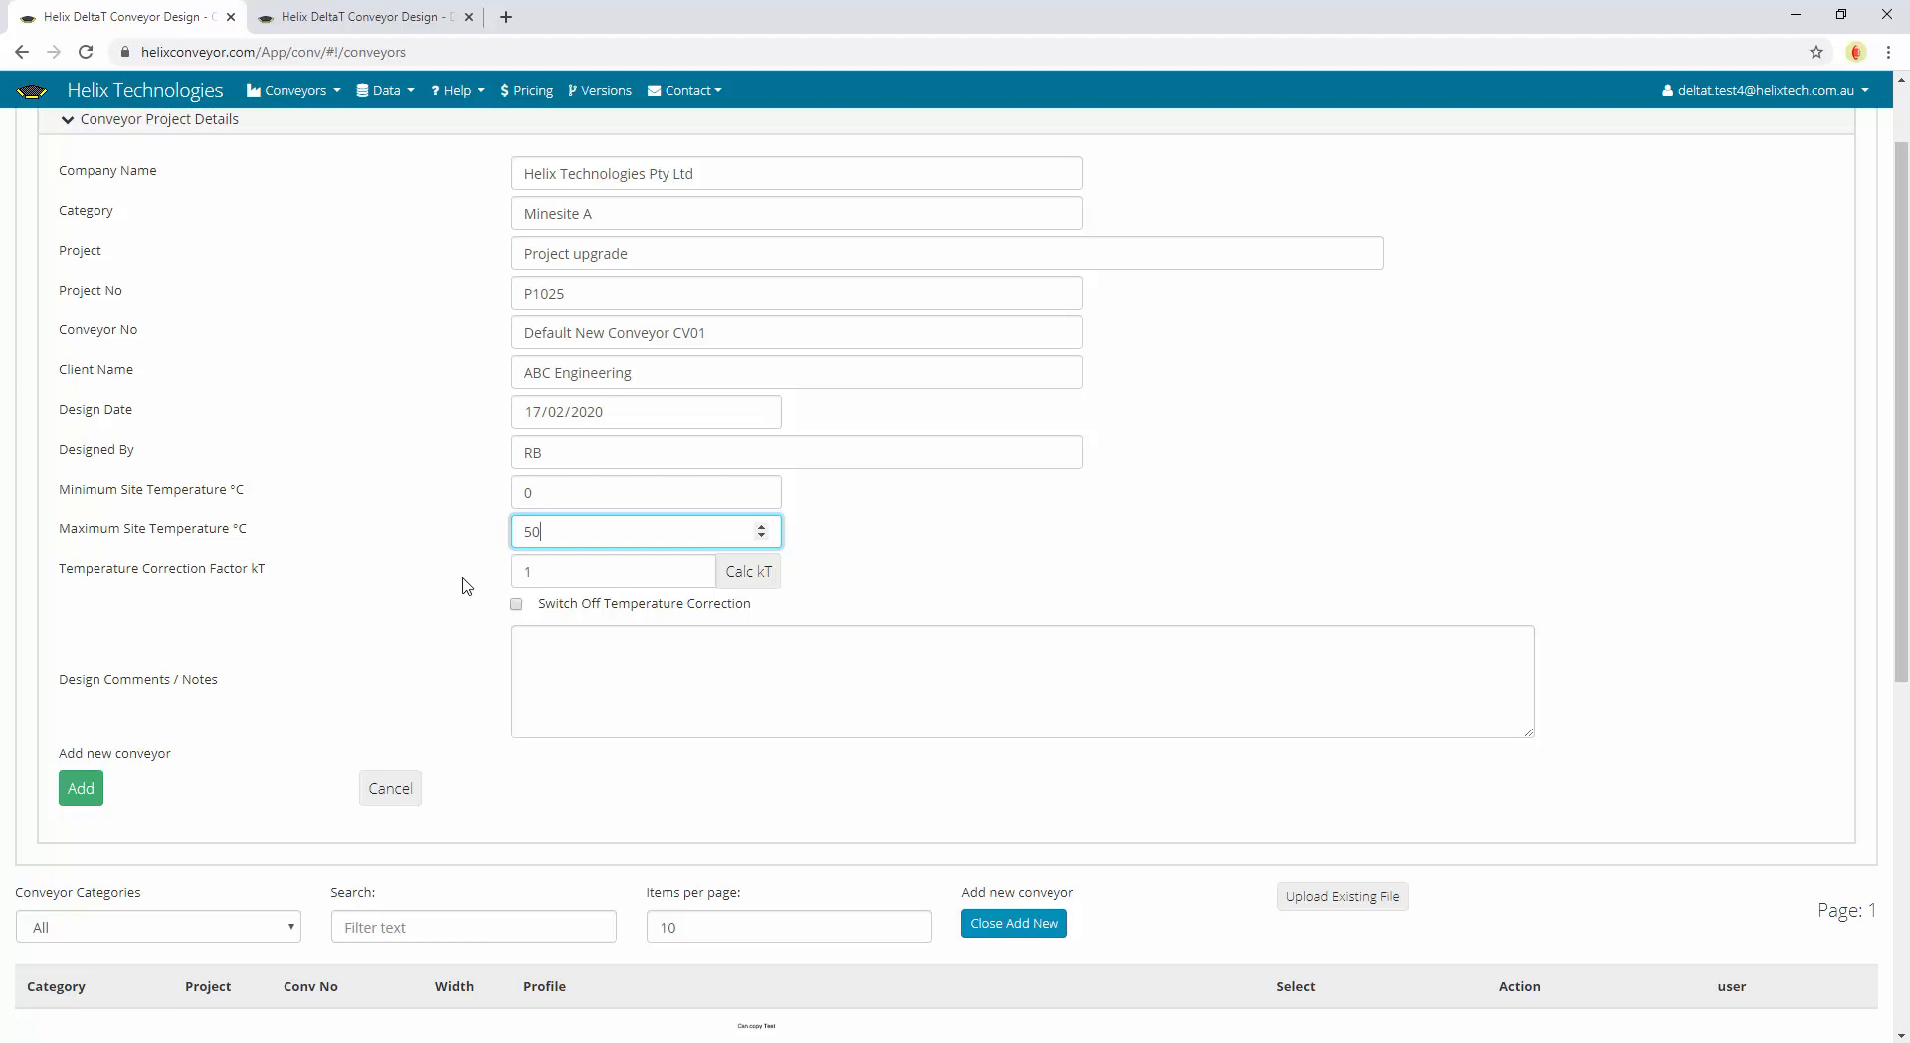
# Set the minimum site temperature to -20 °C
pyautogui.click(555, 574)
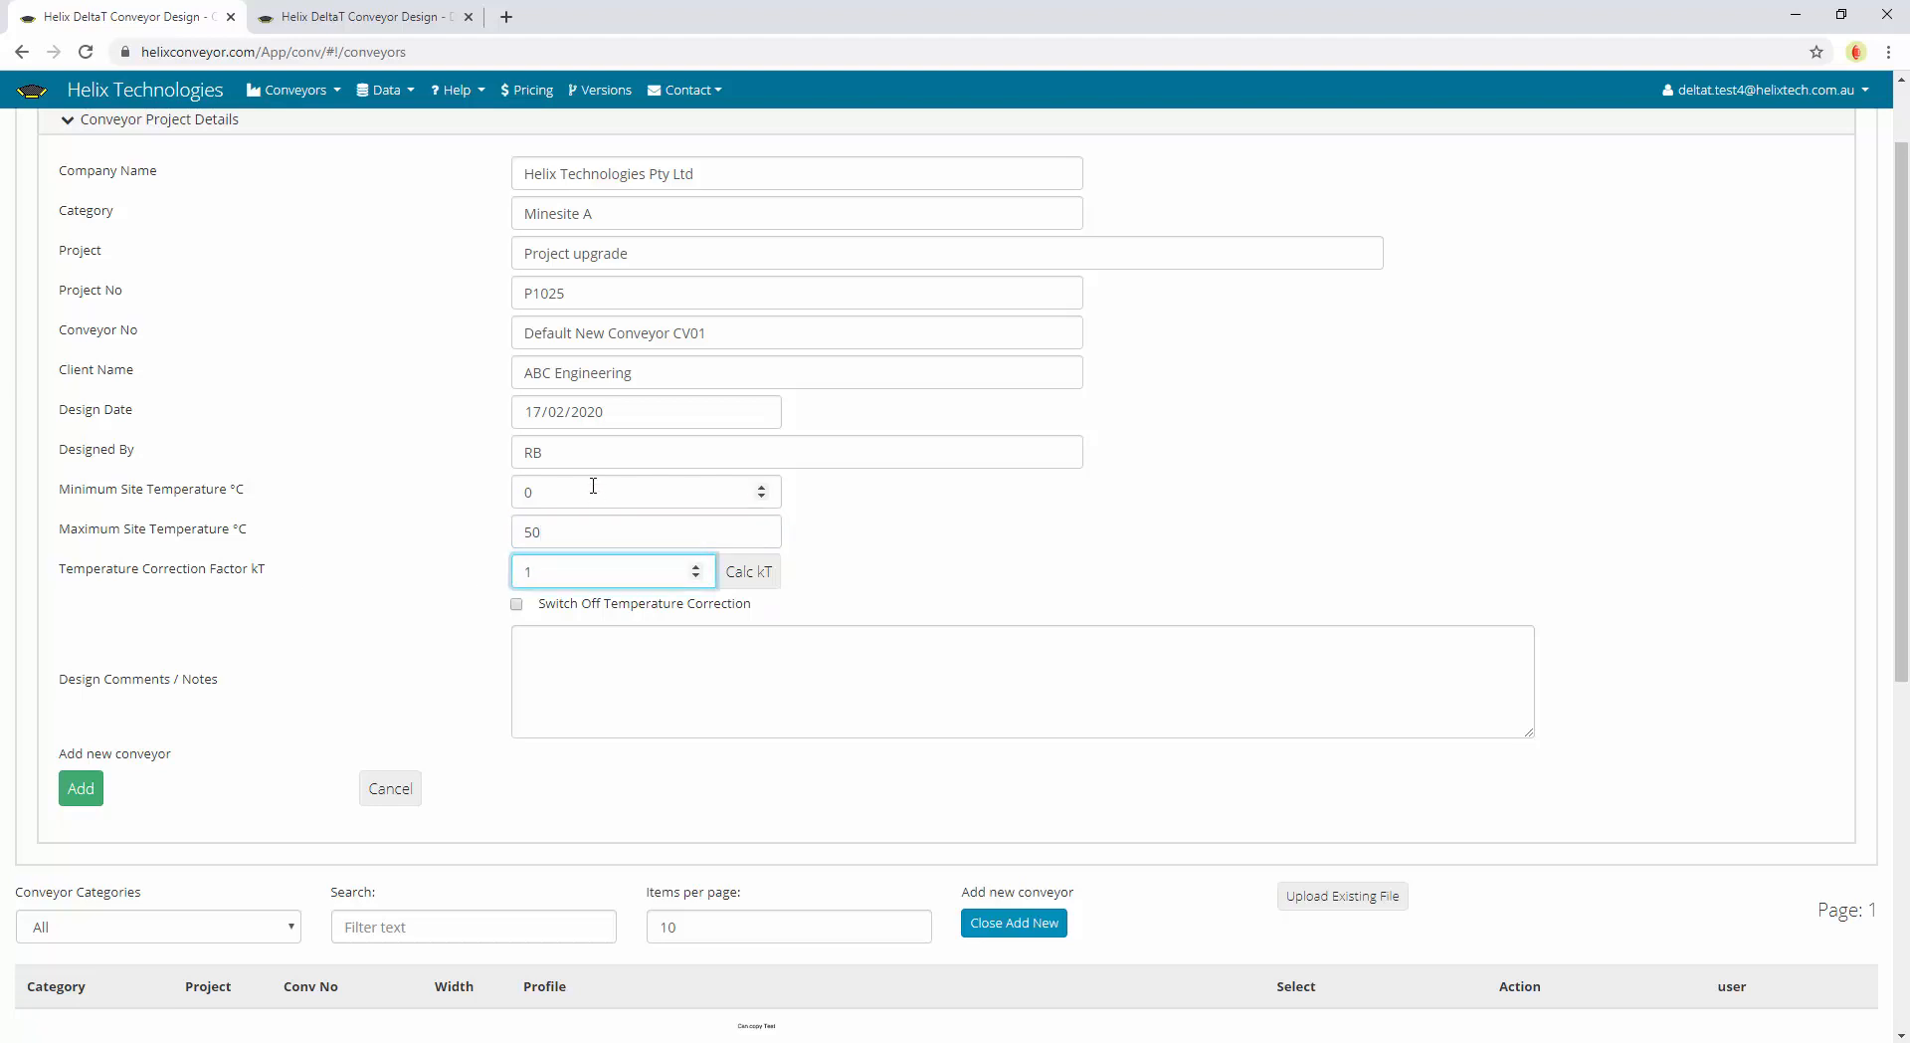
pyautogui.hotkey('shift', 'Tab')
pyautogui.hotkey('shift', 'Tab')
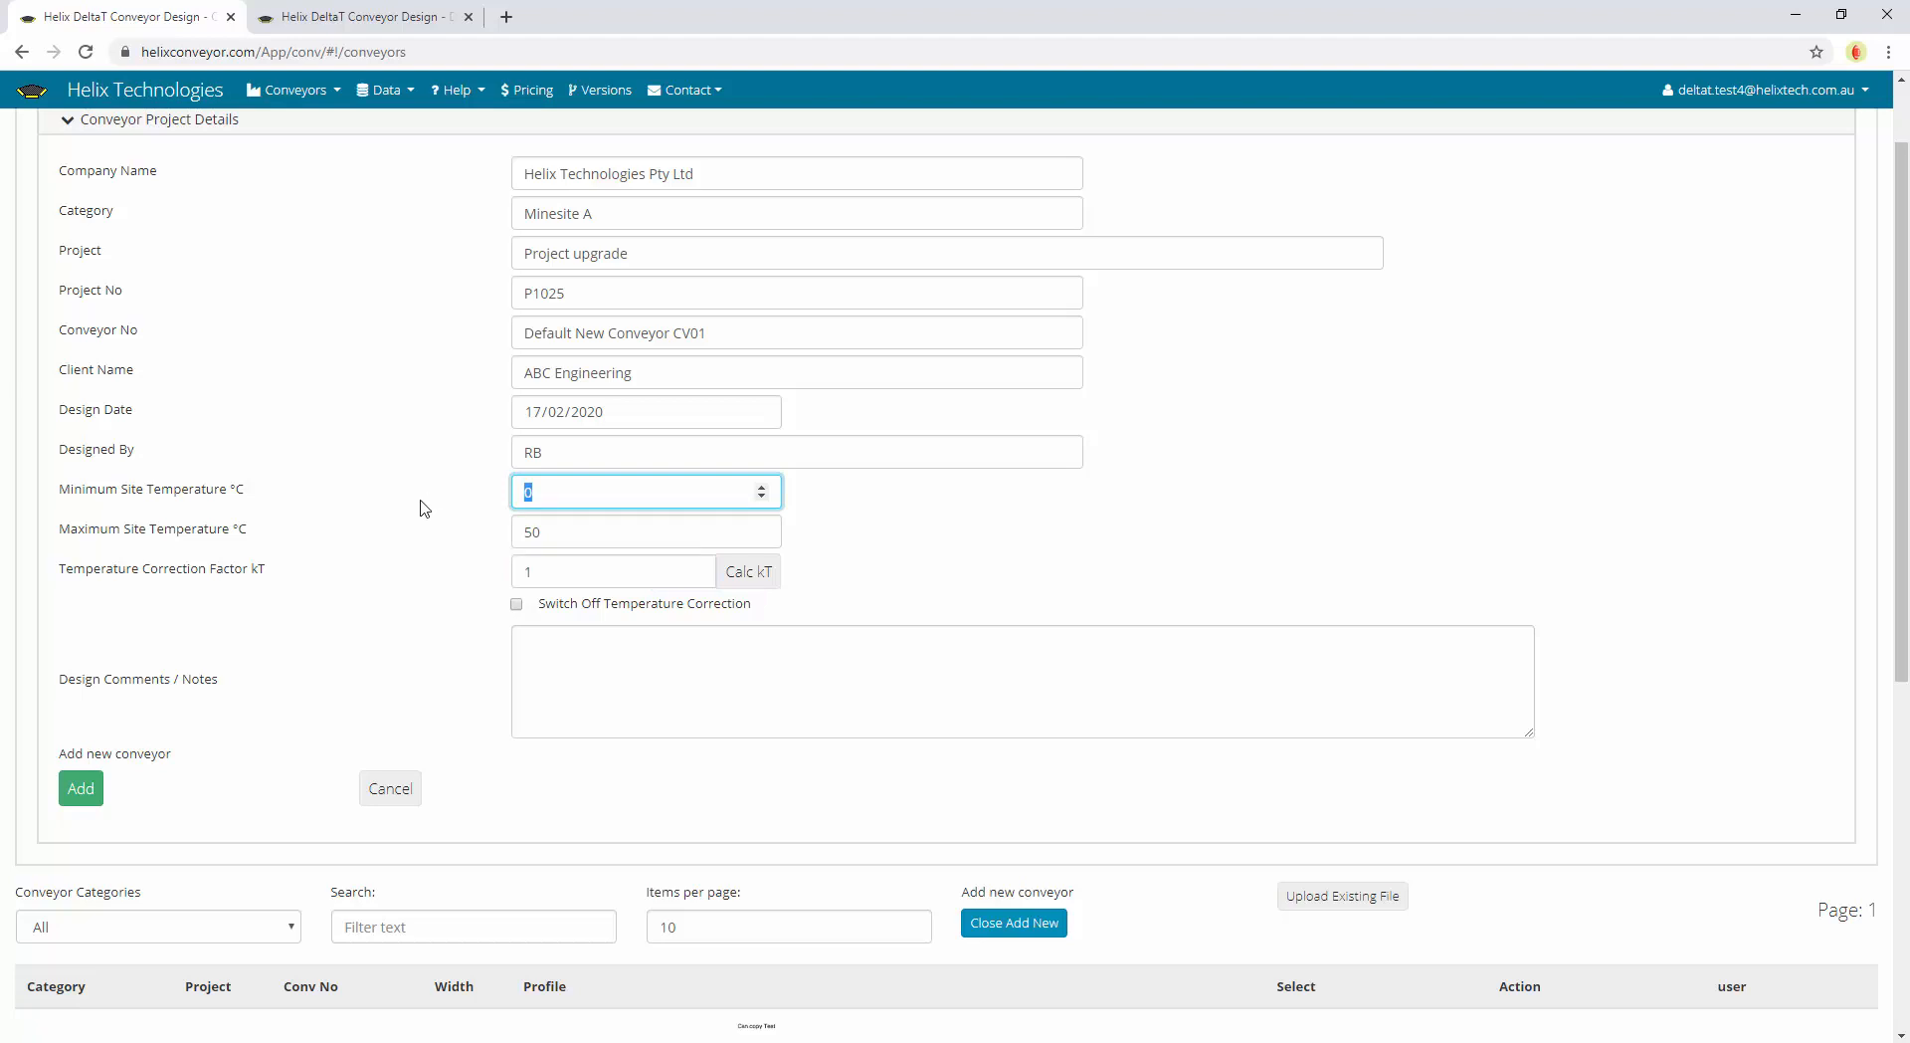
pyautogui.click(555, 491)
pyautogui.moveTo(554, 491); pyautogui.dragTo(461, 503)
pyautogui.write('-')
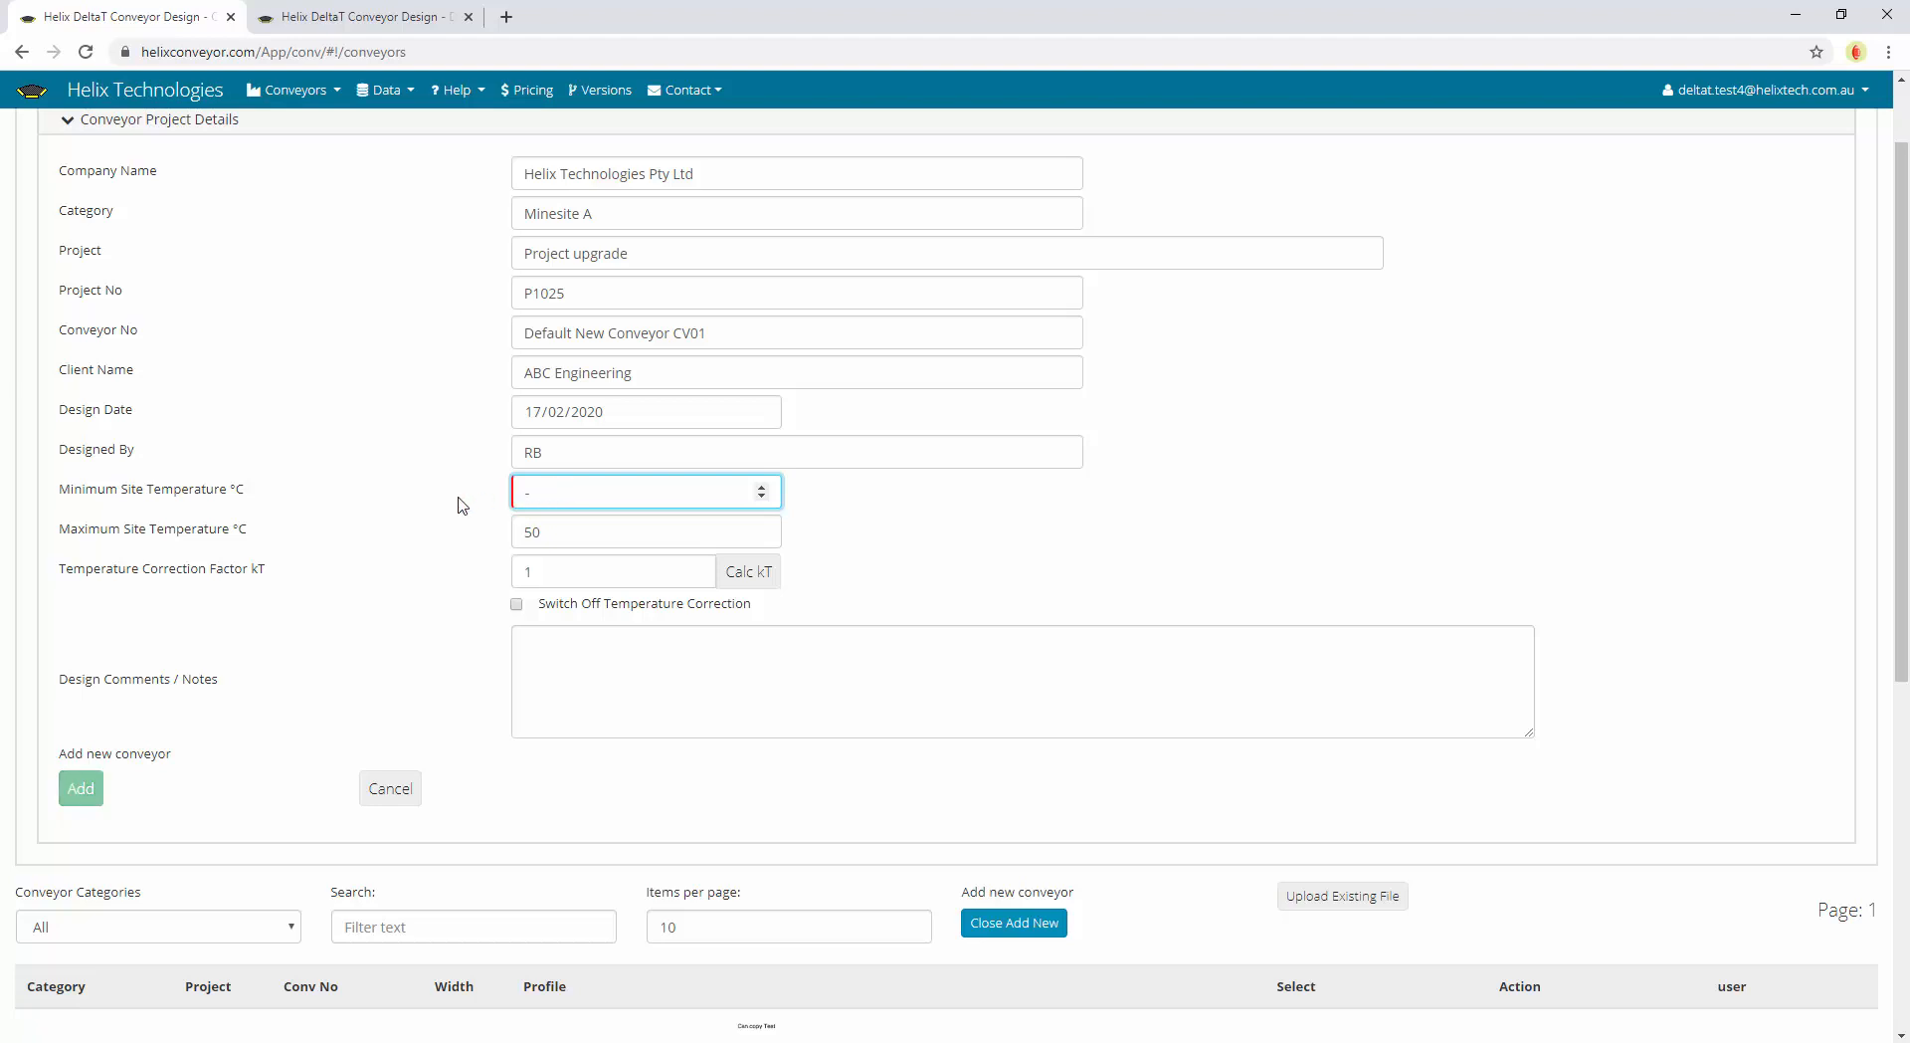
pyautogui.write('20')
pyautogui.click(505, 438)
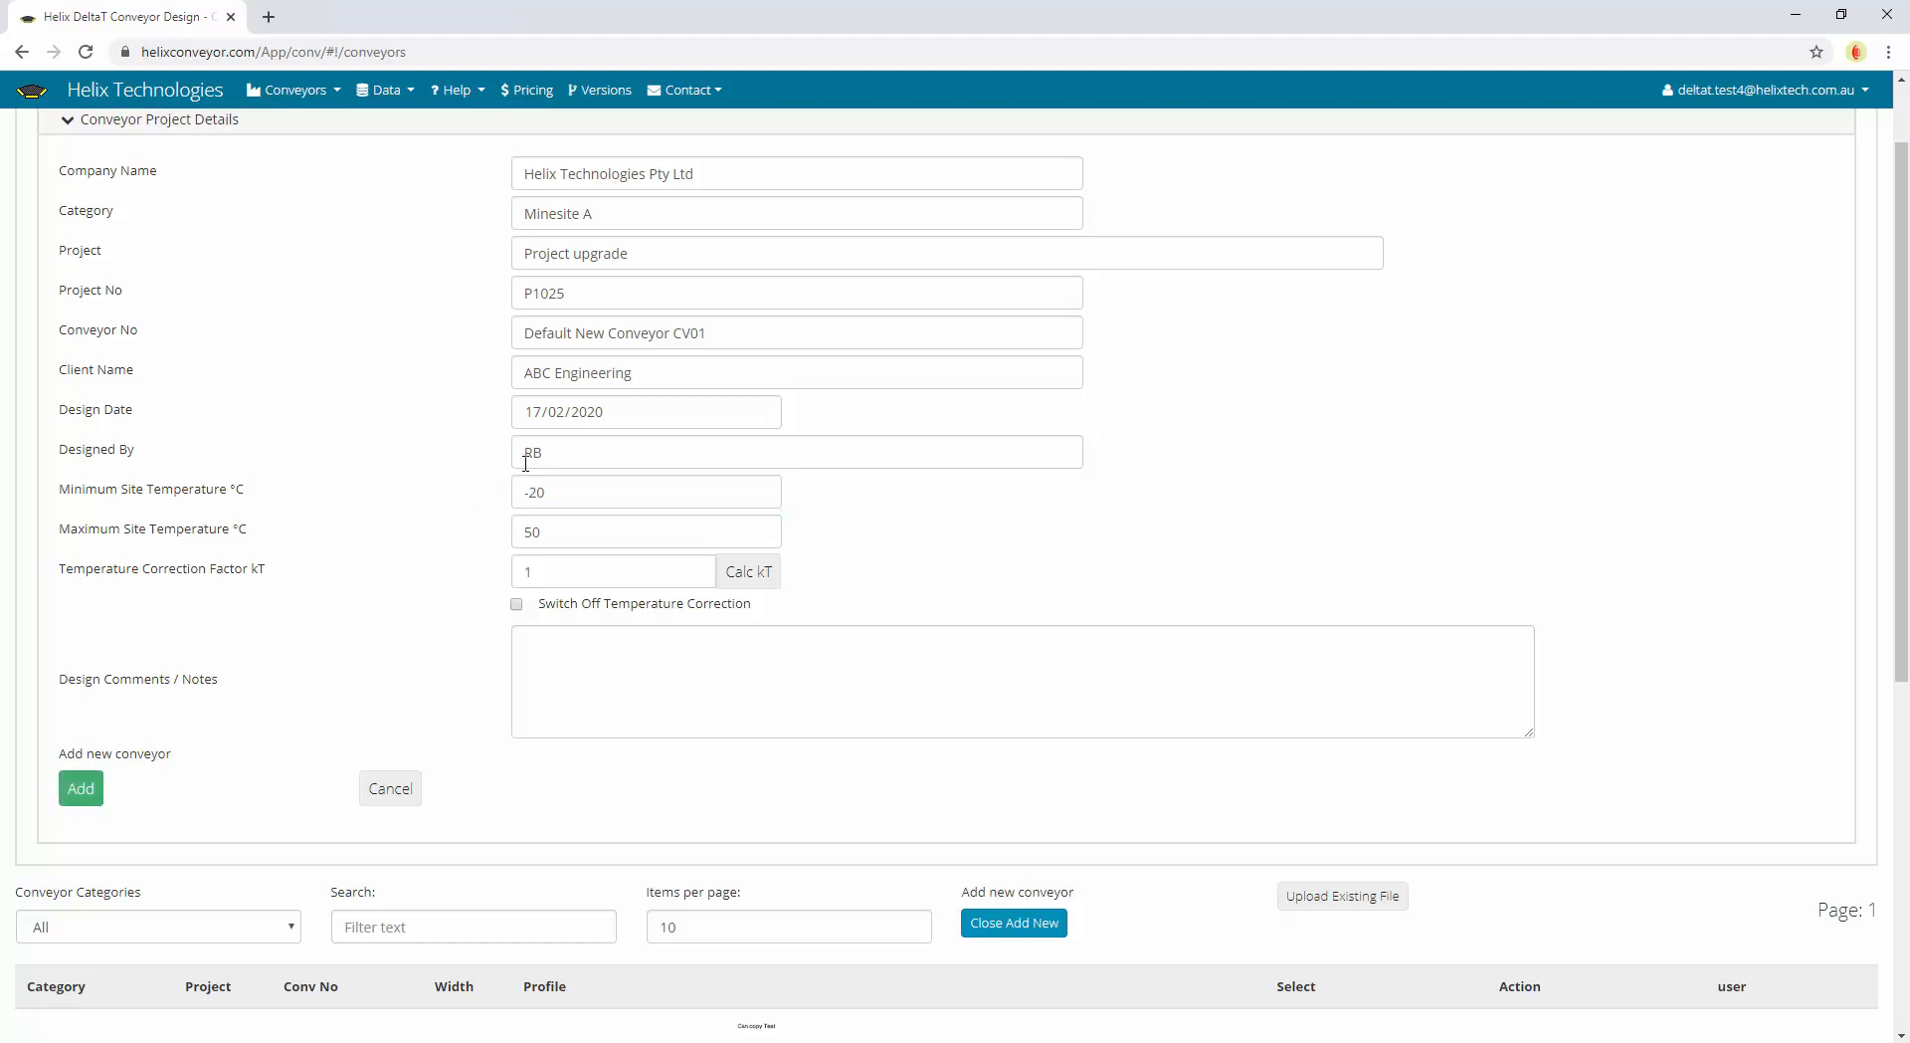
# Look up the Temperature Correction topic under Lookup Tables in the help contents, then return to the new conveyor form
pyautogui.click(476, 93)
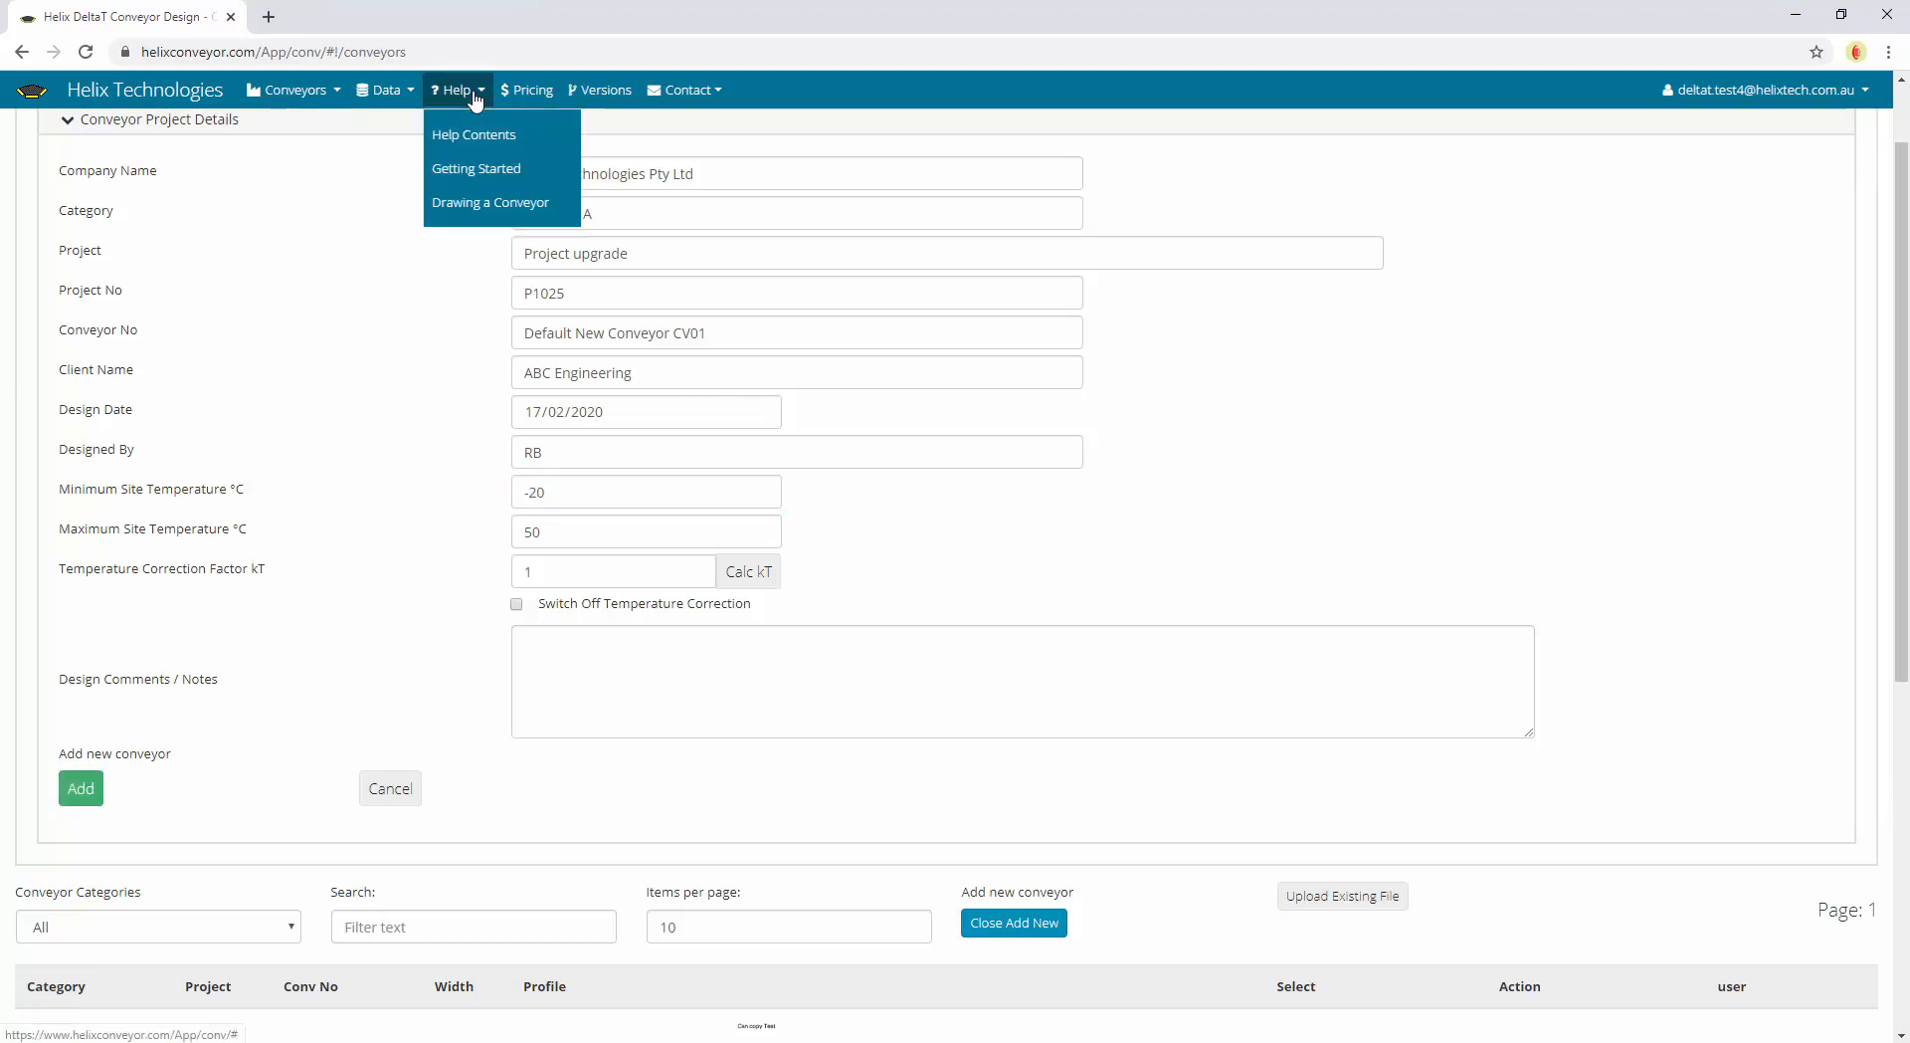
pyautogui.click(509, 146)
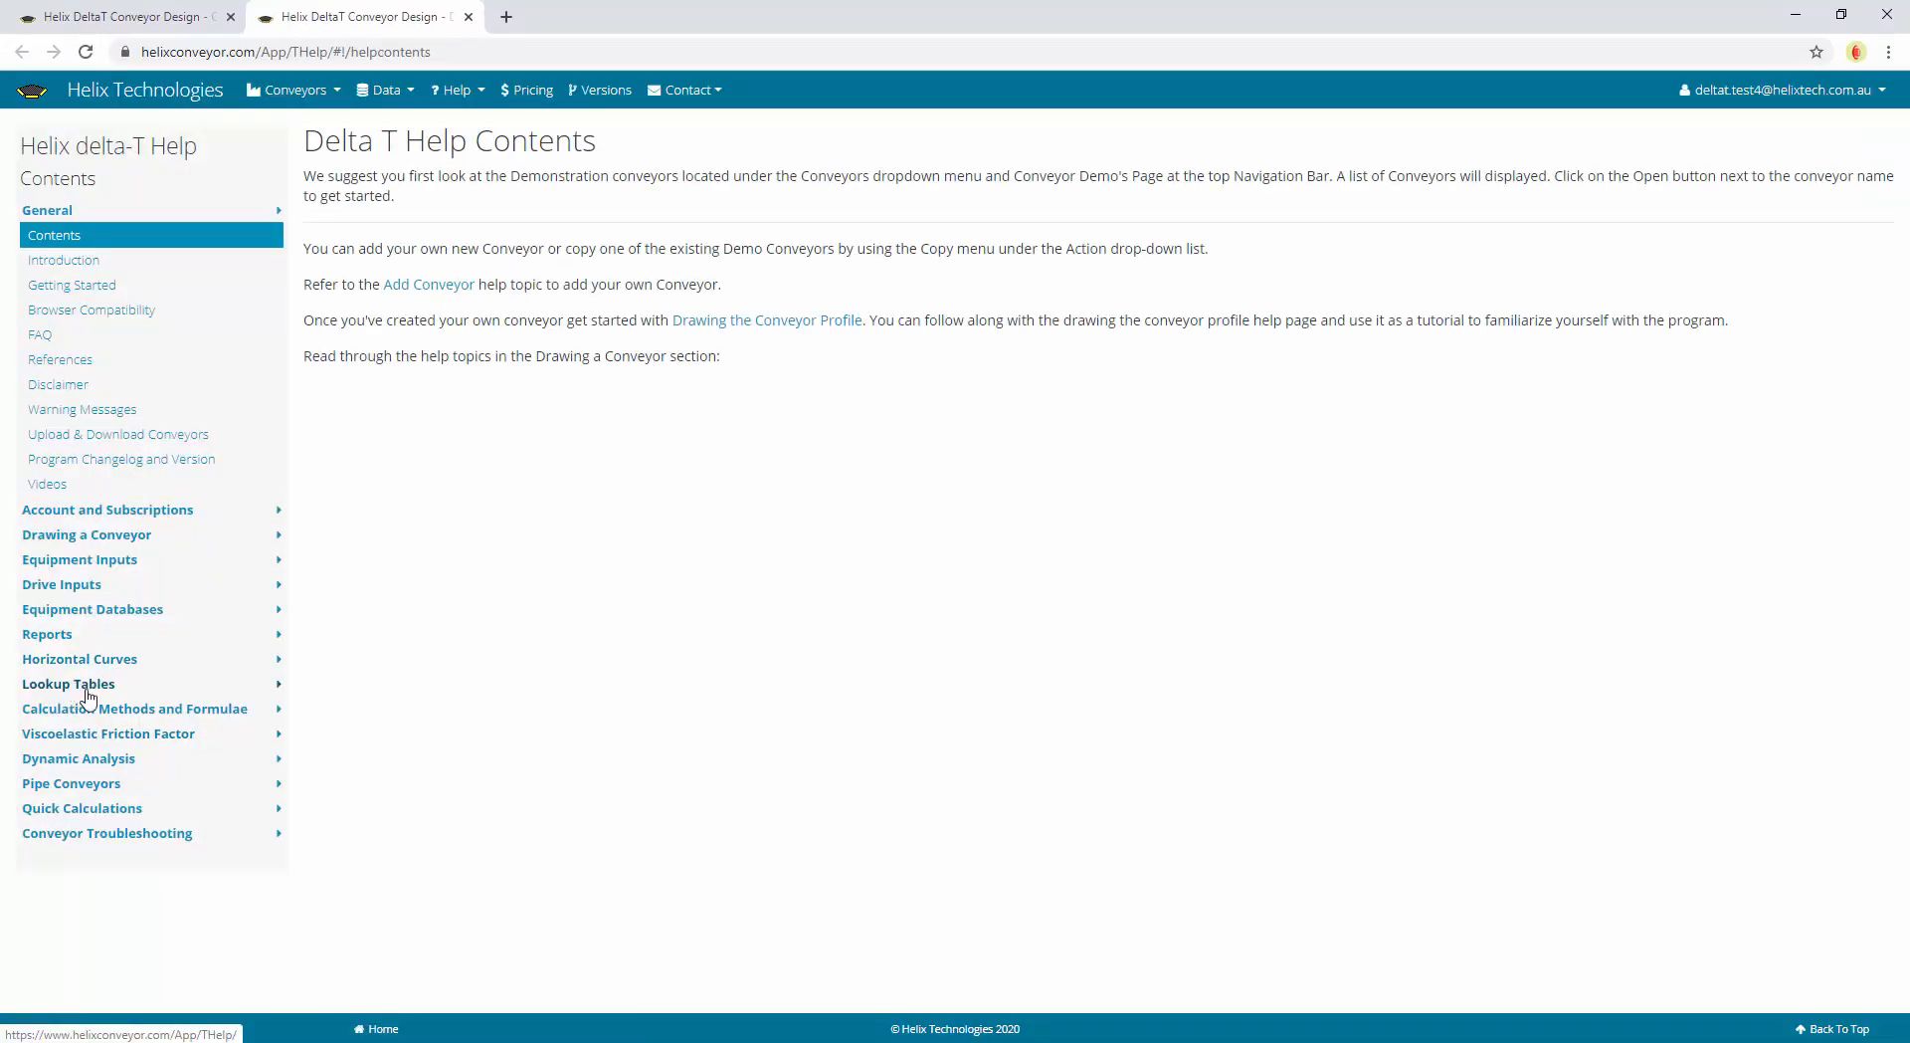
pyautogui.click(86, 688)
pyautogui.scroll(-1, 88, 758)
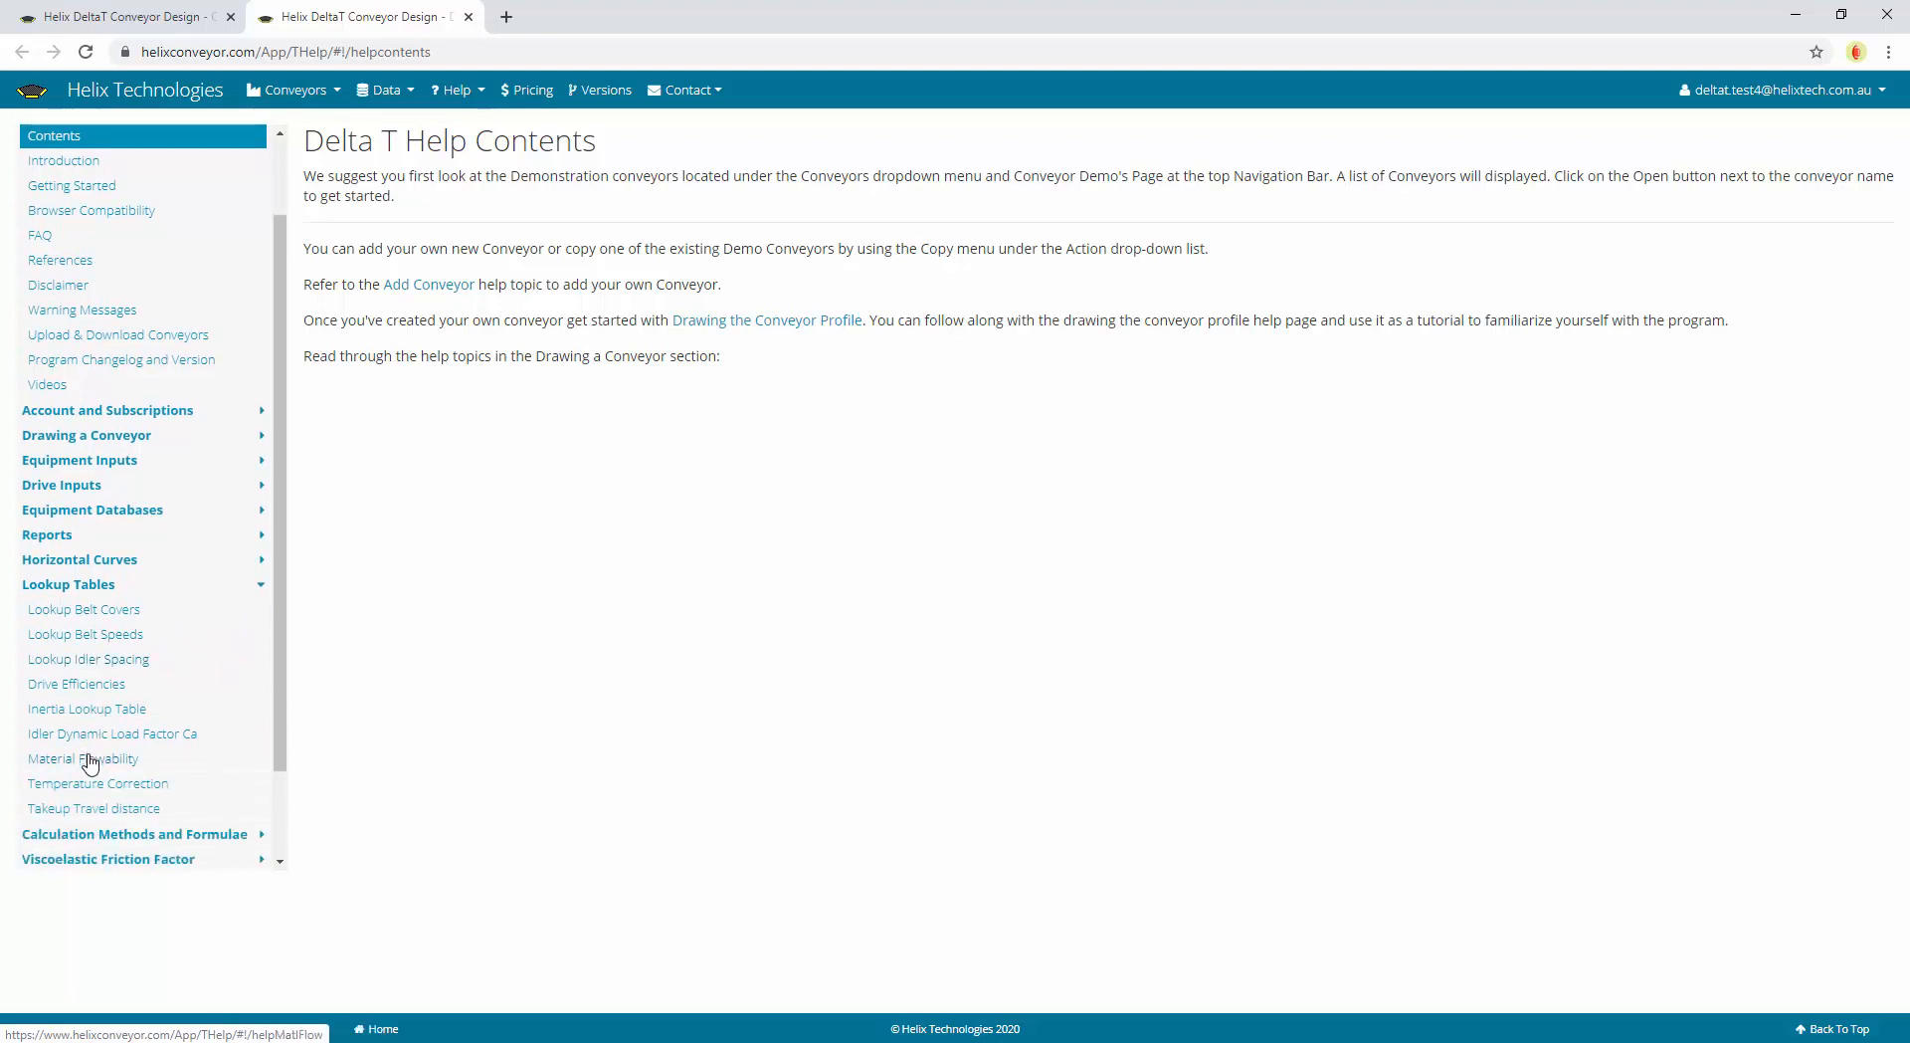
pyautogui.click(97, 784)
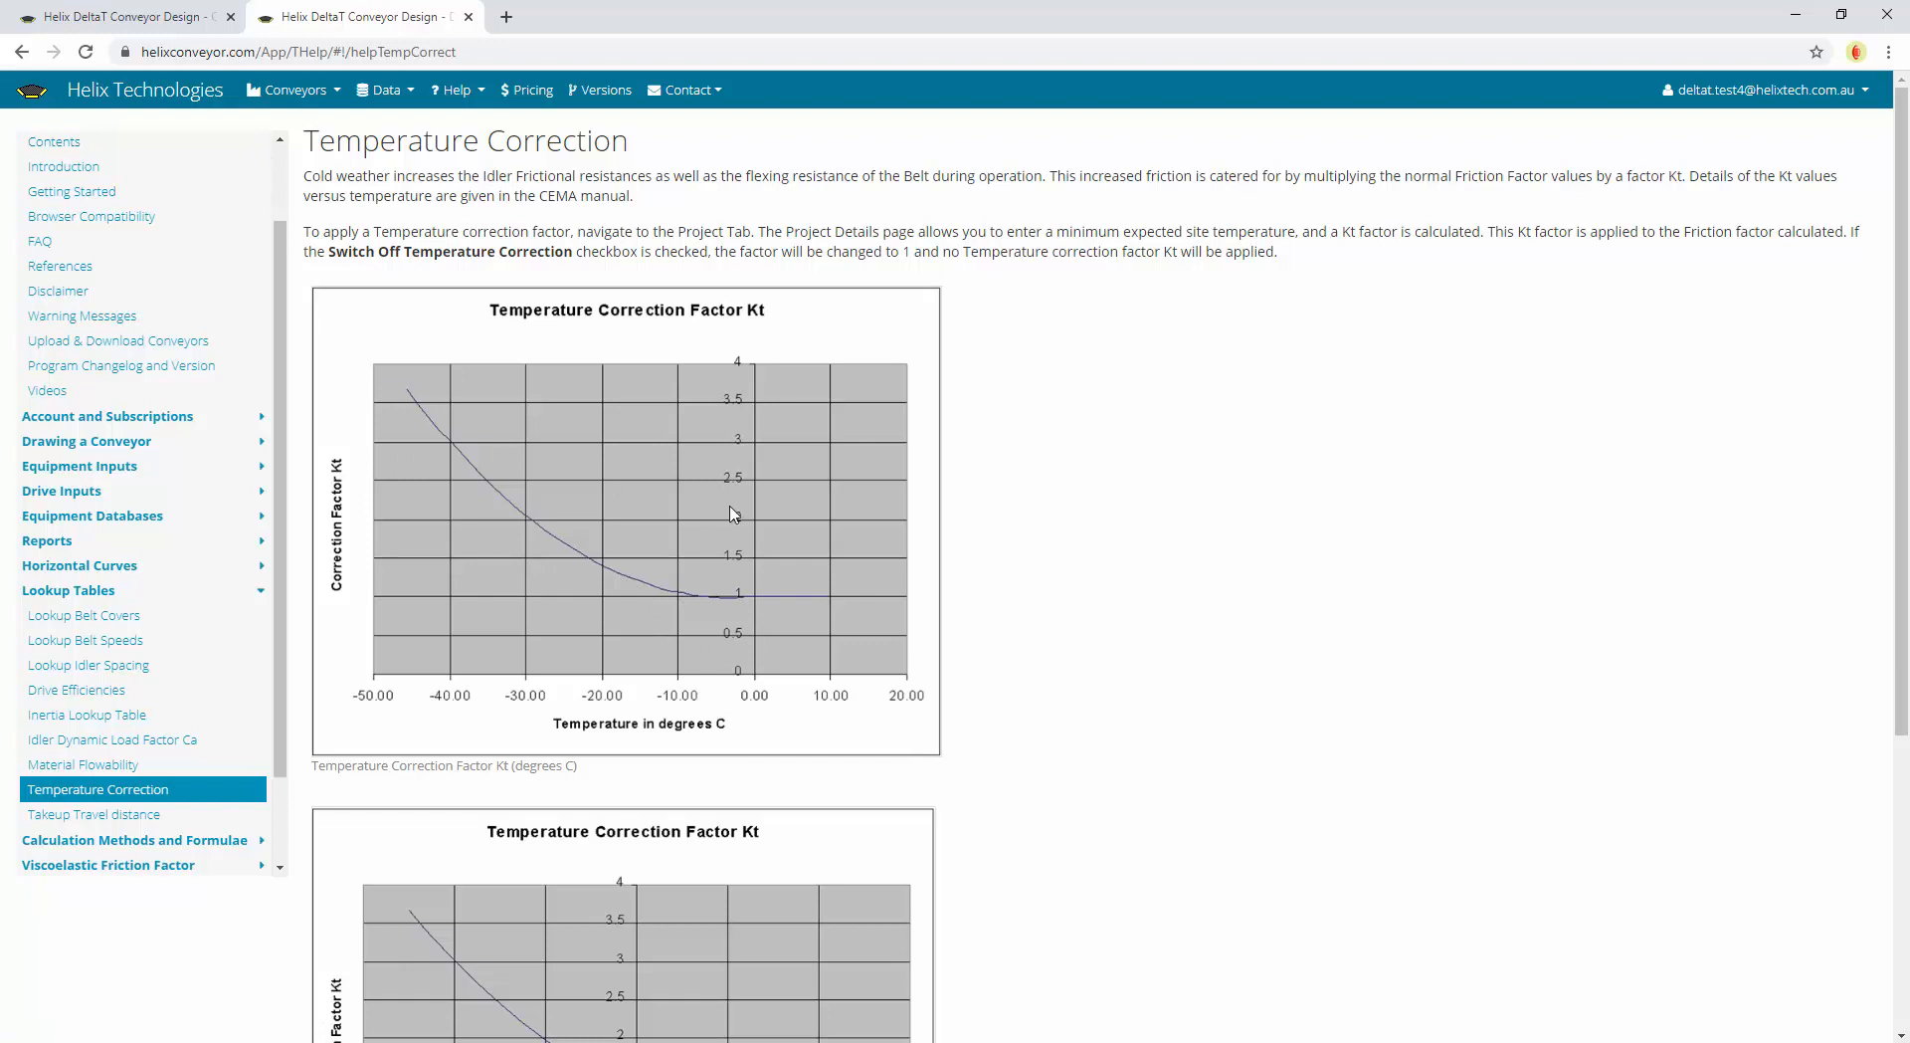
pyautogui.click(163, 19)
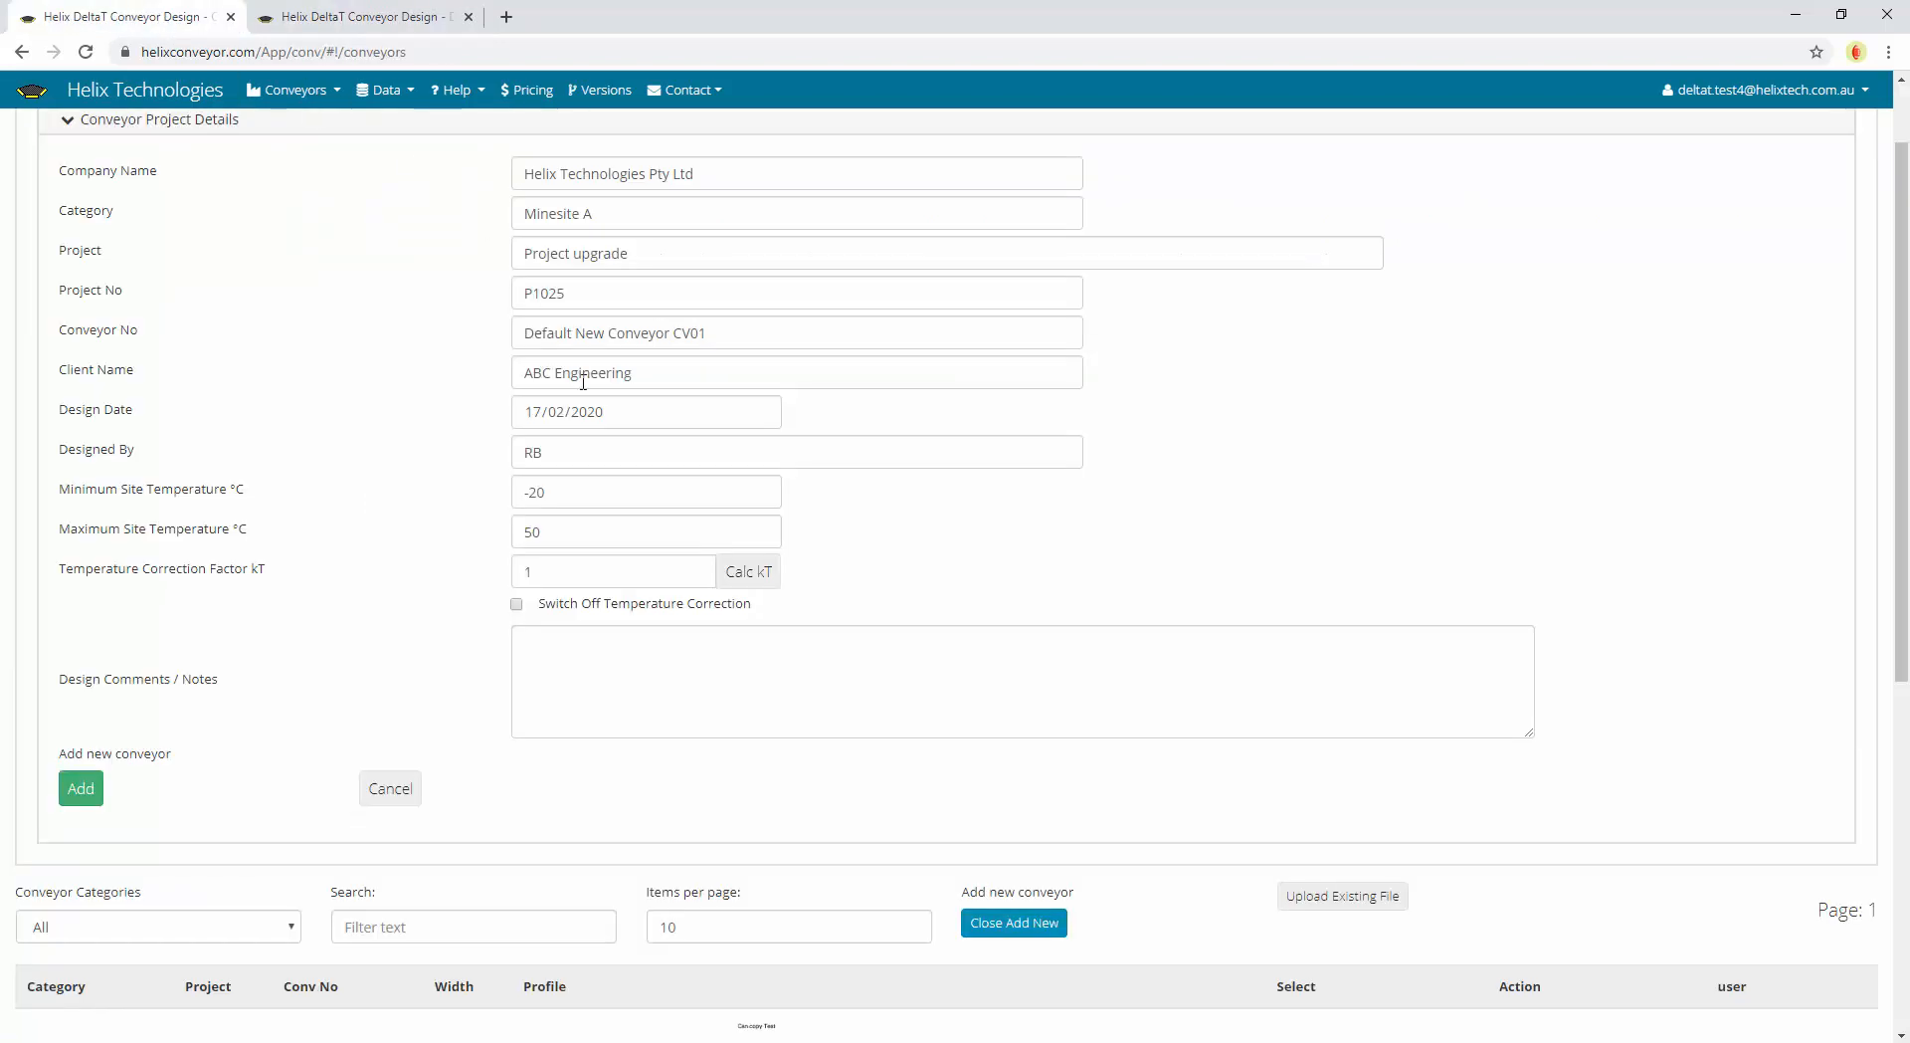
# Calculate the temperature correction factor kT for the -20 °C minimum site temperature
pyautogui.click(704, 491)
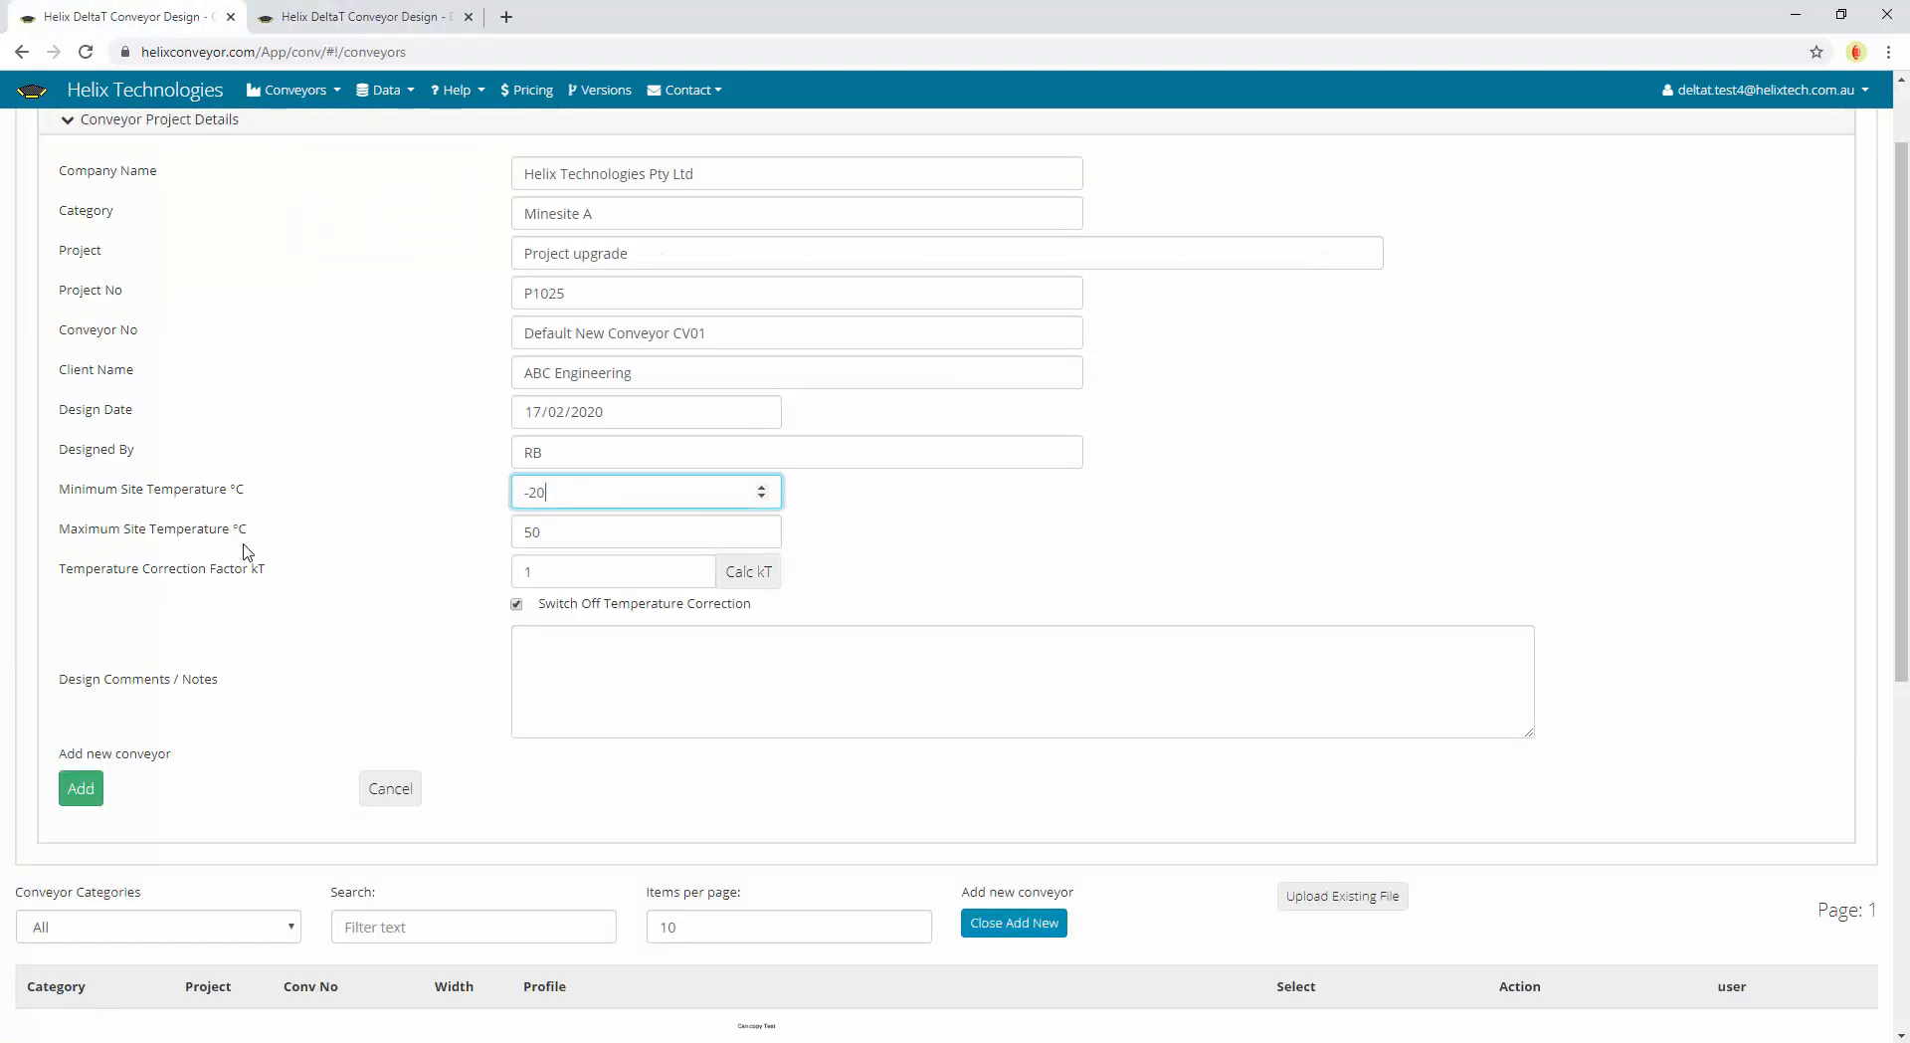
pyautogui.click(754, 531)
pyautogui.click(517, 603)
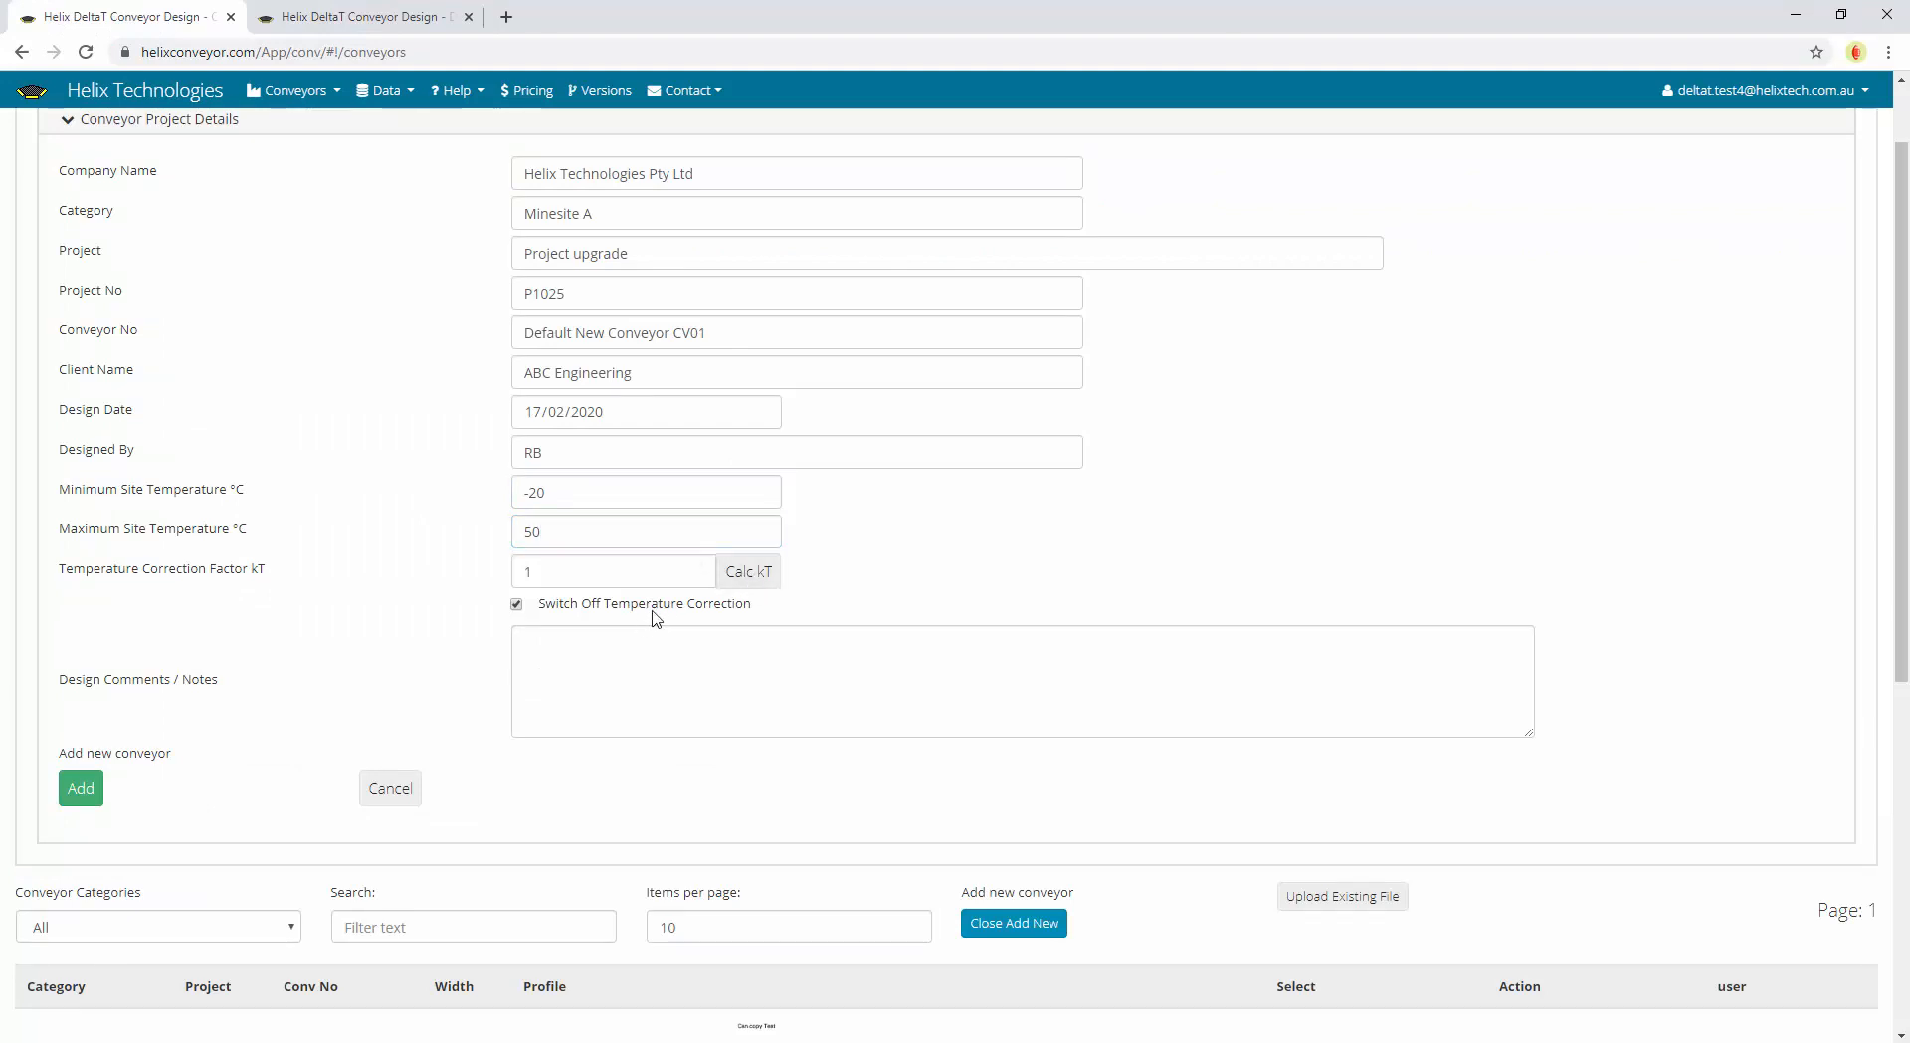
pyautogui.click(756, 574)
pyautogui.click(564, 572)
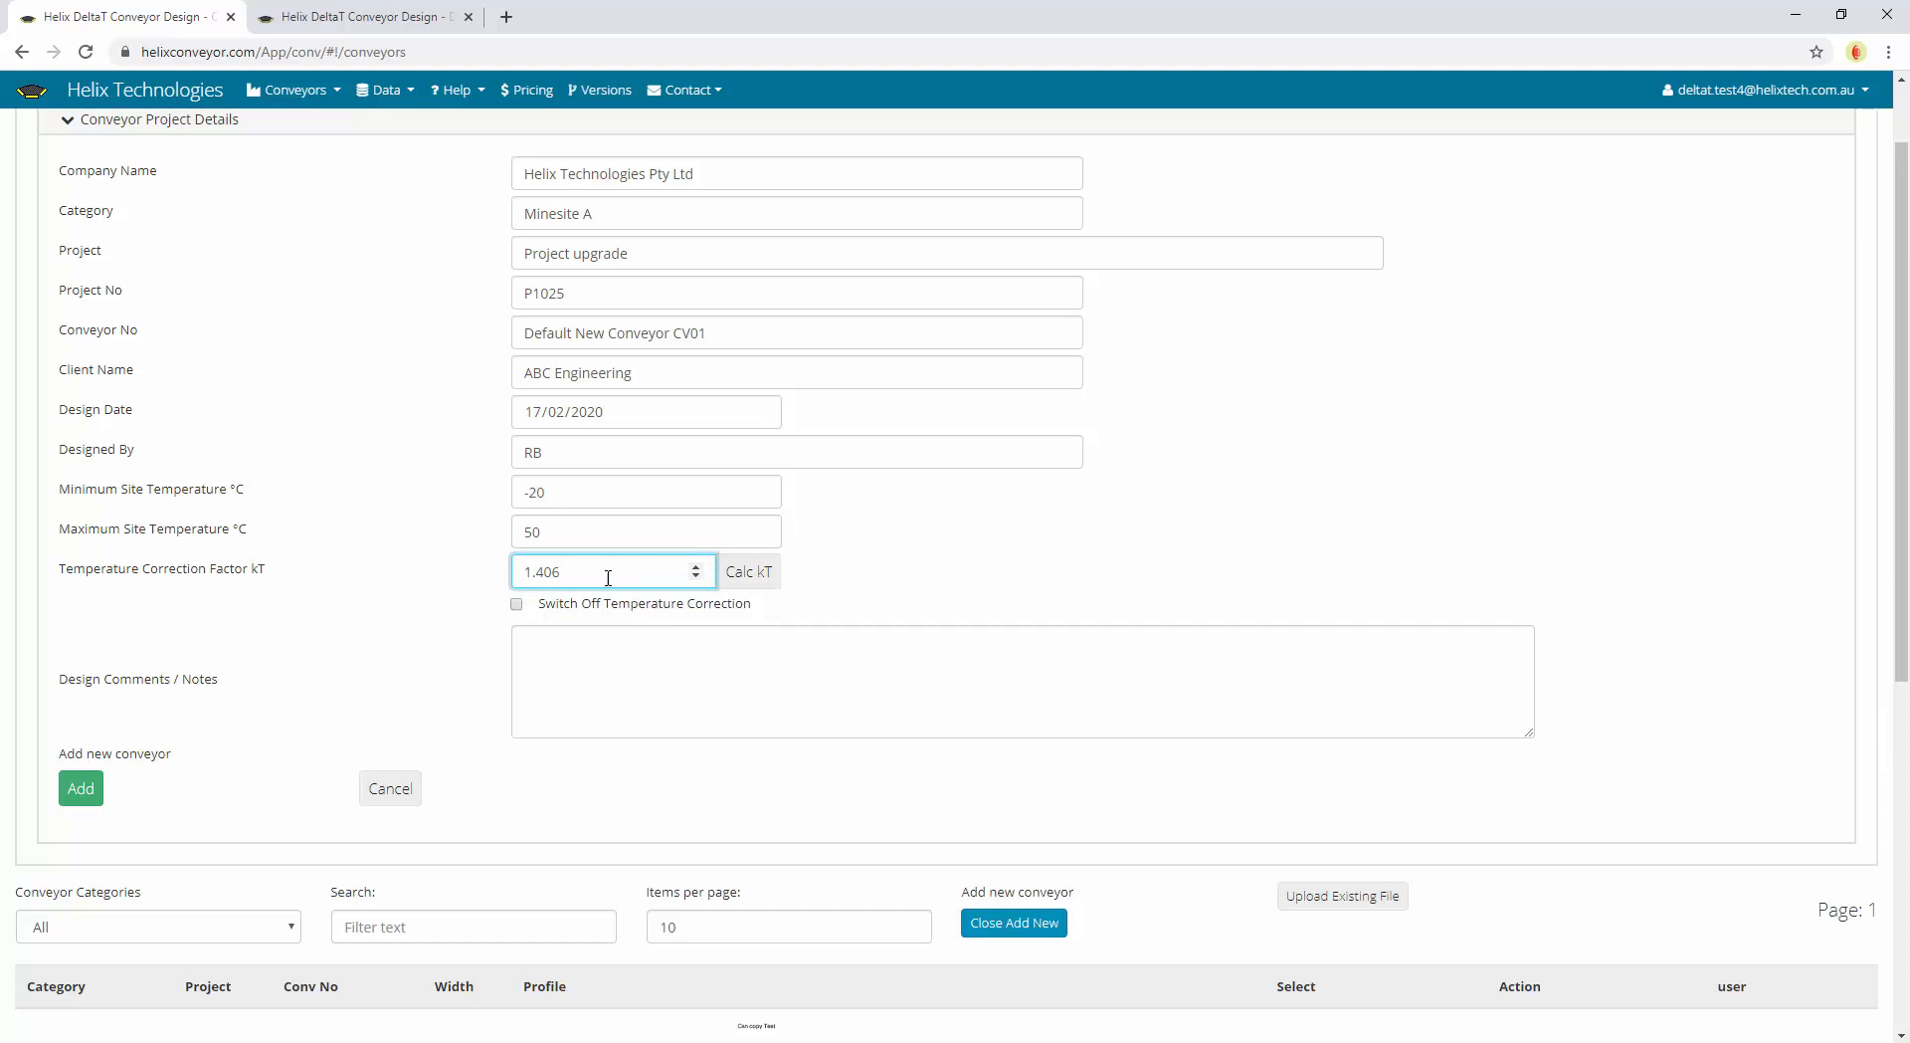
# Set the minimum site temperature to 0 °C and recalculate the temperature correction factor kT
pyautogui.doubleClick(558, 493)
pyautogui.write('0')
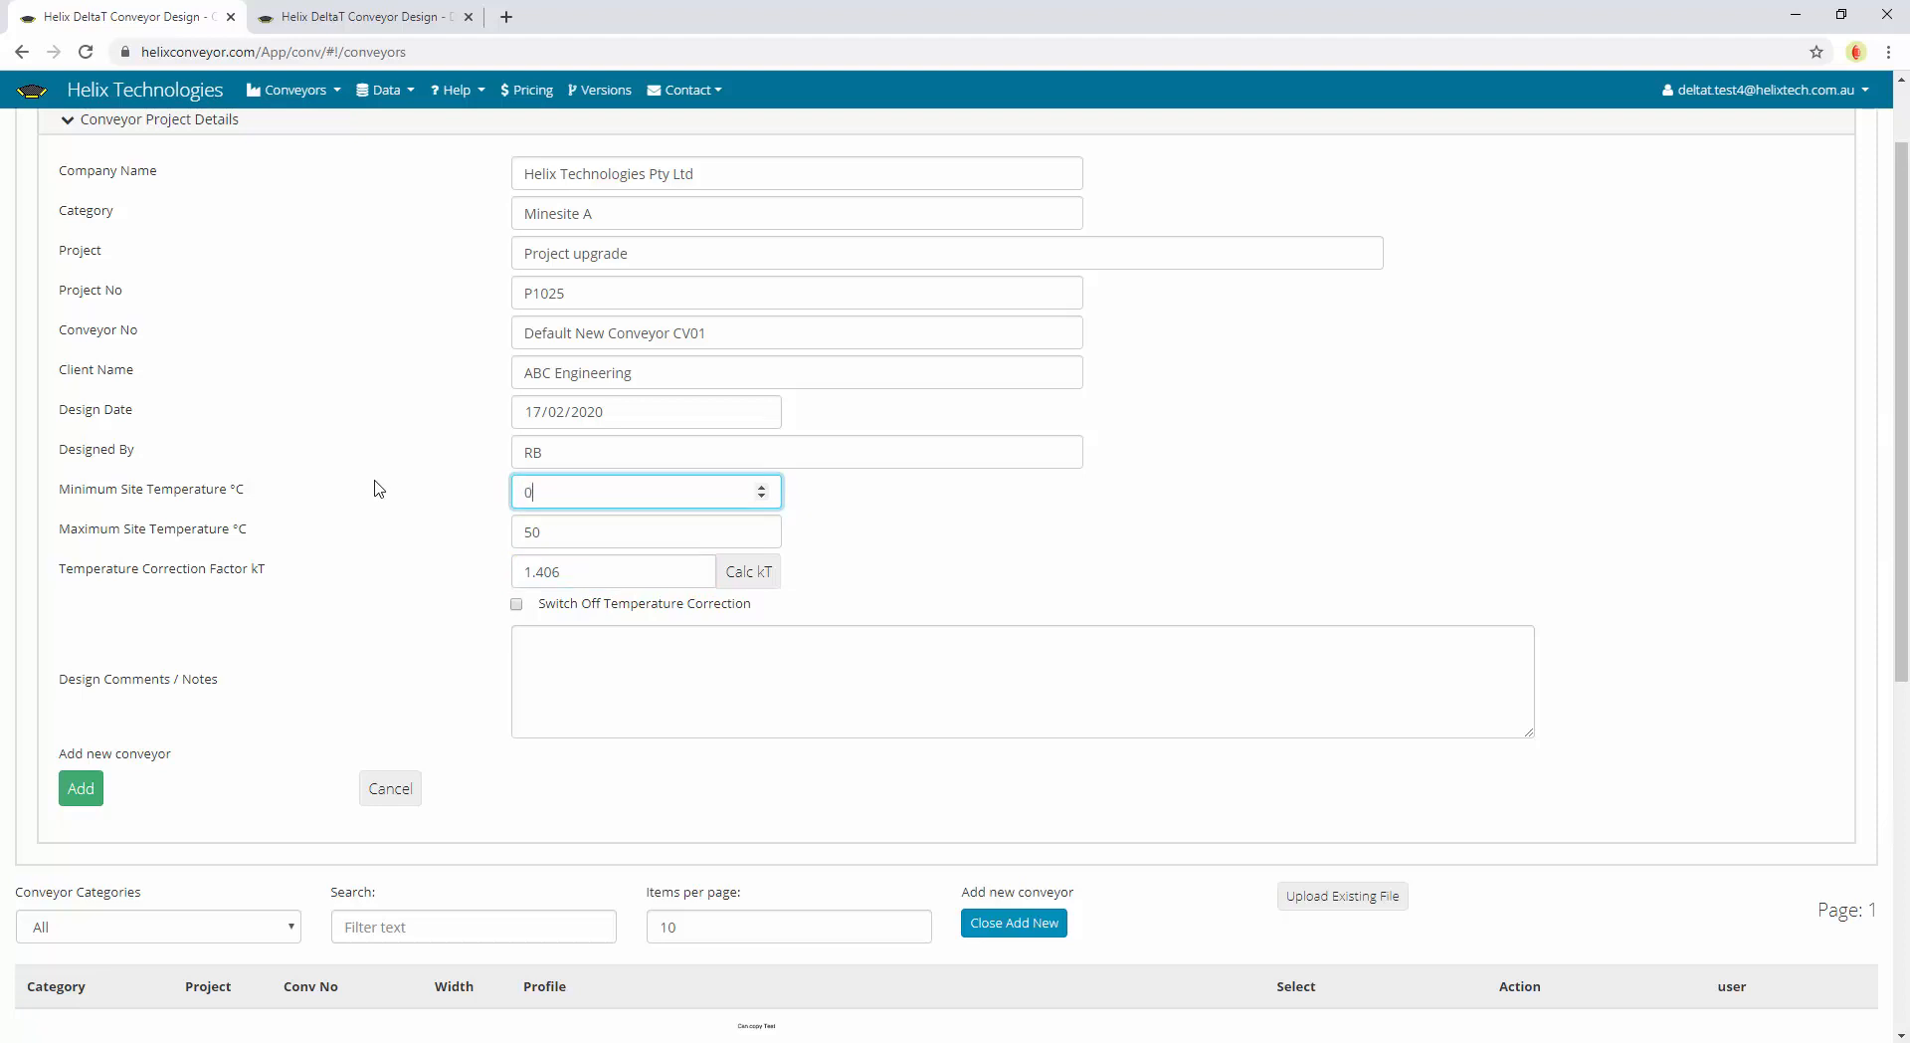
pyautogui.click(758, 587)
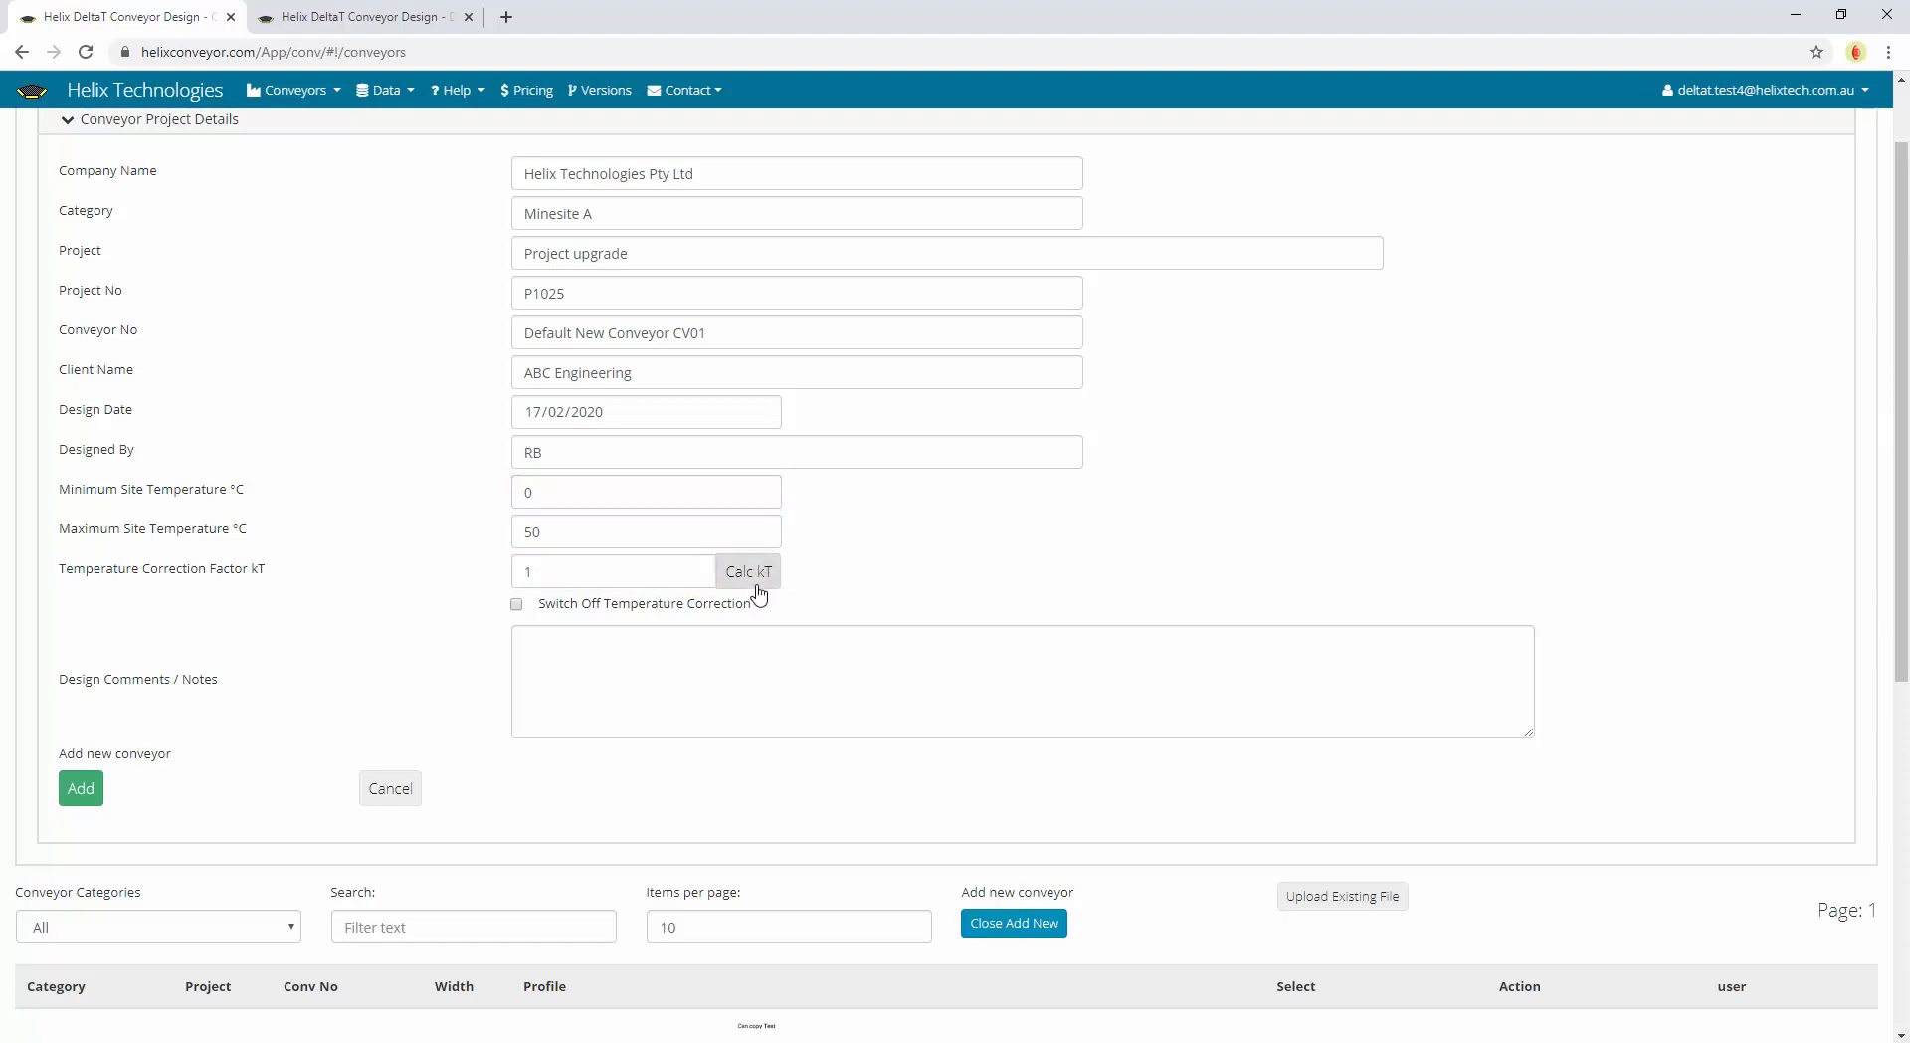
# Switch off temperature correction and add the new conveyor to the list
pyautogui.click(644, 605)
pyautogui.click(72, 789)
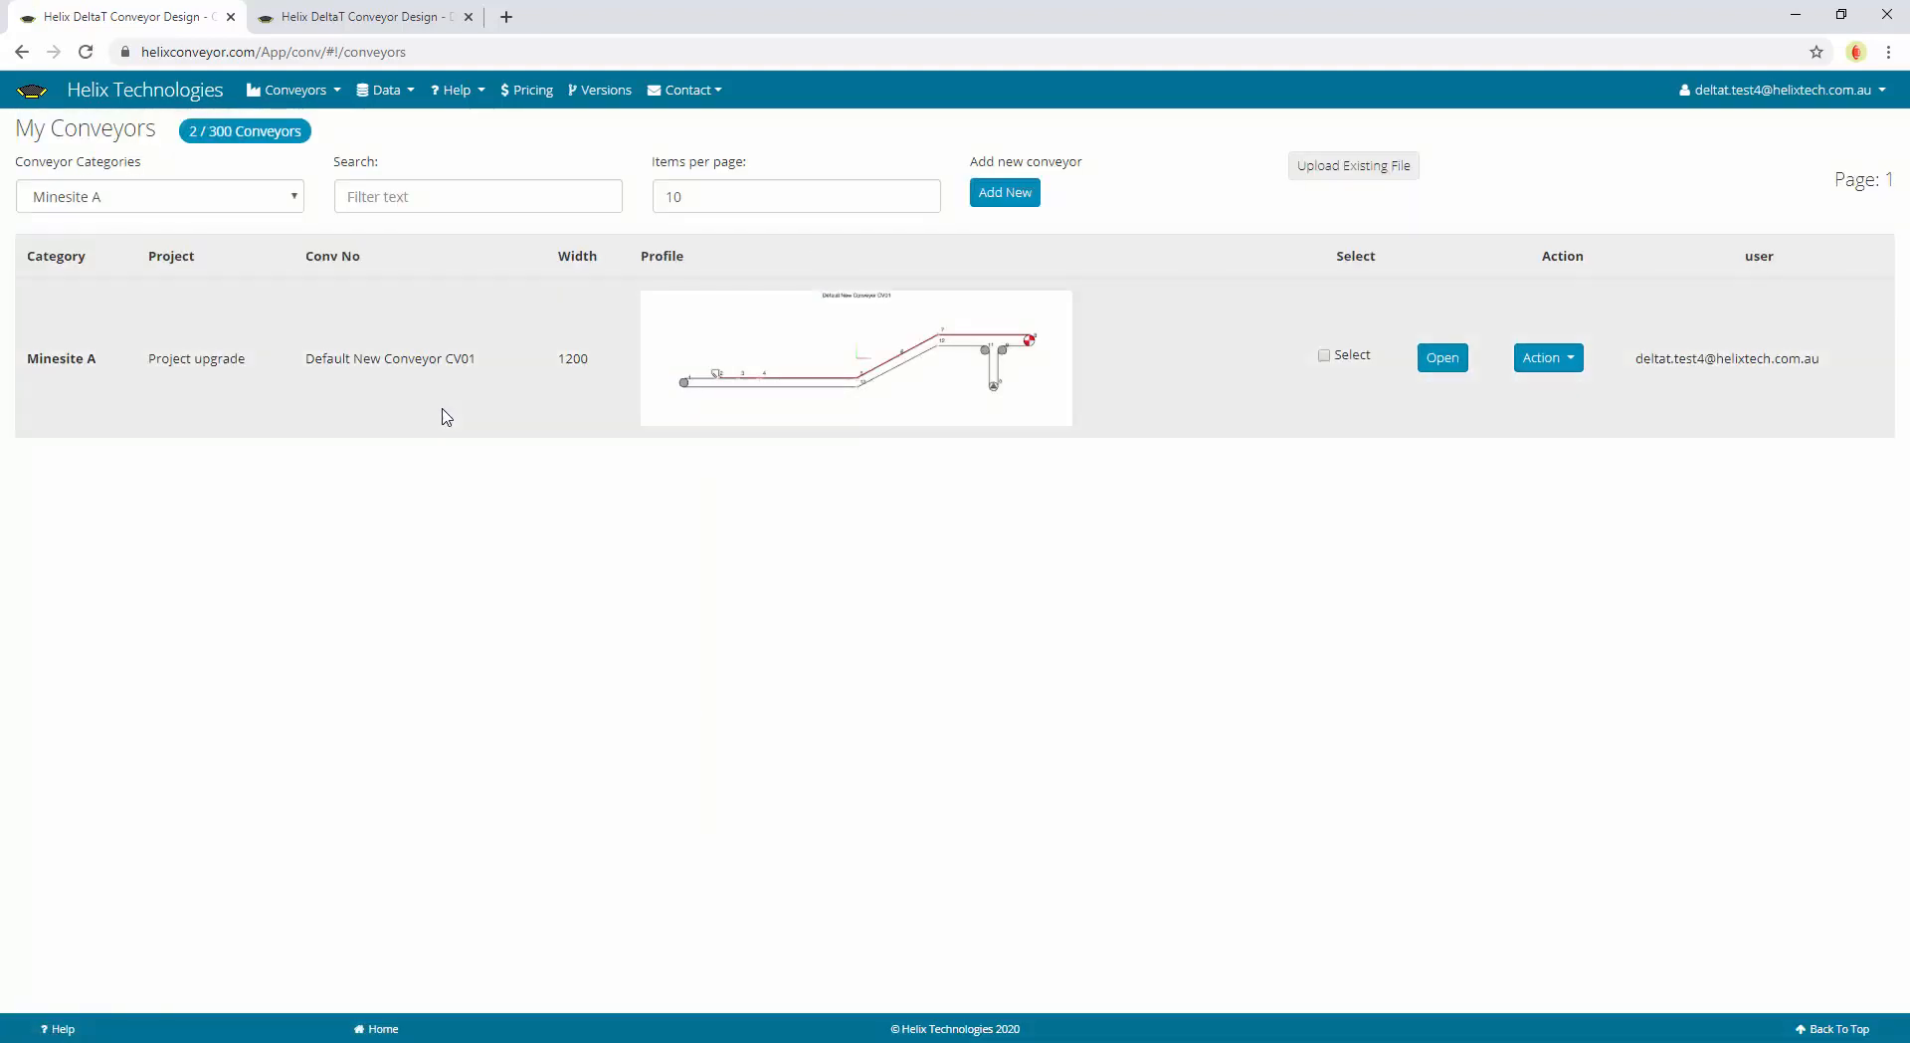
# Show the Minesite A category, view its conveyor, and examine the project details down to the company logo upload section
pyautogui.click(188, 204)
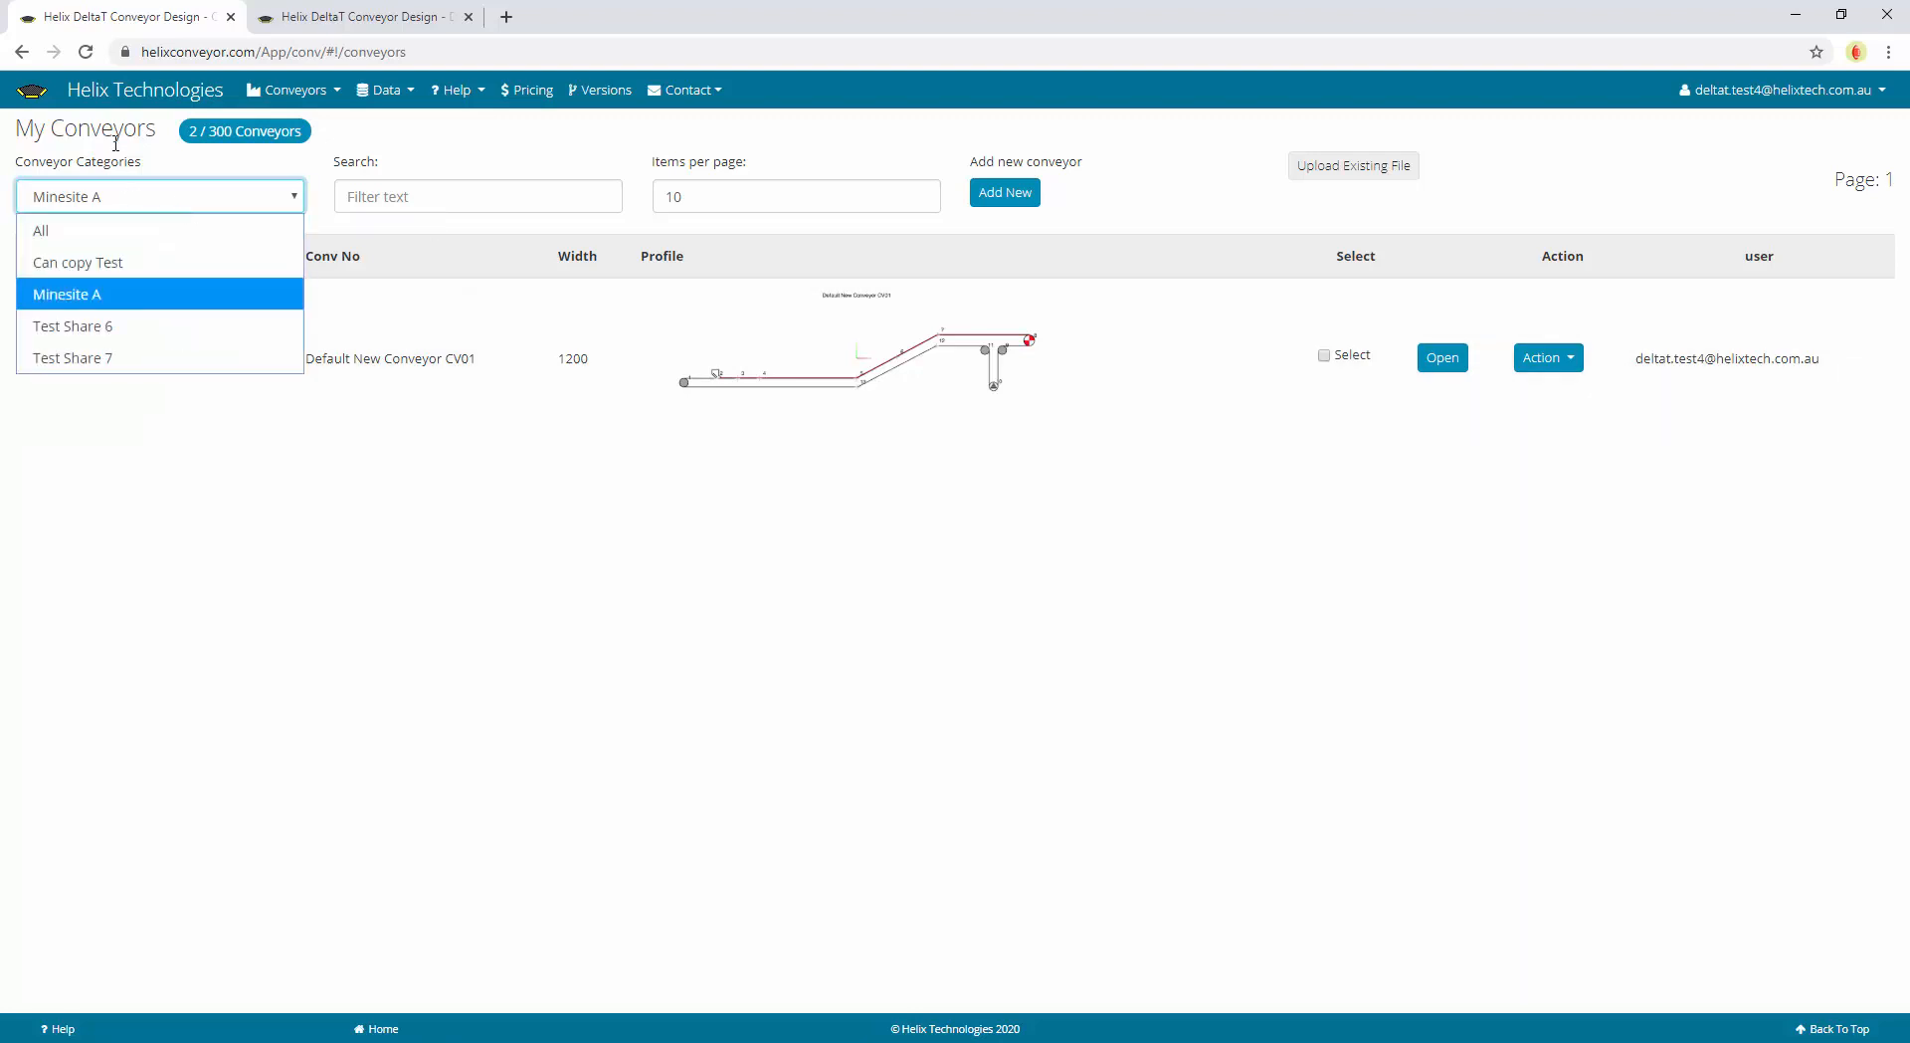
pyautogui.click(110, 304)
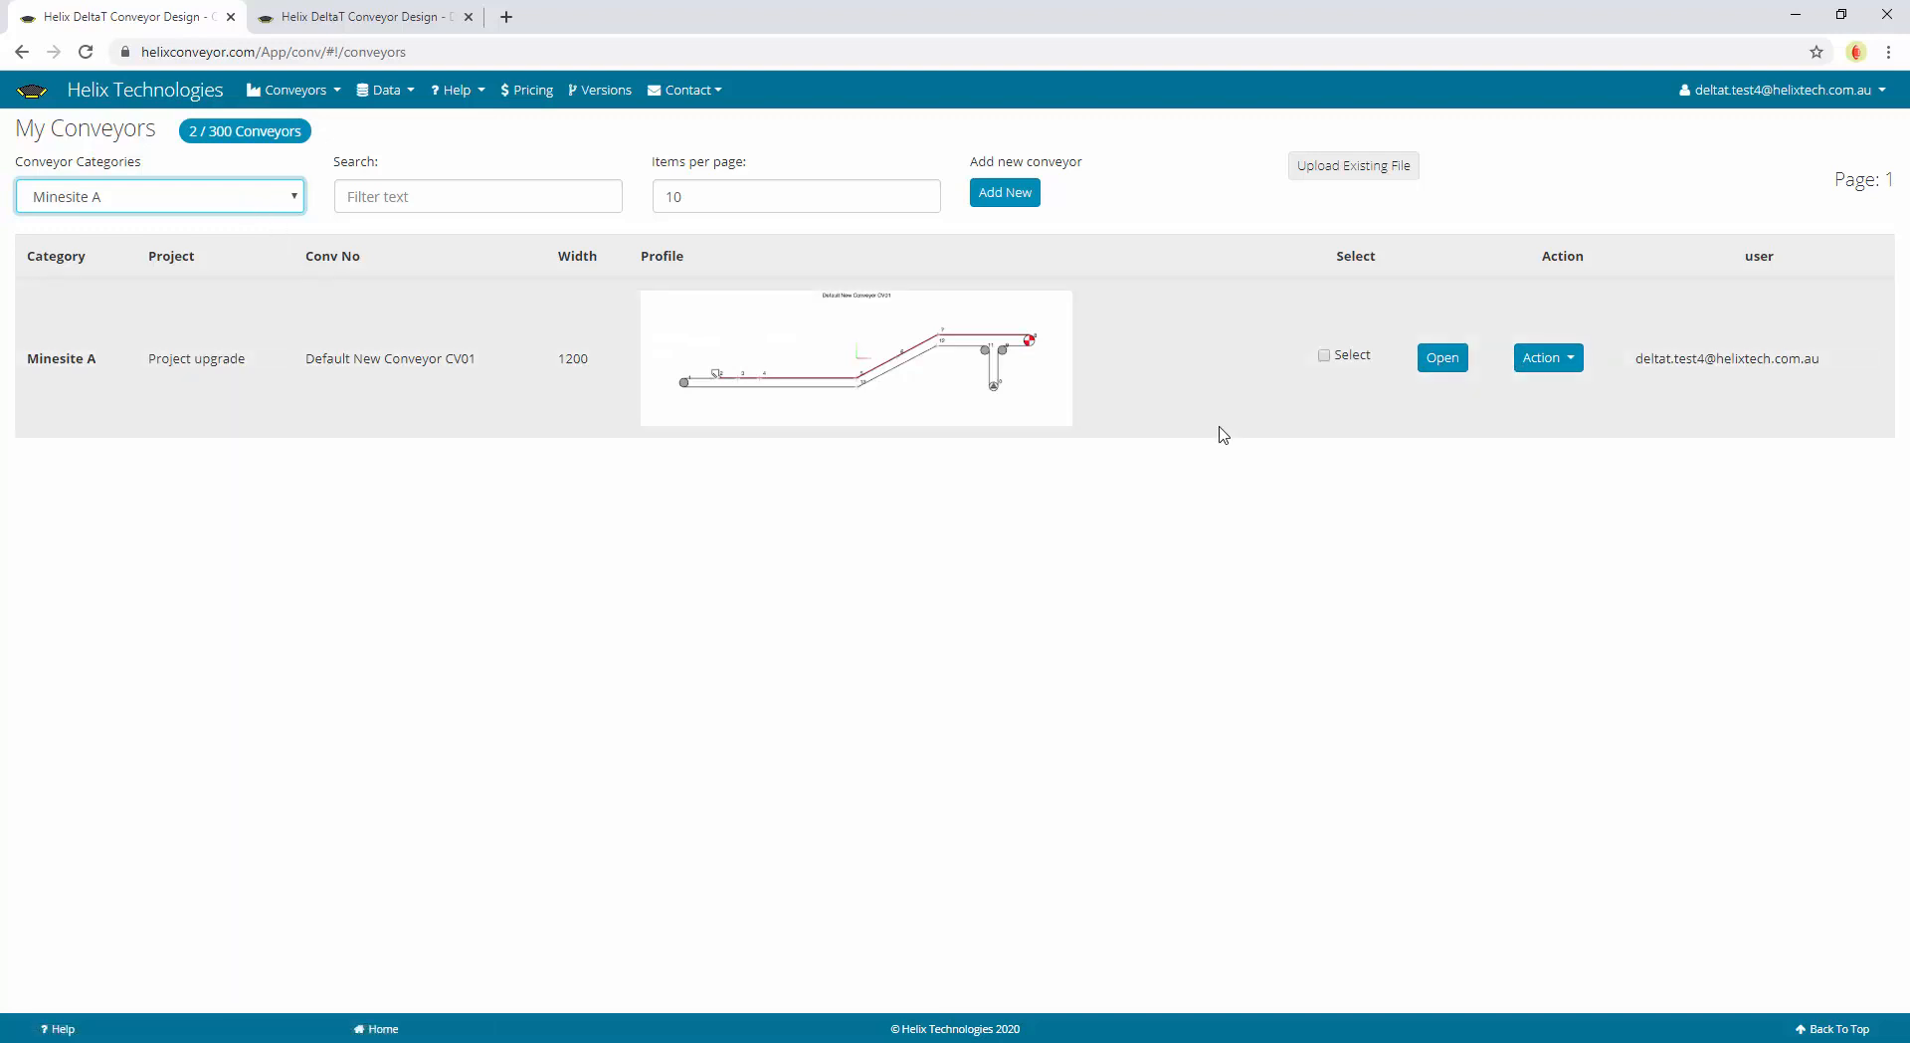
pyautogui.click(1558, 359)
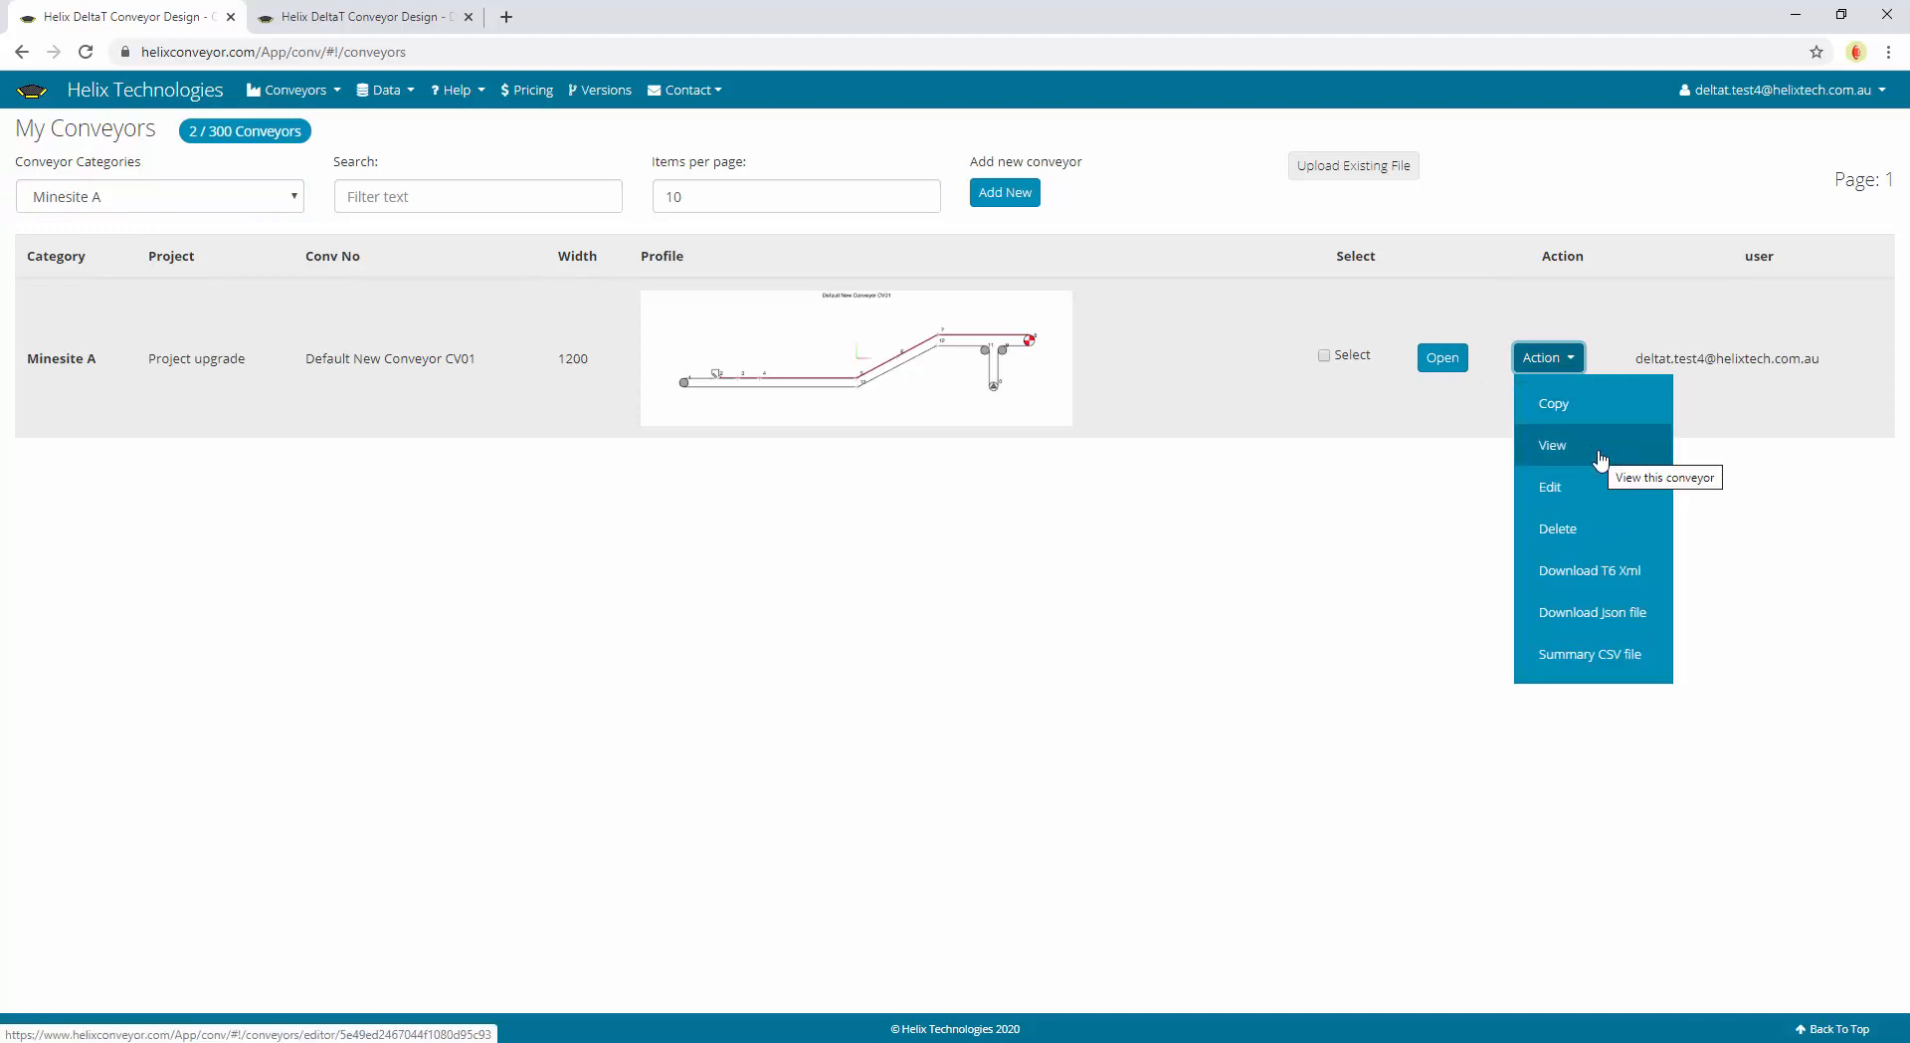
pyautogui.click(1597, 456)
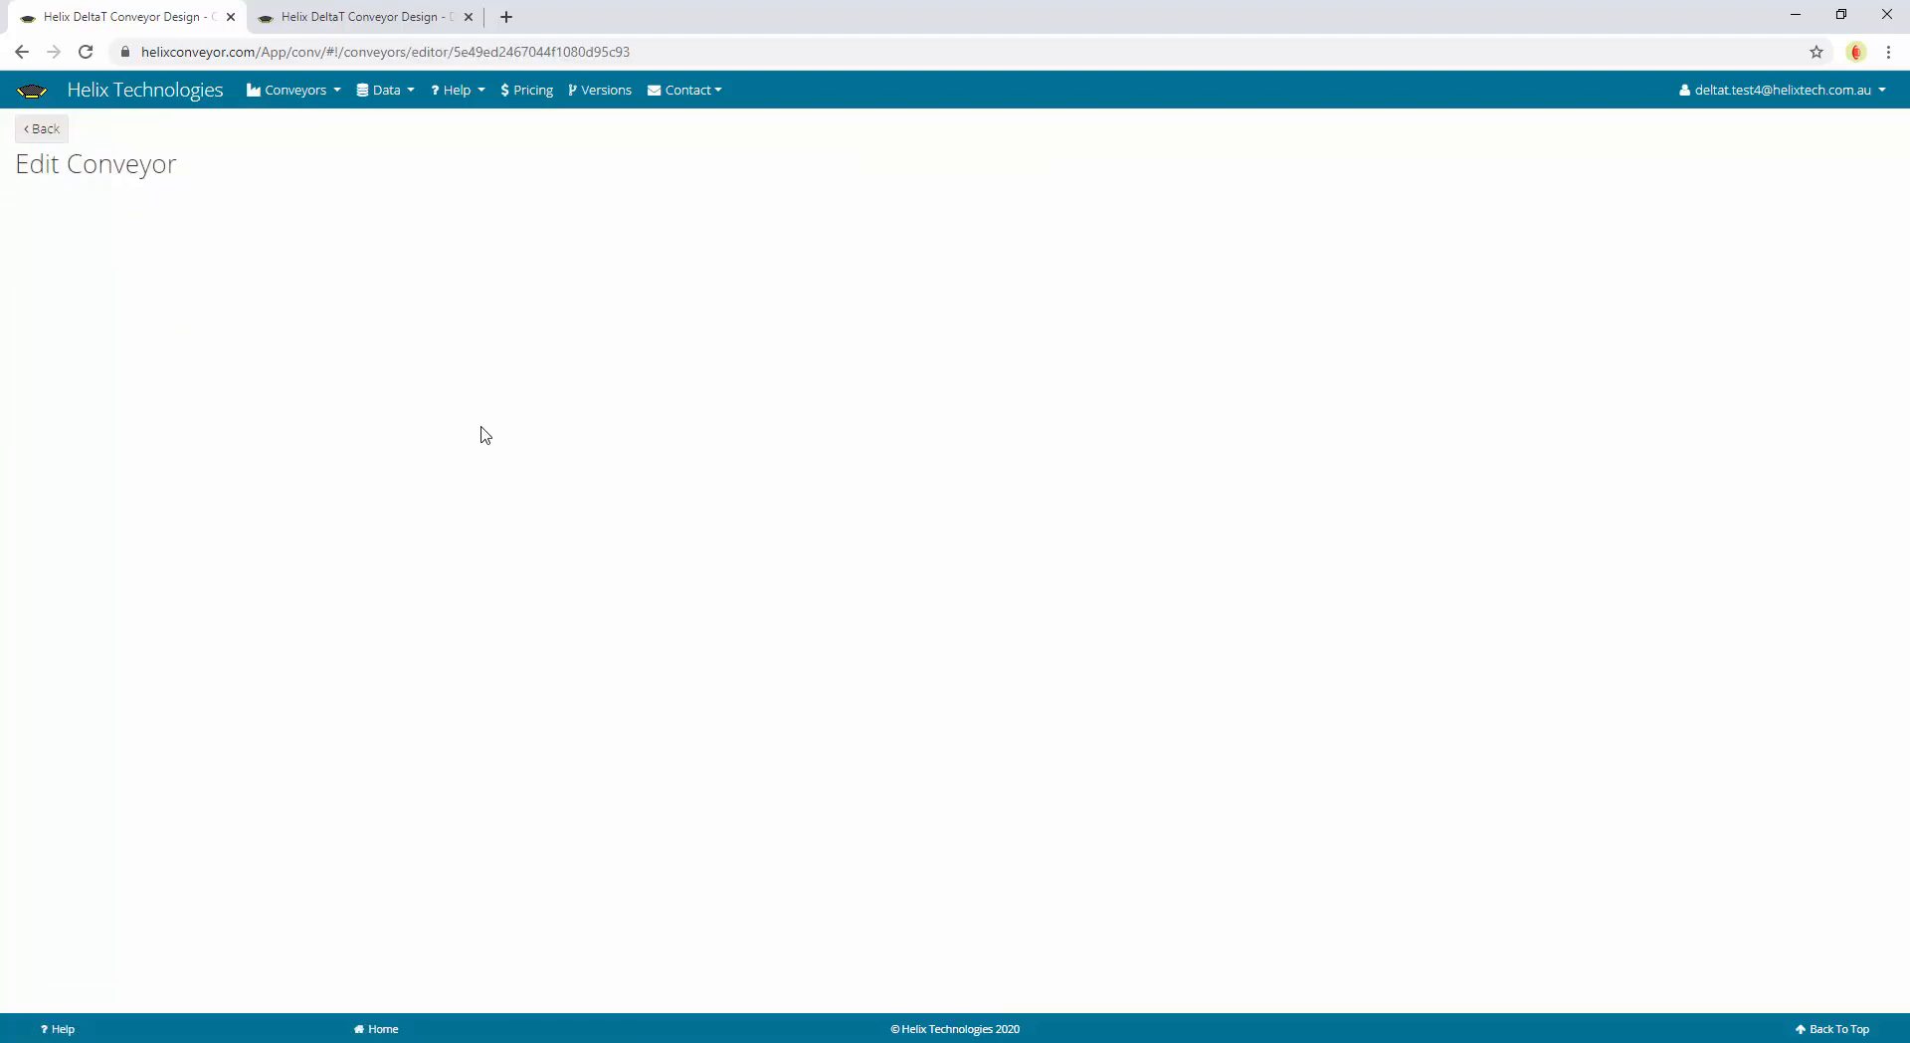
pyautogui.scroll(-4, 350, 661)
pyautogui.scroll(3, 622, 398)
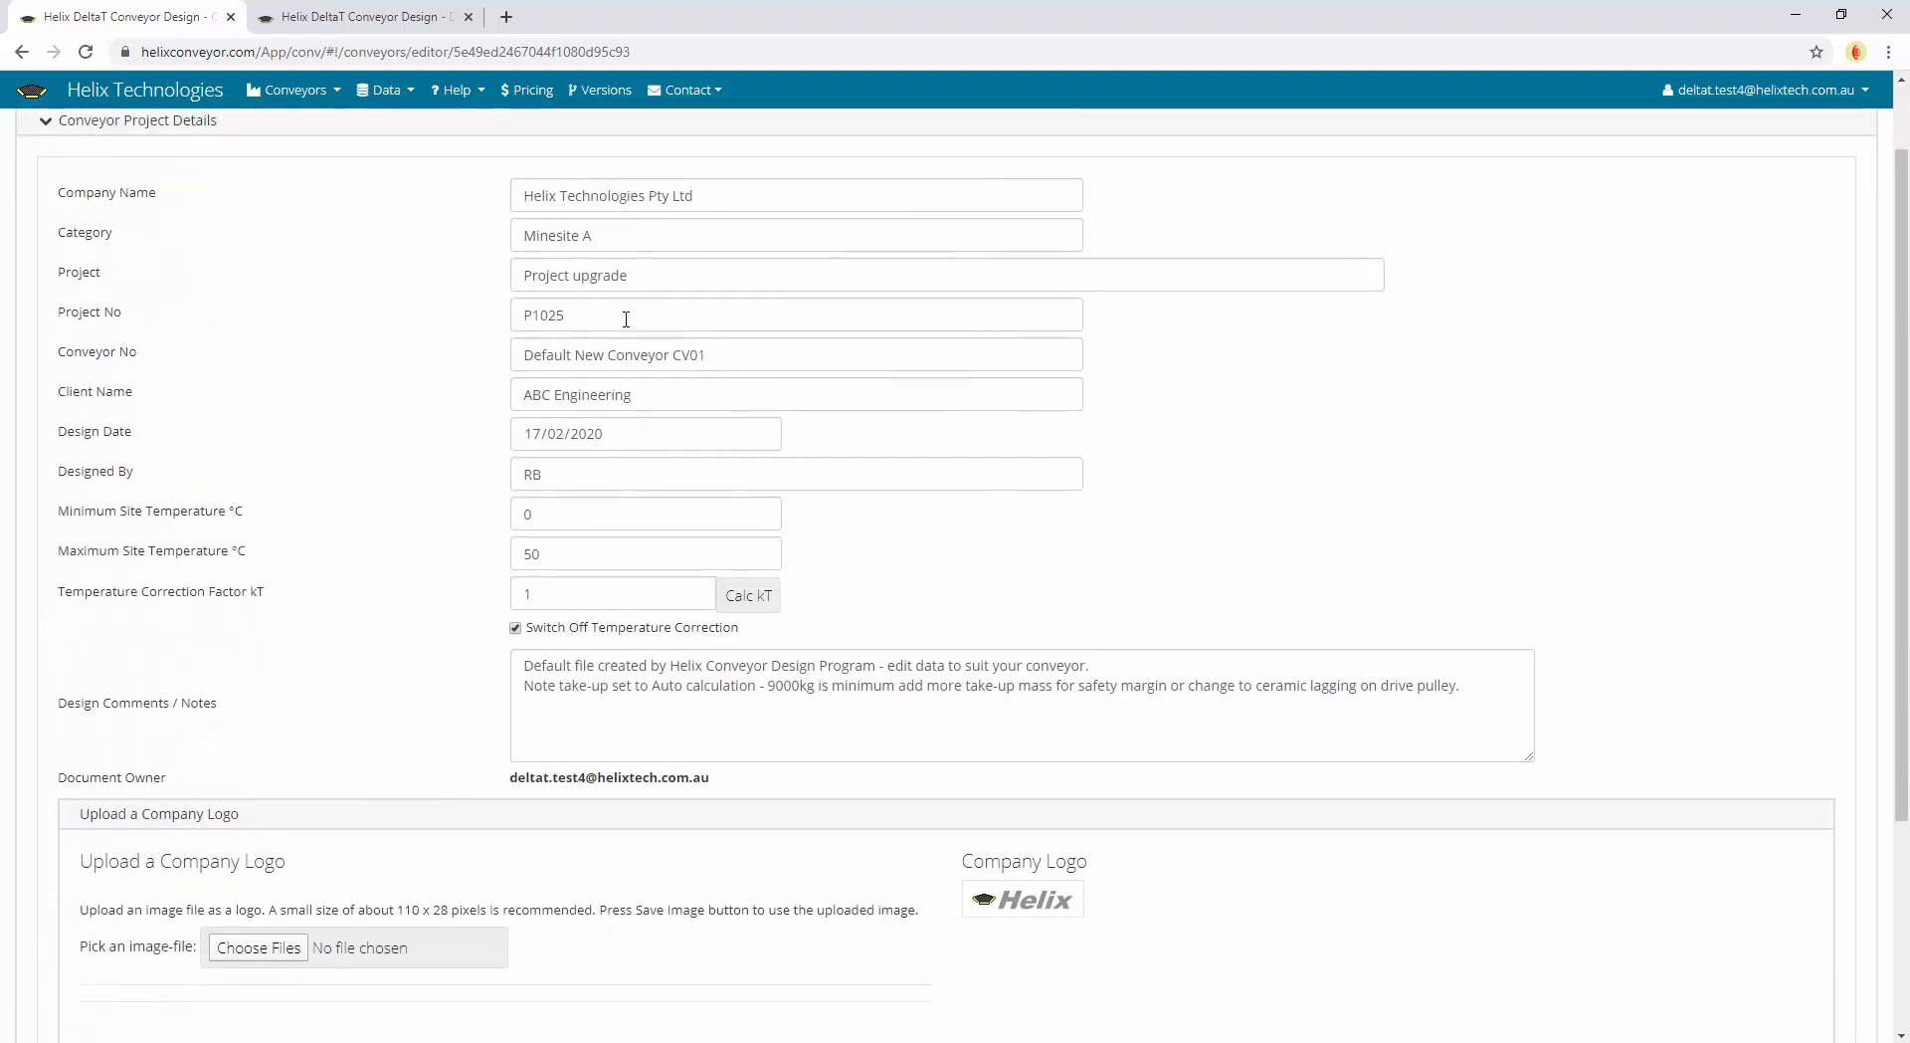
pyautogui.scroll(-2, 328, 816)
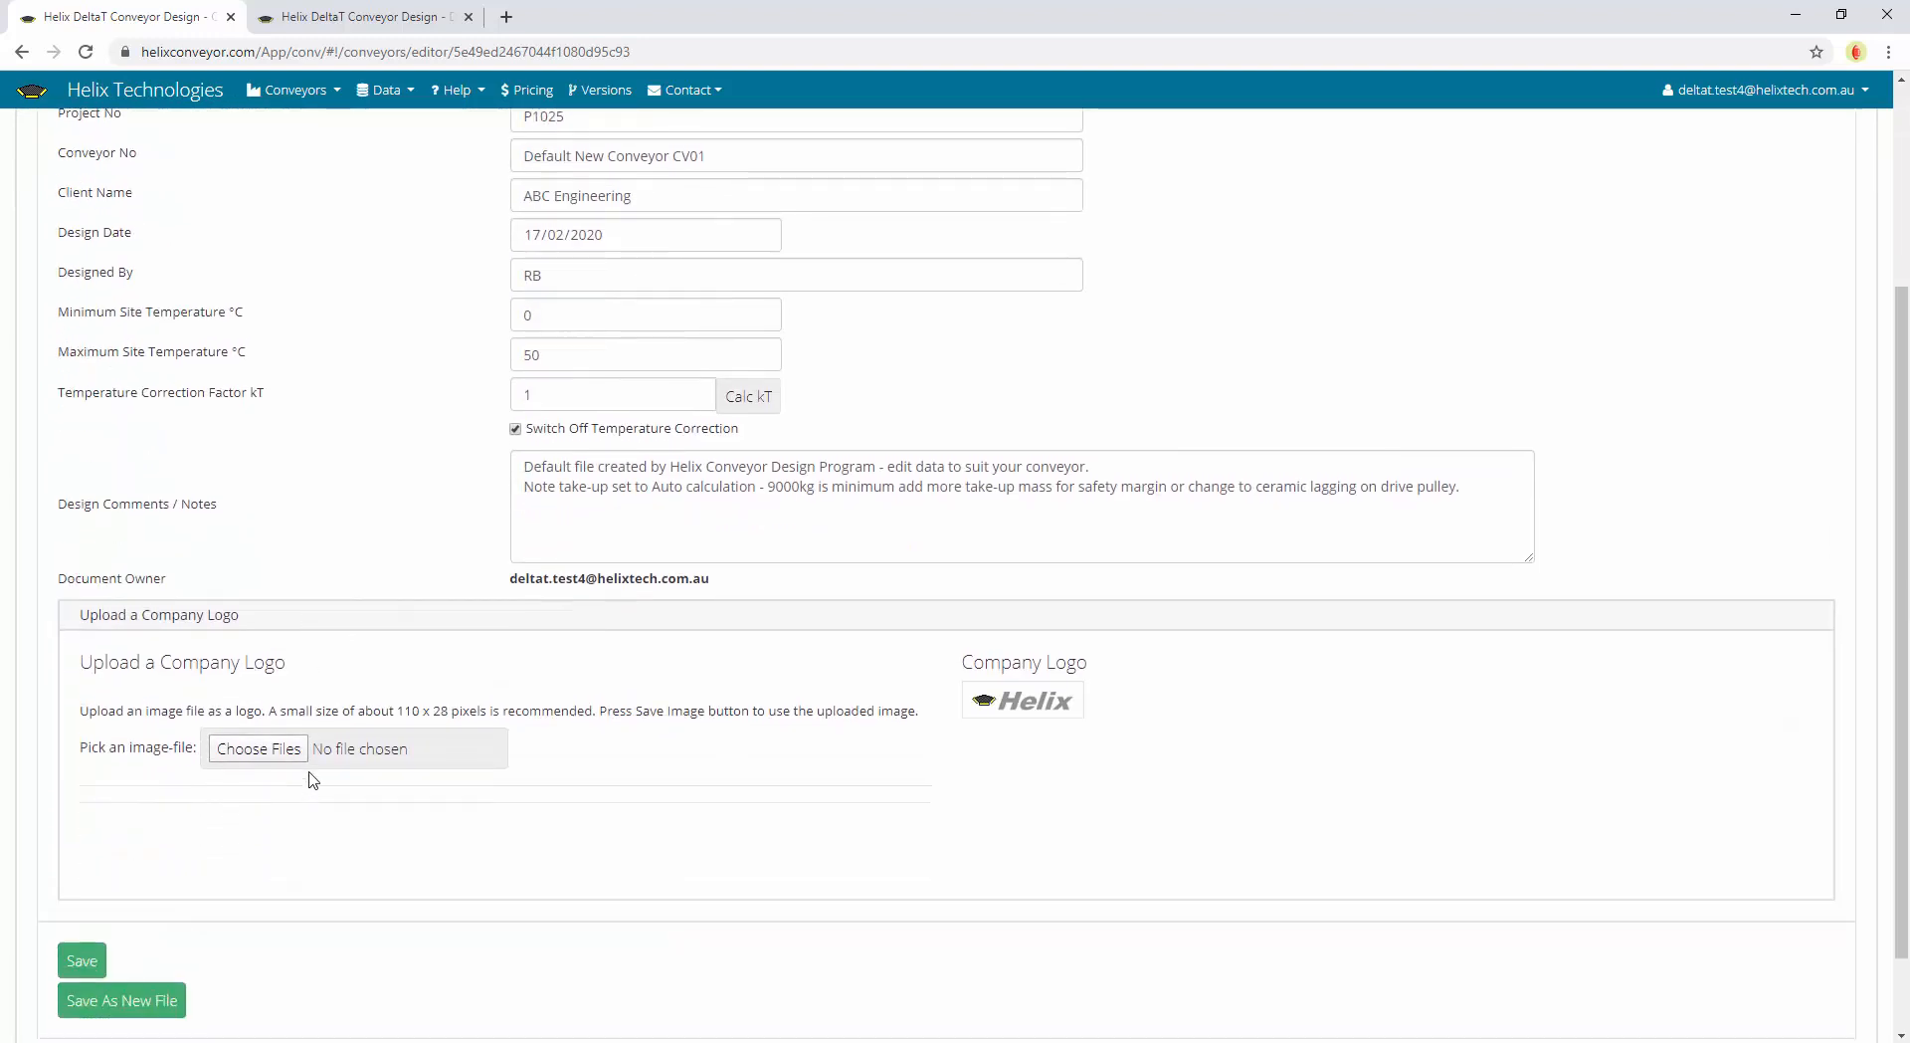
pyautogui.scroll(-1, 314, 771)
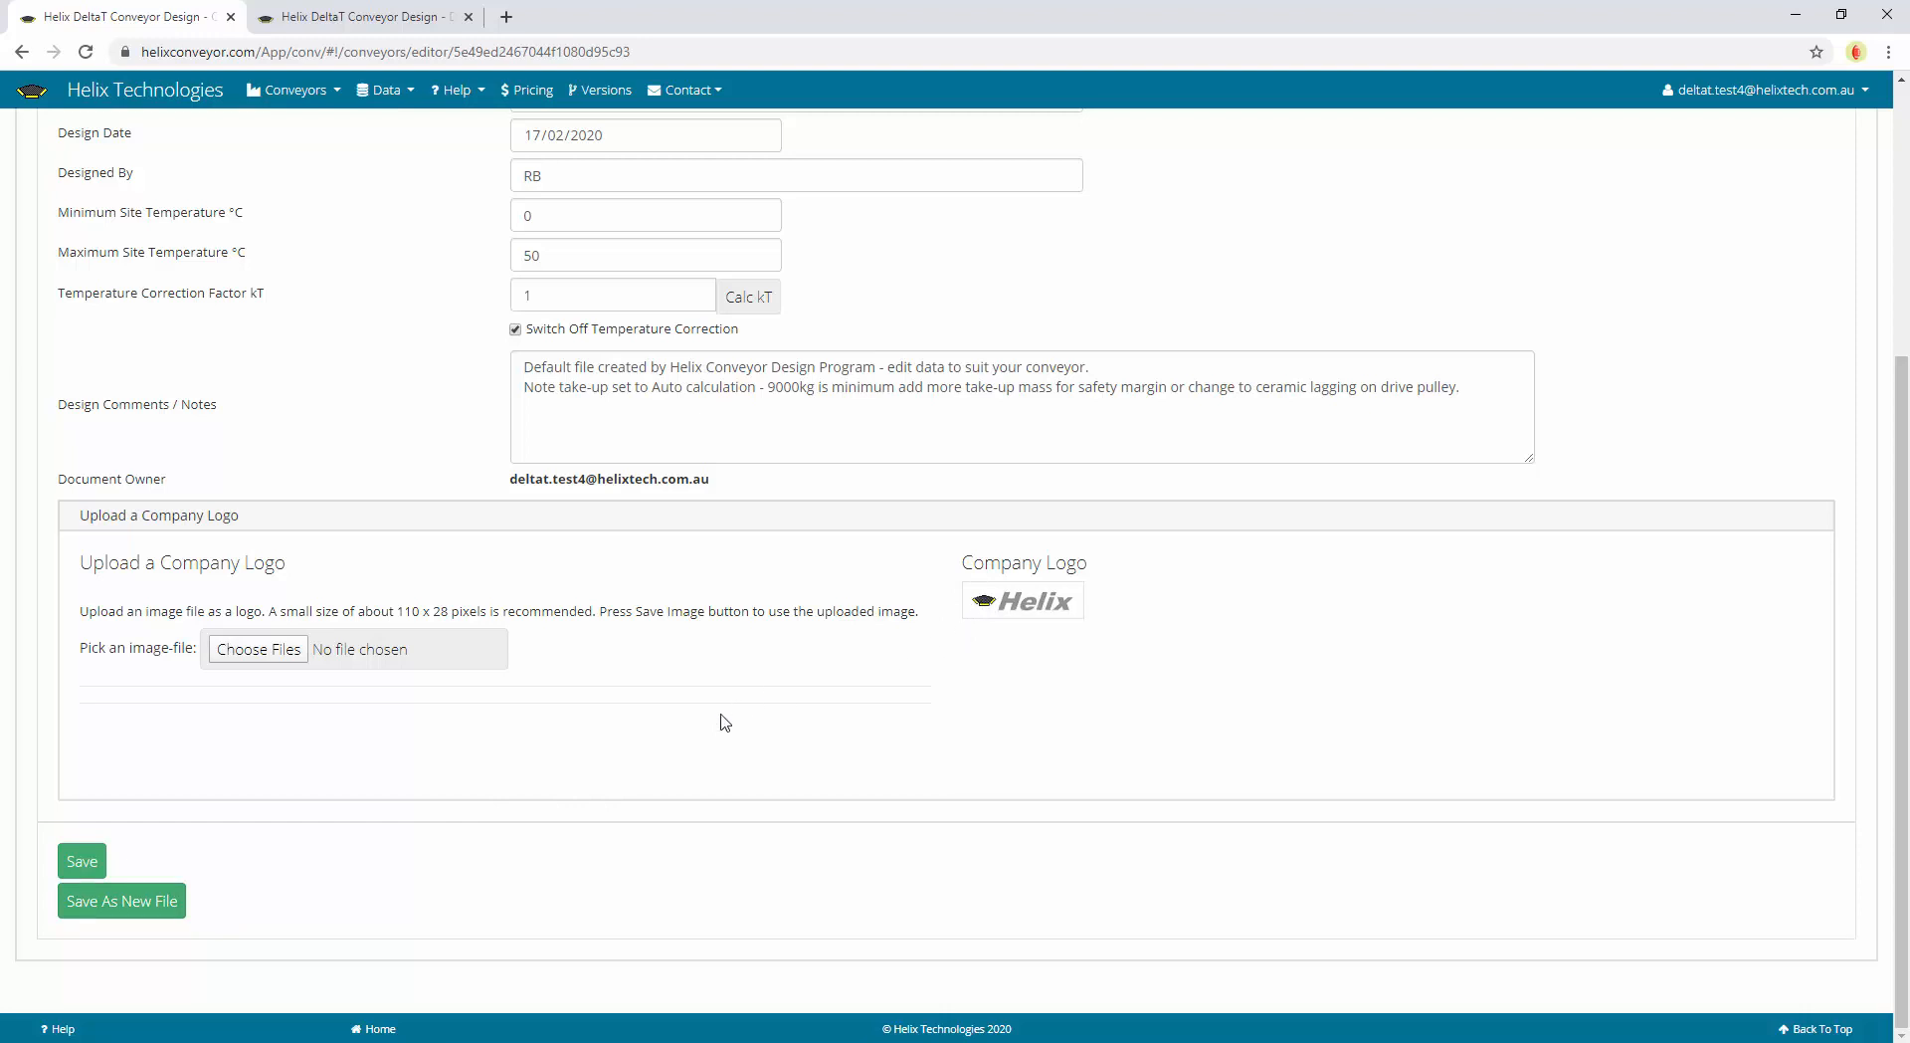
# Check the company logo used on reports and return to the conveyor list
pyautogui.moveTo(998, 607)
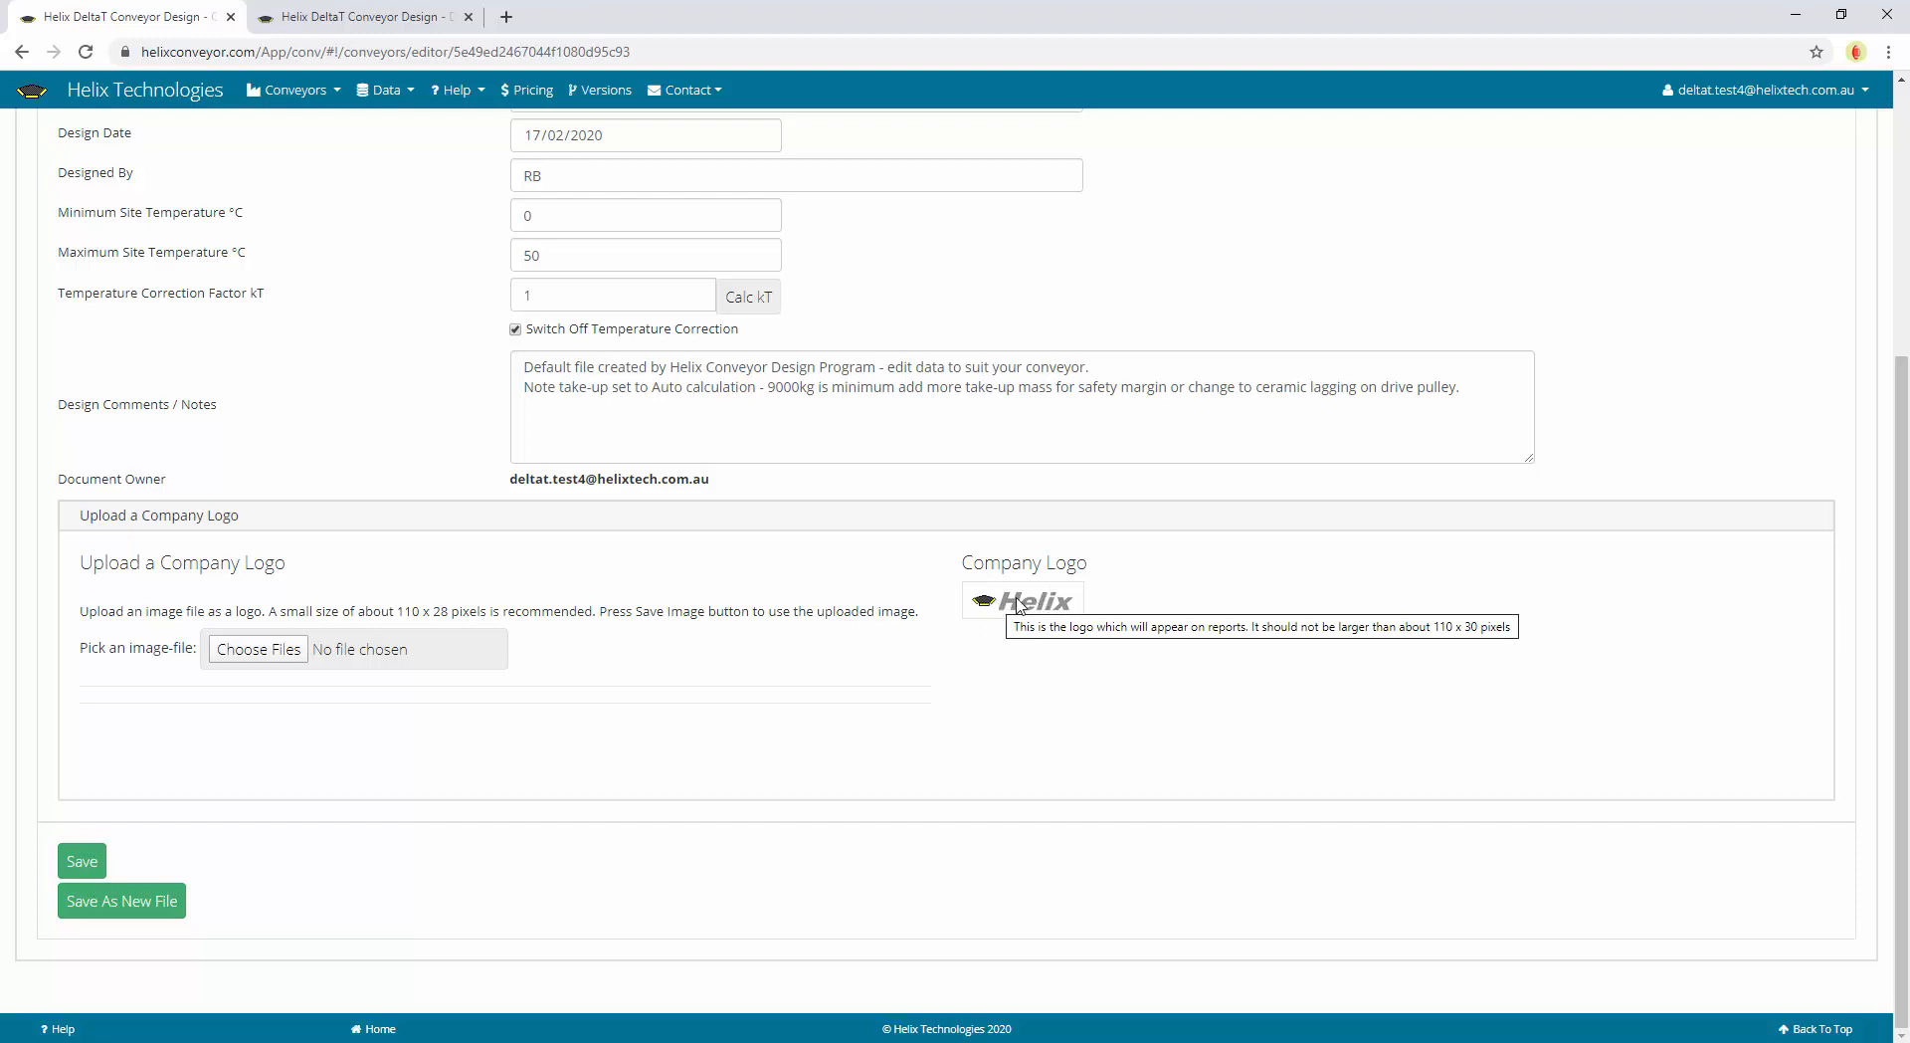
pyautogui.scroll(4, 684, 614)
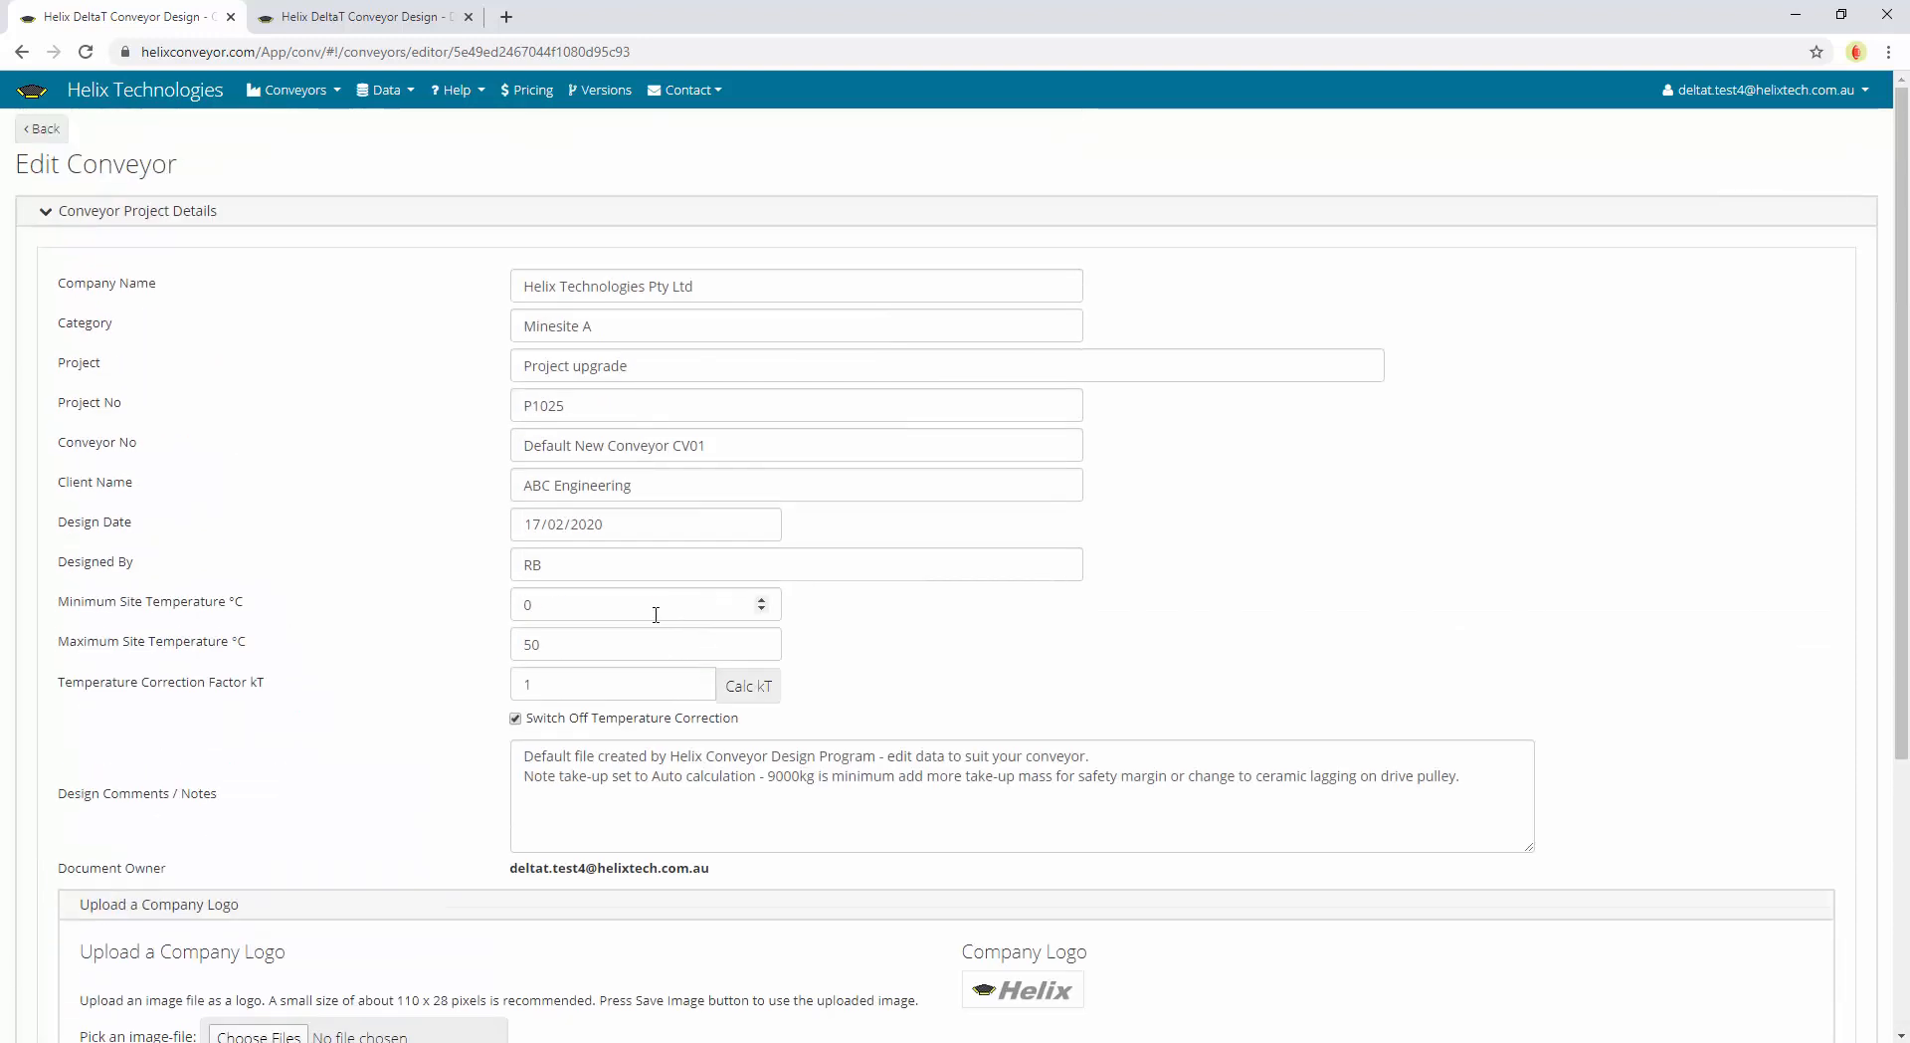
pyautogui.click(42, 128)
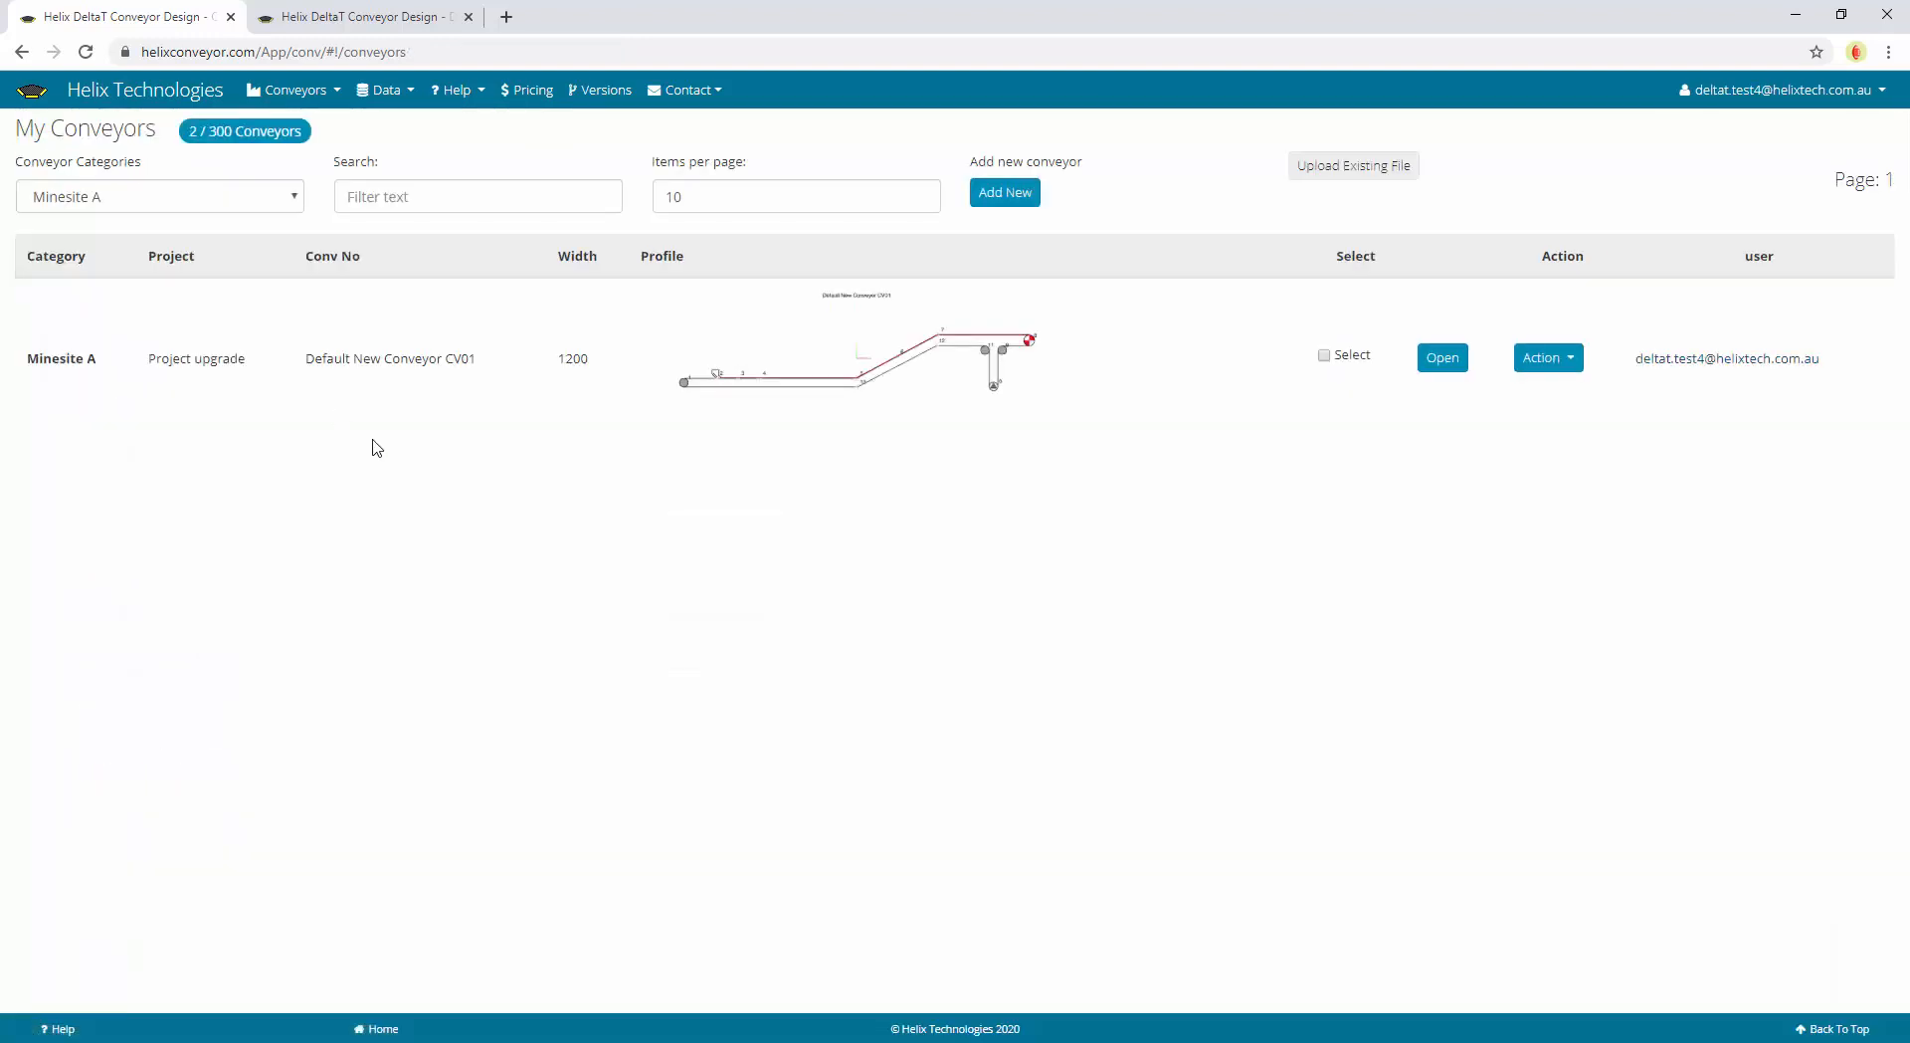
pyautogui.click(1548, 357)
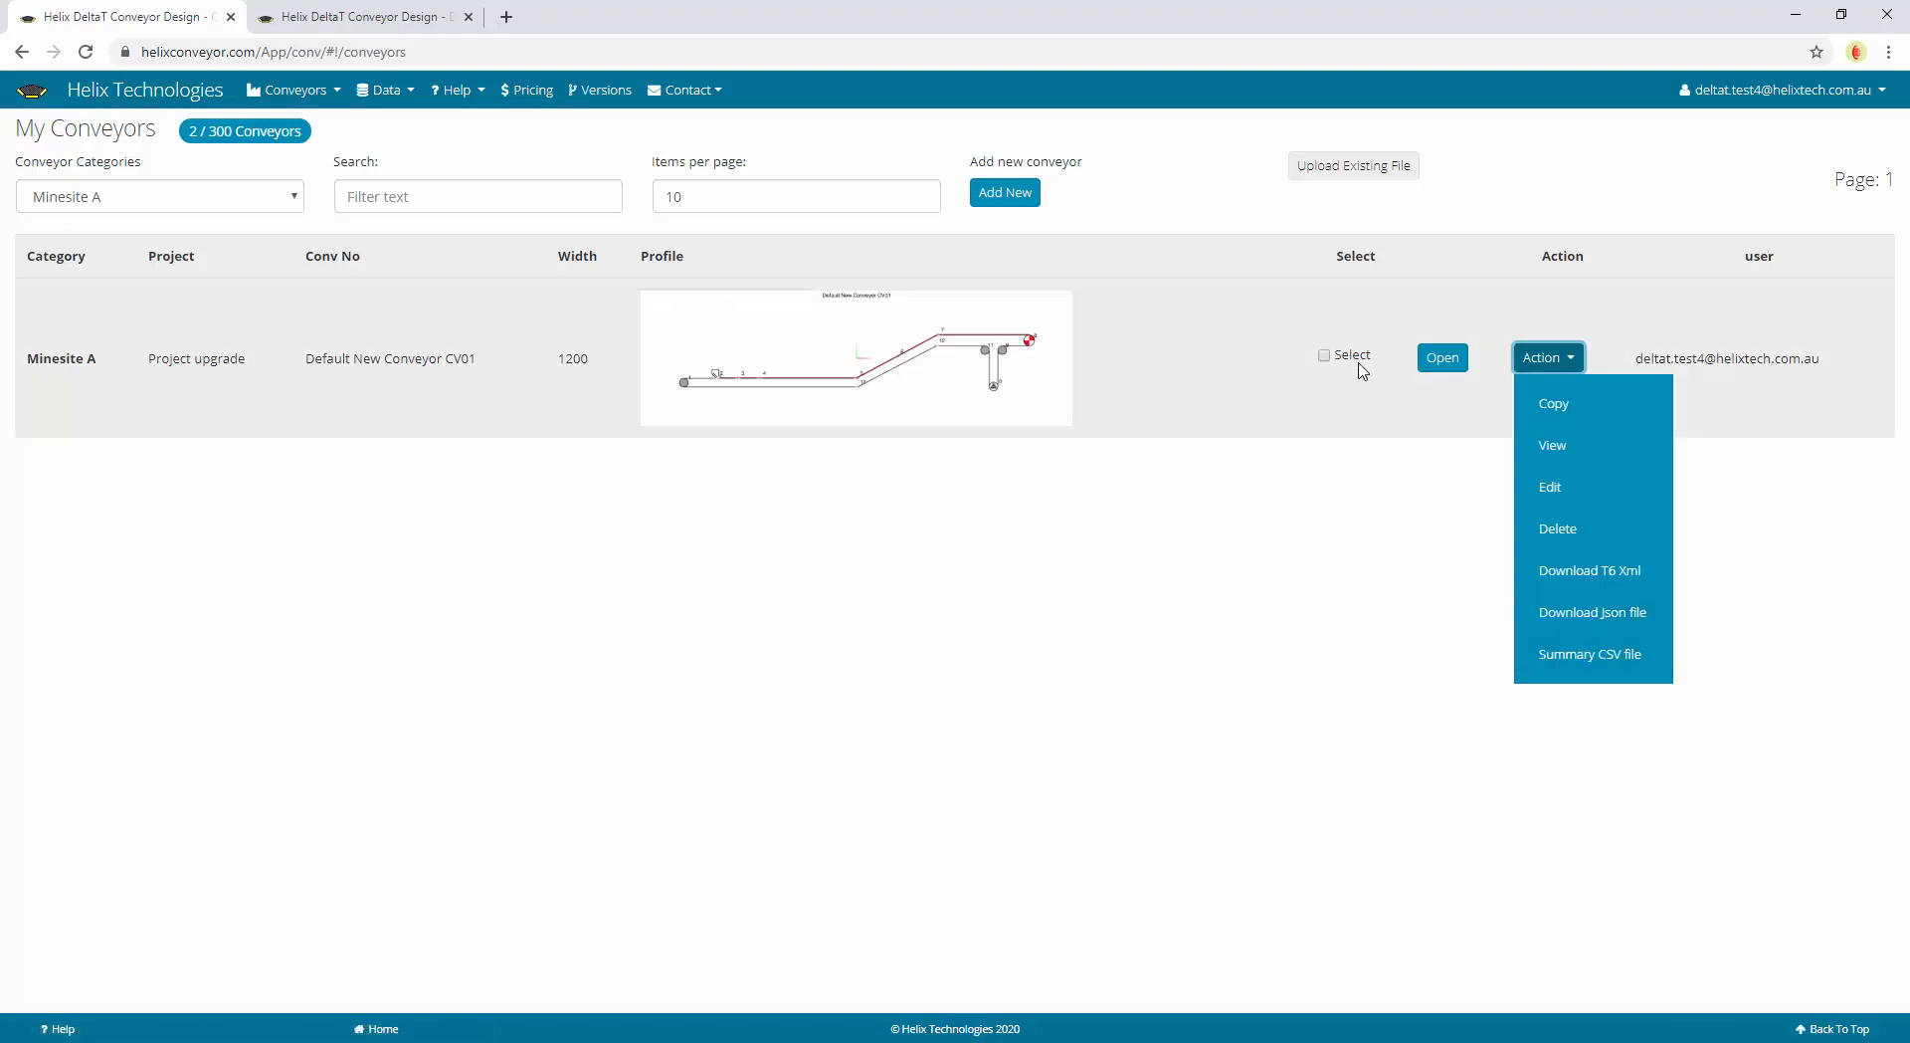
pyautogui.click(1324, 356)
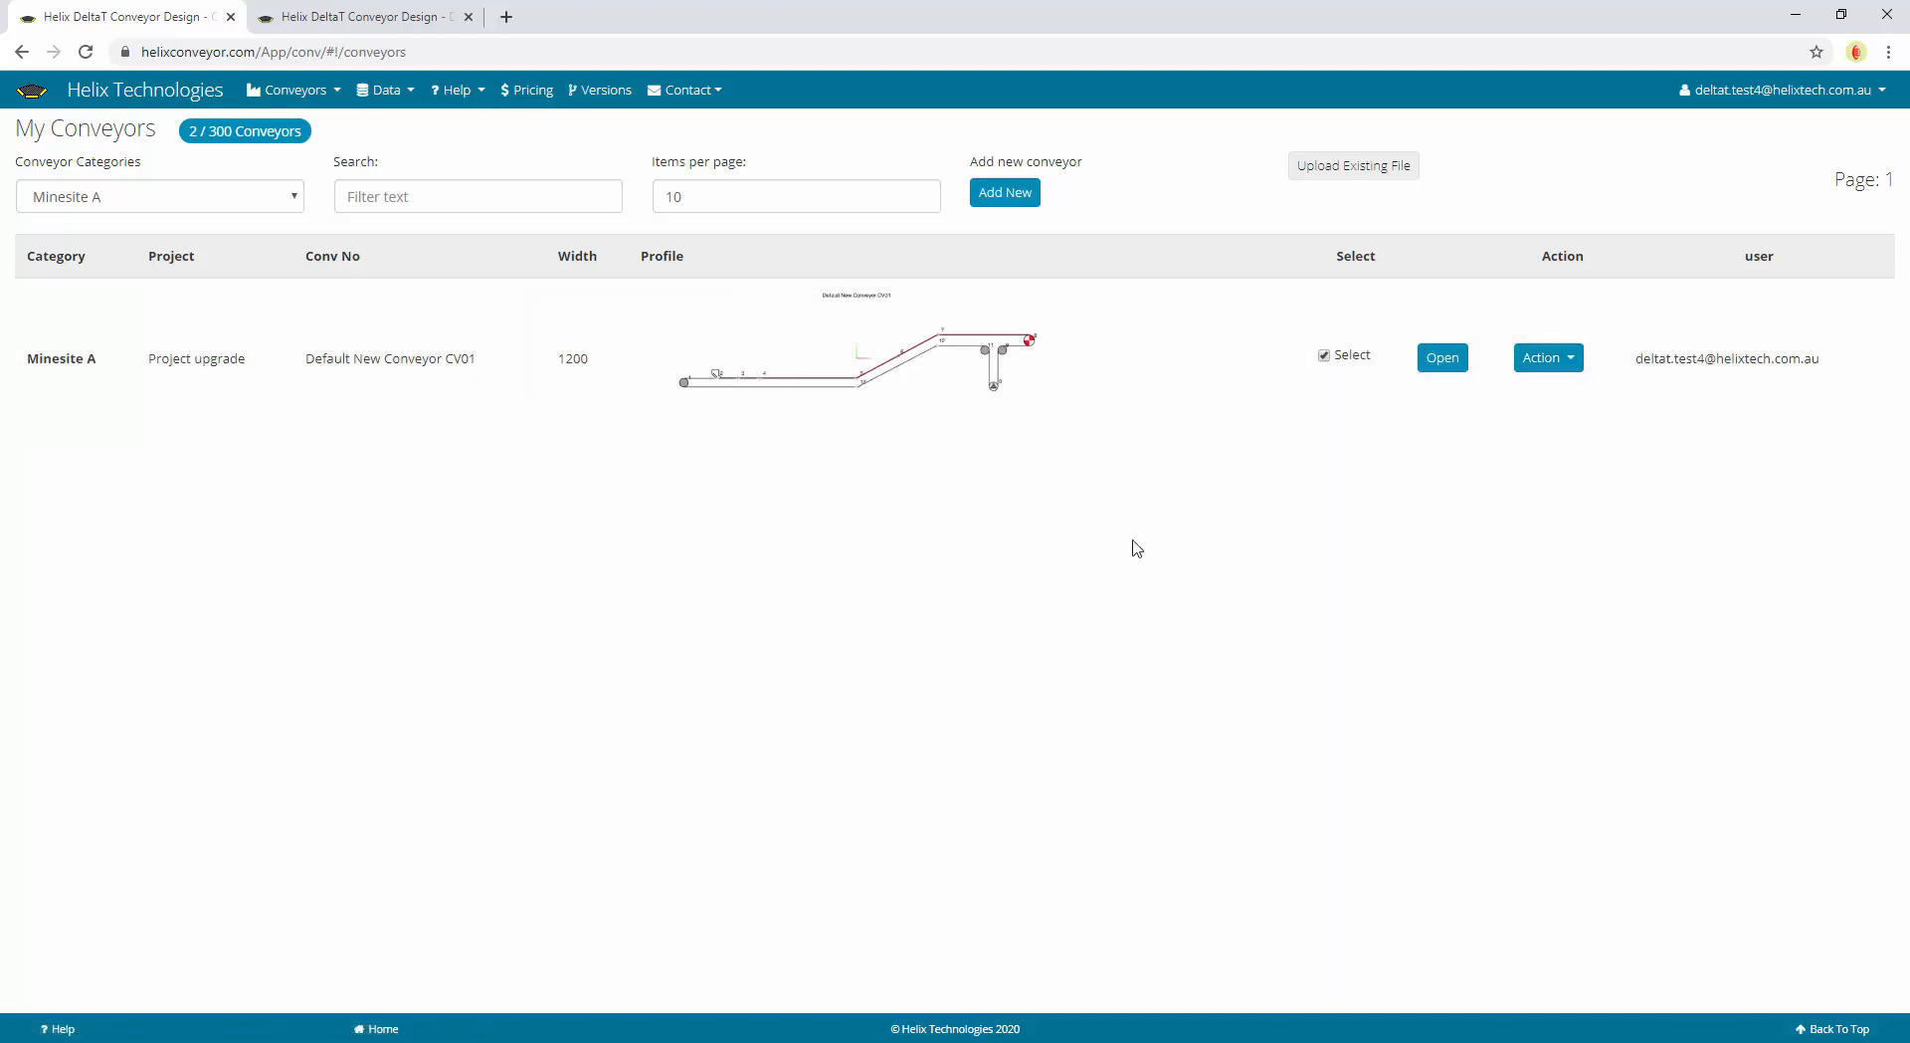
pyautogui.click(1568, 360)
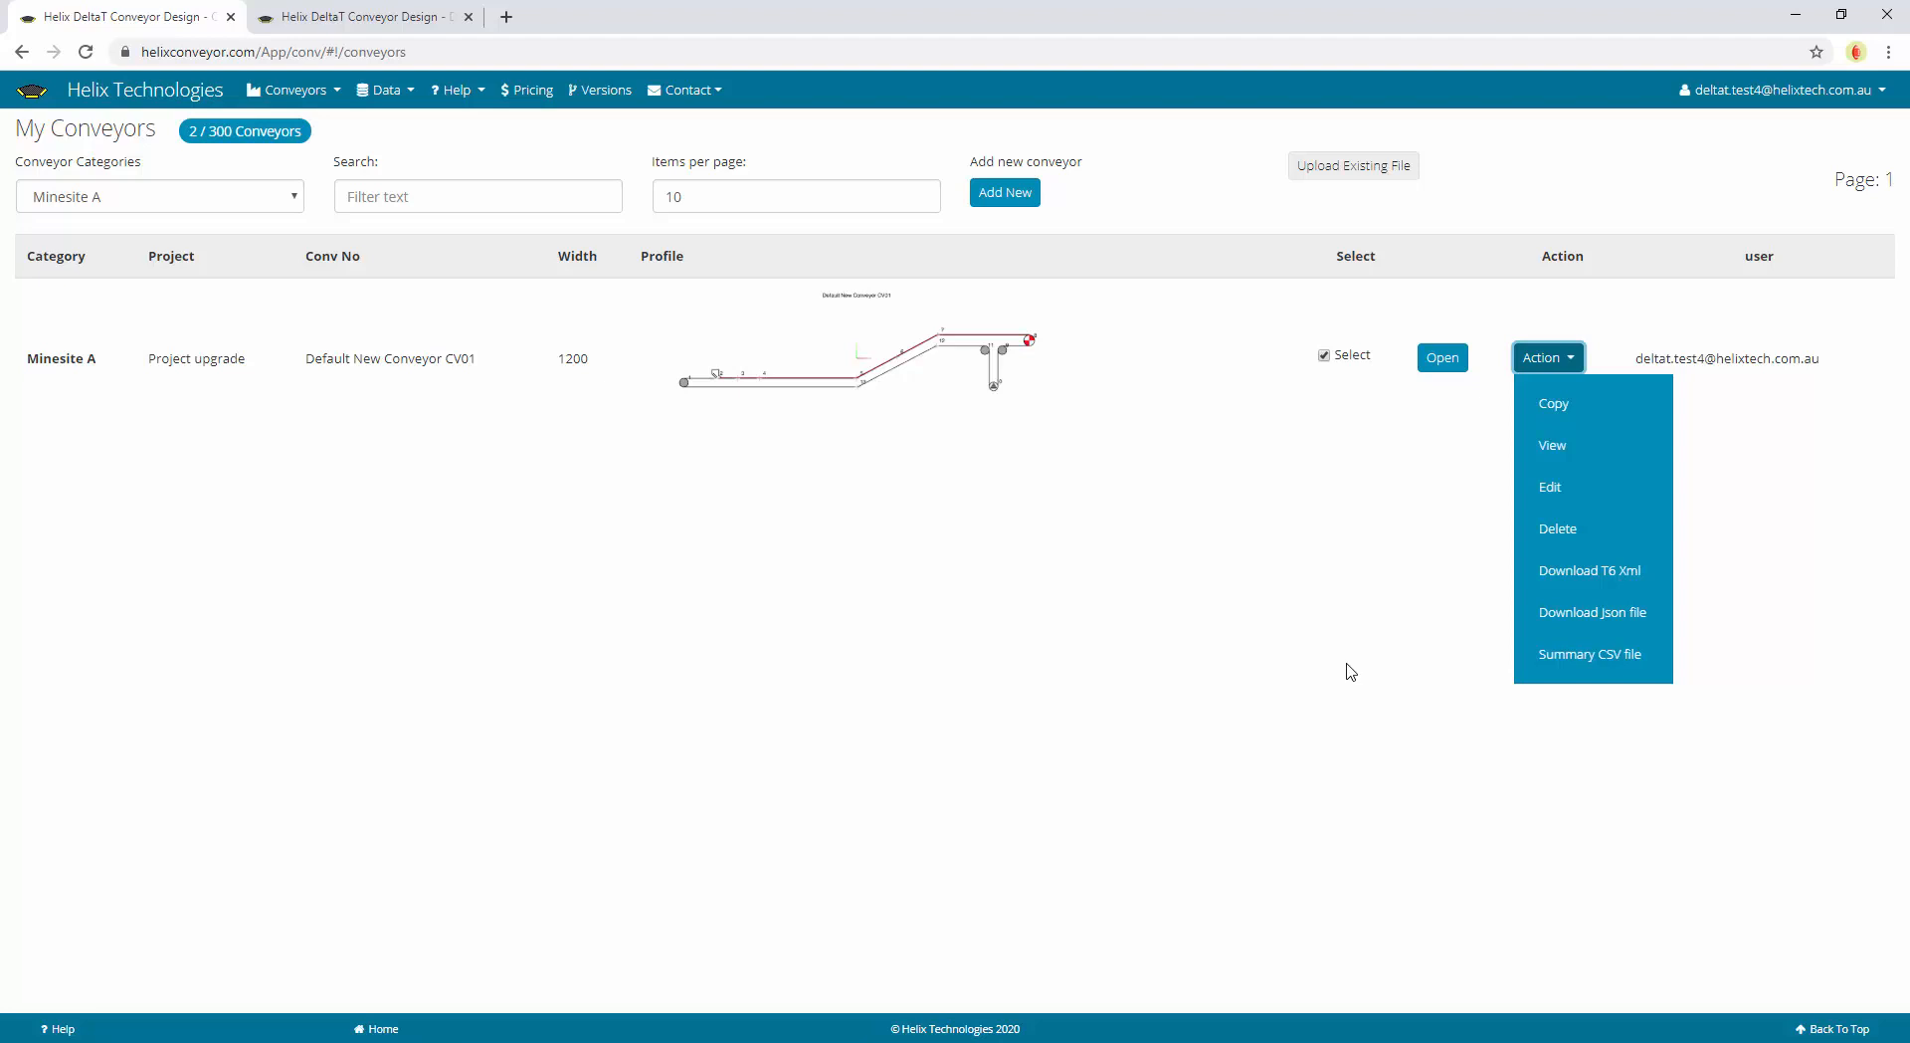
pyautogui.click(1350, 671)
pyautogui.click(1363, 366)
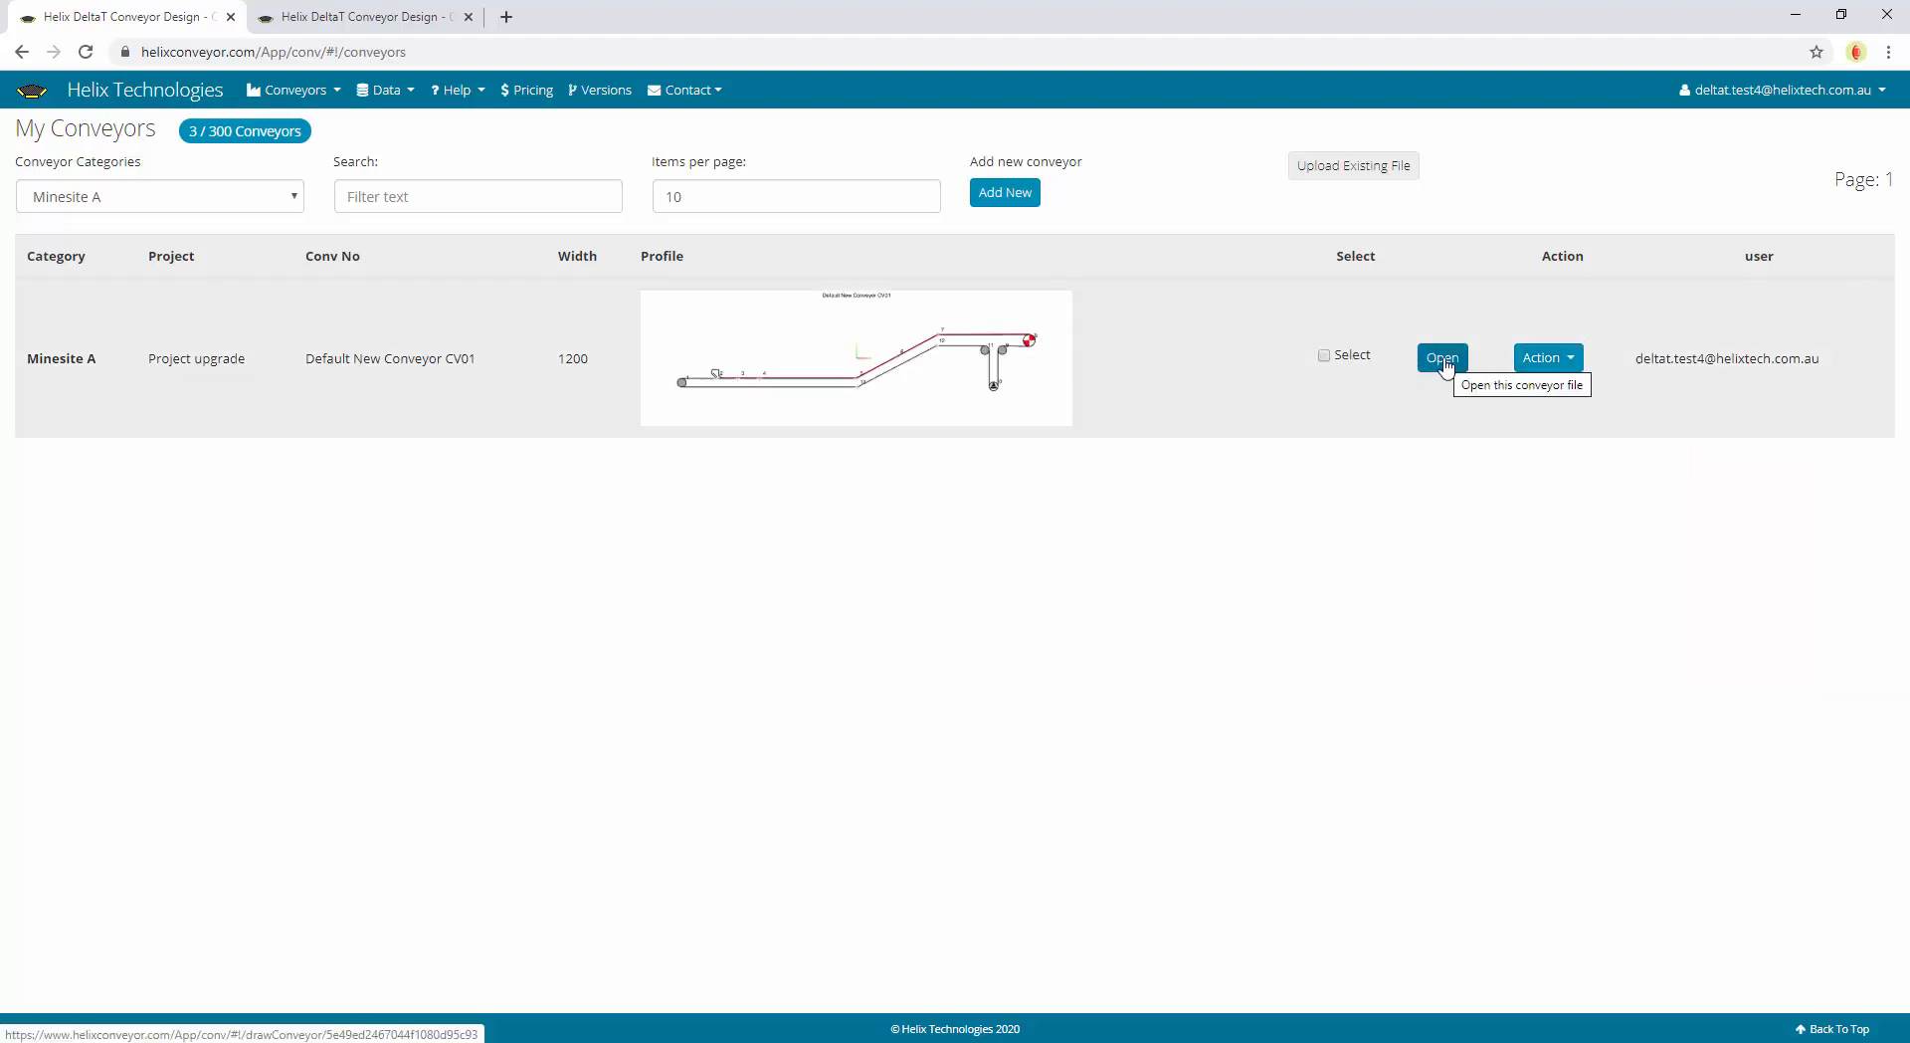
# Make a copy of Default New Conveyor CV01 in the Minesite A category
pyautogui.click(1572, 362)
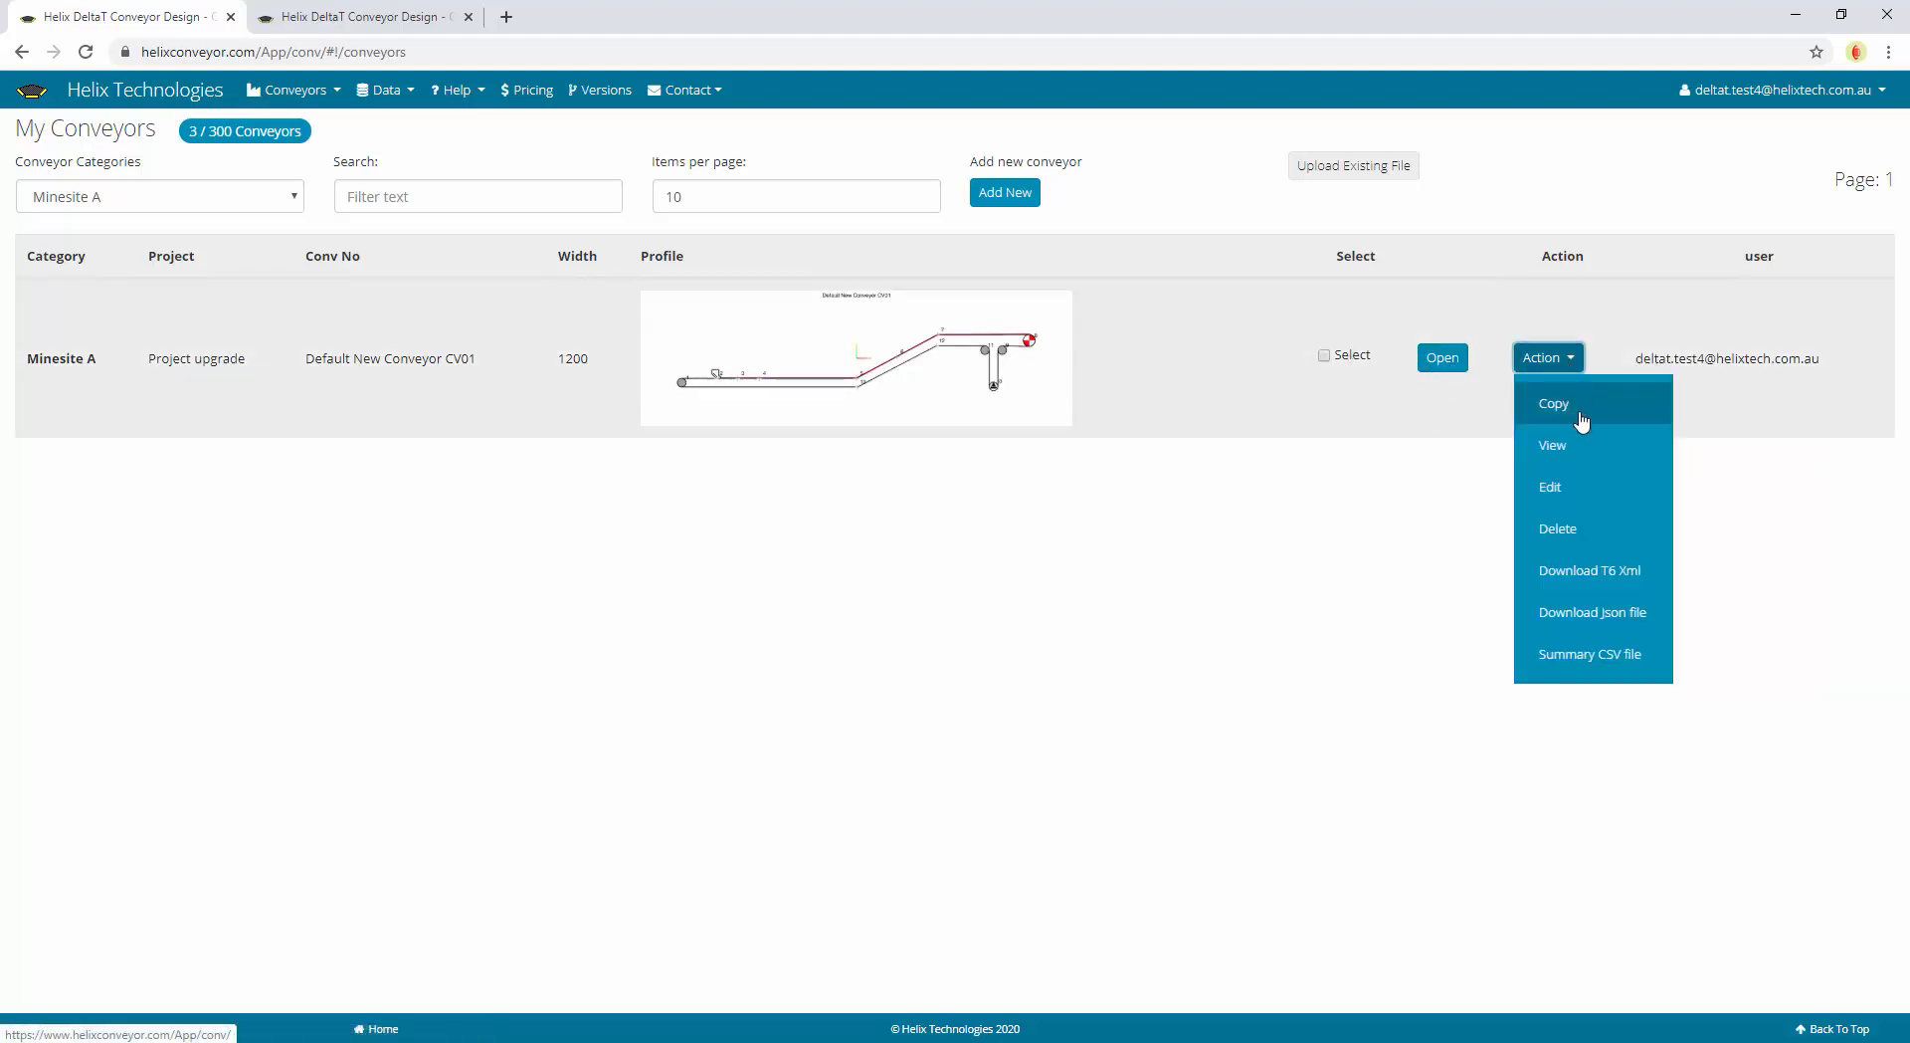
pyautogui.click(1581, 422)
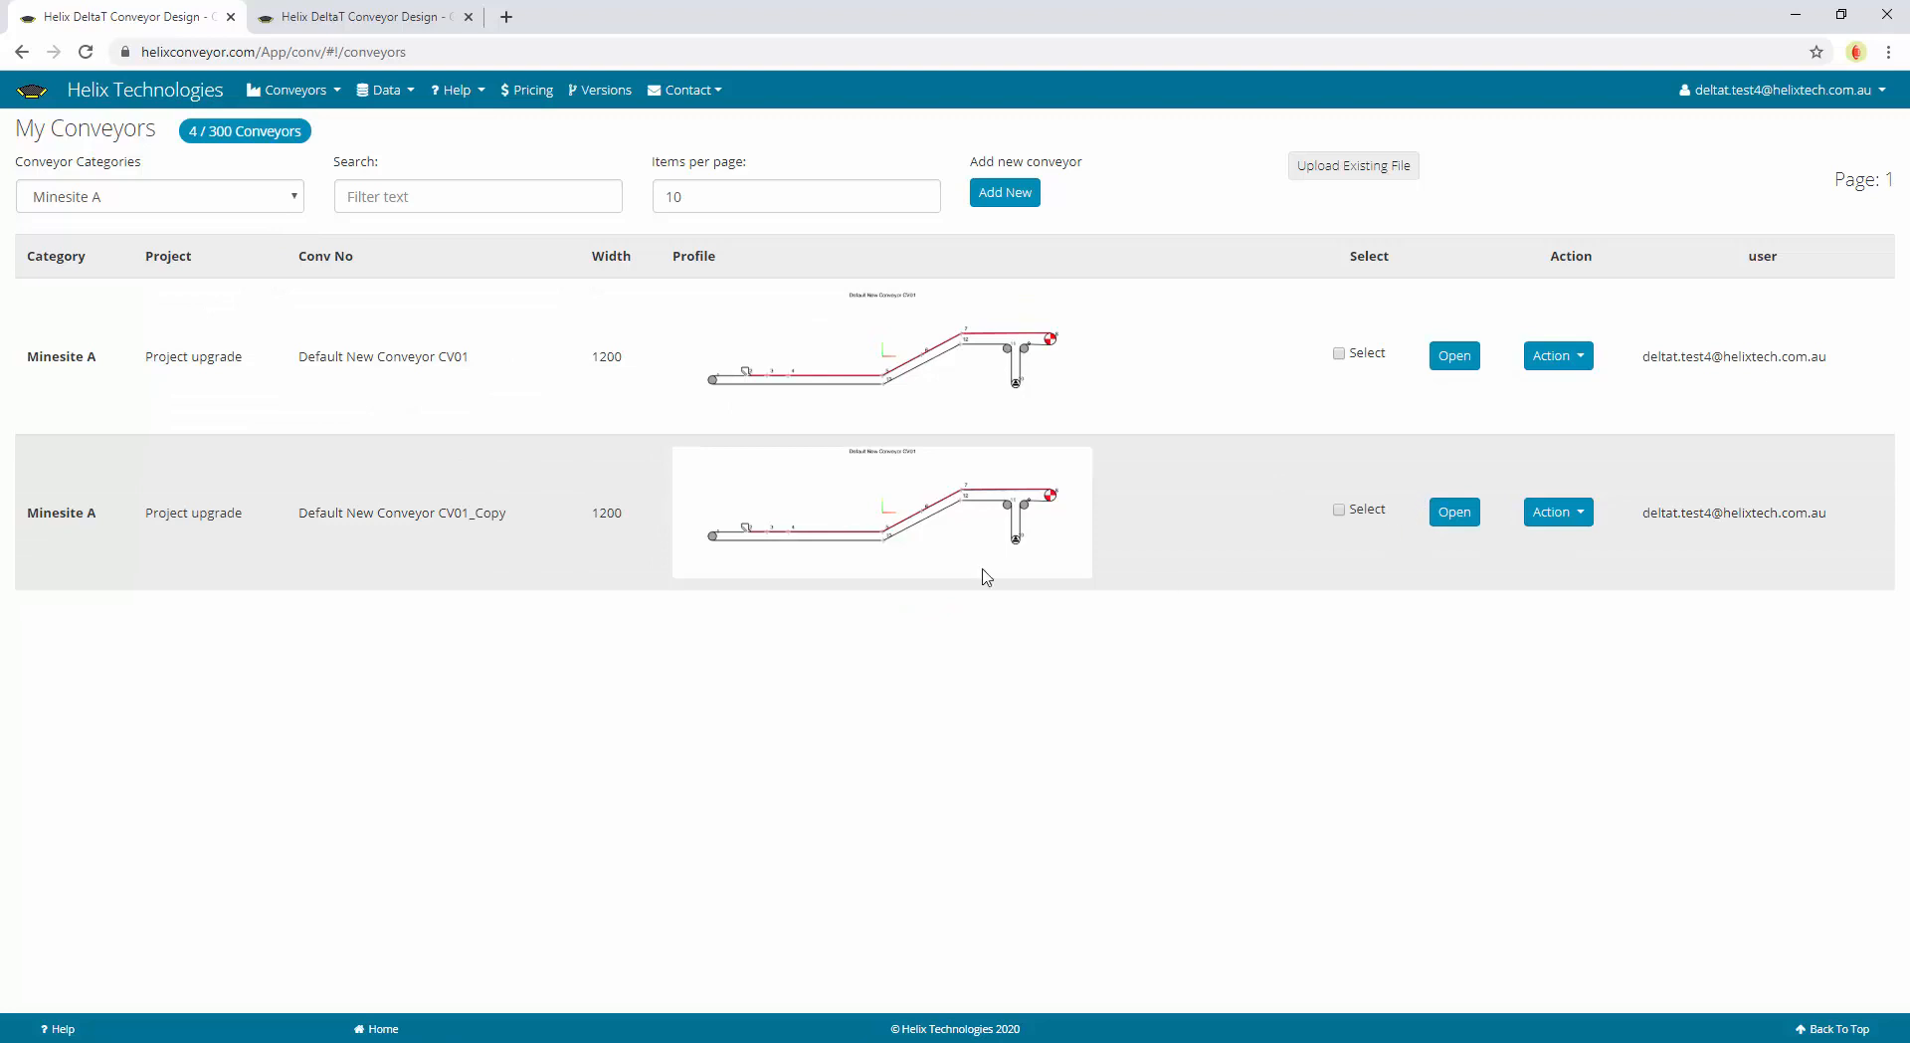
pyautogui.click(143, 199)
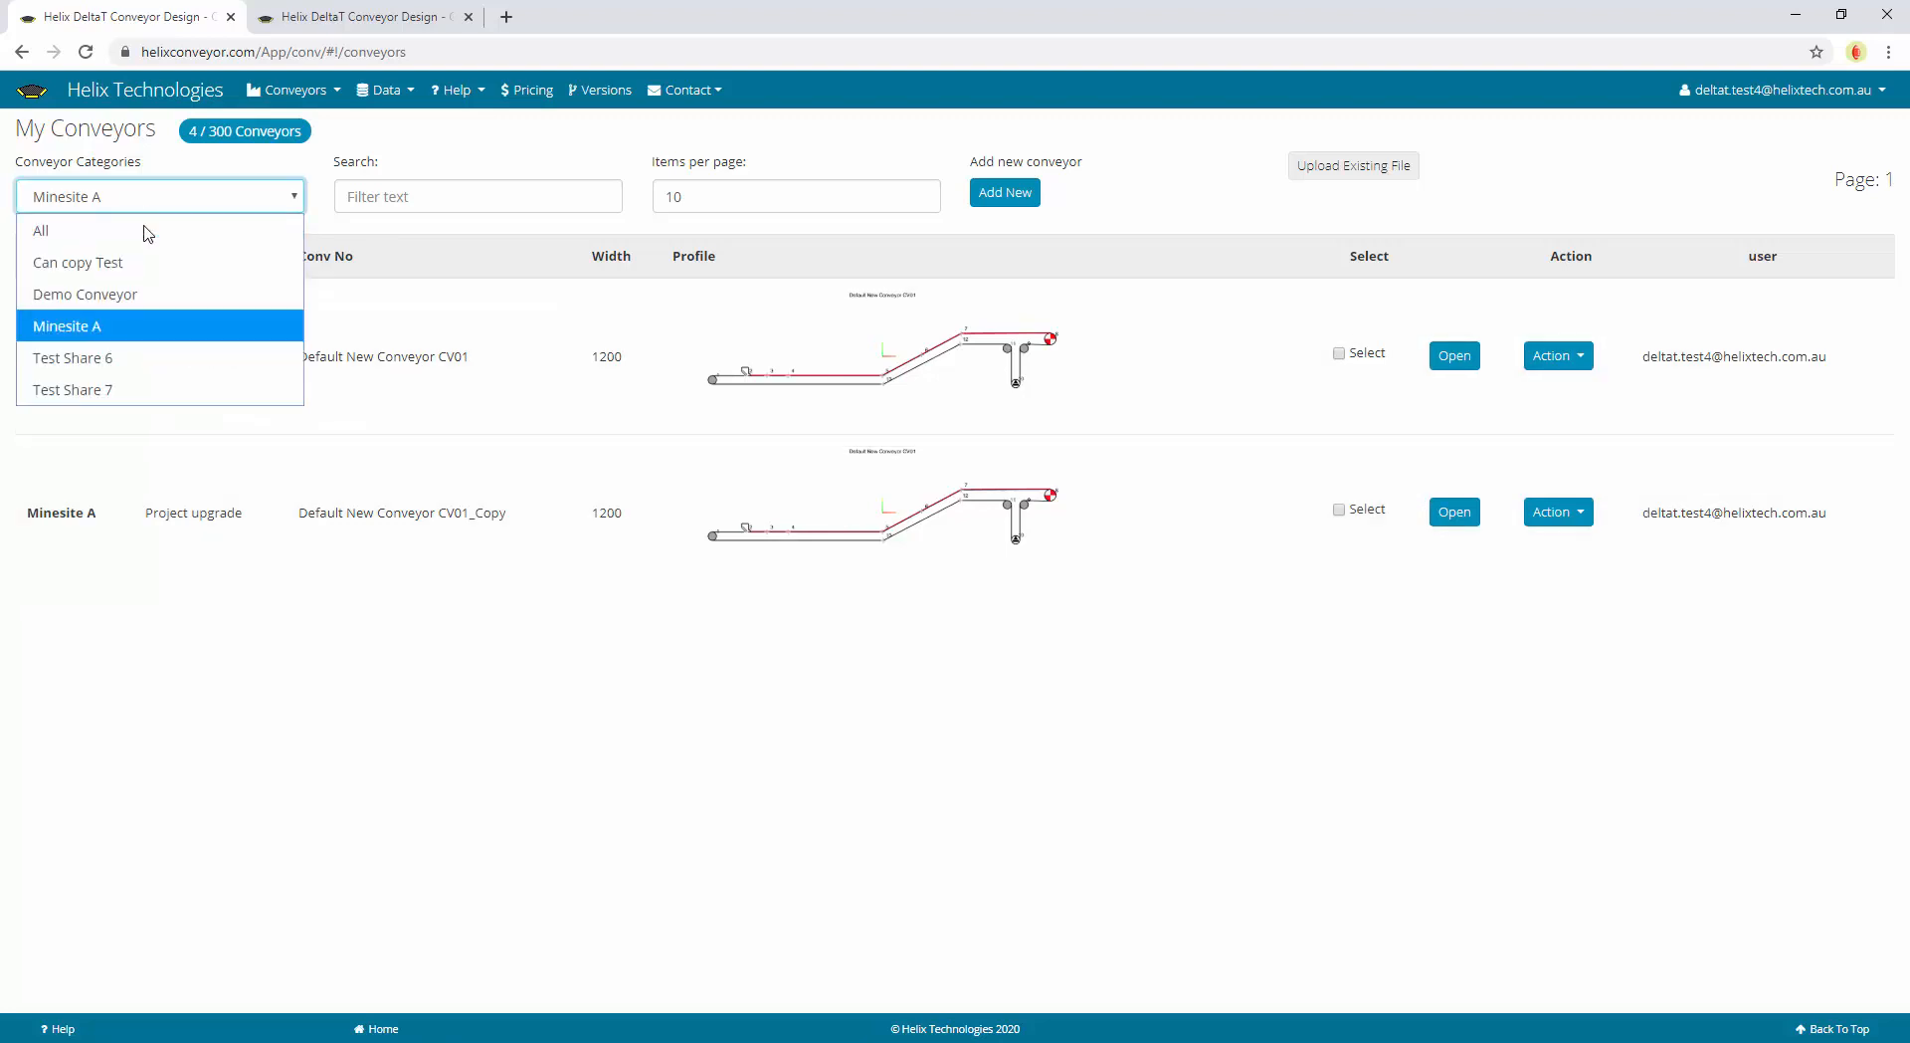
pyautogui.click(441, 384)
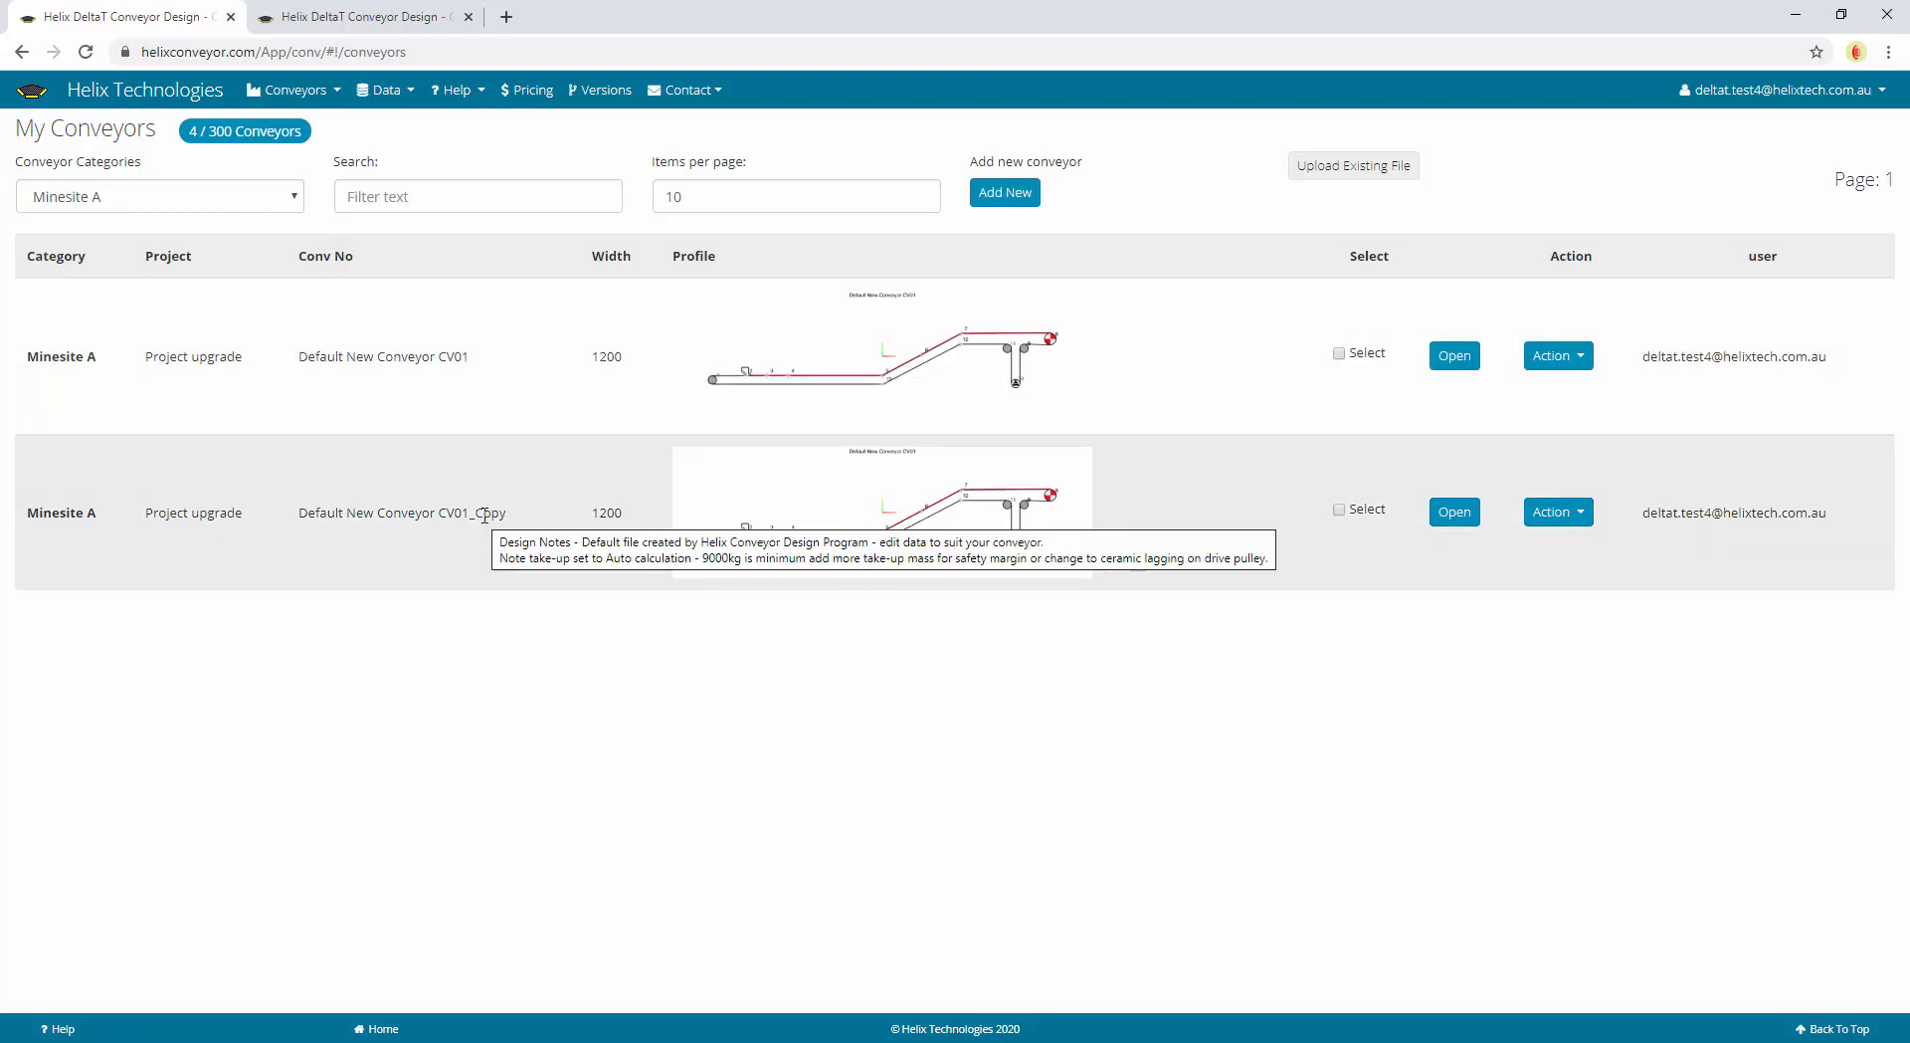
# Open the original conveyor and its copy in separate browser tabs and display both designs
pyautogui.click(1452, 369)
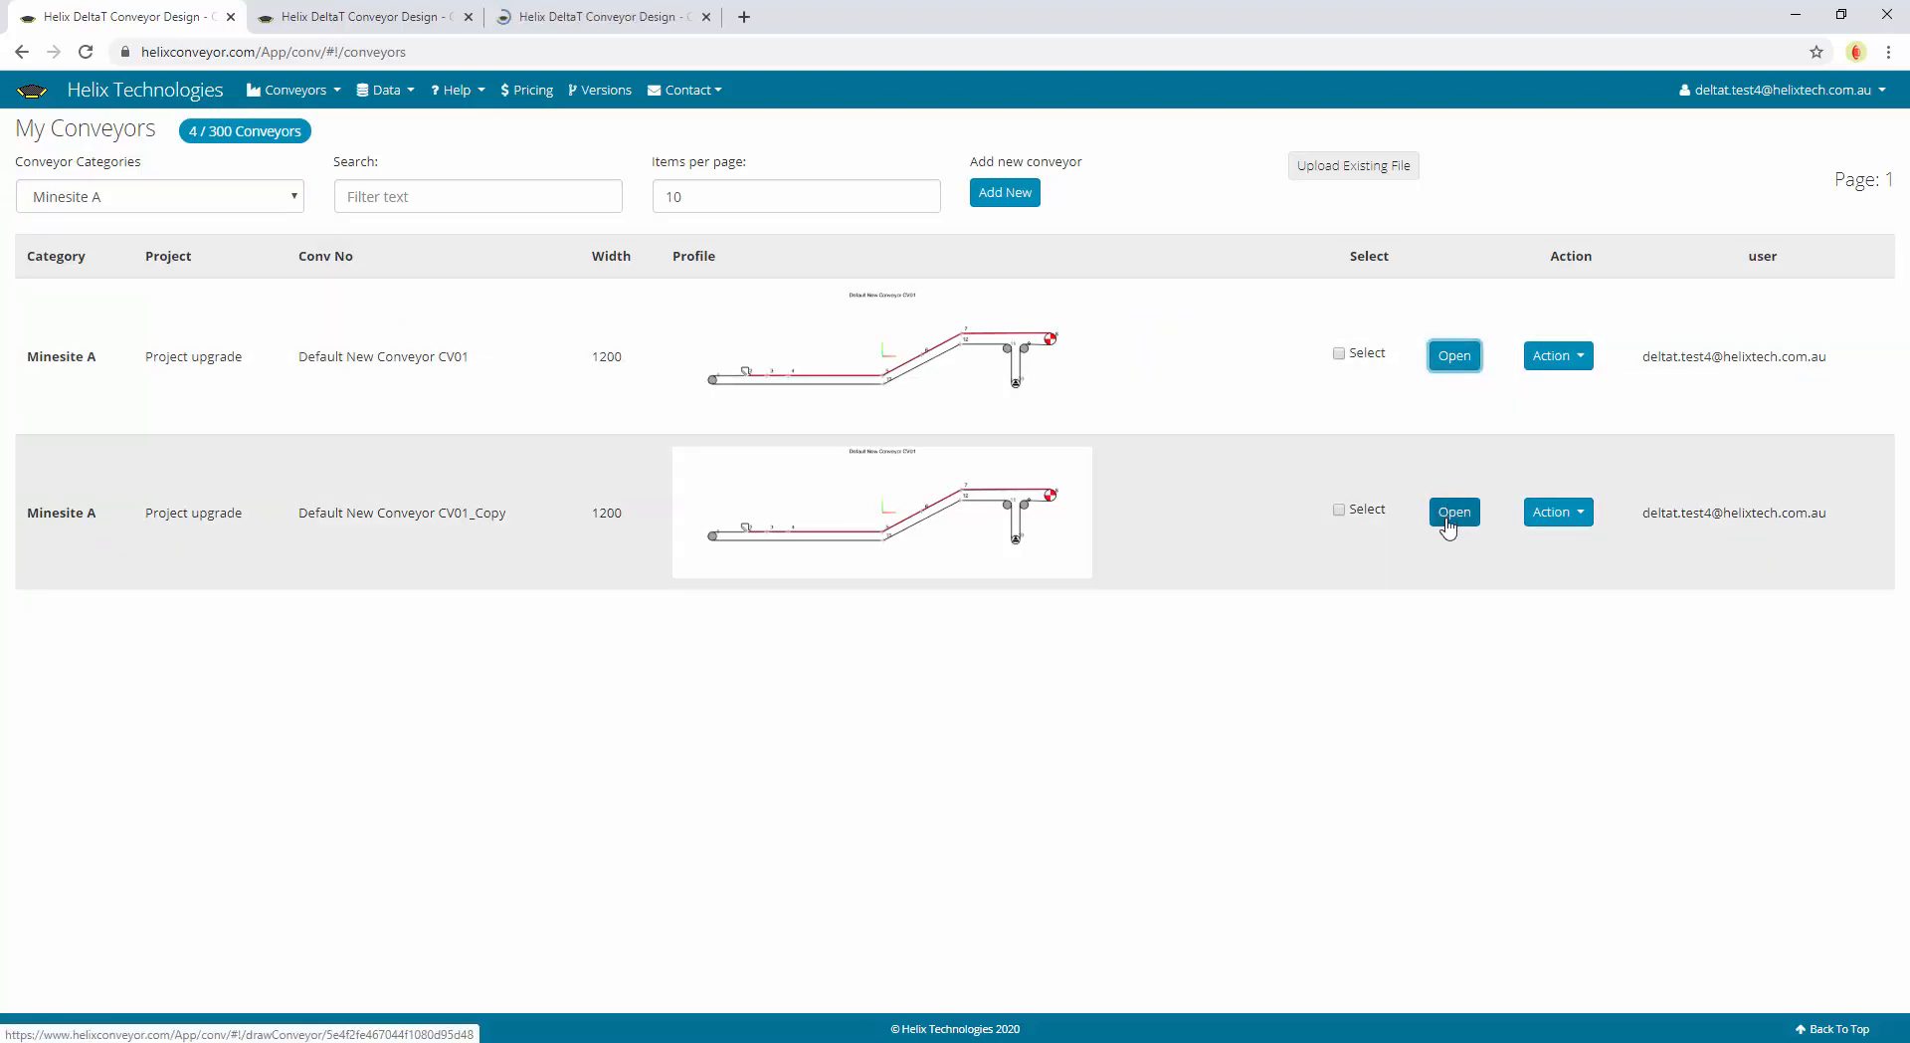
pyautogui.click(1454, 517)
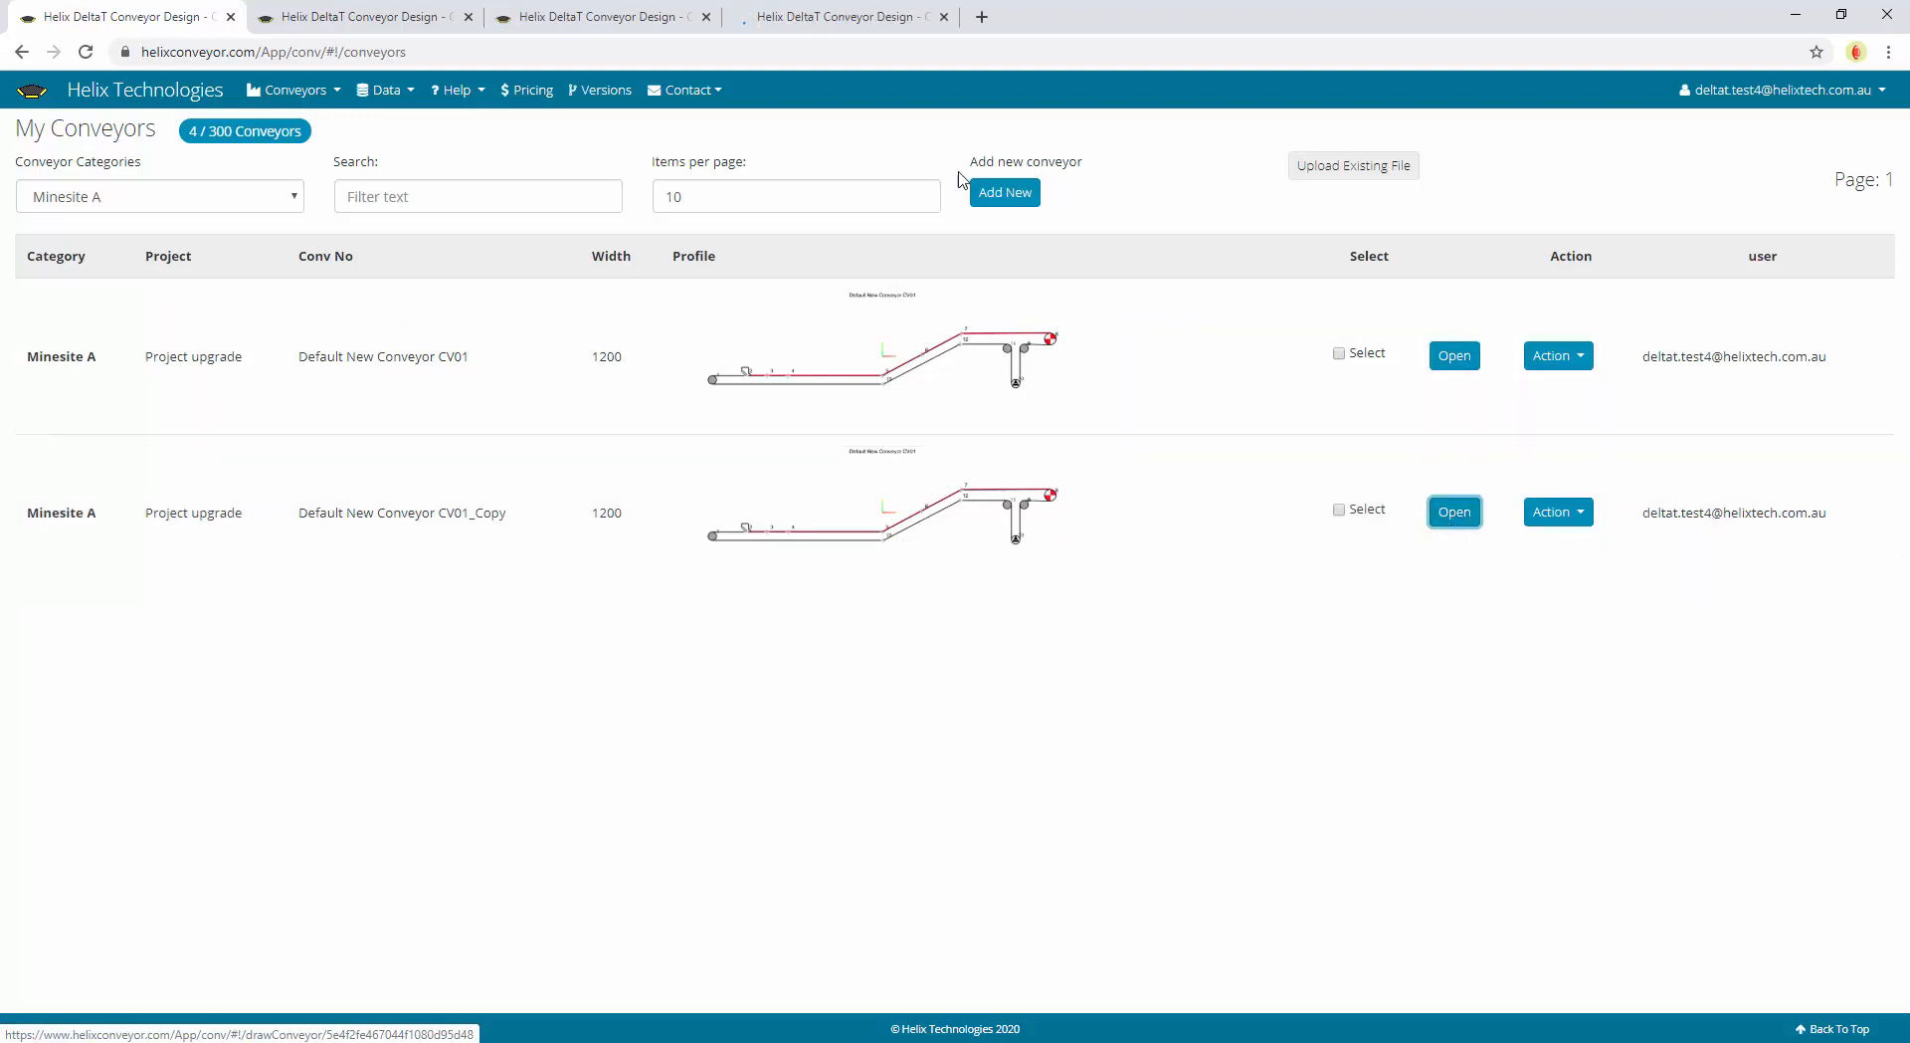
pyautogui.click(625, 24)
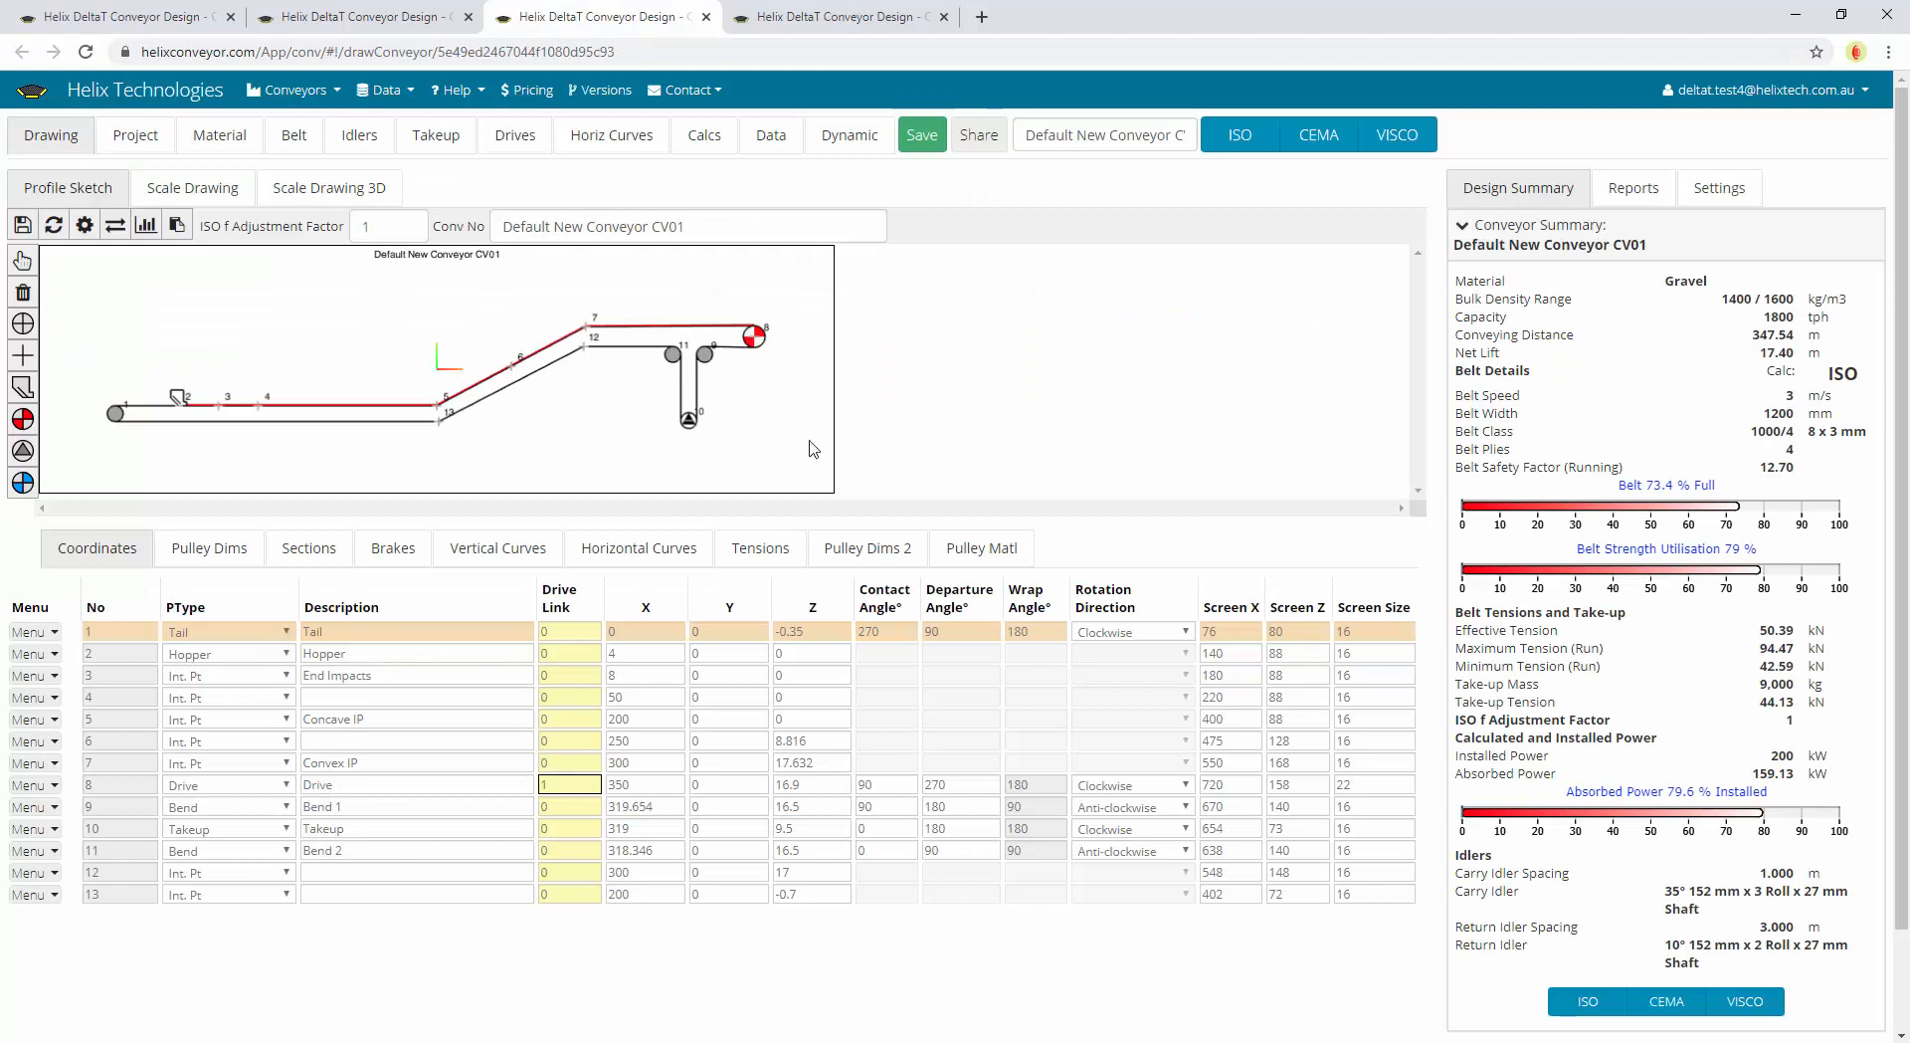
pyautogui.click(841, 24)
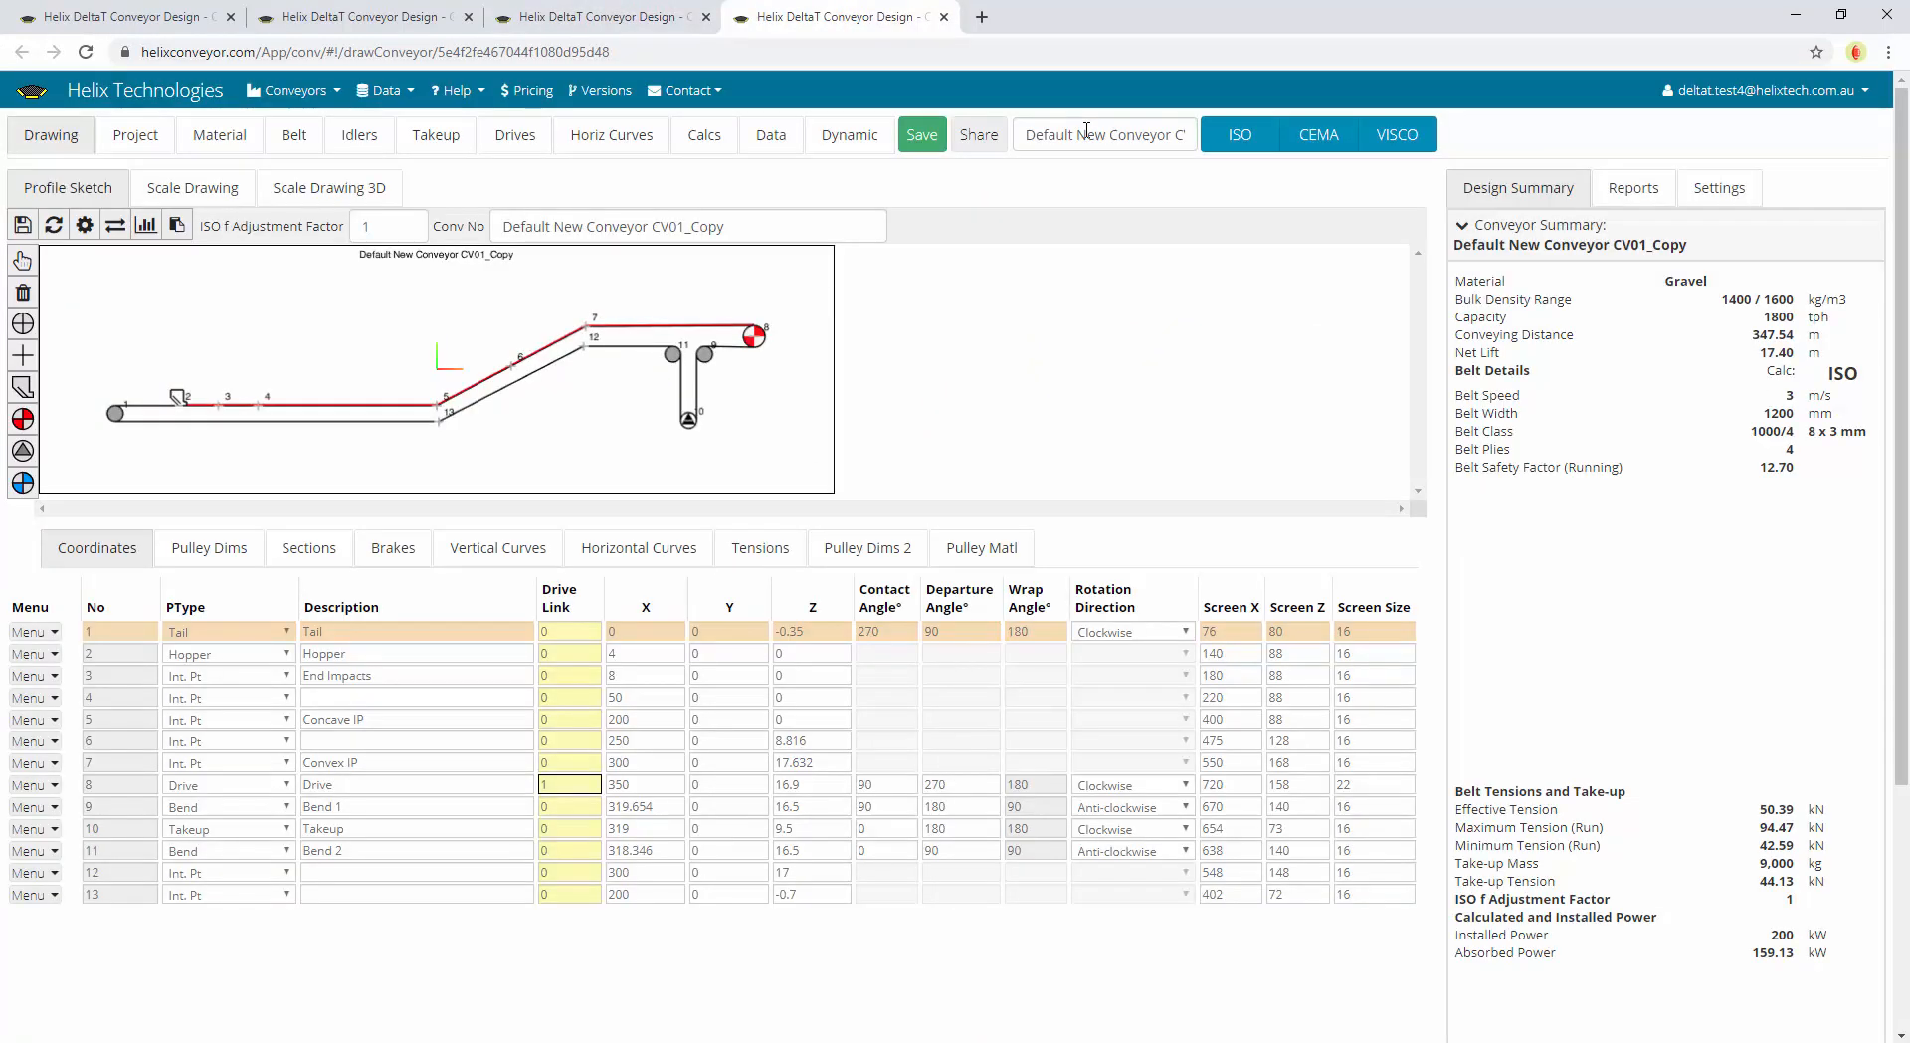
# Examine the copied conveyor's name, its Concave IP point on the profile sketch, and the design summary
pyautogui.click(745, 226)
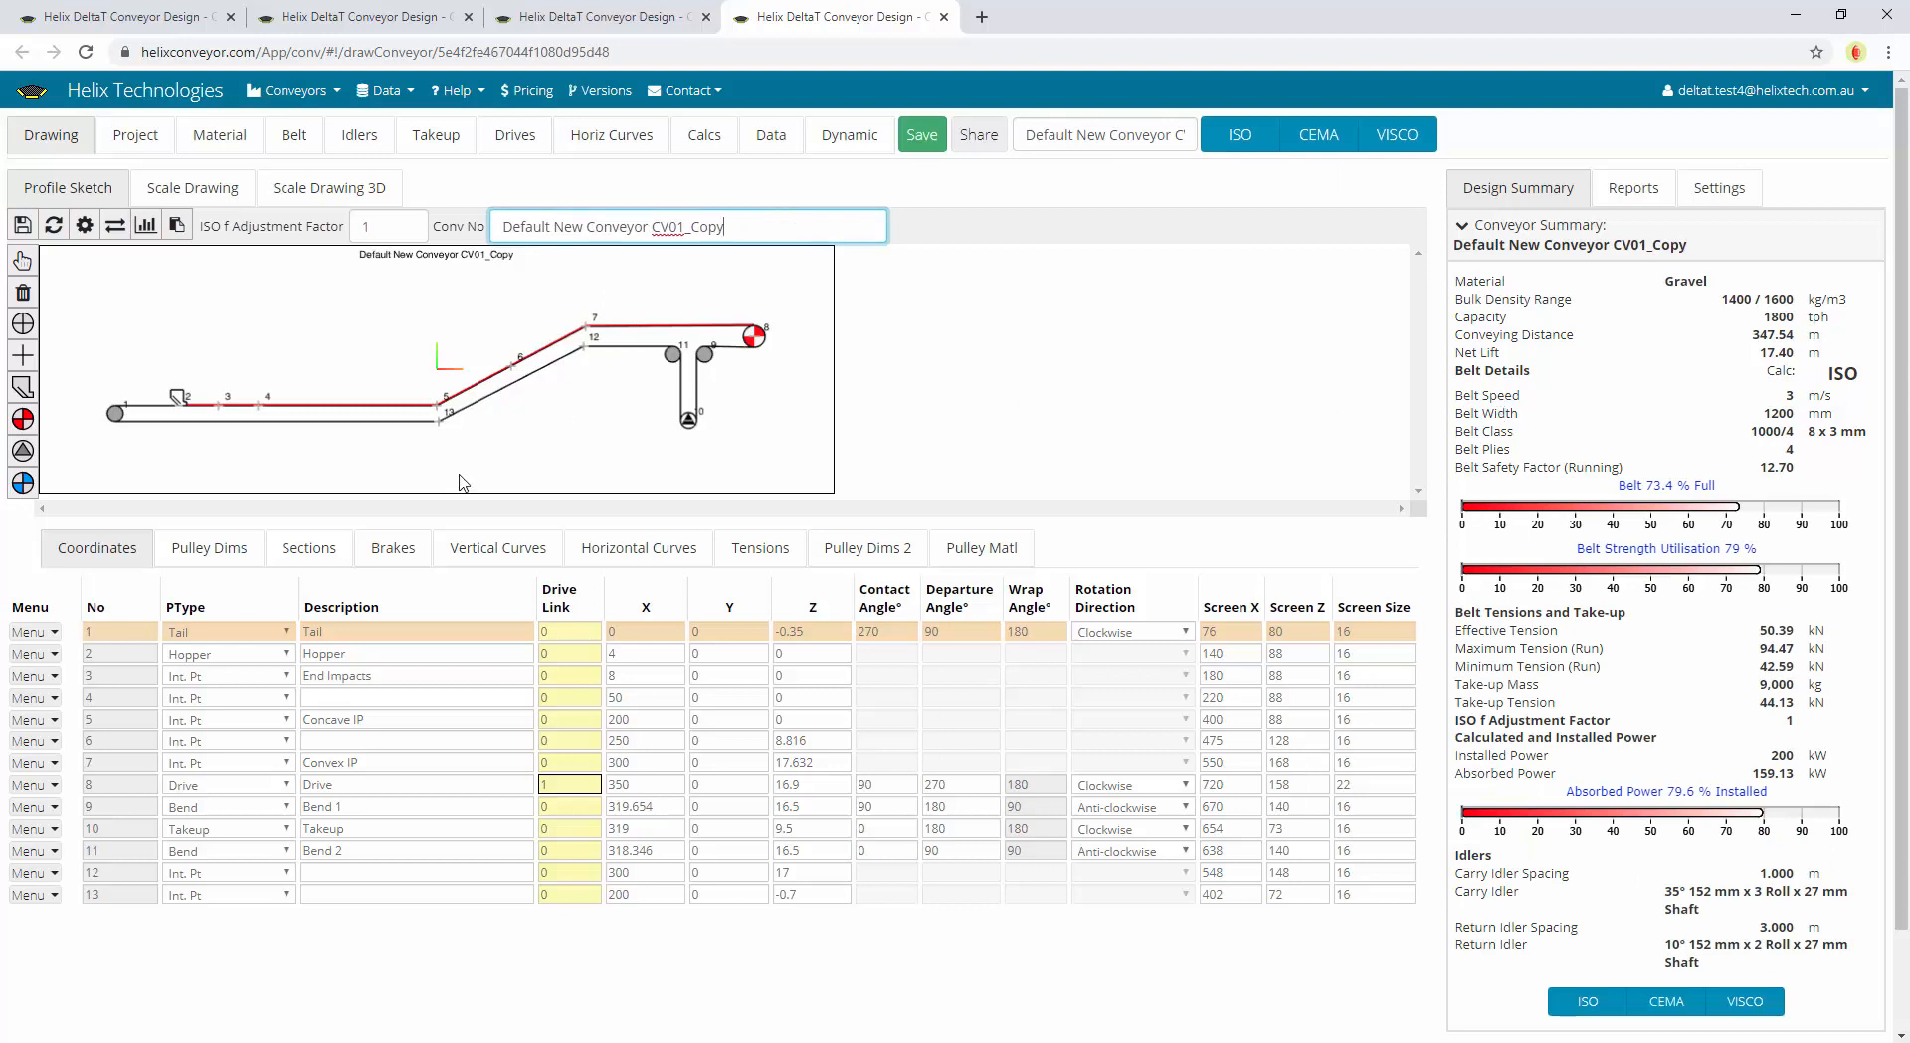
pyautogui.click(435, 406)
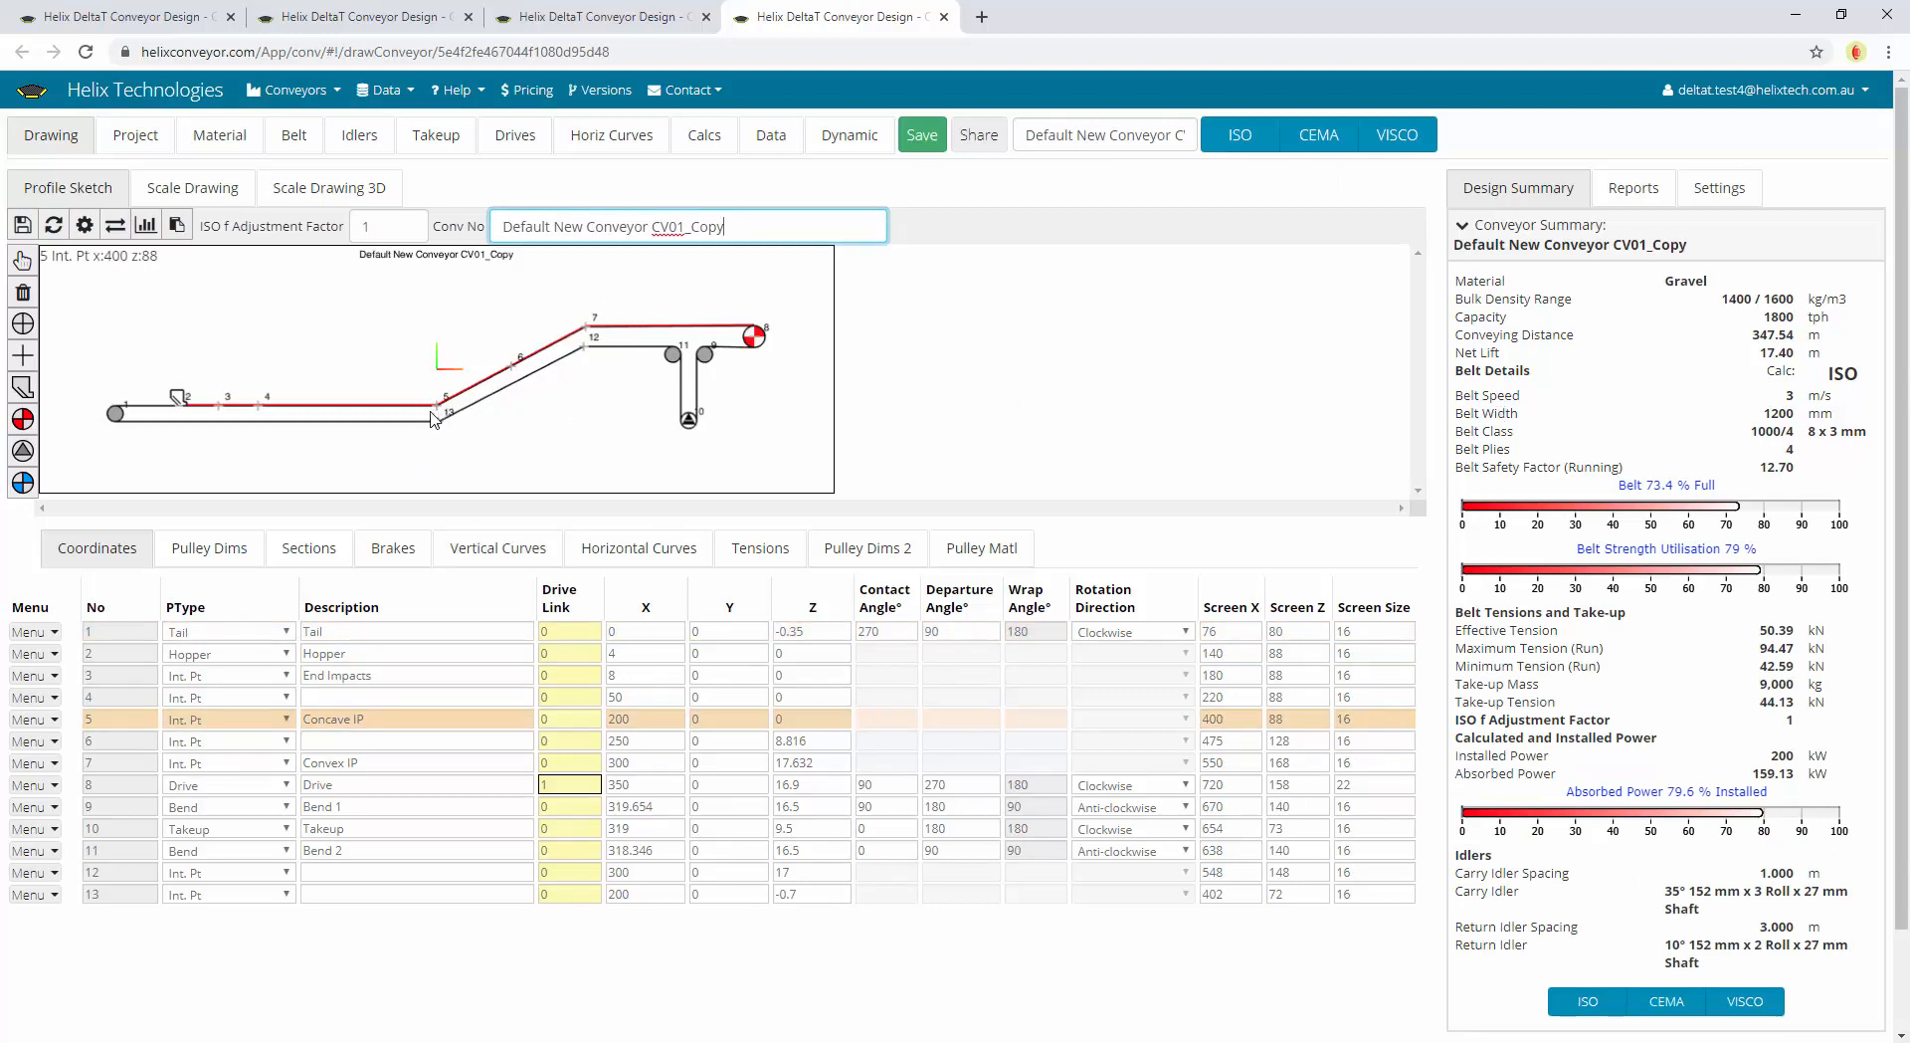
pyautogui.click(938, 144)
pyautogui.scroll(-2, 1502, 716)
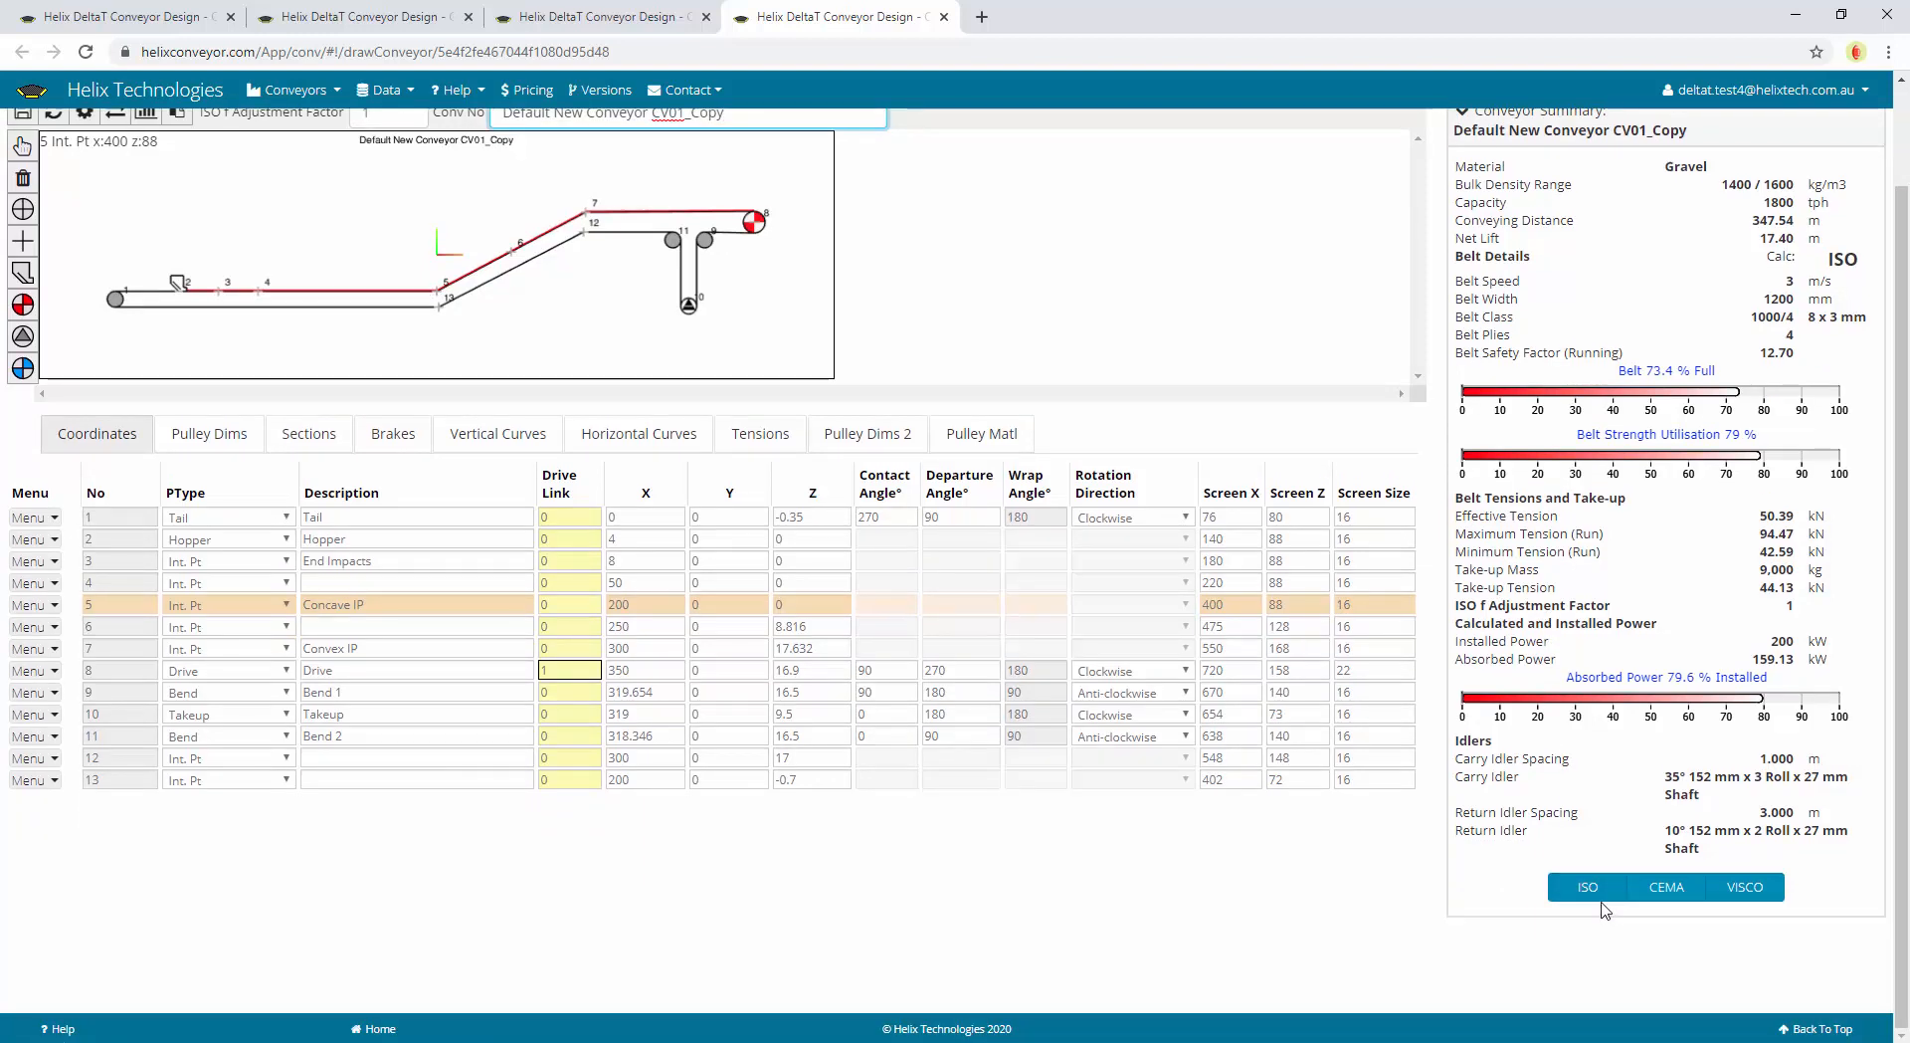
pyautogui.scroll(2, 1597, 900)
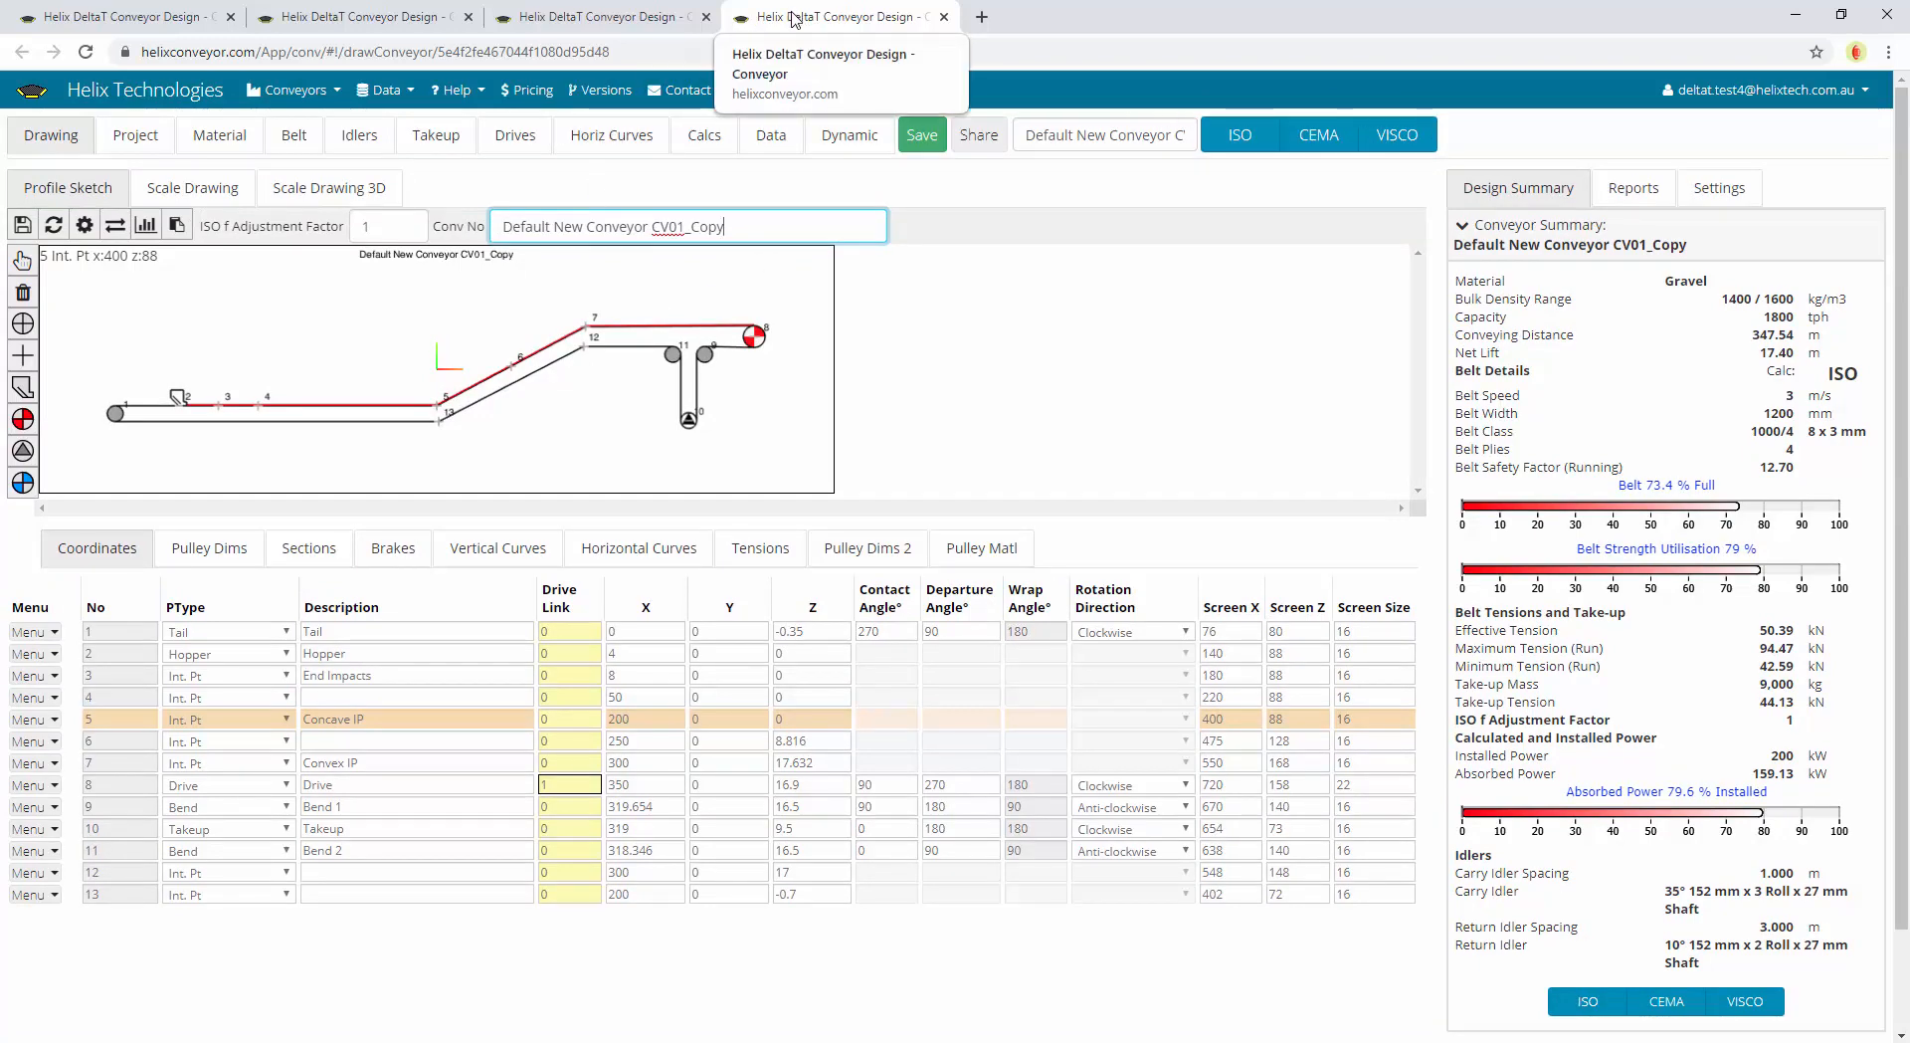
pyautogui.click(950, 364)
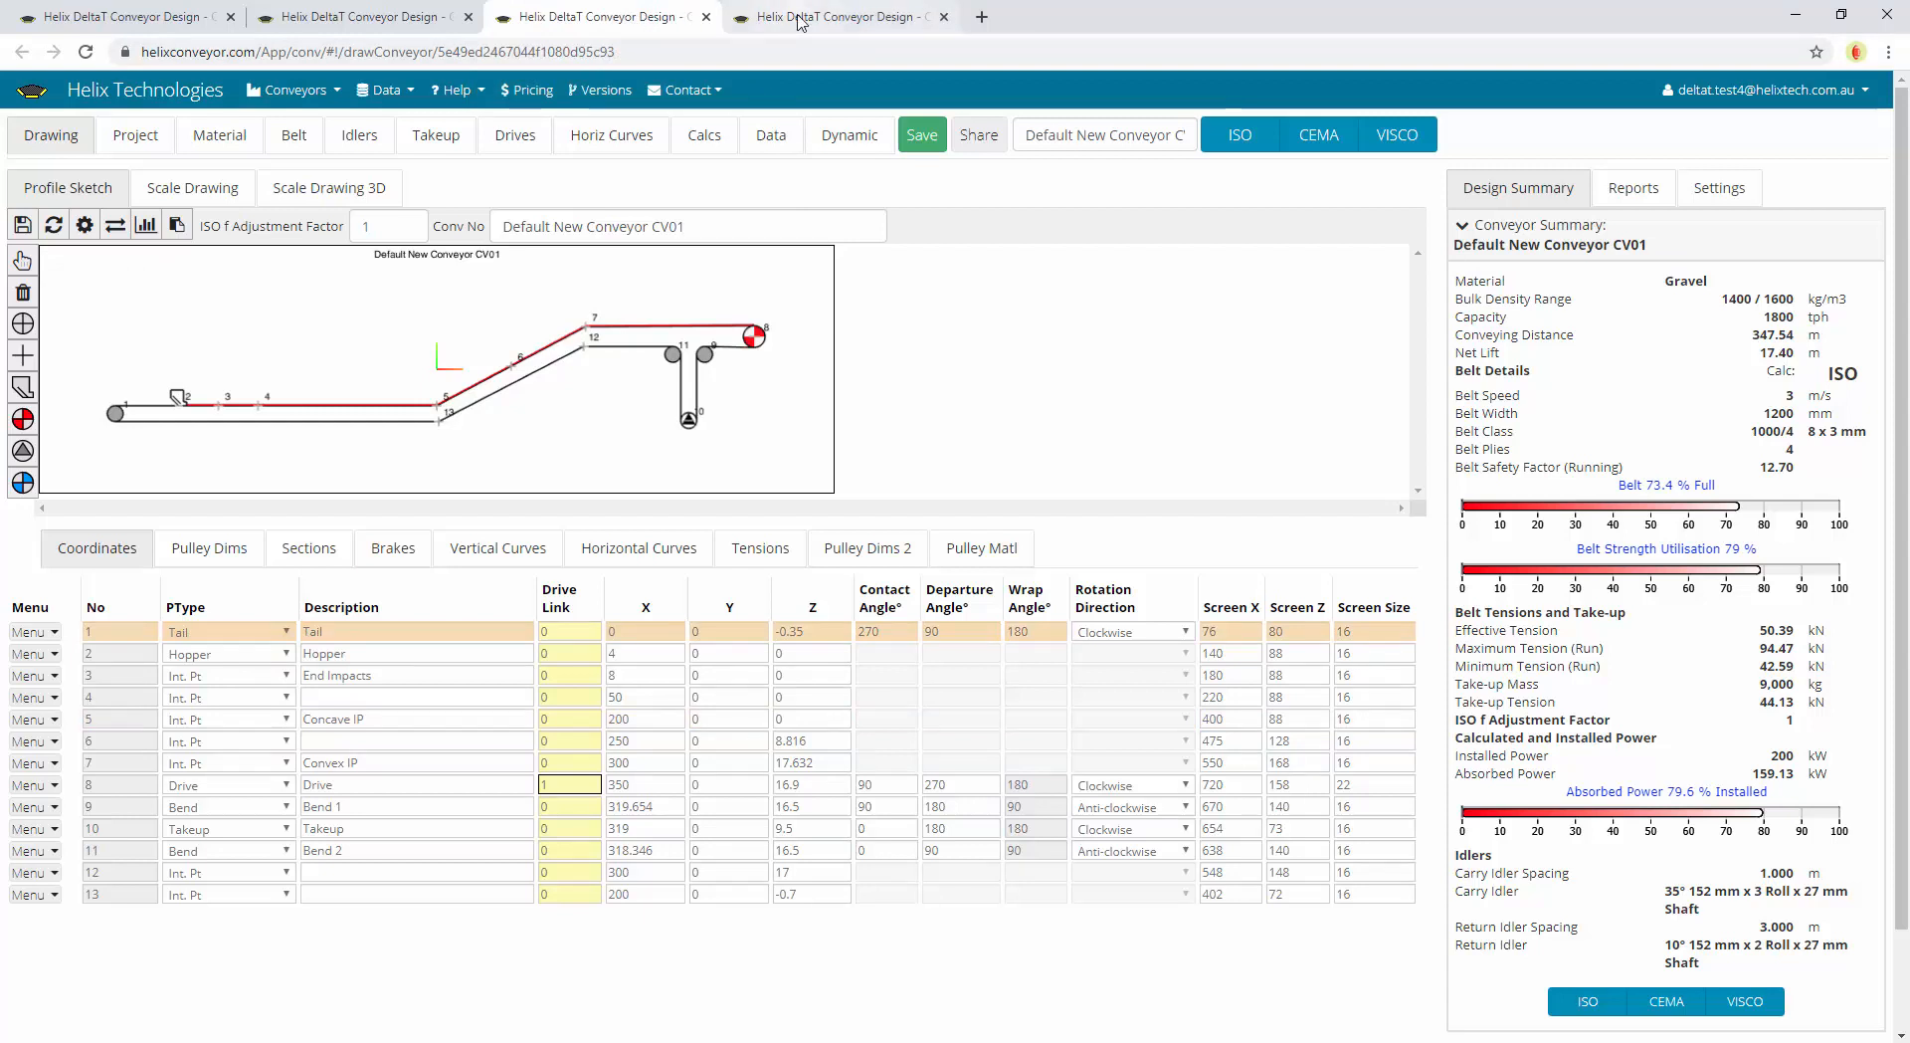
# Compare the original and copied conveyor designs, close both, and return to the conveyor list
pyautogui.click(649, 21)
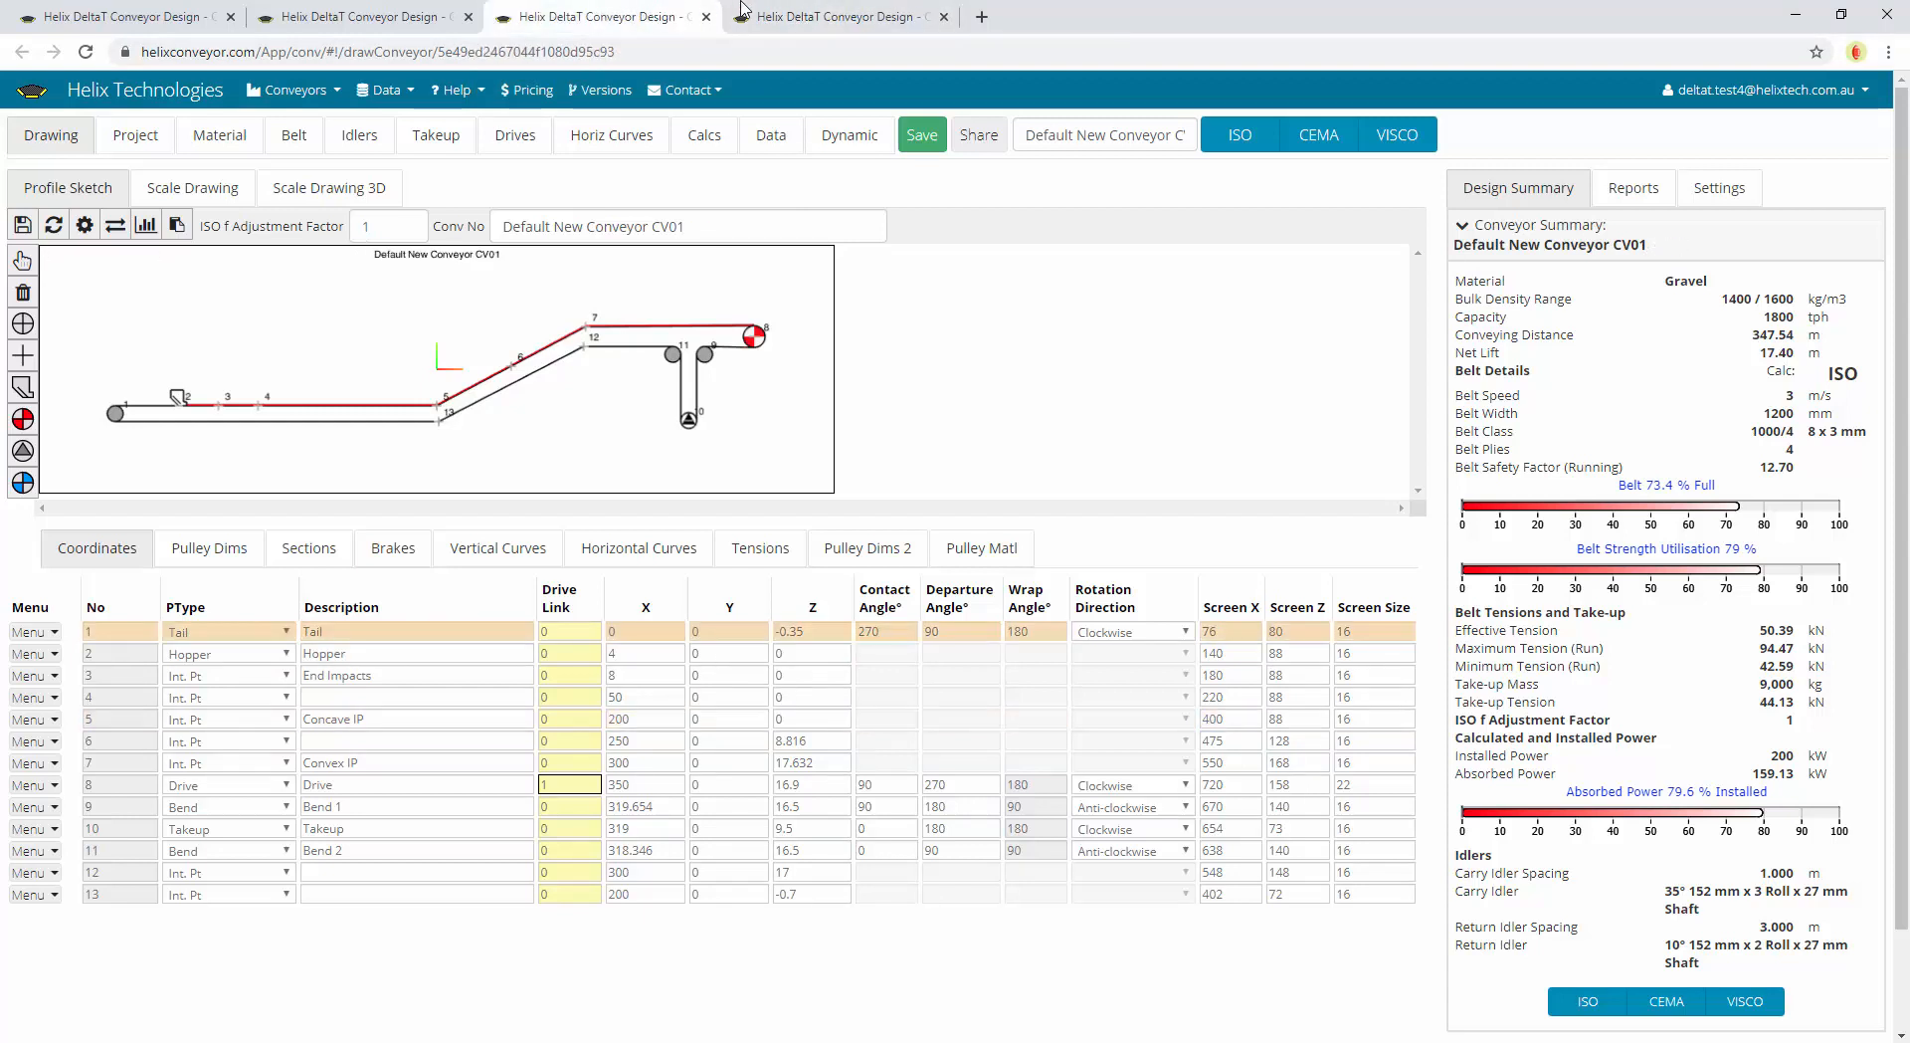
pyautogui.click(781, 22)
pyautogui.click(649, 21)
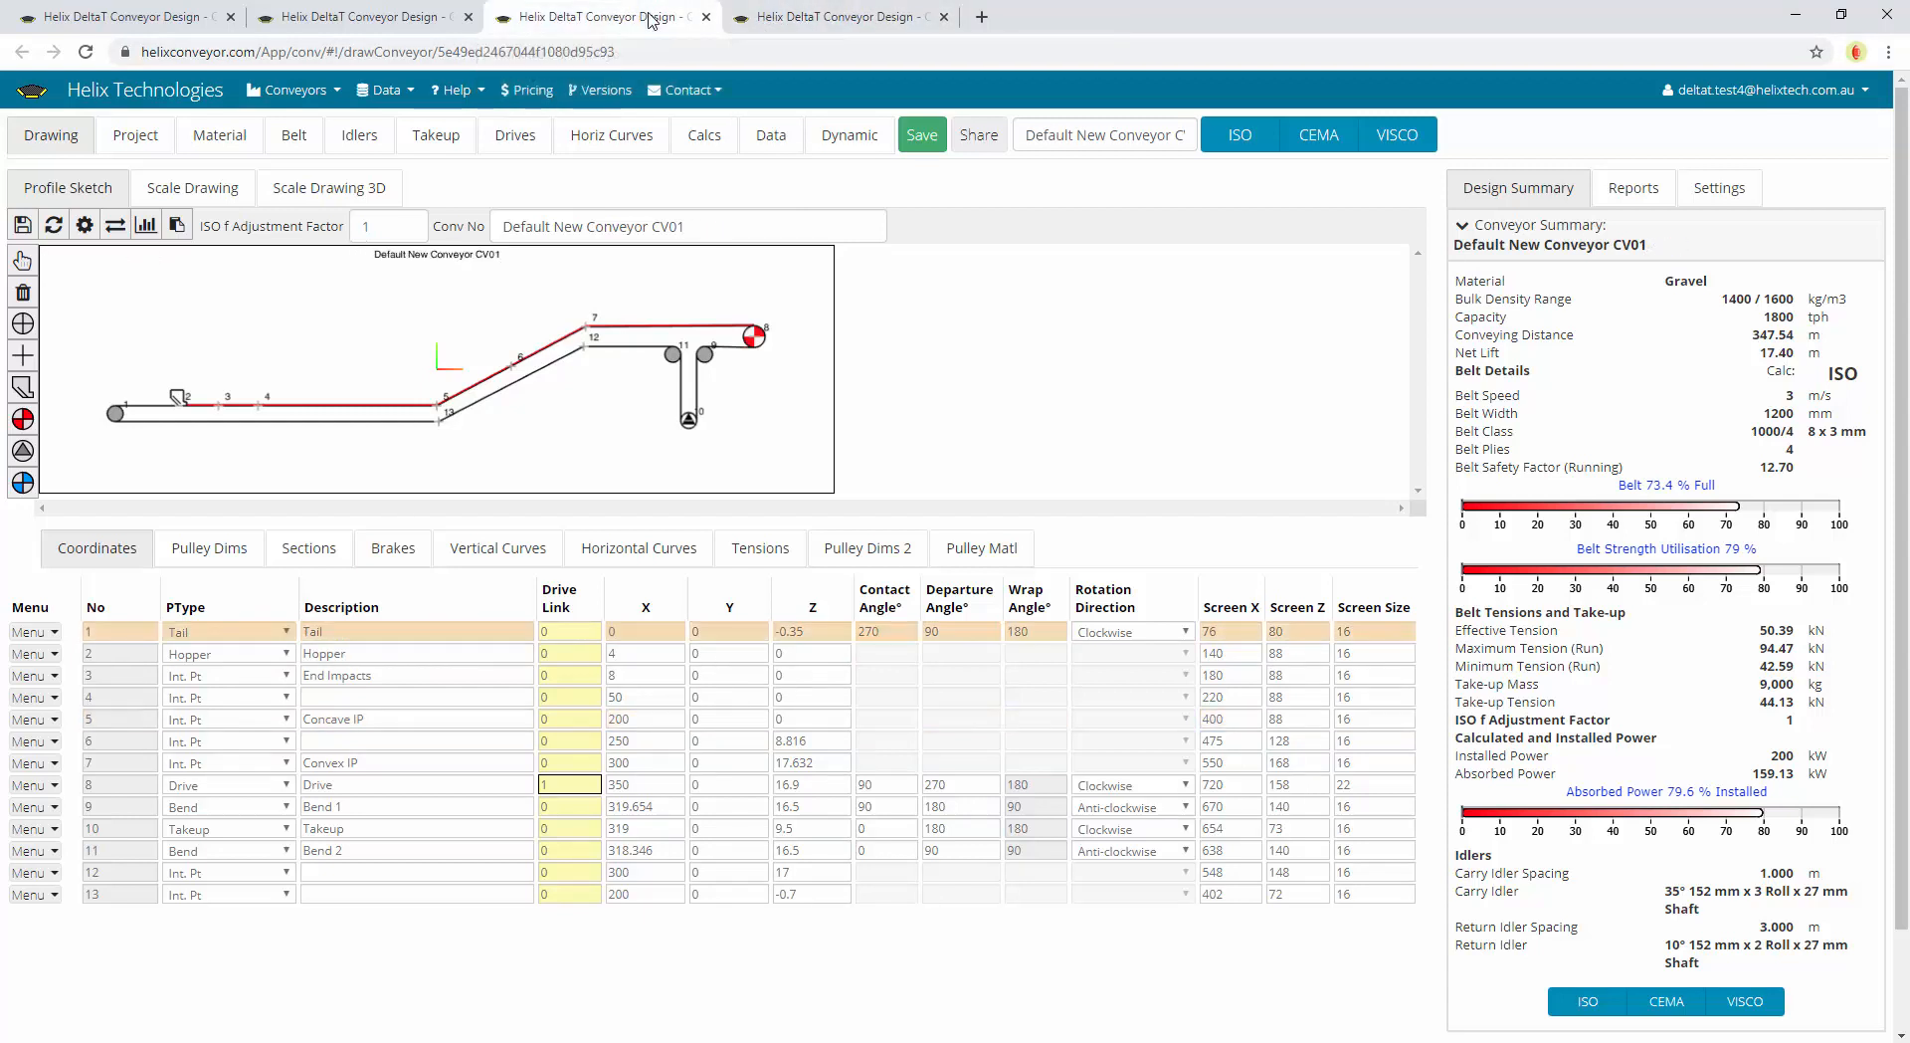
pyautogui.middleClick(813, 17)
pyautogui.middleClick(665, 24)
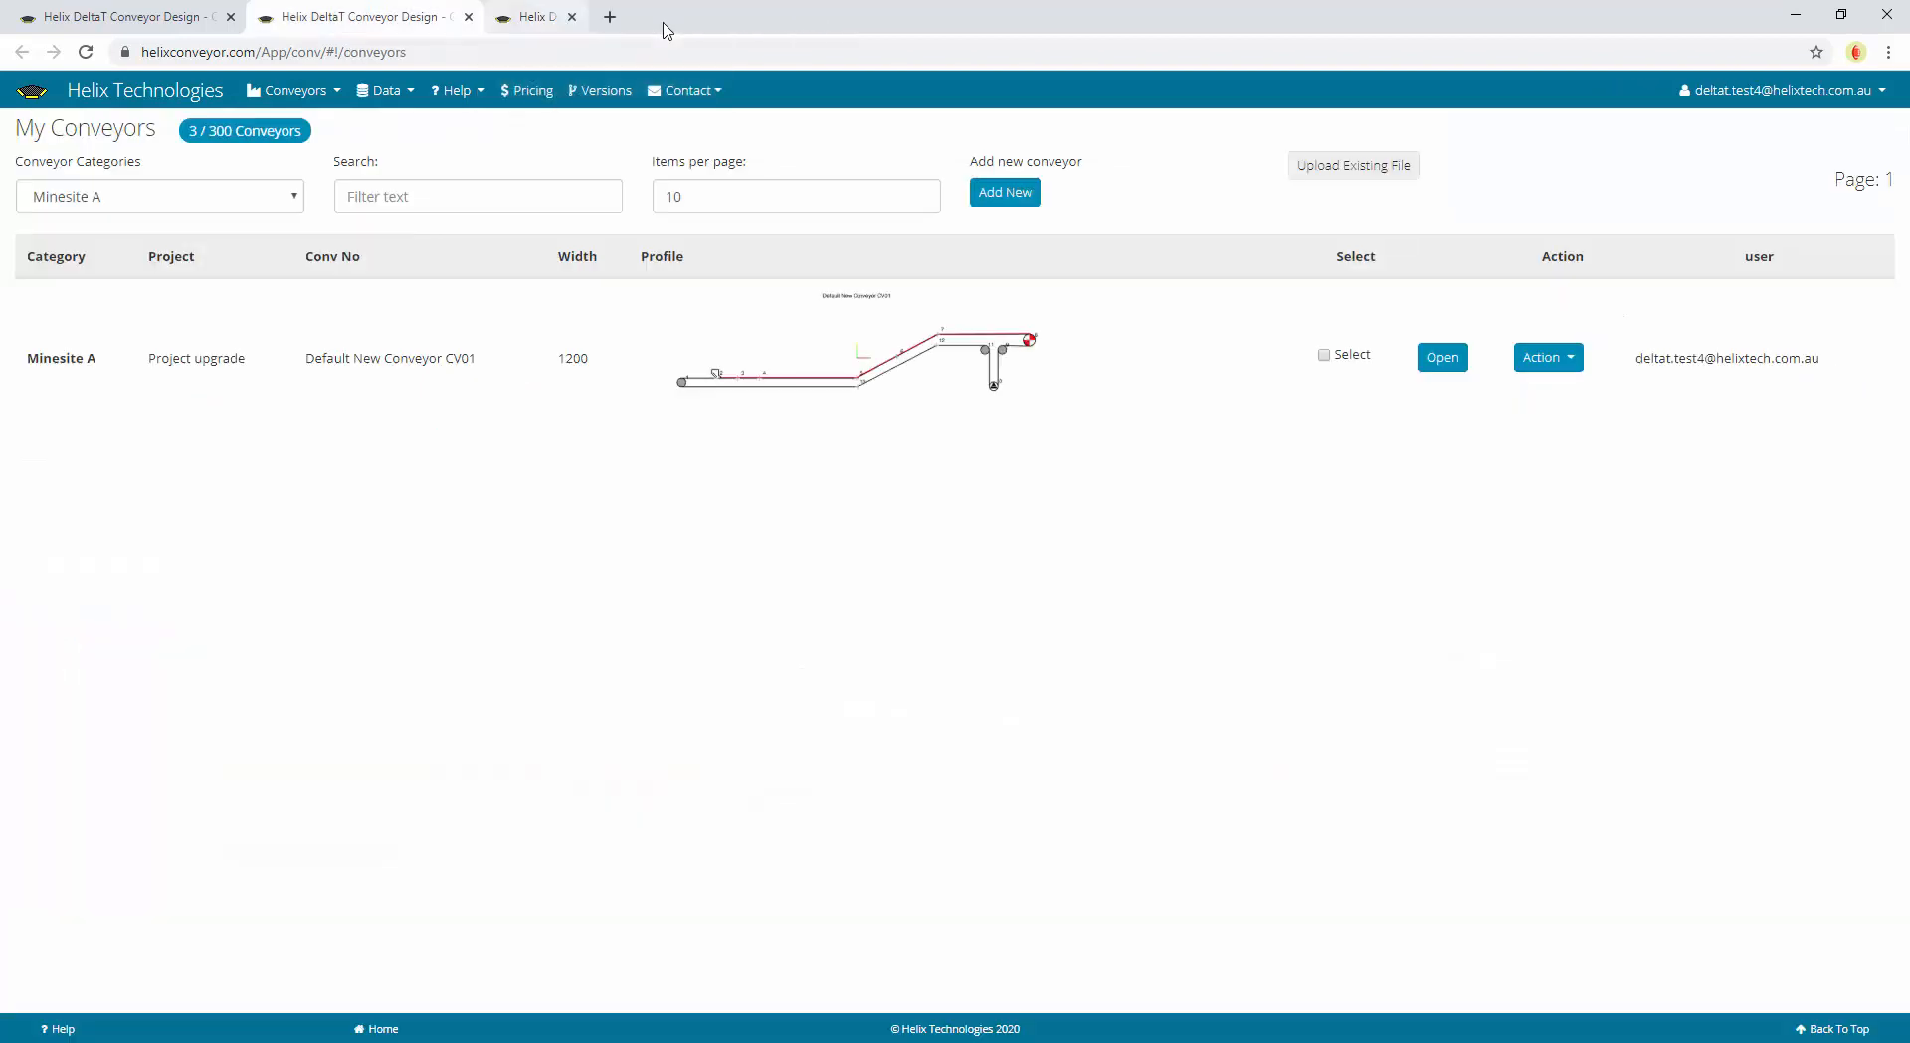
pyautogui.click(169, 20)
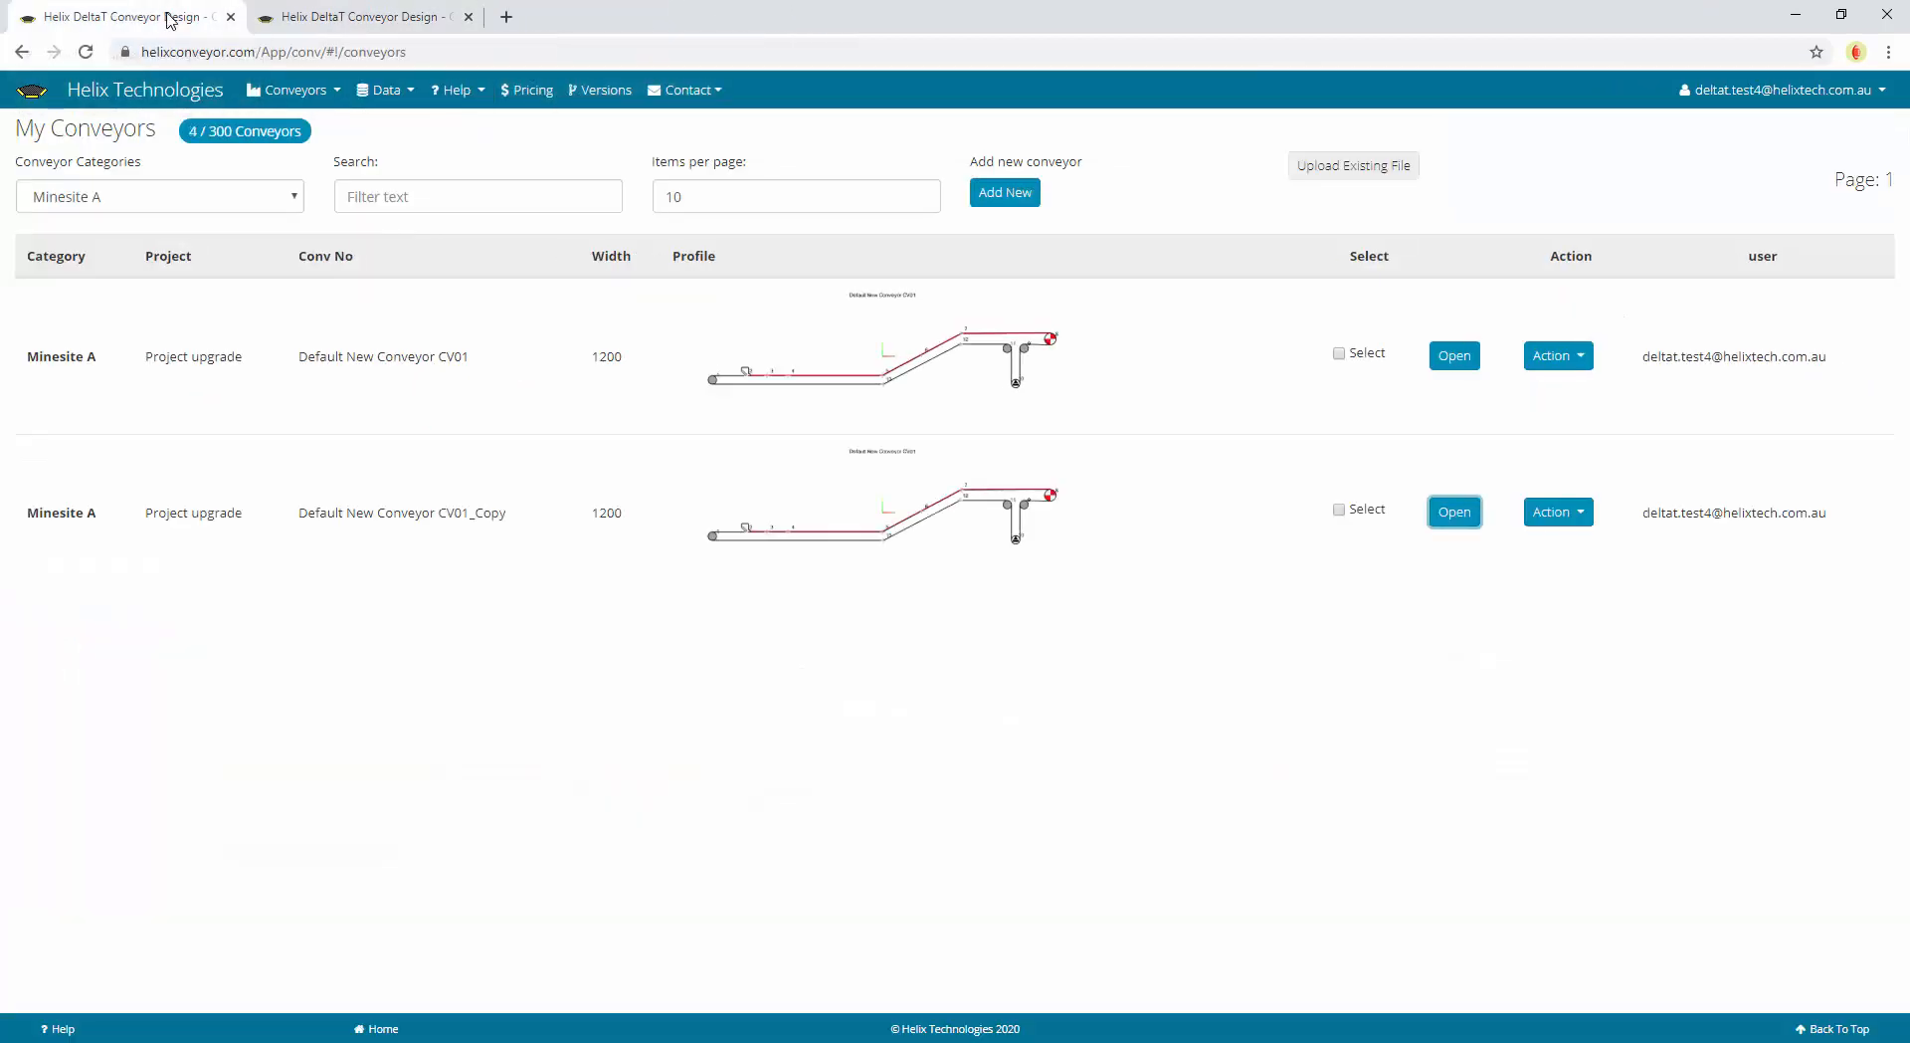
# Permanently delete Default New Conveyor CV01_Copy from the conveyor list
pyautogui.click(1572, 530)
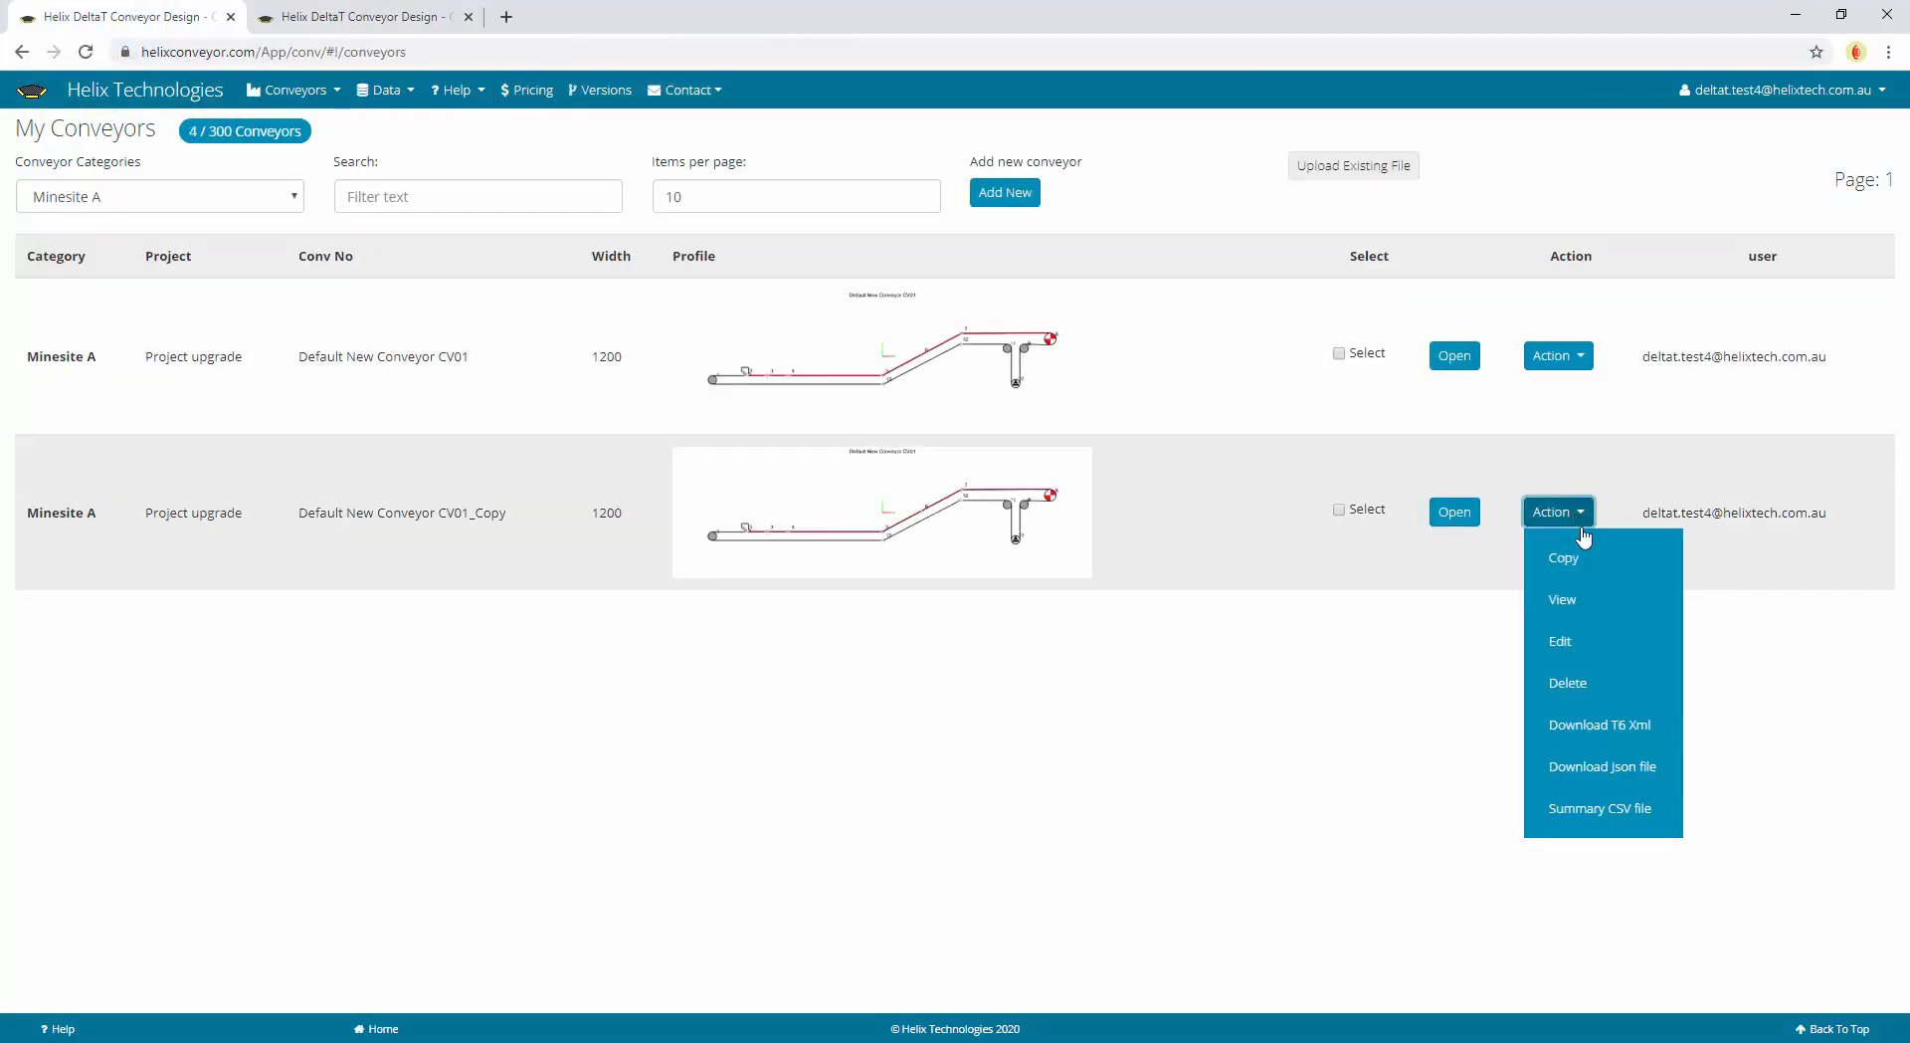
pyautogui.click(1611, 682)
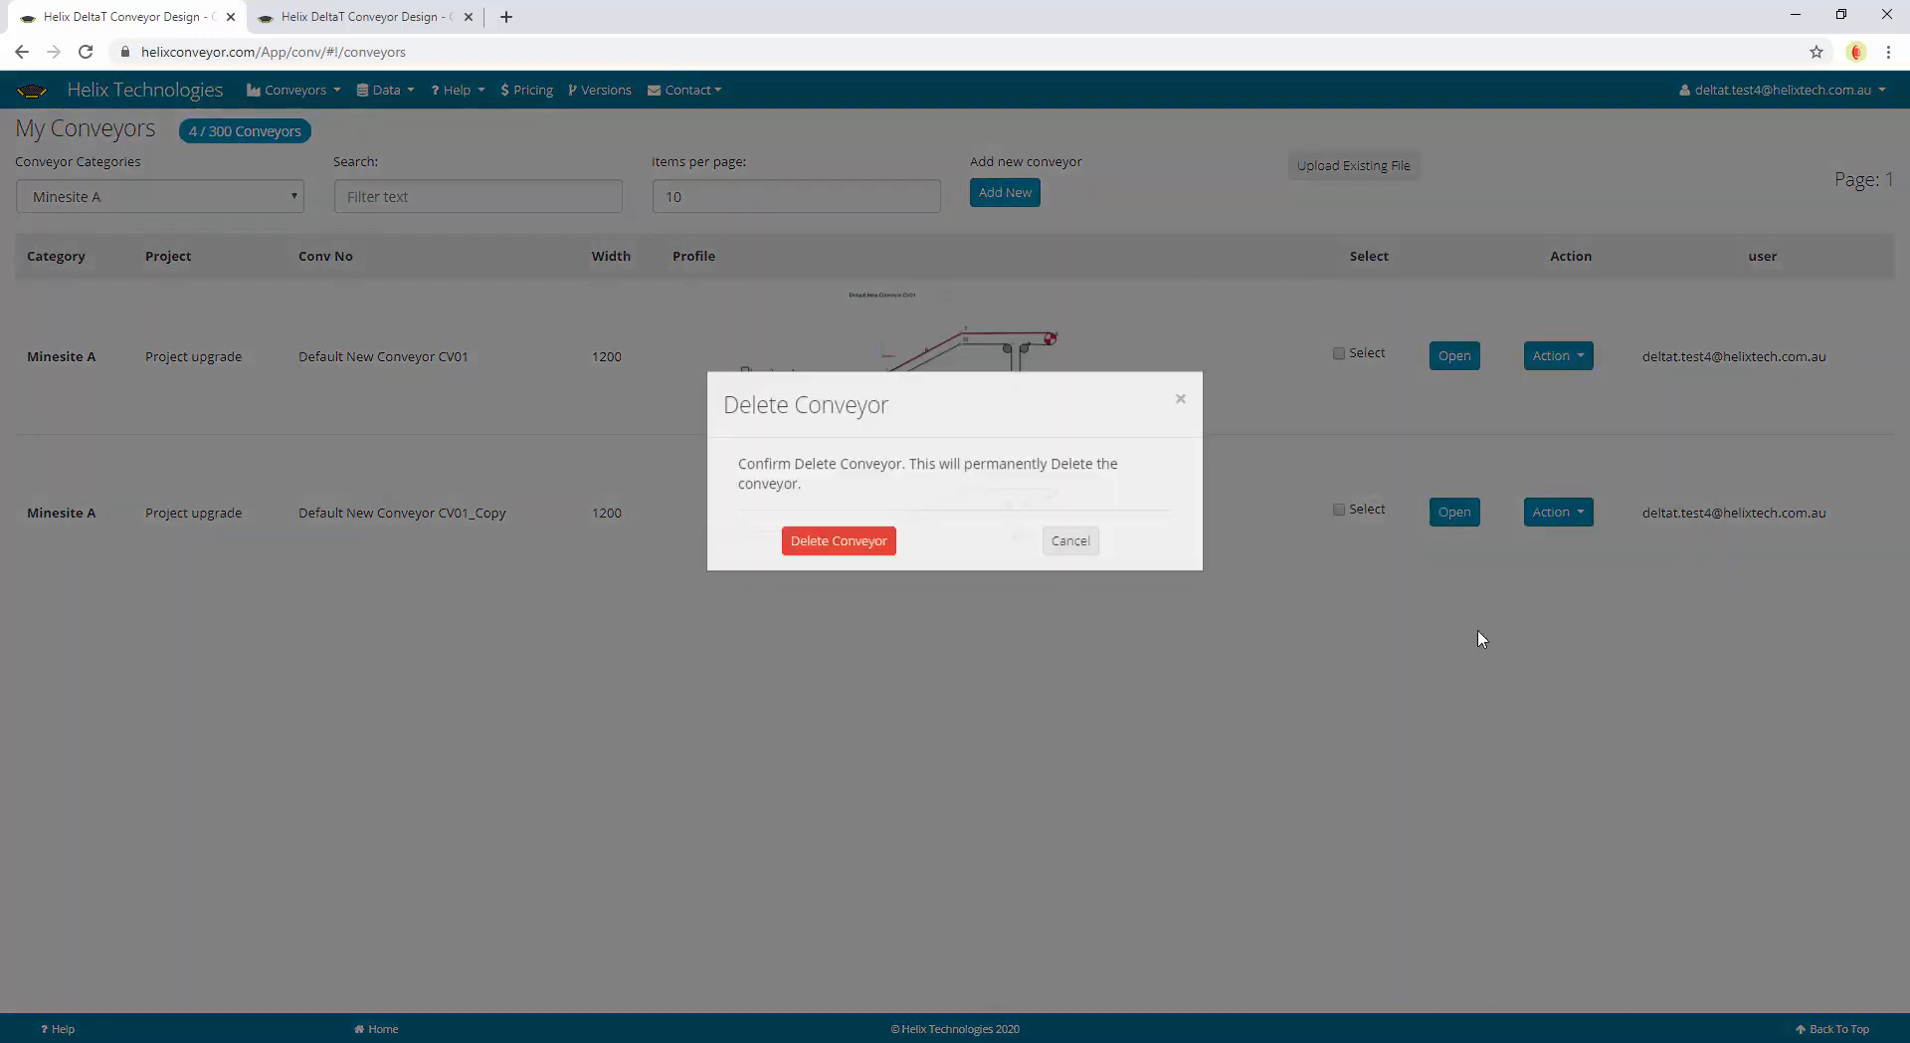
pyautogui.click(876, 637)
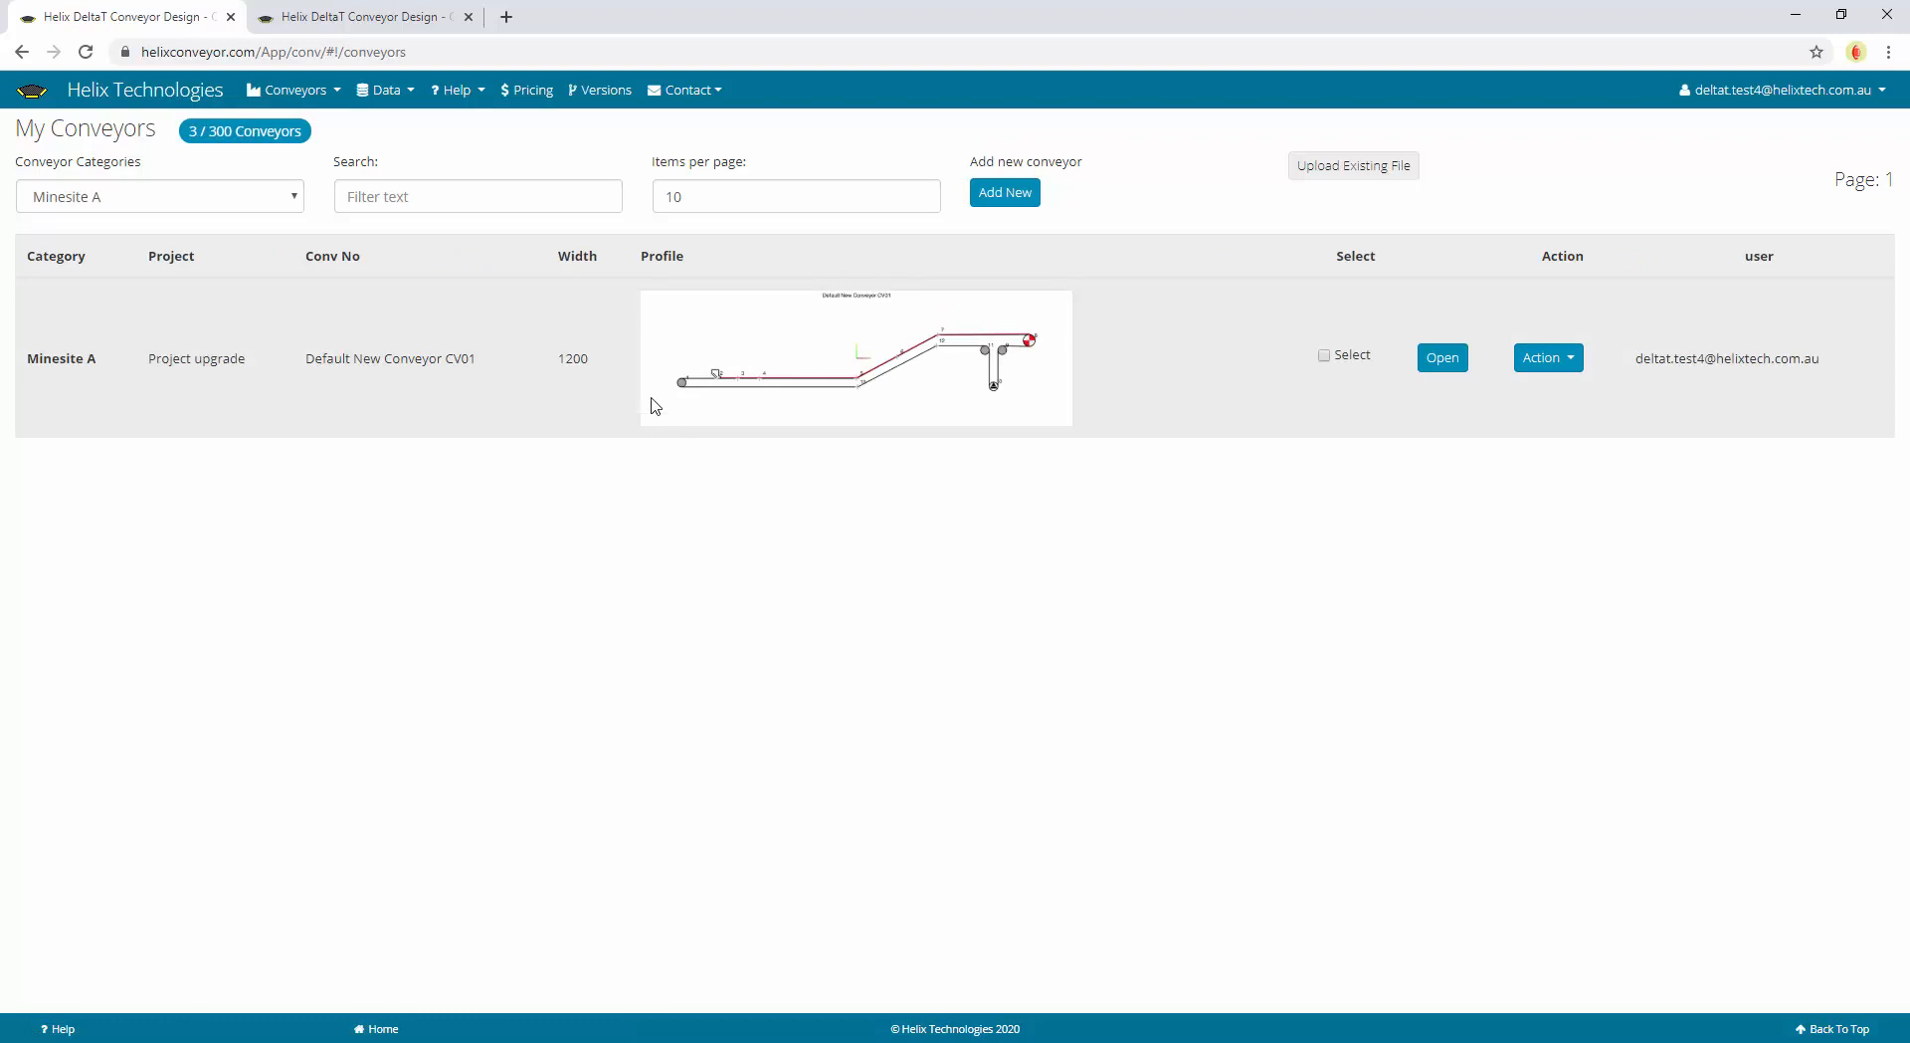
# Copy the Bridgestone ST1000 1500mm dia 4 15x5 MA-A/MA-A belt in the belts database
pyautogui.click(385, 96)
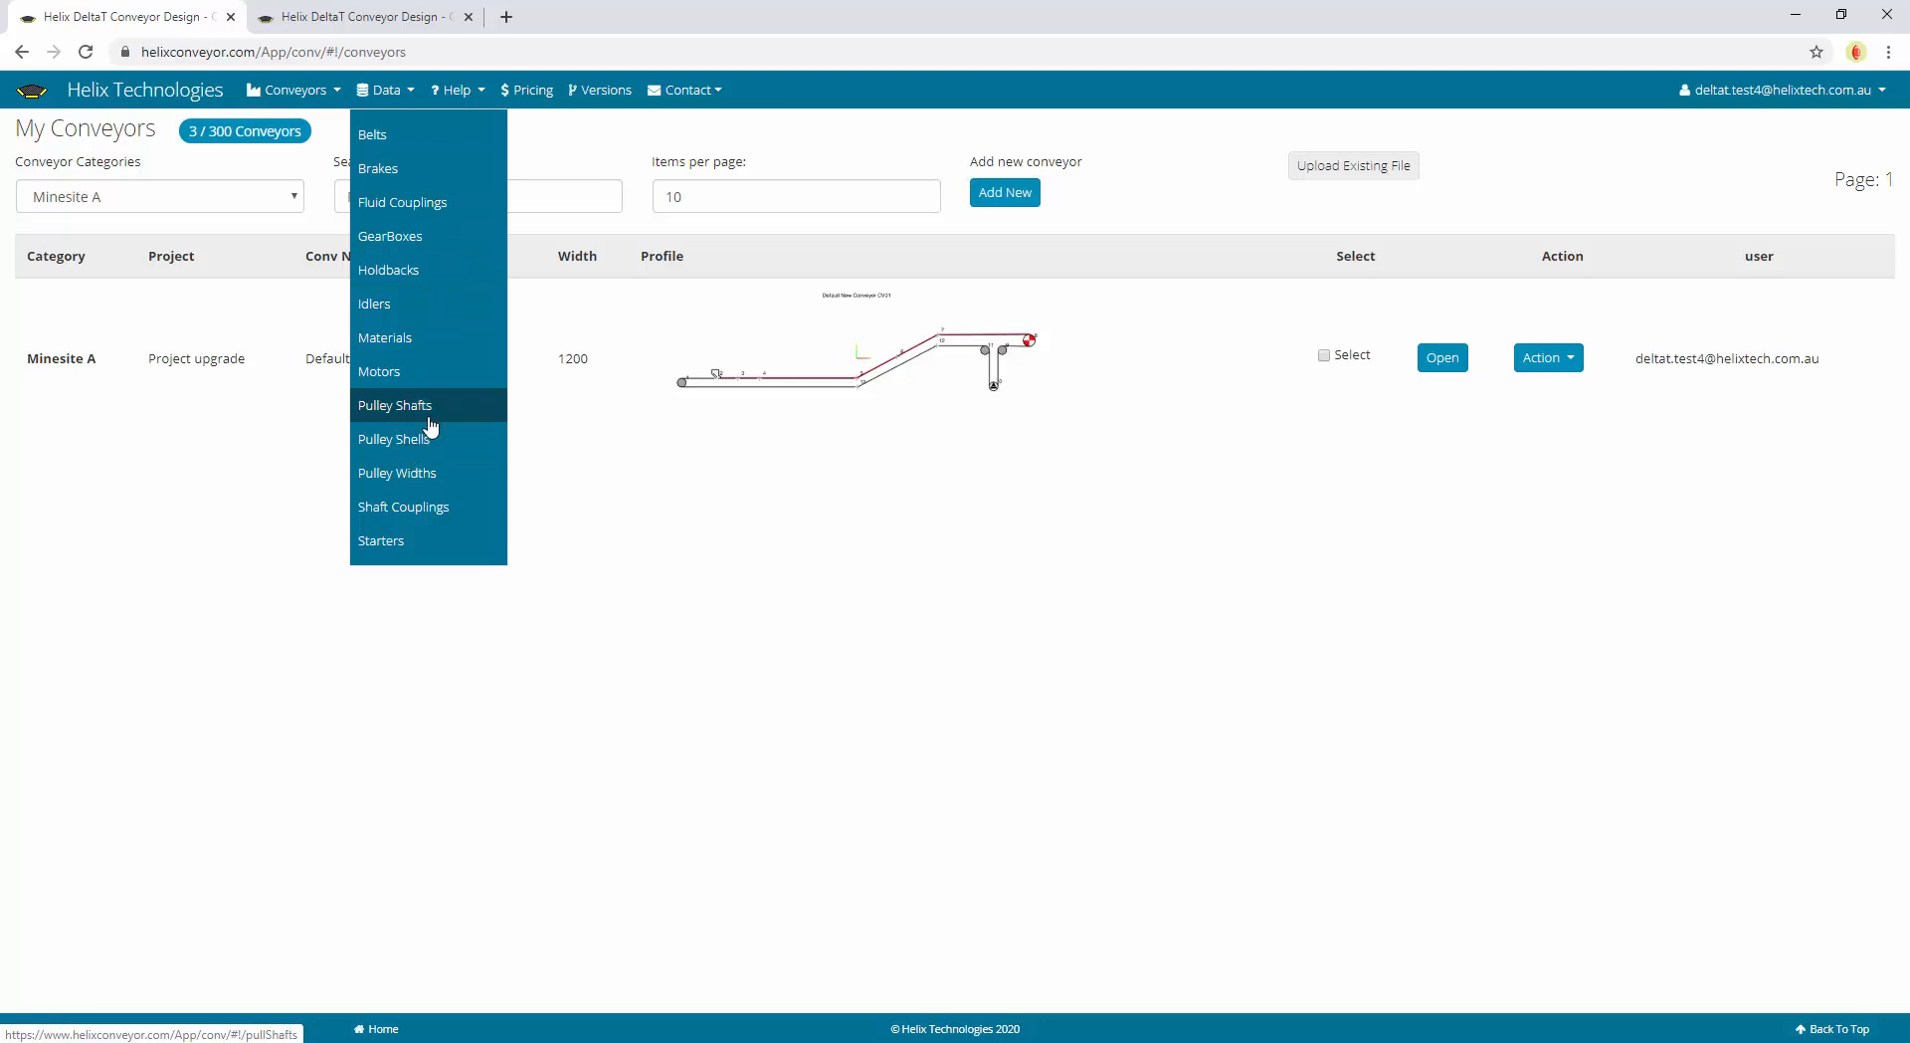
pyautogui.click(427, 136)
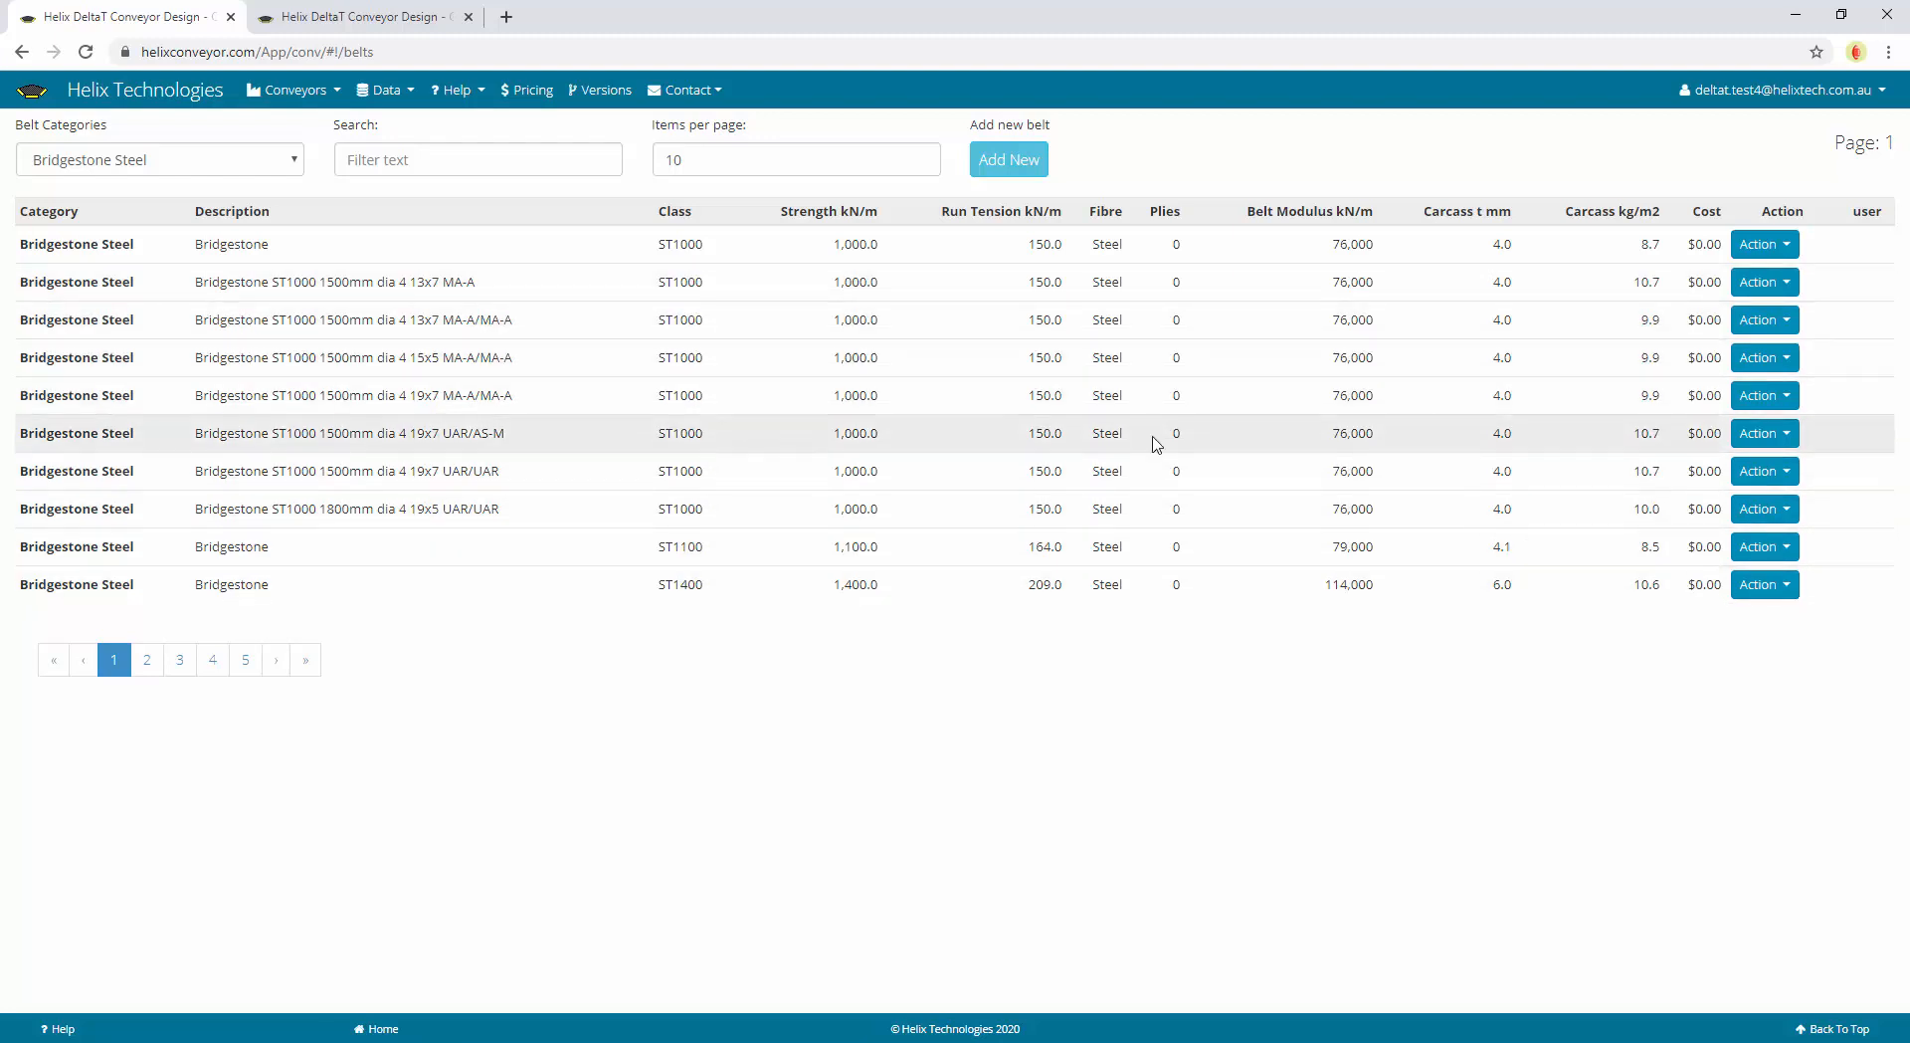
pyautogui.click(1766, 364)
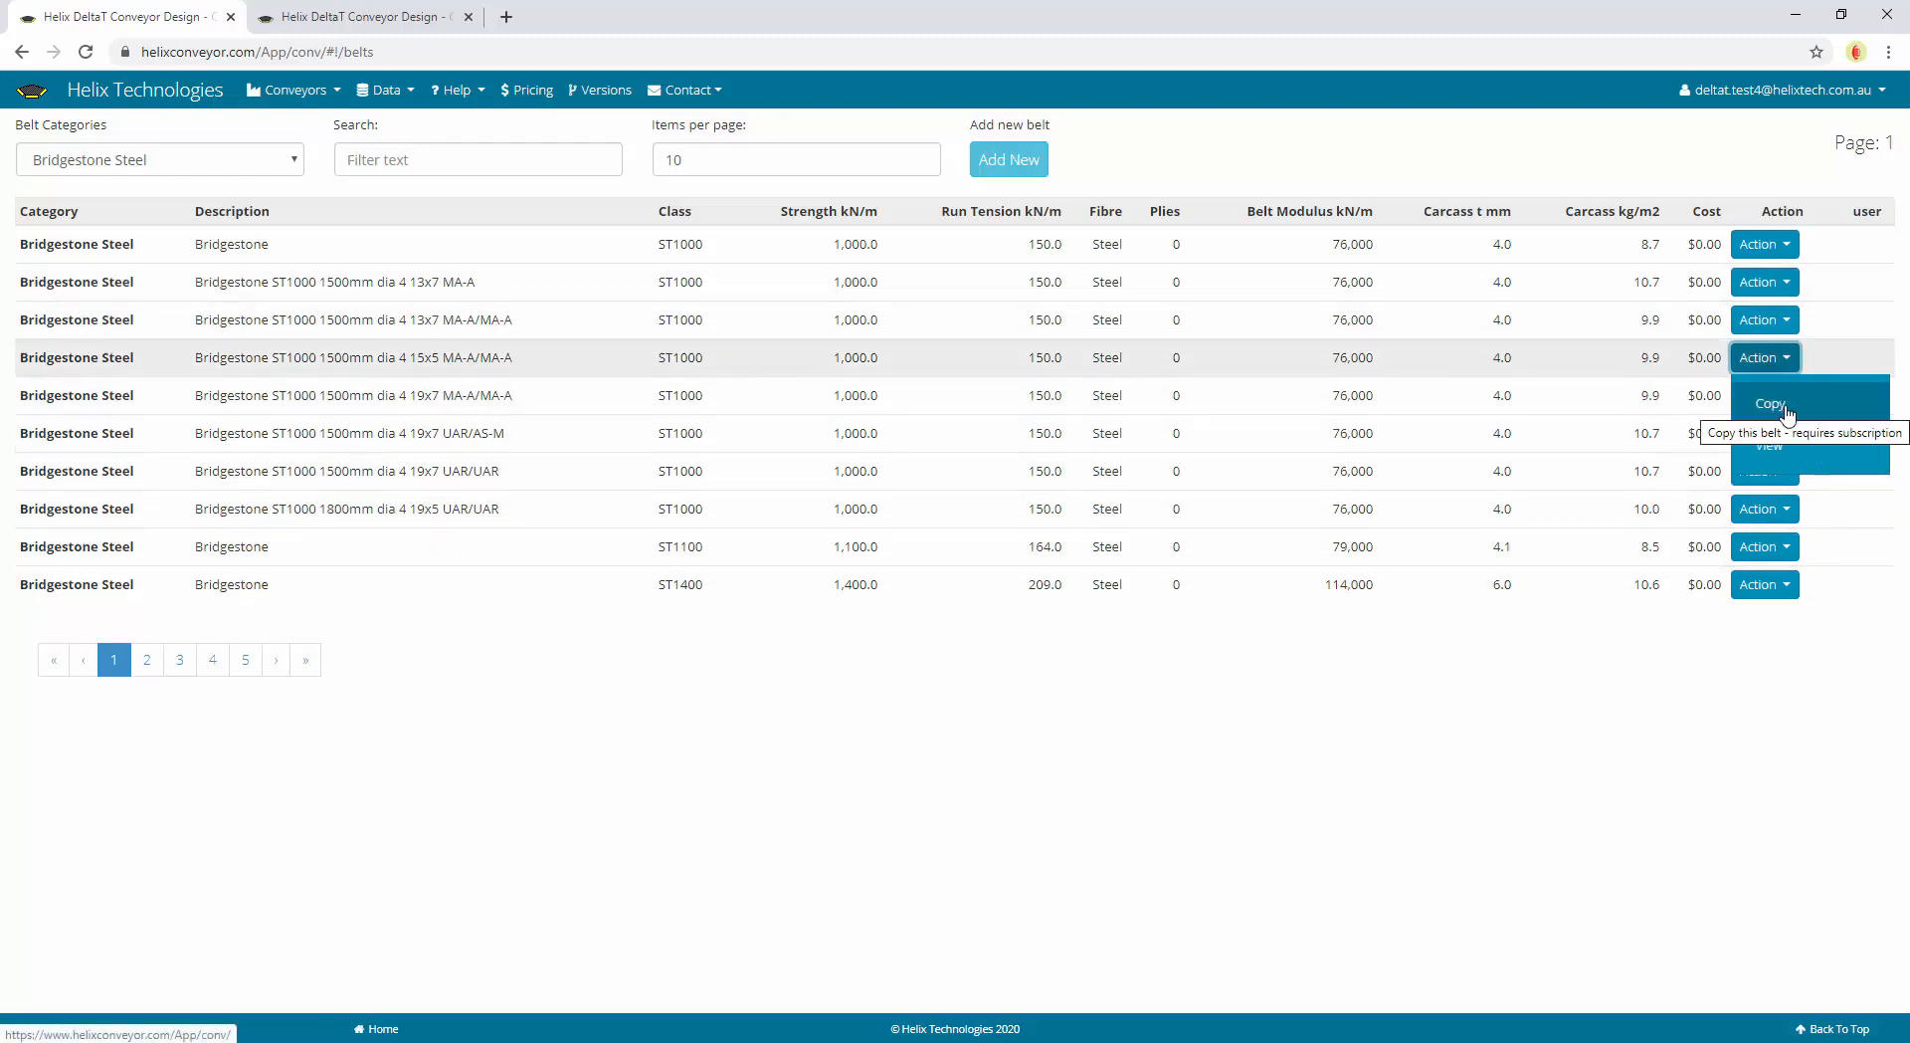
pyautogui.click(1786, 410)
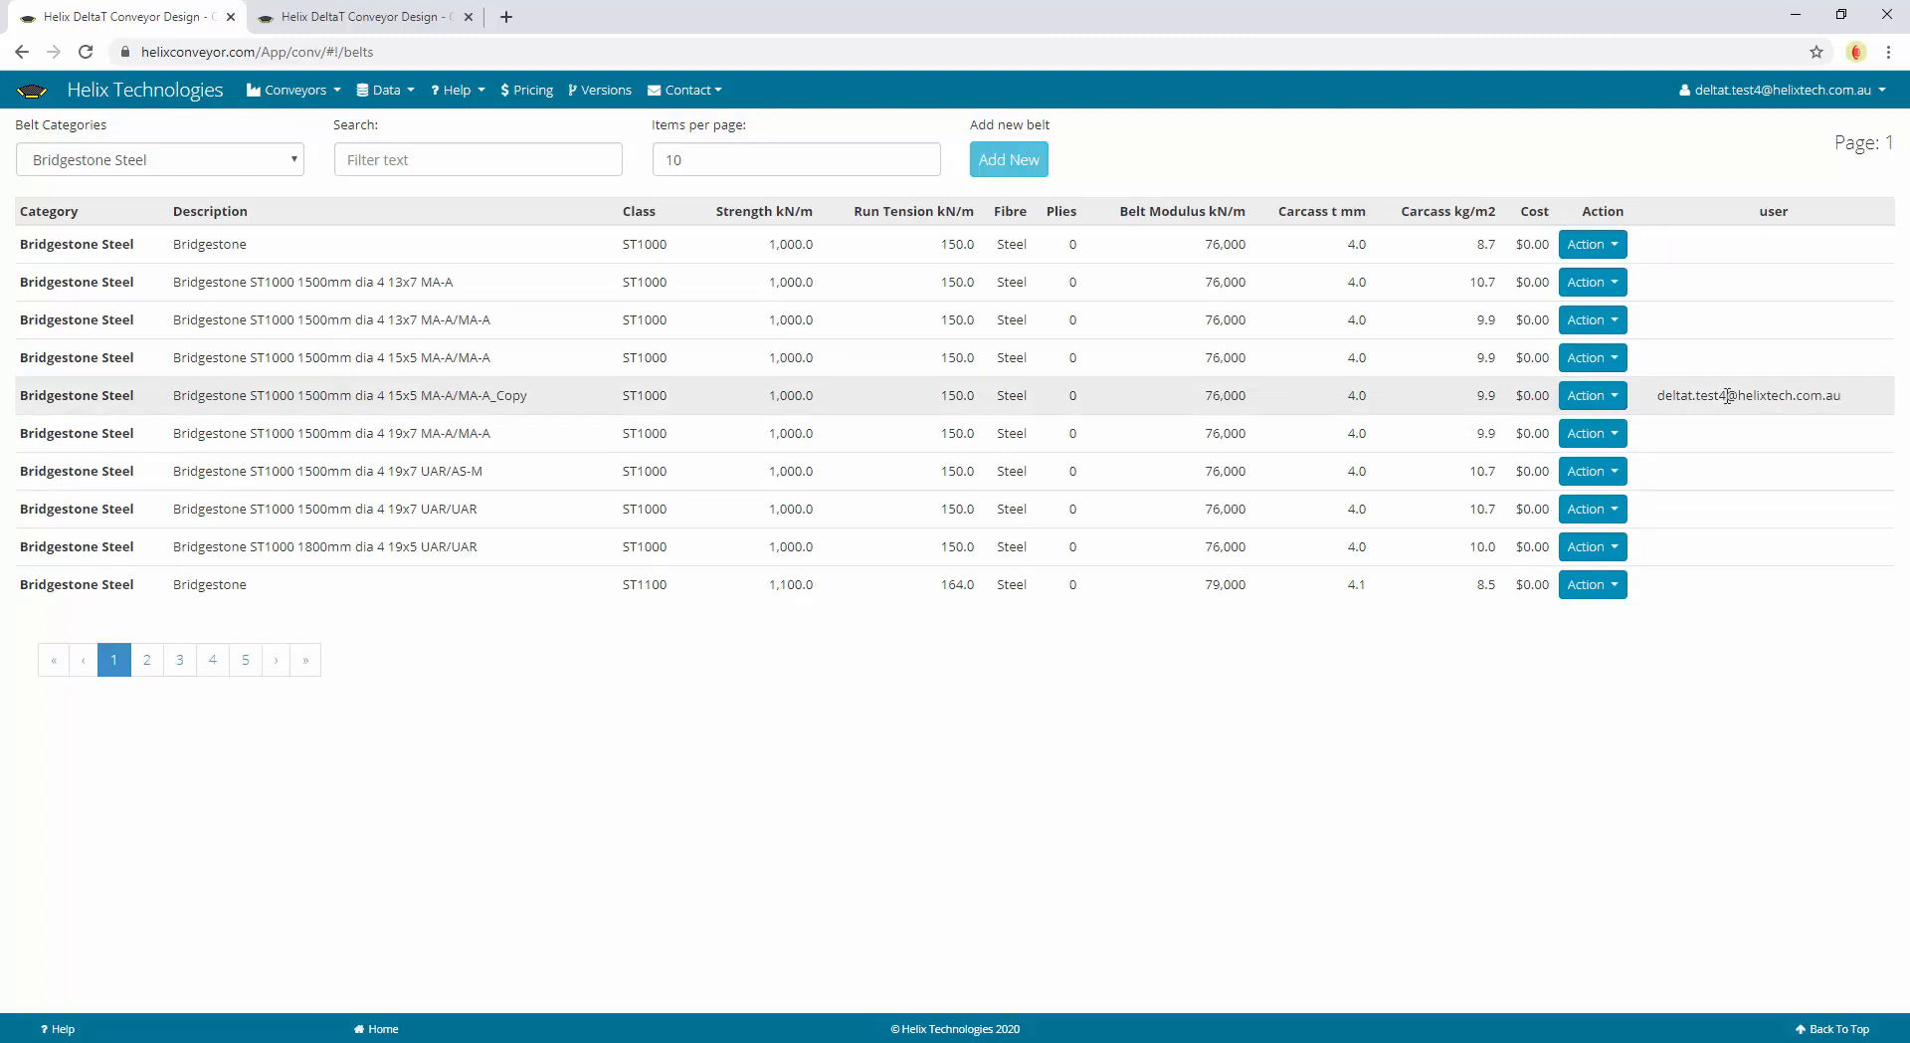
# Filter the Bridgestone Steel belts by "delta" and clear the filter again
pyautogui.click(465, 148)
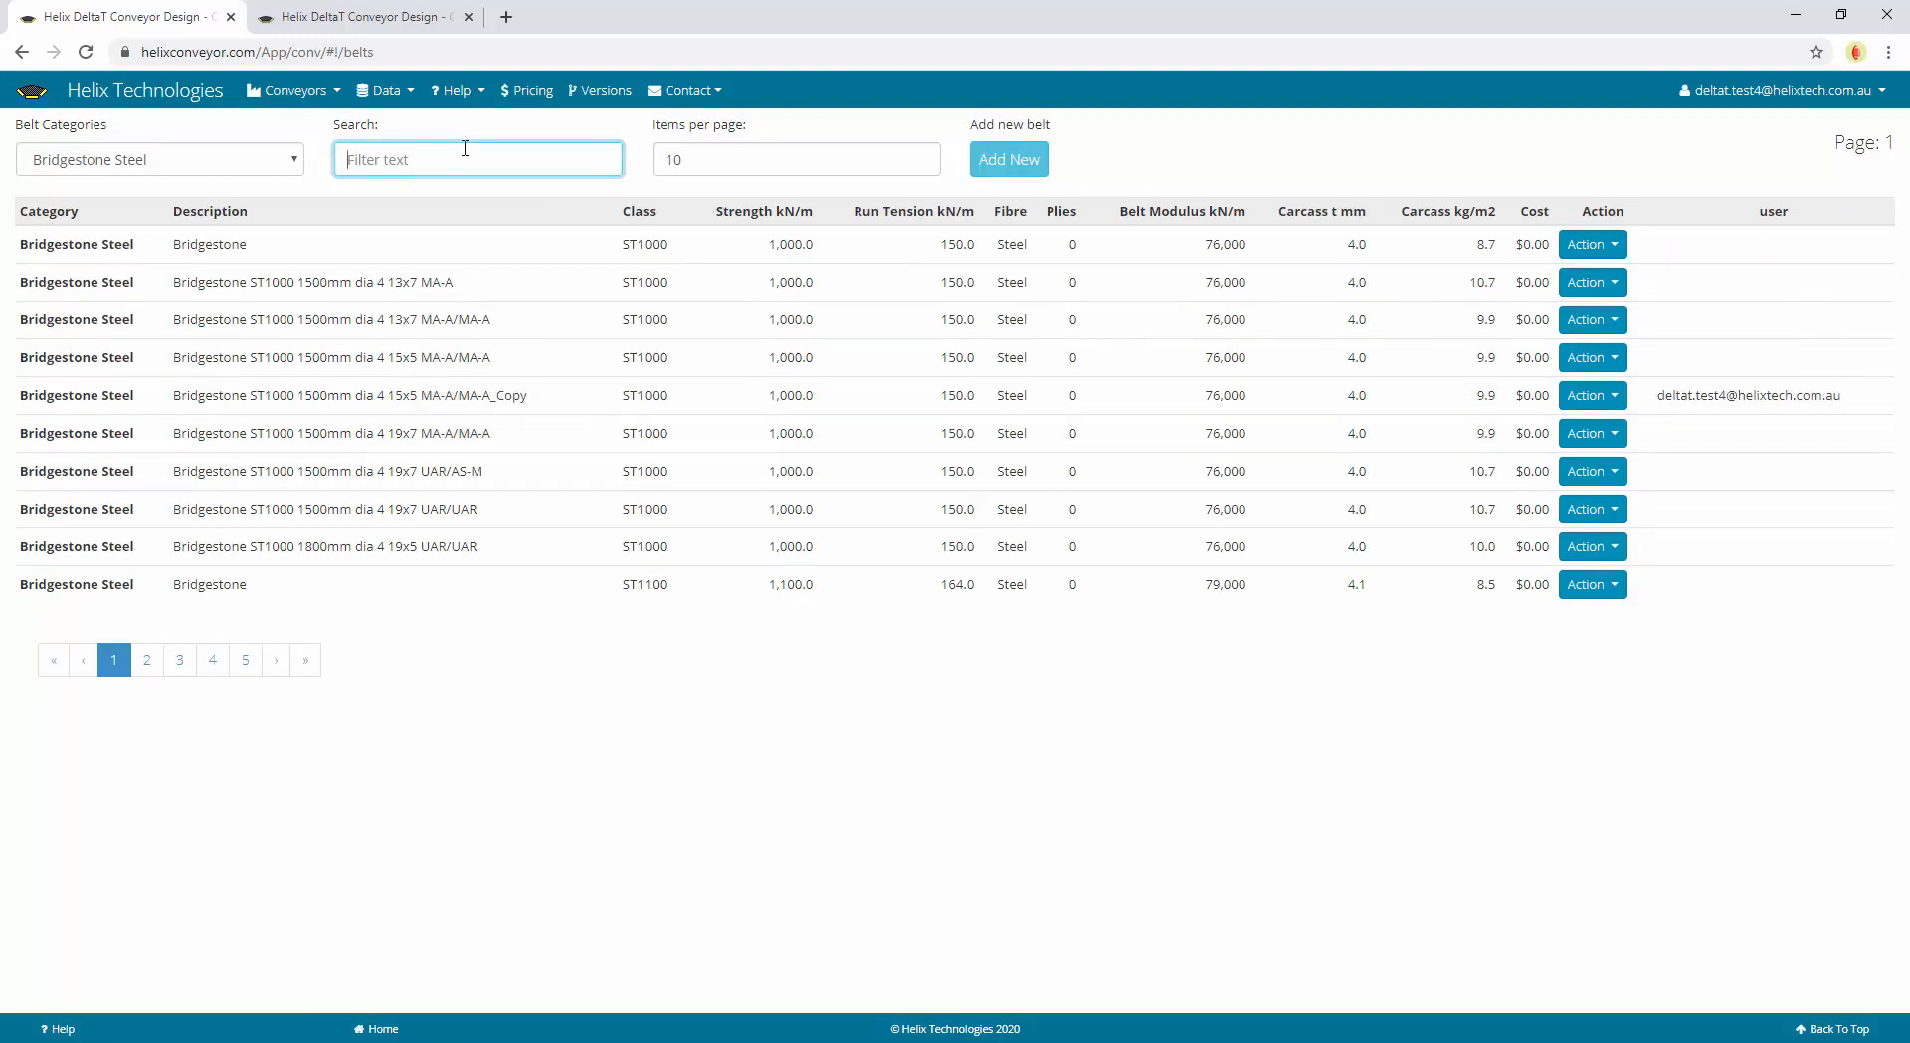
pyautogui.write('de')
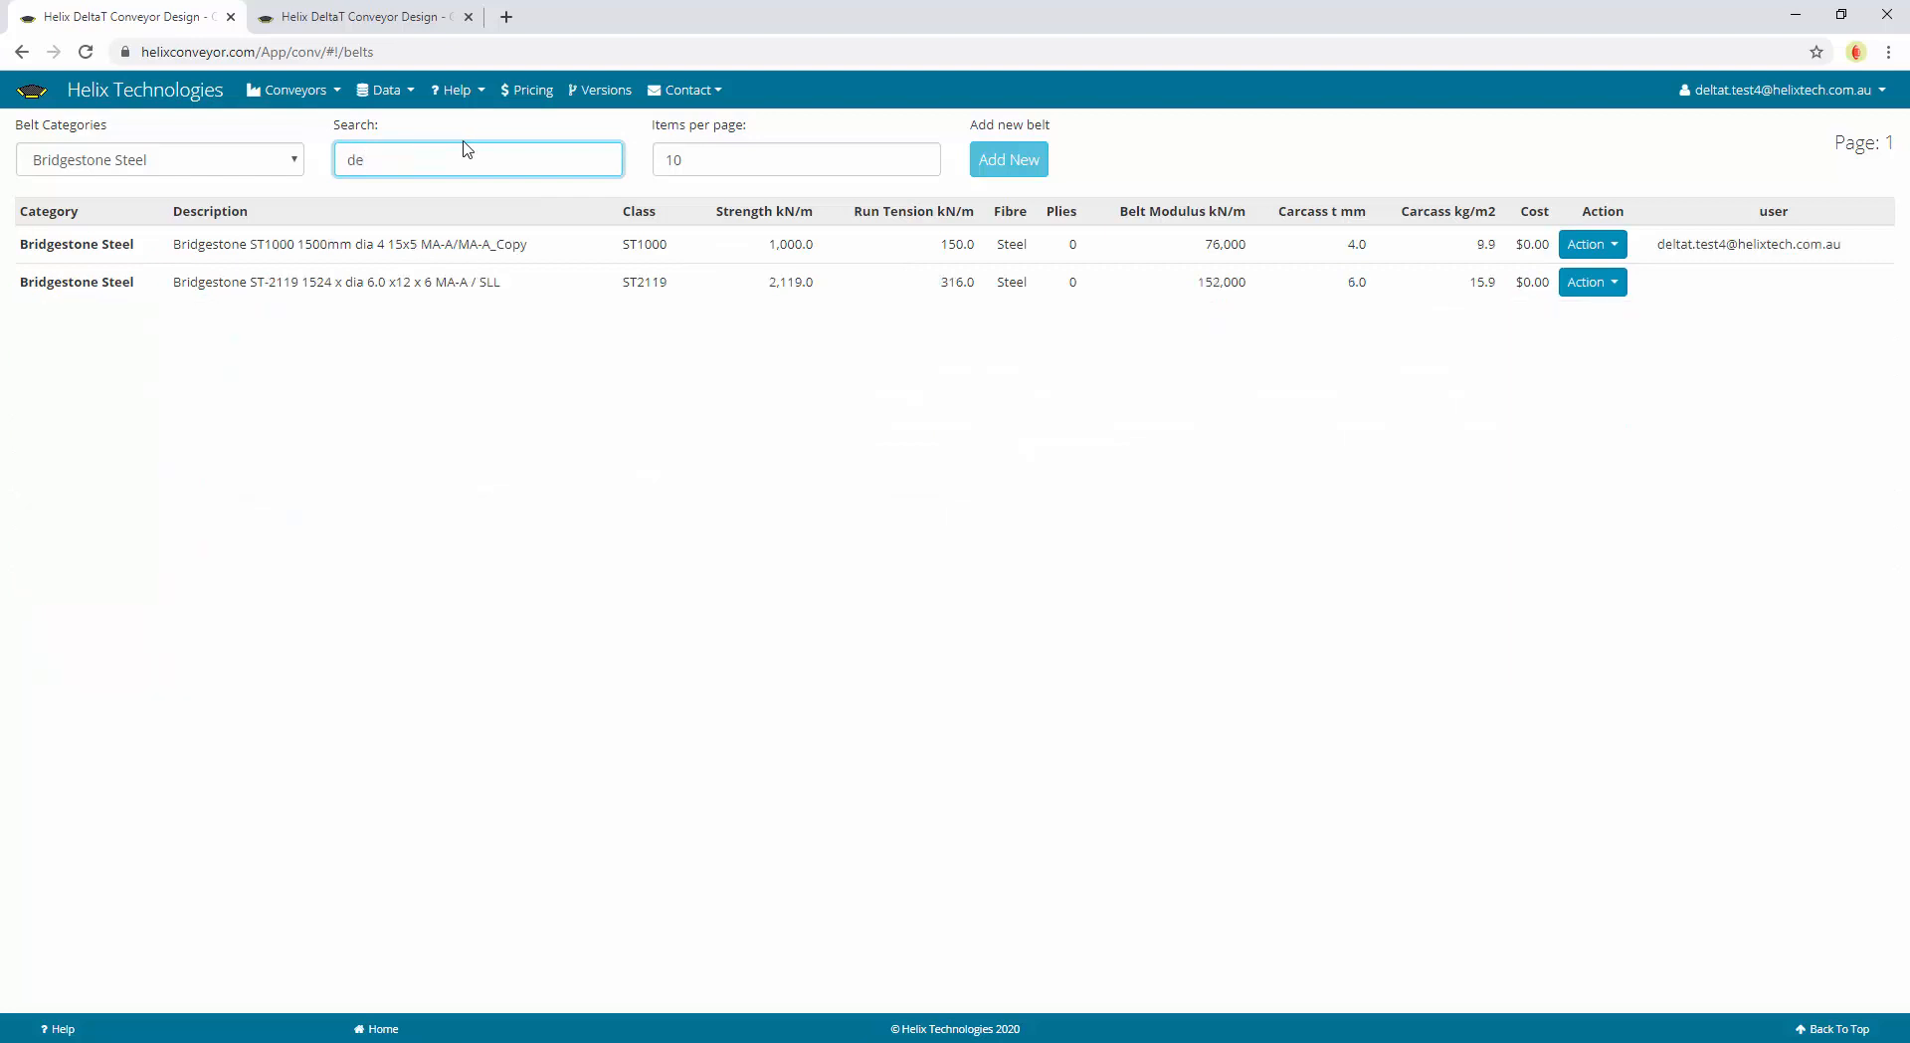
pyautogui.write('lta')
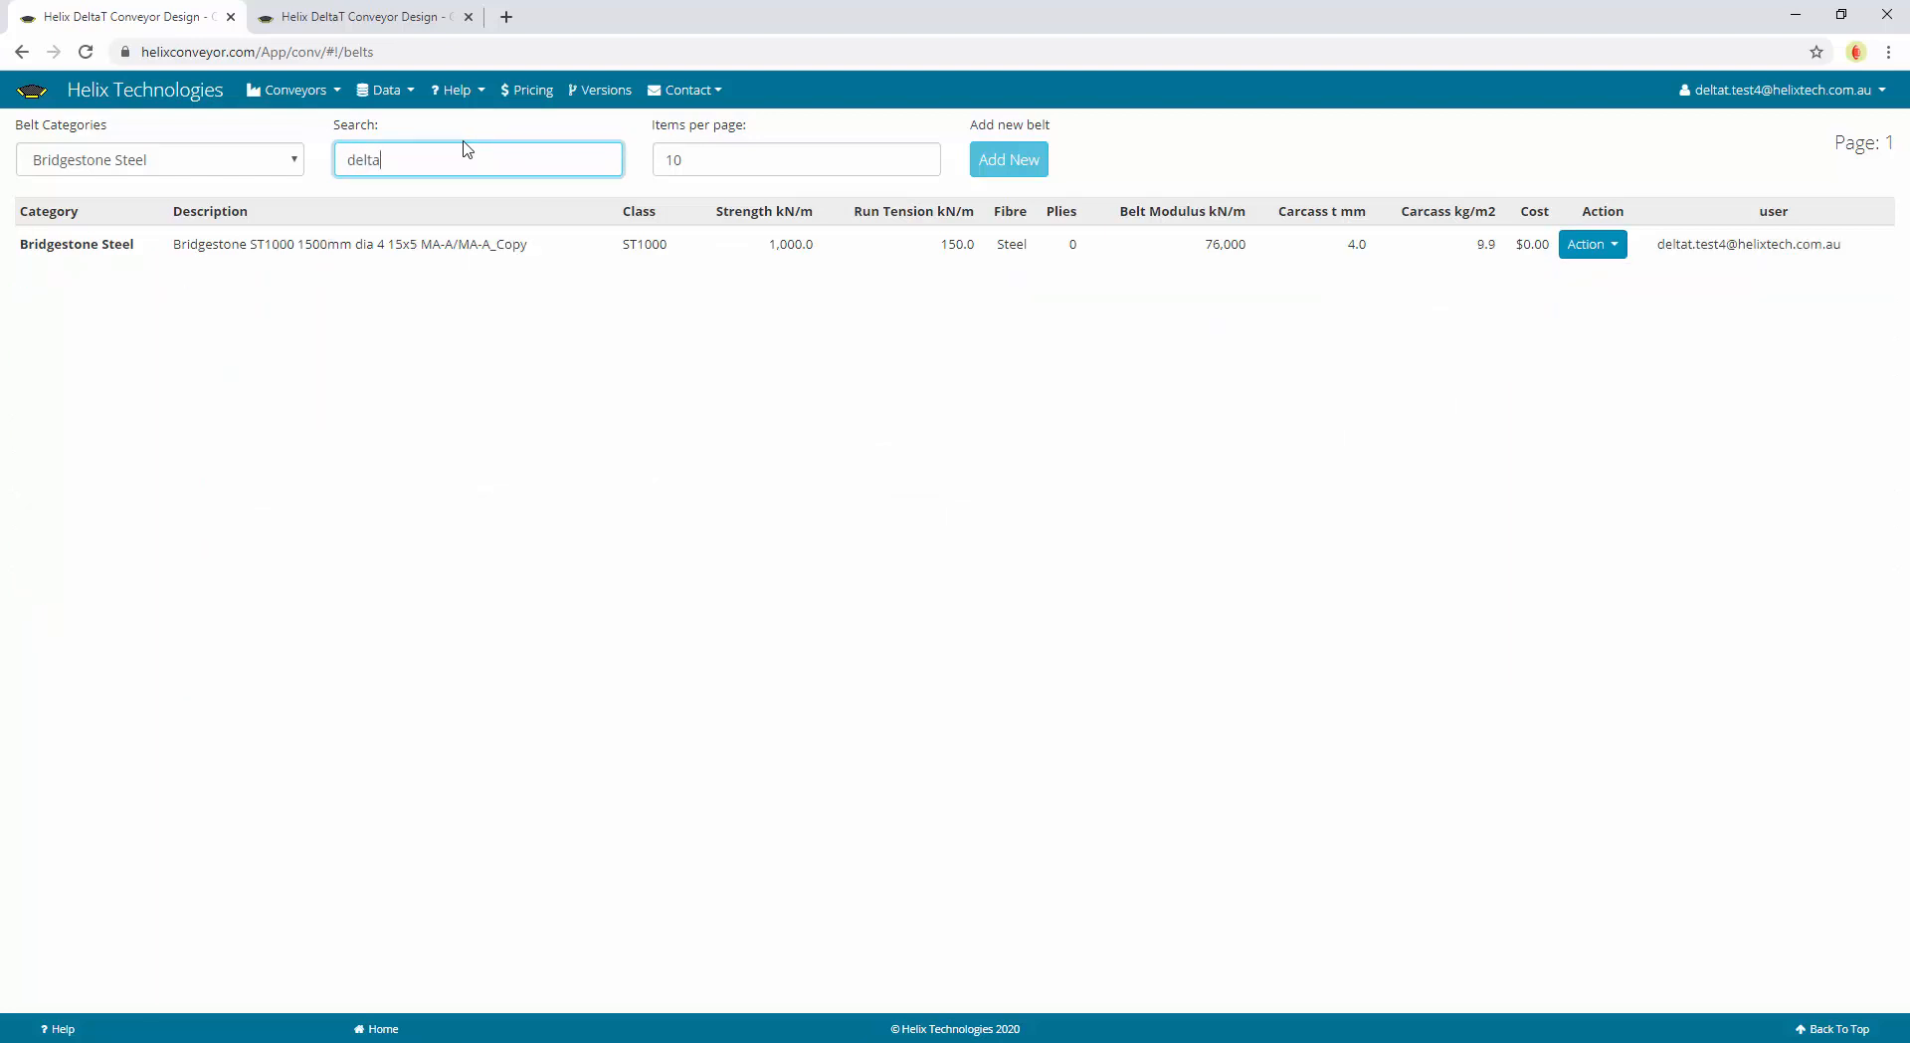
pyautogui.moveTo(426, 158); pyautogui.dragTo(192, 157)
pyautogui.press('BackSpace')
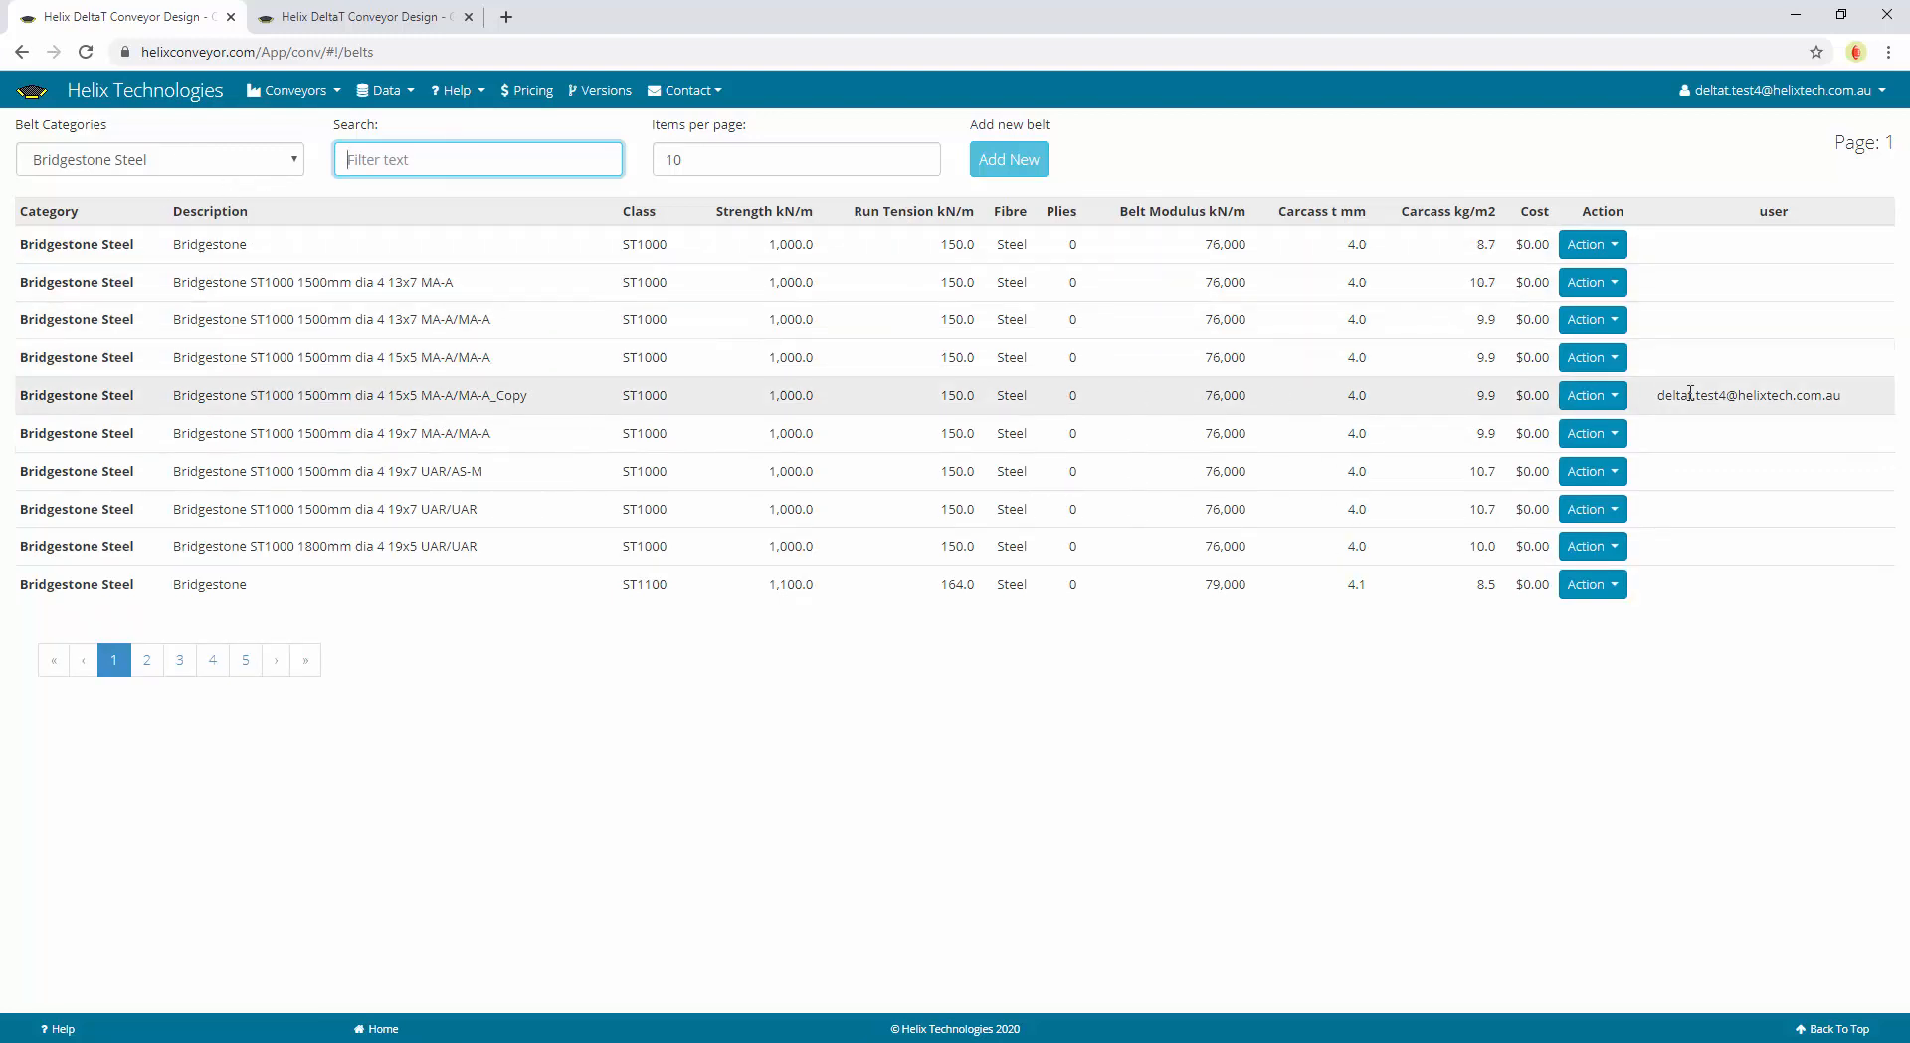
# Change the category of the copied Bridgestone ST1000 belt to "My belts Bridgestone Steel" and save the belt
pyautogui.click(1595, 397)
pyautogui.click(1592, 525)
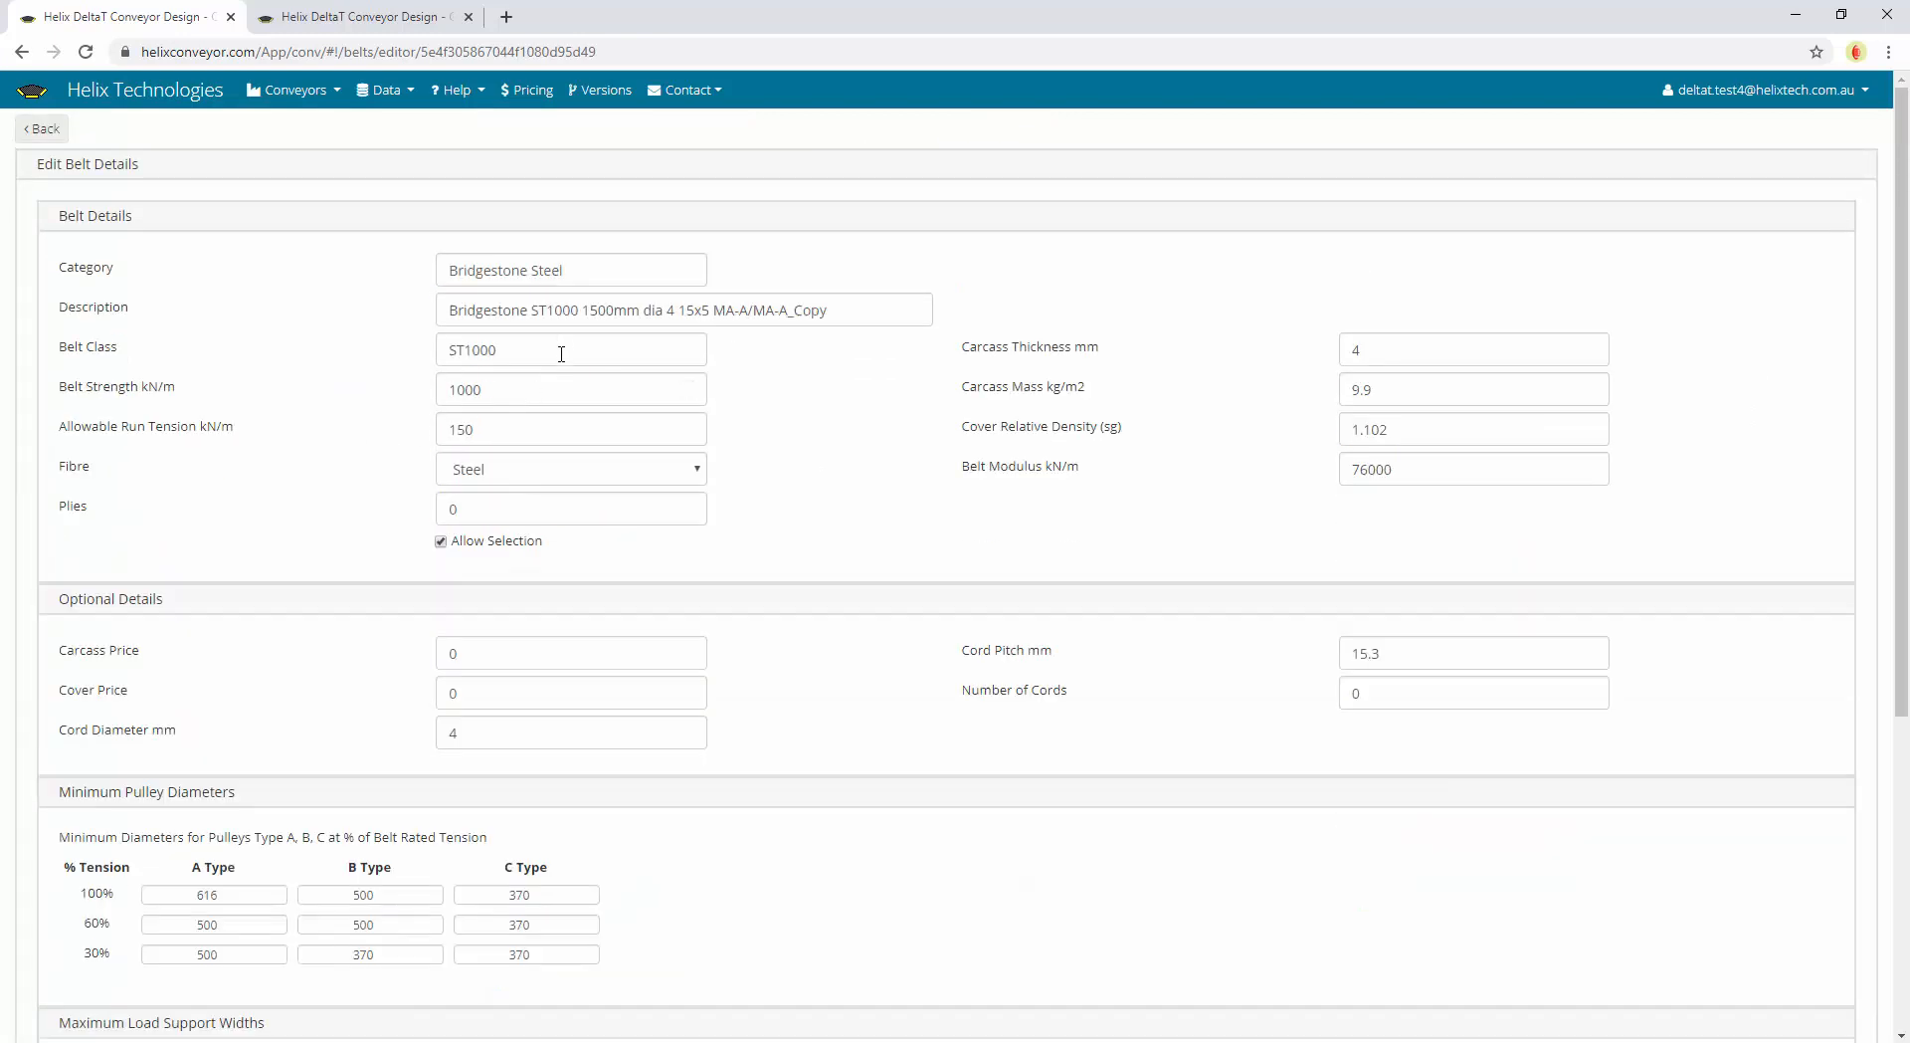
pyautogui.click(602, 277)
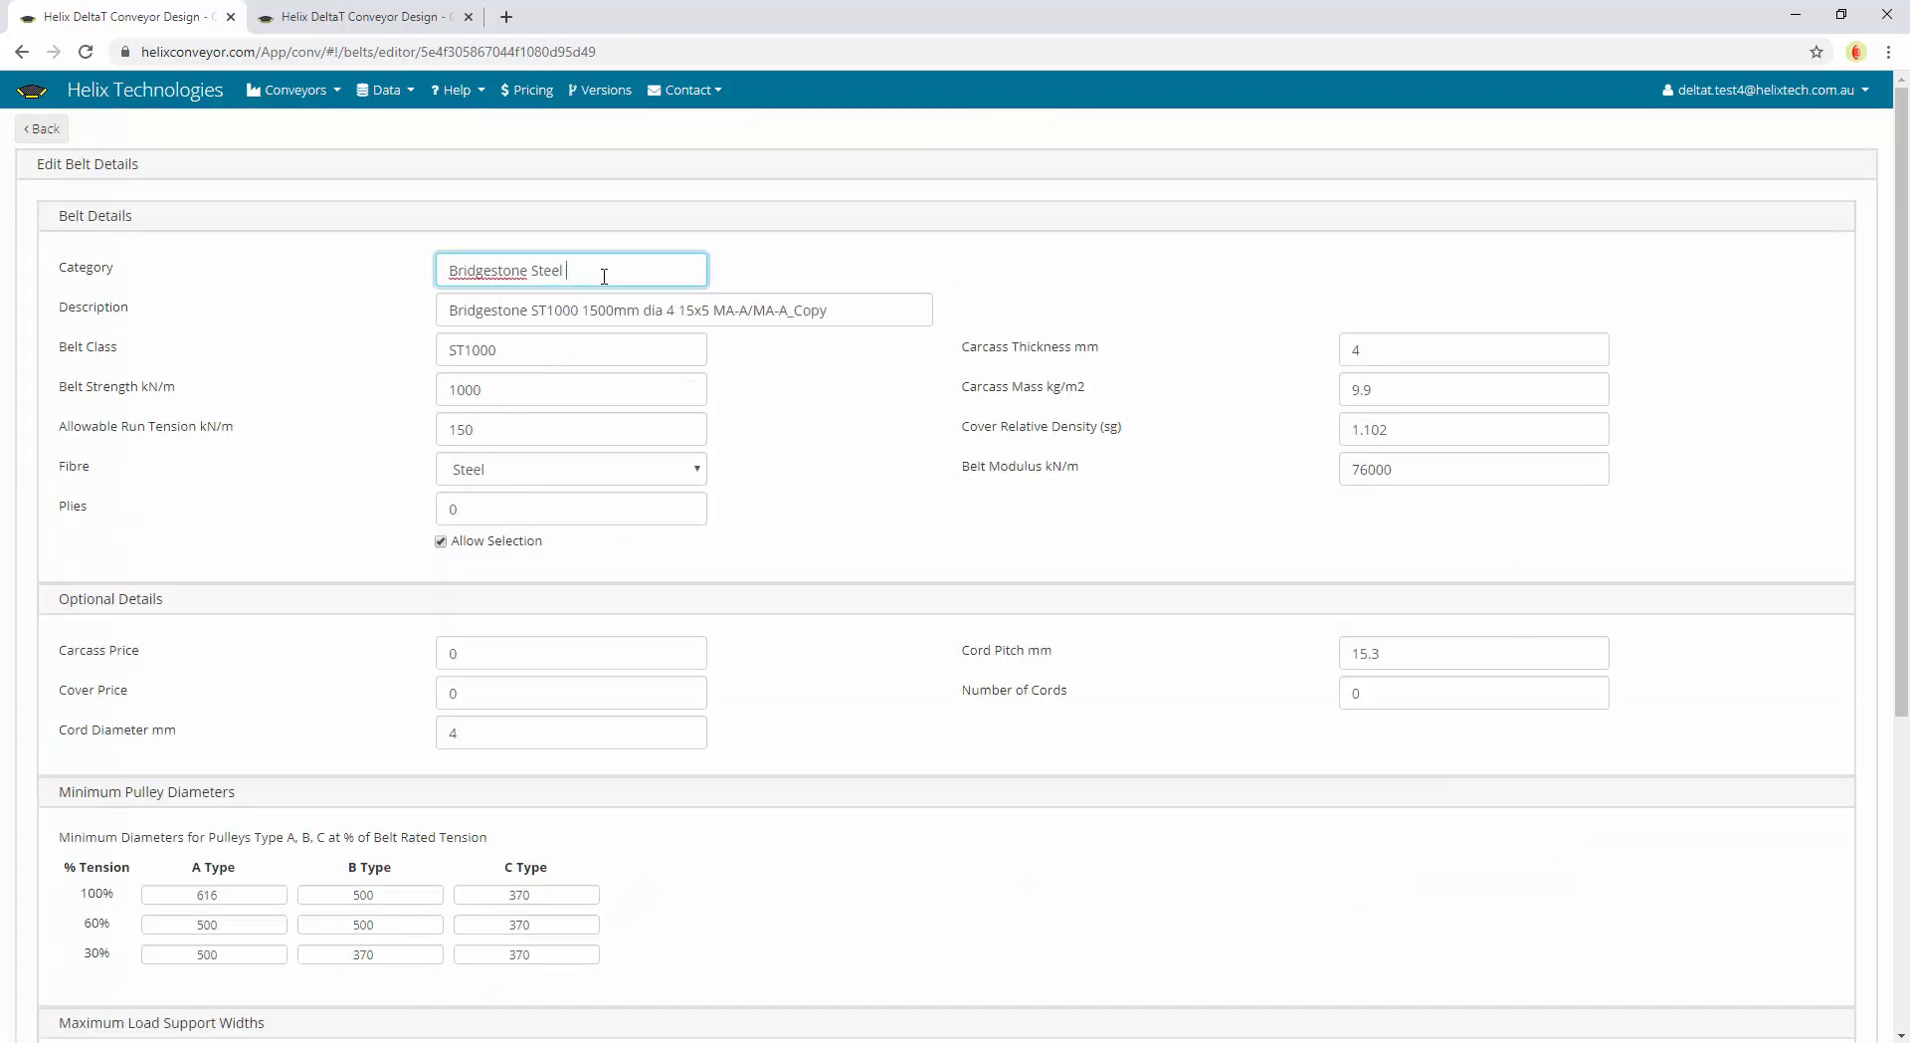
pyautogui.click(451, 273)
pyautogui.write('My belt s')
pyautogui.press('BackSpace')
pyautogui.press('BackSpace')
pyautogui.write('s')
pyautogui.scroll(-5, 328, 732)
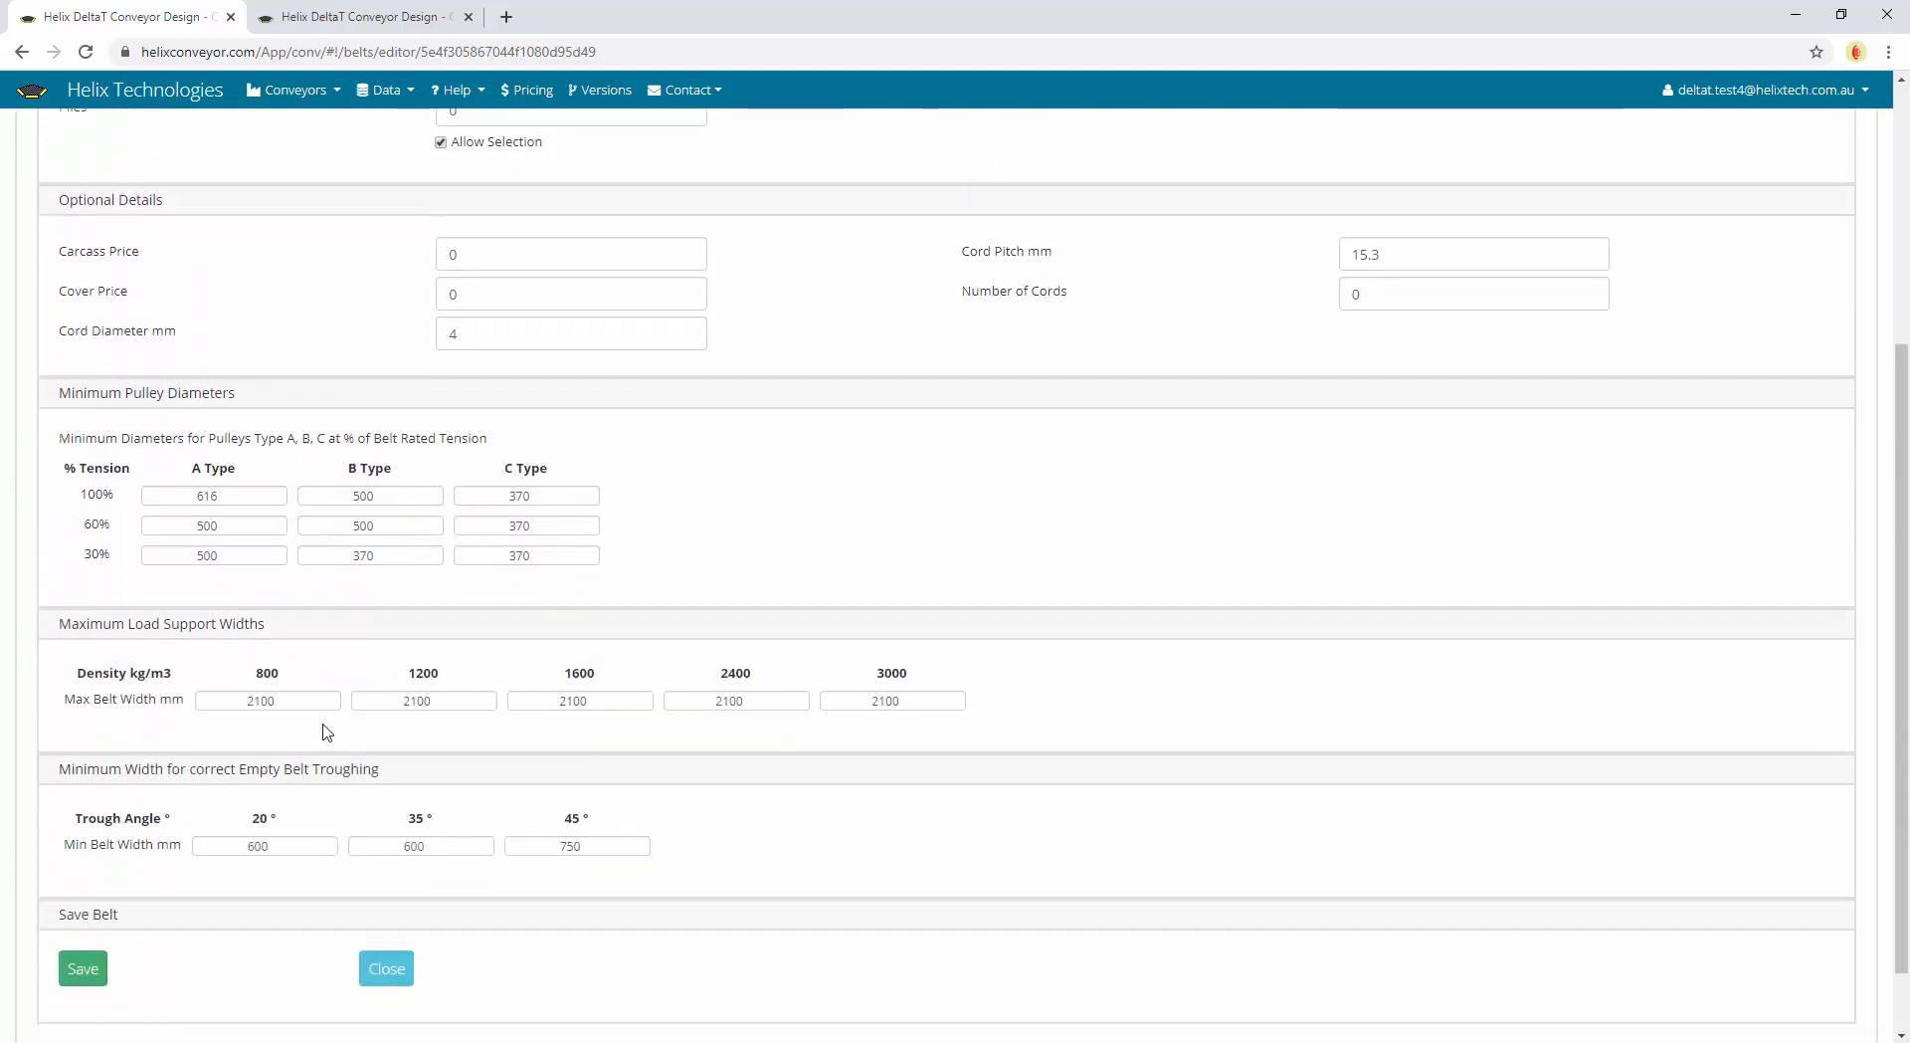
pyautogui.click(85, 886)
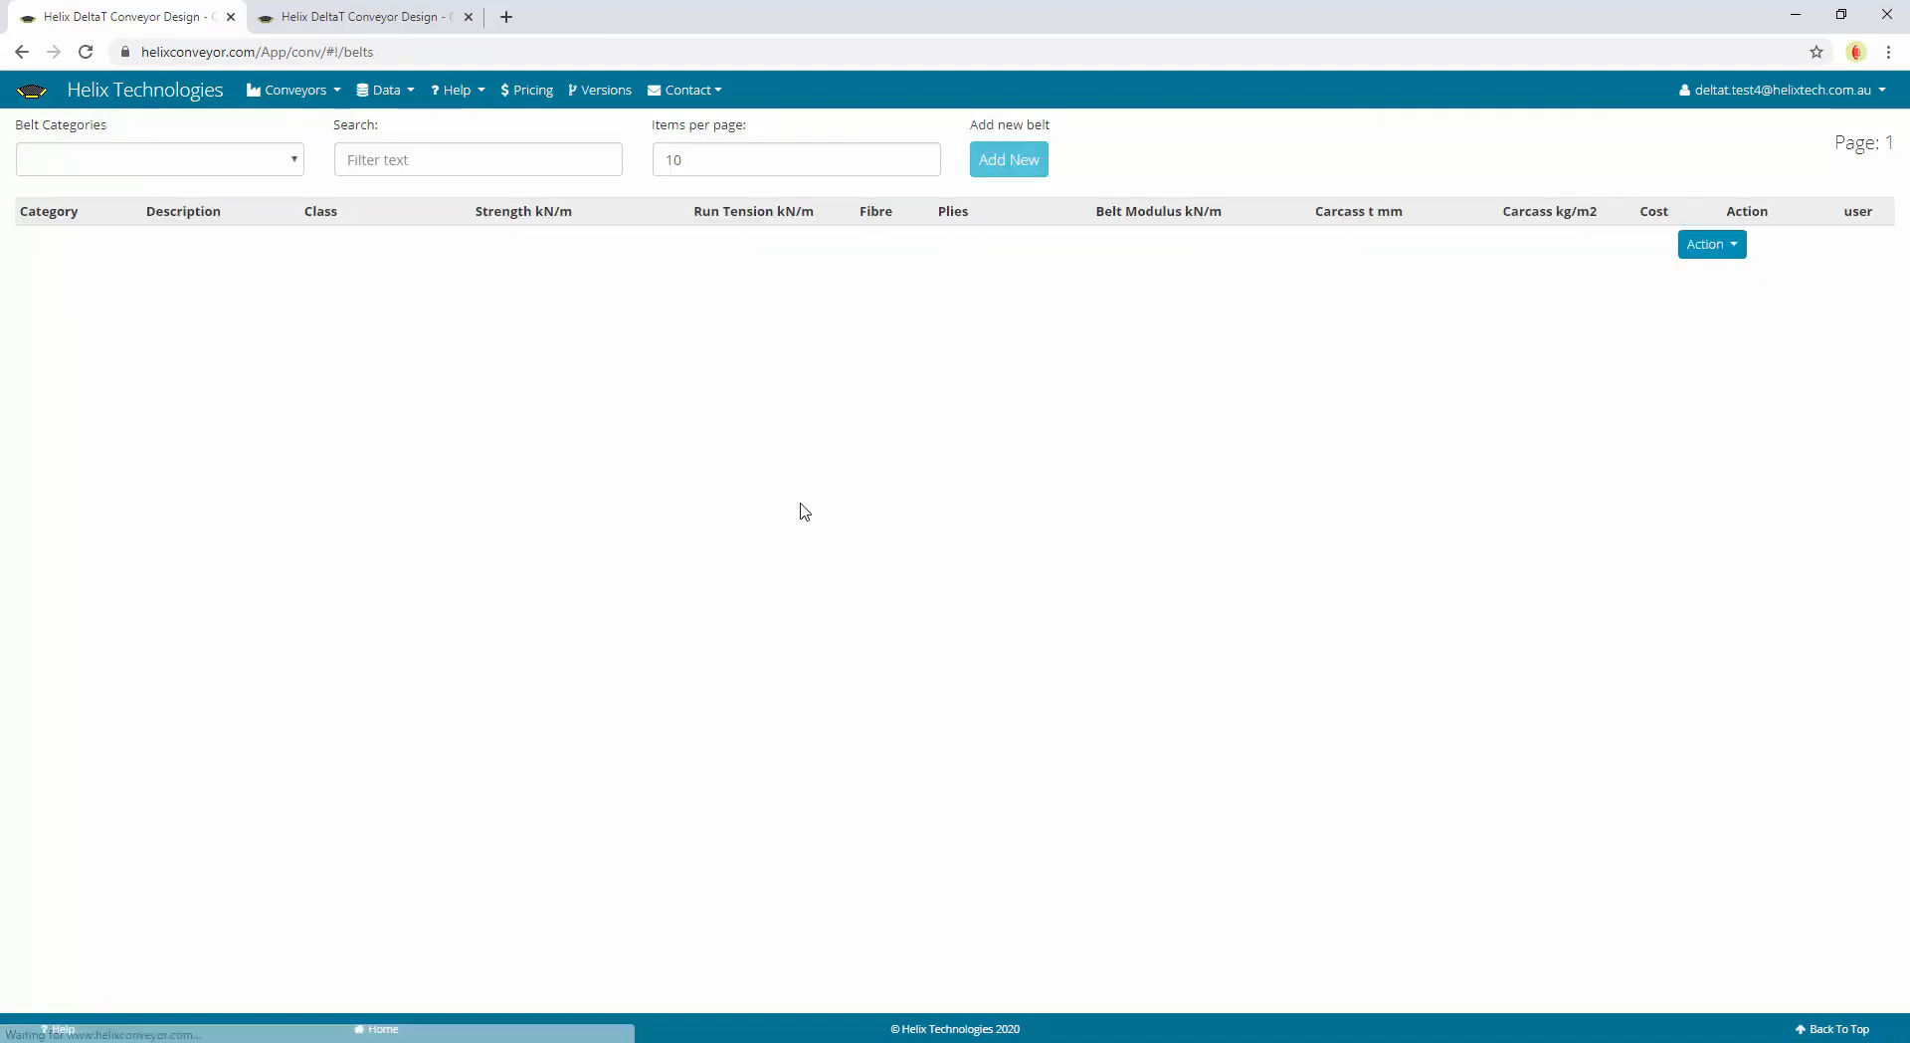
# Show only the belts in the "My belts Bridgestone Steel" category
pyautogui.click(288, 167)
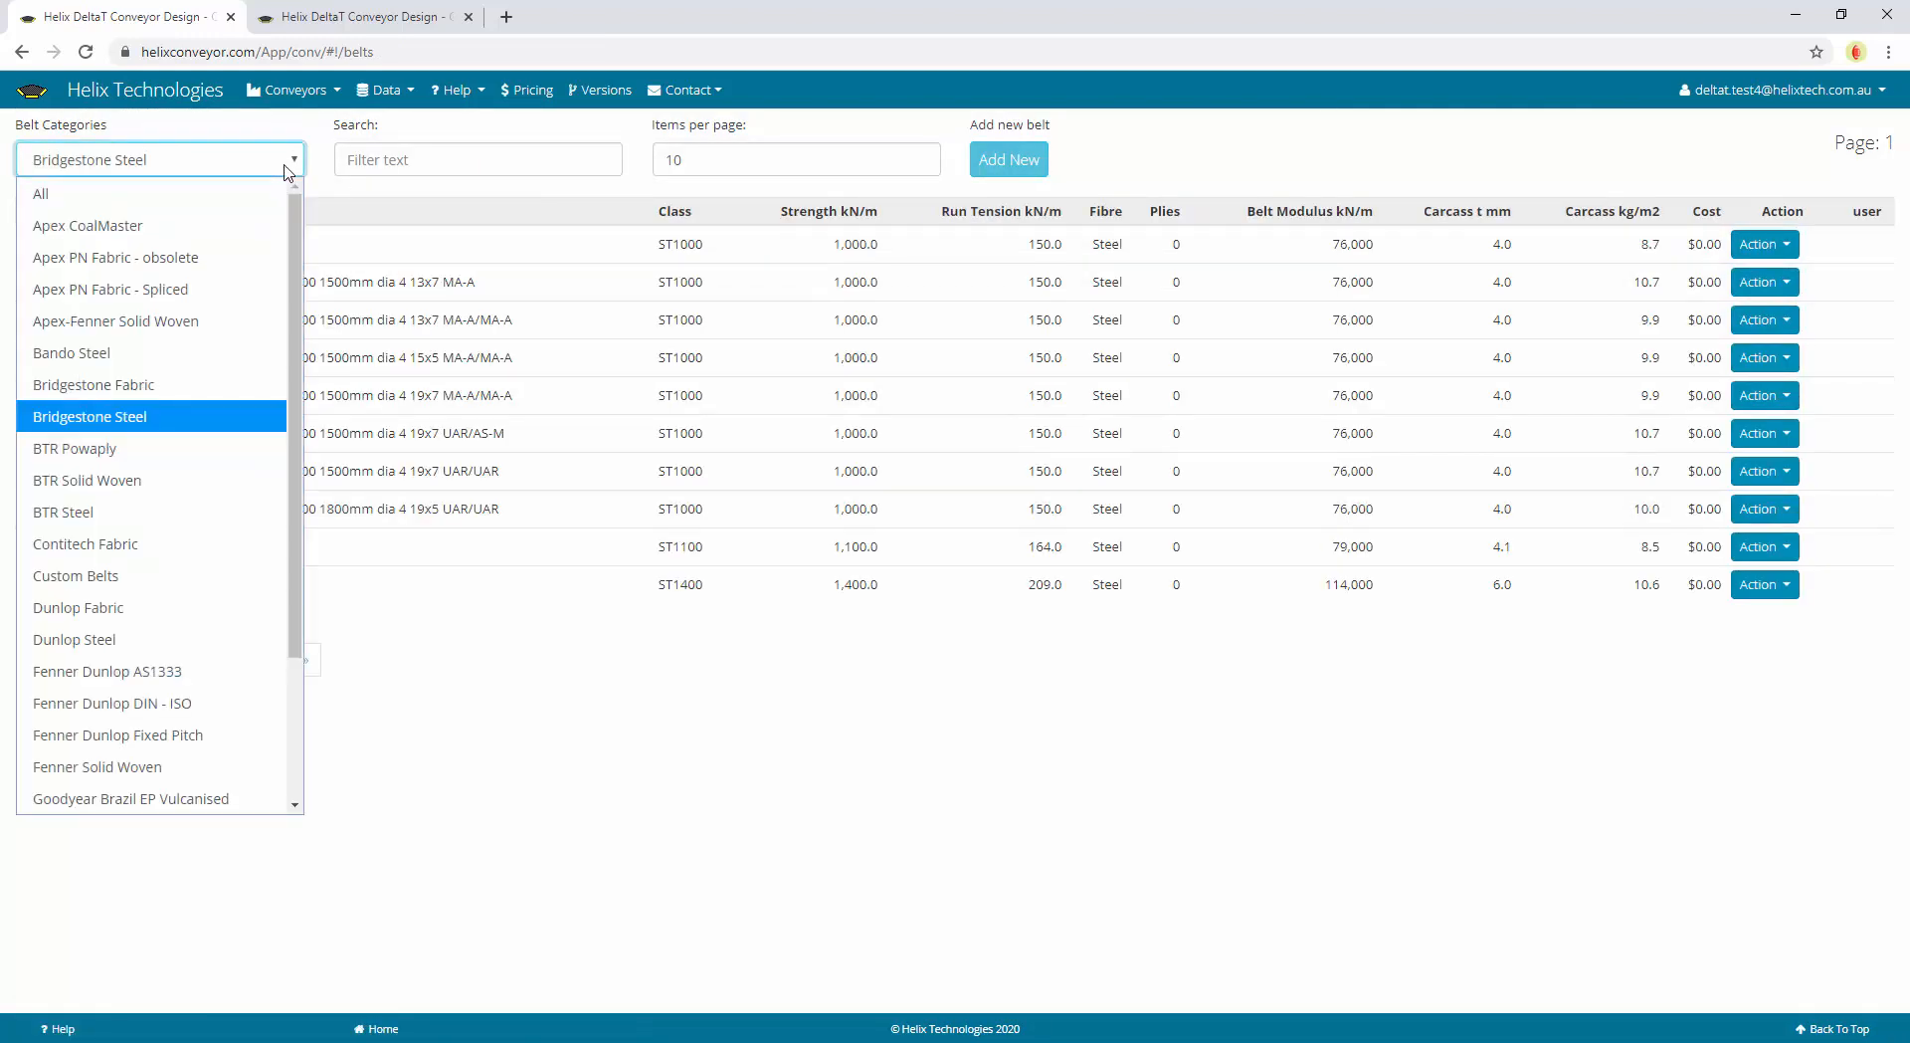
pyautogui.scroll(-2, 239, 544)
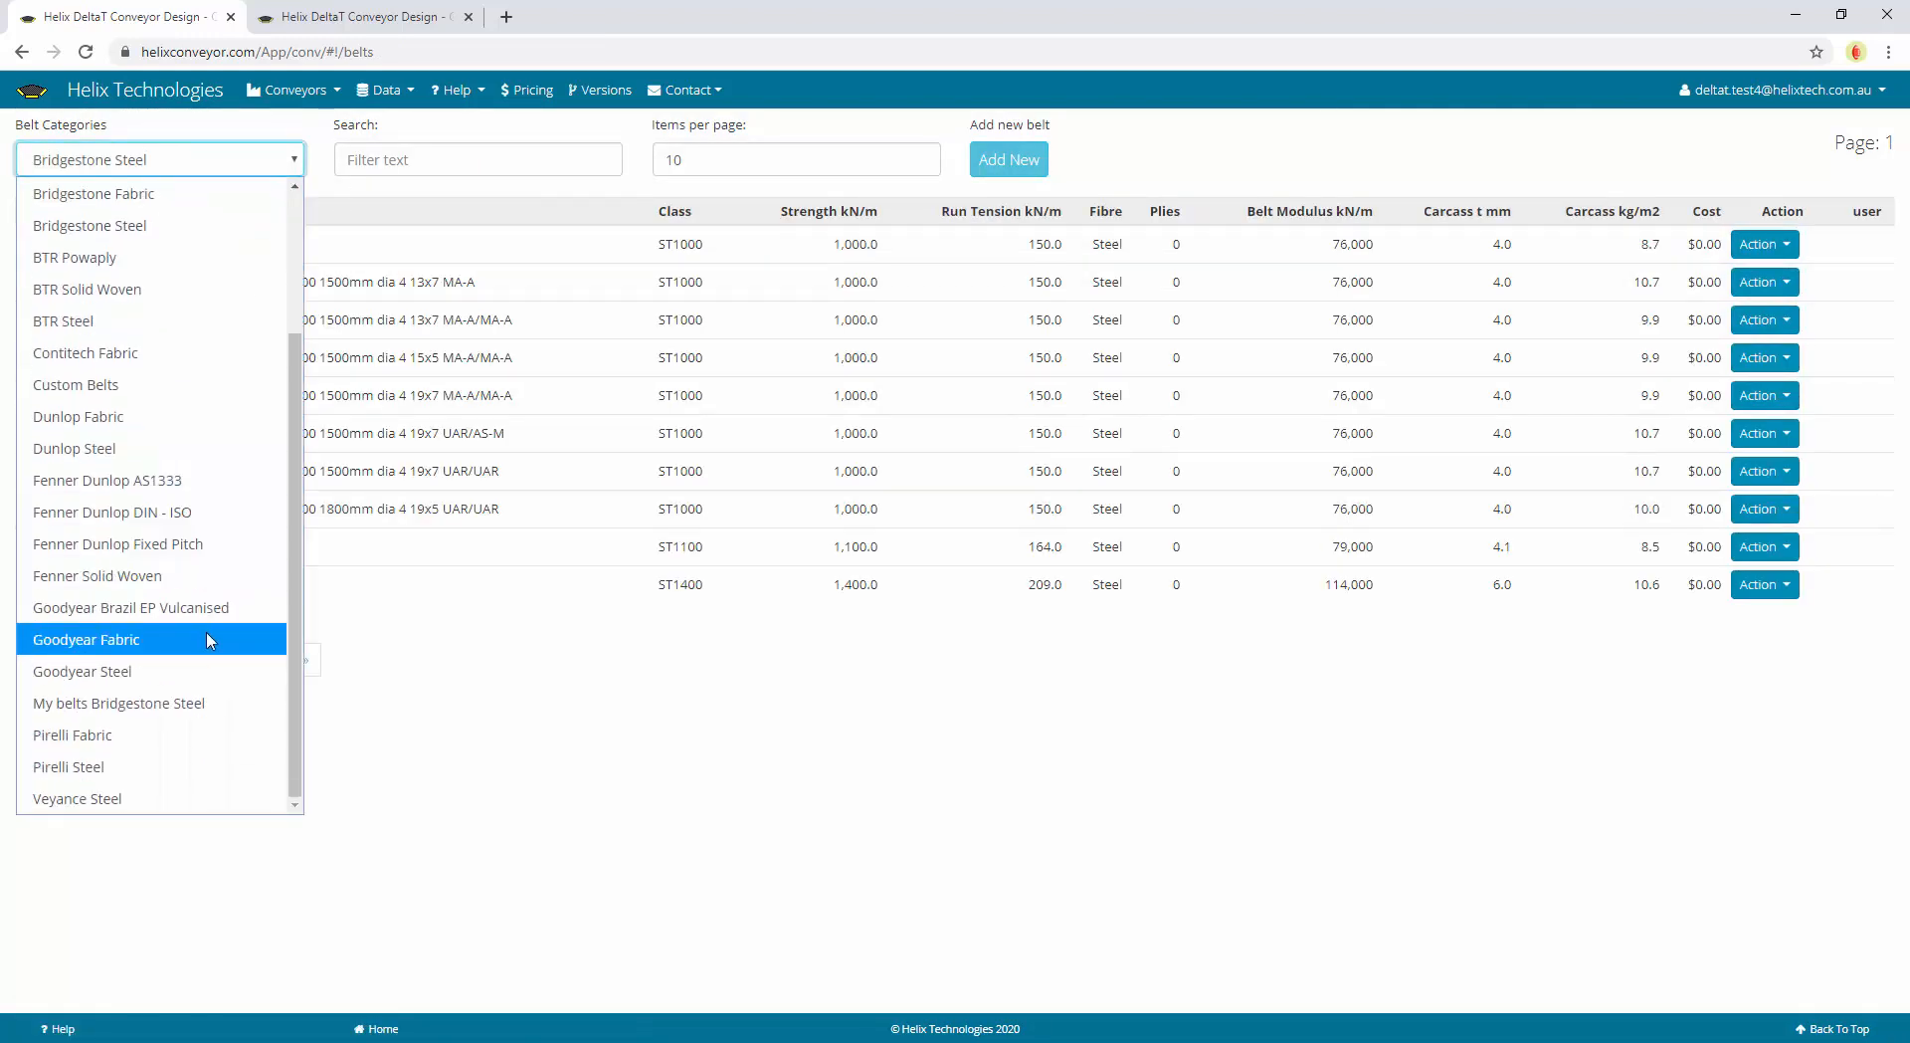
pyautogui.click(202, 708)
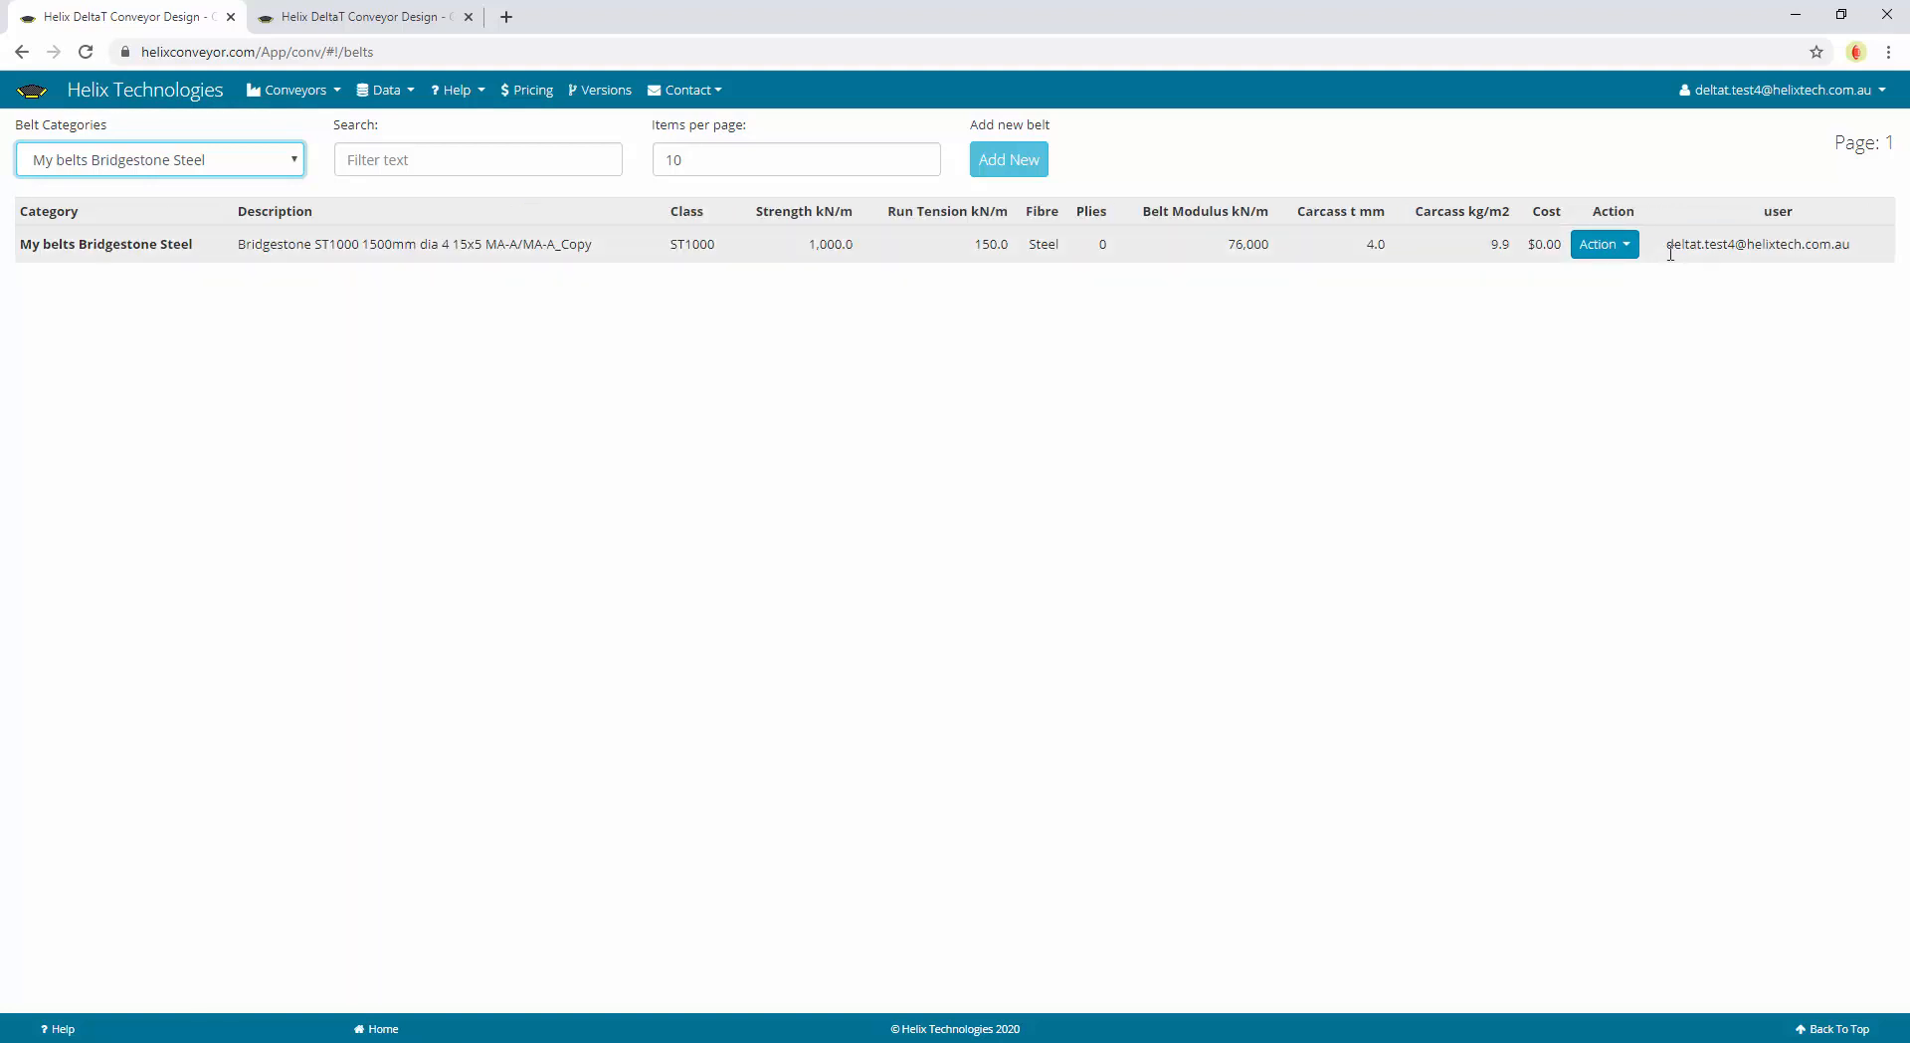
pyautogui.click(479, 246)
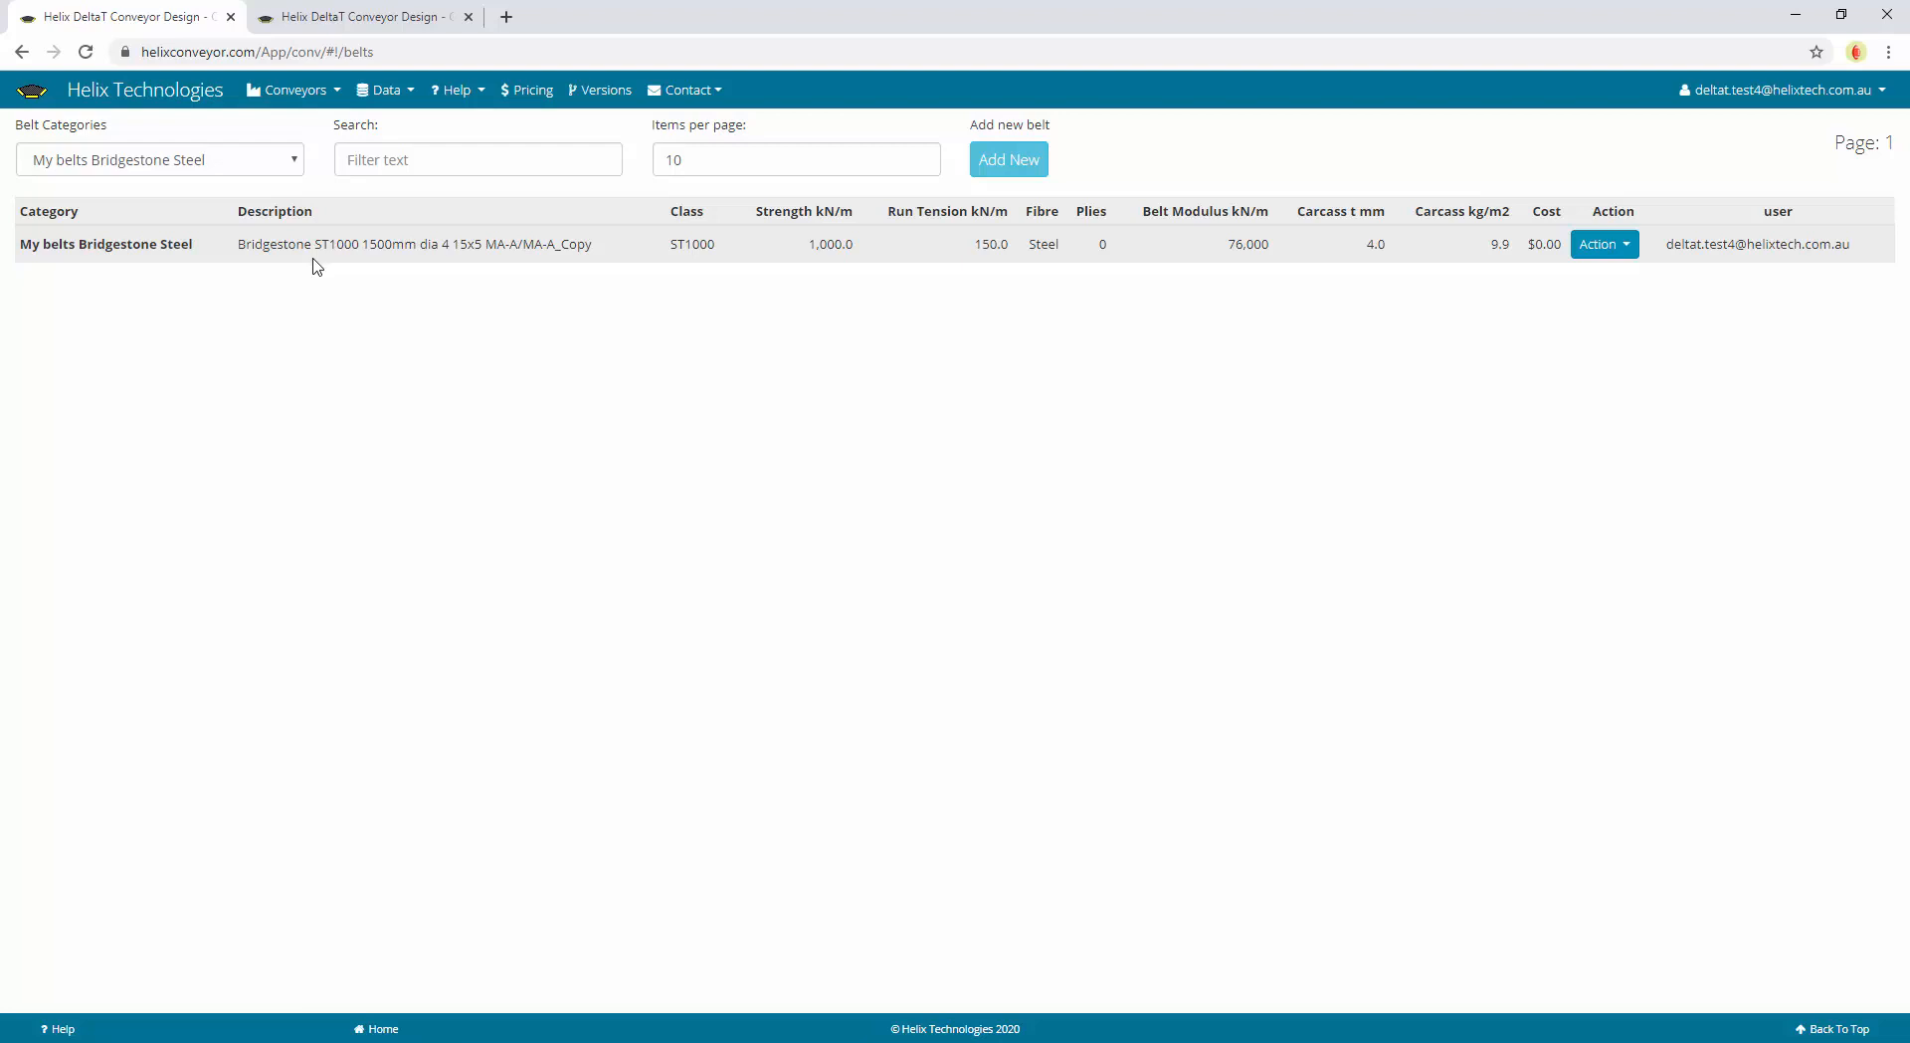
# Switch the belt list back to the Bridgestone Steel category and filter it by "st2000"
pyautogui.click(288, 161)
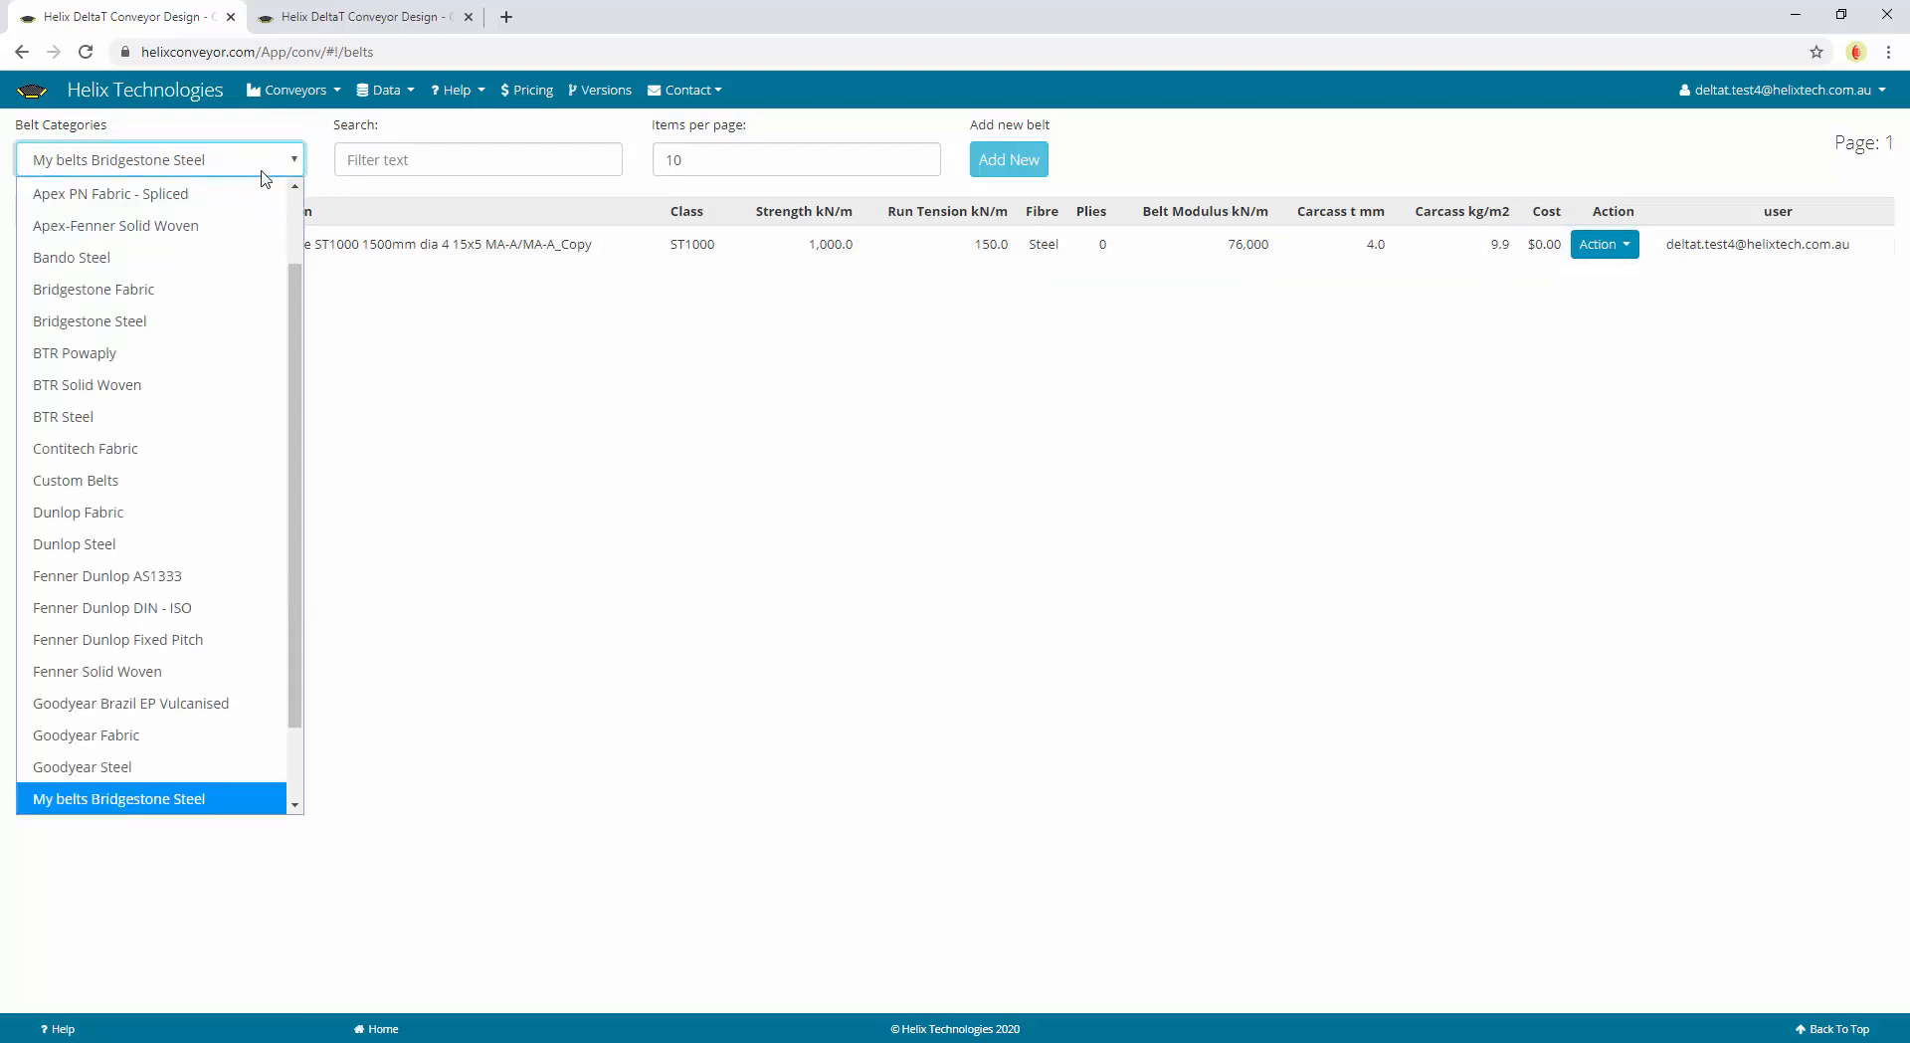
pyautogui.click(205, 322)
pyautogui.click(451, 160)
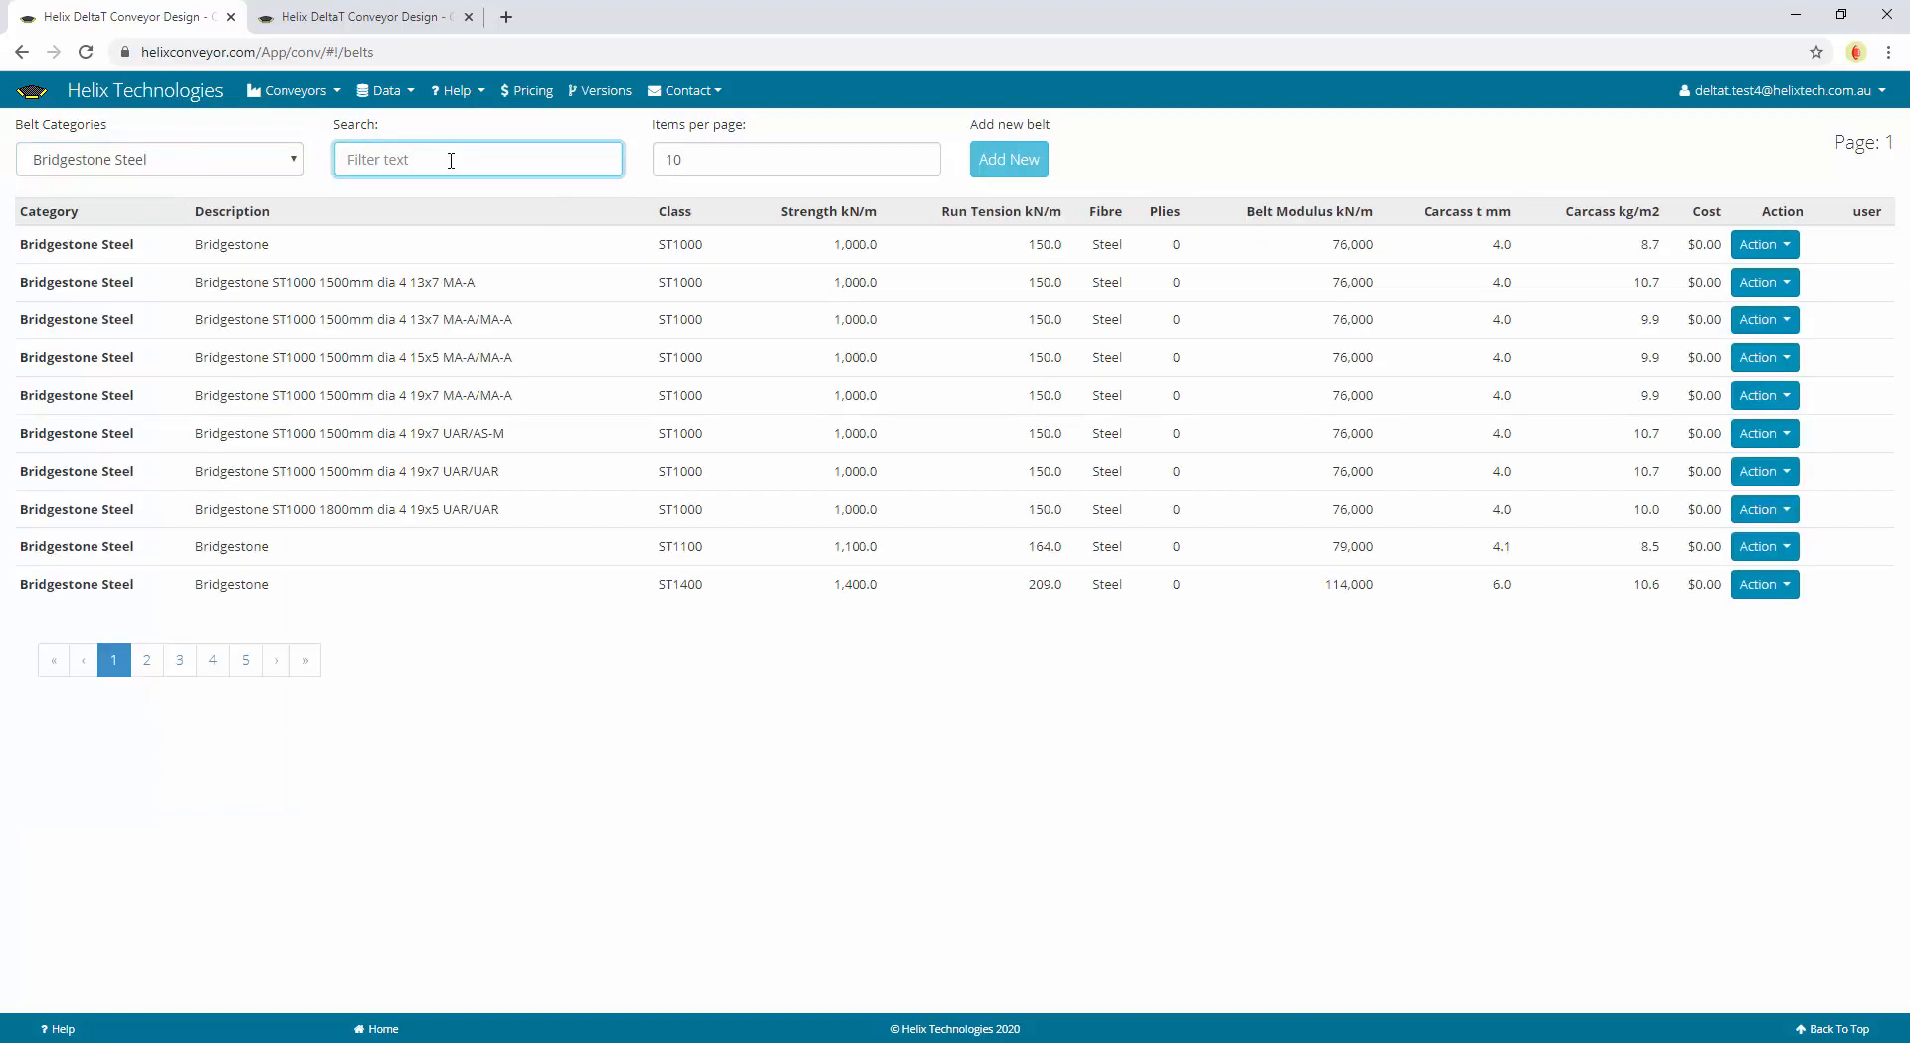
pyautogui.write('st2000')
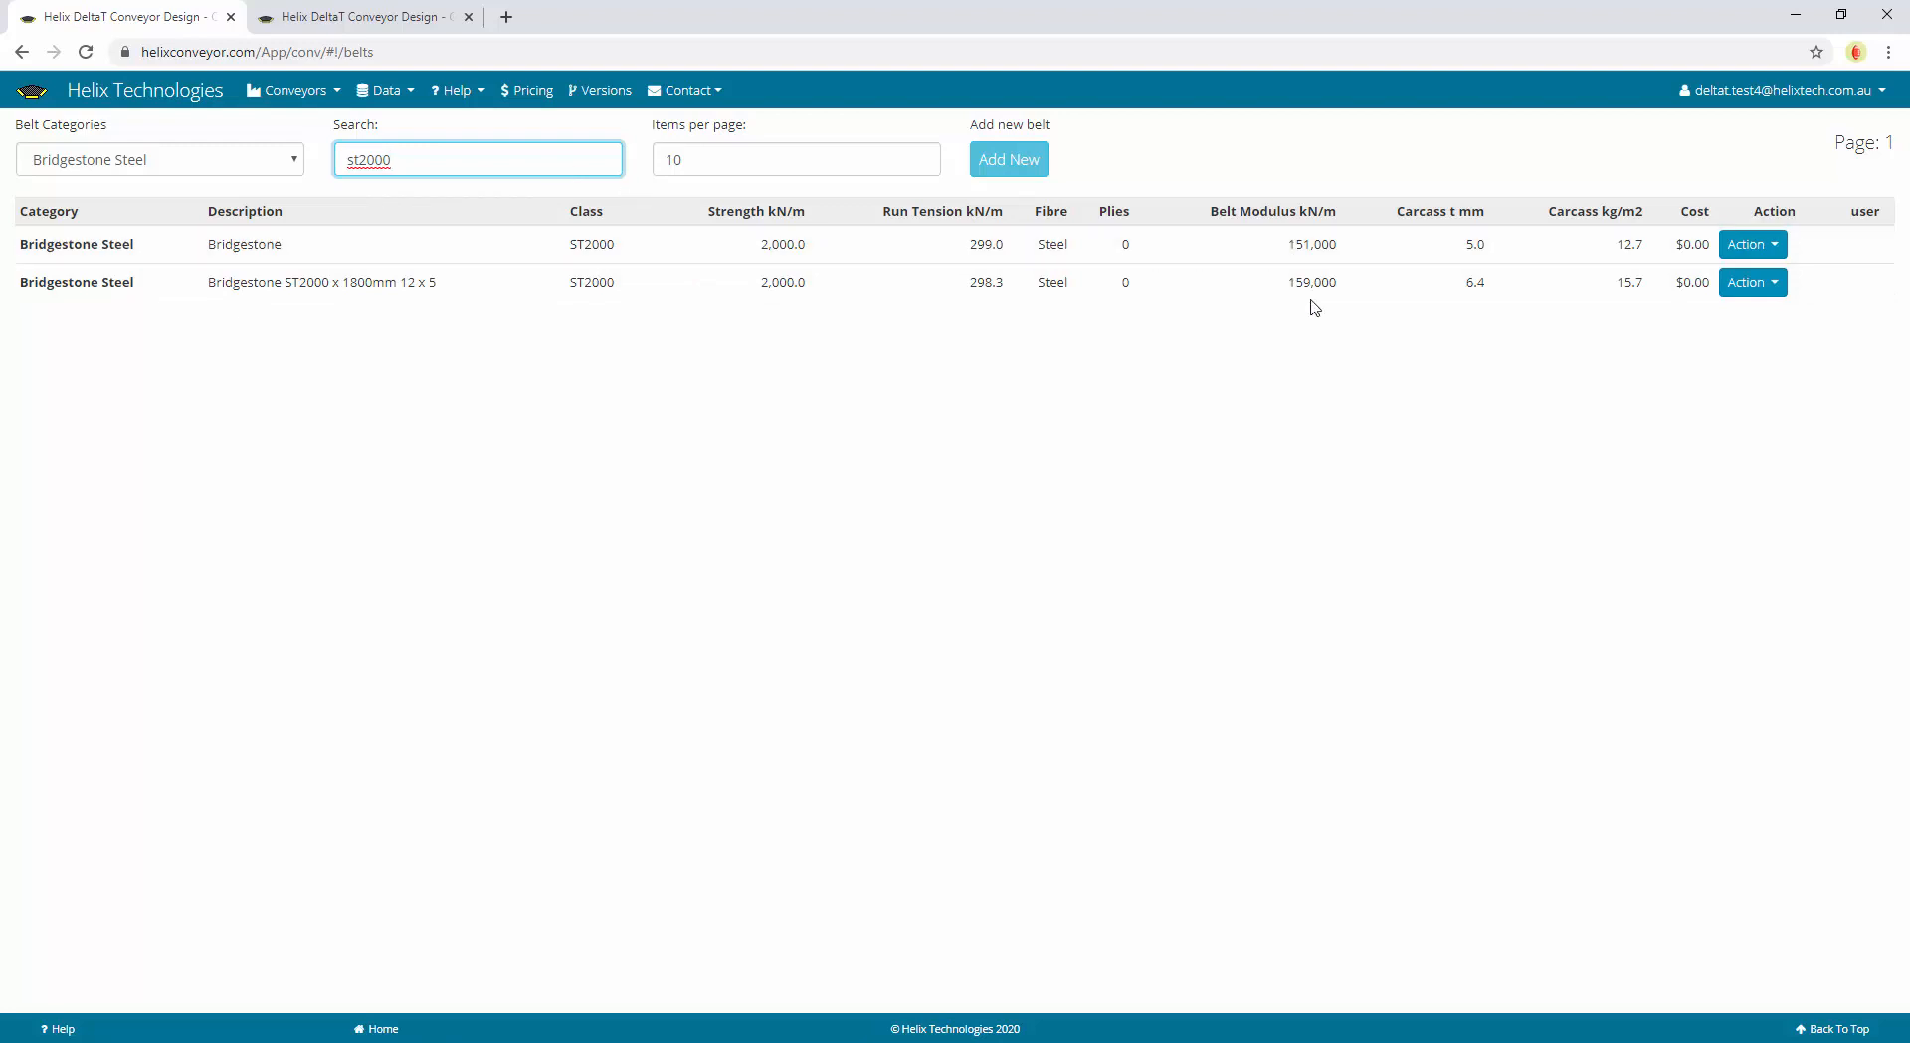
# Open the starters database and list the starters in the VVVF Linear Ramp category
pyautogui.click(386, 92)
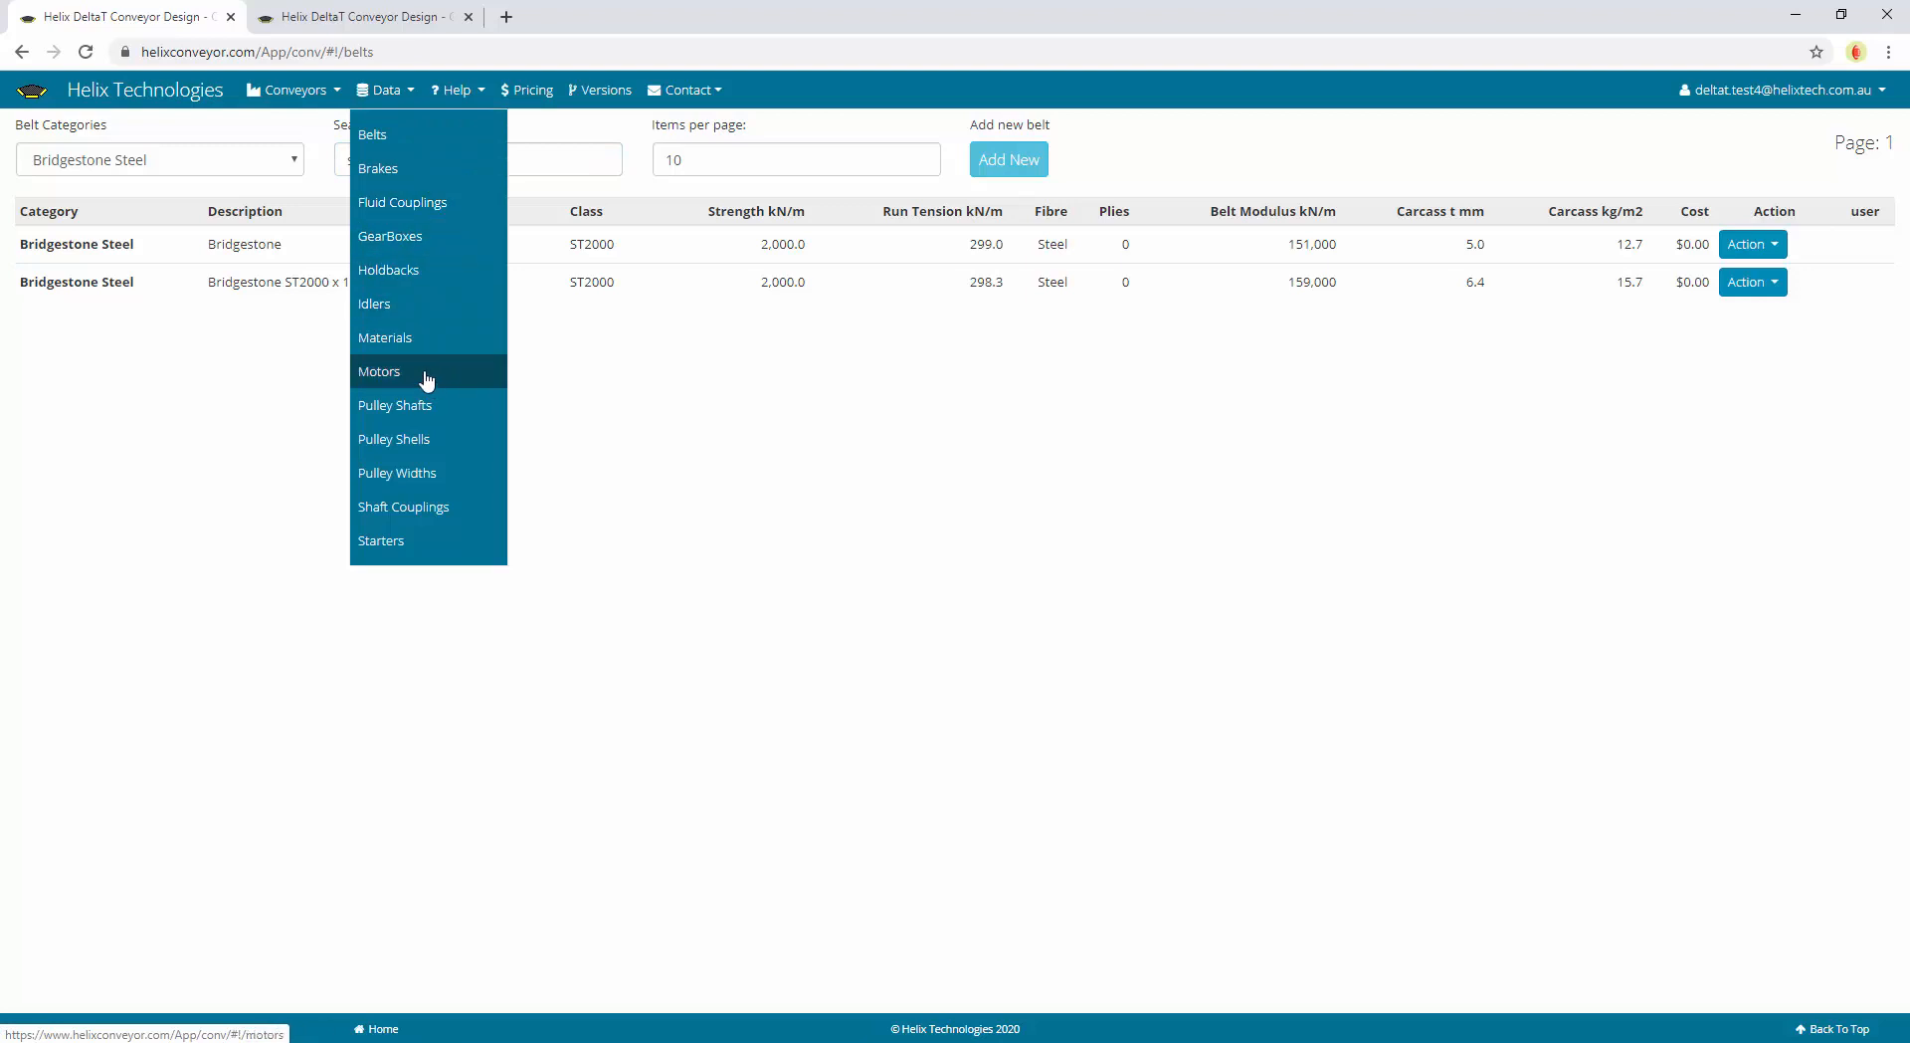
pyautogui.click(430, 539)
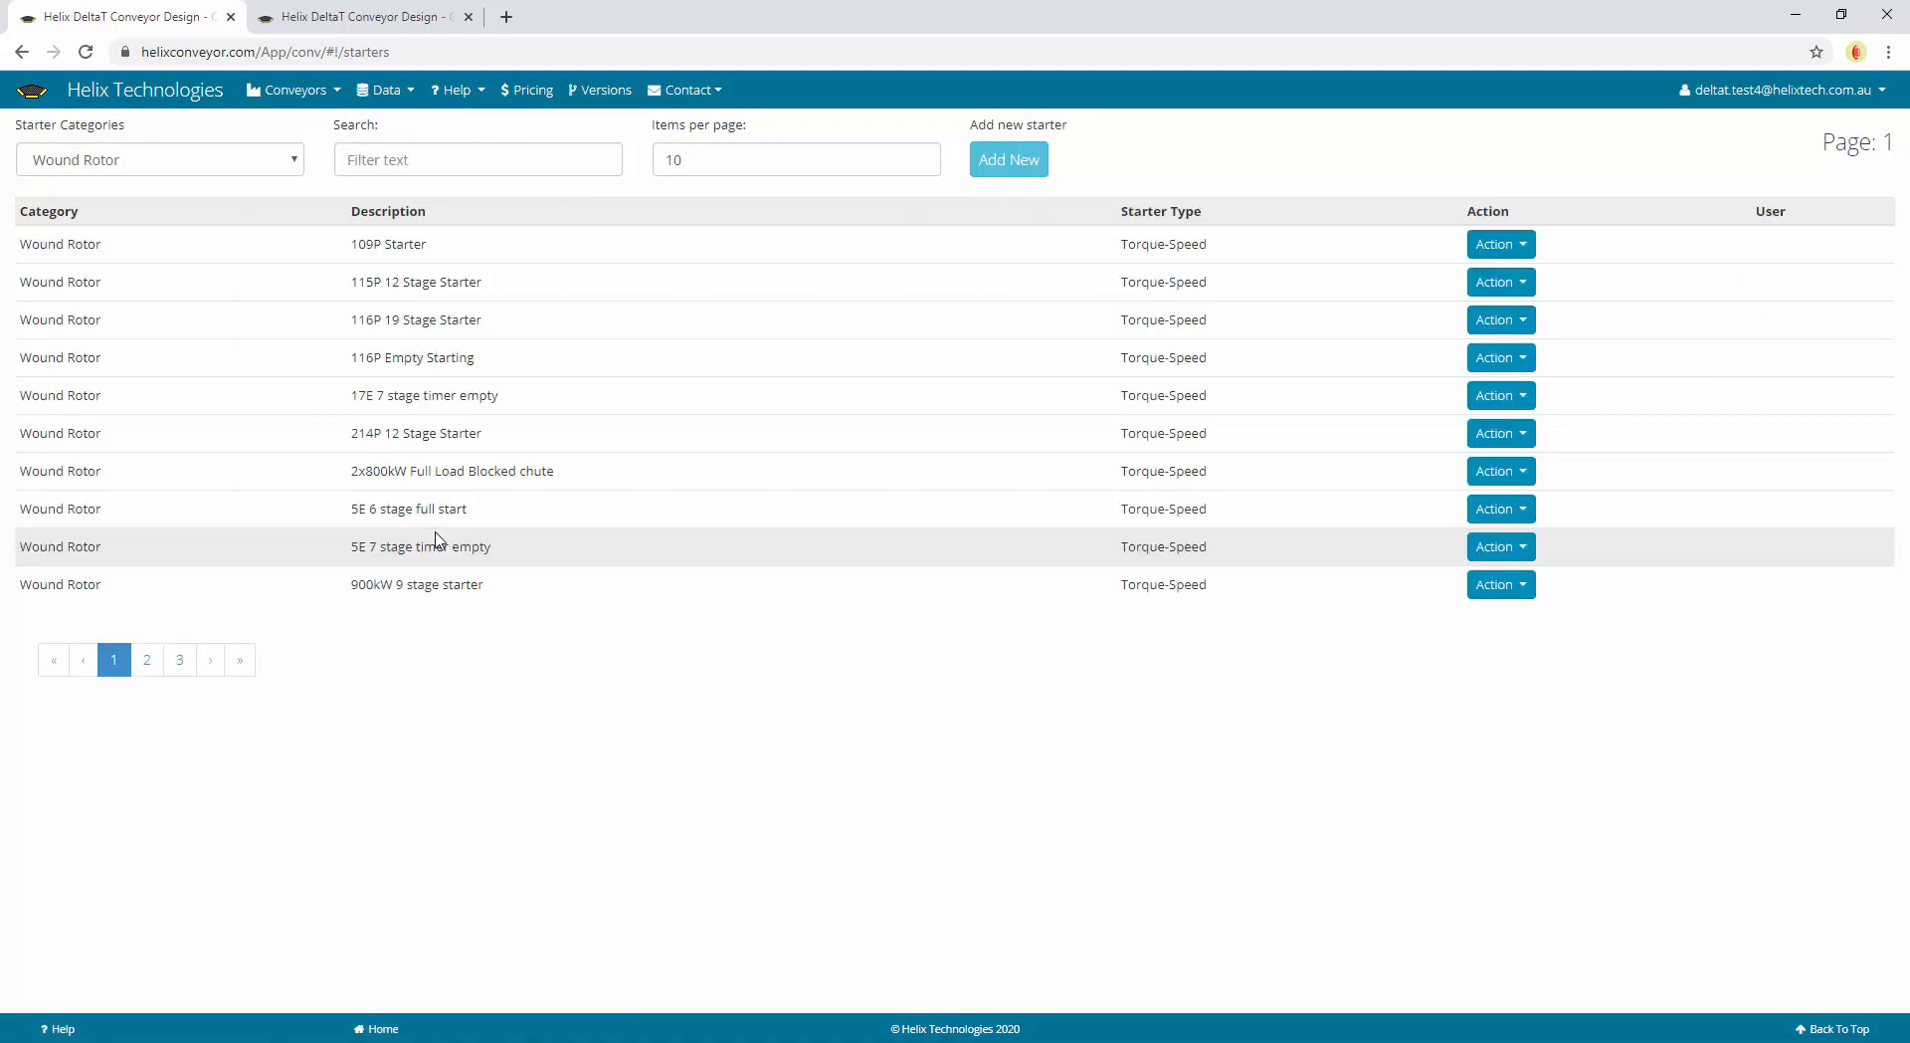
pyautogui.click(266, 170)
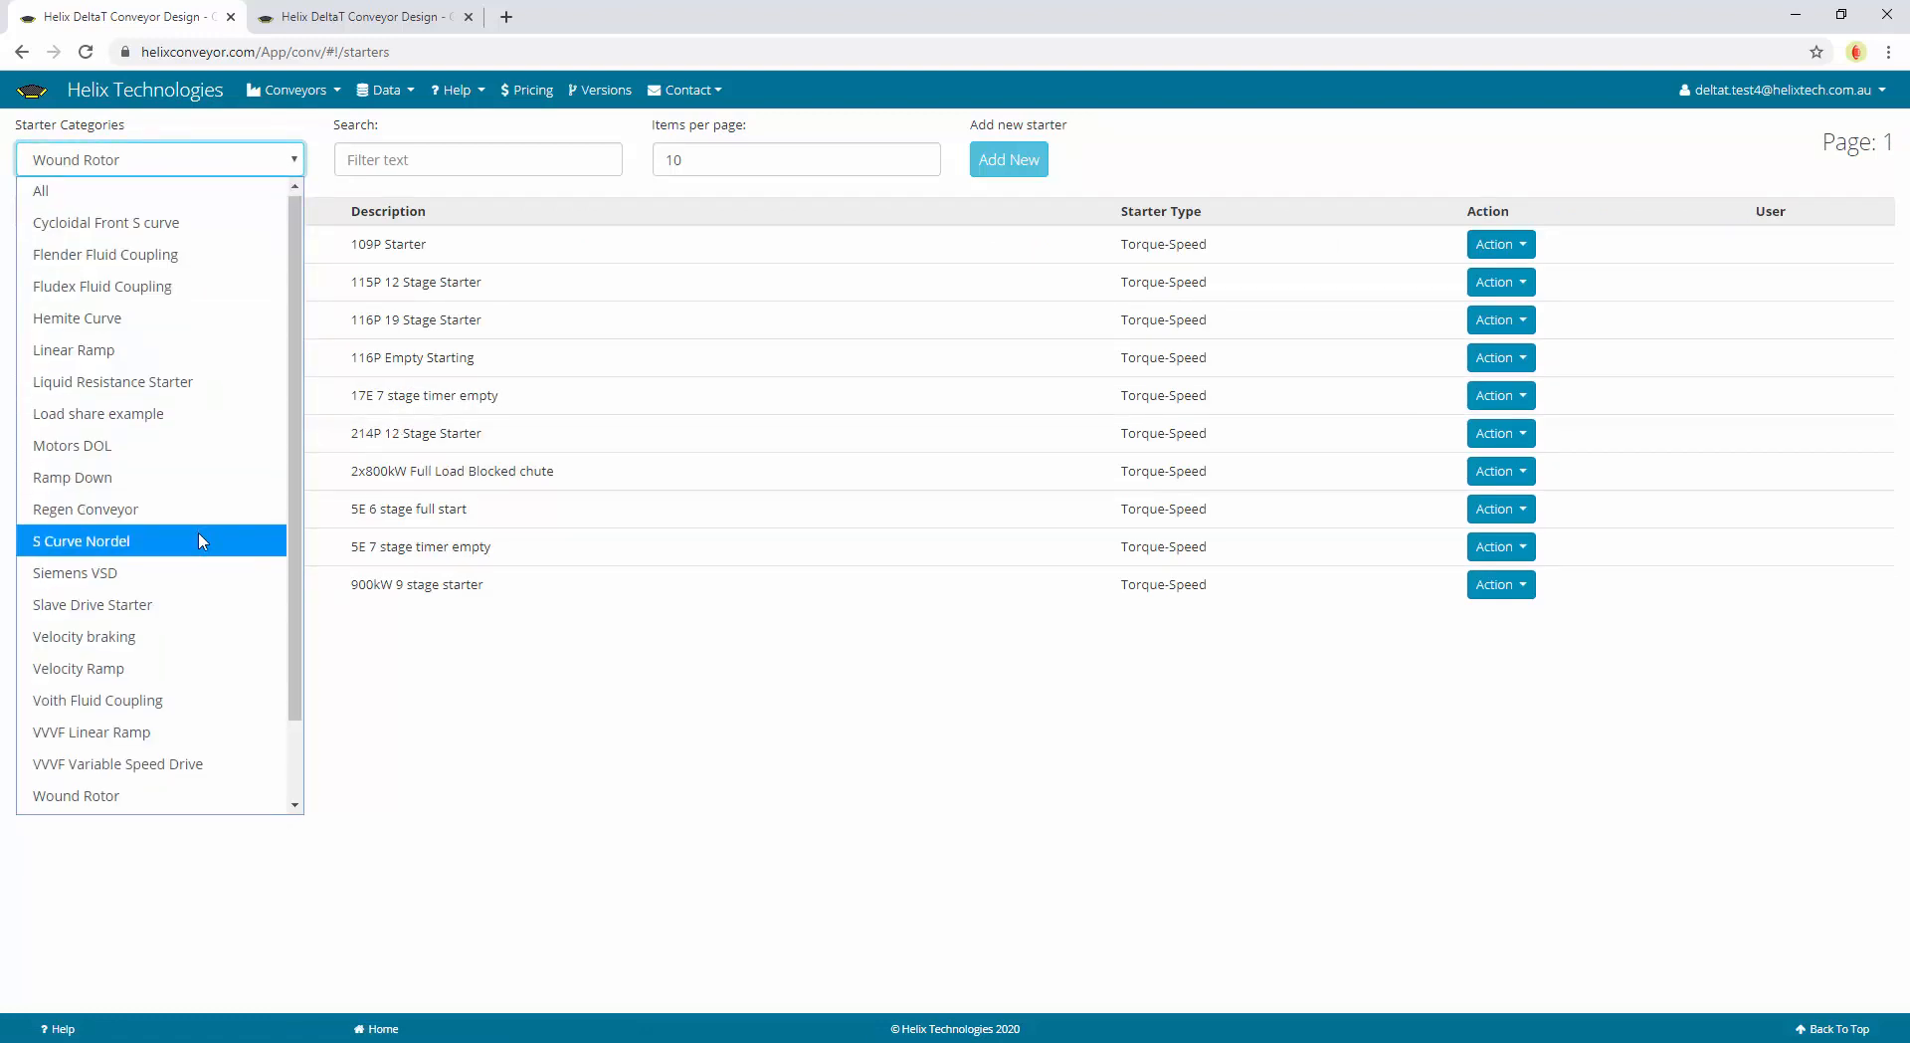
pyautogui.scroll(-1, 203, 541)
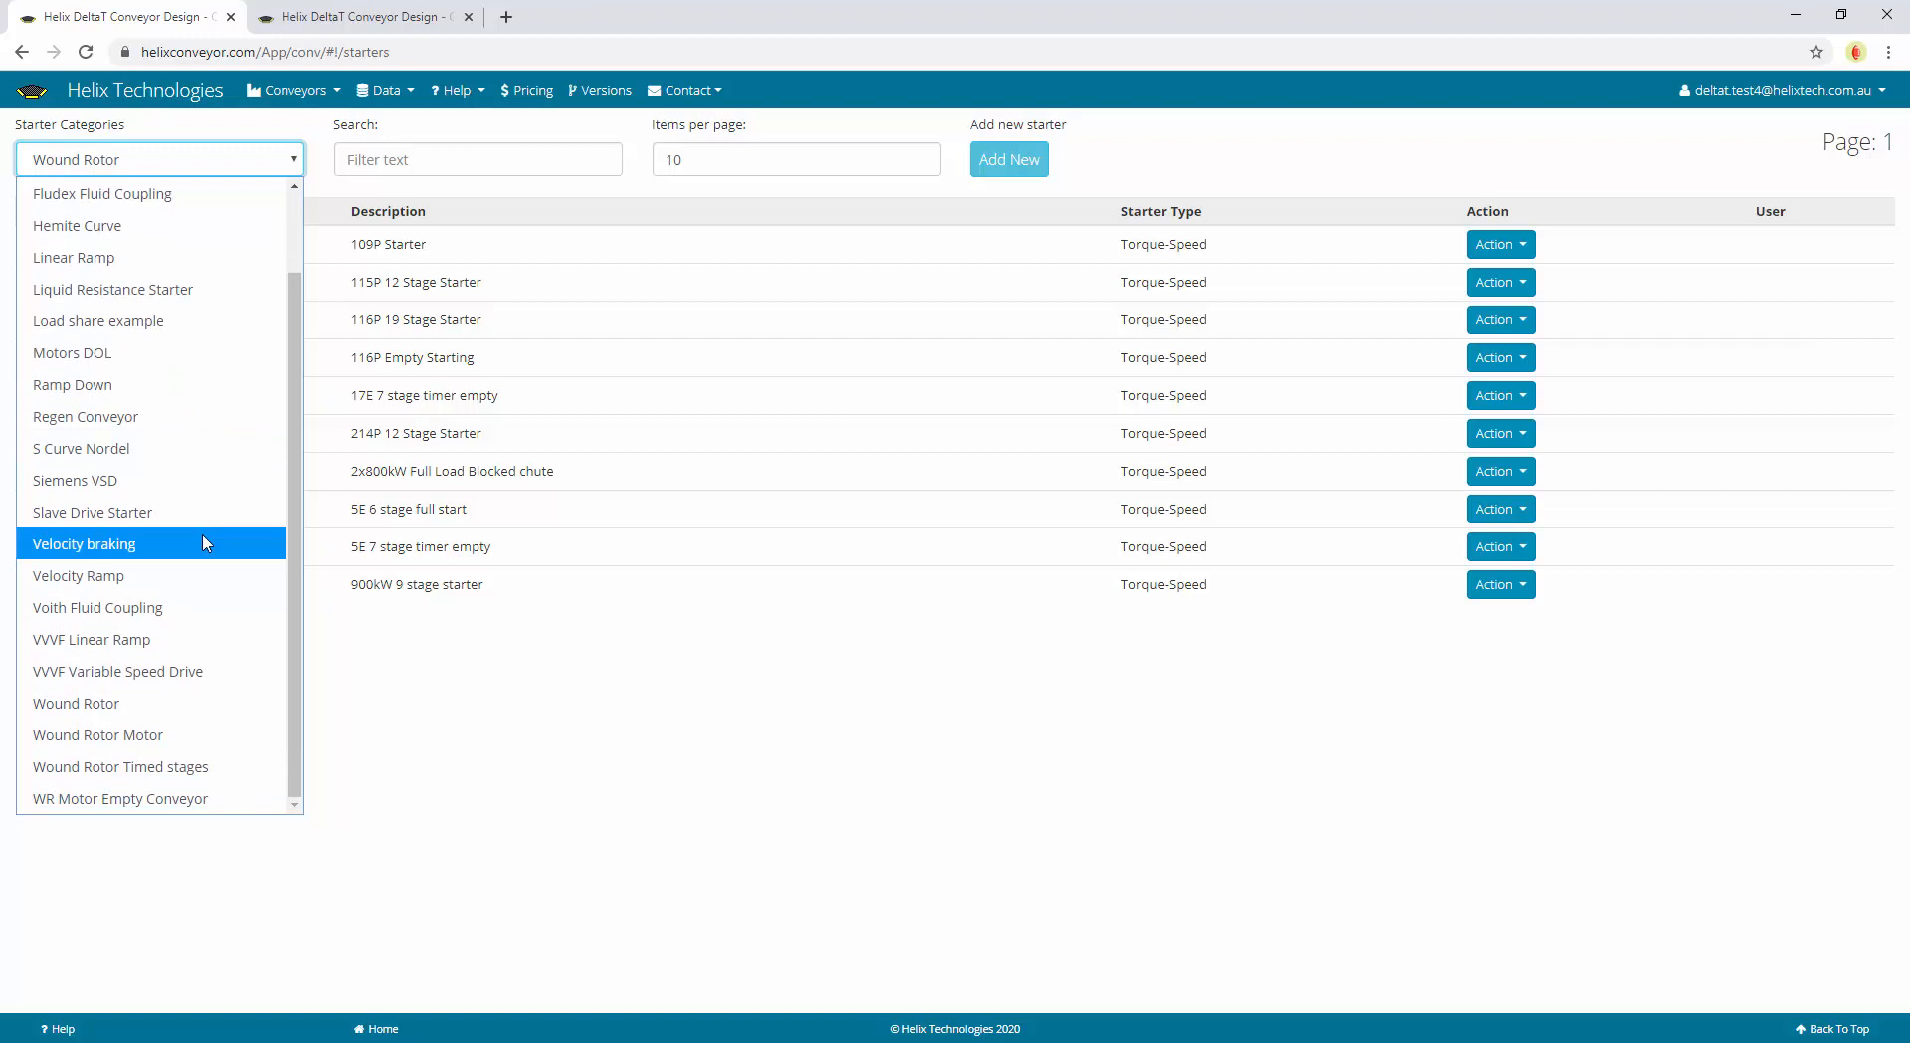
pyautogui.click(210, 648)
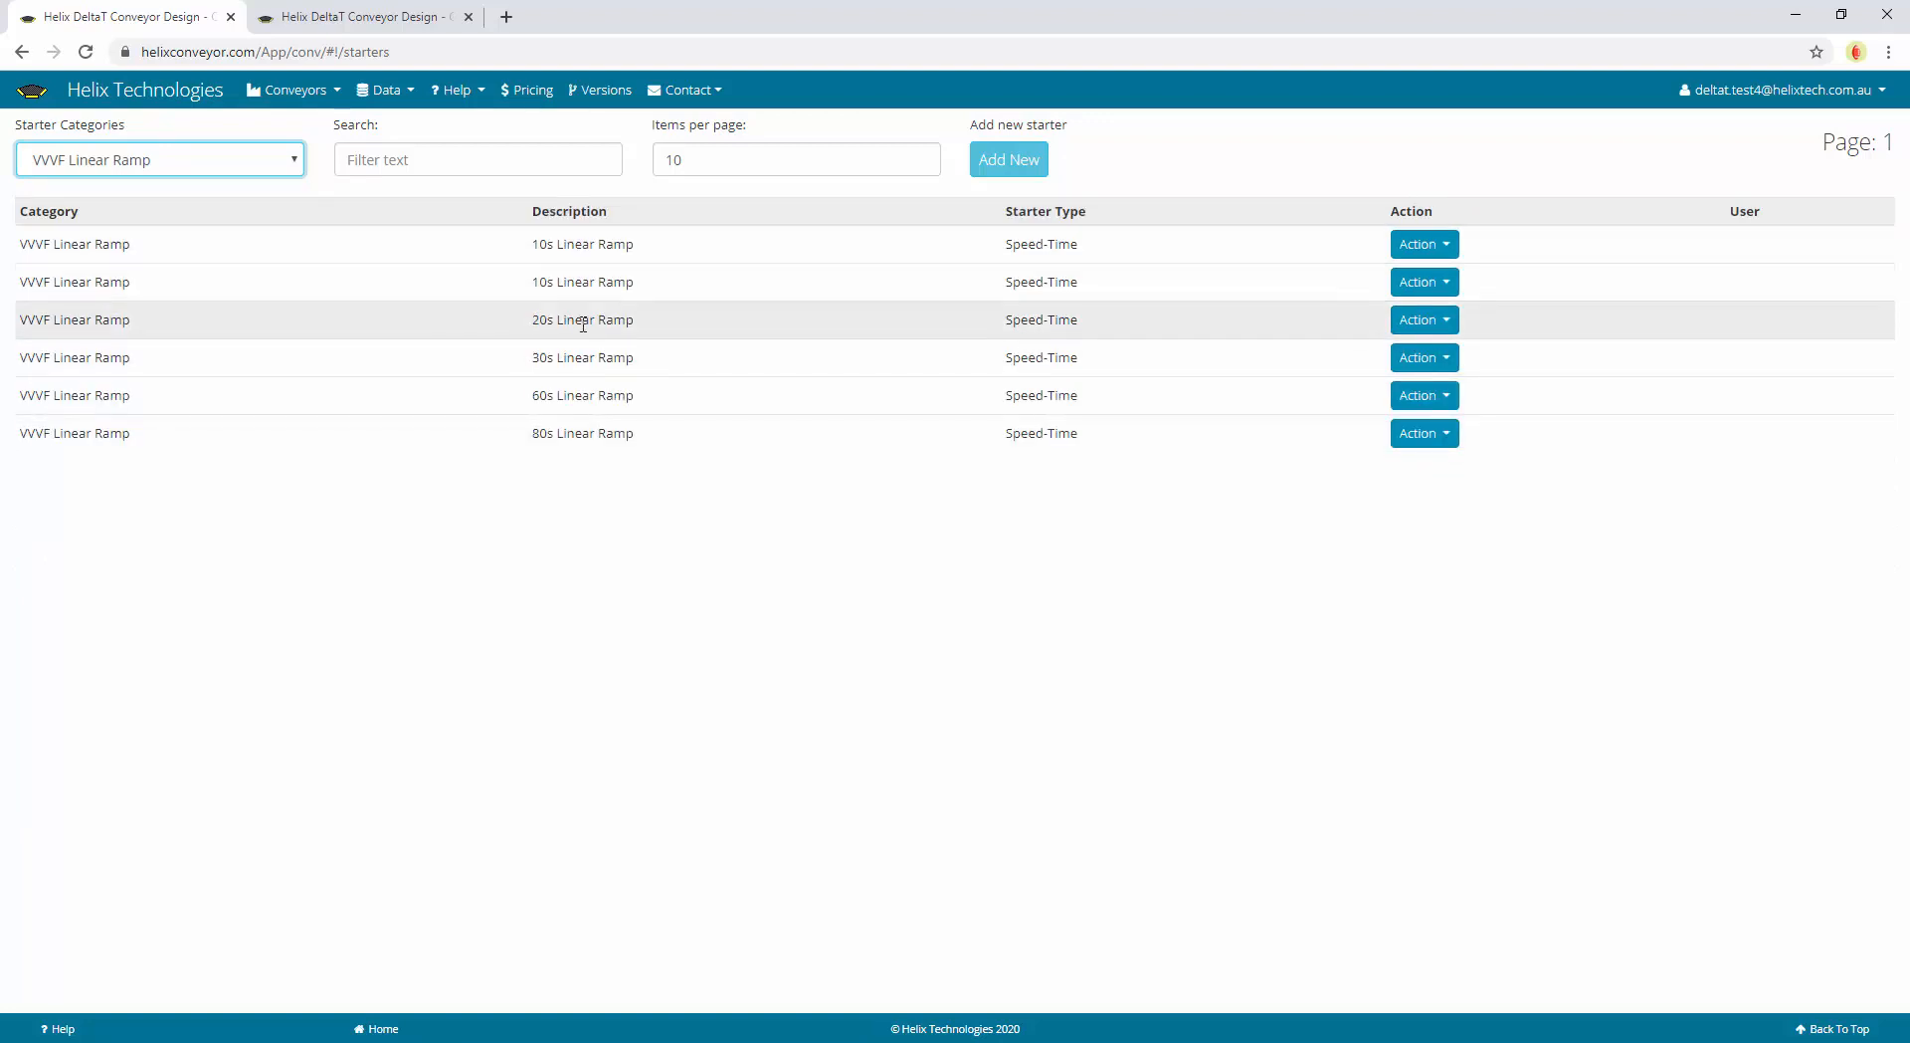
# View the 30s Linear Ramp starter and draw its curve with smoothing turned off
pyautogui.click(1419, 365)
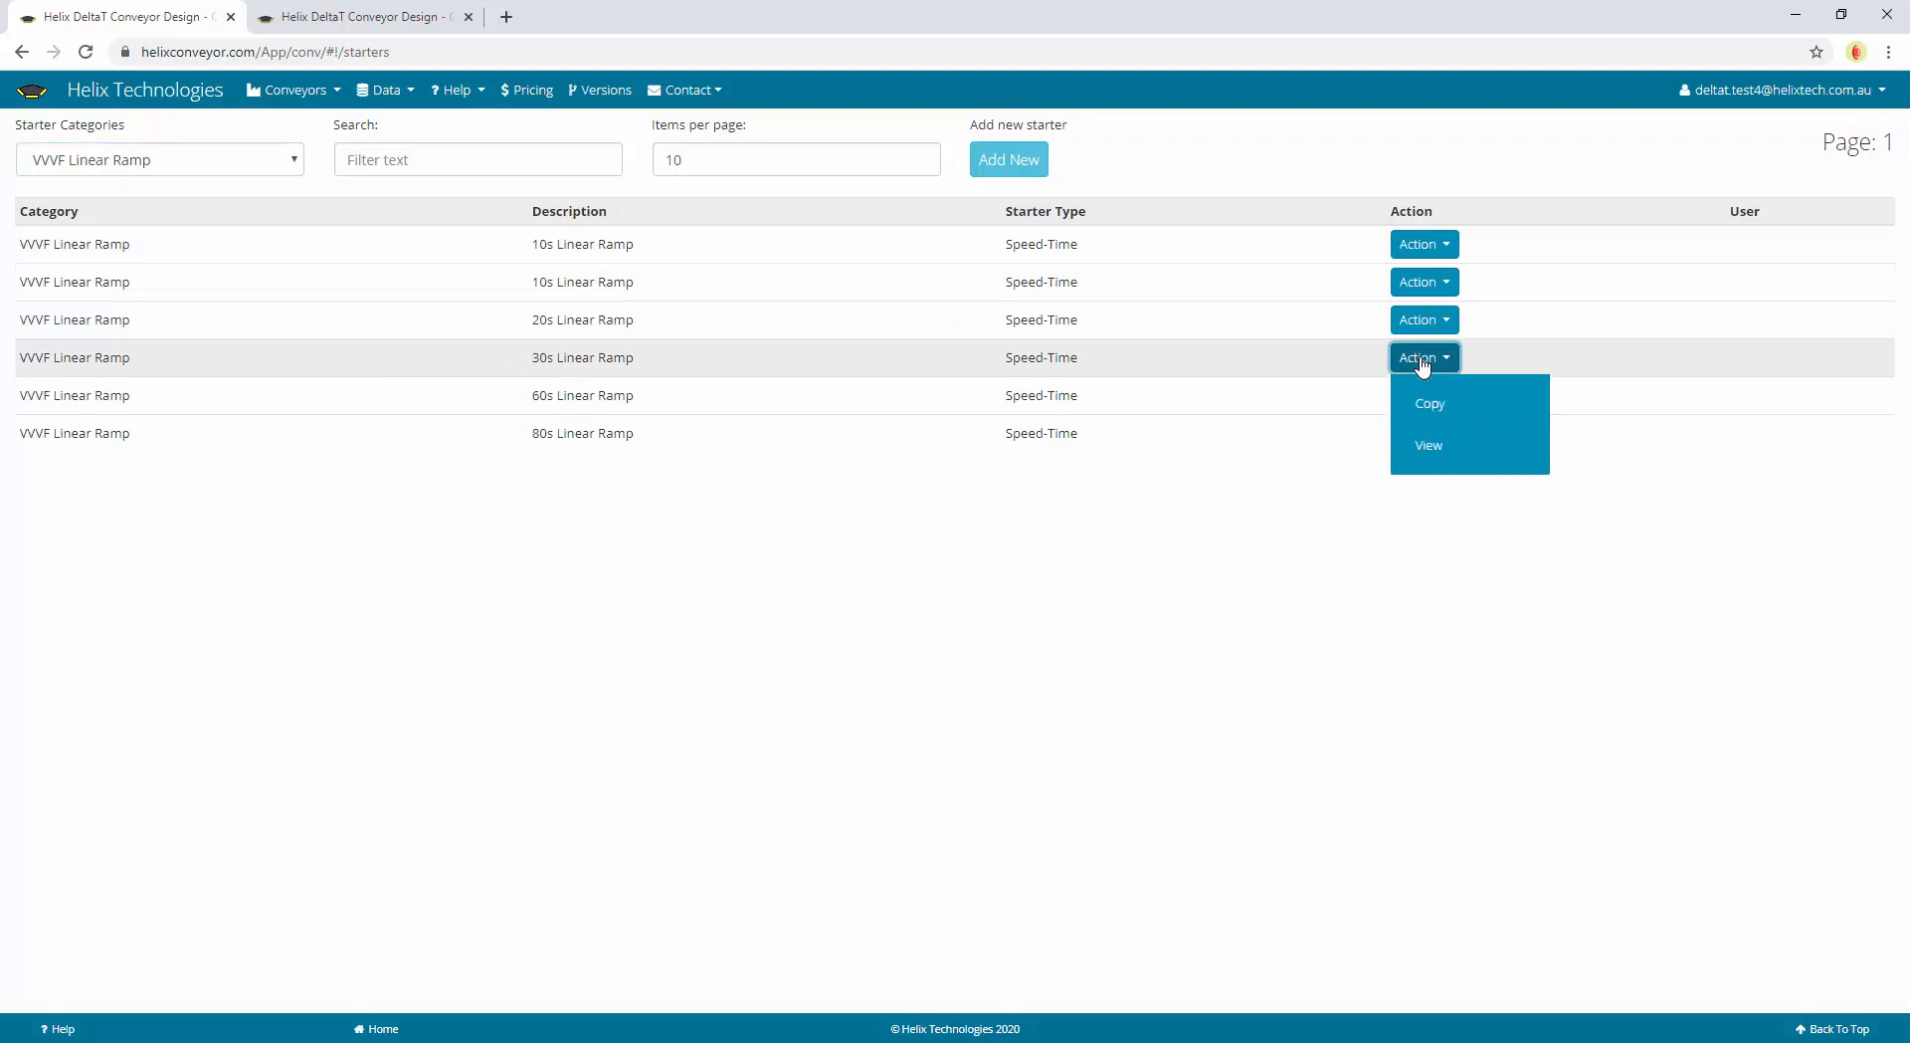
pyautogui.click(1460, 456)
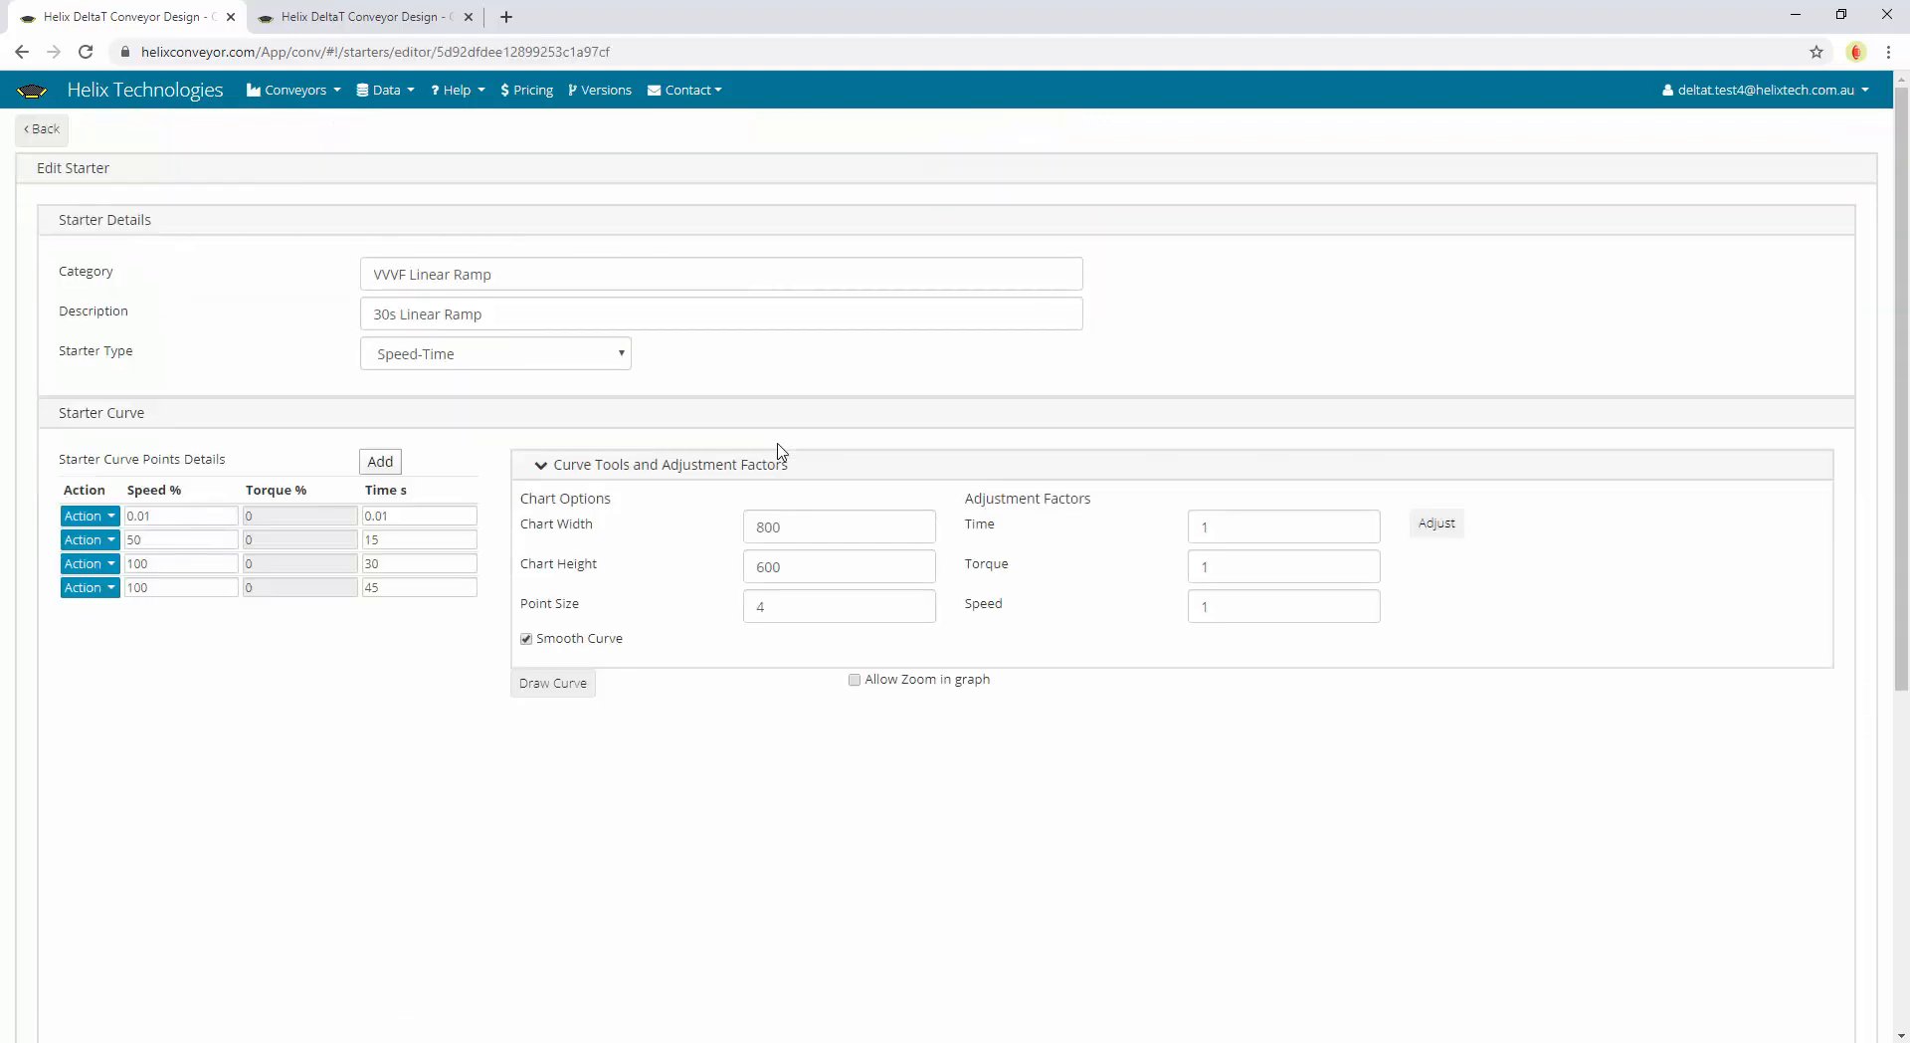
pyautogui.scroll(-4, 768, 458)
pyautogui.click(564, 293)
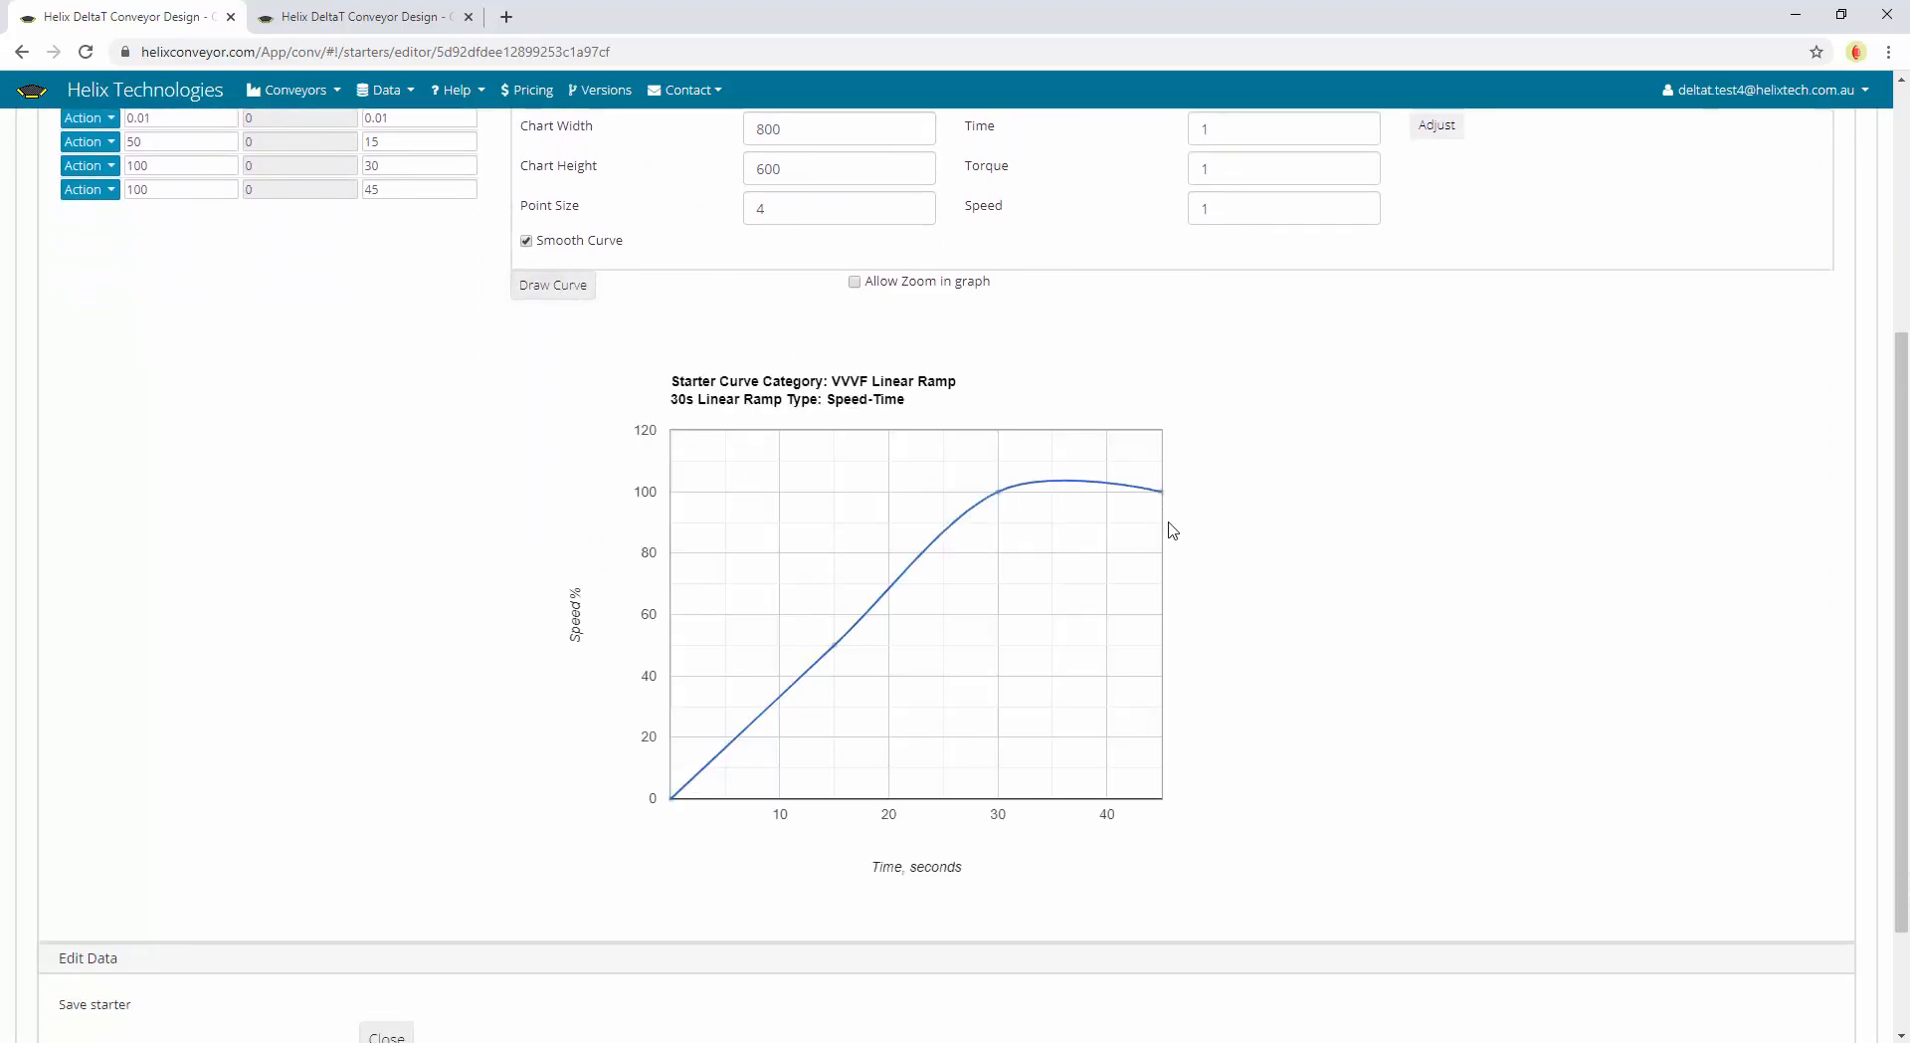
pyautogui.click(582, 243)
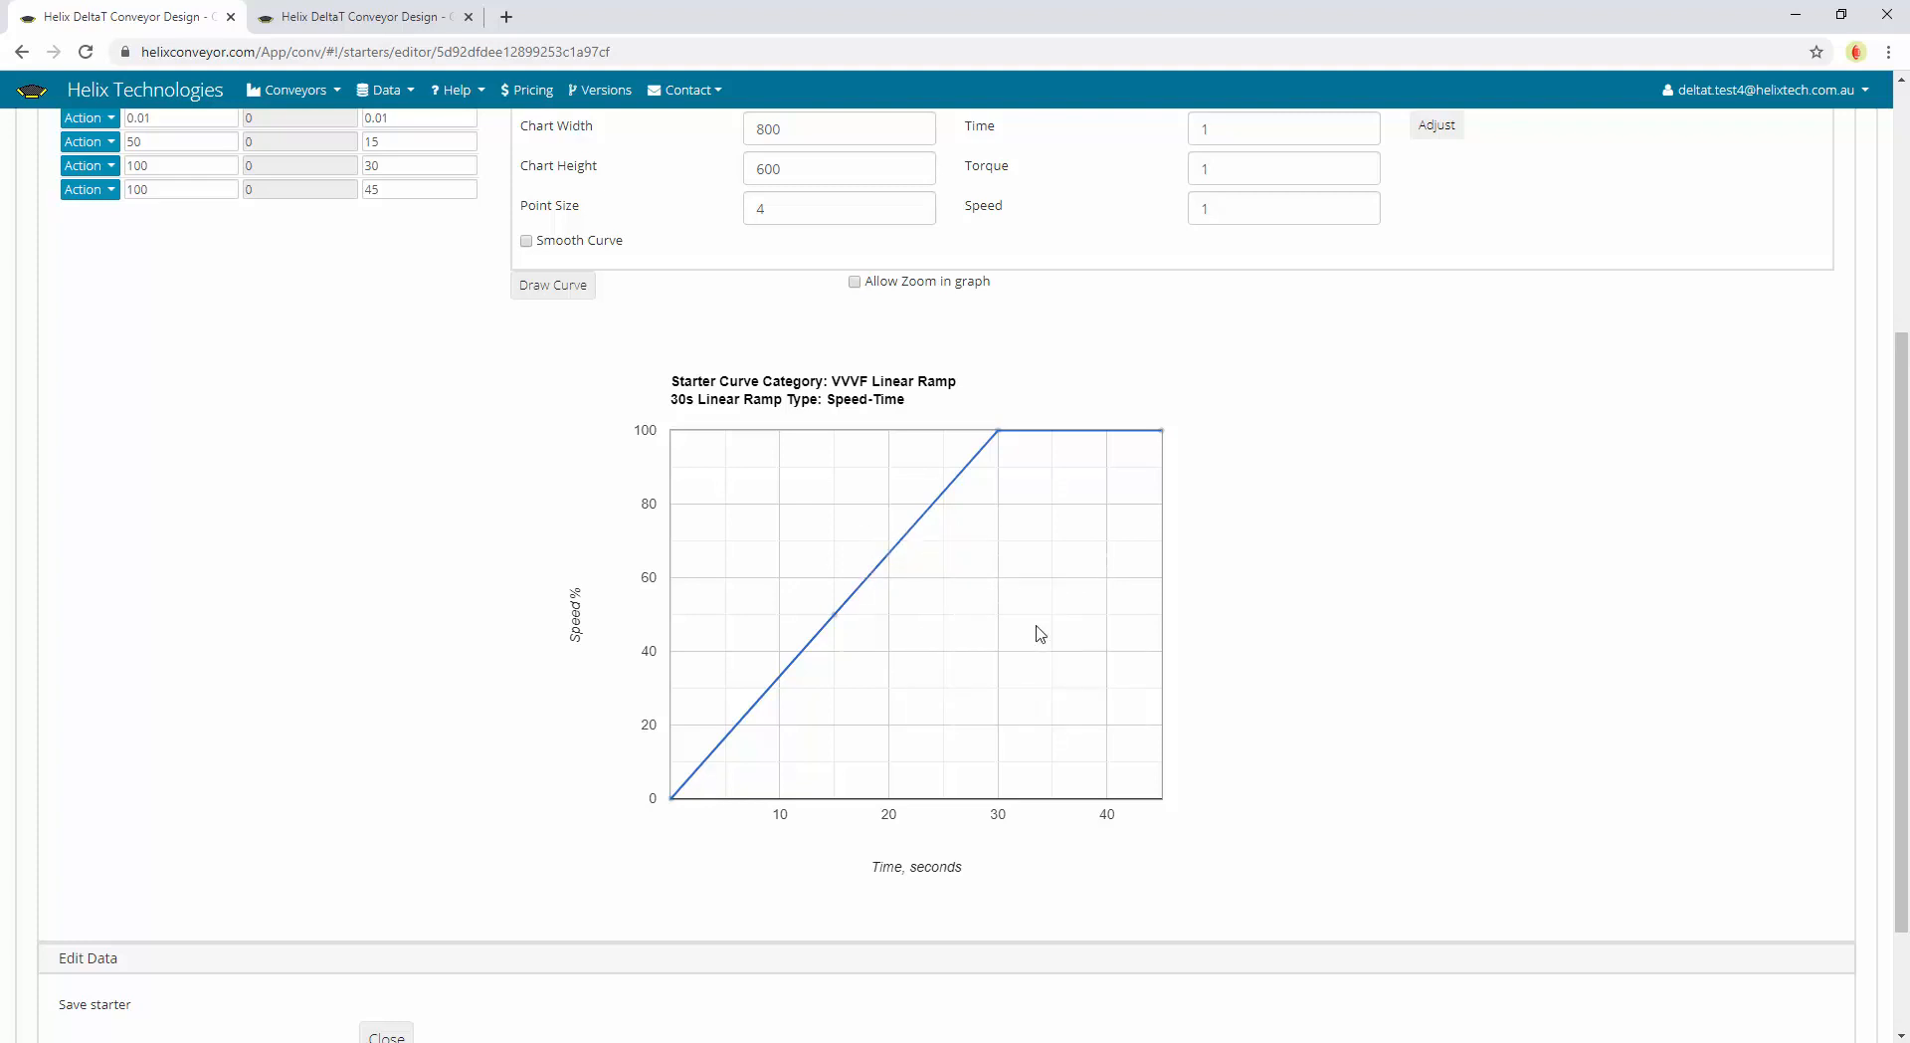
# Allow zooming in the starter graph, enlarge the area around the end of the ramp, and restore the full, non-zoomable graph
pyautogui.click(899, 284)
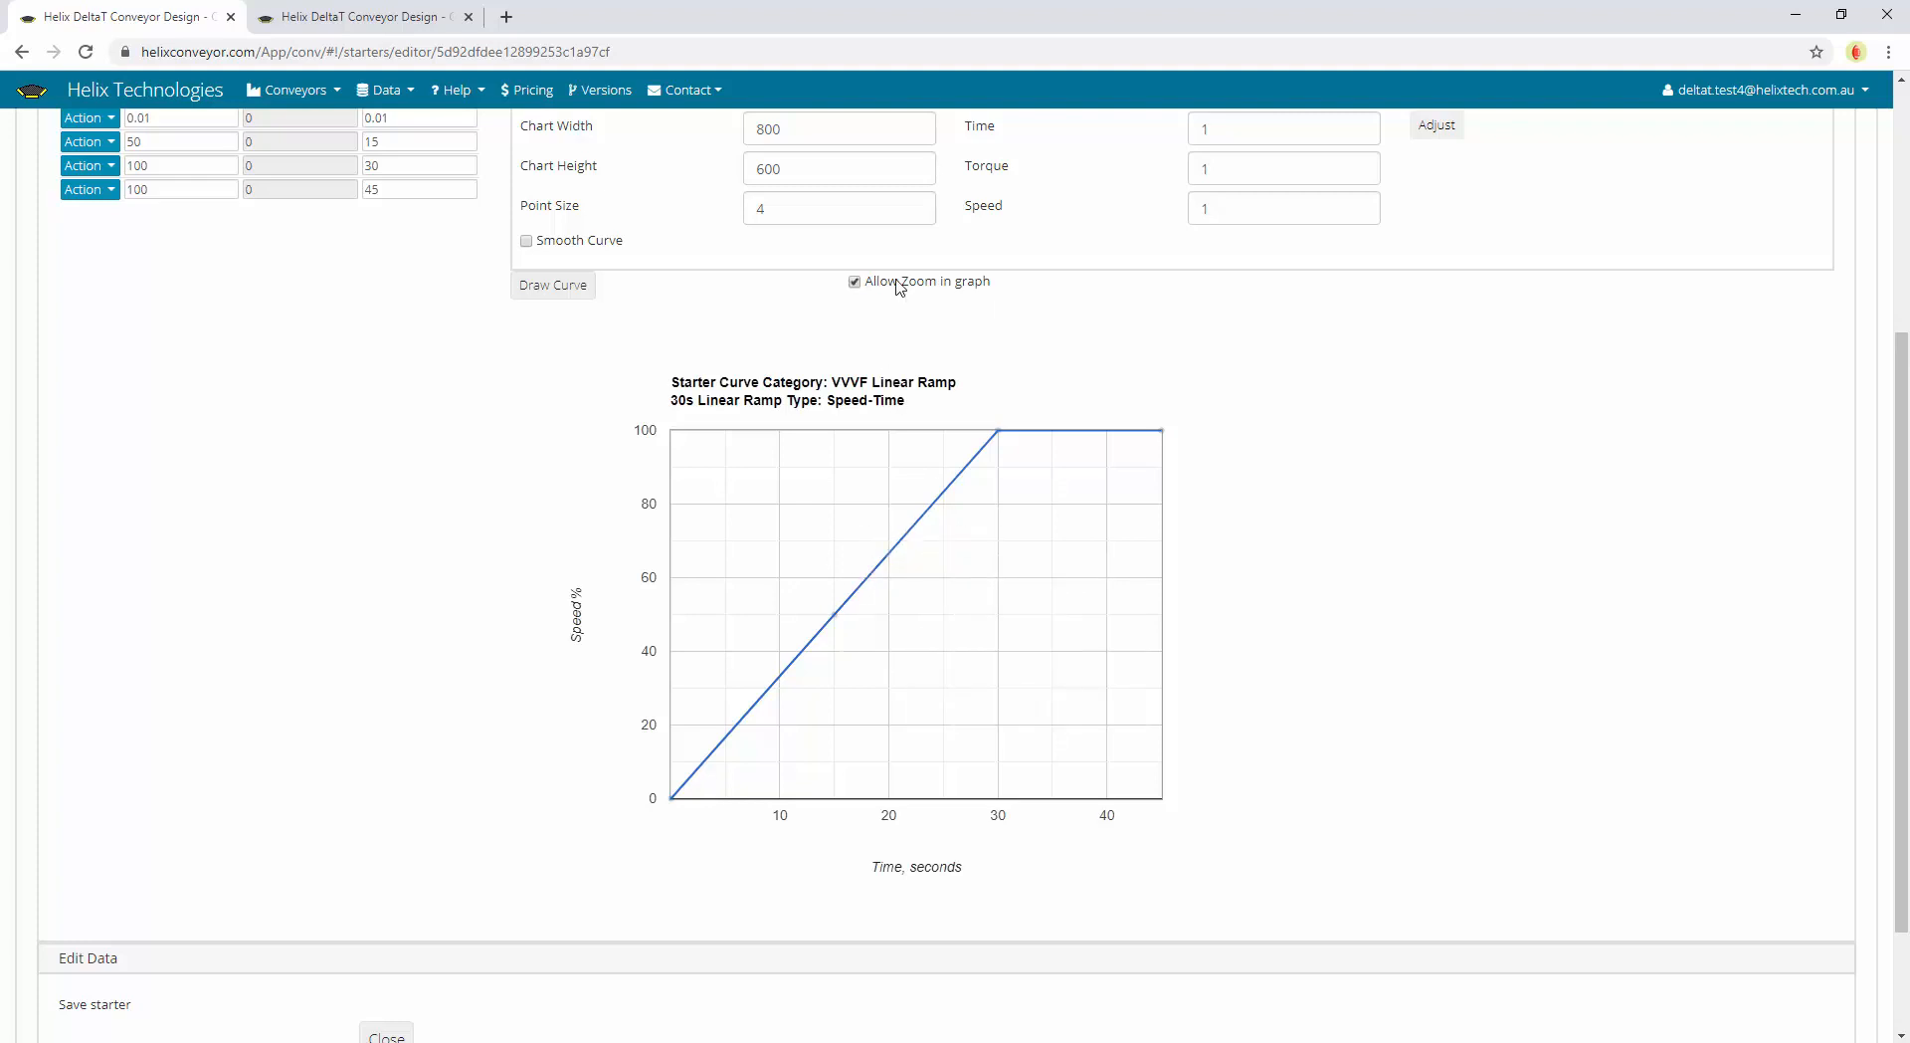
pyautogui.moveTo(852, 539)
pyautogui.mouseDown()
pyautogui.moveTo(955, 643)
pyautogui.moveTo(1079, 657)
pyautogui.mouseUp()
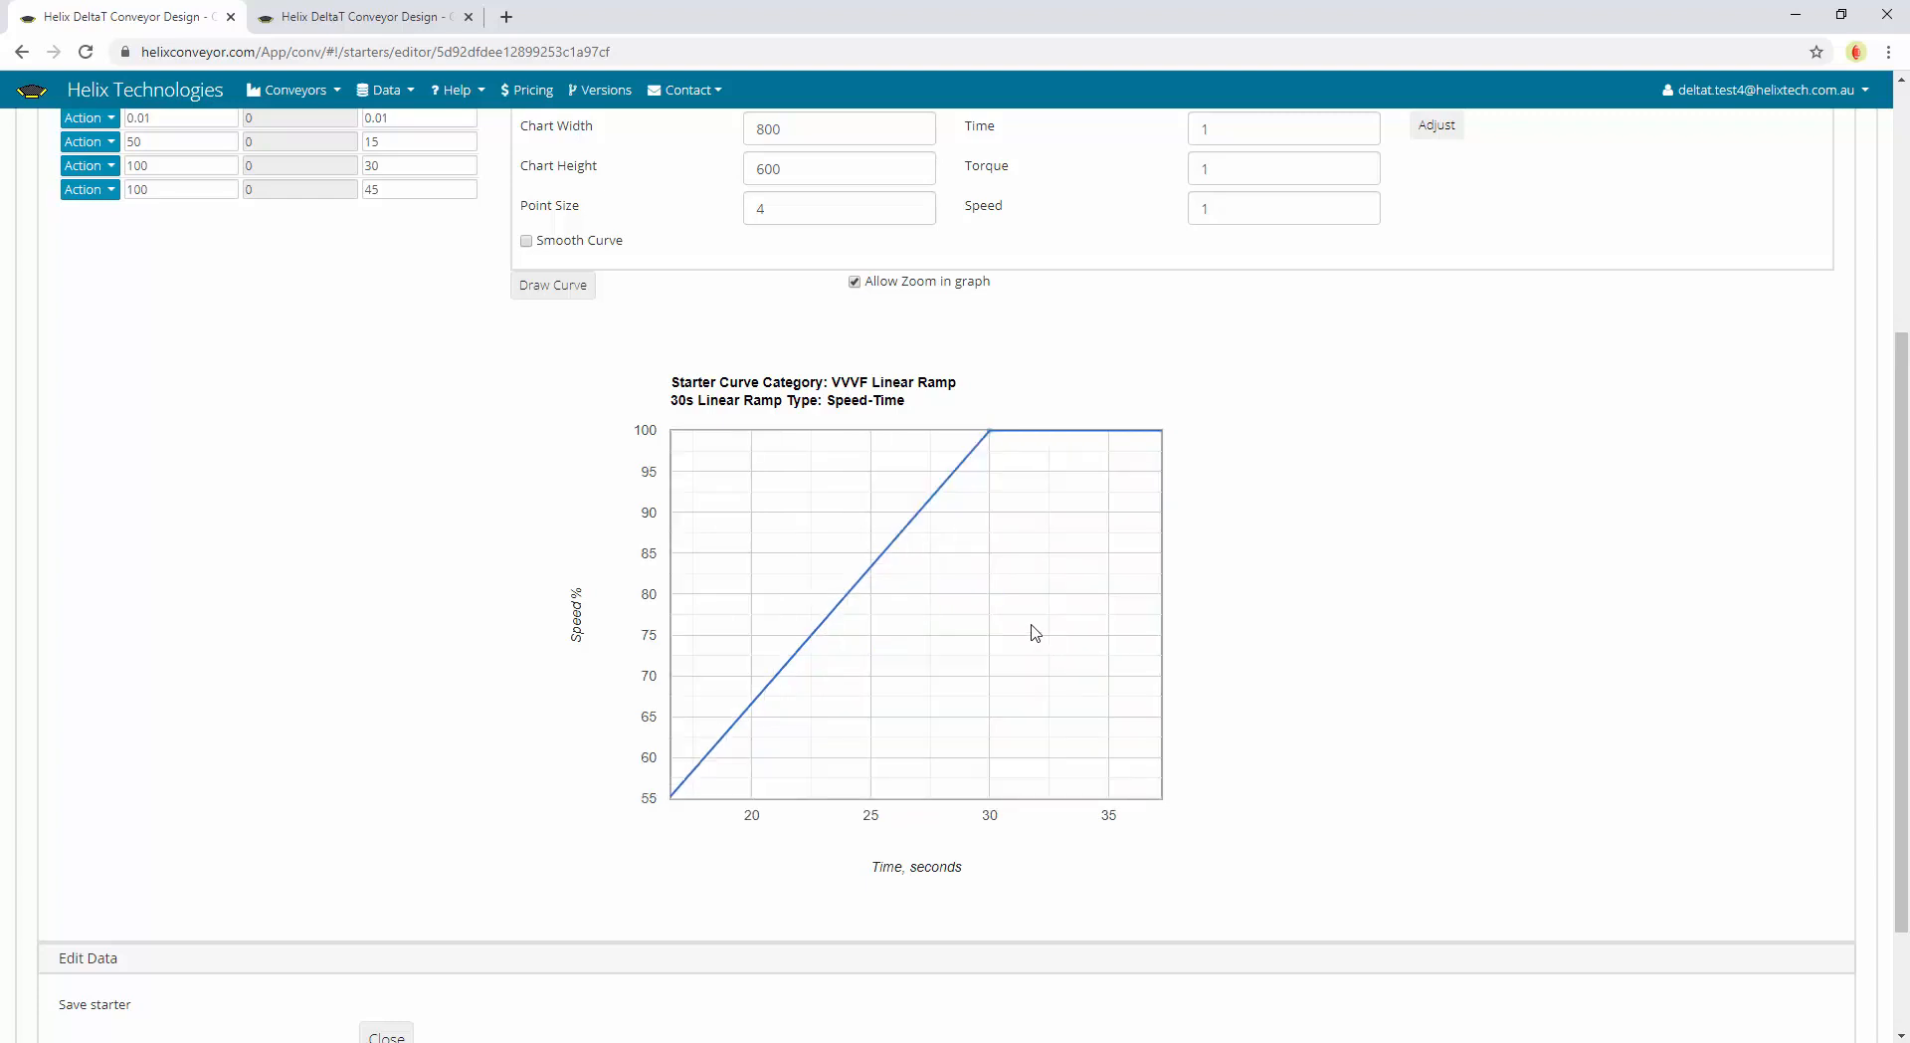
pyautogui.rightClick(1034, 632)
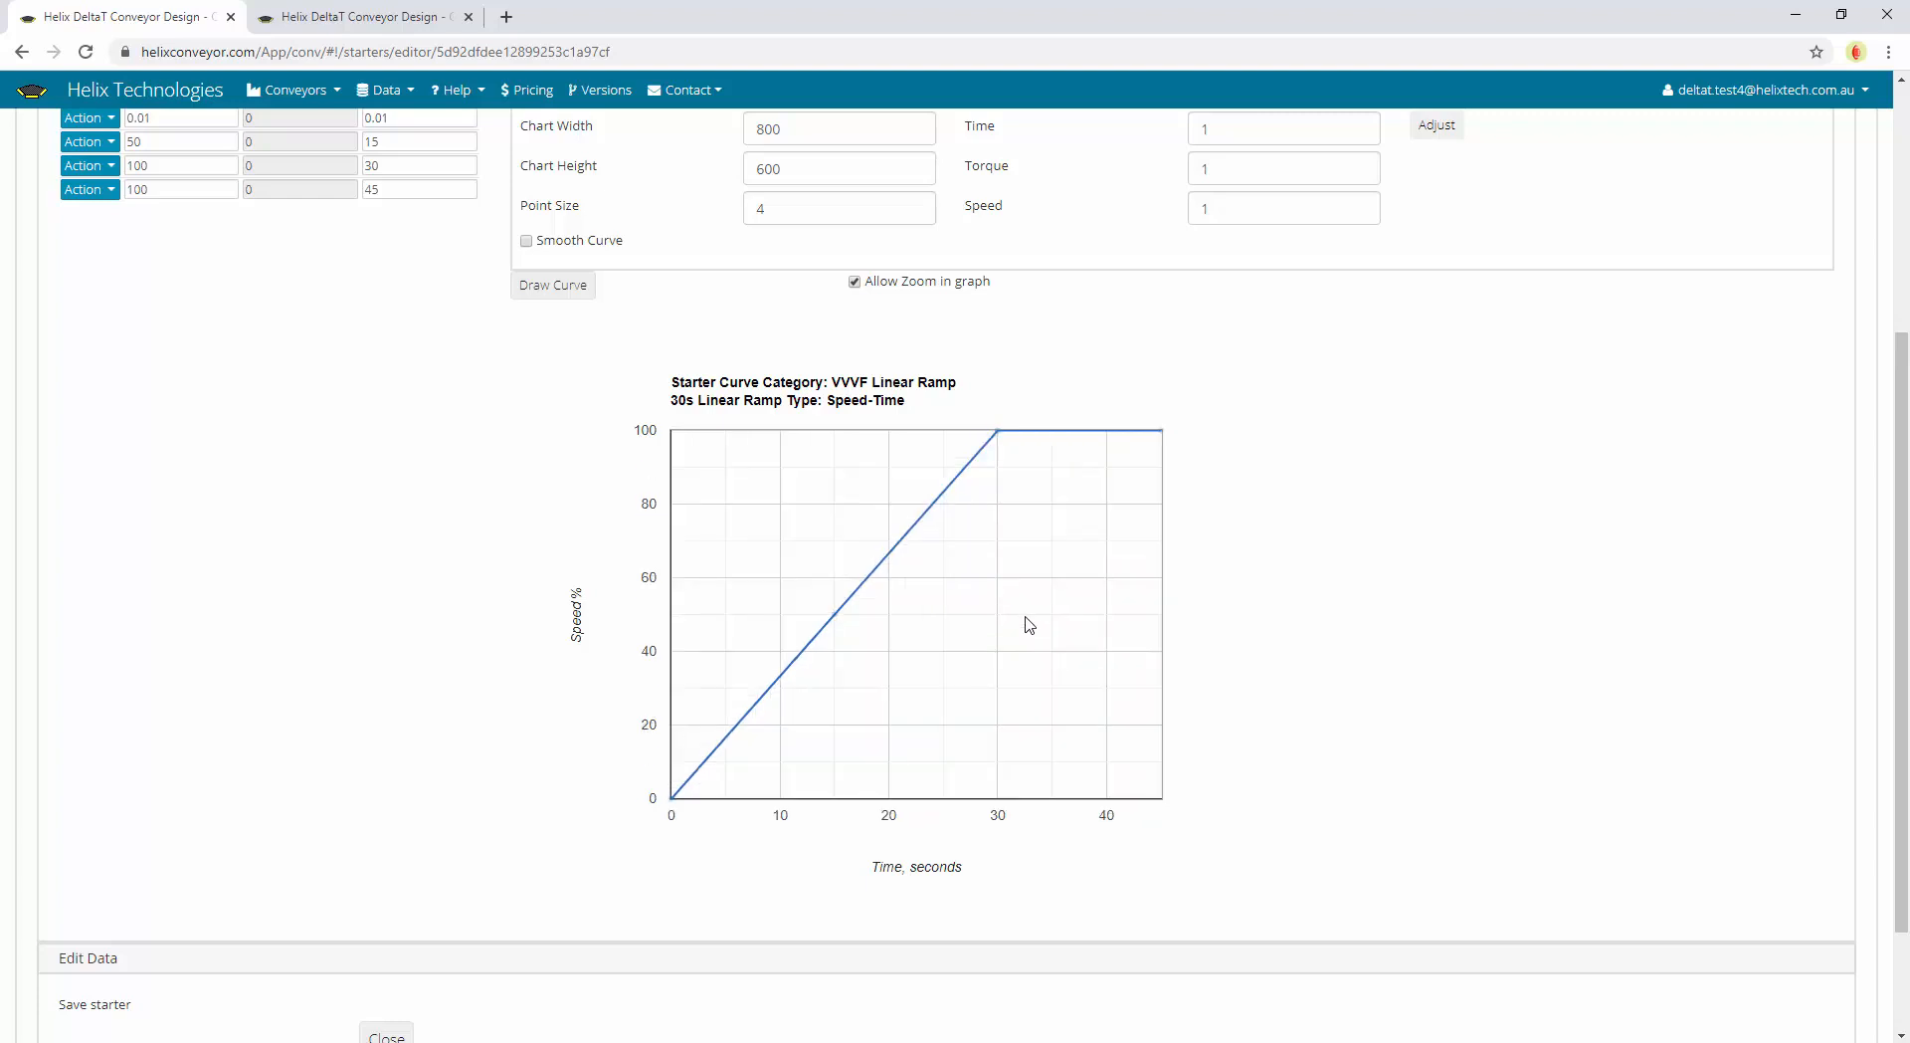
pyautogui.click(852, 283)
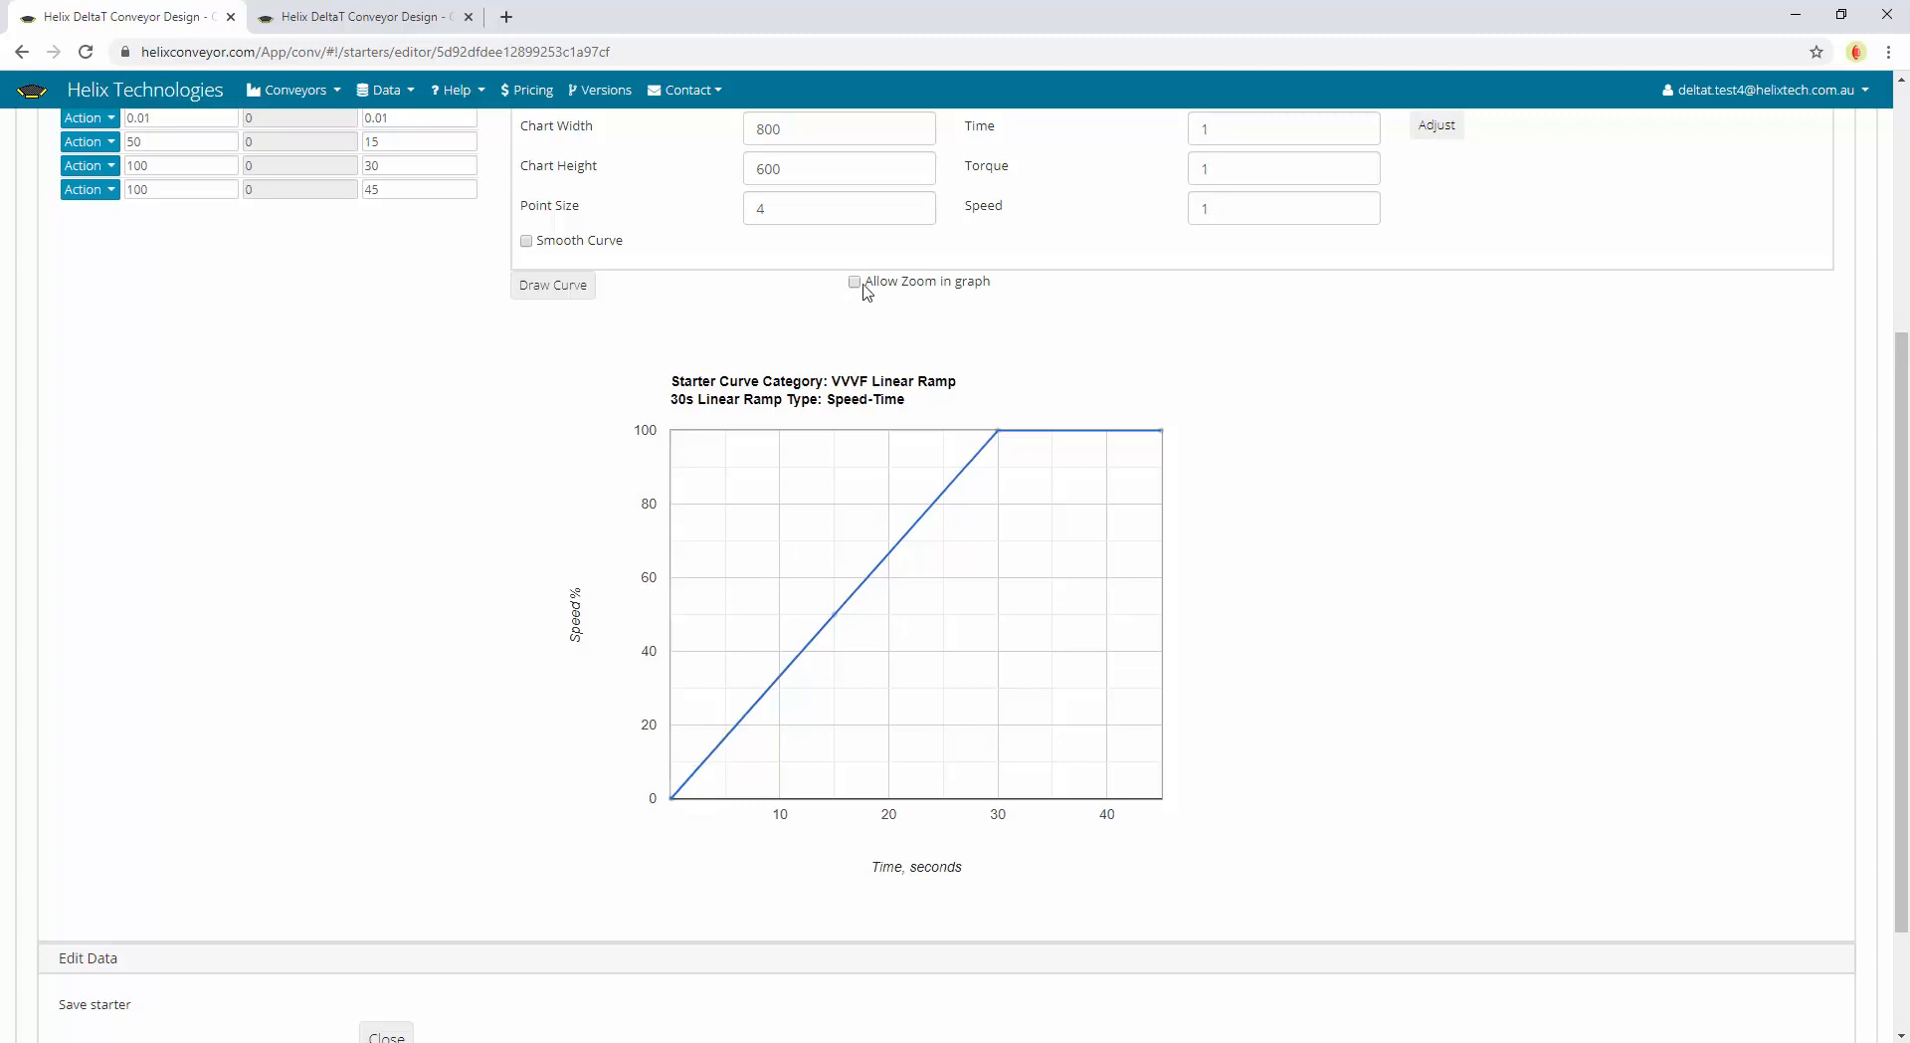
# Turn curve smoothing back on and review the starter's details, curve points and chart
pyautogui.click(572, 250)
pyautogui.scroll(-2, 434, 550)
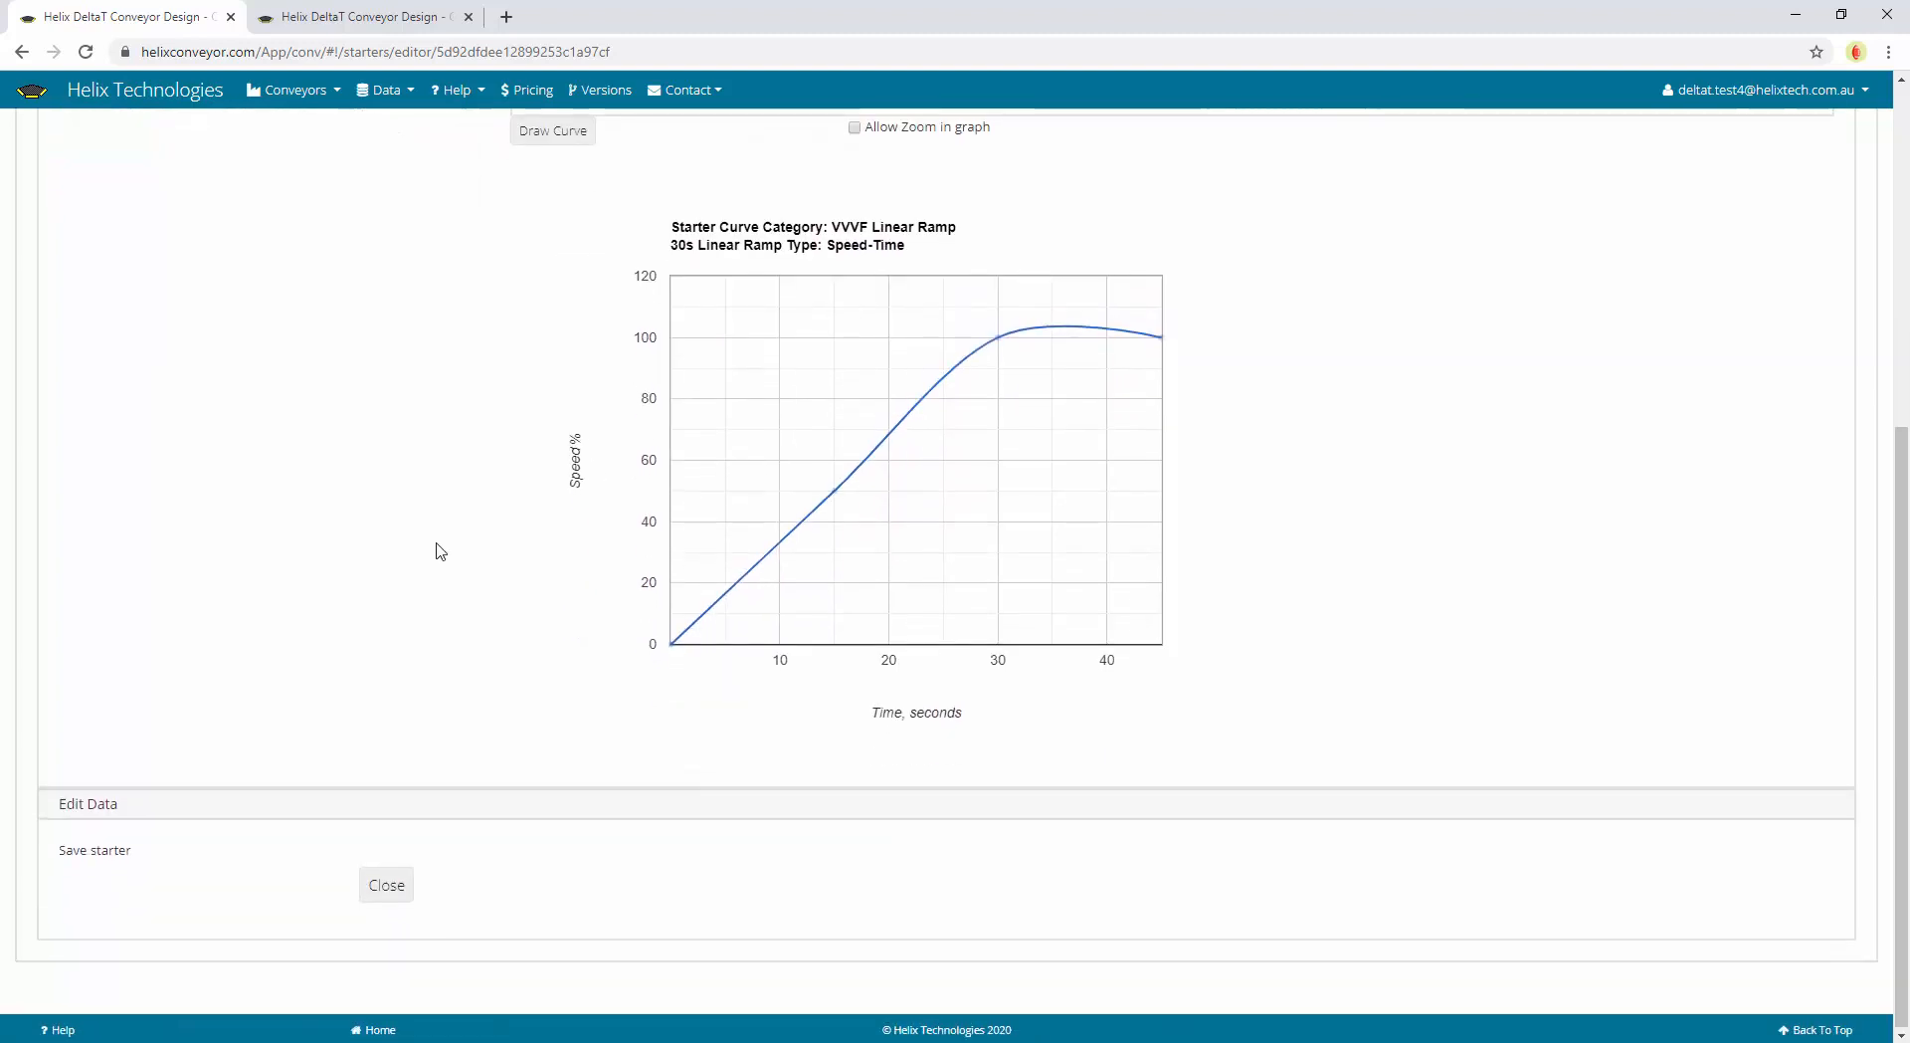
pyautogui.scroll(5, 435, 550)
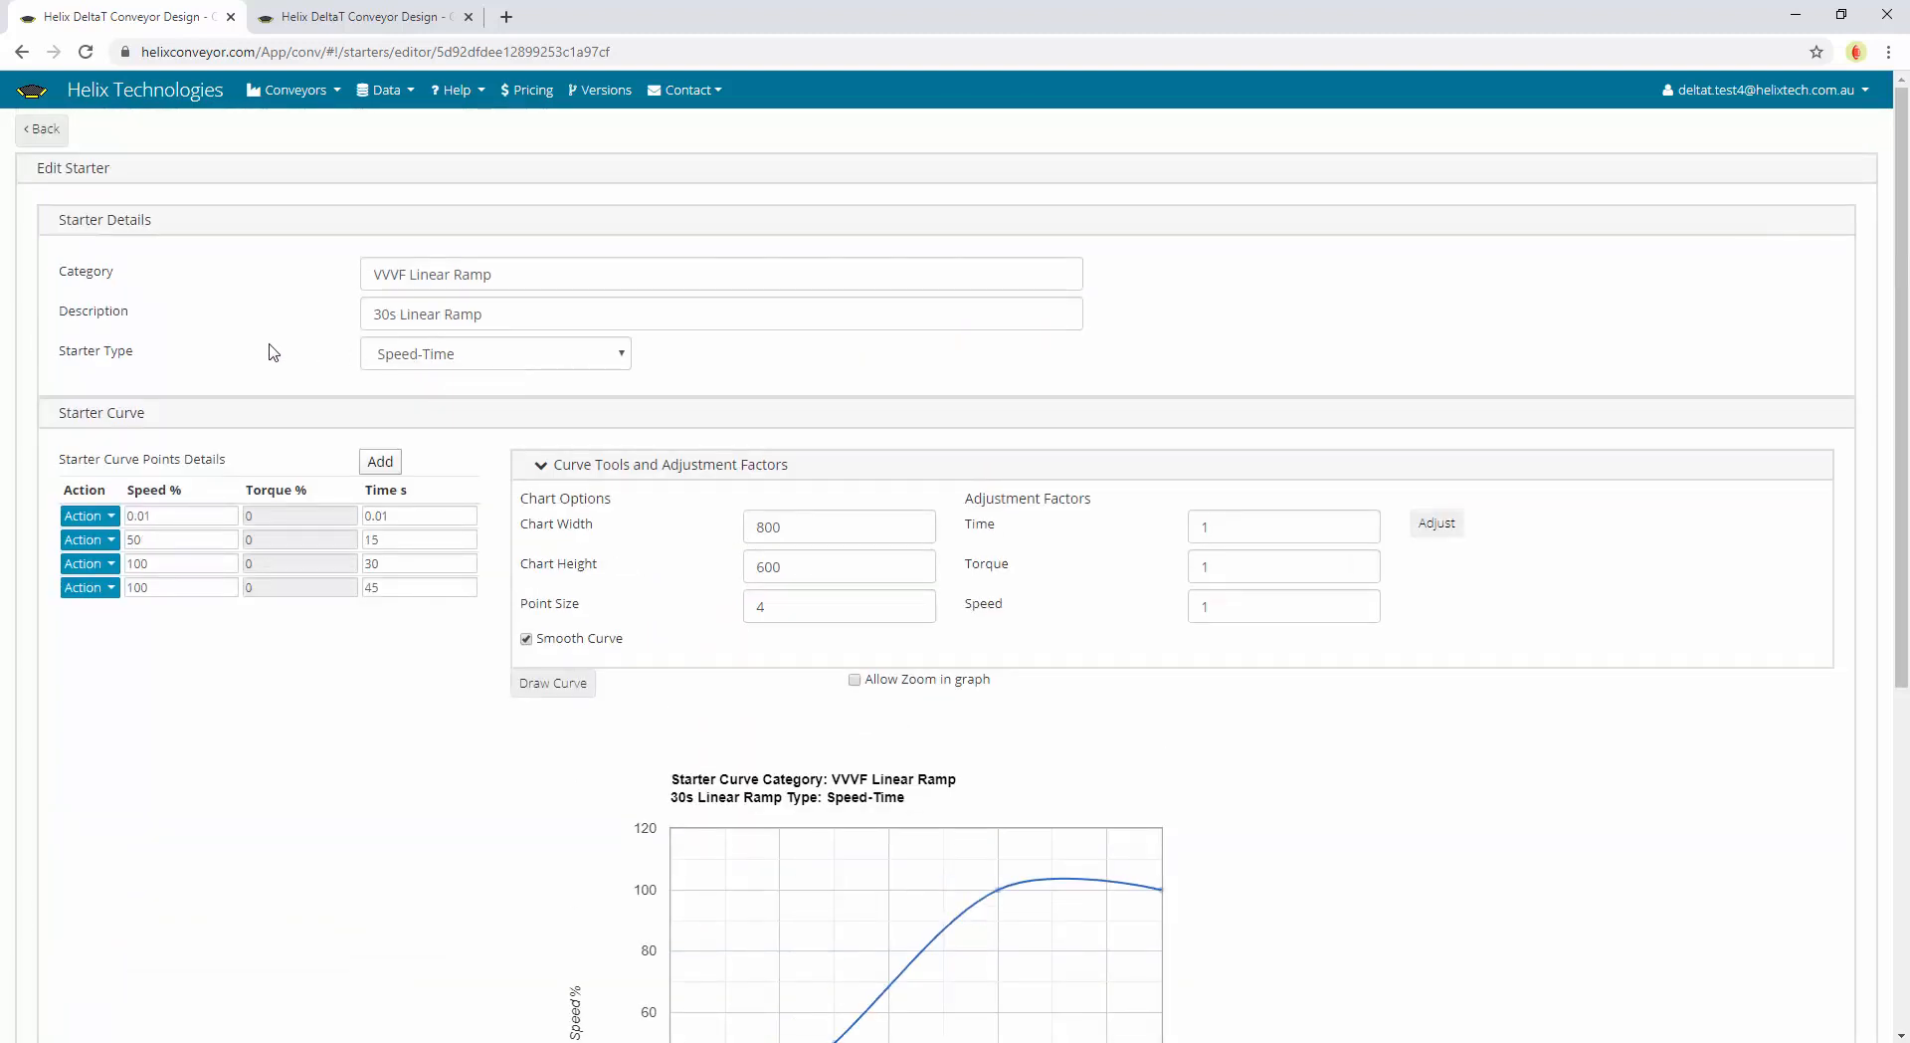
pyautogui.scroll(-5, 341, 604)
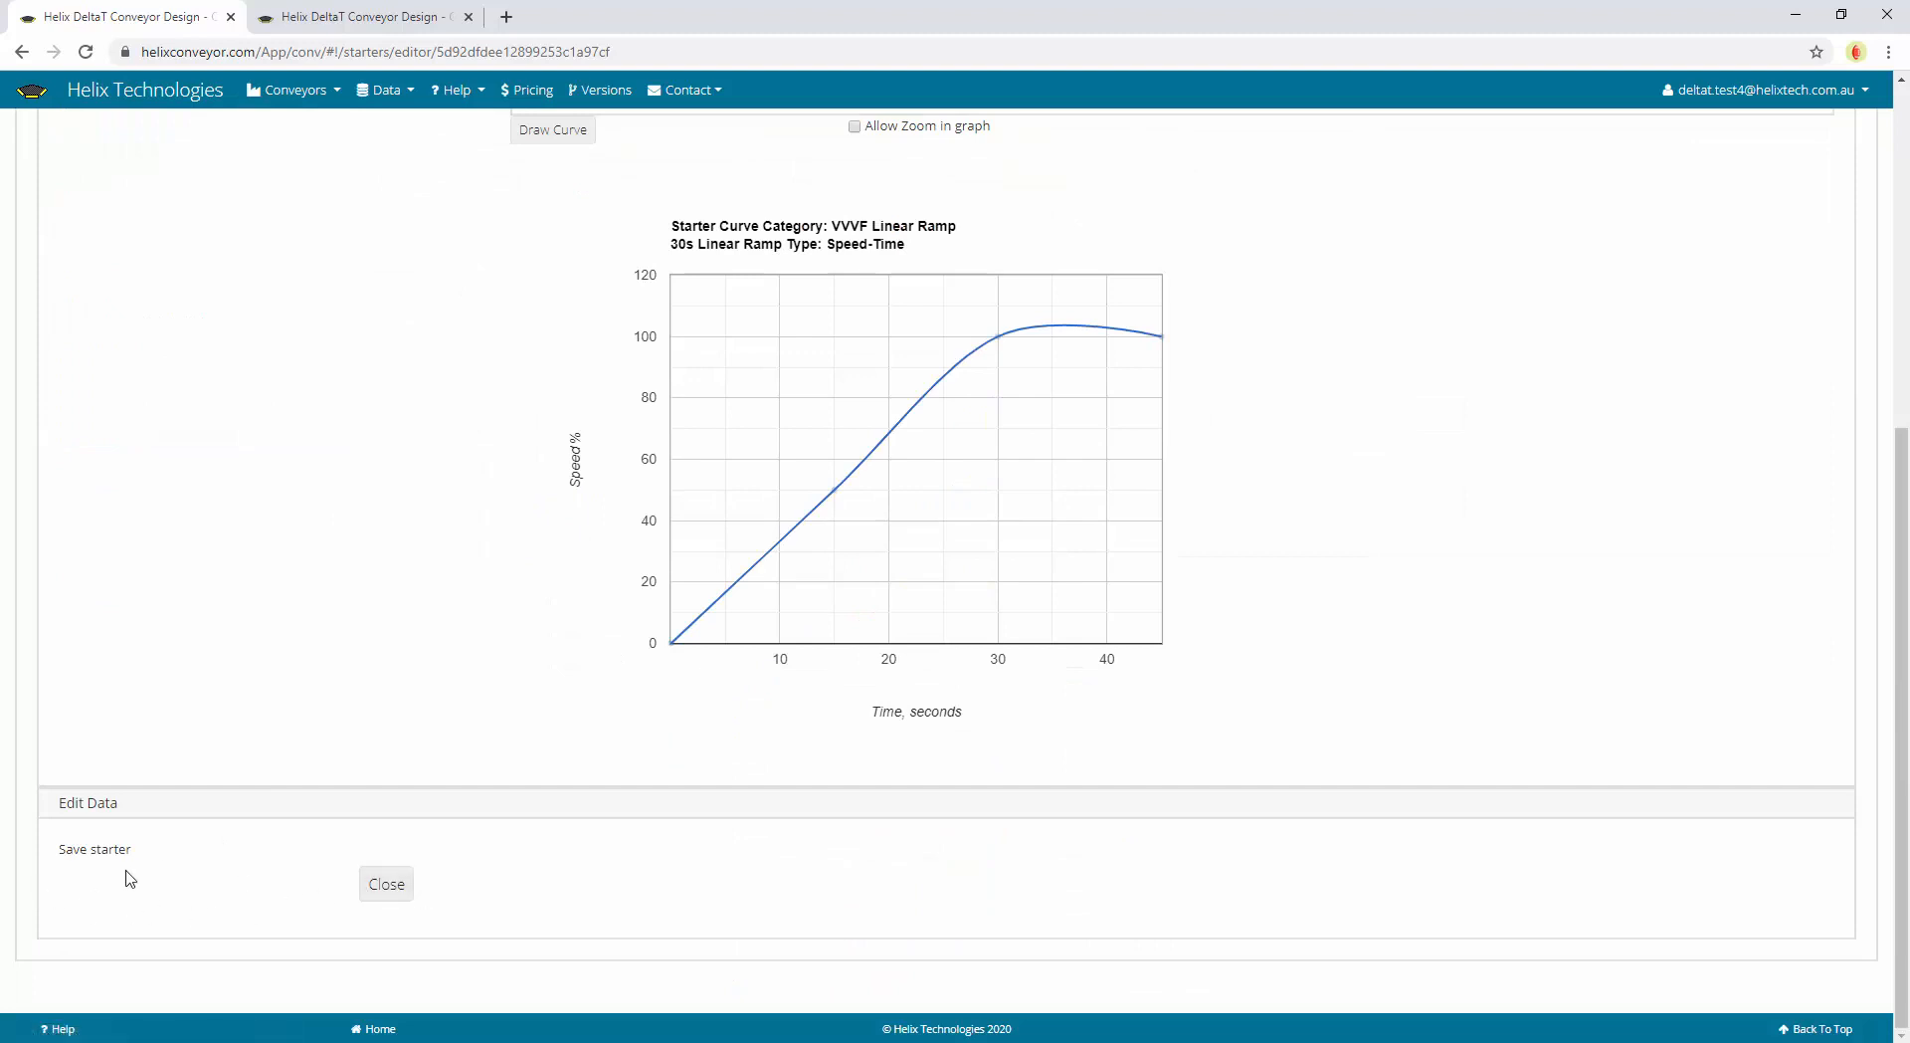
pyautogui.scroll(5, 239, 857)
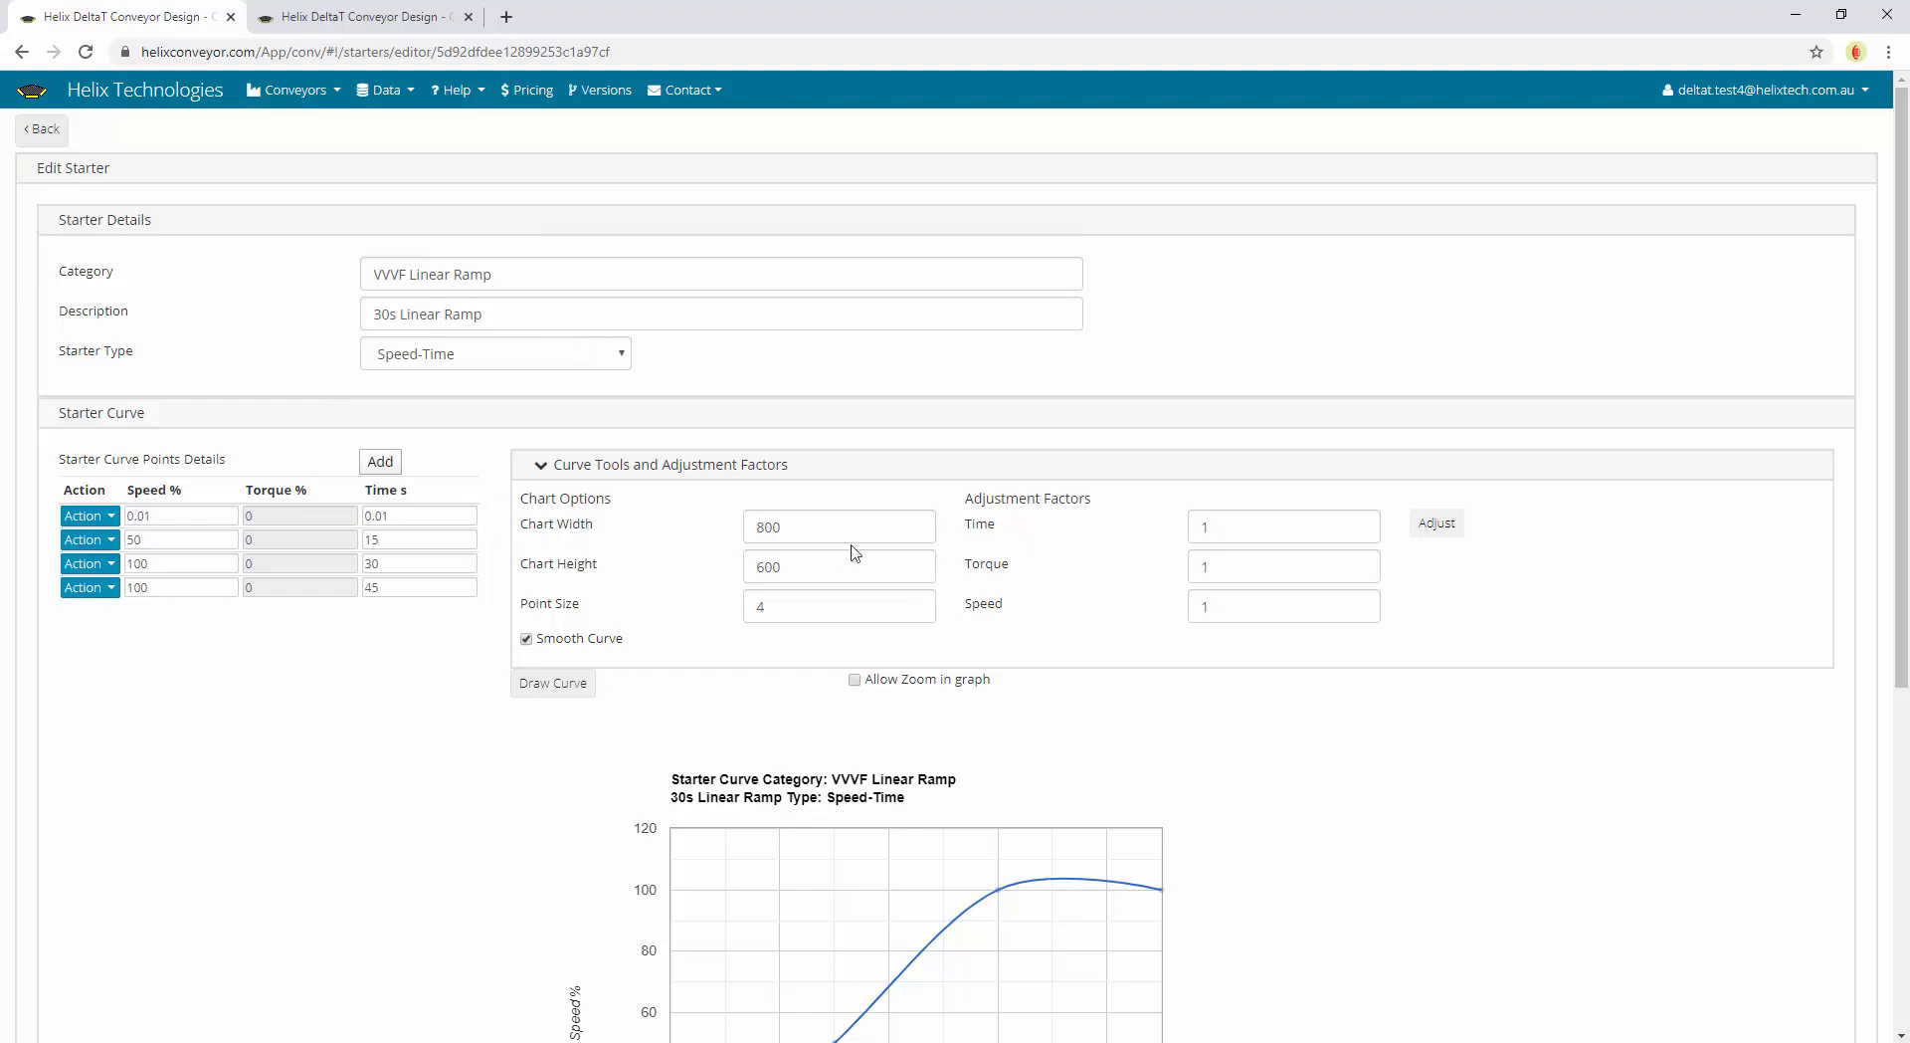
pyautogui.scroll(-3, 855, 553)
pyautogui.scroll(3, 1035, 482)
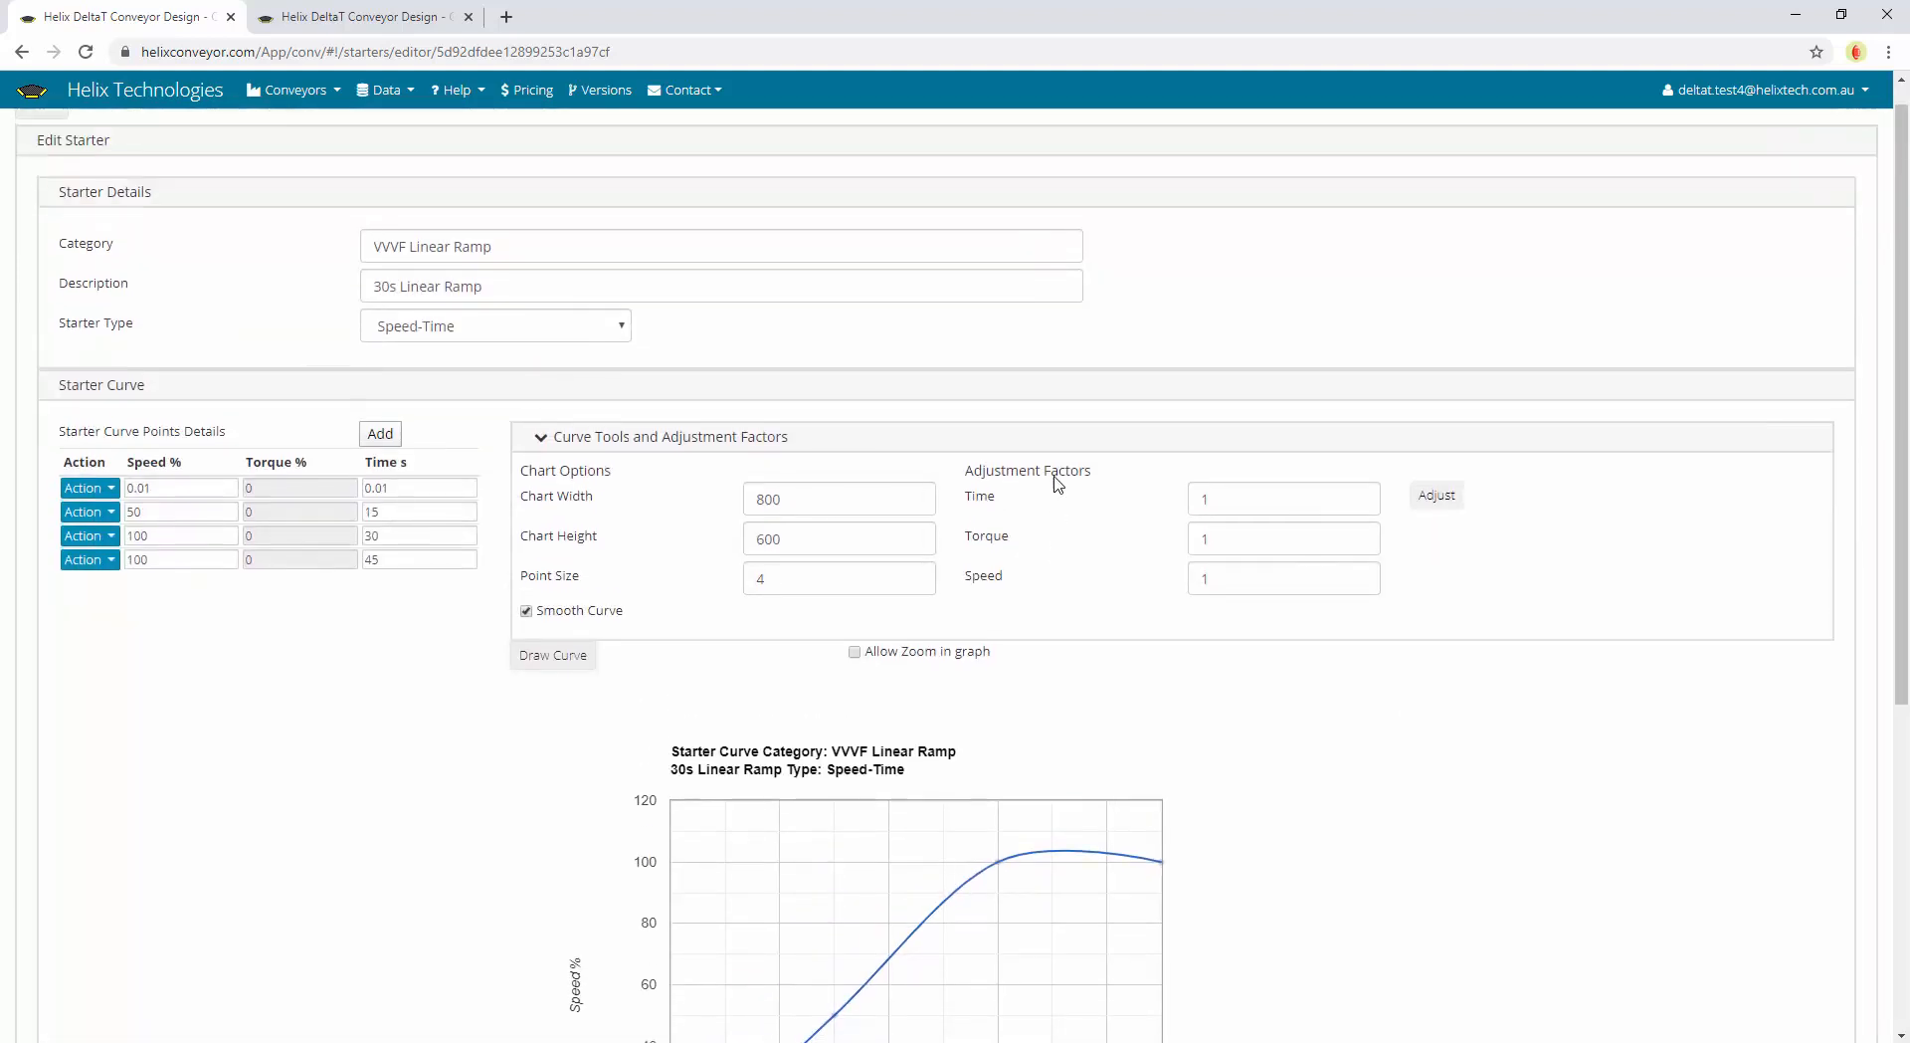
# Scale the starter curve's time values by an adjustment factor of 2
pyautogui.scroll(-3, 1057, 484)
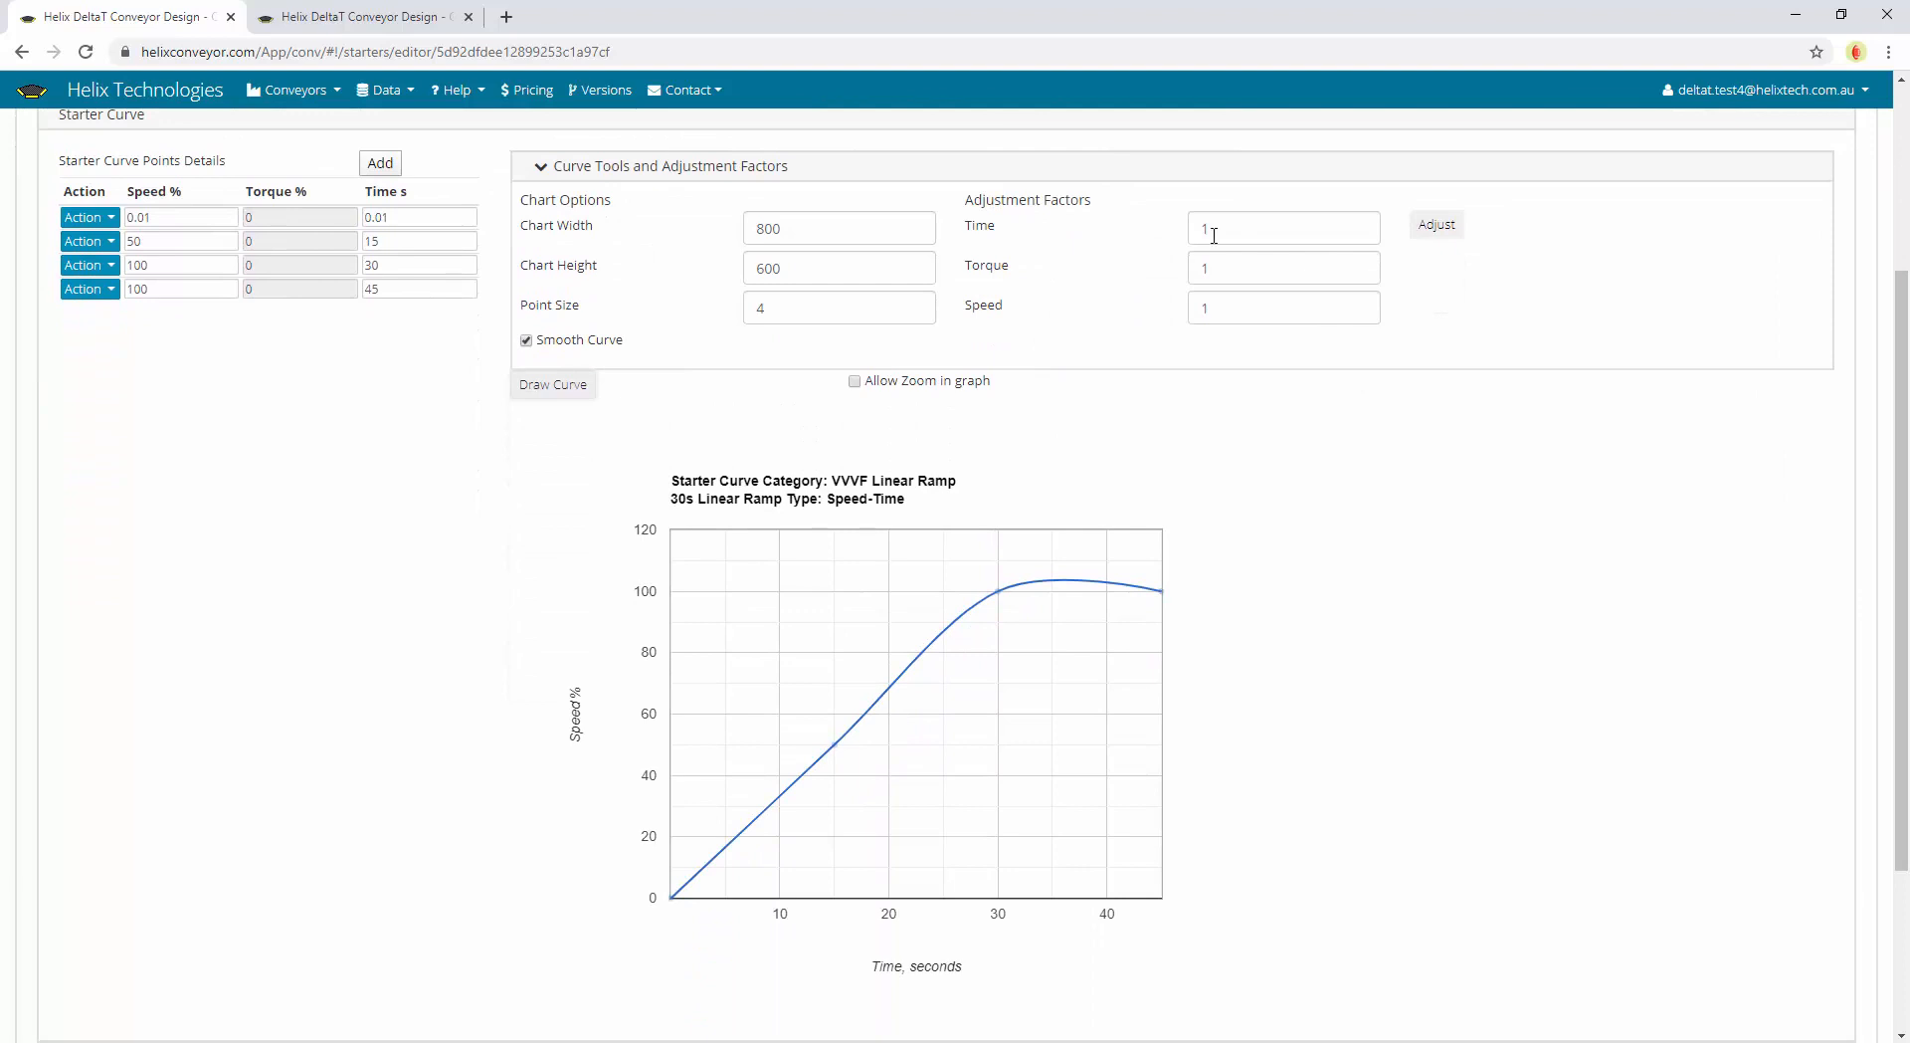
pyautogui.doubleClick(1214, 235)
pyautogui.write('2')
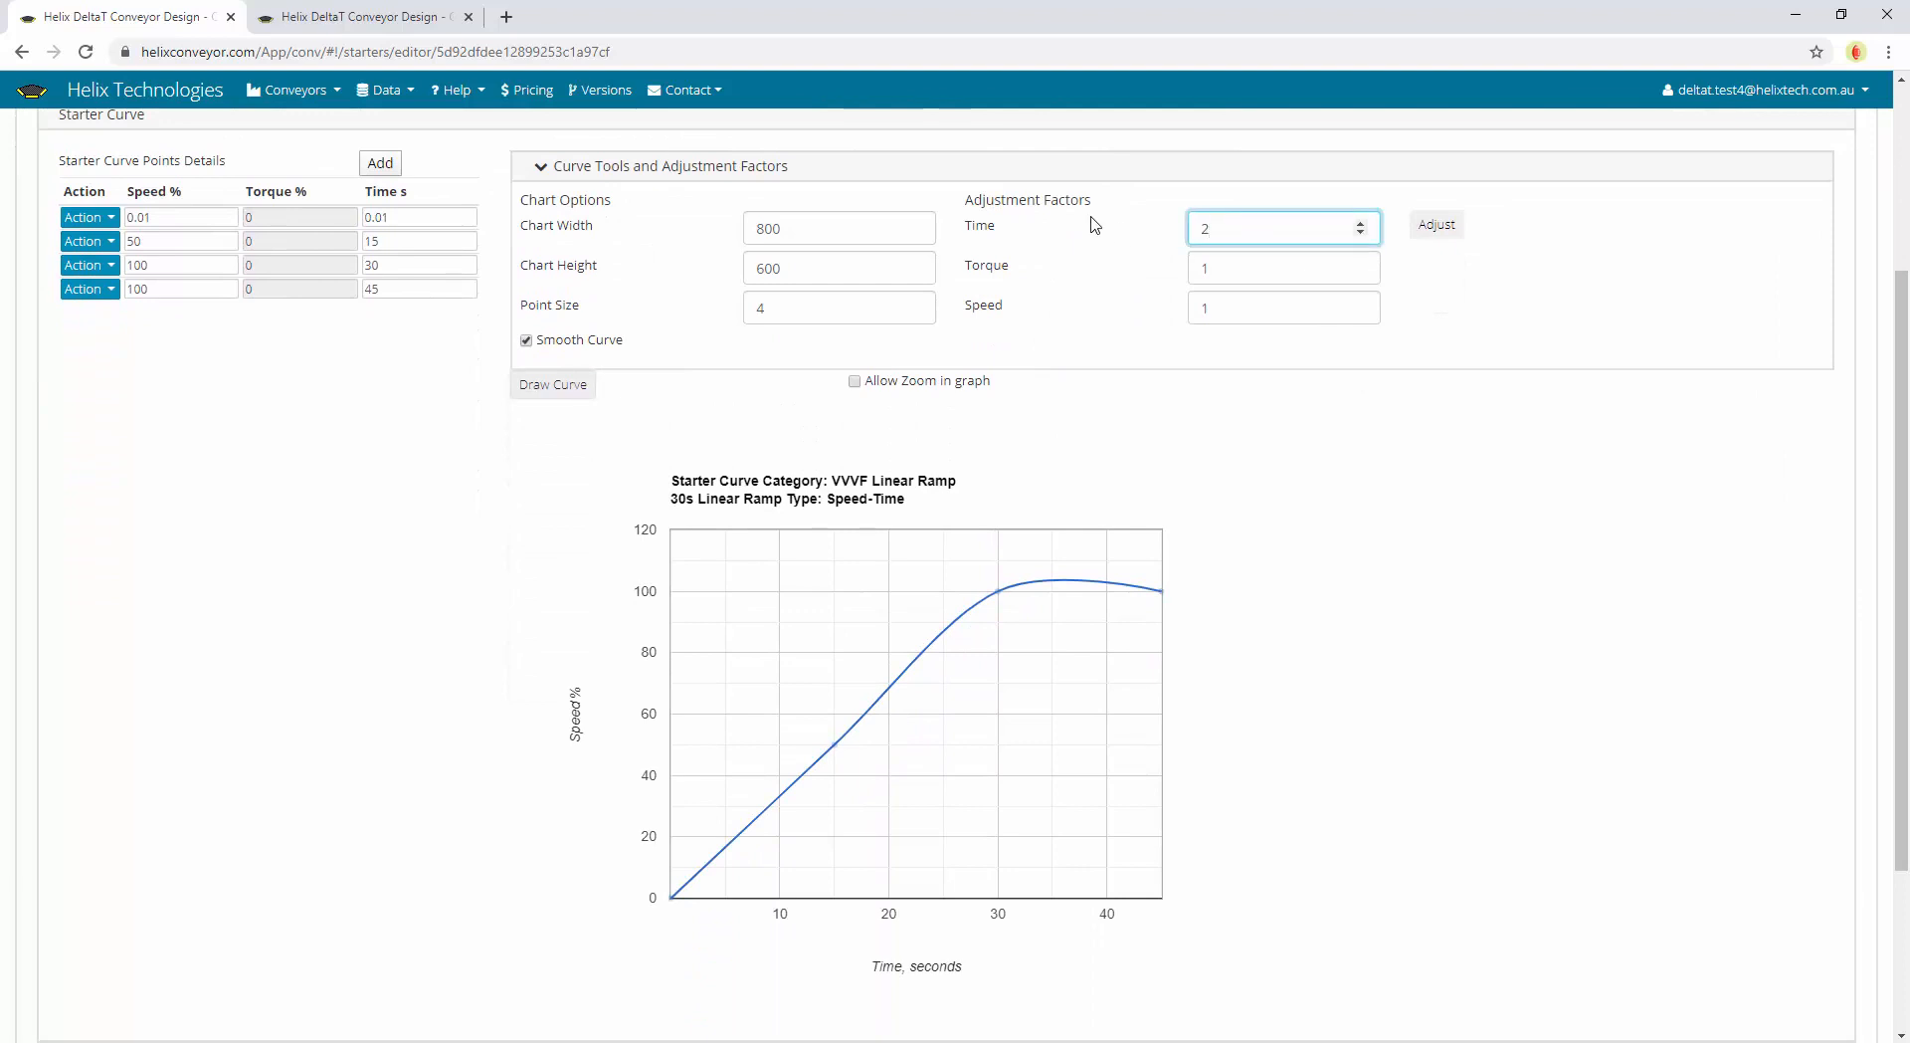
pyautogui.click(1447, 235)
pyautogui.click(1447, 235)
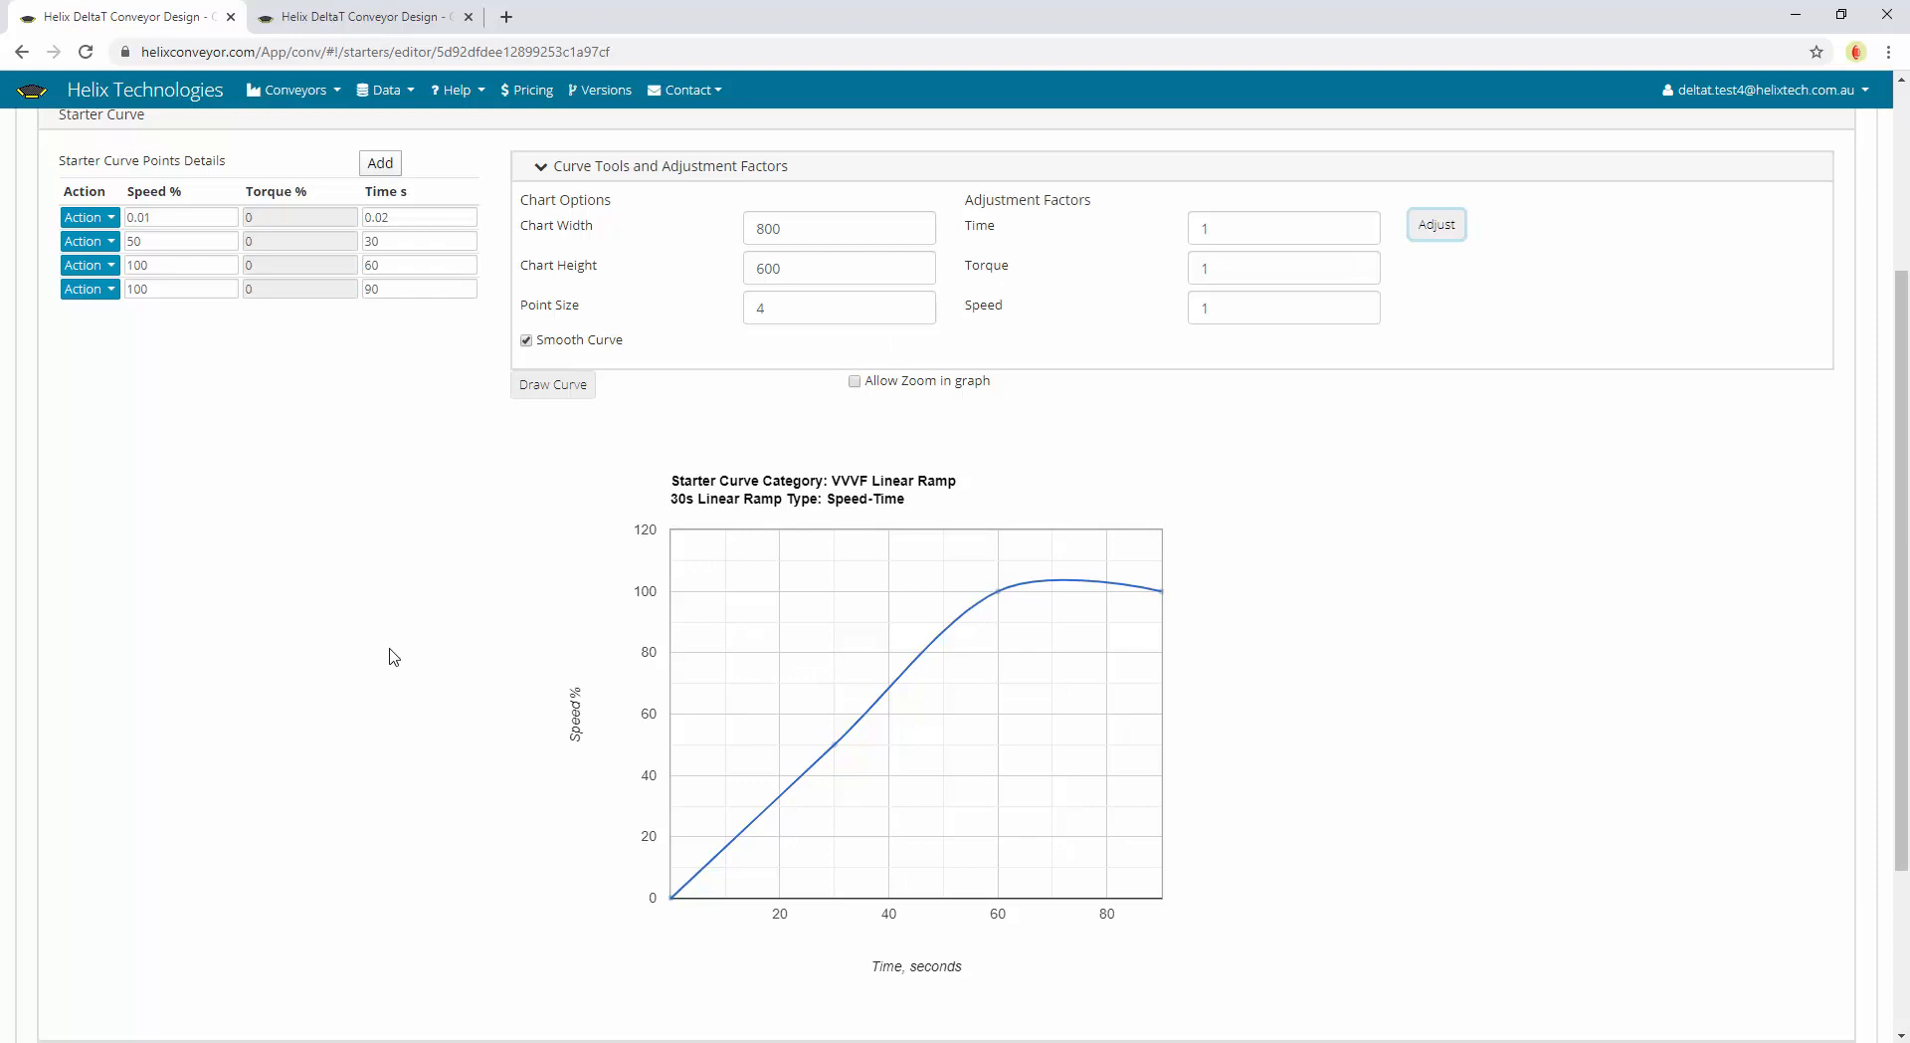
# Leave the starter without saving and return to the My Conveyors list
pyautogui.scroll(3, 395, 650)
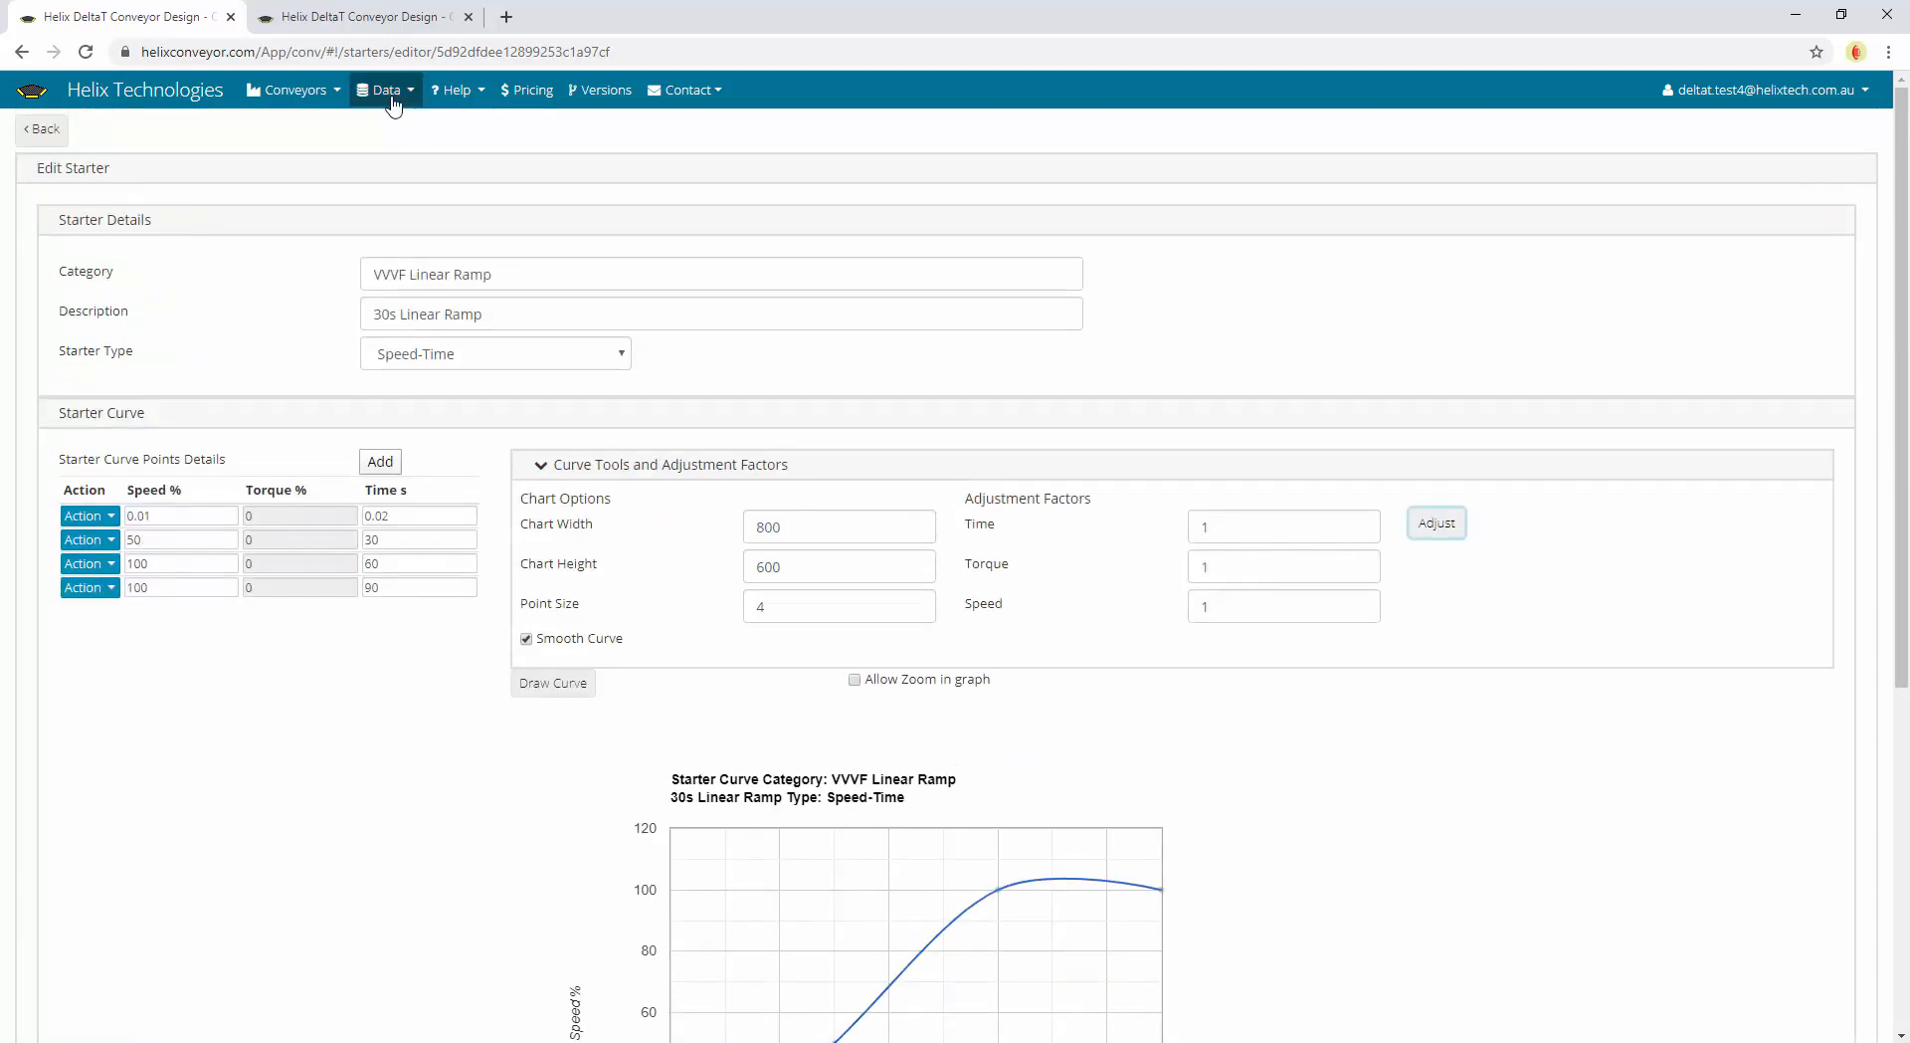
pyautogui.click(384, 90)
pyautogui.click(299, 89)
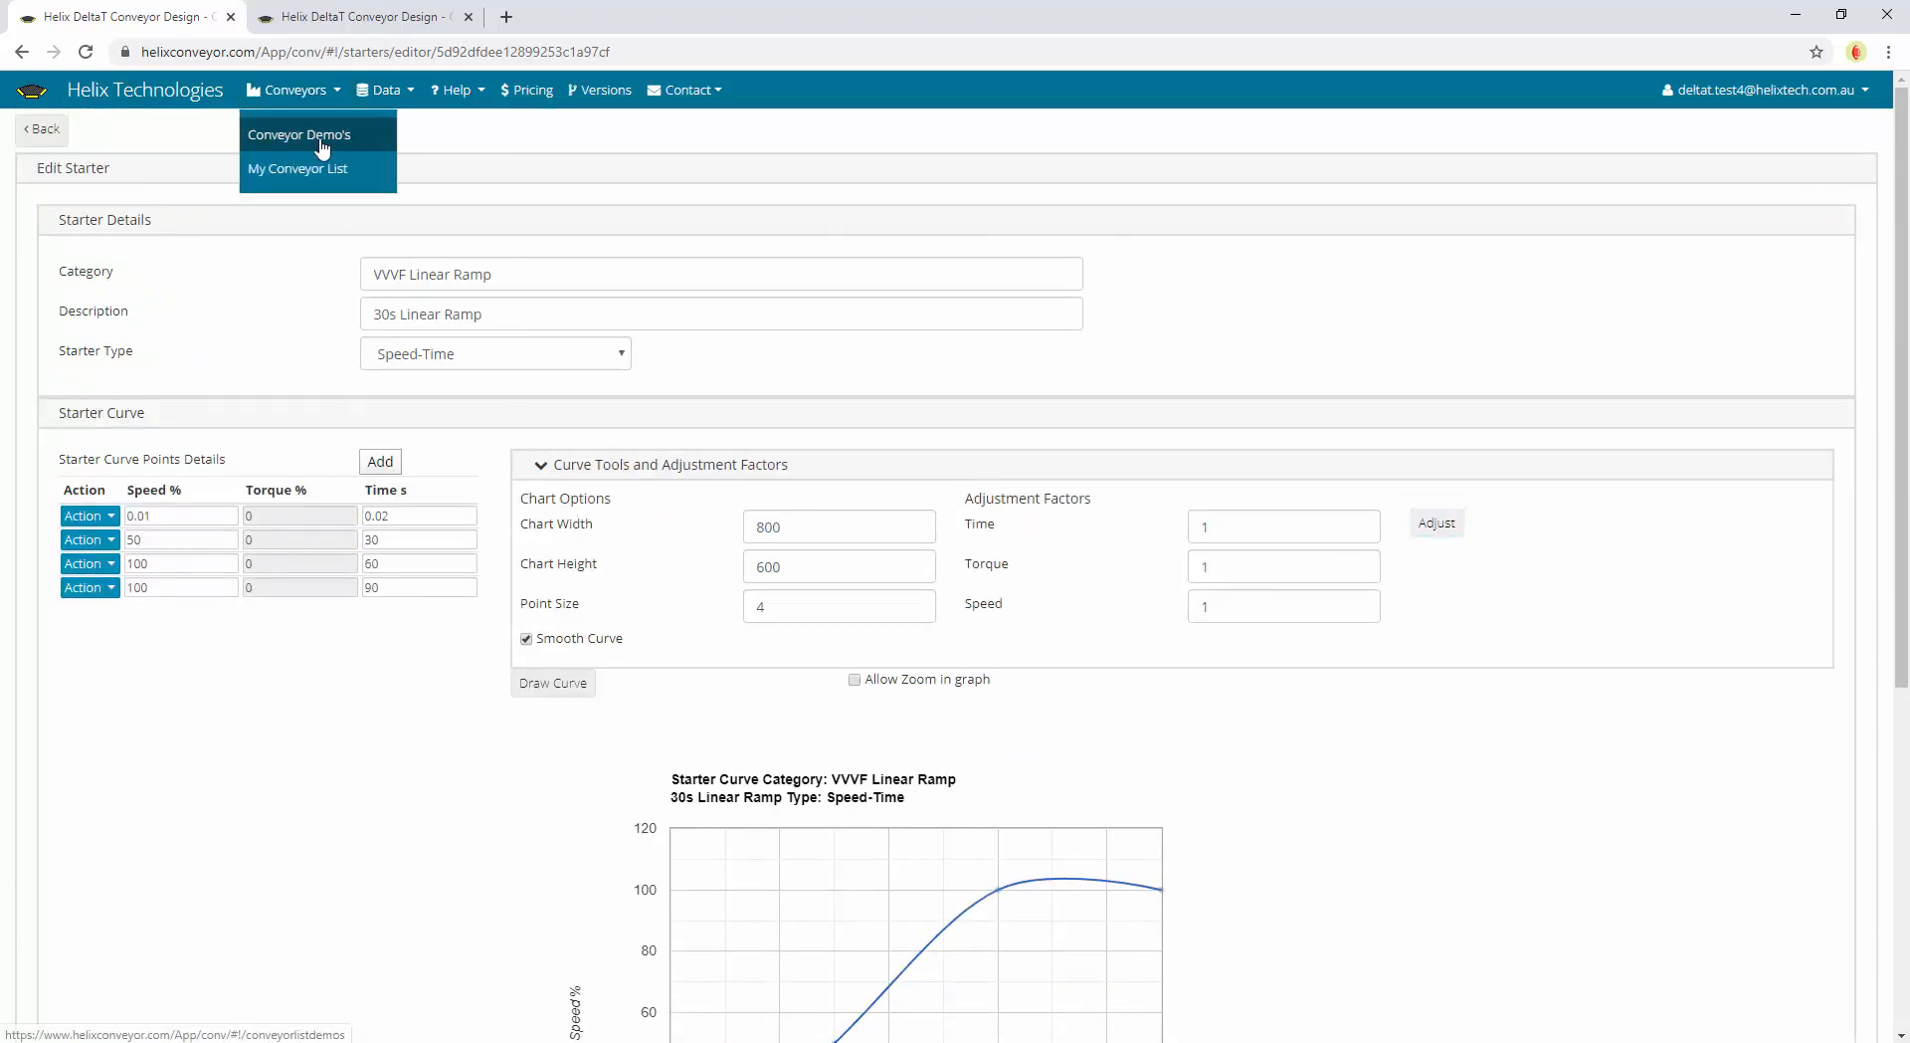
pyautogui.click(319, 170)
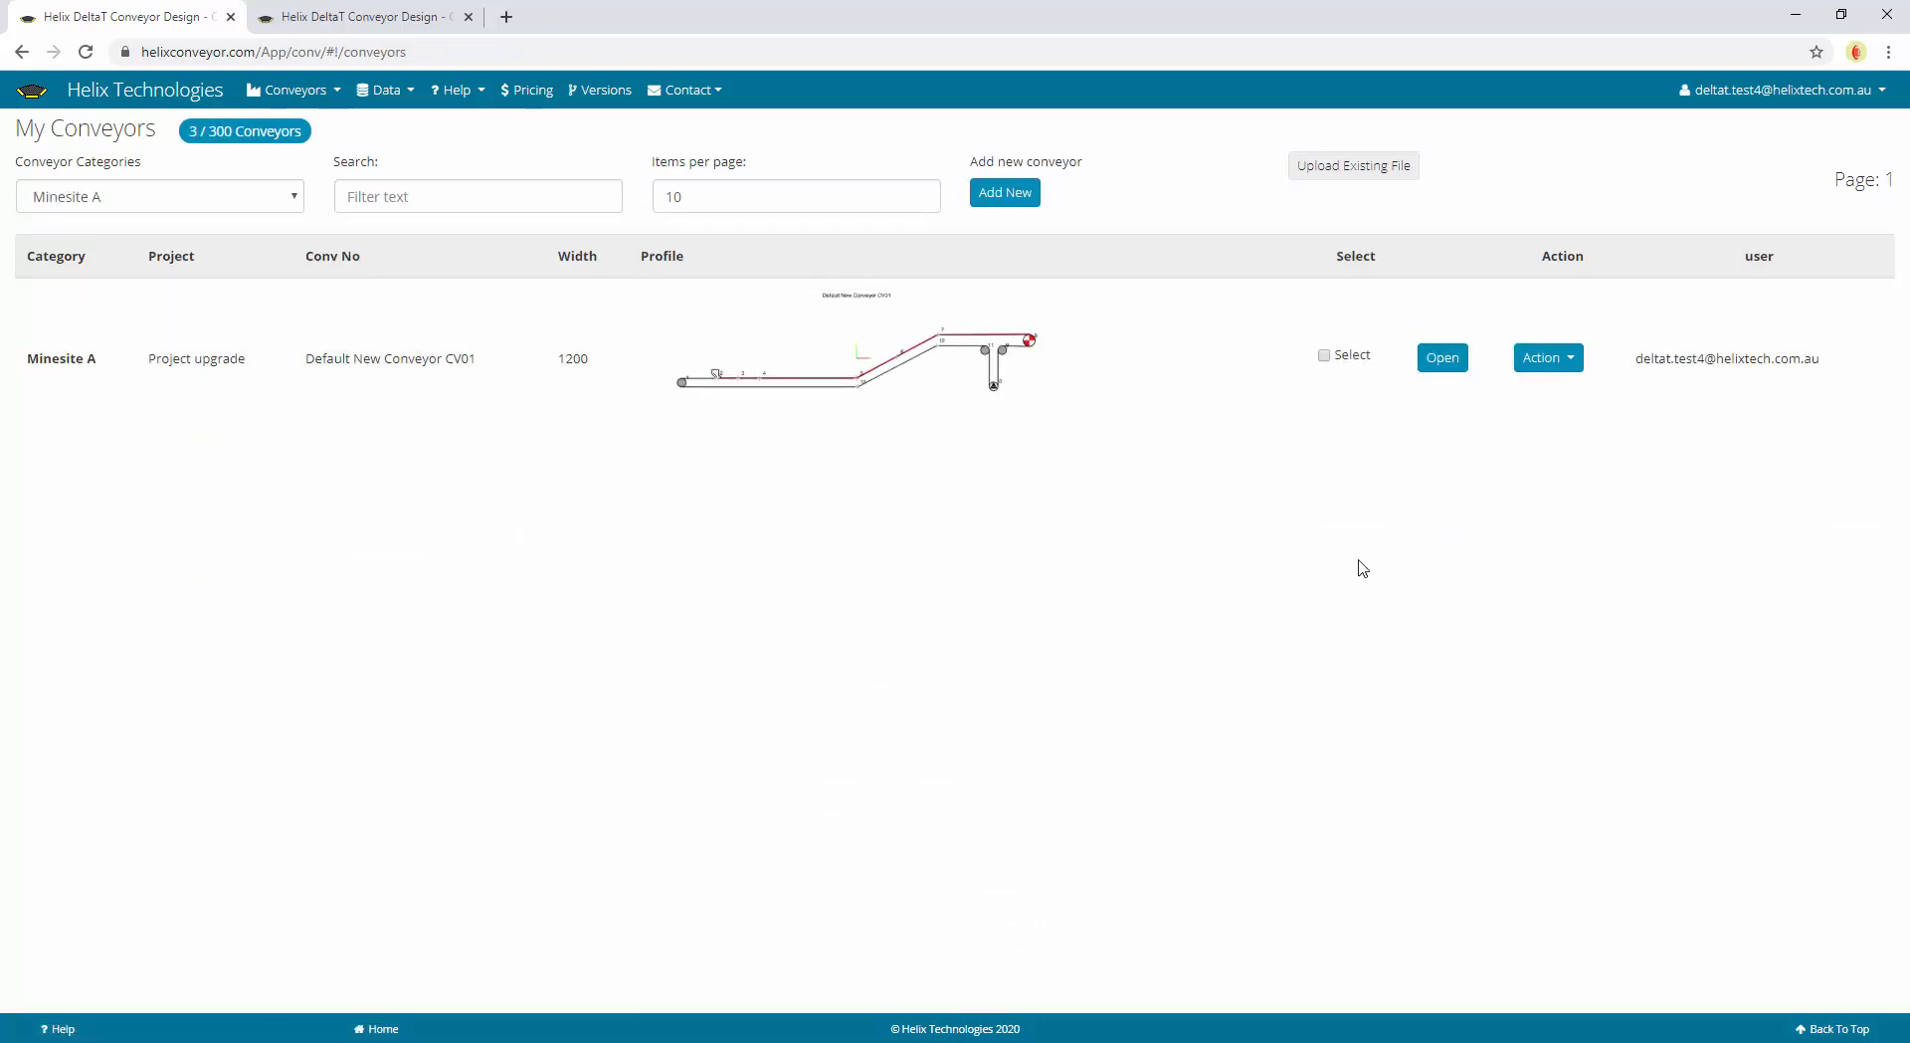
# Open the Default New Conveyor CV01 from the Minesite A category and review its profile sketch, coordinates and the Tail row's options
pyautogui.click(1451, 360)
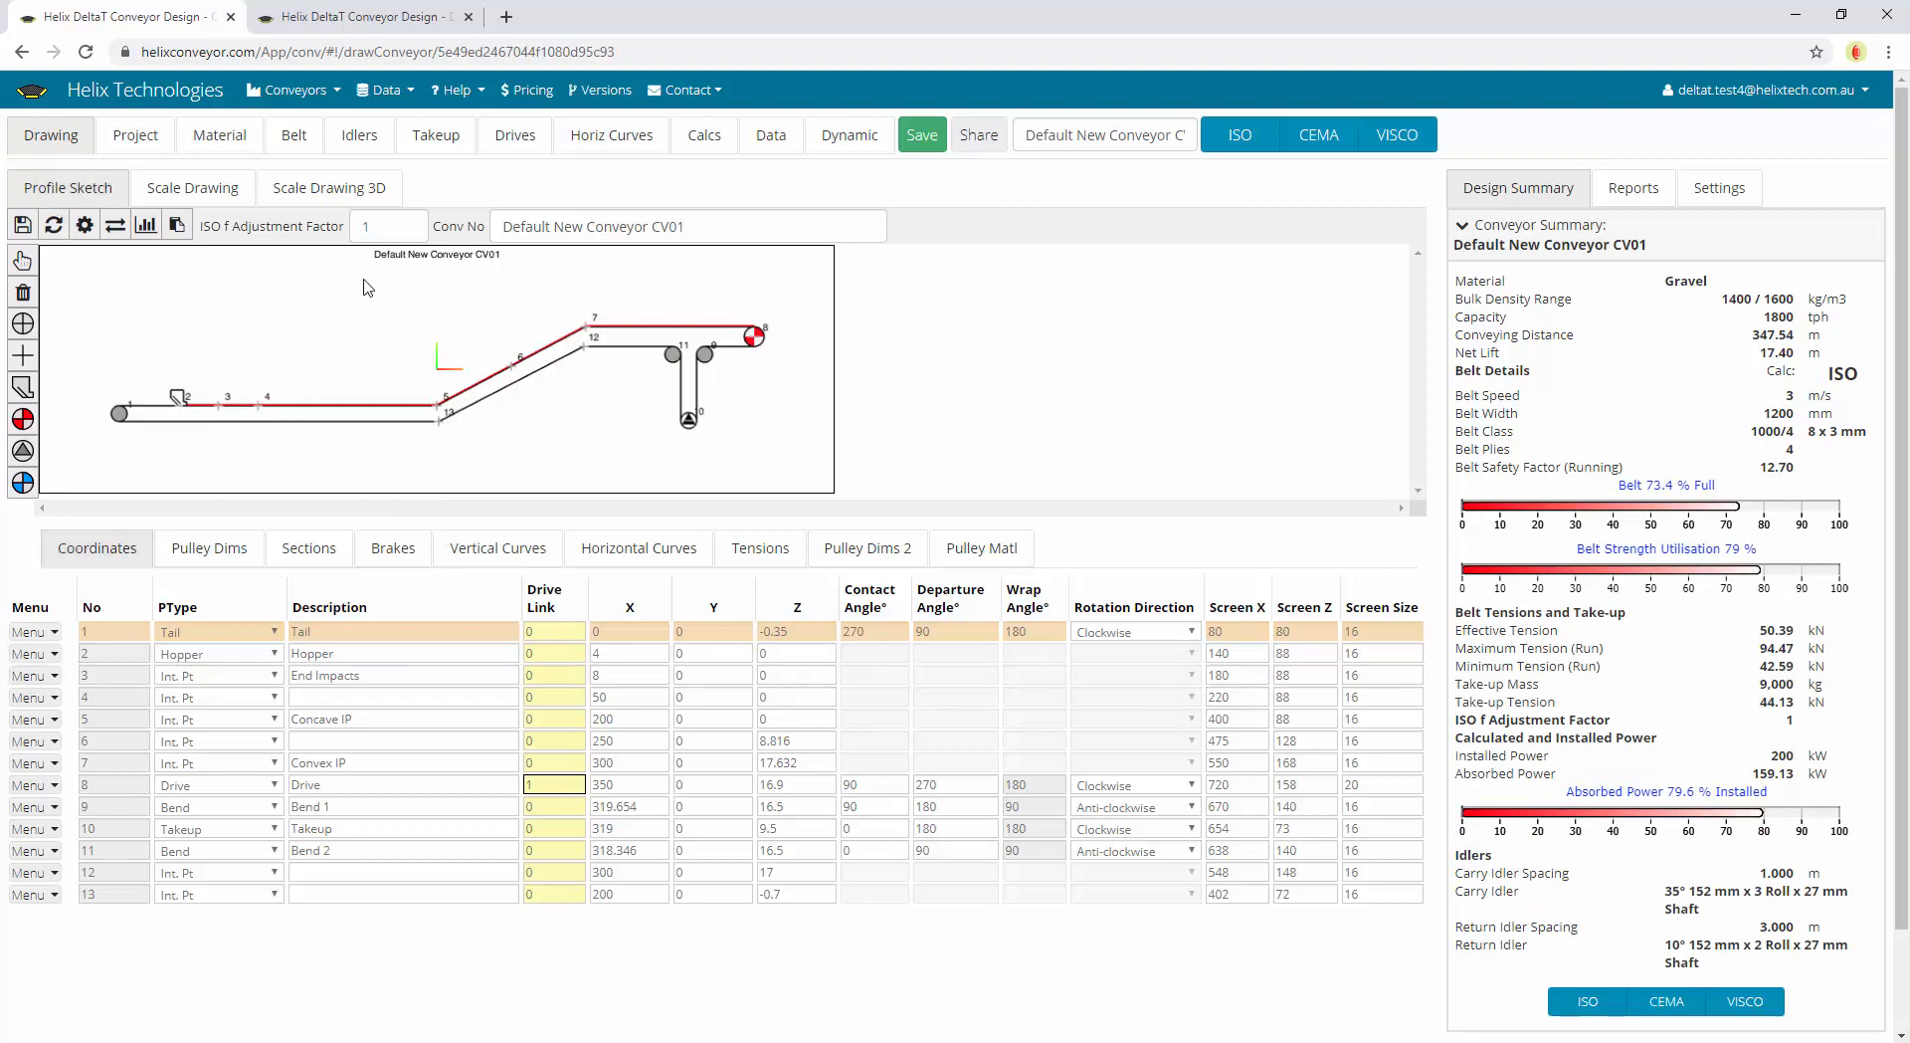
pyautogui.click(235, 192)
pyautogui.click(55, 184)
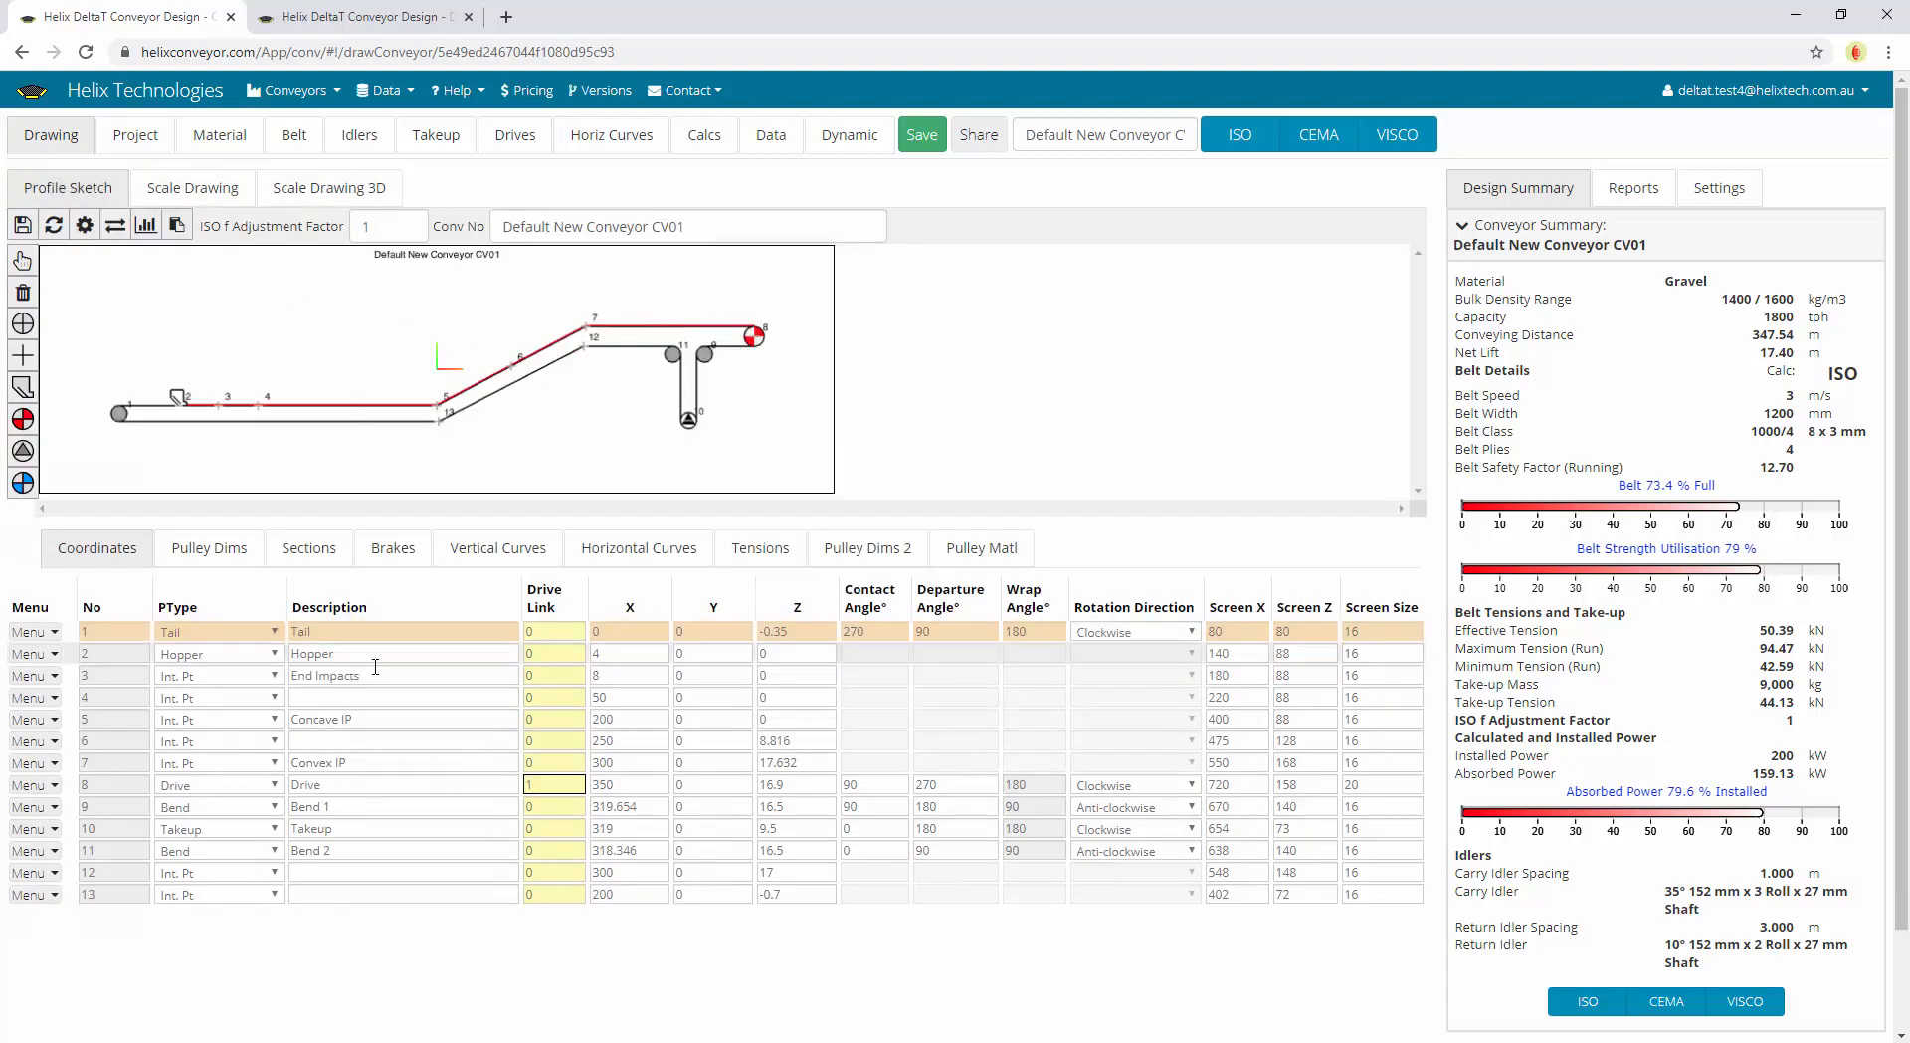
pyautogui.click(206, 559)
pyautogui.click(109, 559)
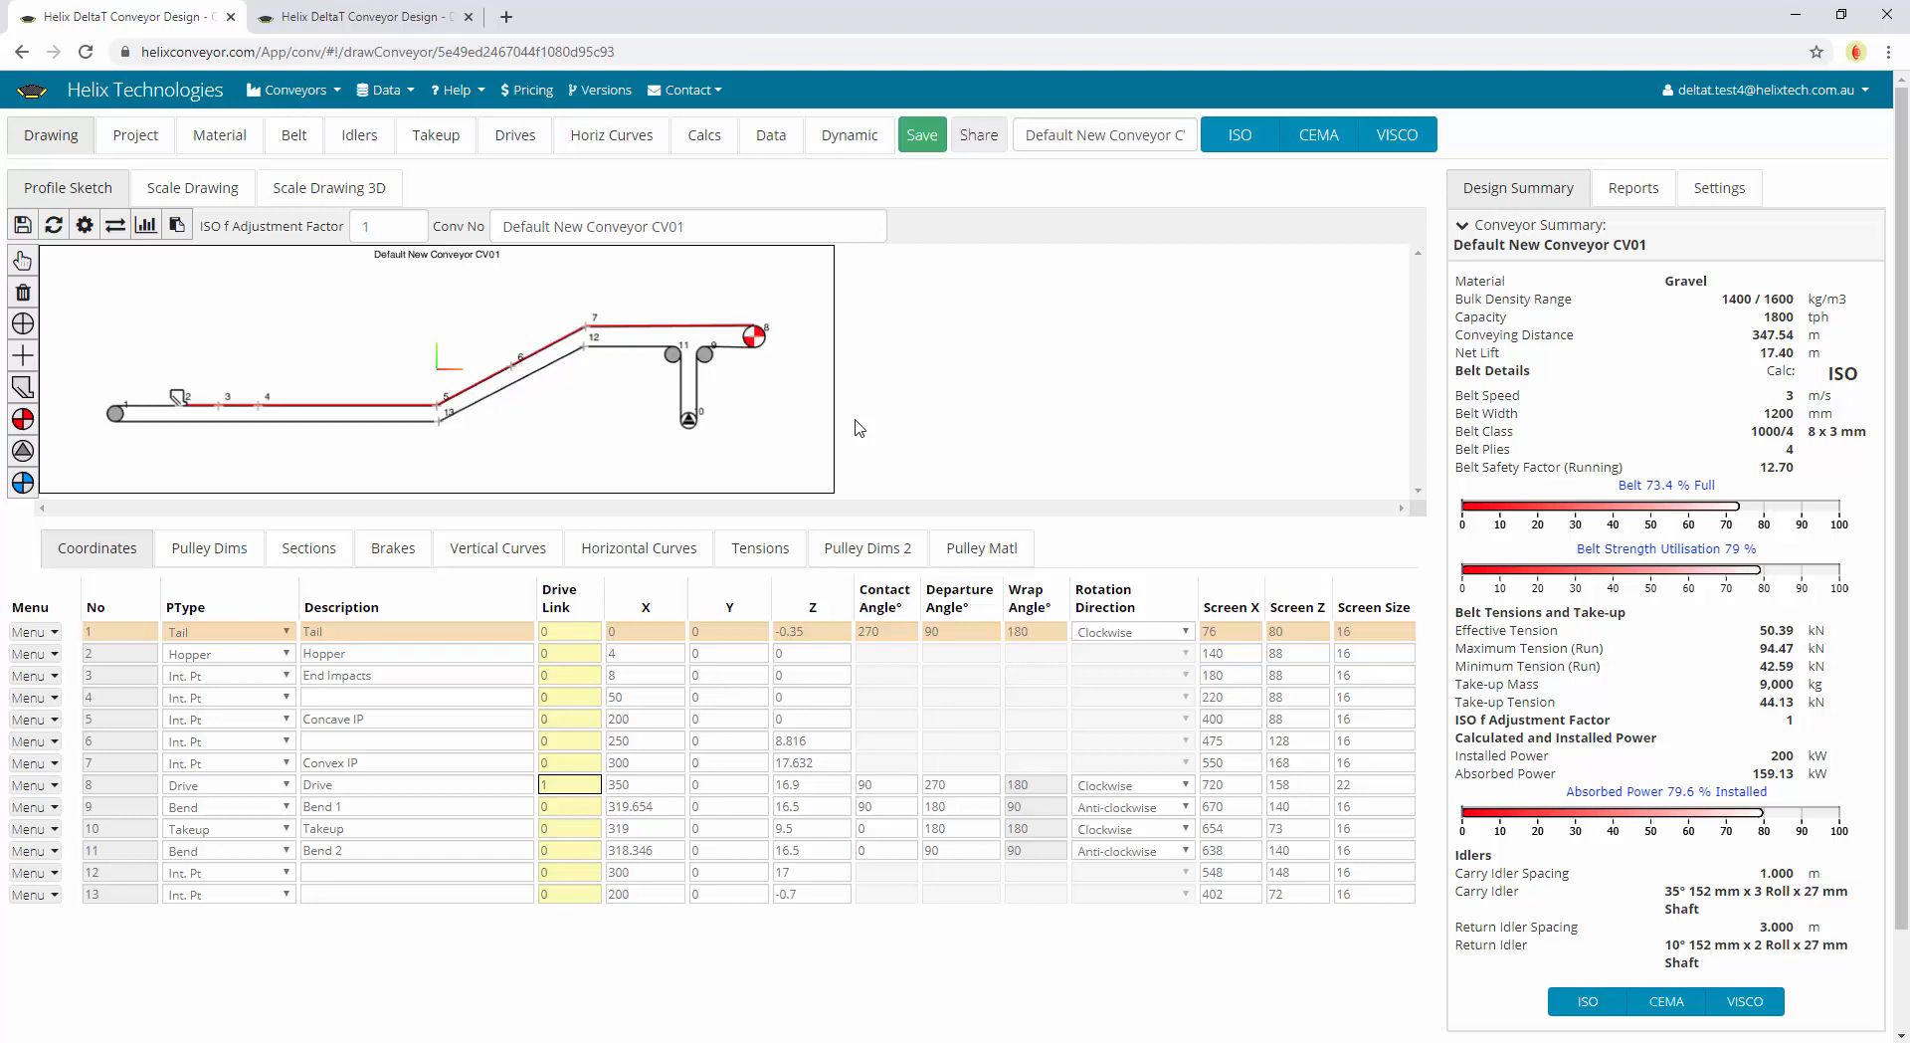
pyautogui.click(34, 632)
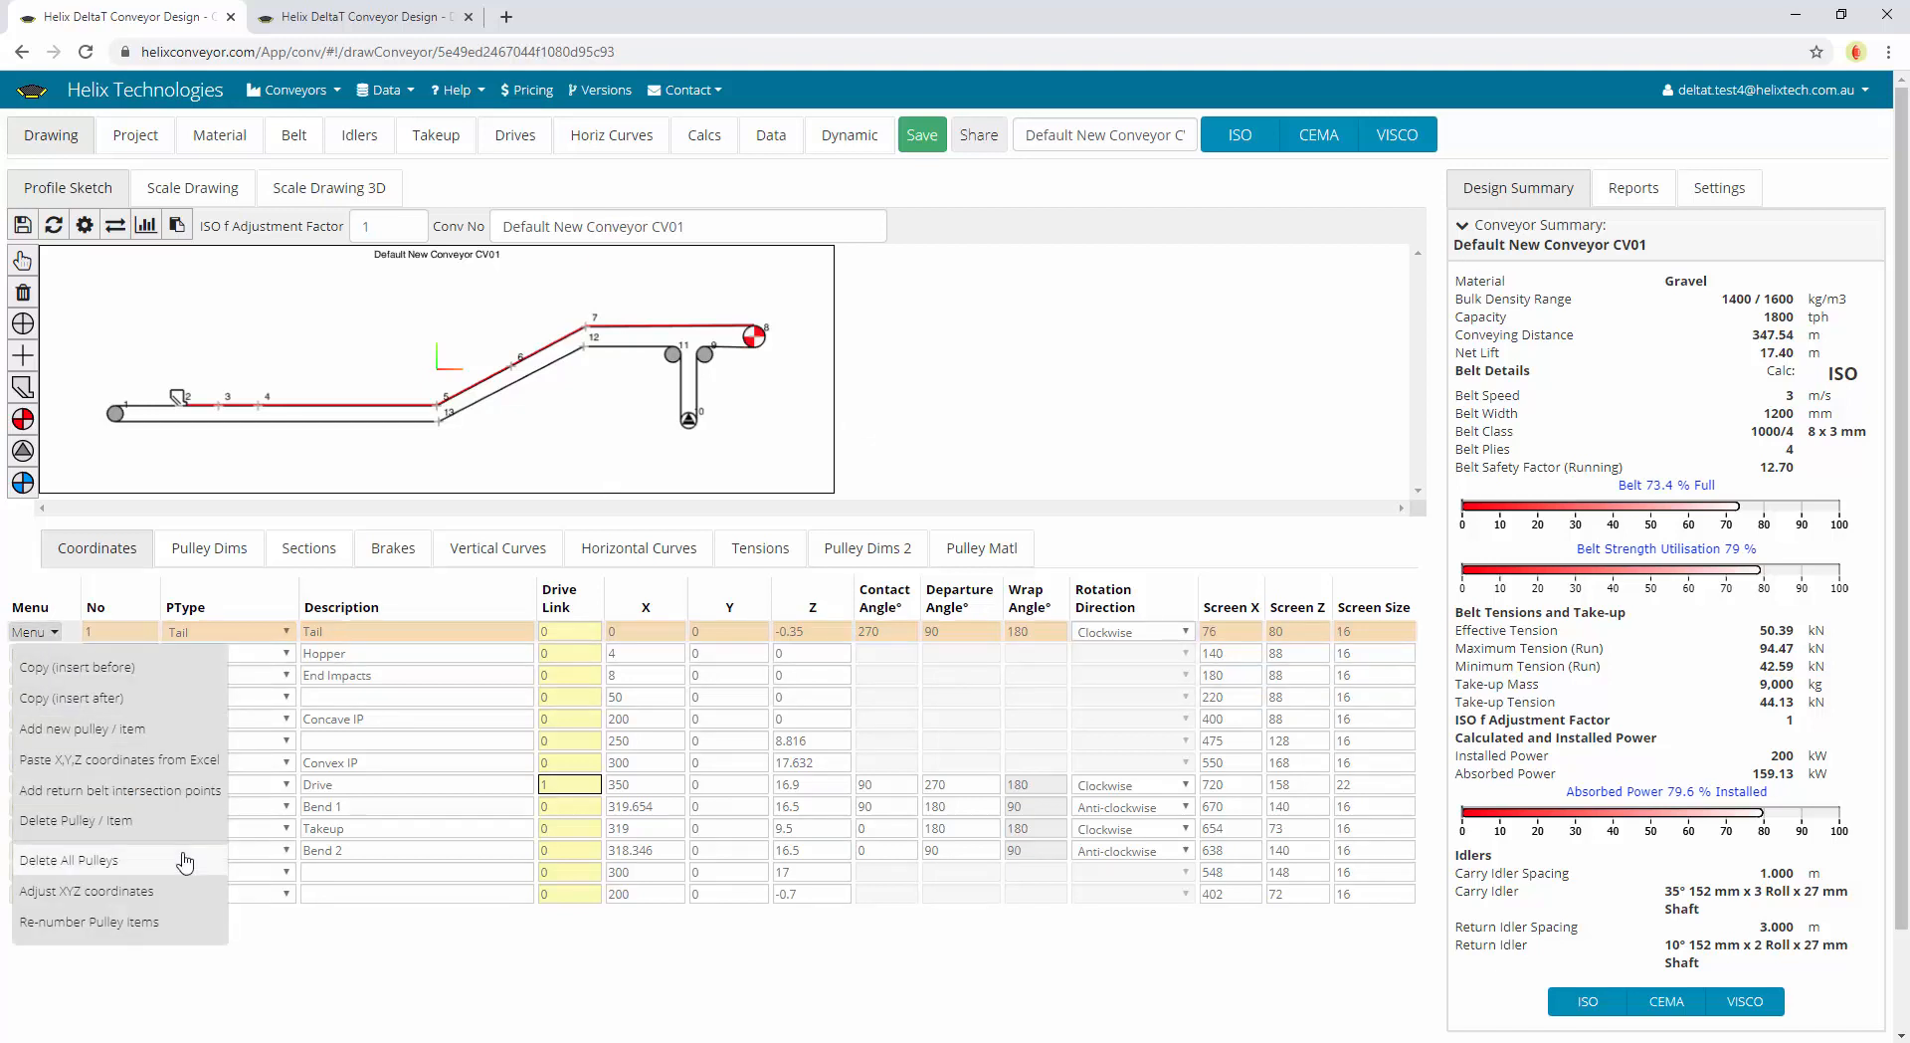
pyautogui.click(680, 589)
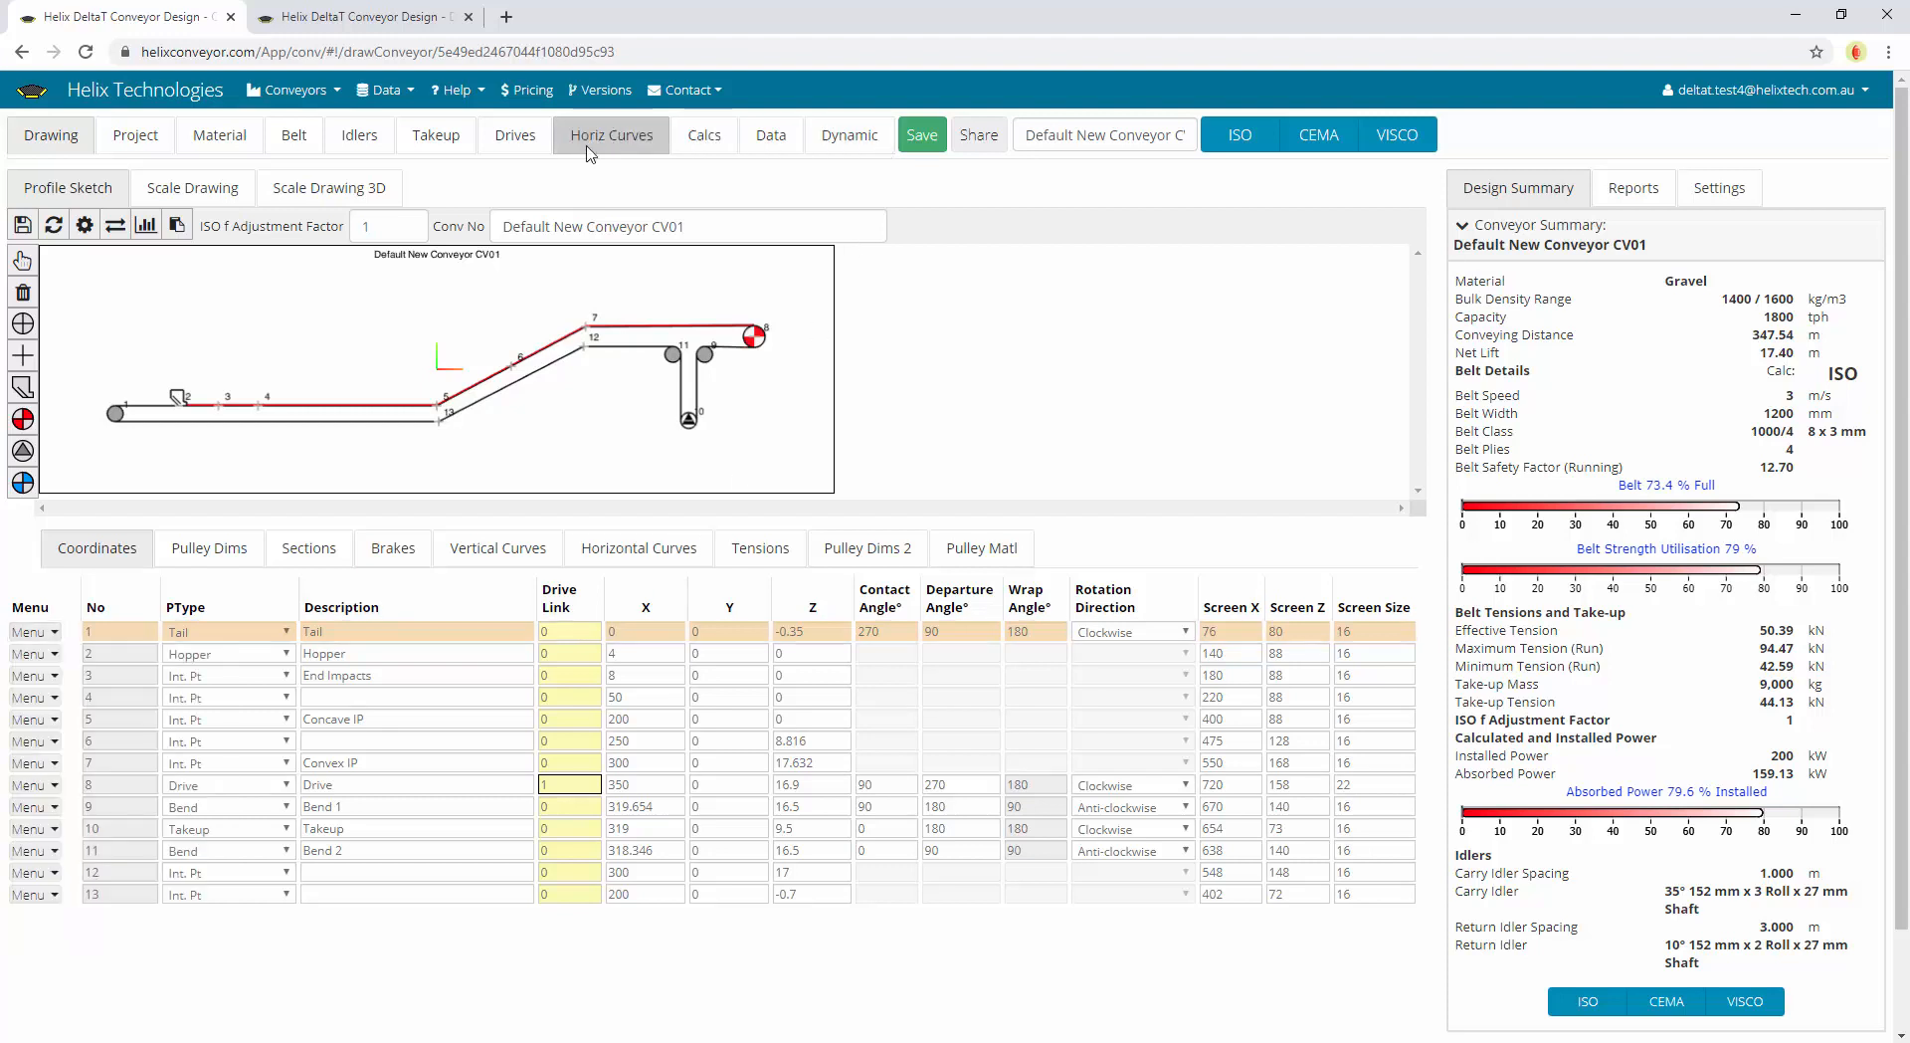
# Check the conveyor drive's traction details, return to the drawing and run the ISO calculation
pyautogui.click(515, 135)
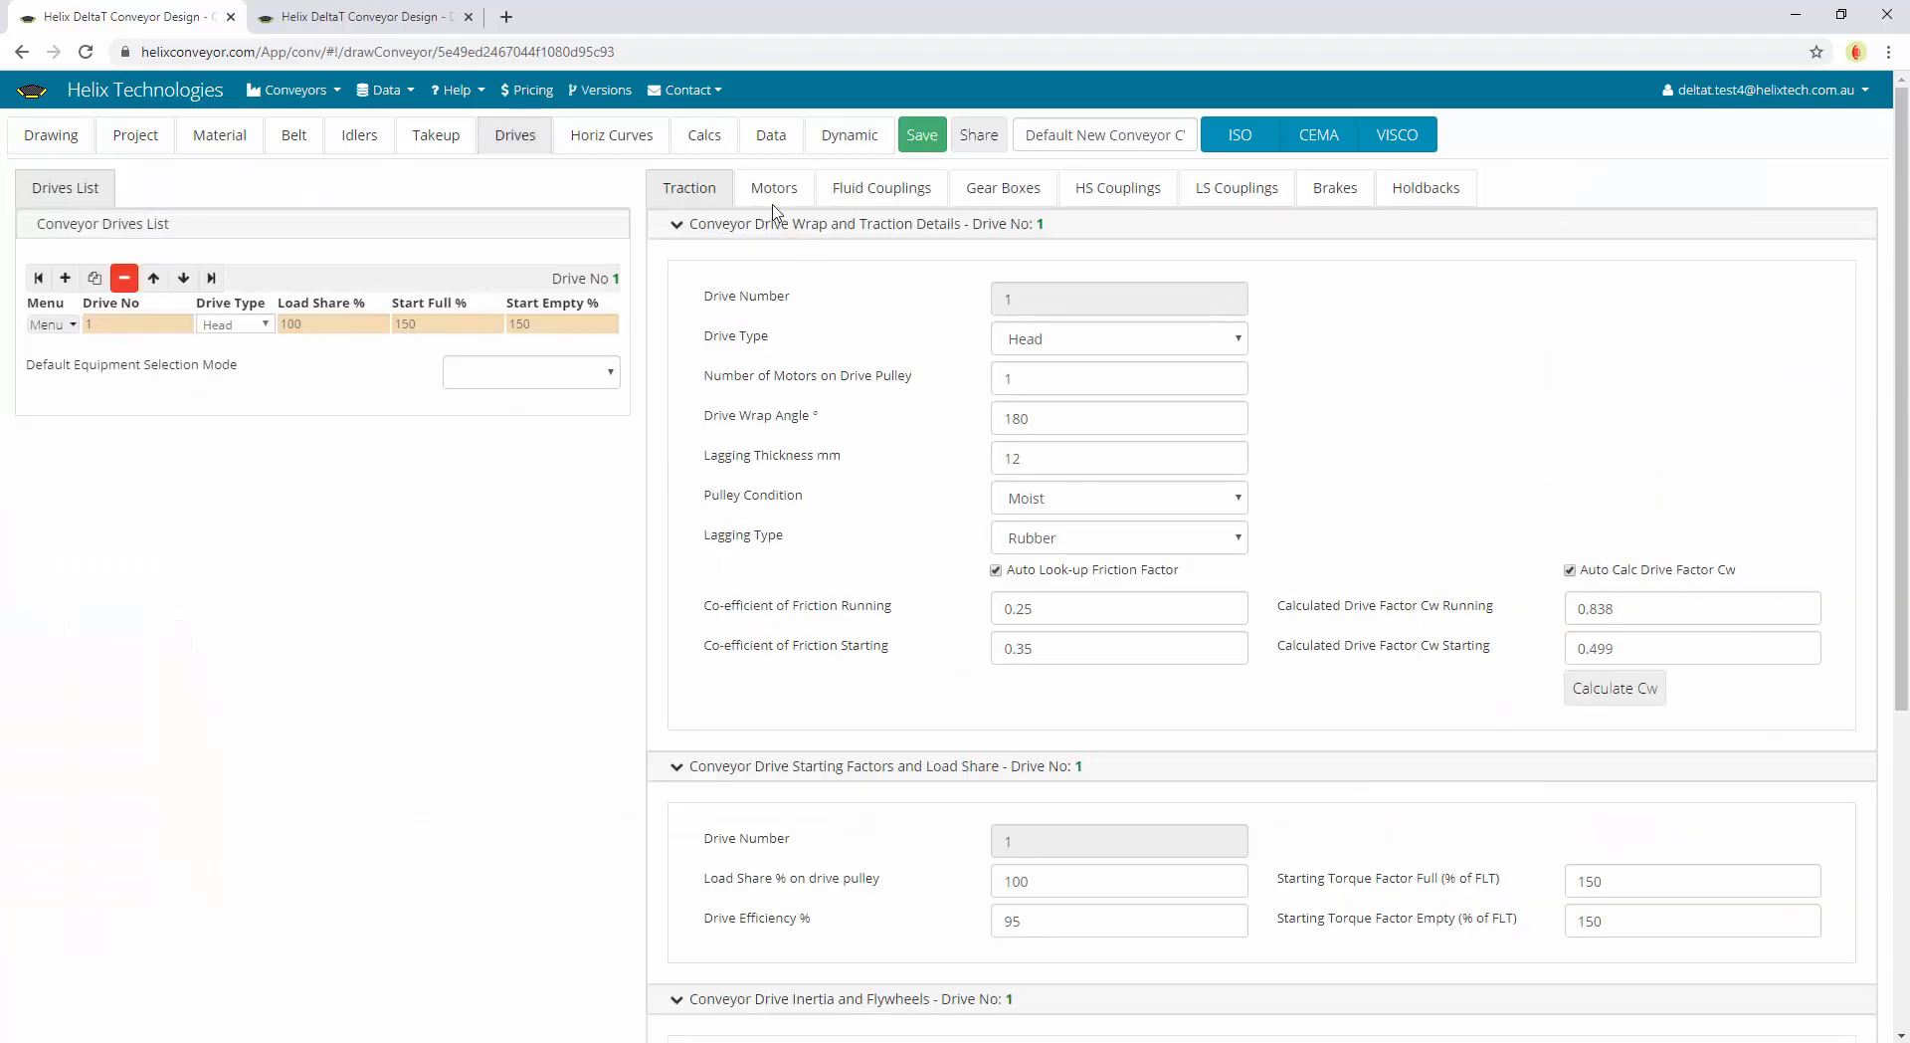
pyautogui.click(774, 194)
pyautogui.click(677, 192)
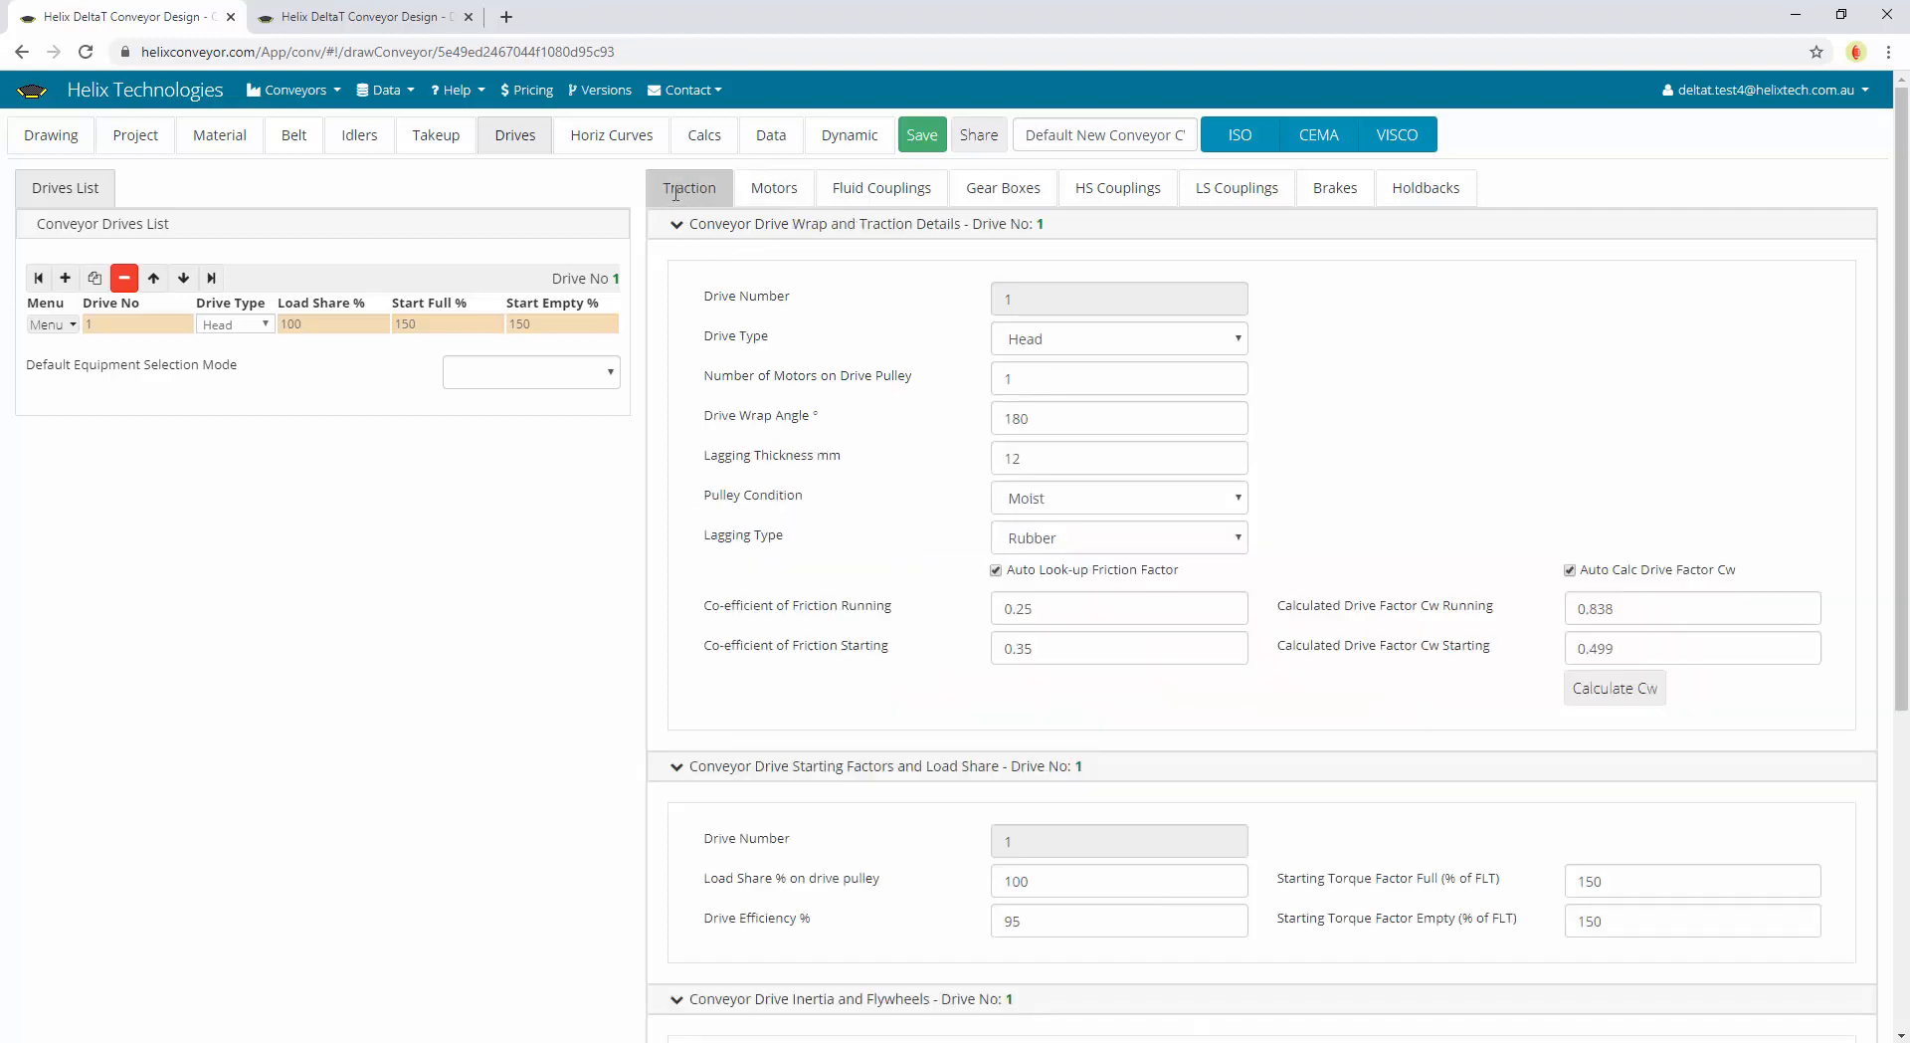
pyautogui.click(51, 136)
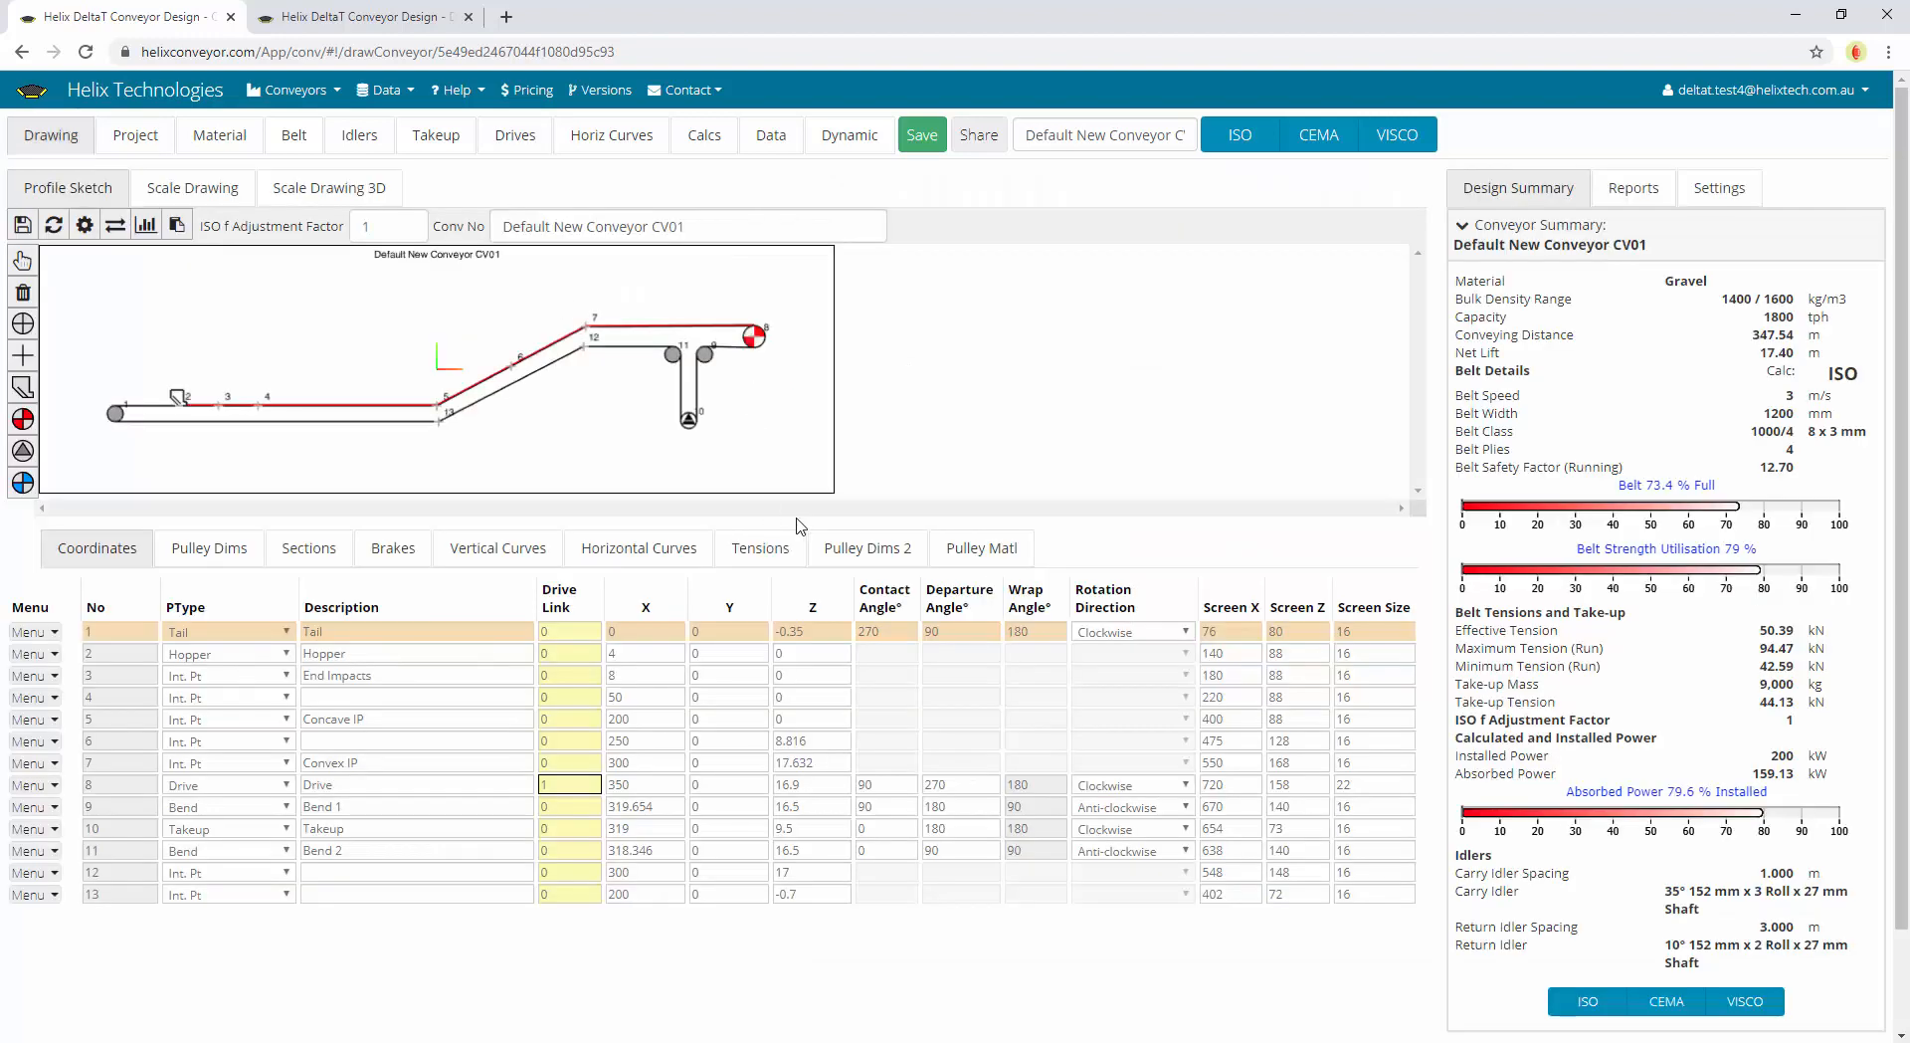
pyautogui.click(1279, 145)
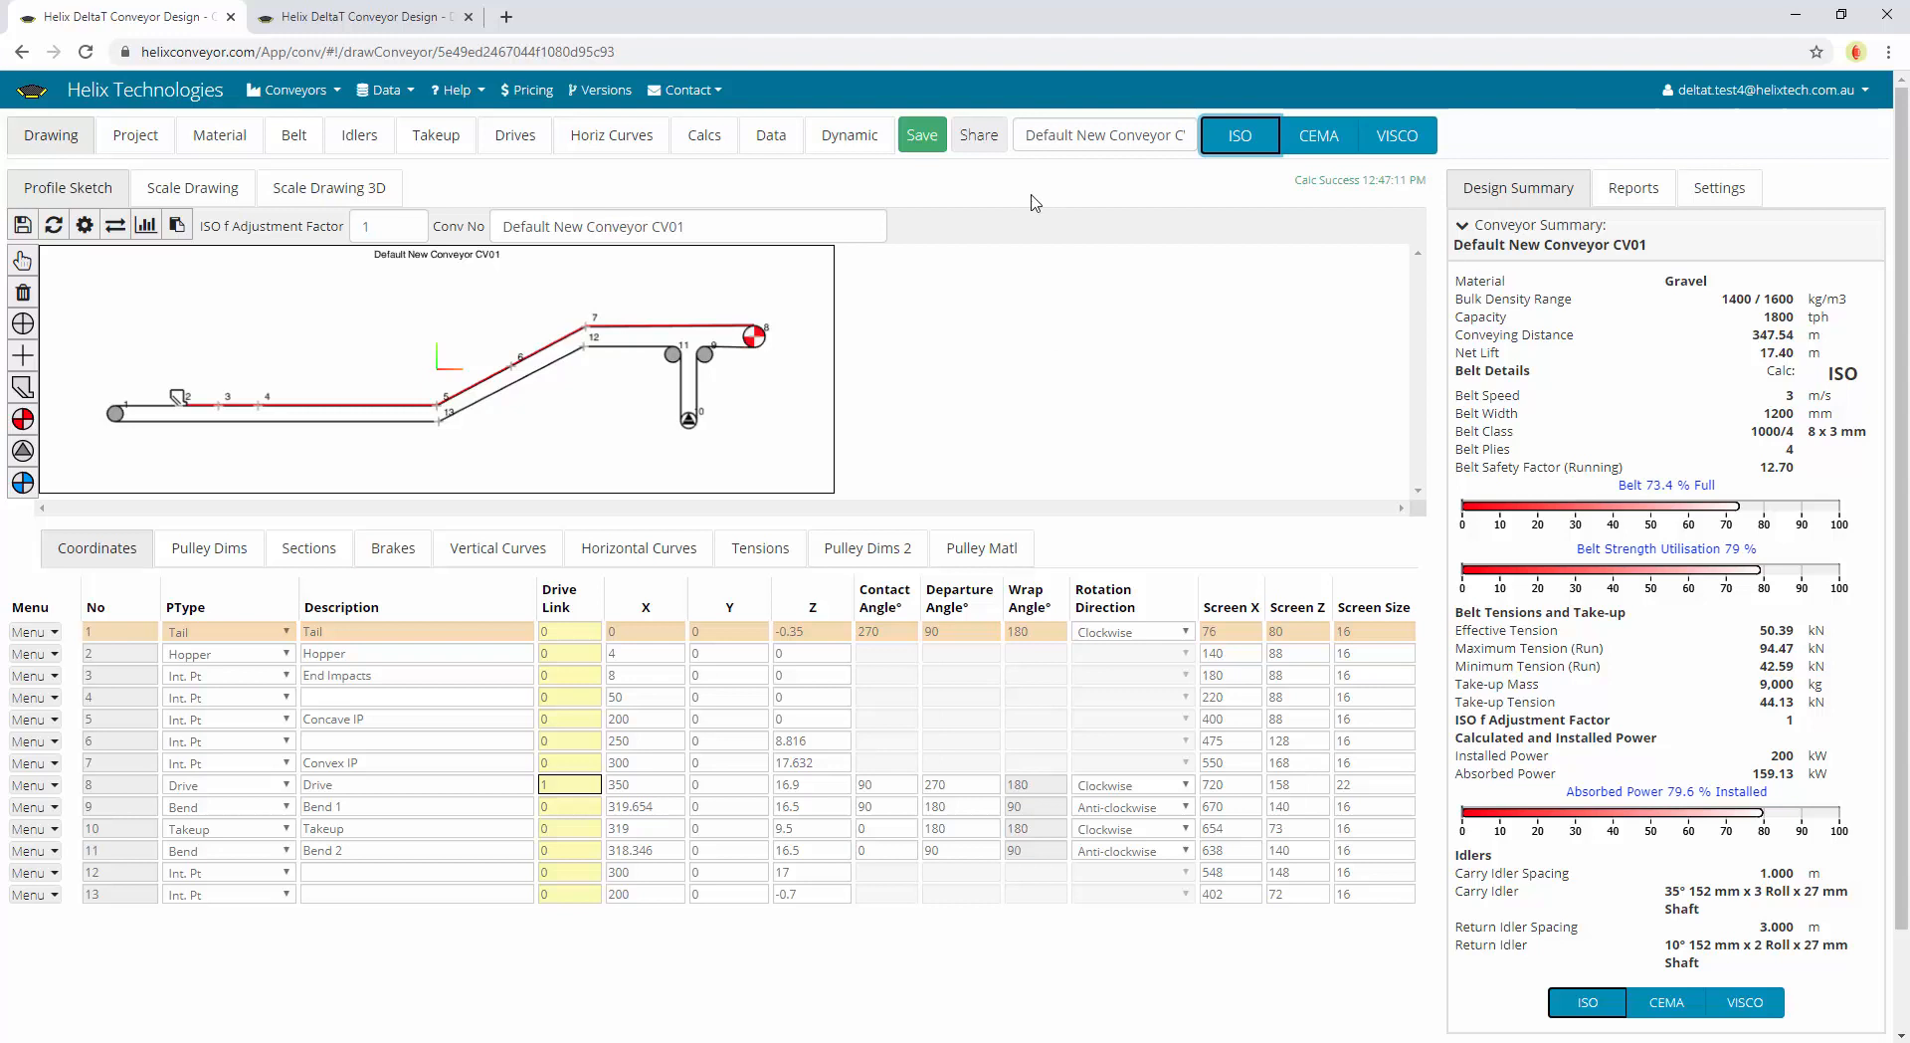
# Open the list of demo conveyors in a separate browser tab and switch to it
pyautogui.click(296, 89)
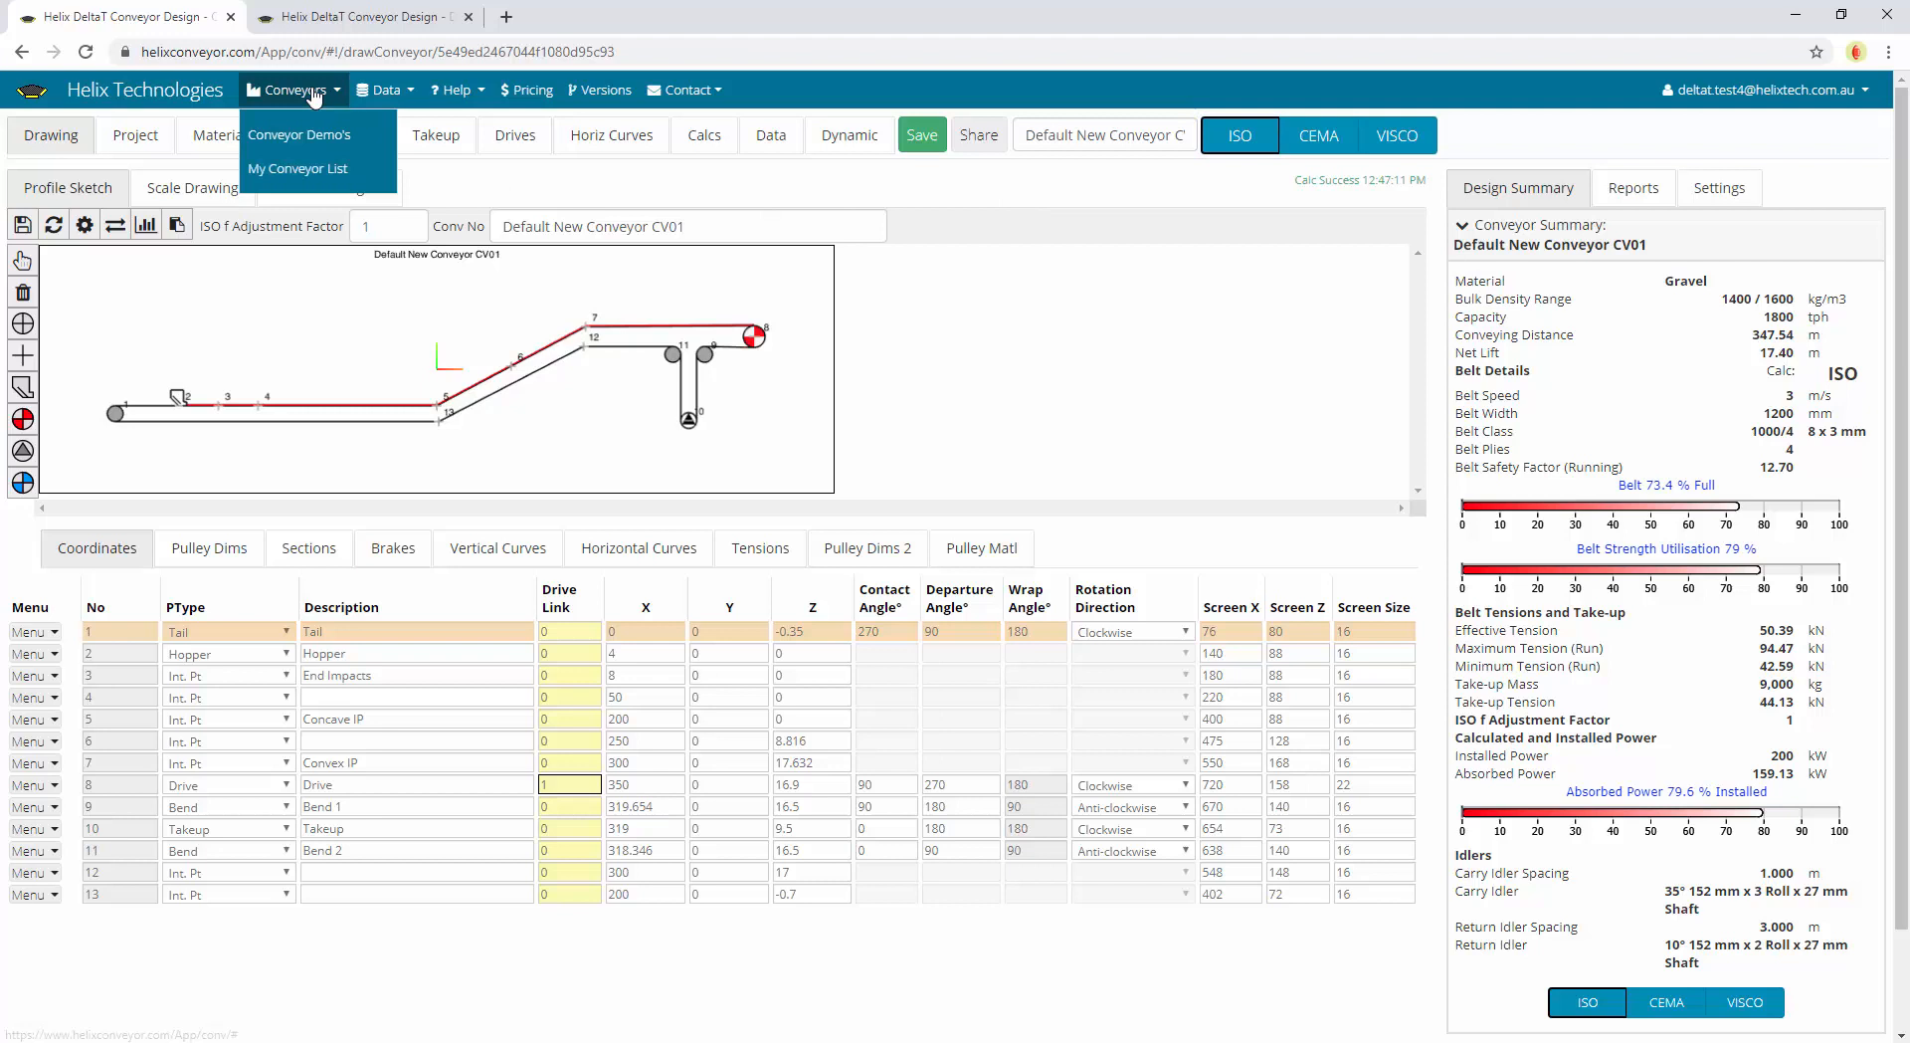
pyautogui.middleClick(323, 146)
pyautogui.click(363, 18)
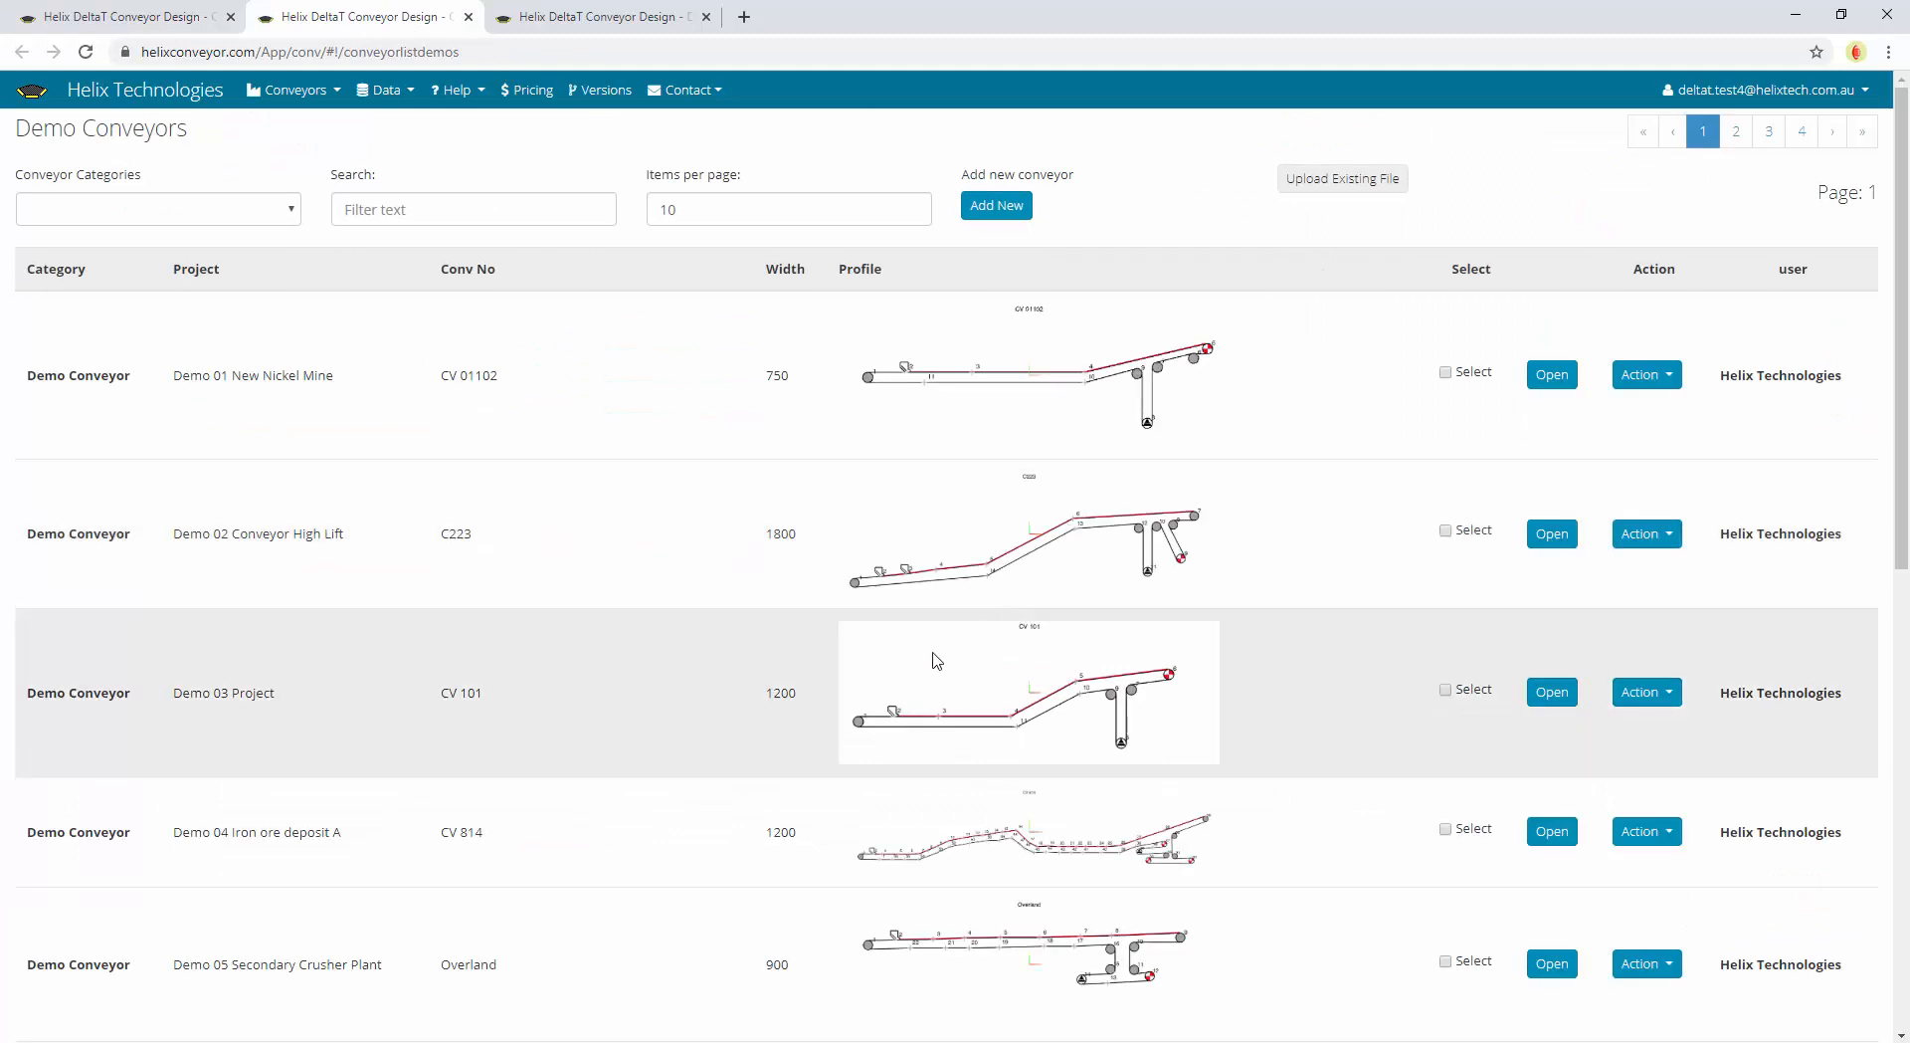
# Look through the first page of demo conveyors and open the available actions for Demo 06 Mine ore transport
pyautogui.scroll(-3, 676, 689)
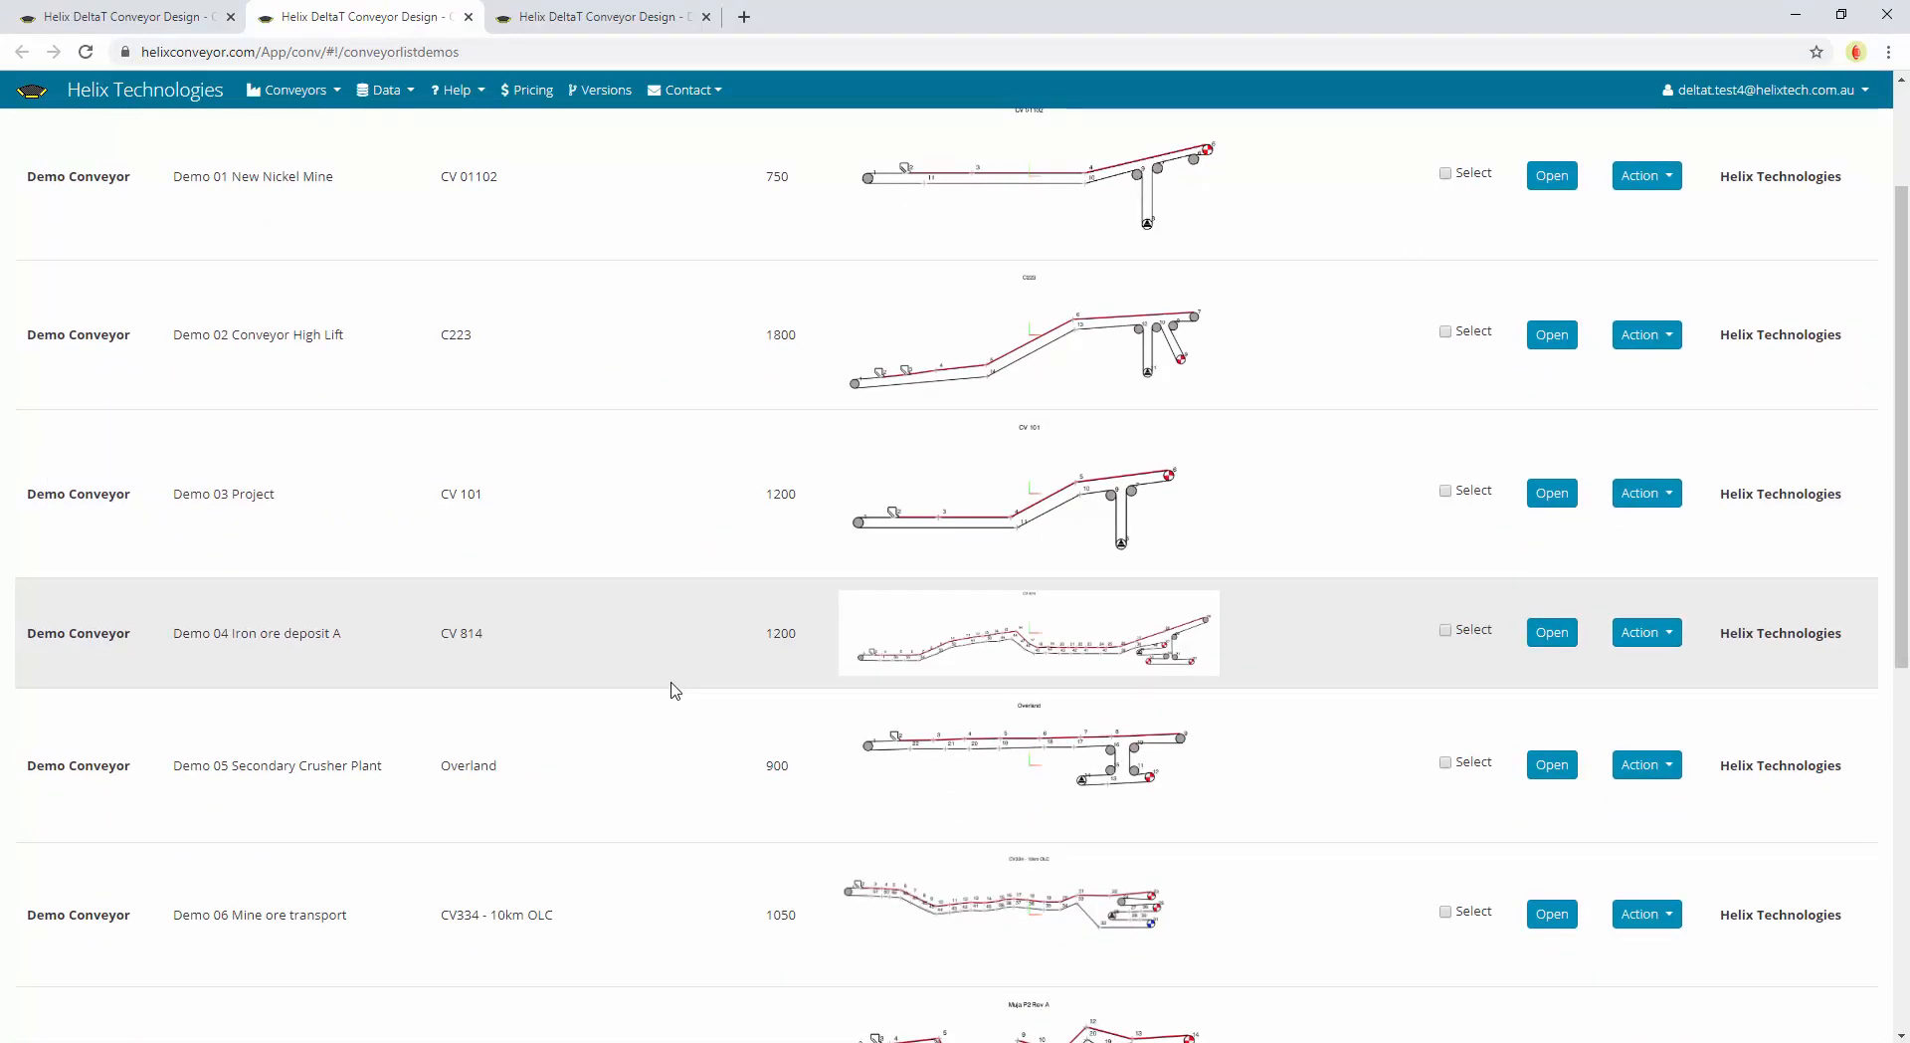
pyautogui.scroll(-7, 675, 689)
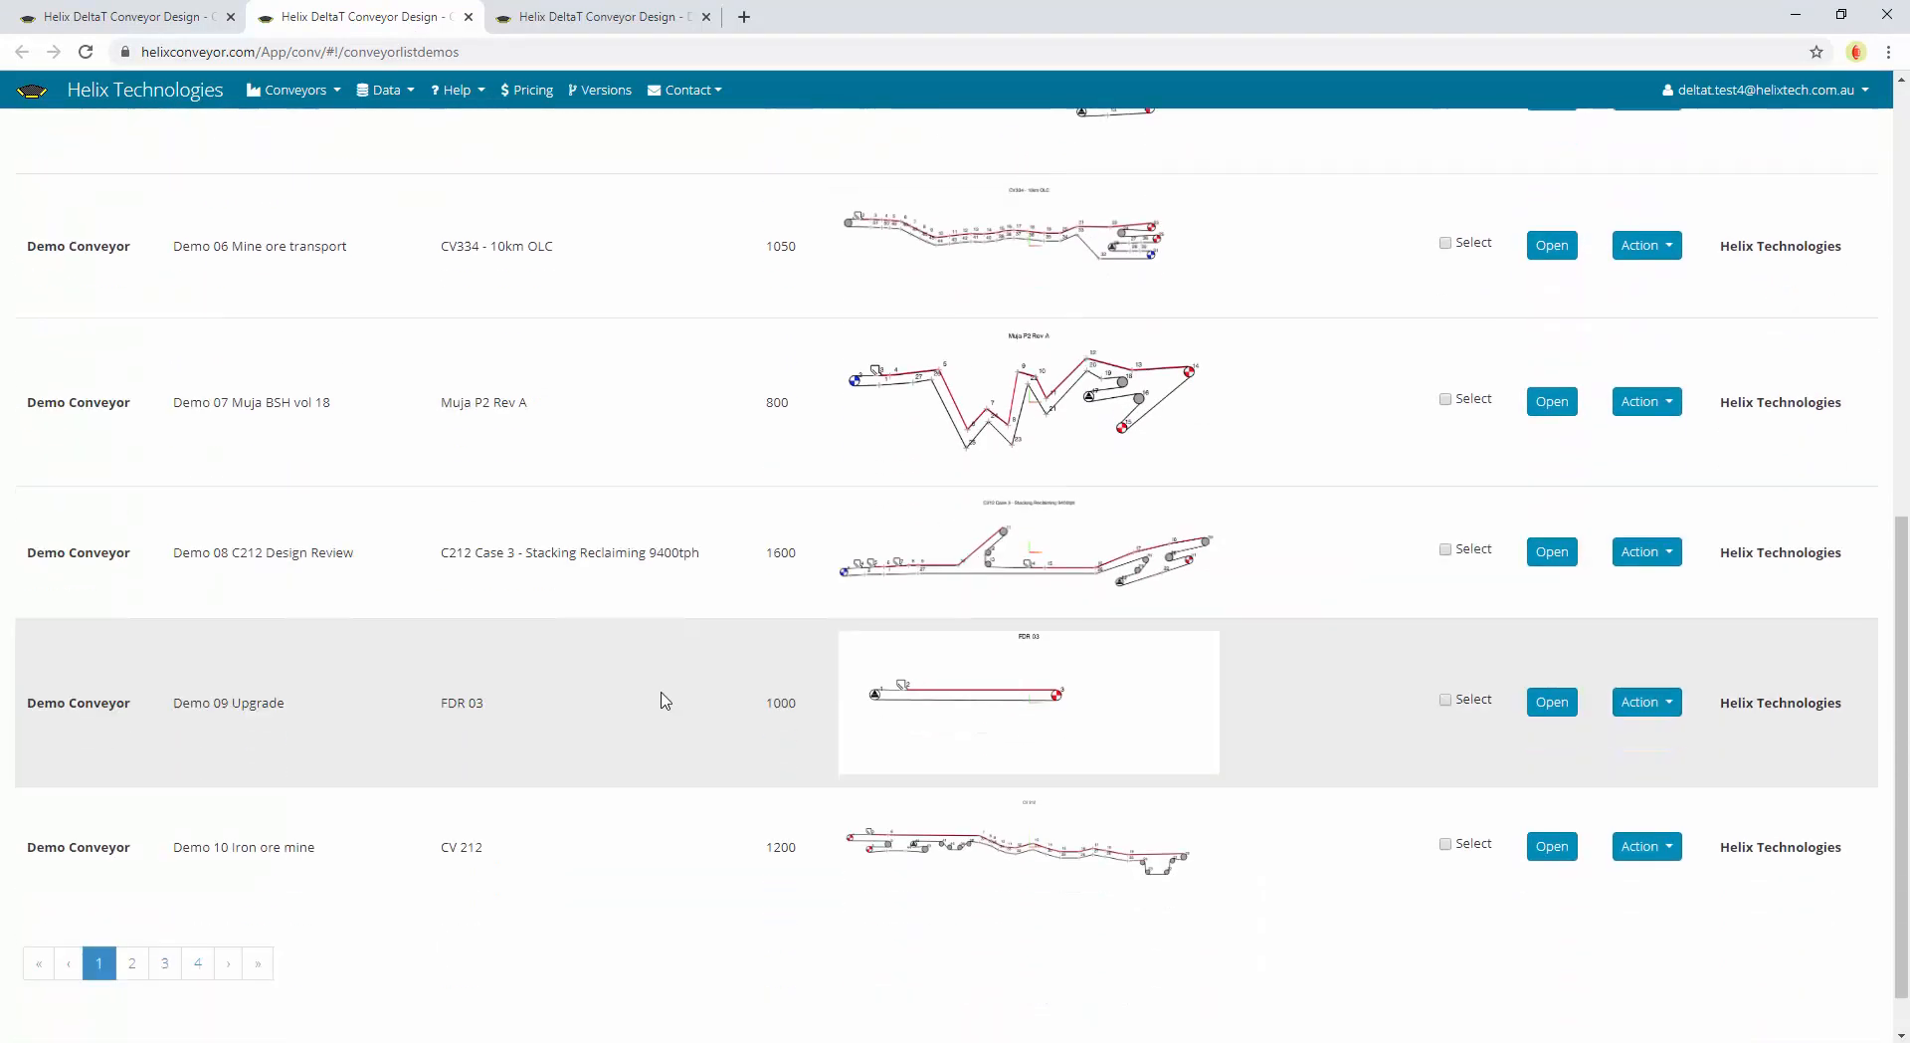
pyautogui.scroll(-1, 660, 704)
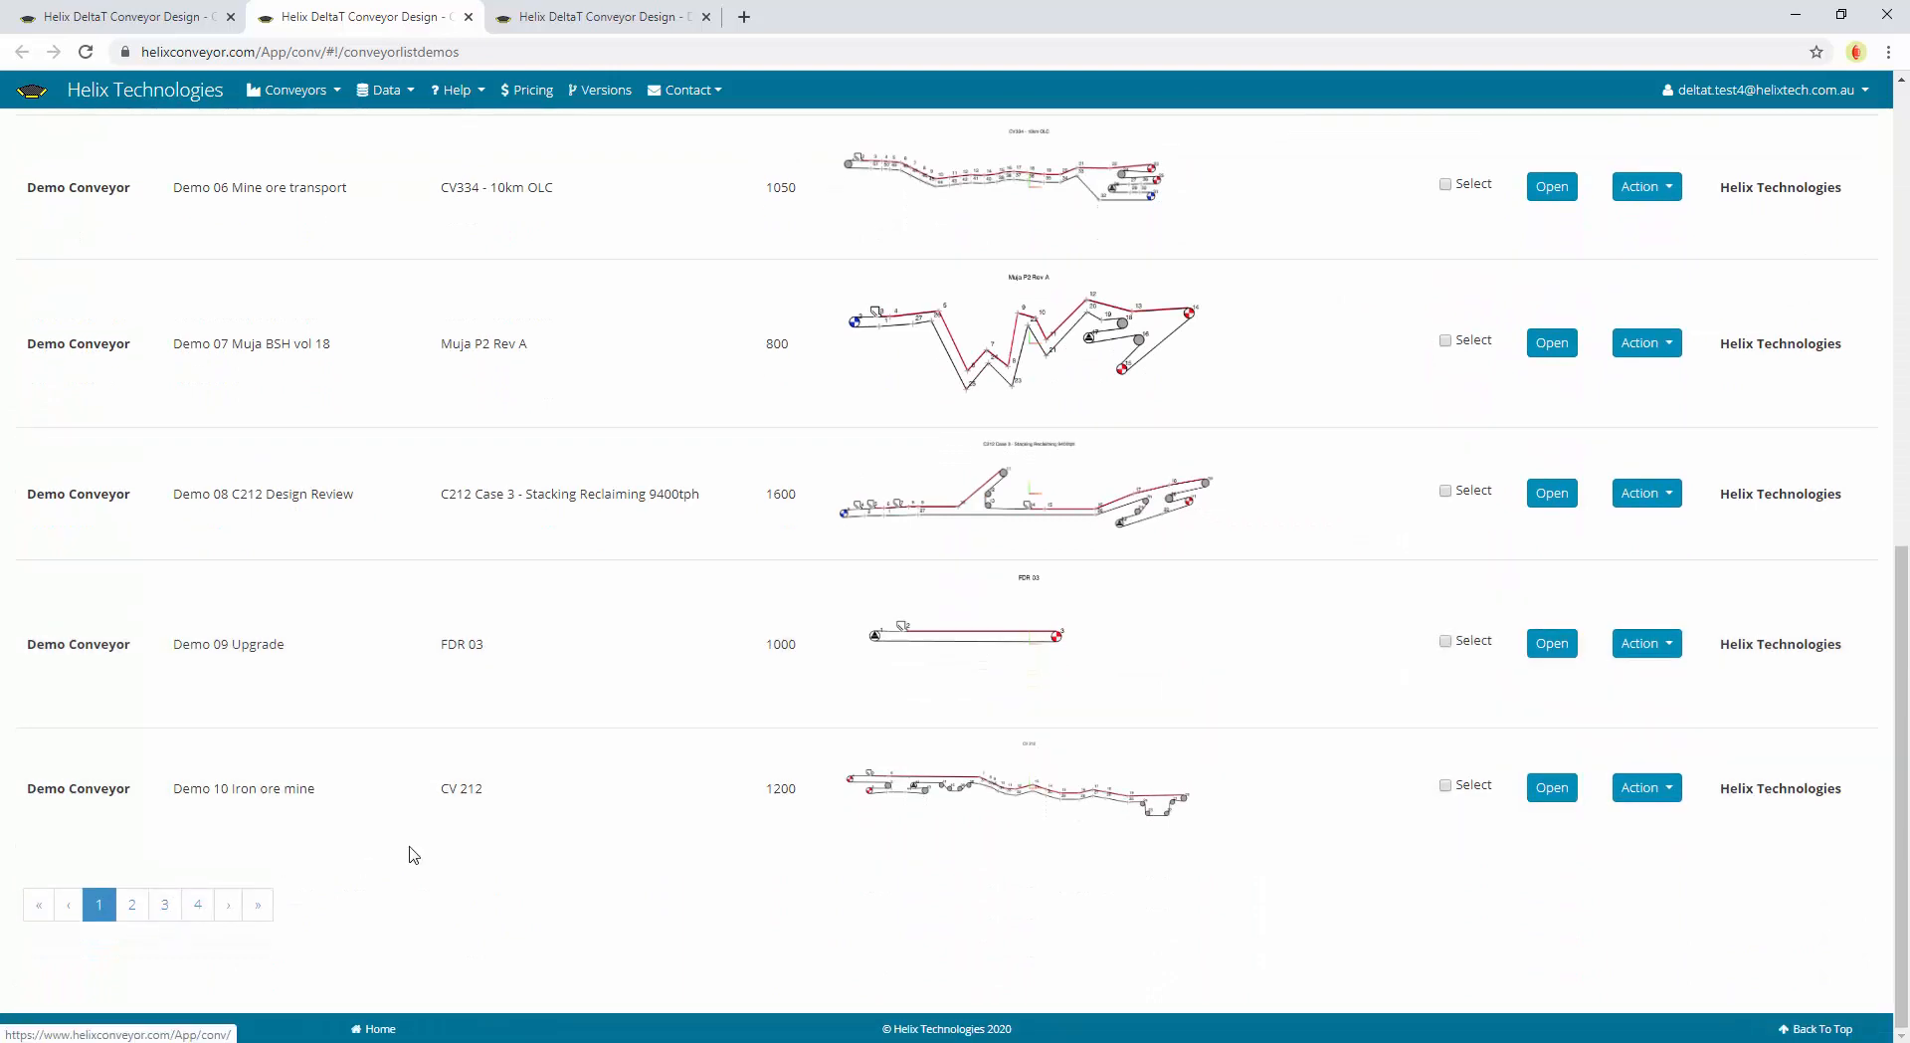
pyautogui.scroll(10, 648, 806)
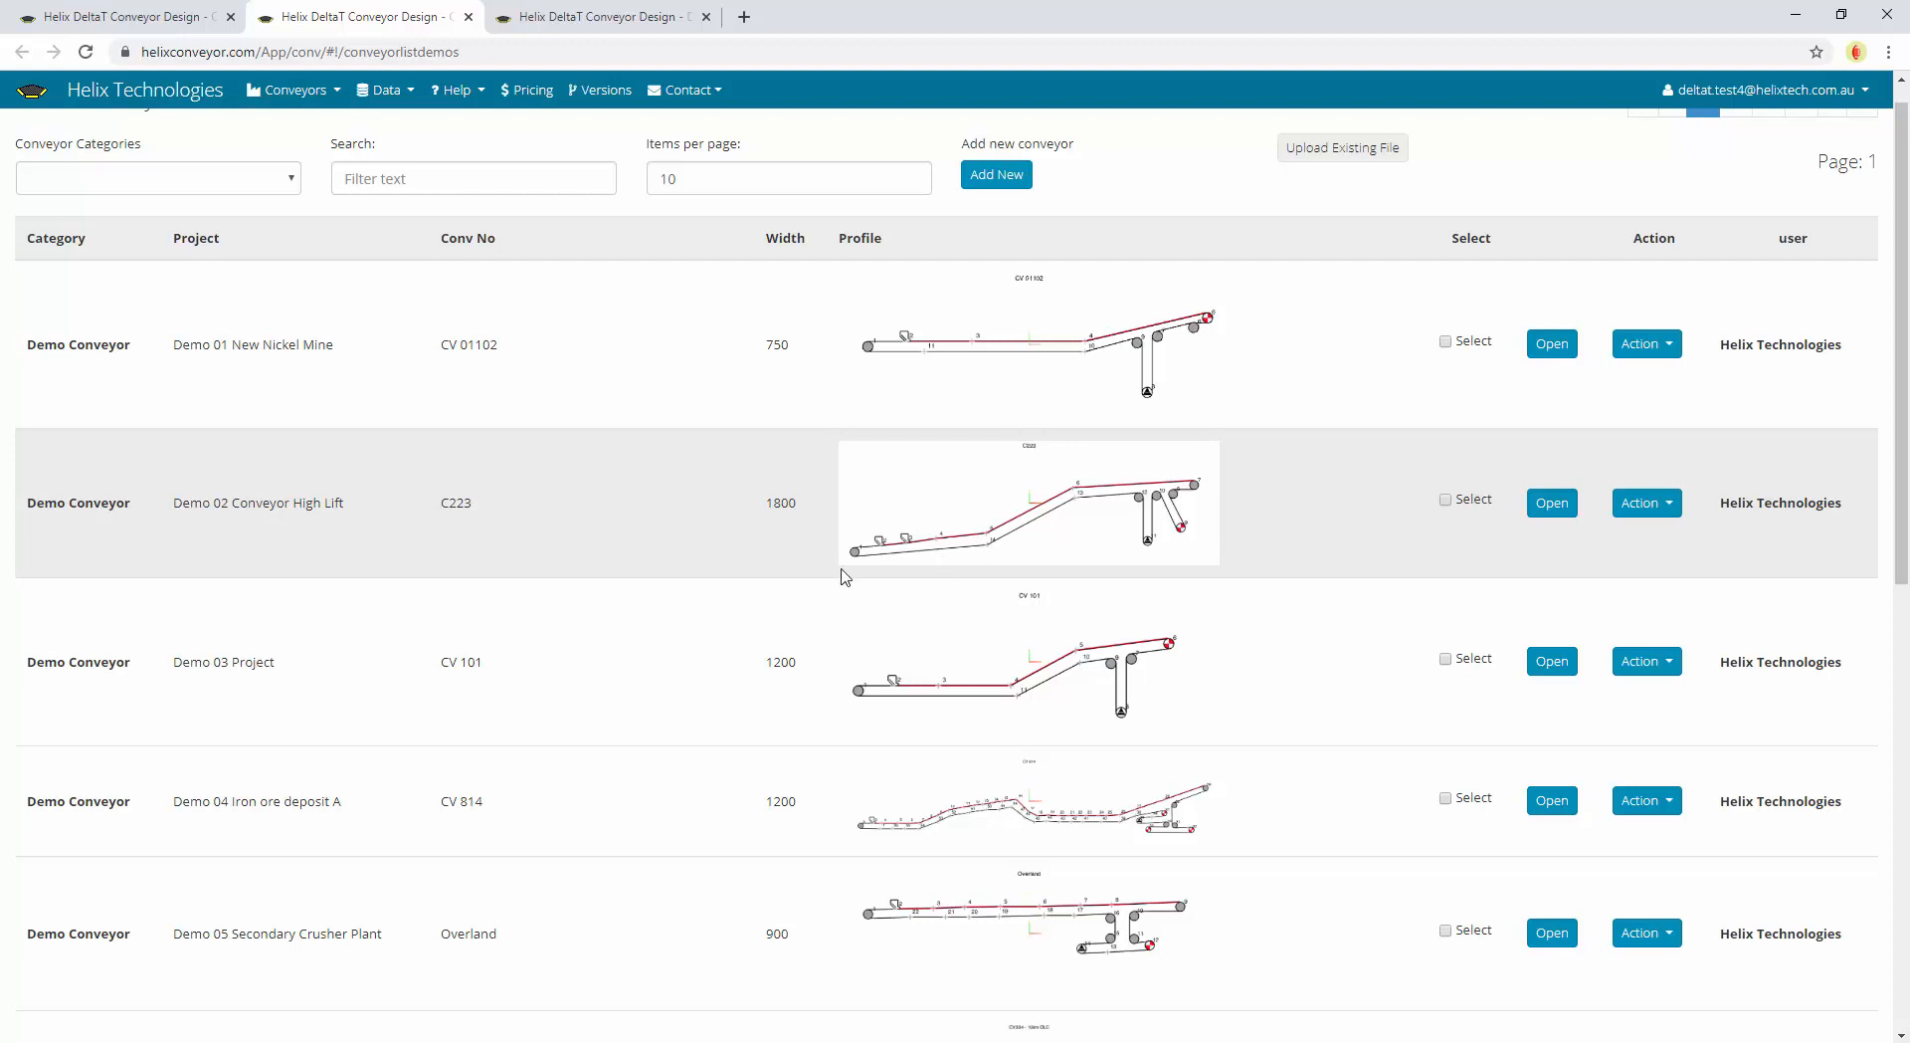
pyautogui.scroll(-4, 693, 600)
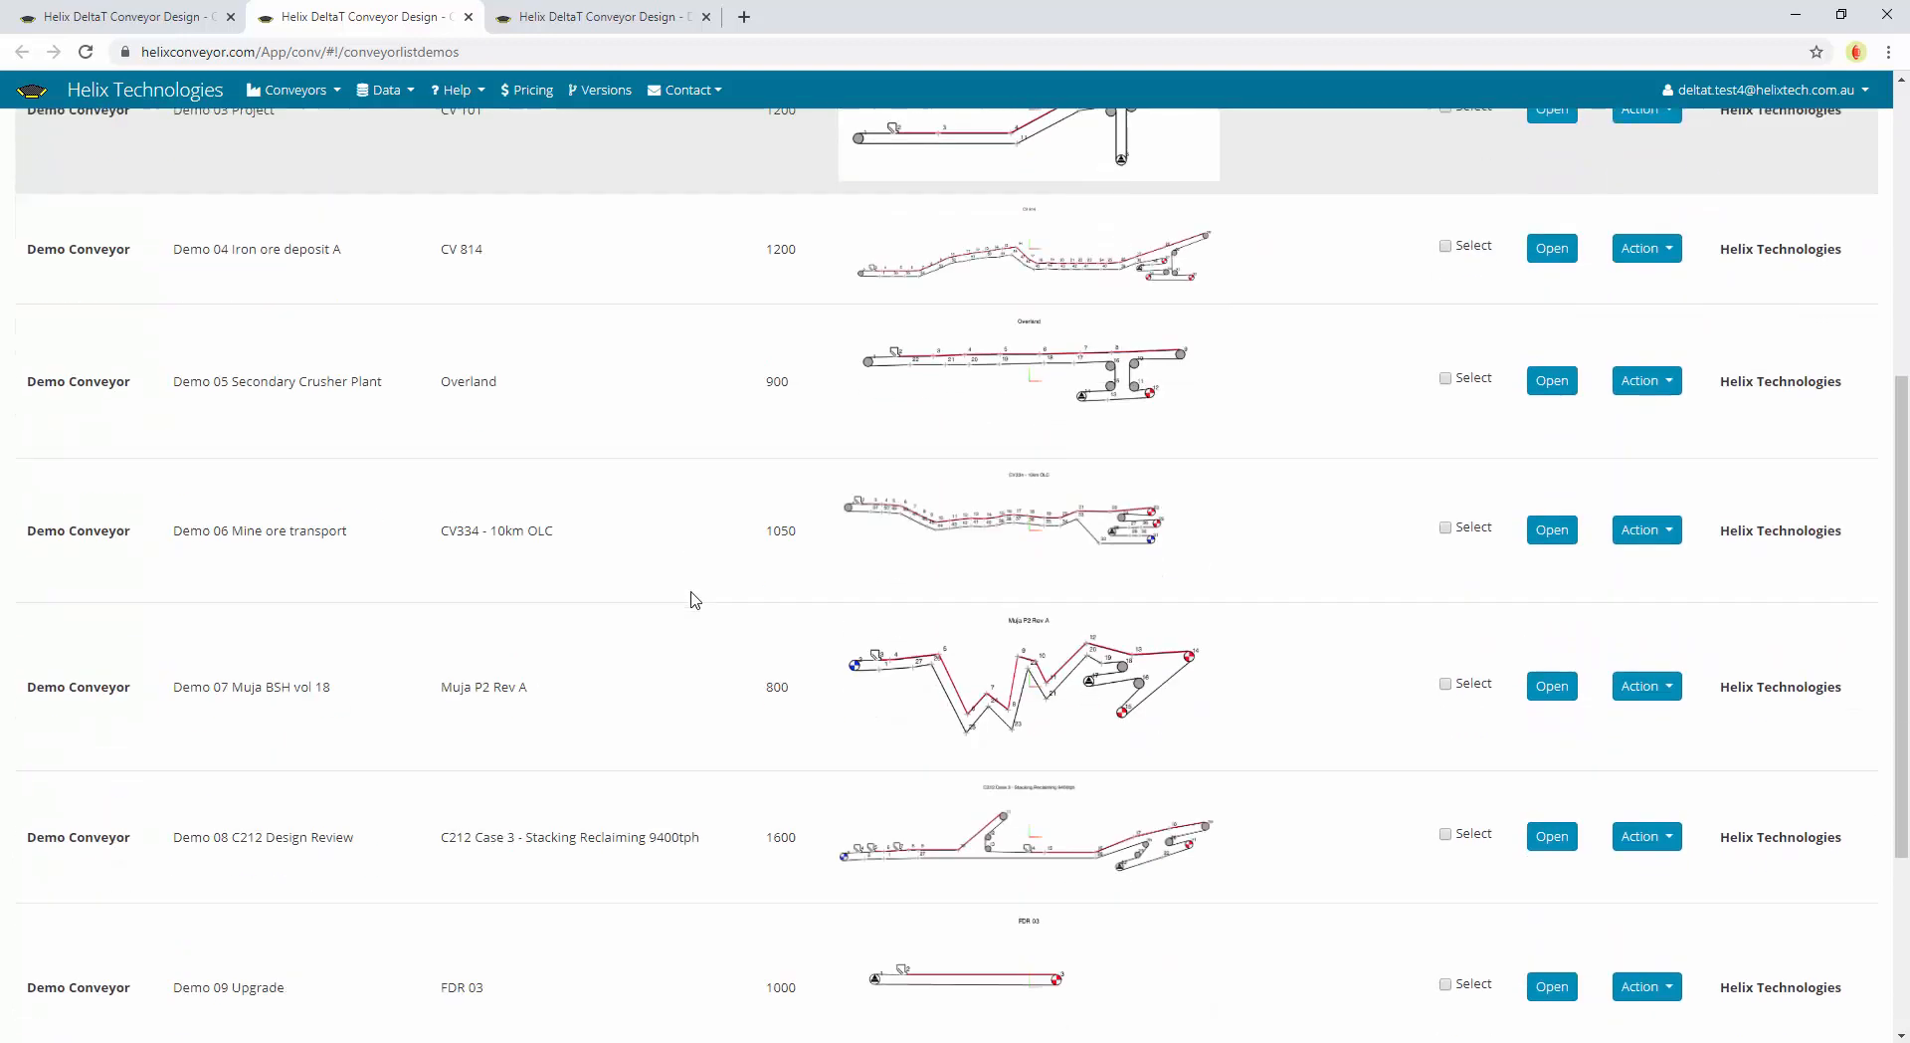
pyautogui.click(1652, 541)
pyautogui.click(1675, 589)
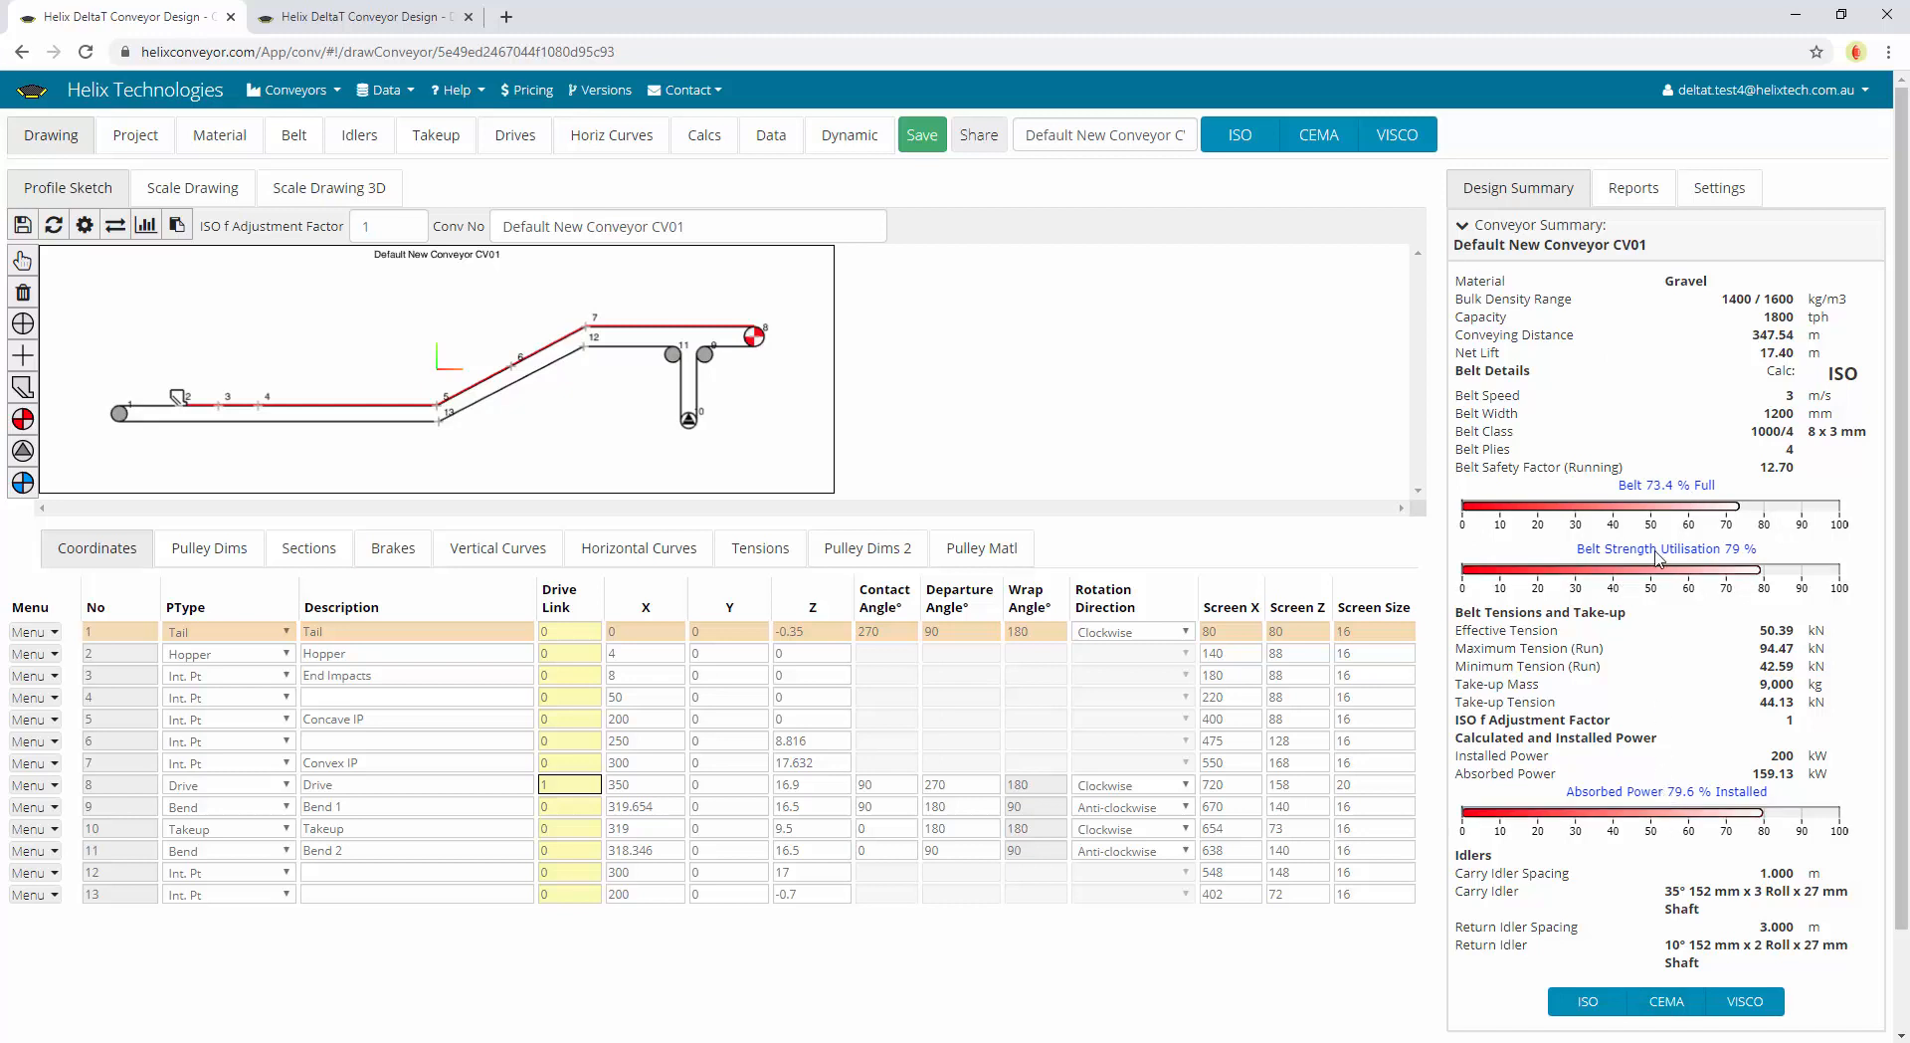
# Open the belt tension graphs from the reports, enlarge the Run Full bars around Int. Pt 5 to 7 and restore the full graph
pyautogui.click(1634, 187)
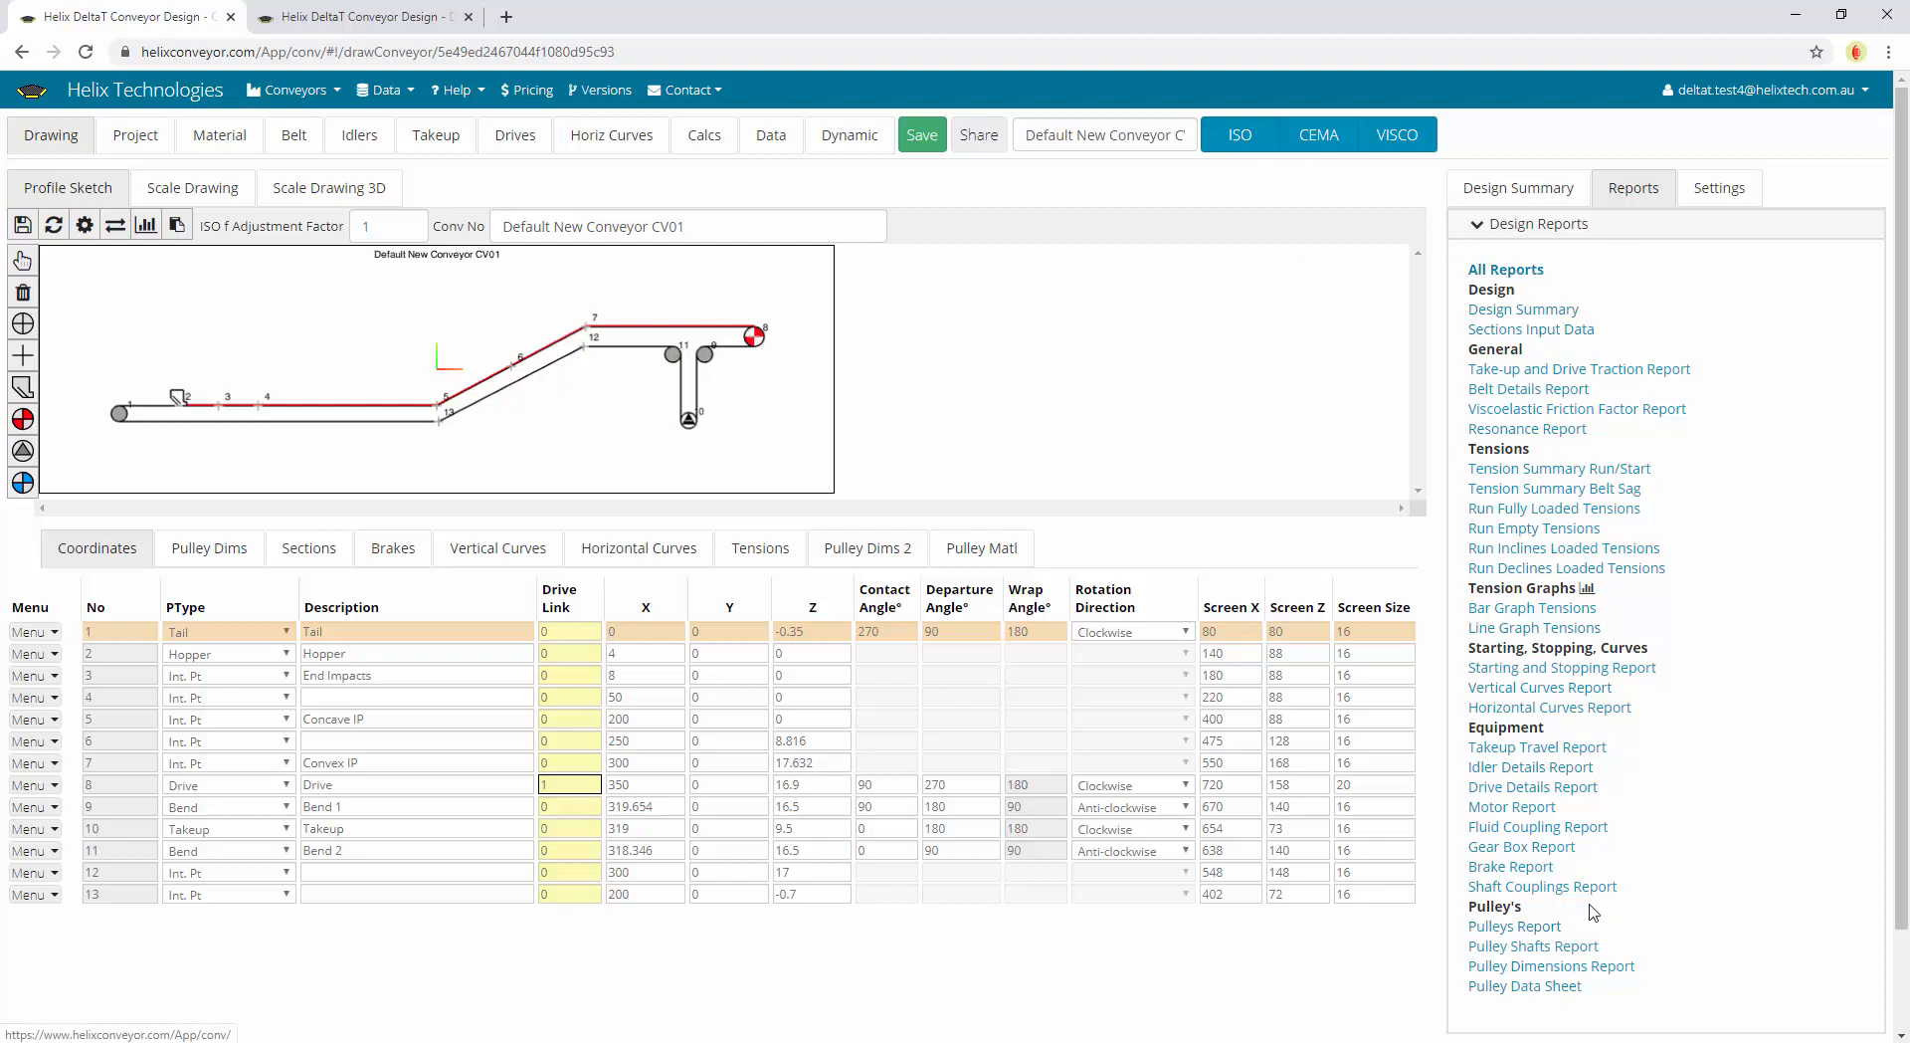
pyautogui.click(1588, 590)
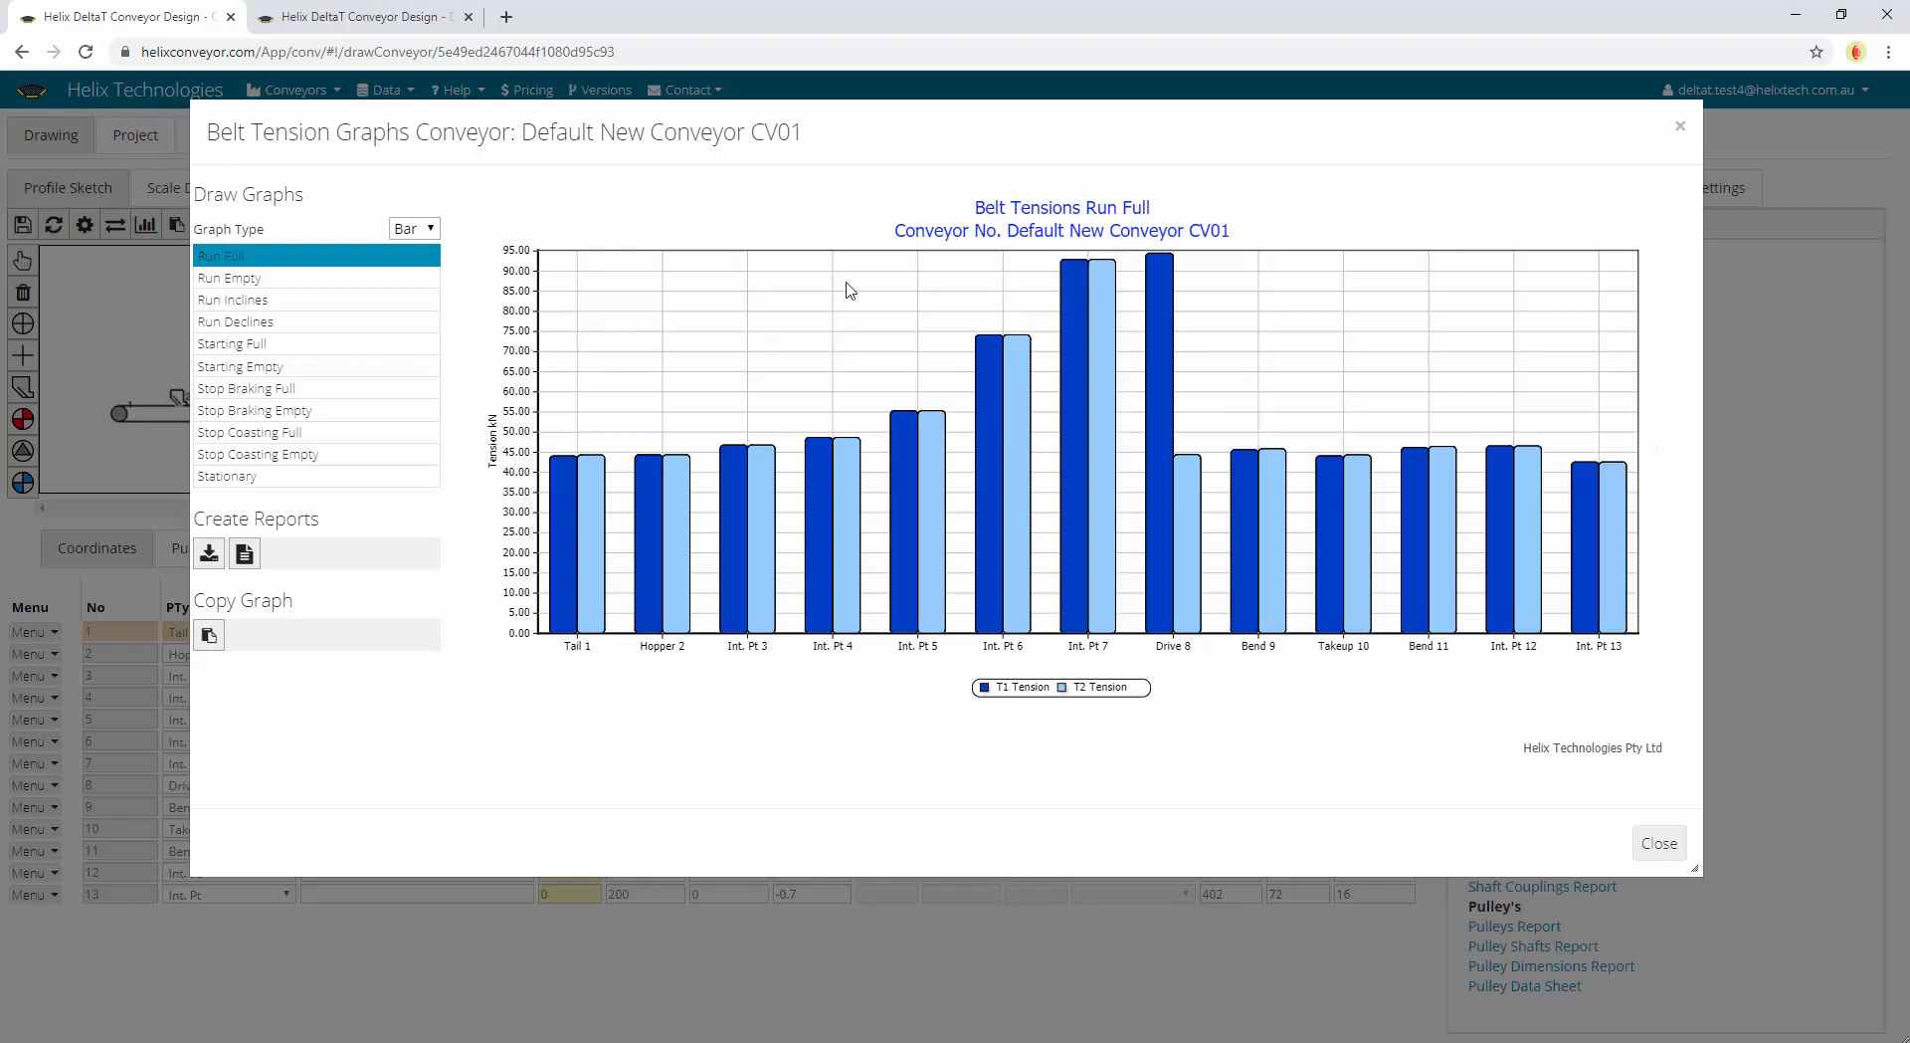
pyautogui.moveTo(838, 289); pyautogui.dragTo(1130, 526)
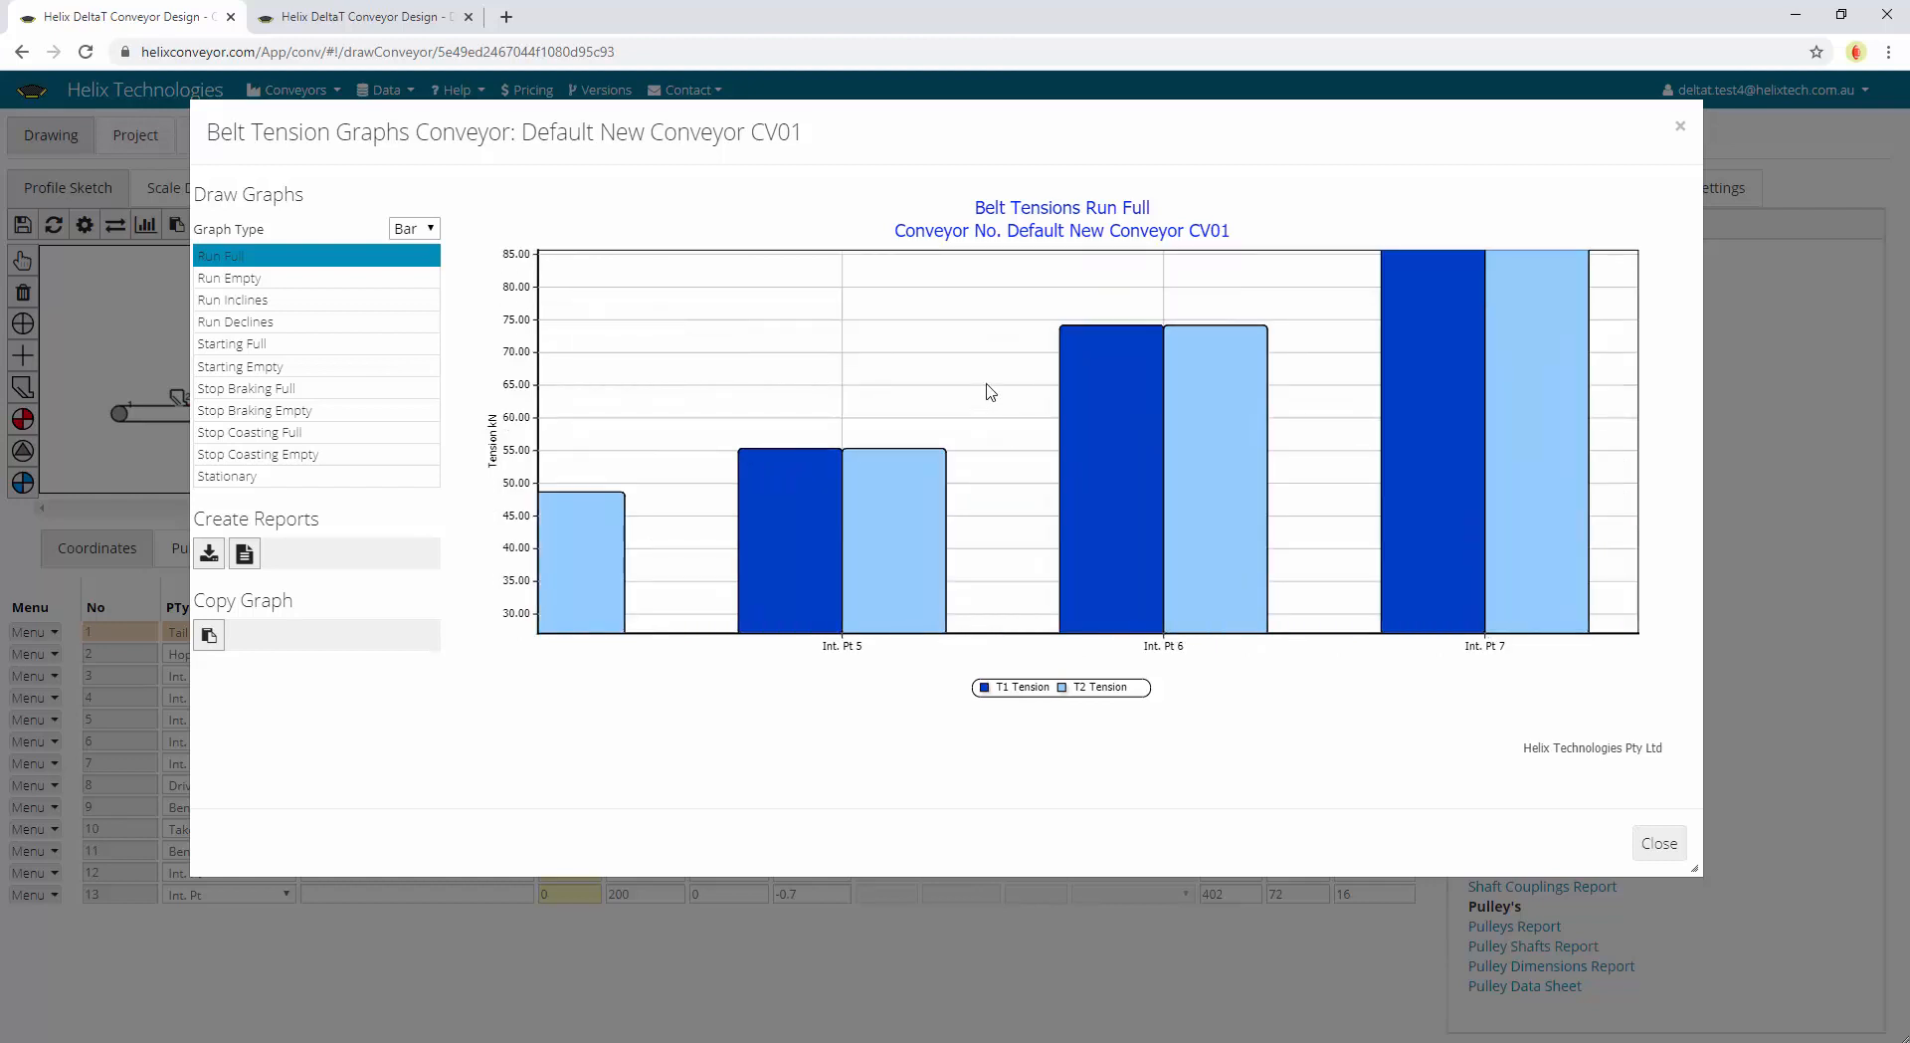
pyautogui.moveTo(1006, 374); pyautogui.dragTo(631, 290)
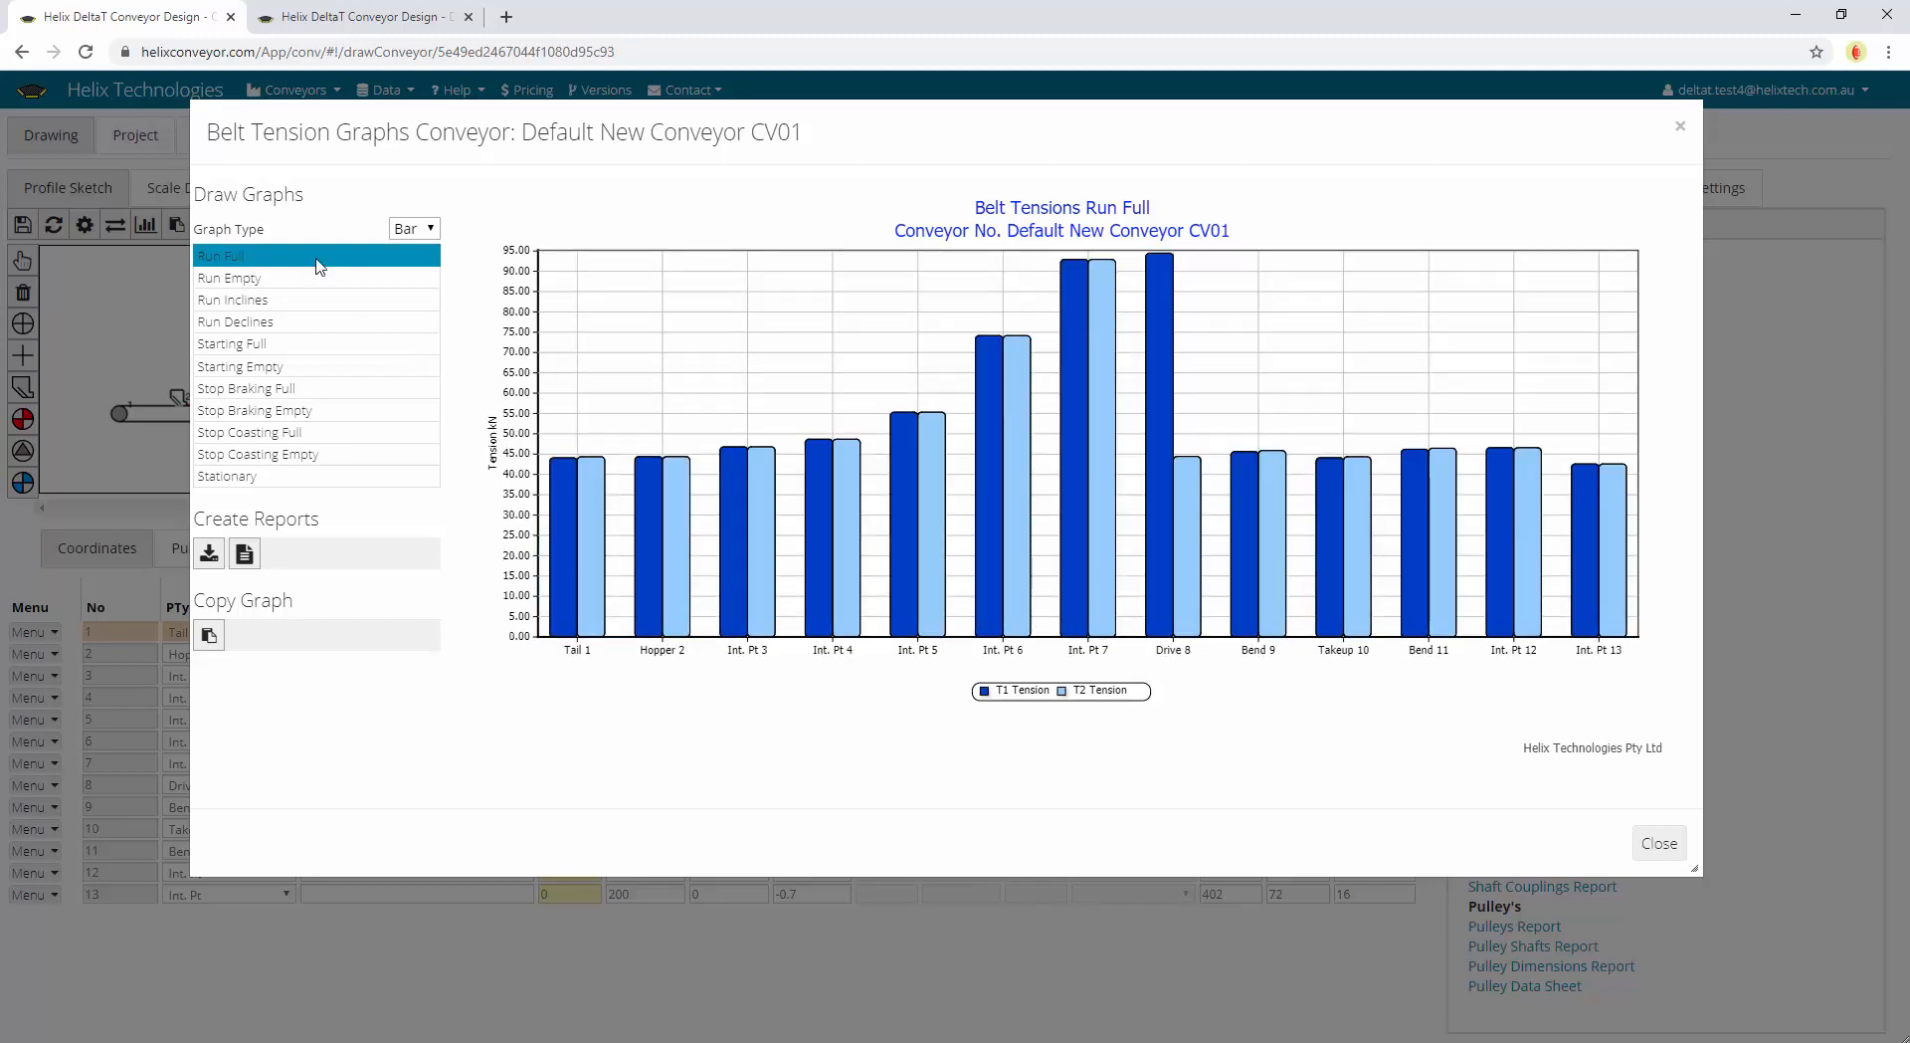
# Compare the belt tension graphs for Stop Braking Full, Stop Coasting Empty and Run Inclines
pyautogui.click(336, 390)
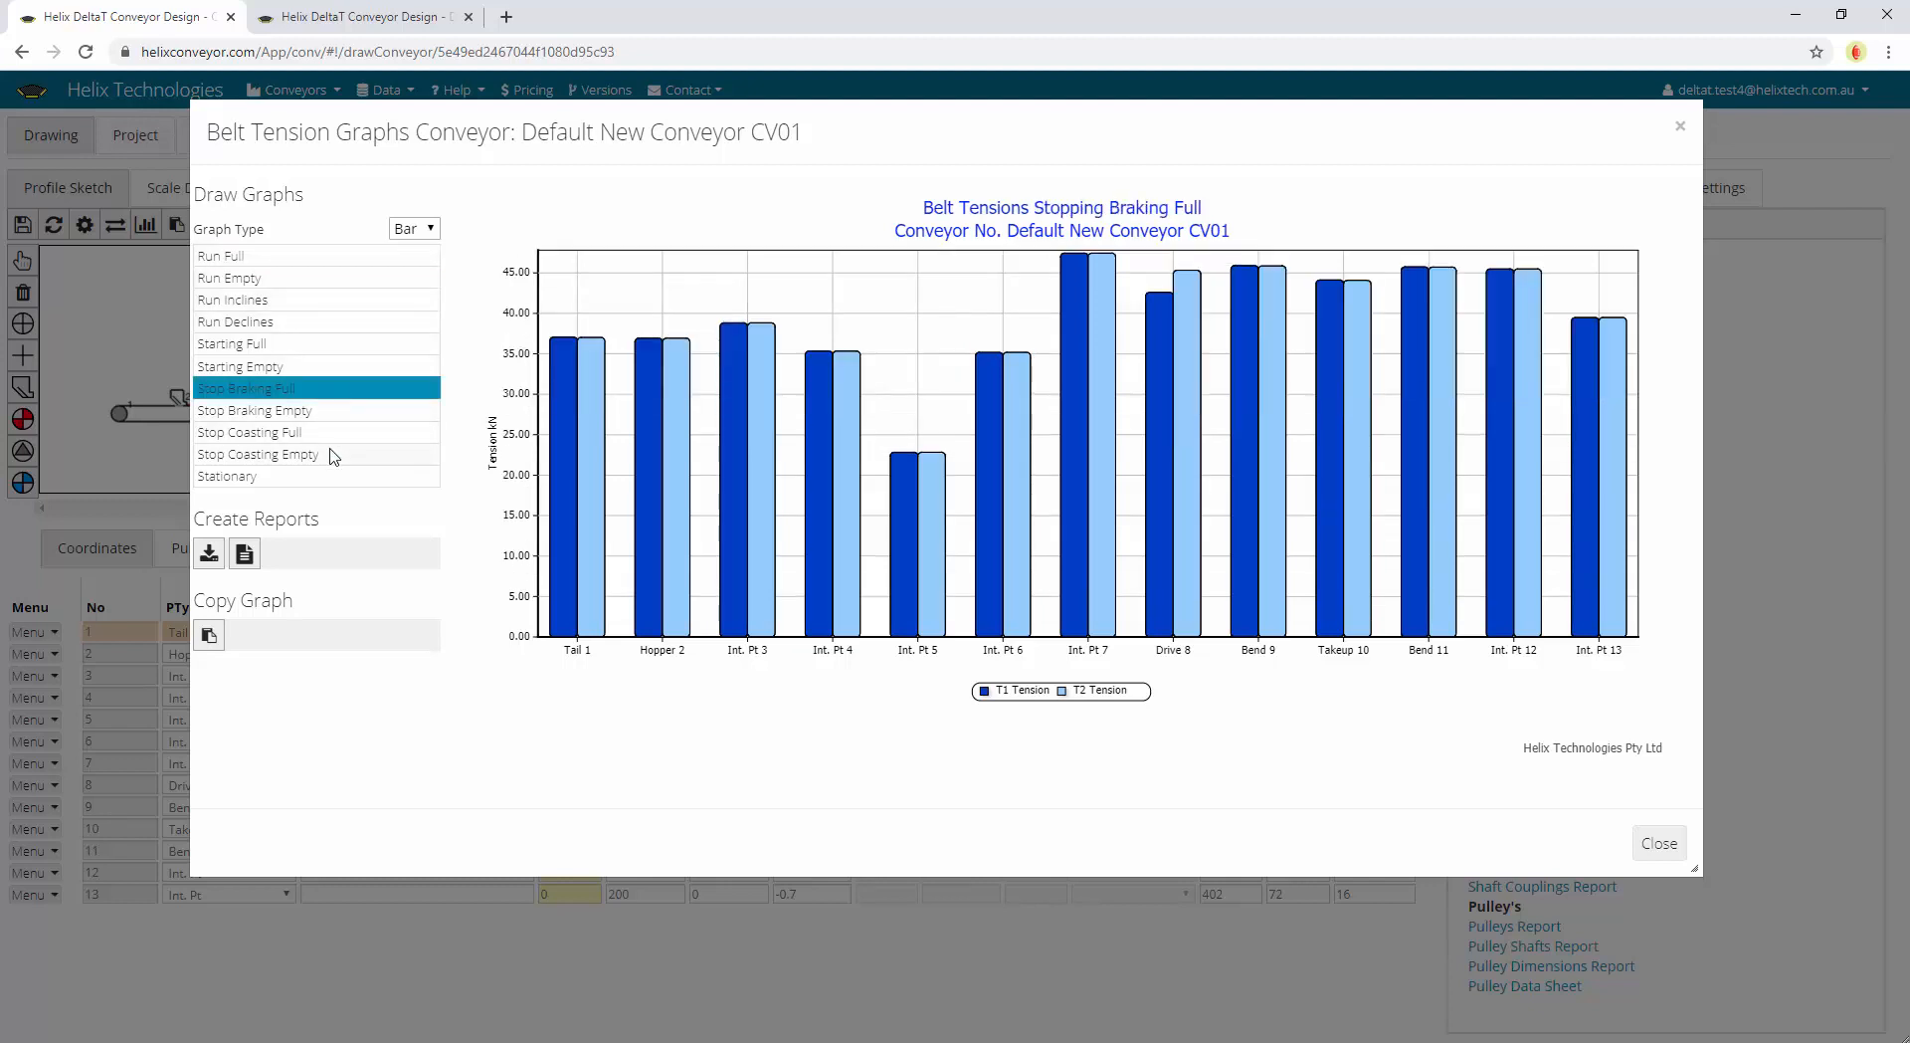
pyautogui.click(333, 456)
pyautogui.click(334, 389)
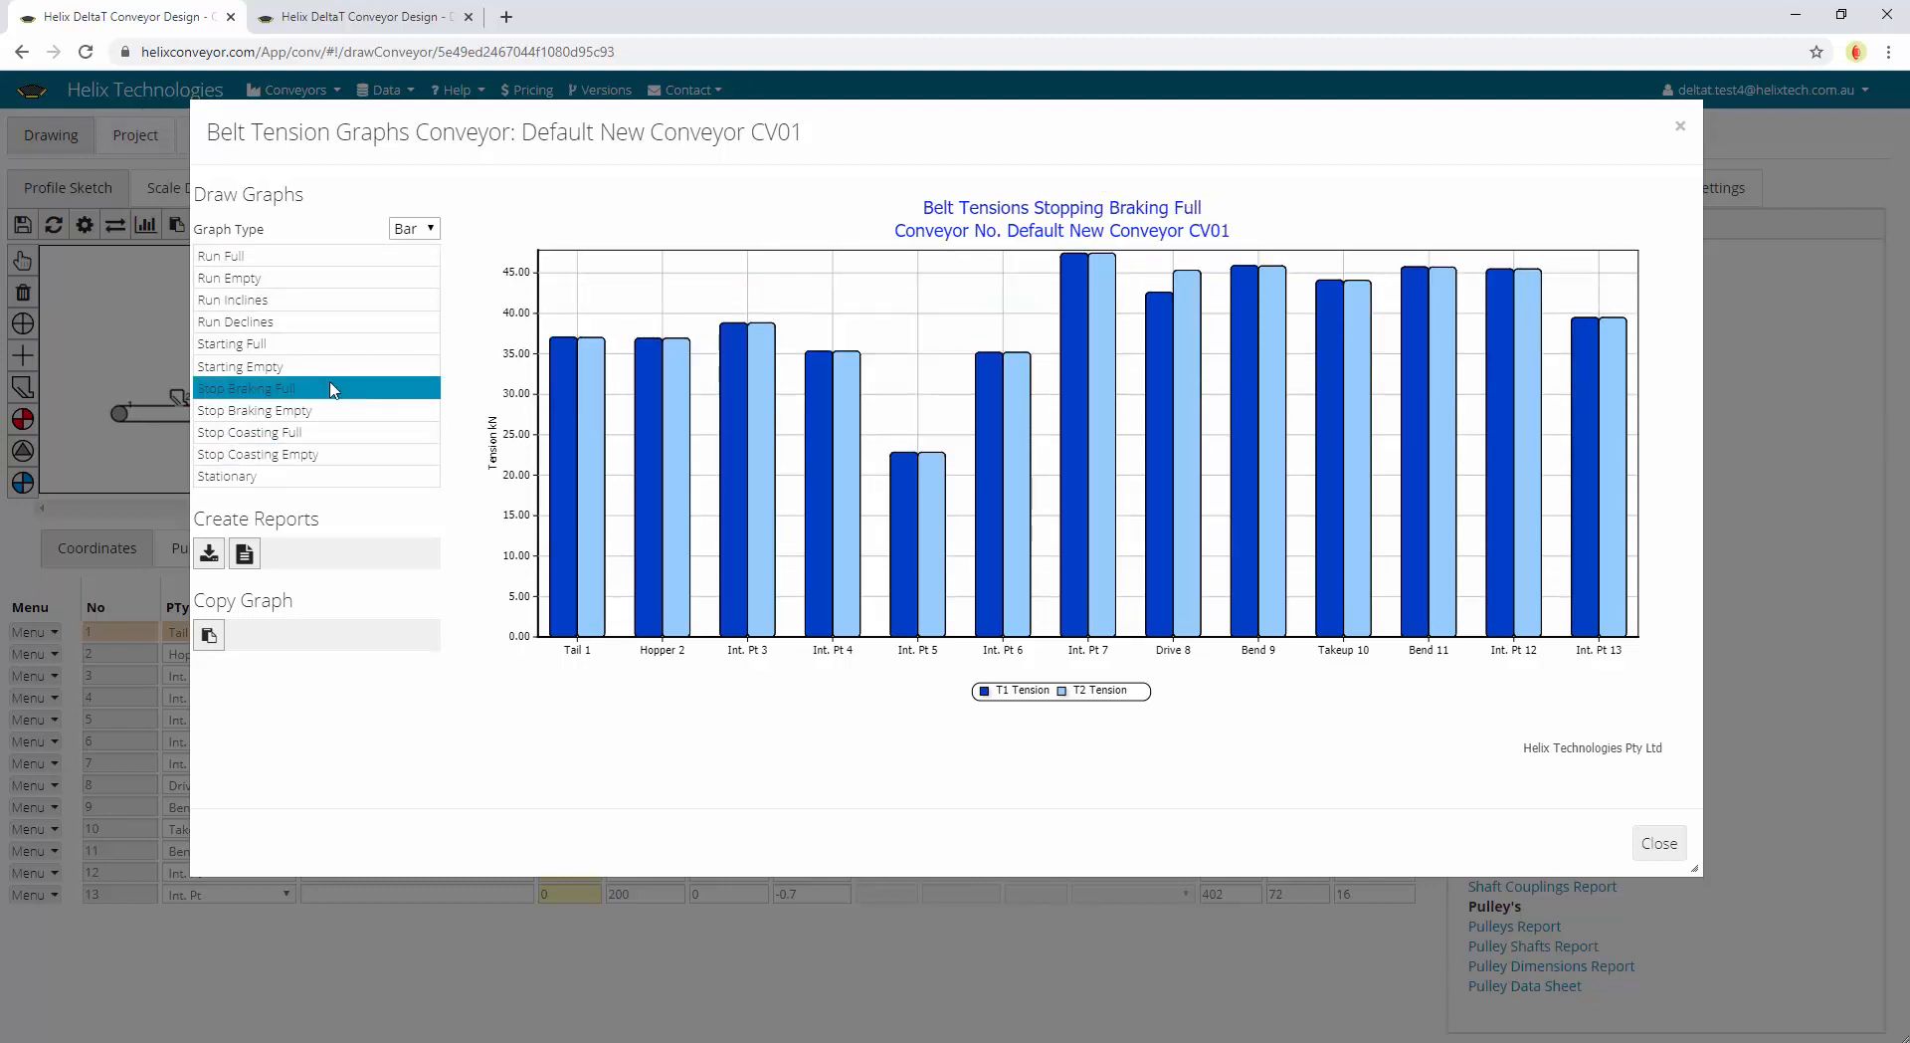
pyautogui.click(316, 301)
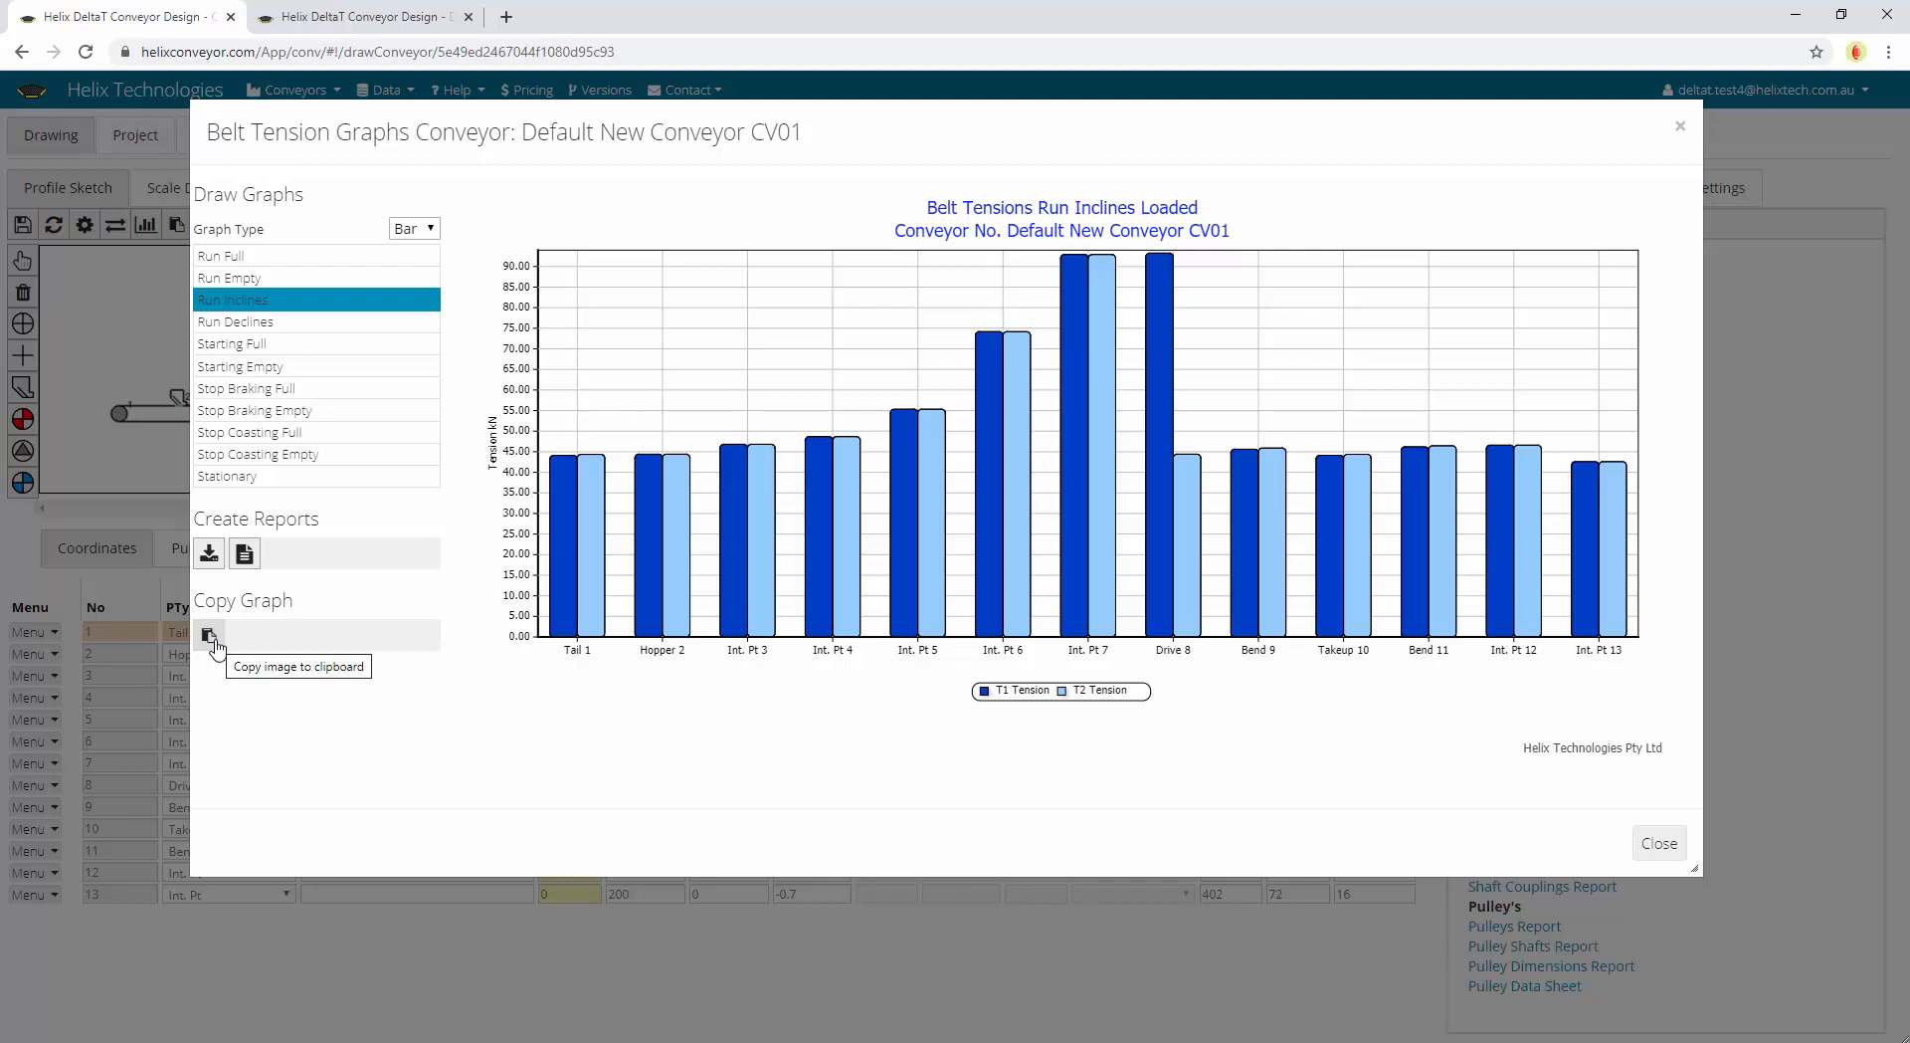
# Display the belt tensions as a line graph and close the tension graphs
pyautogui.click(403, 230)
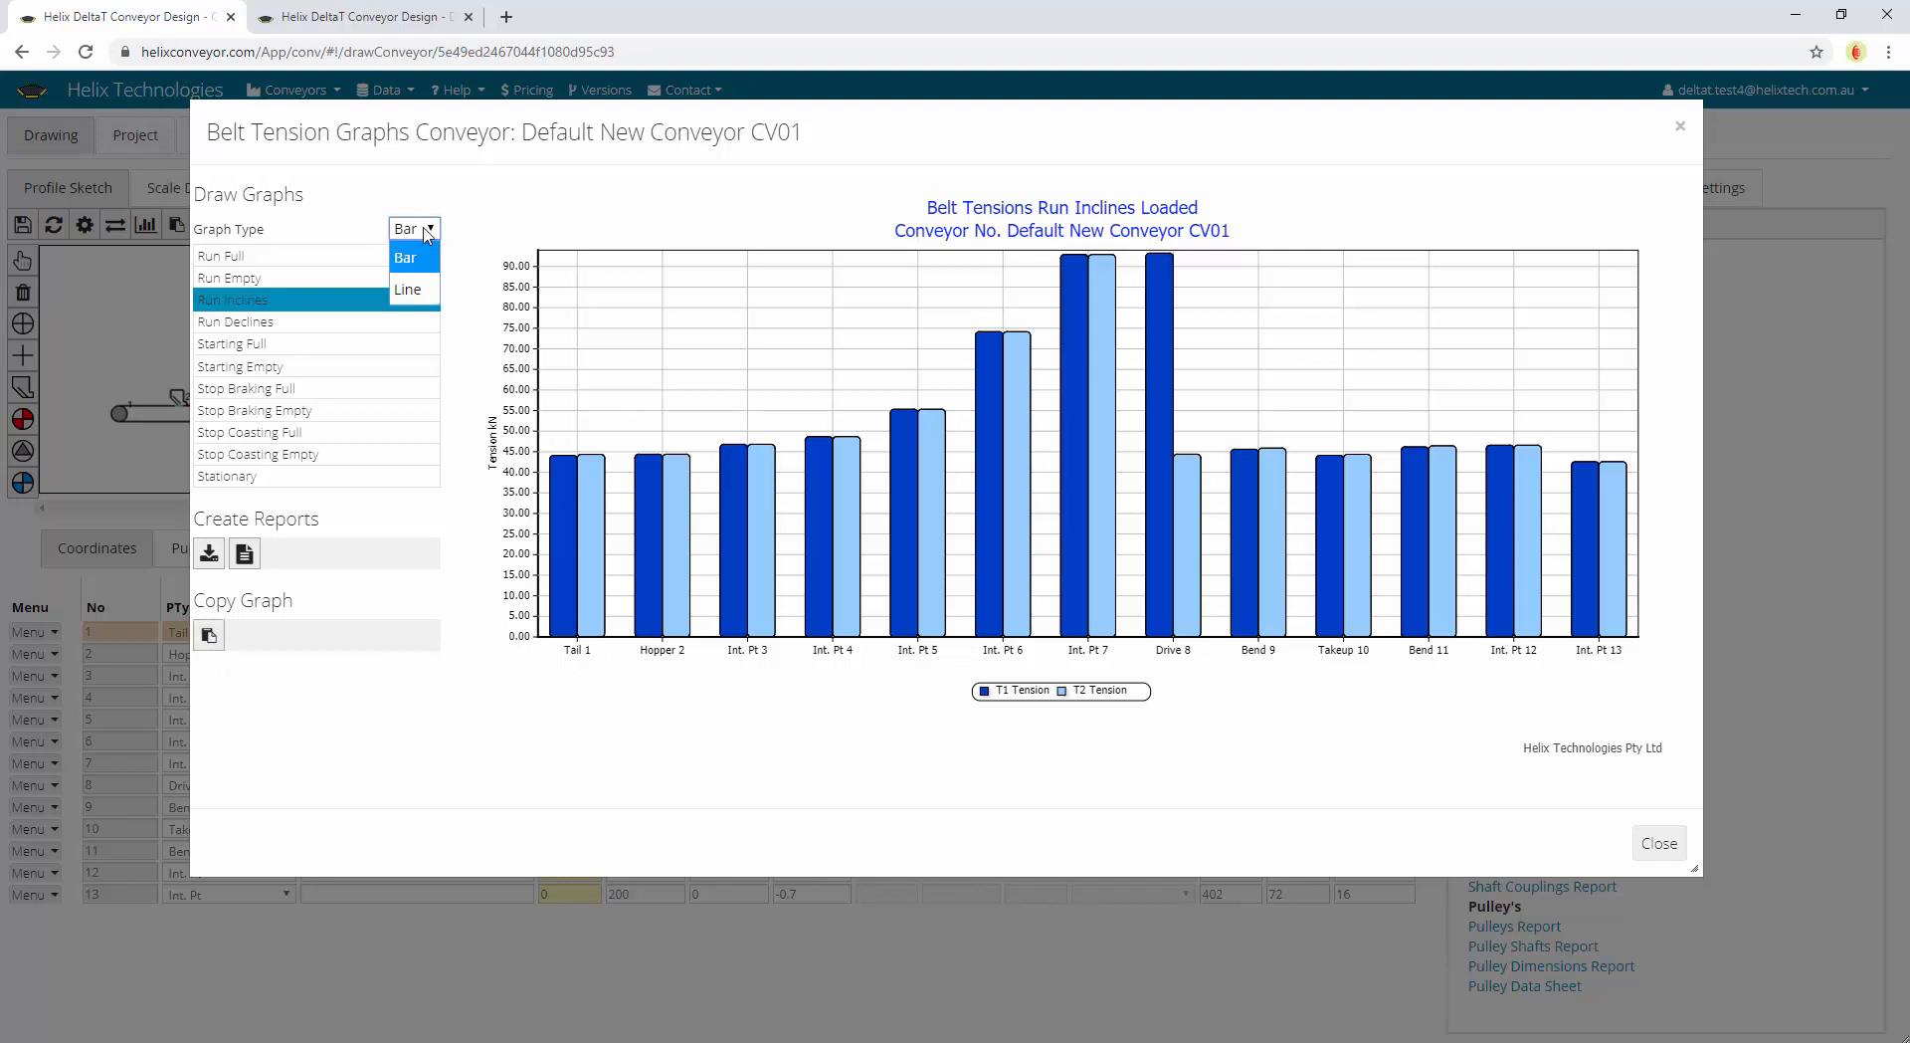
pyautogui.click(431, 291)
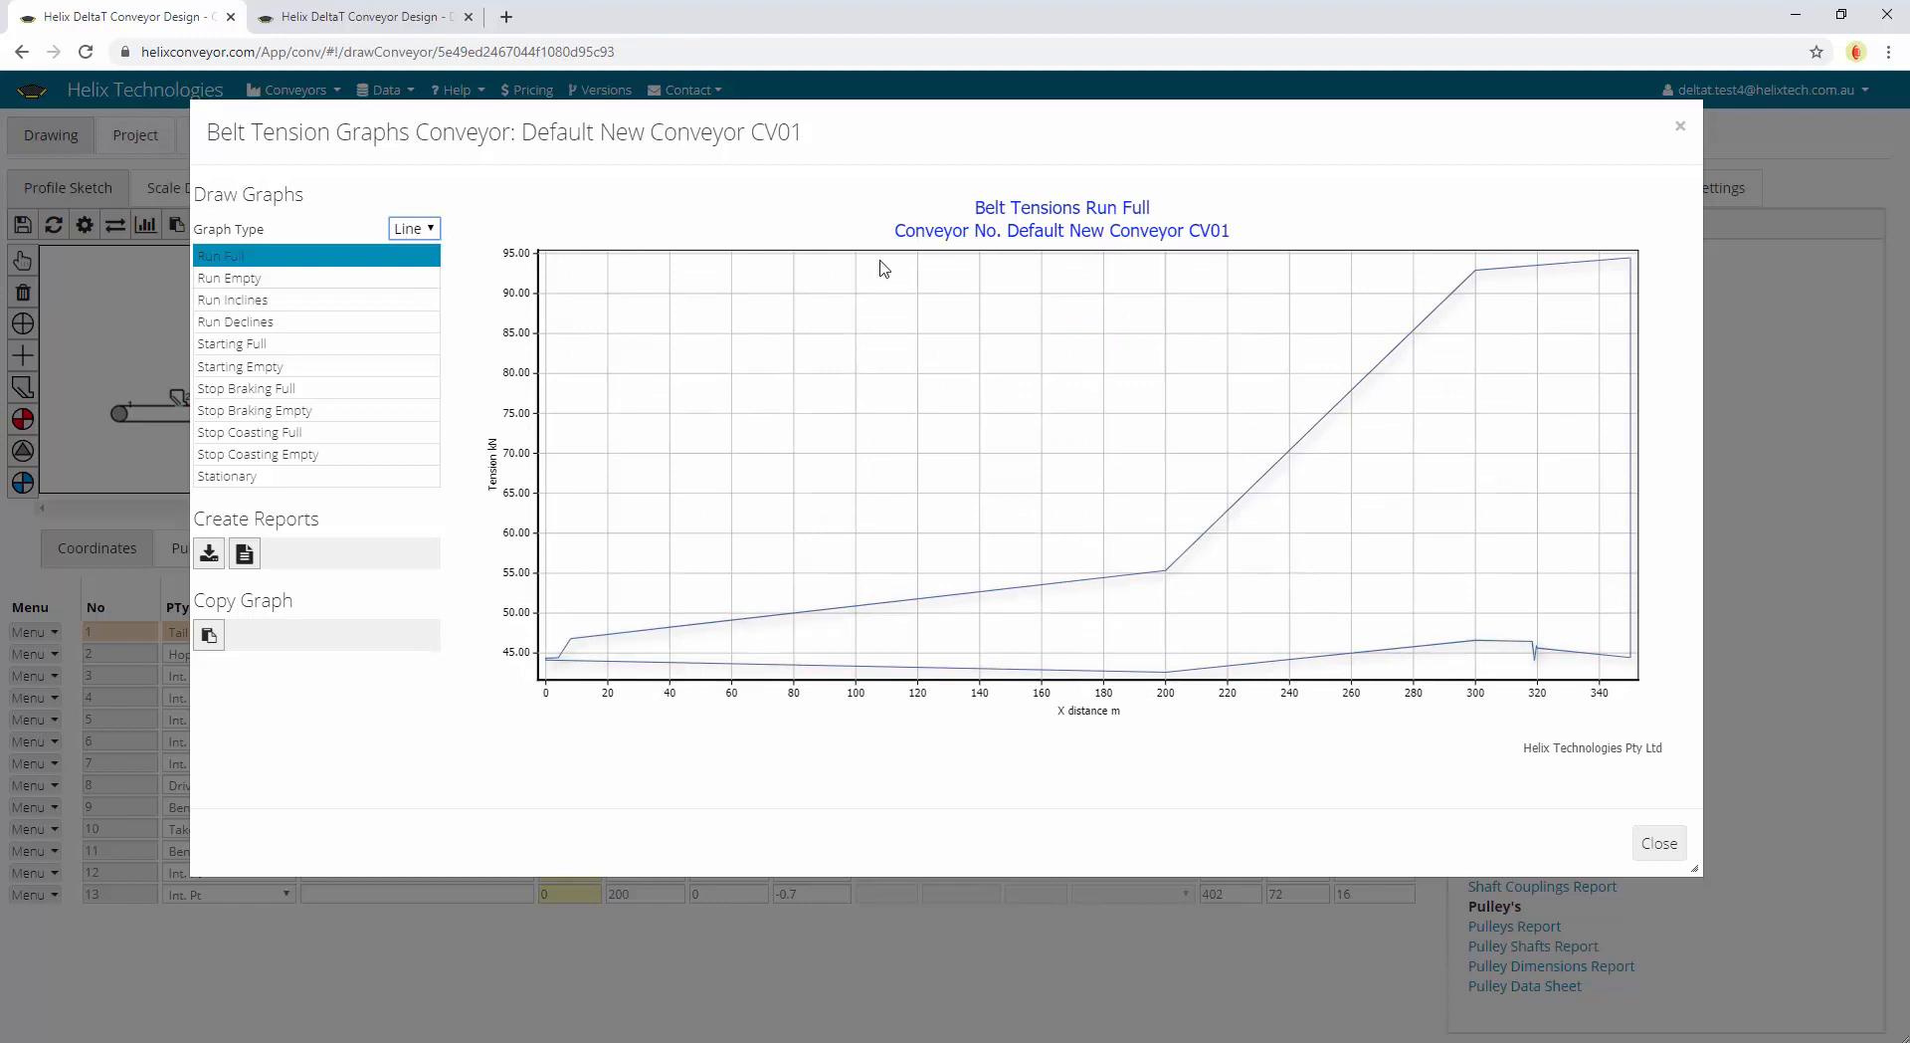
pyautogui.click(1685, 131)
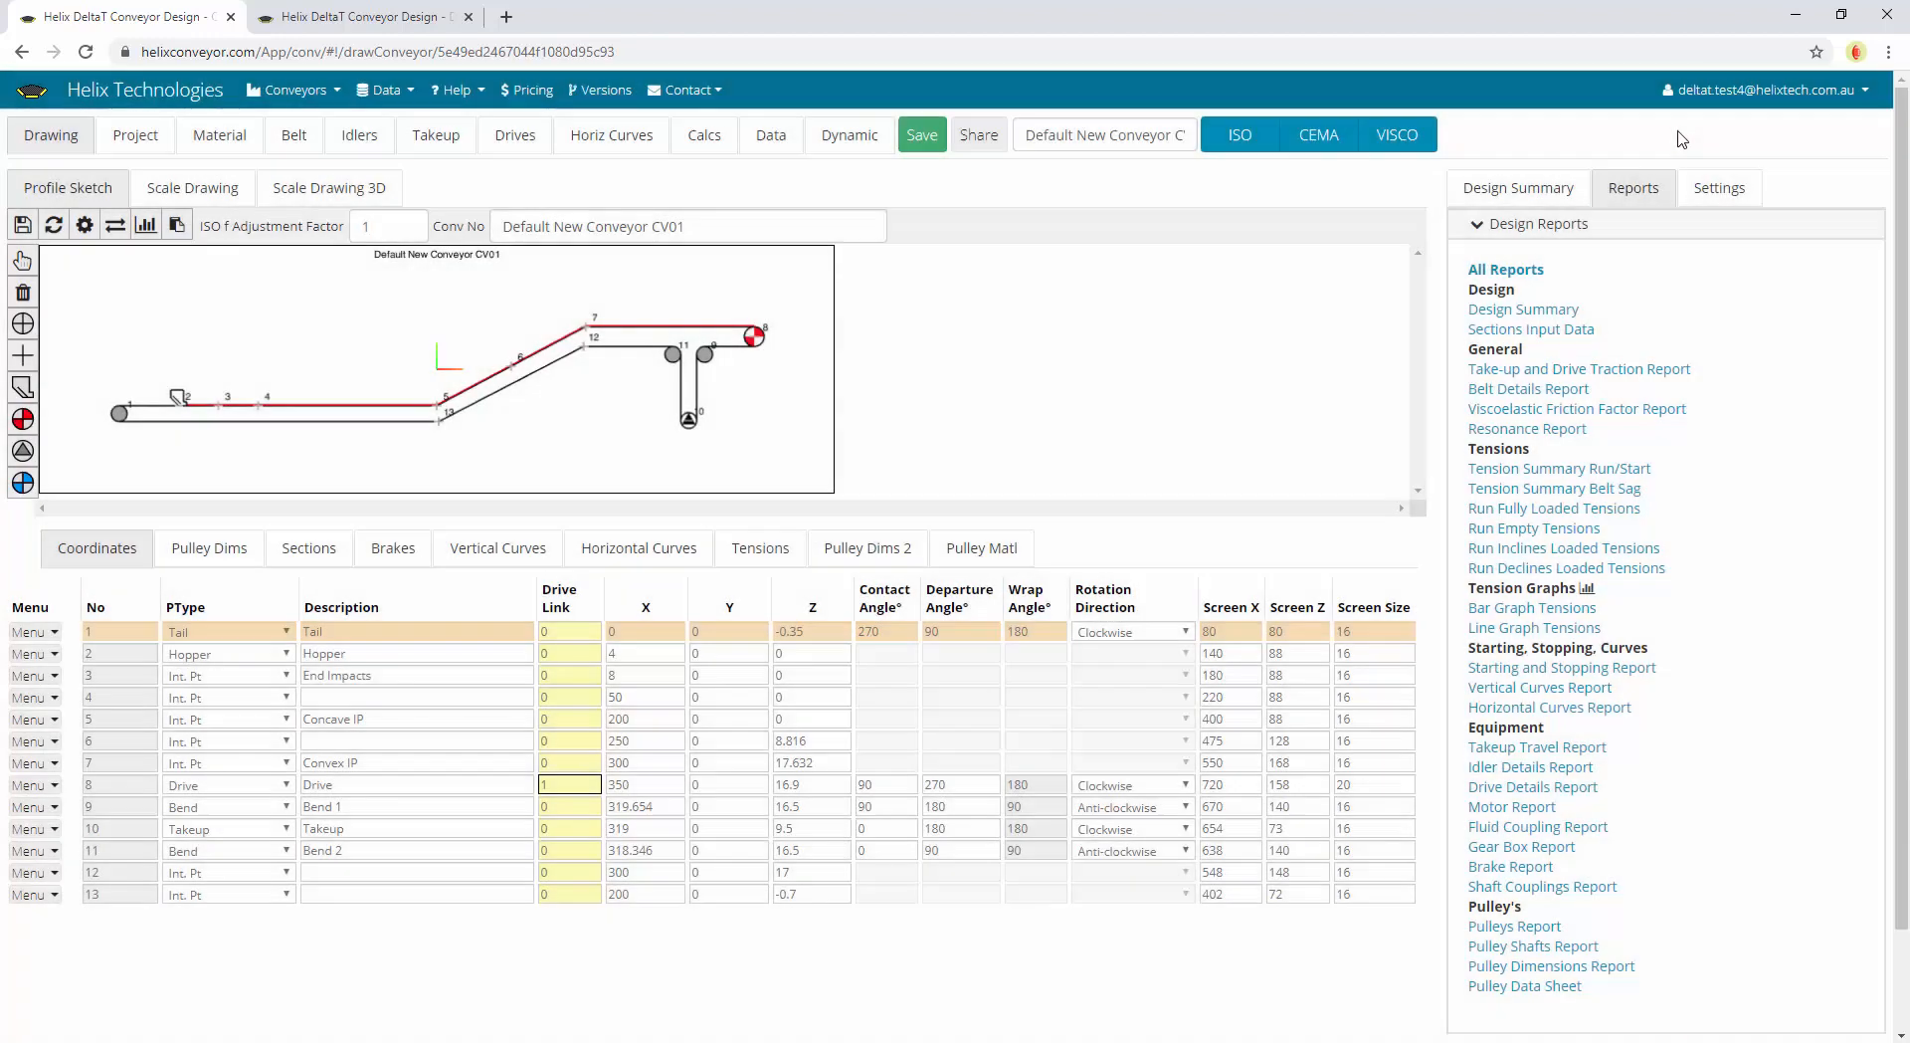
# Review the general and report settings, and return to the design summary
pyautogui.click(1724, 184)
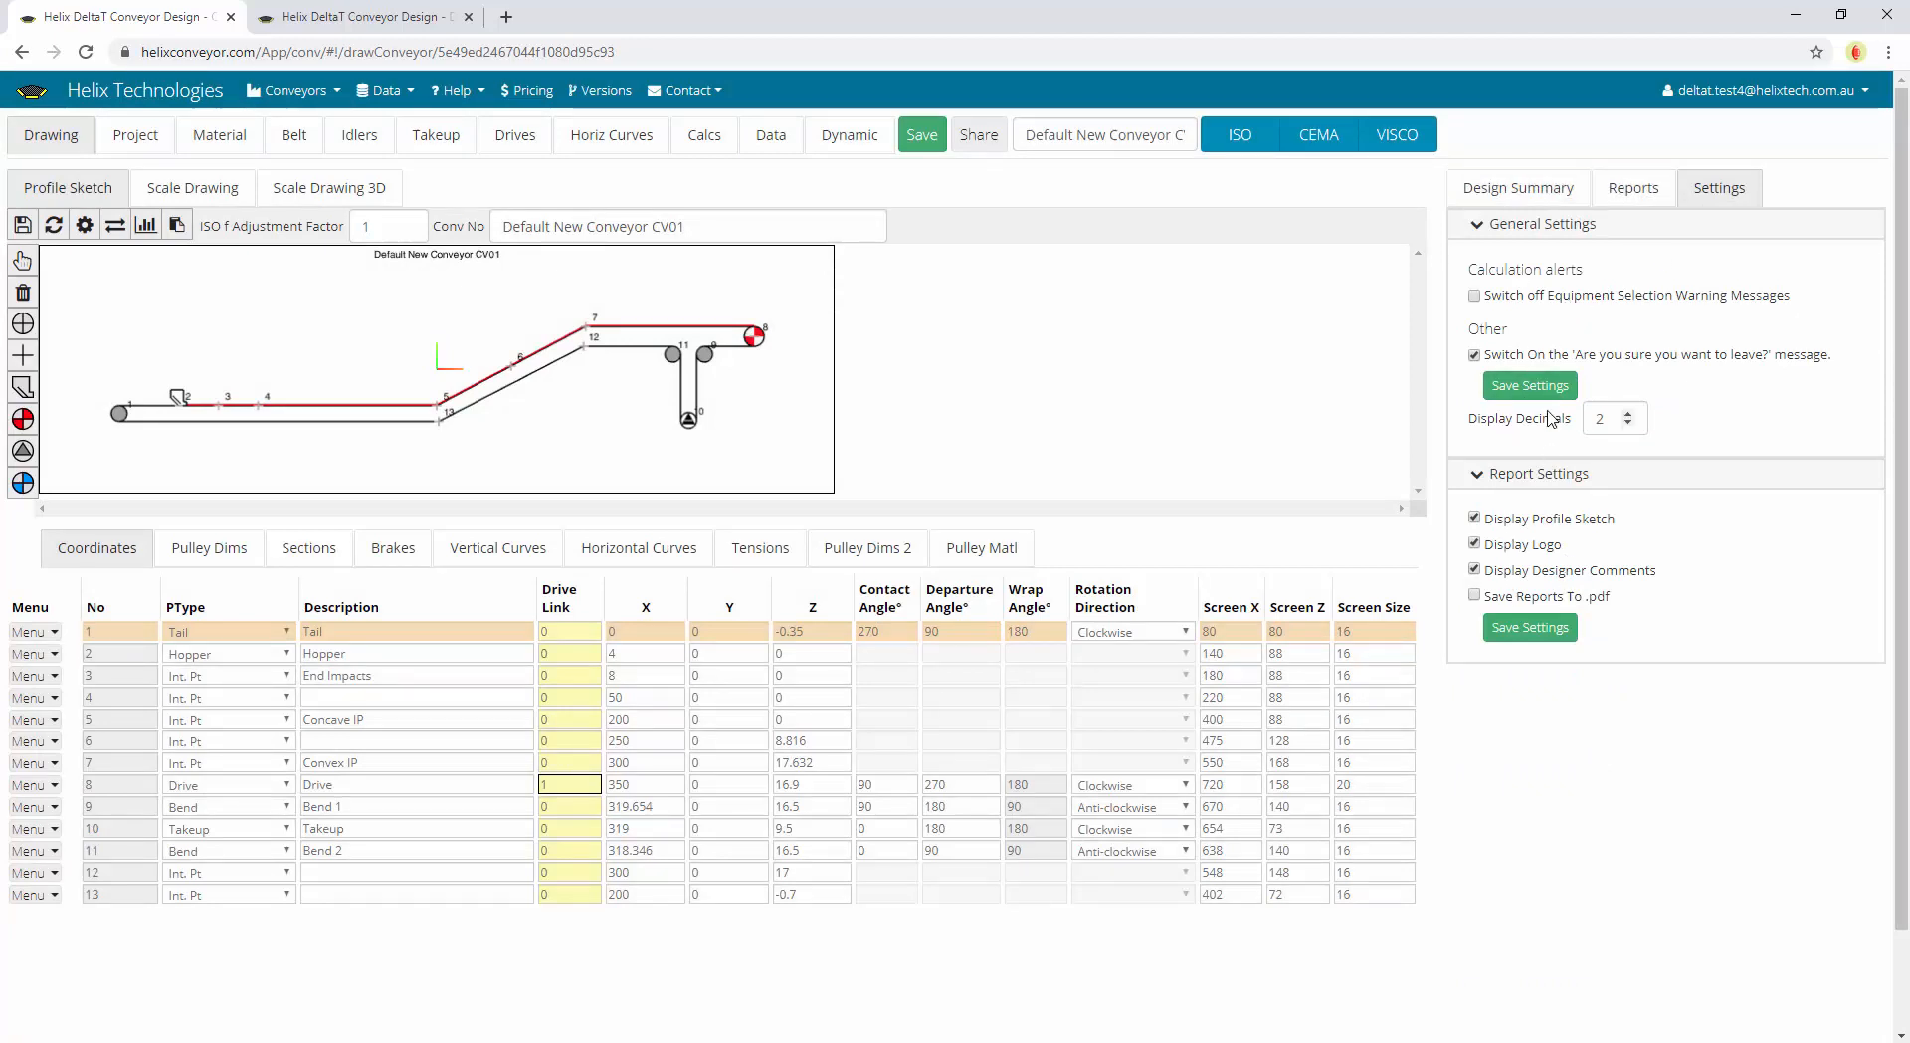
pyautogui.moveTo(1529, 361)
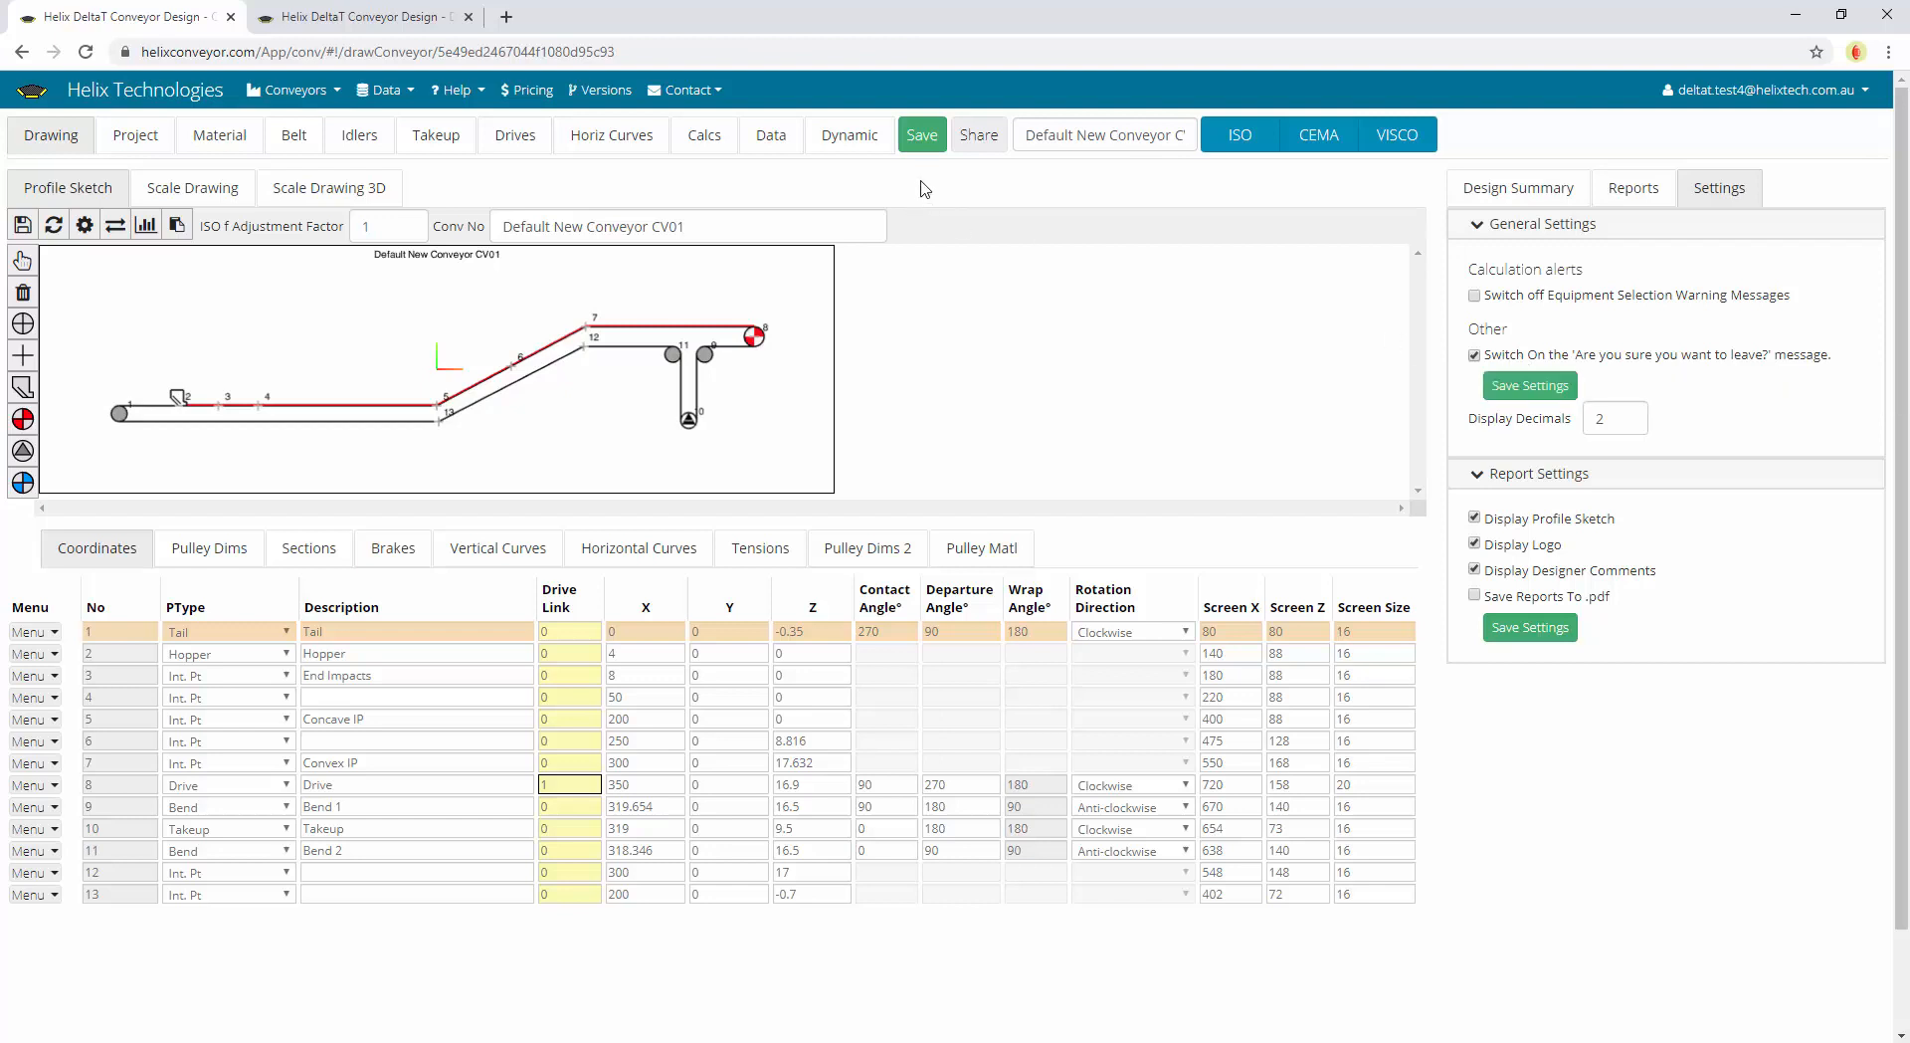
pyautogui.click(1554, 189)
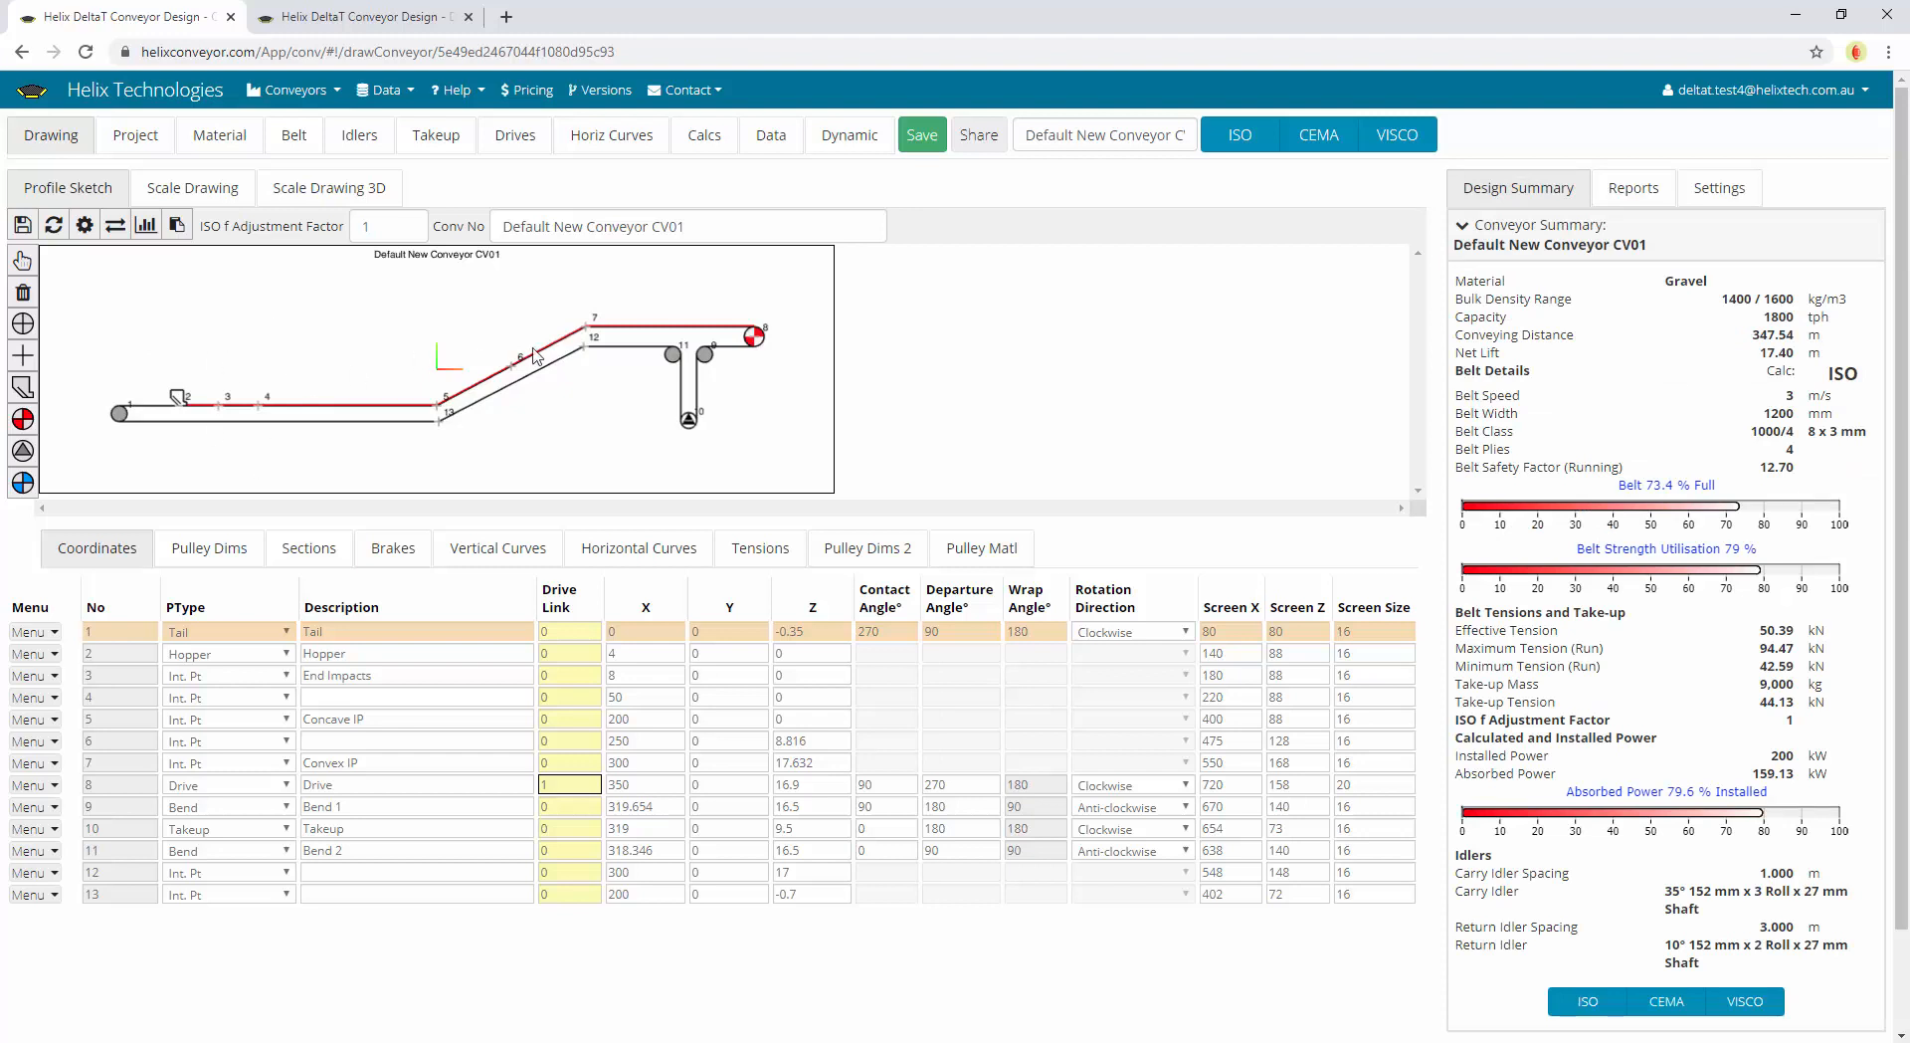
# Shift the whole profile sketch within the drawing area and reset its position
pyautogui.moveTo(298, 347)
pyautogui.mouseDown()
pyautogui.moveTo(348, 342)
pyautogui.moveTo(316, 362)
pyautogui.moveTo(343, 374)
pyautogui.moveTo(264, 372)
pyautogui.moveTo(539, 322)
pyautogui.mouseUp()
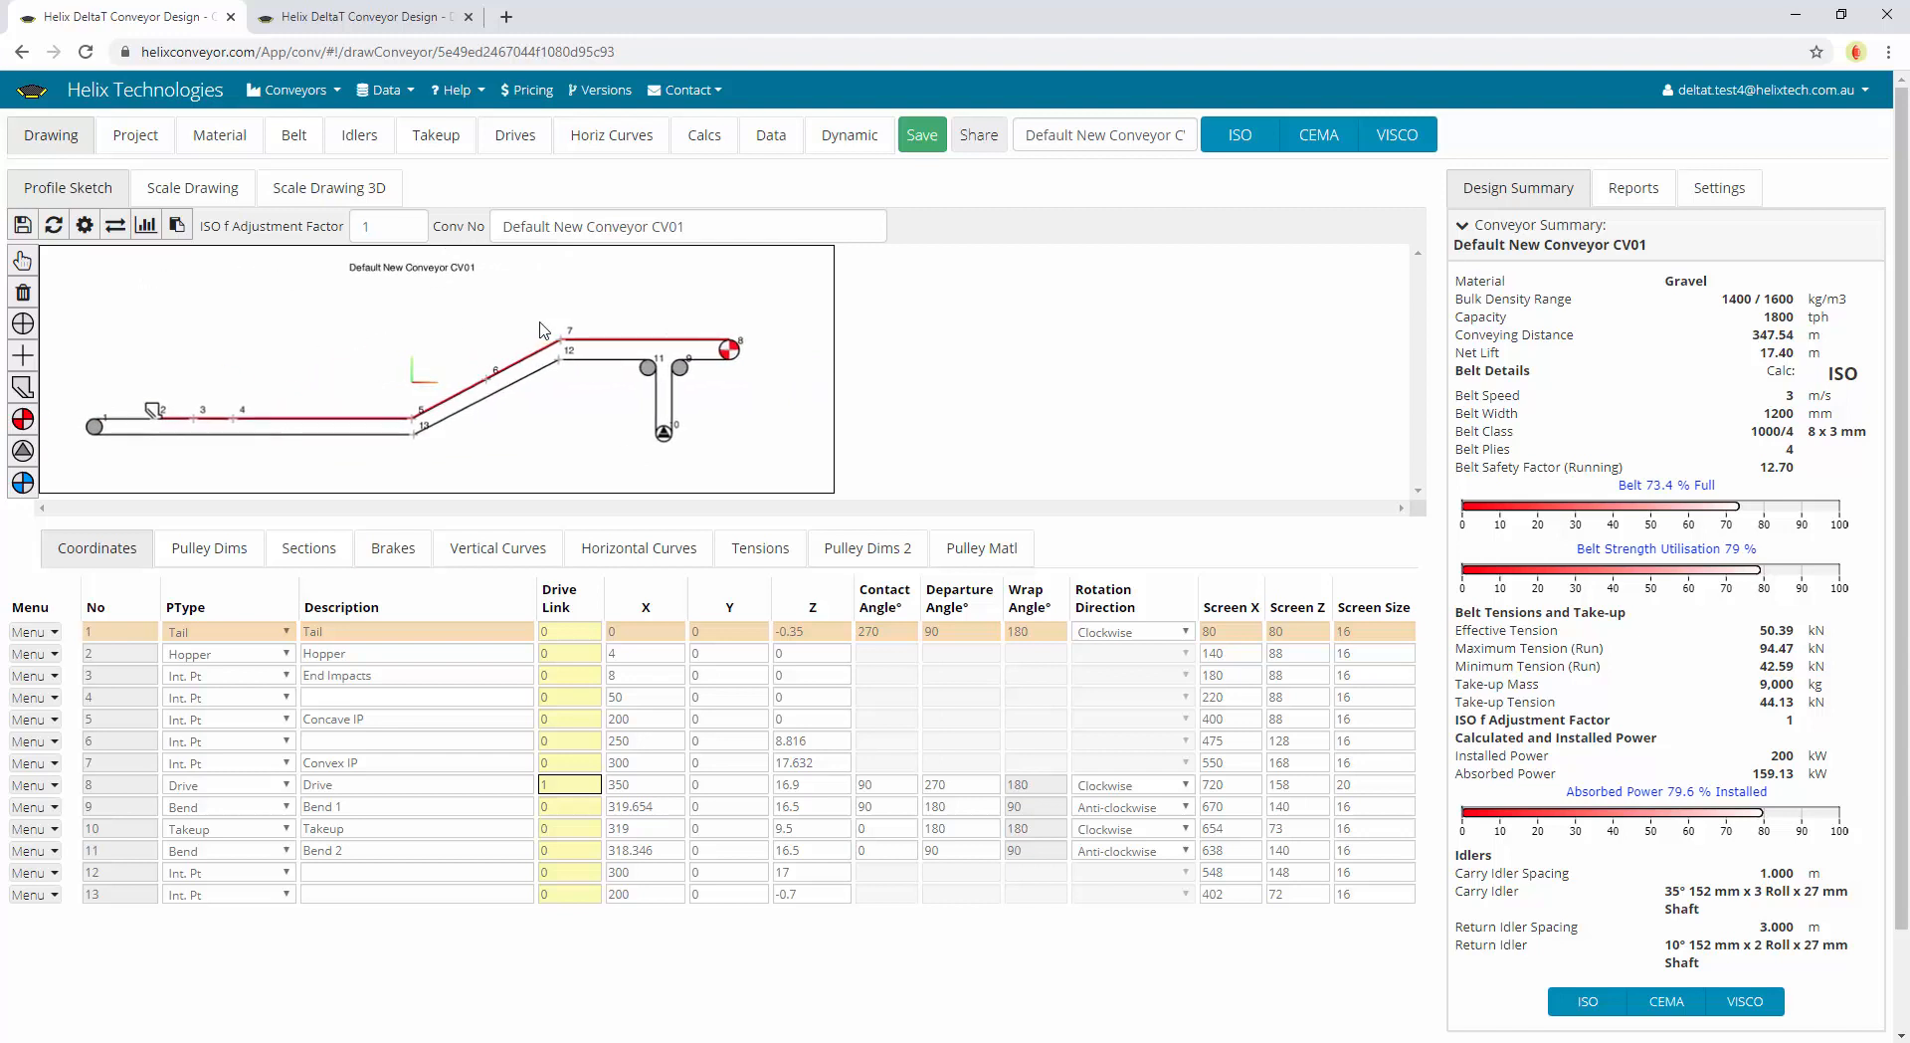
pyautogui.click(59, 234)
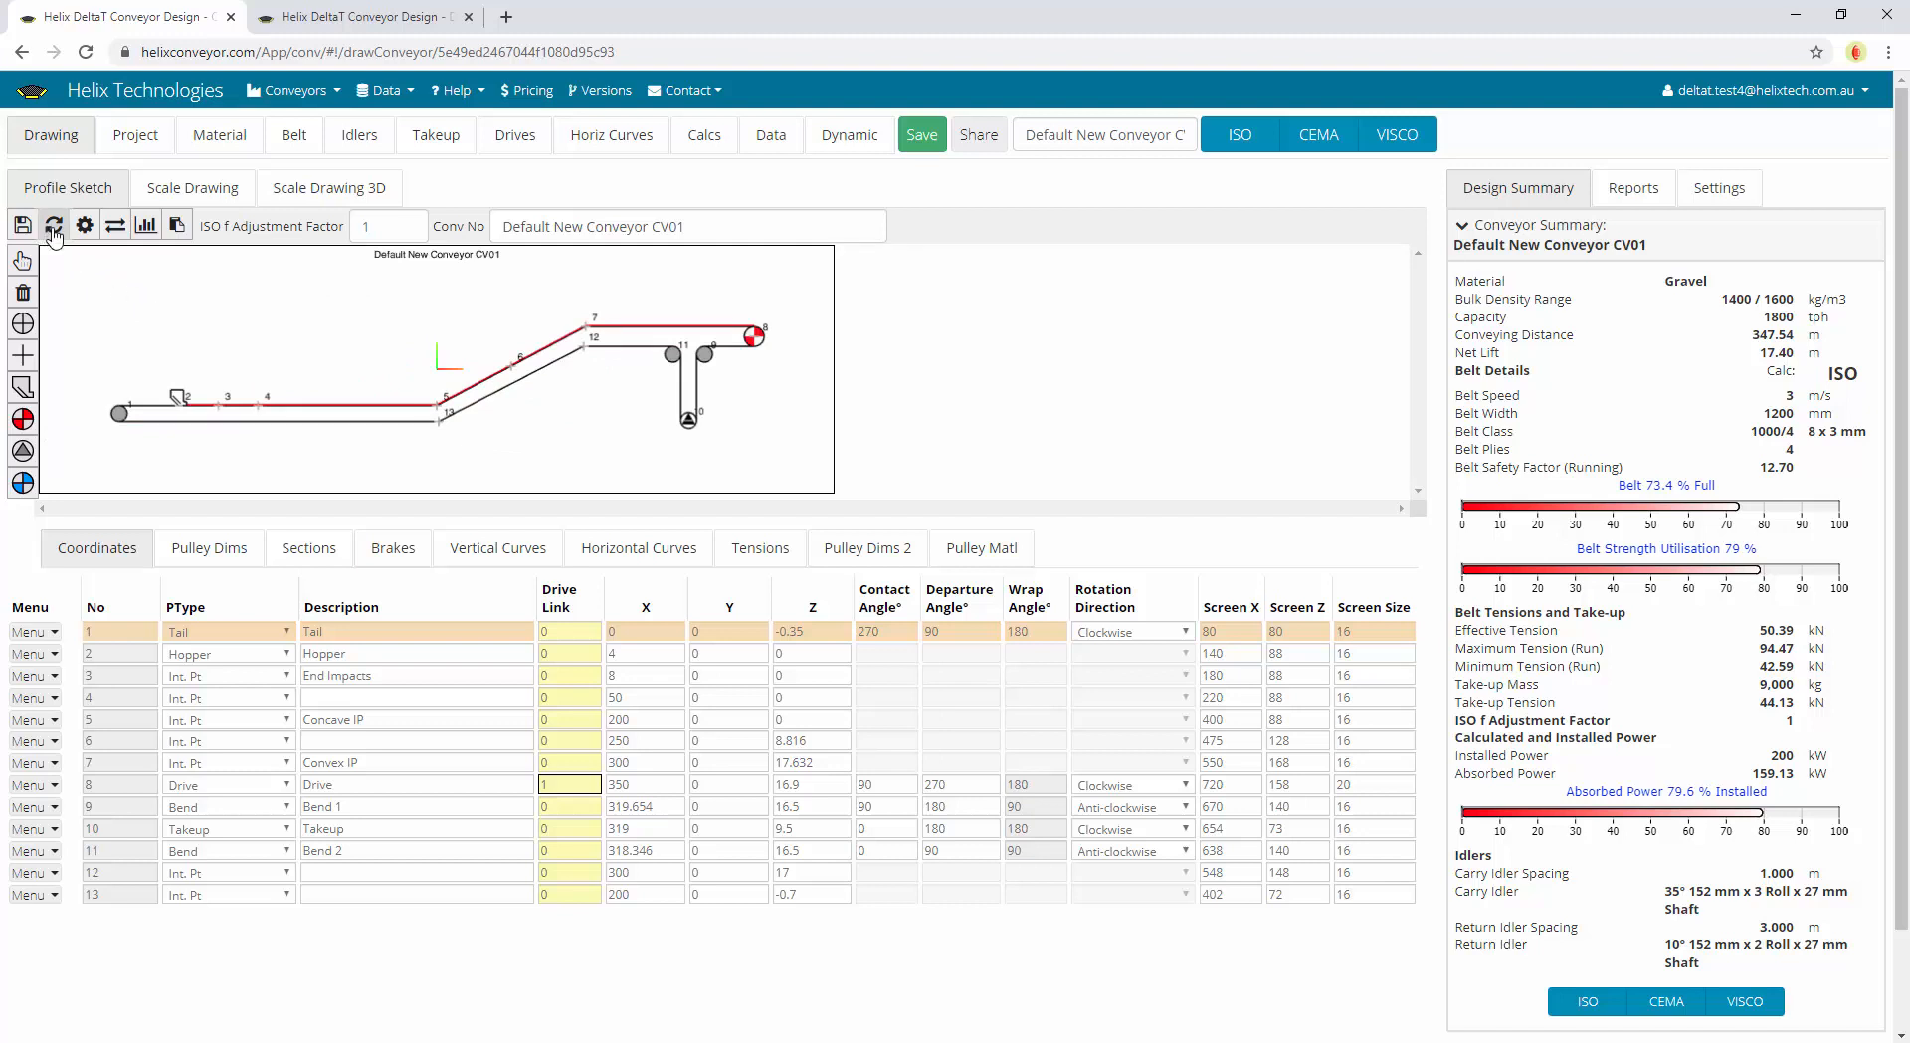
# Reposition the Tail pulley in the sketch to about Screen X 76, Screen Z 74, and set its Screen Z to 80
pyautogui.moveTo(120, 420)
pyautogui.moveTo(120, 414)
pyautogui.mouseDown()
pyautogui.moveTo(91, 367)
pyautogui.moveTo(119, 423)
pyautogui.mouseUp()
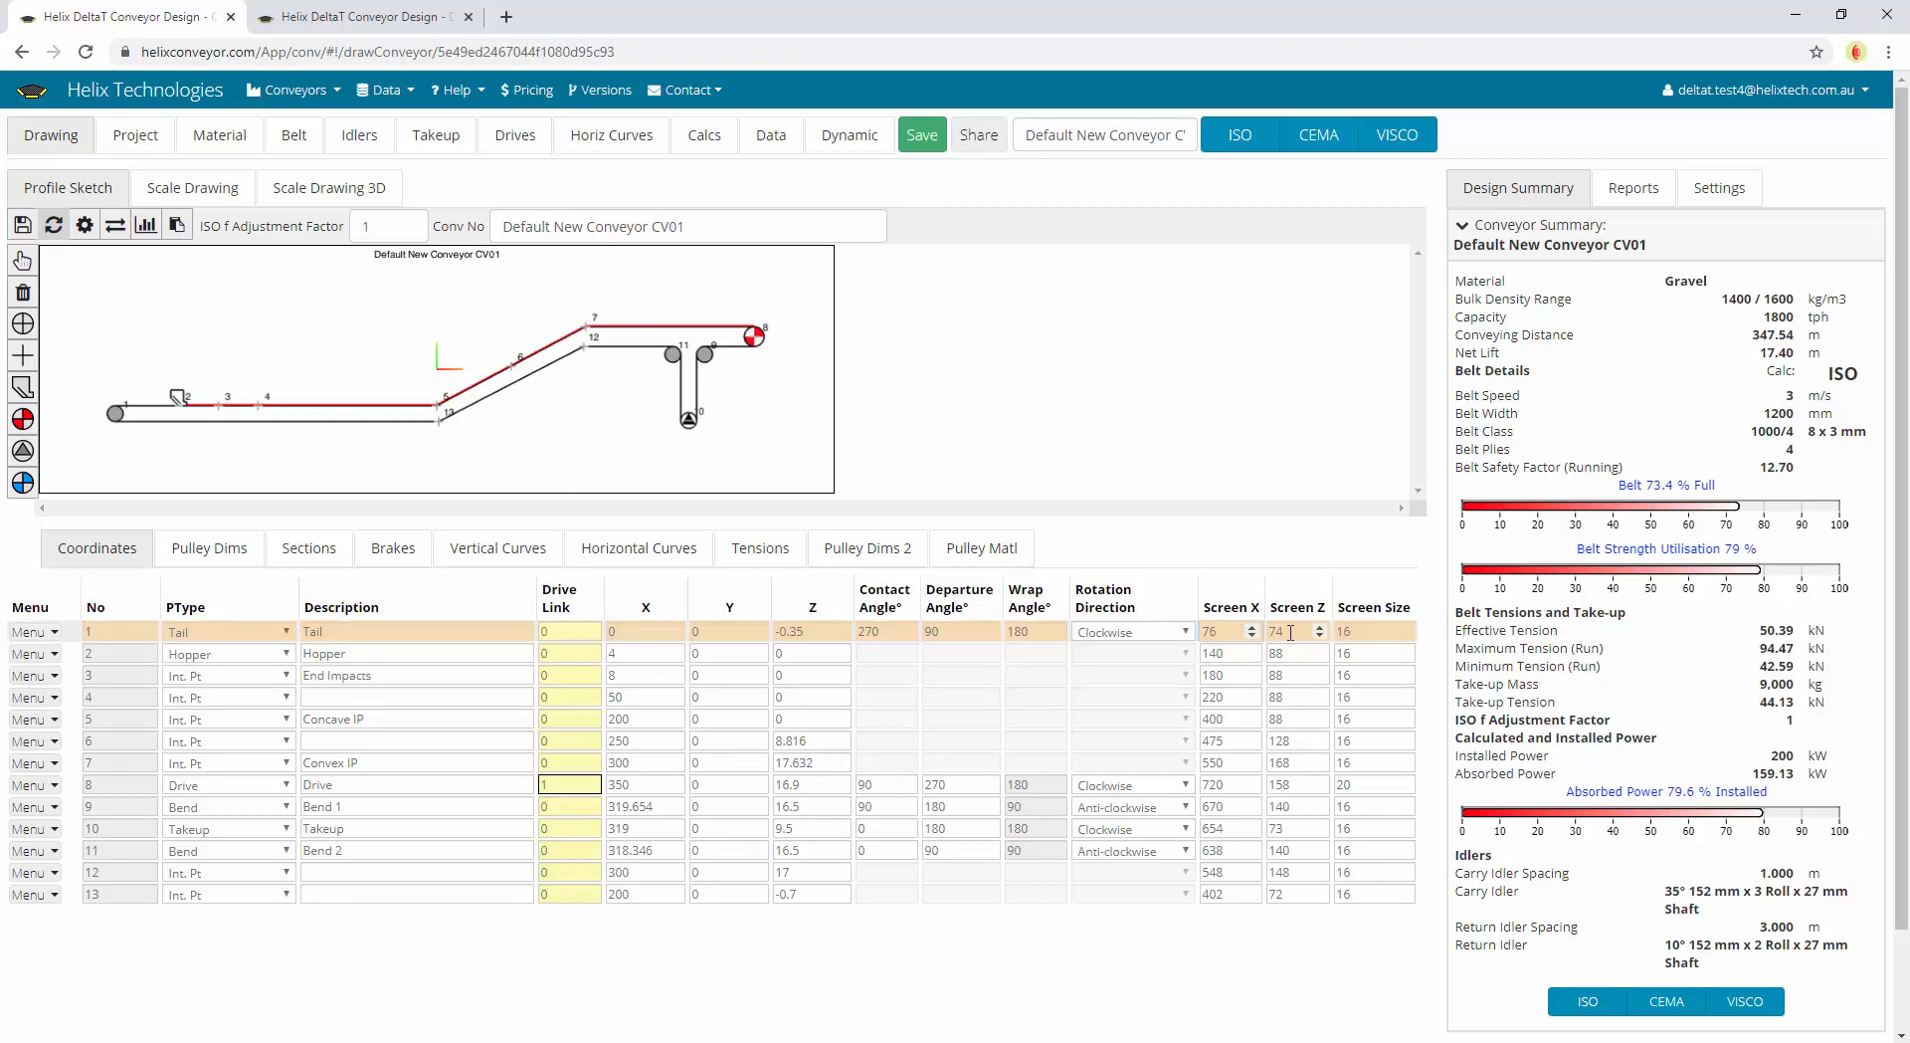
pyautogui.press('Tab')
pyautogui.write('80')
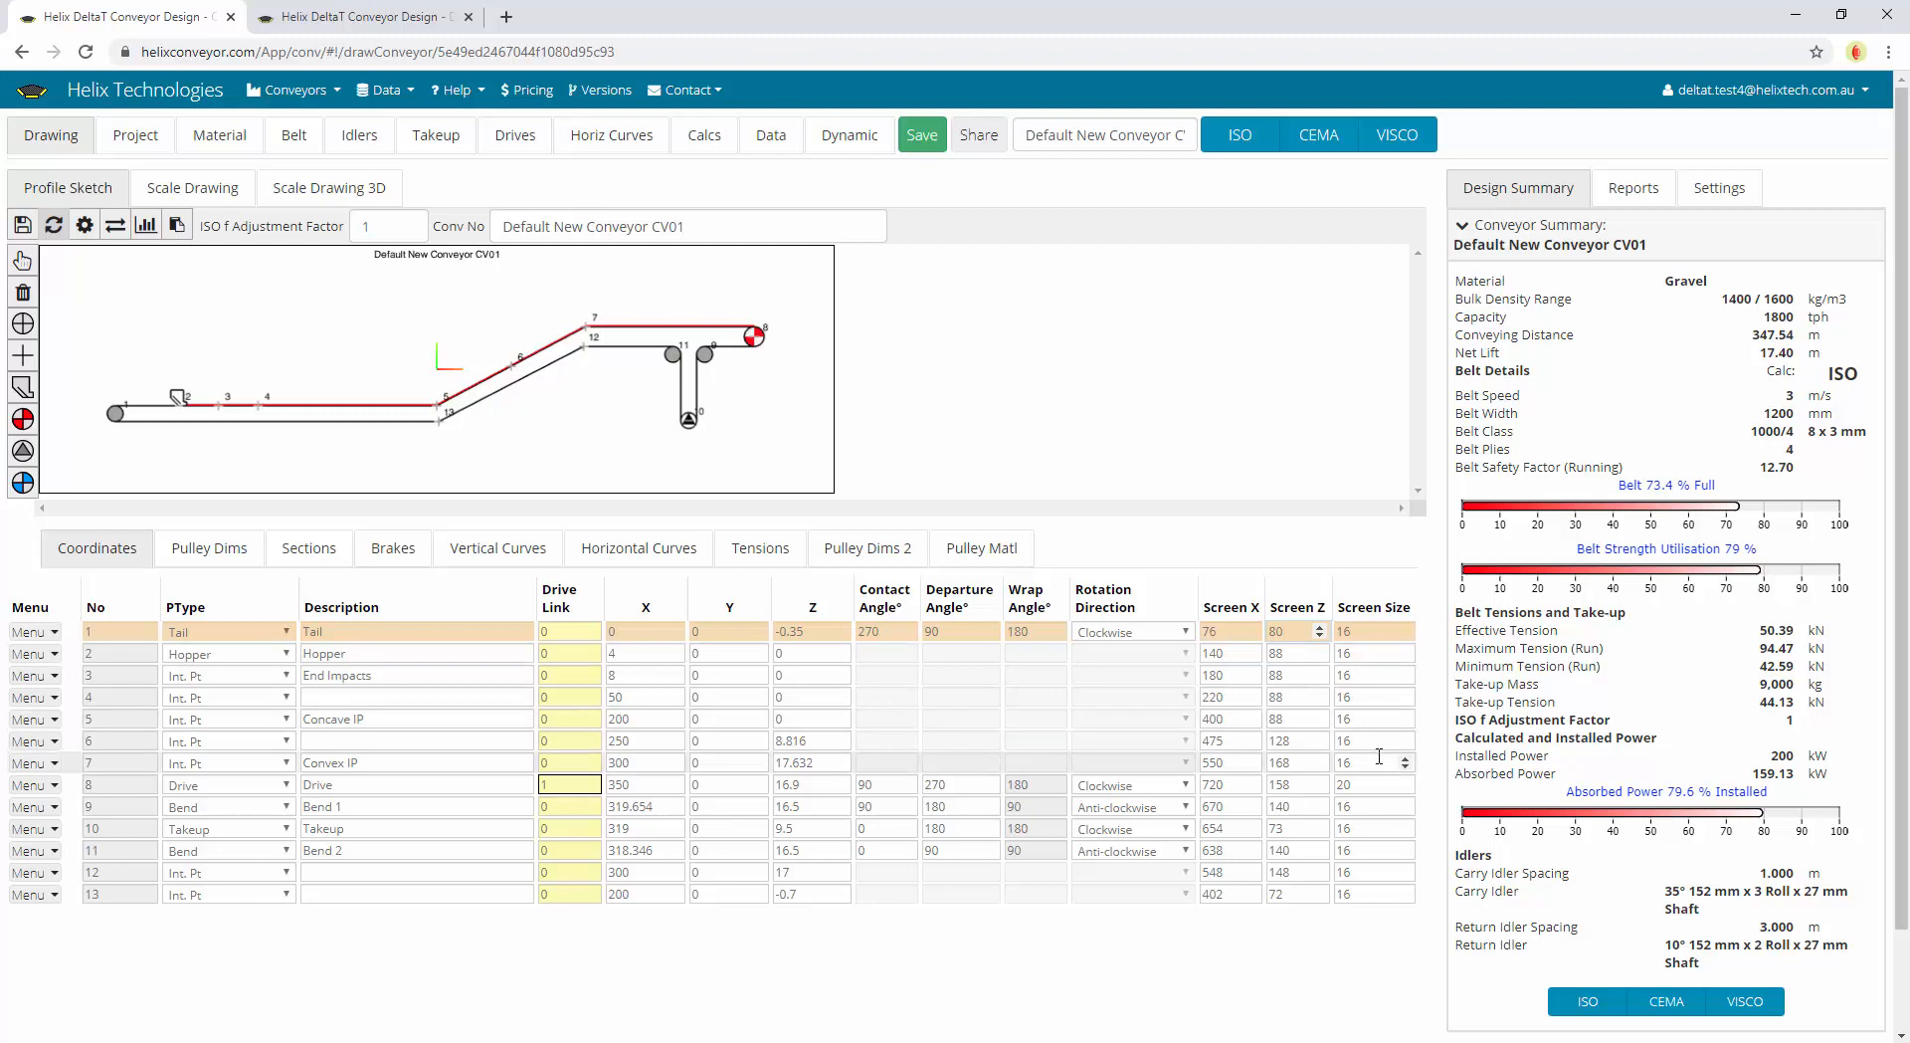
# Set the Drive pulley's Screen Size to 22 and save the conveyor
pyautogui.click(1369, 786)
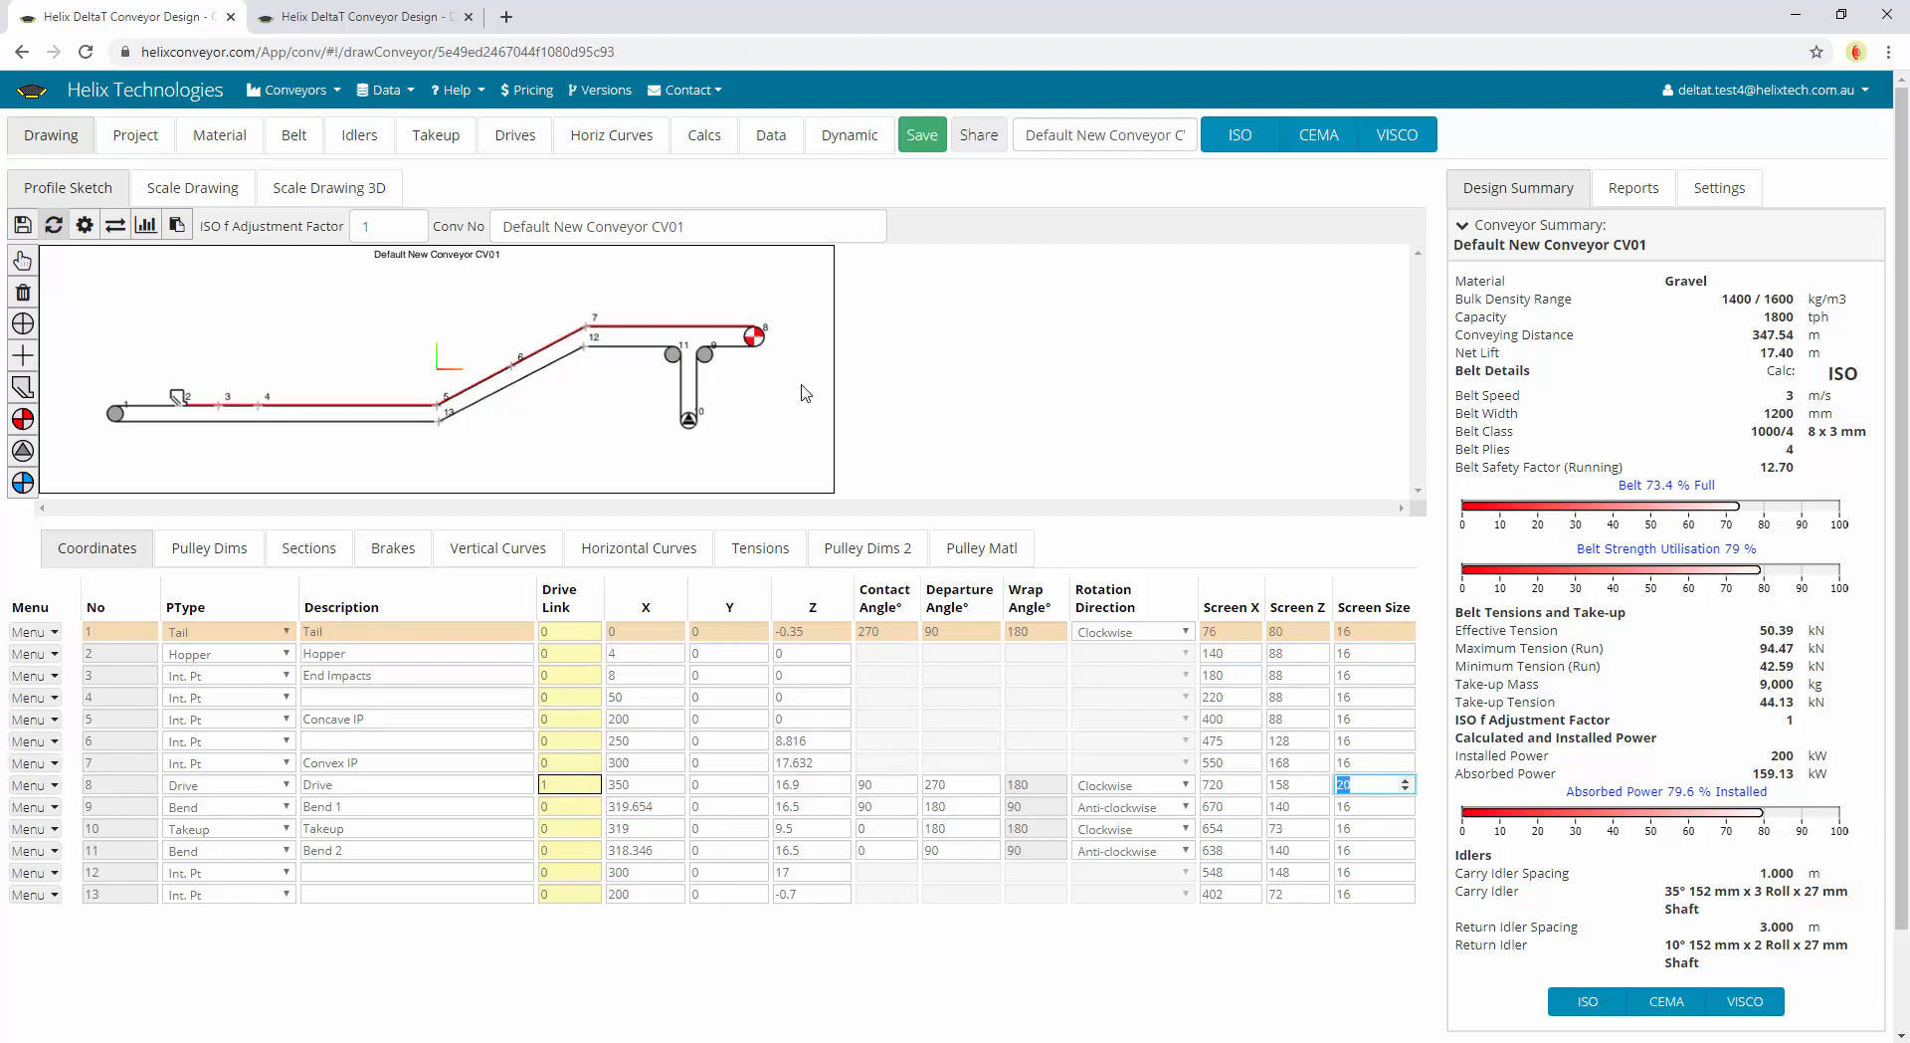
pyautogui.click(754, 339)
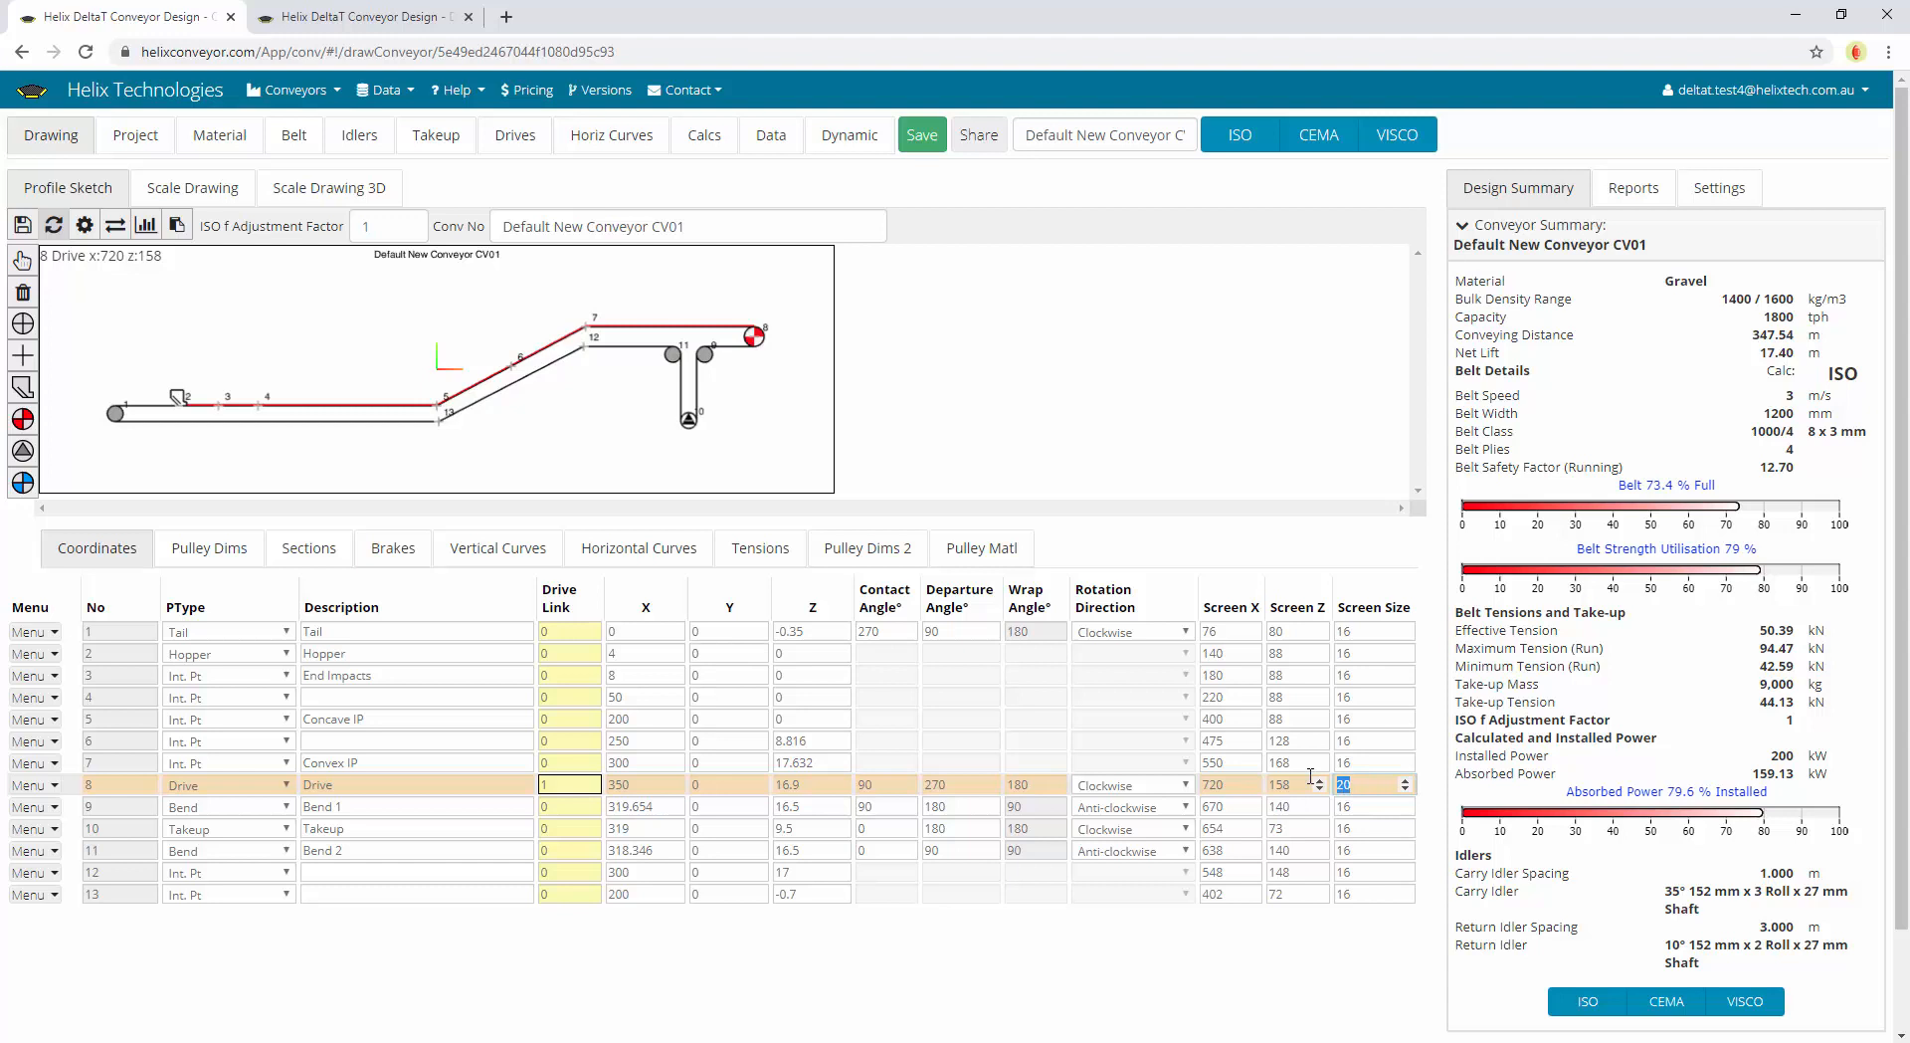
pyautogui.press('Up')
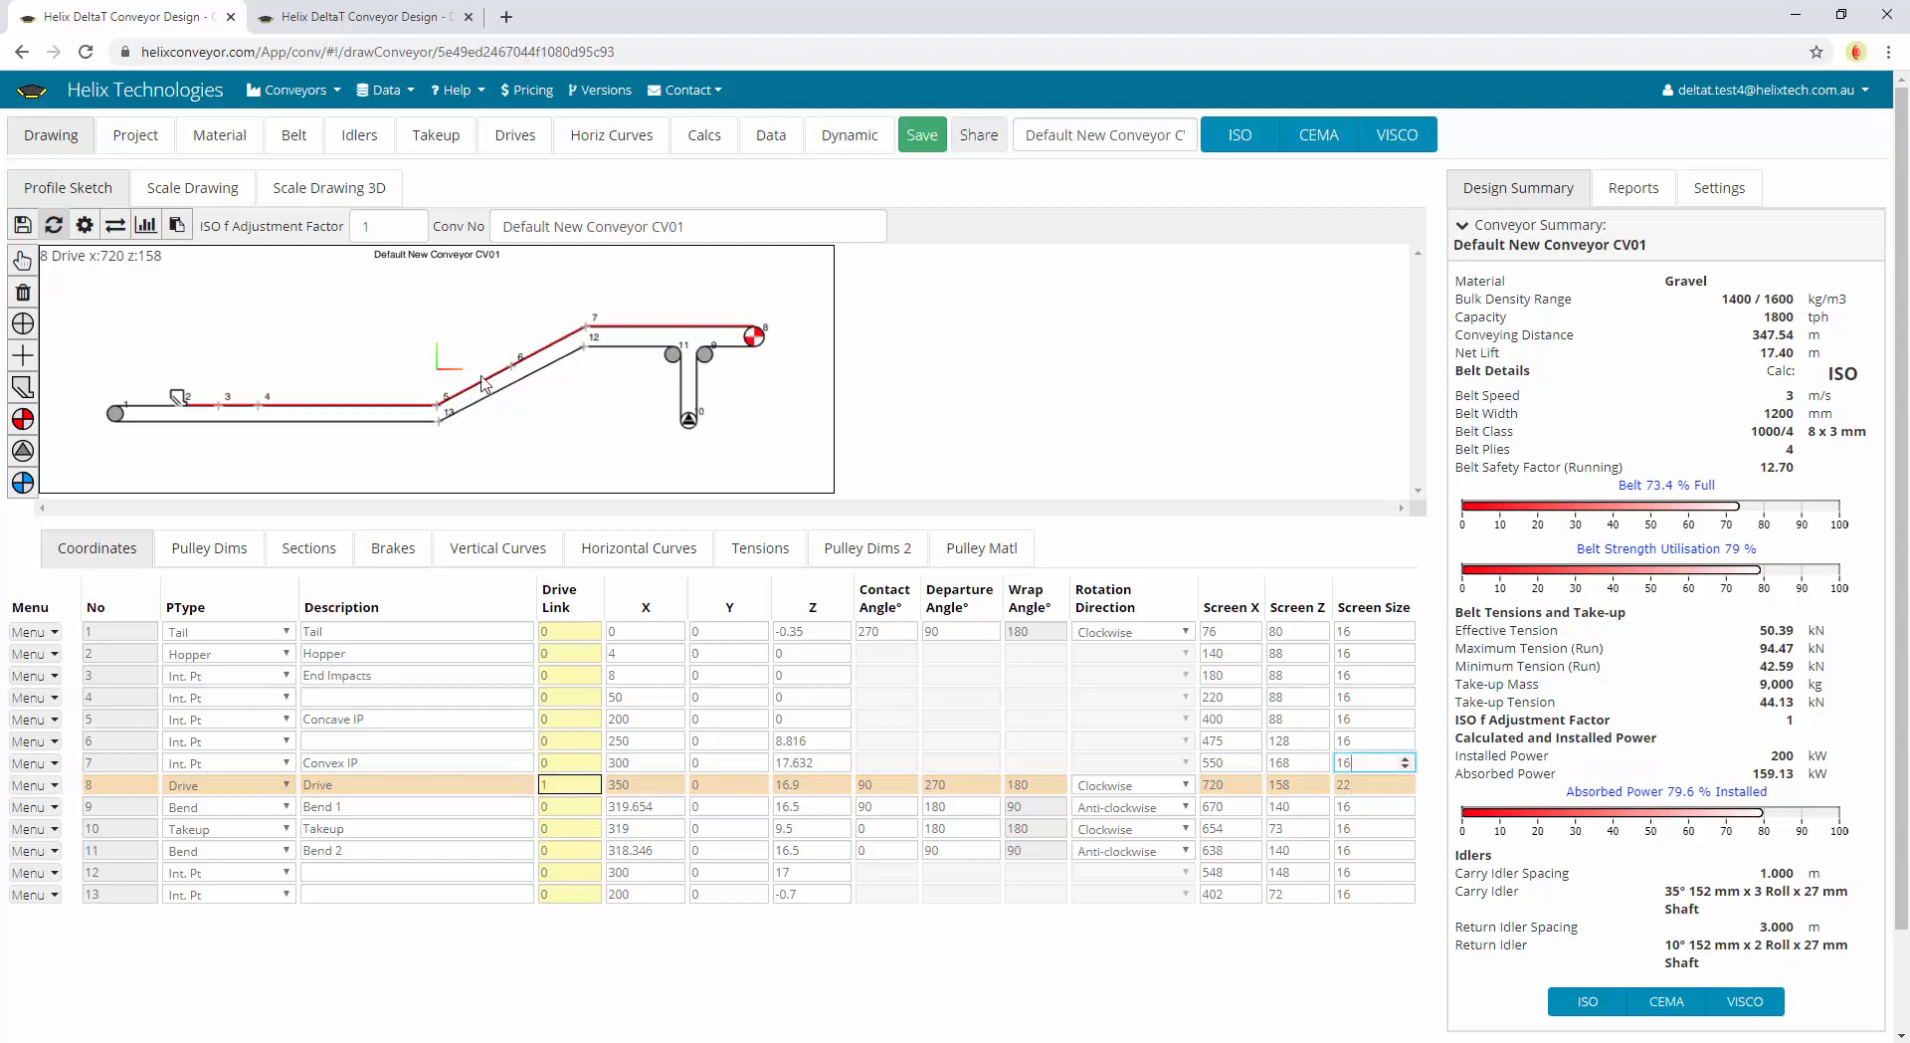
pyautogui.click(51, 236)
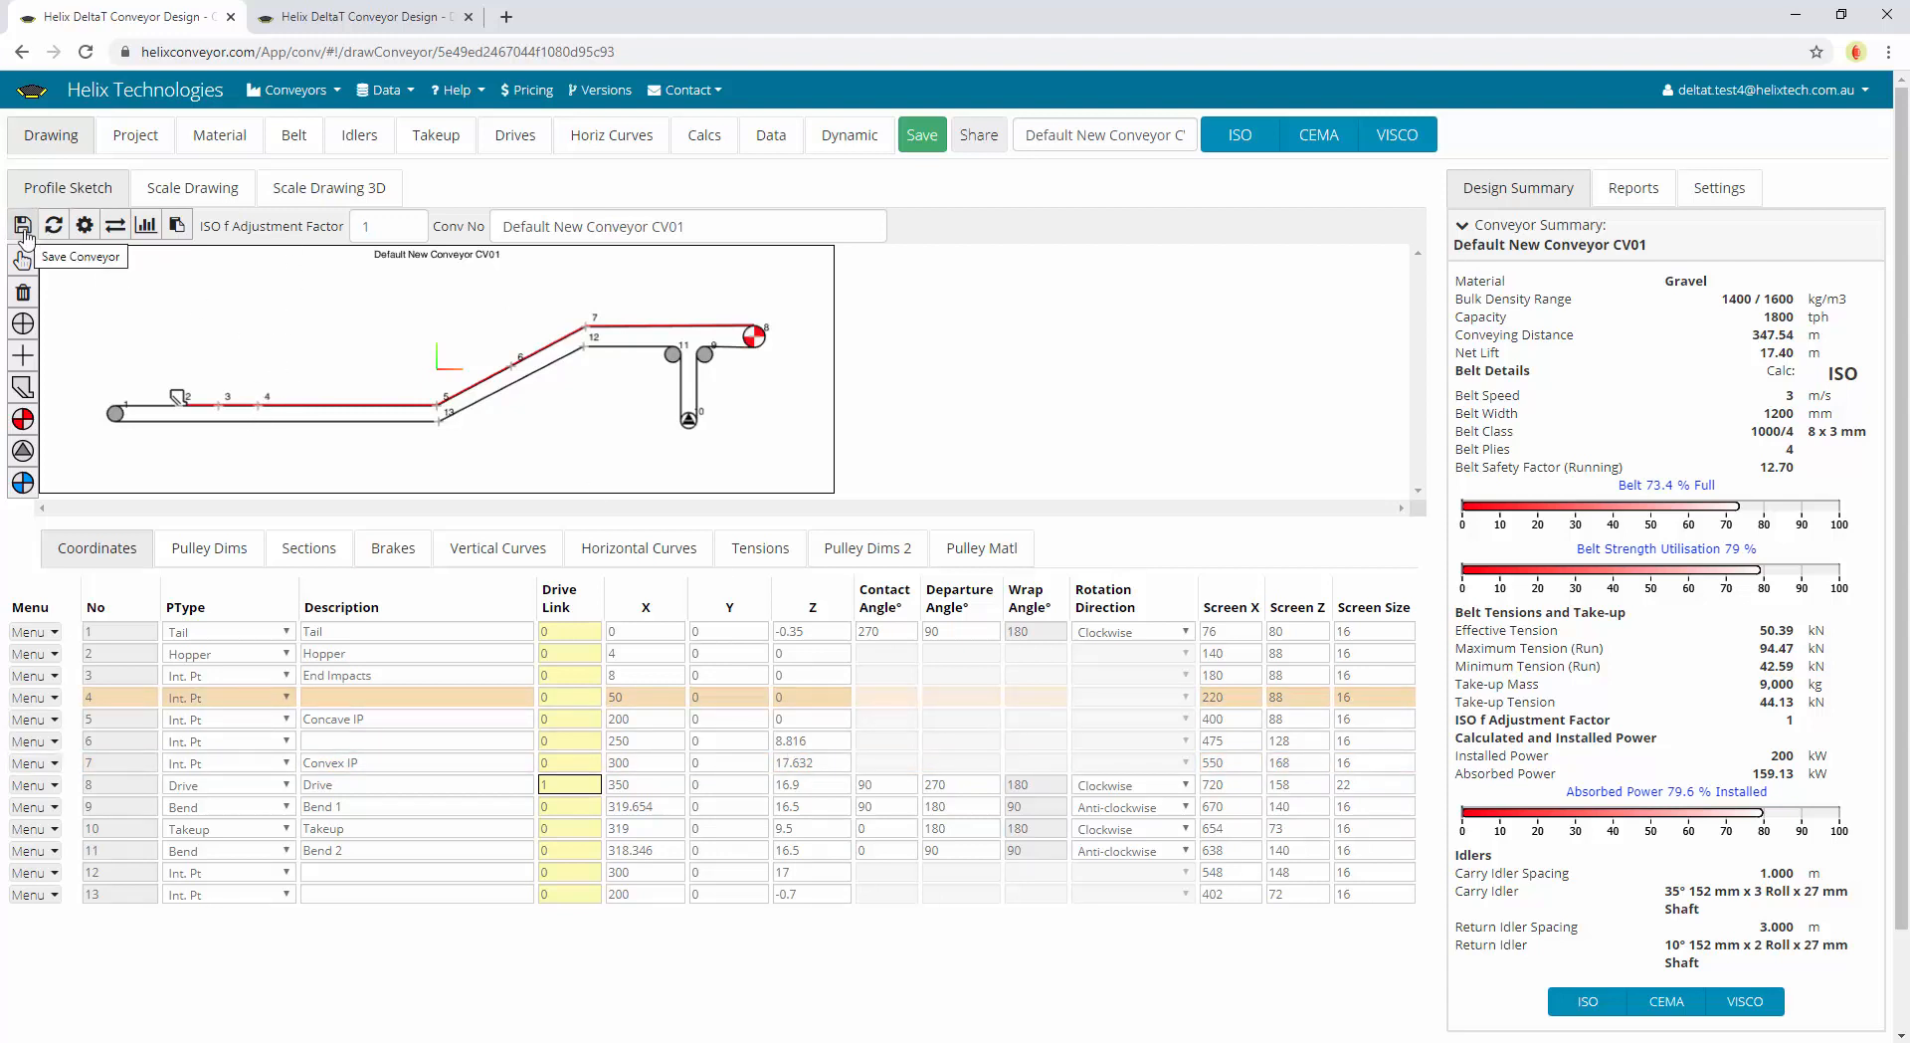
pyautogui.click(922, 139)
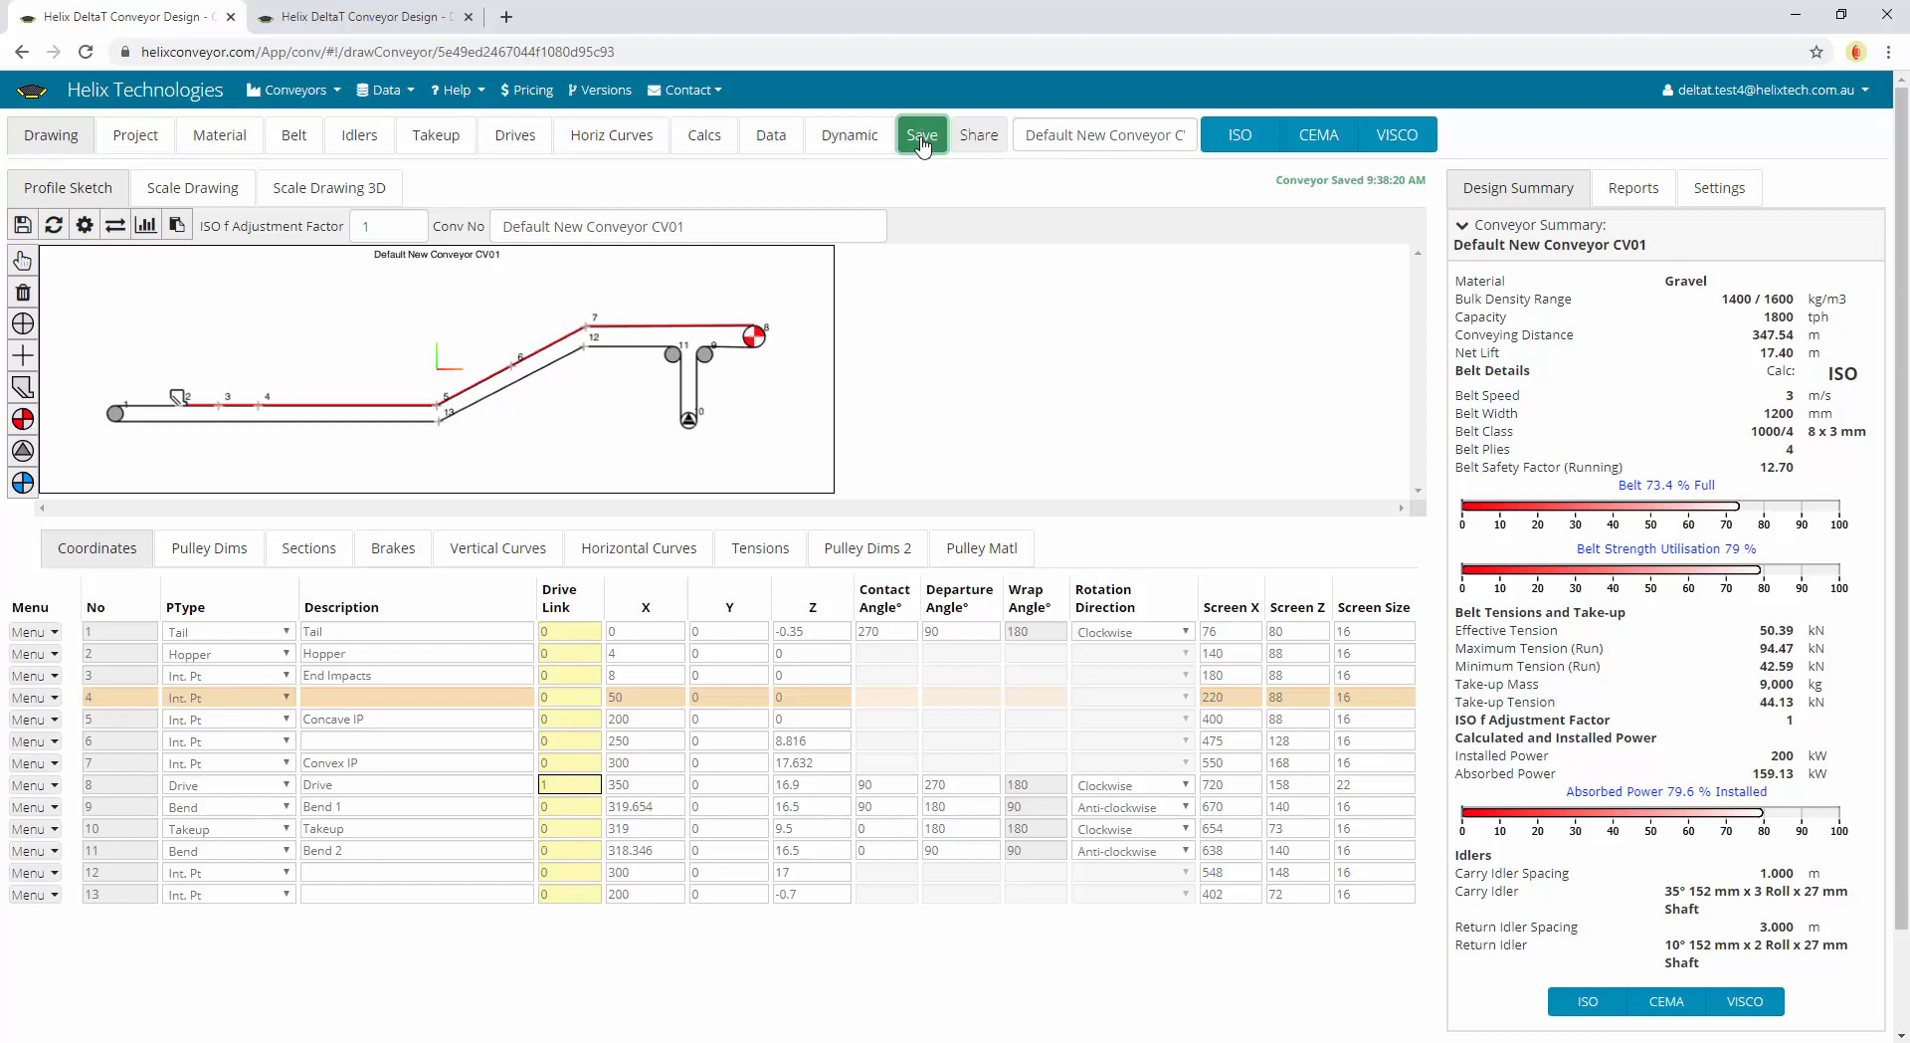
# Set the profile drawing width to 1000 pixels and height to 300 pixels, and apply the new drawing size
pyautogui.click(84, 226)
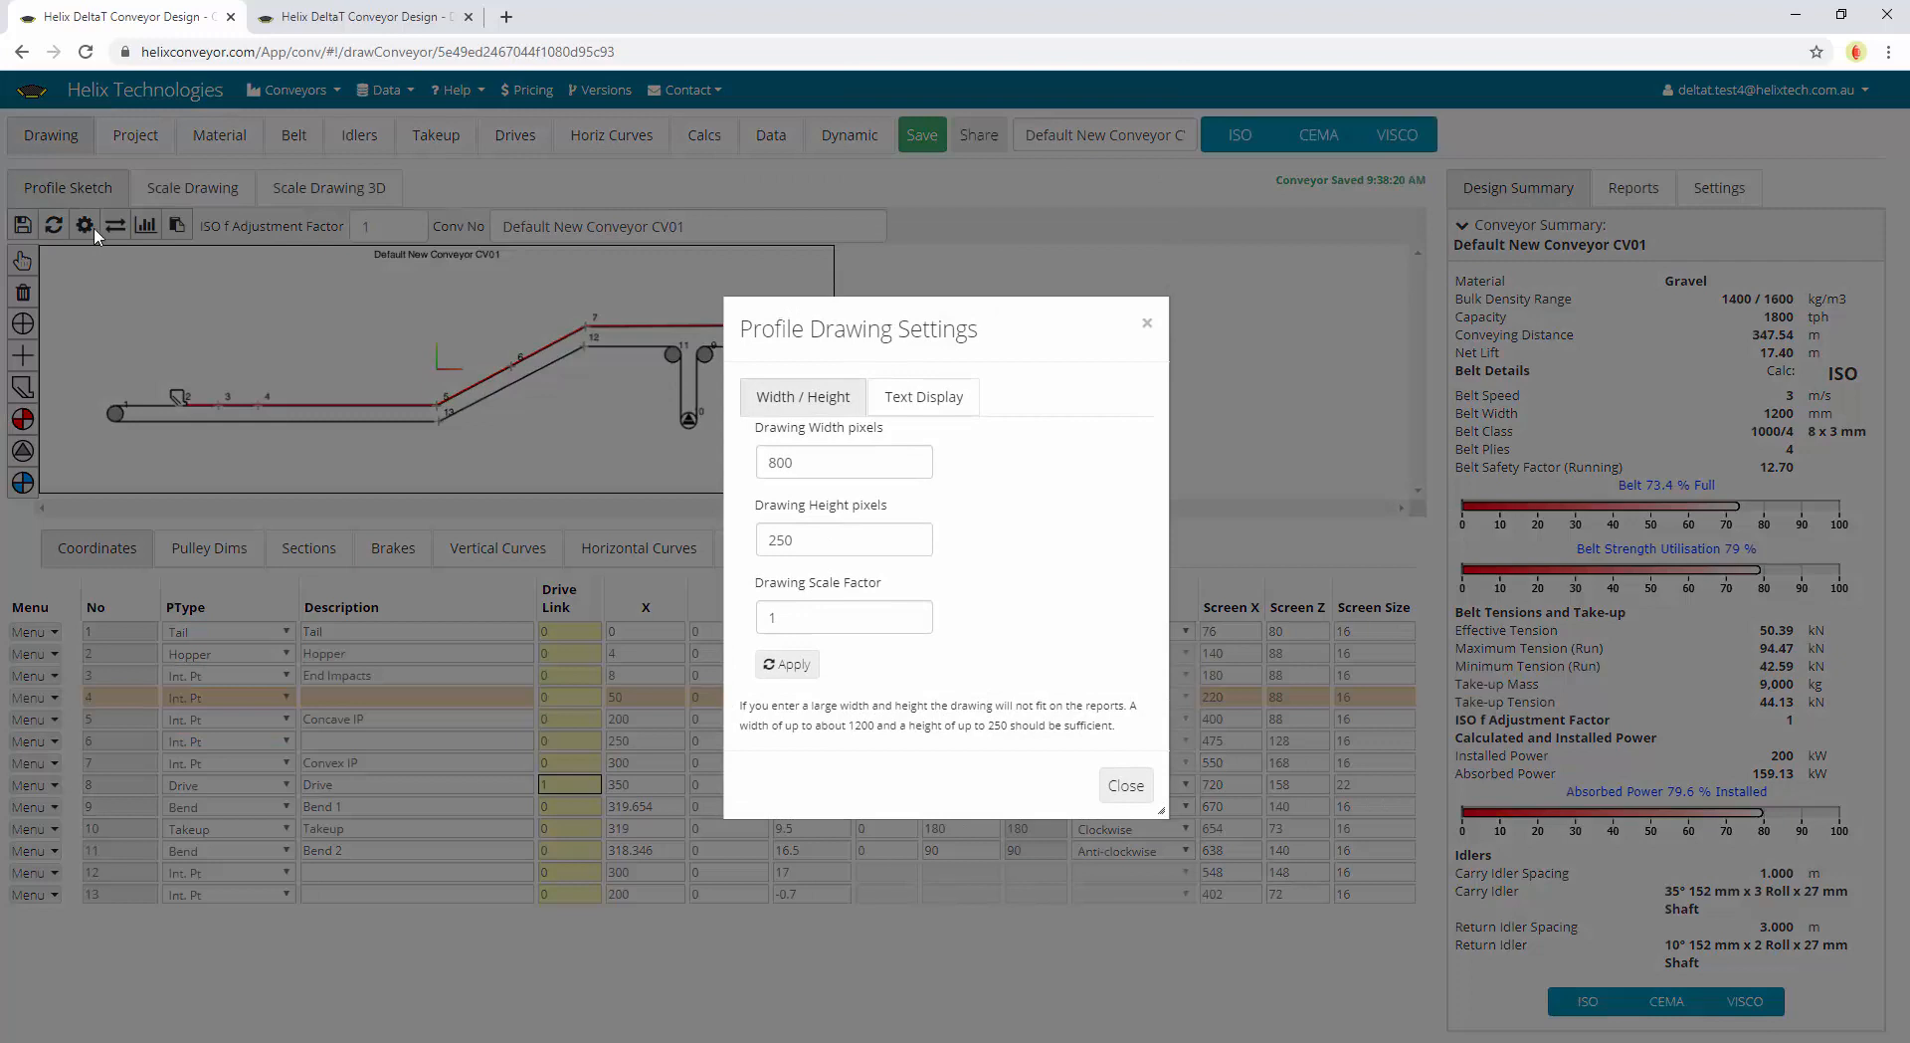
pyautogui.click(824, 457)
pyautogui.click(833, 551)
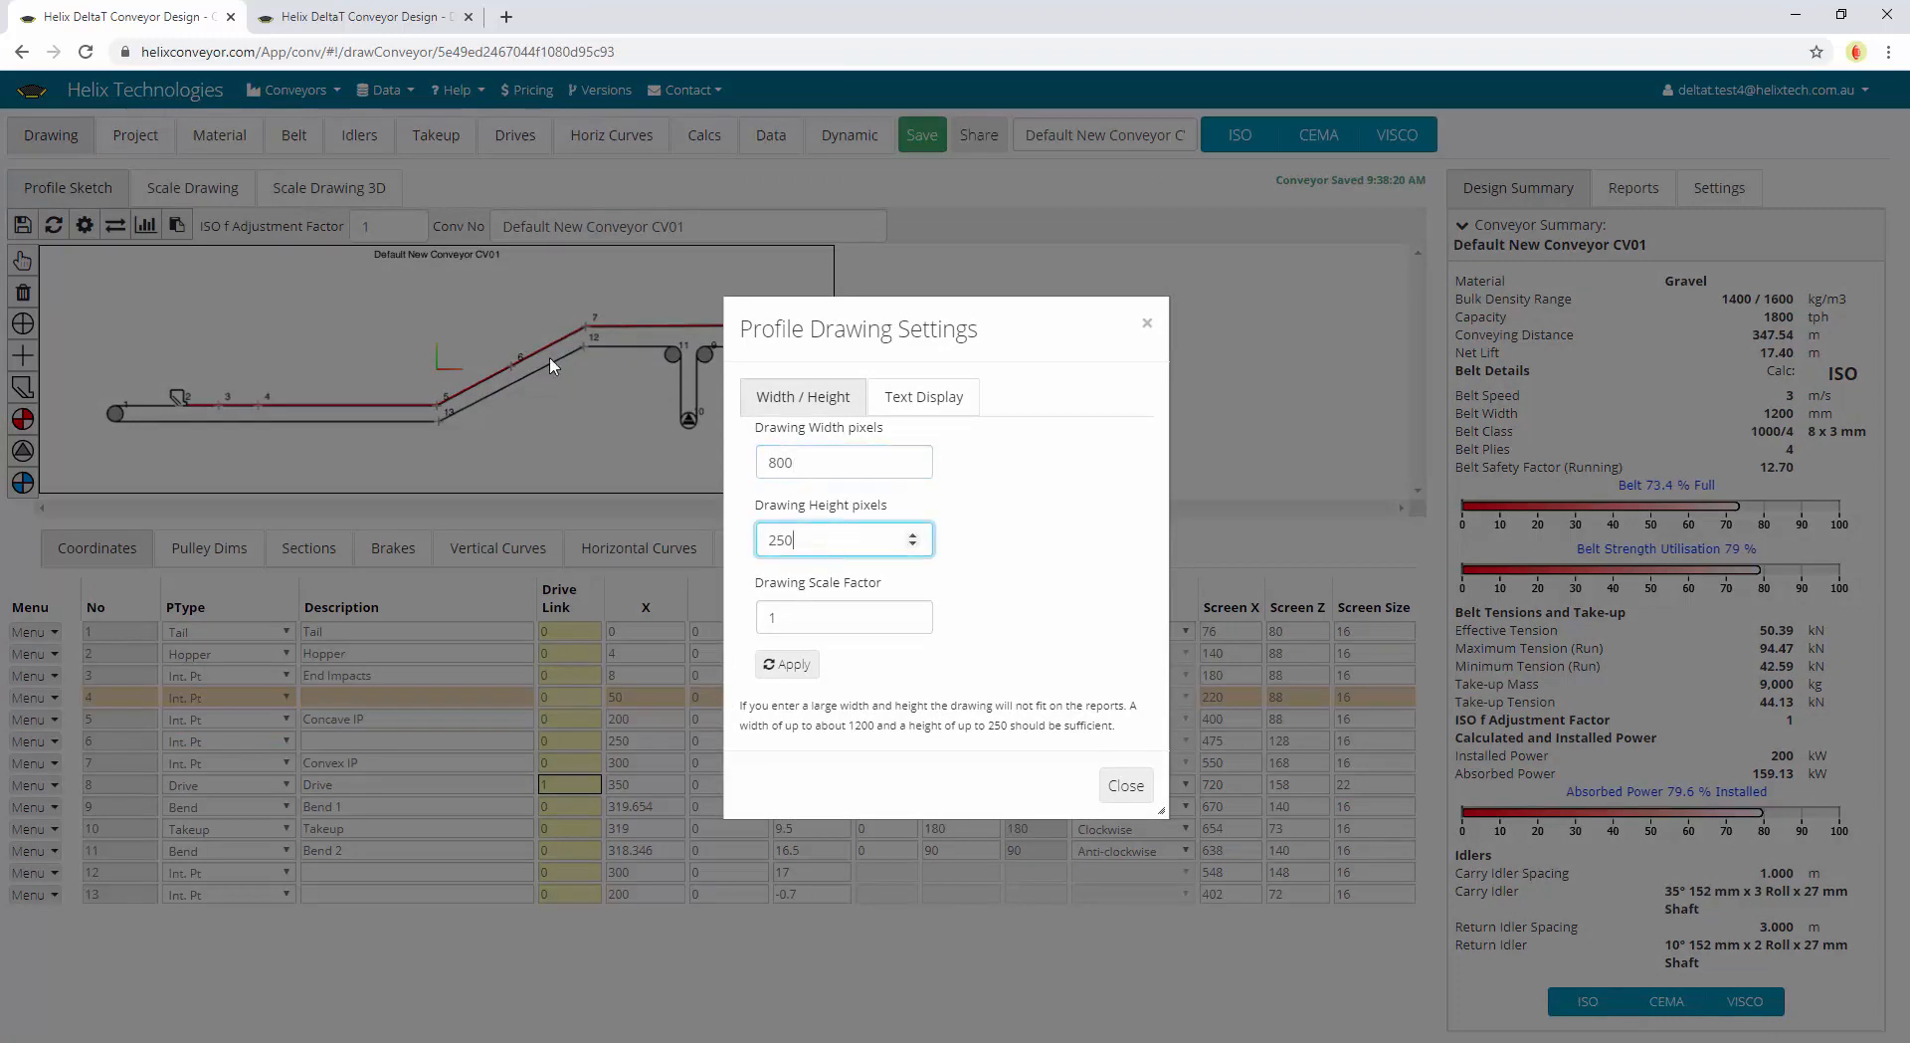
pyautogui.hotkey('shift', 'Tab')
pyautogui.write('100')
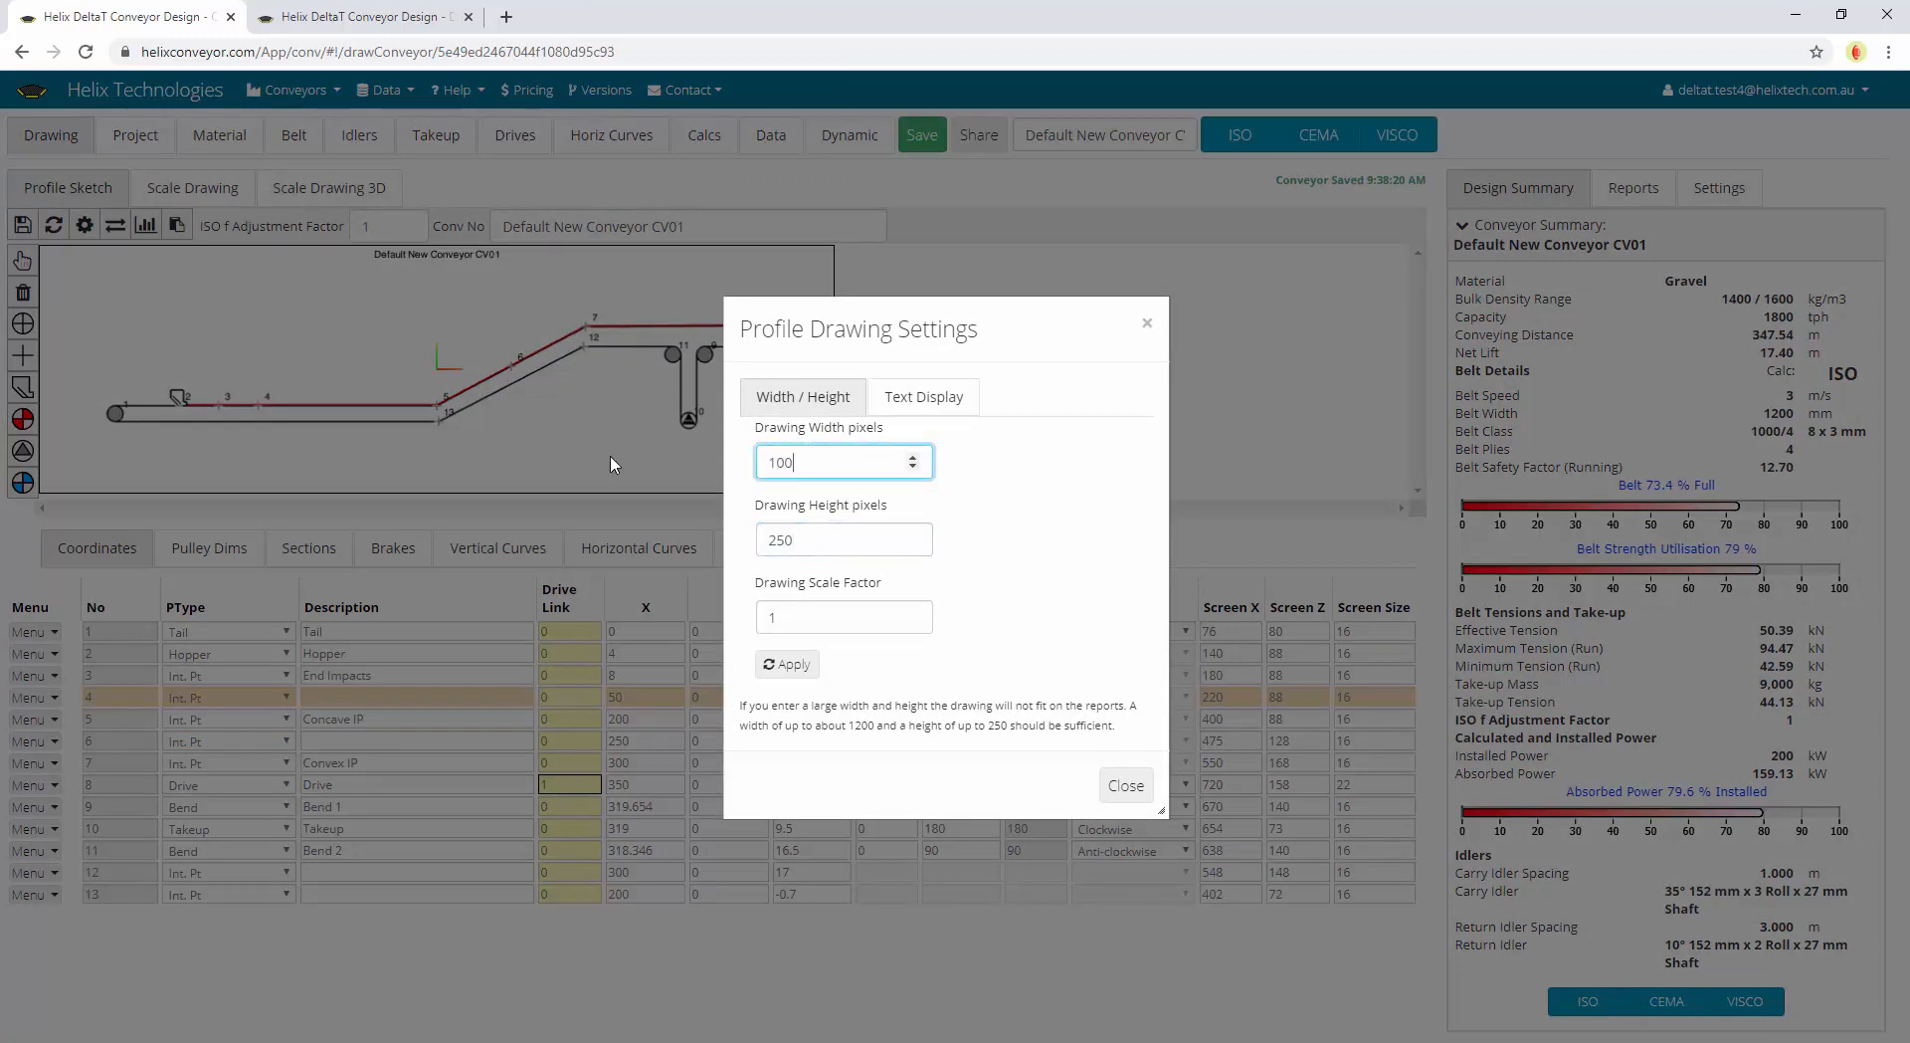
pyautogui.press('Tab')
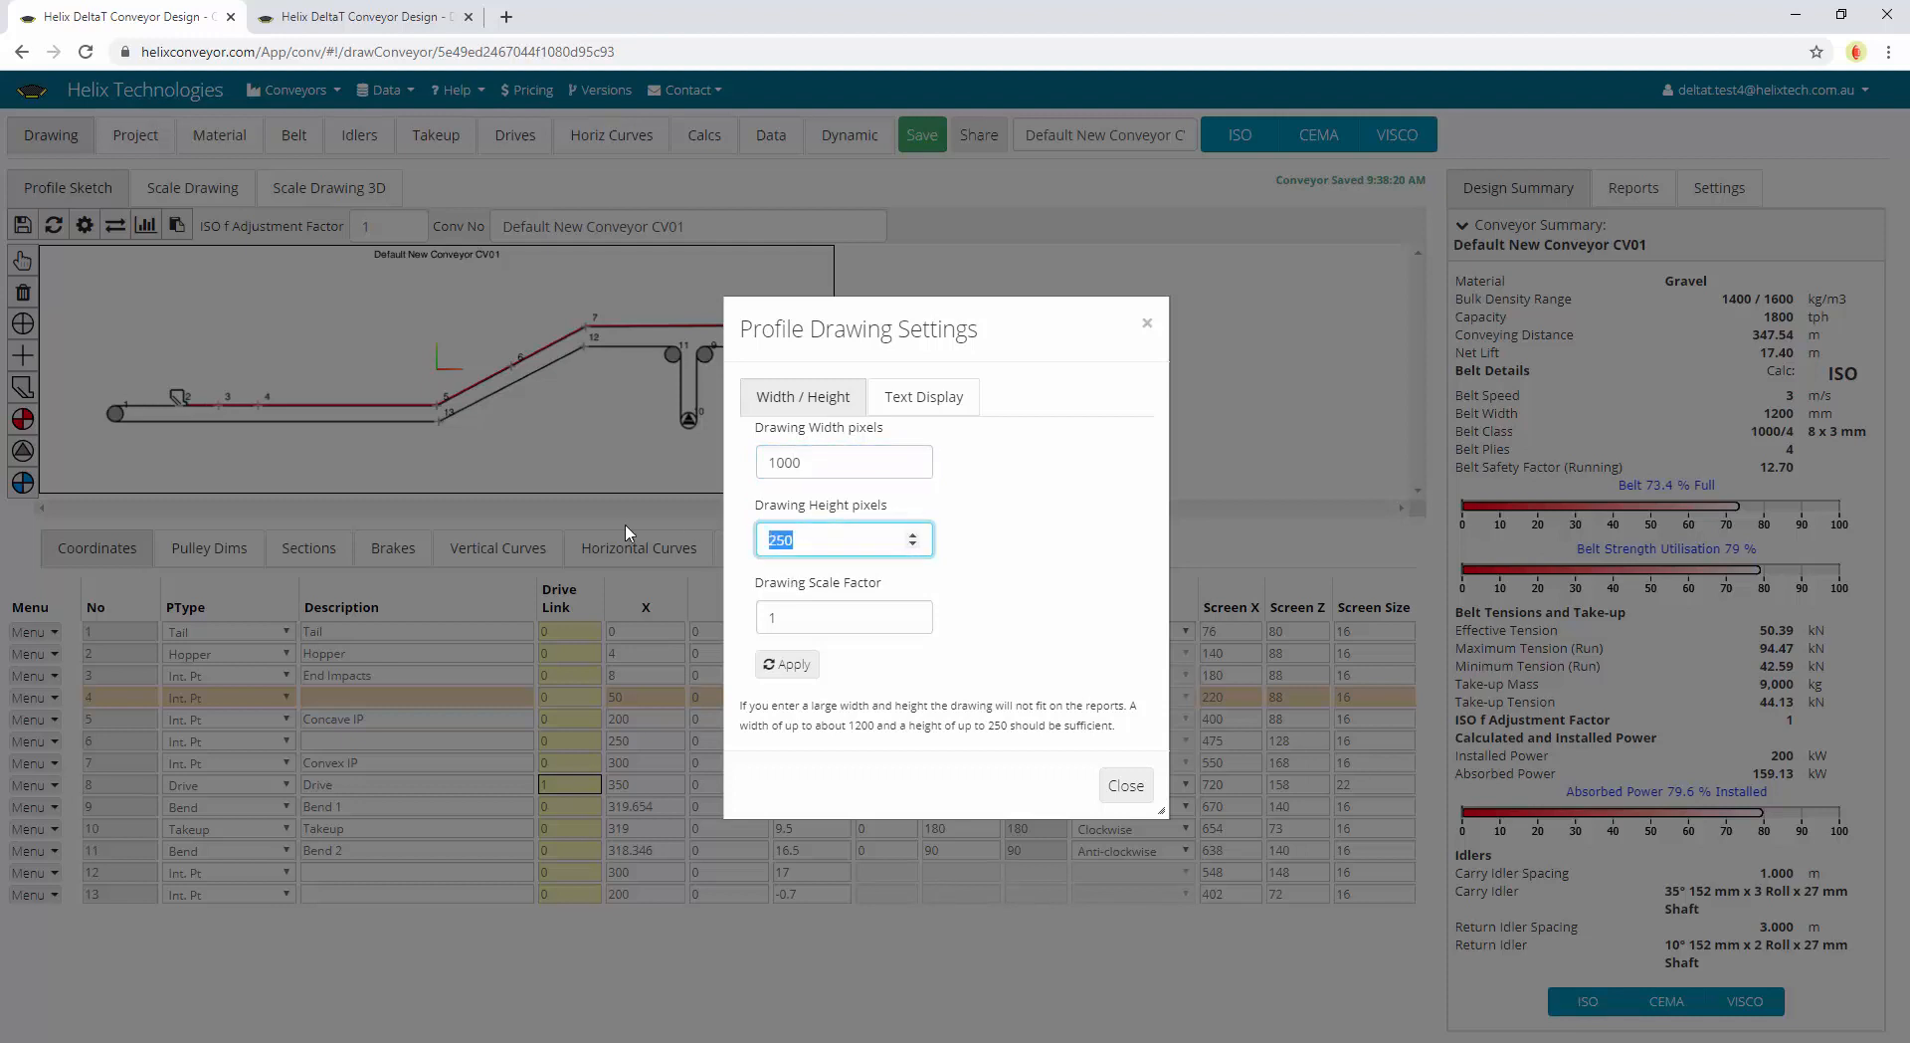
pyautogui.write('300')
pyautogui.click(786, 664)
pyautogui.click(816, 621)
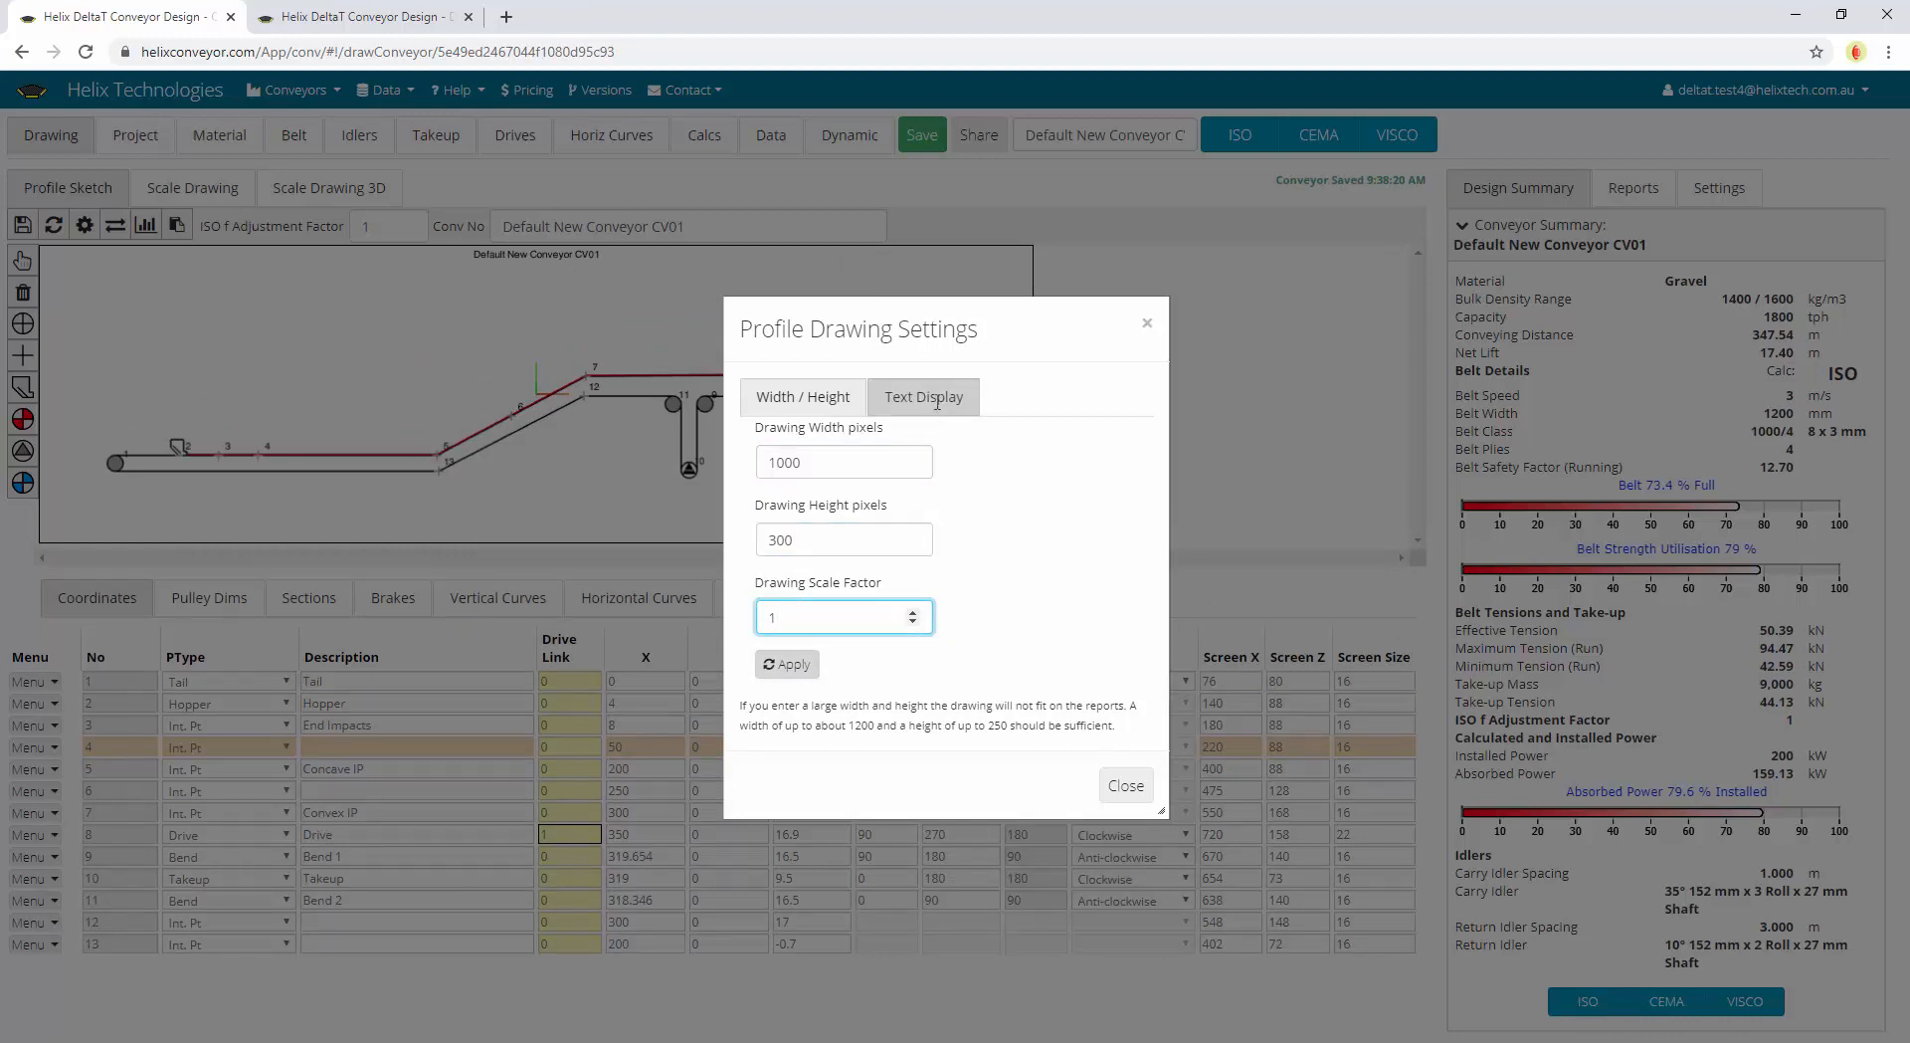
pyautogui.click(1125, 785)
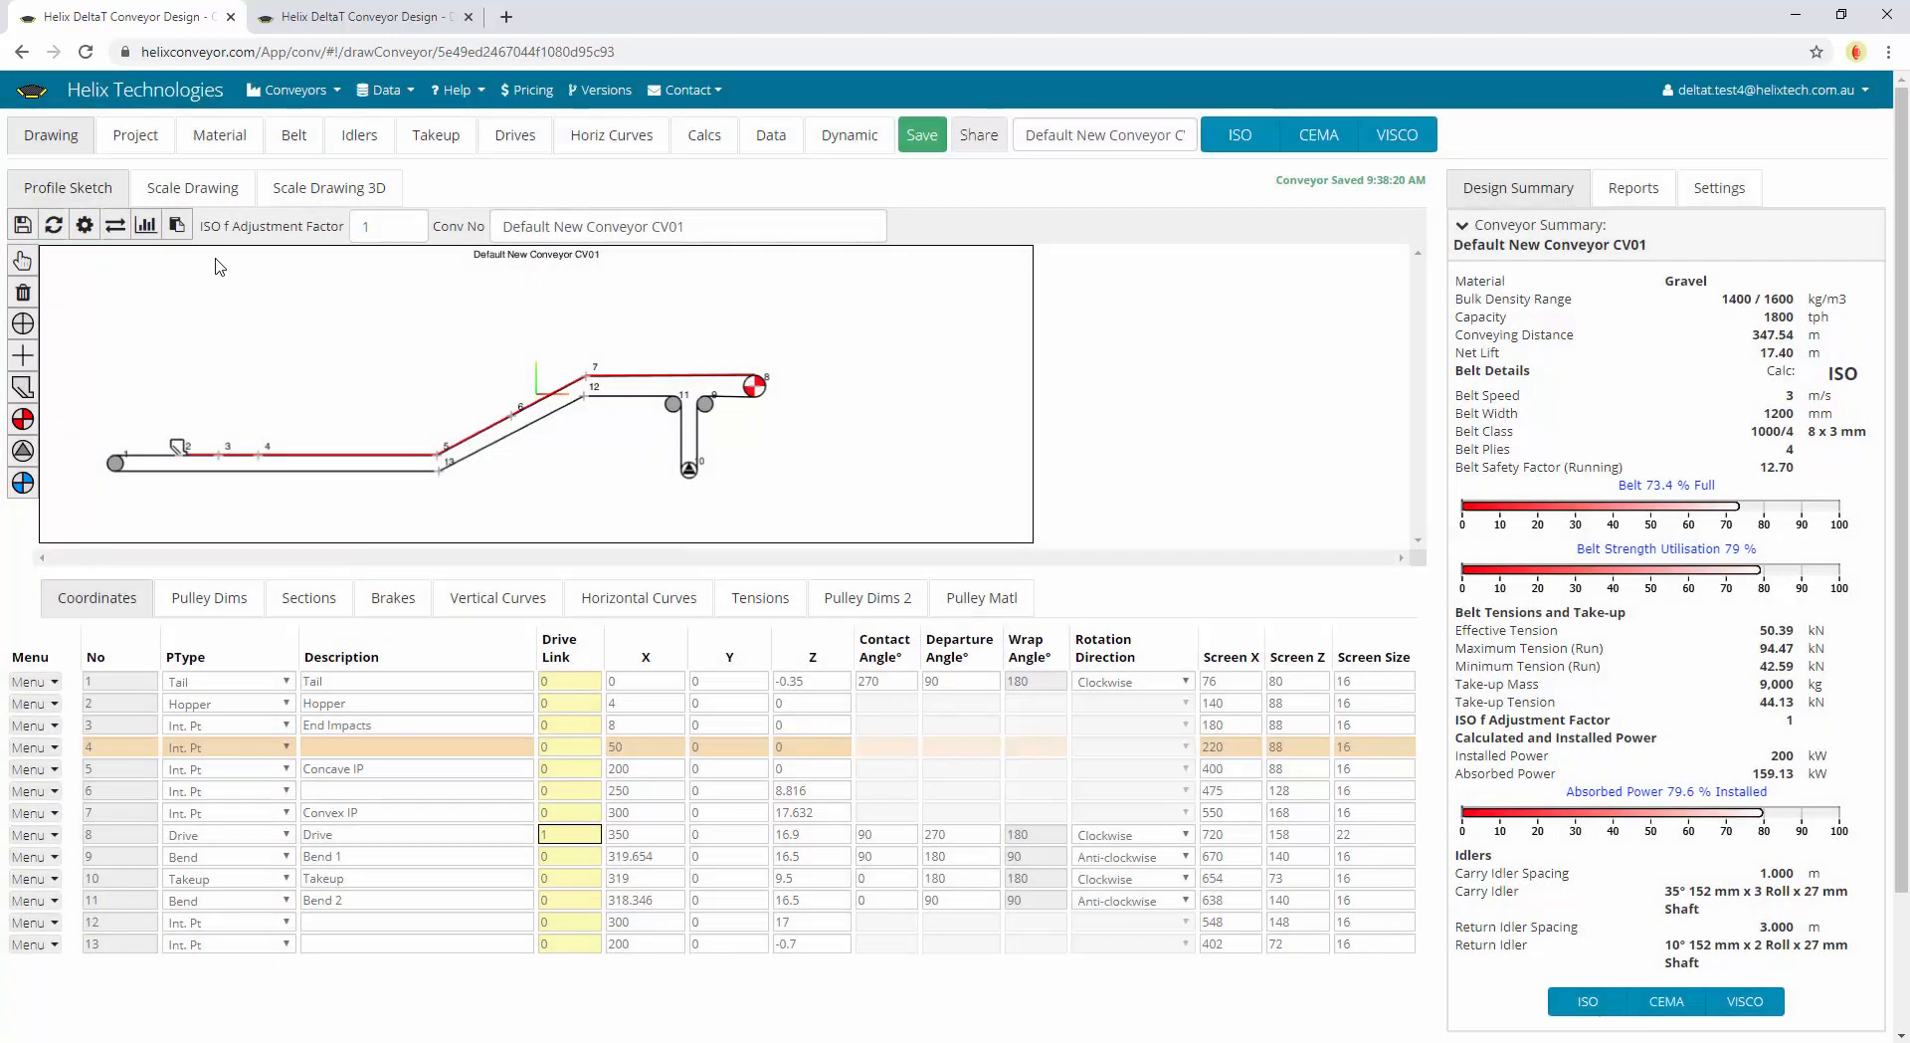
# Adjust all ScreenX values of the profile sketch by 20
pyautogui.click(115, 224)
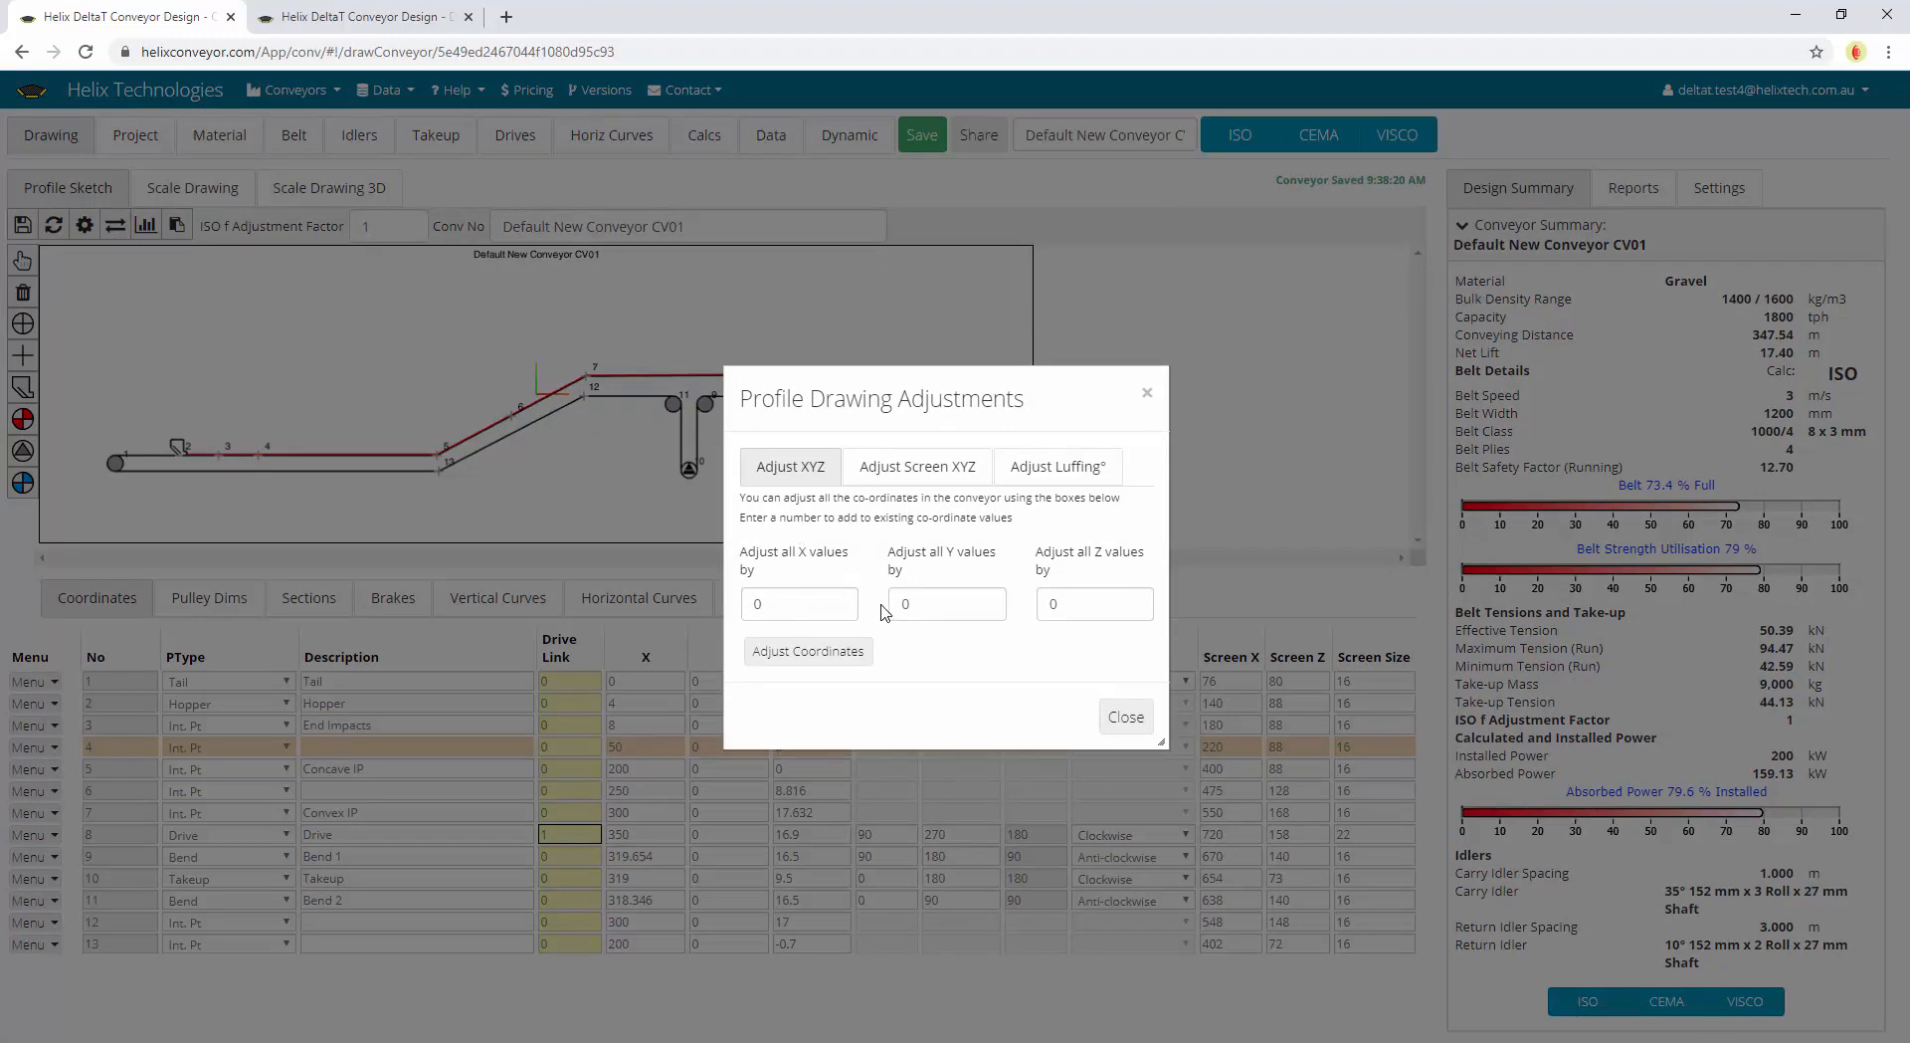
pyautogui.doubleClick(786, 604)
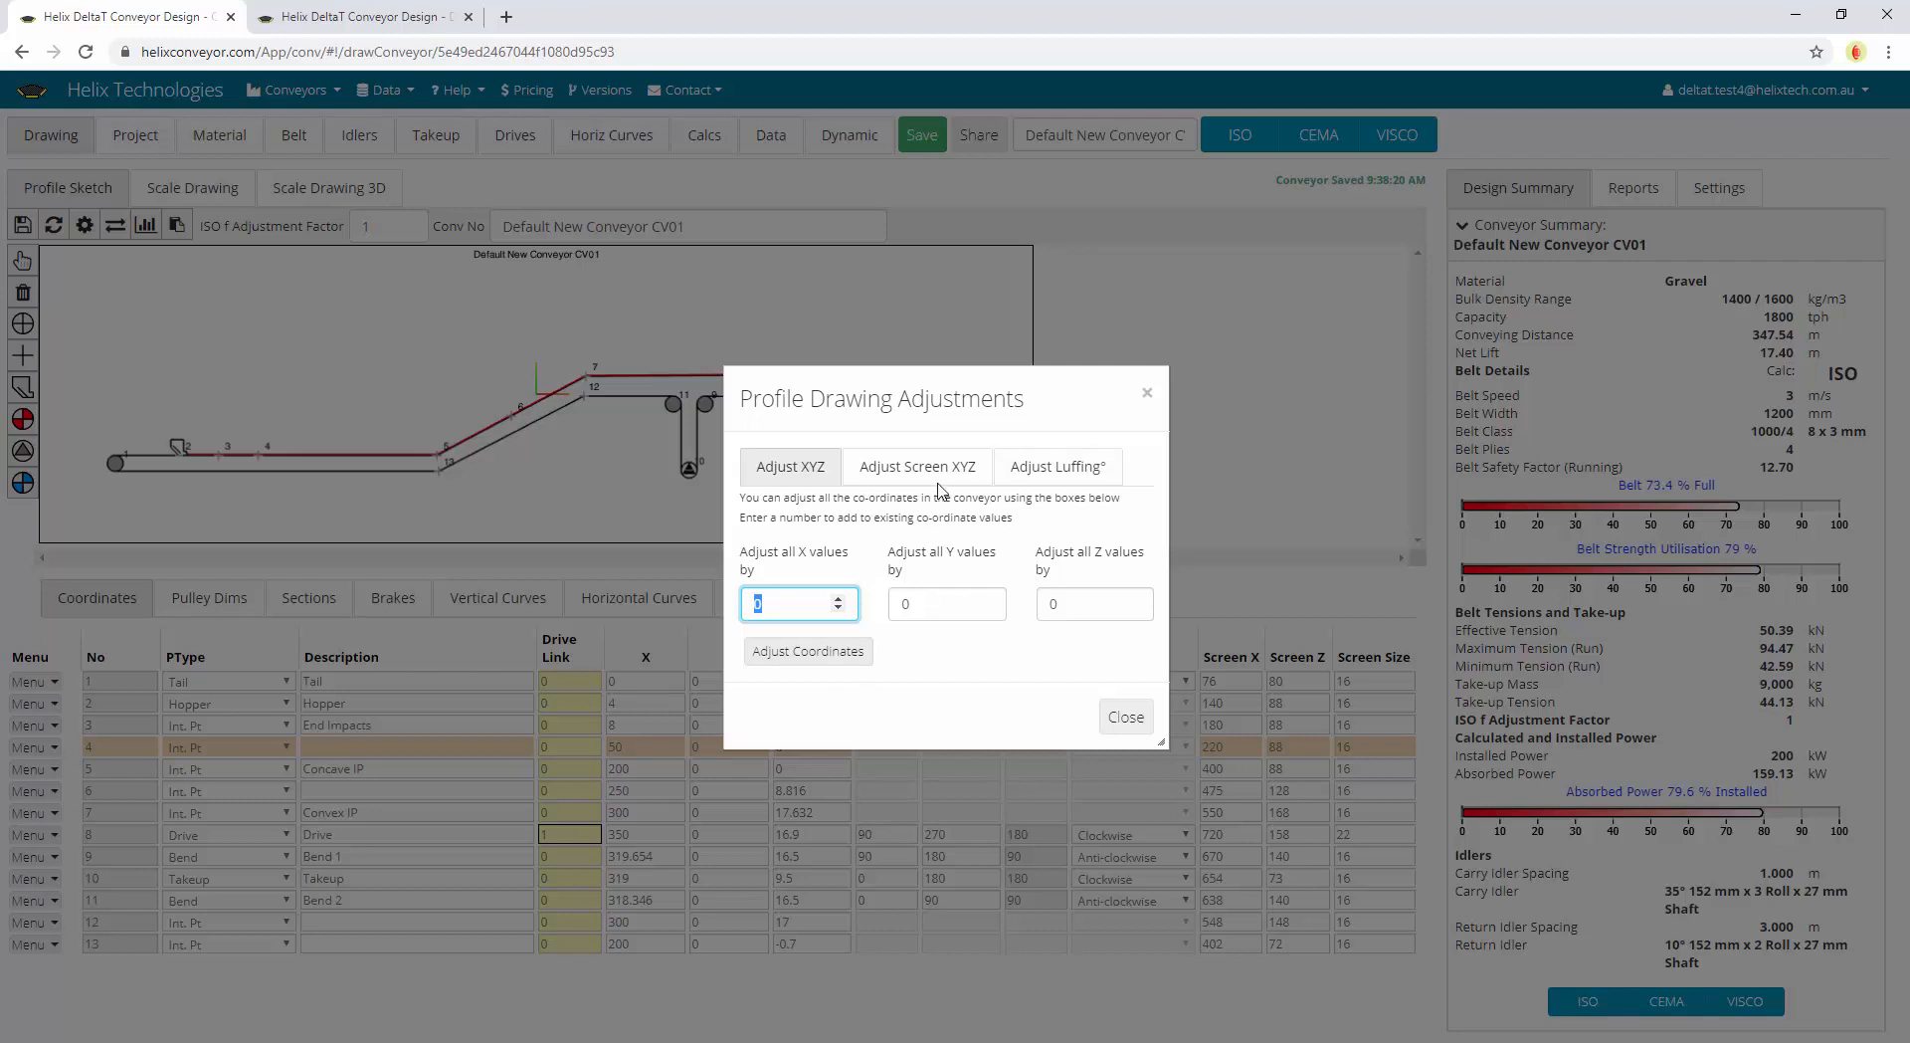
pyautogui.click(901, 468)
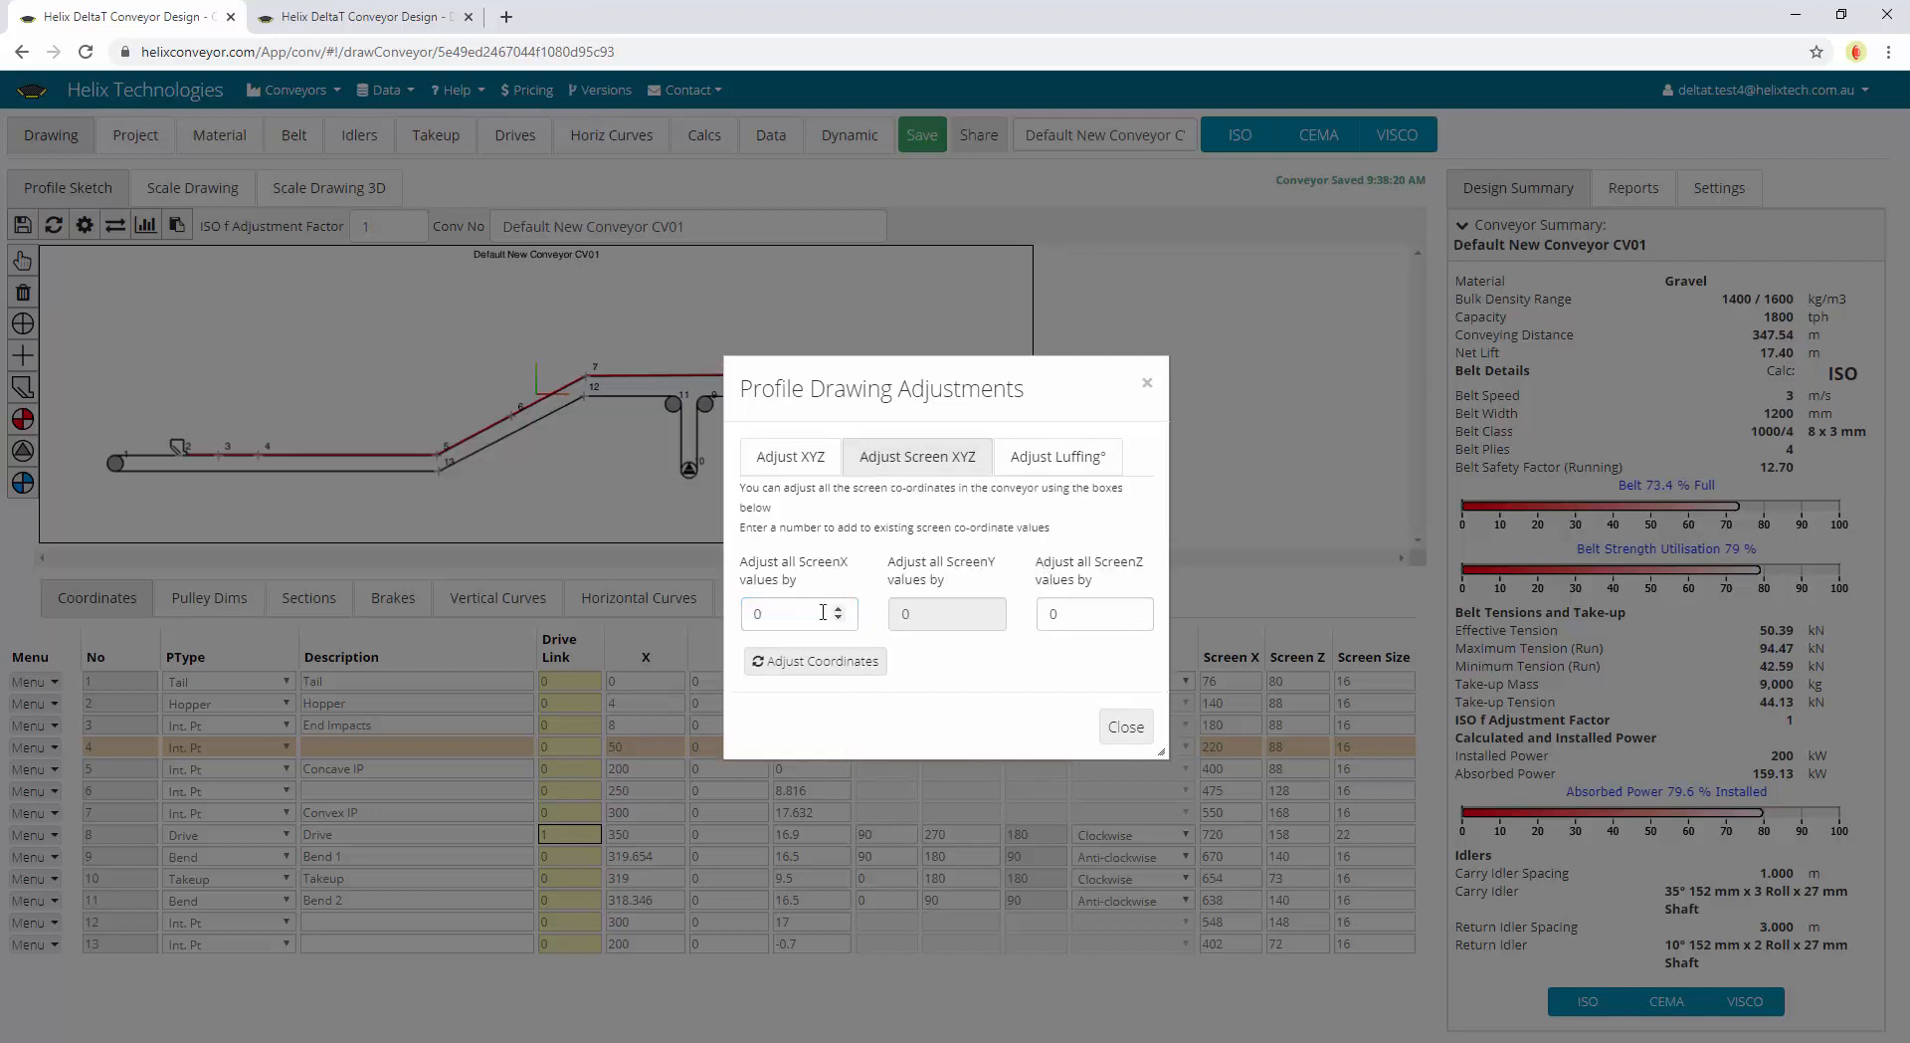
pyautogui.moveTo(822, 611); pyautogui.dragTo(594, 614)
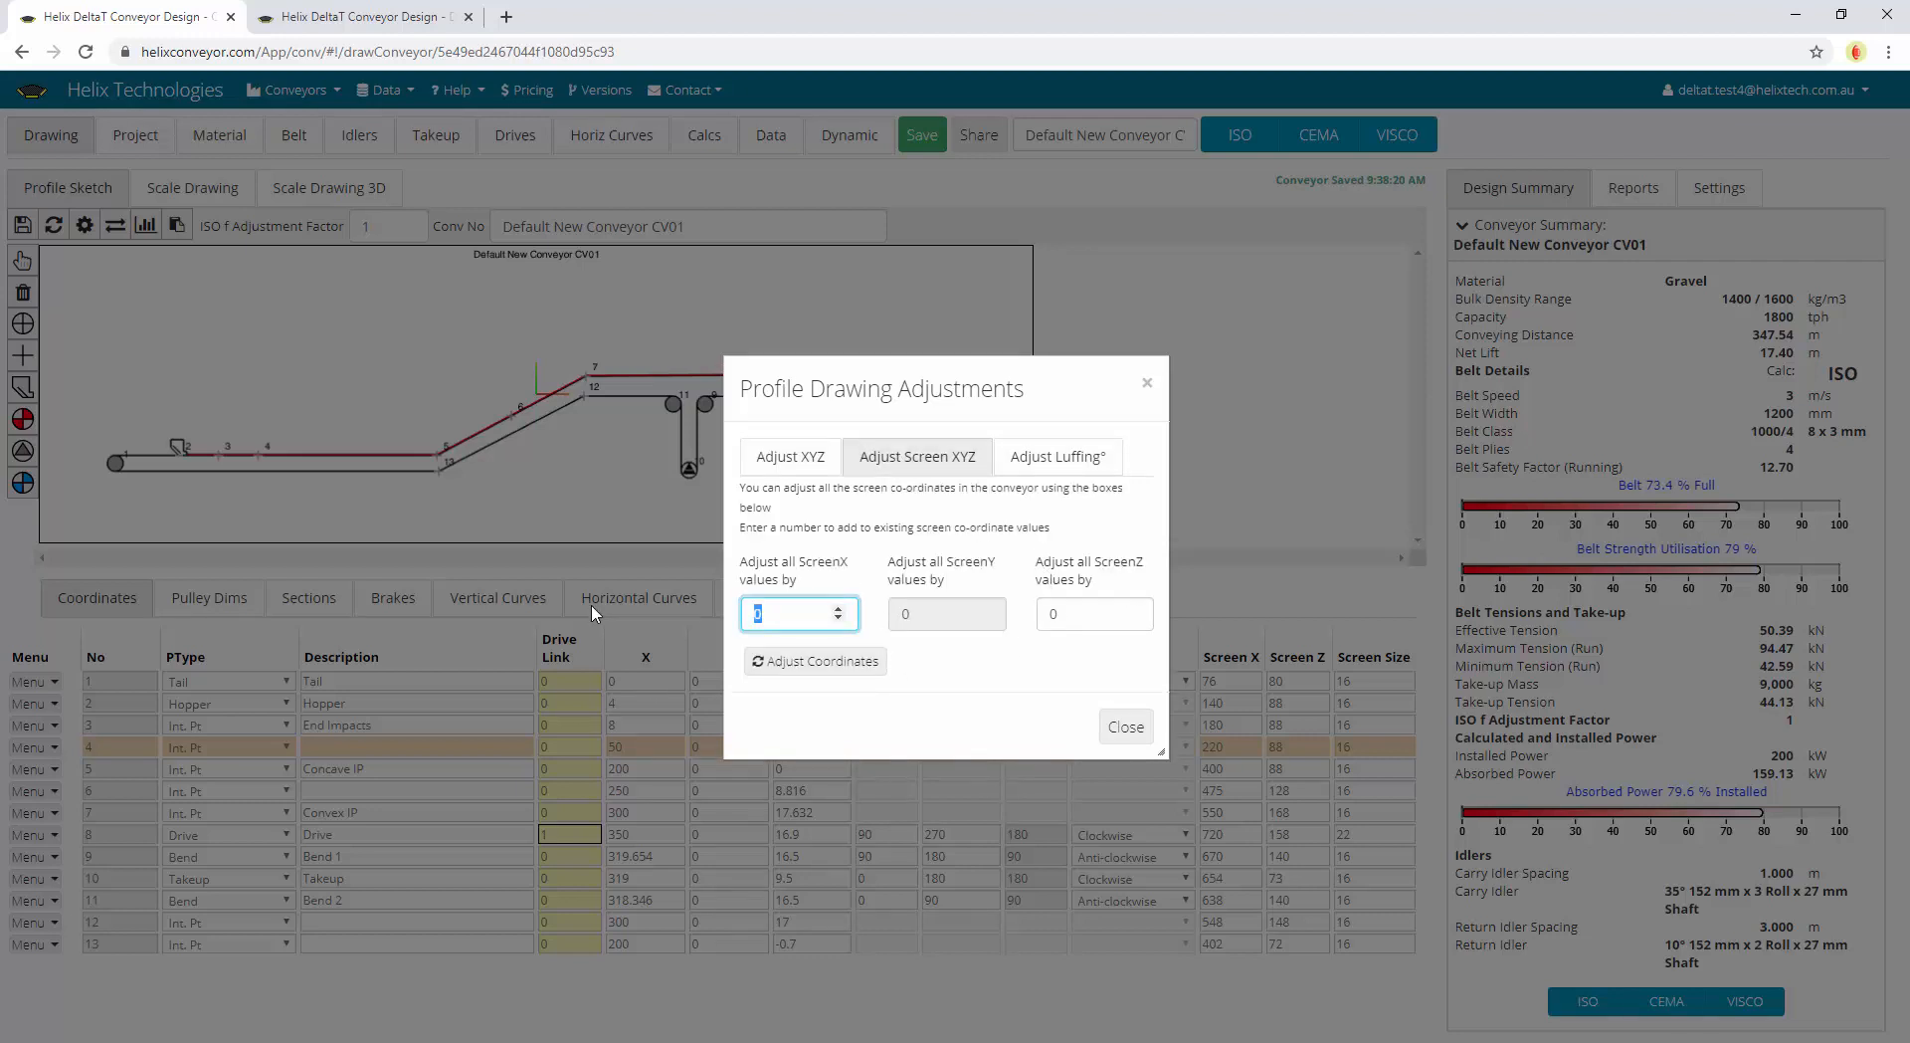
pyautogui.write('20')
pyautogui.click(813, 663)
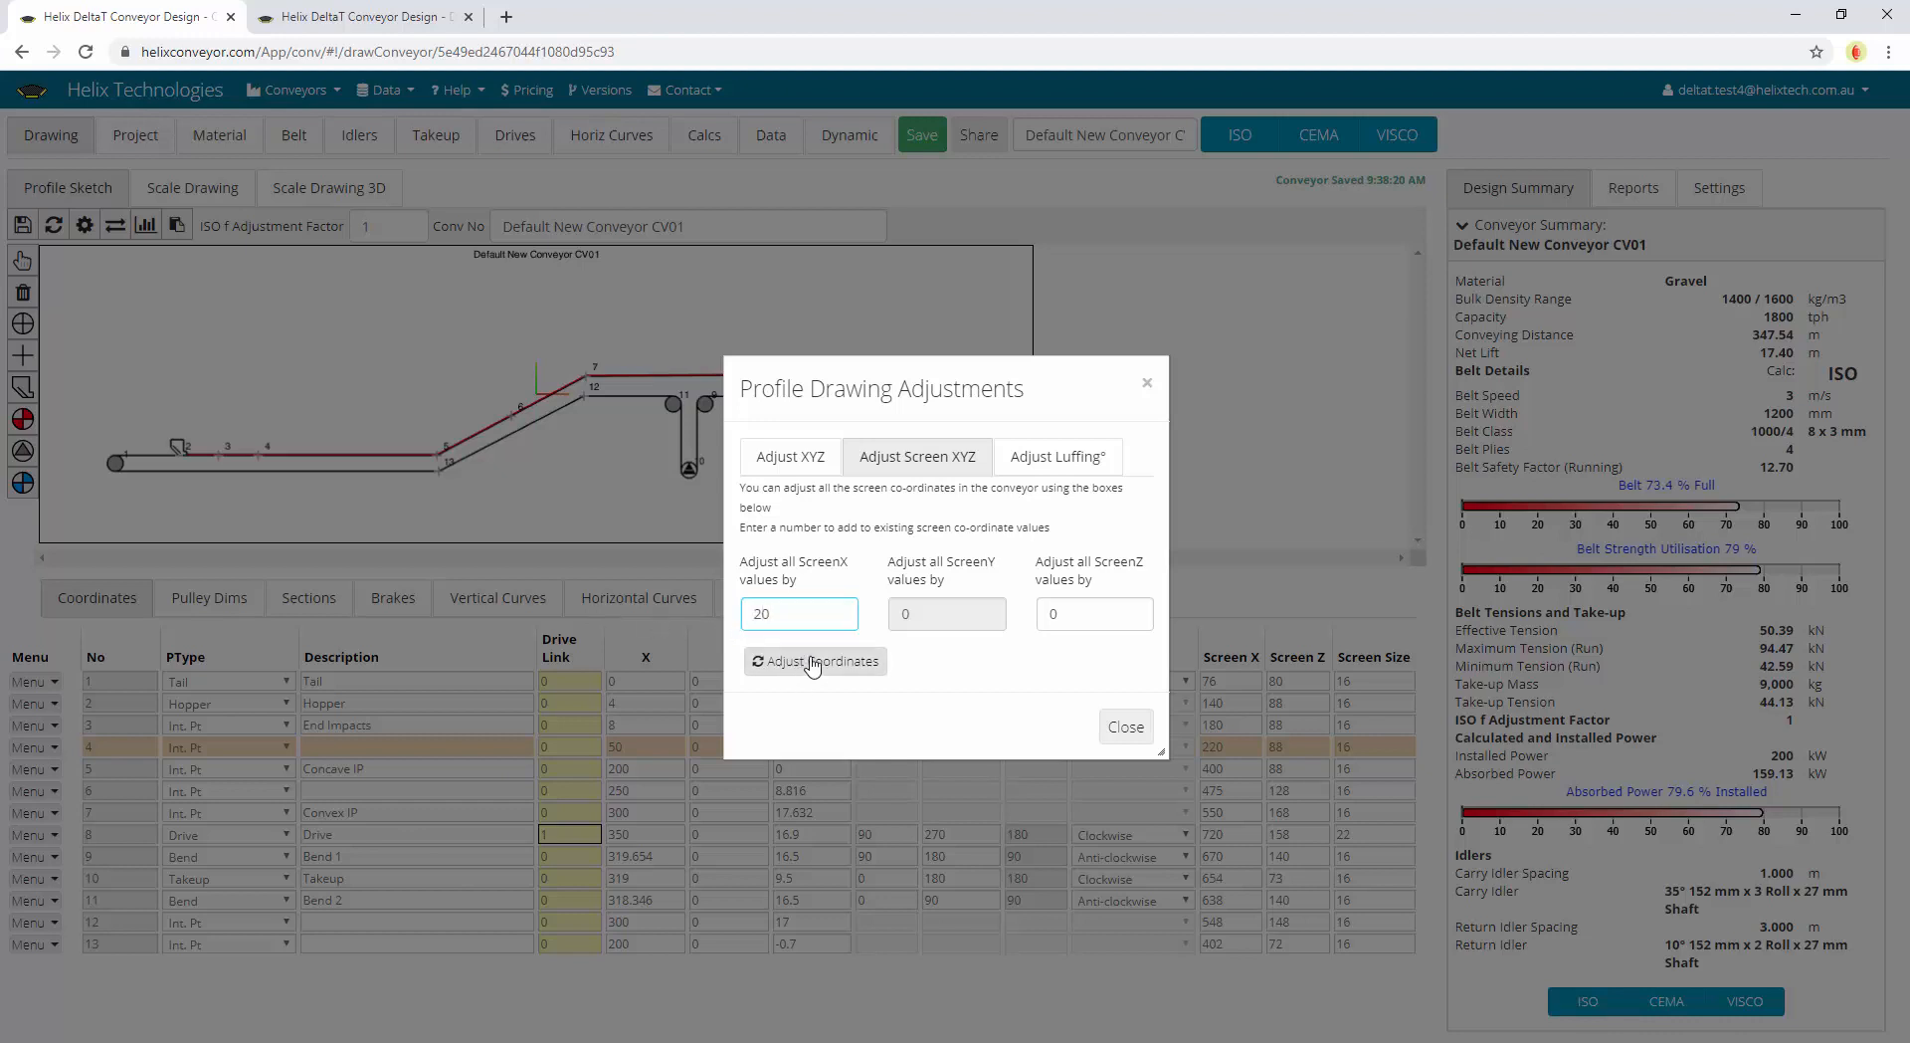
# Shift the profile sketch back by adjusting all ScreenX values by -20
pyautogui.click(812, 621)
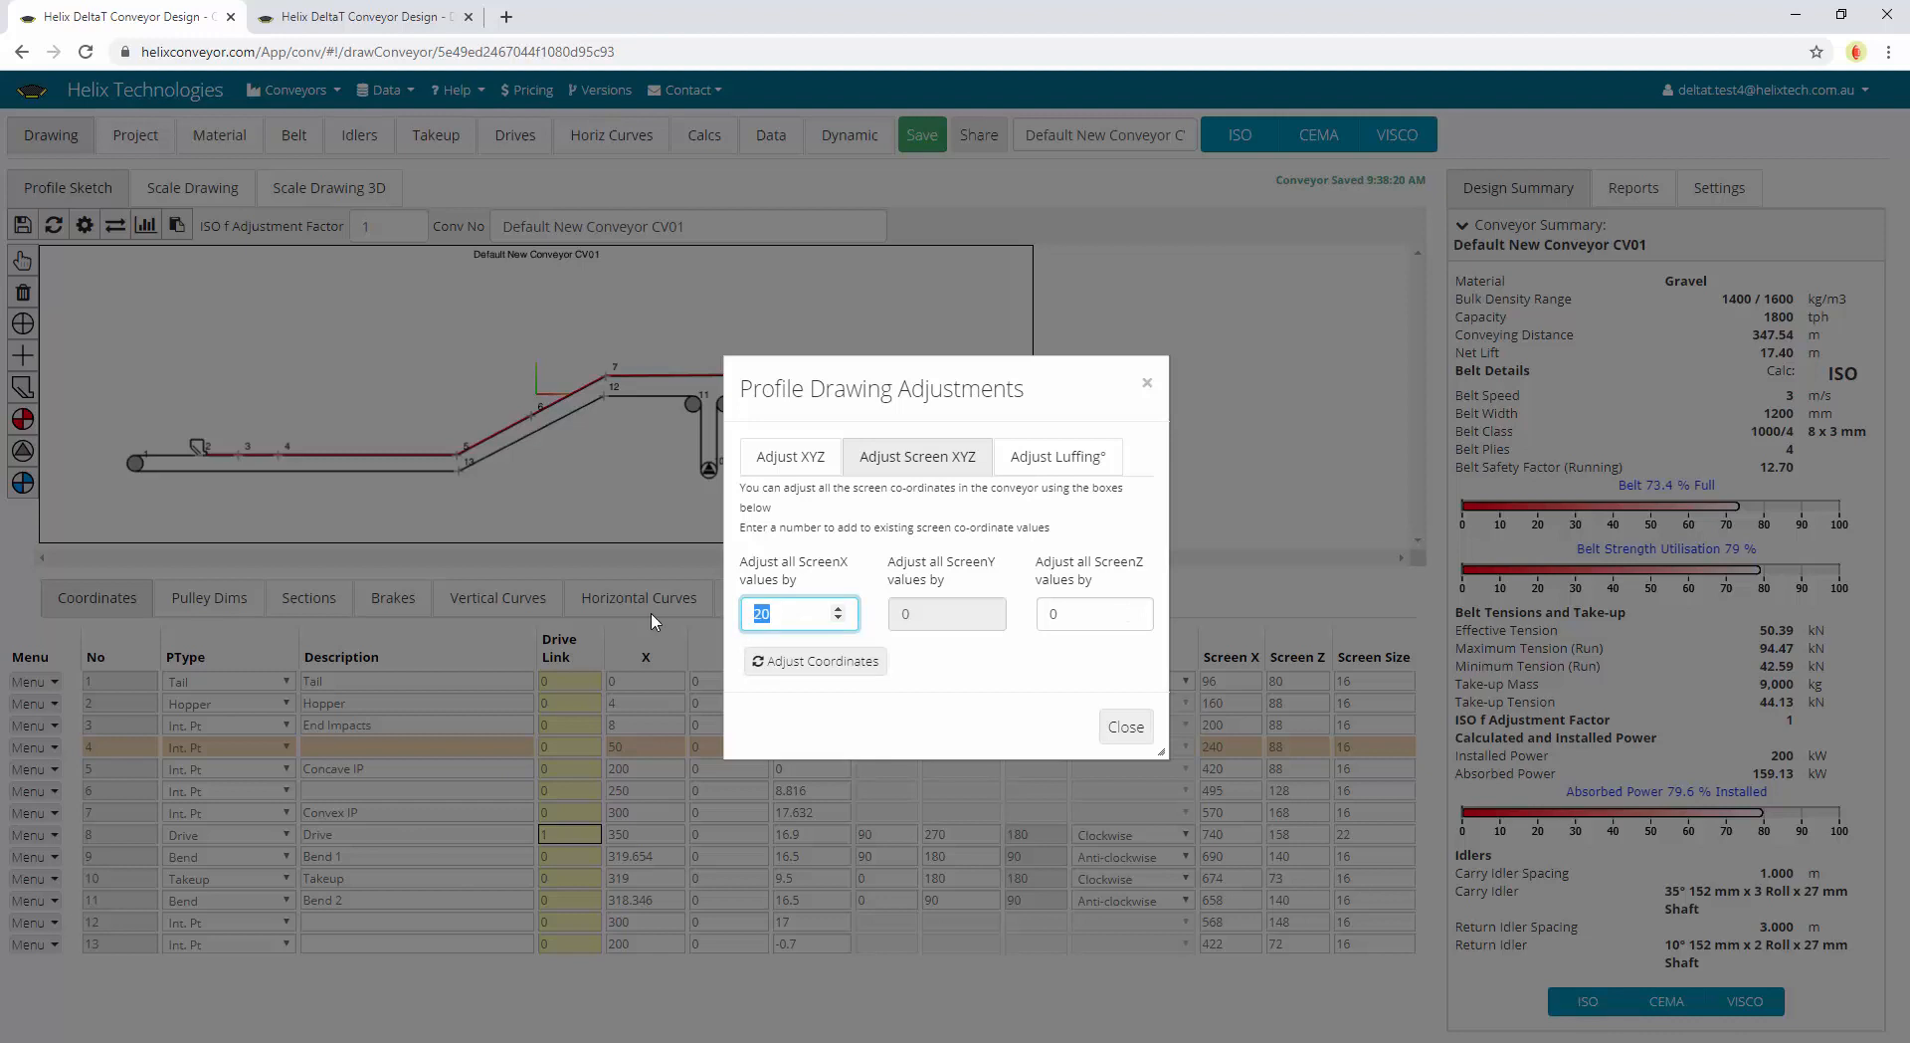
pyautogui.press('BackSpace')
pyautogui.press('BackSpace')
pyautogui.write('-20')
pyautogui.click(772, 662)
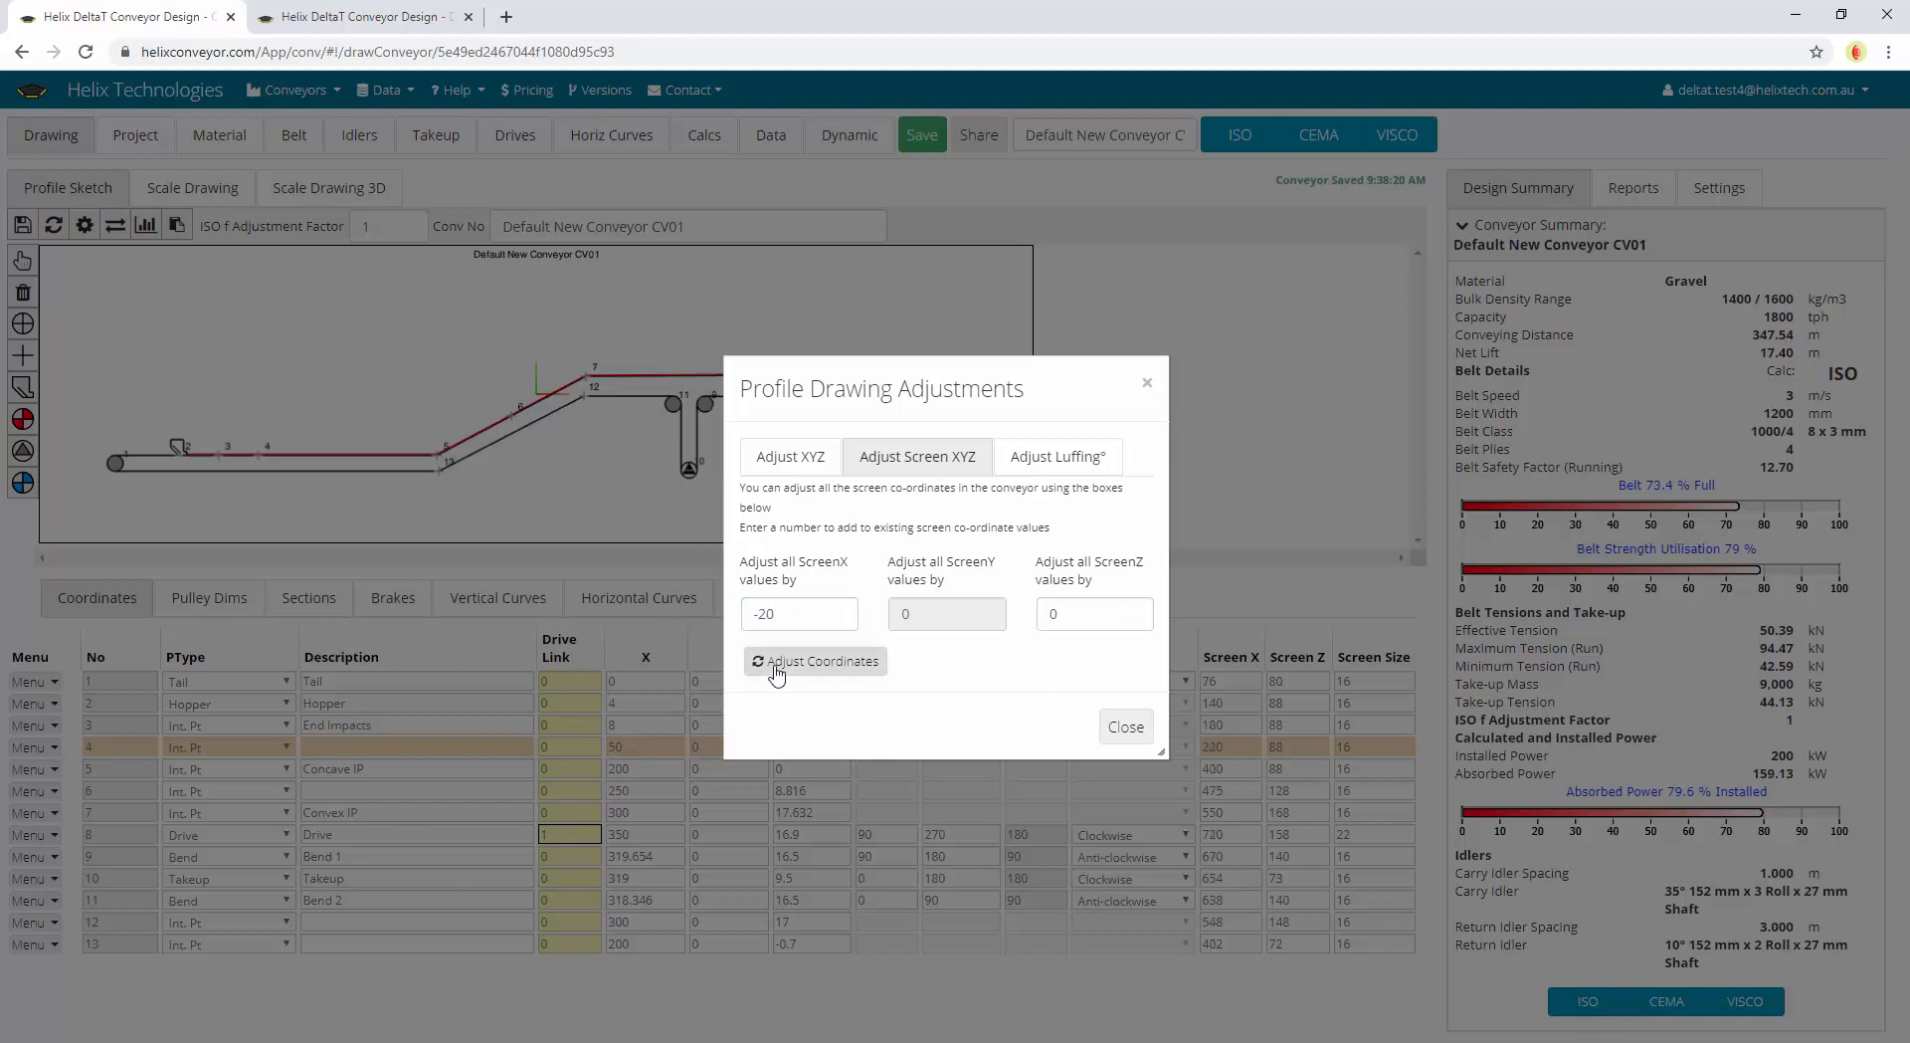
# Examine the ScreenZ and luffing angle adjustment options, and close the profile drawing adjustments
pyautogui.doubleClick(1099, 611)
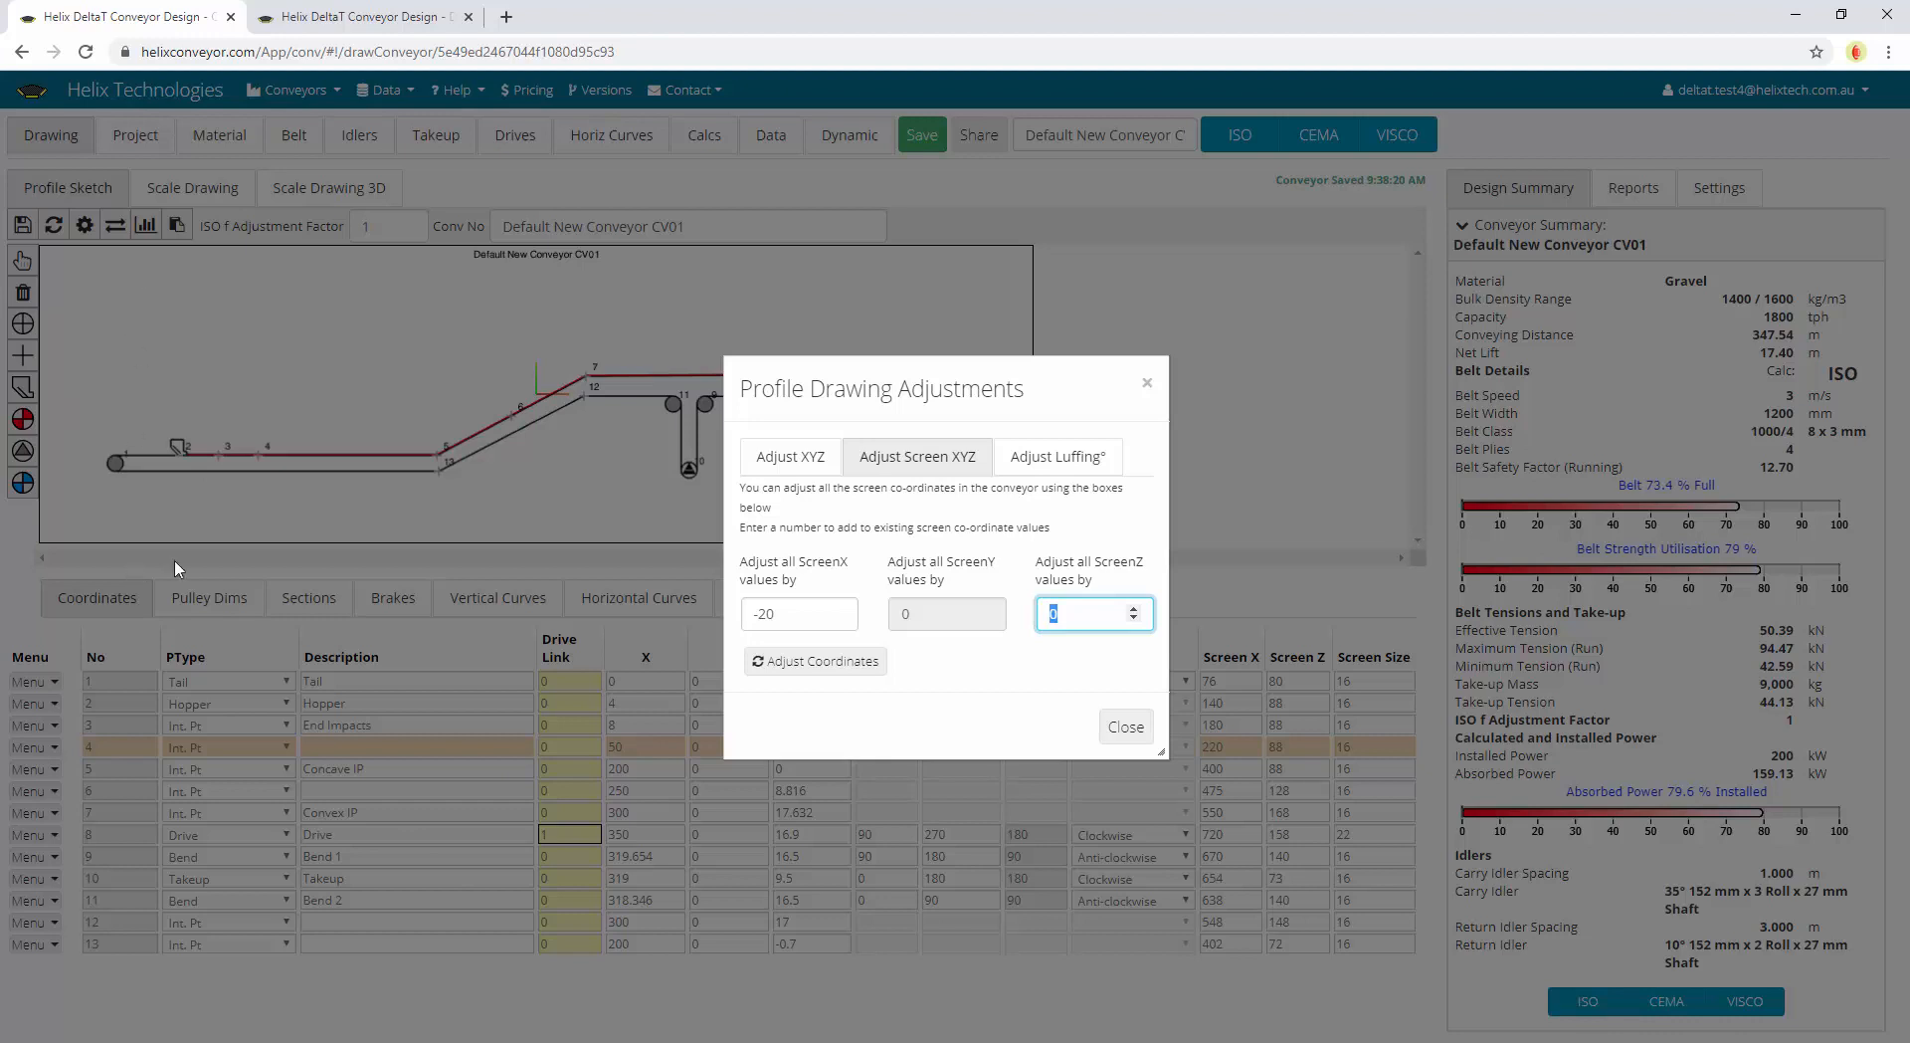
pyautogui.click(1094, 464)
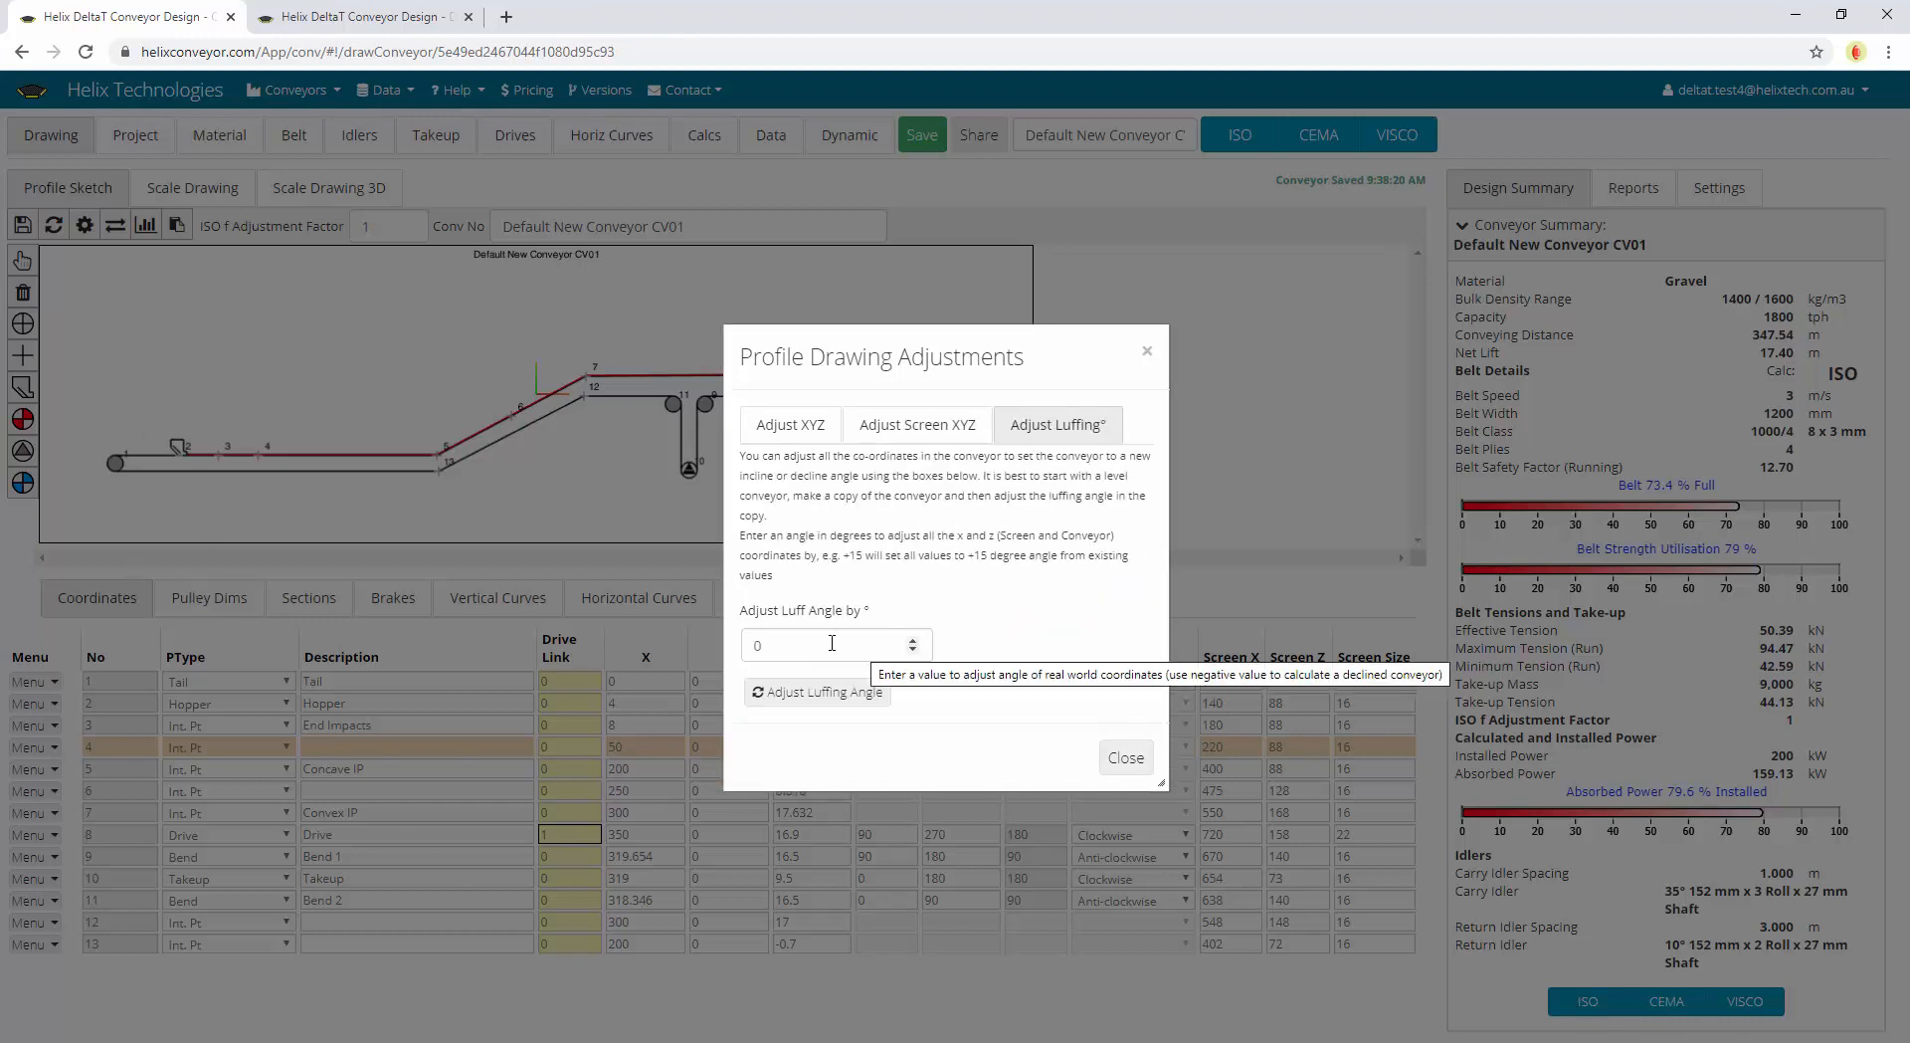
pyautogui.moveTo(862, 646); pyautogui.dragTo(507, 629)
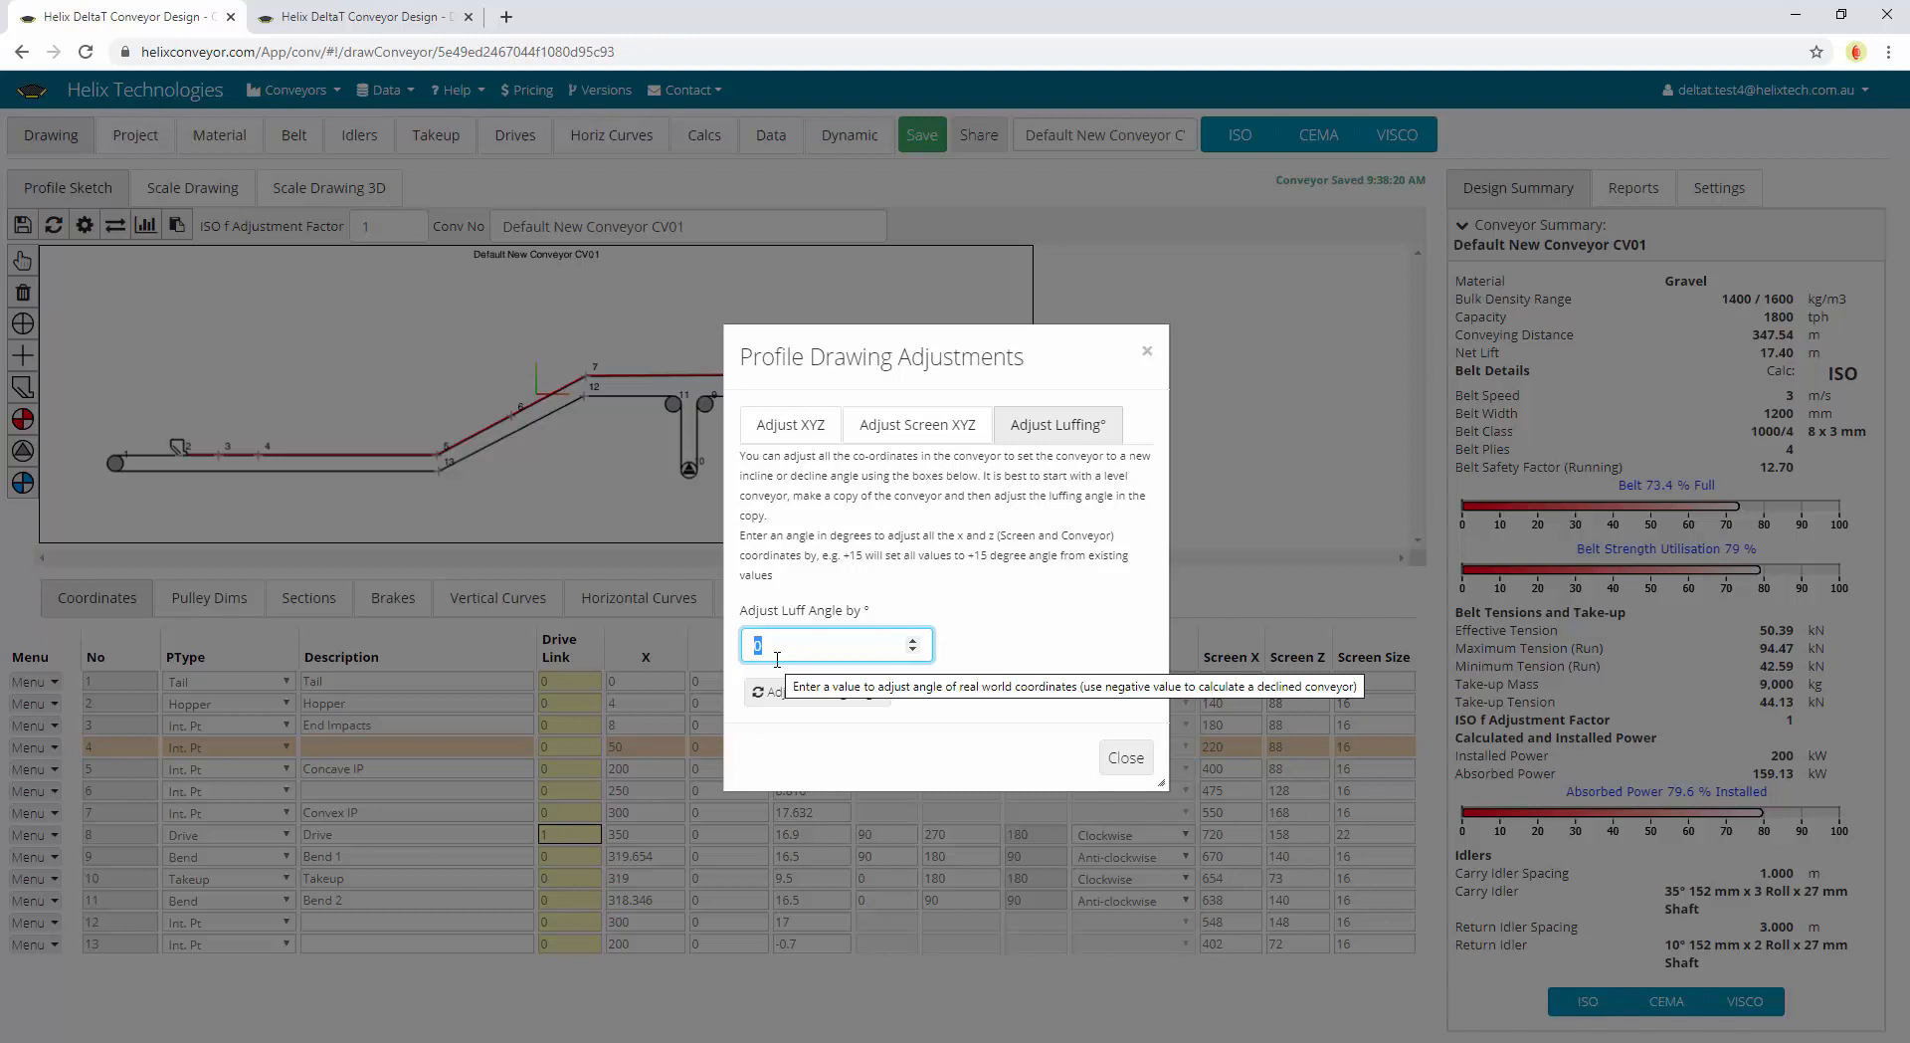
pyautogui.click(1107, 763)
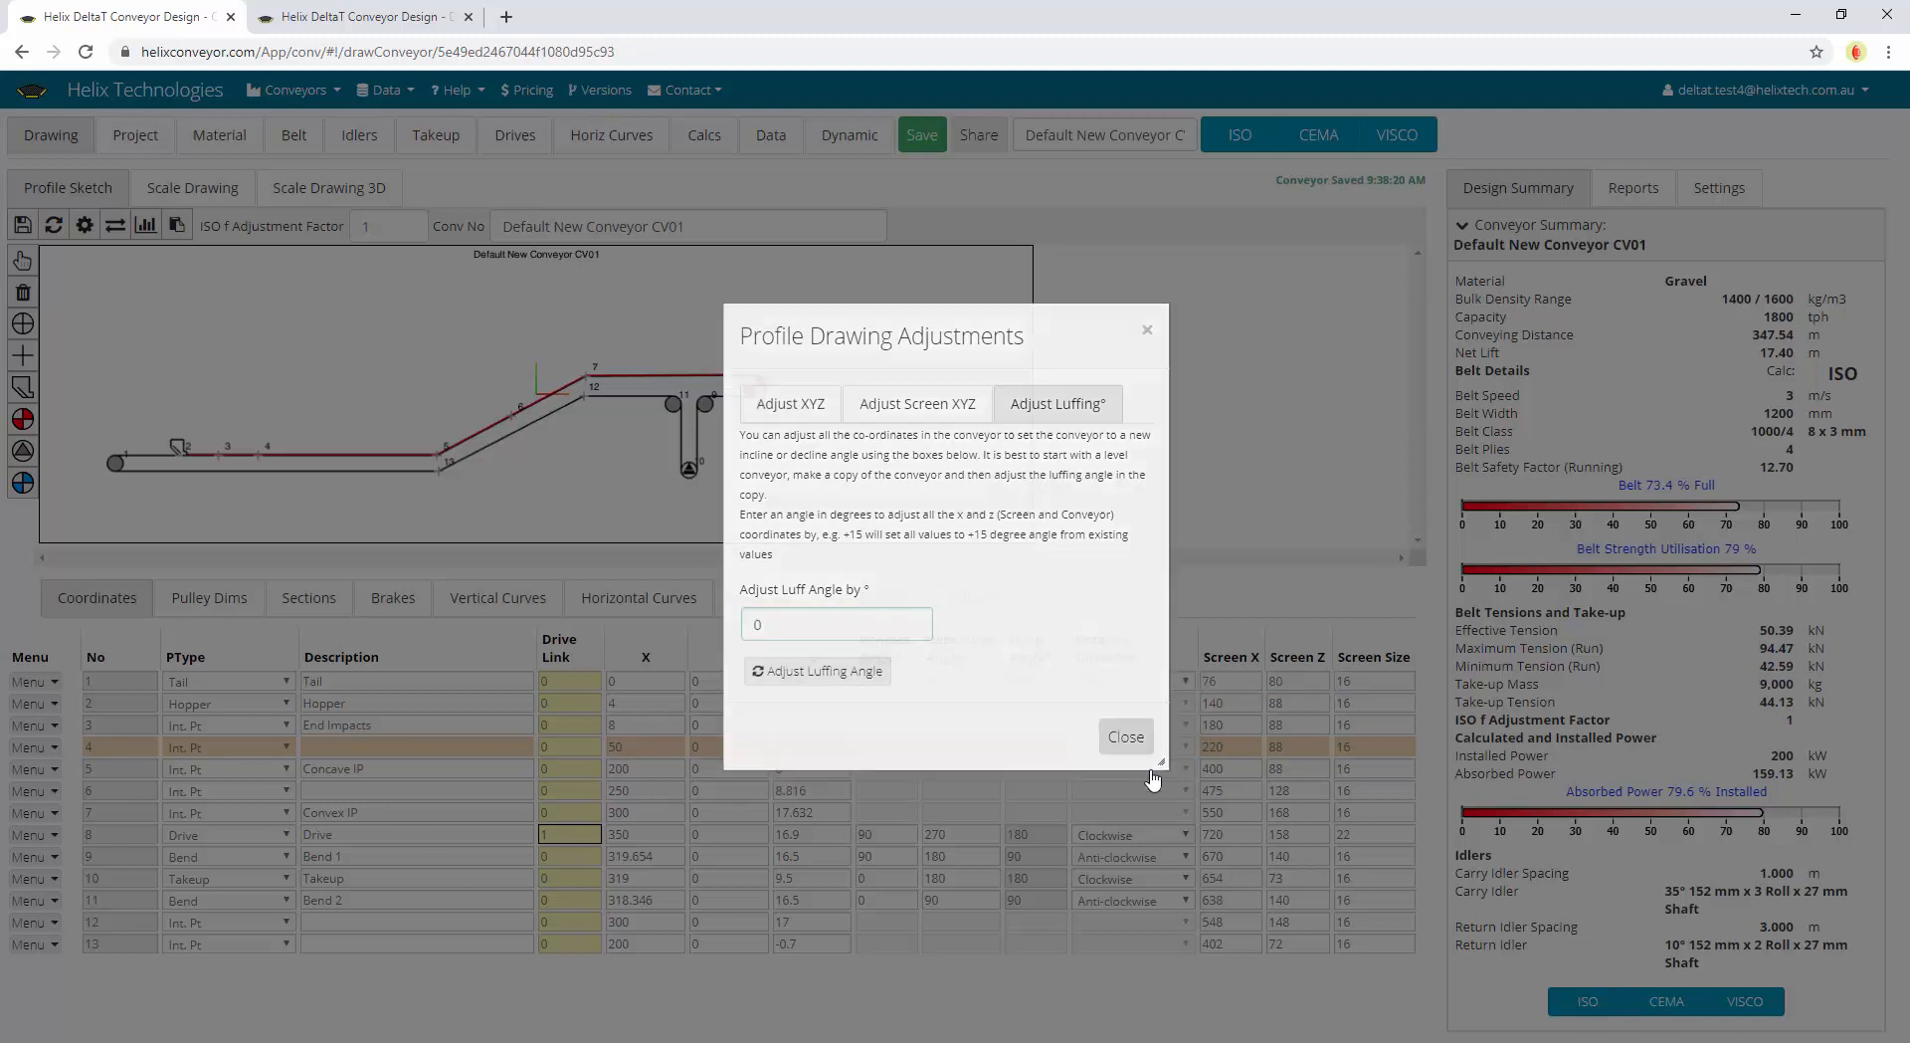
pyautogui.click(633, 681)
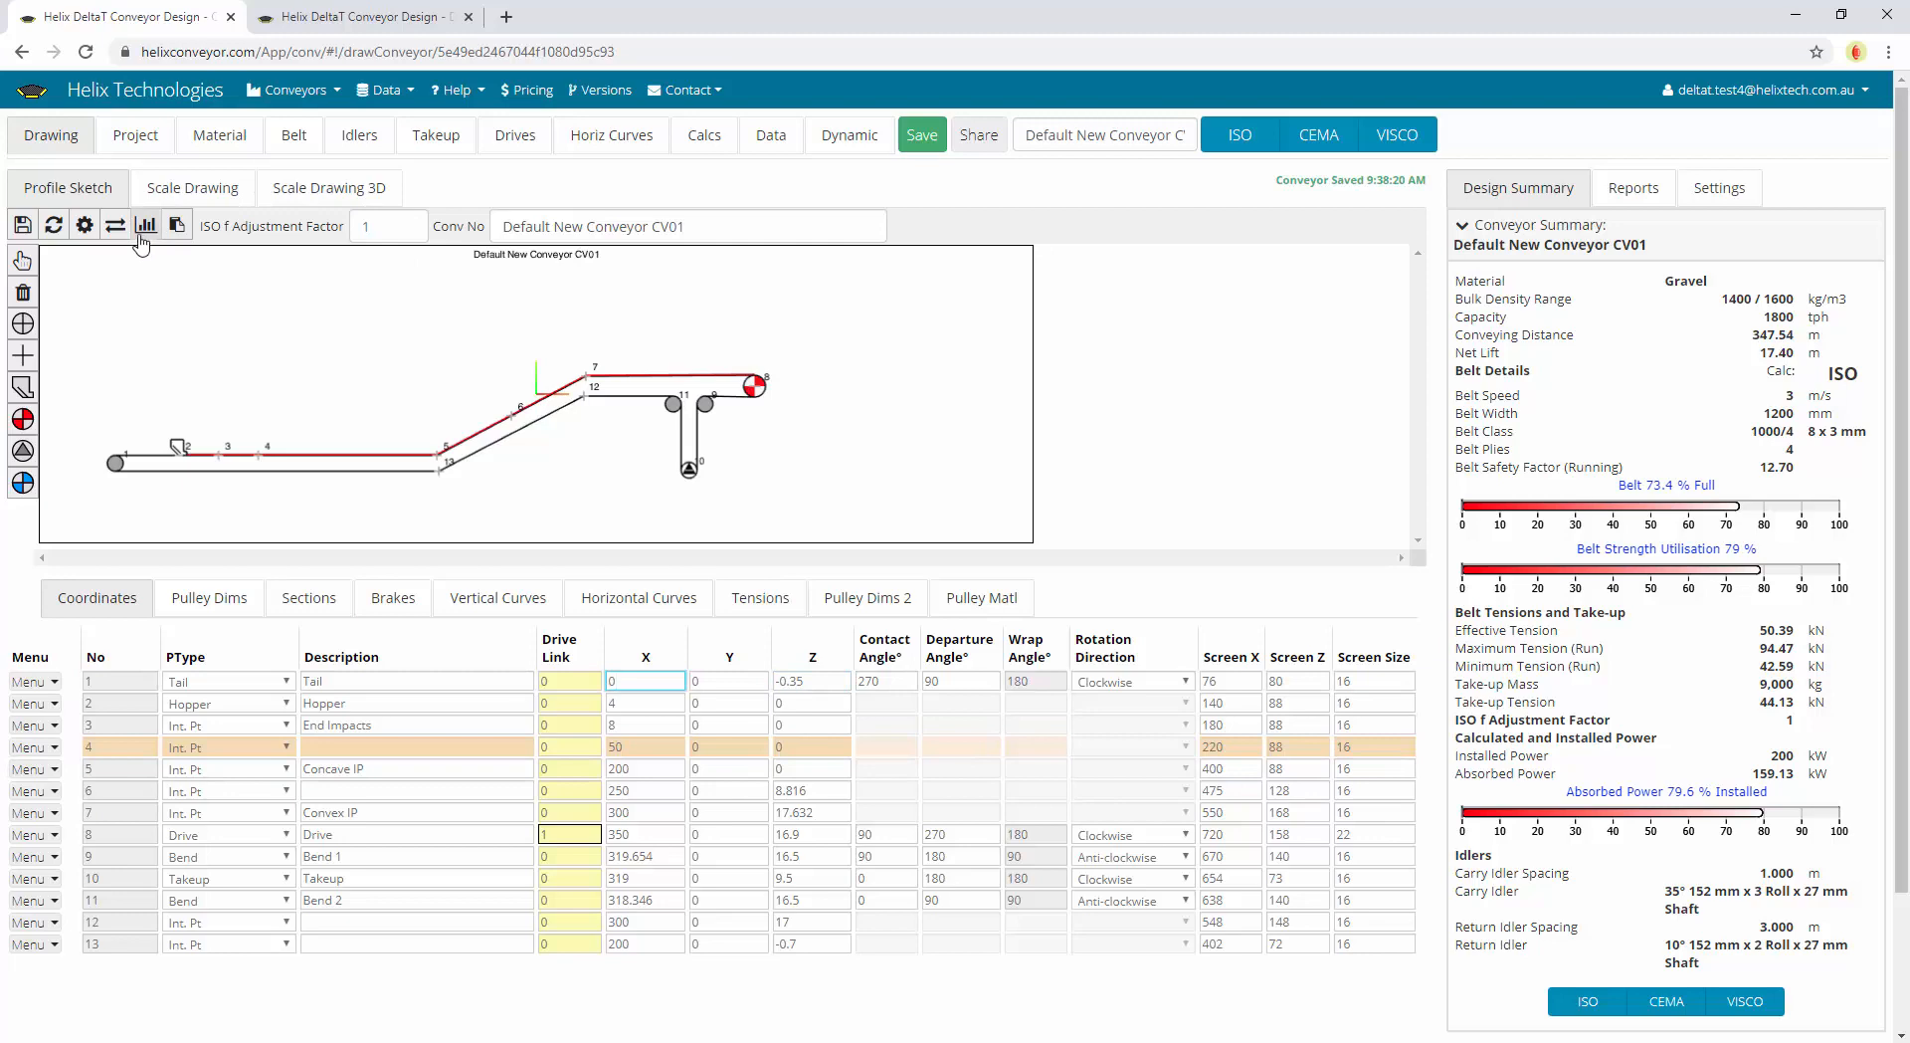
# Adjust the luffing angle of the whole conveyor profile by 12 degrees
pyautogui.click(143, 231)
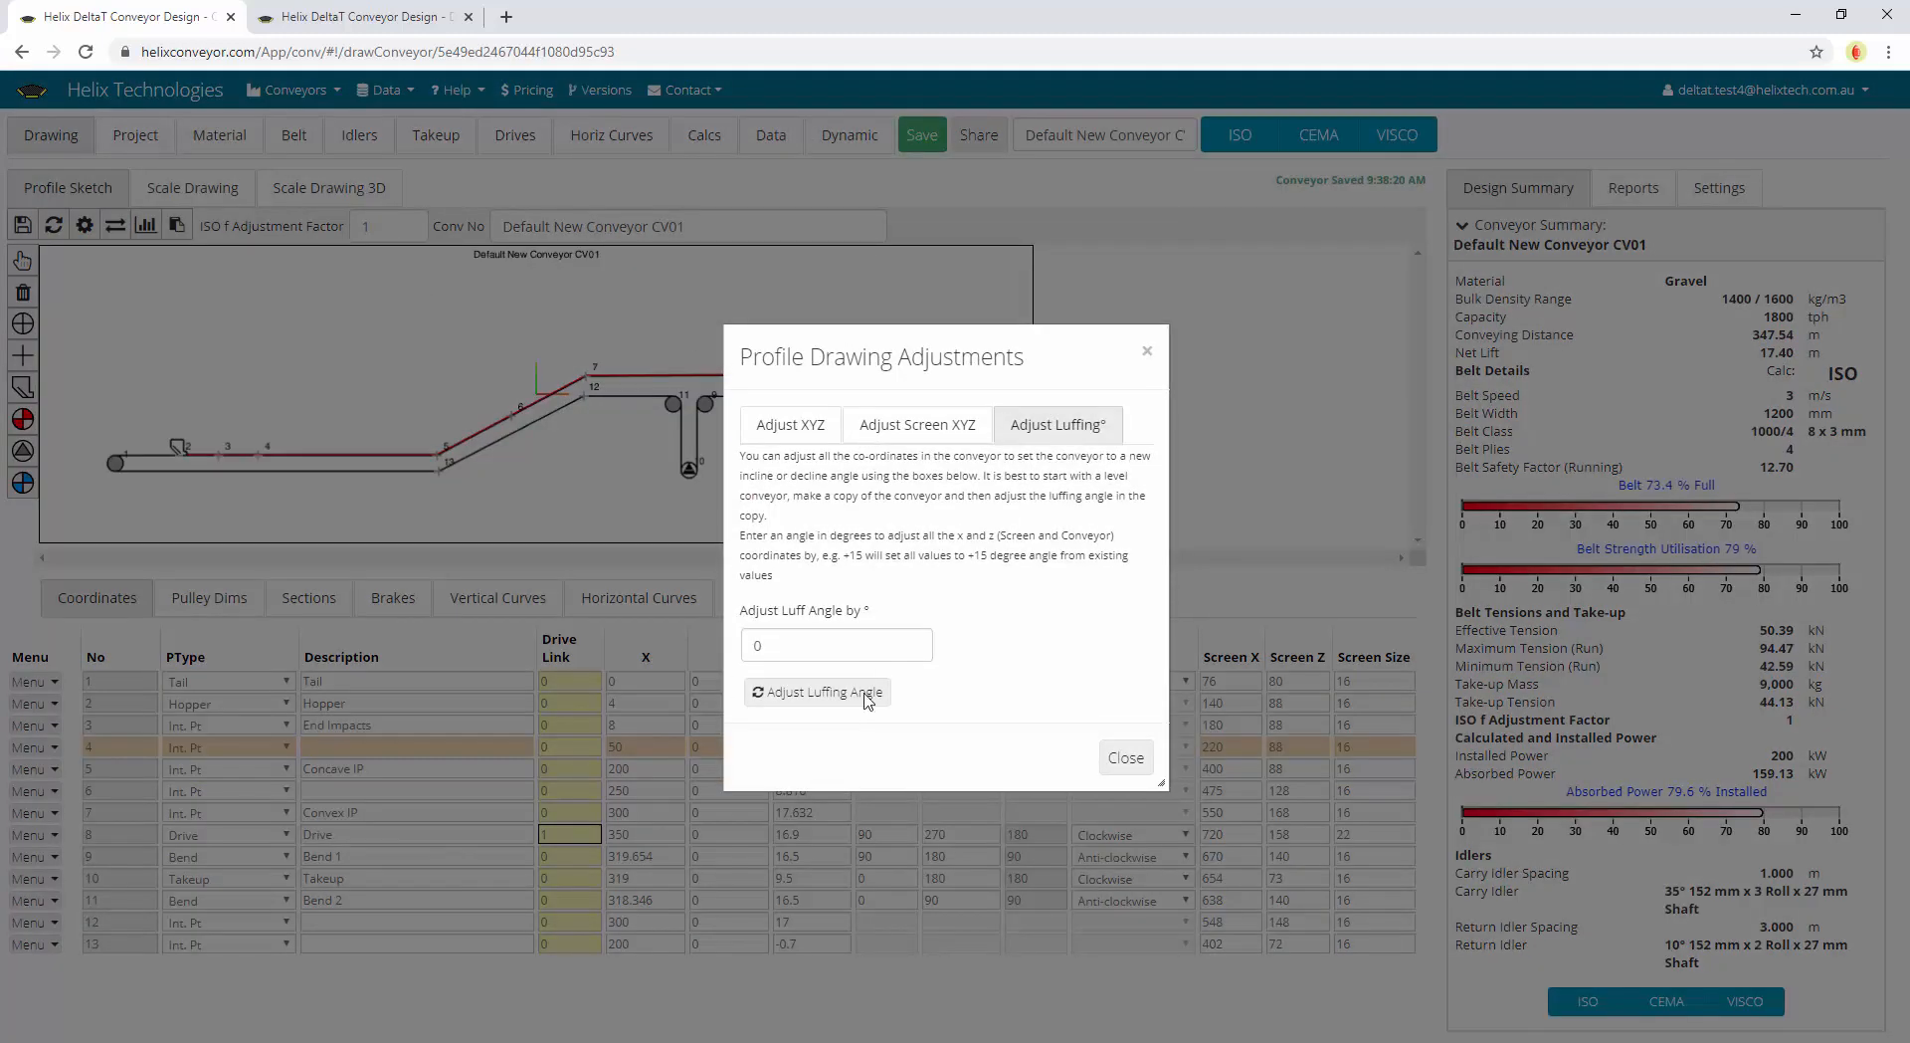
pyautogui.moveTo(798, 647); pyautogui.dragTo(731, 660)
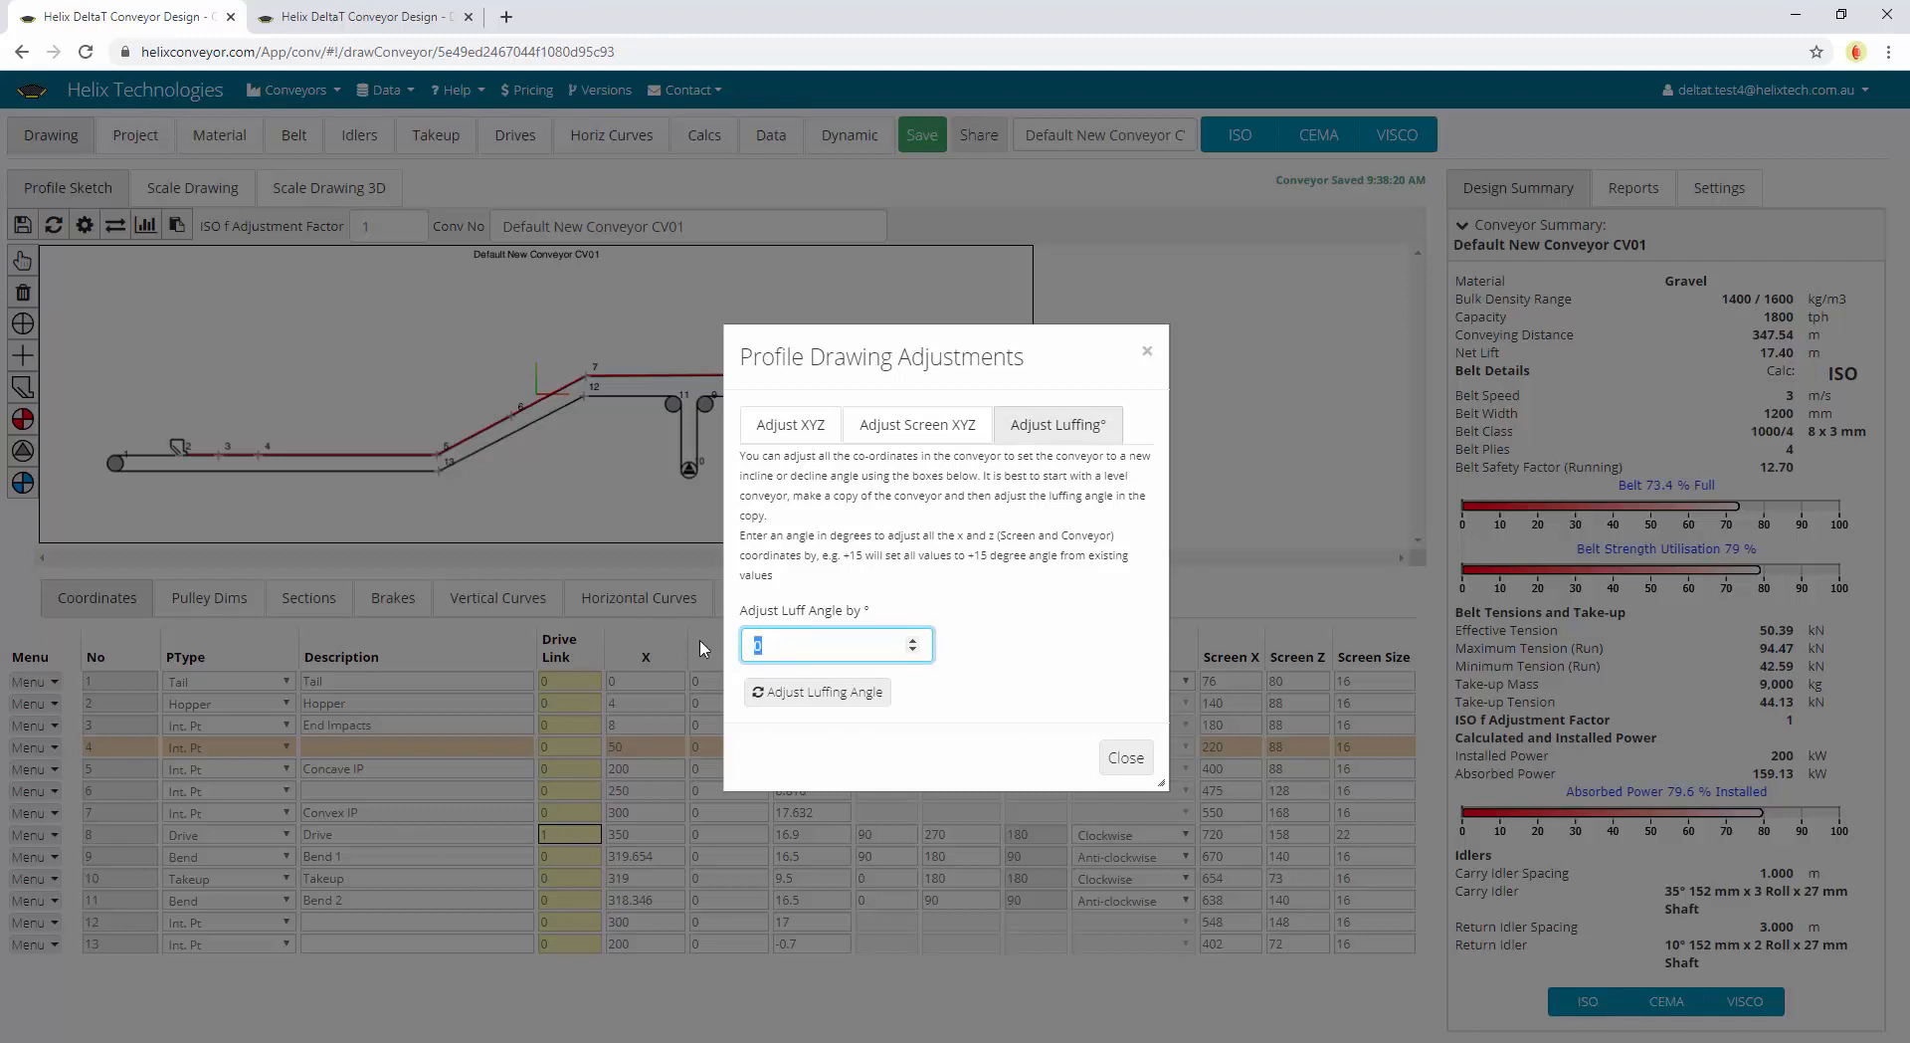
pyautogui.write('12')
pyautogui.click(791, 694)
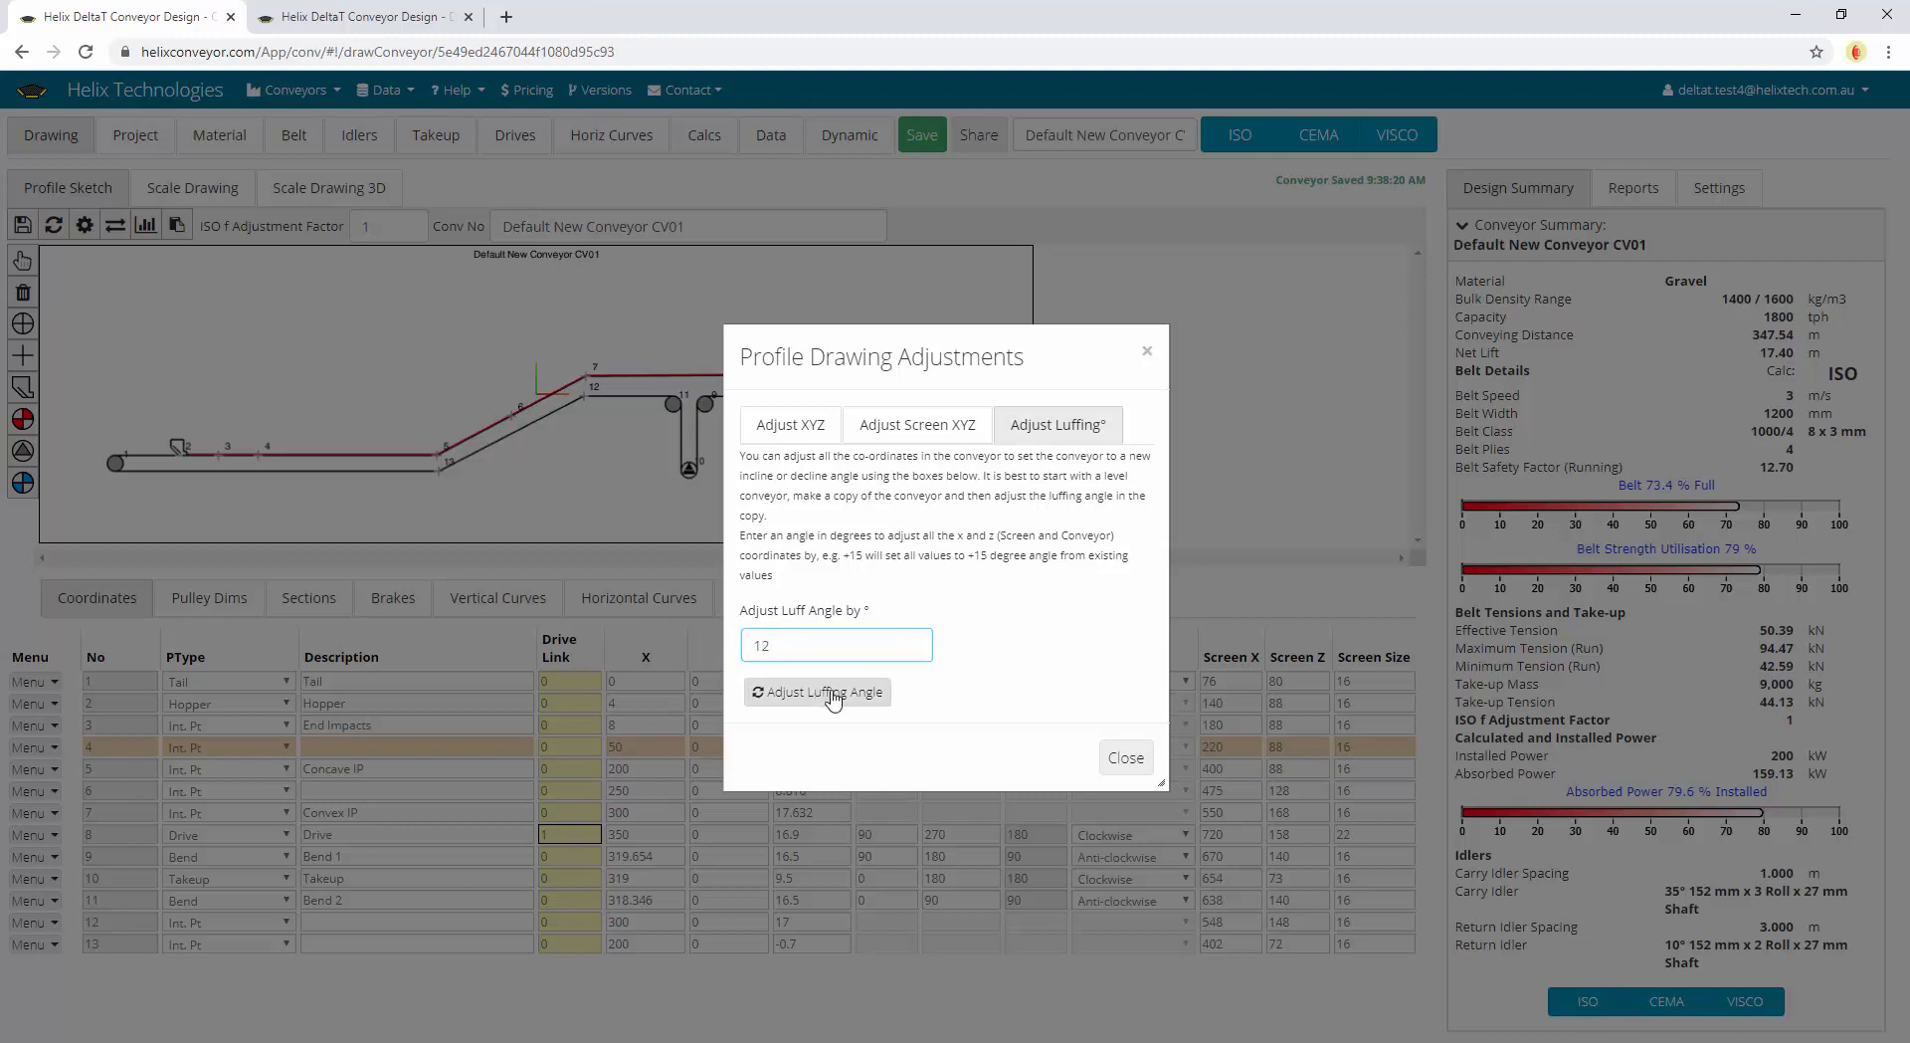
# Adjust all ScreenZ values by -50 with a ScreenX adjustment of 0, and close the profile drawing adjustments
pyautogui.click(917, 425)
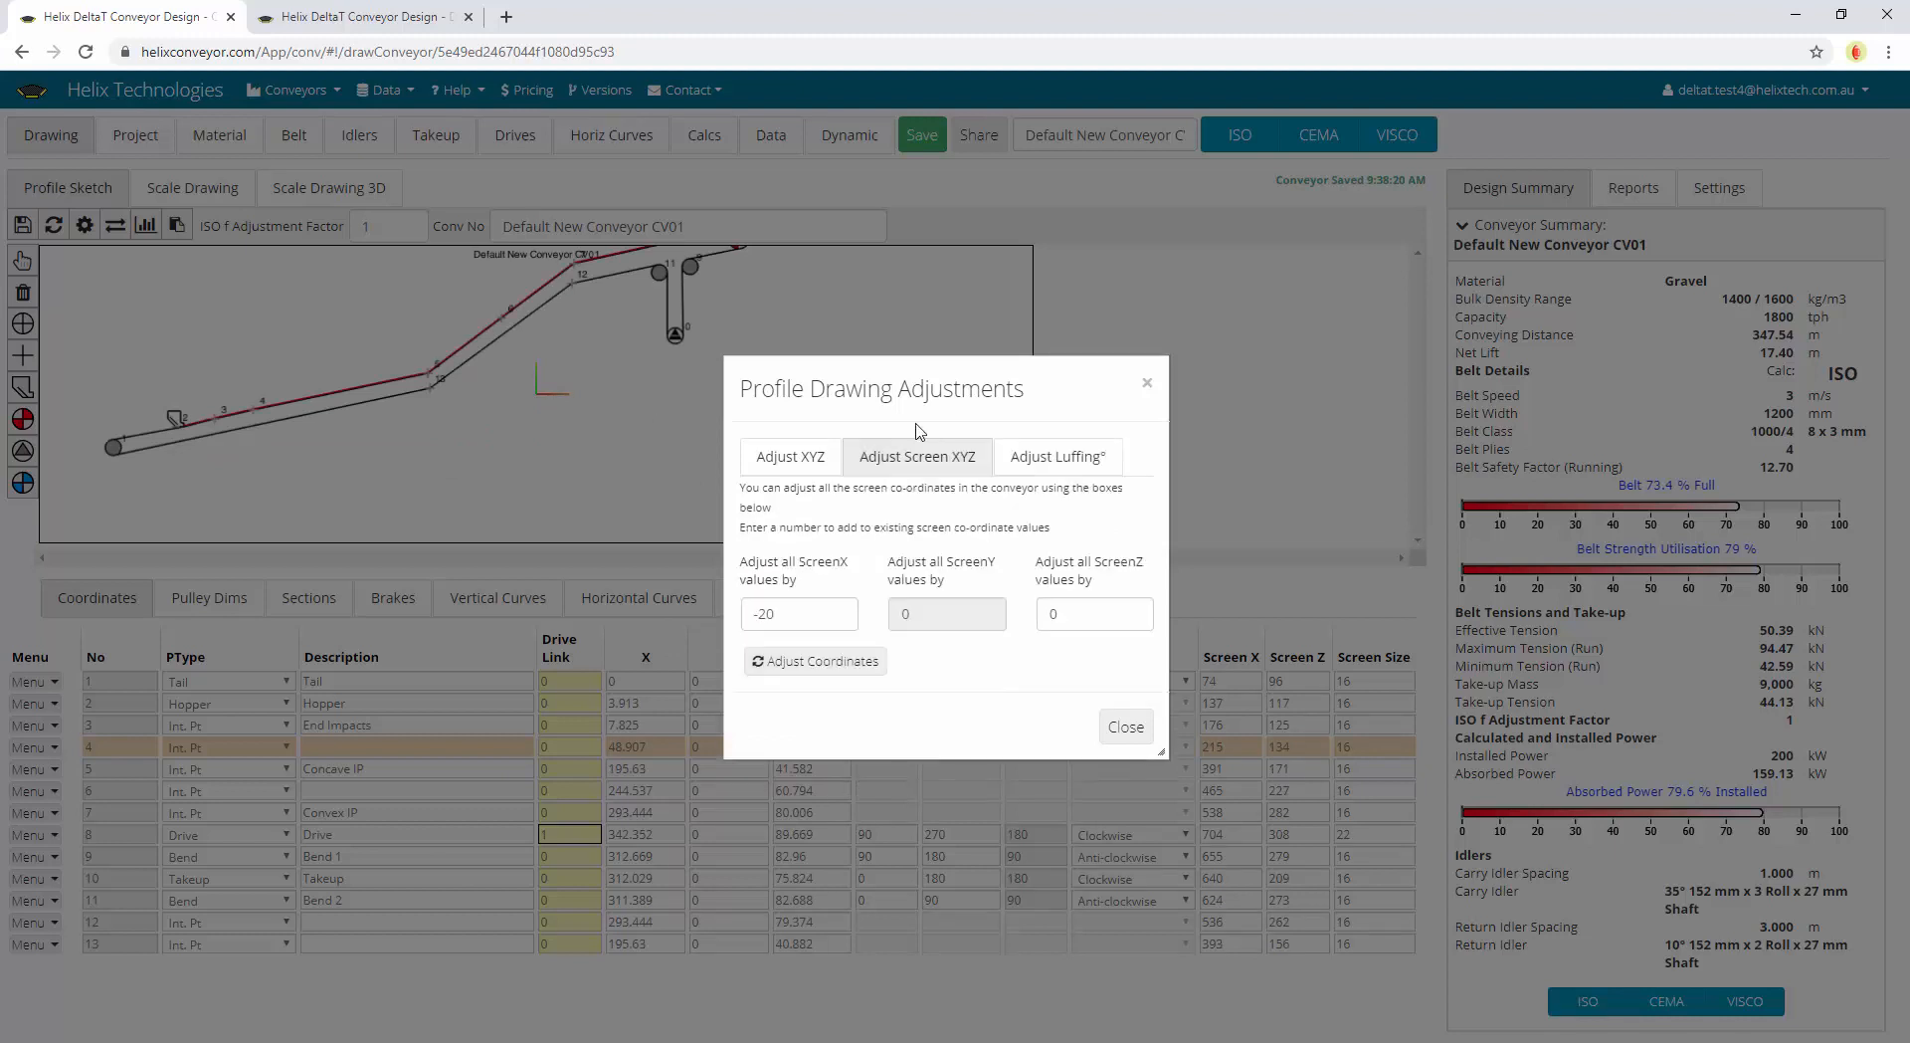
pyautogui.moveTo(786, 613); pyautogui.dragTo(694, 617)
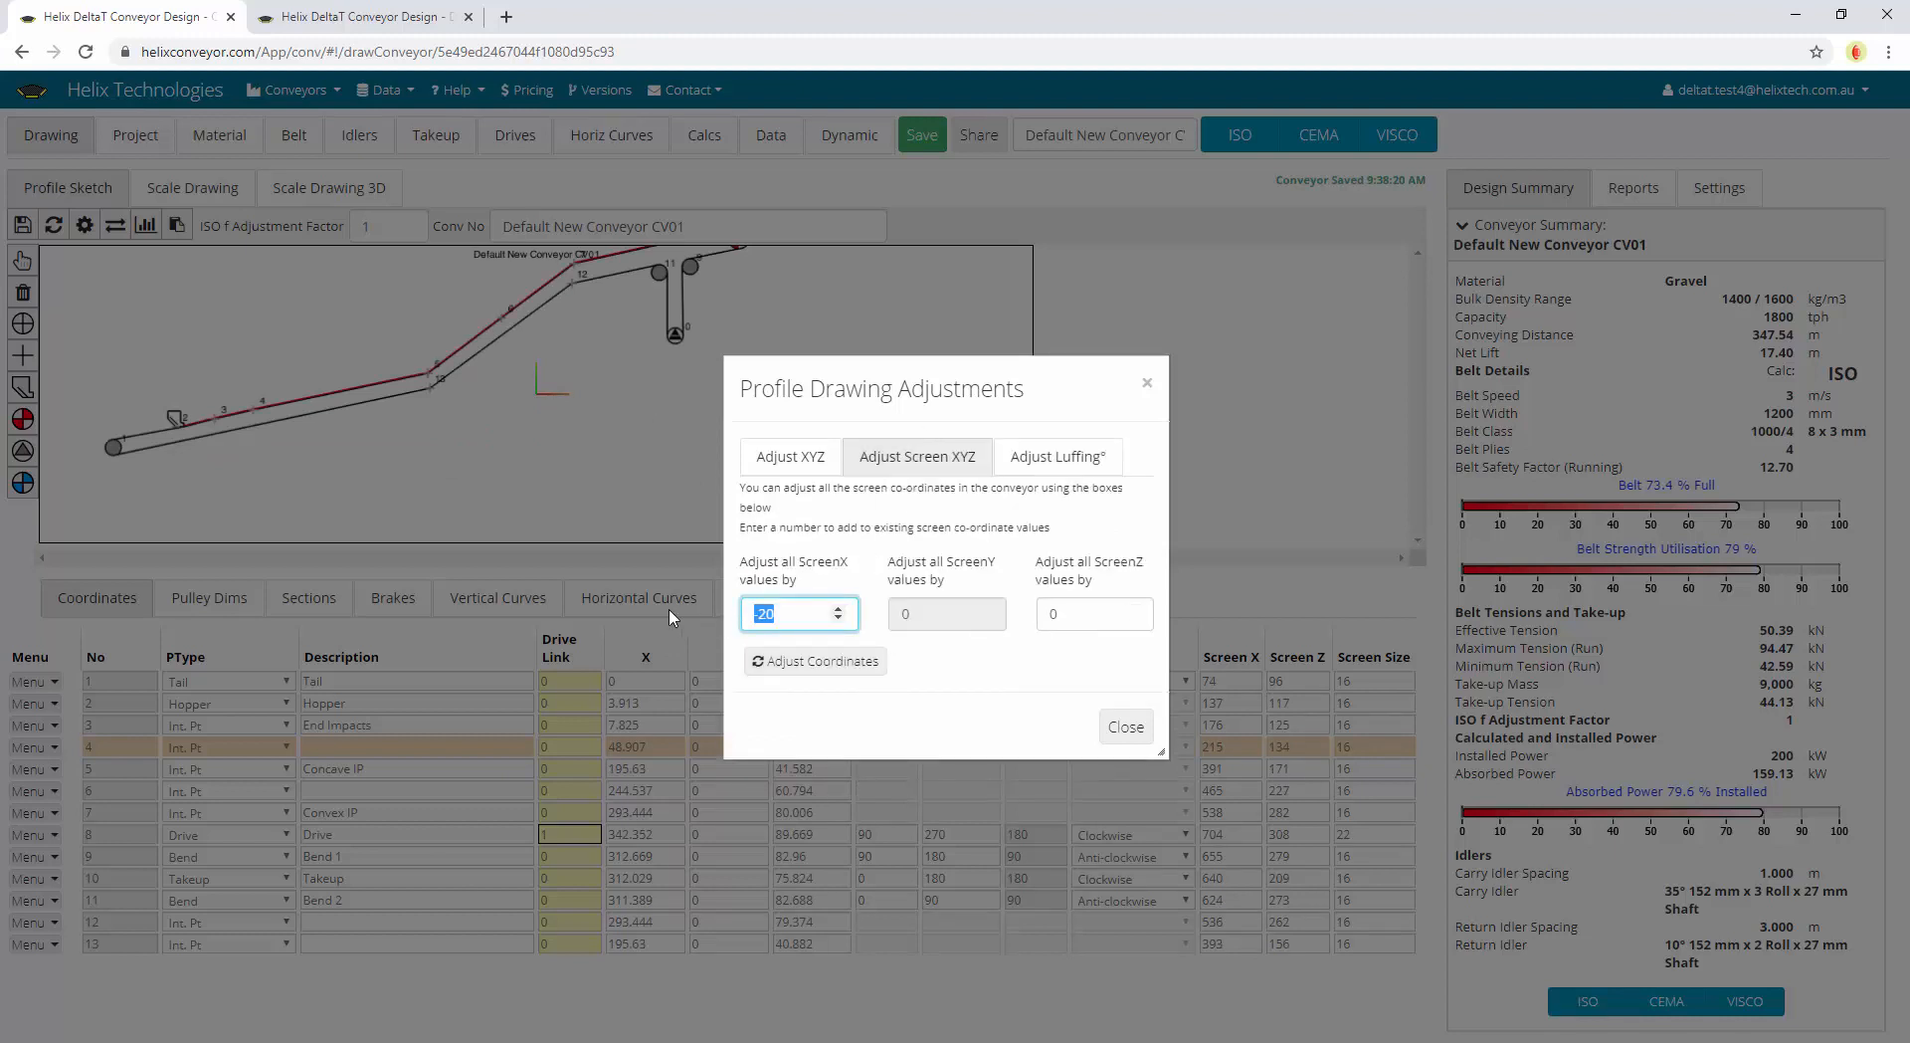
pyautogui.write('0')
pyautogui.moveTo(1081, 619); pyautogui.dragTo(873, 595)
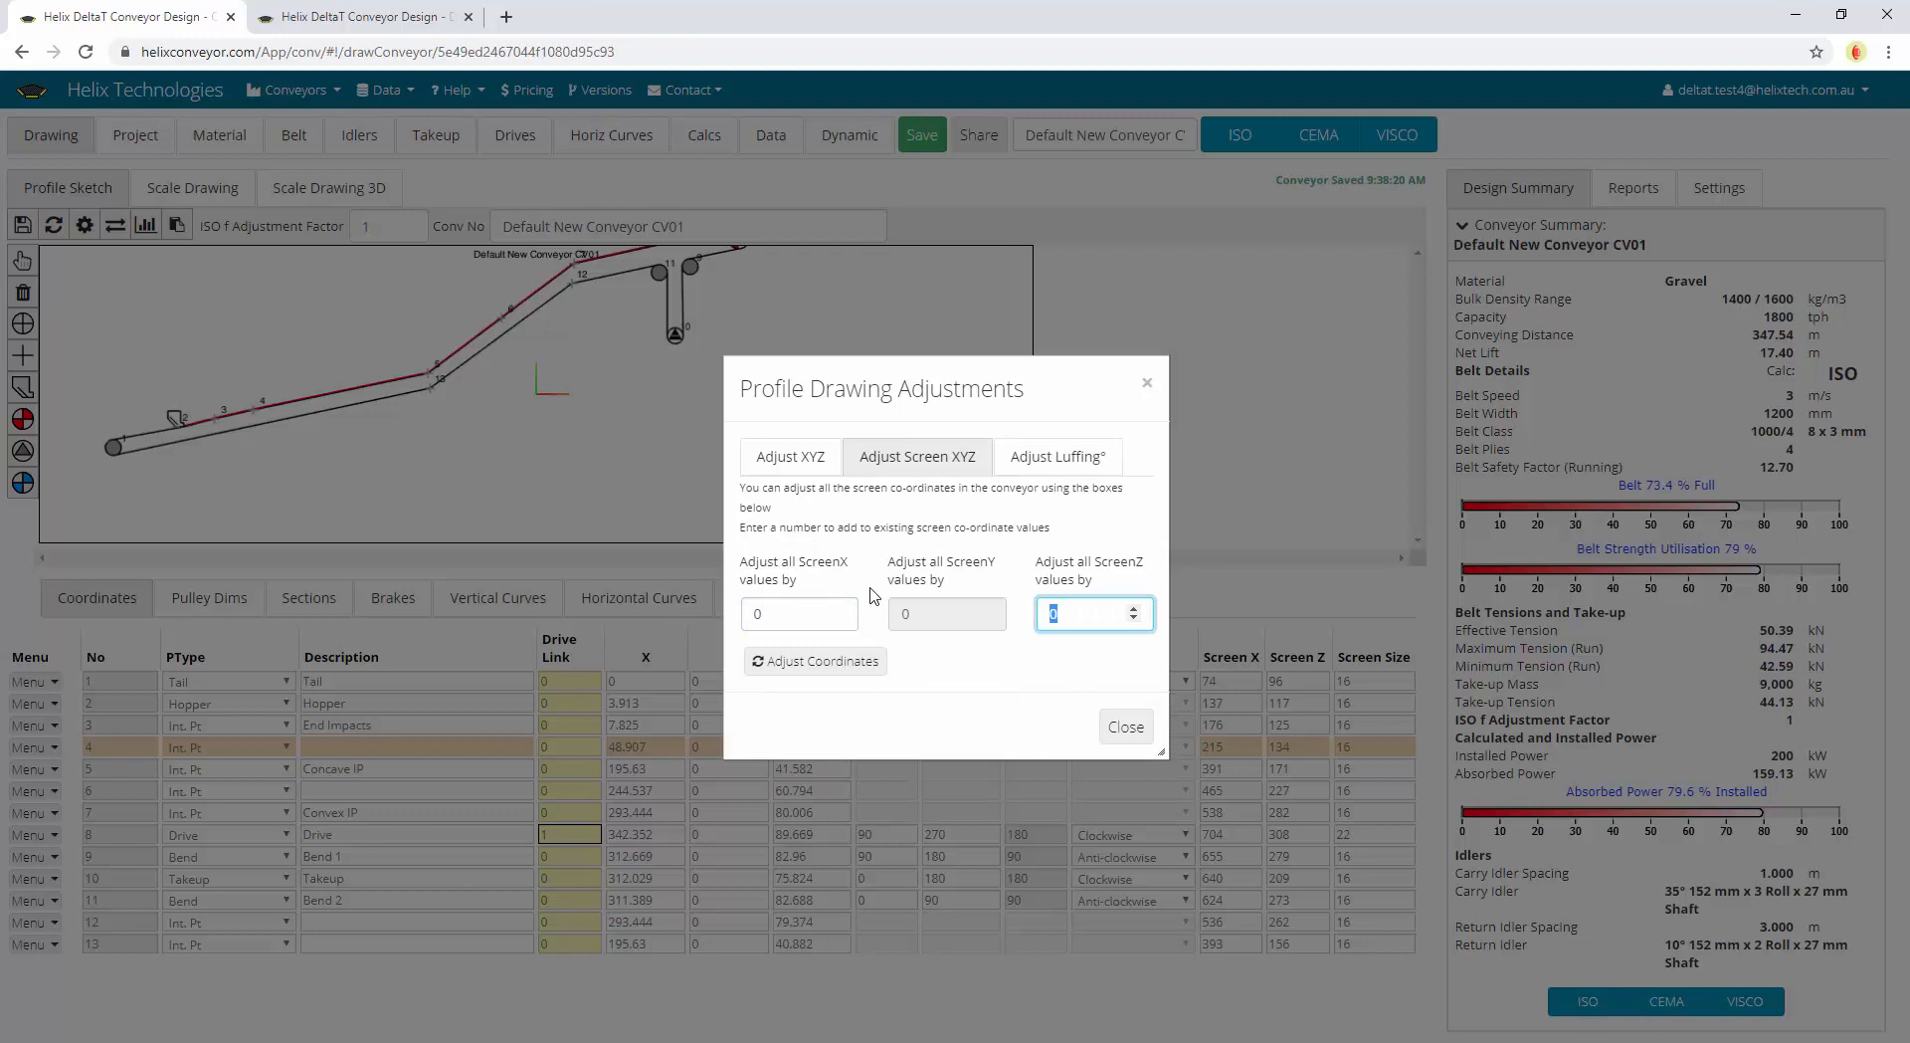
pyautogui.write('-50')
pyautogui.click(856, 665)
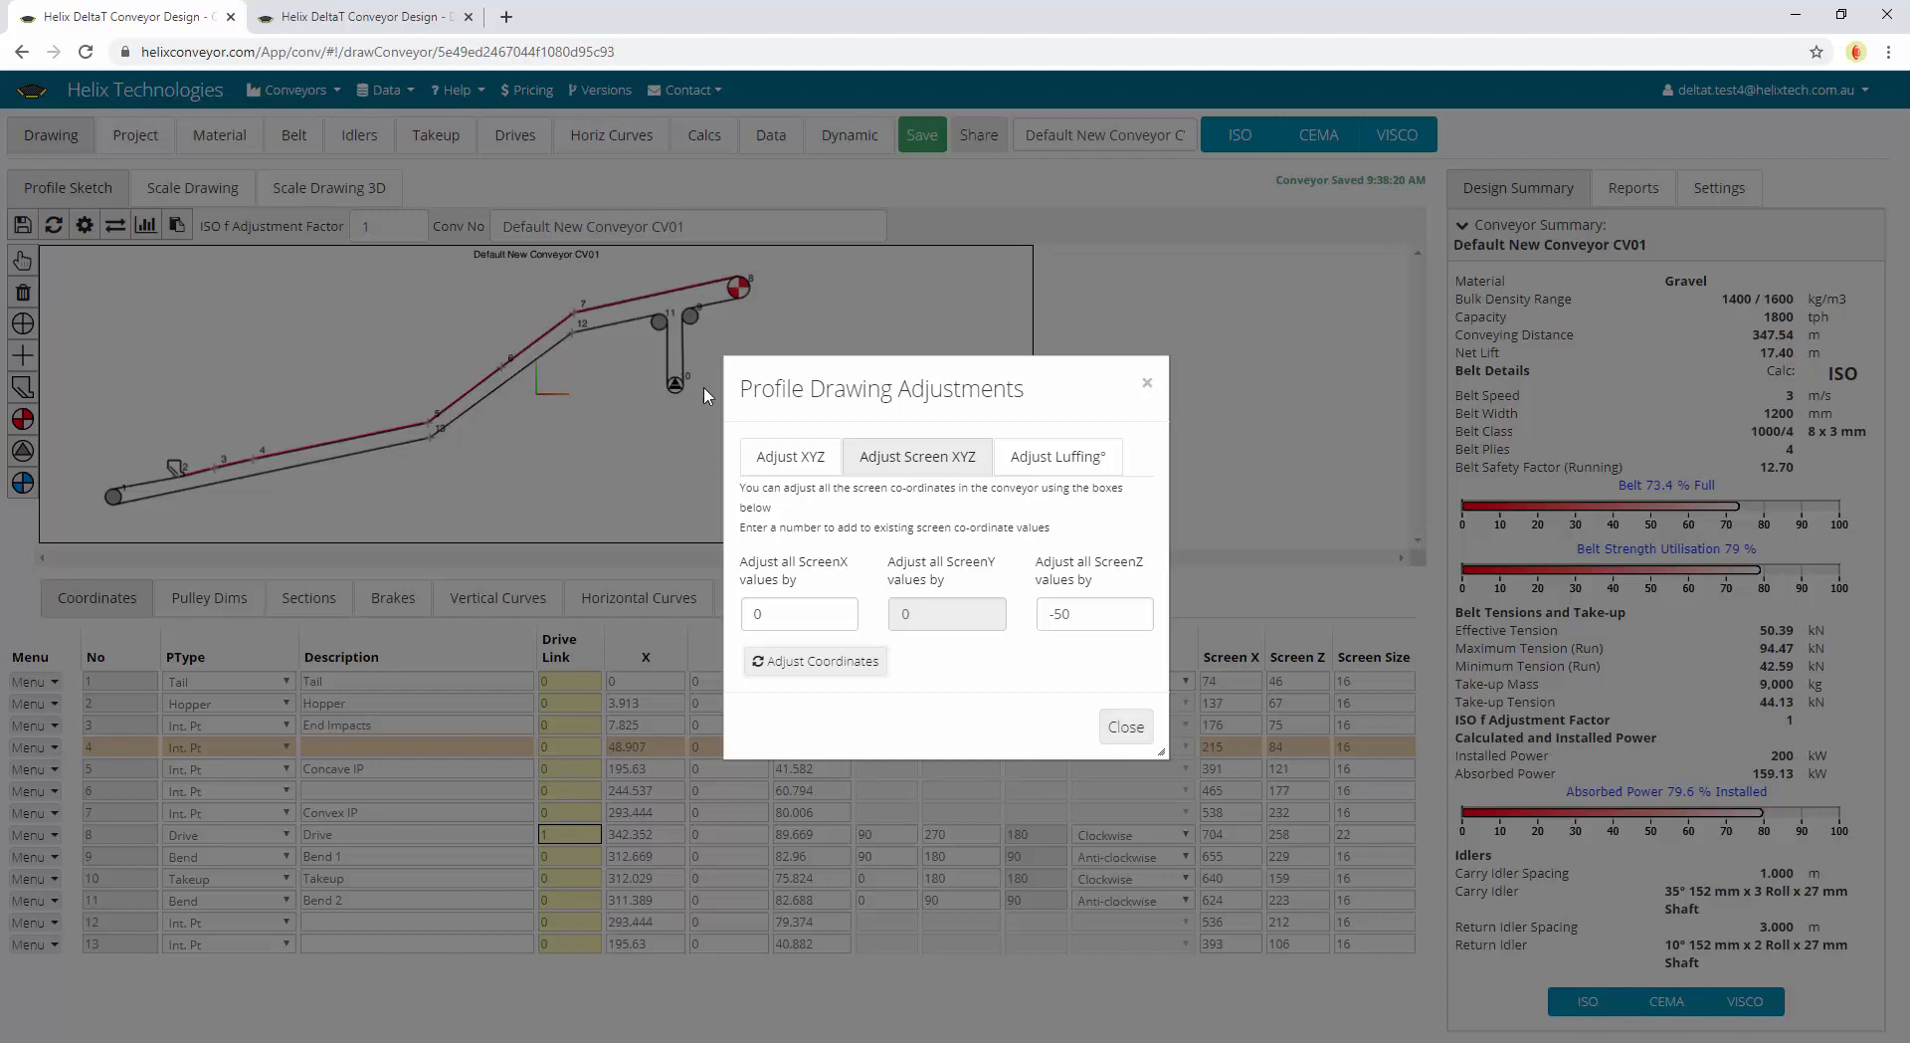
pyautogui.click(1125, 728)
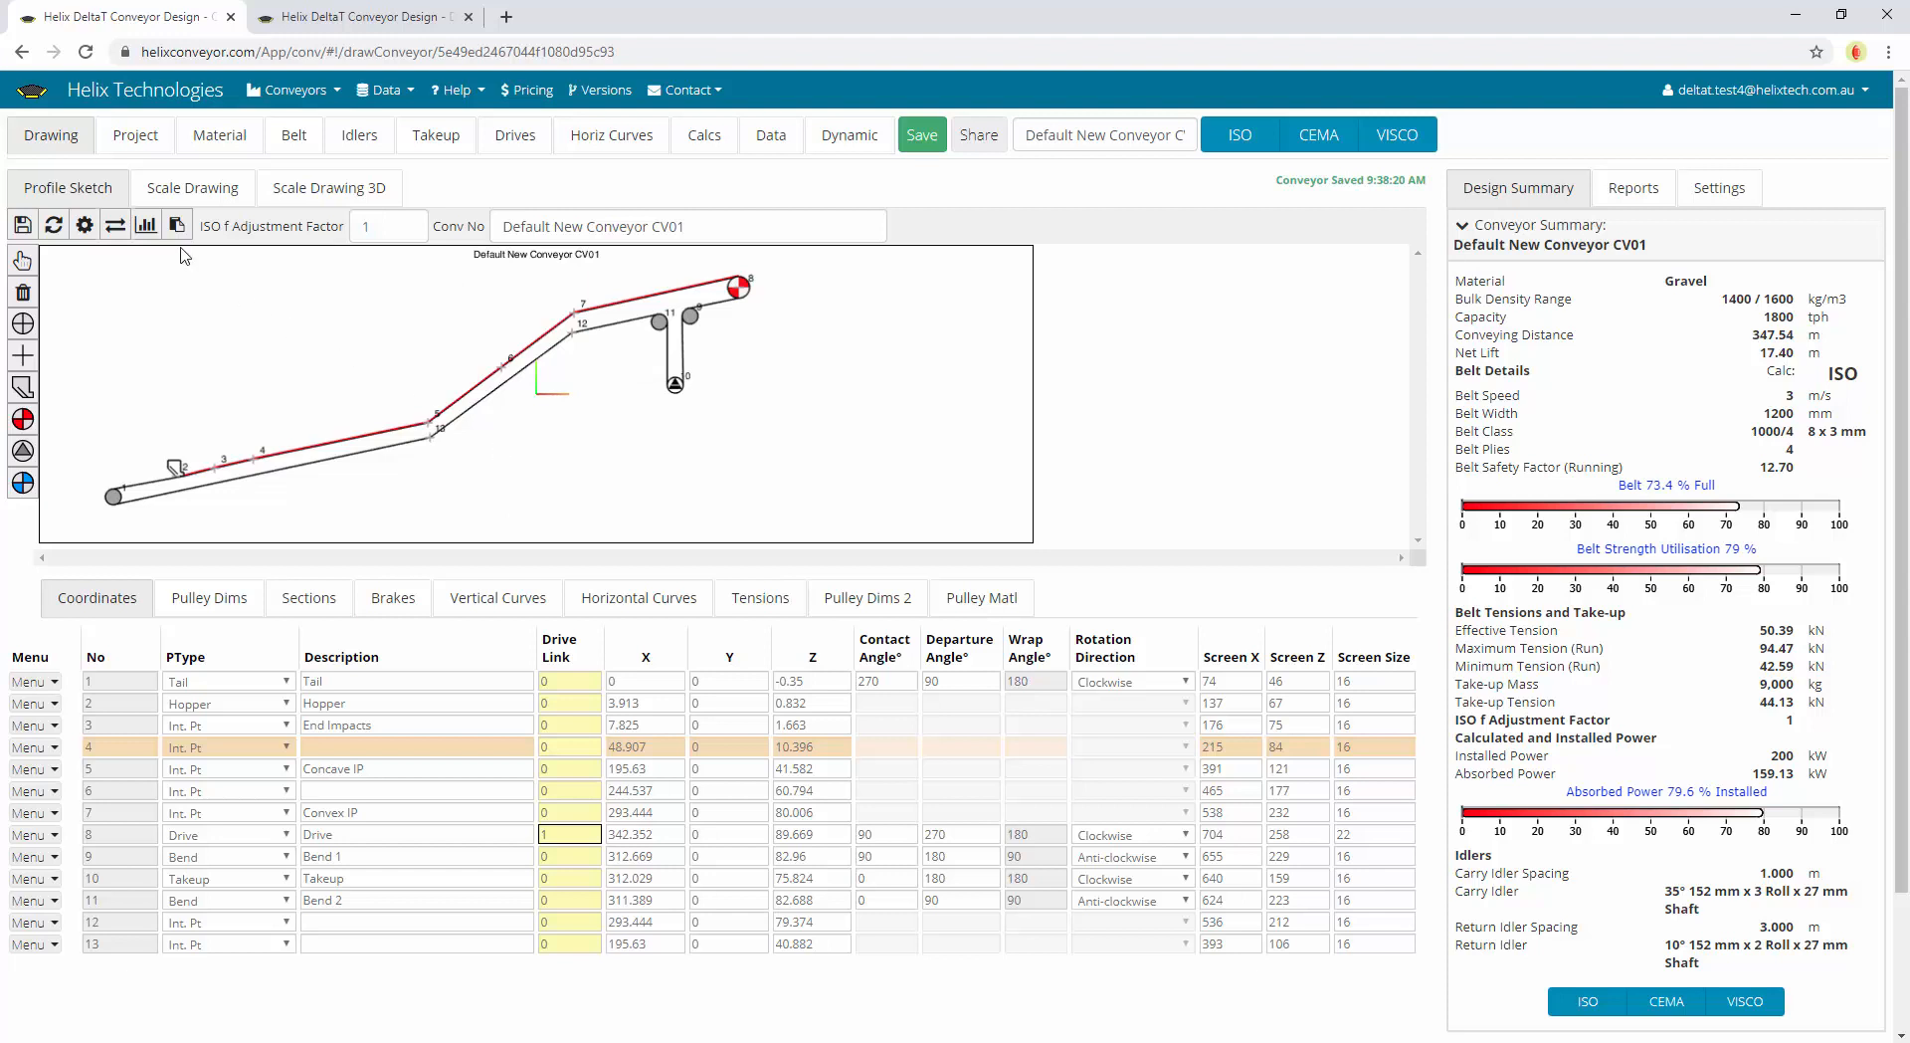
# View the Run Full belt tensions bar graph, close it, and highlight the Drive pulley in the profile sketch
pyautogui.click(220, 465)
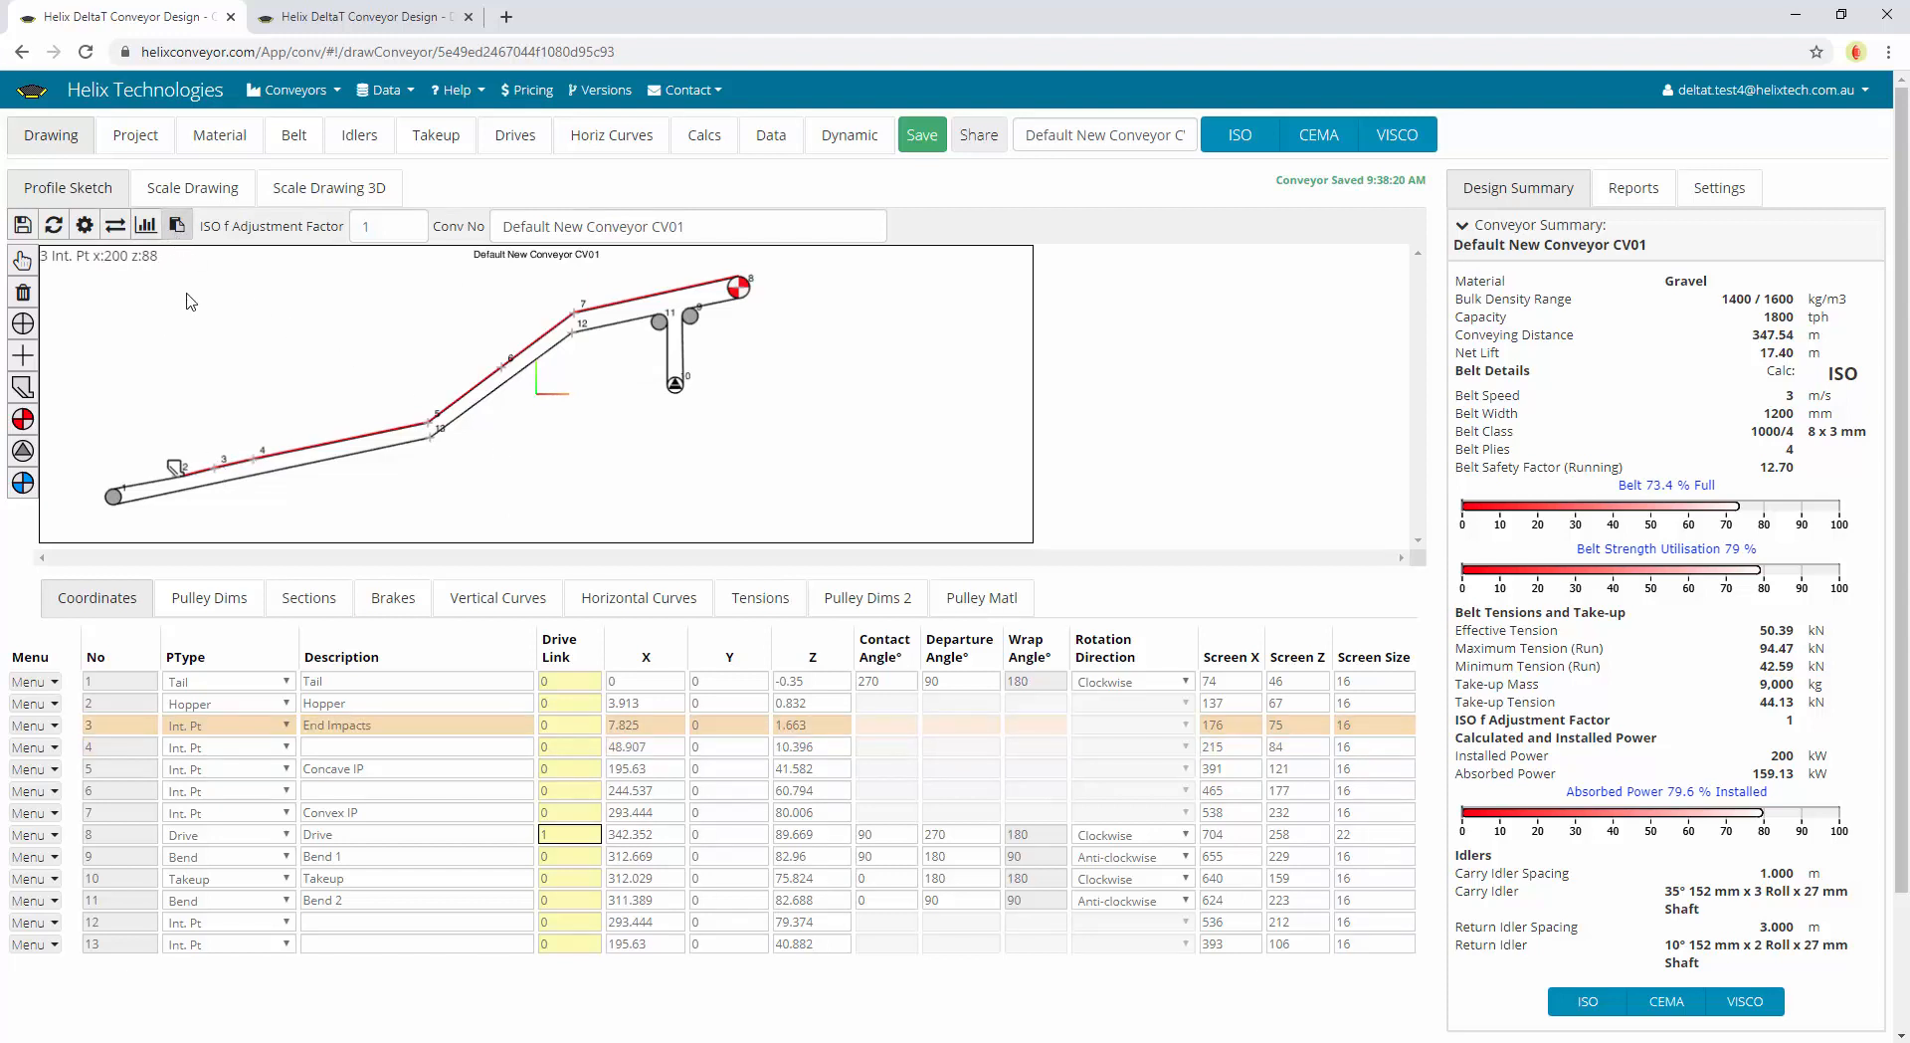
pyautogui.click(146, 228)
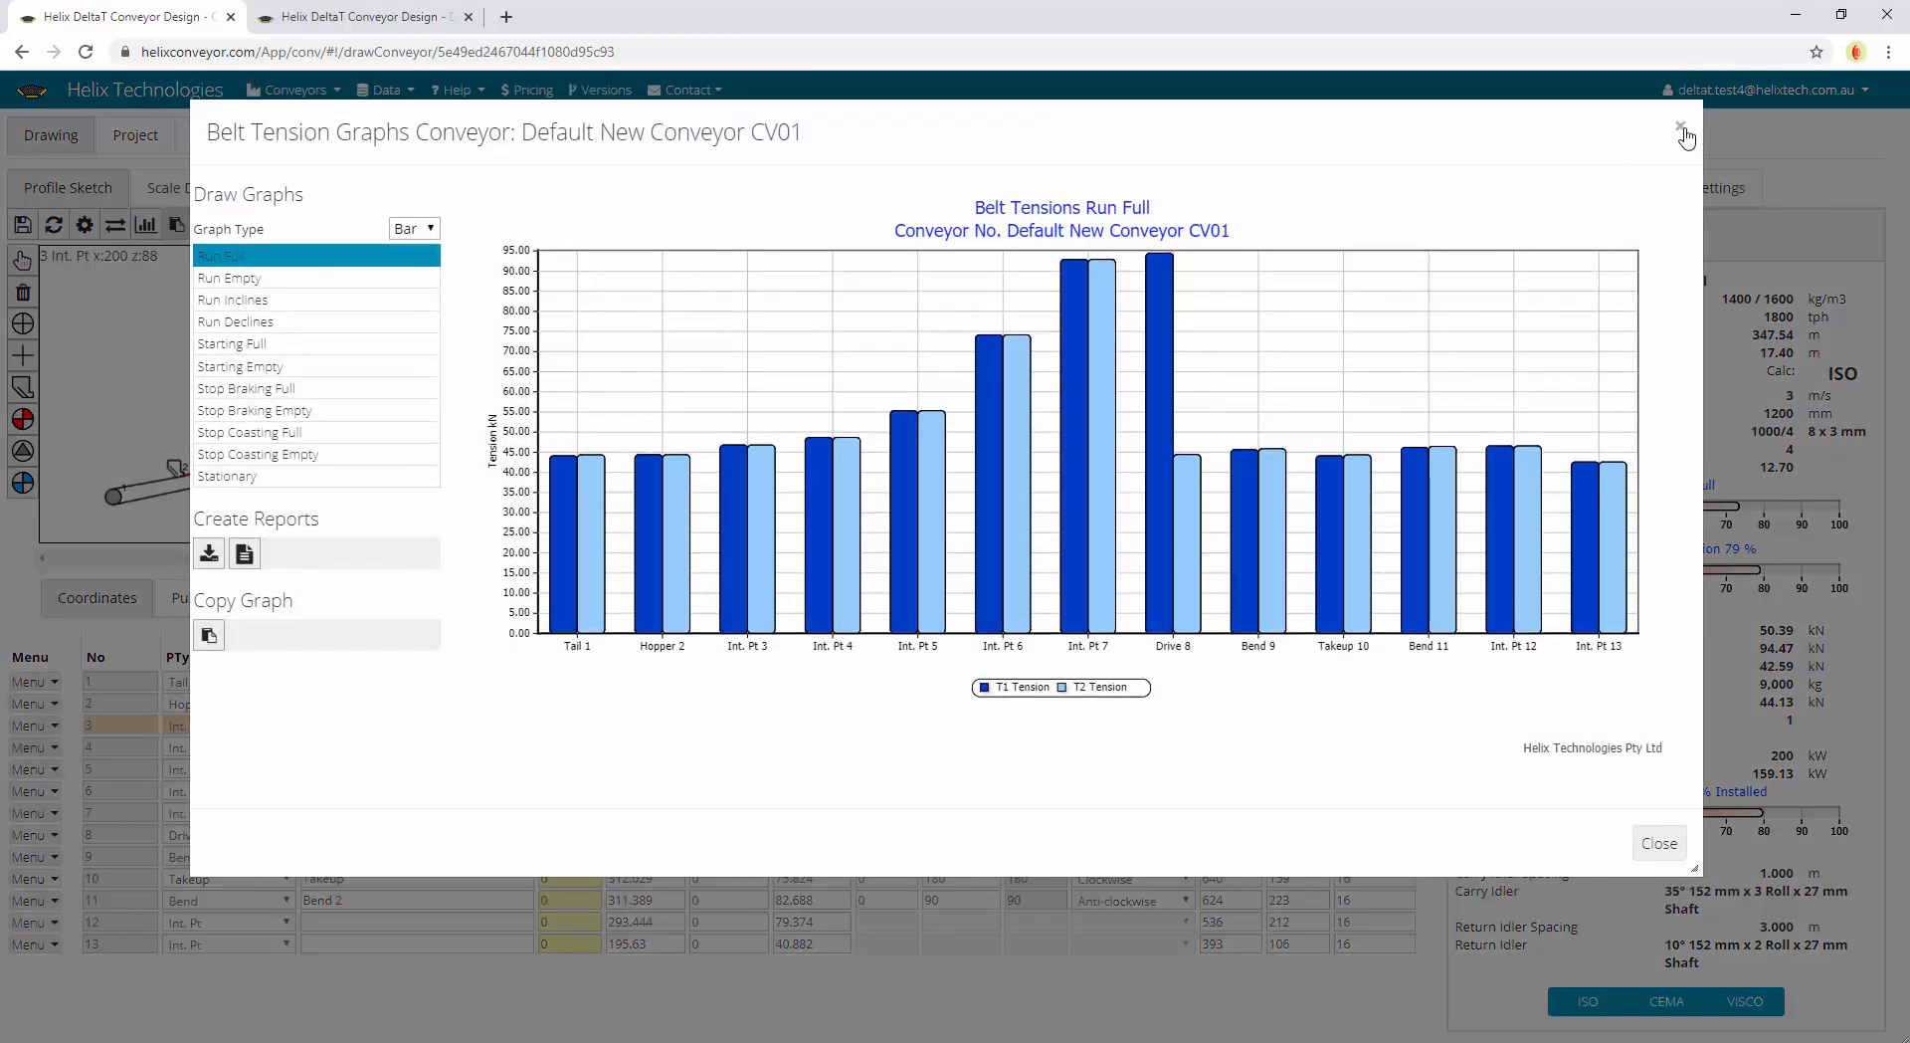
pyautogui.click(1682, 129)
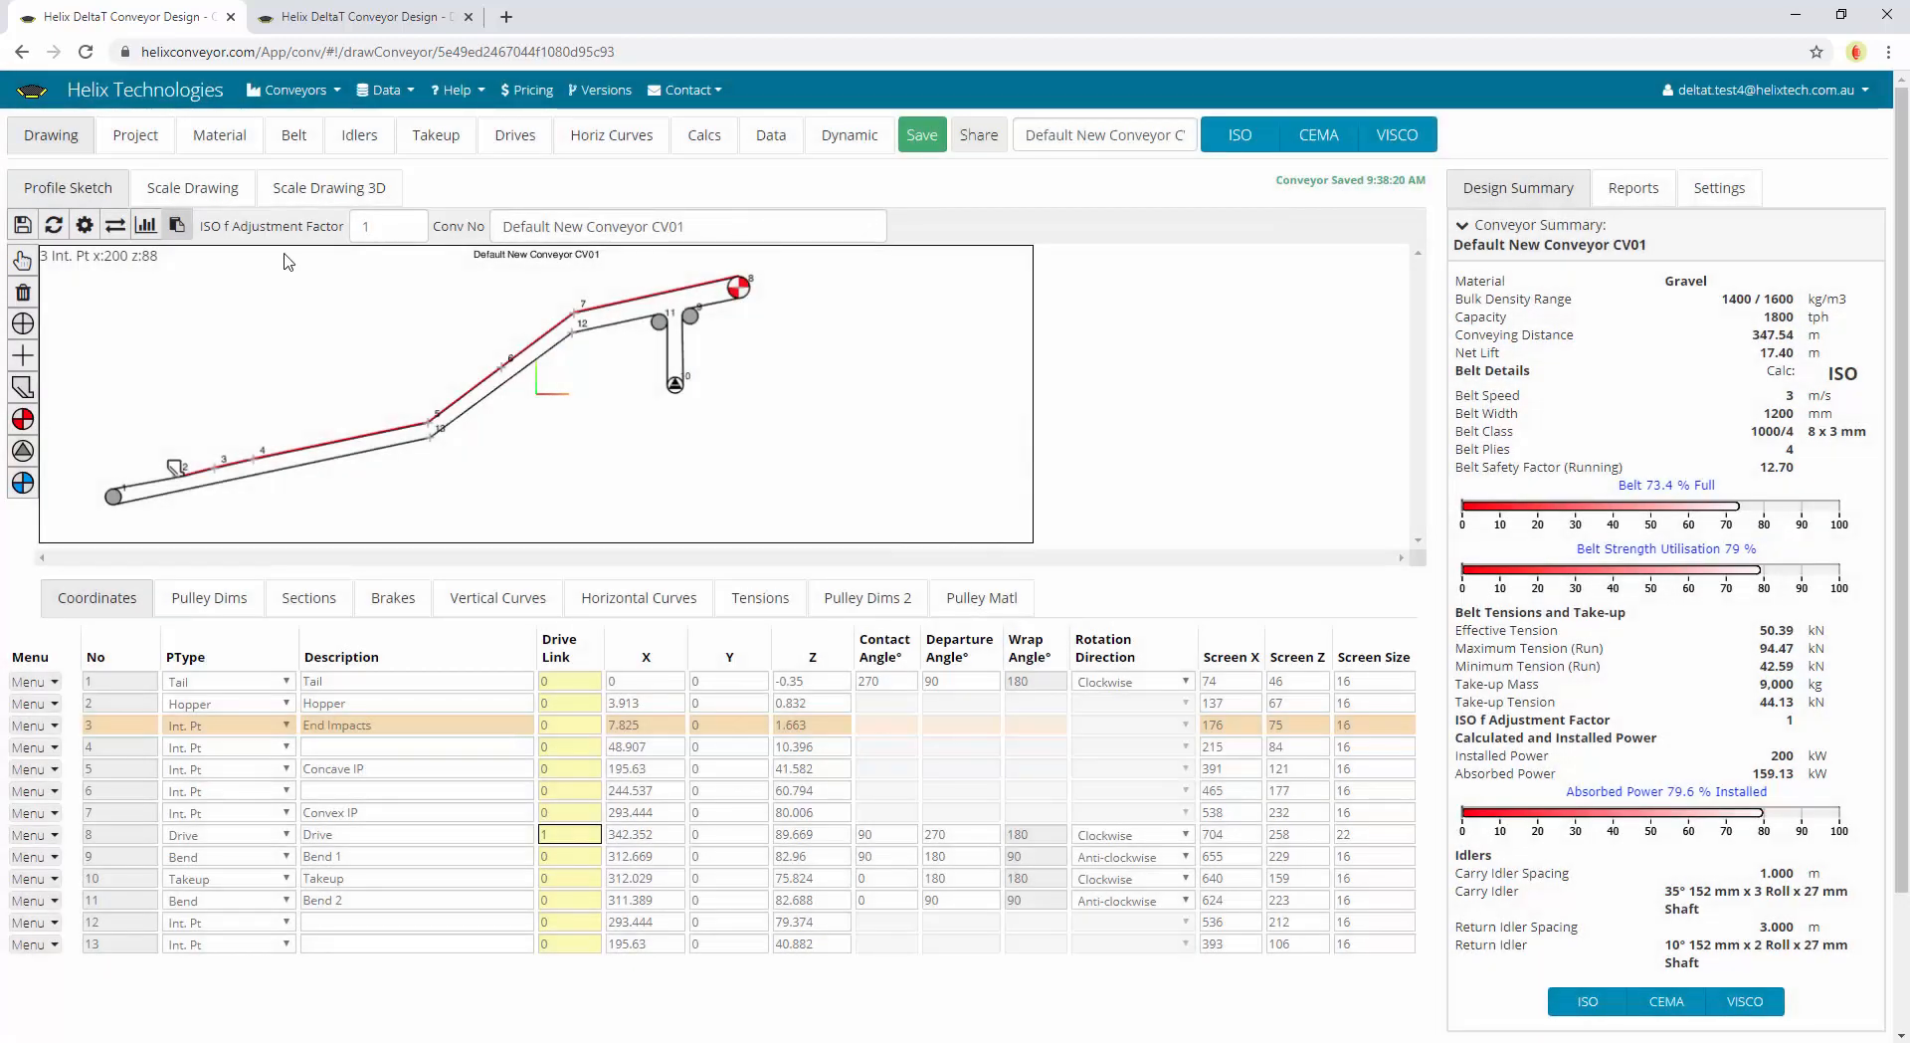
pyautogui.click(746, 288)
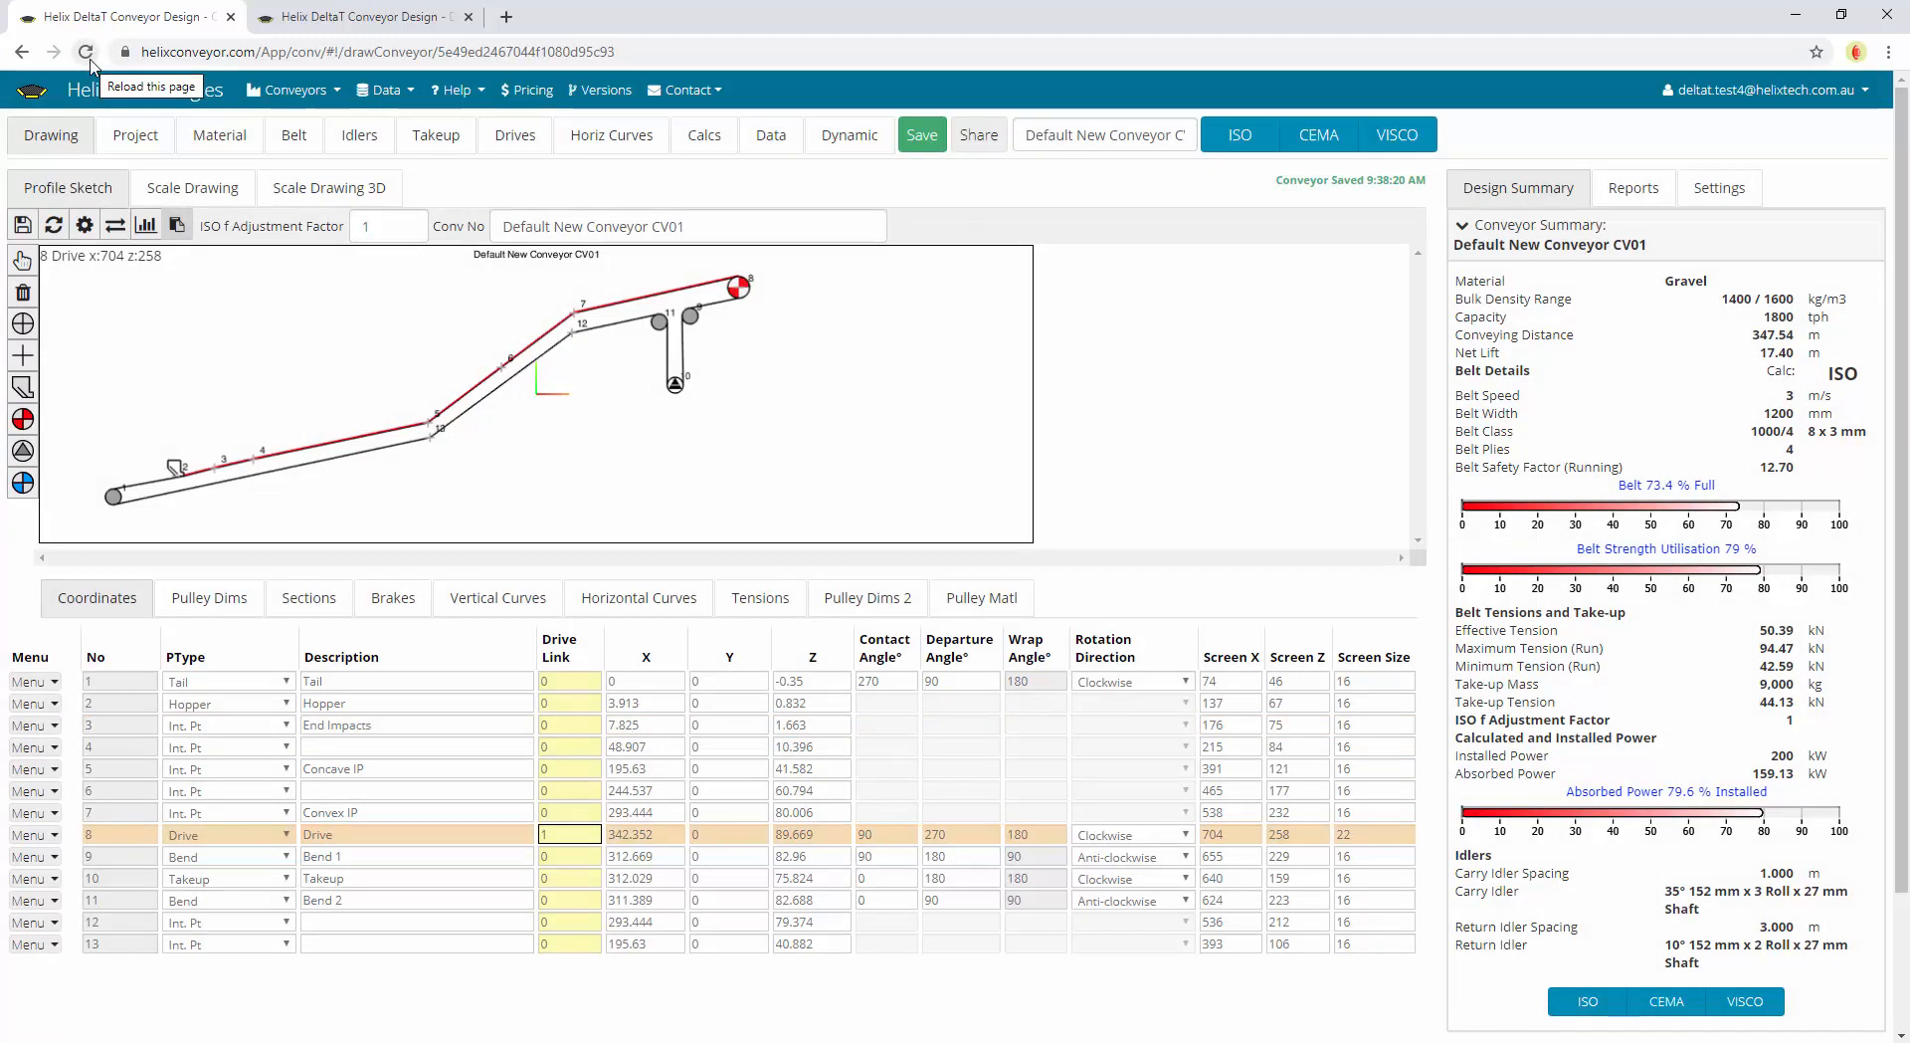
# Reload the conveyor design page to discard the unsaved profile adjustments
pyautogui.click(88, 58)
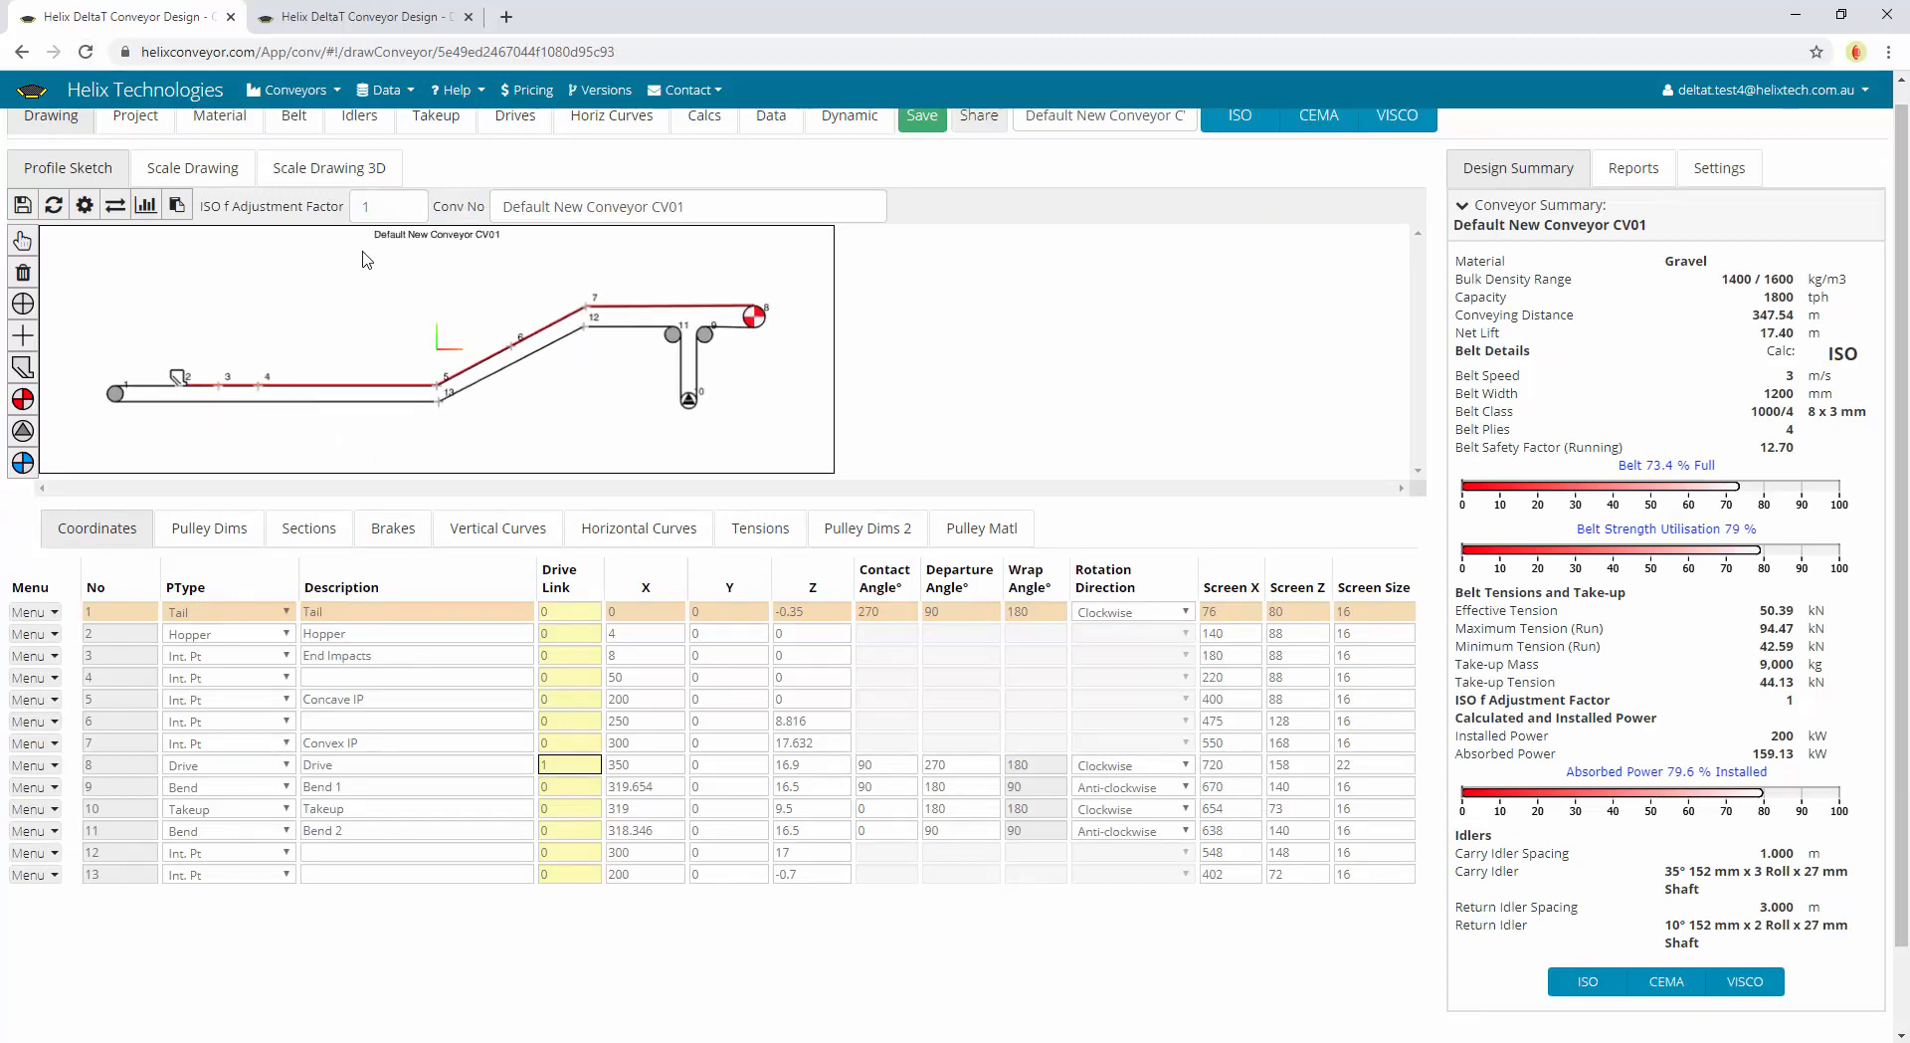
pyautogui.scroll(1, 1069, 353)
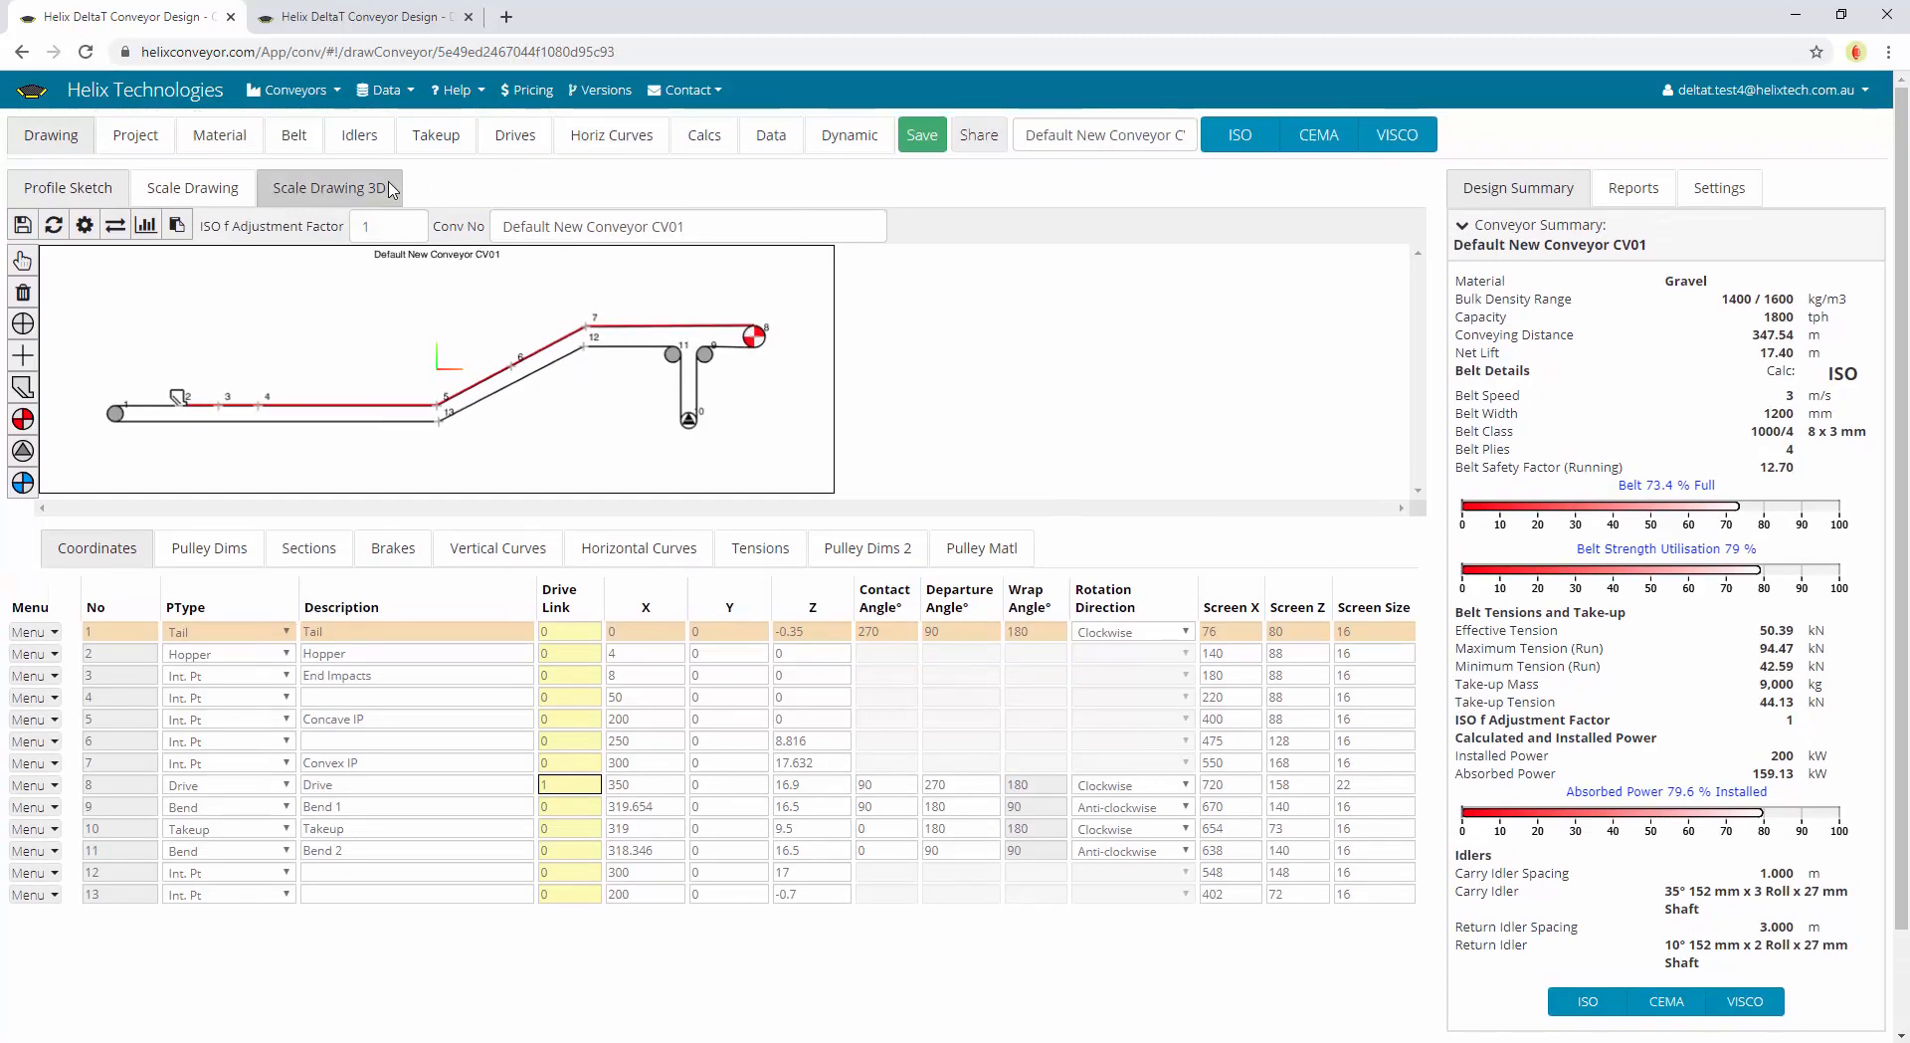
# Check the Tail's X and Y coordinates alongside the 2D scale drawing, and set the Long-section scale to 2
pyautogui.click(183, 190)
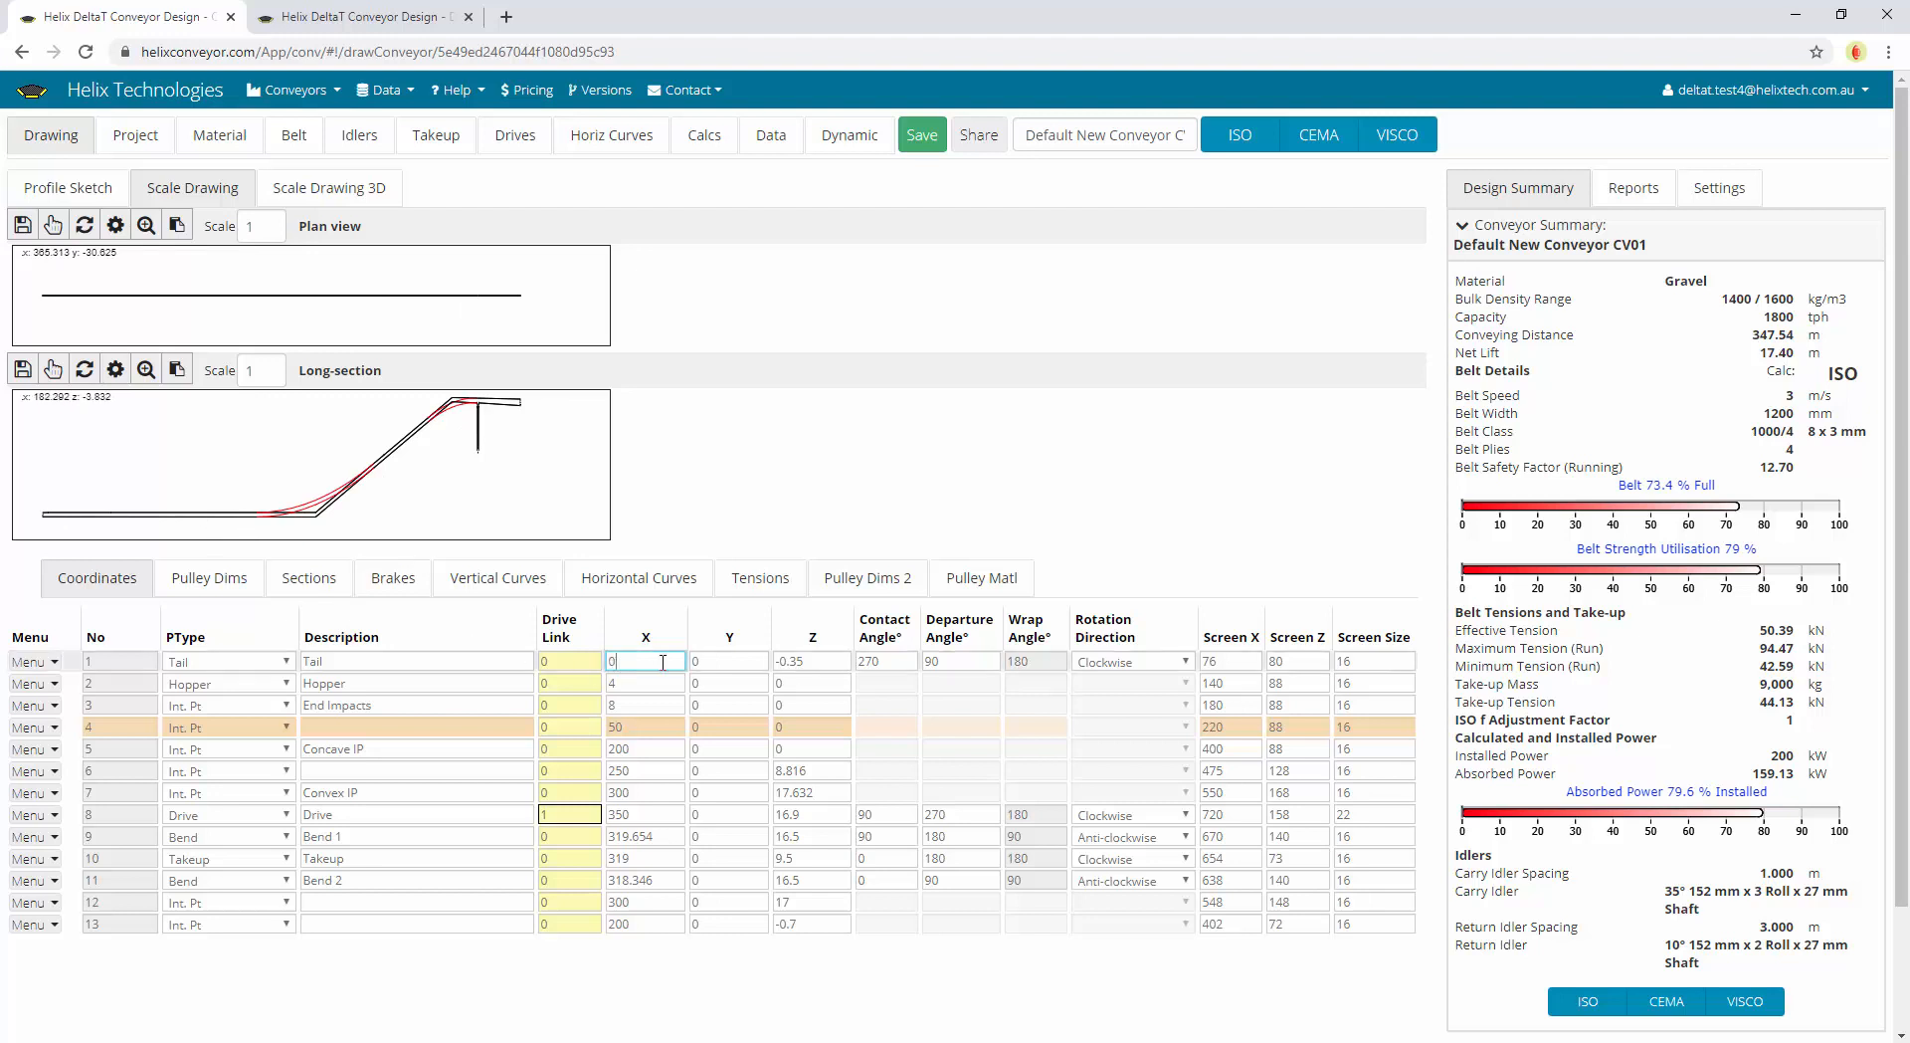
pyautogui.click(729, 662)
pyautogui.click(630, 663)
pyautogui.click(724, 666)
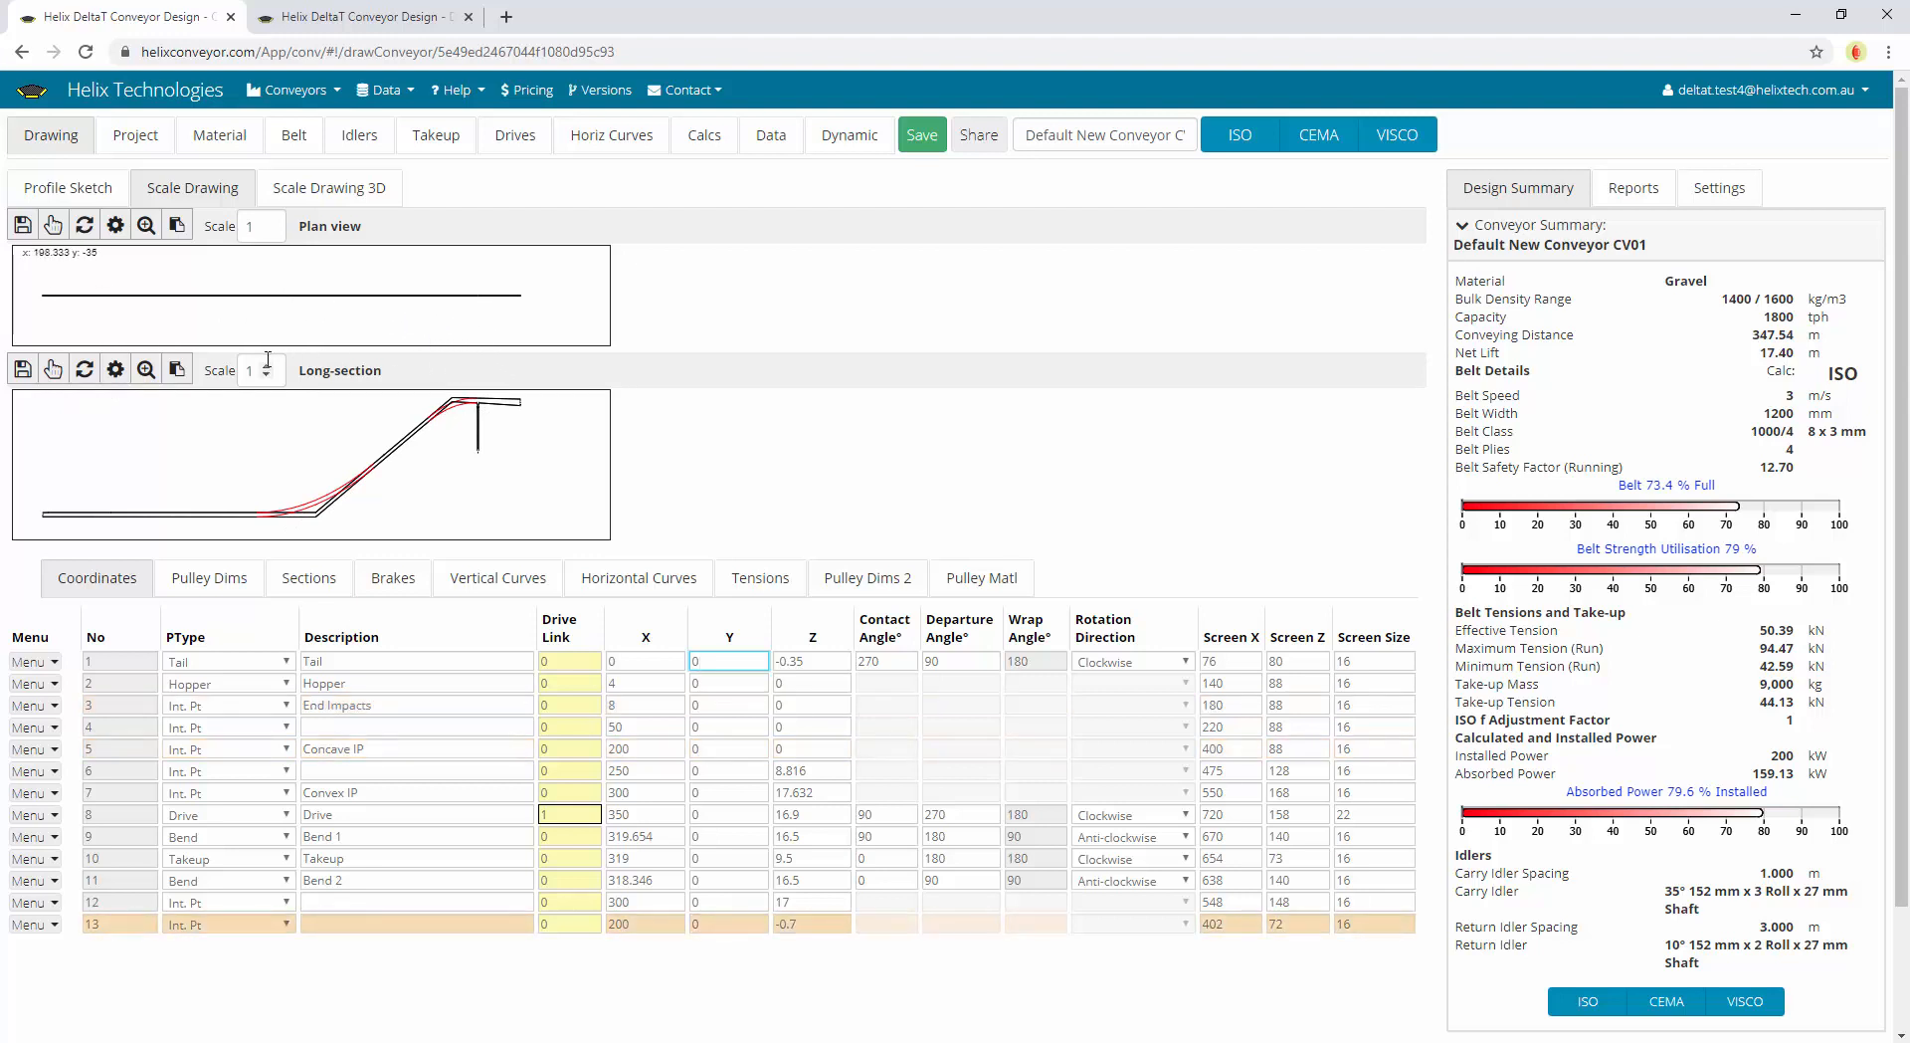
pyautogui.click(259, 371)
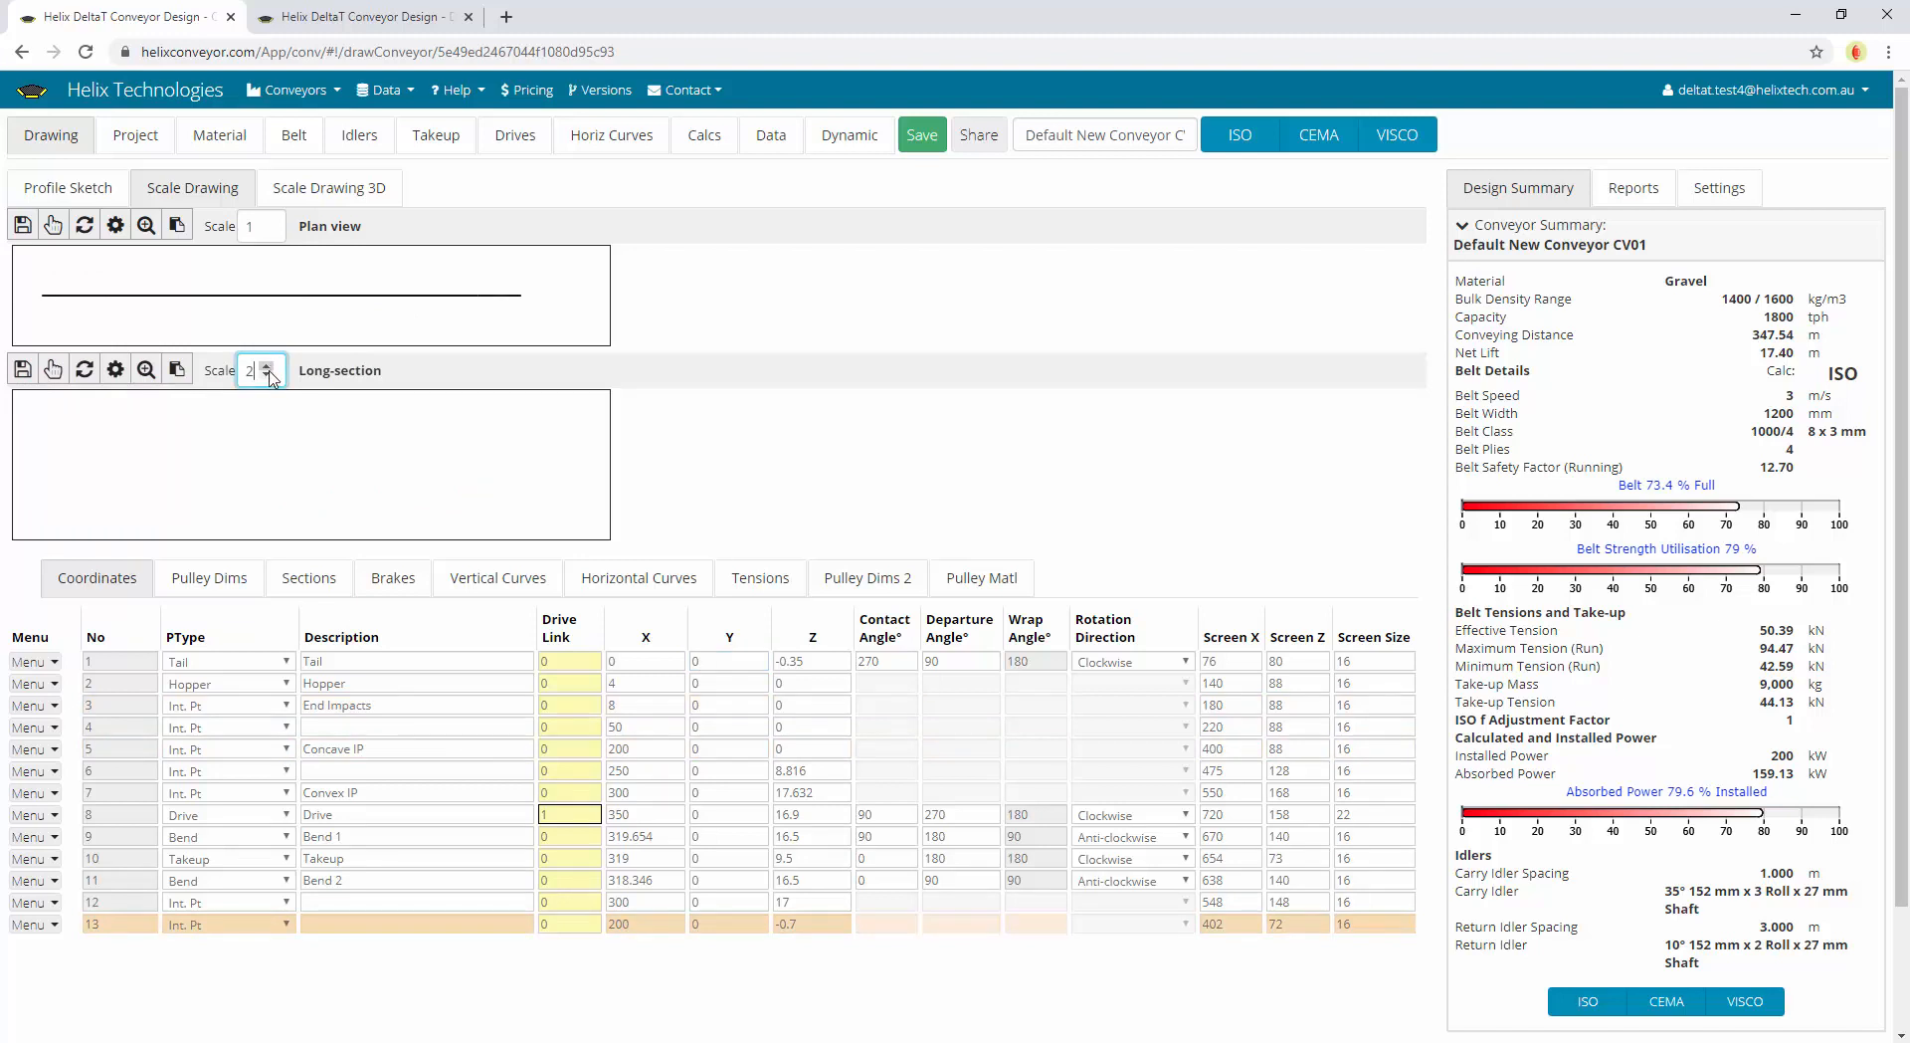
# Examine the conveyor in the 3D scale drawing's Elevation view, focusing on the drive and takeup end
pyautogui.click(326, 190)
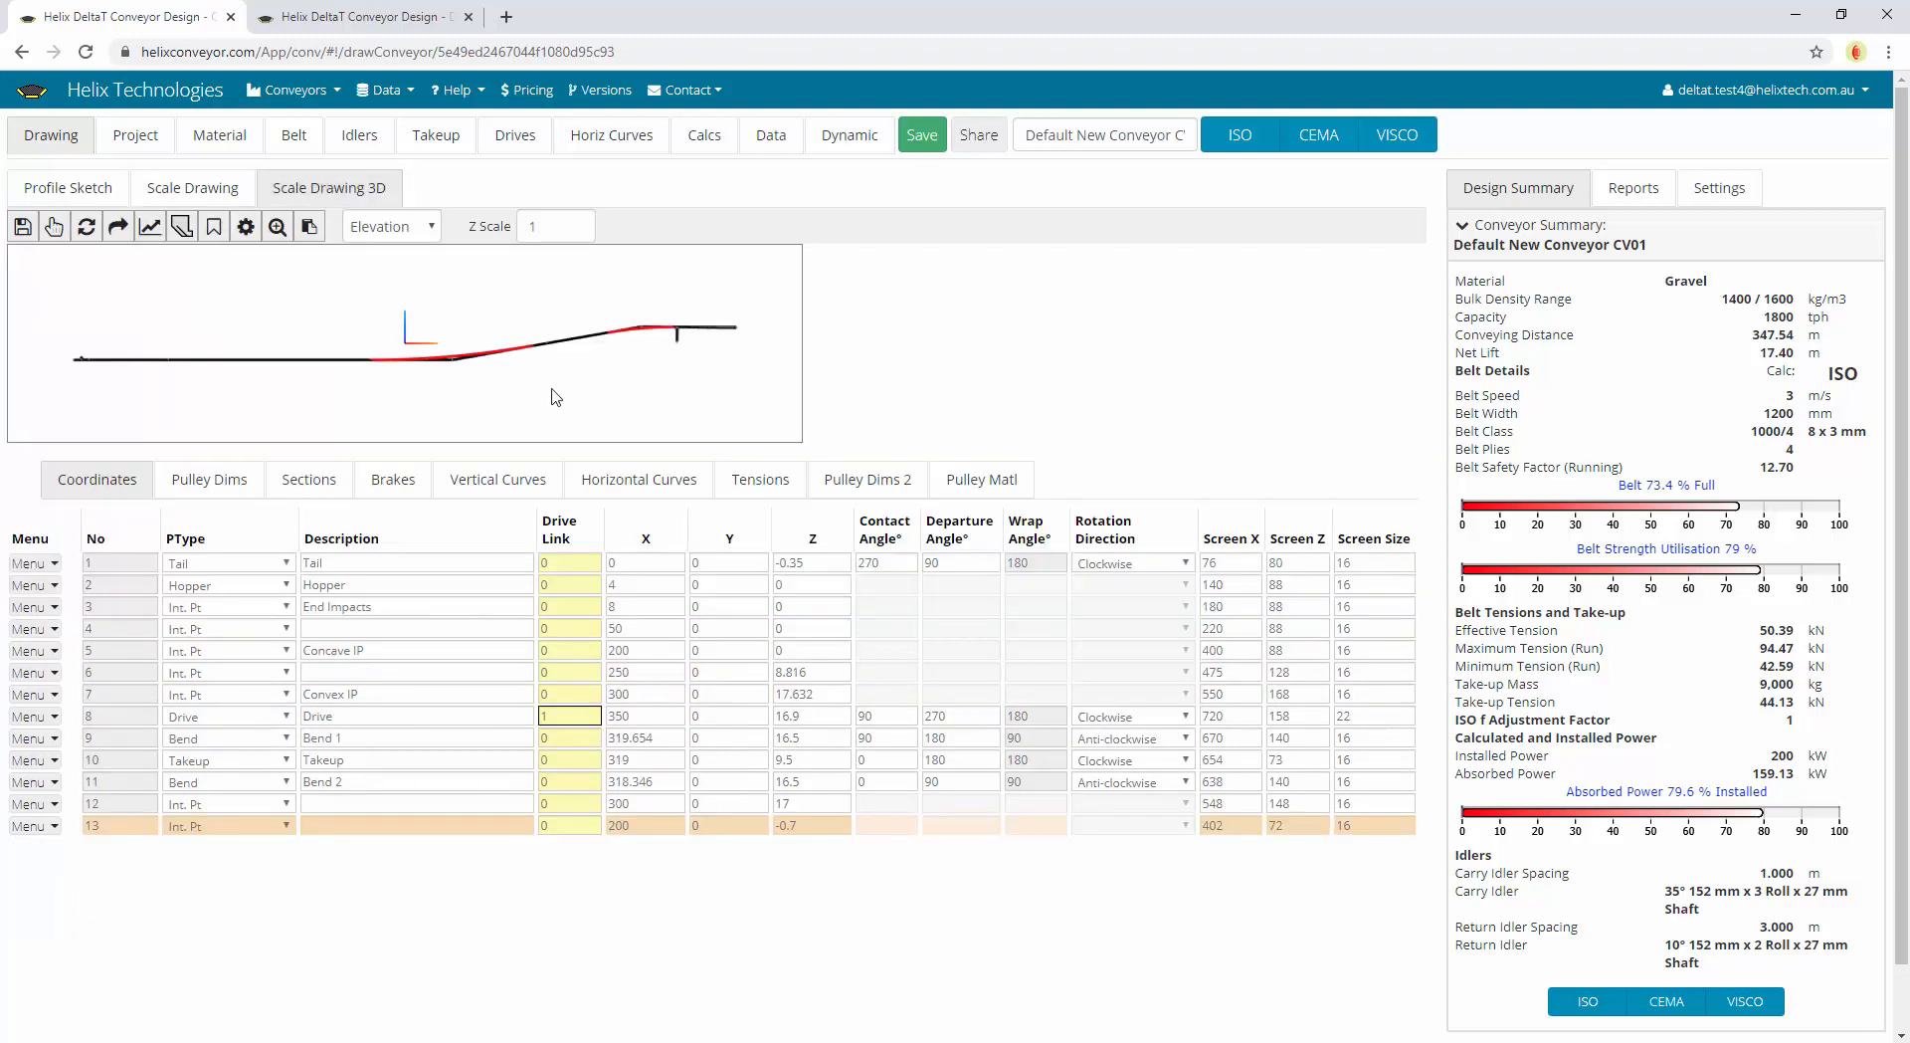
pyautogui.click(426, 230)
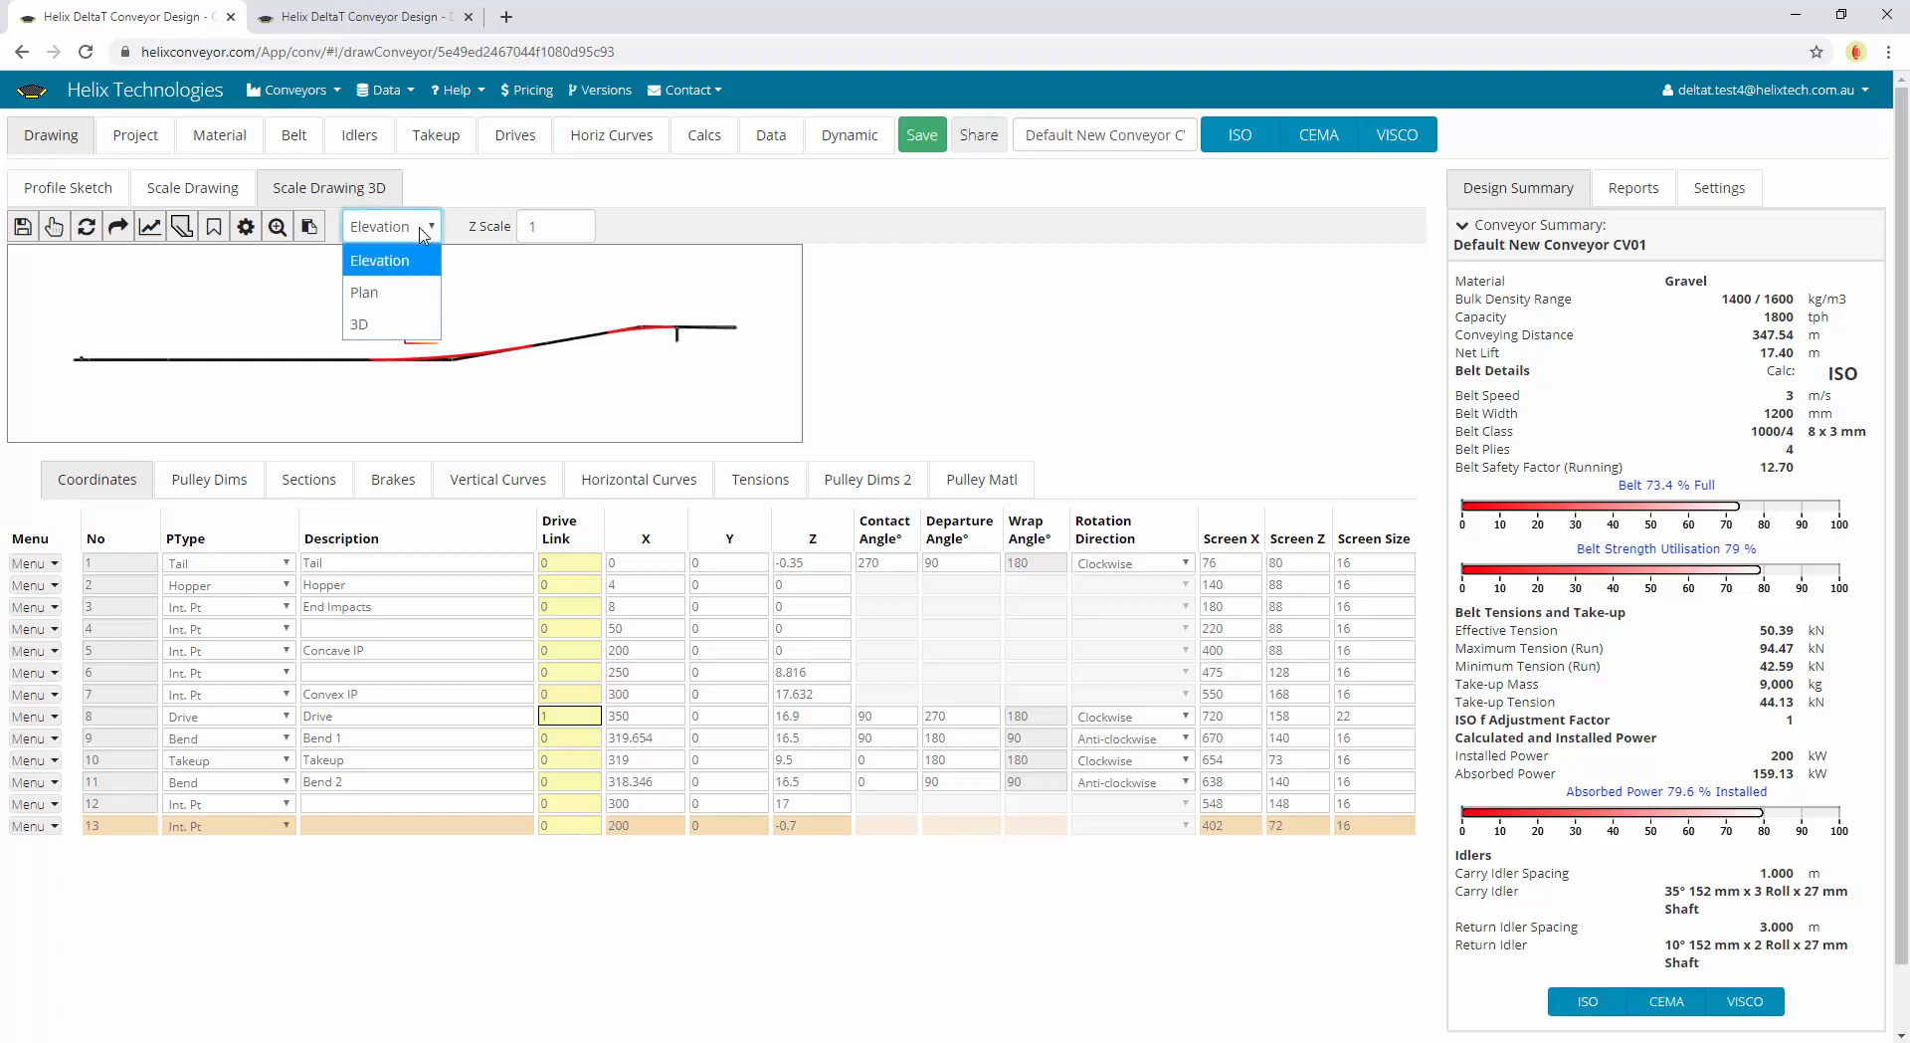
pyautogui.click(411, 260)
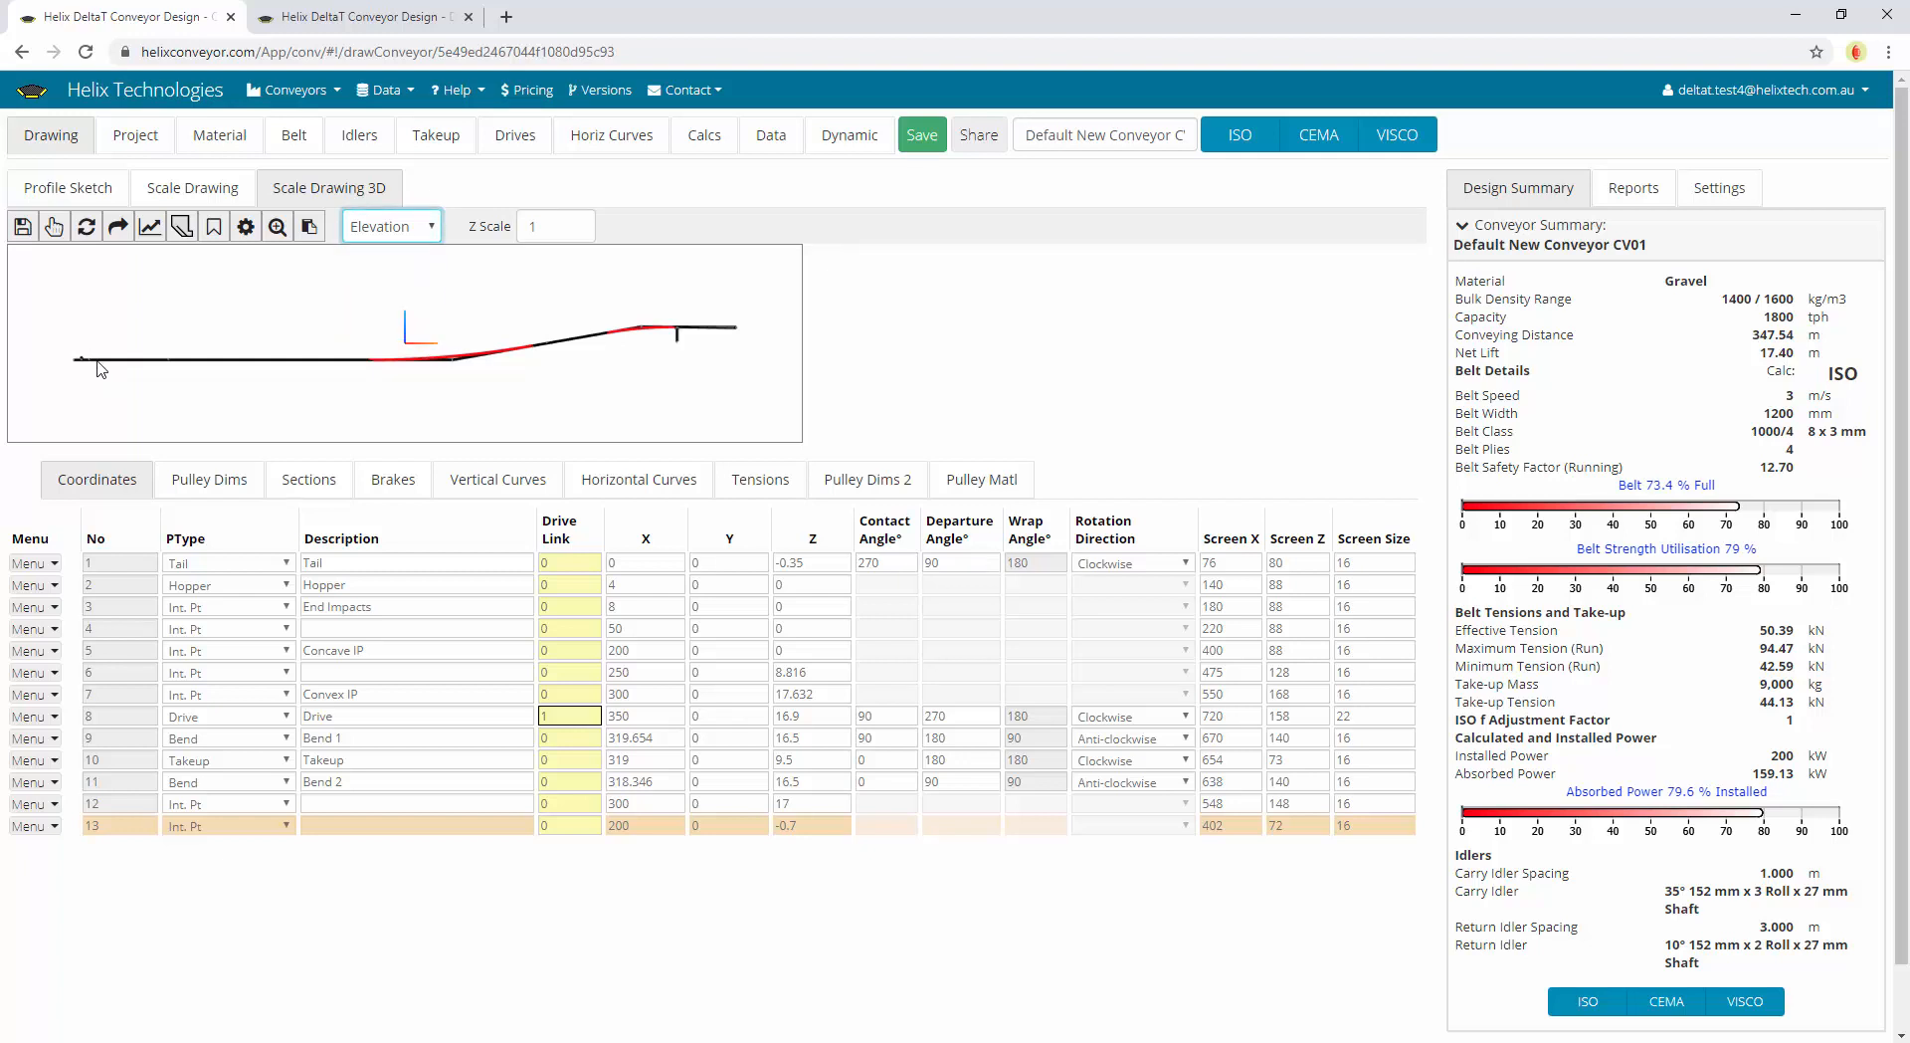
pyautogui.scroll(5, 114, 337)
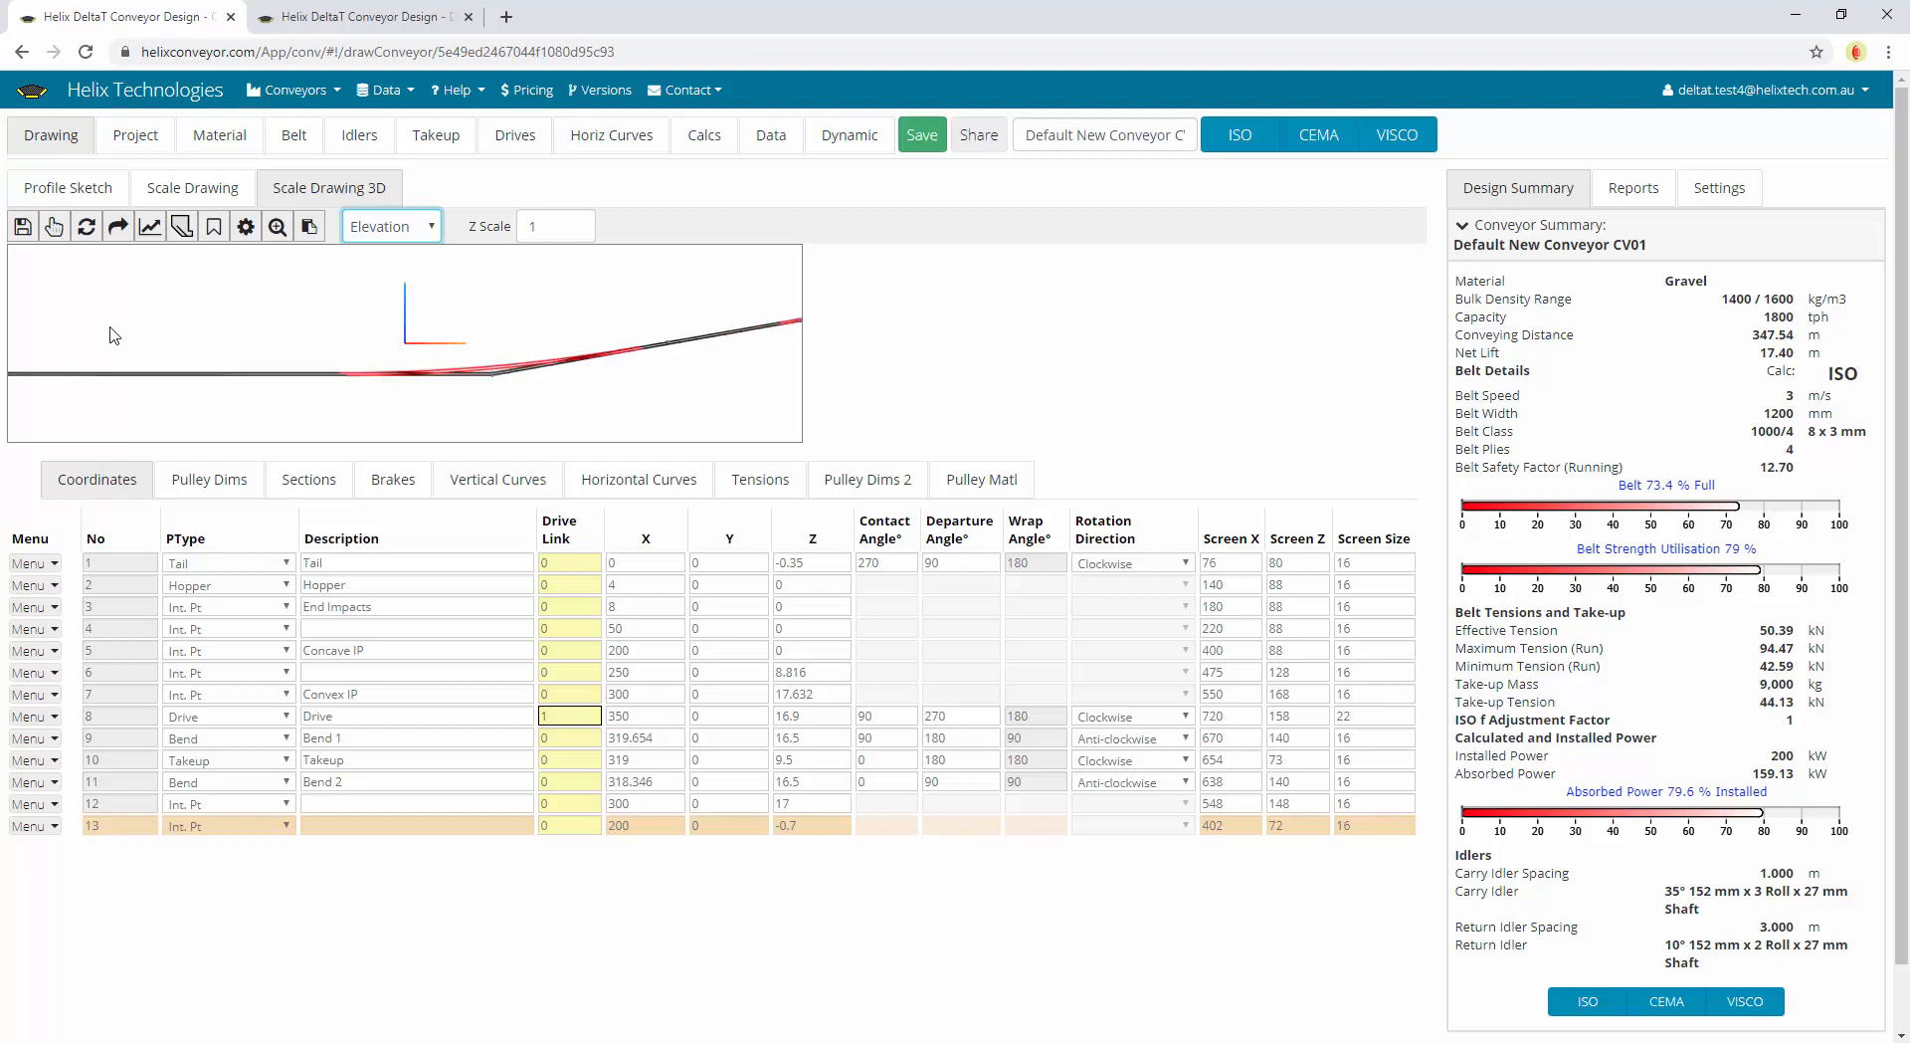
pyautogui.scroll(-3, 115, 336)
pyautogui.scroll(-5, 115, 336)
pyautogui.scroll(5, 115, 336)
pyautogui.moveTo(691, 301); pyautogui.dragTo(131, 364)
pyautogui.scroll(8, 428, 406)
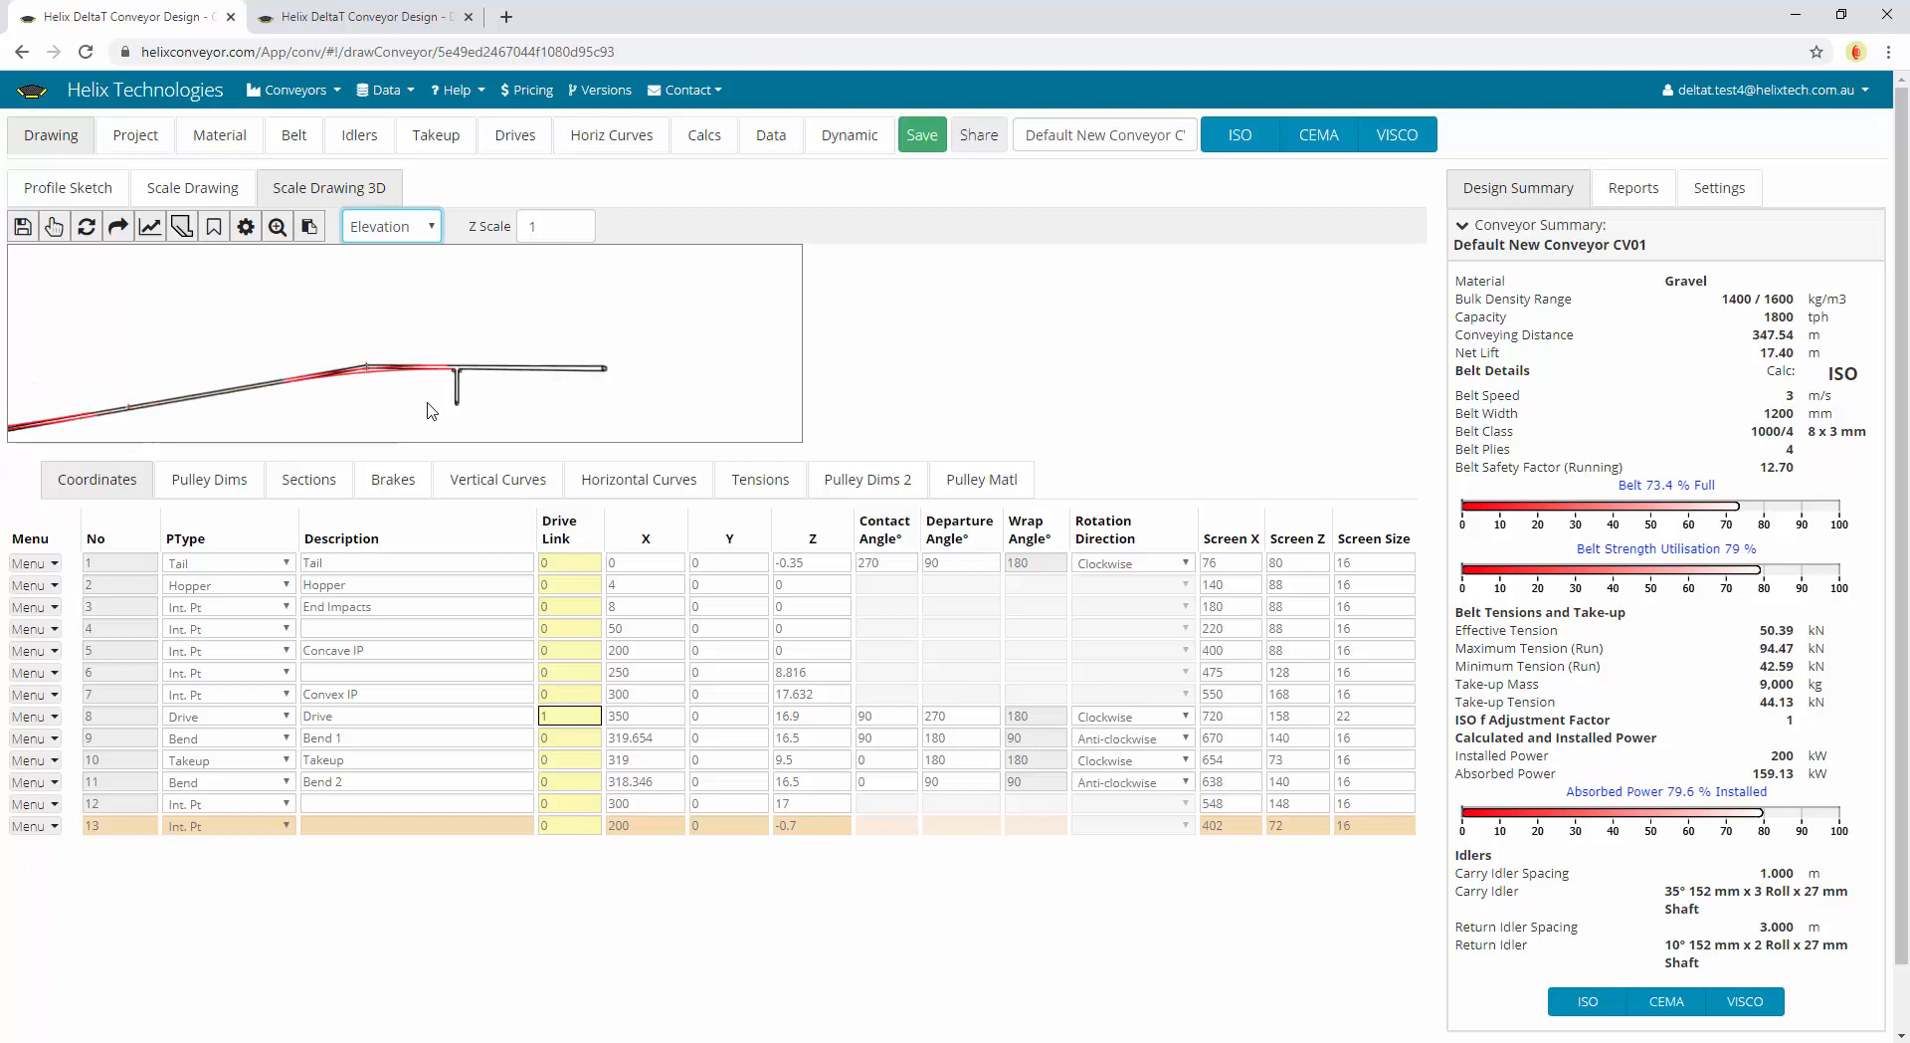
pyautogui.moveTo(462, 354); pyautogui.dragTo(288, 268)
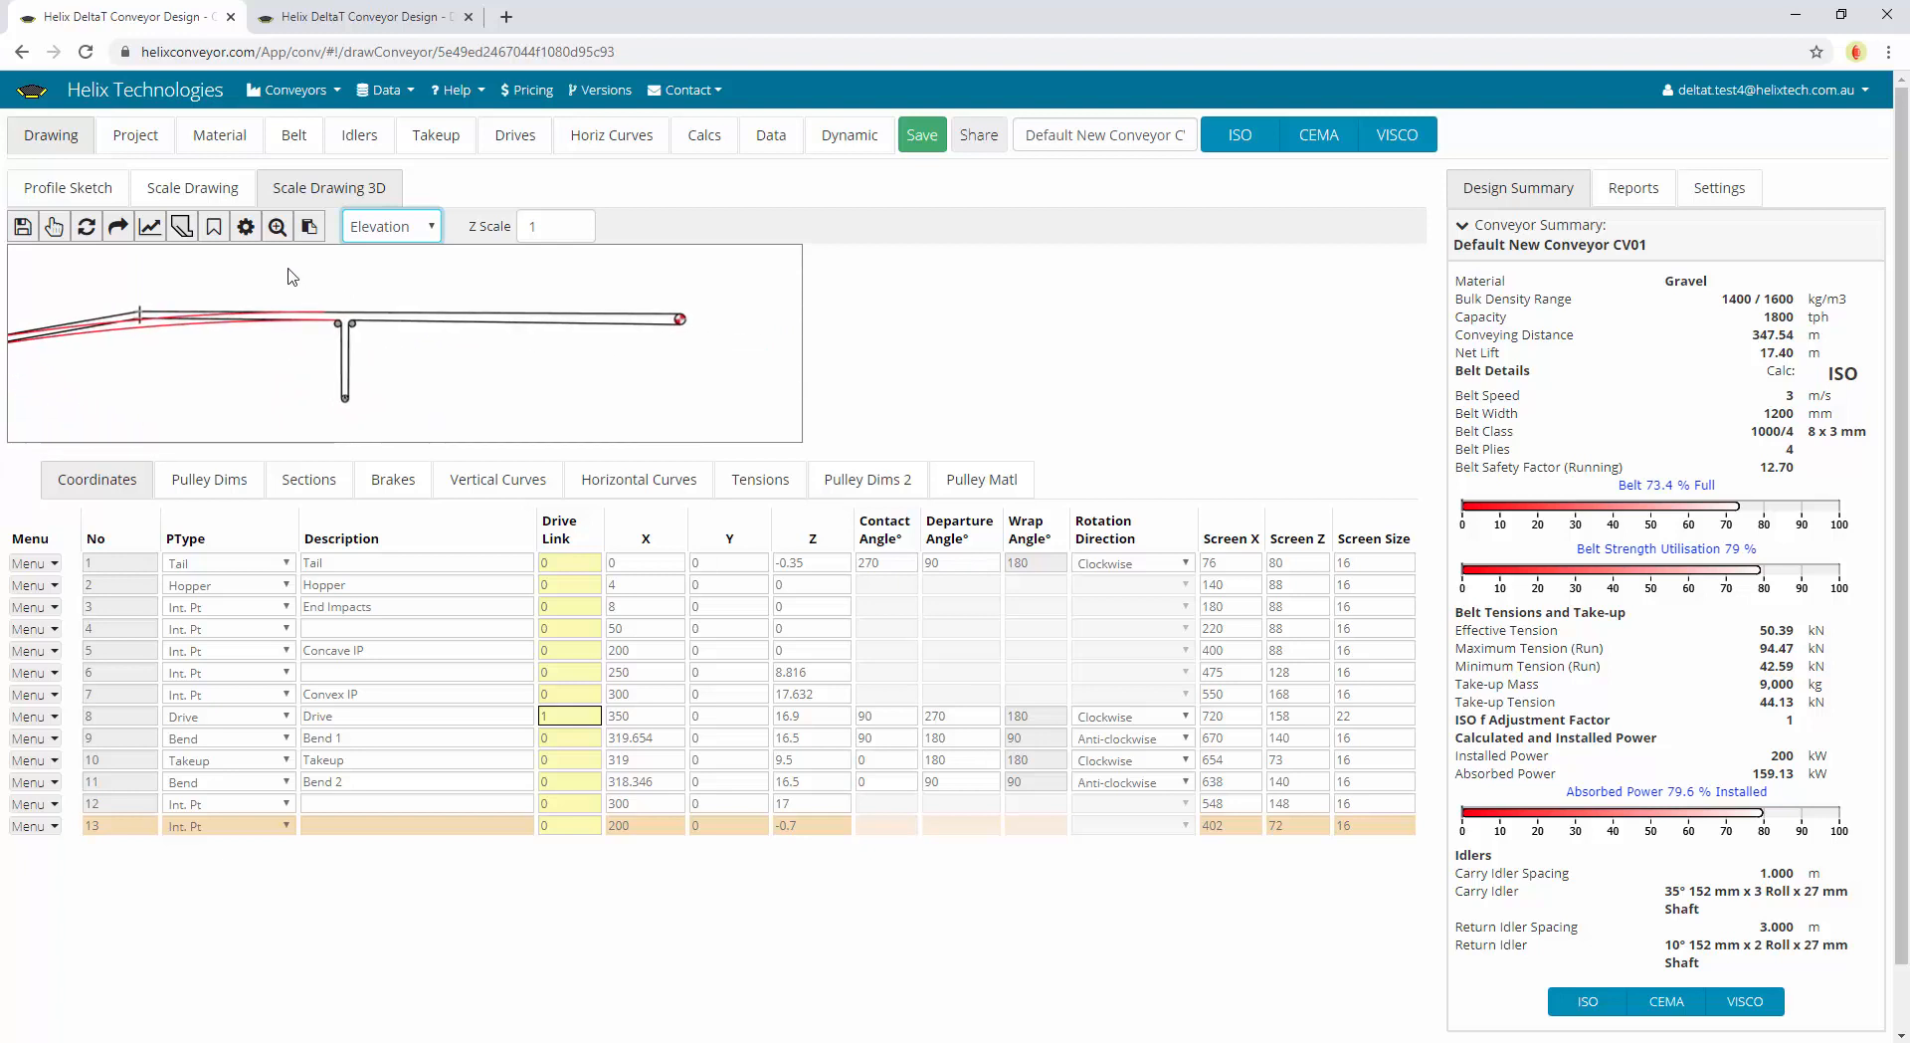
pyautogui.moveTo(540, 382); pyautogui.dragTo(612, 362)
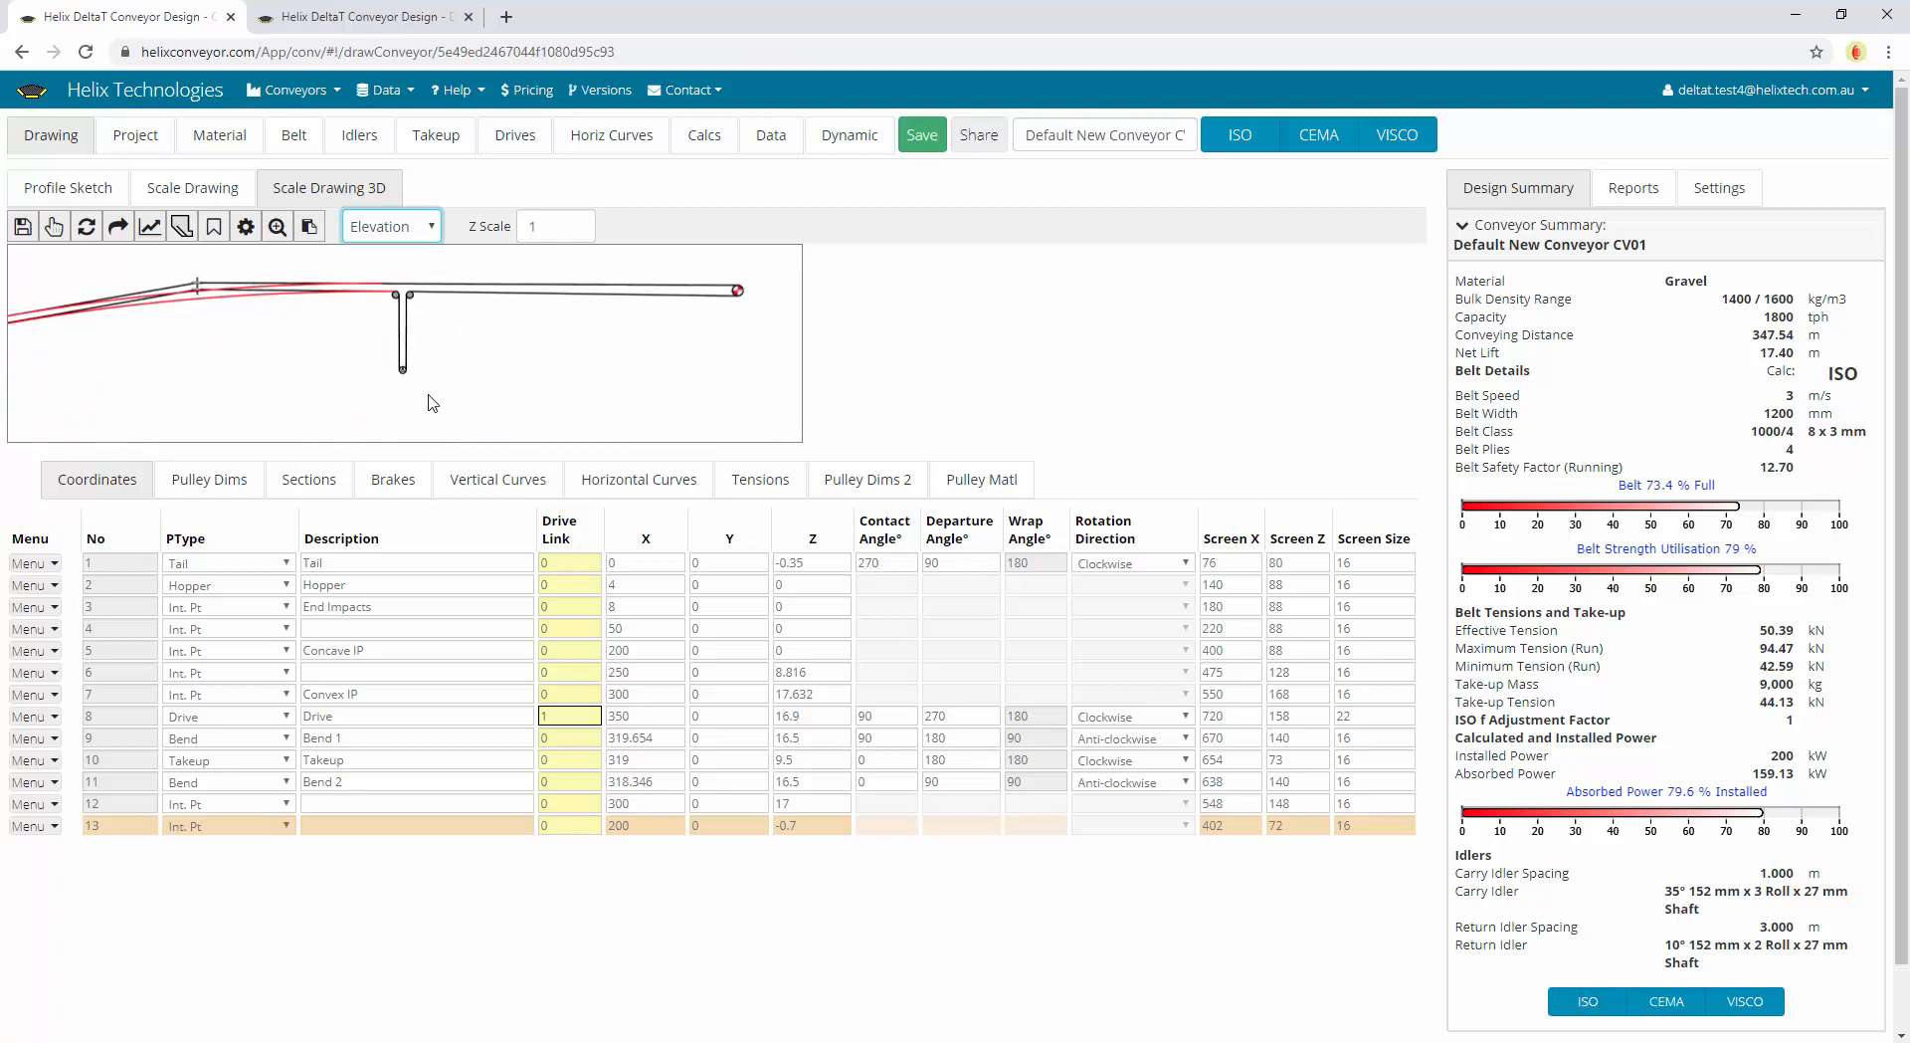
# Move the Takeup pulley in the elevation drawing to about X 322, Z 9.2
pyautogui.moveTo(403, 371)
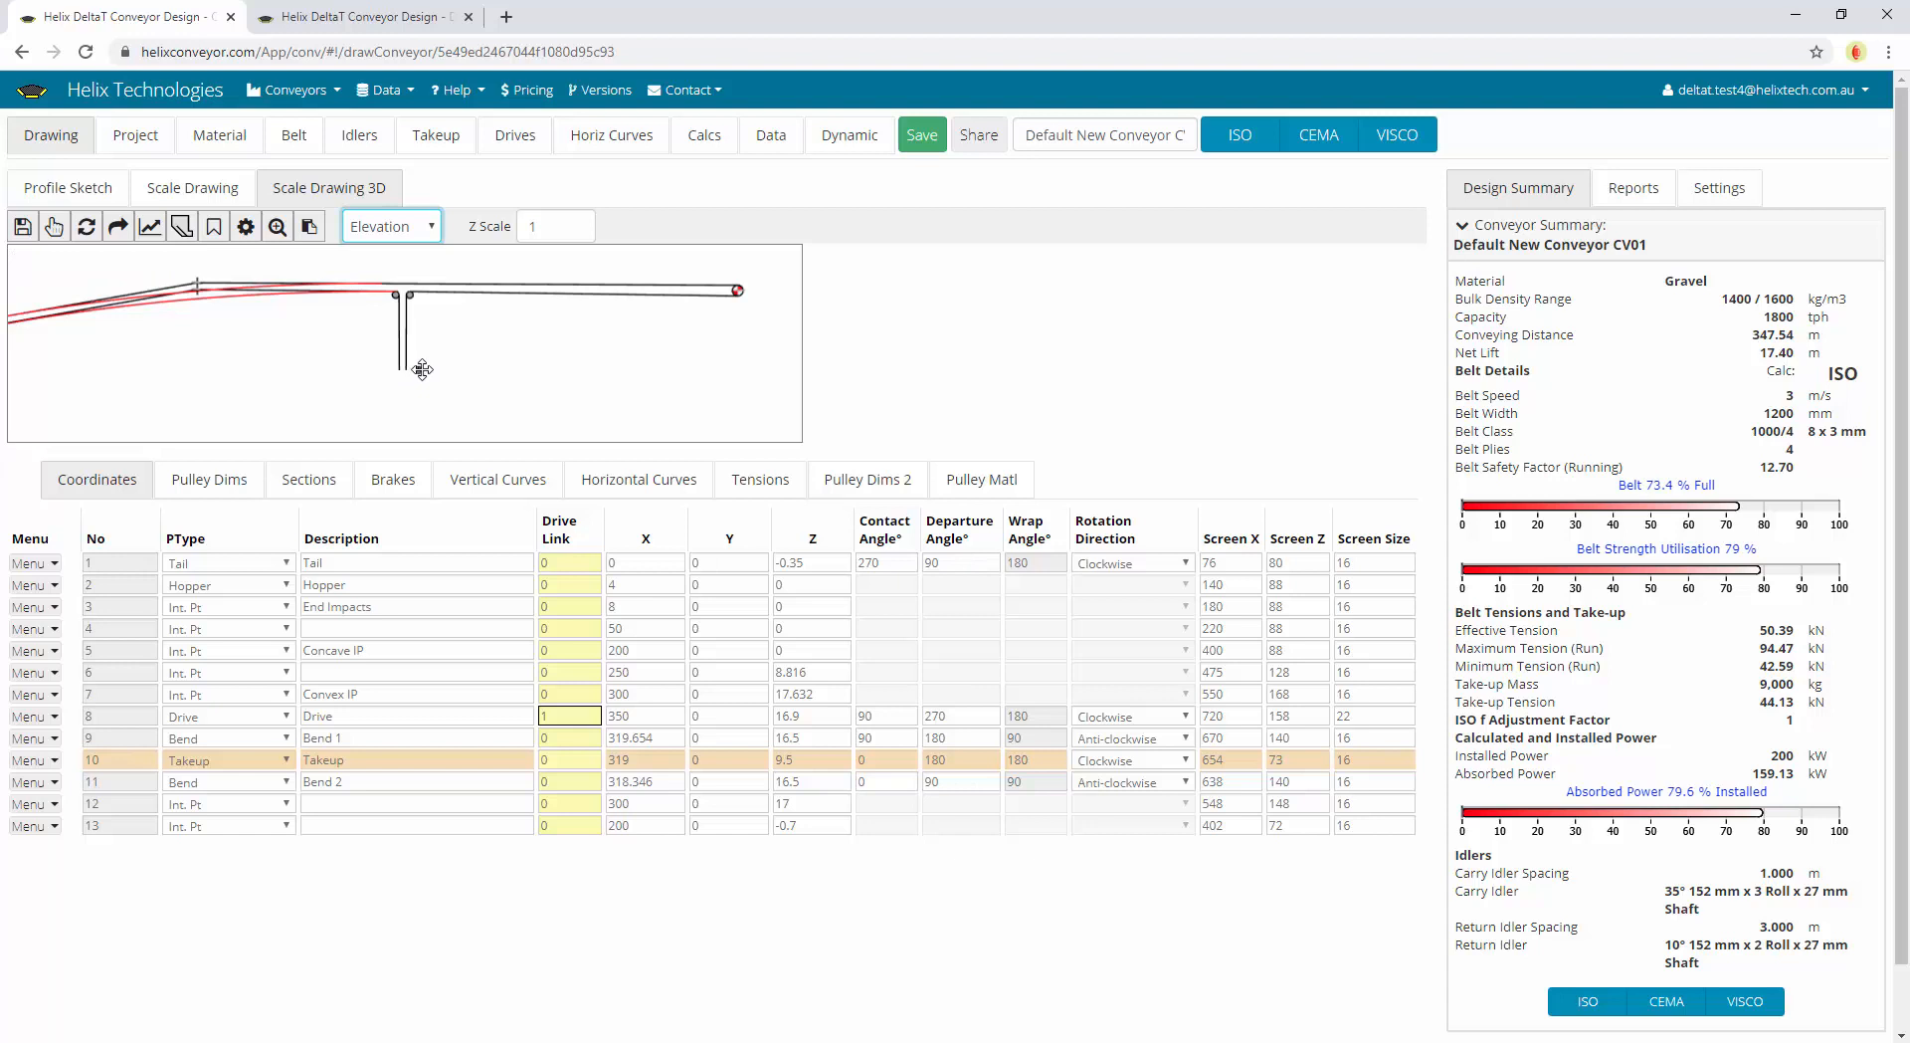
pyautogui.moveTo(426, 369); pyautogui.dragTo(426, 369)
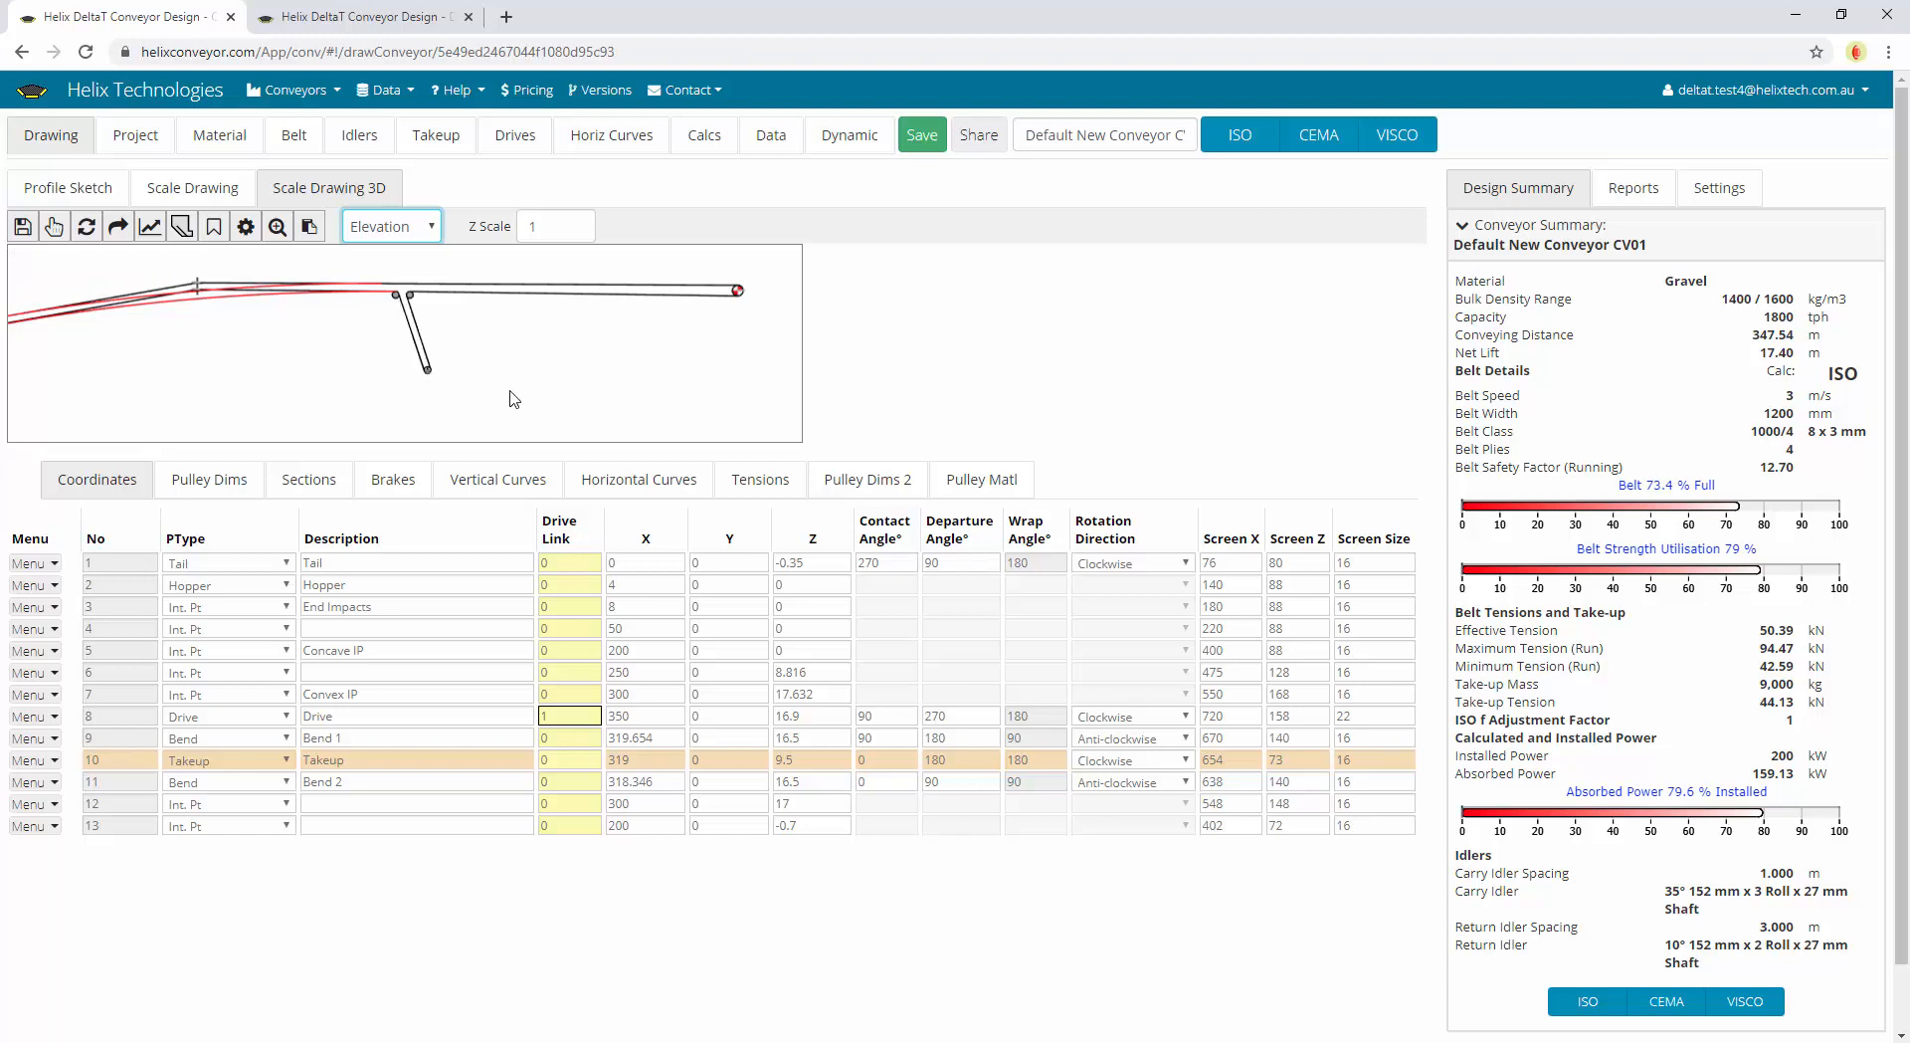
pyautogui.click(654, 744)
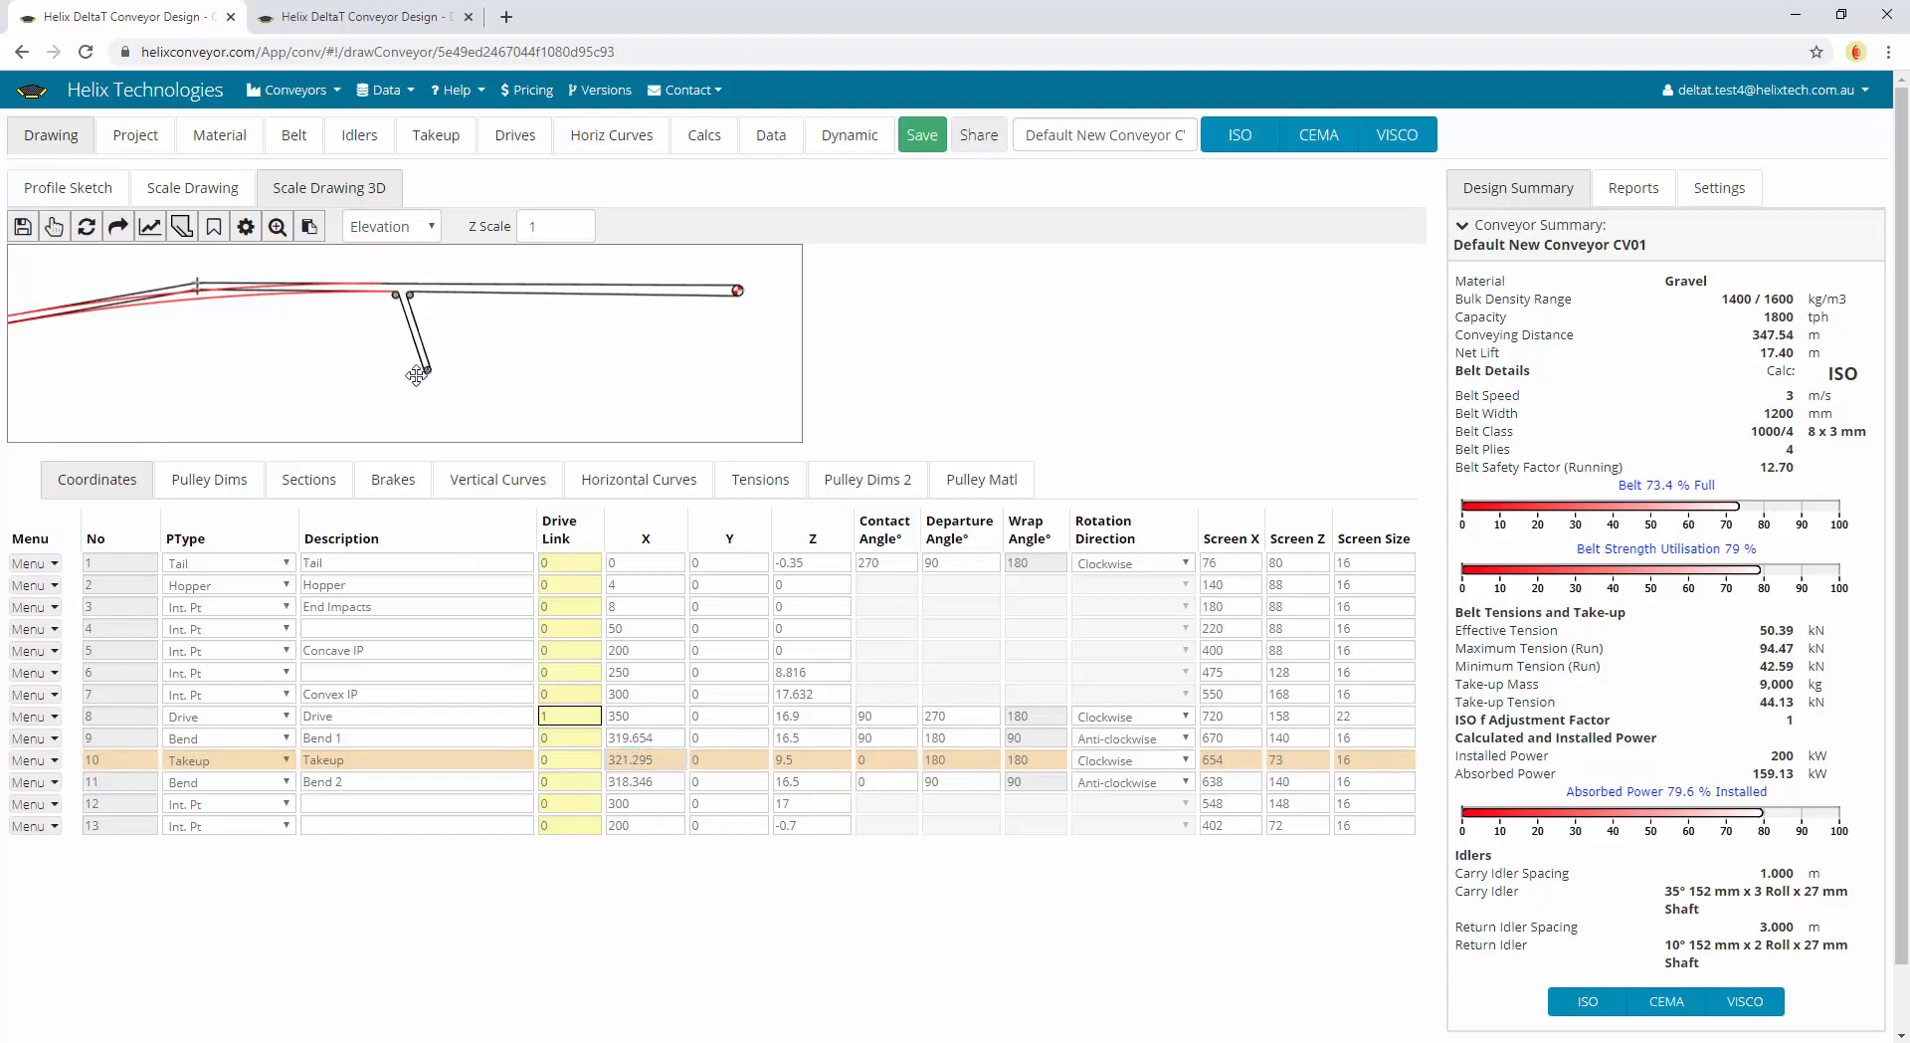
pyautogui.moveTo(416, 375); pyautogui.dragTo(403, 368)
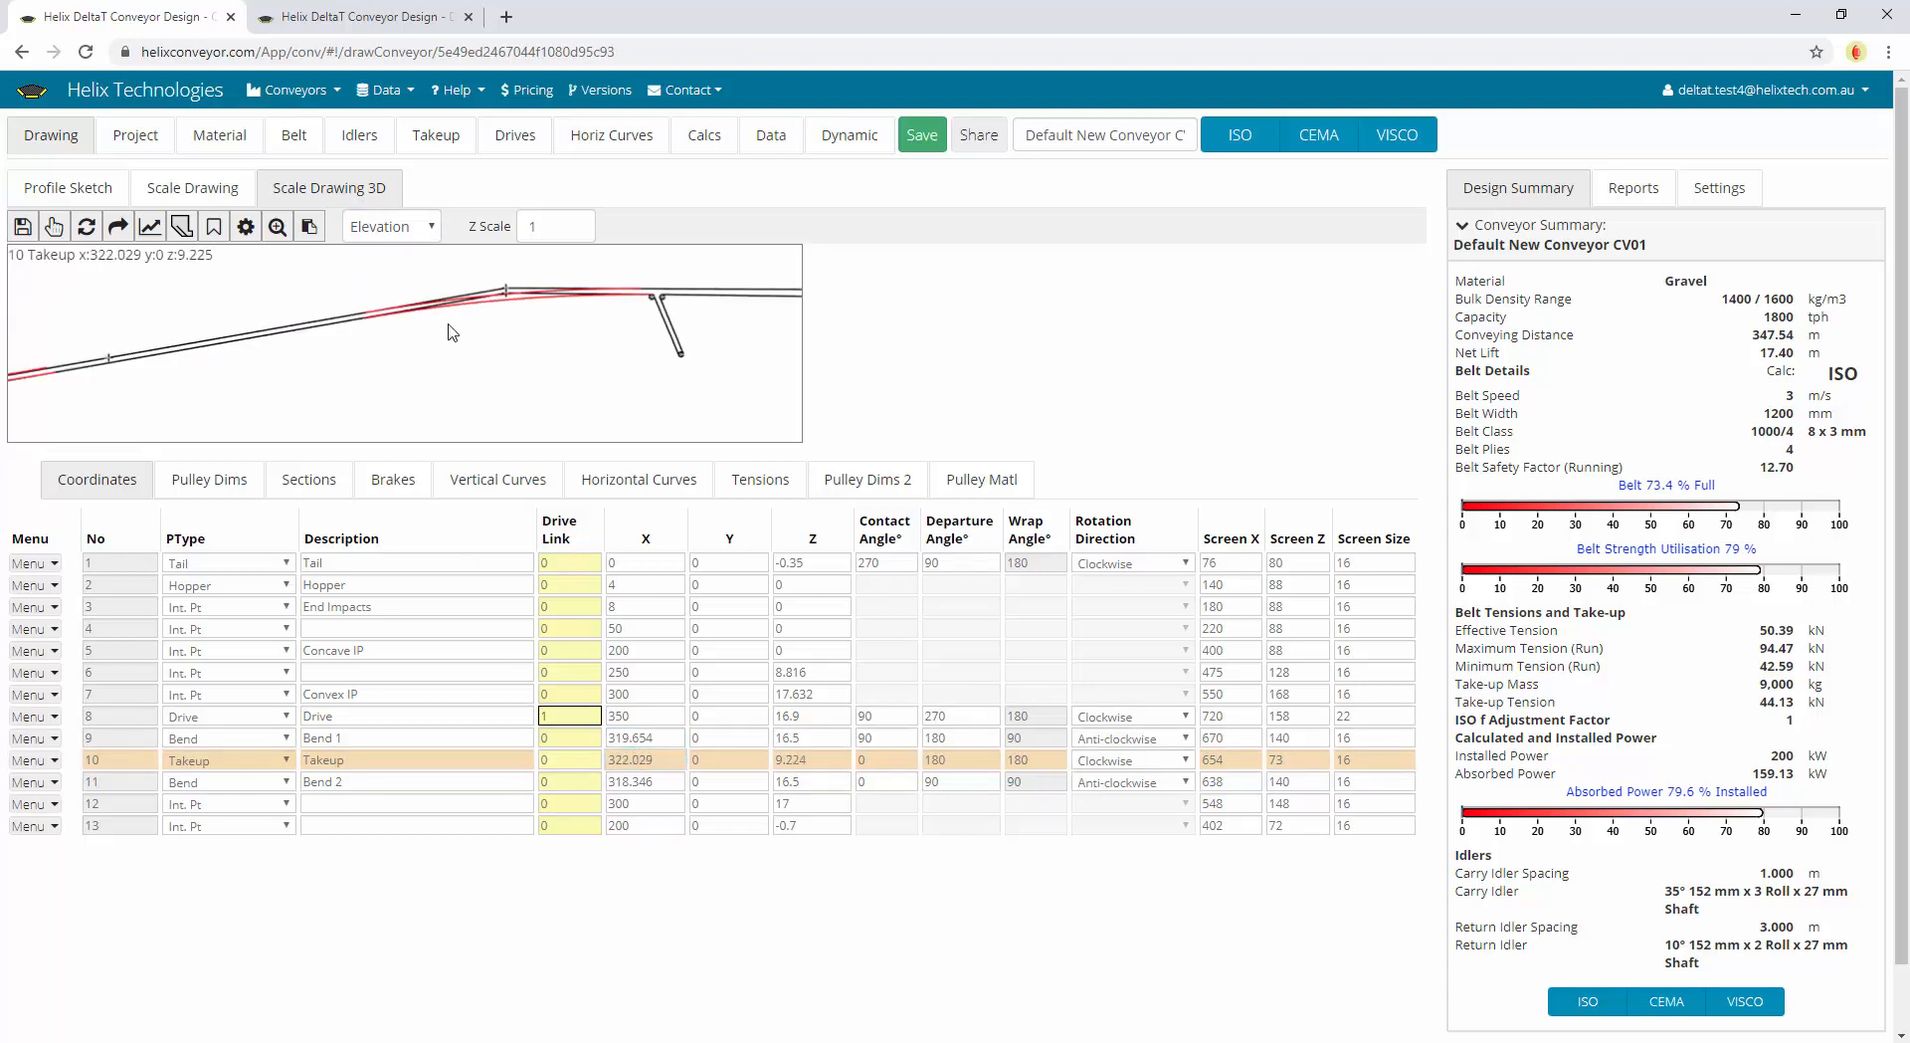
# Check the vertical curve radii of the Concave IP and the convex return belt point 12
pyautogui.click(503, 497)
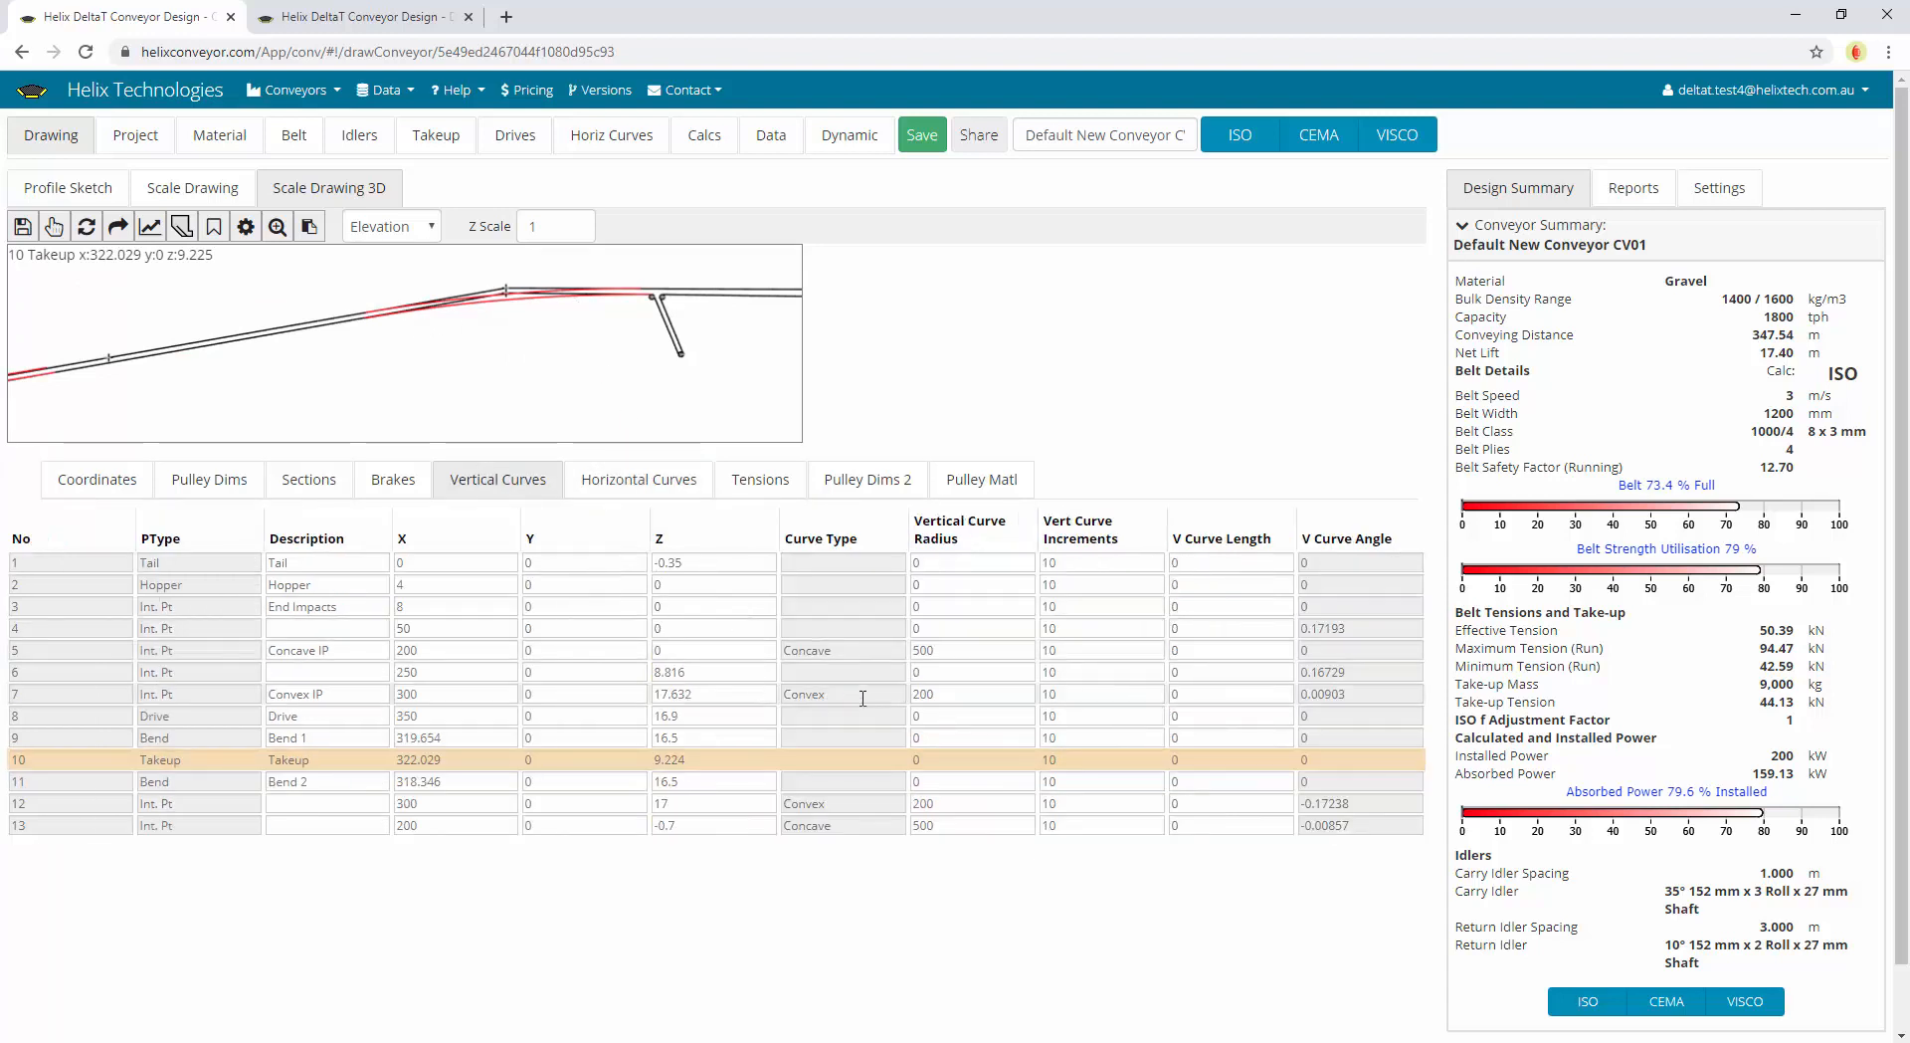
pyautogui.click(940, 652)
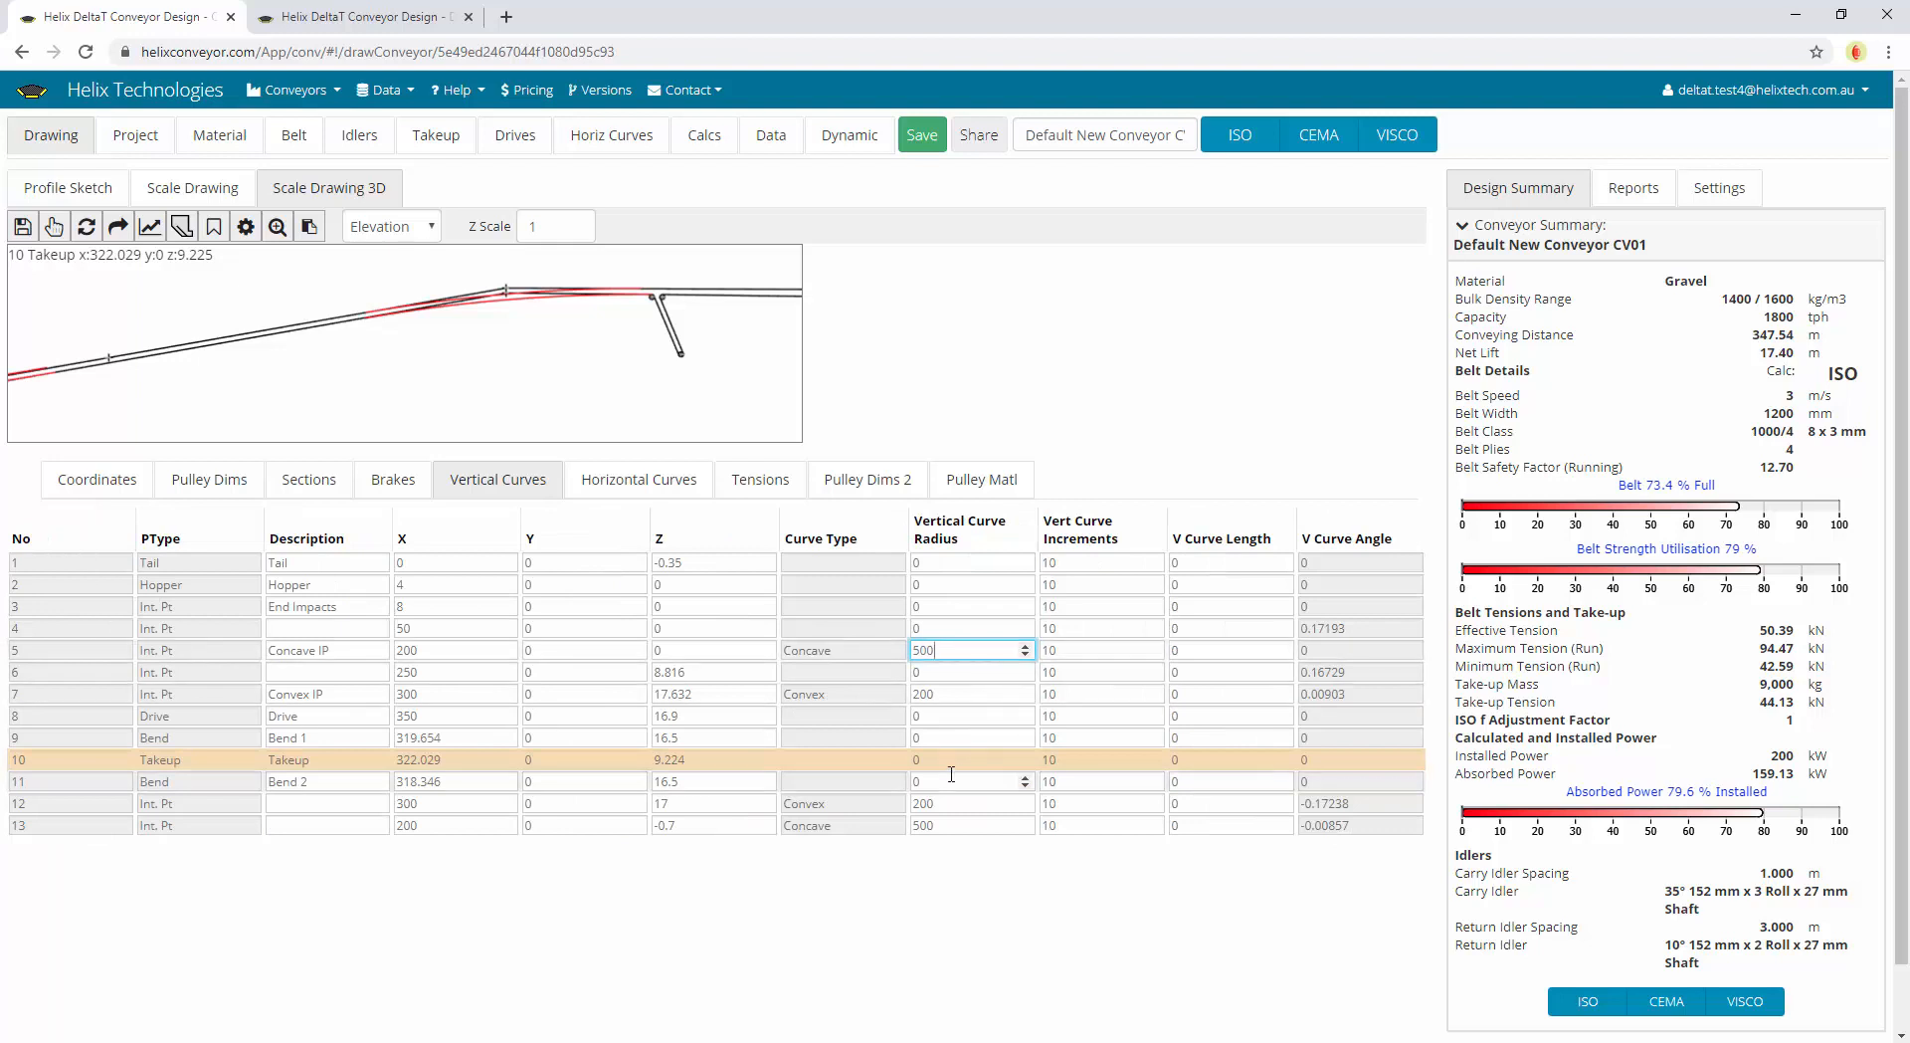
pyautogui.click(947, 804)
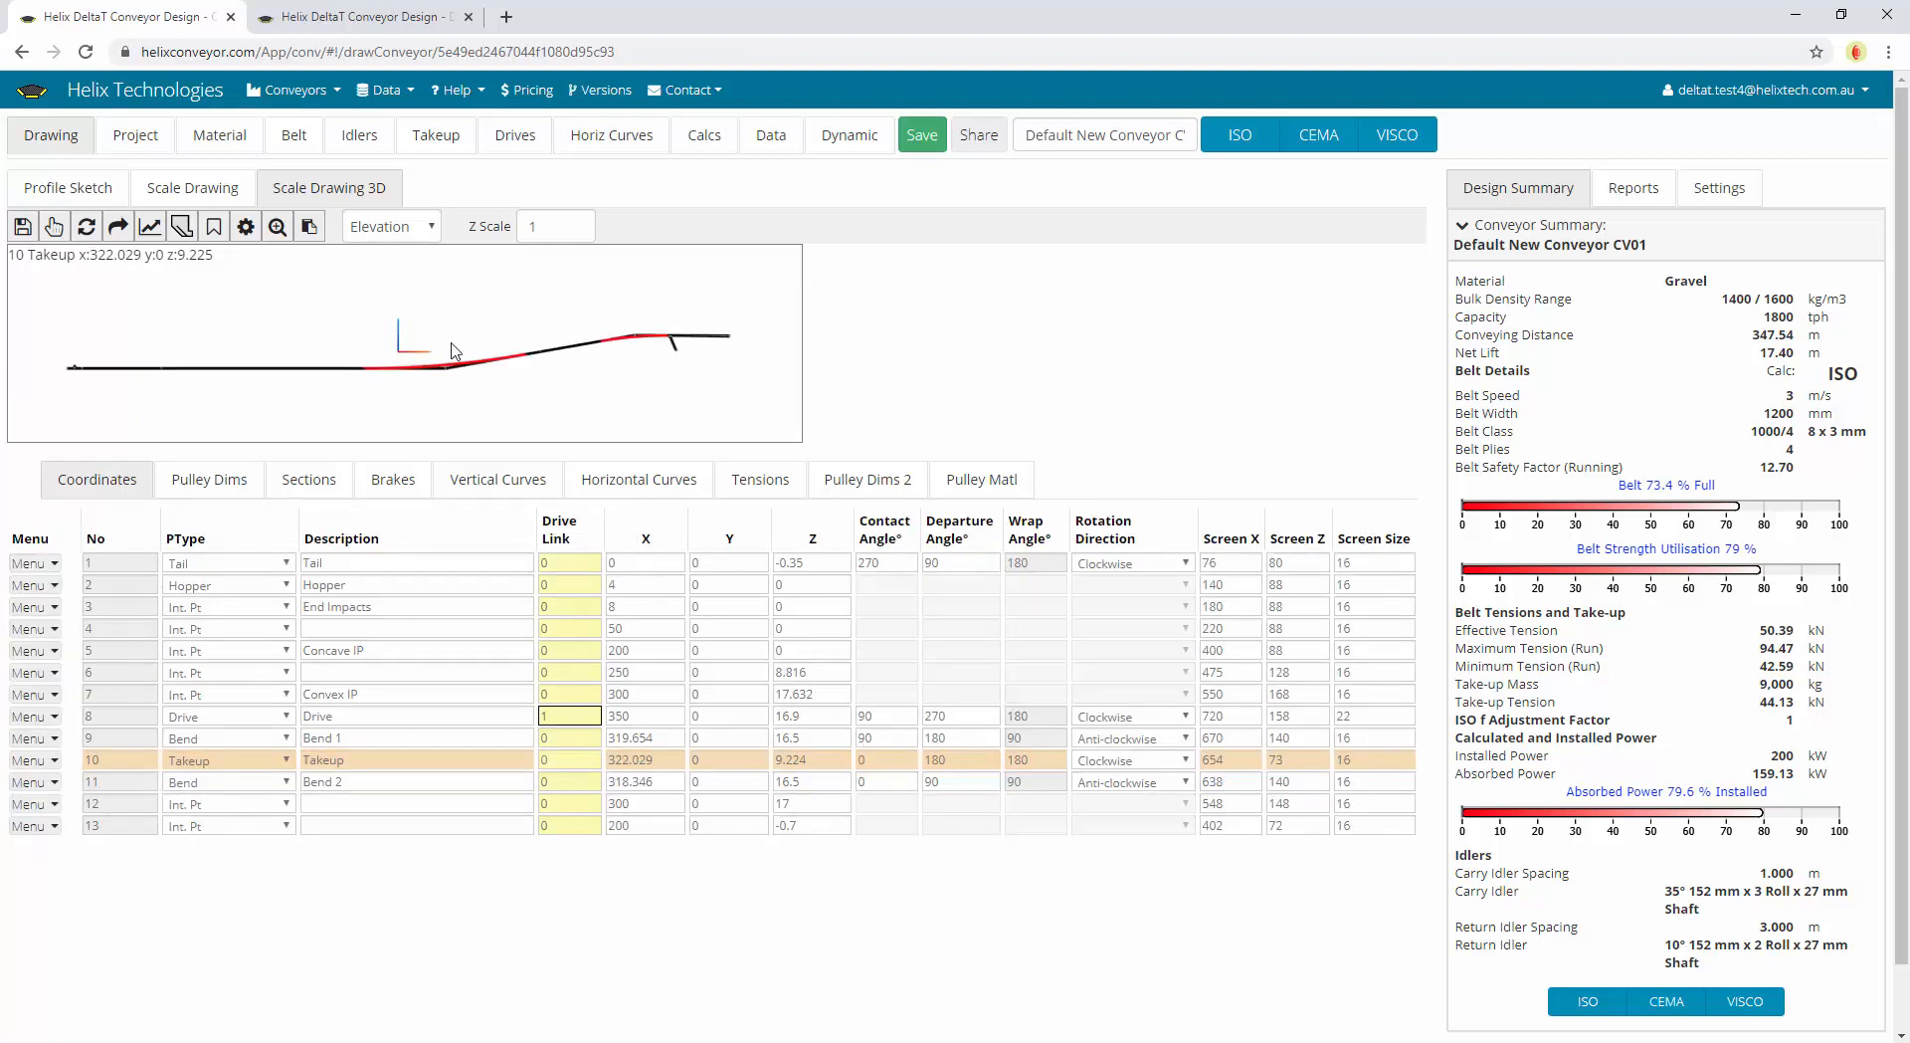
# Set the 3D scale drawing's Z Scale to 1.5, redraw it, and return the Z Scale to 1
pyautogui.click(572, 226)
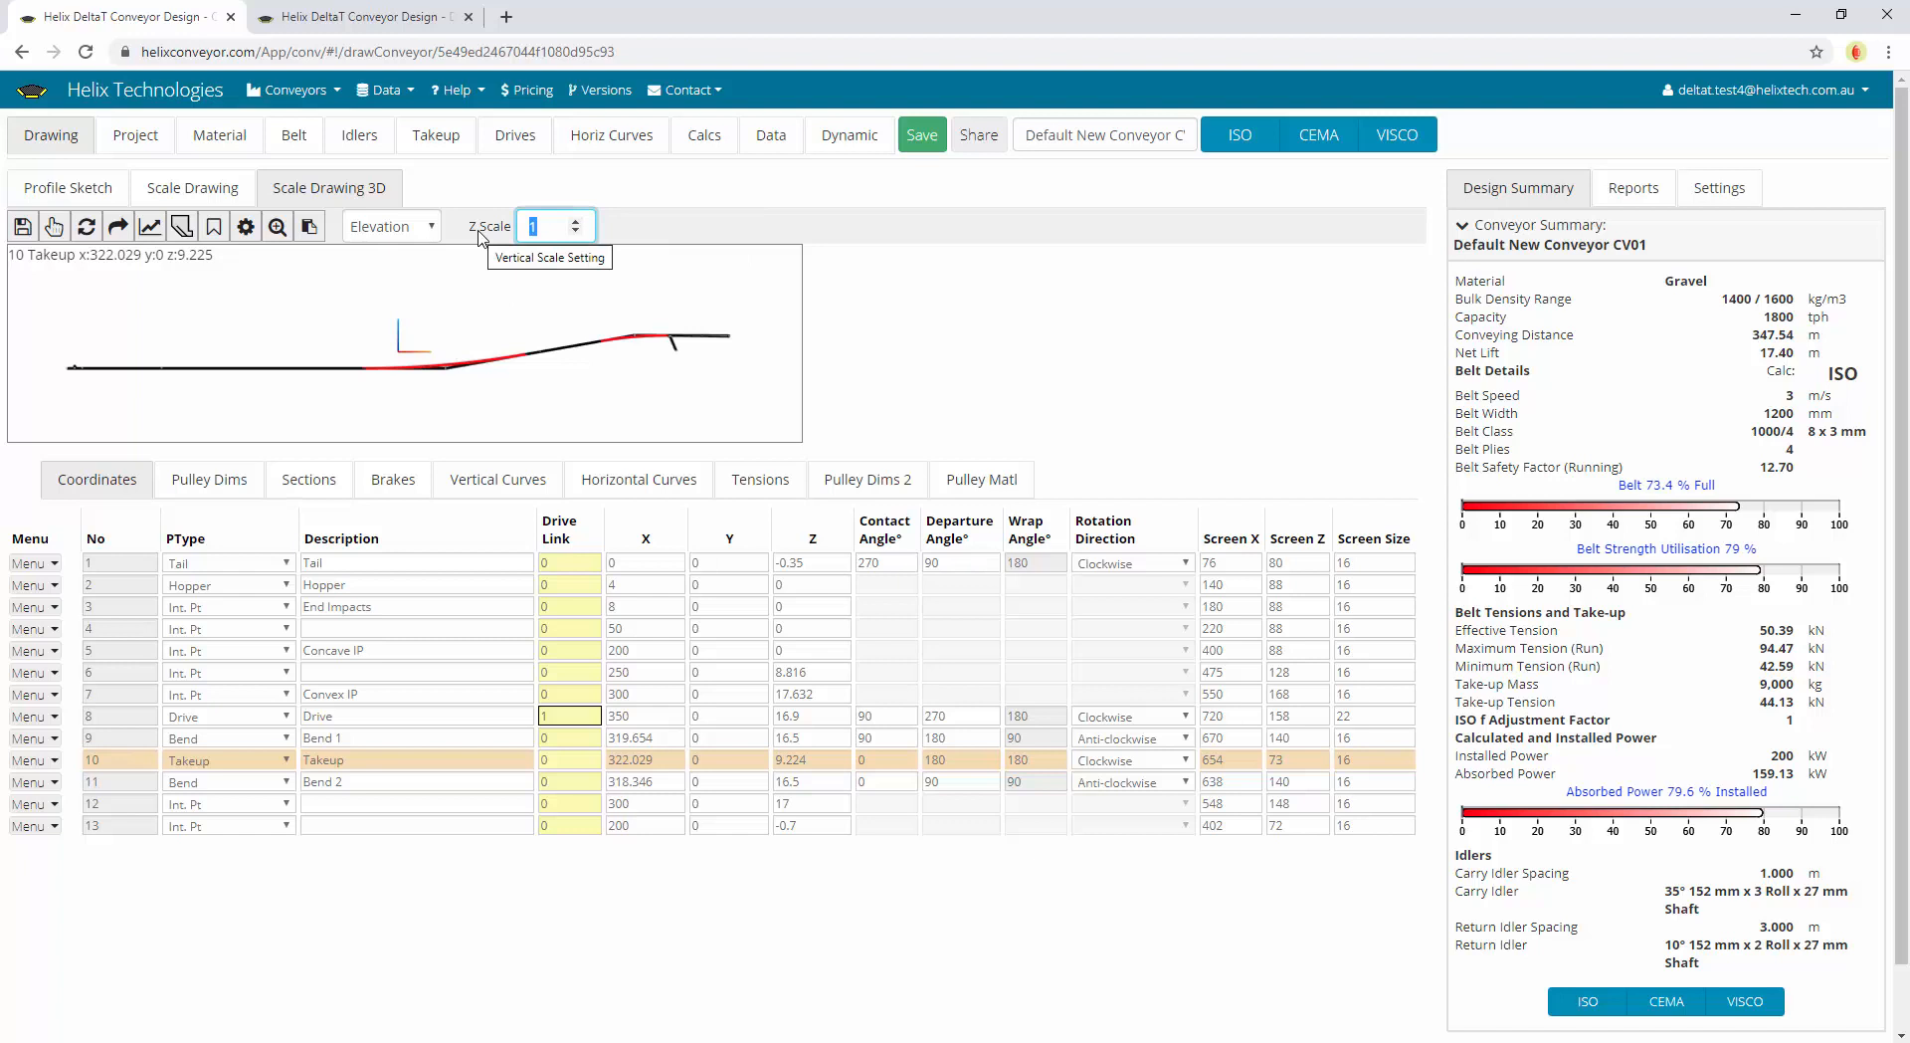
pyautogui.write('1')
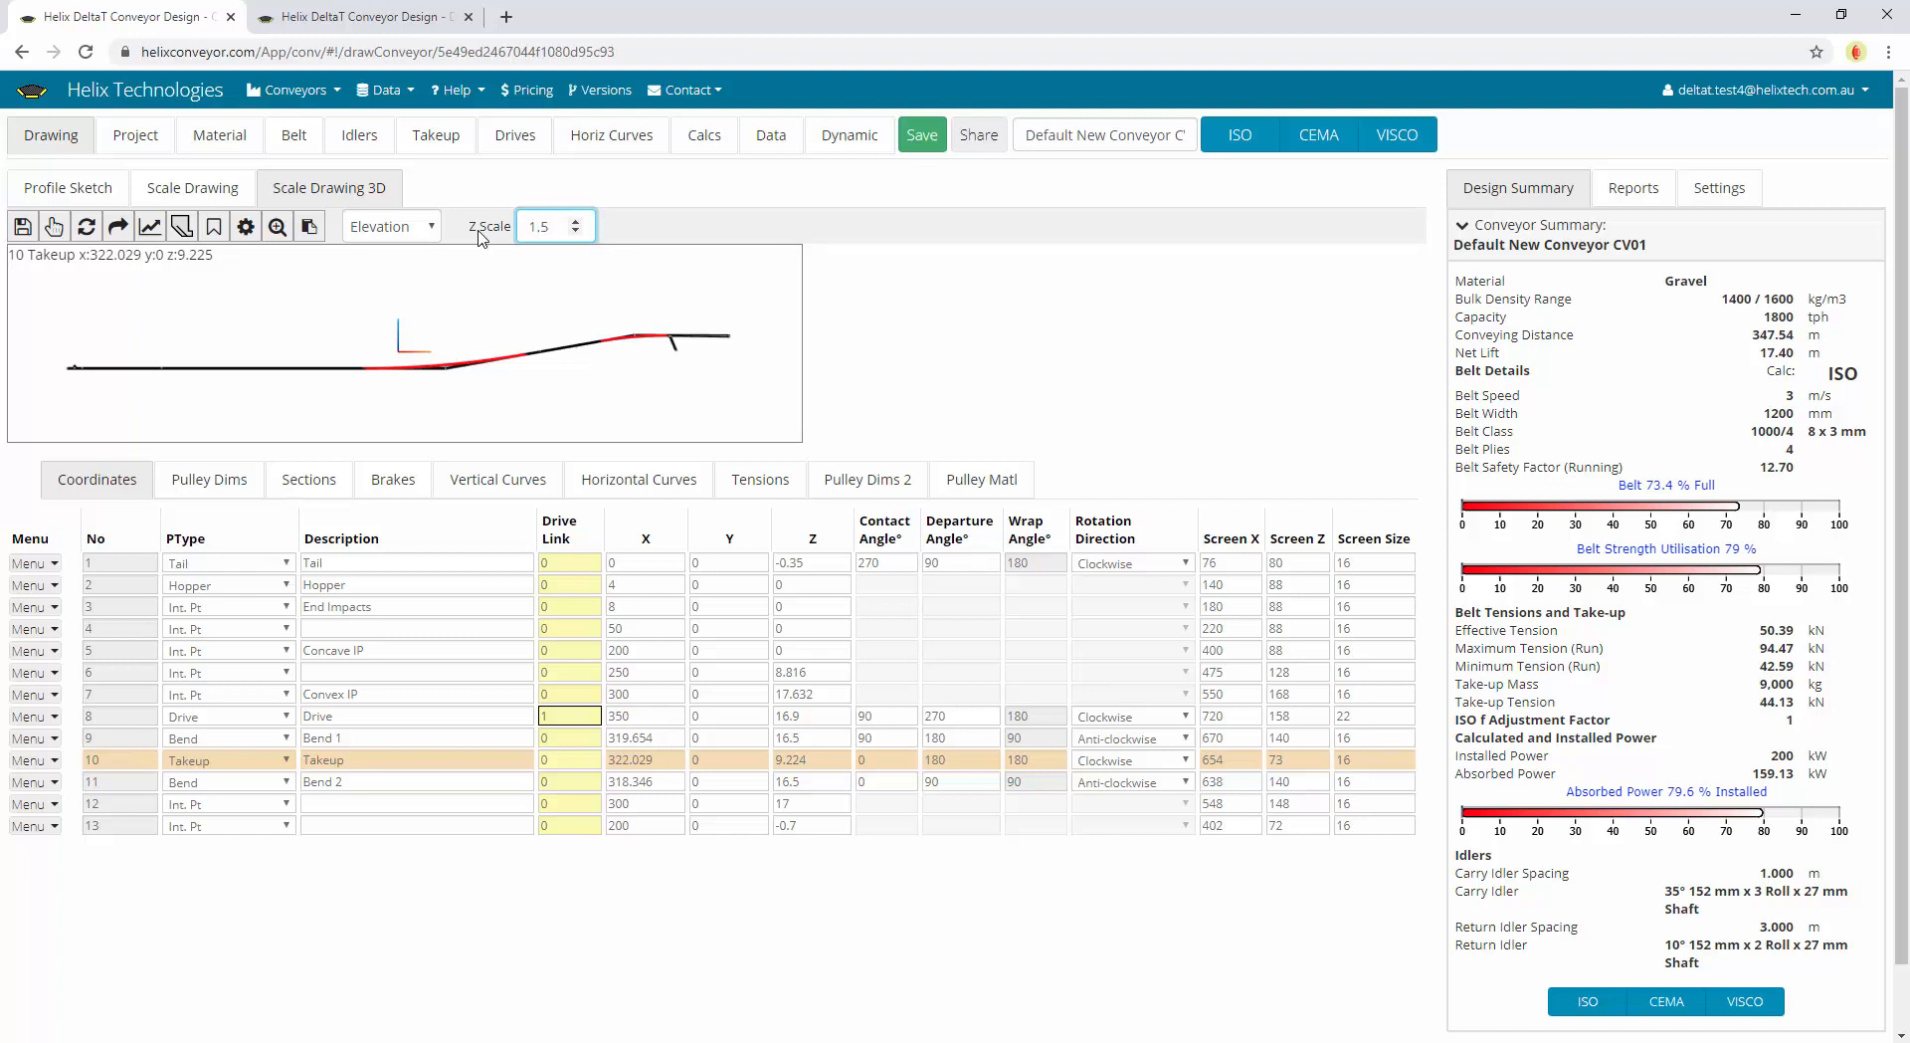
pyautogui.click(86, 227)
pyautogui.click(570, 232)
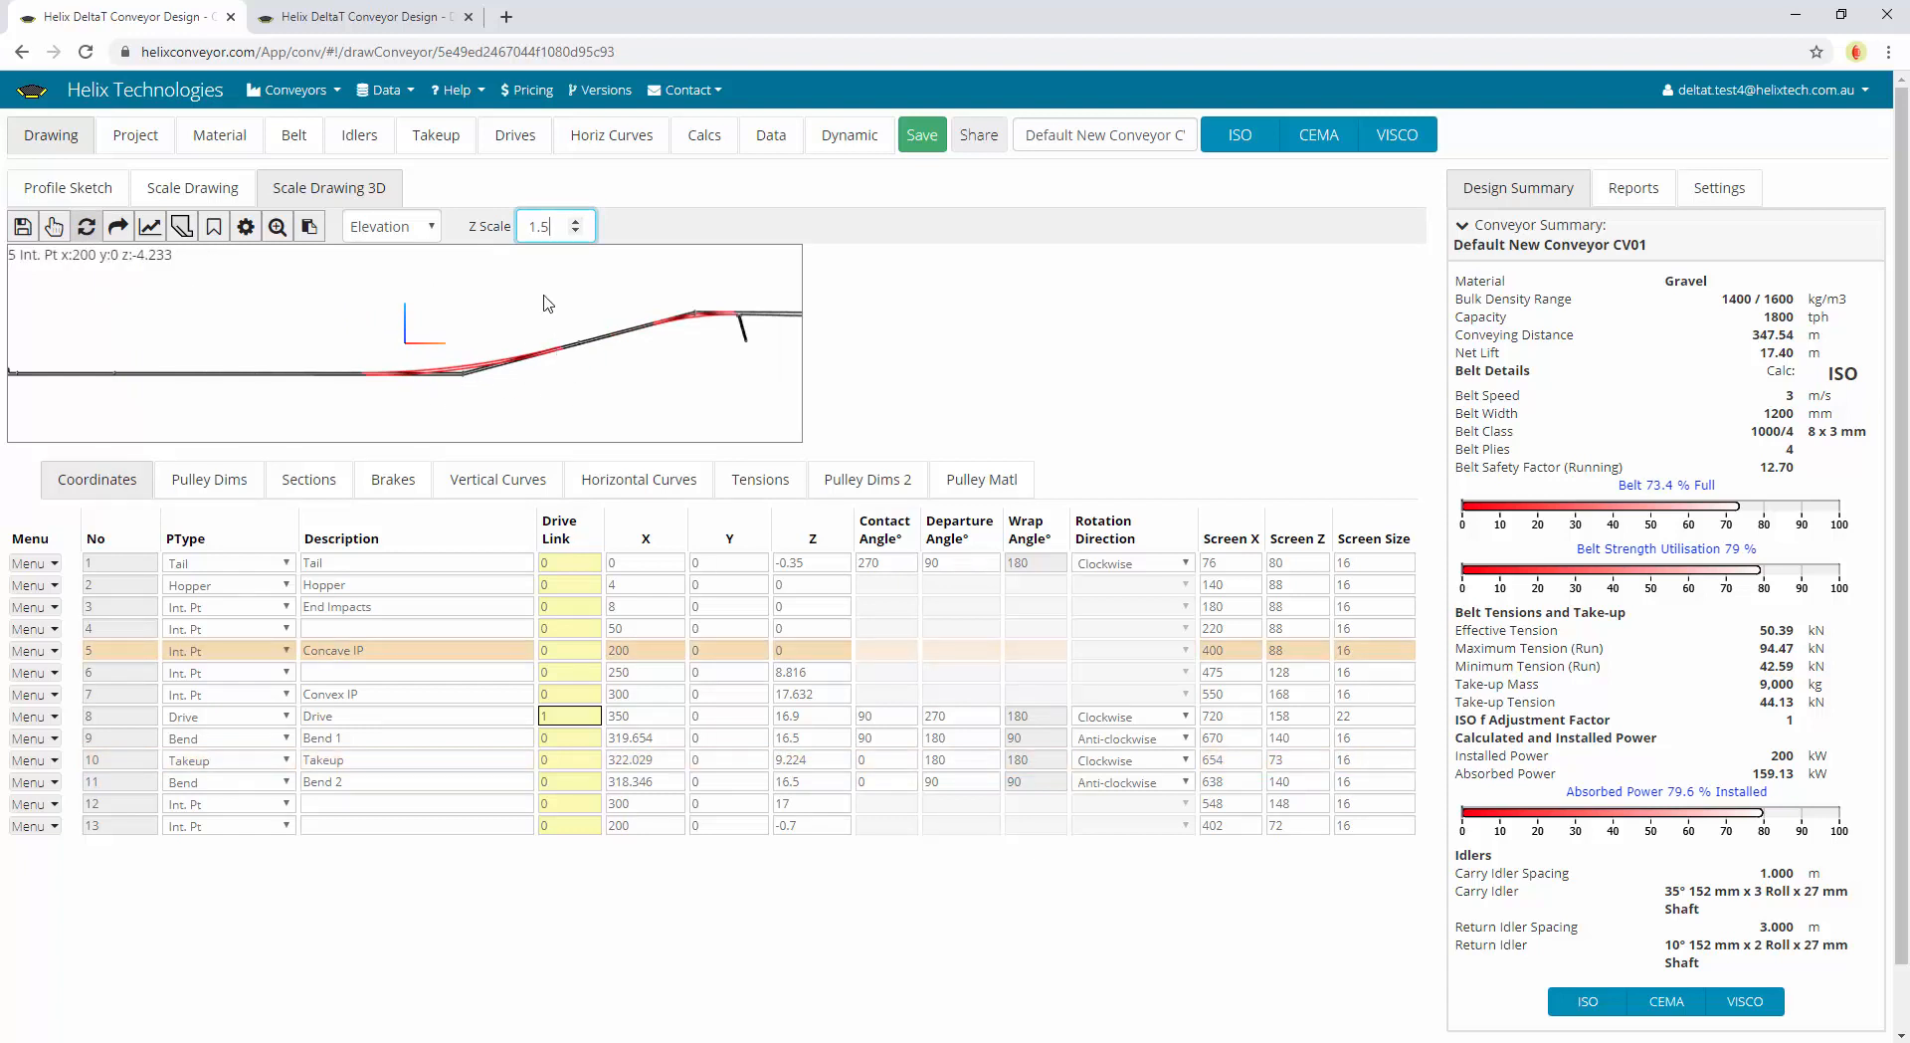
pyautogui.moveTo(555, 229); pyautogui.dragTo(430, 229)
pyautogui.write('1')
pyautogui.click(214, 344)
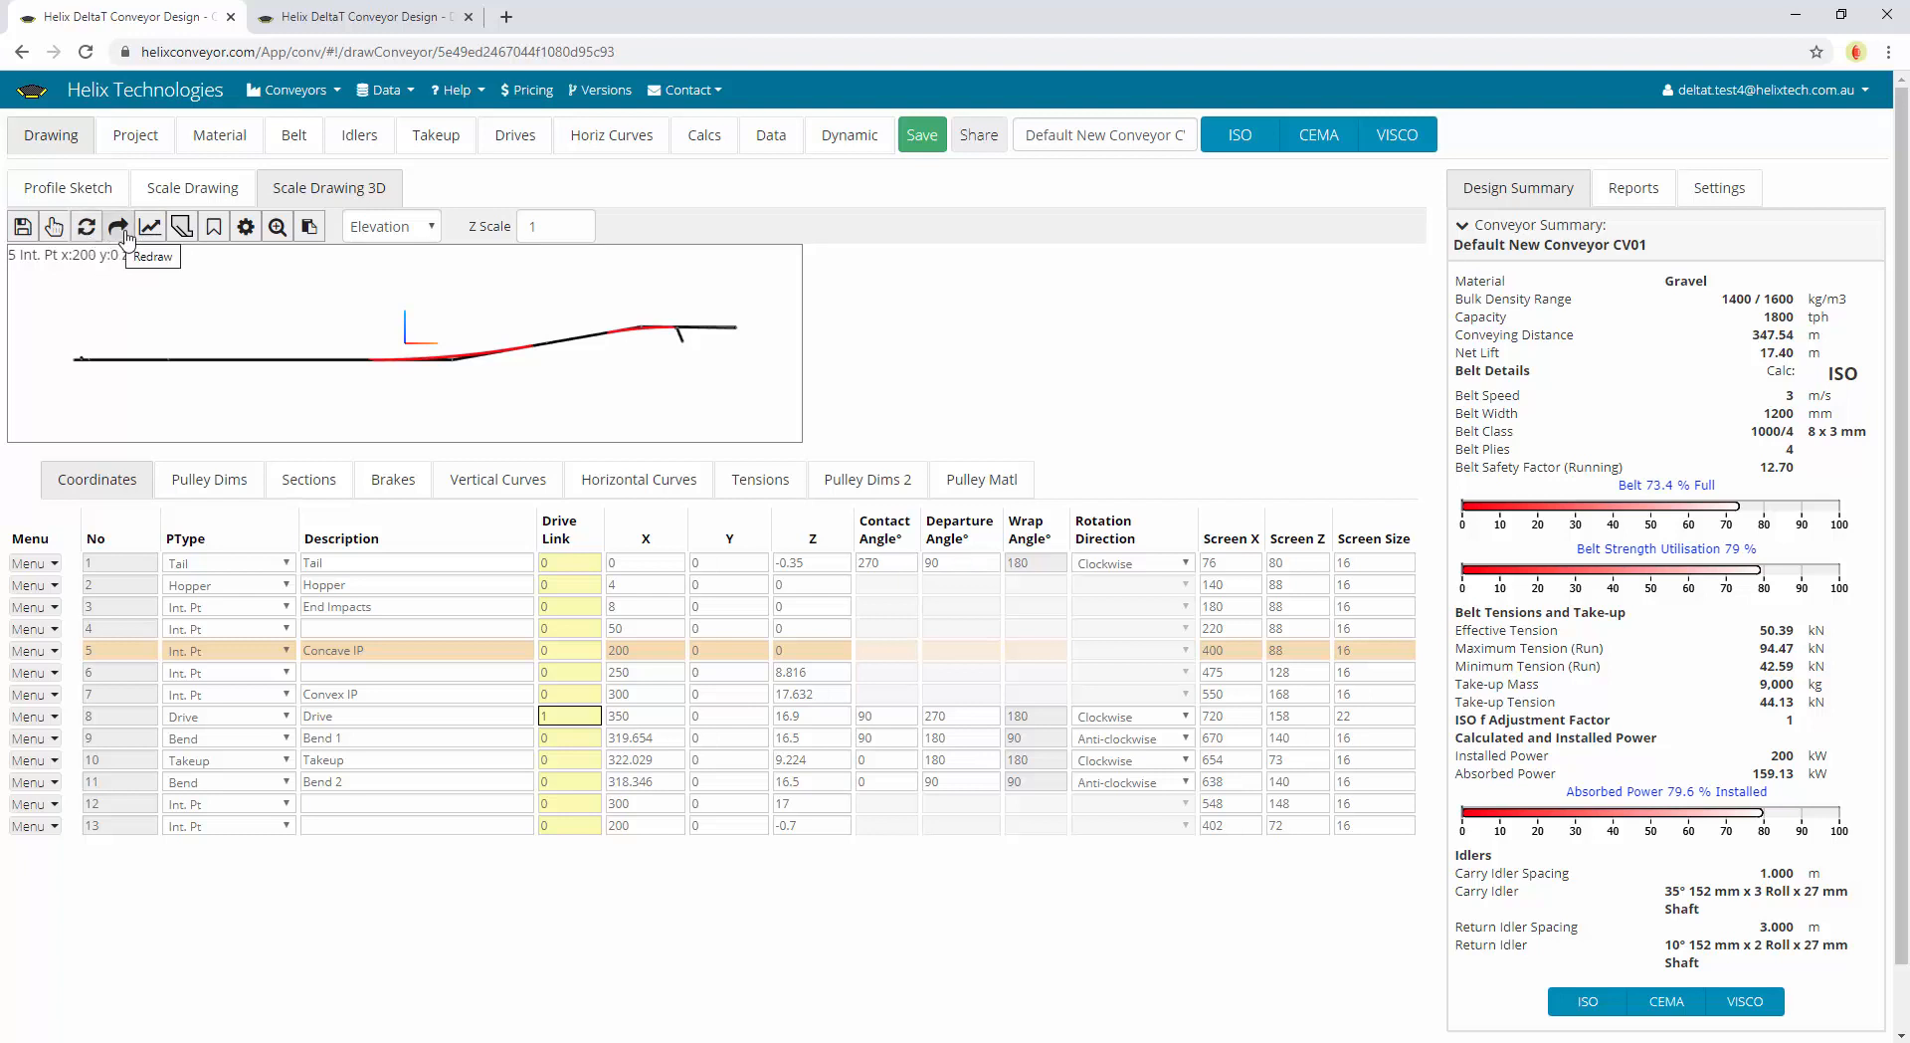
# Inspect the concave curve and incline of the conveyor in the 3D scale drawing
pyautogui.scroll(3, 428, 350)
pyautogui.moveTo(429, 349); pyautogui.dragTo(293, 324)
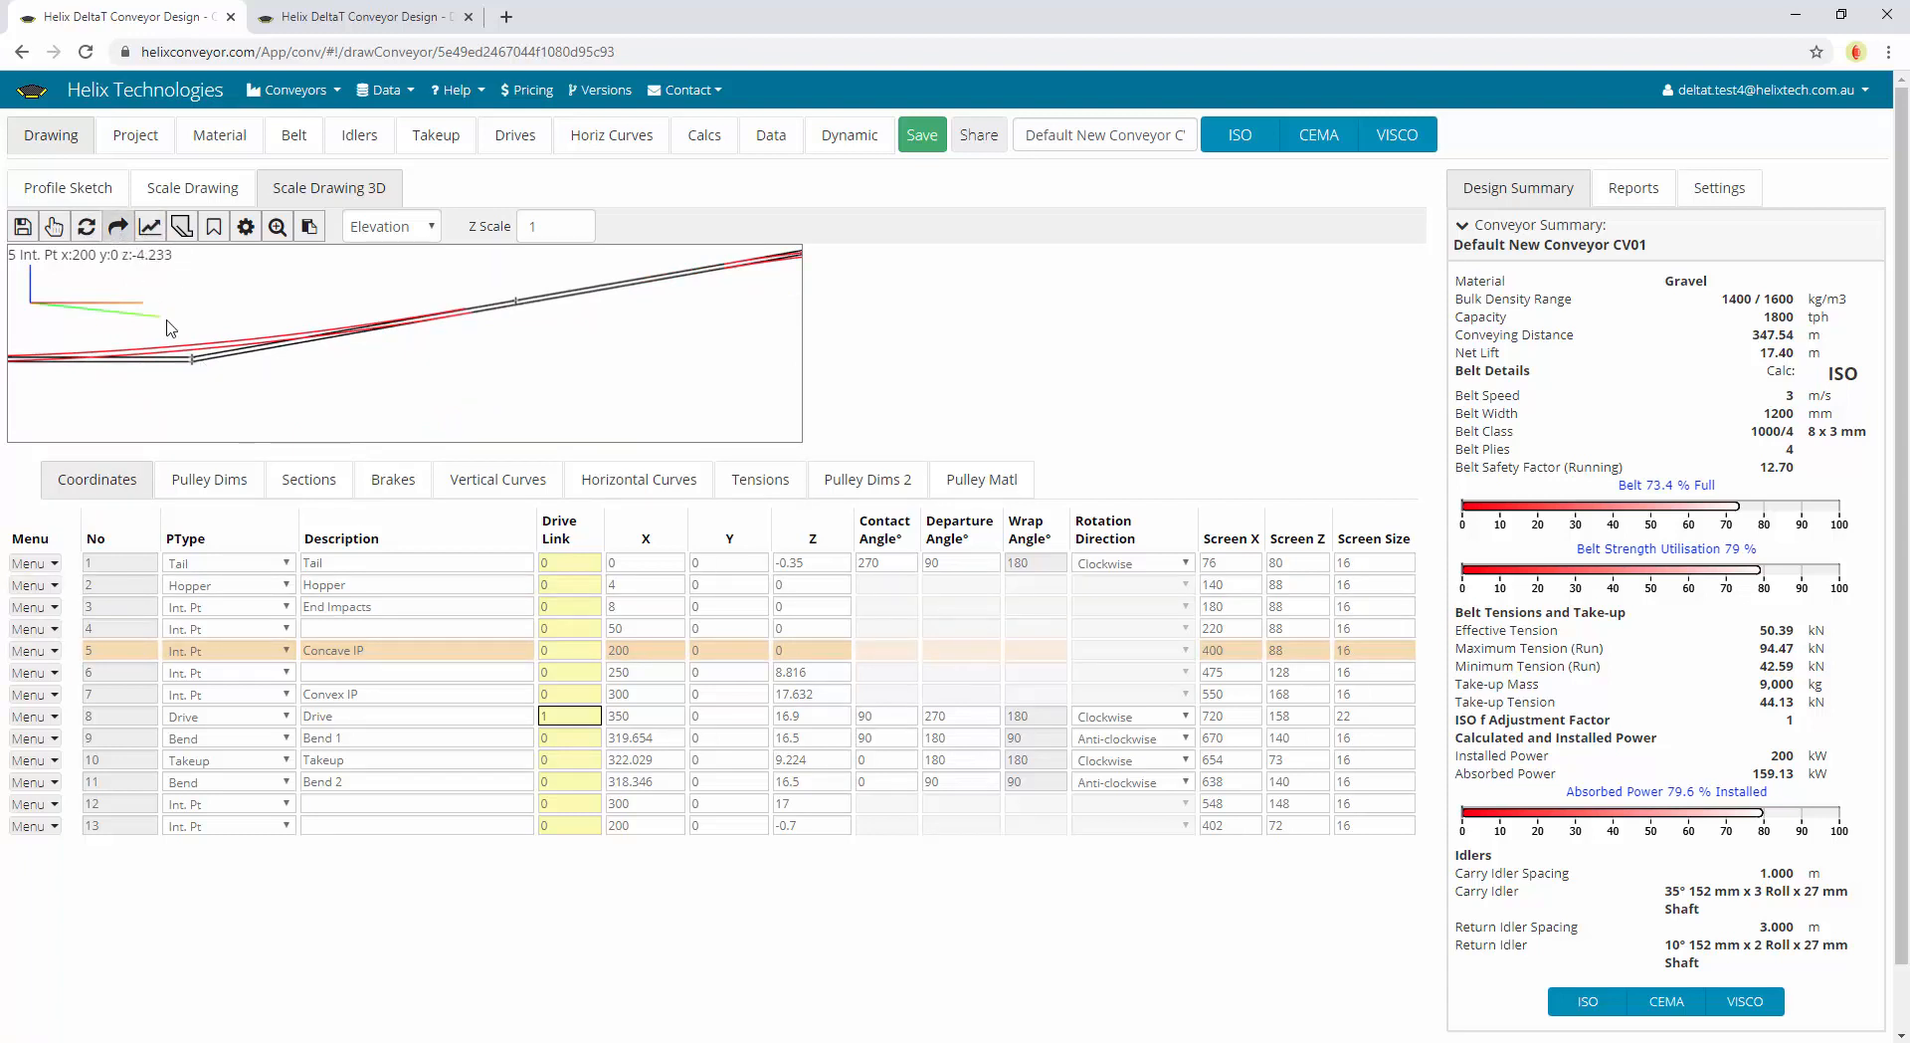
pyautogui.click(150, 237)
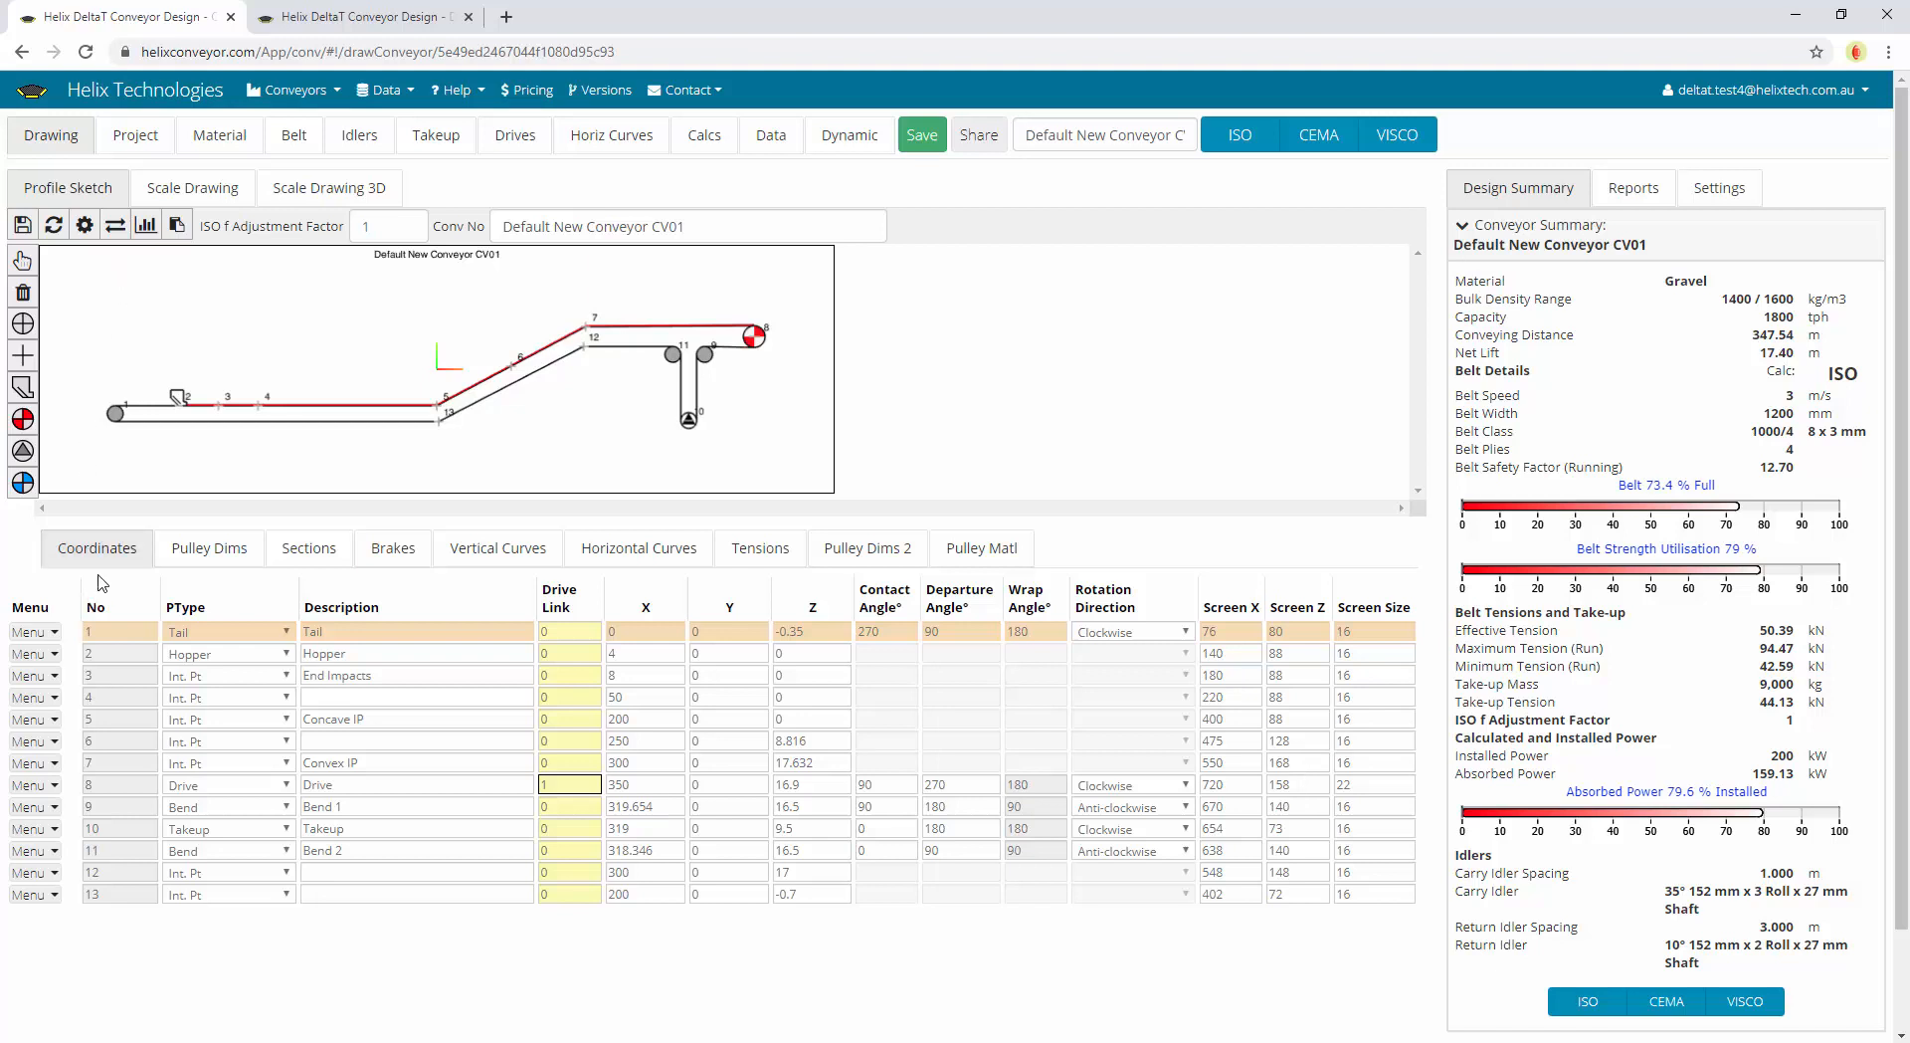
# Review the option for pasting X,Y,Z coordinates from Excel on the Tail row, and close it without pasting anything
pyautogui.click(47, 641)
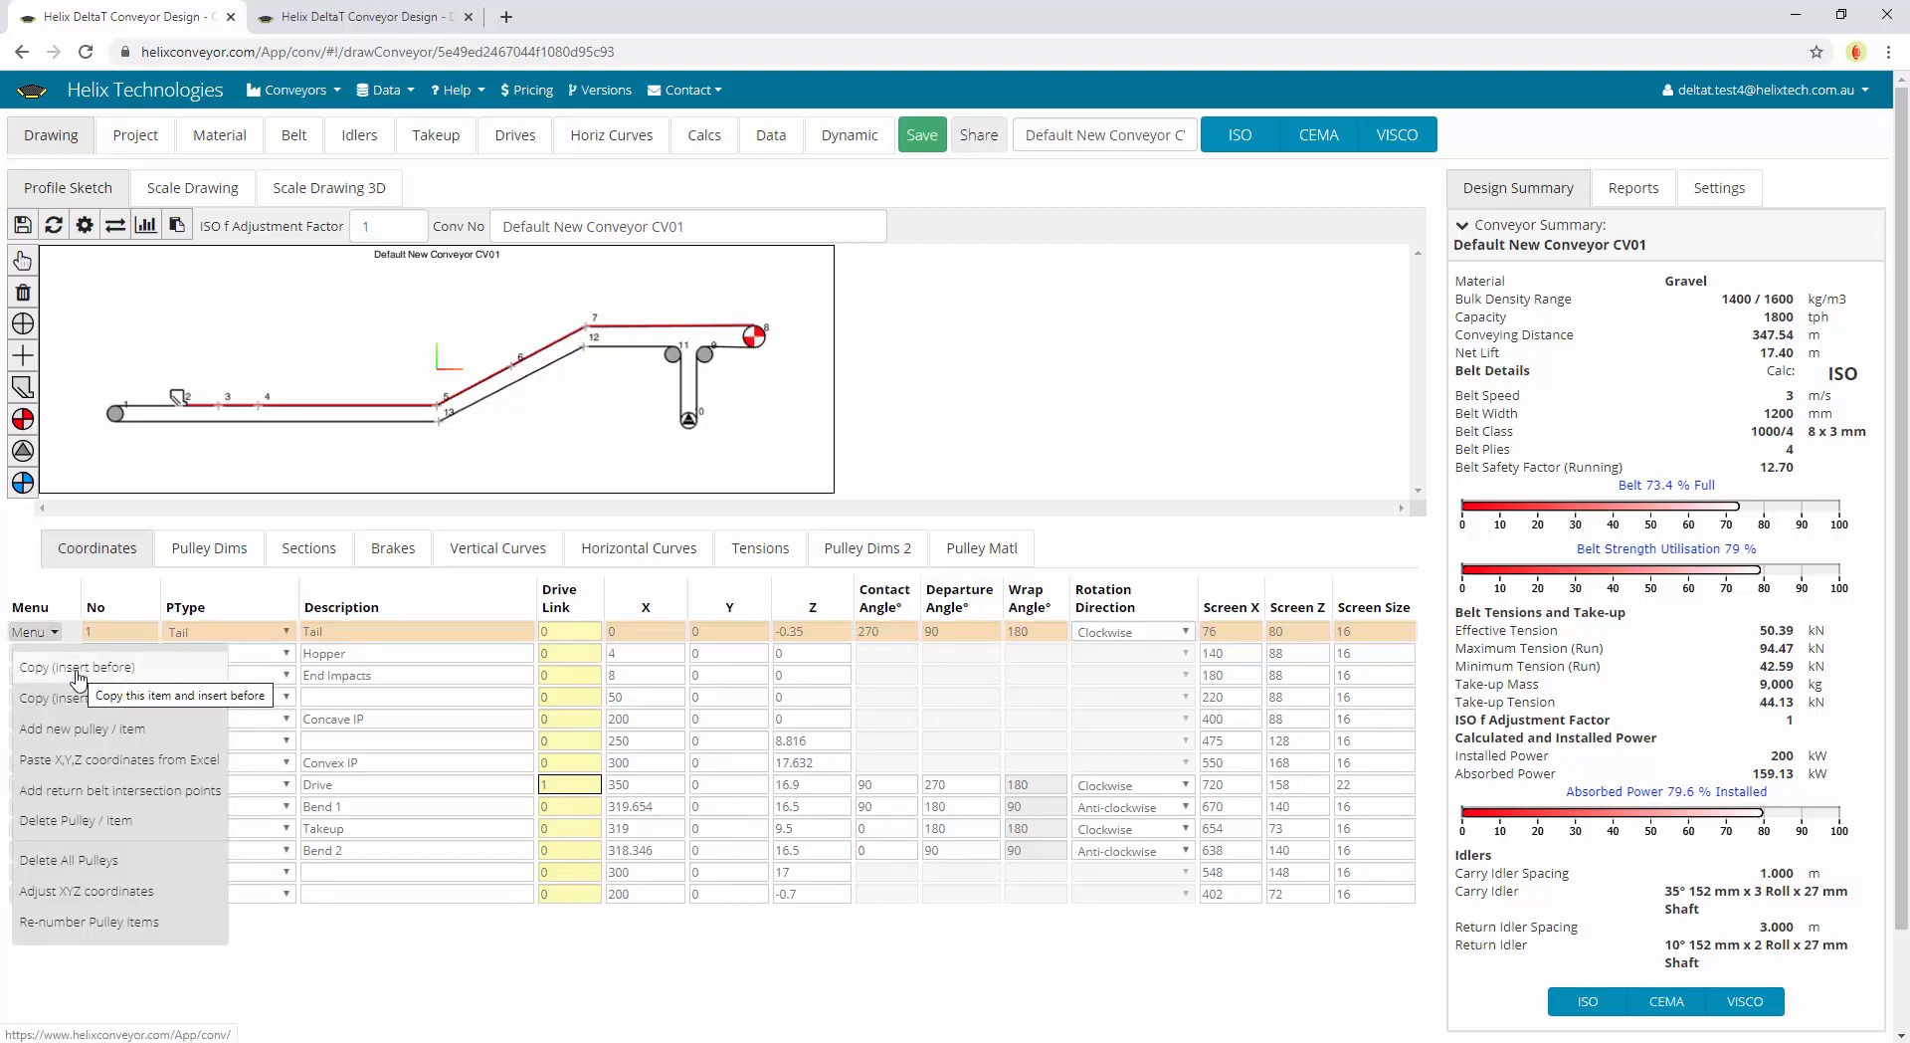
pyautogui.click(165, 766)
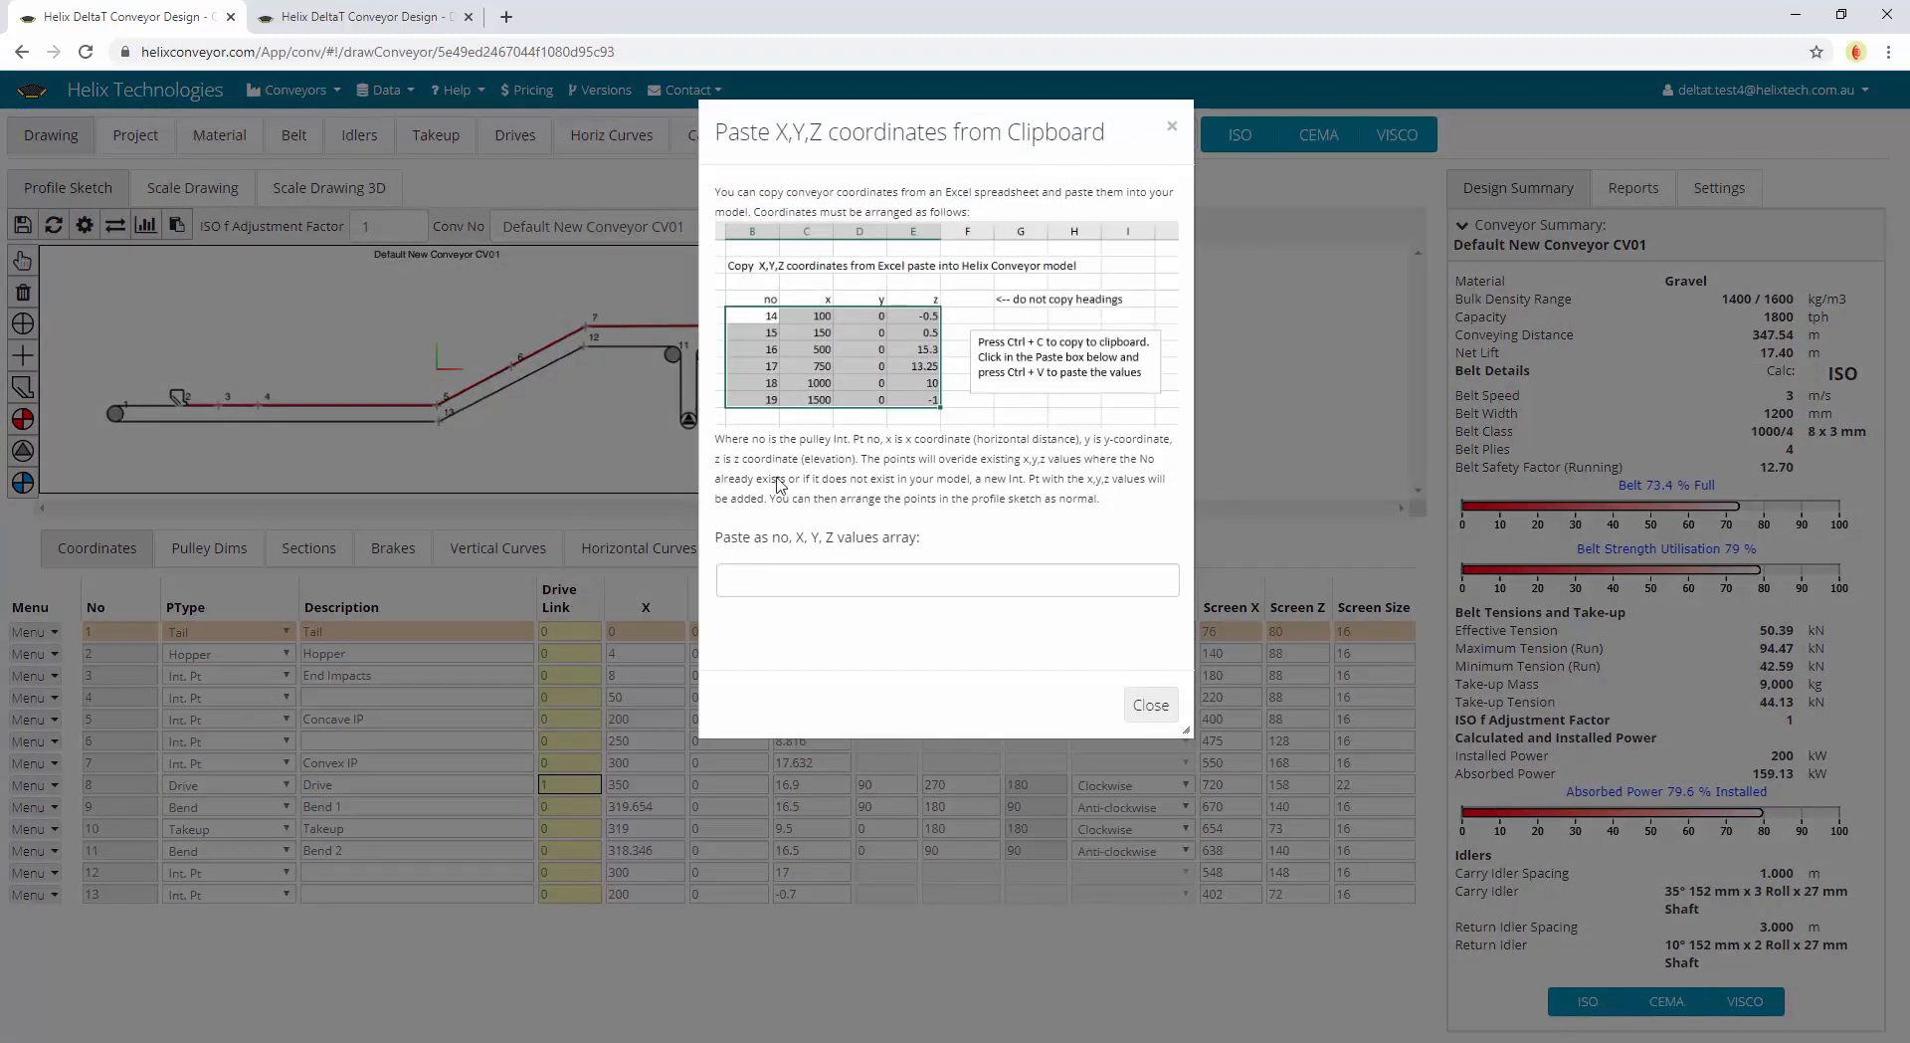
pyautogui.click(762, 581)
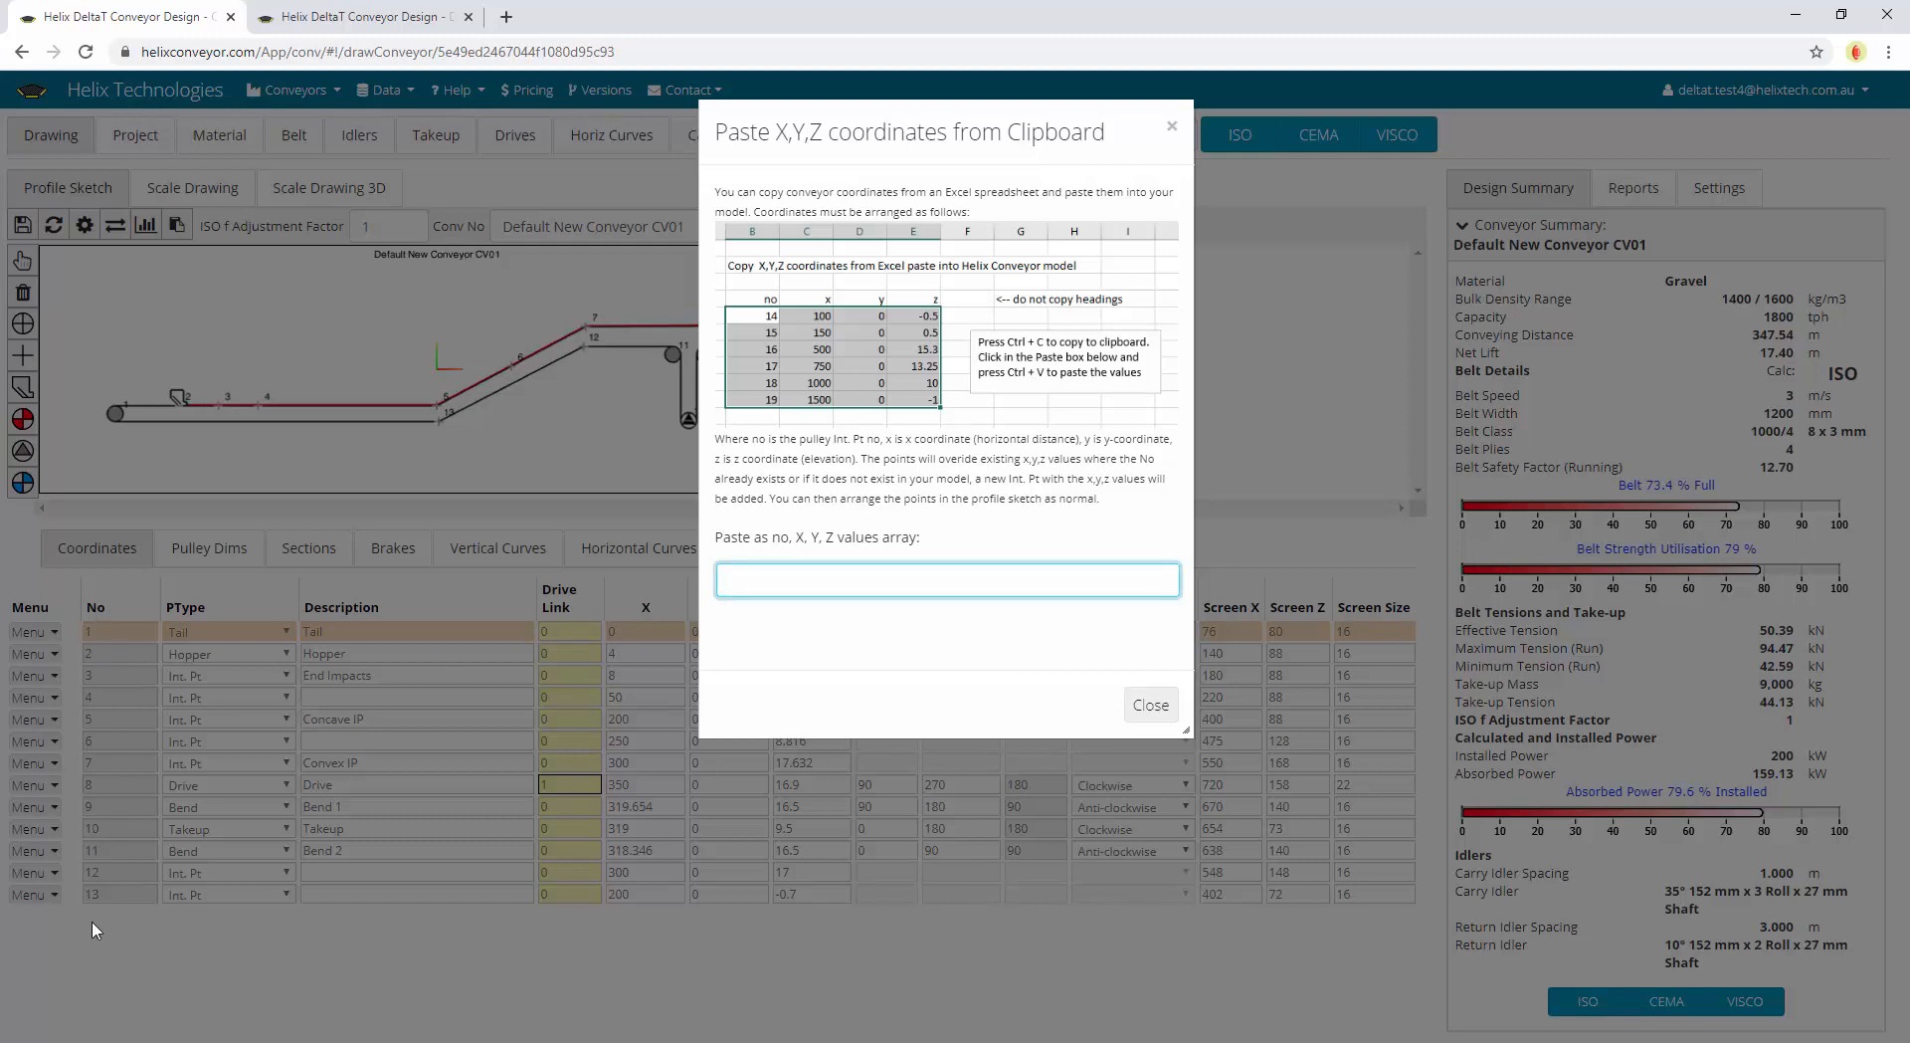
pyautogui.click(129, 817)
# Review the pulley row operations, including Adjust XYZ coordinates and Re-number Pulley Items, without applying any
pyautogui.click(56, 638)
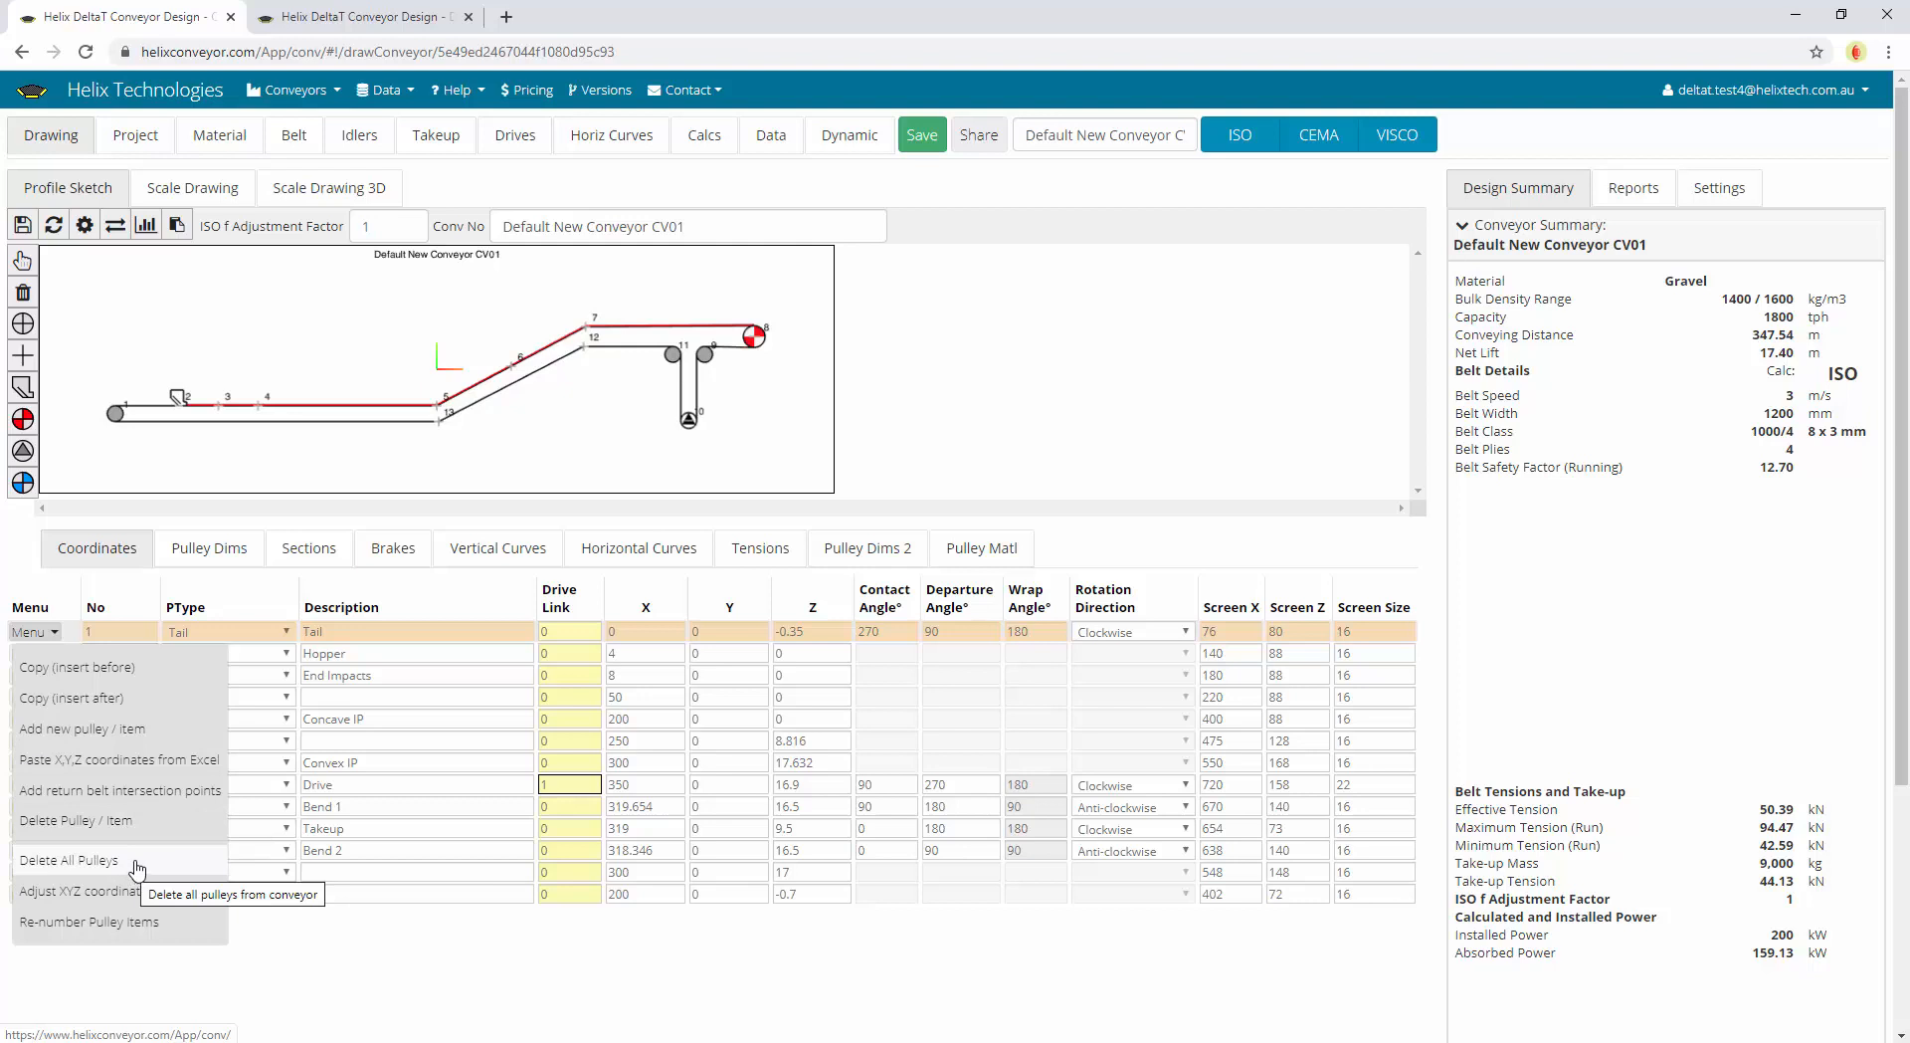
pyautogui.click(458, 947)
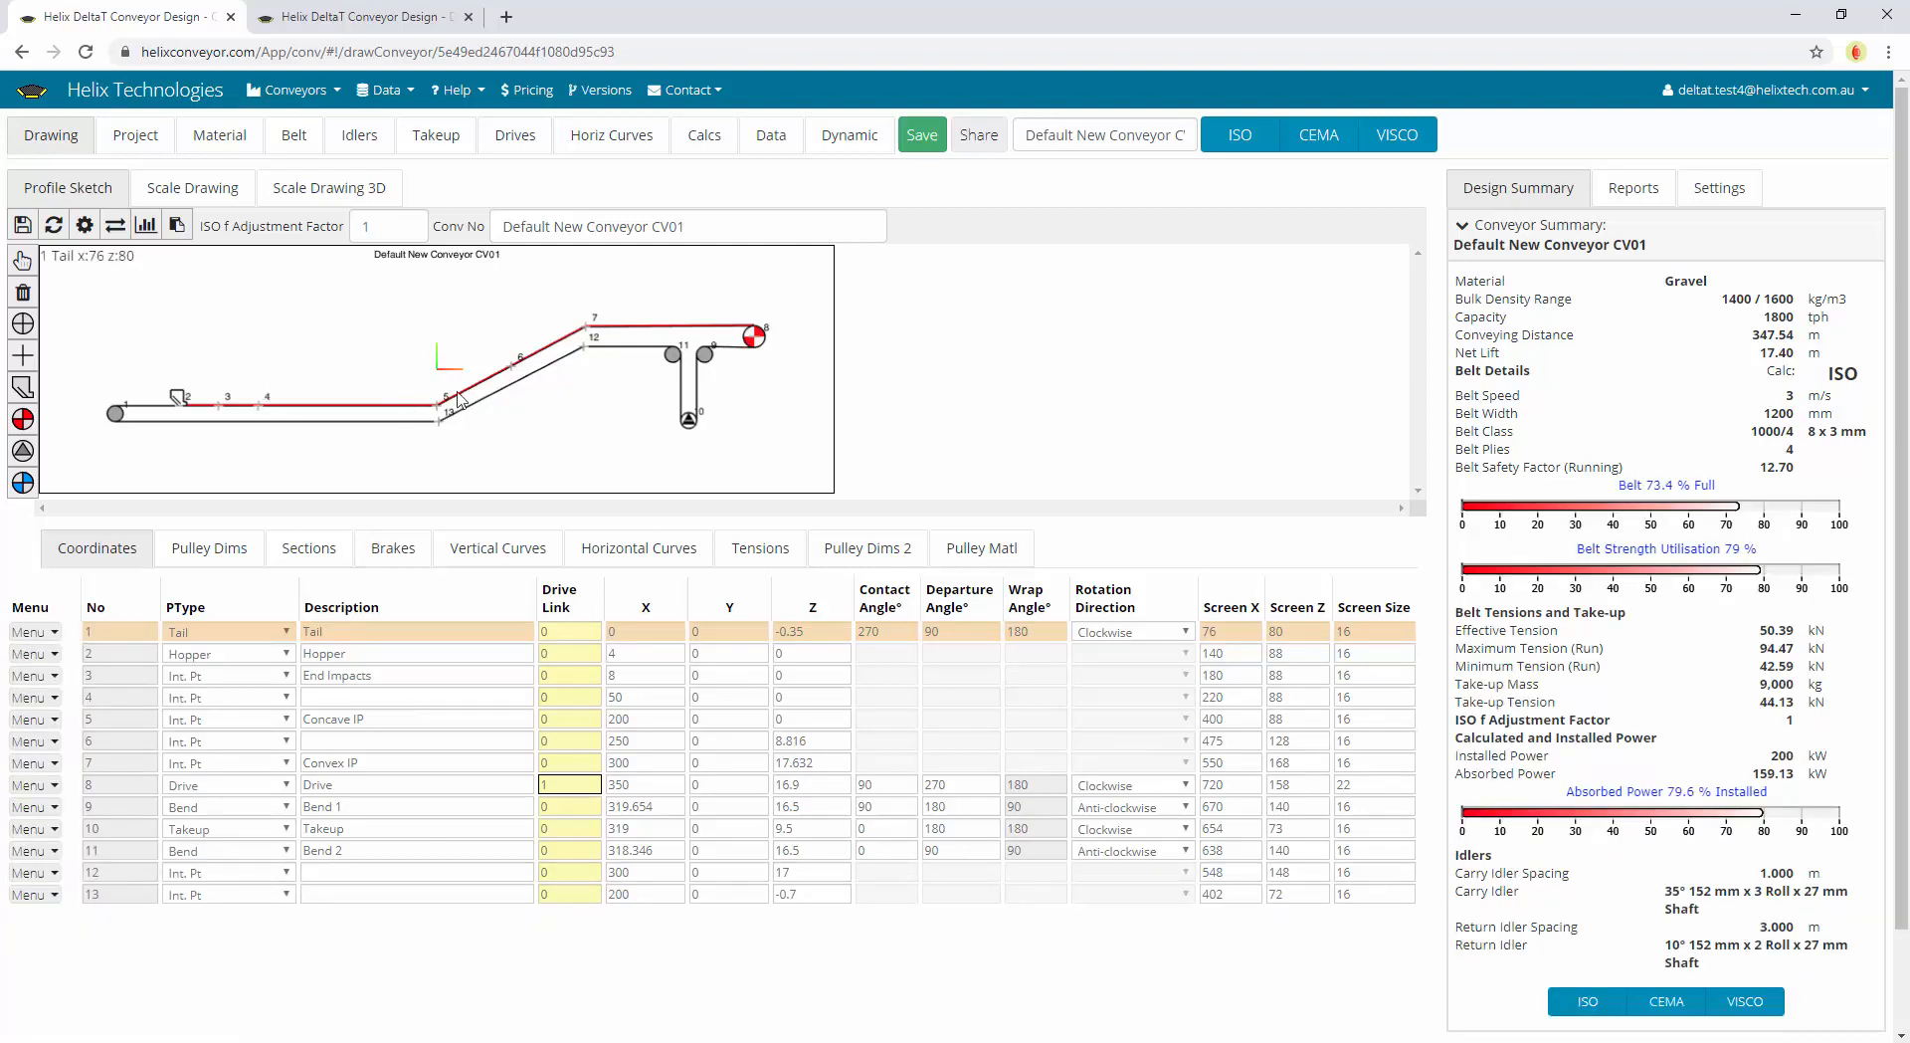
pyautogui.click(34, 631)
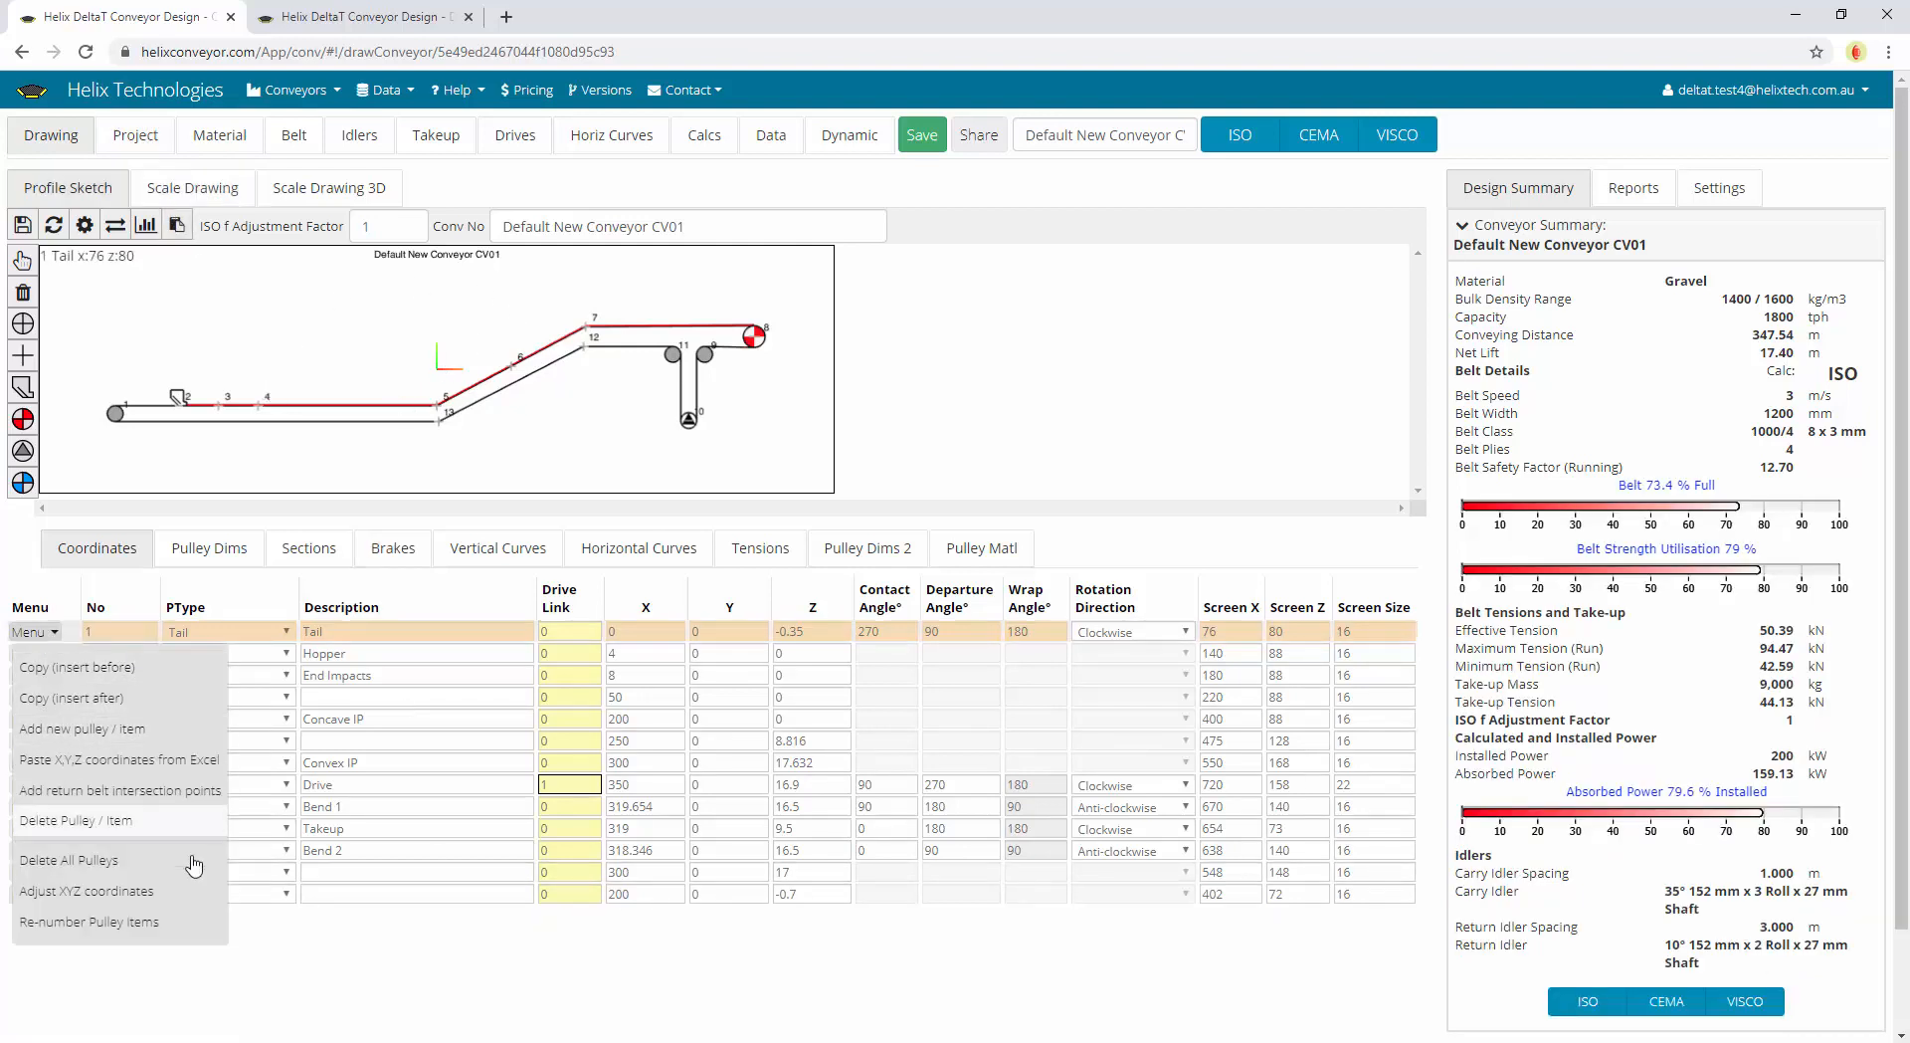
pyautogui.click(143, 892)
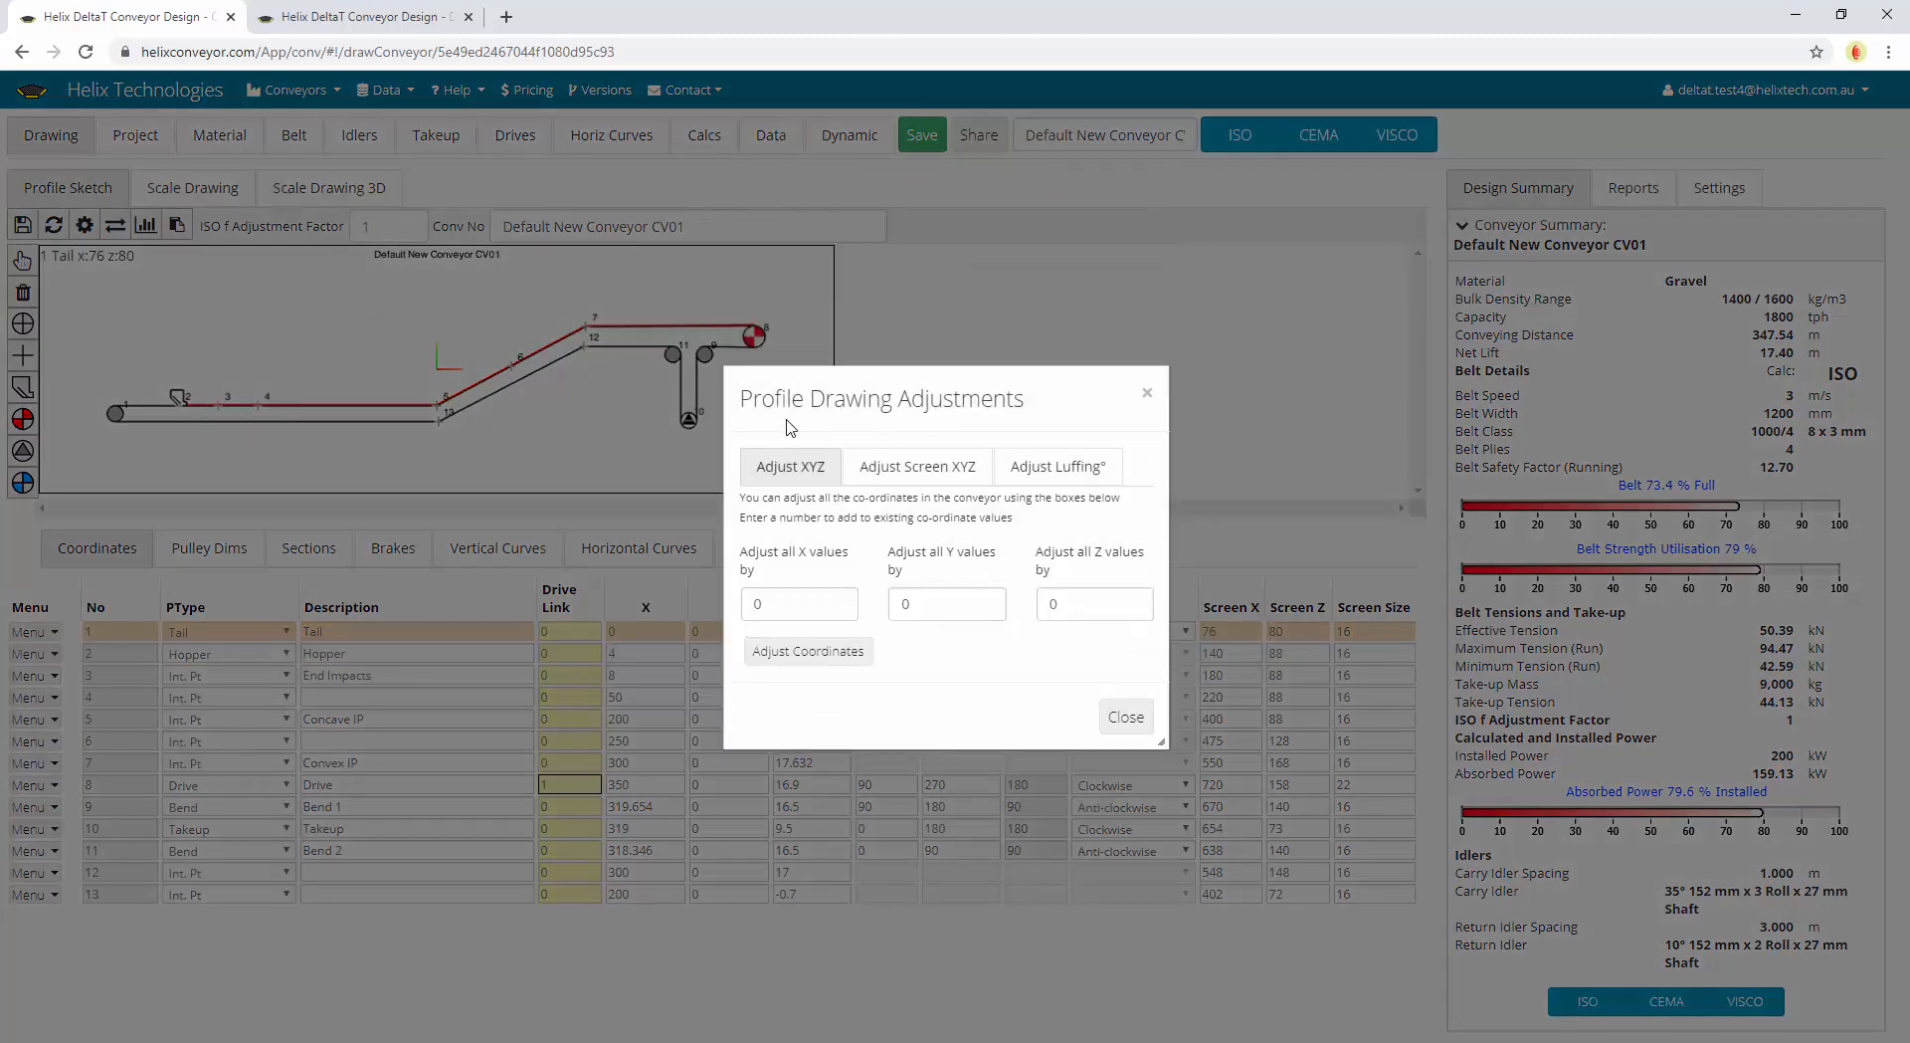
pyautogui.click(1147, 392)
pyautogui.click(34, 894)
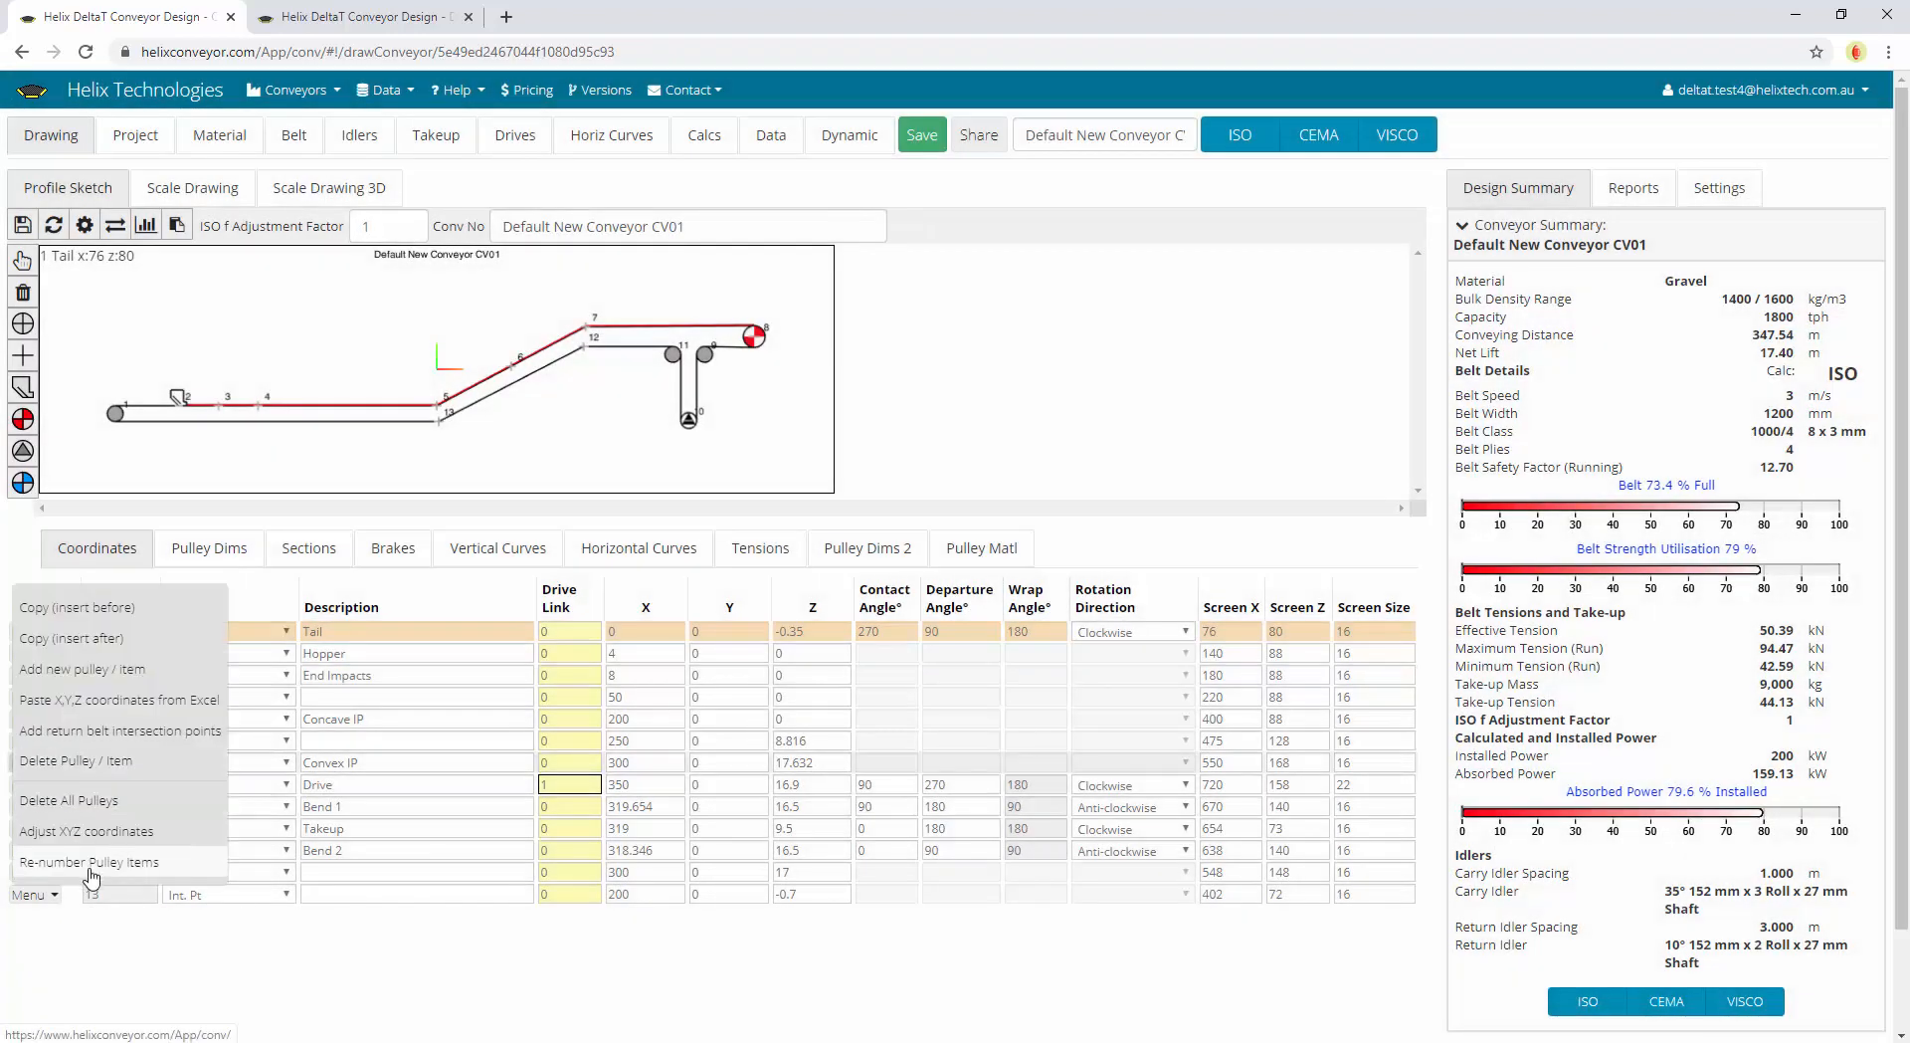
pyautogui.click(308, 957)
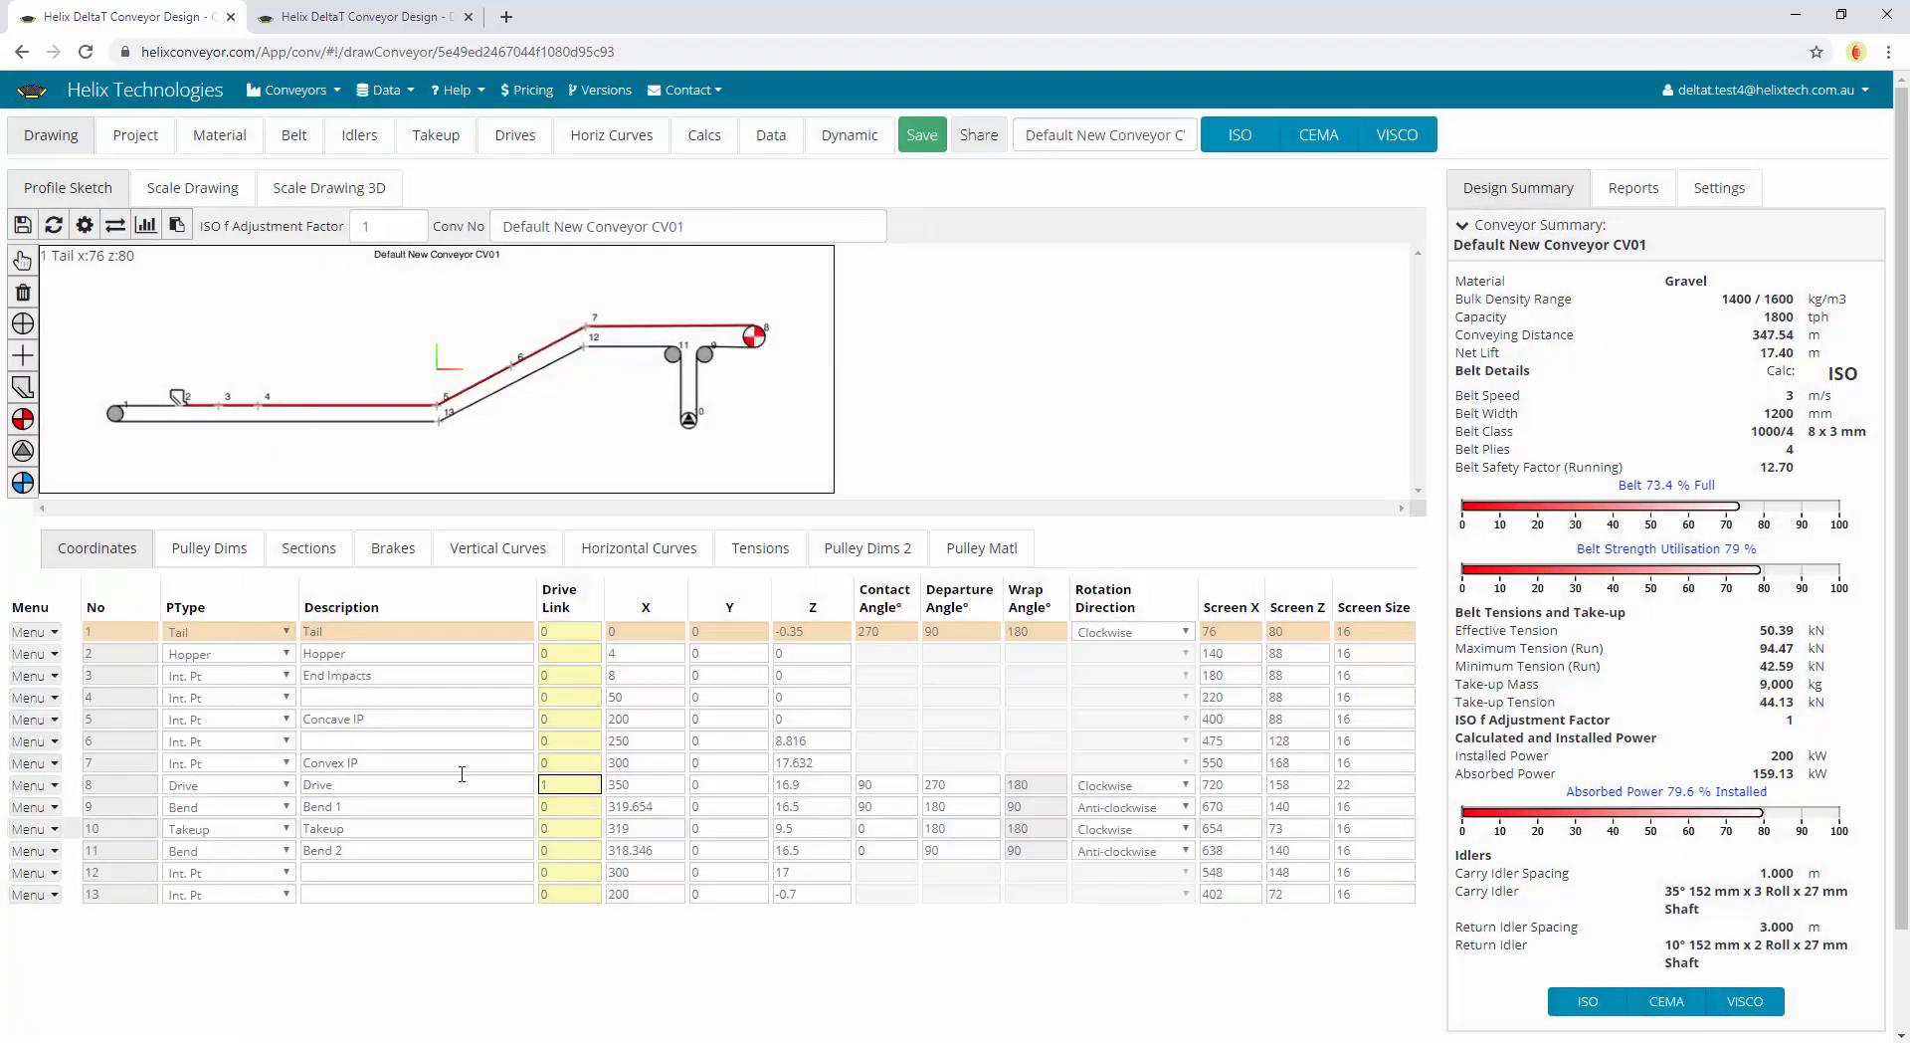
# Review the Tail row's pulley type options, and check the Drive row's Drive Link against the conveyor drives list
pyautogui.click(285, 633)
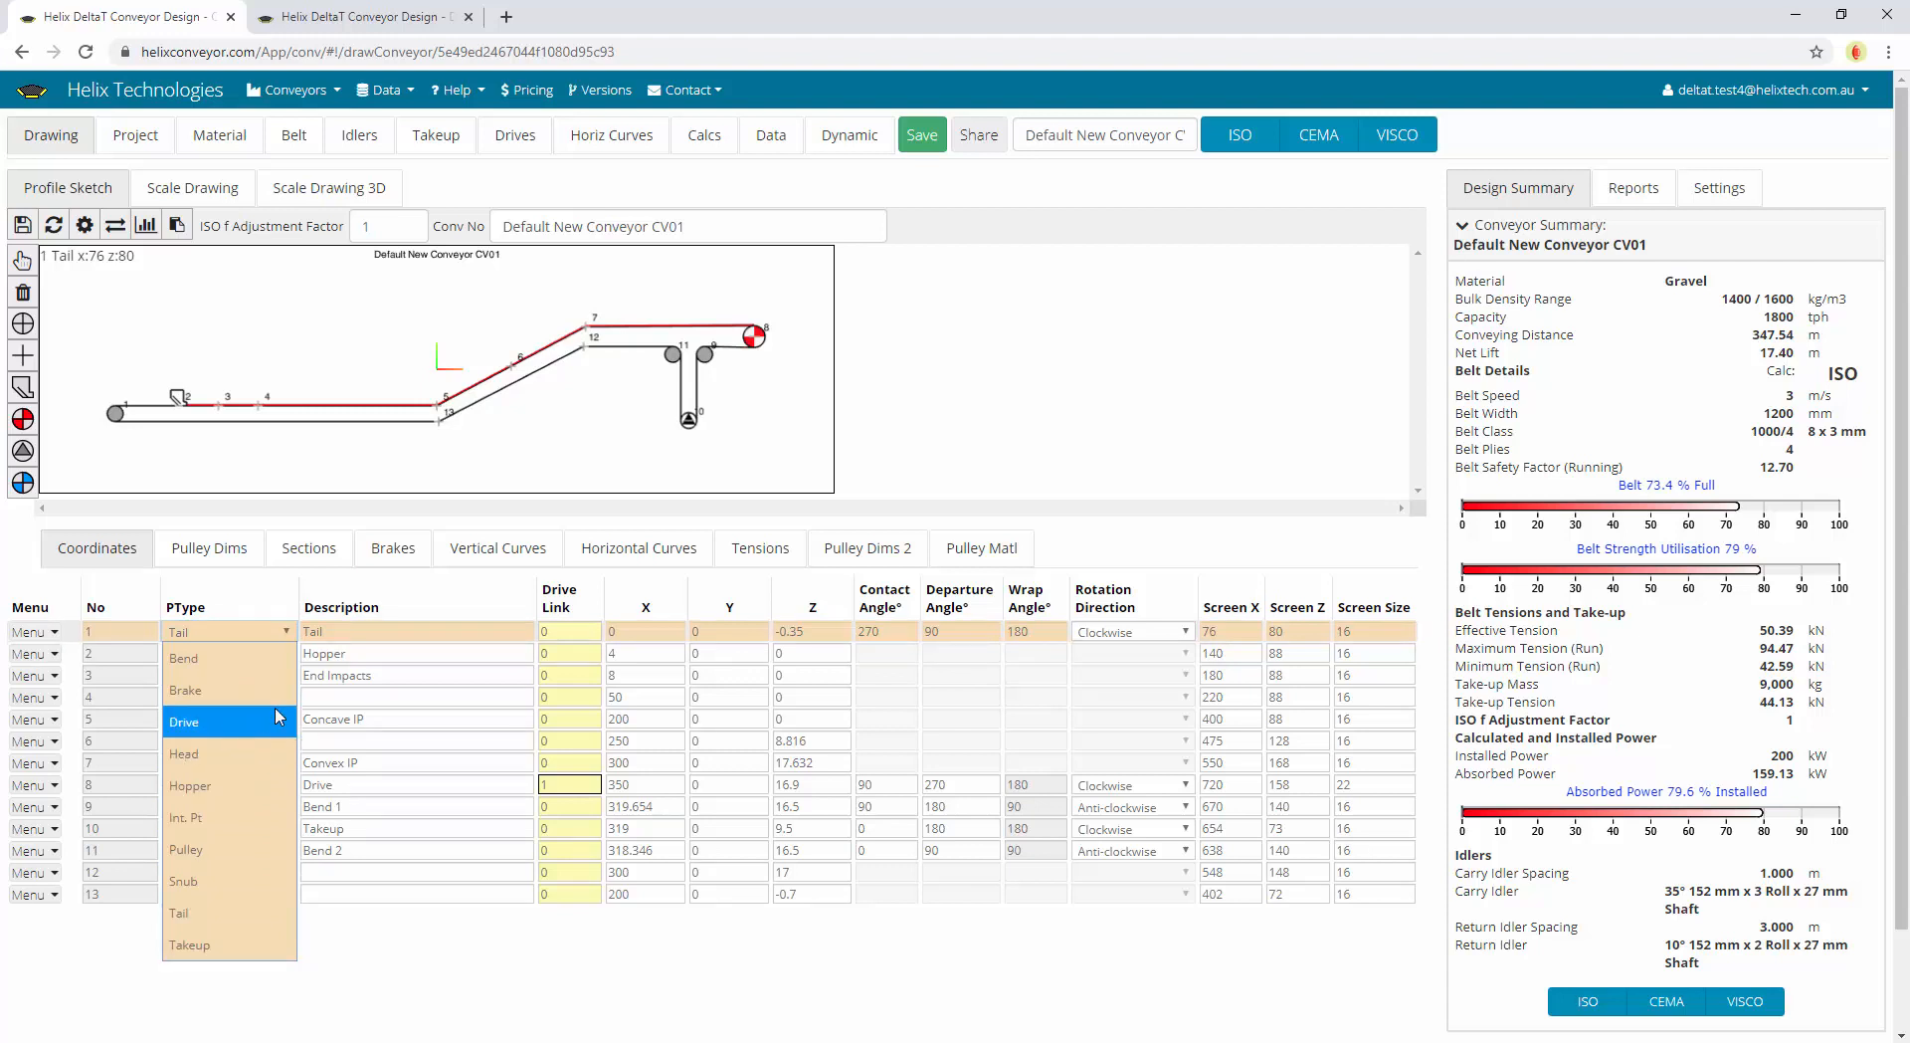
pyautogui.click(373, 655)
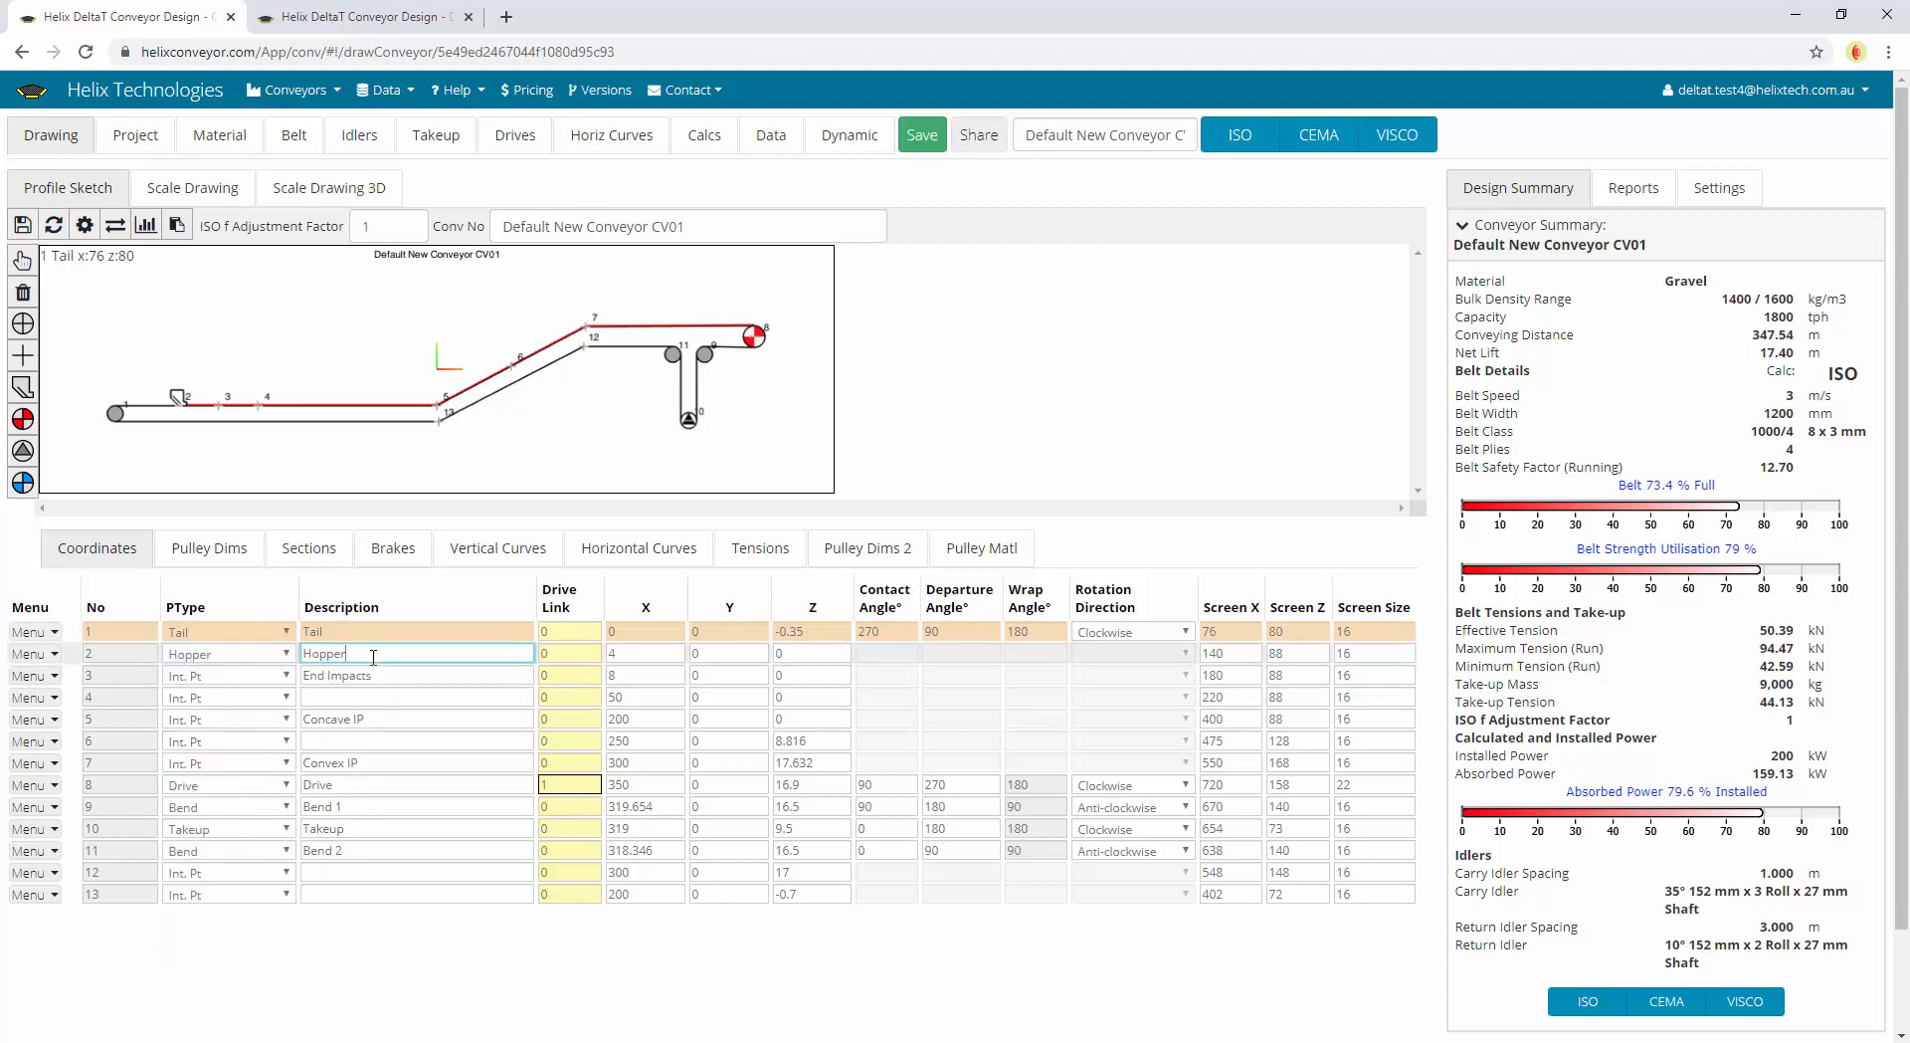
pyautogui.click(562, 785)
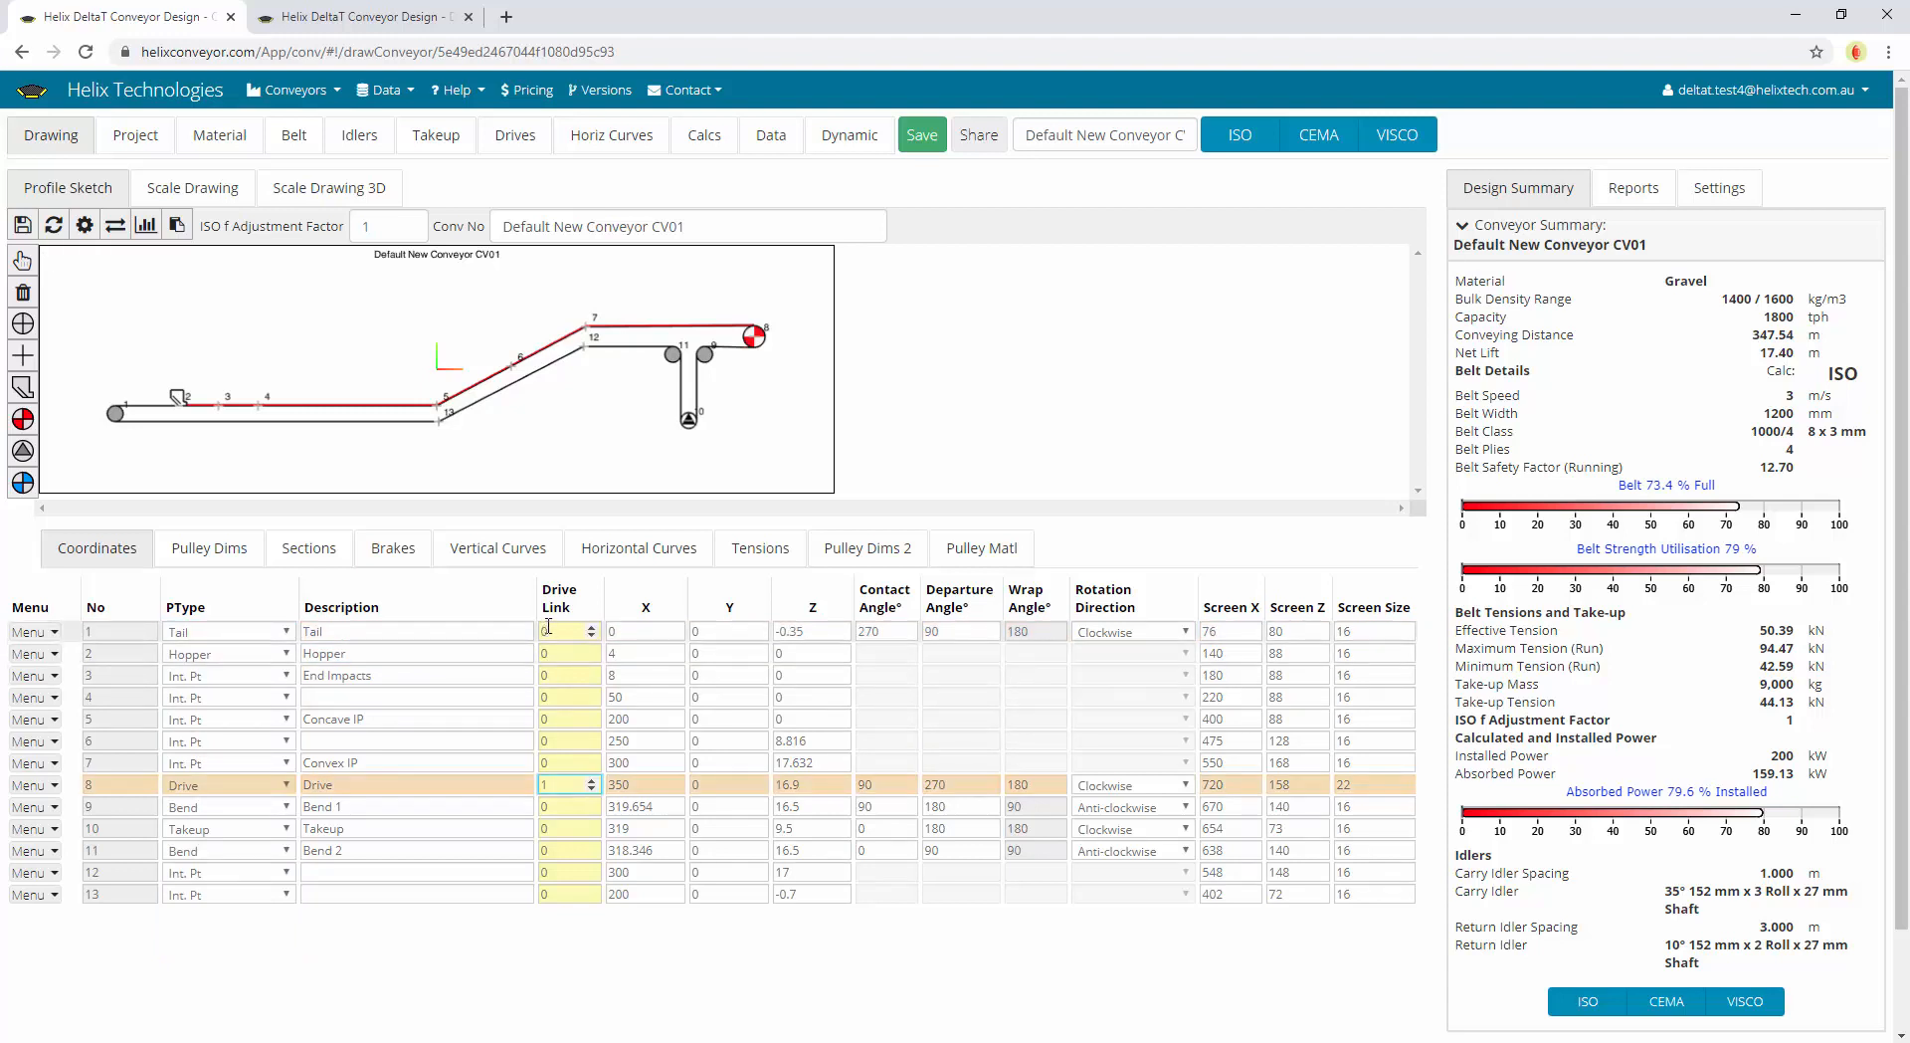
pyautogui.moveTo(562, 785); pyautogui.dragTo(542, 786)
pyautogui.click(519, 137)
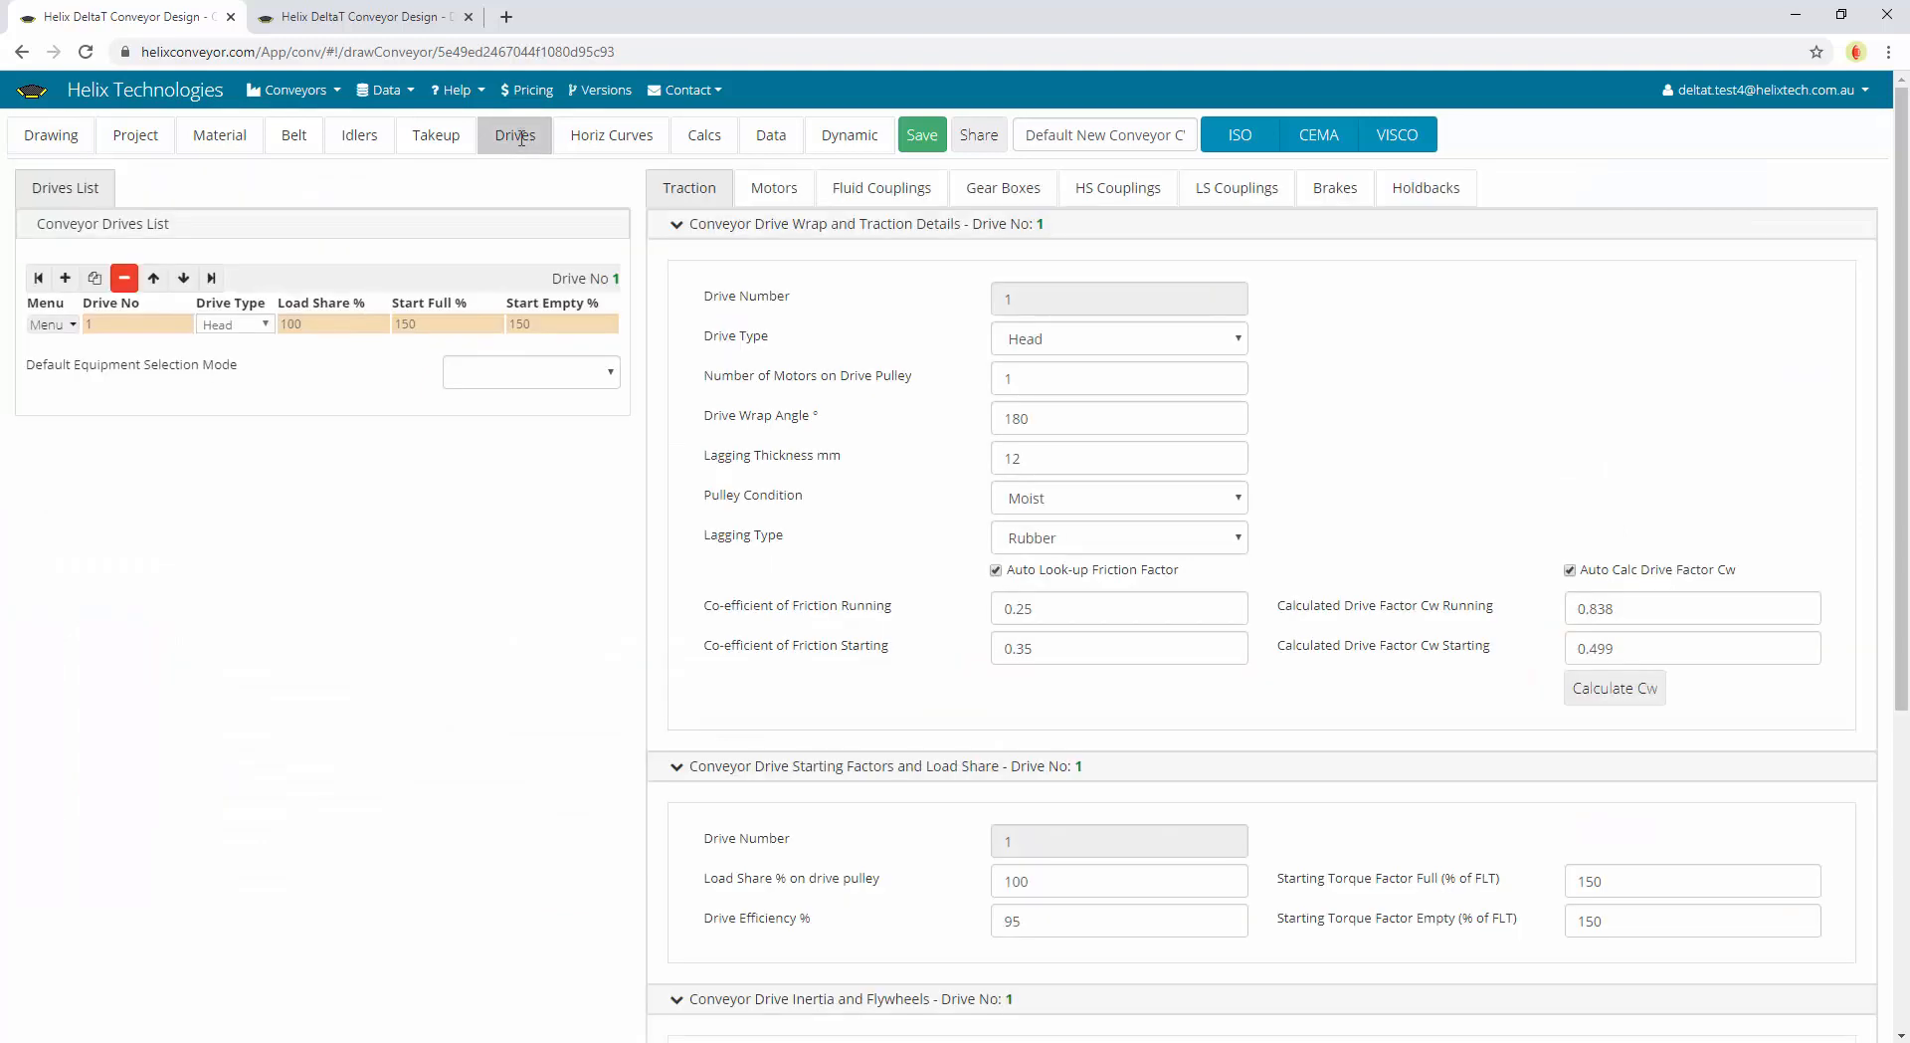
pyautogui.click(149, 329)
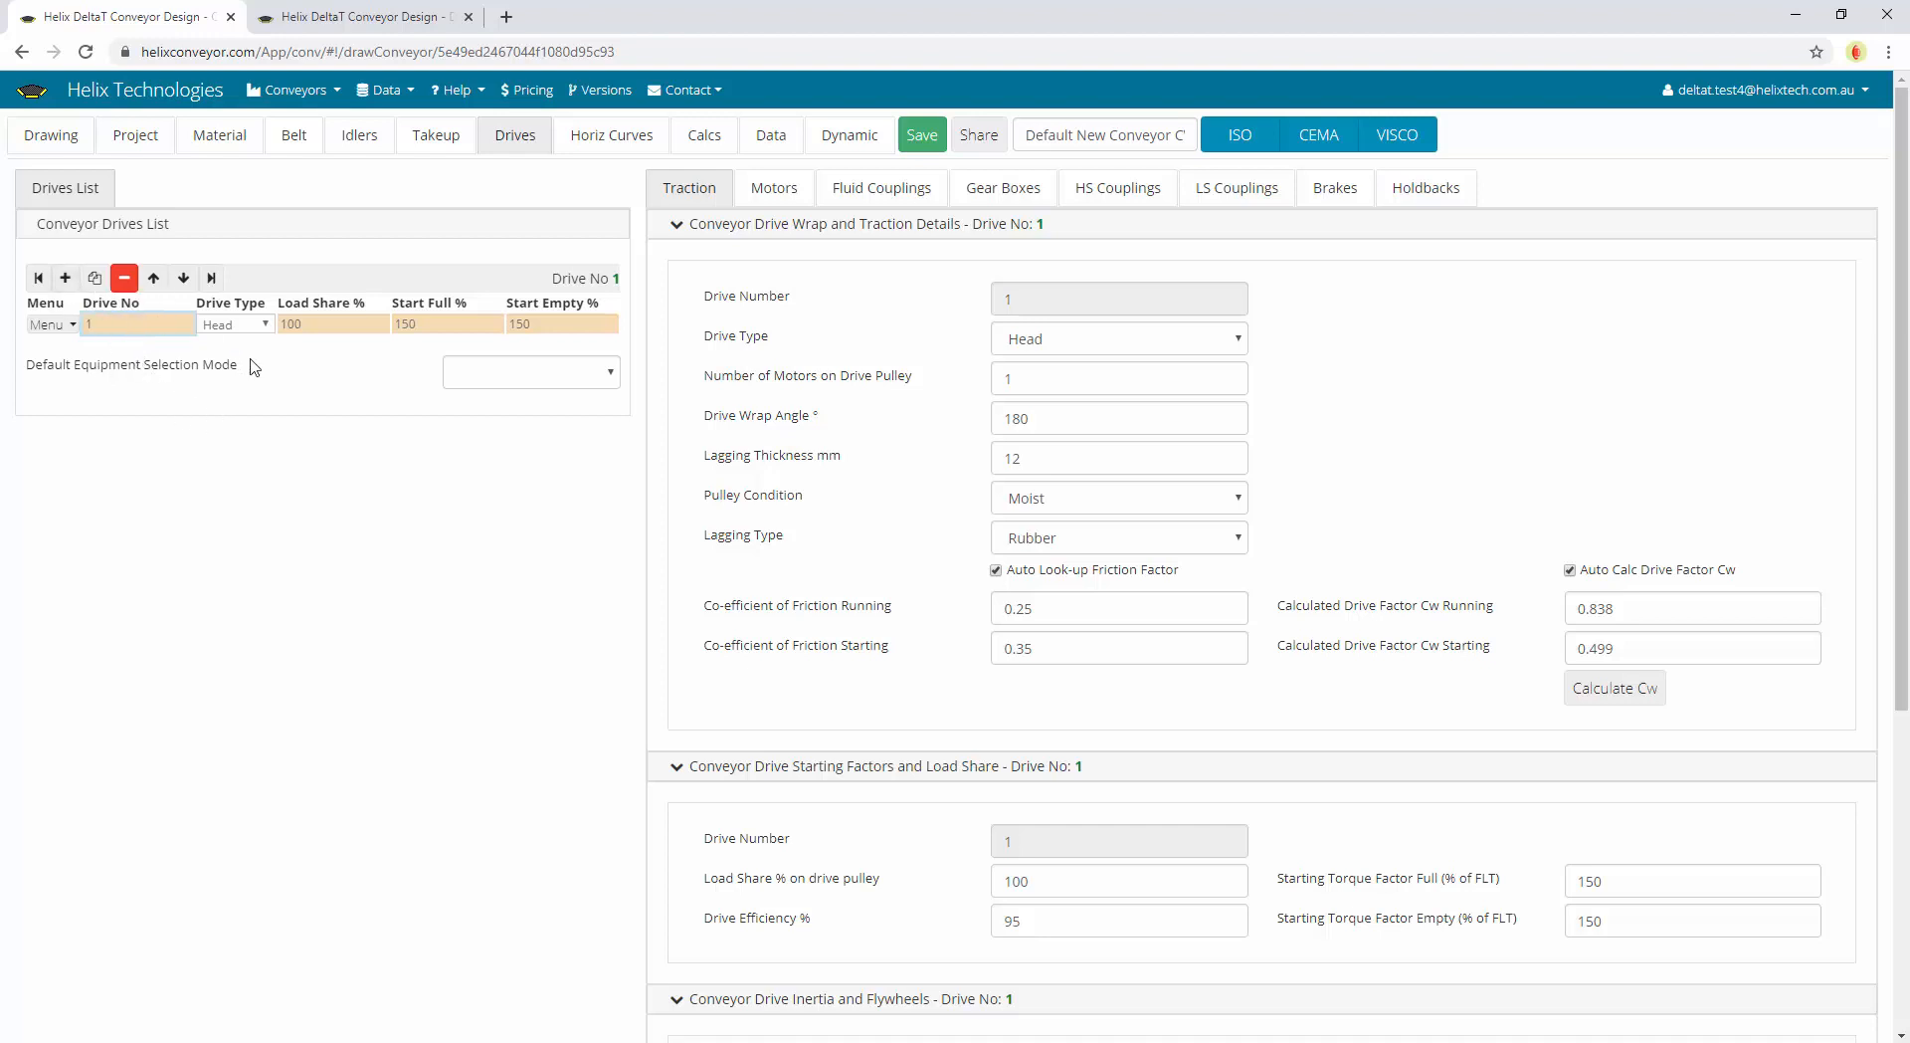
pyautogui.click(58, 145)
# Review the Tail row's X, Y and Z coordinates and its contact angle in the coordinates table
pyautogui.click(577, 853)
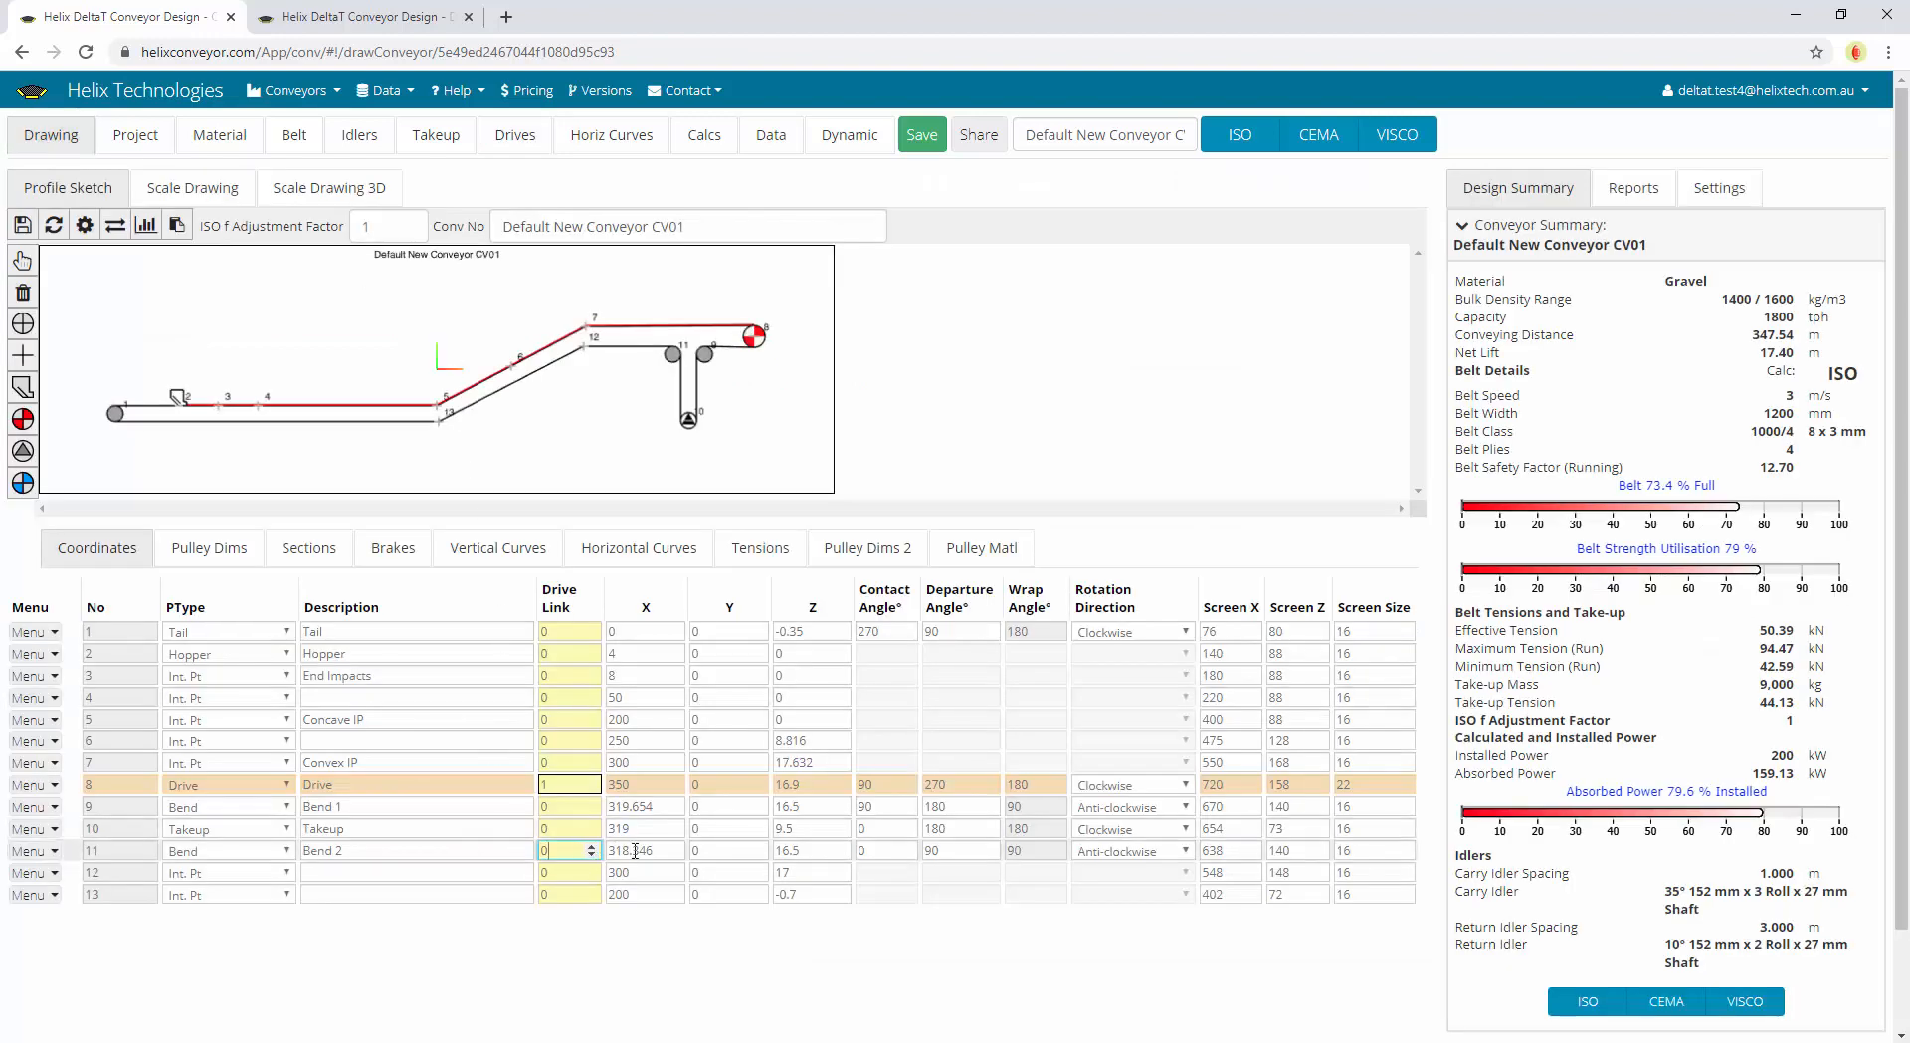
pyautogui.click(636, 632)
pyautogui.click(723, 630)
pyautogui.click(819, 626)
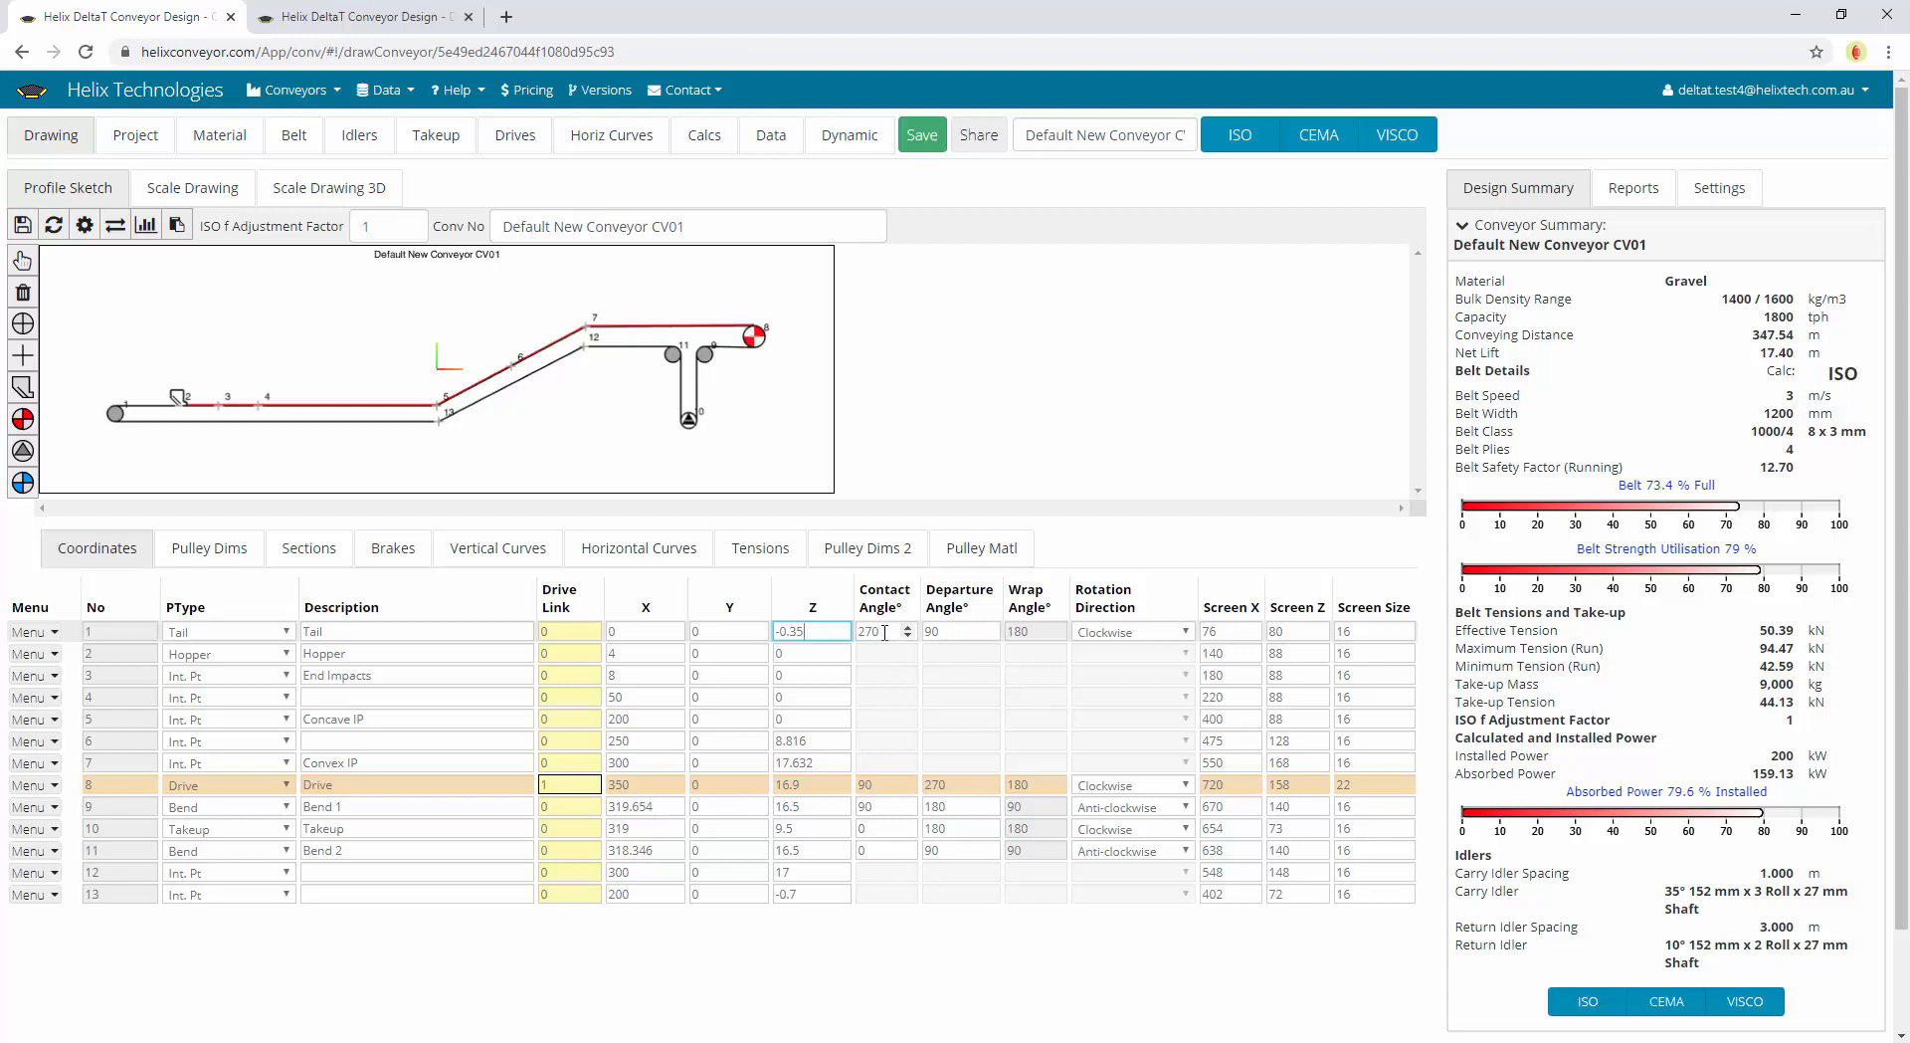
pyautogui.click(885, 632)
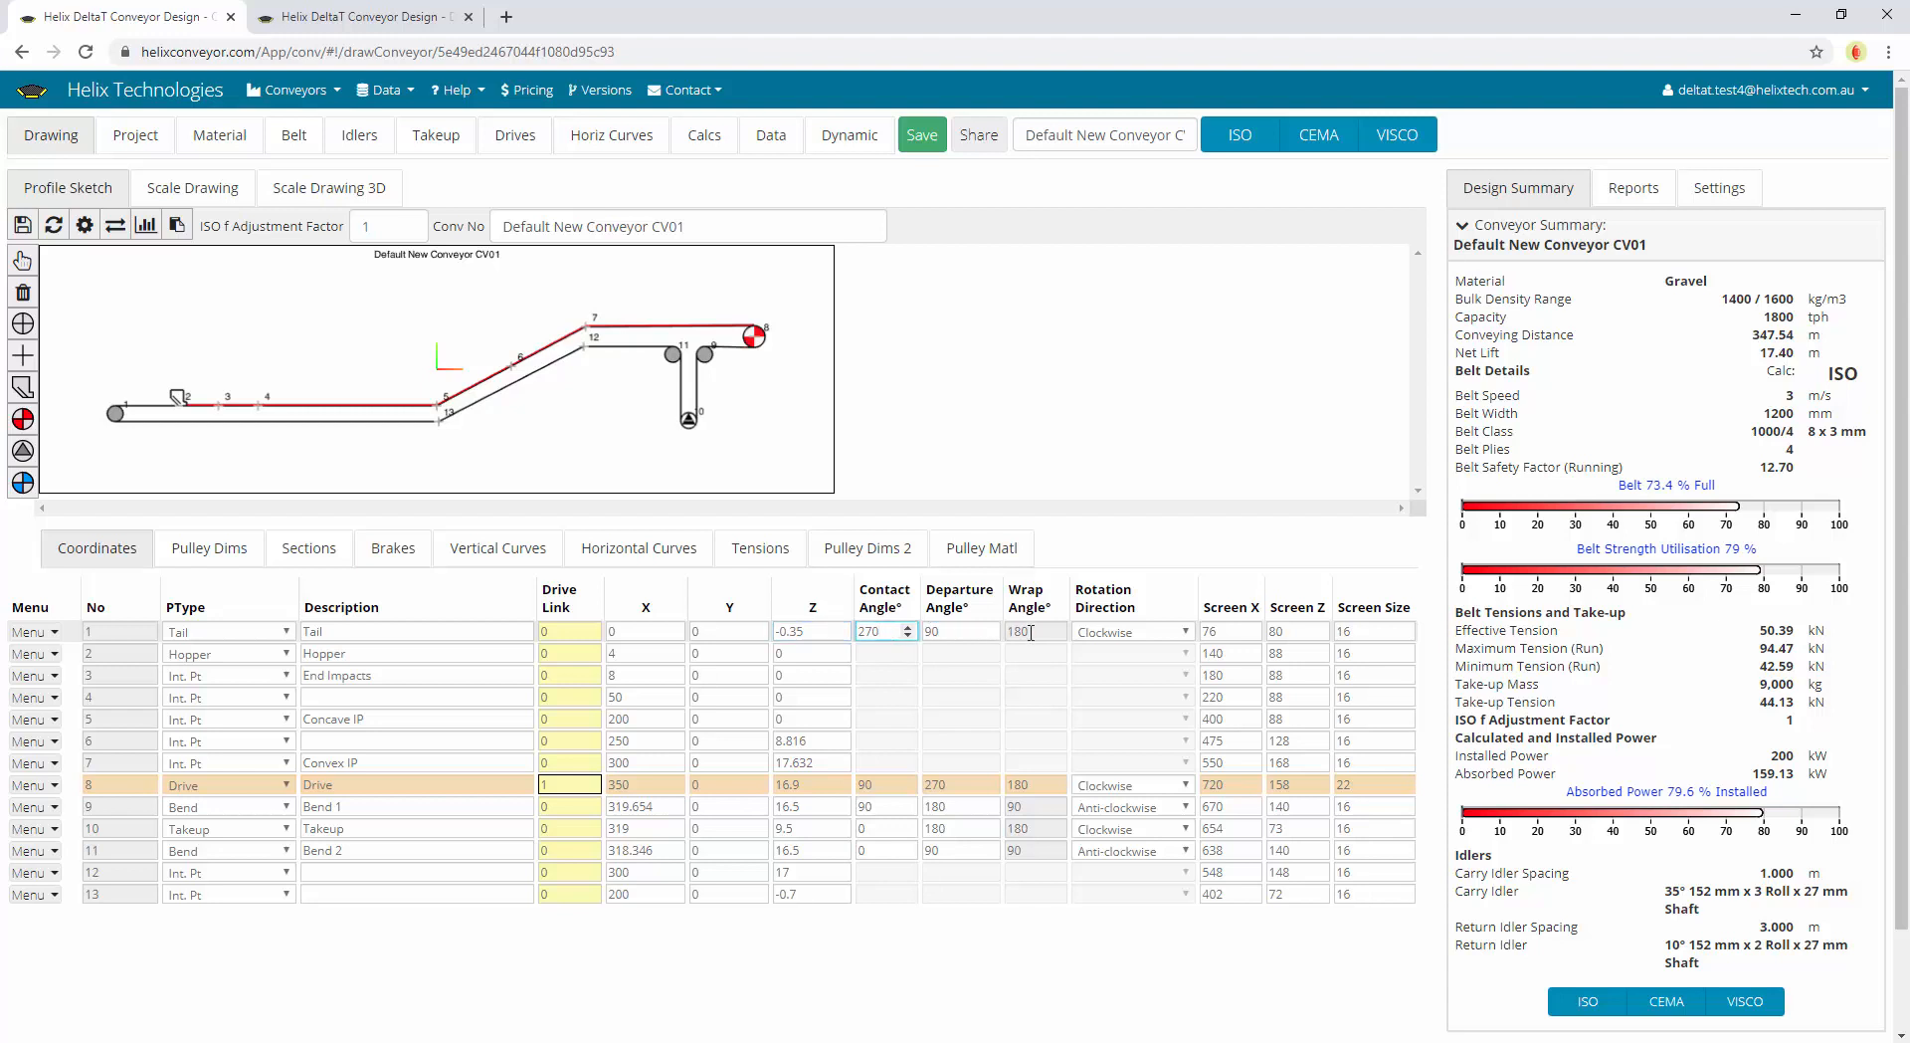
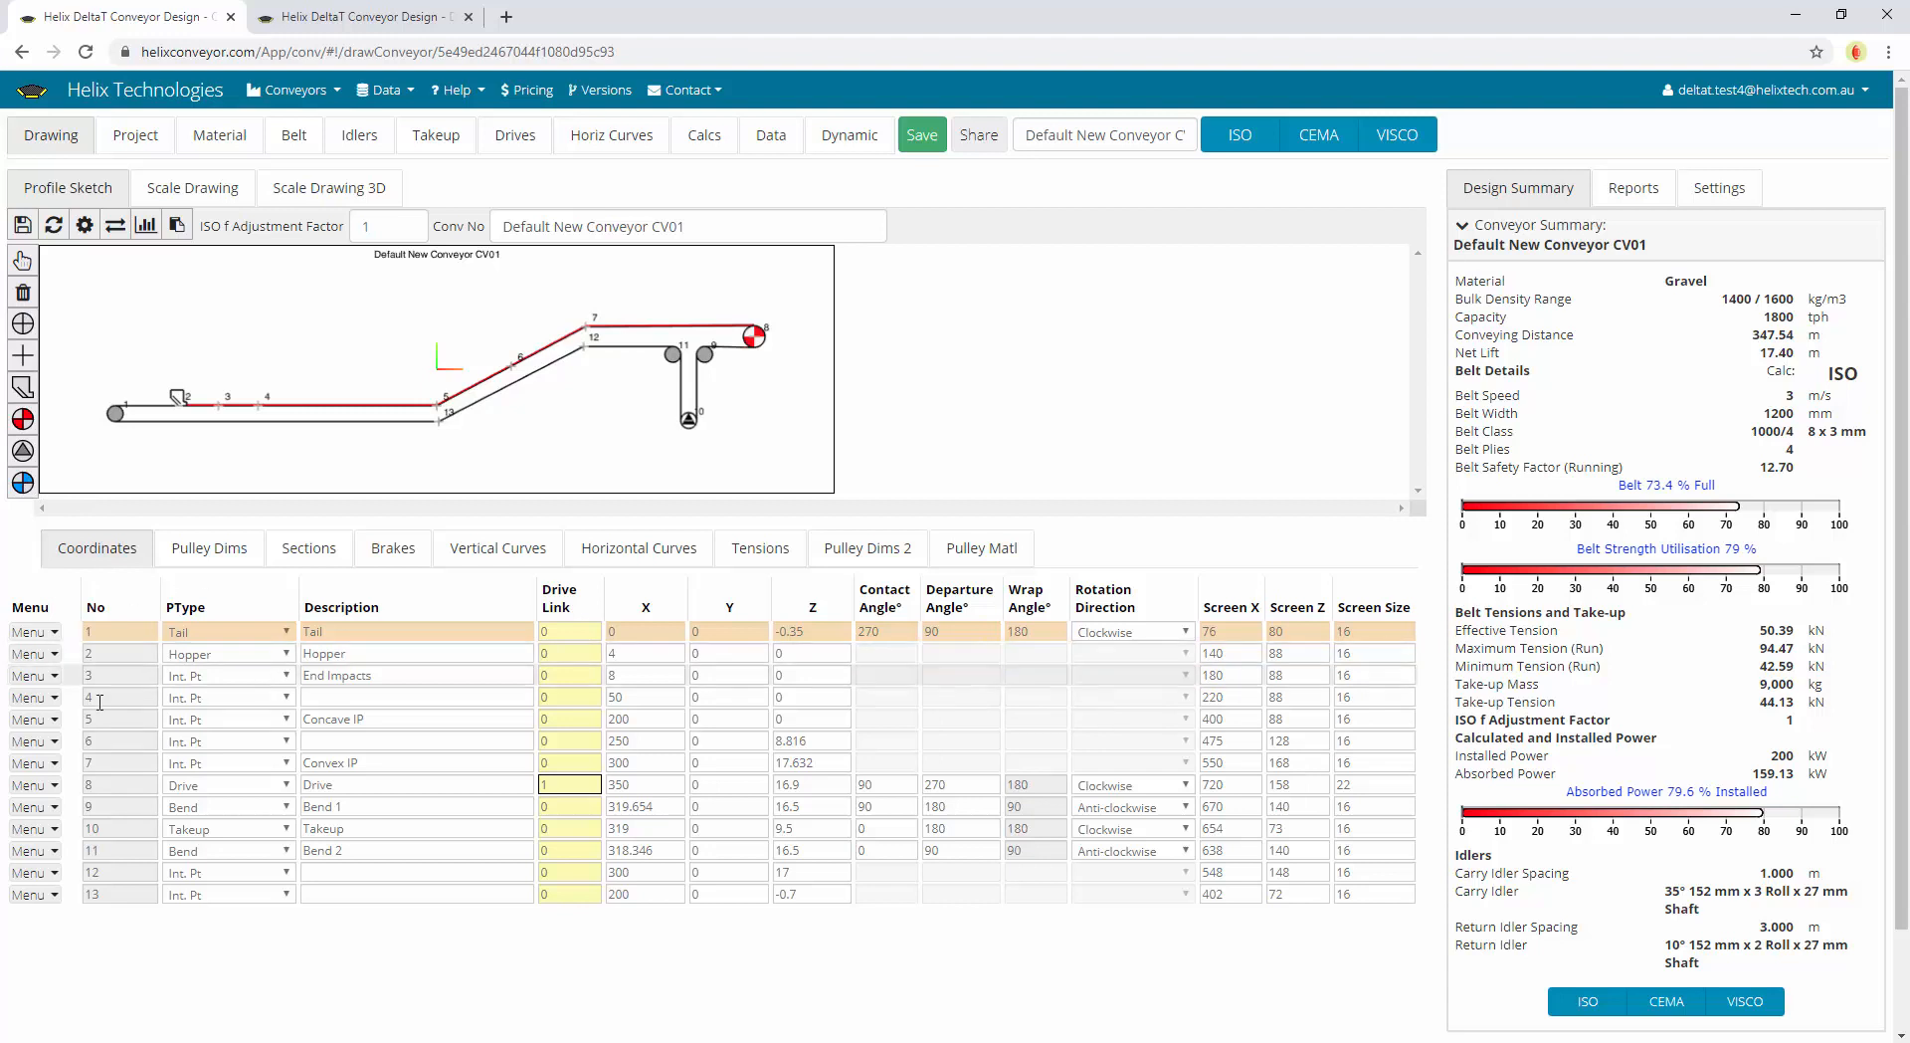
# Delete all pulleys and items from the conveyor profile and confirm the deletion
pyautogui.click(34, 631)
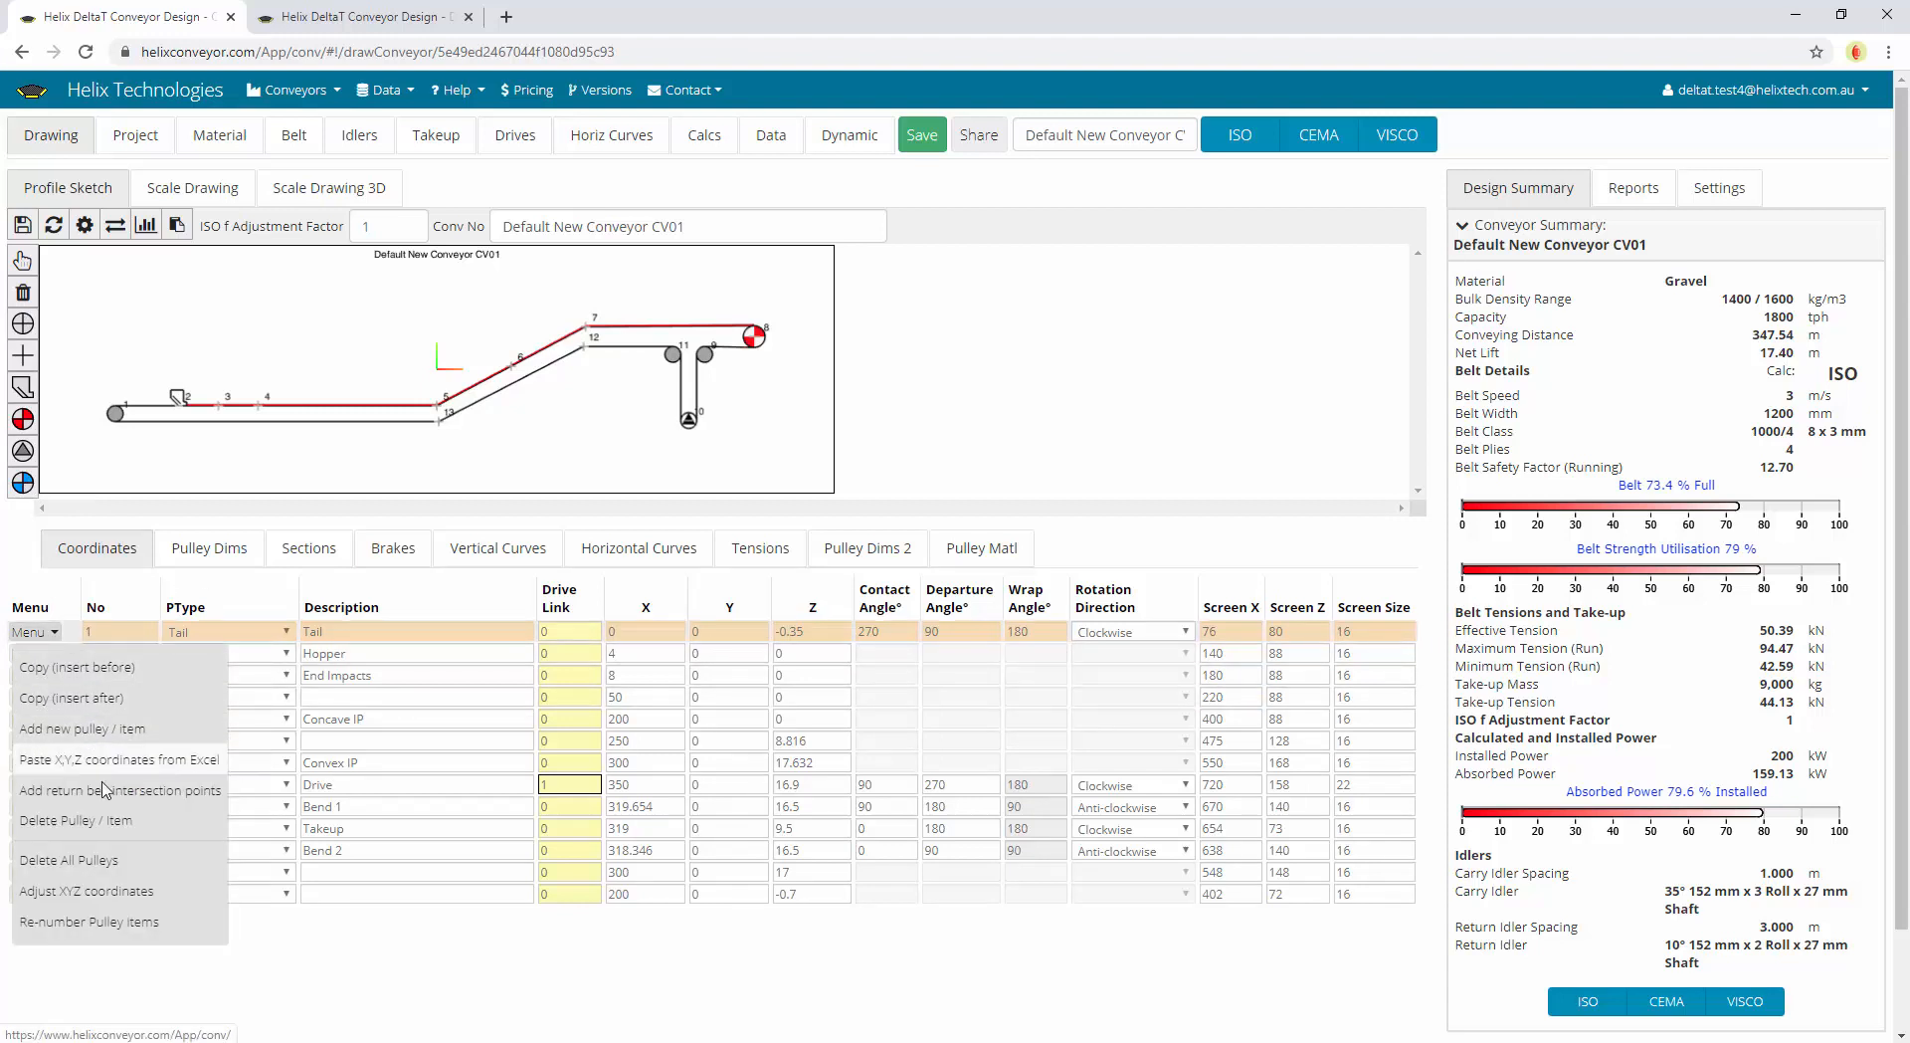
pyautogui.click(100, 860)
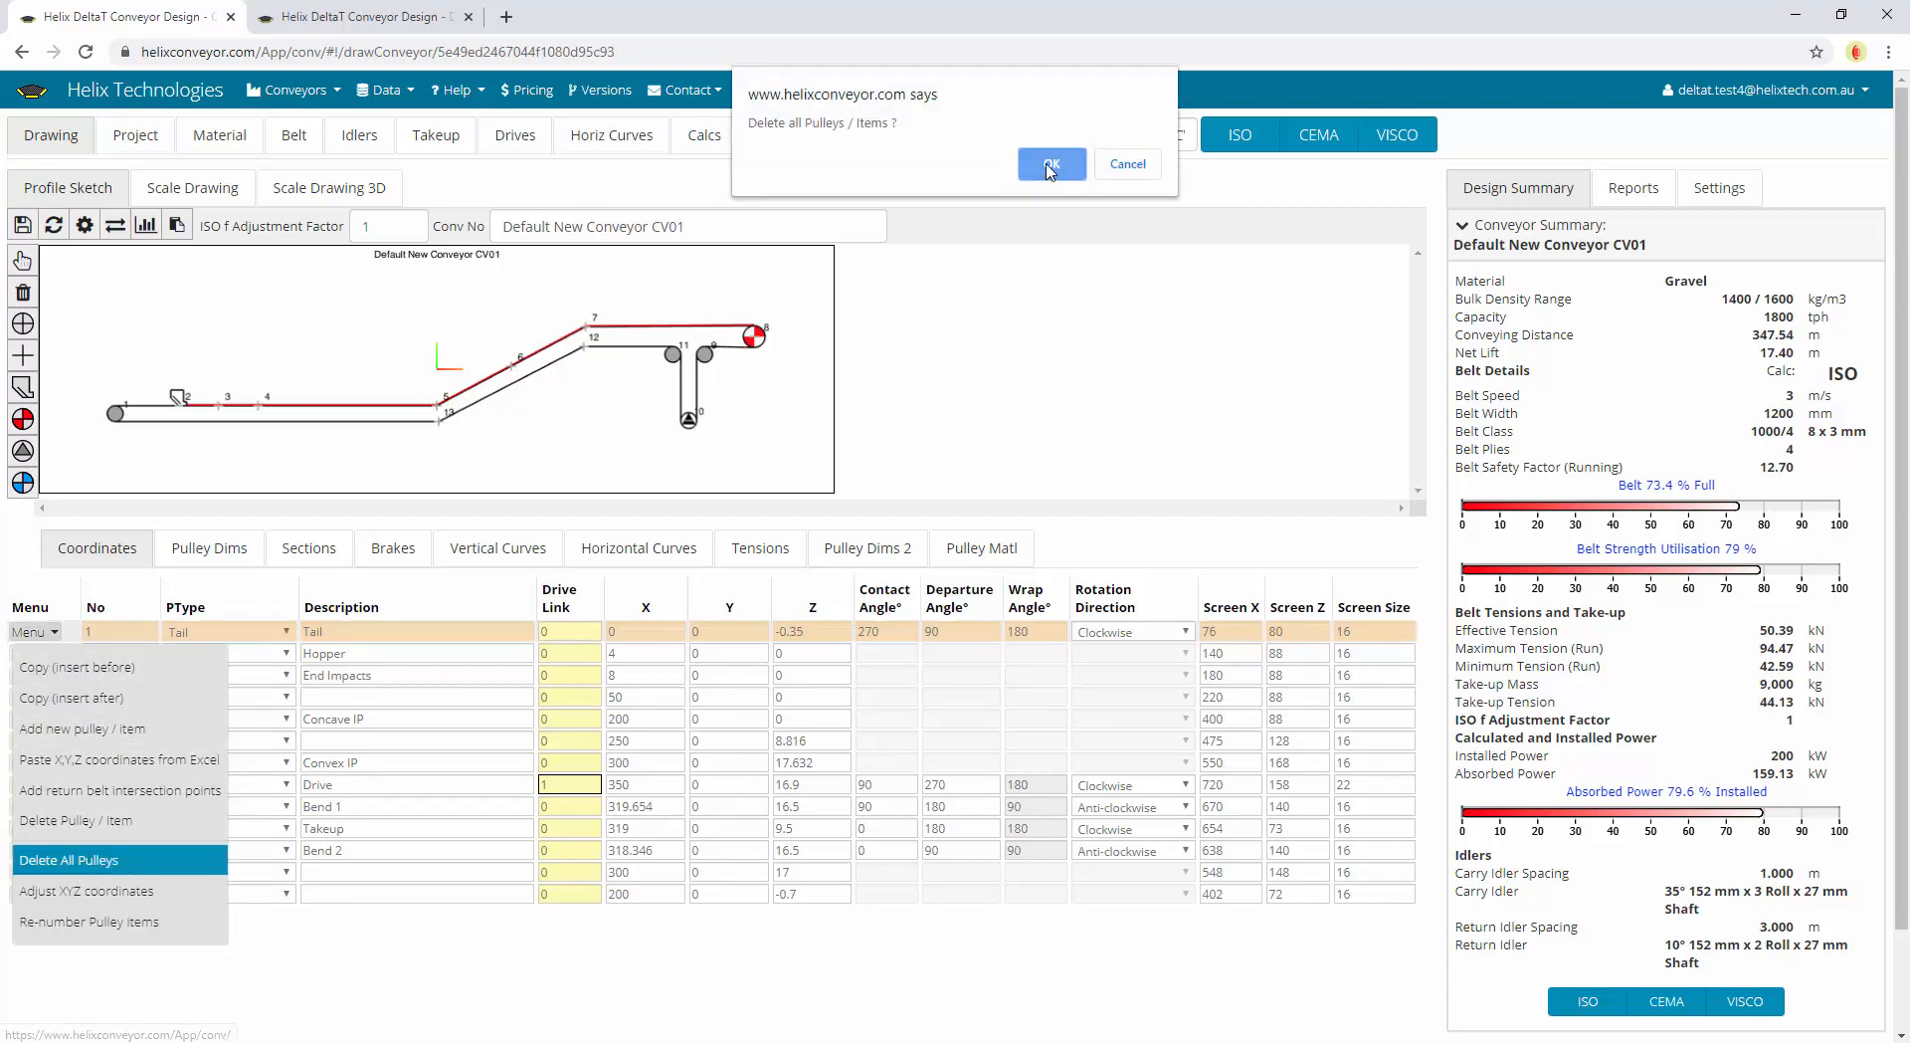
pyautogui.click(1049, 156)
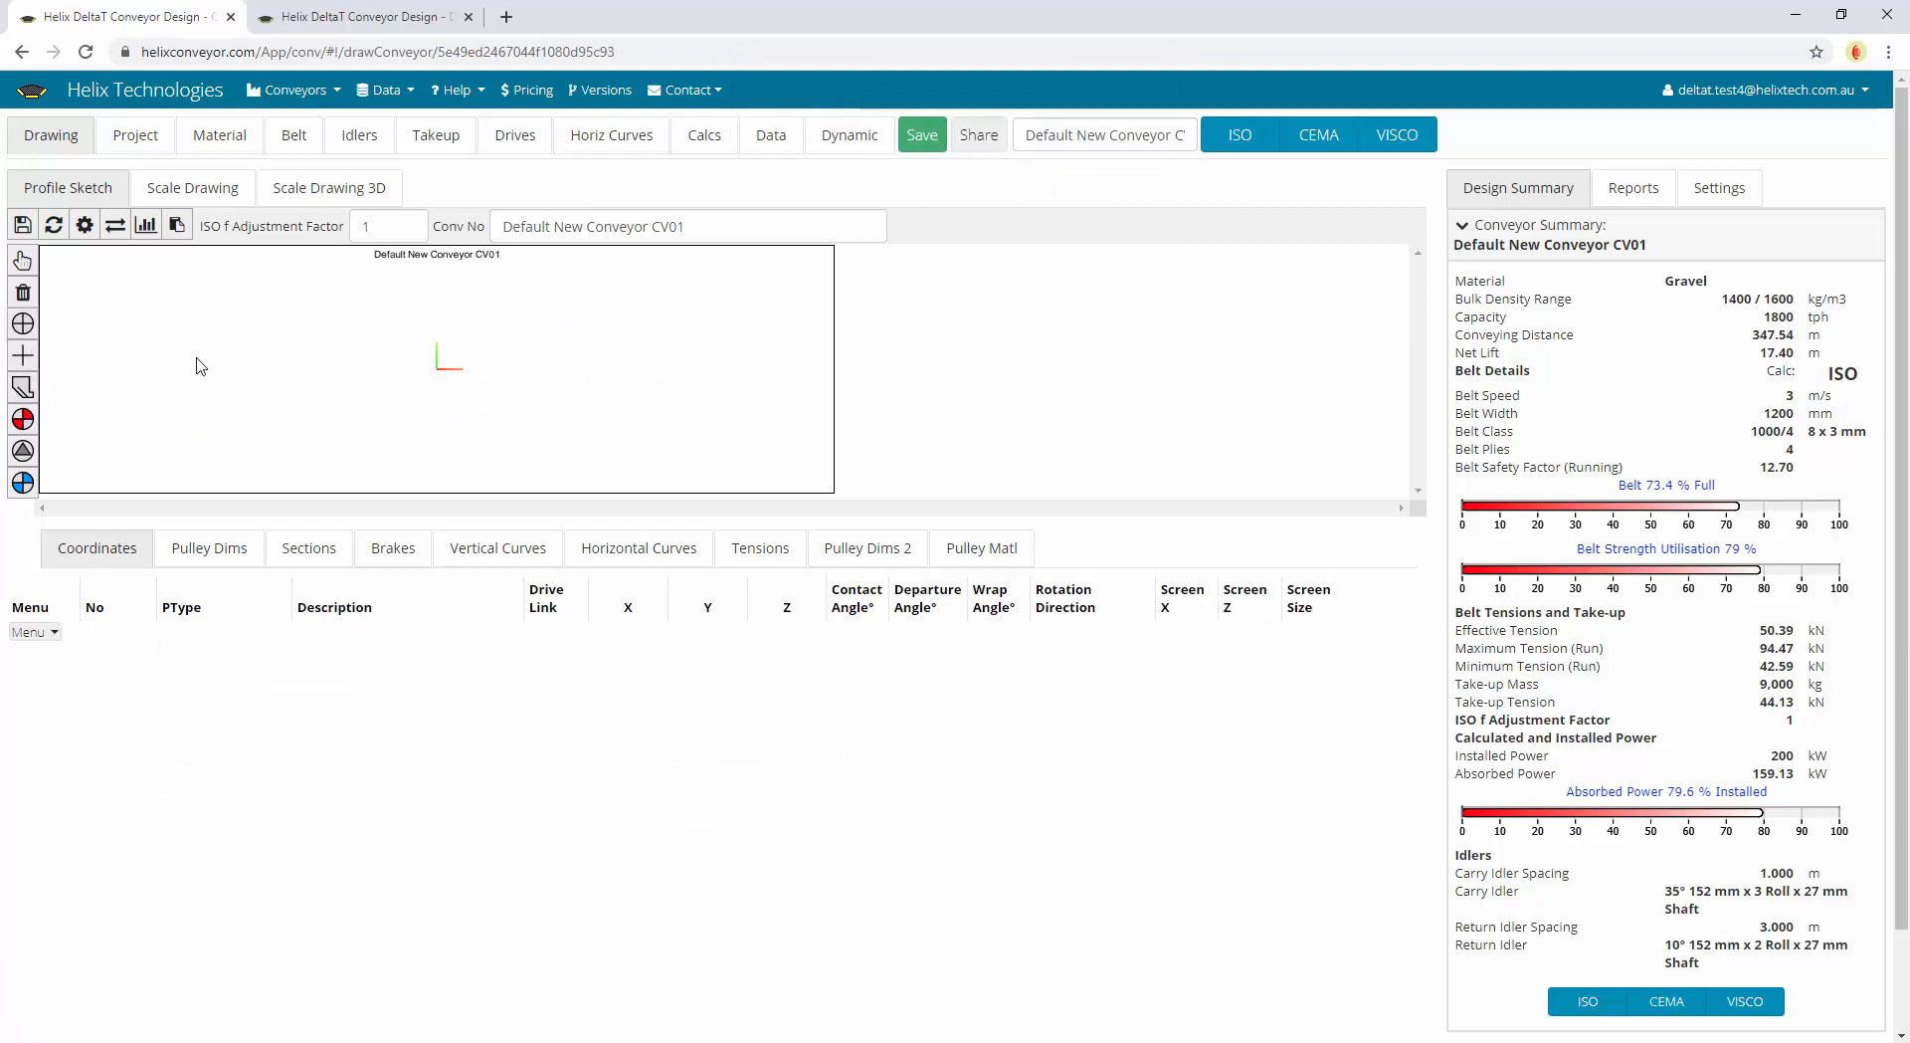
# Sketch a tail pulley followed by an intersection point, a hopper and another intersection point, and check their sections
pyautogui.click(162, 359)
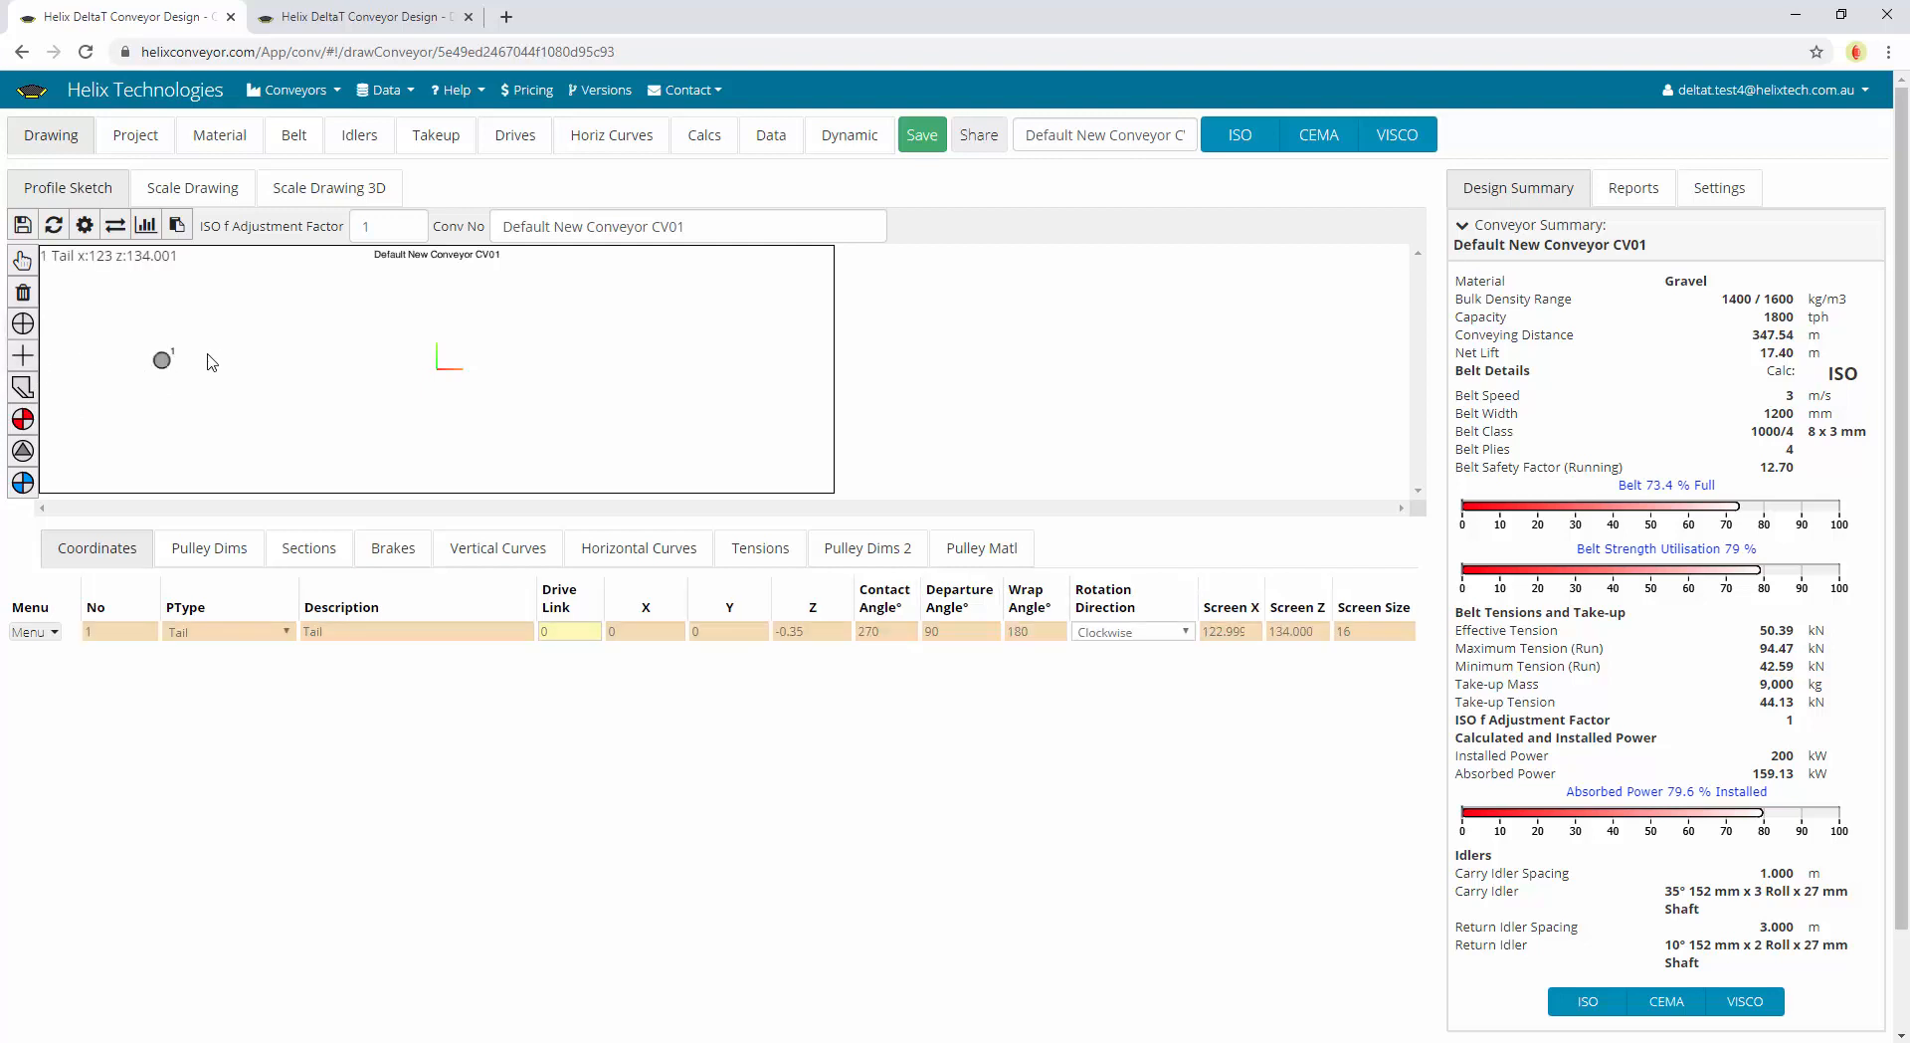
pyautogui.click(213, 355)
pyautogui.click(272, 354)
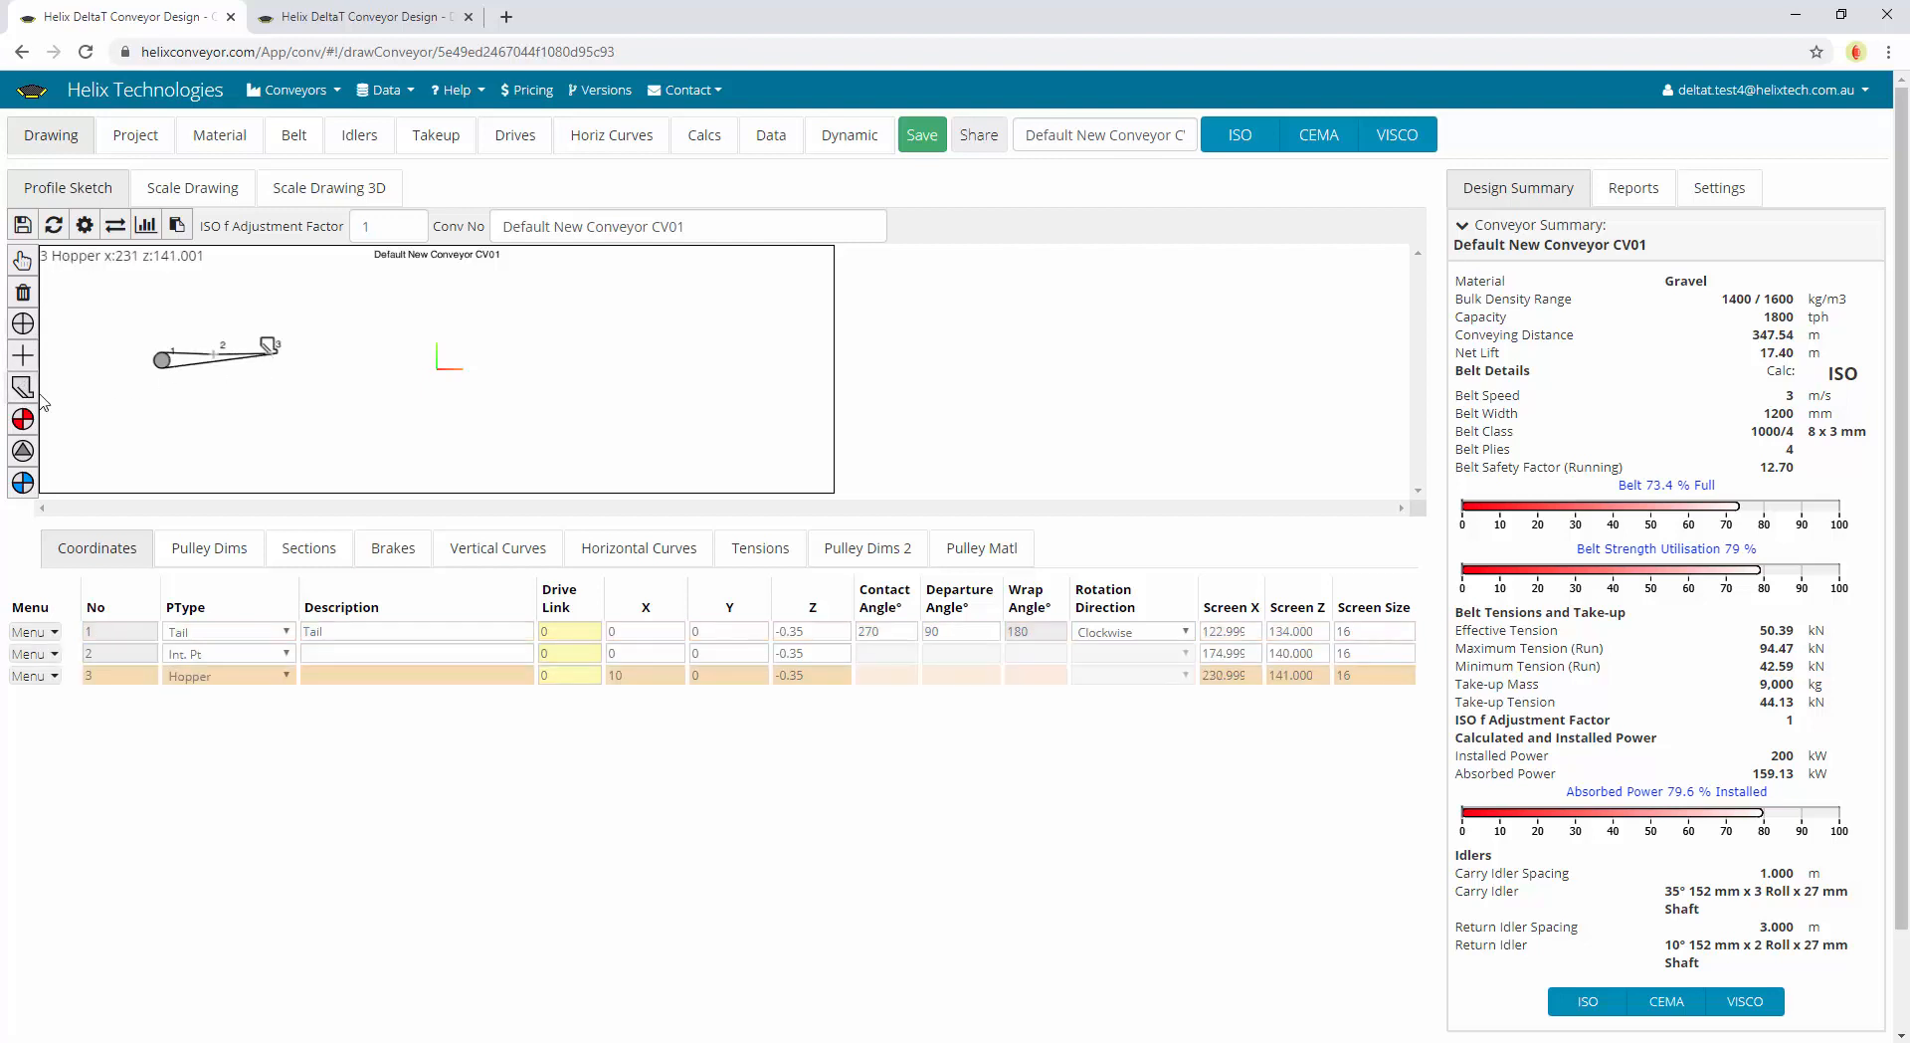
pyautogui.click(324, 355)
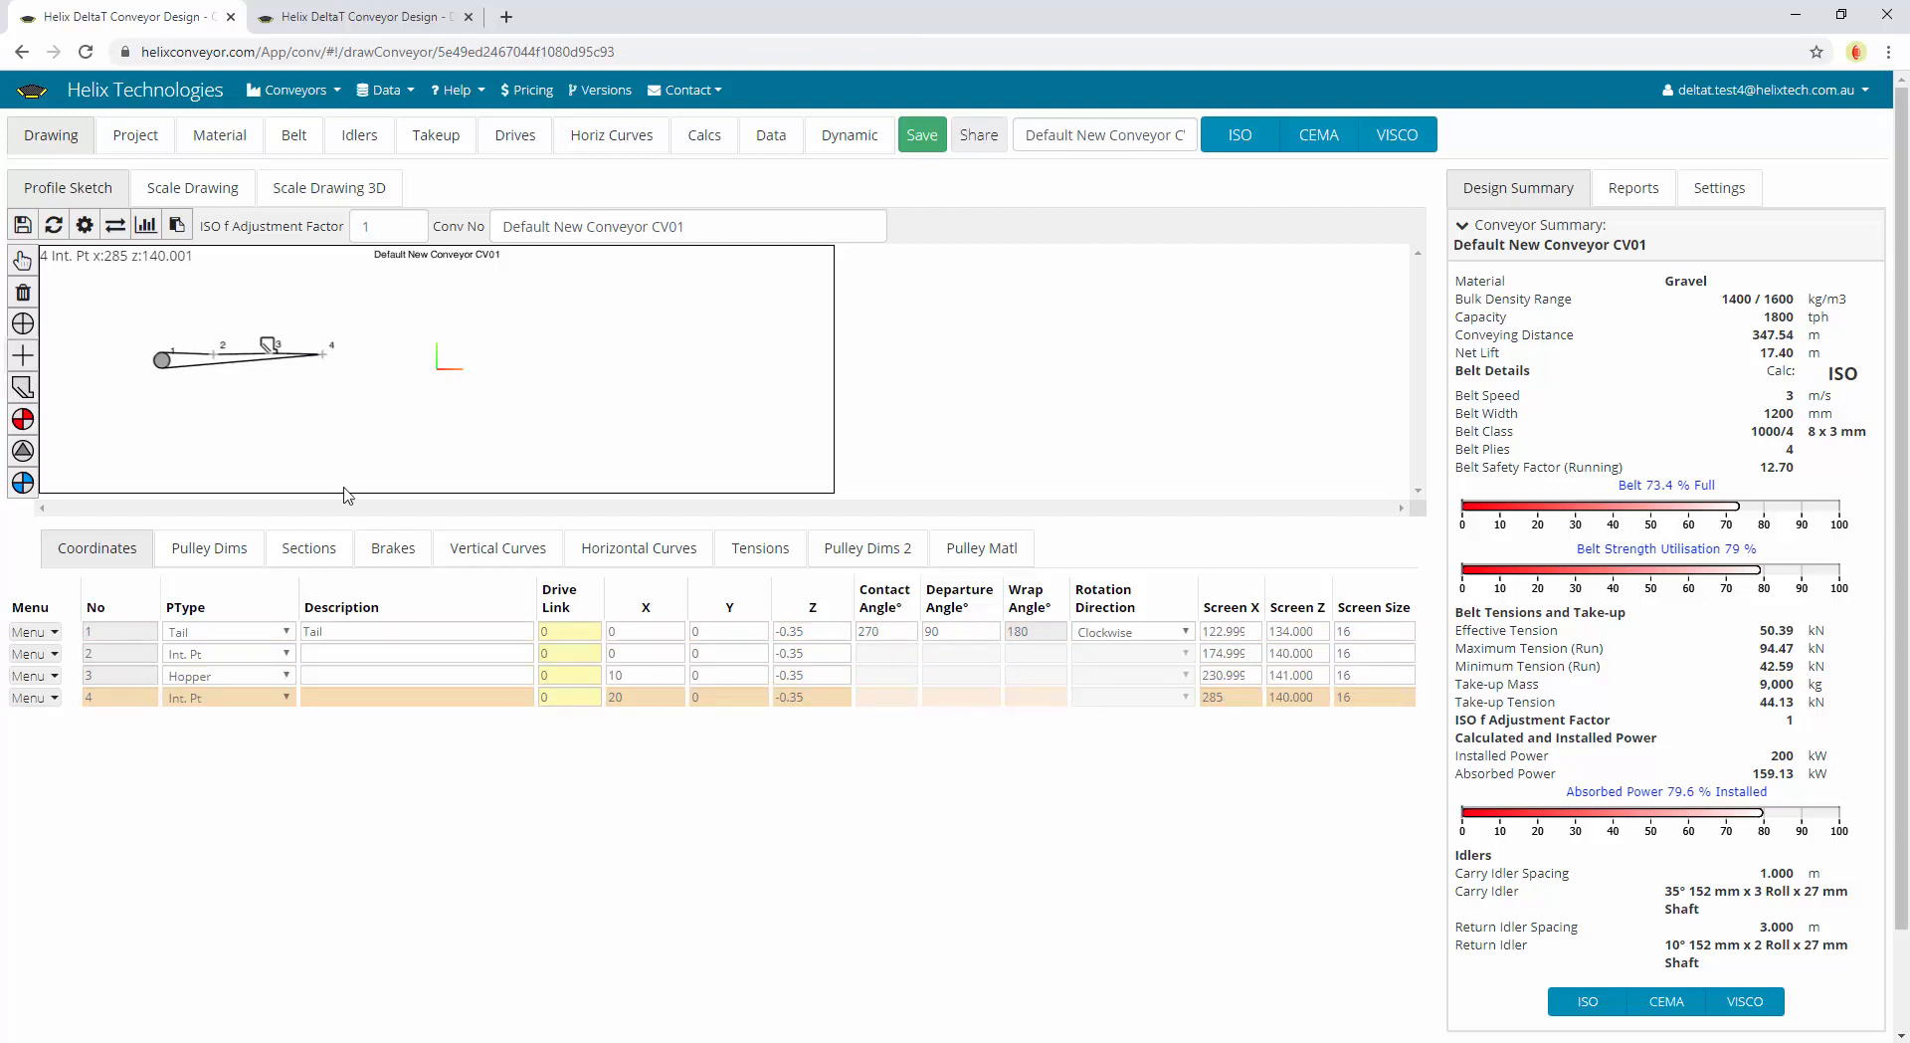
pyautogui.click(310, 549)
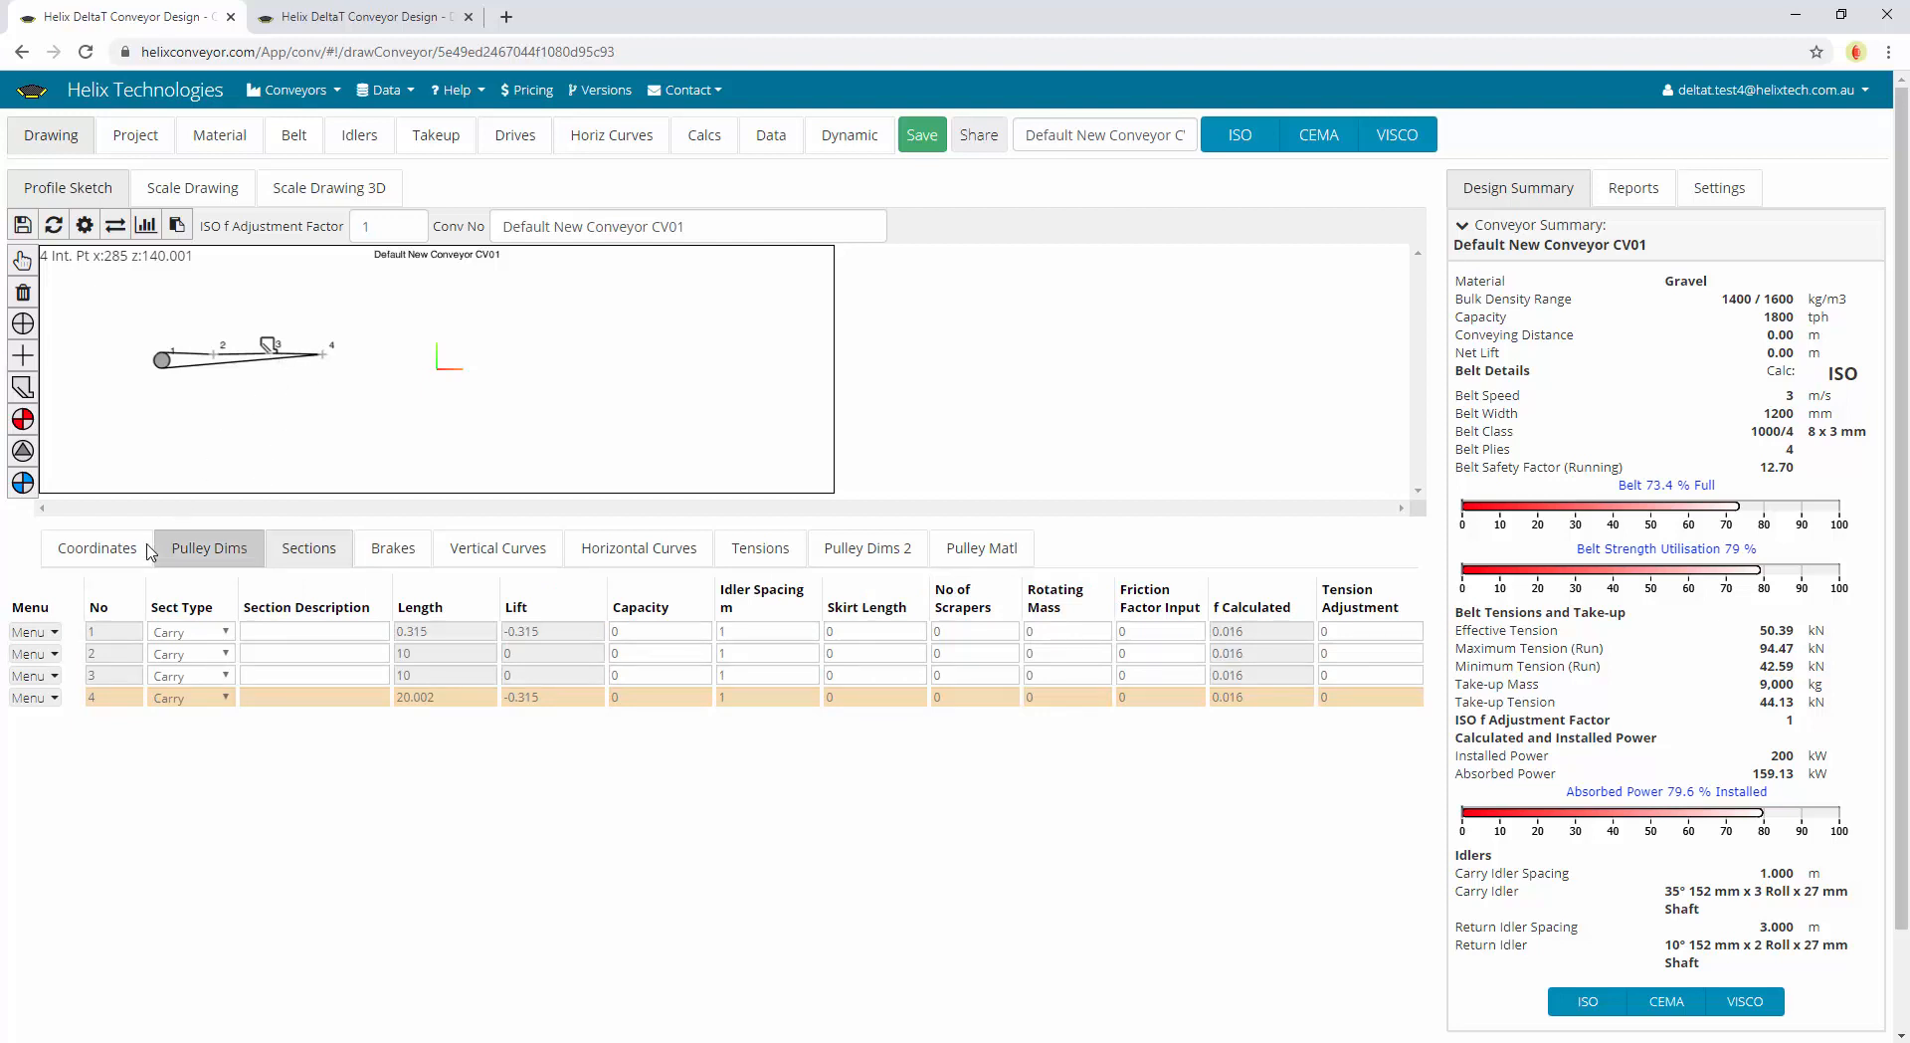
pyautogui.click(99, 546)
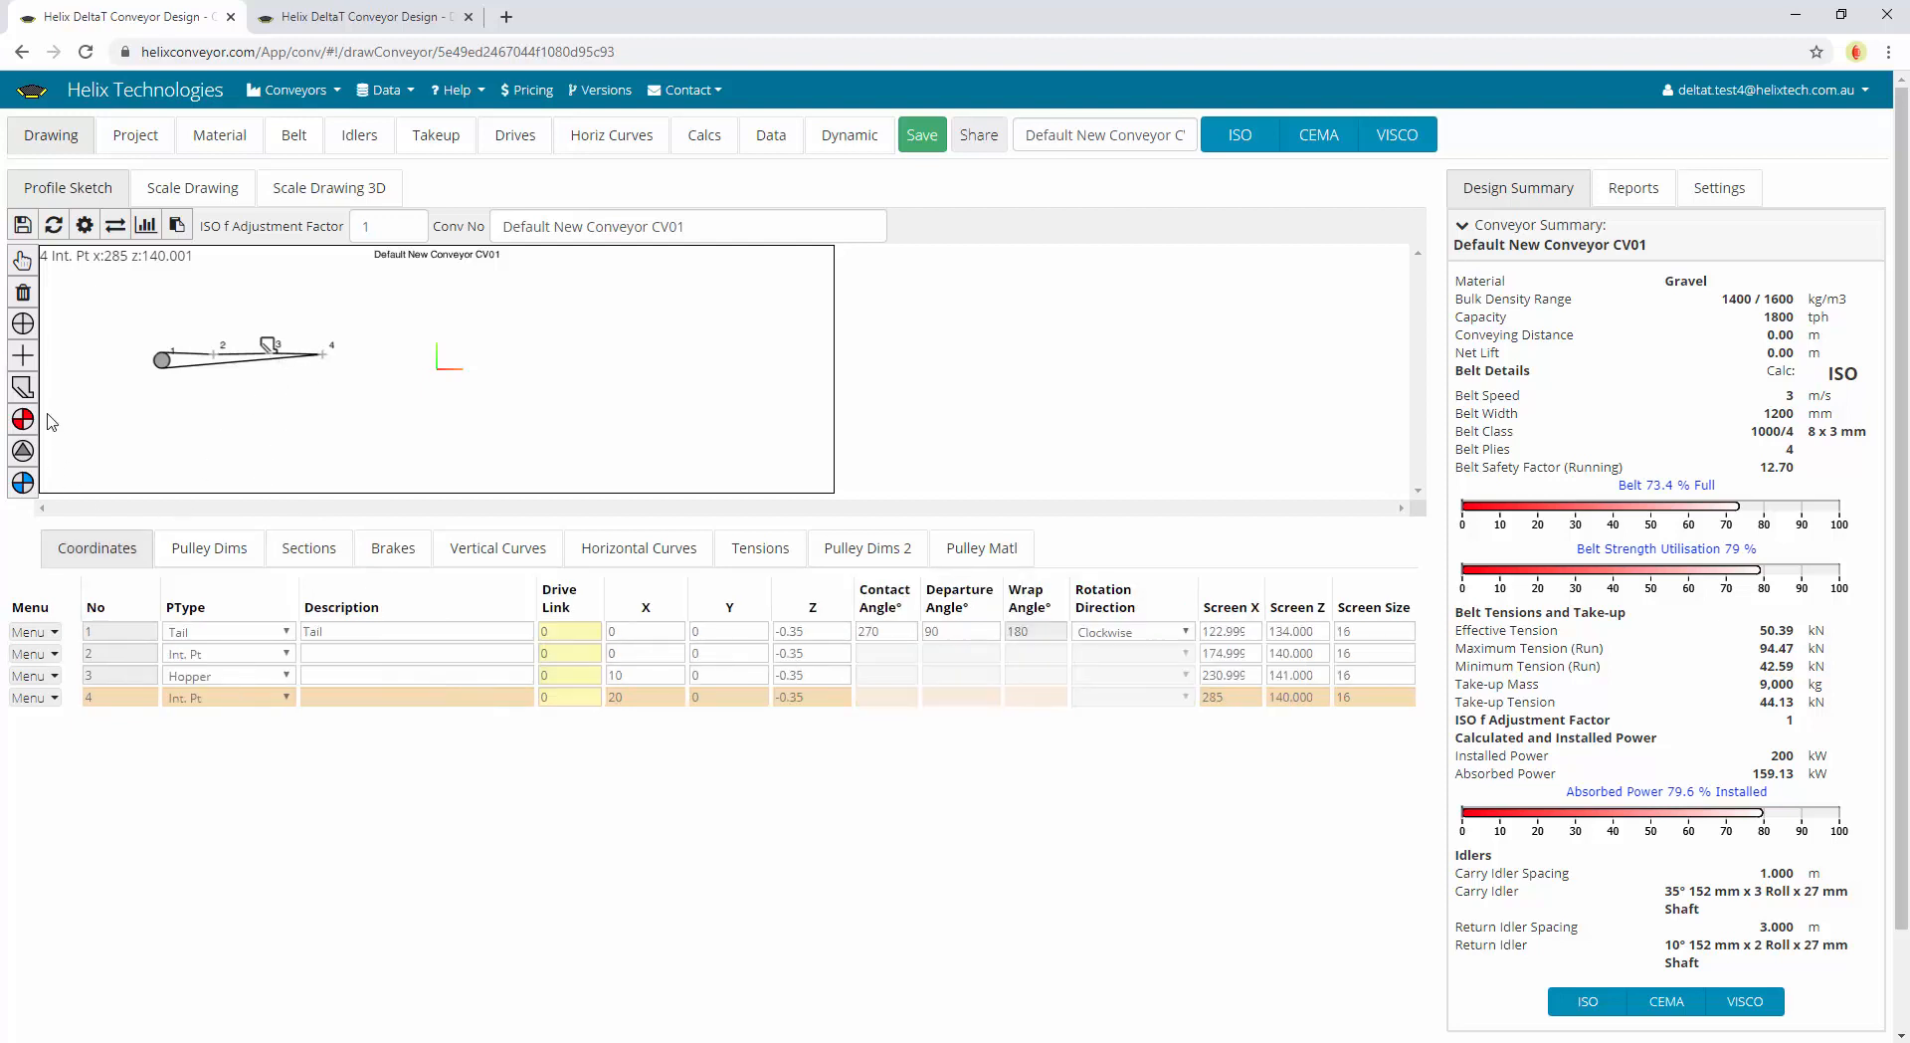
# Extend the carry side with four intersection points, rising between the second and third, and end it with a drive pulley
pyautogui.click(417, 352)
pyautogui.click(24, 356)
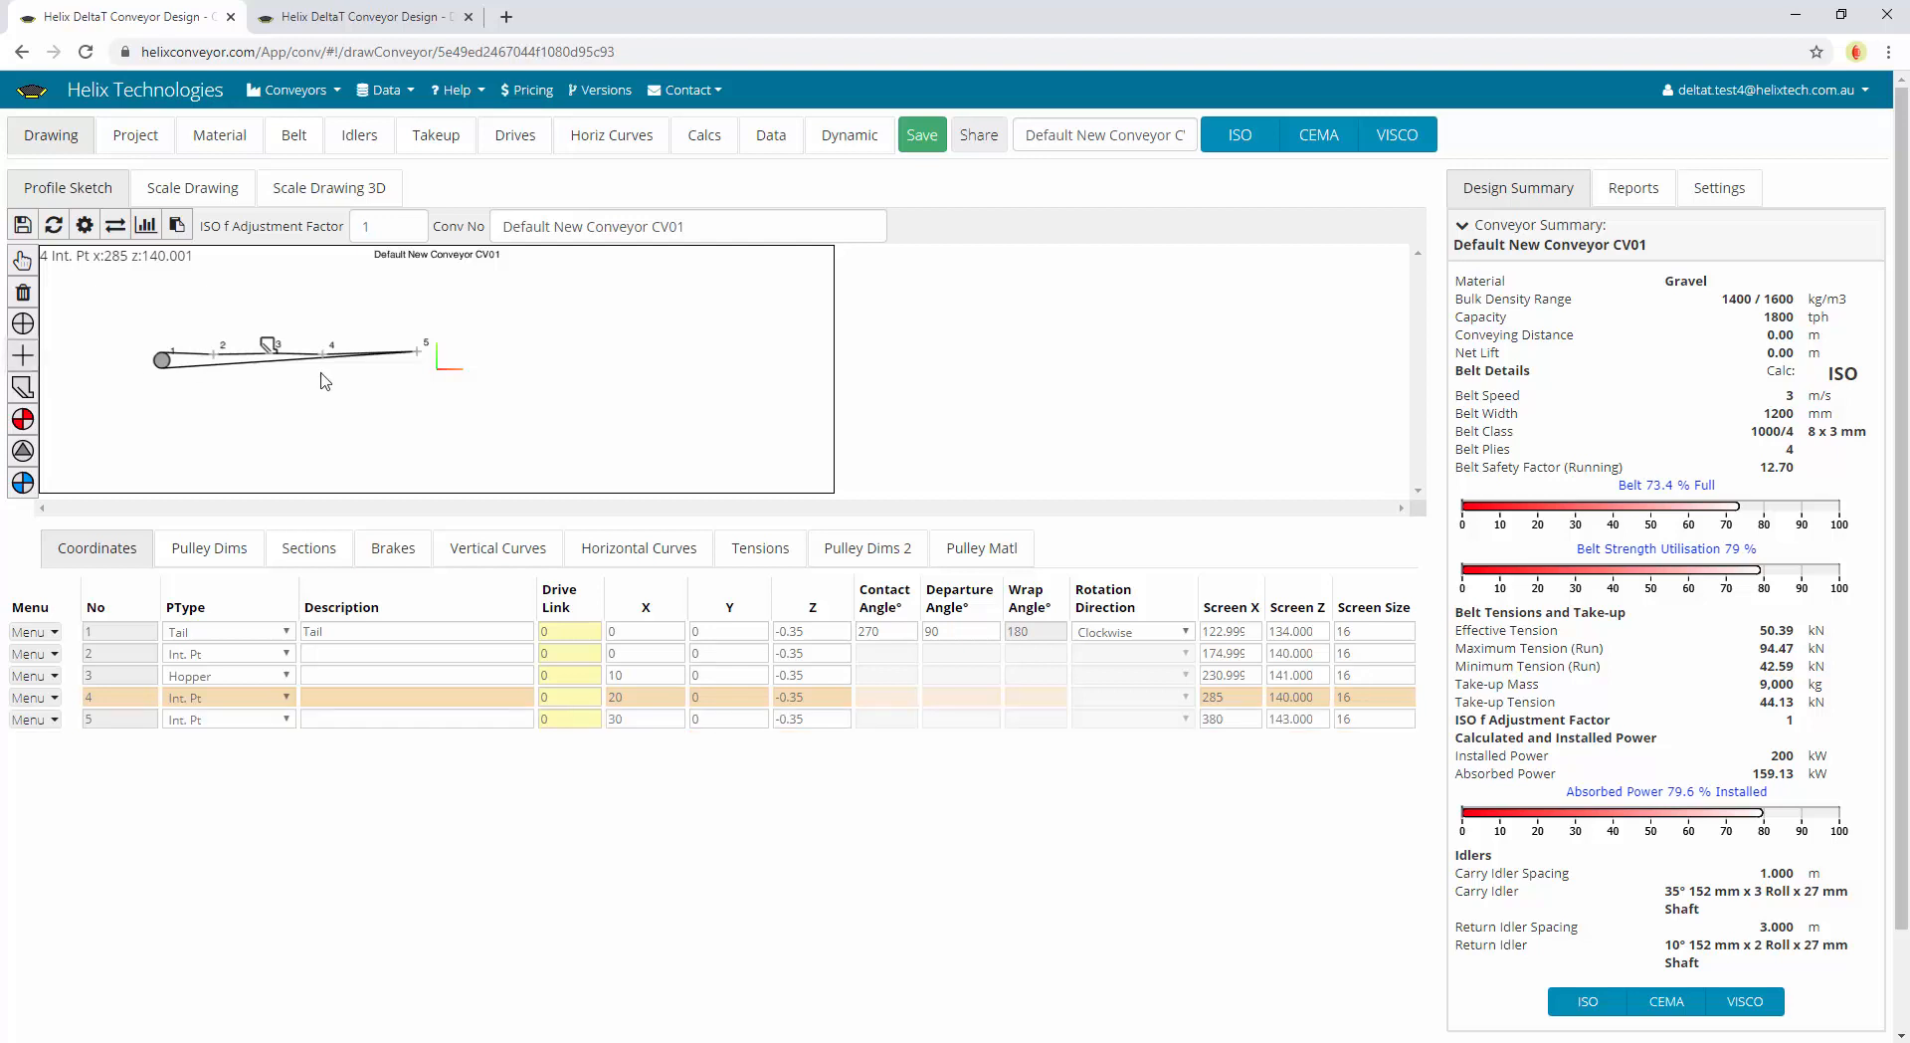
pyautogui.click(502, 358)
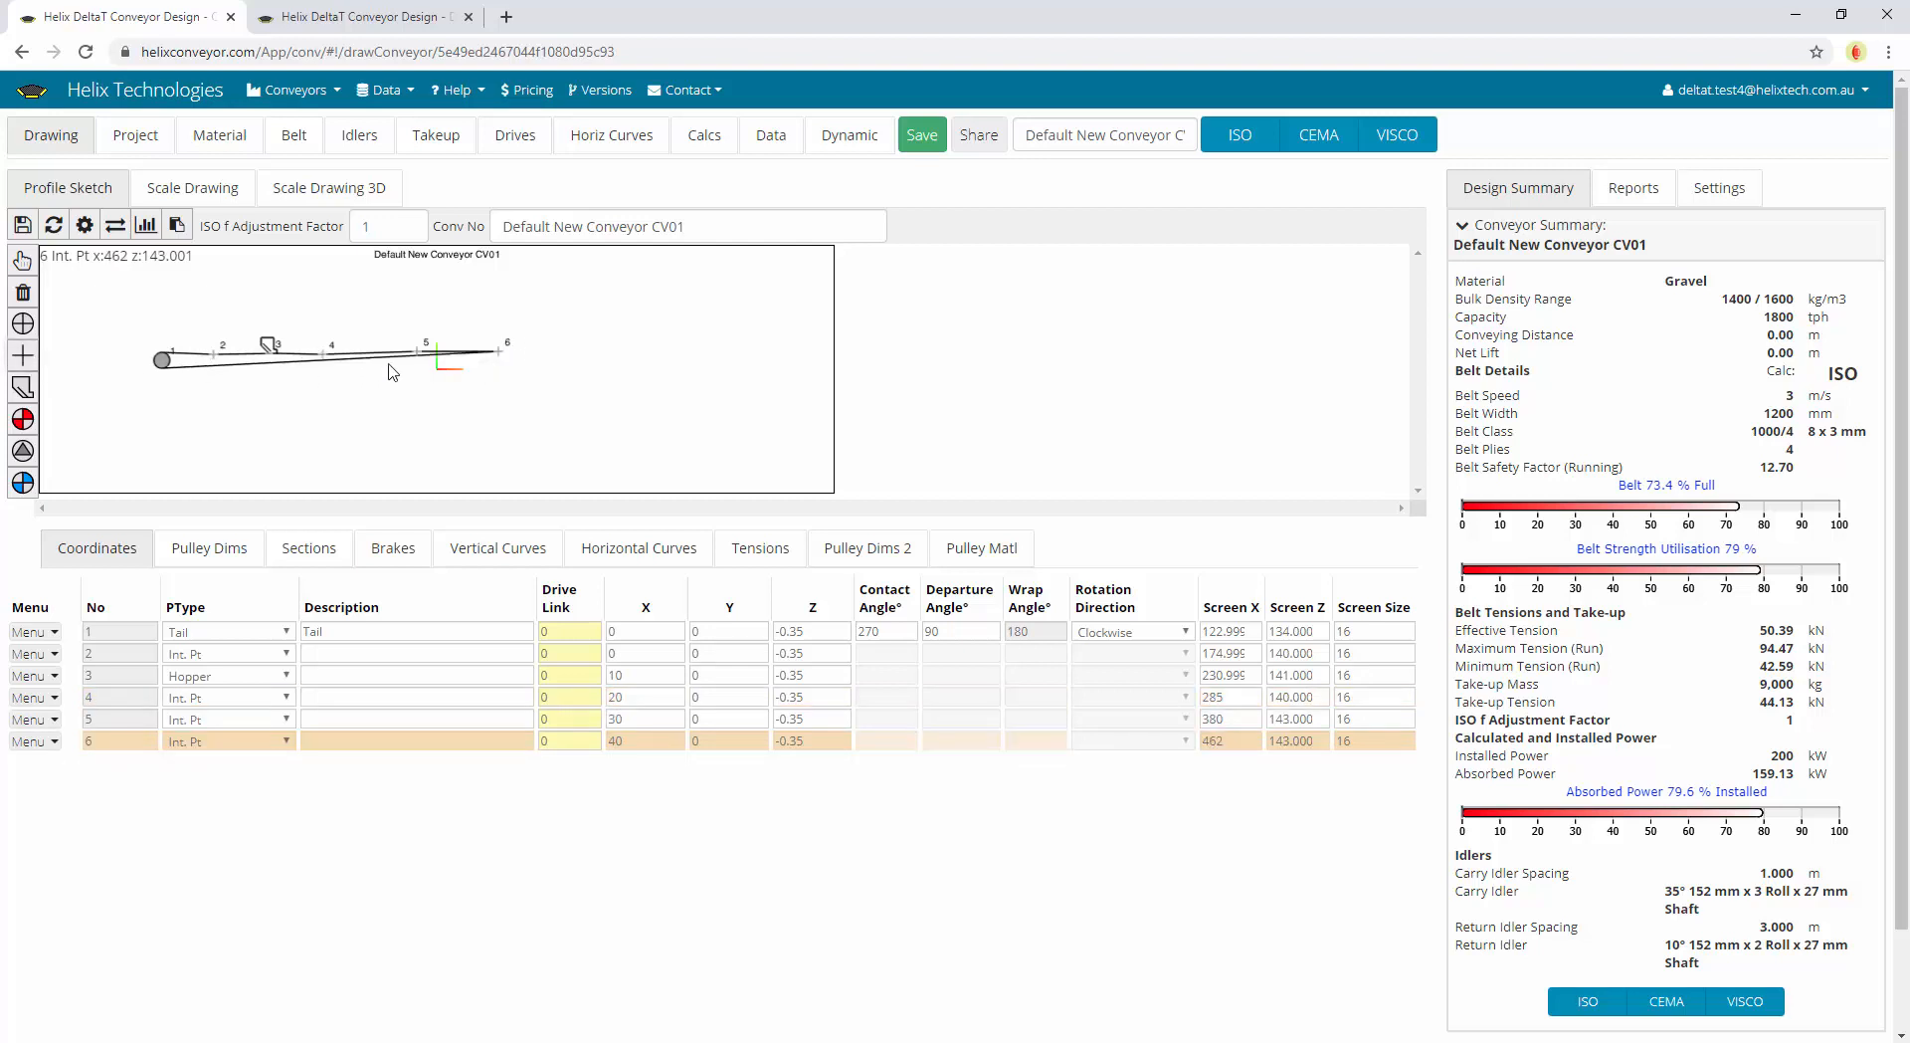
pyautogui.click(570, 322)
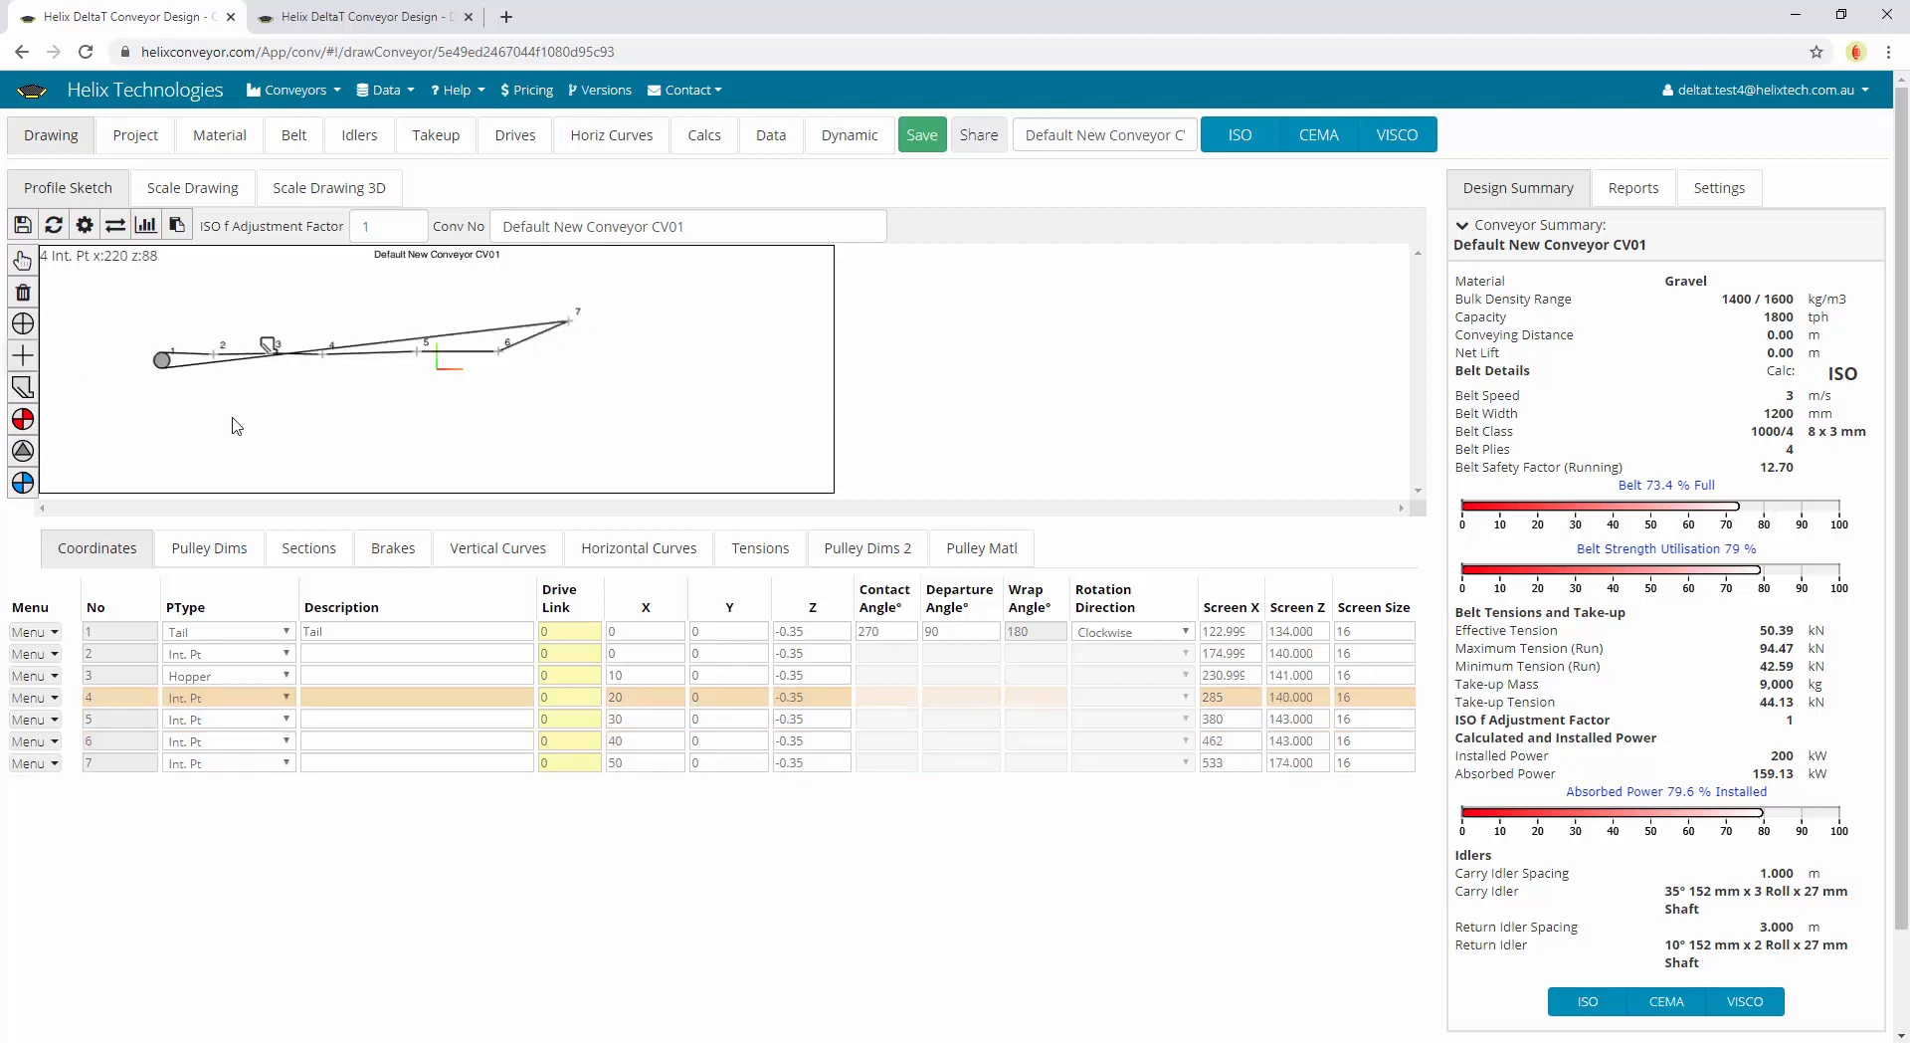
pyautogui.click(116, 425)
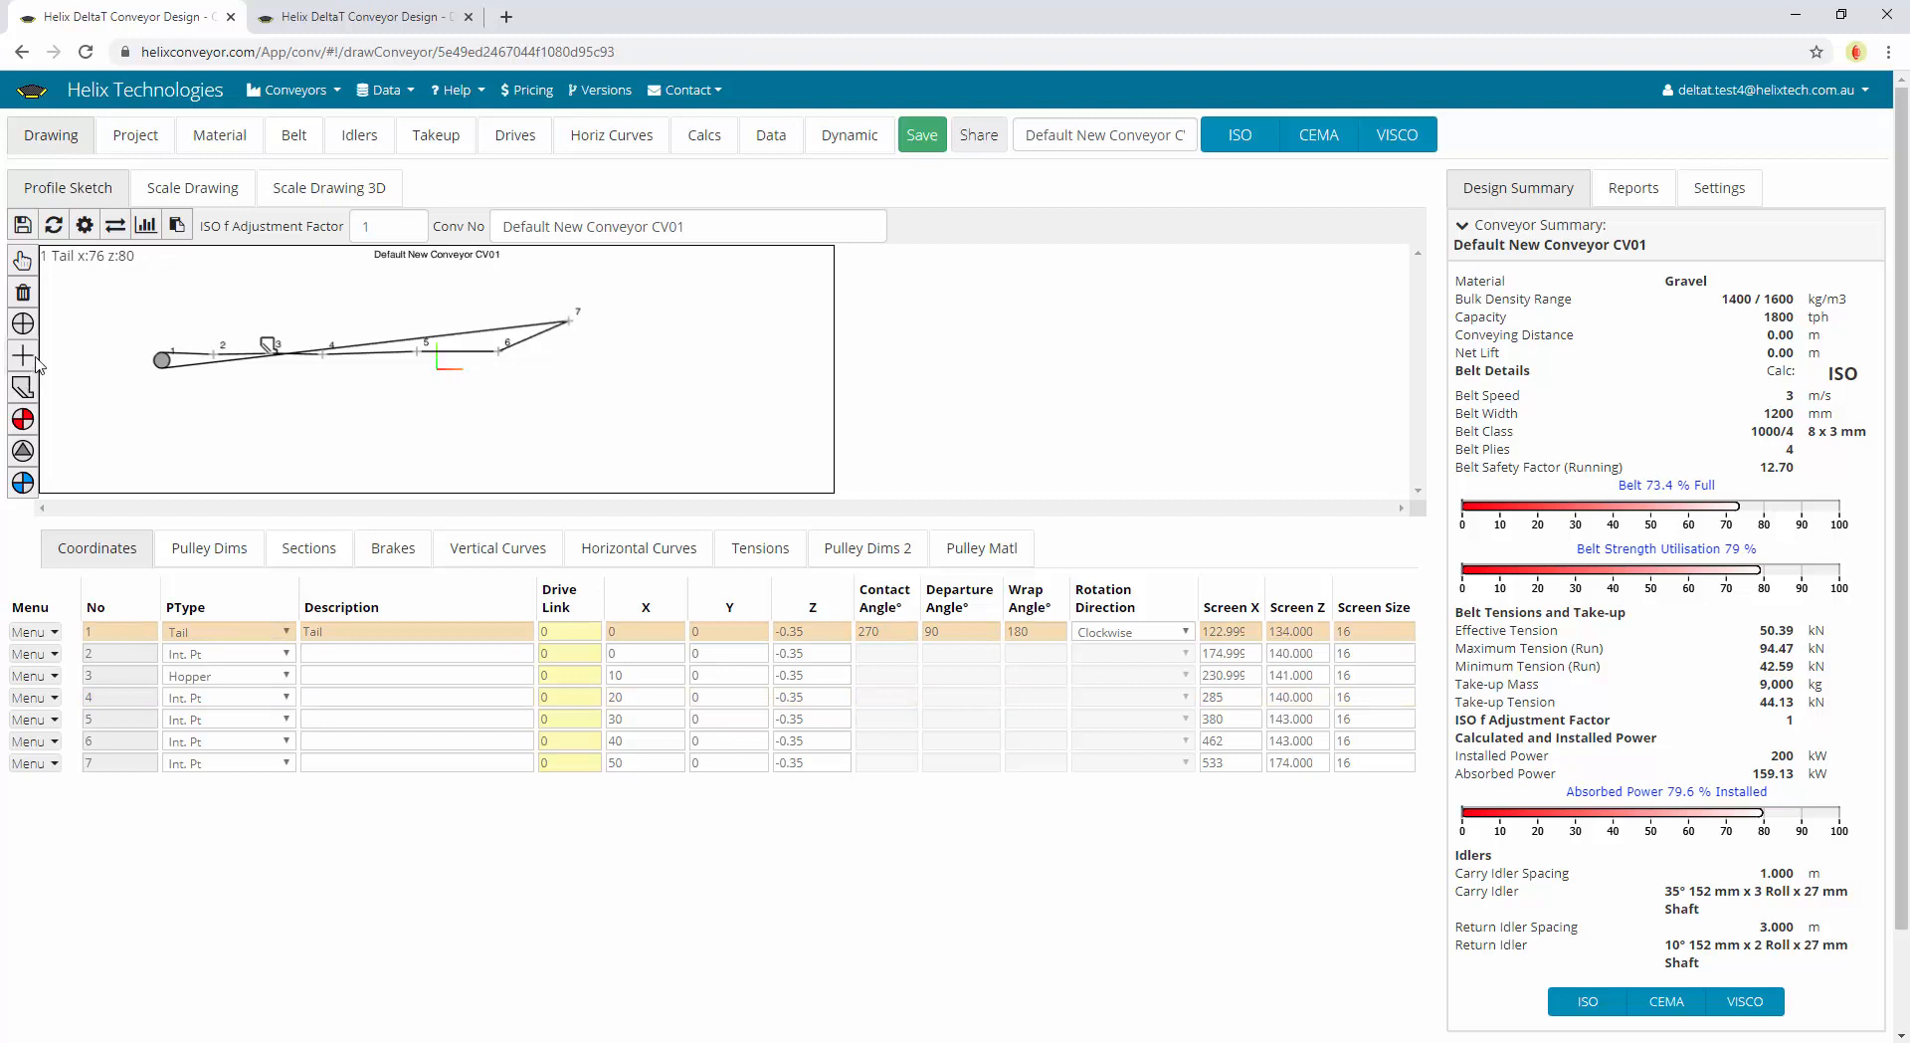
pyautogui.click(679, 324)
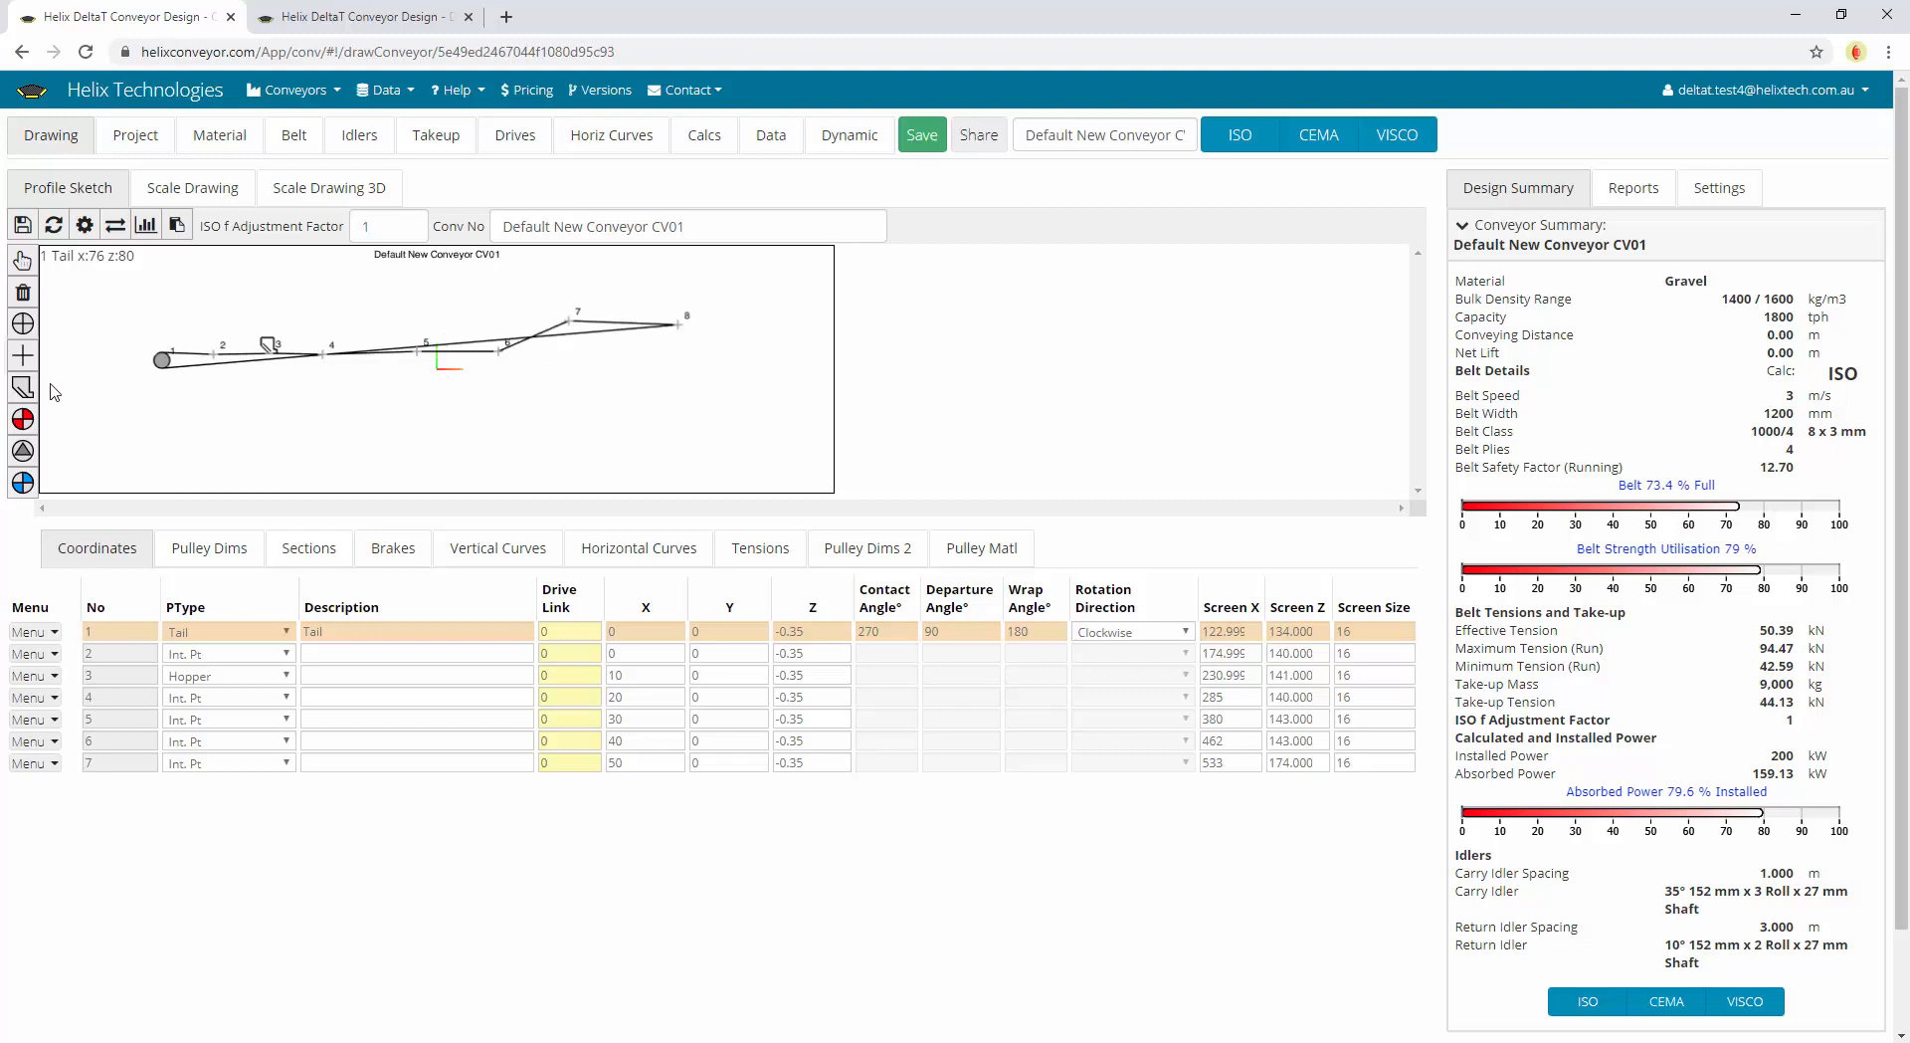
pyautogui.click(23, 419)
pyautogui.click(759, 323)
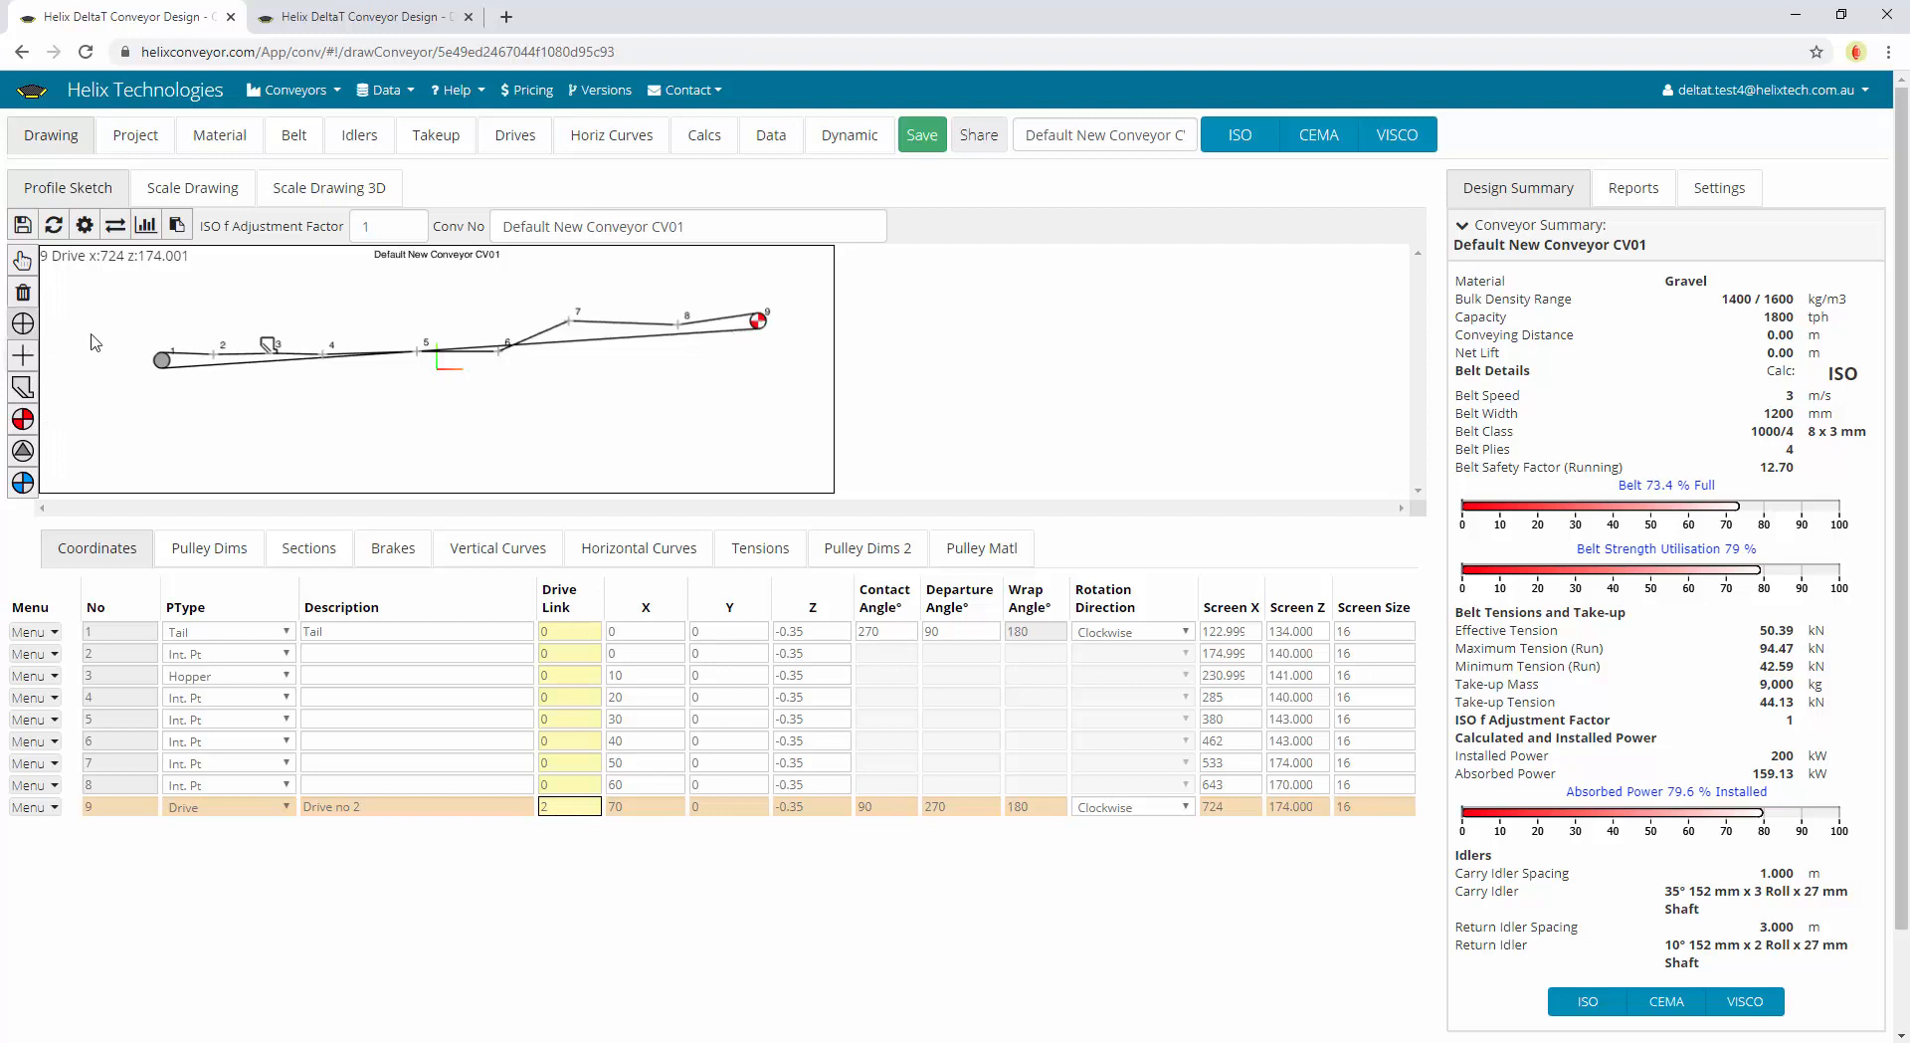
# Add the return side from the drive: a pulley, an intersection point, and three more pulleys, the middle one lower down
pyautogui.click(735, 328)
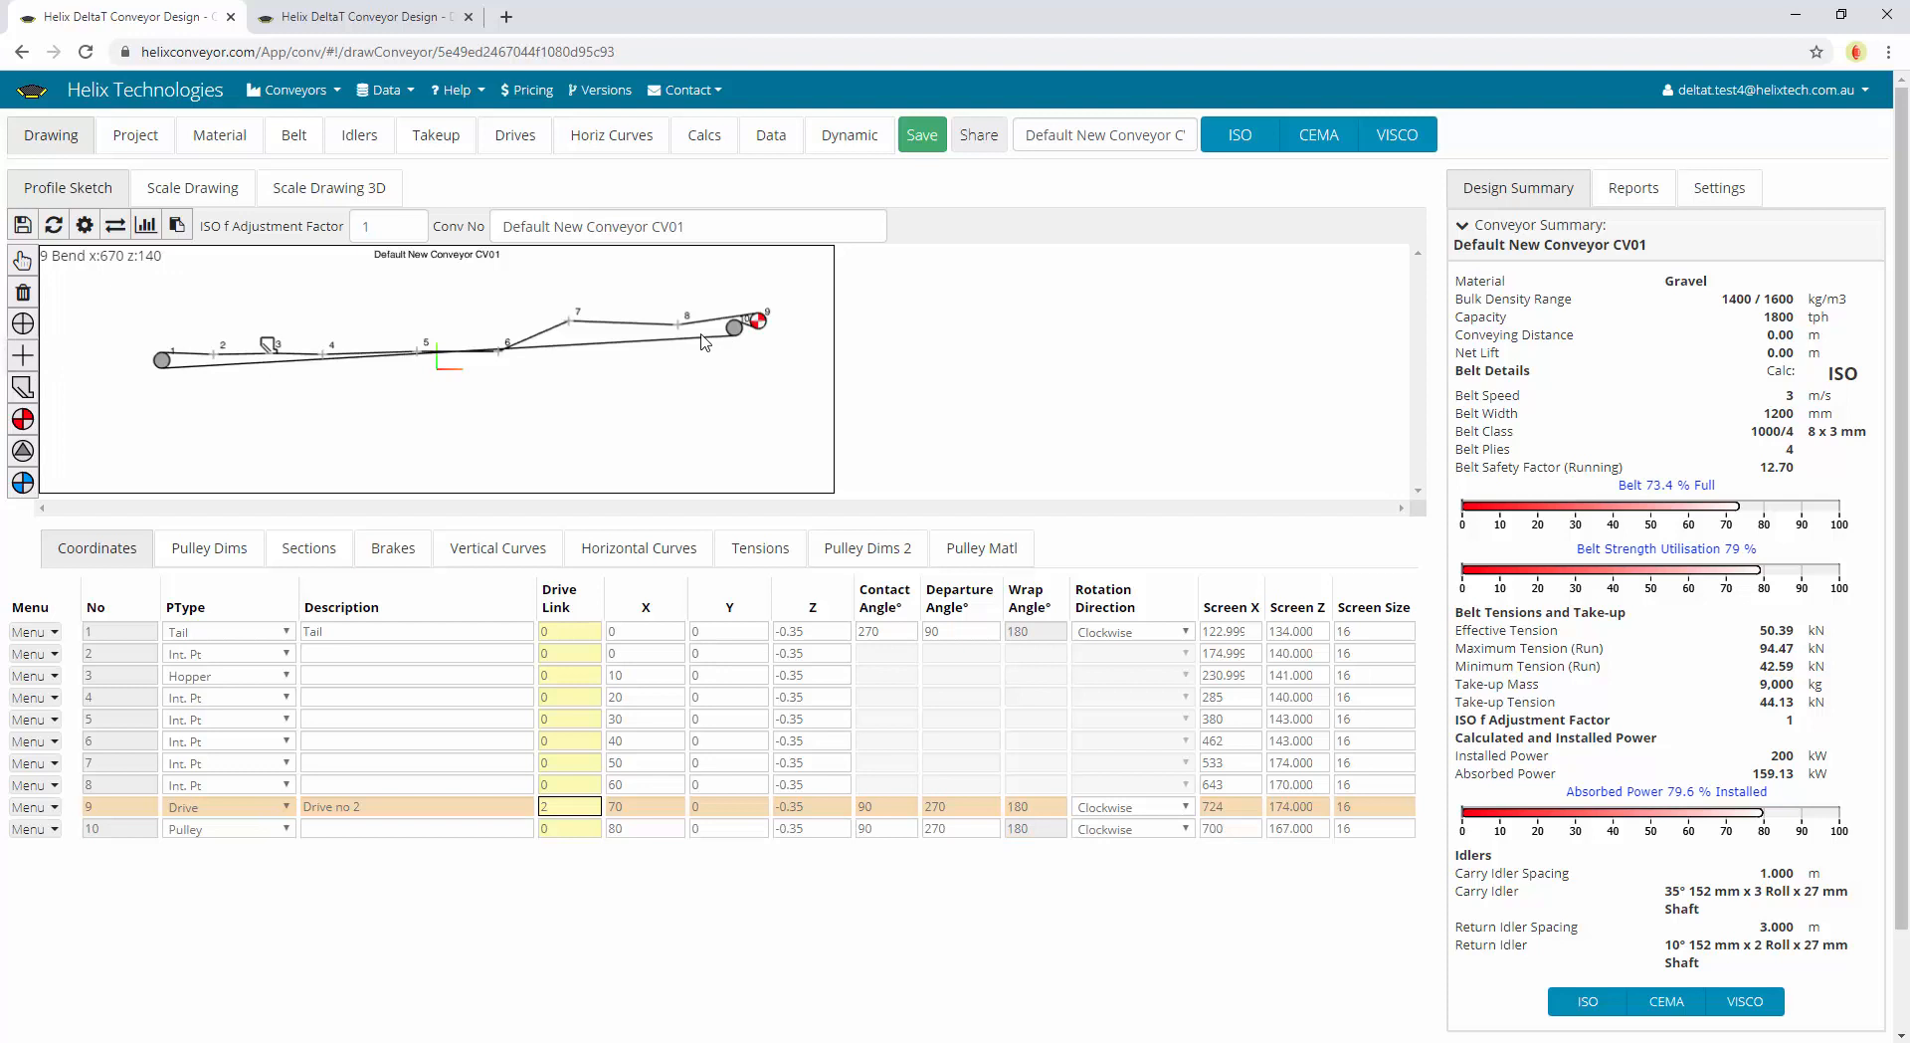
pyautogui.click(703, 336)
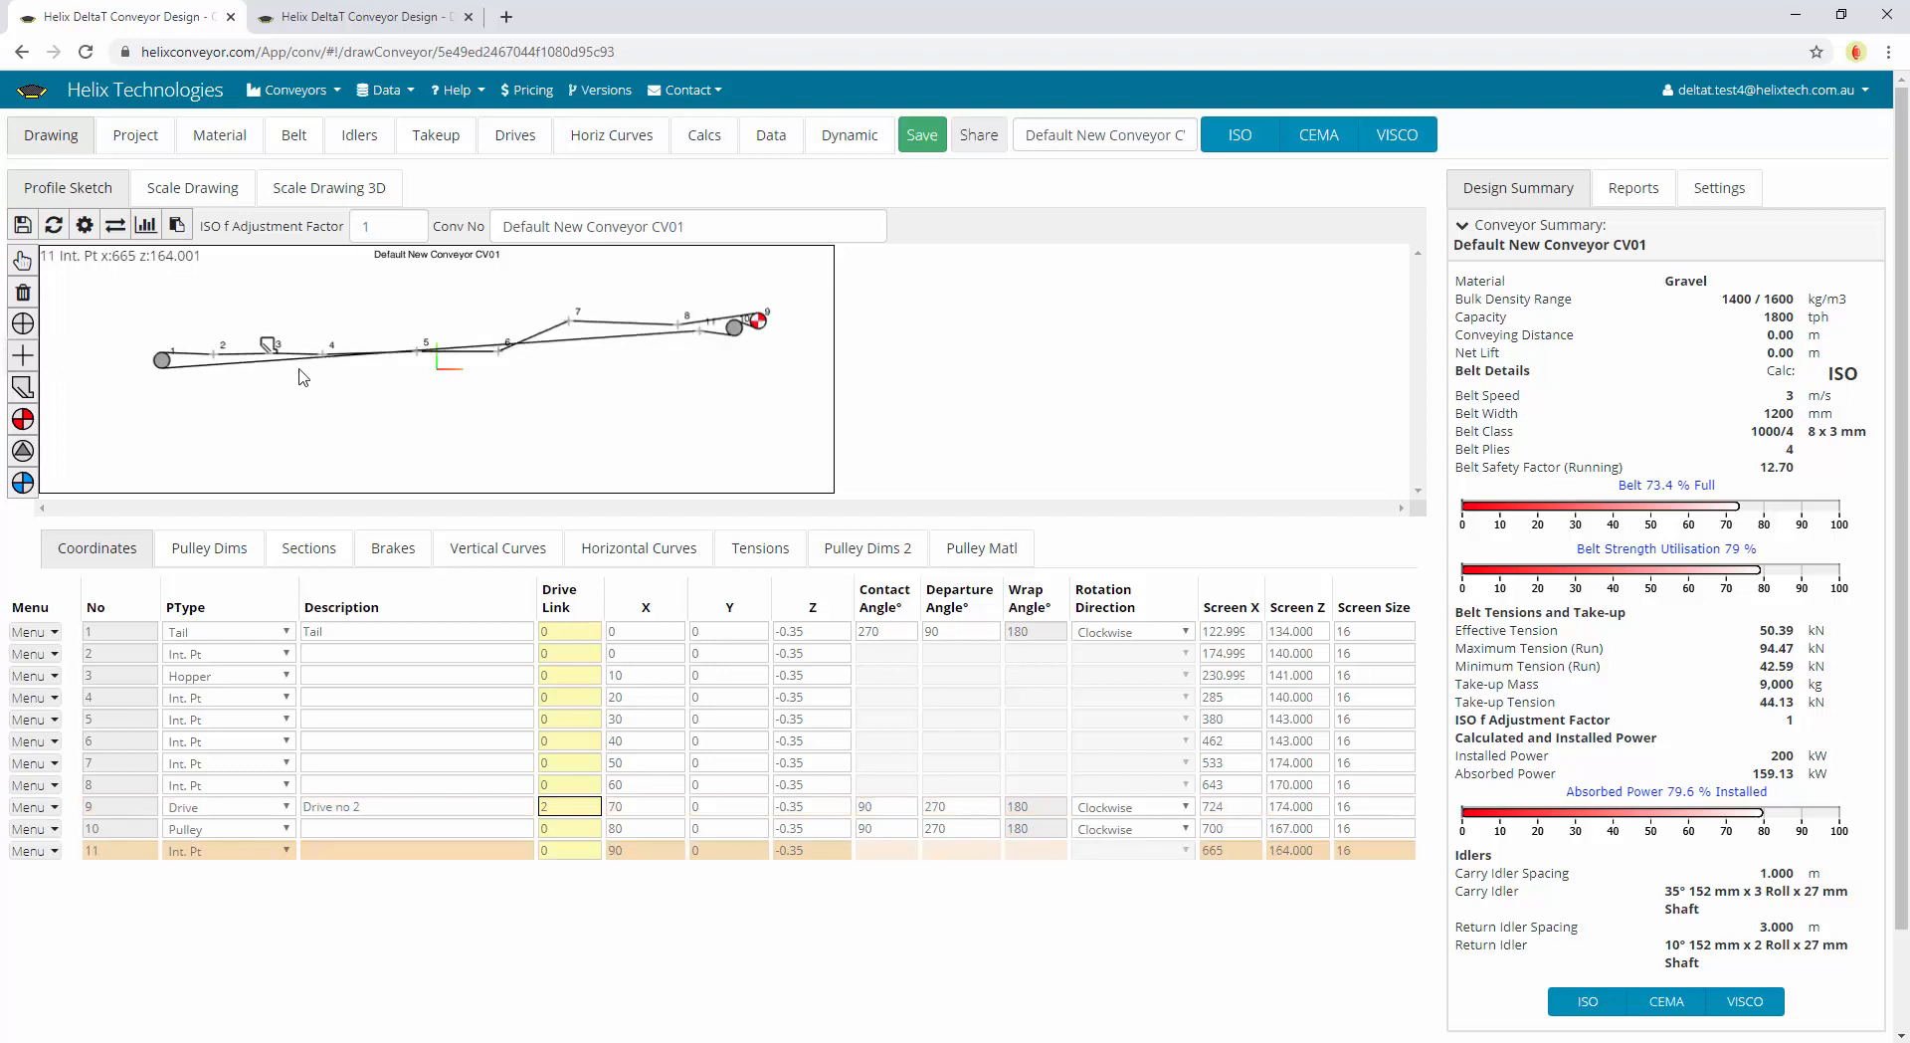
pyautogui.click(674, 334)
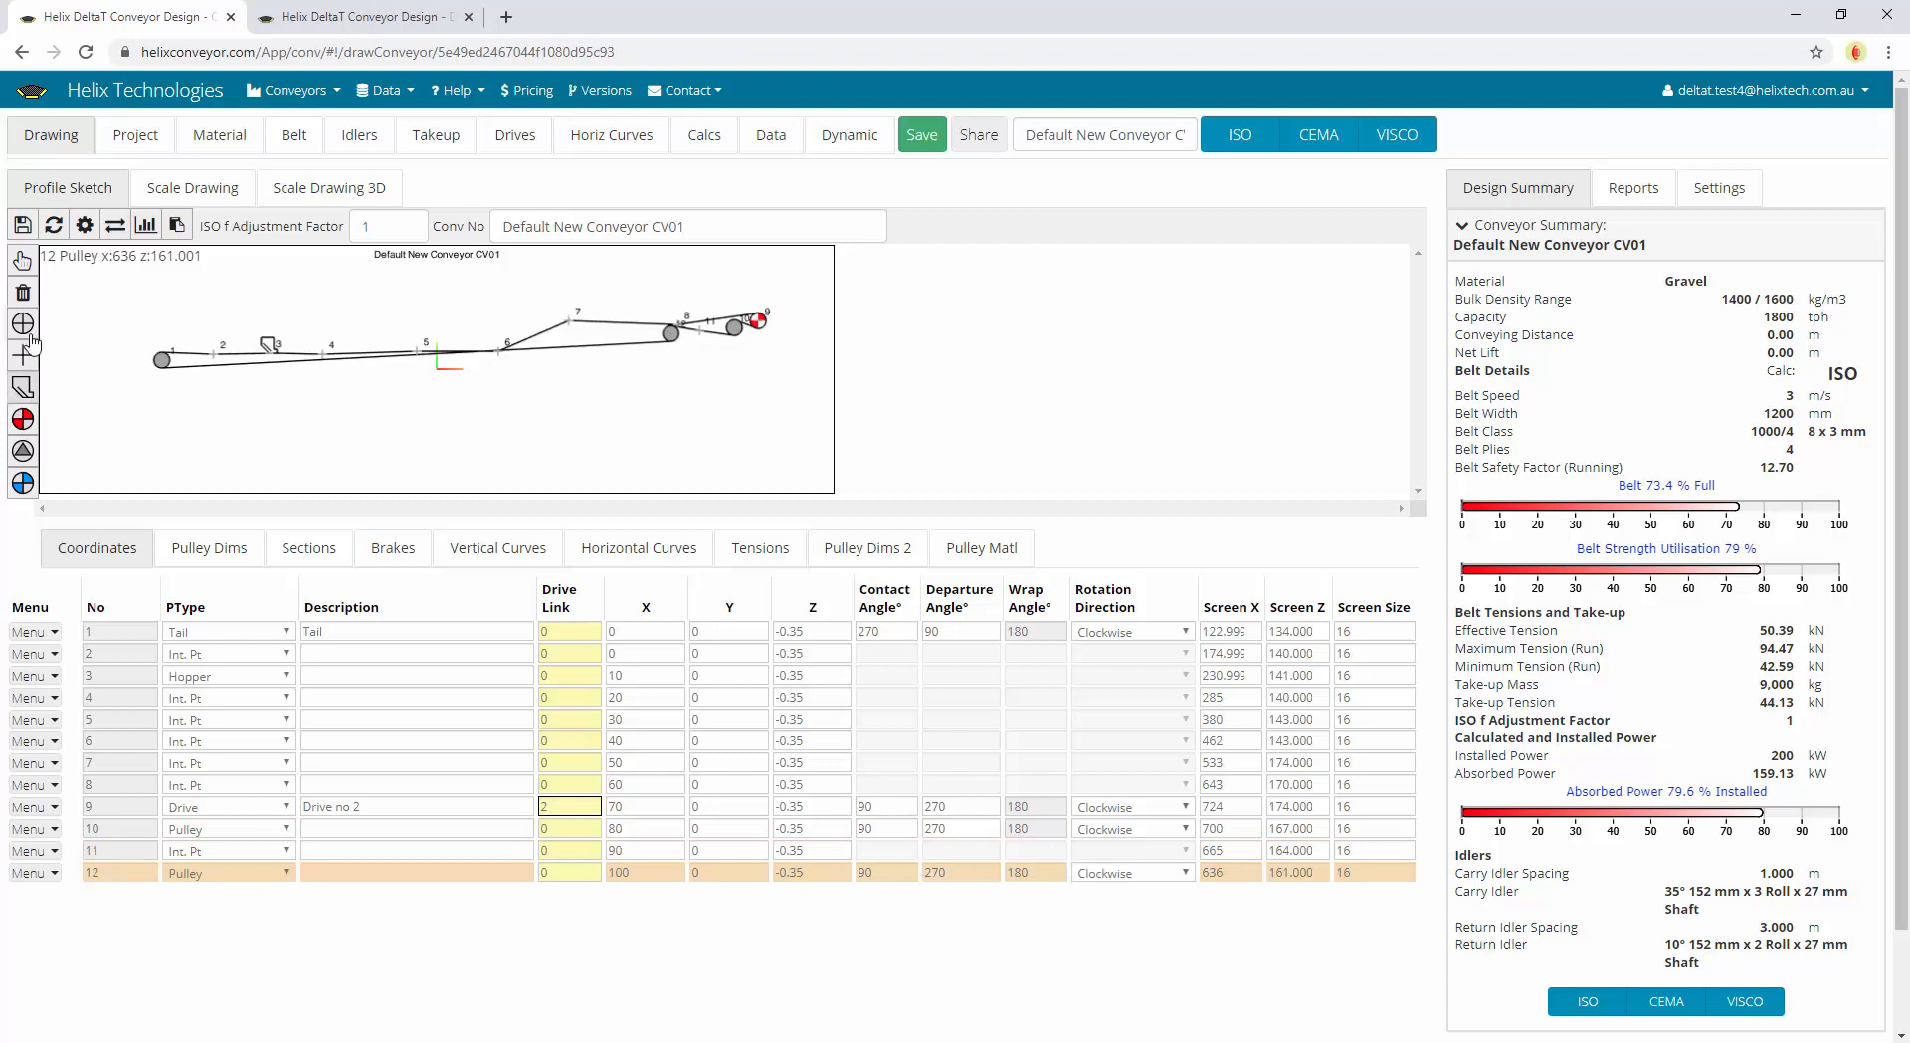
pyautogui.click(635, 368)
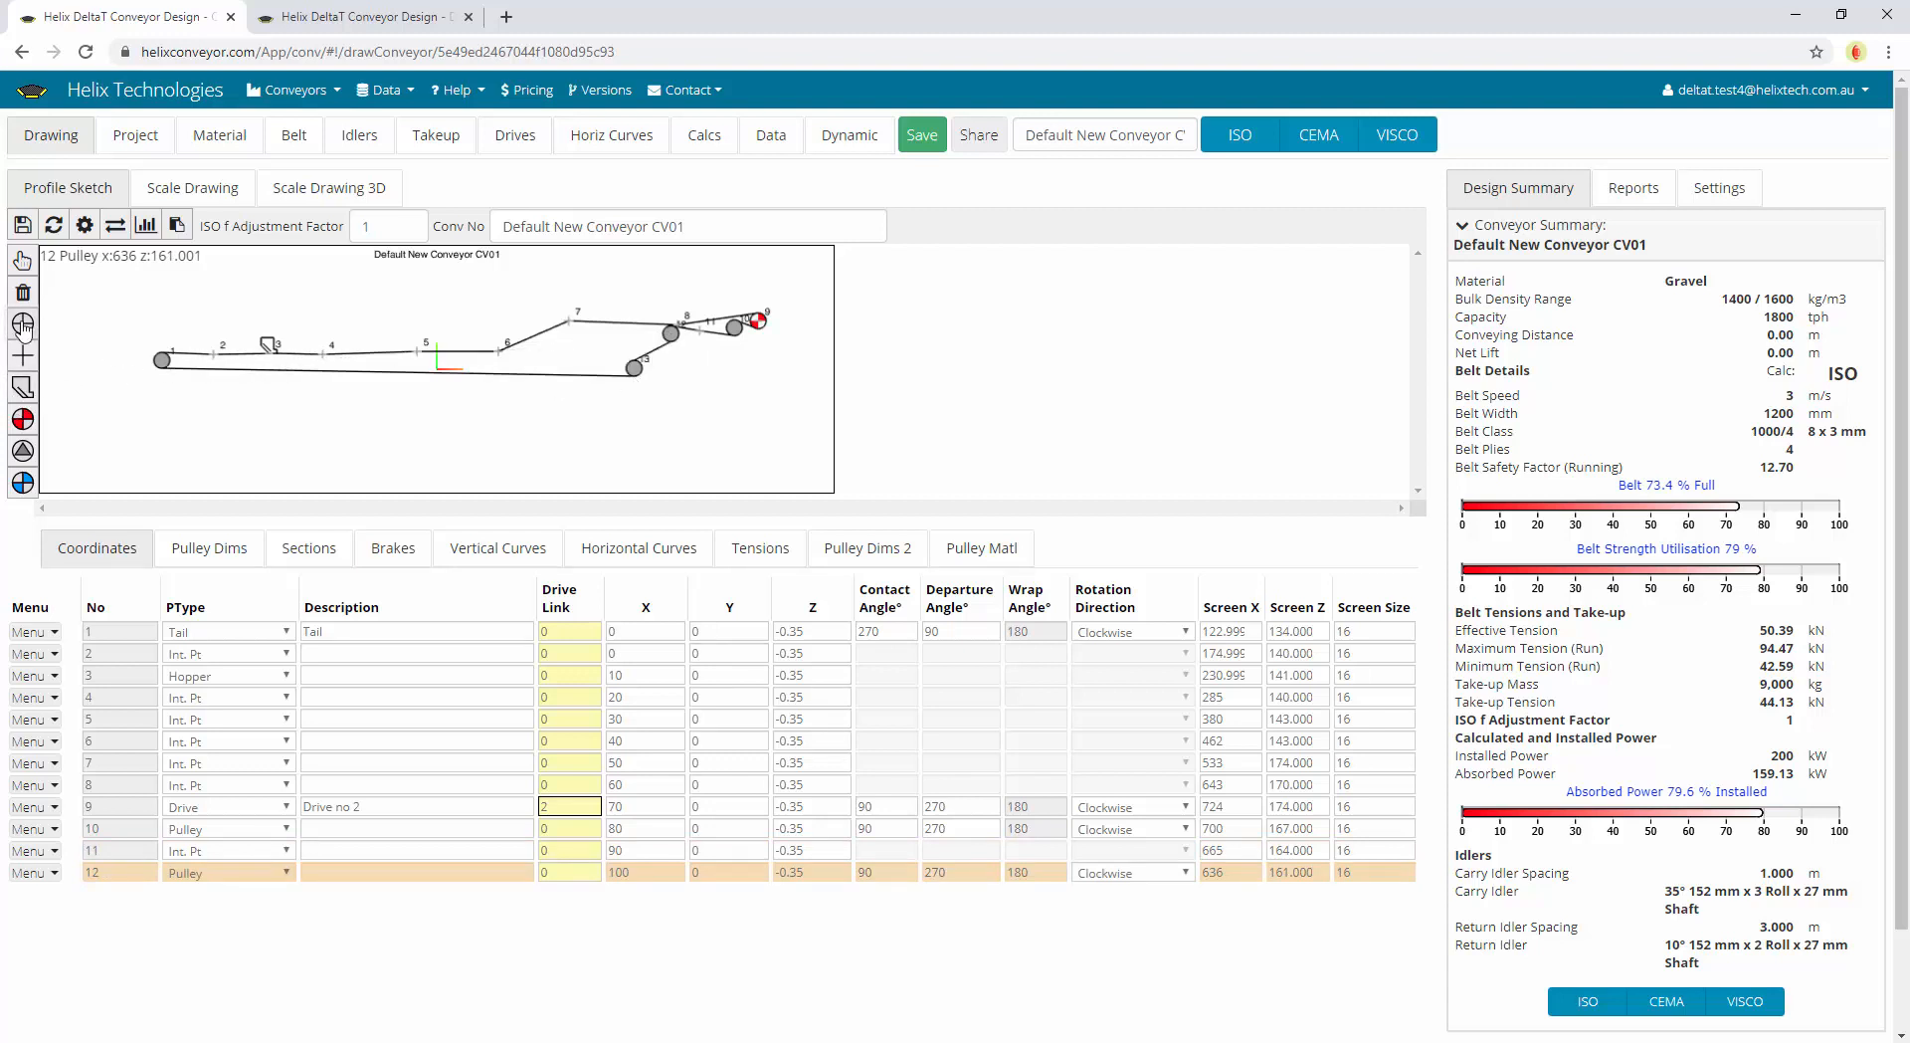
pyautogui.click(625, 340)
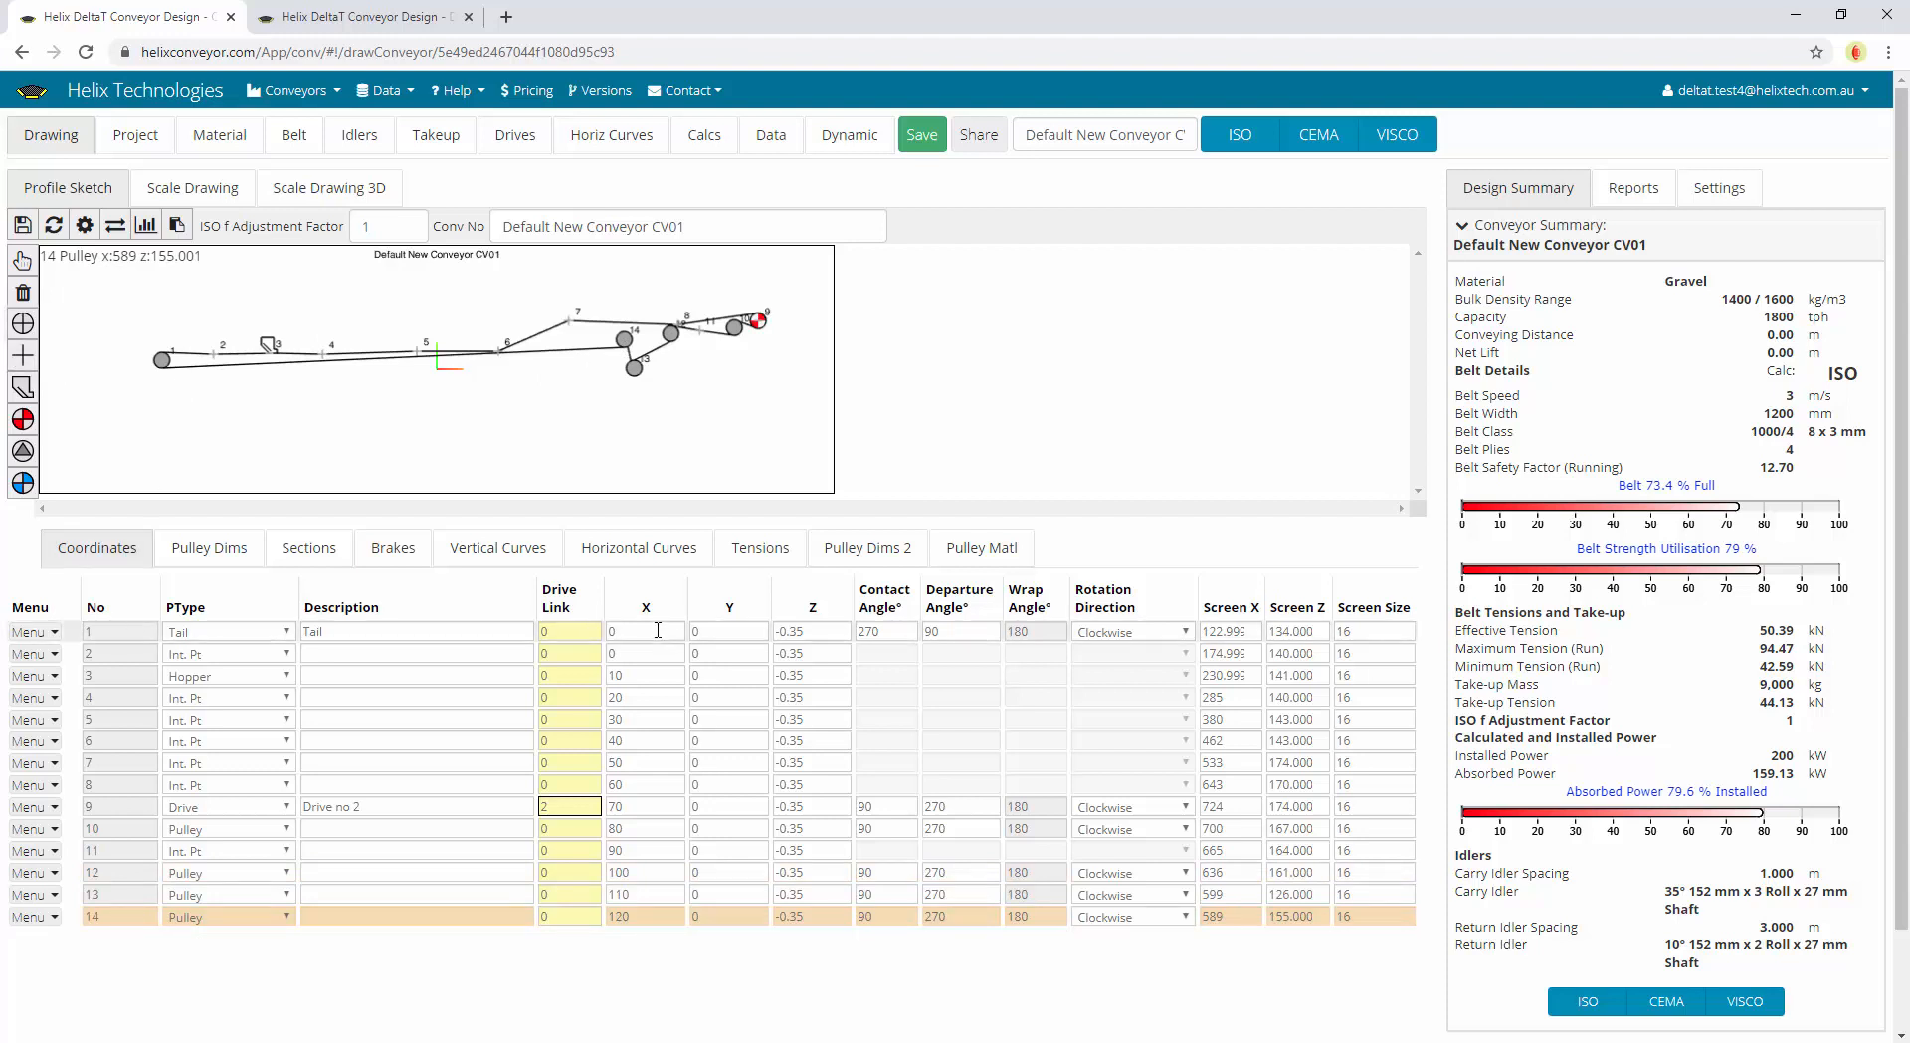
# Review the Tail row's settings for adding return belt intersection points, and close them without adding any
pyautogui.click(32, 631)
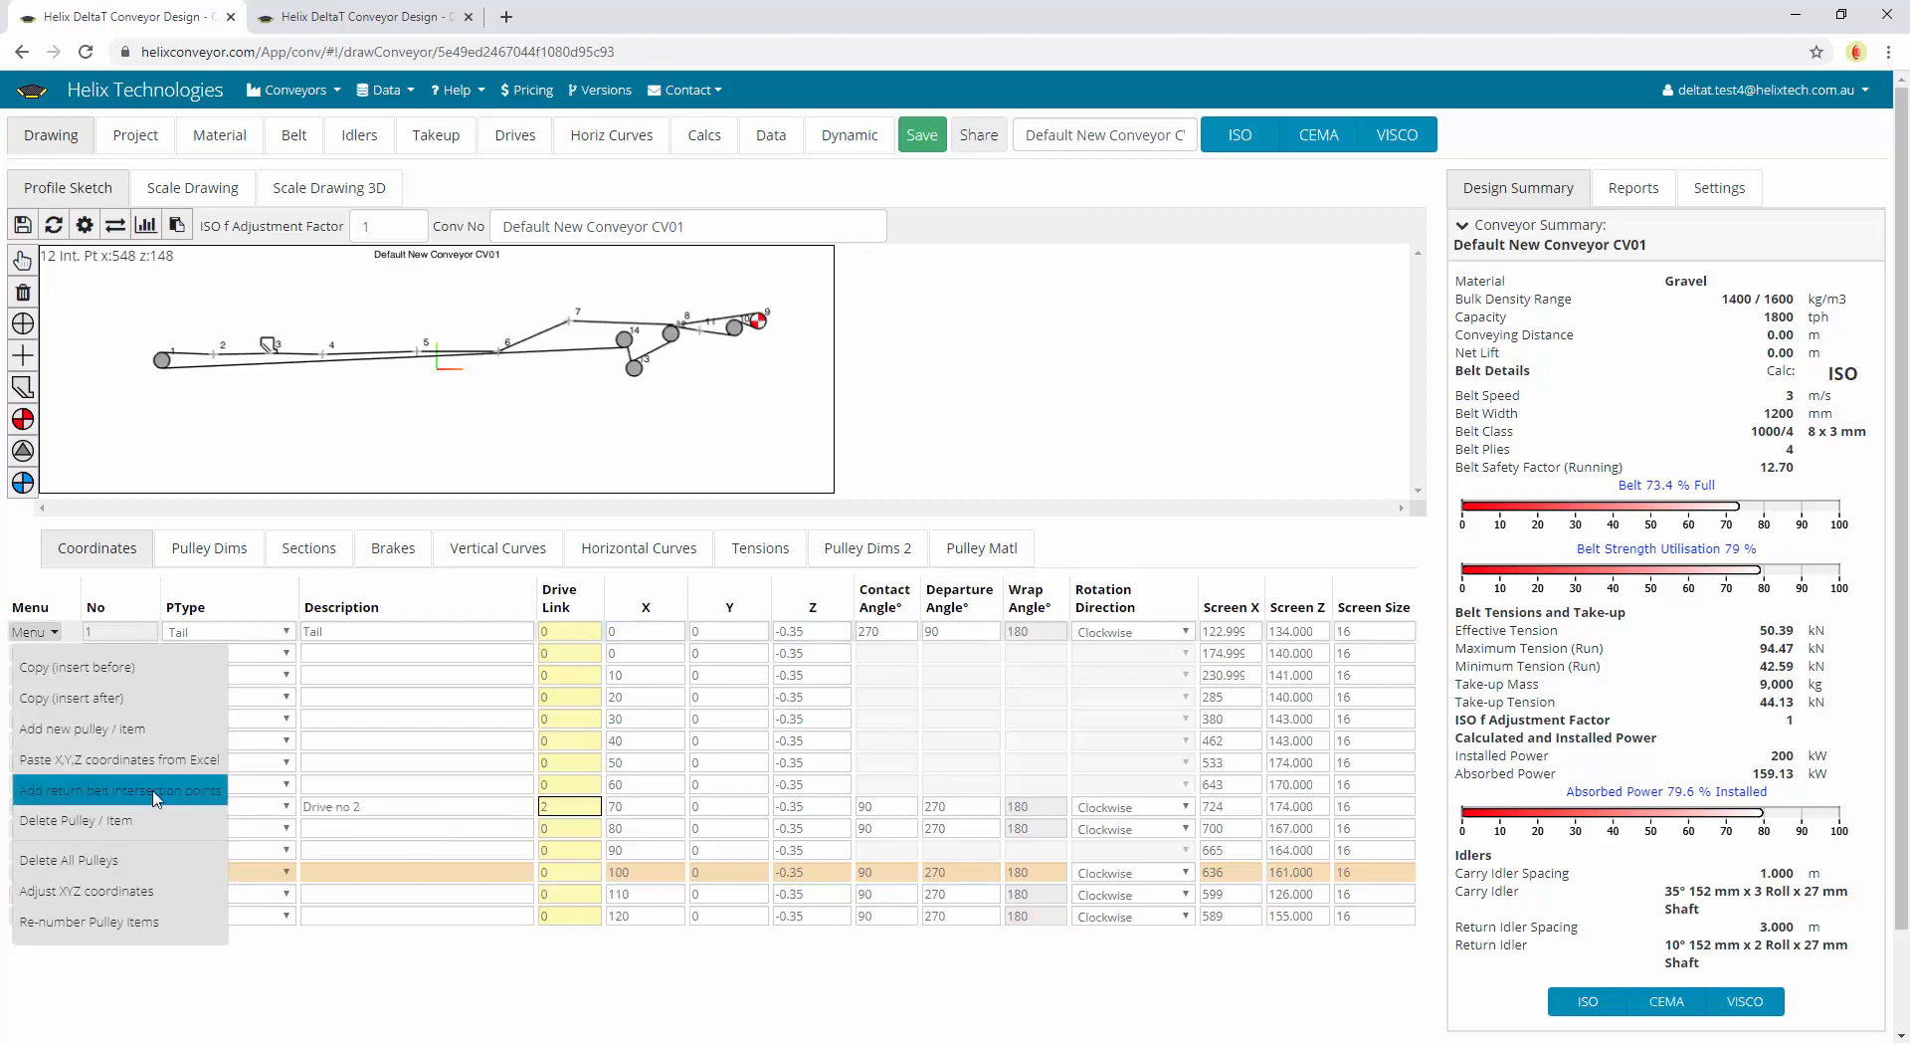
pyautogui.click(154, 790)
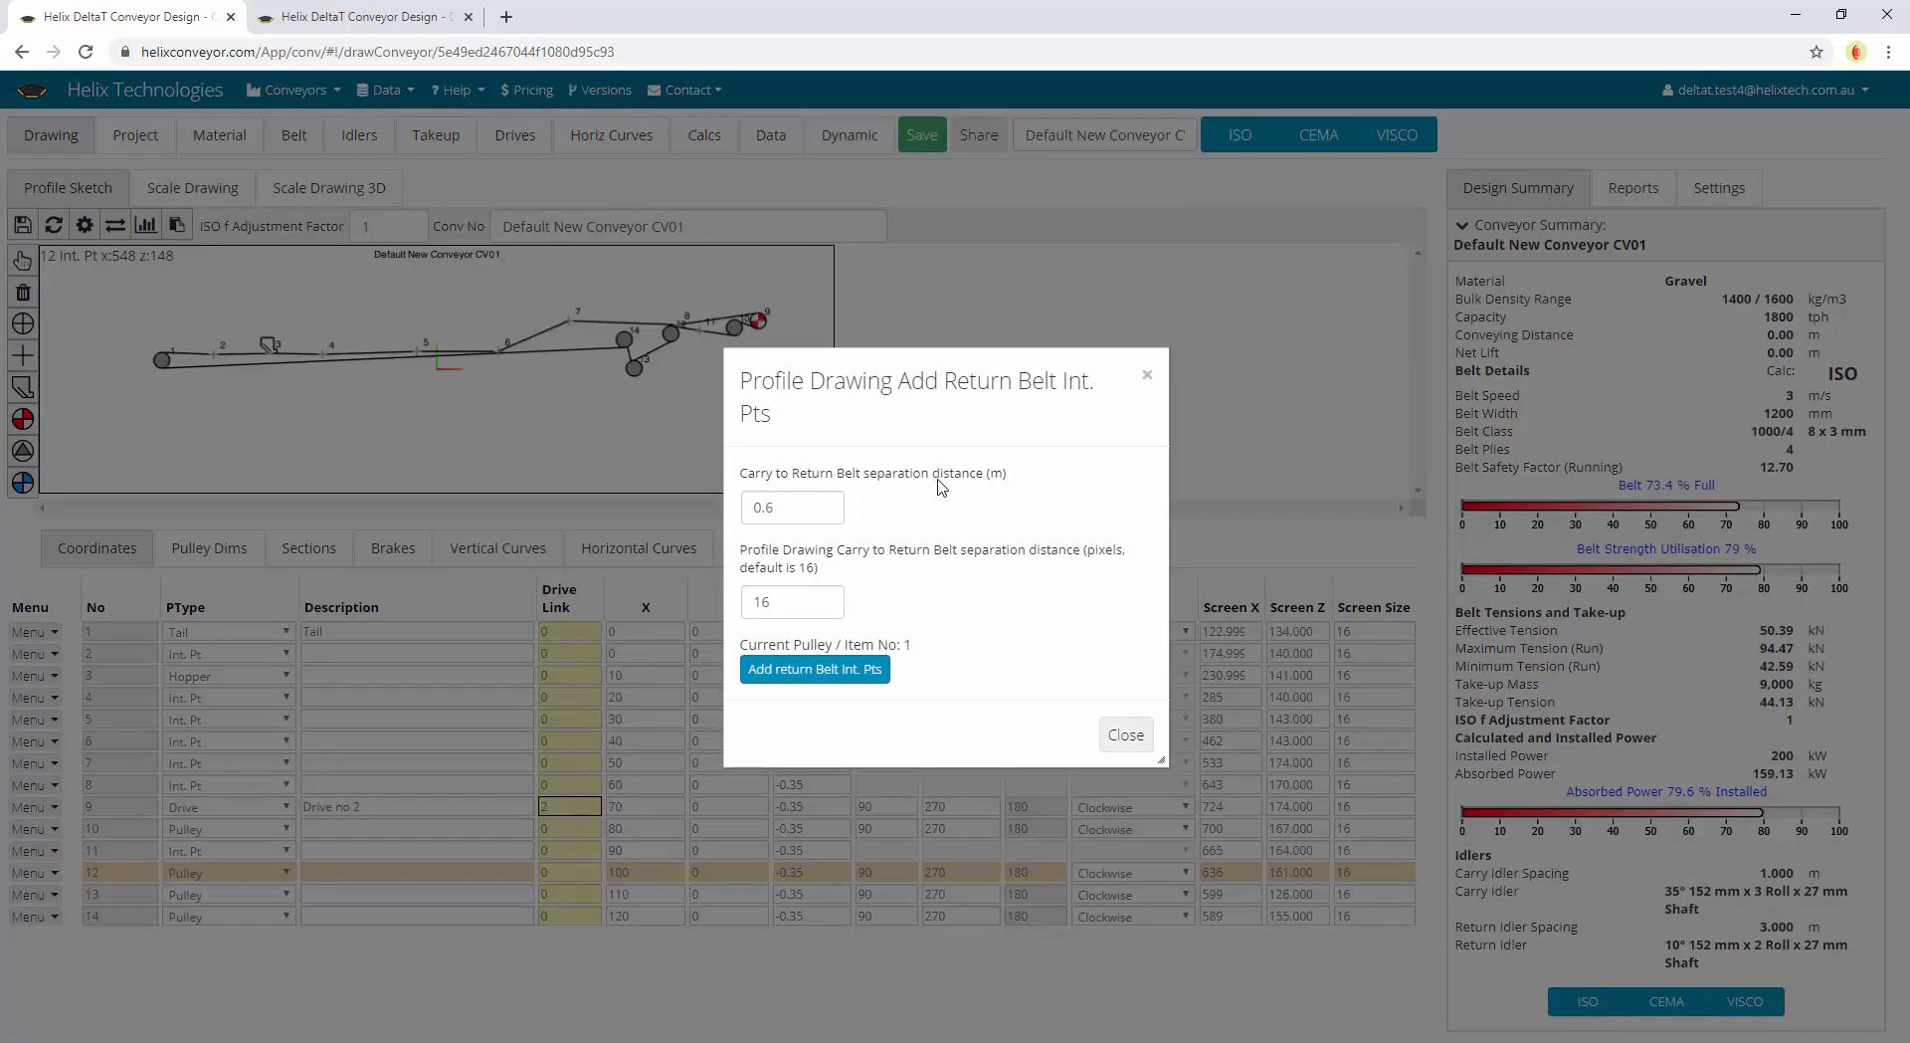
pyautogui.click(789, 513)
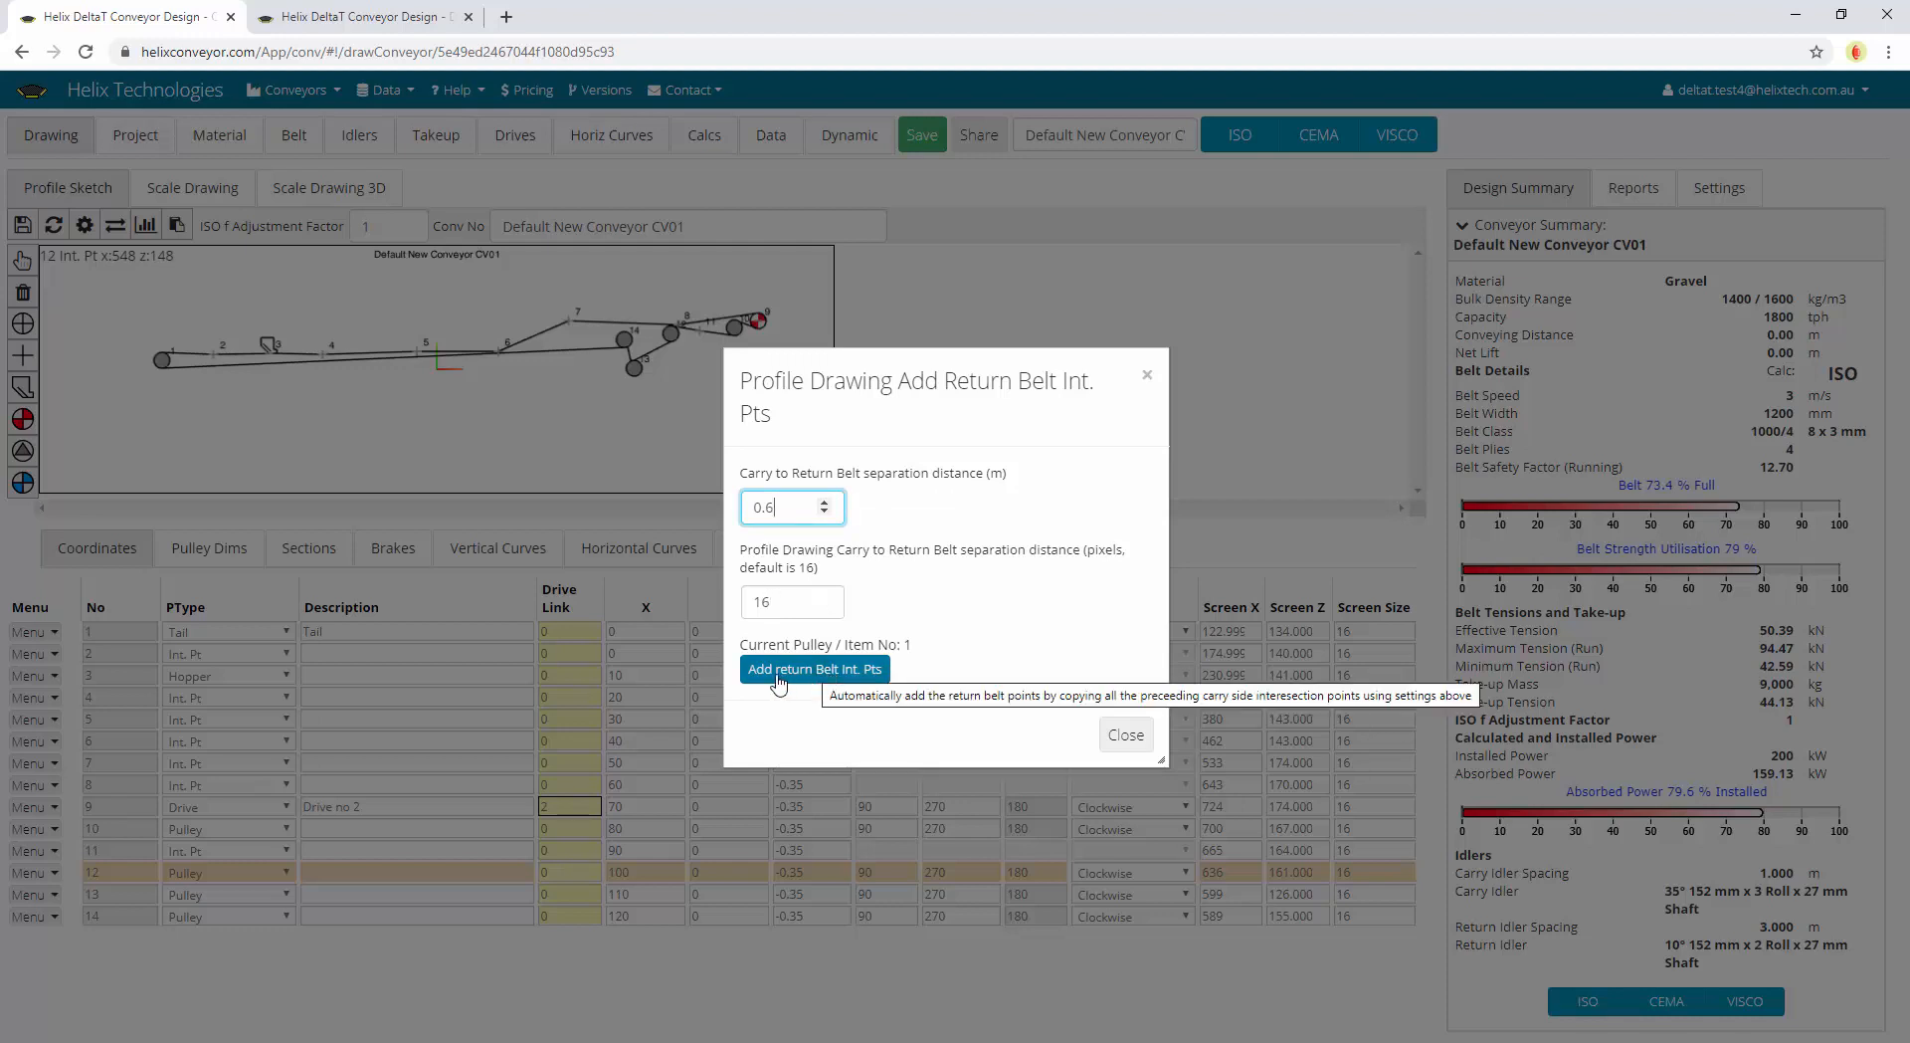
pyautogui.click(1126, 734)
# Move intersection point 2 slightly upward in the profile sketch to level the carry belt after the tail pulley
pyautogui.click(809, 632)
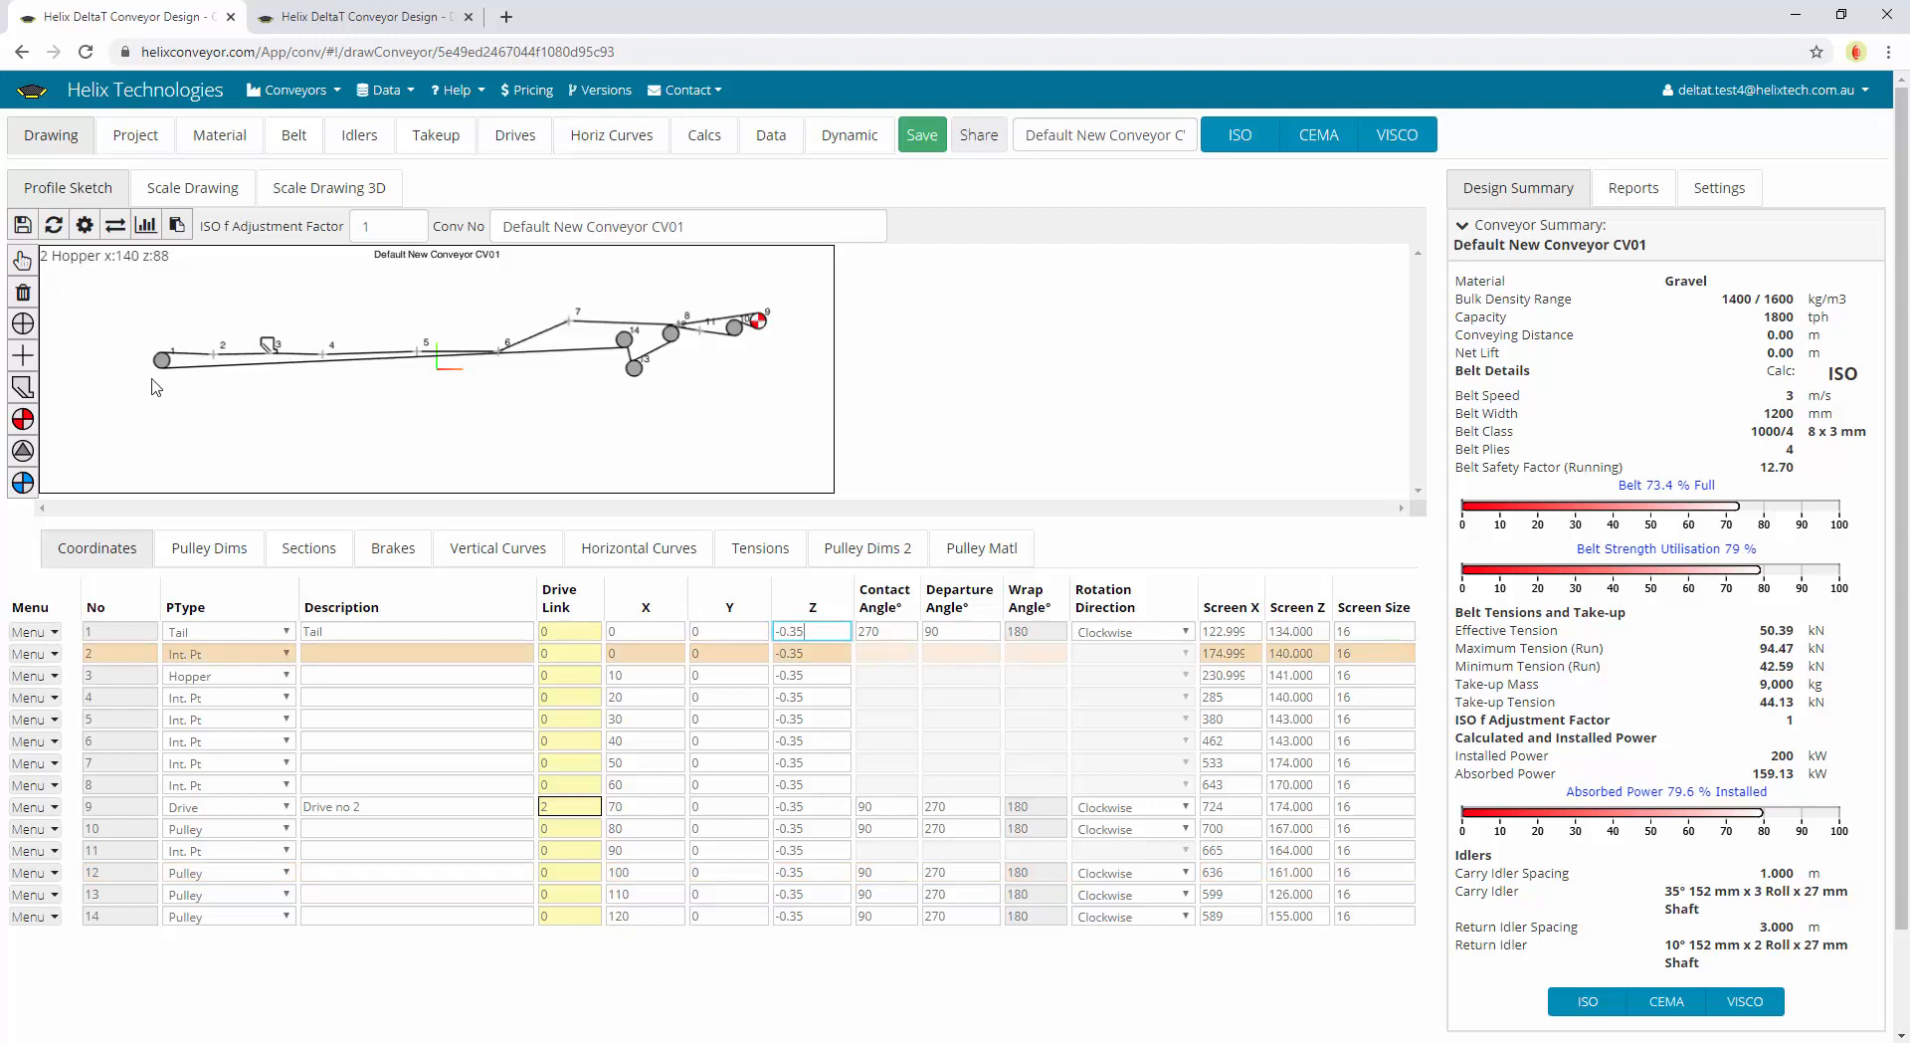
pyautogui.scroll(3, 164, 410)
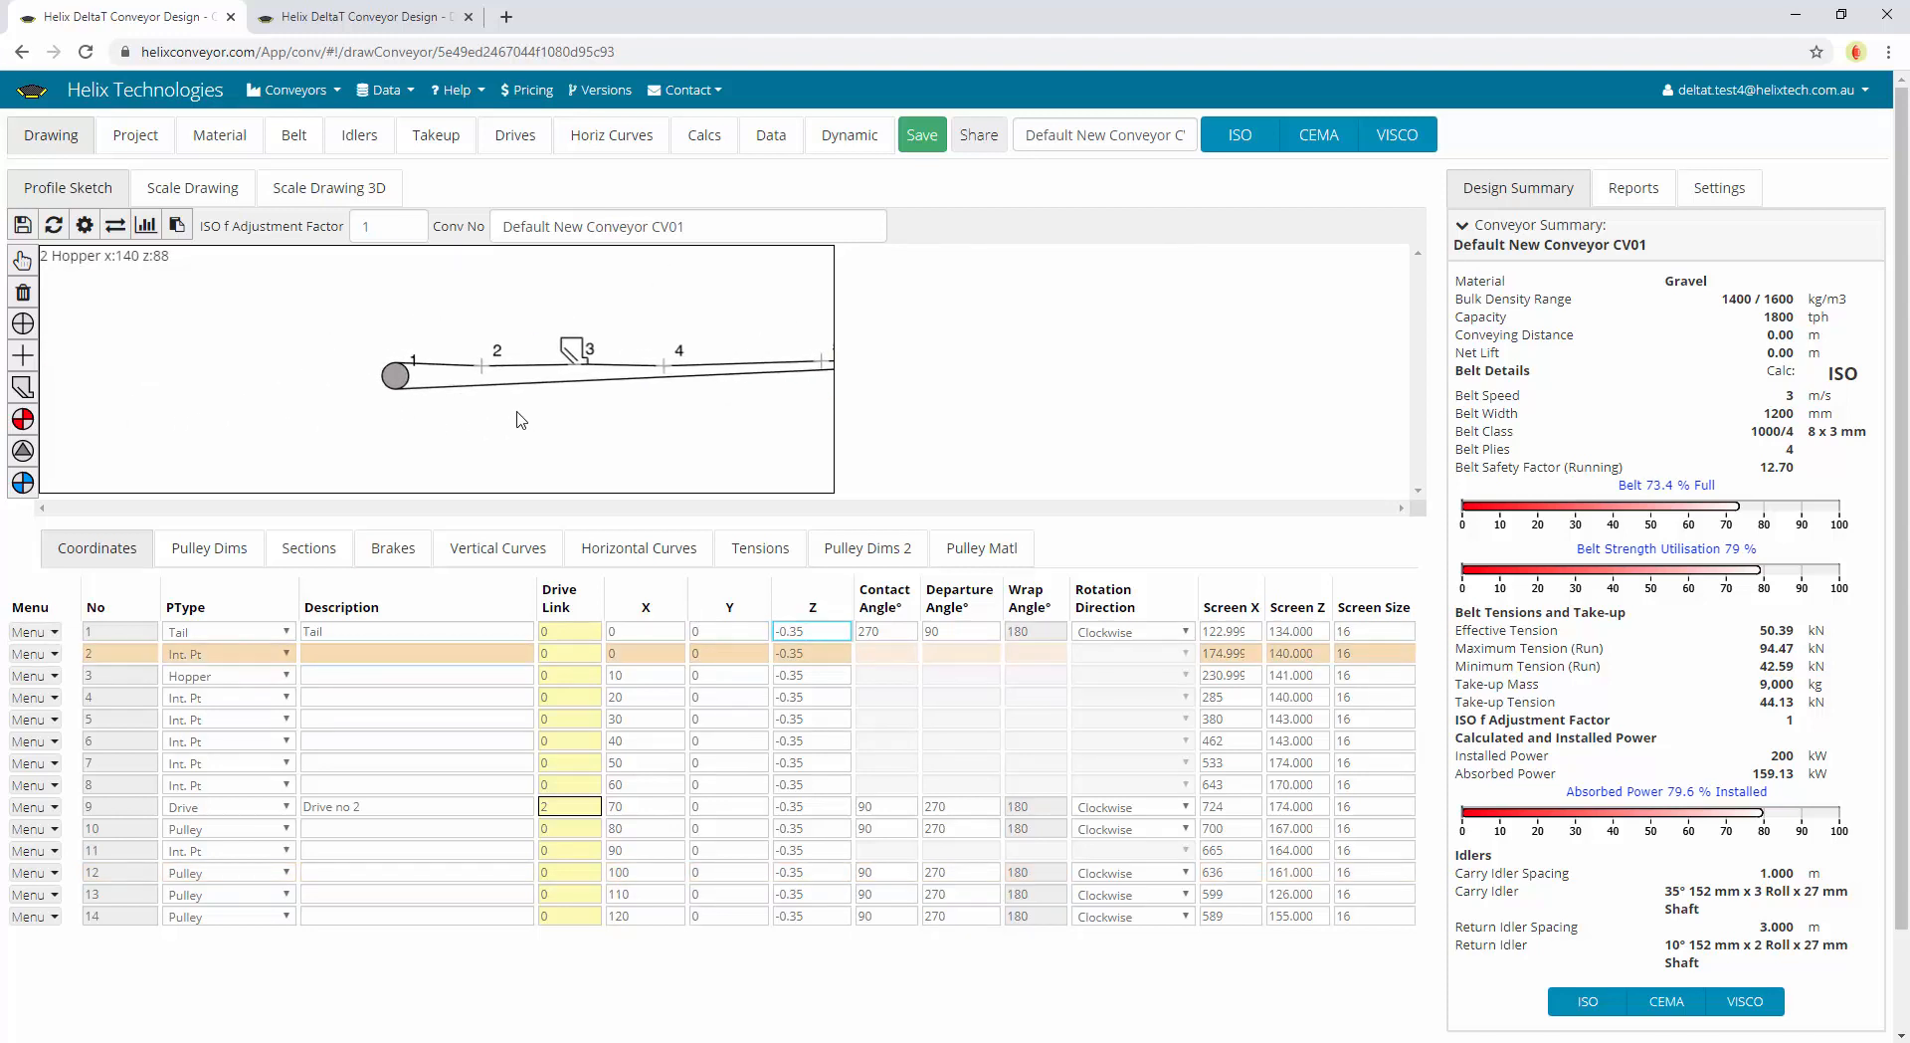
pyautogui.moveTo(324, 382); pyautogui.dragTo(198, 378)
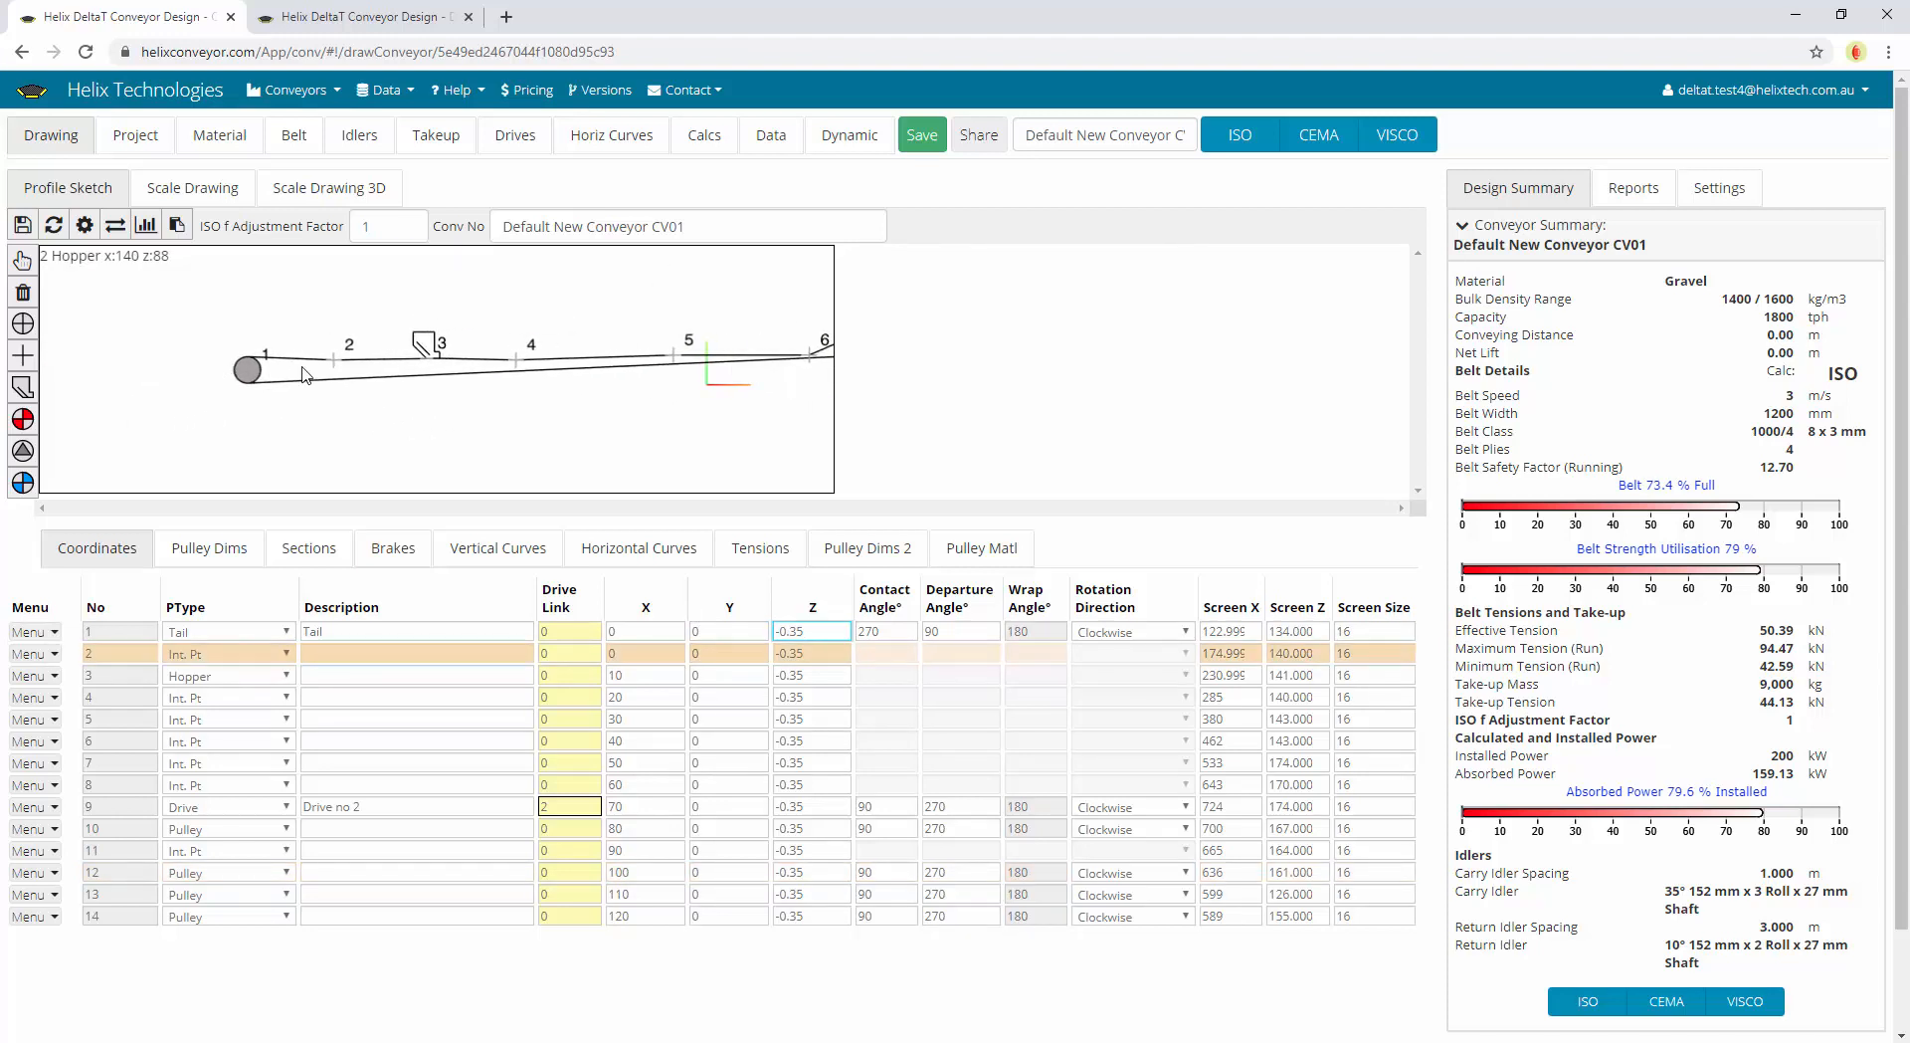
pyautogui.moveTo(338, 359); pyautogui.dragTo(340, 356)
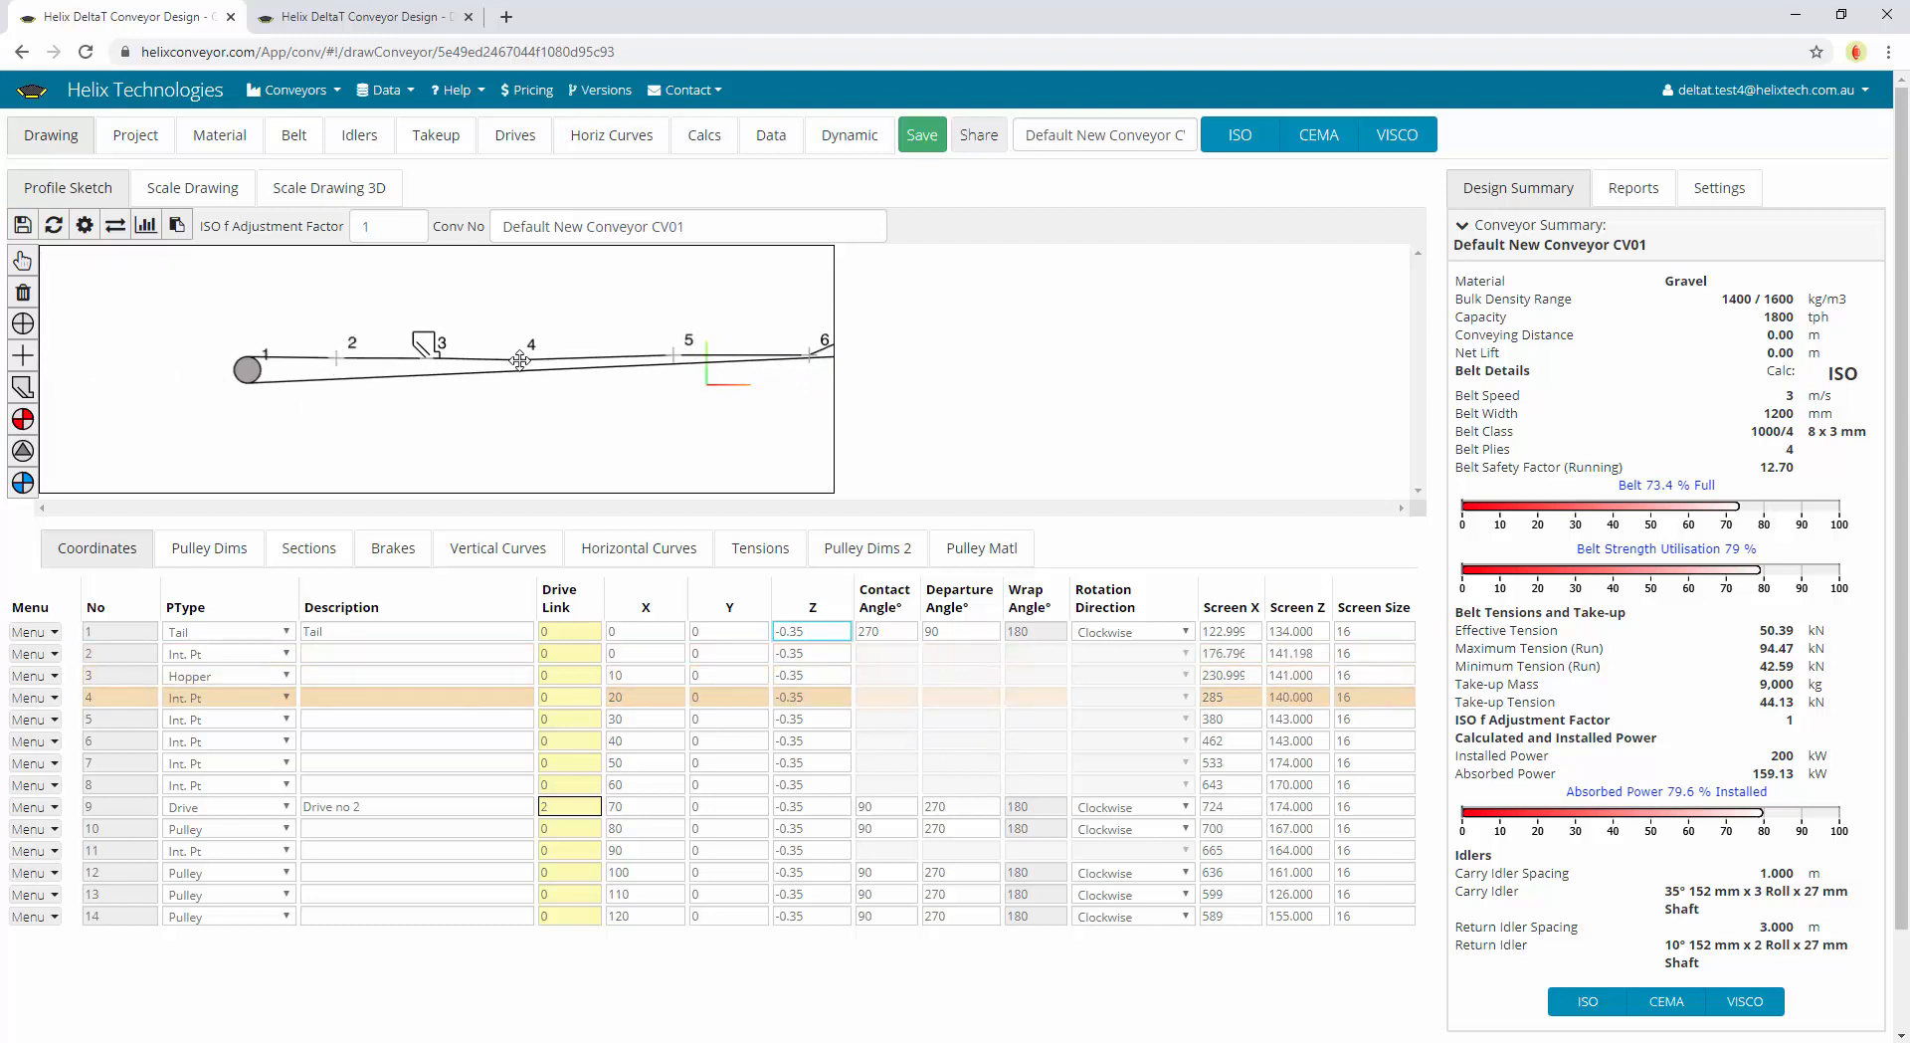
# Nudge intersection points 4 and 5 to straighten the carry belt, and move pulleys 12 and 13 lower in the profile sketch
pyautogui.moveTo(516, 360); pyautogui.dragTo(424, 410)
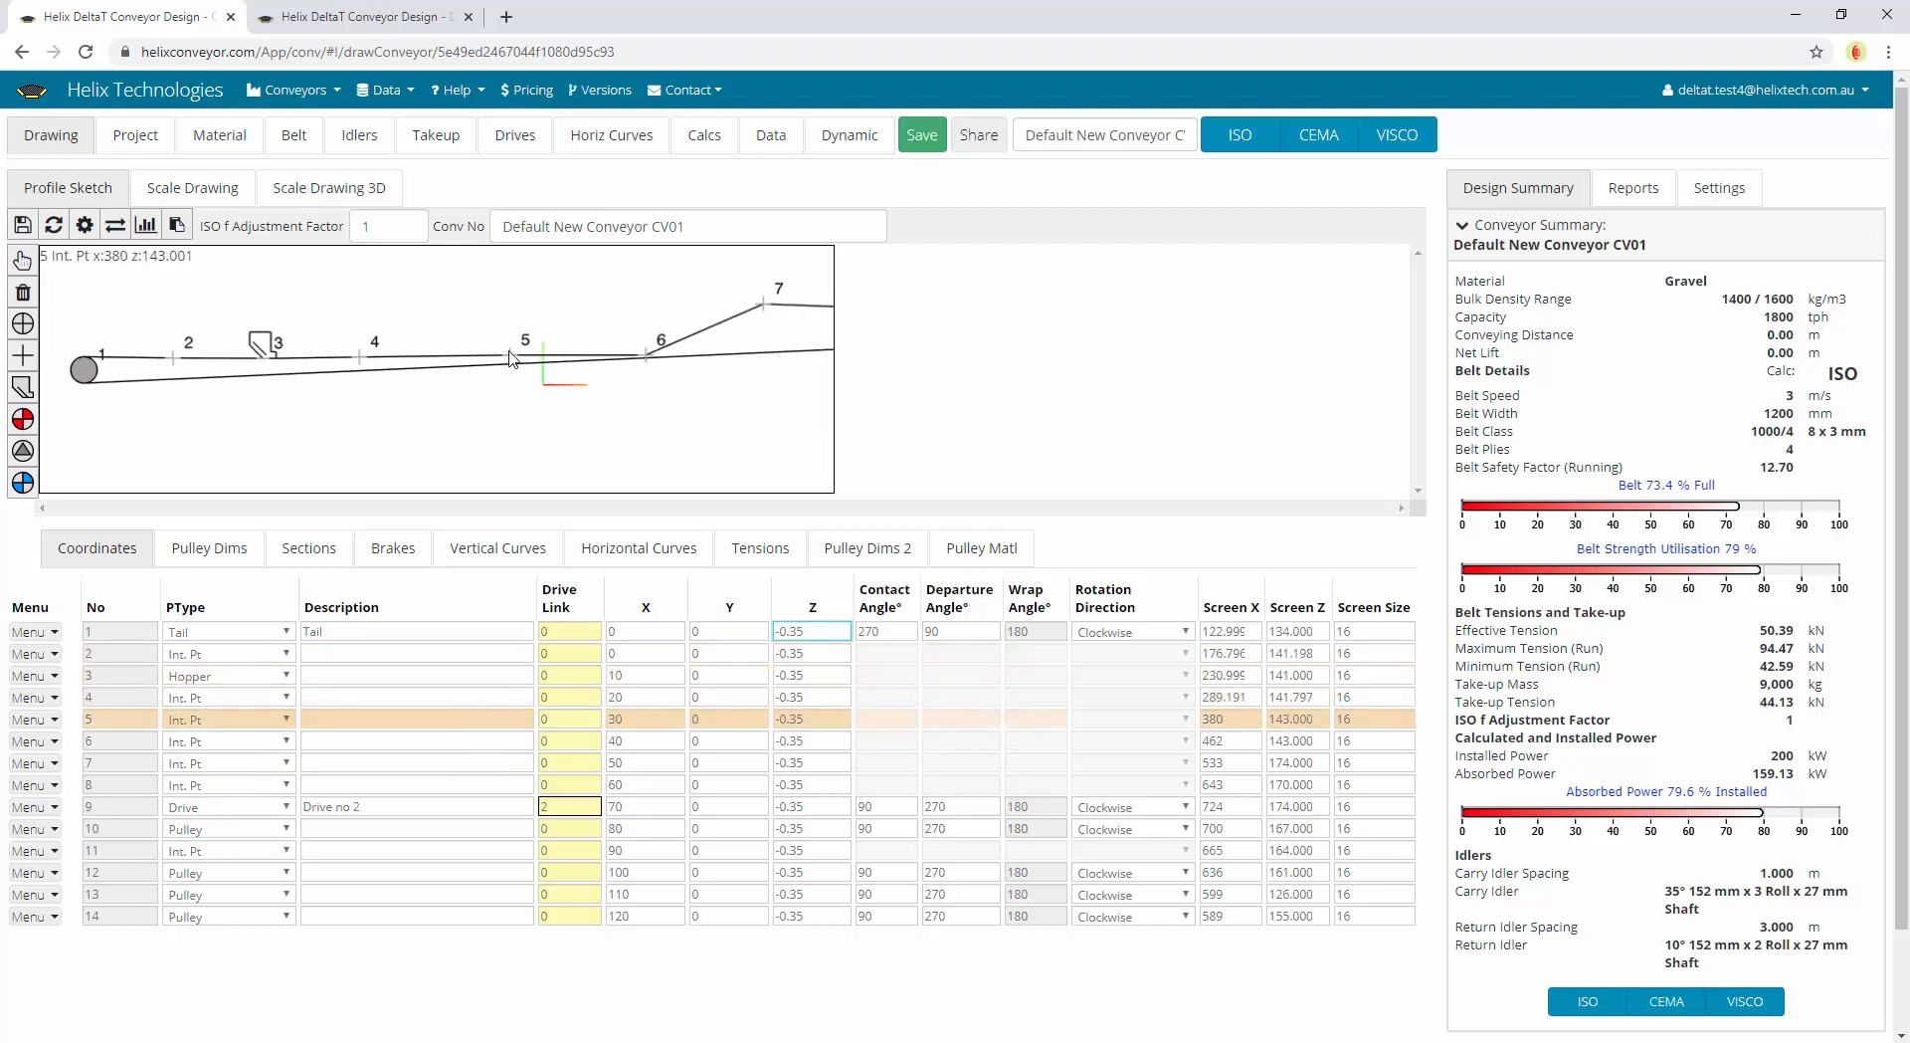
pyautogui.moveTo(514, 366); pyautogui.dragTo(514, 365)
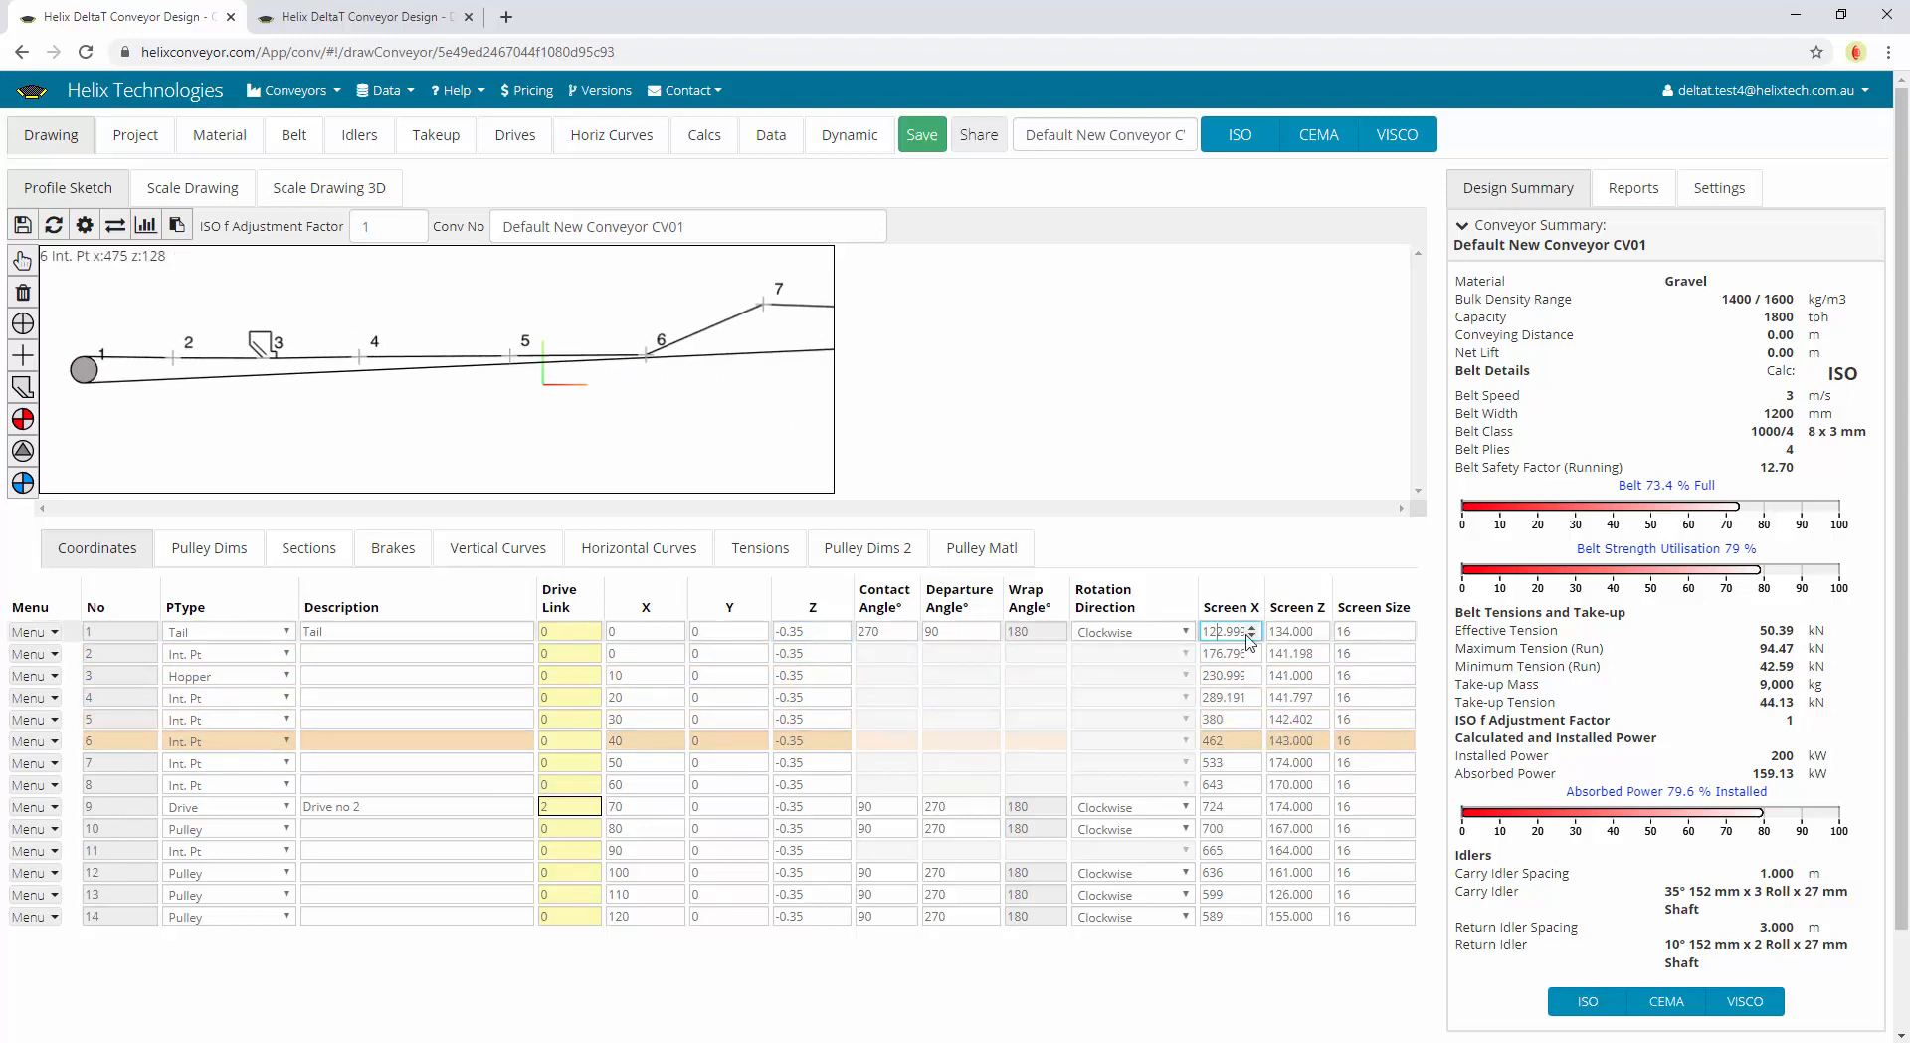
pyautogui.click(1293, 653)
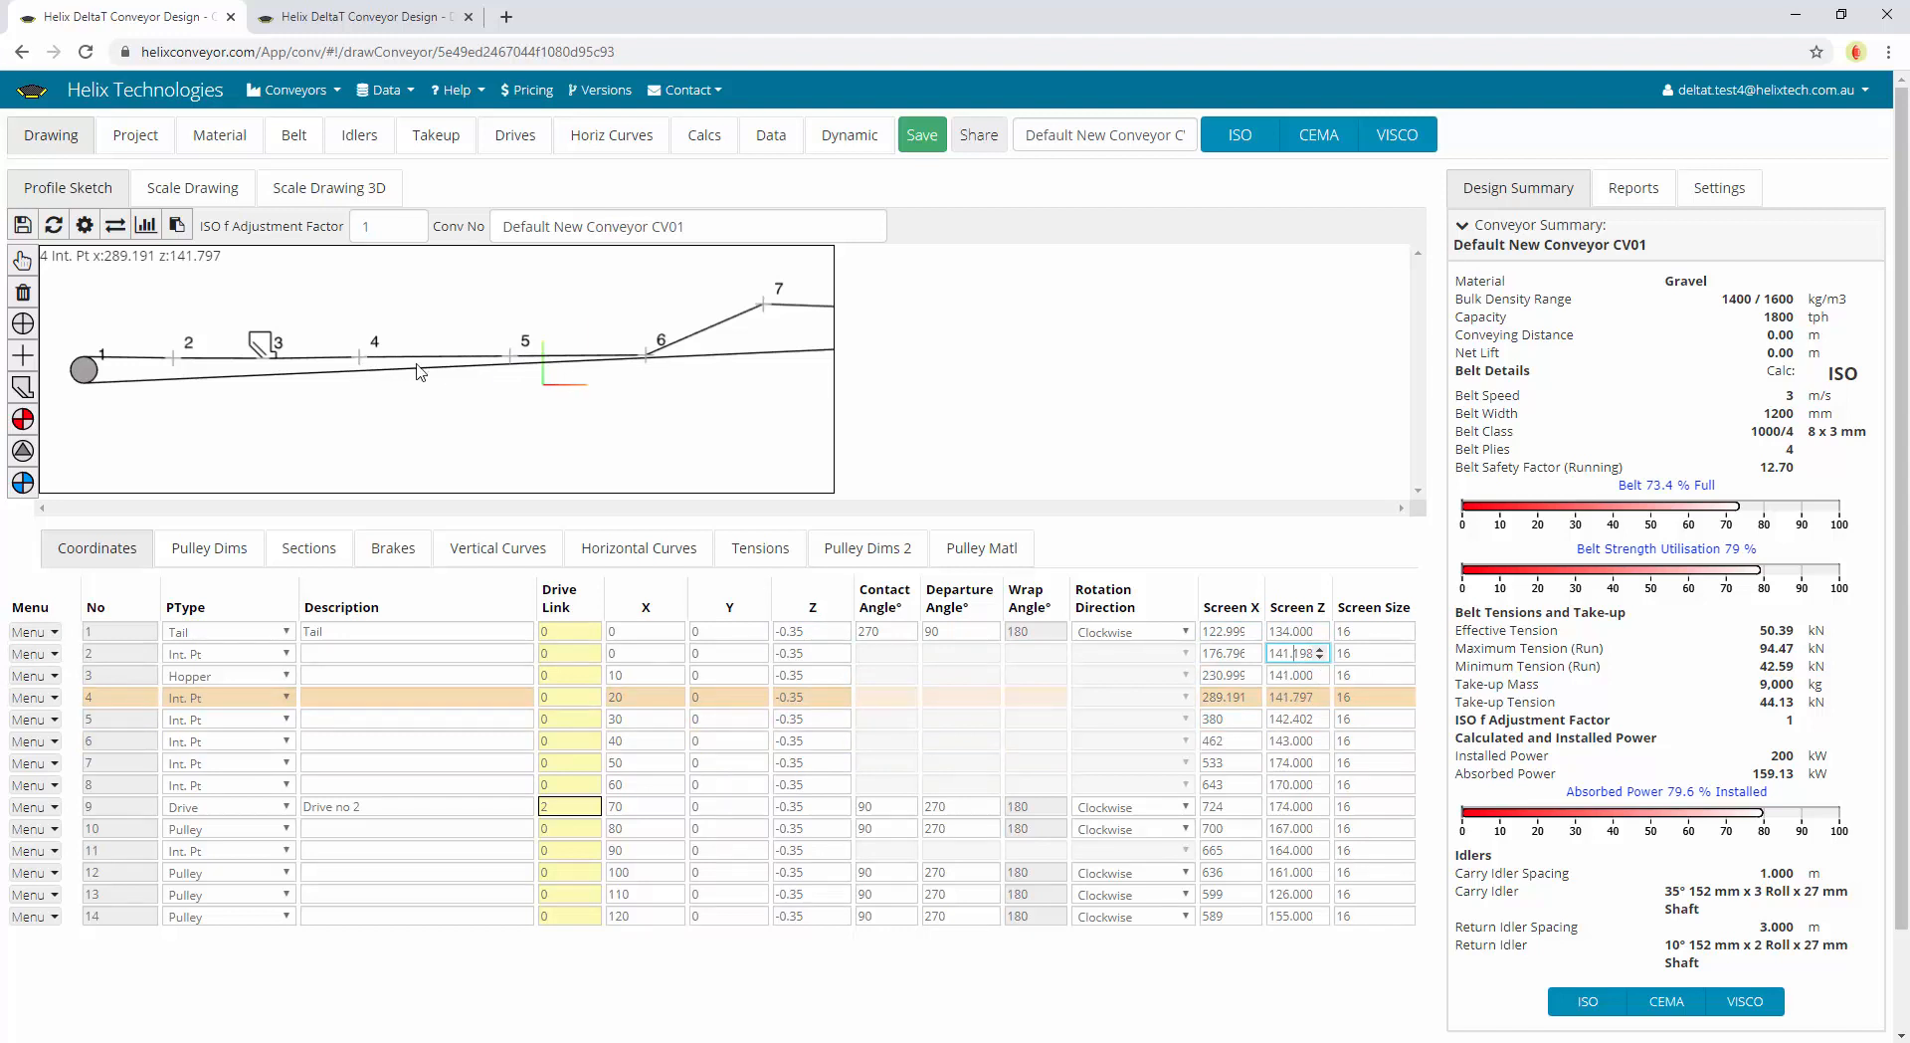
pyautogui.moveTo(679, 367)
pyautogui.mouseDown()
pyautogui.moveTo(469, 378)
pyautogui.moveTo(476, 415)
pyautogui.mouseUp()
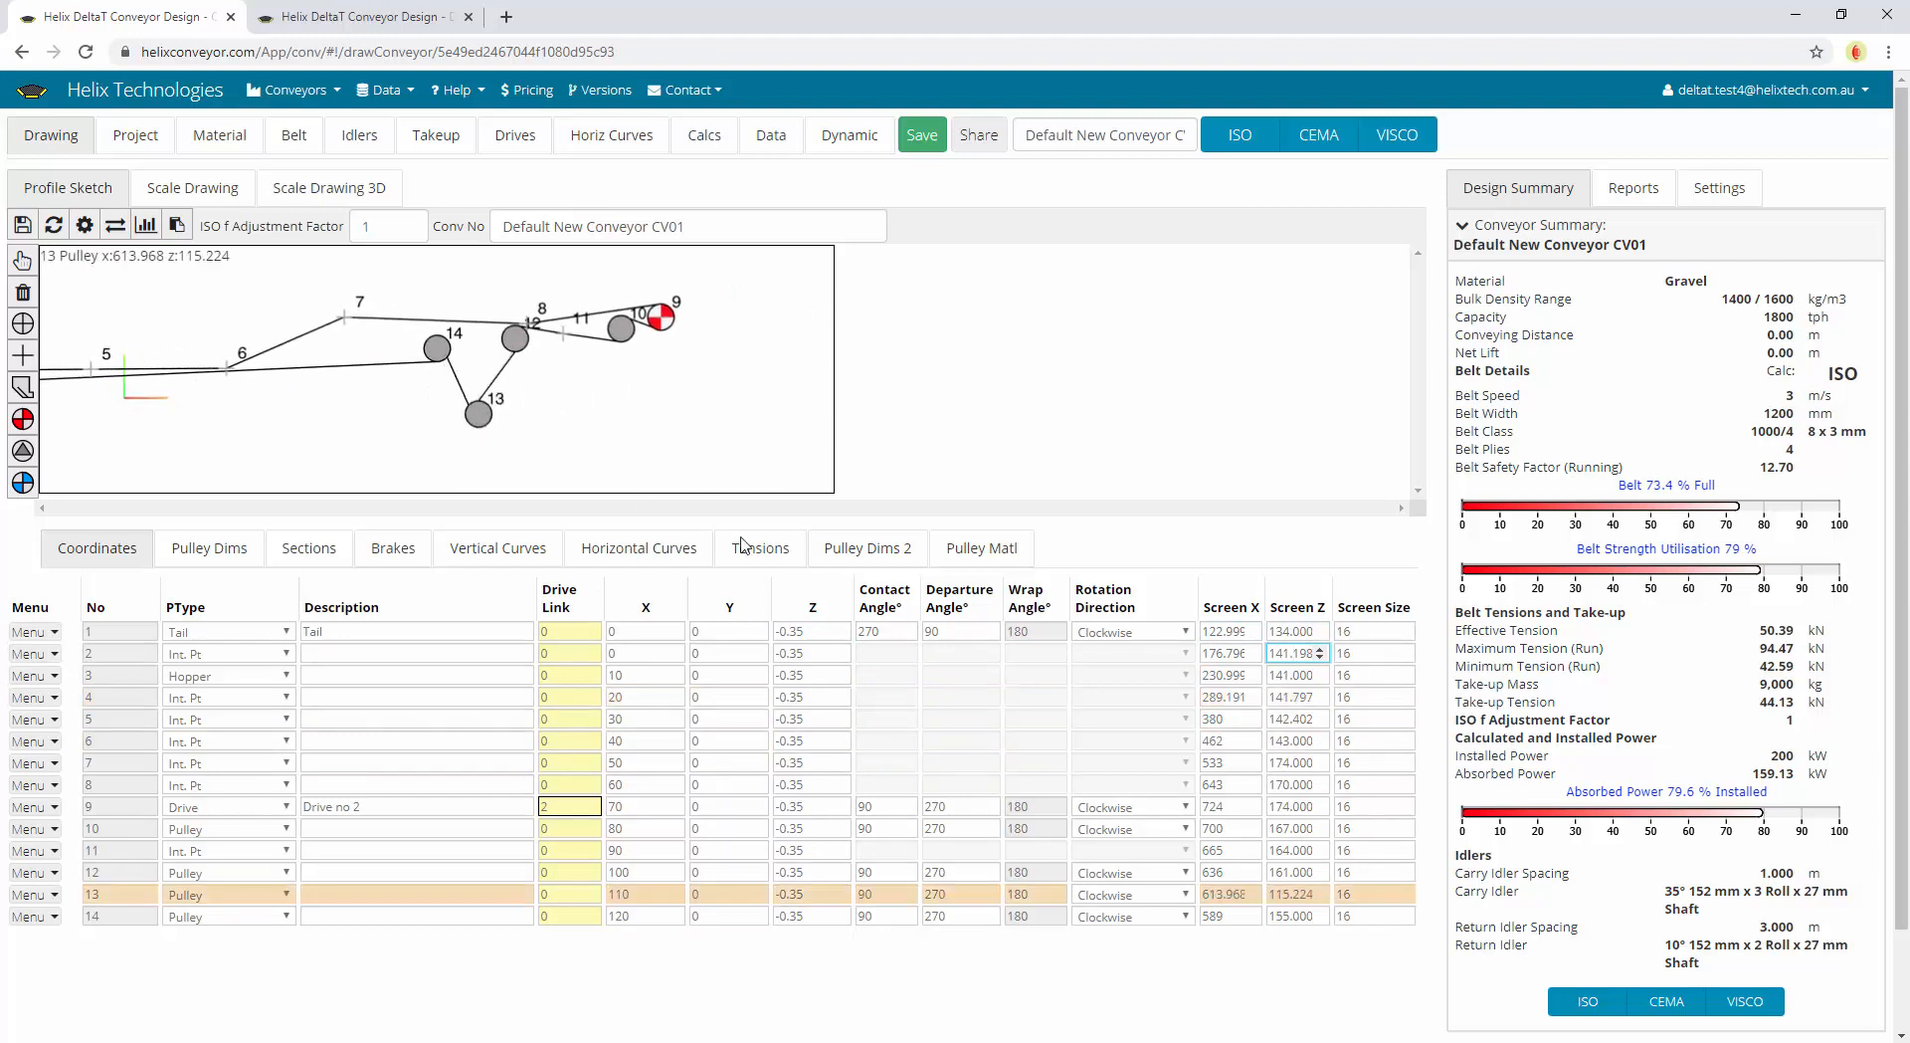
pyautogui.moveTo(517, 340); pyautogui.dragTo(577, 354)
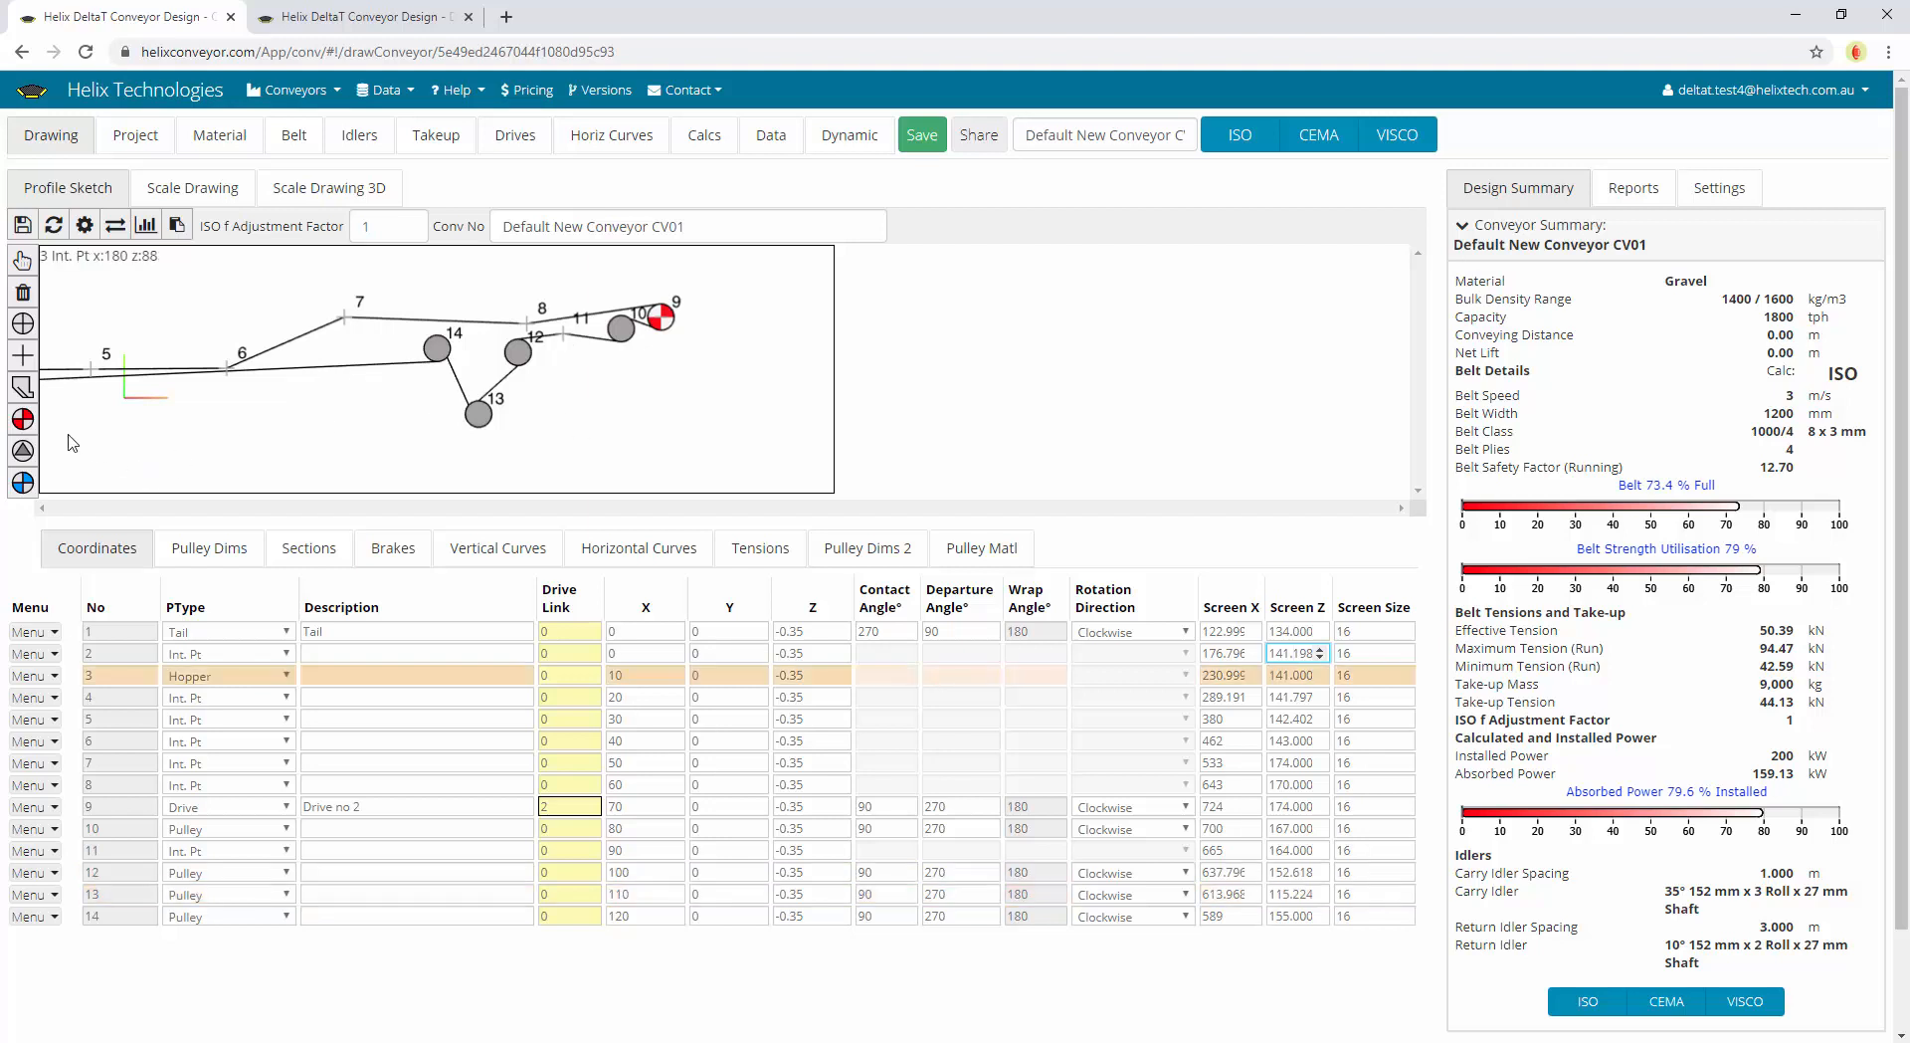
# Add another drive pulley on the return side below intersection points 5 and 6, and review the drives' descriptions and drive links
pyautogui.click(22, 418)
pyautogui.click(138, 416)
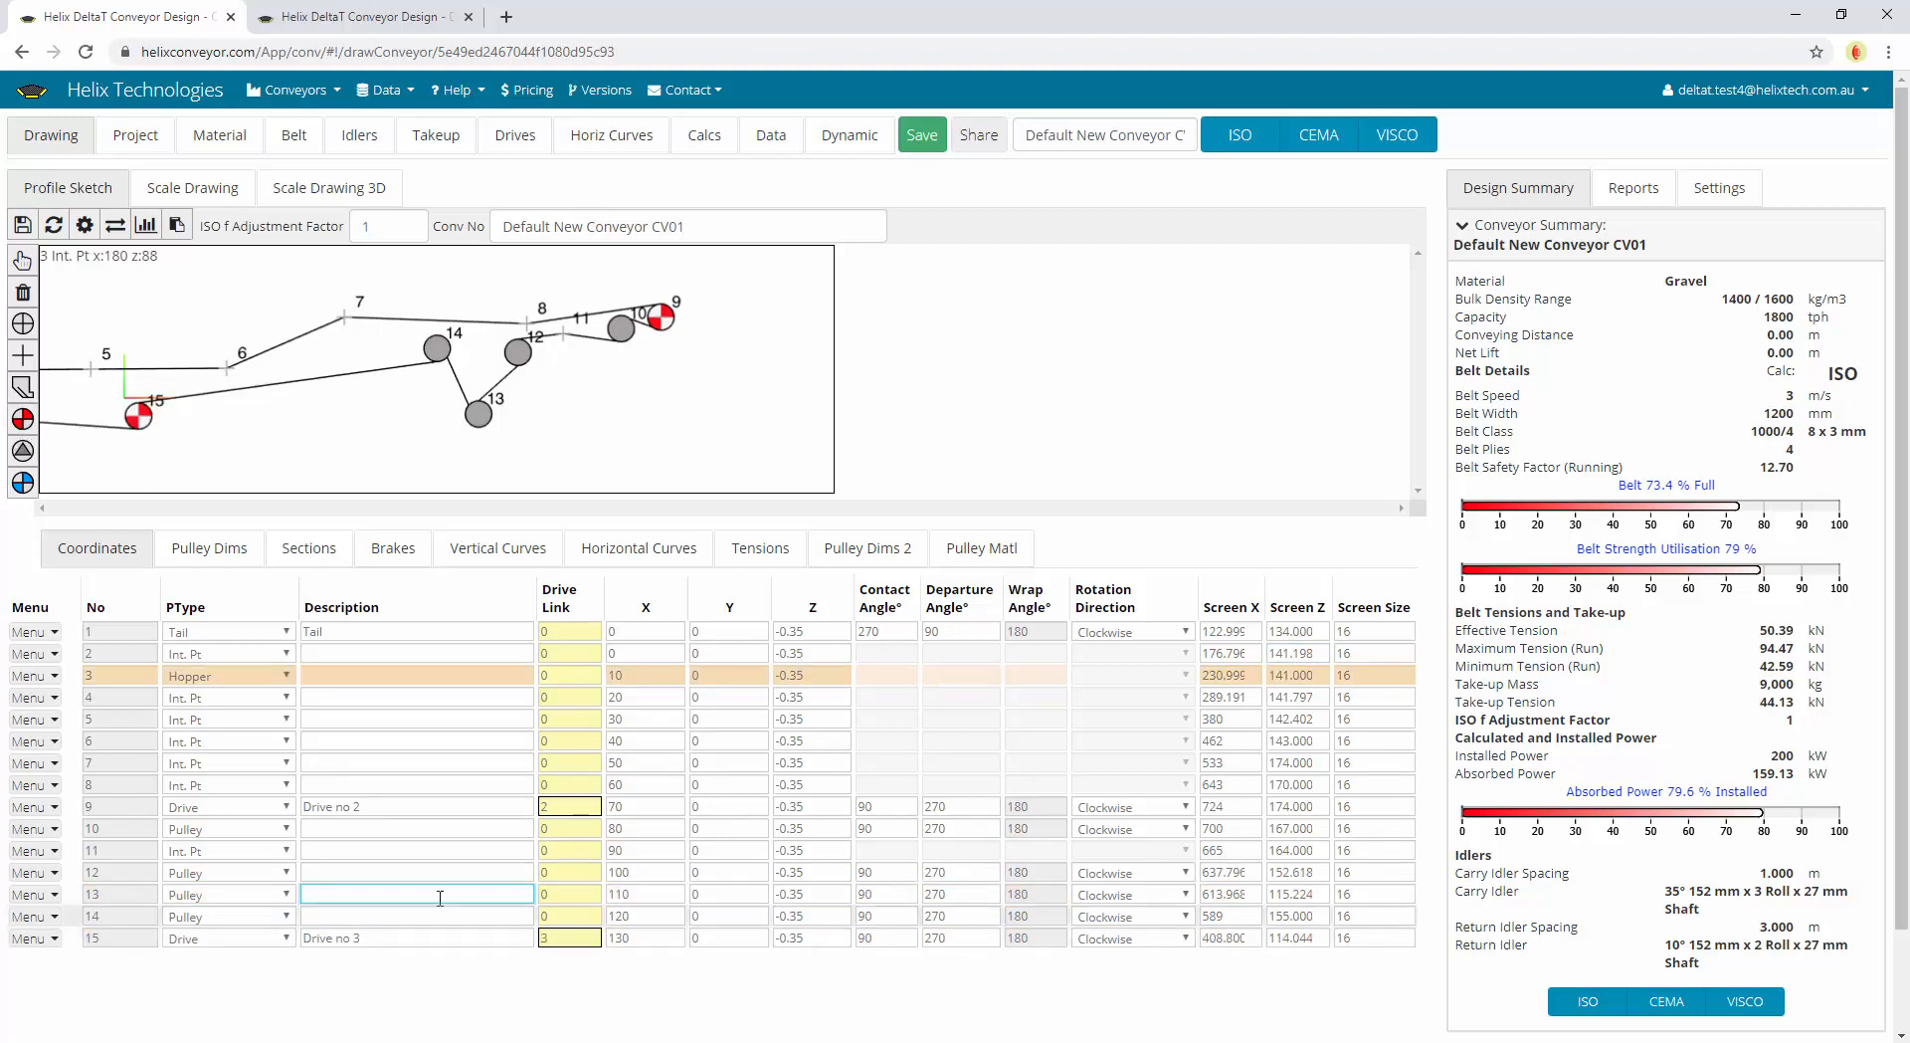
pyautogui.click(382, 807)
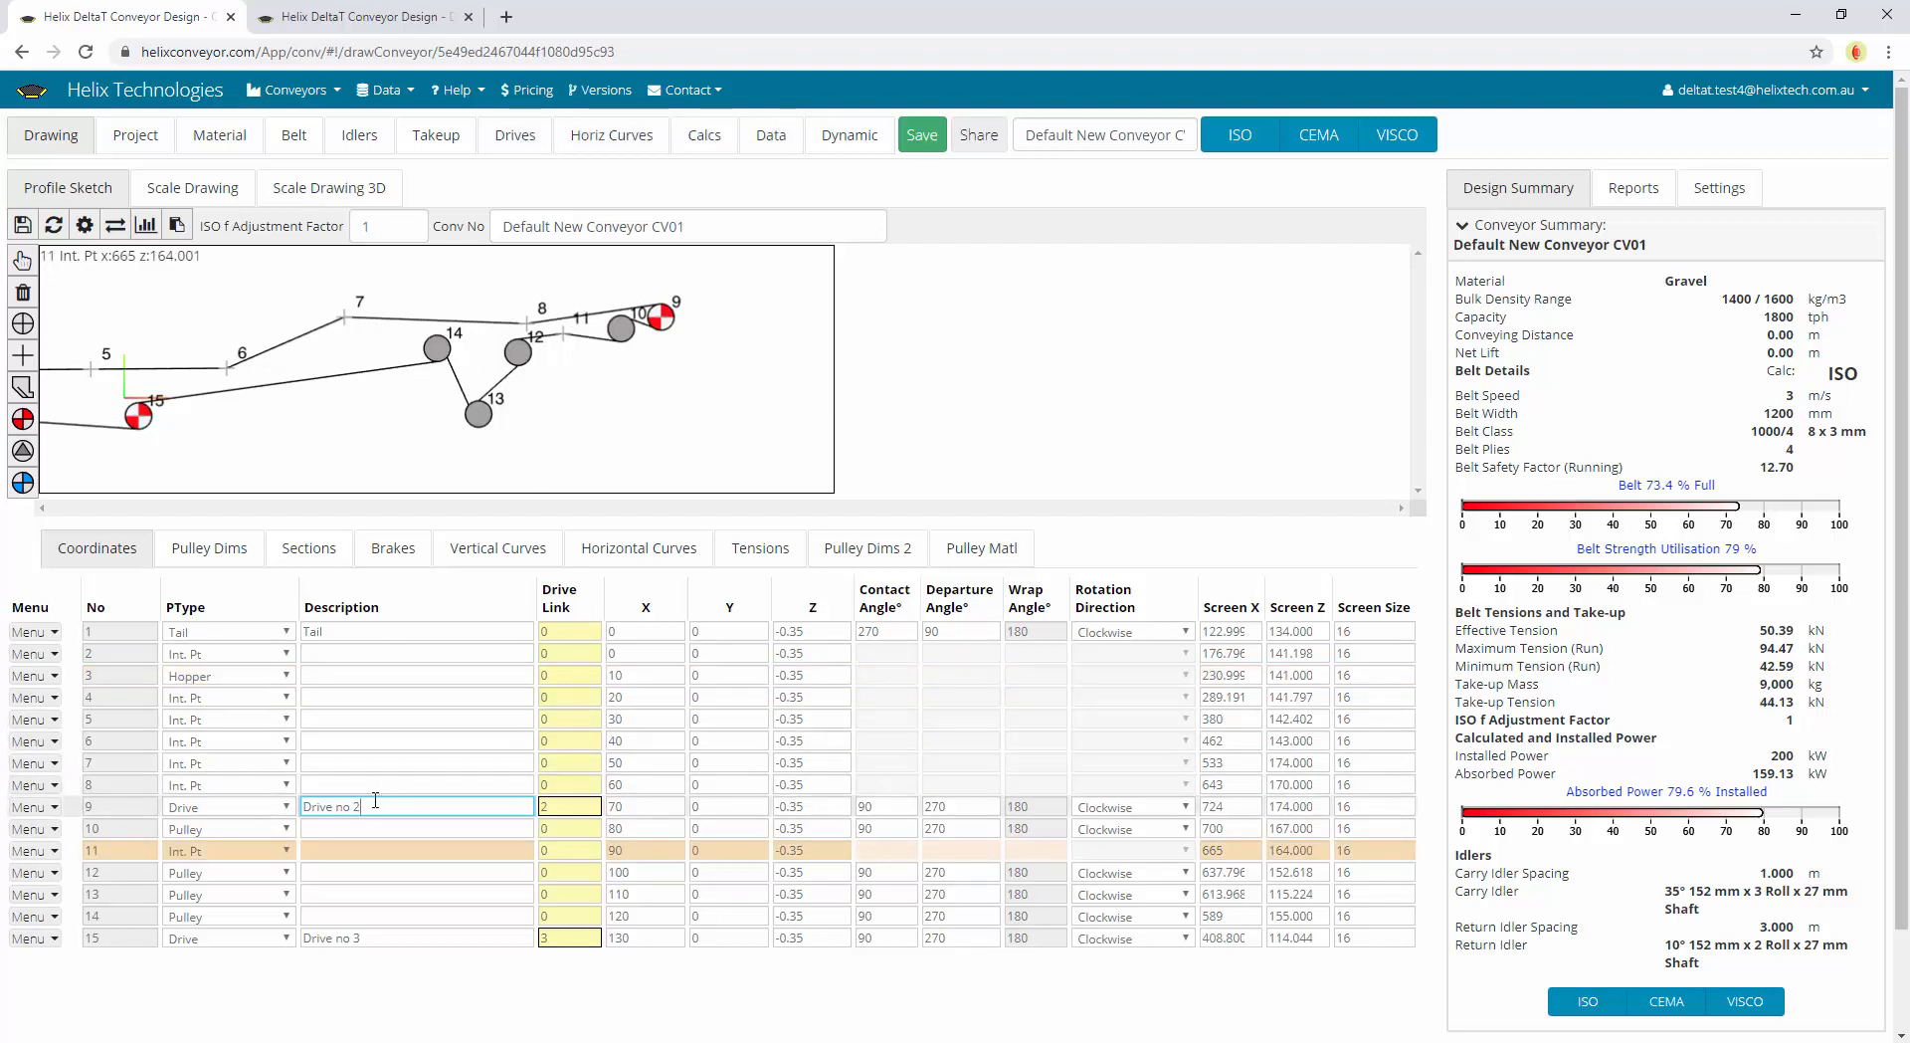
pyautogui.click(370, 938)
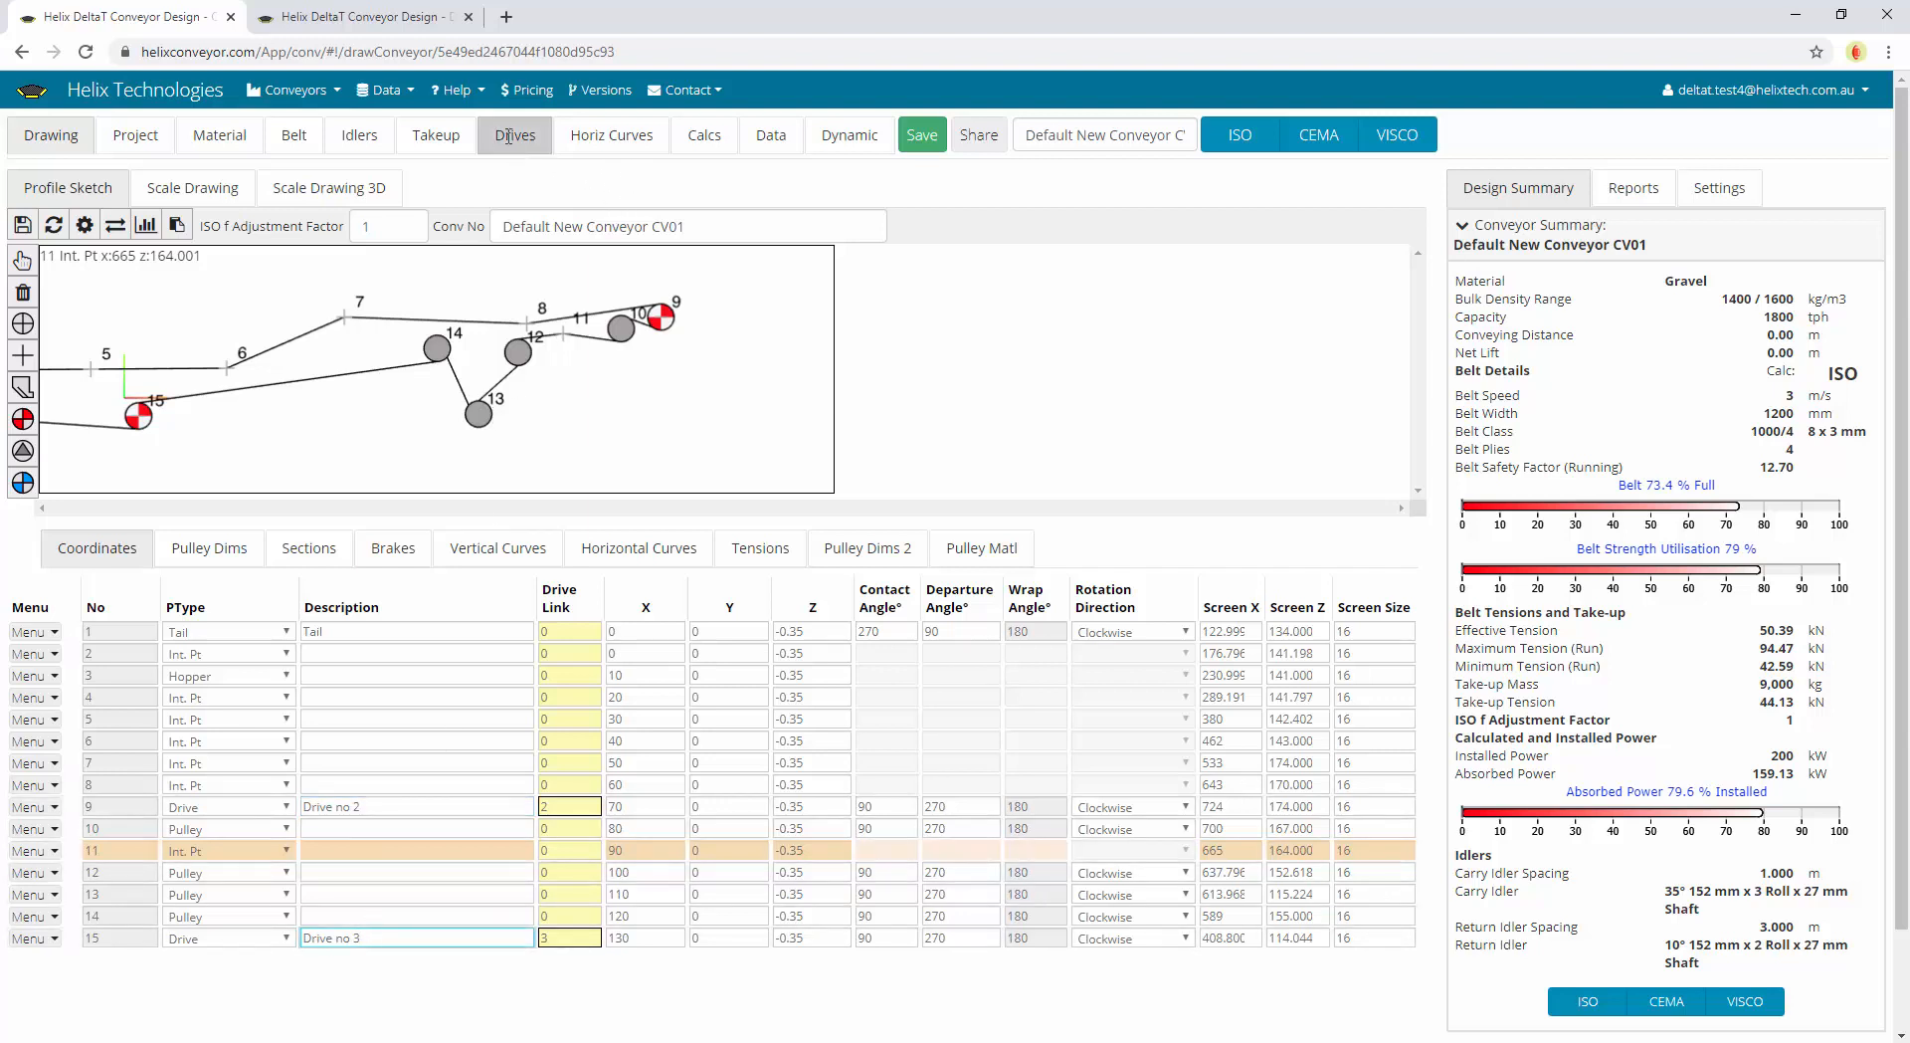
pyautogui.click(554, 935)
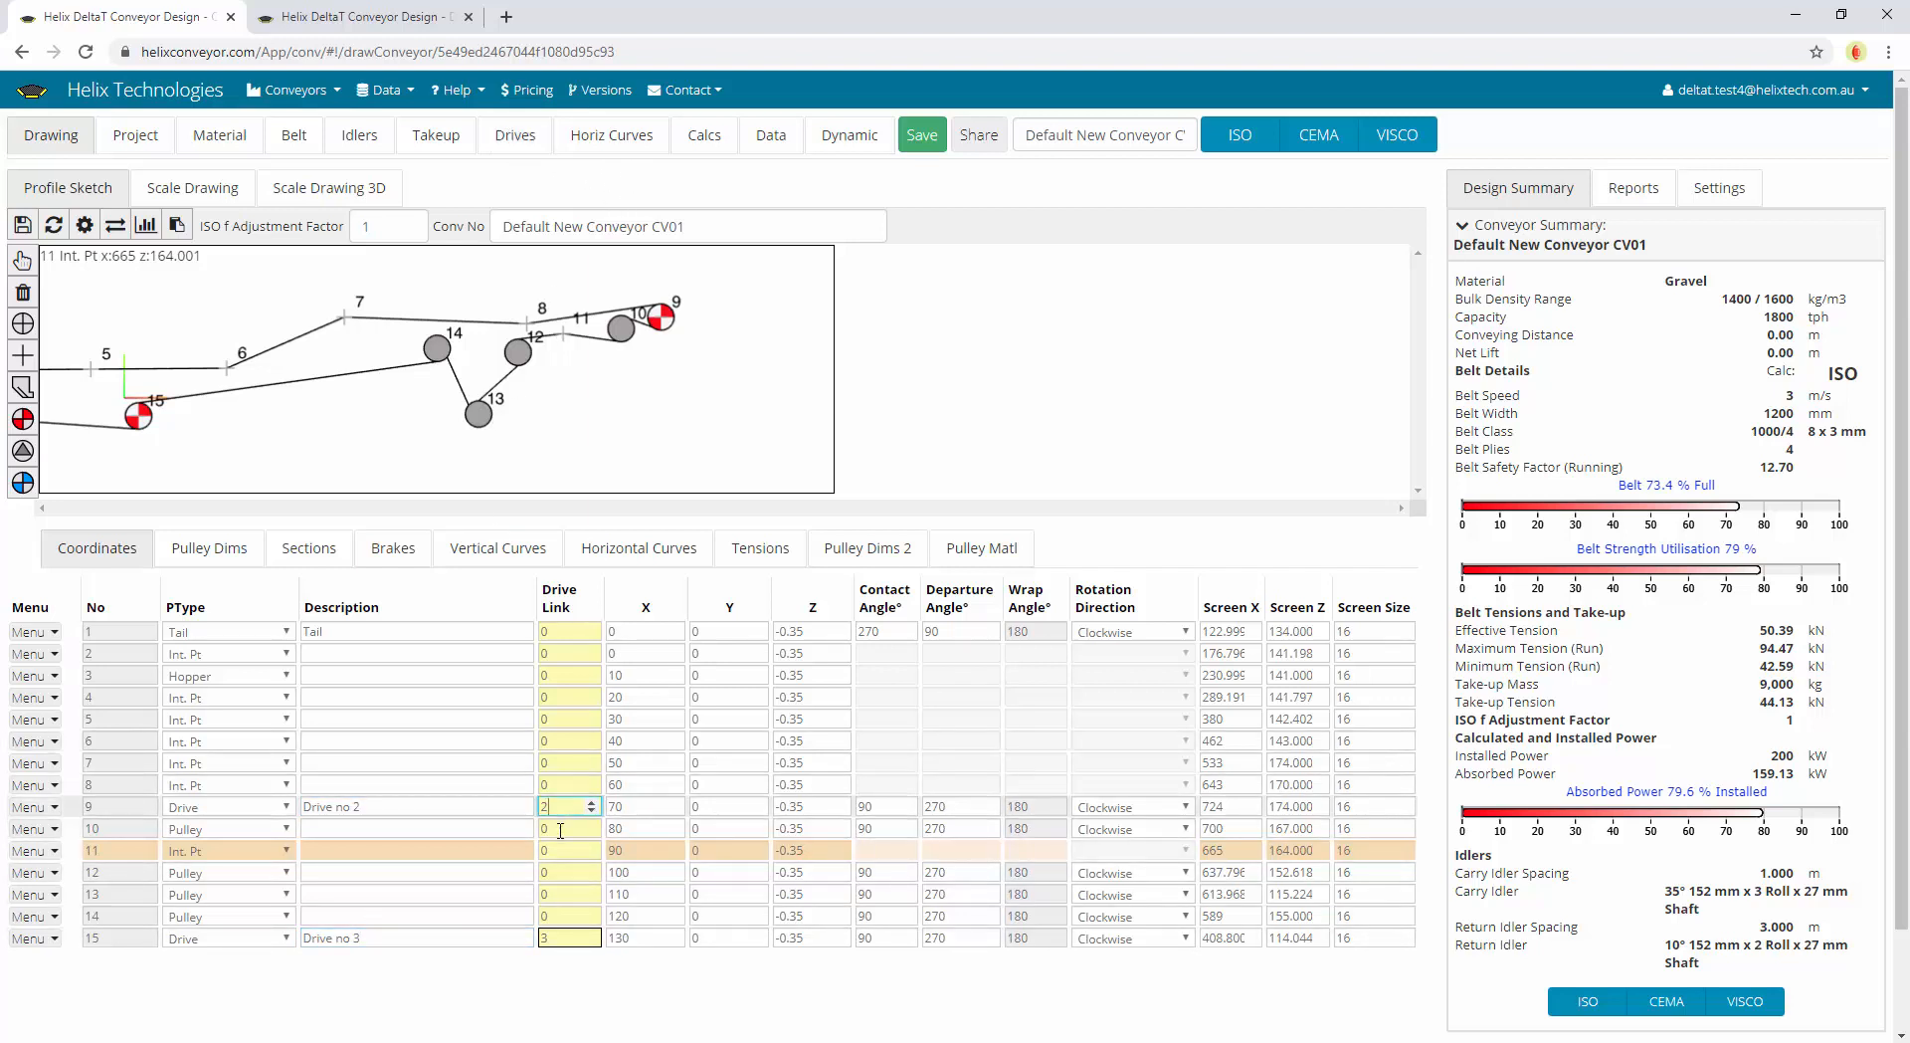
# Set the load share to 50% for drives 1 and 2 and 0% for drive 3, and open drive 3's type options
pyautogui.click(514, 135)
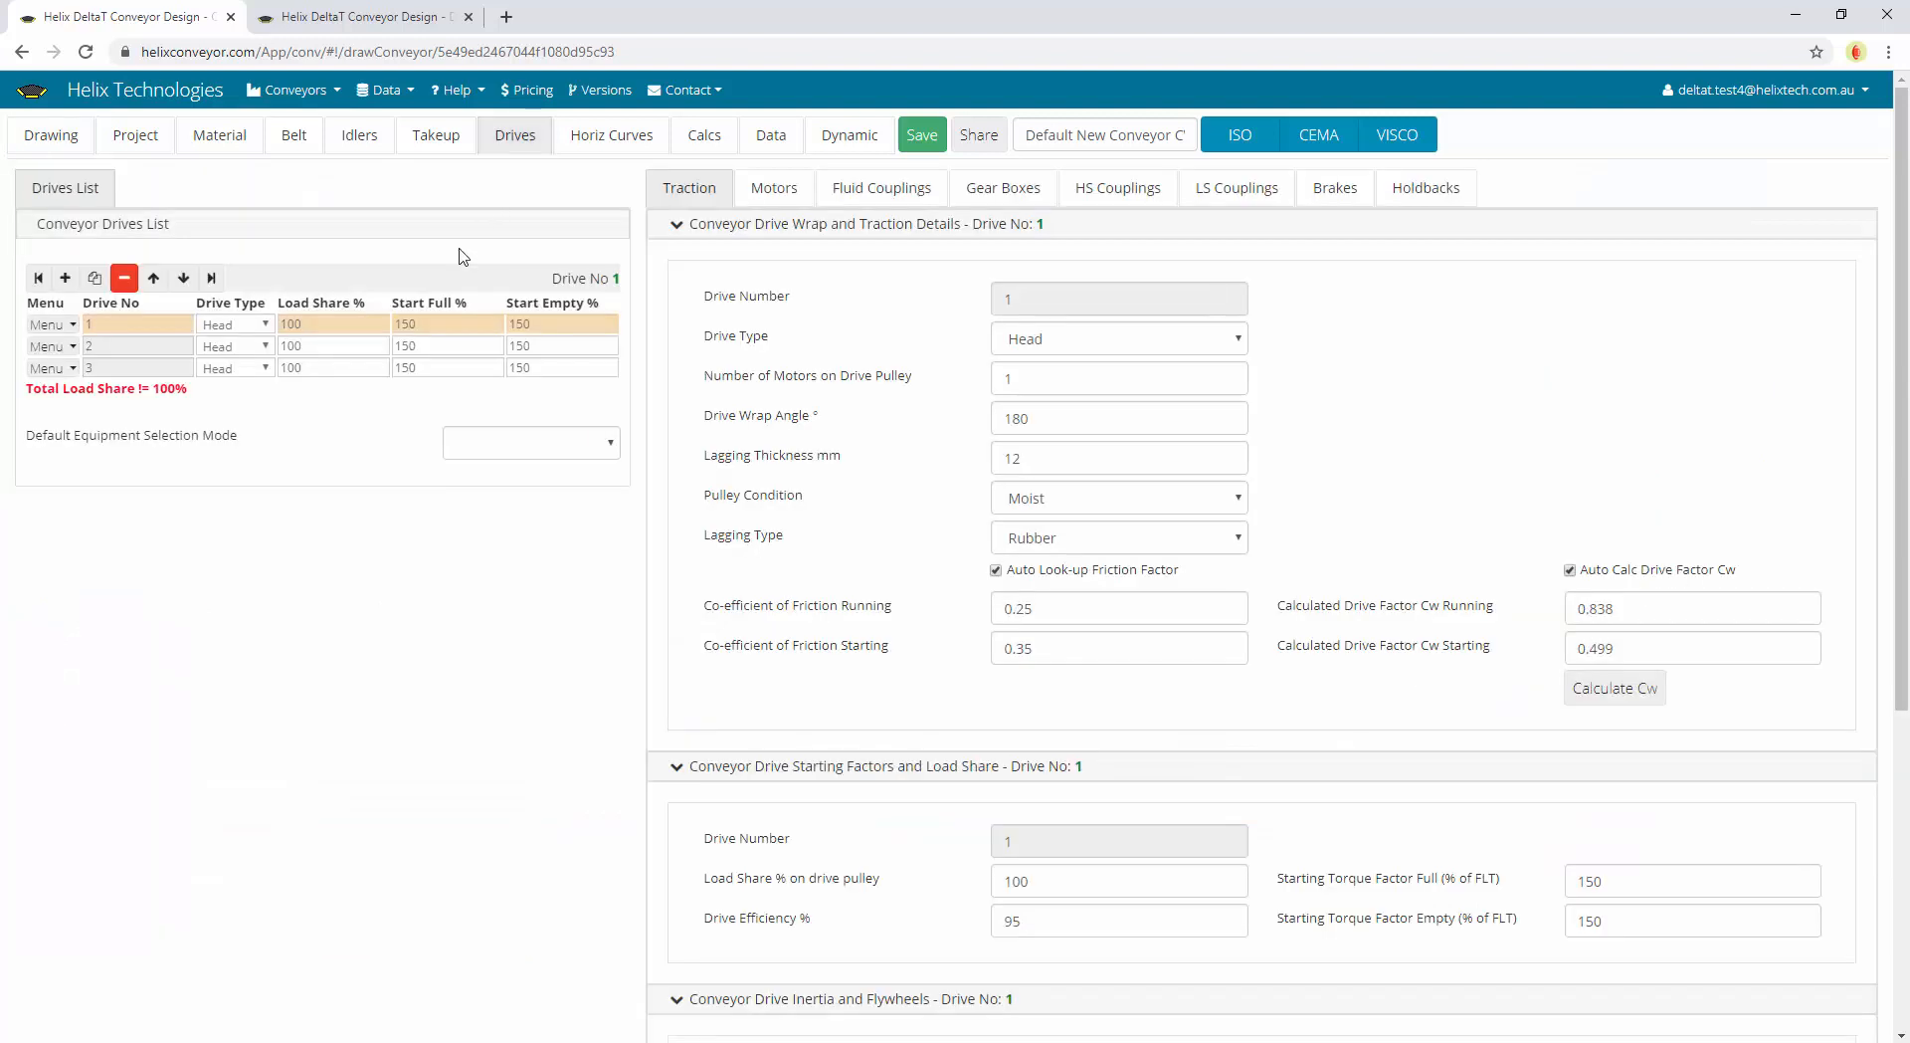
pyautogui.click(168, 347)
pyautogui.click(158, 369)
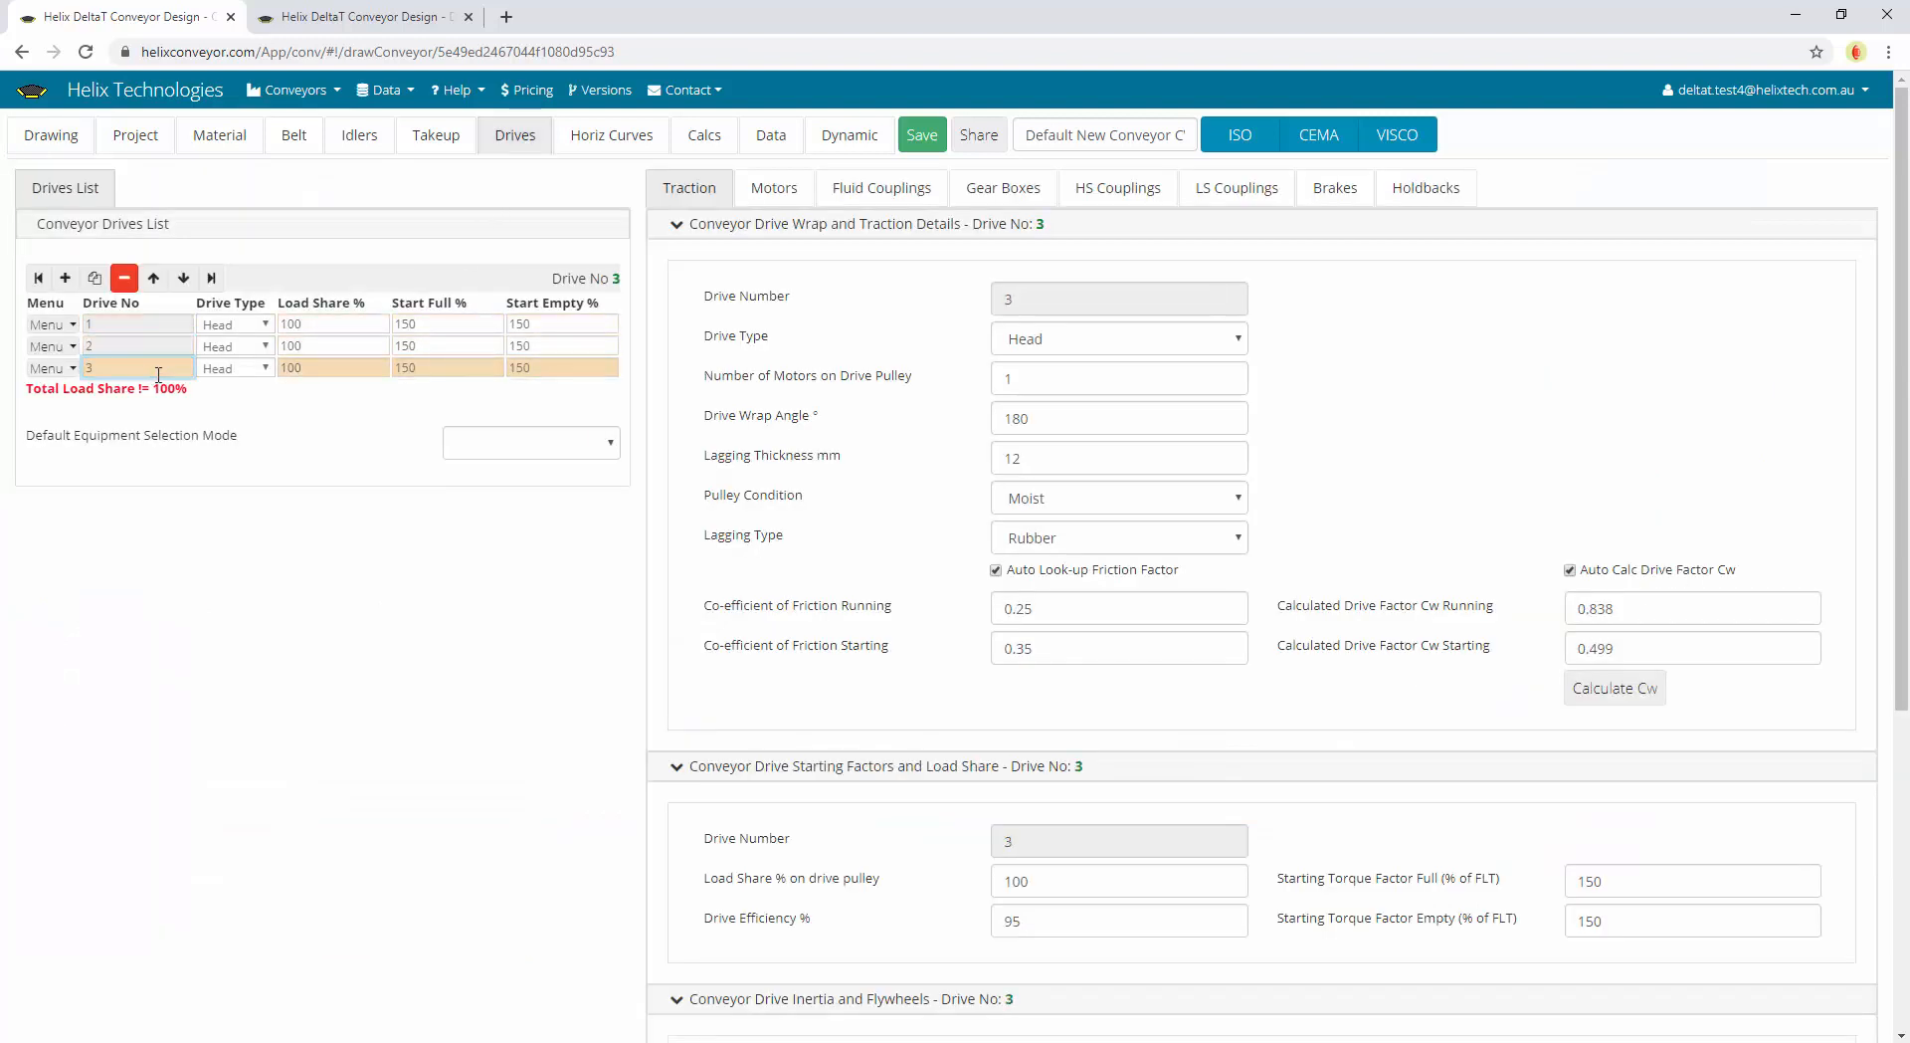
pyautogui.click(320, 368)
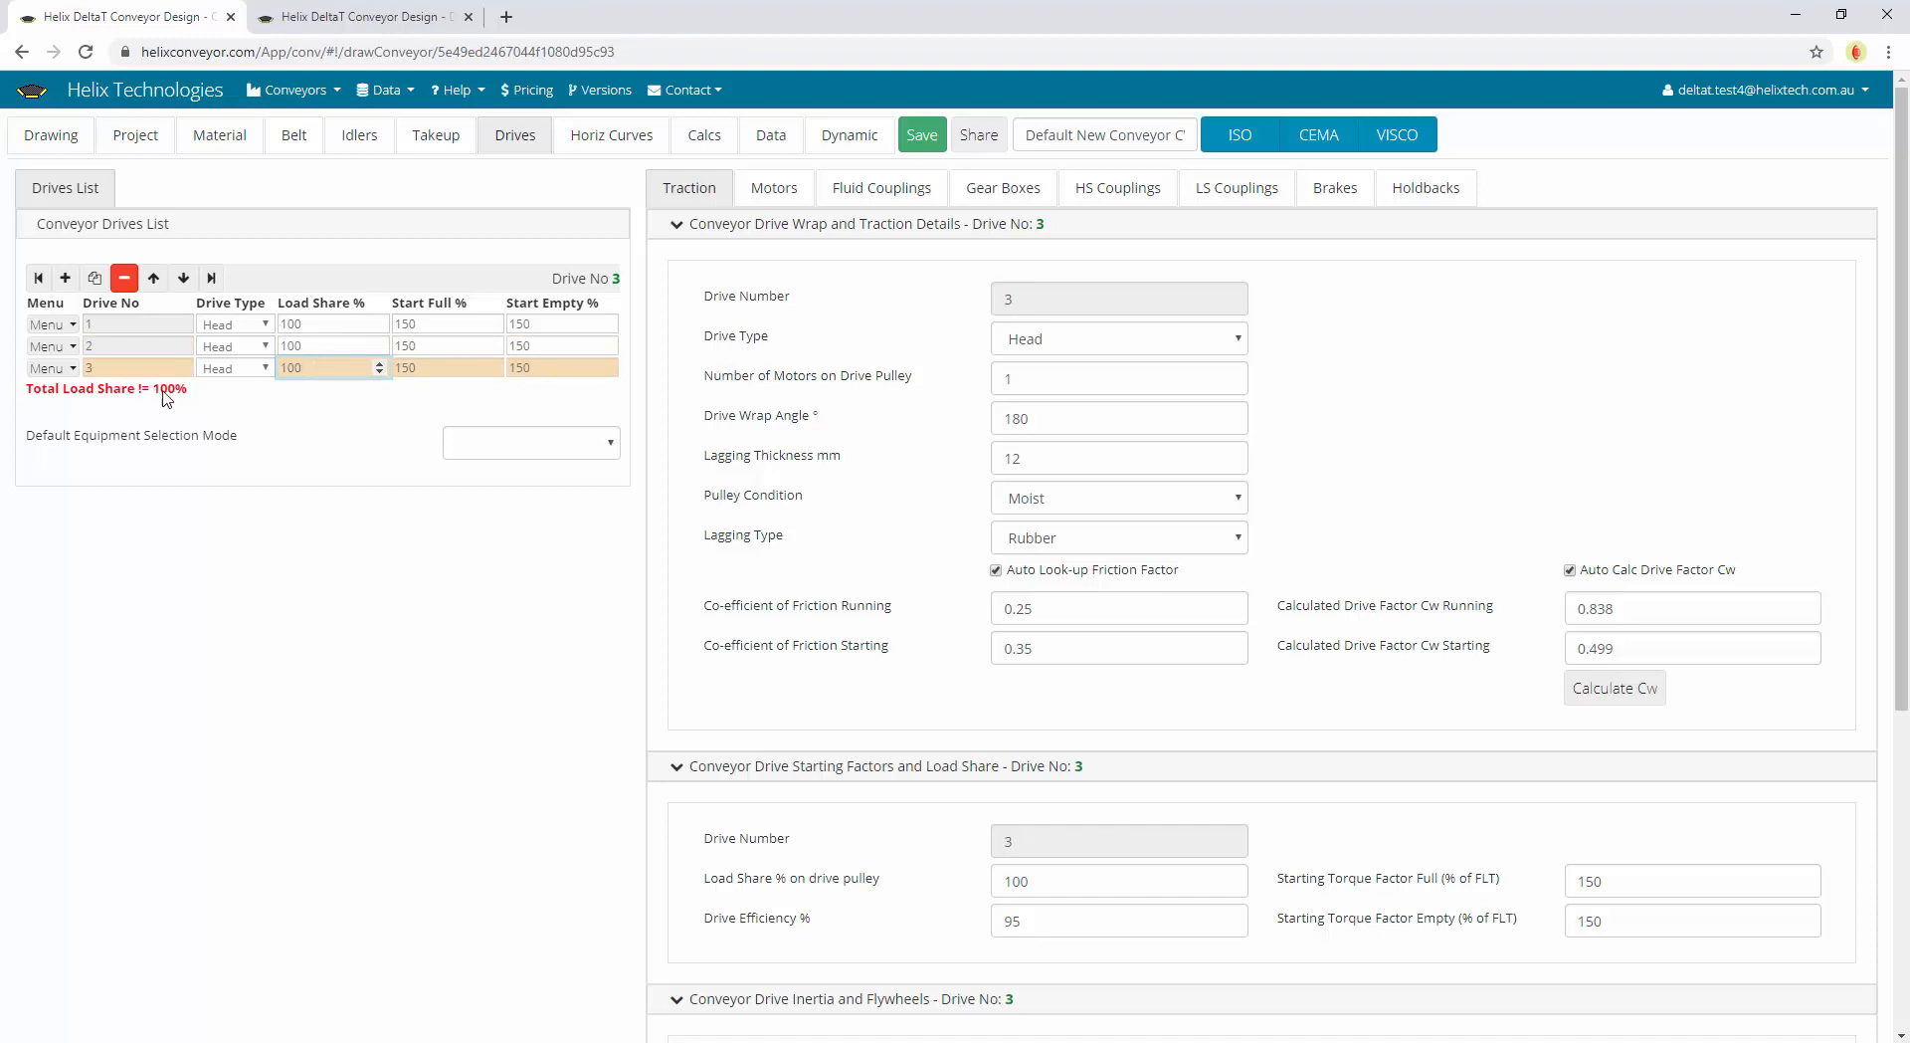
pyautogui.click(204, 326)
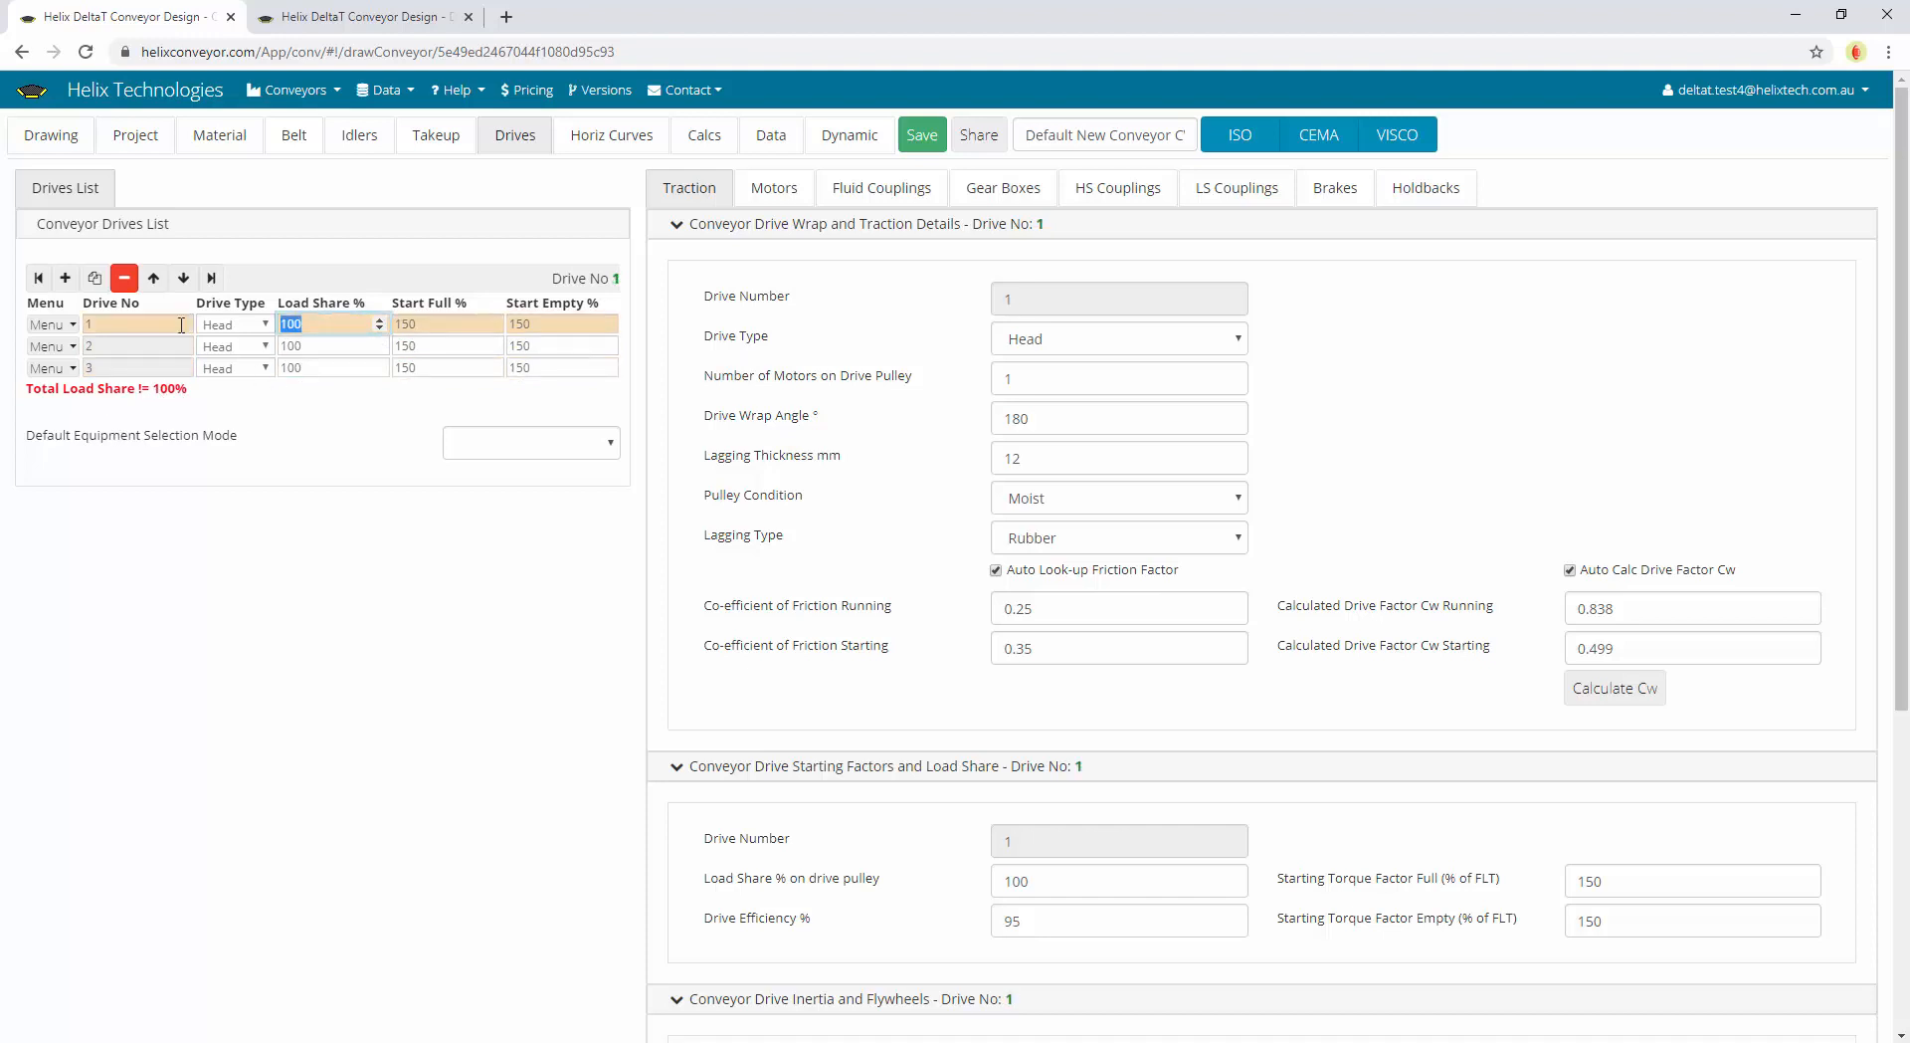
pyautogui.write('50')
pyautogui.press('Return')
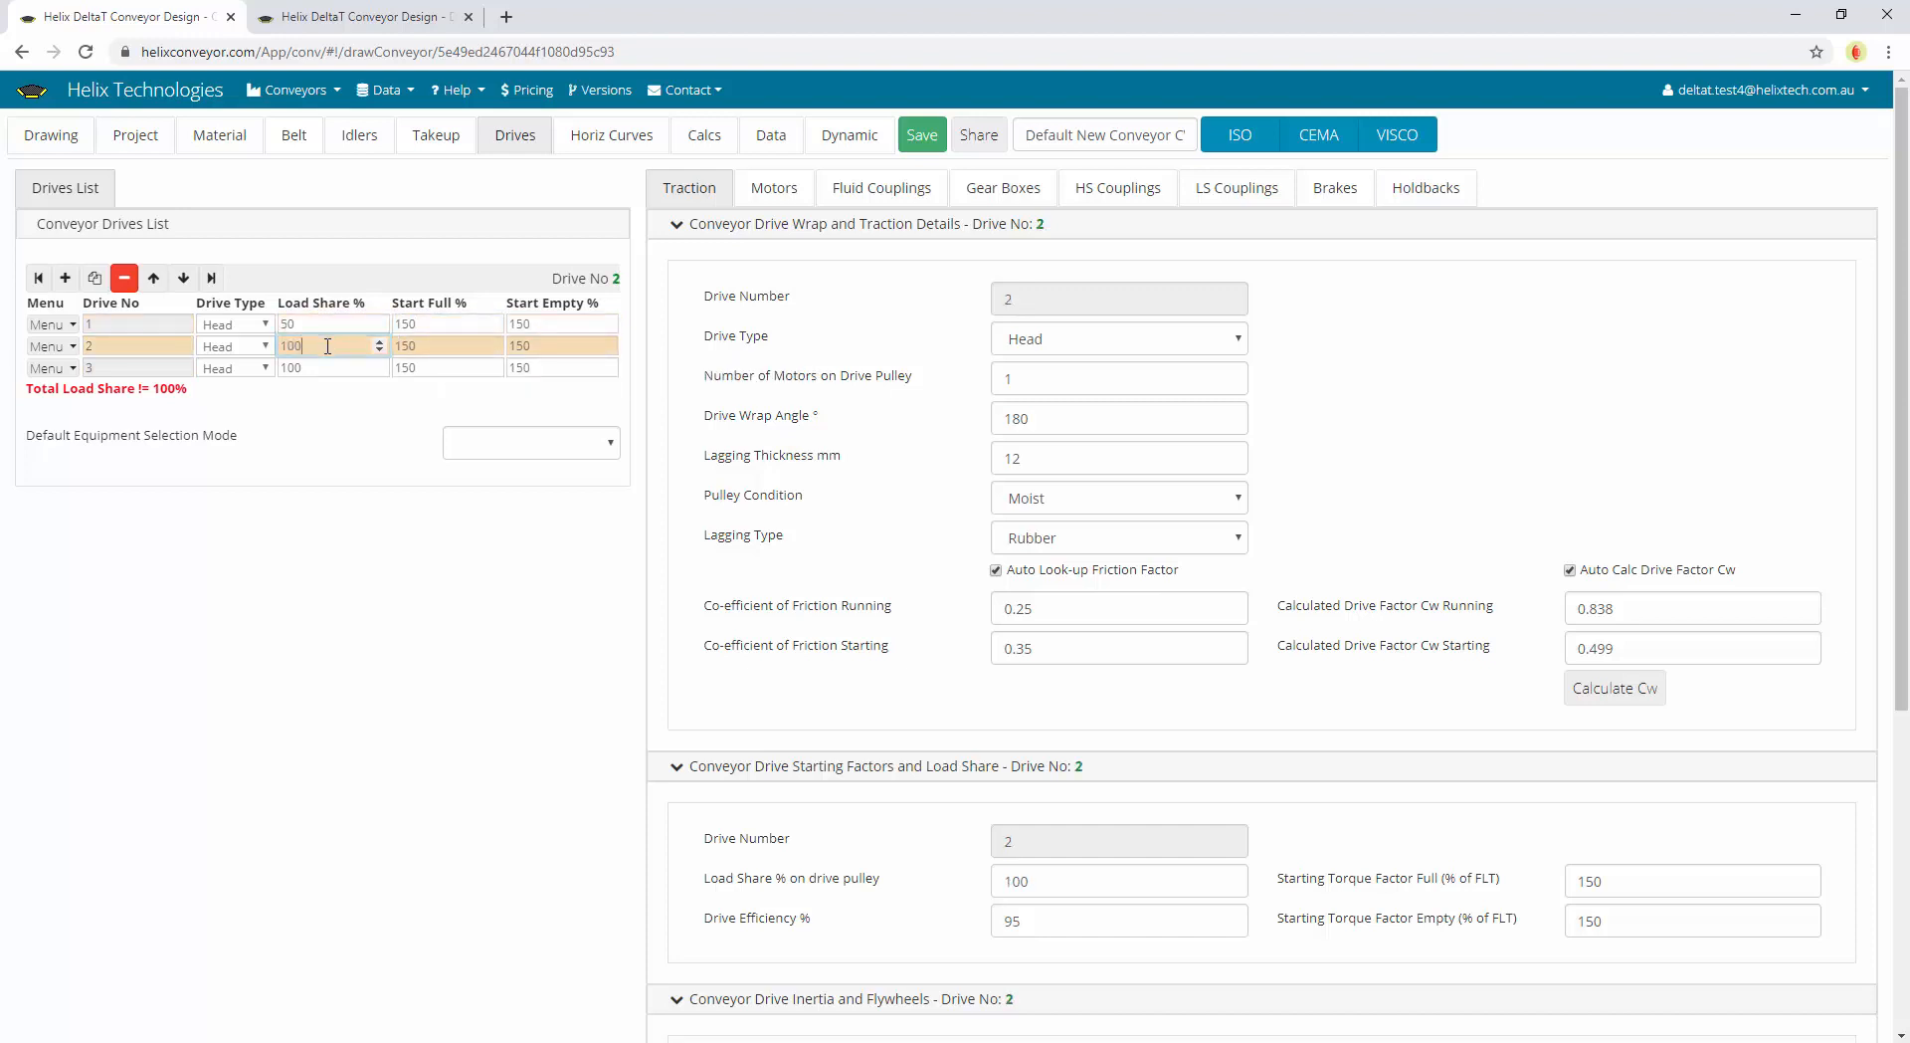
pyautogui.click(248, 371)
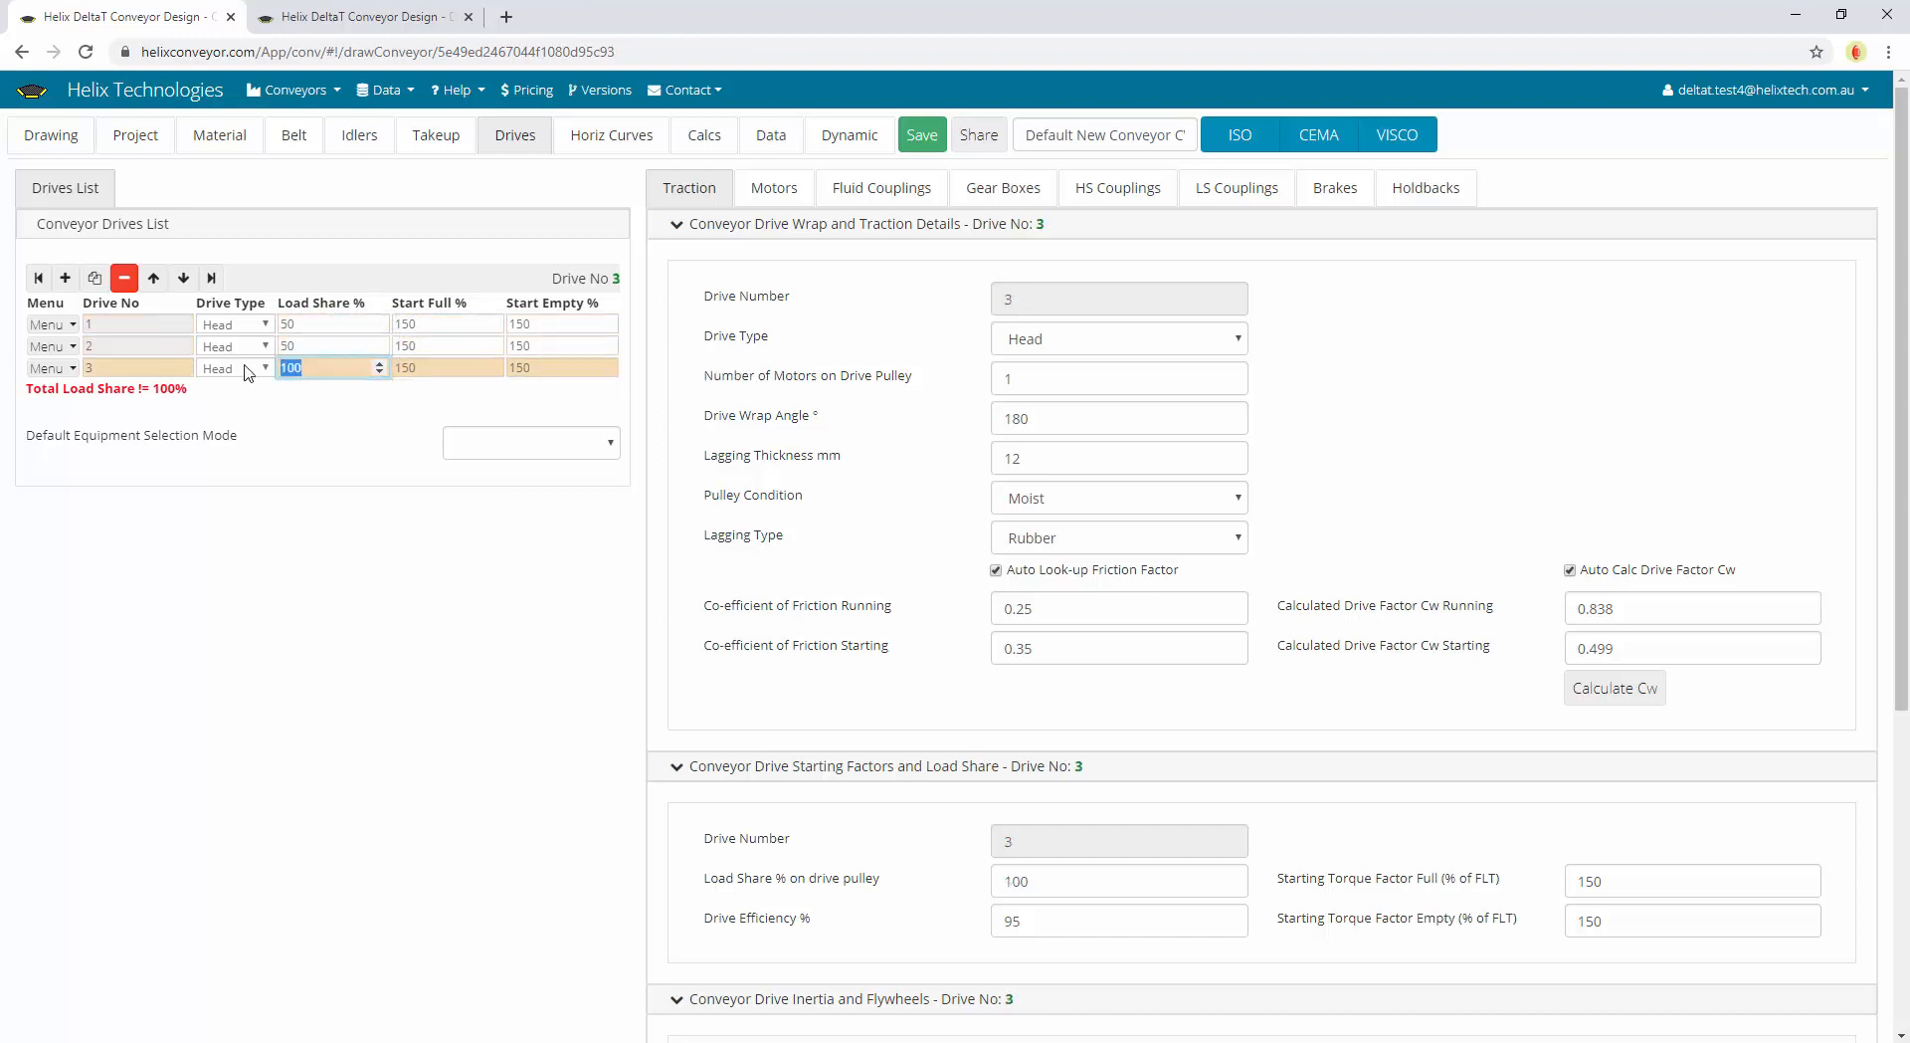
pyautogui.write('0')
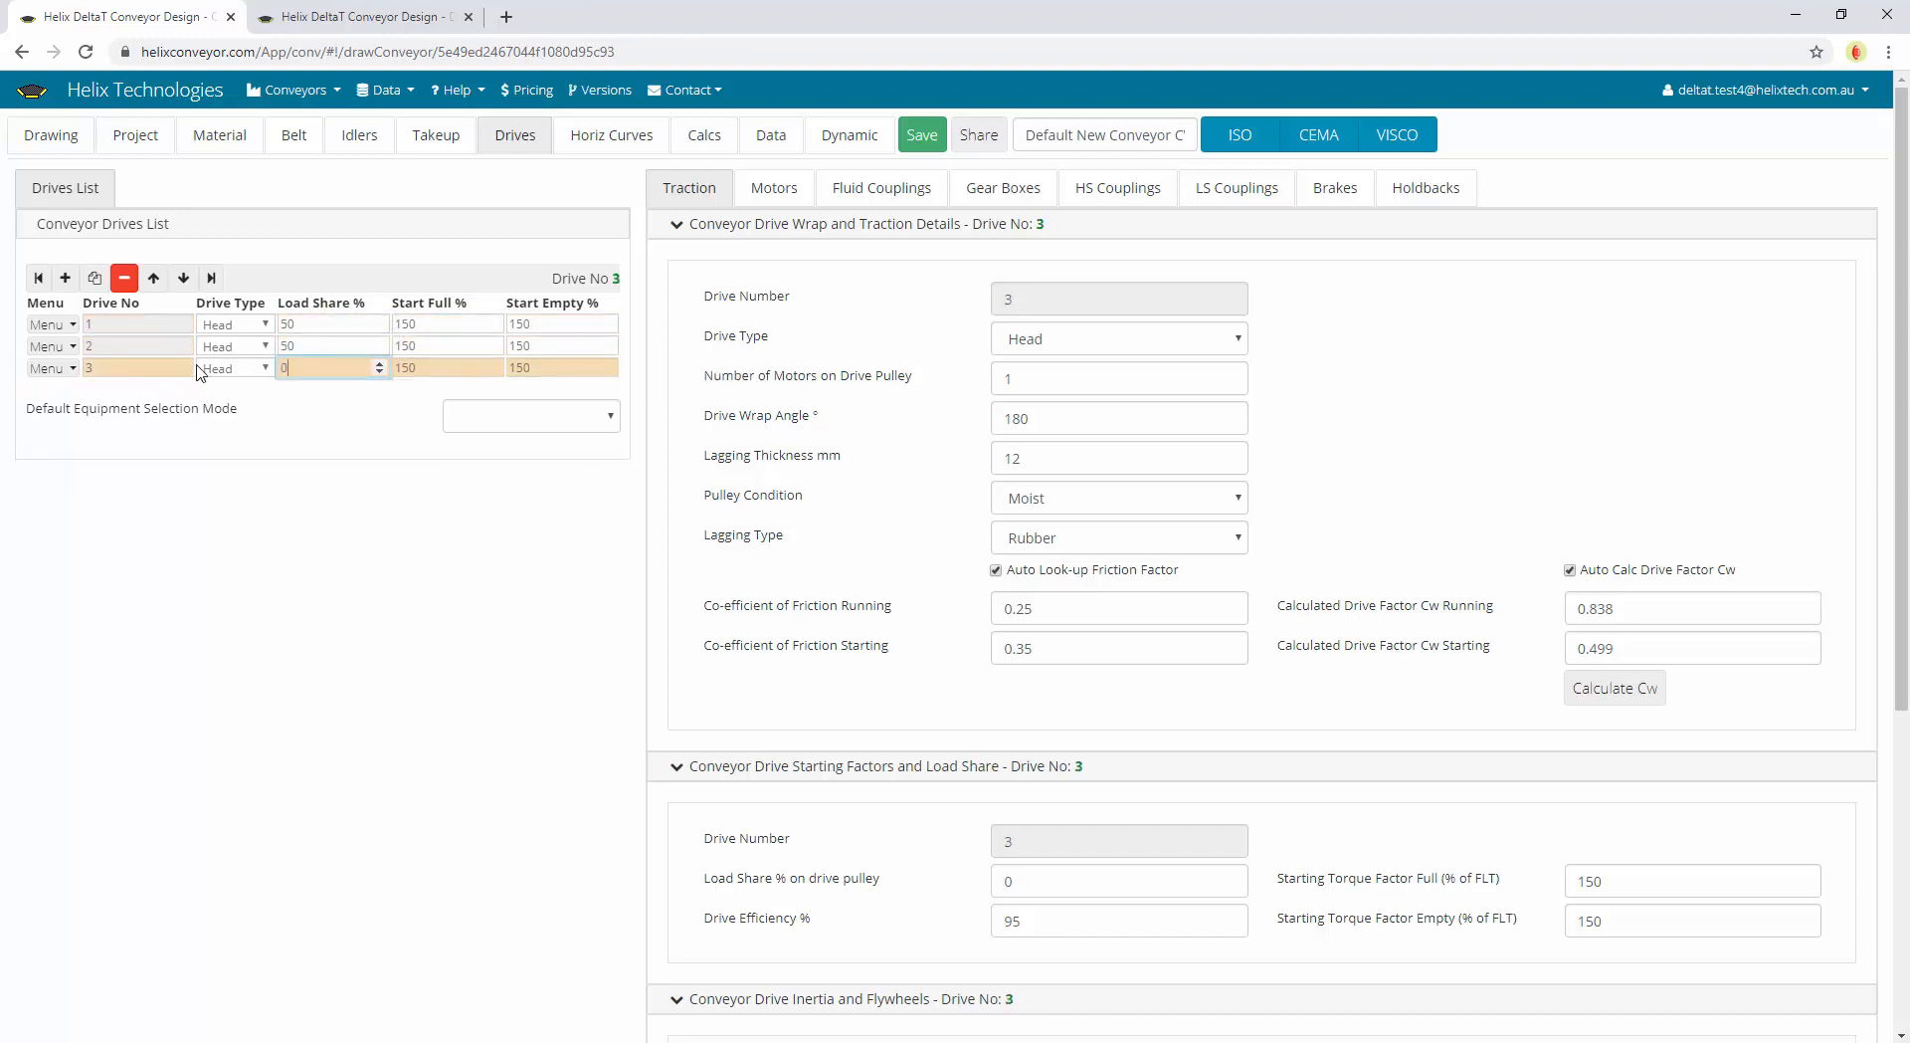
pyautogui.click(312, 368)
pyautogui.click(235, 369)
pyautogui.click(248, 558)
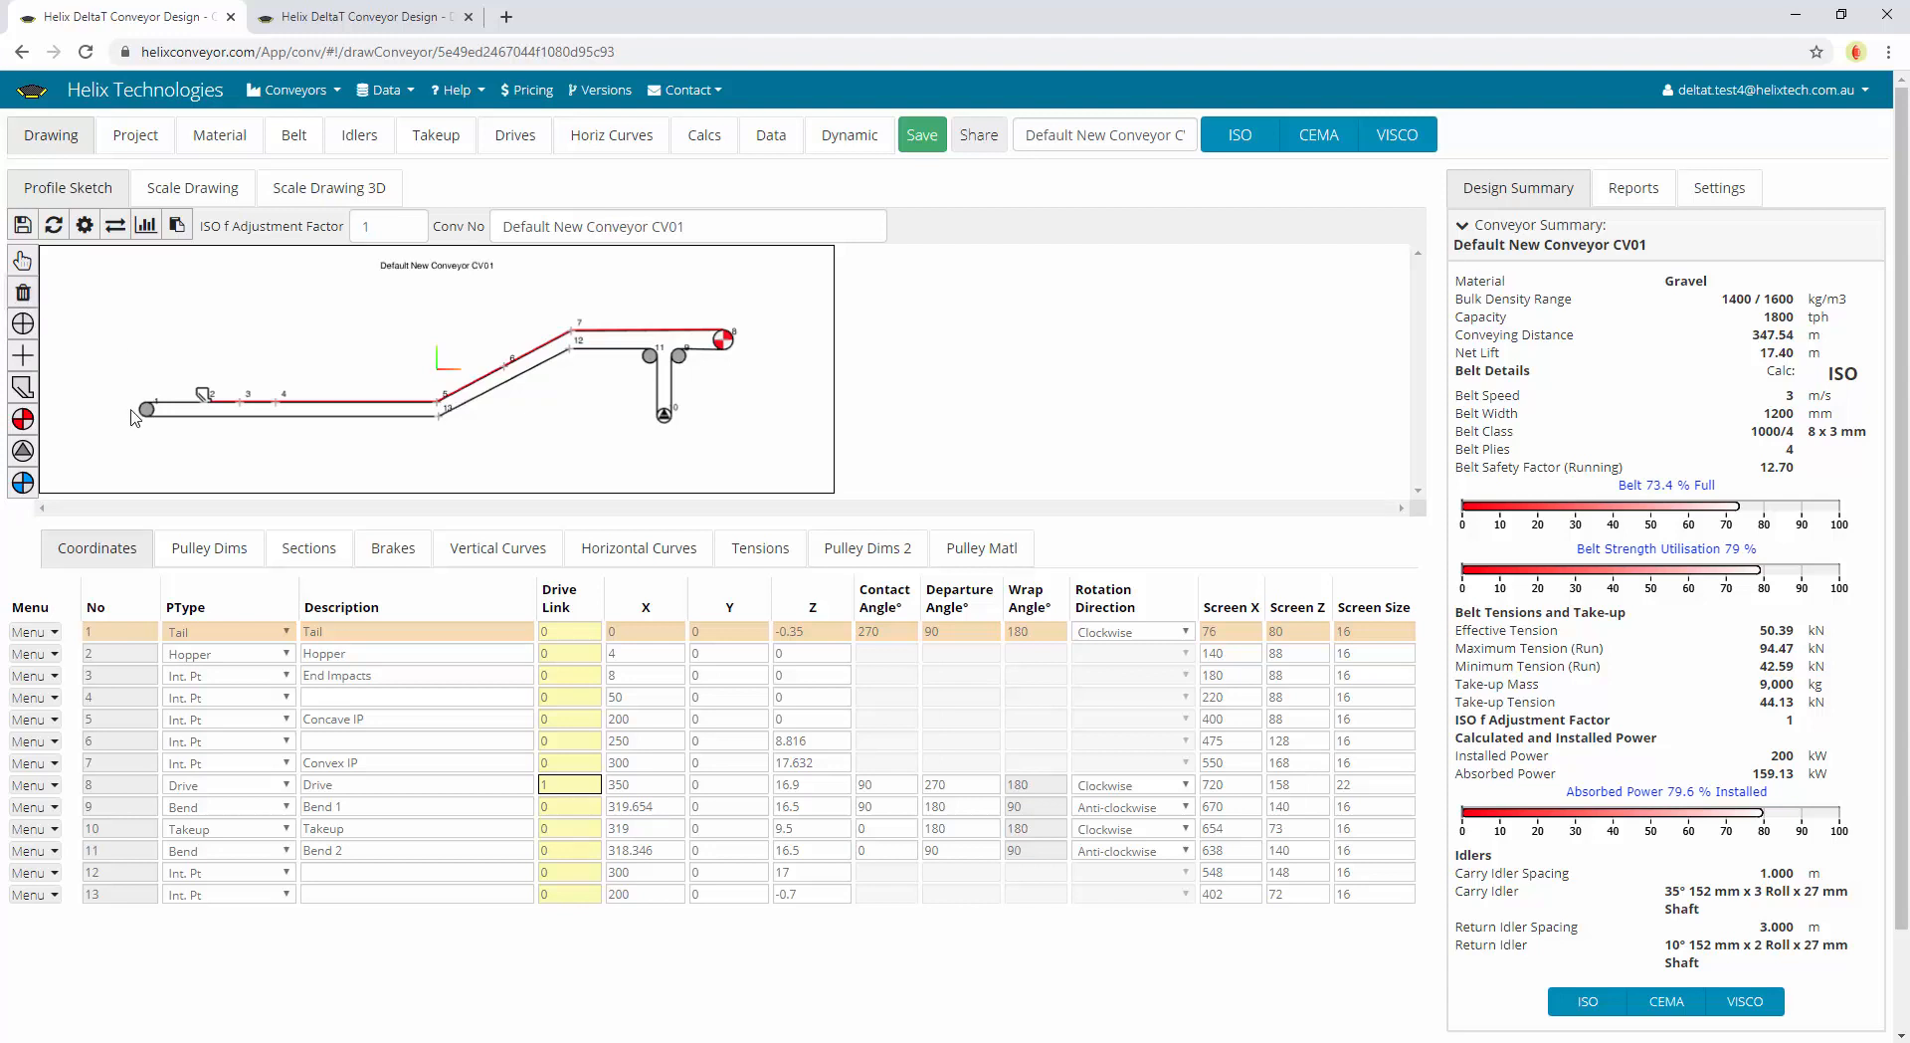
# Start deleting the tail pulley but cancel it, and move the drive pulley lower in the profile sketch
pyautogui.click(149, 417)
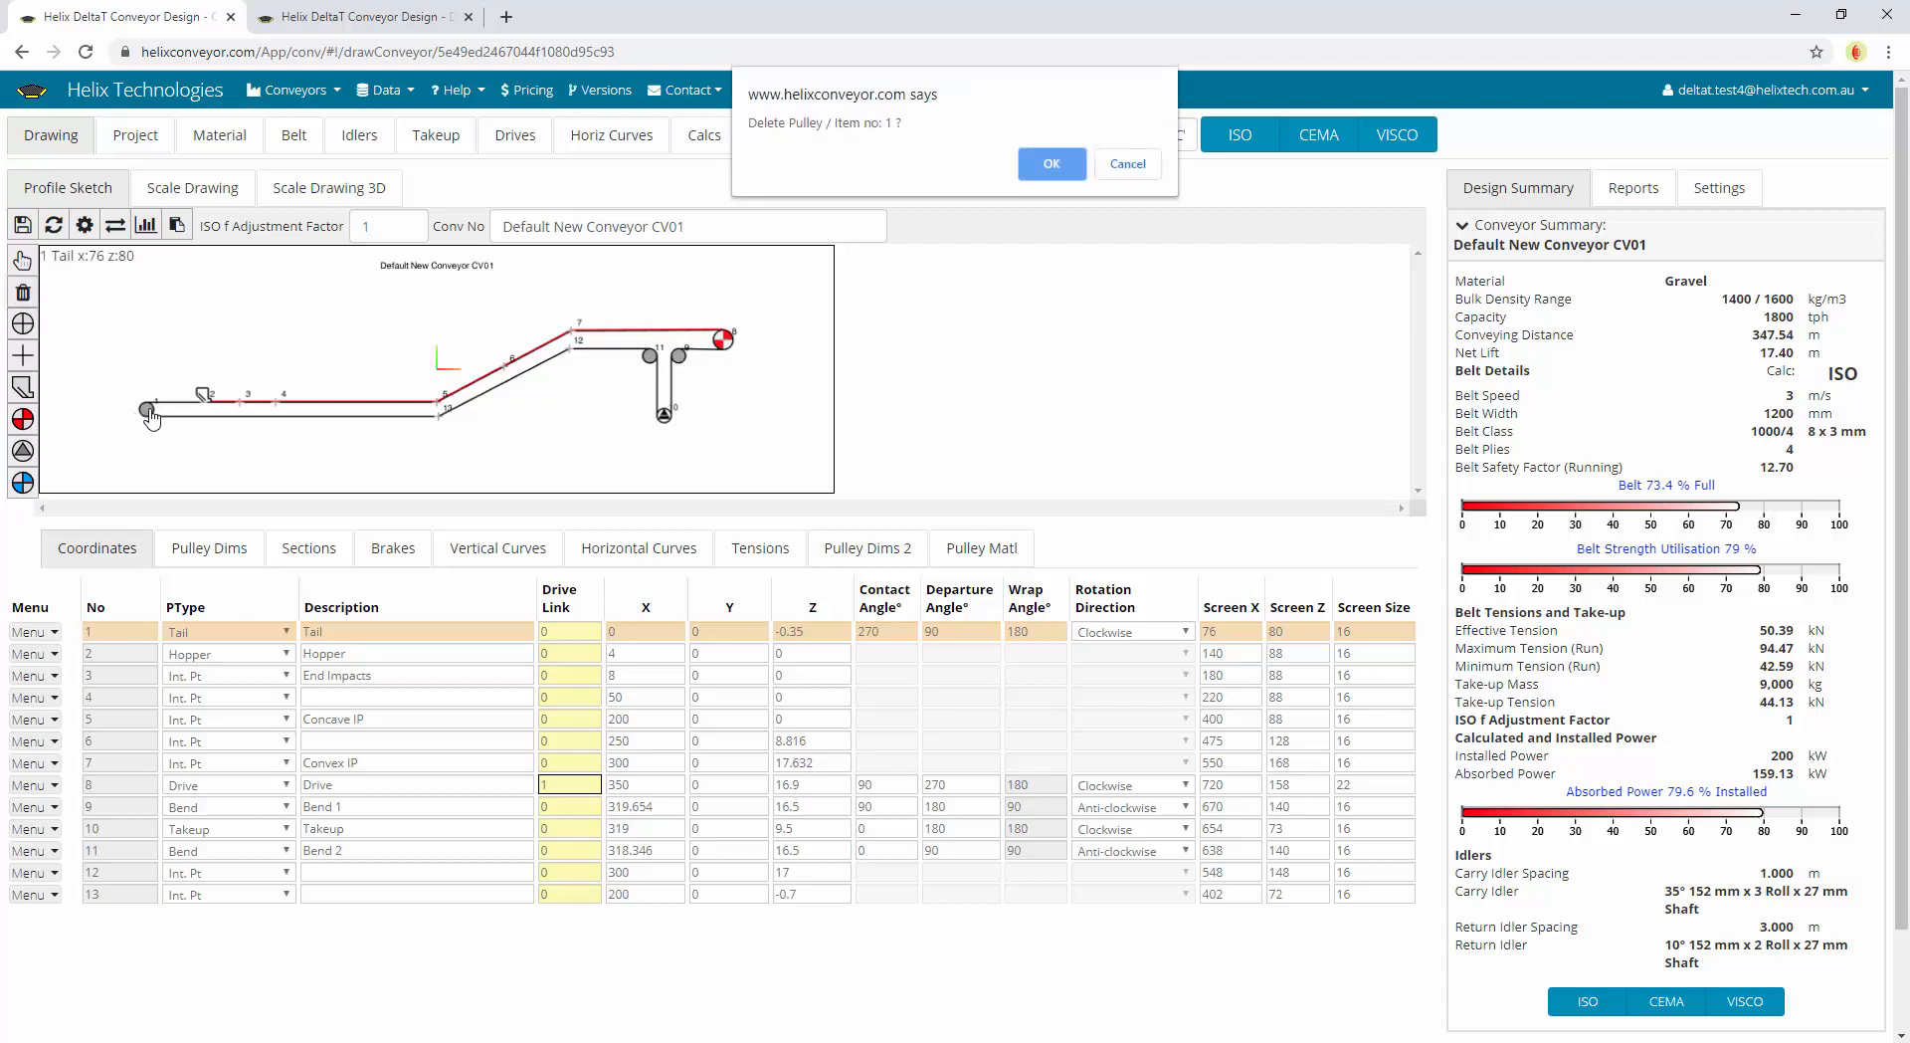
pyautogui.click(1129, 165)
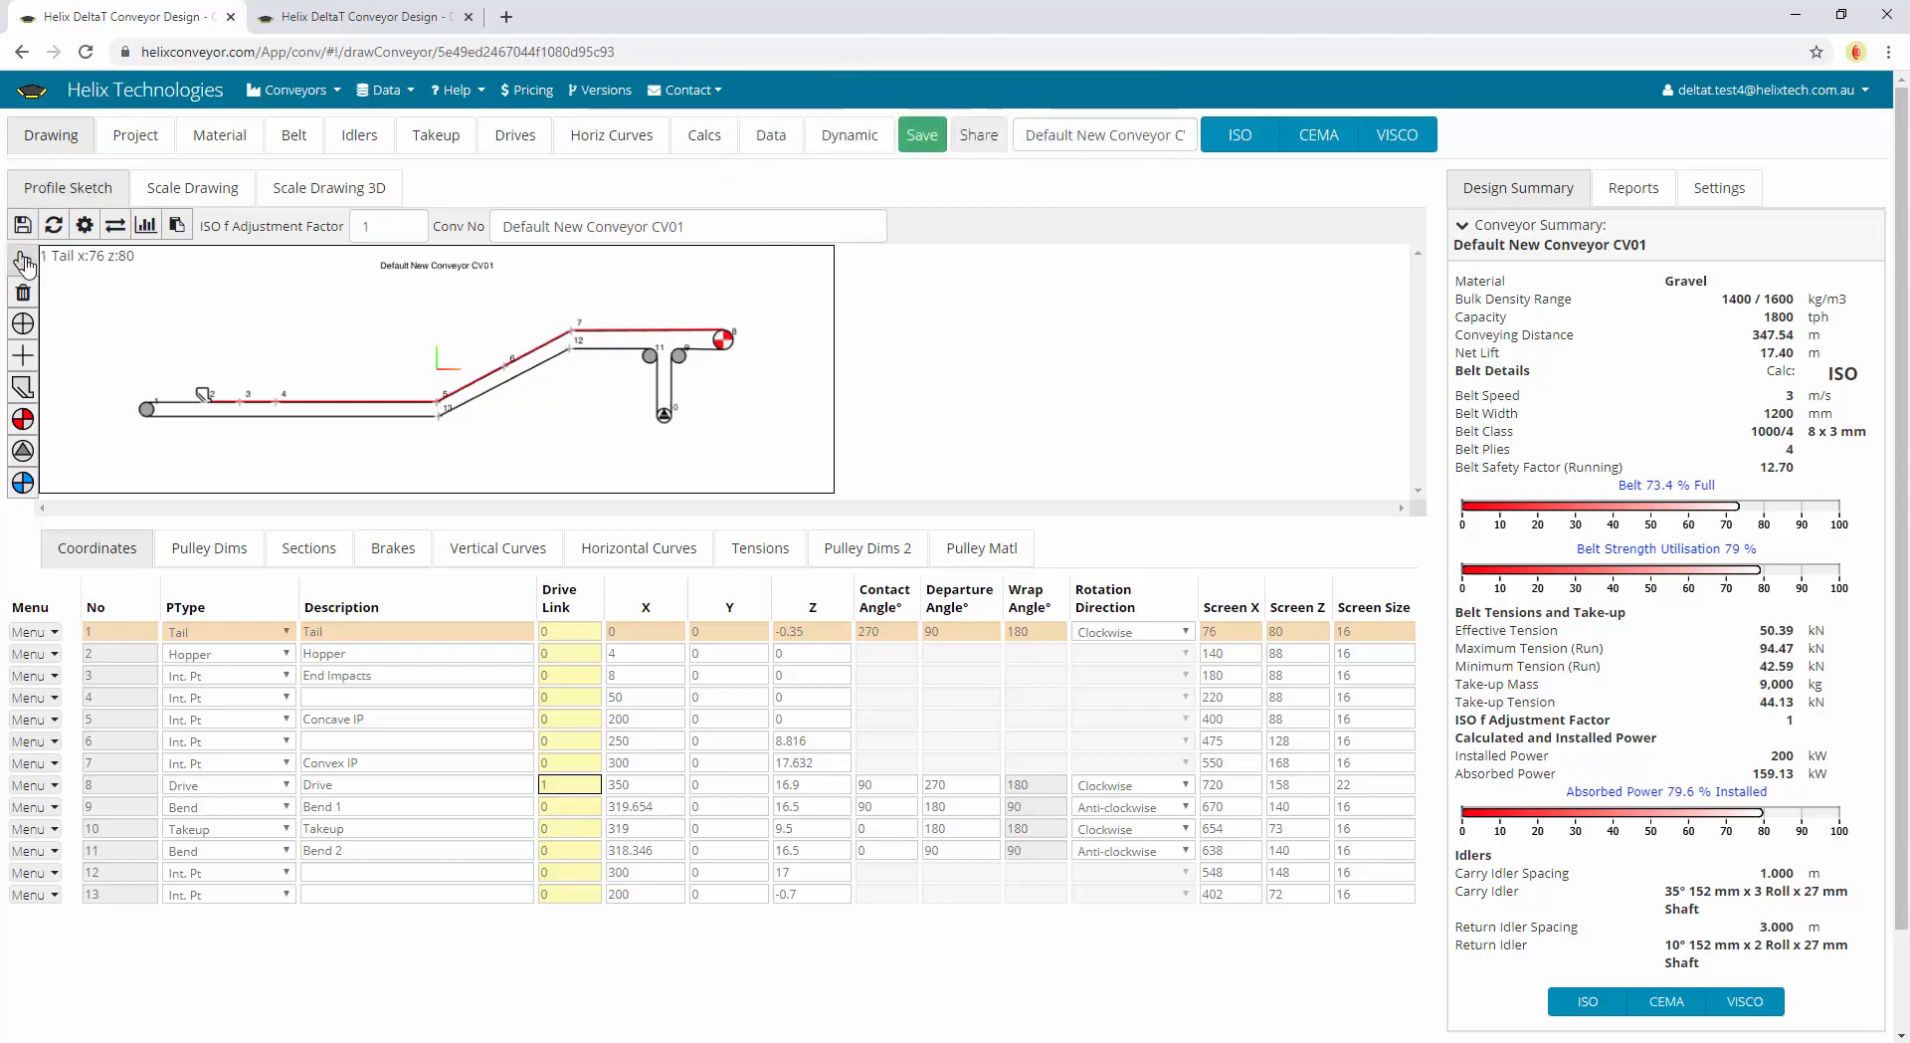
pyautogui.click(724, 343)
pyautogui.moveTo(724, 343)
pyautogui.mouseDown()
pyautogui.moveTo(757, 325)
pyautogui.moveTo(741, 372)
pyautogui.mouseUp()
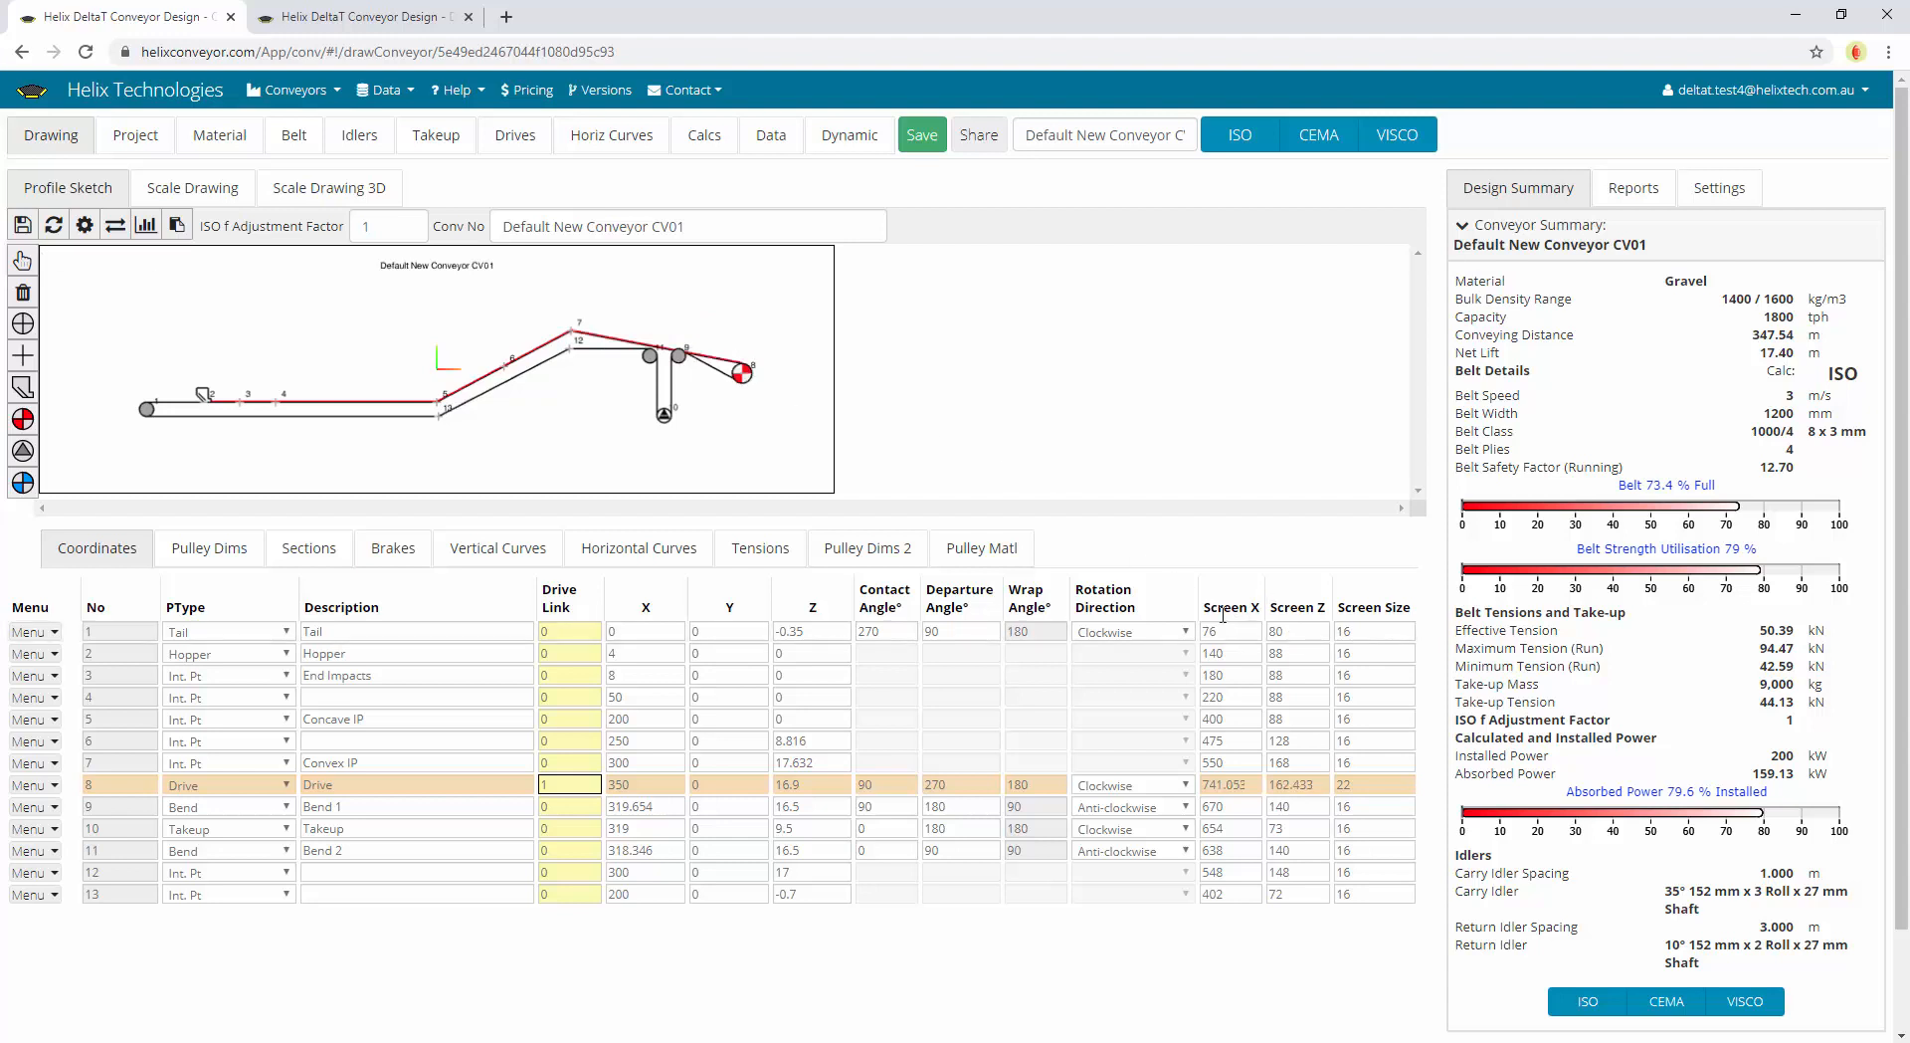
# Compare the tail pulley's screen coordinate with its real X, Y and Z coordinates in the coordinates table
pyautogui.click(1229, 634)
pyautogui.click(648, 631)
pyautogui.click(731, 631)
pyautogui.click(819, 628)
pyautogui.click(645, 630)
# Inspect the takeup in the 3D scale drawing's elevation view, and examine the conveyor in plan view
pyautogui.click(318, 186)
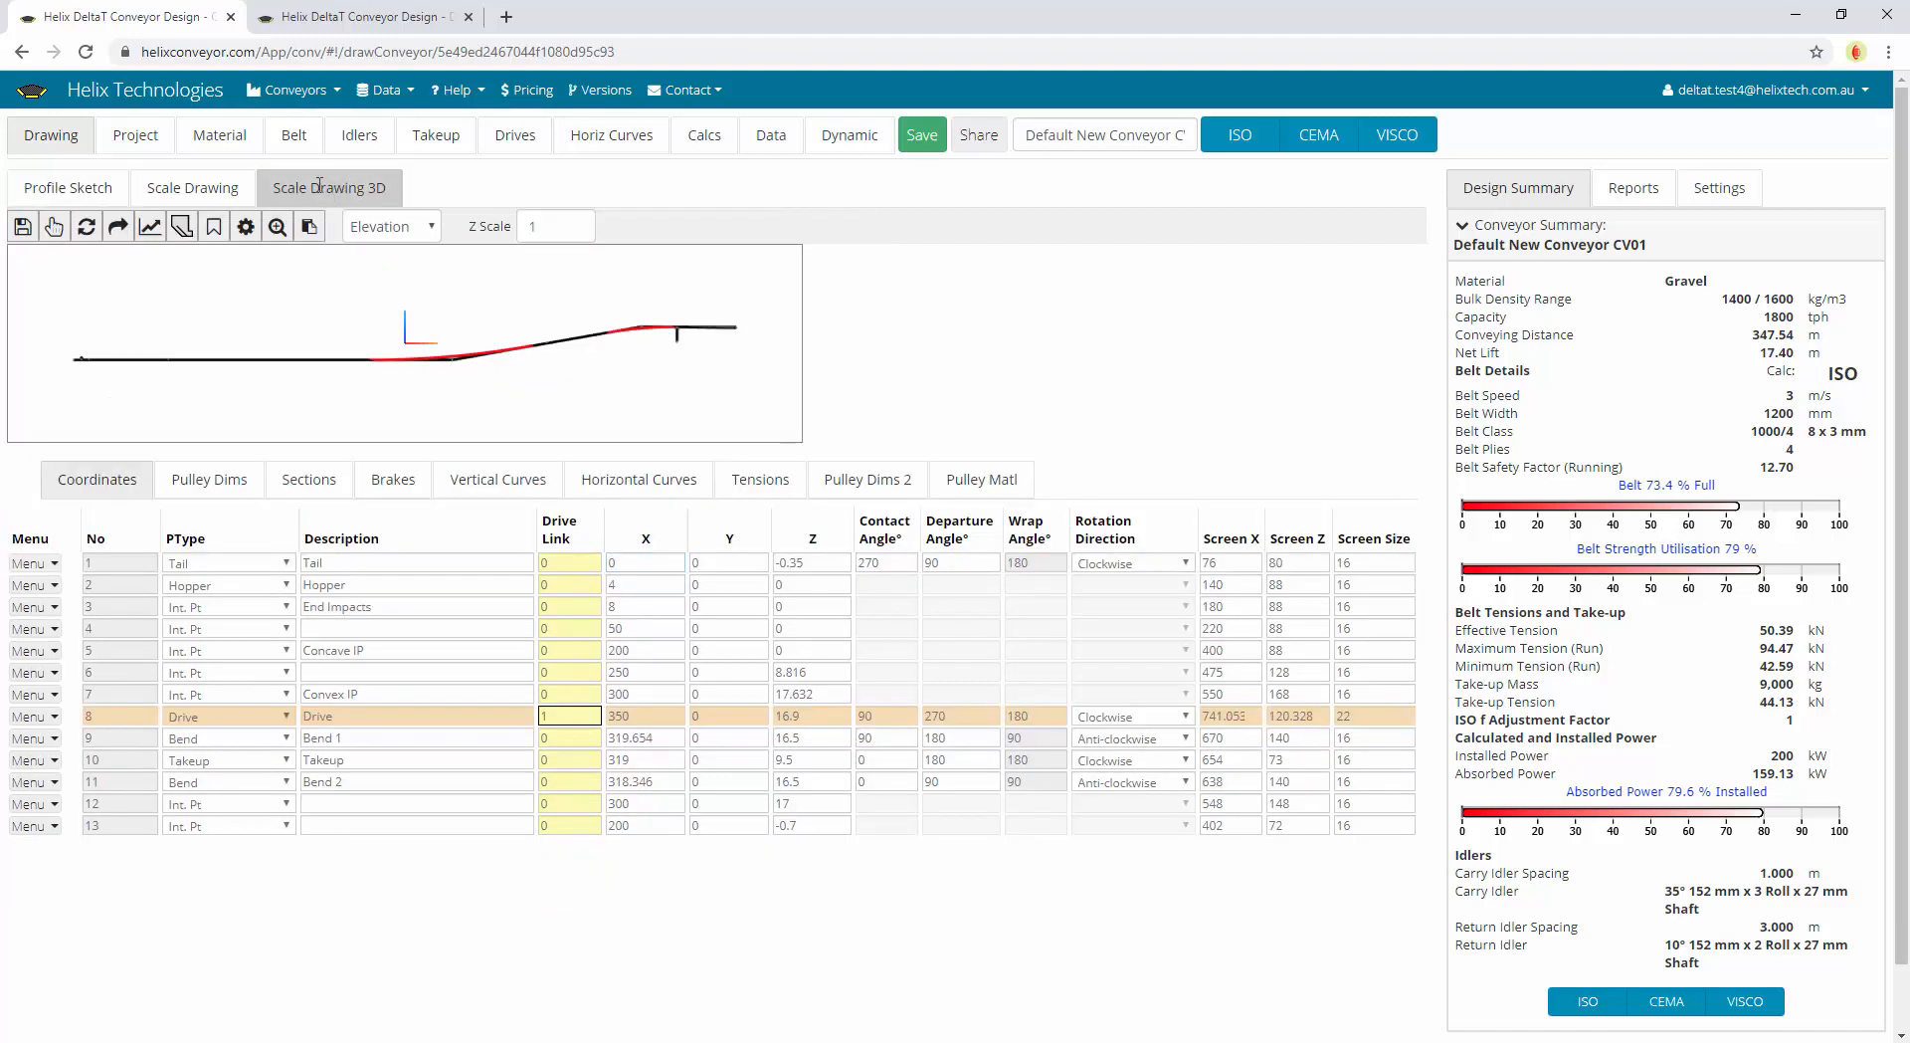
pyautogui.click(406, 231)
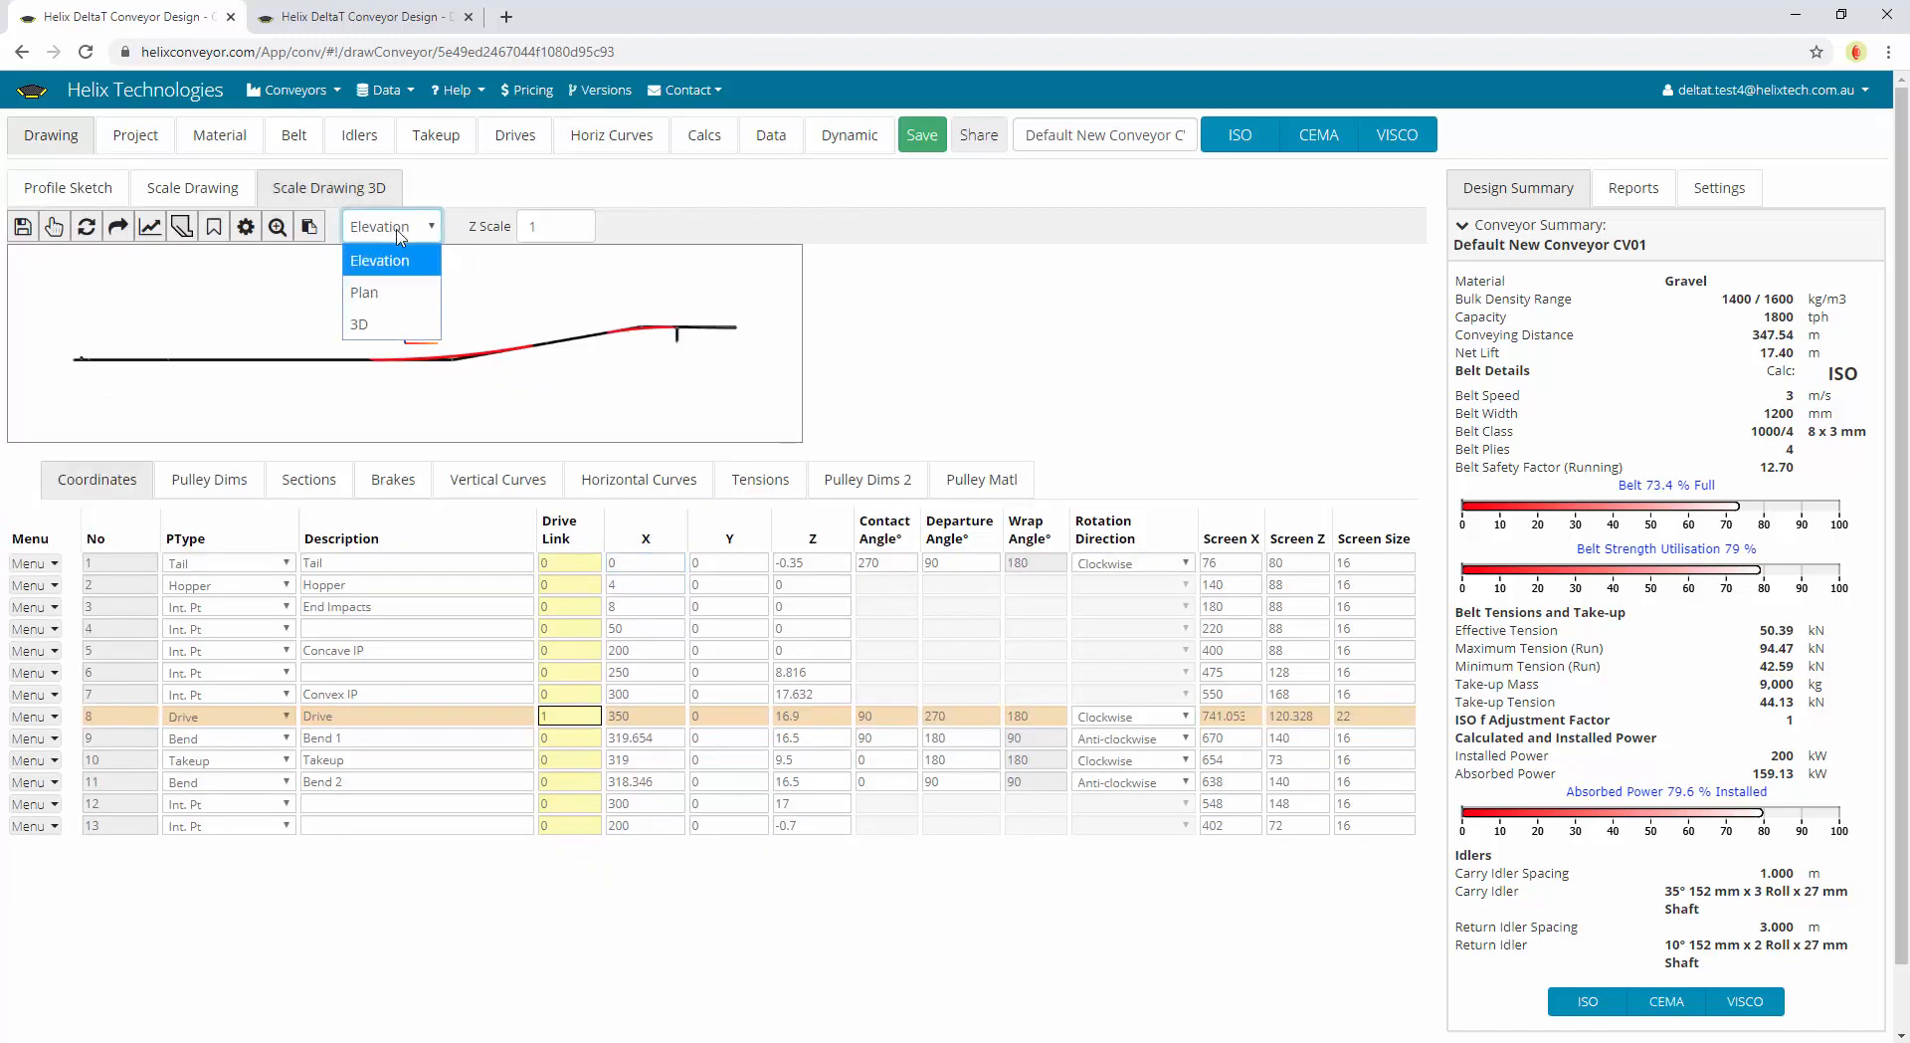
pyautogui.click(439, 231)
pyautogui.scroll(5, 748, 361)
pyautogui.moveTo(707, 382); pyautogui.dragTo(418, 380)
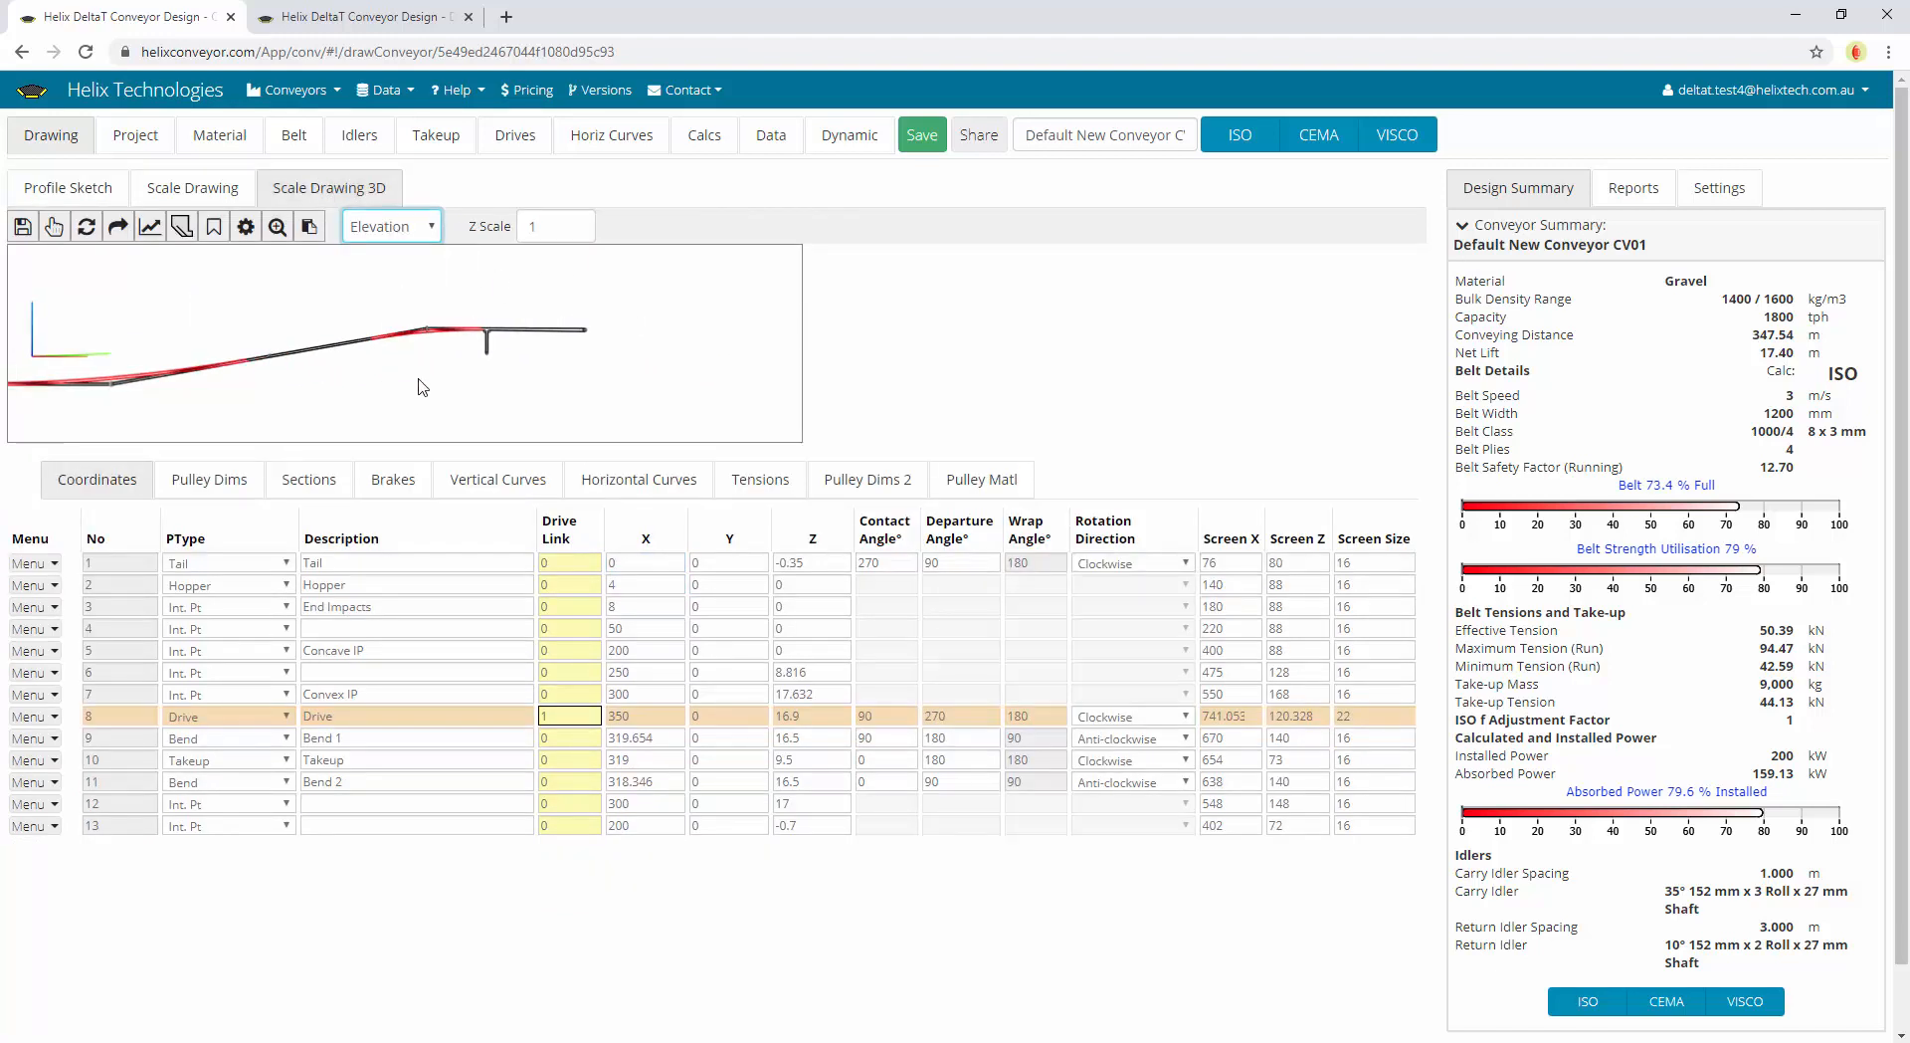
pyautogui.scroll(2, 559, 368)
pyautogui.click(529, 366)
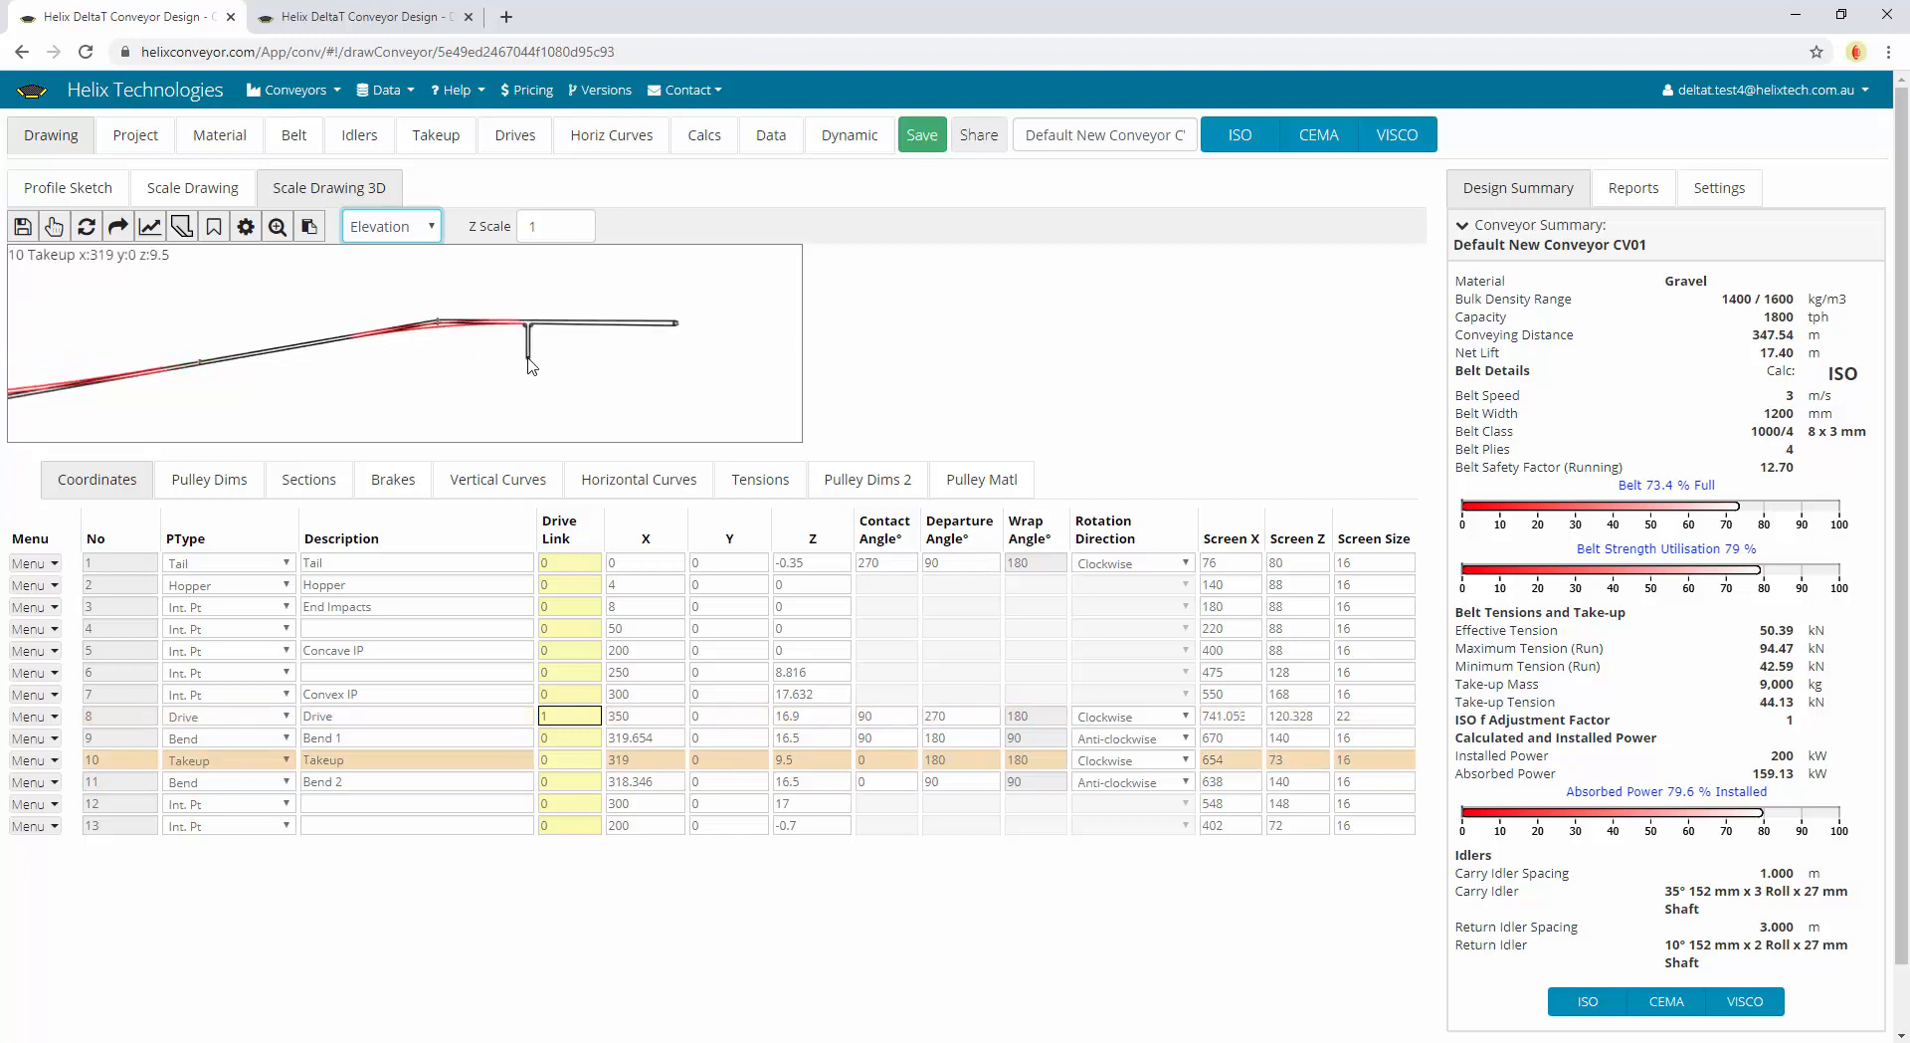
pyautogui.click(413, 228)
pyautogui.click(400, 303)
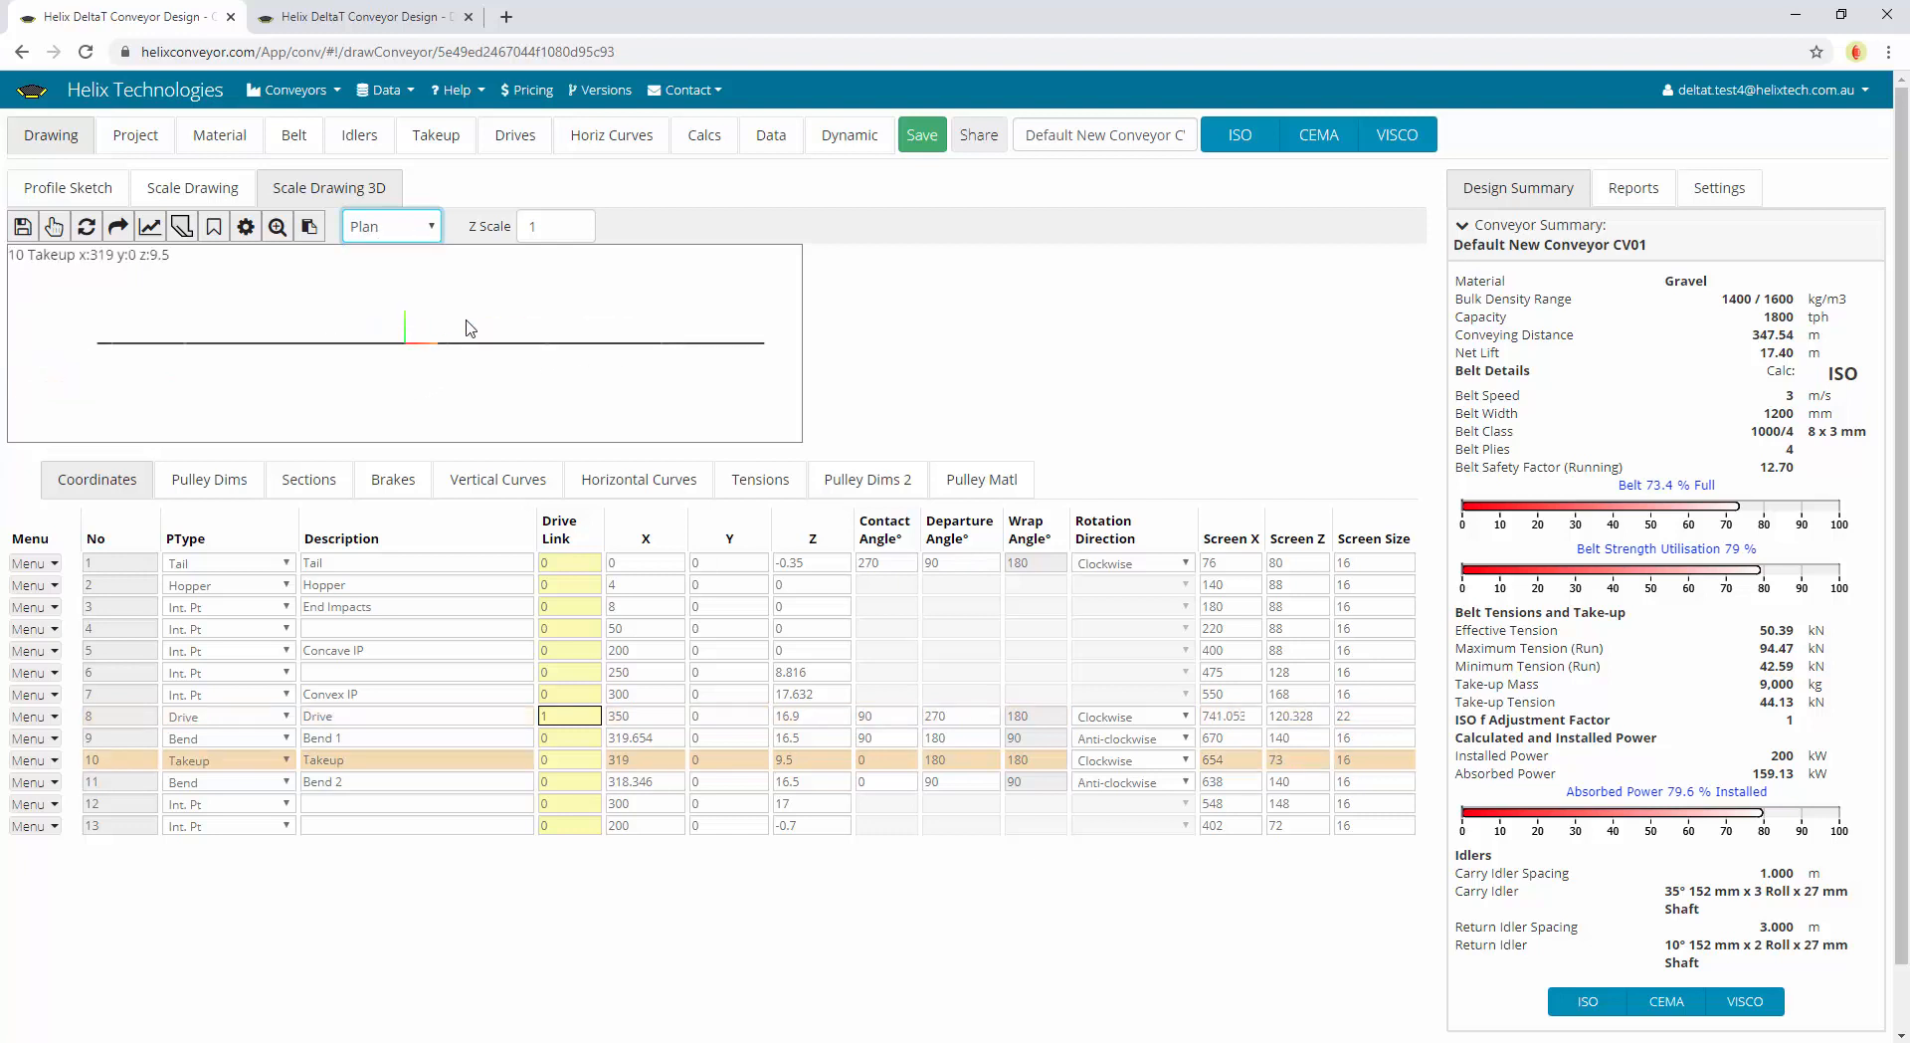
pyautogui.moveTo(726, 372); pyautogui.dragTo(348, 353)
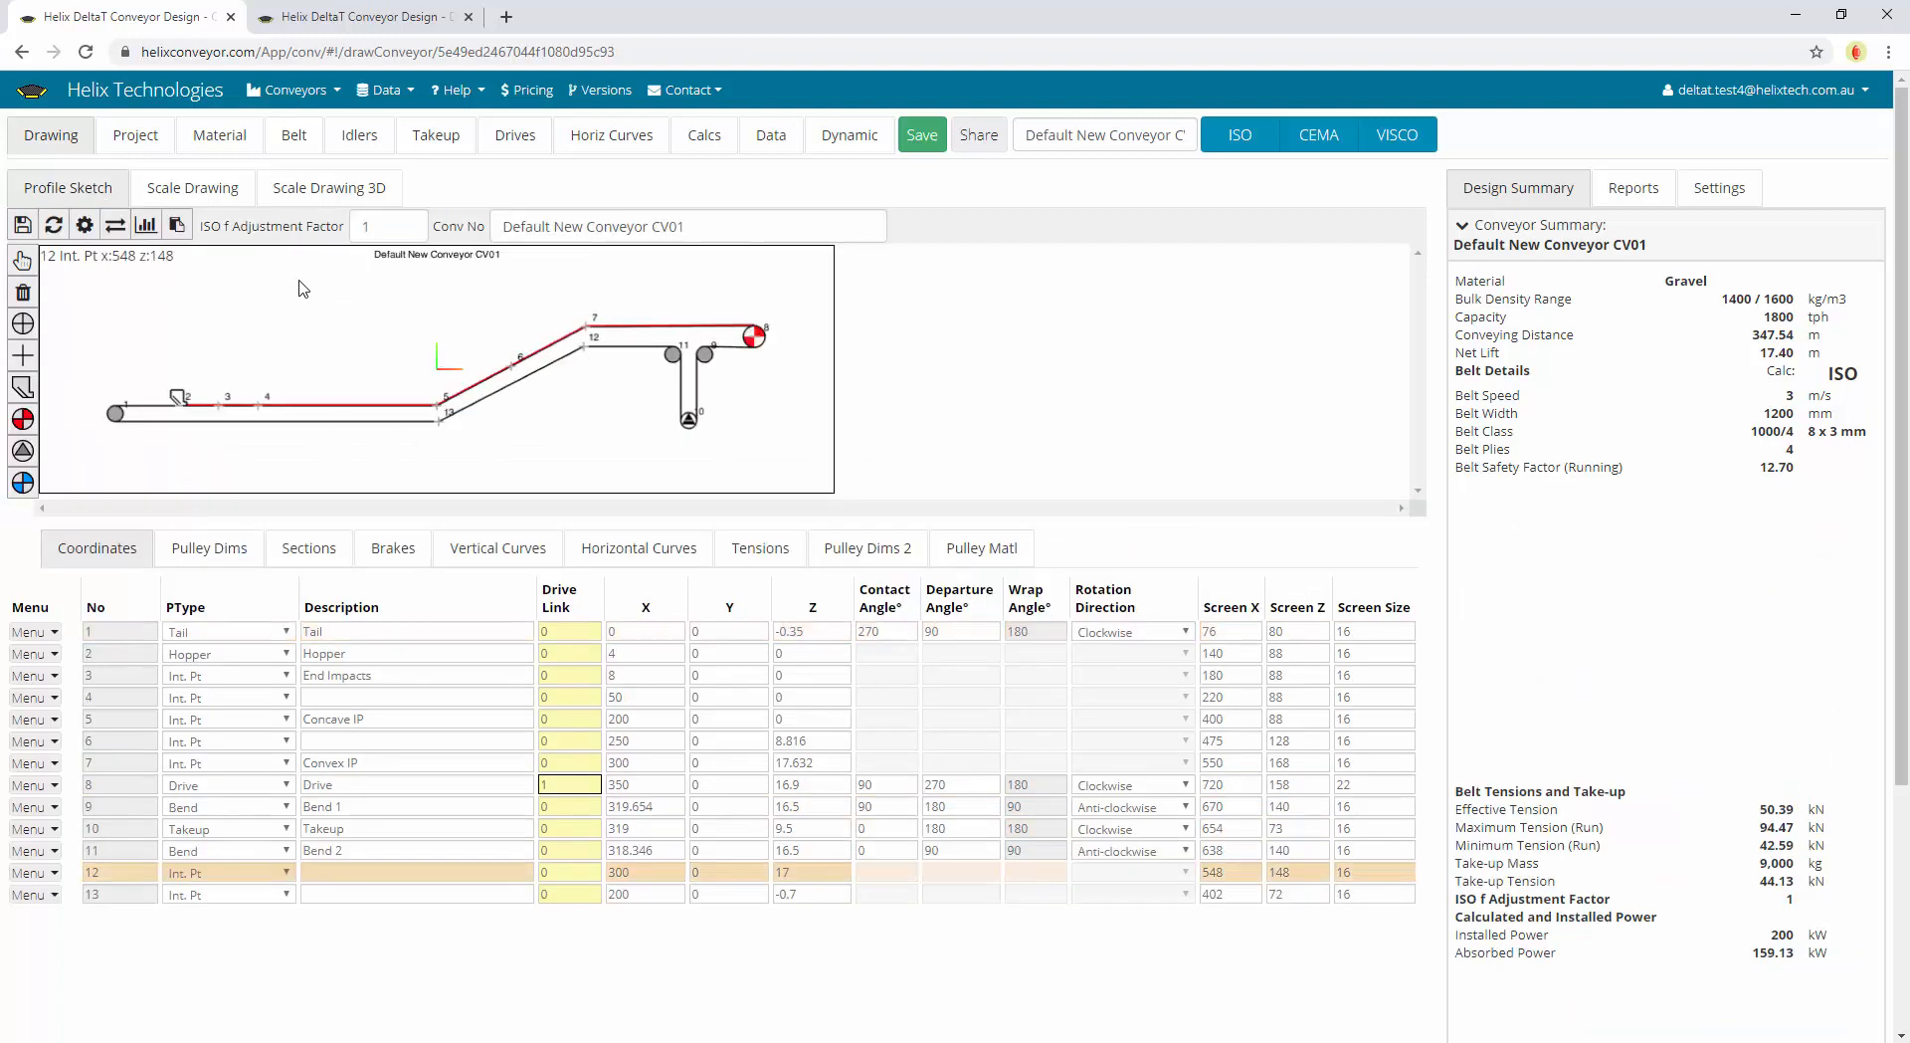
# Examine the conveyor from the tail to the concave curve in the 3D scale drawing's elevation, and return to the profile sketch
pyautogui.click(324, 192)
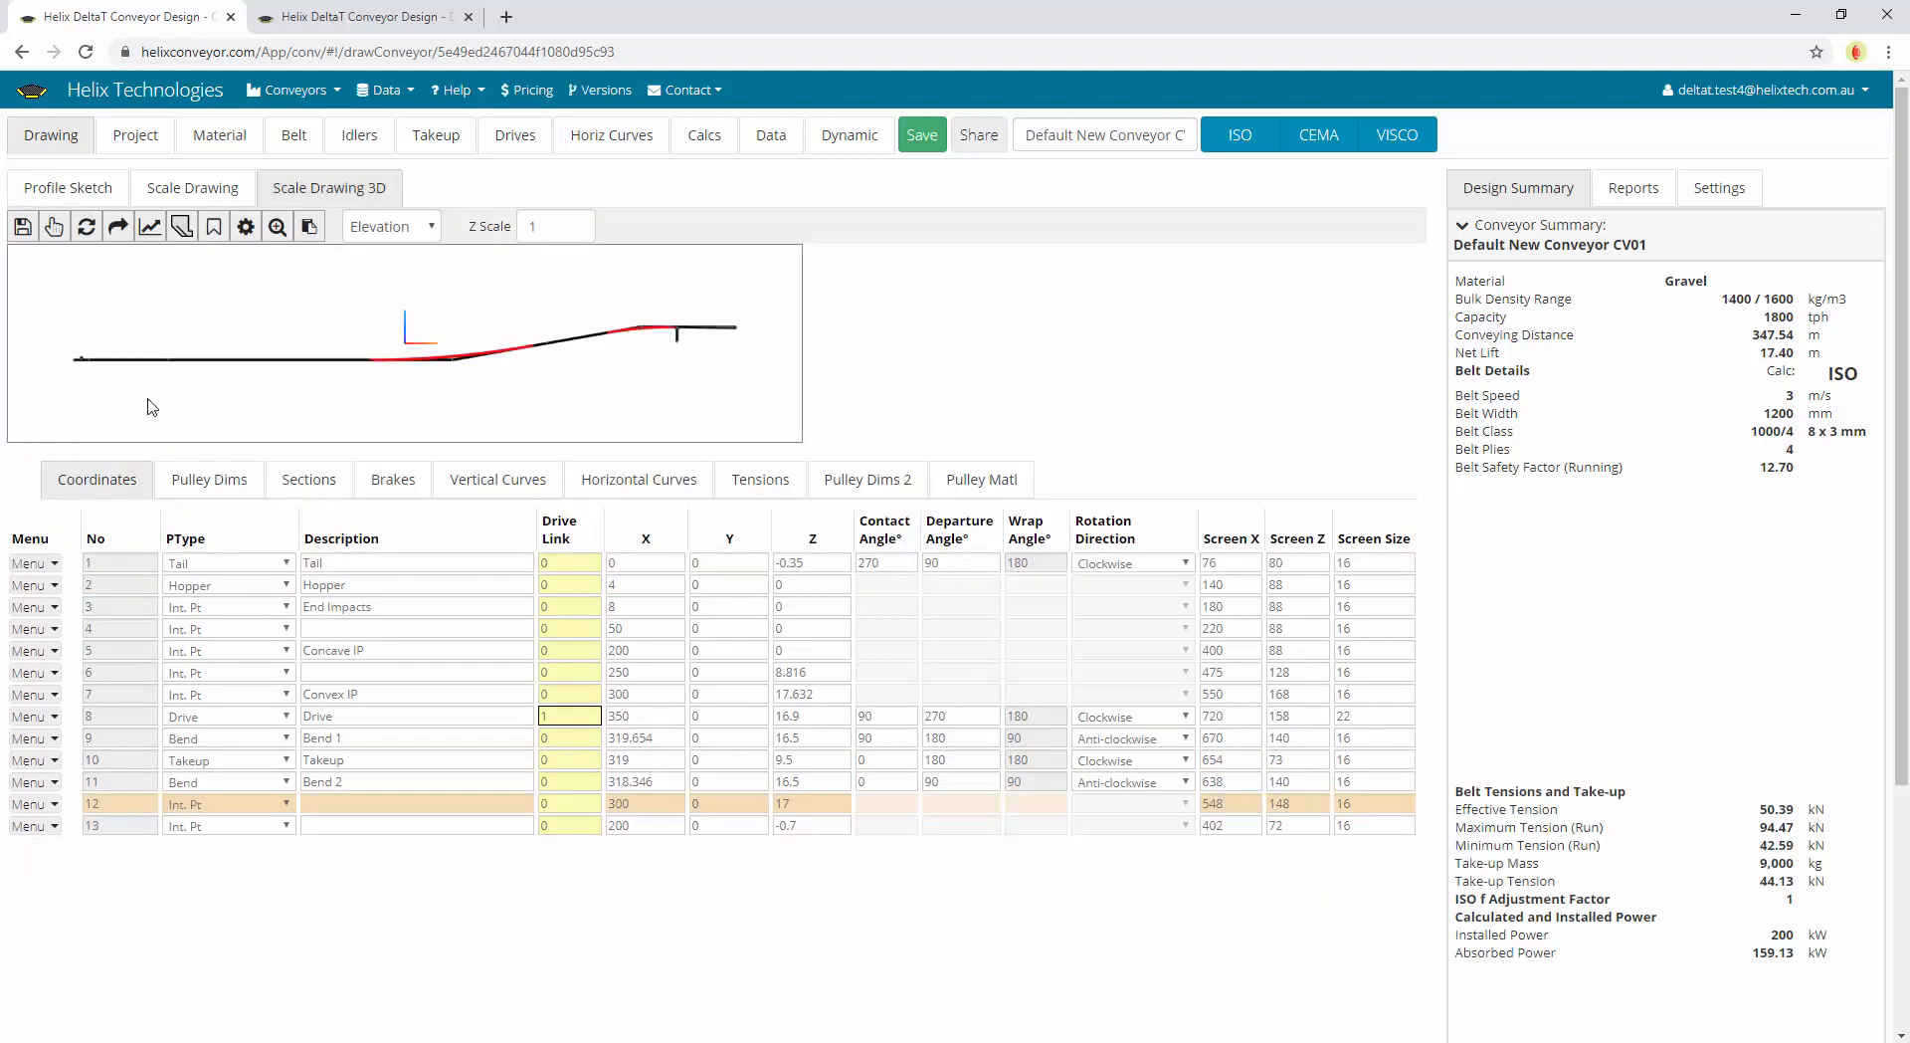
pyautogui.moveTo(392, 399); pyautogui.dragTo(557, 397)
pyautogui.scroll(5, 203, 364)
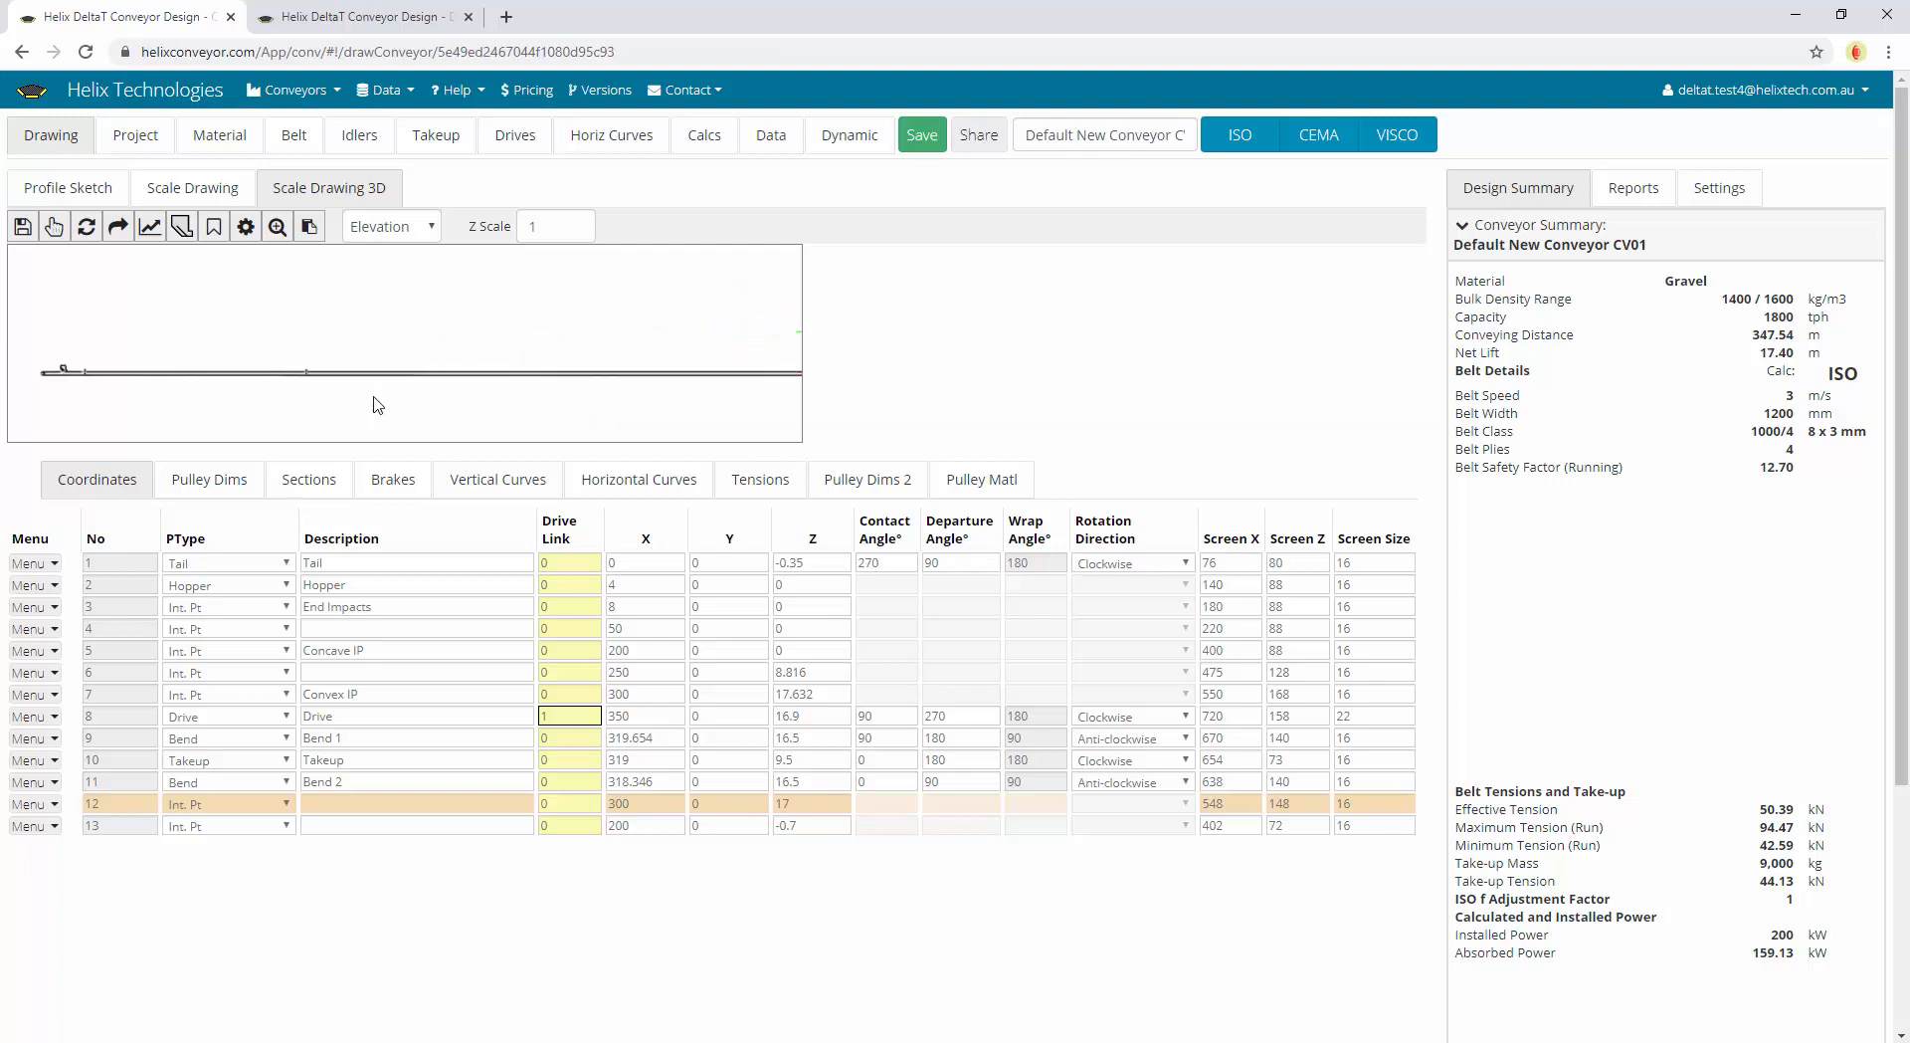
pyautogui.moveTo(690, 404); pyautogui.dragTo(158, 398)
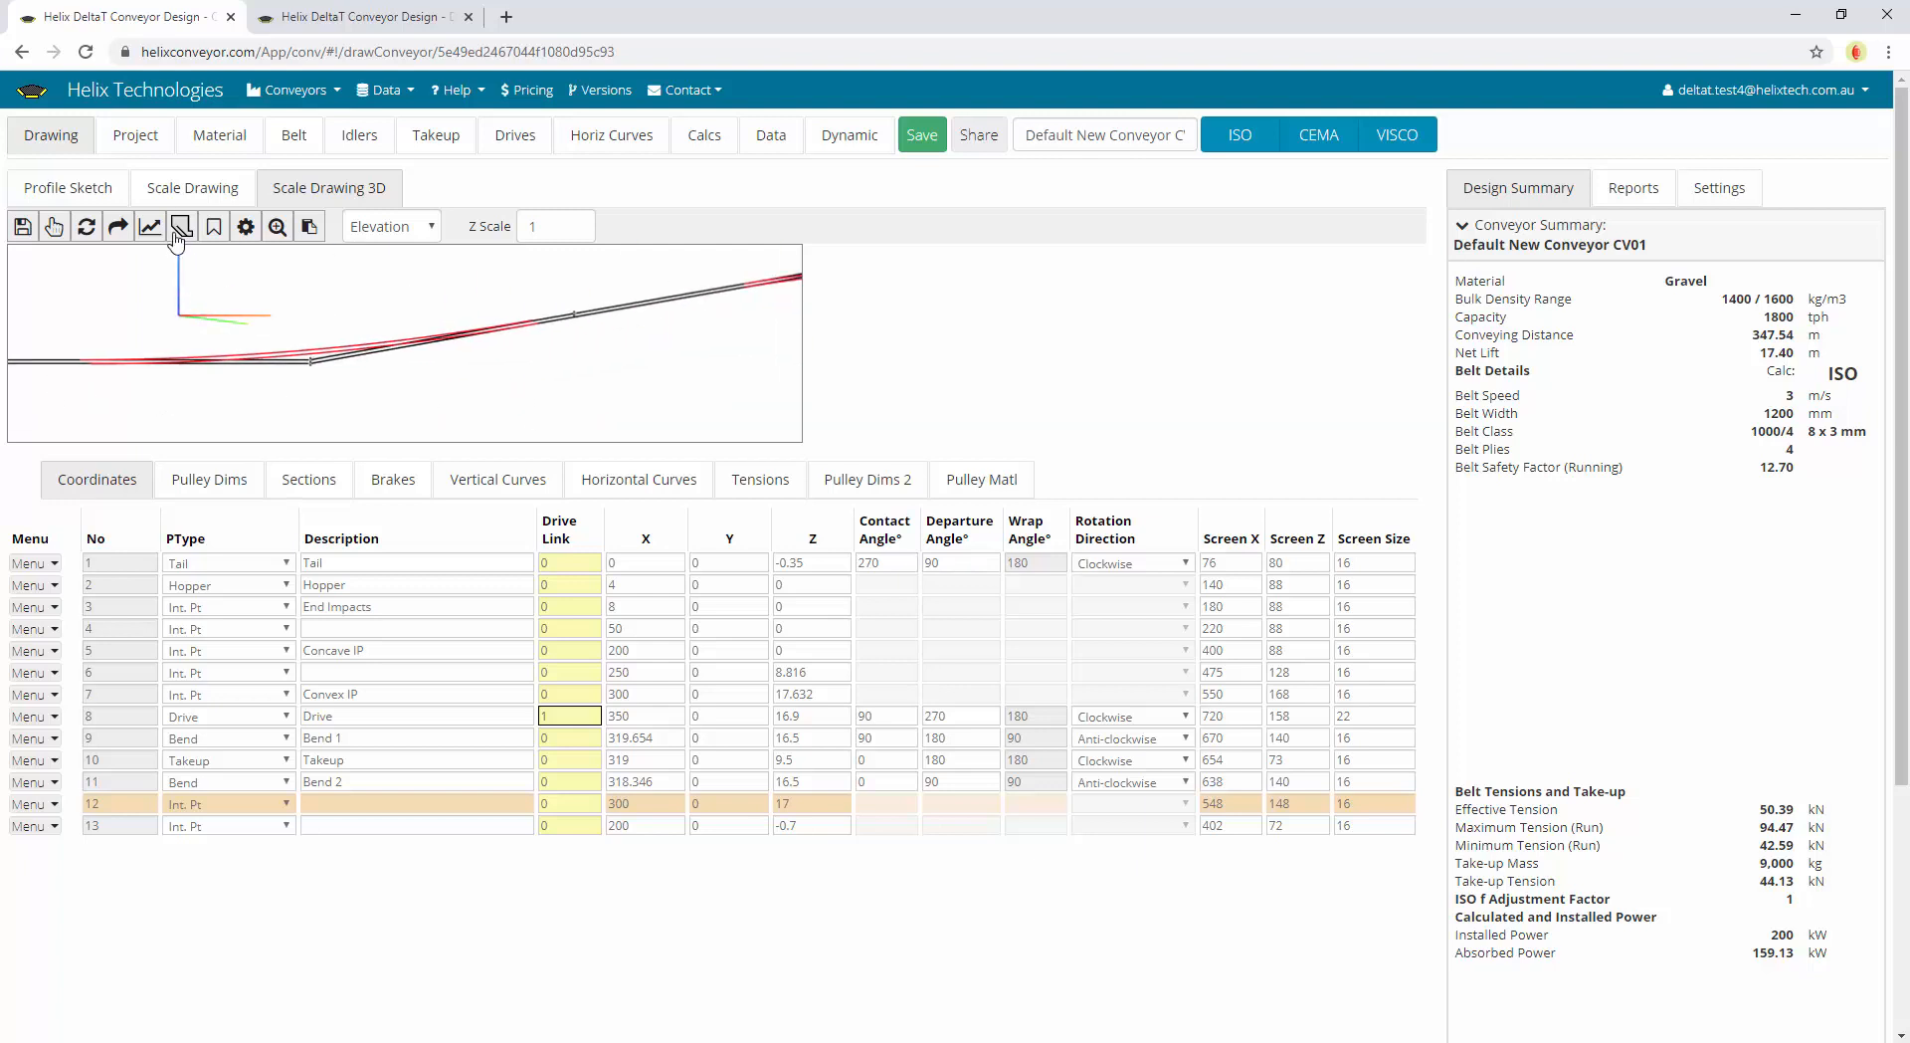
pyautogui.click(79, 186)
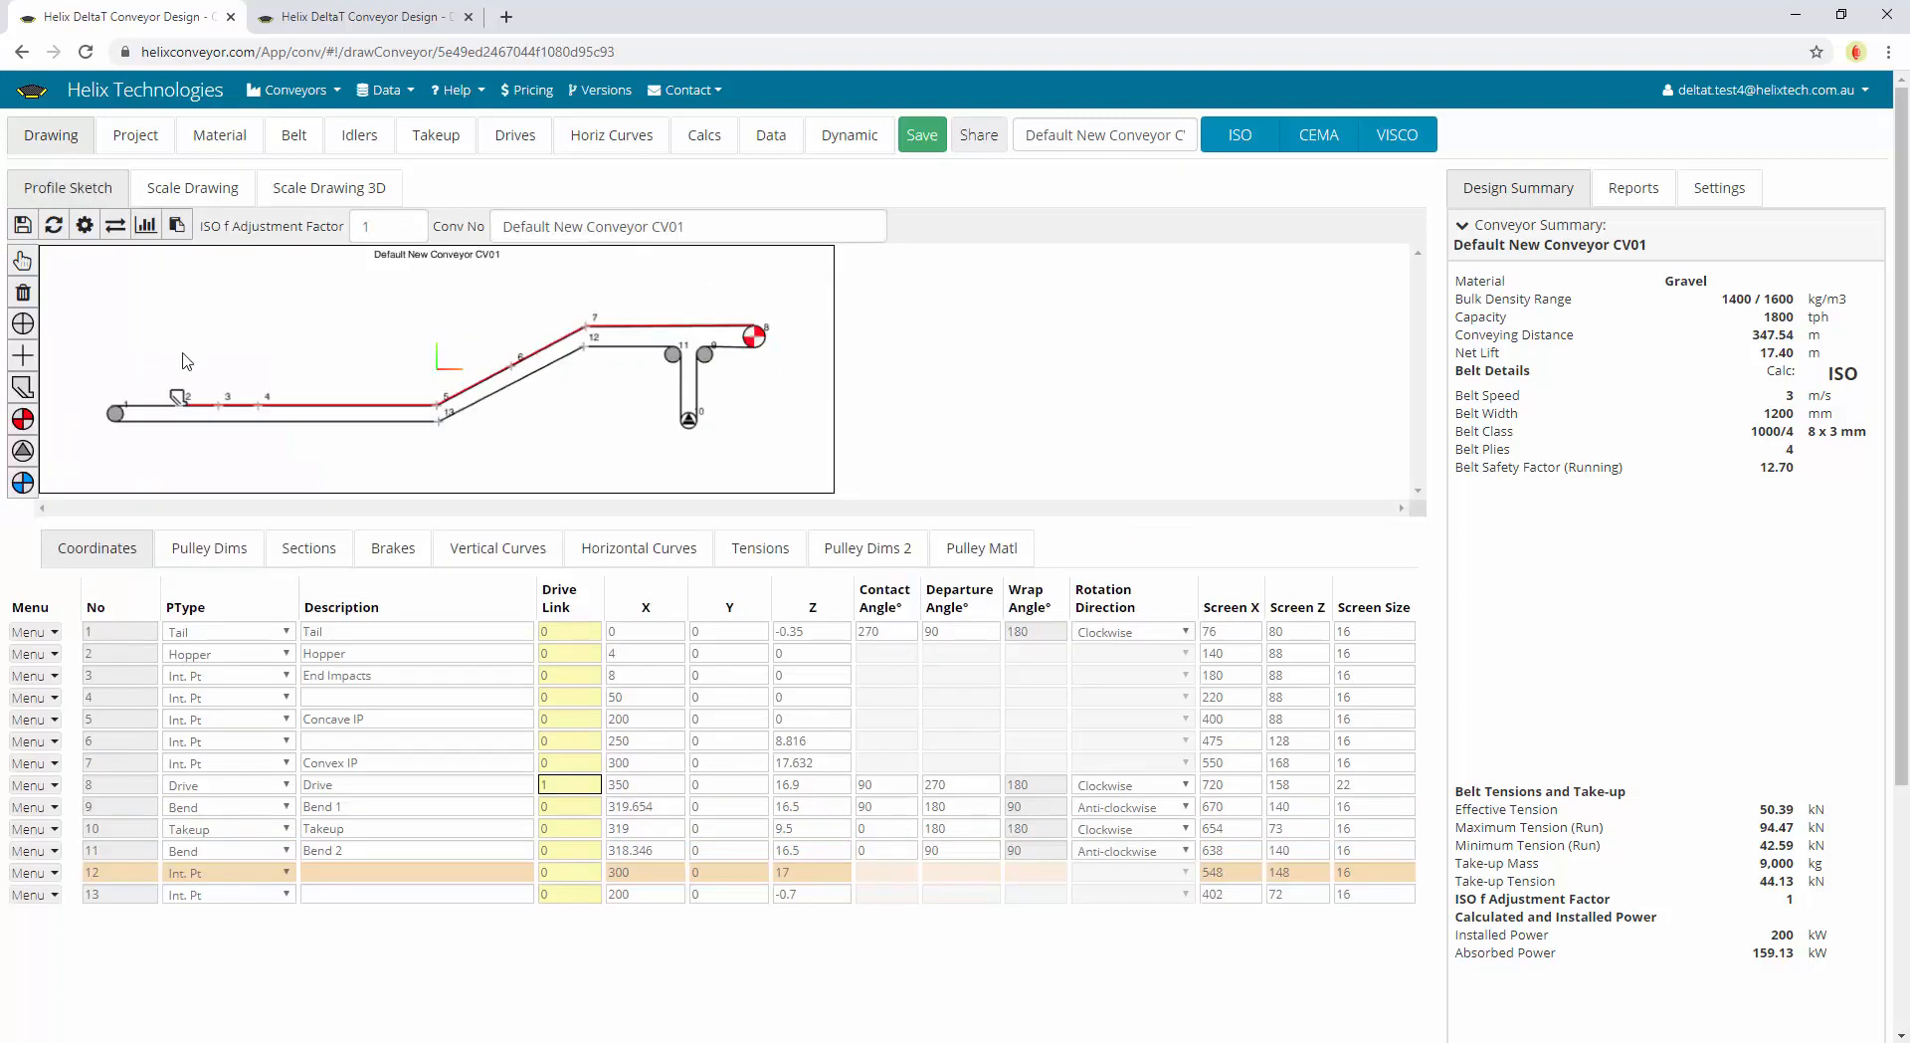
# Review the tail pulley's diameter, shell thickness and inertia dimensions, and enable manual input for the tail pulley
pyautogui.click(209, 547)
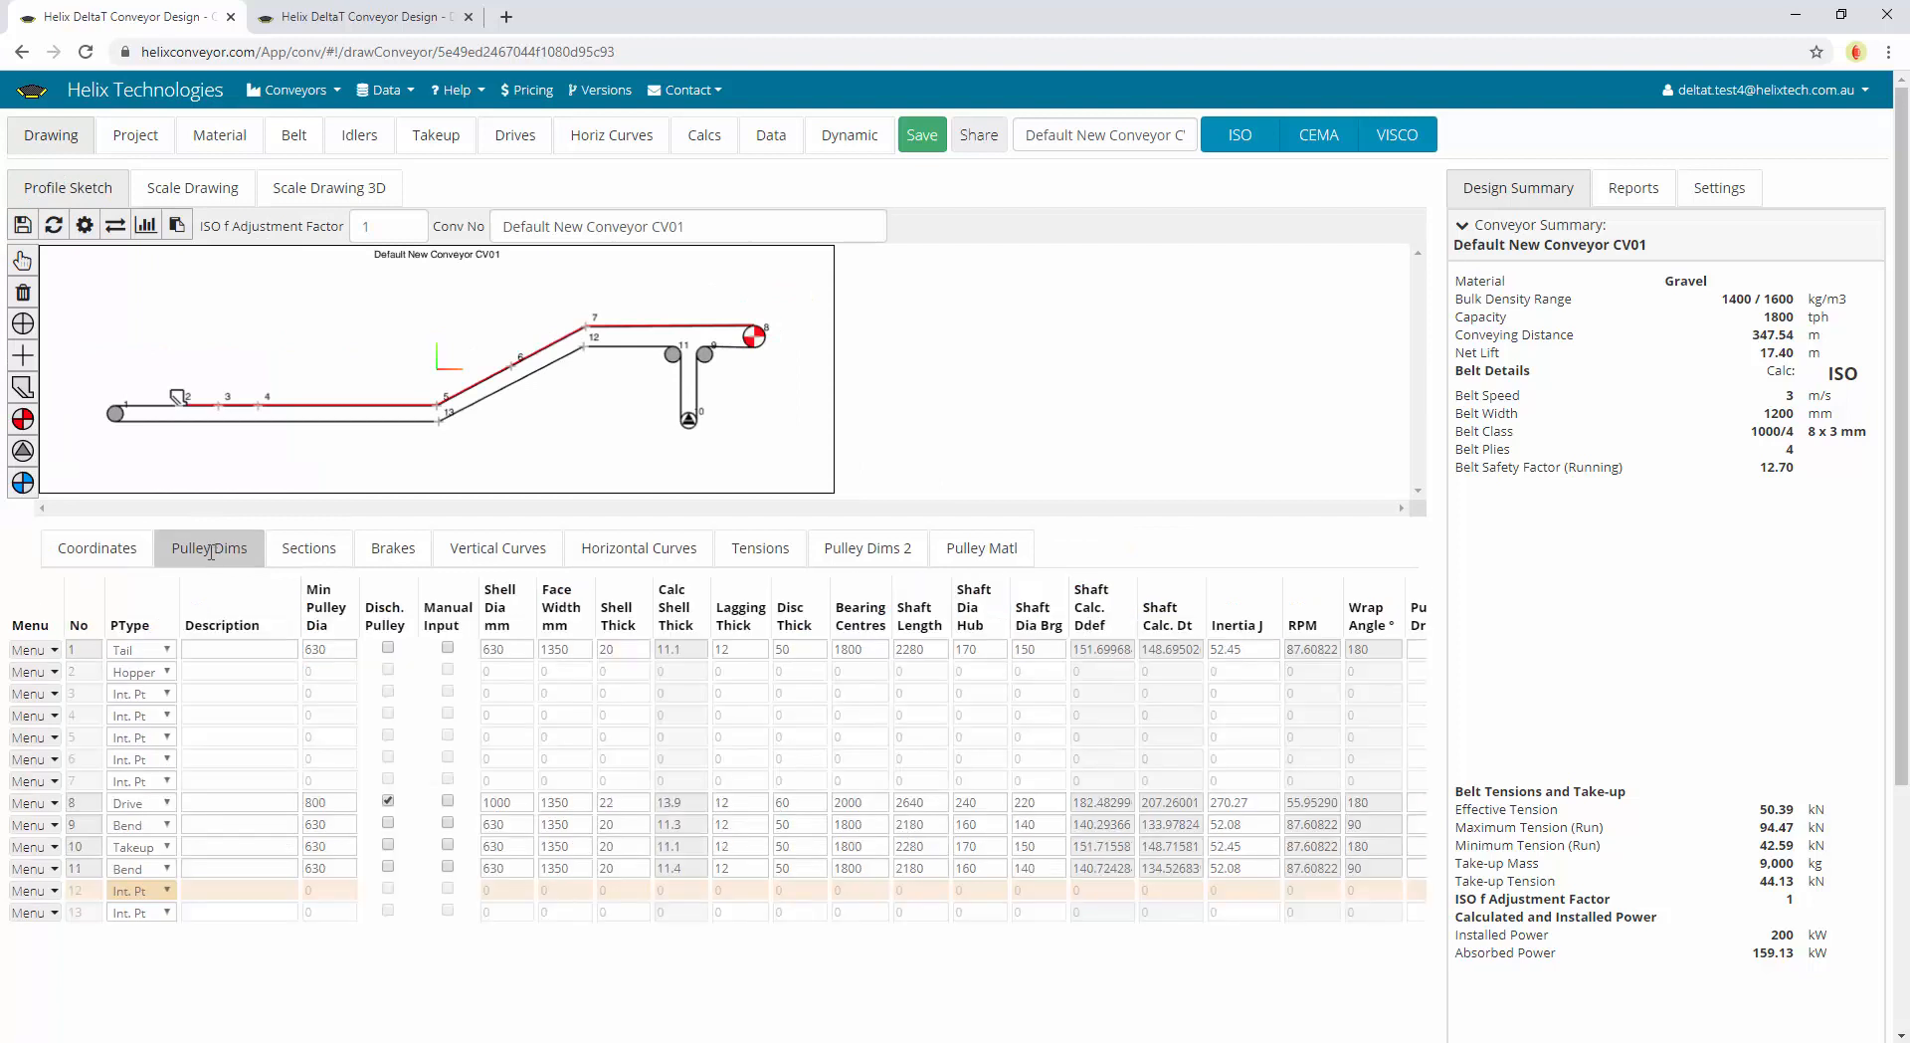
pyautogui.doubleClick(335, 646)
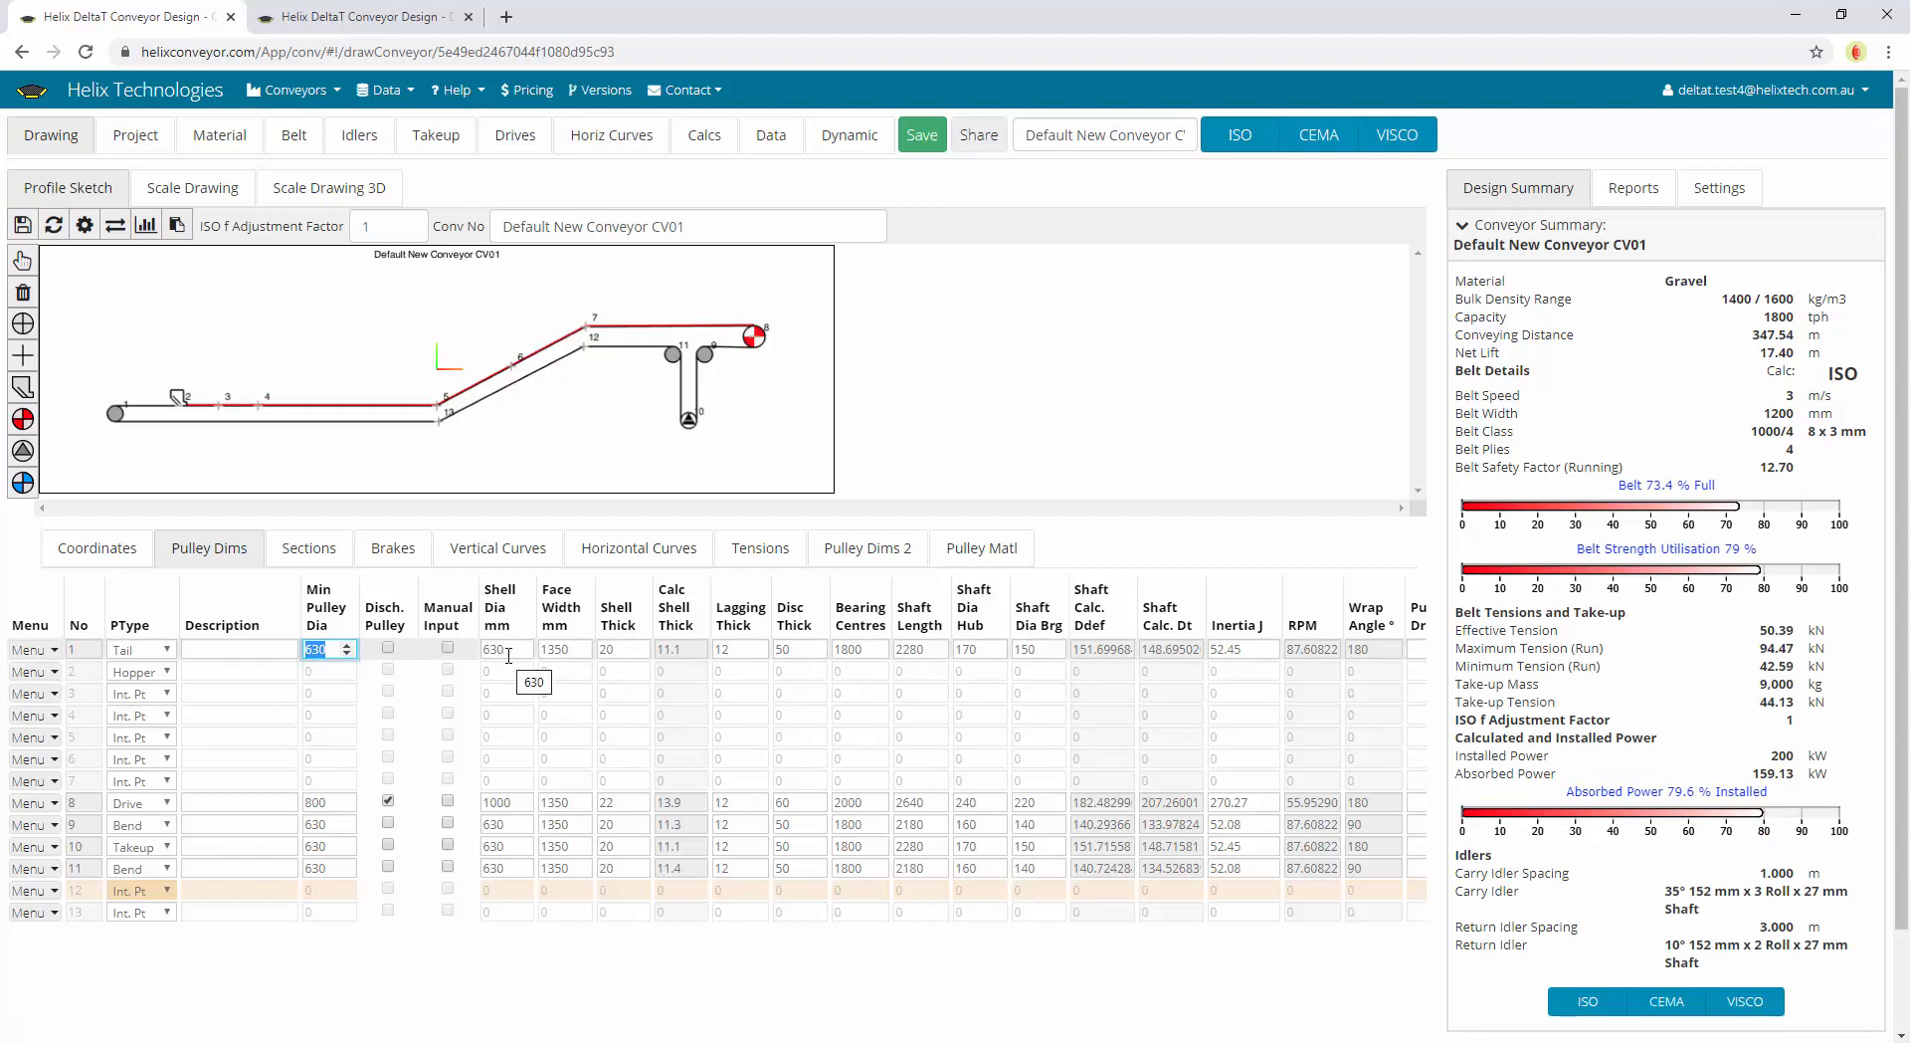
pyautogui.click(622, 649)
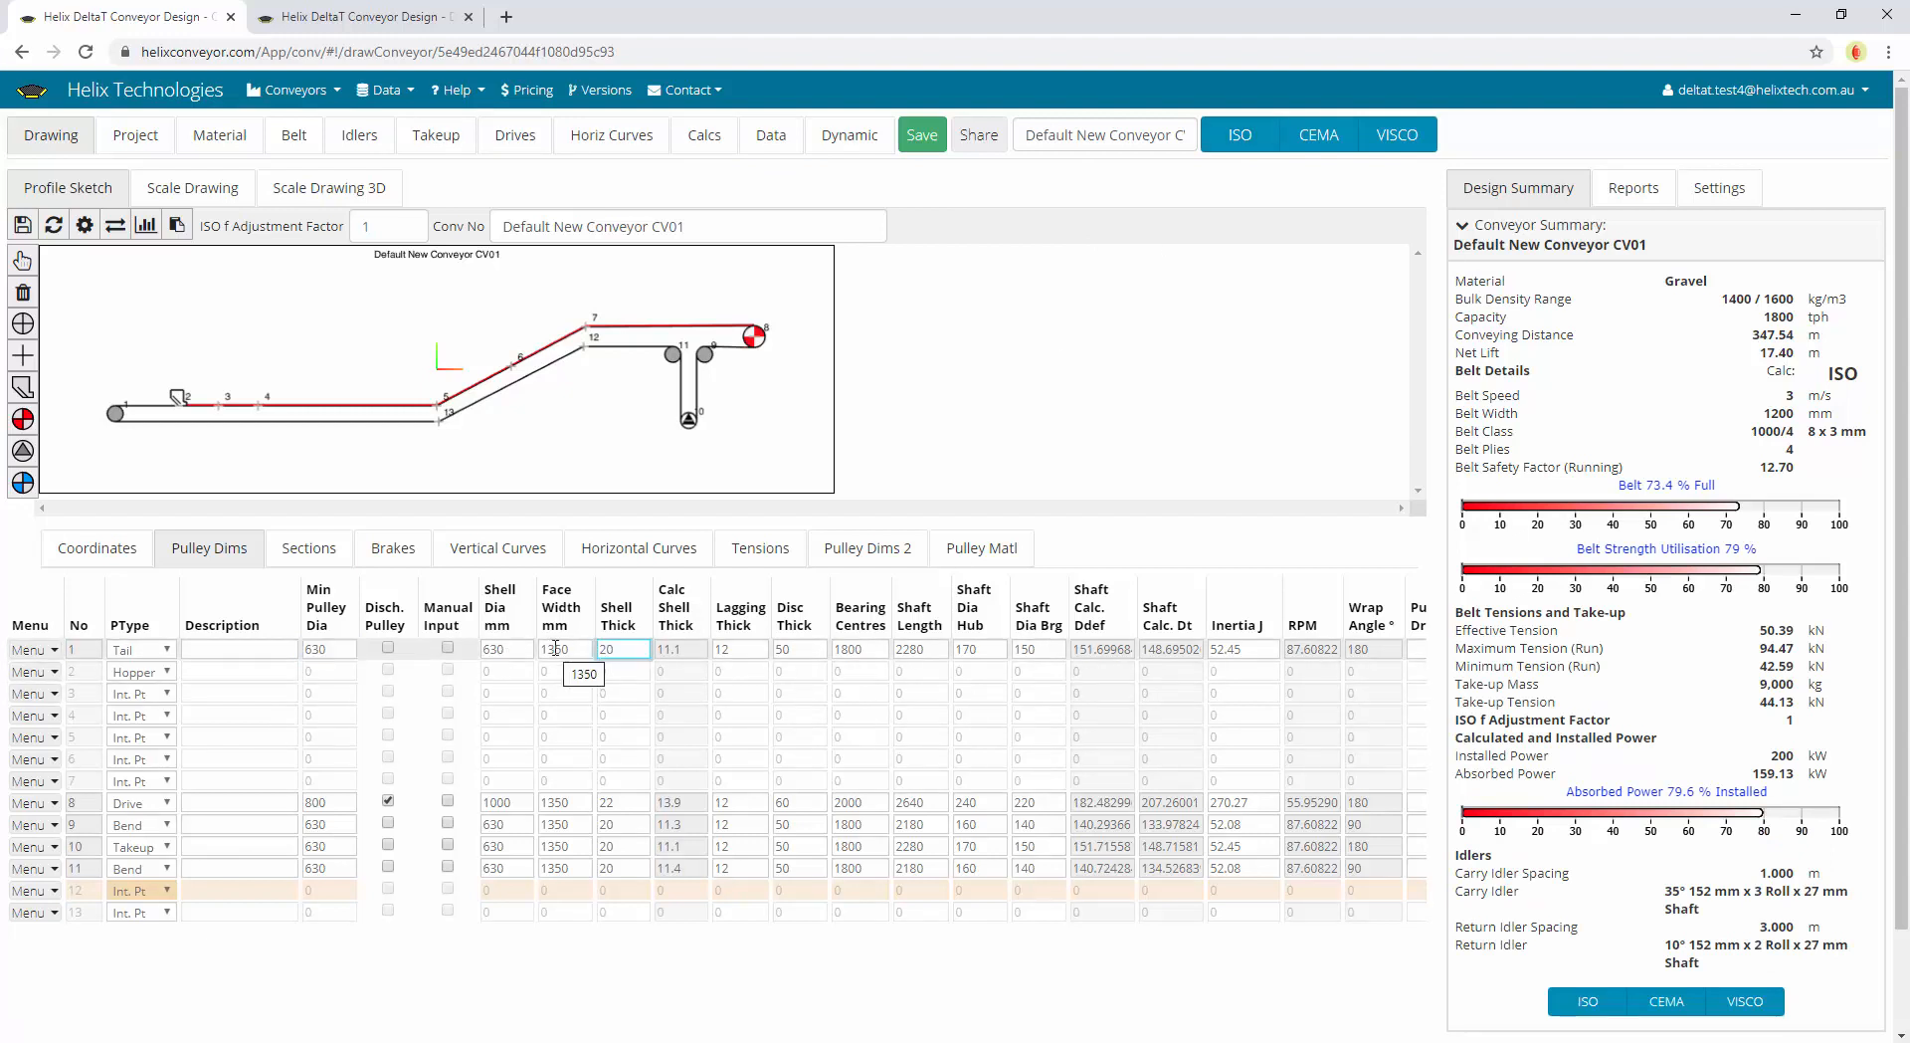
pyautogui.click(1260, 648)
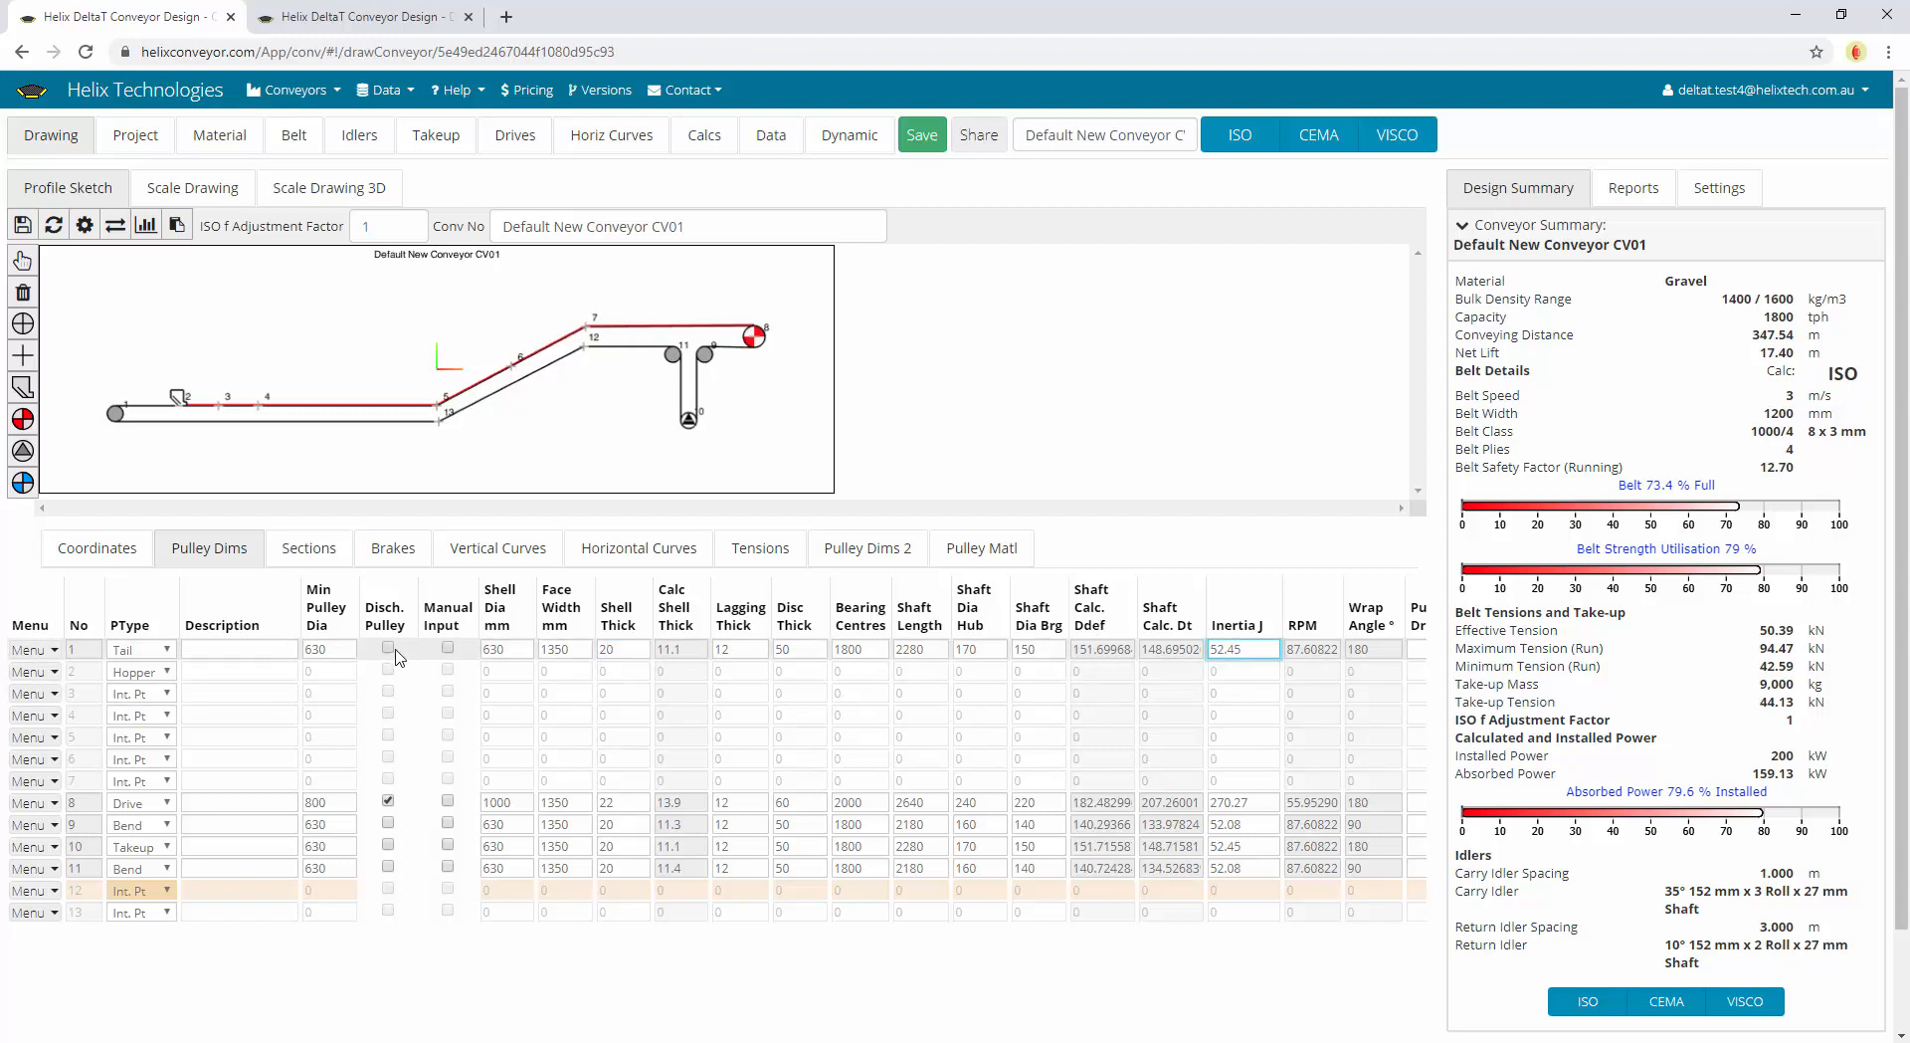
pyautogui.click(448, 648)
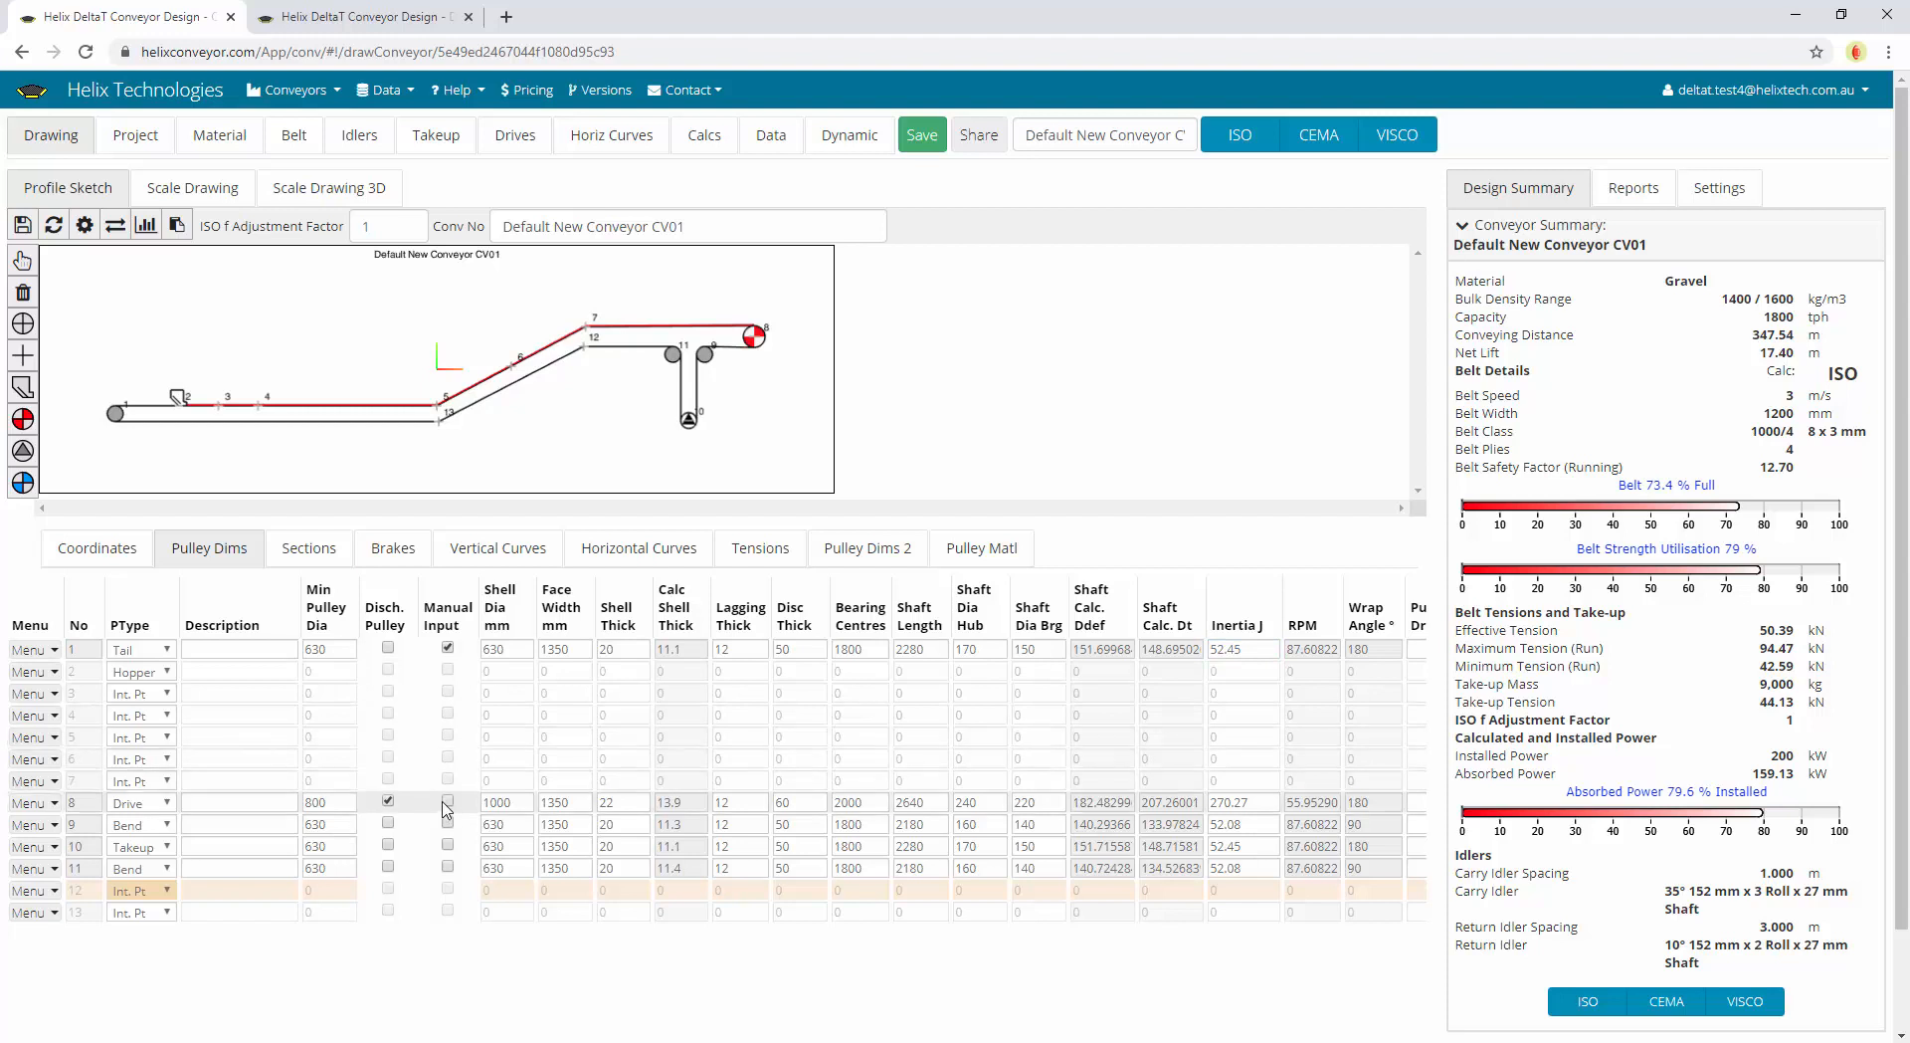
# Review the tail pulley's shell and disc thickness, recalculate all pulley inertias, and check the tail pulley's shell diameter and inertia
pyautogui.click(619, 649)
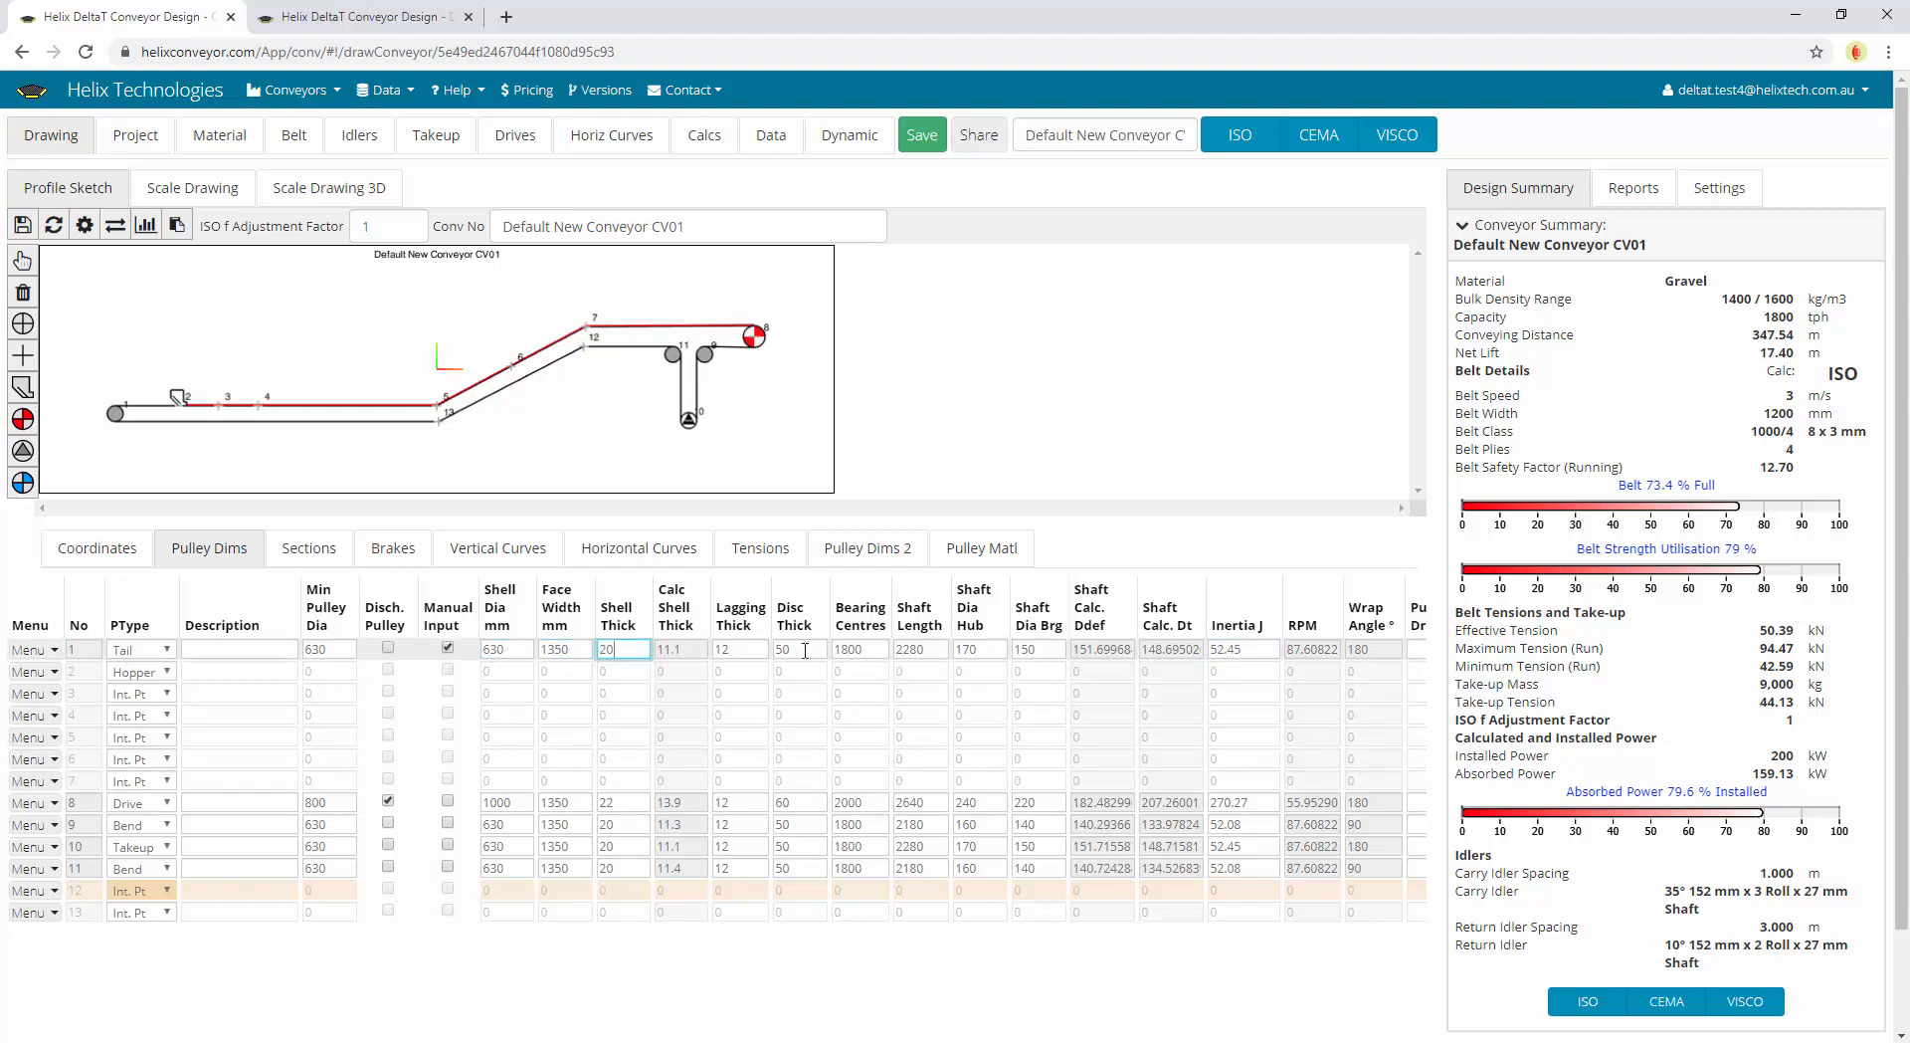
pyautogui.click(805, 649)
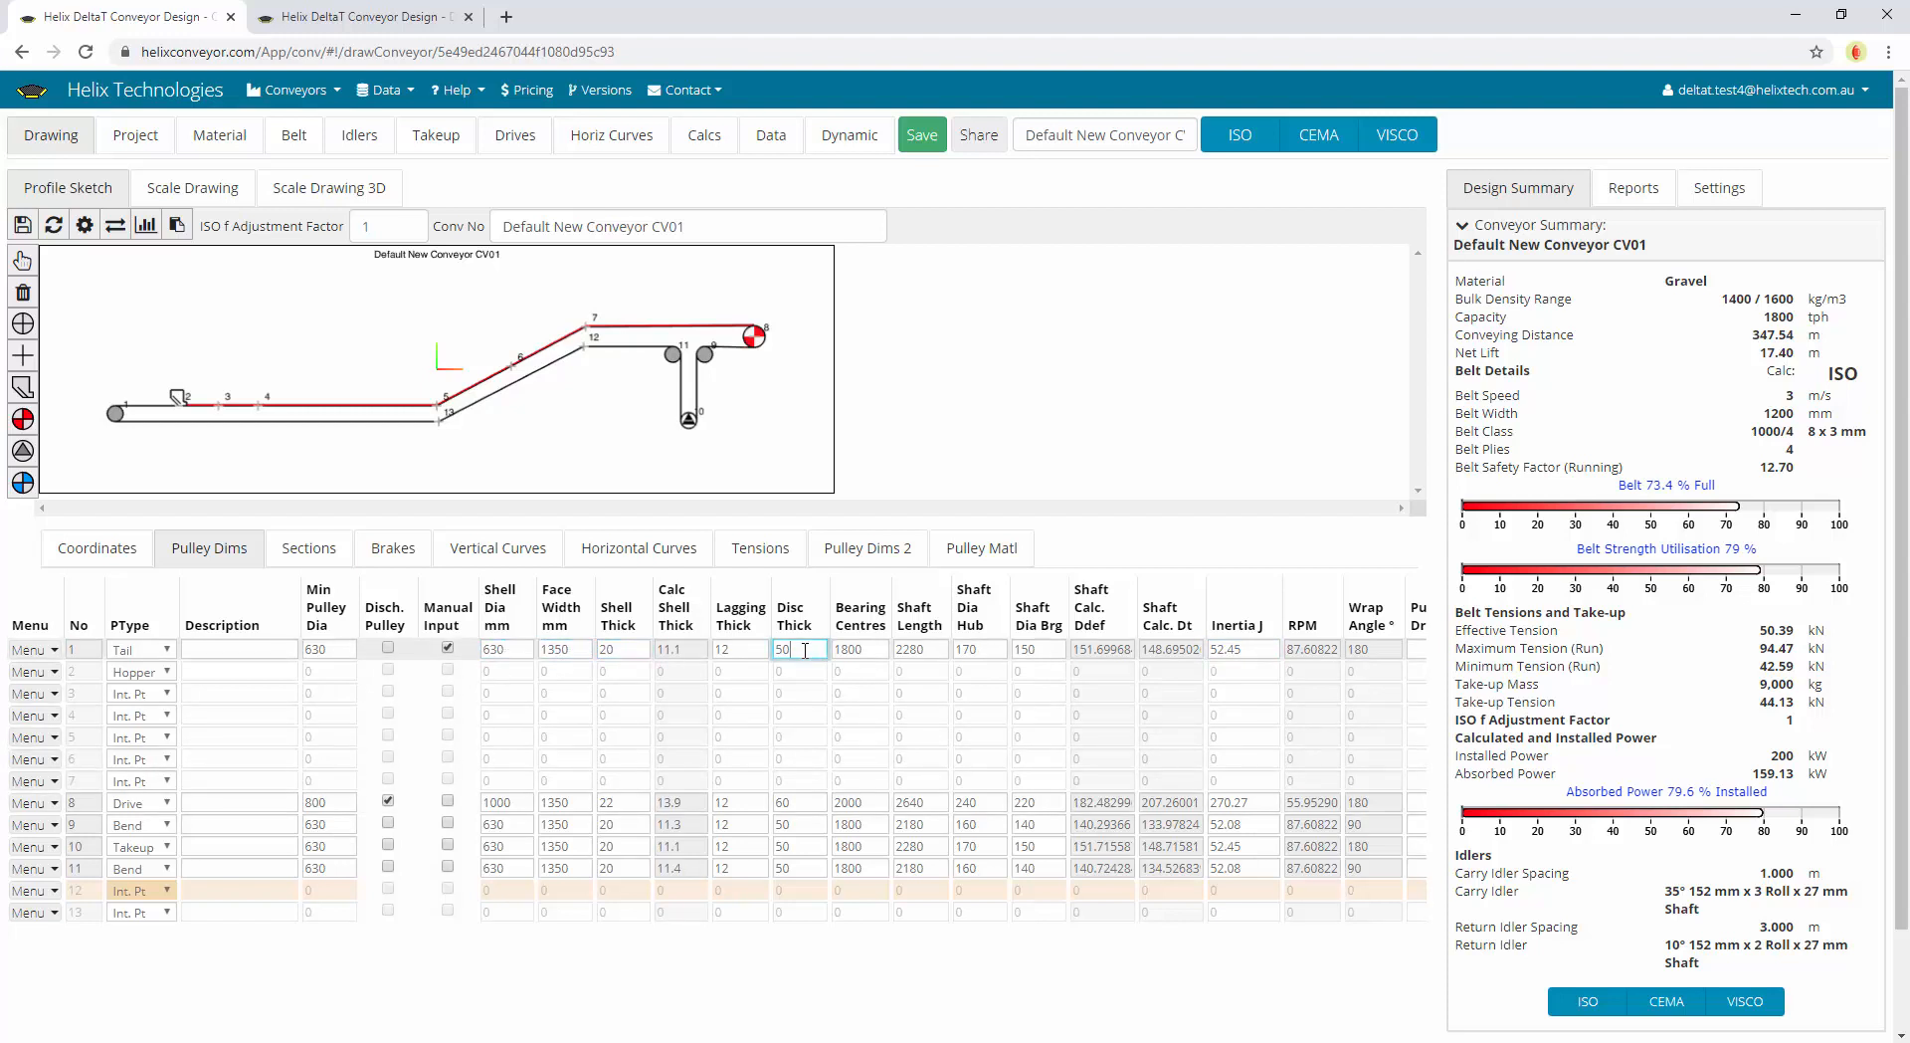
pyautogui.click(33, 650)
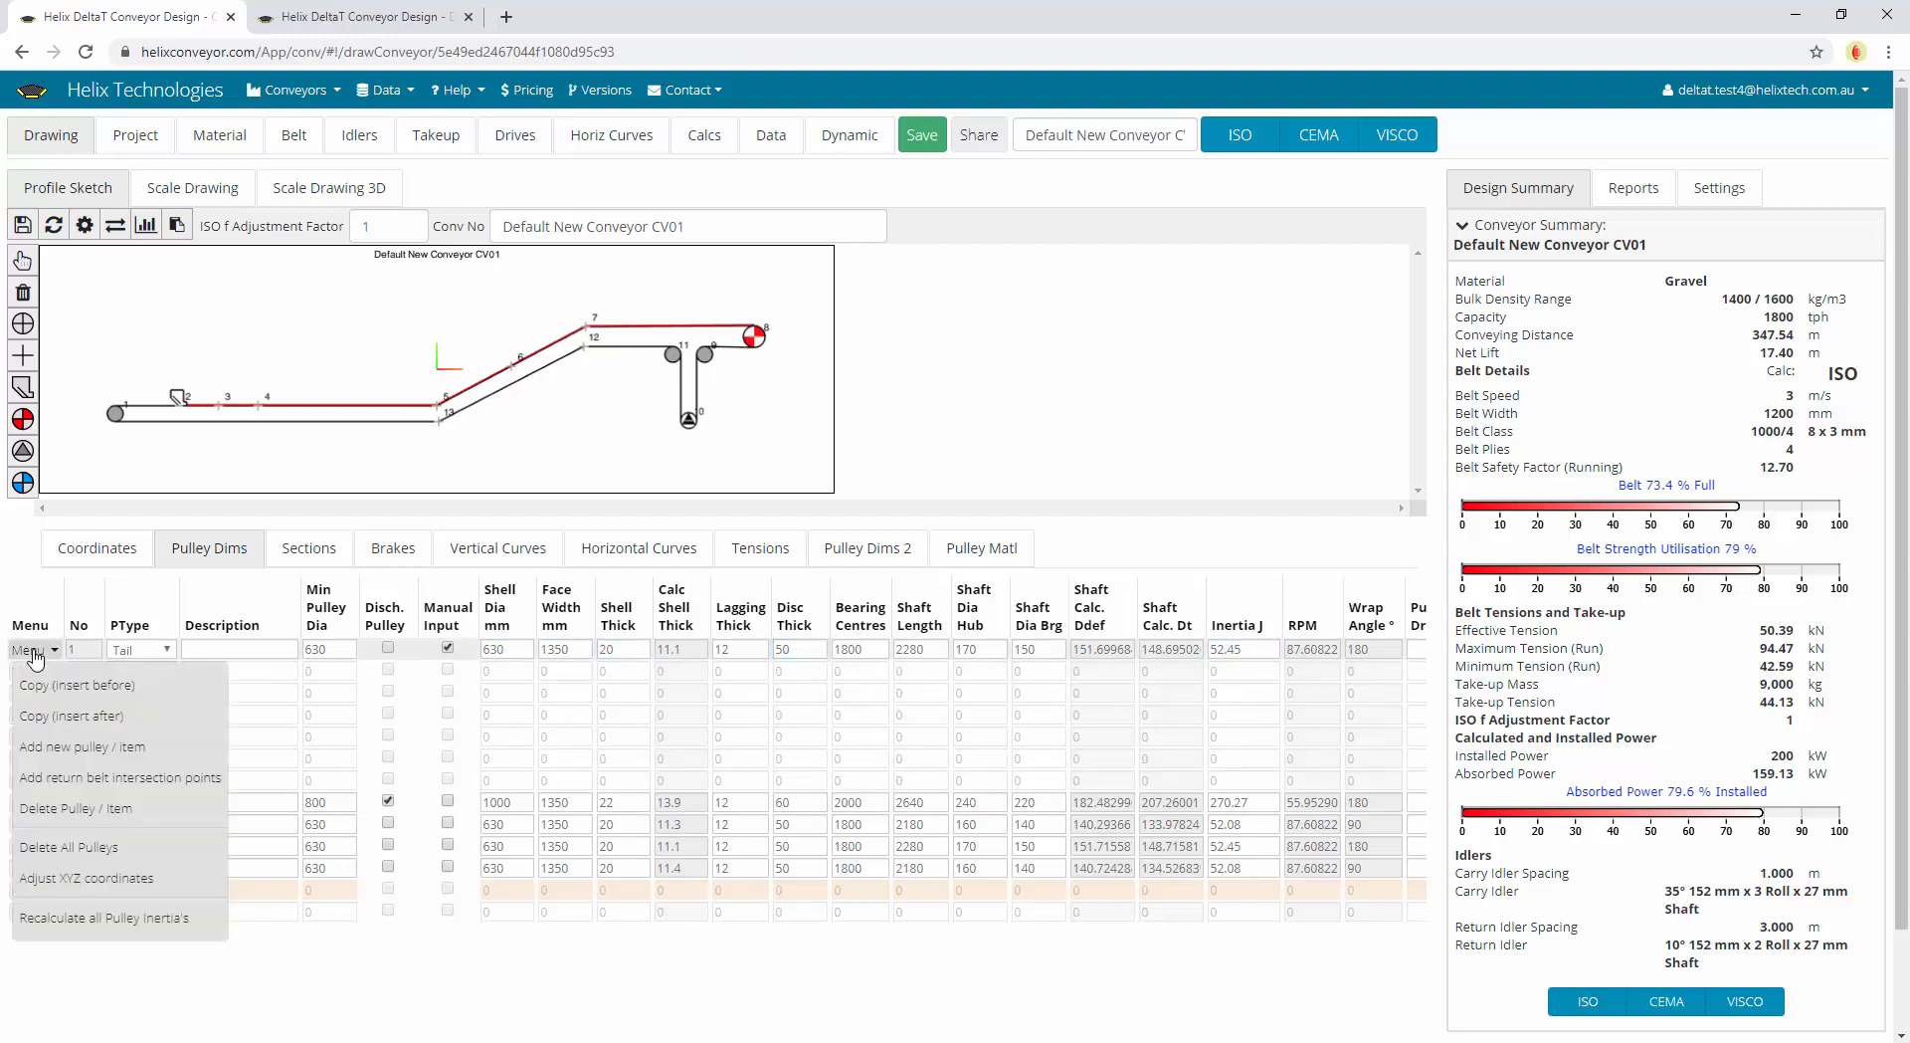
pyautogui.click(88, 917)
pyautogui.moveTo(515, 650); pyautogui.dragTo(424, 654)
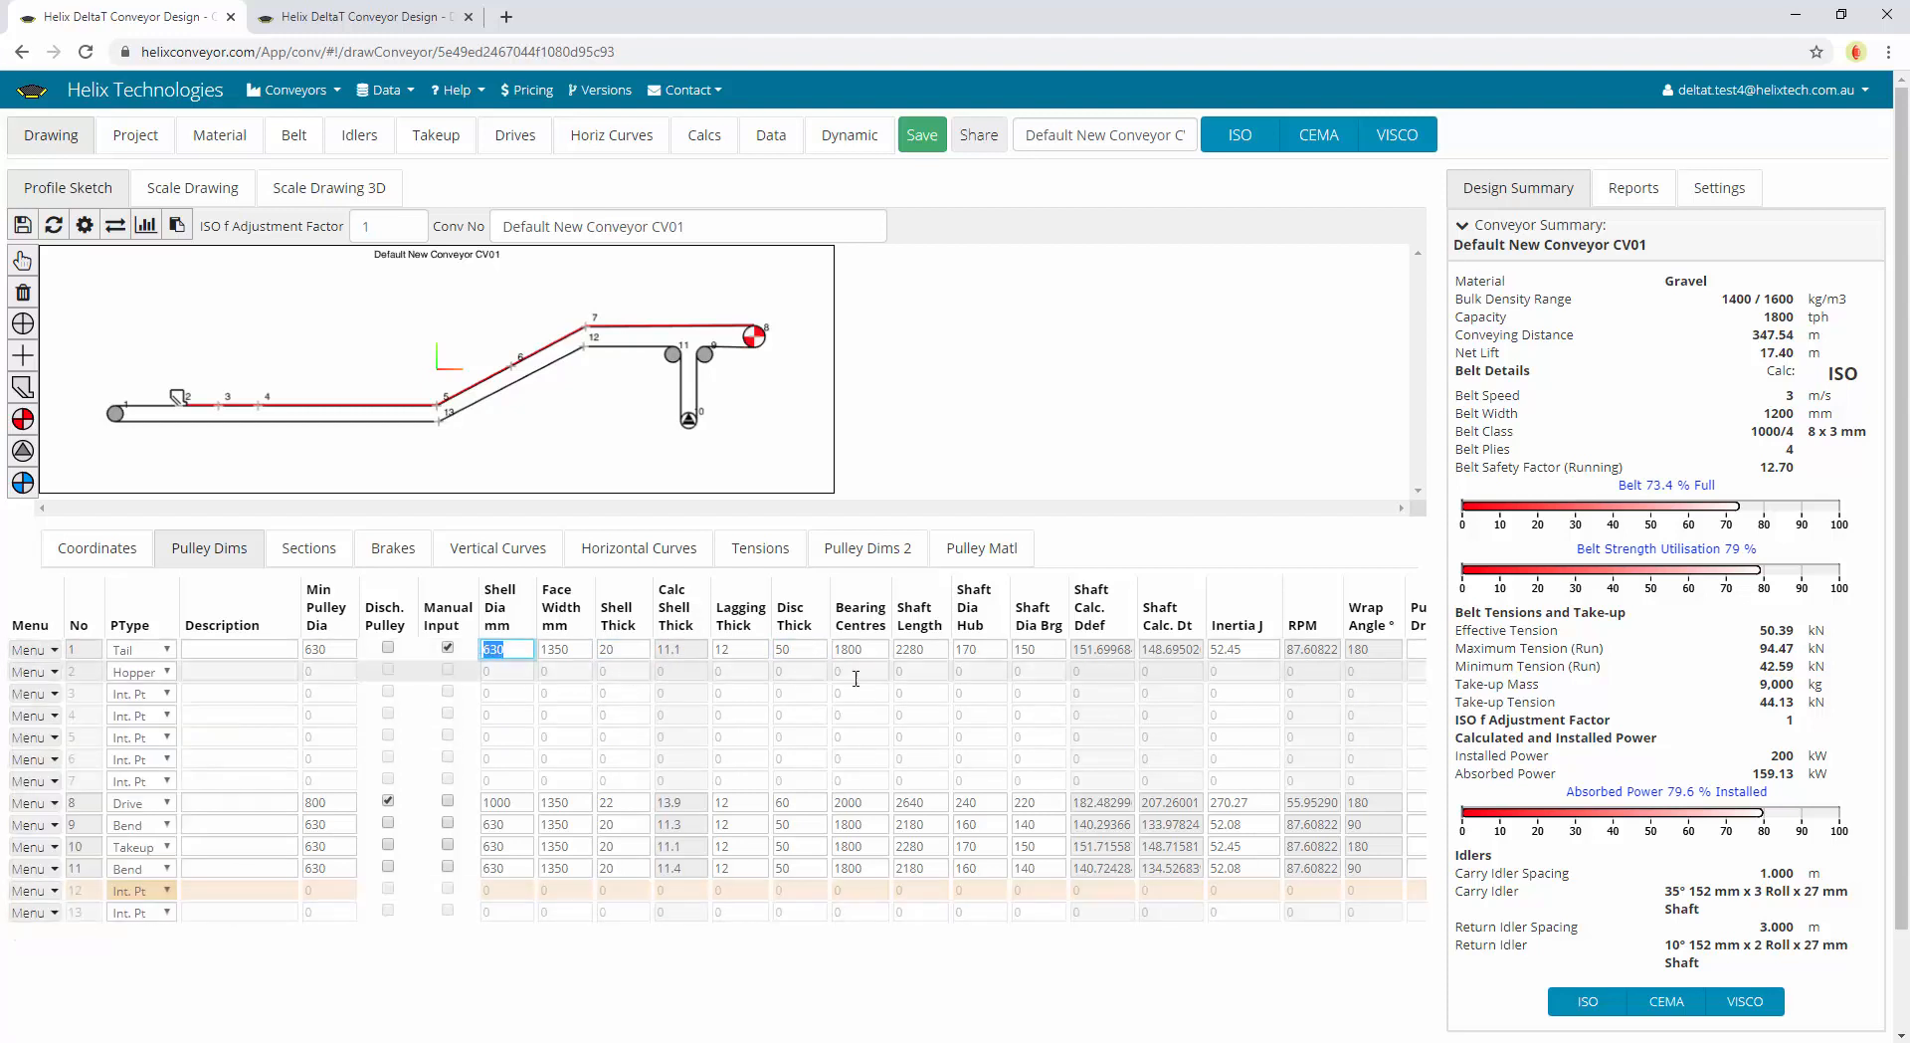
pyautogui.click(1256, 651)
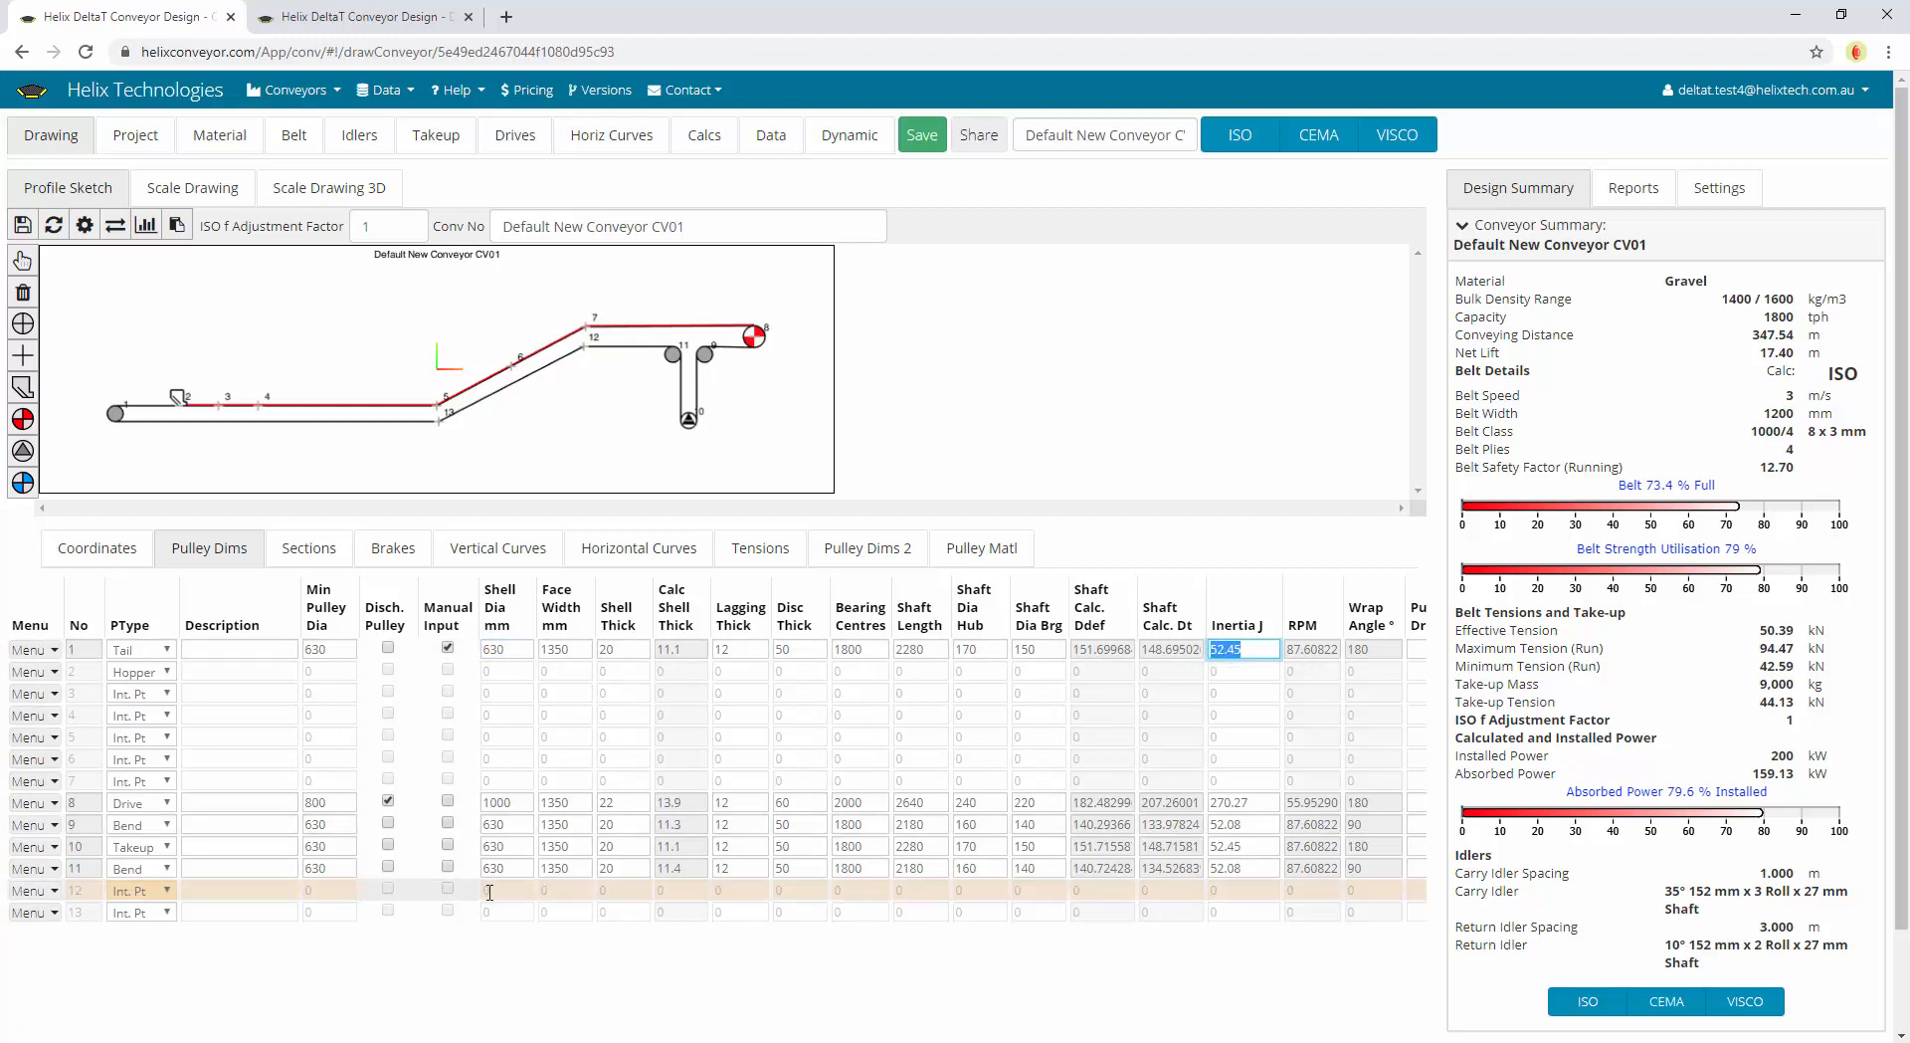
# Check the tail pulley's calculated shell thickness, consult the help page on Pulley Shell Thickness Calculation, and return to the conveyor
pyautogui.scroll(-1, 490, 892)
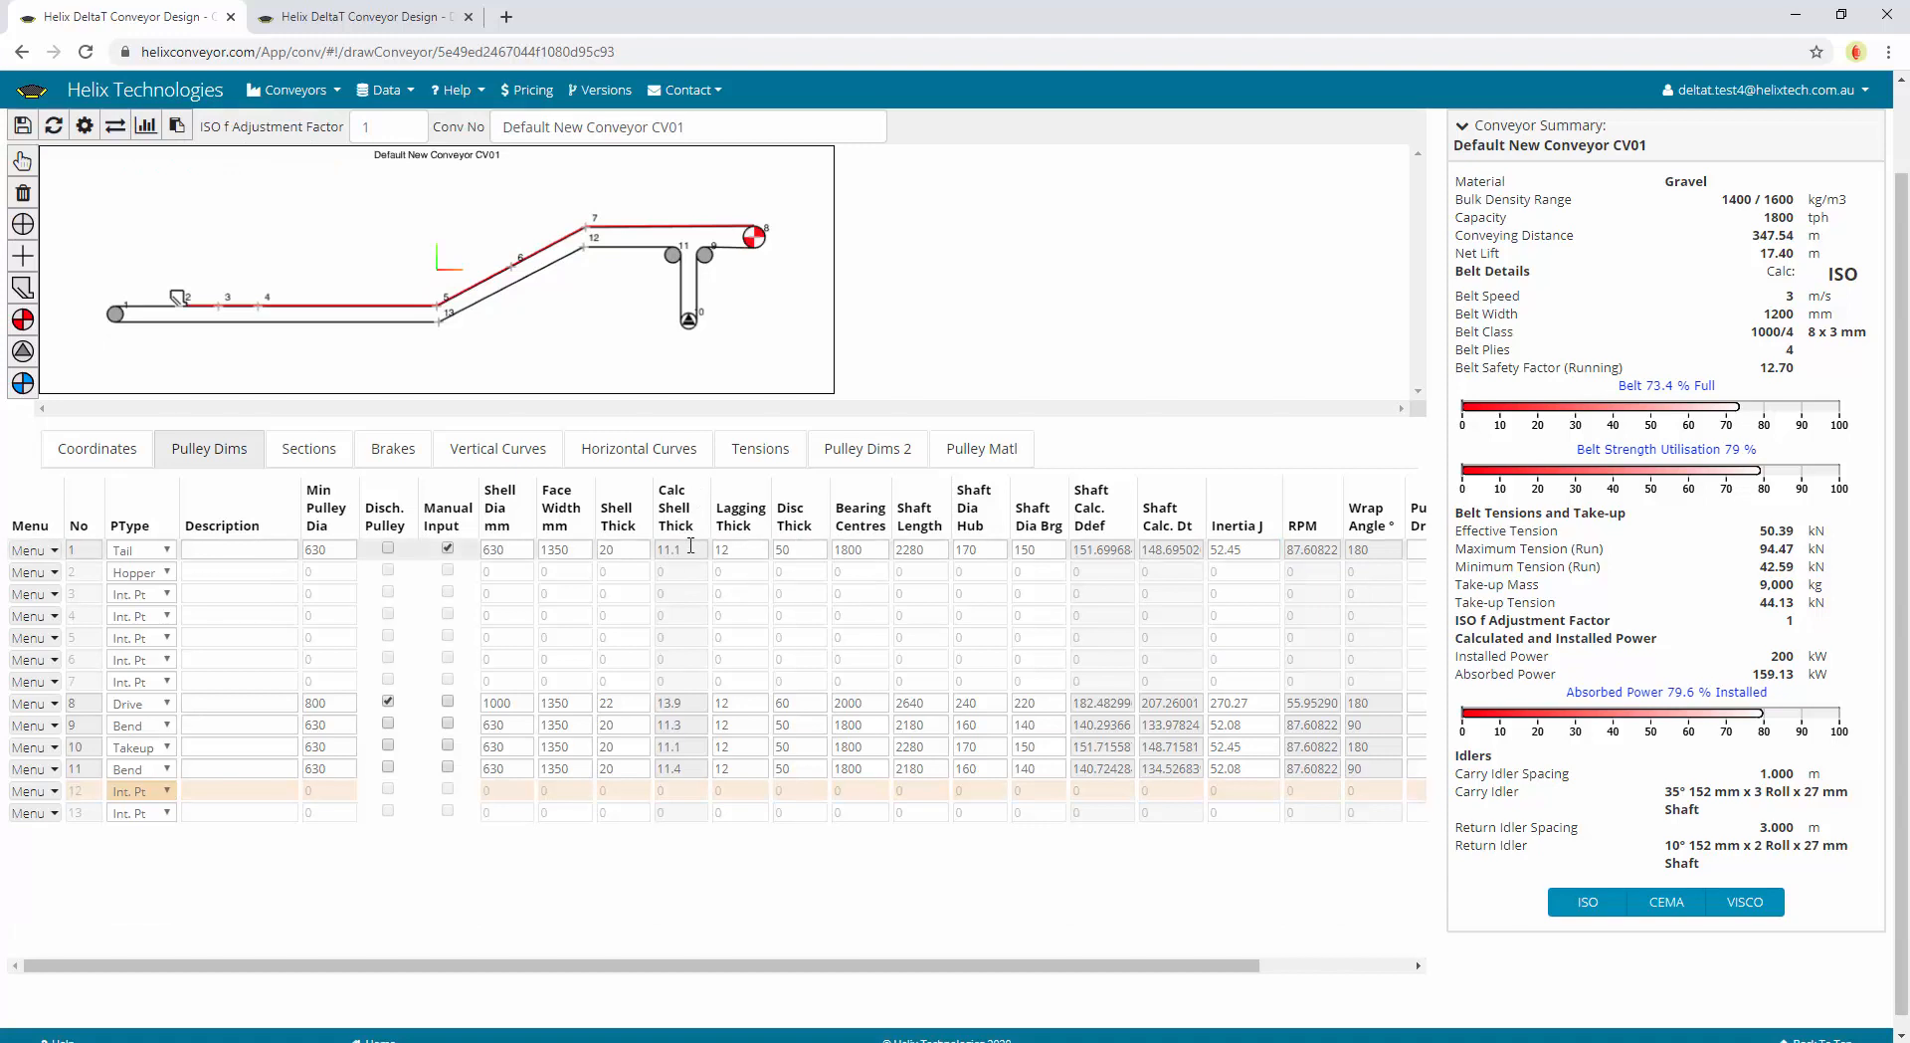
pyautogui.click(691, 547)
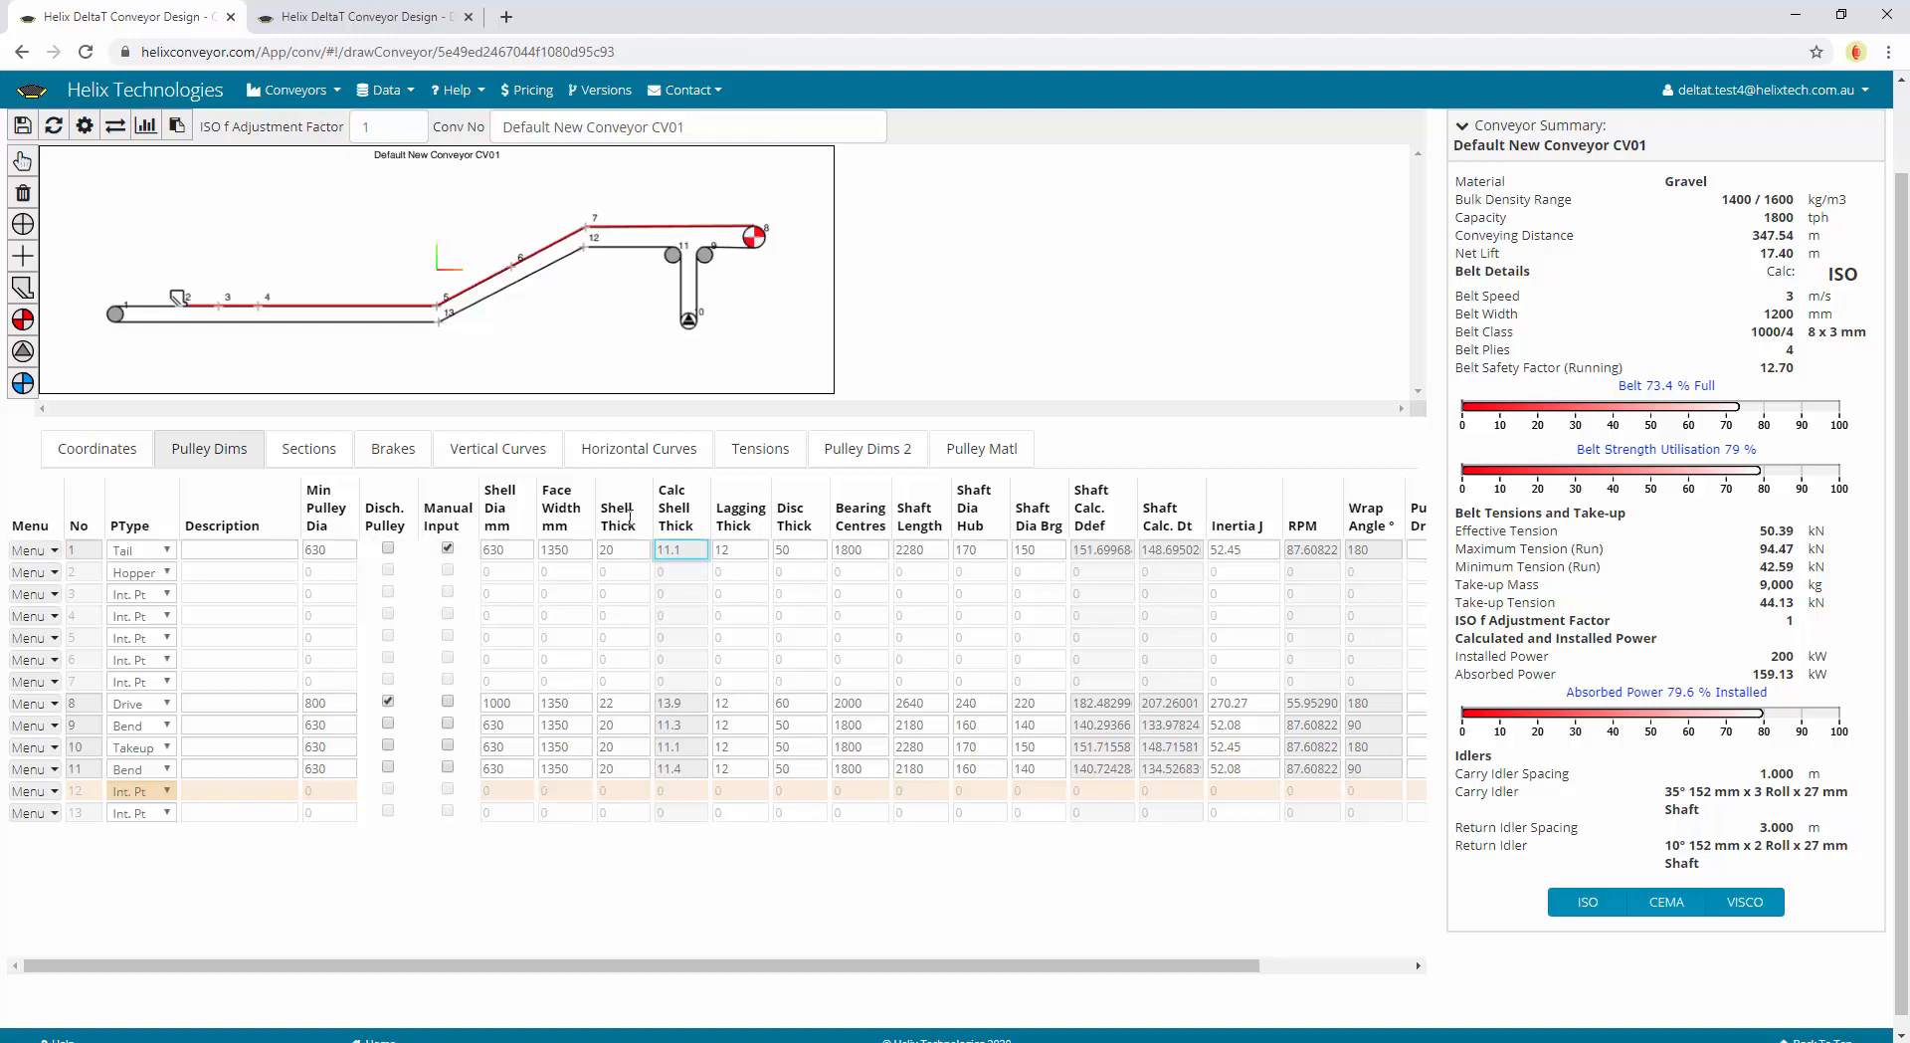
pyautogui.click(341, 14)
pyautogui.click(838, 538)
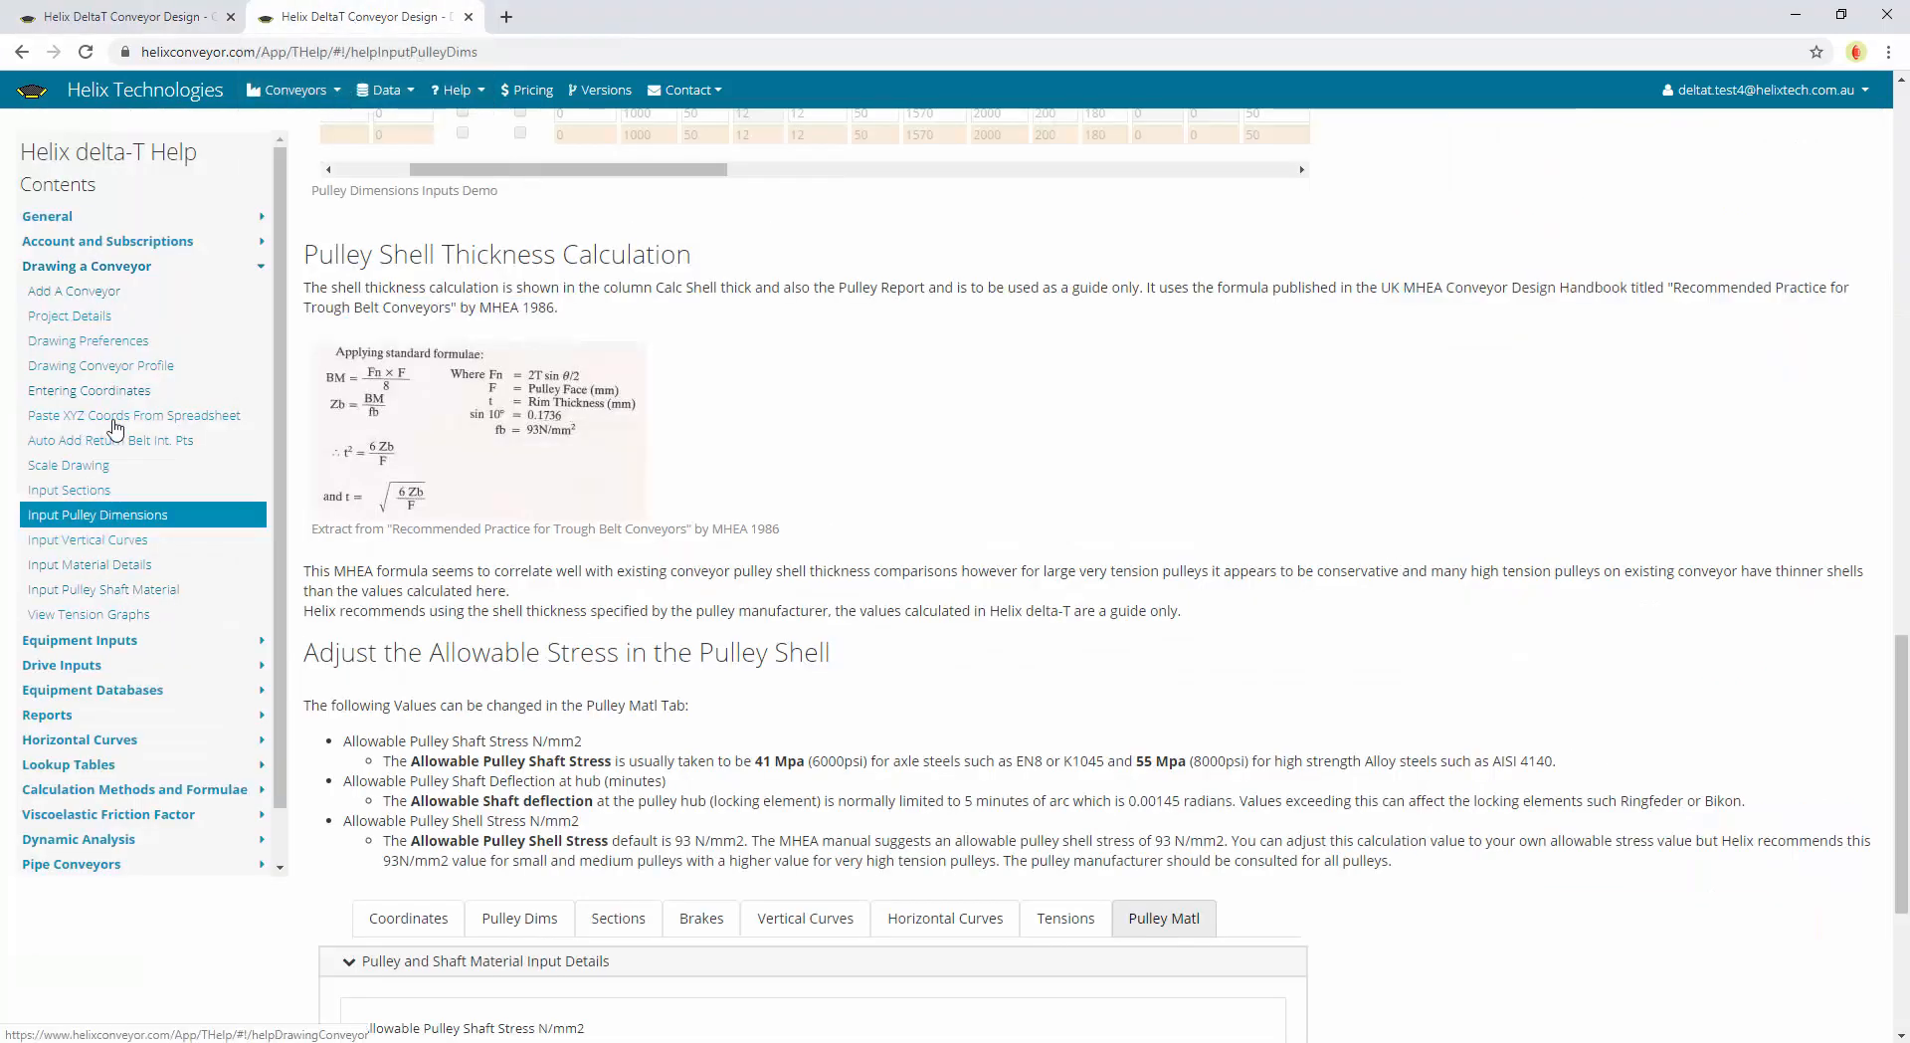
pyautogui.click(92, 18)
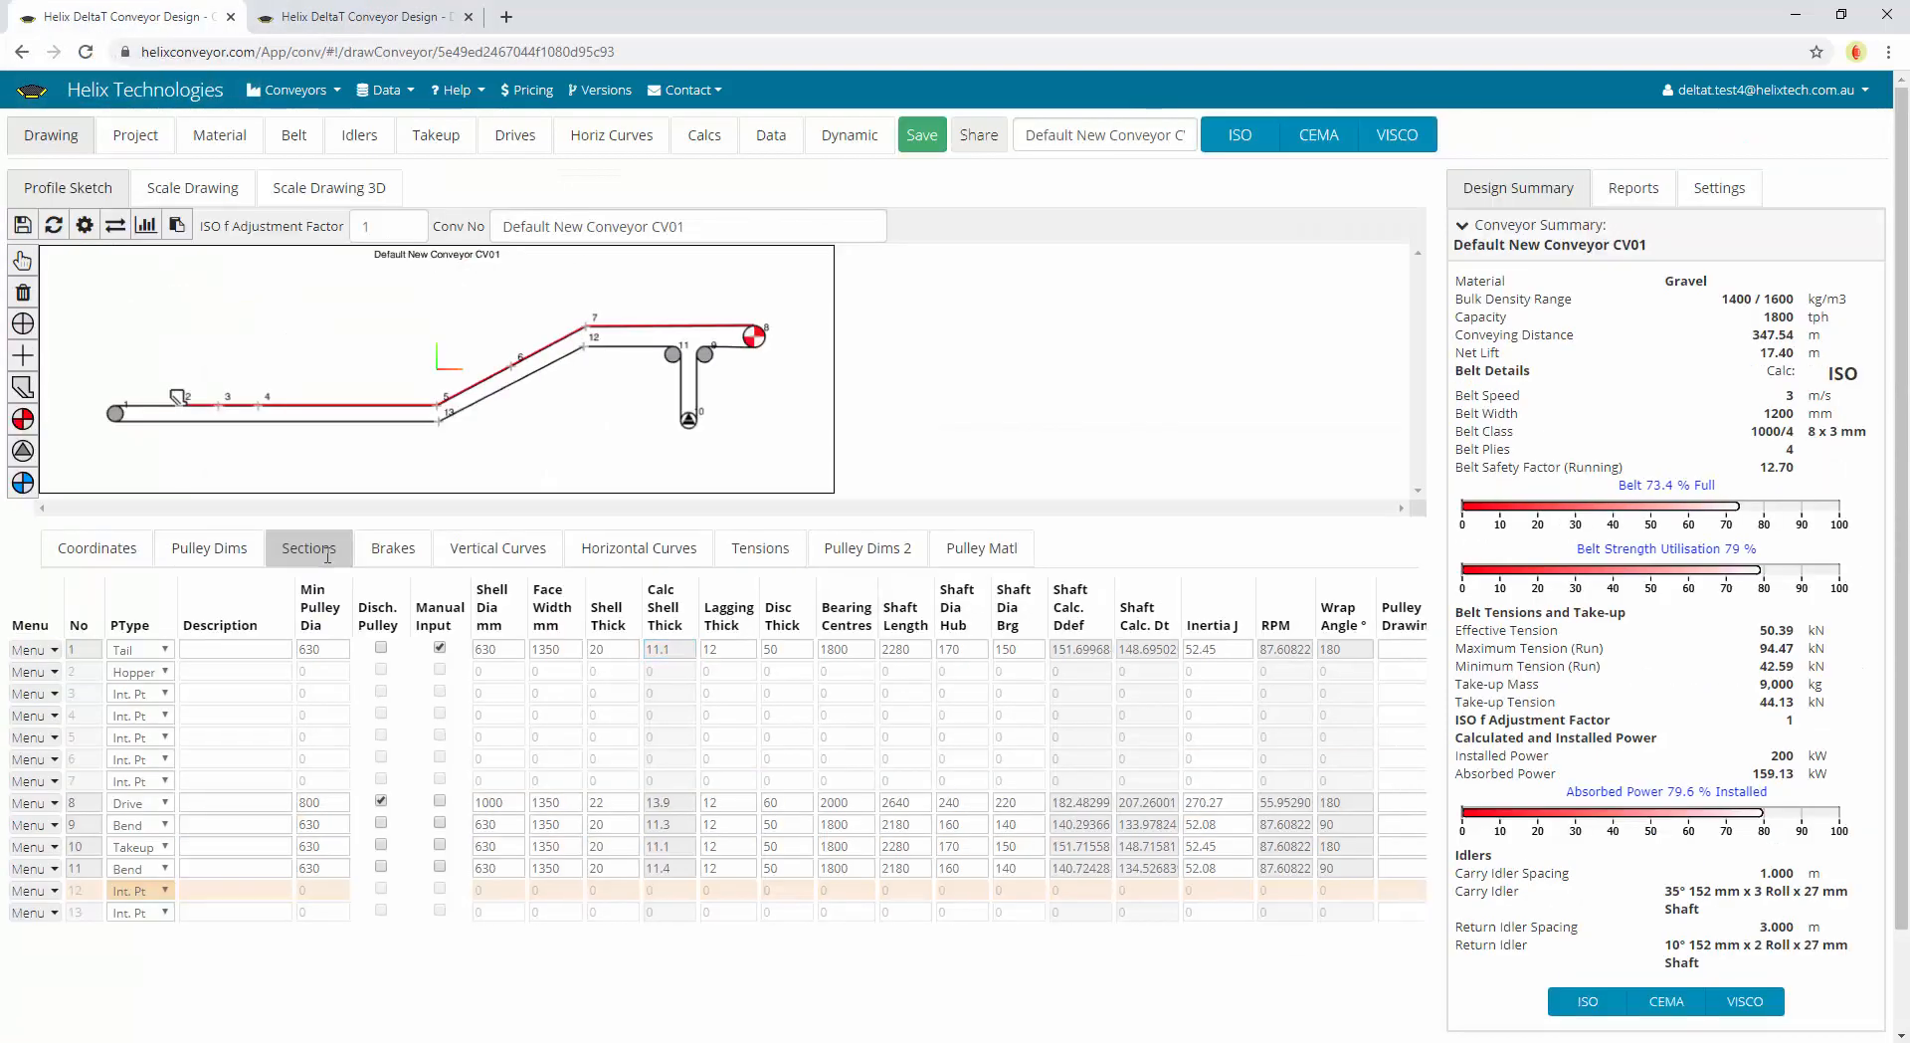
# Show the conveyor's sections data and match the tail and hopper in the profile sketch to their section rows
pyautogui.click(328, 554)
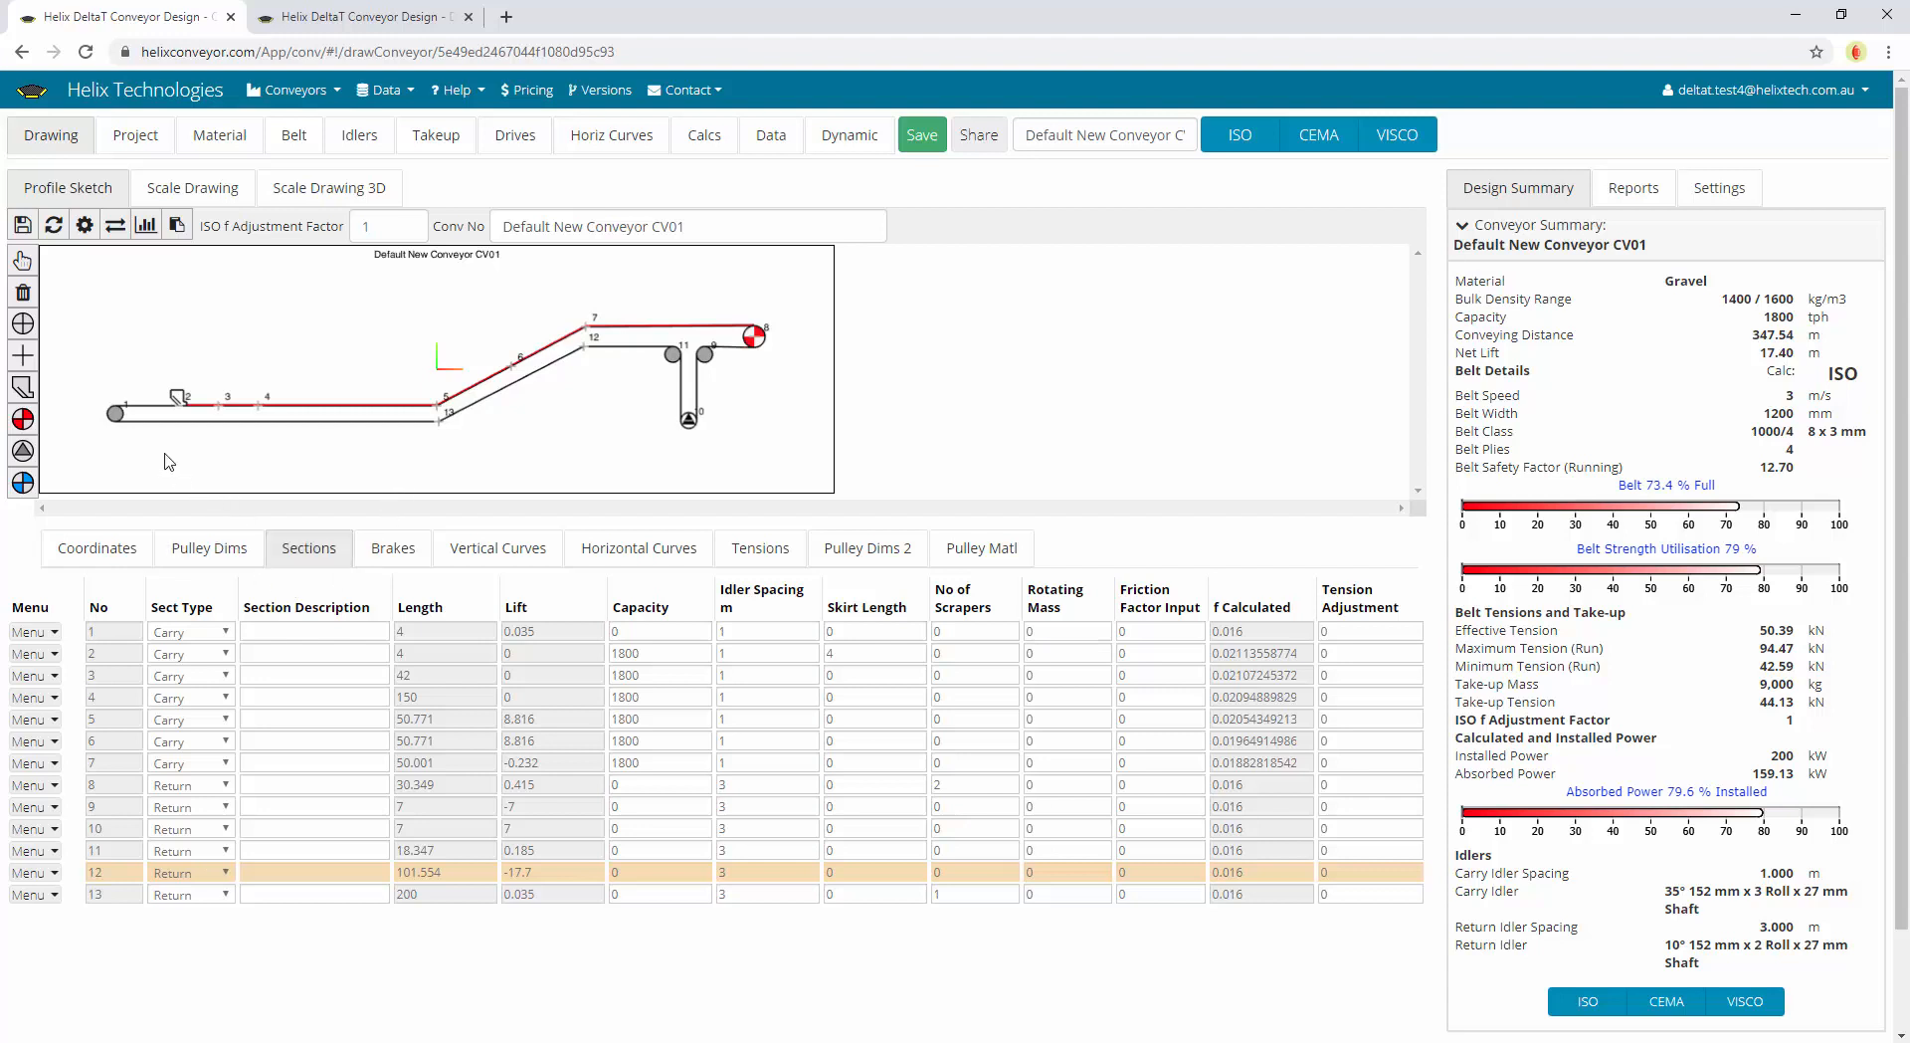
pyautogui.click(115, 415)
pyautogui.click(177, 405)
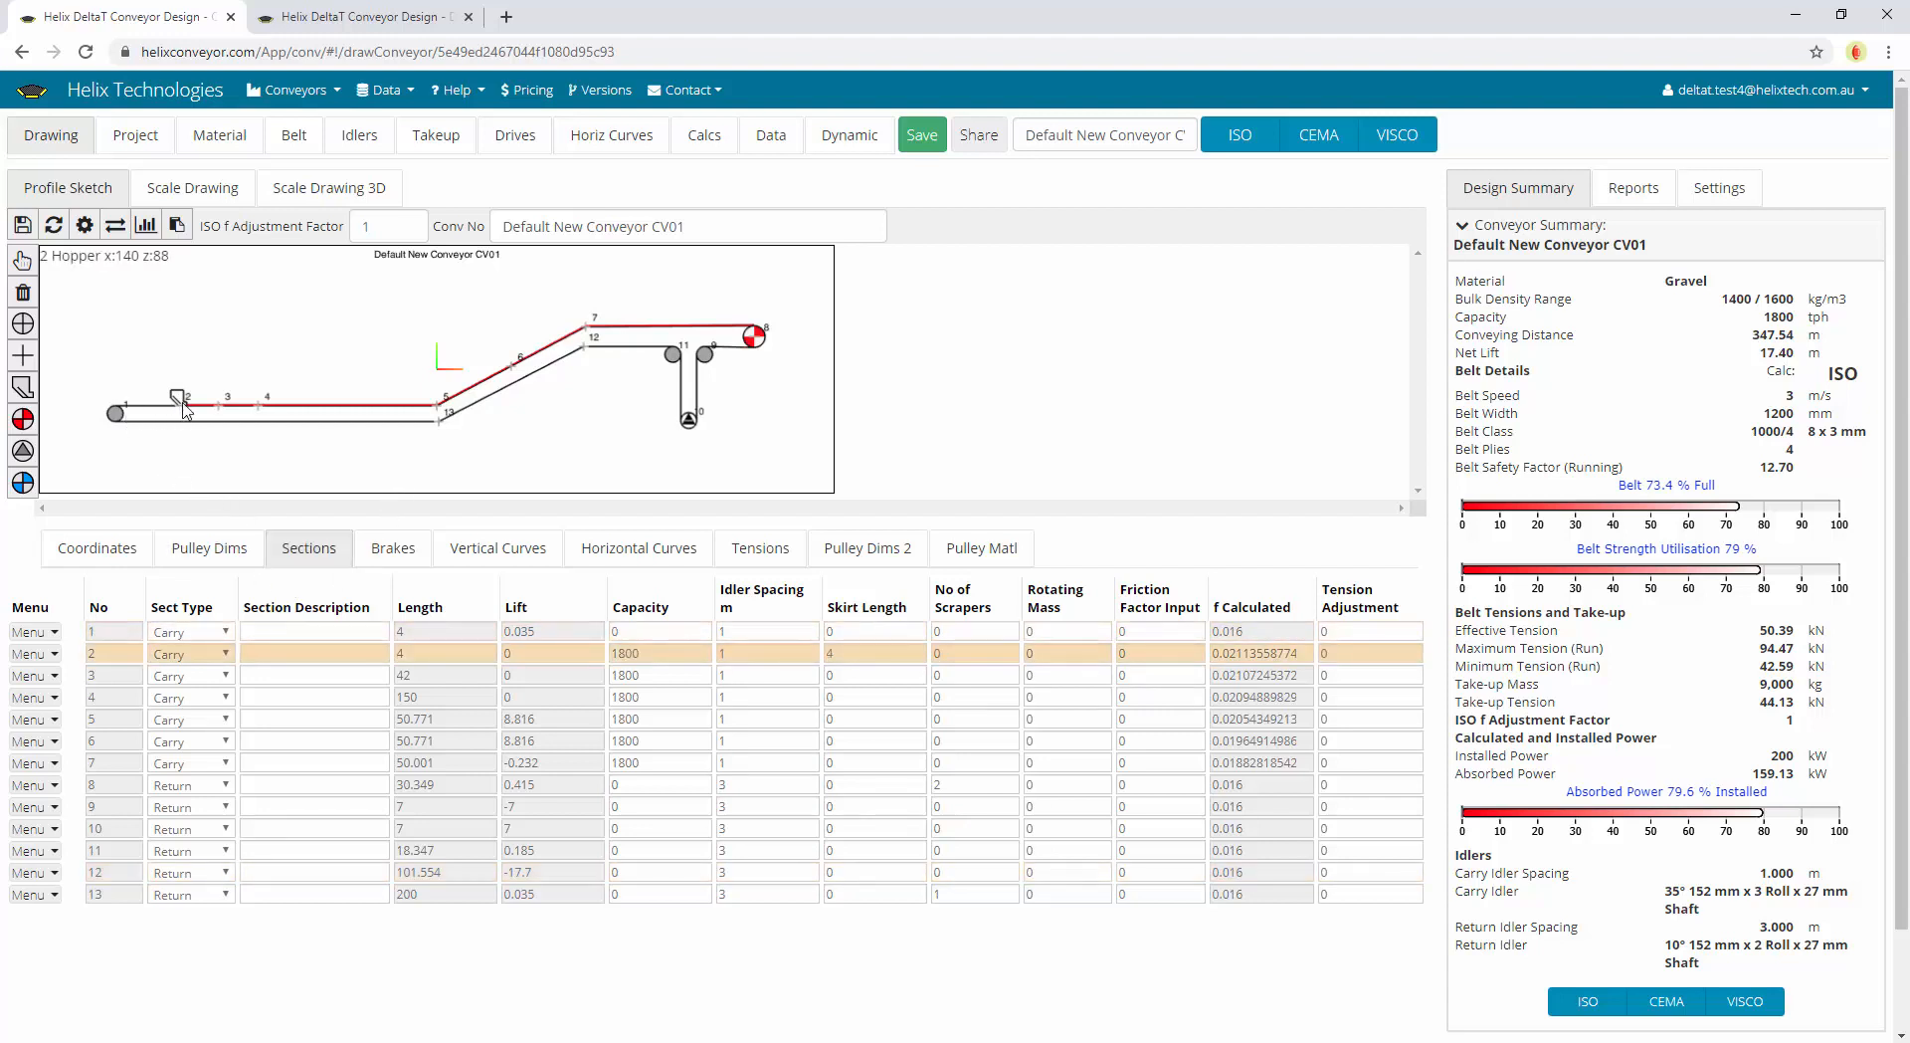
pyautogui.click(116, 415)
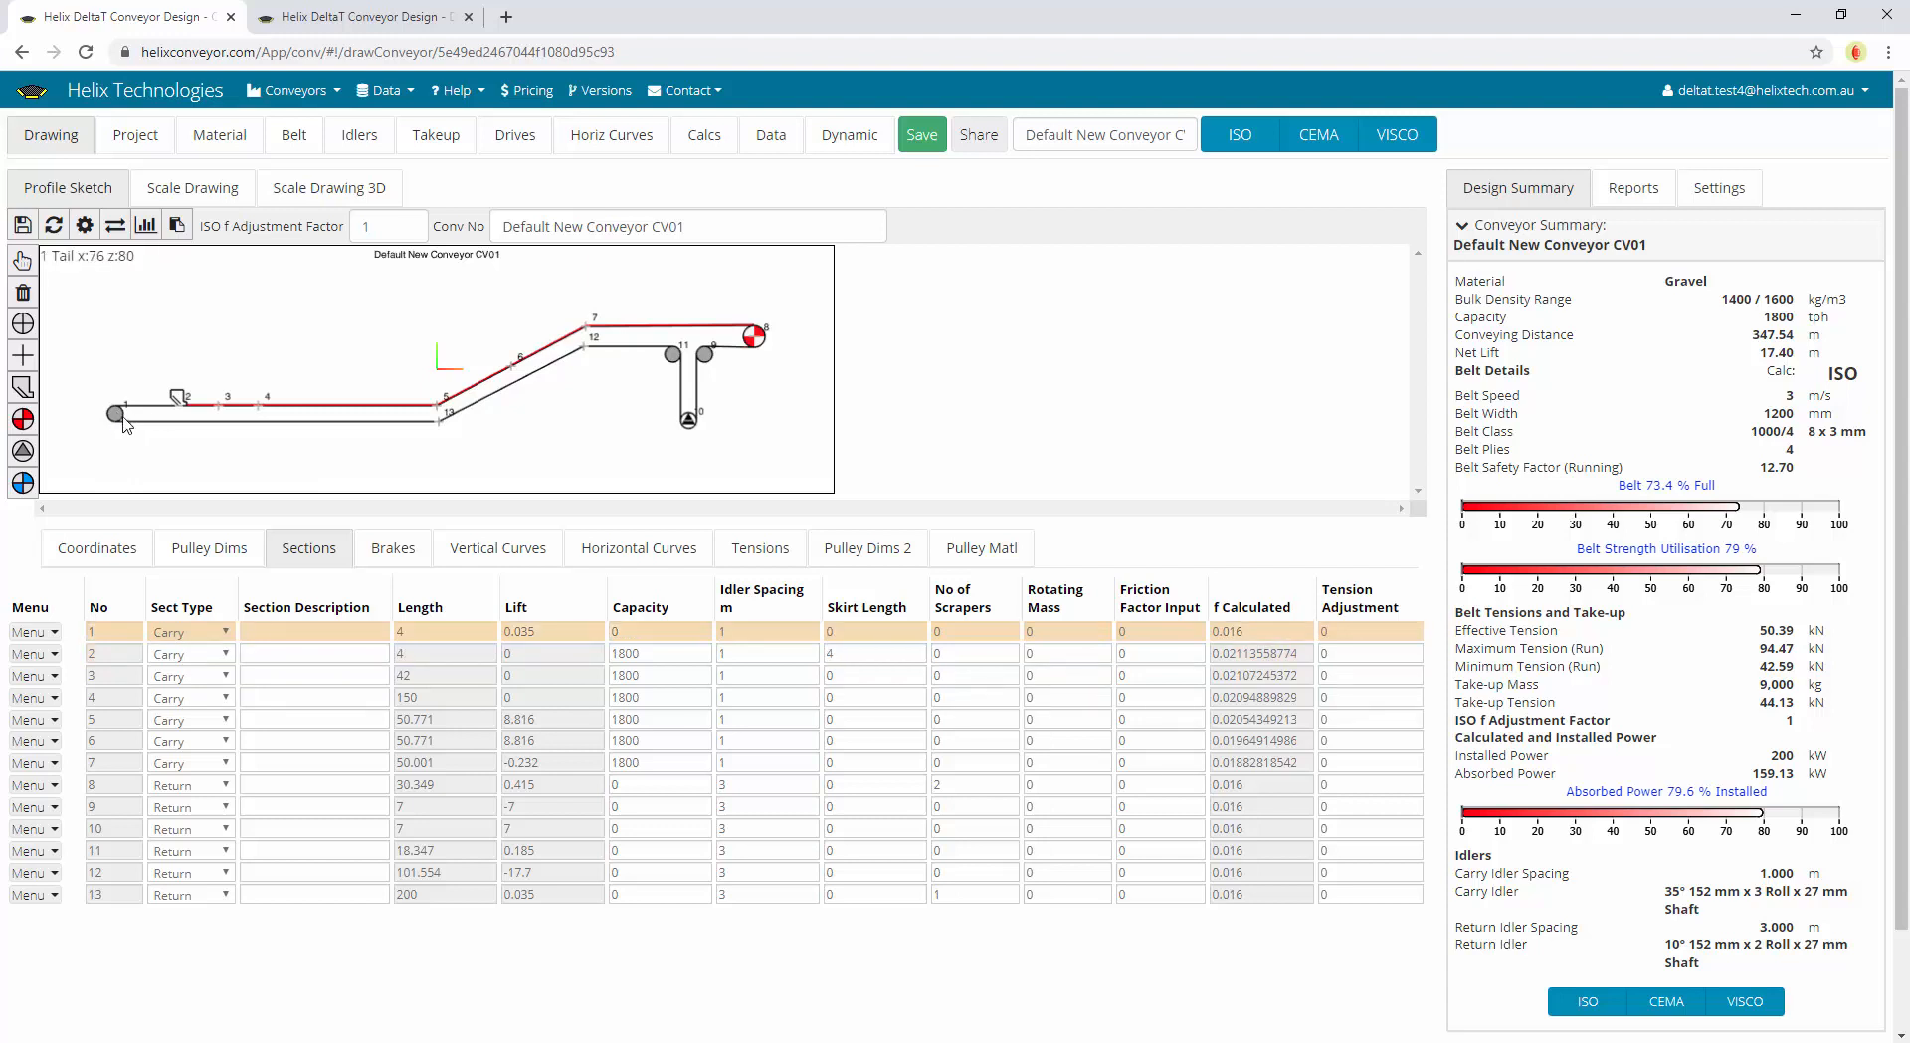
pyautogui.click(178, 409)
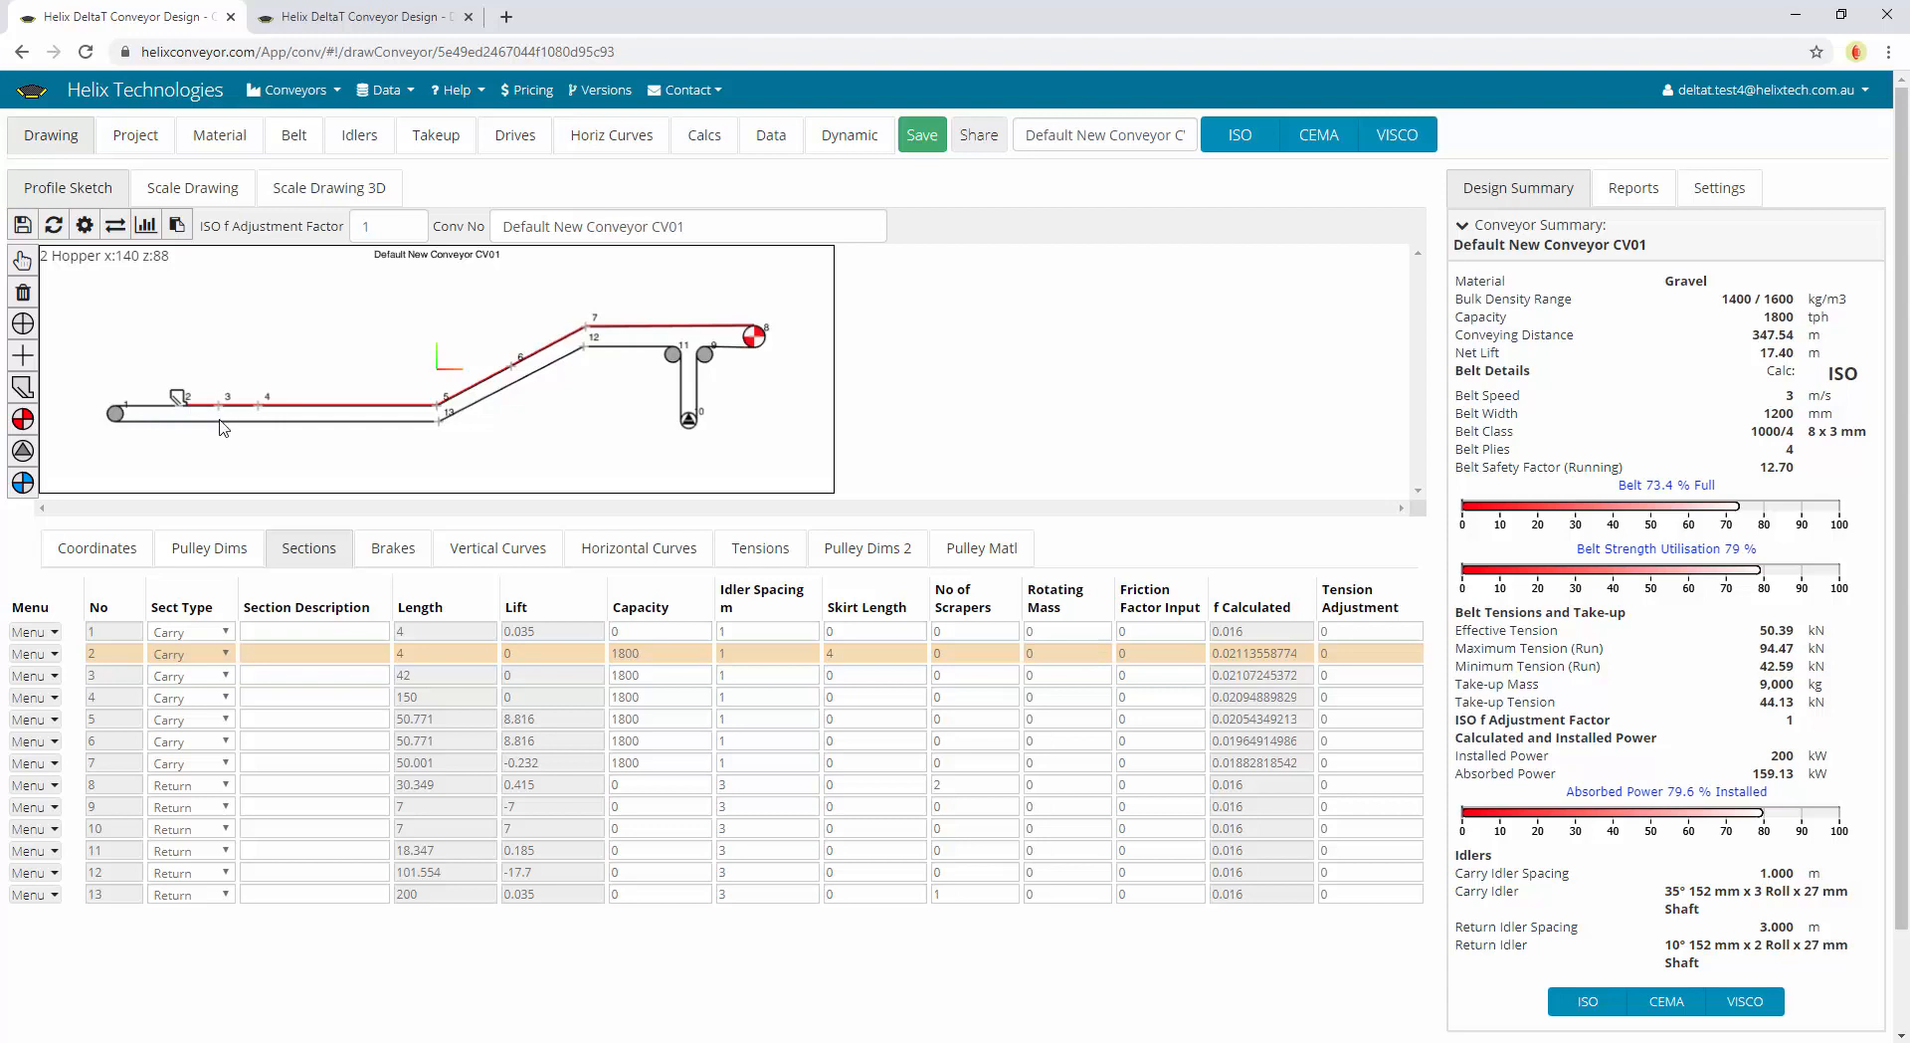
# Check the section type options for section 7, and review section 1's description, length and lift
pyautogui.click(199, 763)
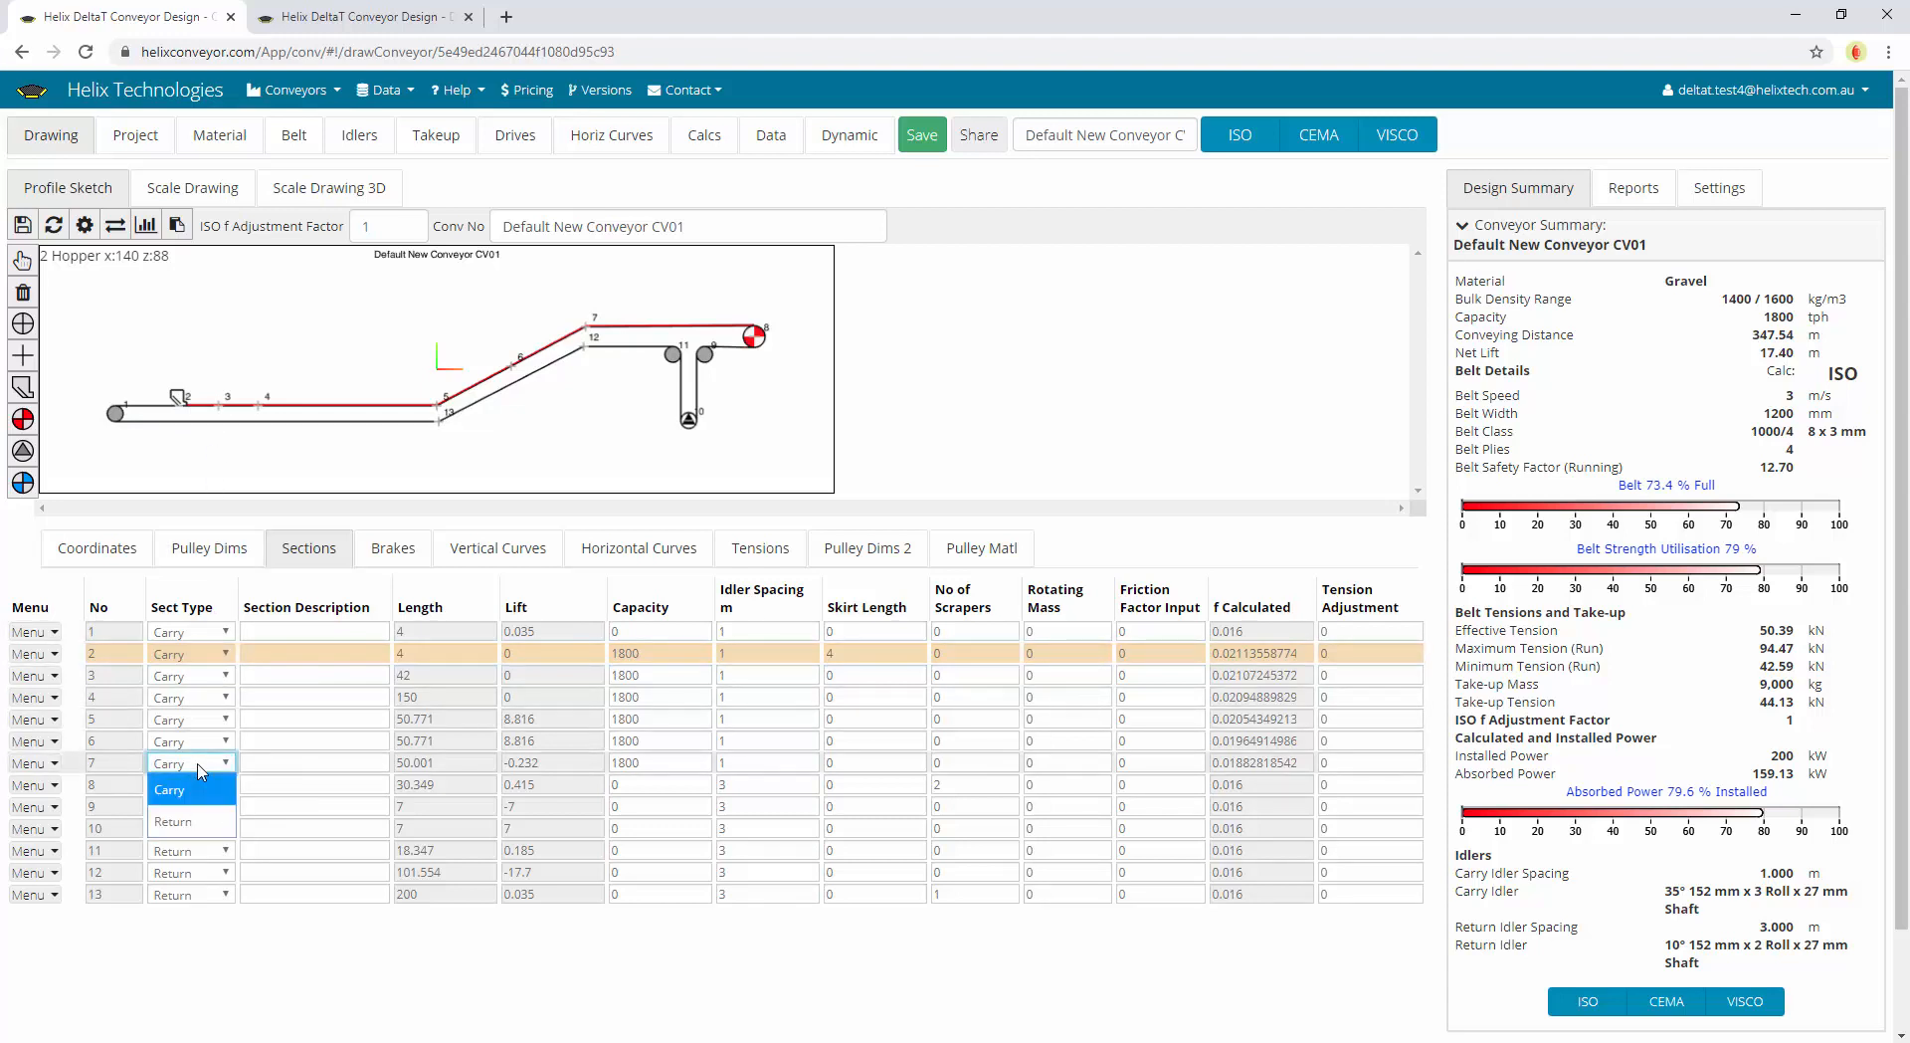
pyautogui.click(313, 763)
pyautogui.click(388, 631)
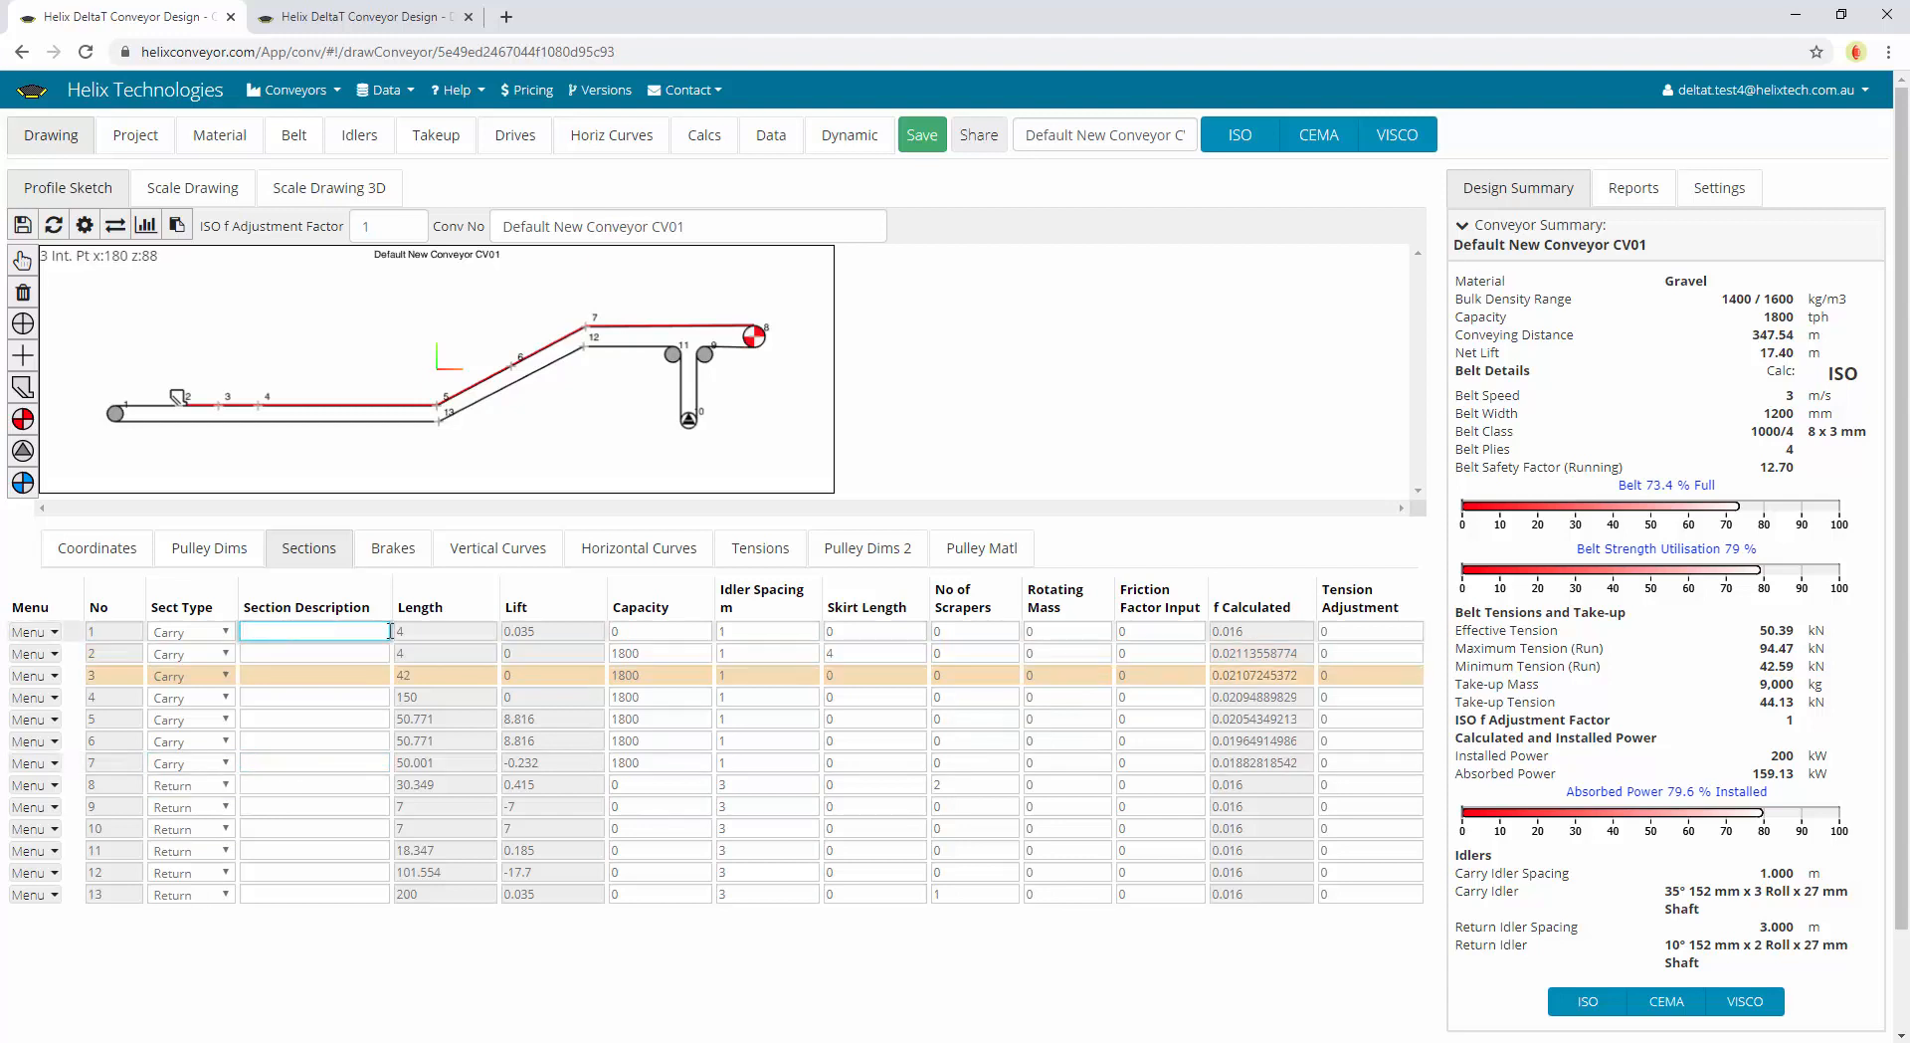
pyautogui.click(449, 631)
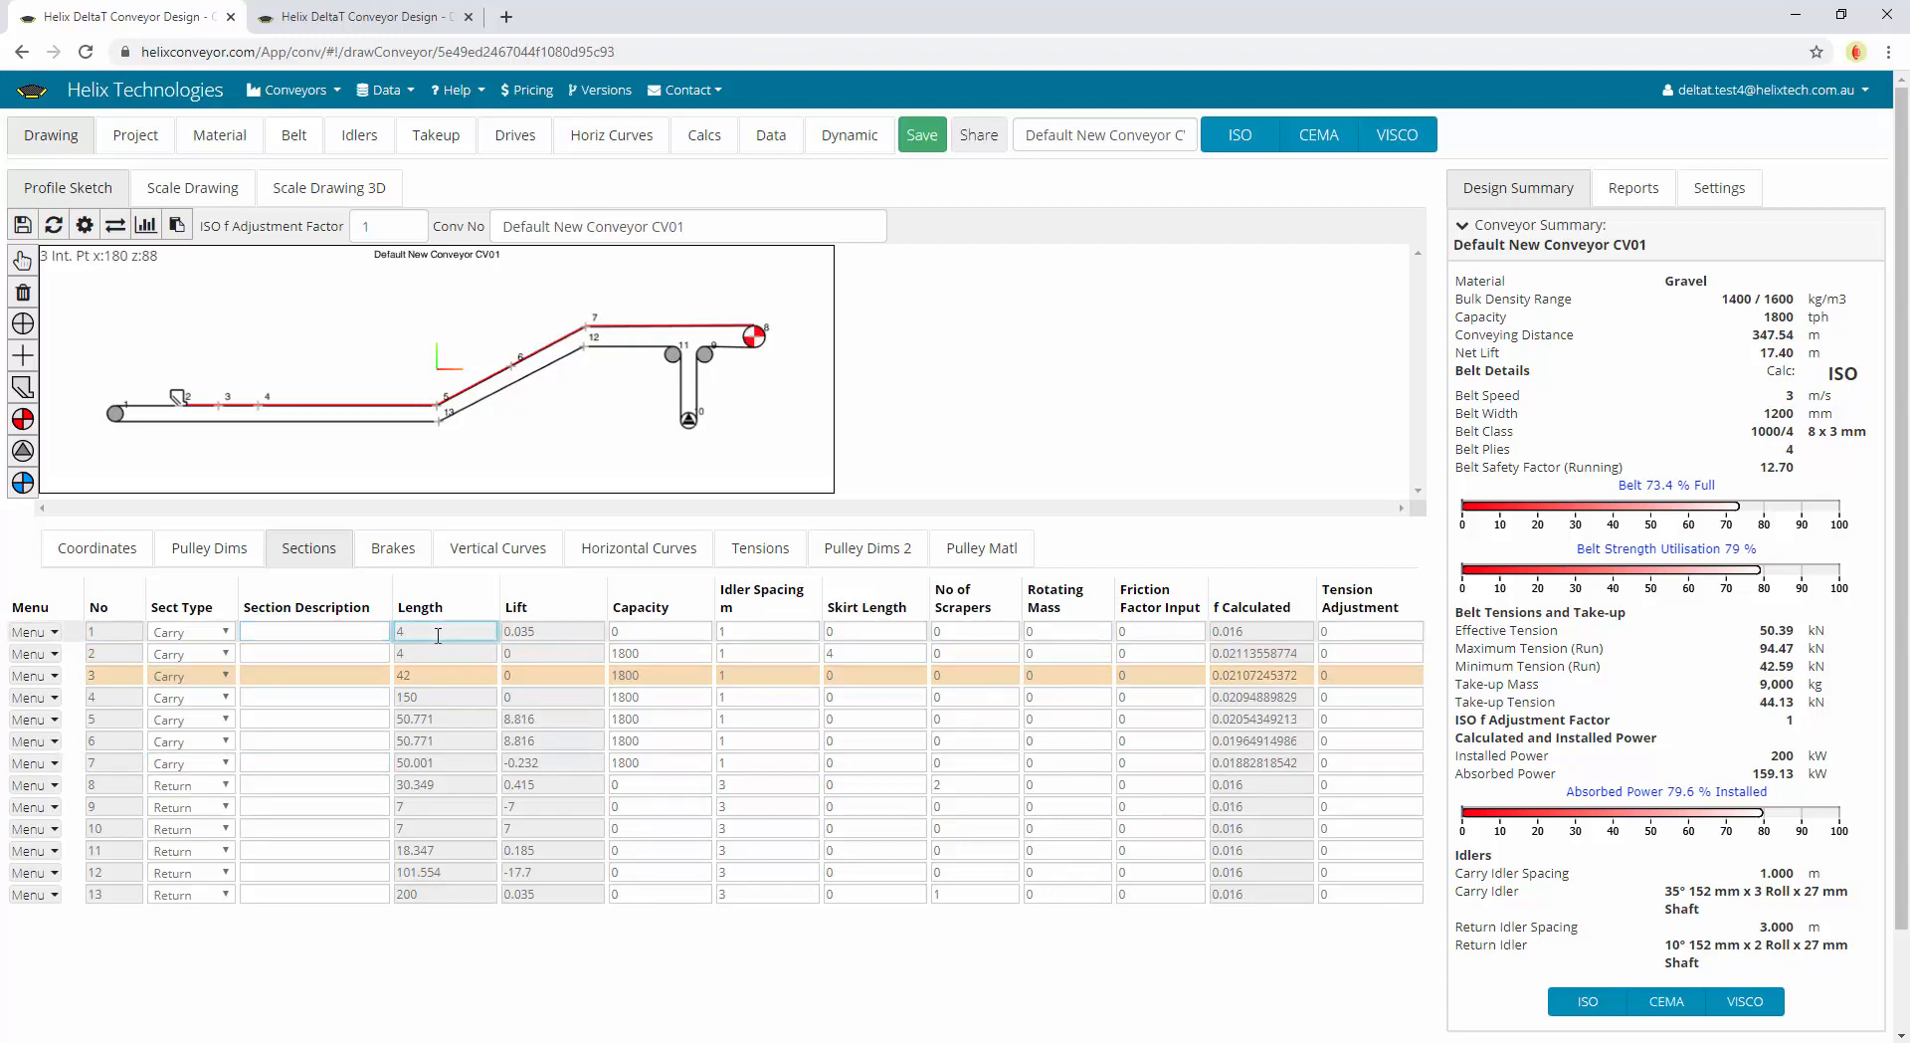
pyautogui.click(545, 631)
# Review the capacity, idler spacing, number of scrapers and rotating mass inputs of the first carry sections
pyautogui.click(637, 633)
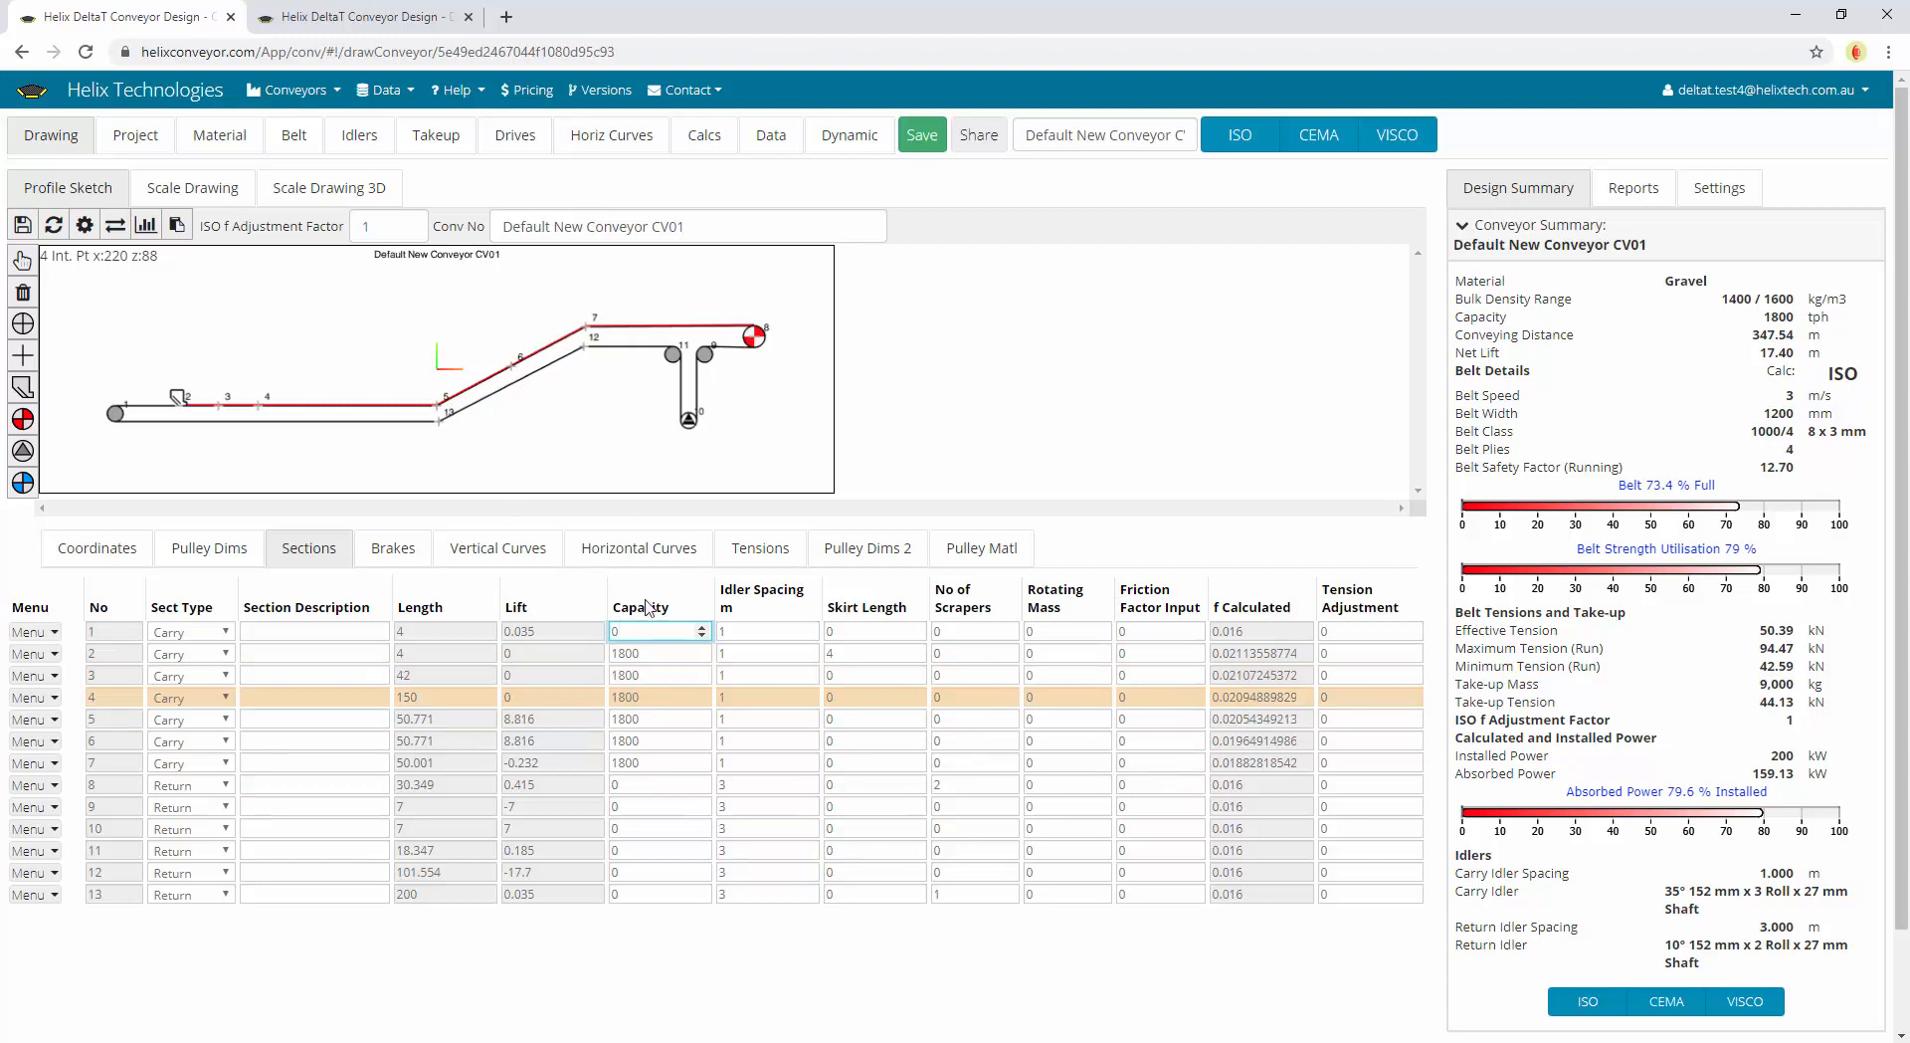
pyautogui.click(652, 652)
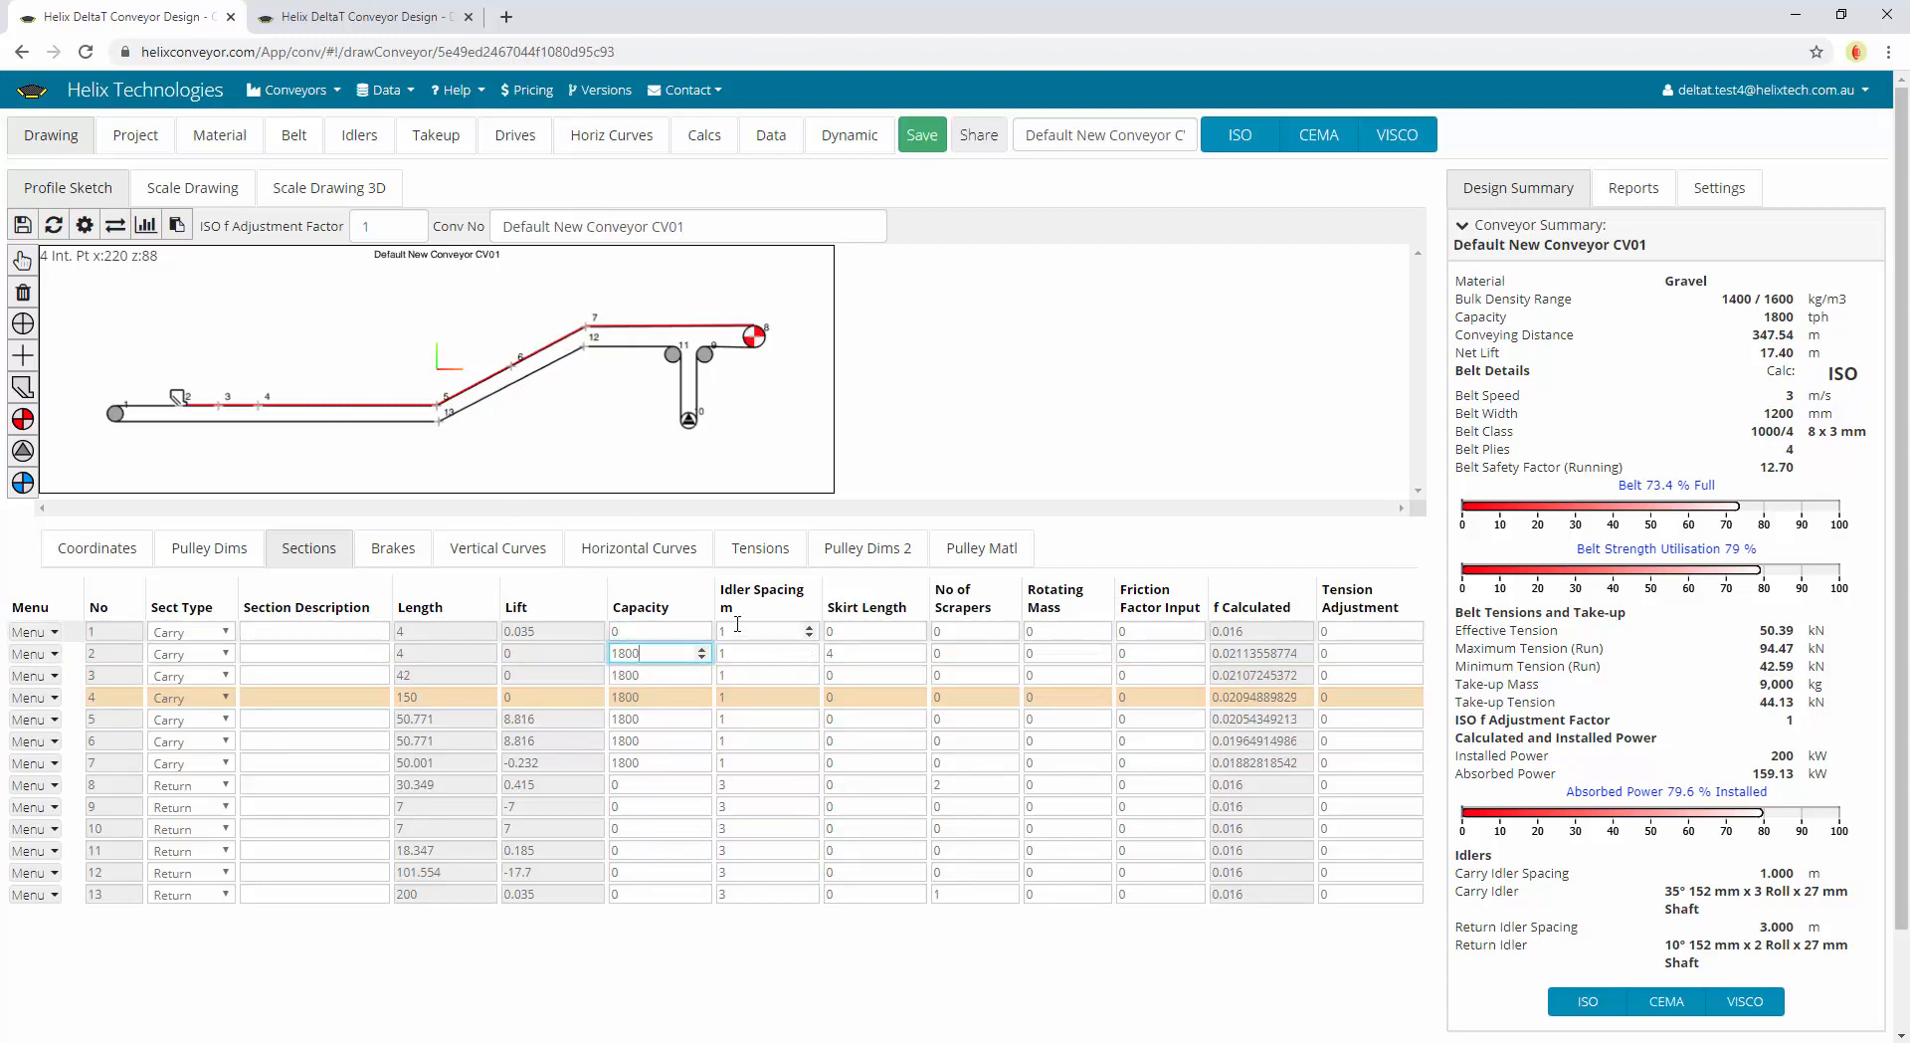
pyautogui.click(754, 697)
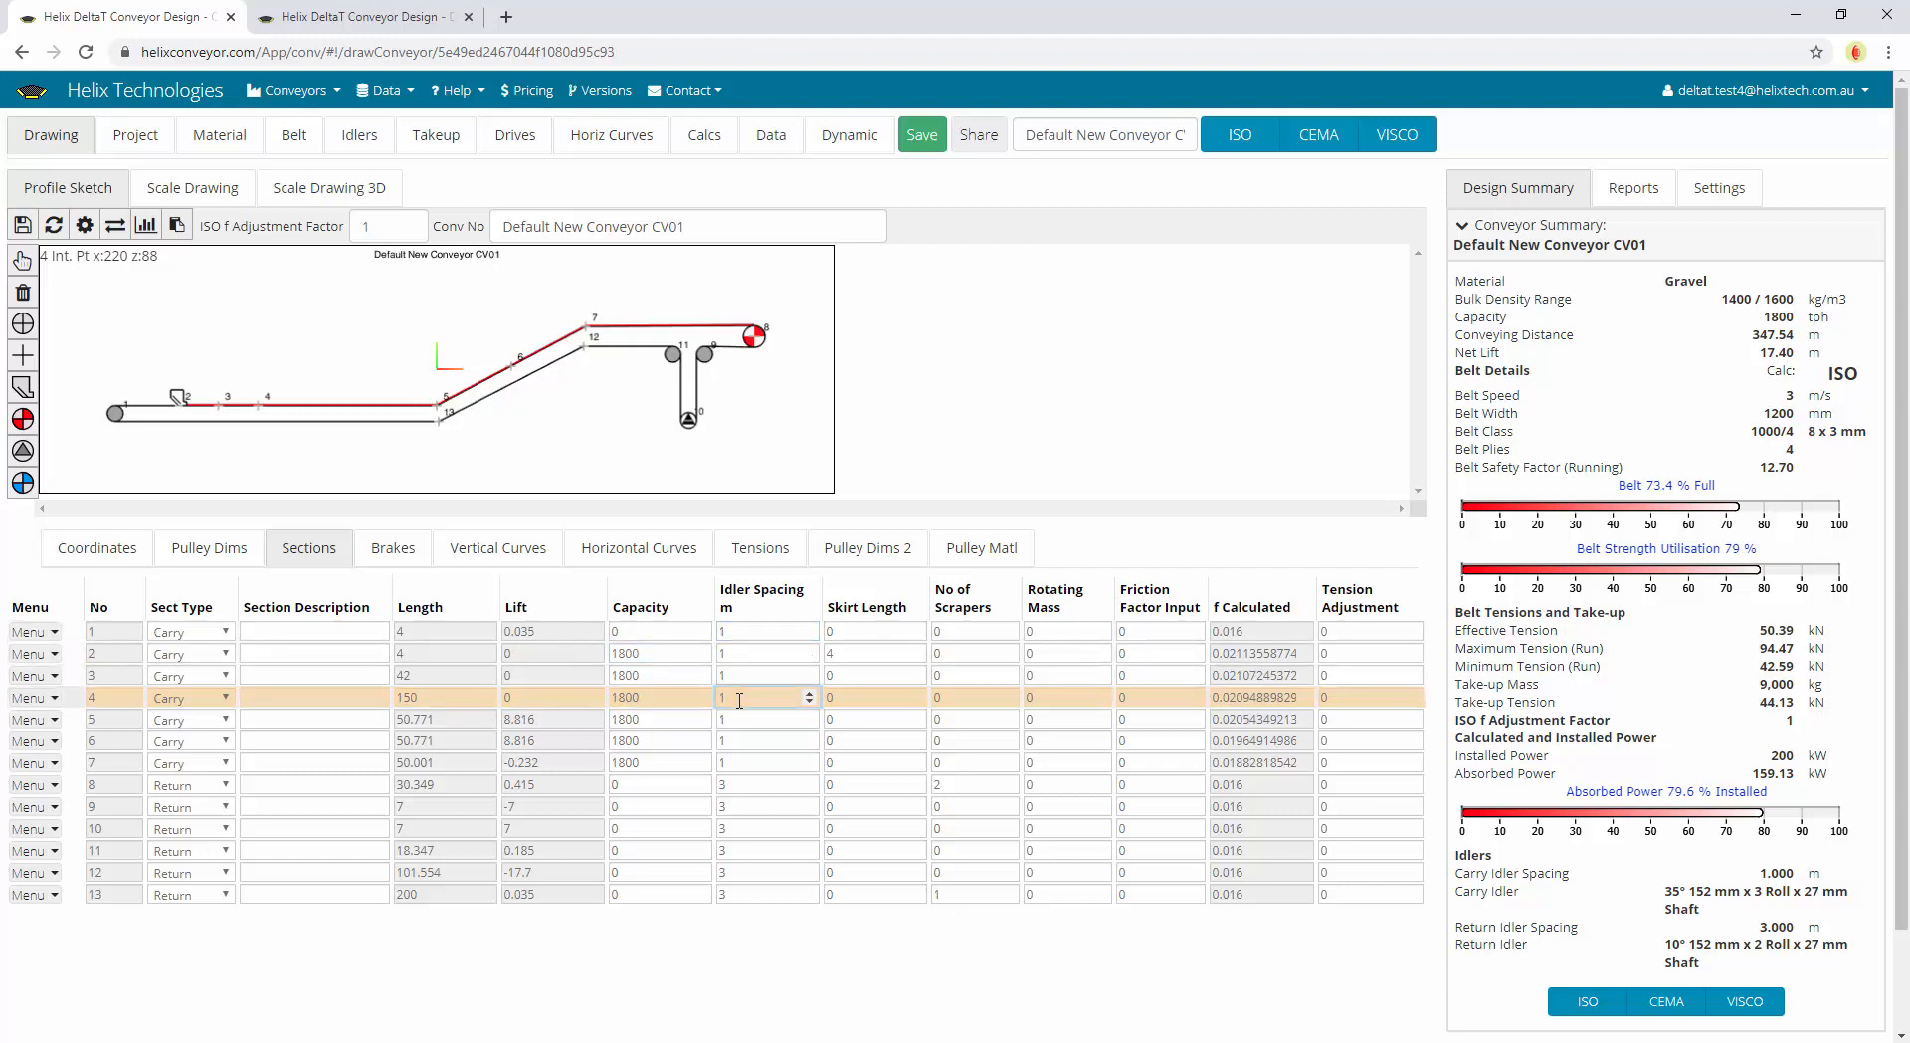
pyautogui.click(965, 653)
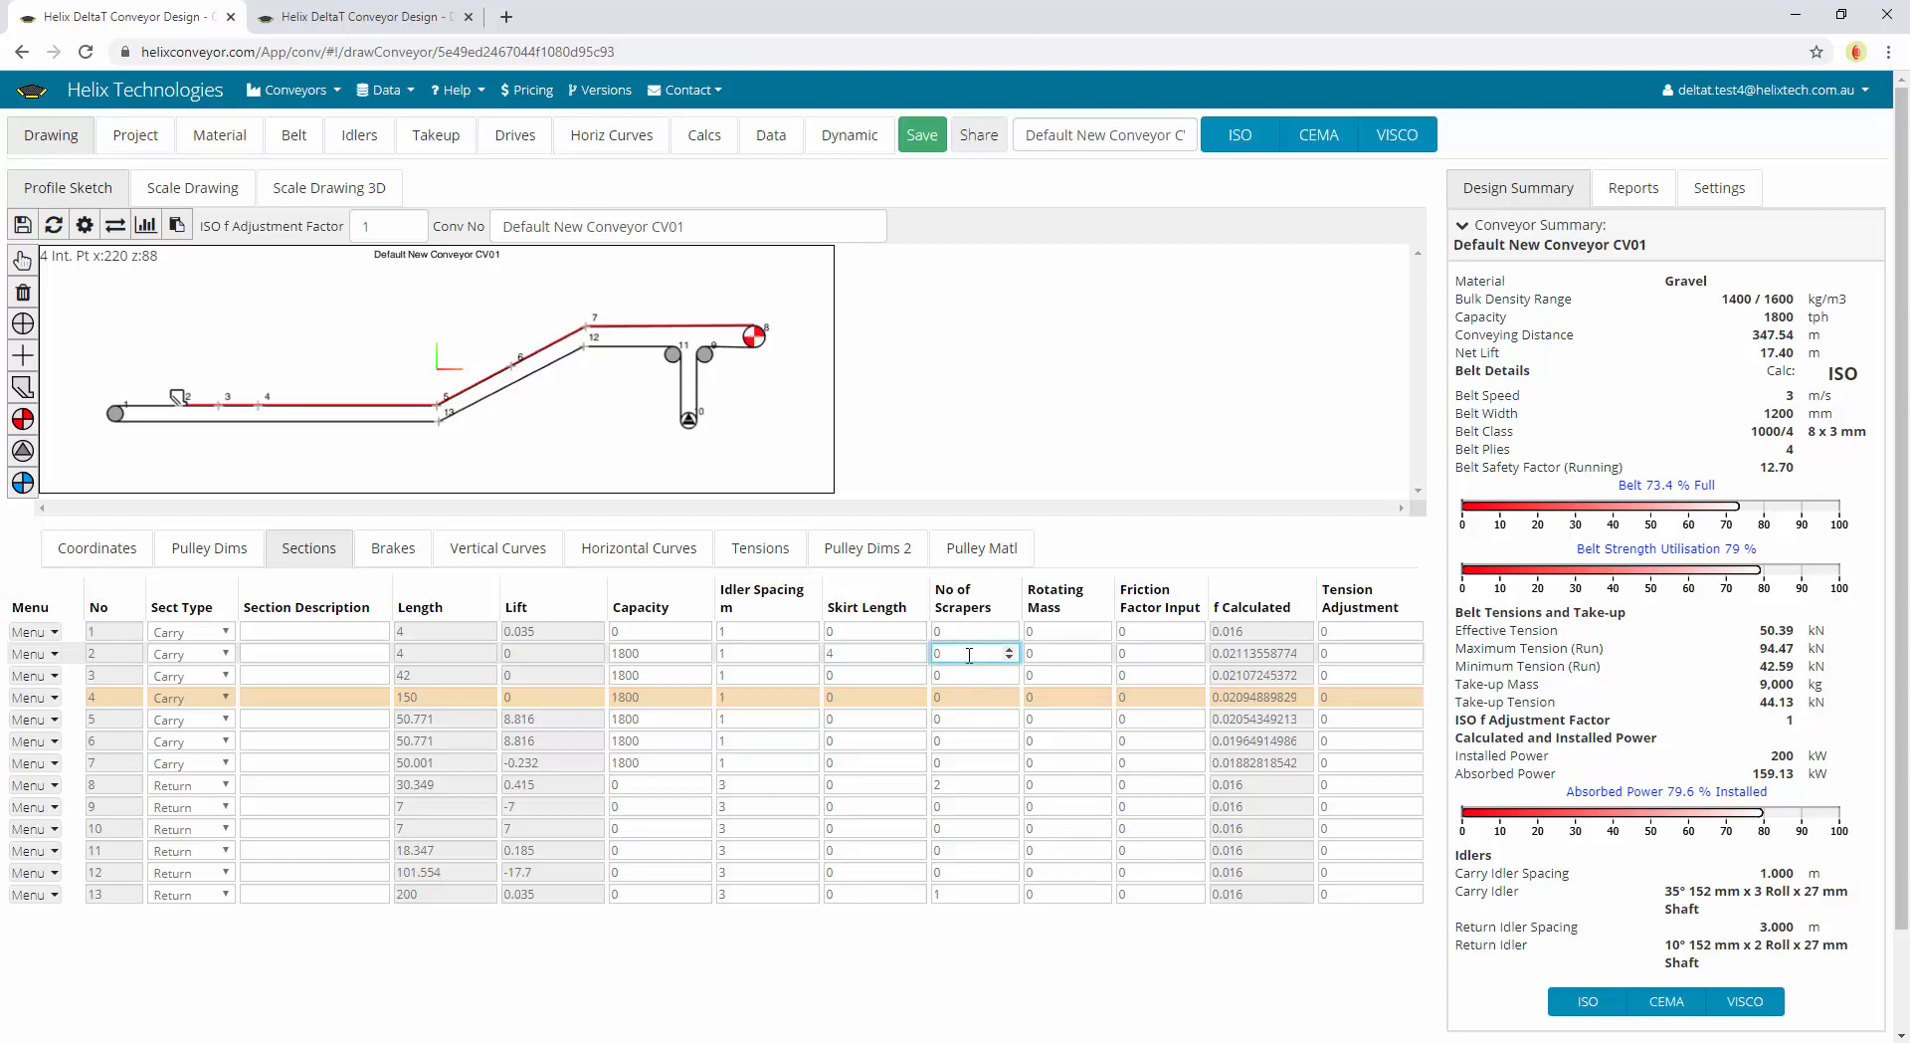
pyautogui.click(1063, 676)
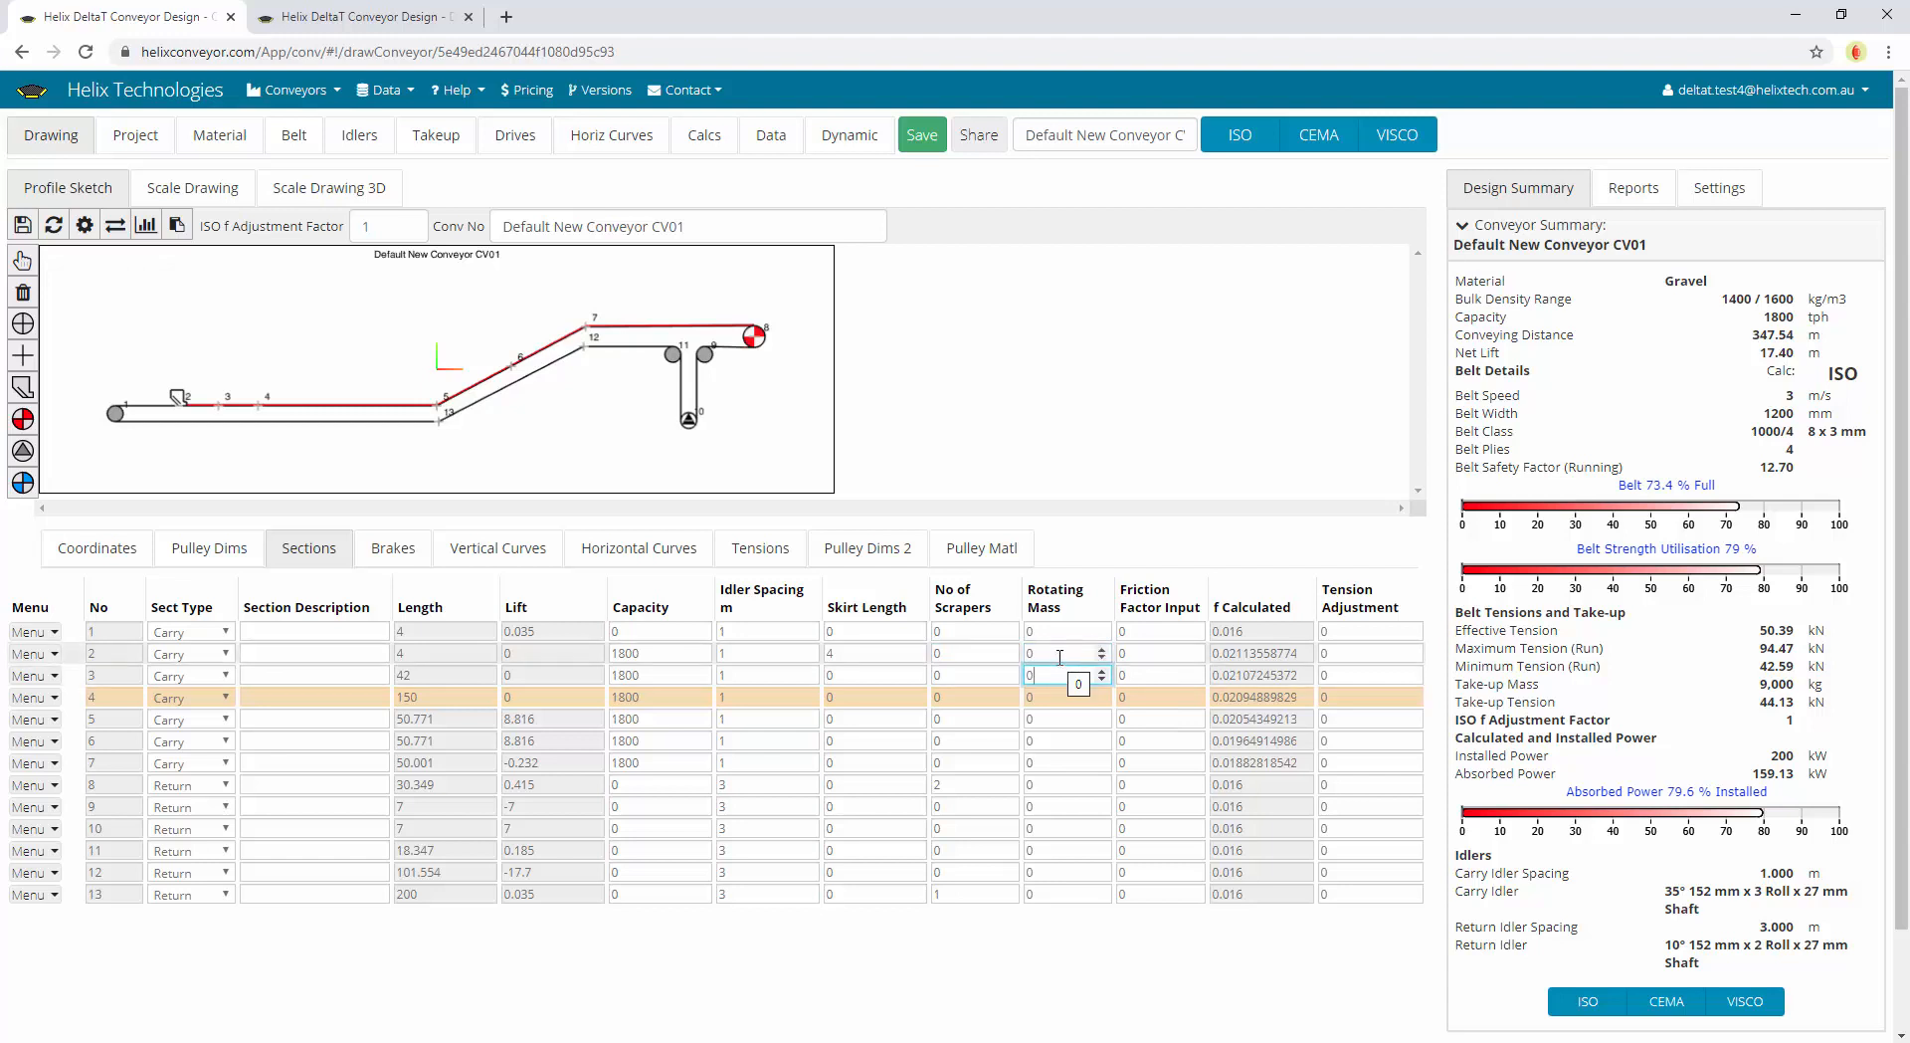
pyautogui.click(1059, 654)
pyautogui.moveTo(1047, 608)
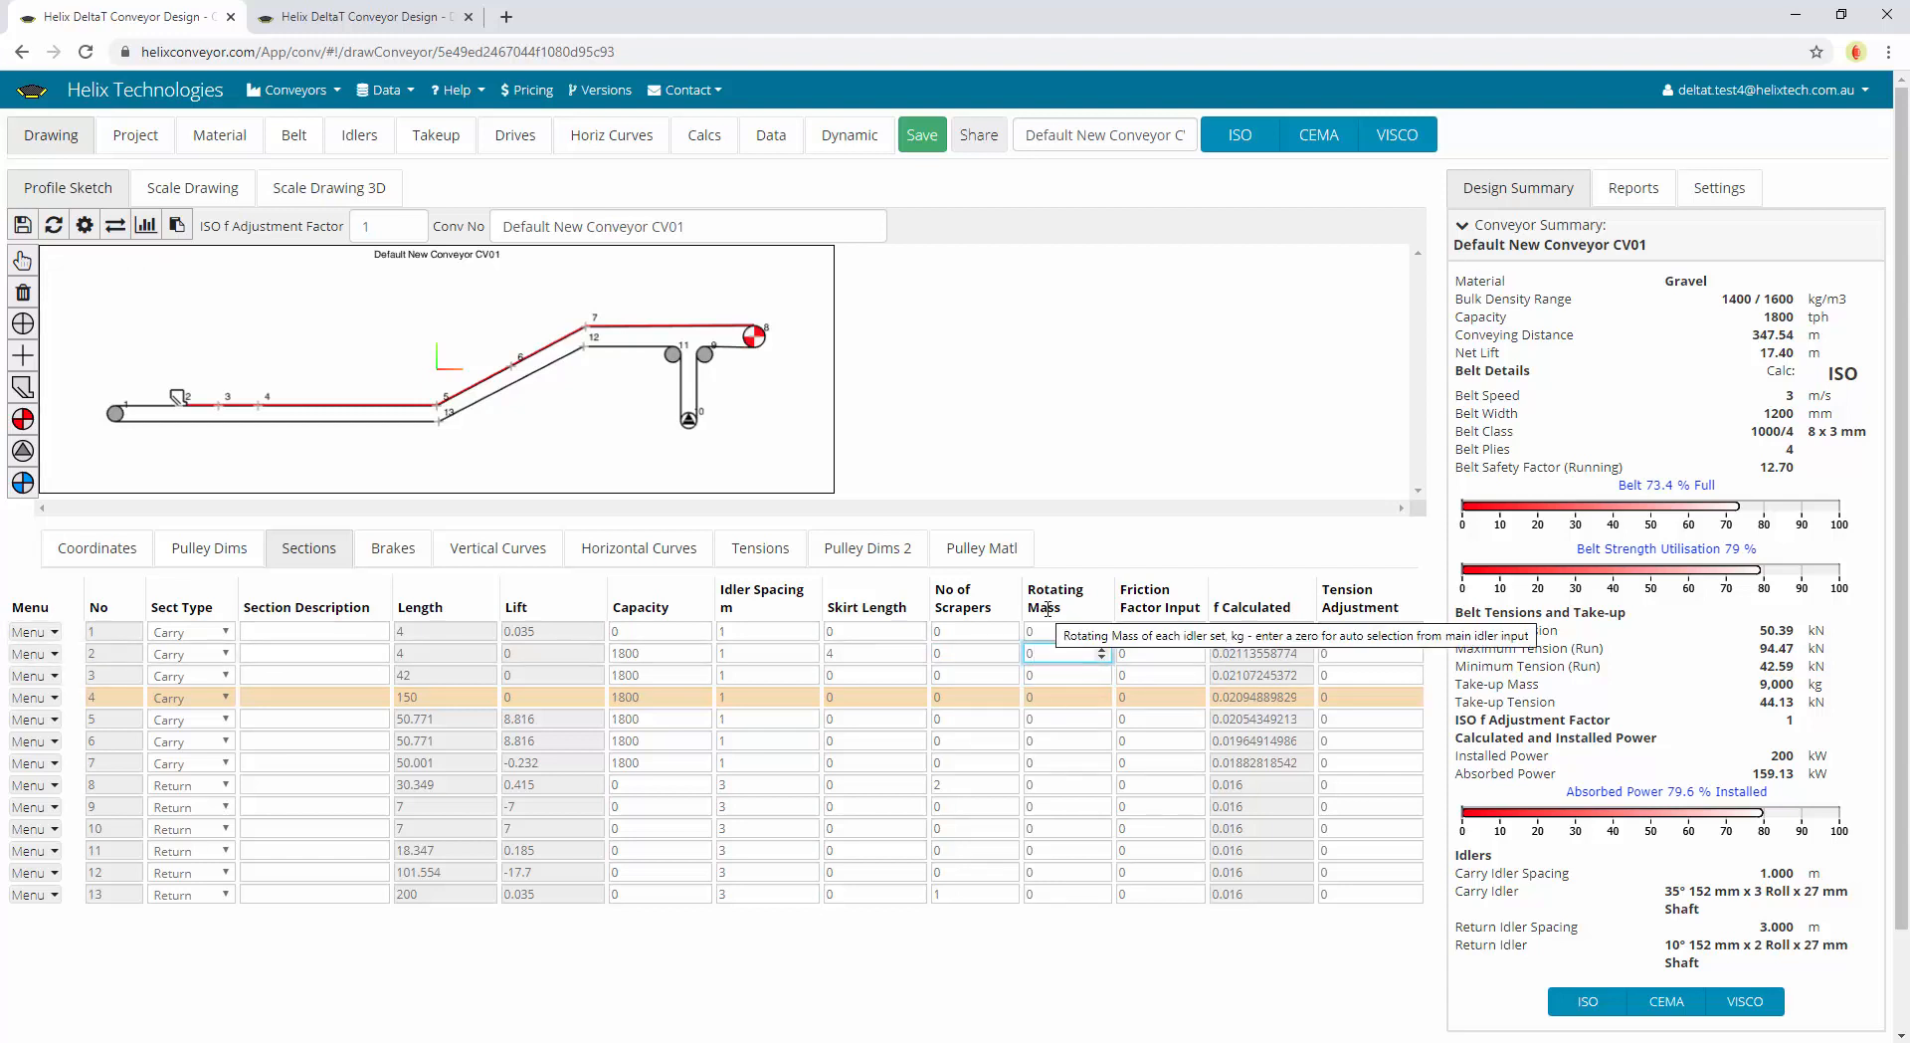
# Look at the carry and return idler settings, and return to the rotating mass inputs in the sections data
pyautogui.click(350, 138)
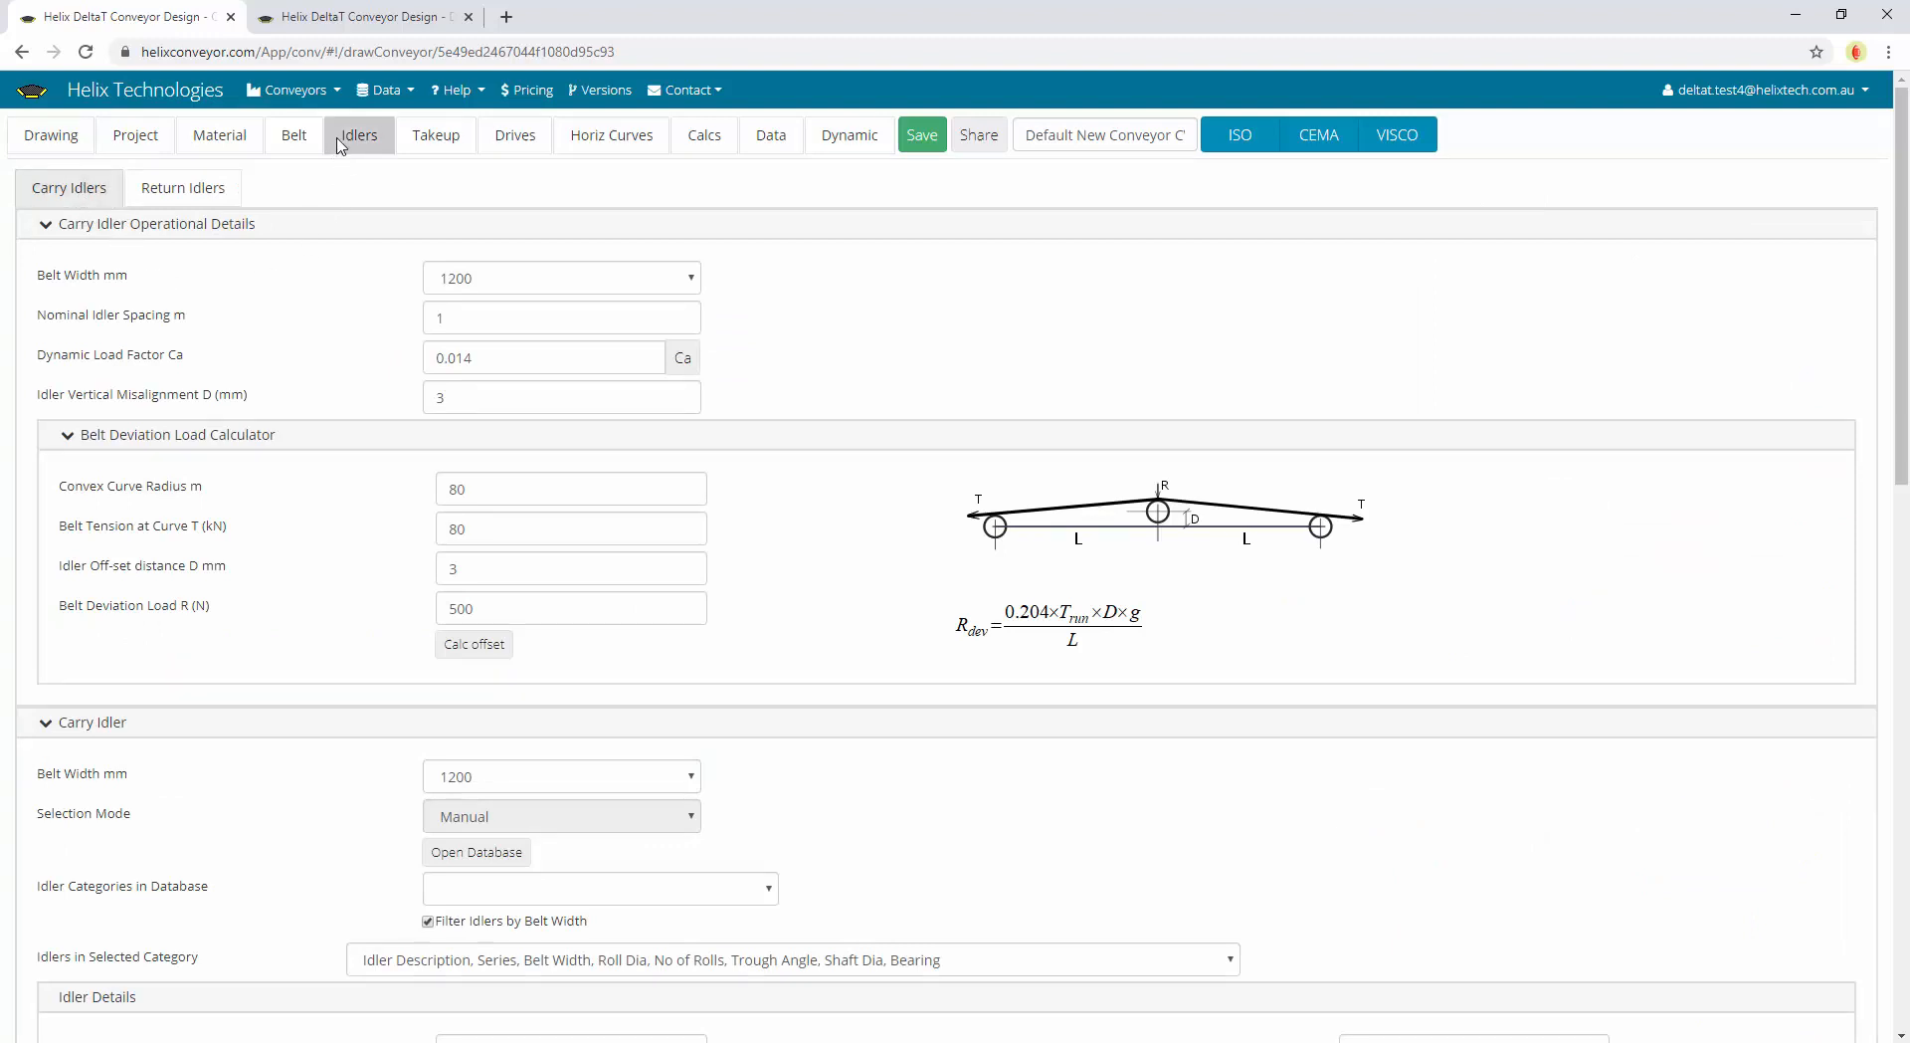
pyautogui.click(192, 186)
pyautogui.click(69, 187)
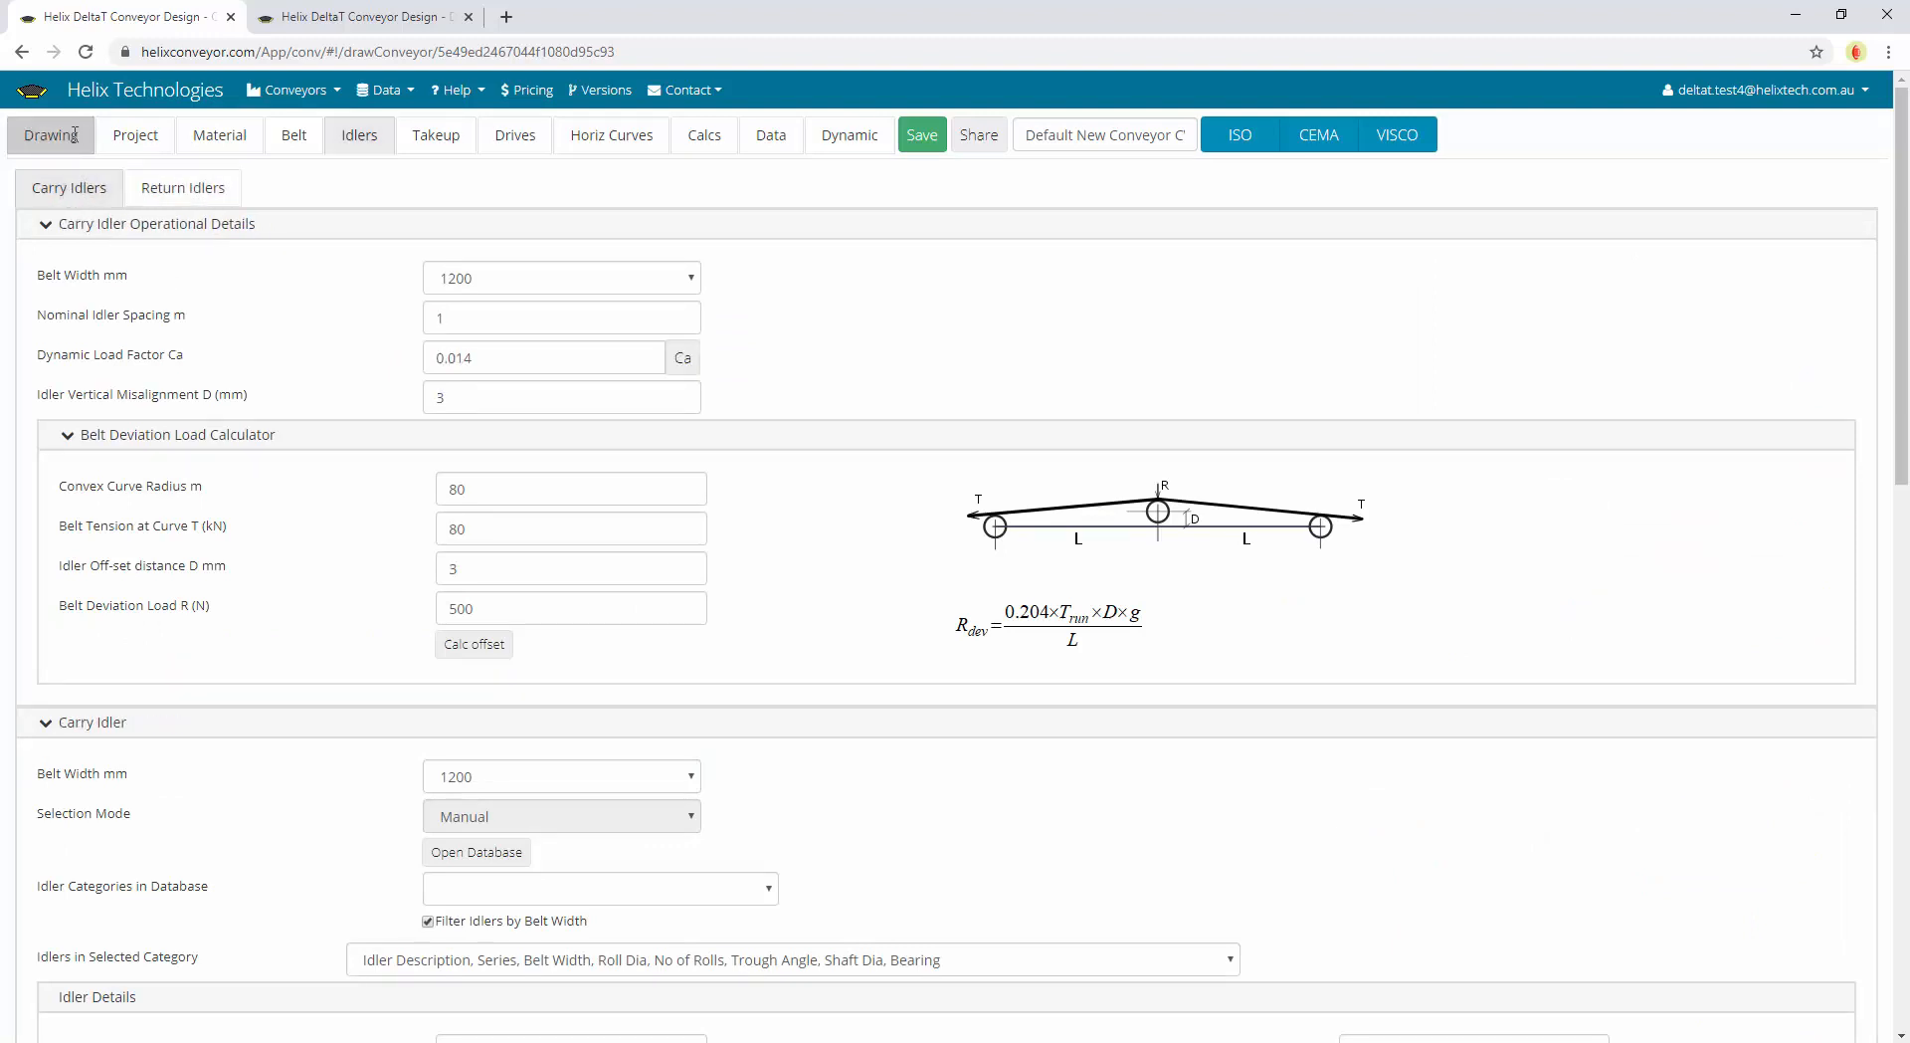
pyautogui.click(75, 134)
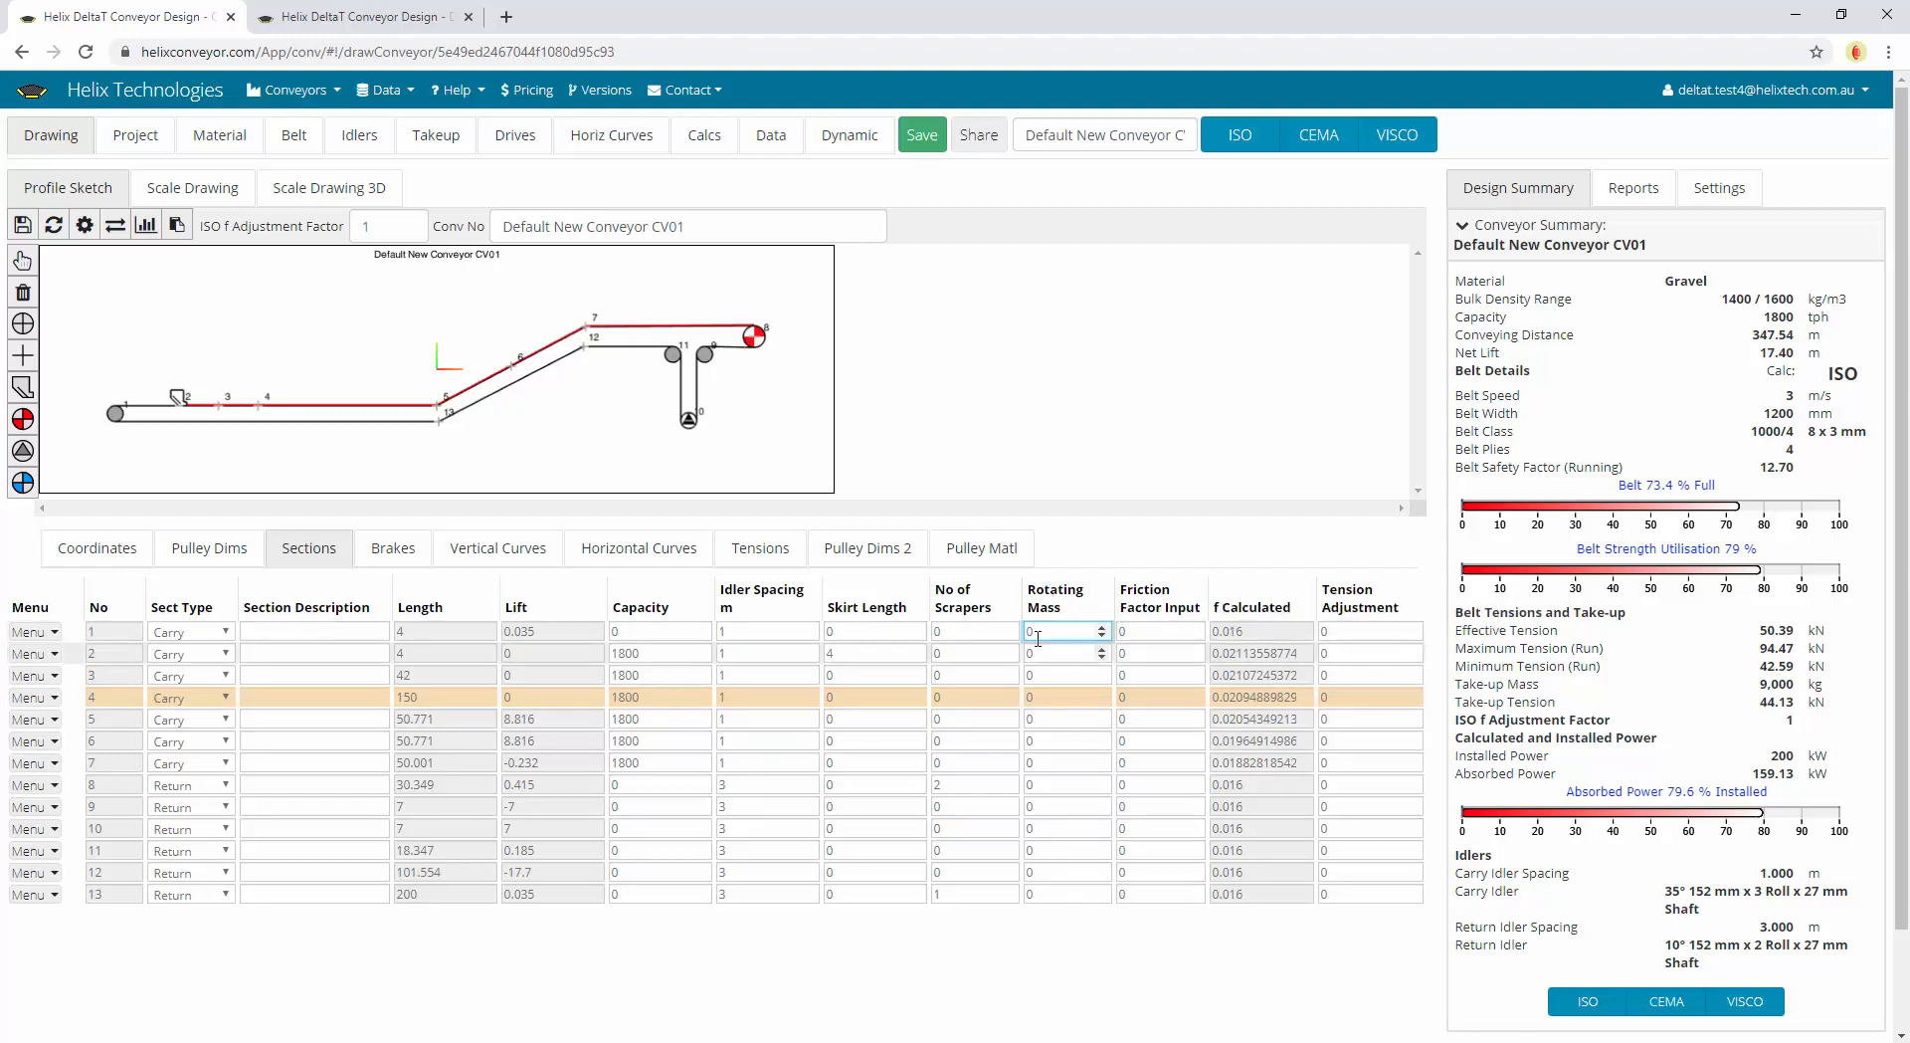
pyautogui.click(1041, 668)
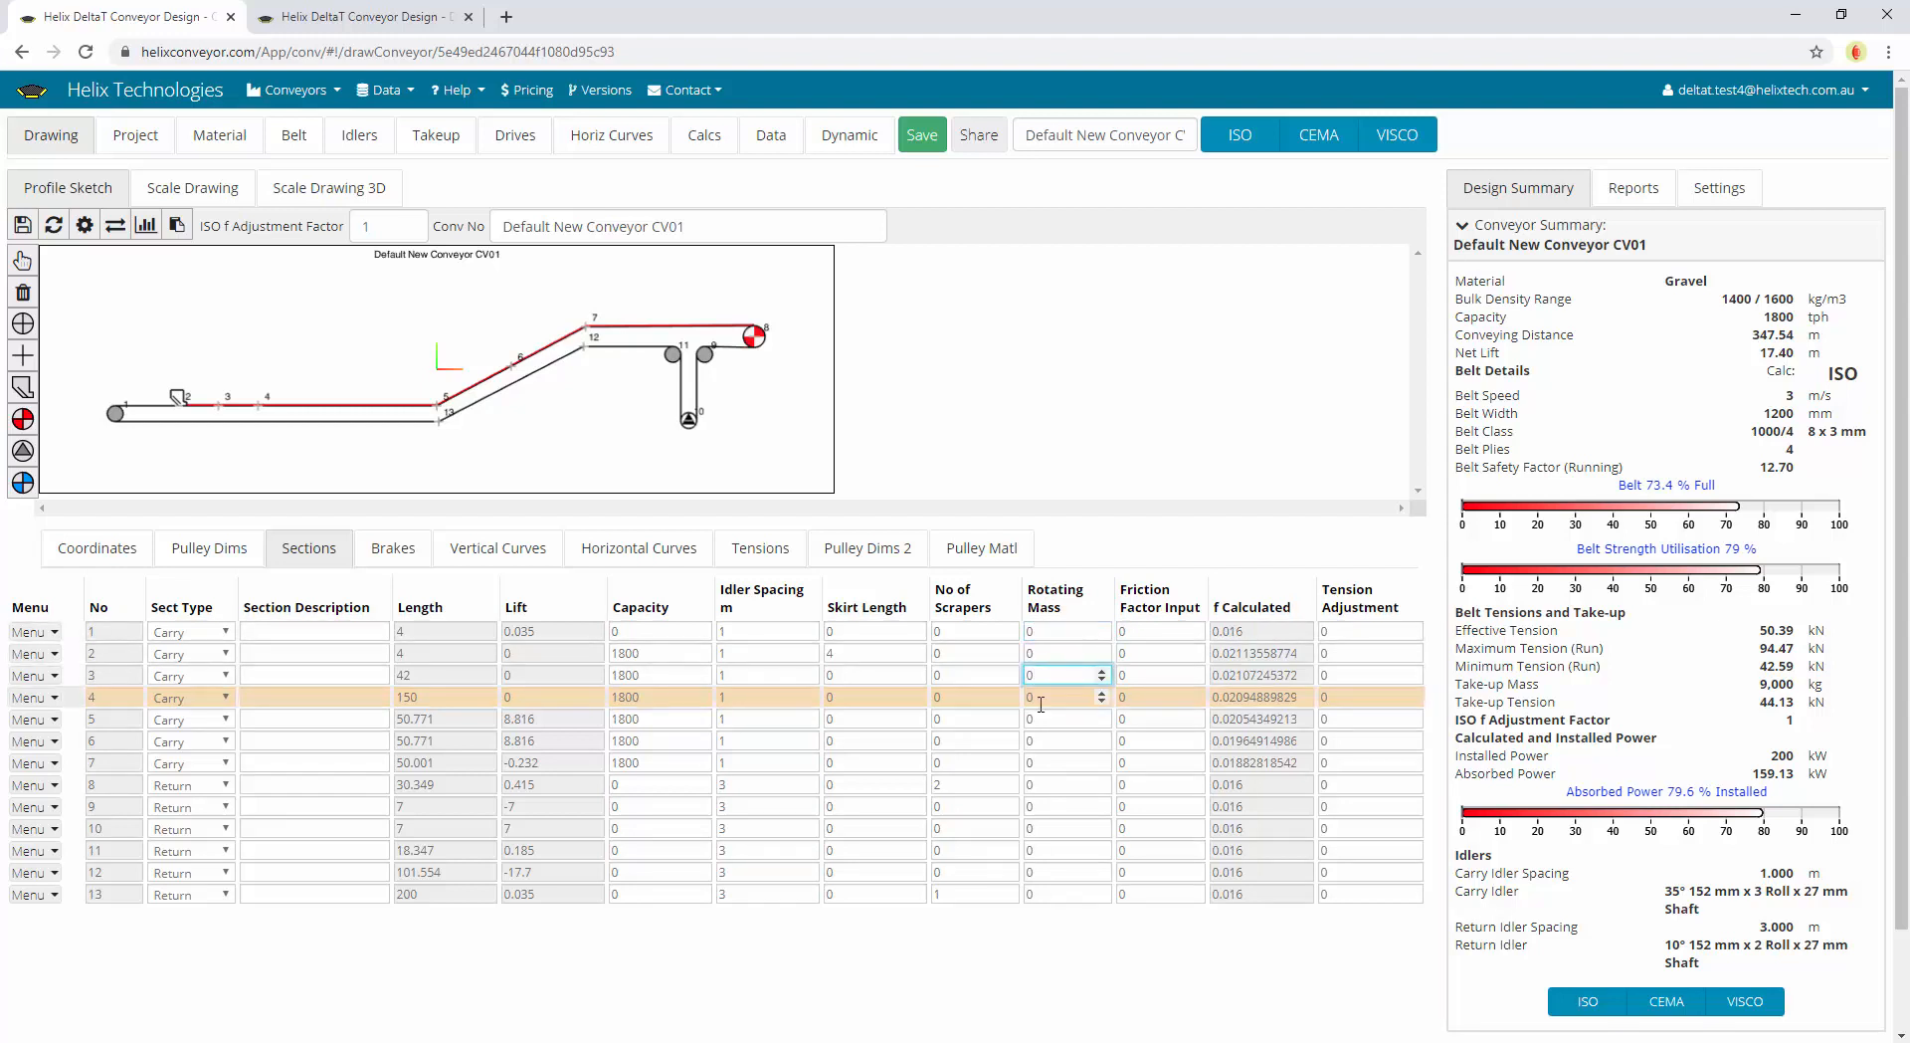
# Compare section 1's friction factor input with its calculated friction factor
pyautogui.click(1253, 630)
pyautogui.click(1152, 634)
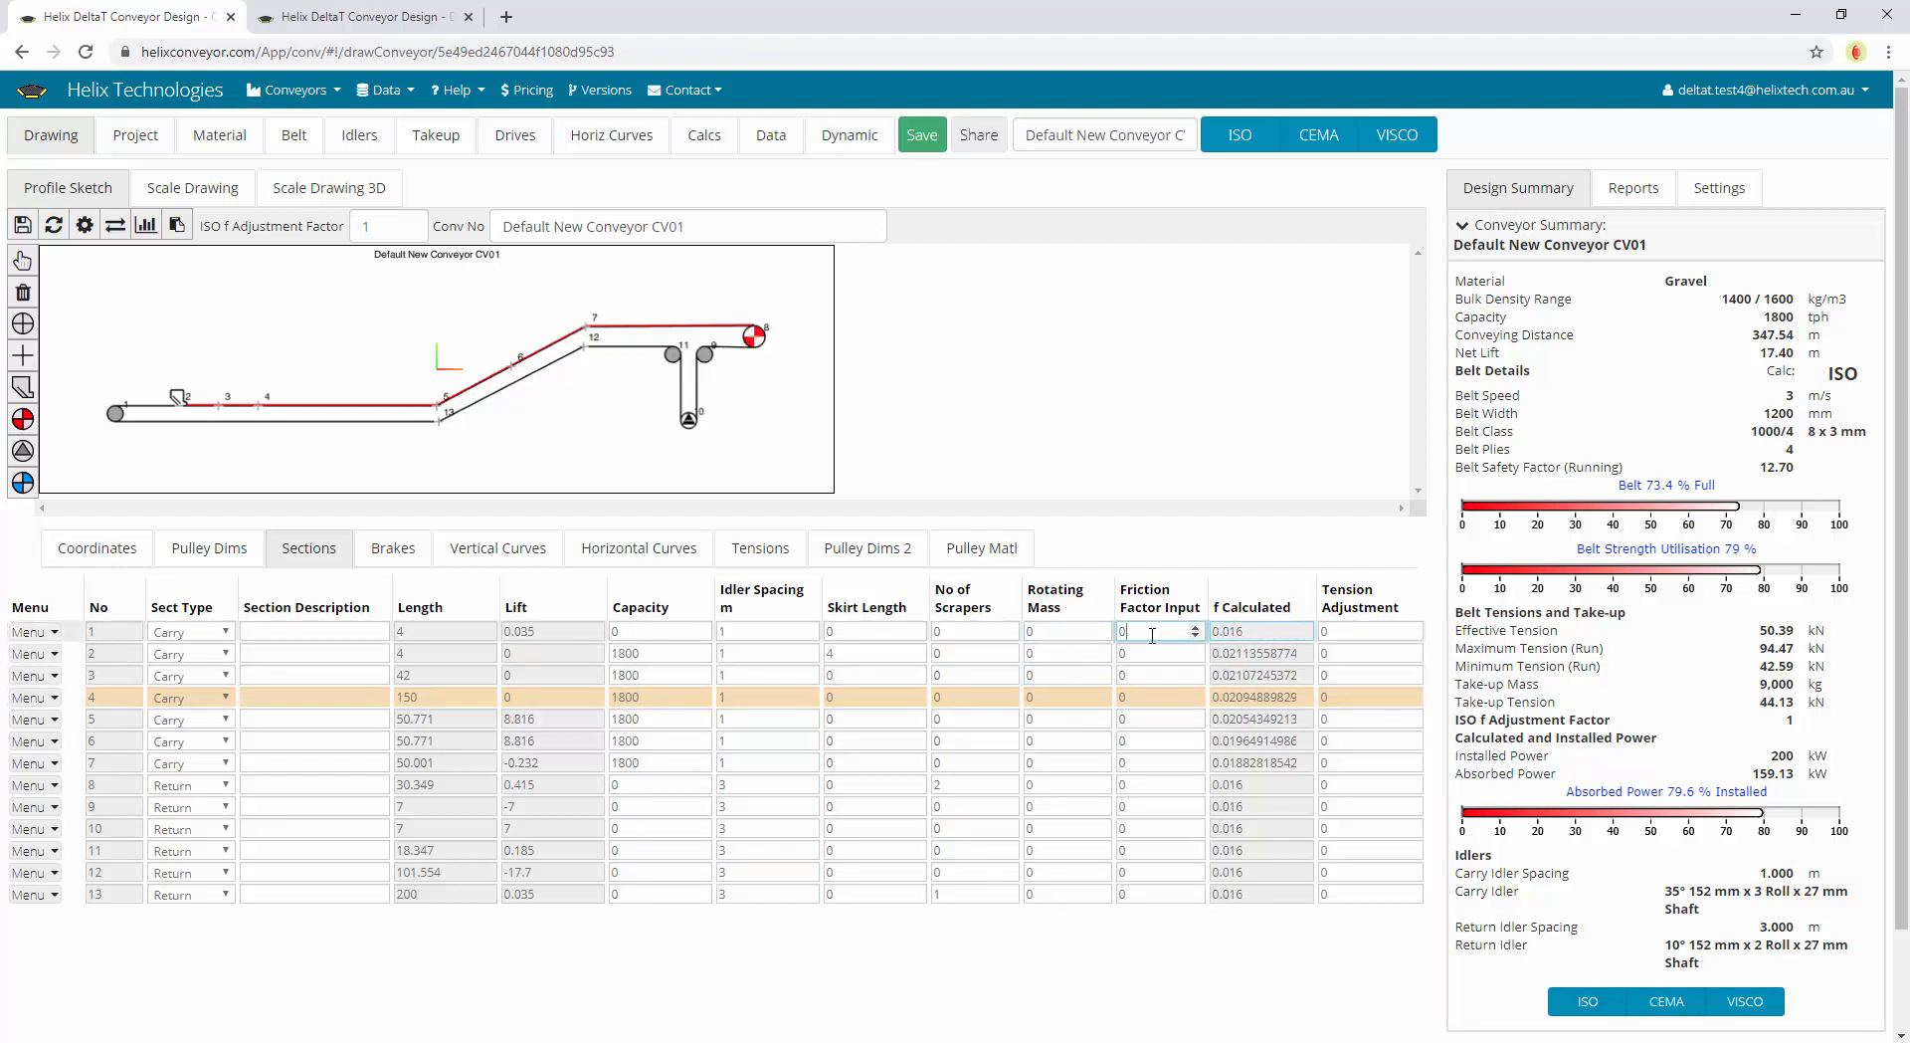
pyautogui.click(1243, 633)
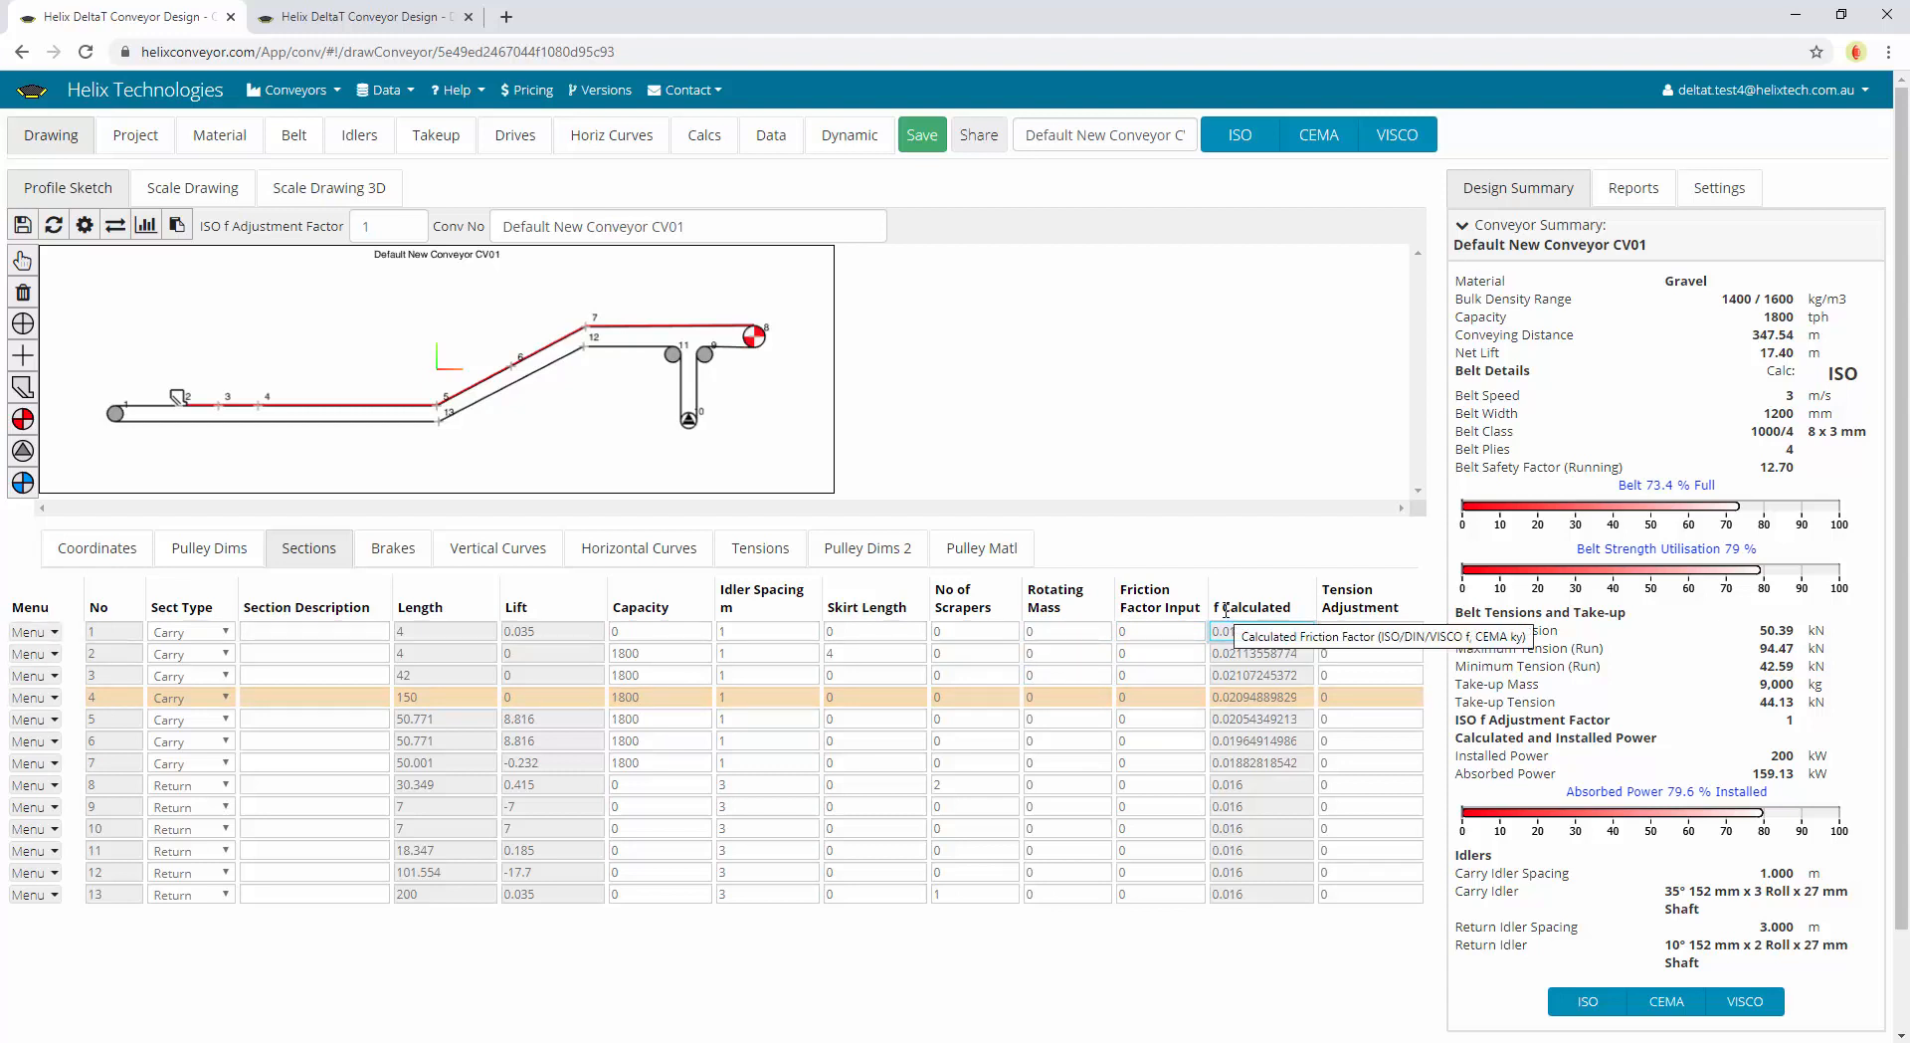
# Try a friction factor input of 0.021 for section 1, and reset it to 0
pyautogui.click(1160, 633)
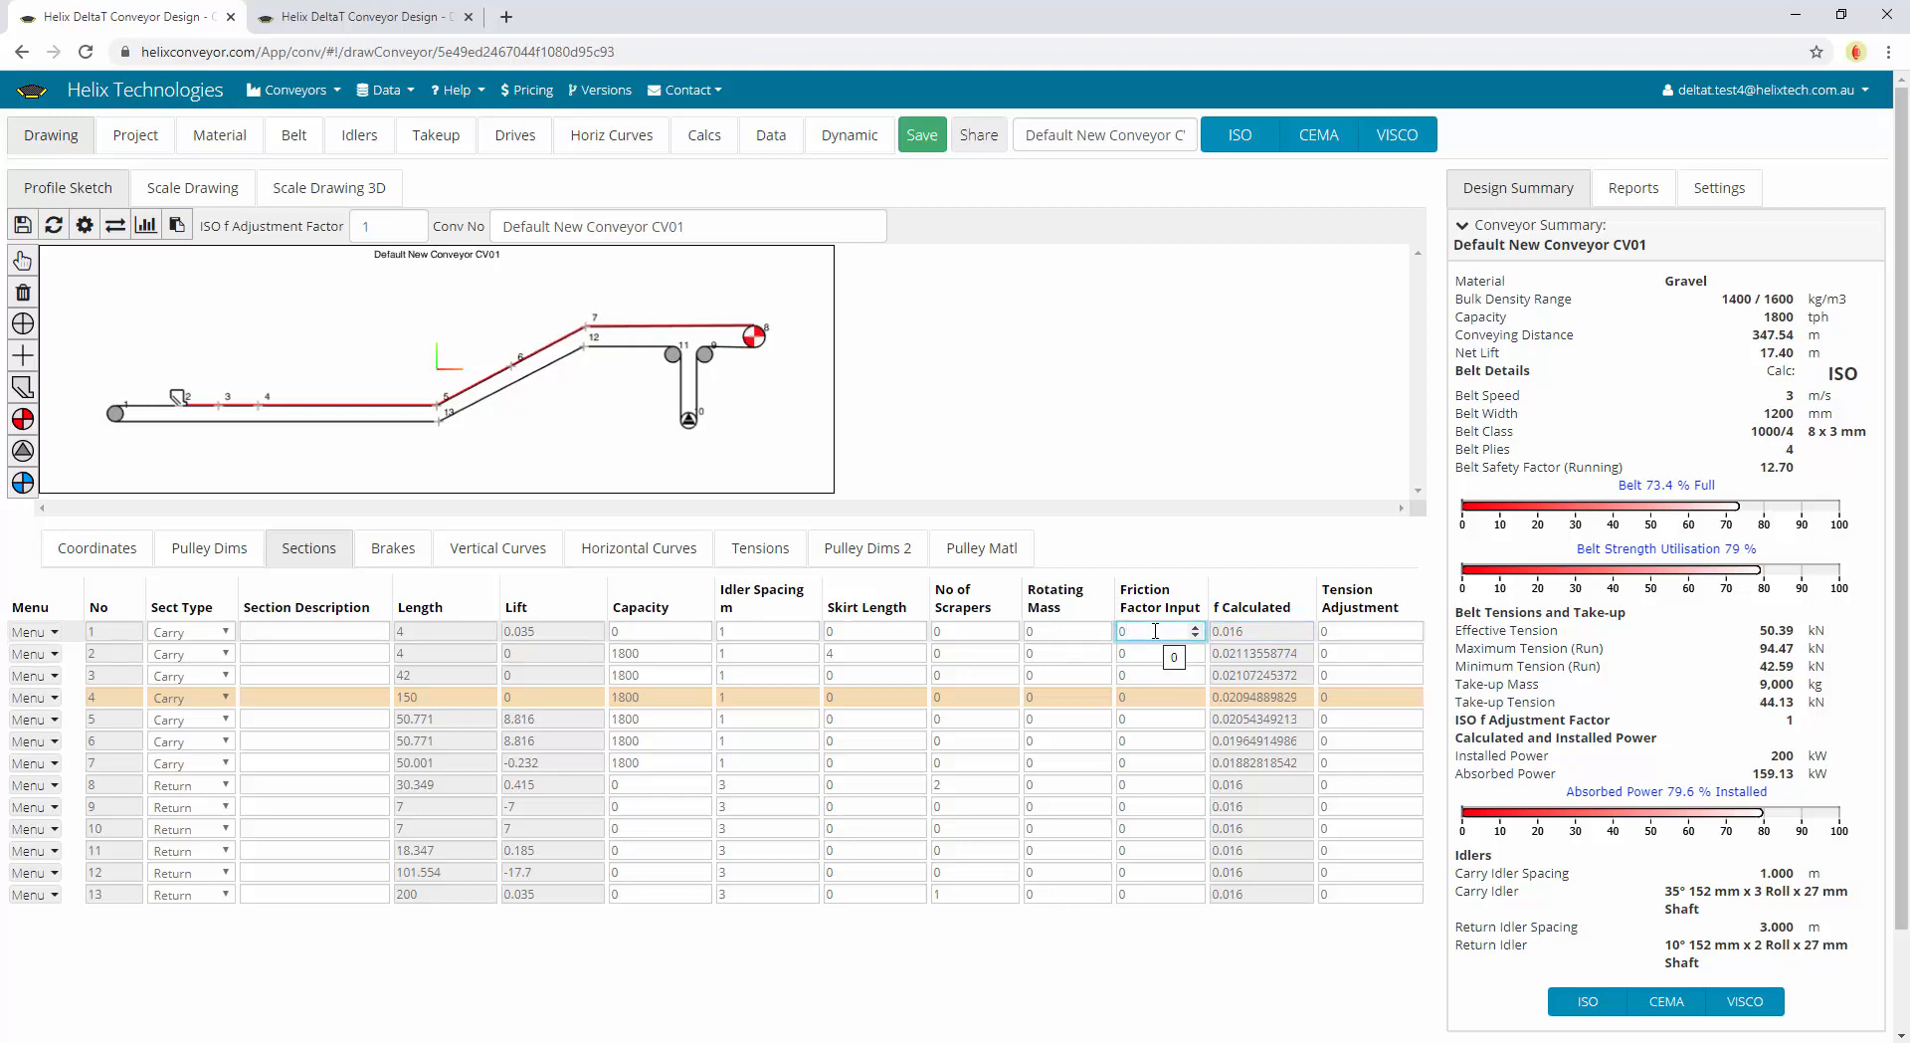
pyautogui.moveTo(1151, 633); pyautogui.dragTo(1102, 634)
pyautogui.write('0.021')
pyautogui.moveTo(1154, 654); pyautogui.dragTo(1048, 653)
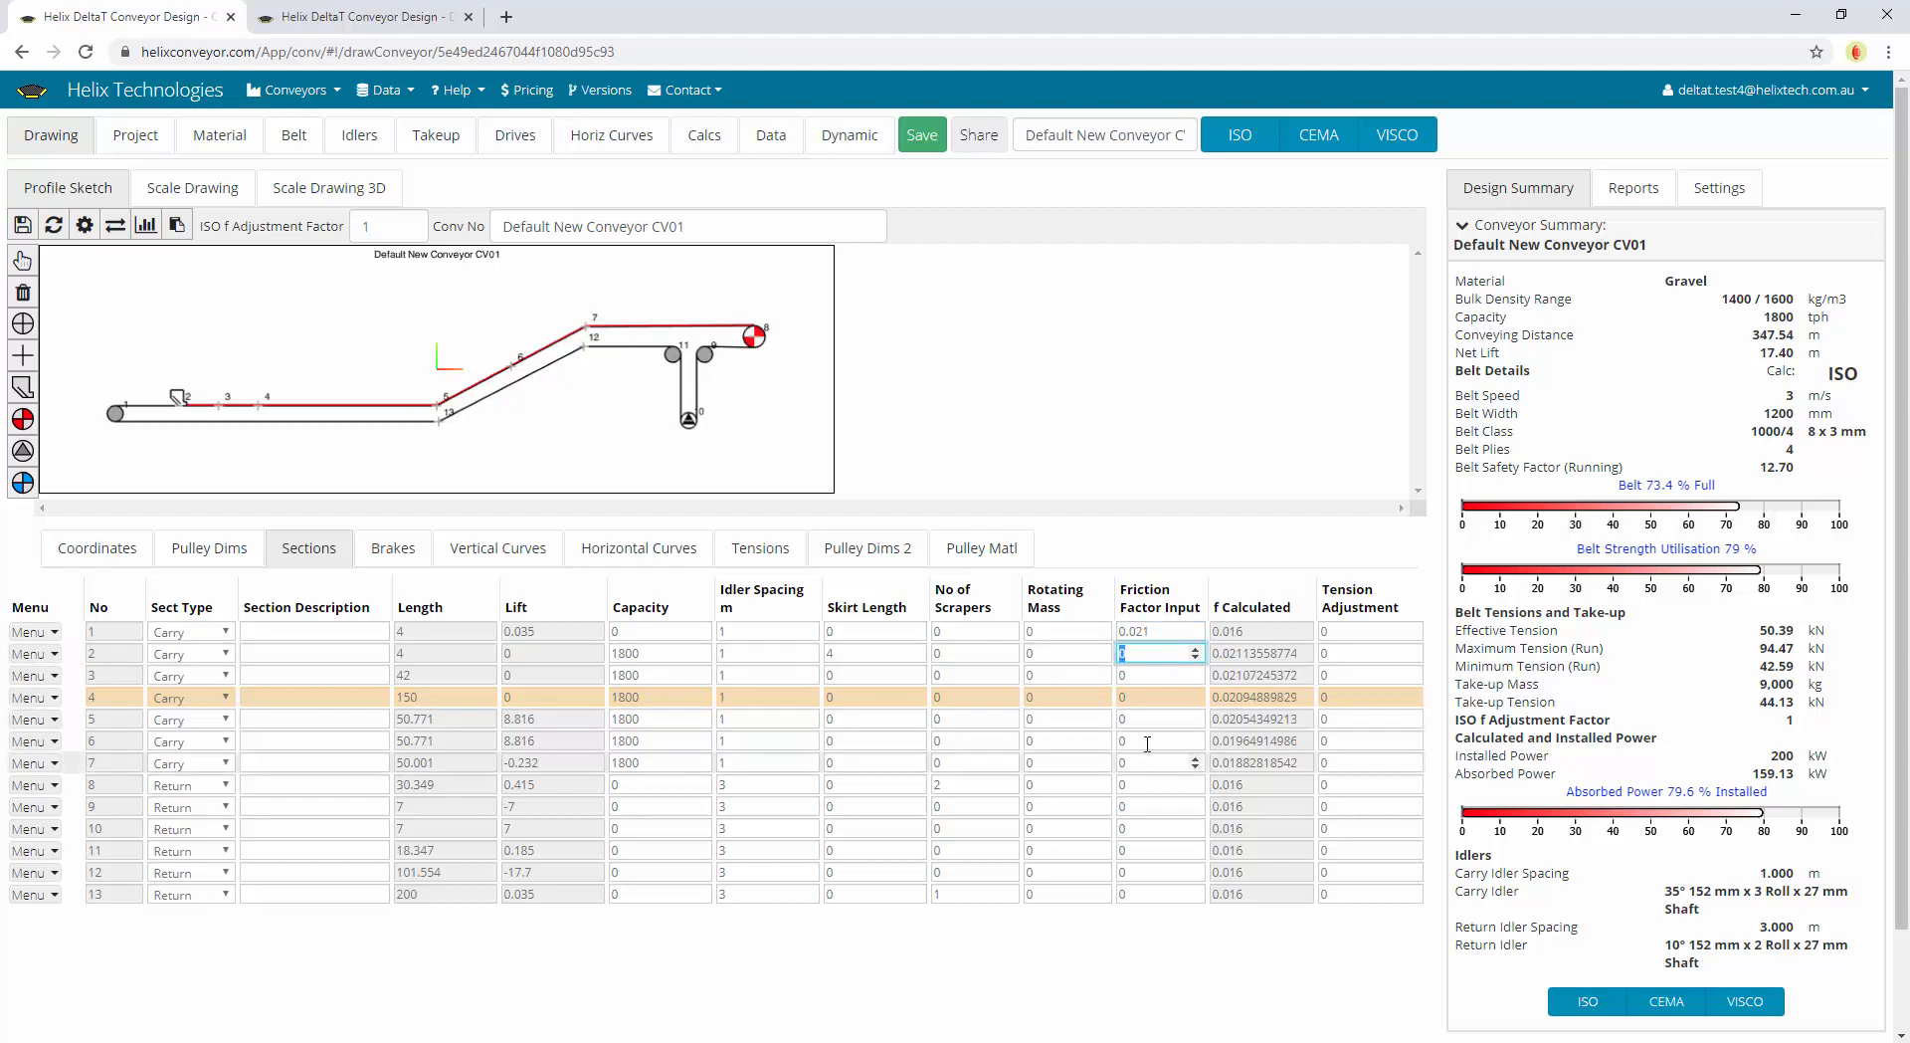
pyautogui.click(1160, 781)
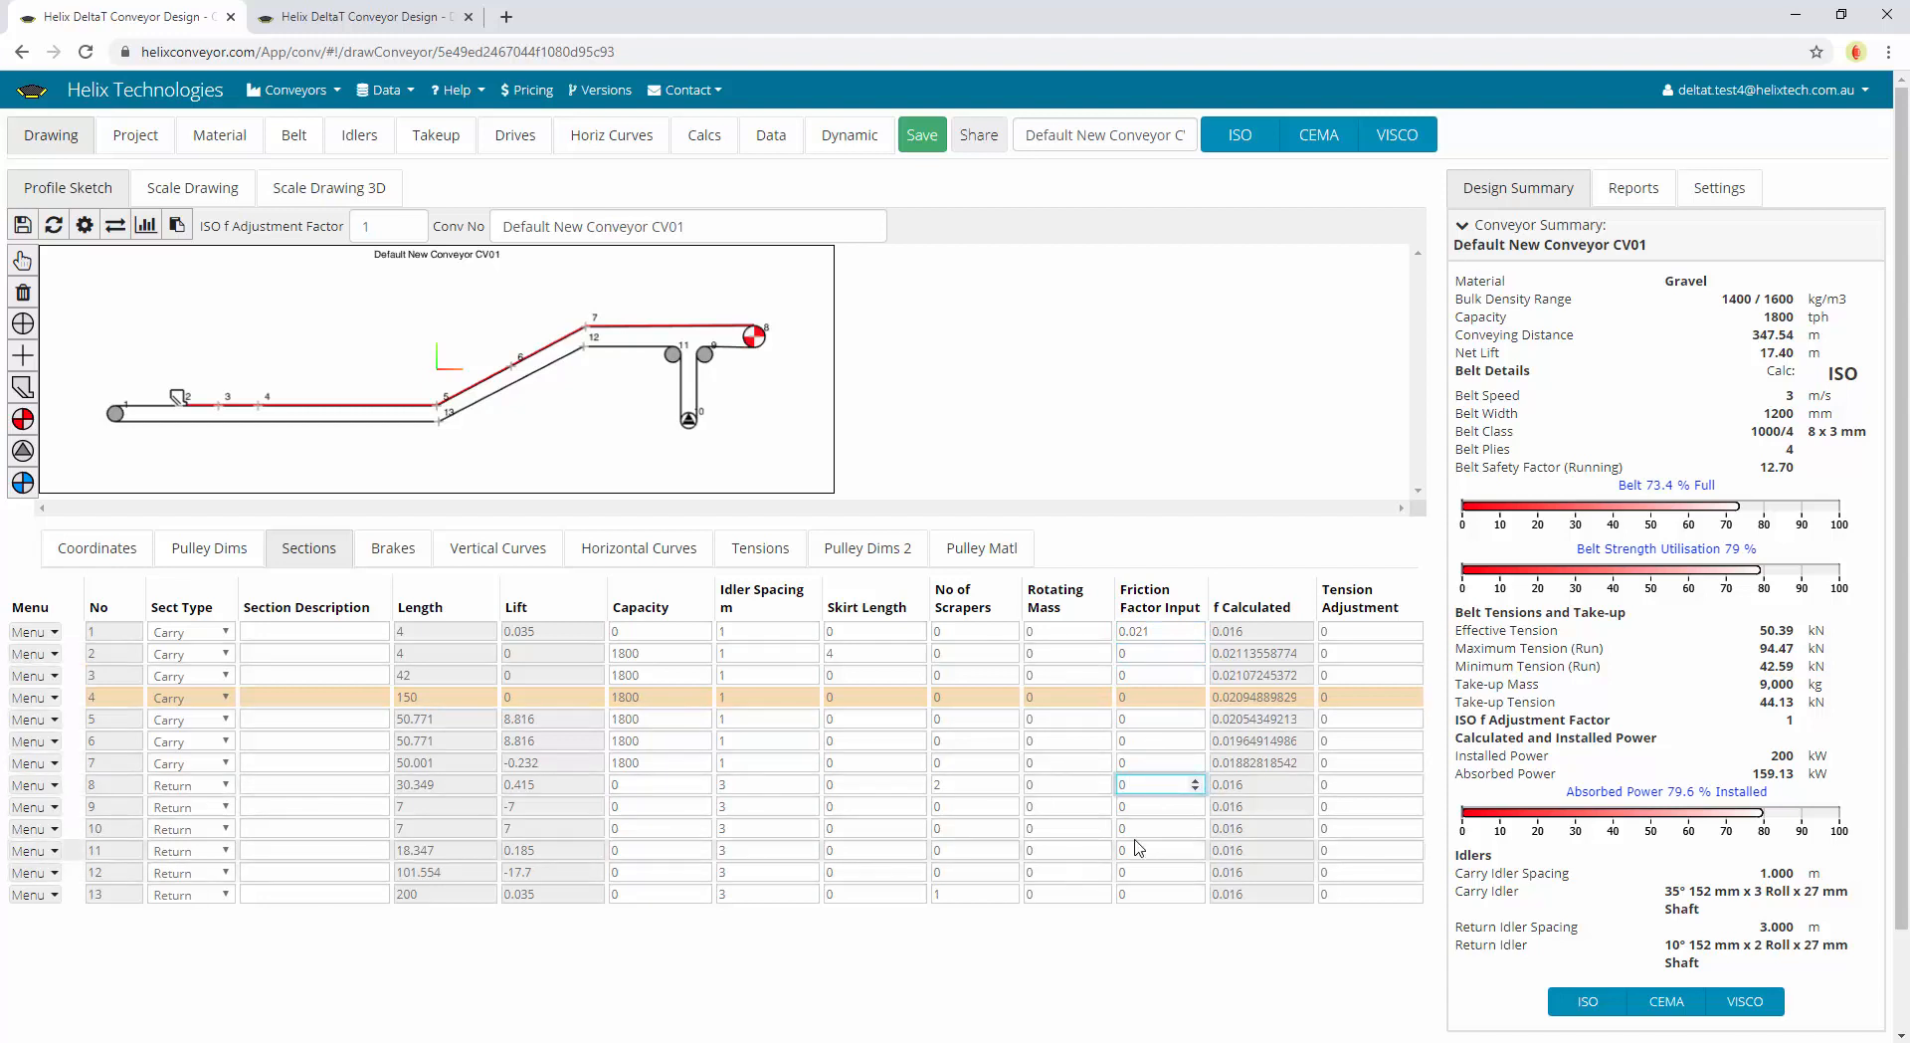
pyautogui.click(1234, 763)
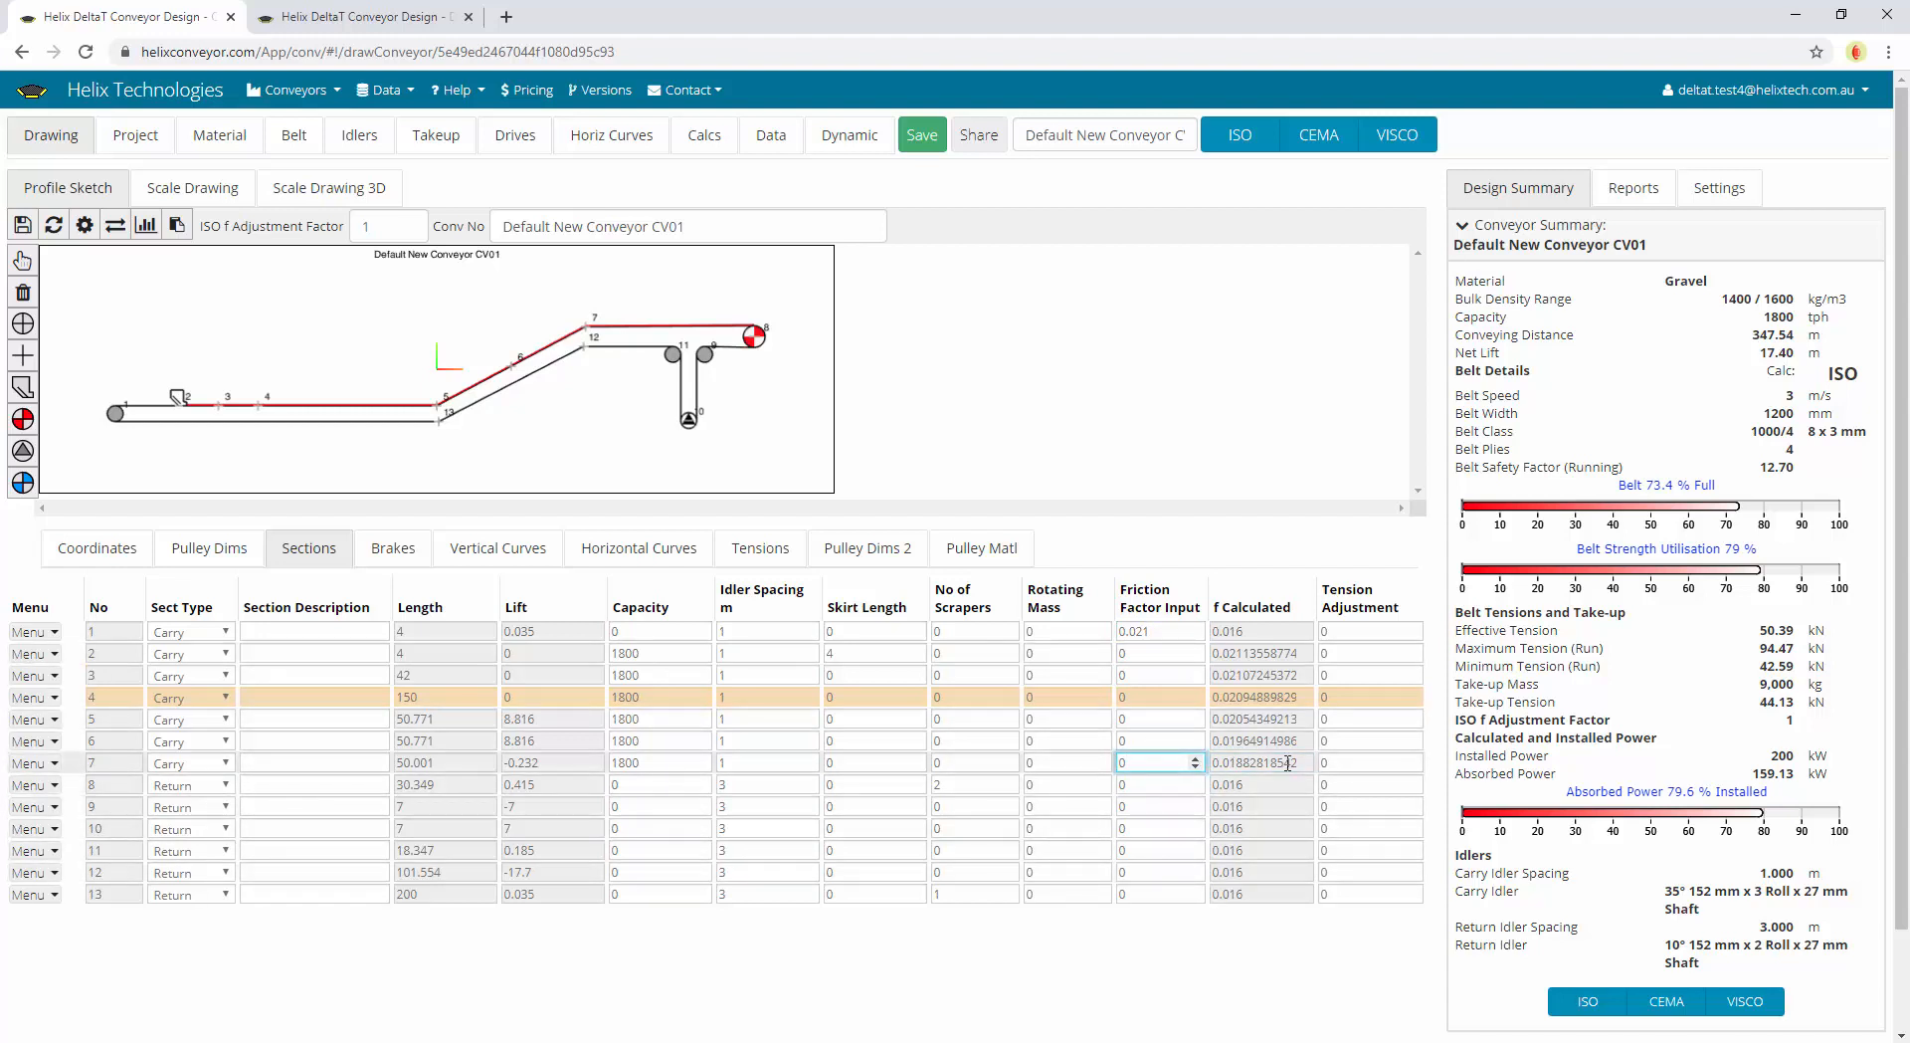
pyautogui.click(1160, 631)
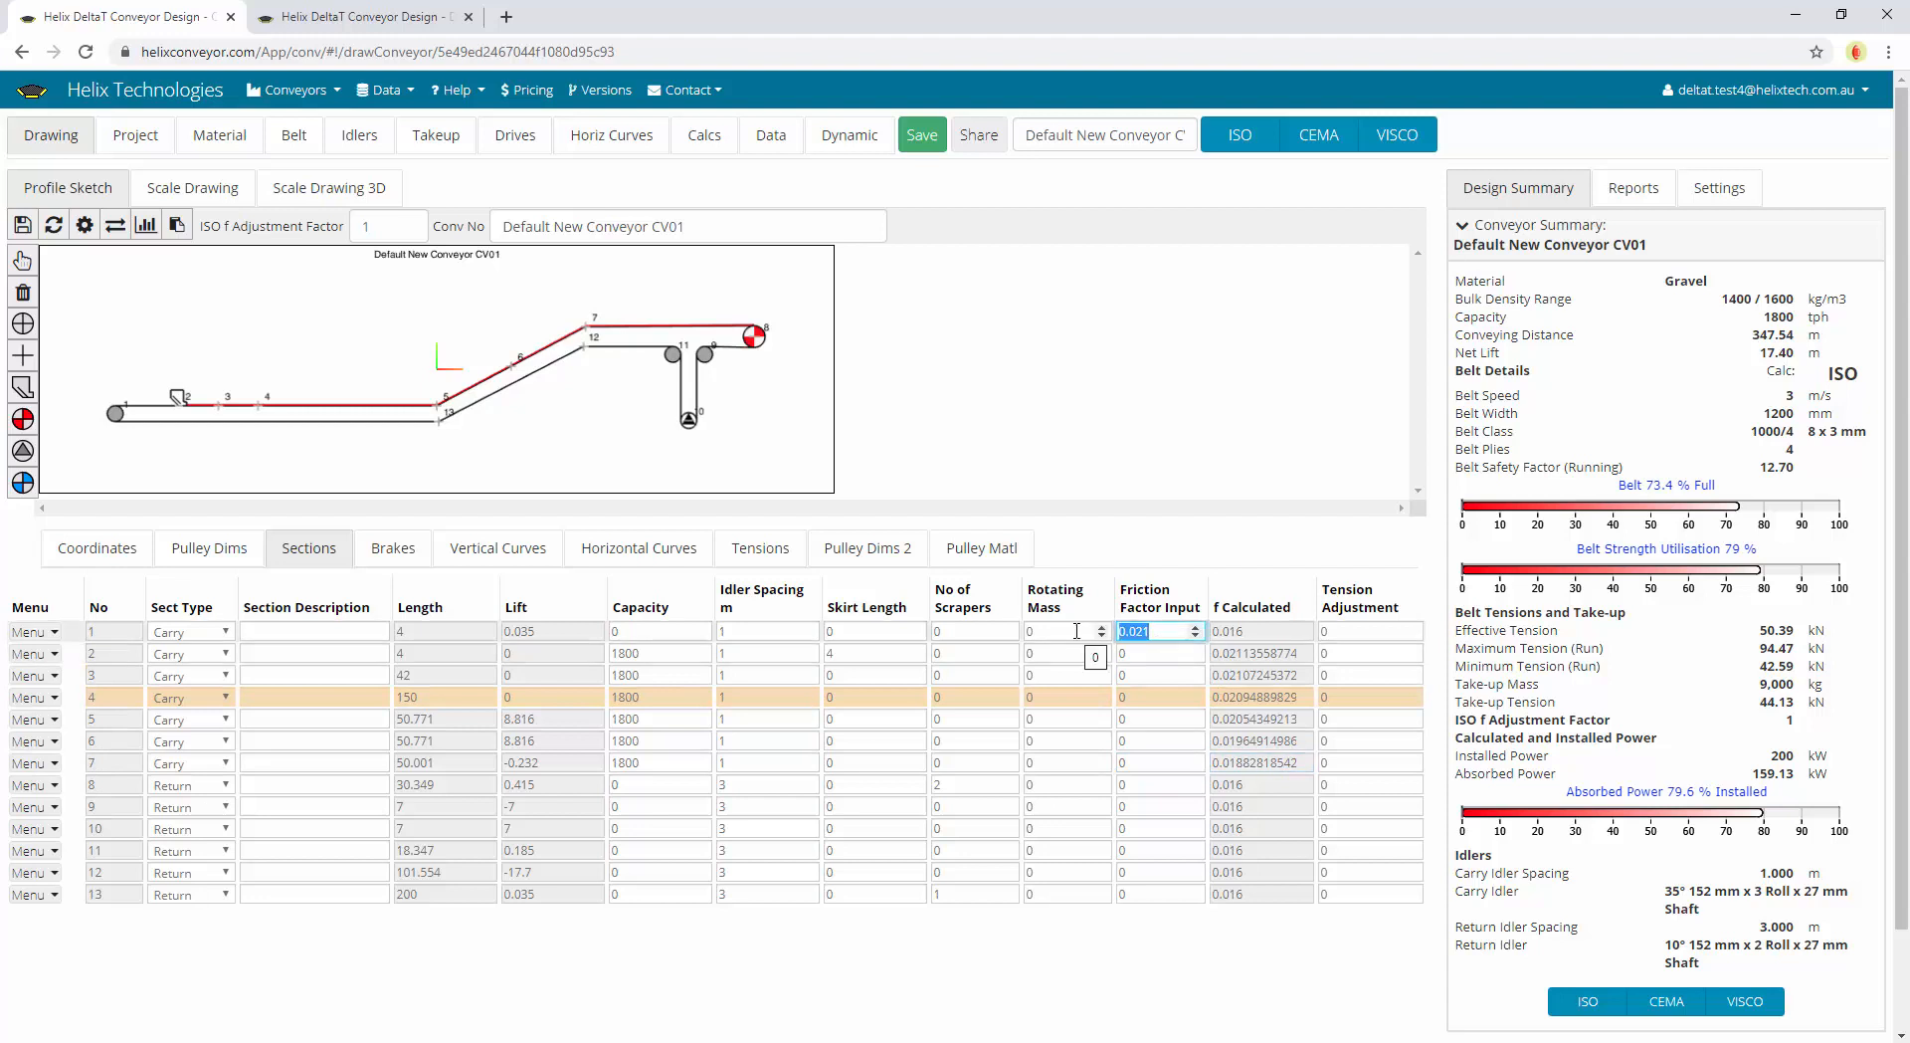
pyautogui.write('0')
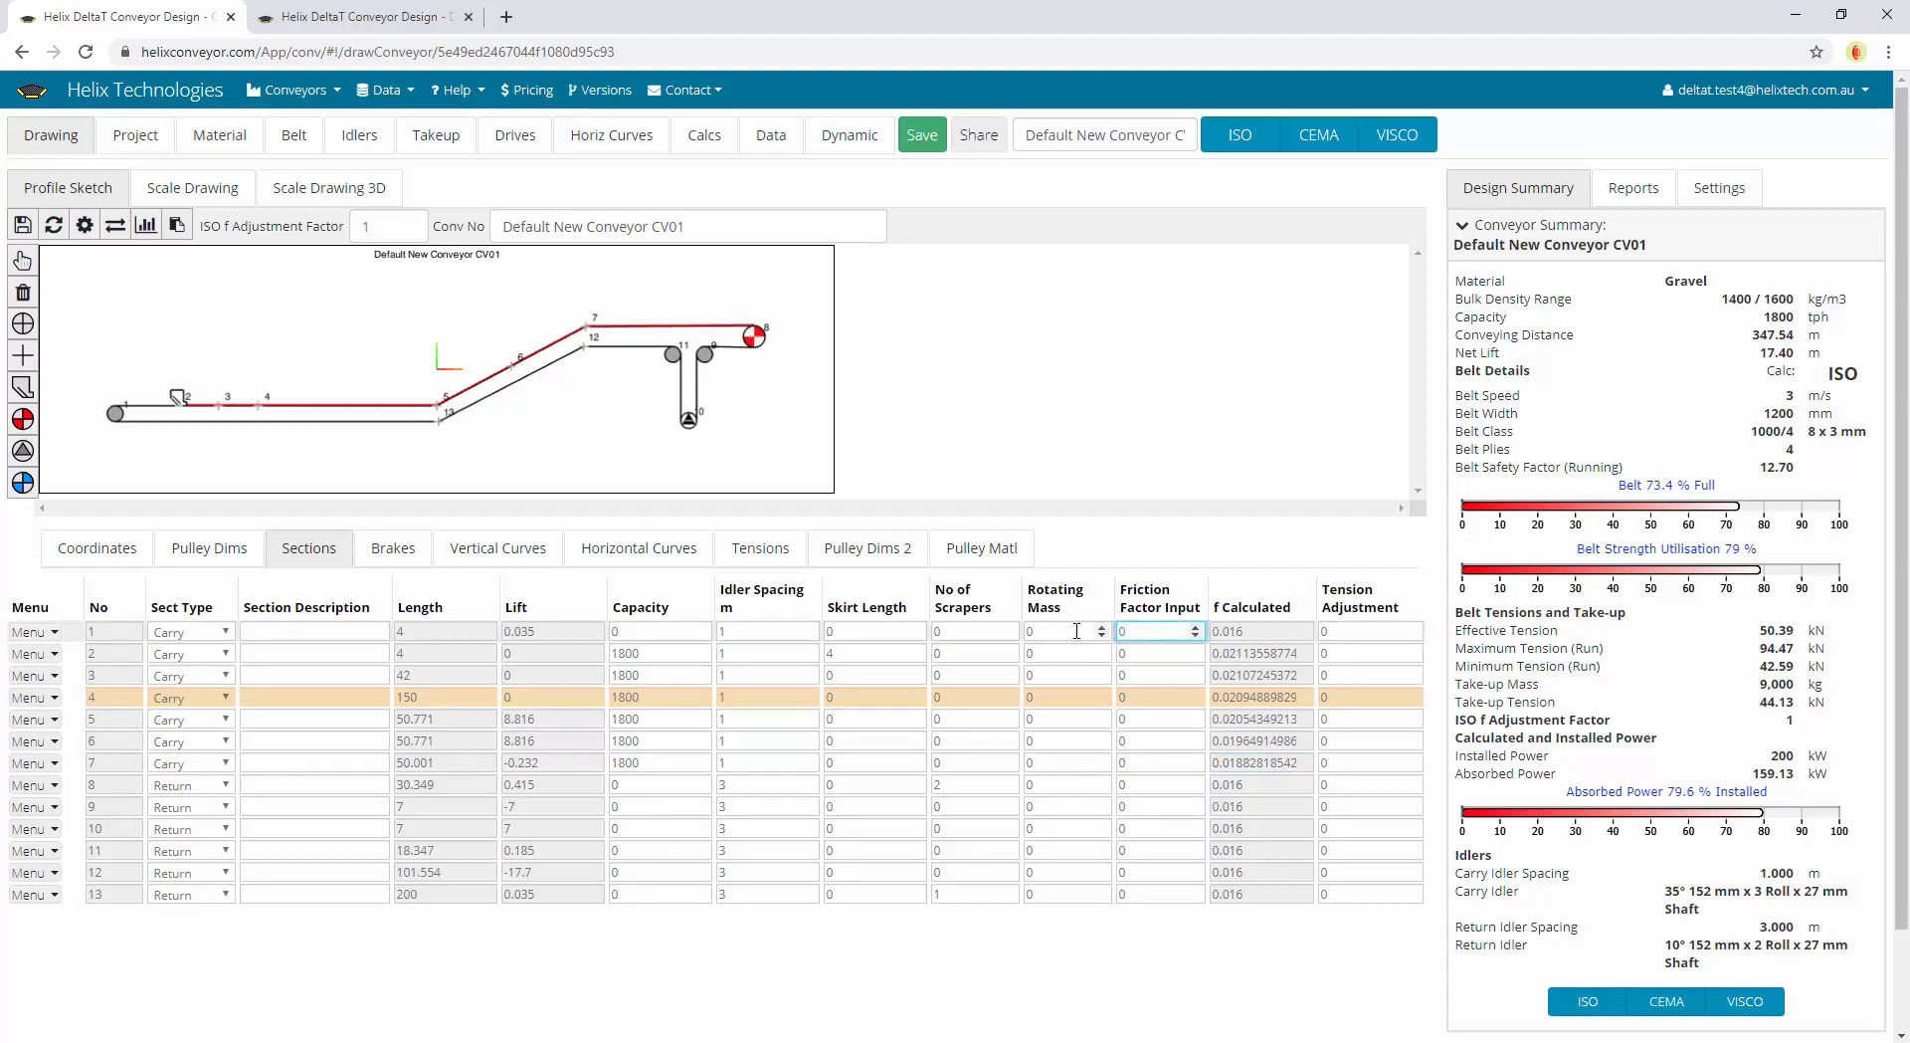
pyautogui.click(1273, 631)
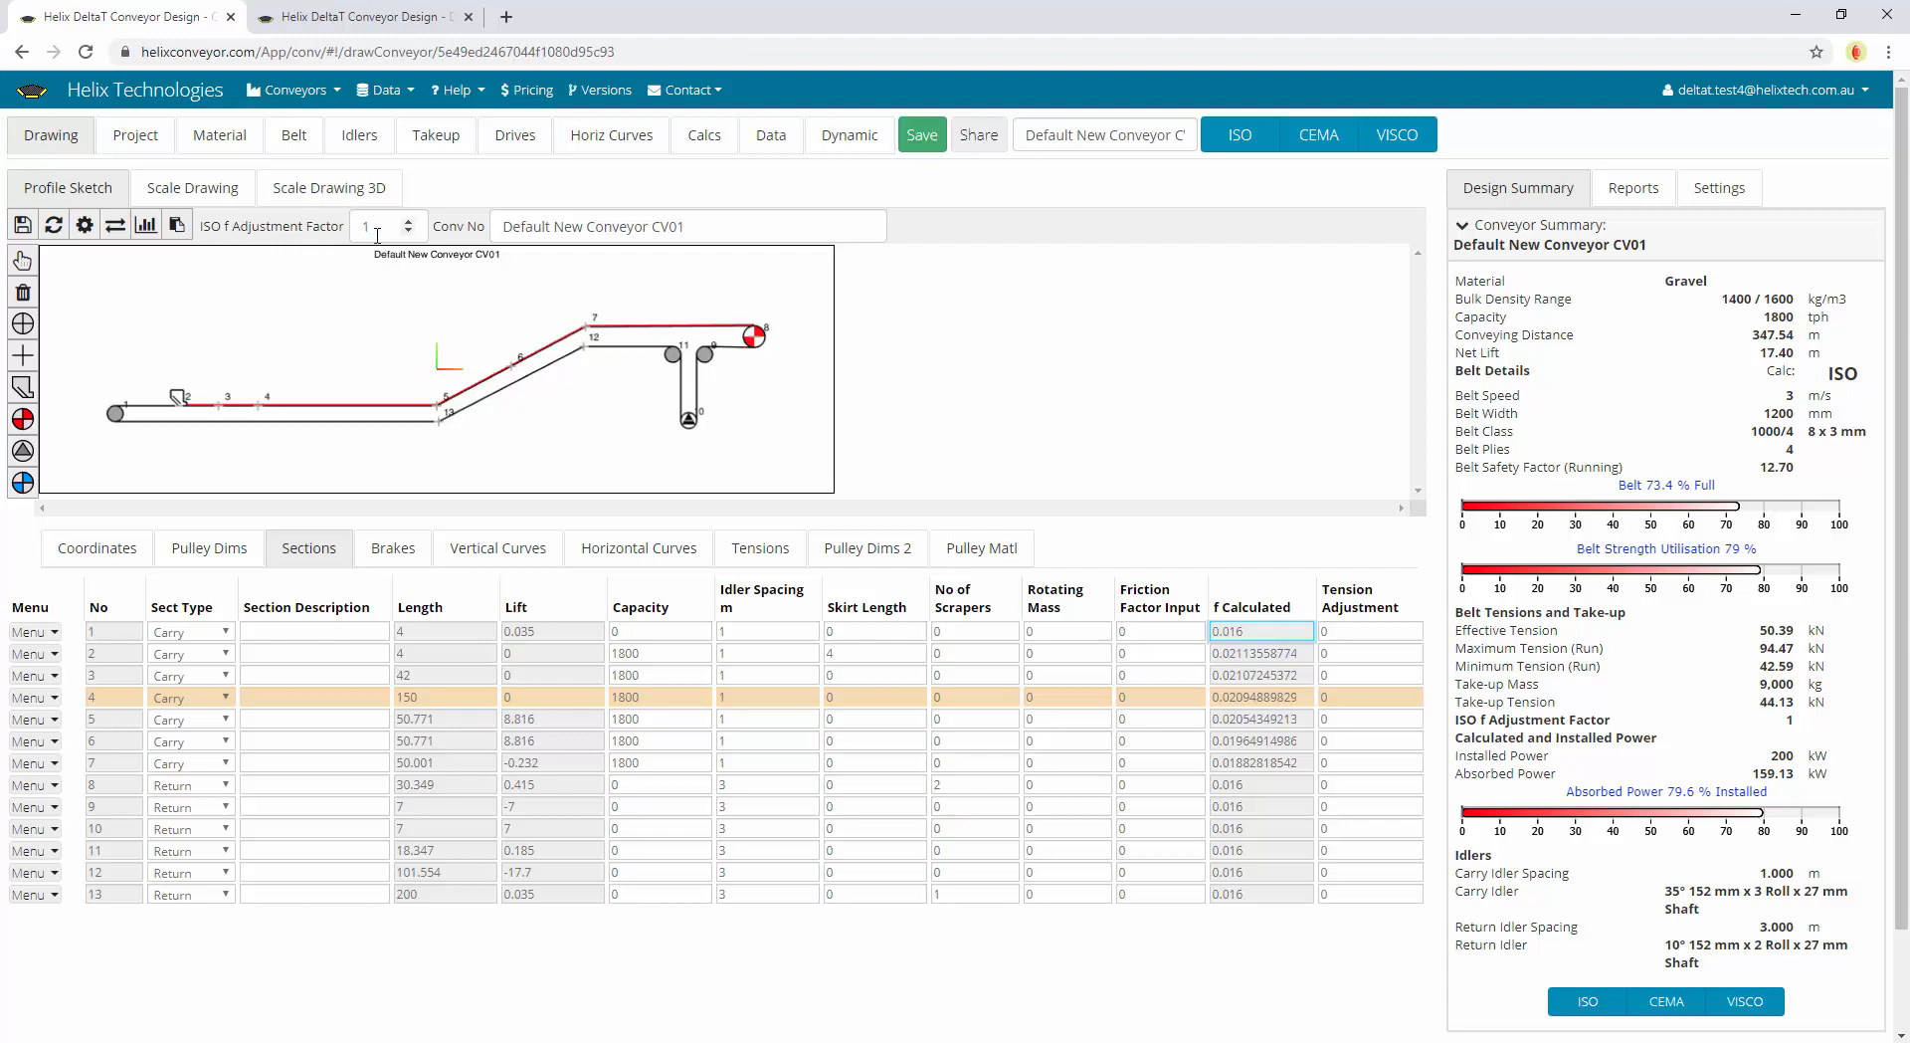
# Run the ISO calculation, then try it again with an ISO f adjustment factor of 1.2 and dismiss the calculation alerts
pyautogui.click(1258, 140)
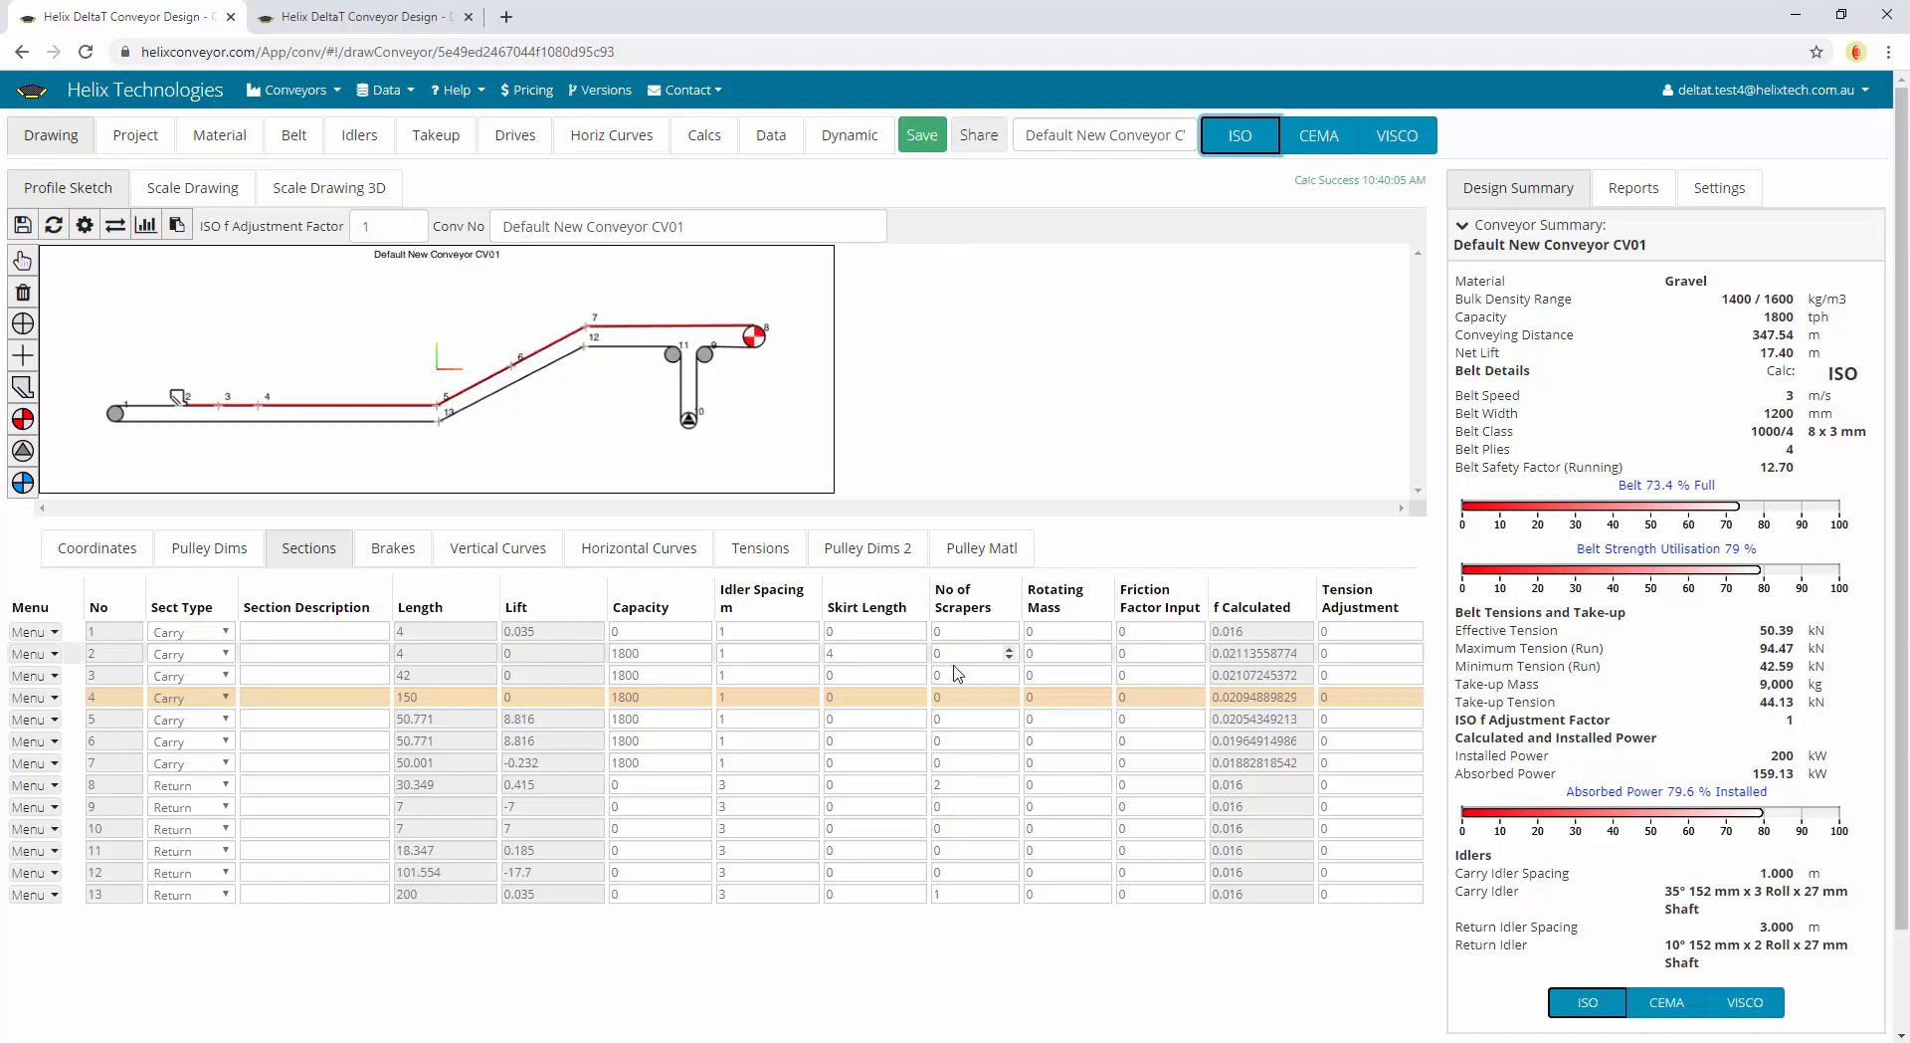
pyautogui.click(382, 225)
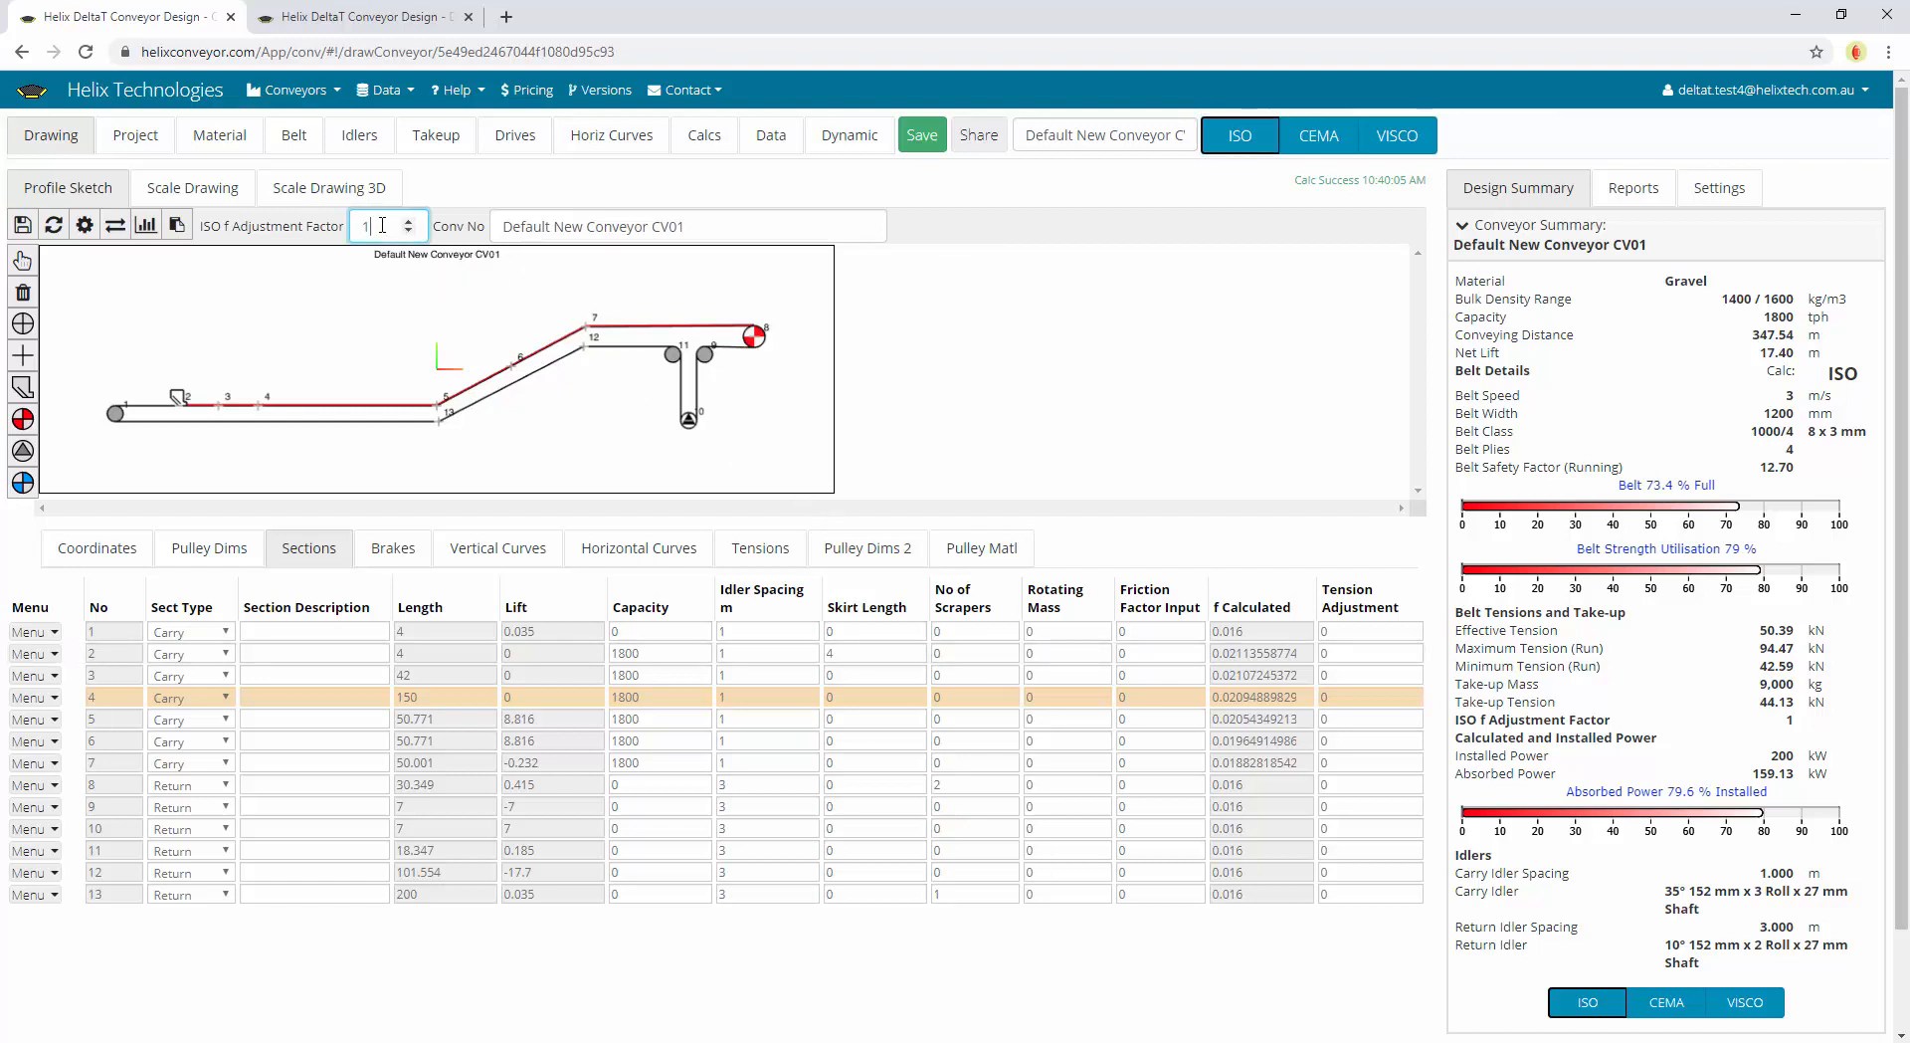
pyautogui.moveTo(382, 224); pyautogui.dragTo(333, 232)
pyautogui.write('1.2')
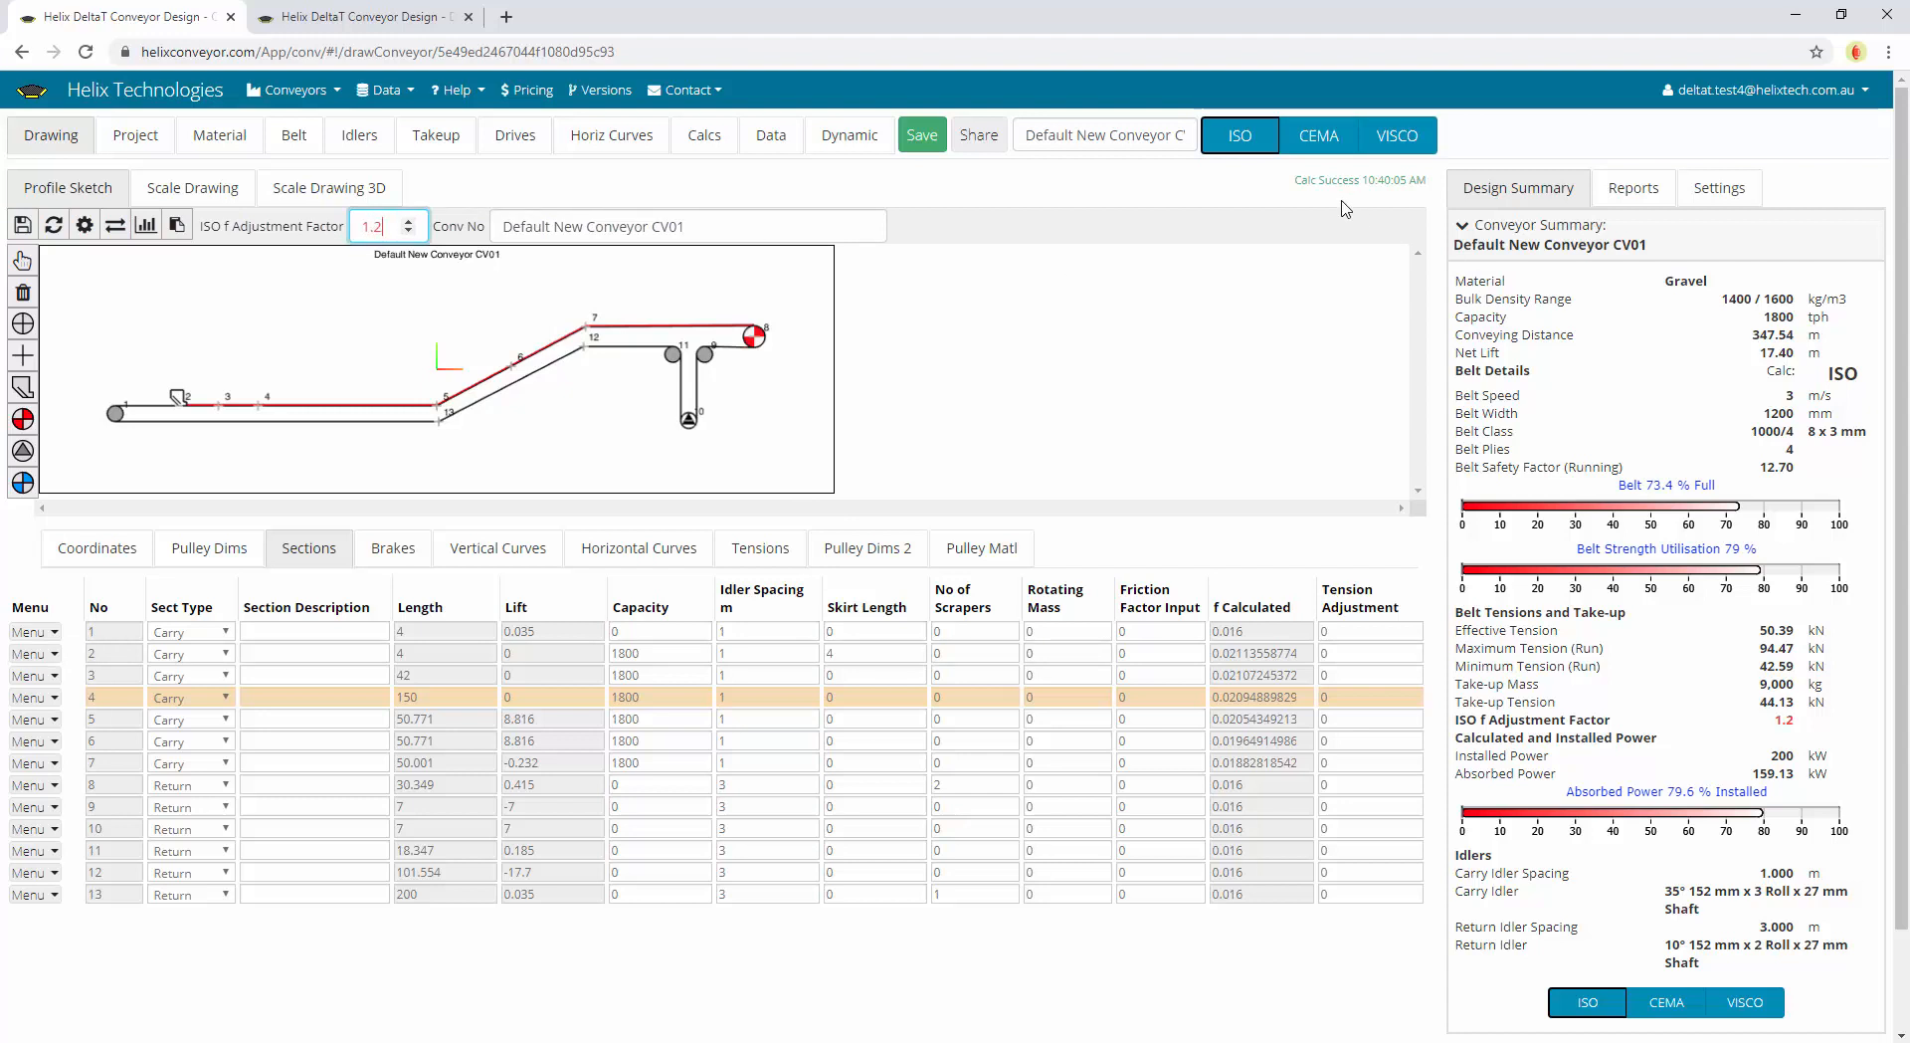
pyautogui.click(1252, 150)
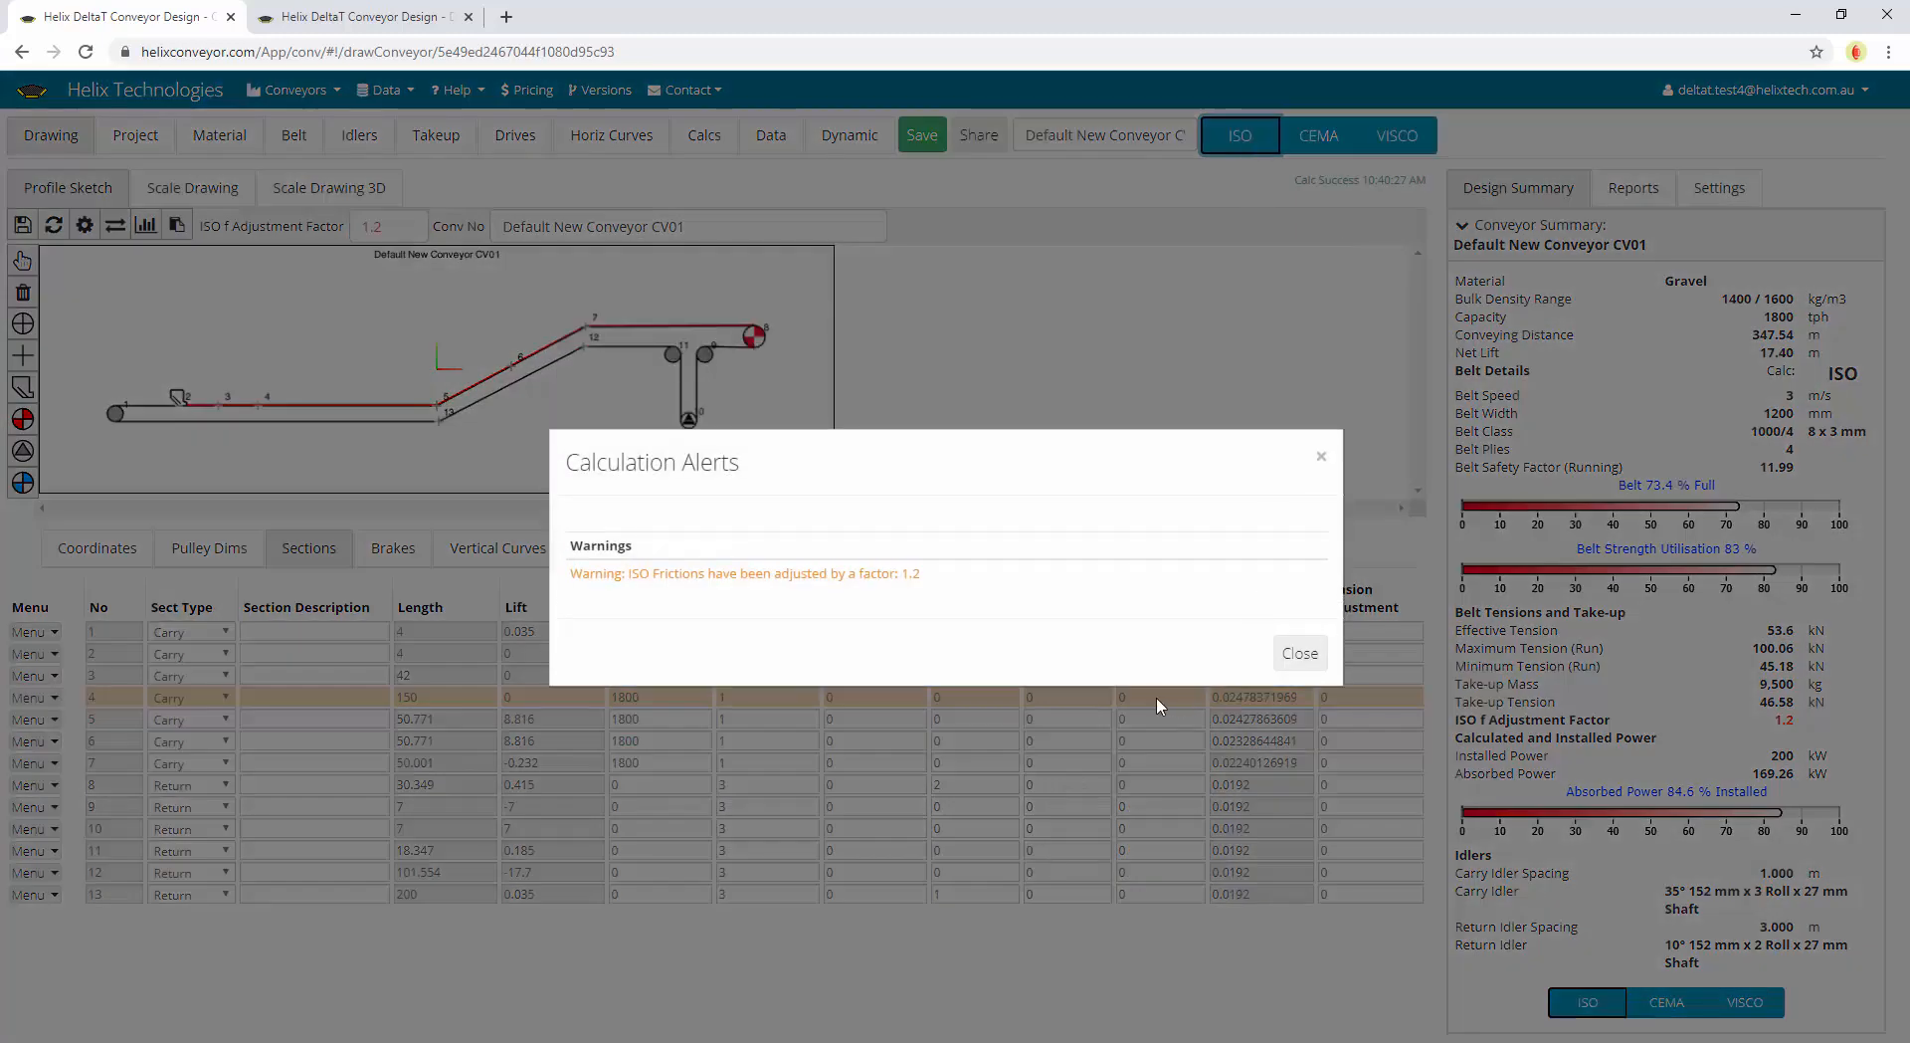
pyautogui.click(1297, 657)
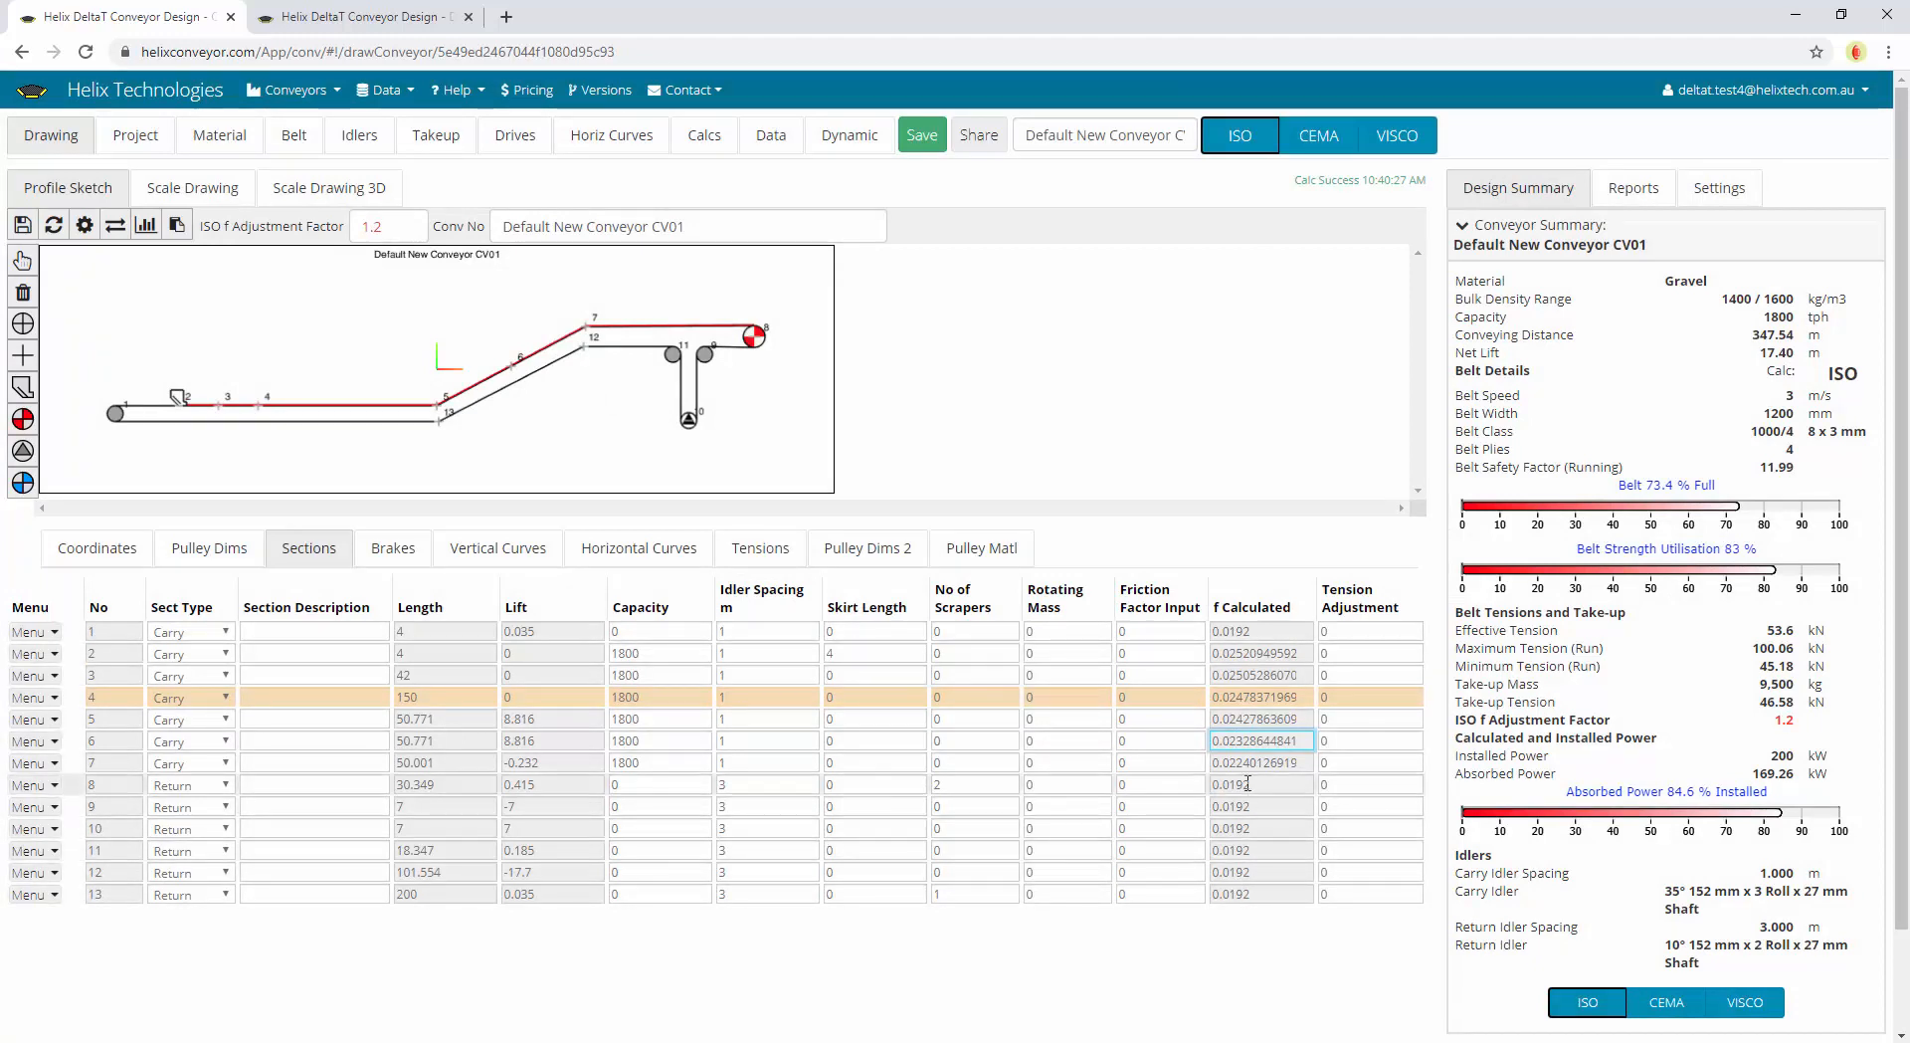
# Reset the ISO f adjustment factor to 1 and recalculate the conveyor with the ISO method
pyautogui.click(313, 231)
pyautogui.write('1')
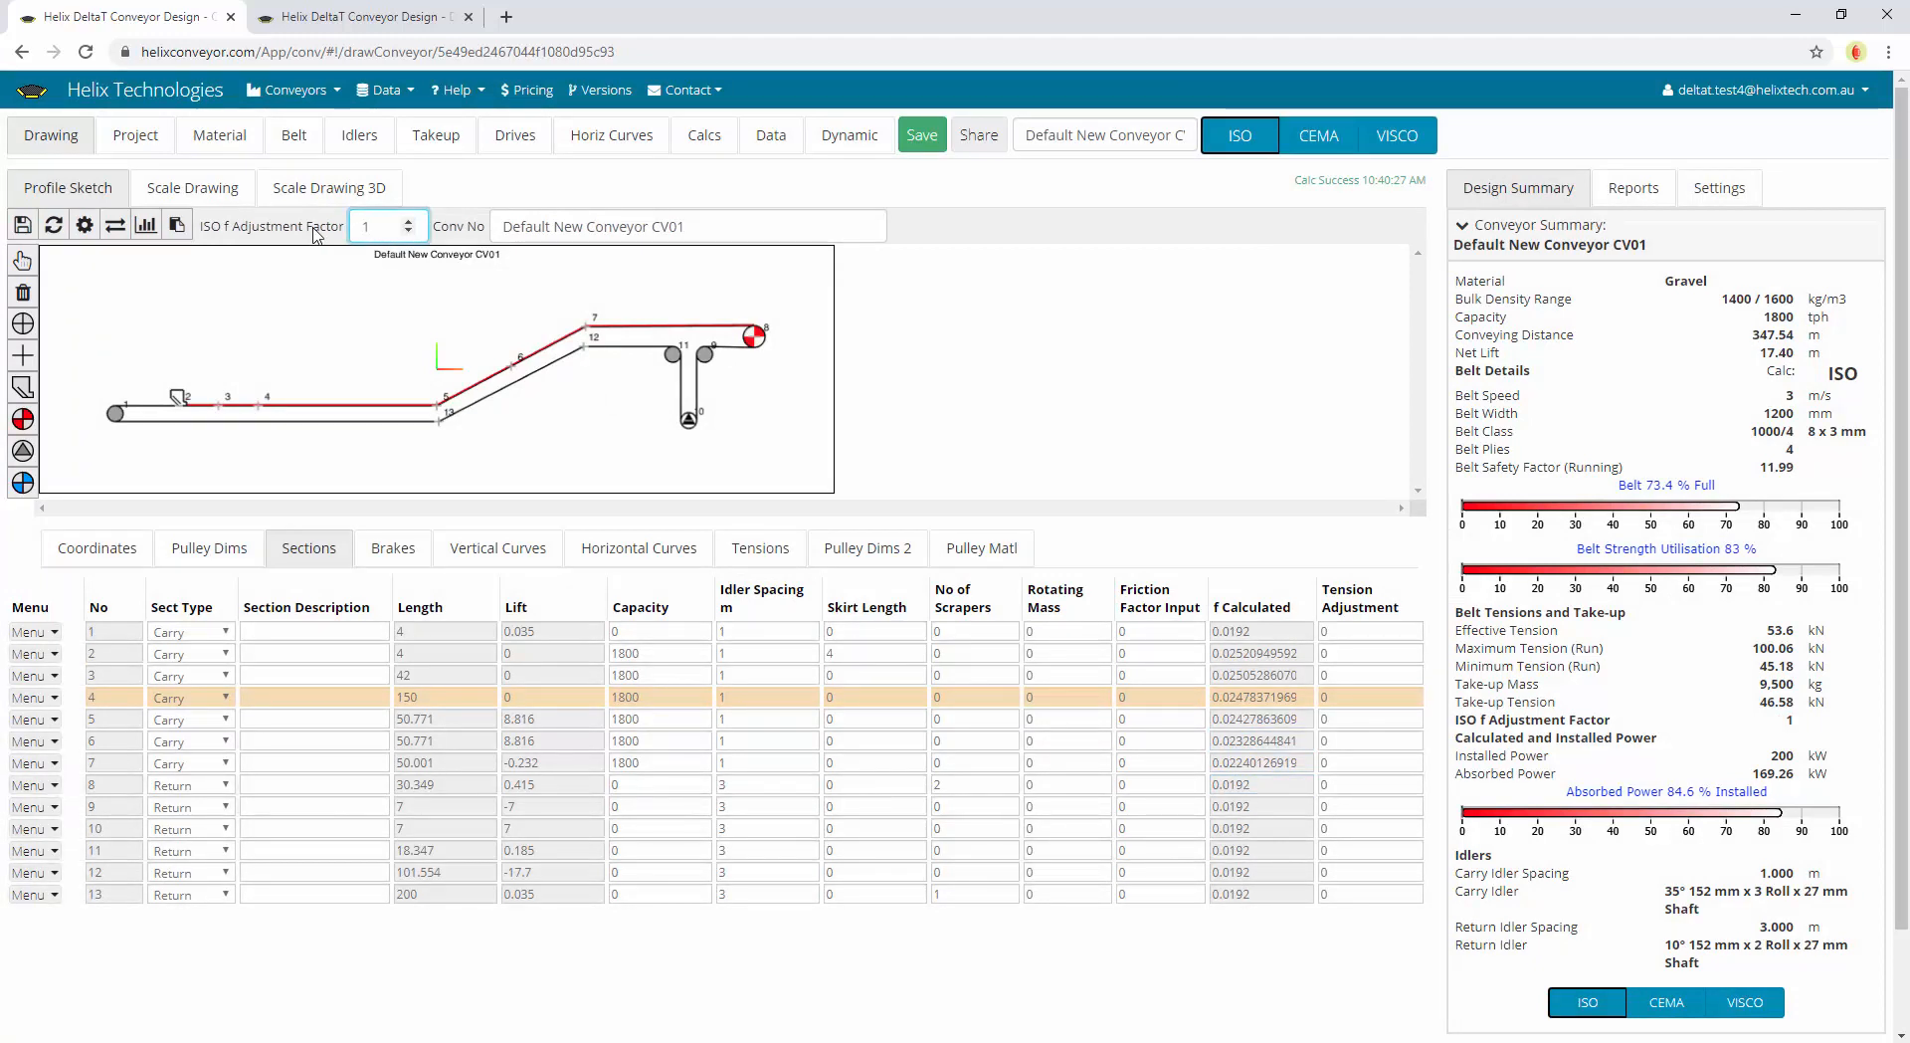
pyautogui.click(1239, 138)
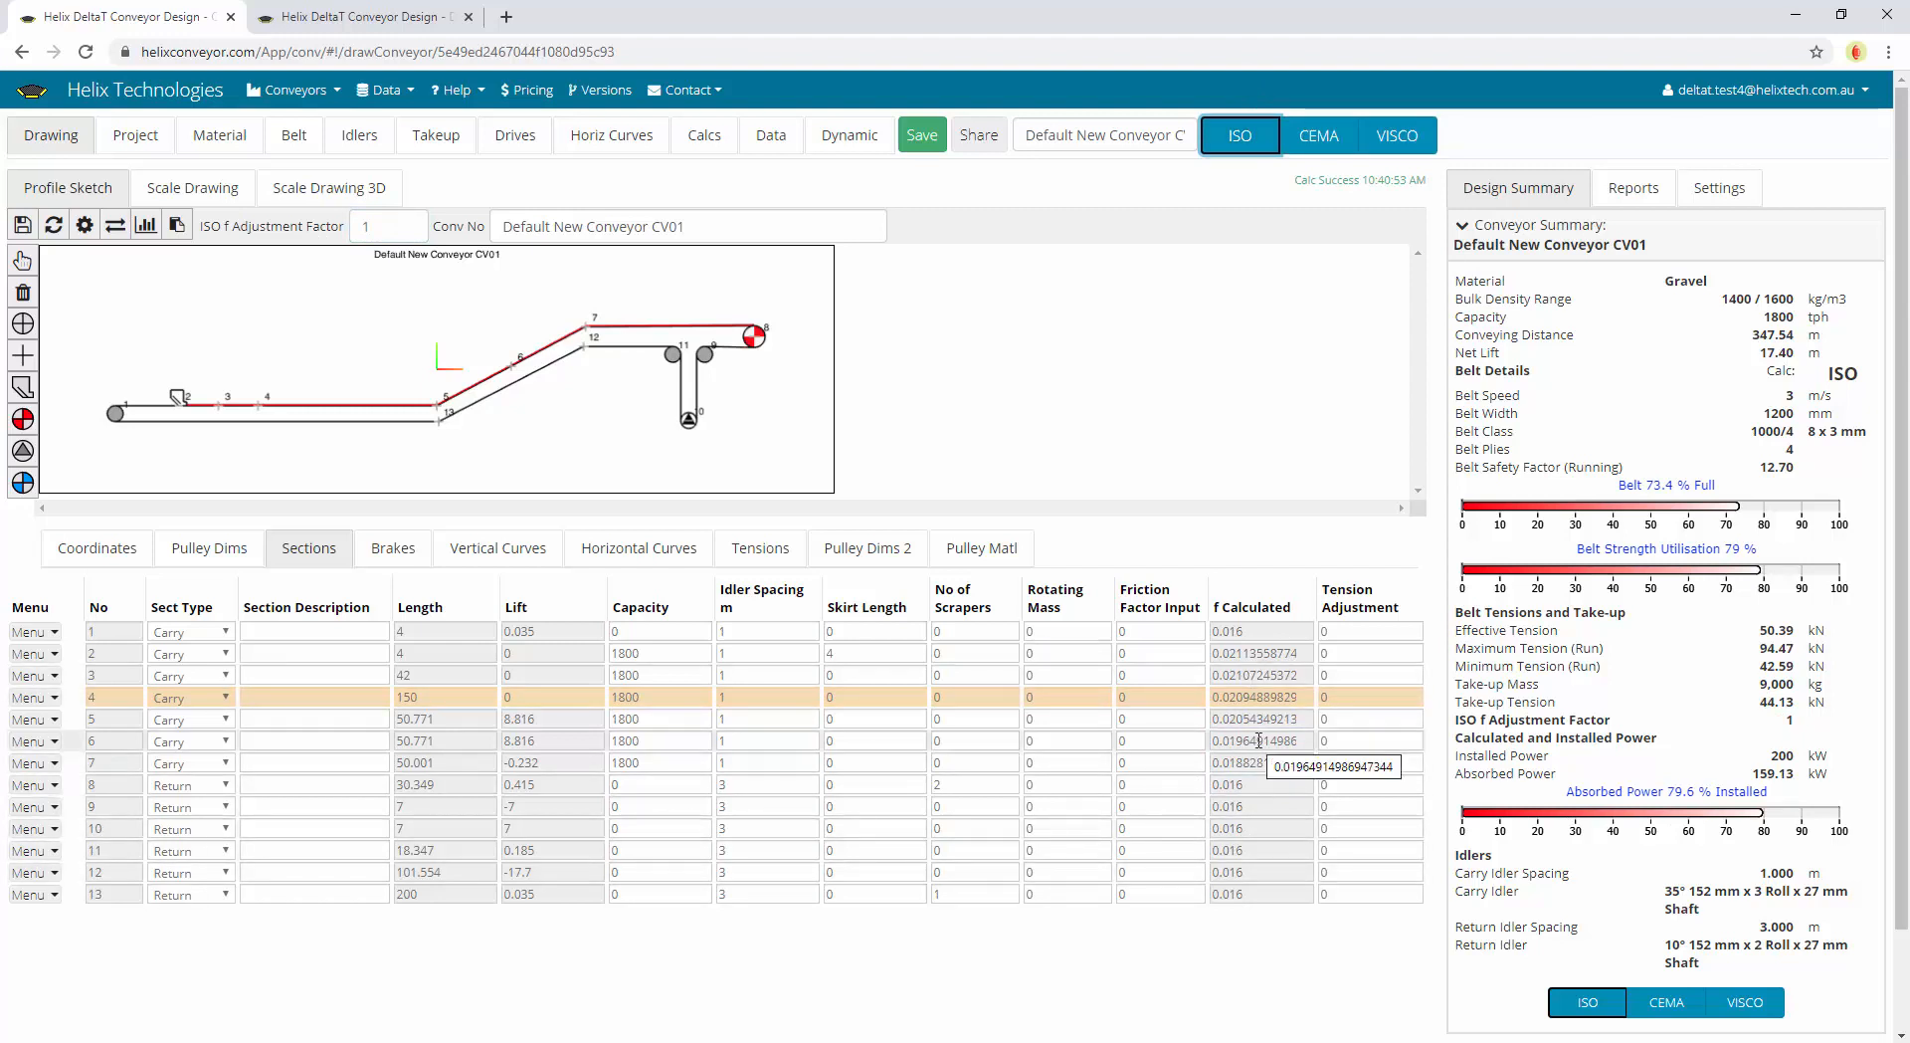
# Examine the tension adjustment inputs for the carry sections in the sections table
pyautogui.click(1351, 633)
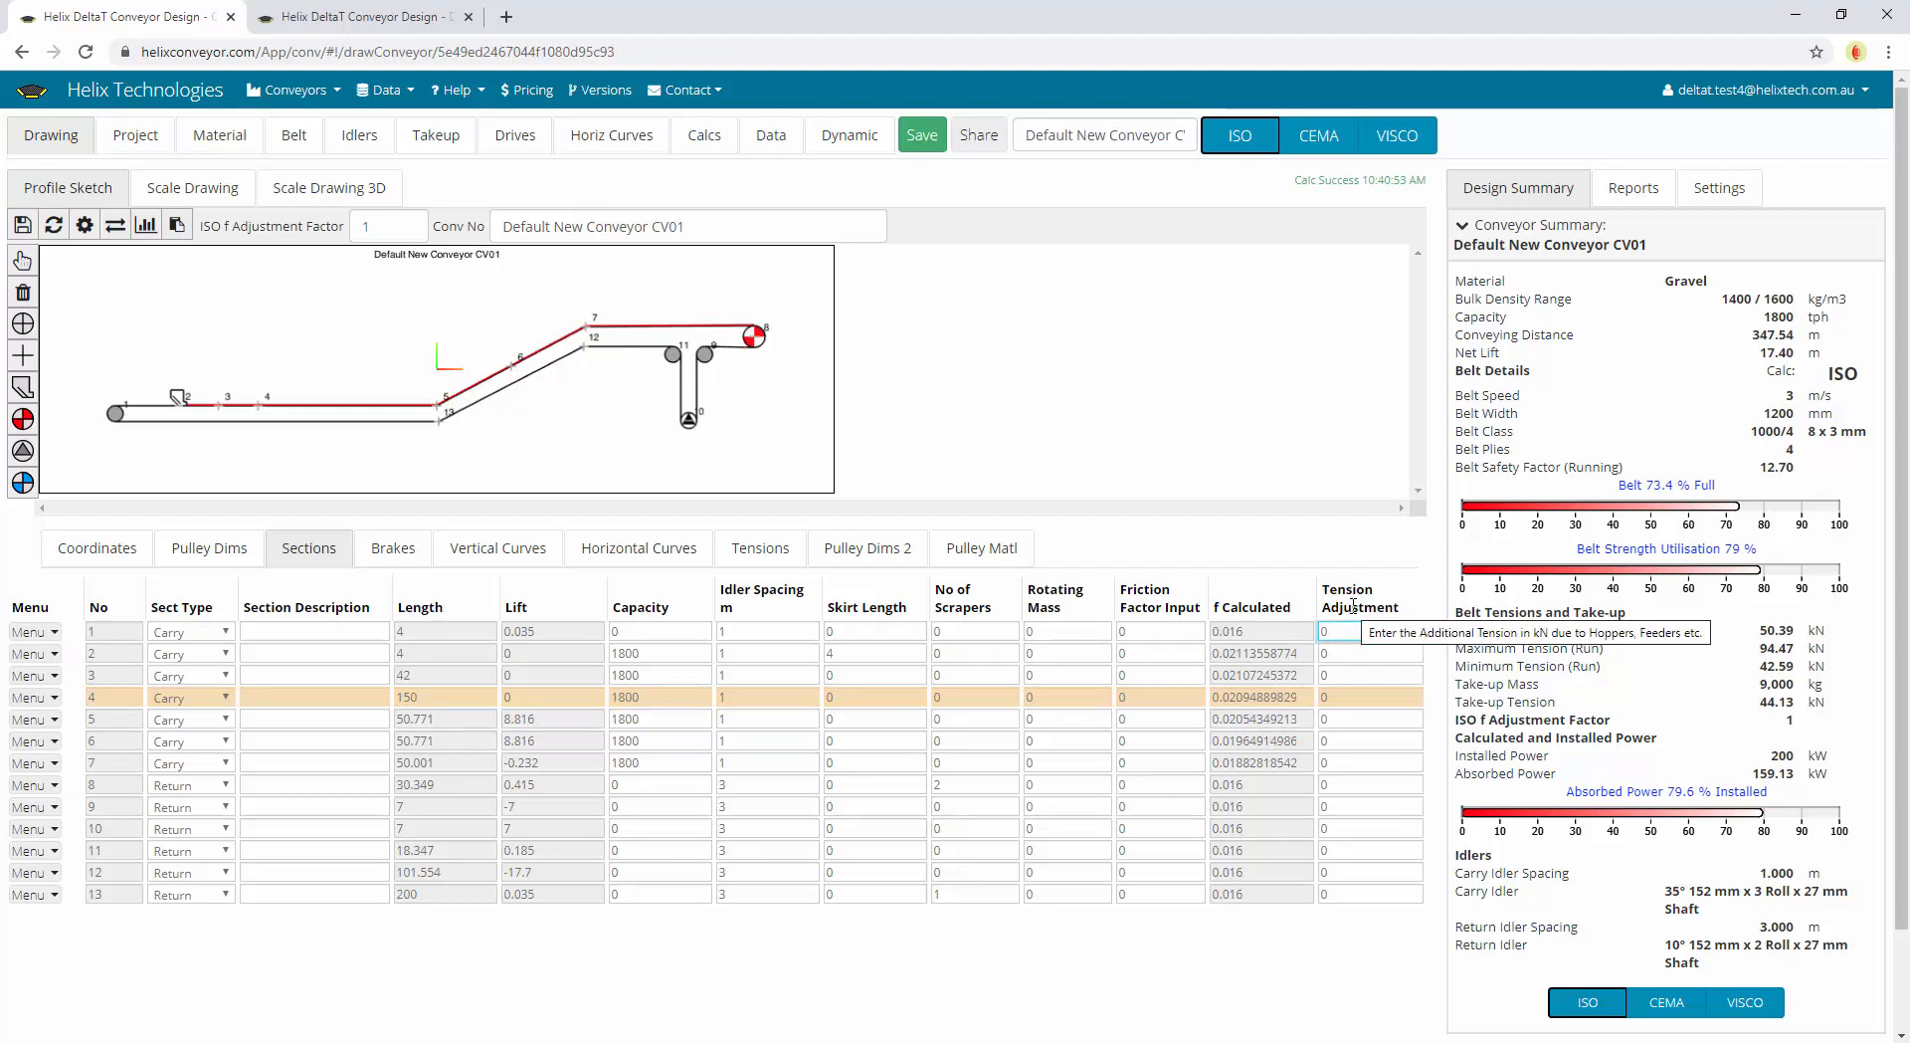
pyautogui.click(1348, 673)
pyautogui.doubleClick(1348, 674)
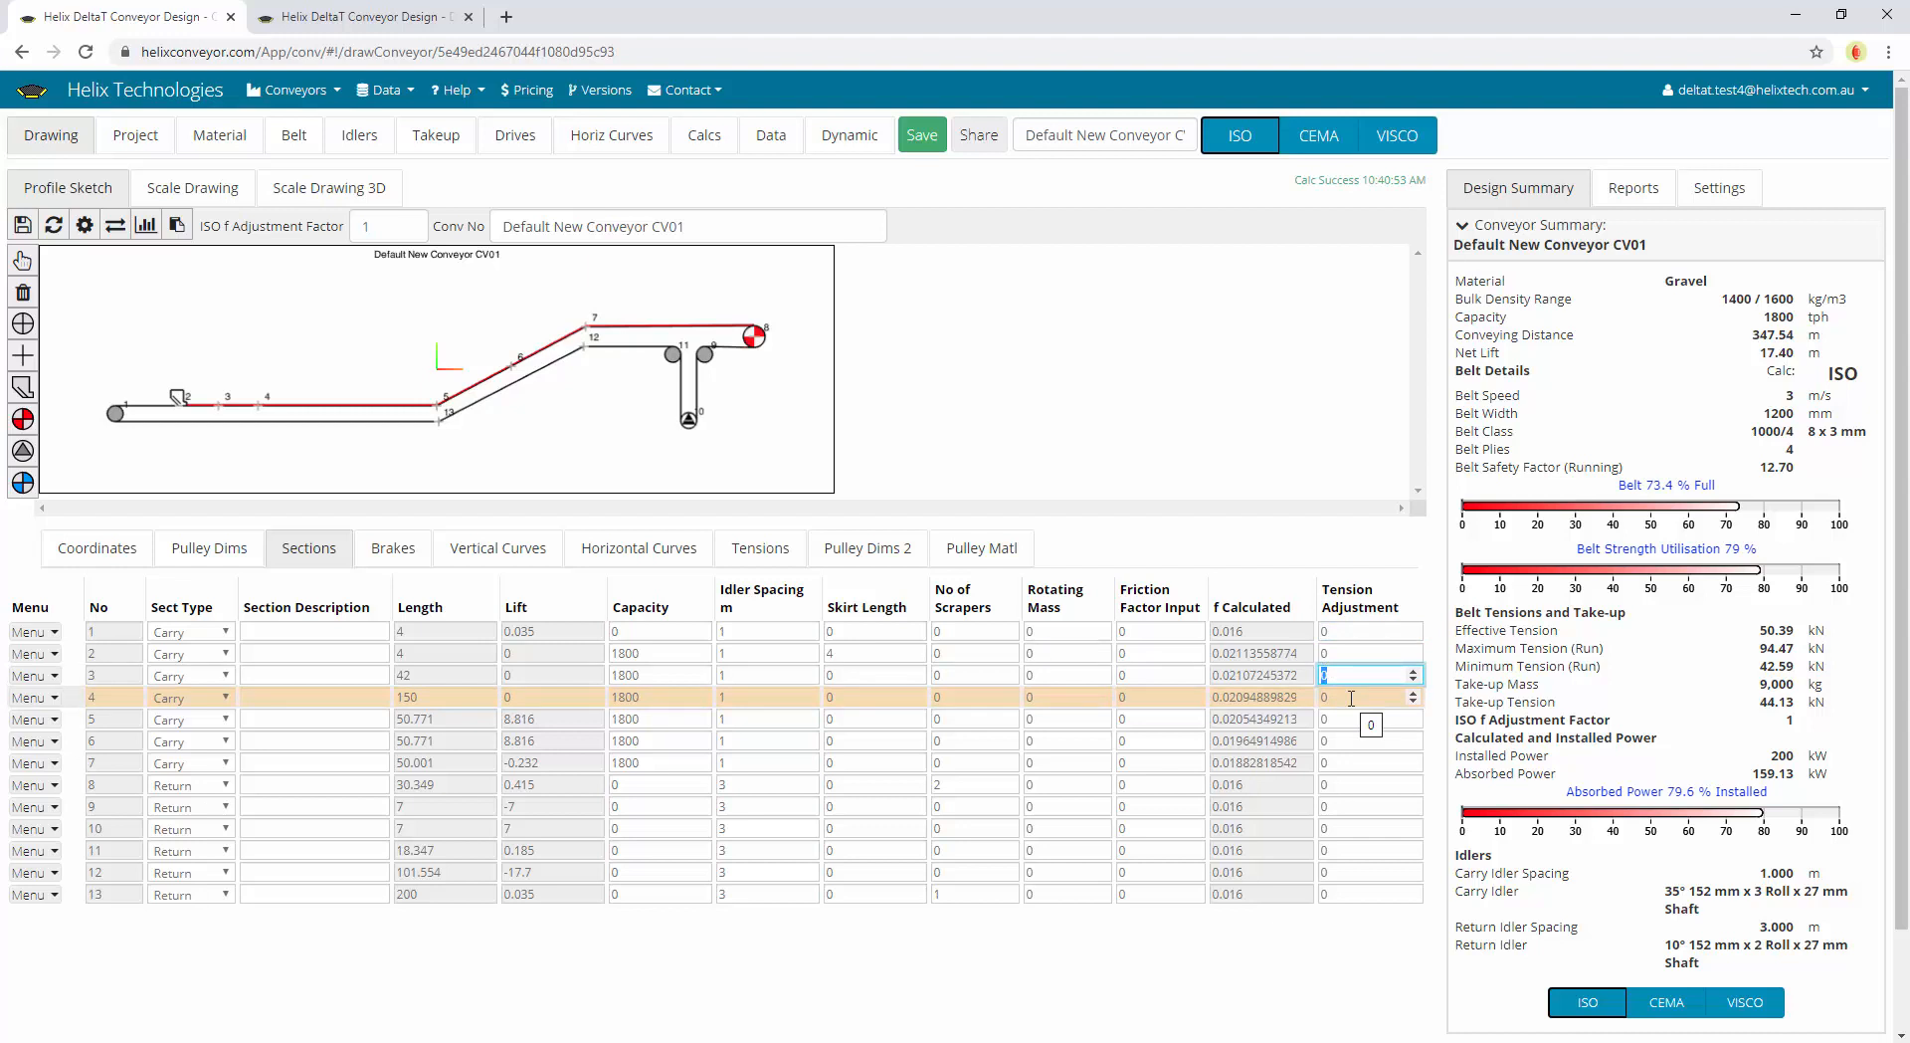
# Examine the linked drive number and braking torque at the drive pulley in the brakes table
pyautogui.click(383, 552)
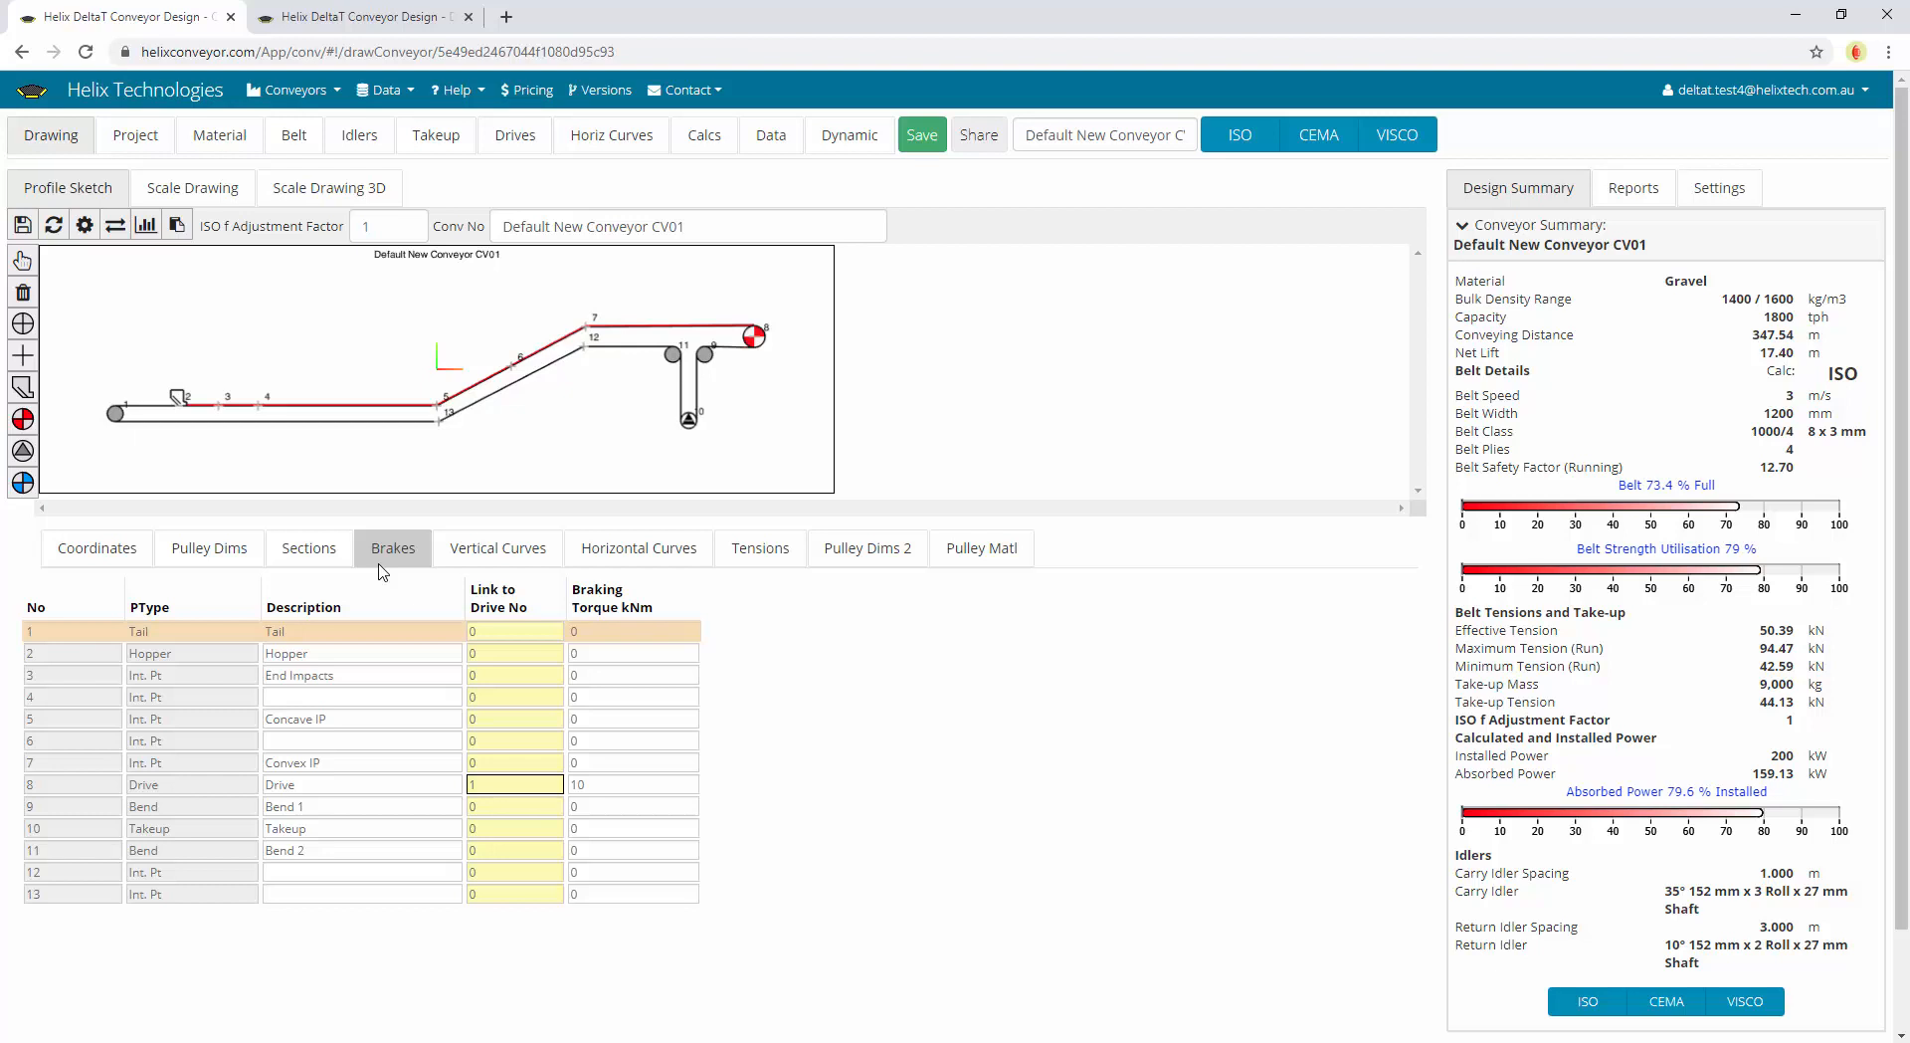
pyautogui.click(514, 785)
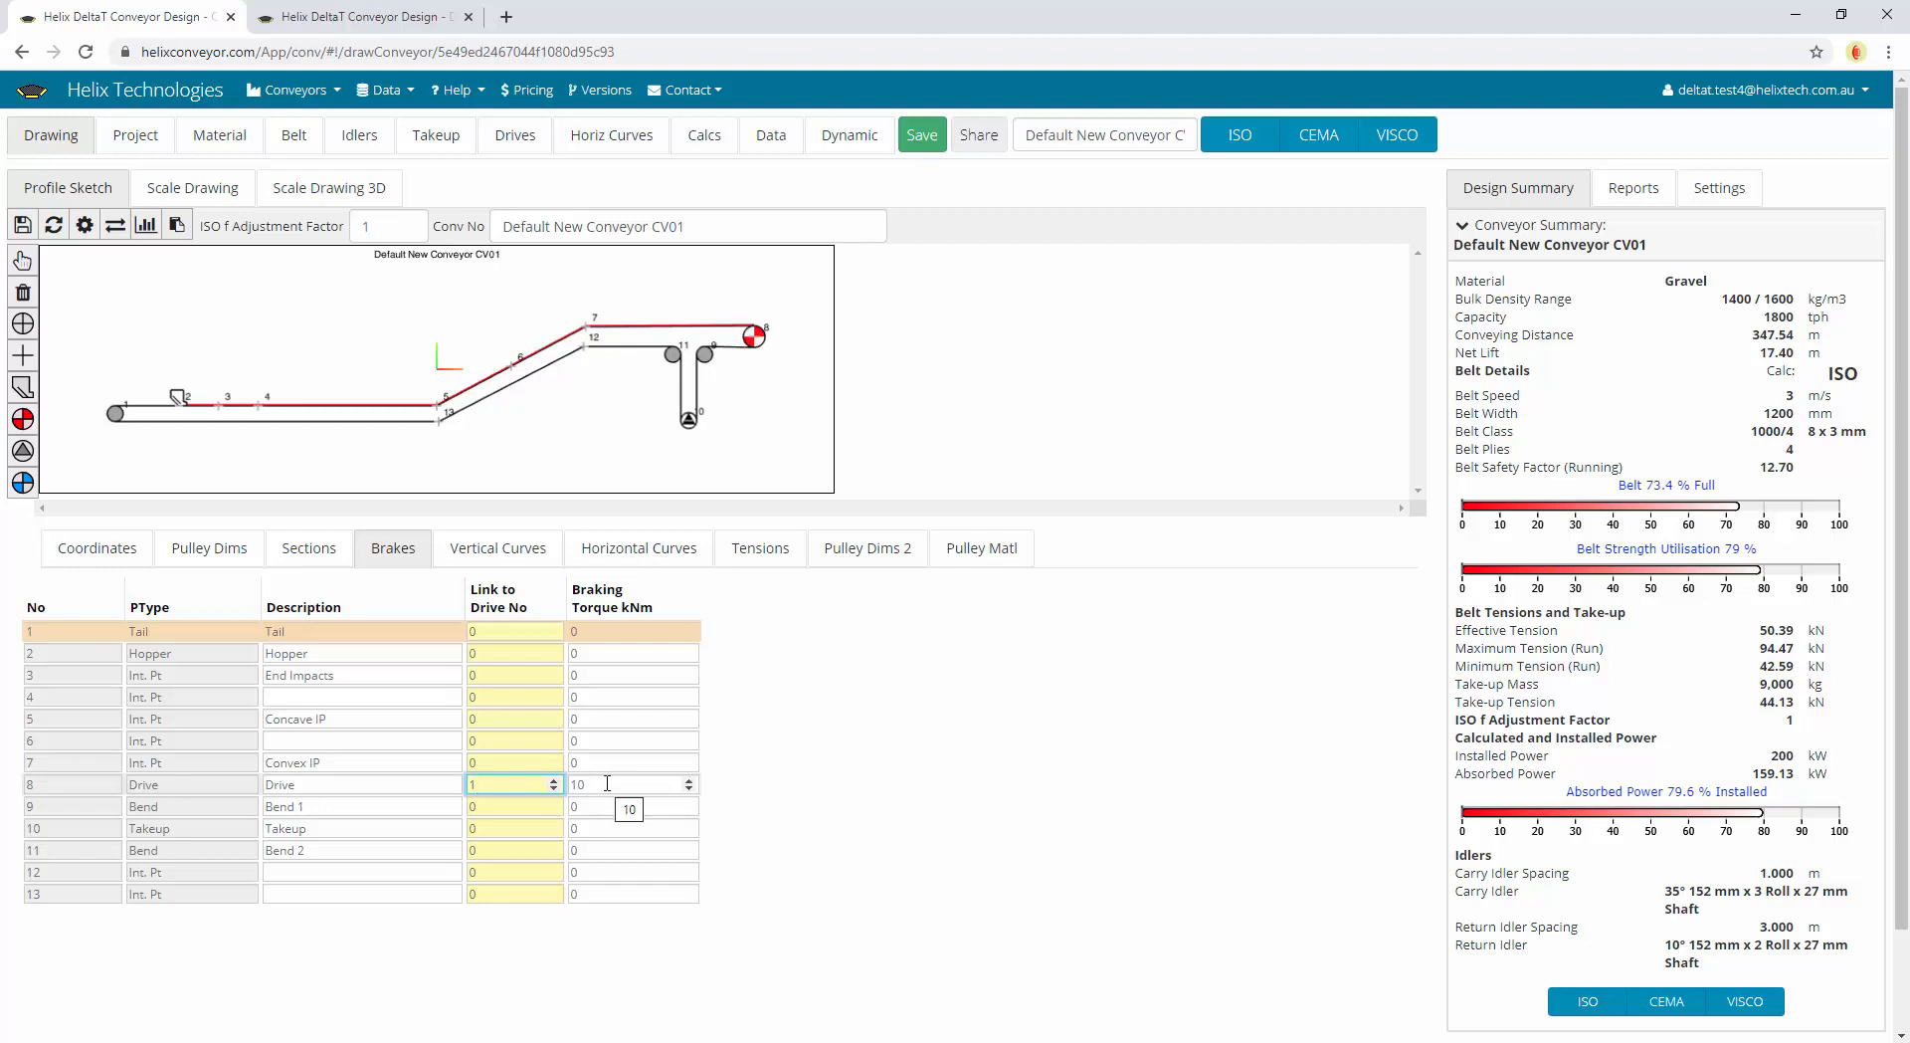
pyautogui.click(606, 784)
# Set the brake selection mode of drive 1 to Manual
pyautogui.click(519, 137)
pyautogui.click(1360, 191)
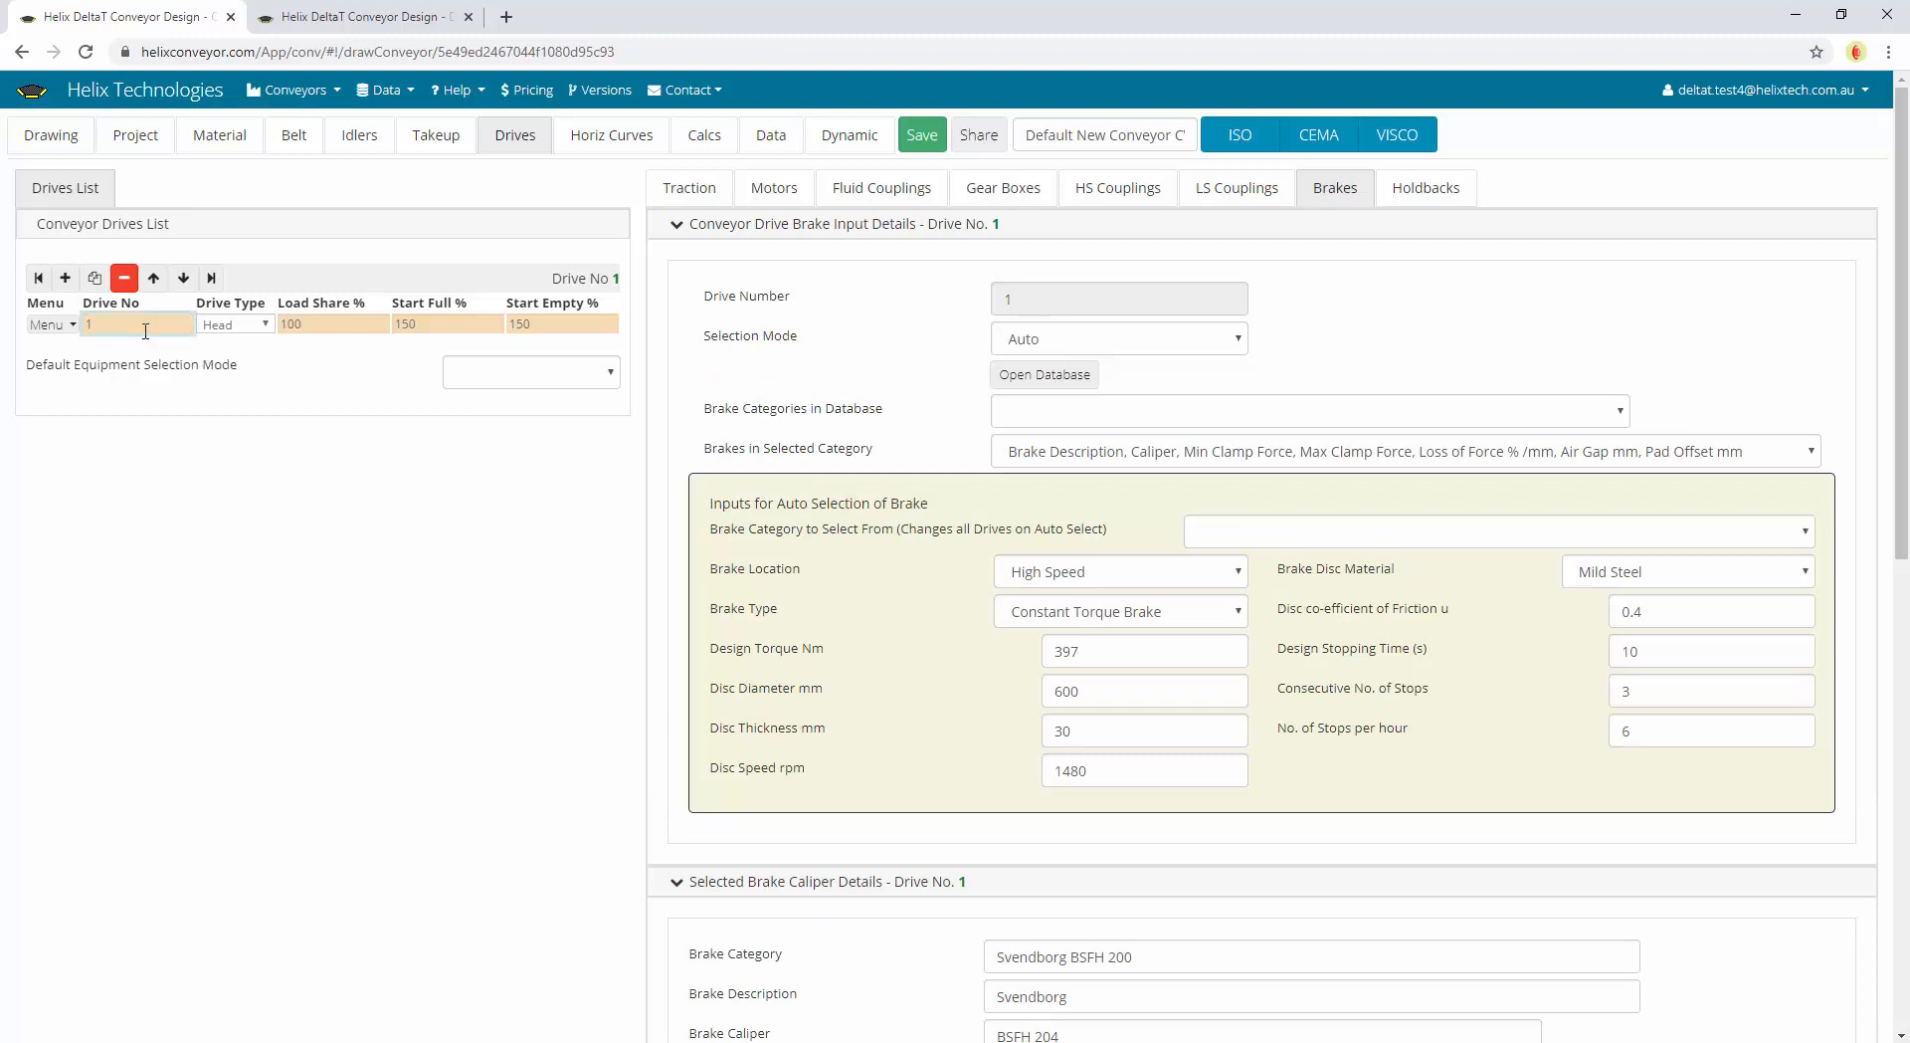
pyautogui.click(1125, 341)
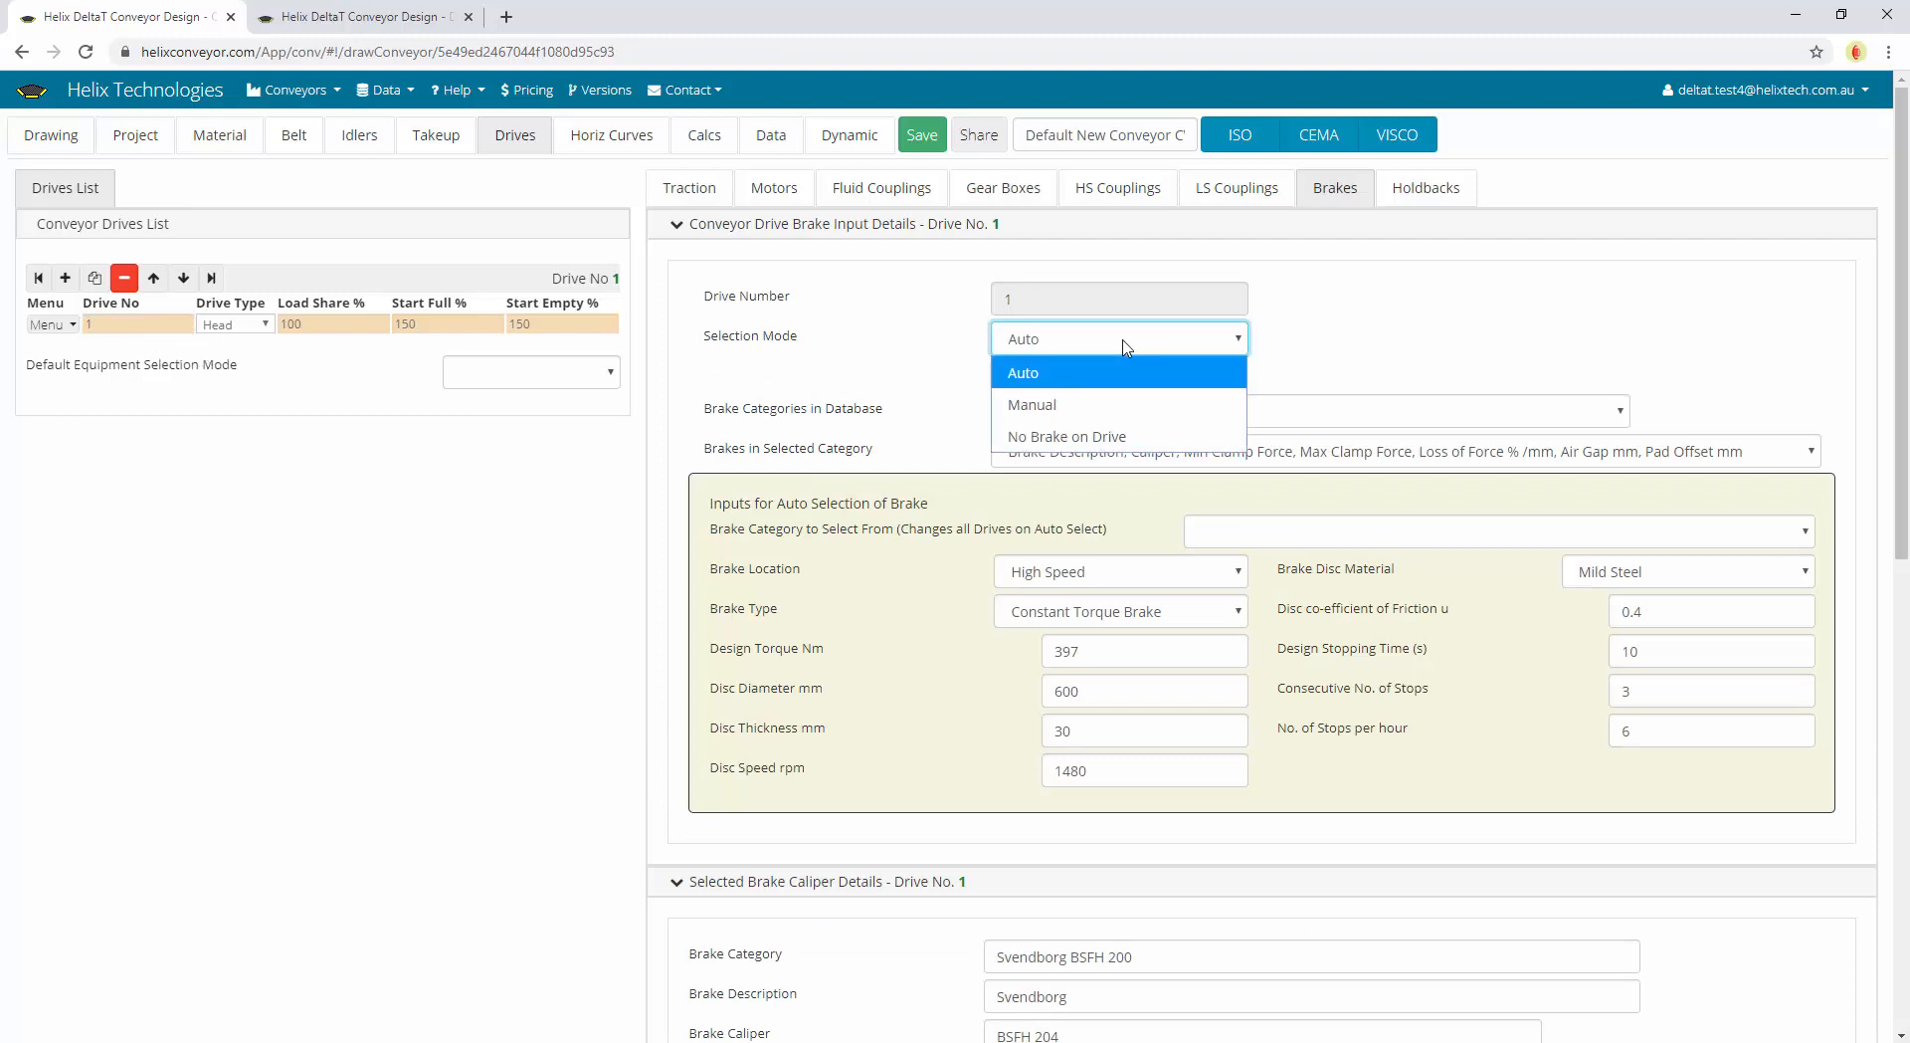
pyautogui.click(1105, 414)
# Review the selected brake caliper details of drive 1, especially the torque on the pulley
pyautogui.scroll(-3, 511, 659)
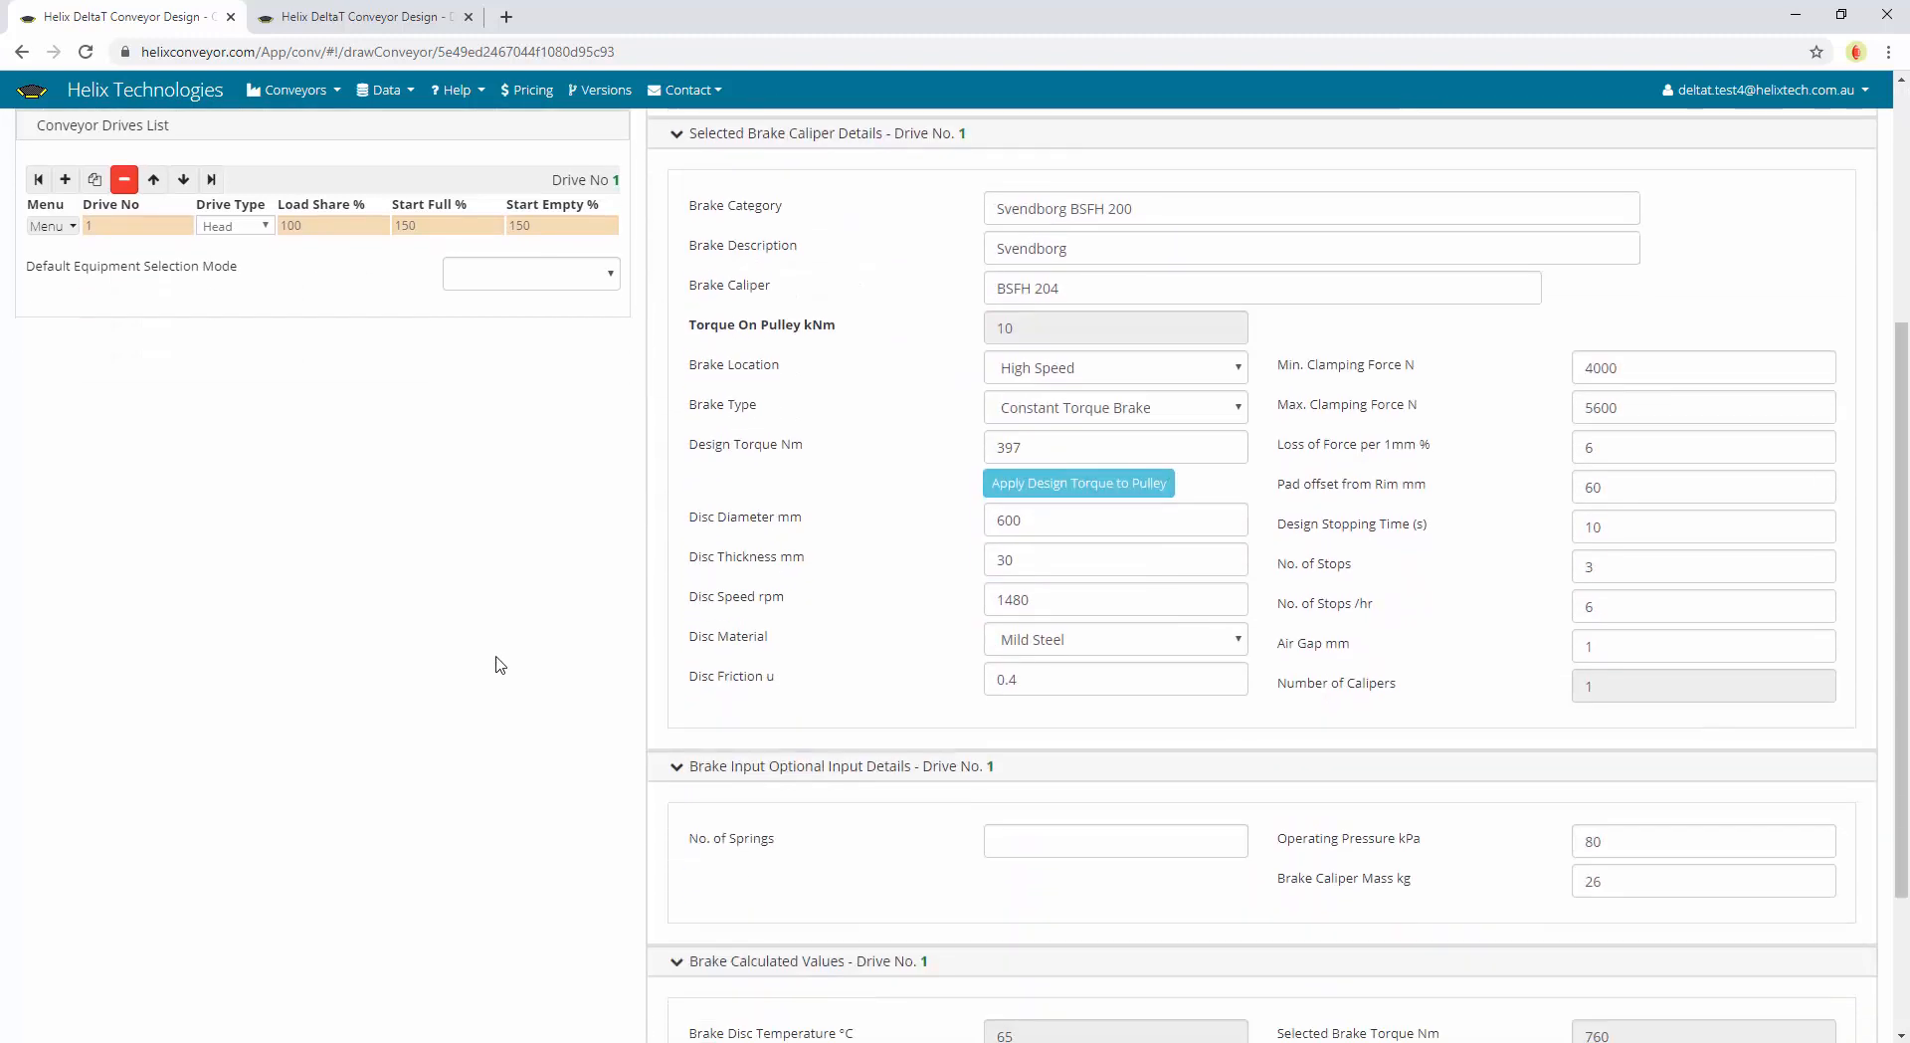
pyautogui.scroll(3, 500, 665)
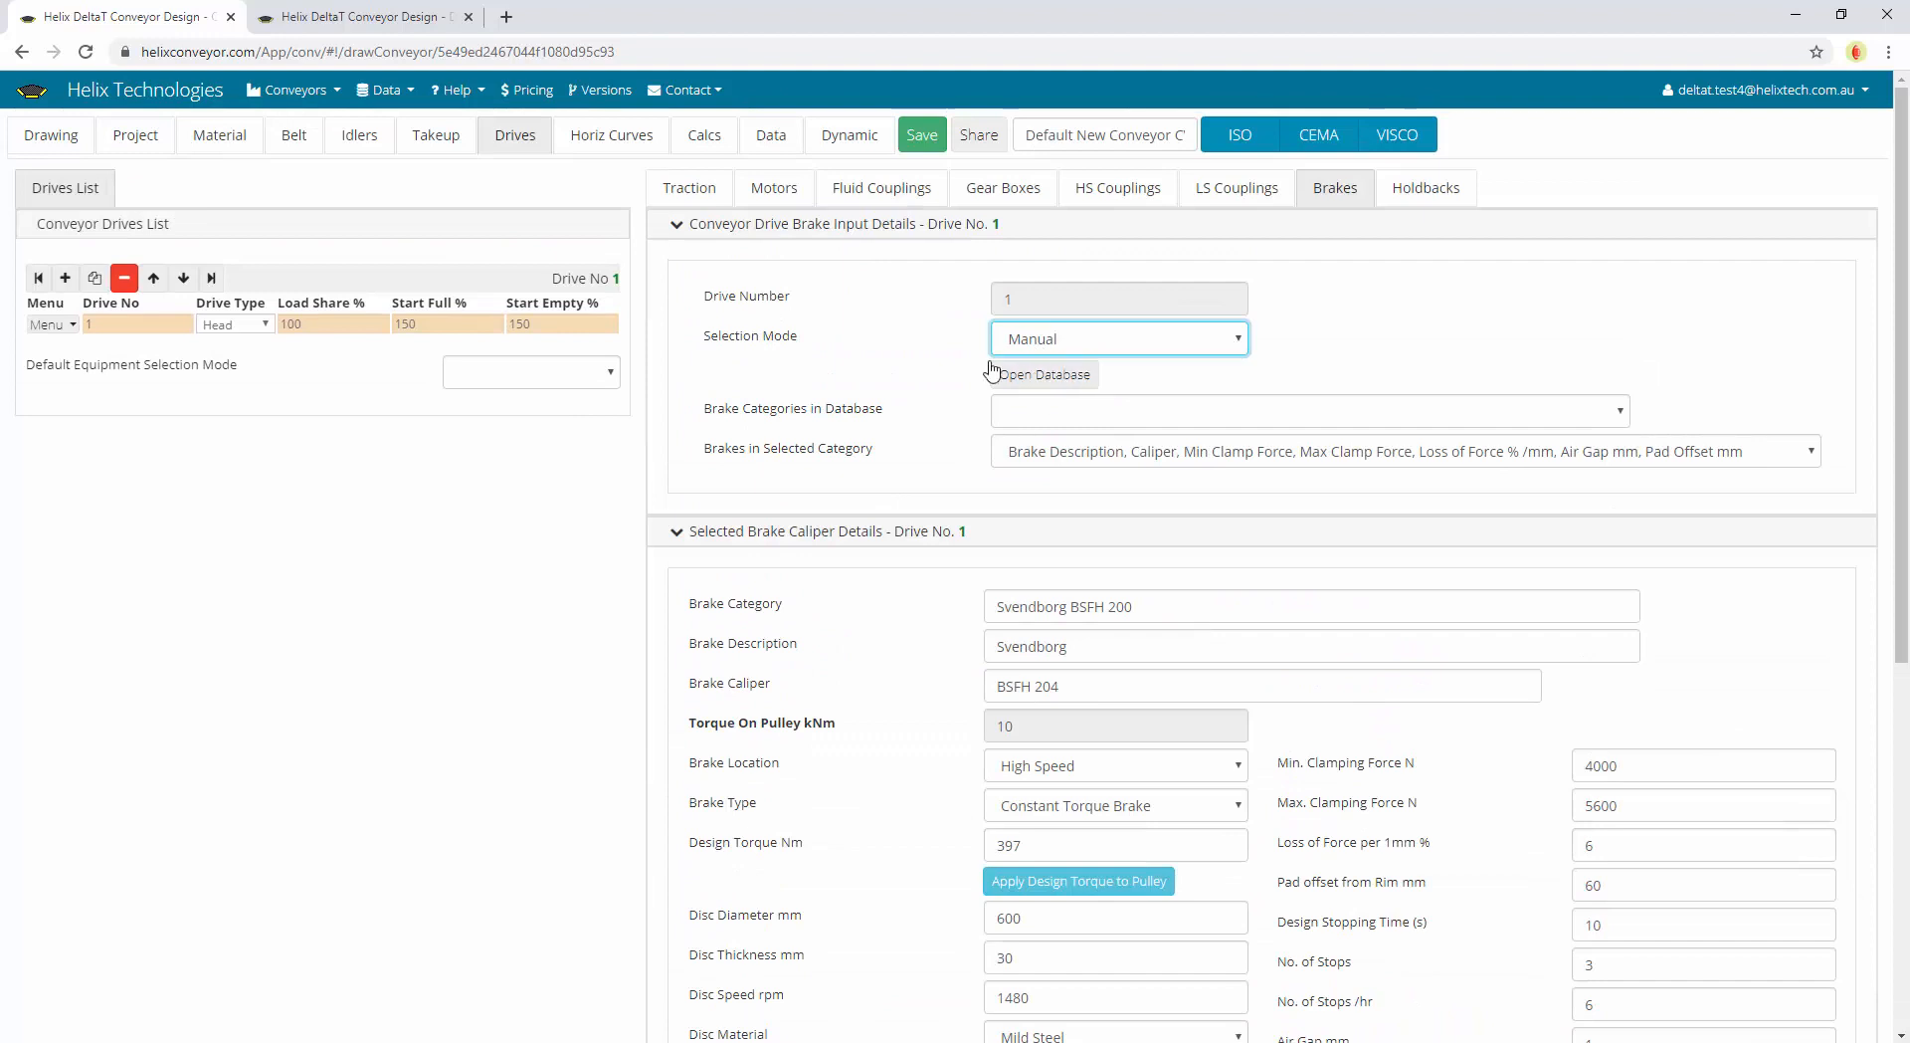
pyautogui.scroll(-2, 881, 577)
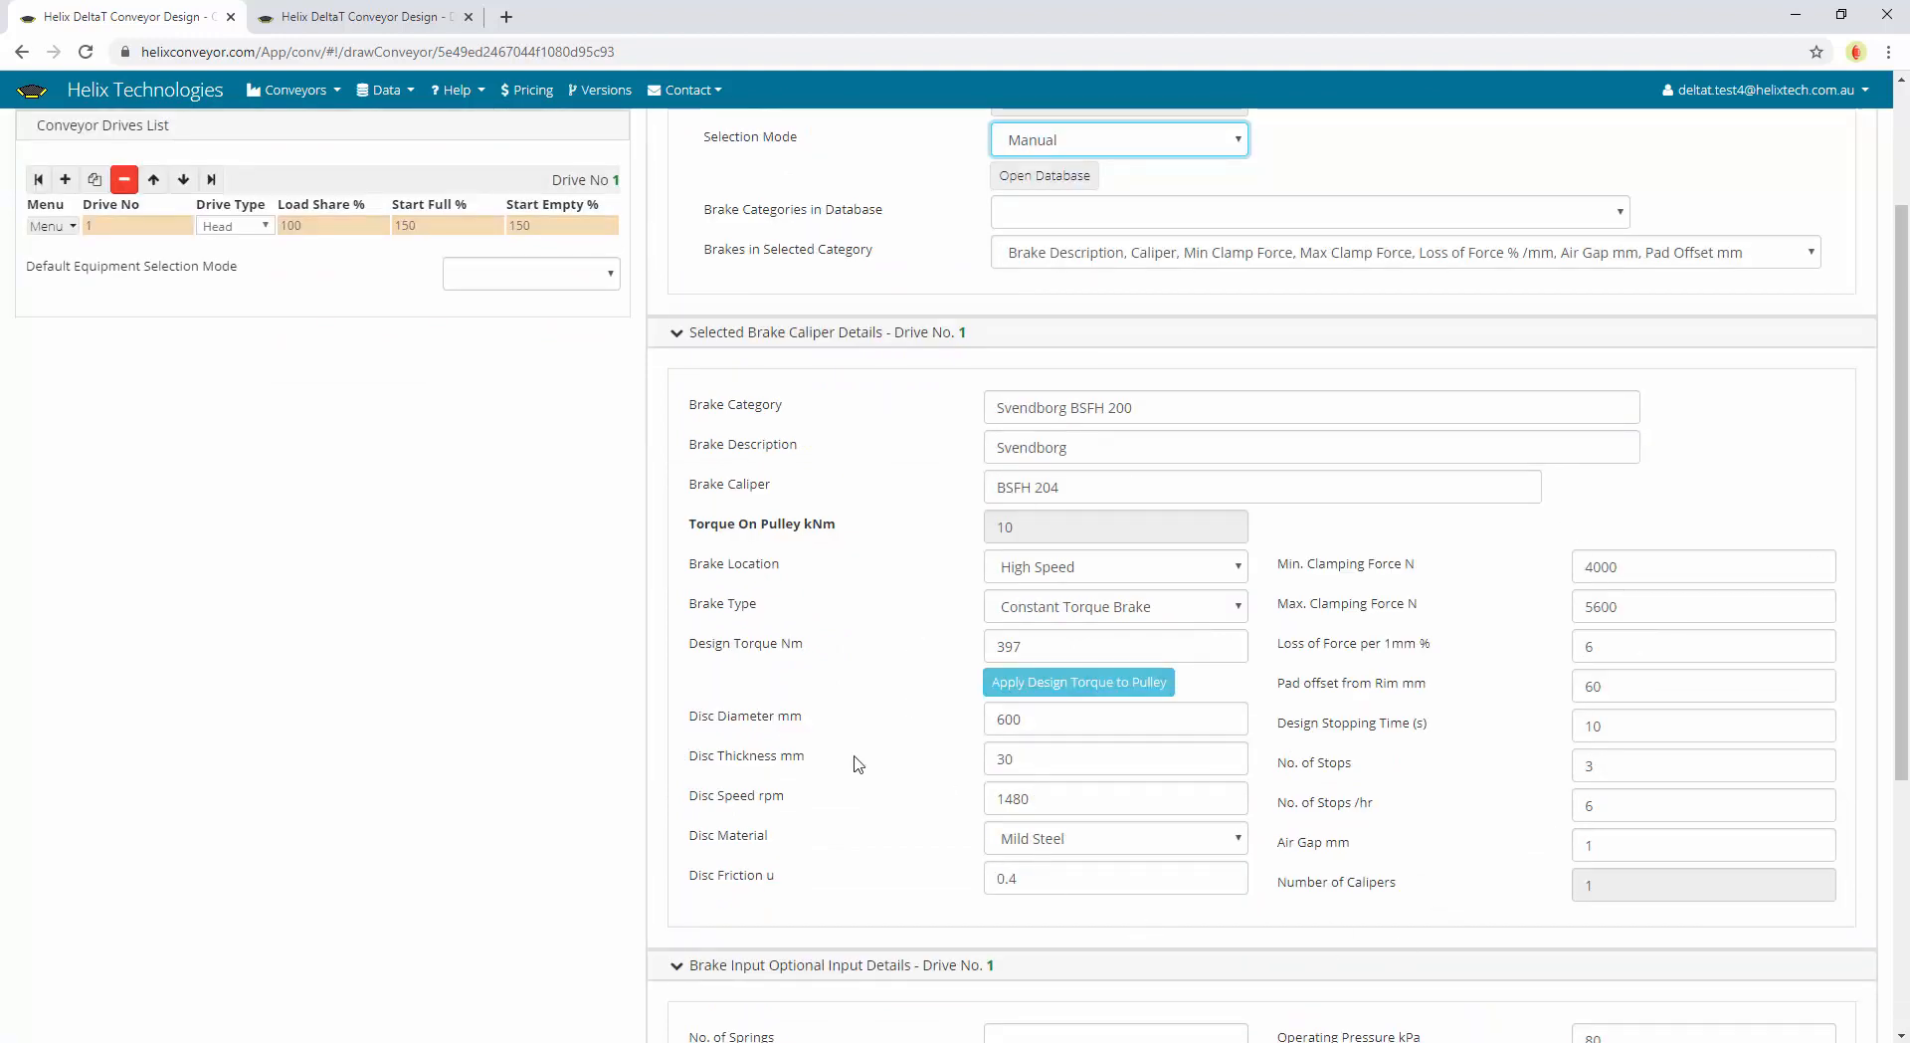
pyautogui.moveTo(705, 527); pyautogui.dragTo(761, 533)
pyautogui.click(776, 533)
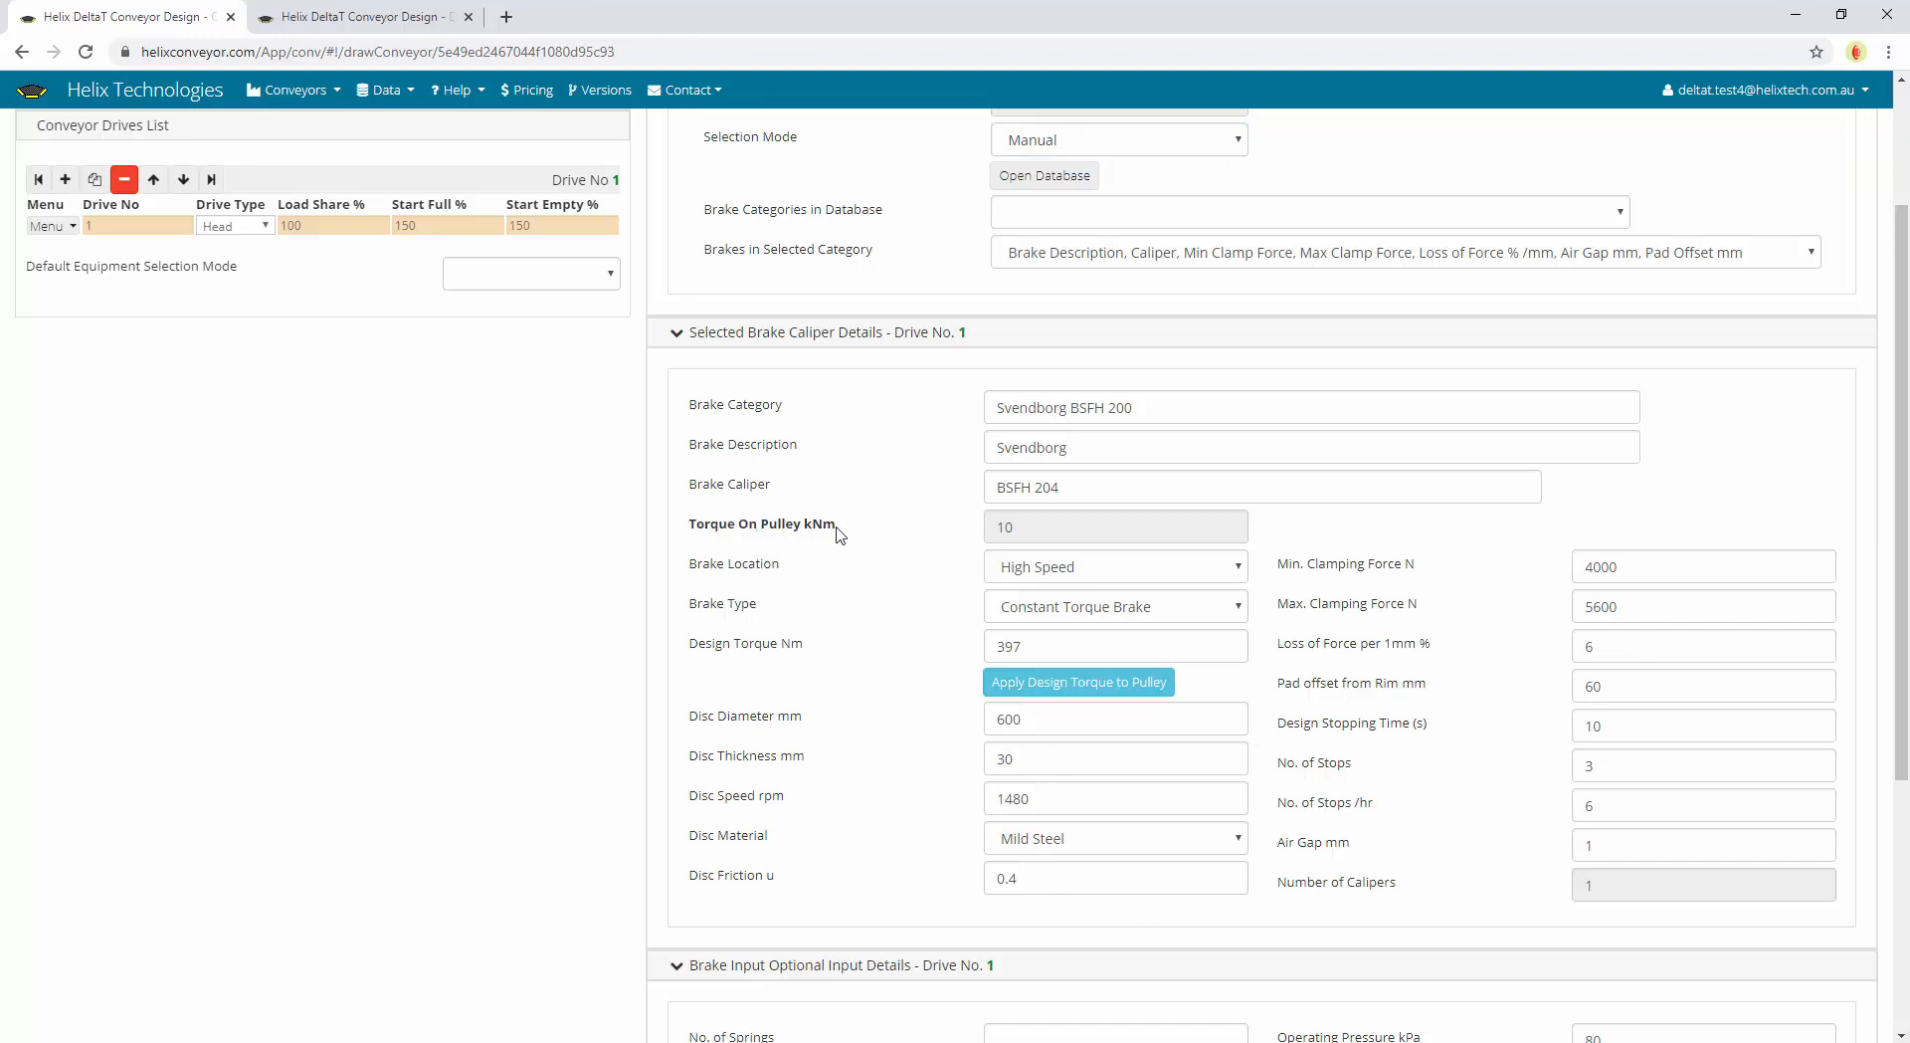
pyautogui.click(1062, 528)
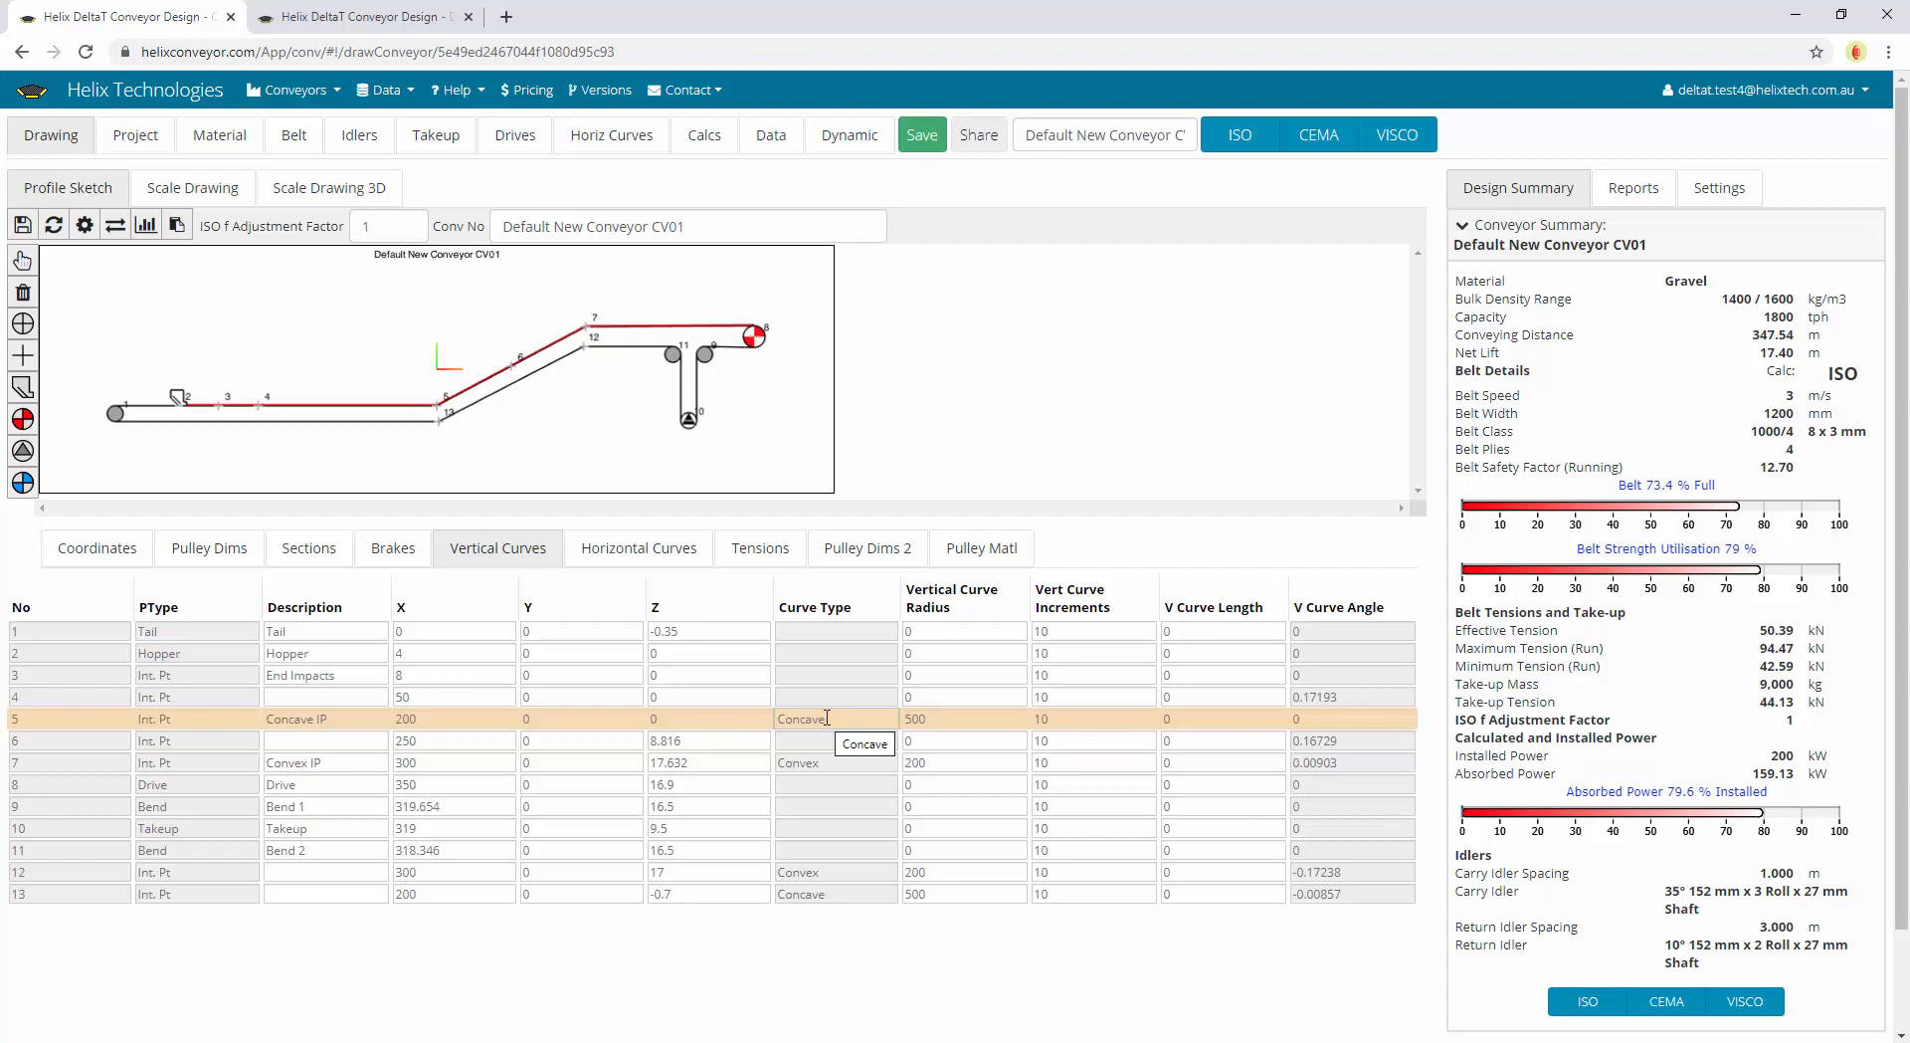
# Check the vertical curve types and radii in the table and inspect the concave curve in the 3D scale drawing
pyautogui.click(849, 762)
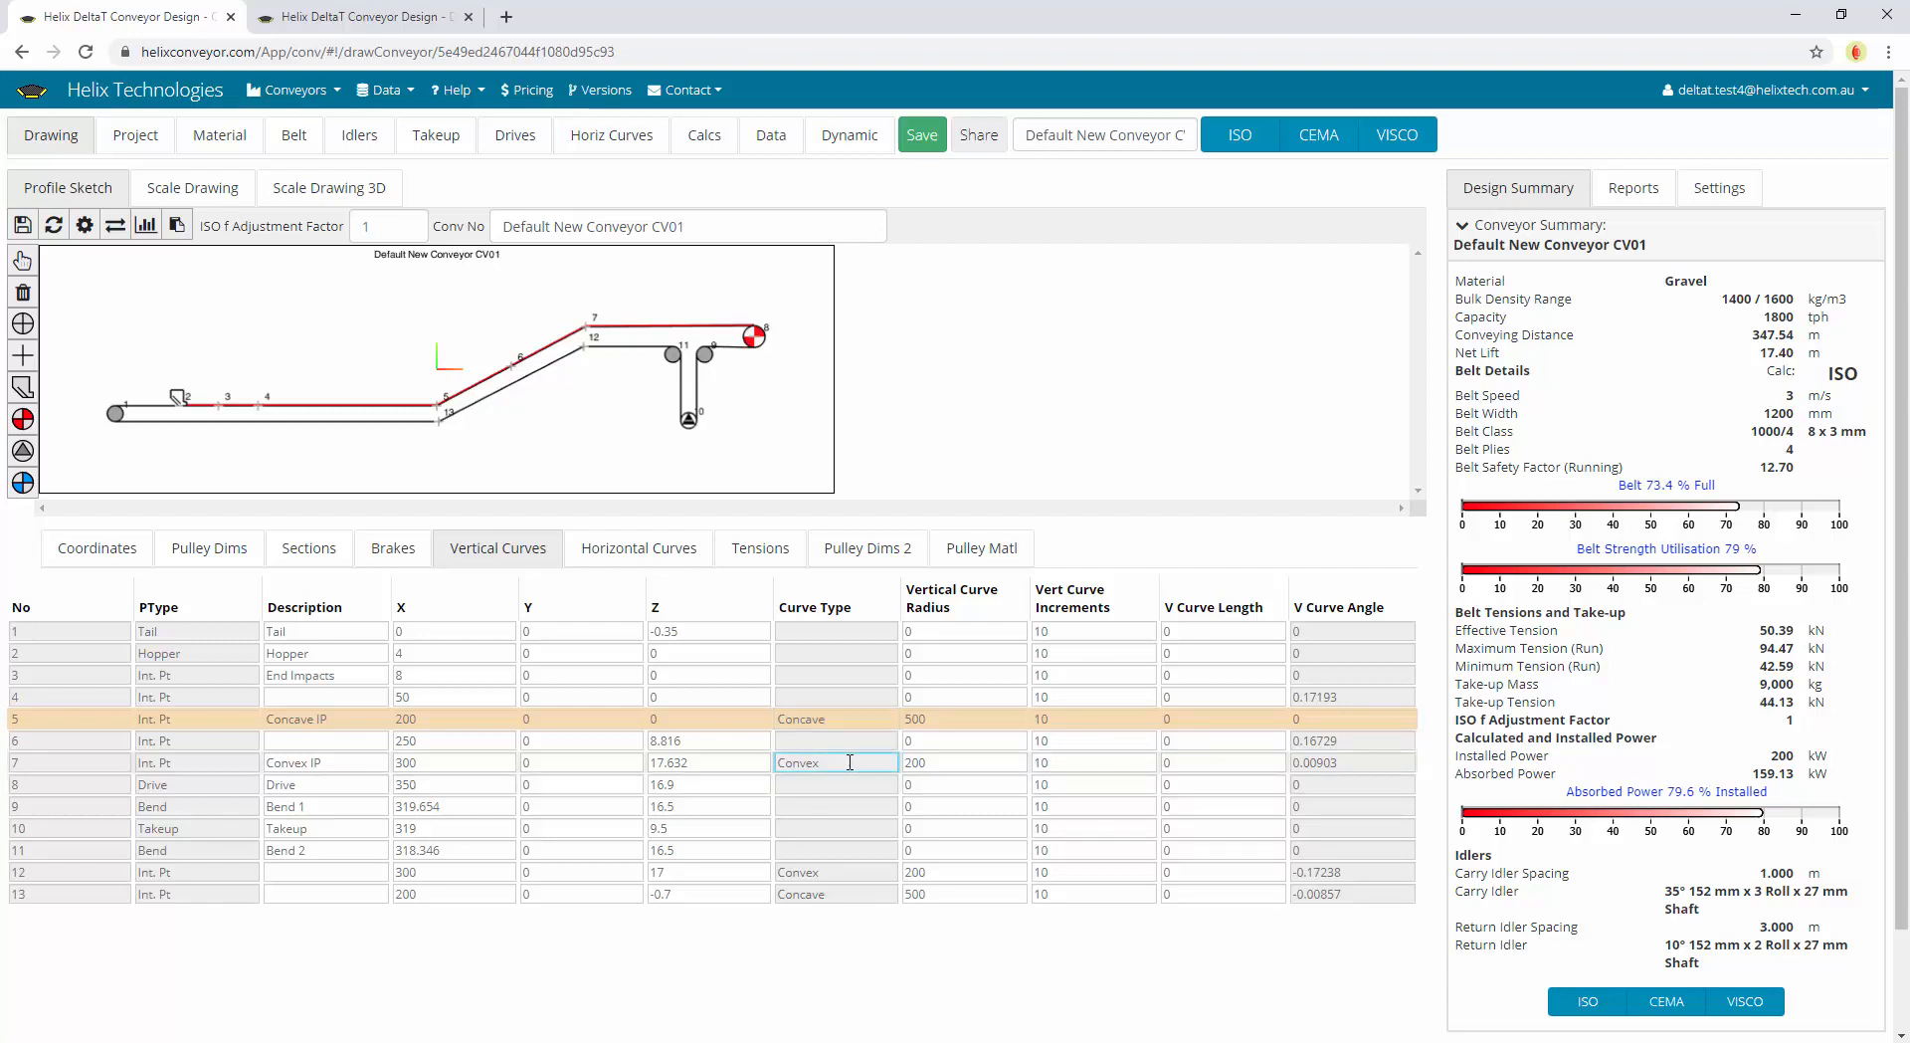
pyautogui.click(944, 720)
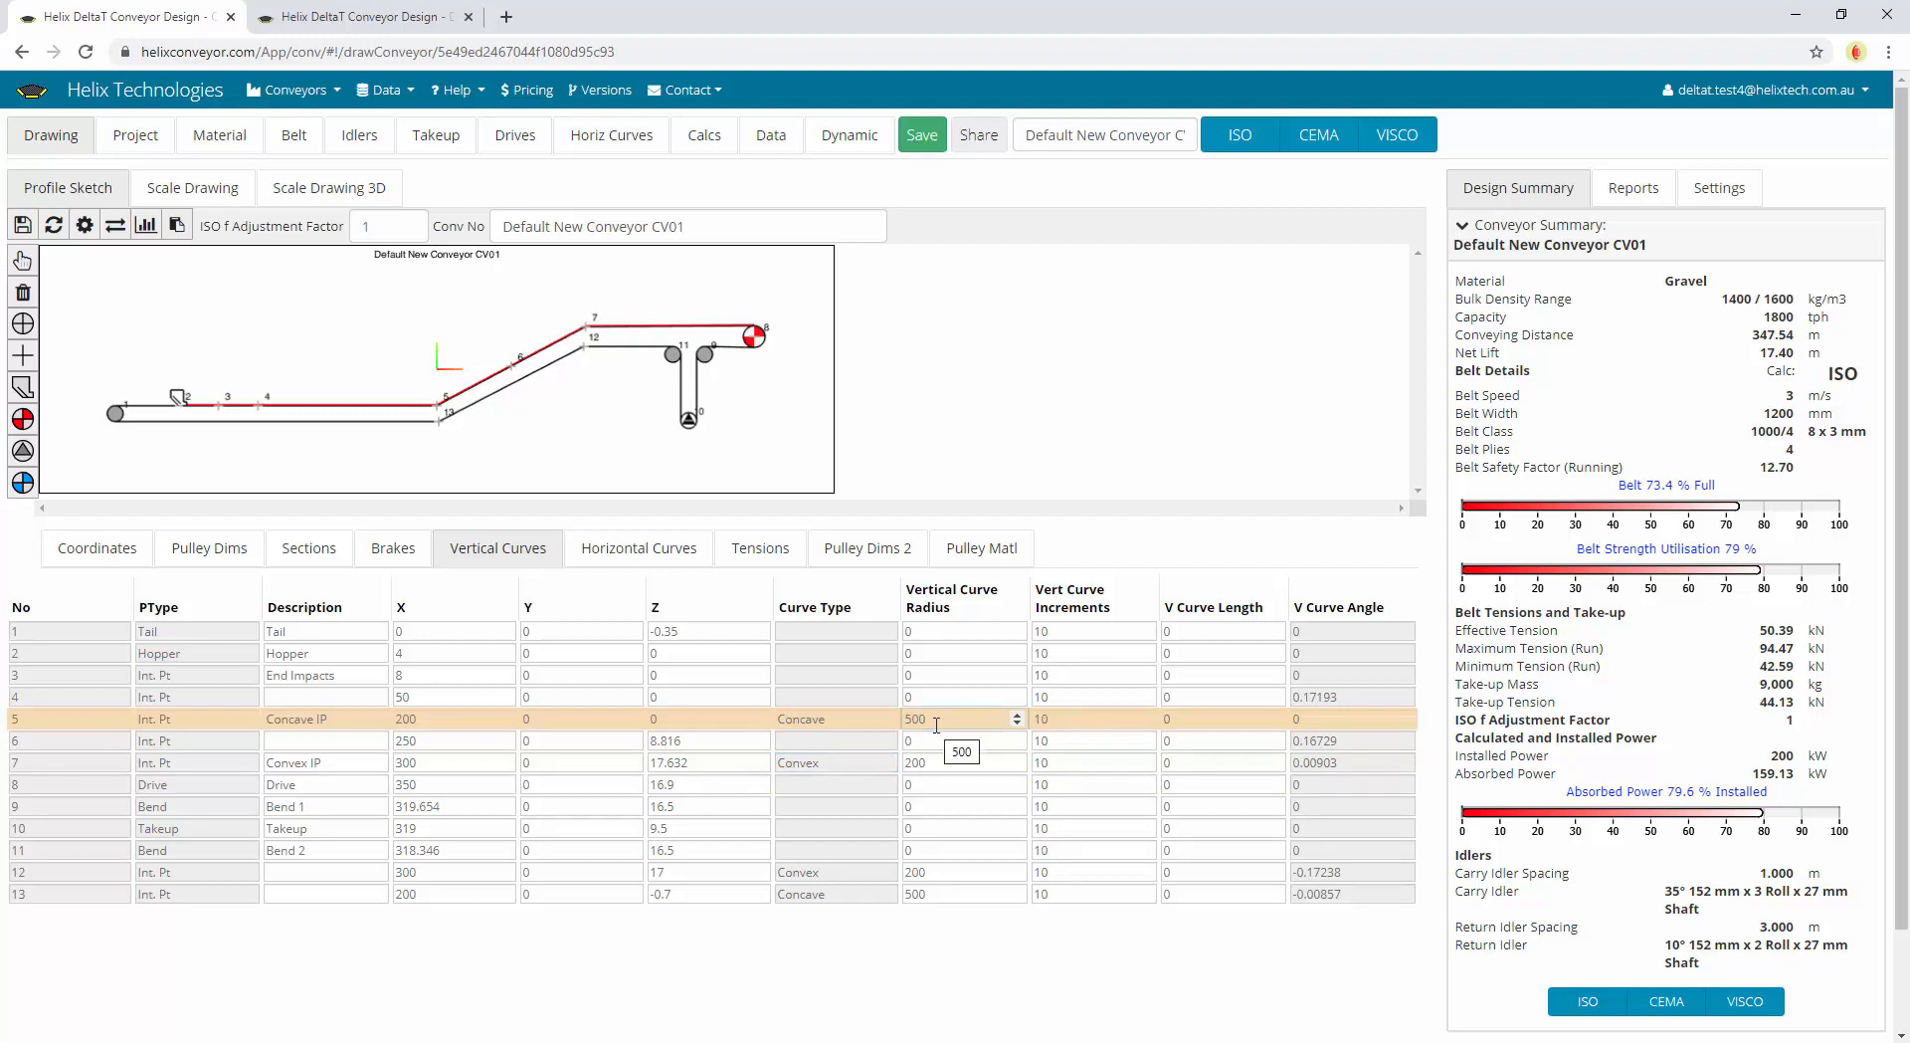
pyautogui.click(328, 191)
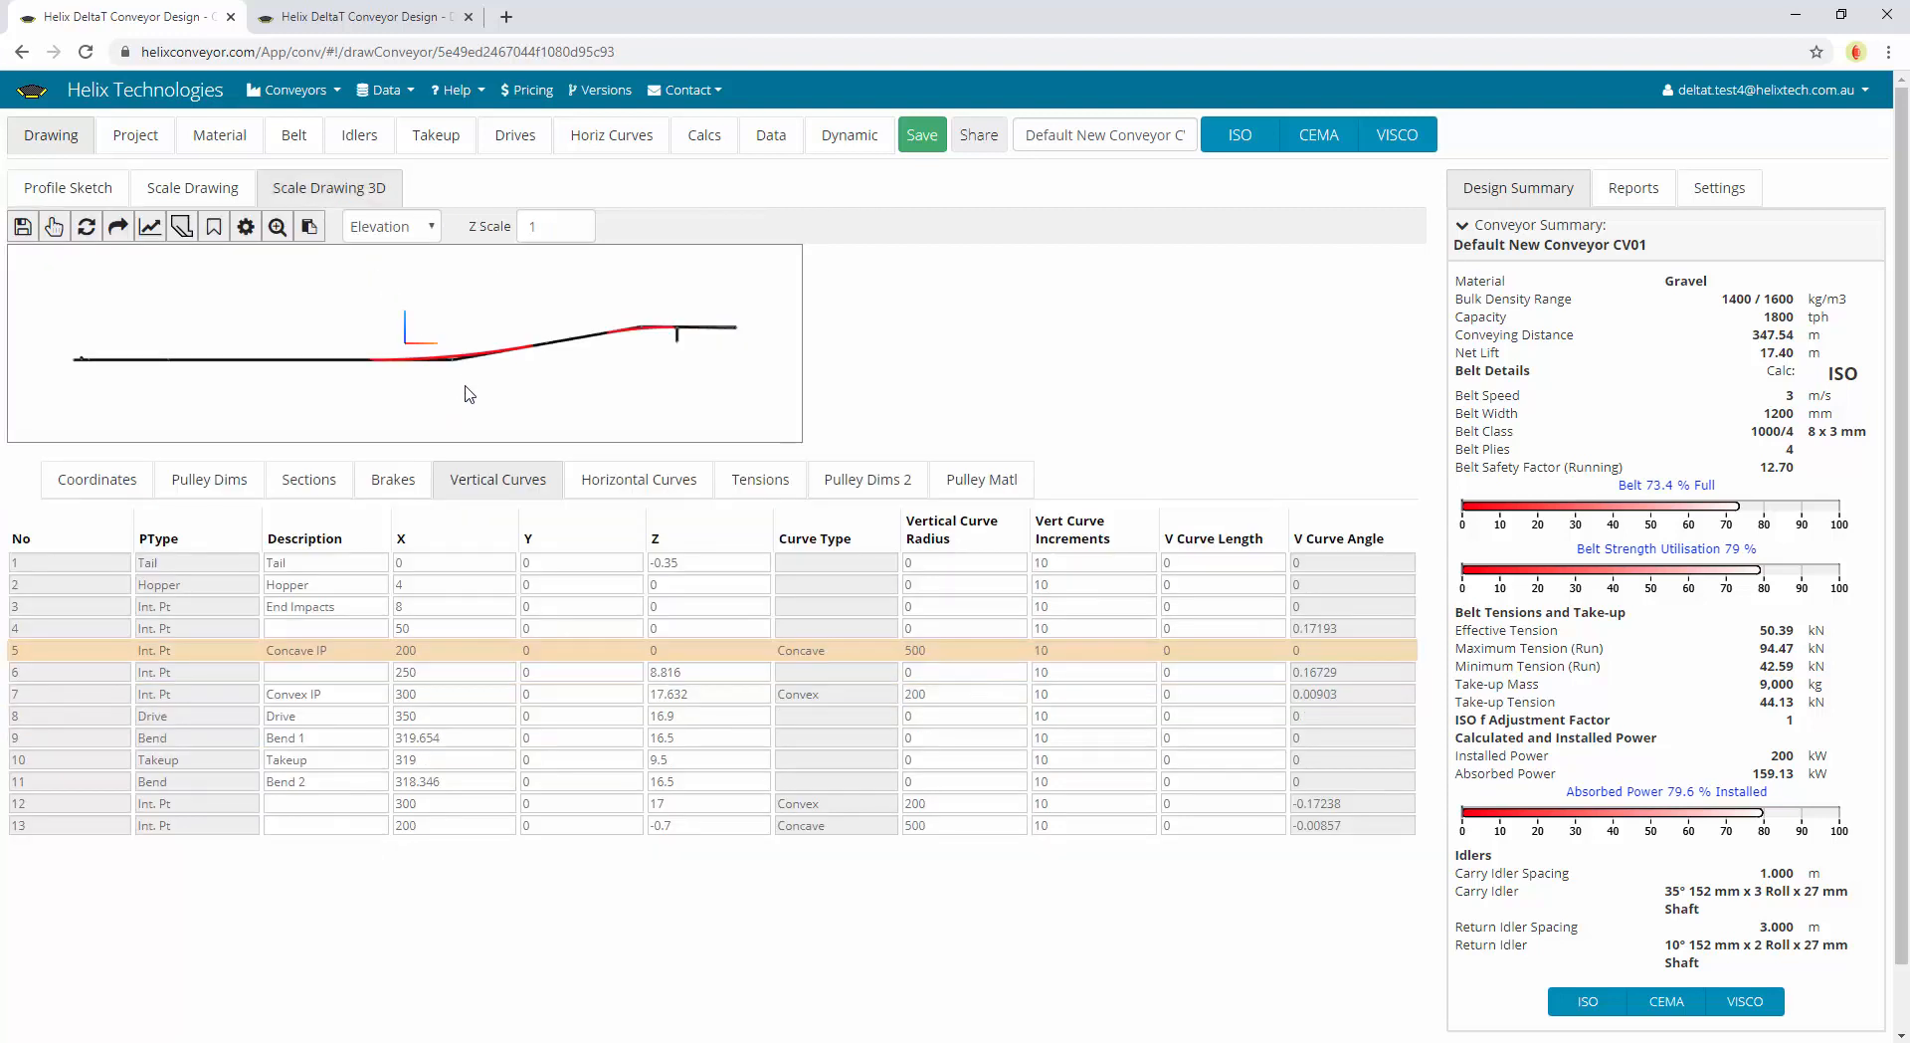
pyautogui.moveTo(661, 328); pyautogui.dragTo(451, 349)
pyautogui.scroll(2, 500, 325)
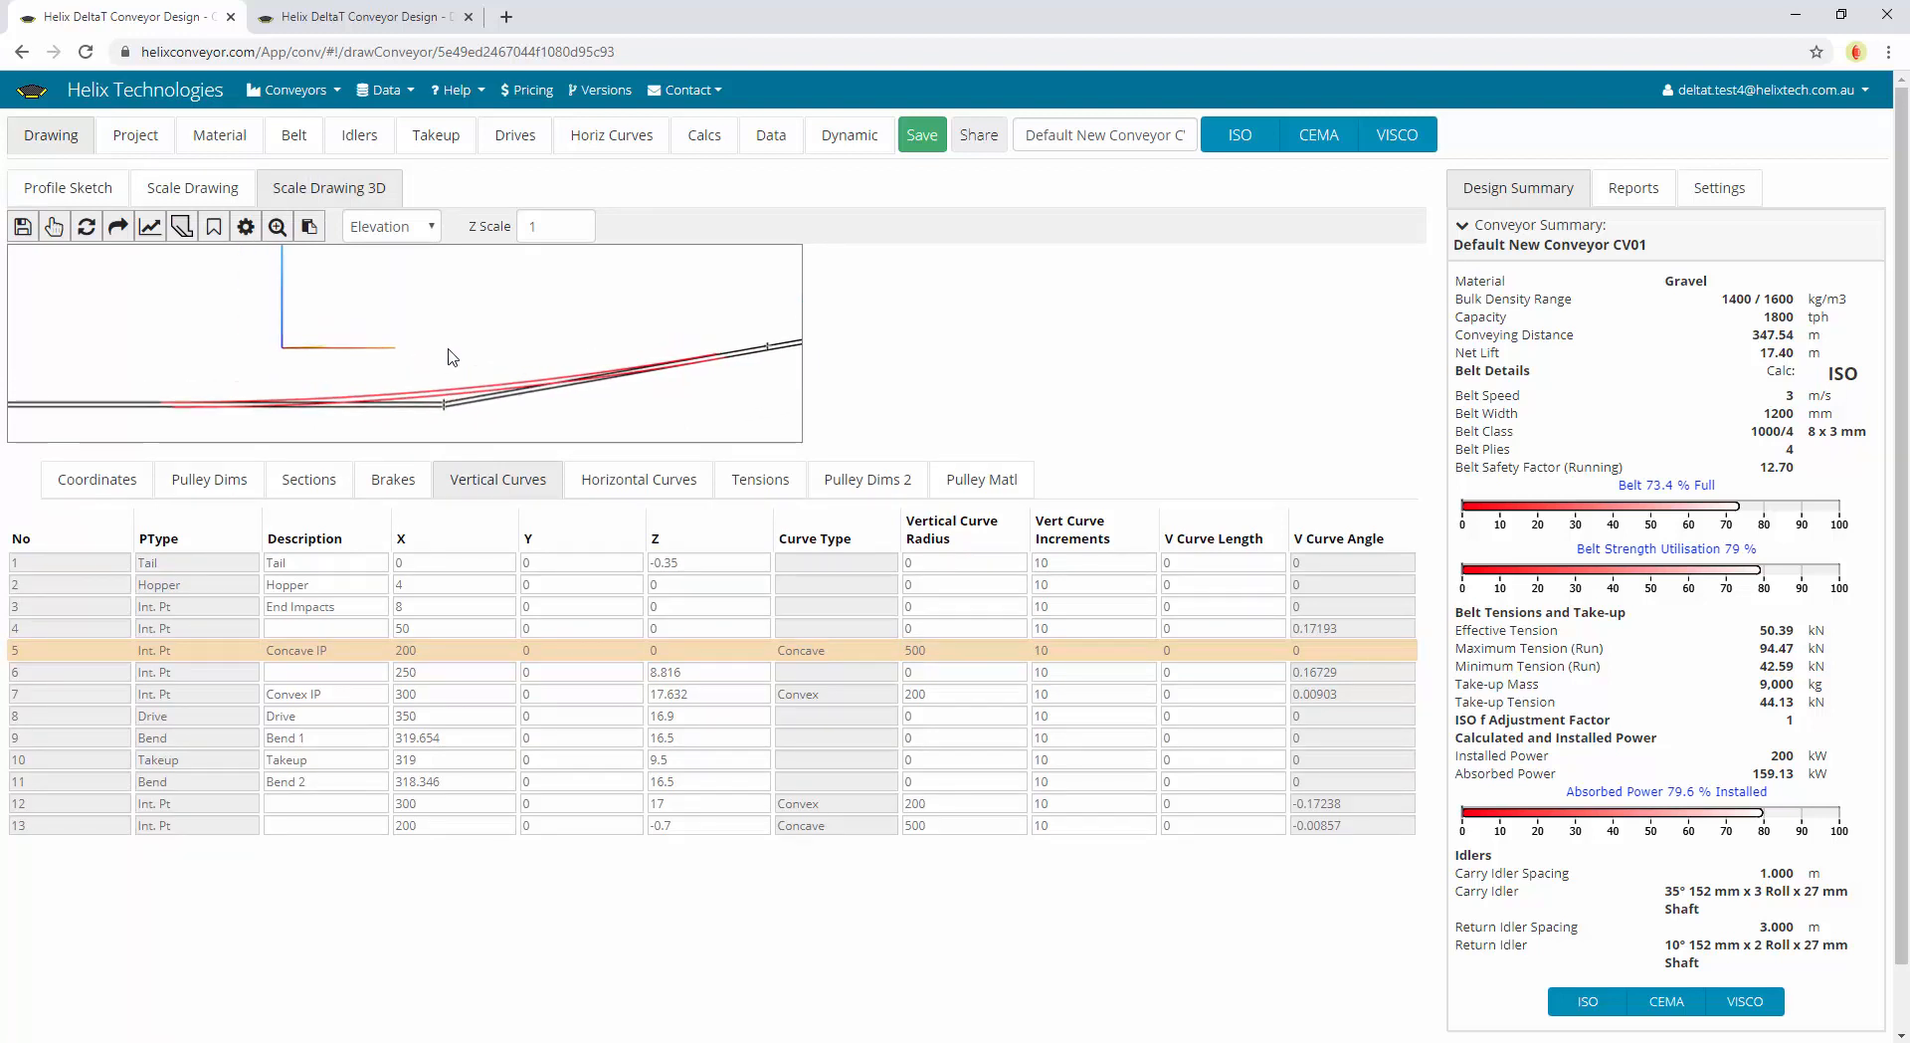
pyautogui.scroll(-4, 111, 372)
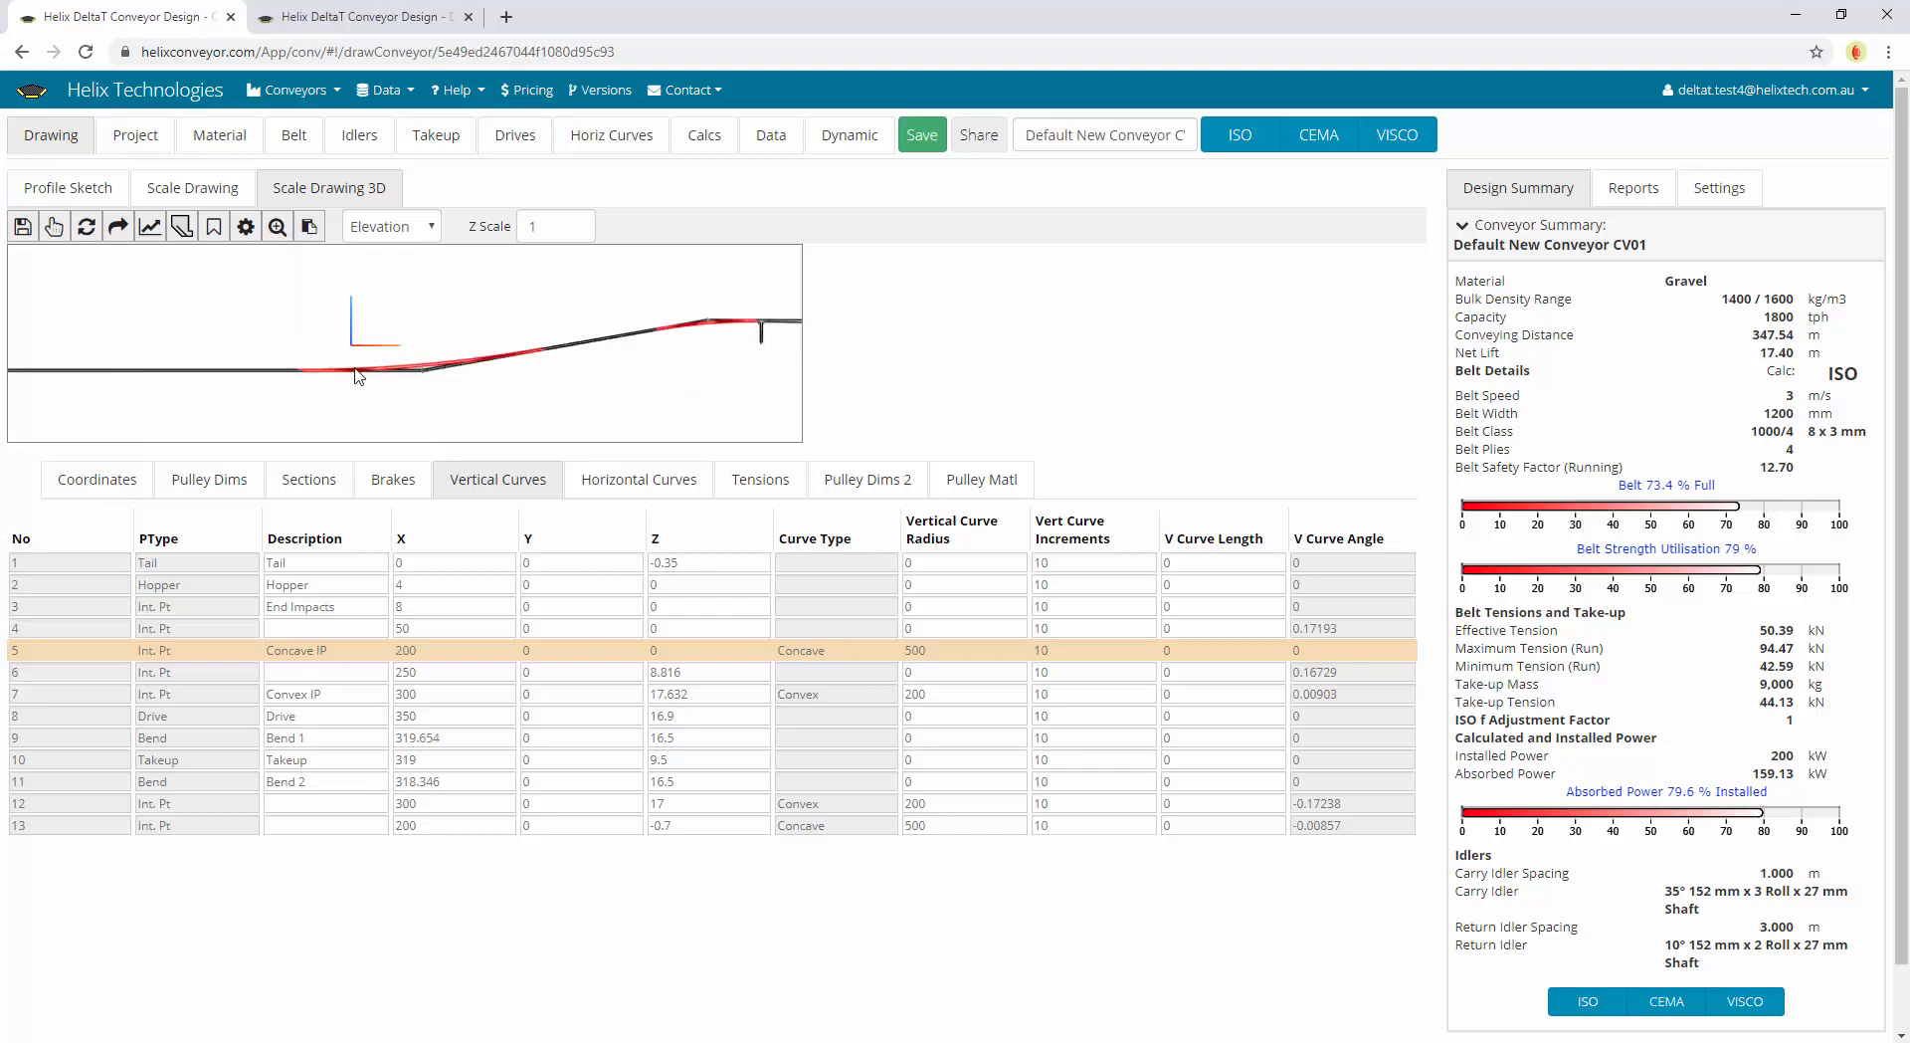
pyautogui.moveTo(435, 324); pyautogui.dragTo(476, 314)
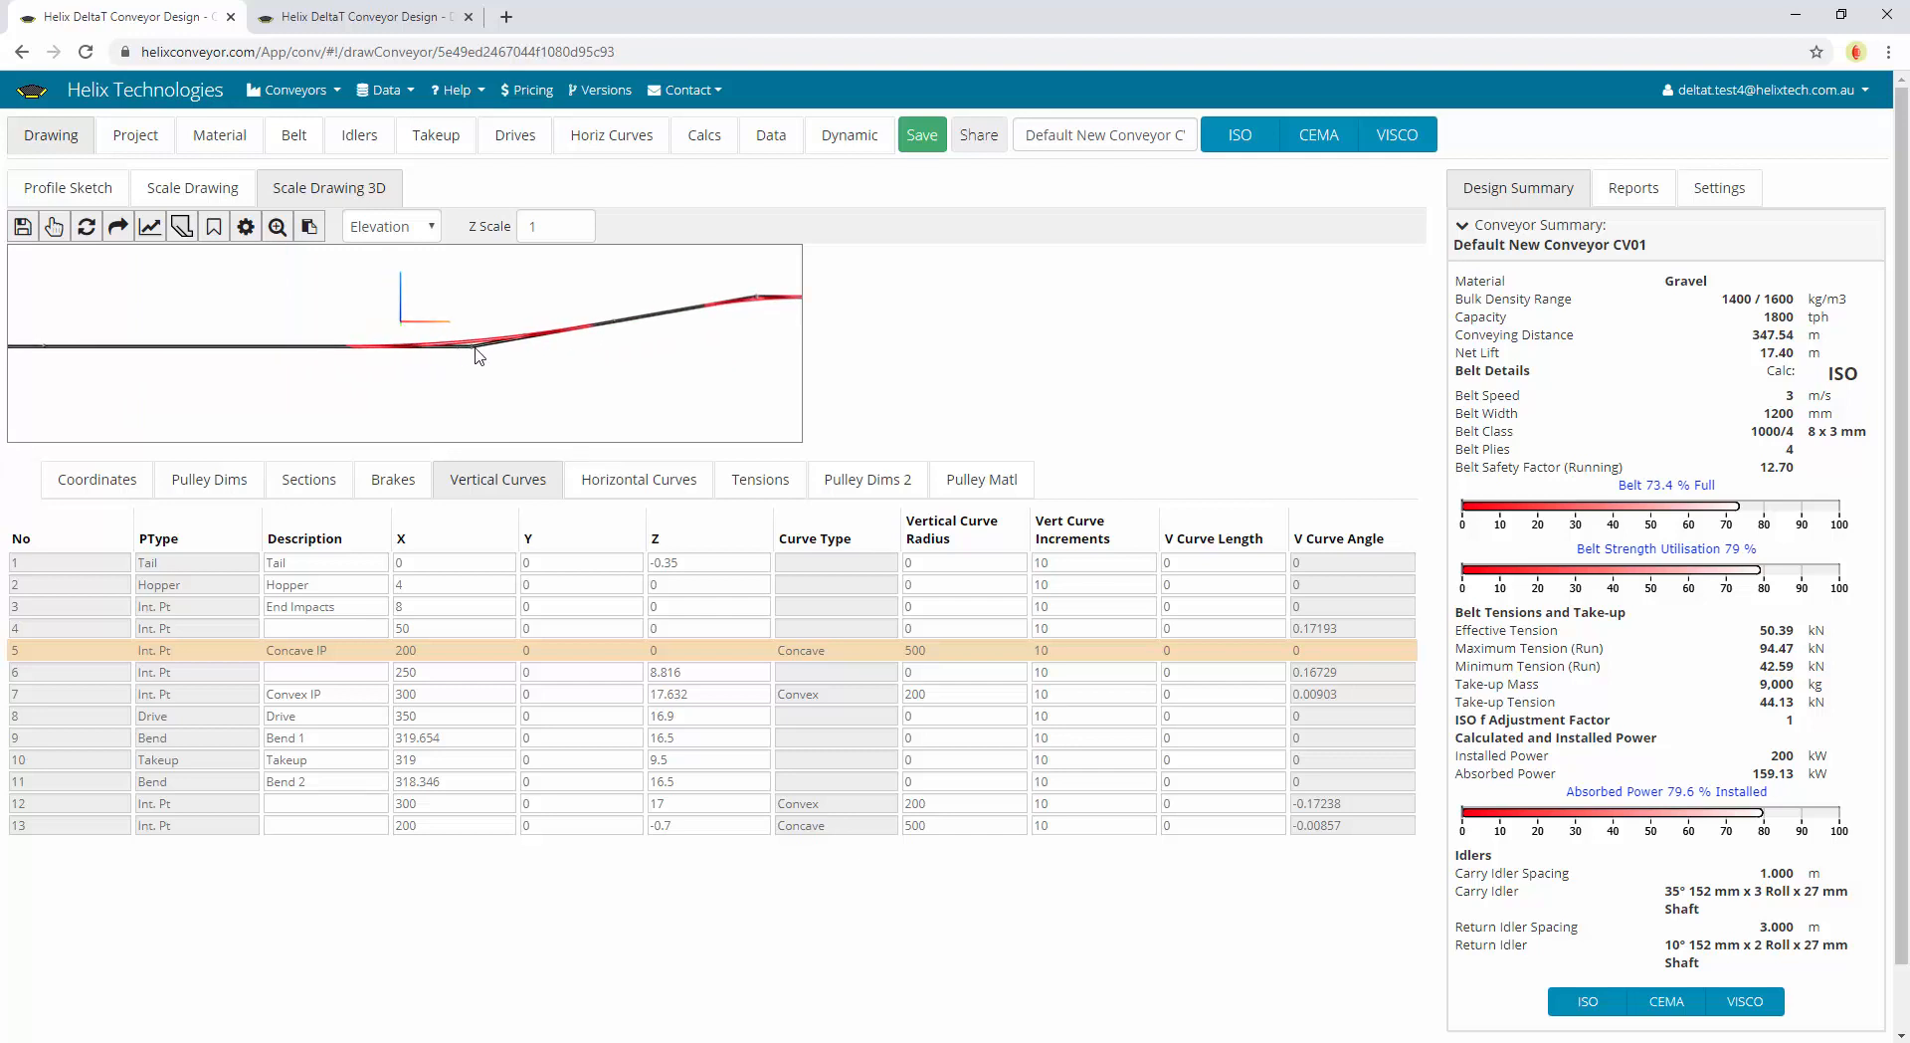
# Select intersection points 5 and 13 at the concave curve alternately in the 3D drawing, and inspect the convex curve
pyautogui.click(475, 347)
pyautogui.click(500, 352)
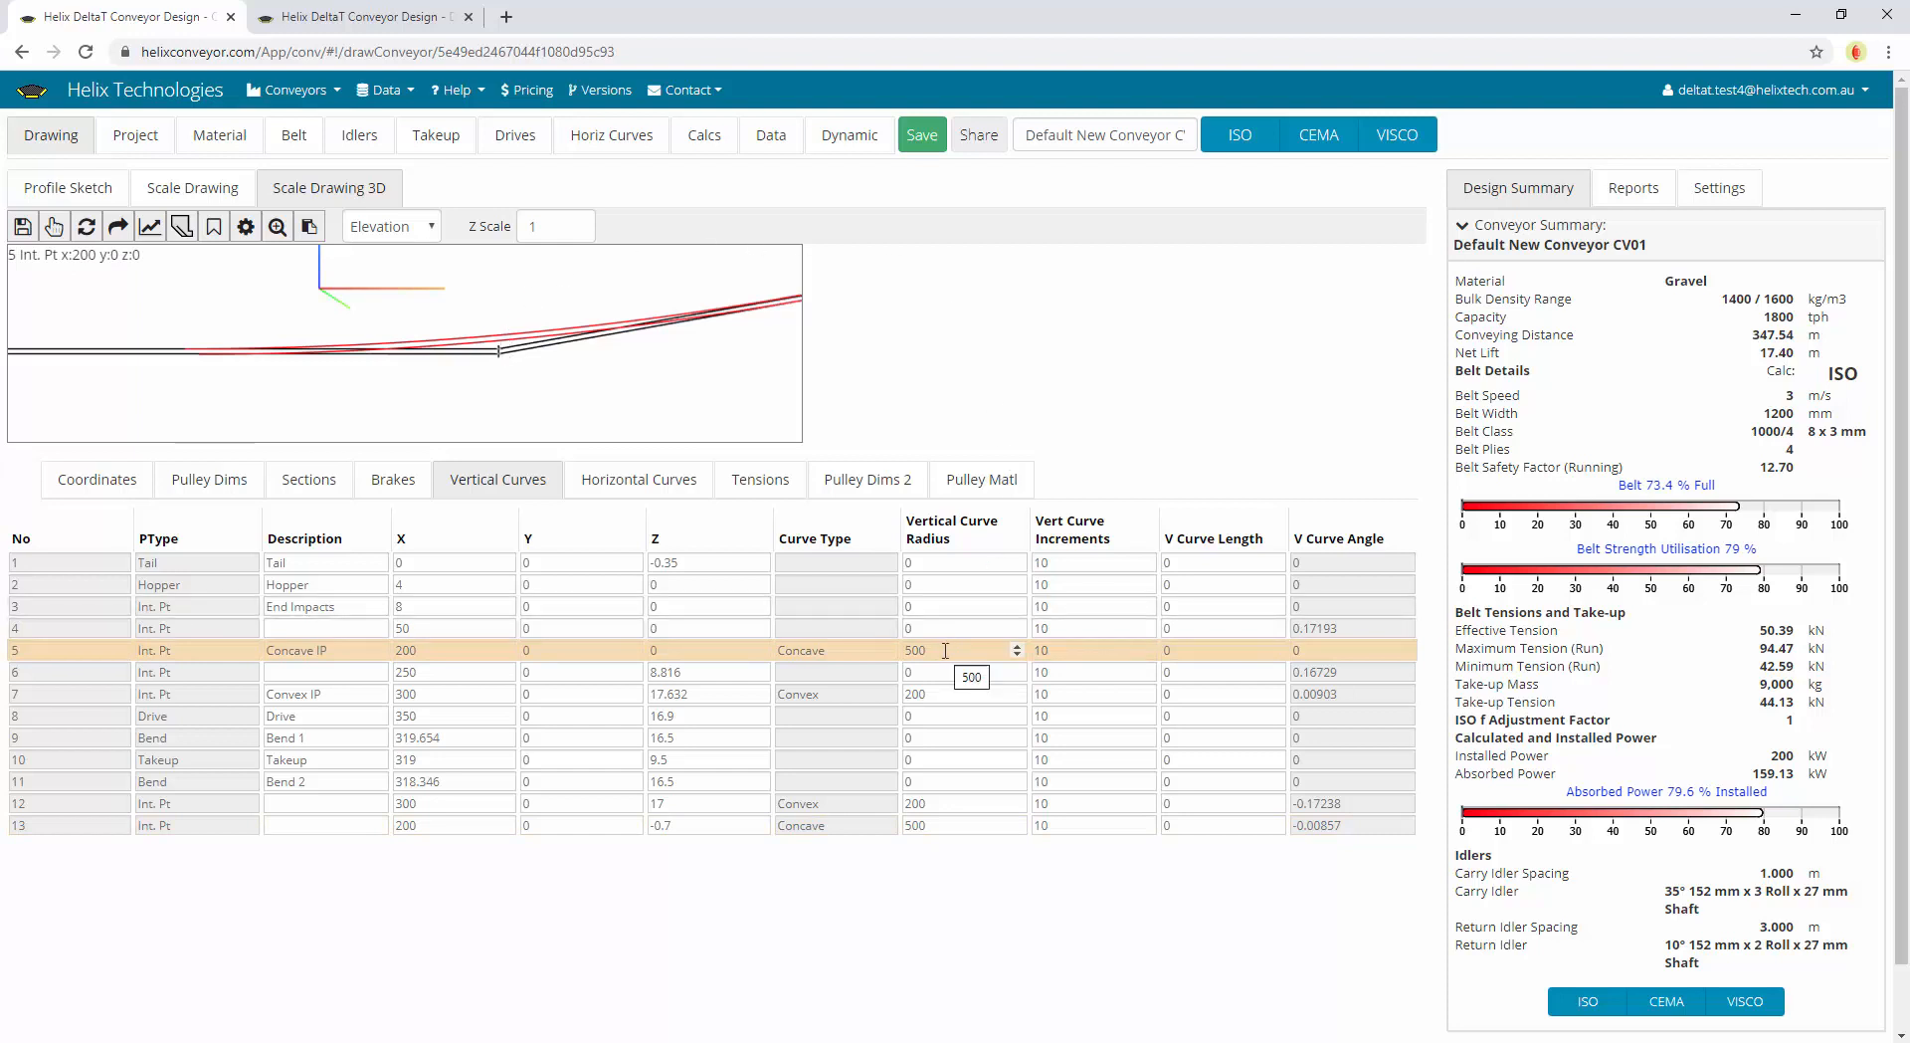
pyautogui.click(501, 360)
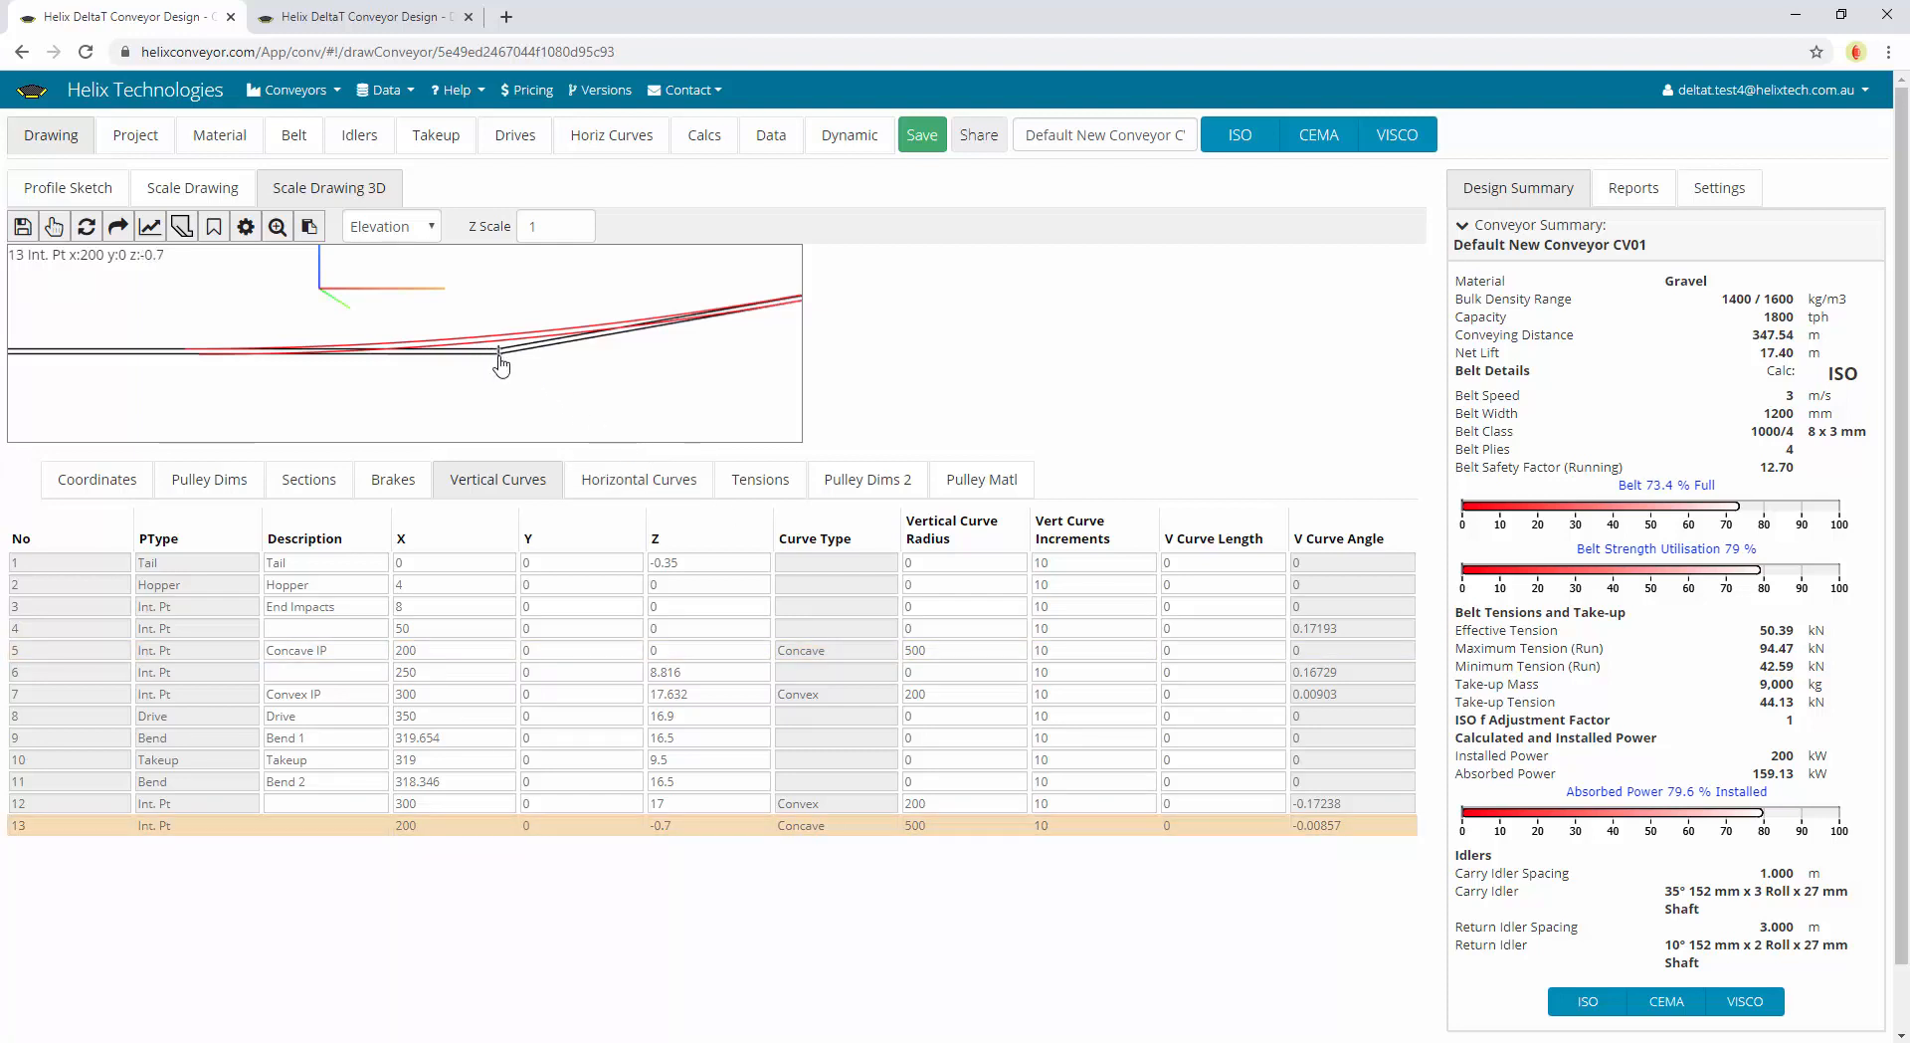
pyautogui.click(500, 356)
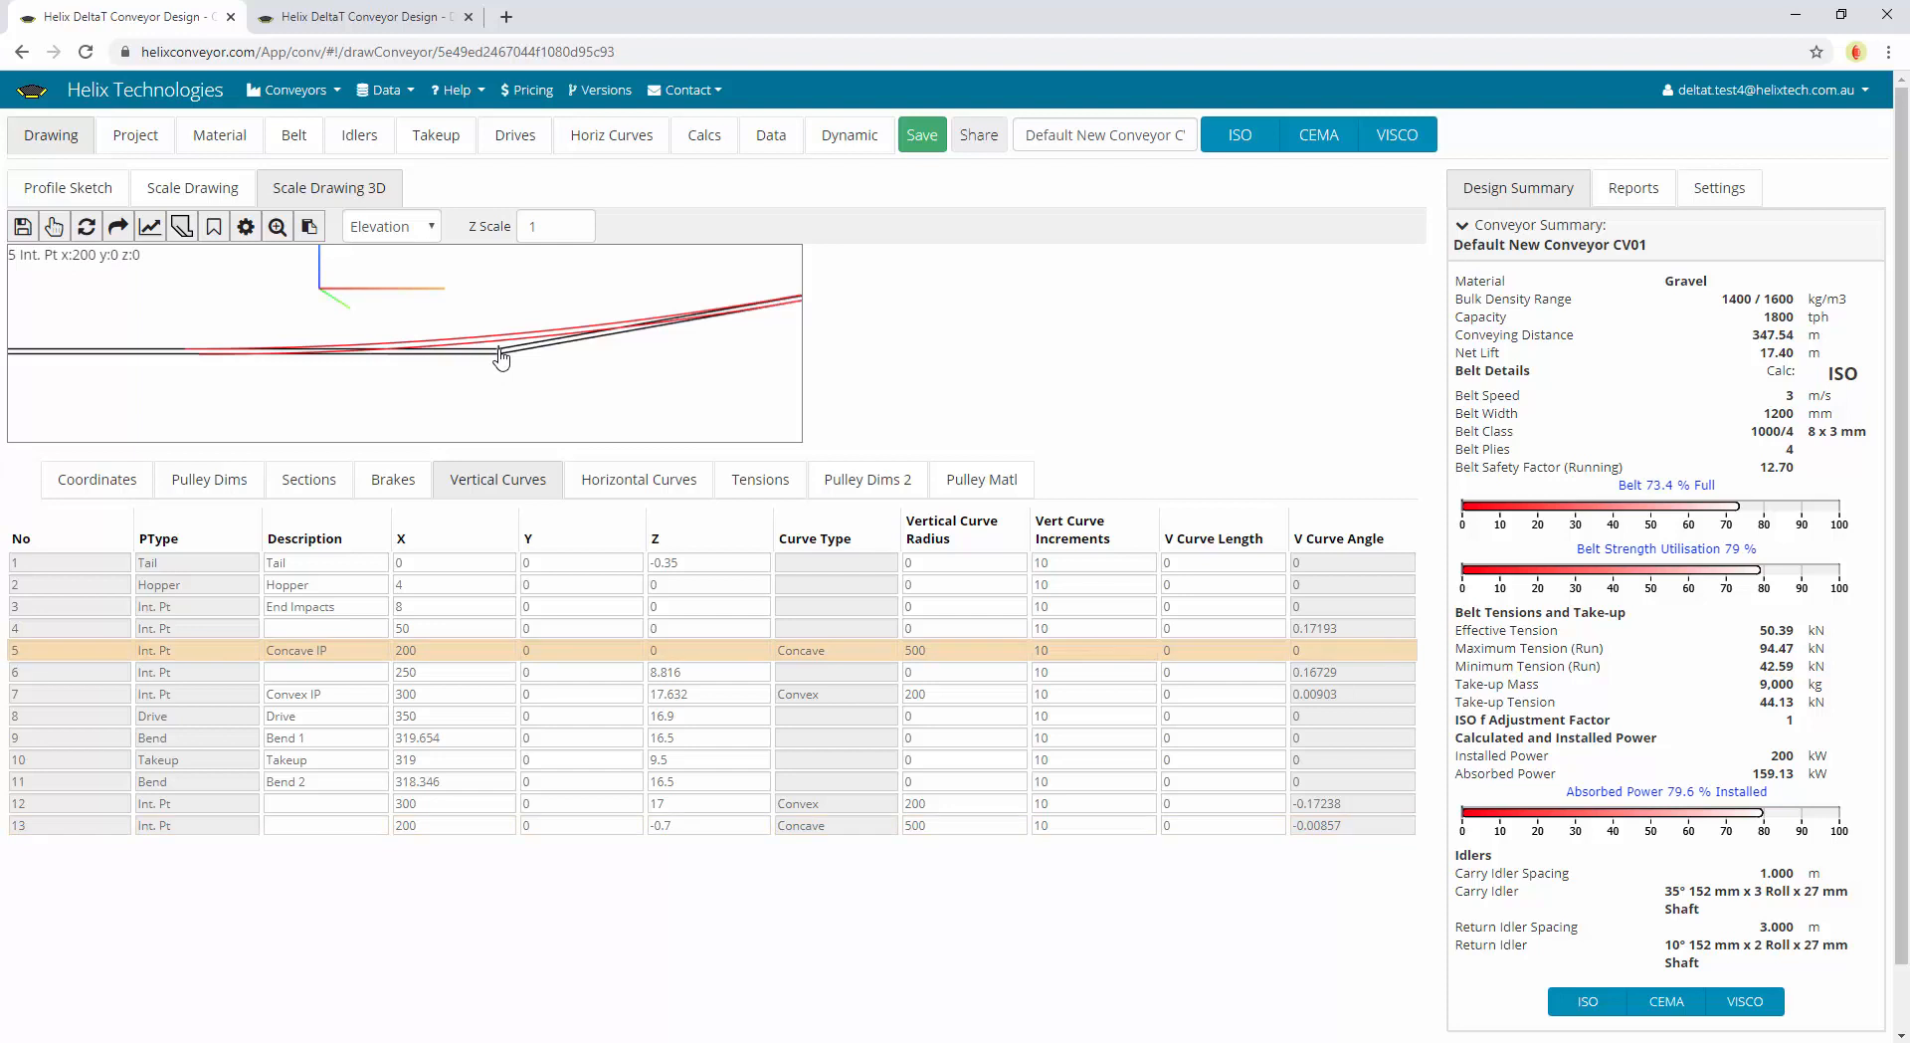
pyautogui.click(500, 363)
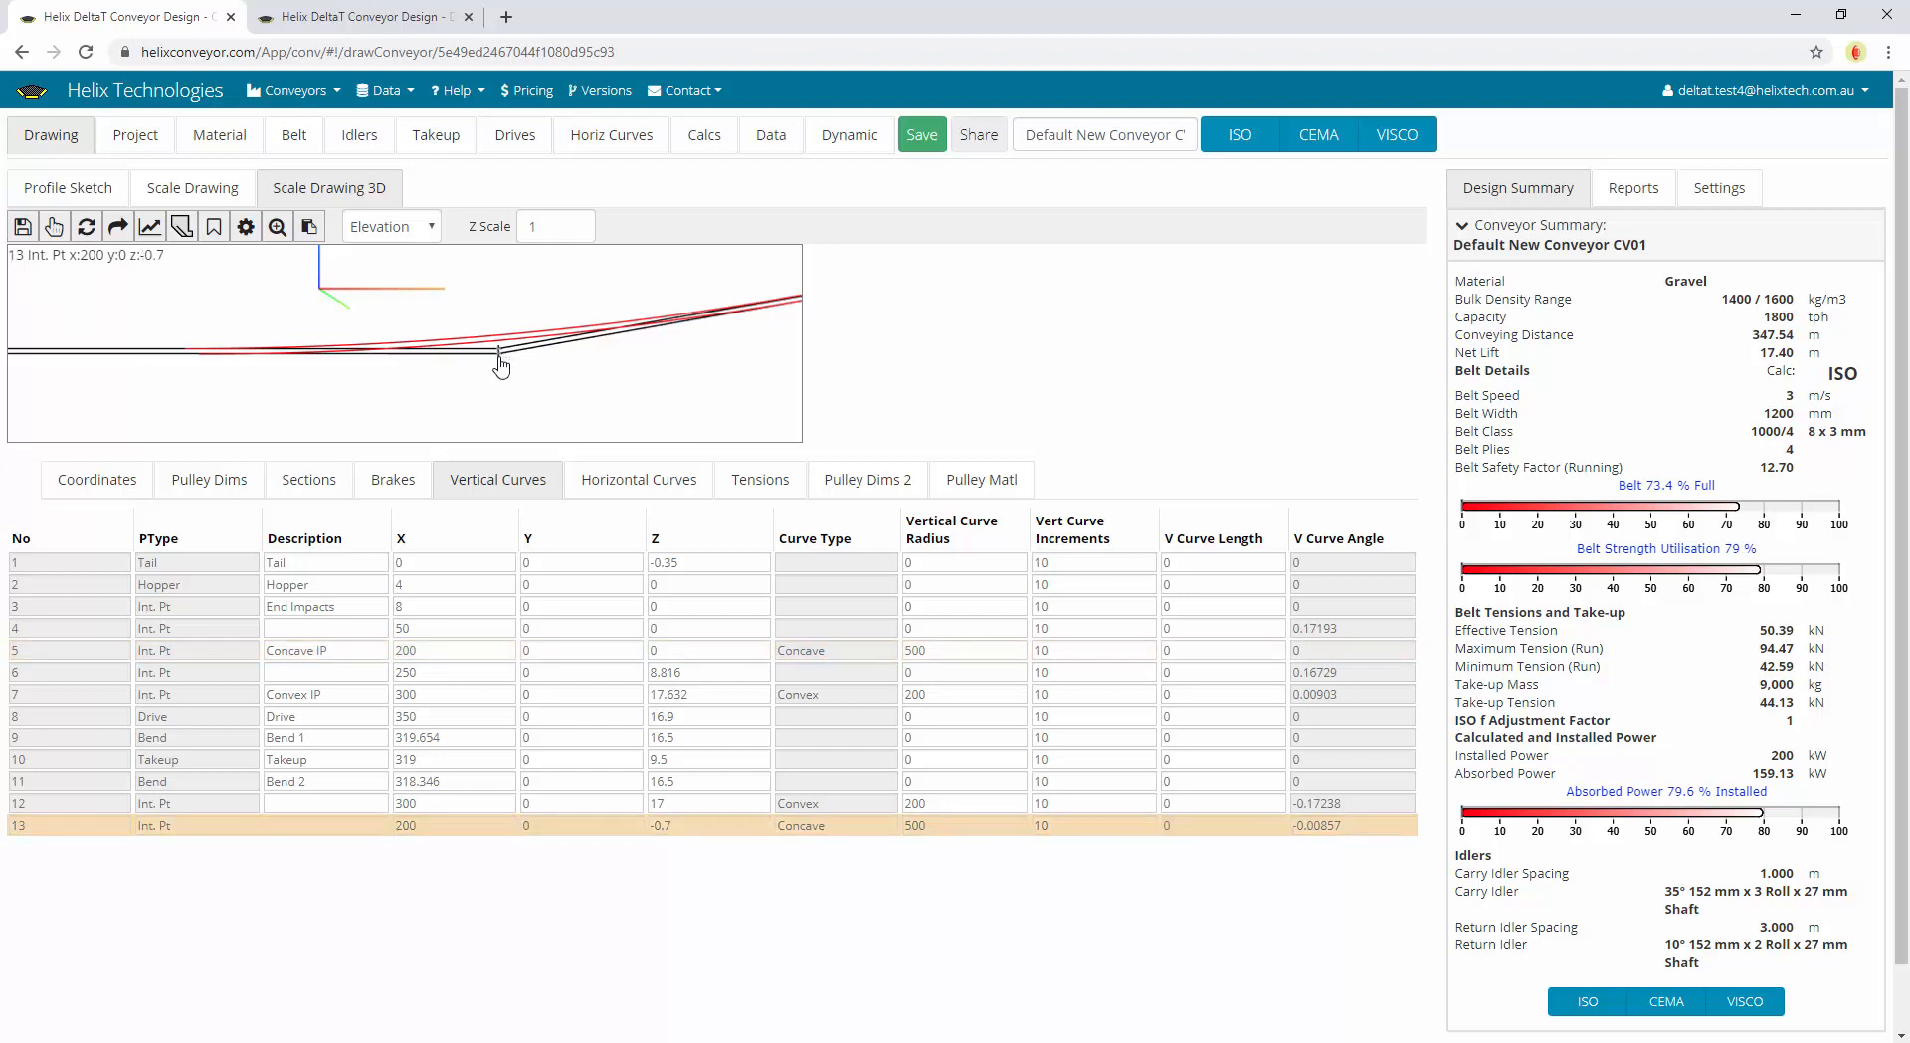
pyautogui.click(500, 360)
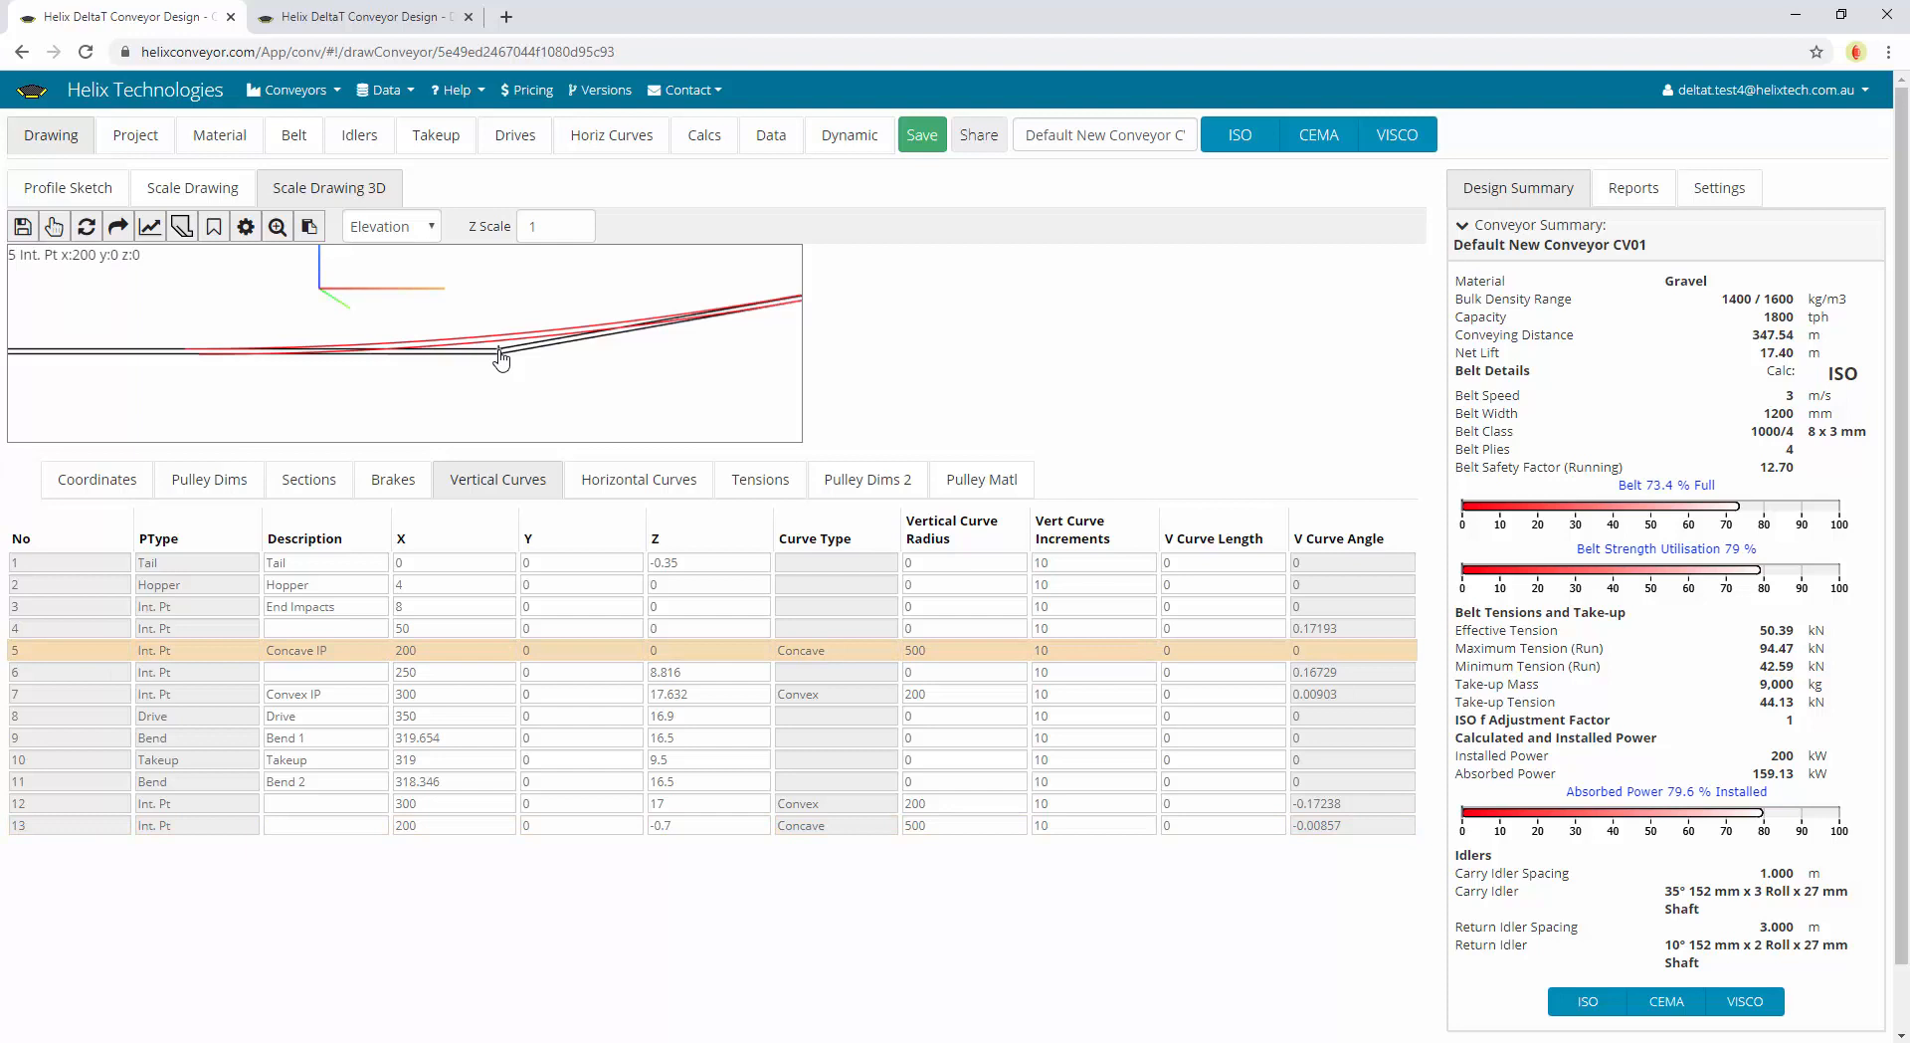
pyautogui.click(501, 360)
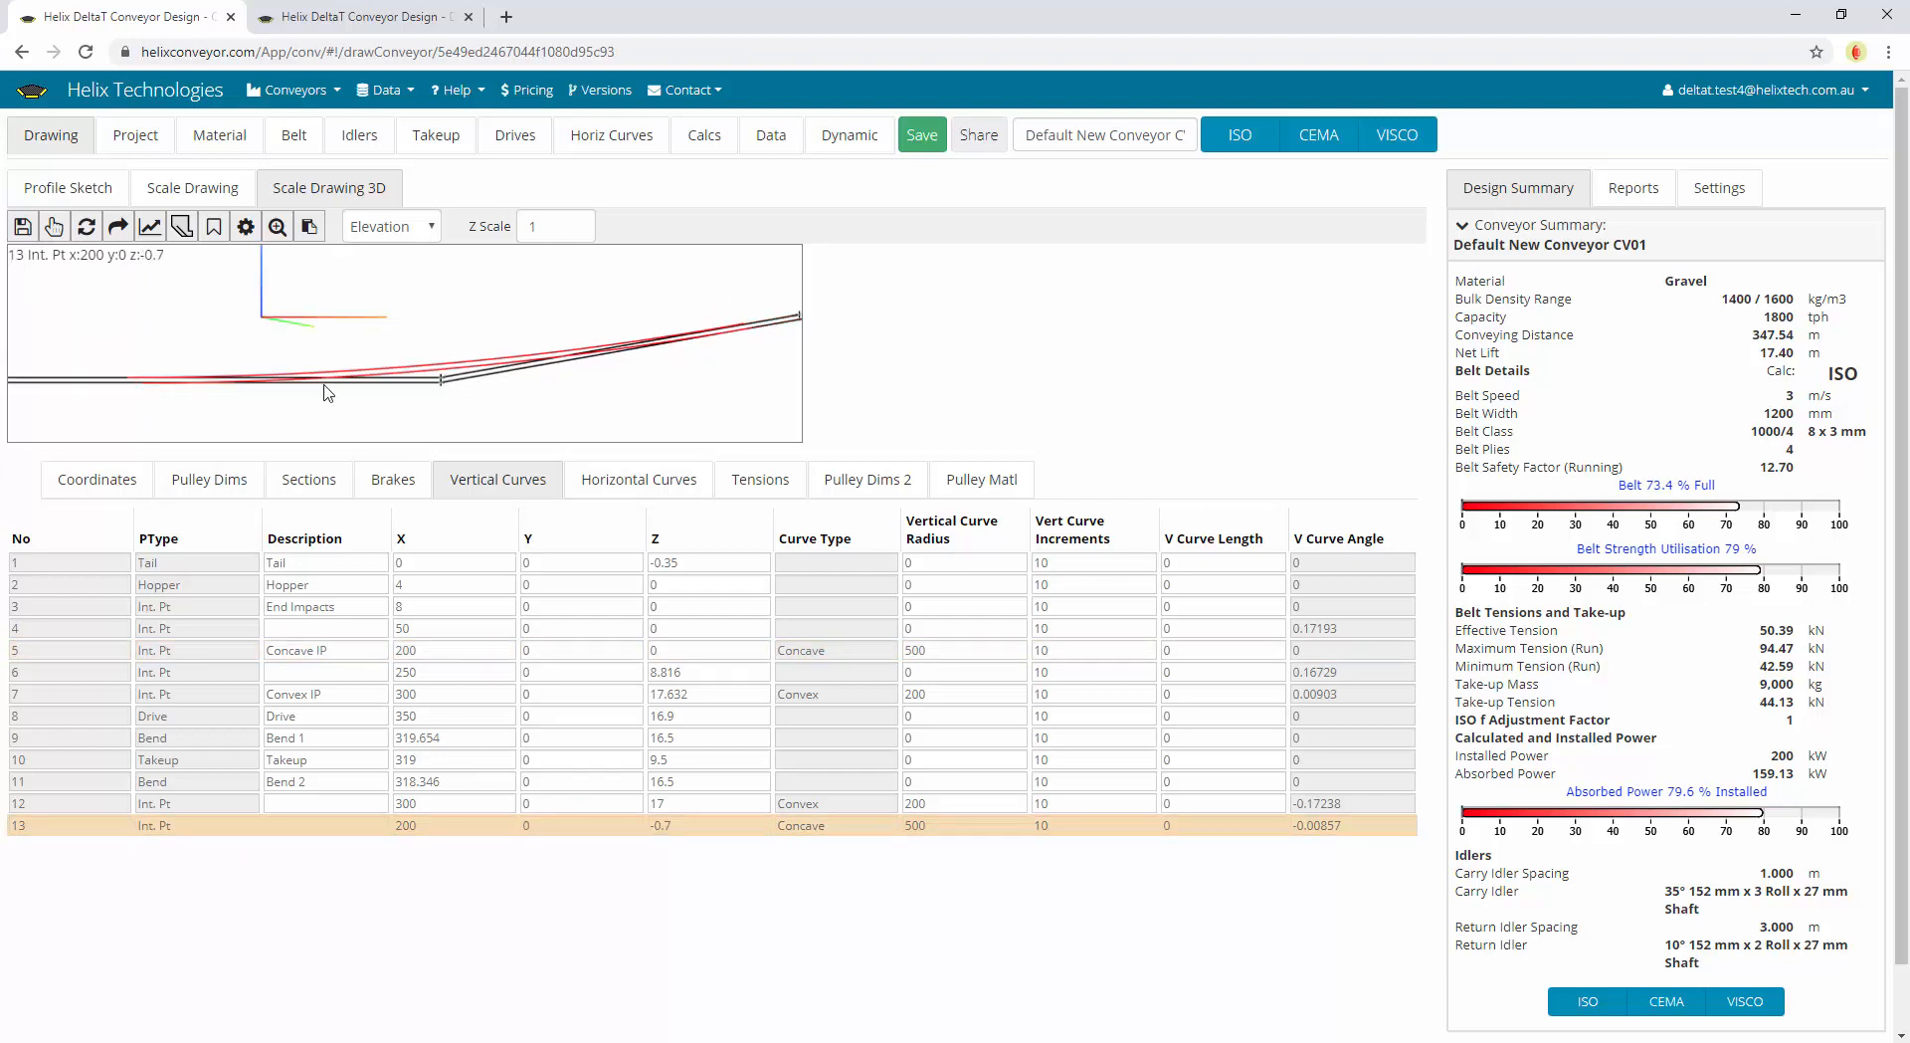
pyautogui.moveTo(674, 396); pyautogui.dragTo(565, 386)
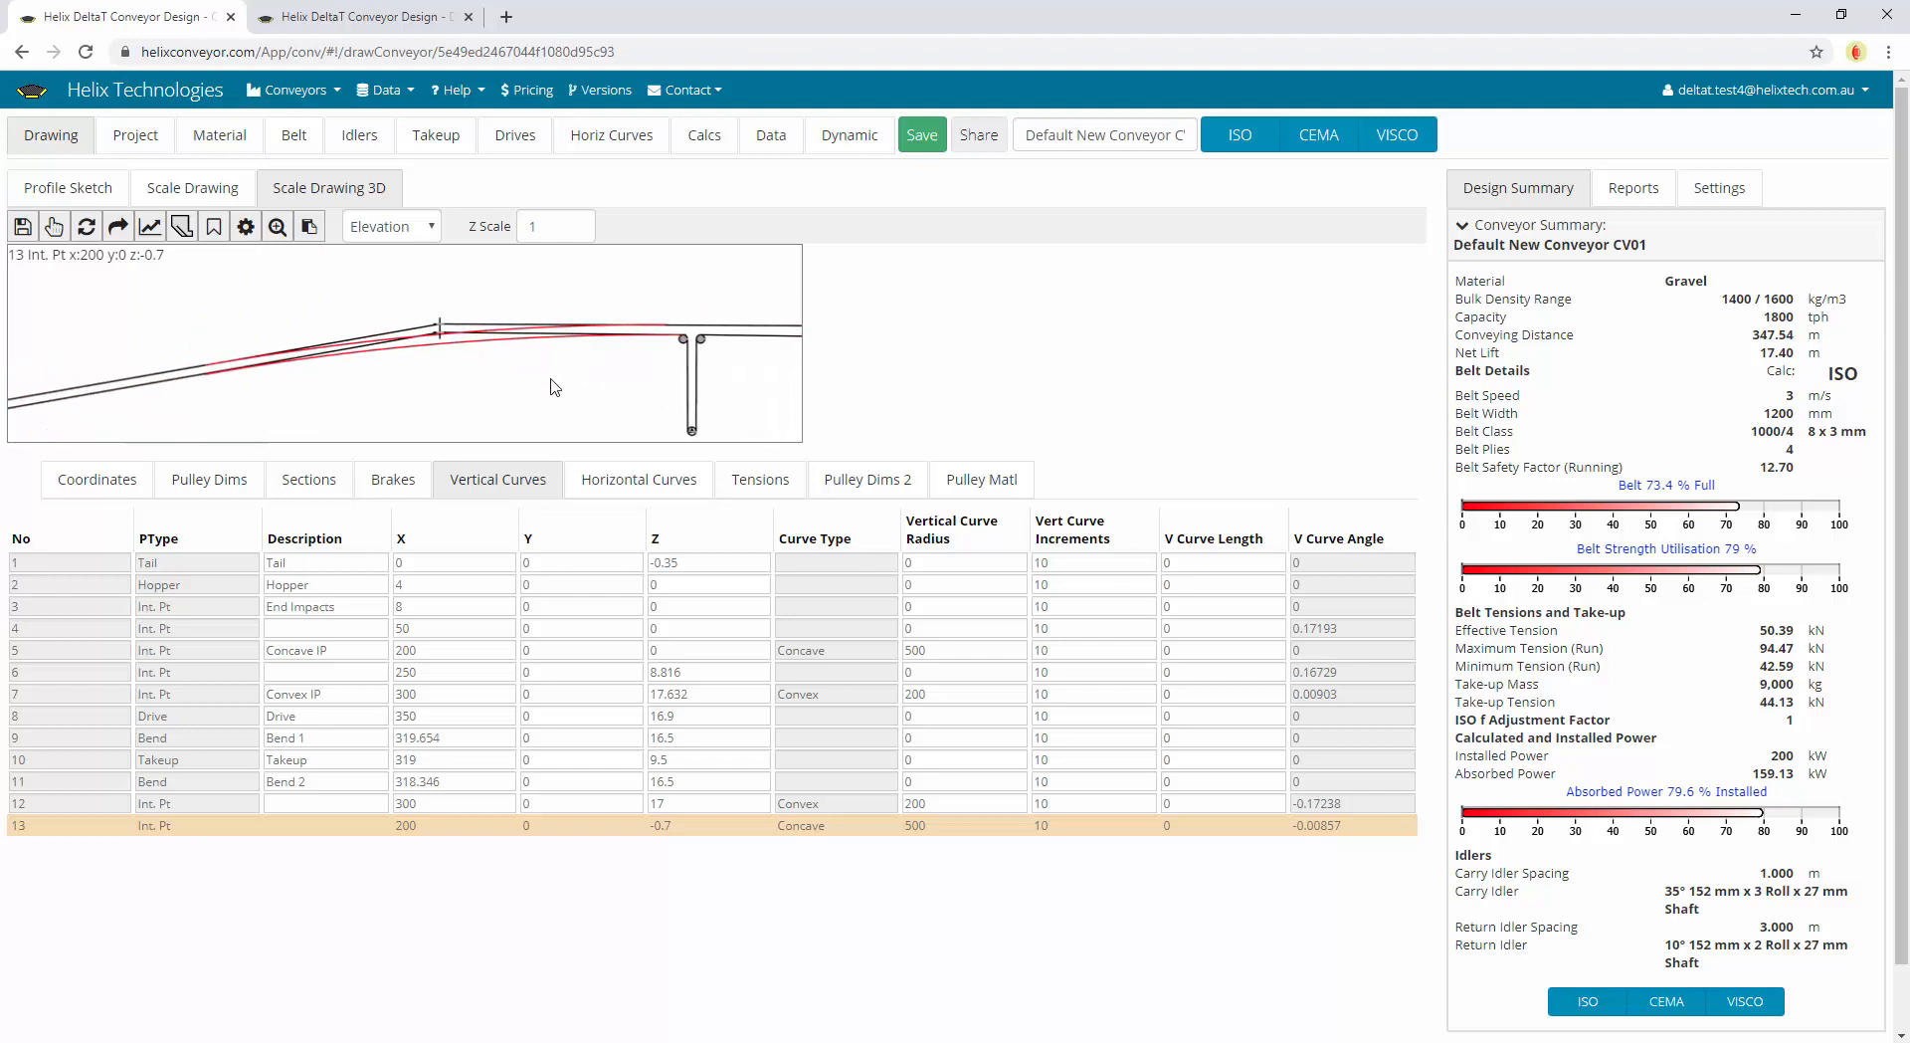
# Examine the horizontal curve radius and idler spacing inputs, and compare the idler spacing with the sections table
pyautogui.click(637, 479)
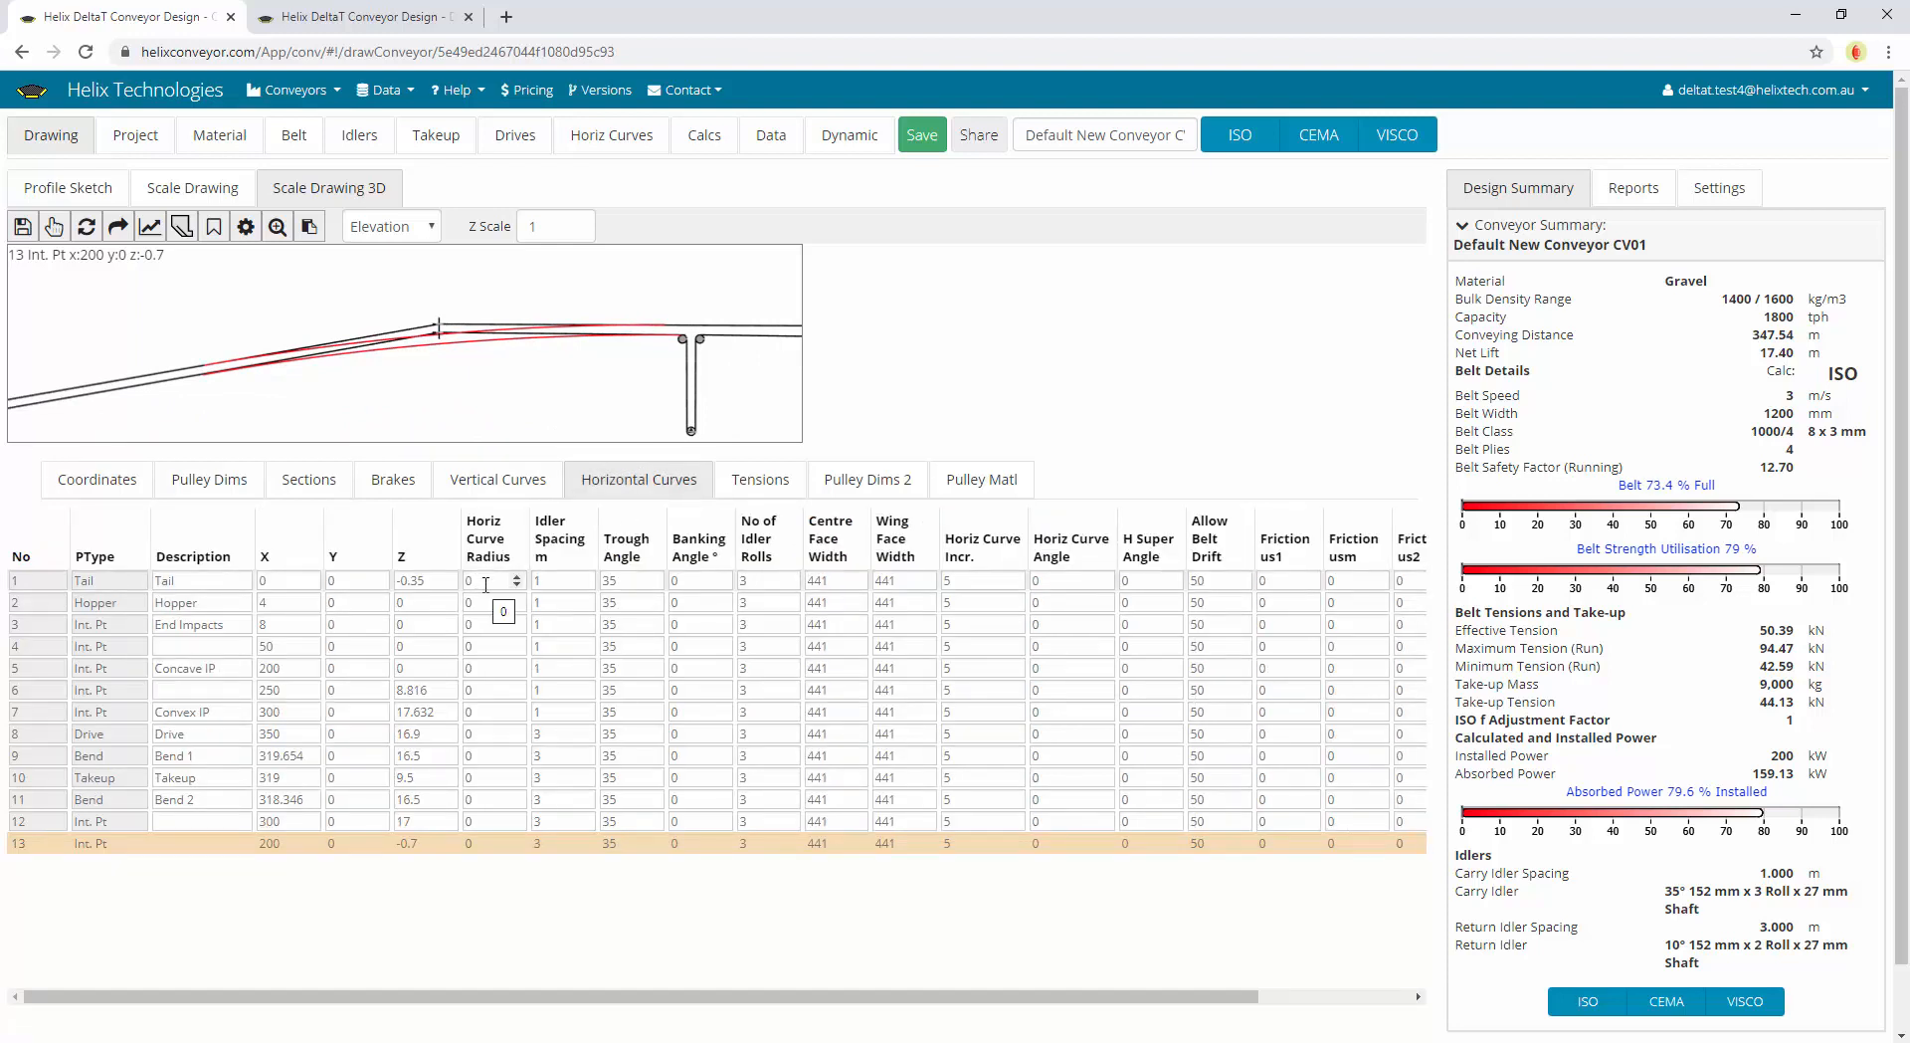
pyautogui.click(489, 667)
pyautogui.click(551, 620)
pyautogui.click(554, 690)
pyautogui.doubleClick(554, 691)
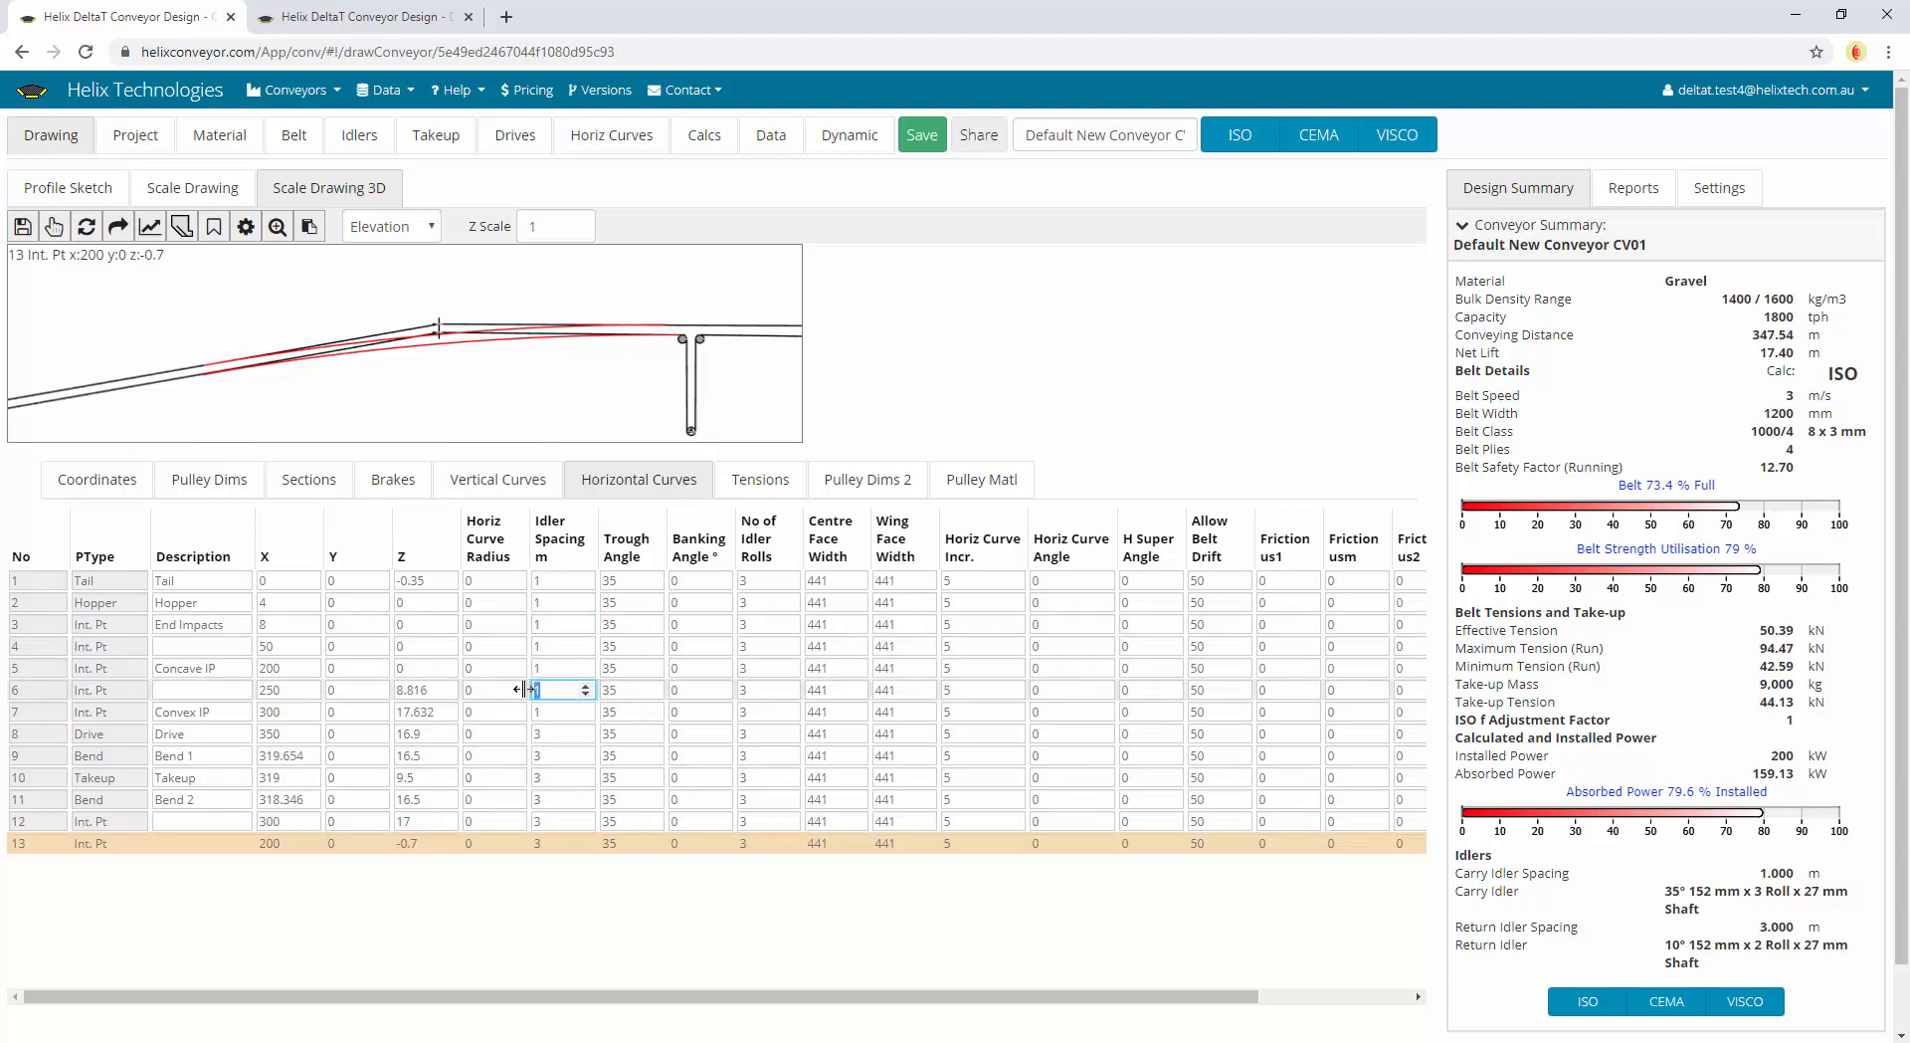
pyautogui.click(309, 480)
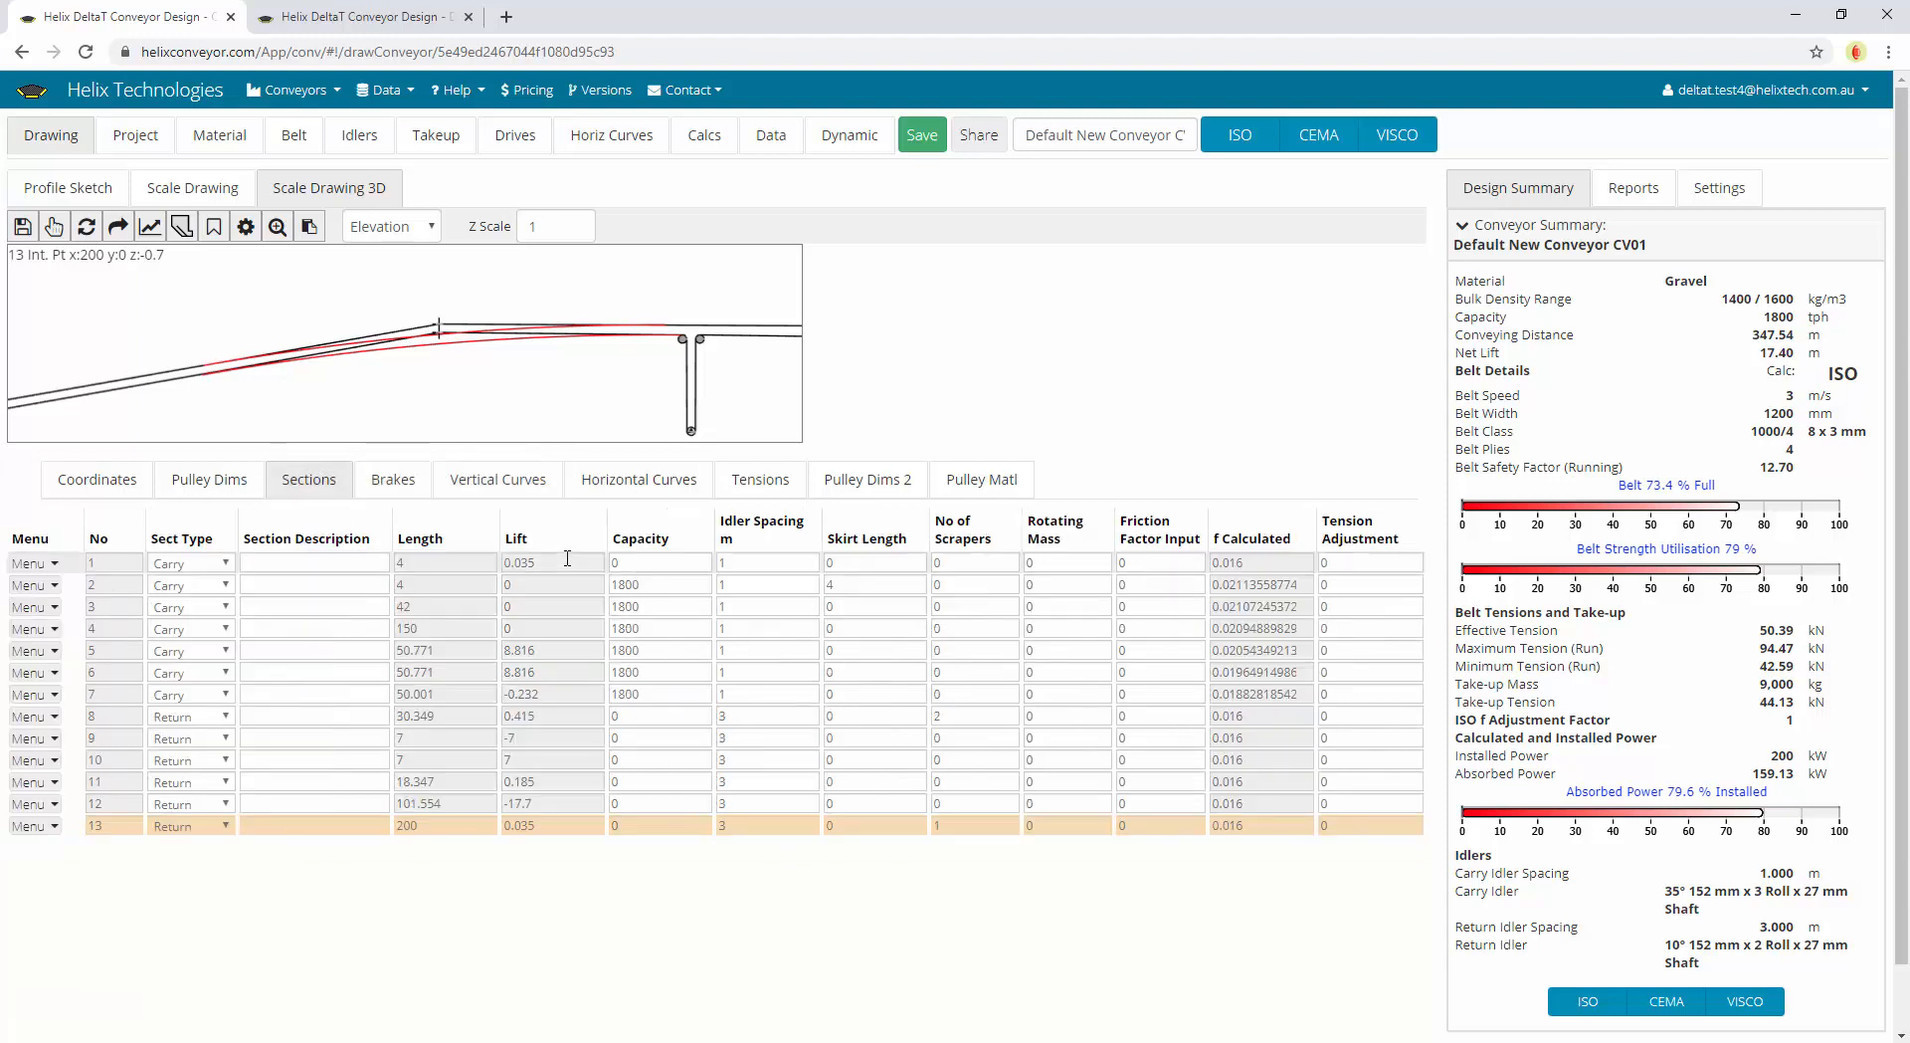
pyautogui.click(767, 563)
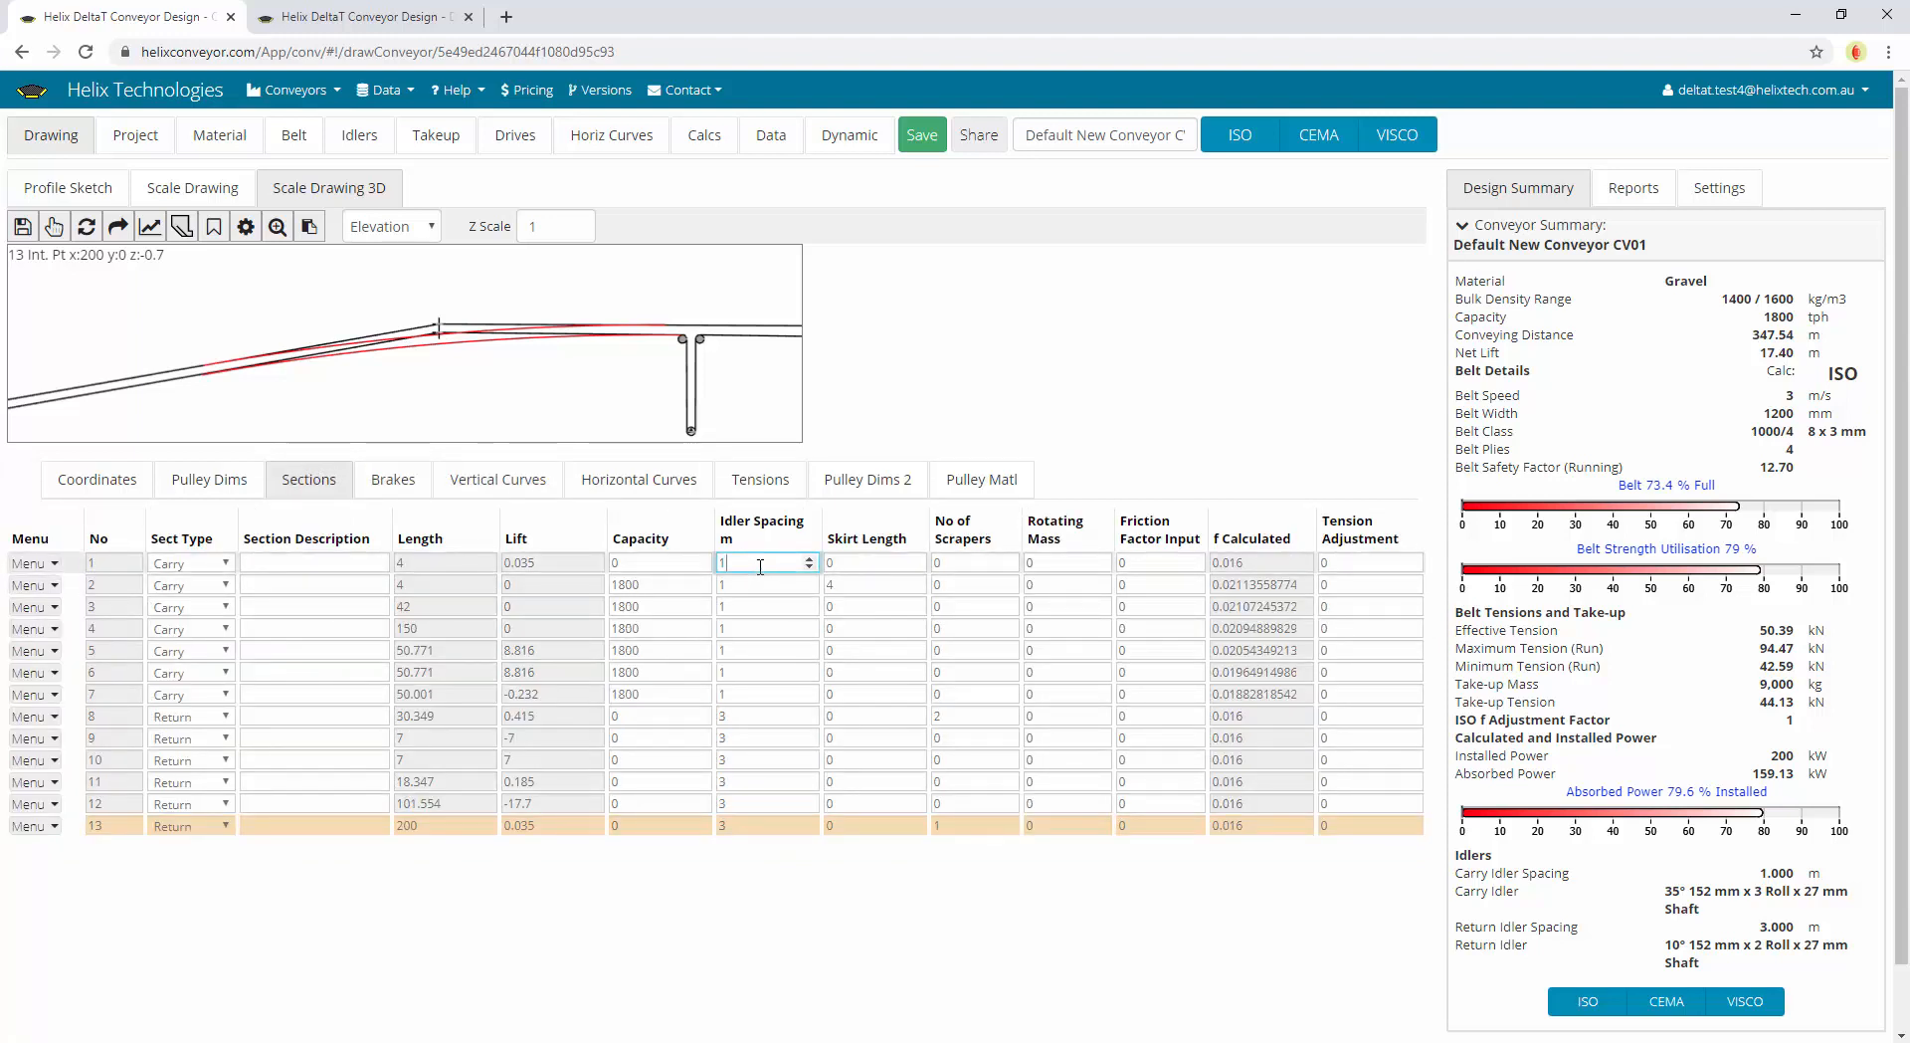
# Review the horizontal curve inputs from trough angle, banking angle, idler rolls and face widths through to the load shift factors
pyautogui.click(650, 482)
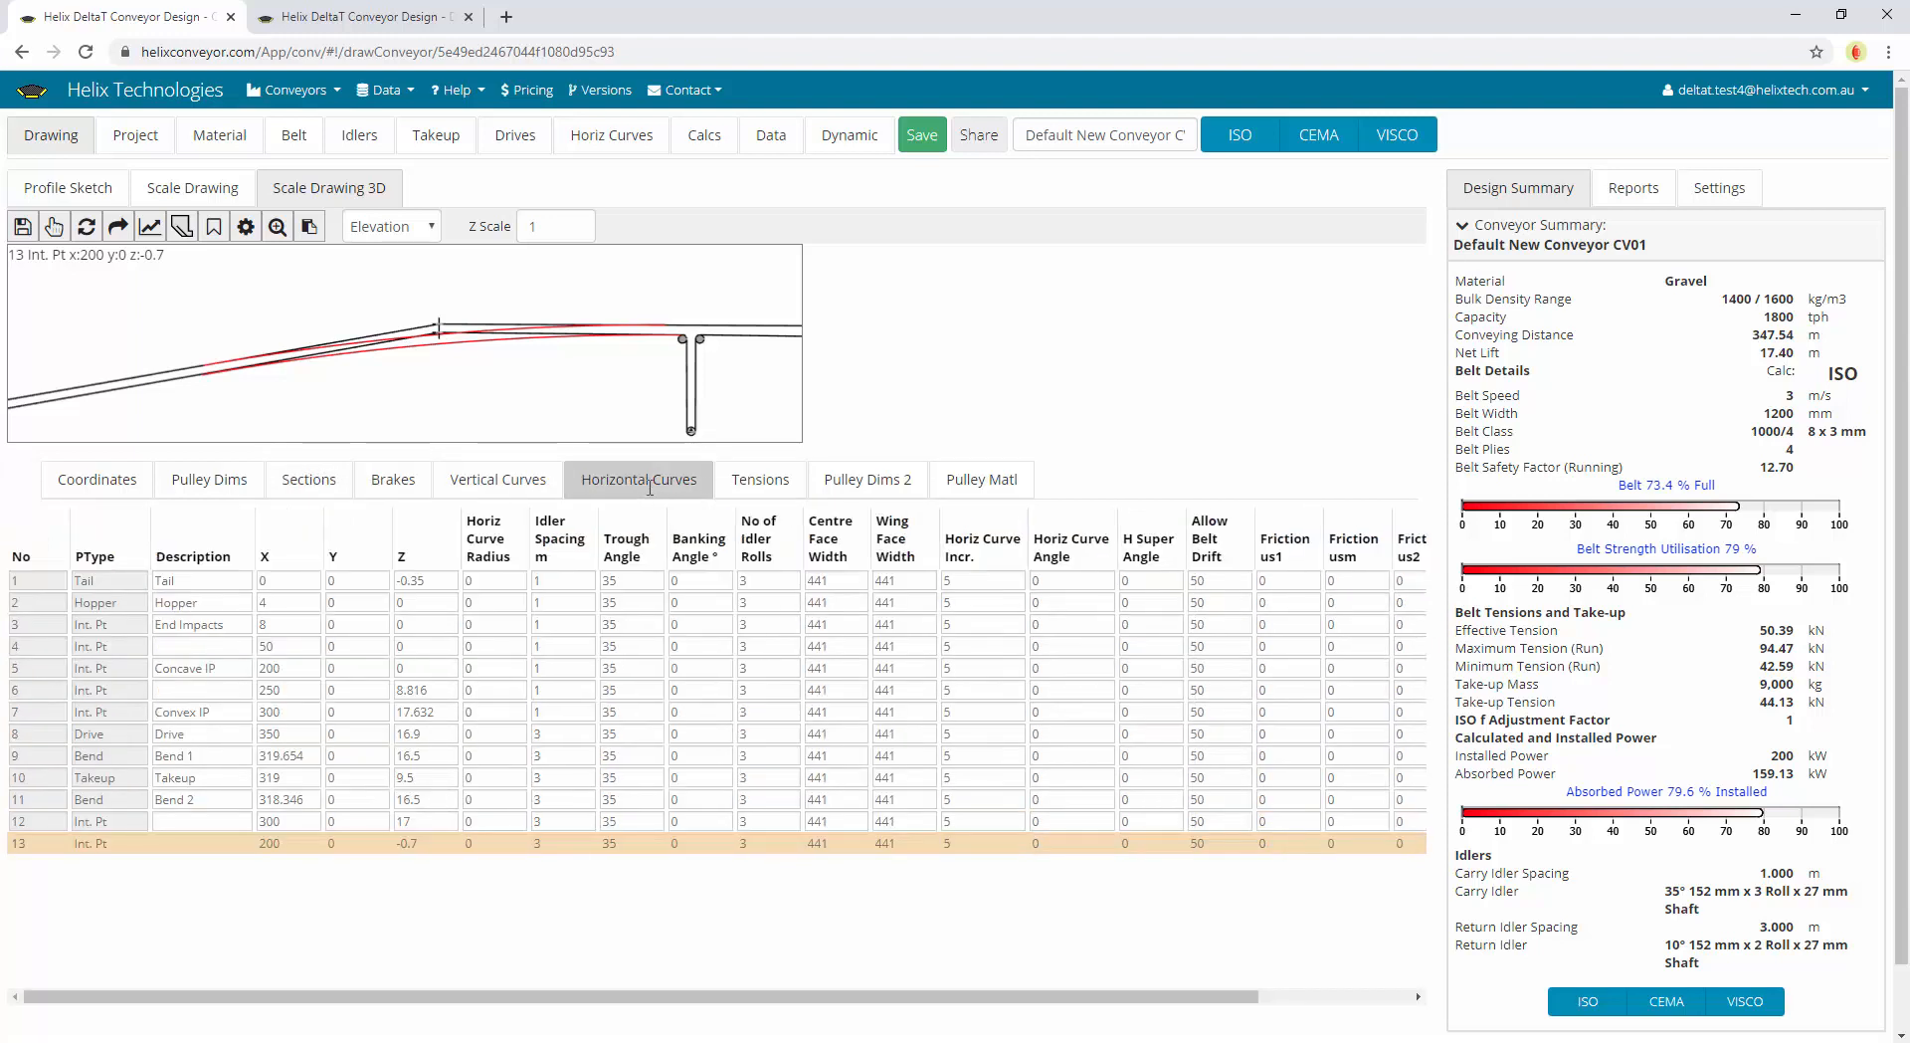
pyautogui.click(622, 646)
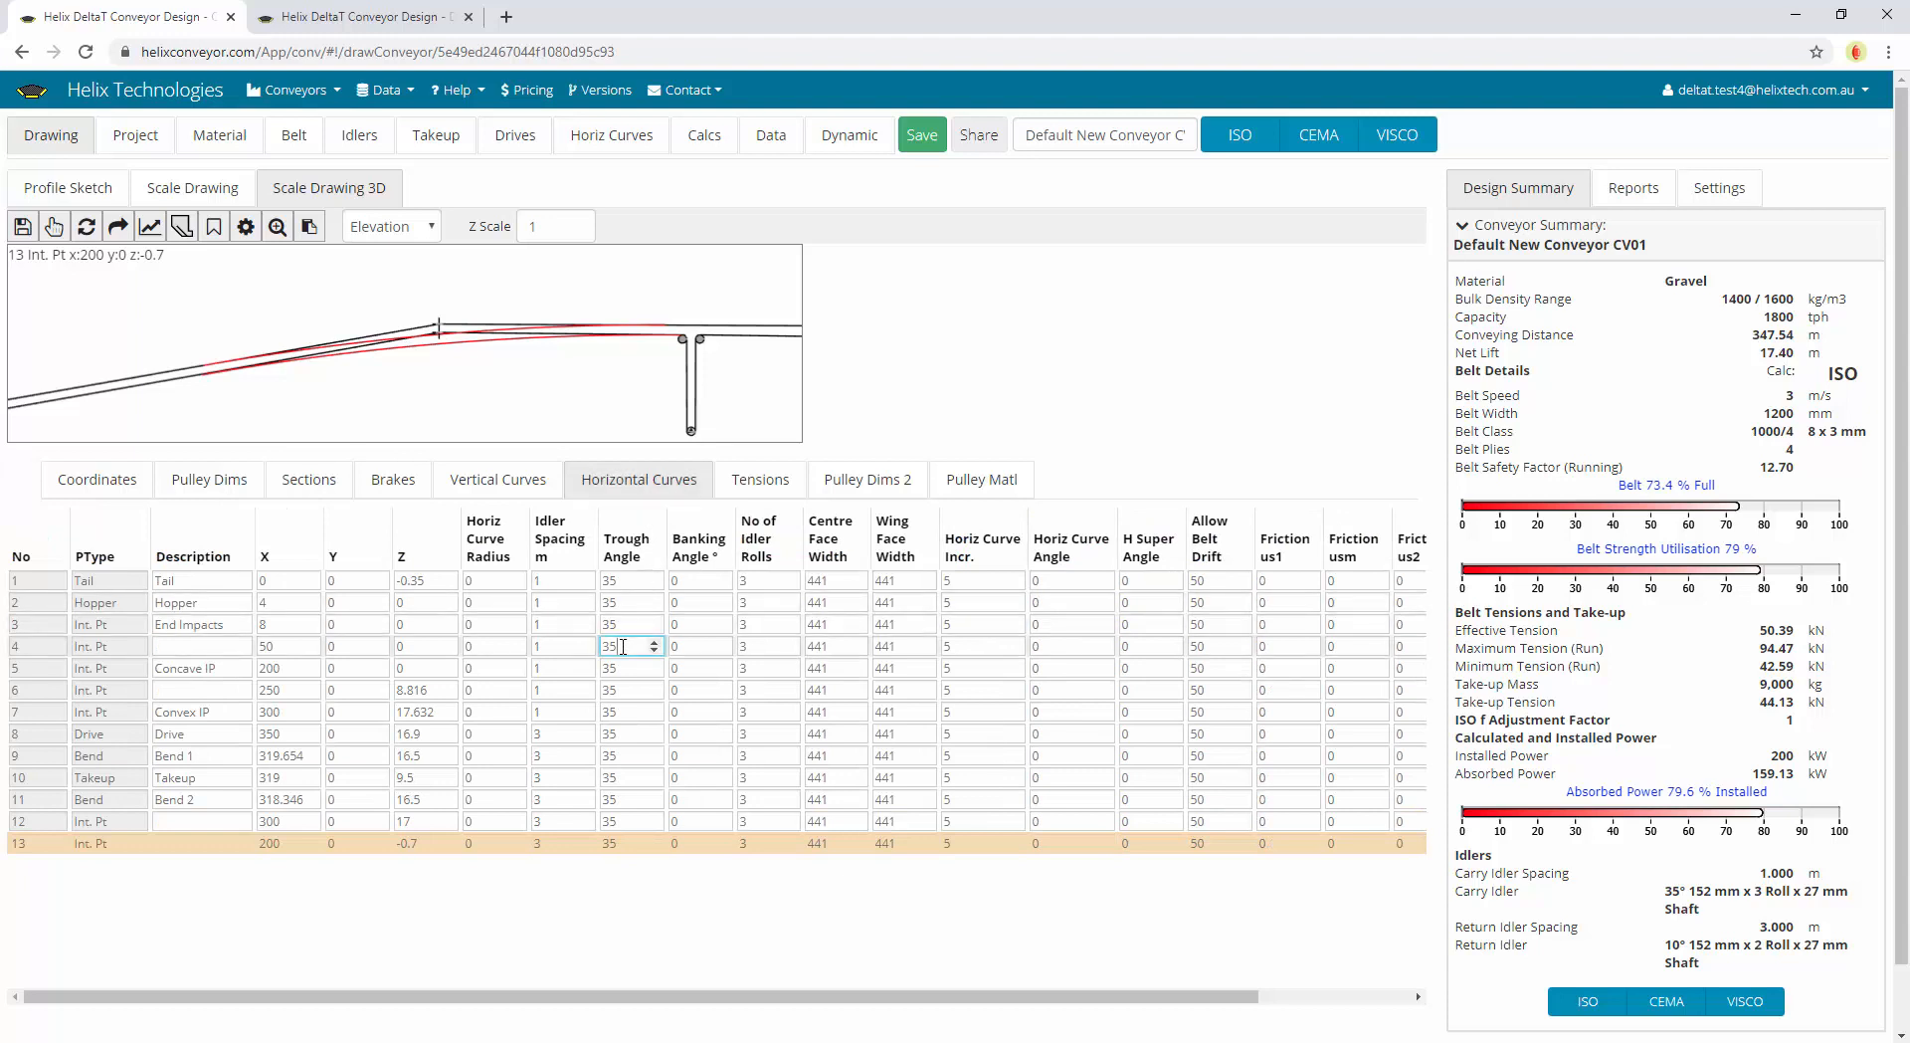
pyautogui.click(690, 647)
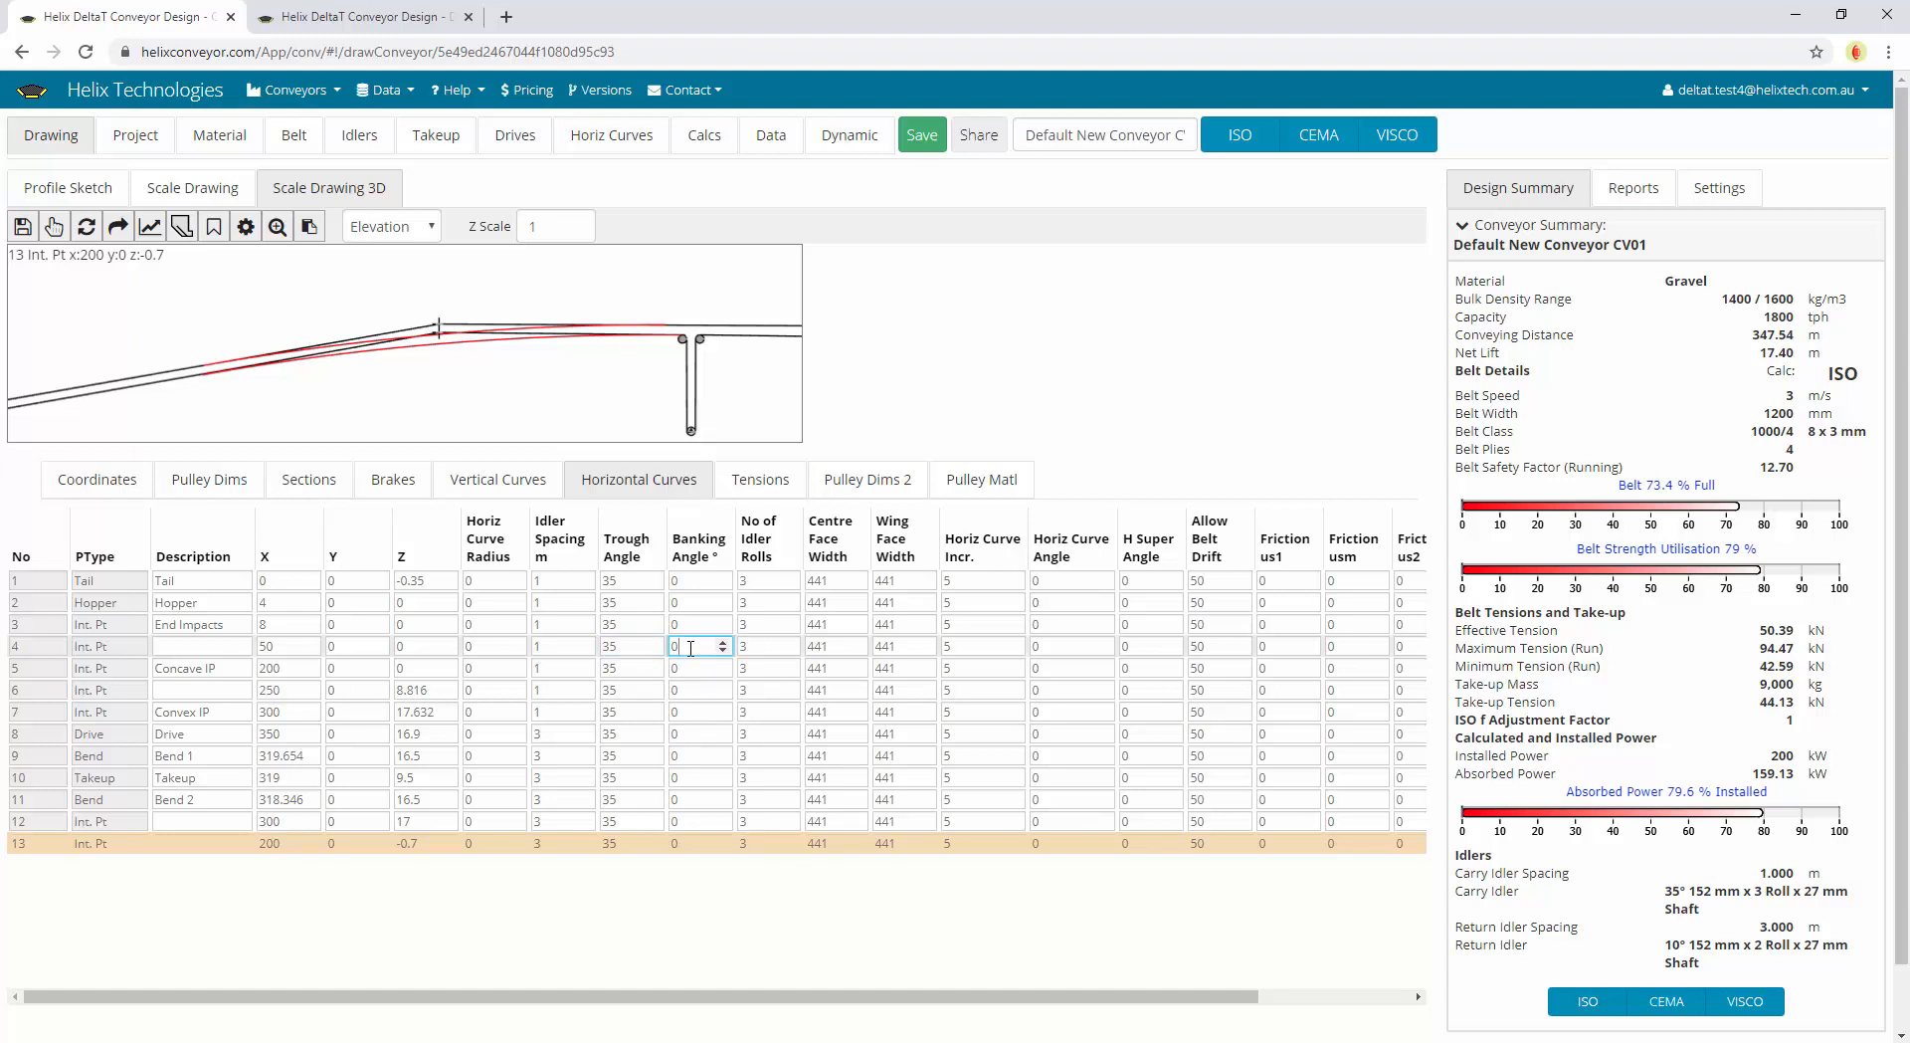
pyautogui.click(765, 683)
pyautogui.click(887, 664)
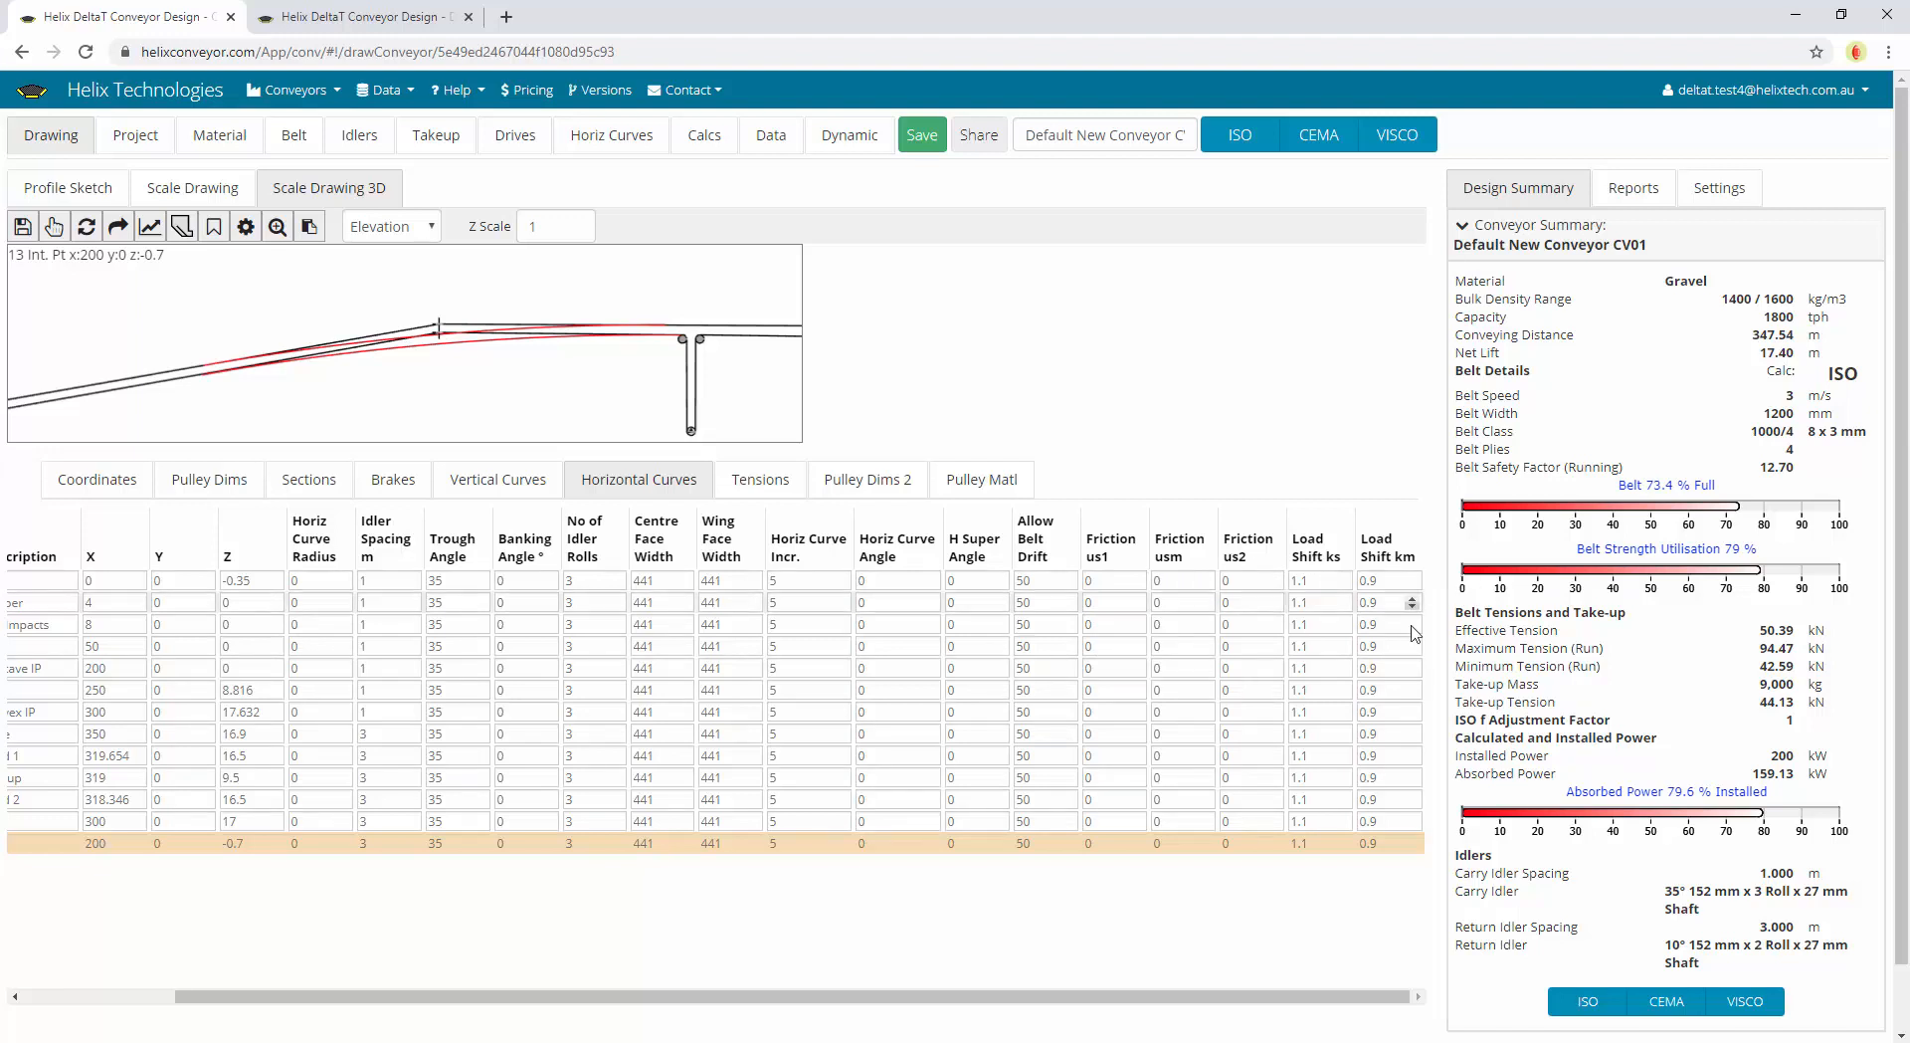
pyautogui.moveTo(857, 997); pyautogui.dragTo(785, 998)
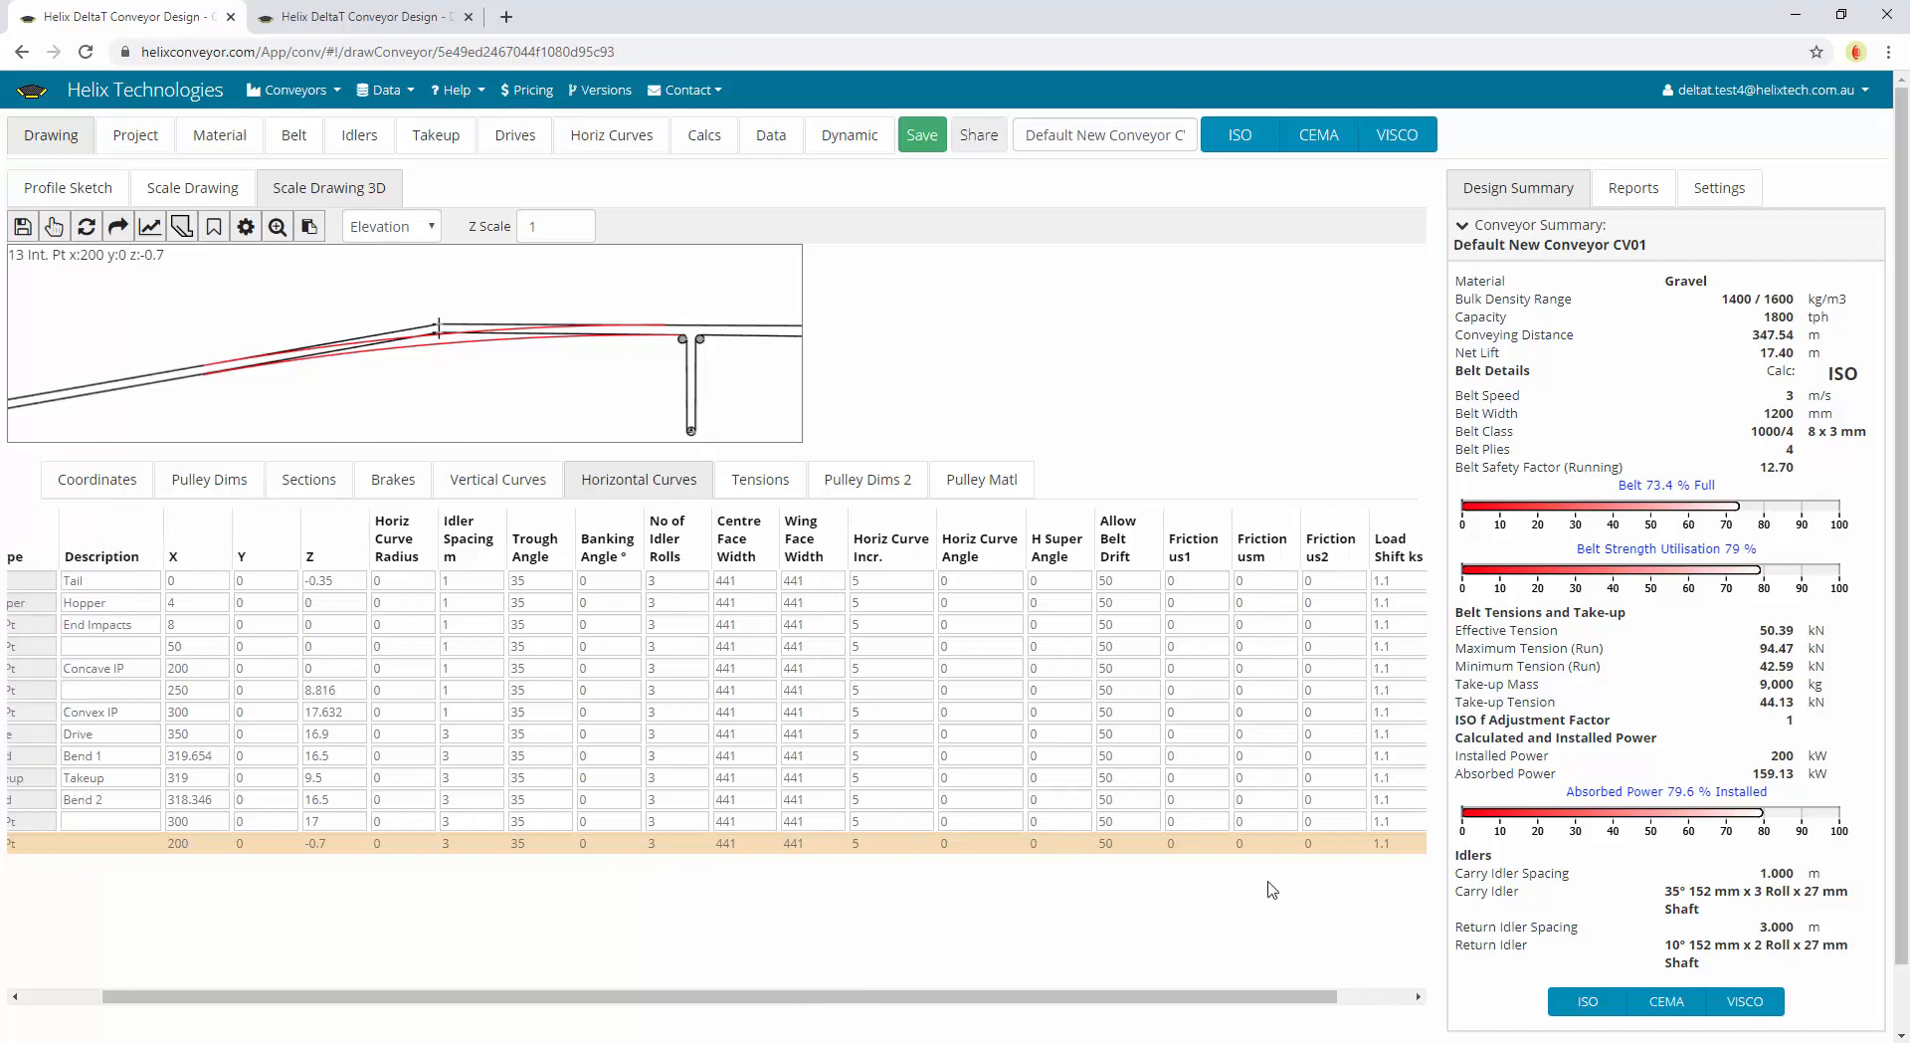
# View the curve details on the dedicated horizontal curves page
pyautogui.click(611, 140)
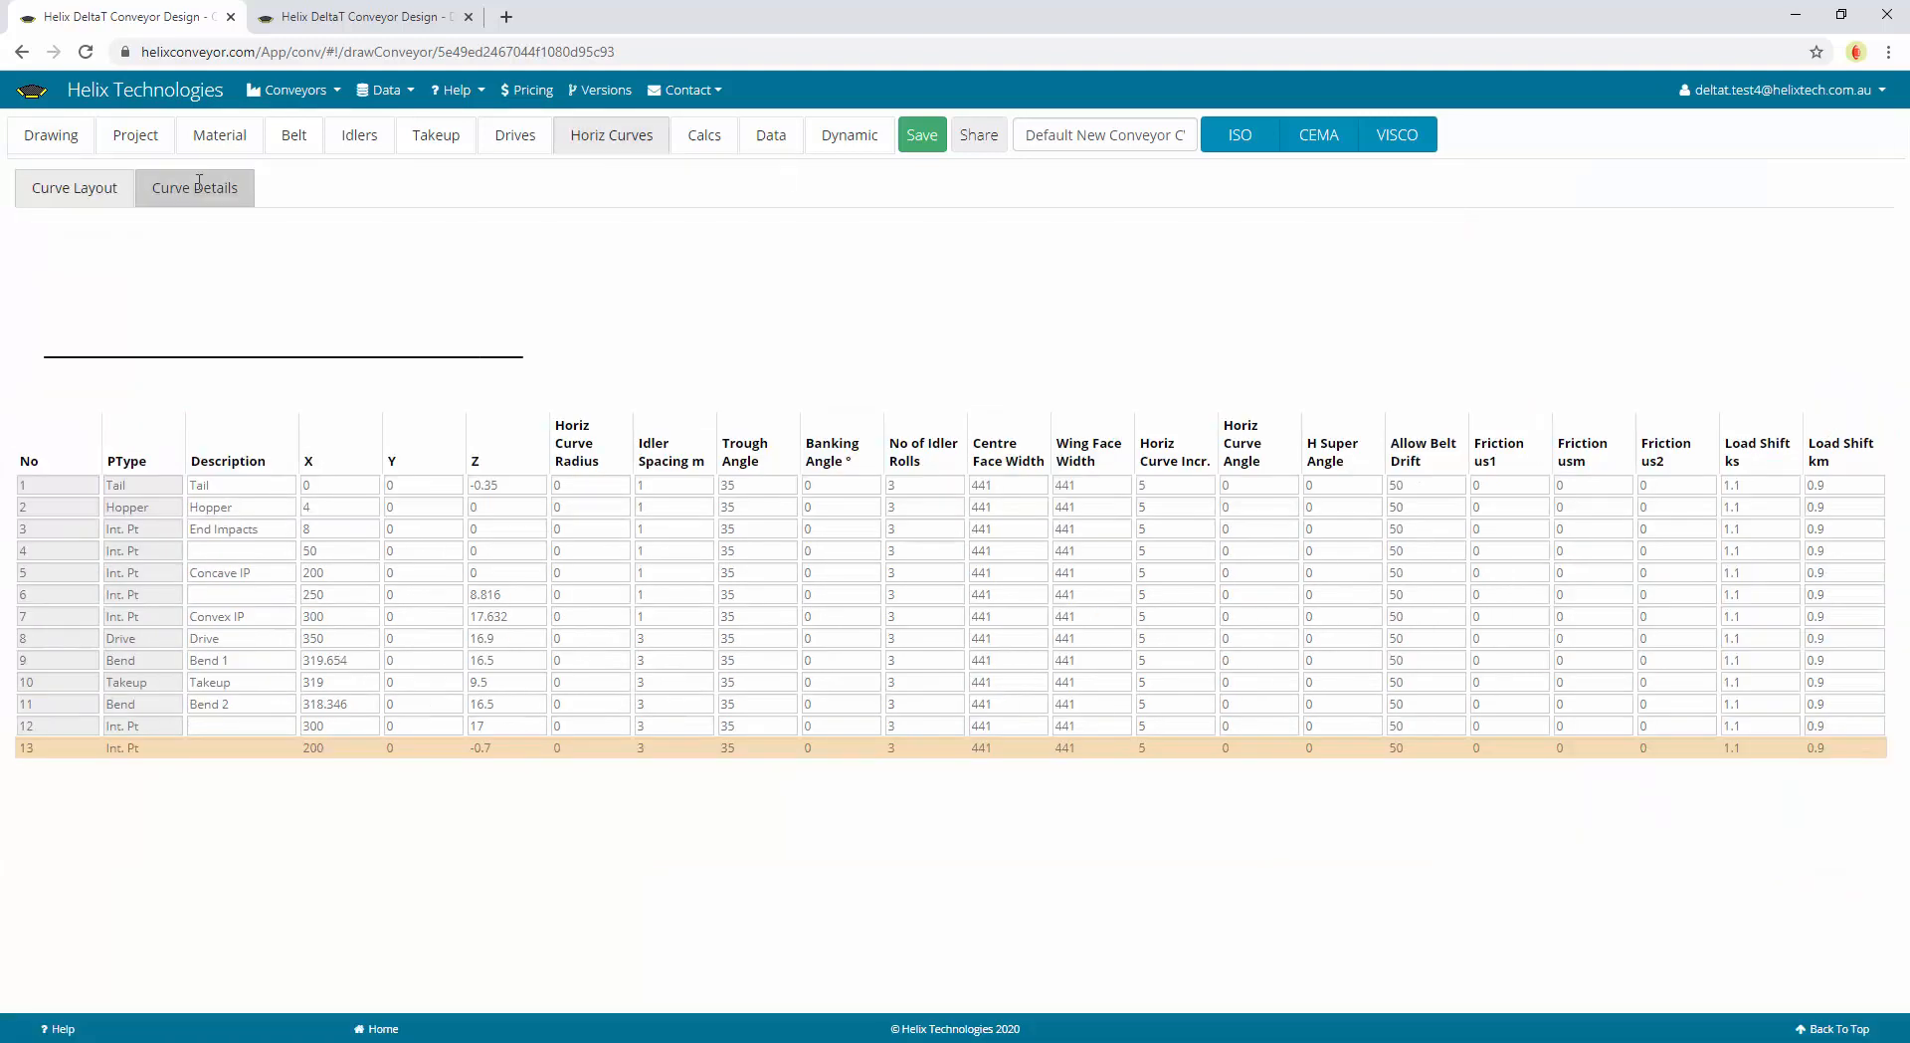
pyautogui.click(199, 184)
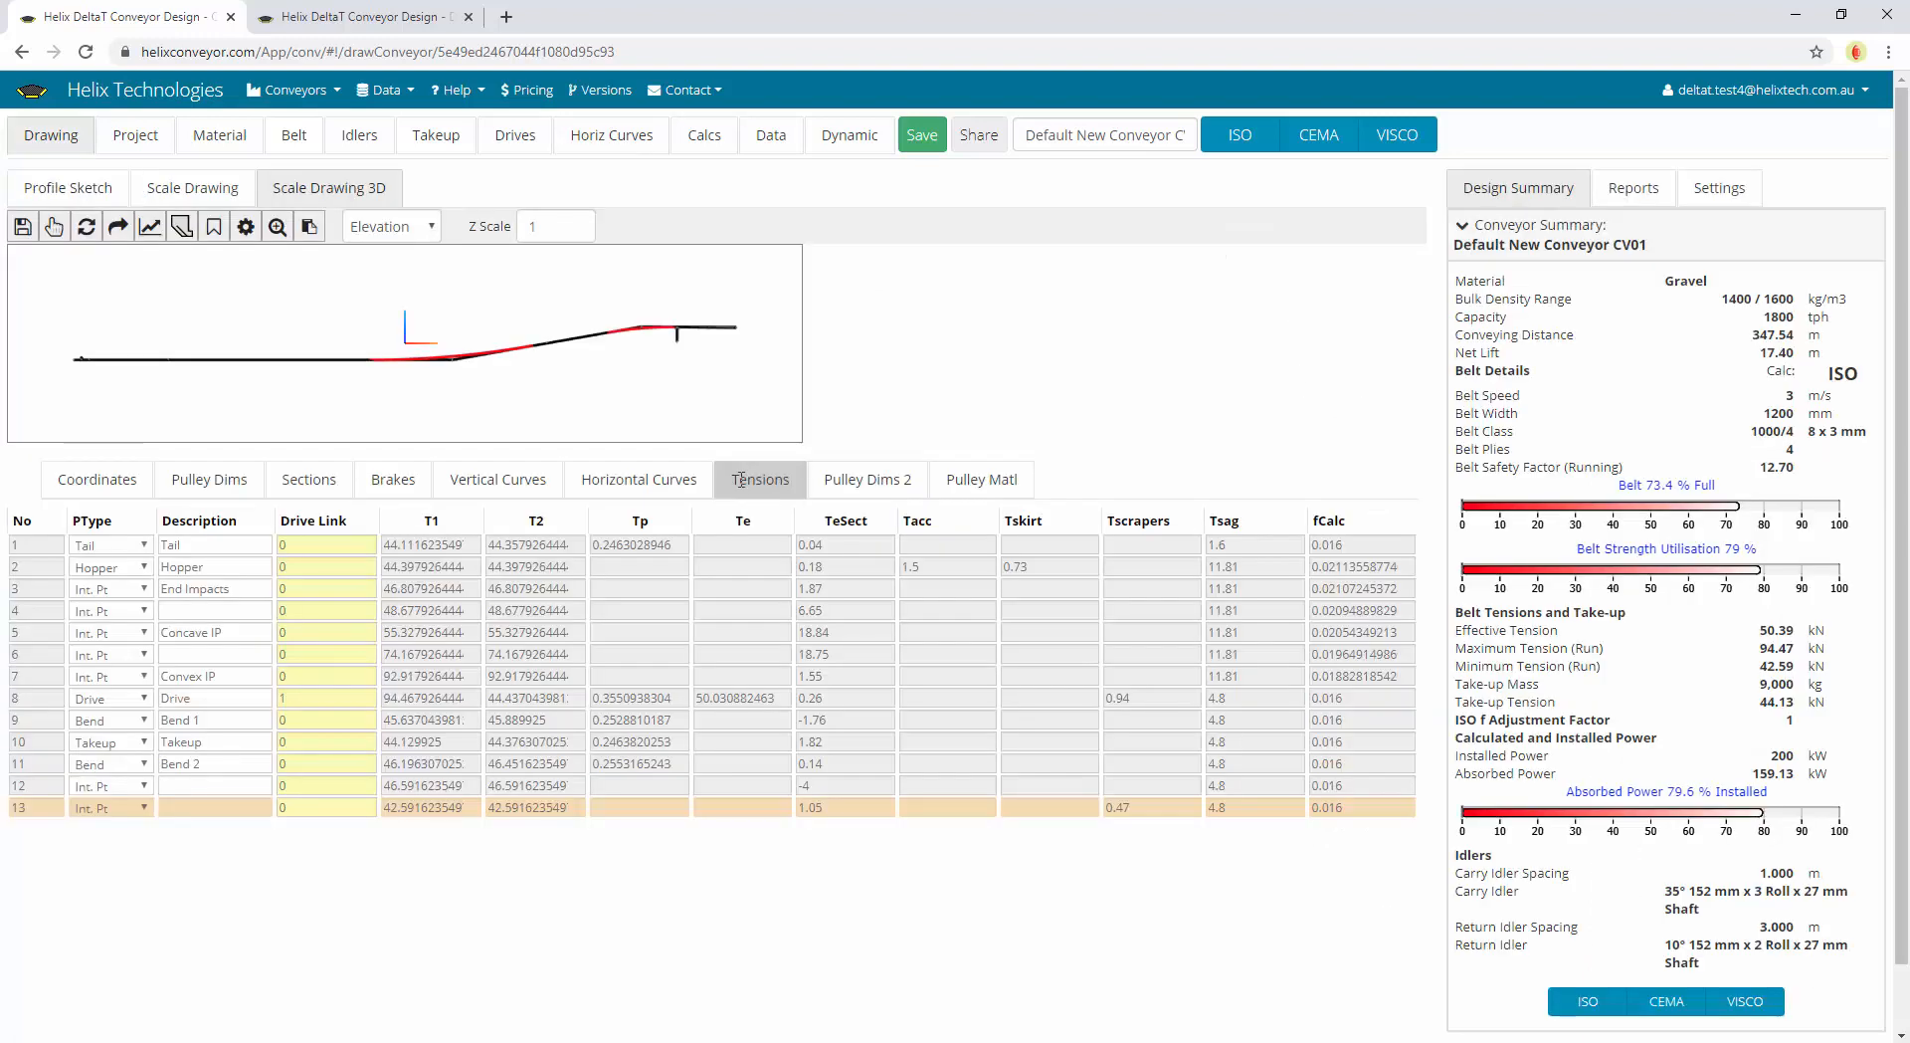
# Examine the tensions table's calculated friction factor, T1, pulley tension and effective tension values, including the drive's effective tension
pyautogui.scroll(-1, 457, 627)
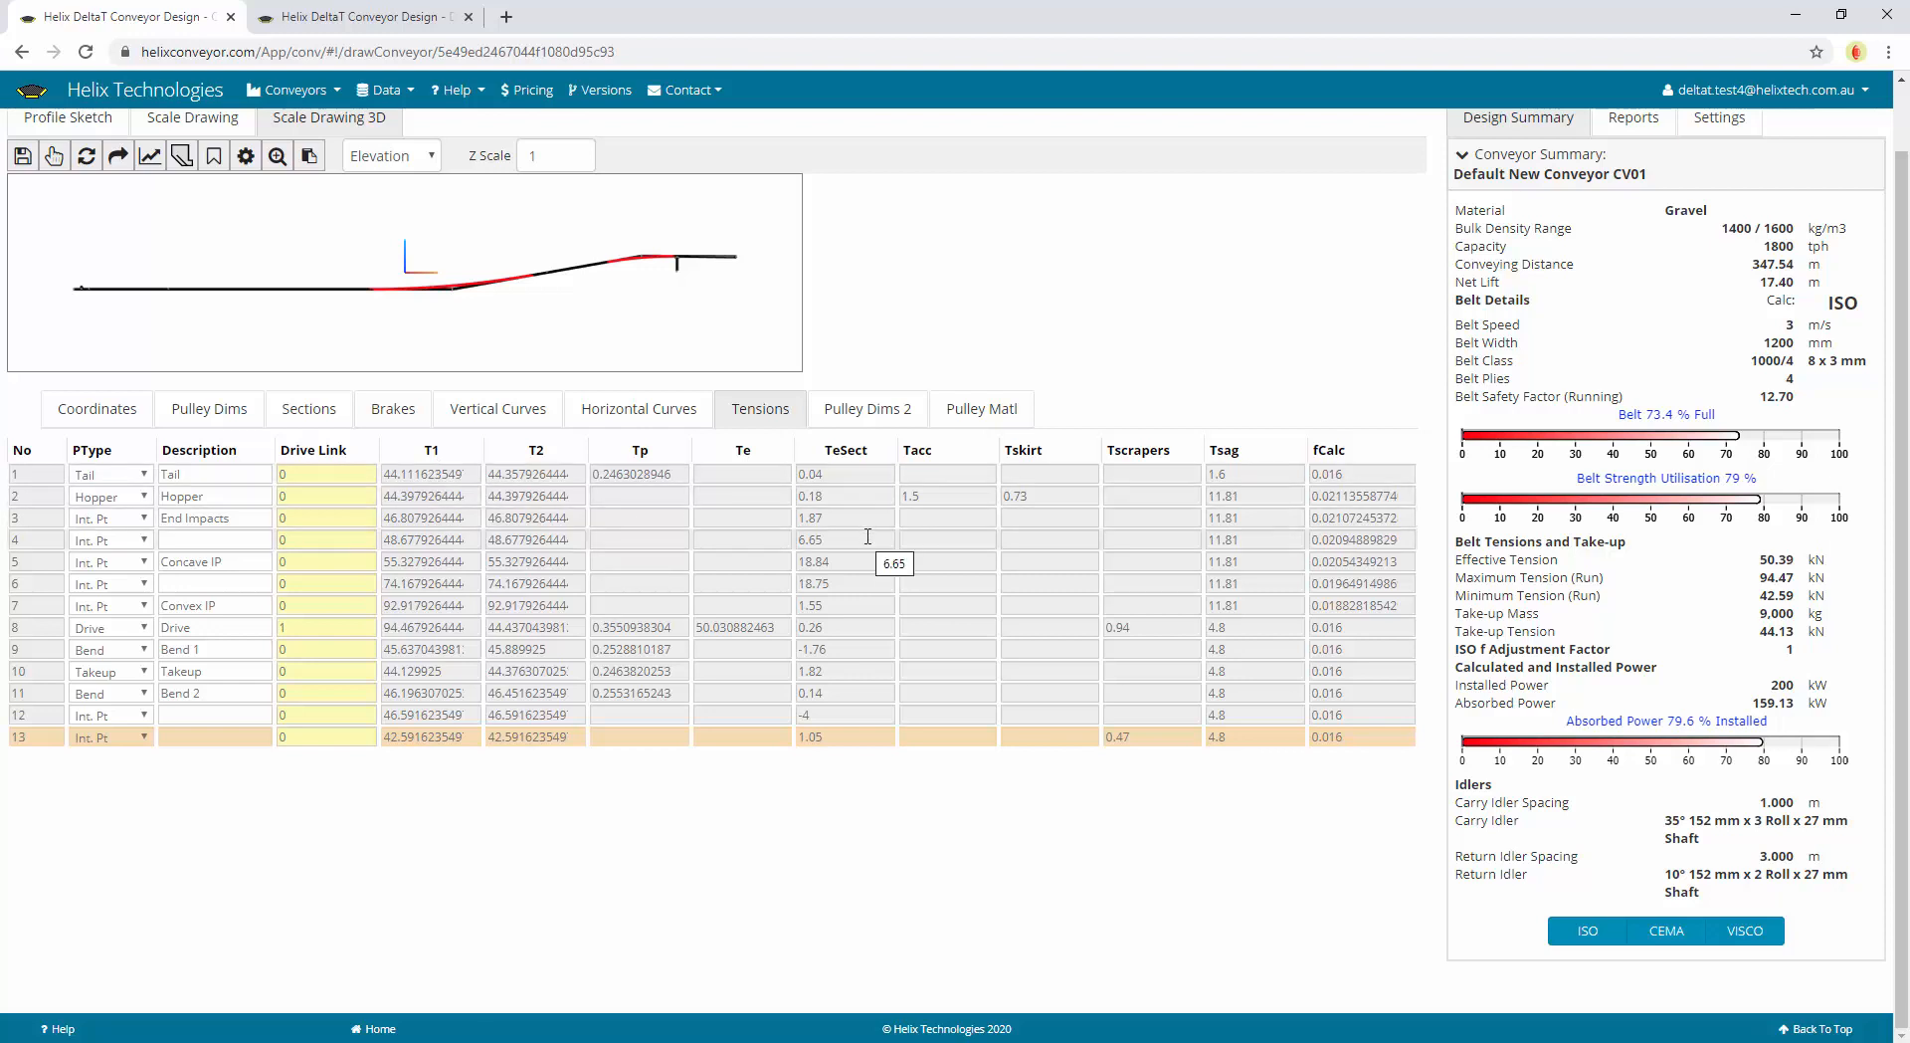
pyautogui.click(1365, 497)
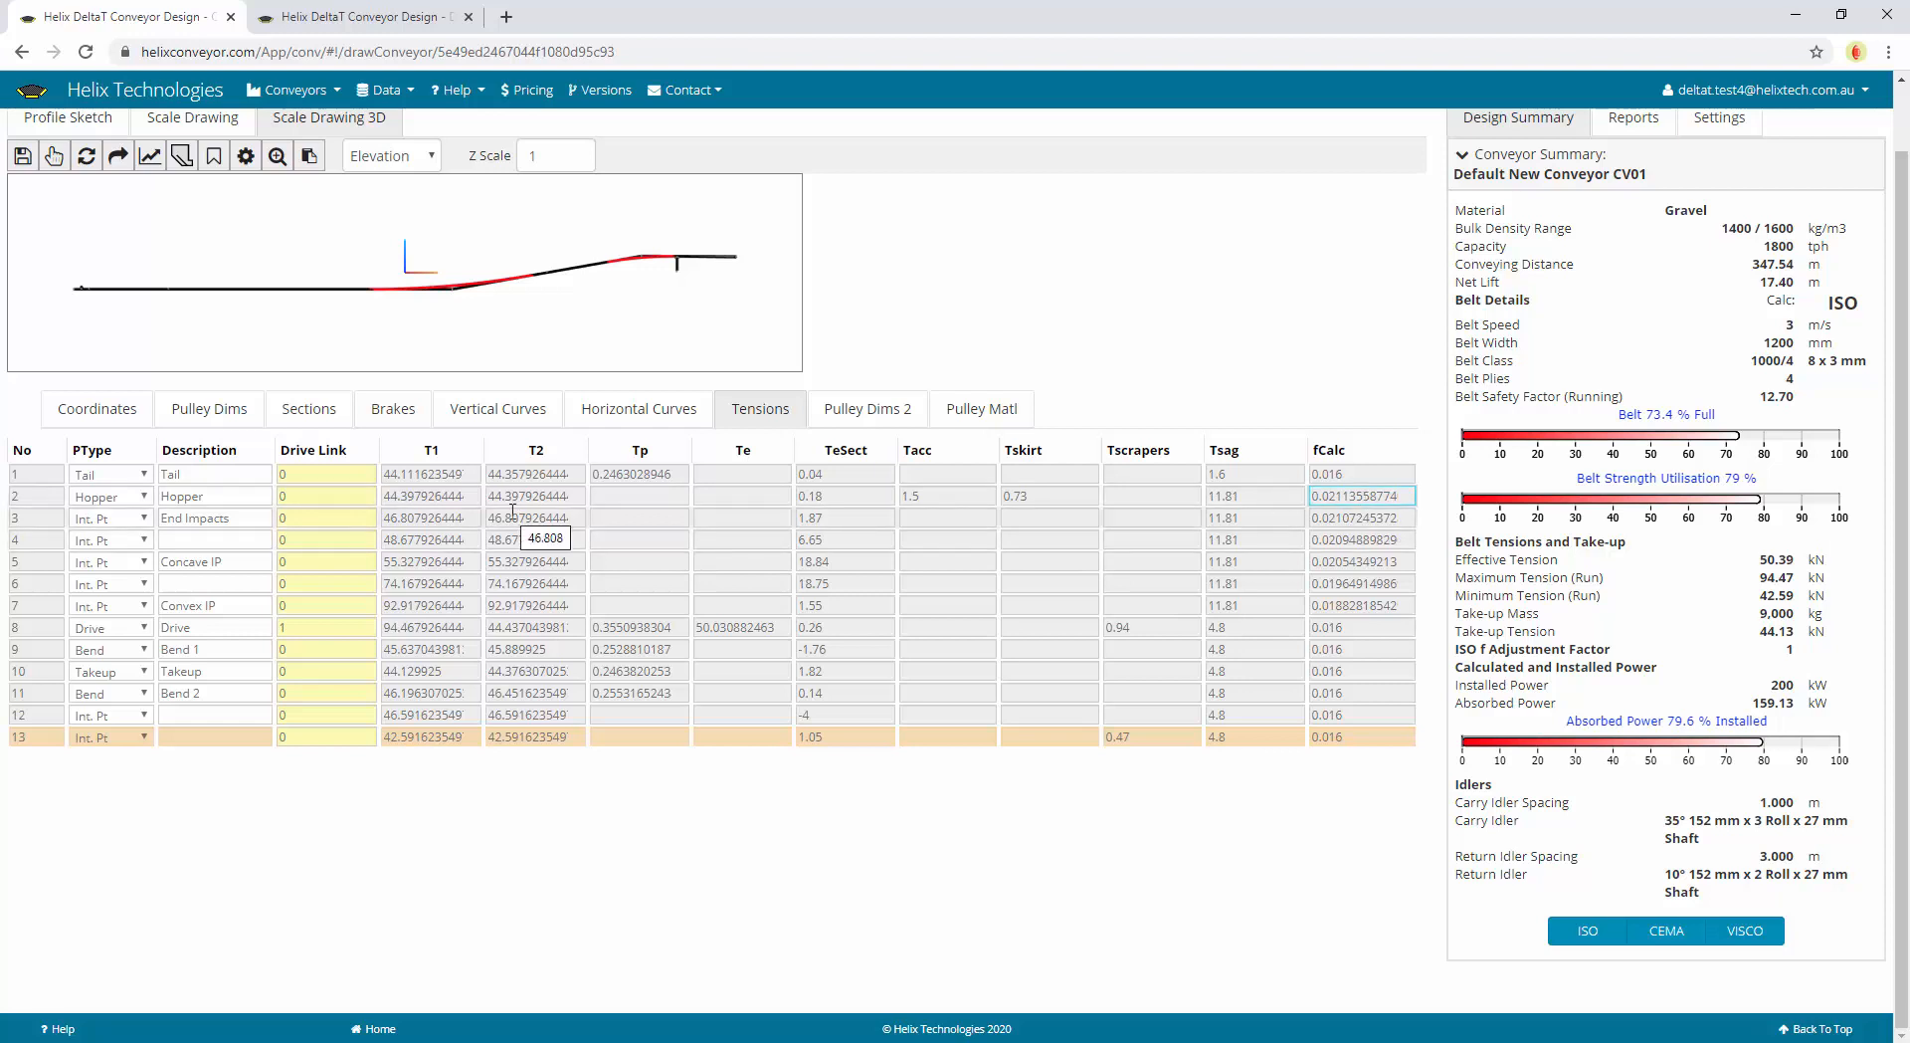
pyautogui.click(432, 478)
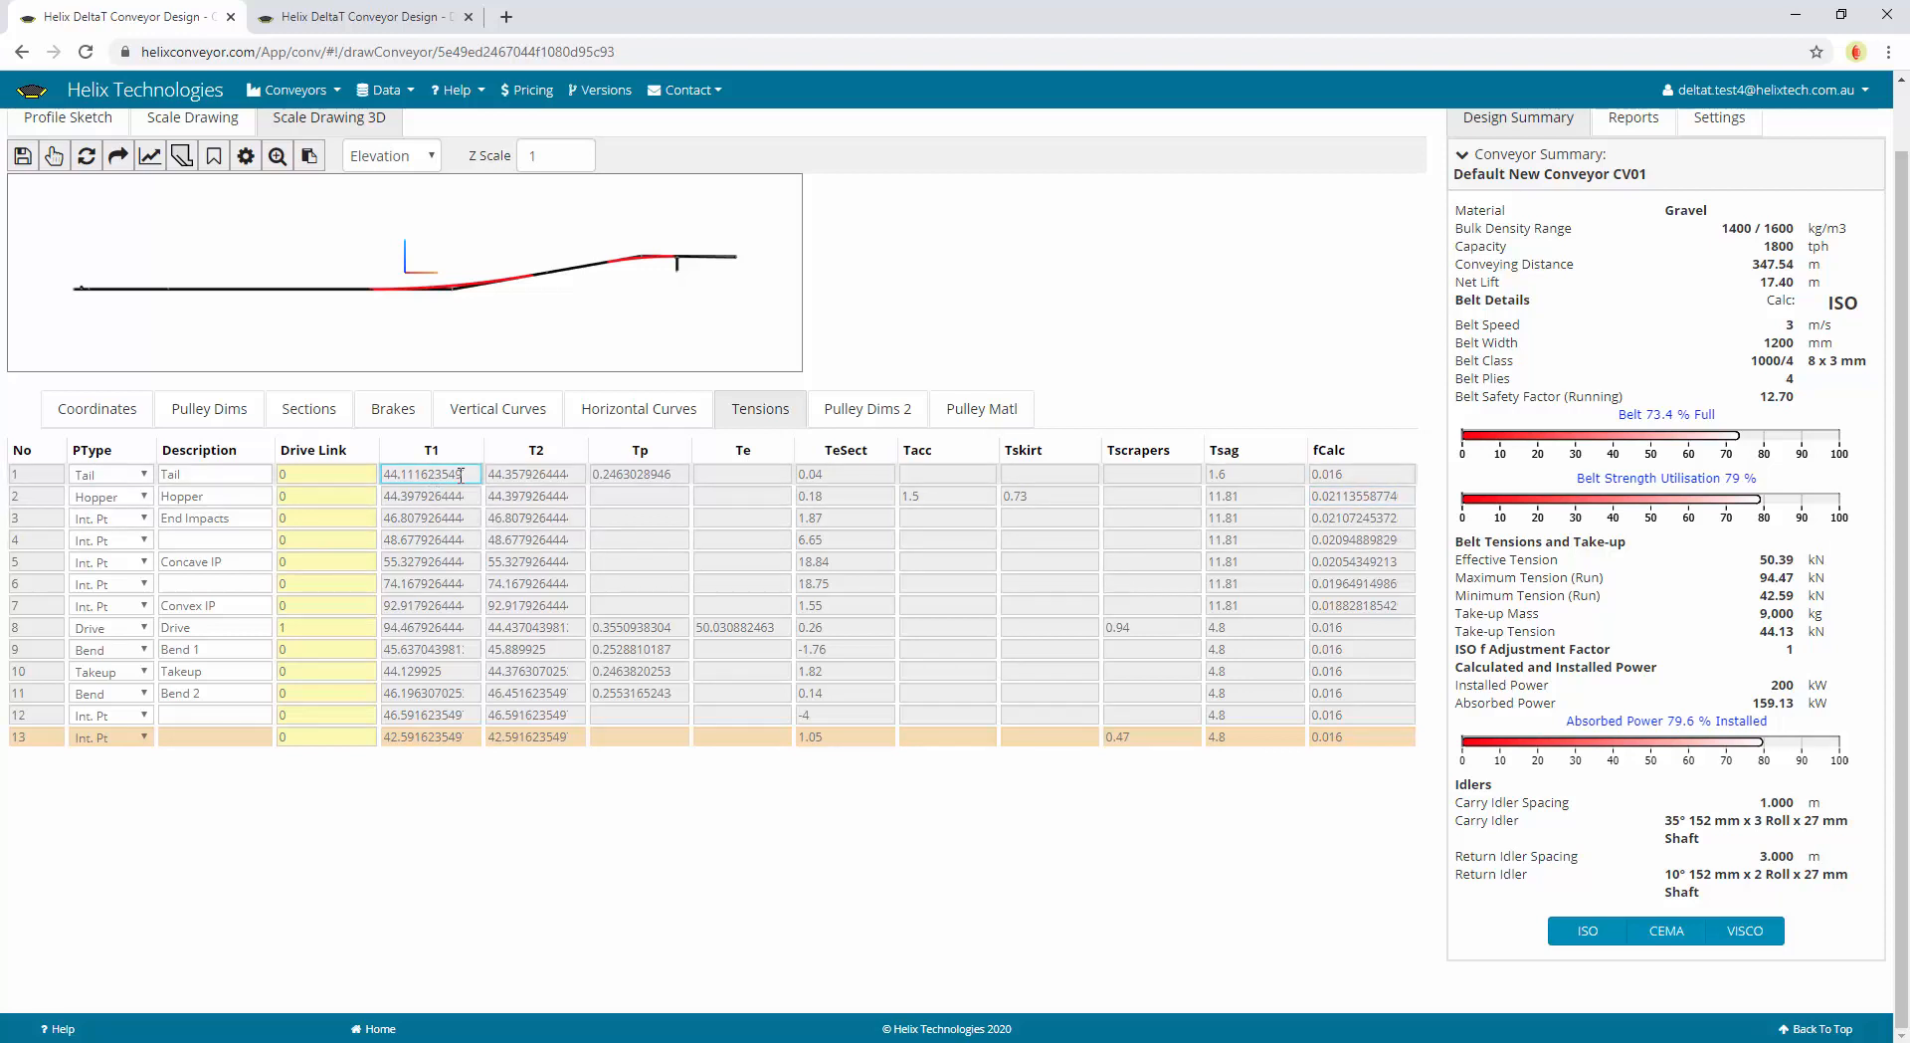
pyautogui.click(642, 476)
pyautogui.click(739, 478)
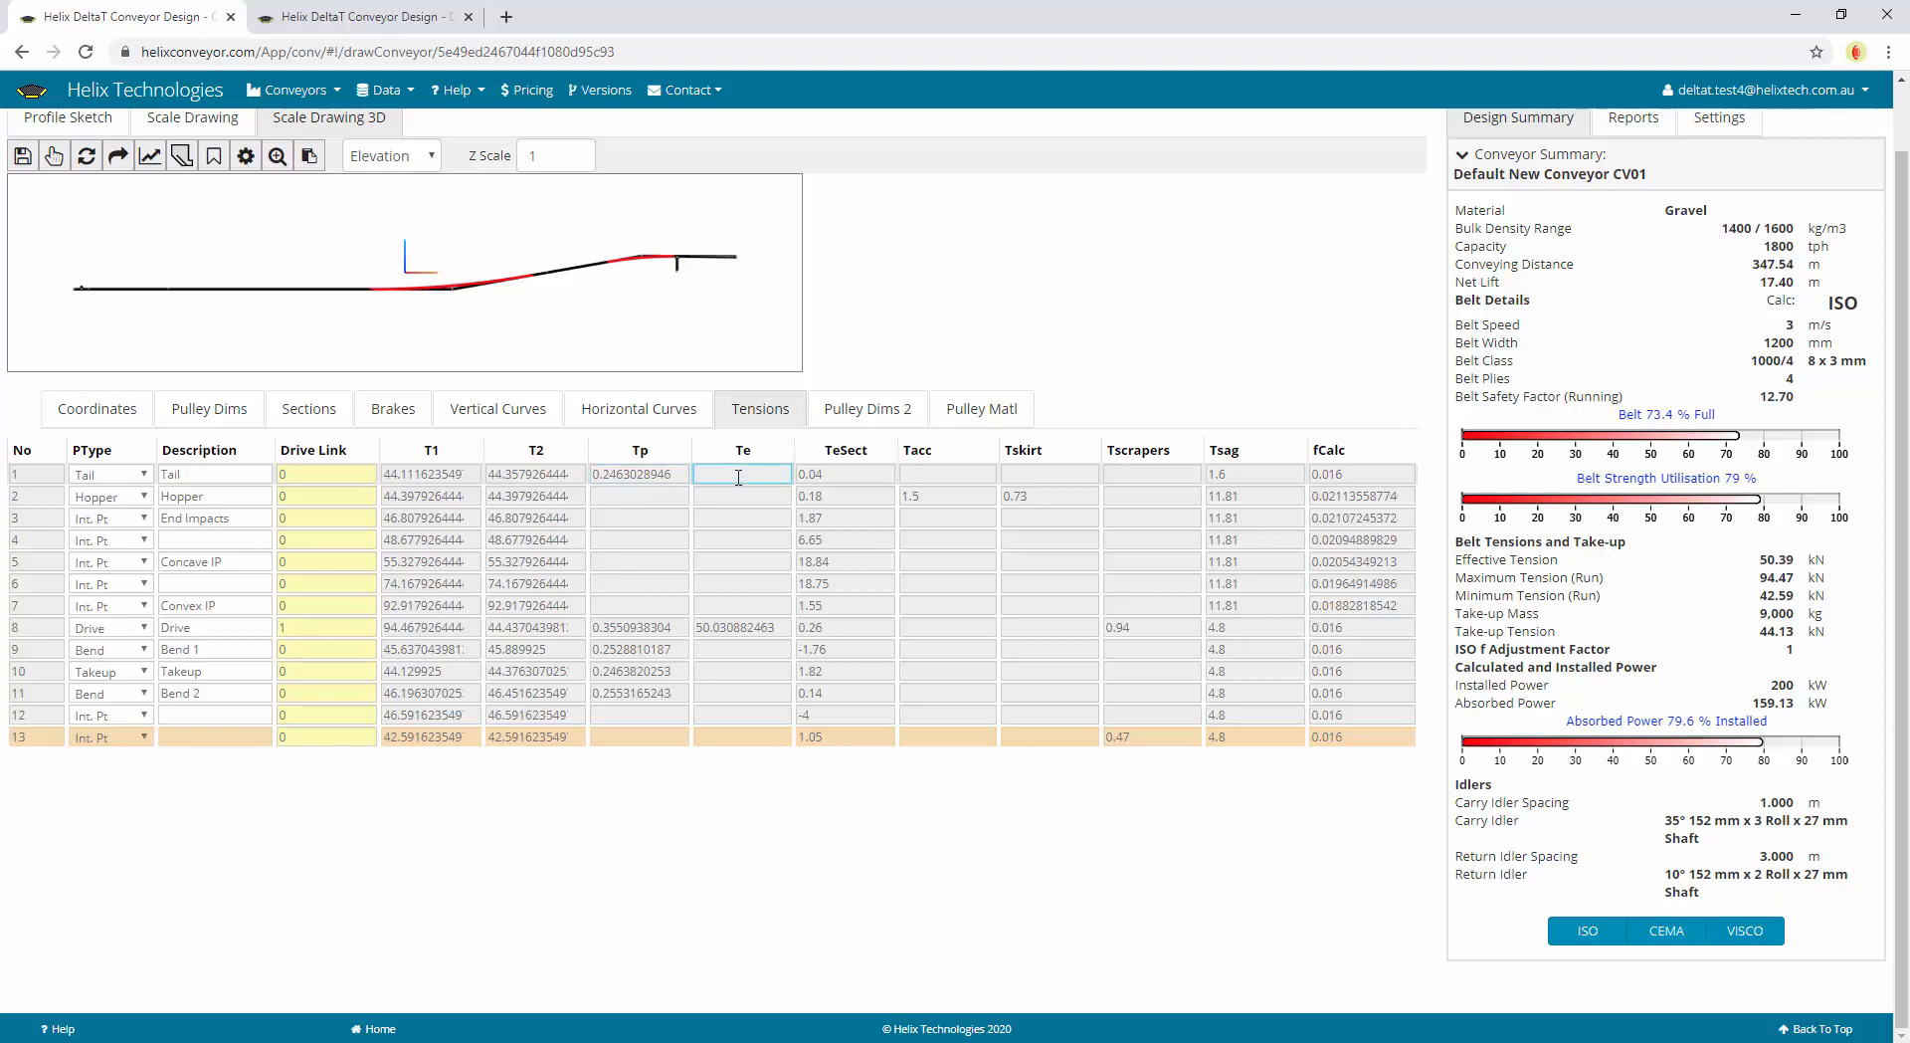
pyautogui.click(774, 628)
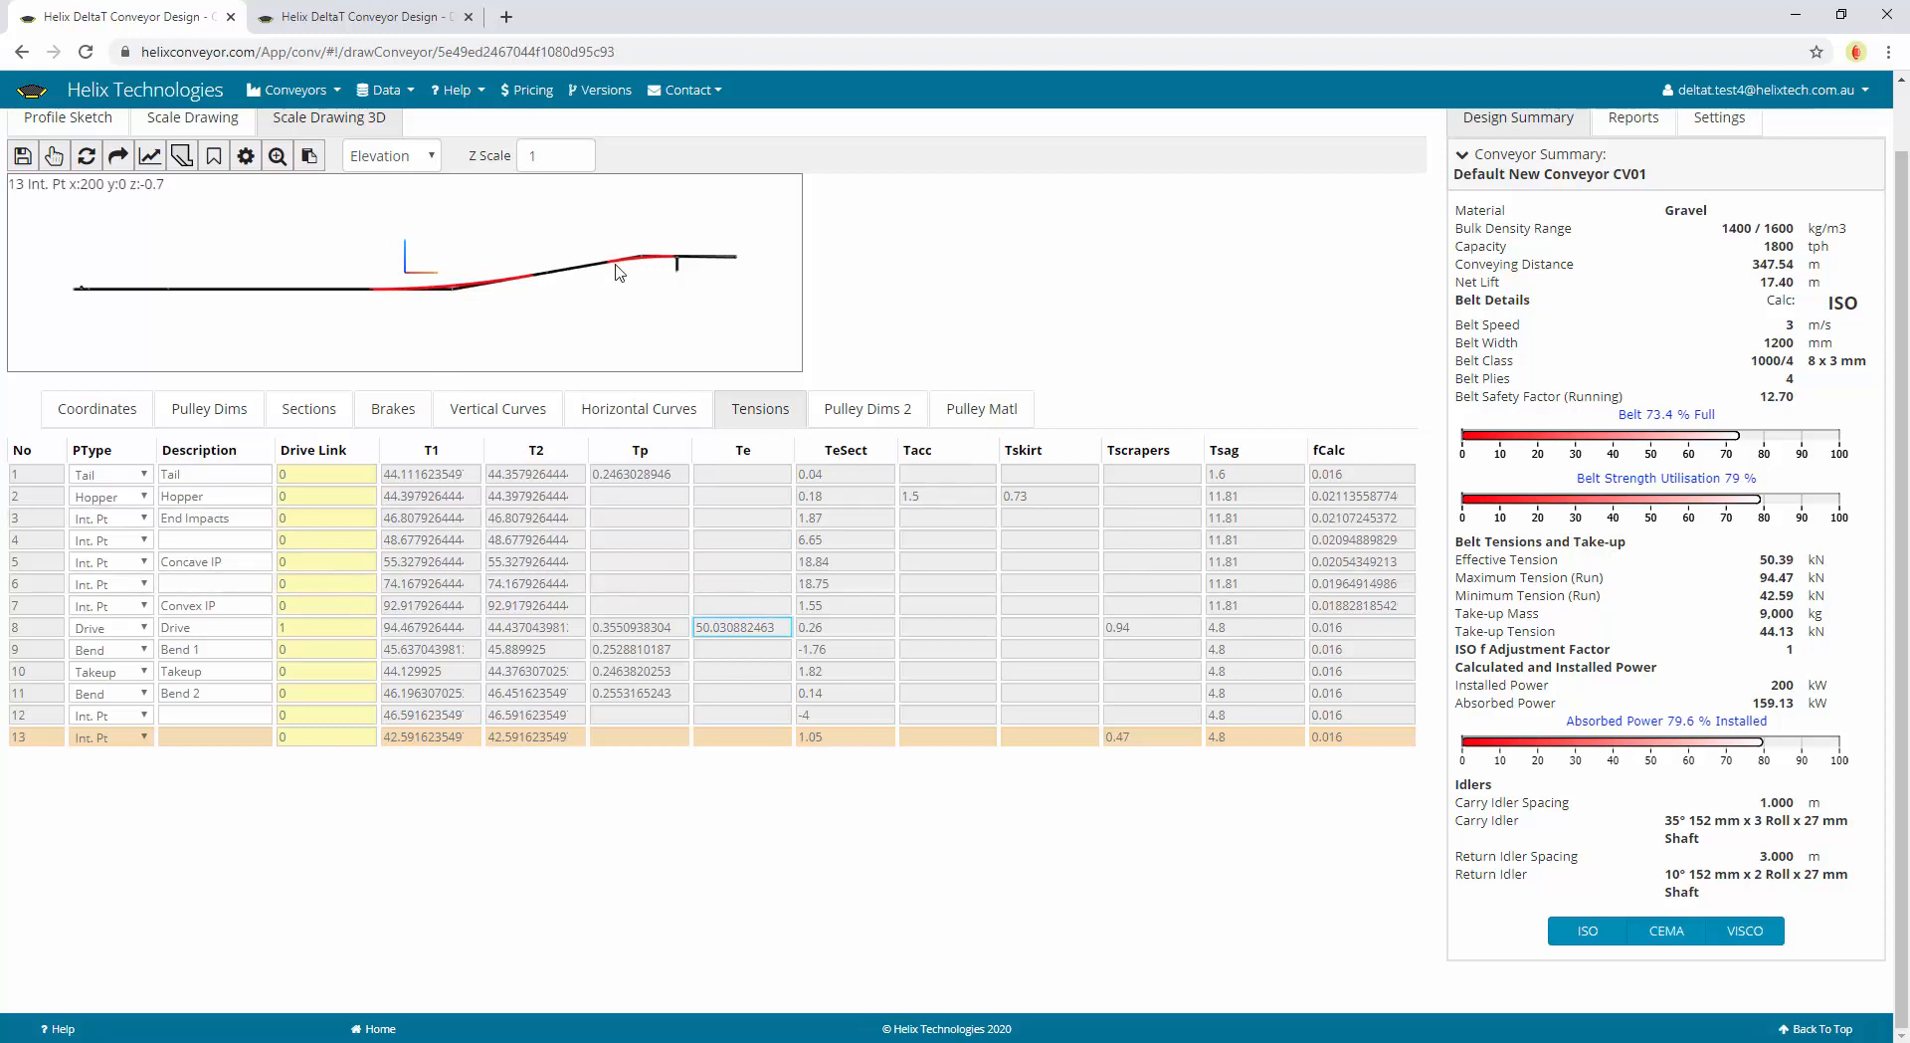
# Review the section tensions around the concave and convex points, the hopper's acceleration and skirt tensions, and the drive's scraper tension
pyautogui.click(835, 562)
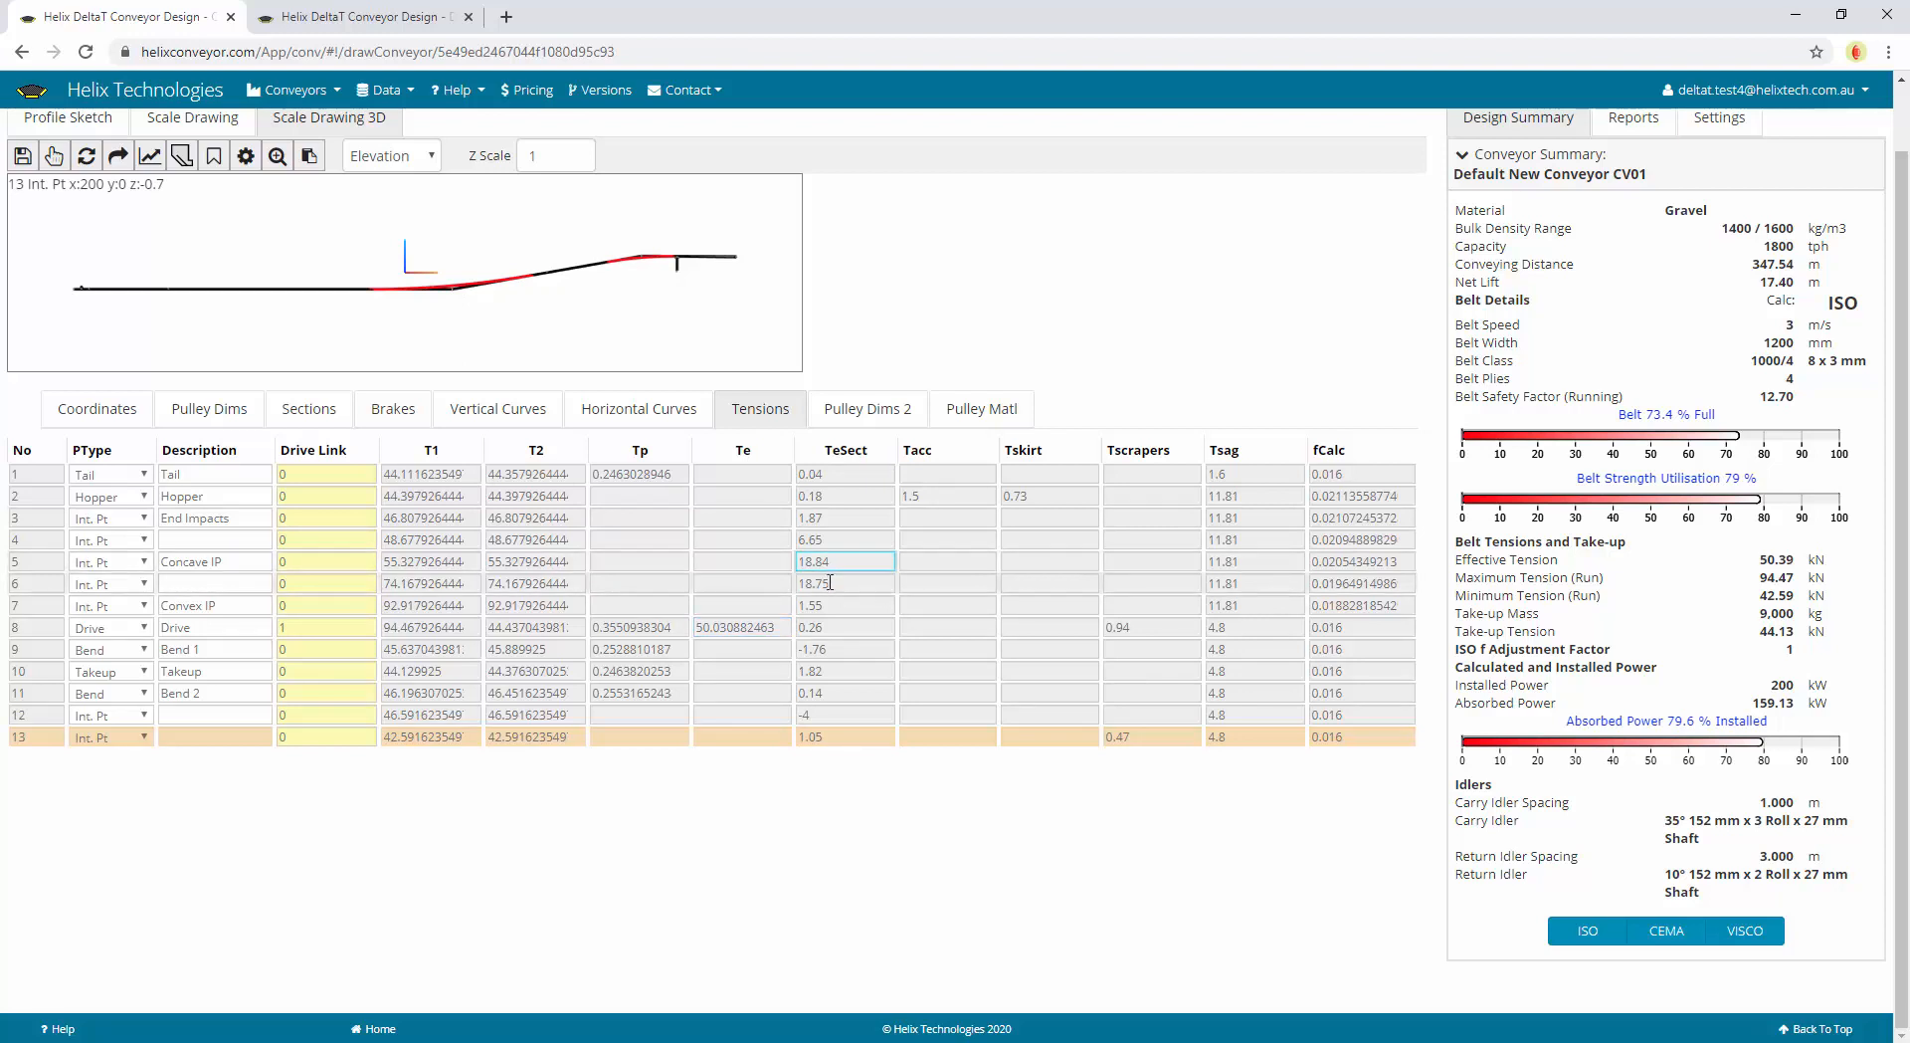
pyautogui.click(831, 584)
pyautogui.click(948, 494)
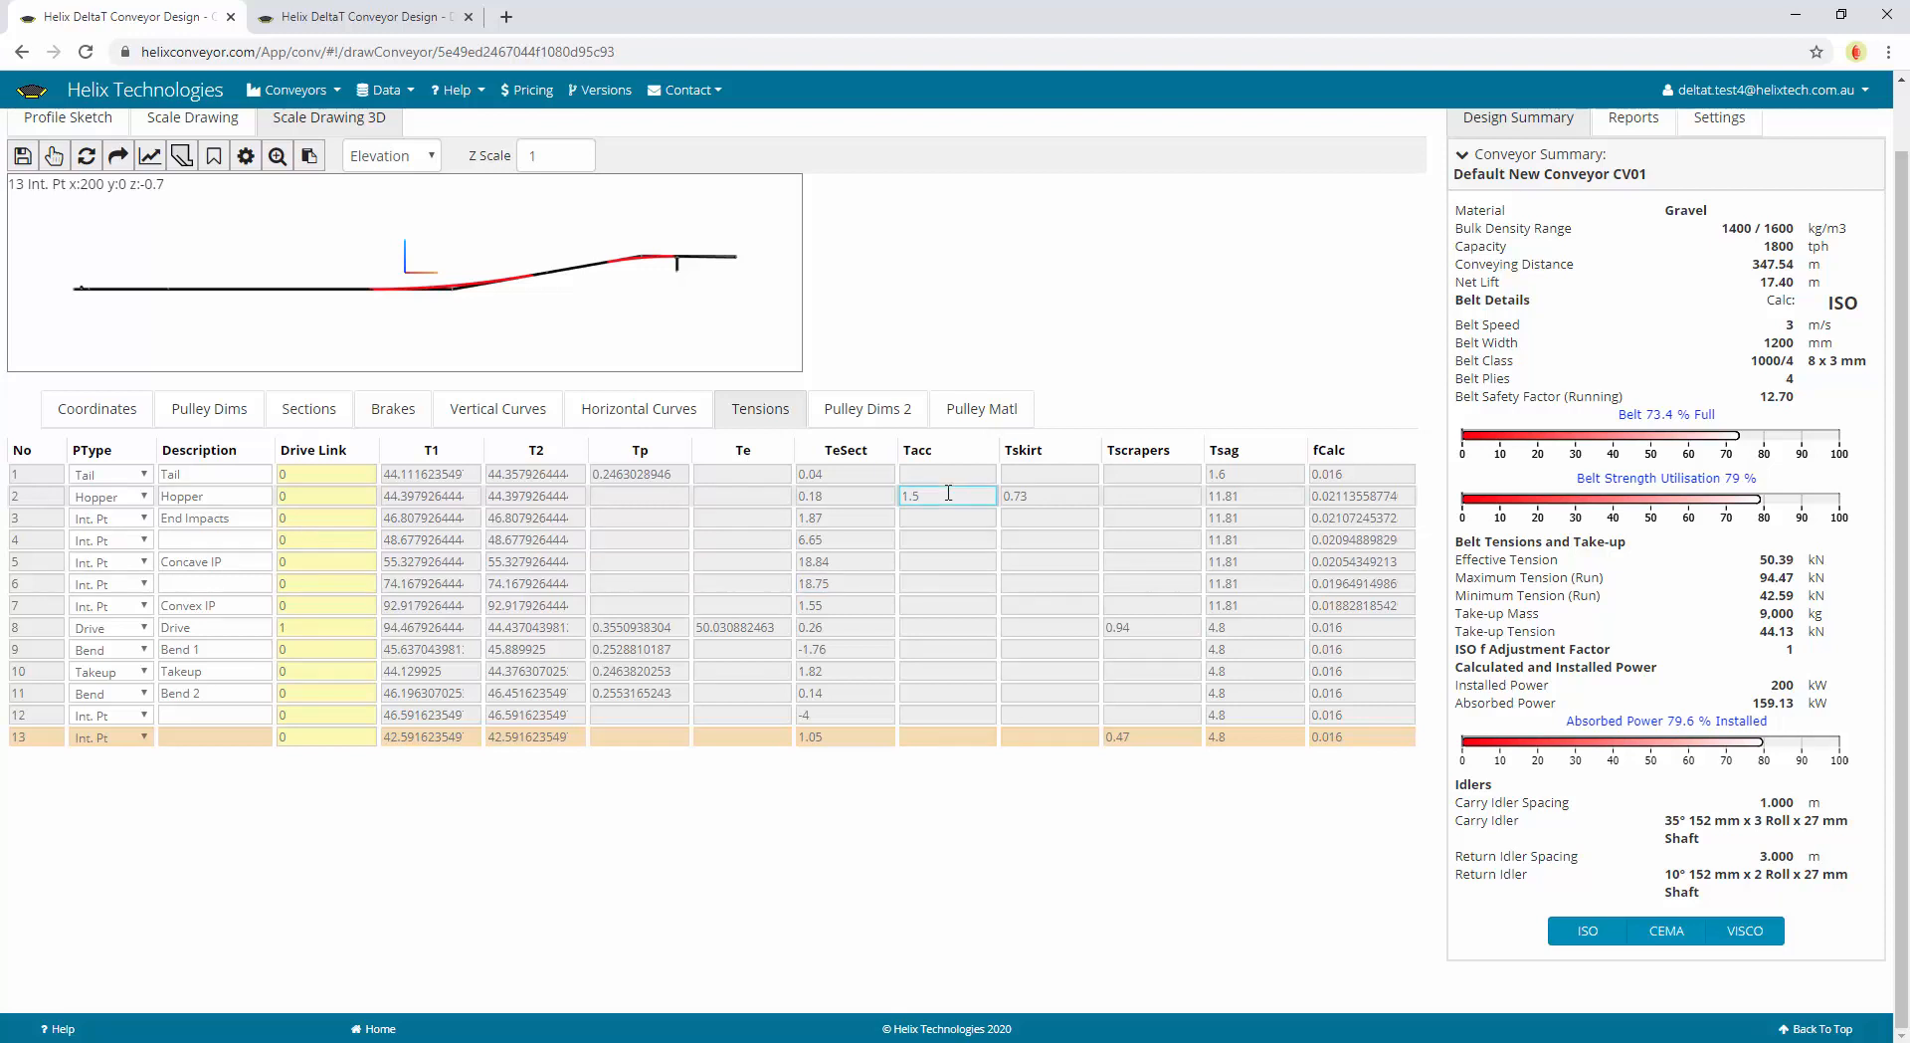
pyautogui.click(1058, 497)
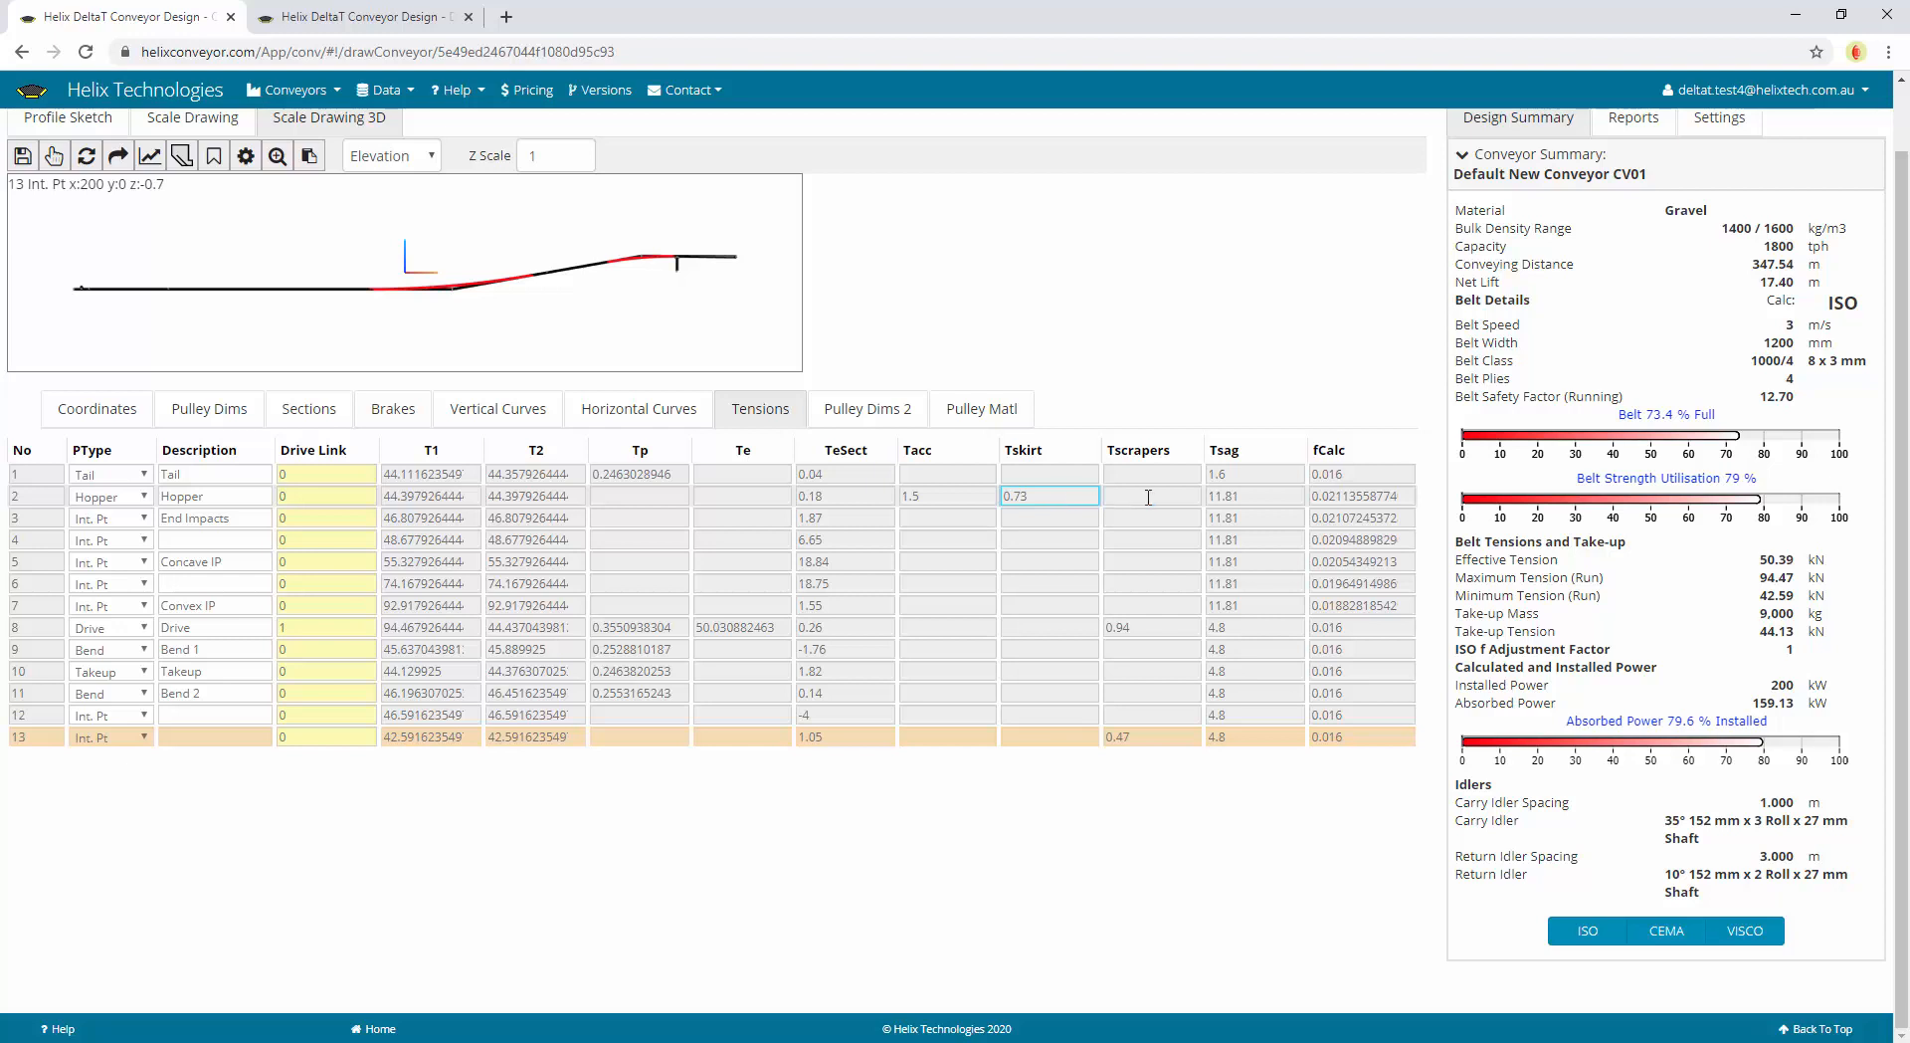
pyautogui.click(1166, 621)
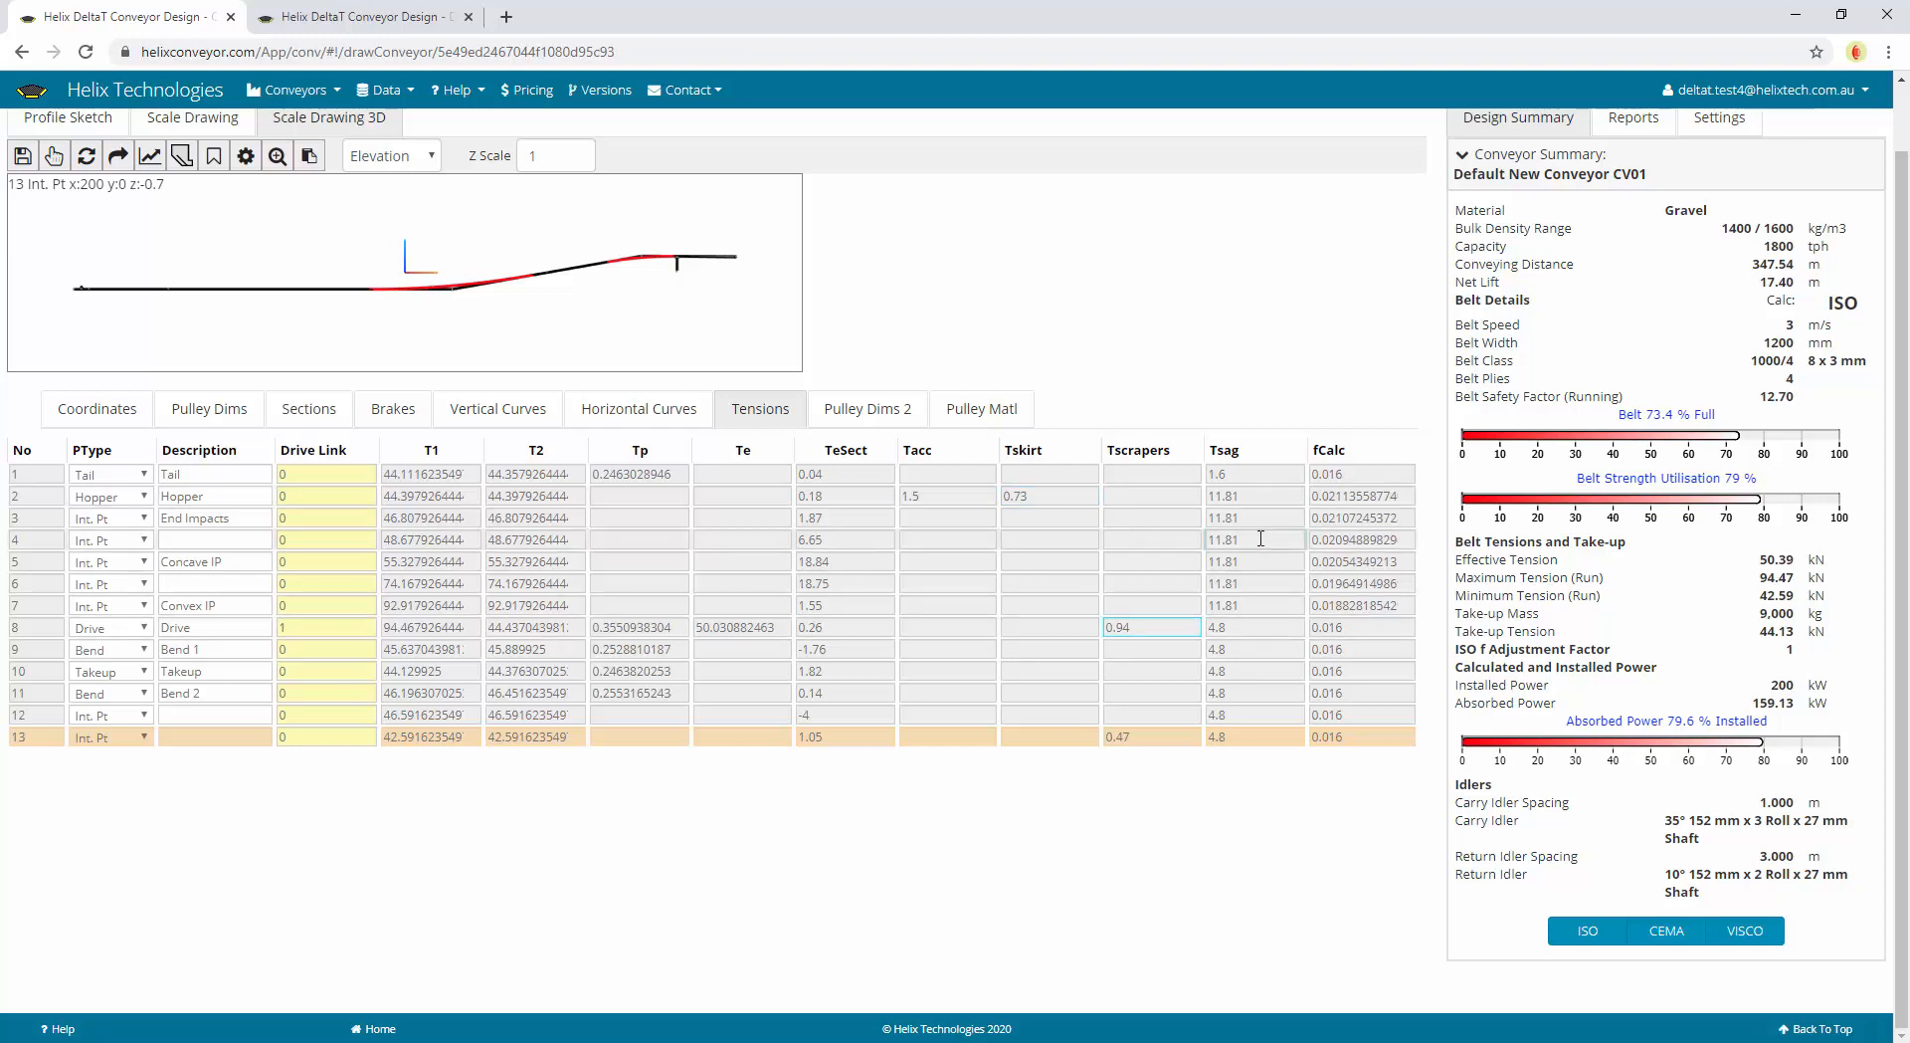
# View the second pulley dimensions table through to its last columns, and the pulley and shaft material inputs
pyautogui.scroll(1, 1095, 497)
pyautogui.click(893, 482)
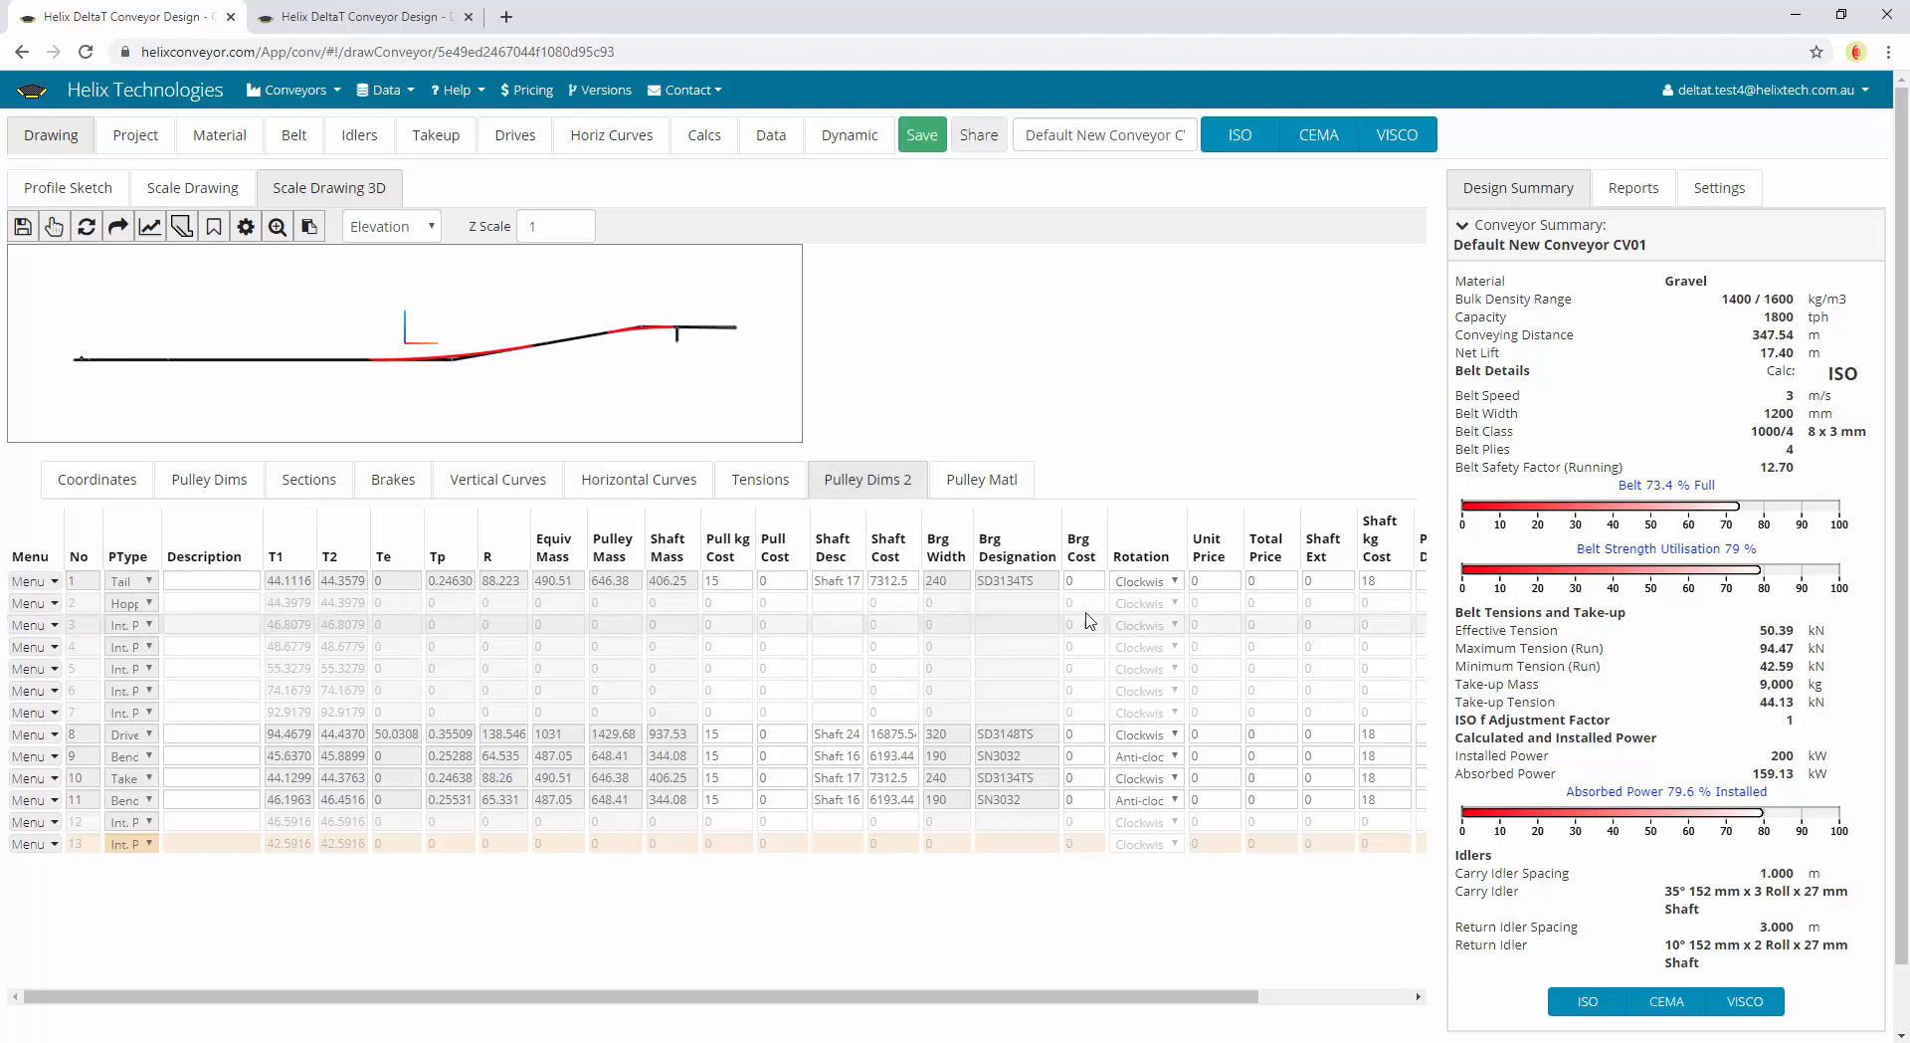
pyautogui.moveTo(1239, 997); pyautogui.dragTo(1365, 1007)
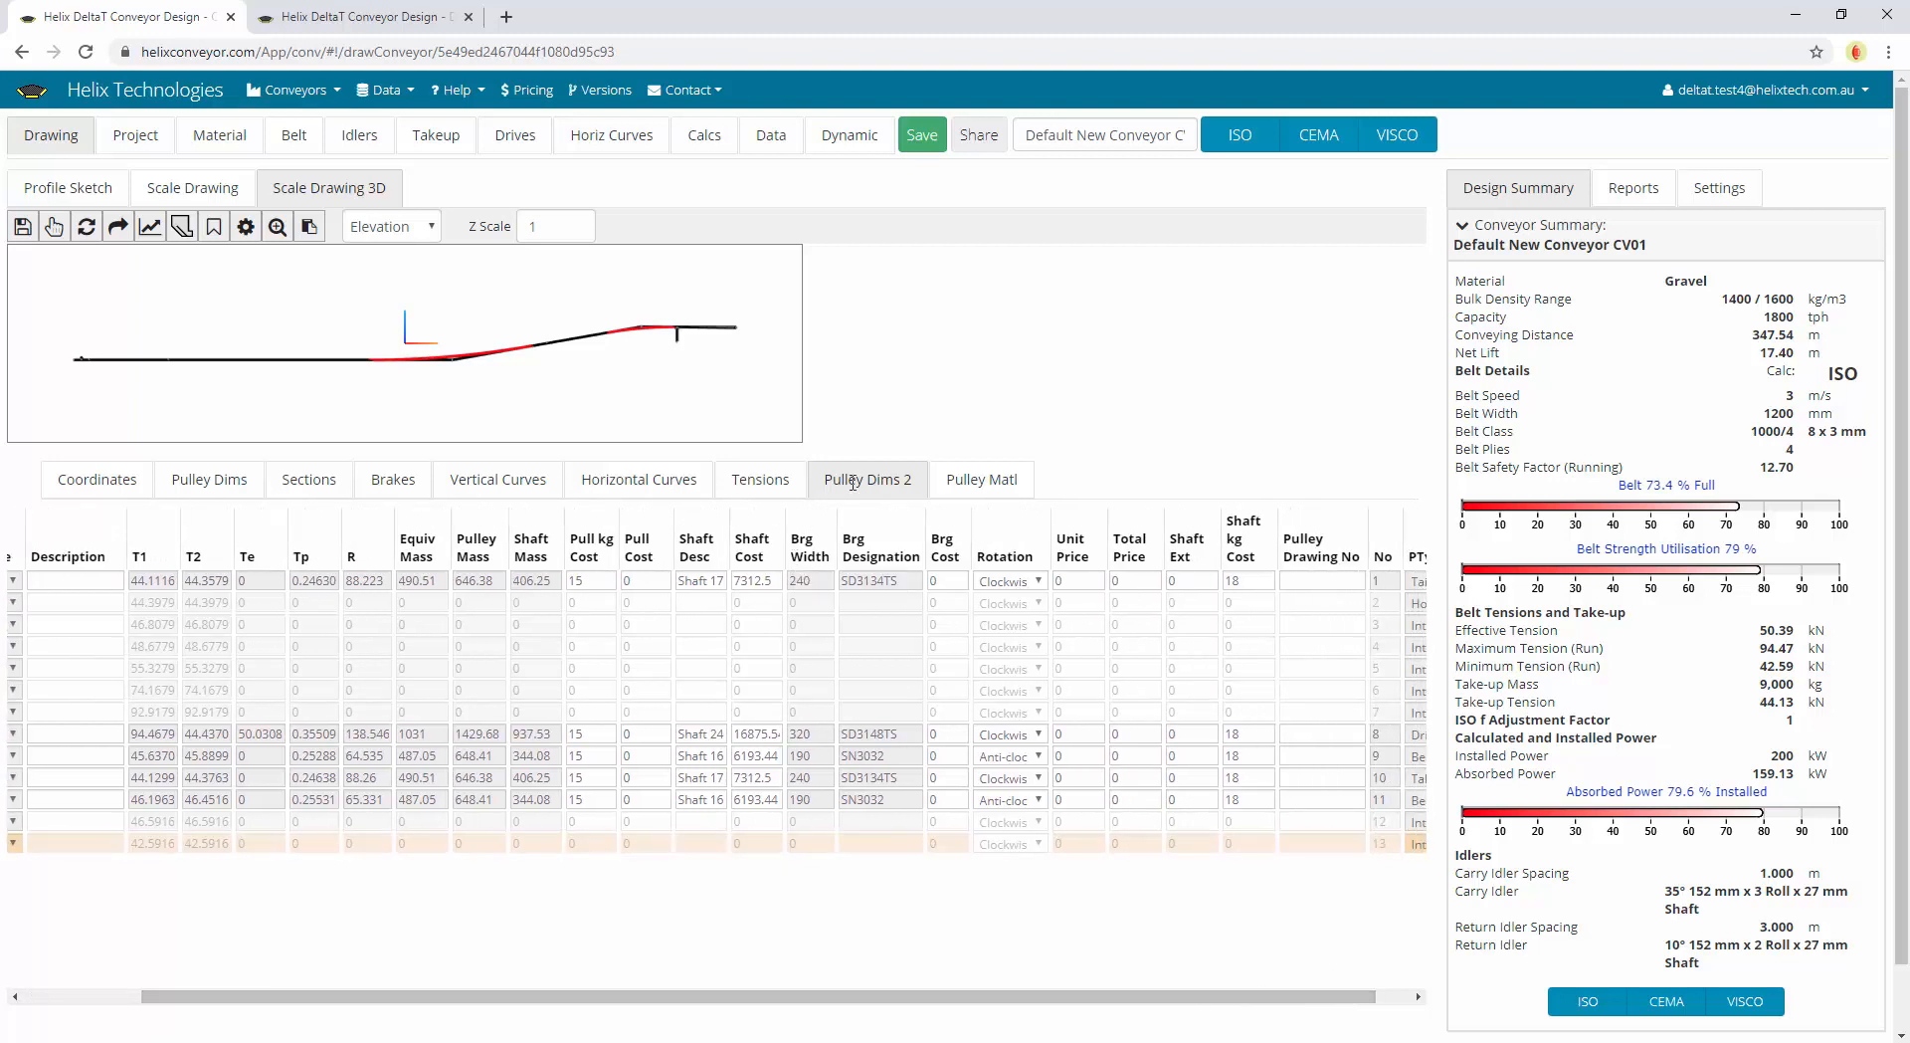
pyautogui.click(963, 480)
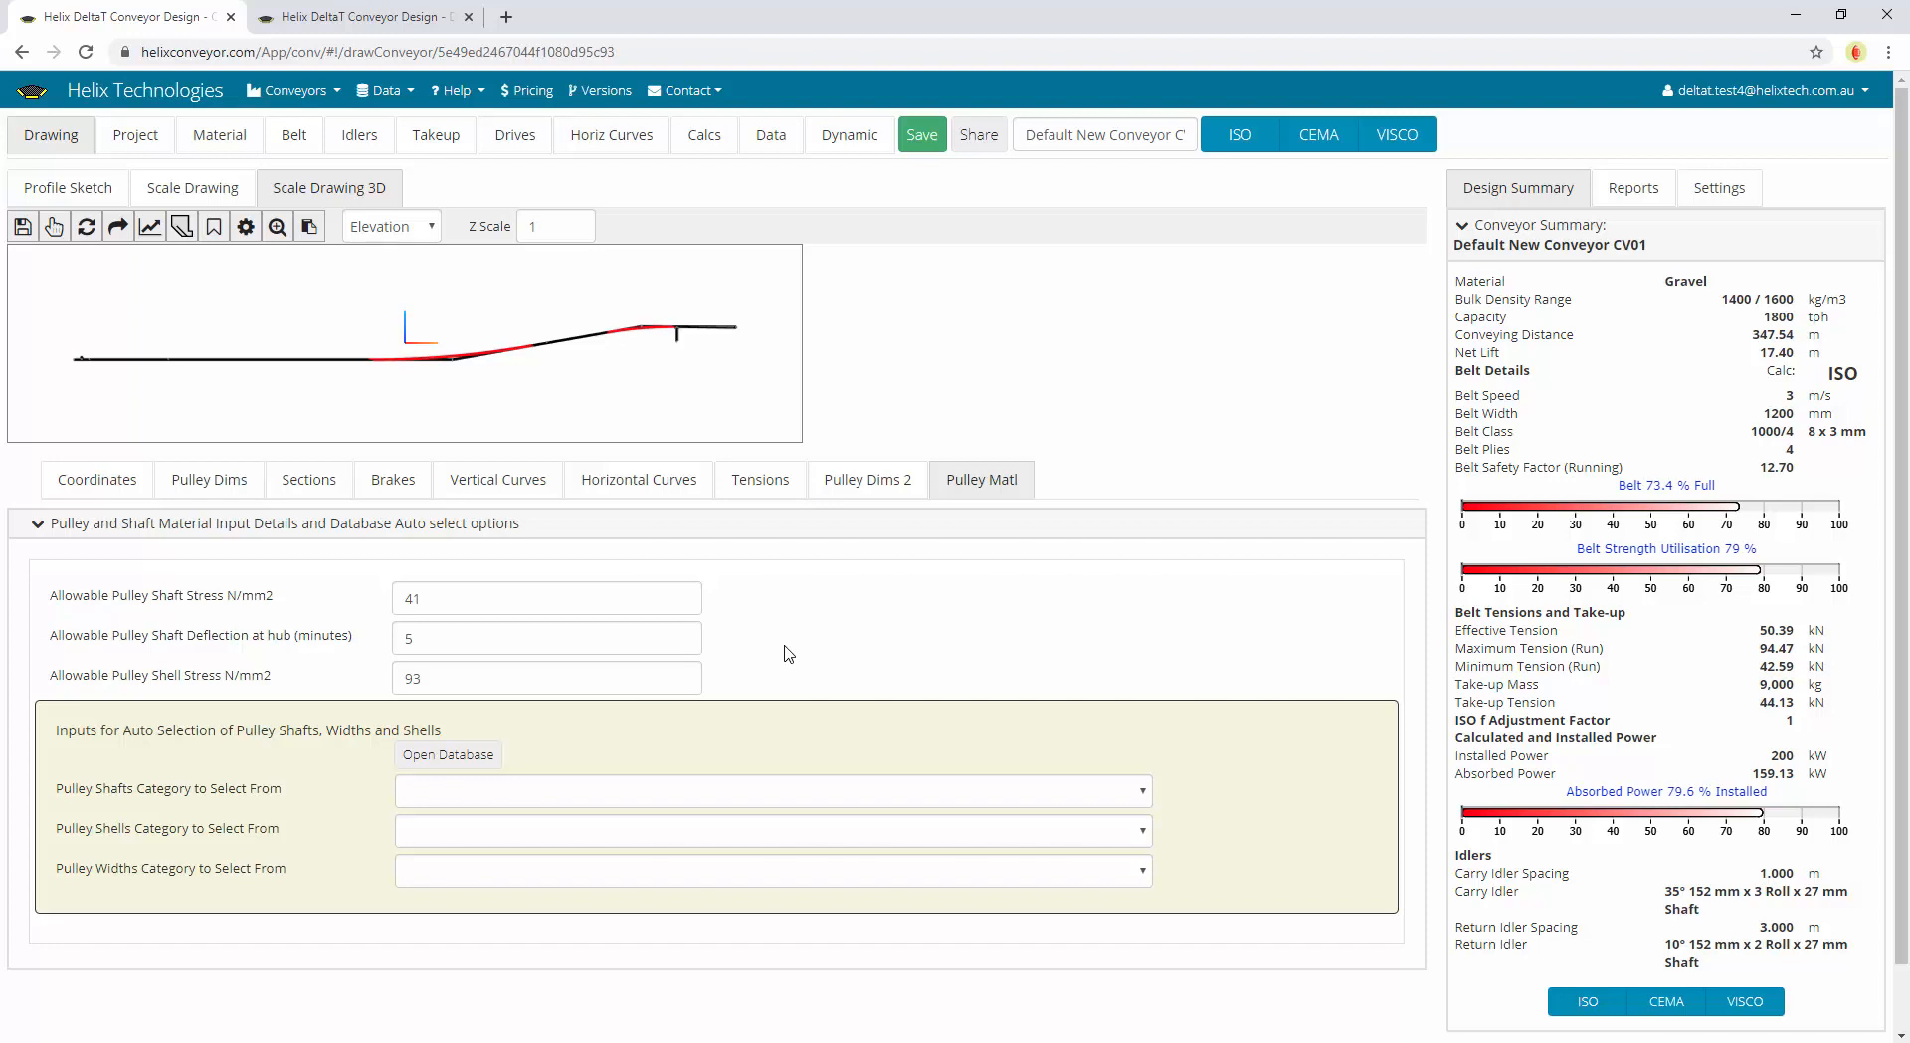
# Review the conveyor project details, from the company name through to the company logo upload
pyautogui.click(121, 142)
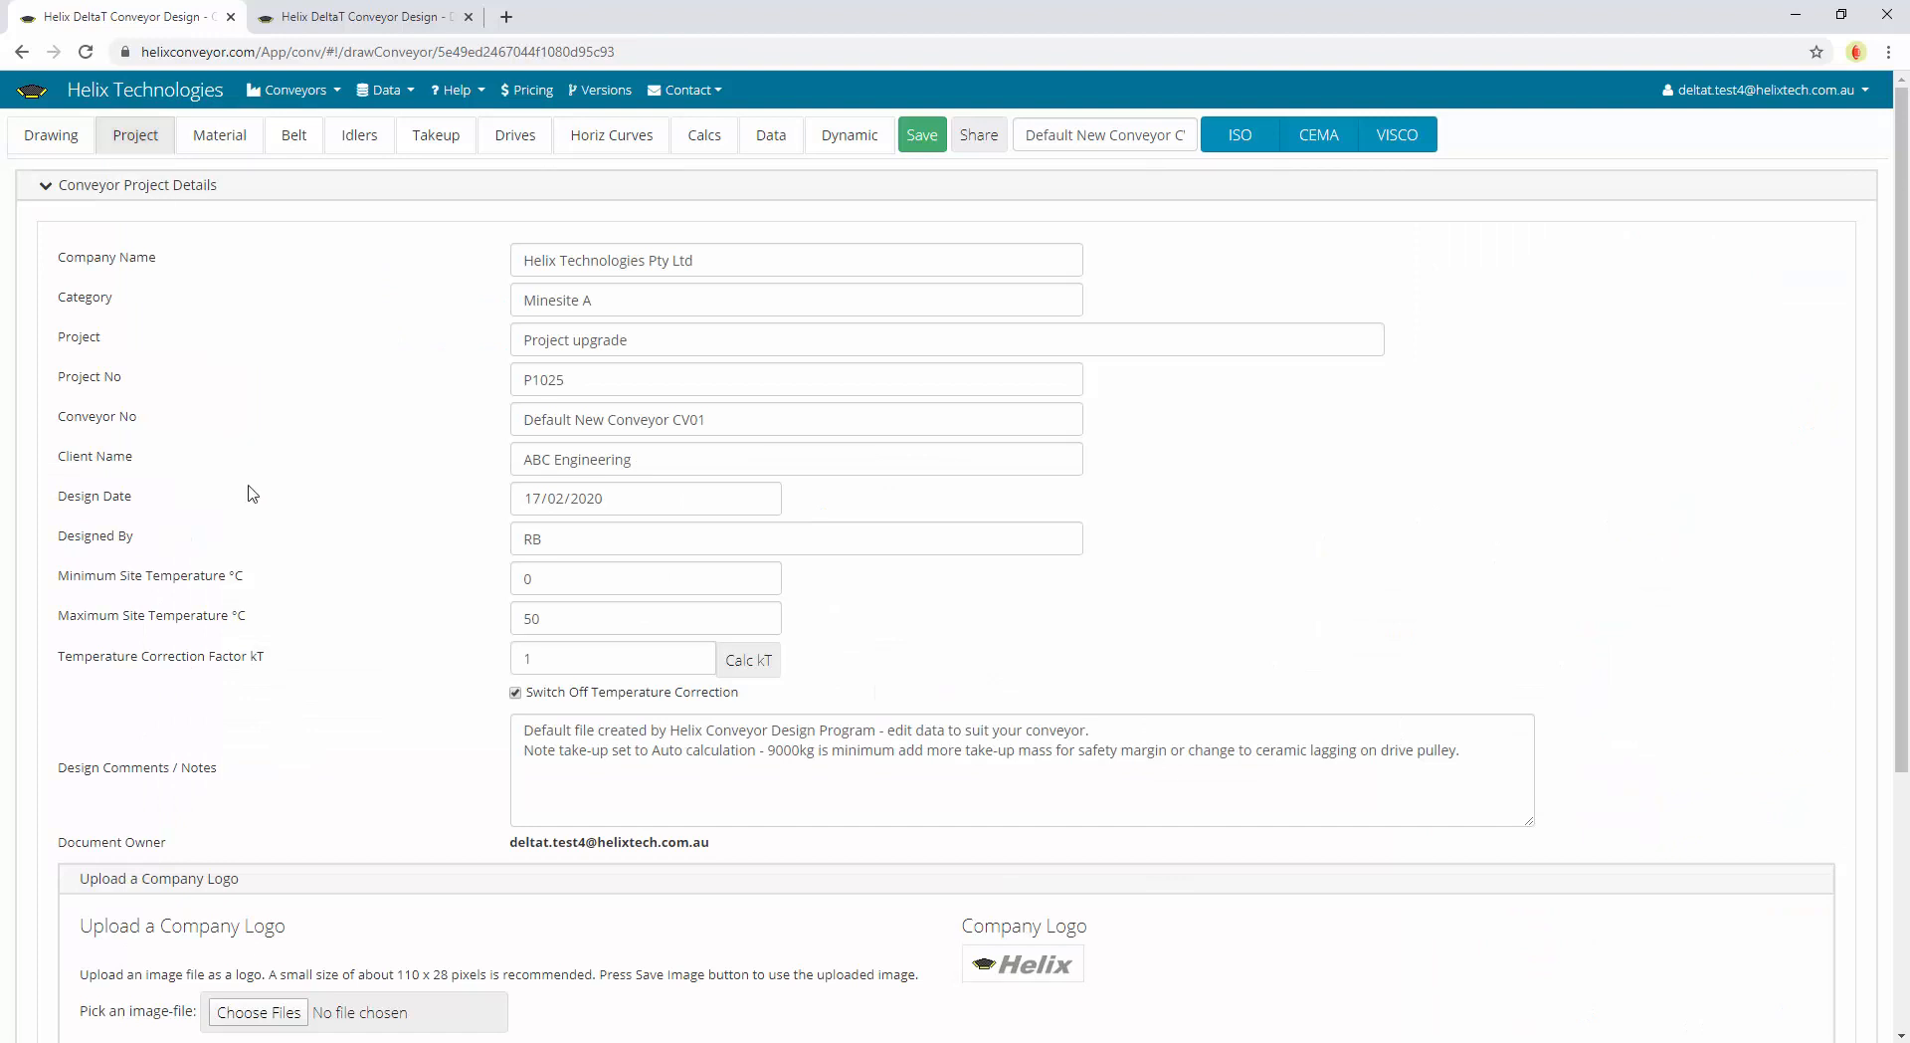
pyautogui.scroll(-4, 314, 452)
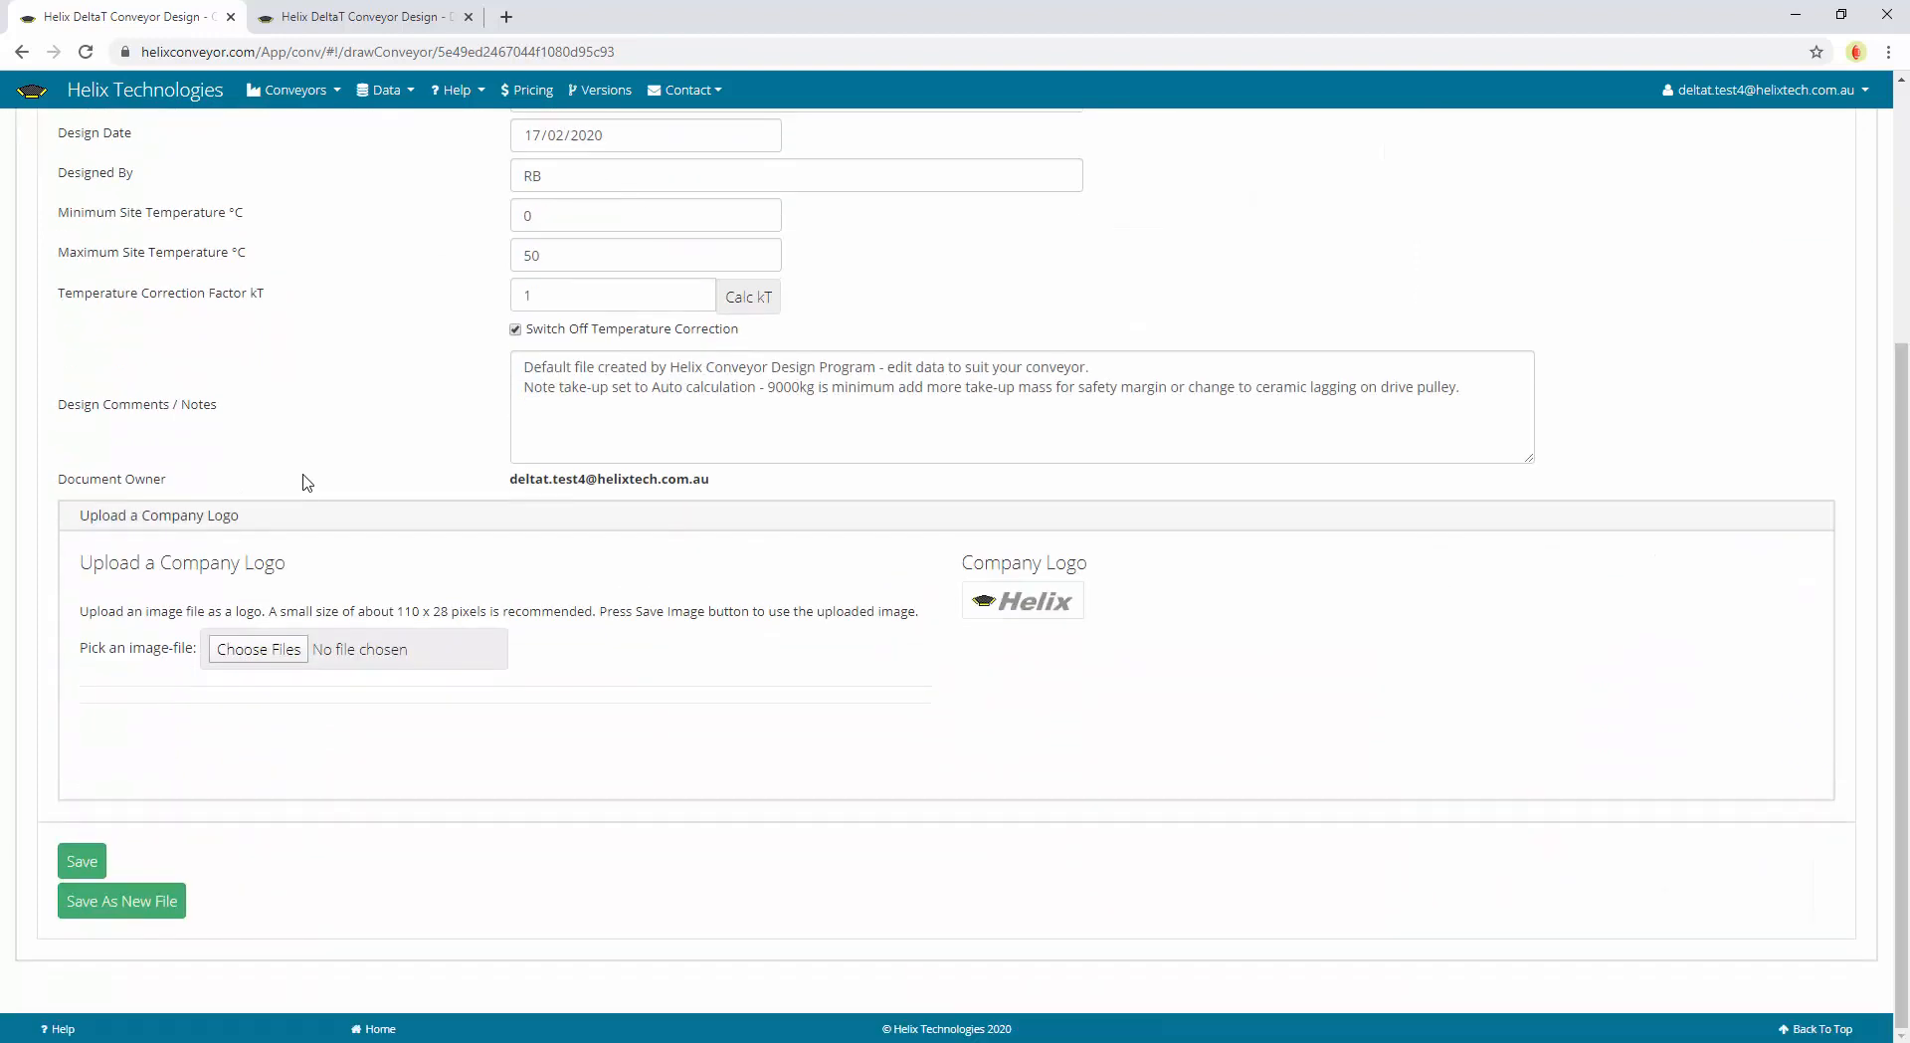
pyautogui.scroll(4, 314, 452)
# Filter the General material category by "iron ore" and browse the matching materials without picking one
pyautogui.click(226, 142)
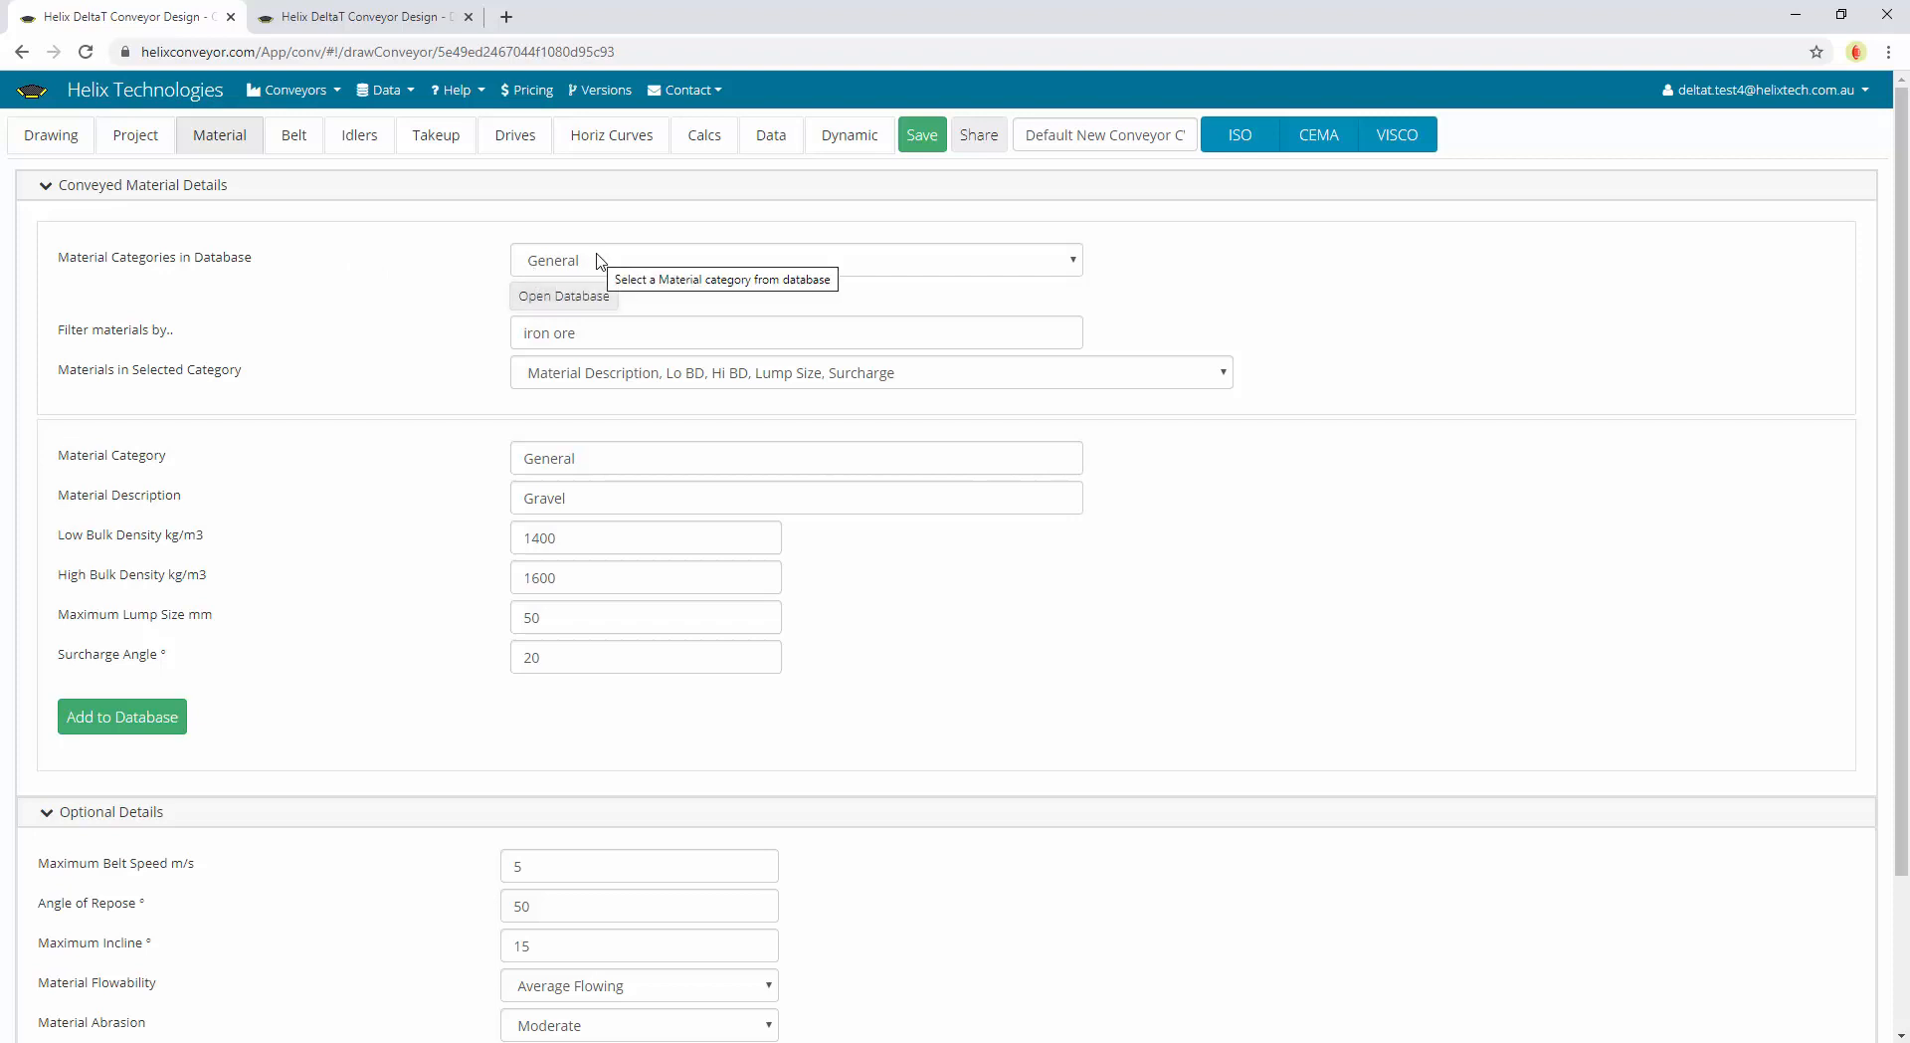
pyautogui.moveTo(594, 338); pyautogui.dragTo(412, 328)
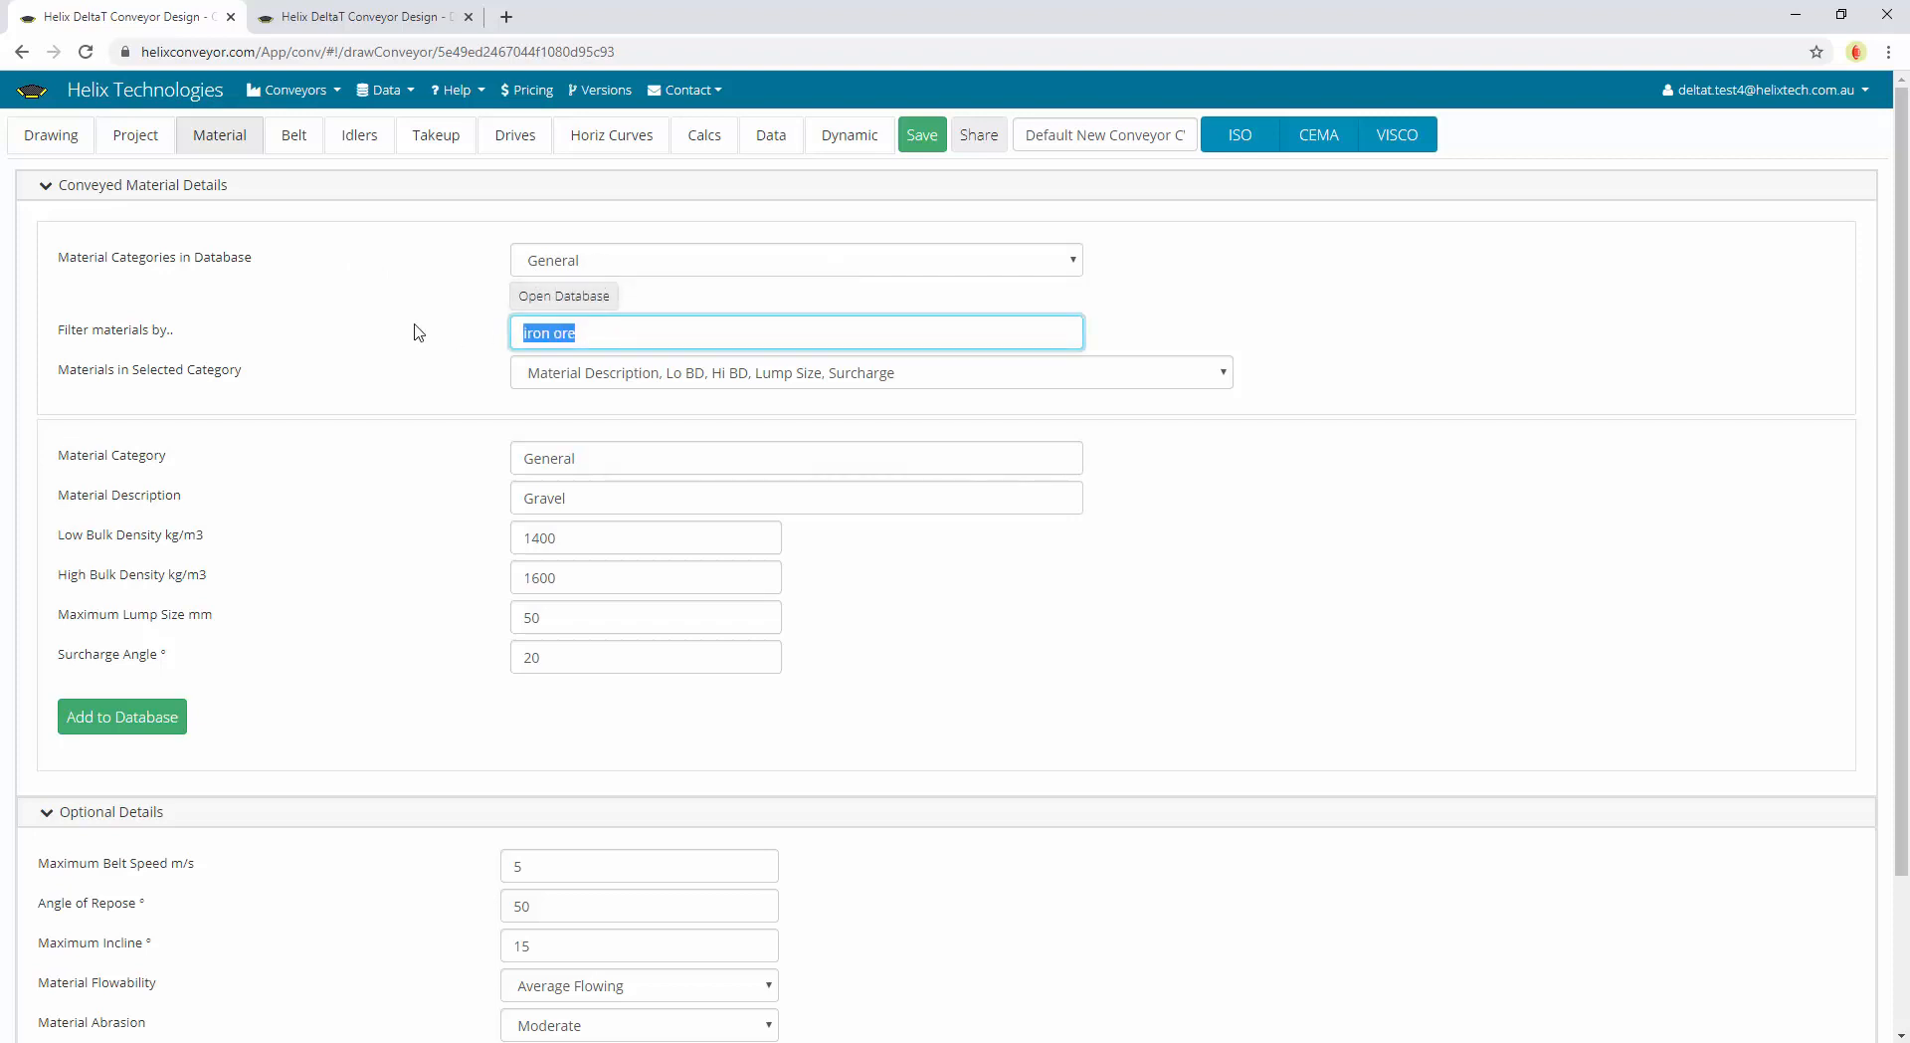
pyautogui.write('iron hor')
pyautogui.click(595, 374)
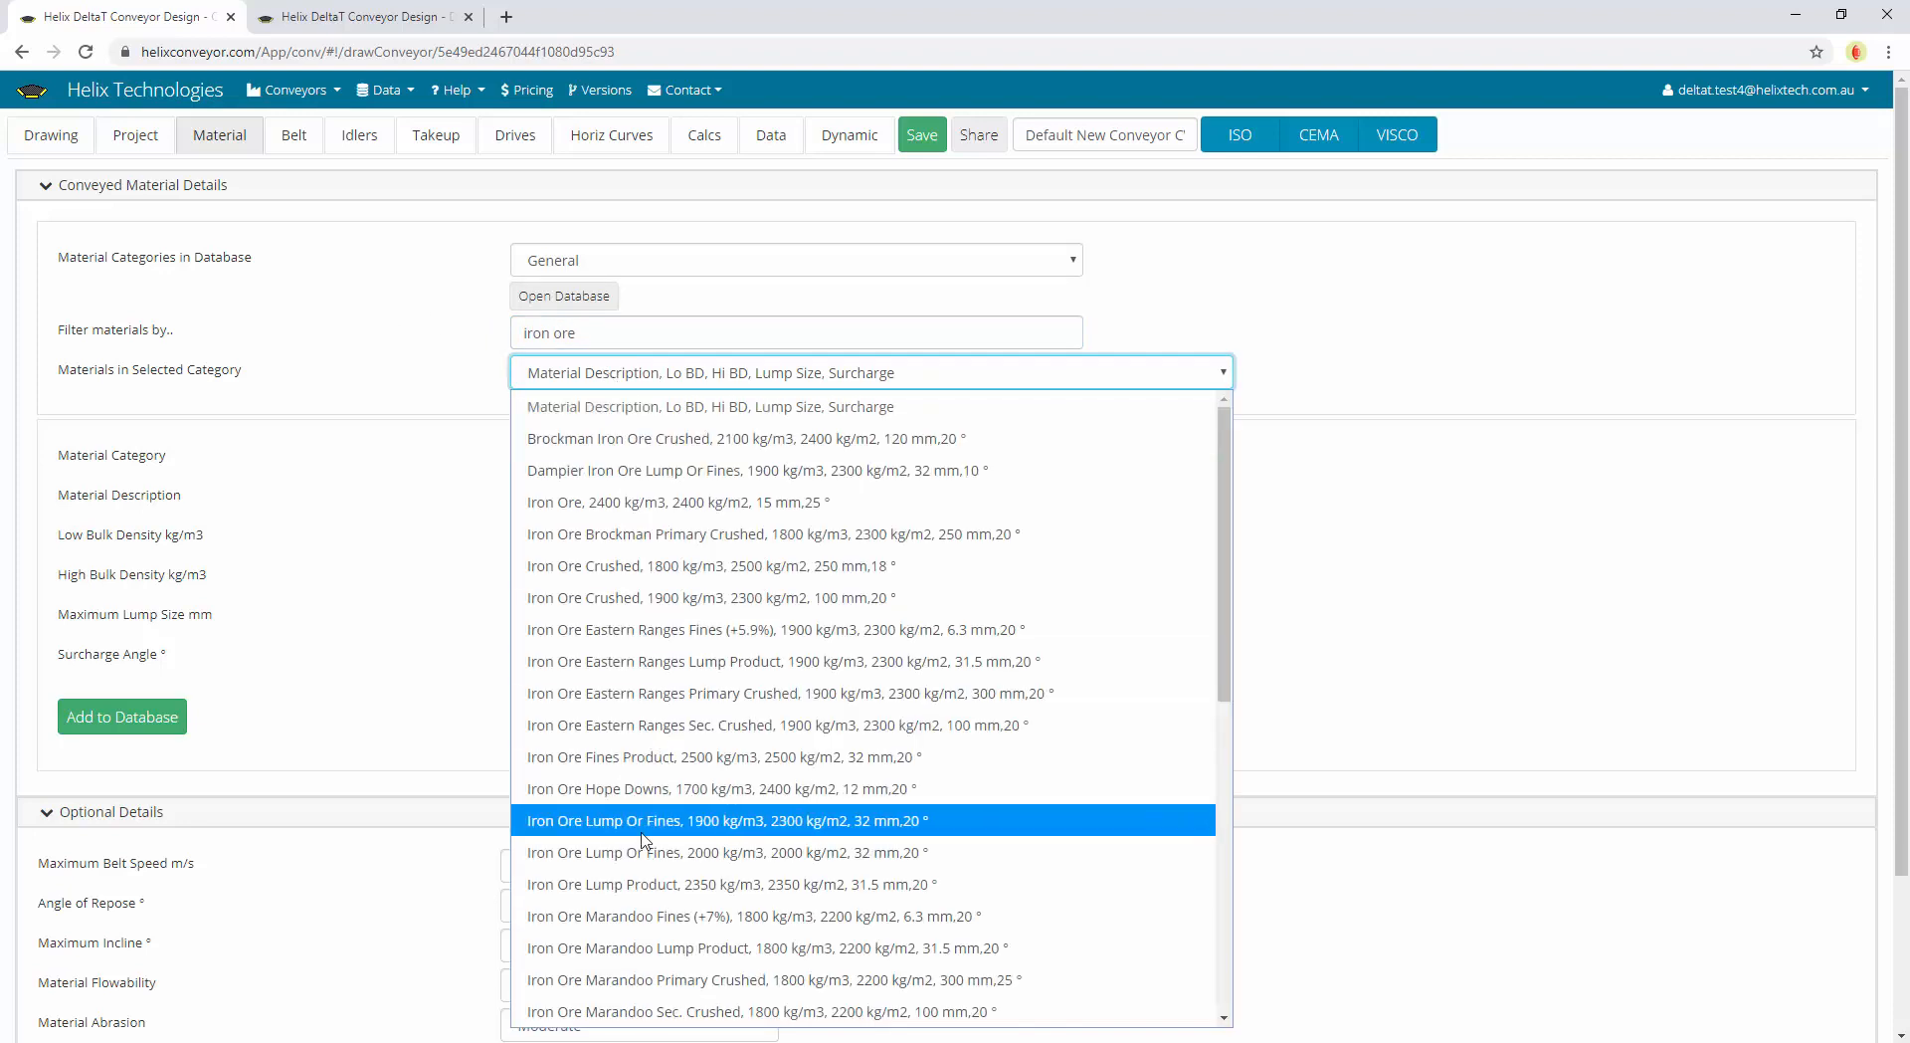
pyautogui.scroll(-5, 677, 728)
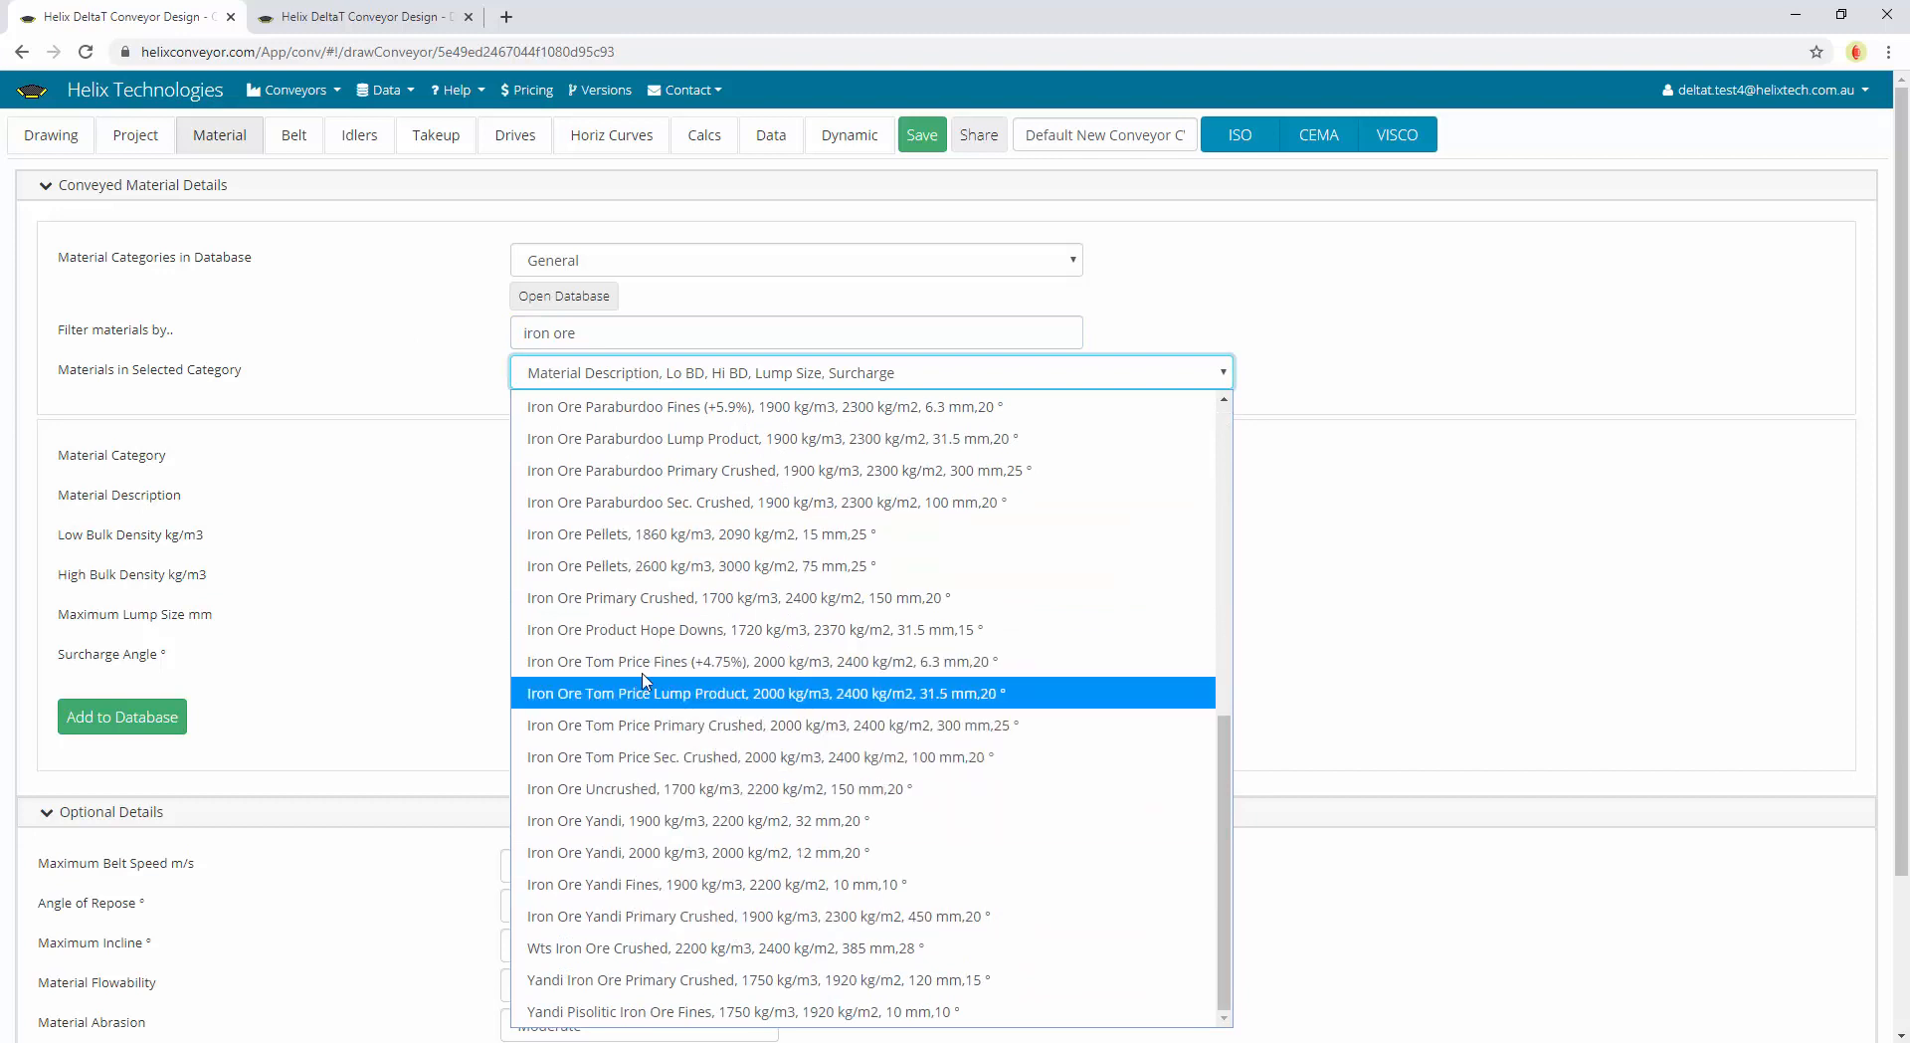
pyautogui.scroll(7, 676, 657)
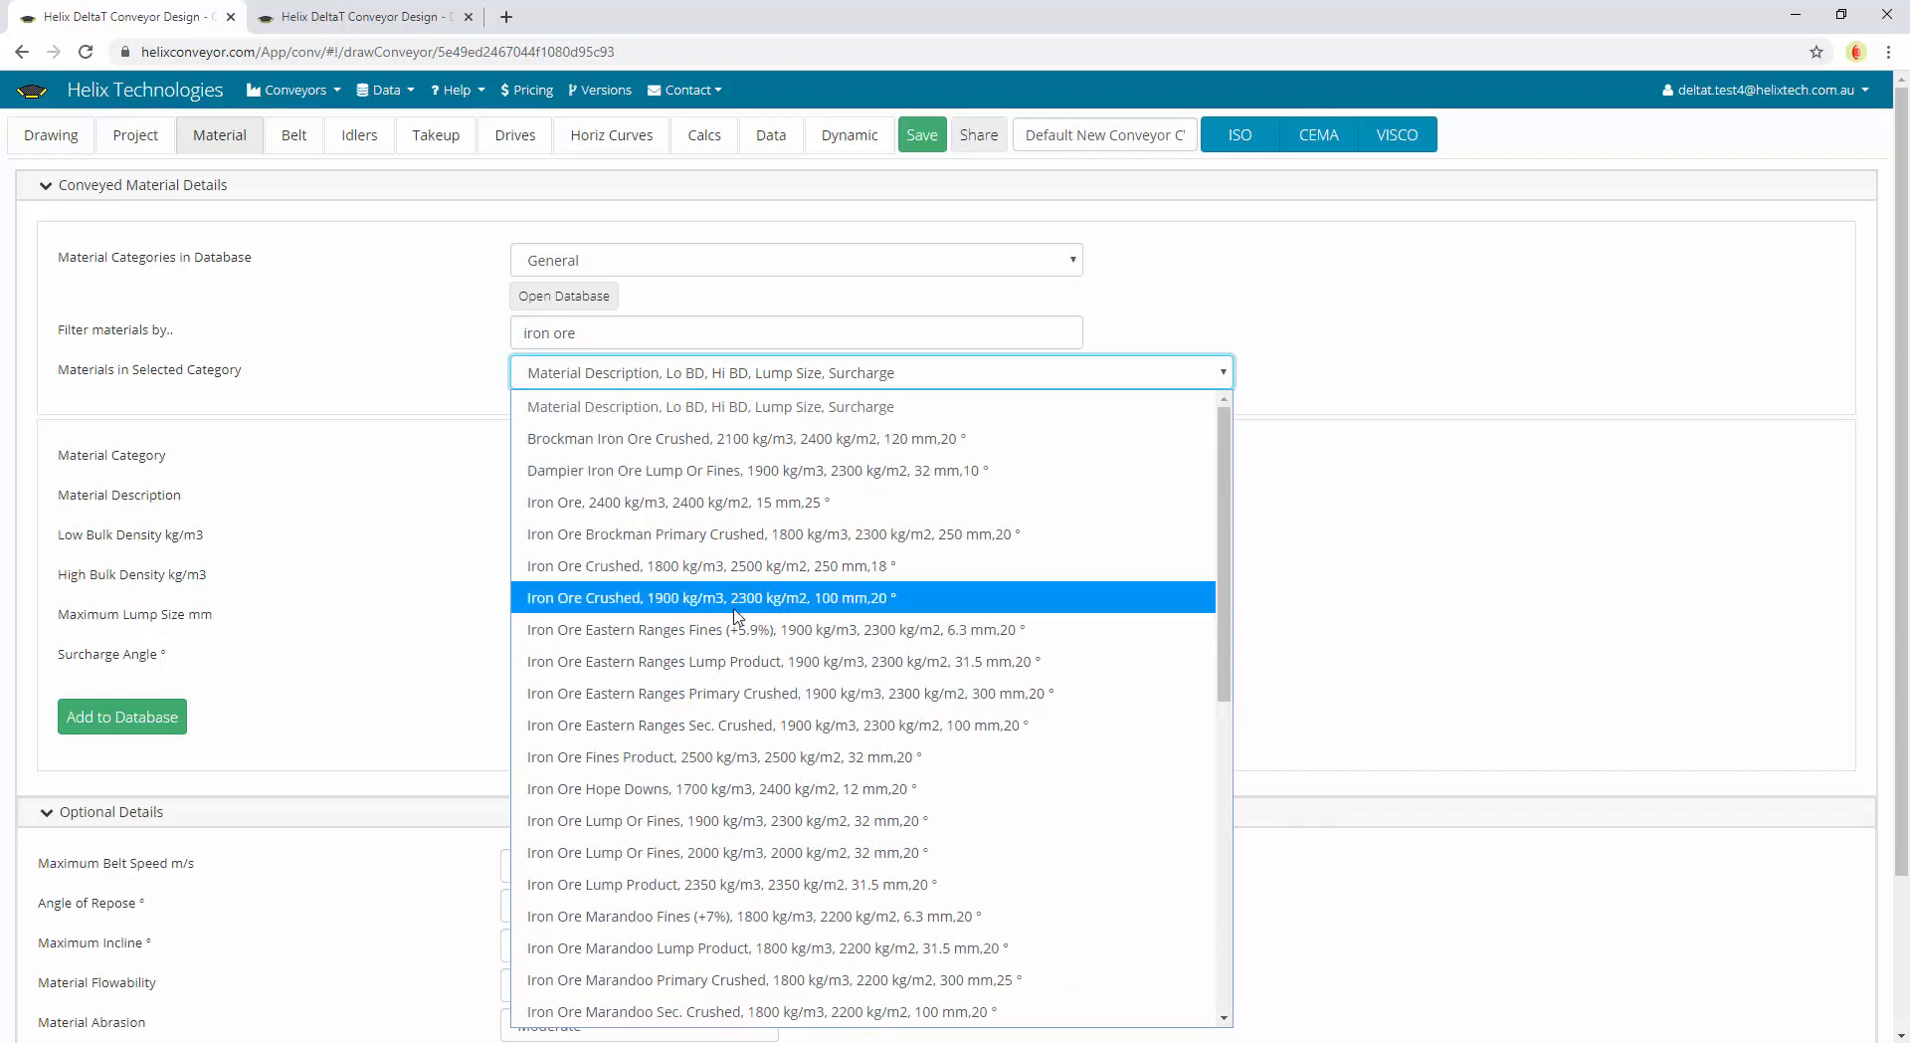
pyautogui.click(435, 469)
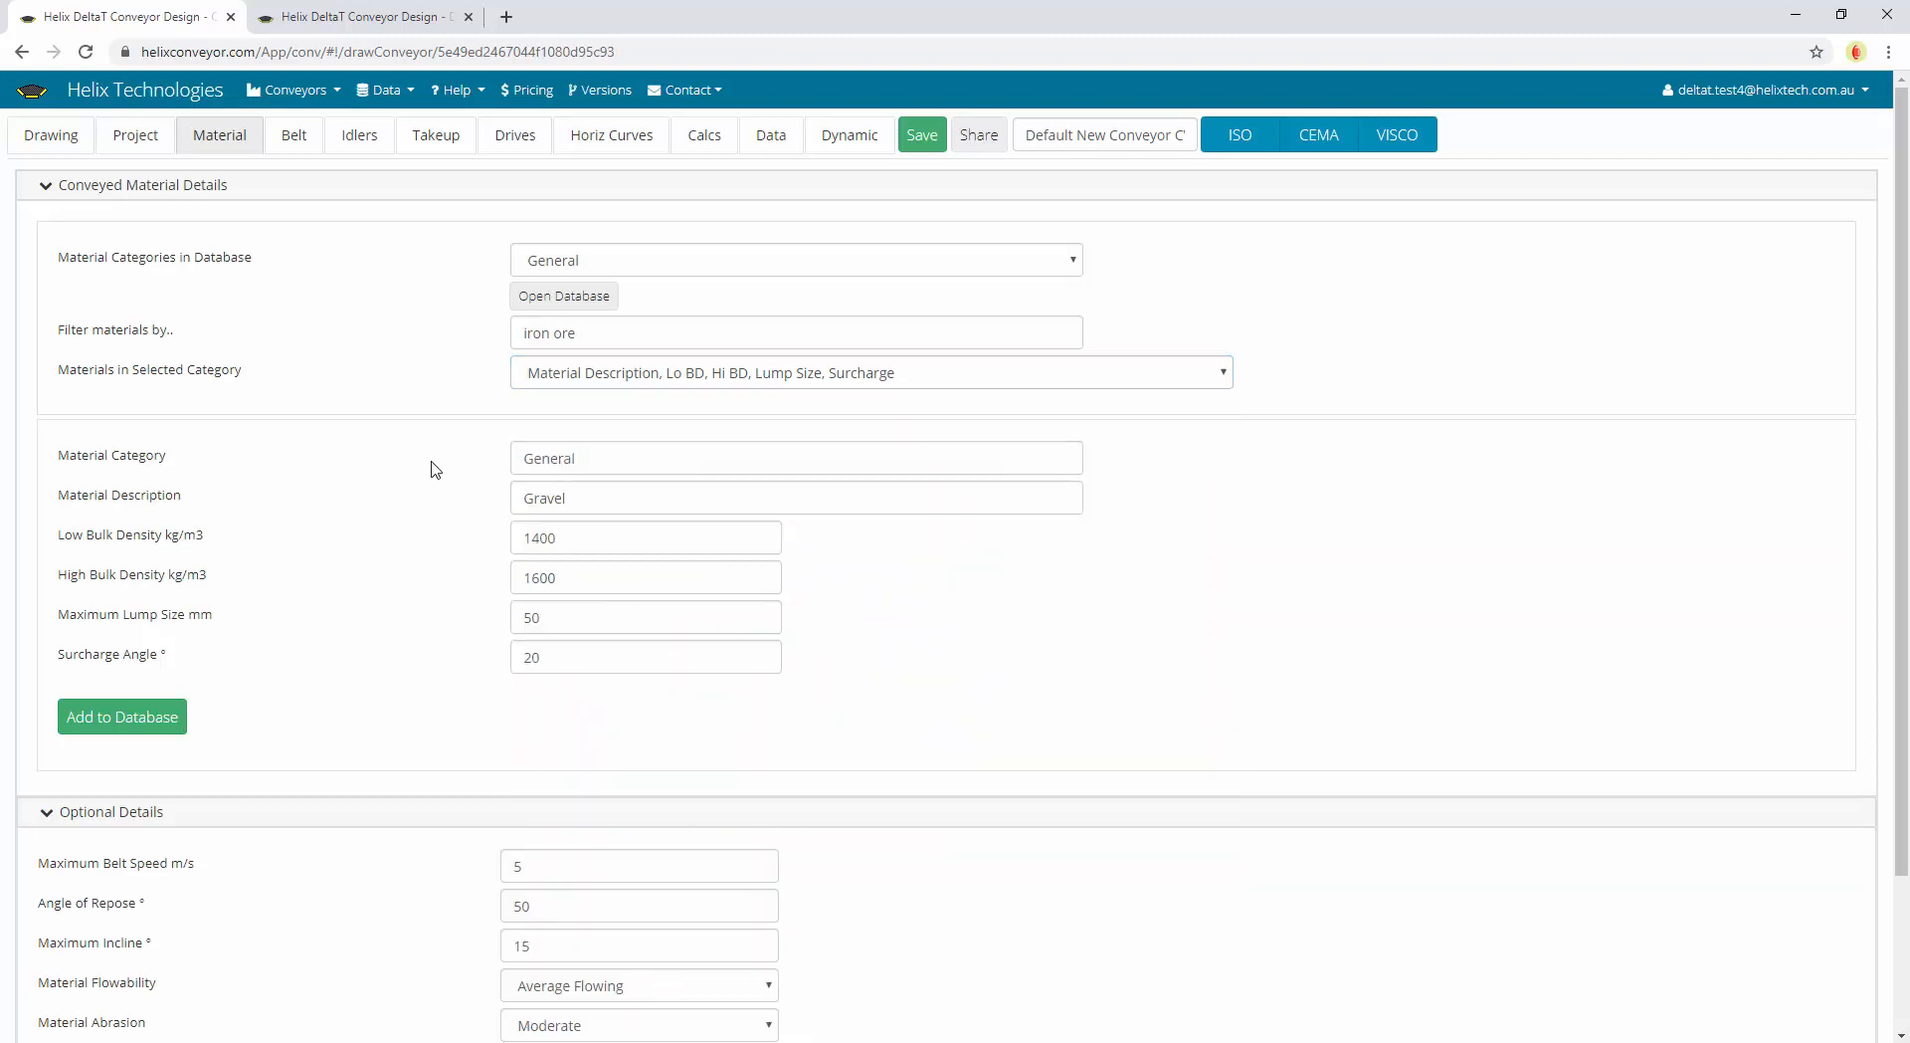
# Set the gravel's material category to "Minesite A Gravel" and add the material to the database
pyautogui.click(620, 455)
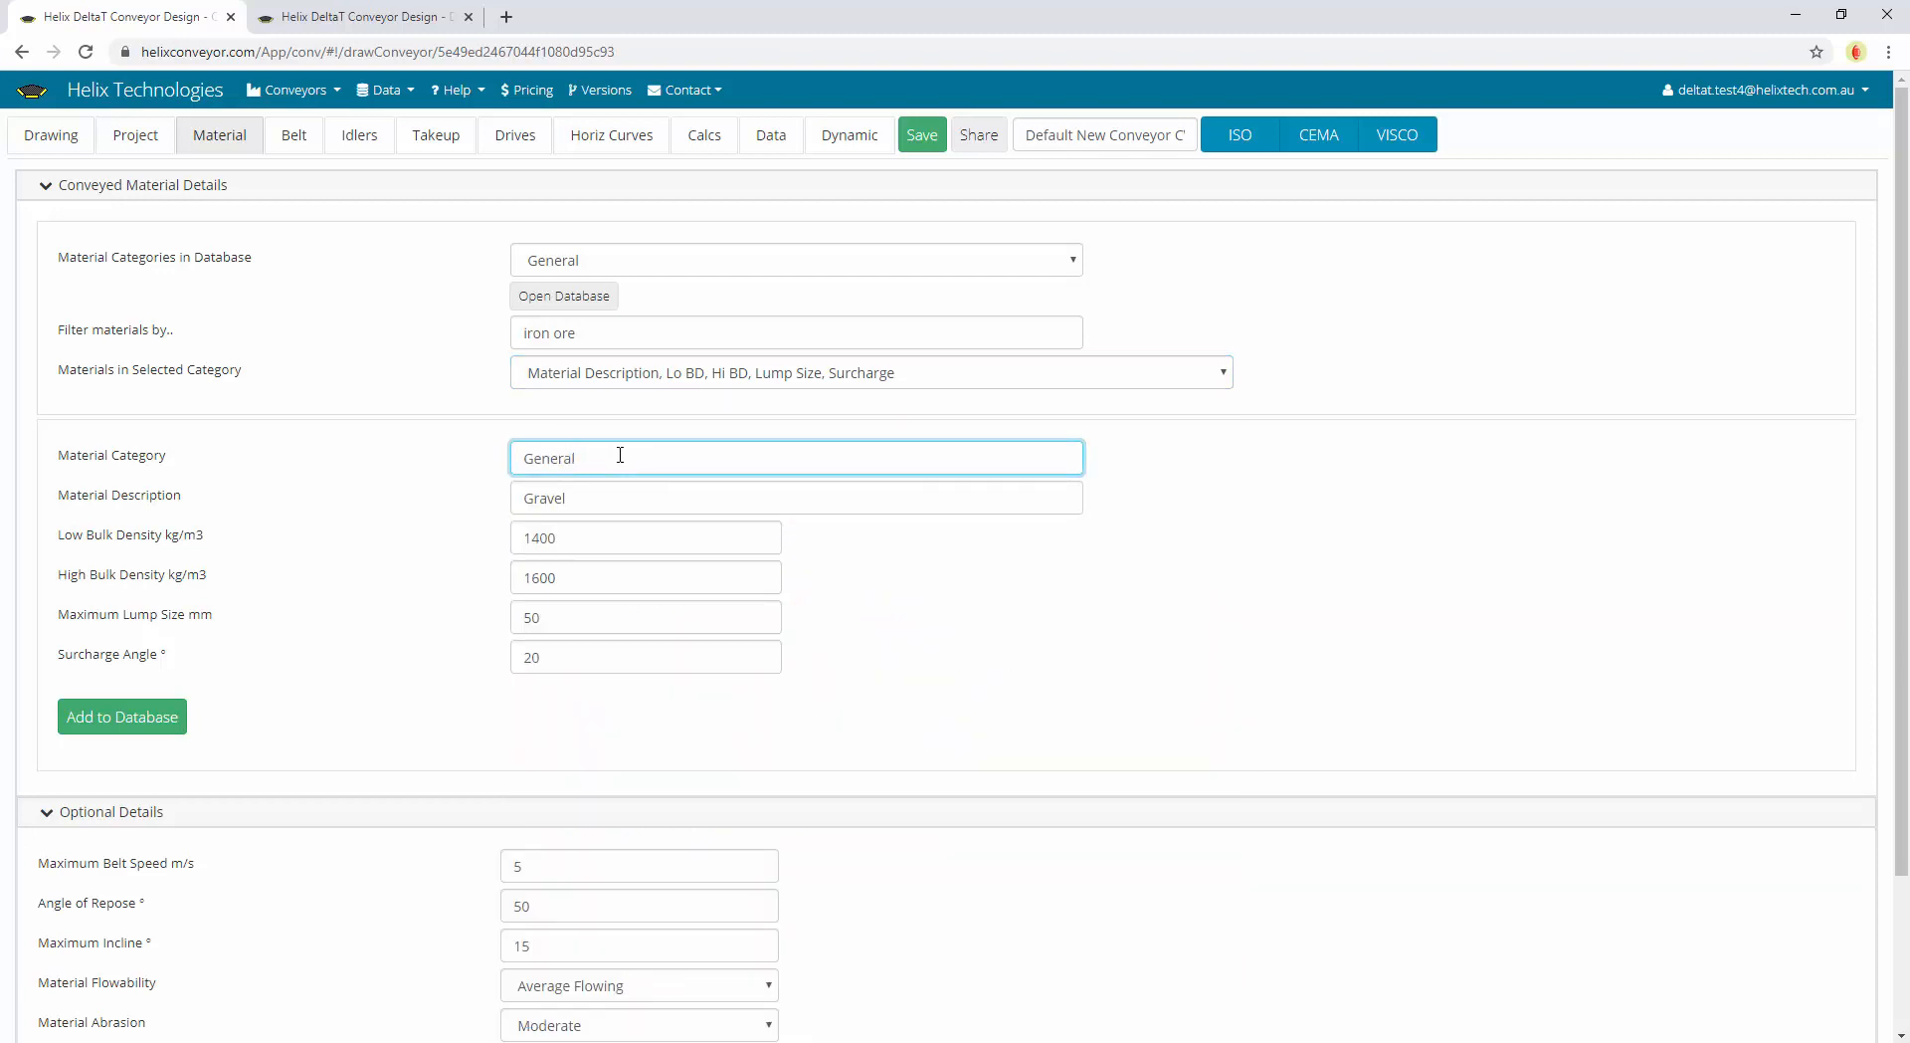
pyautogui.moveTo(613, 460); pyautogui.dragTo(340, 453)
pyautogui.write('Mi')
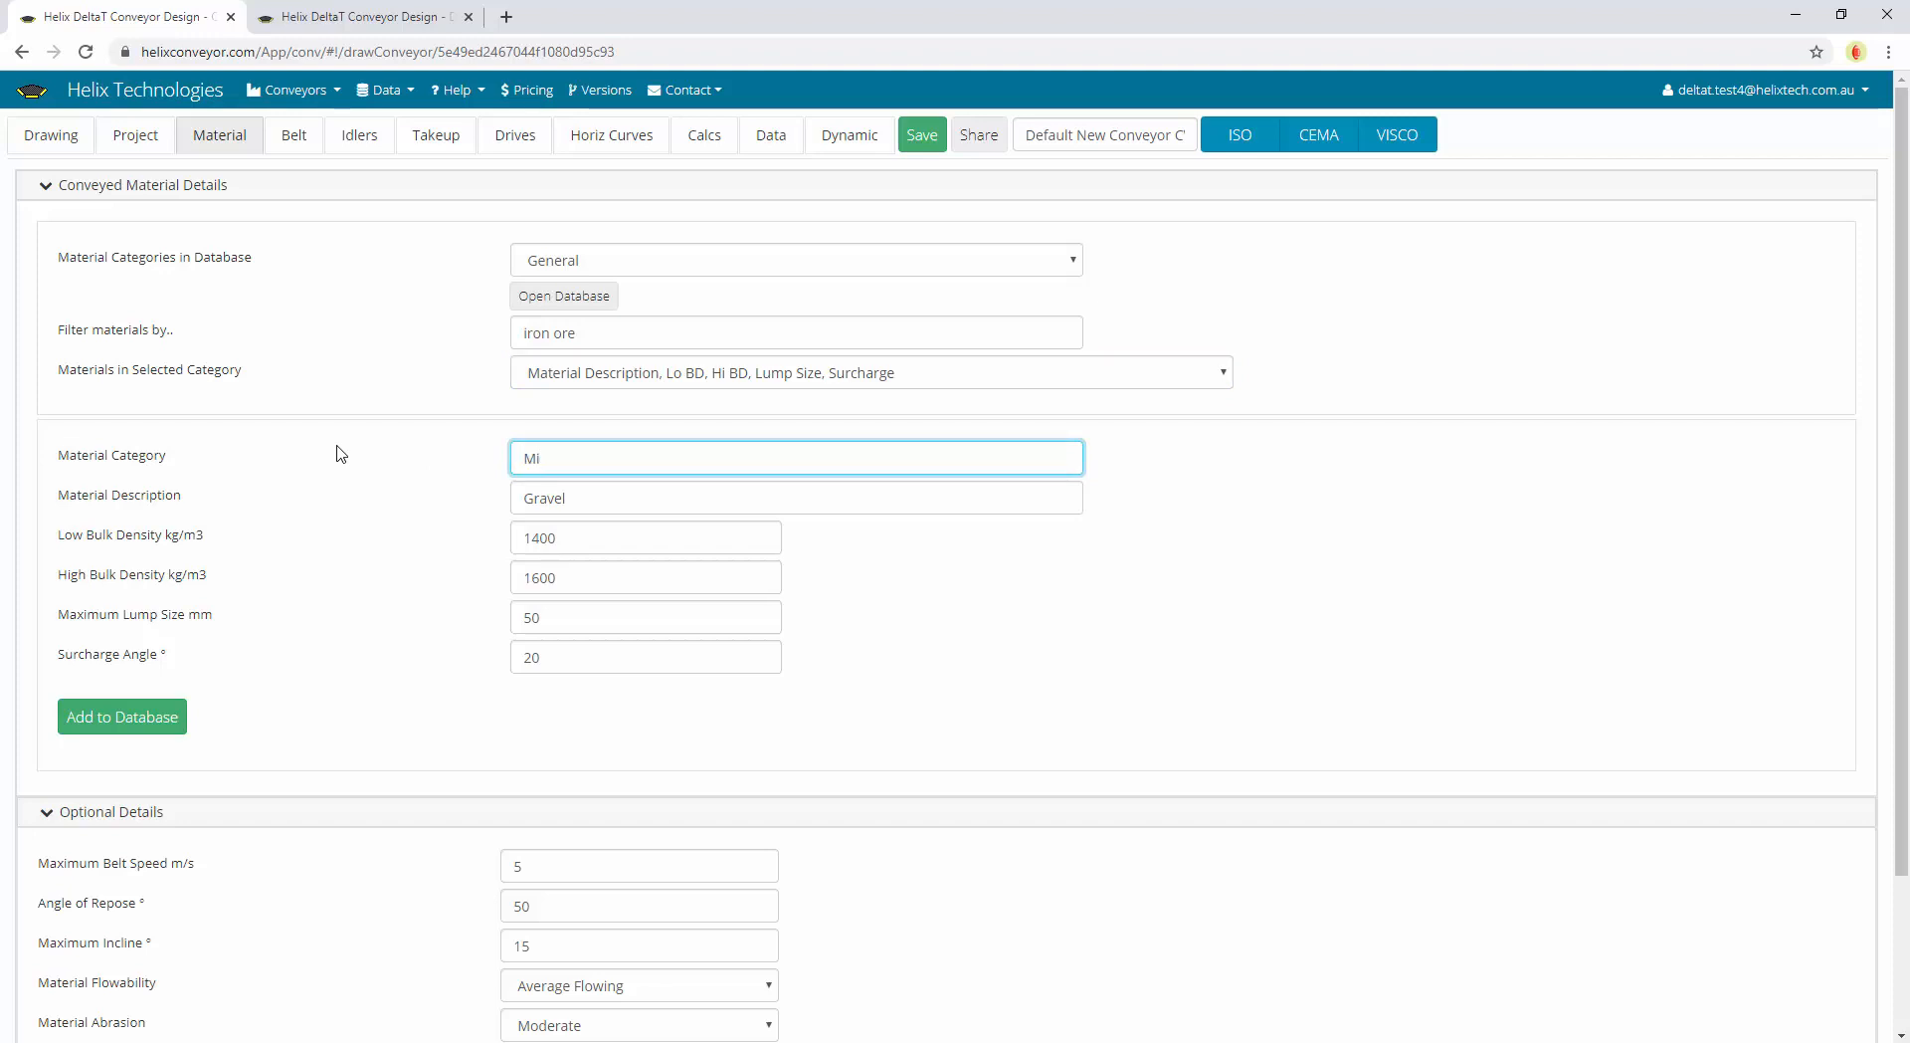
pyautogui.write('nesite A Gr')
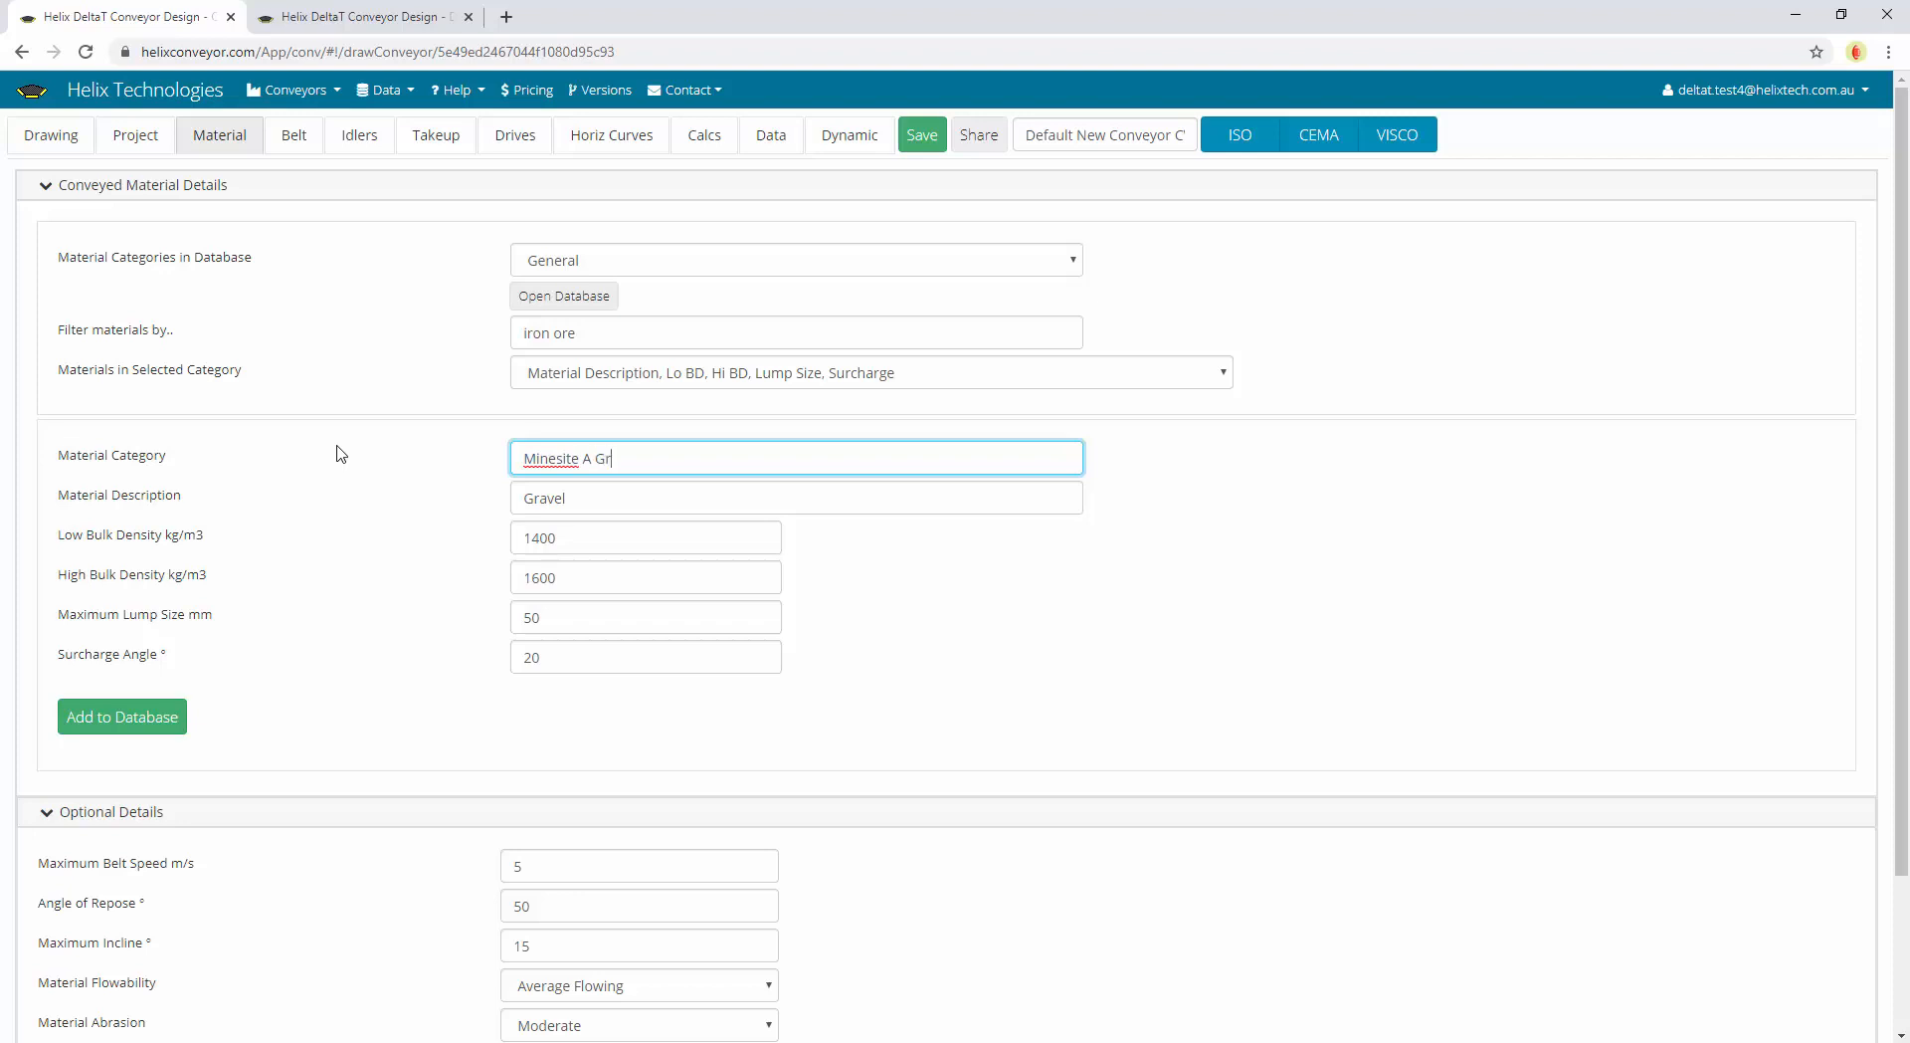
pyautogui.write('avel')
pyautogui.press('Tab')
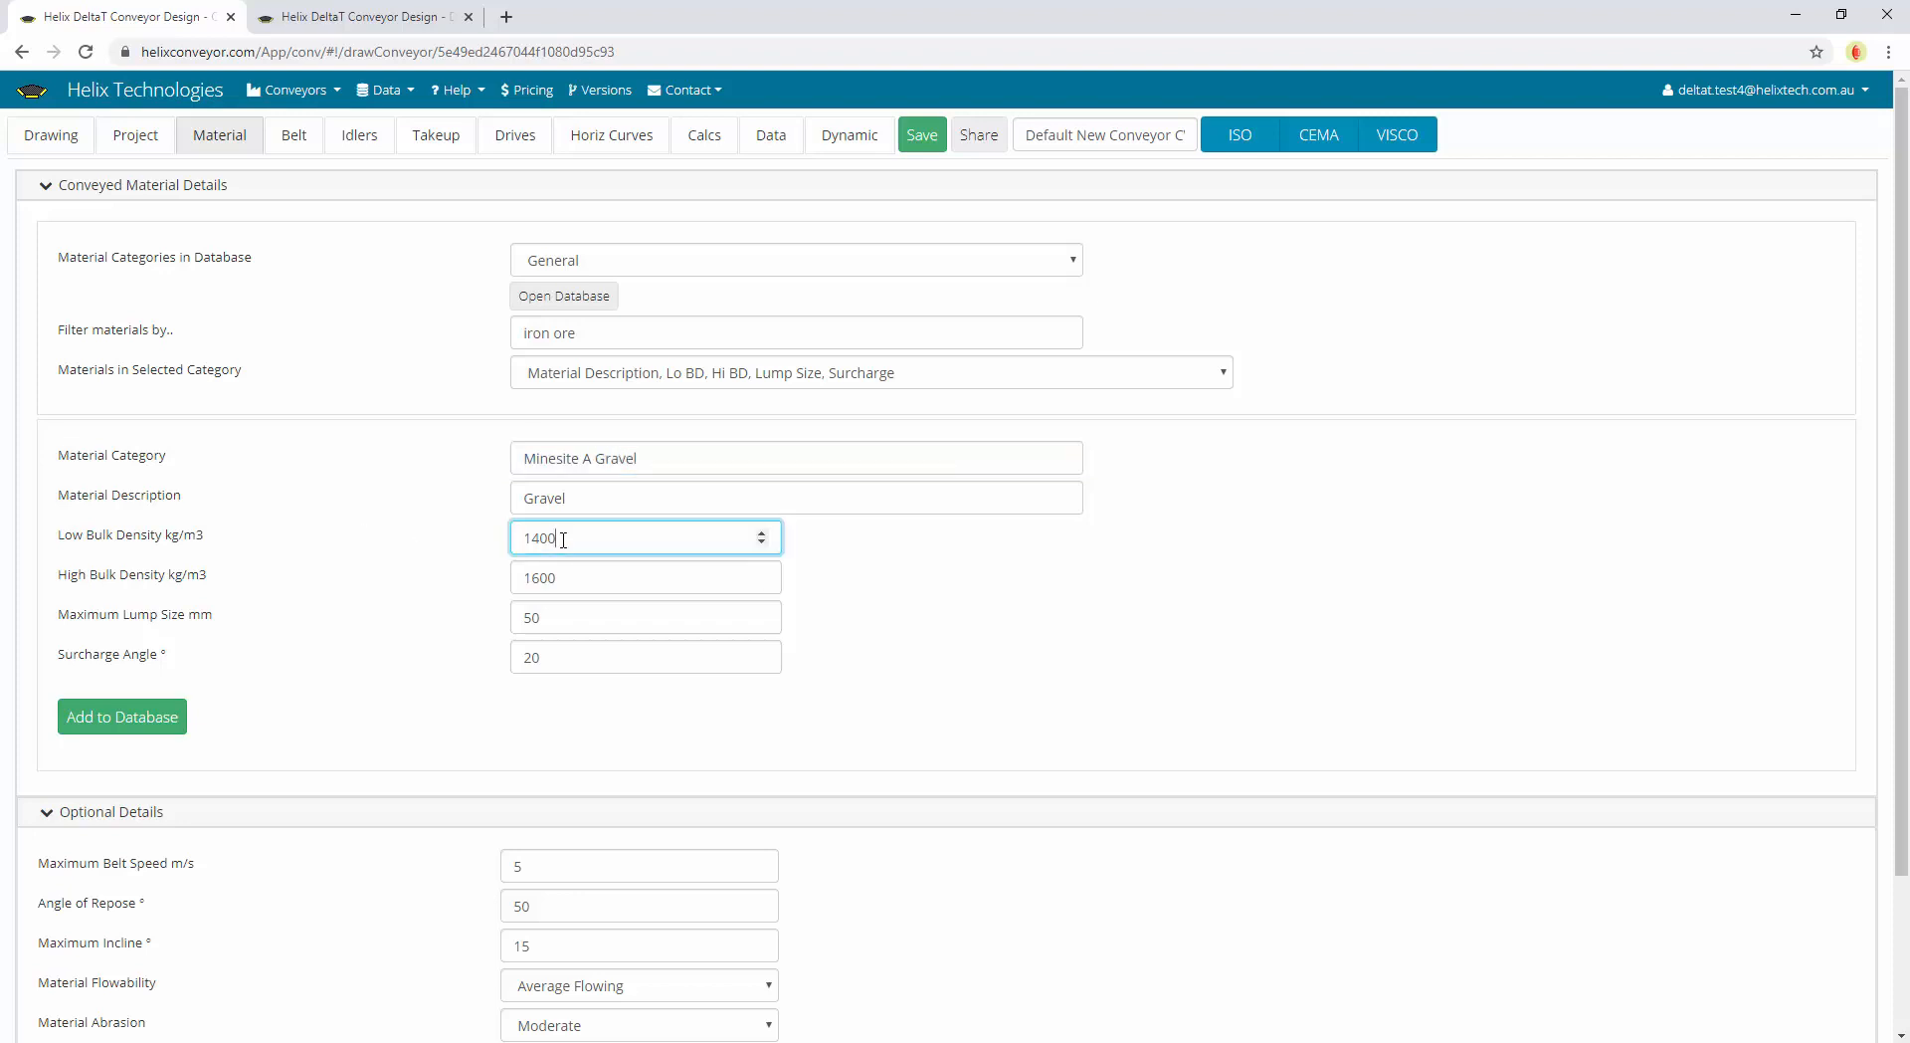
pyautogui.press('Tab')
pyautogui.click(128, 717)
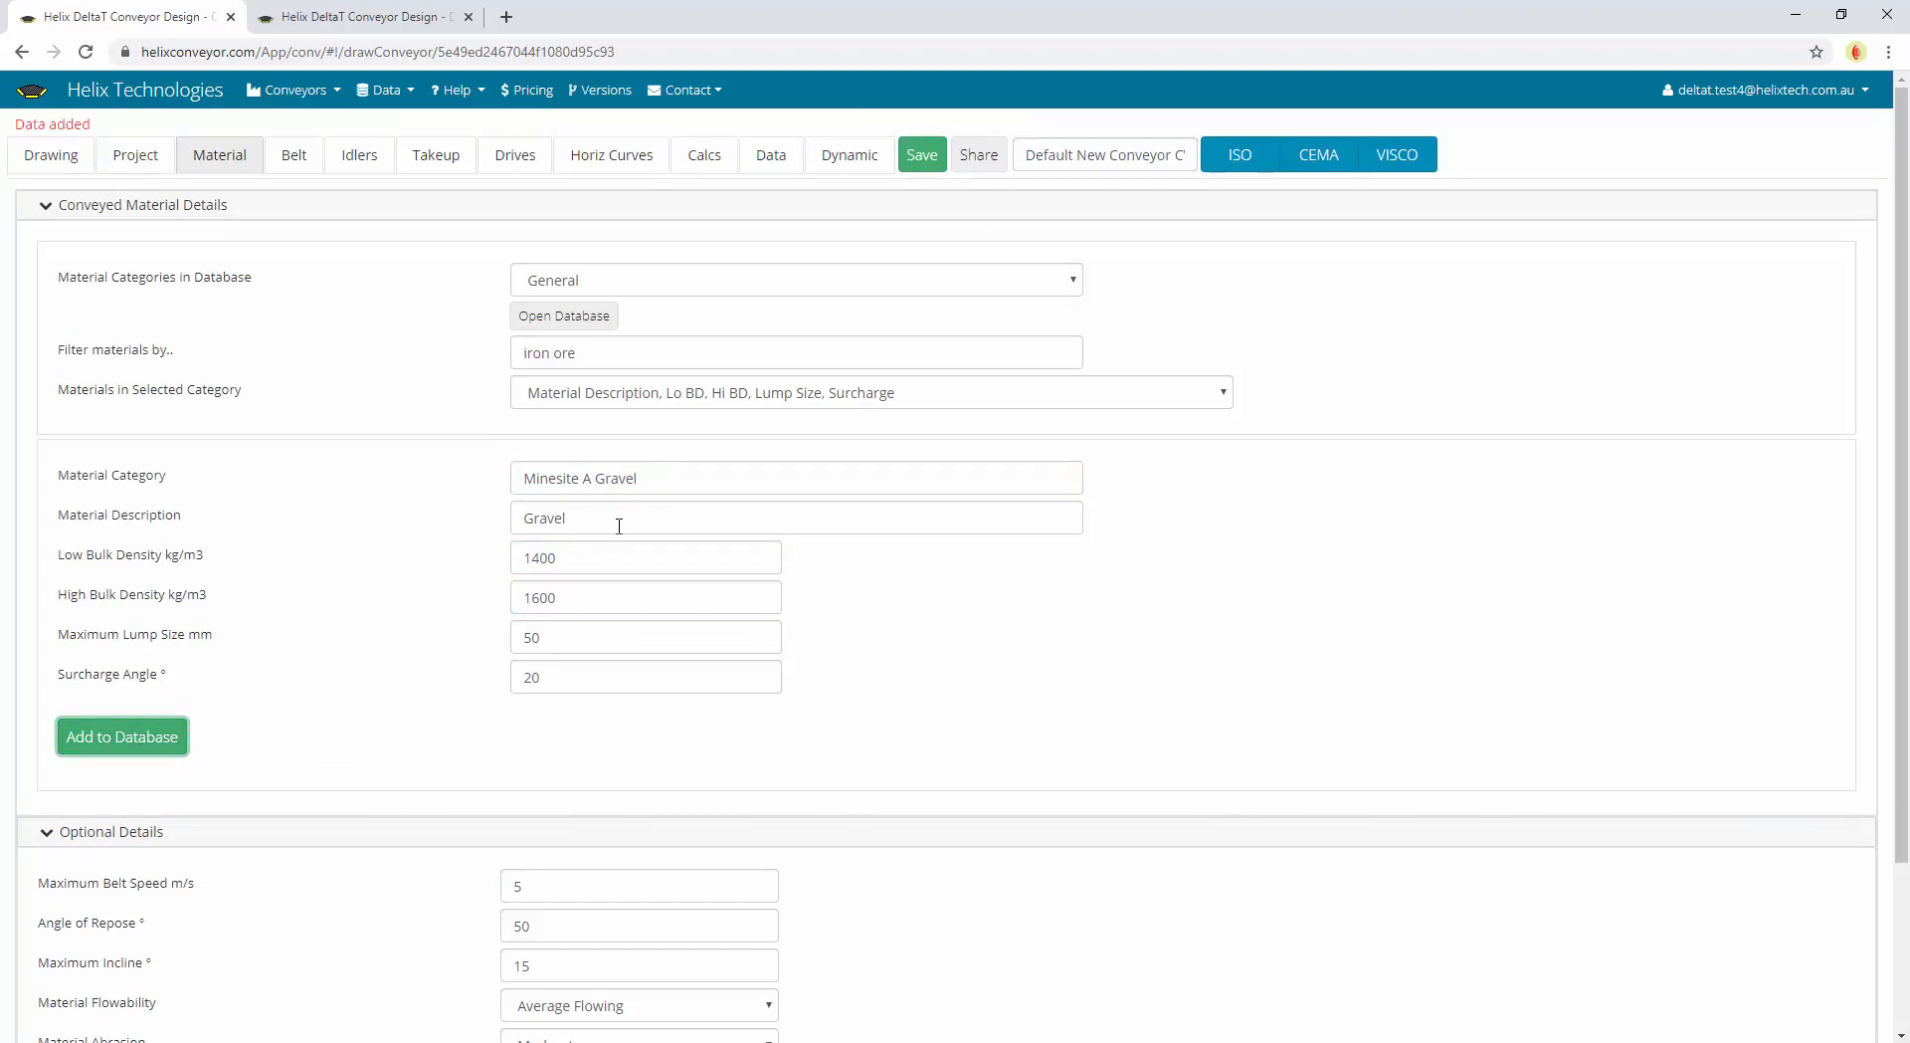
# Choose Minesite A Gravel as the material category in the database
pyautogui.click(615, 282)
pyautogui.click(365, 307)
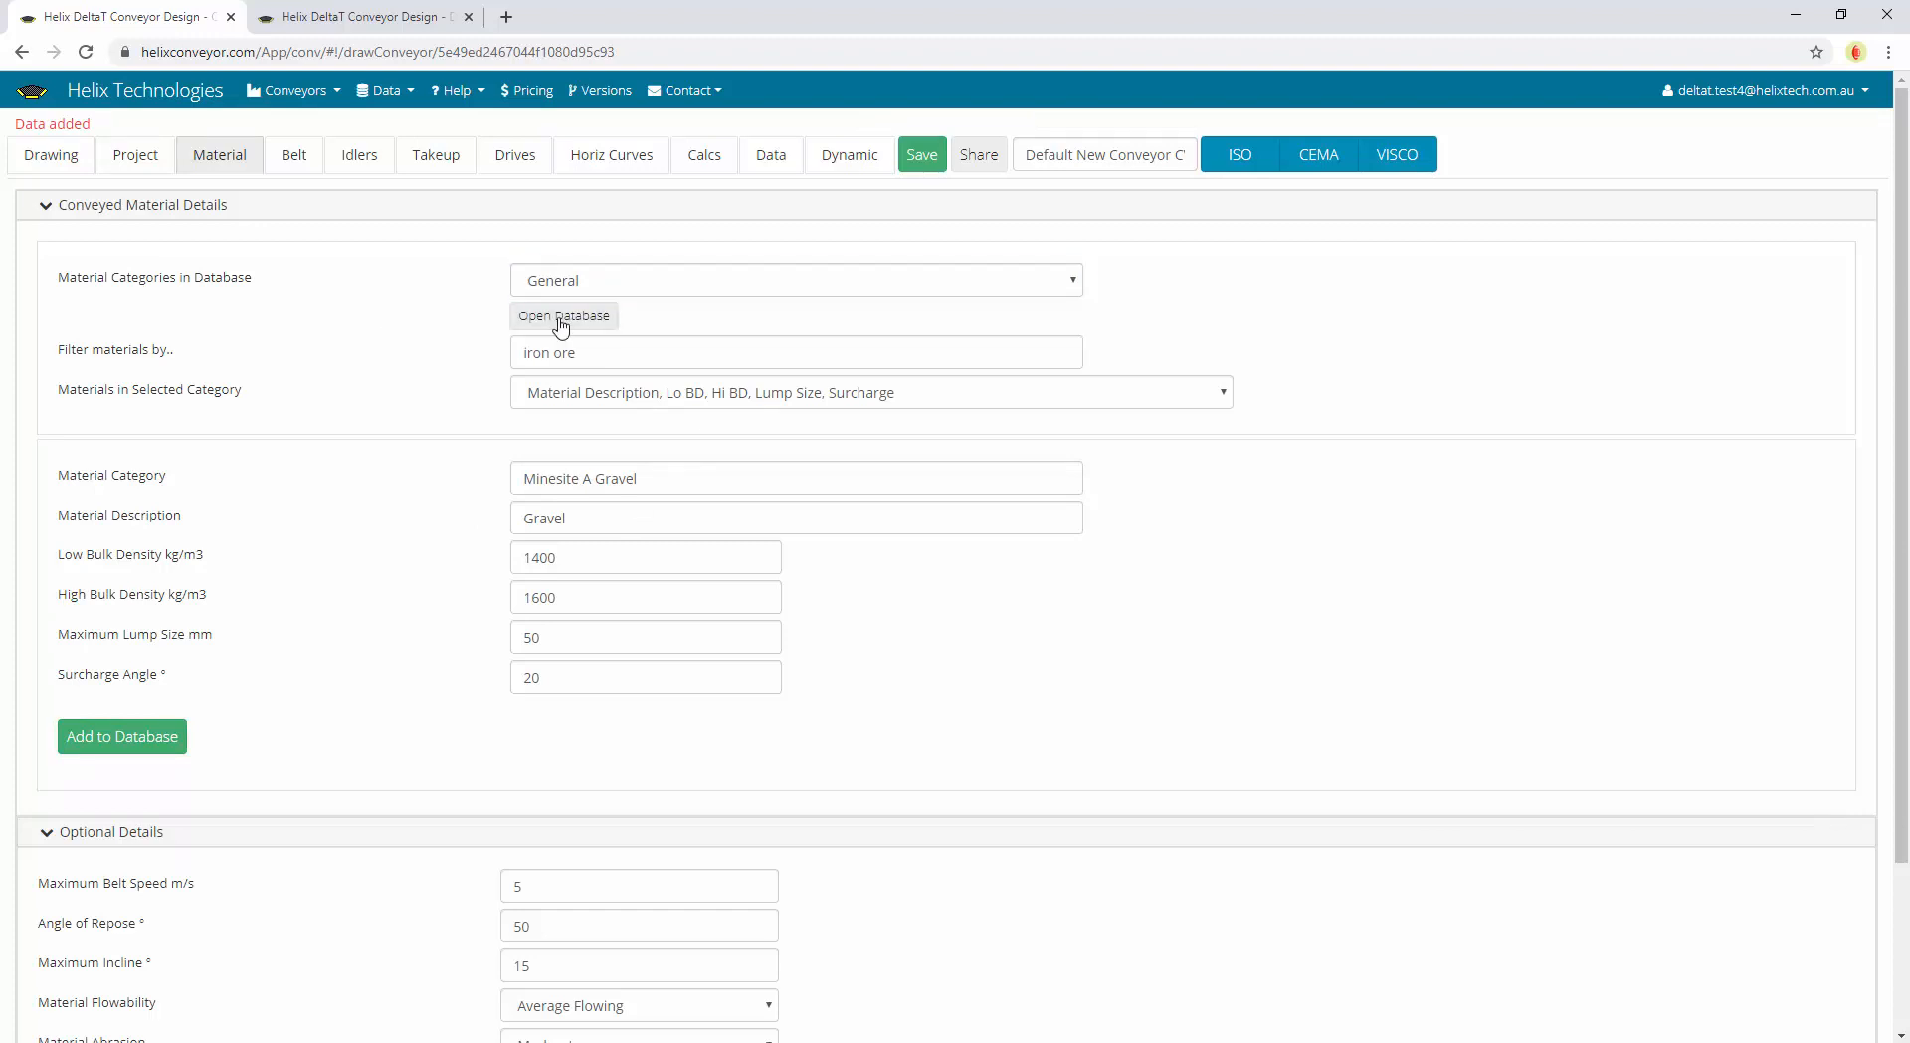
pyautogui.click(562, 316)
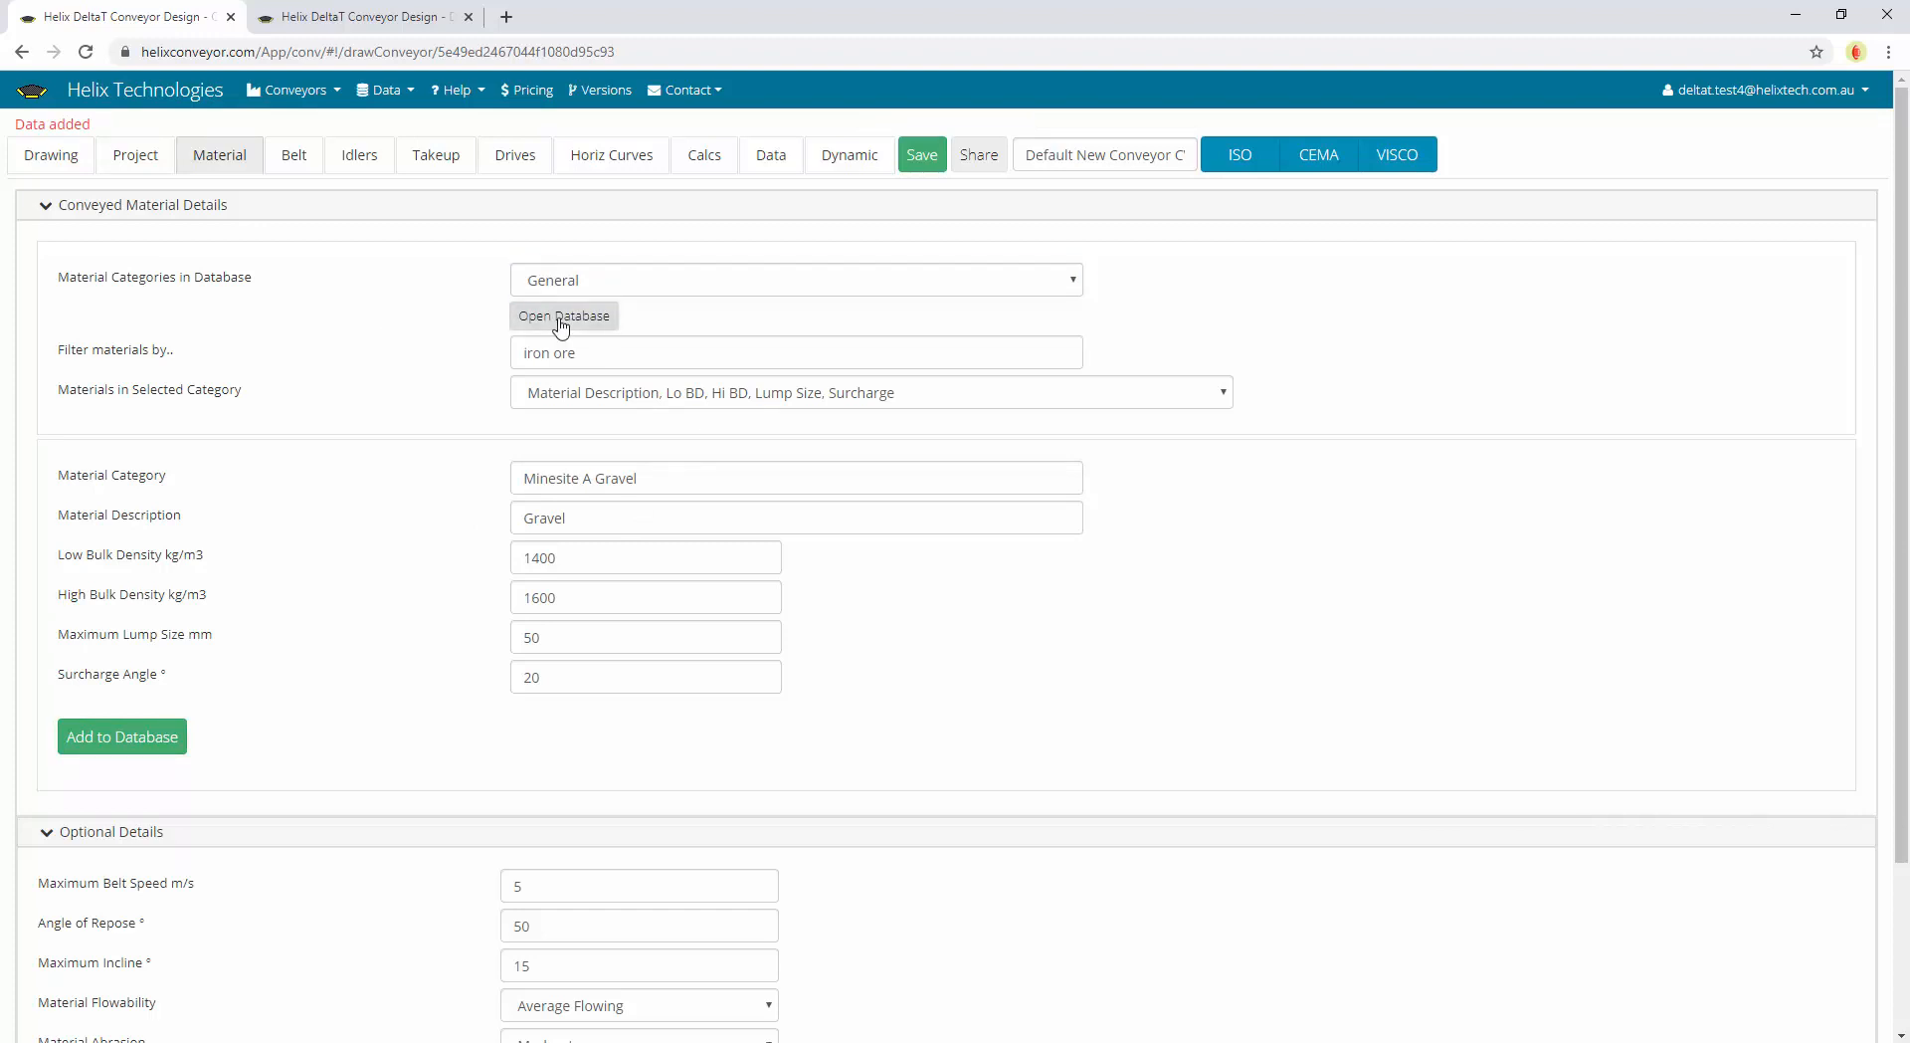
pyautogui.click(733, 282)
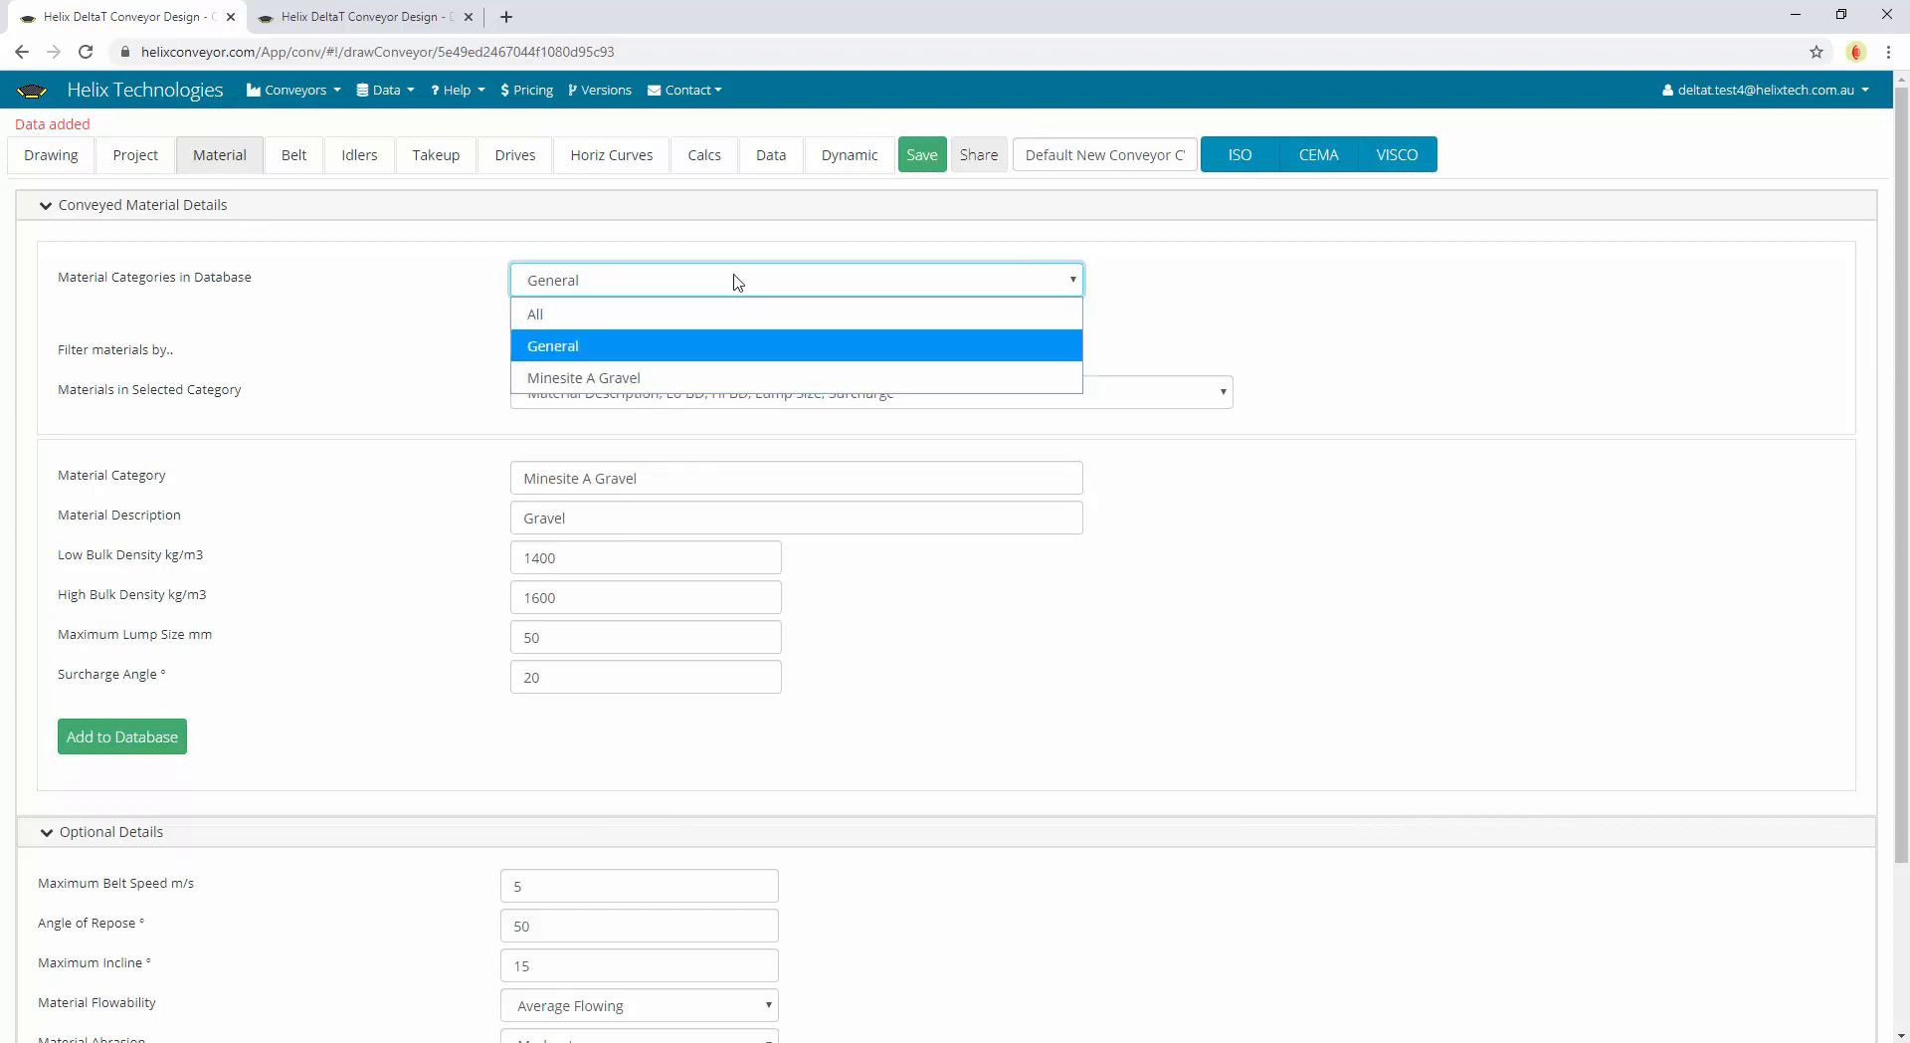
pyautogui.click(604, 379)
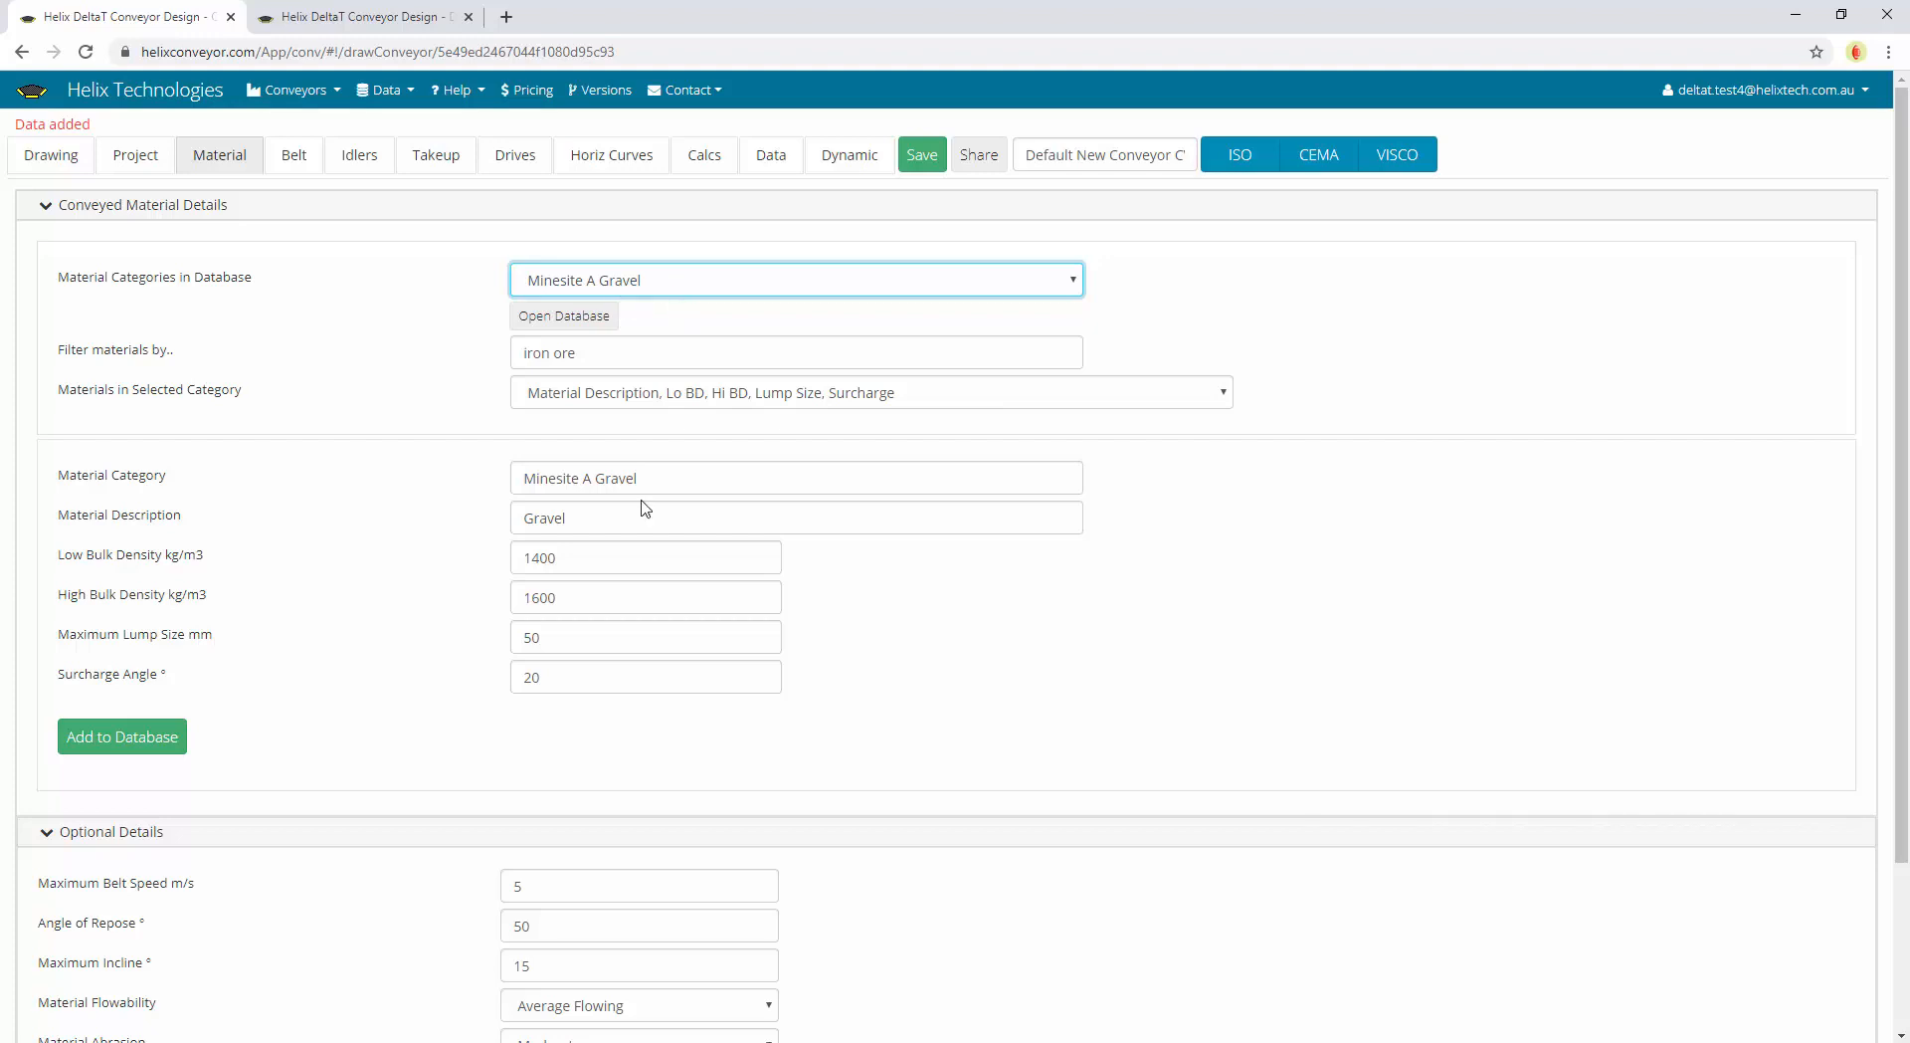
# Review the conveyed material's optional details, from maximum belt speed to miscellaneous properties
pyautogui.click(392, 570)
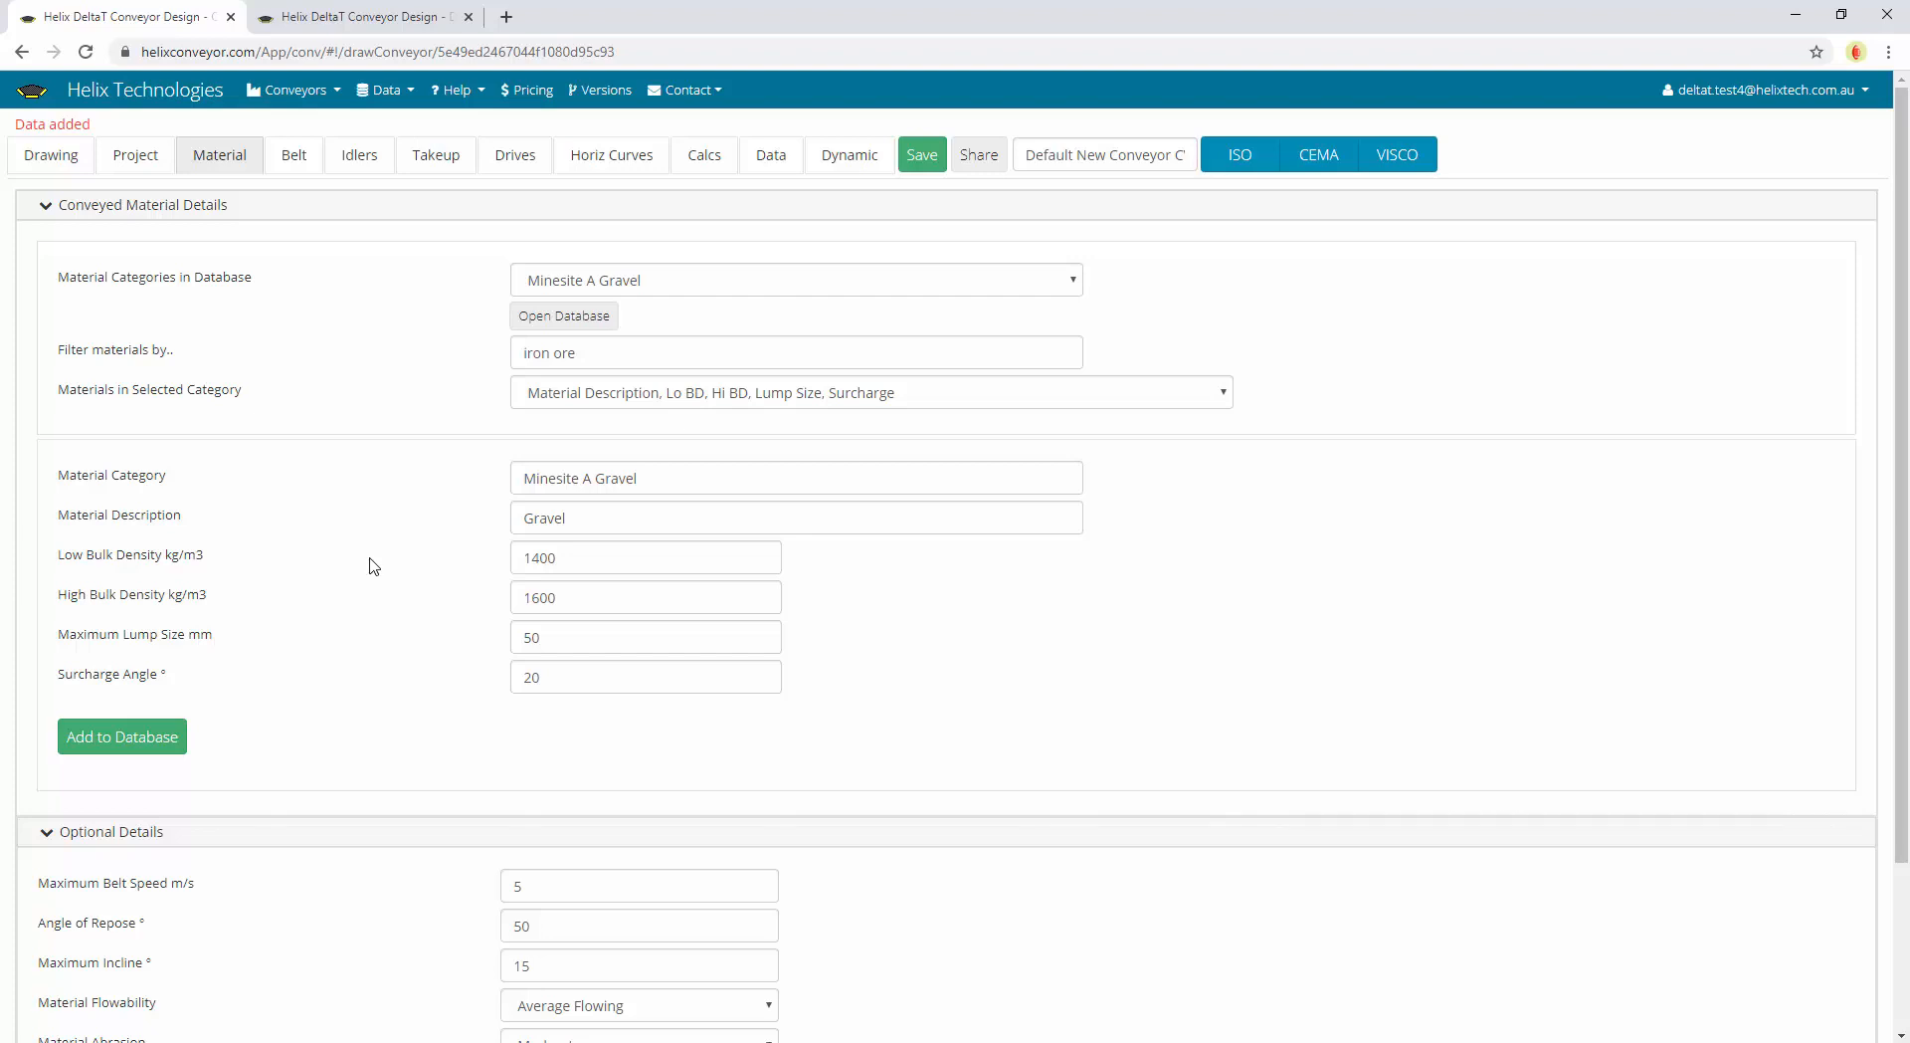
pyautogui.scroll(-2, 373, 563)
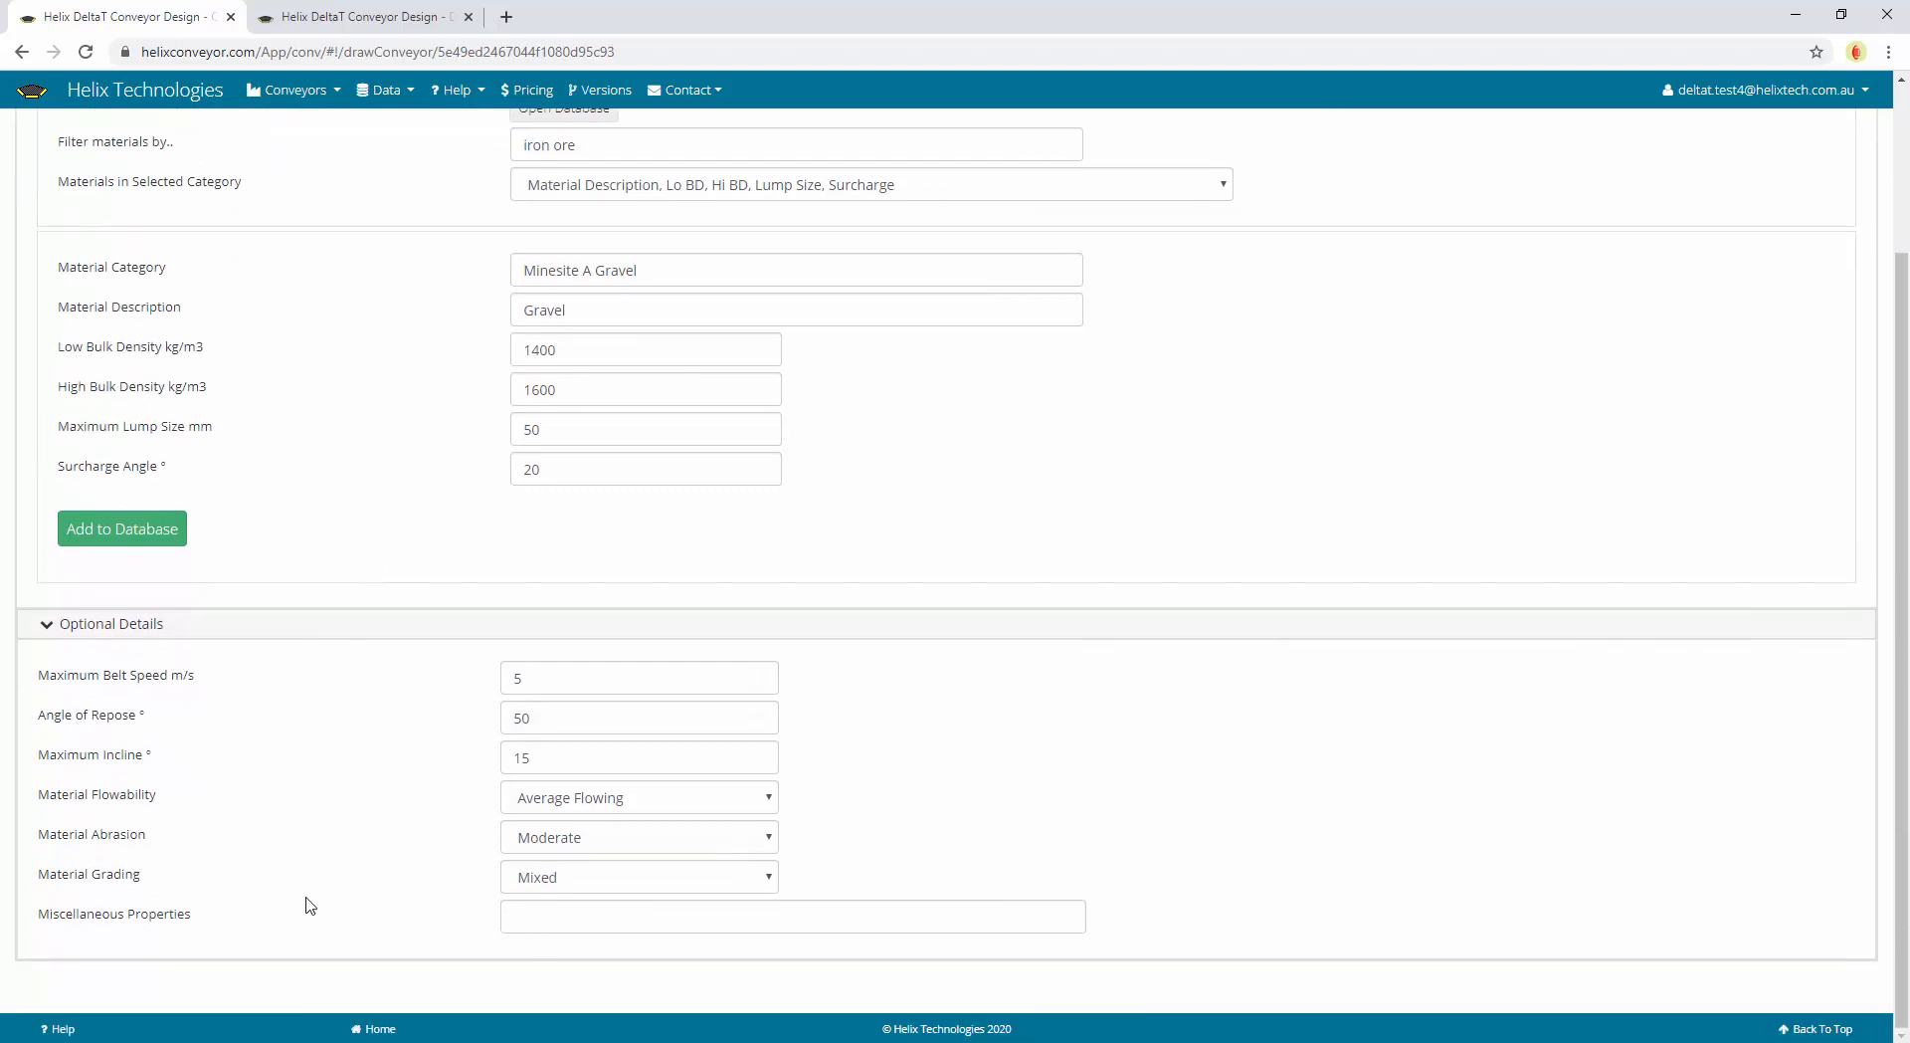
pyautogui.scroll(3, 764, 922)
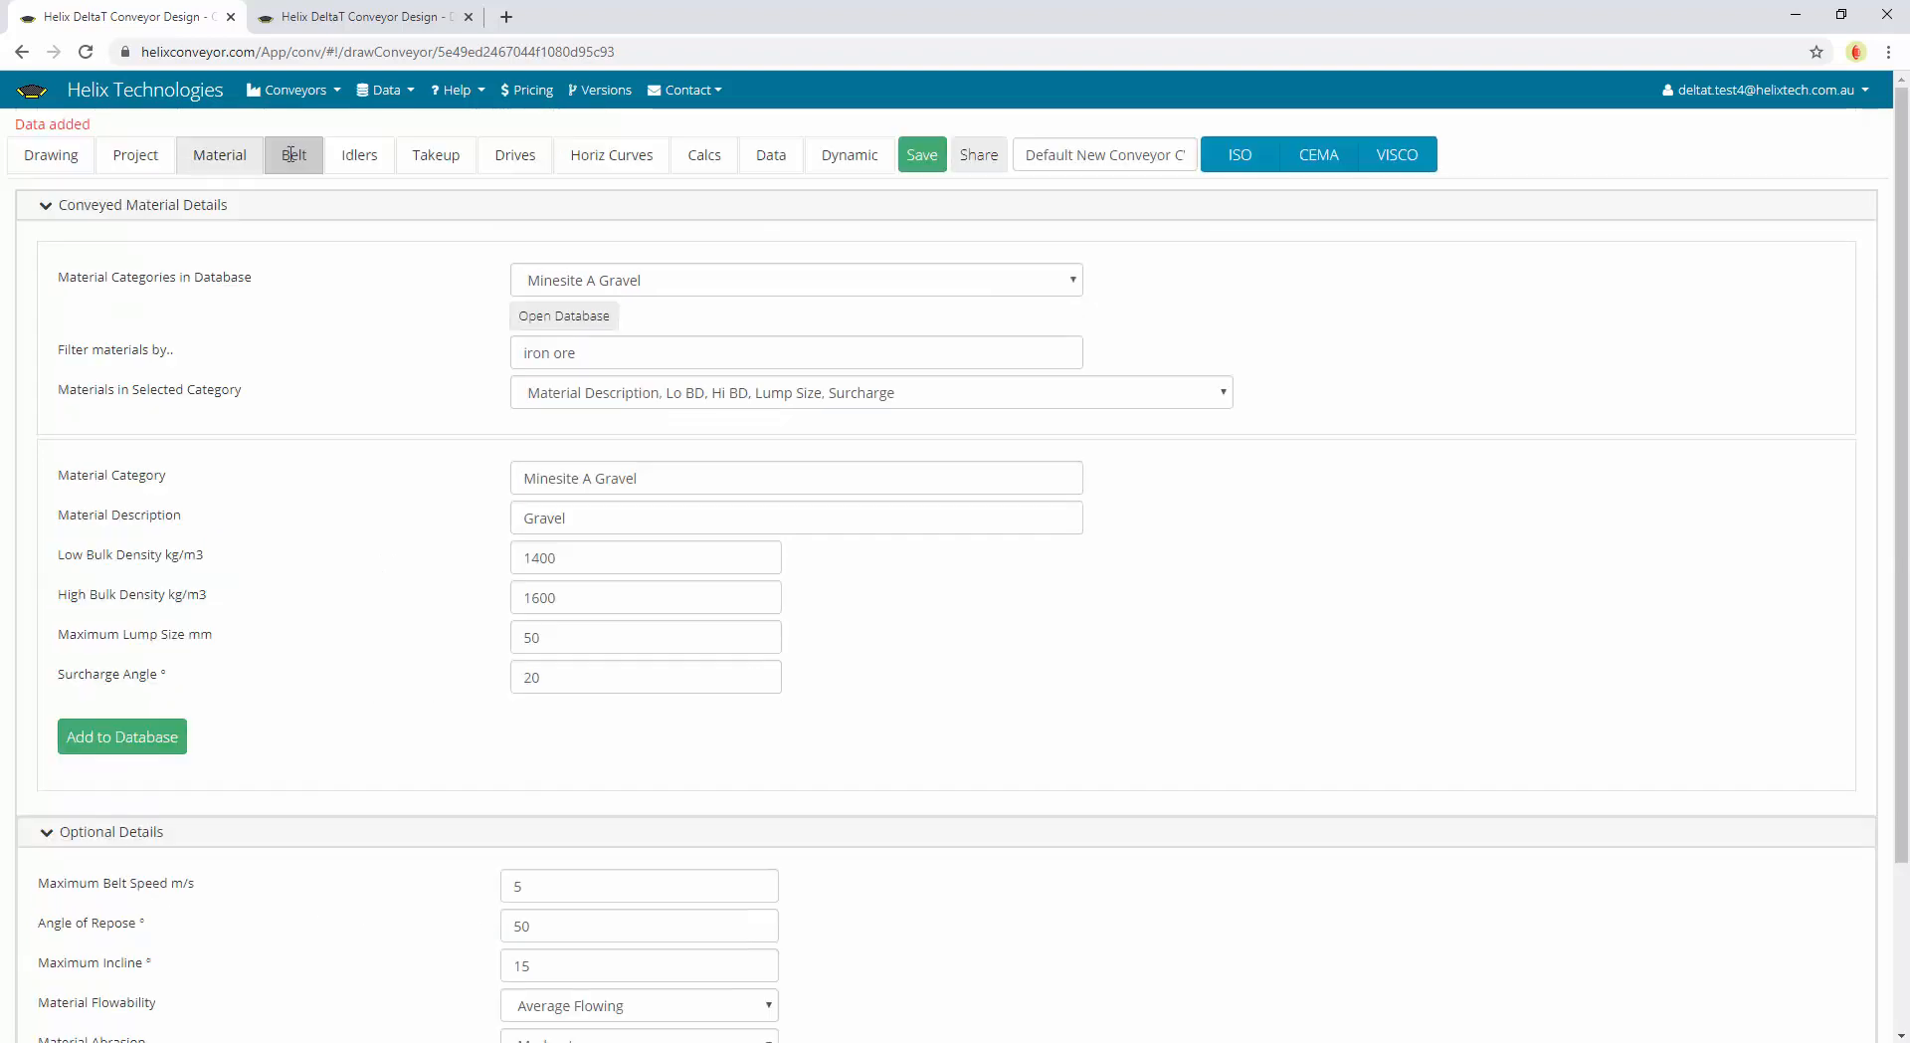
# Check the design capacity in the belt speed inputs, and compare it with the capacities in the drawing's sections table
pyautogui.click(294, 154)
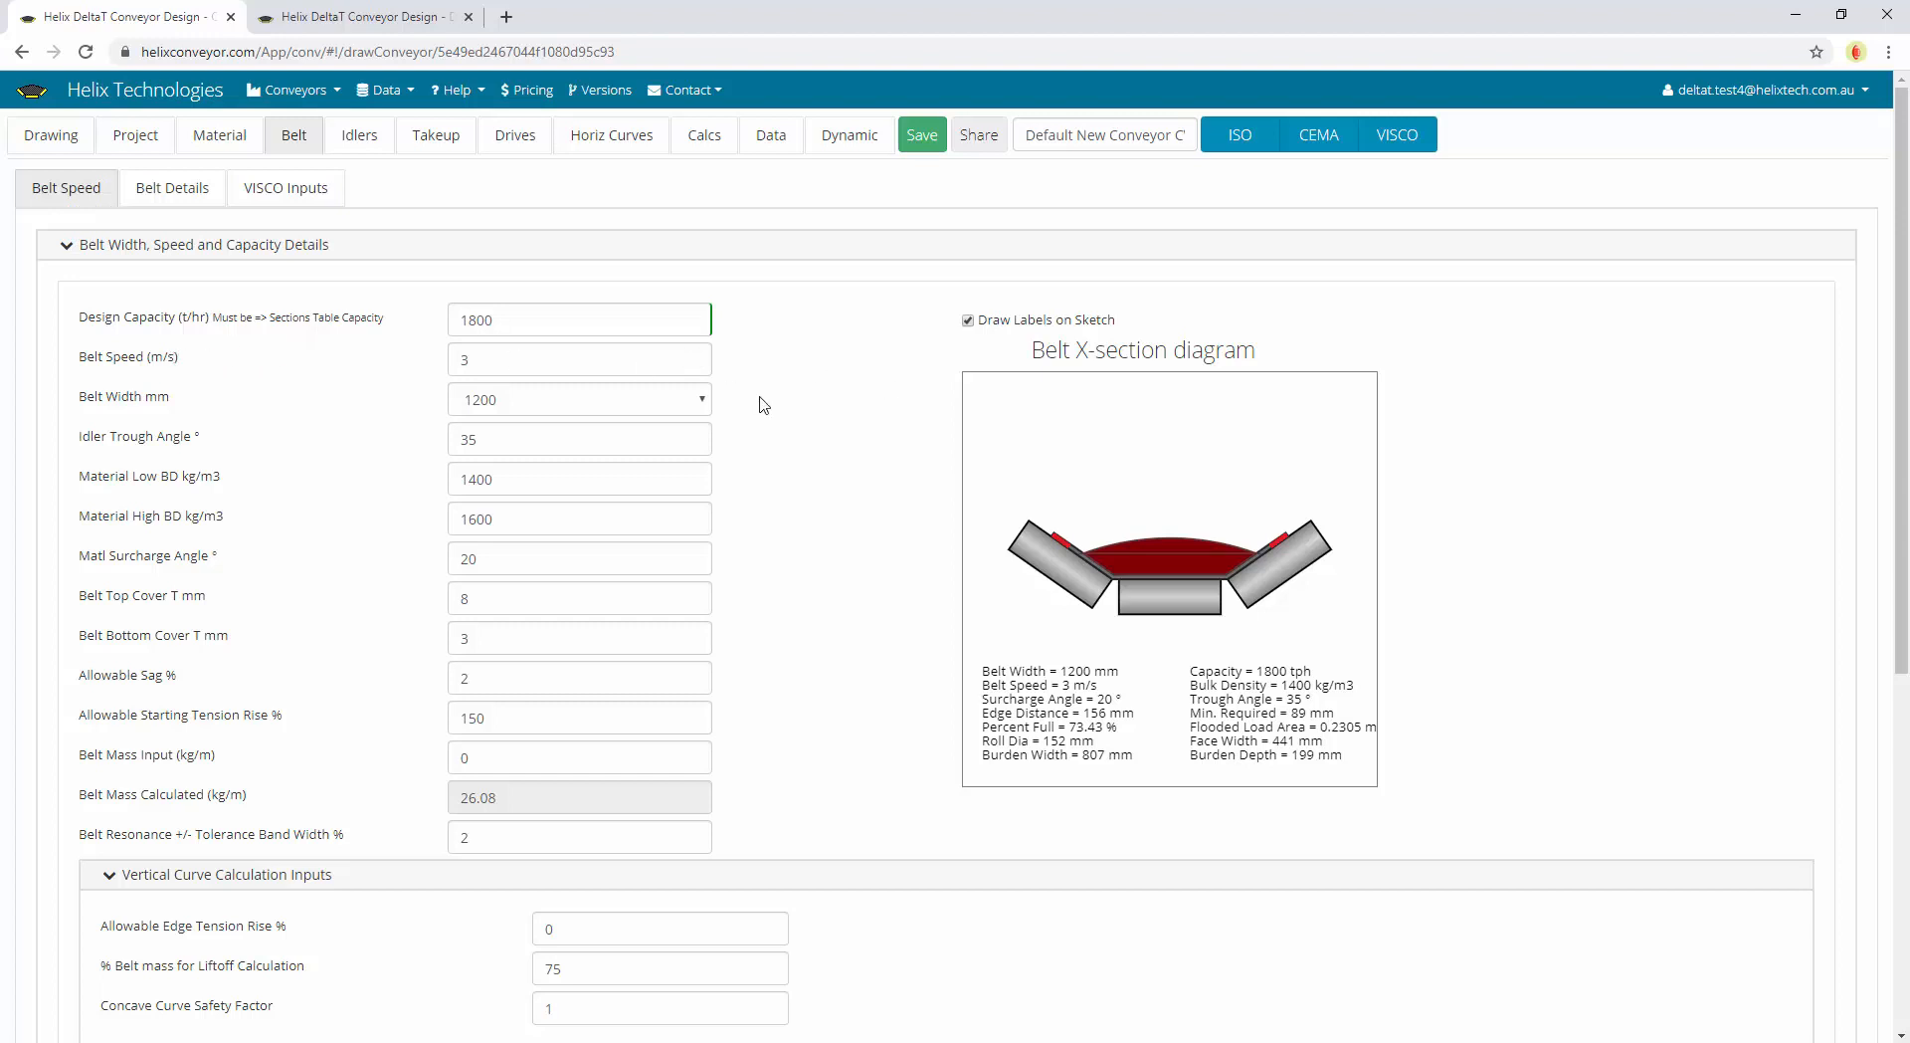
pyautogui.moveTo(540, 322)
pyautogui.click(542, 324)
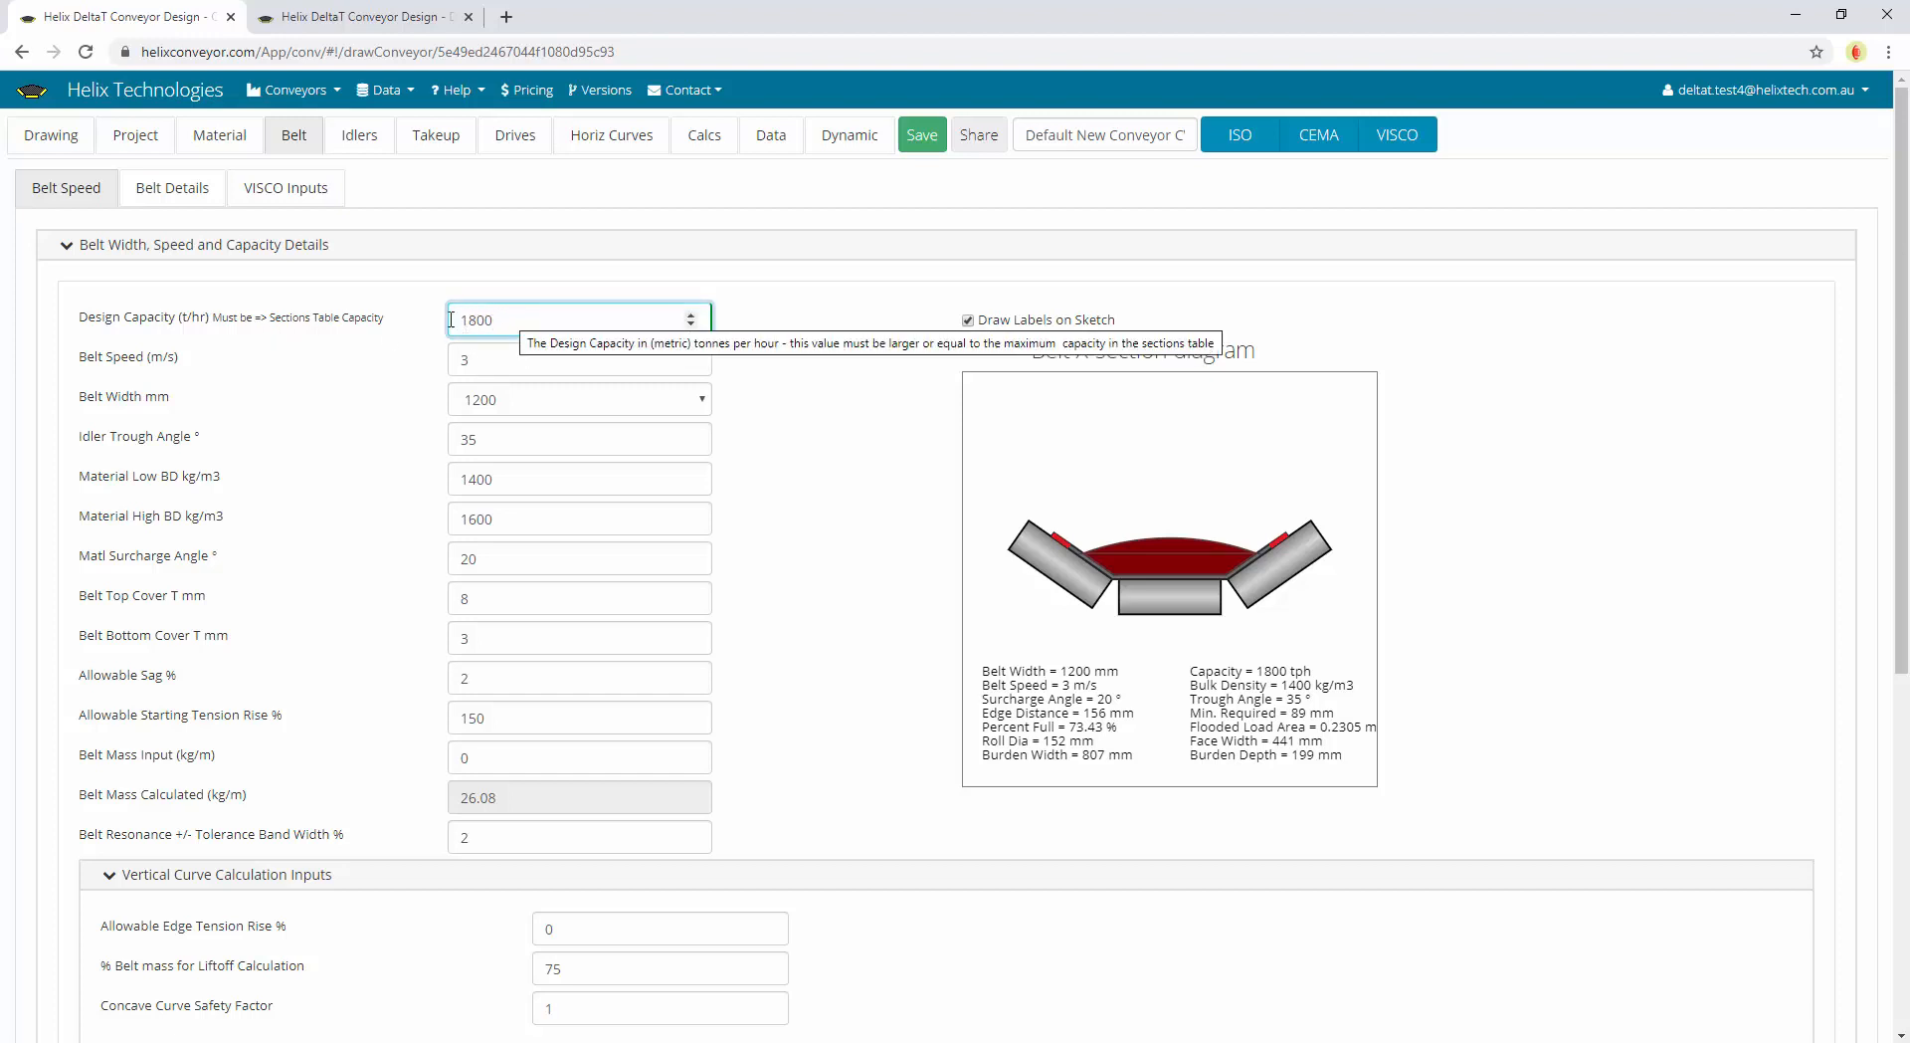
pyautogui.click(50, 136)
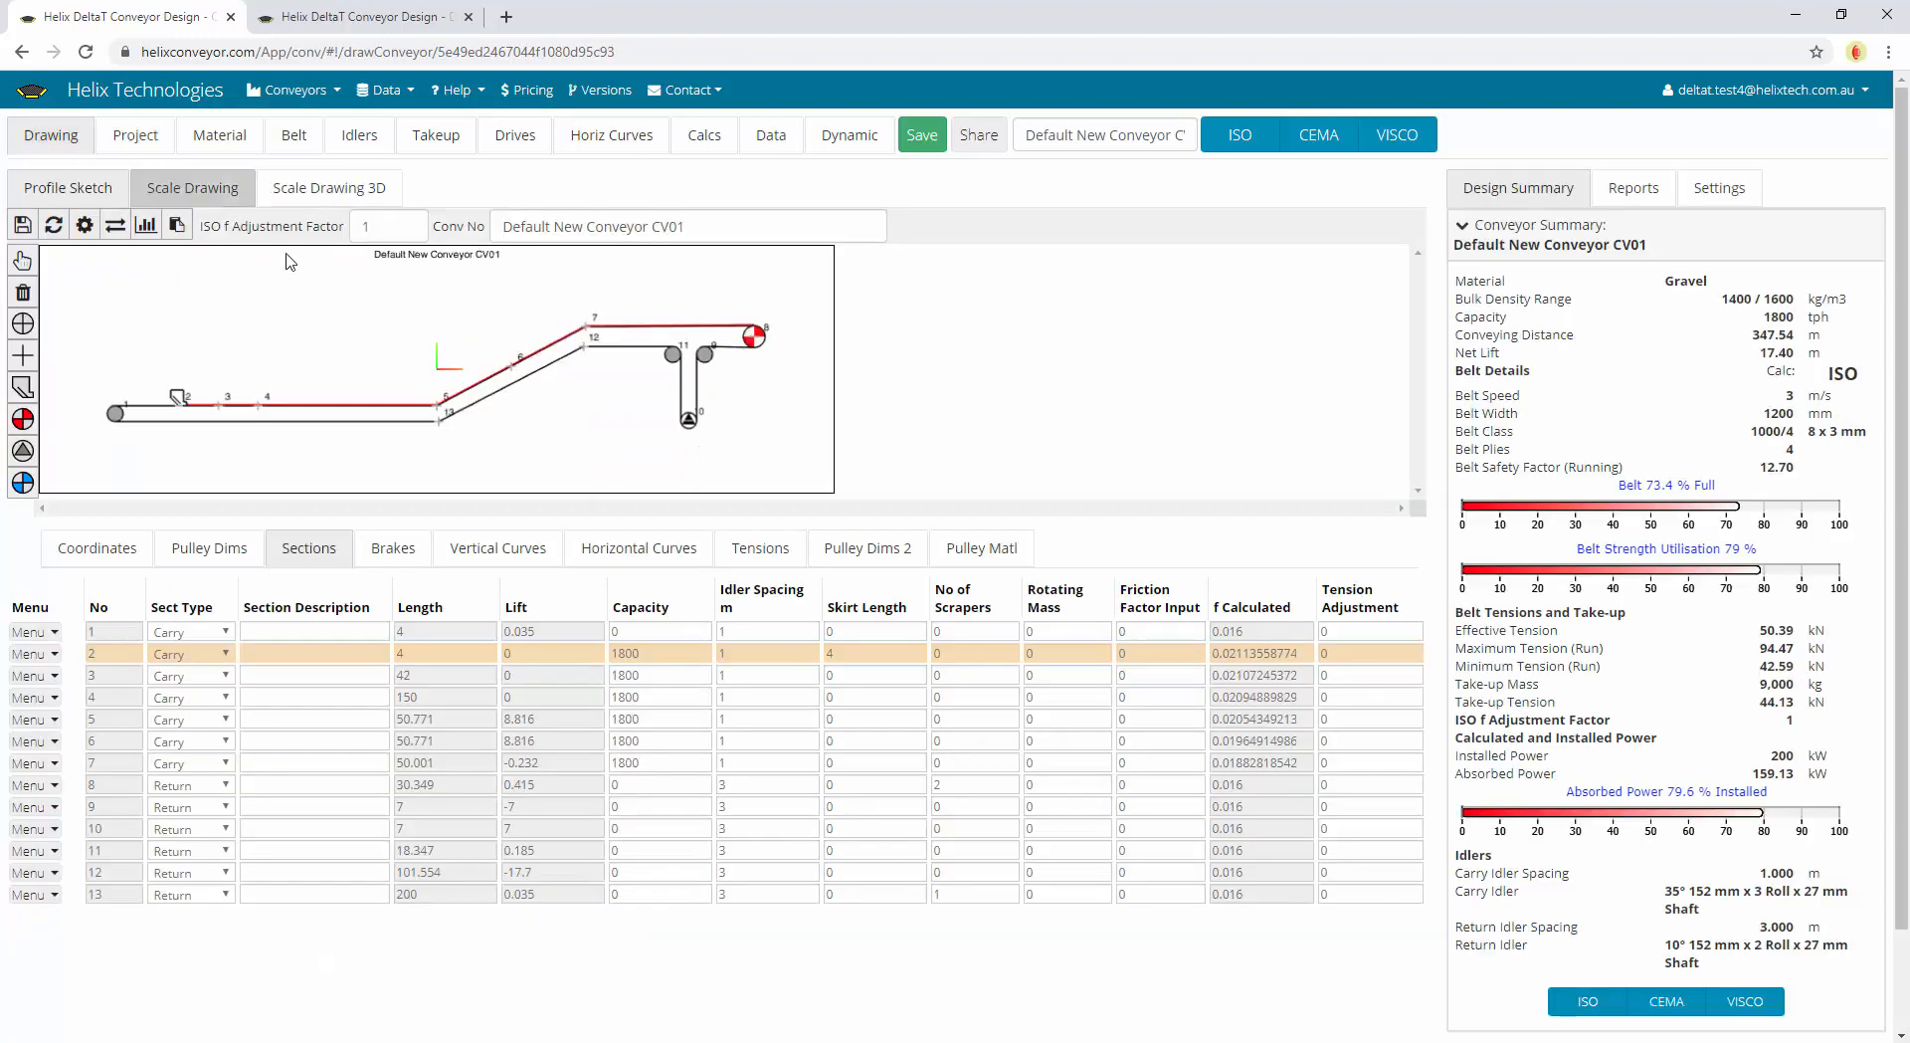
# Review the capacity entries of carry sections 2 to 5 in the drawing's sections table
pyautogui.click(657, 652)
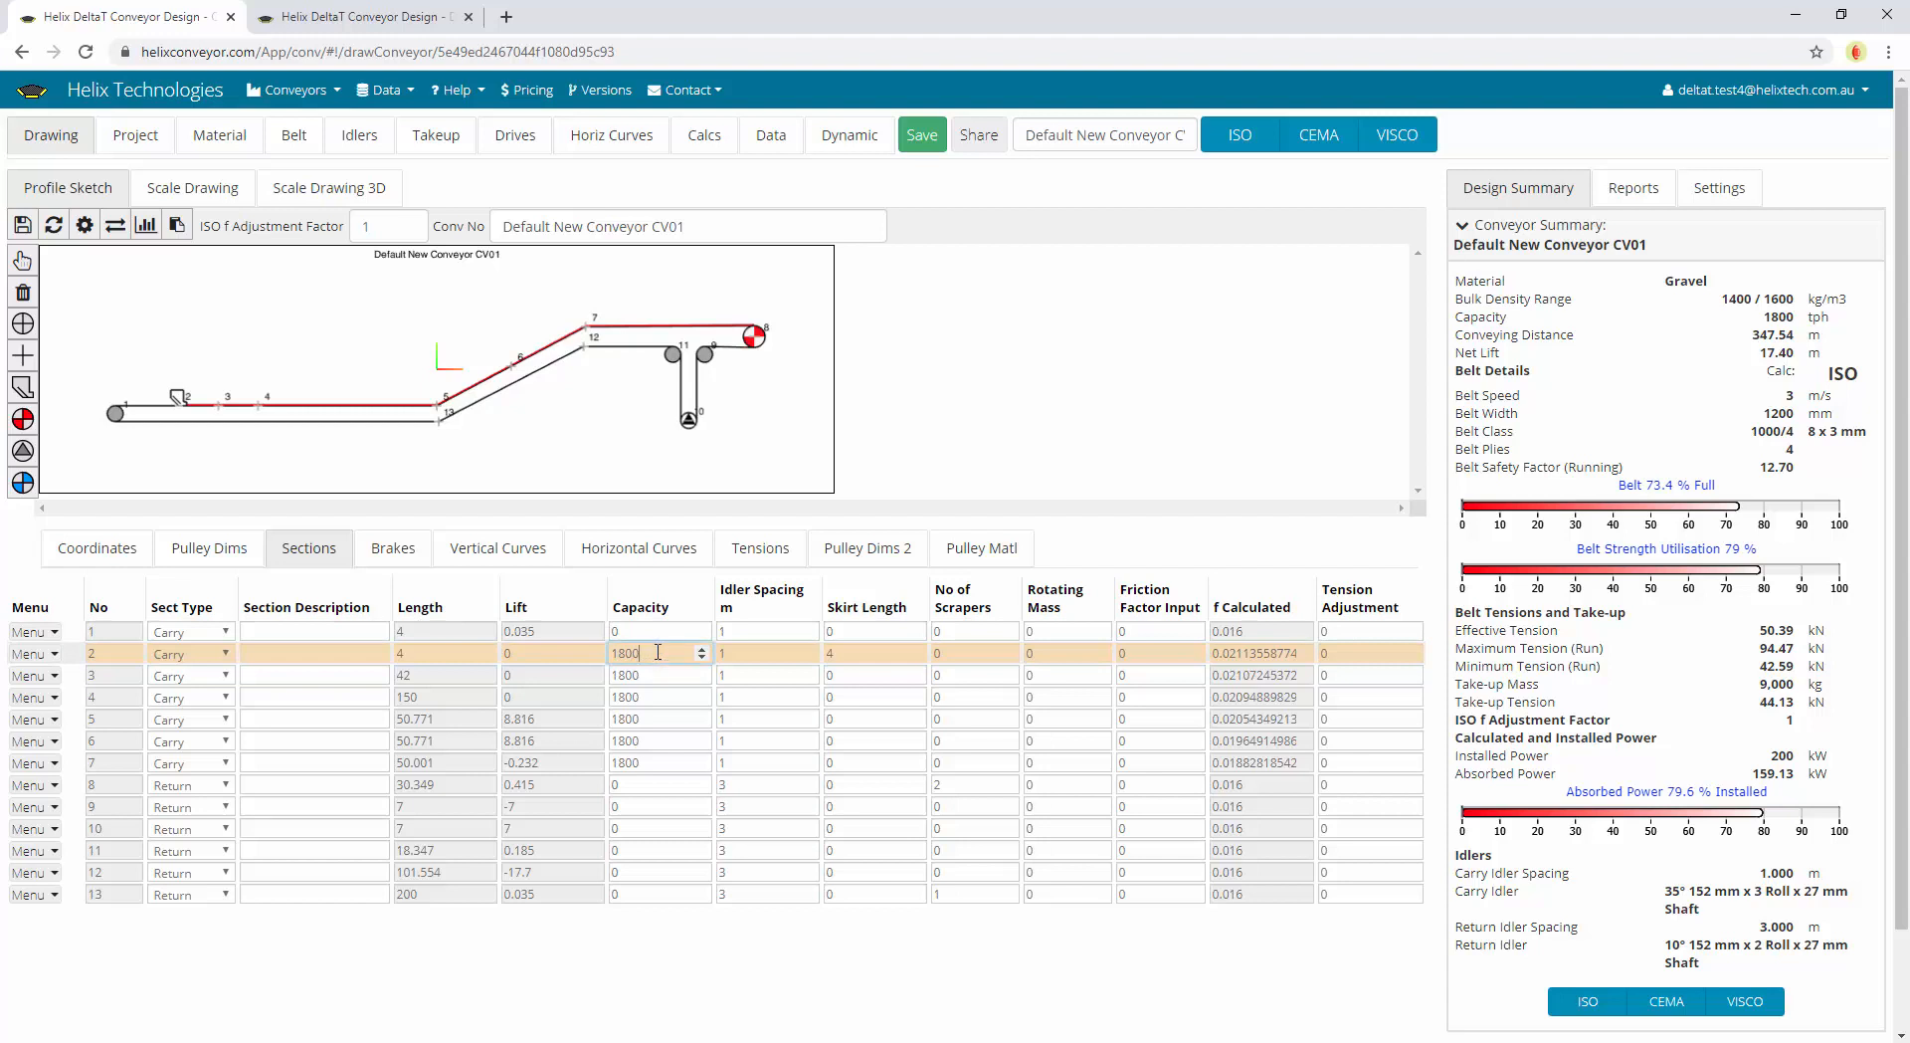
pyautogui.click(658, 674)
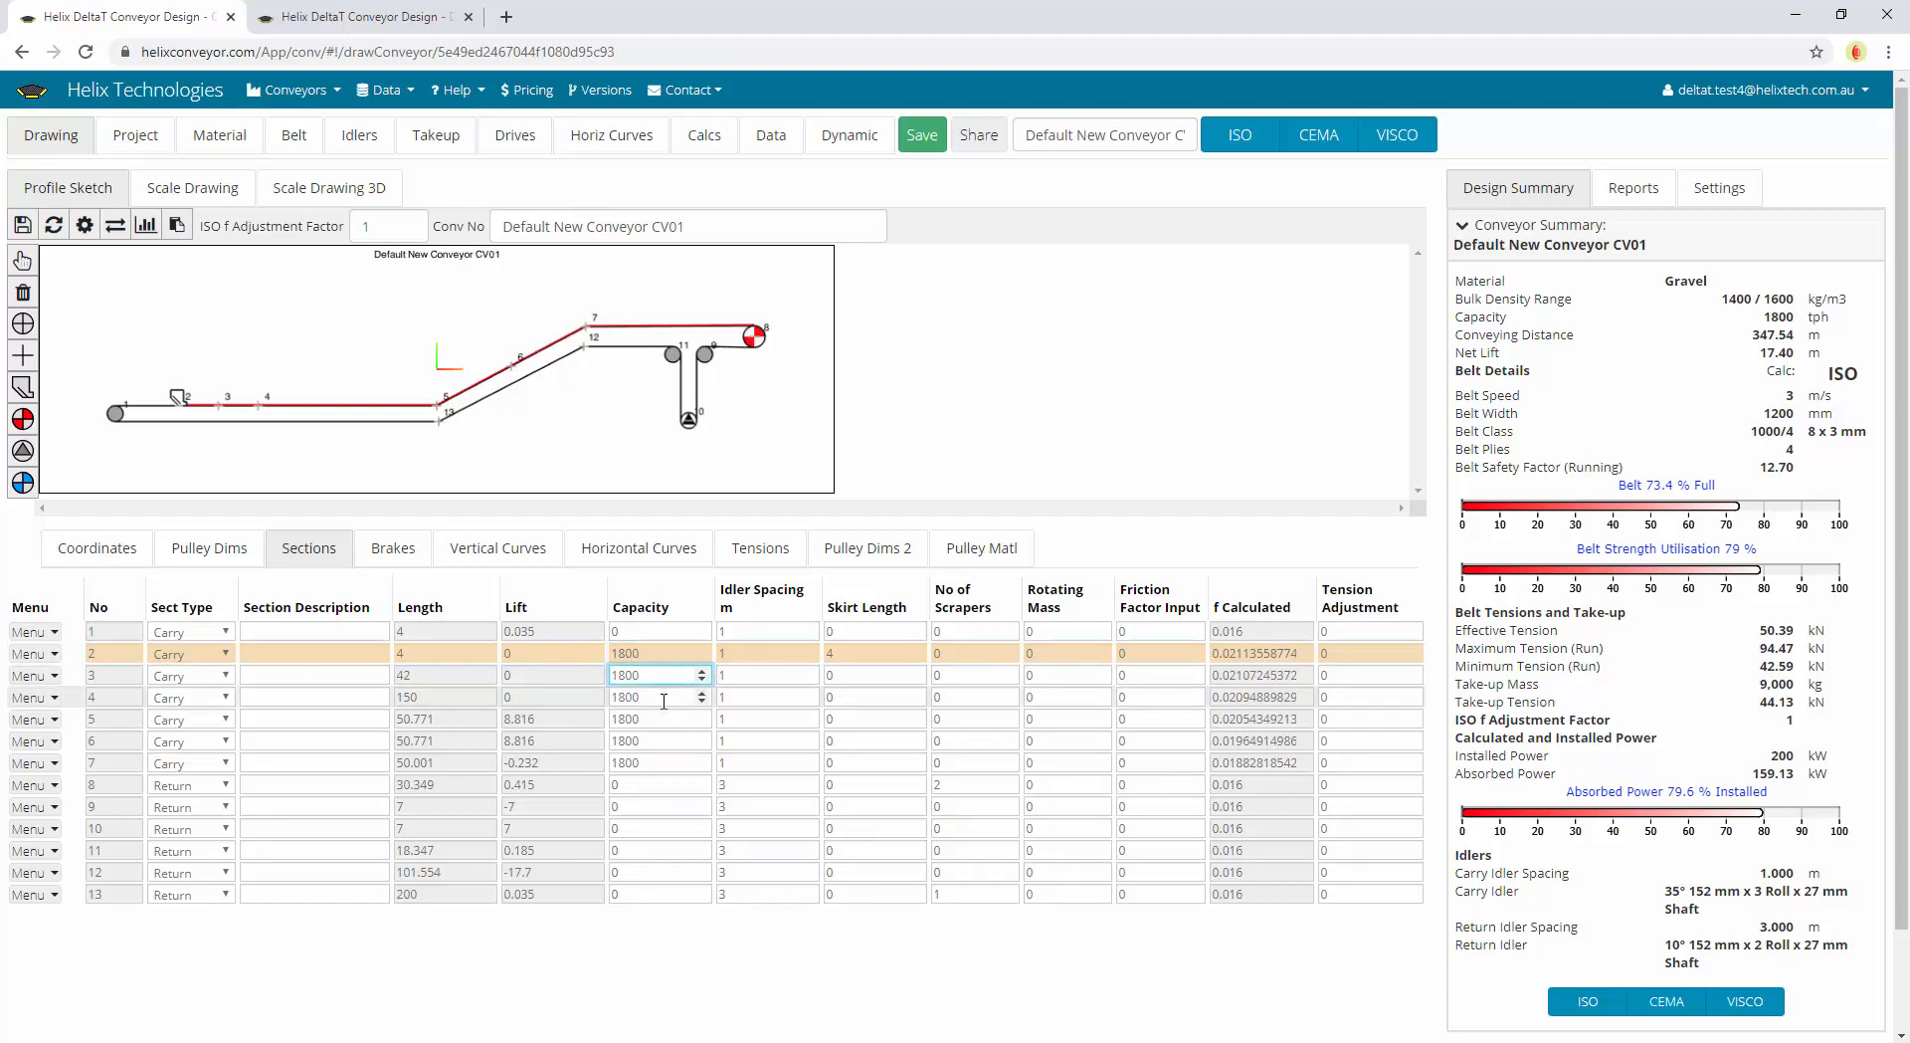
pyautogui.click(660, 696)
pyautogui.click(662, 717)
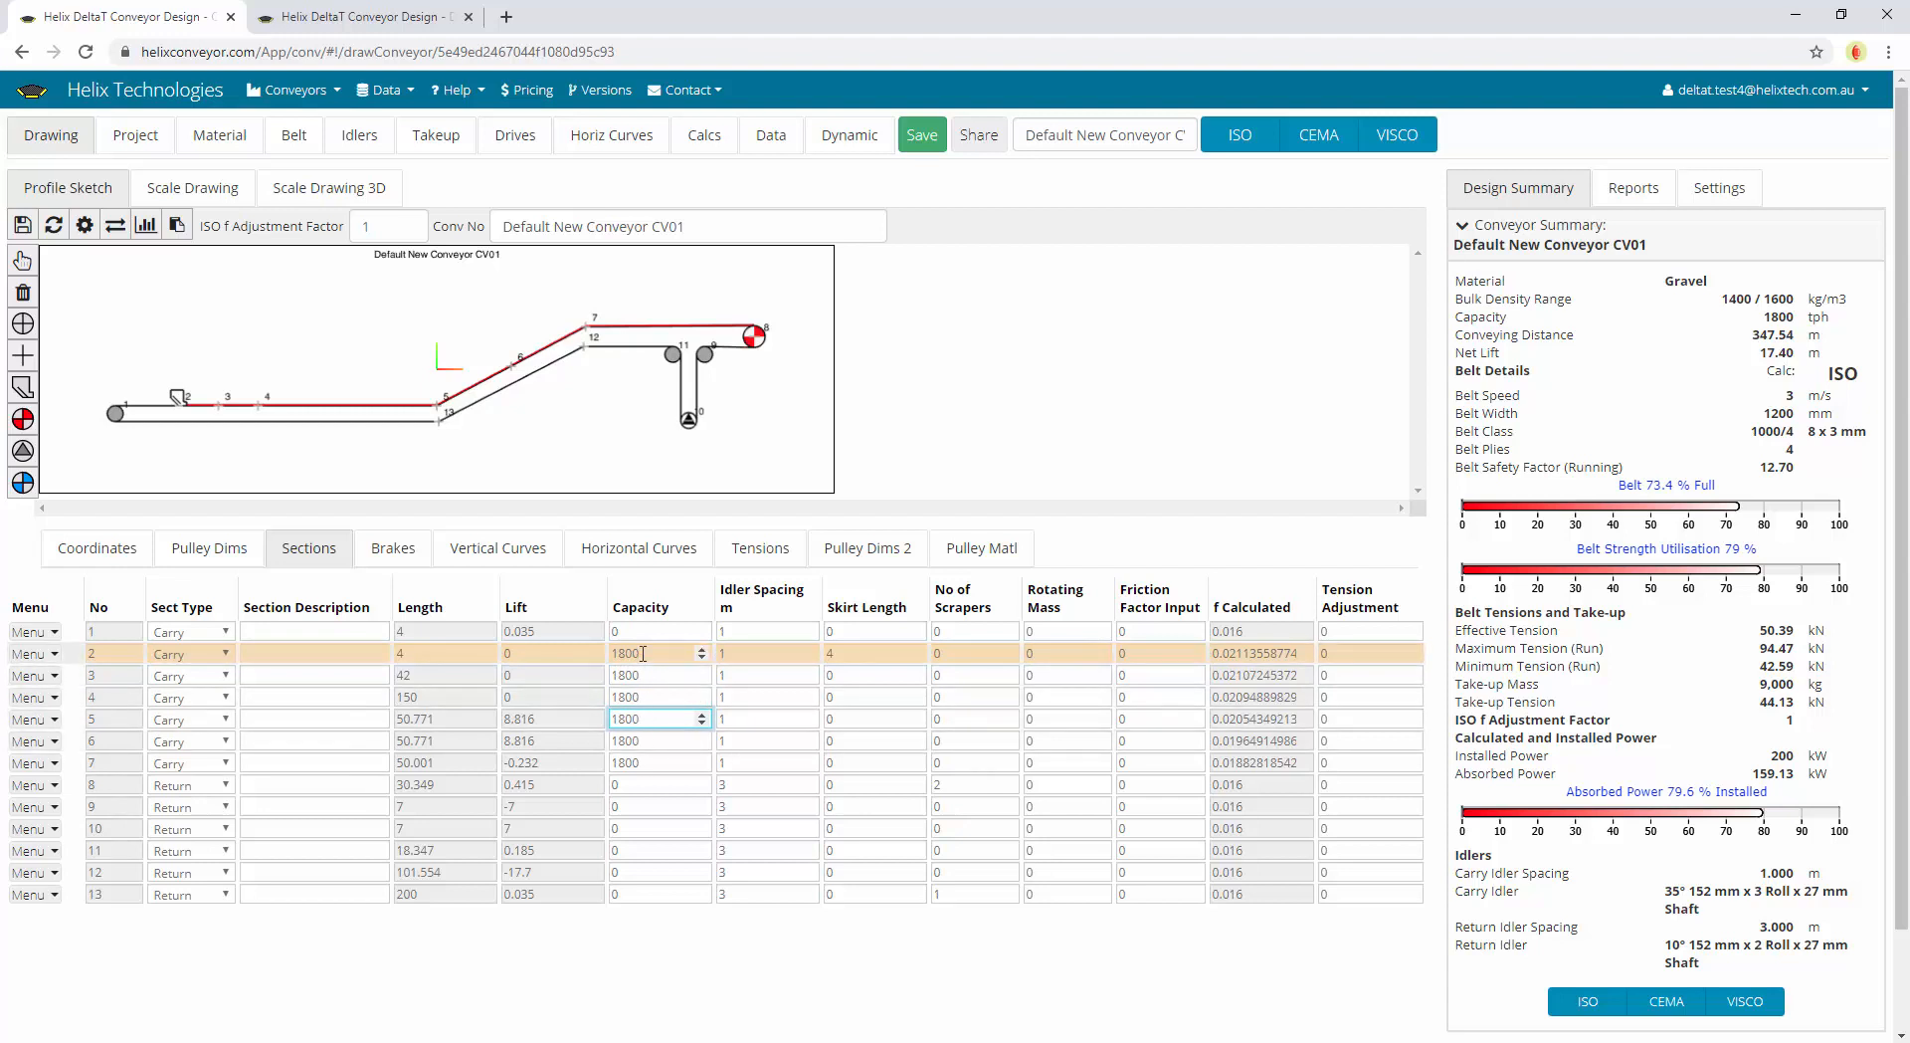
pyautogui.click(658, 654)
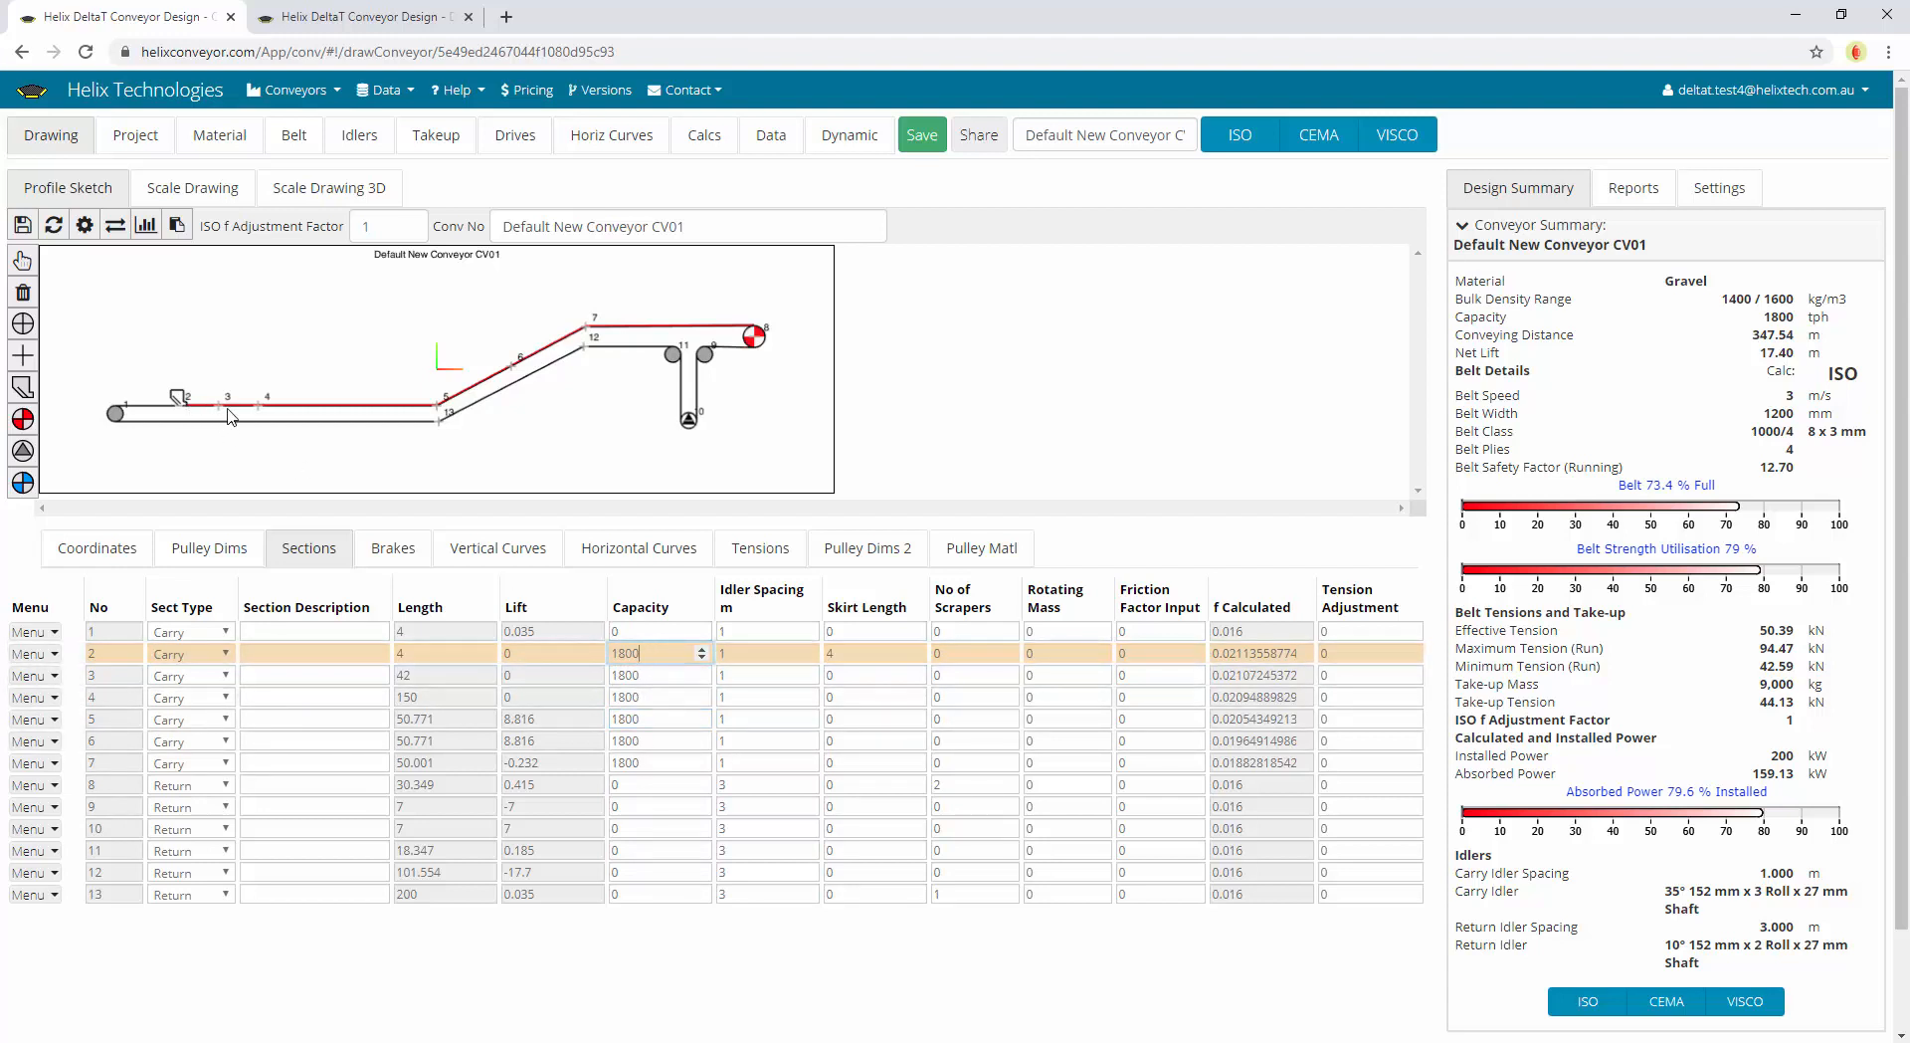
pyautogui.doubleClick(645, 655)
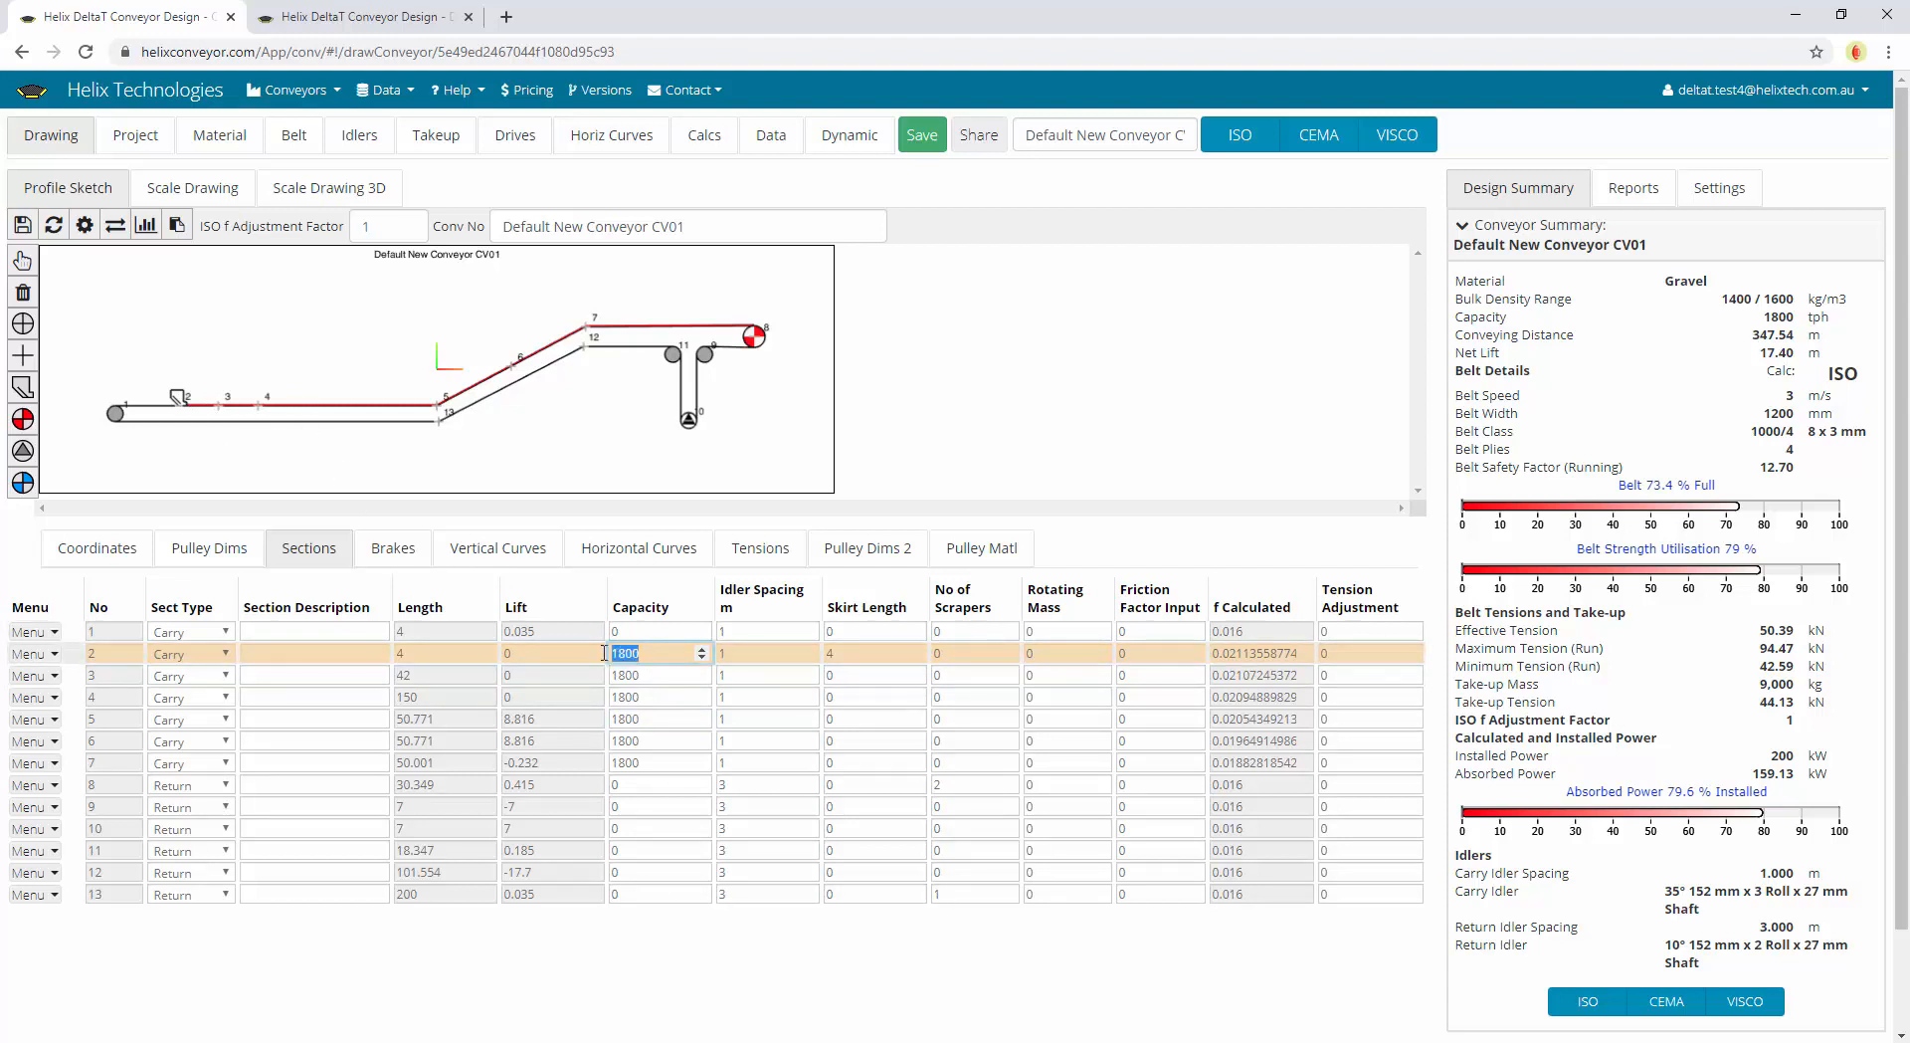
pyautogui.click(655, 675)
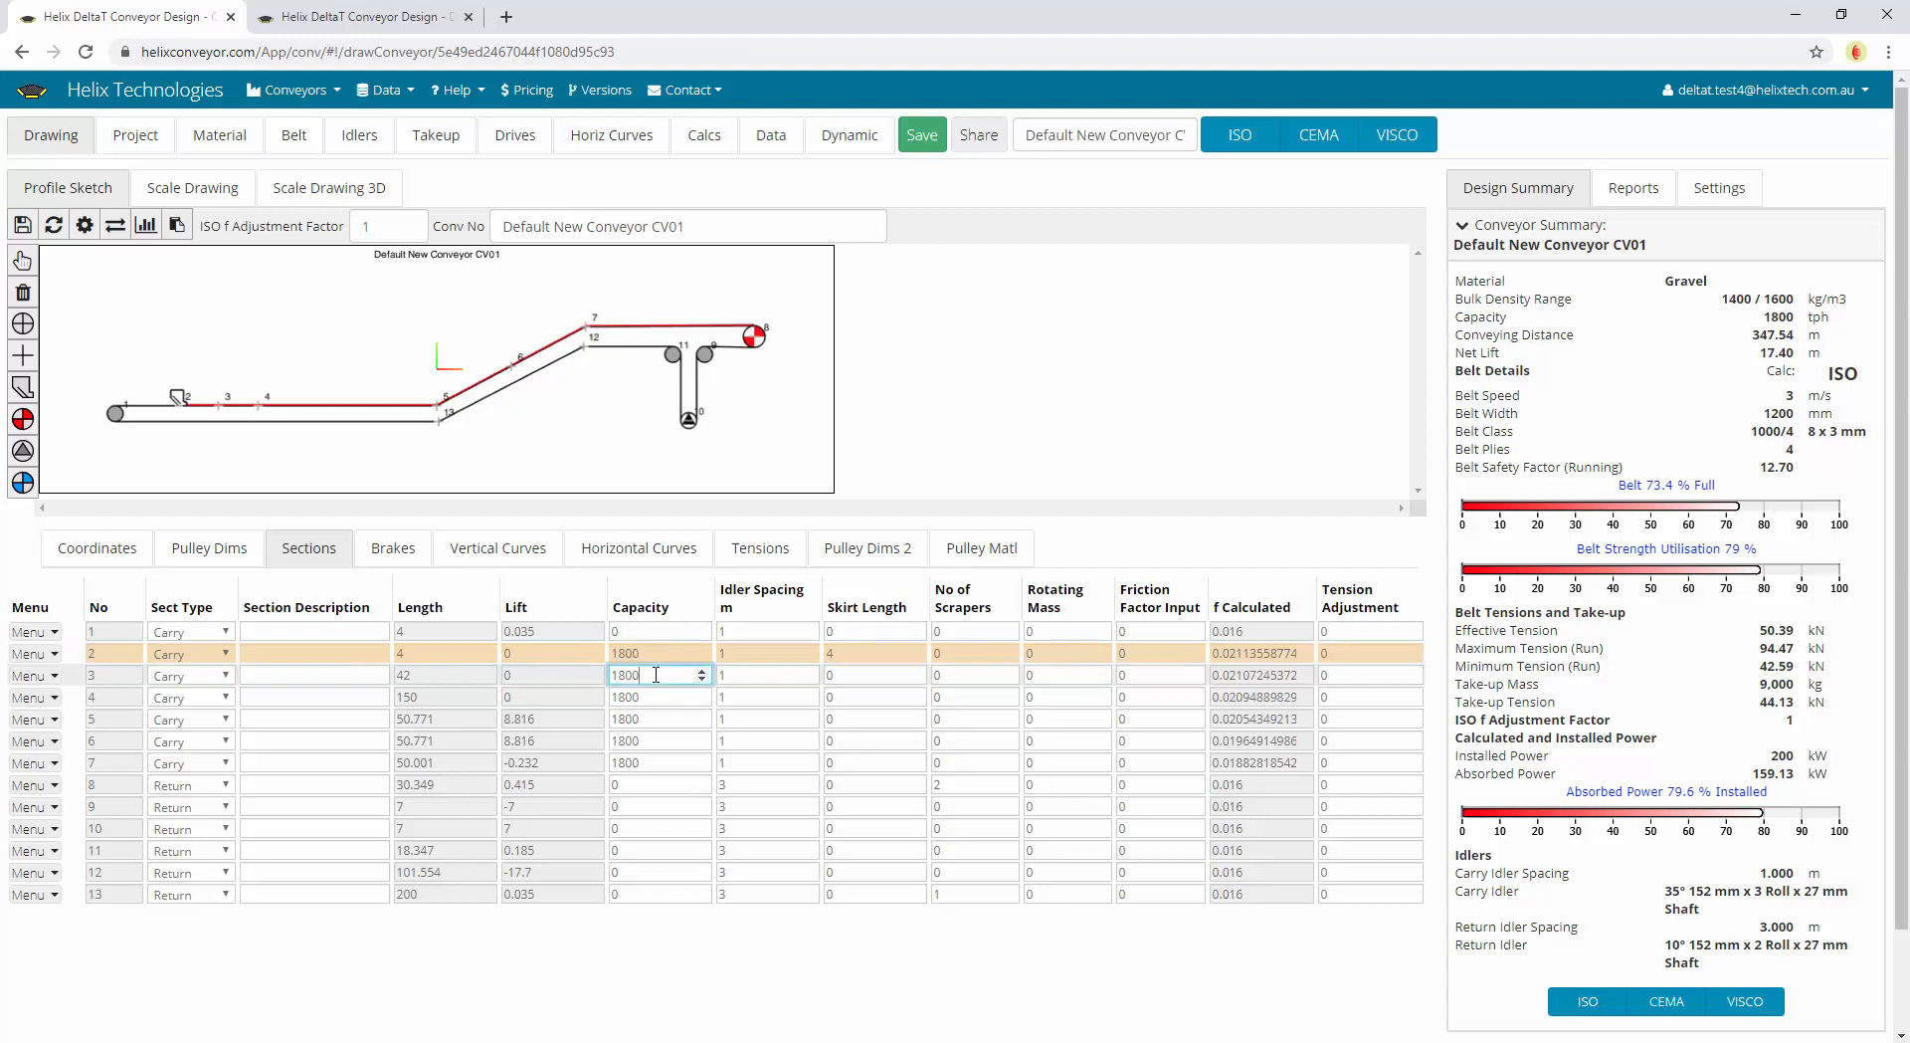
pyautogui.click(668, 698)
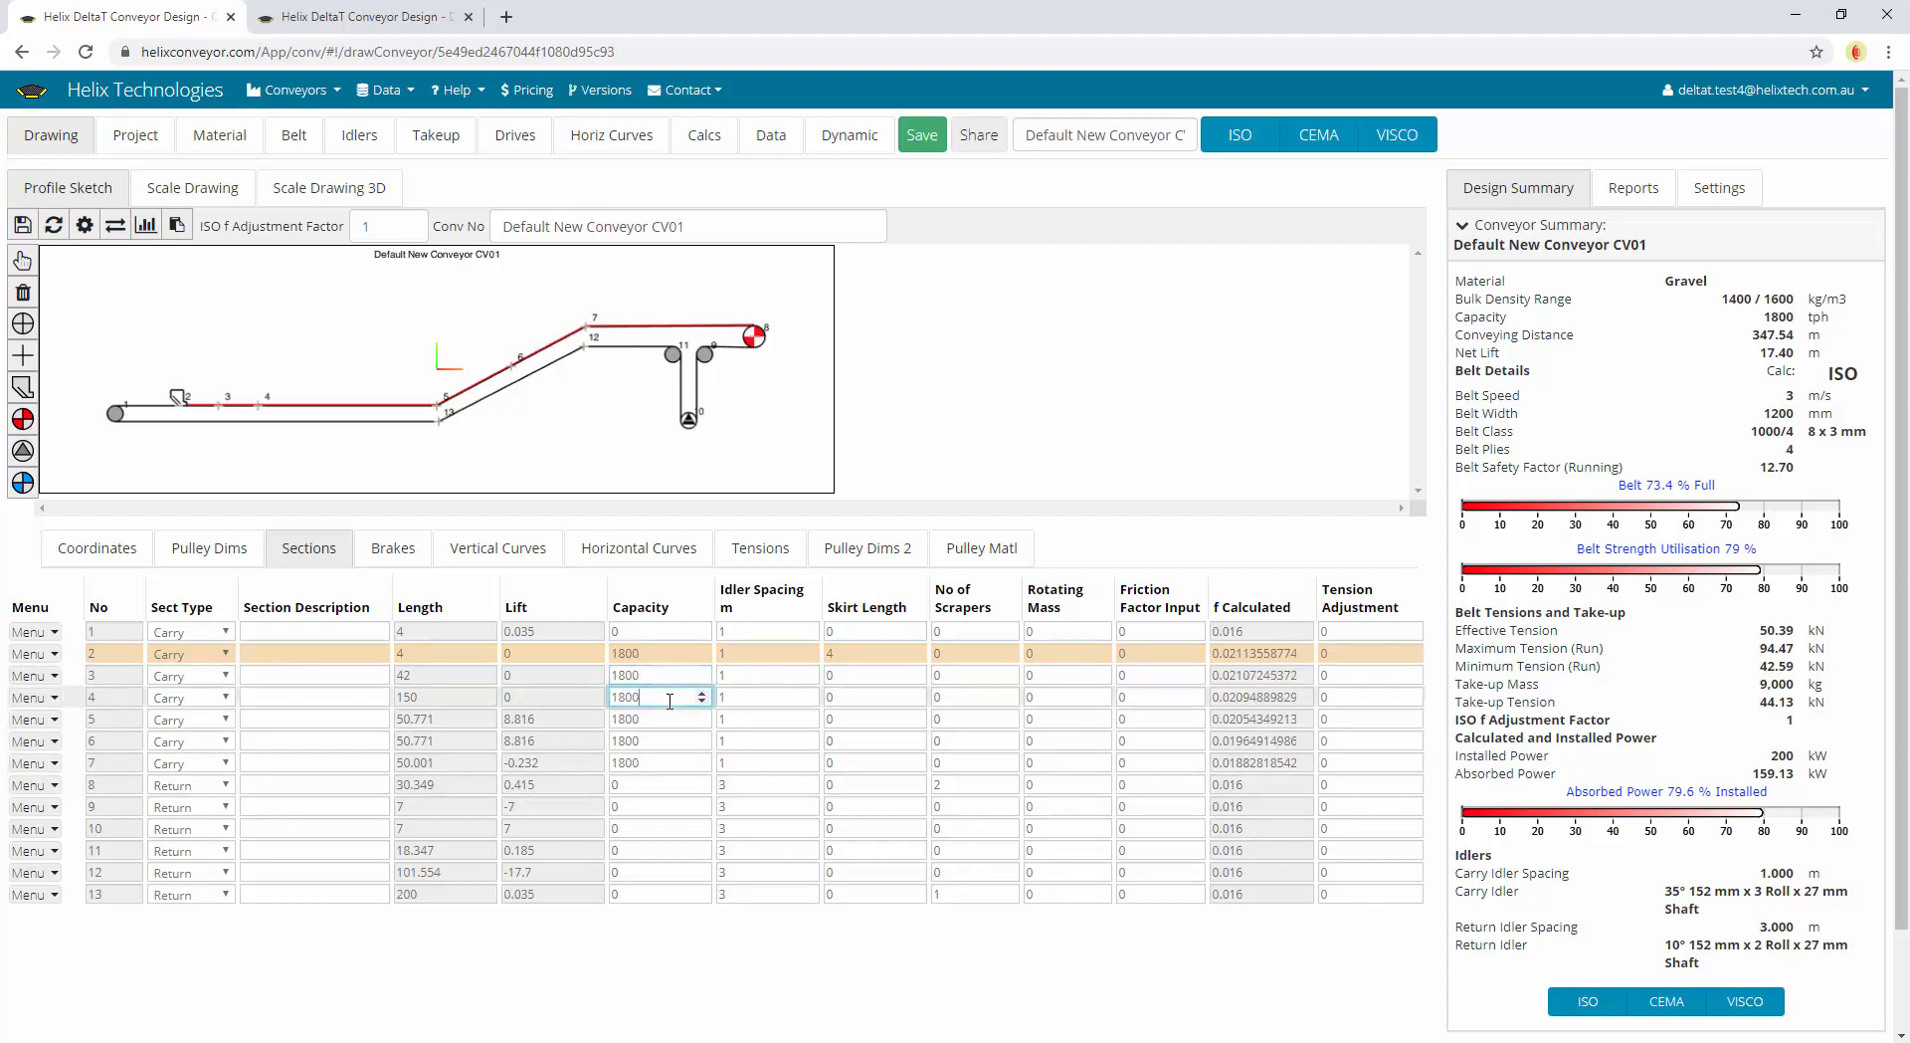
# Compare the design capacity in the belt speed inputs with the carry sections' capacities in the drawing's sections table
pyautogui.click(295, 140)
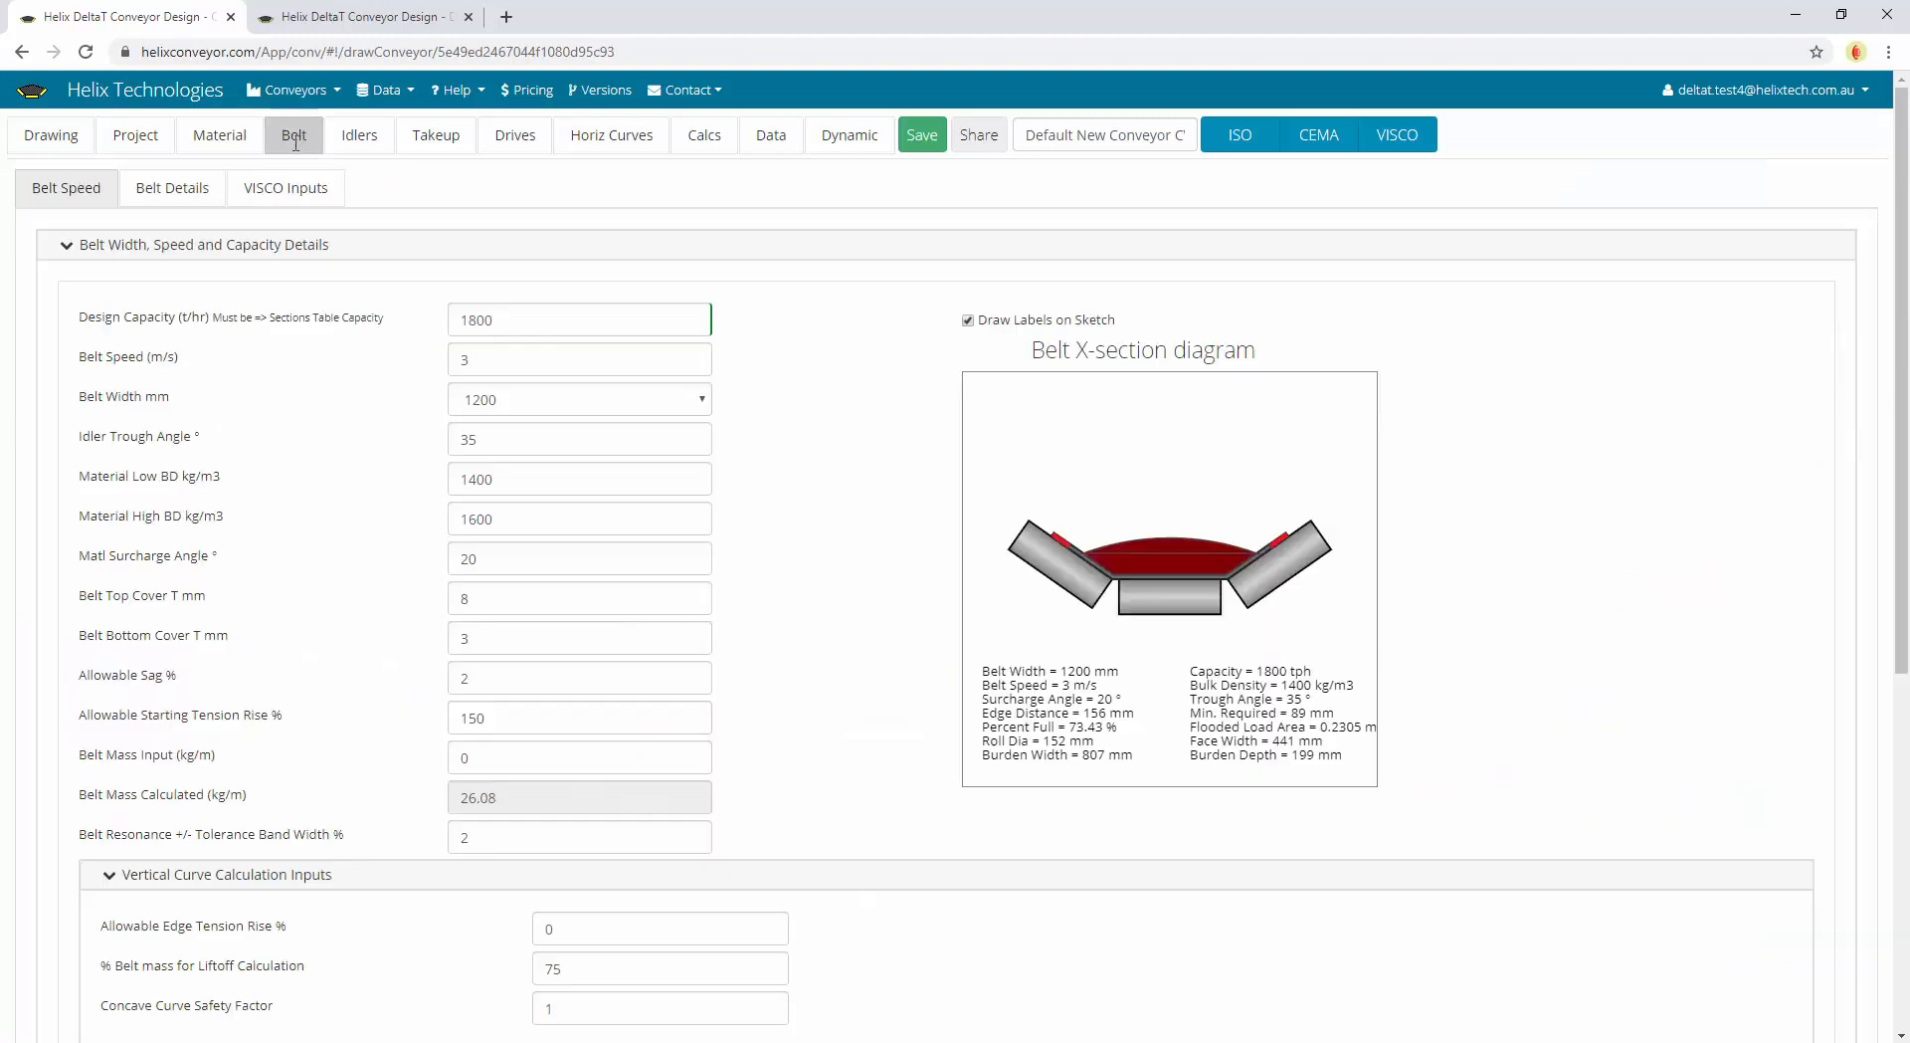
pyautogui.click(529, 318)
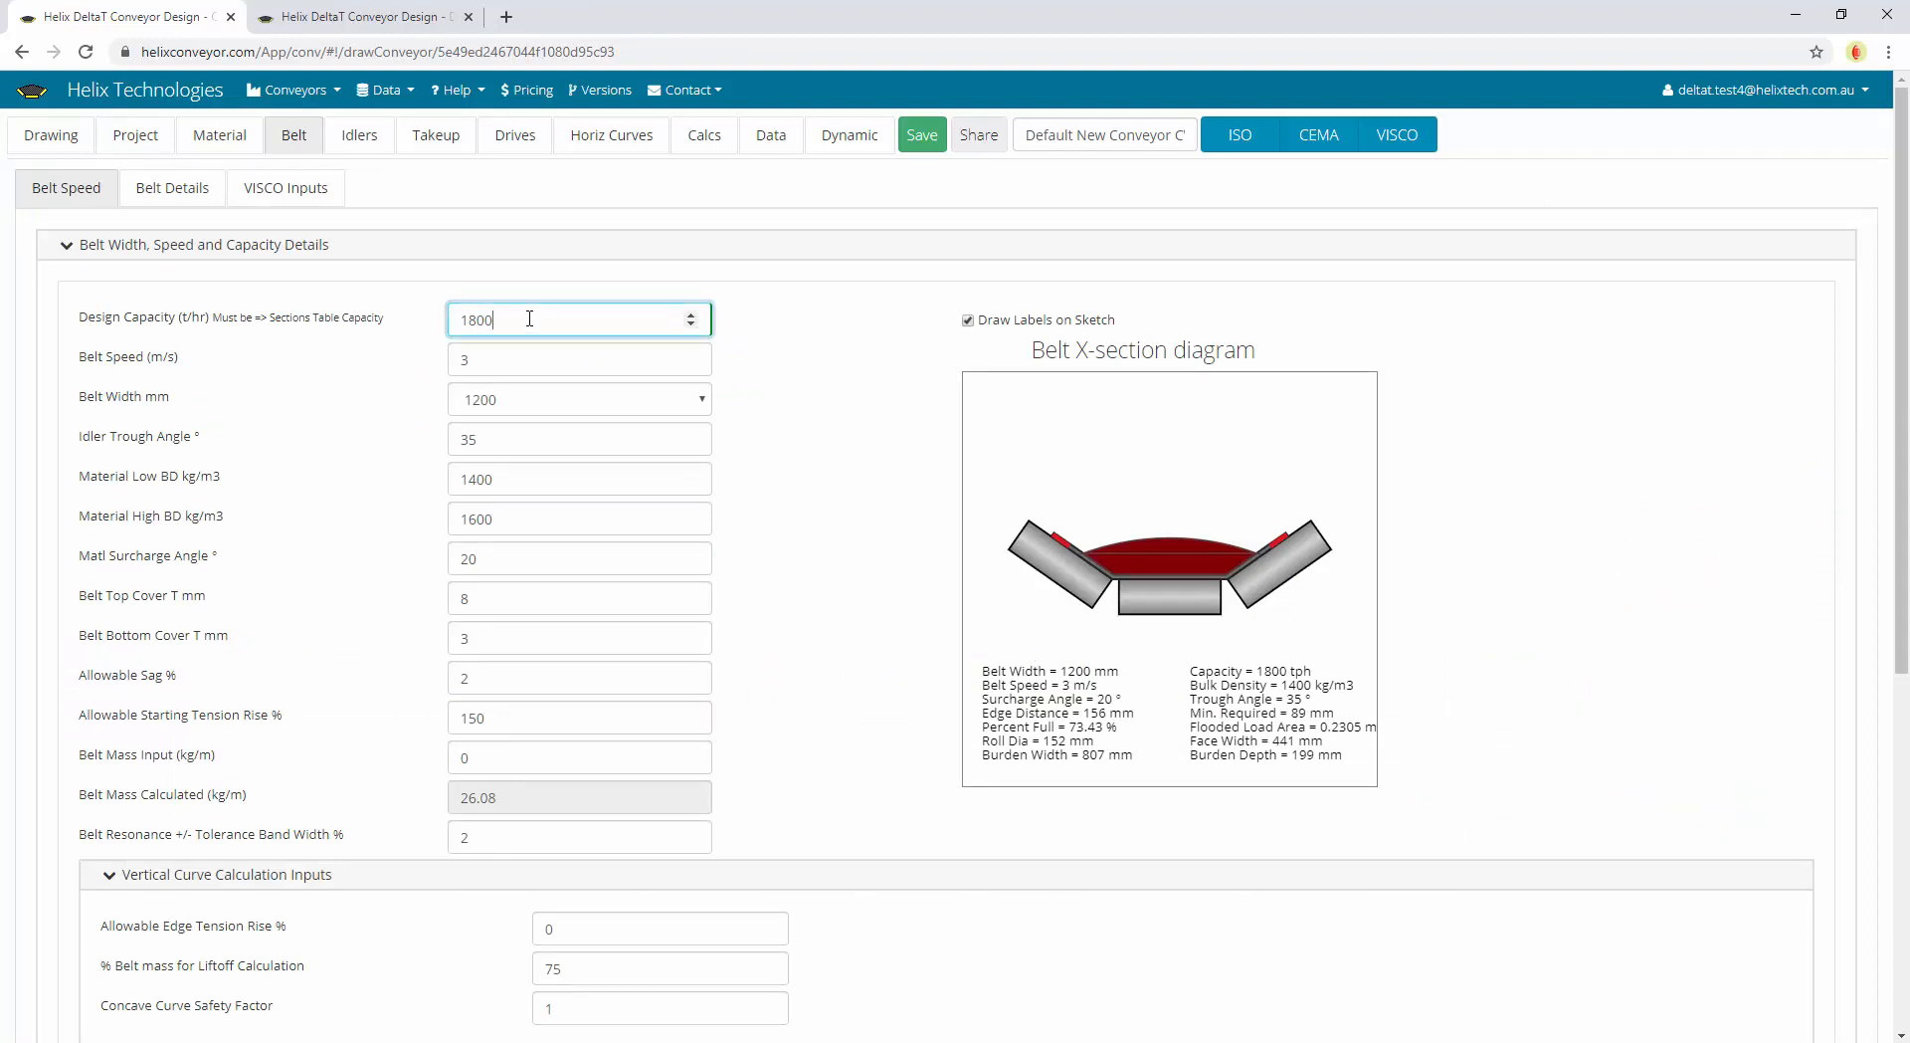
pyautogui.moveTo(514, 316); pyautogui.dragTo(446, 325)
pyautogui.click(445, 325)
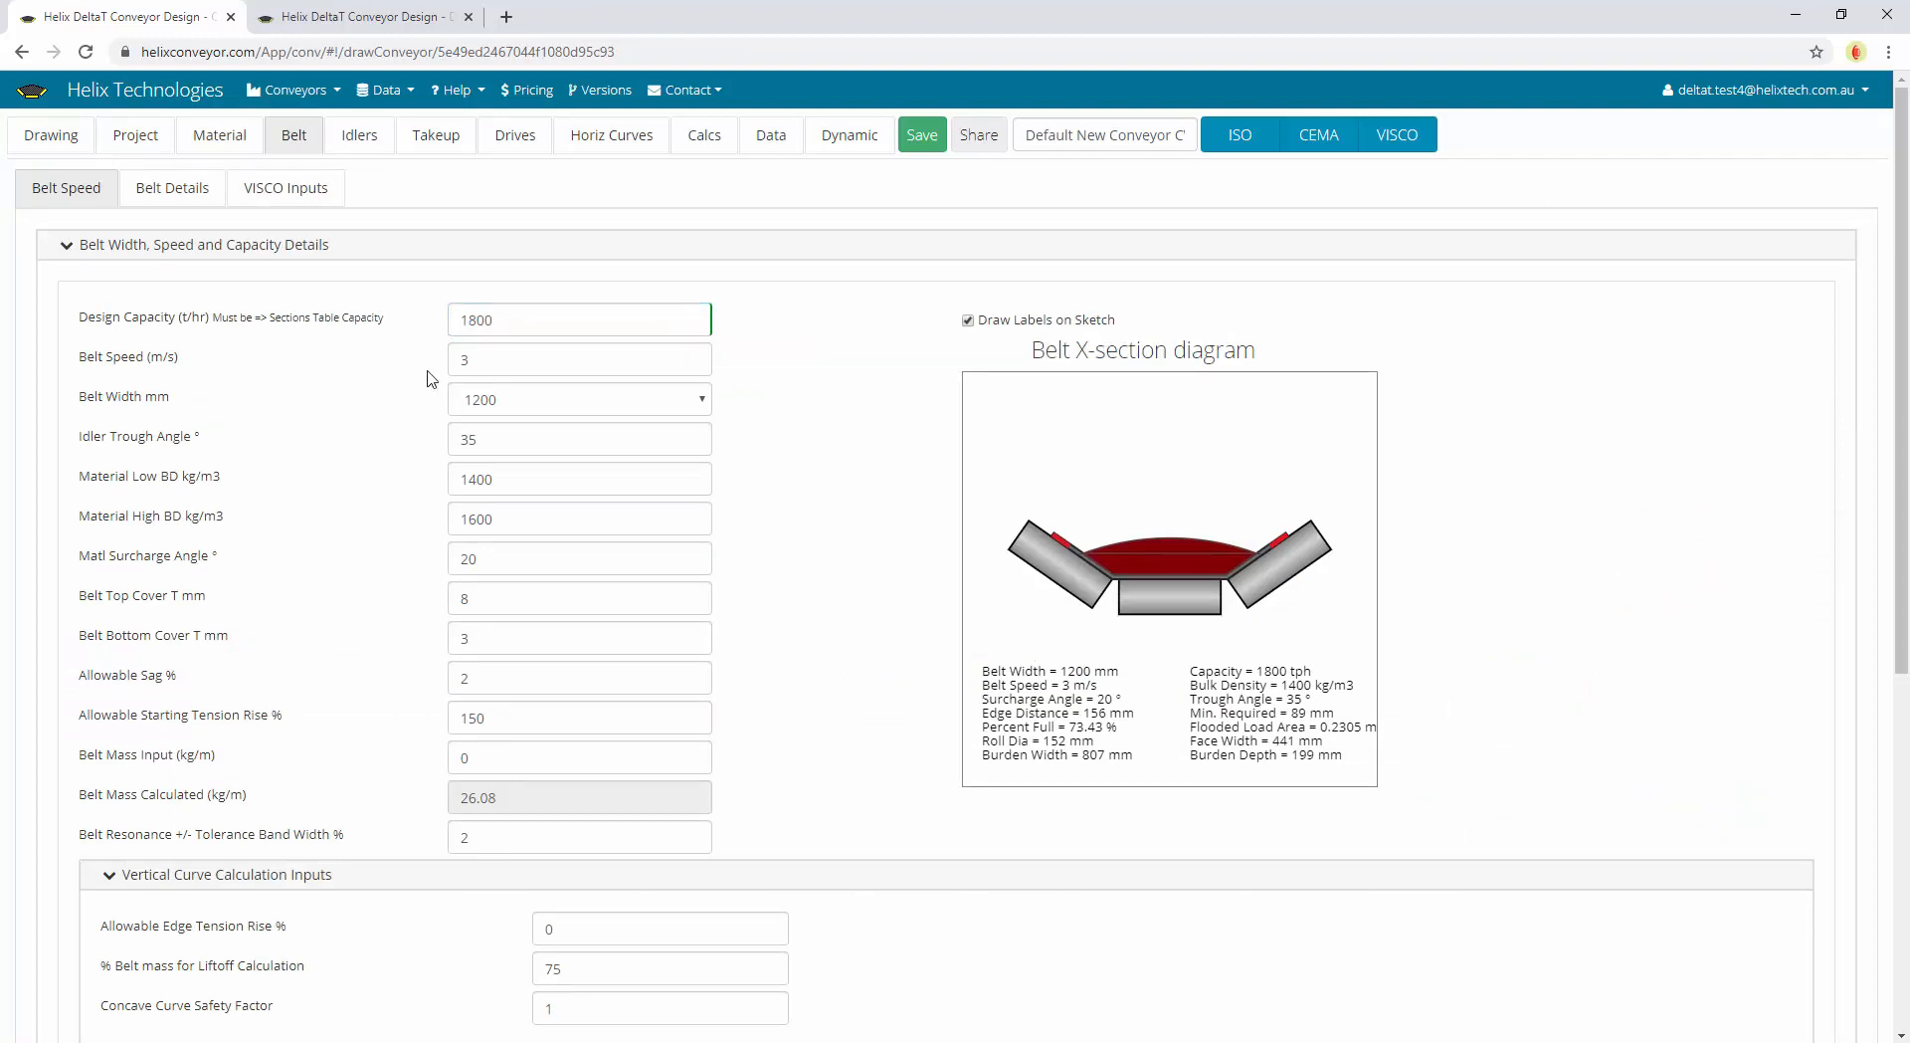
pyautogui.click(512, 320)
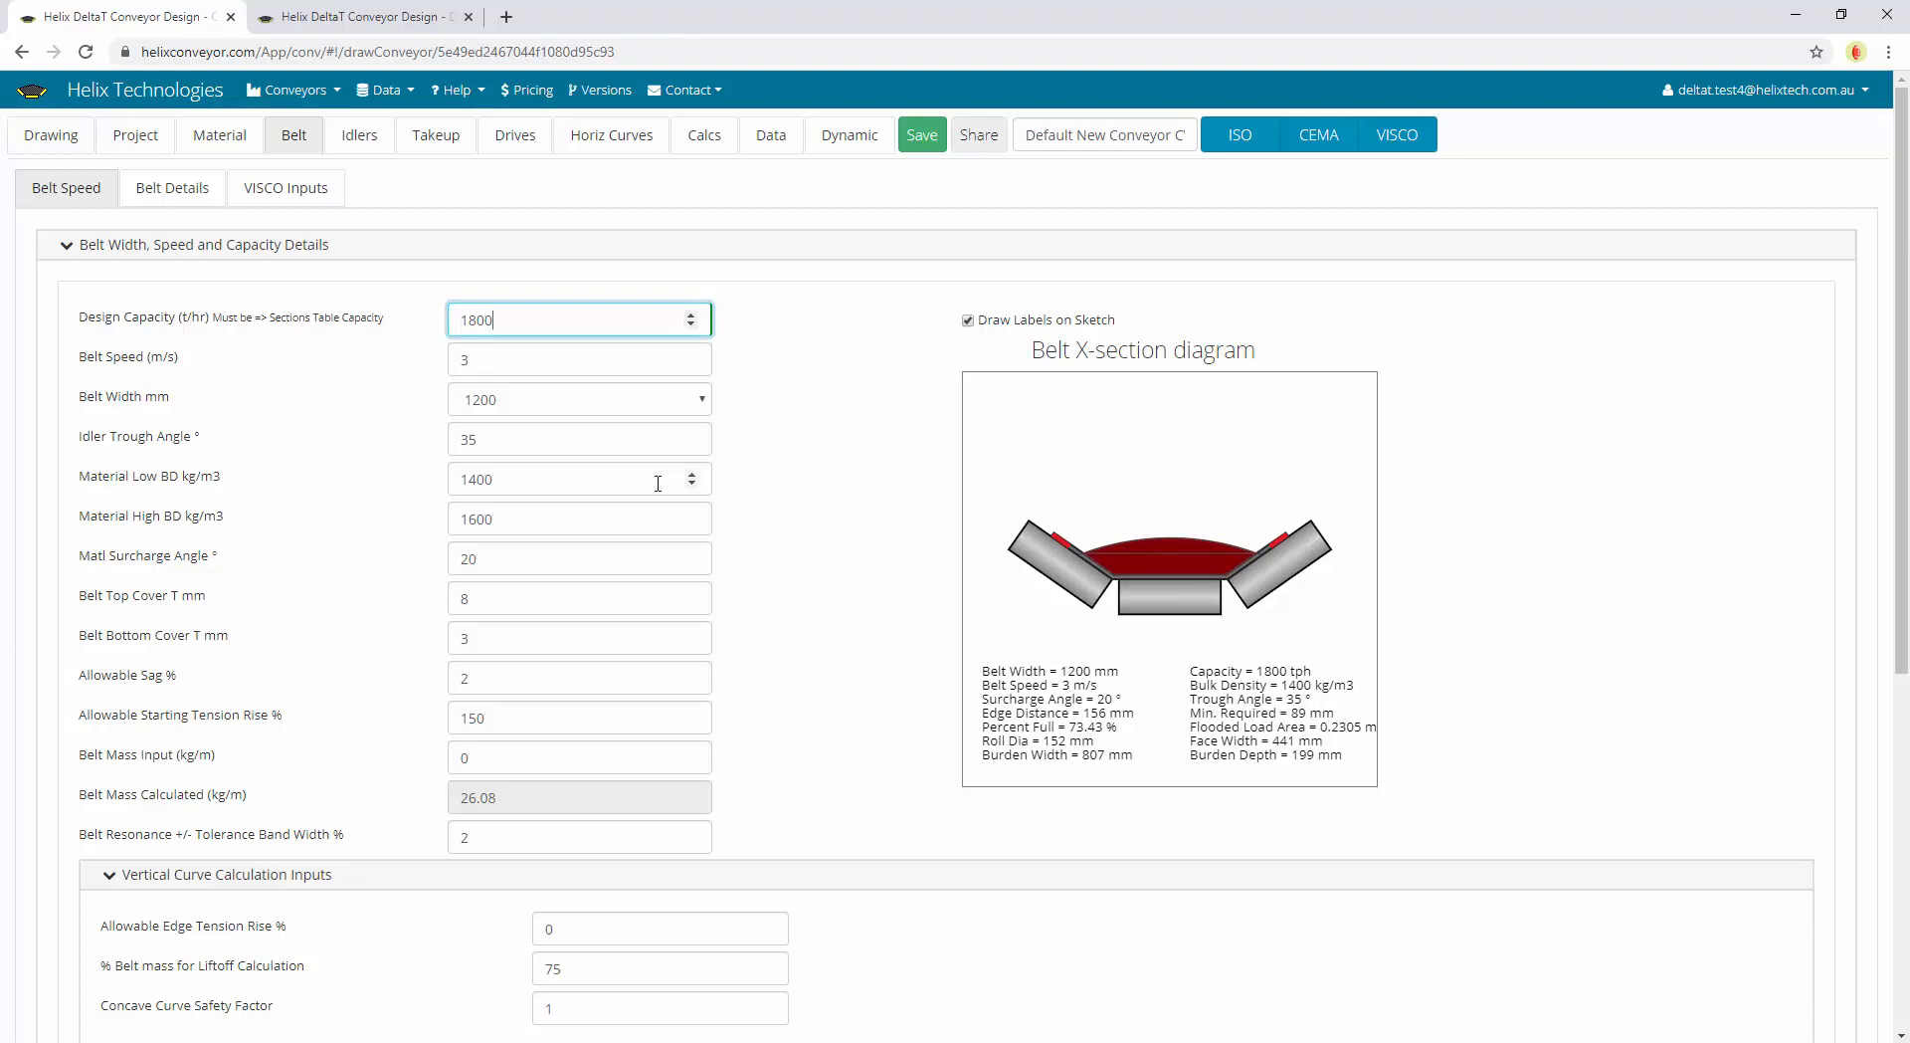
pyautogui.click(67, 138)
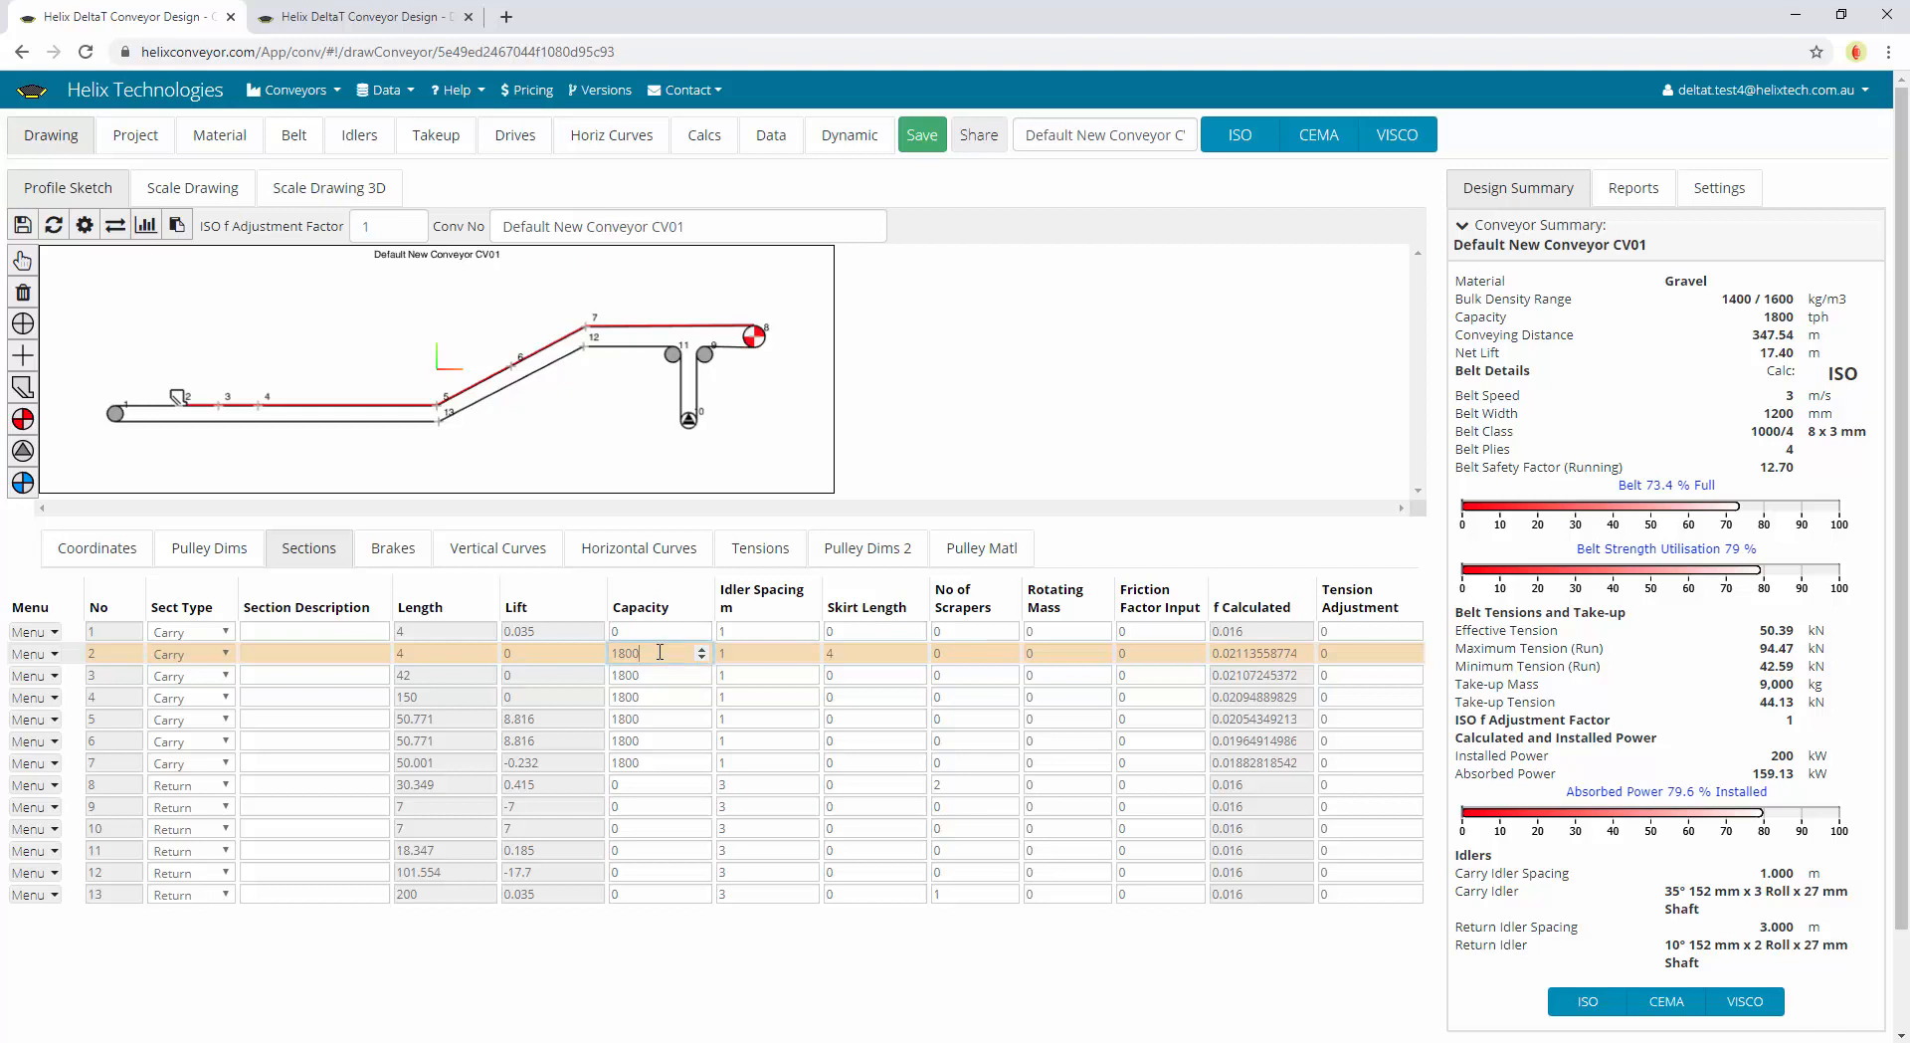
pyautogui.click(660, 696)
pyautogui.click(660, 718)
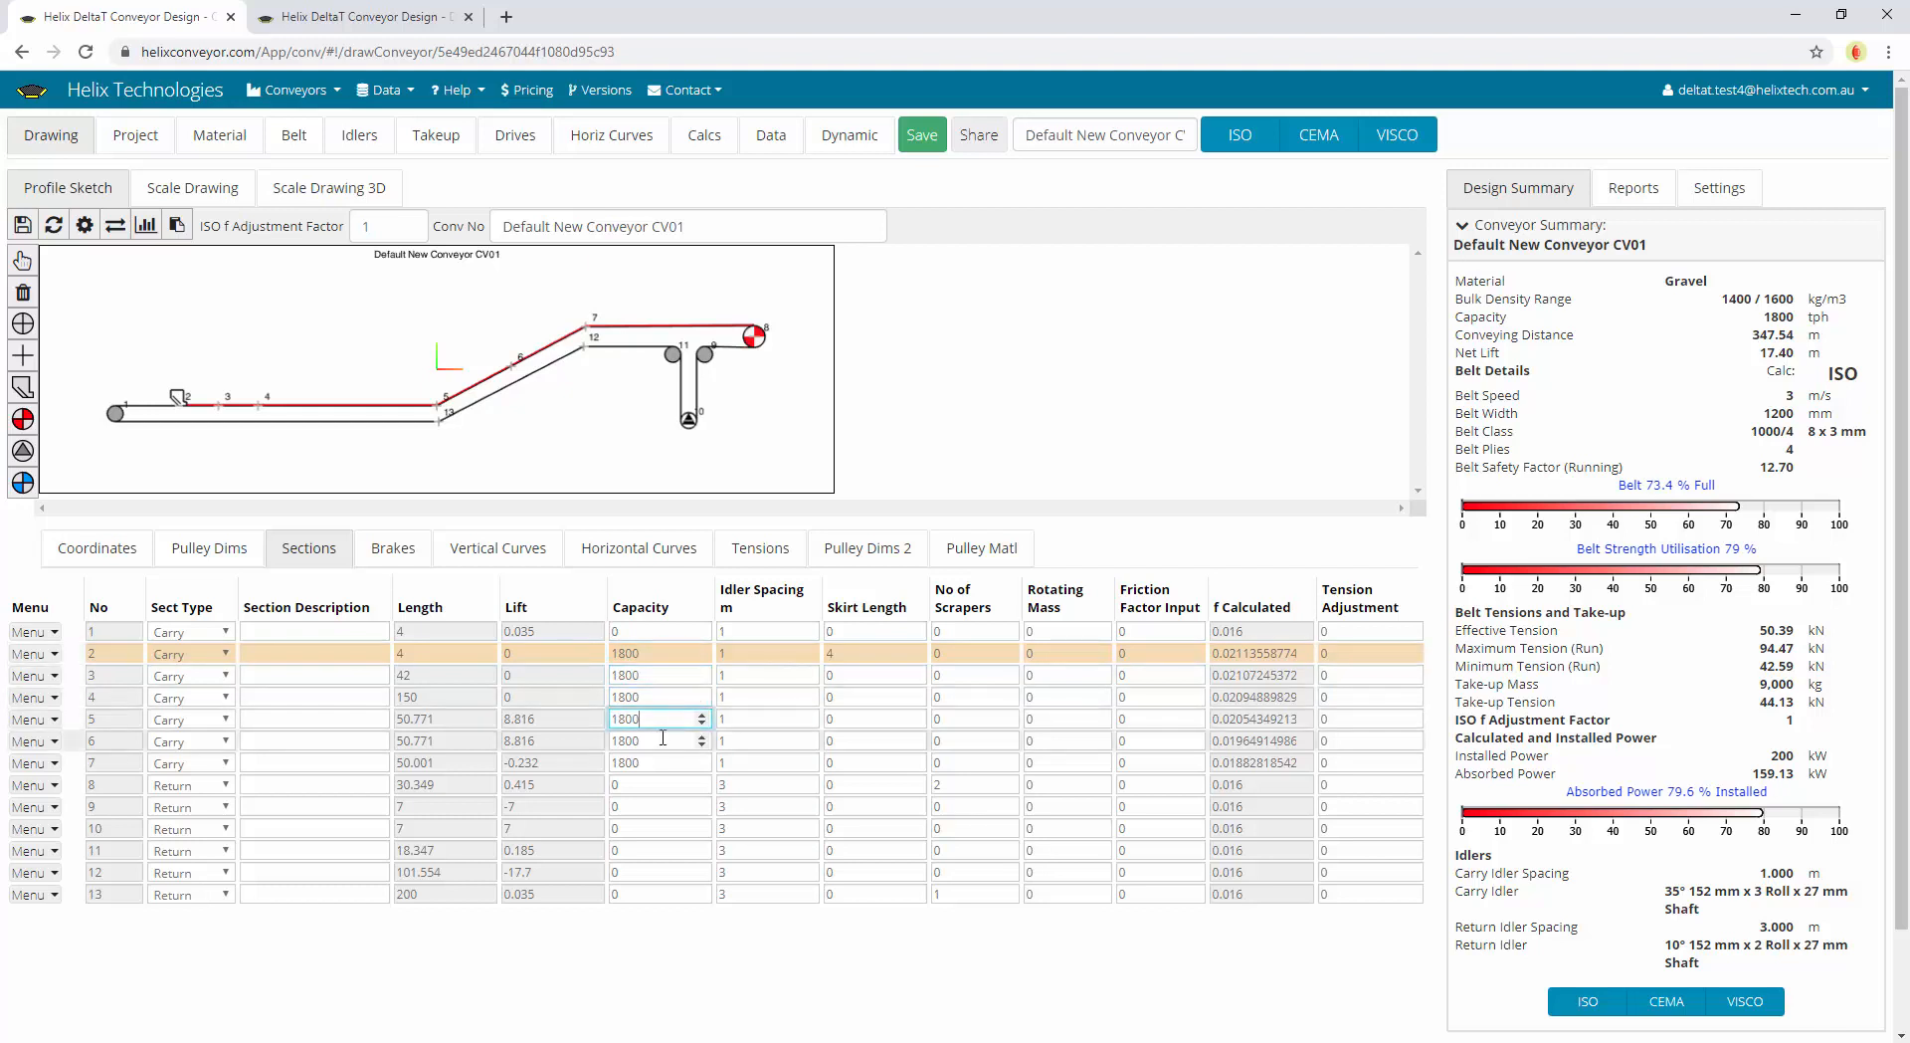
pyautogui.click(661, 740)
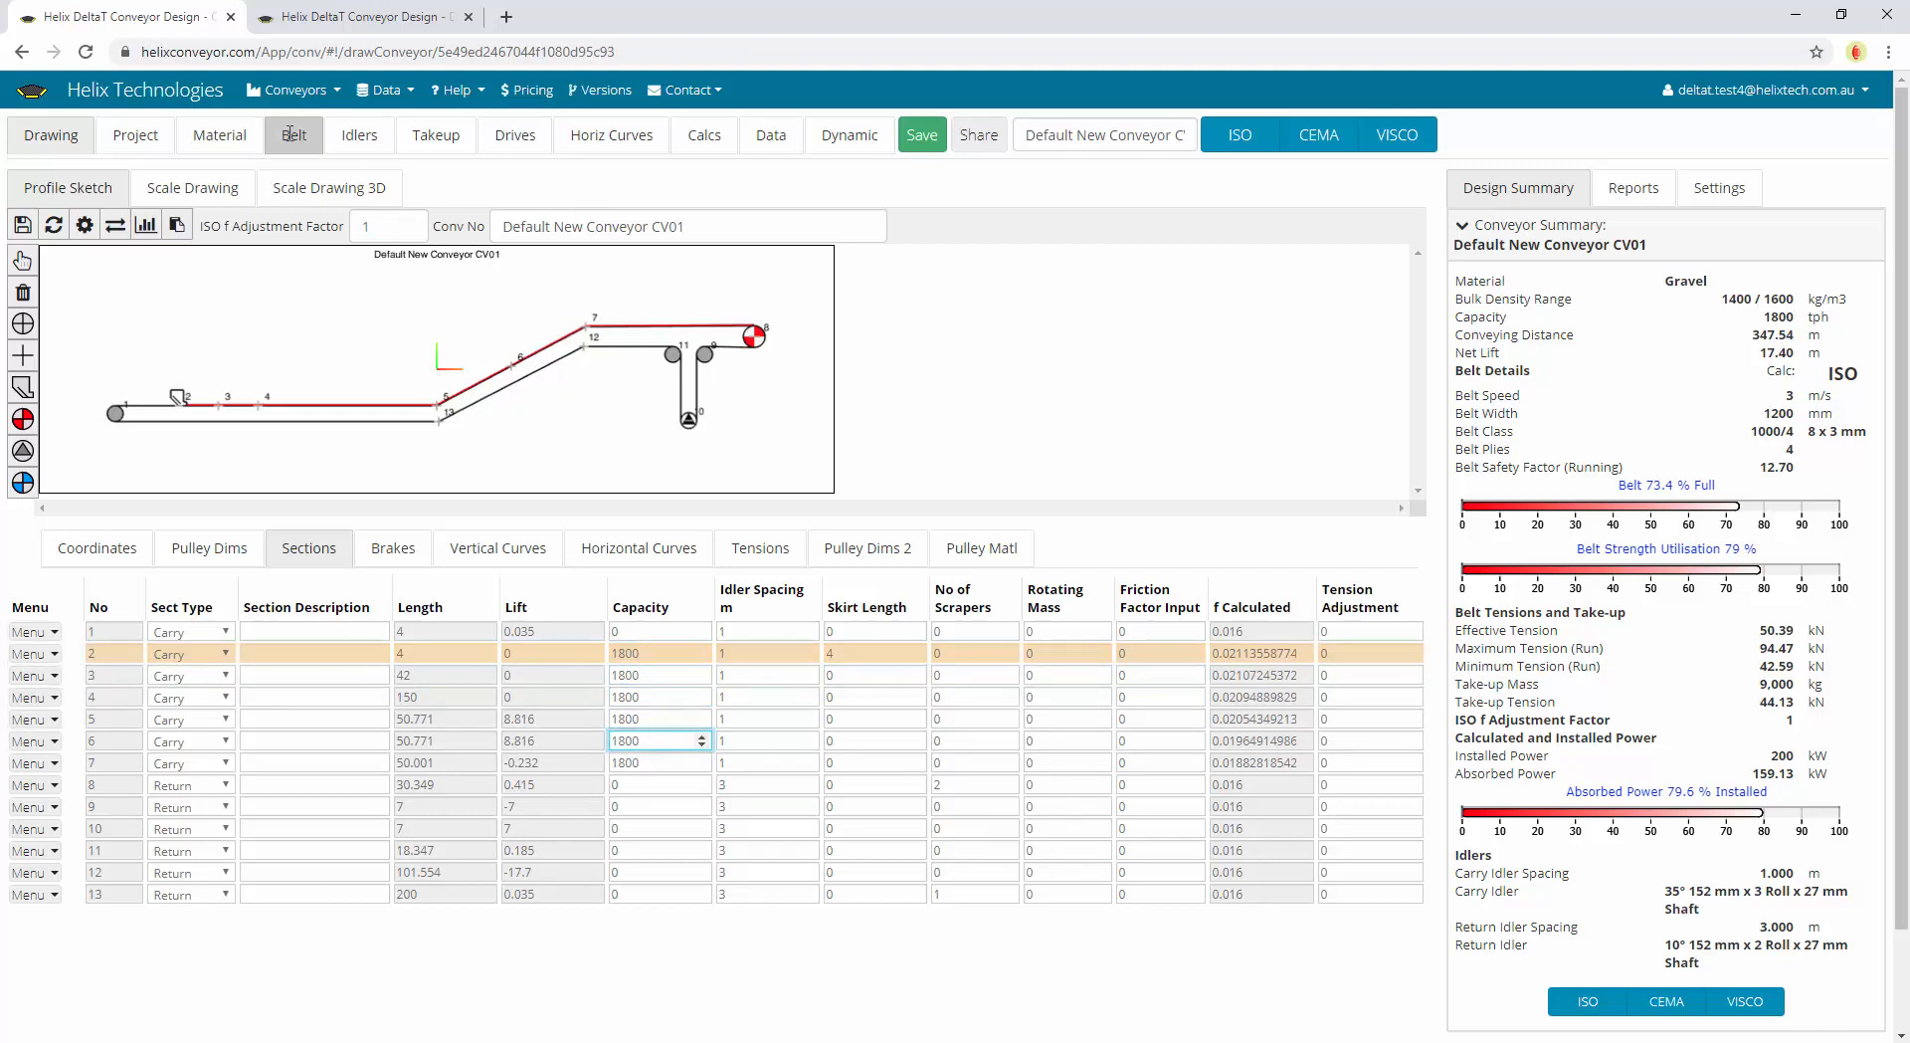
# Review the available belt widths, idler trough angle, low and high bulk densities and surcharge angle in the belt speed inputs
pyautogui.click(290, 135)
pyautogui.click(609, 401)
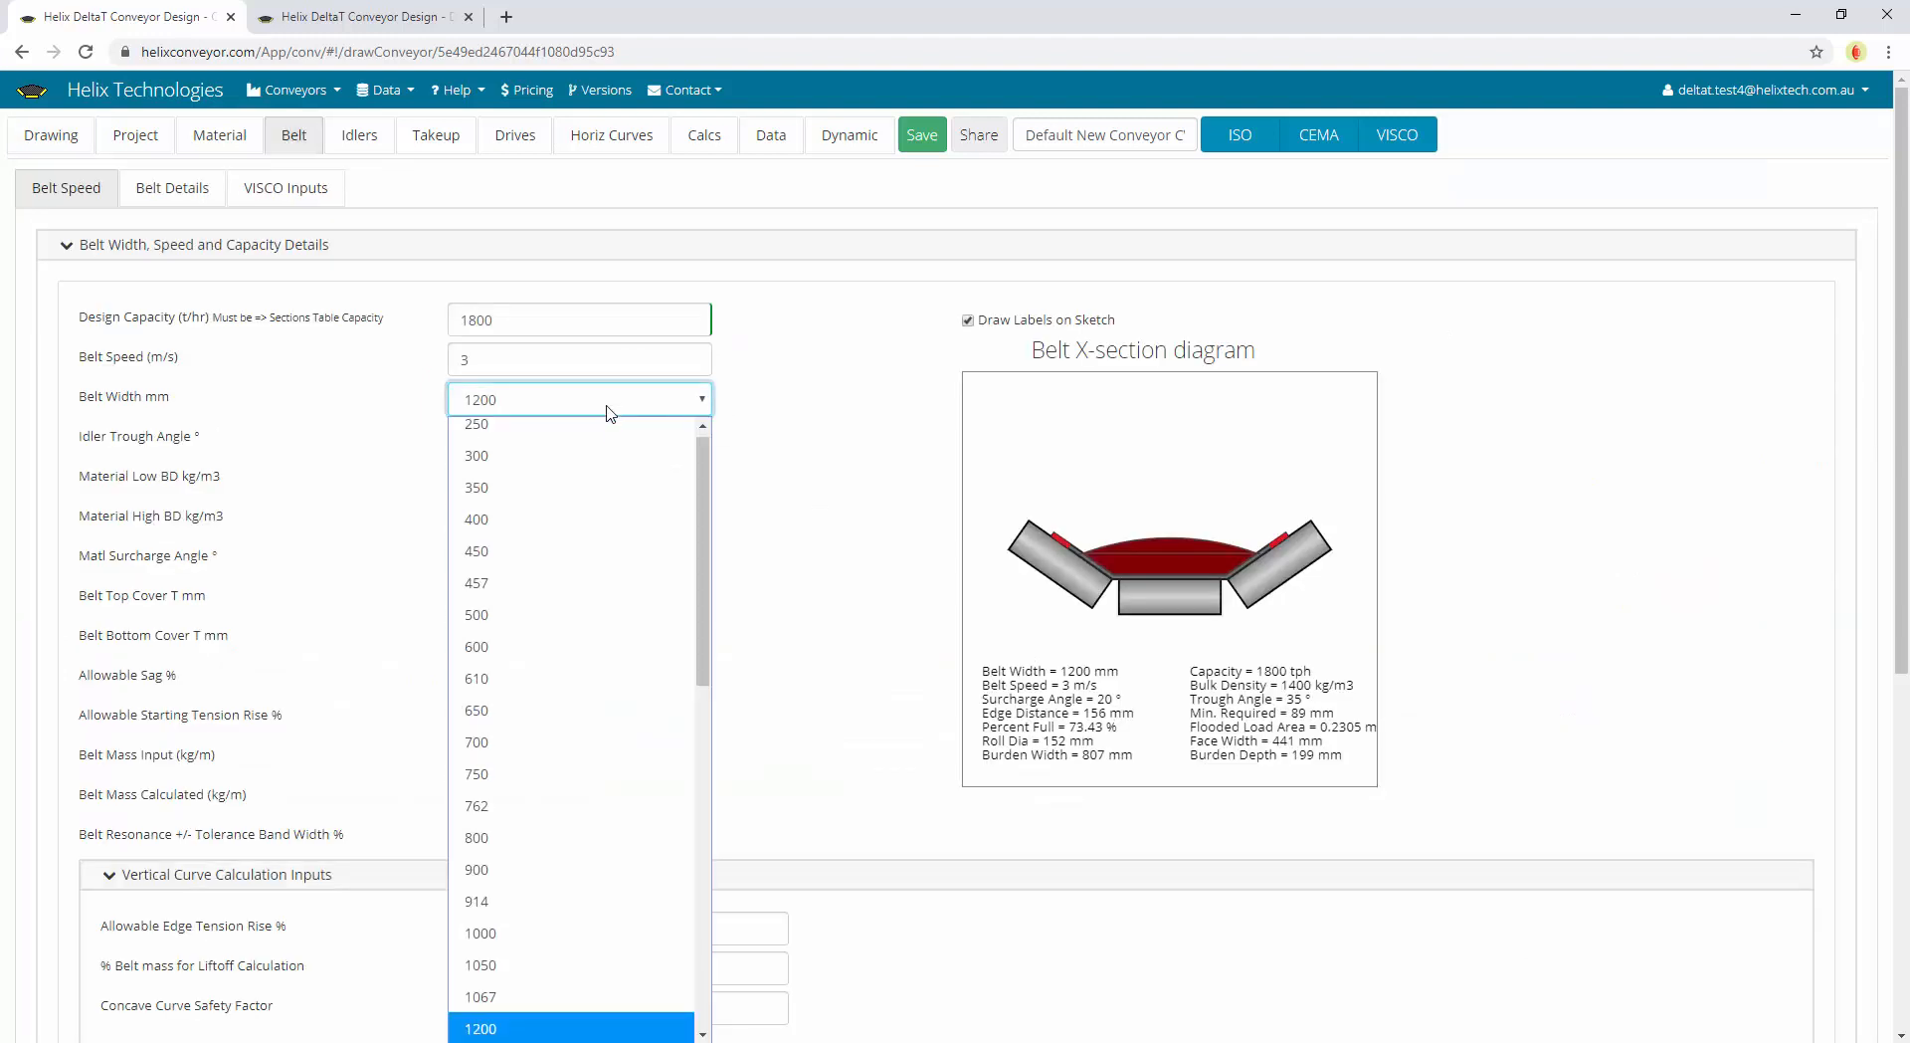
pyautogui.moveTo(702, 502); pyautogui.dragTo(710, 746)
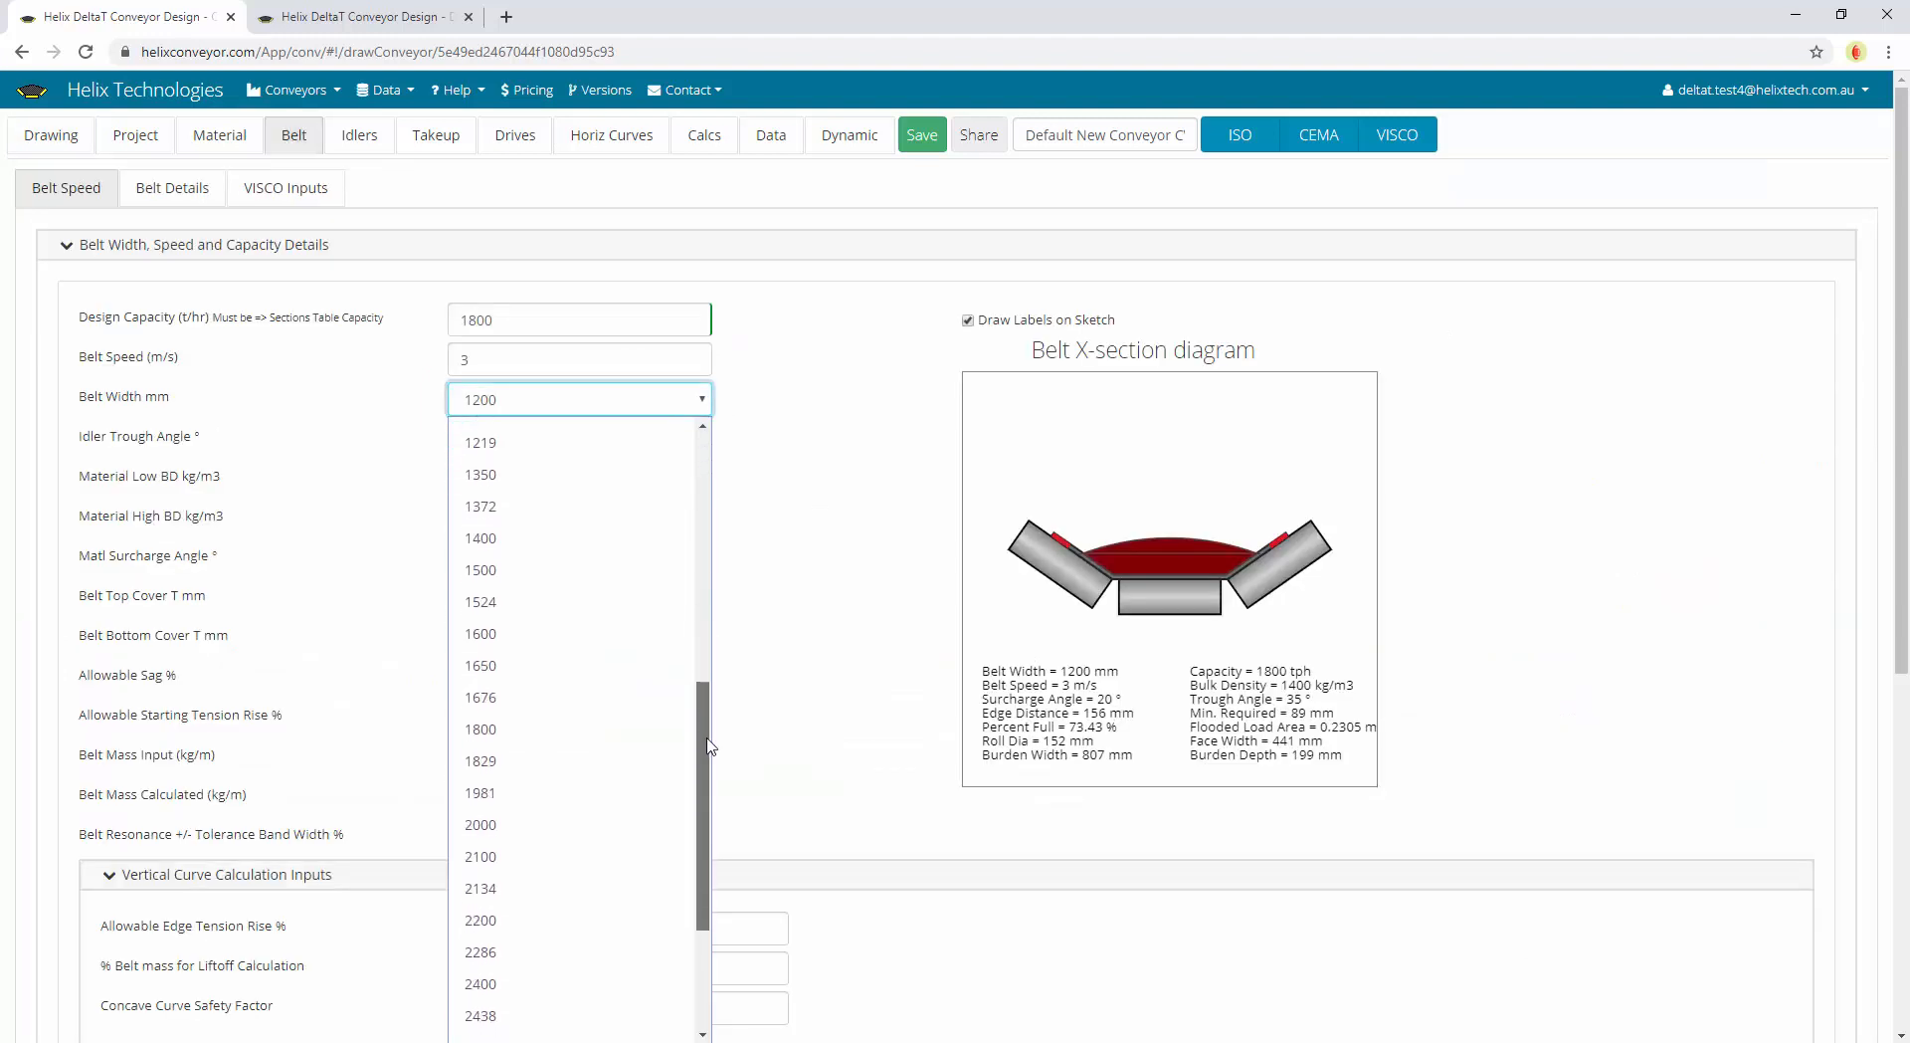
pyautogui.click(823, 450)
pyautogui.click(568, 443)
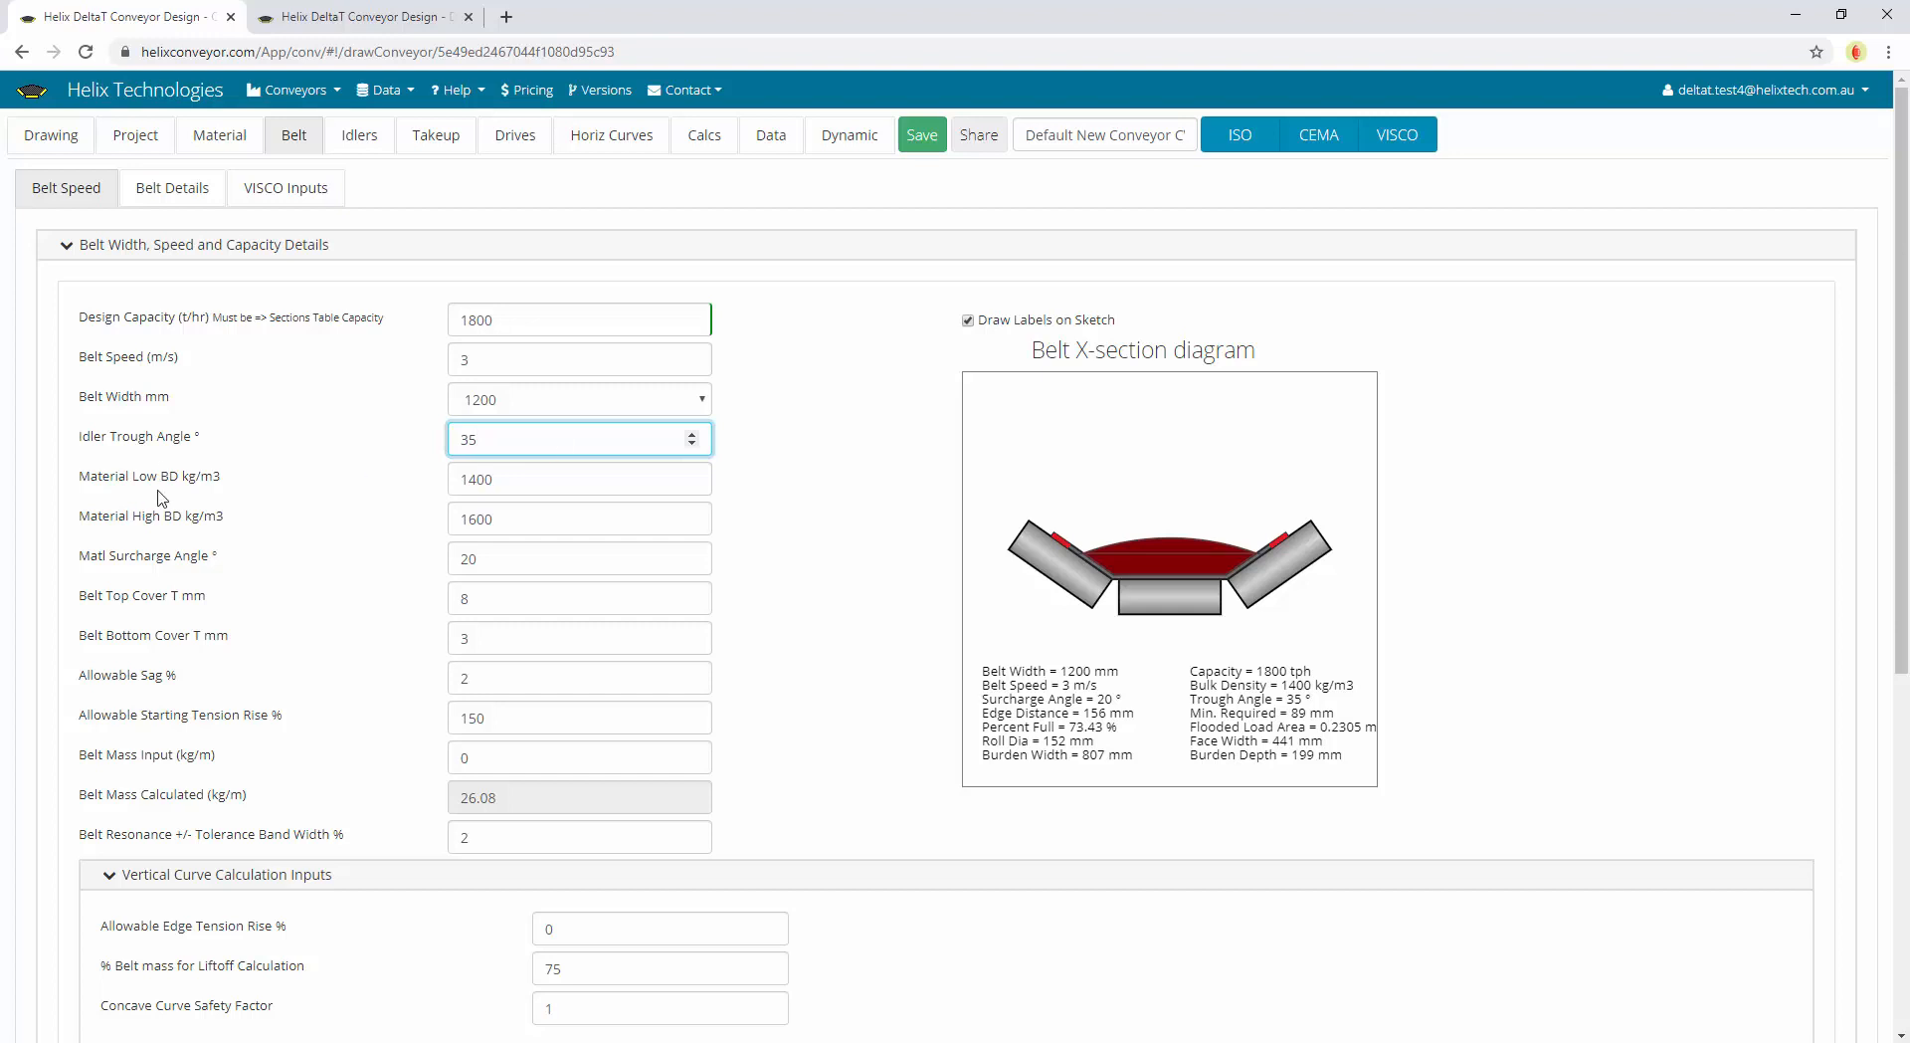
pyautogui.click(524, 523)
pyautogui.click(514, 485)
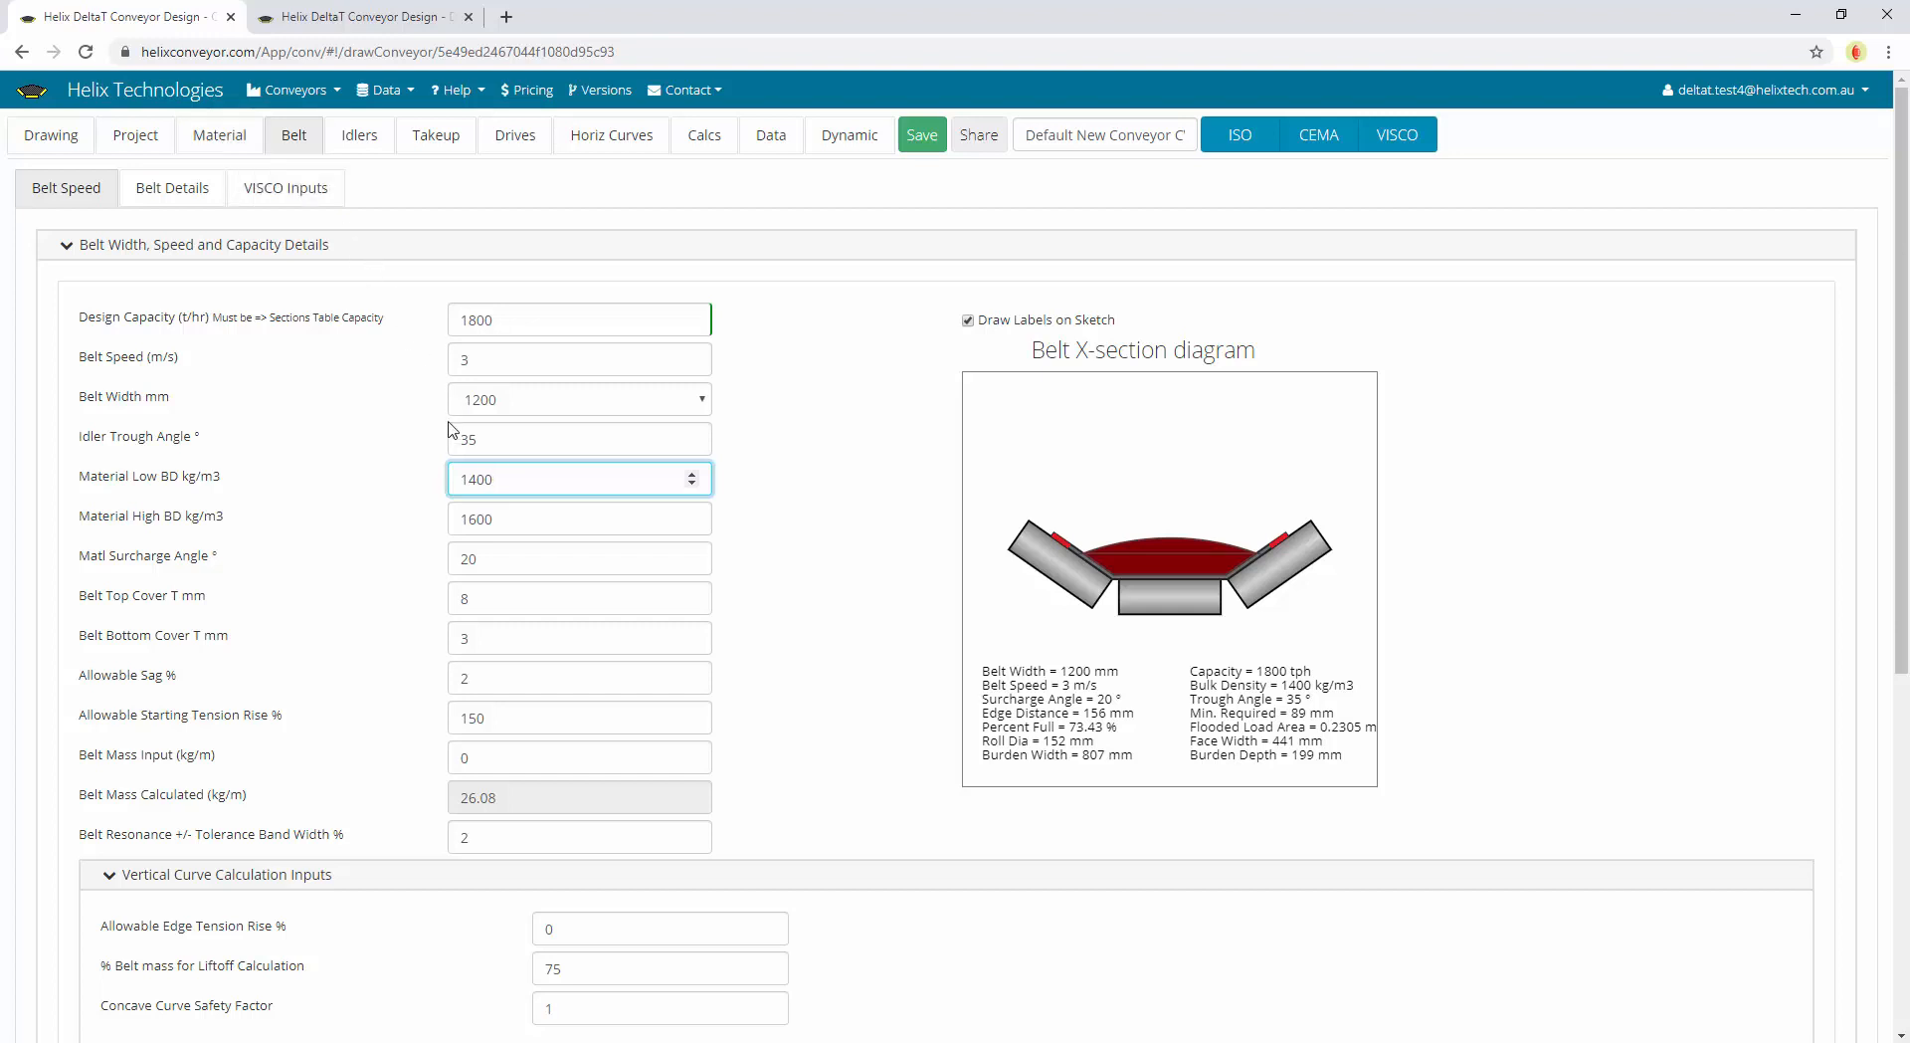
pyautogui.click(529, 554)
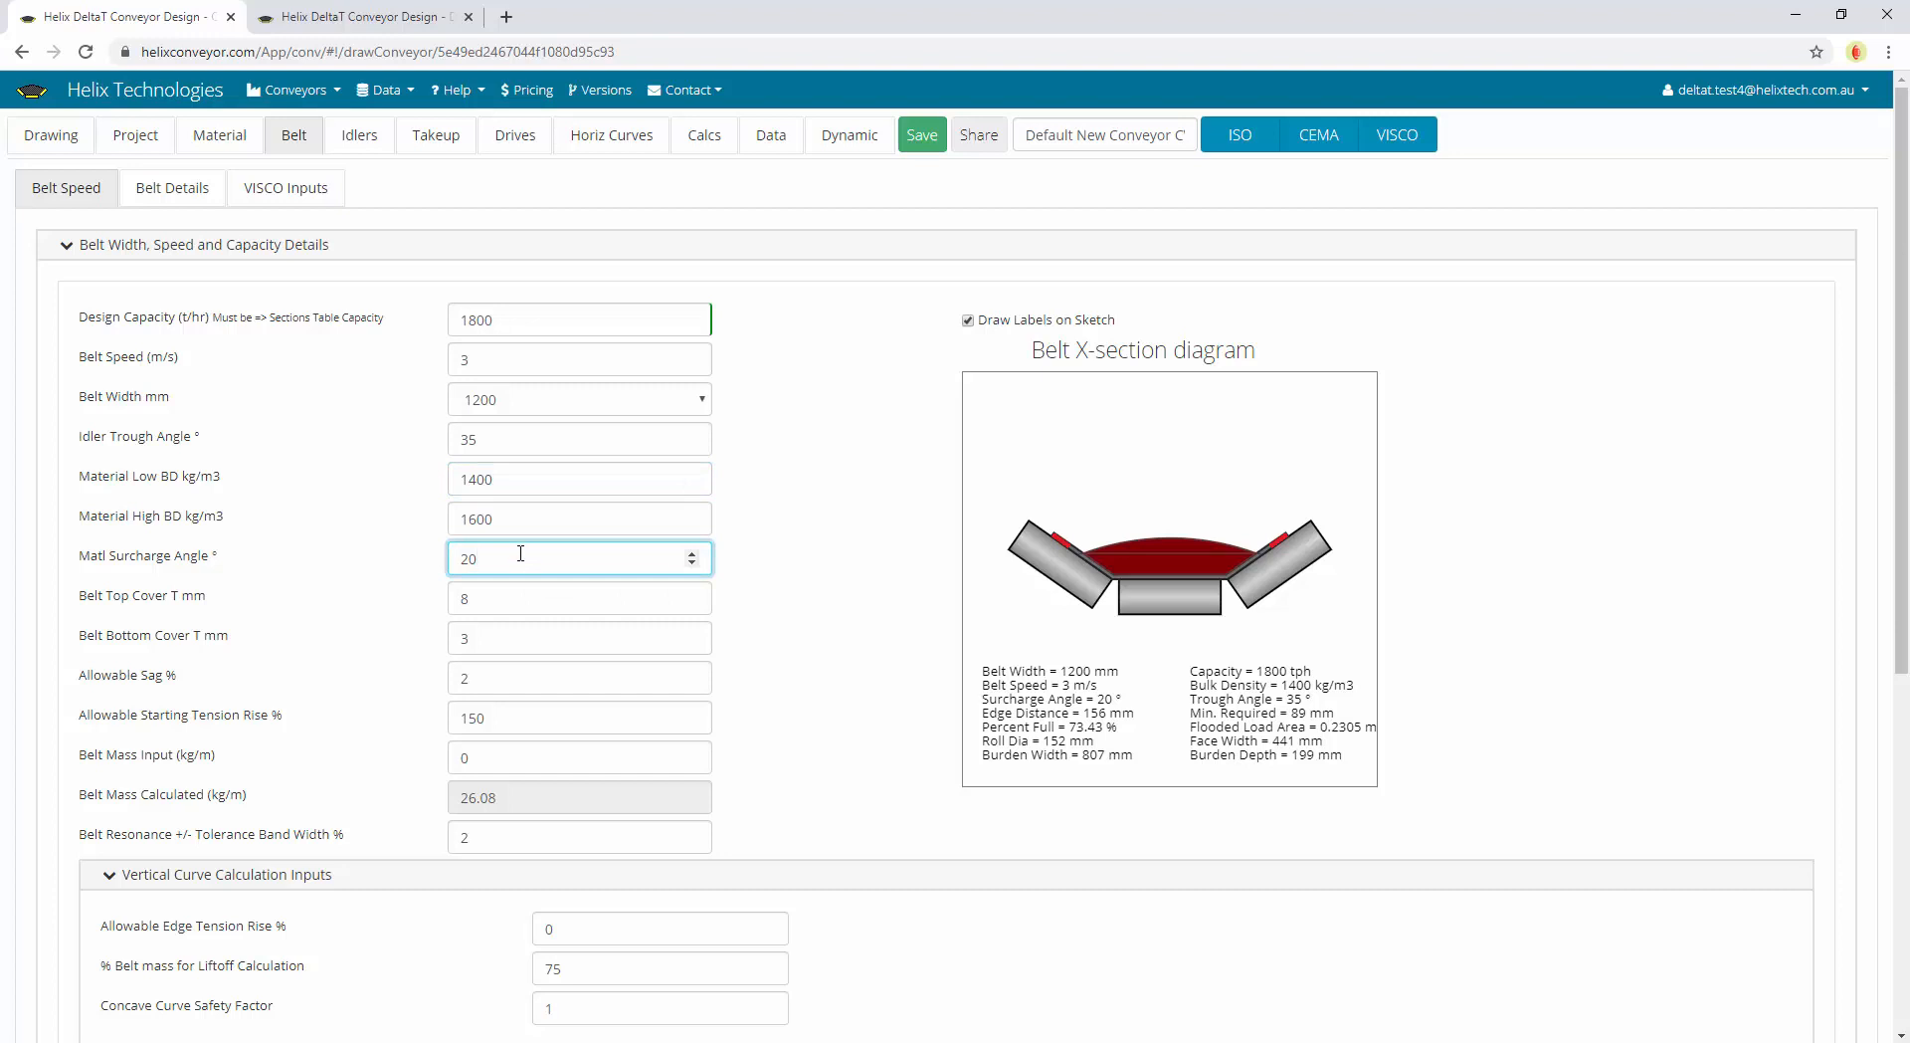
# Set the belt's design capacity to 2000 t/hr
pyautogui.click(533, 321)
pyautogui.doubleClick(532, 320)
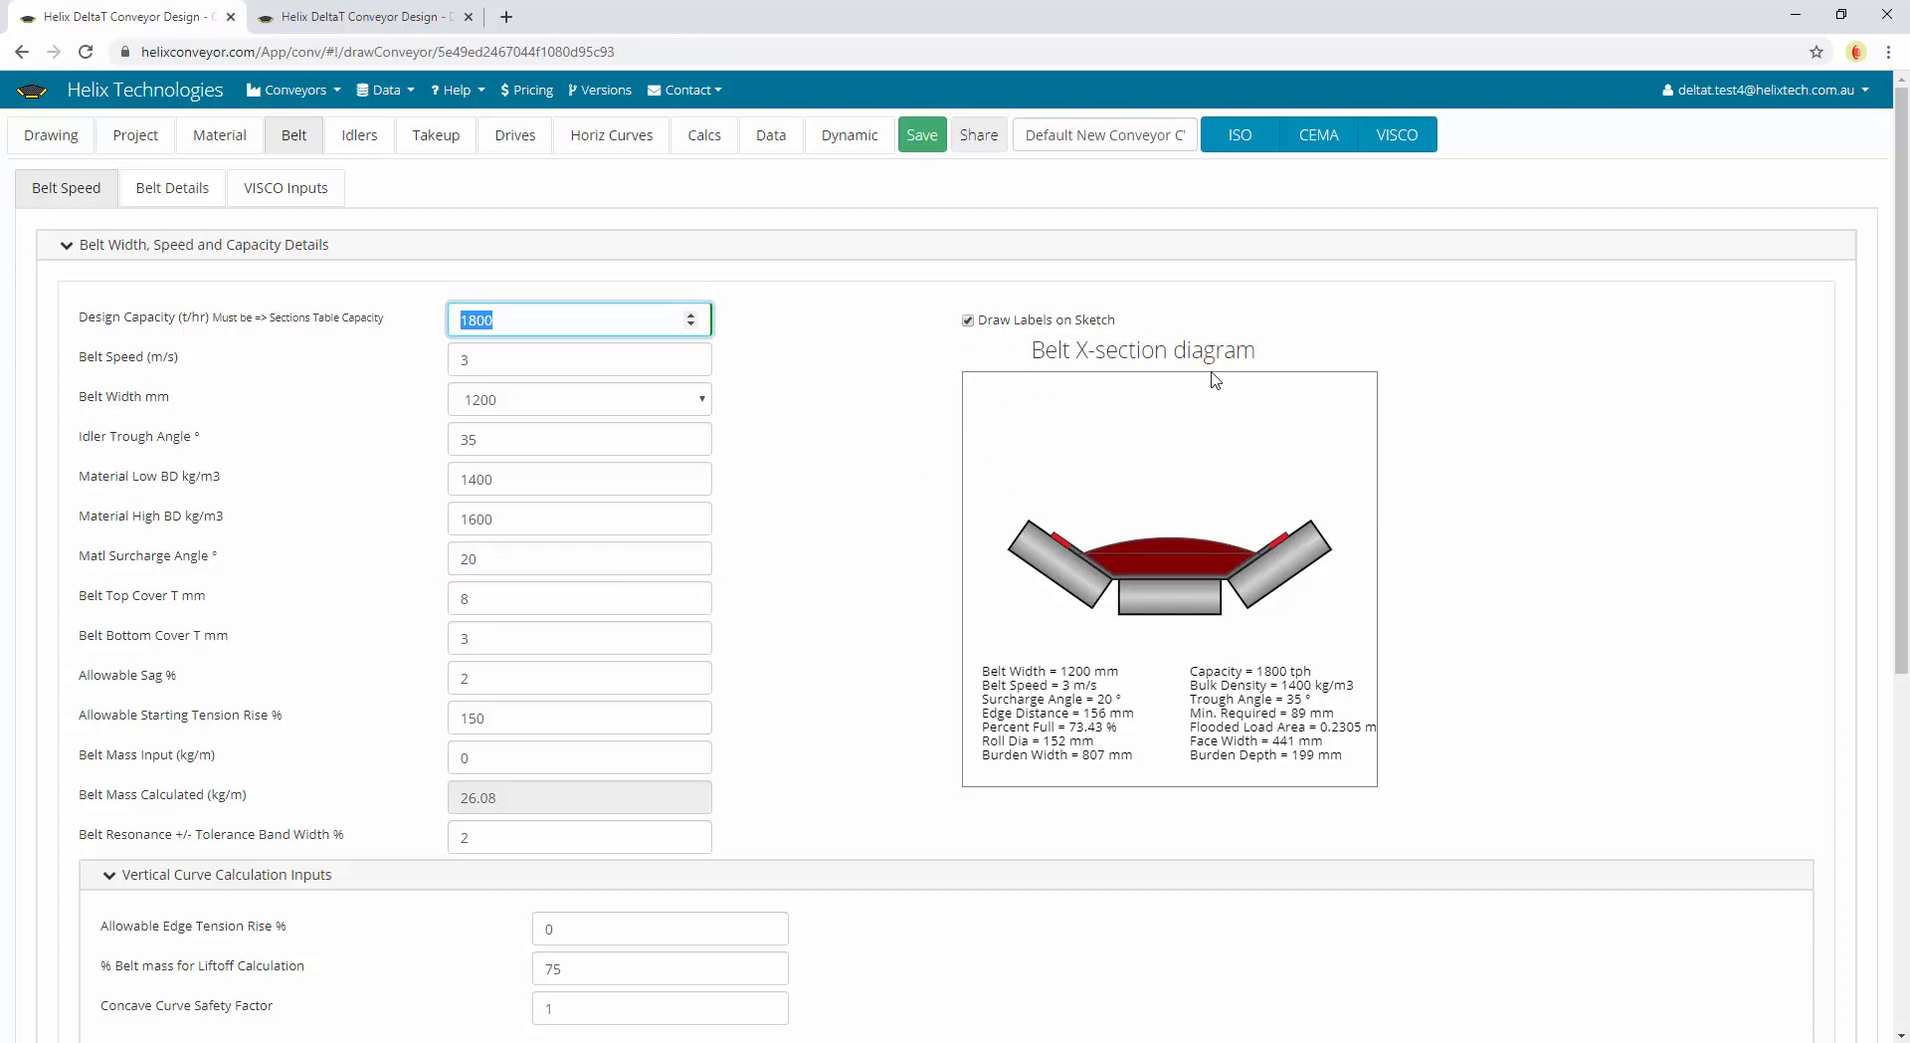
pyautogui.click(531, 325)
pyautogui.moveTo(532, 325); pyautogui.dragTo(433, 332)
pyautogui.click(570, 319)
pyautogui.moveTo(570, 318); pyautogui.dragTo(433, 321)
pyautogui.write('20')
pyautogui.press('Tab')
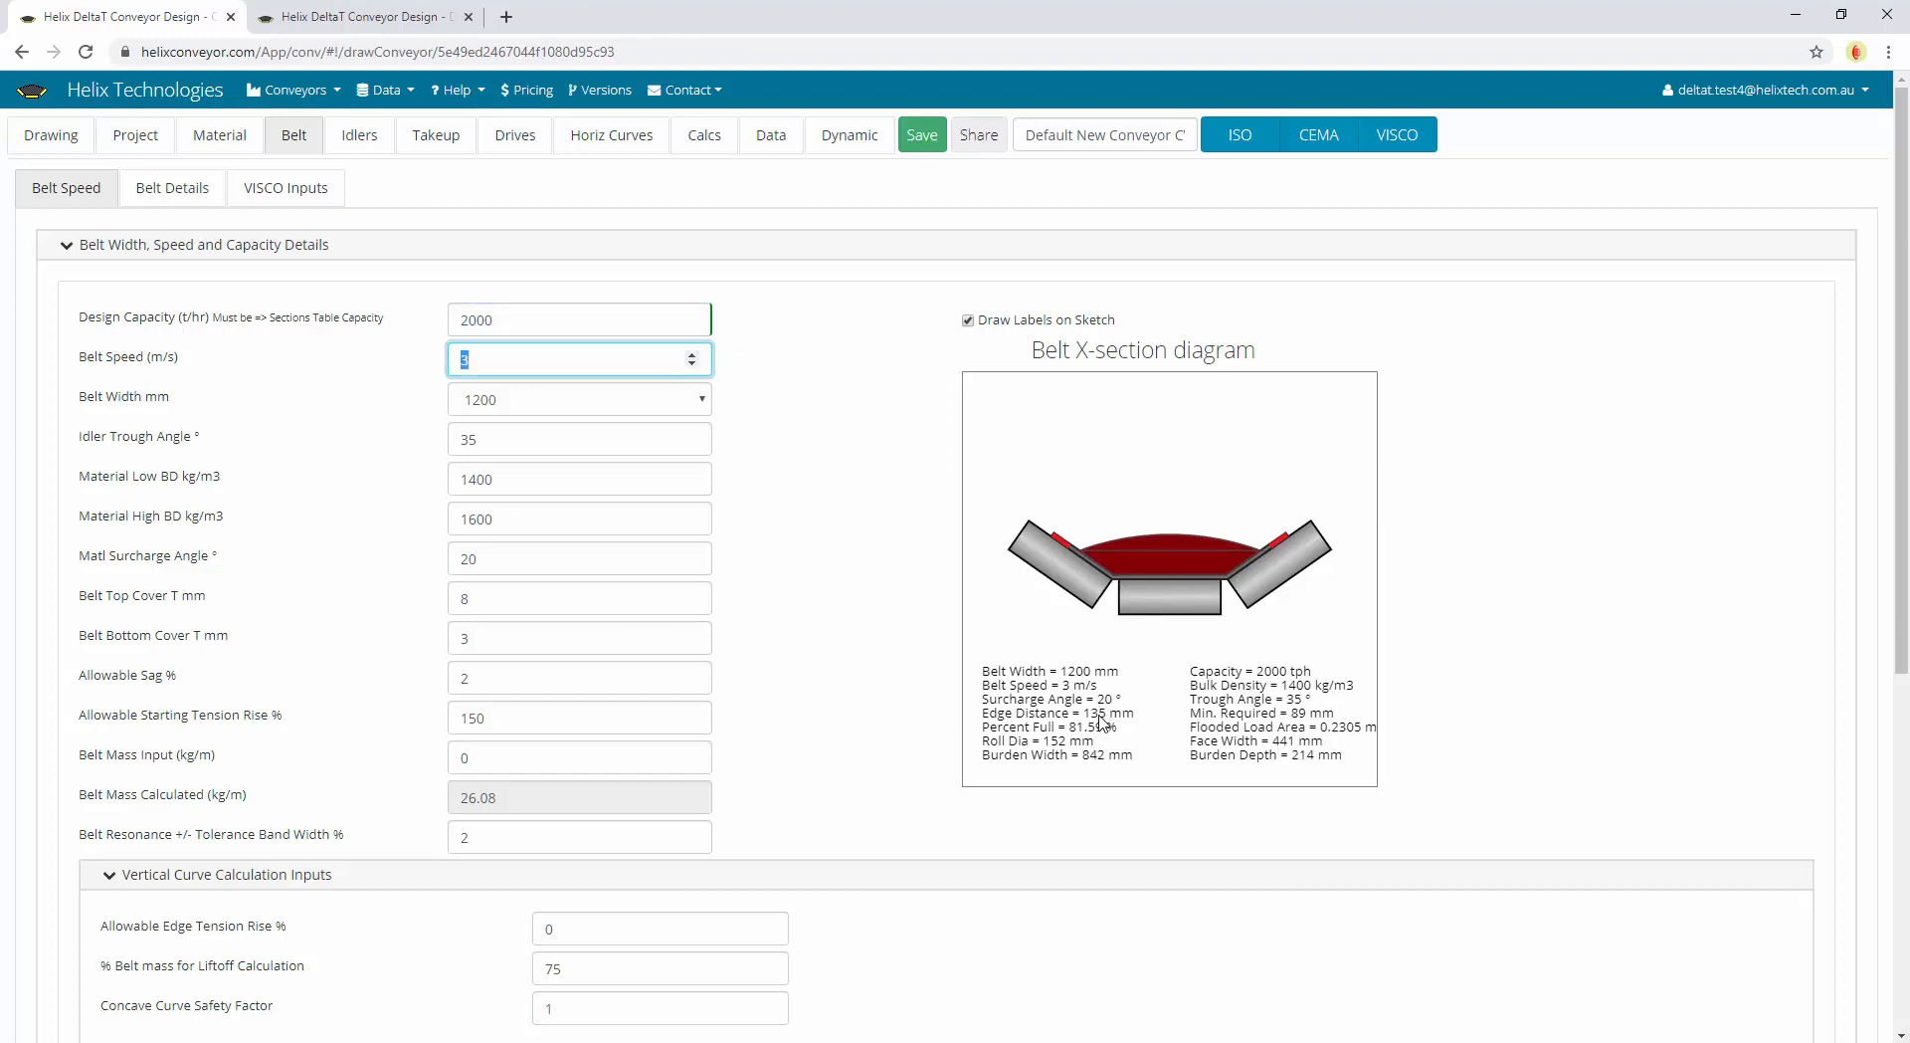
# Examine the calculated capacity values, including the flooded belt capacity and material mass, and check the material's high bulk density input
pyautogui.click(549, 319)
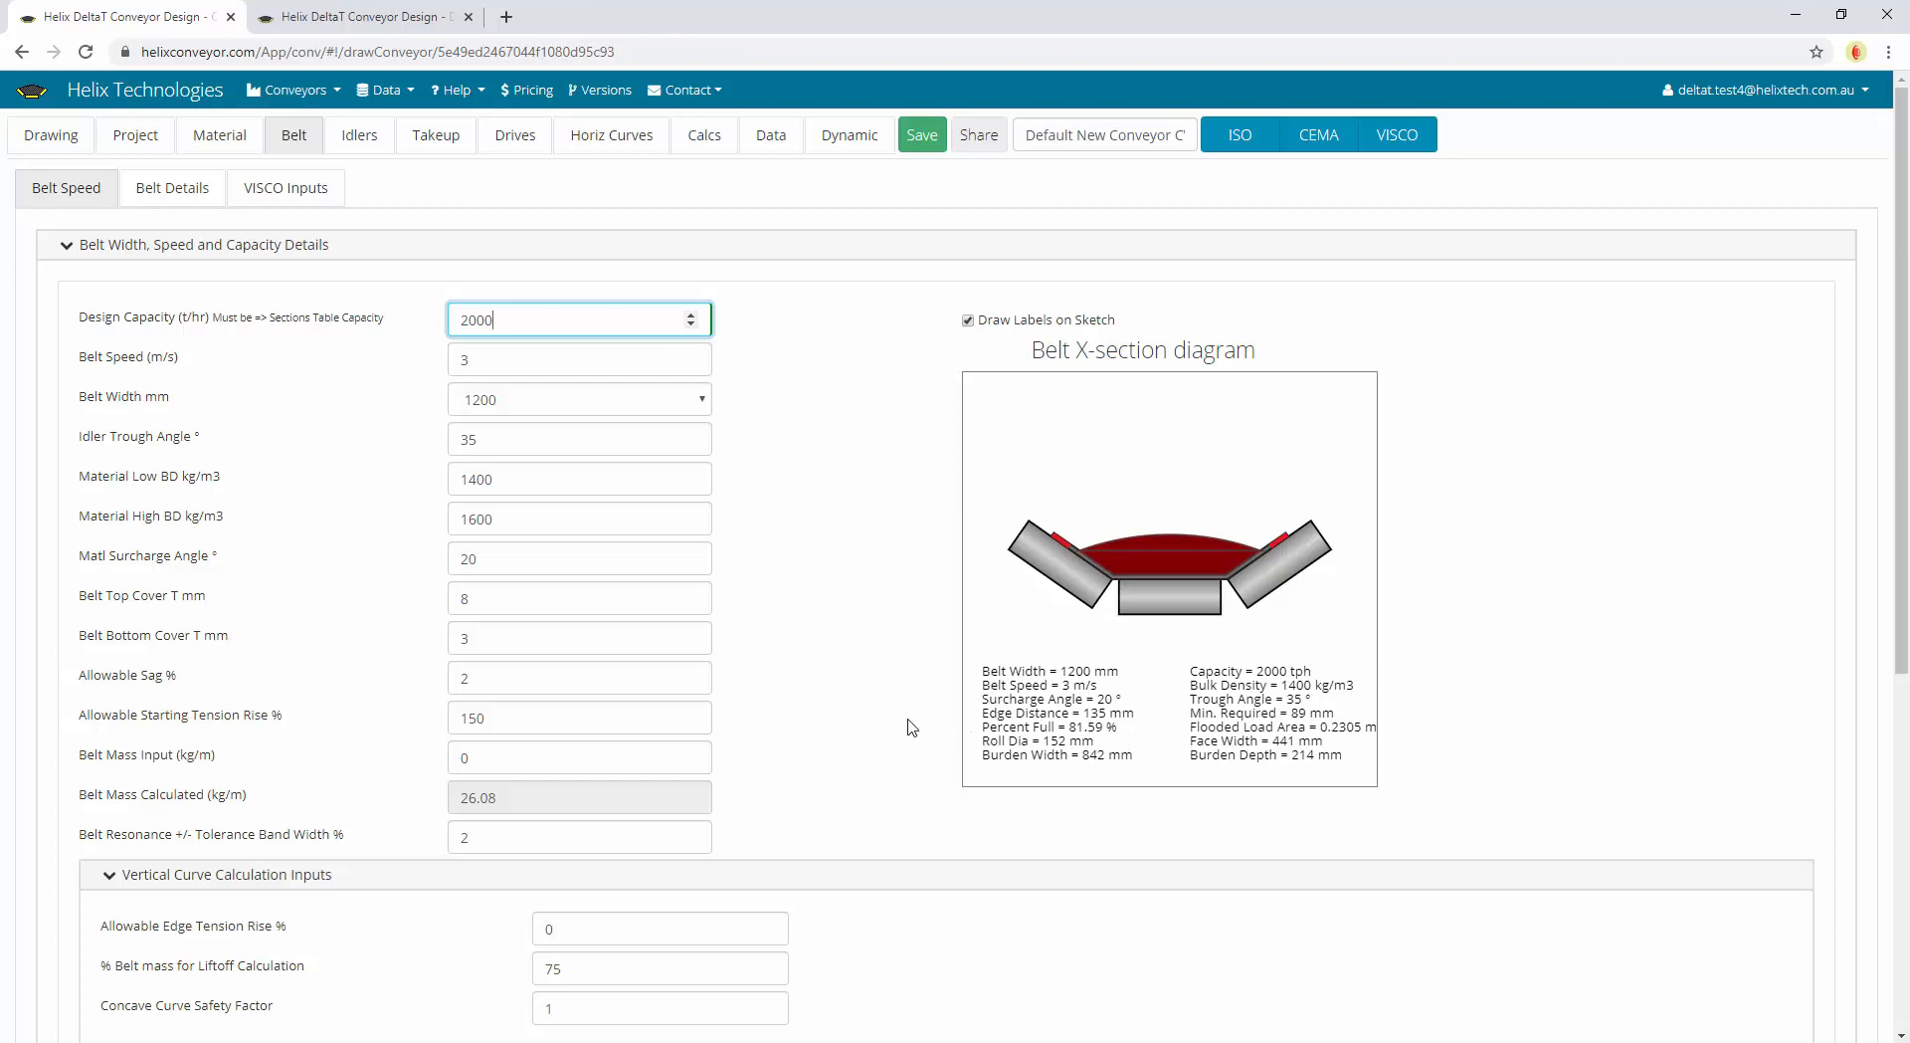
pyautogui.scroll(-5, 907, 726)
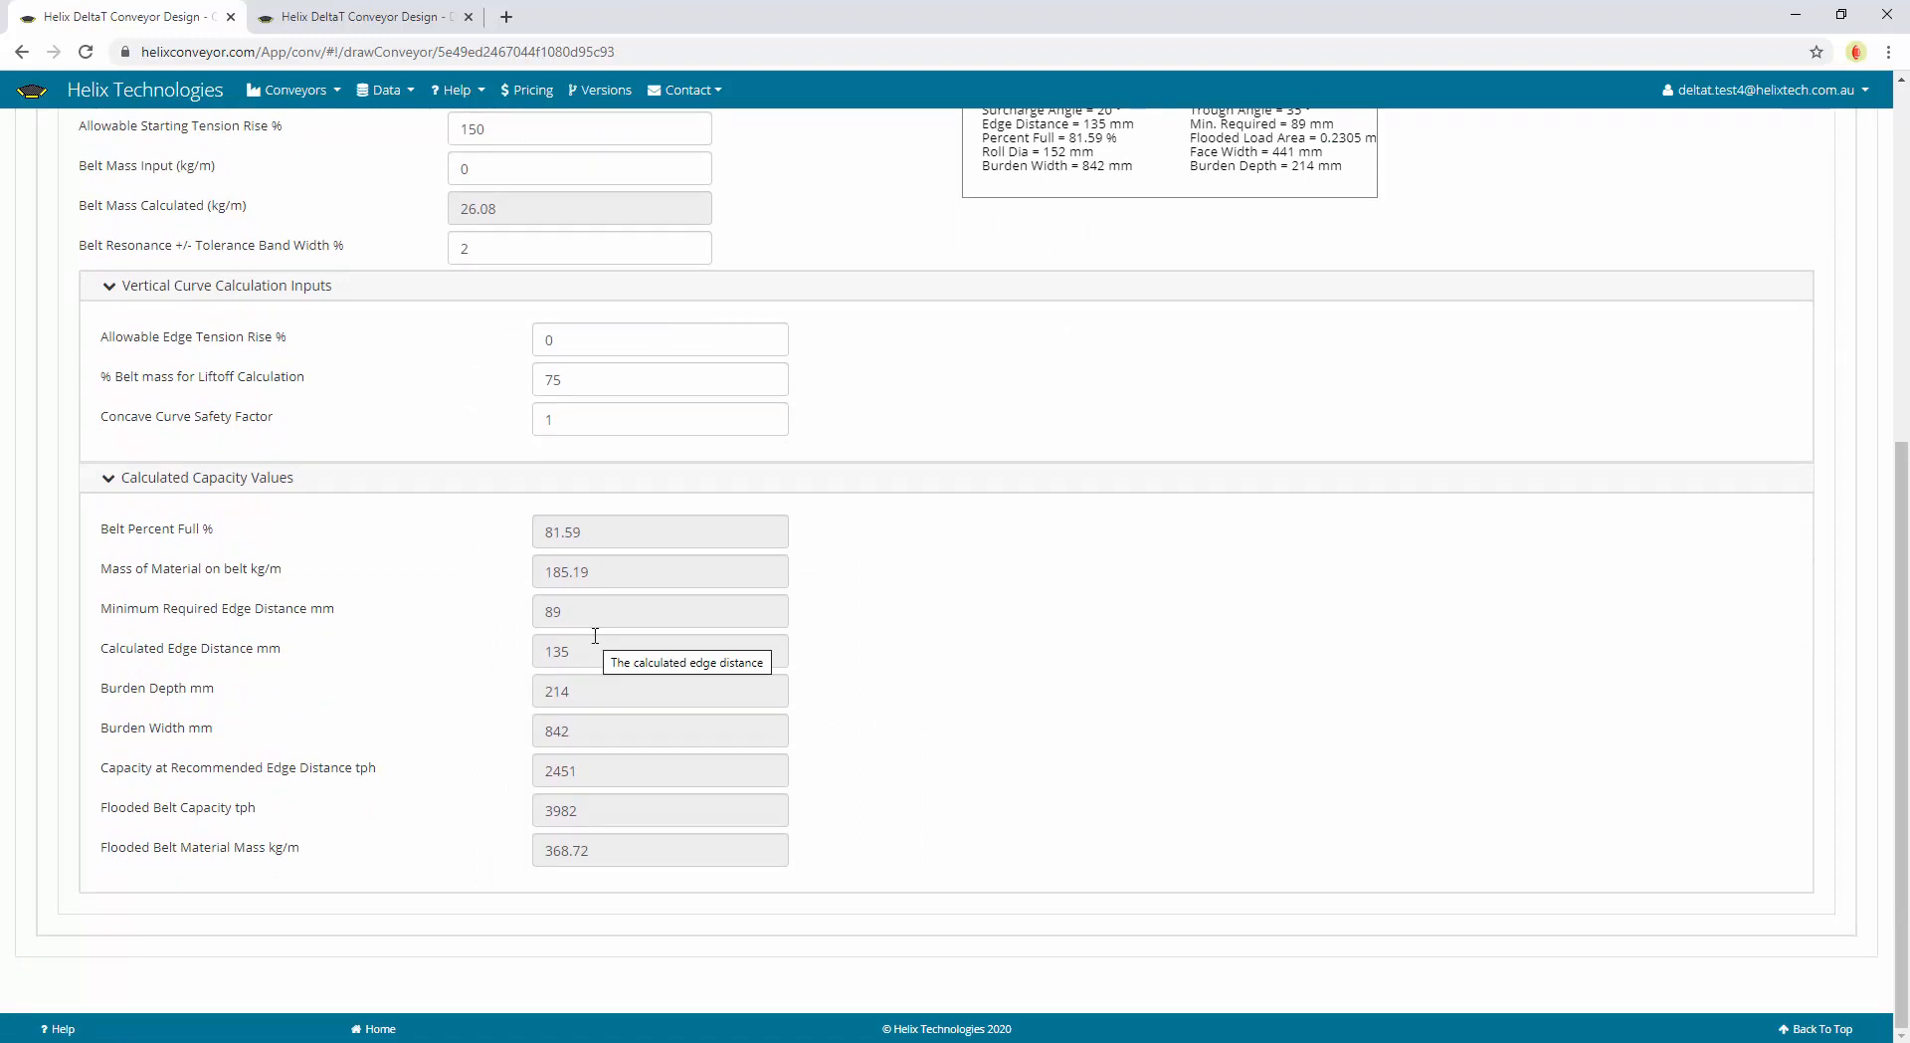
pyautogui.click(551, 817)
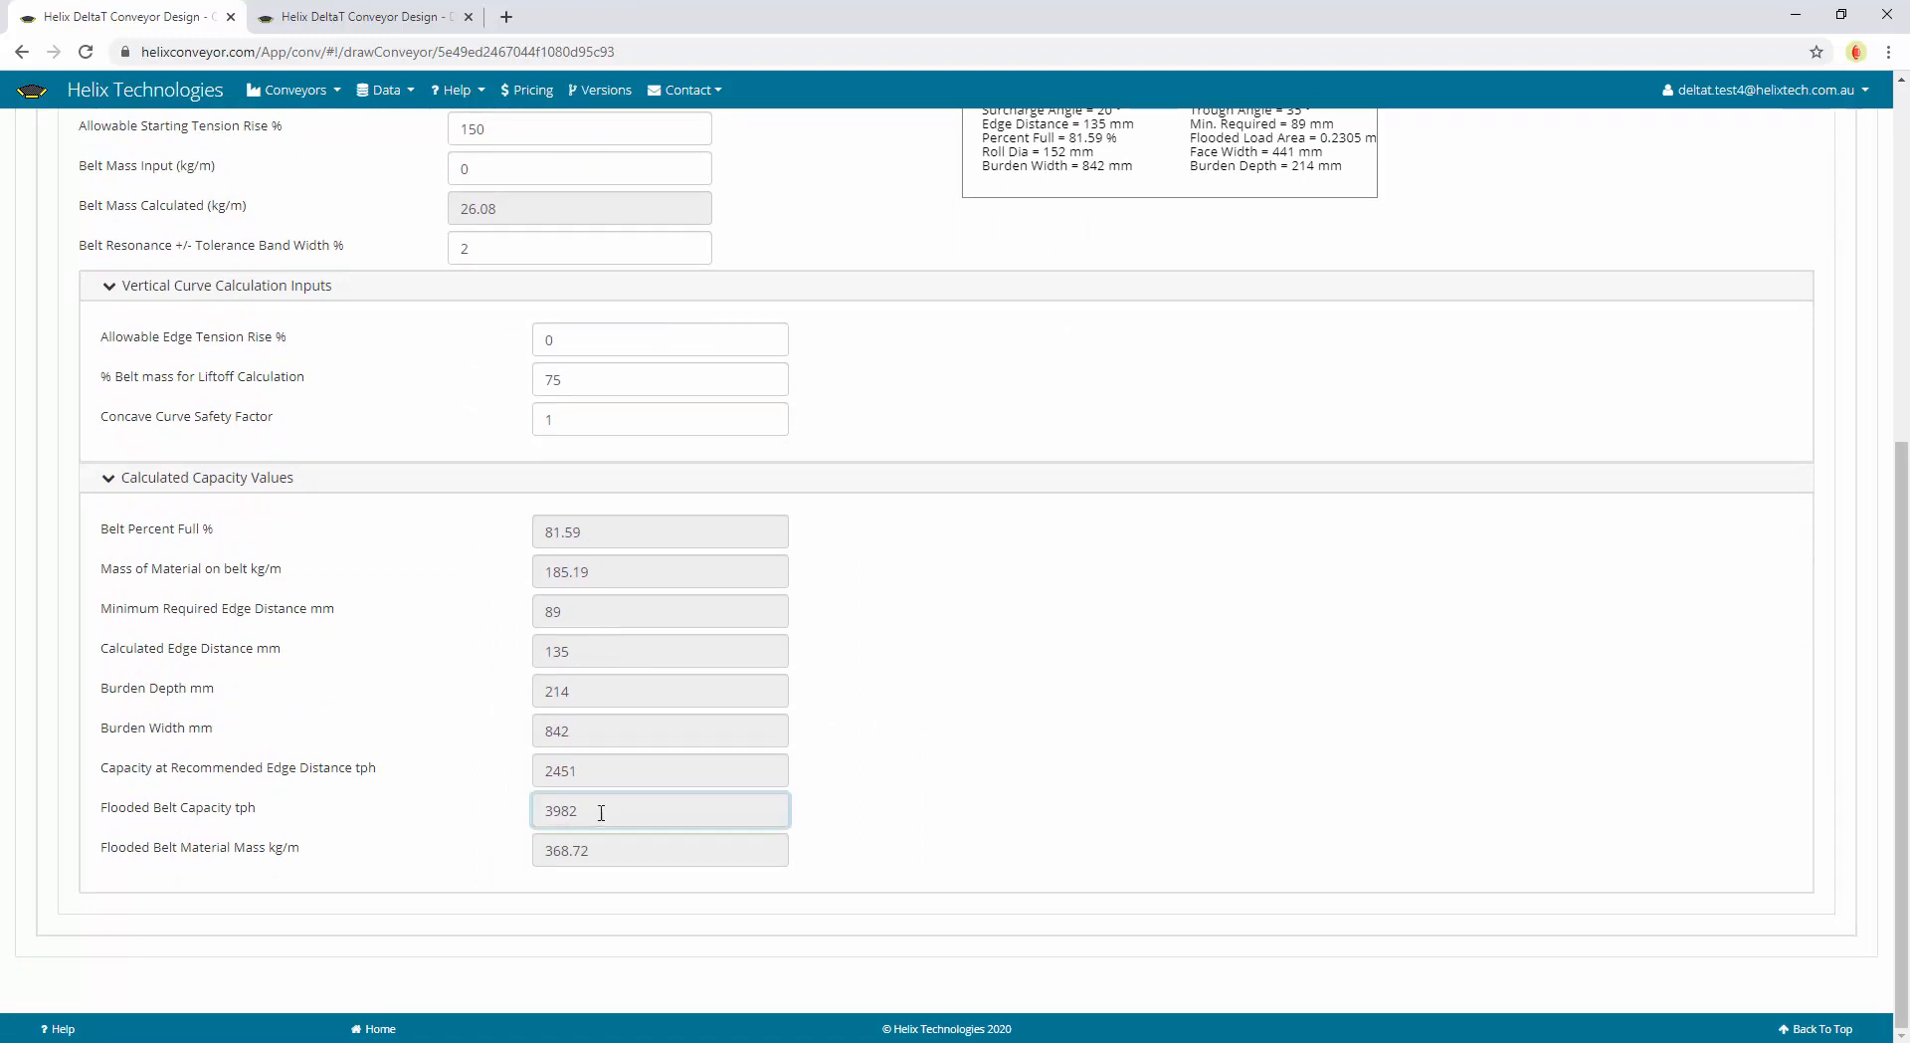
pyautogui.click(659, 858)
pyautogui.scroll(4, 1011, 858)
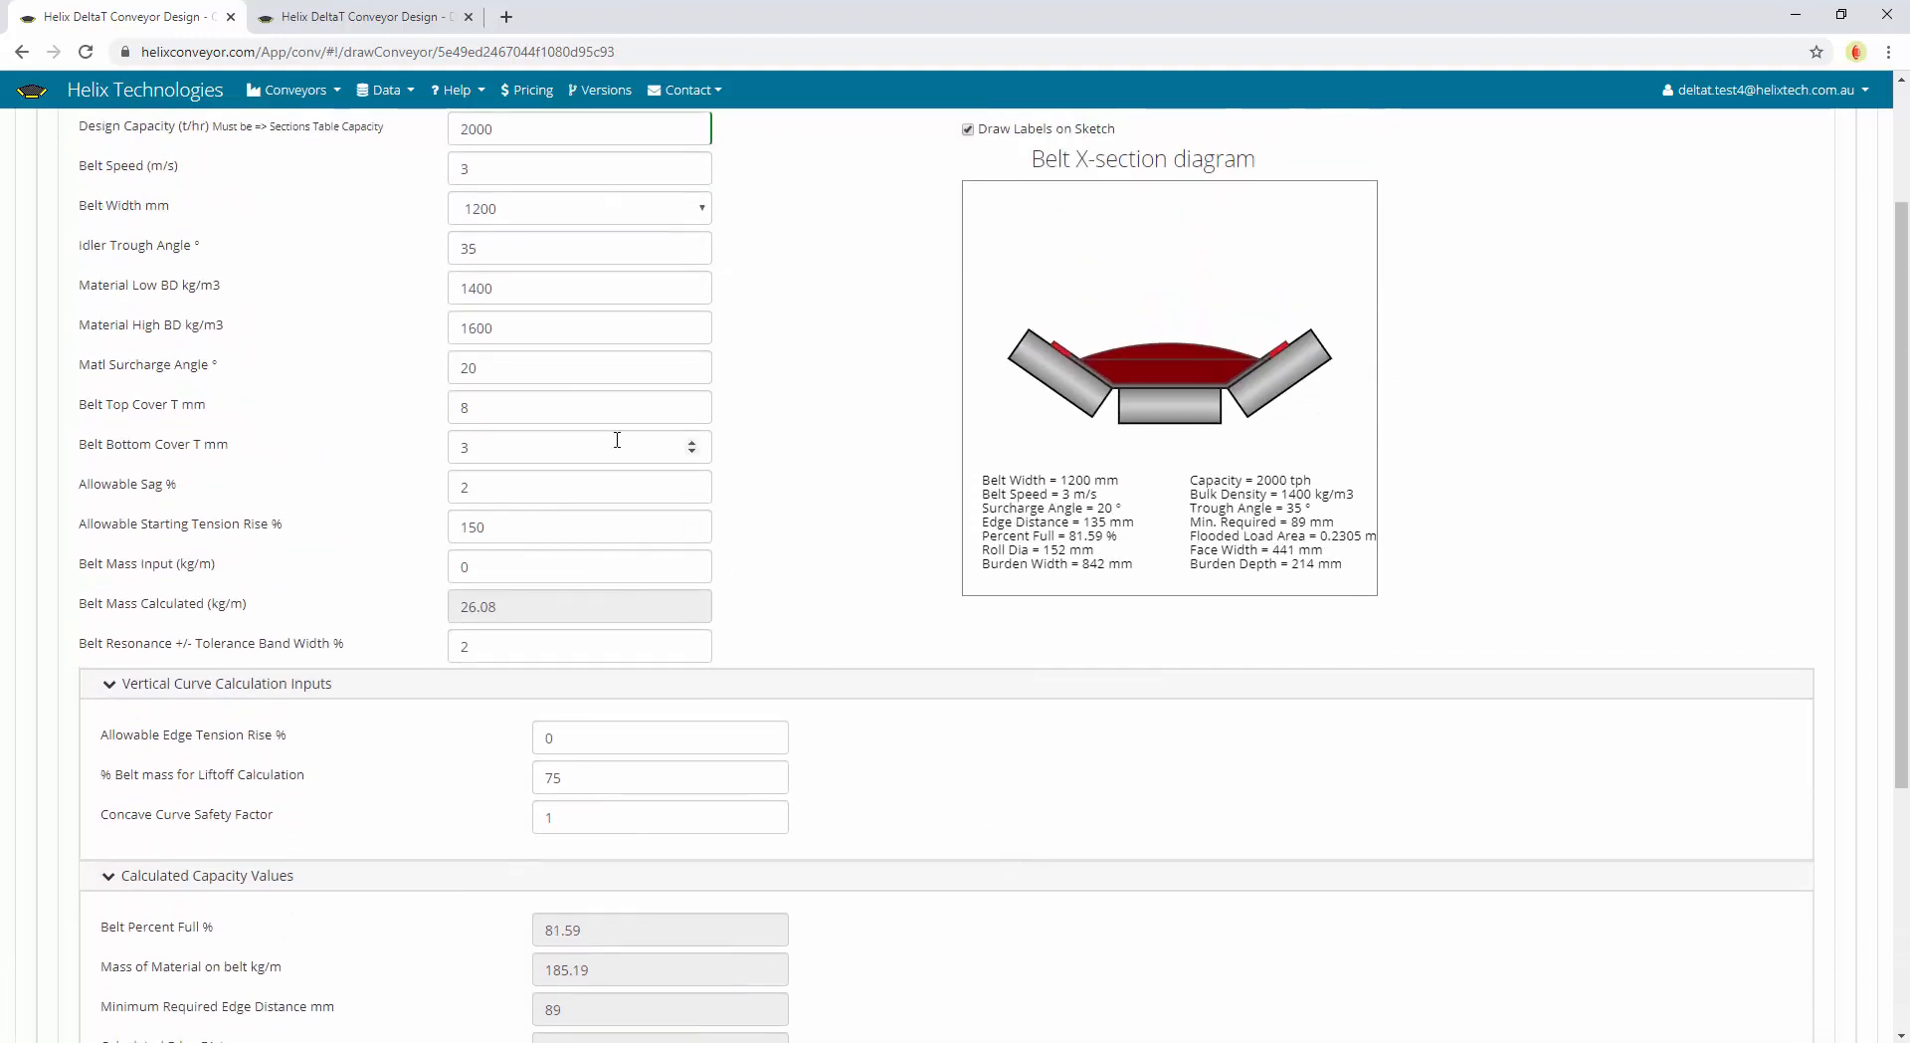
pyautogui.click(496, 329)
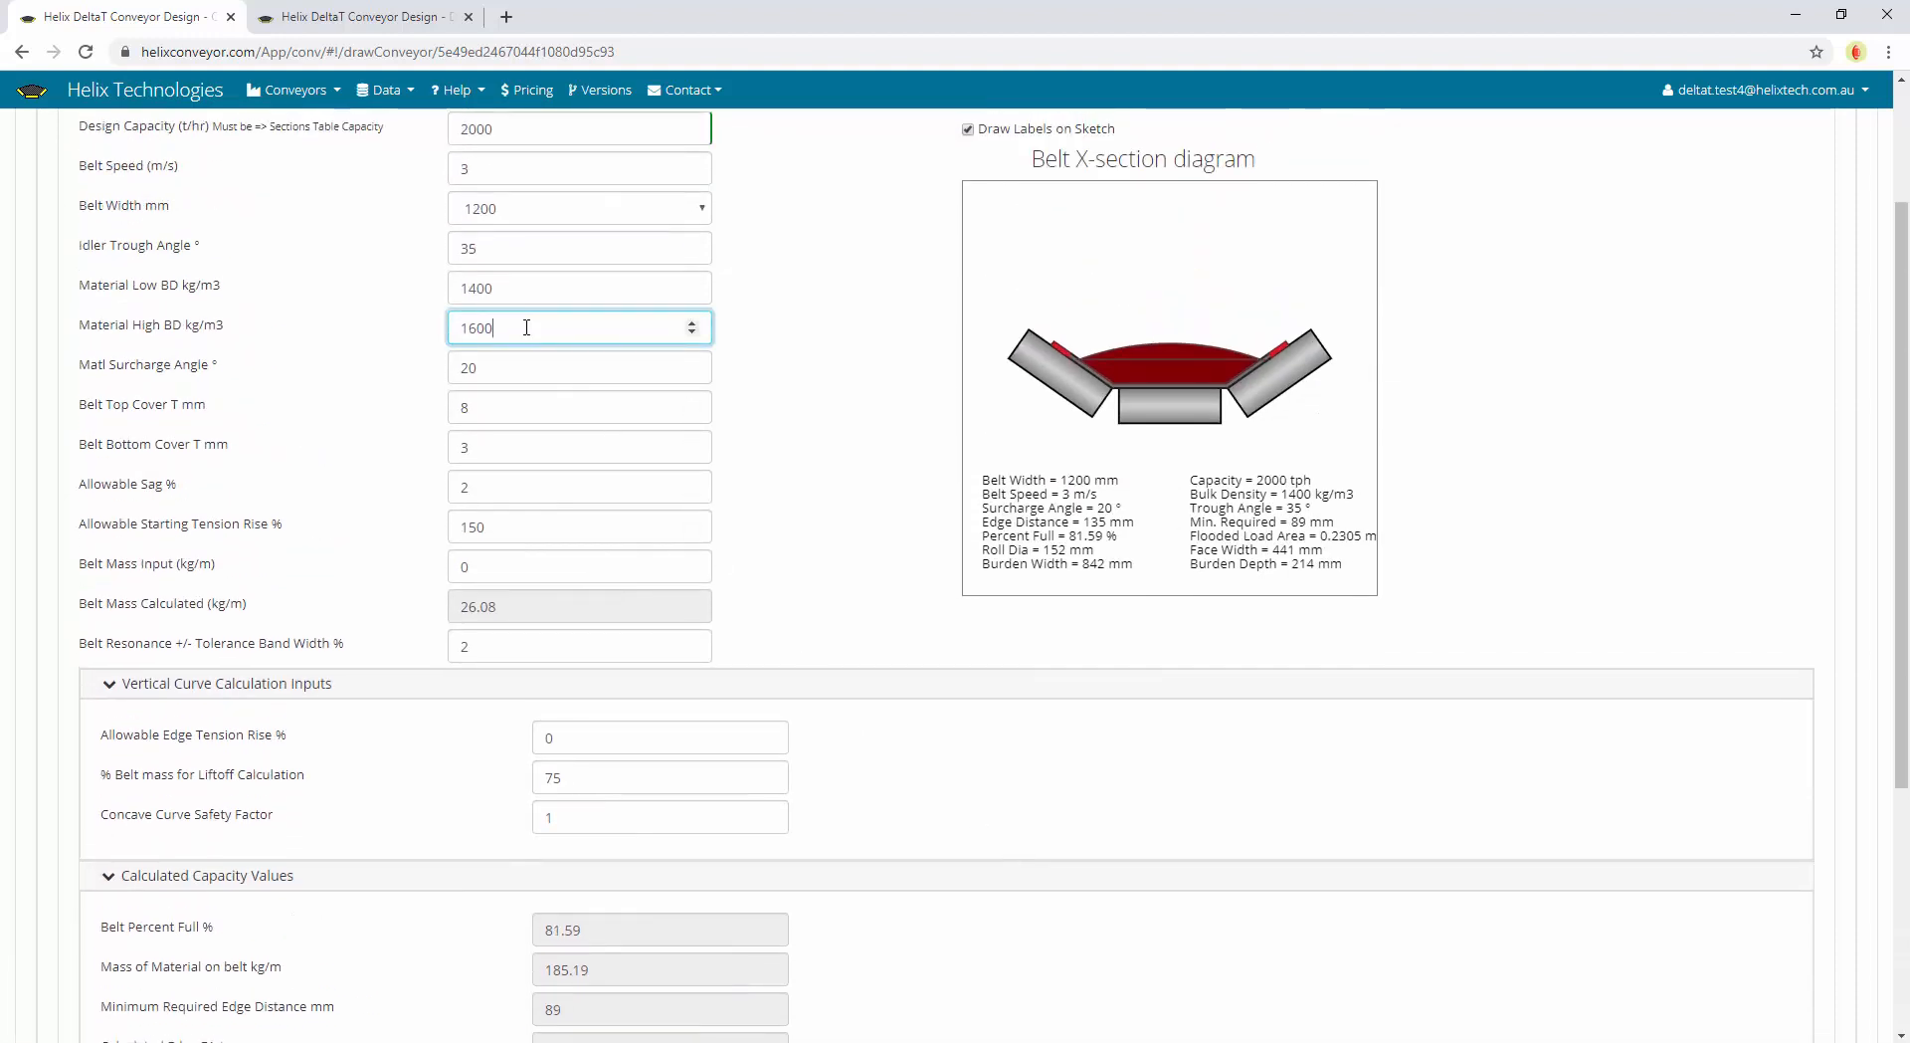
pyautogui.moveTo(526, 327); pyautogui.dragTo(415, 335)
pyautogui.click(840, 383)
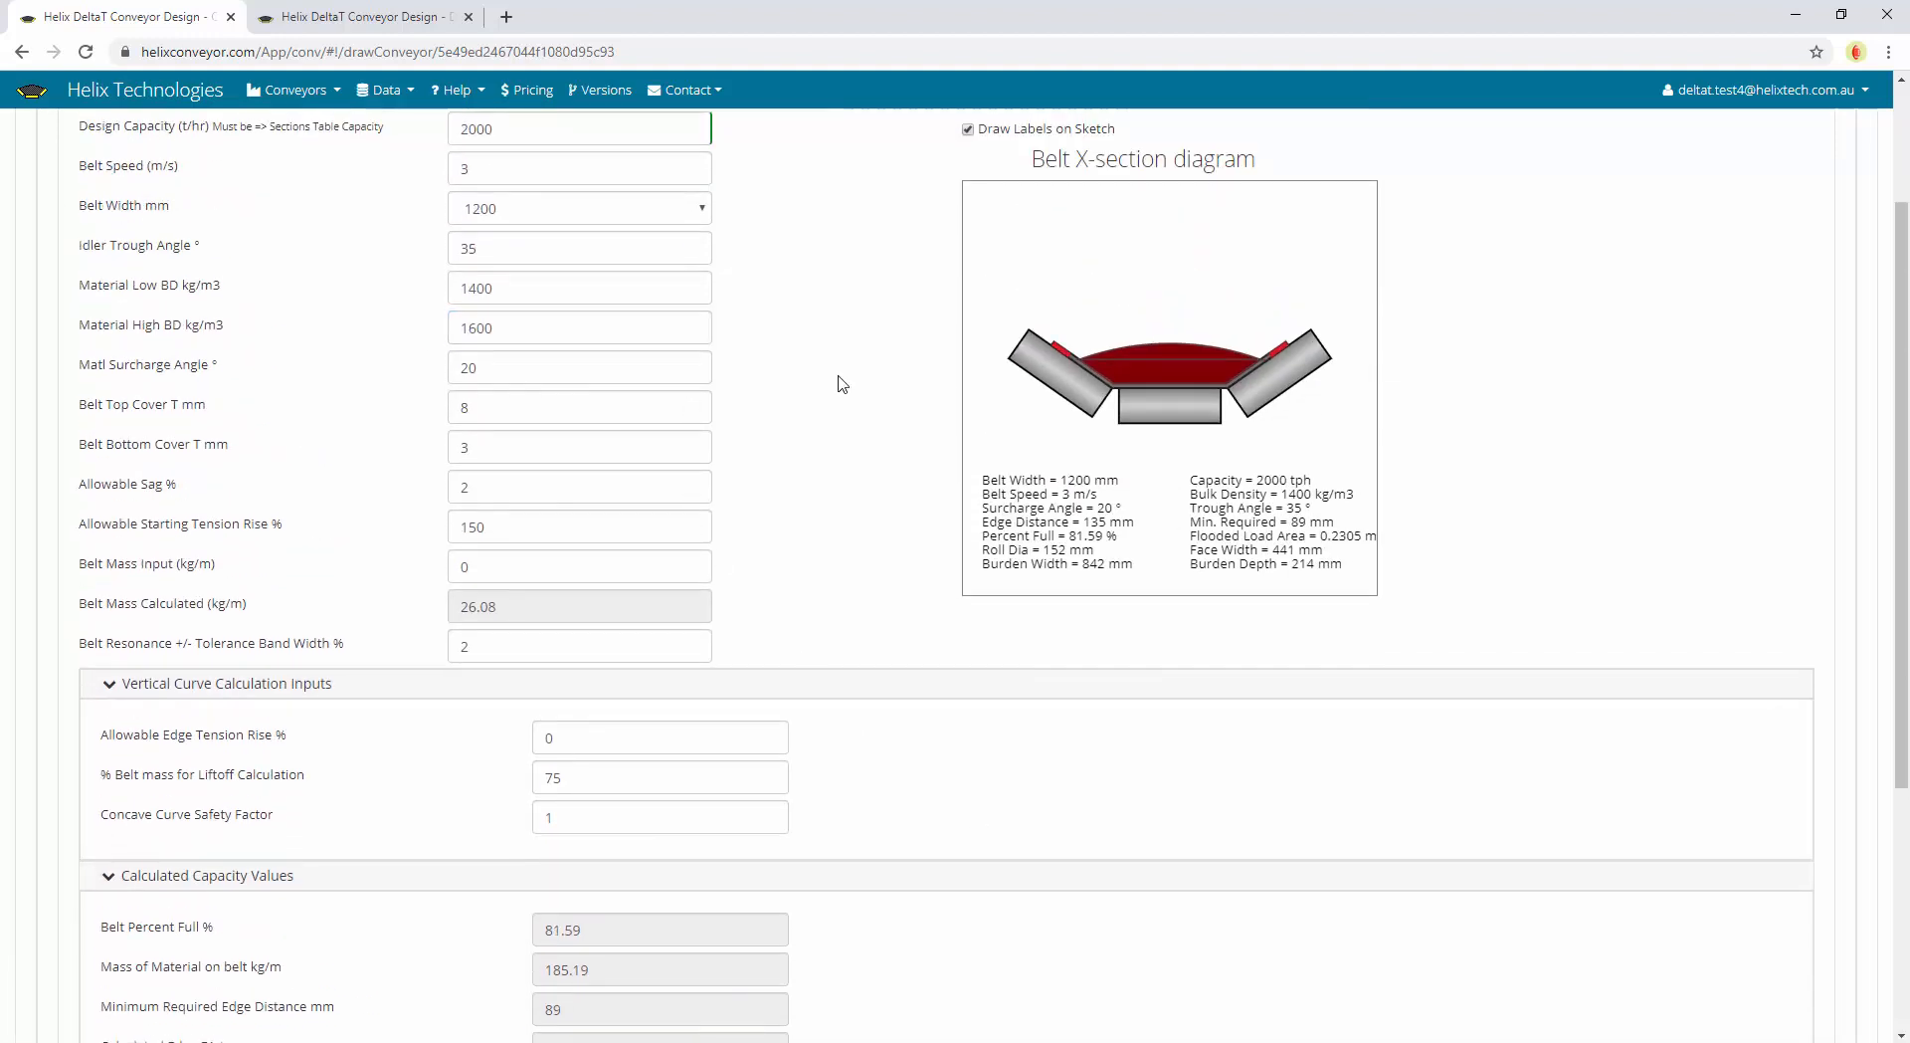
pyautogui.scroll(2, 839, 385)
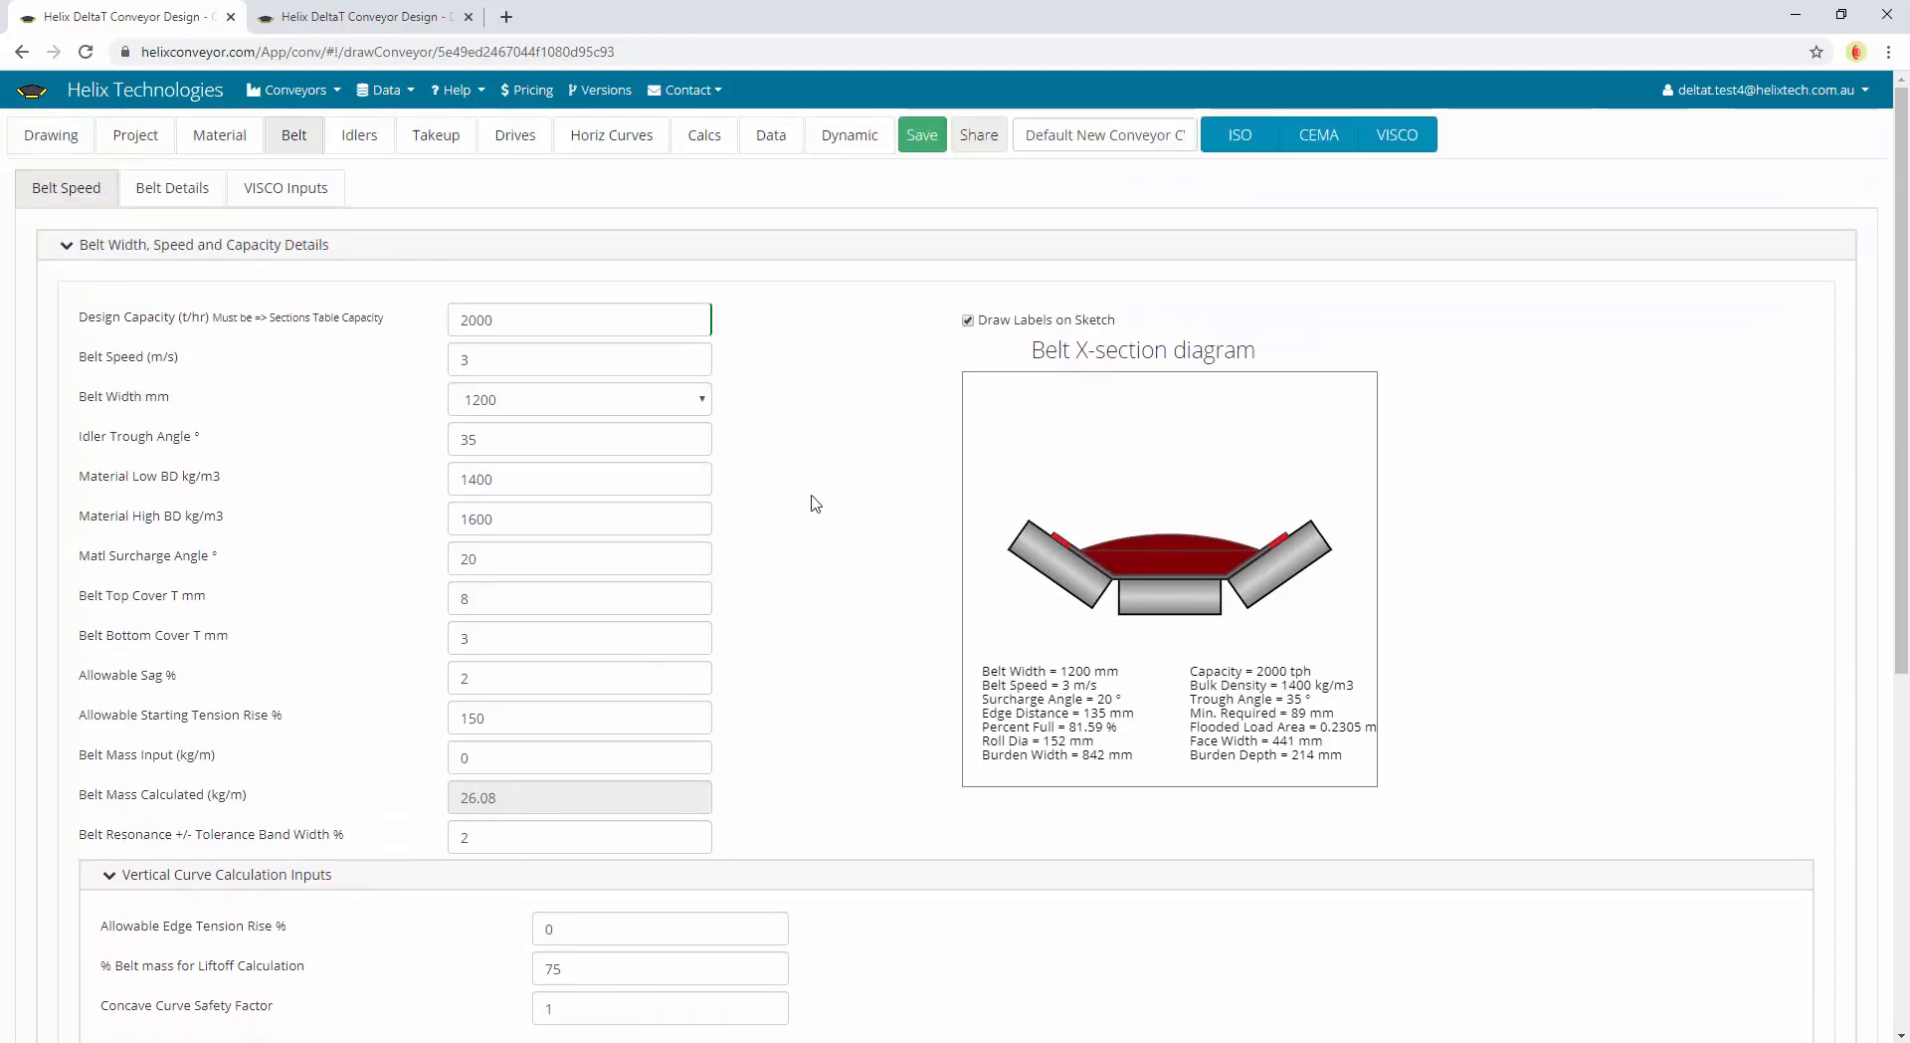
# Try belt speeds of 5 m/s and 2 m/s, and set the belt speed back to 3 m/s
pyautogui.click(519, 328)
pyautogui.click(529, 361)
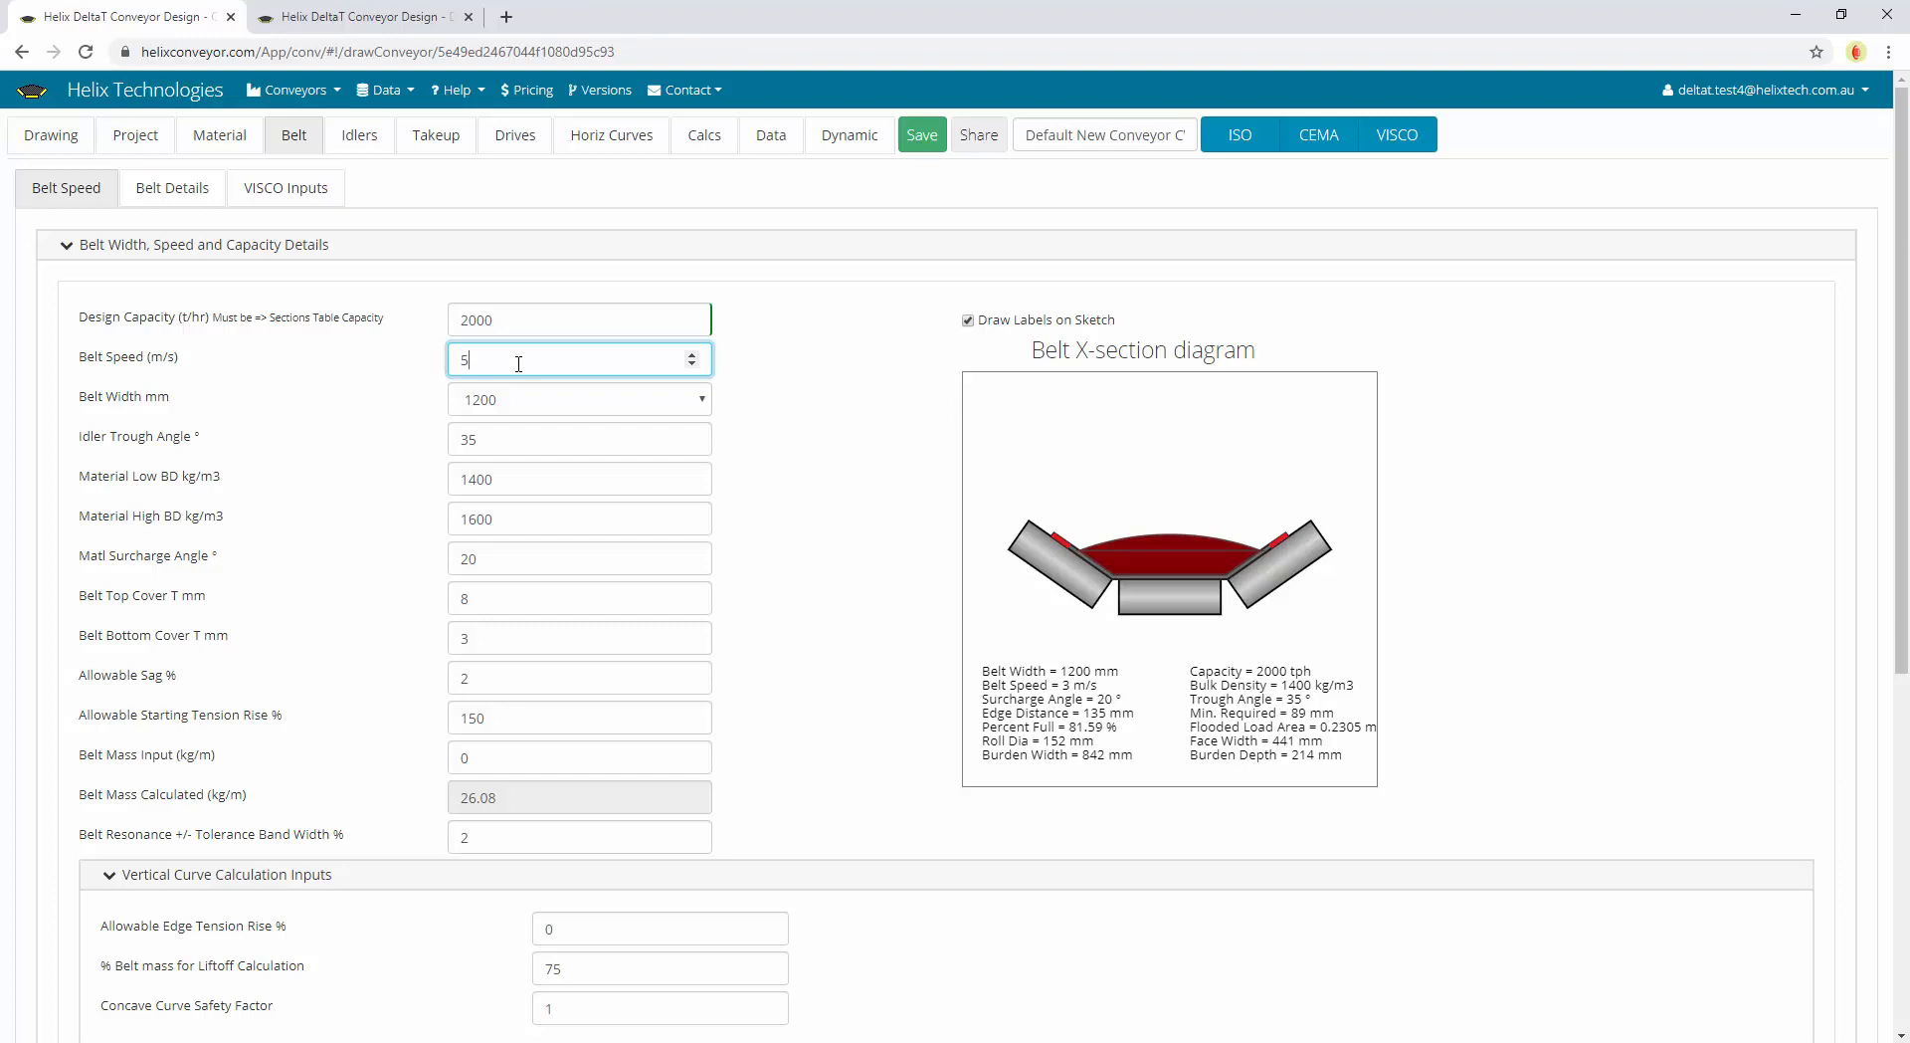
pyautogui.write('5')
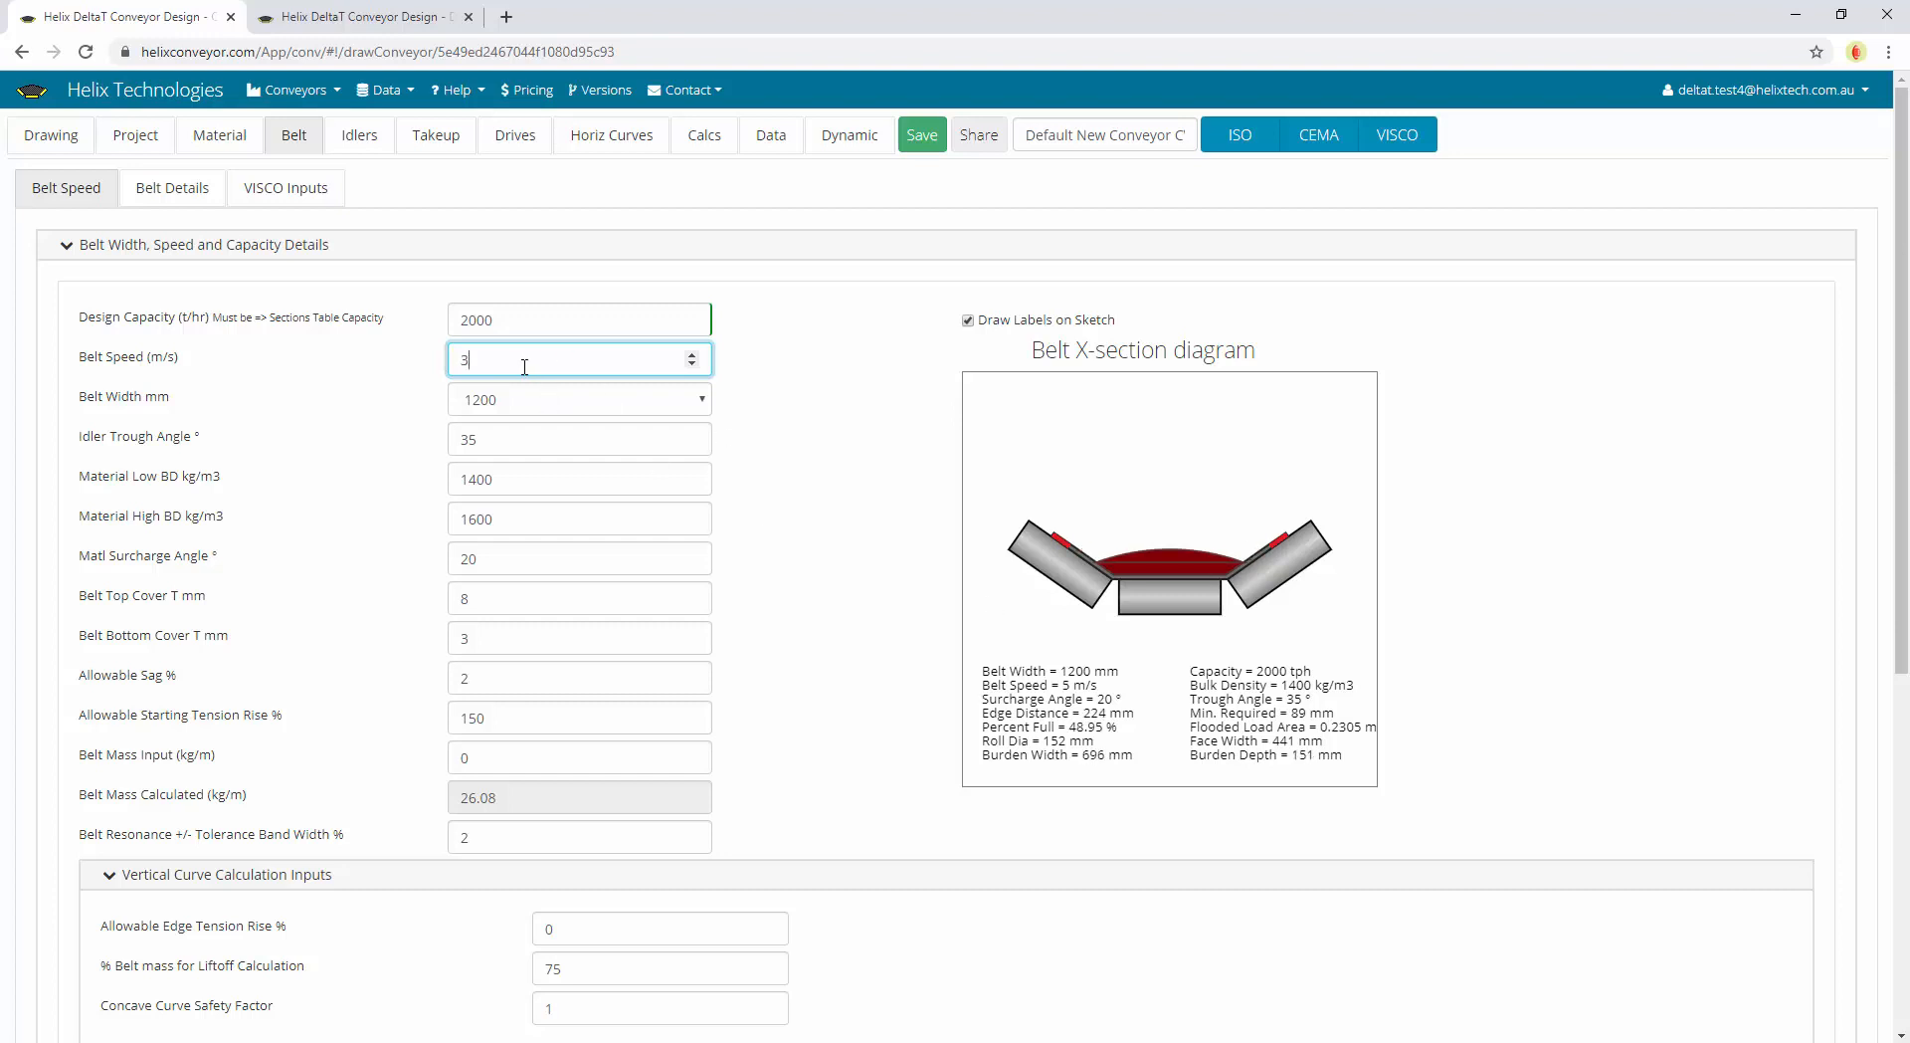
pyautogui.moveTo(524, 367); pyautogui.dragTo(383, 346)
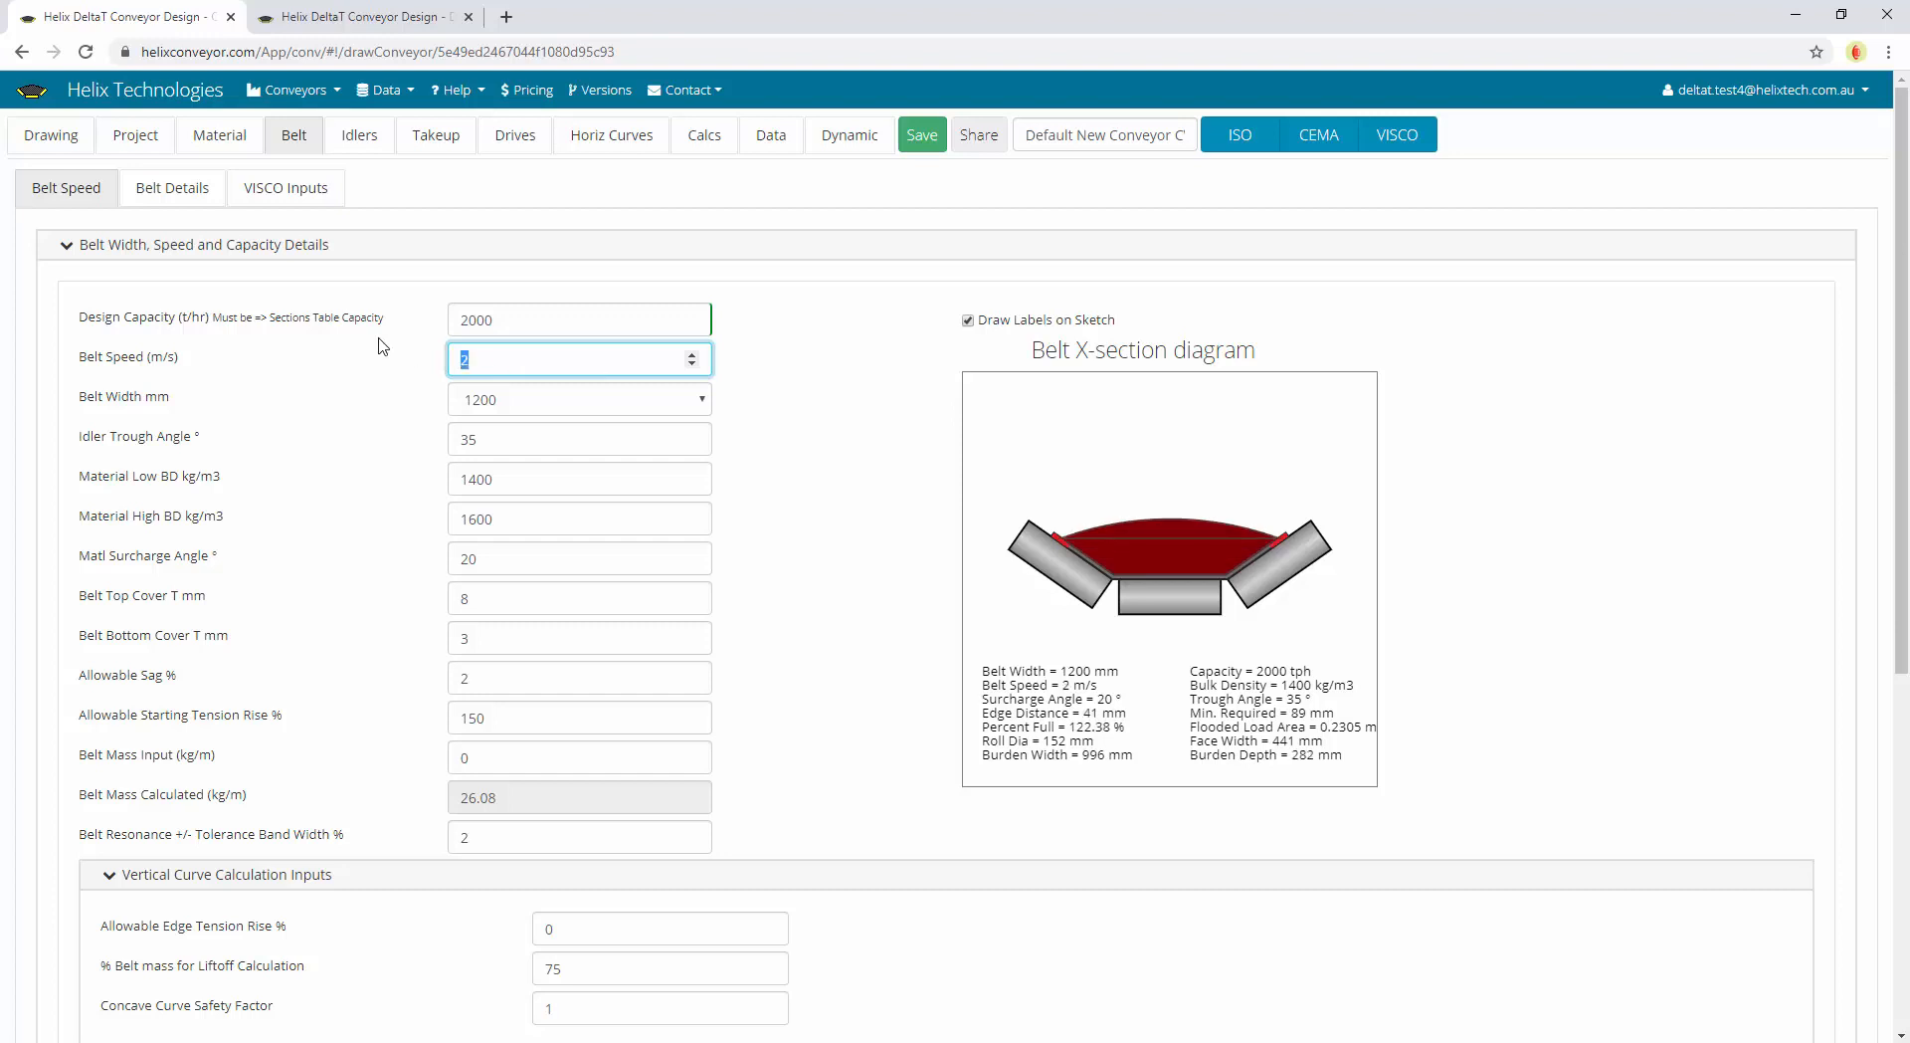
pyautogui.press('Tab')
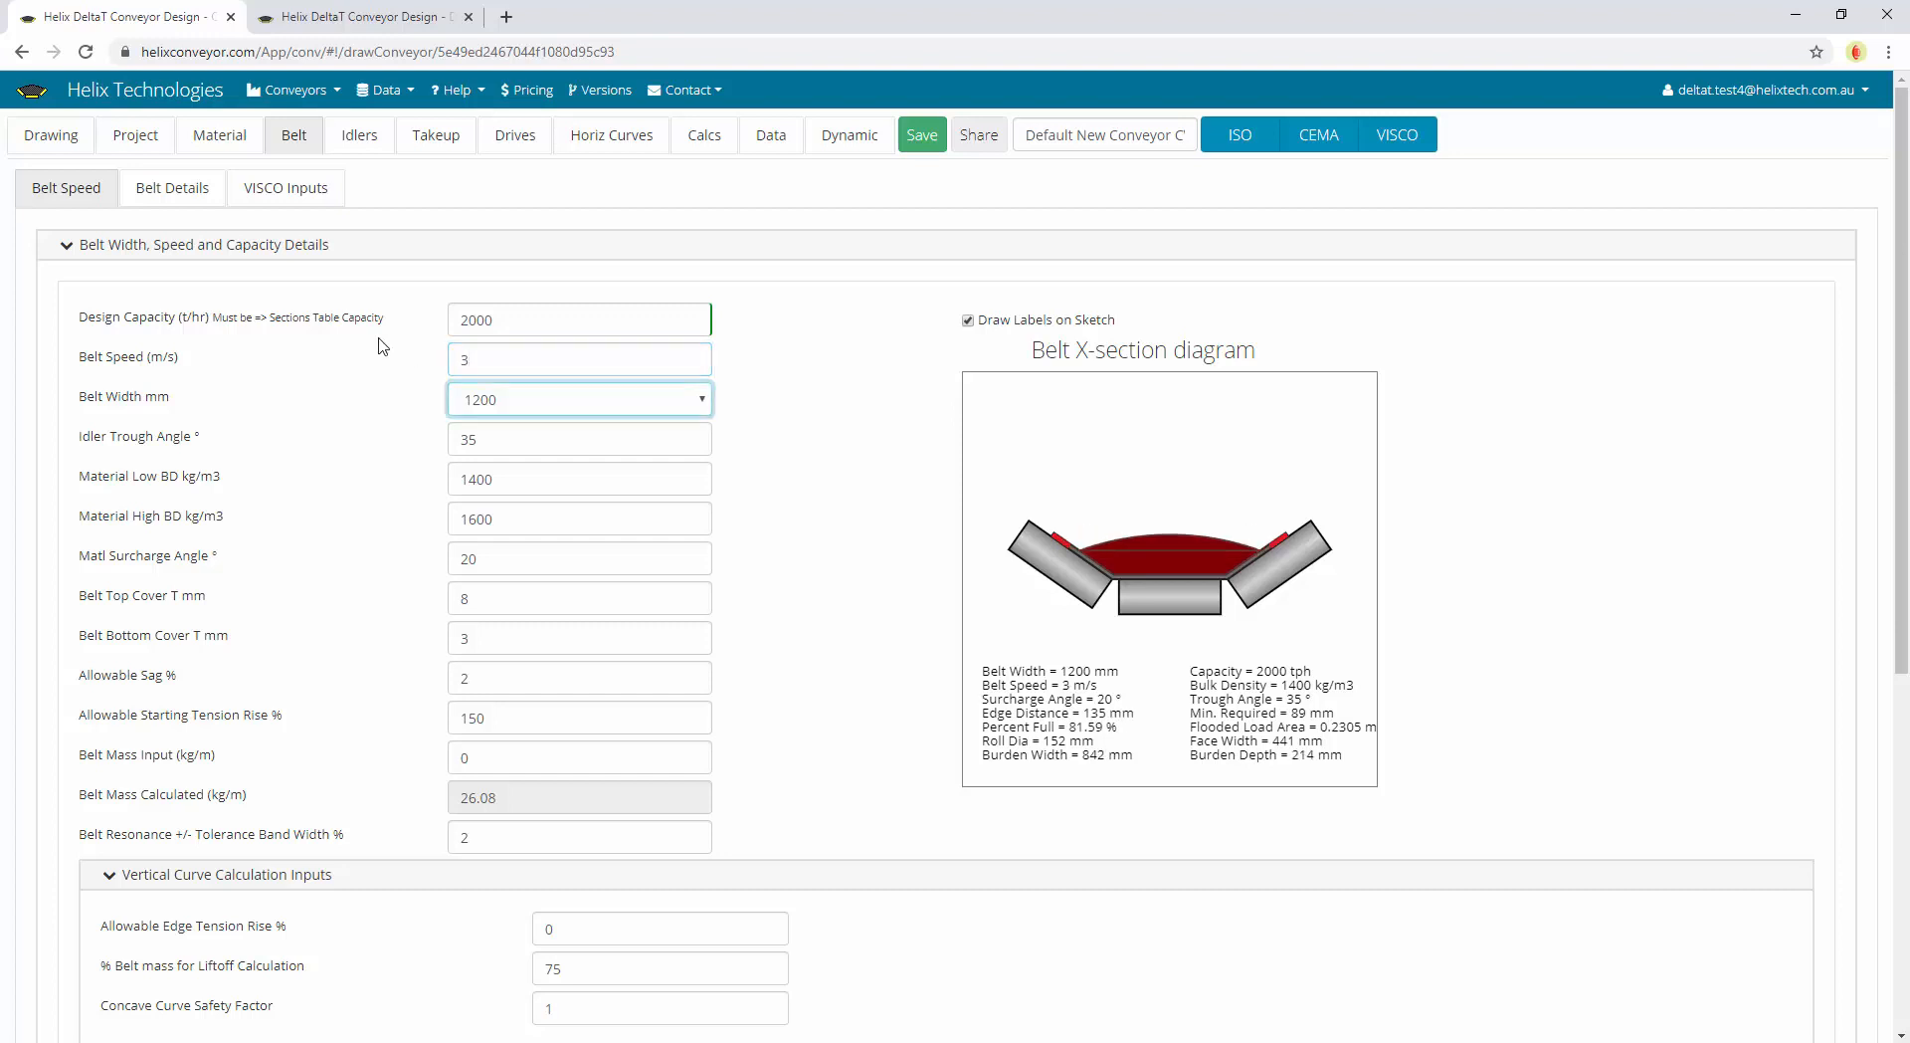
# Set the belt width to 1800 mm
pyautogui.click(559, 398)
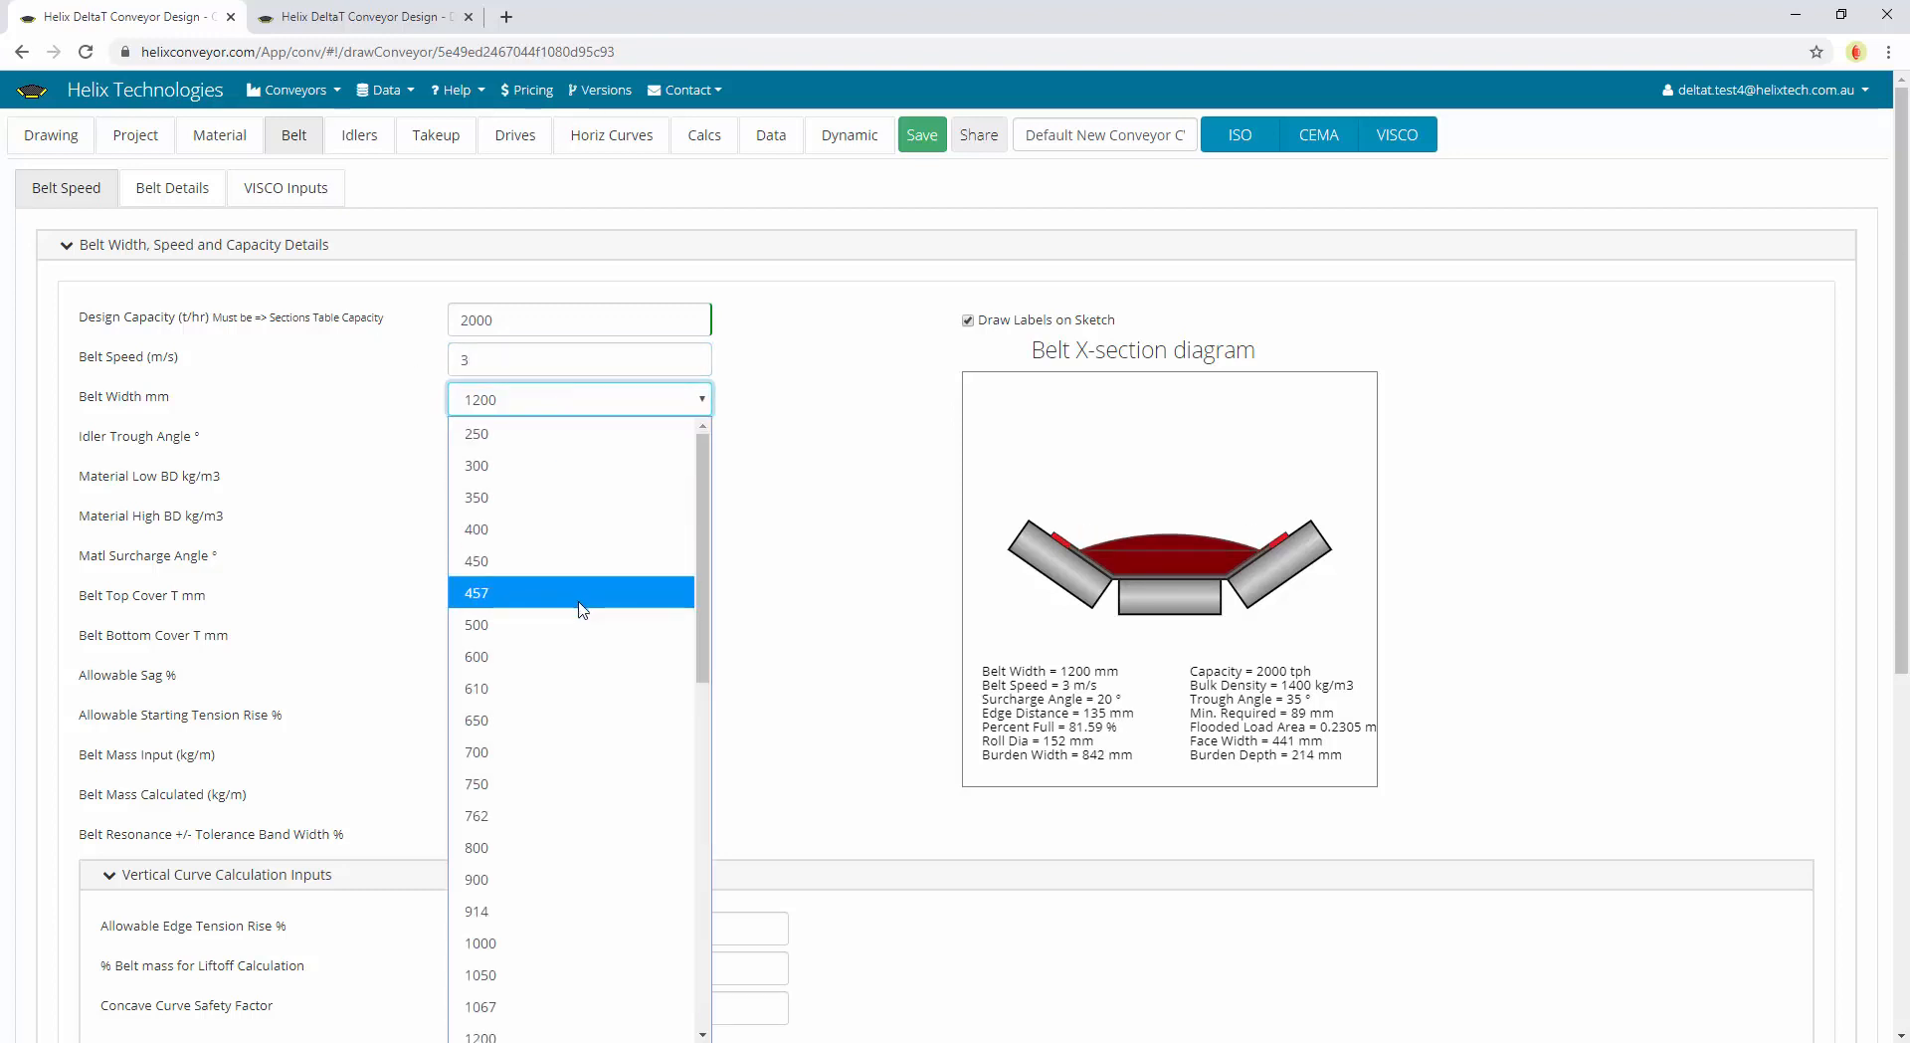
pyautogui.scroll(-10, 577, 612)
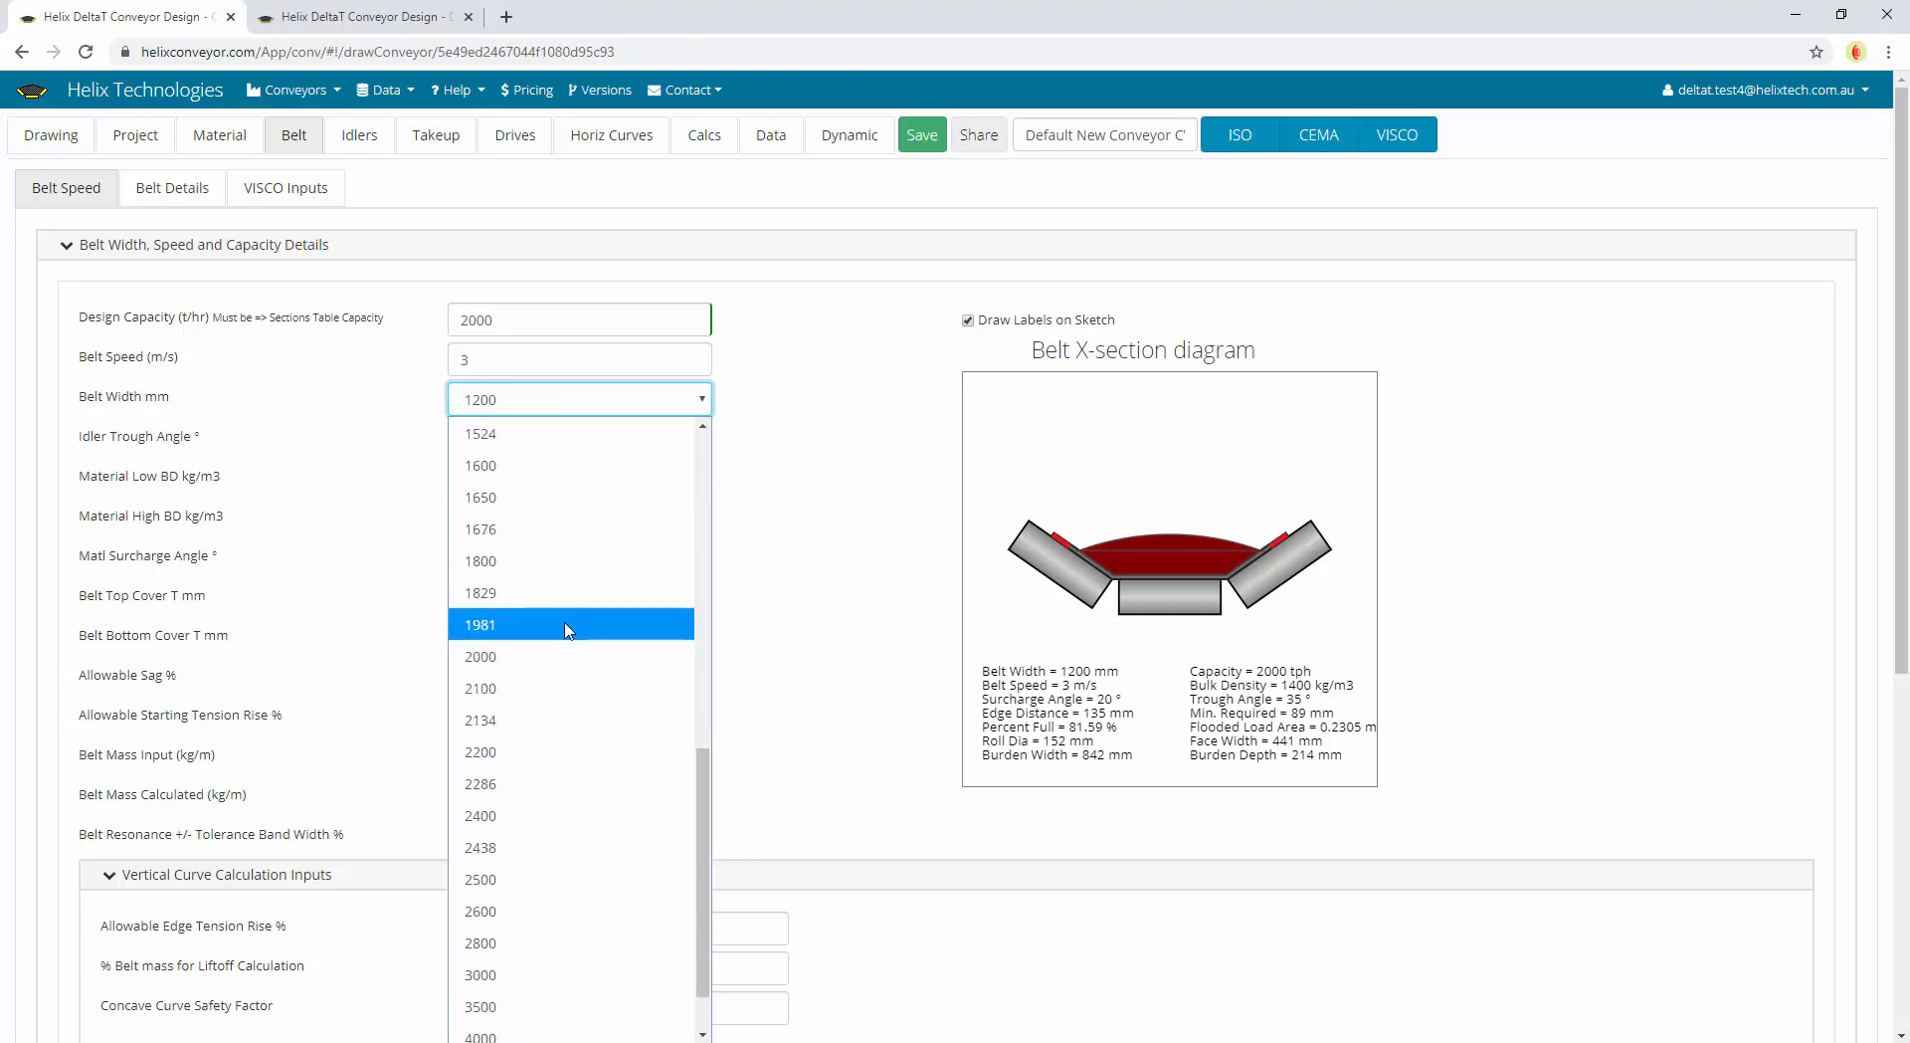
pyautogui.click(542, 565)
pyautogui.click(912, 547)
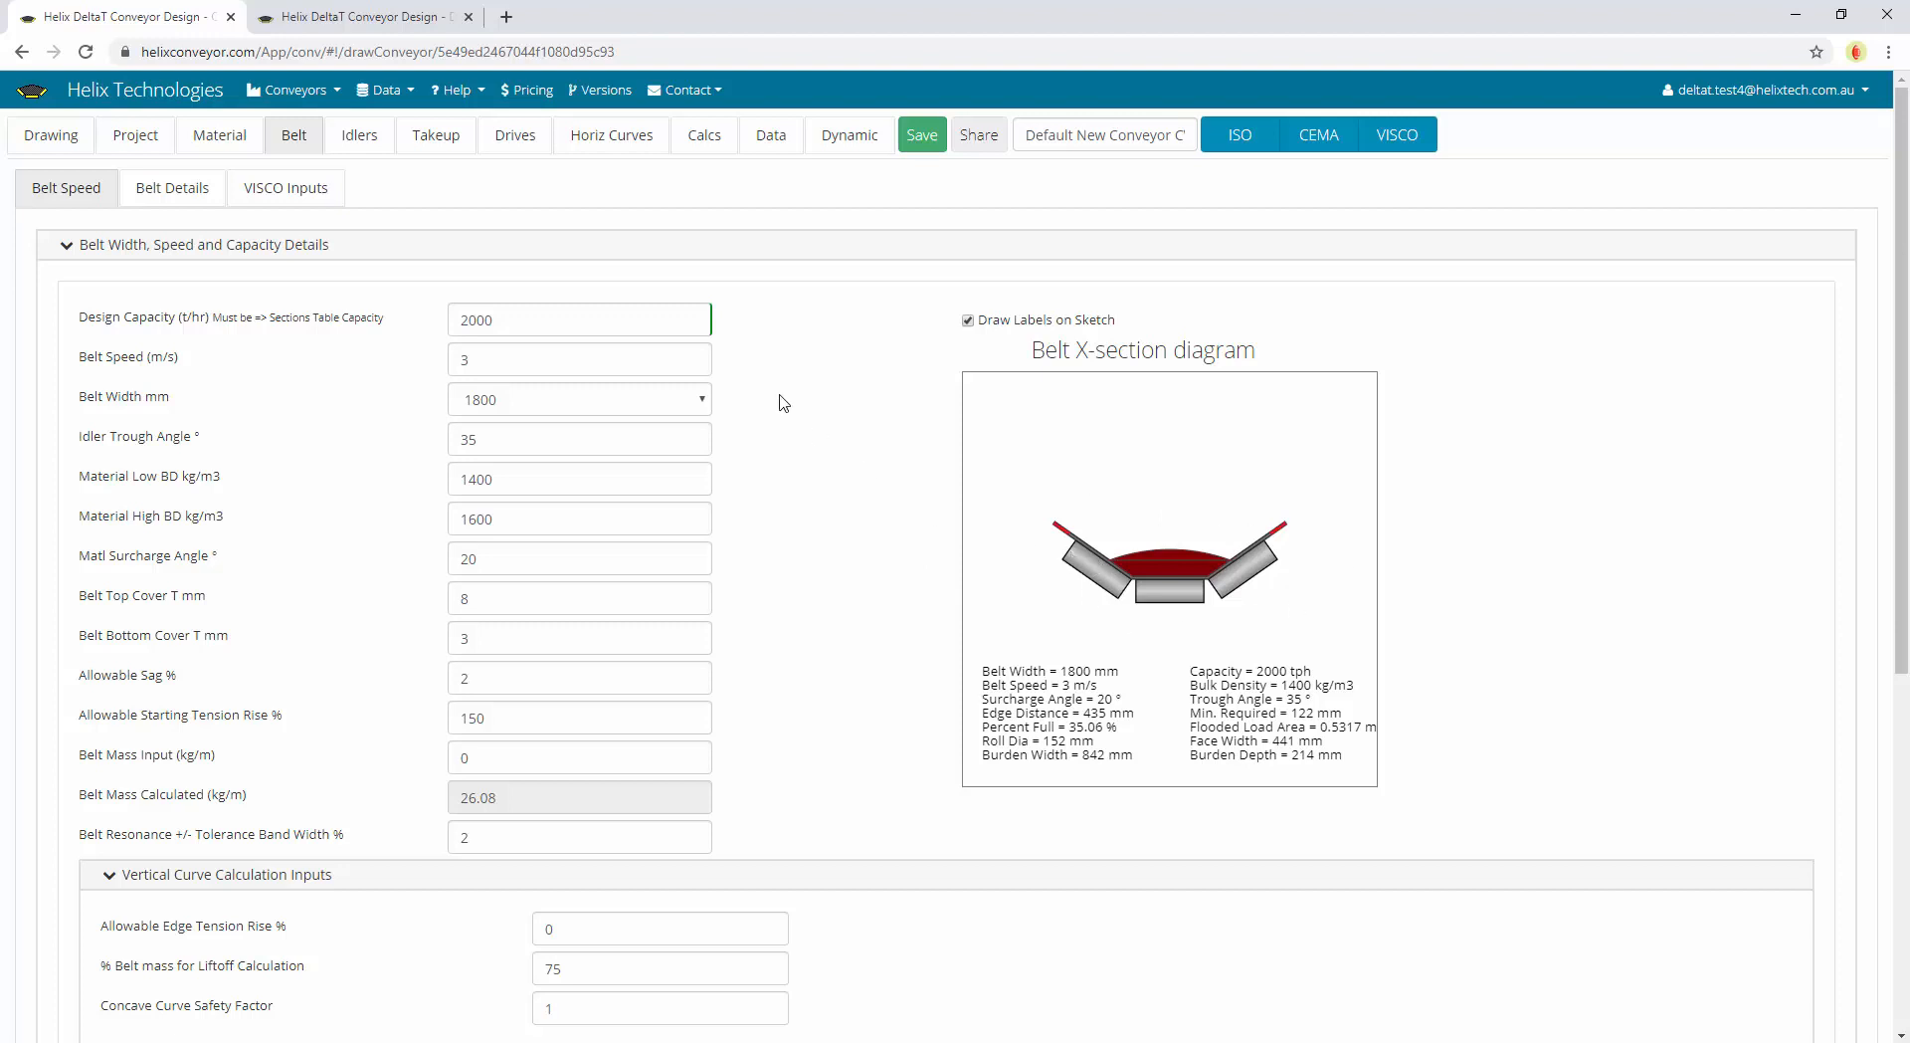
# Turn off filtering of carry idlers by belt width and choose the CPS Carry - Steel idler category
pyautogui.click(377, 154)
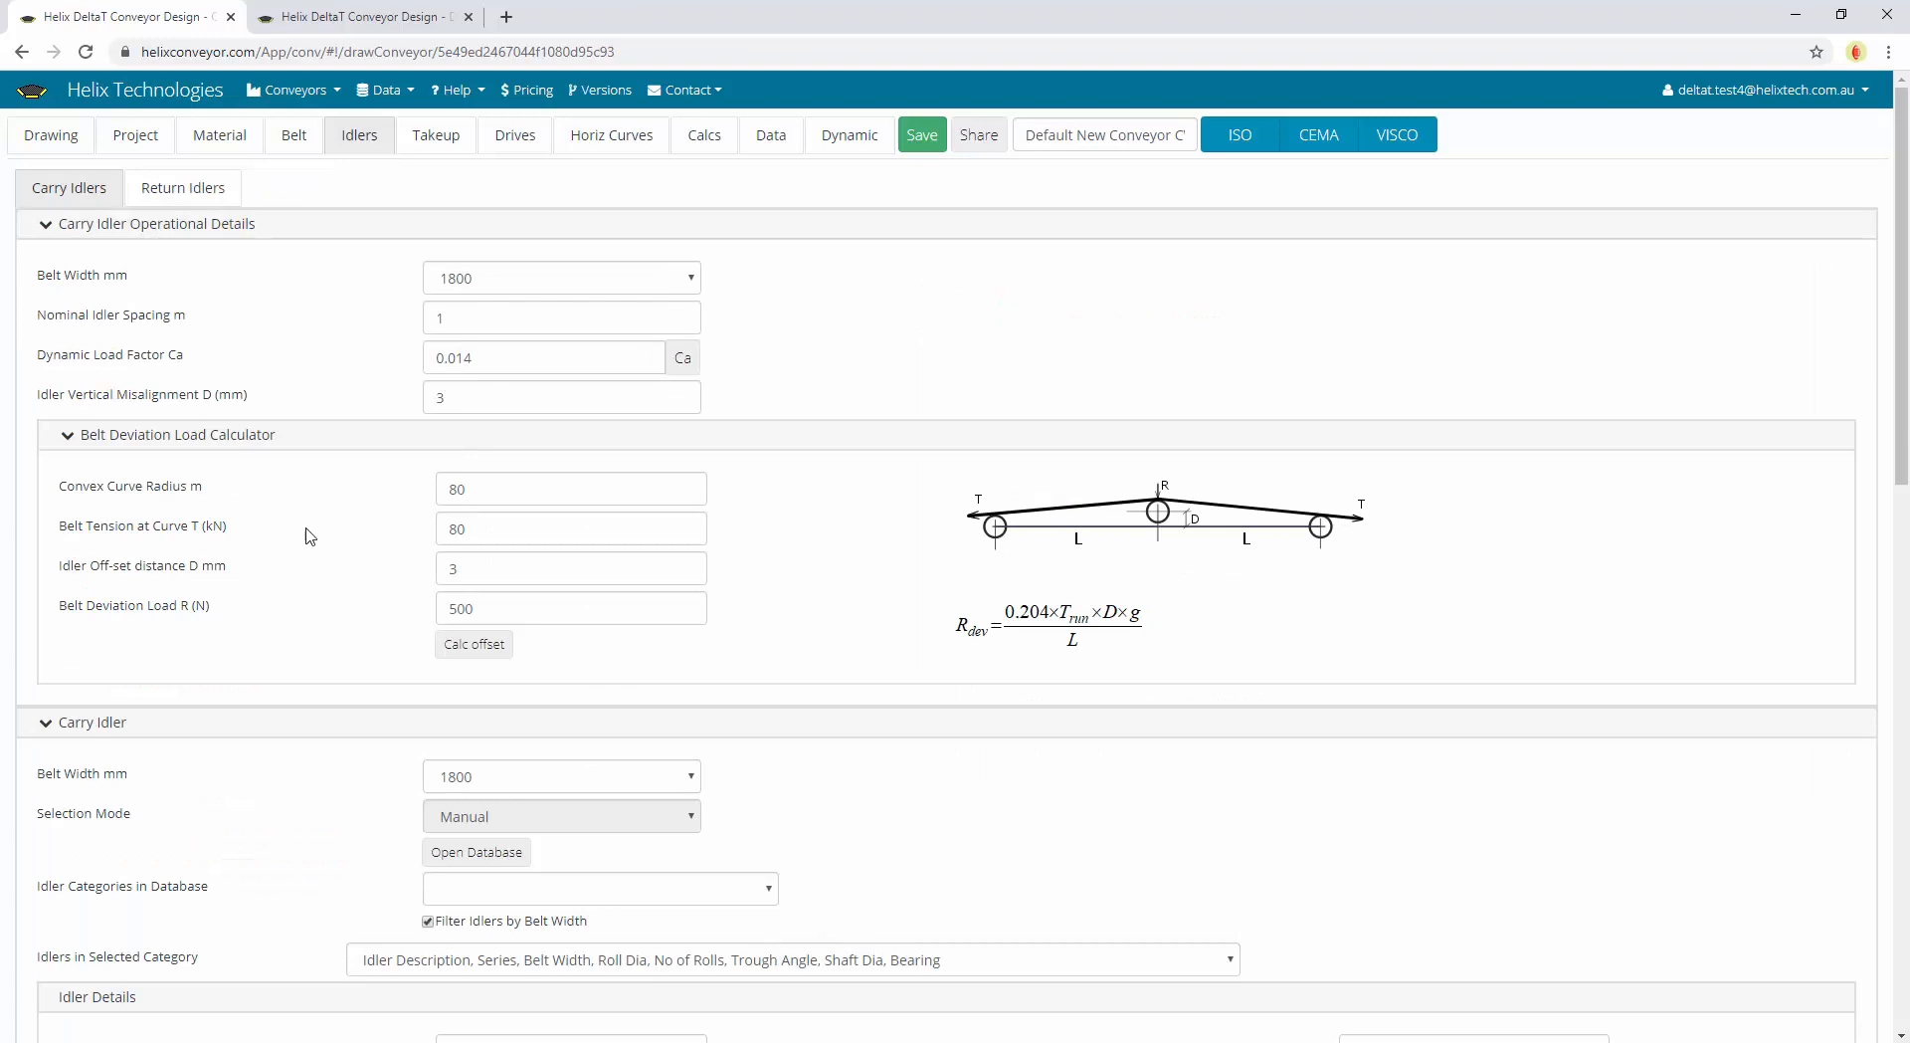
pyautogui.scroll(-4, 309, 537)
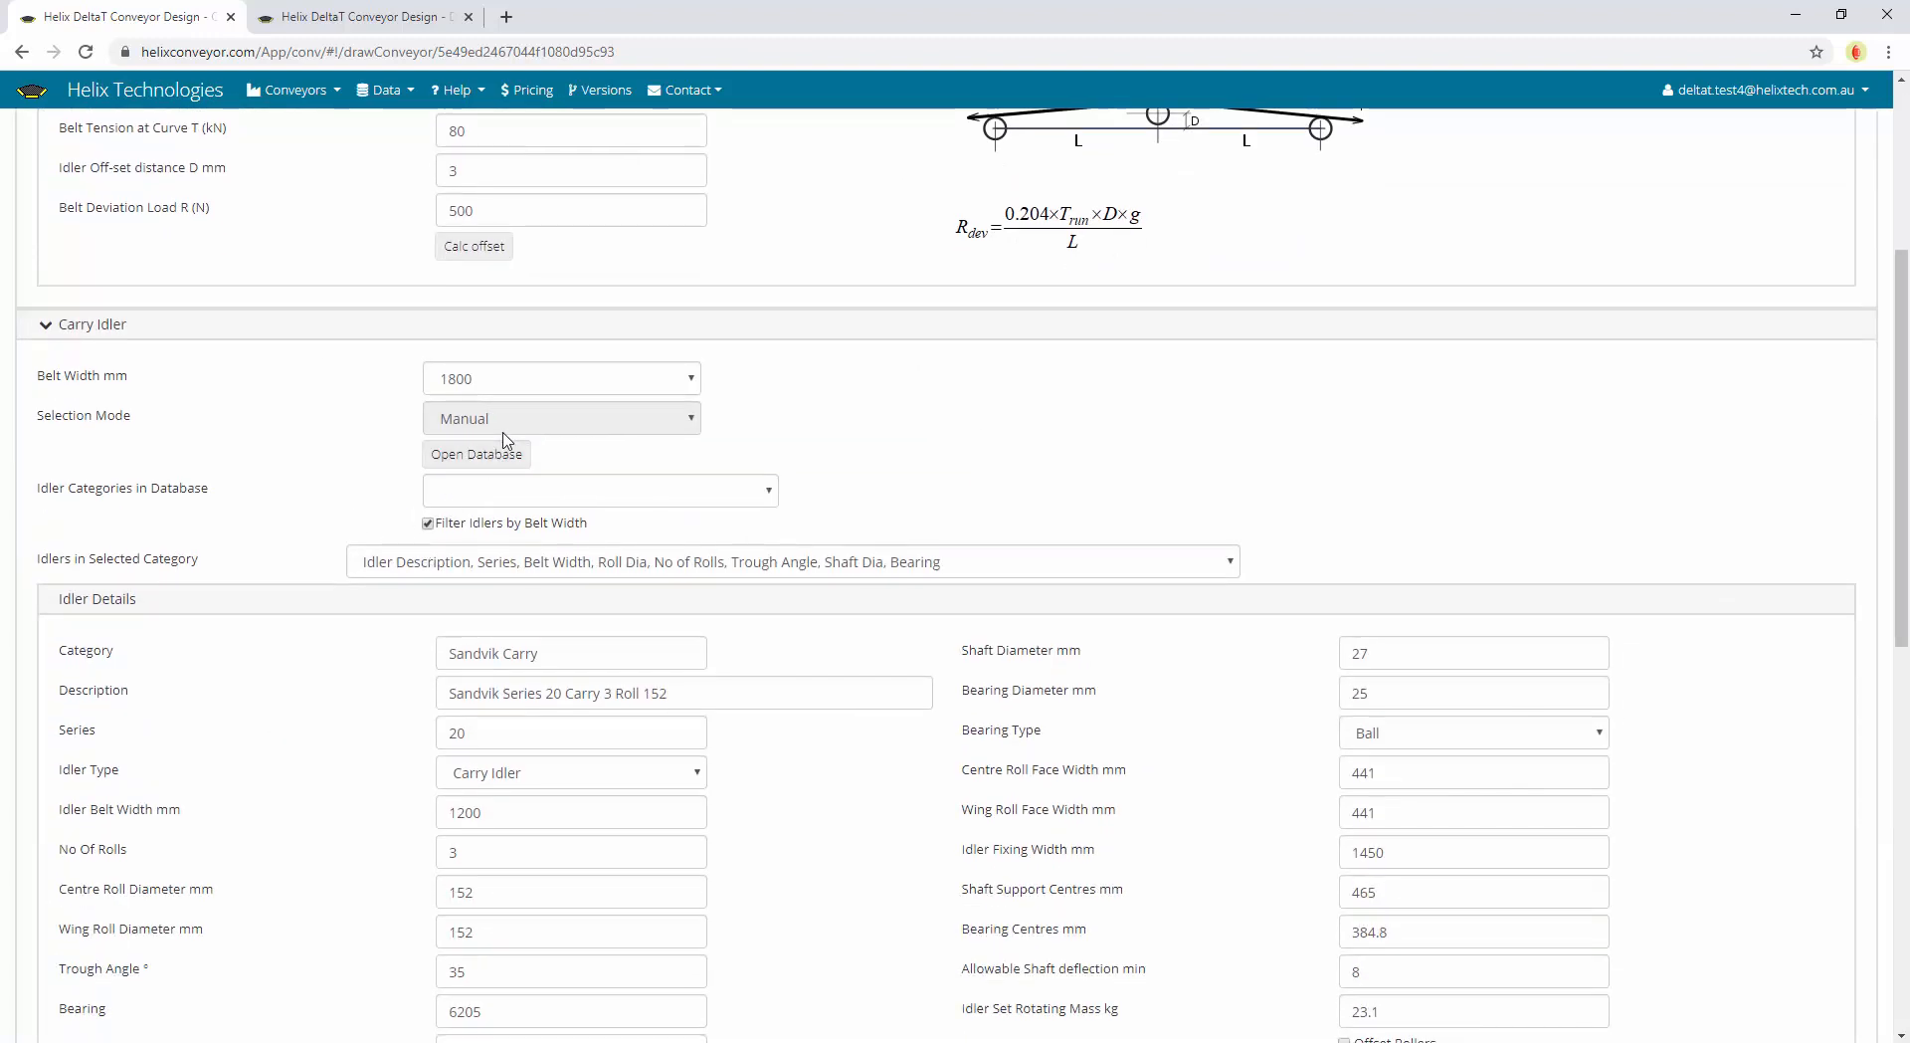
pyautogui.click(454, 528)
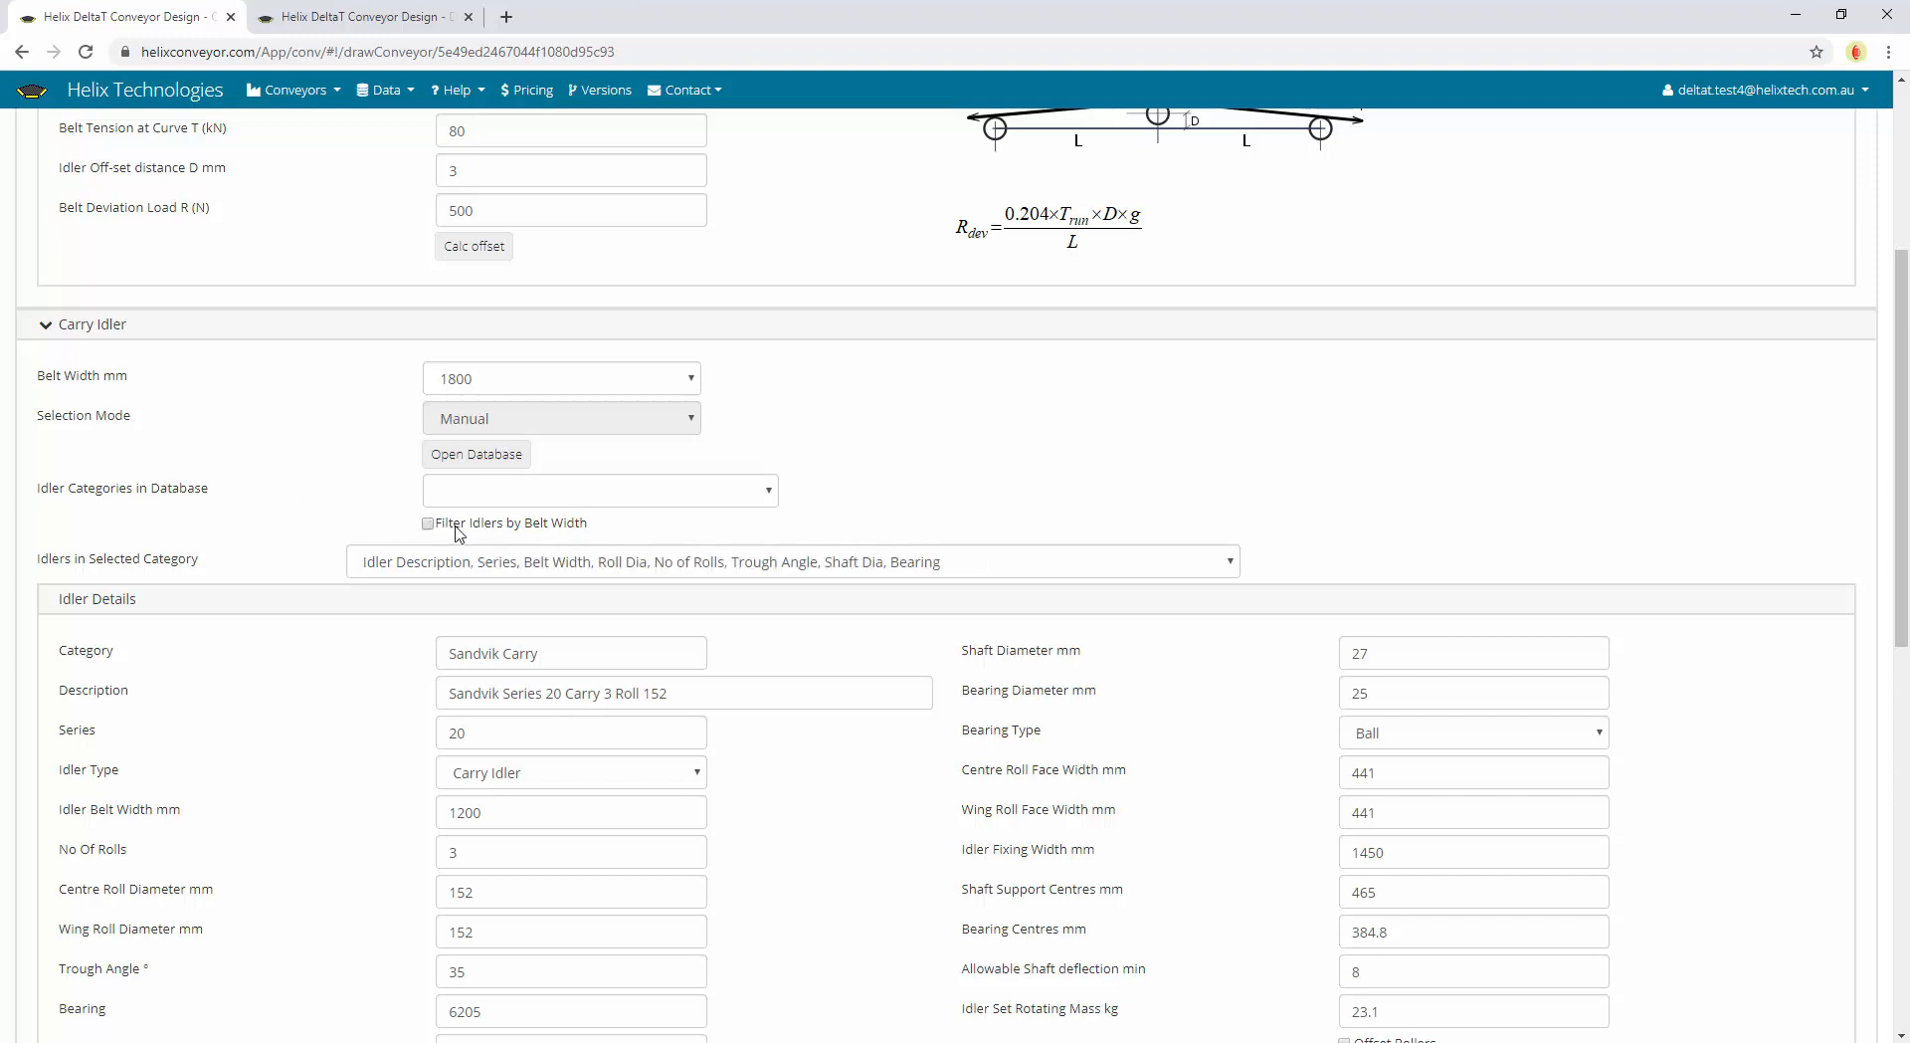
pyautogui.click(494, 497)
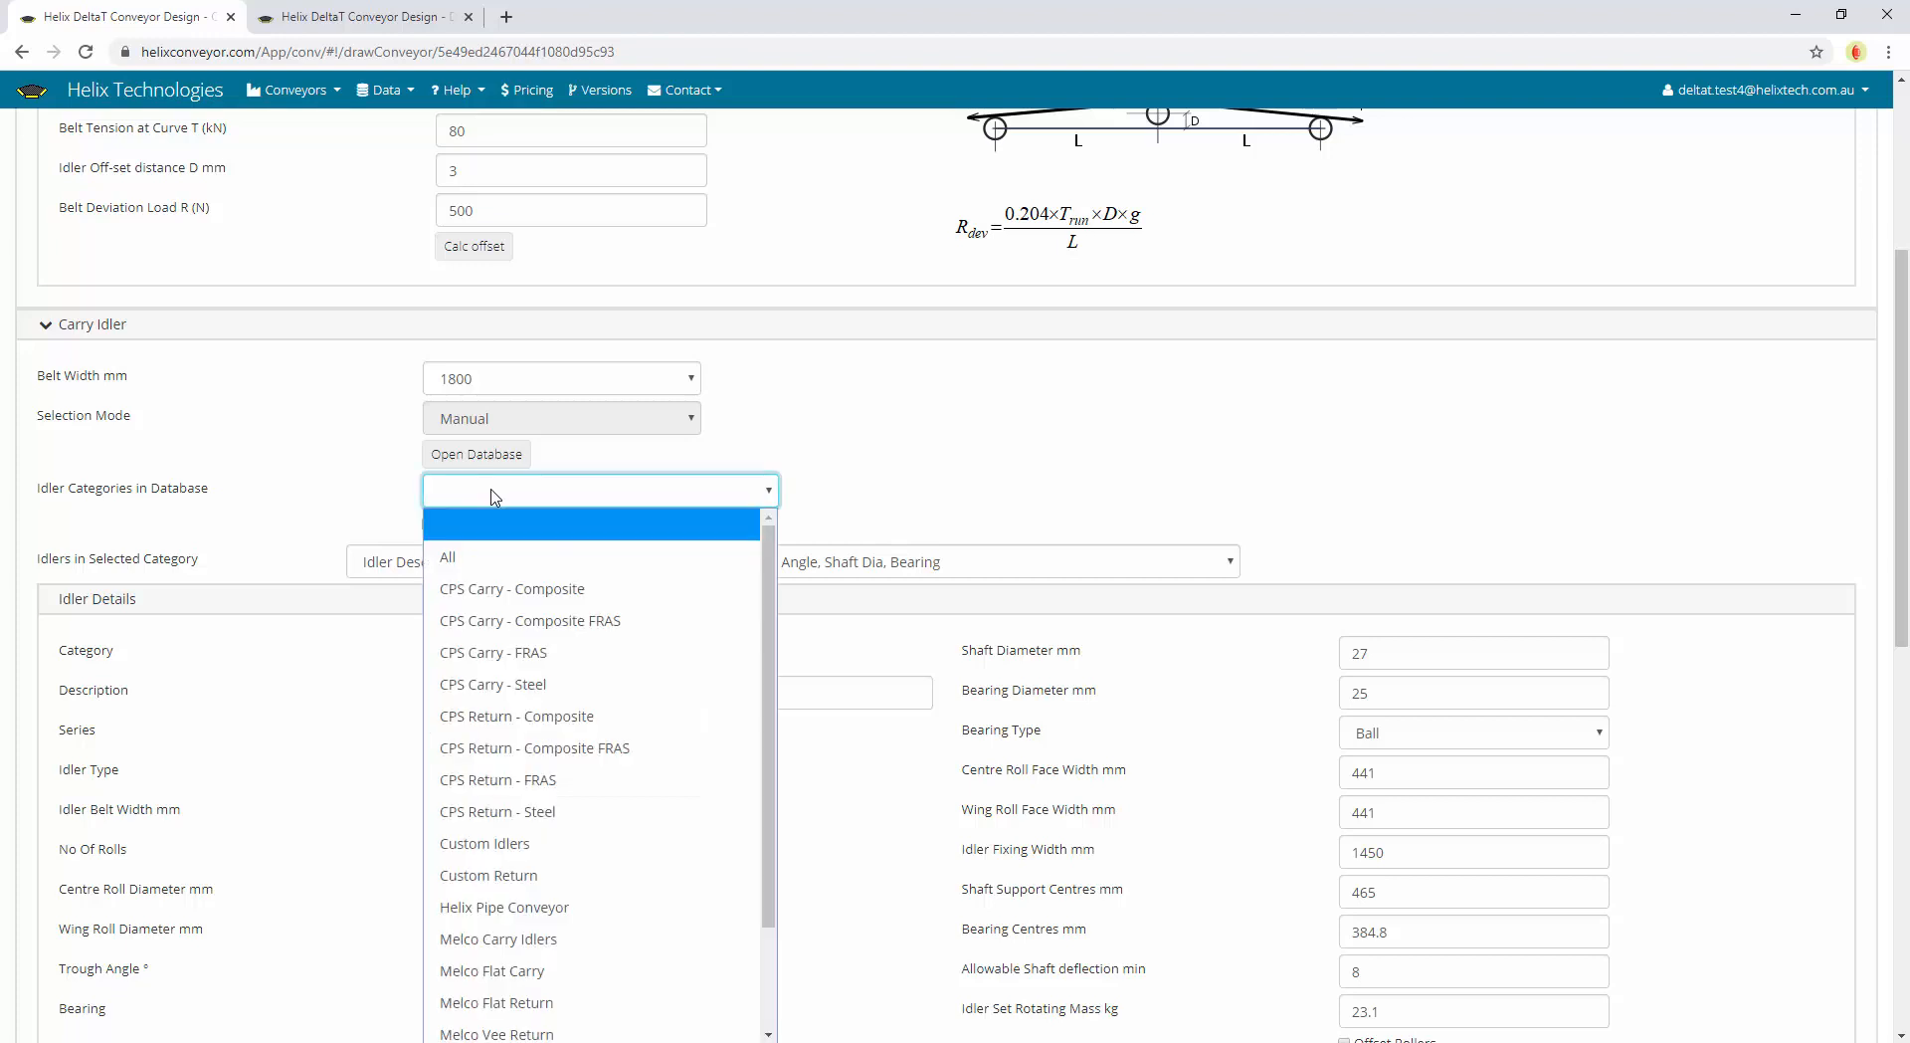
pyautogui.click(574, 686)
pyautogui.scroll(-1, 373, 497)
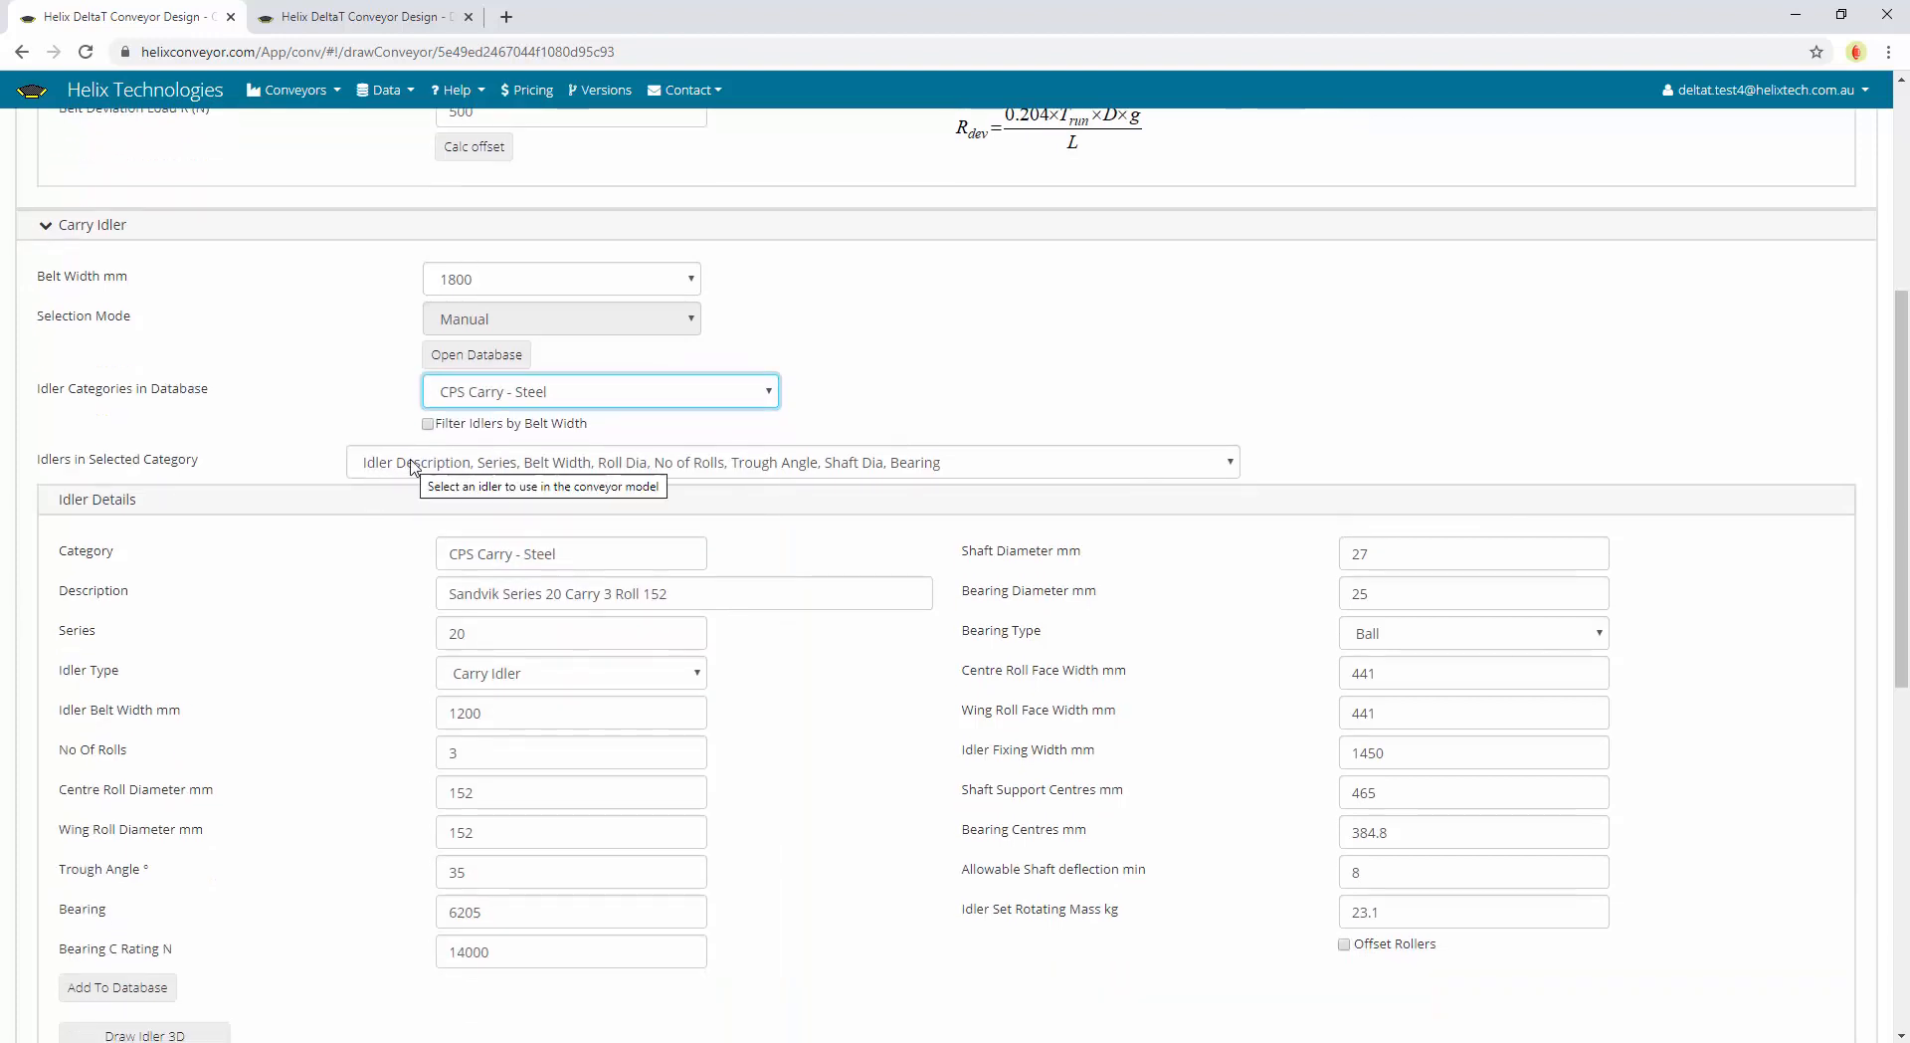
# Select the 03 Roll Offset Carry Series 27 Dia152 BW1800 35Deg idler for the carry side
pyautogui.click(446, 469)
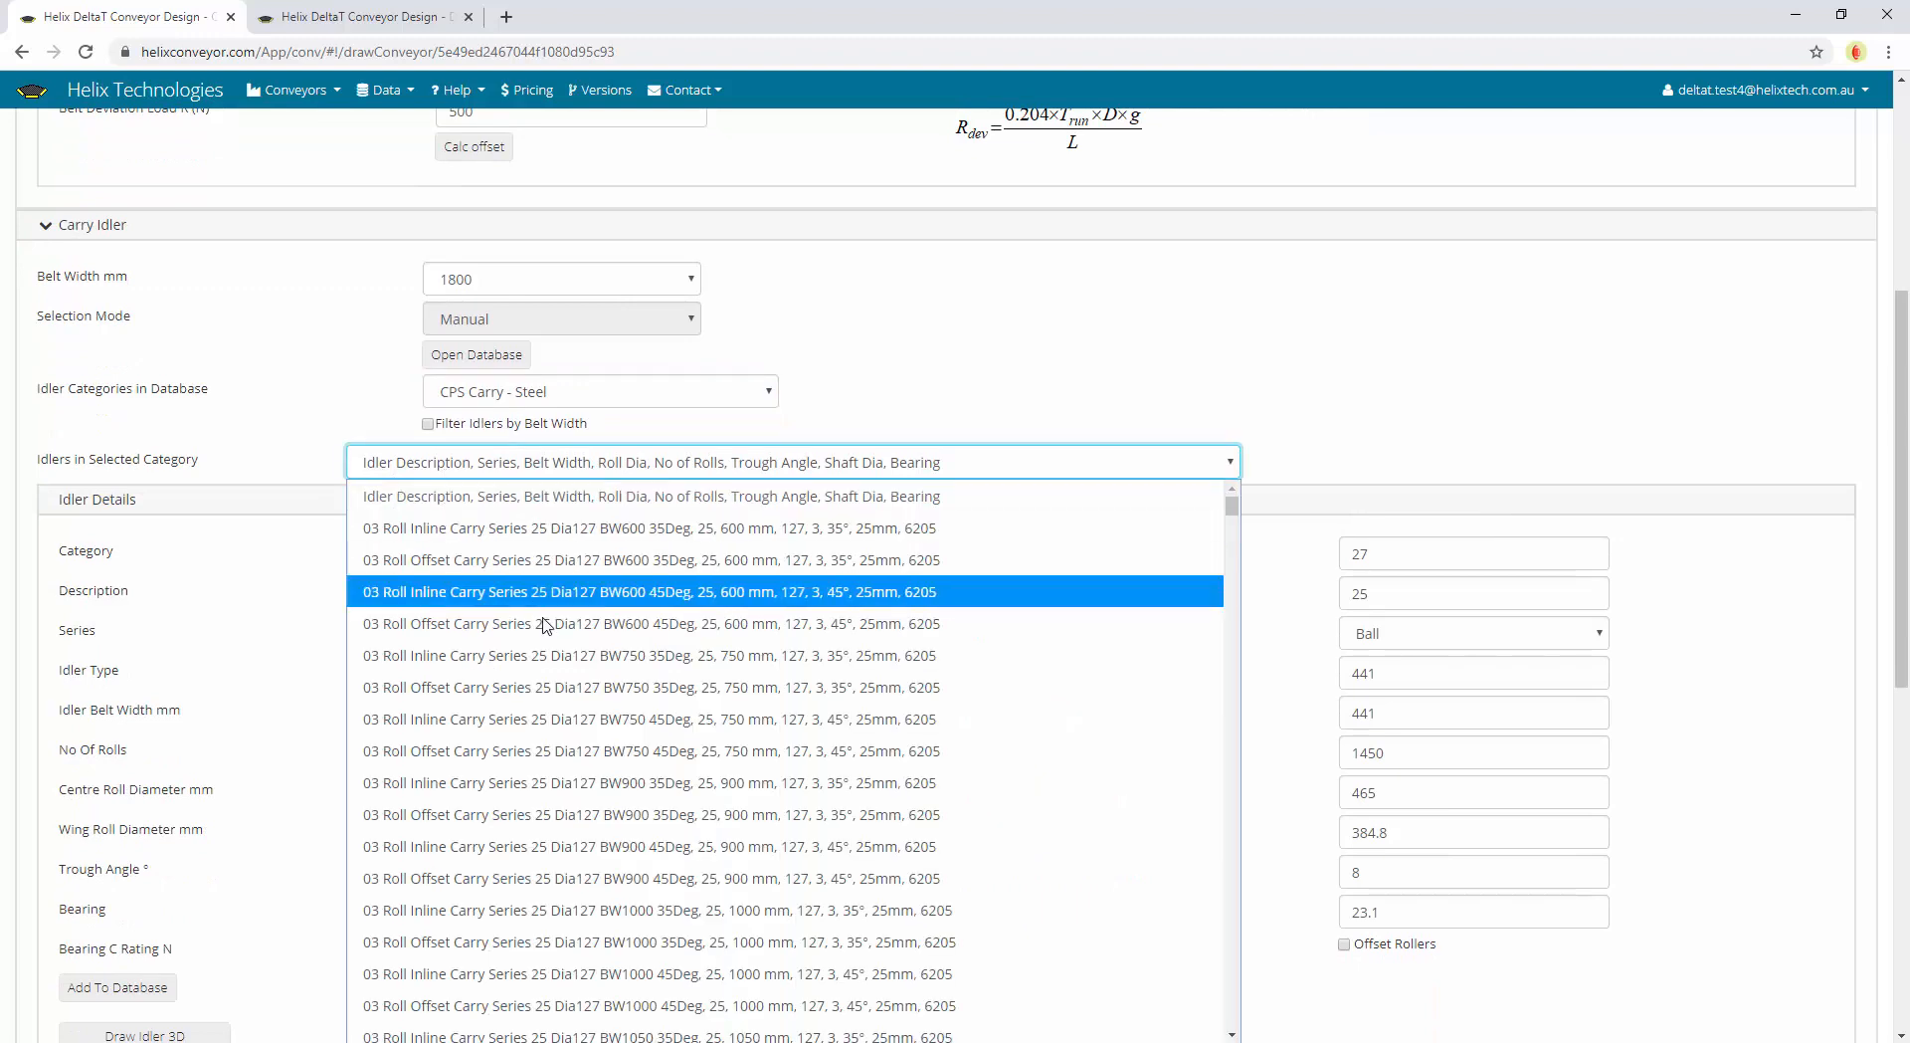
pyautogui.click(1234, 530)
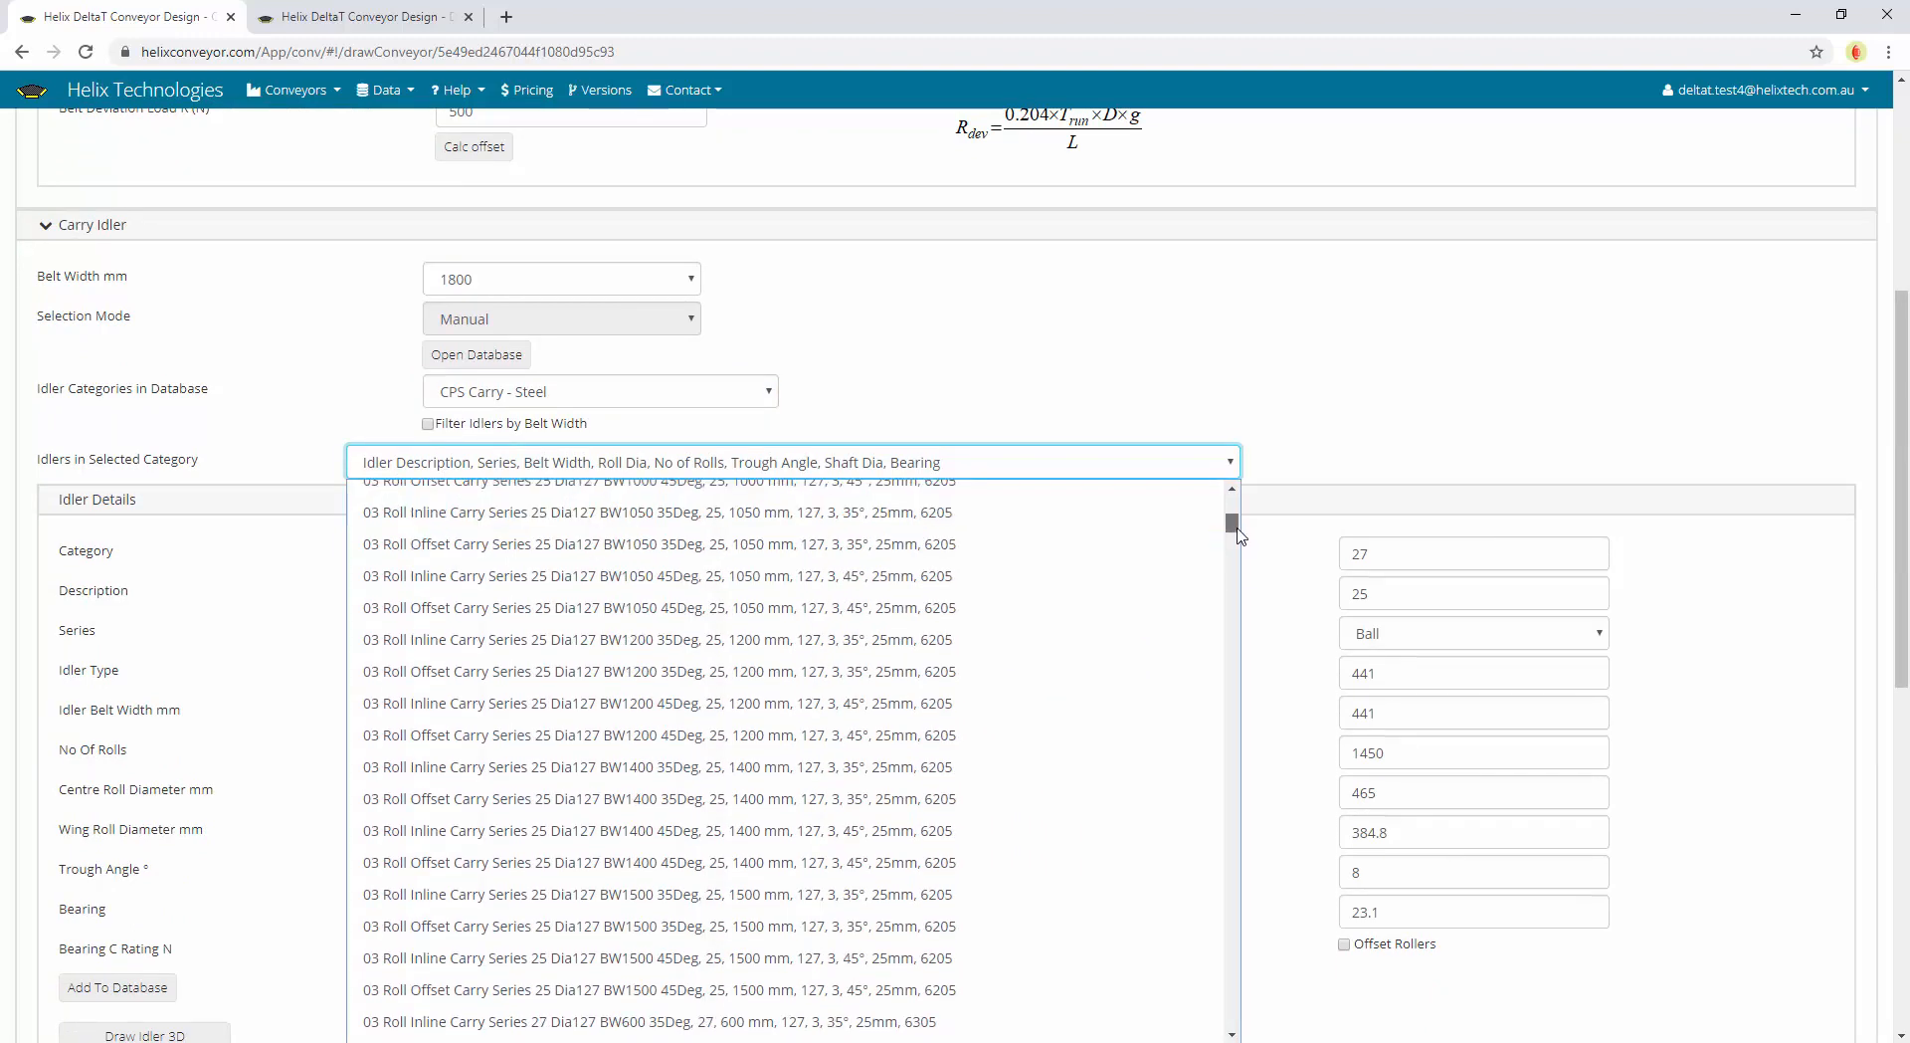
pyautogui.scroll(-3, 1233, 532)
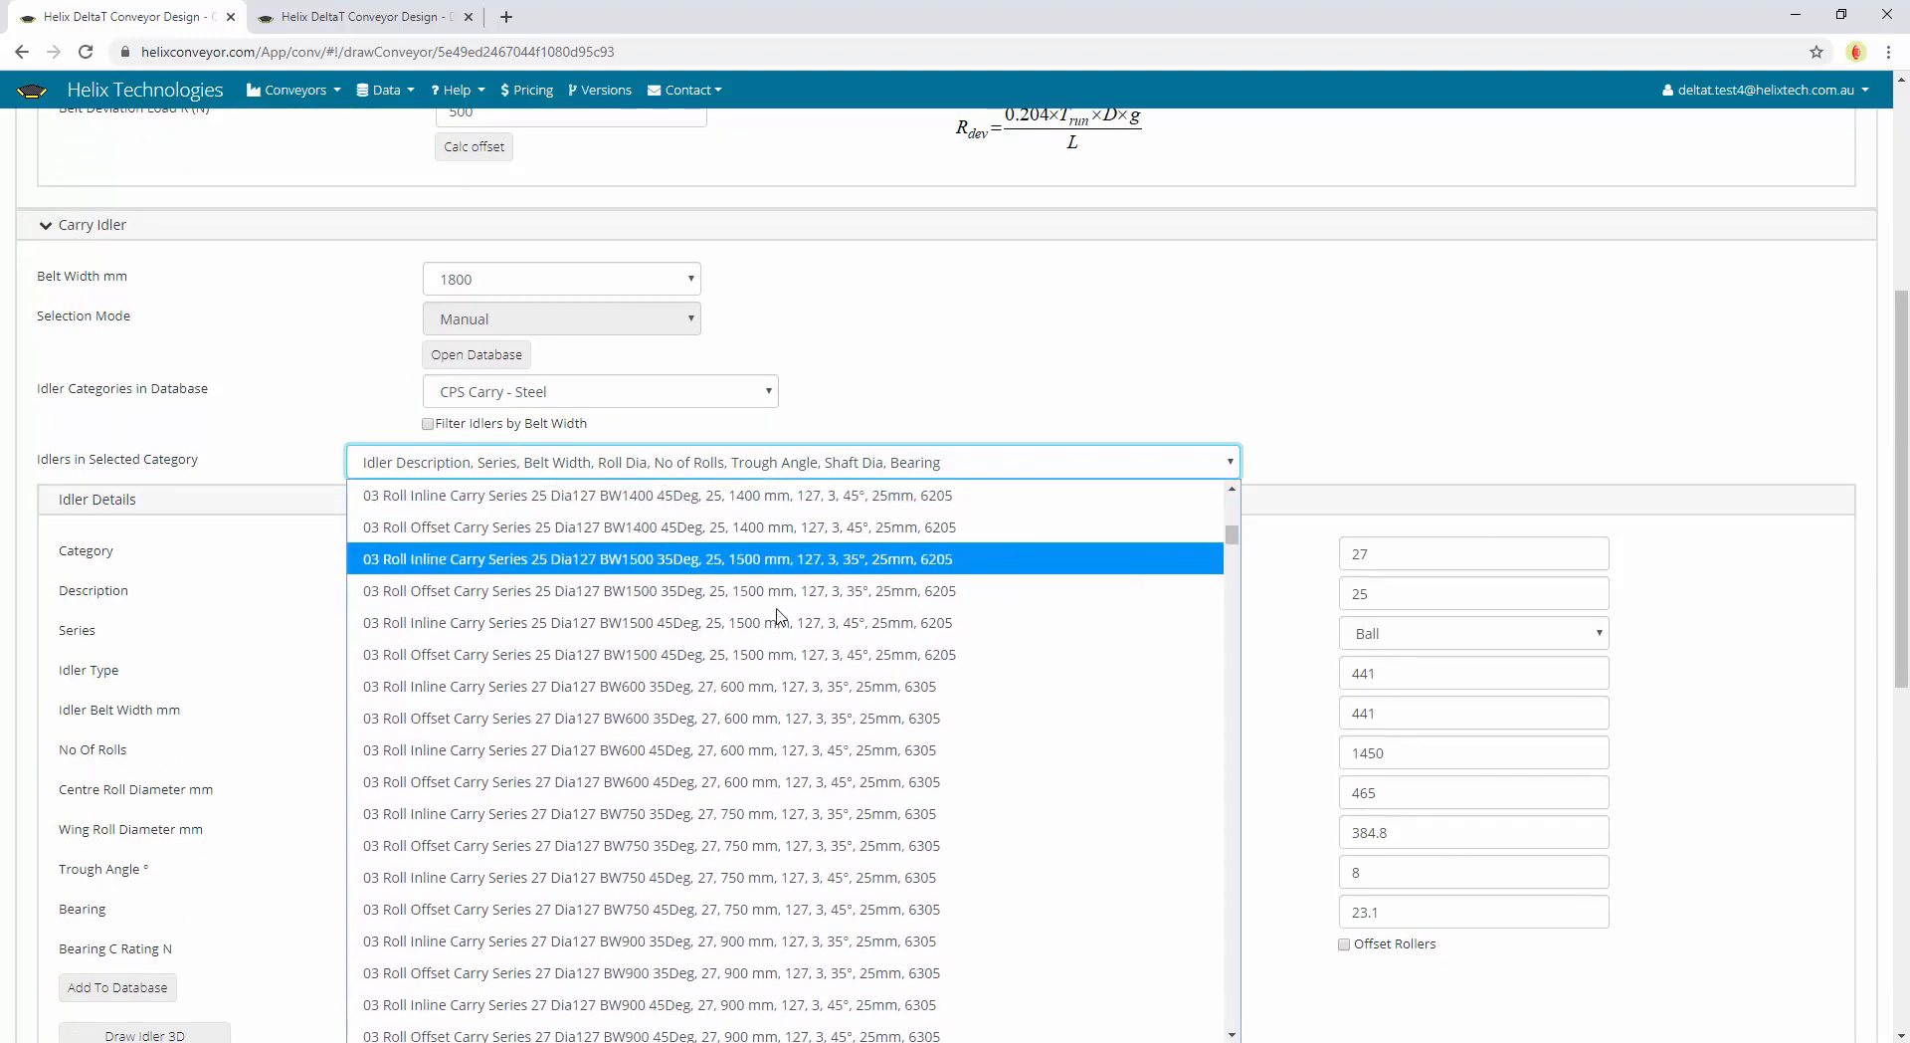
pyautogui.scroll(-1, 684, 590)
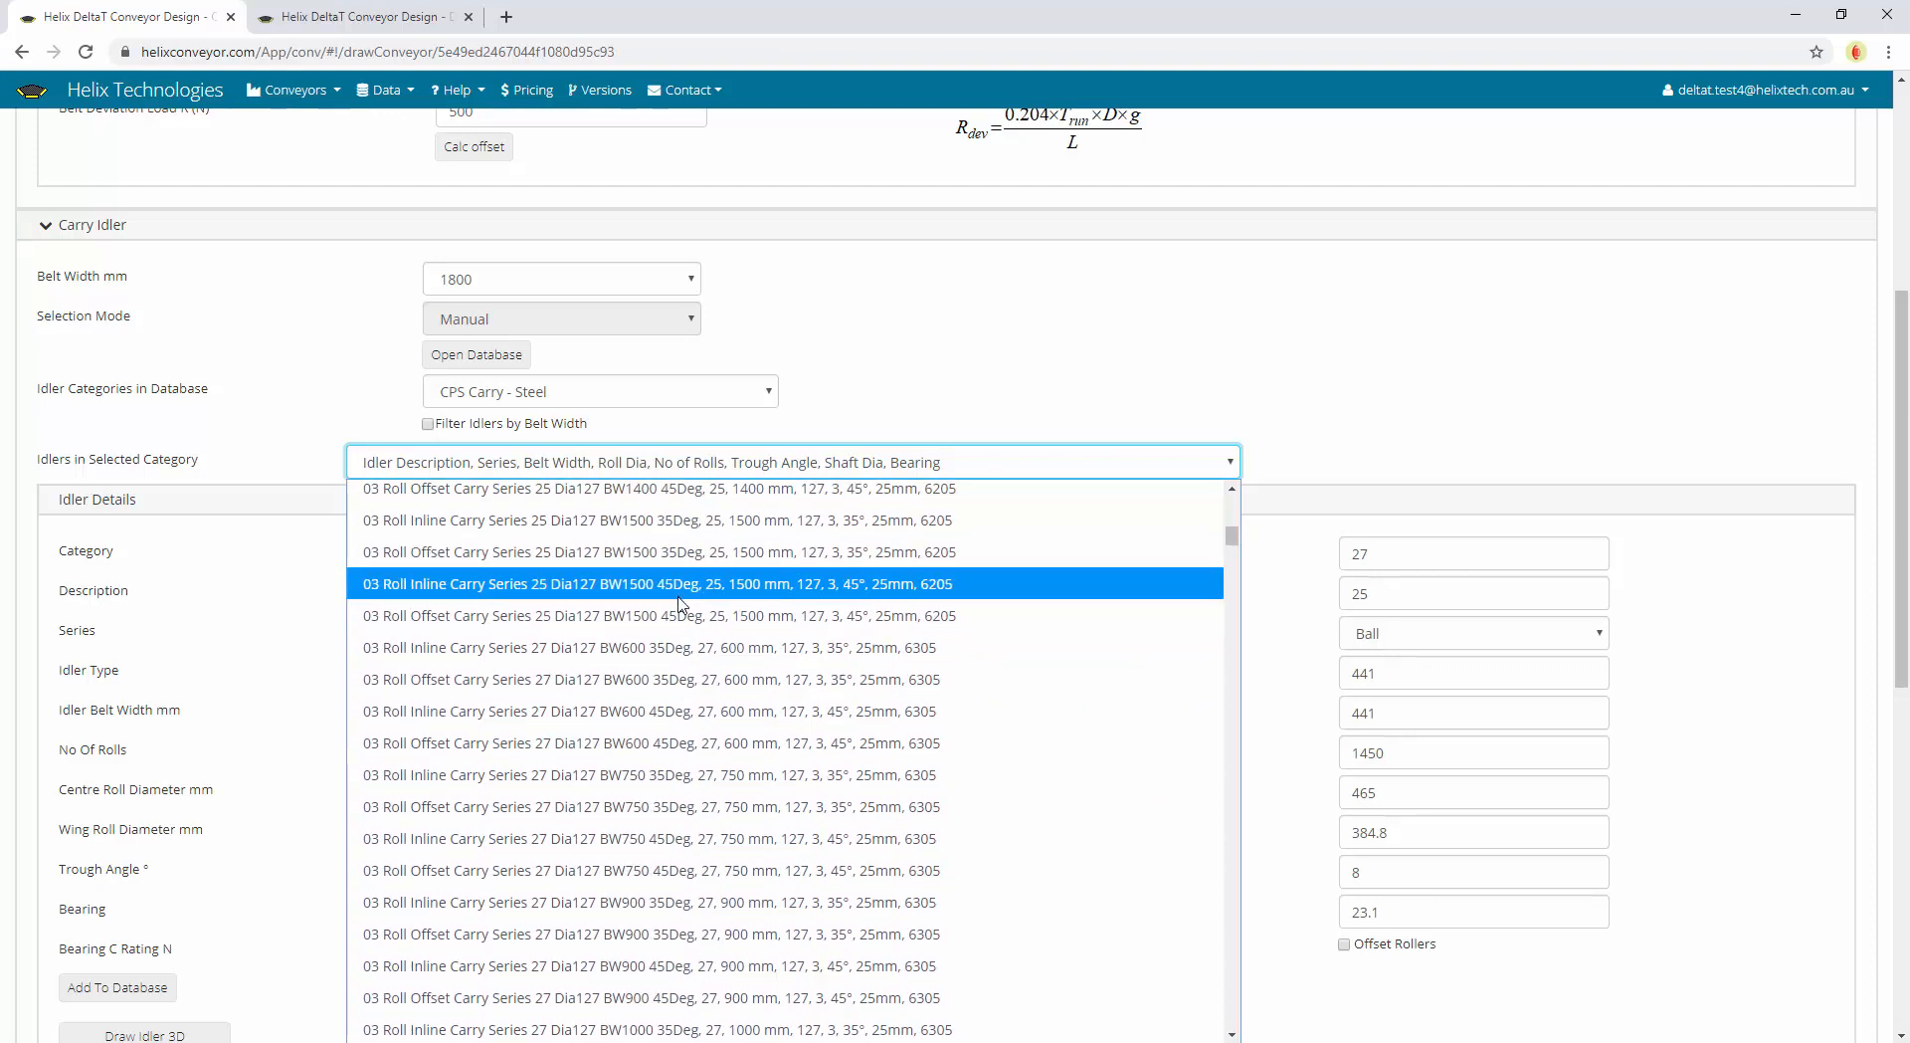
pyautogui.scroll(-20, 682, 607)
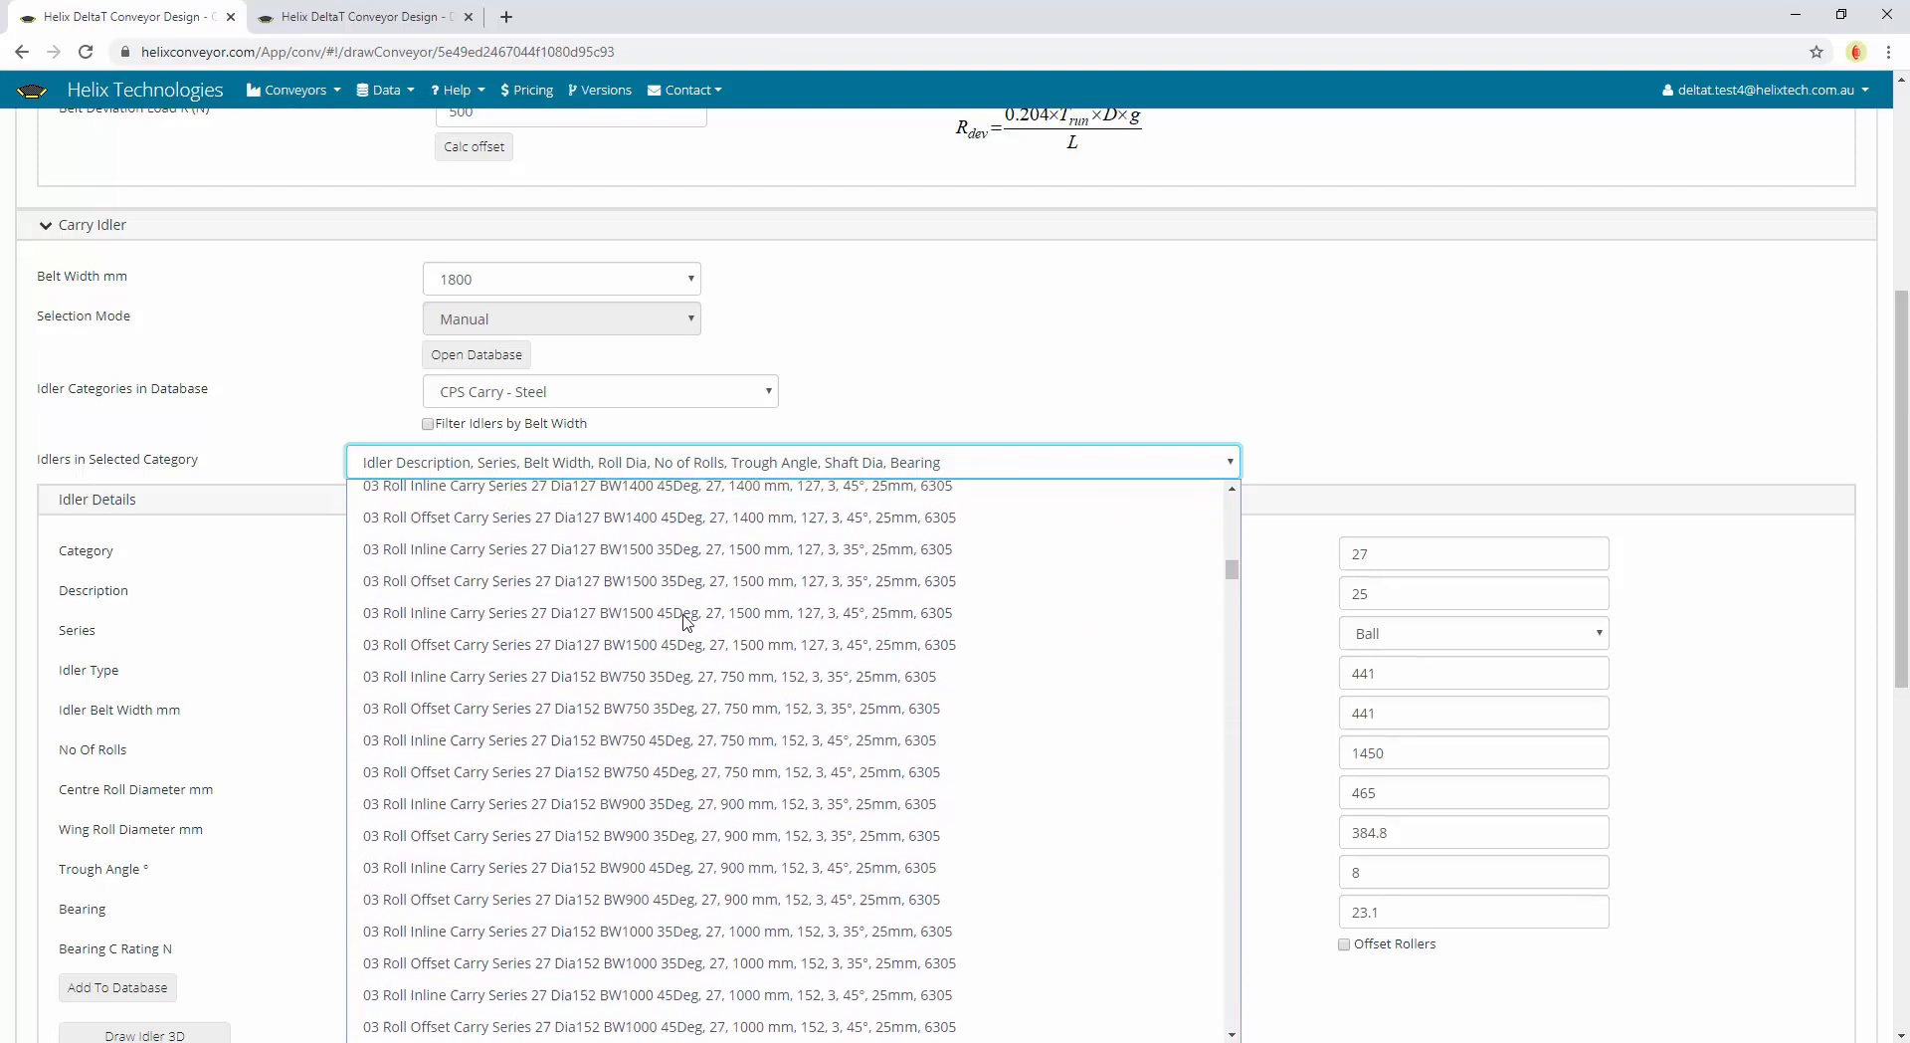
pyautogui.scroll(2, 685, 633)
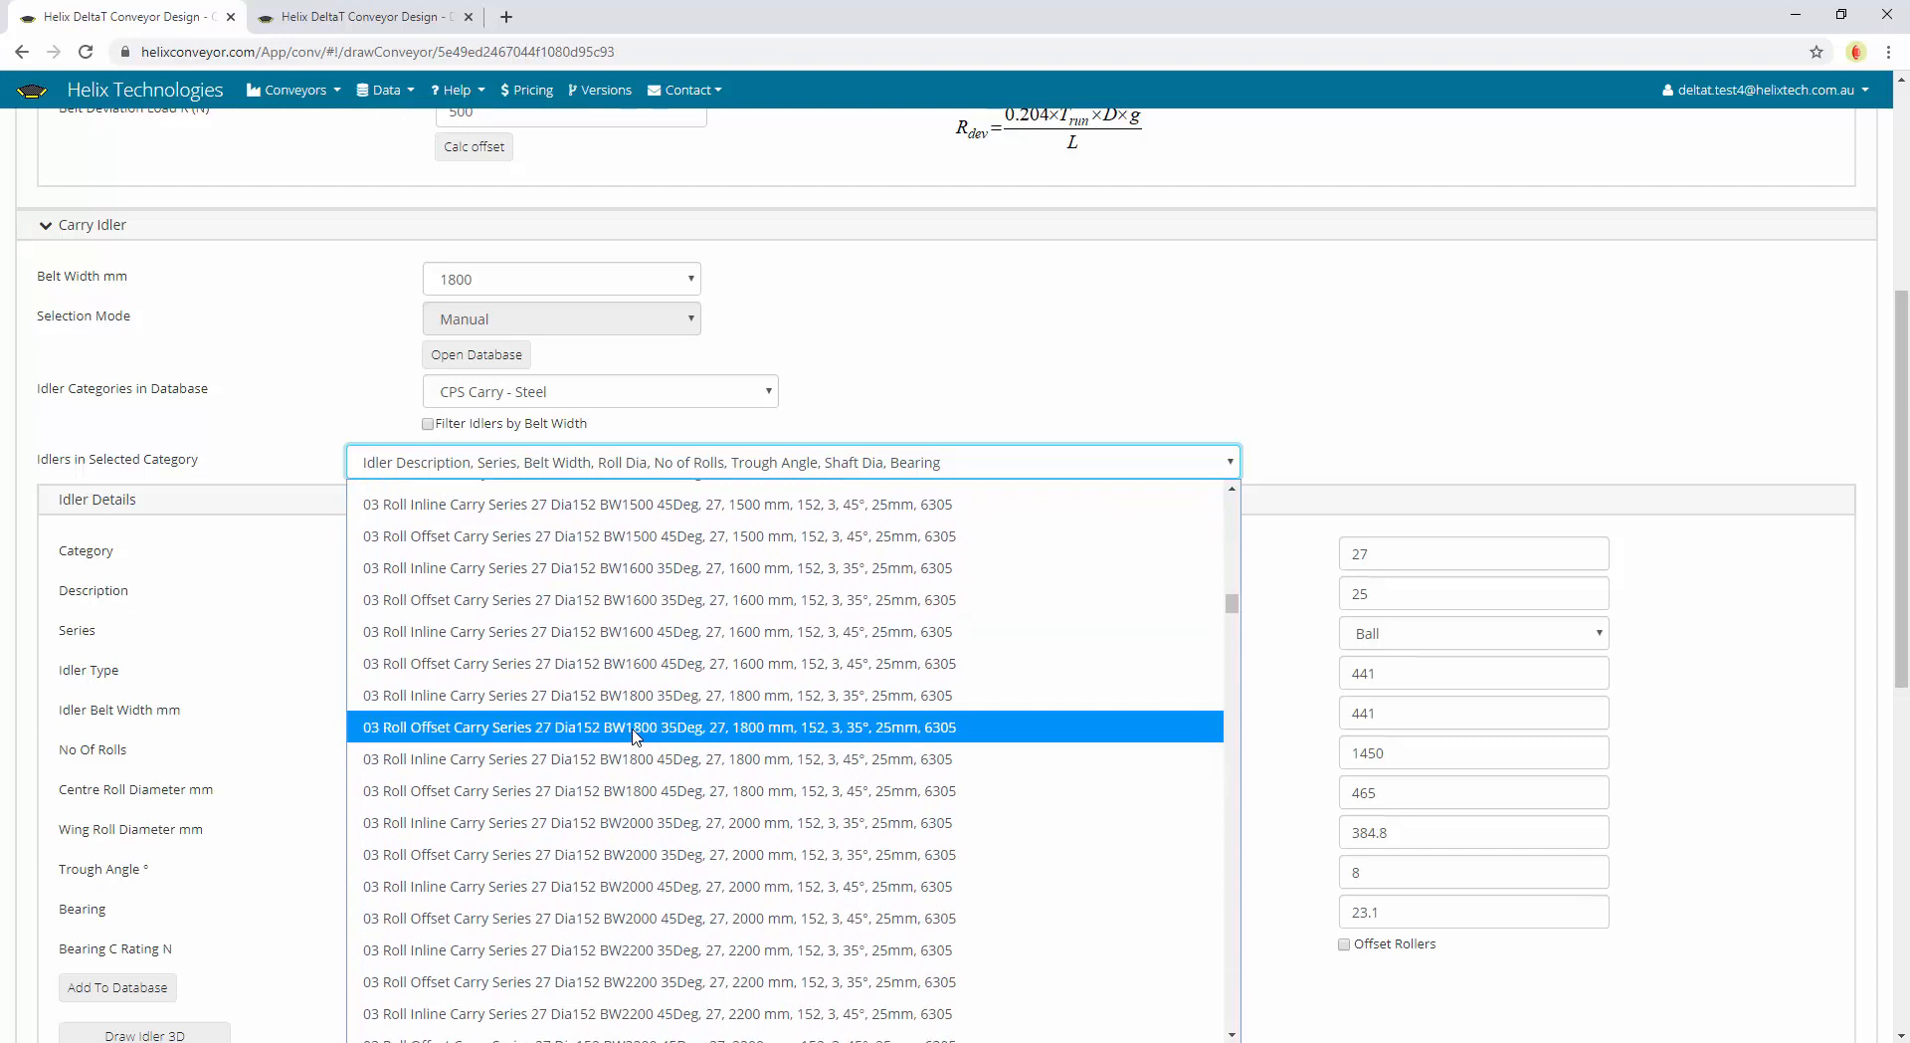
pyautogui.click(635, 734)
pyautogui.scroll(5, 322, 595)
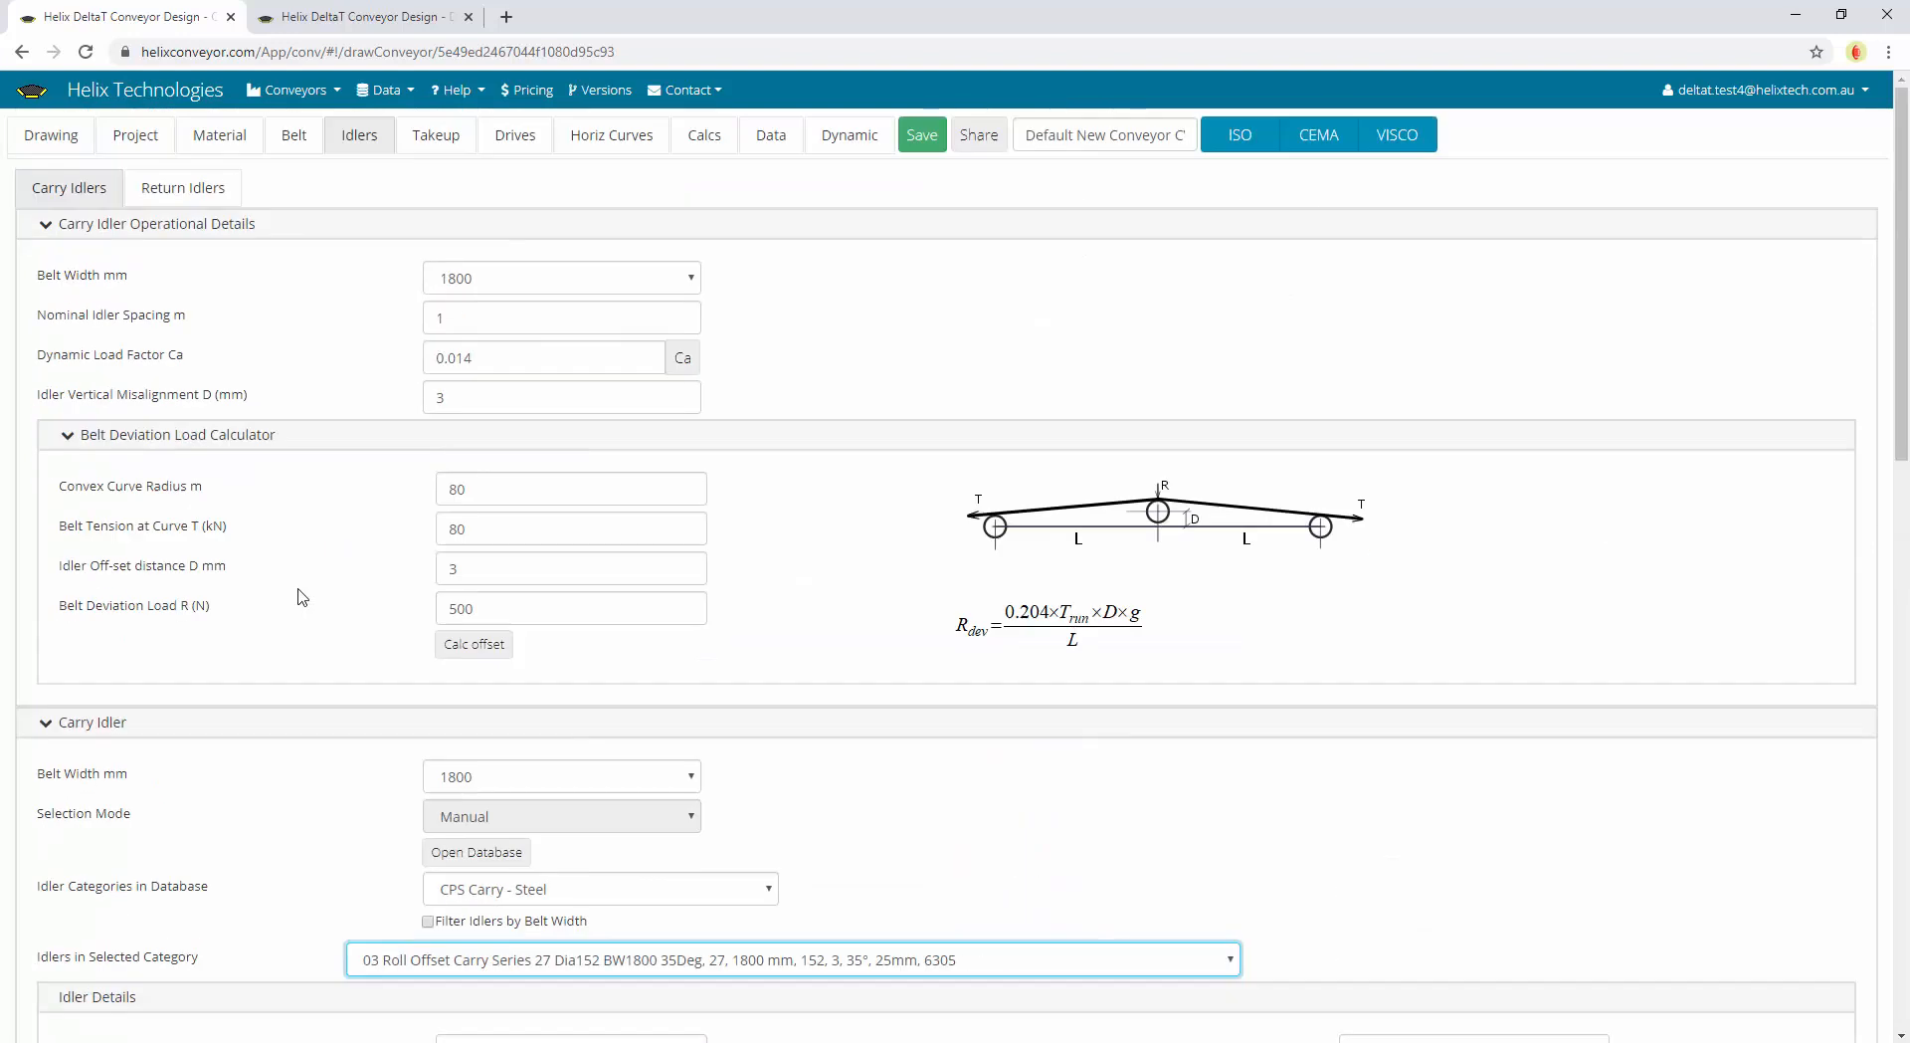
# Try a material low bulk density of 2000 kg/m3 in the belt inputs, and set it to 1600 kg/m3
pyautogui.click(308, 139)
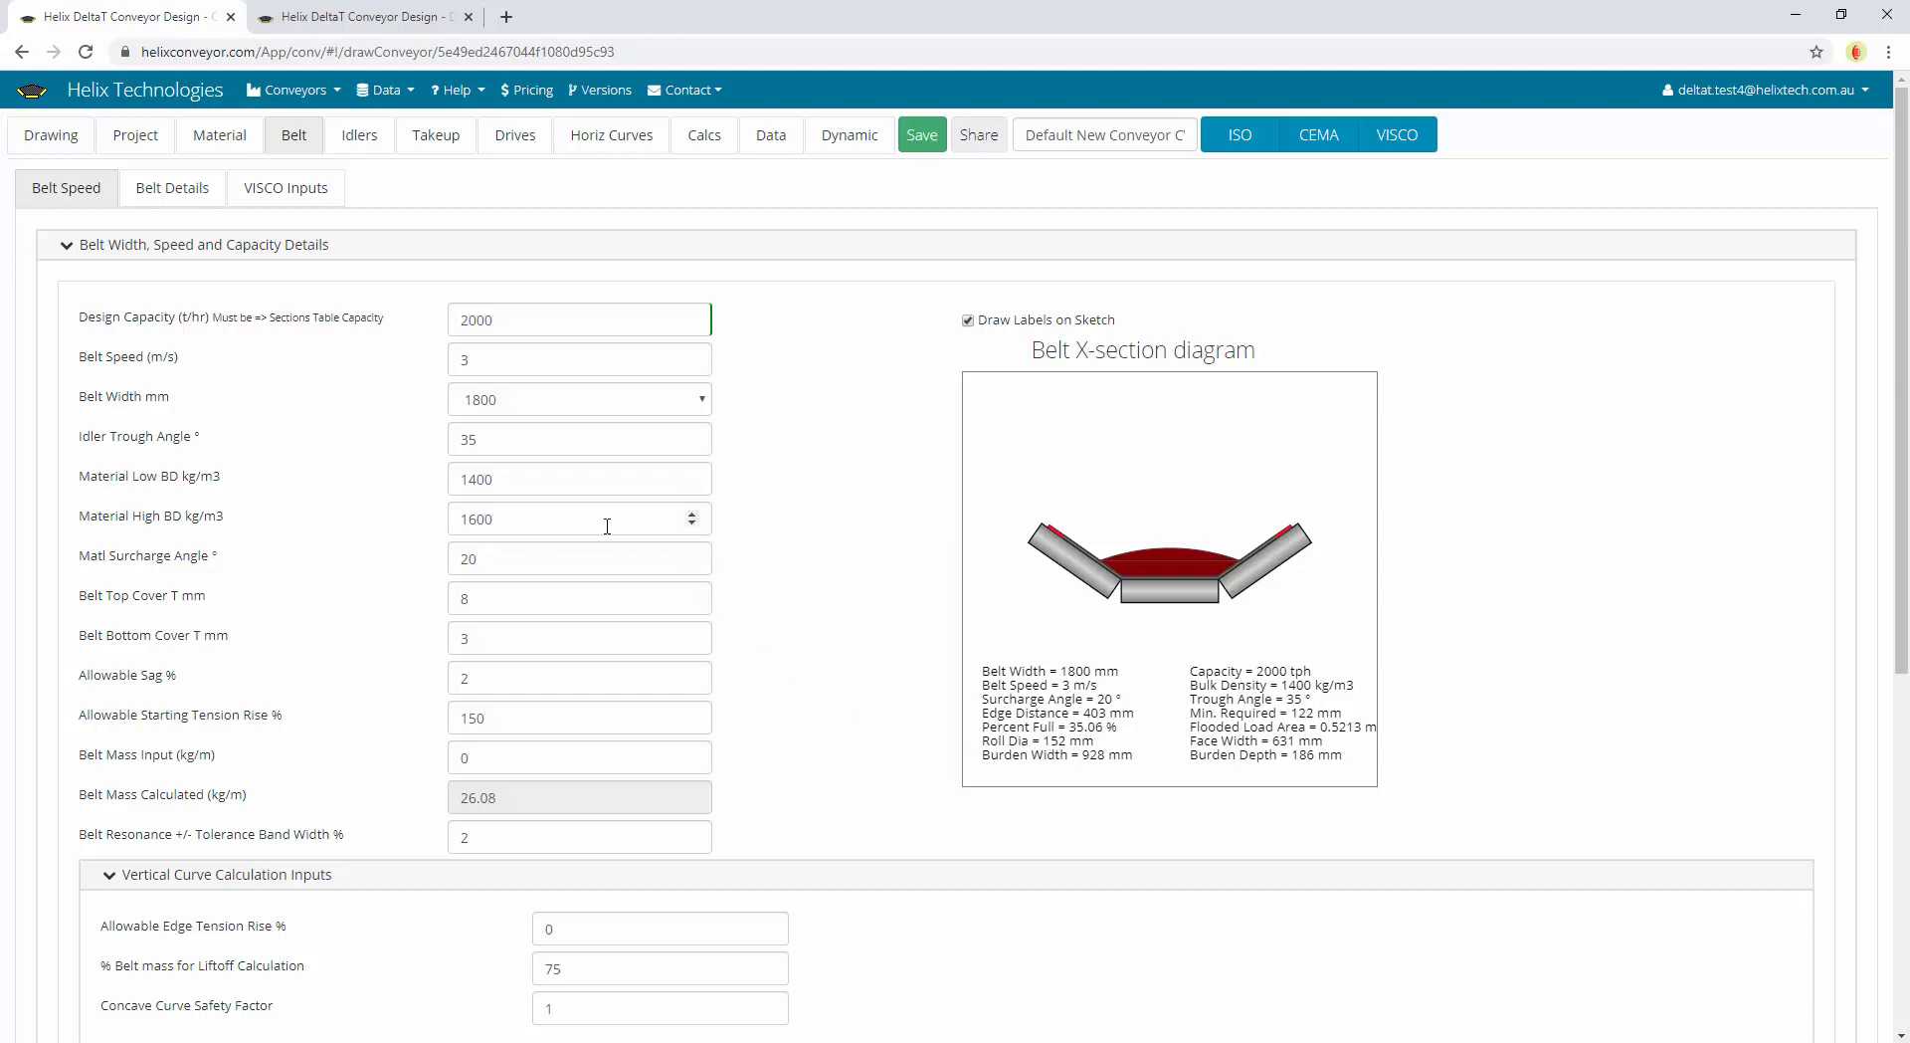
pyautogui.moveTo(570, 479); pyautogui.dragTo(283, 472)
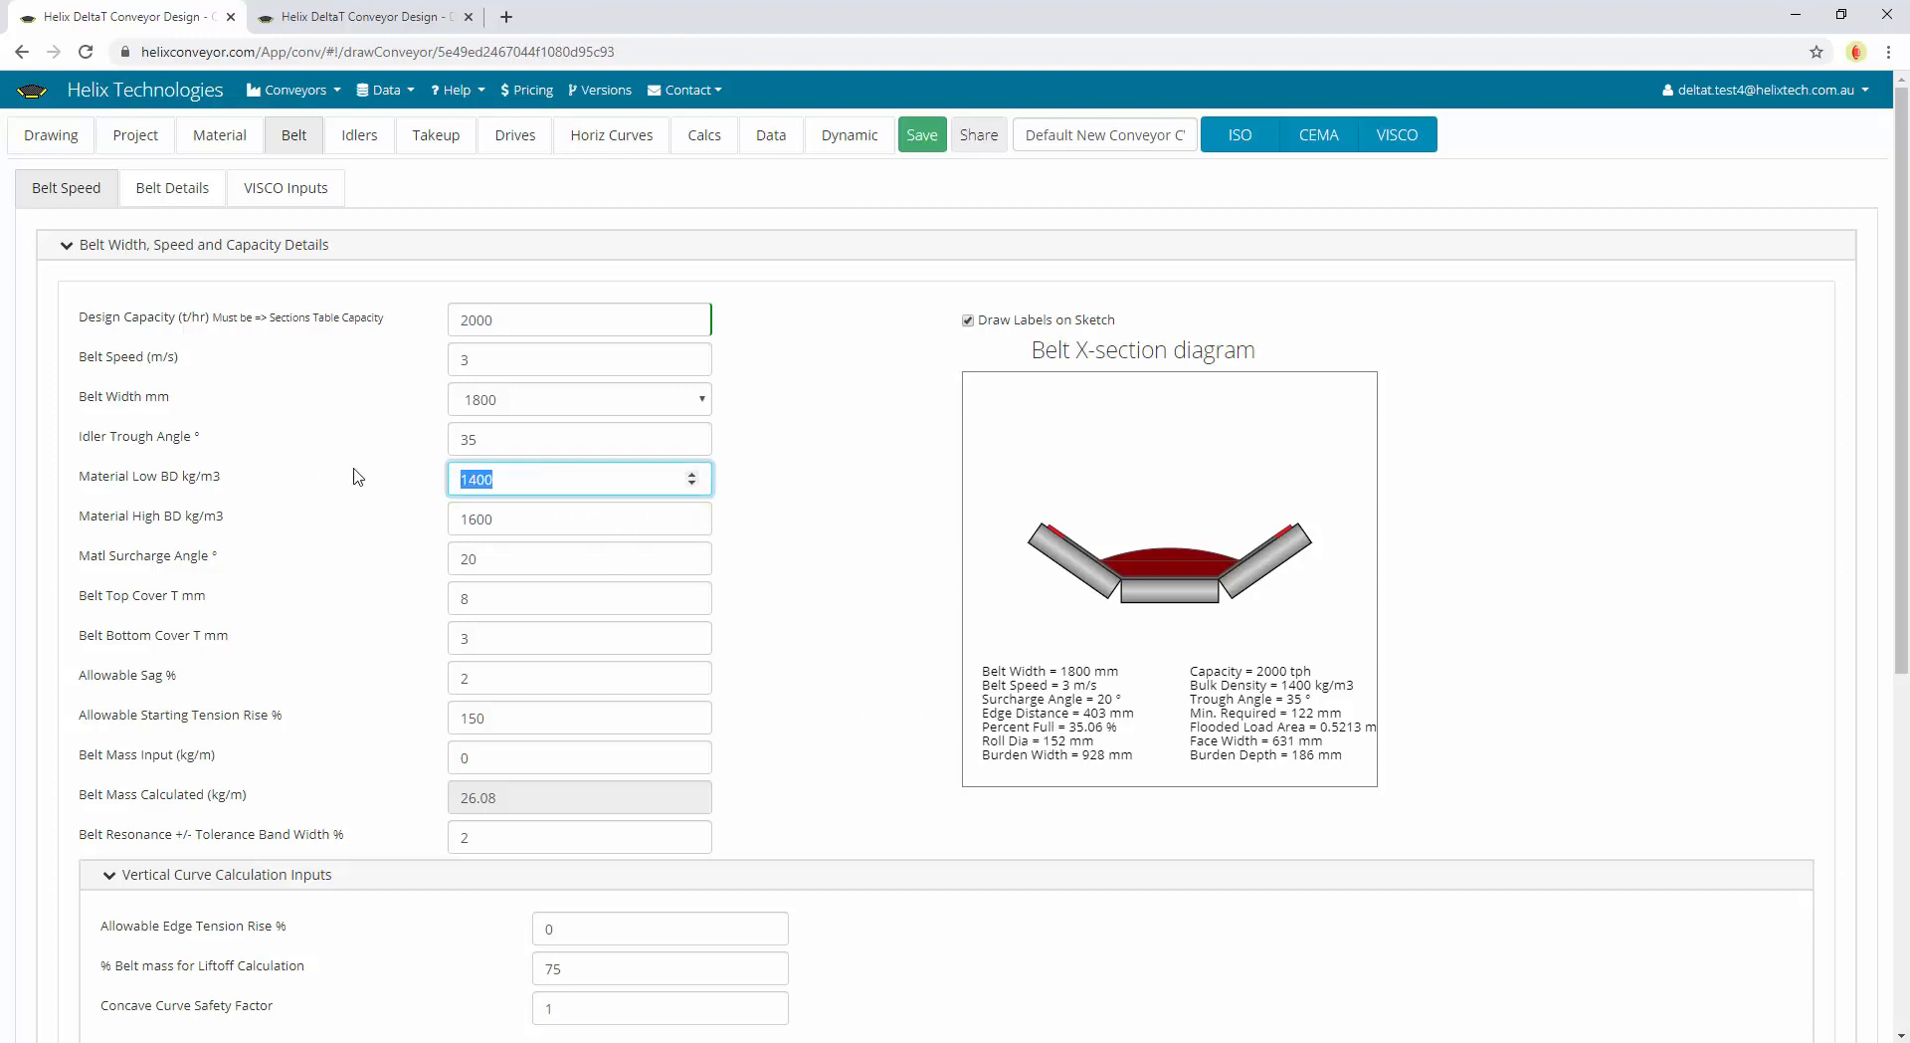
pyautogui.write('2000')
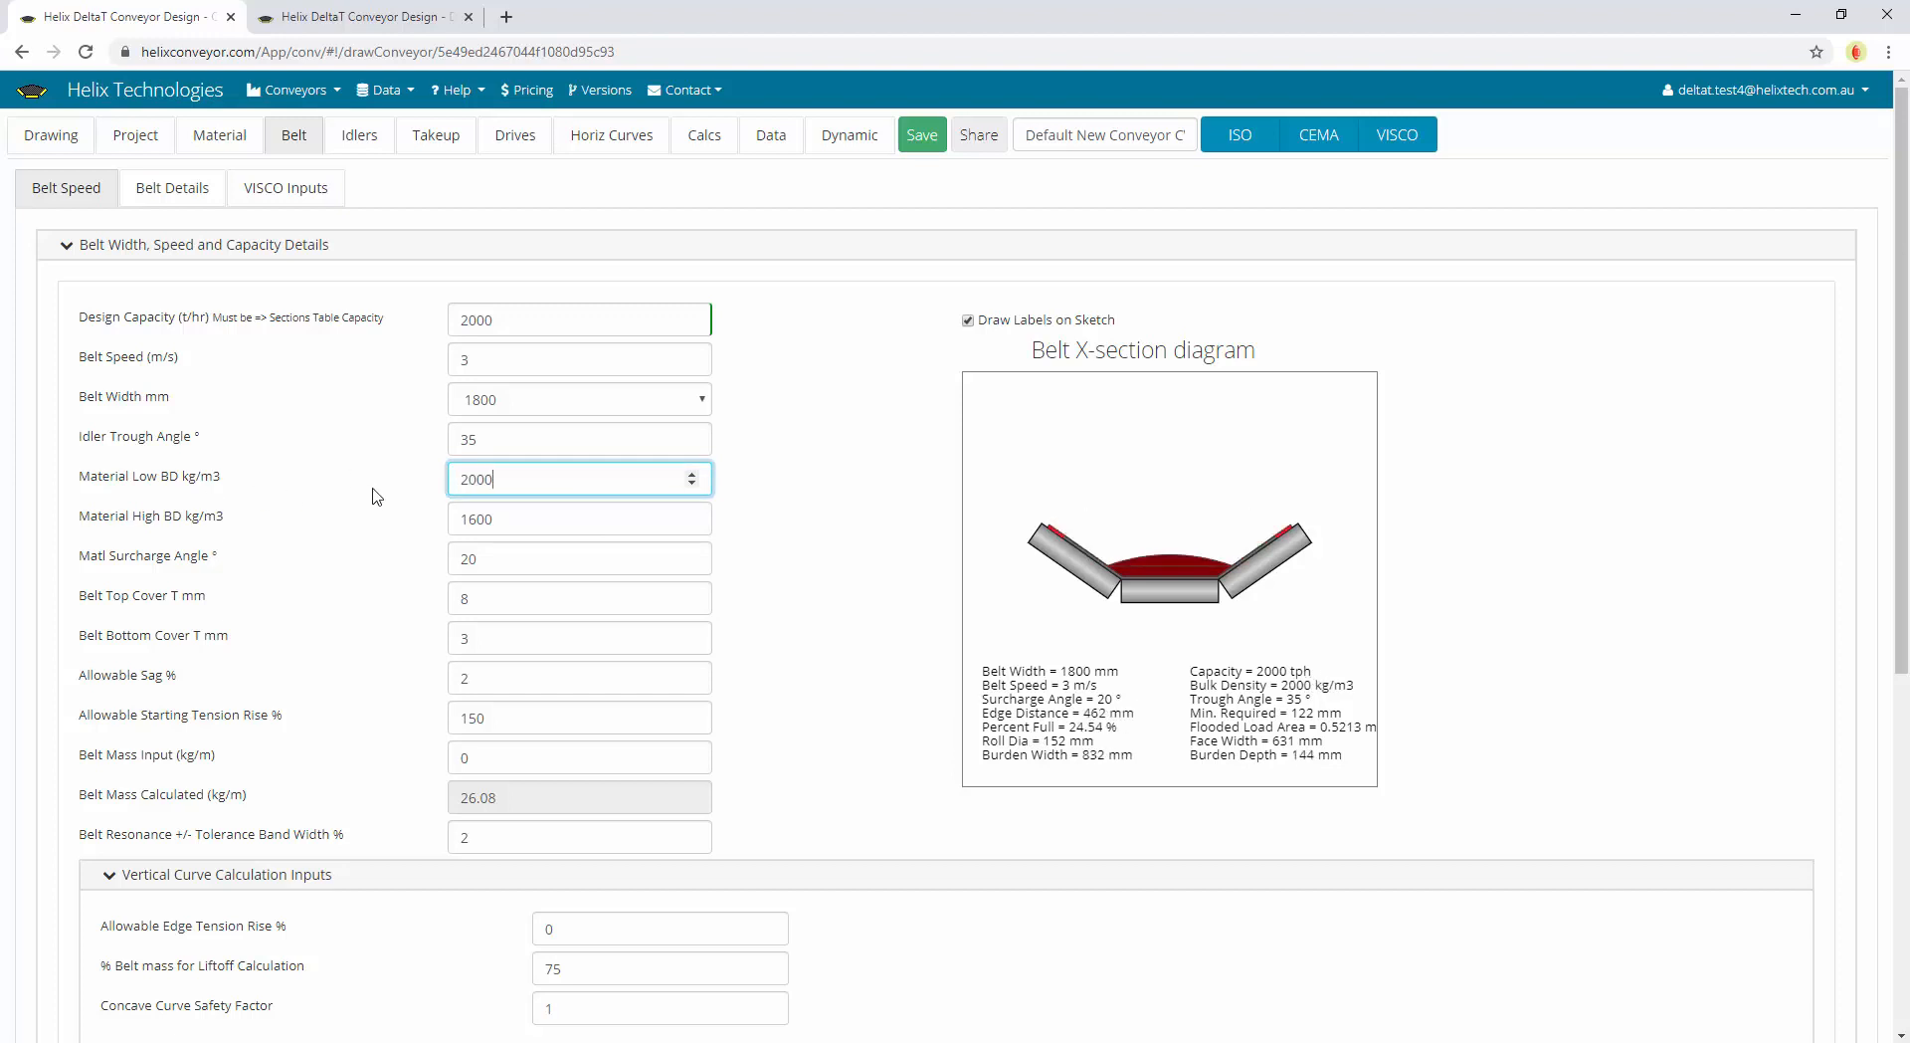
pyautogui.doubleClick(550, 517)
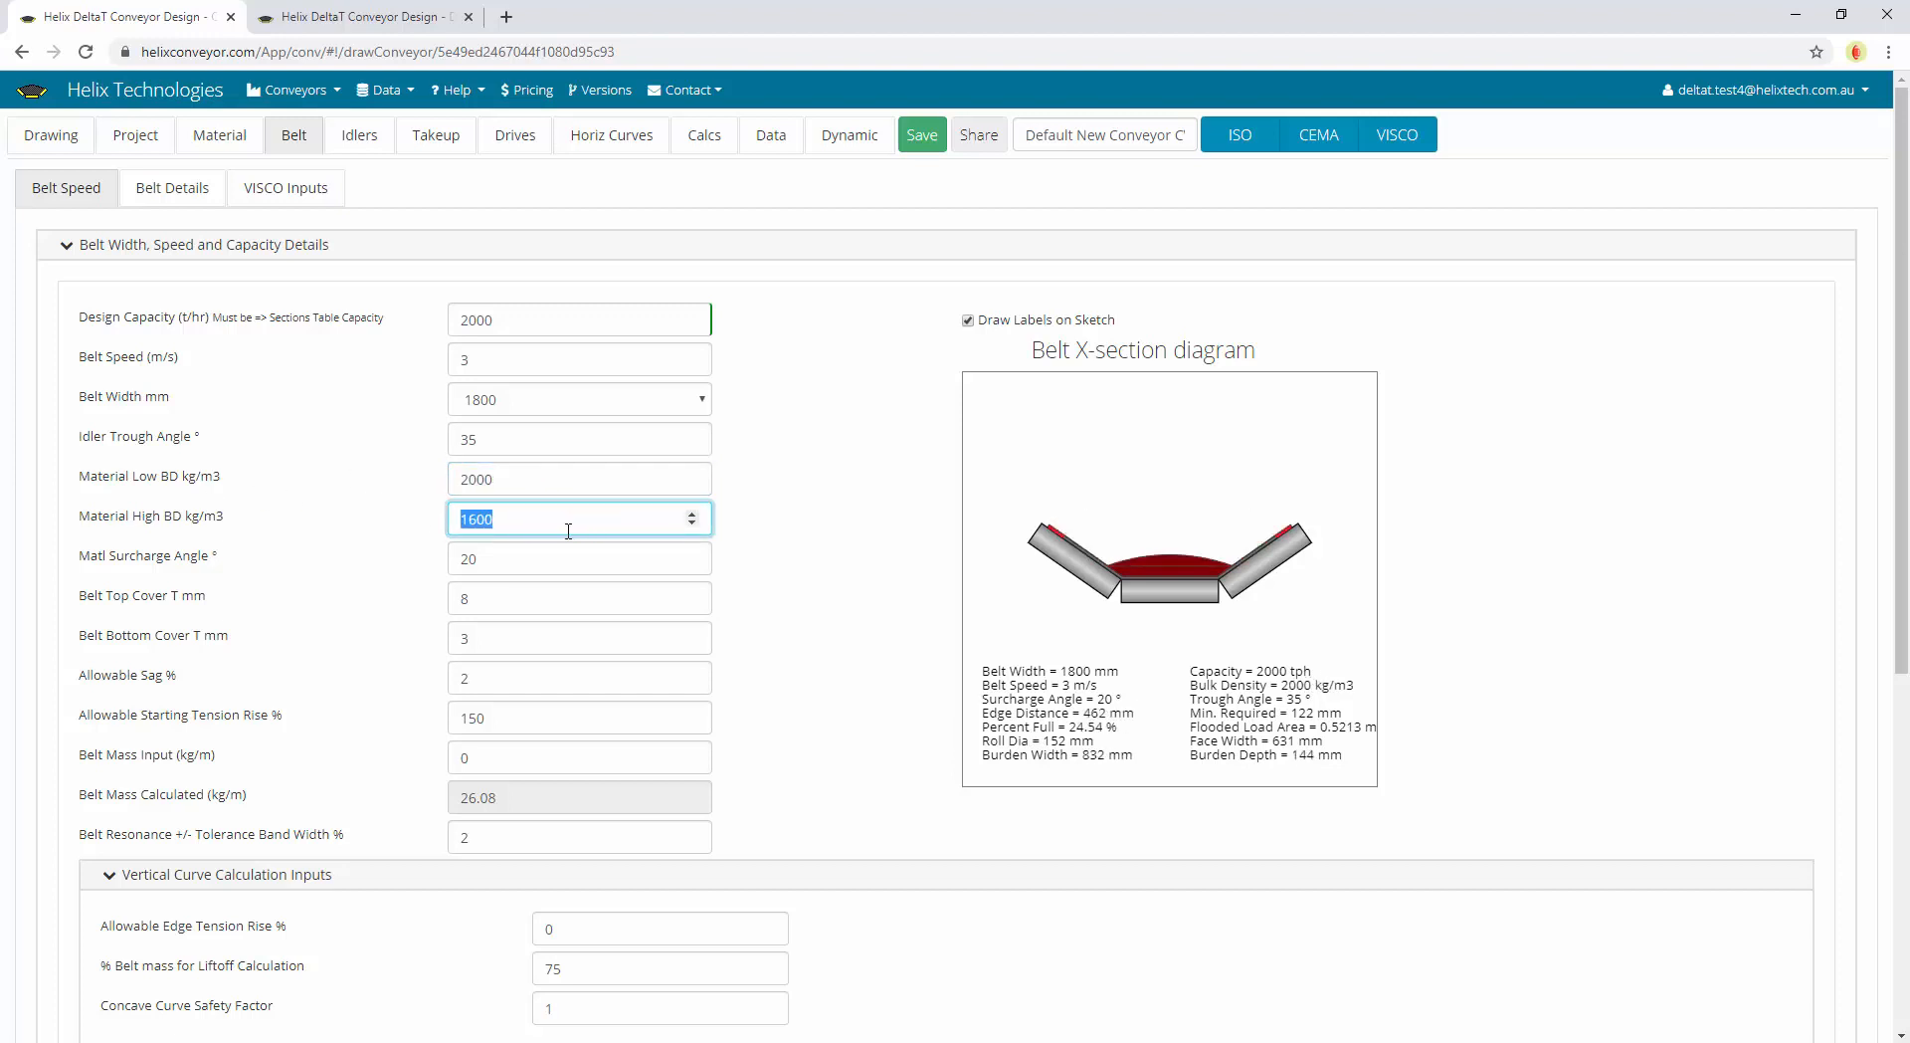
pyautogui.click(551, 525)
pyautogui.doubleClick(521, 469)
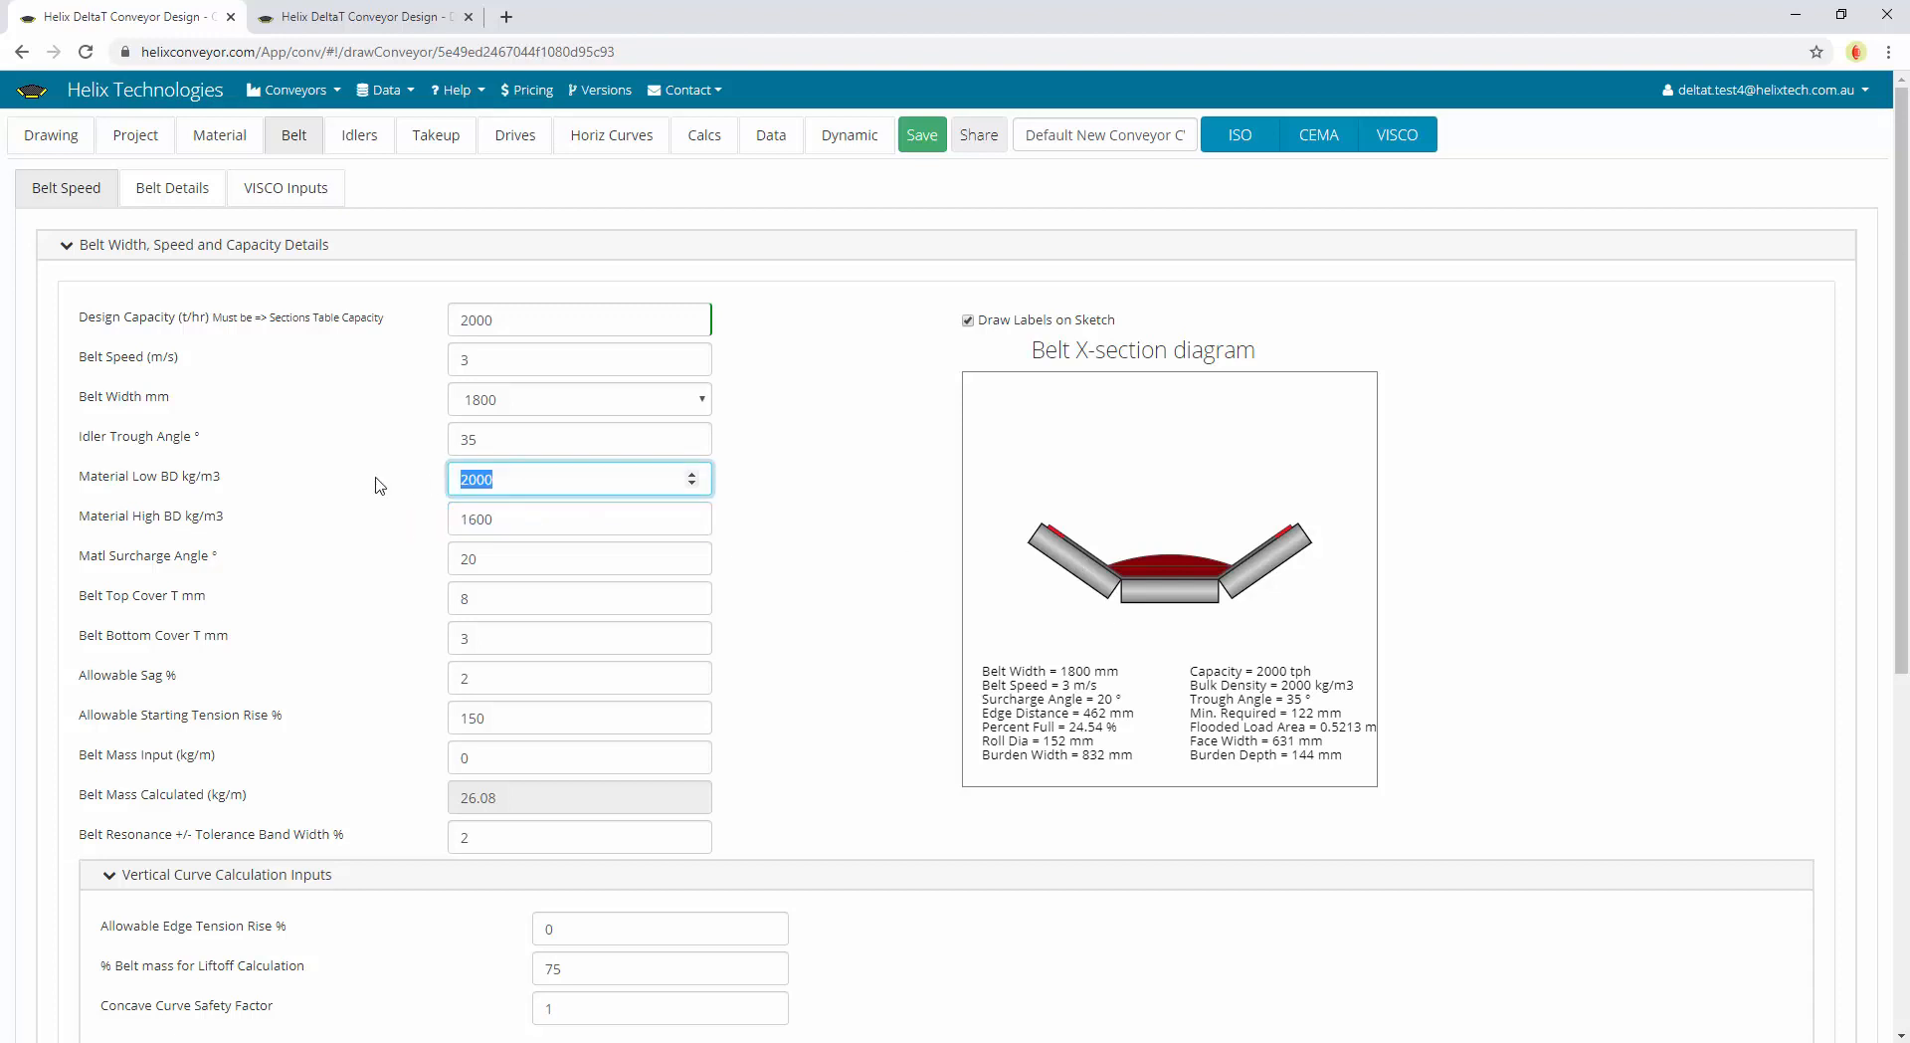
pyautogui.write('1600')
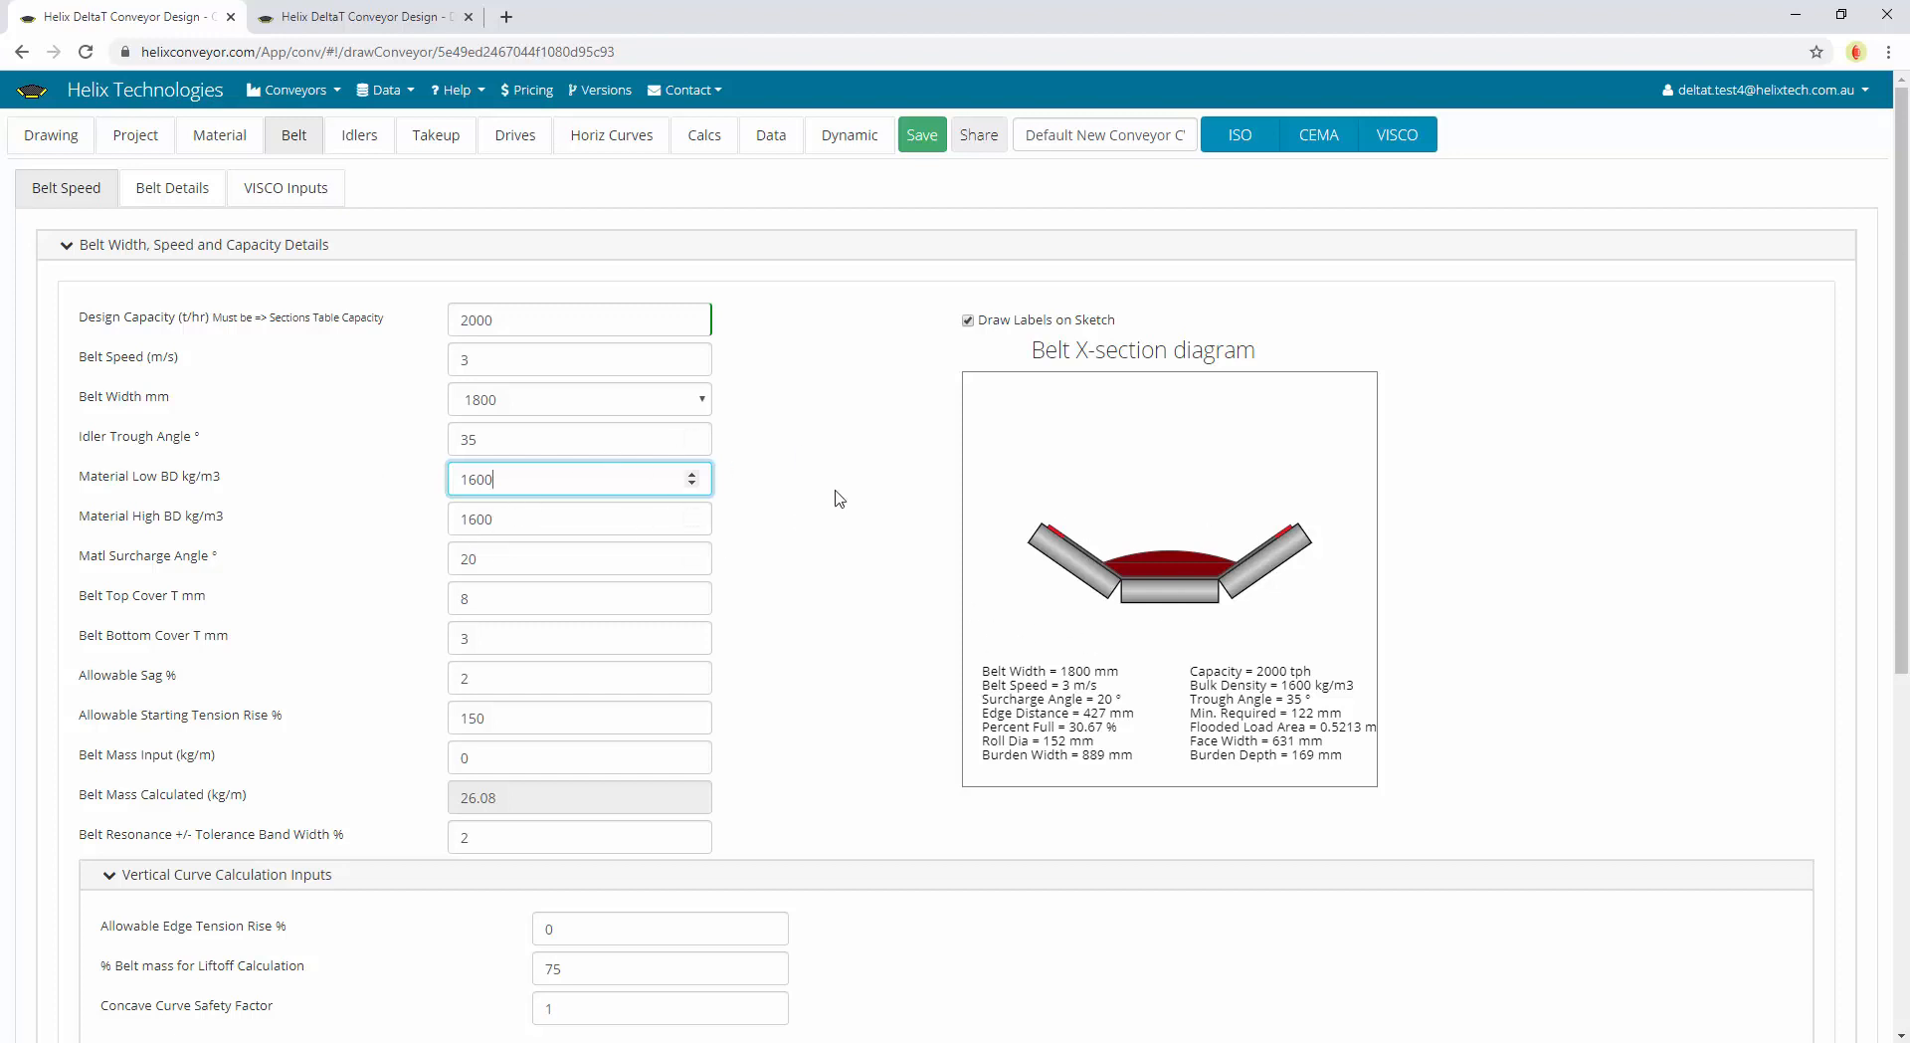
# Read the belt speed help topic, look up its recommended maximum belt speeds table, and return to the conveyor model
pyautogui.click(460, 96)
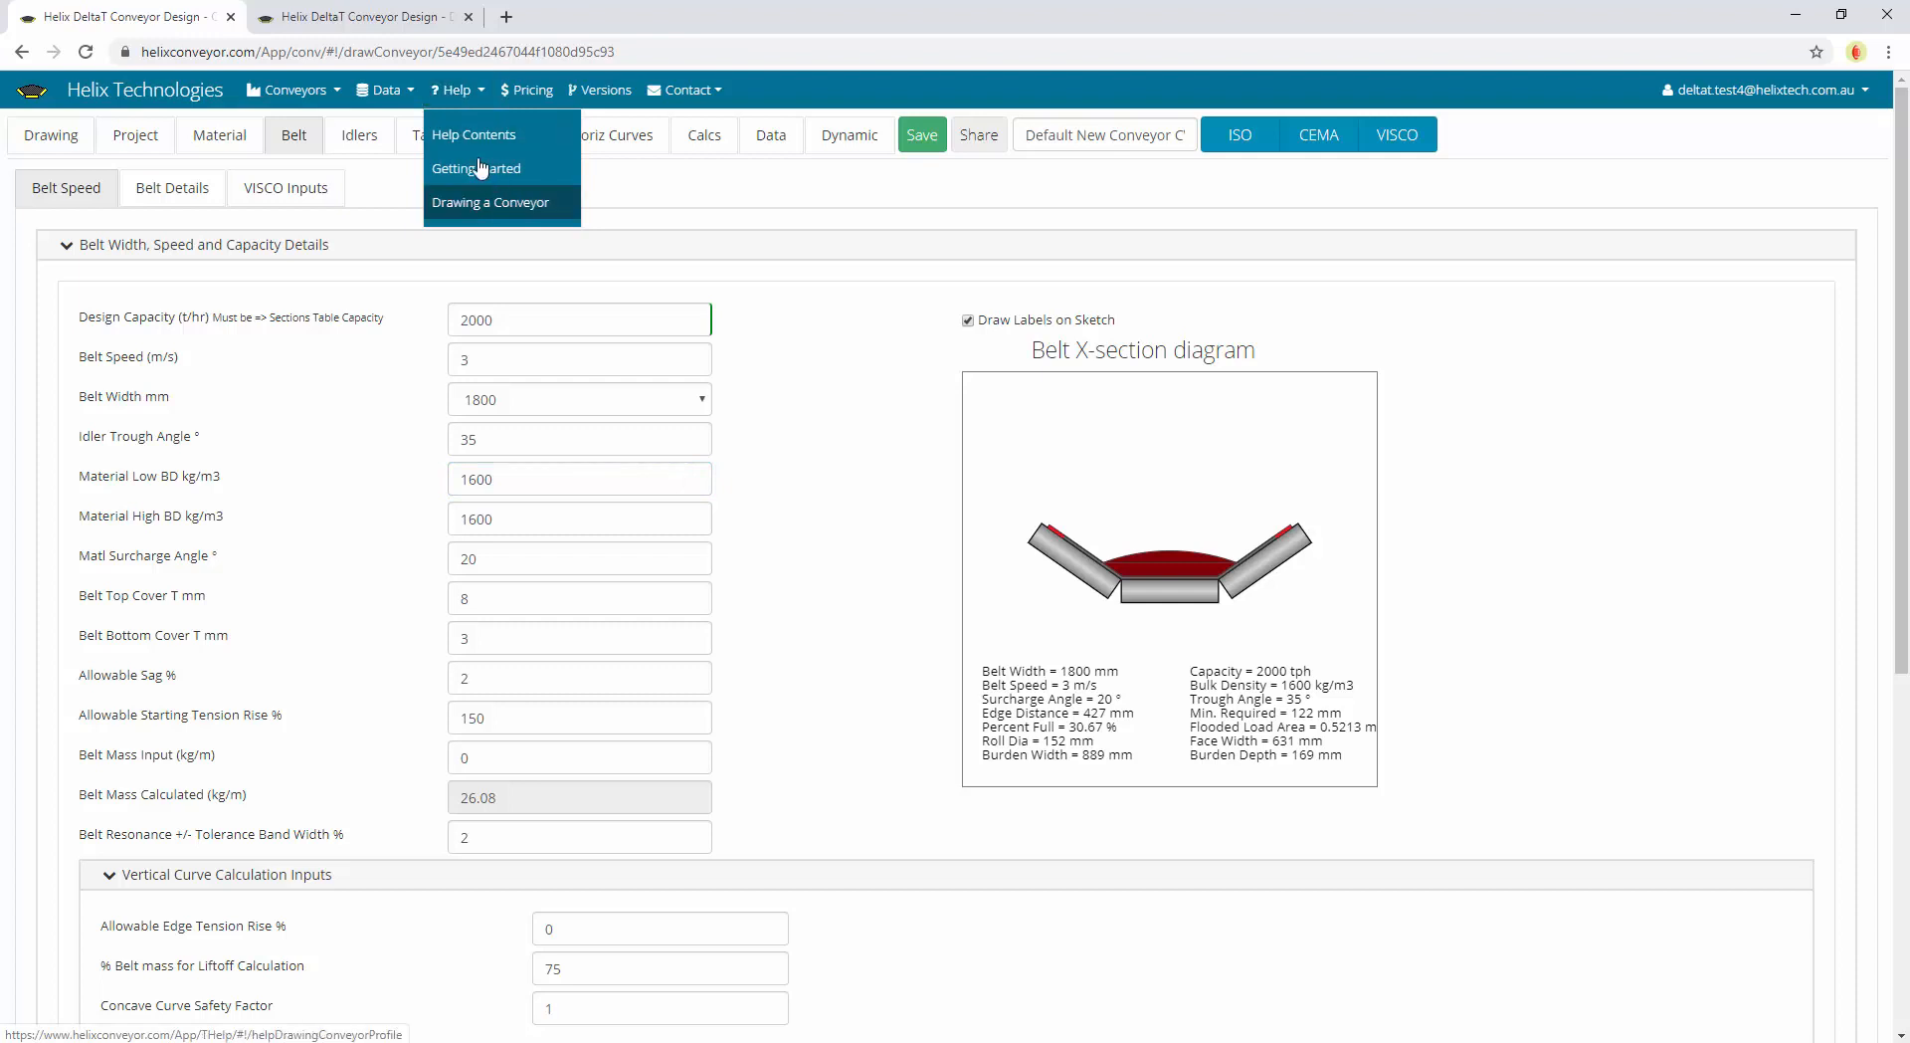
pyautogui.click(348, 18)
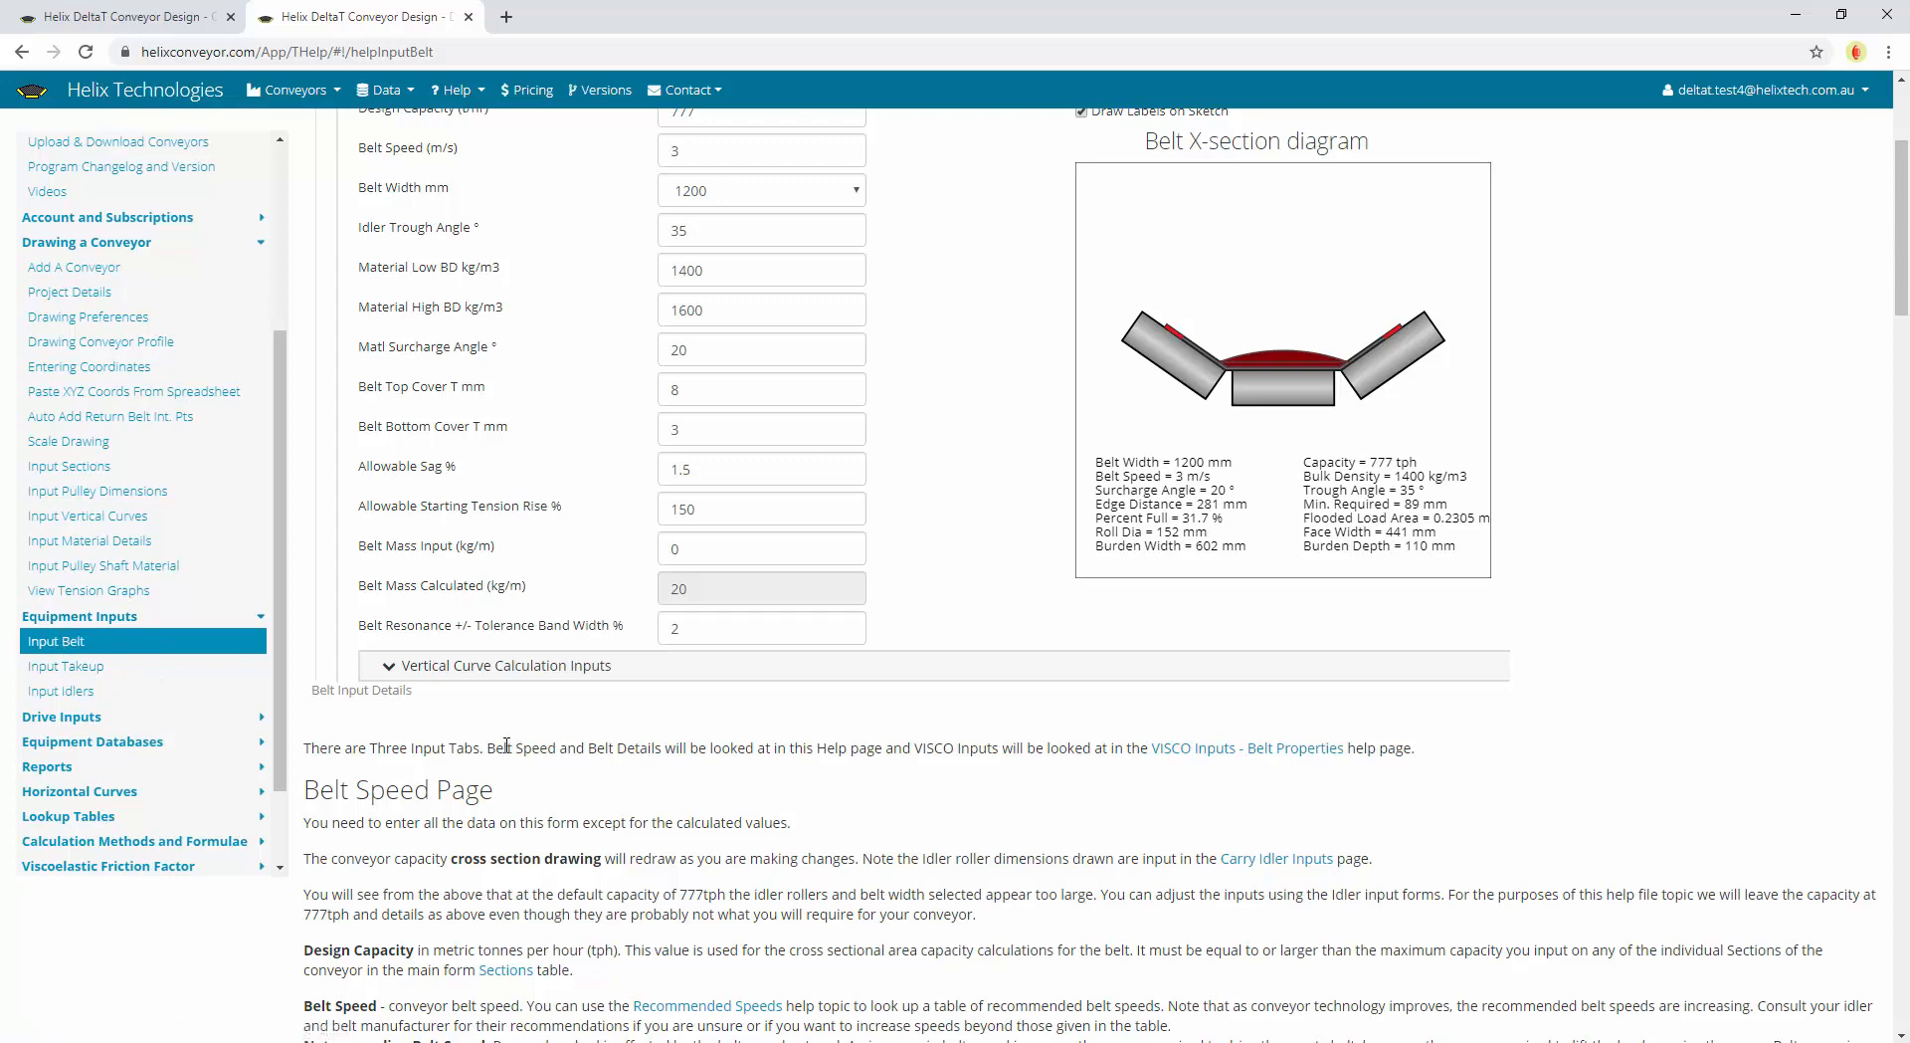
pyautogui.scroll(2, 524, 741)
pyautogui.scroll(-5, 557, 731)
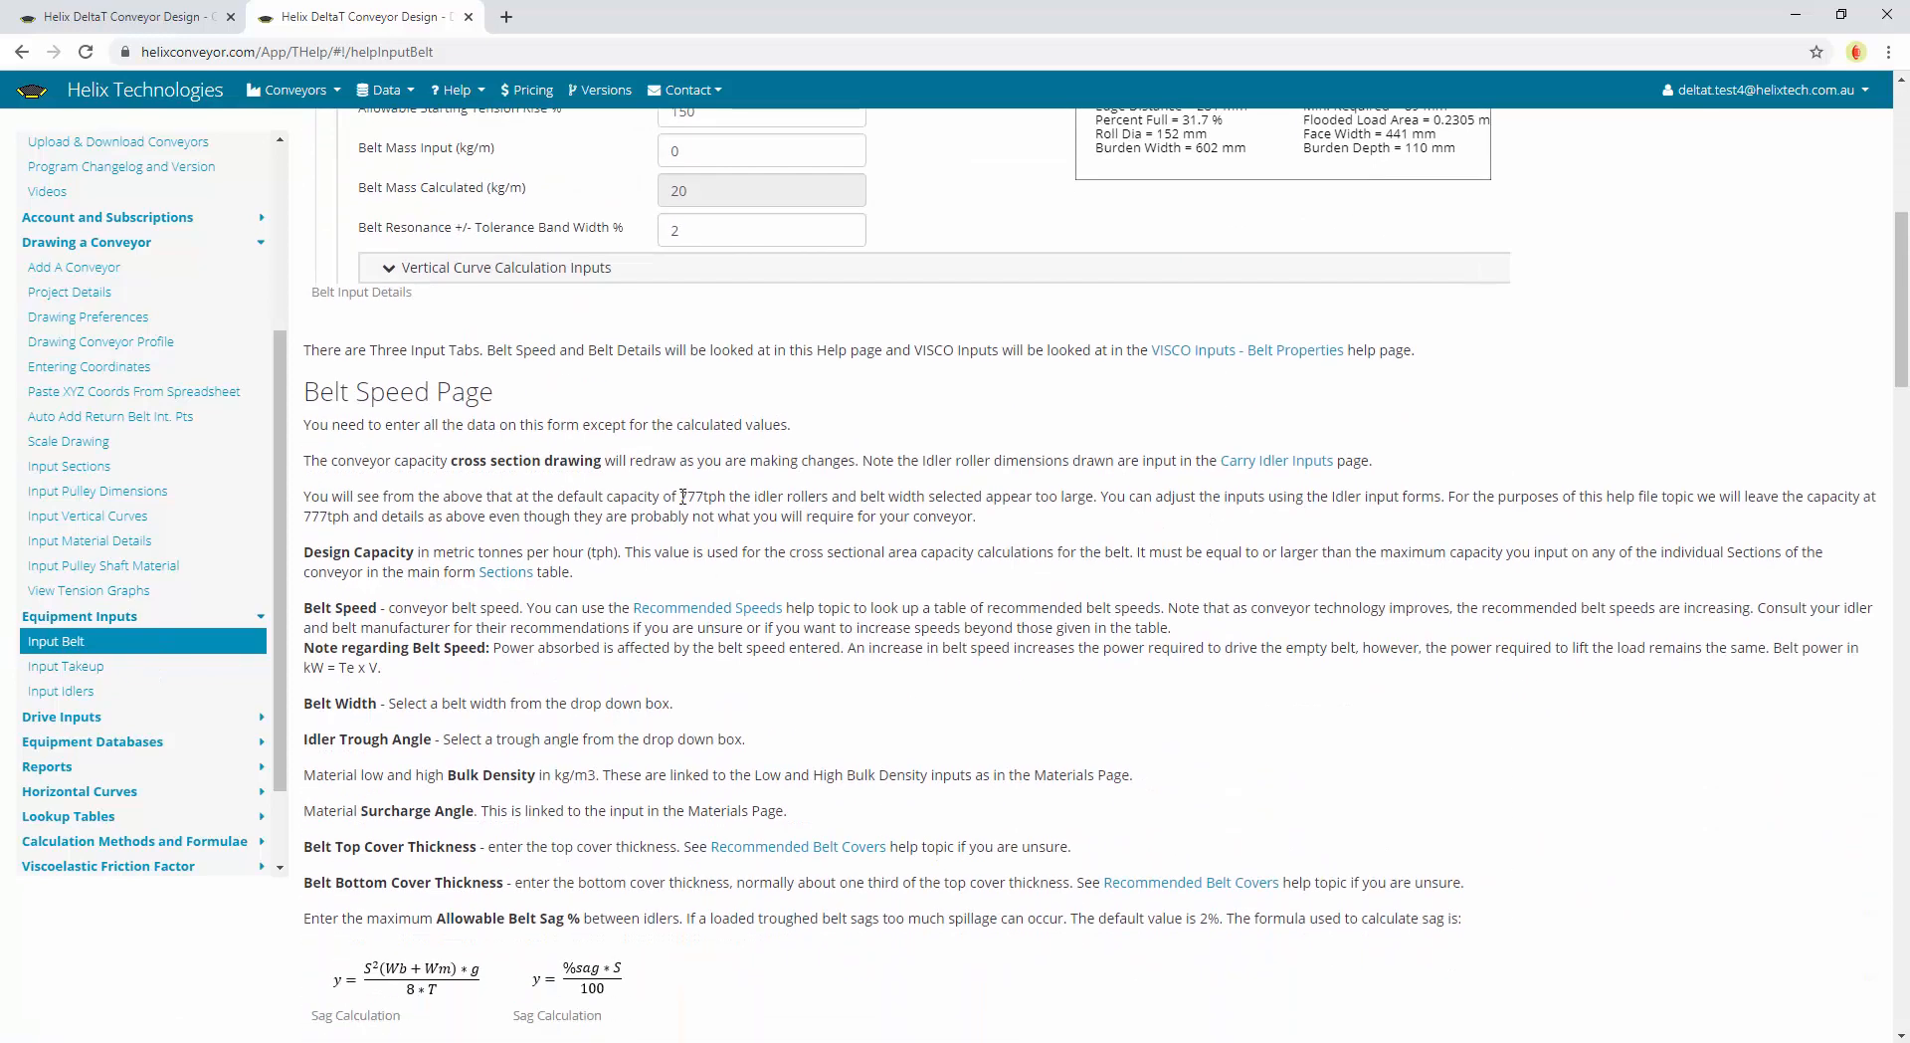
pyautogui.scroll(-2, 591, 700)
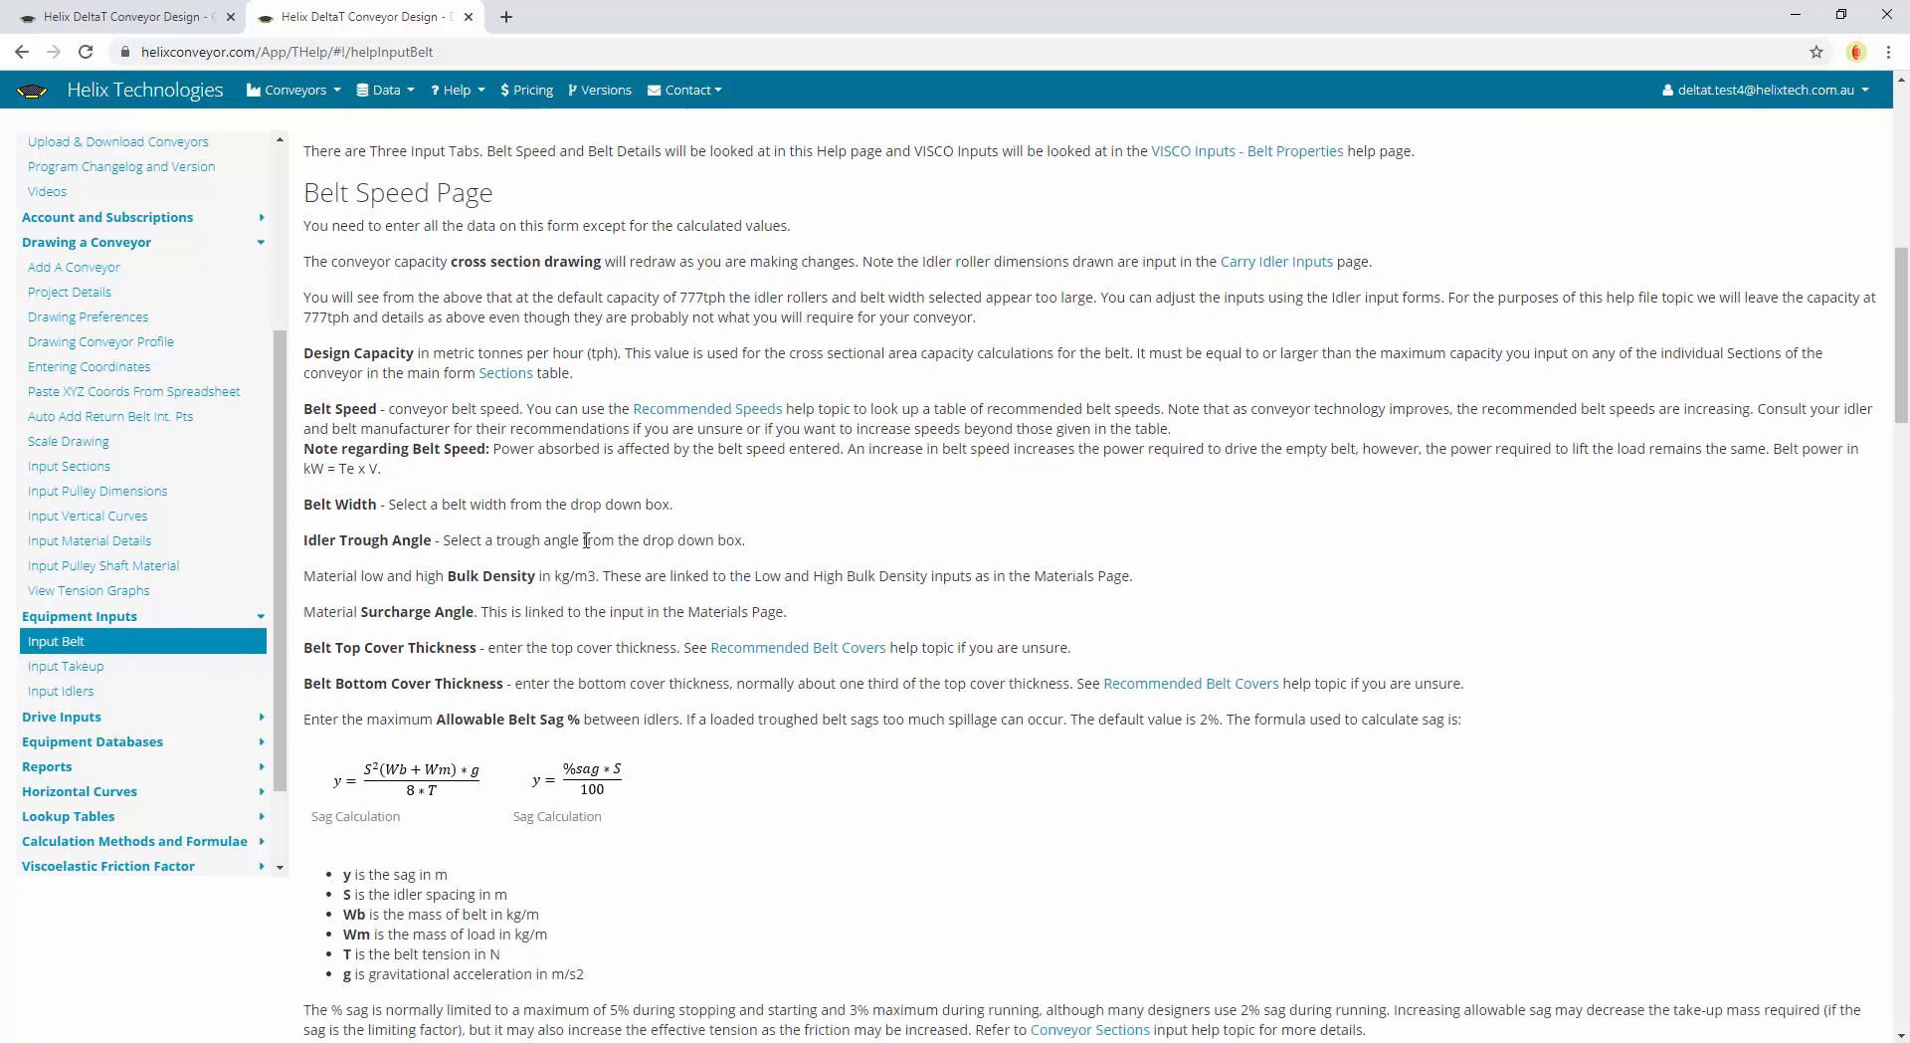
pyautogui.scroll(1, 609, 478)
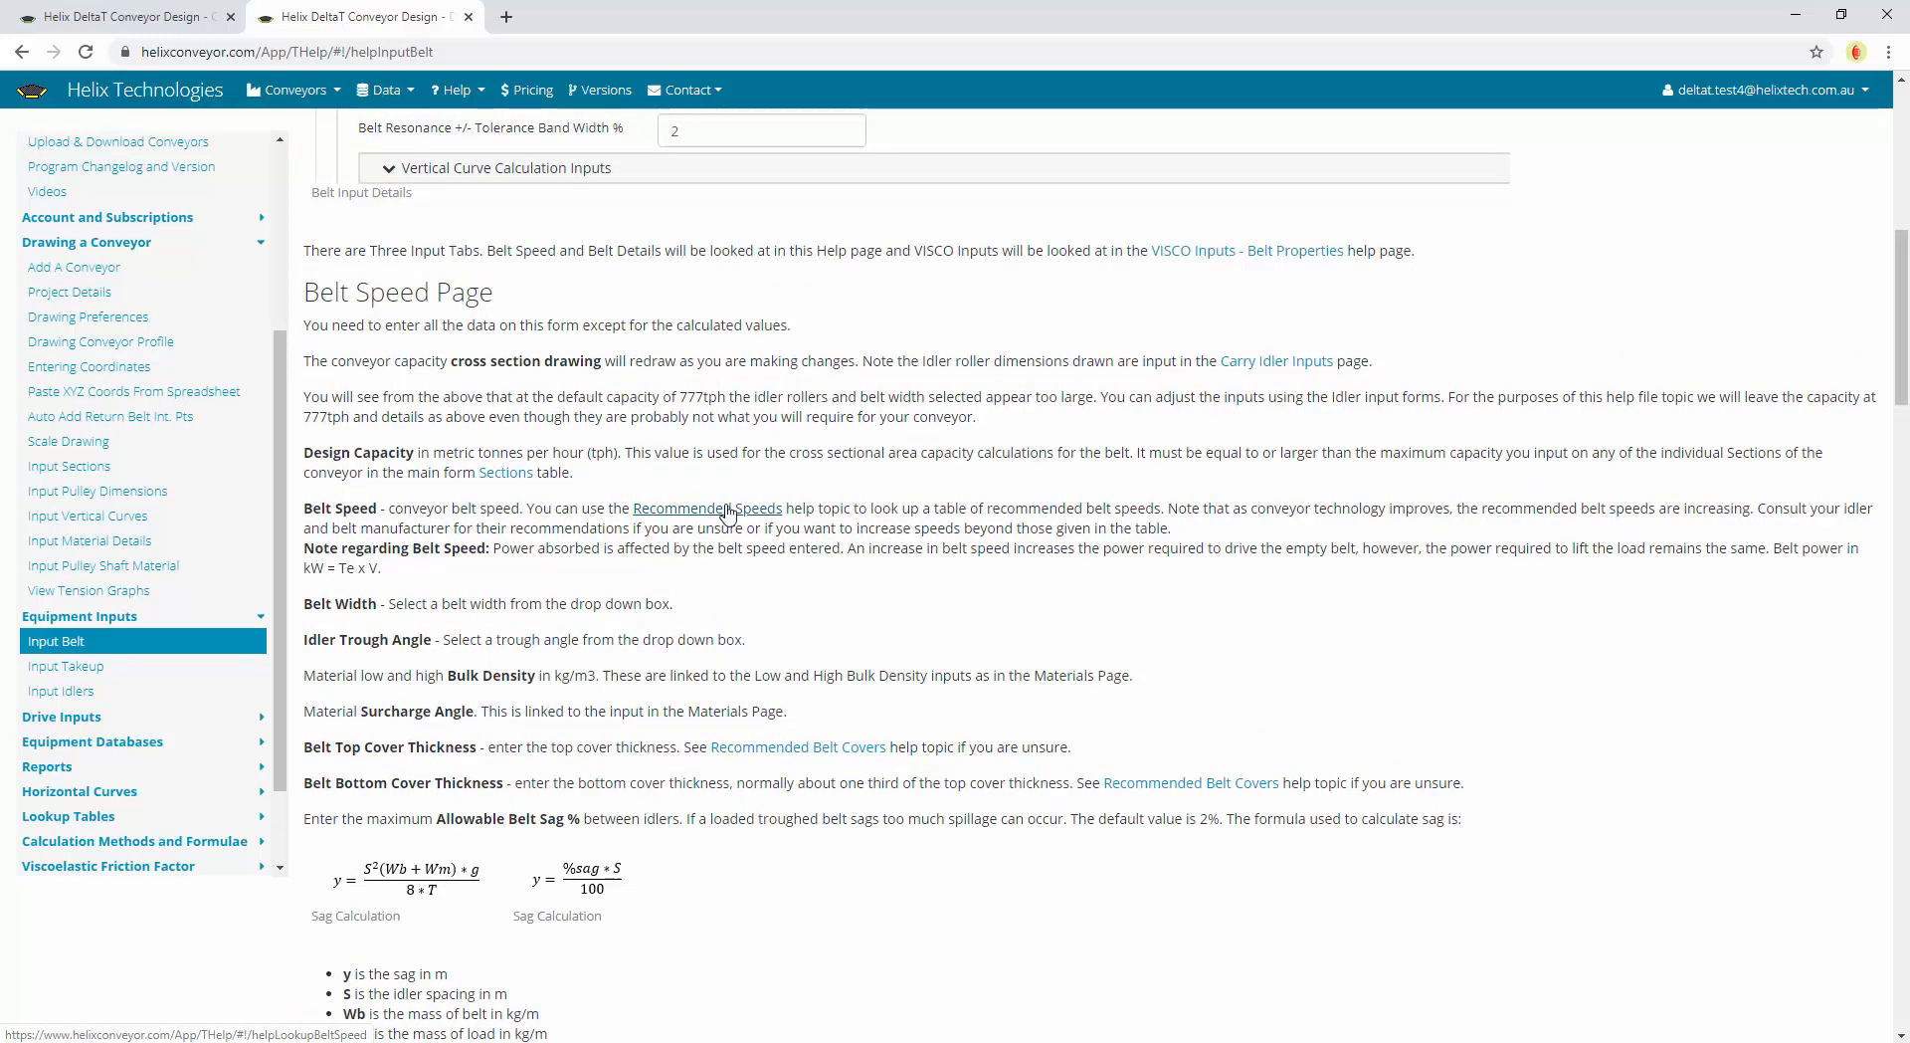
pyautogui.click(714, 512)
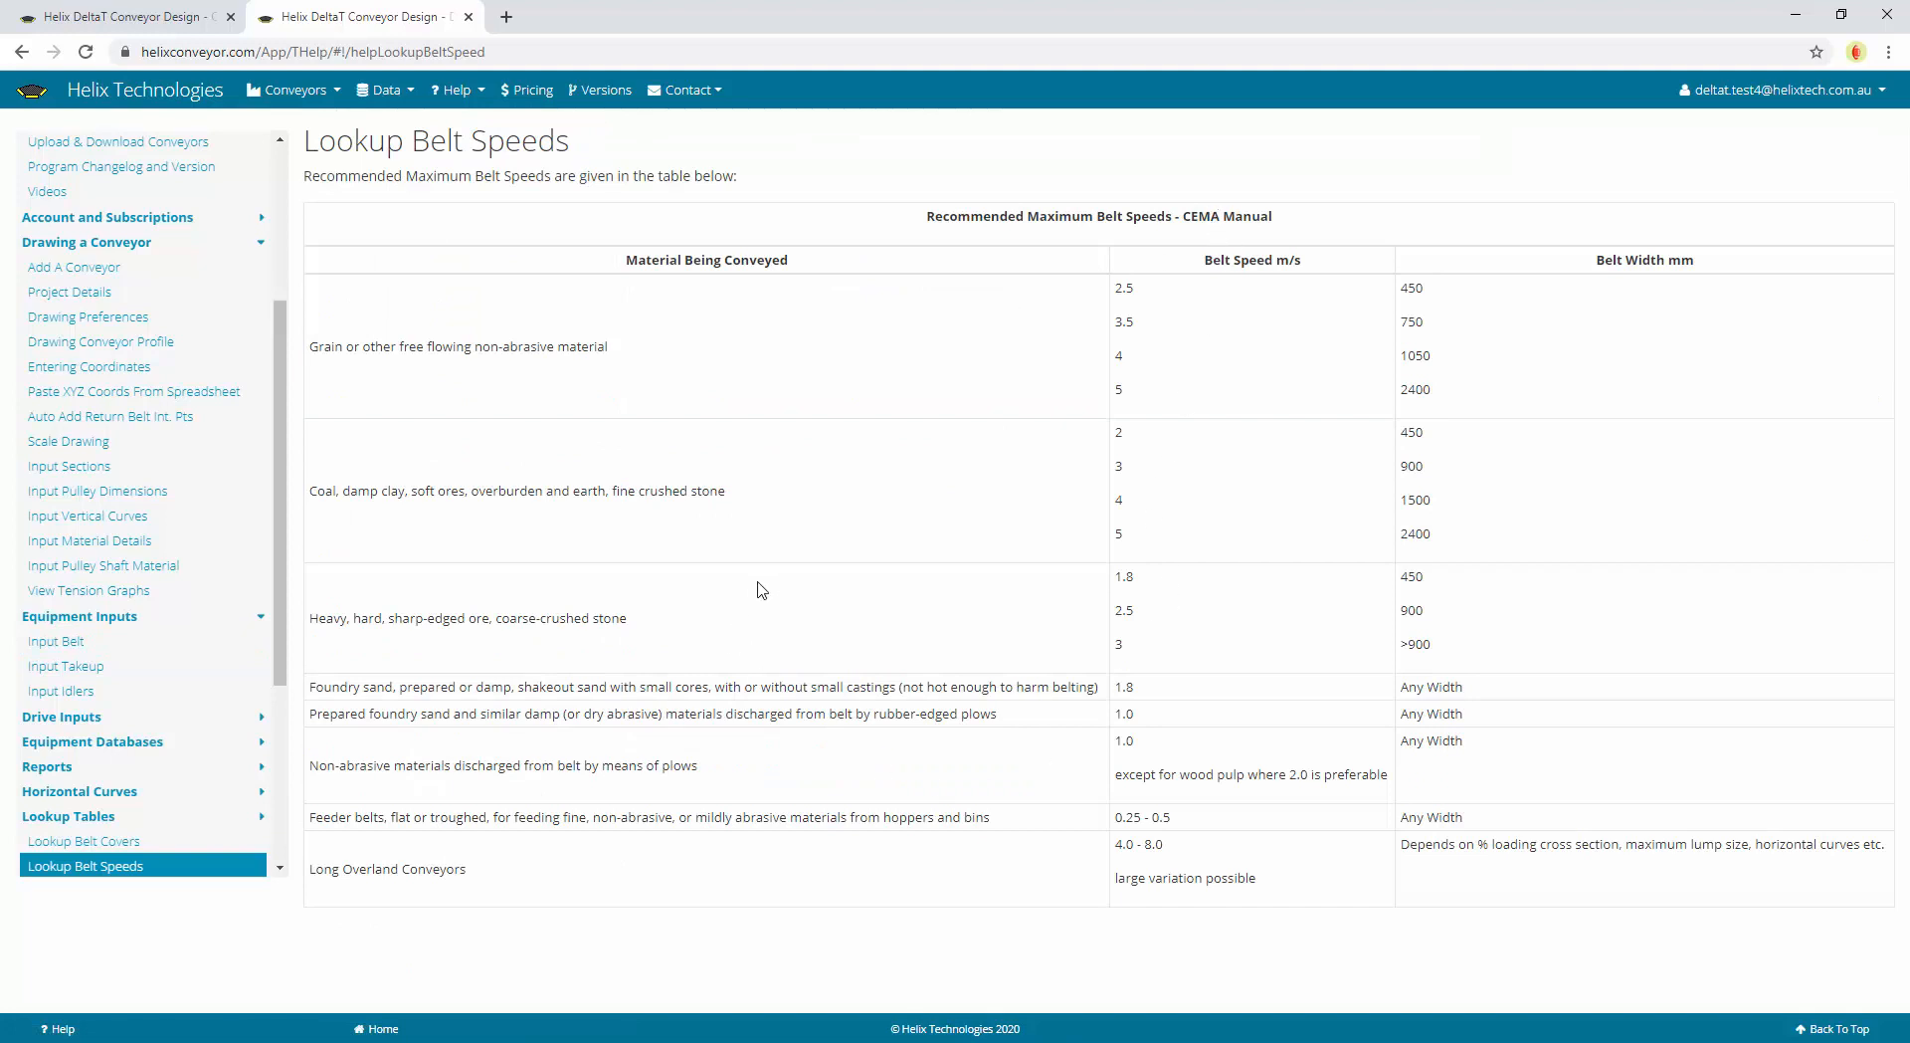
pyautogui.click(137, 22)
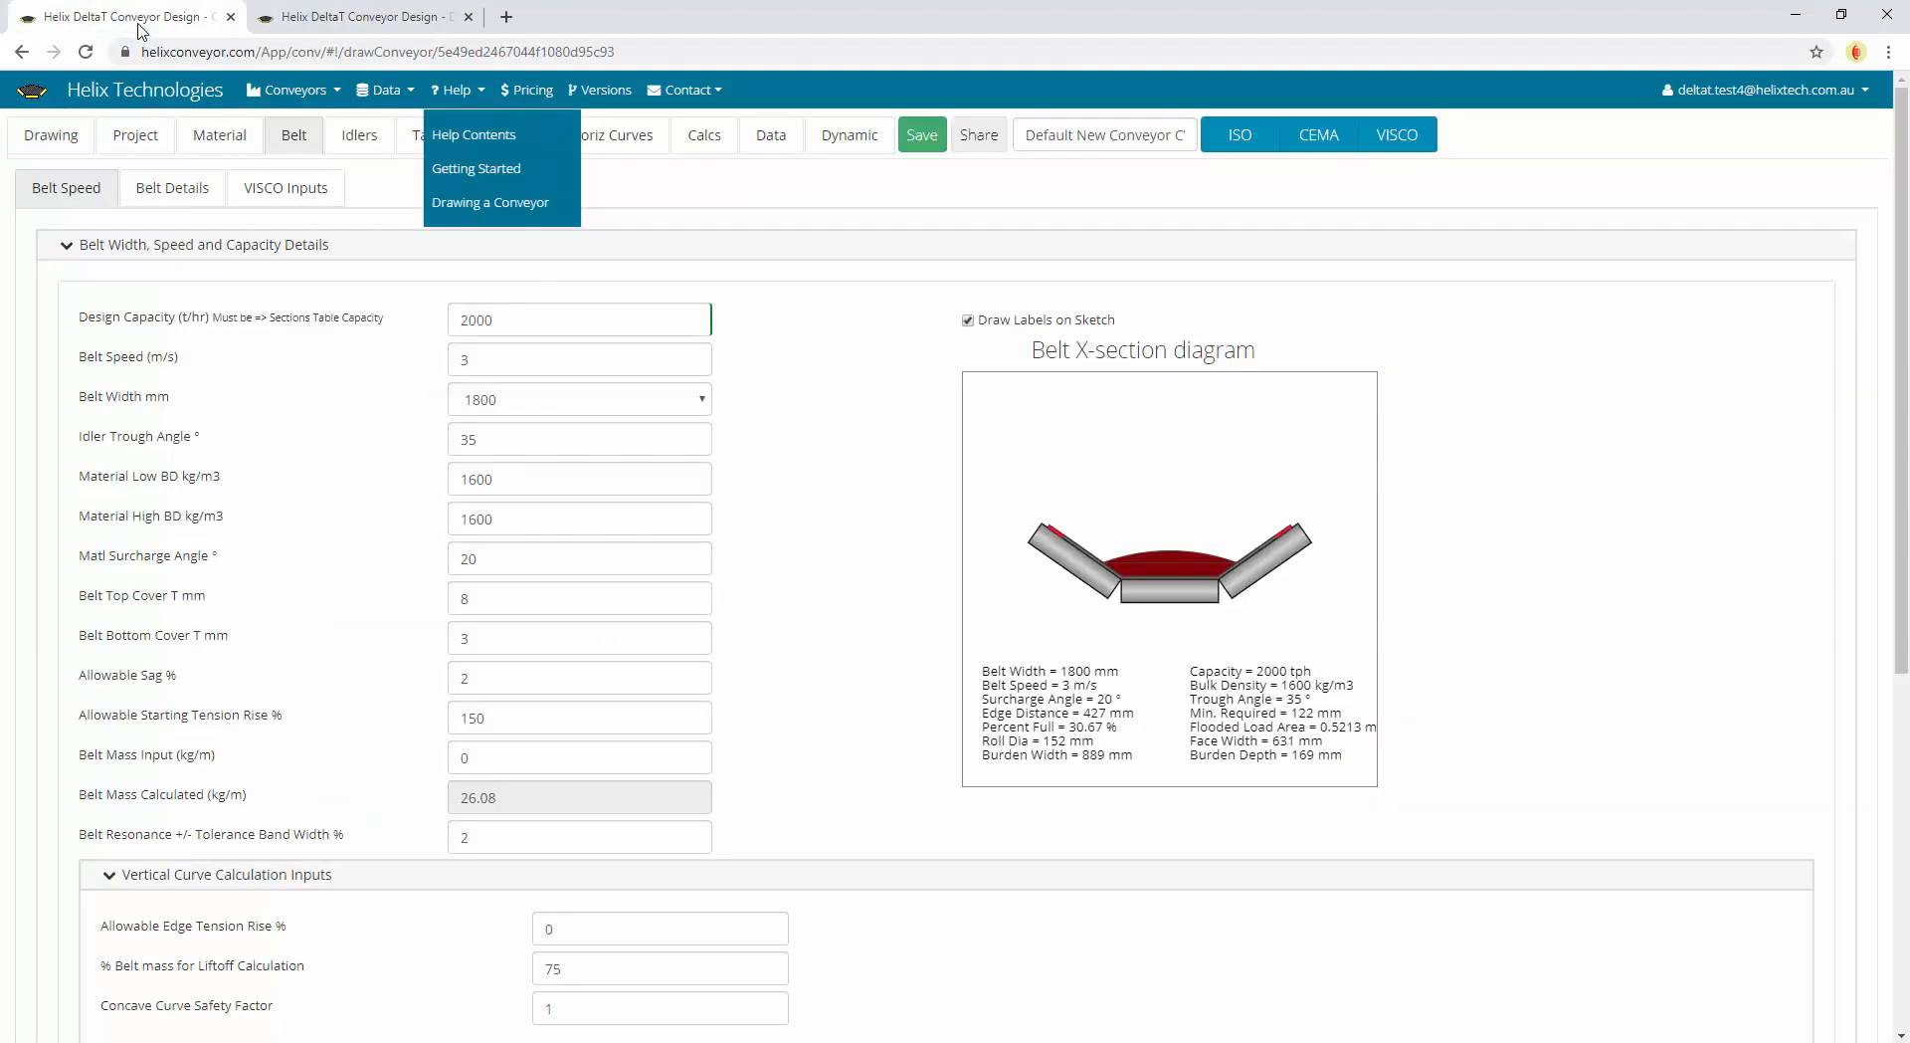
# Check the surcharge angle, belt cover thickness, belt mass and allowable sag inputs, and the cover relative density in the belt details
pyautogui.click(529, 556)
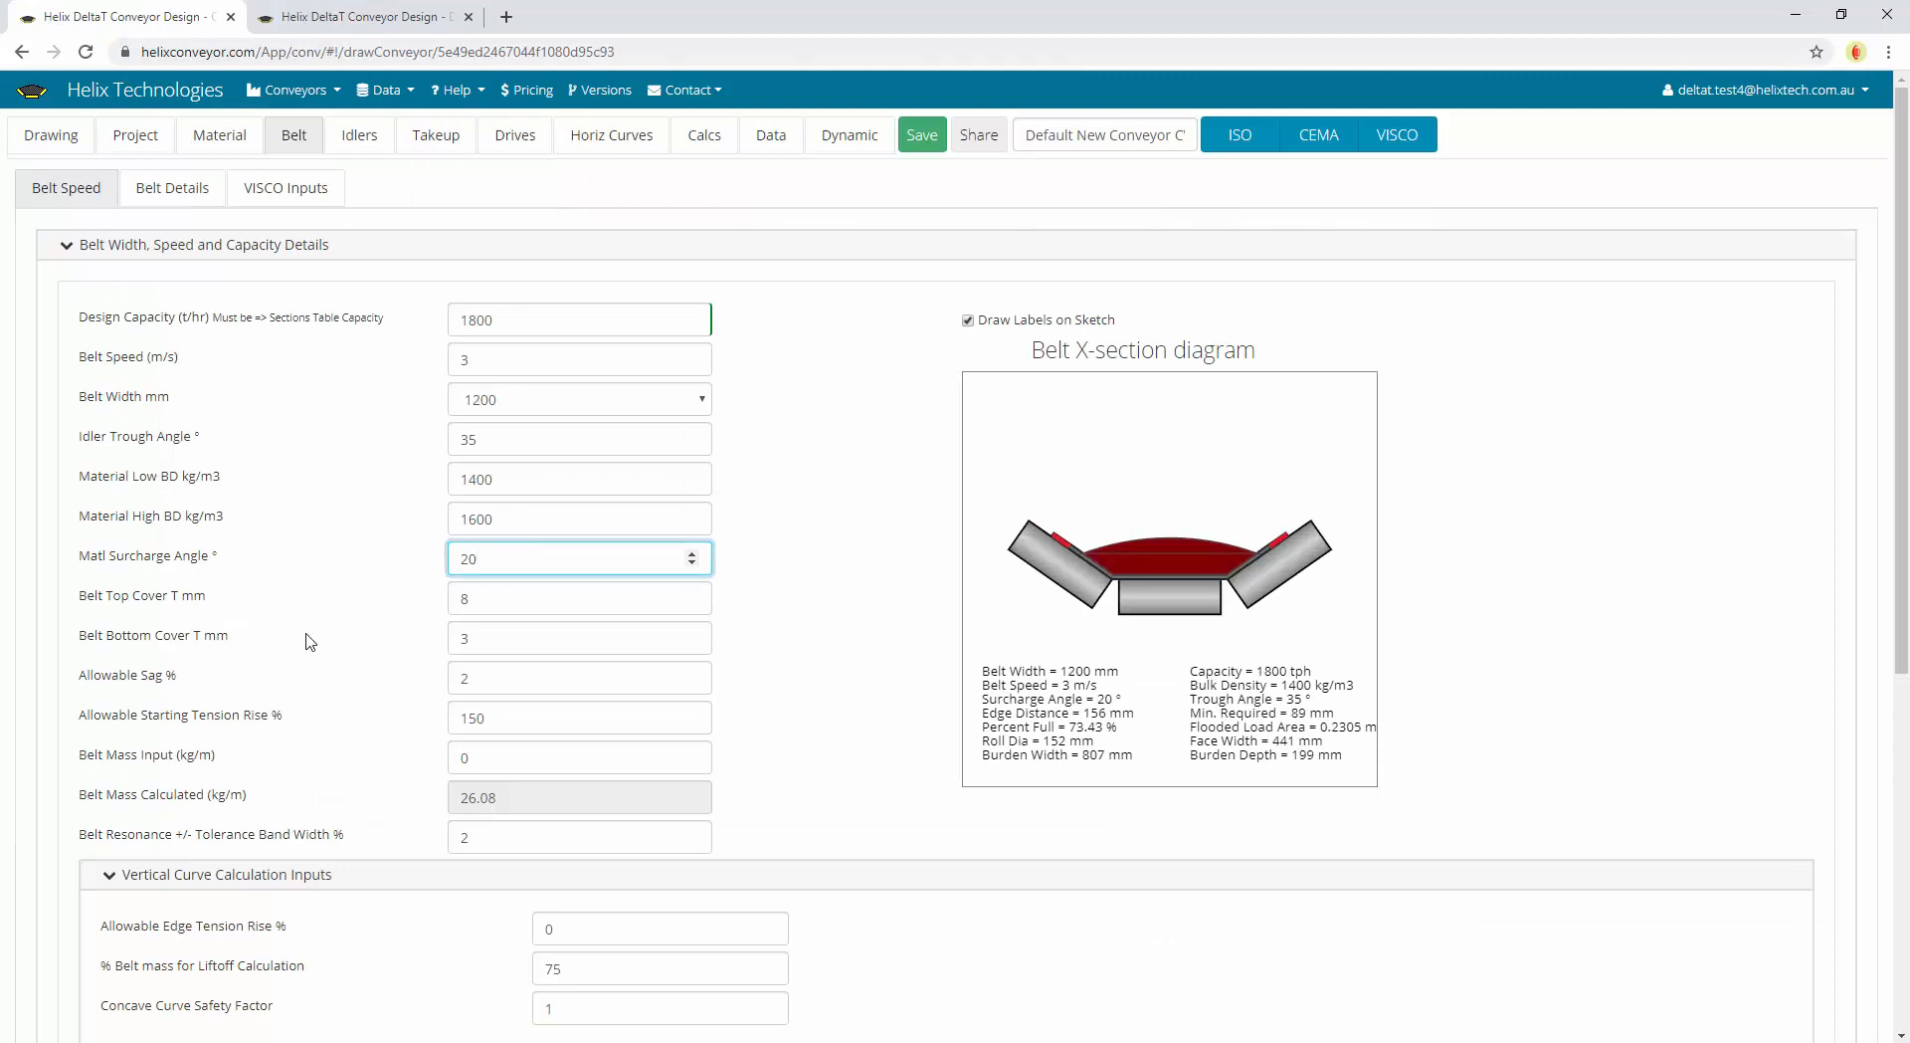
pyautogui.click(501, 603)
pyautogui.click(500, 644)
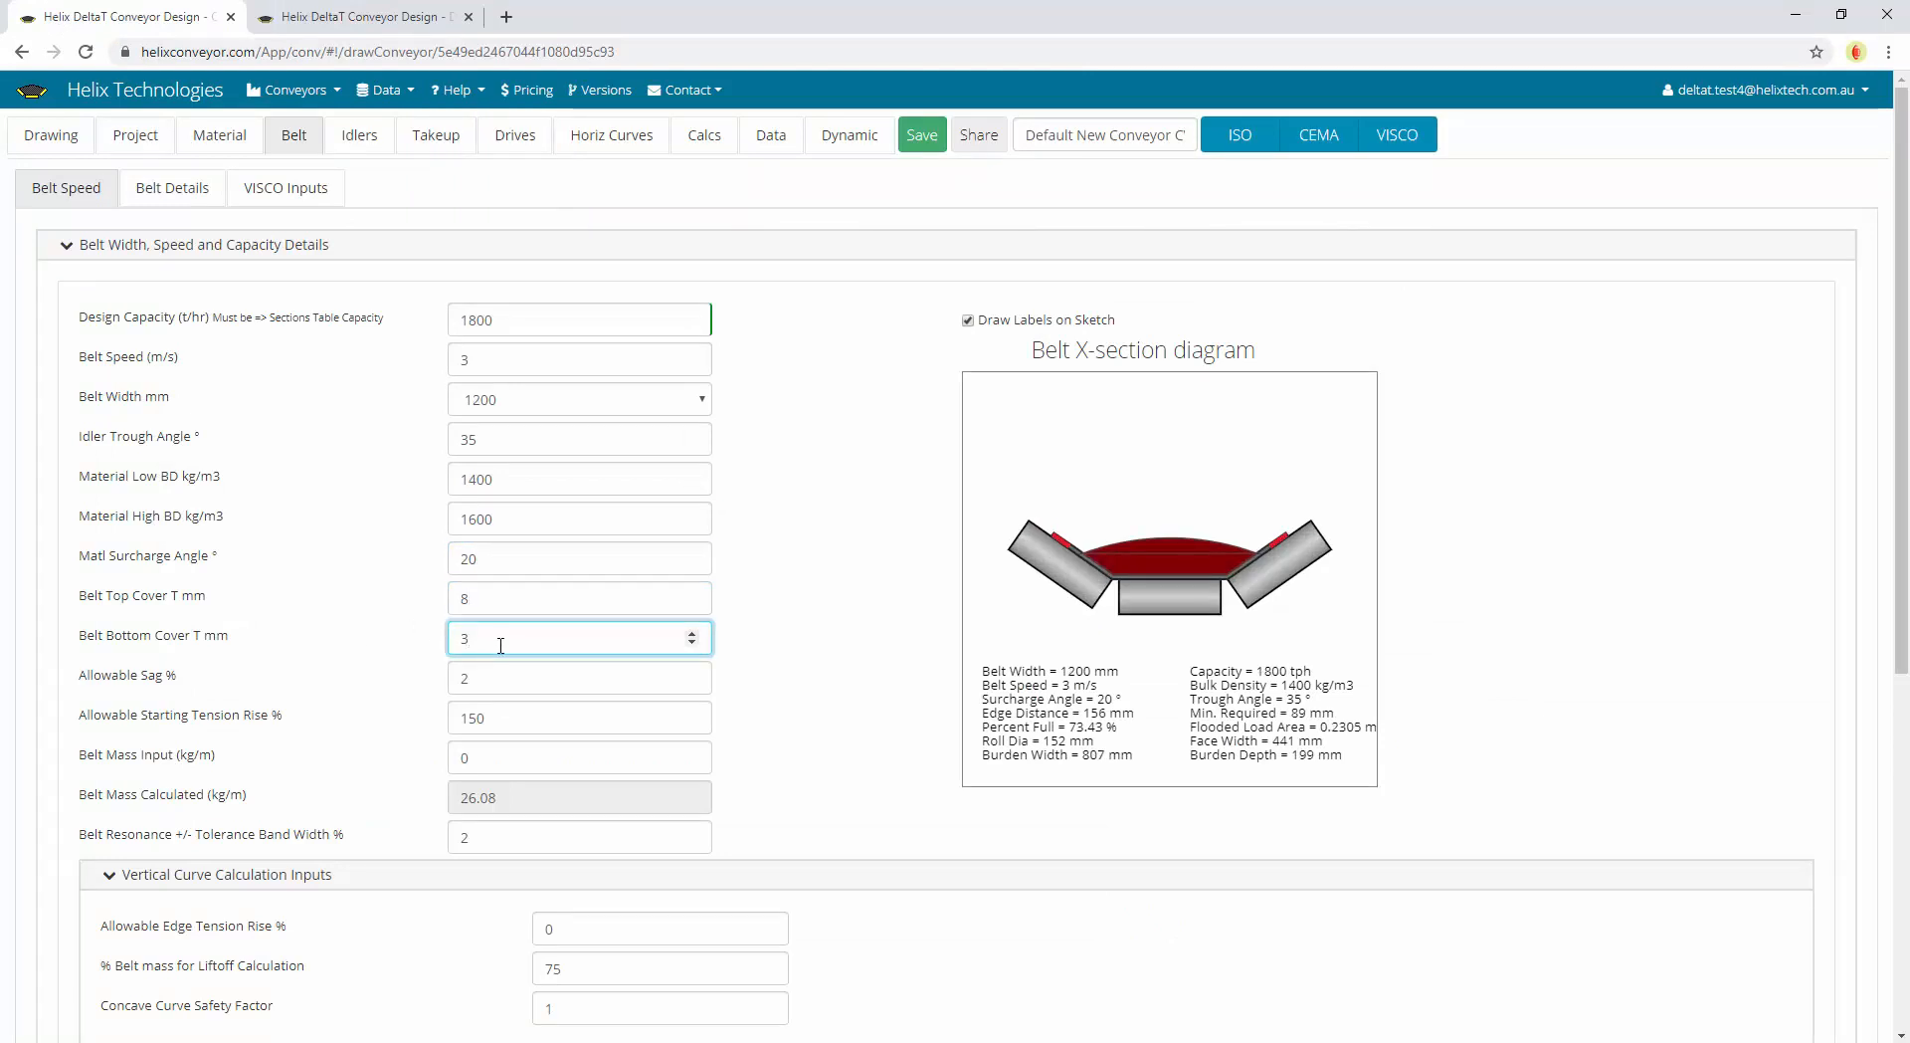
pyautogui.doubleClick(493, 759)
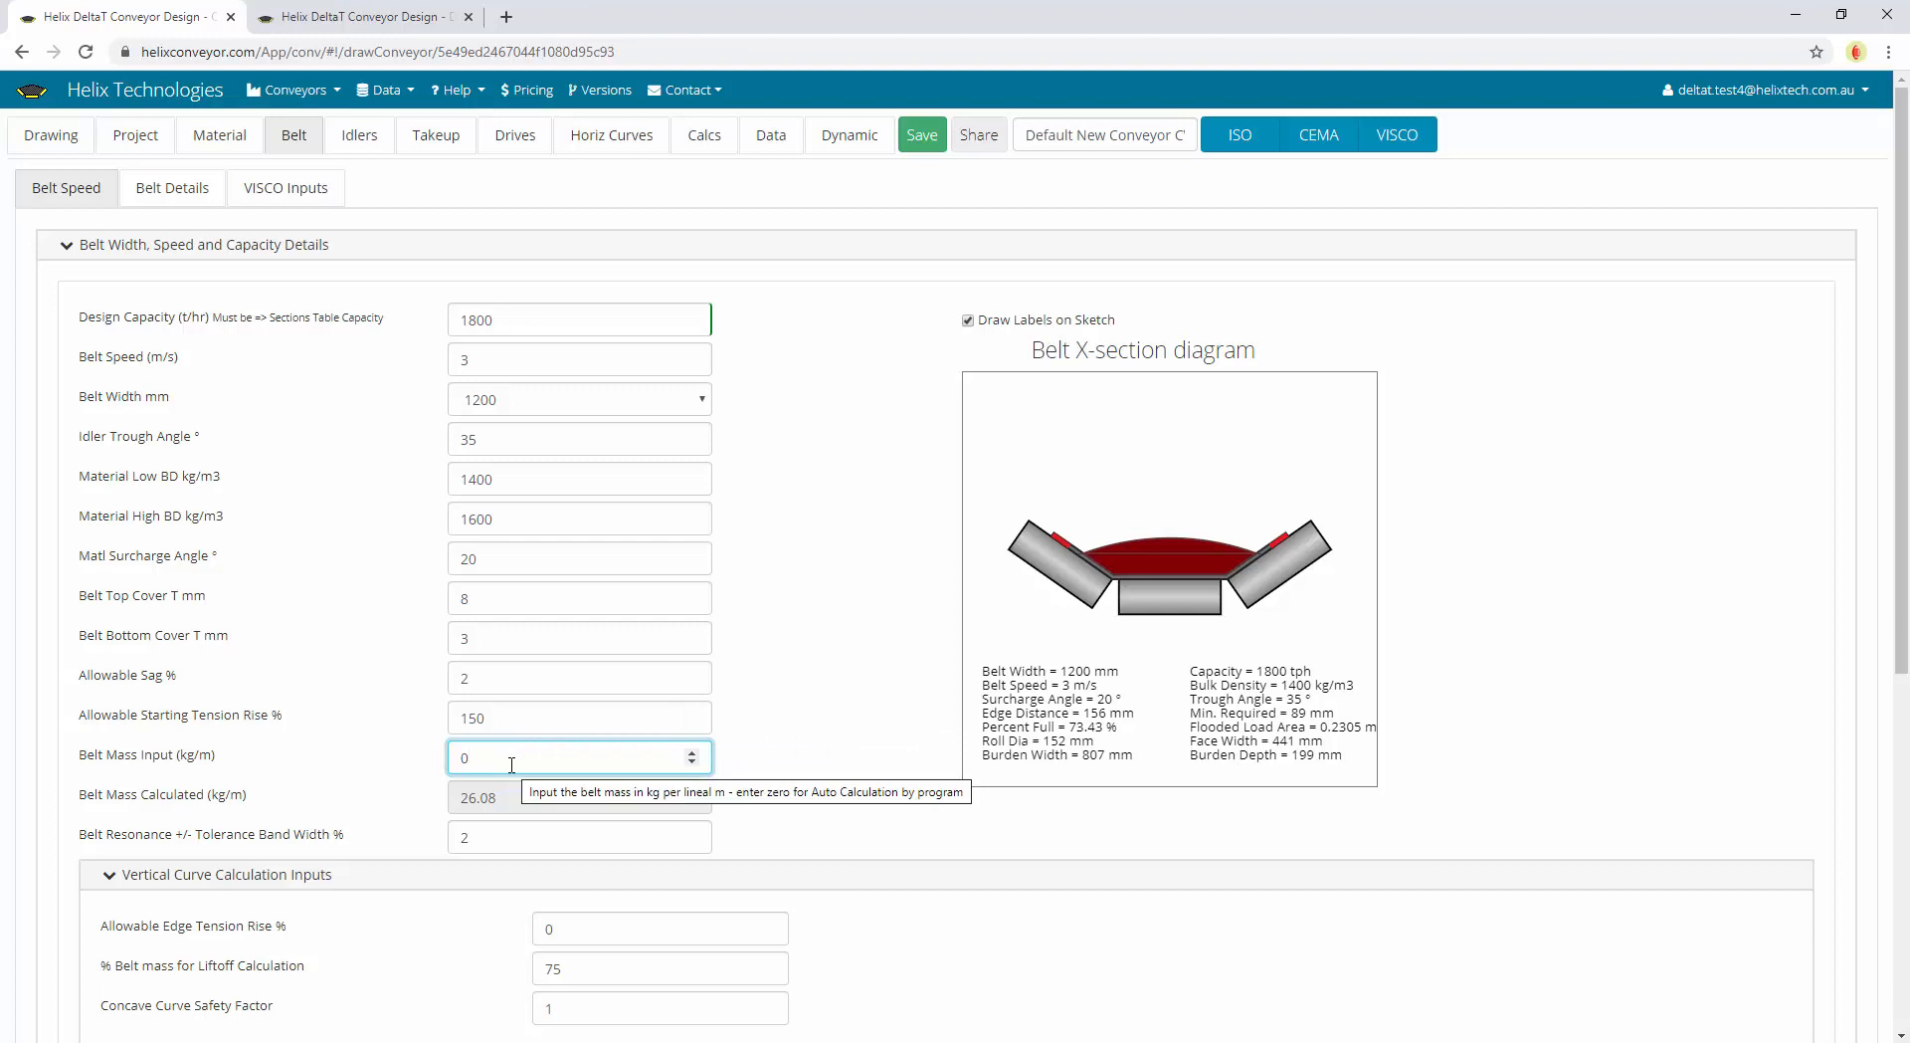
pyautogui.click(174, 191)
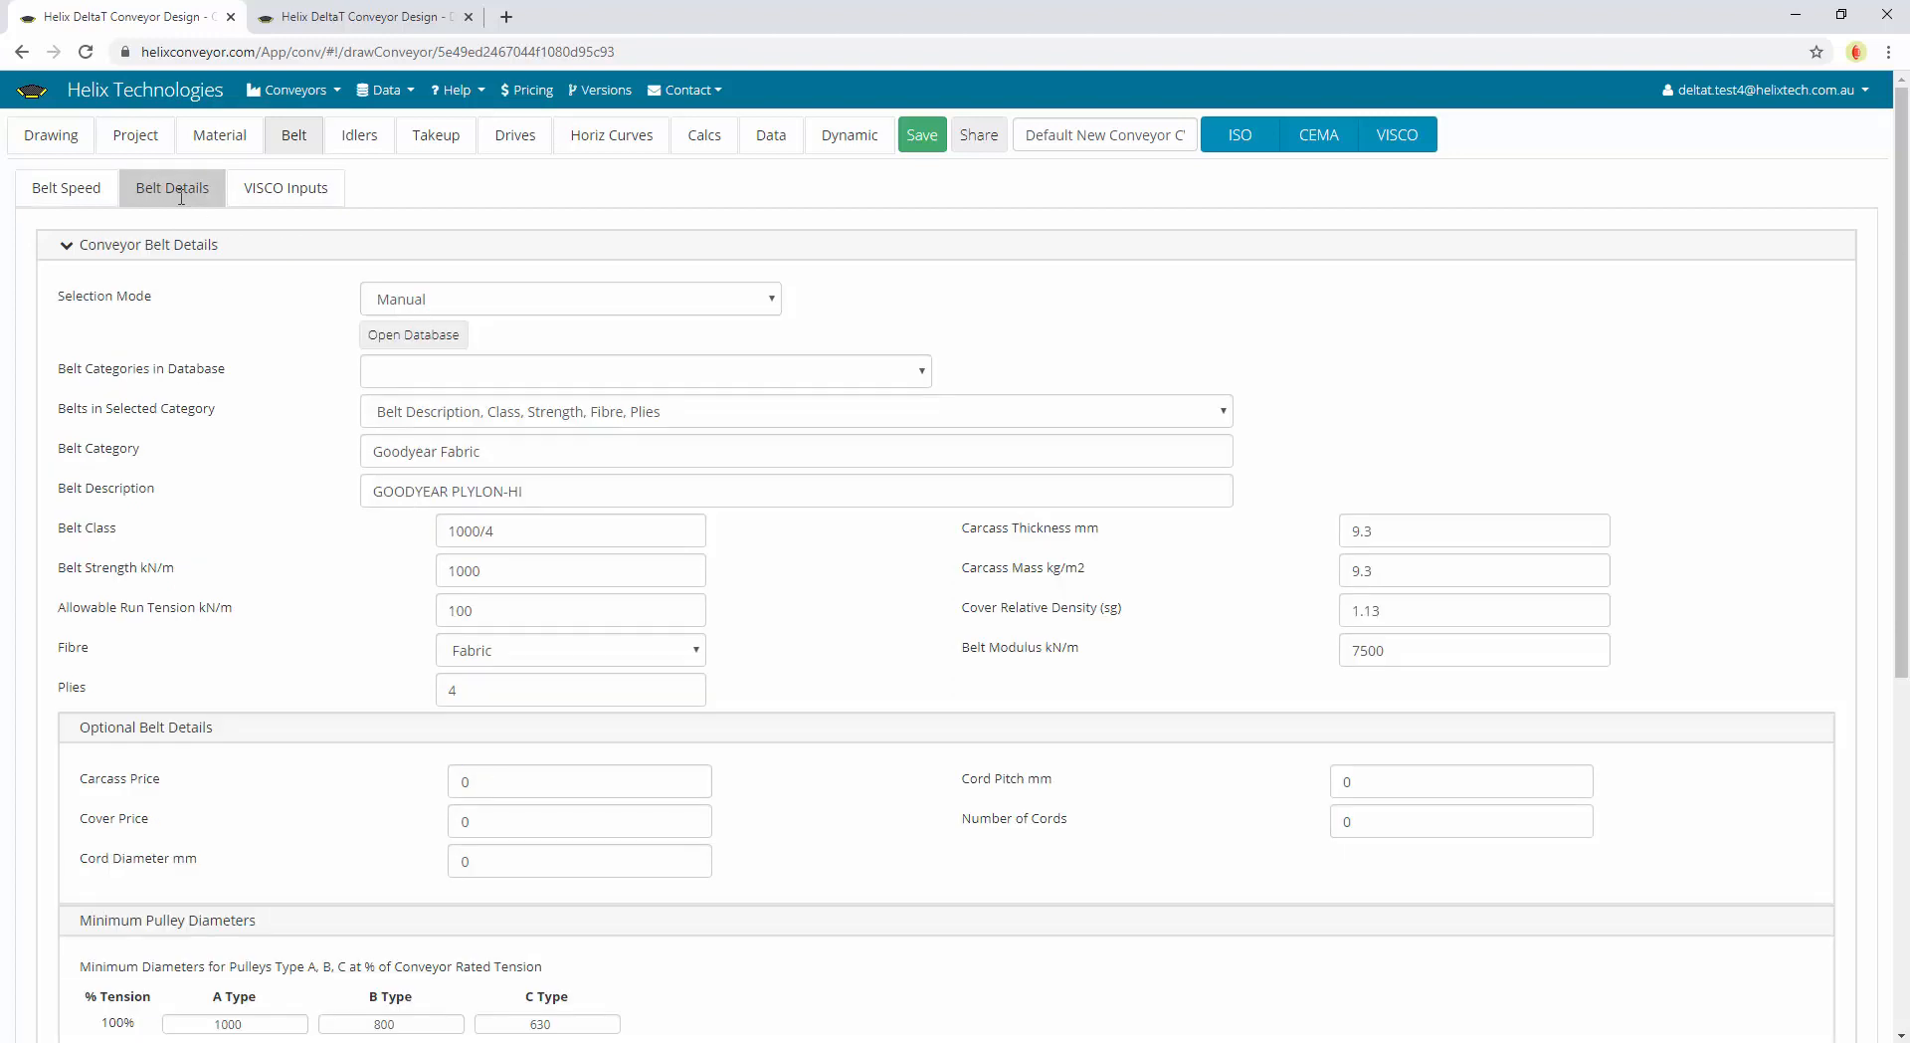
pyautogui.click(1427, 614)
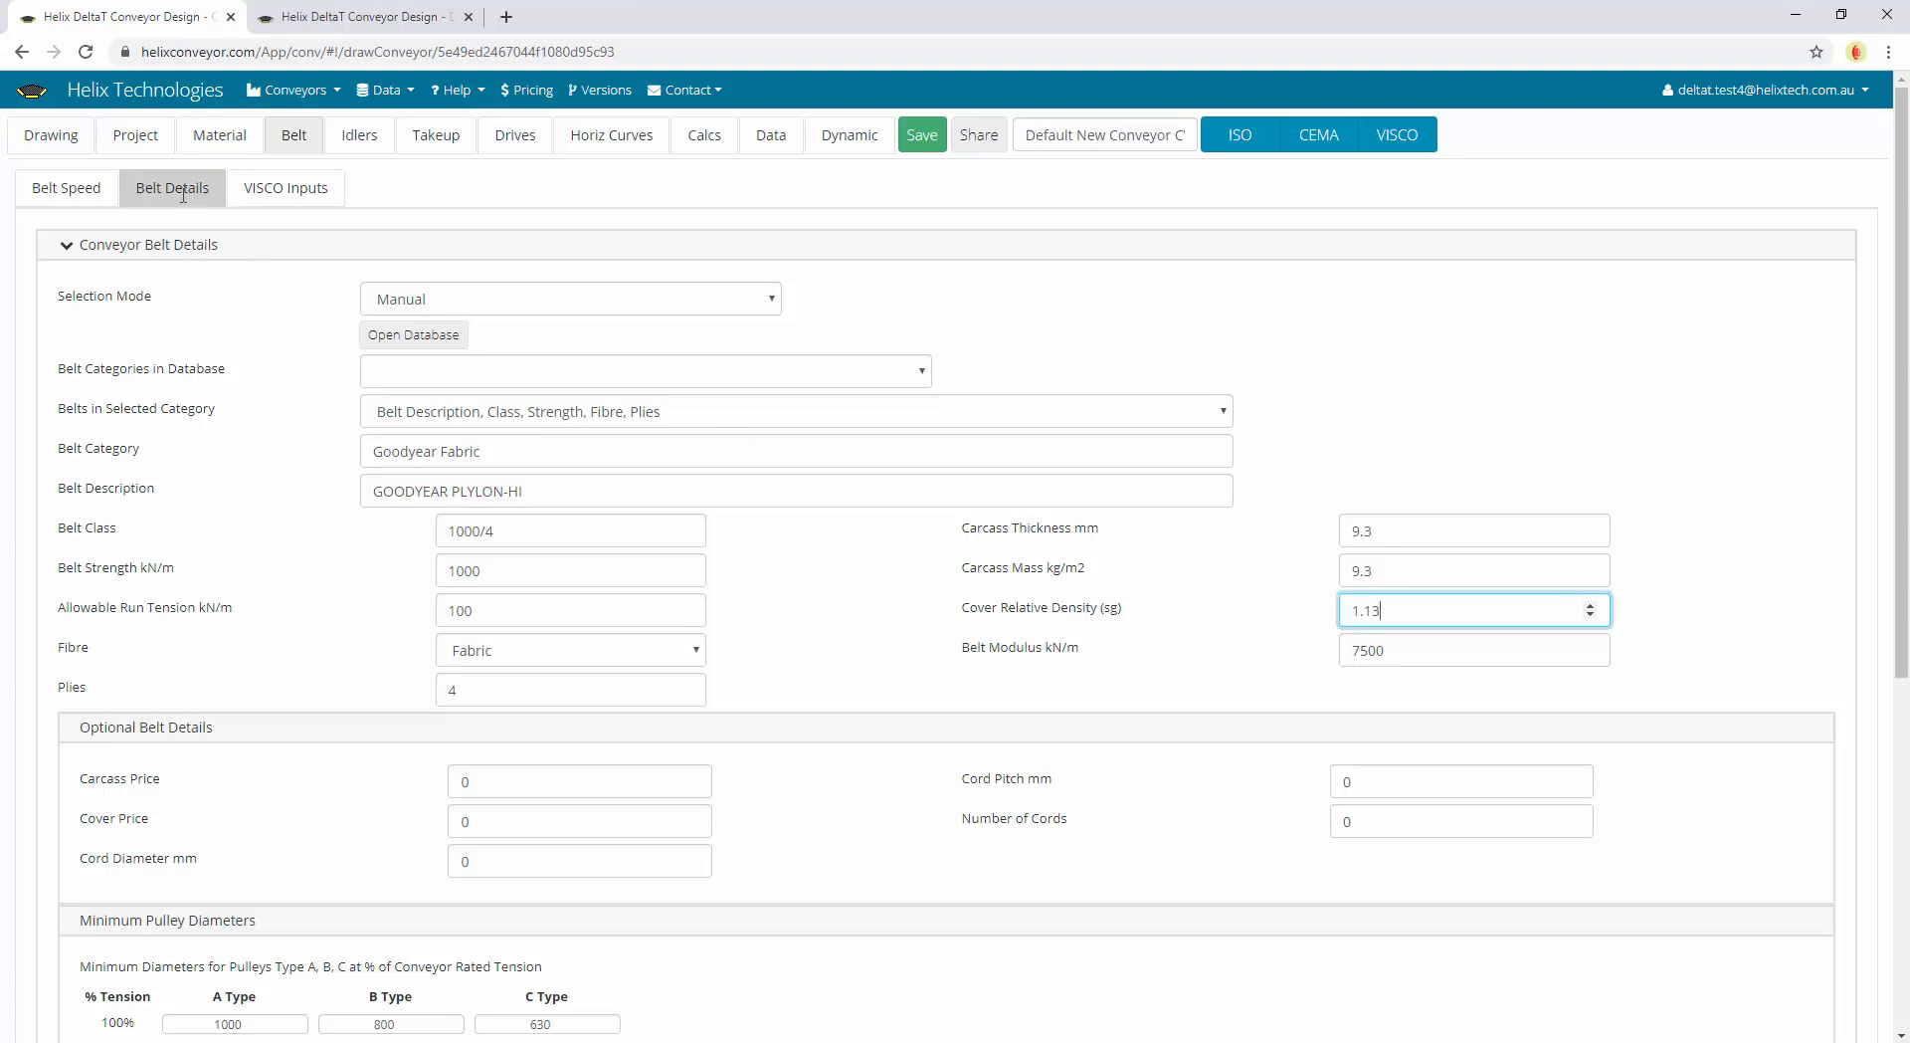
pyautogui.click(66, 188)
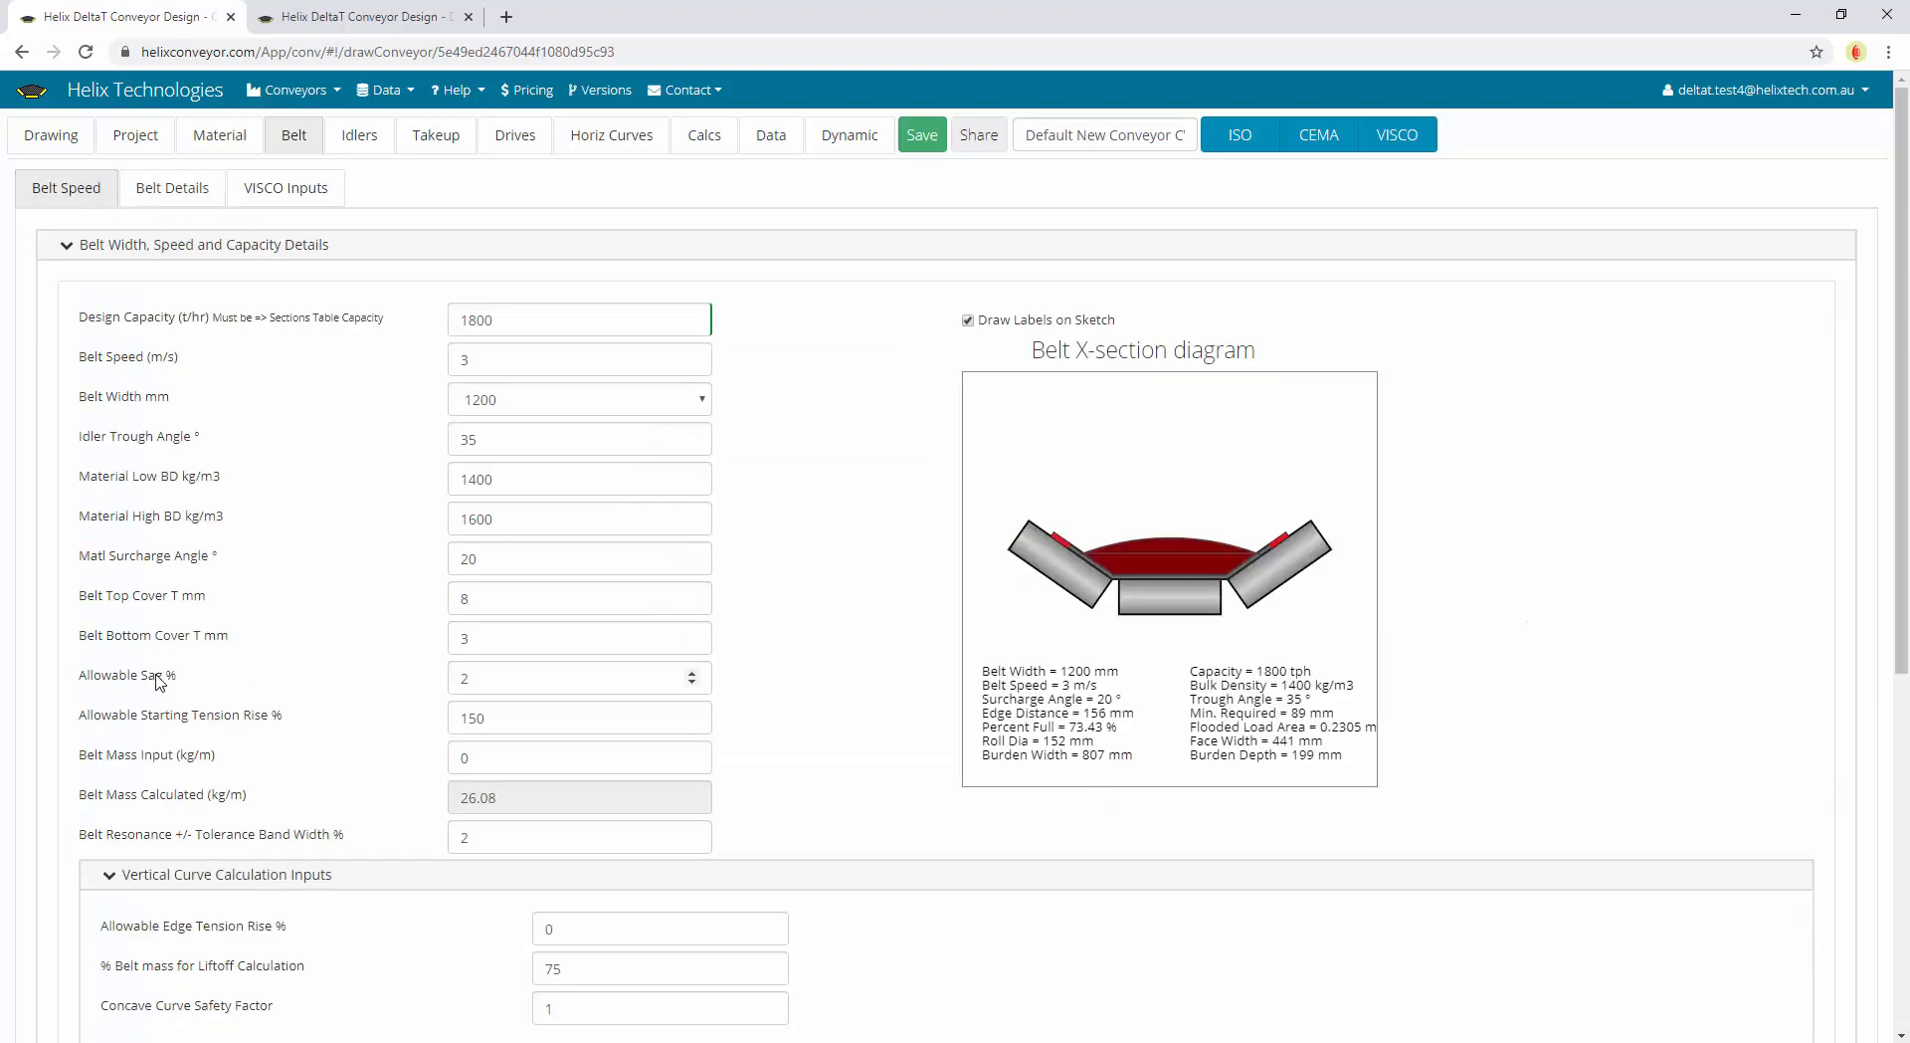
pyautogui.moveTo(514, 681)
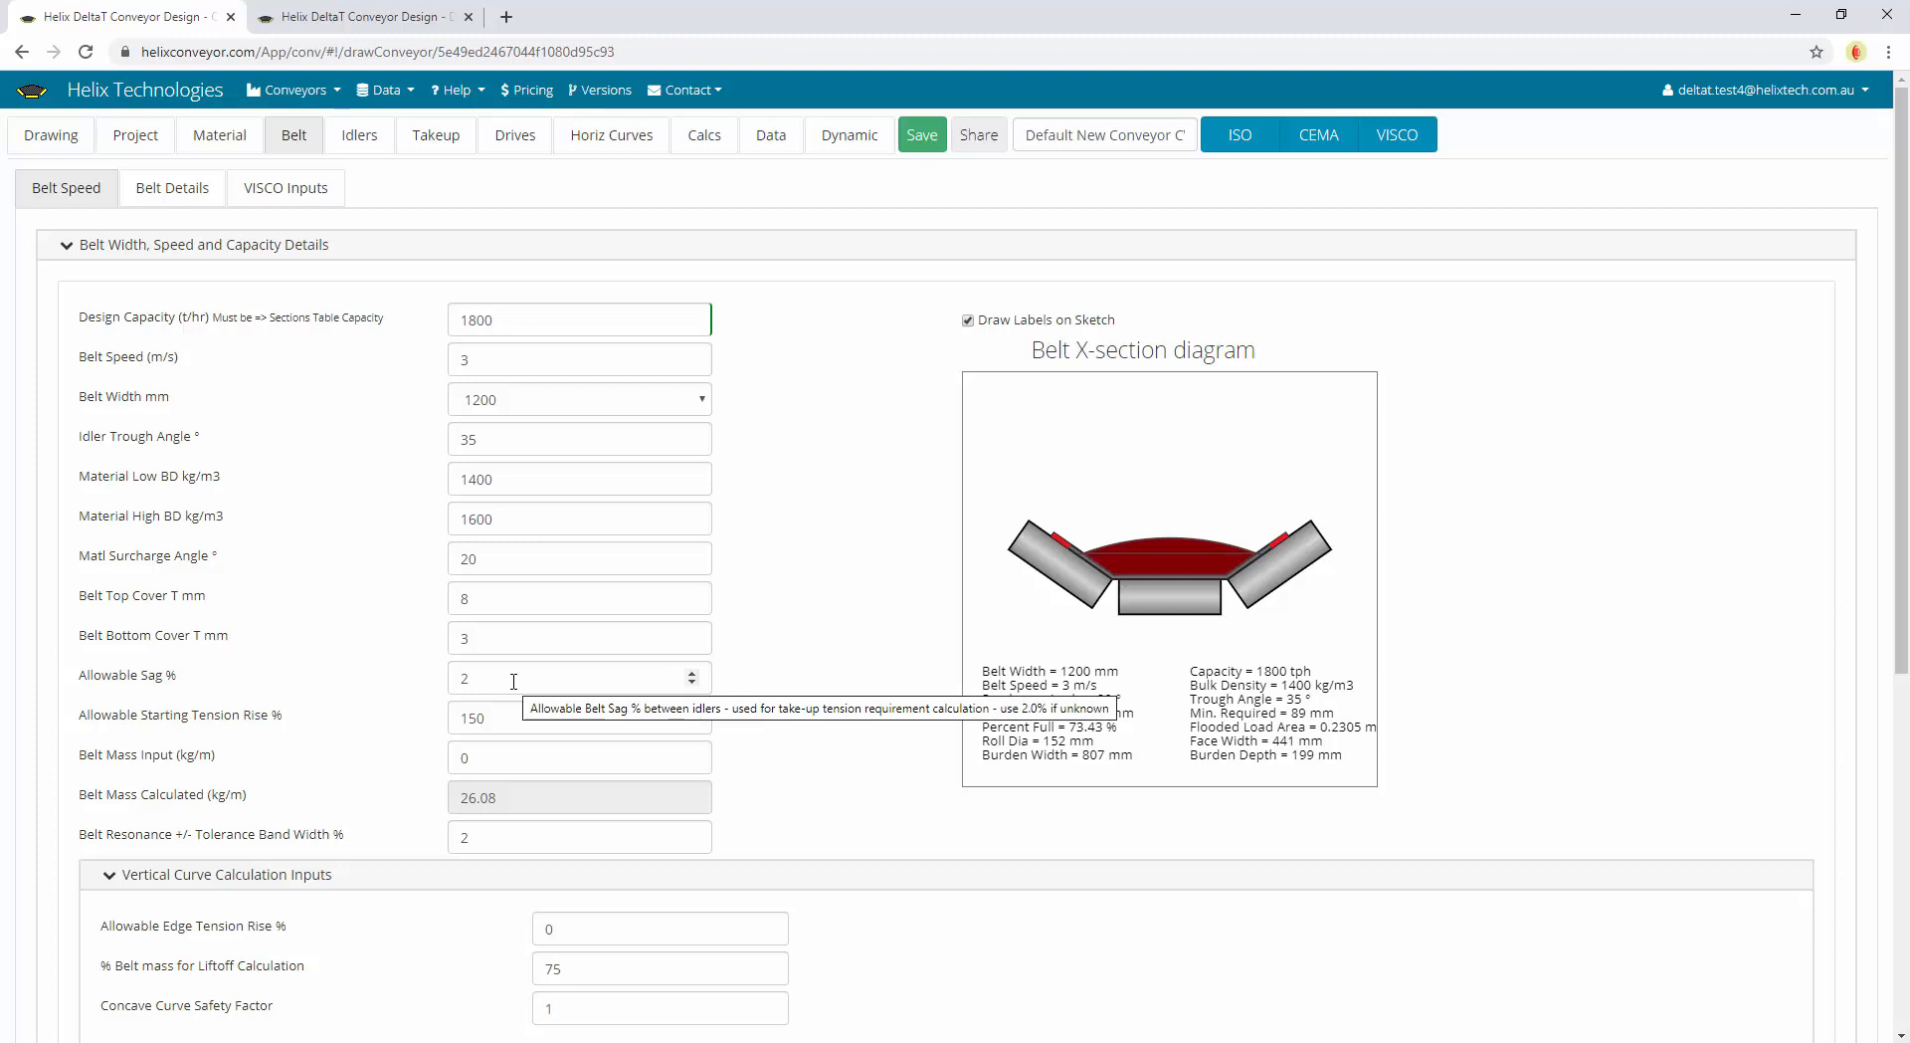
# Open the conveyor's takeup inputs and check what the takeup mass step increment size means
pyautogui.click(440, 137)
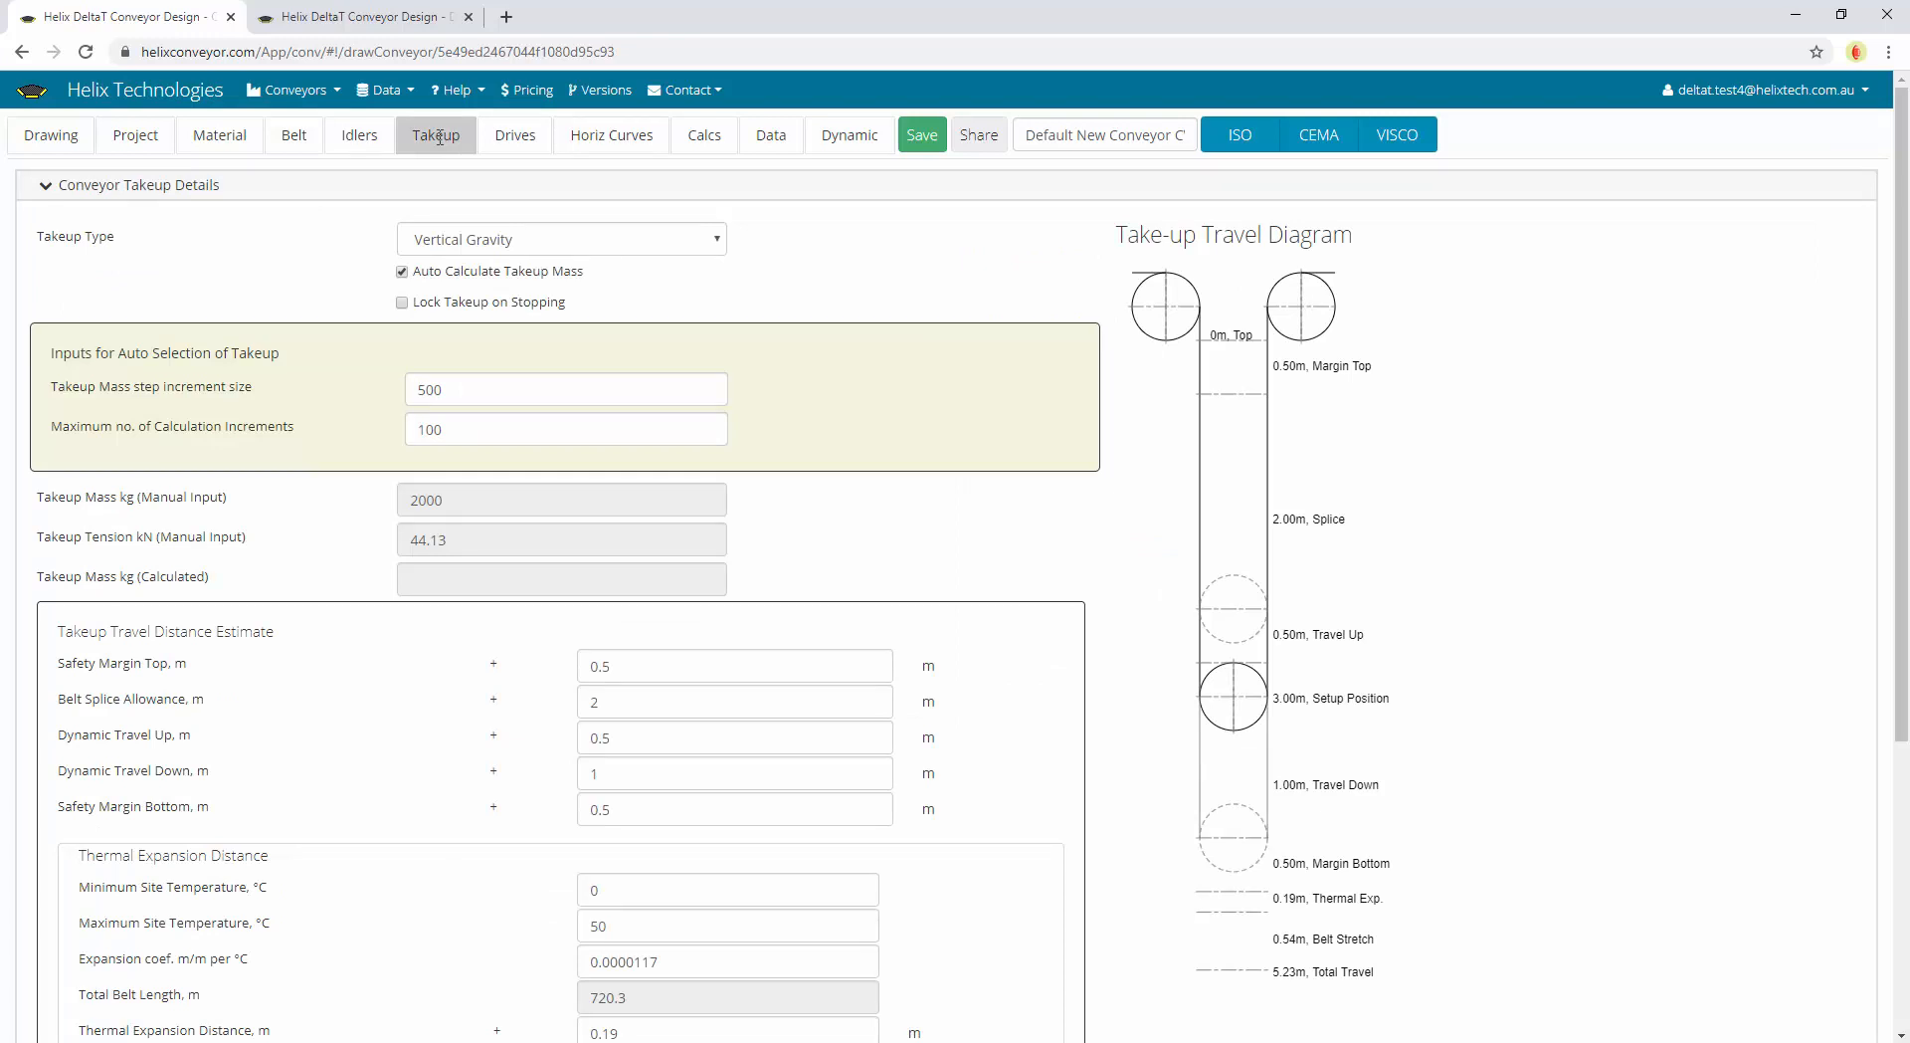
pyautogui.click(478, 390)
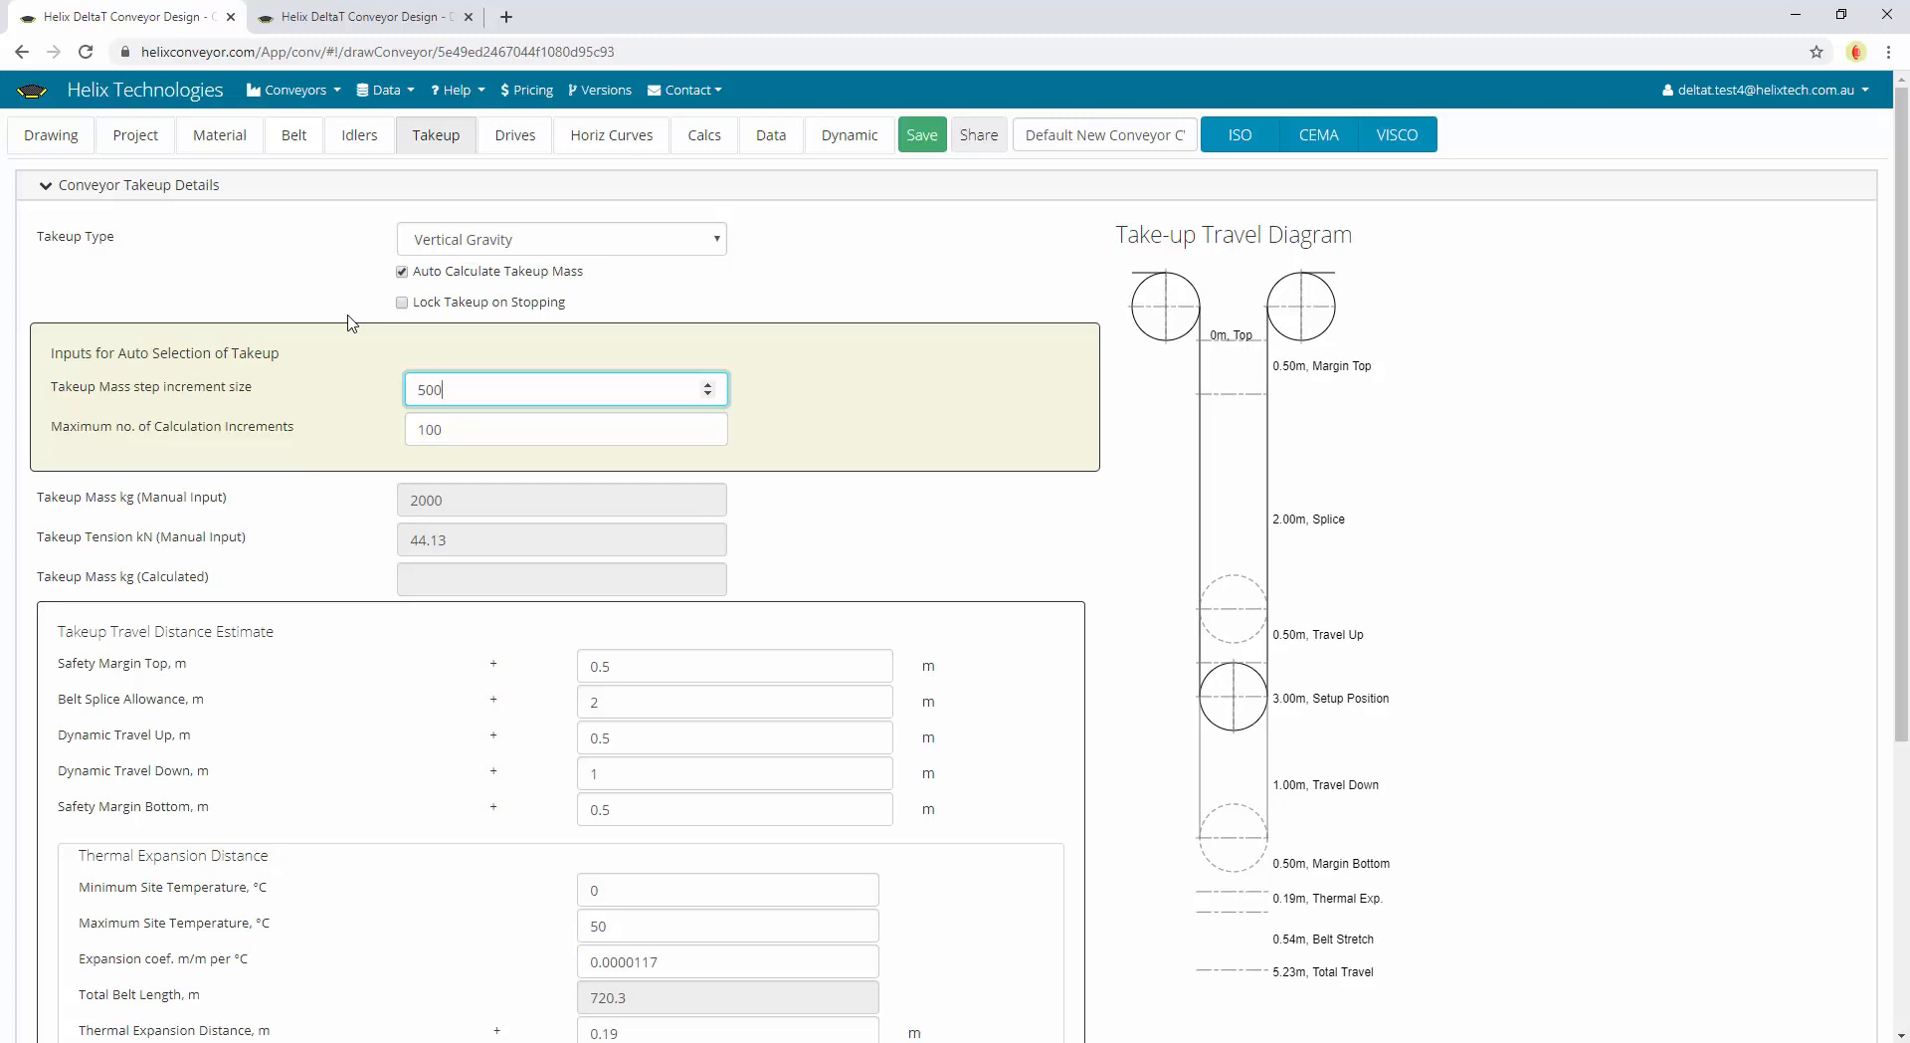
pyautogui.moveTo(463, 388)
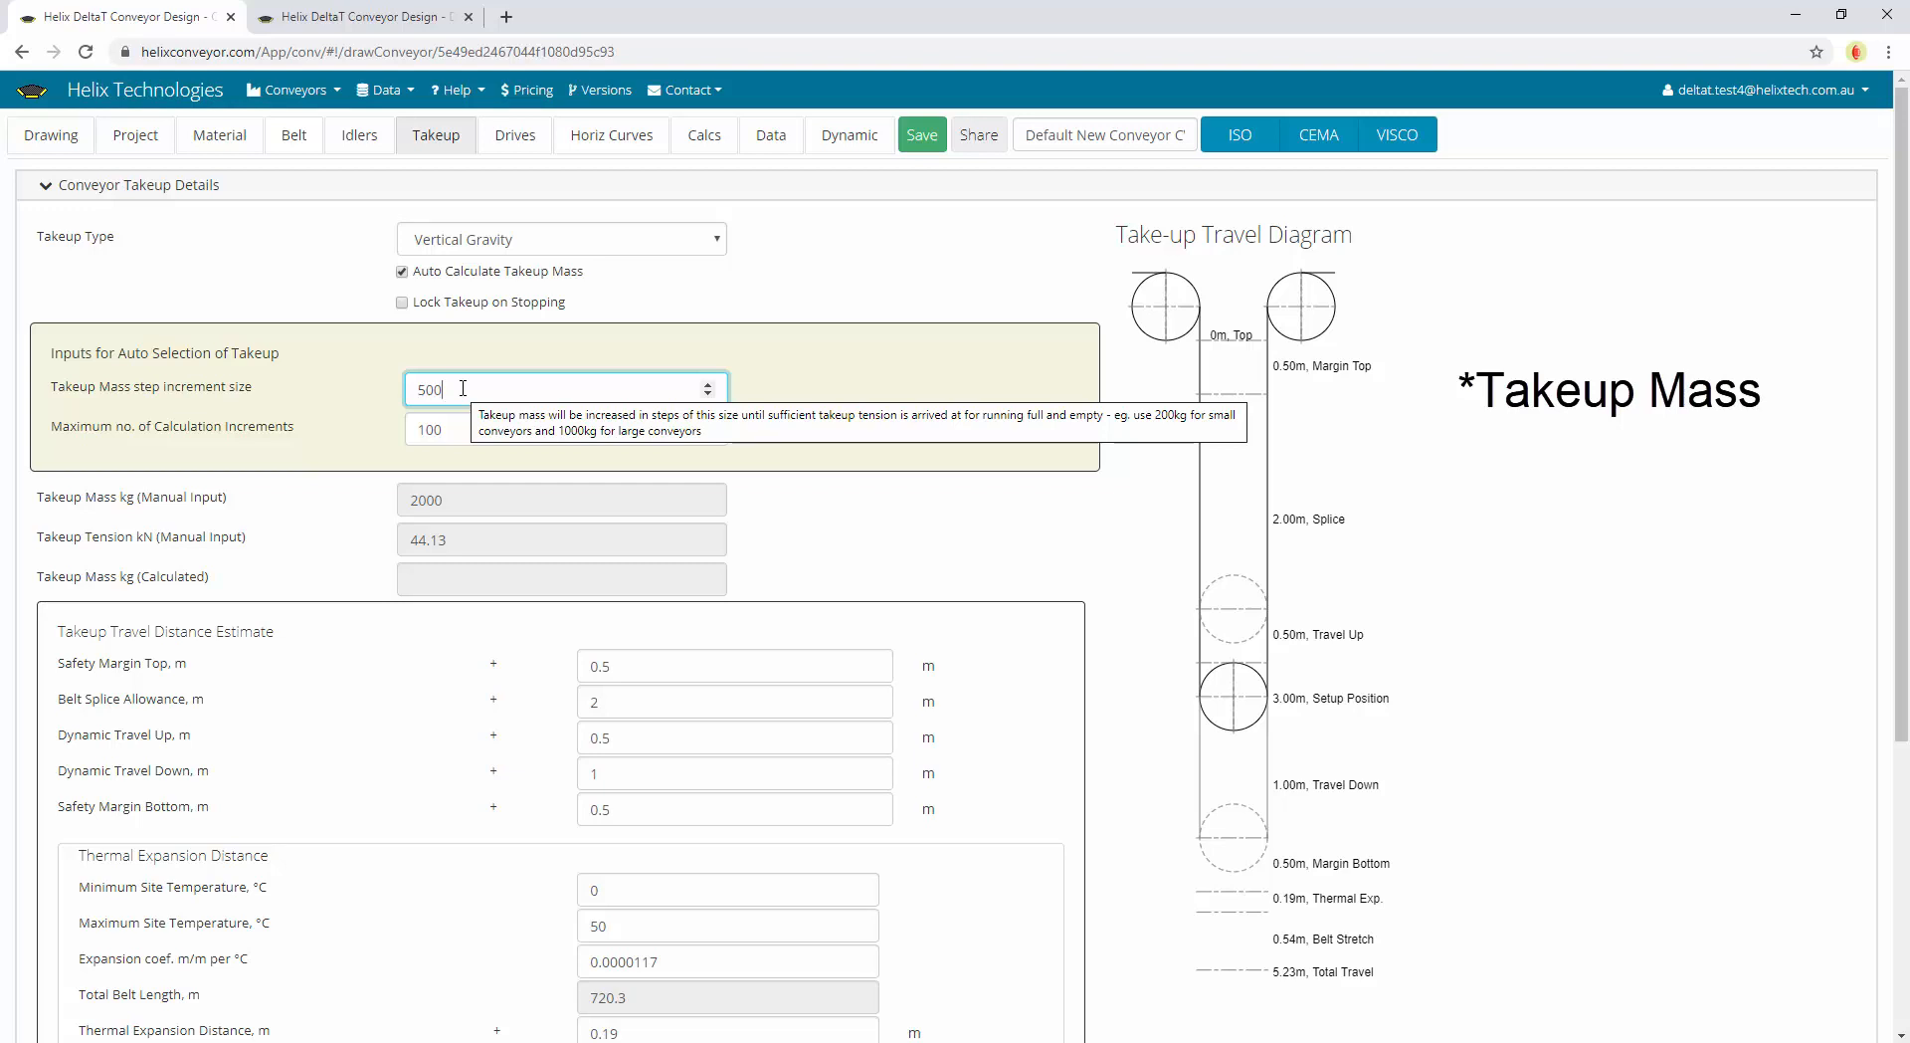
# Return to the belt speed inputs and check the allowable sag, allowable starting tension rise and belt resonance tolerance settings
pyautogui.click(294, 147)
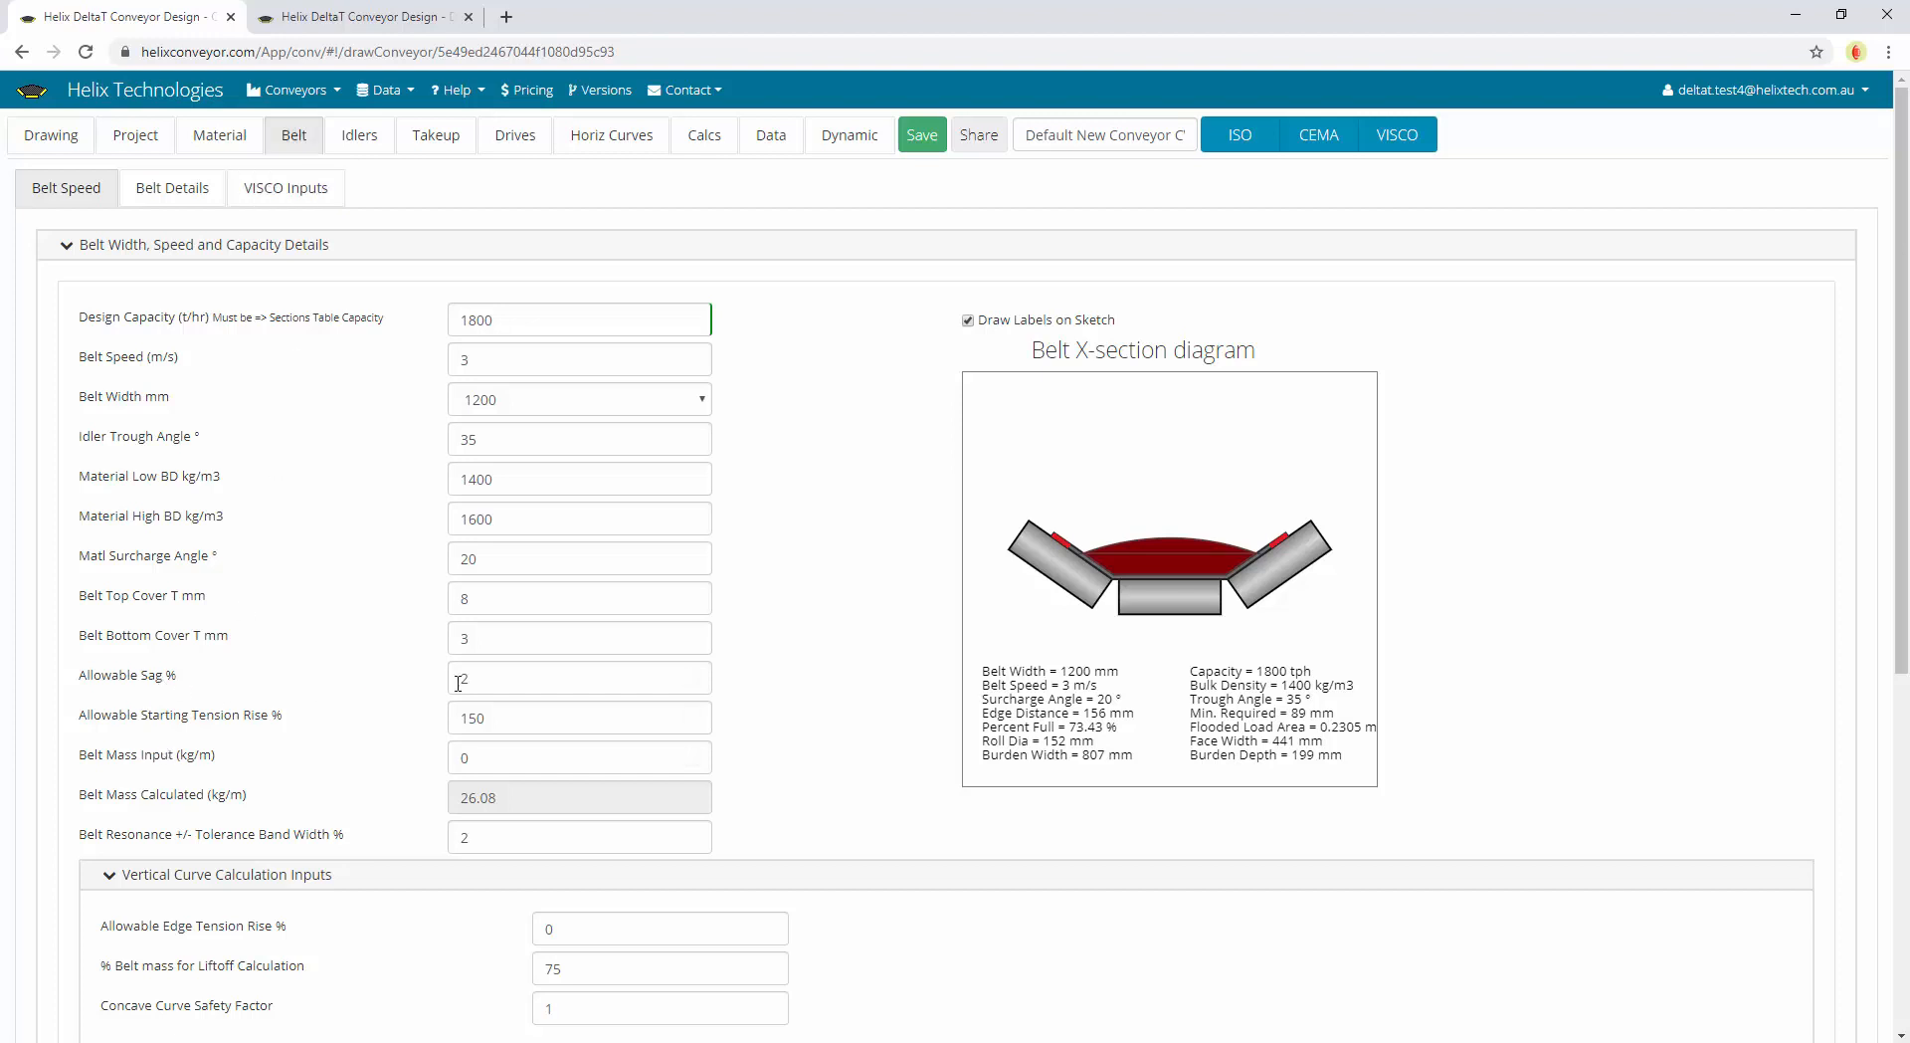
pyautogui.click(522, 680)
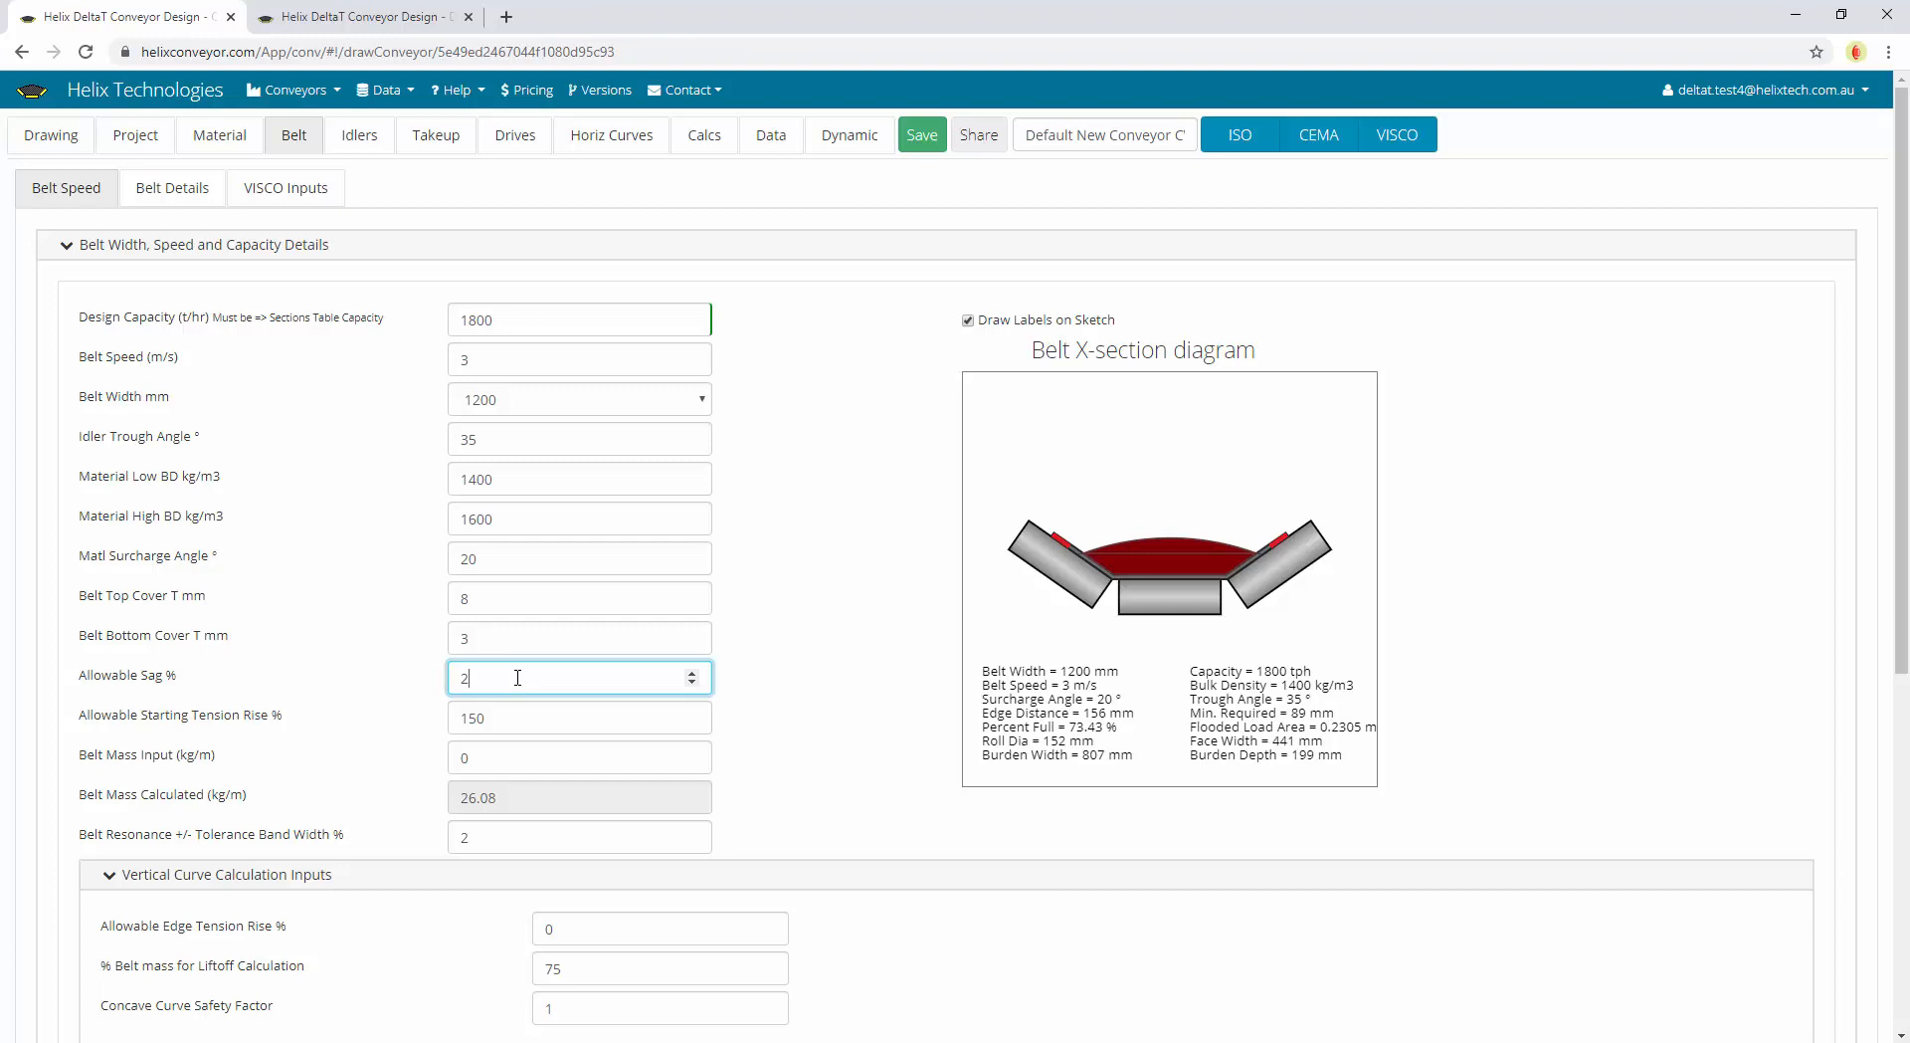
pyautogui.click(768, 688)
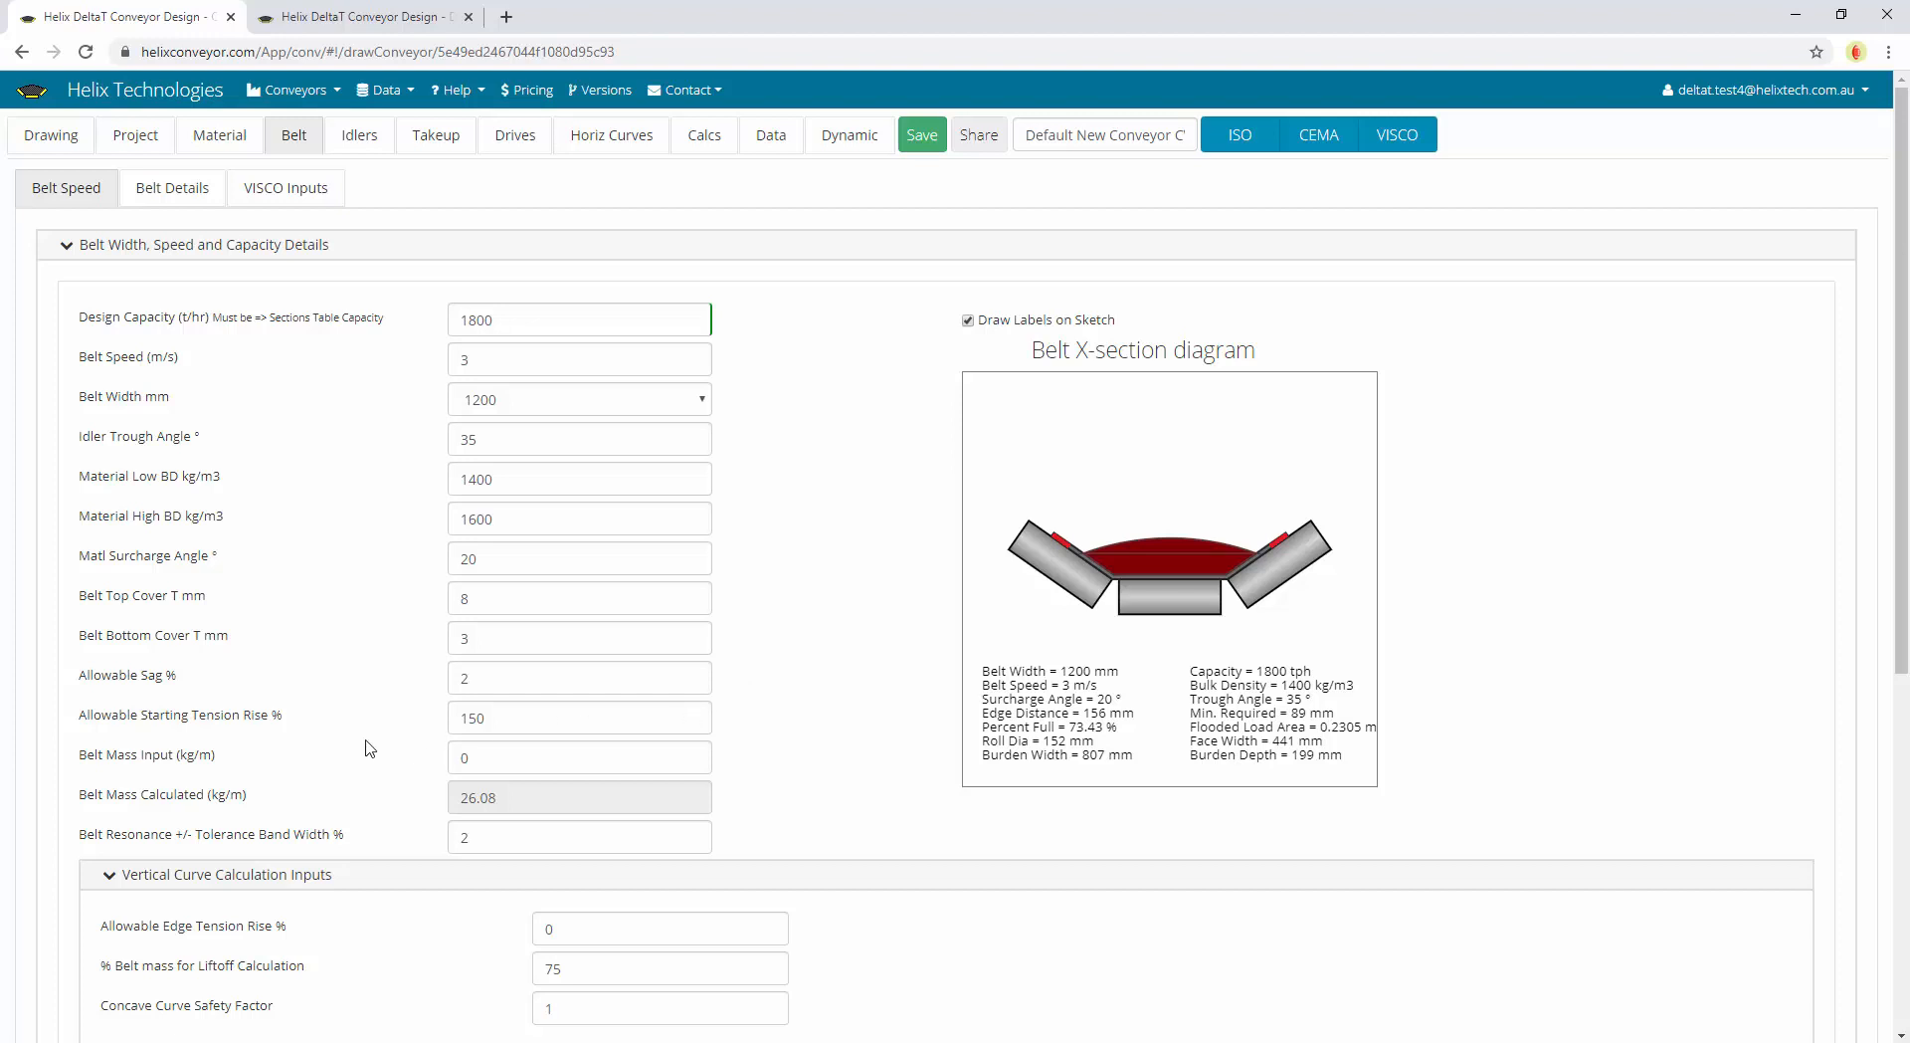
pyautogui.click(244, 729)
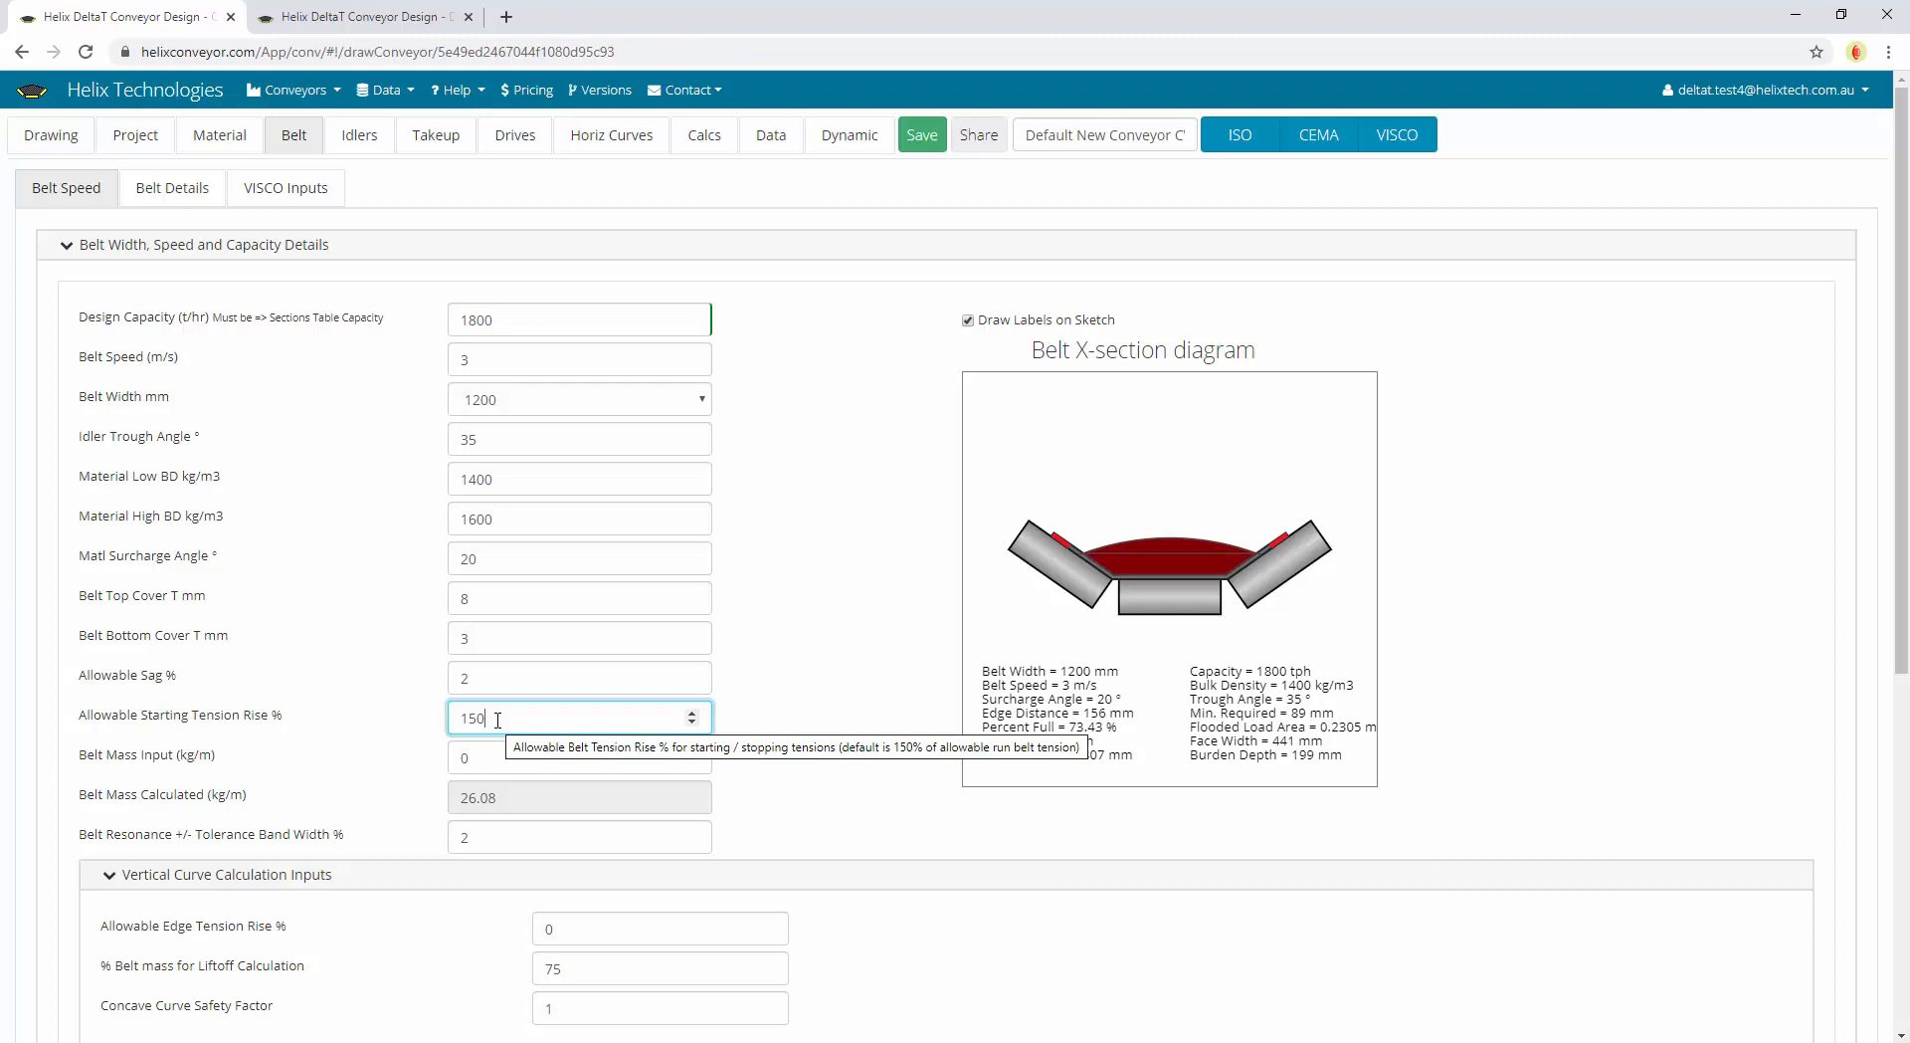
pyautogui.press('Tab')
pyautogui.press('Tab')
# Check the vertical curve inputs: allowable edge tension rise, belt mass percentage for liftoff and concave curve safety factor
pyautogui.scroll(-2, 268, 696)
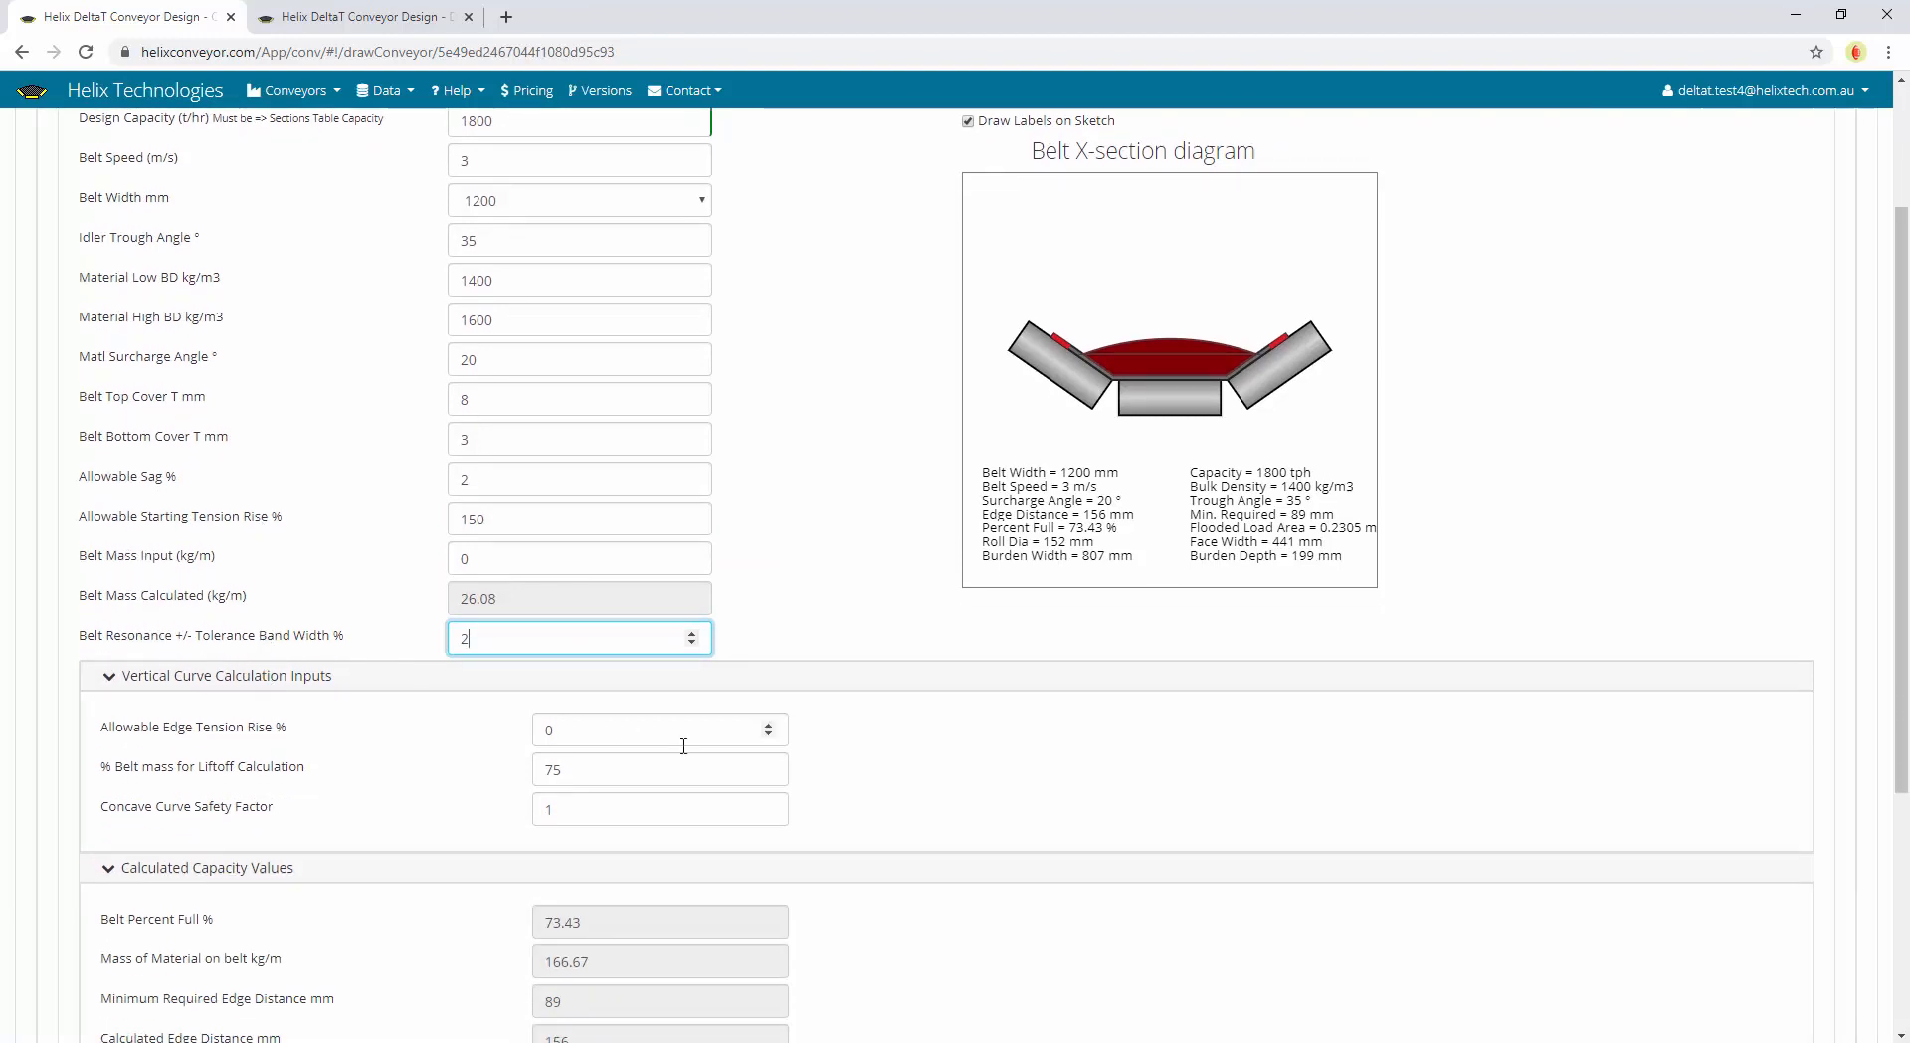
pyautogui.moveTo(654, 734)
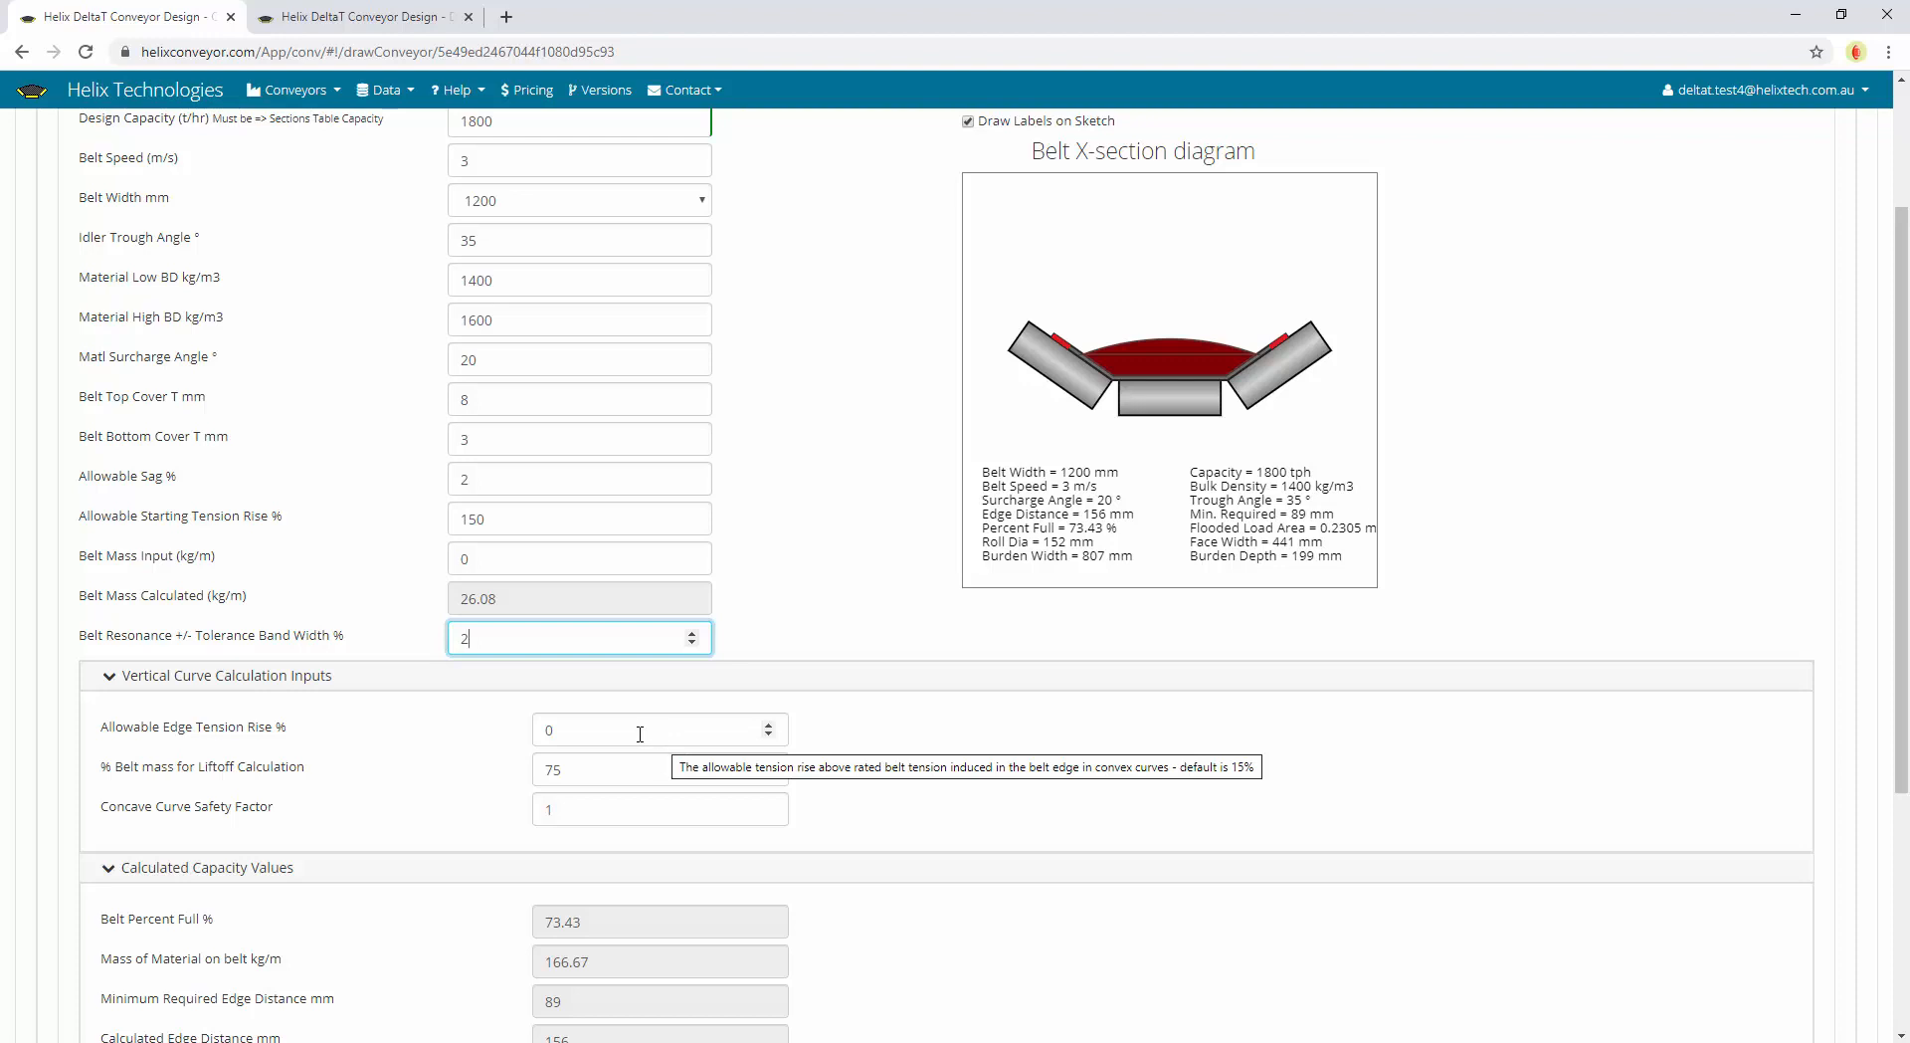
pyautogui.click(639, 734)
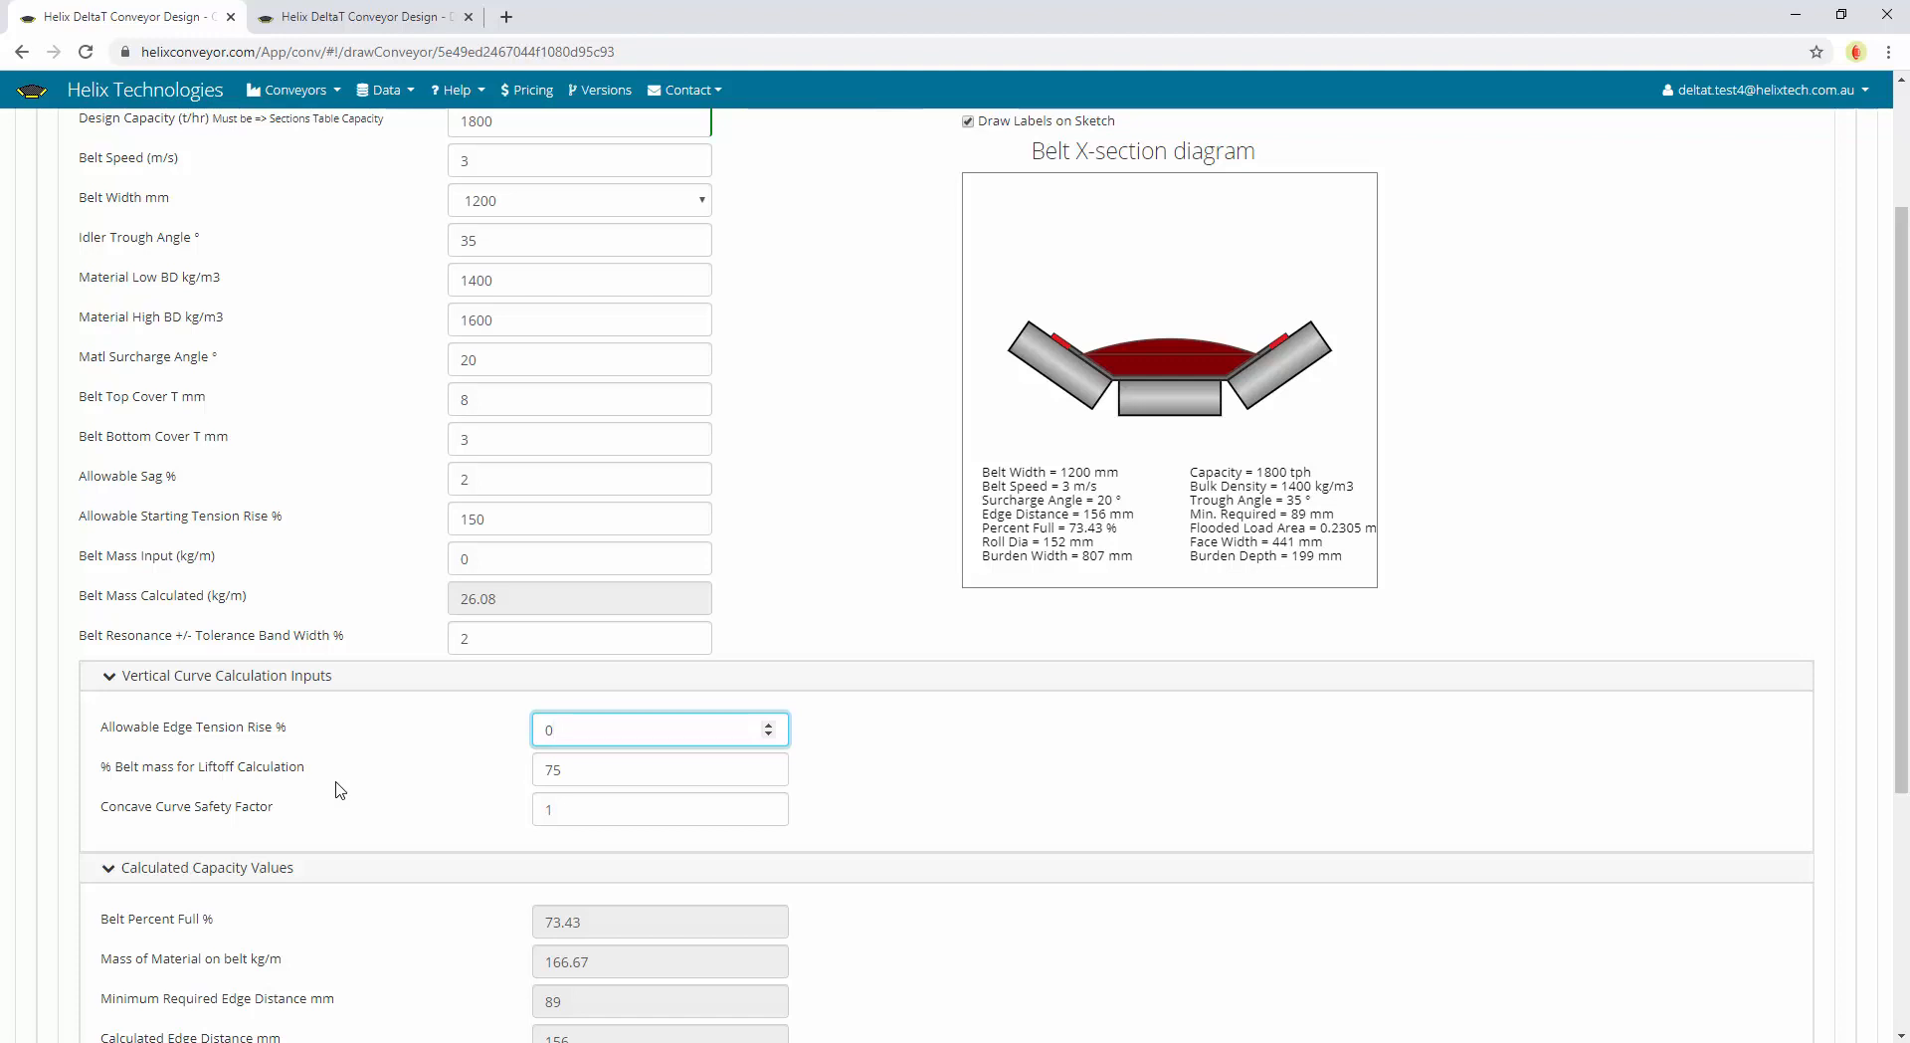
pyautogui.click(619, 772)
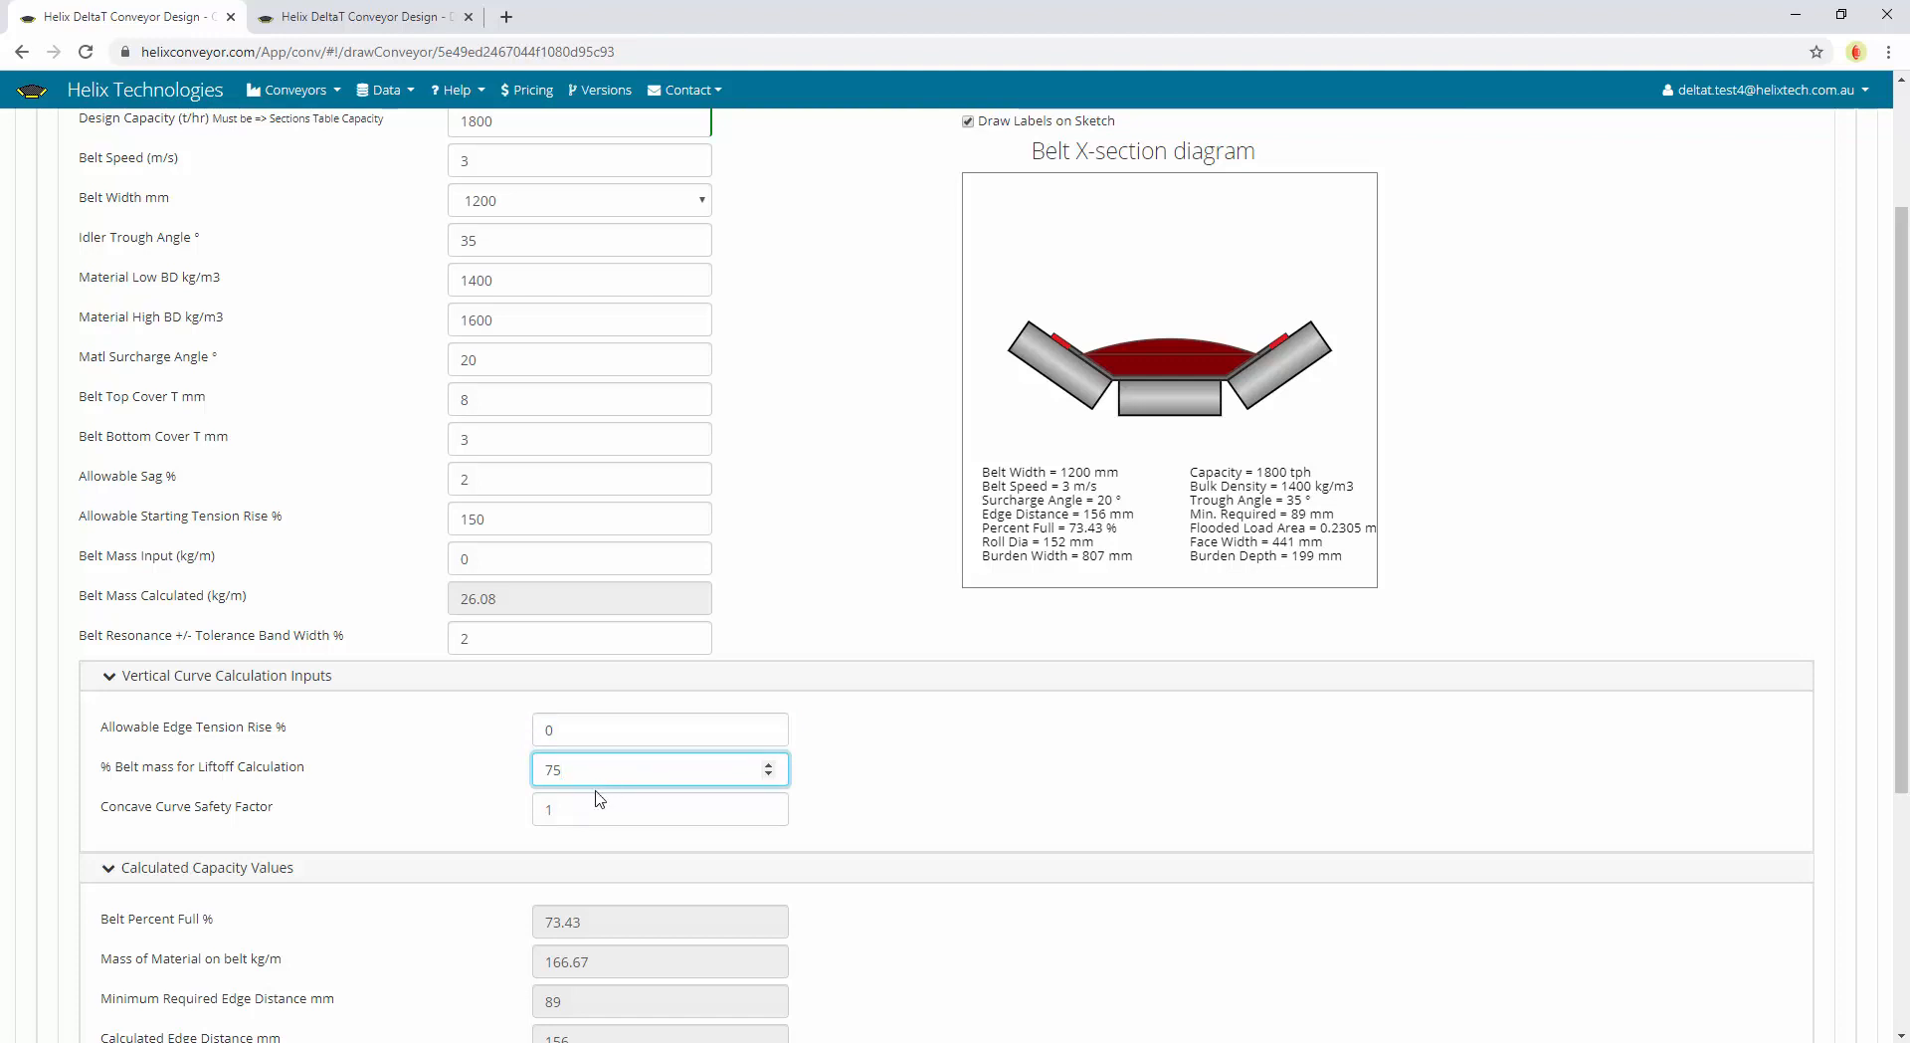
pyautogui.scroll(-1, 341, 712)
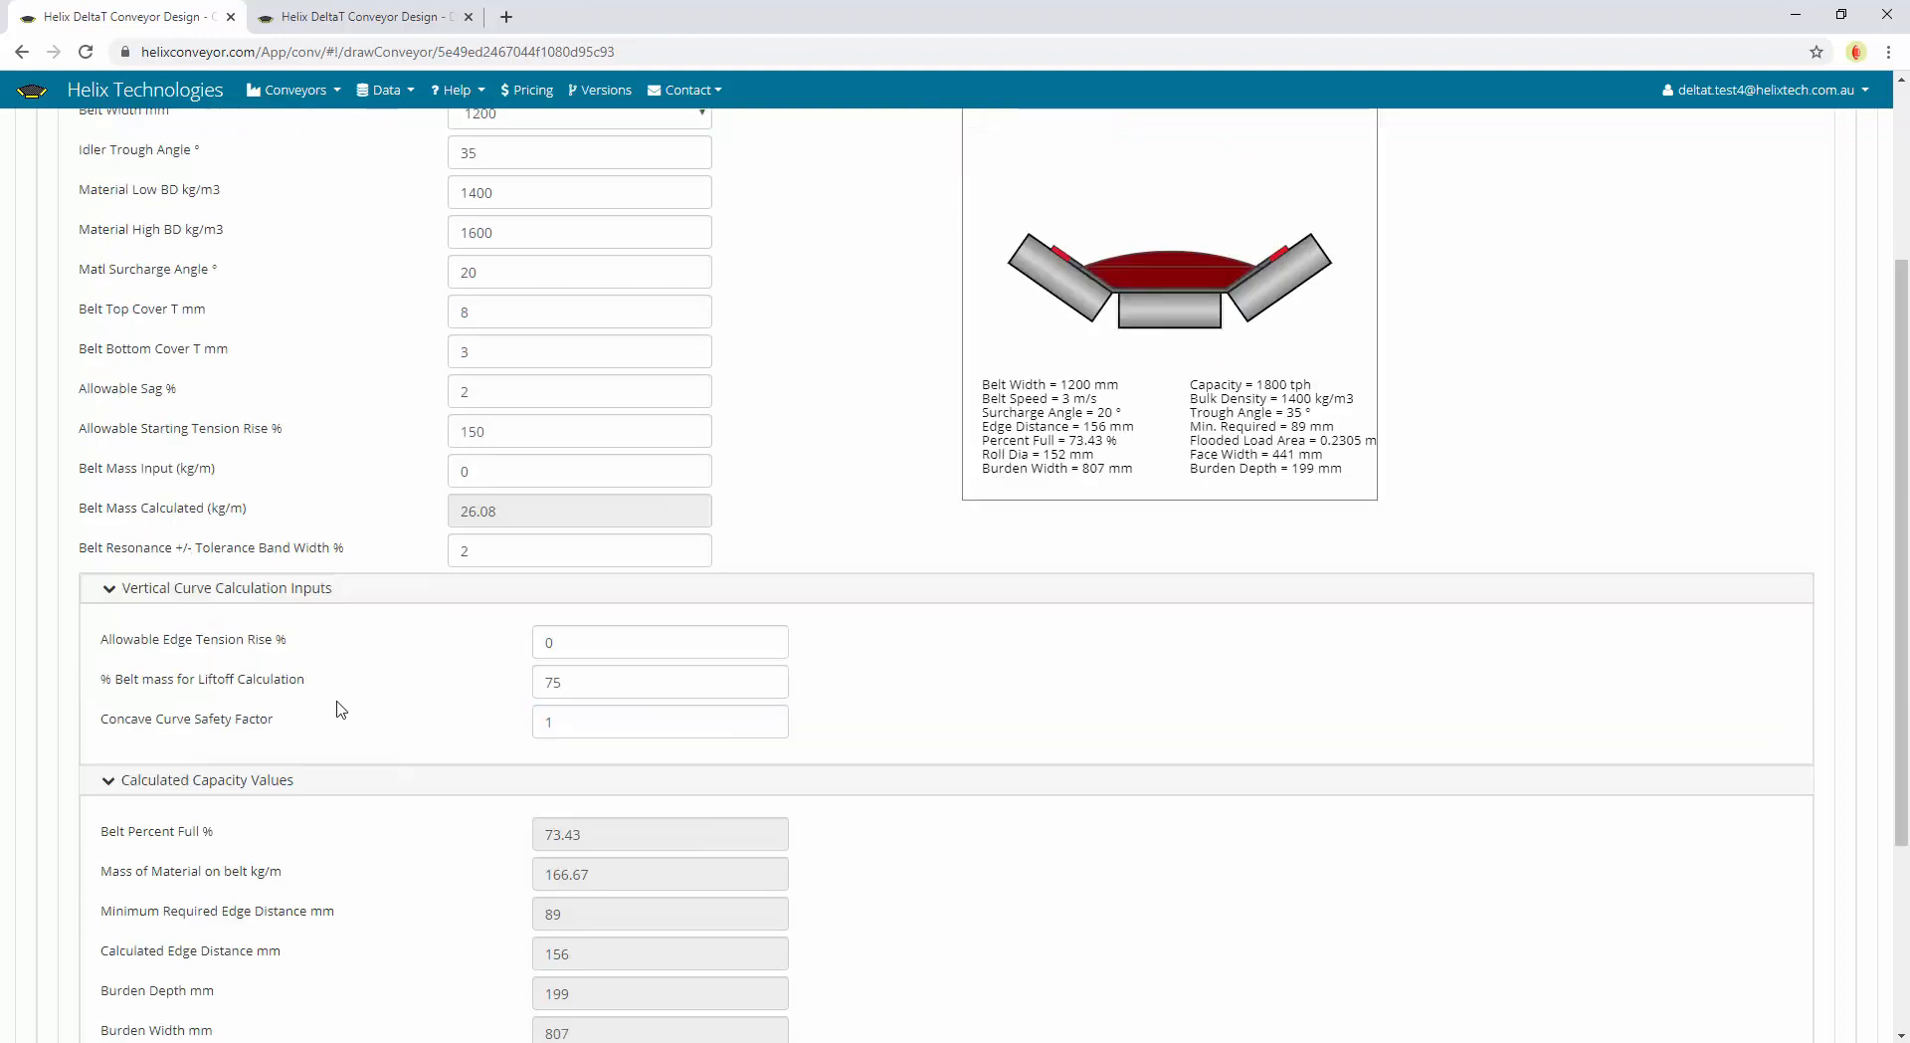
# Open the belt database in the conveyor's belt details
pyautogui.scroll(3, 341, 712)
pyautogui.click(168, 191)
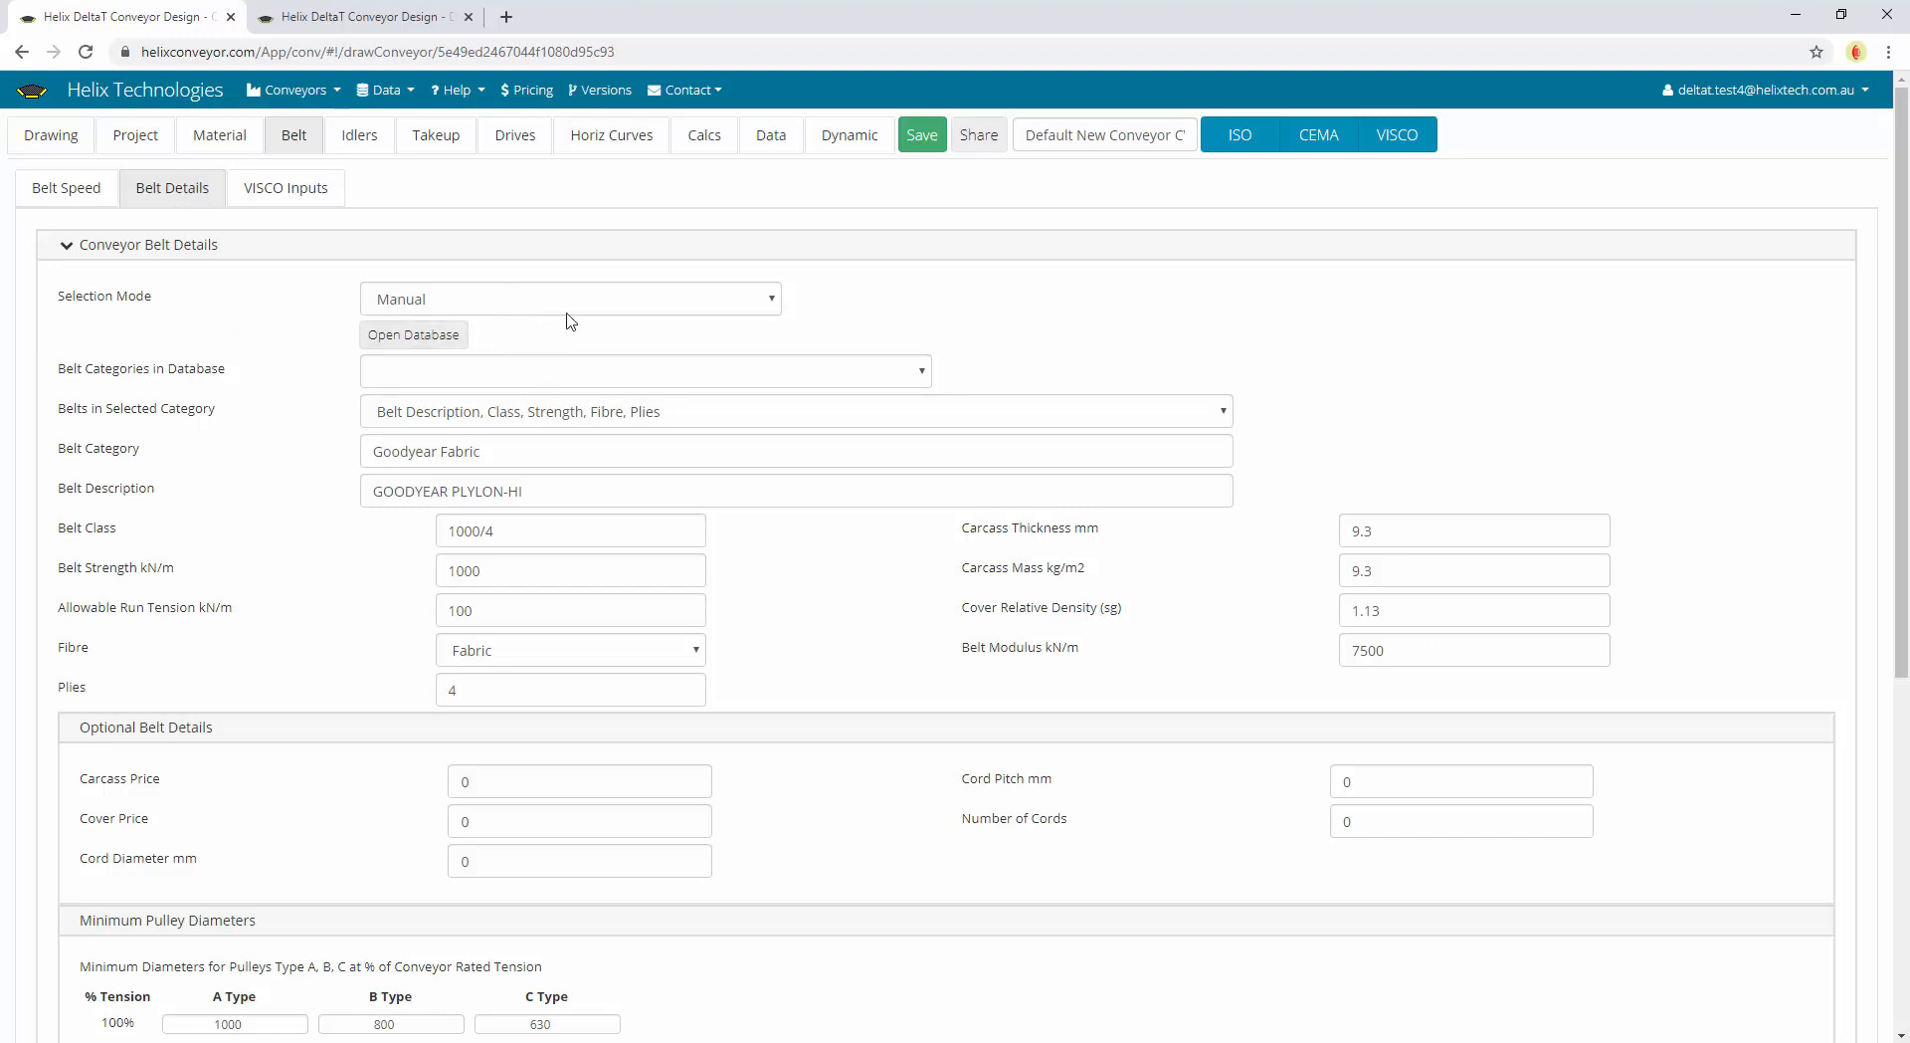
pyautogui.click(450, 338)
# Review the belt details, including minimum pulley diameters, maximum load support widths, minimum troughing widths and the belt category
pyautogui.scroll(-2, 474, 568)
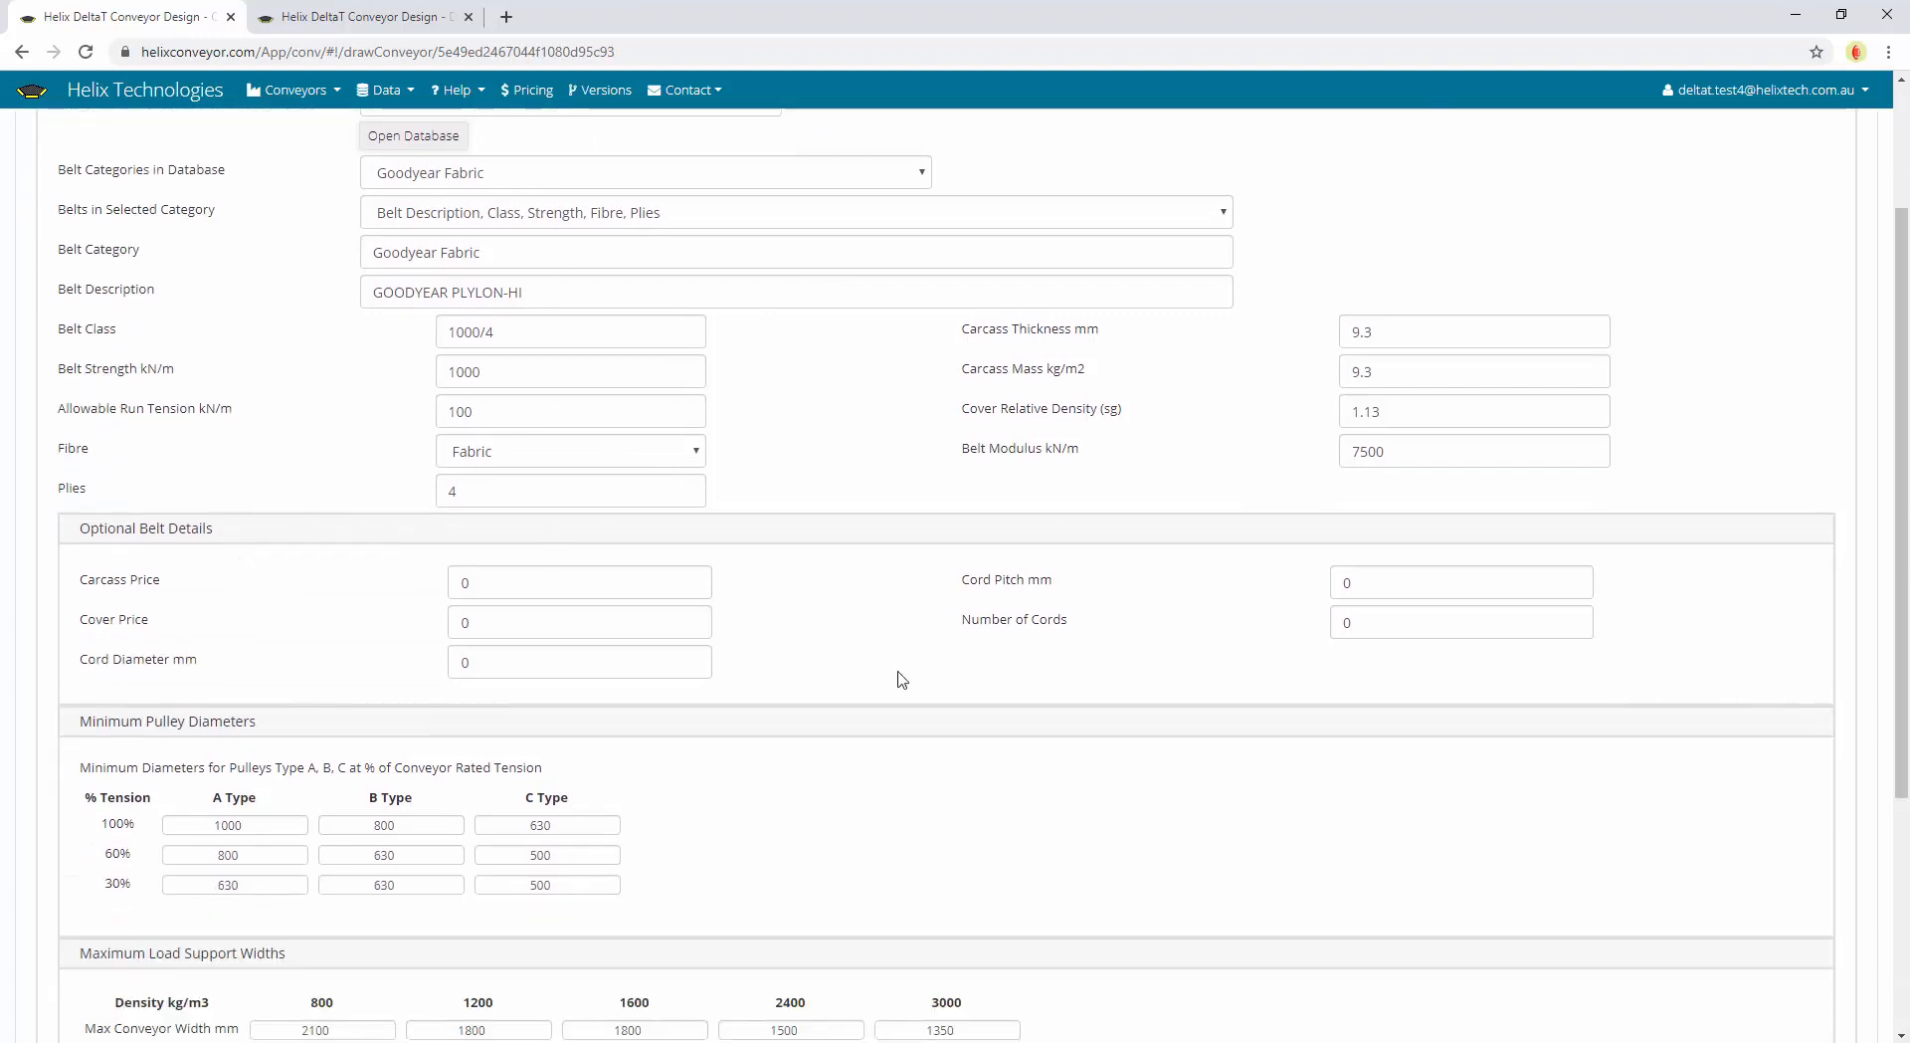
pyautogui.scroll(-3, 891, 631)
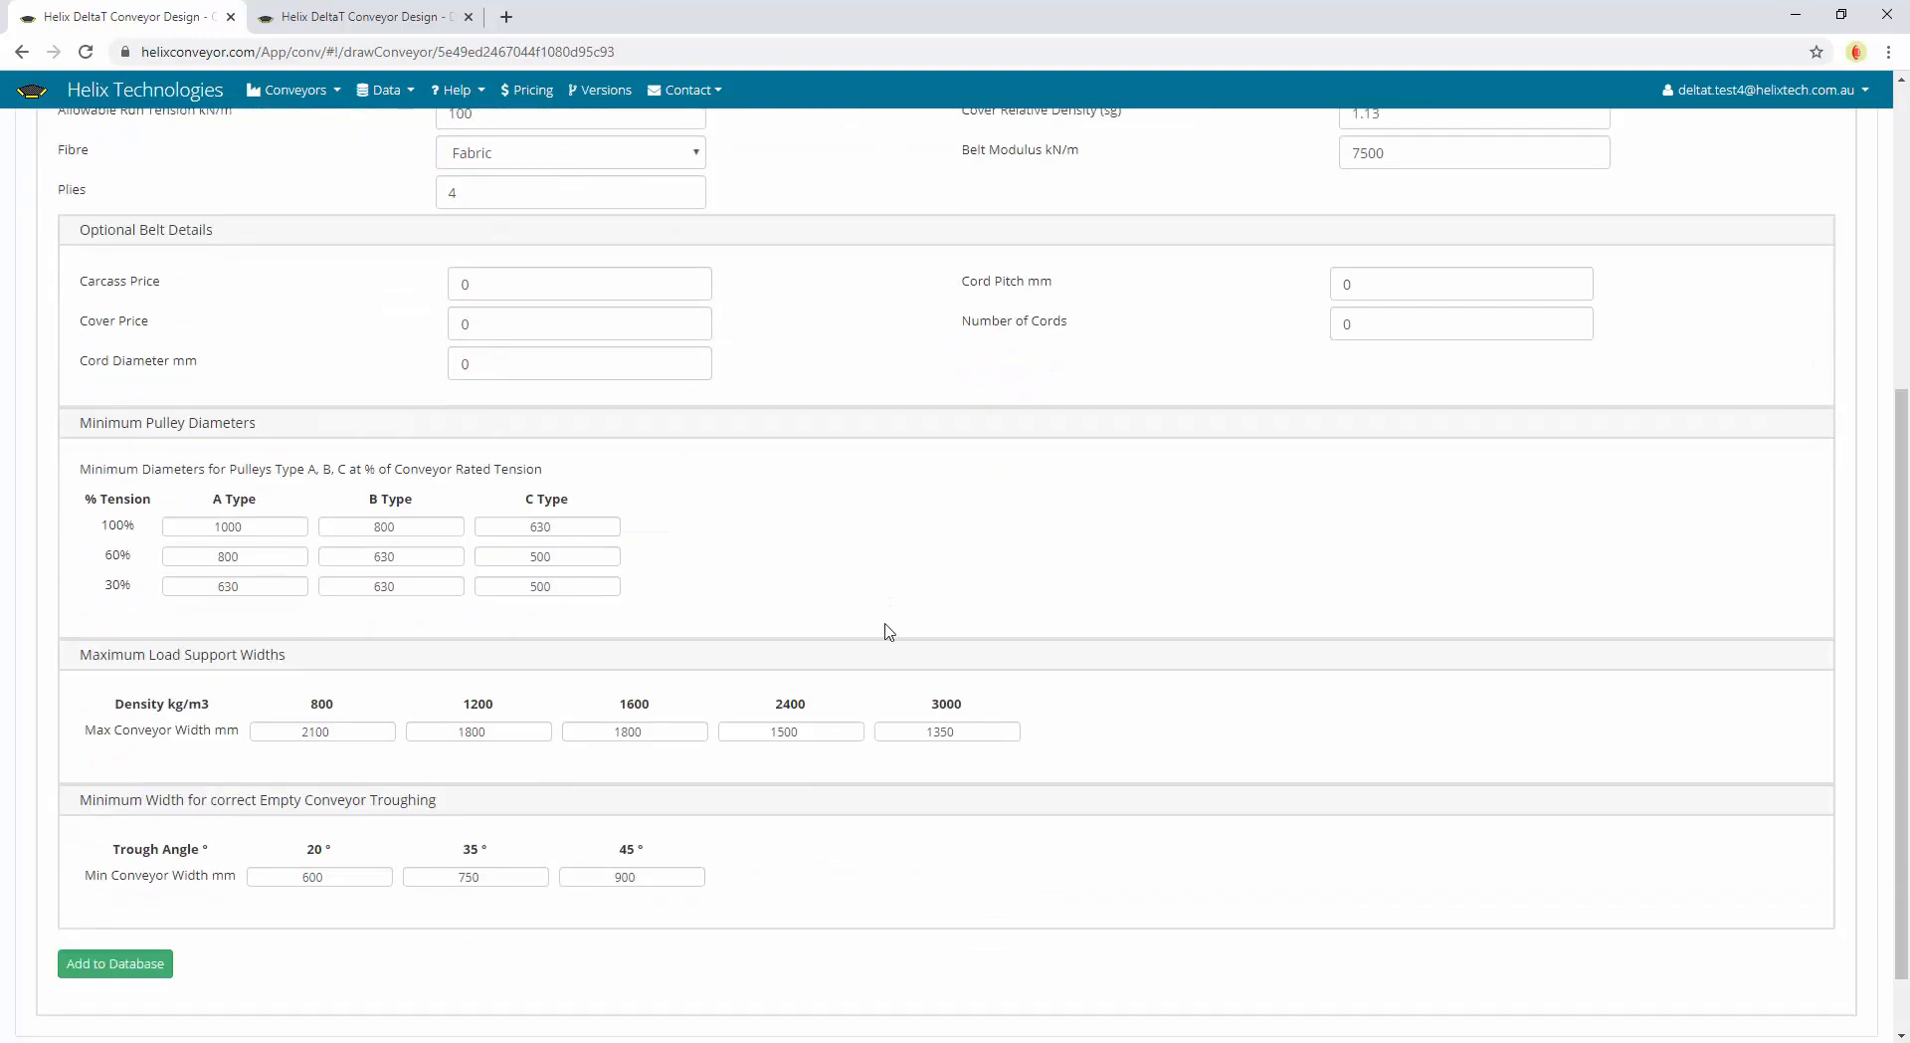
pyautogui.scroll(-1, 888, 631)
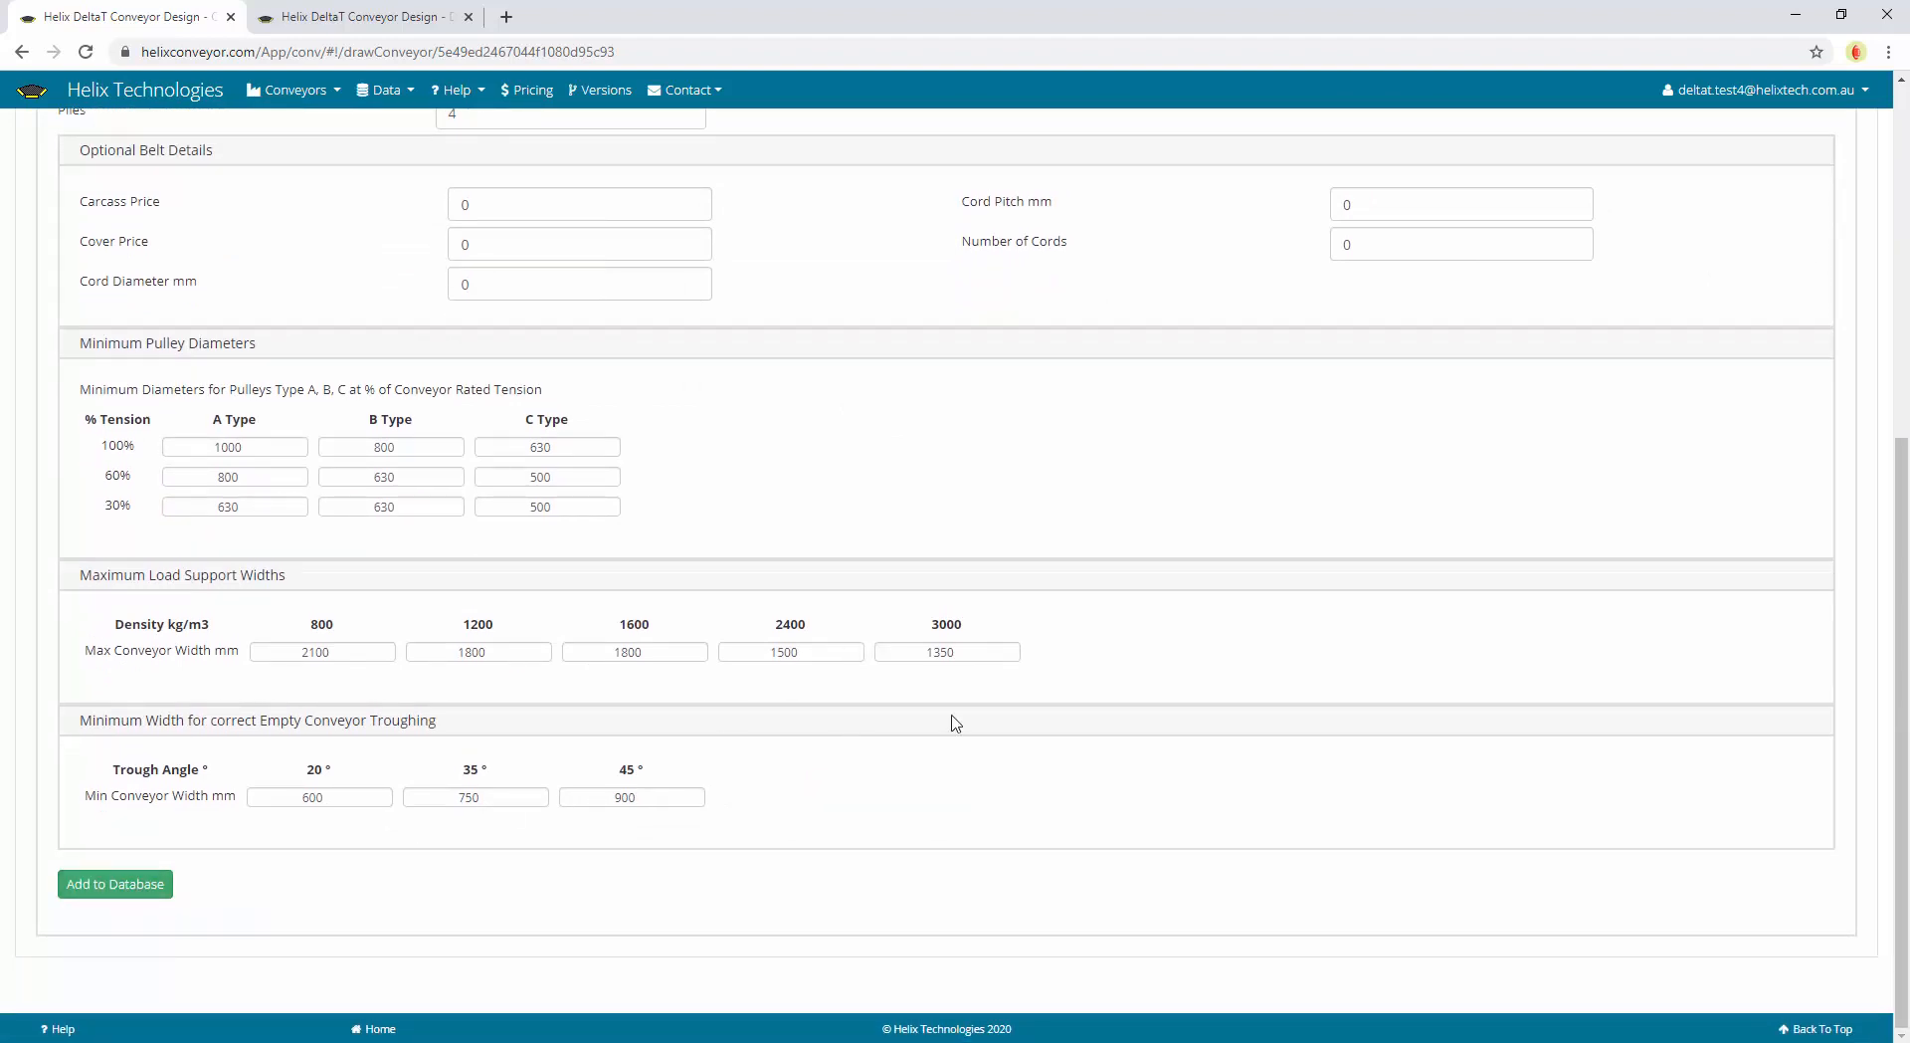
pyautogui.scroll(6, 953, 723)
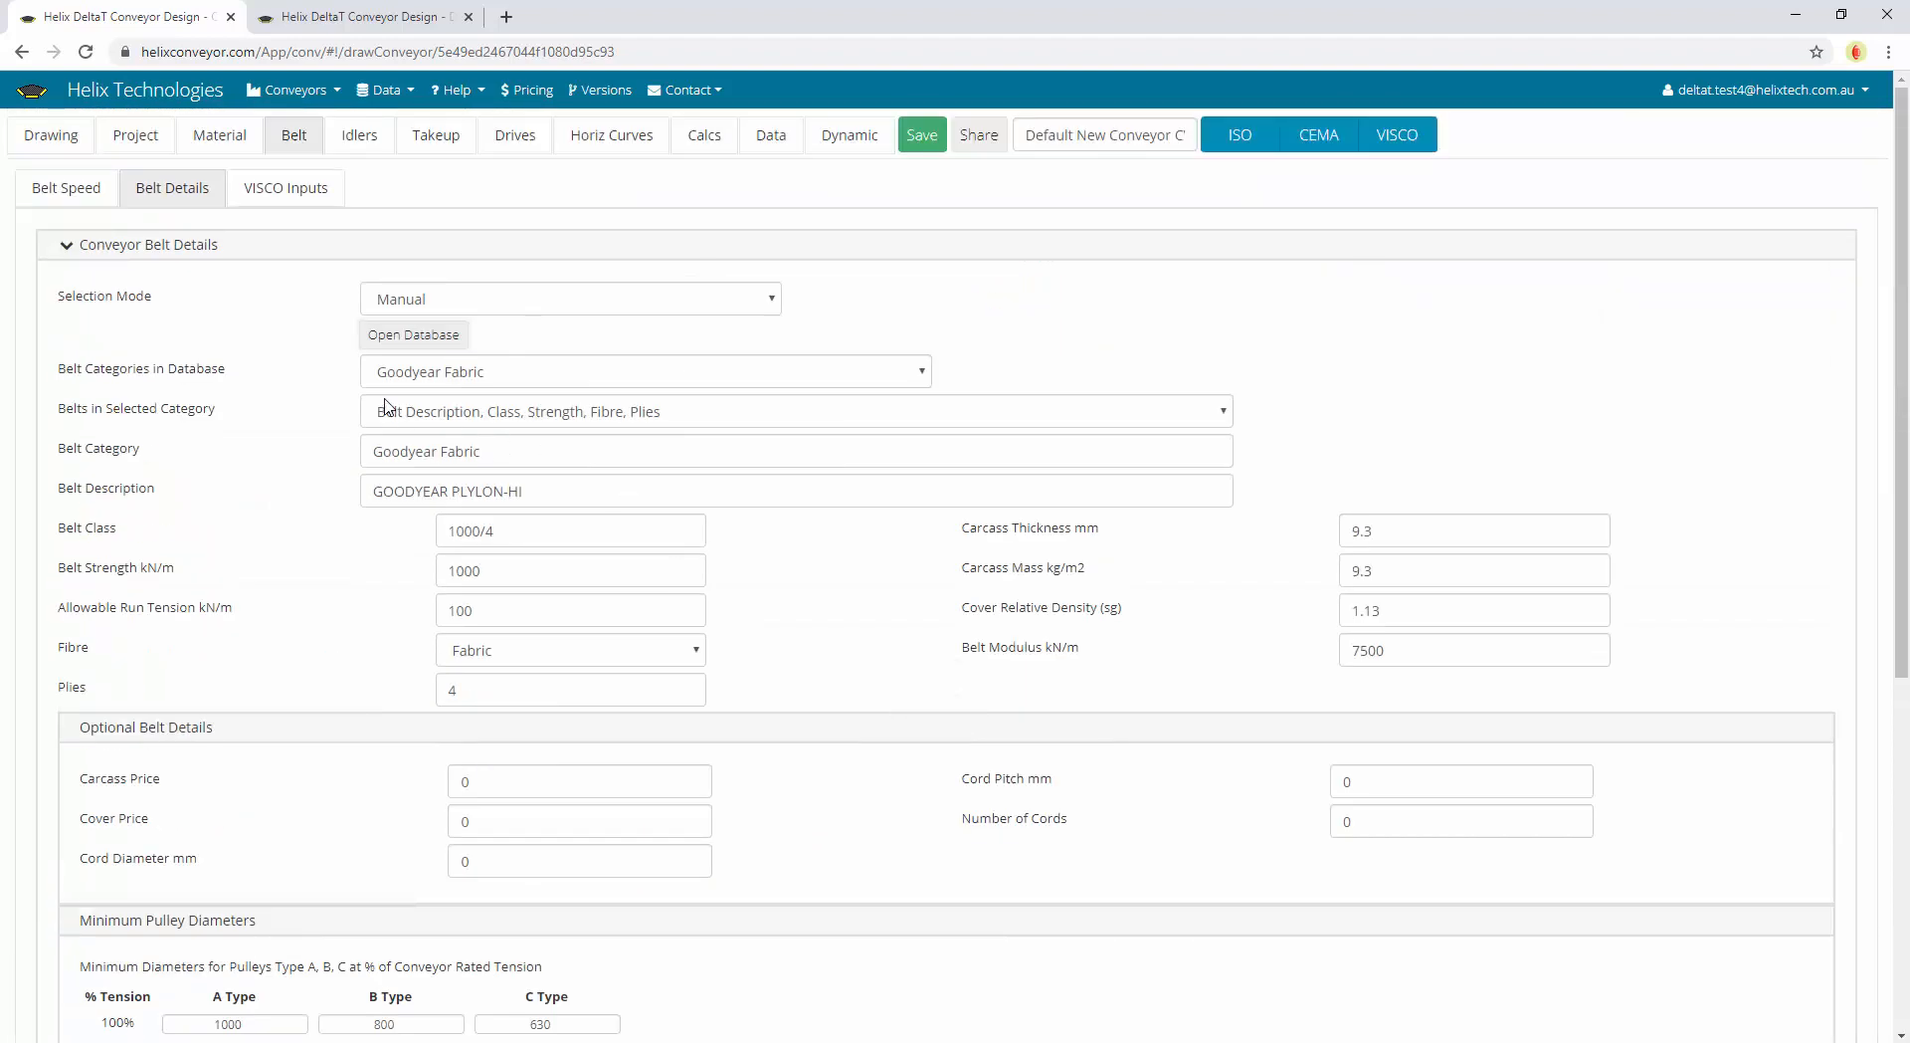
pyautogui.click(539, 453)
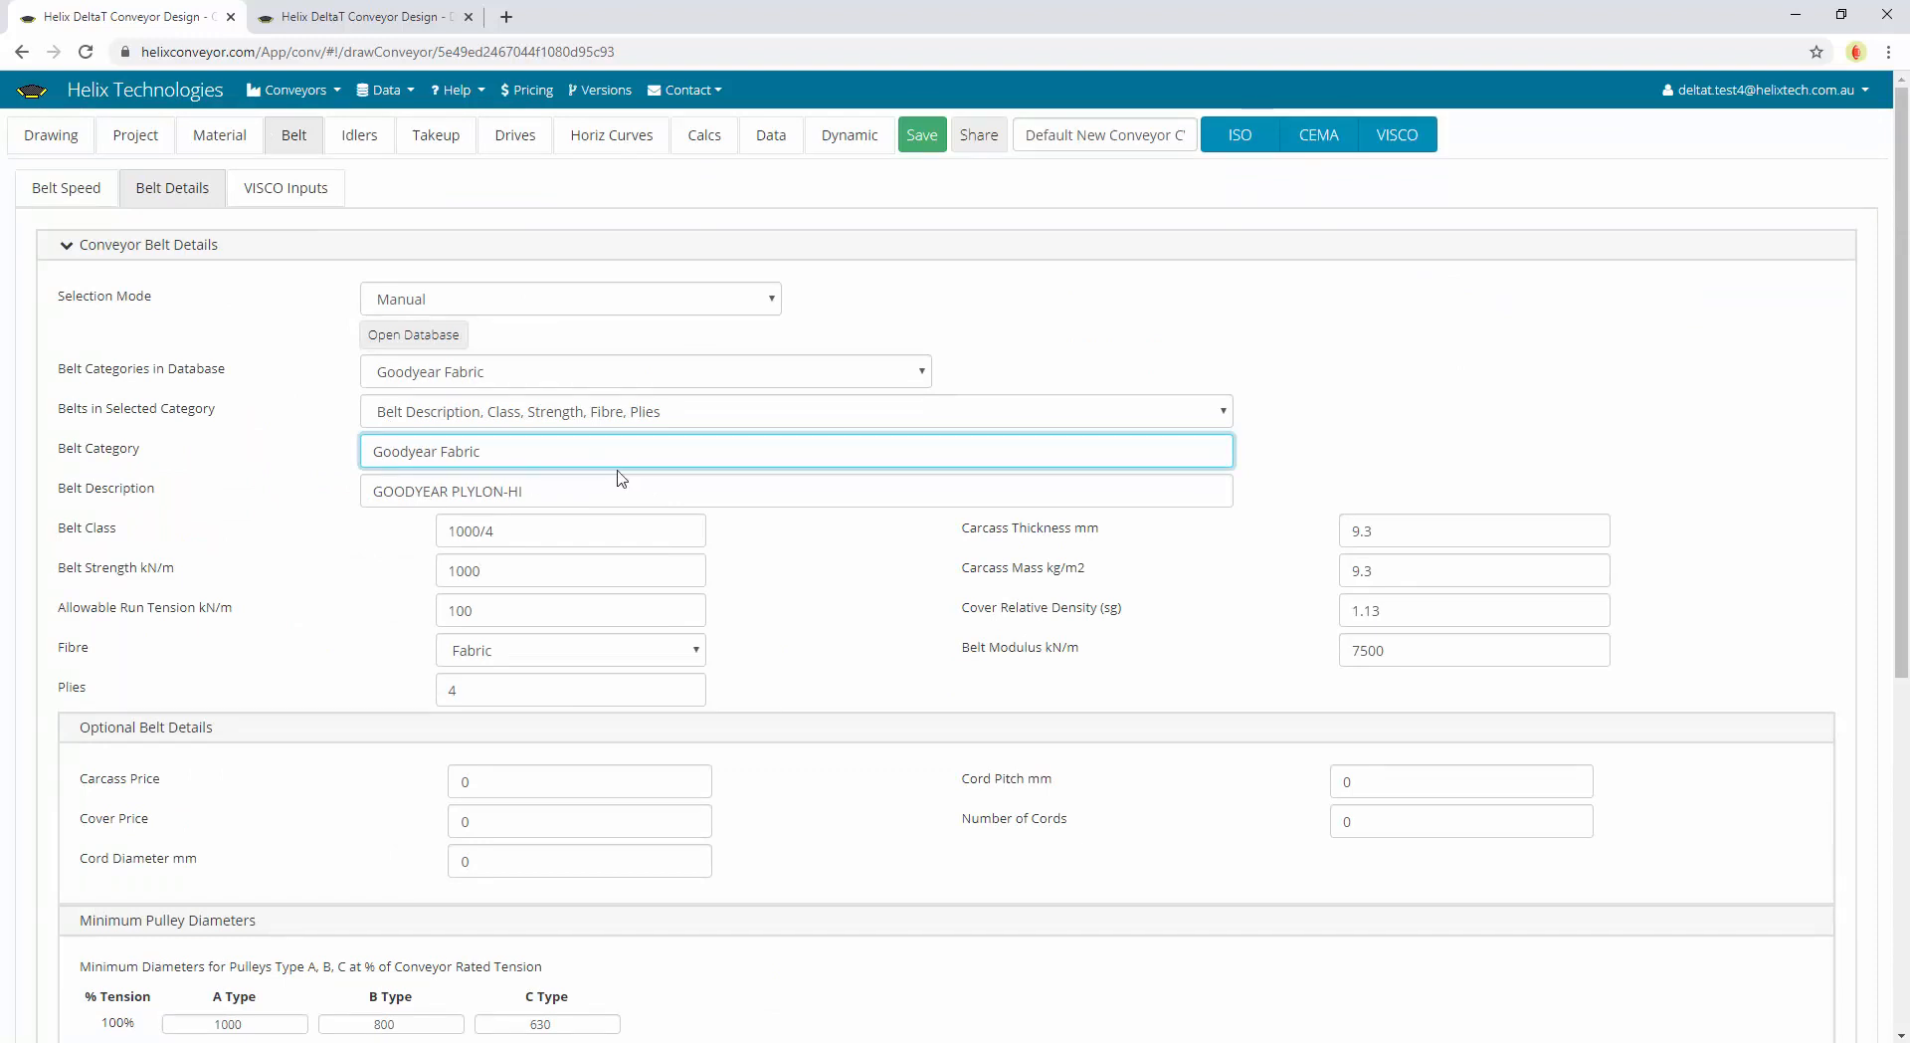
pyautogui.click(336, 248)
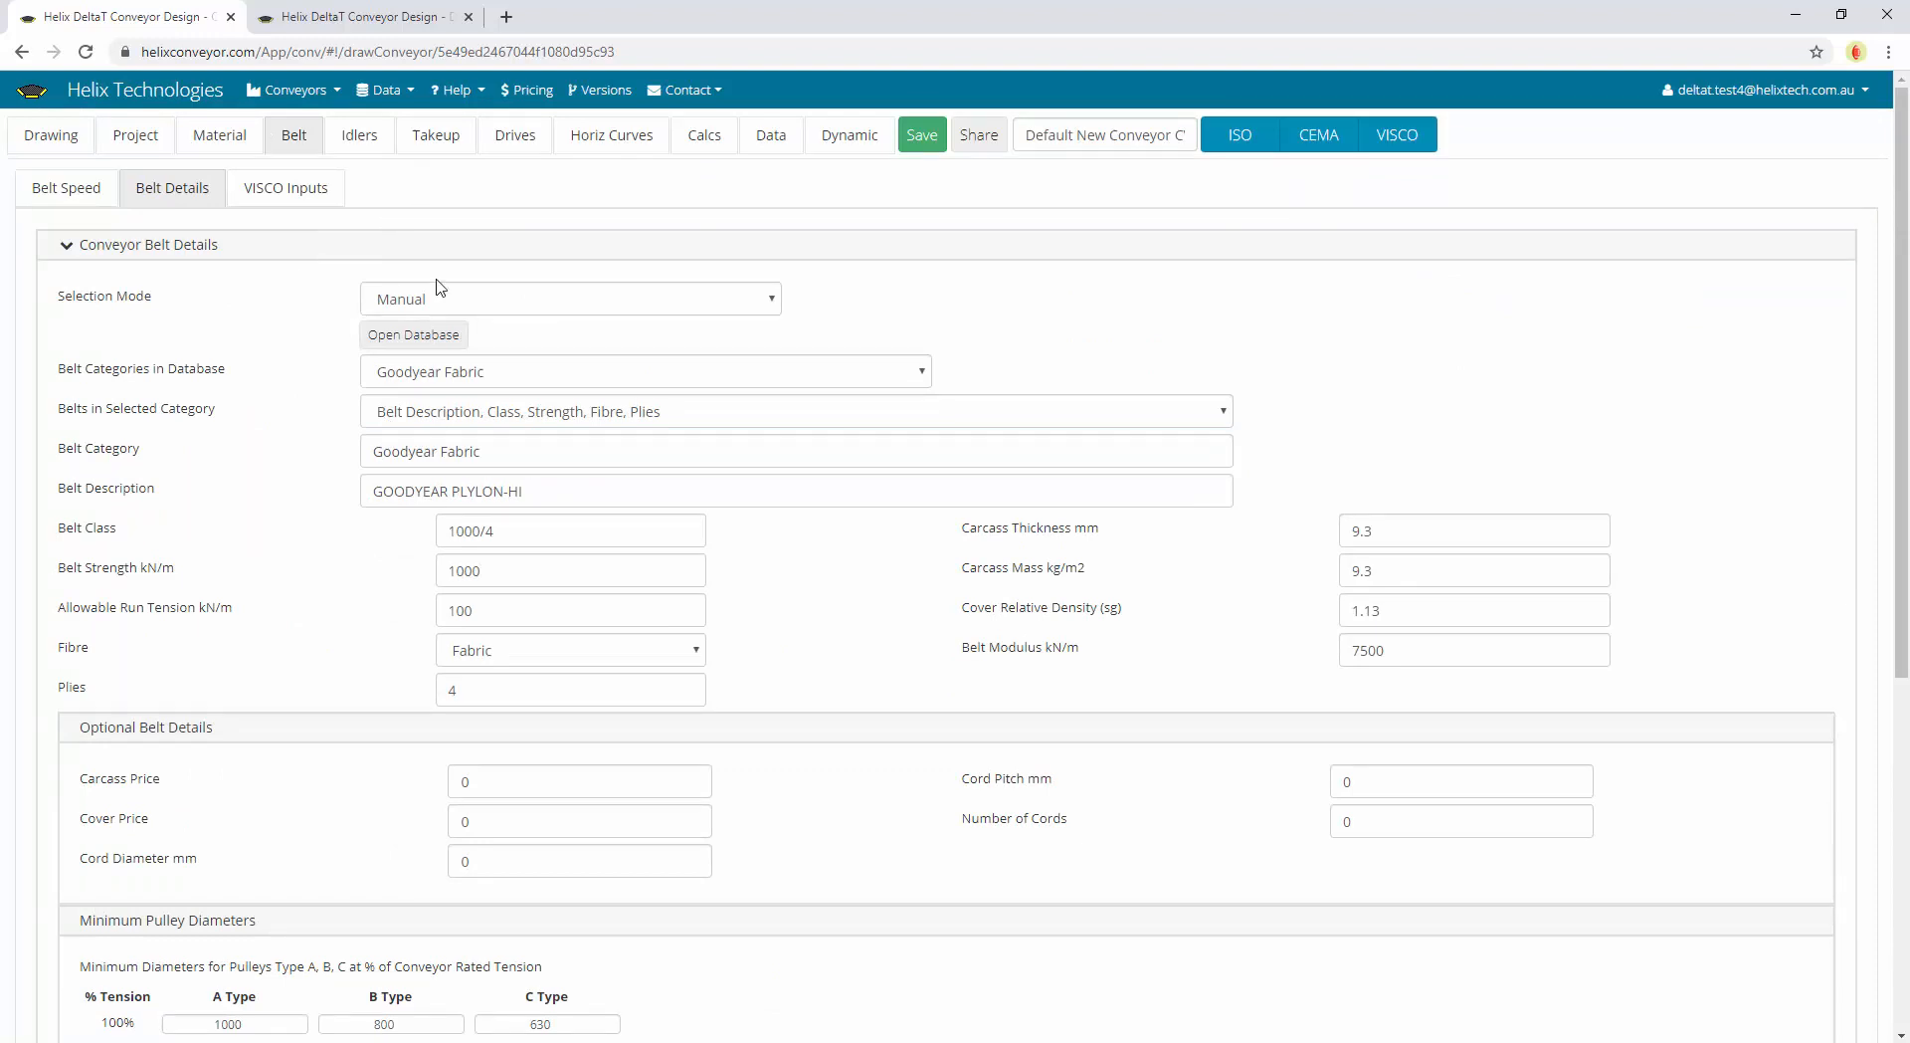
# Open the belts data list in a separate tab and check its belt categories and the actions available for the Goodyear 250/2 belt
pyautogui.click(385, 97)
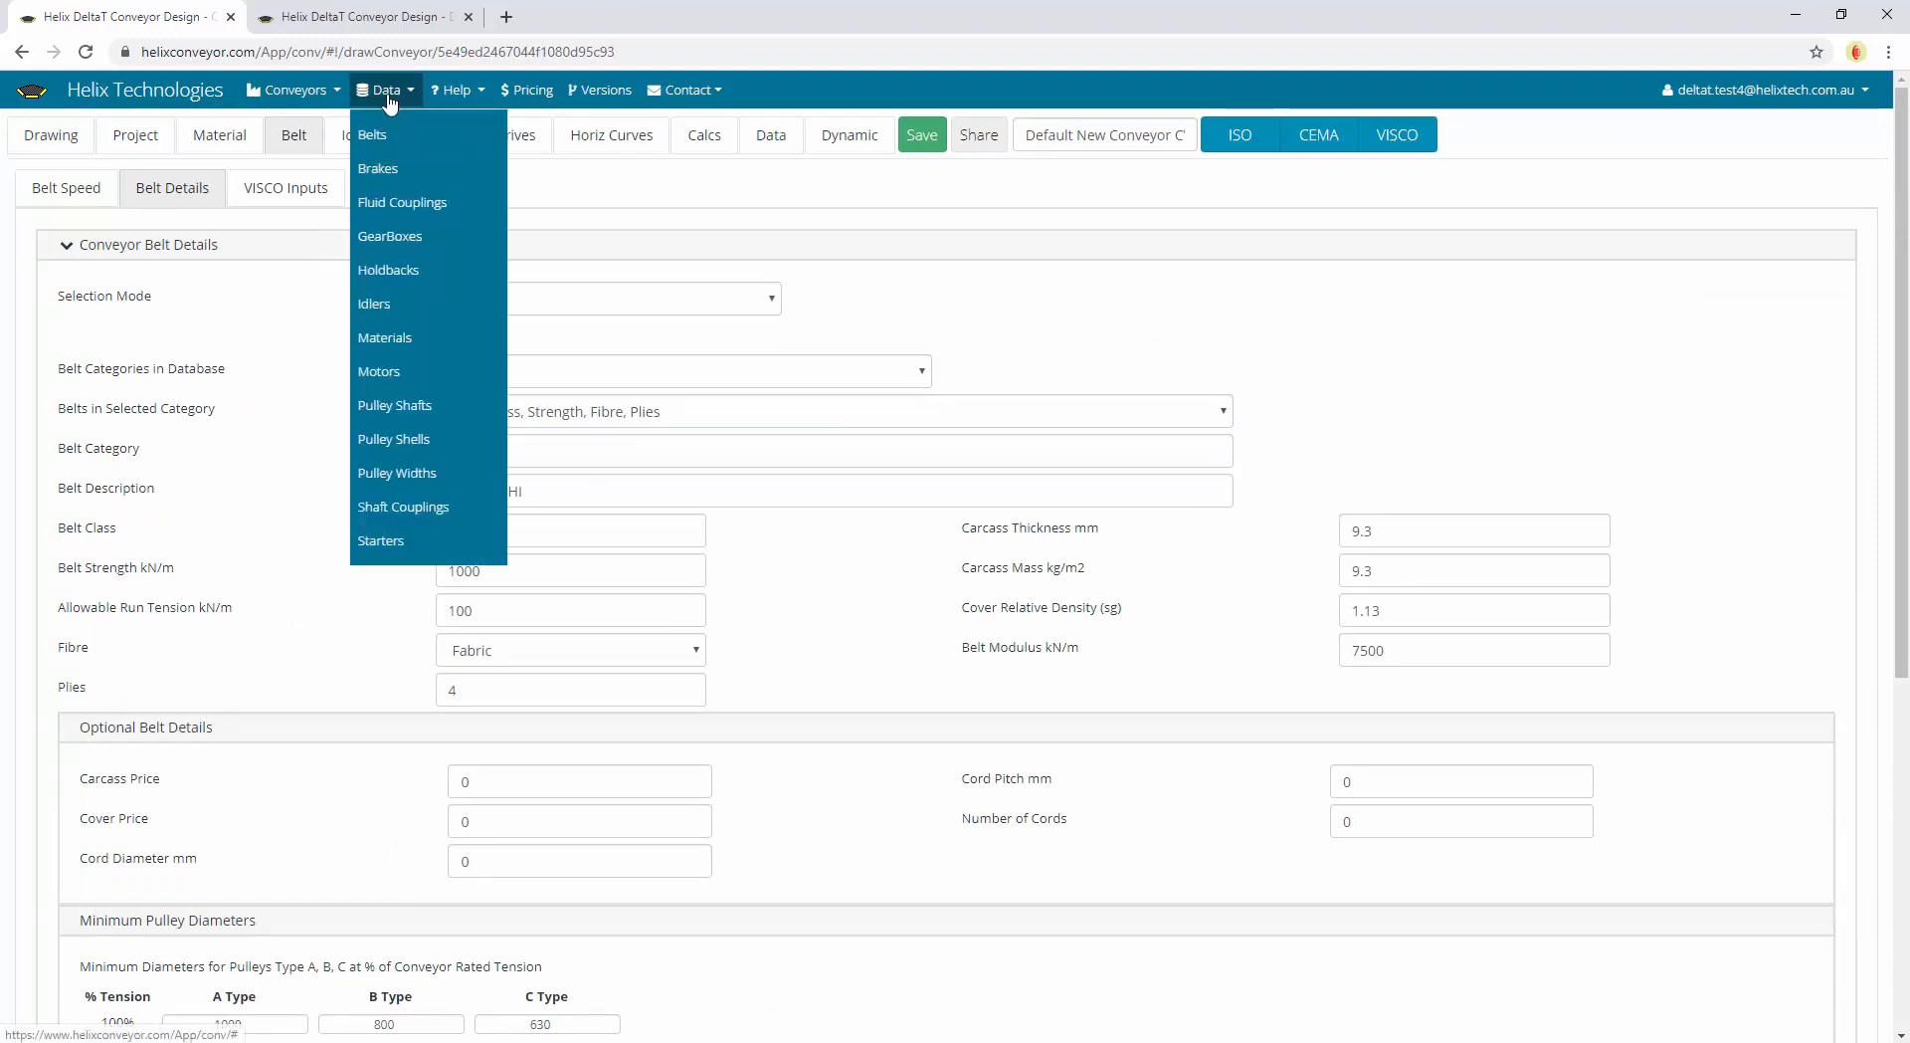
pyautogui.middleClick(408, 149)
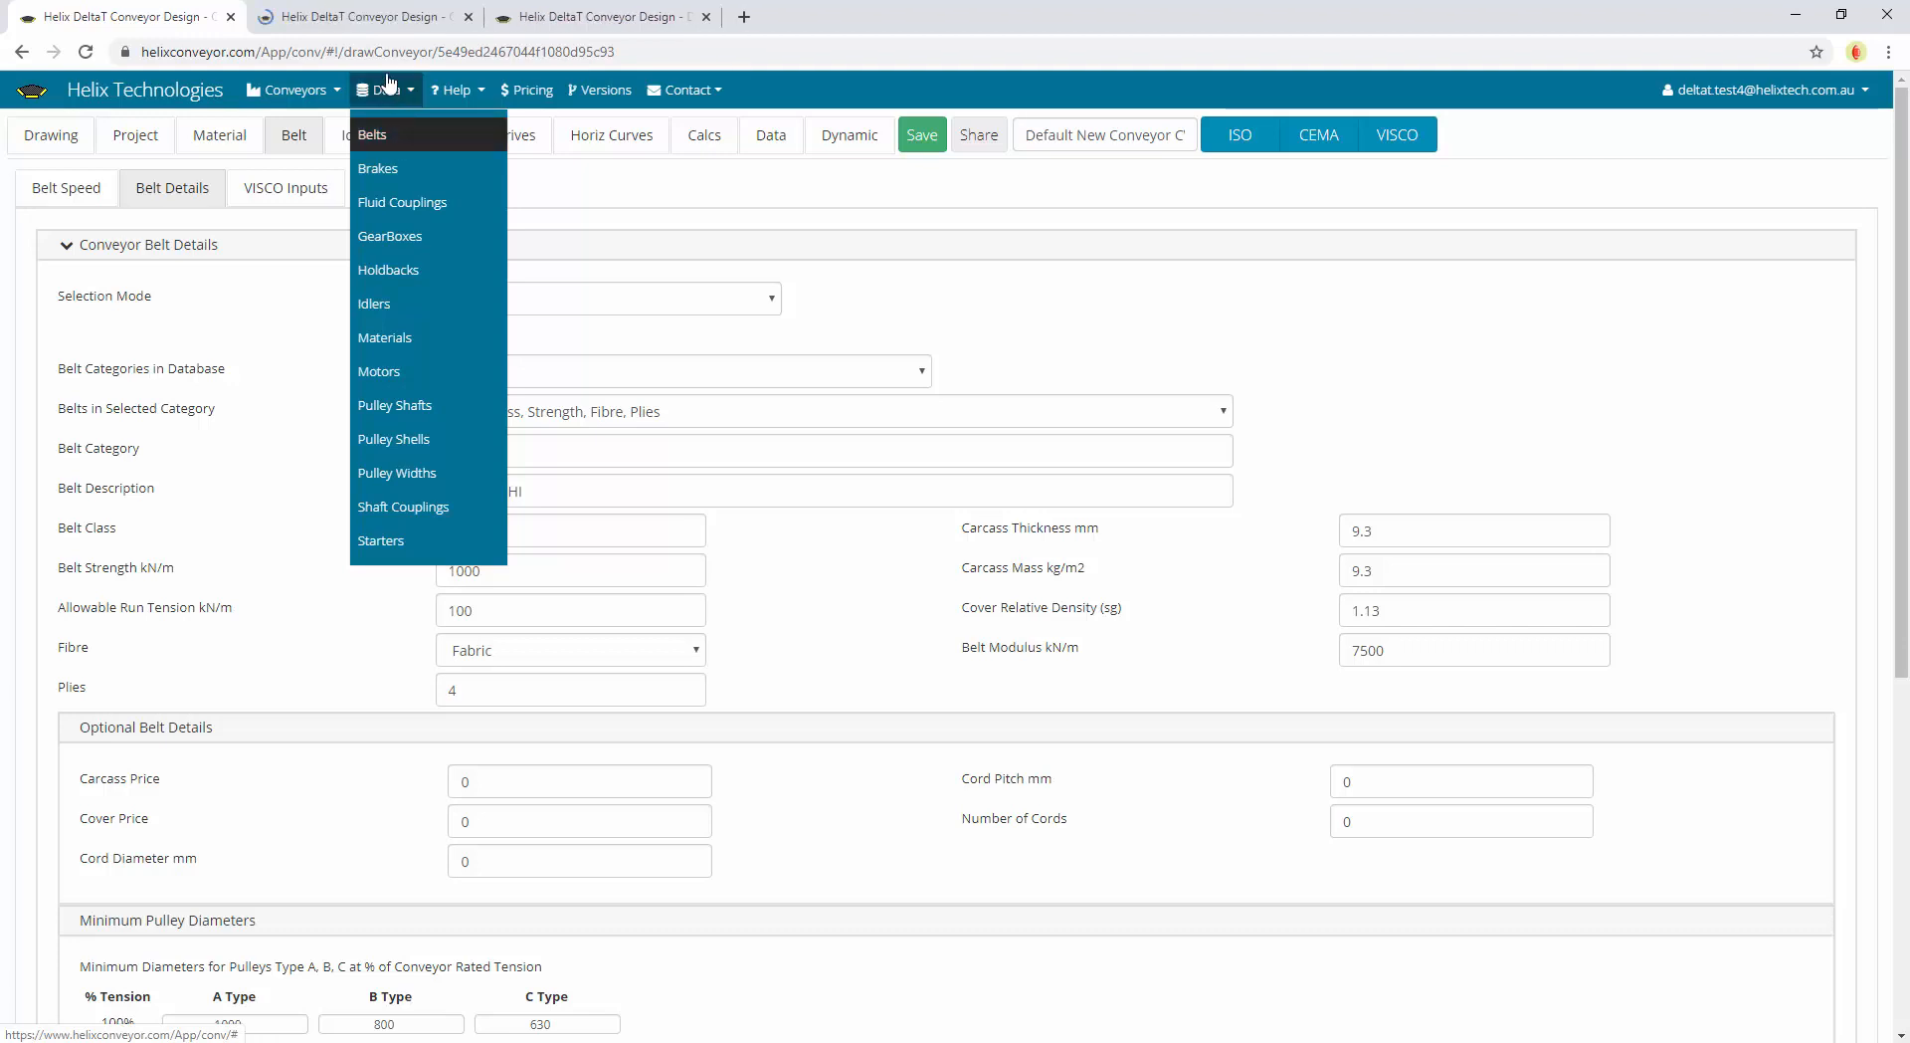
pyautogui.click(371, 20)
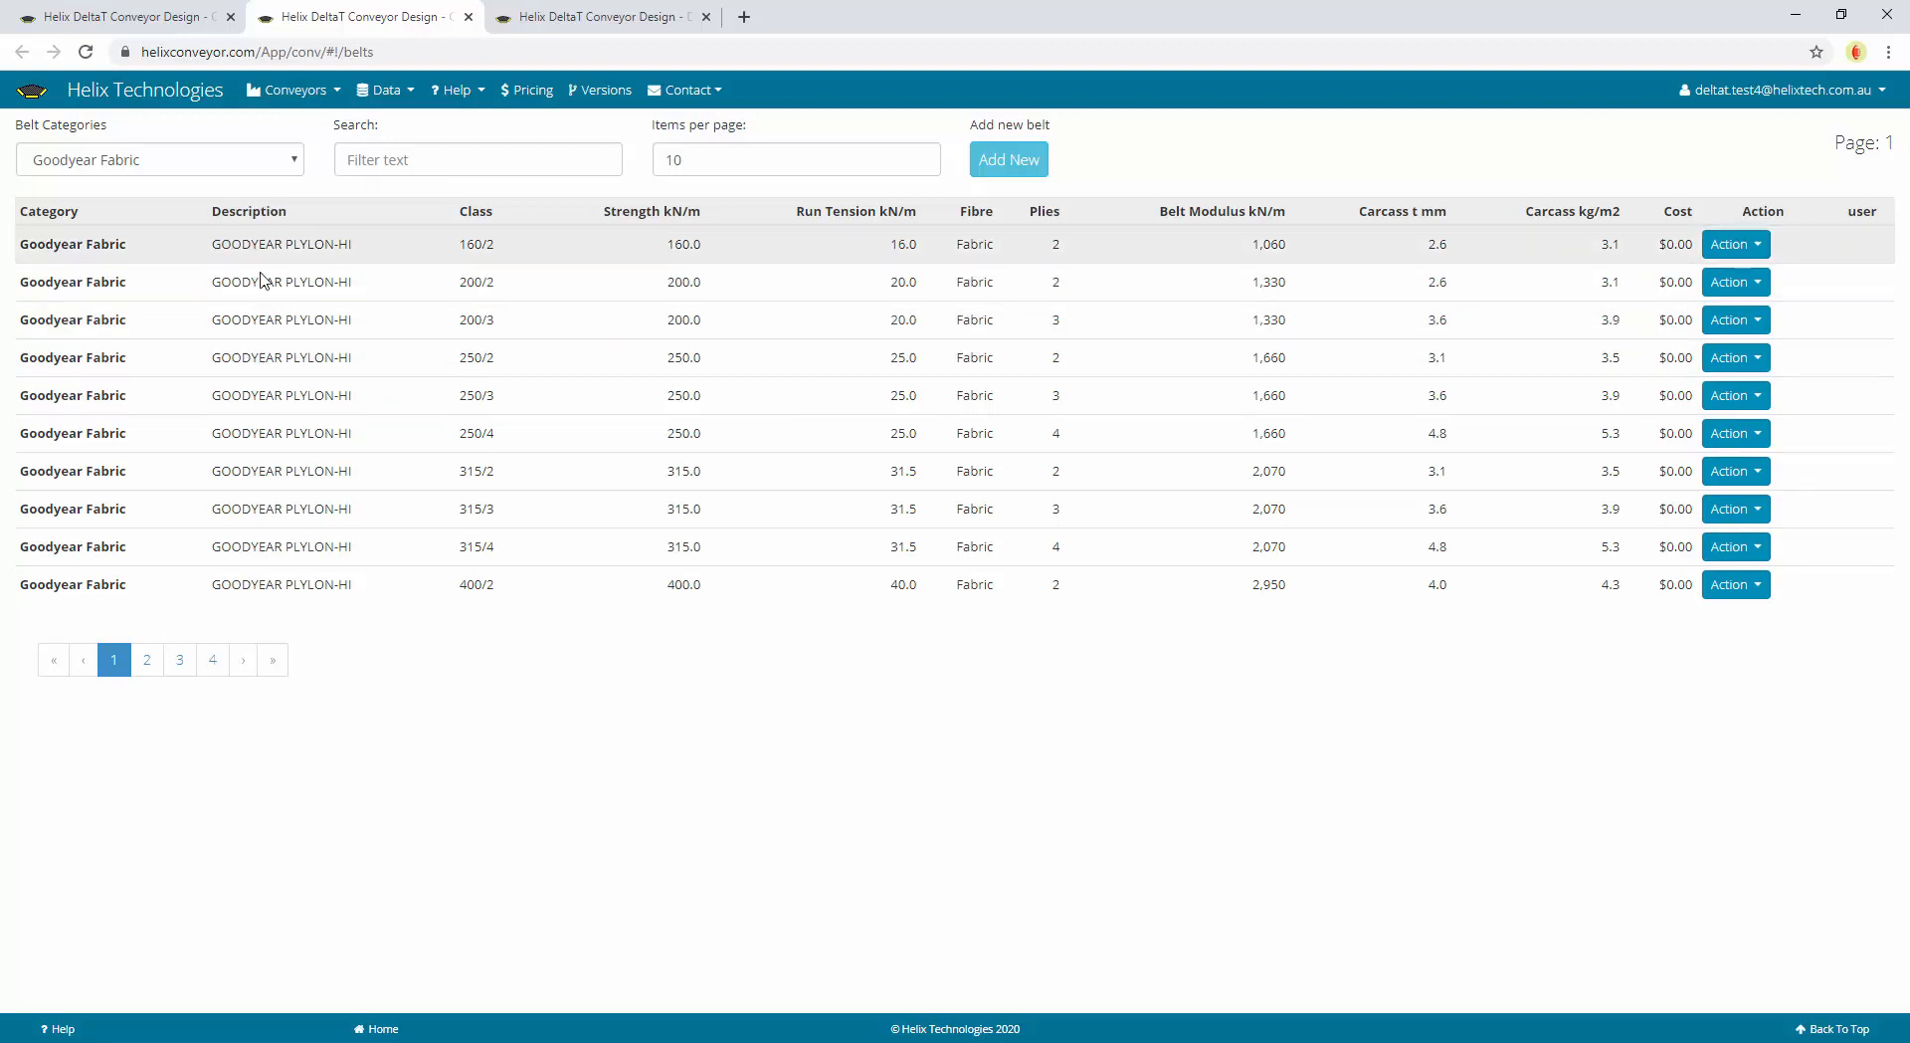
pyautogui.click(253, 164)
pyautogui.moveTo(297, 304); pyautogui.dragTo(308, 545)
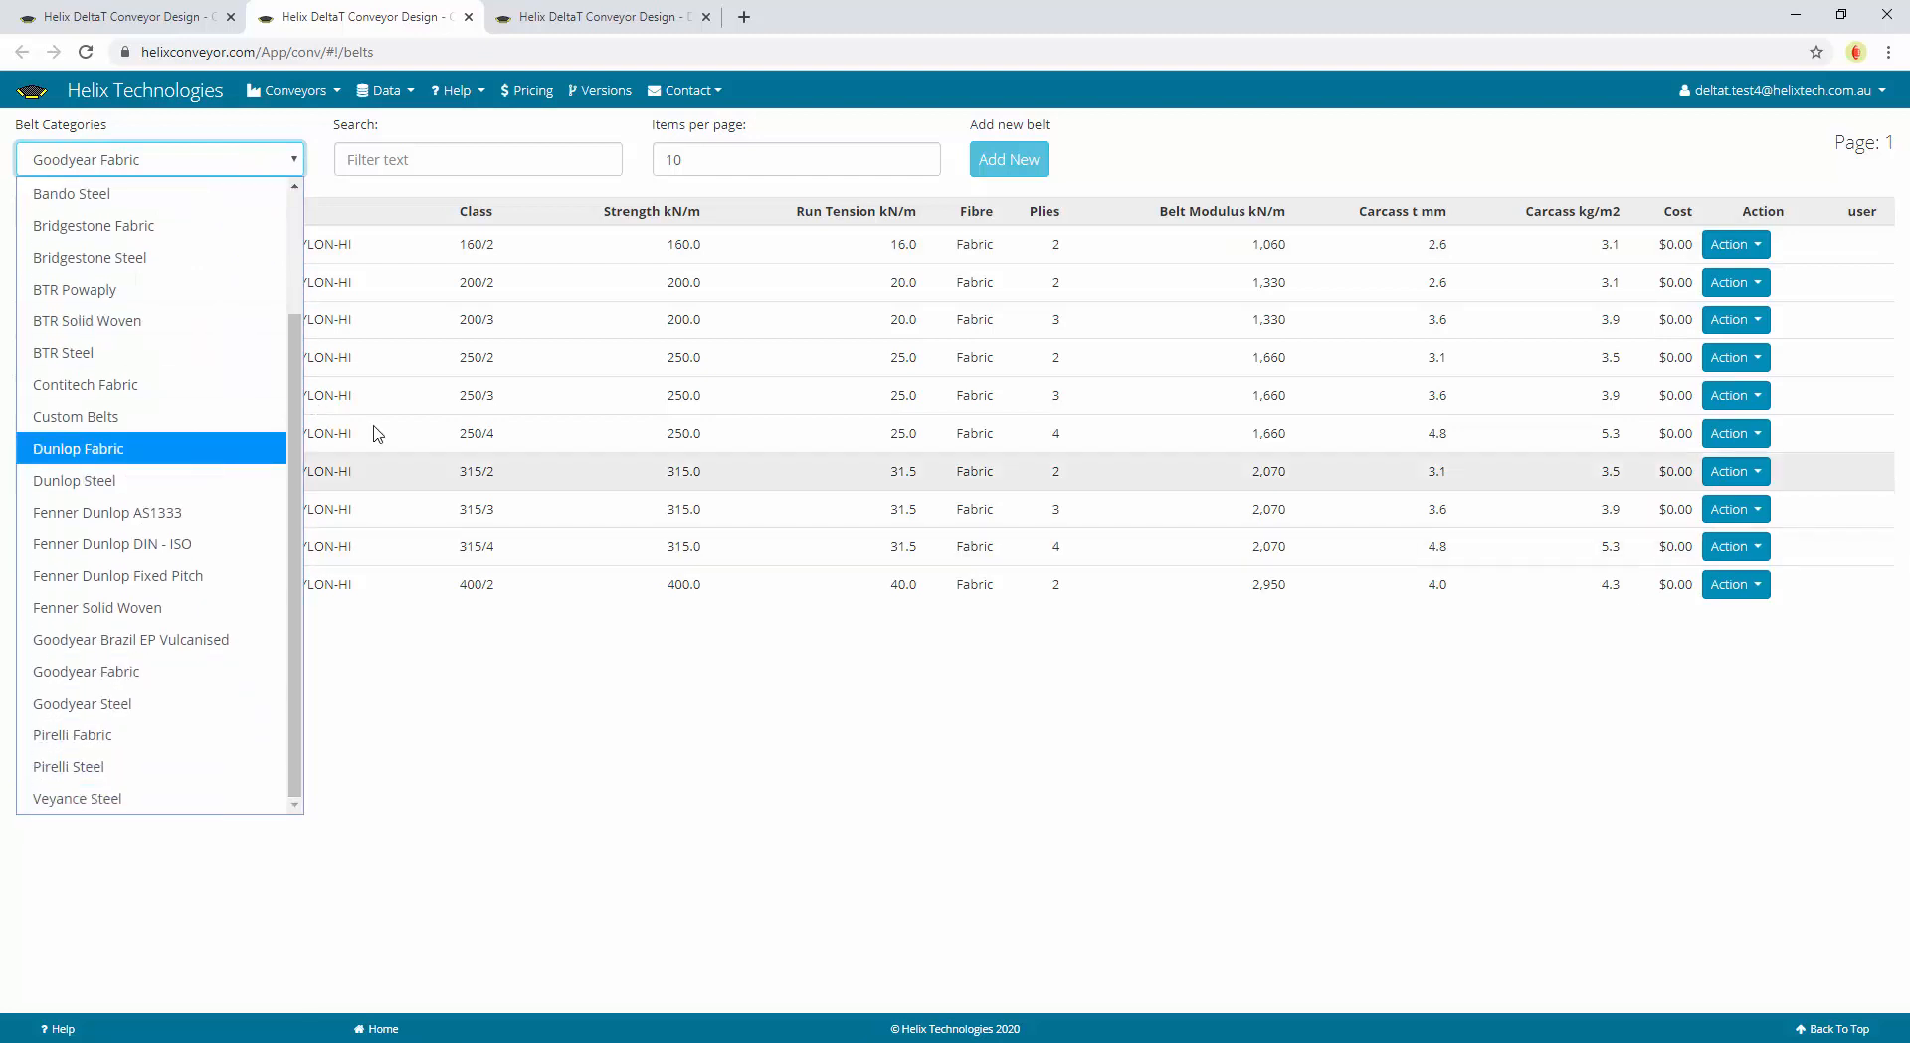
pyautogui.click(816, 384)
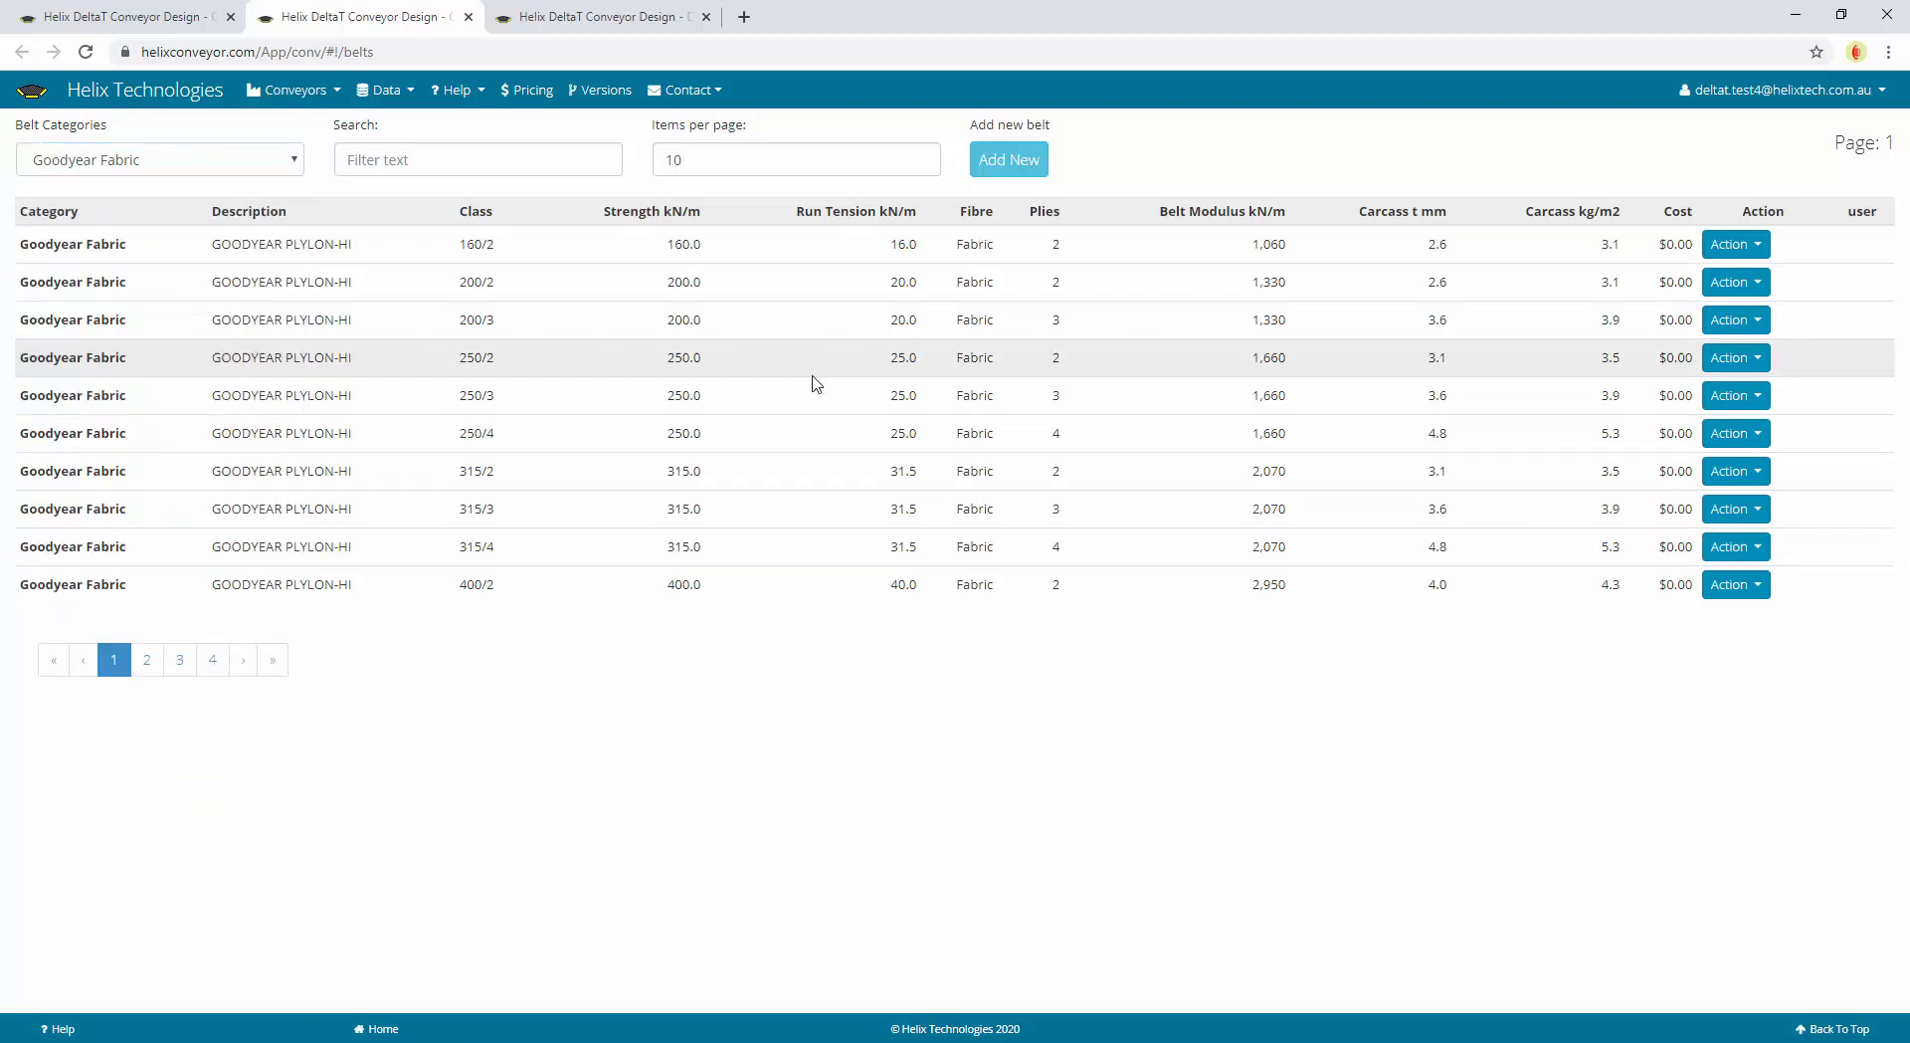
pyautogui.click(1734, 358)
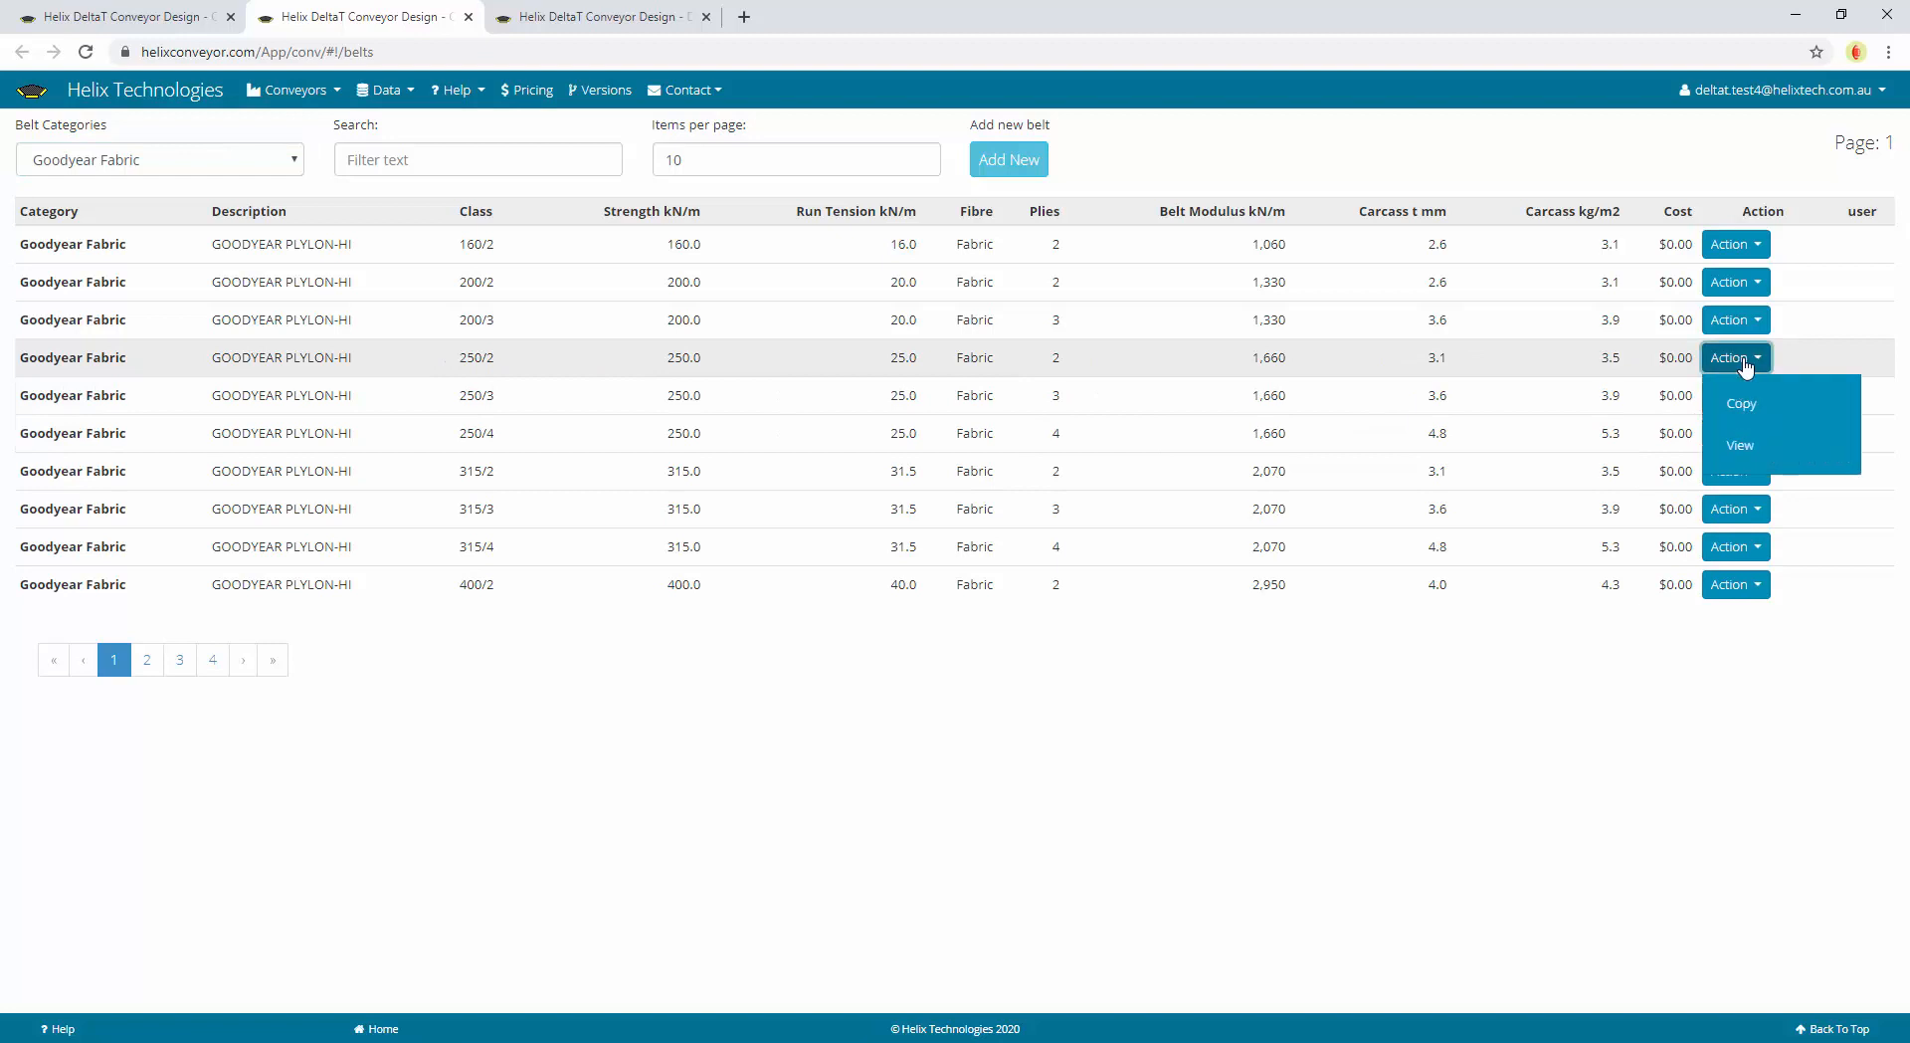
pyautogui.click(356, 376)
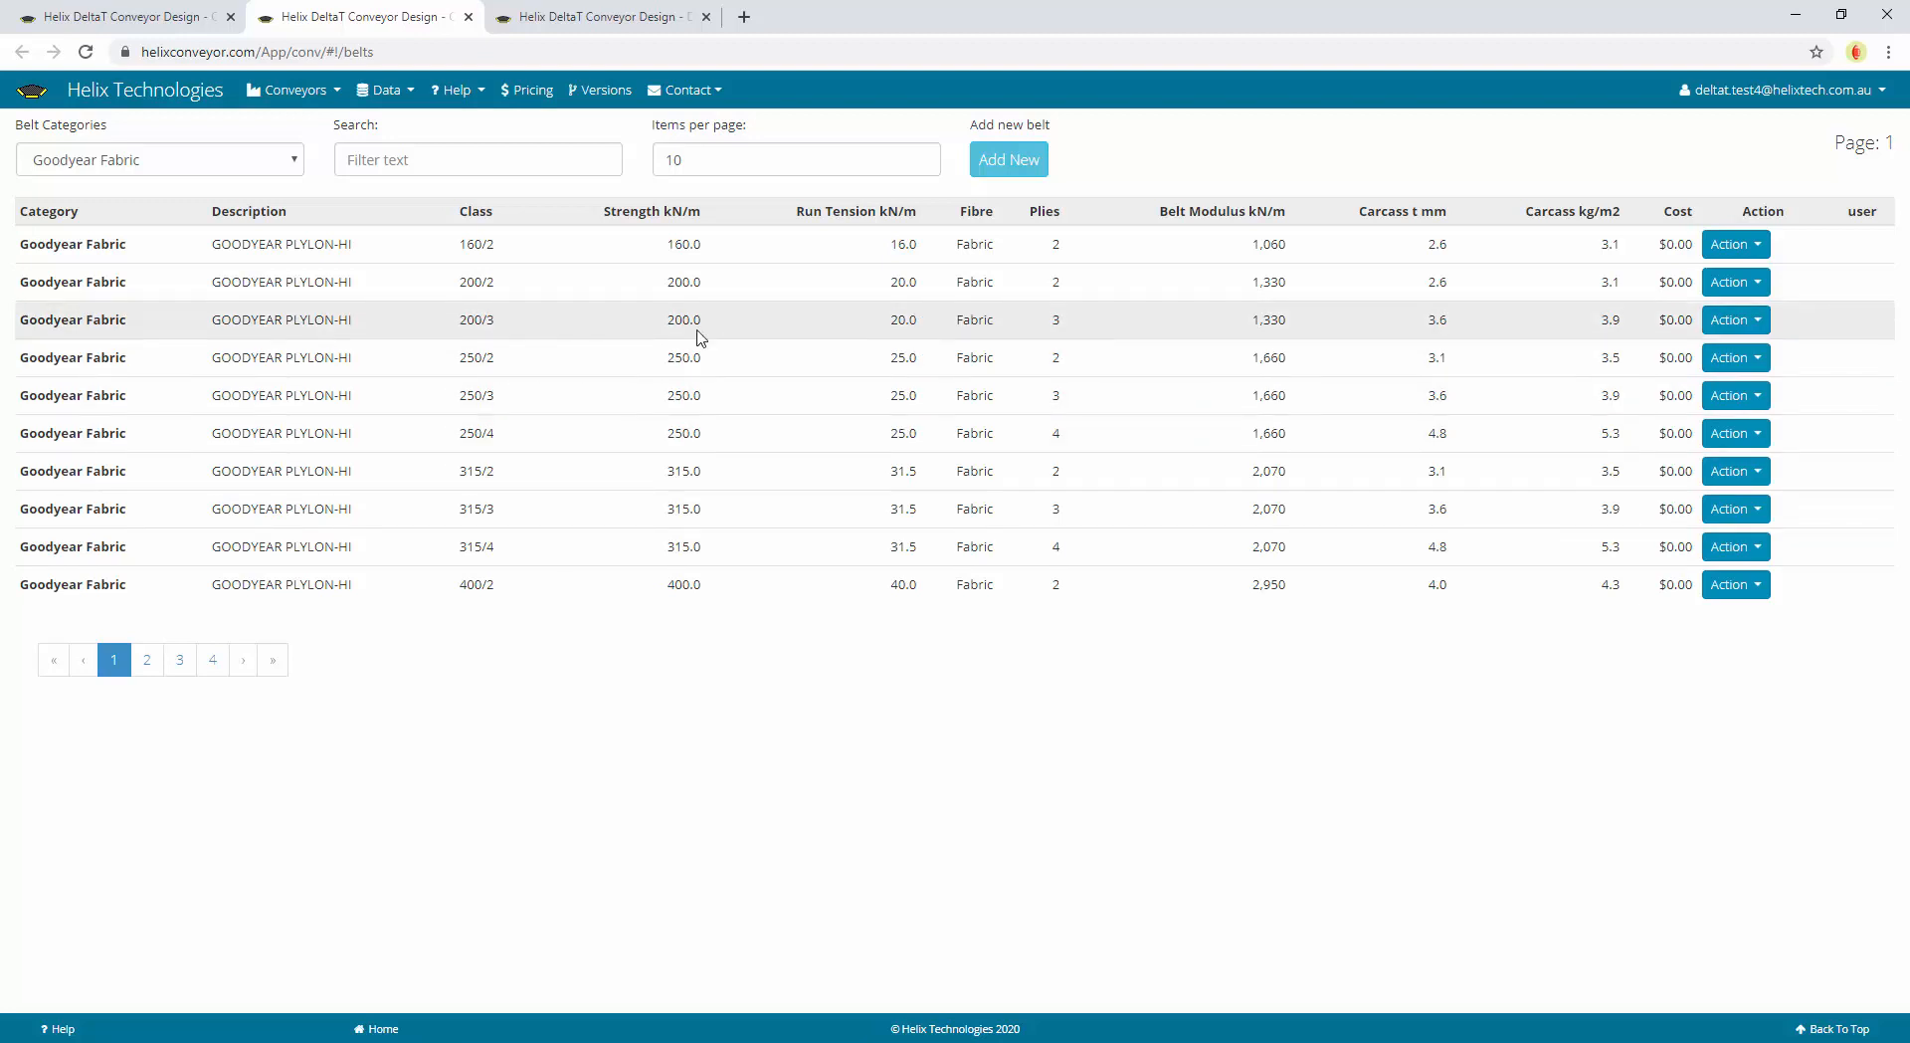
# Open the form for adding a new belt and review its details, pulley diameter, load support and troughing inputs
pyautogui.click(1009, 159)
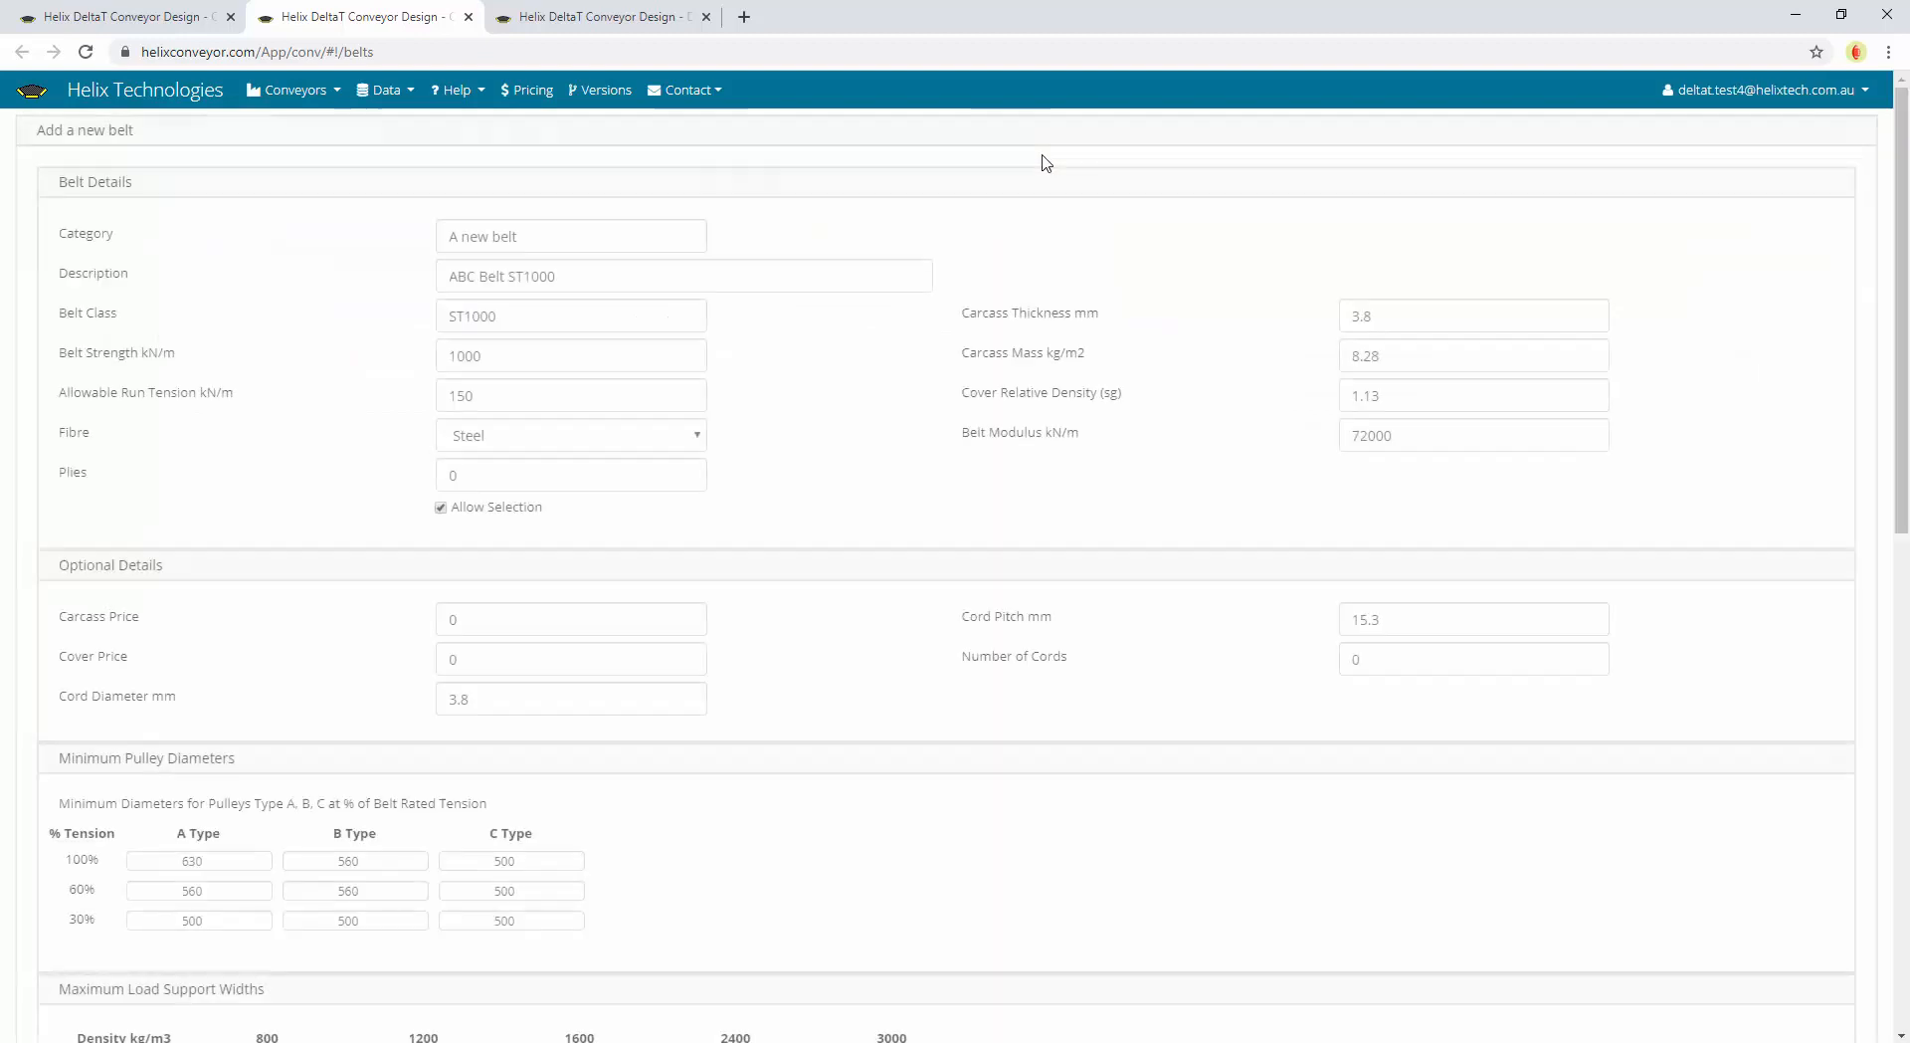
pyautogui.scroll(-3, 356, 469)
pyautogui.scroll(-2, 348, 527)
pyautogui.scroll(5, 336, 589)
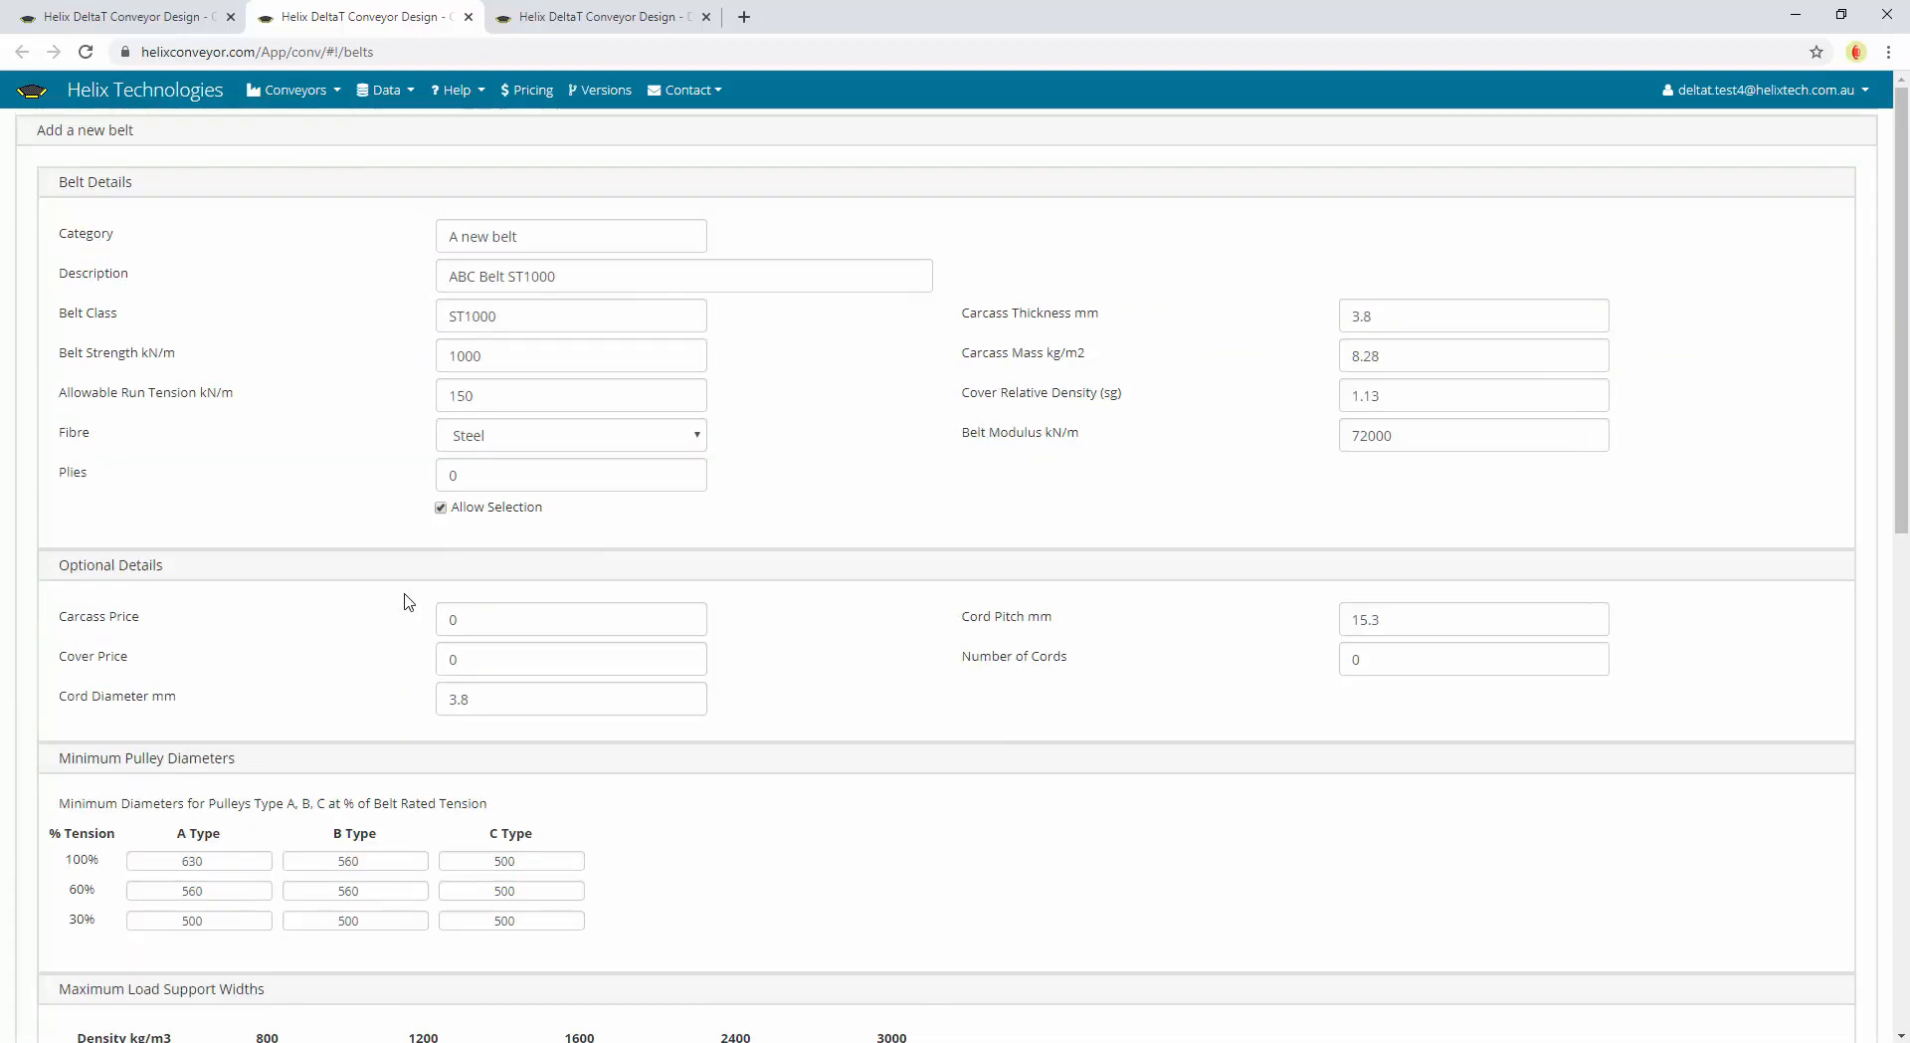
pyautogui.scroll(-5, 286, 483)
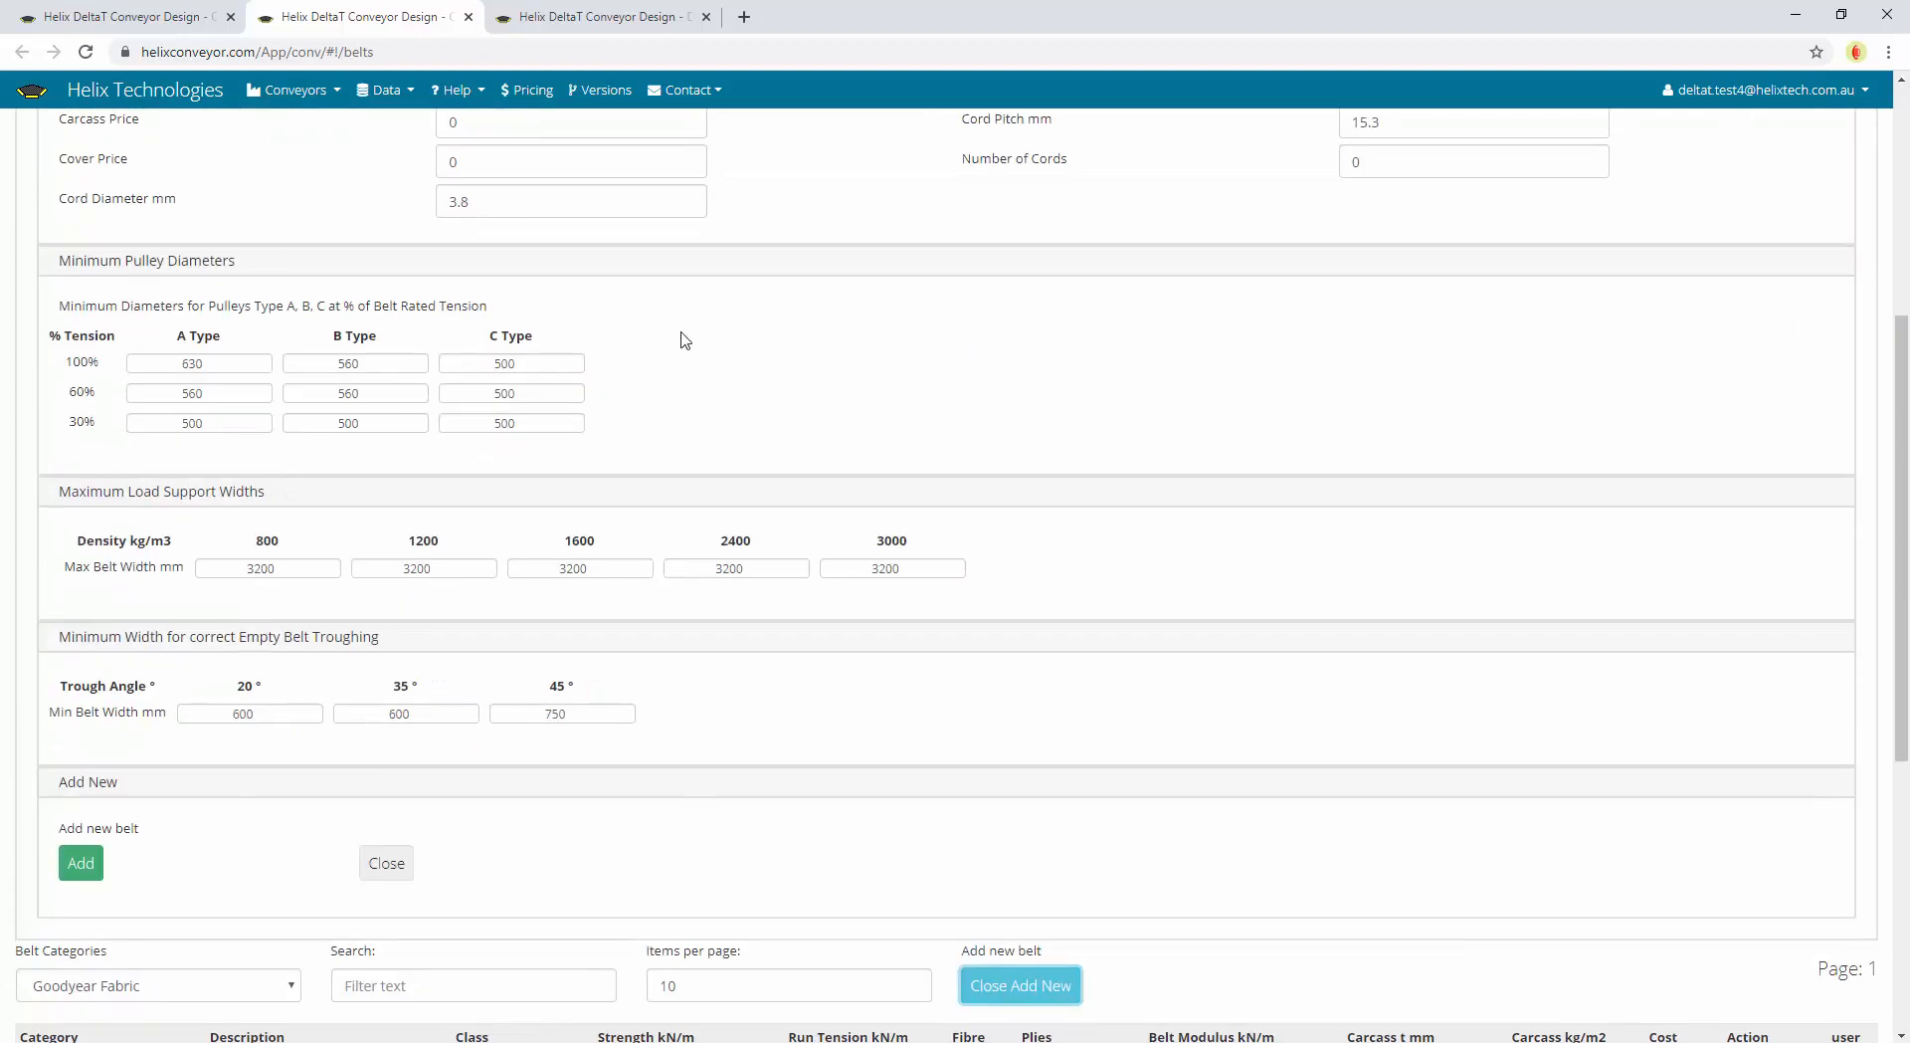
pyautogui.scroll(5, 708, 488)
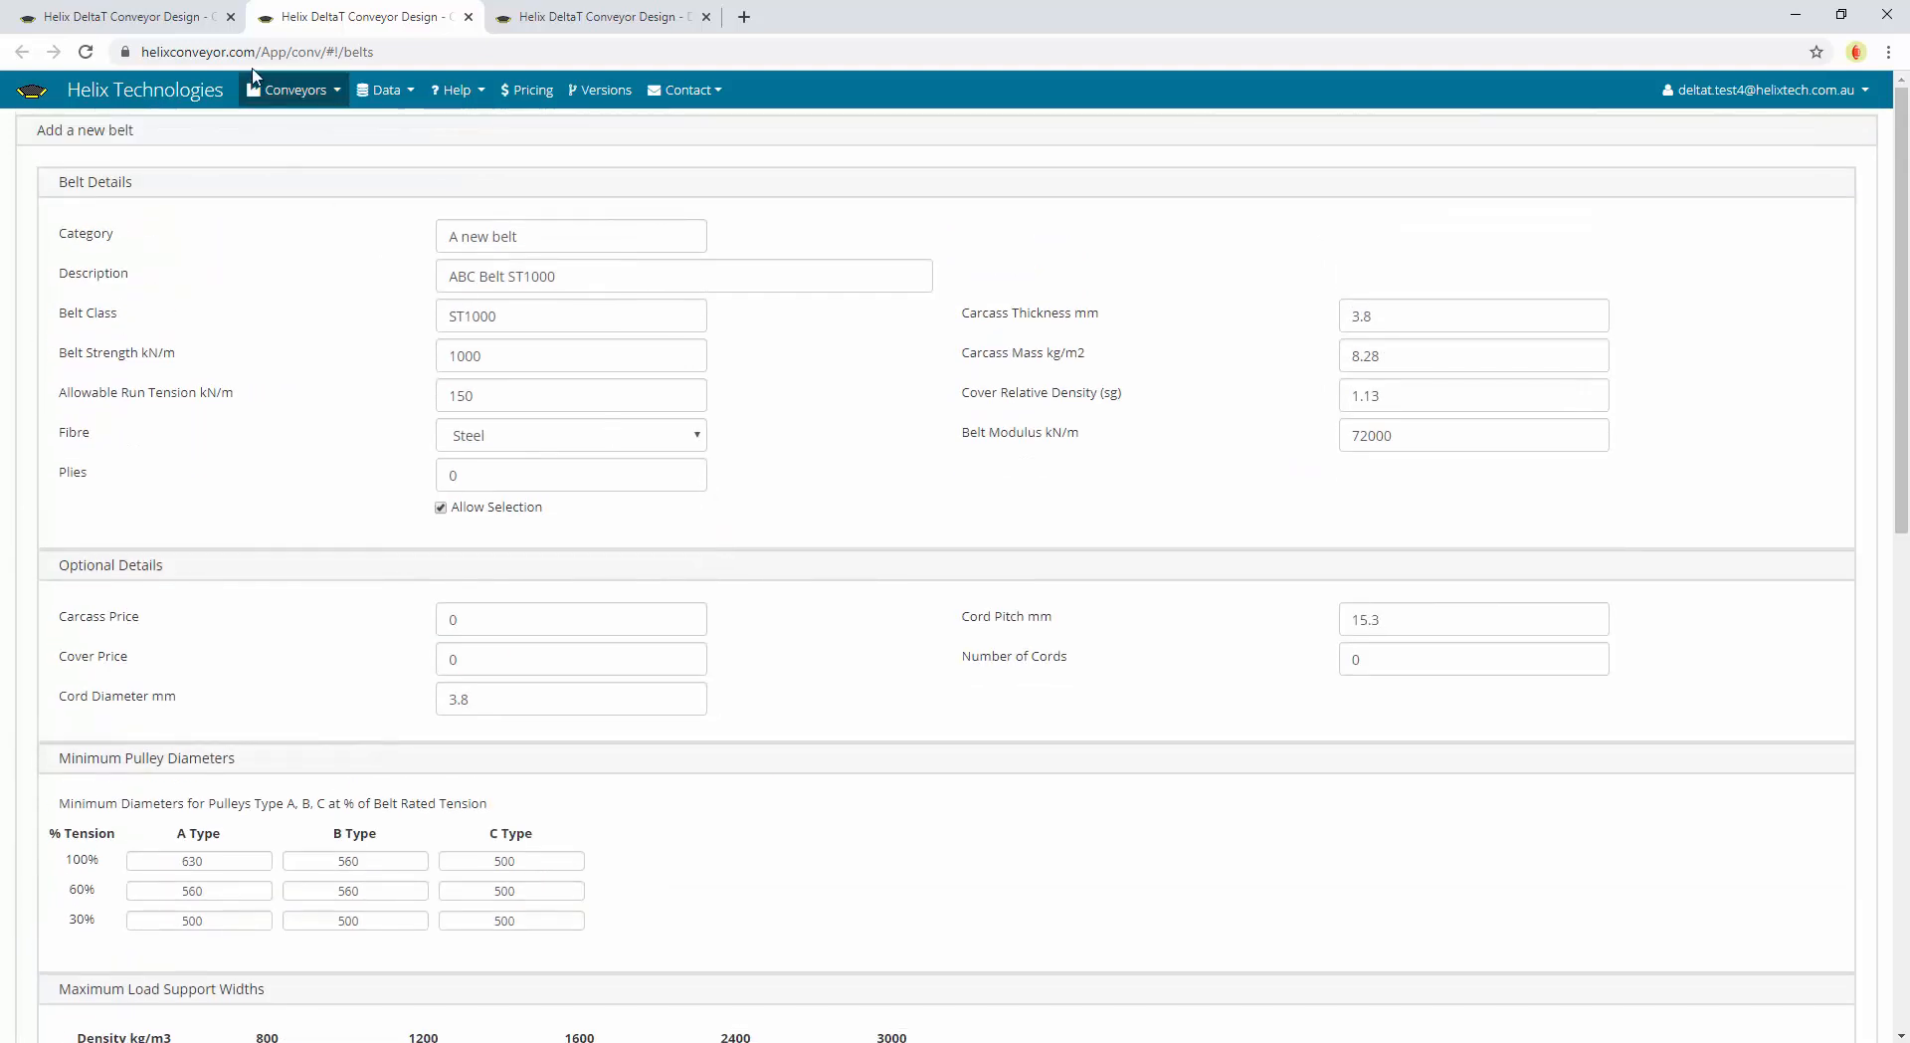
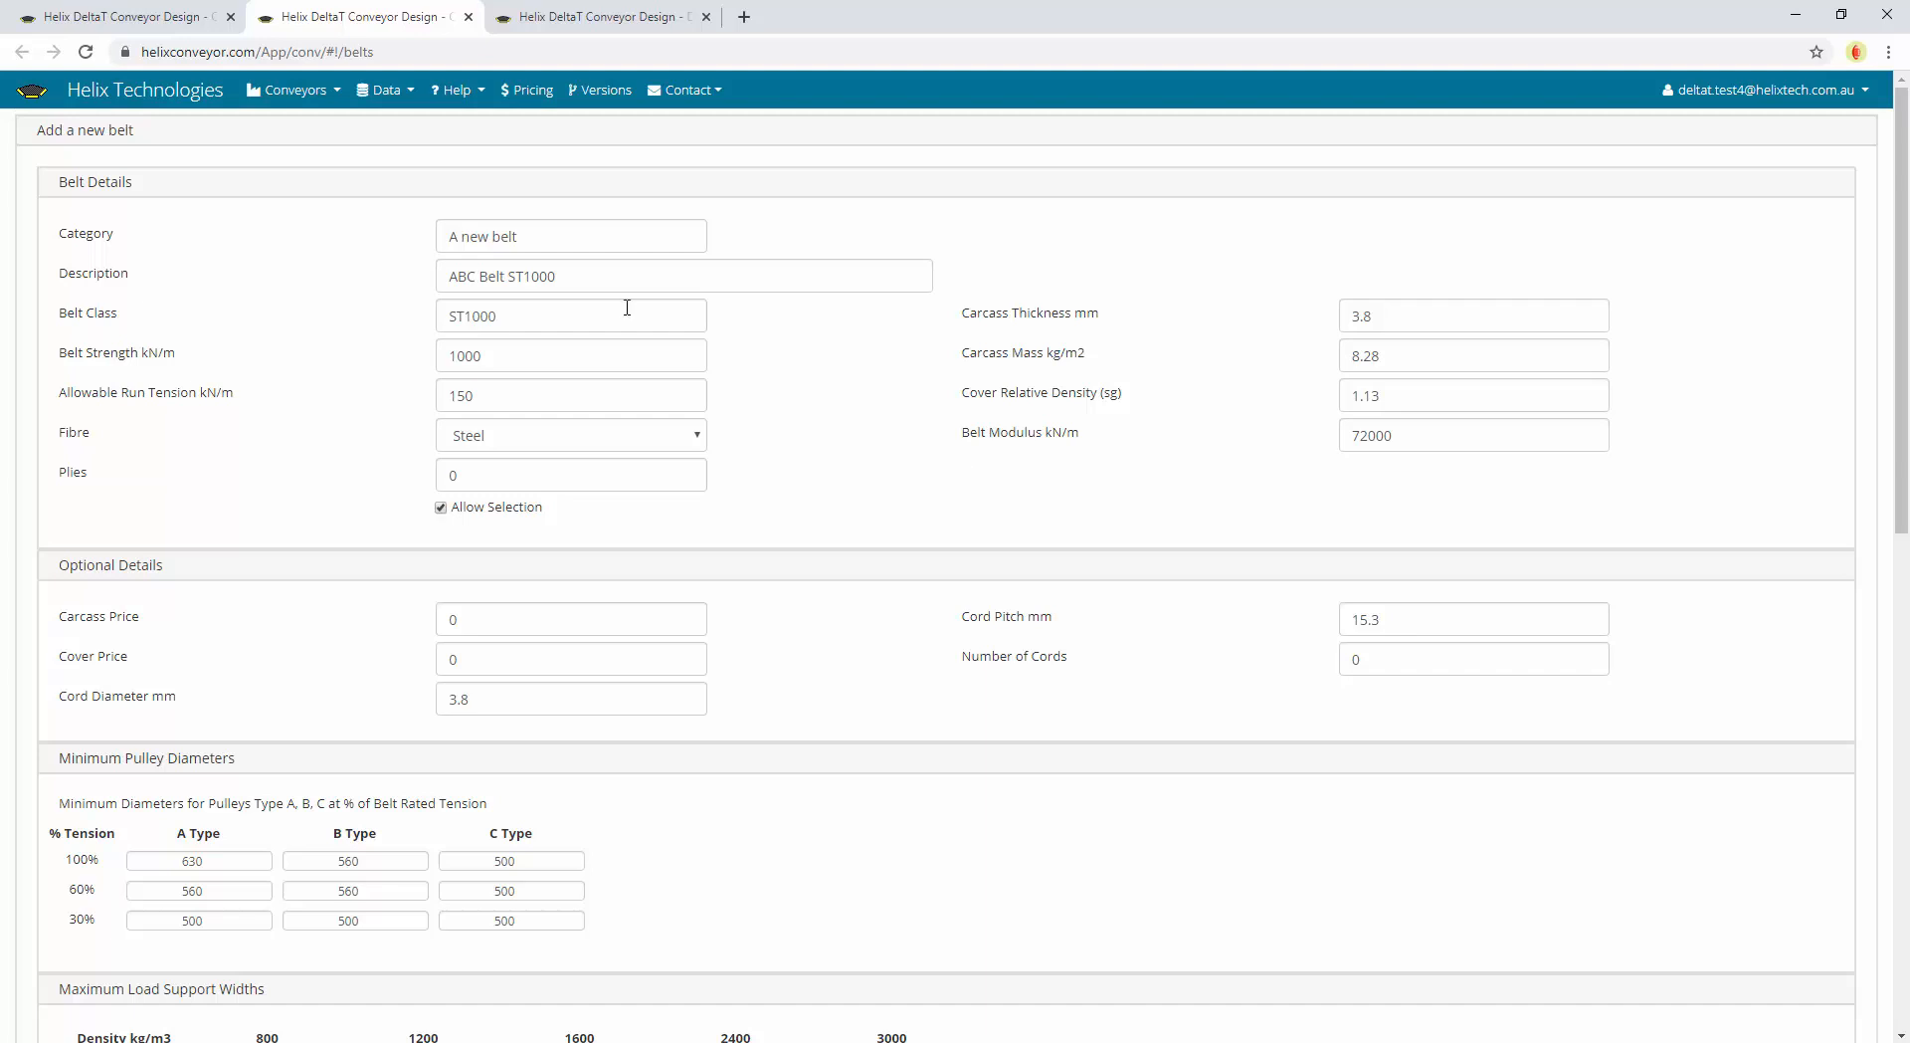
# Return to the conveyor model's belt details and check the belt class, belt strength and allowable run tension inputs
pyautogui.click(159, 17)
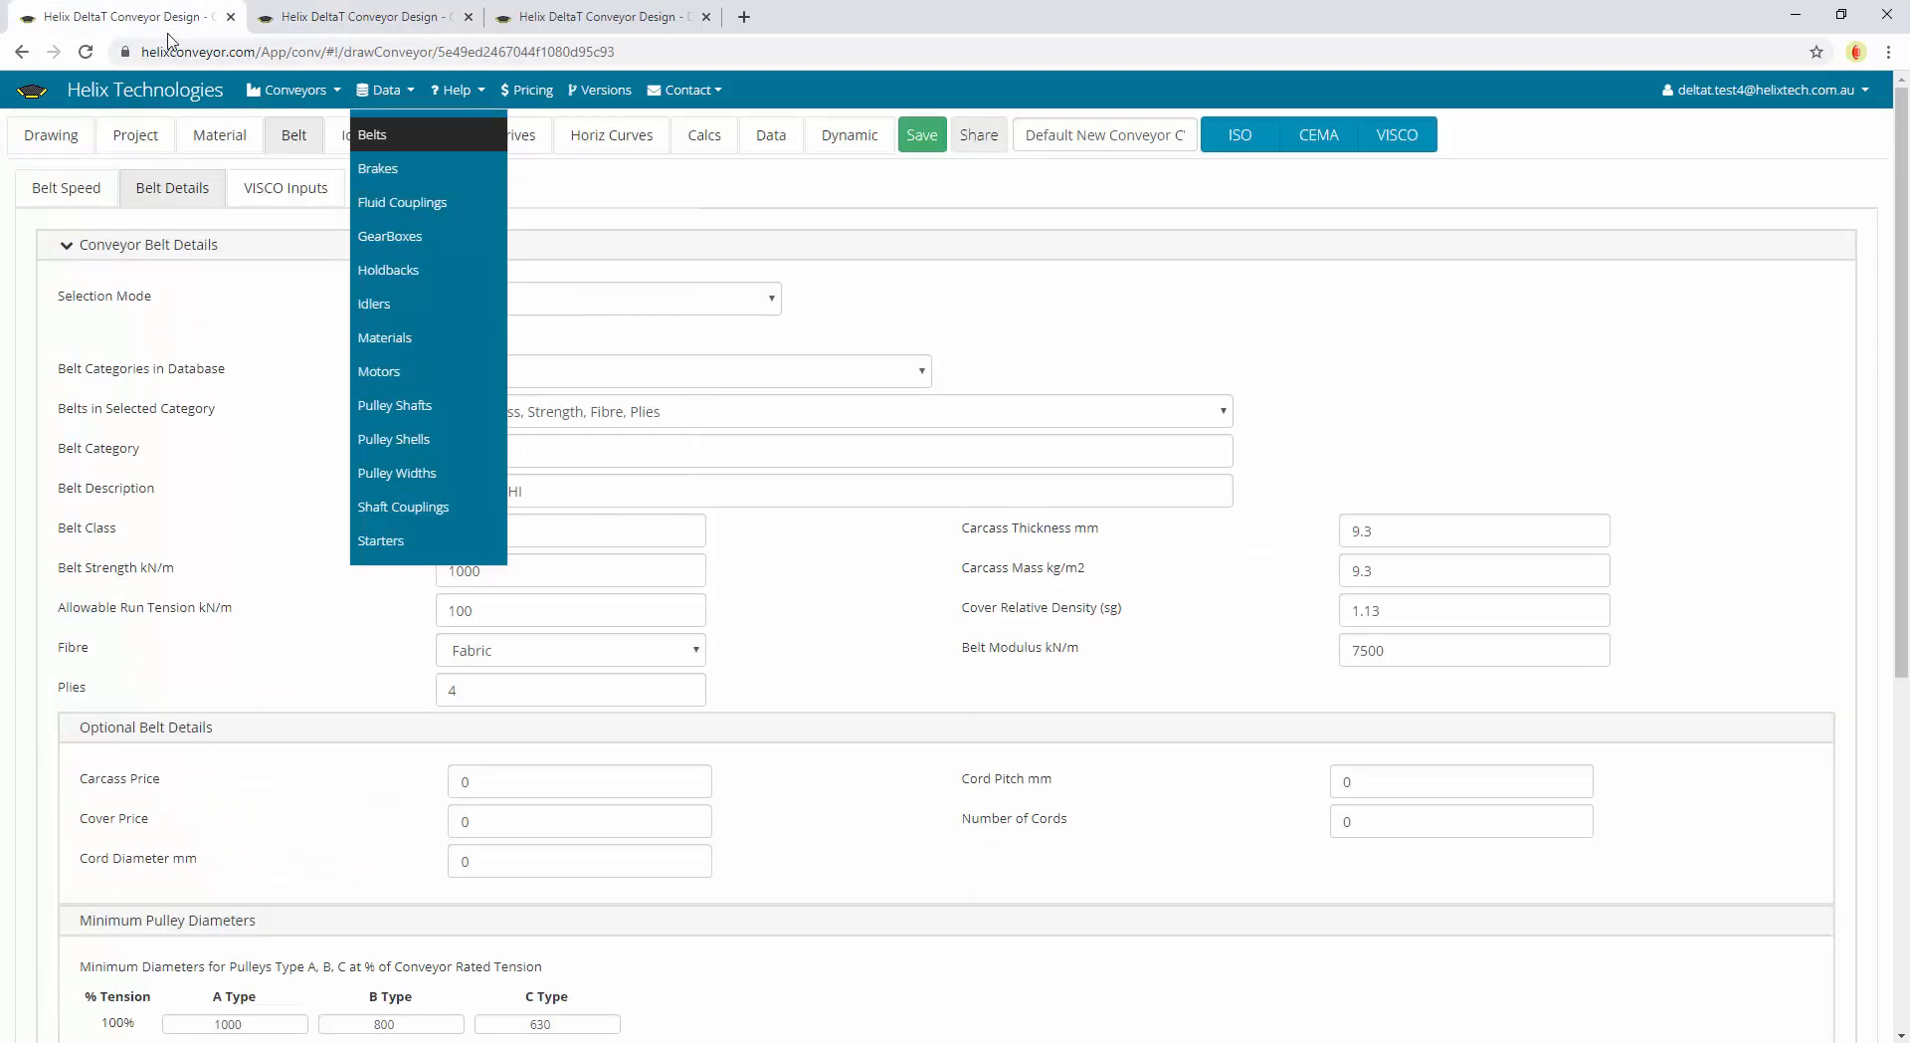
pyautogui.click(231, 309)
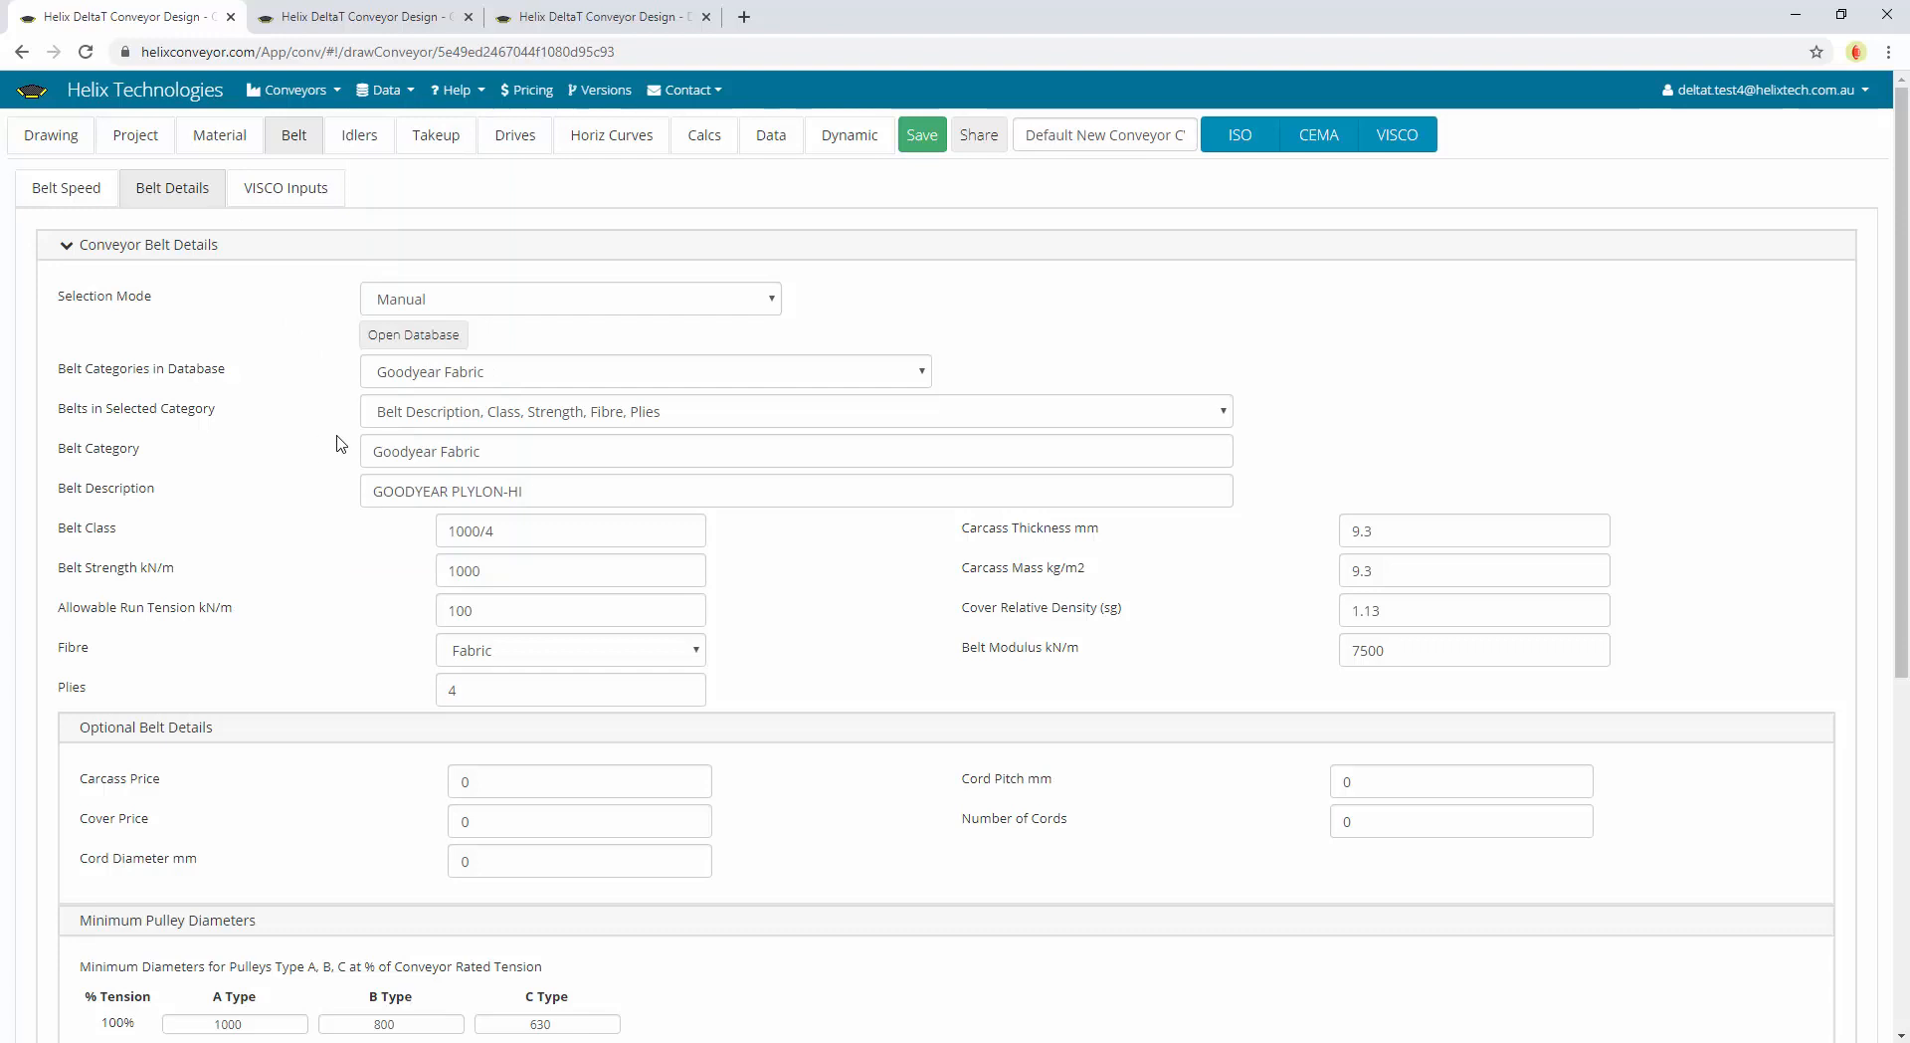
pyautogui.click(528, 538)
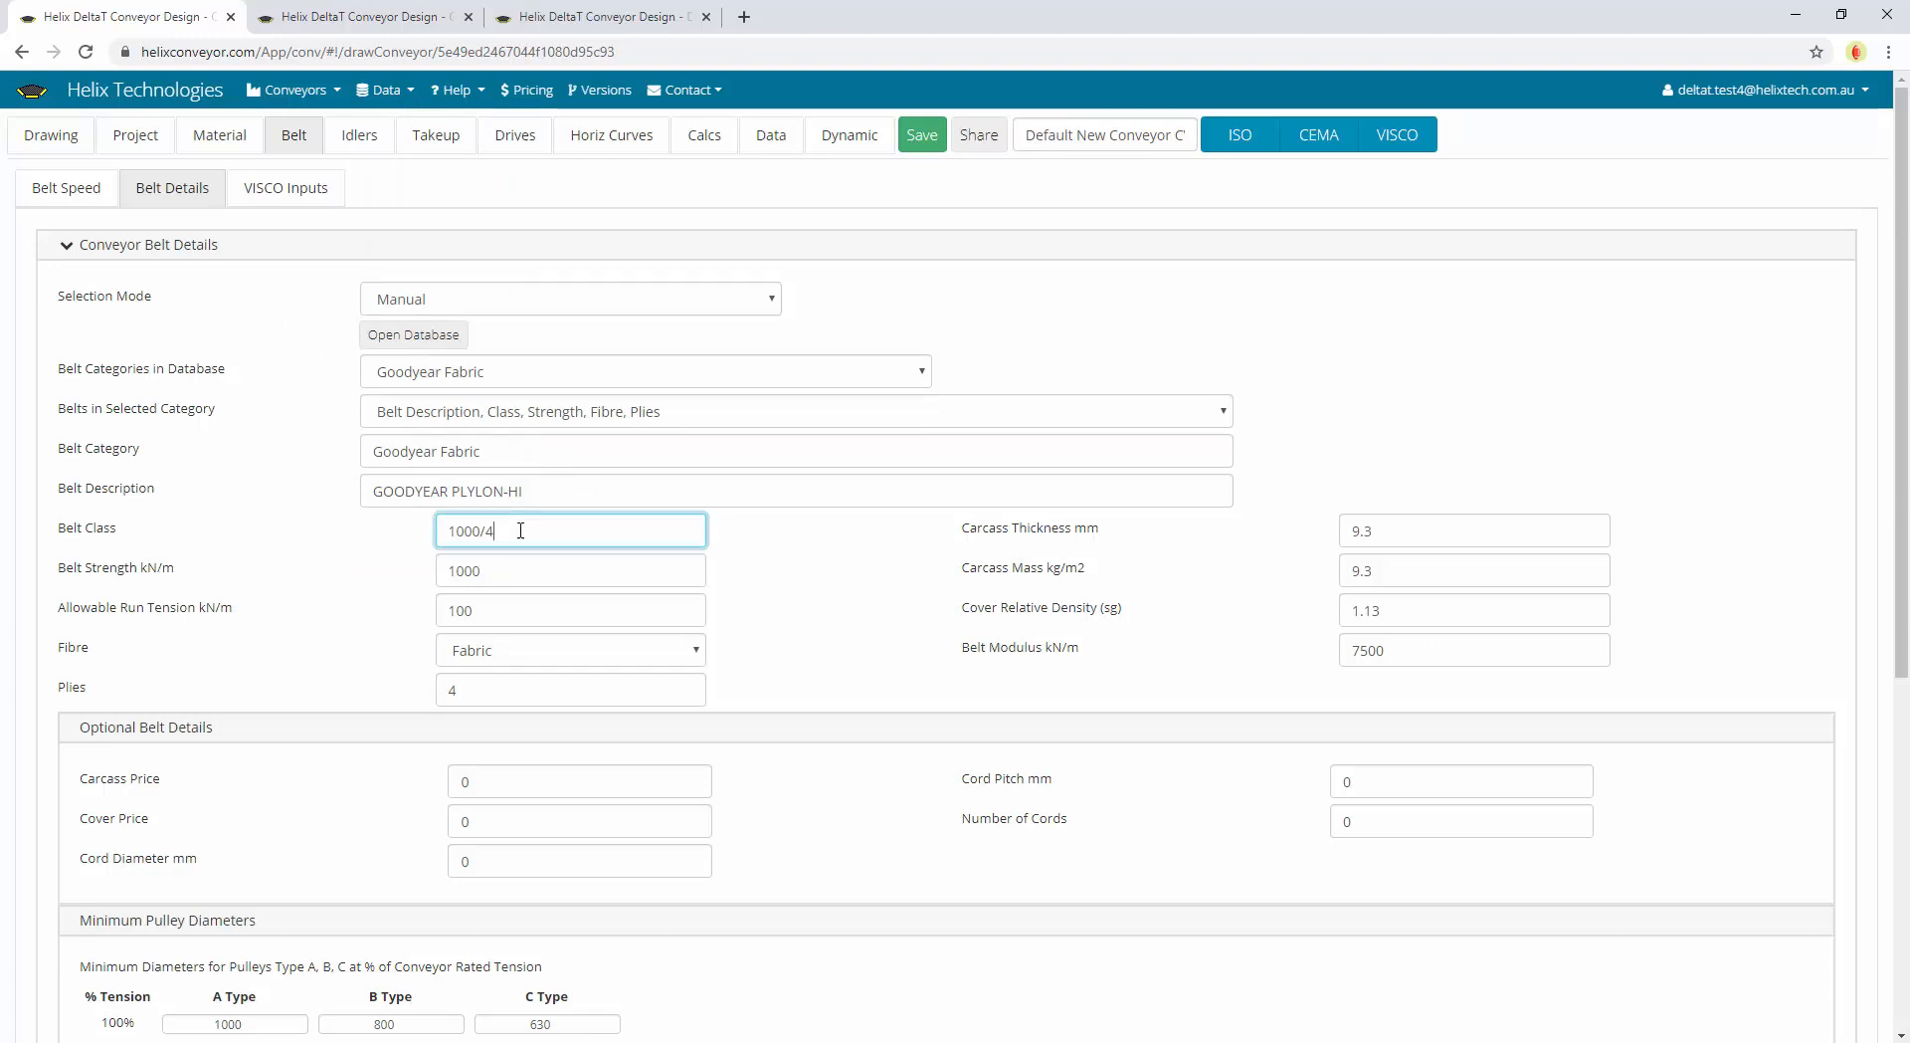
pyautogui.click(538, 570)
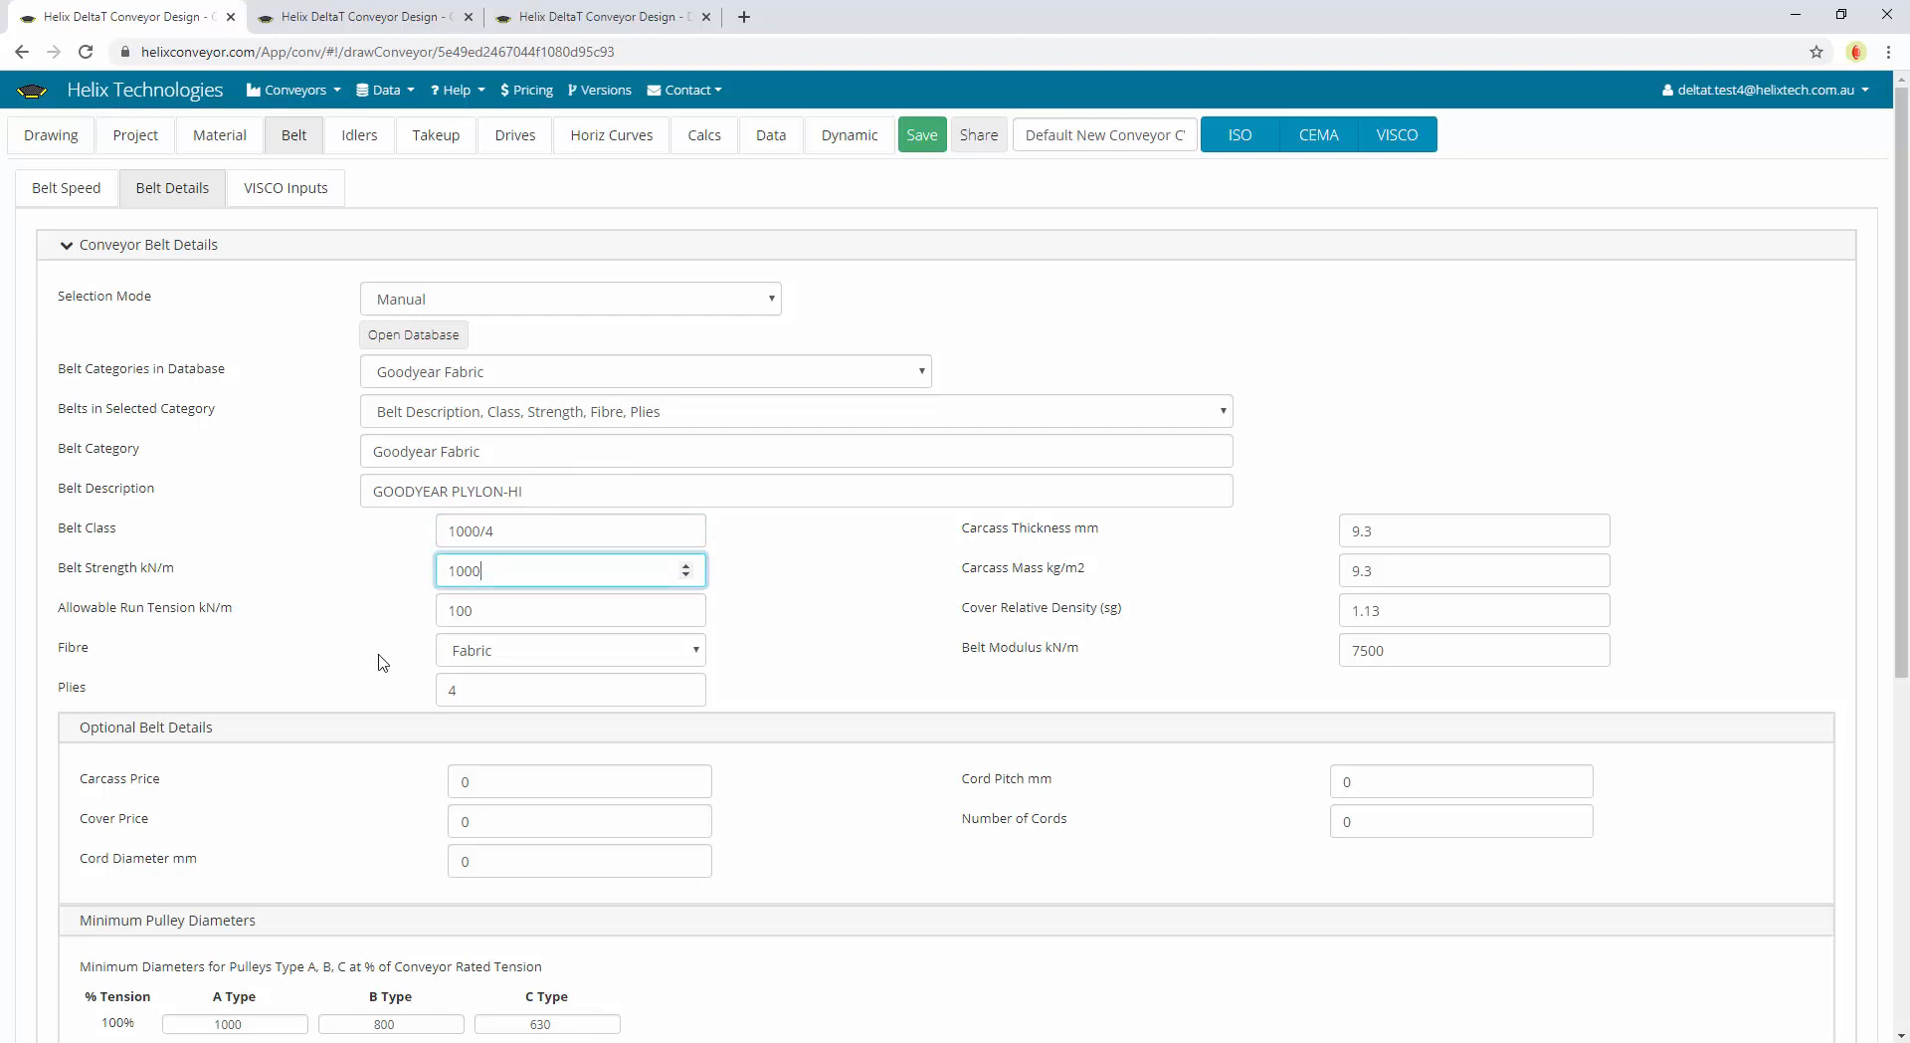
pyautogui.press('Tab')
# Examine the belt's minimum pulley diameters table, starting with the A type pulley at 100% tension
pyautogui.scroll(-2, 350, 629)
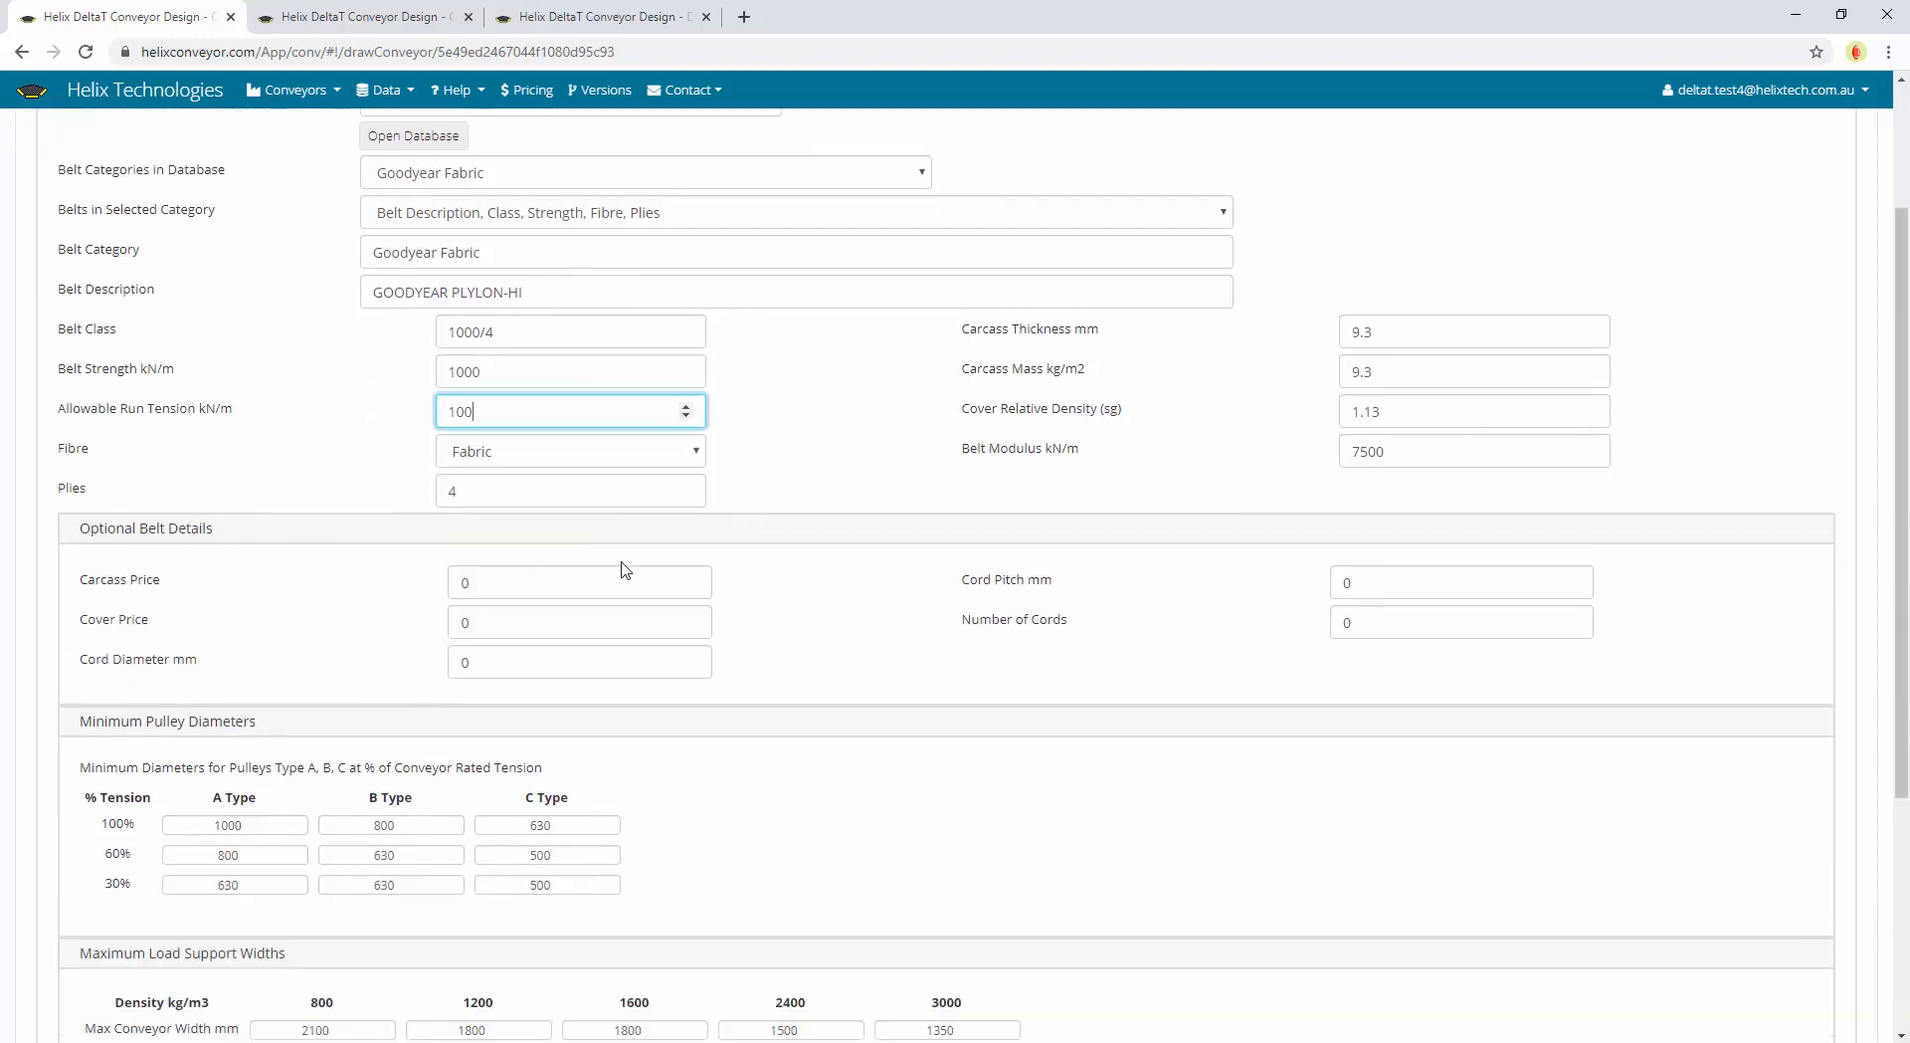
pyautogui.scroll(-2, 383, 731)
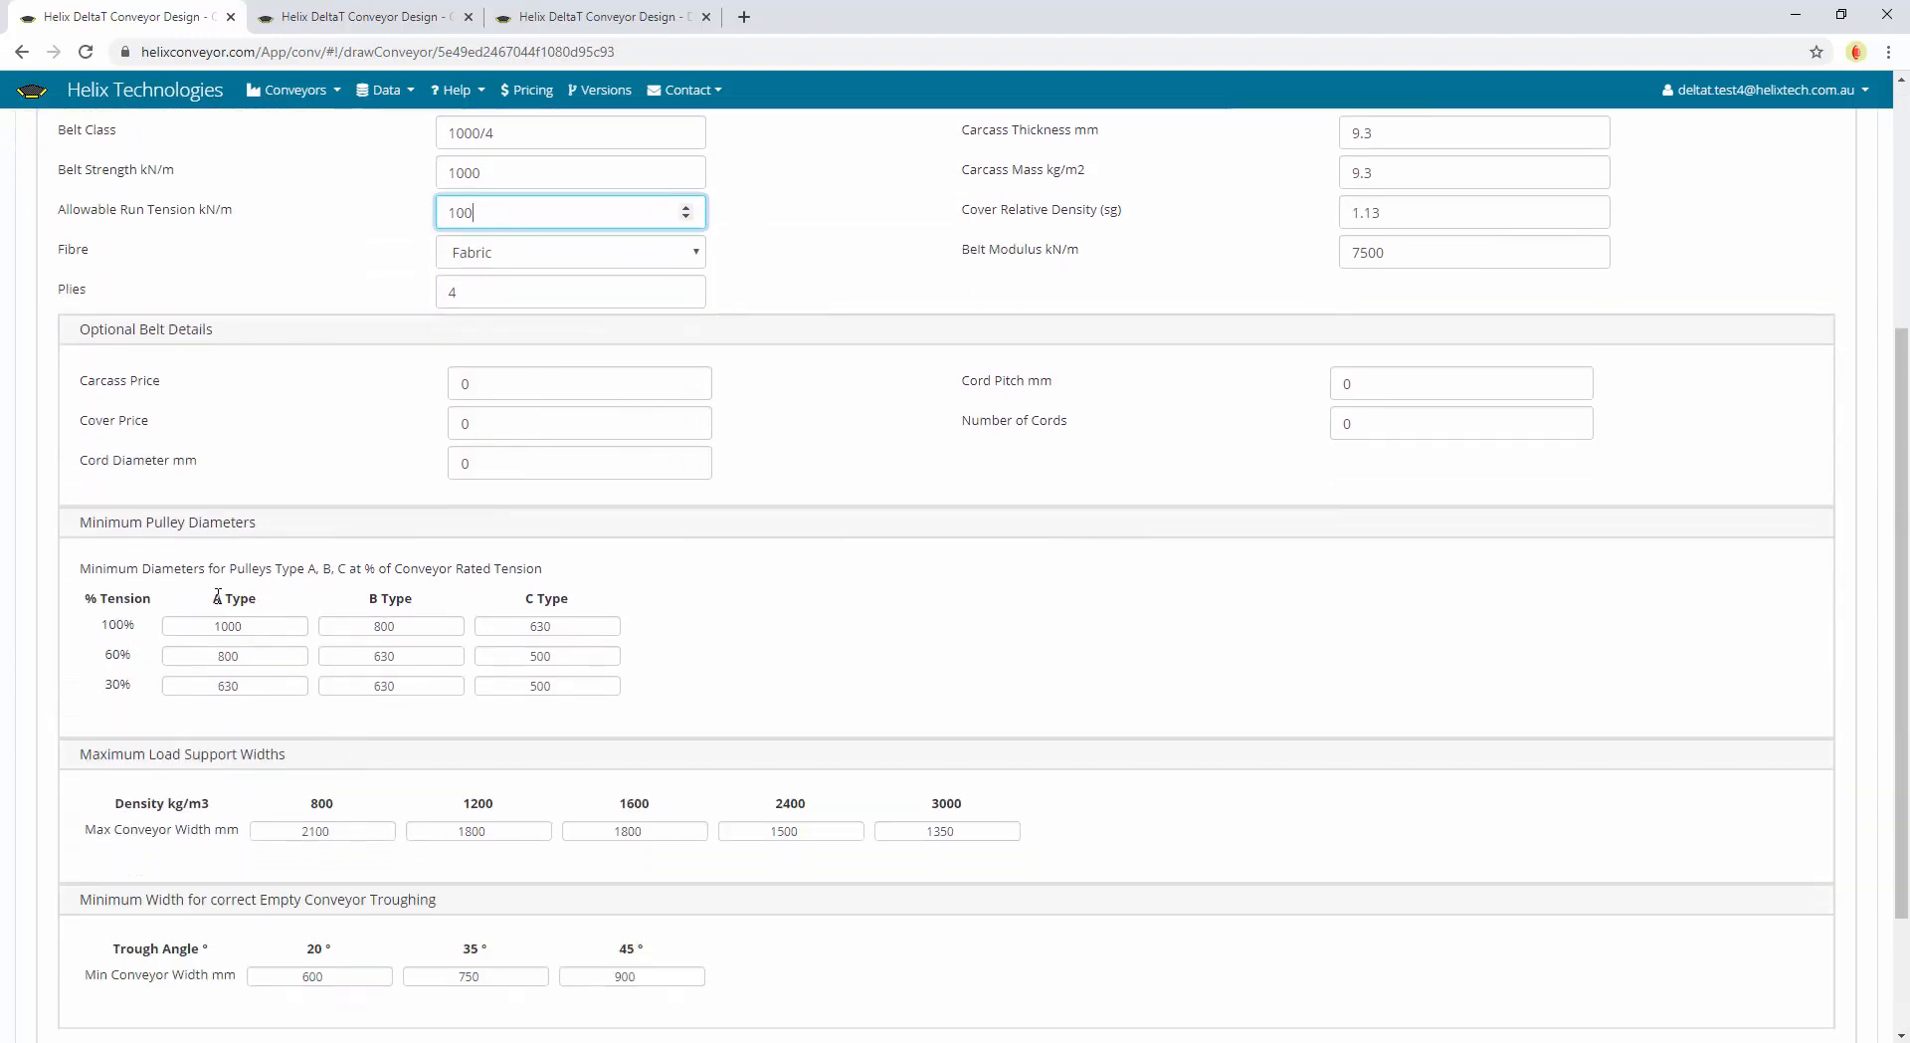
pyautogui.click(243, 625)
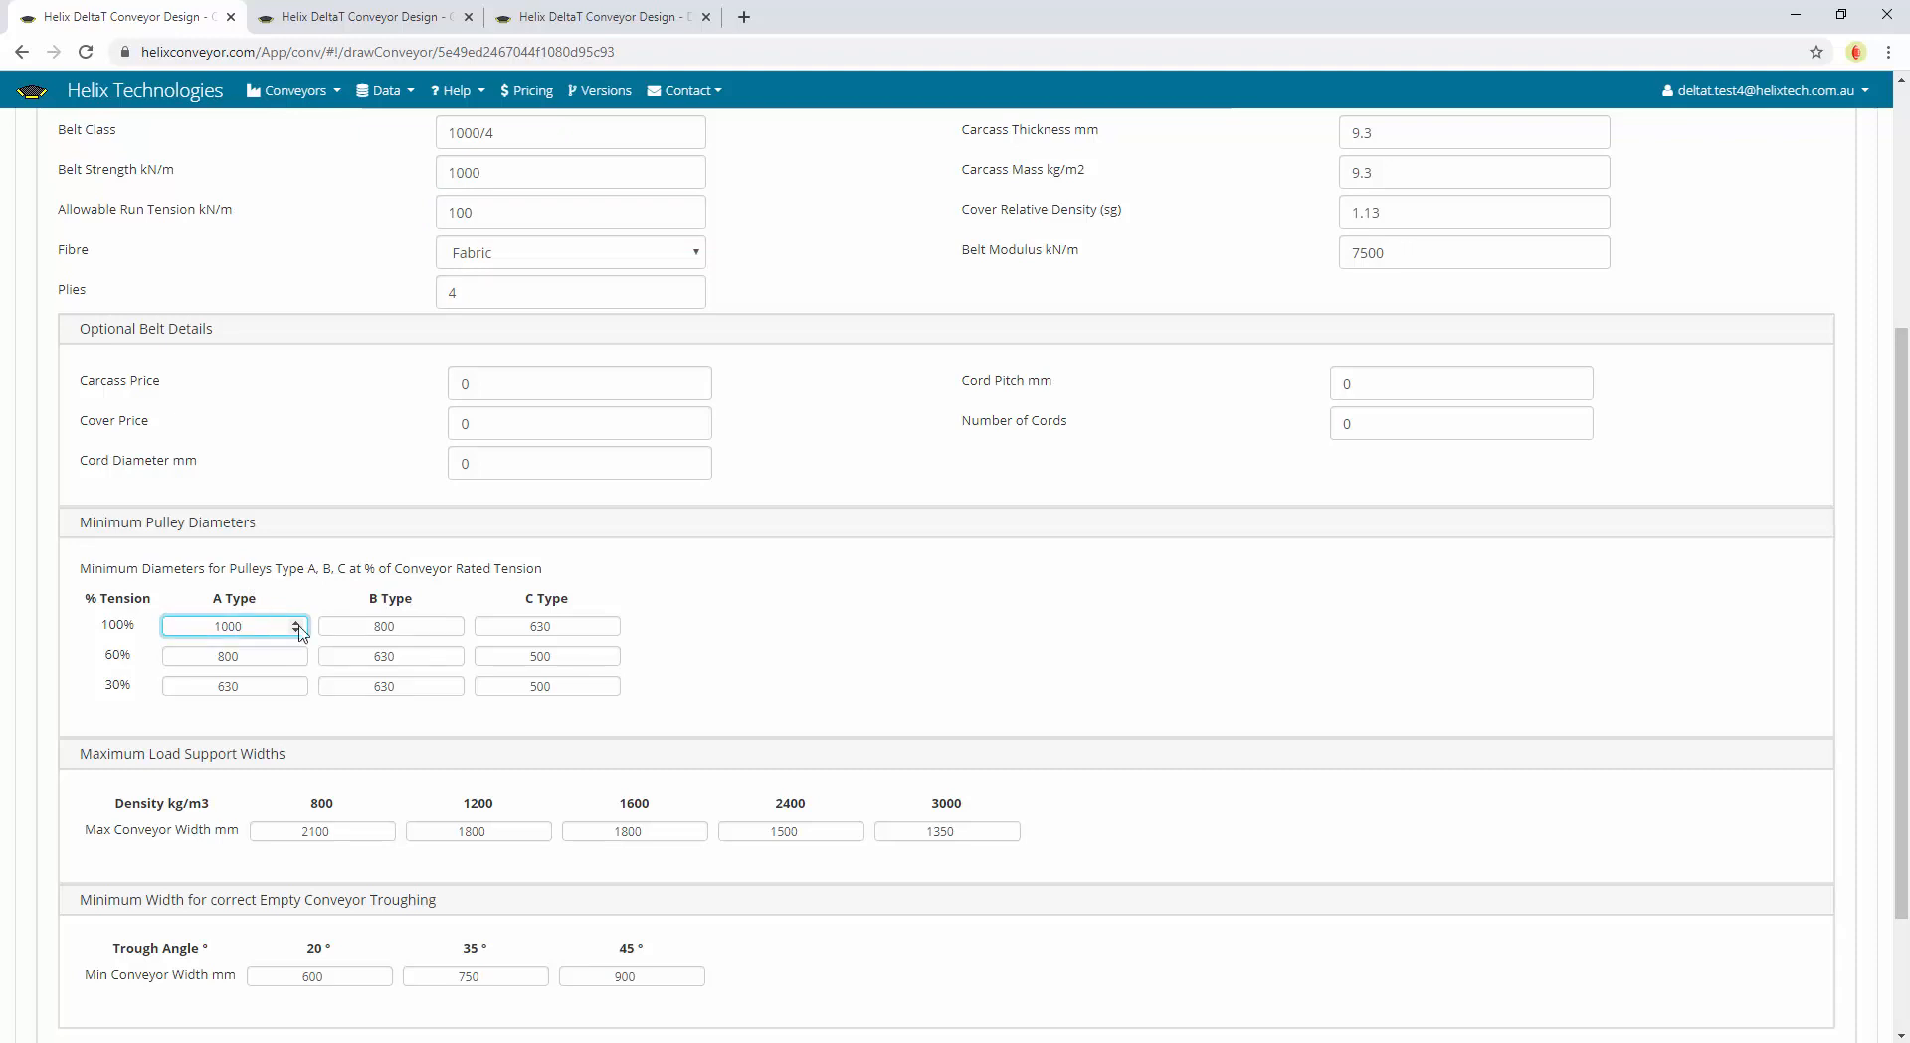
# Examine the belt's minimum pulley diameters for B and C types, the load support widths and the empty troughing widths
pyautogui.click(348, 625)
pyautogui.click(538, 657)
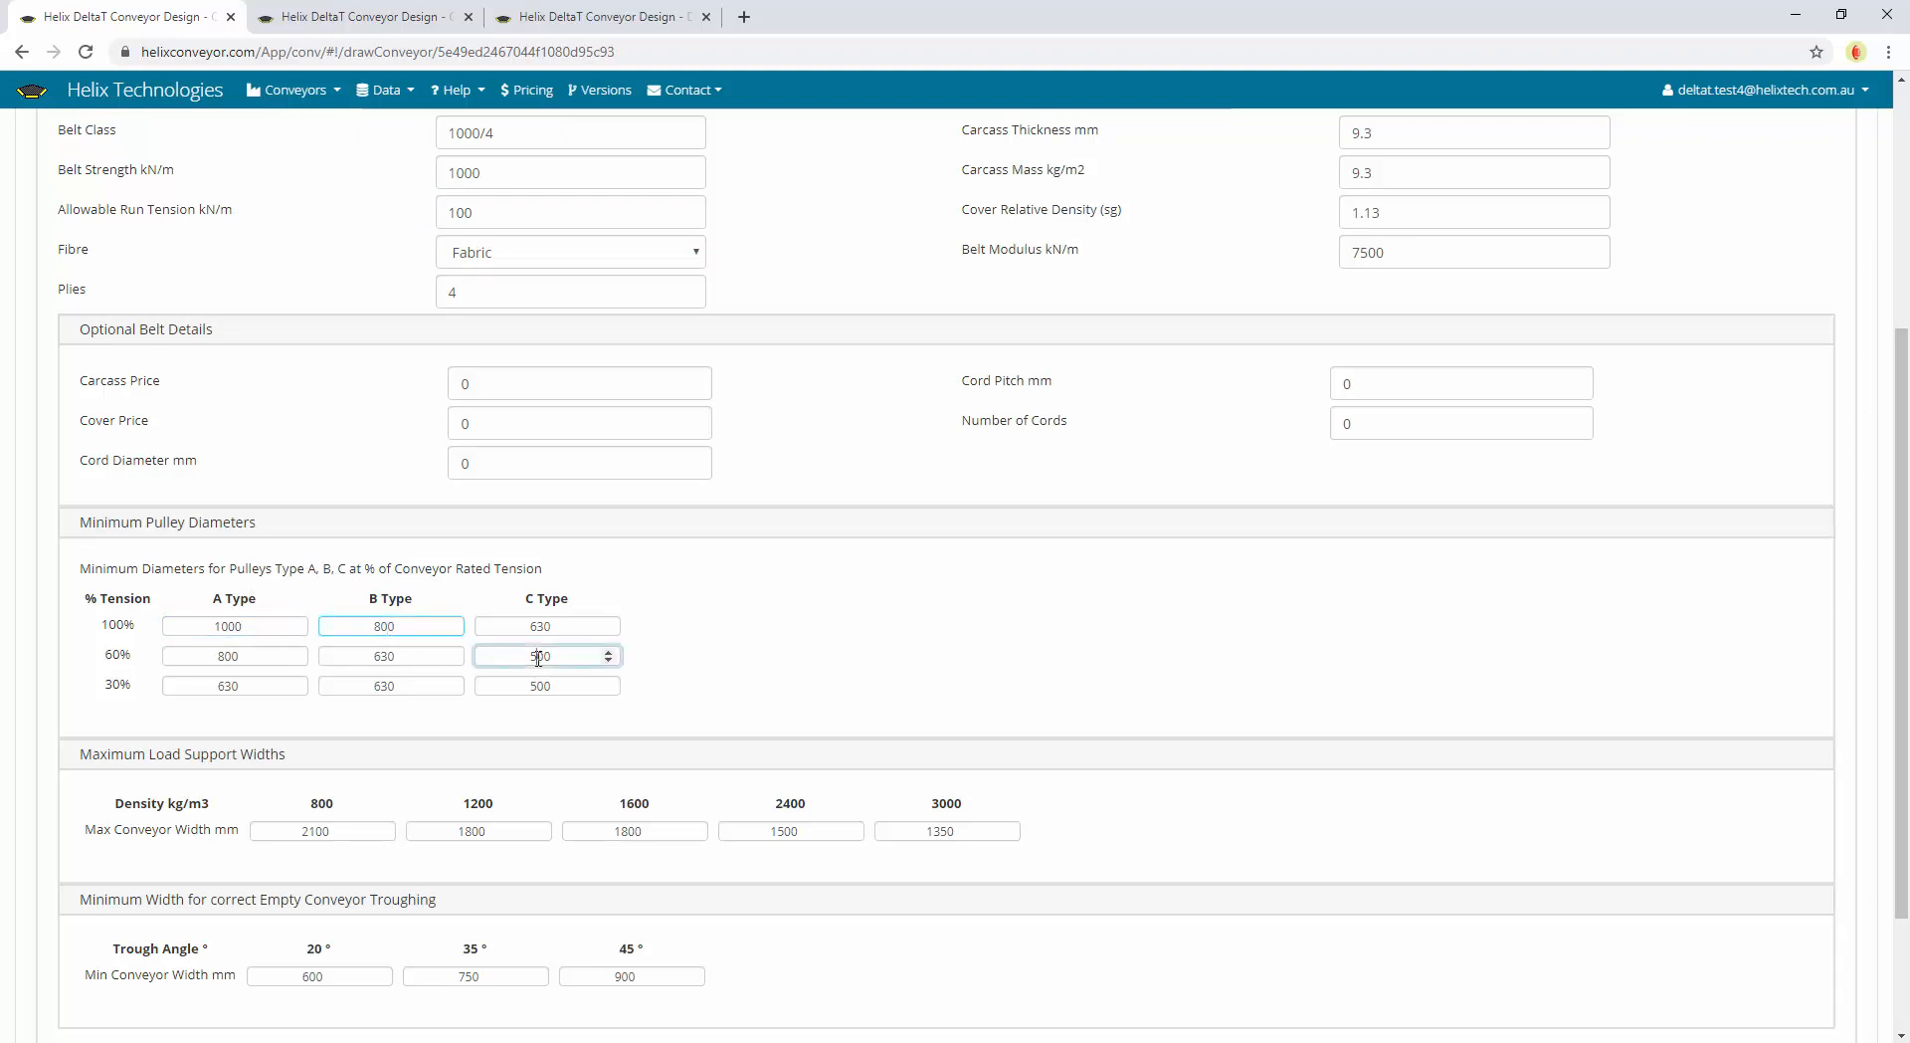
pyautogui.click(418, 658)
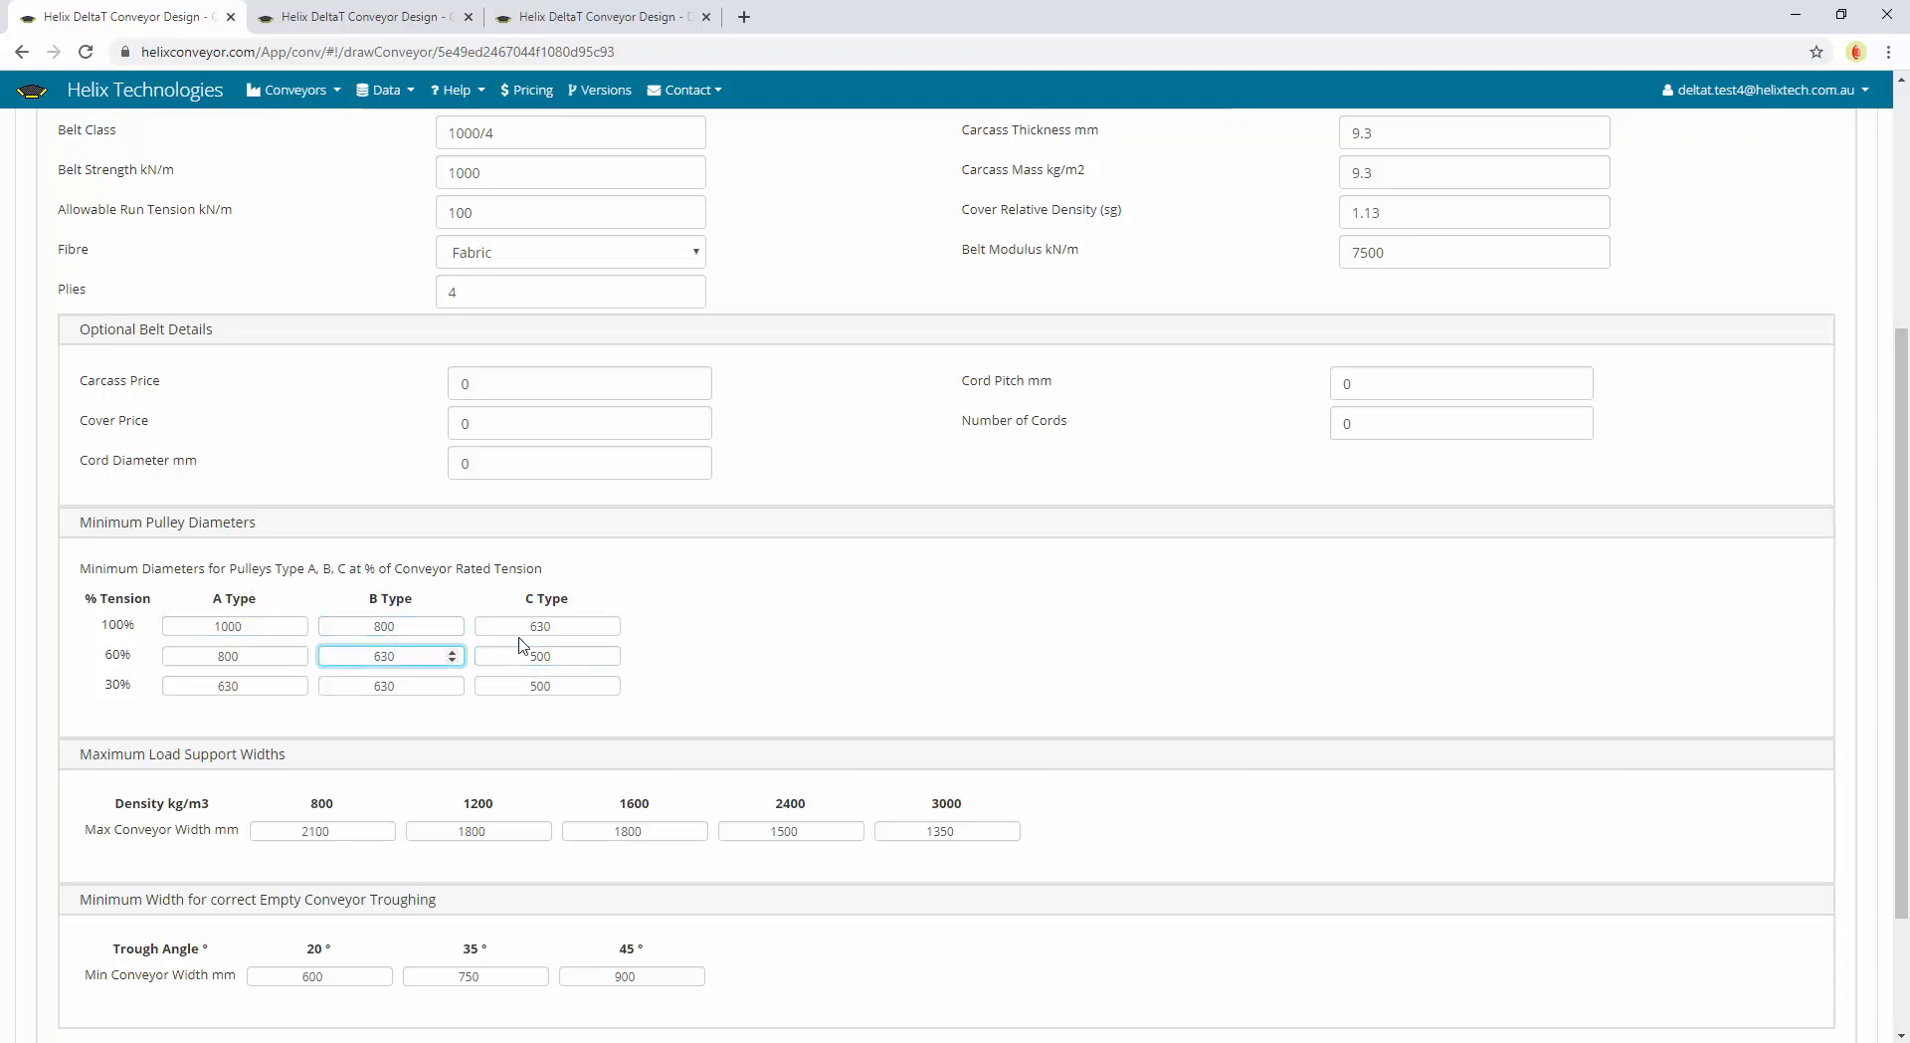
pyautogui.scroll(-1, 786, 687)
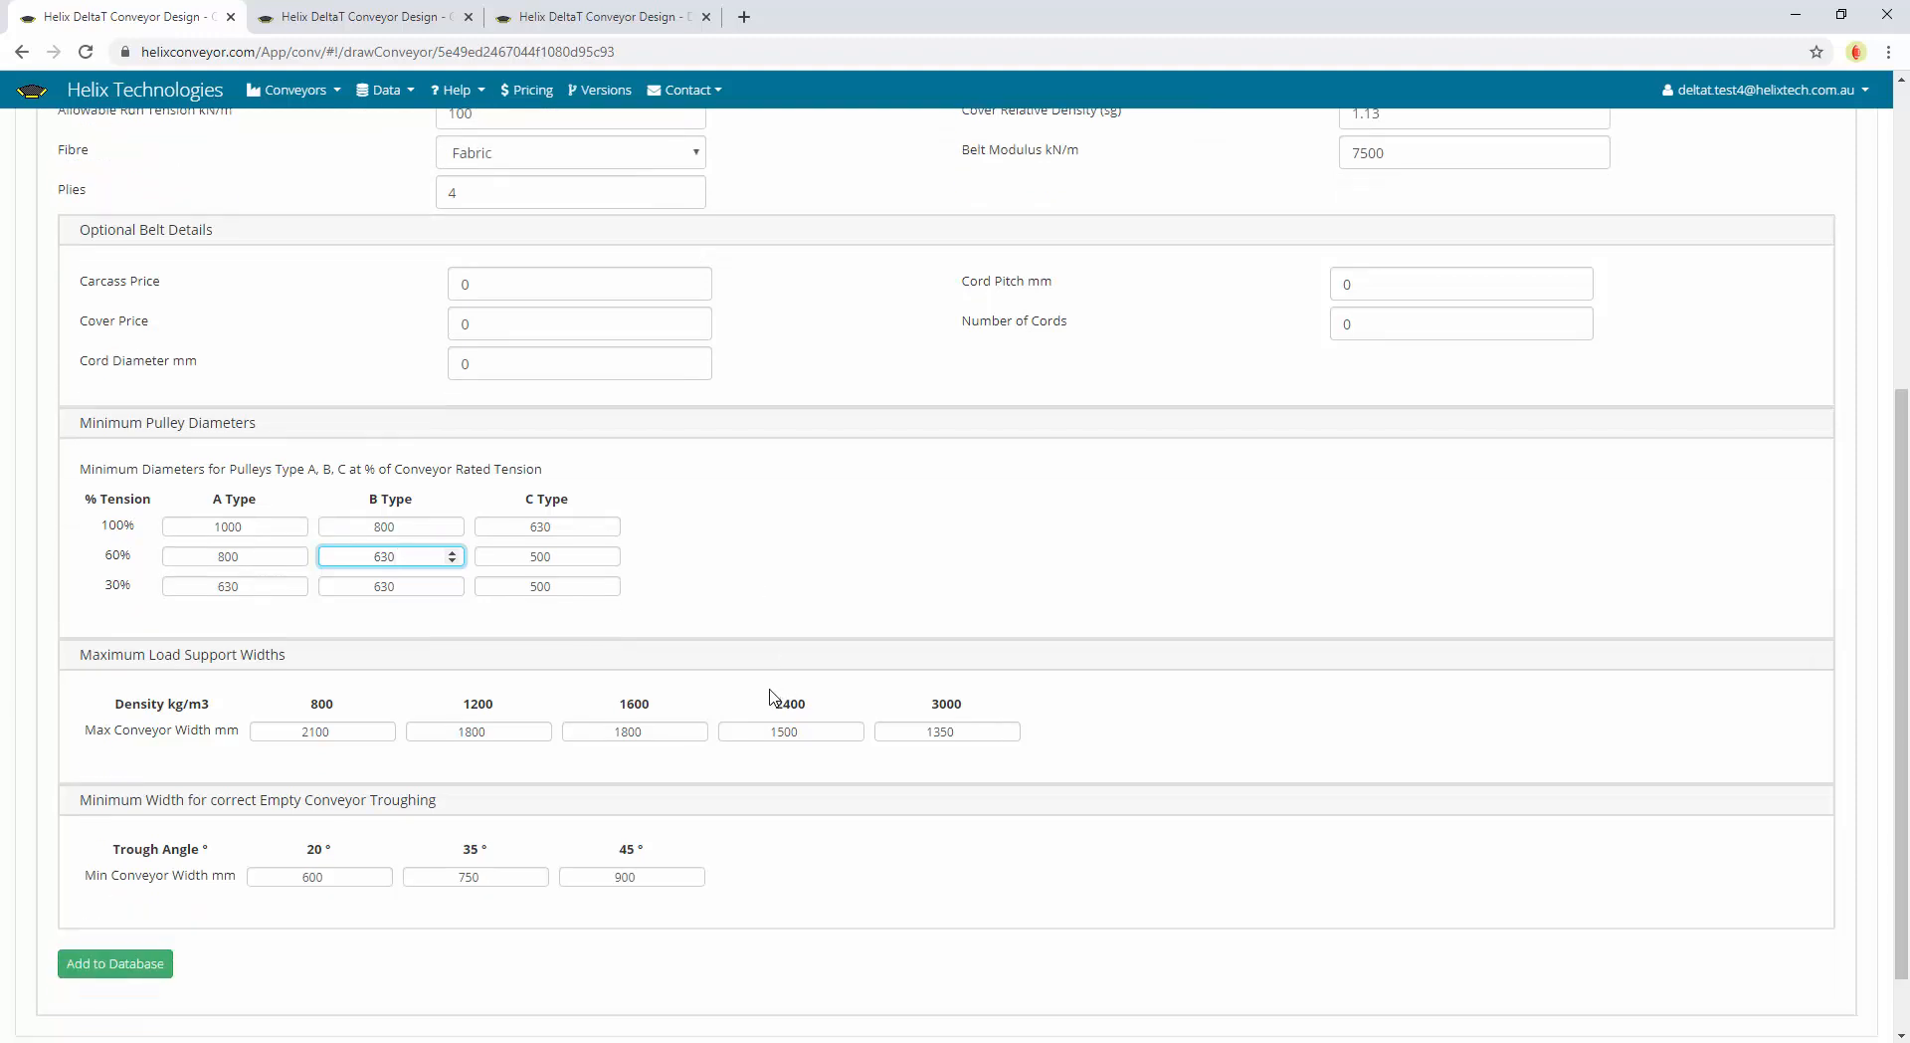
pyautogui.scroll(5, 771, 696)
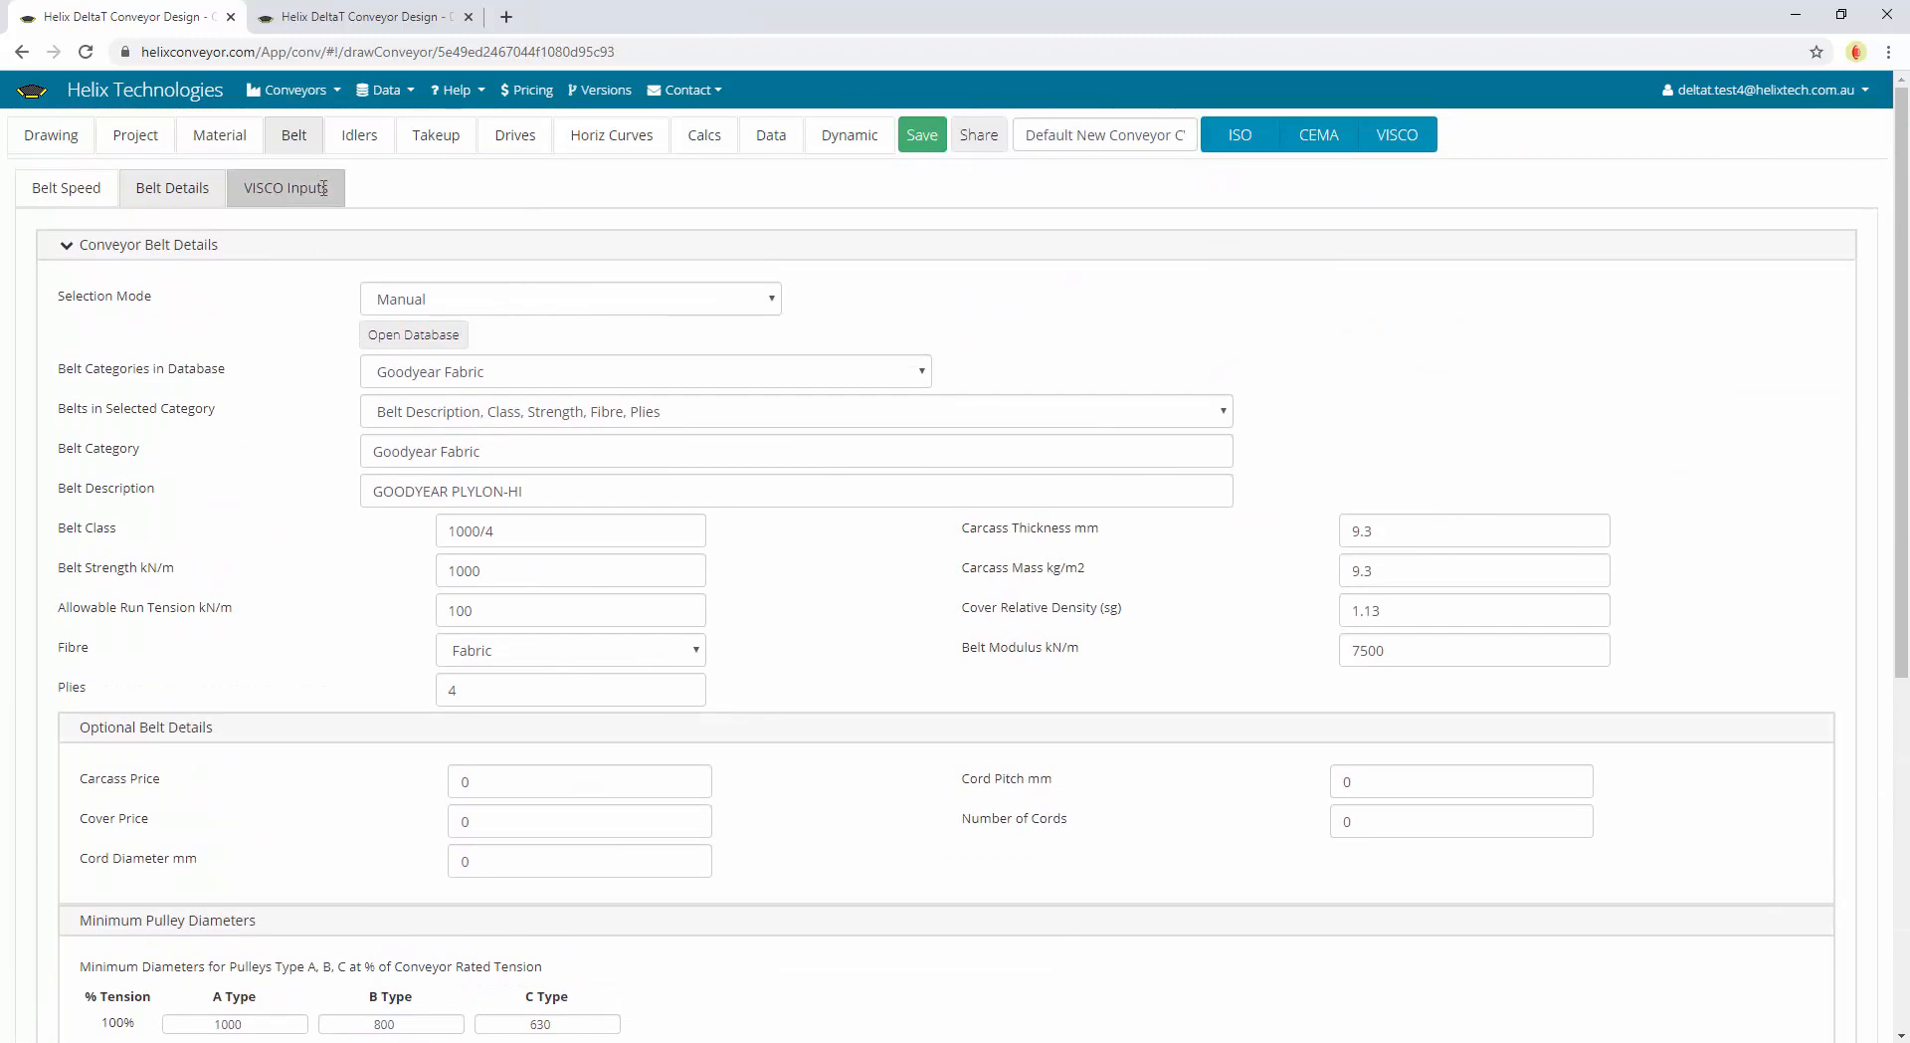
# Open the belt's VISCO inputs and consult the viscoelastic help pages, including the idler rolling resistance table
pyautogui.click(287, 190)
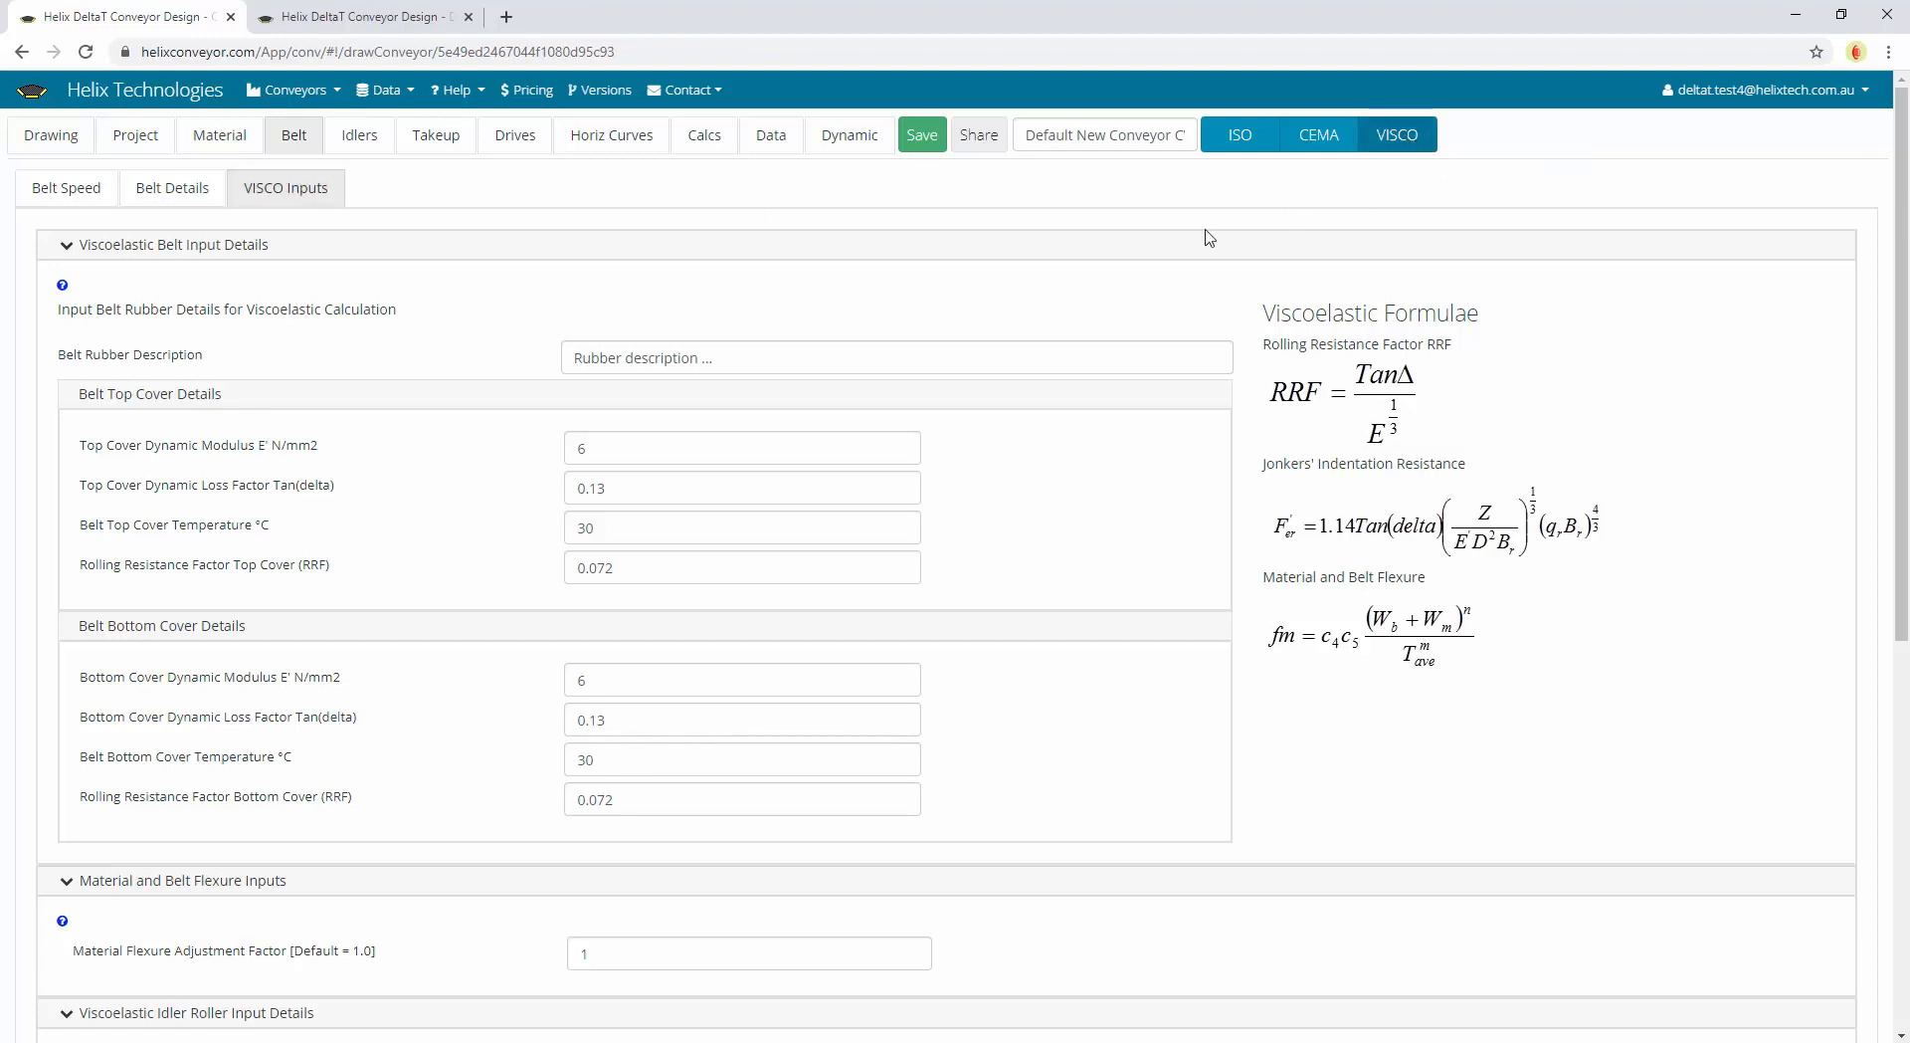
pyautogui.click(386, 17)
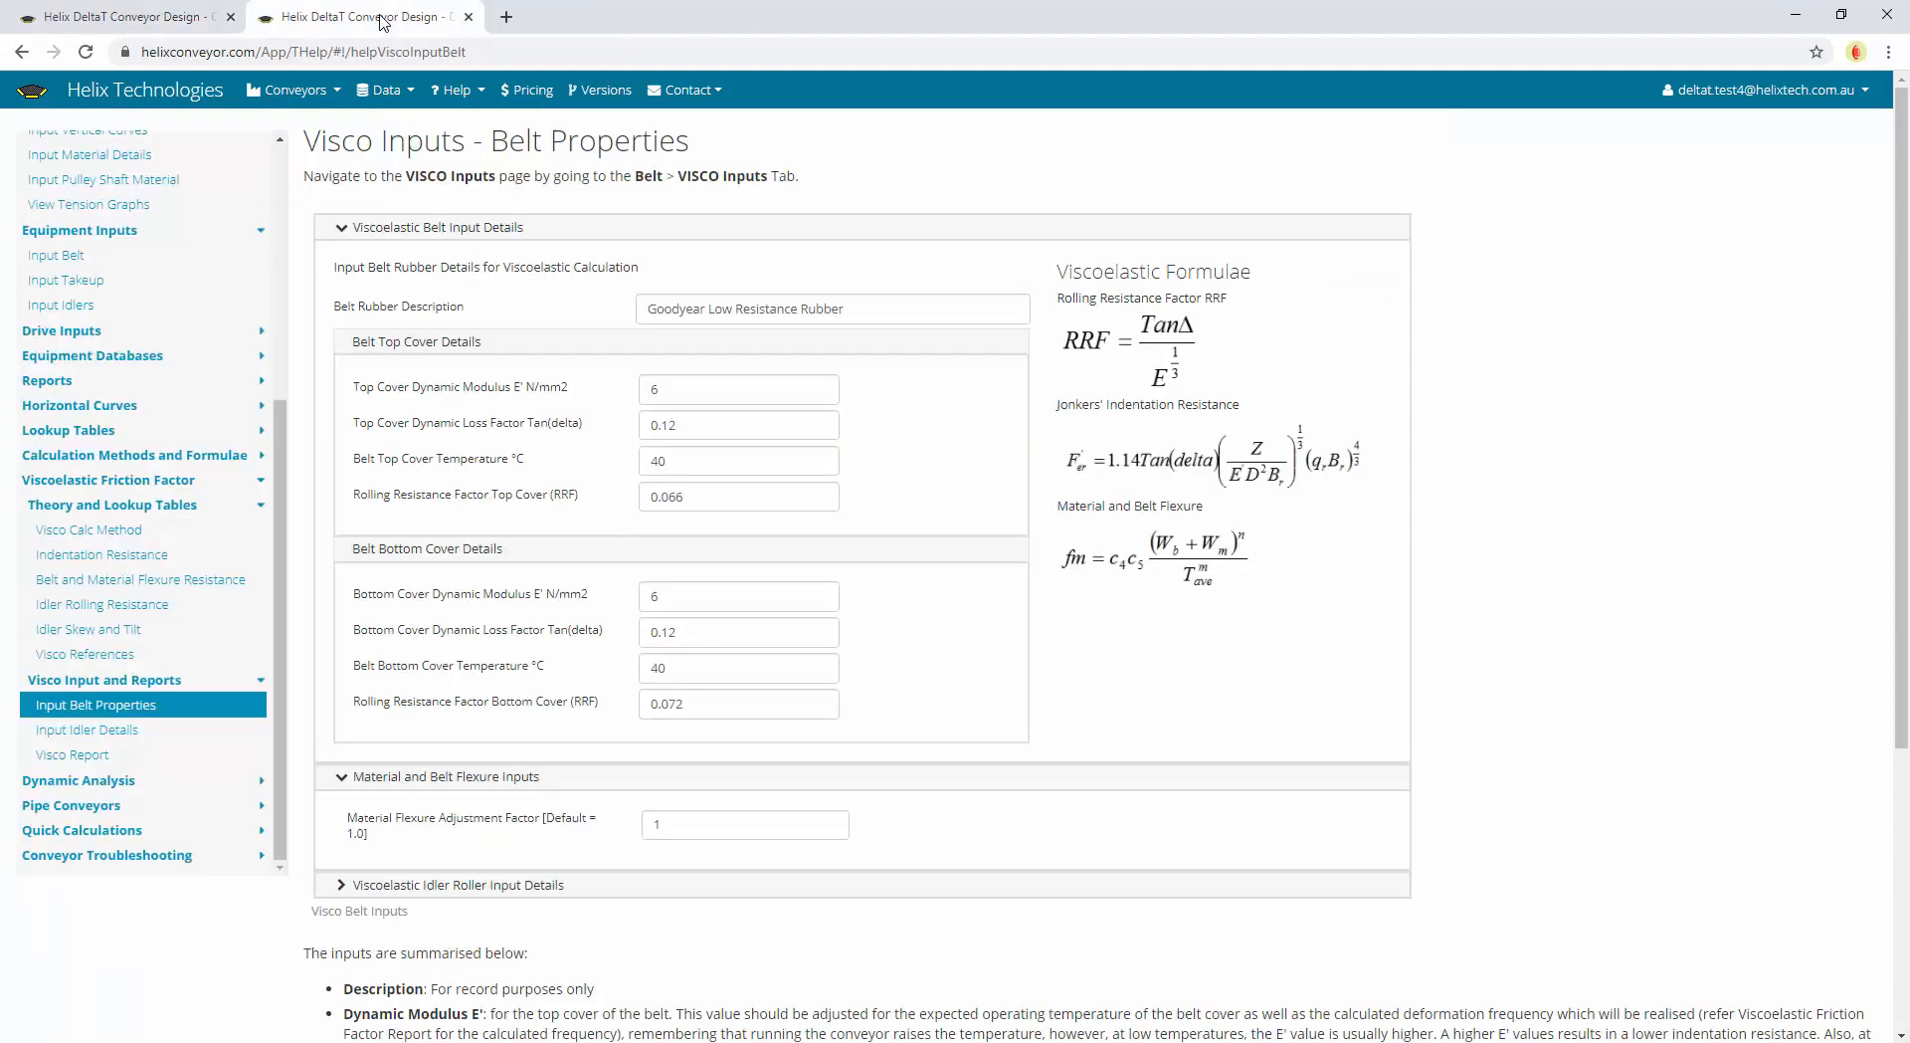
pyautogui.click(120, 507)
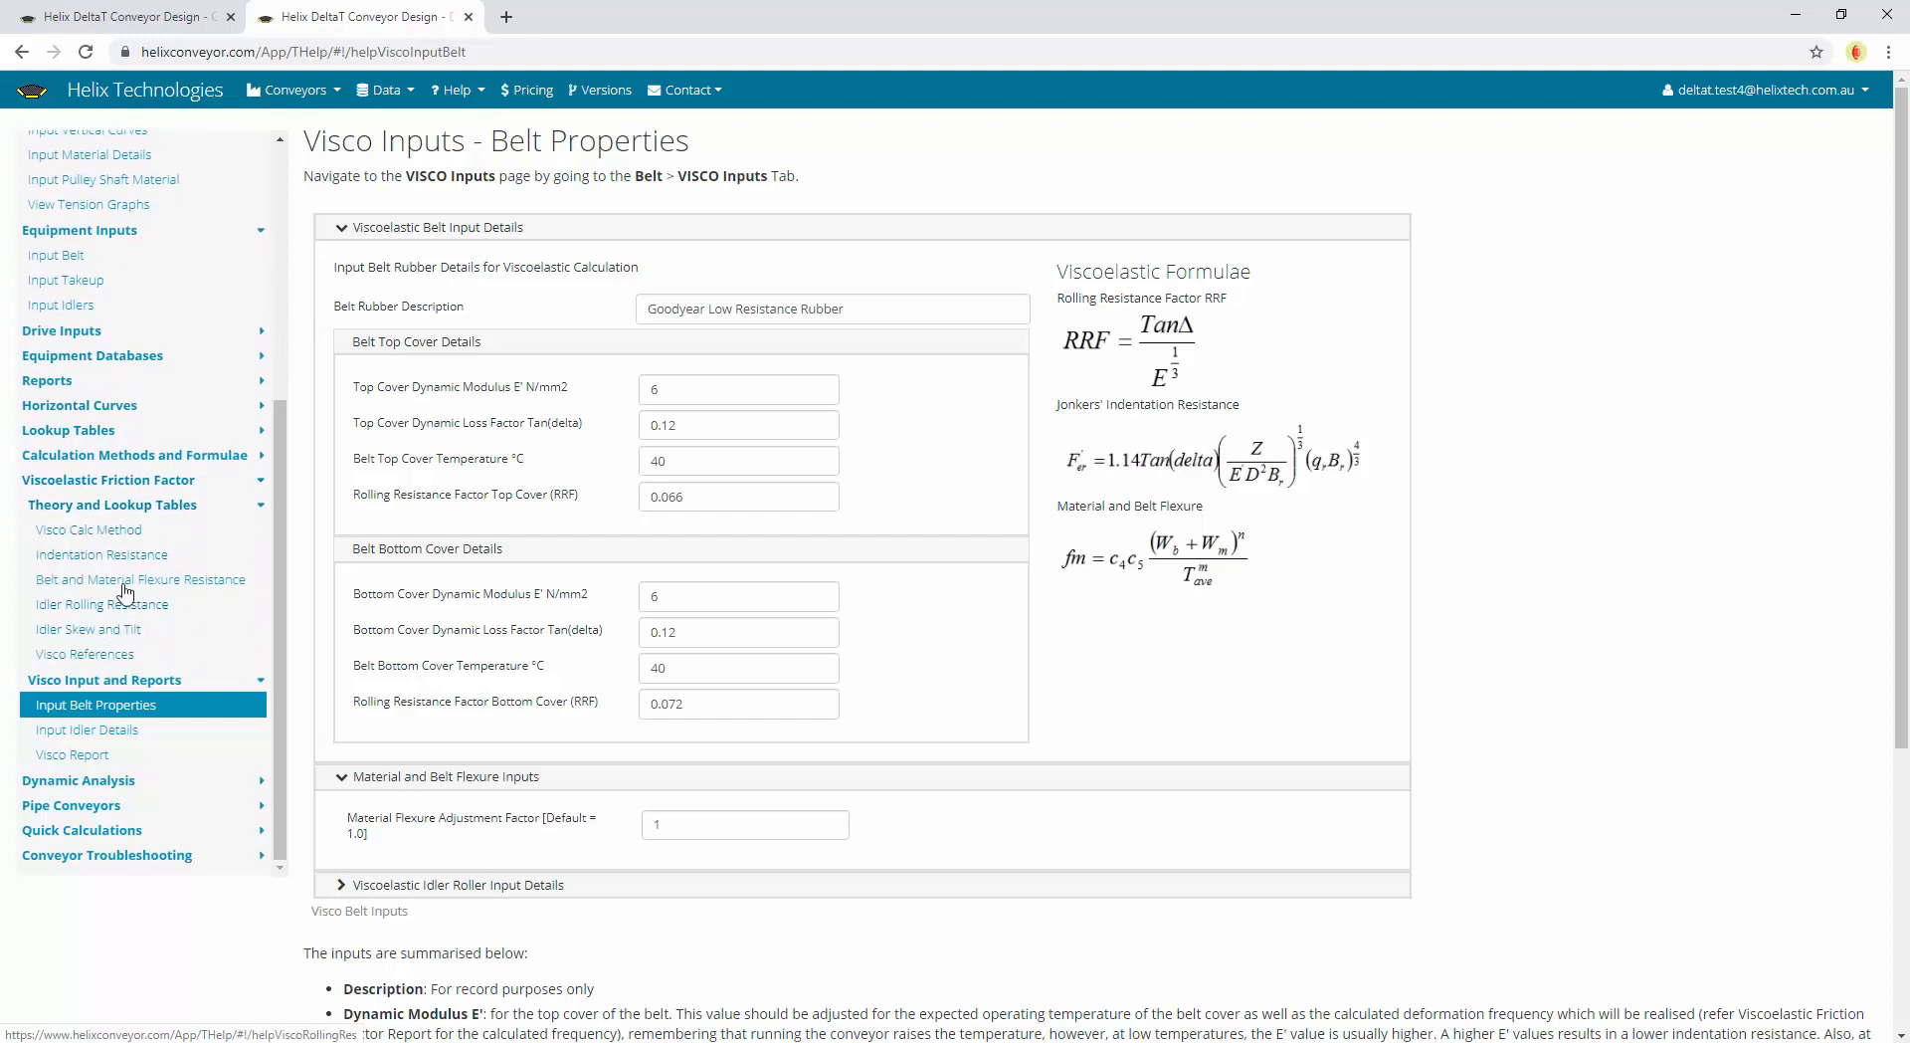
pyautogui.click(105, 671)
pyautogui.click(161, 604)
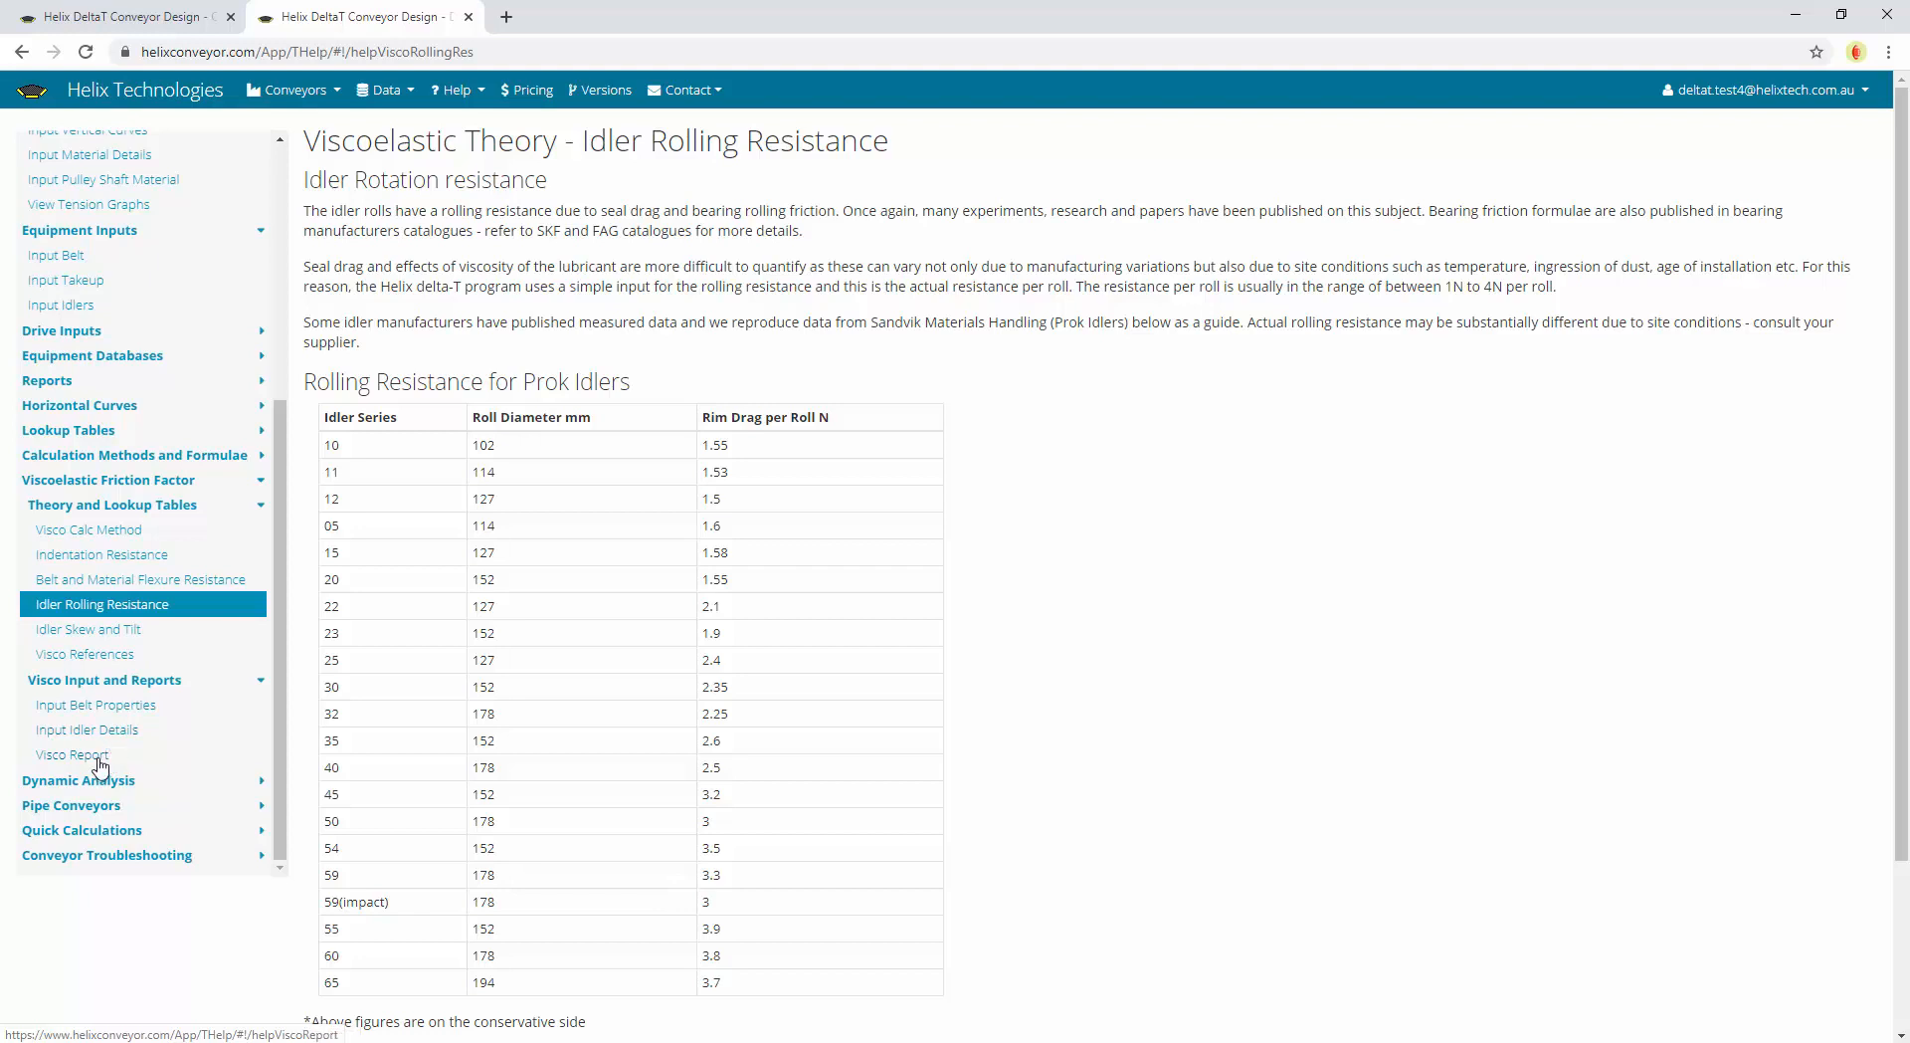
# Return to the conveyor model and review the VISCO inputs for belt covers, material flexure, idler rollers, and idler skew and tilt
pyautogui.click(154, 20)
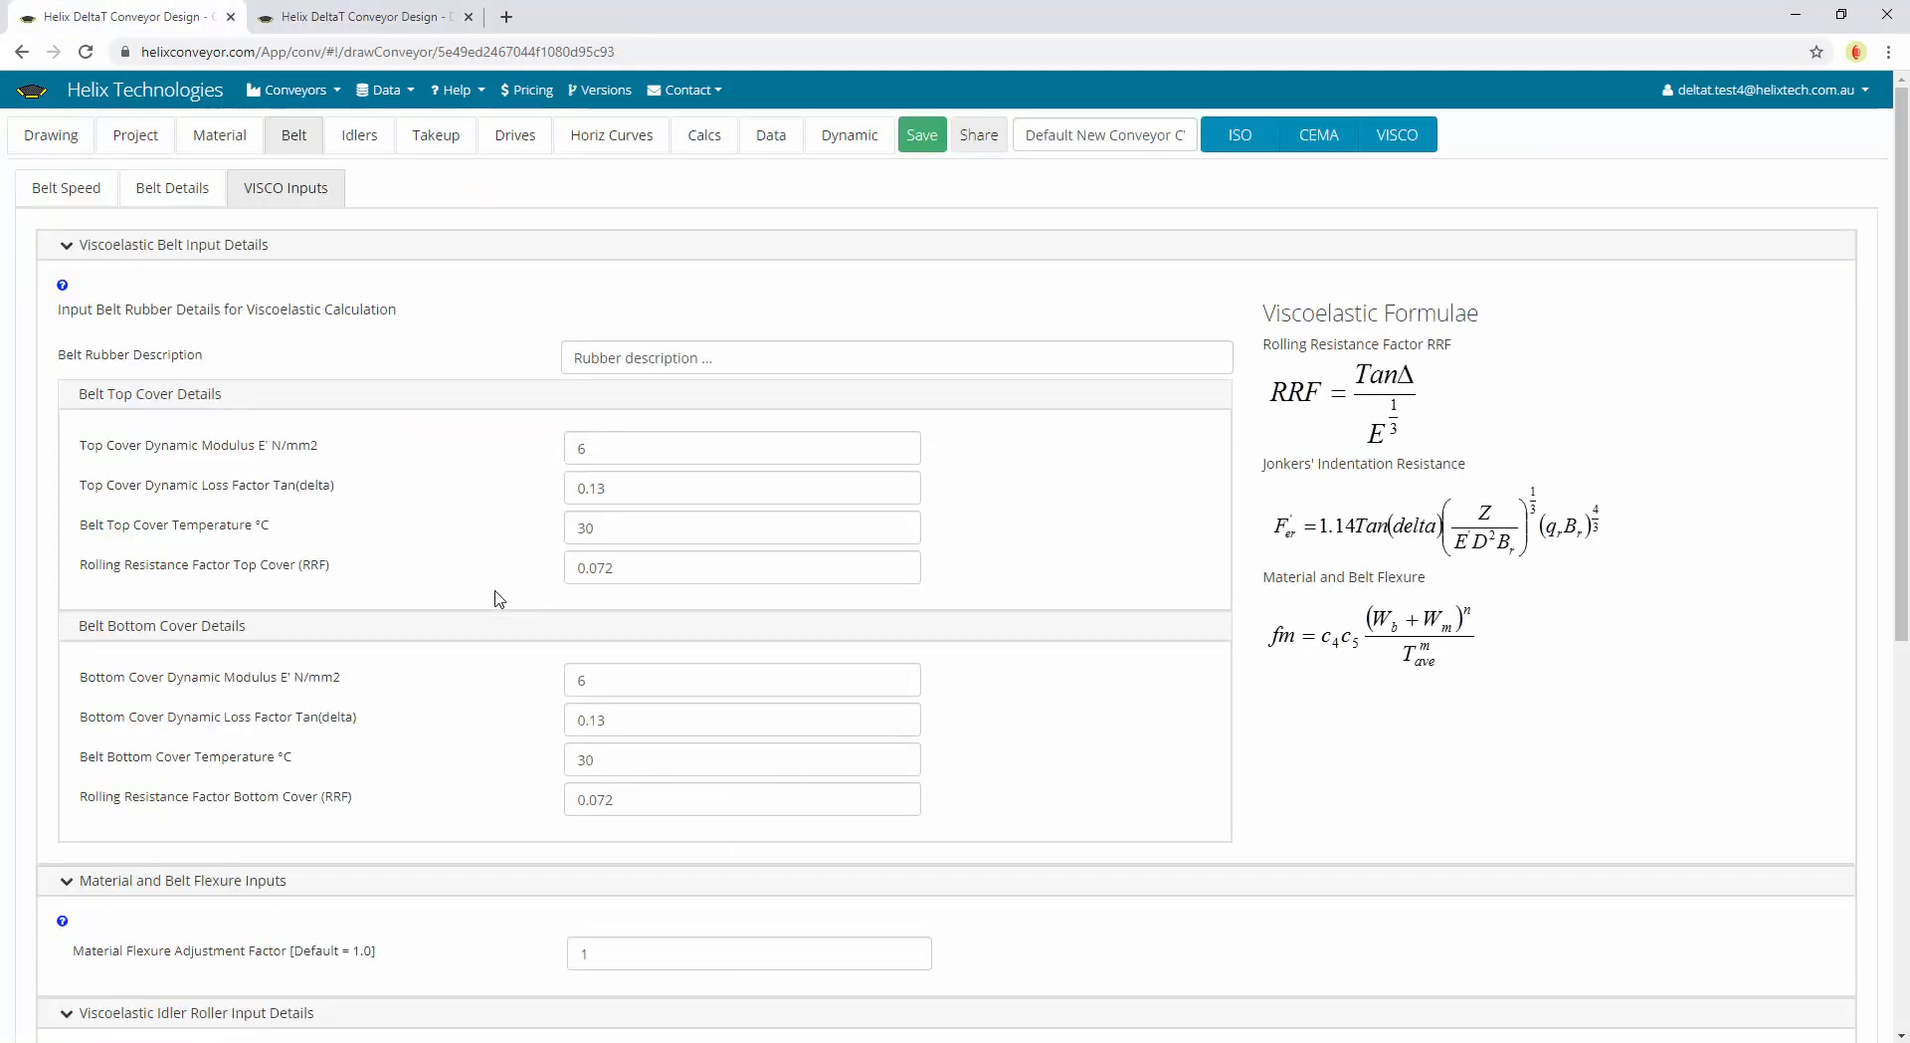
pyautogui.scroll(-2, 430, 624)
pyautogui.scroll(-1, 437, 641)
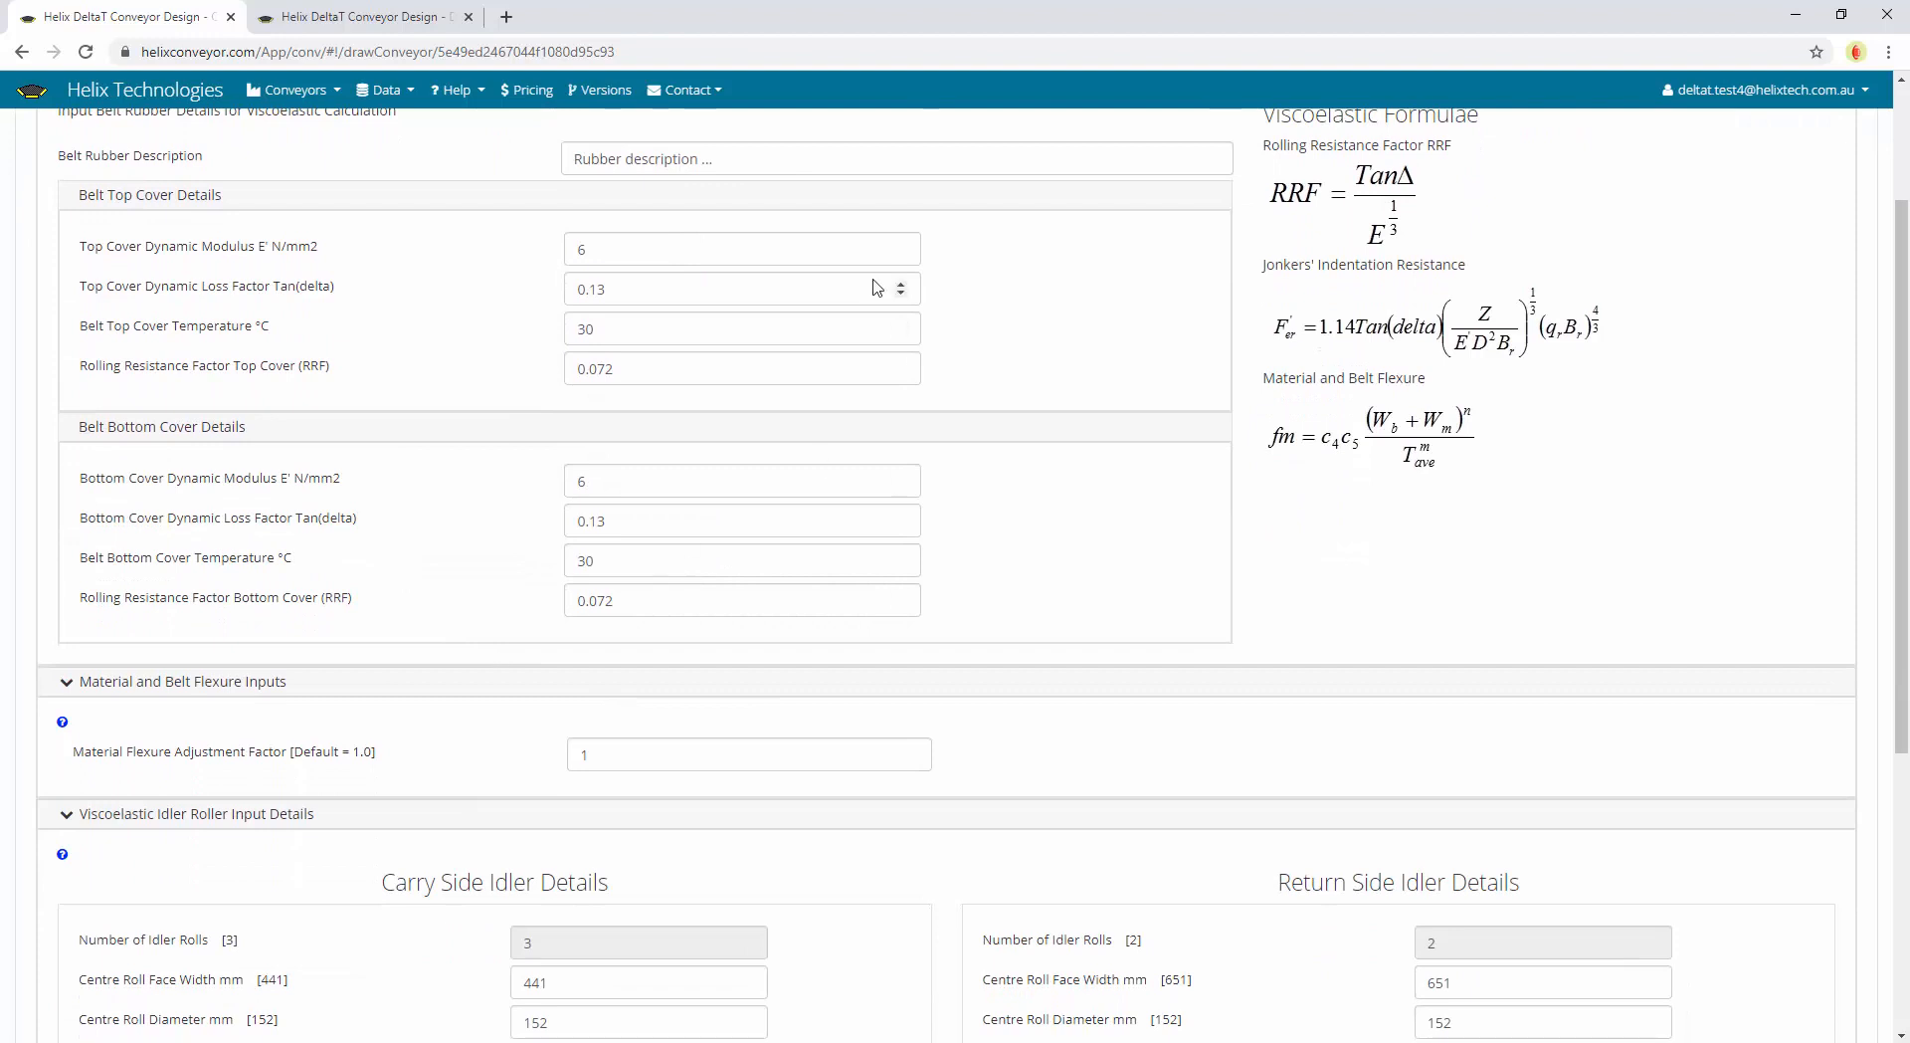
pyautogui.click(877, 370)
pyautogui.scroll(1, 1072, 401)
pyautogui.click(1071, 401)
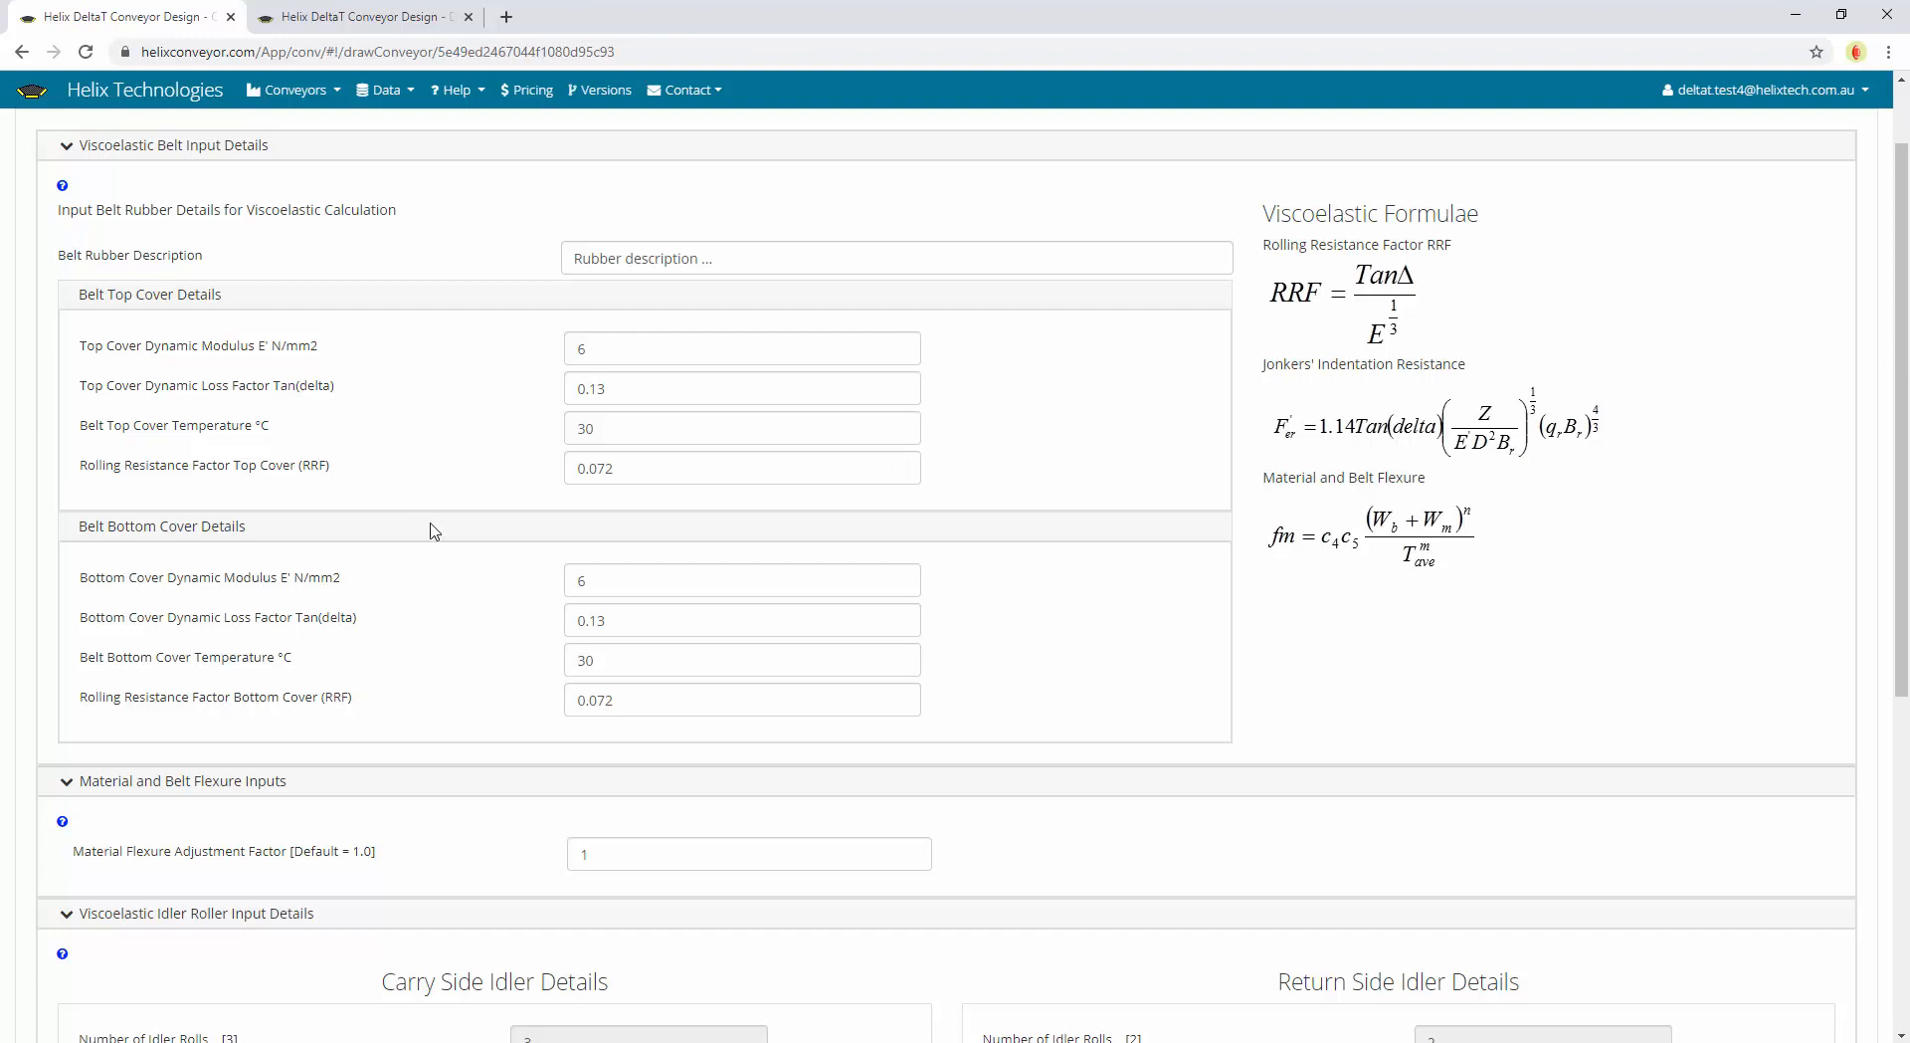
pyautogui.scroll(-3, 432, 531)
pyautogui.scroll(-3, 432, 533)
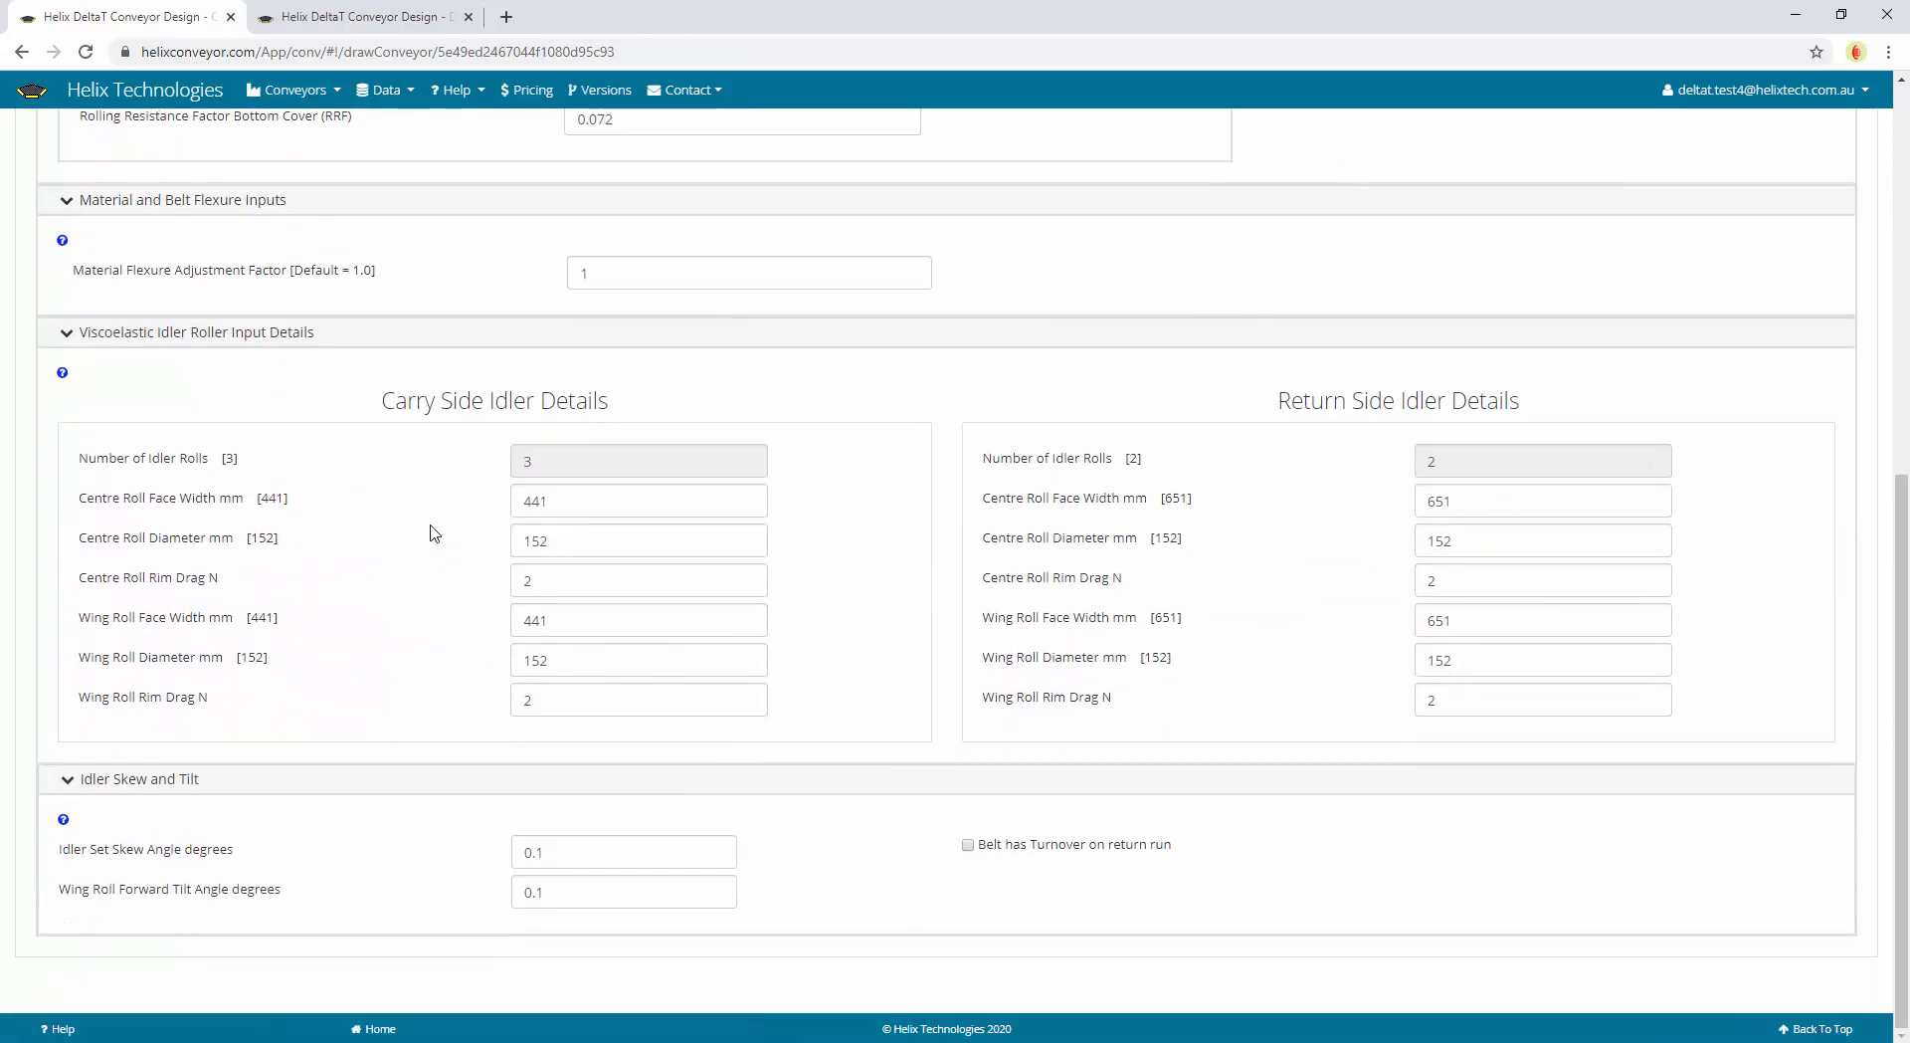
pyautogui.scroll(4, 430, 532)
pyautogui.scroll(-4, 554, 480)
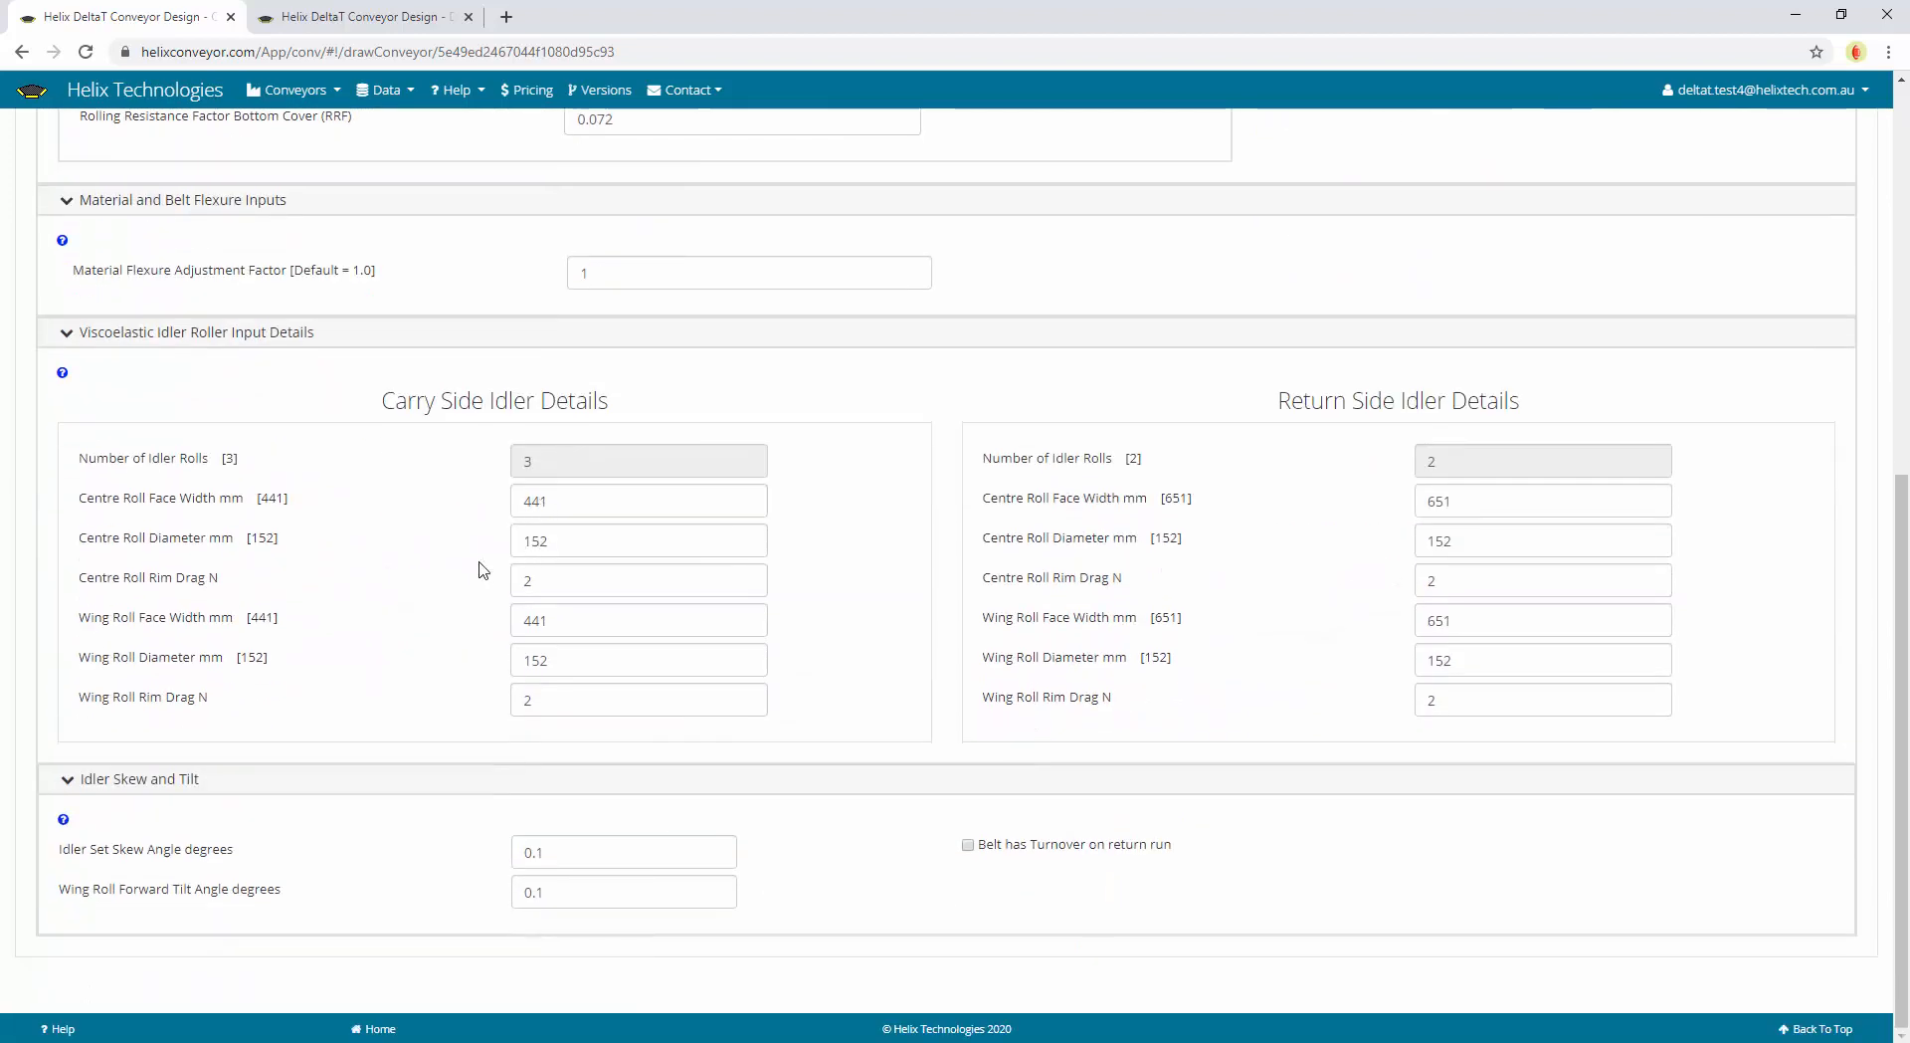
pyautogui.scroll(7, 376, 593)
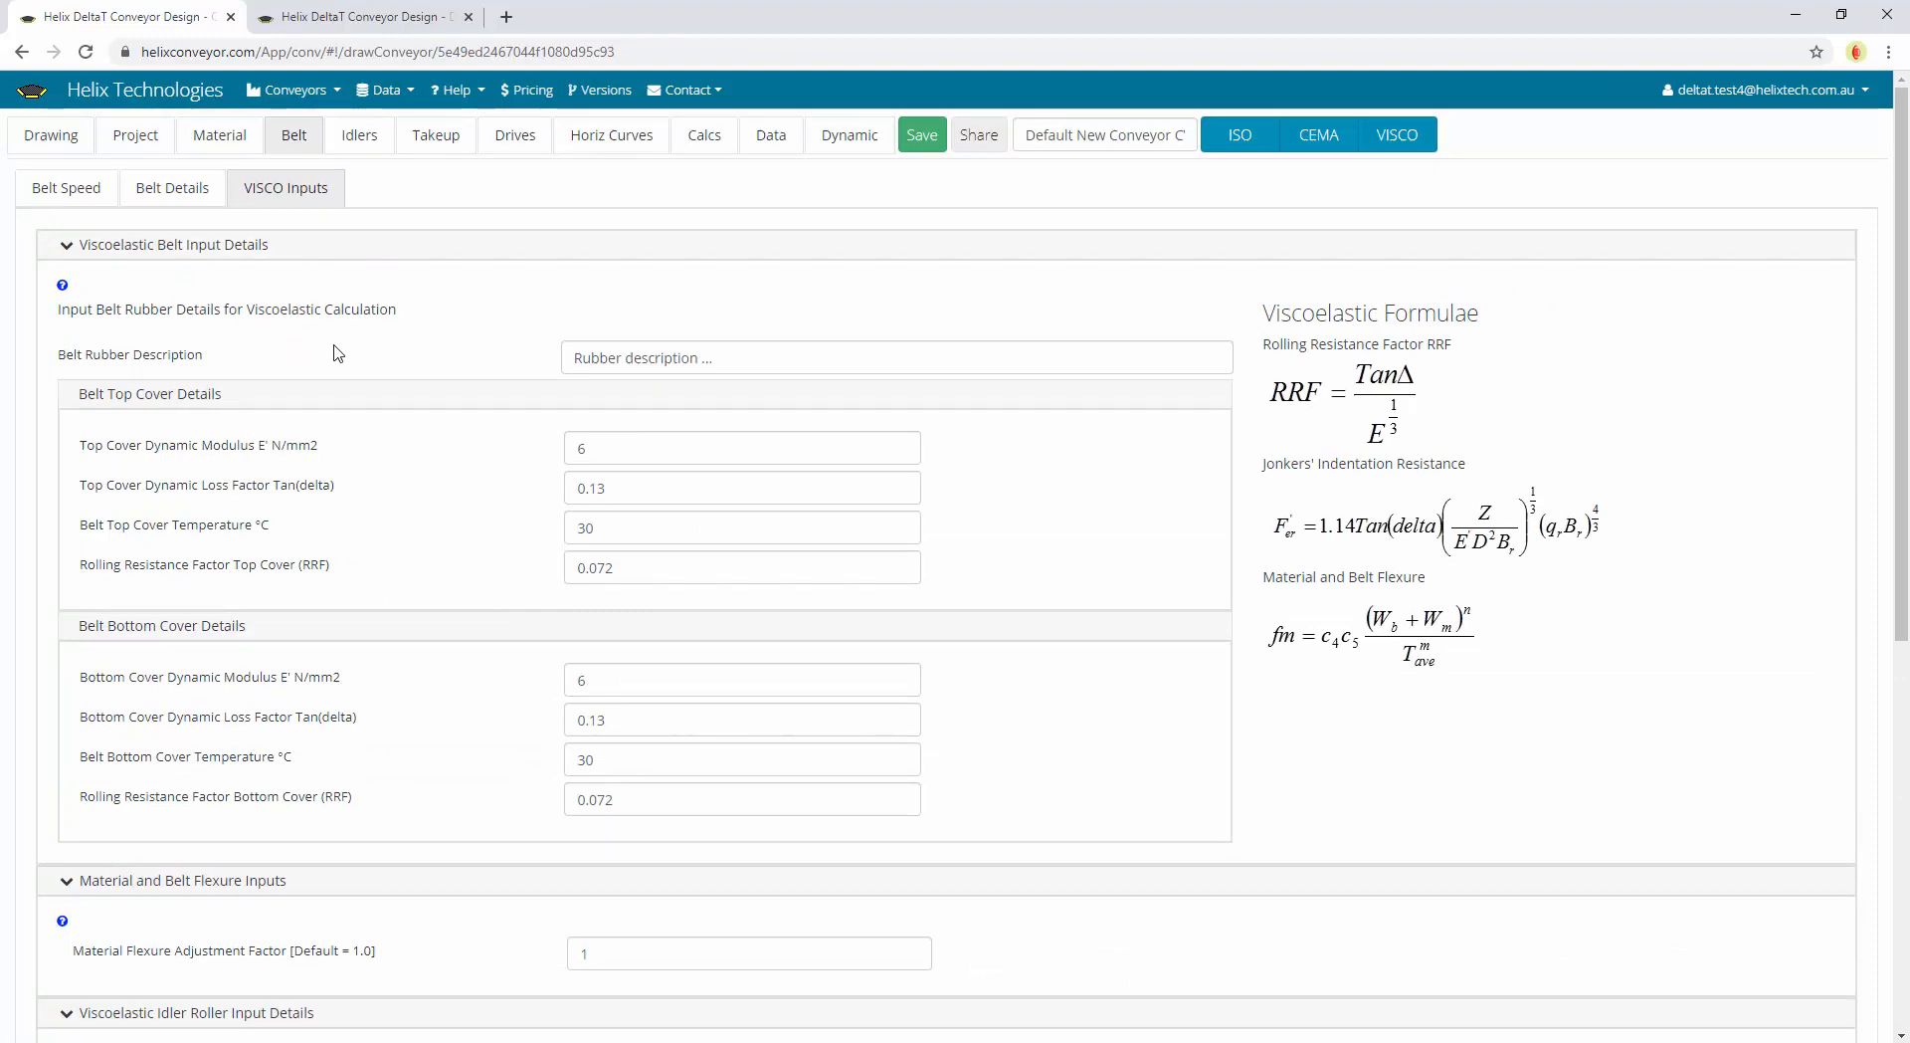
# Open the carry idler inputs and check the nominal idler spacing and the recommended values for dynamic load factor Ca
pyautogui.click(350, 151)
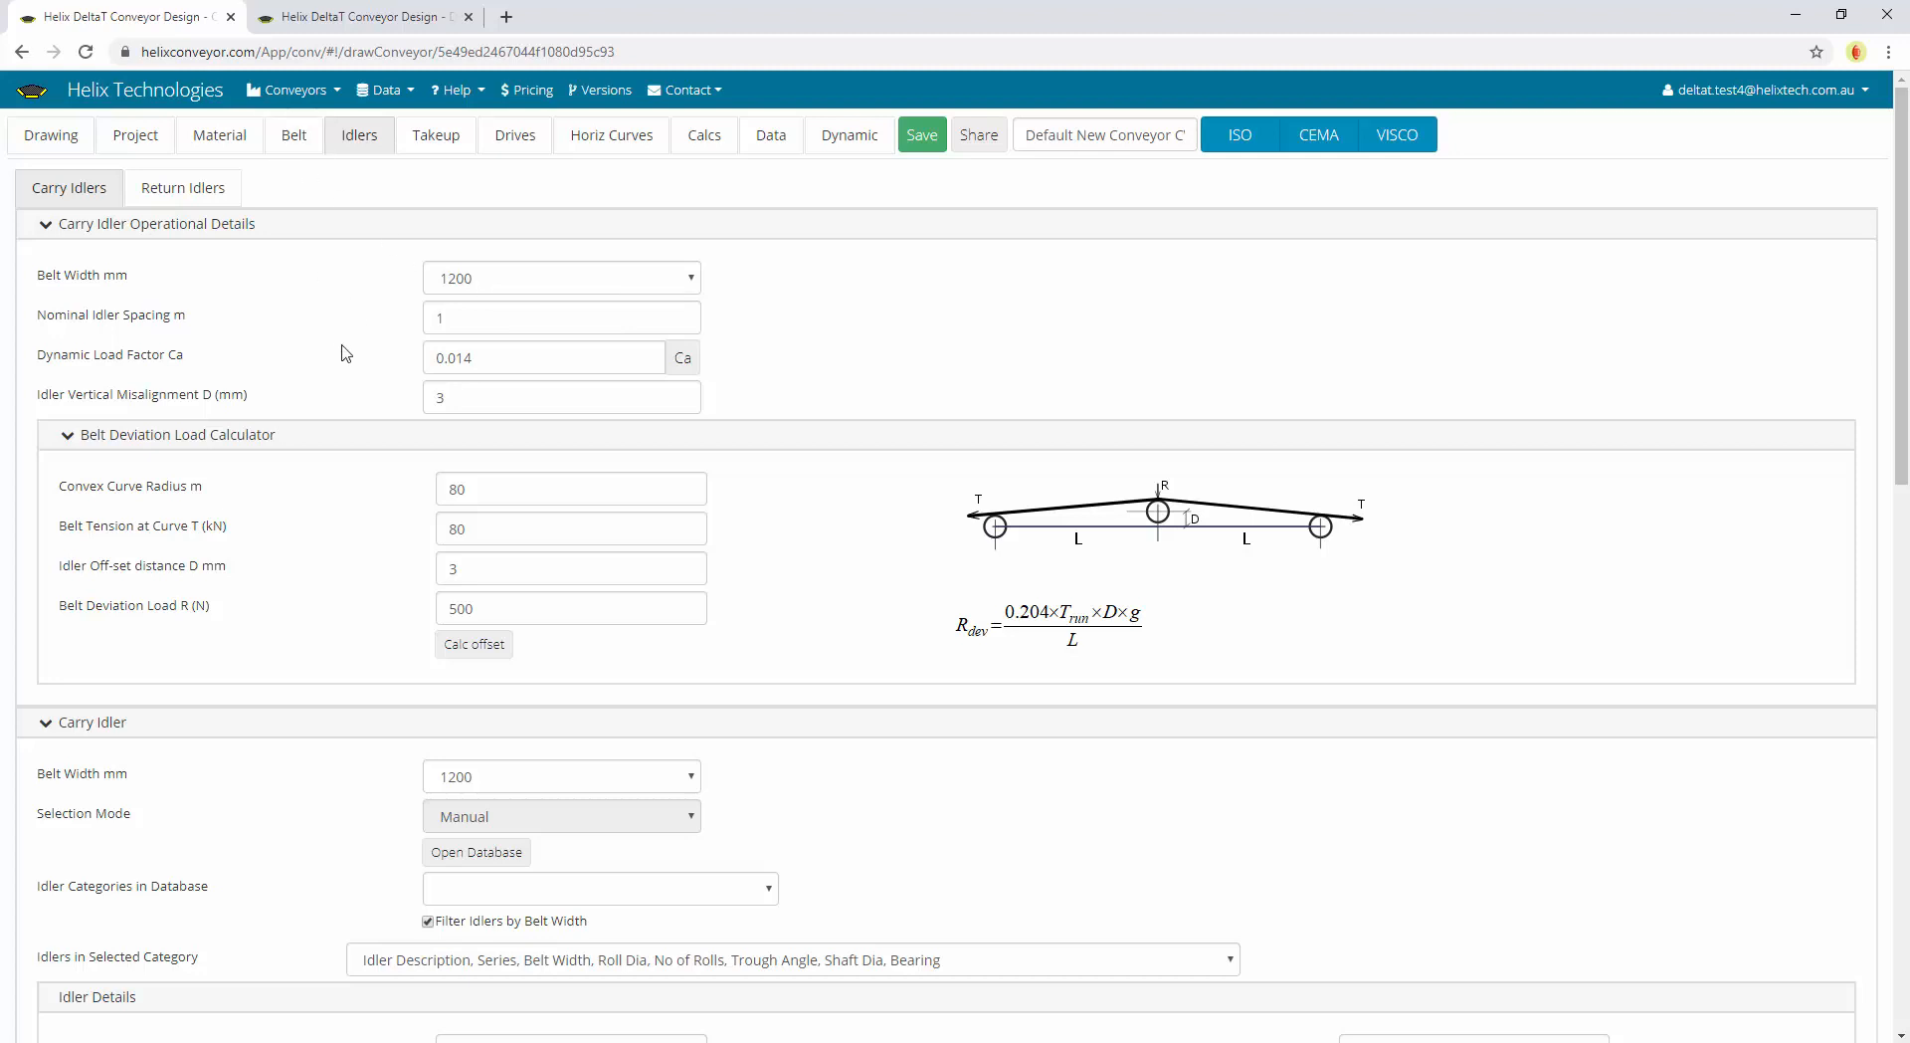
pyautogui.click(486, 311)
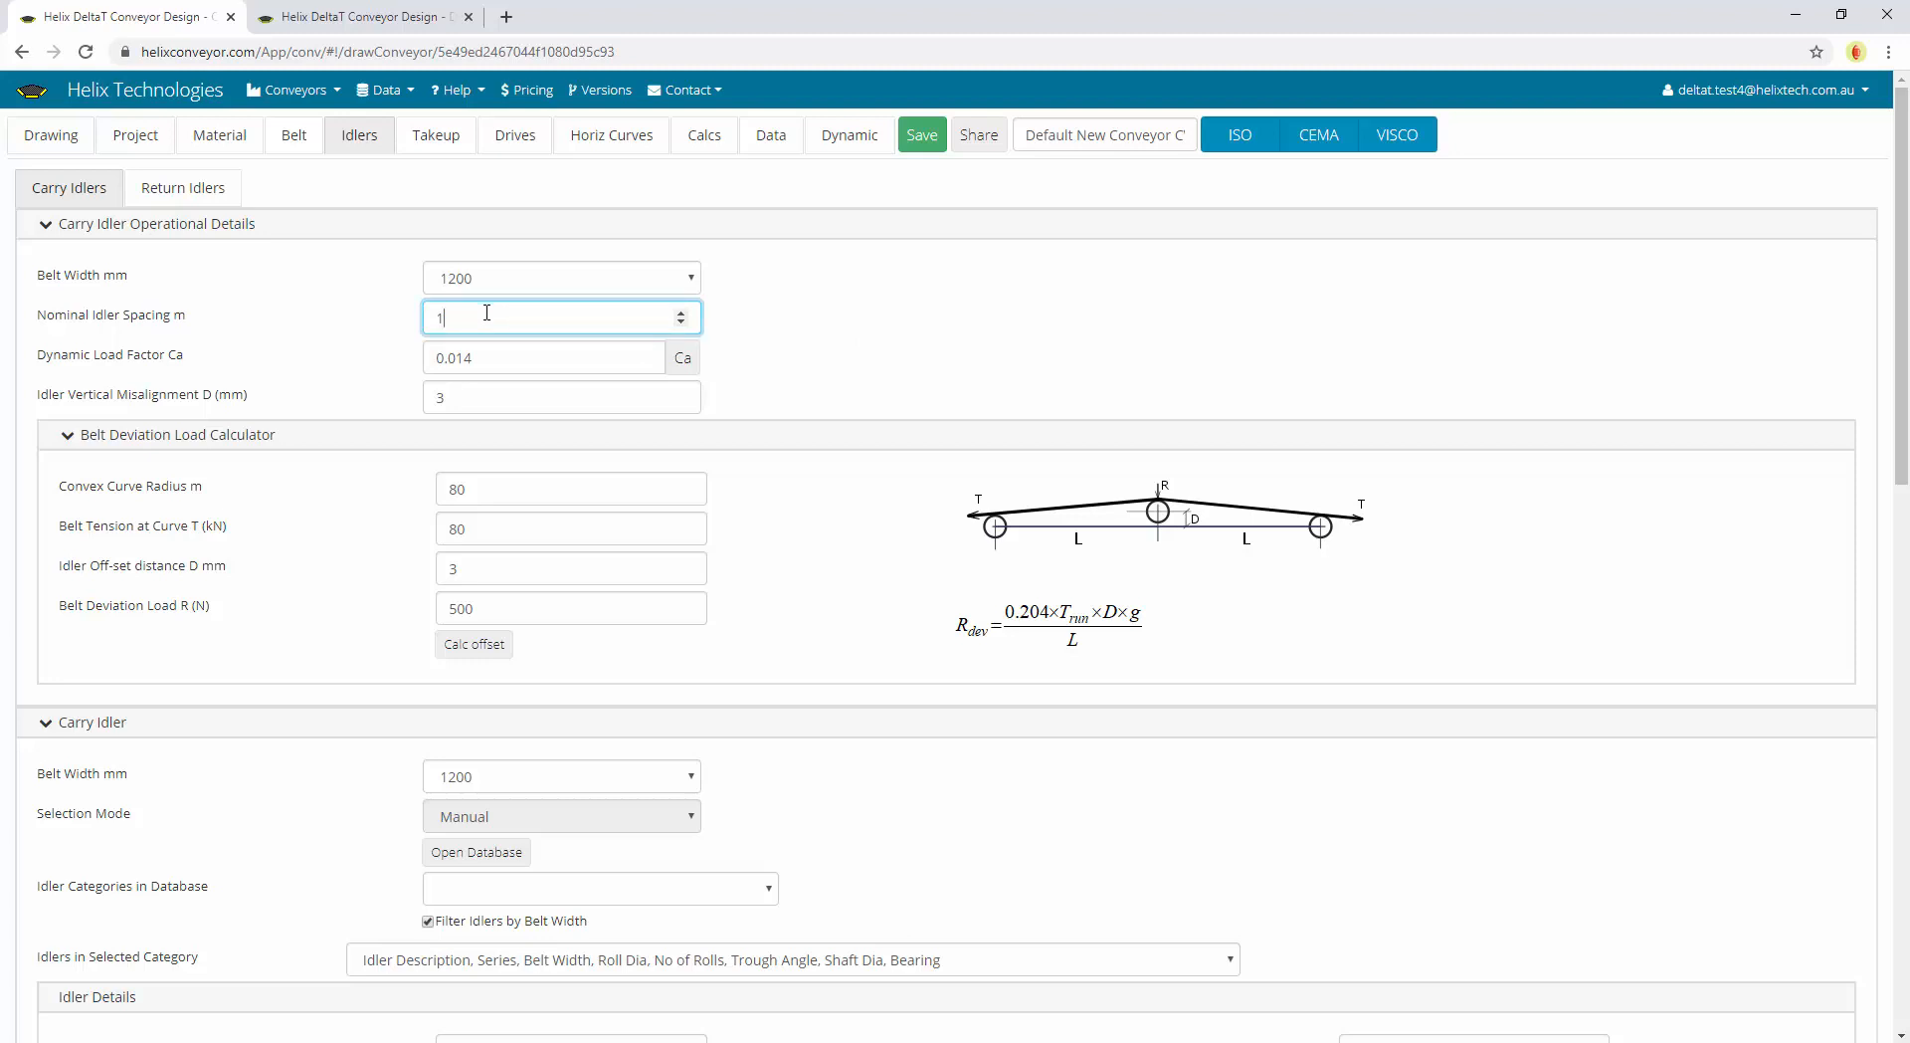
pyautogui.click(506, 360)
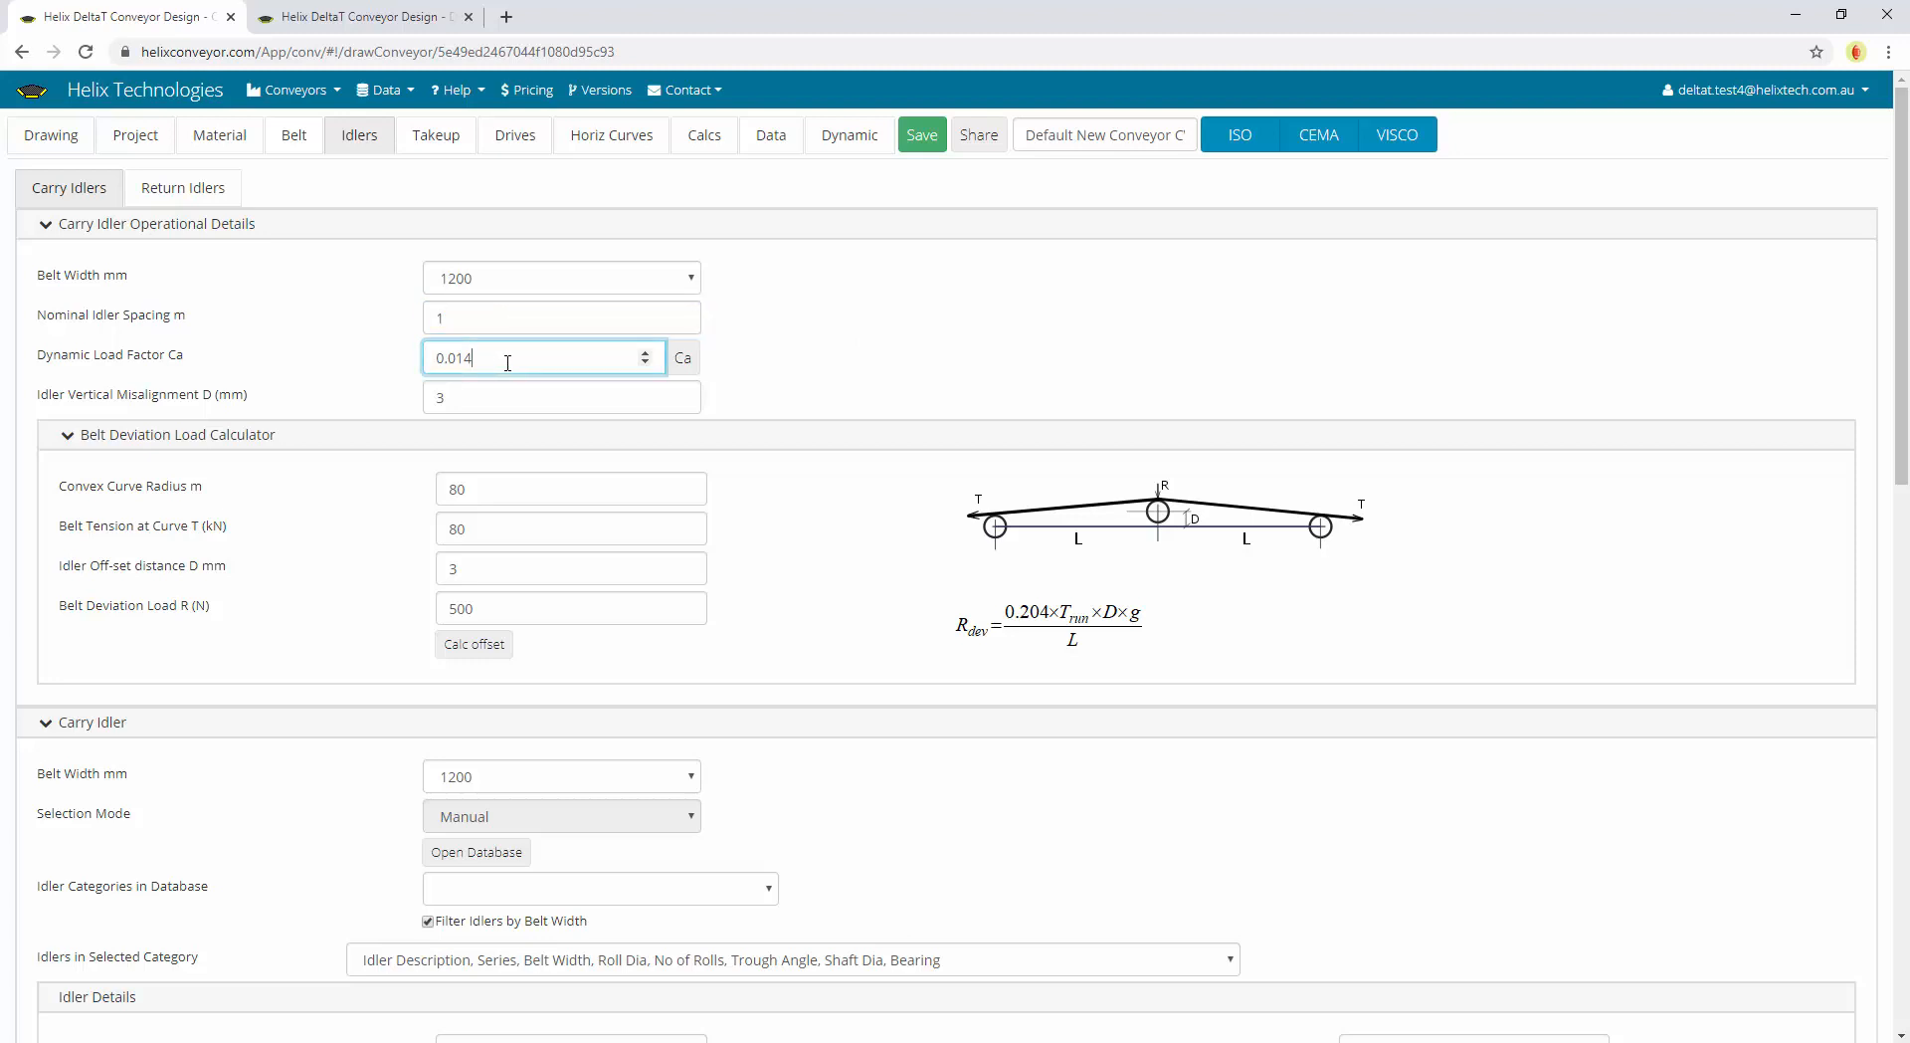
pyautogui.click(684, 361)
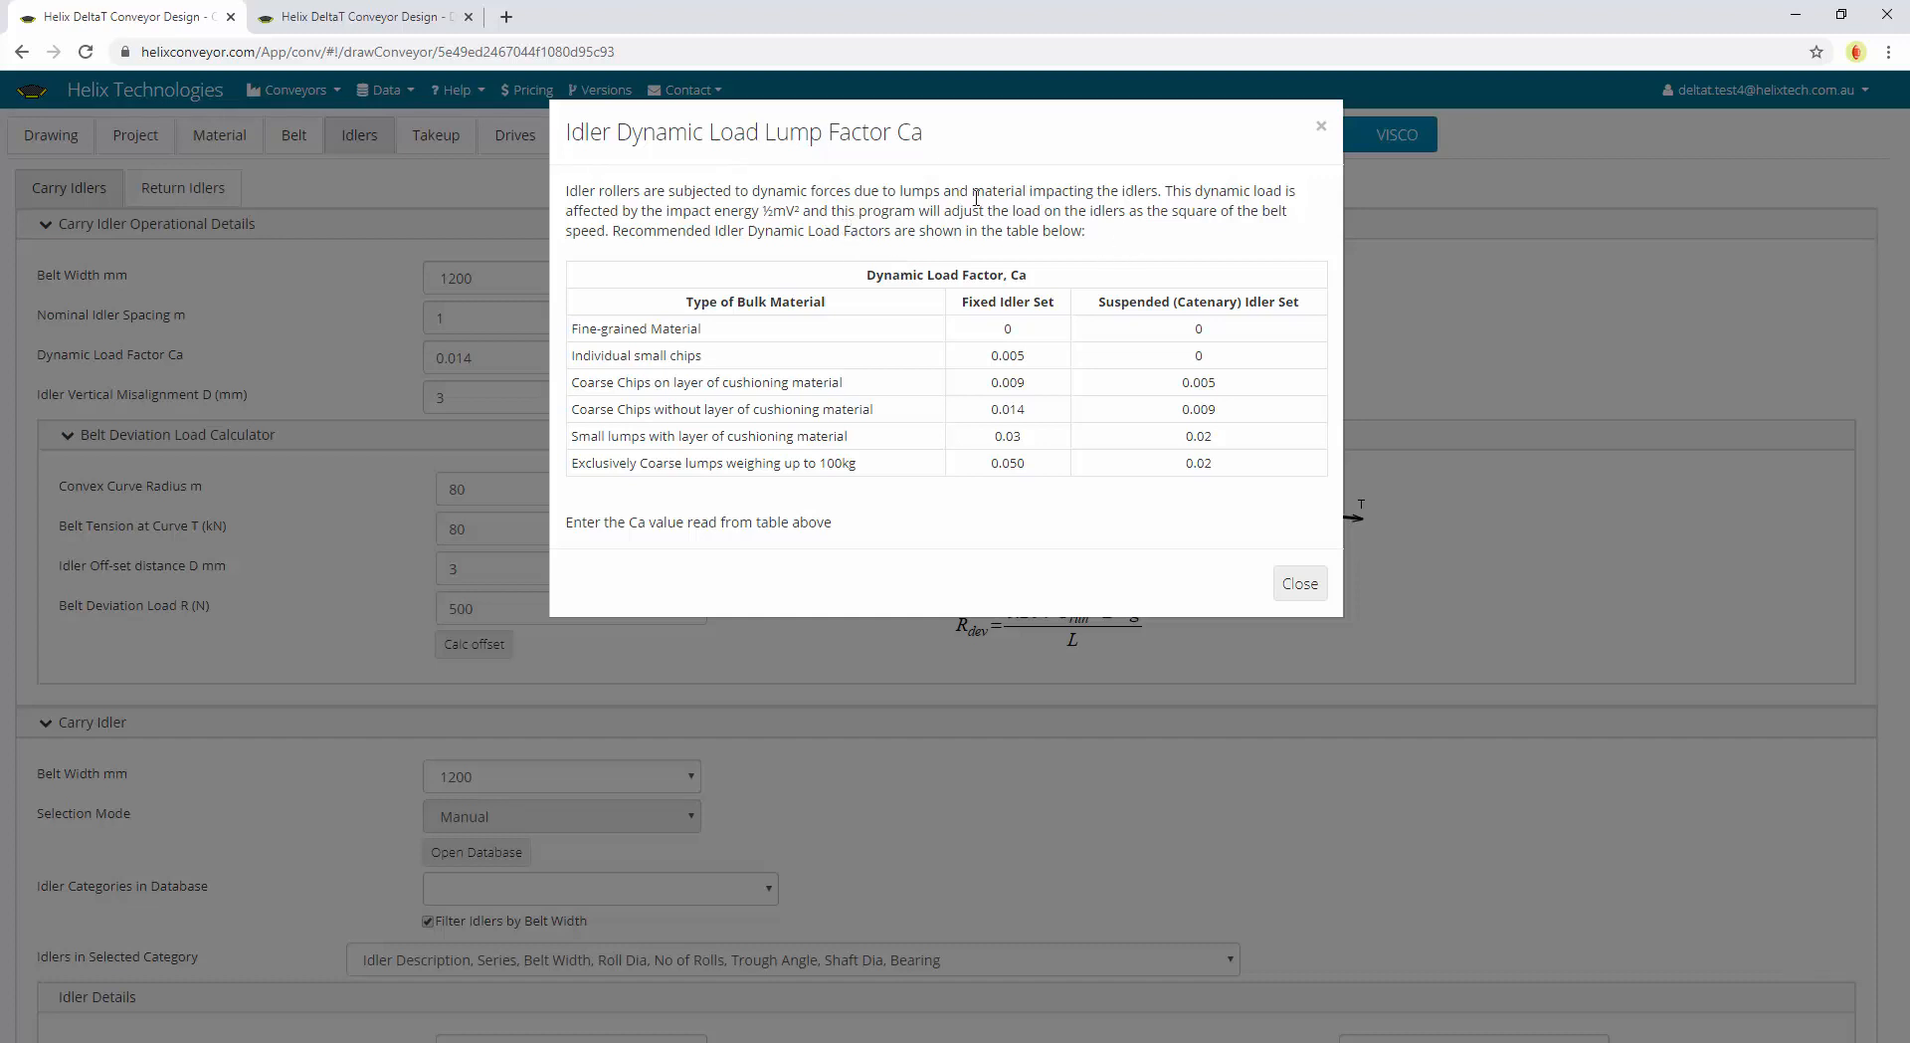
pyautogui.click(1321, 133)
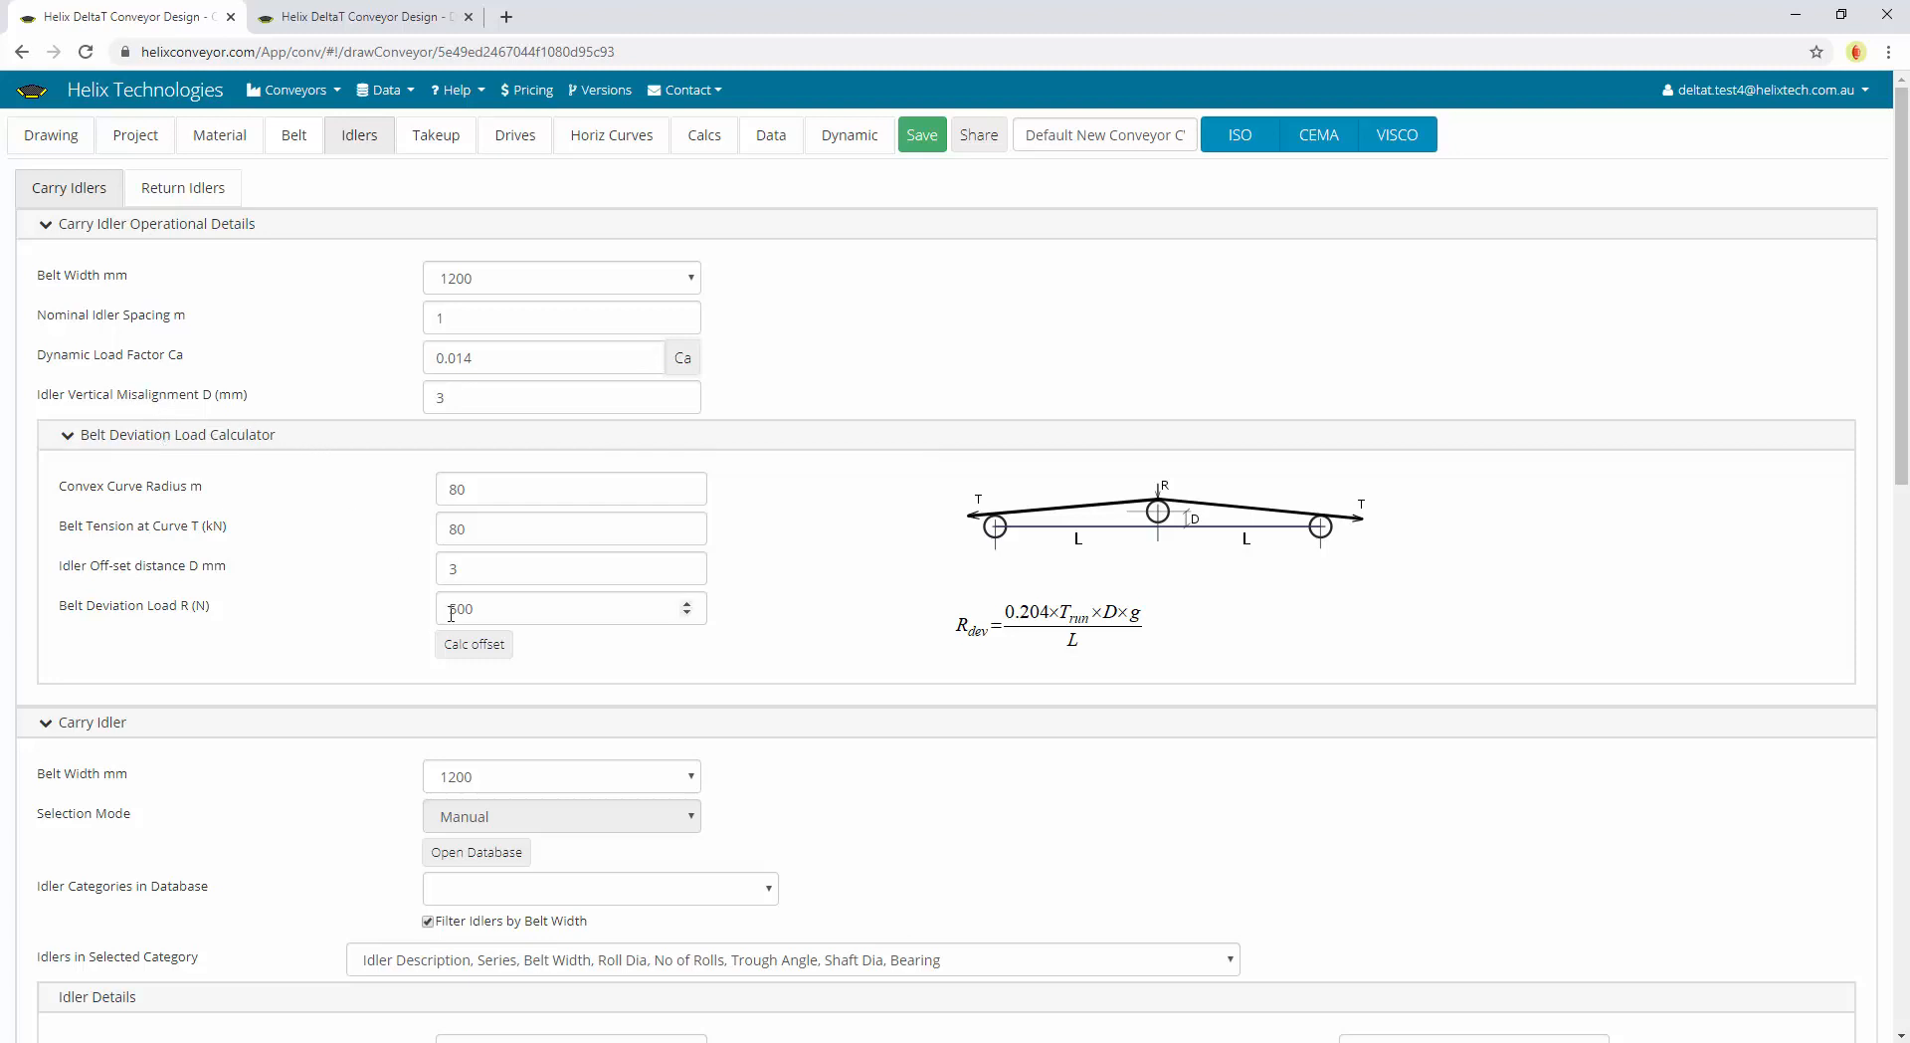
# Check the belt deviation load R input in the carry idlers' Belt Deviation Load Calculator
pyautogui.click(485, 607)
pyautogui.moveTo(484, 607); pyautogui.dragTo(404, 614)
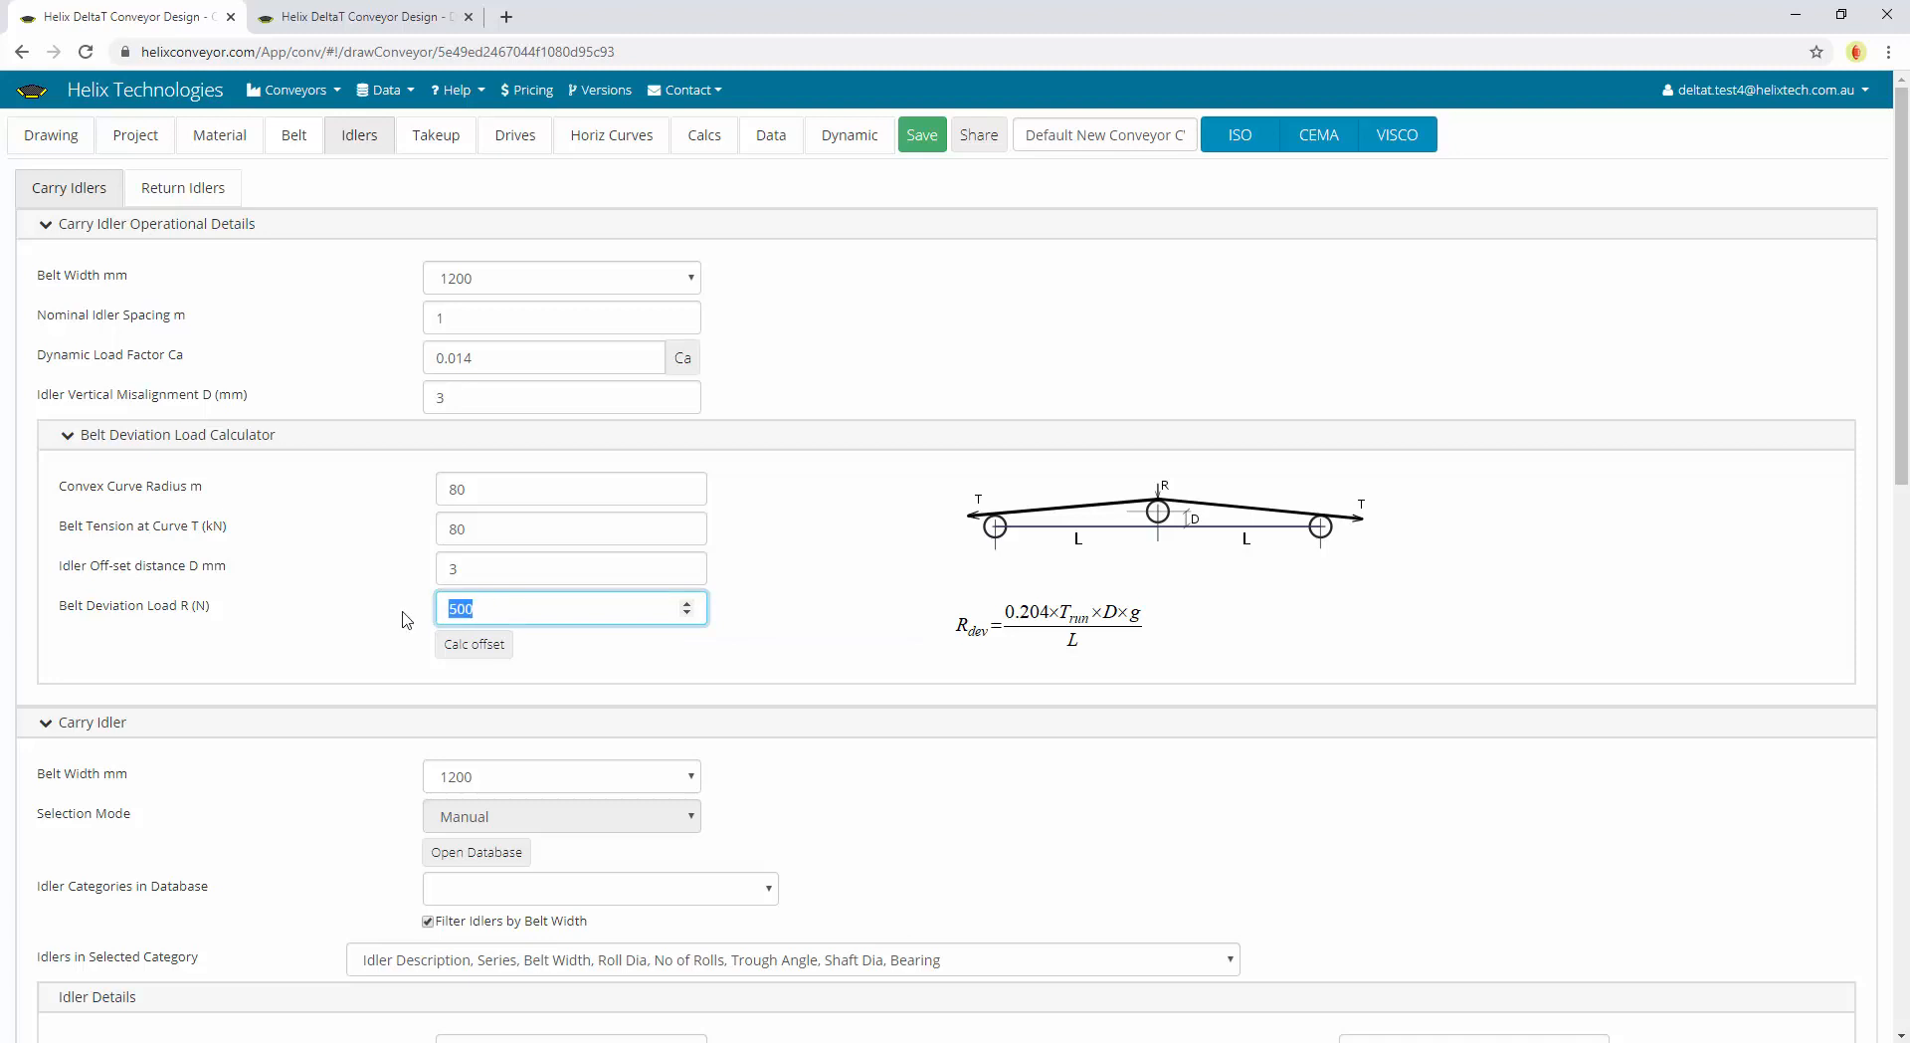
pyautogui.click(527, 611)
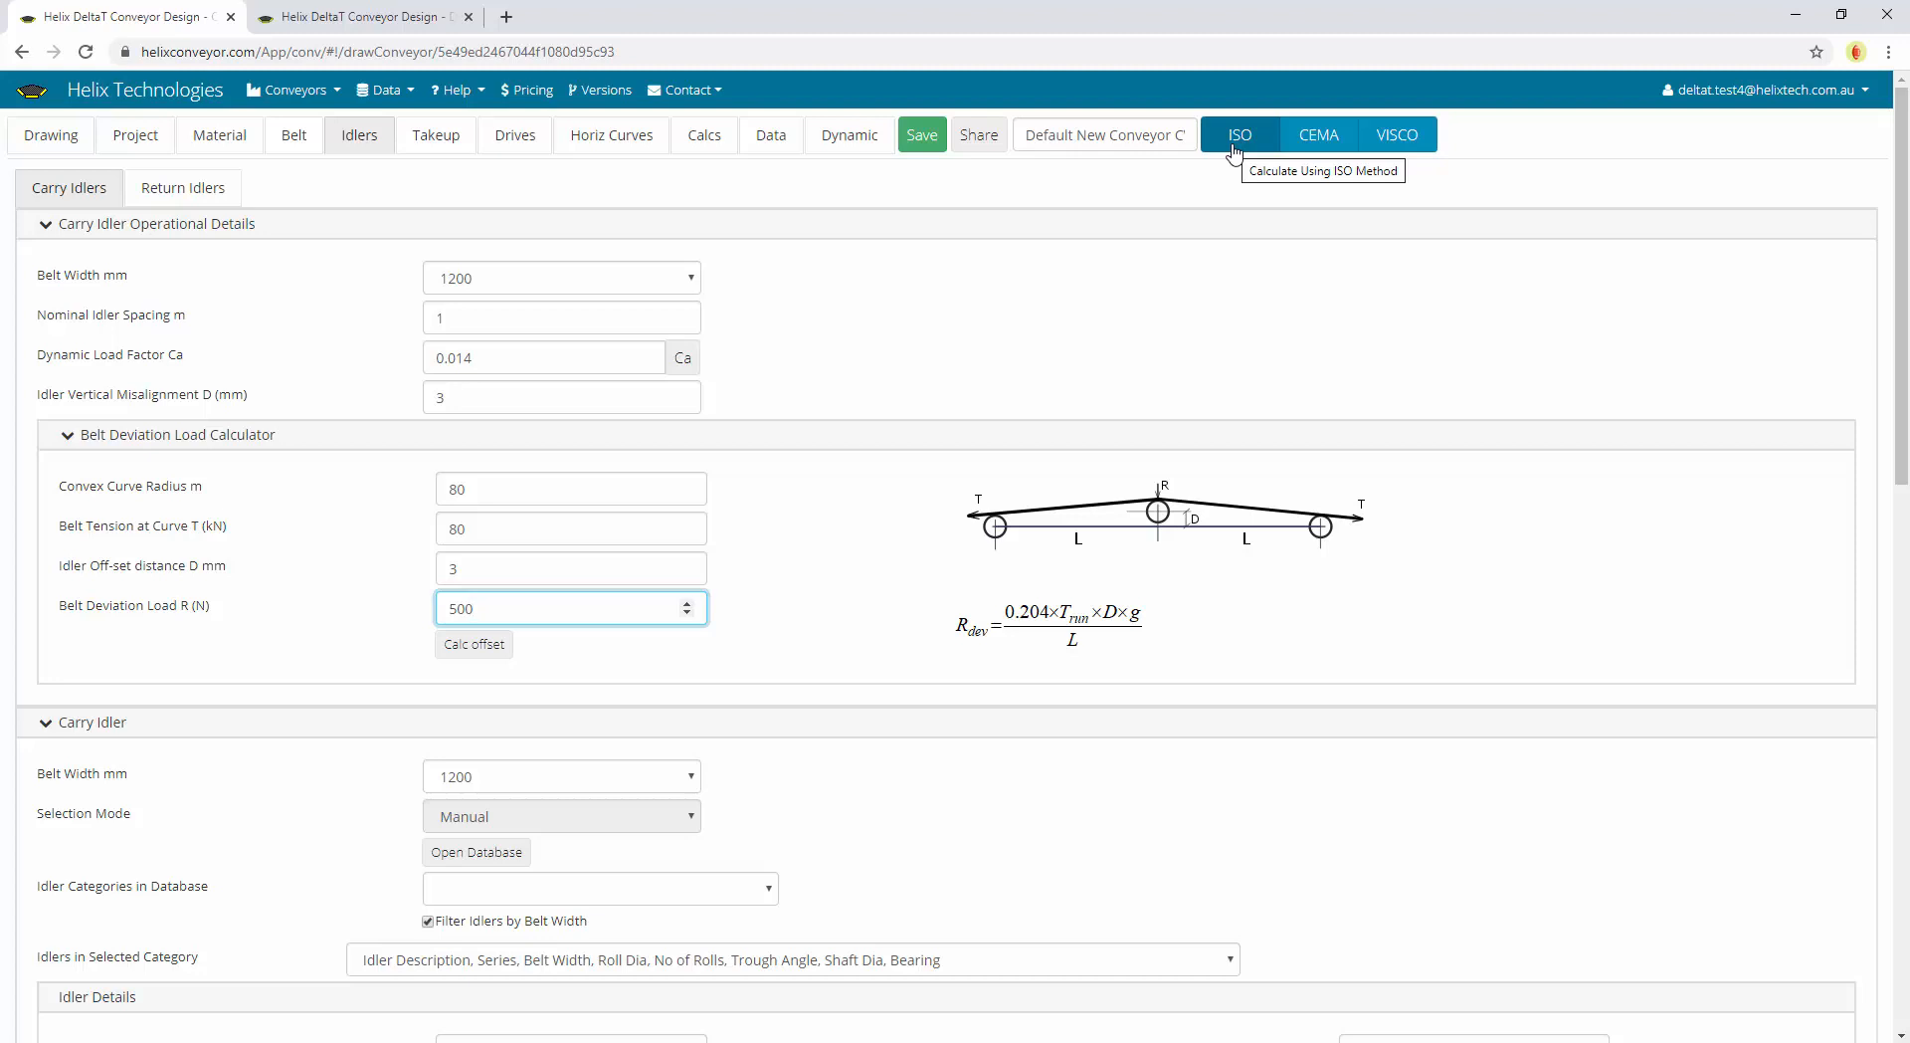
# Look through the idler categories available in the database for the carry idler without choosing one
pyautogui.scroll(-5, 1234, 152)
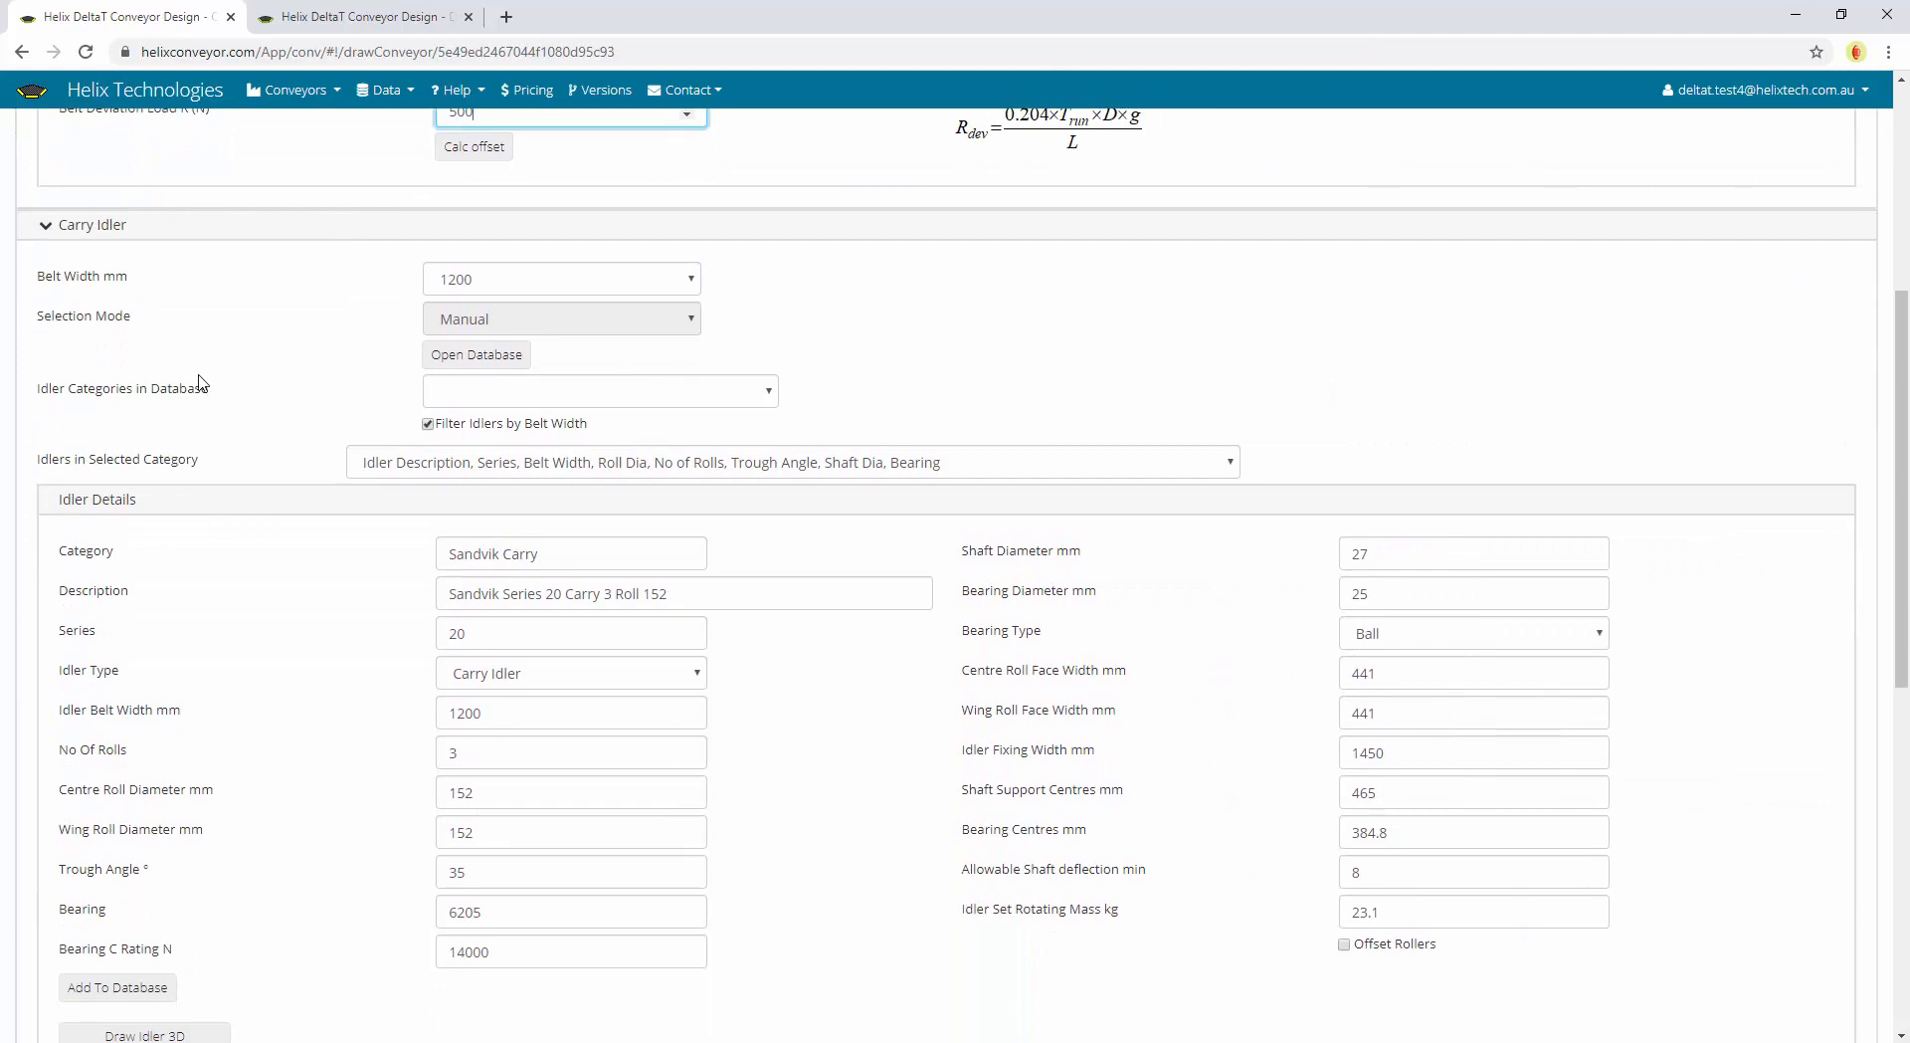
pyautogui.scroll(-1, 199, 378)
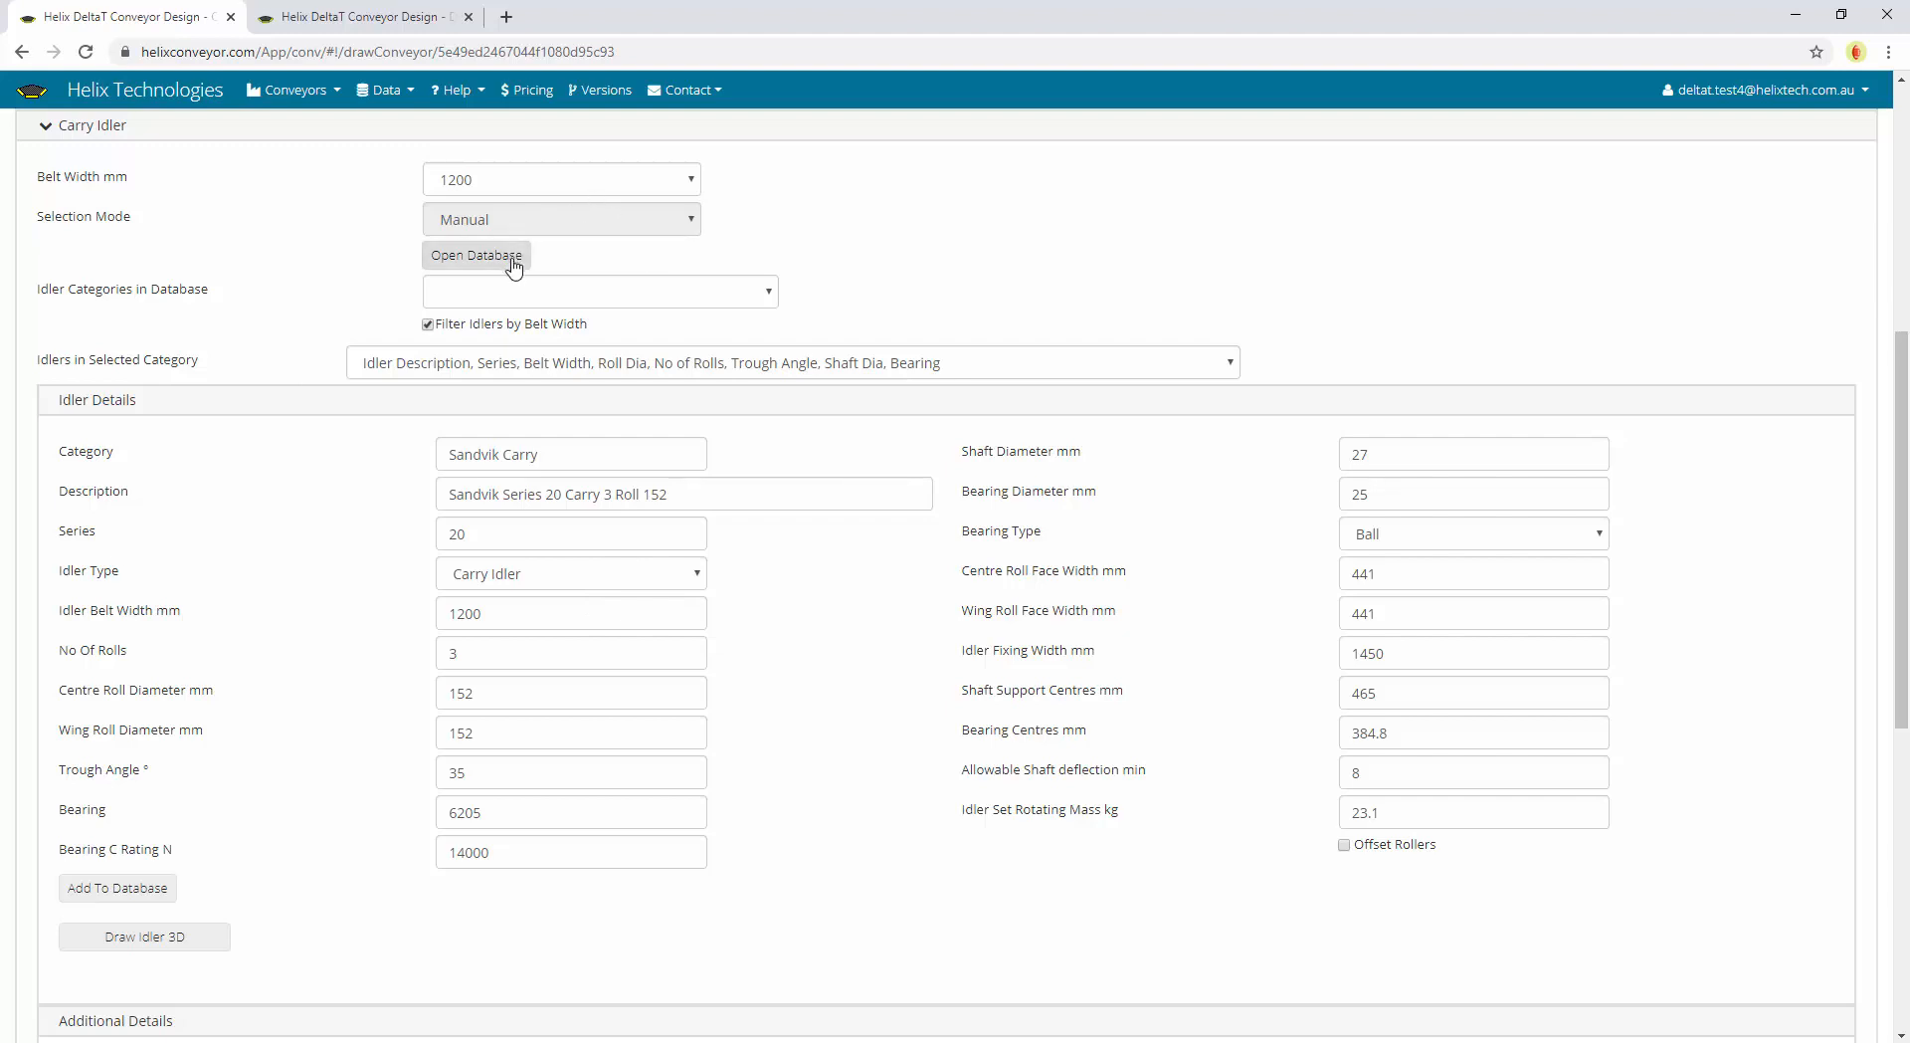
pyautogui.click(685, 301)
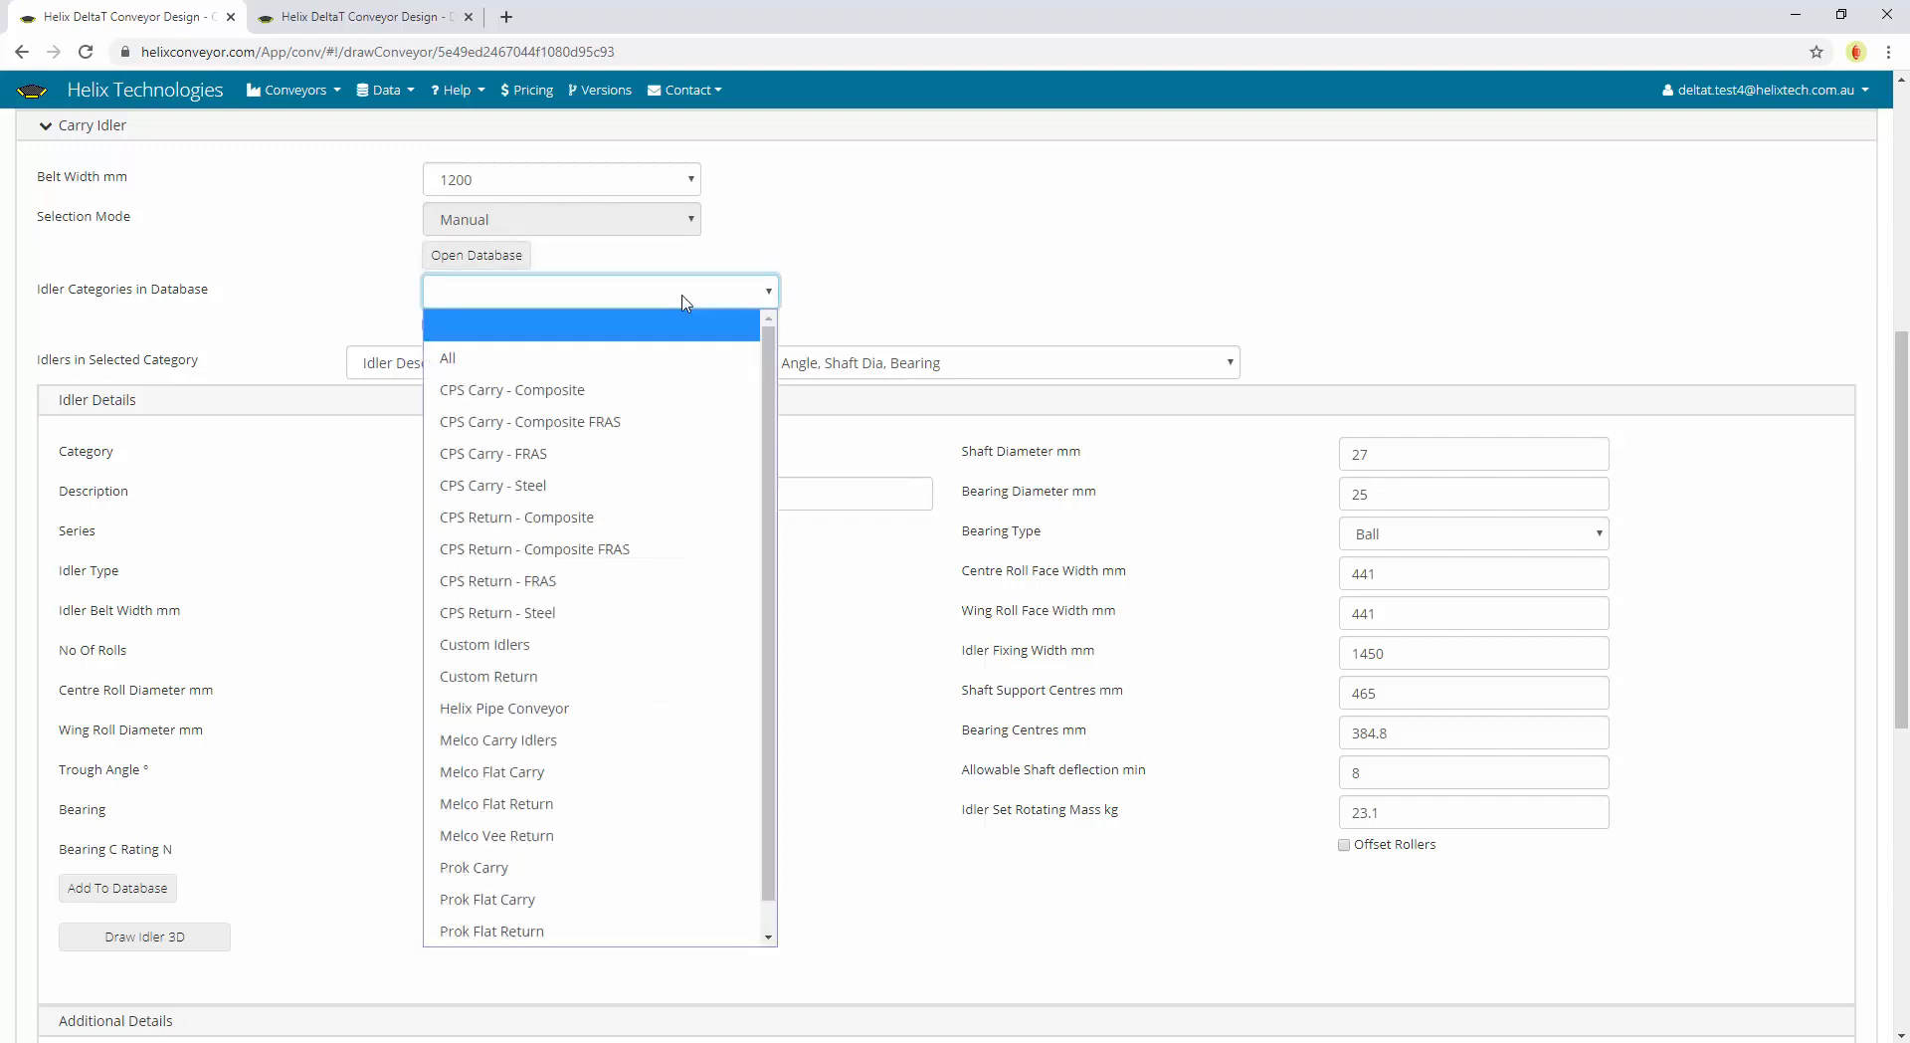
pyautogui.scroll(-1, 648, 584)
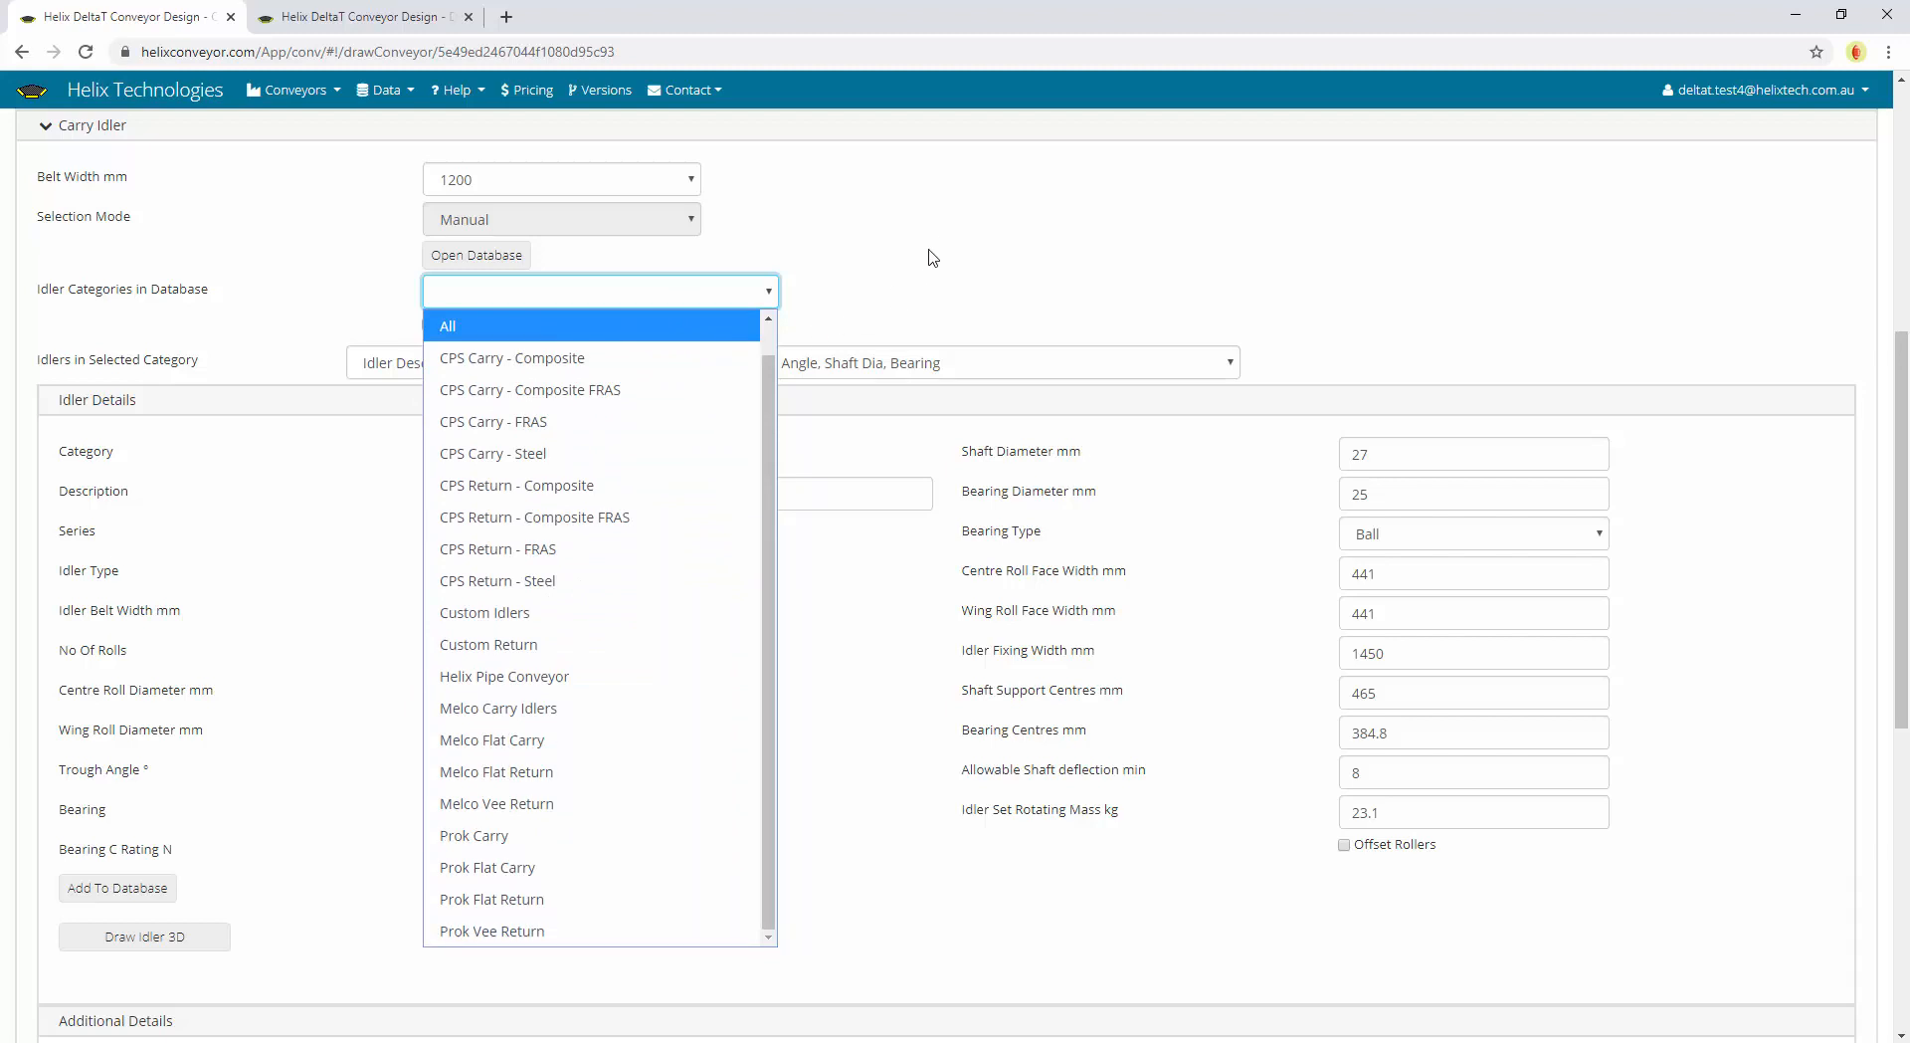
pyautogui.click(749, 233)
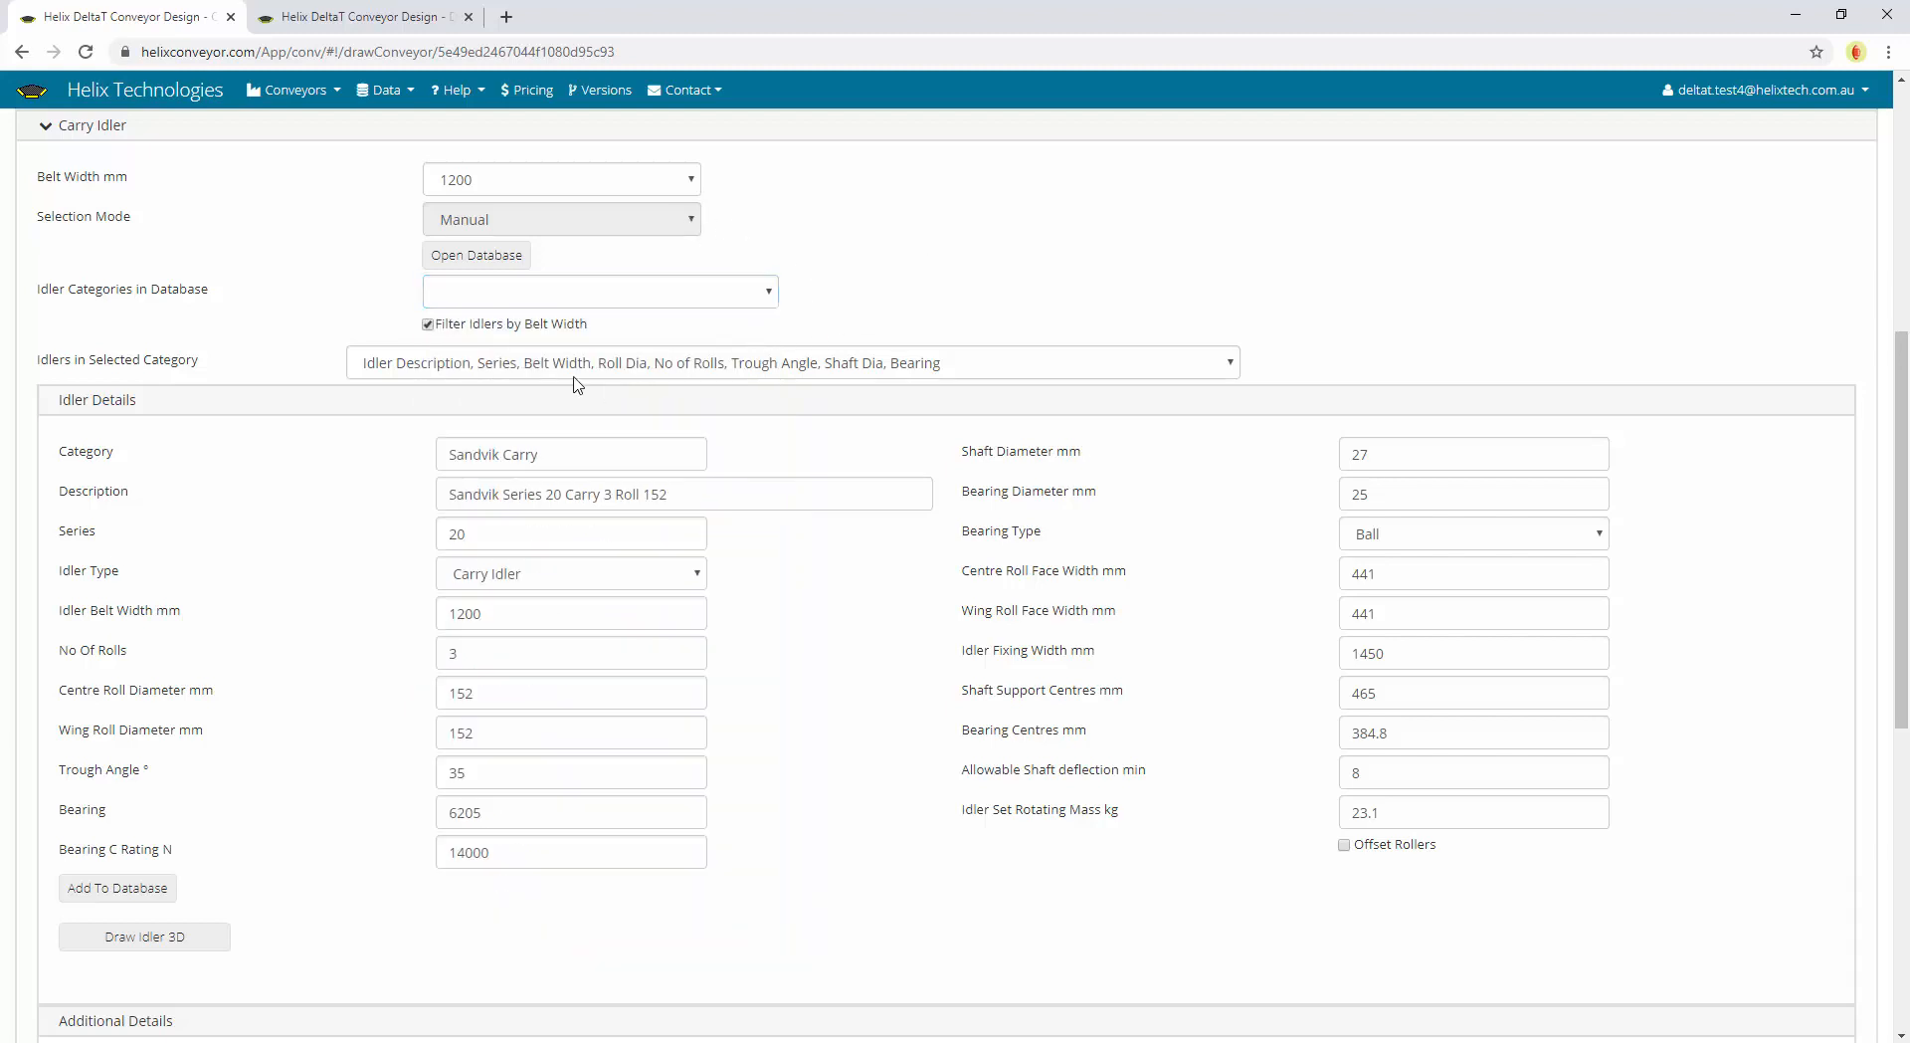
# Examine the carry idler's centre and wing roll diameters, bearing C rating and idler set rotating mass
pyautogui.scroll(-1, 687, 686)
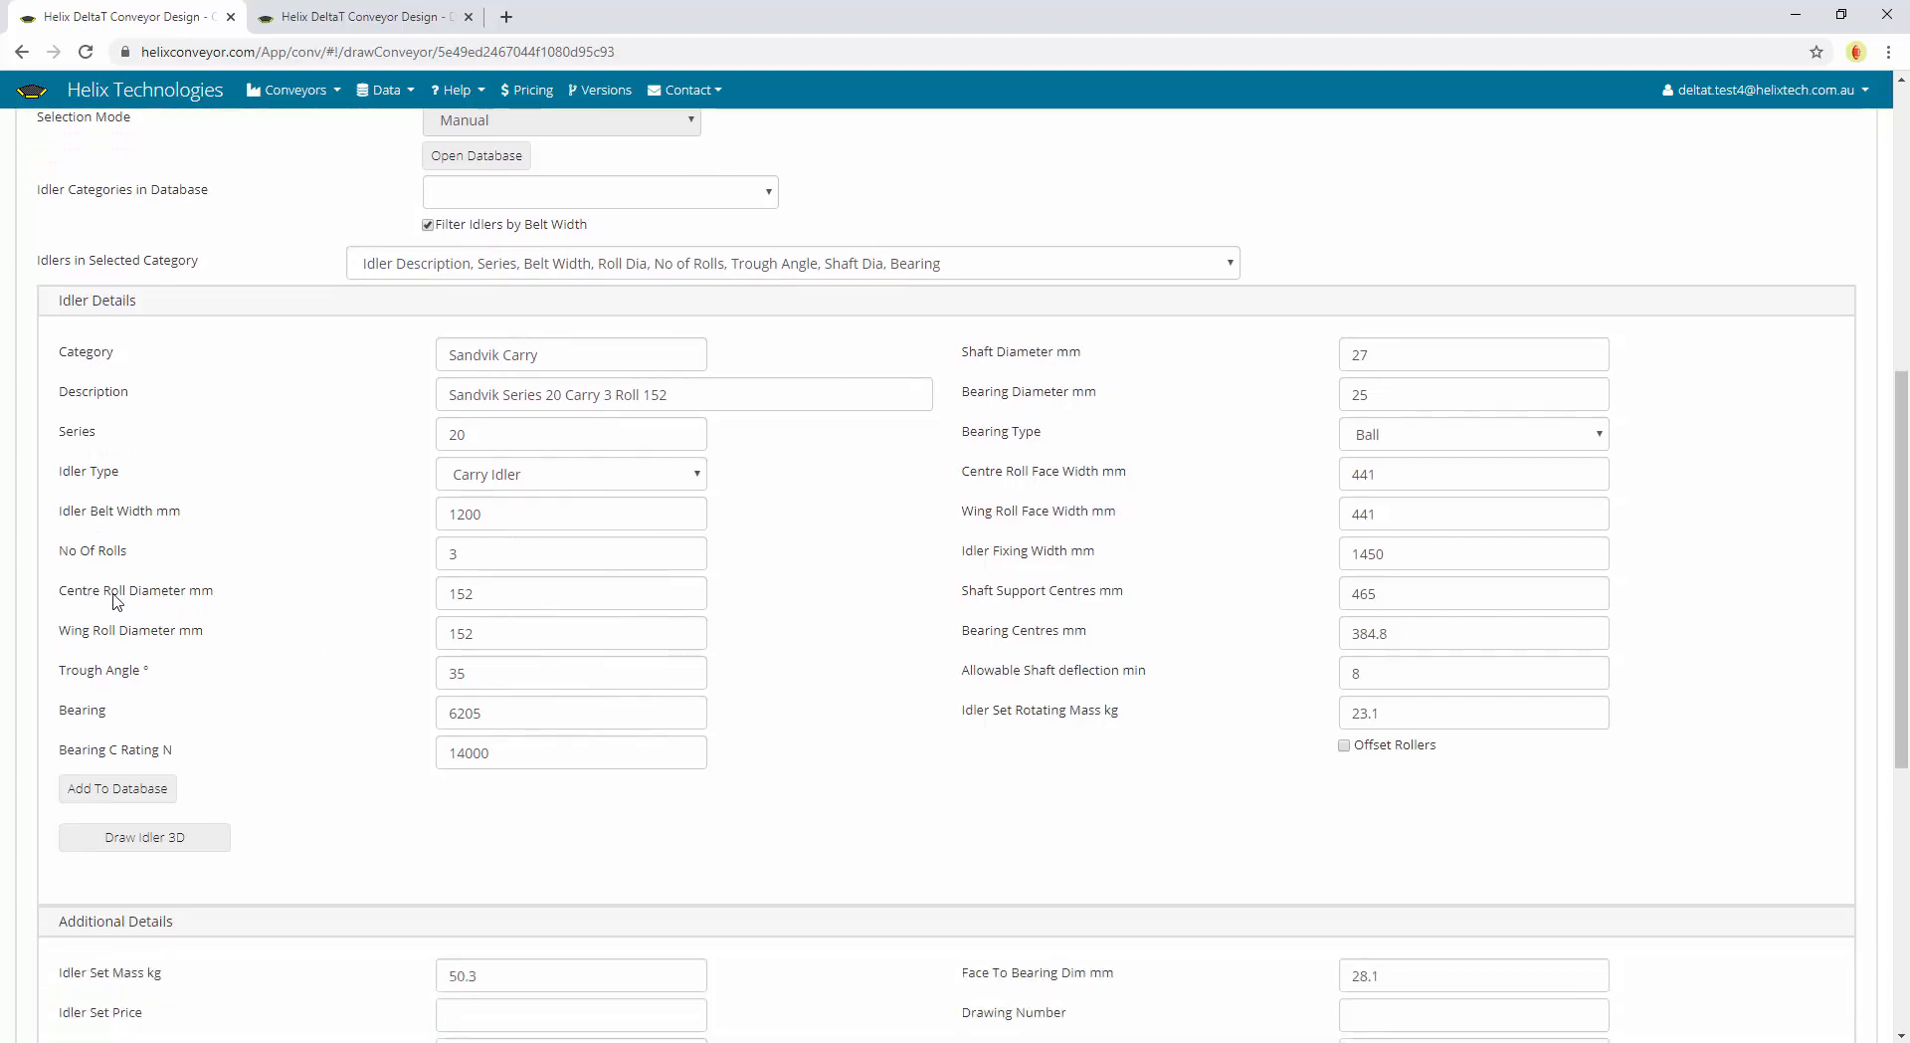
pyautogui.click(508, 596)
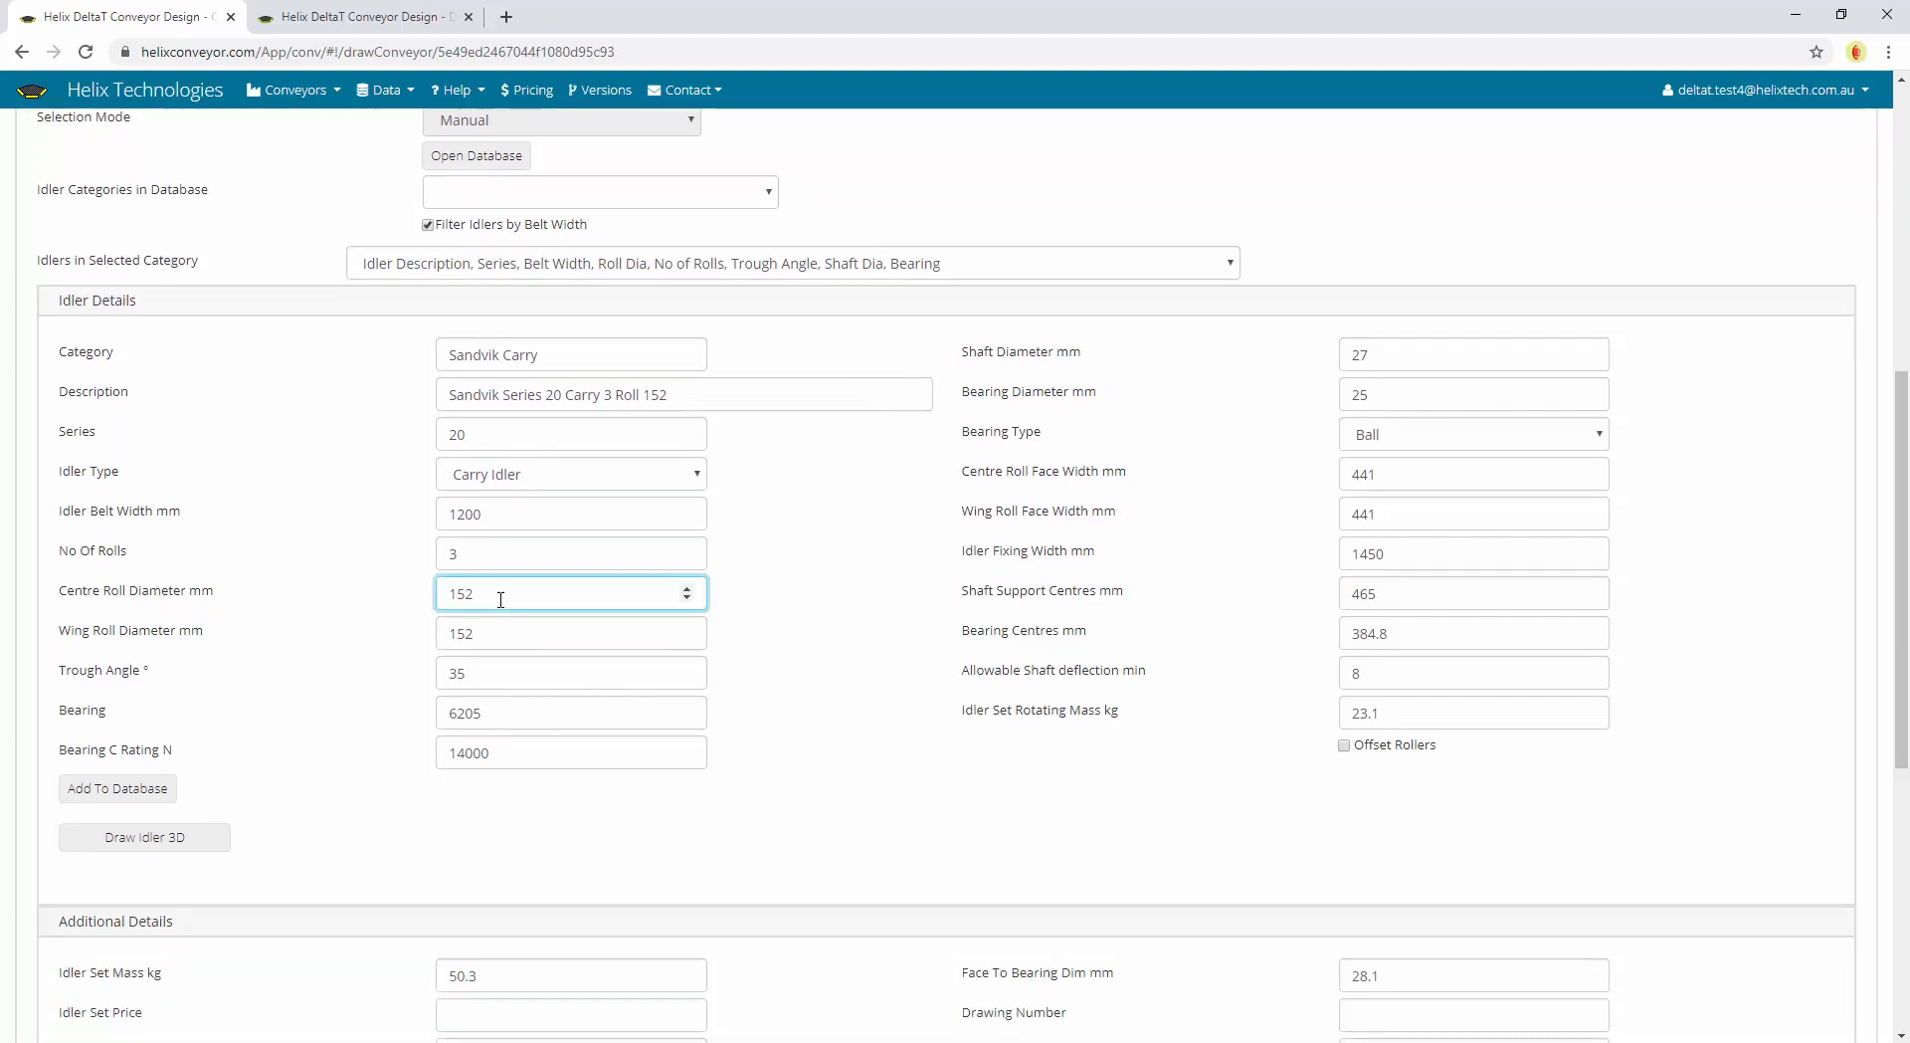
pyautogui.click(492, 629)
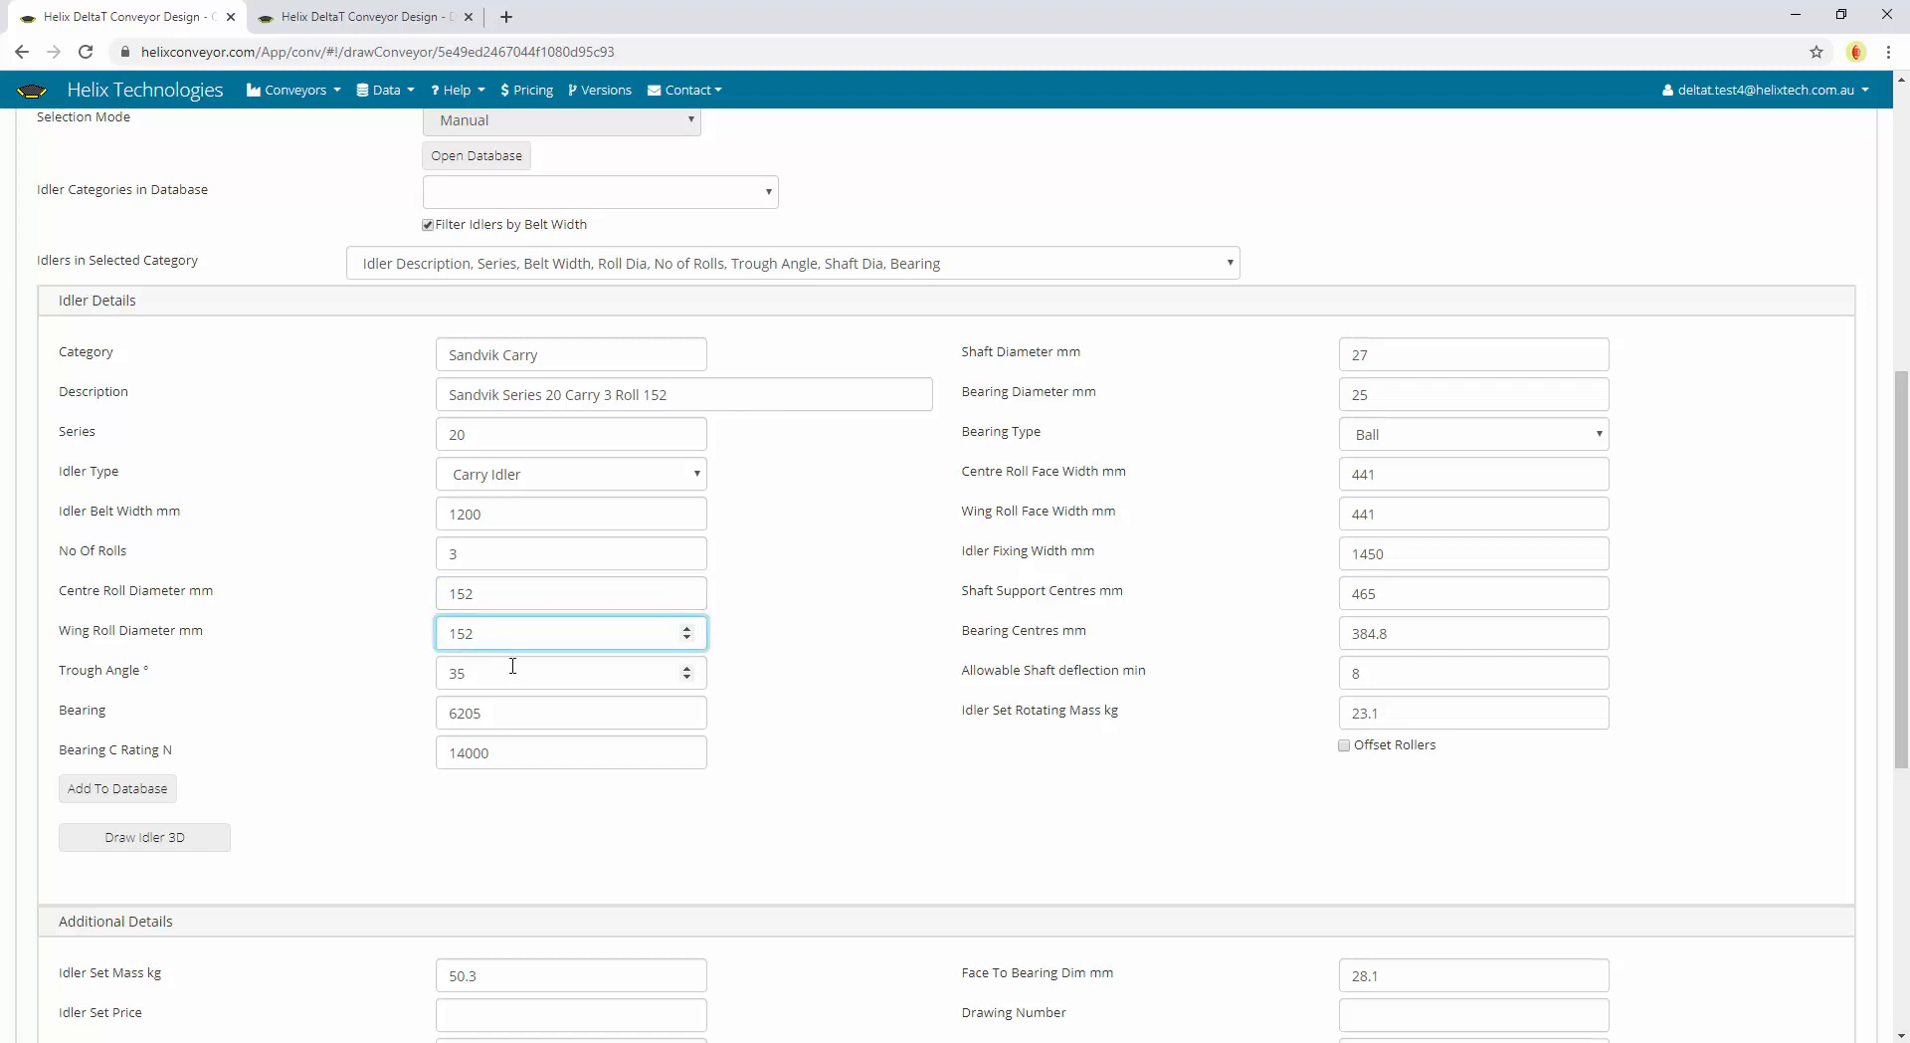
pyautogui.click(501, 752)
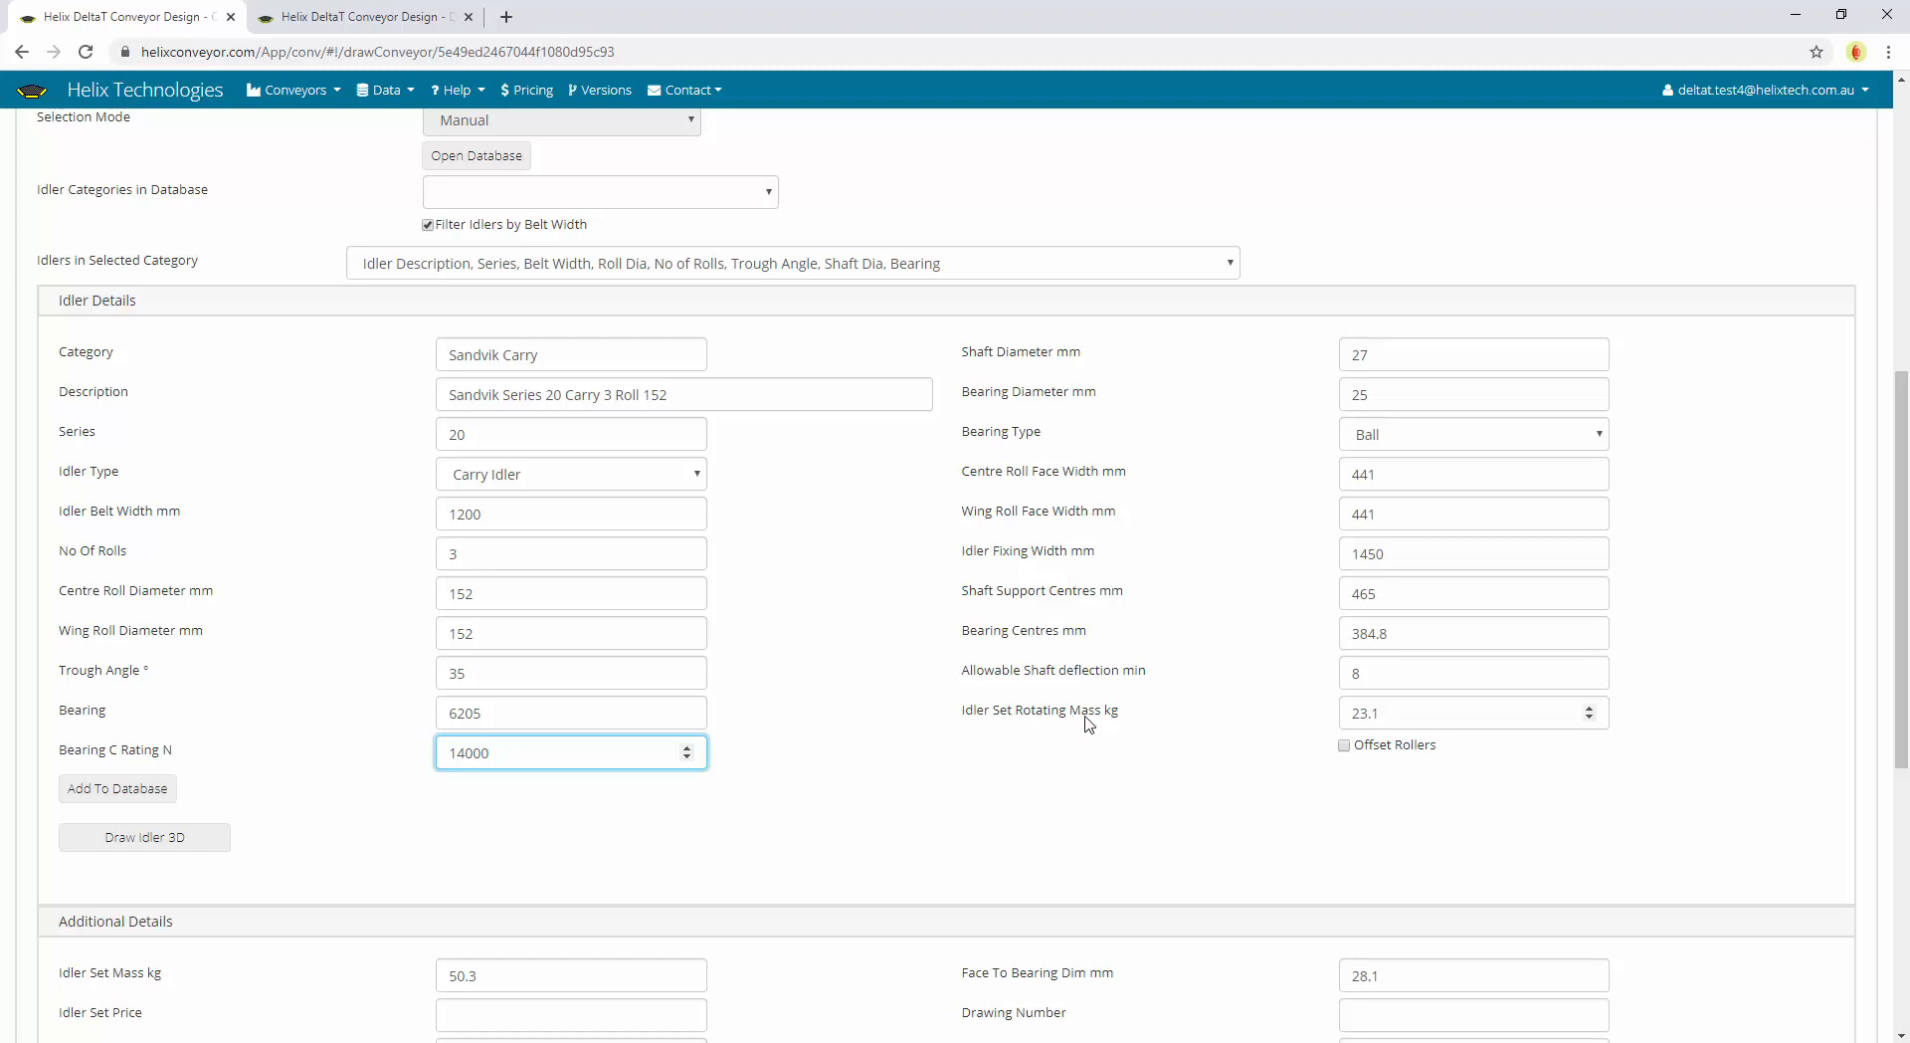
pyautogui.click(1409, 716)
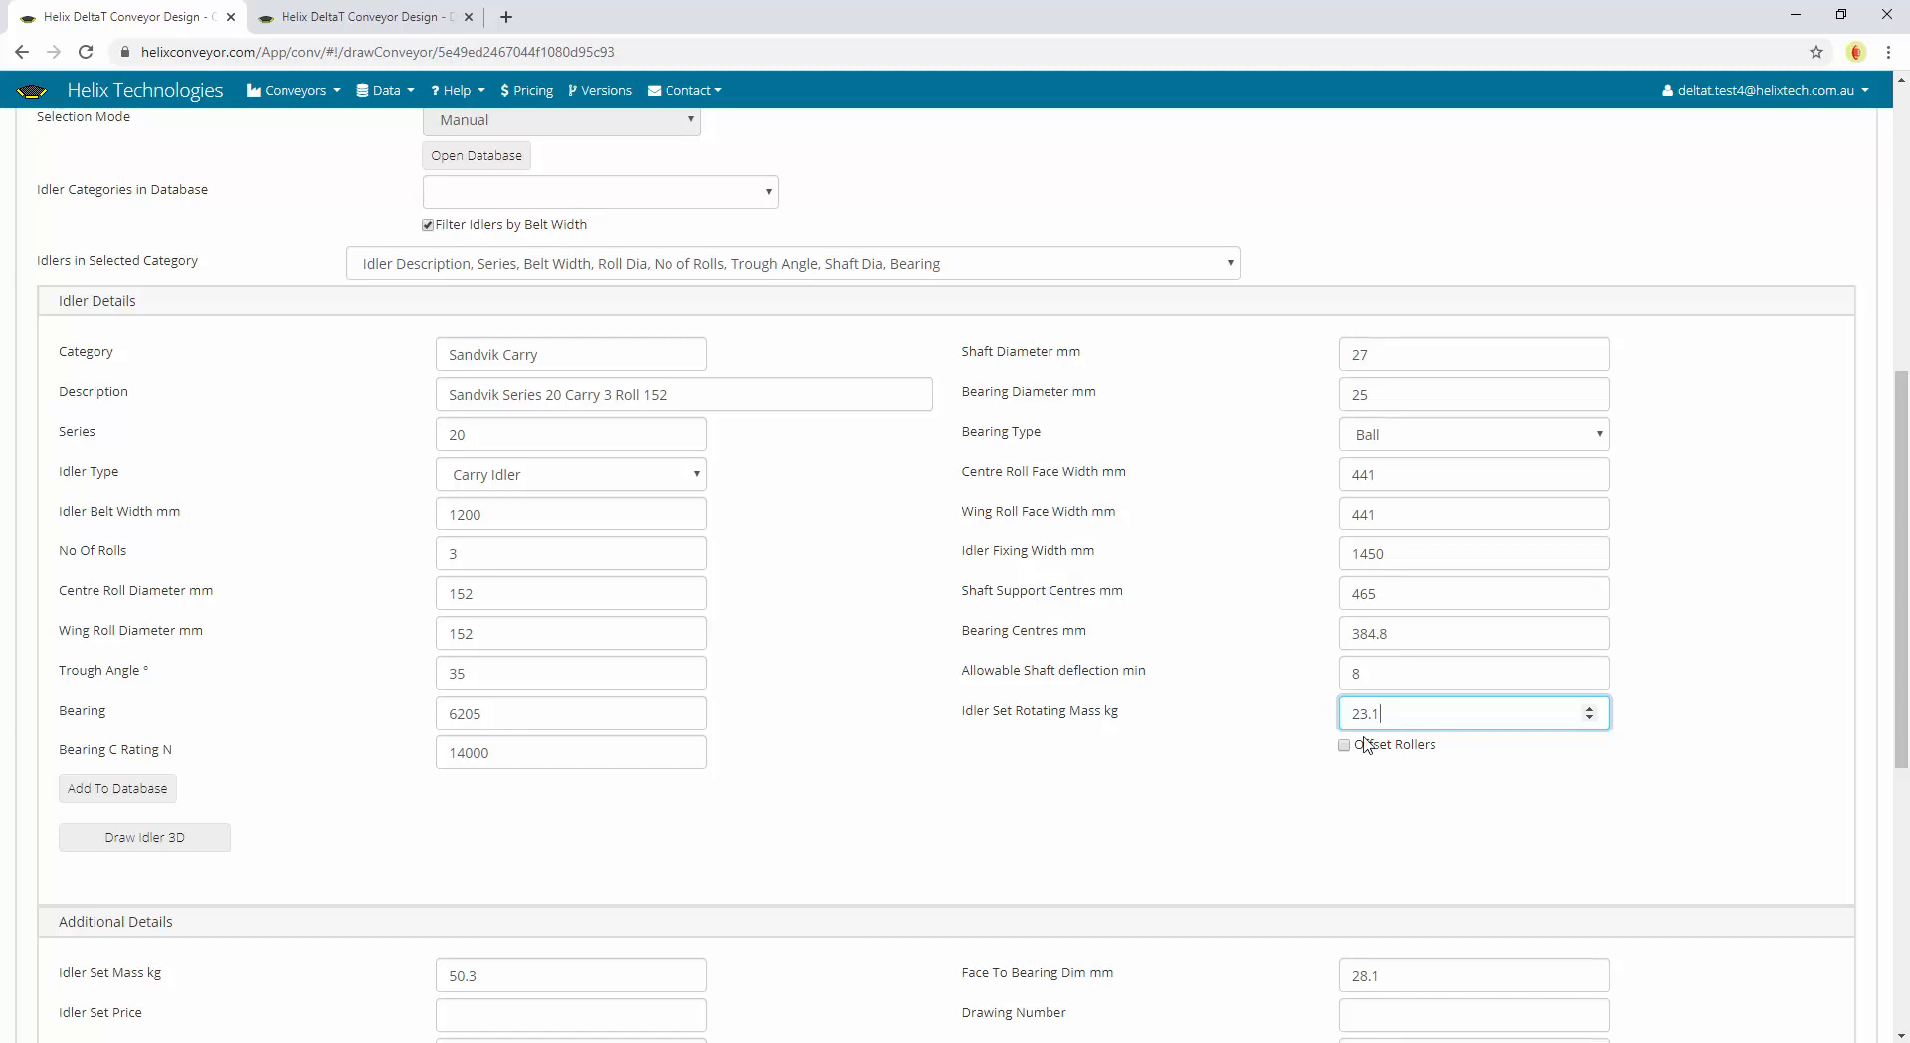
# Draw the carry idler in 3D and review its additional details, sketch and save data sections
pyautogui.scroll(-1, 844, 792)
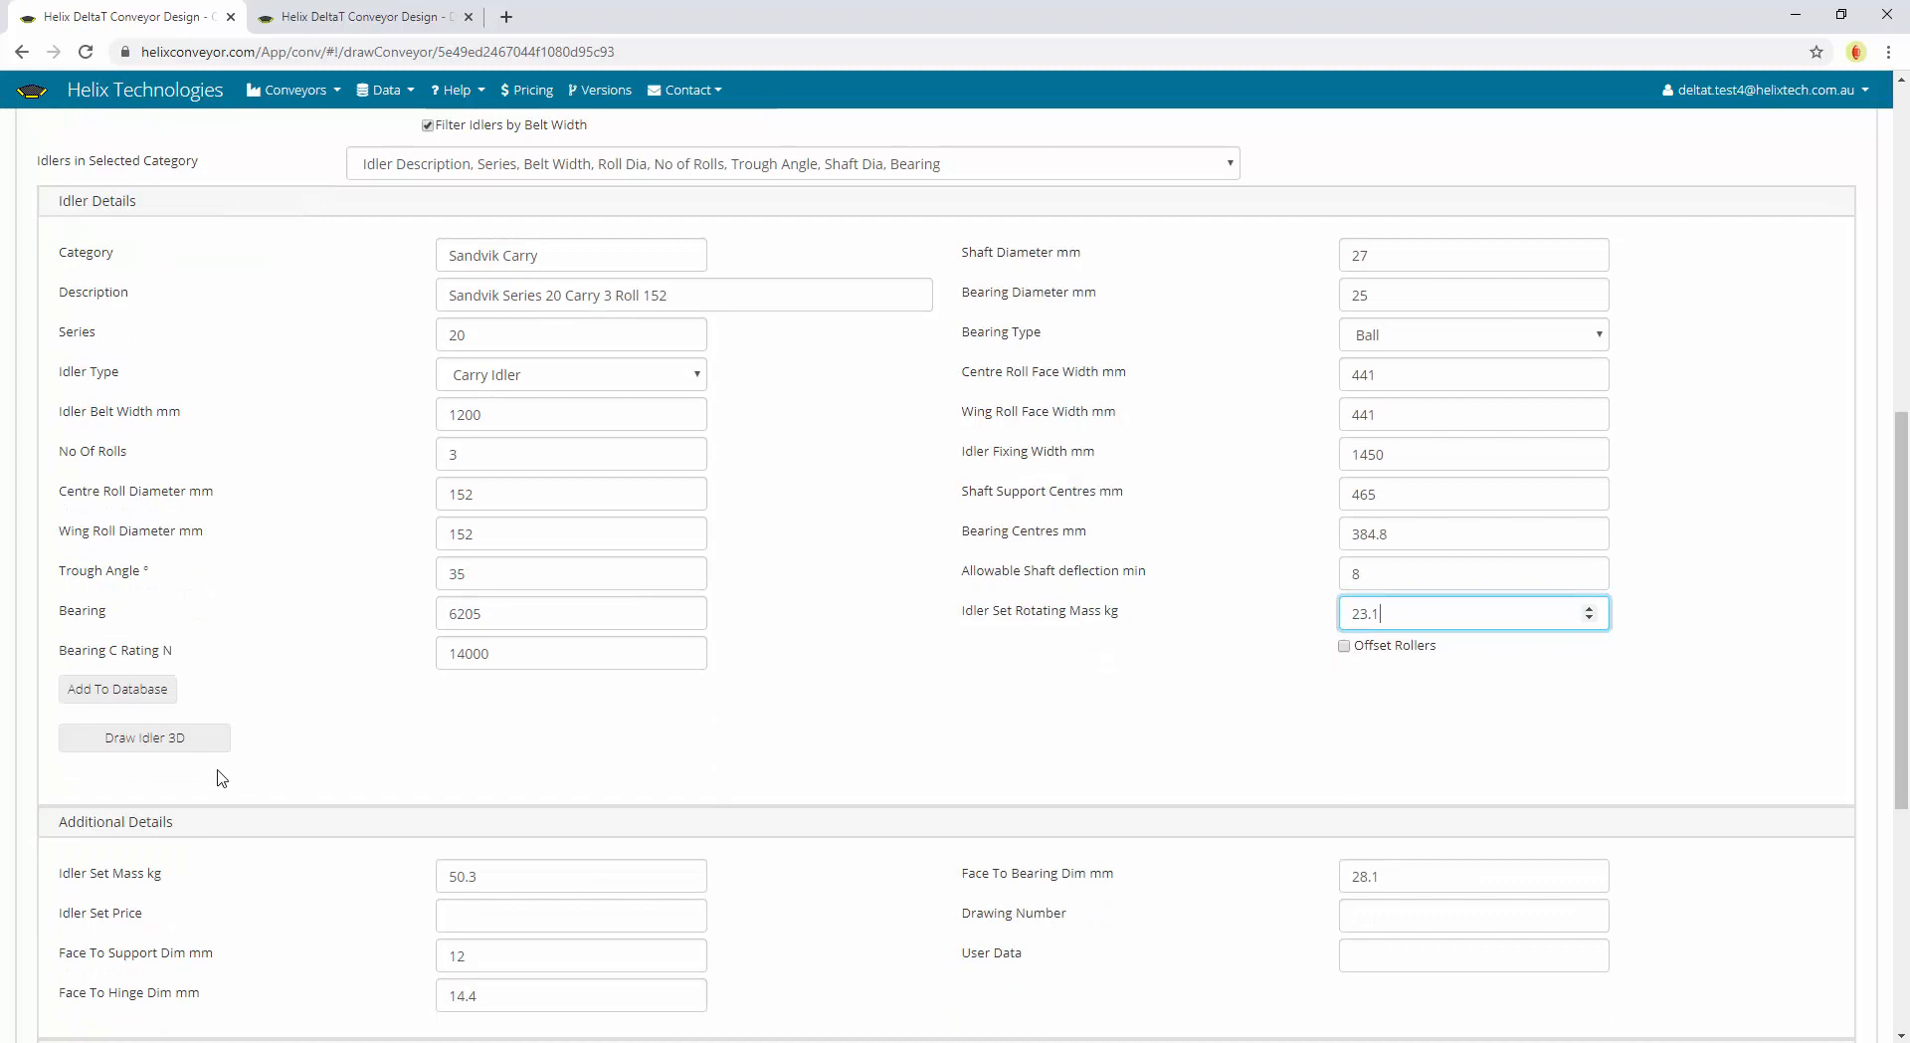
pyautogui.click(149, 737)
pyautogui.scroll(-1, 1118, 793)
pyautogui.scroll(-2, 1118, 793)
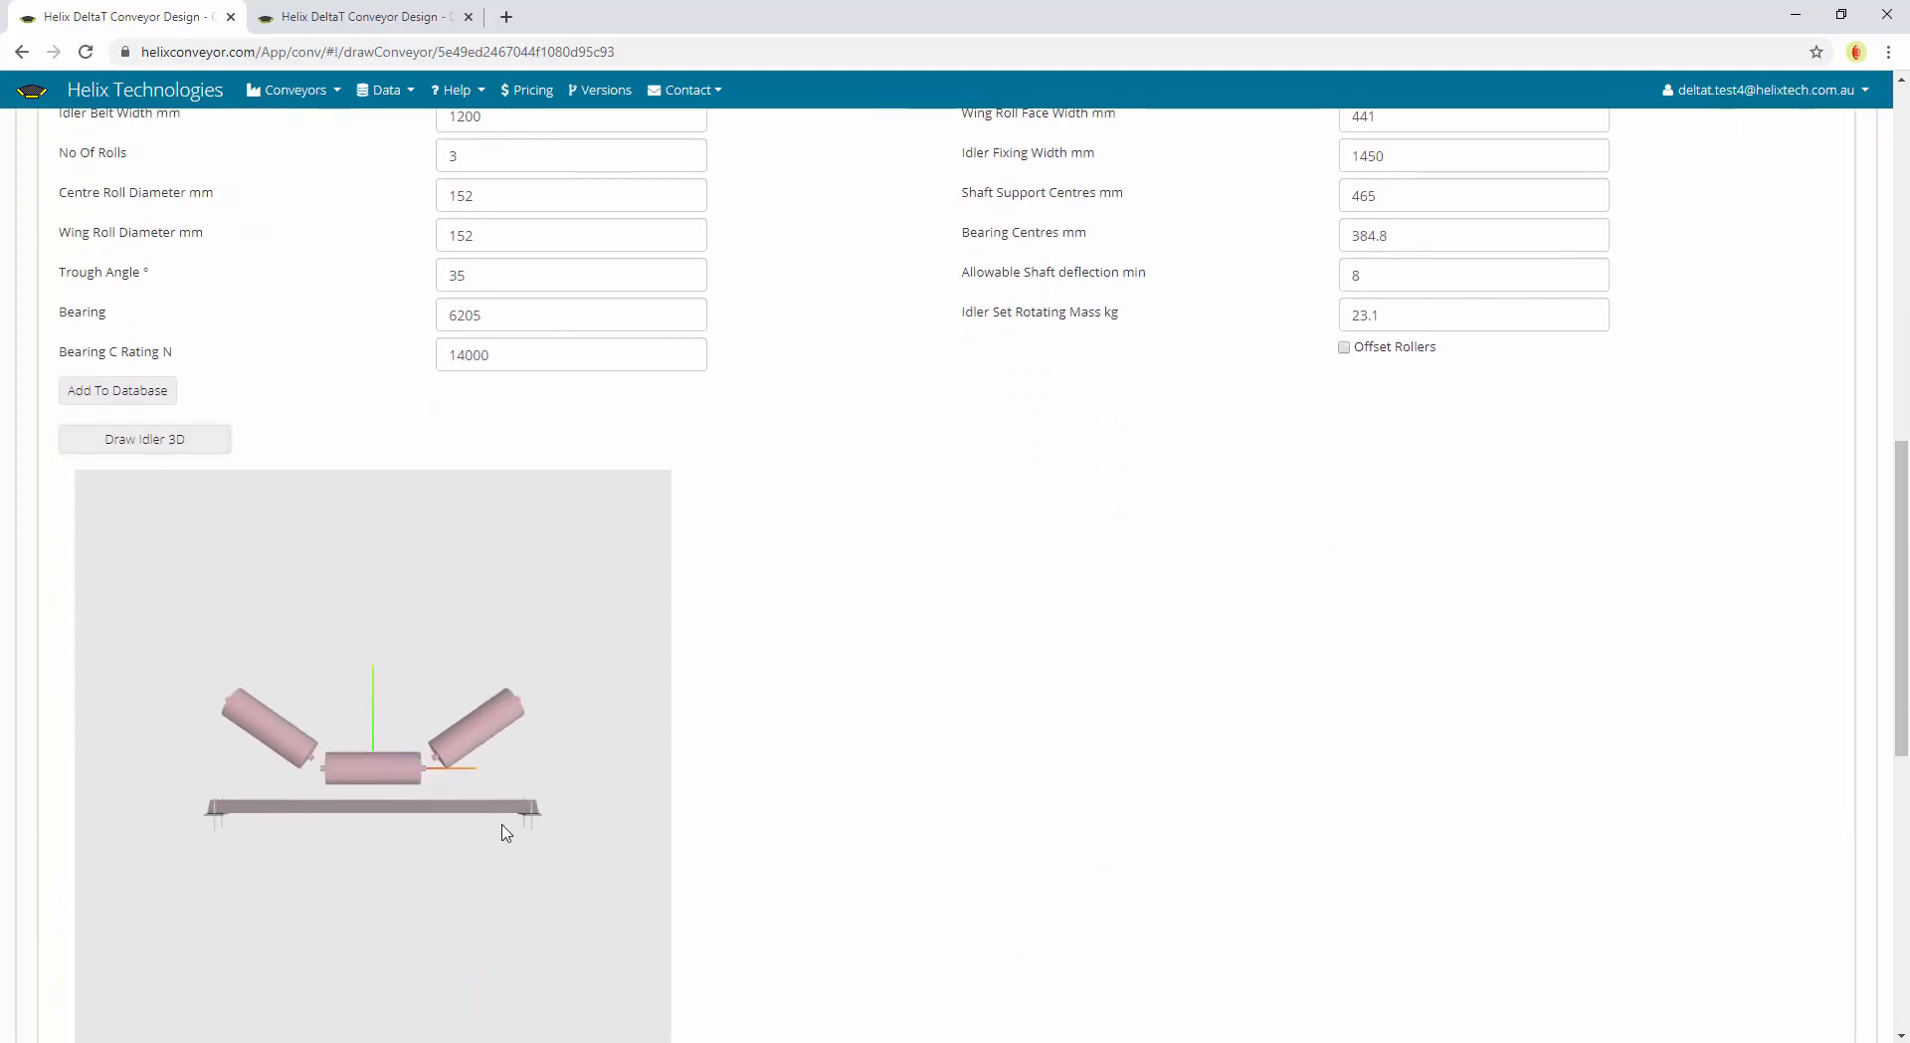
pyautogui.moveTo(335, 824)
pyautogui.mouseDown()
pyautogui.moveTo(624, 846)
pyautogui.moveTo(525, 882)
pyautogui.moveTo(290, 856)
pyautogui.moveTo(368, 871)
pyautogui.moveTo(444, 877)
pyautogui.moveTo(362, 840)
pyautogui.moveTo(259, 845)
pyautogui.moveTo(119, 804)
pyautogui.mouseUp()
pyautogui.scroll(-7, 819, 819)
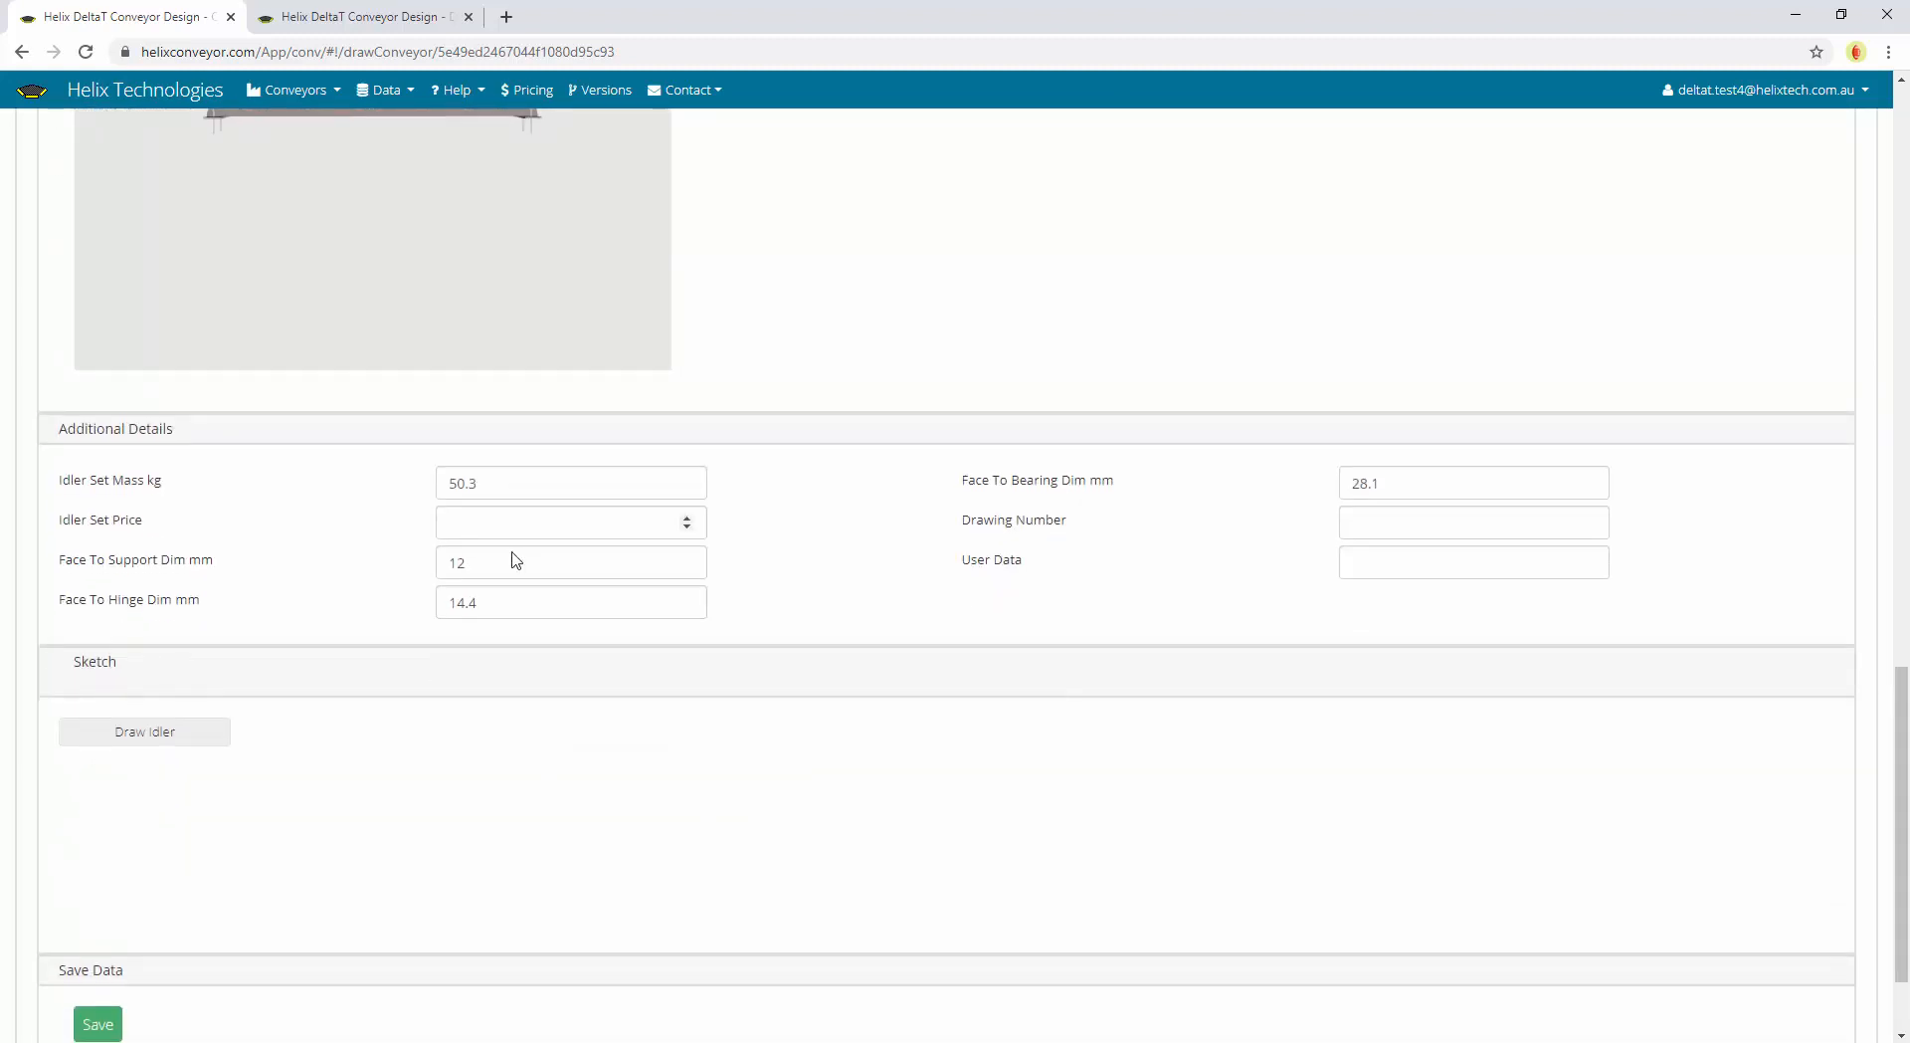
pyautogui.scroll(-2, 522, 756)
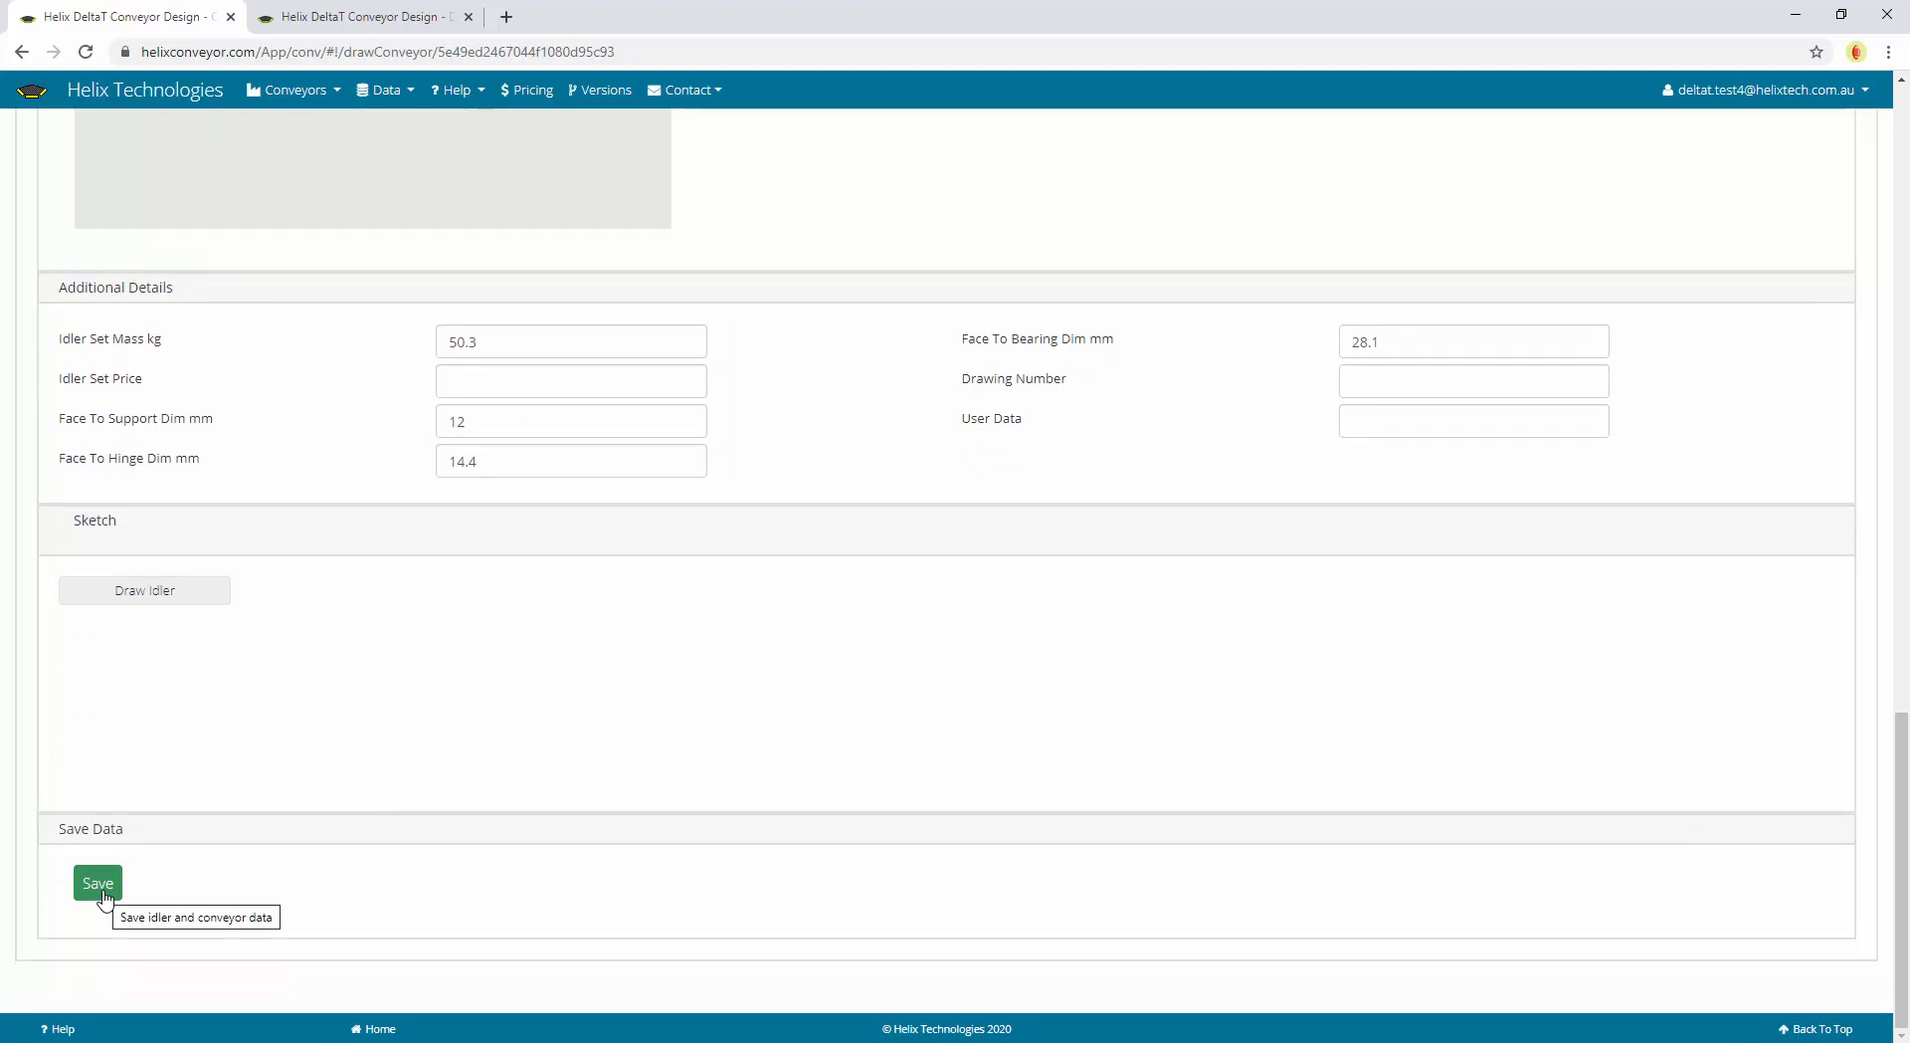
# Save the idler and conveyor data and open the return idler inputs for review
pyautogui.click(97, 884)
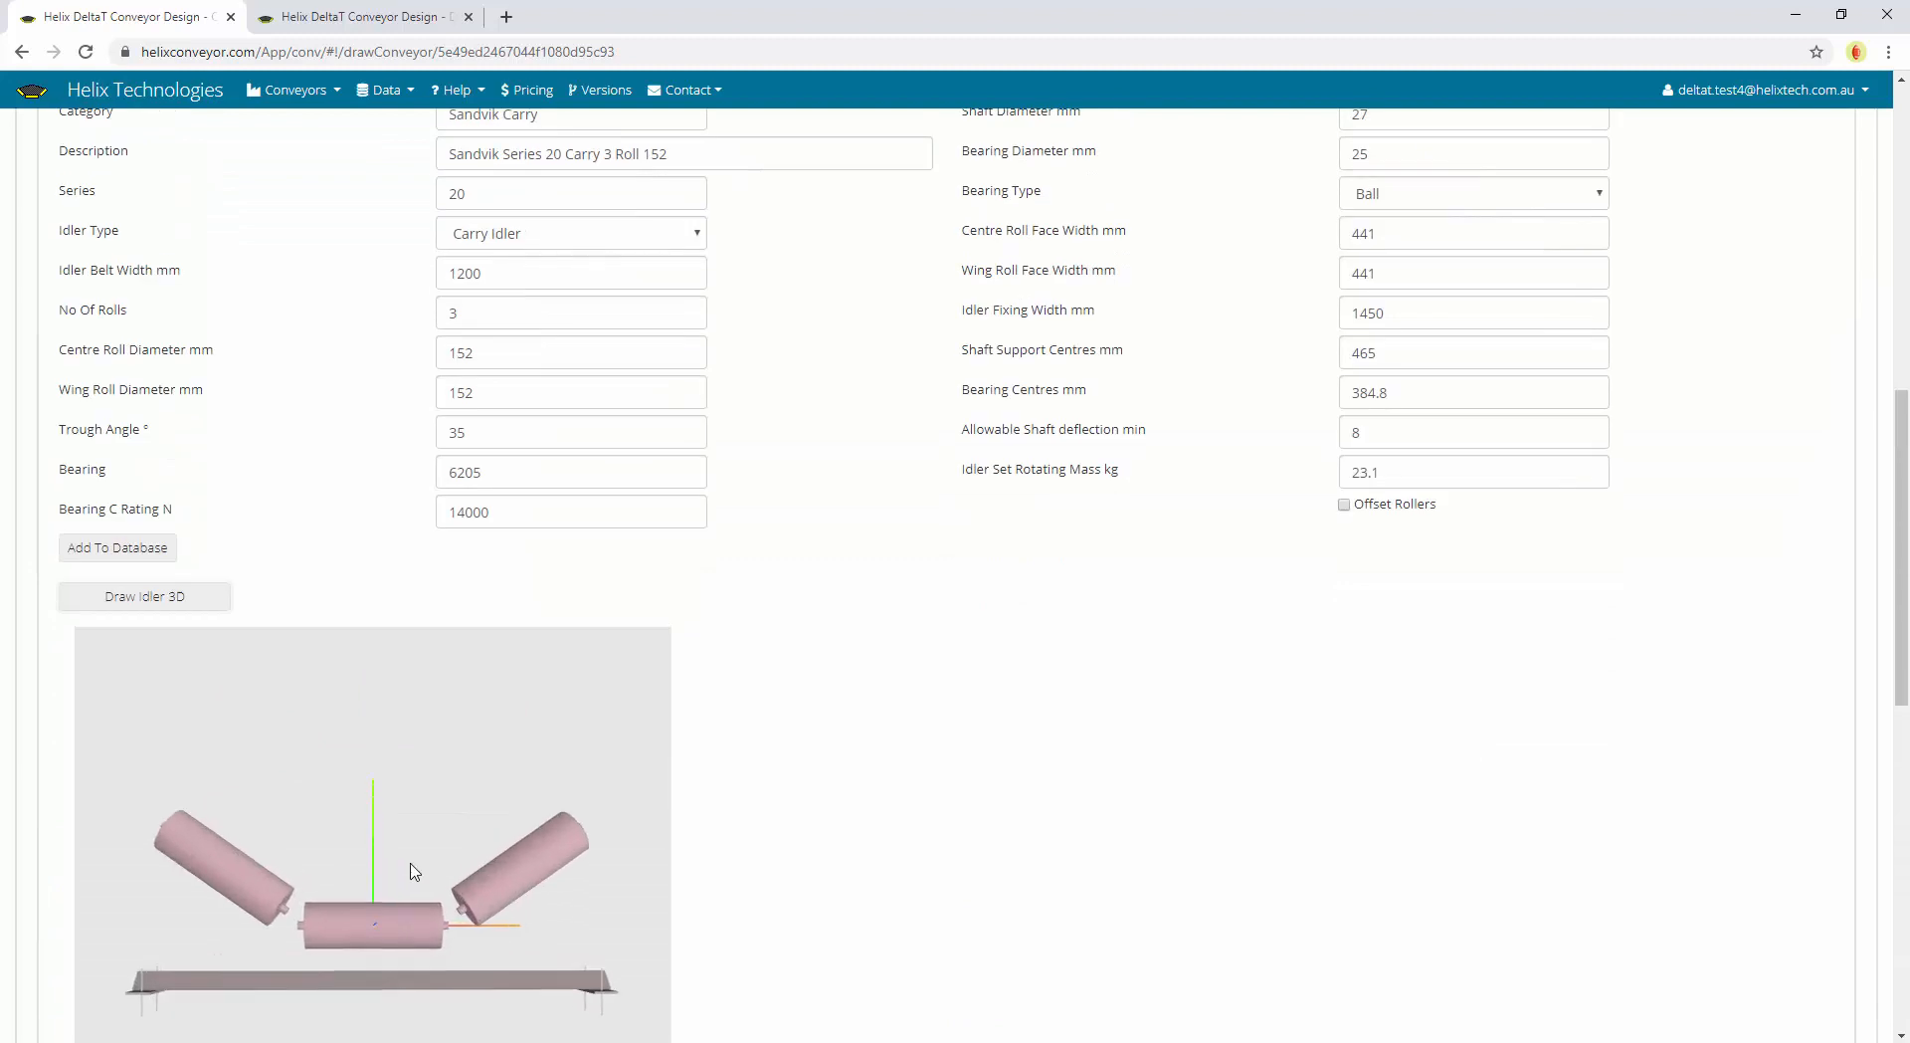
pyautogui.click(194, 191)
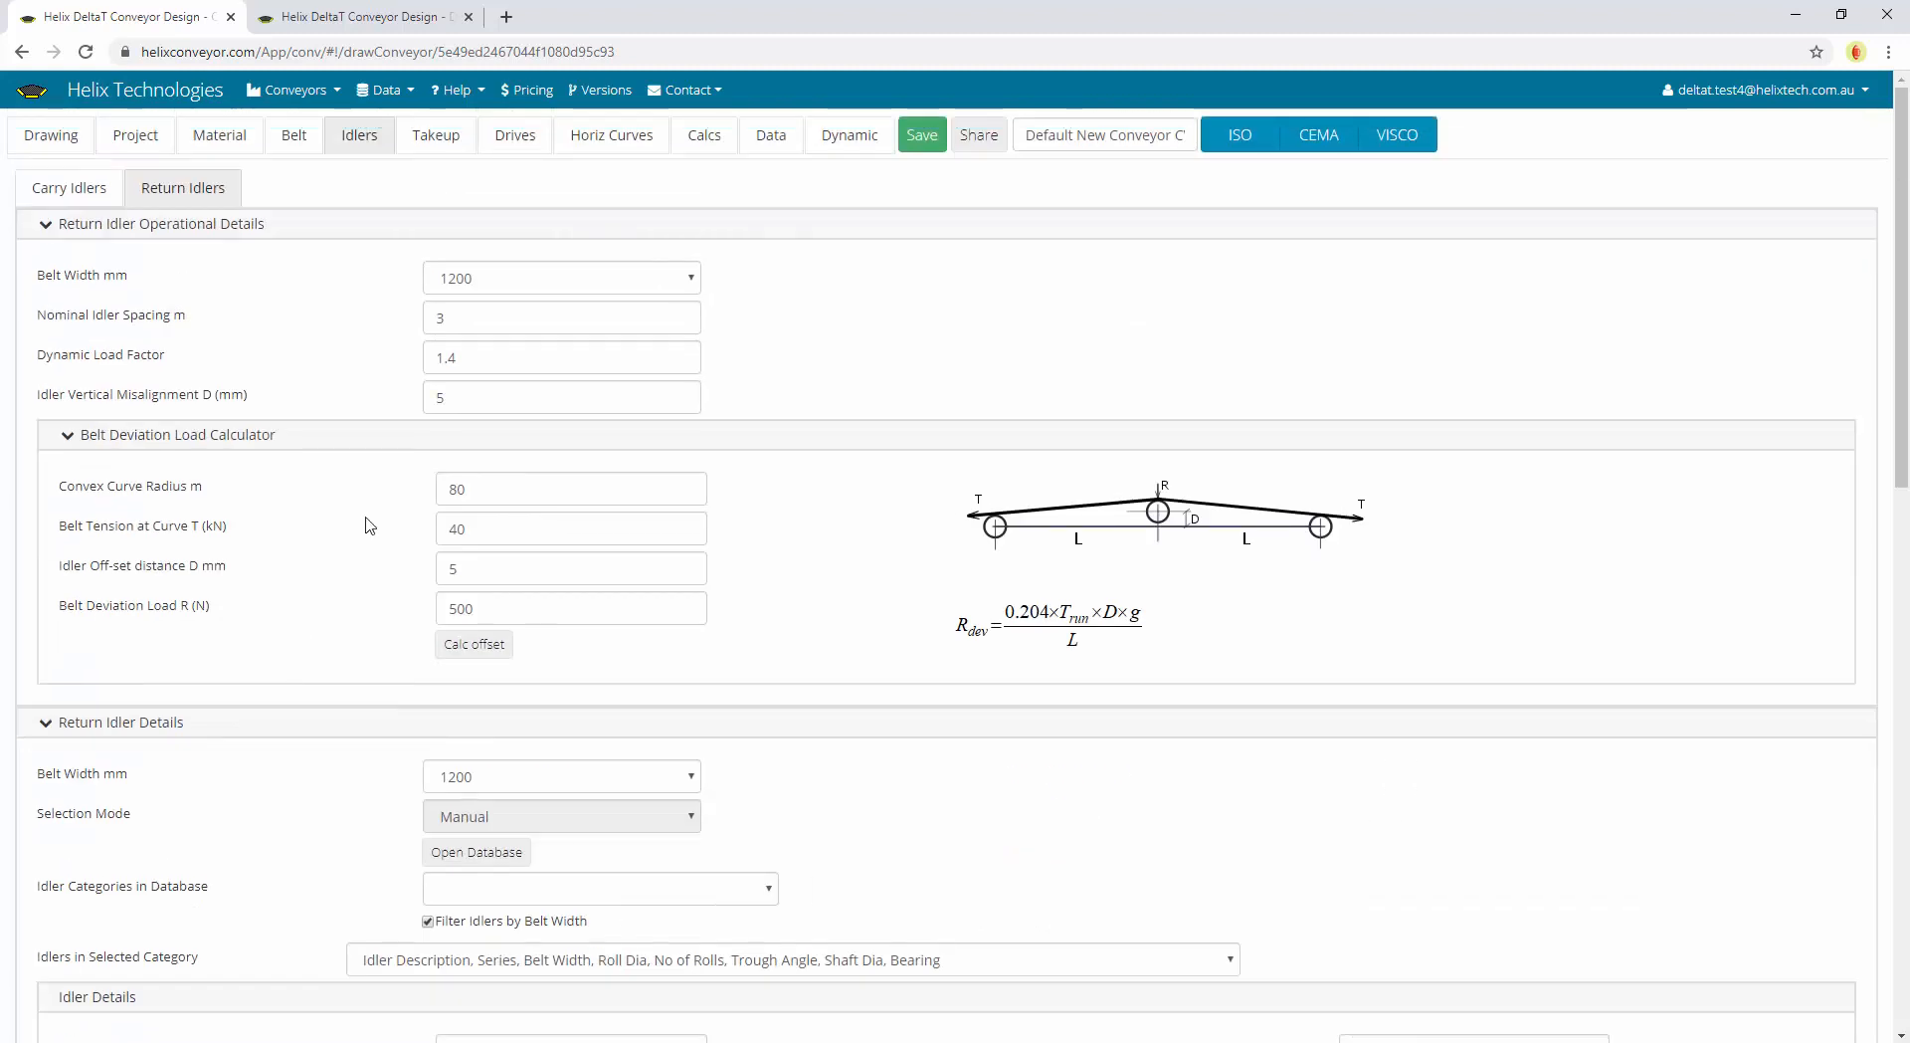
# Turn off automatic takeup mass calculation to inspect the manual takeup mass and tension inputs, and turn it back on
pyautogui.click(437, 137)
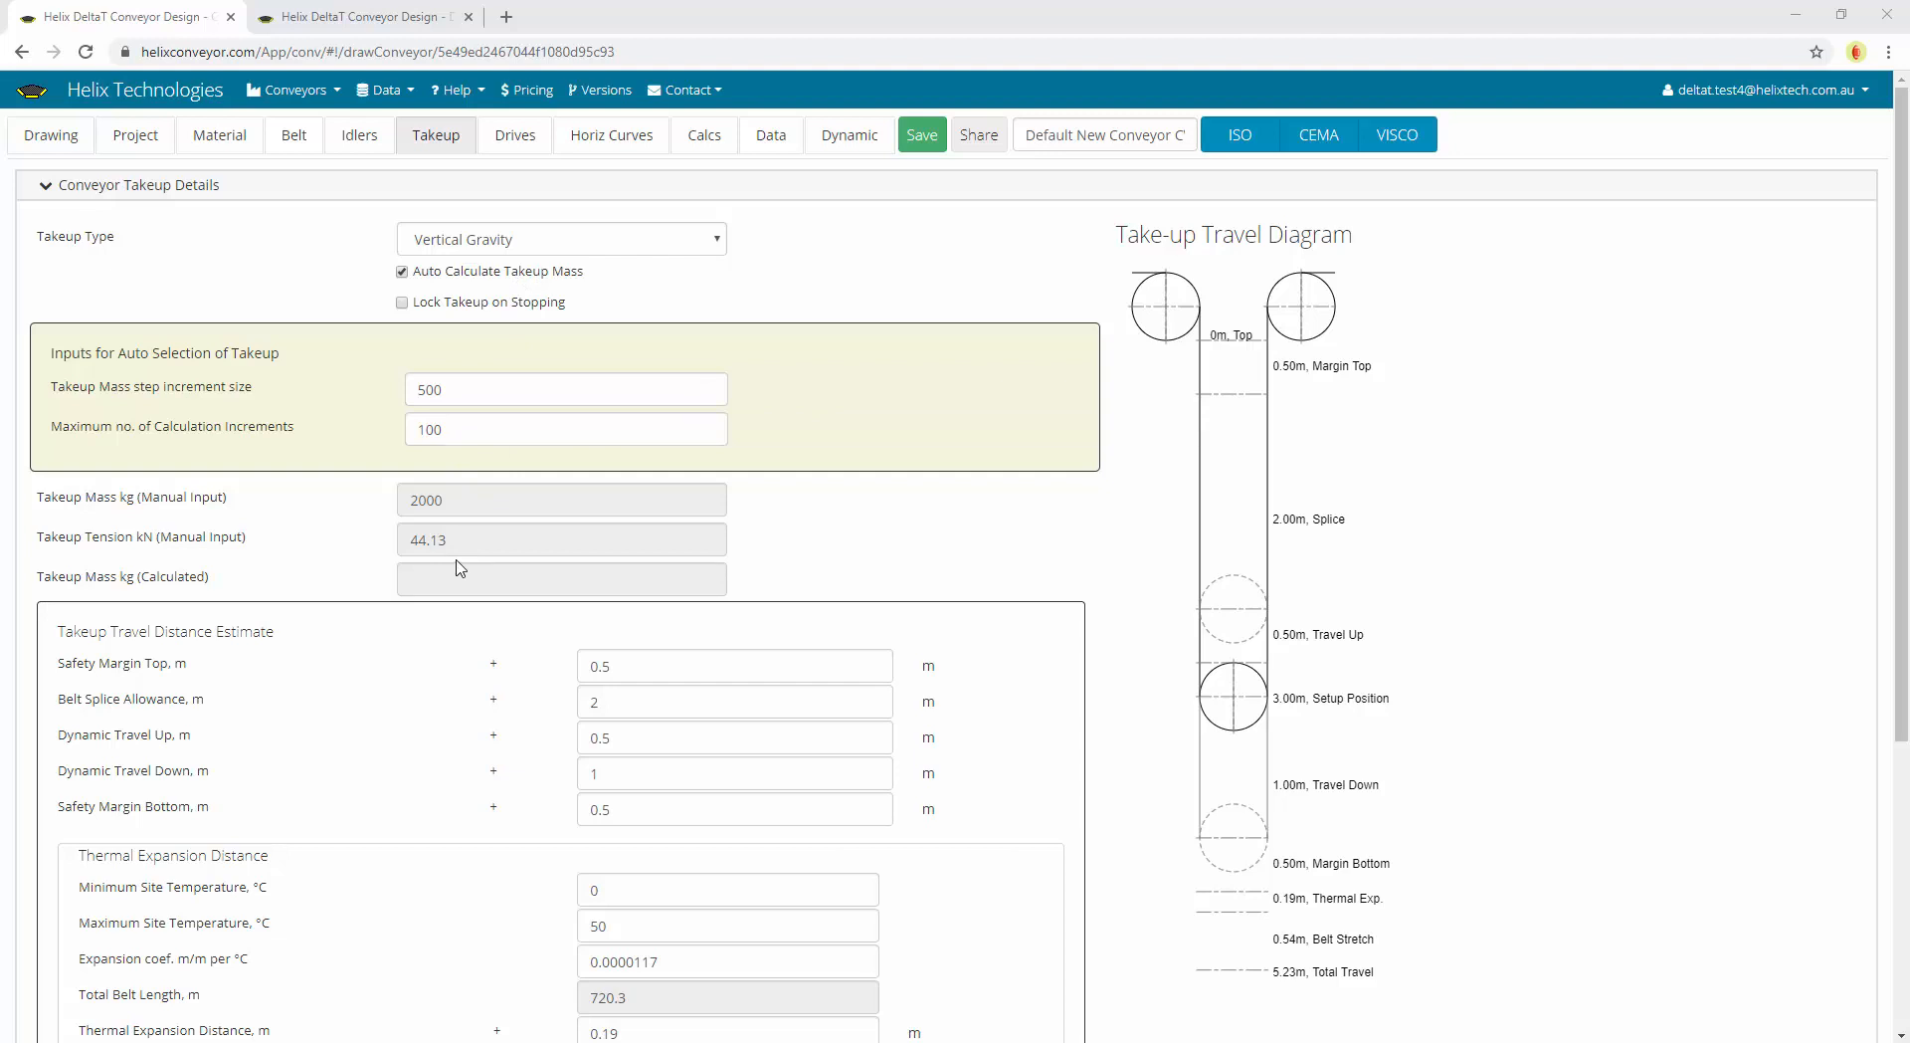
pyautogui.click(544, 281)
pyautogui.click(488, 346)
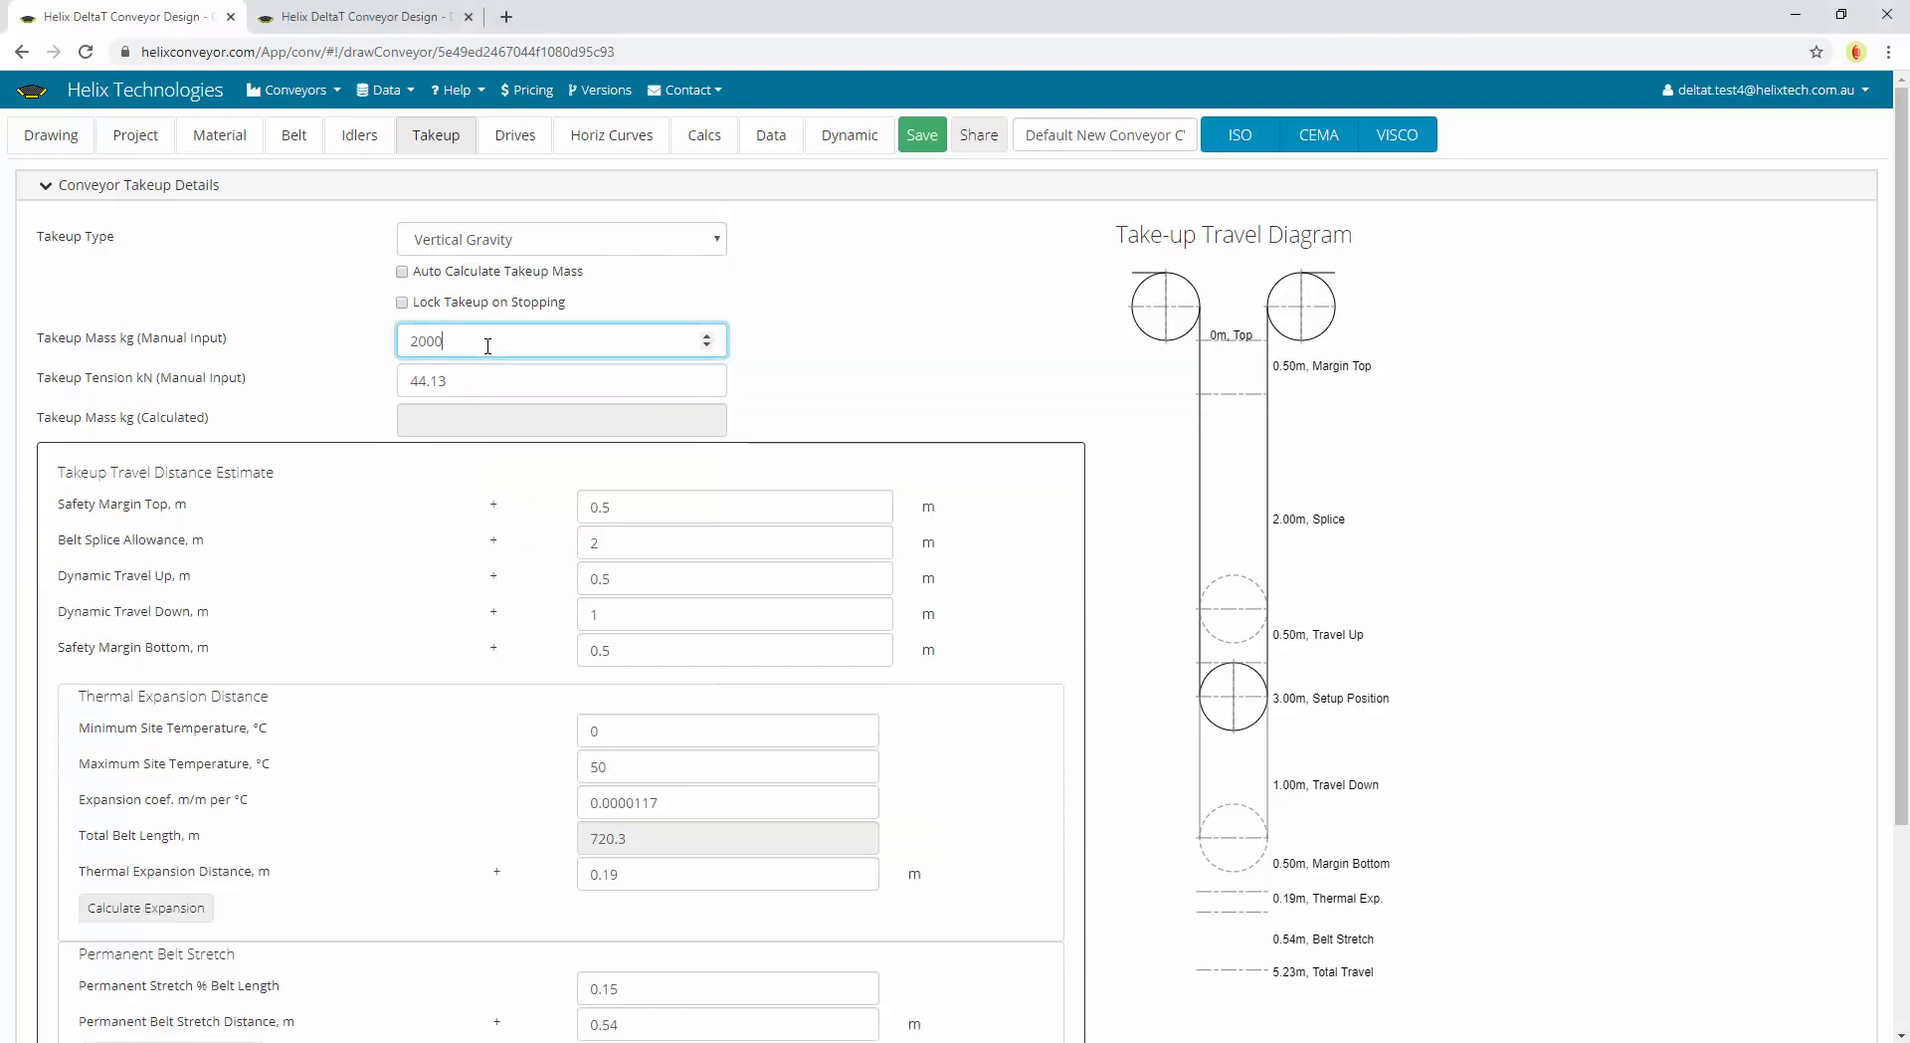
pyautogui.click(509, 376)
pyautogui.click(500, 356)
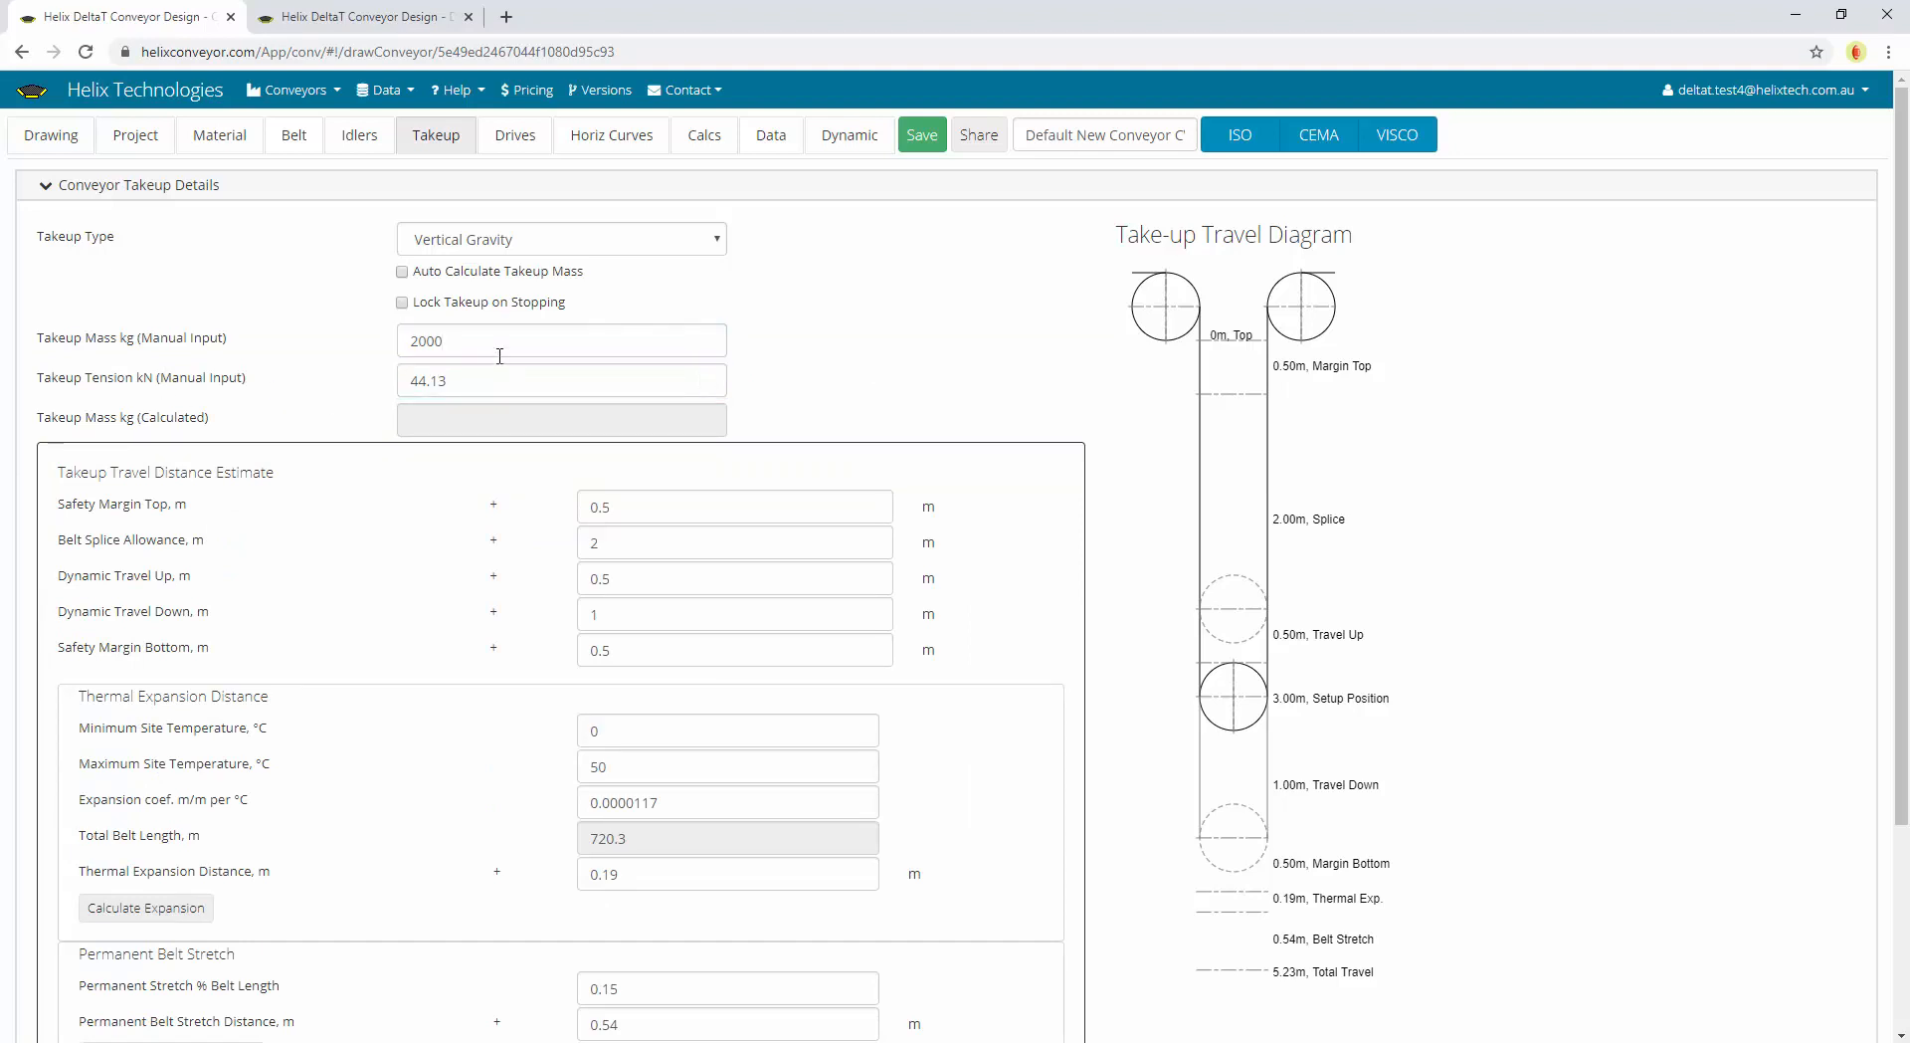
pyautogui.click(488, 274)
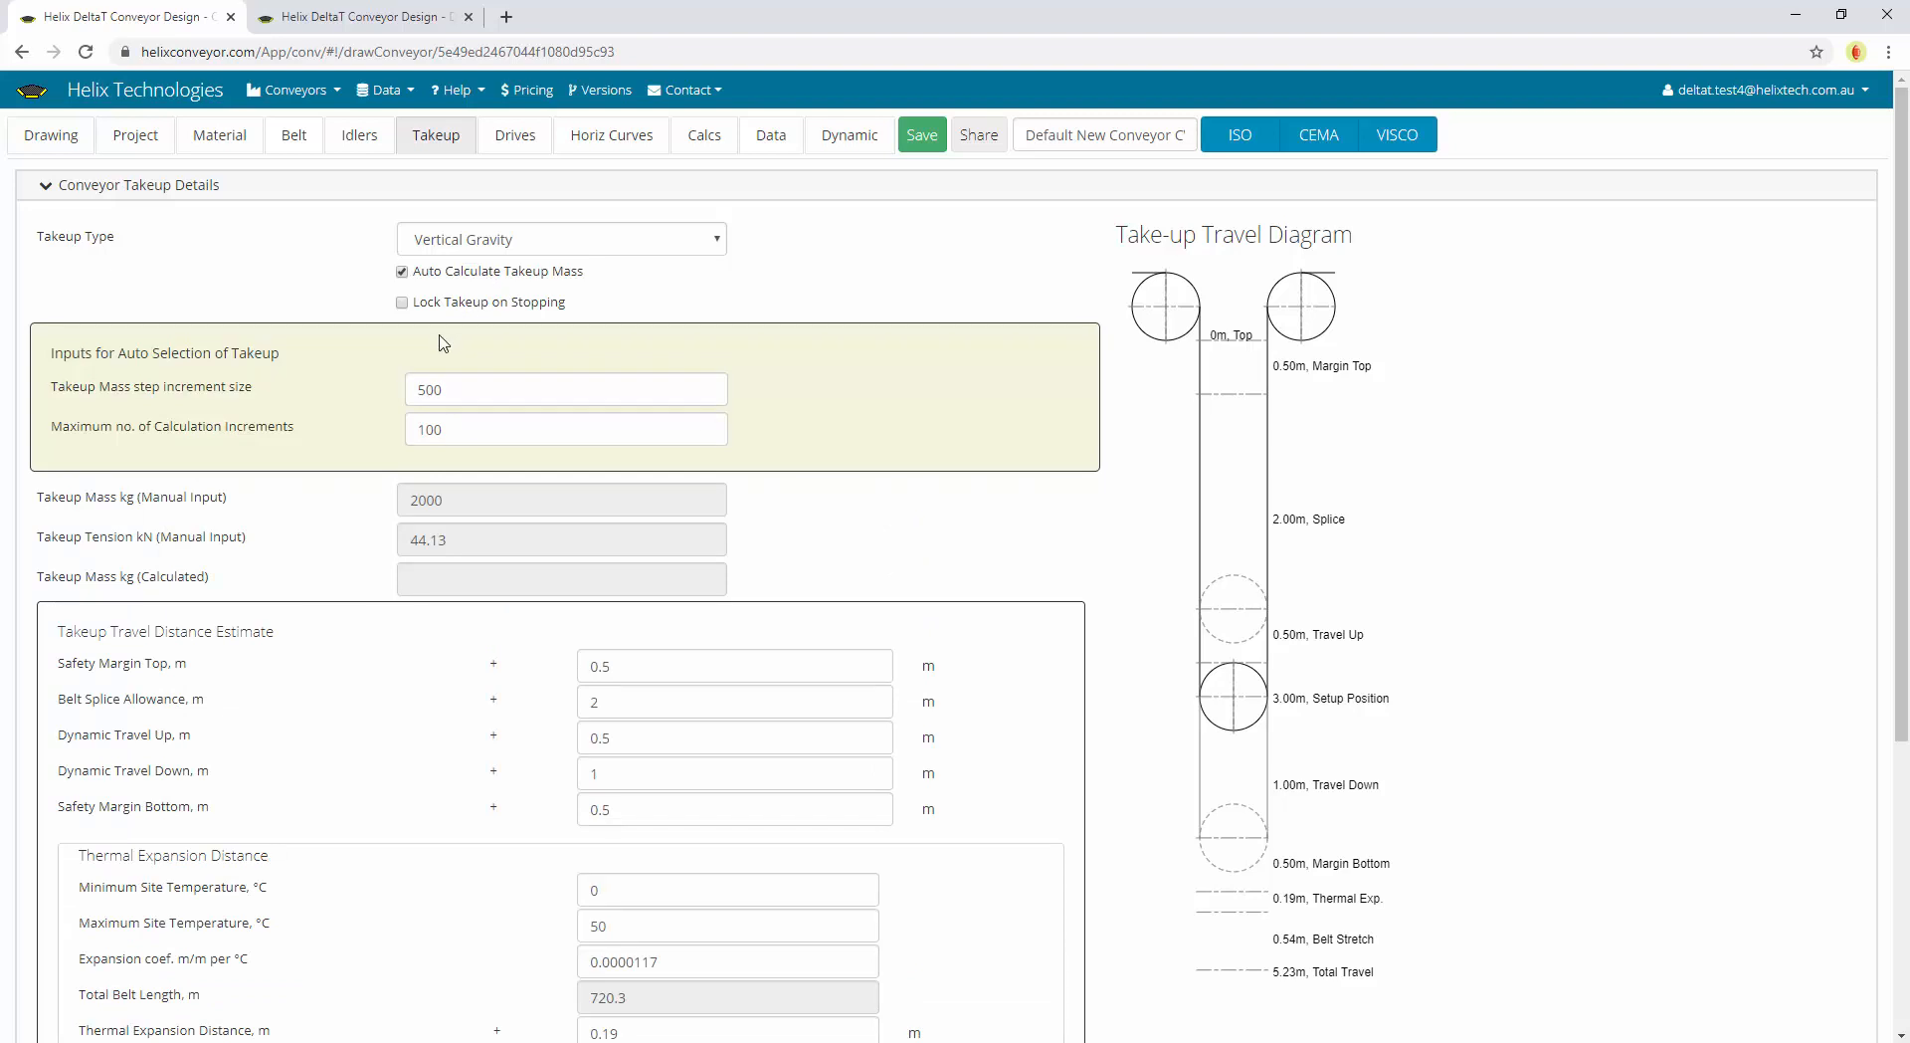
# Look through the available takeup types, and check drive 1's running and starting drive factors Cw
pyautogui.click(703, 246)
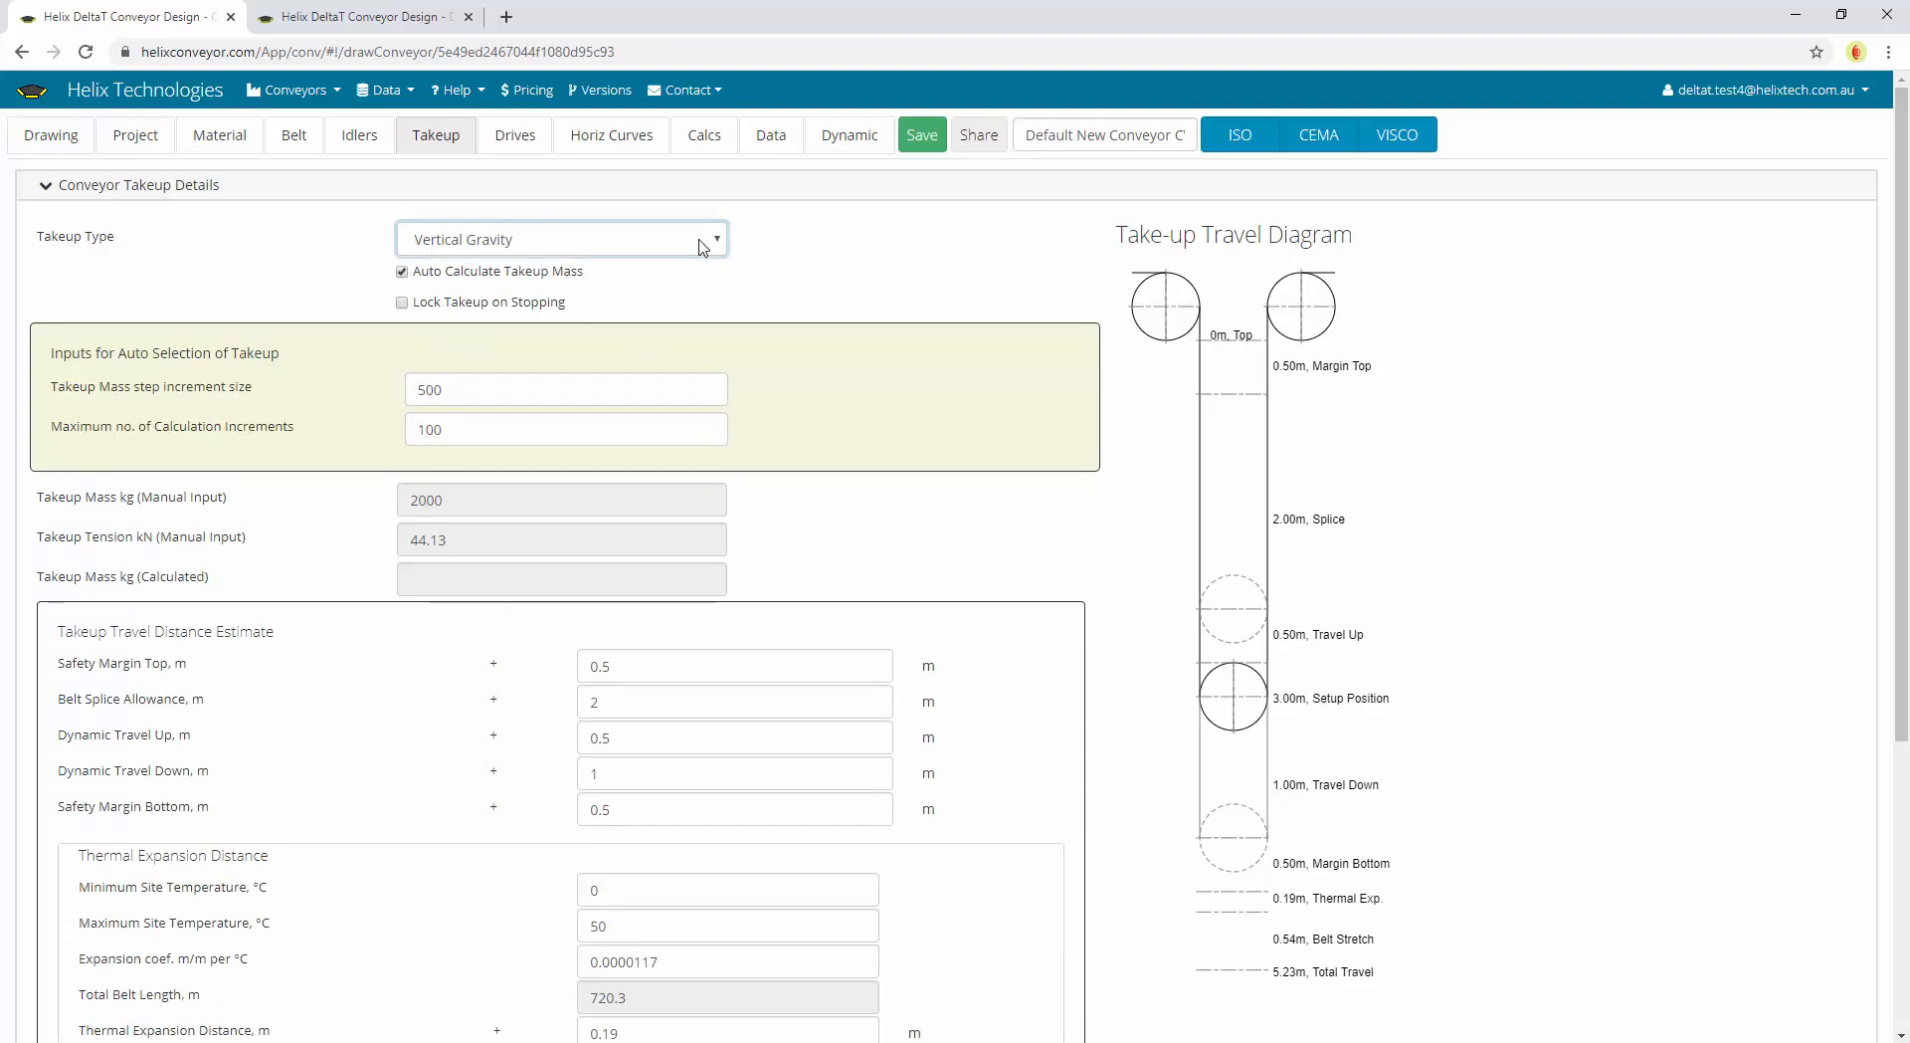
pyautogui.click(703, 246)
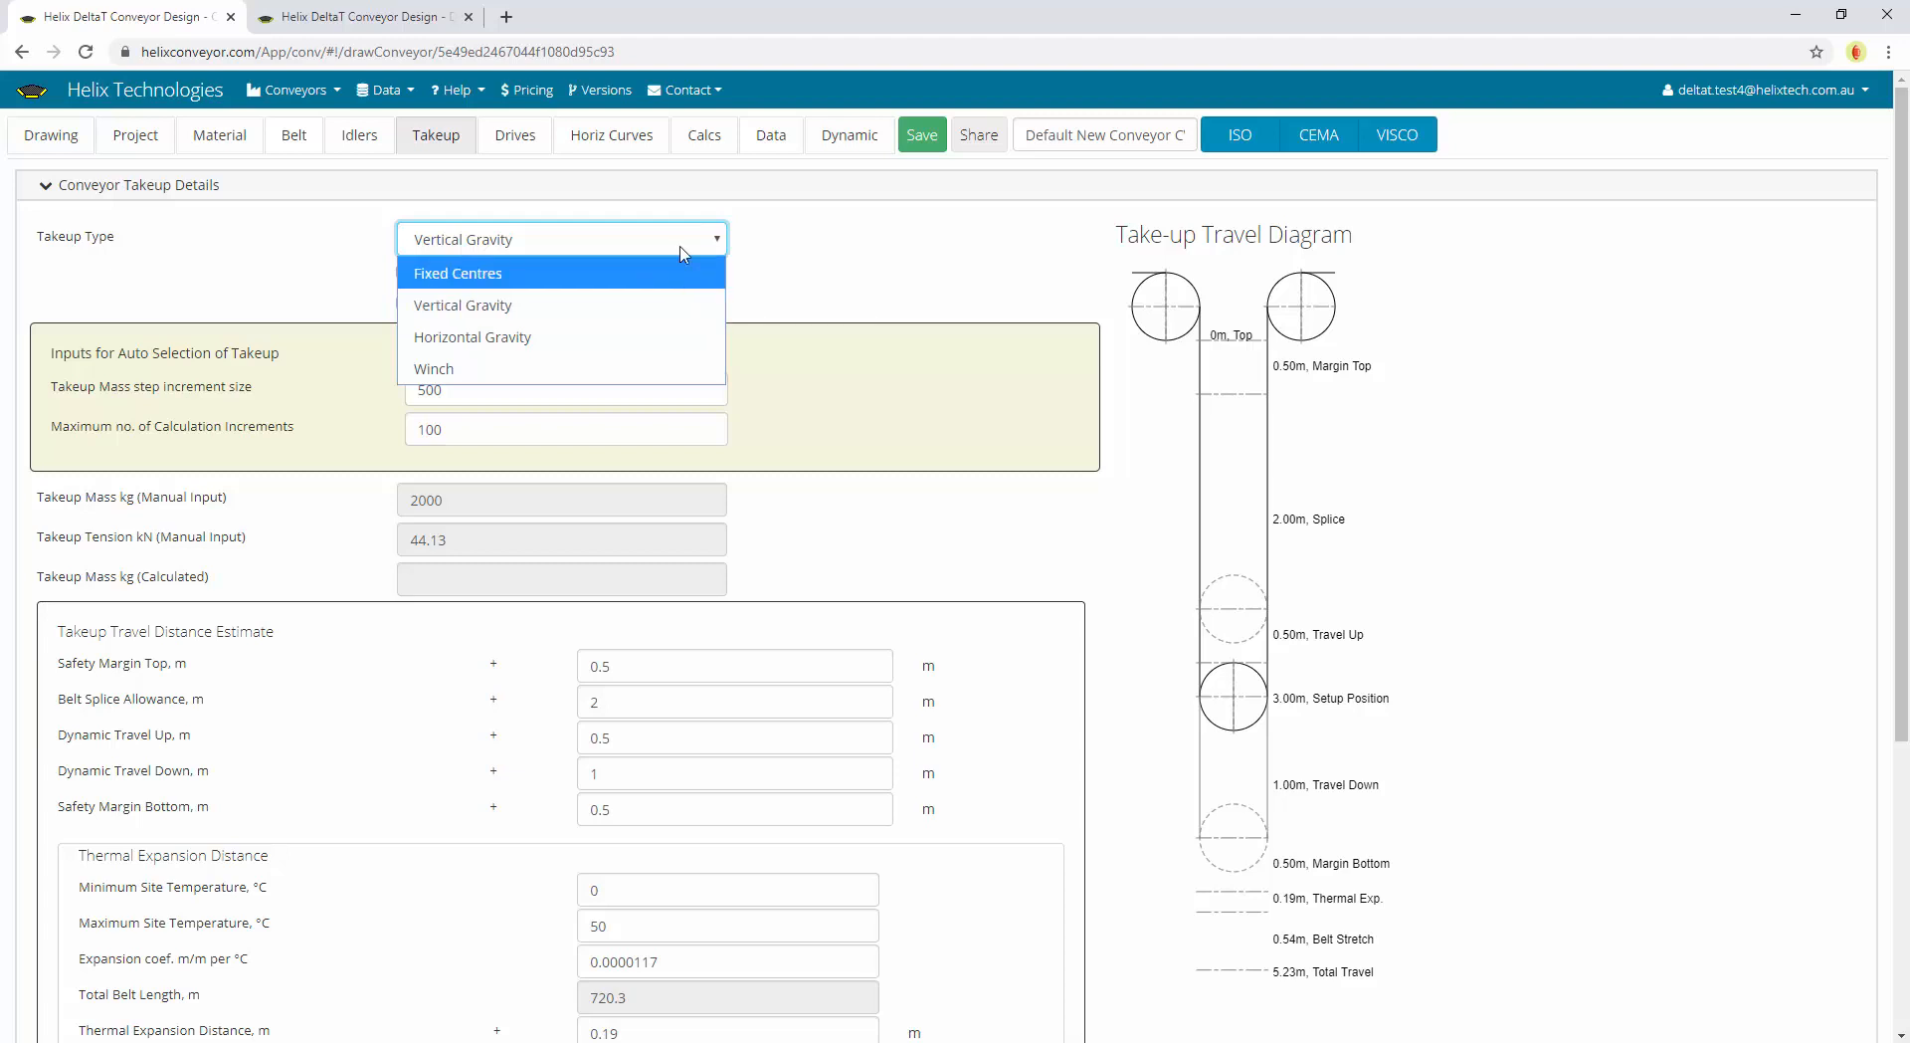
pyautogui.click(517, 139)
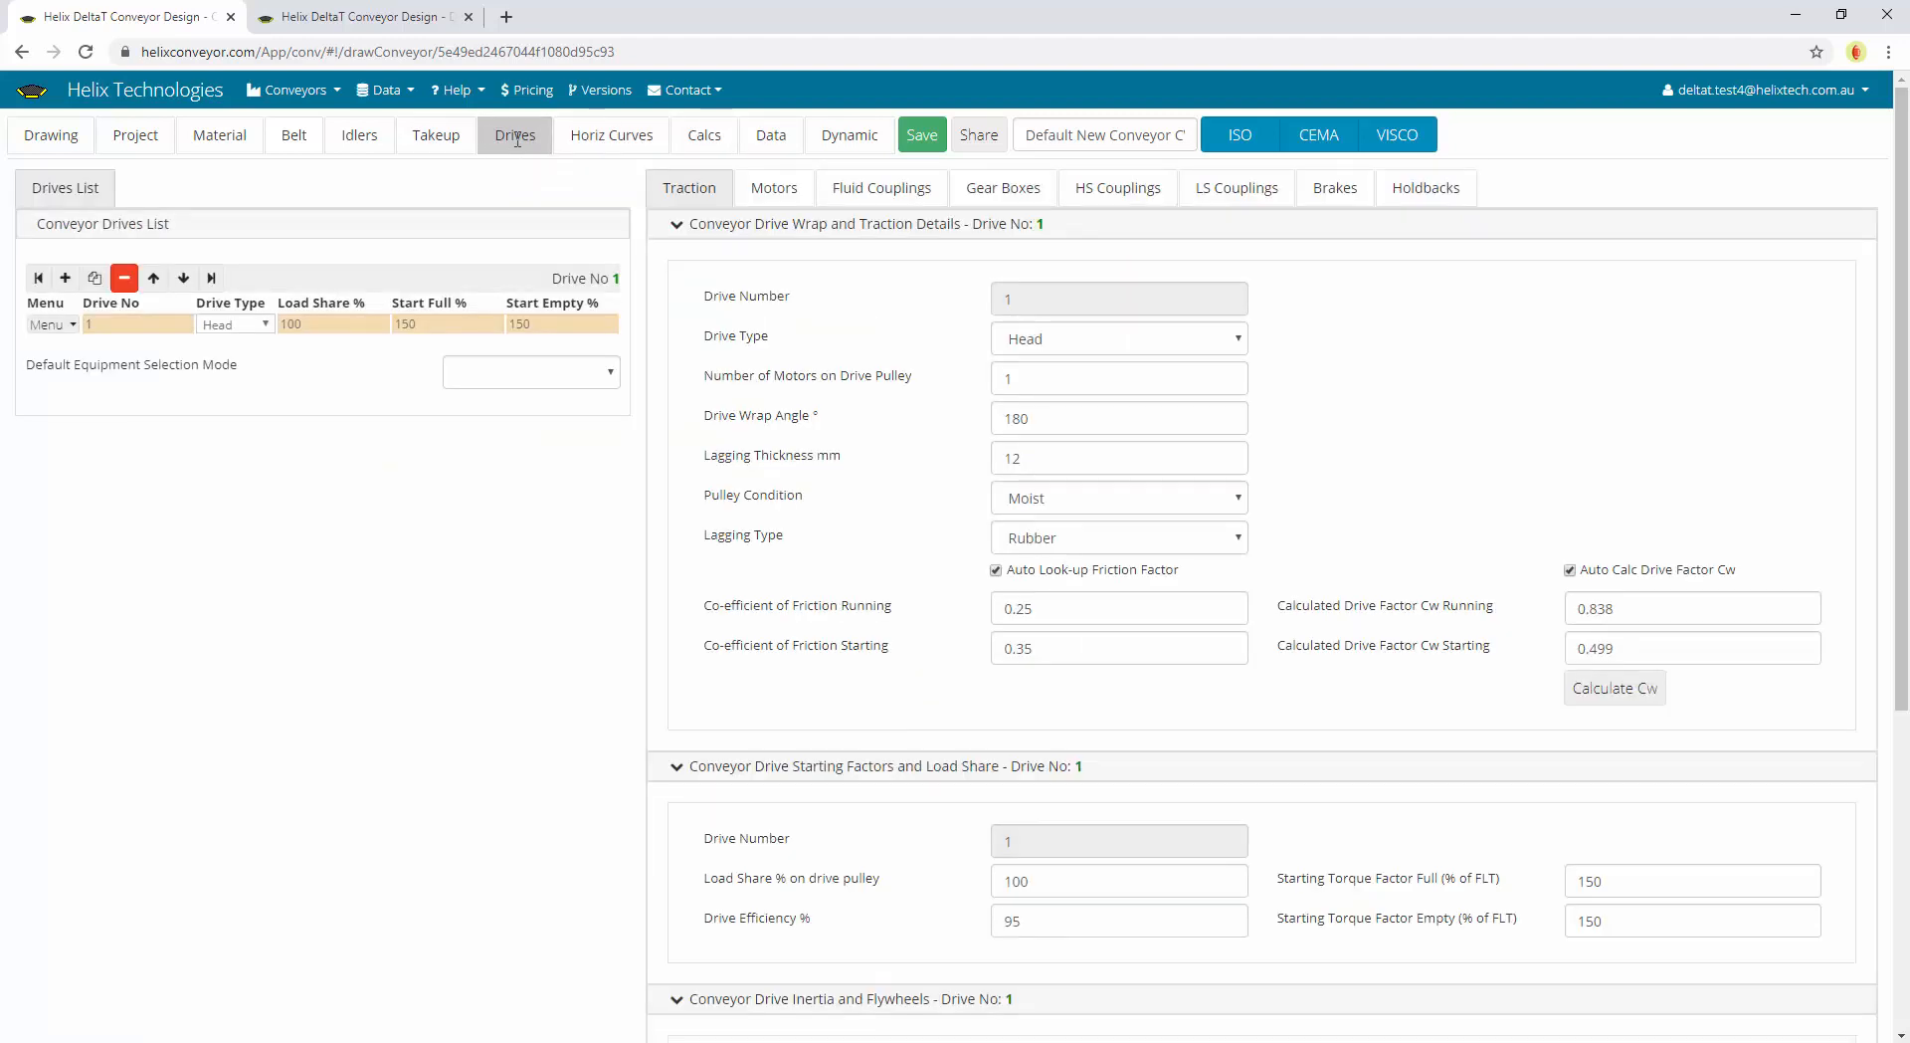
pyautogui.click(1661, 598)
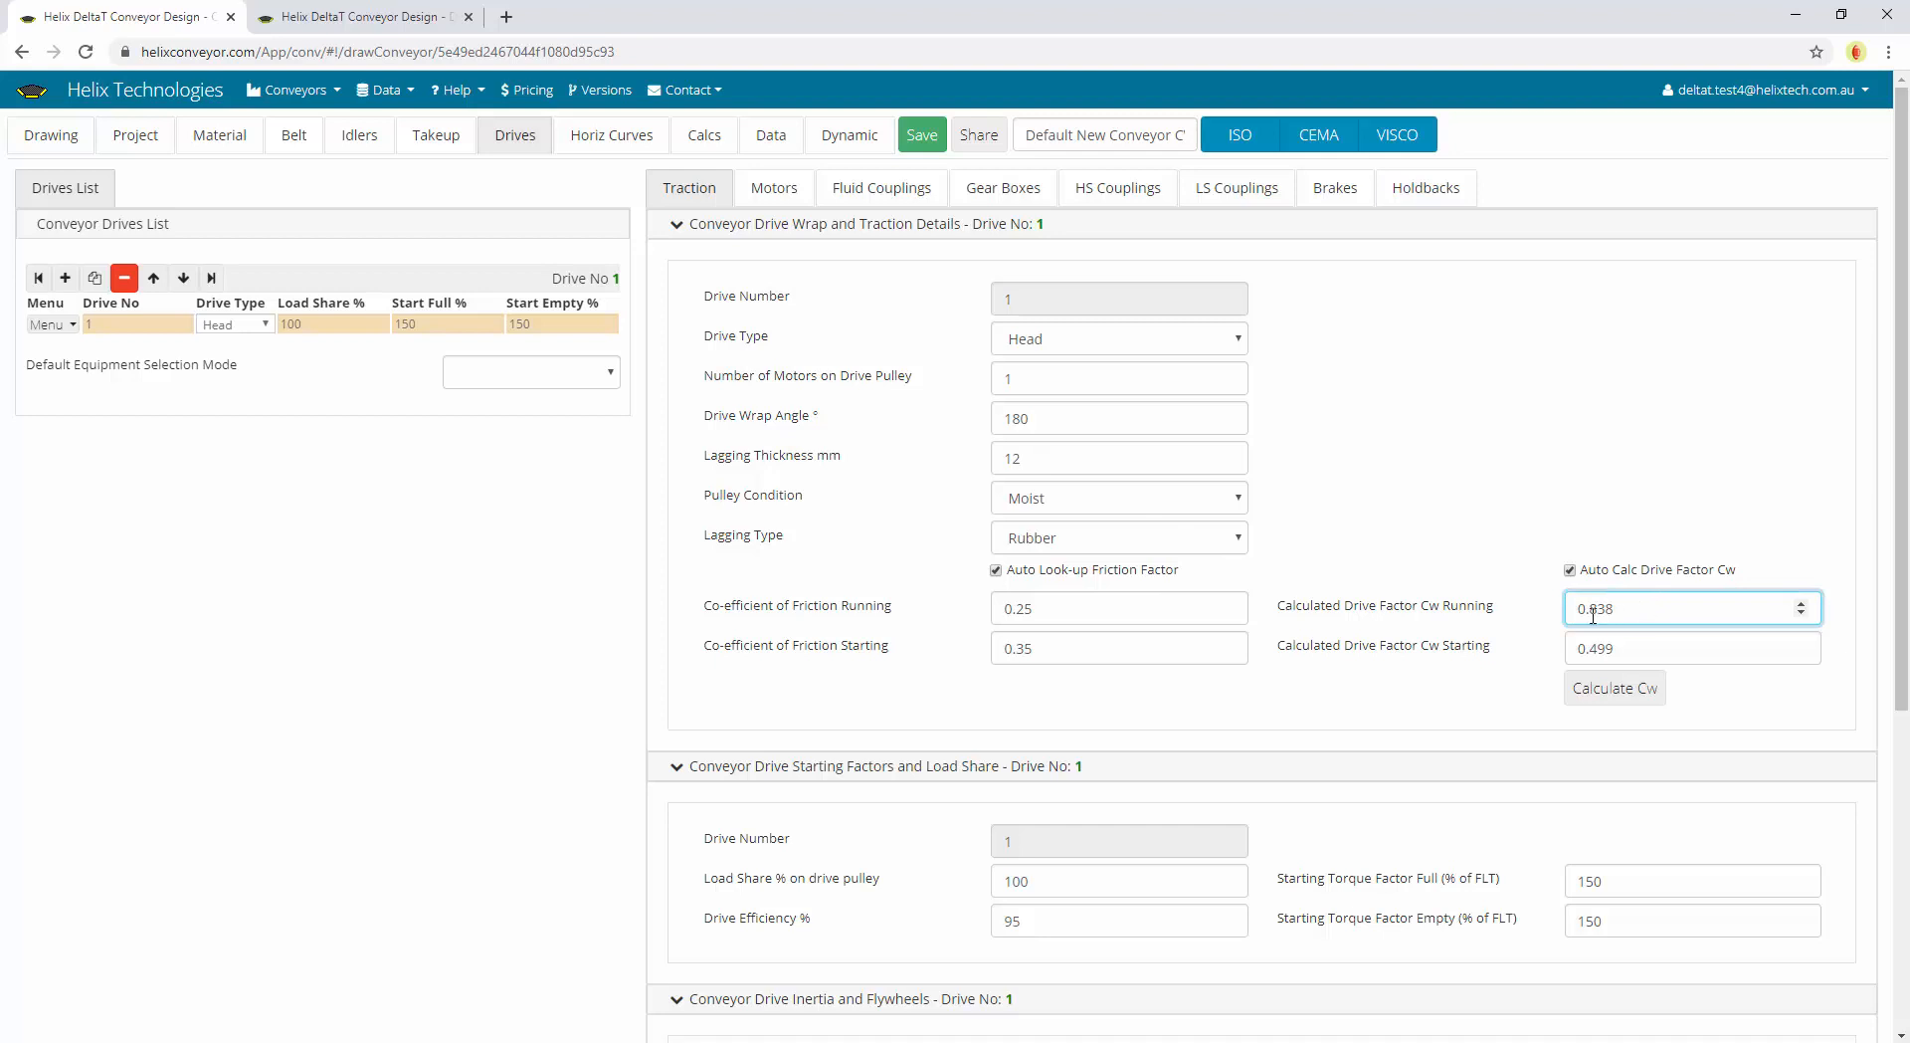
pyautogui.click(1607, 649)
pyautogui.click(1637, 614)
pyautogui.click(1639, 644)
pyautogui.click(1642, 608)
pyautogui.click(1635, 644)
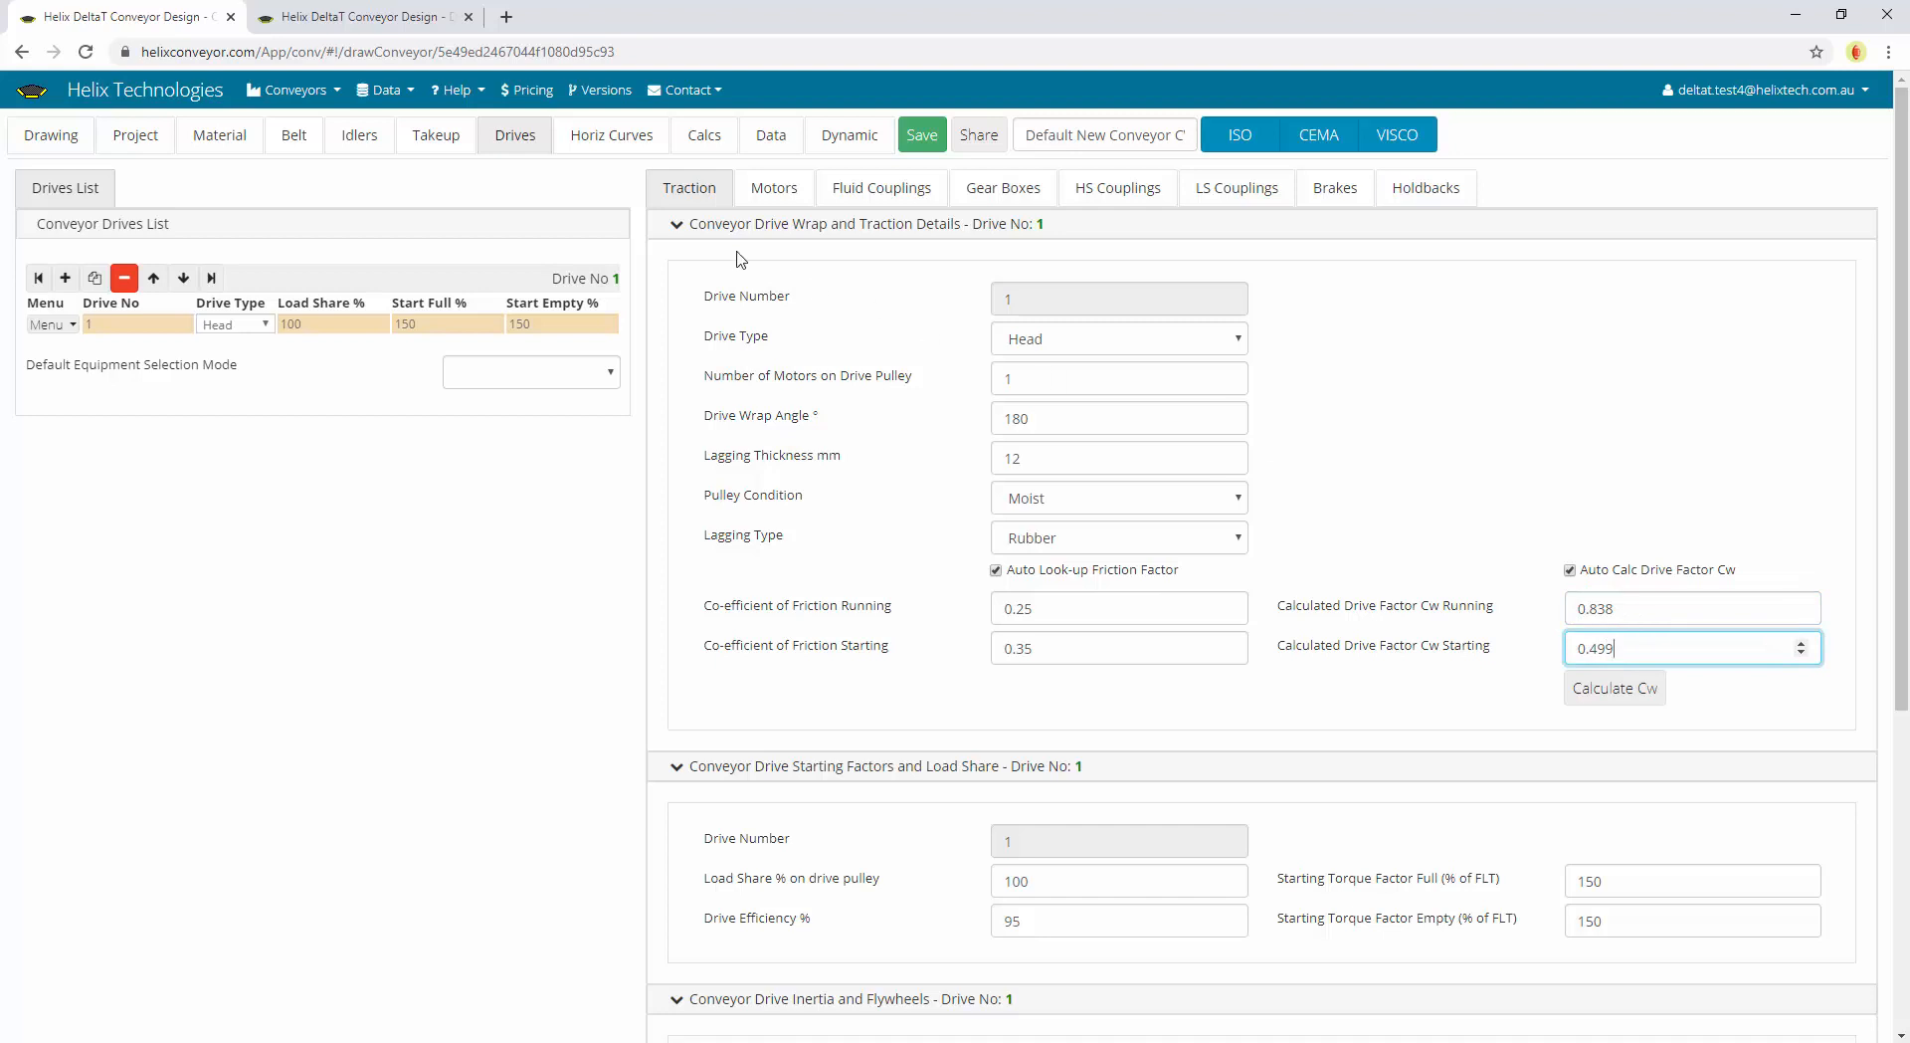
# Change the conveyor's takeup type to Fixed Centres
pyautogui.click(437, 135)
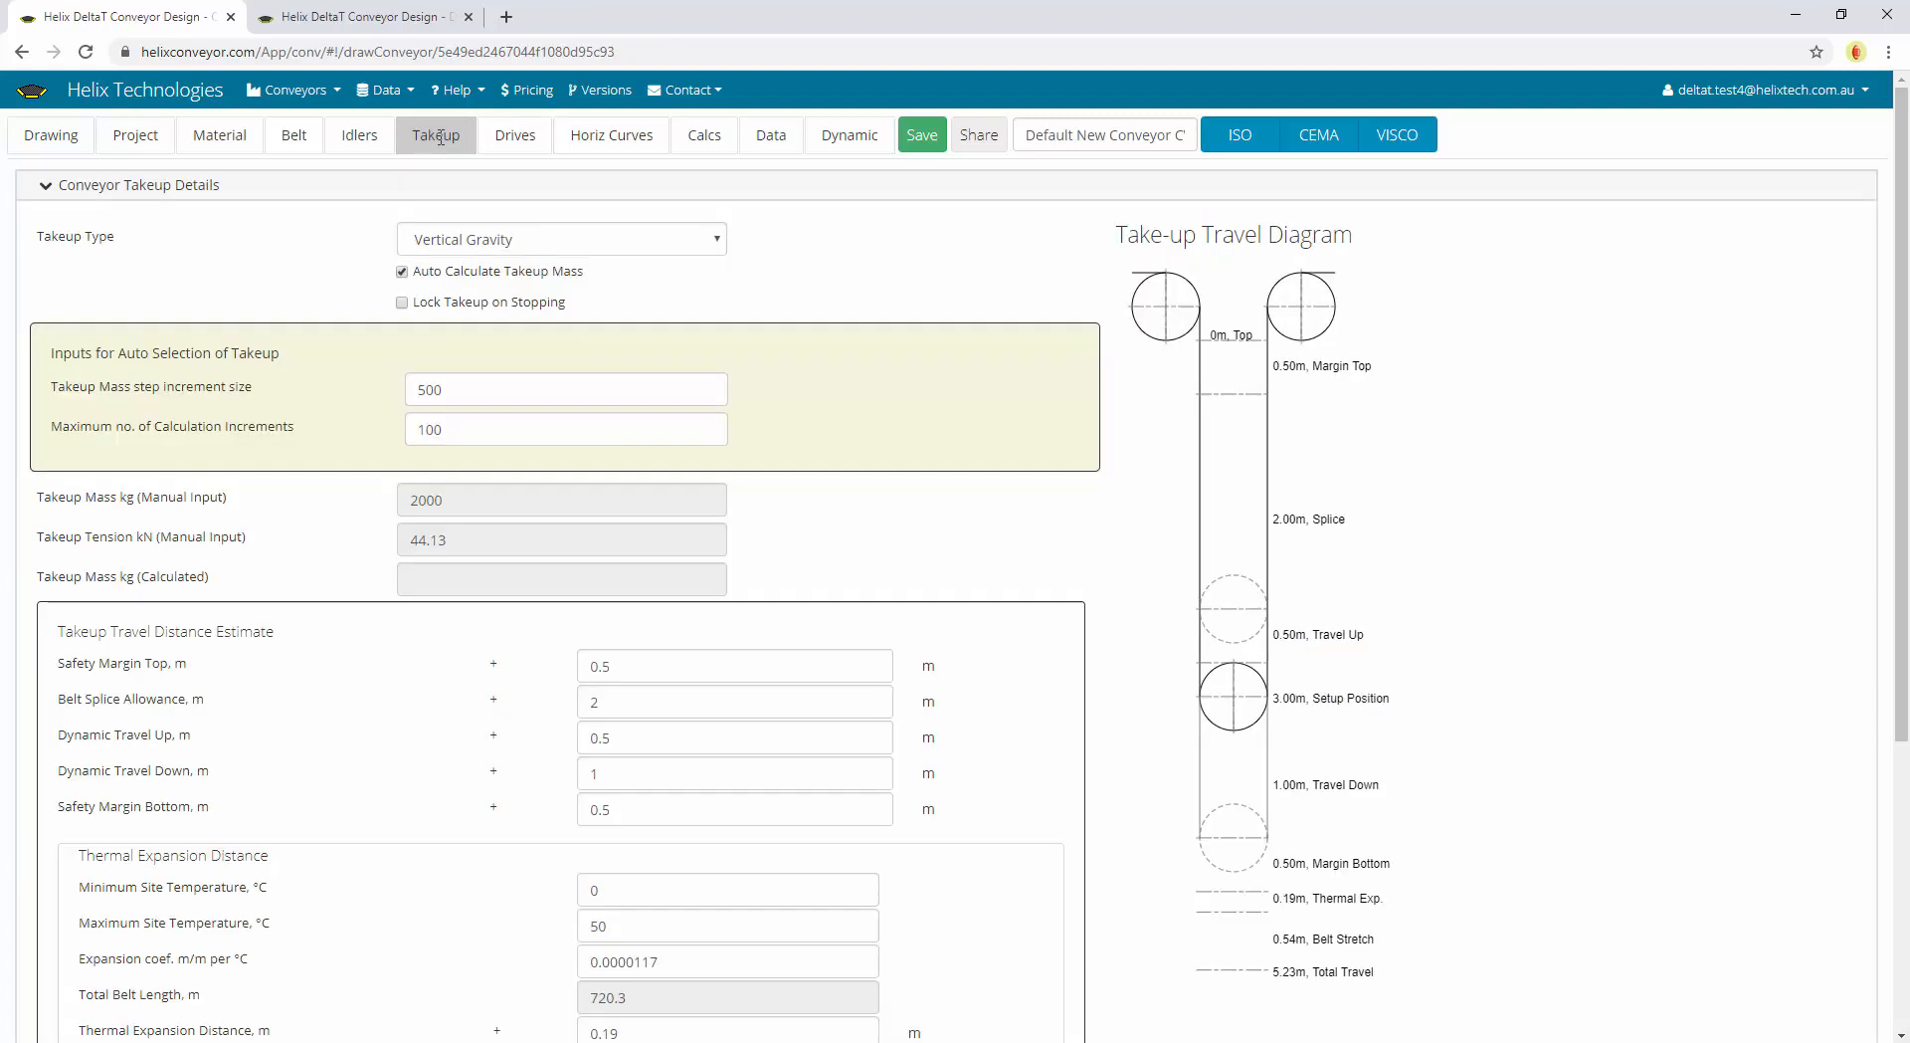
pyautogui.click(525, 239)
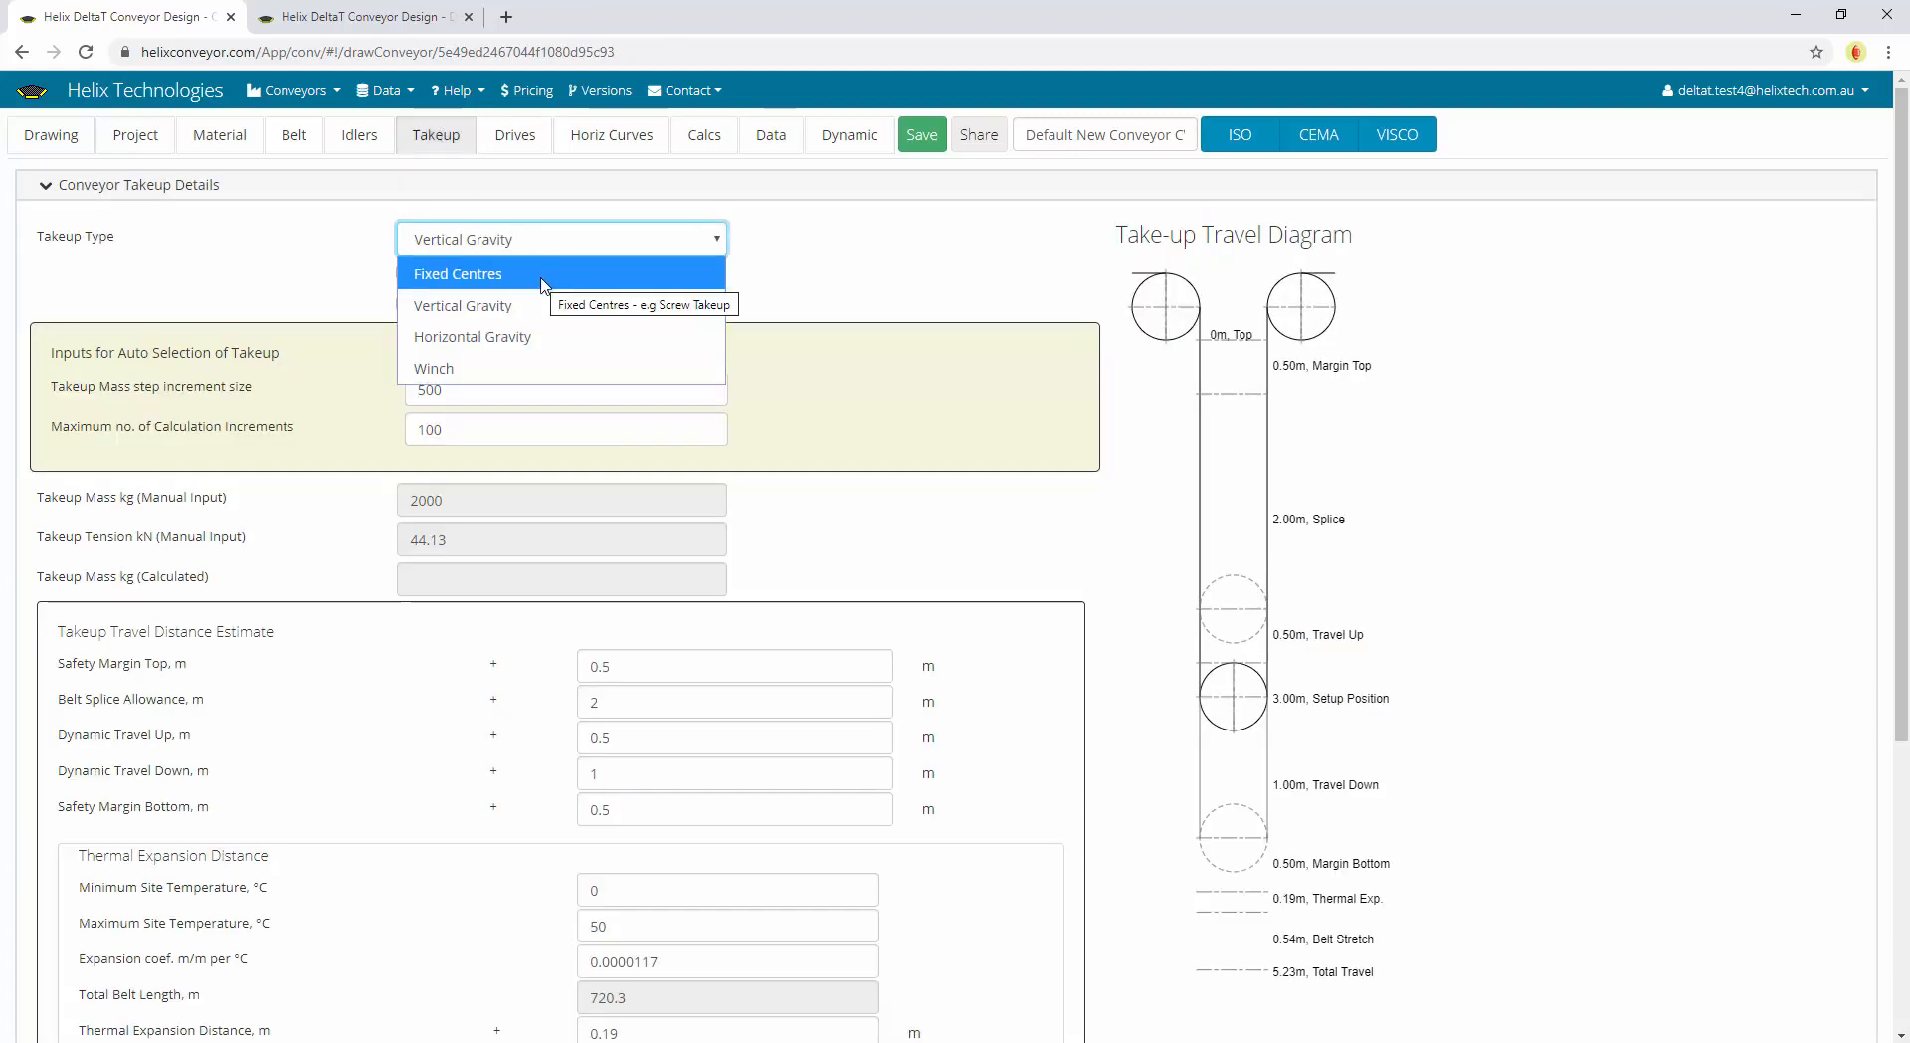
pyautogui.click(540, 276)
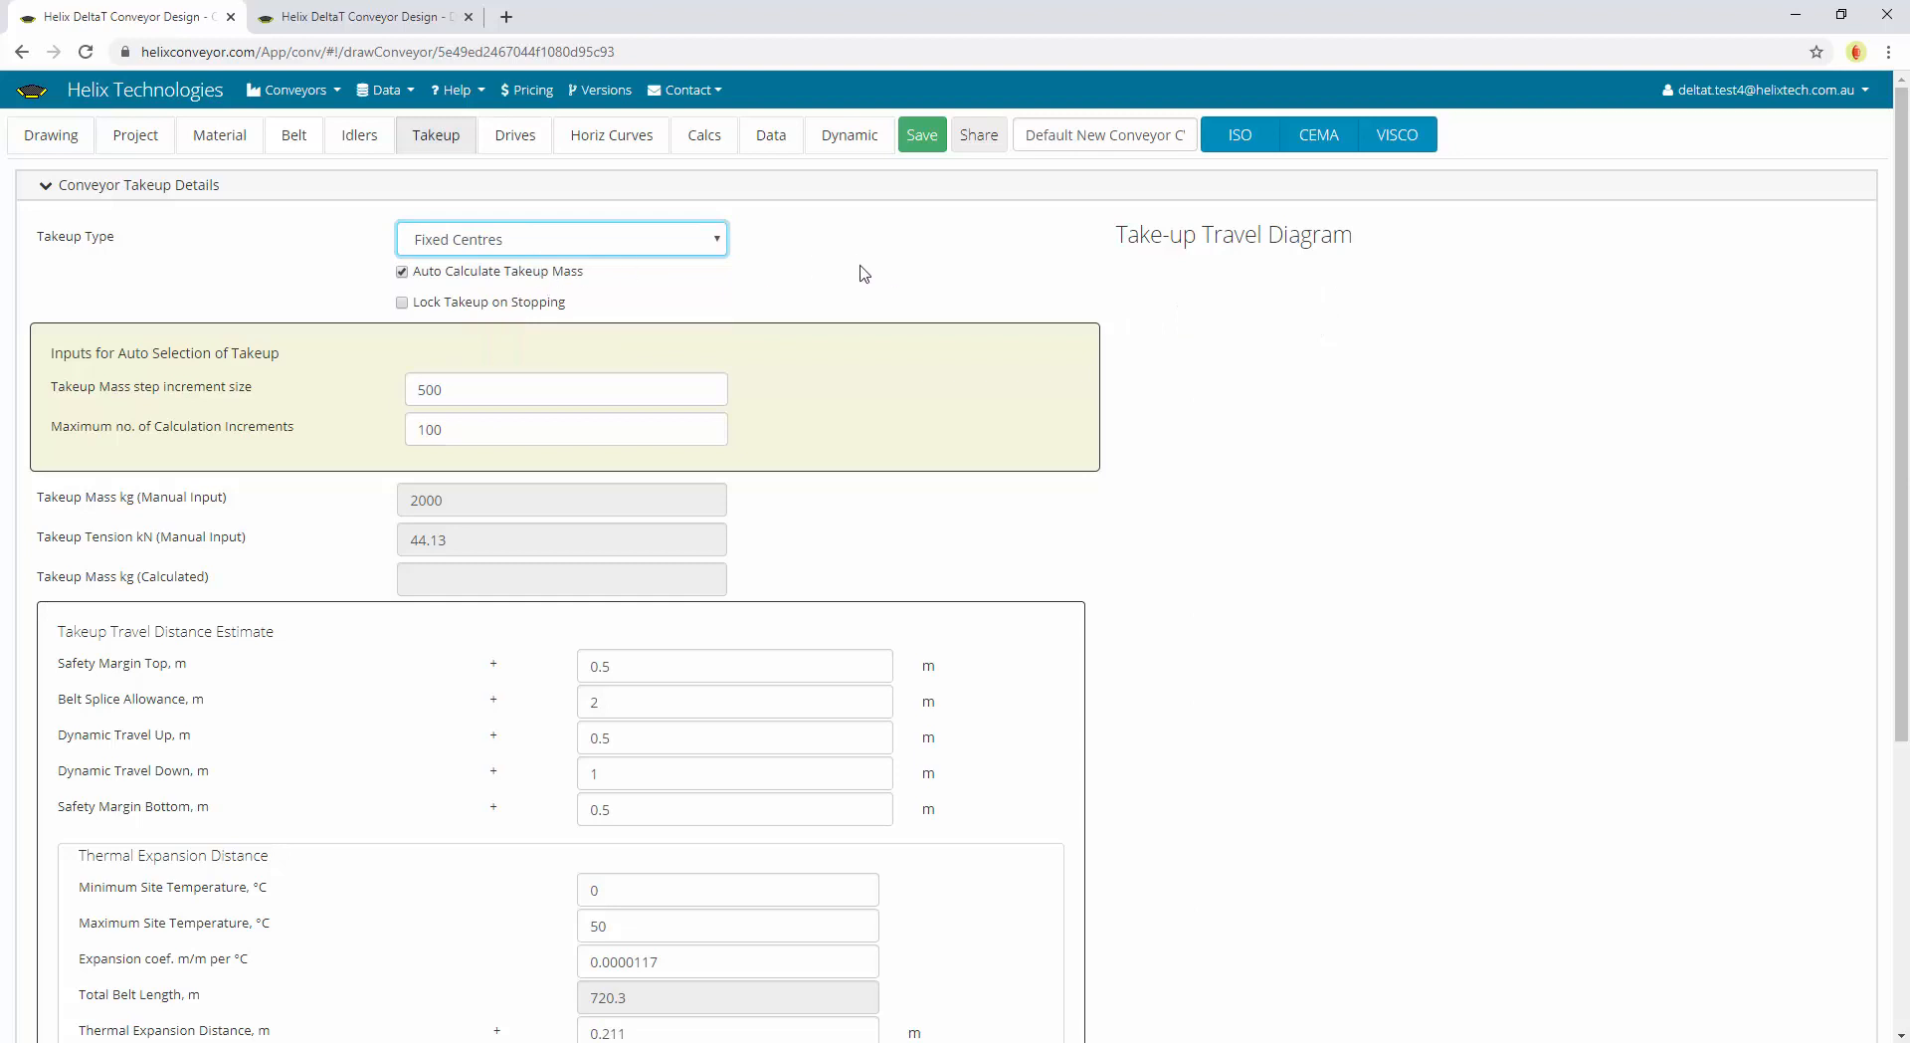
# Recalculate drive 1's running and starting drive factors Cw, and calculate the conveyor using the ISO method
pyautogui.click(517, 149)
pyautogui.click(1658, 602)
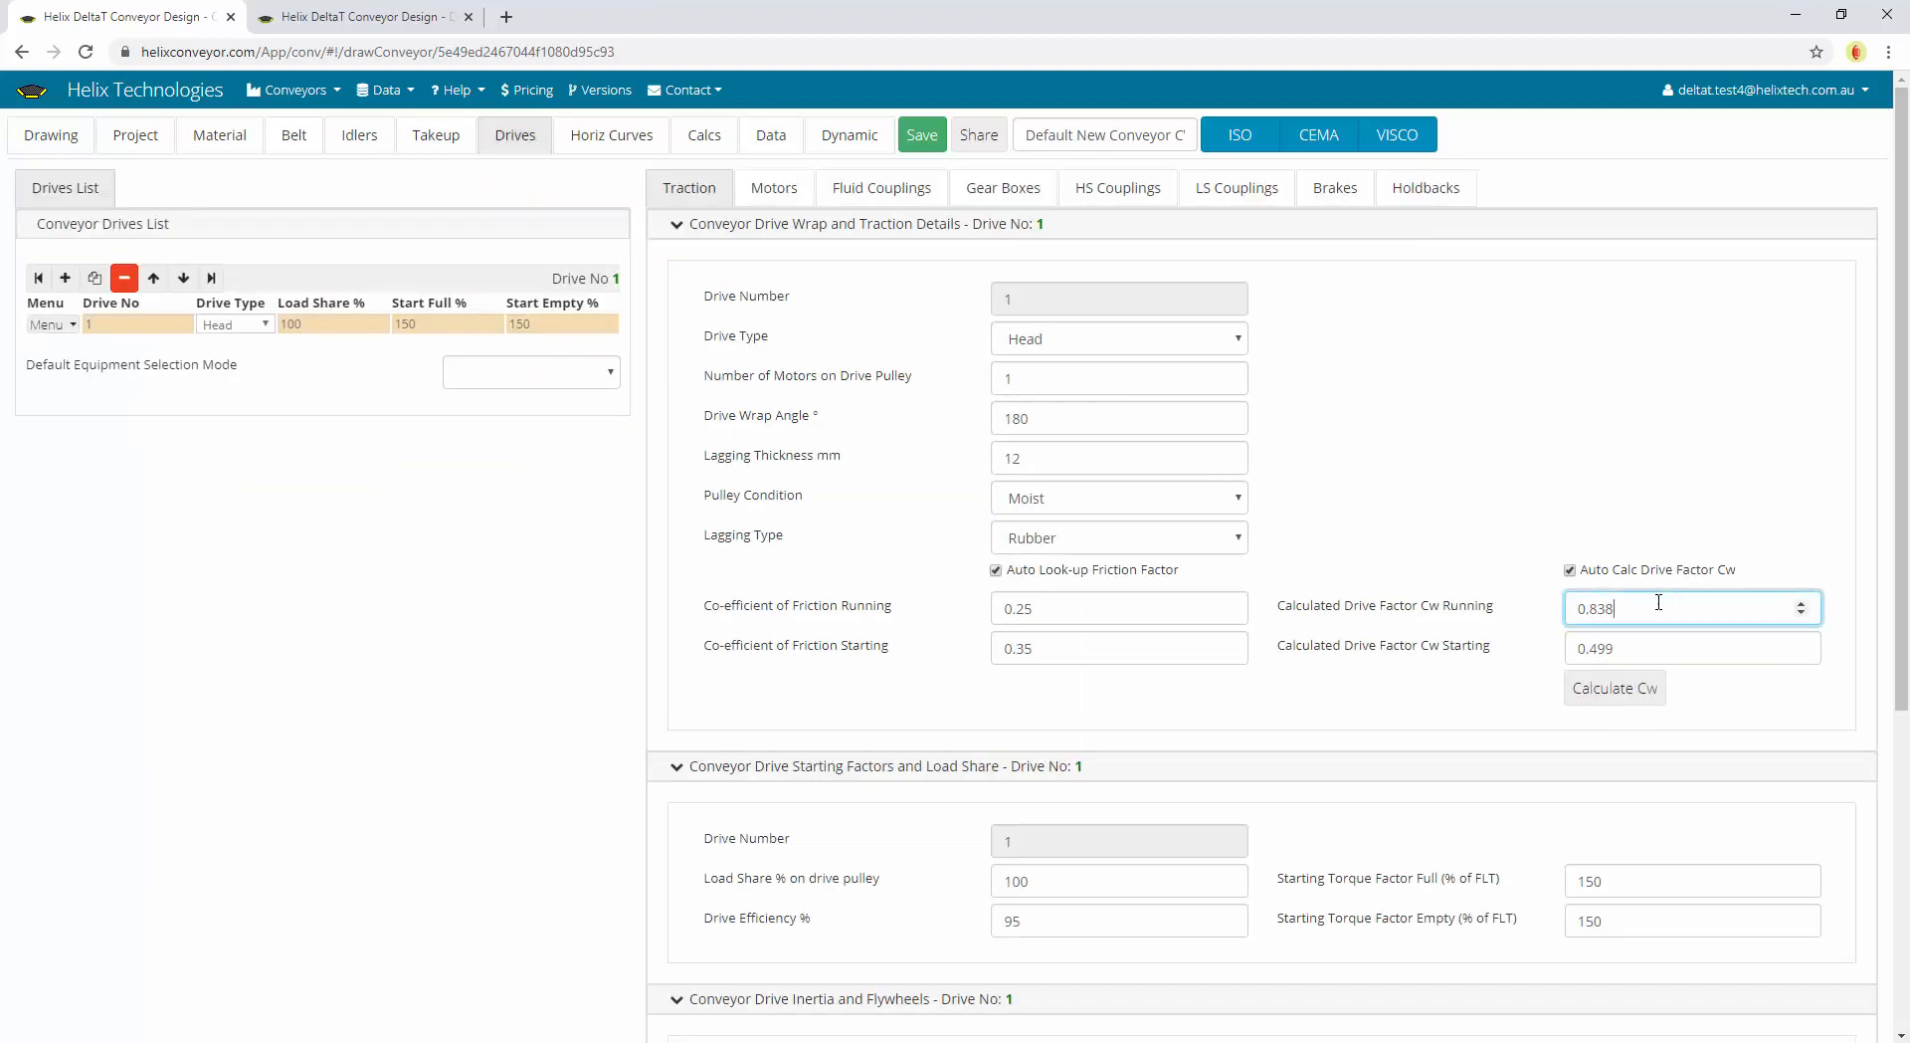
pyautogui.click(1157, 610)
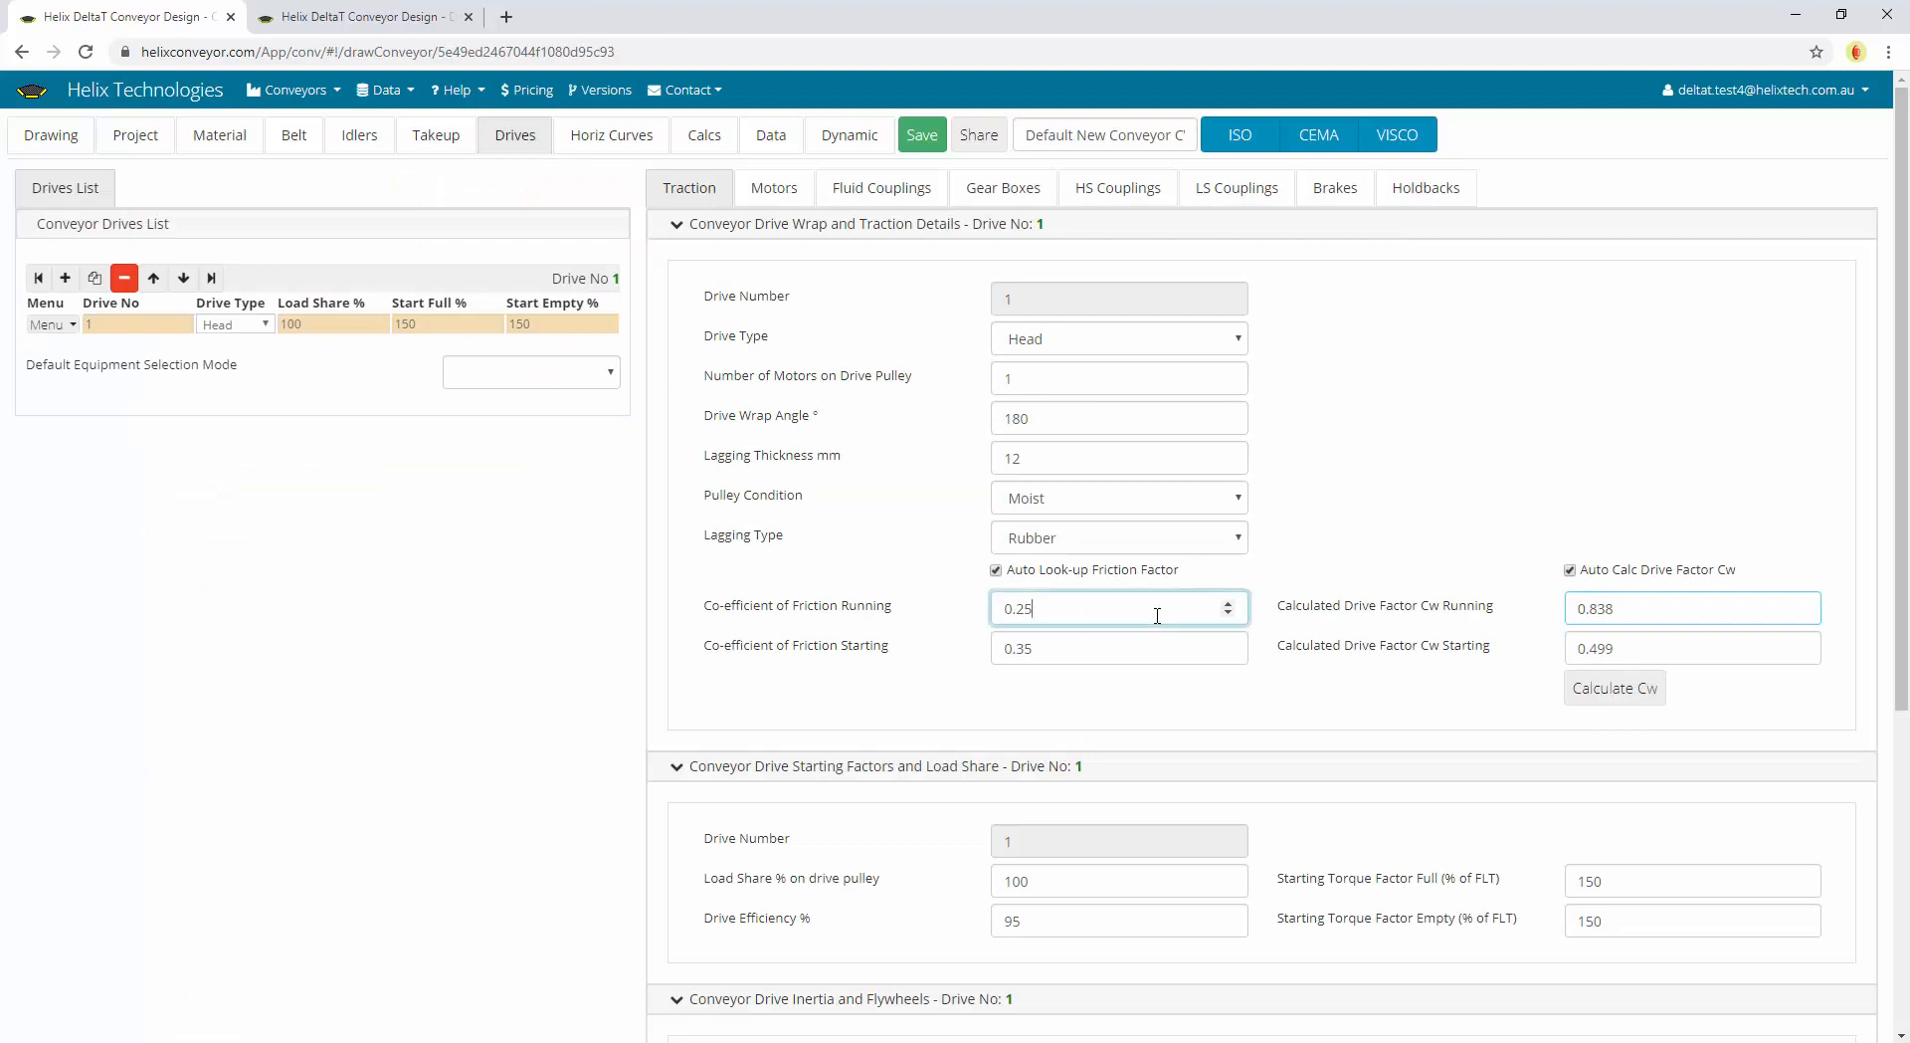
pyautogui.click(1664, 618)
pyautogui.click(1661, 648)
pyautogui.click(1616, 696)
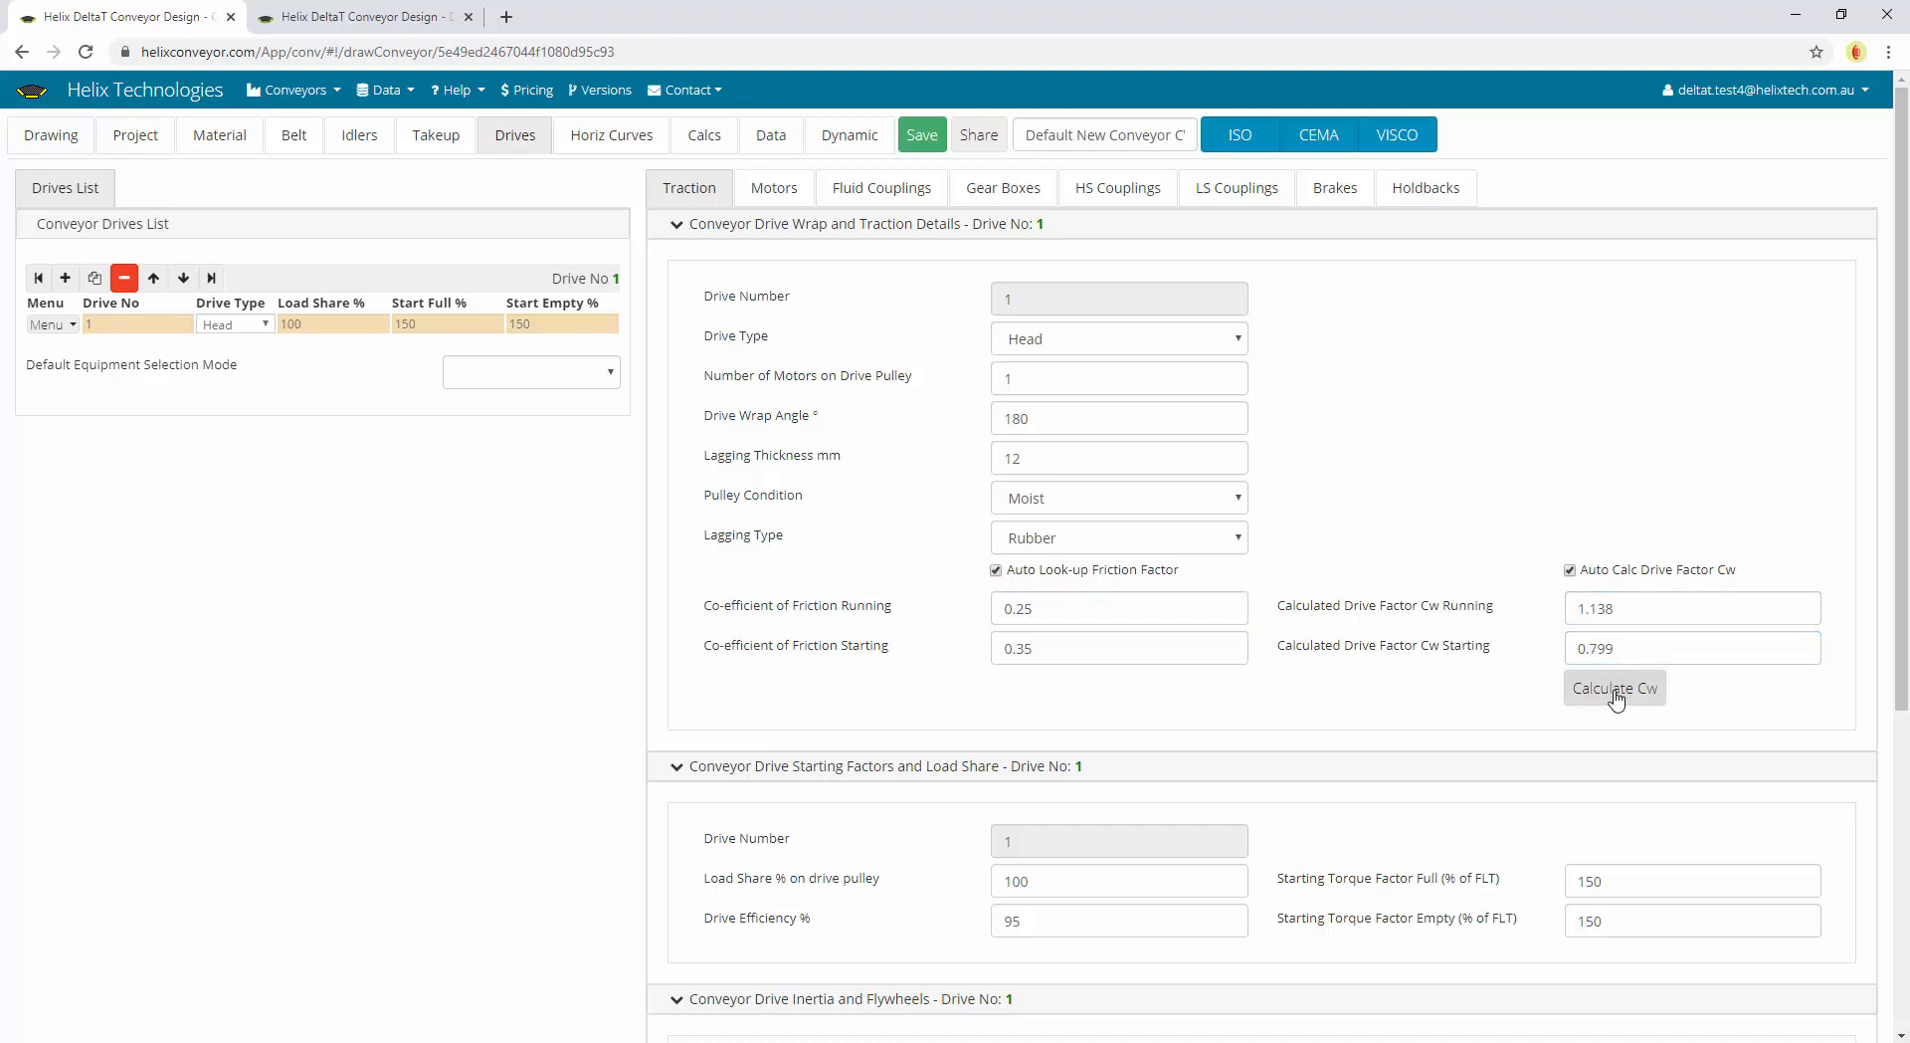
pyautogui.click(1243, 145)
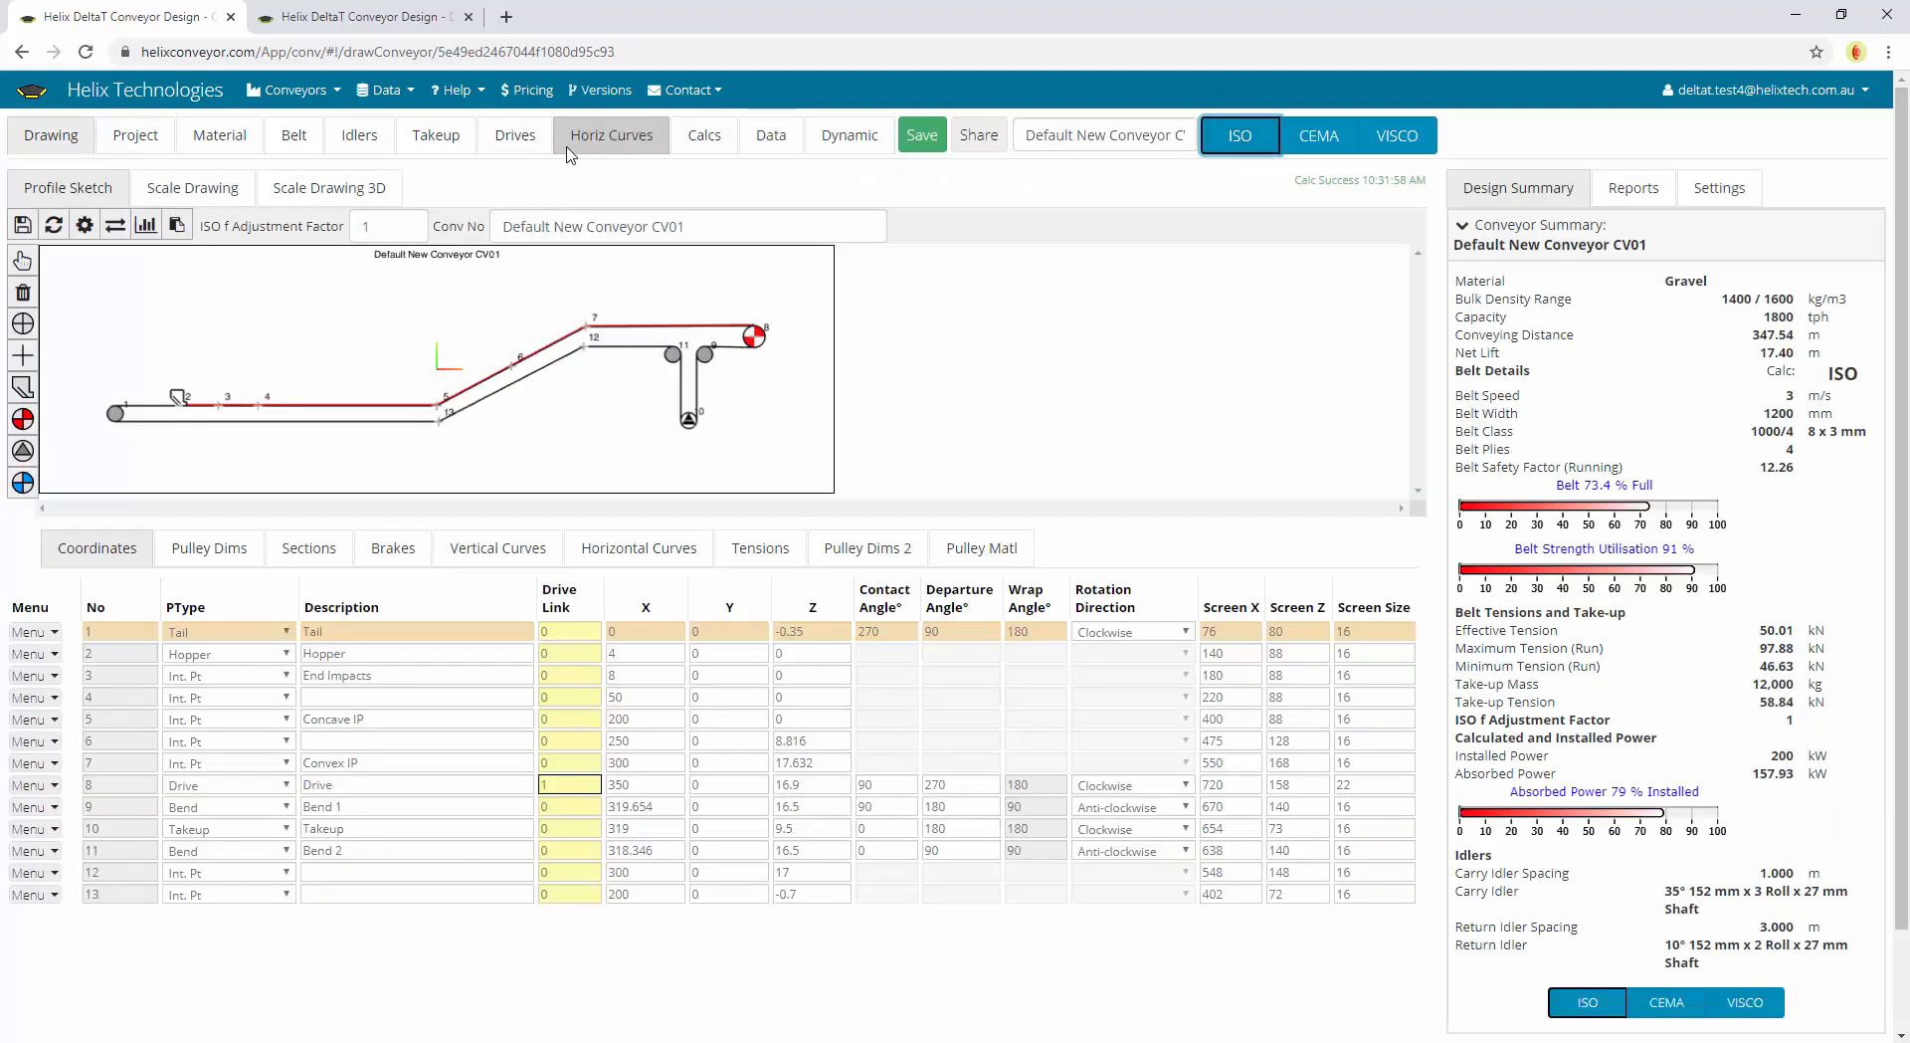
# Examine drive 1's calculated running and starting drive factors Cw for the fixed-centres takeup
pyautogui.click(514, 136)
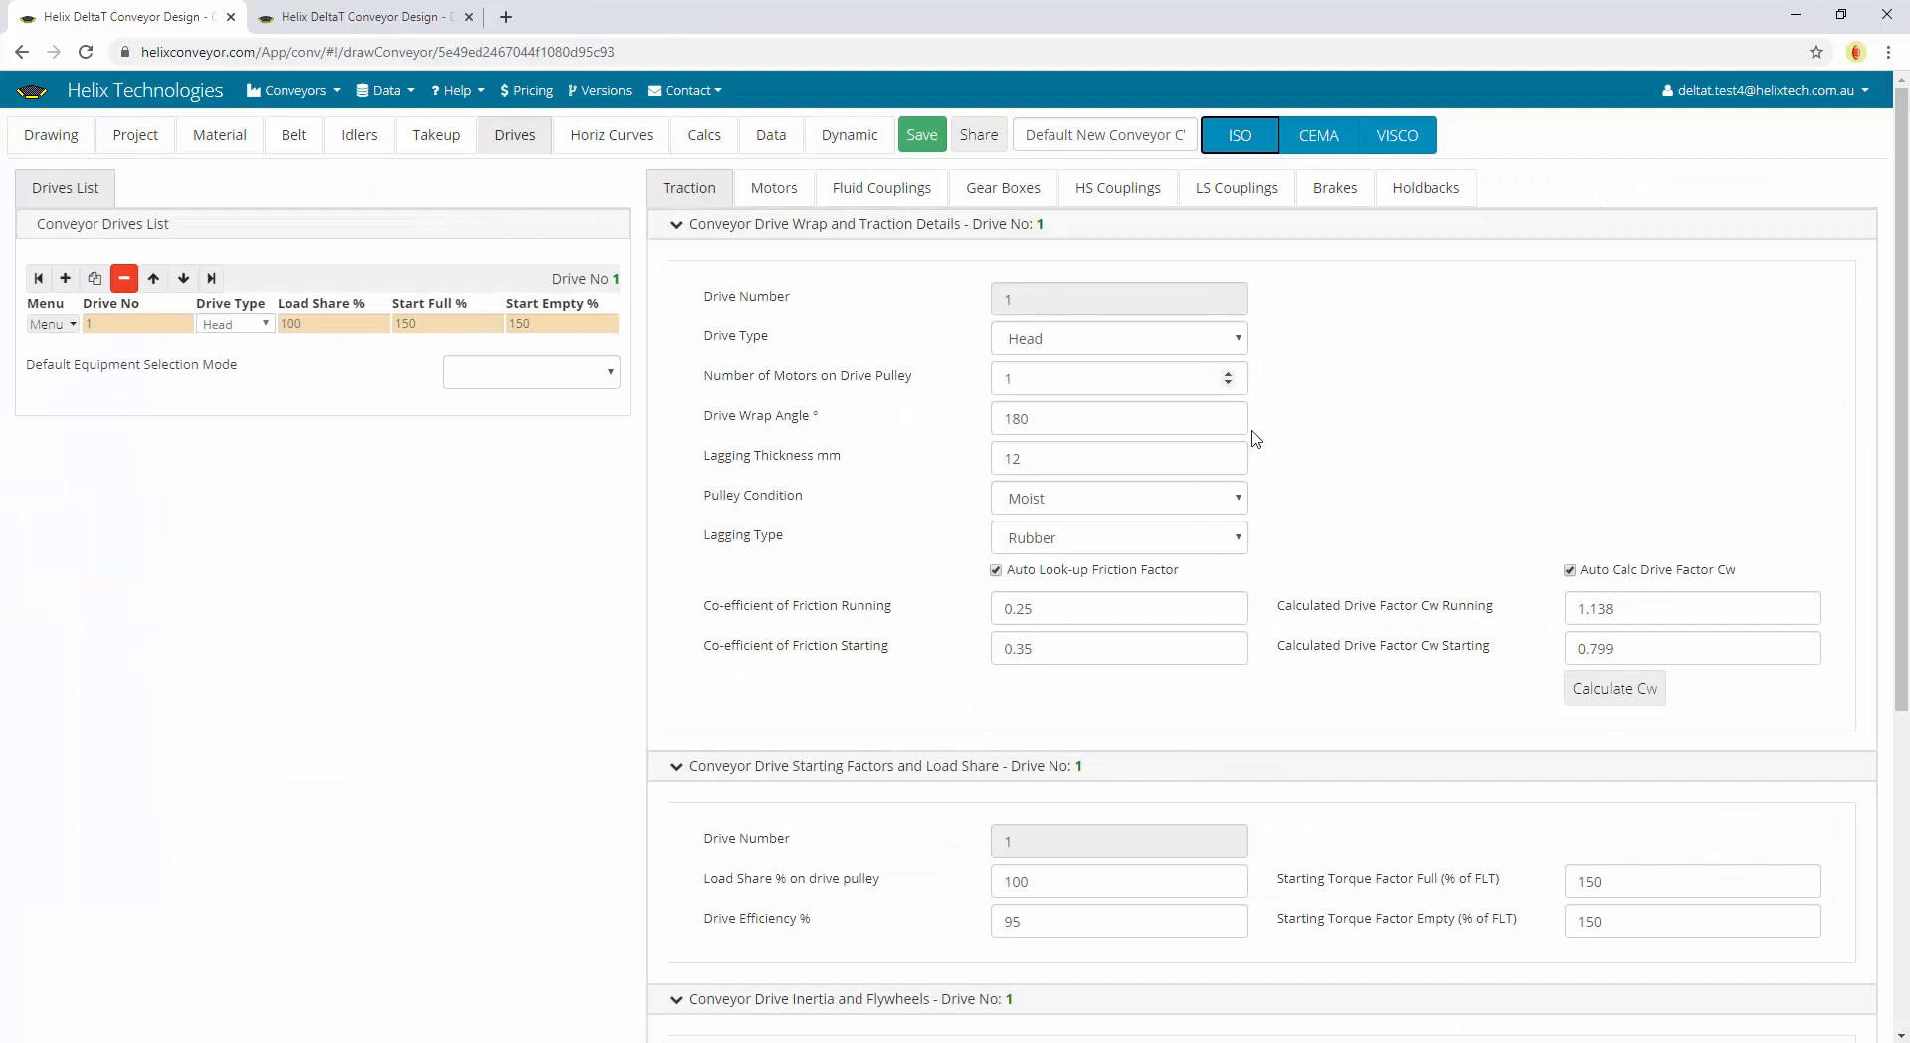
pyautogui.click(1657, 610)
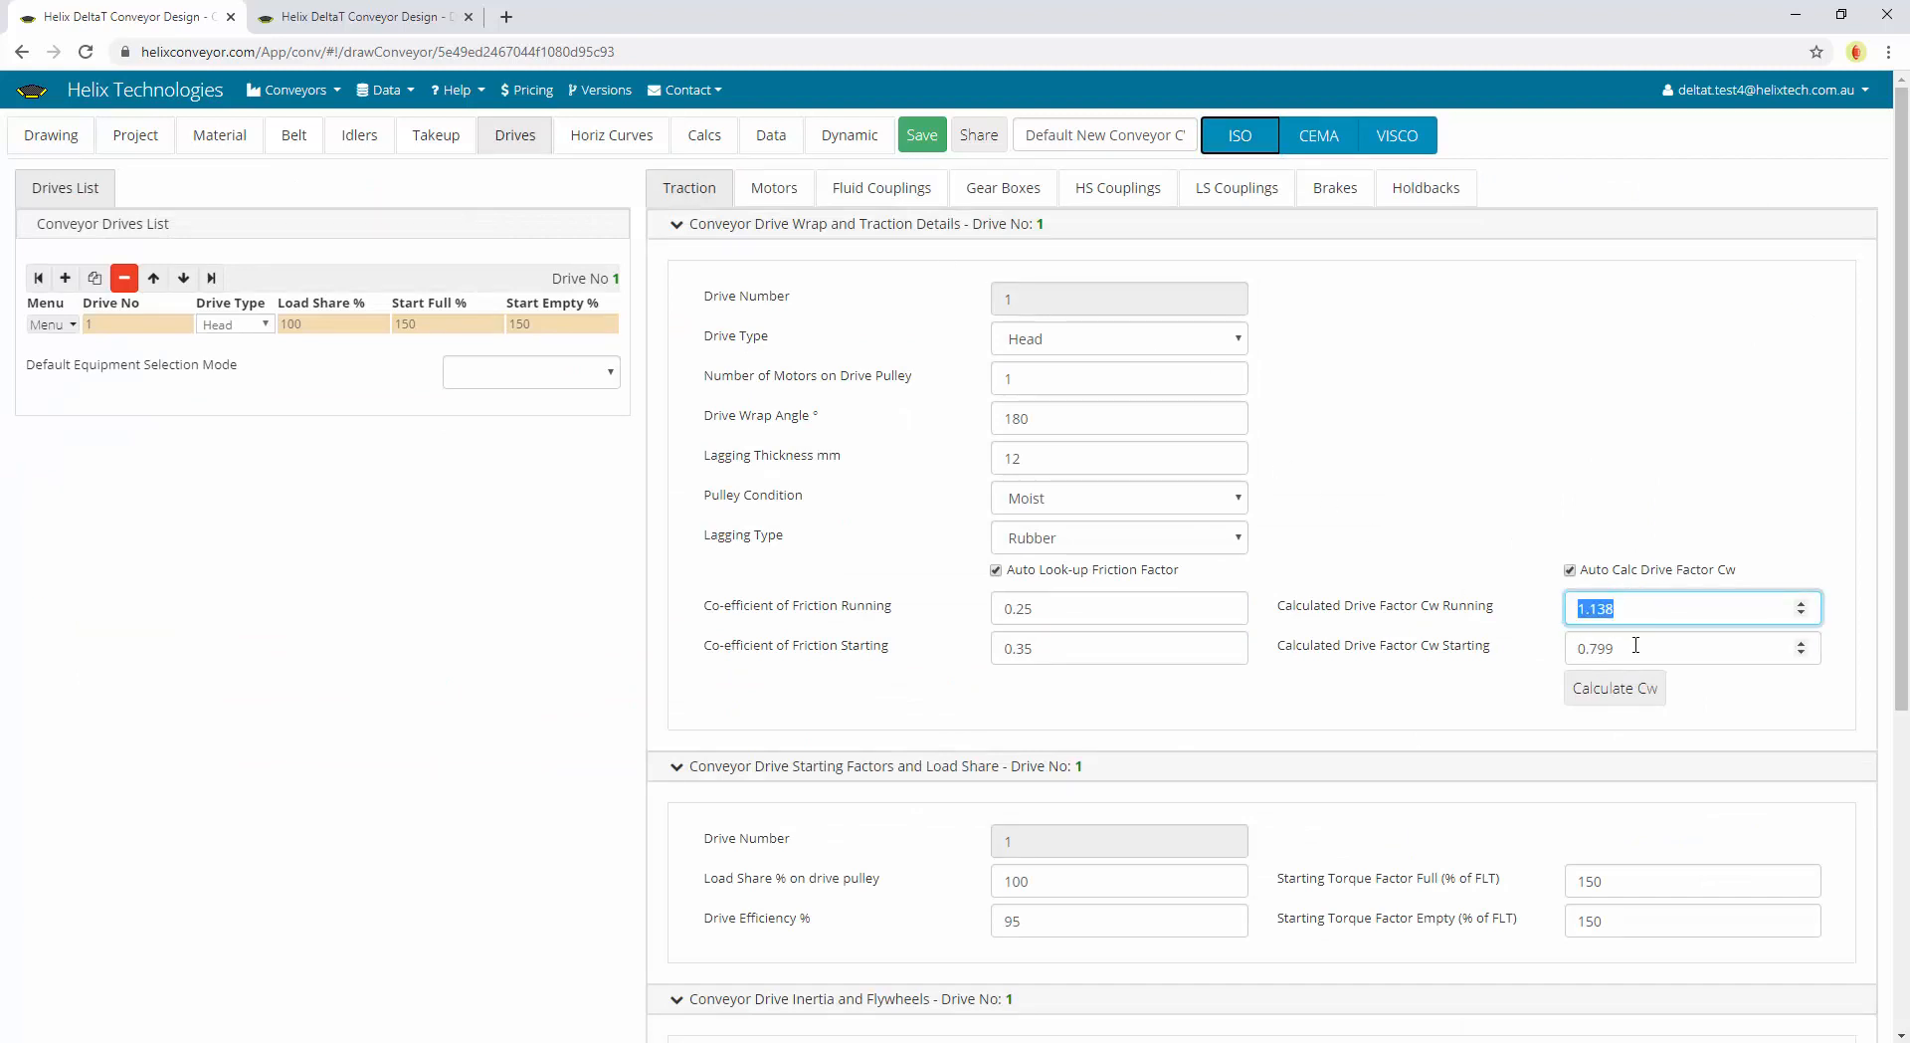
pyautogui.press('Tab')
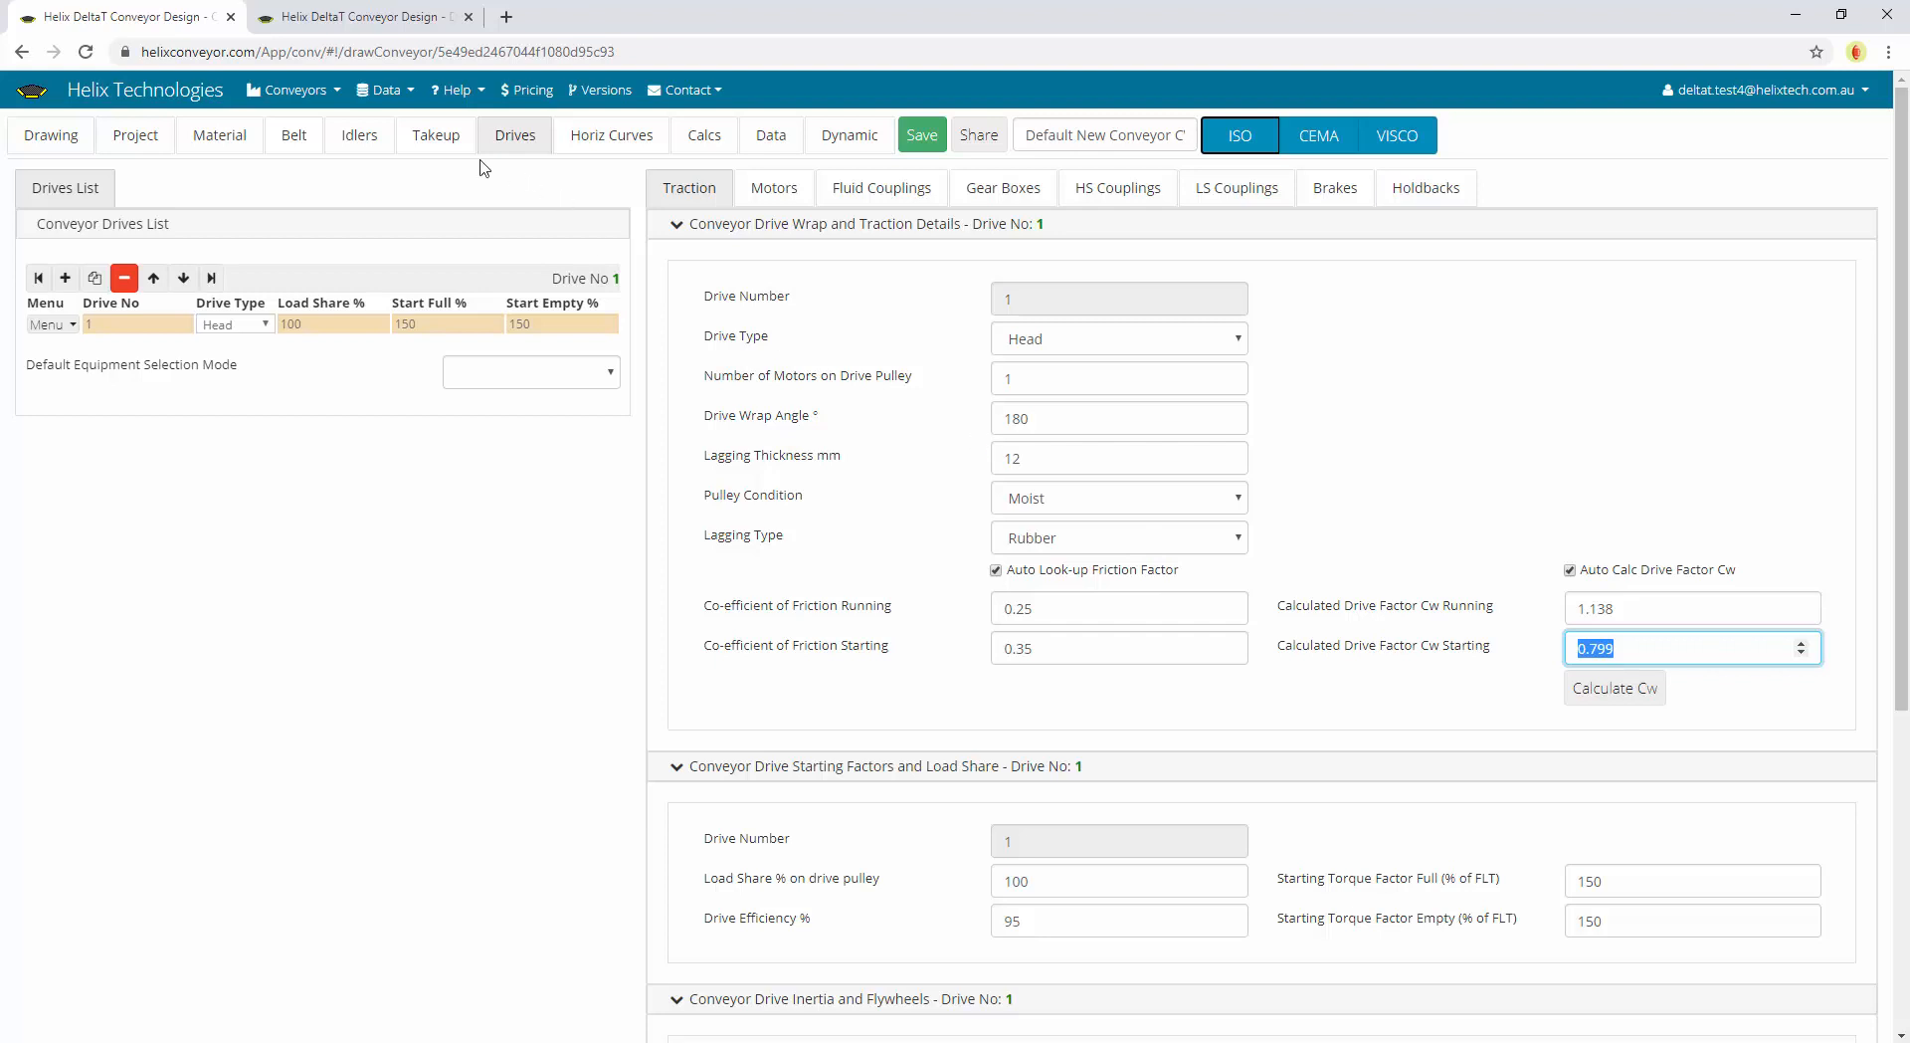
# Set the takeup type back to Vertical Gravity and recalculate the conveyor using the ISO method
pyautogui.click(438, 150)
pyautogui.click(470, 249)
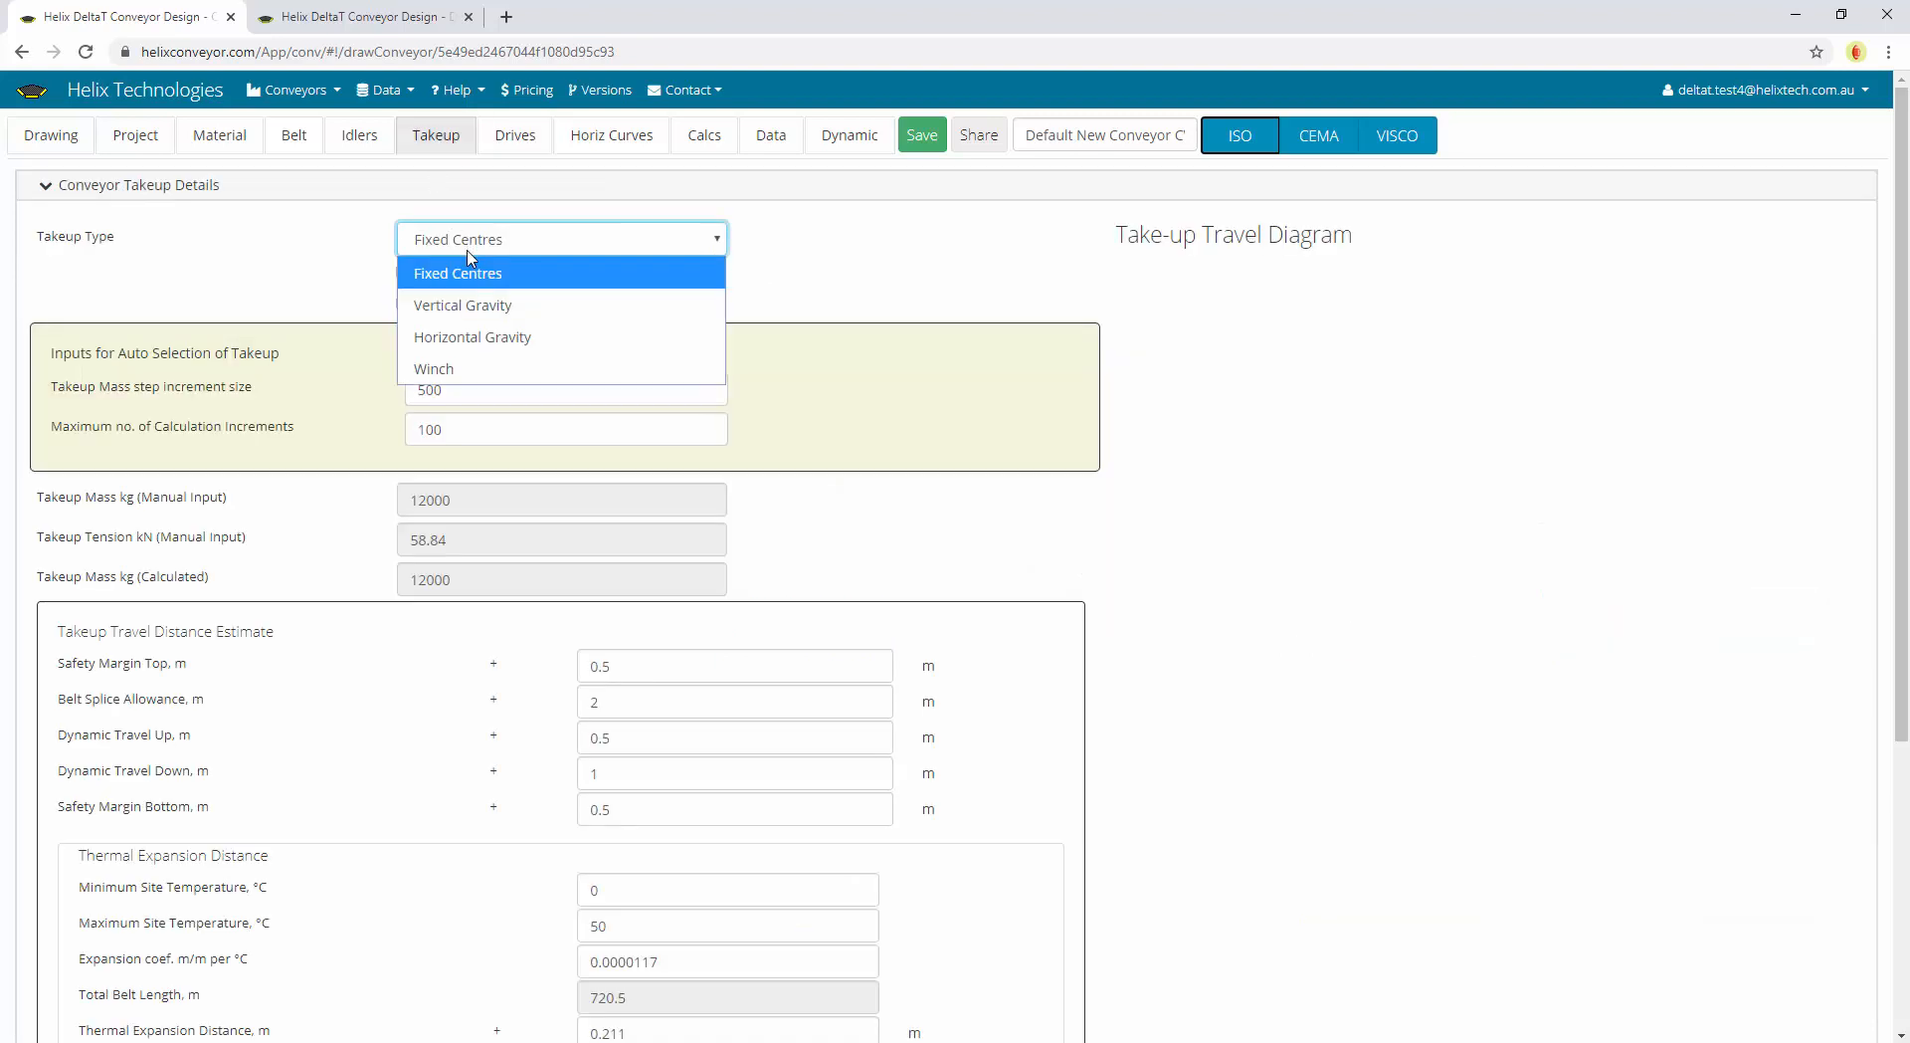
pyautogui.click(465, 314)
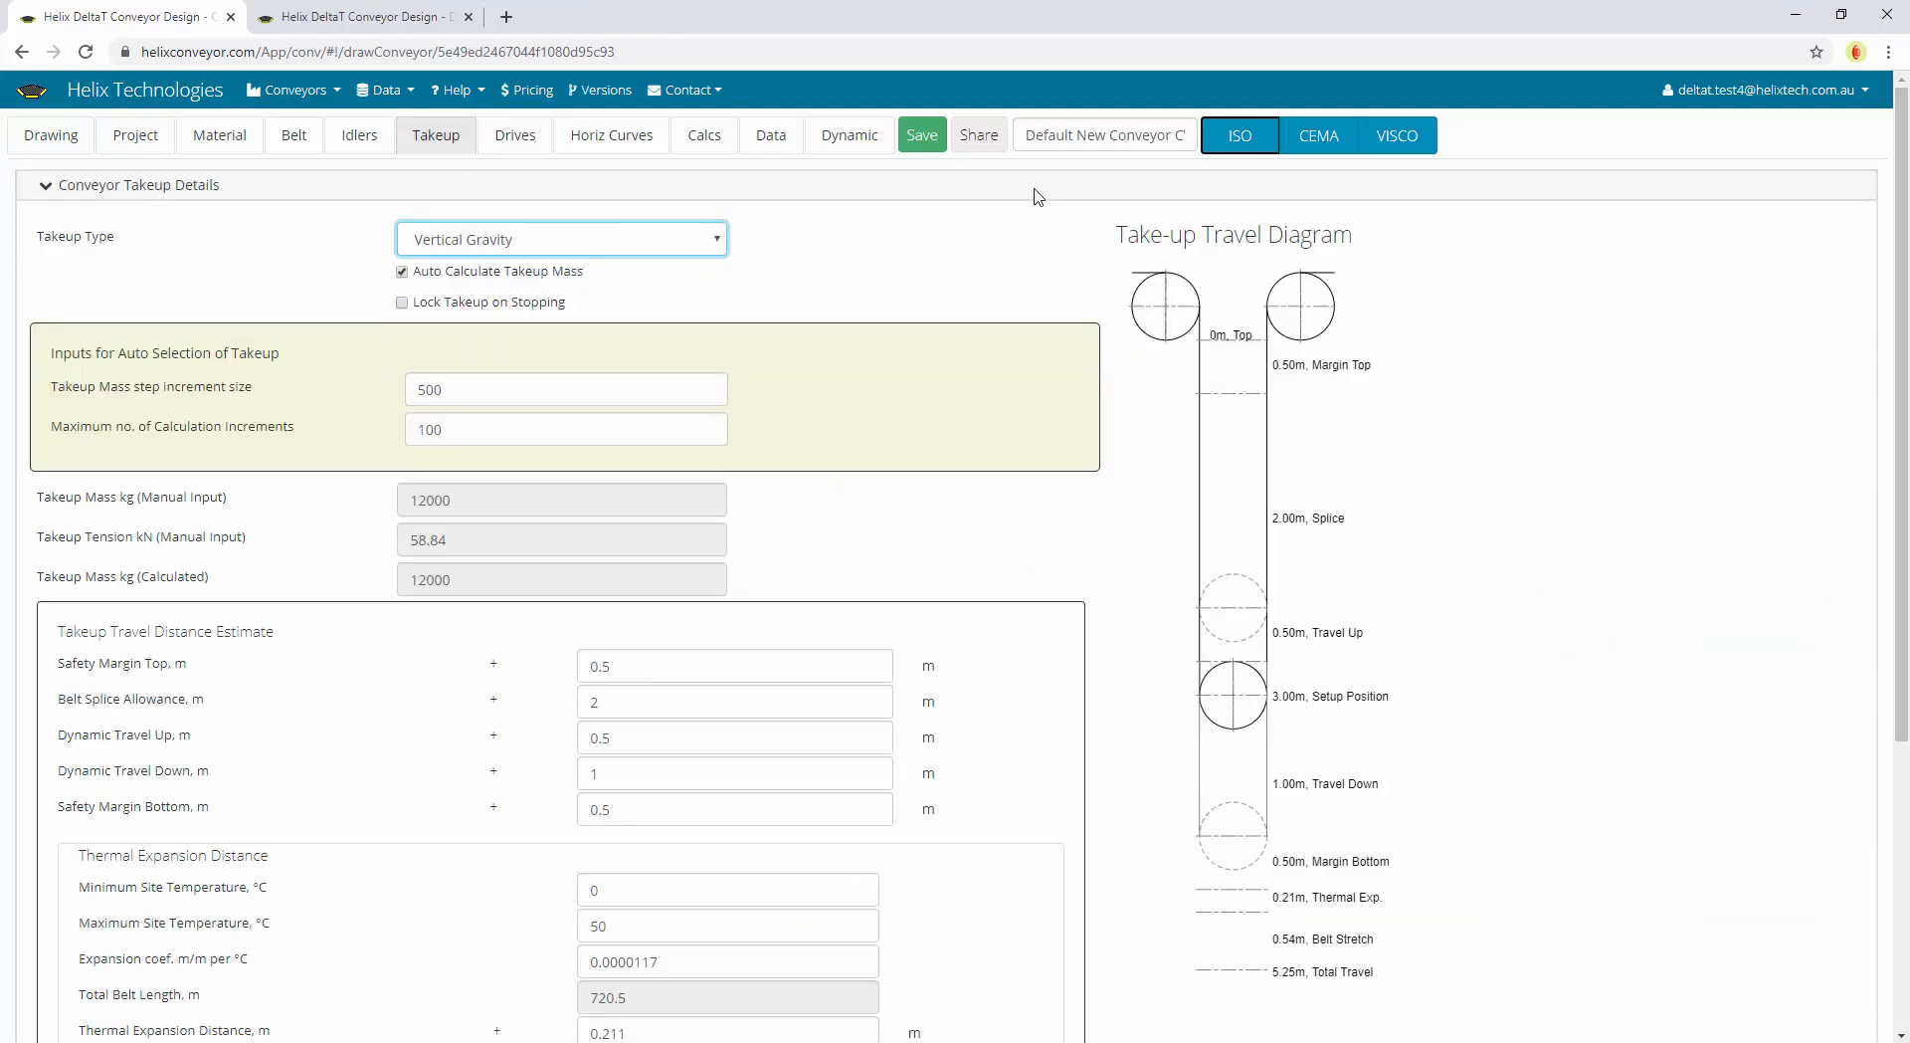
pyautogui.click(1233, 139)
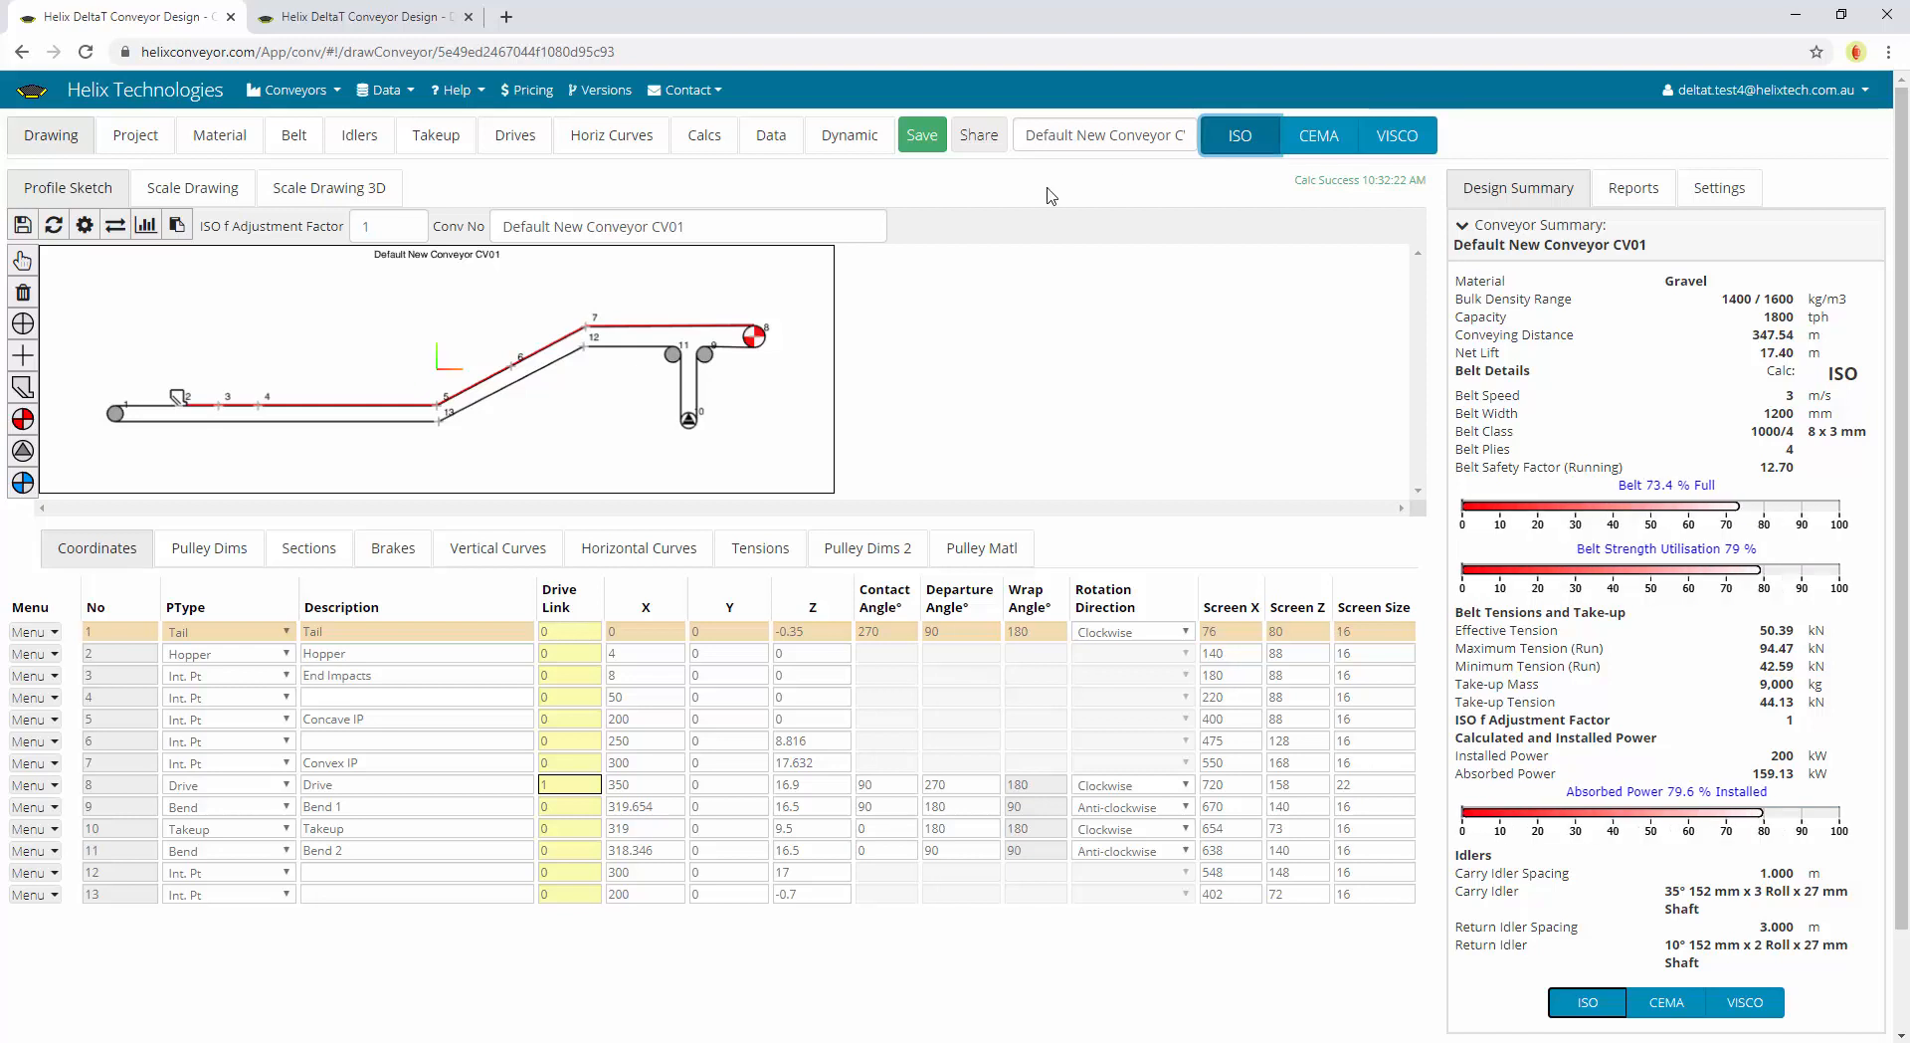
# Review the takeup type choices, including the constant tension Winch, and keep Vertical Gravity selected
pyautogui.click(436, 137)
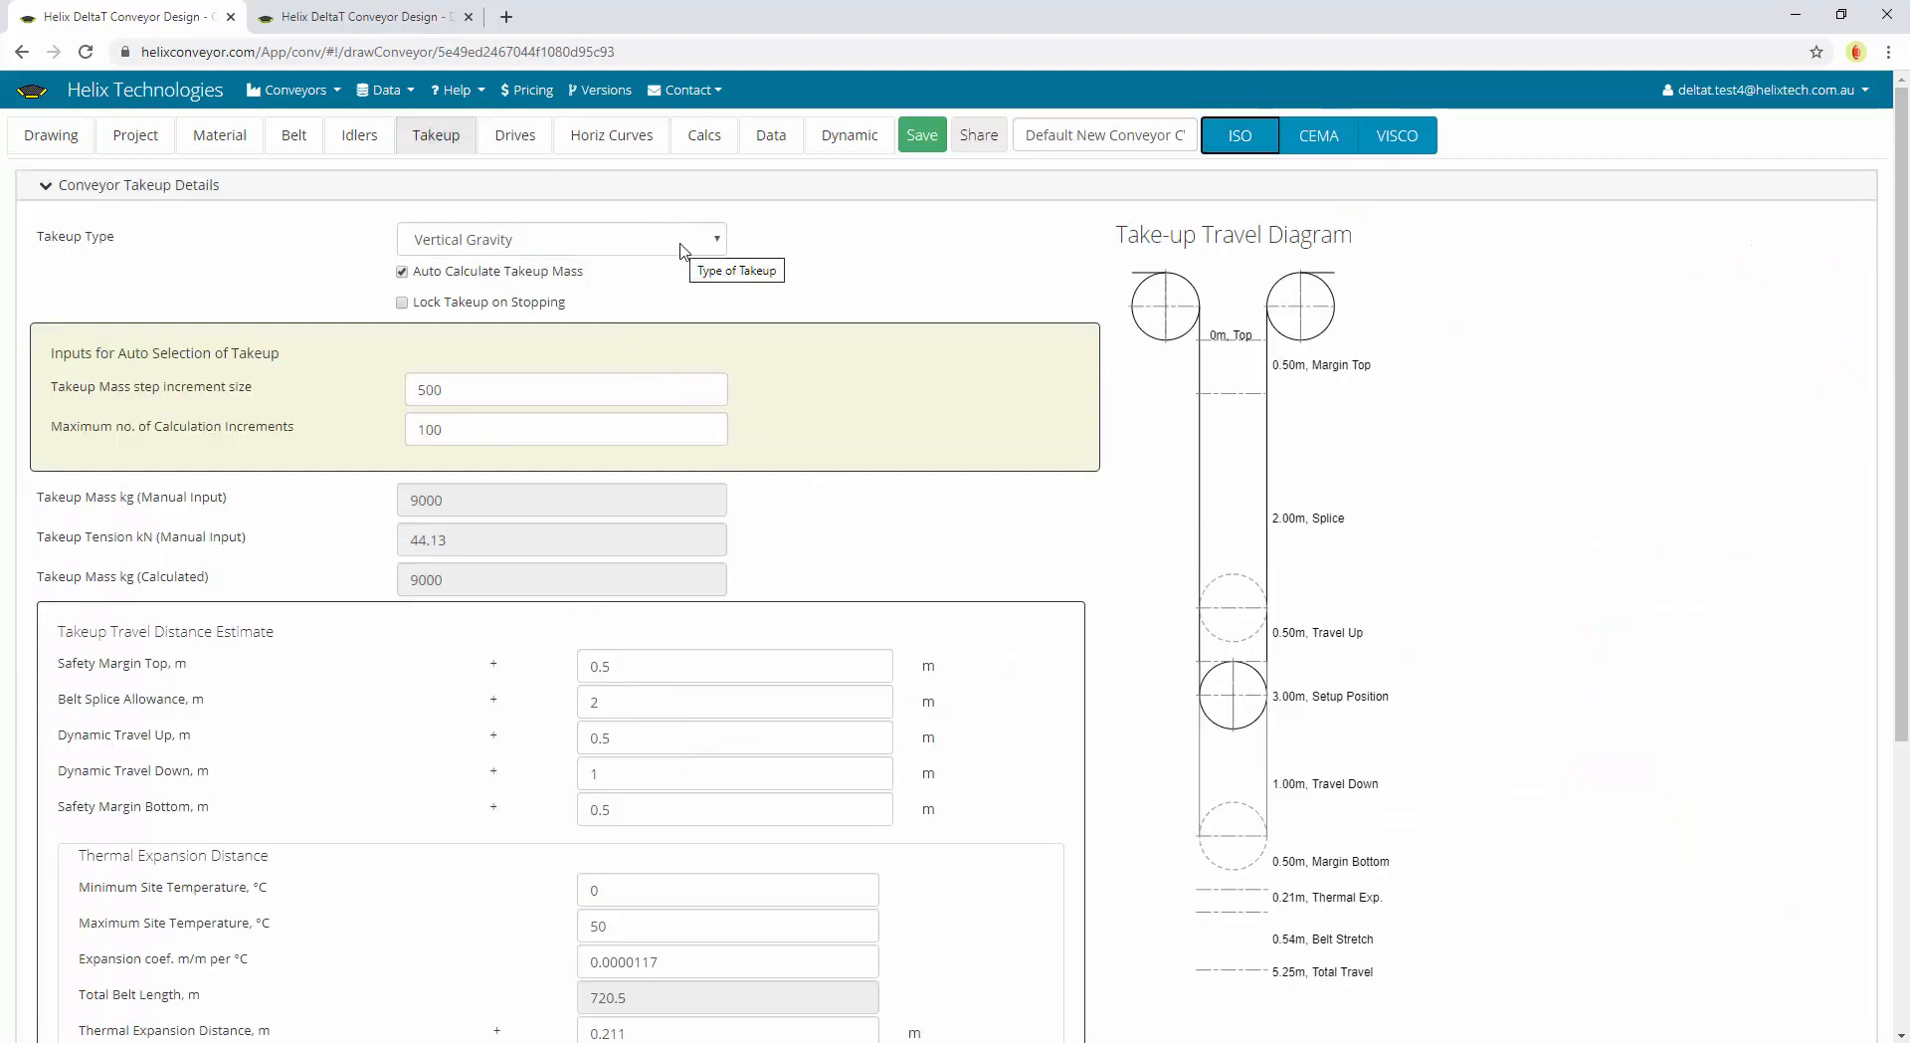
pyautogui.click(684, 249)
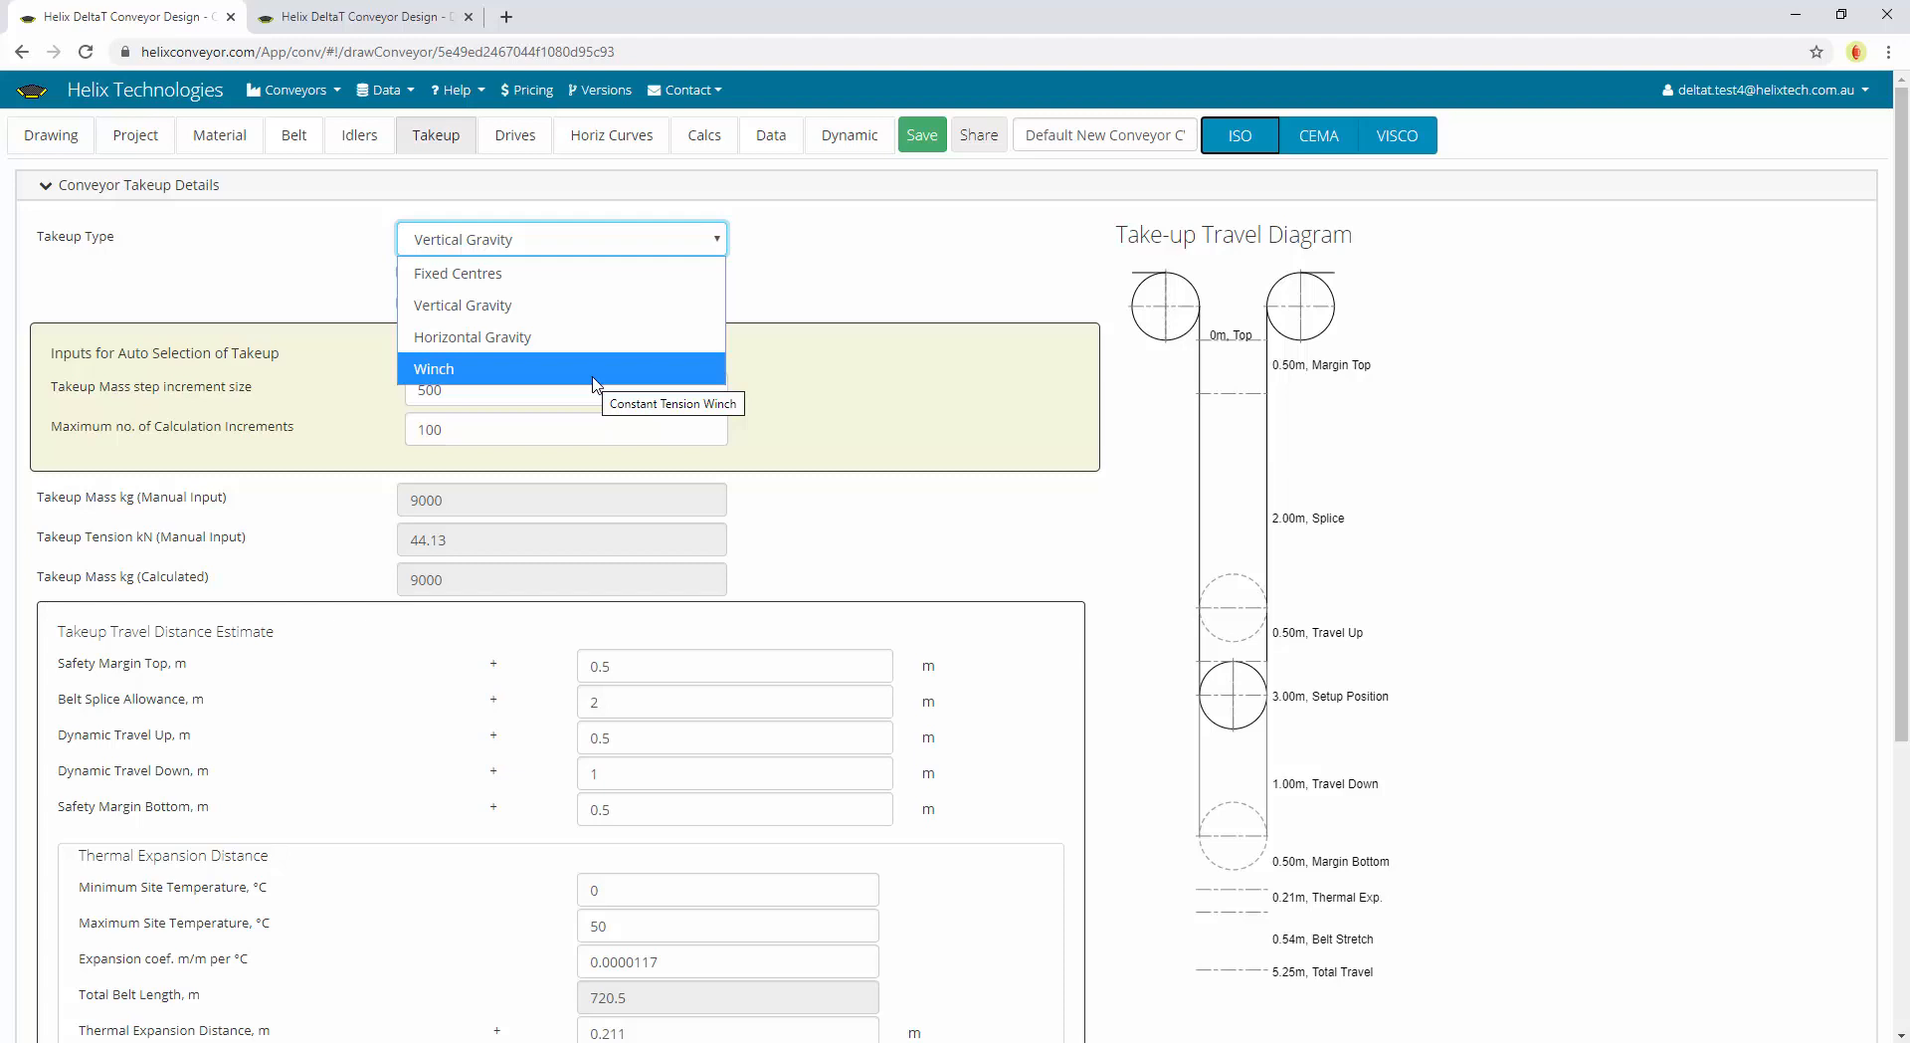
pyautogui.click(647, 312)
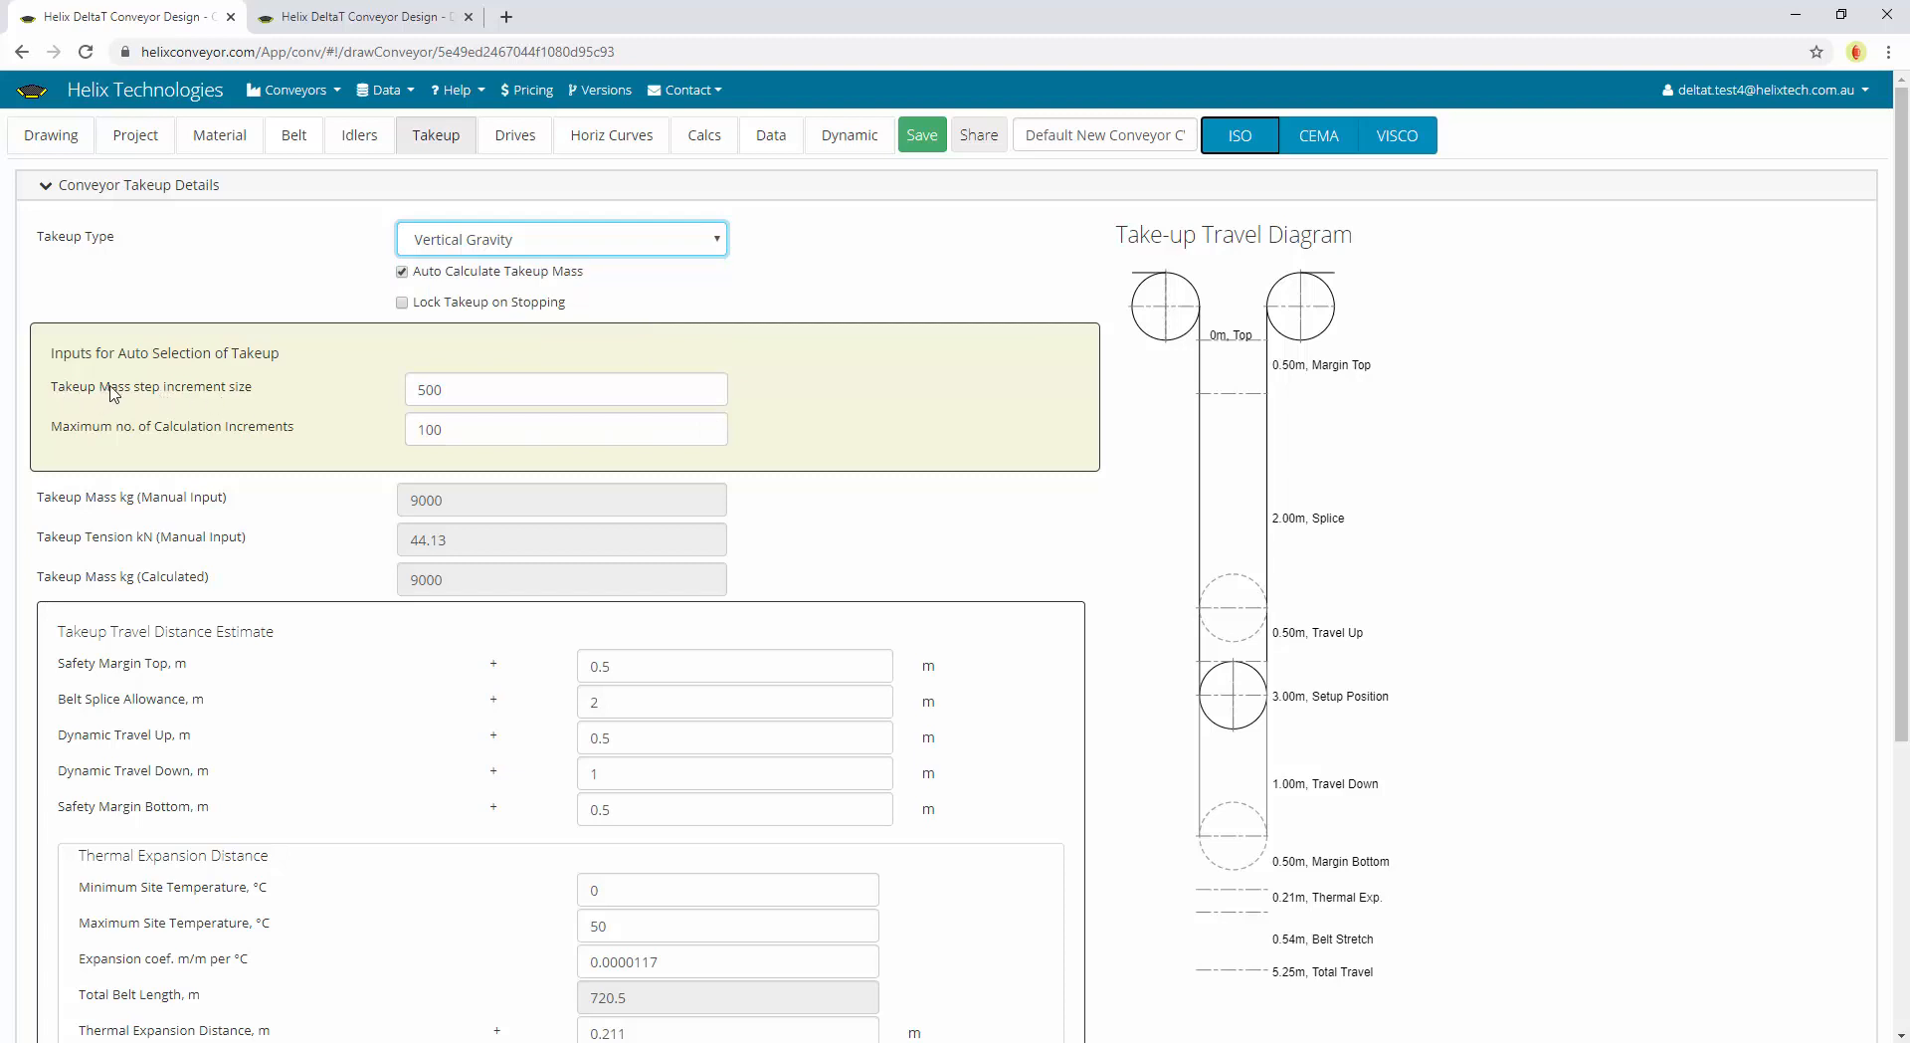
# Examine the takeup mass step increment size and the maximum number of calculation increments for automatic takeup selection
pyautogui.click(471, 387)
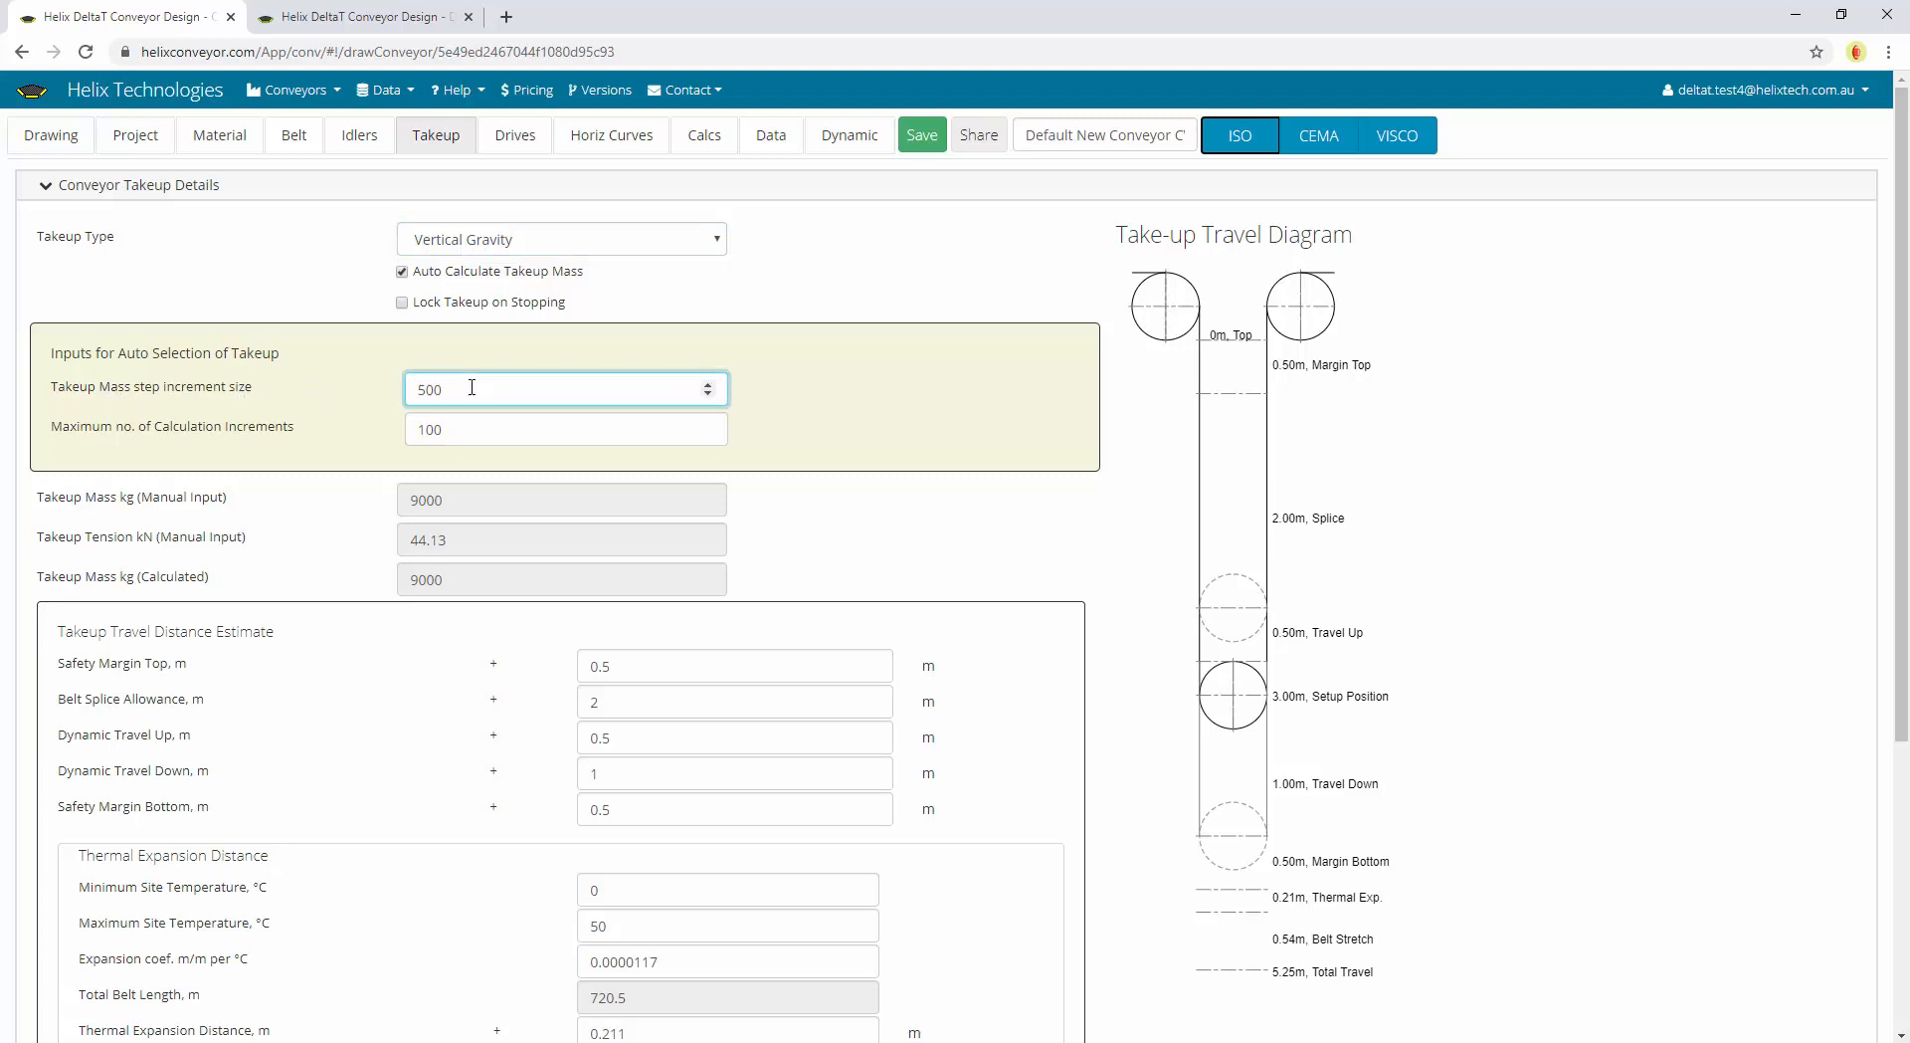
pyautogui.click(484, 428)
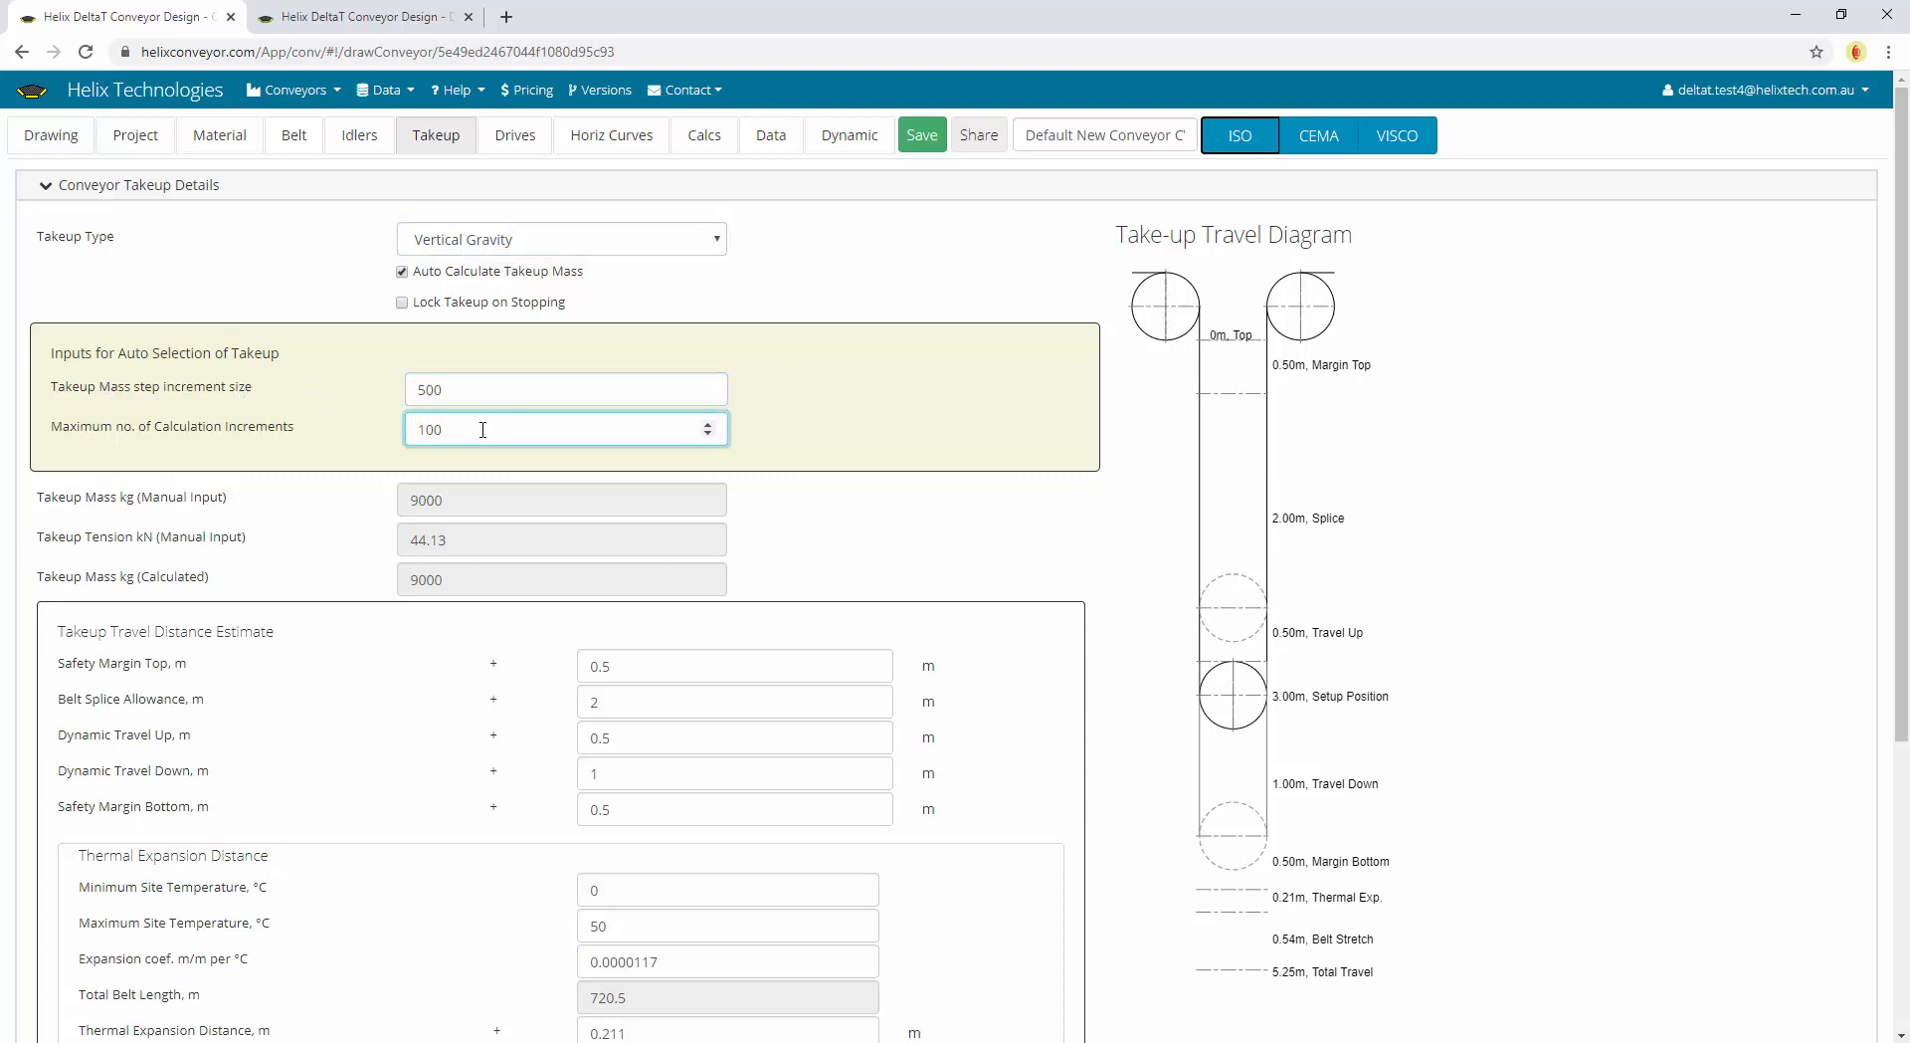
pyautogui.moveTo(498, 425); pyautogui.dragTo(374, 434)
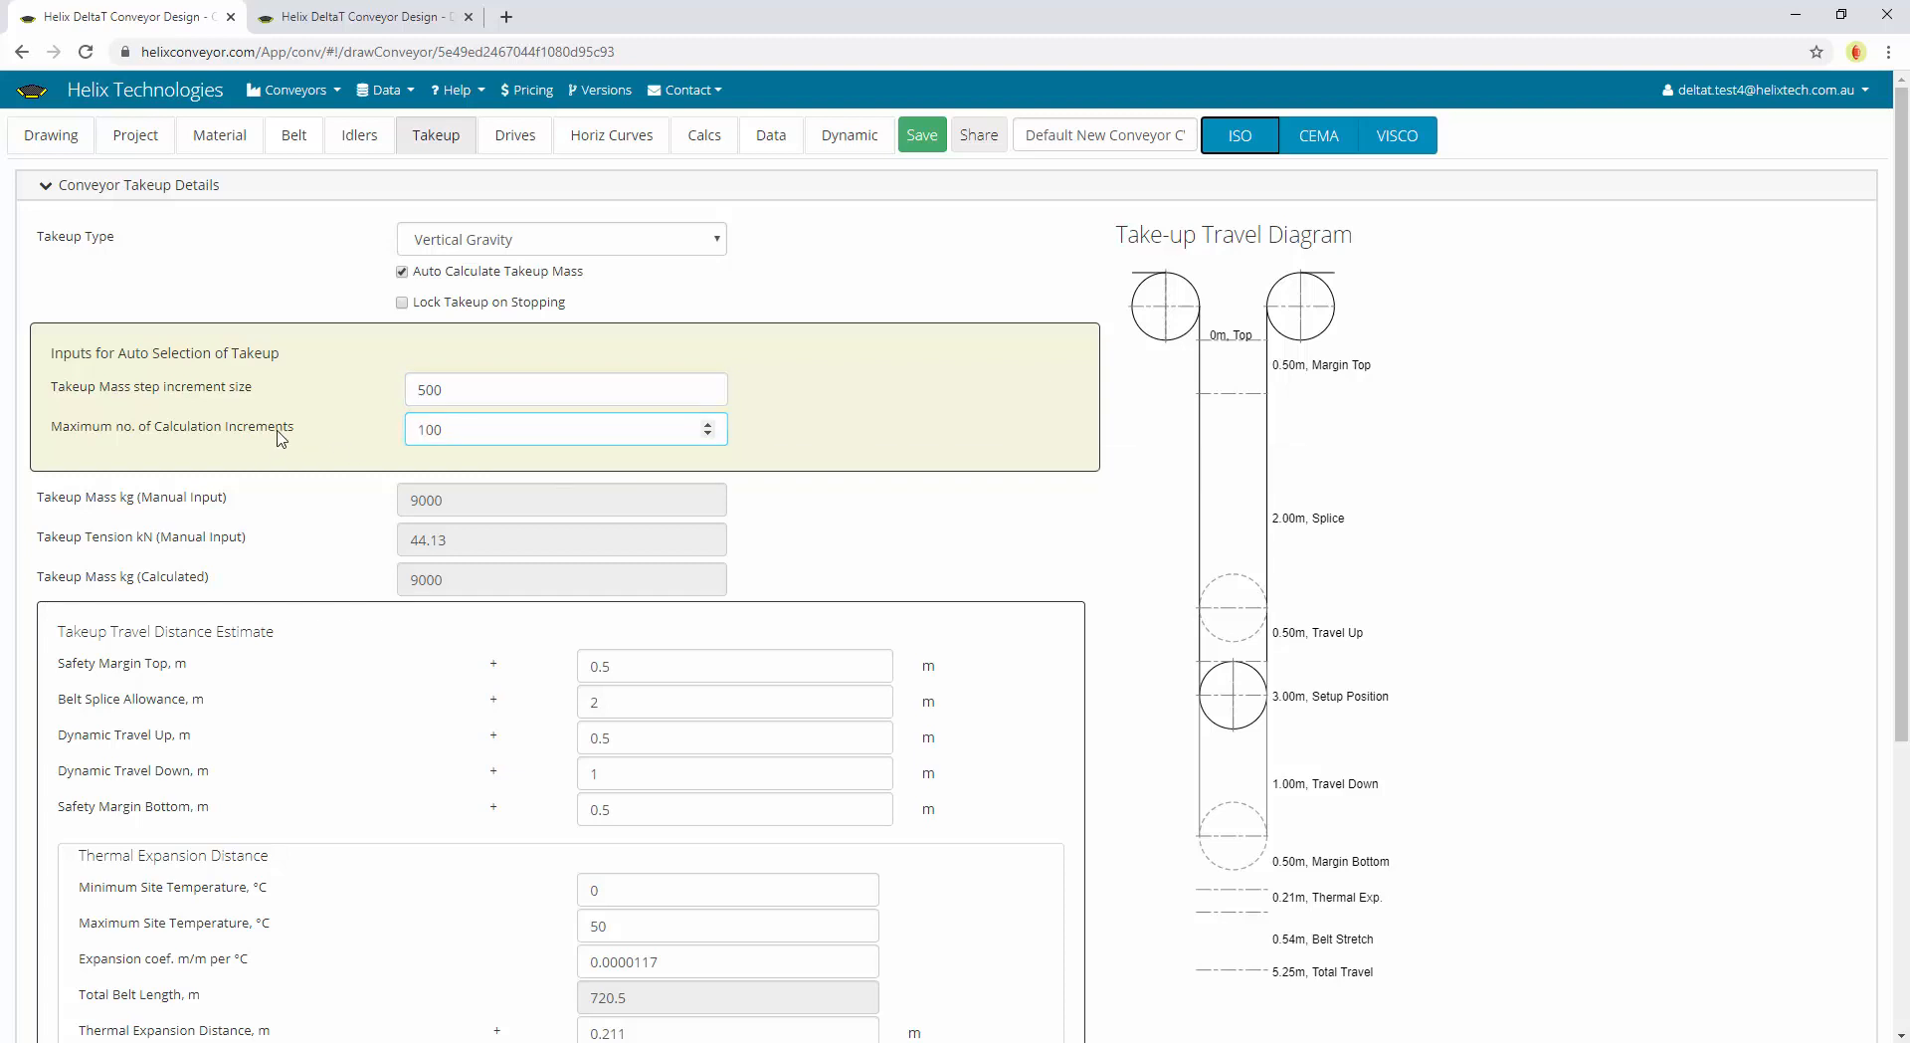
pyautogui.moveTo(467, 384); pyautogui.dragTo(399, 399)
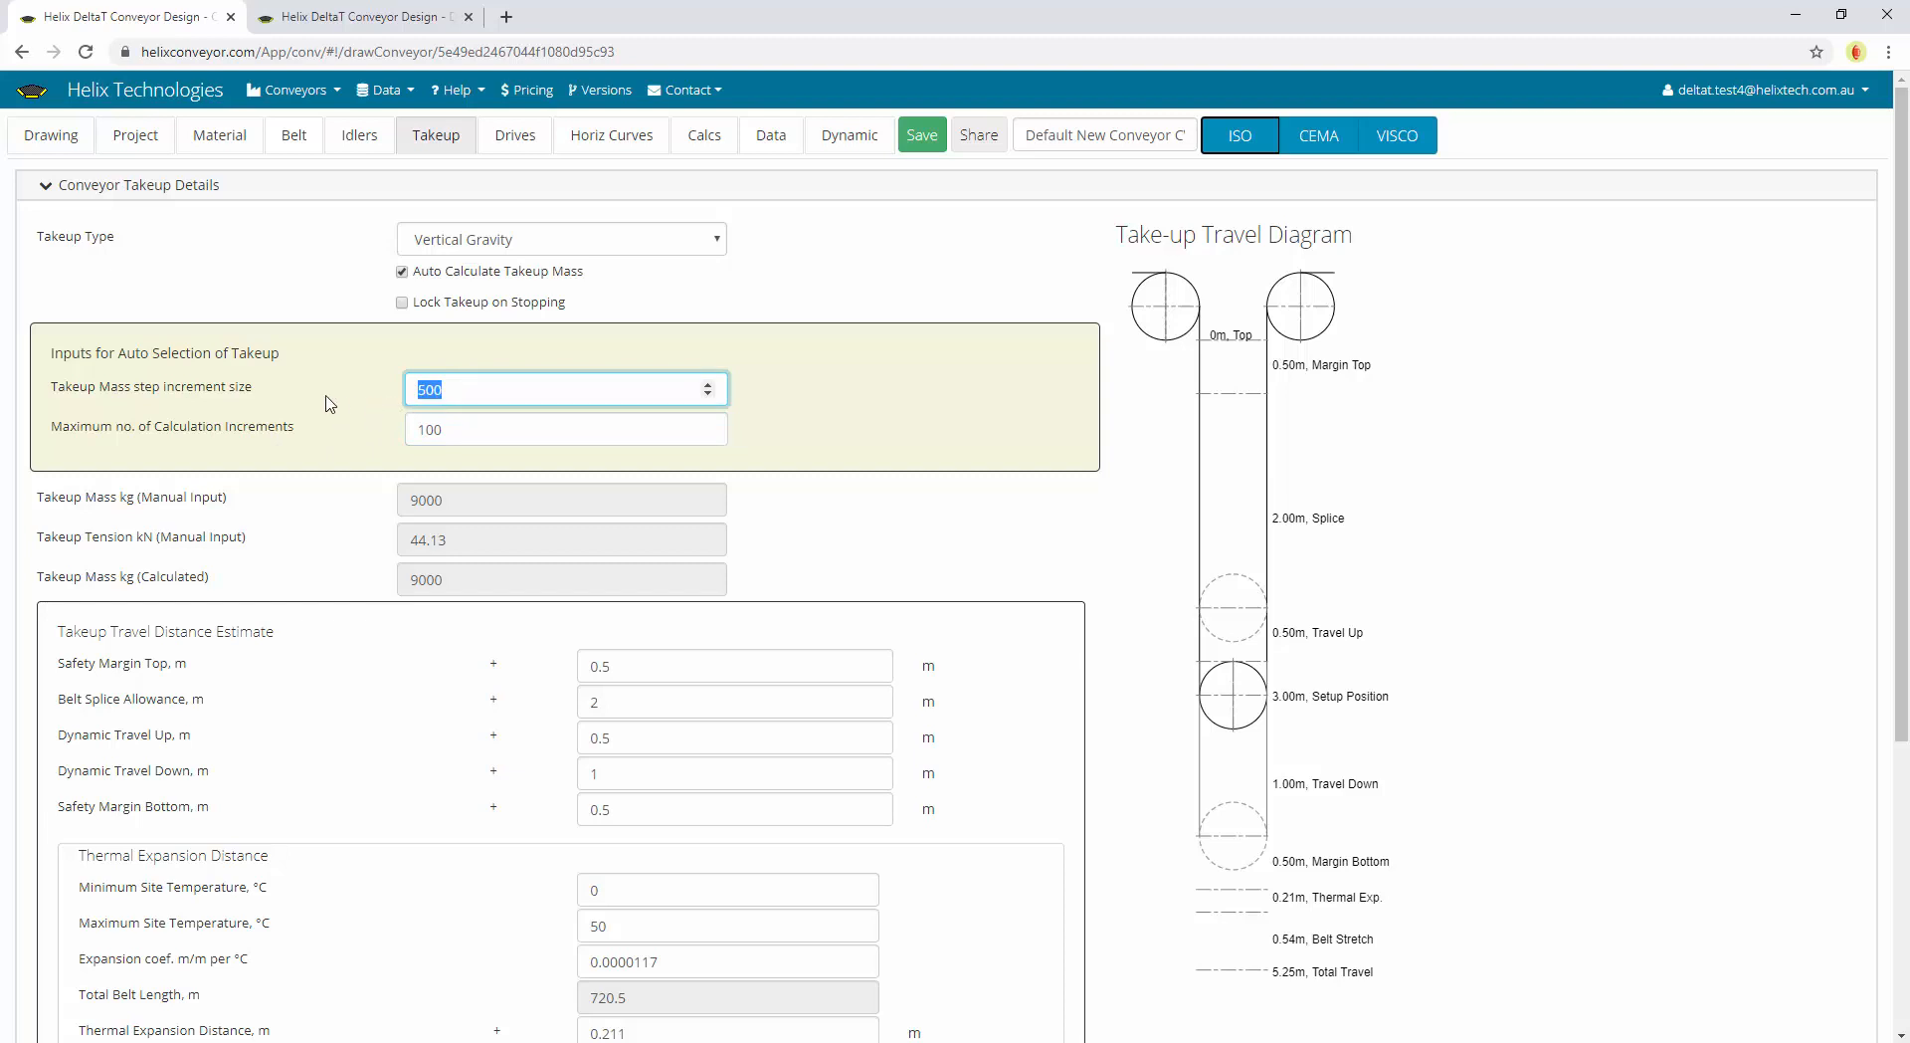
pyautogui.click(302, 431)
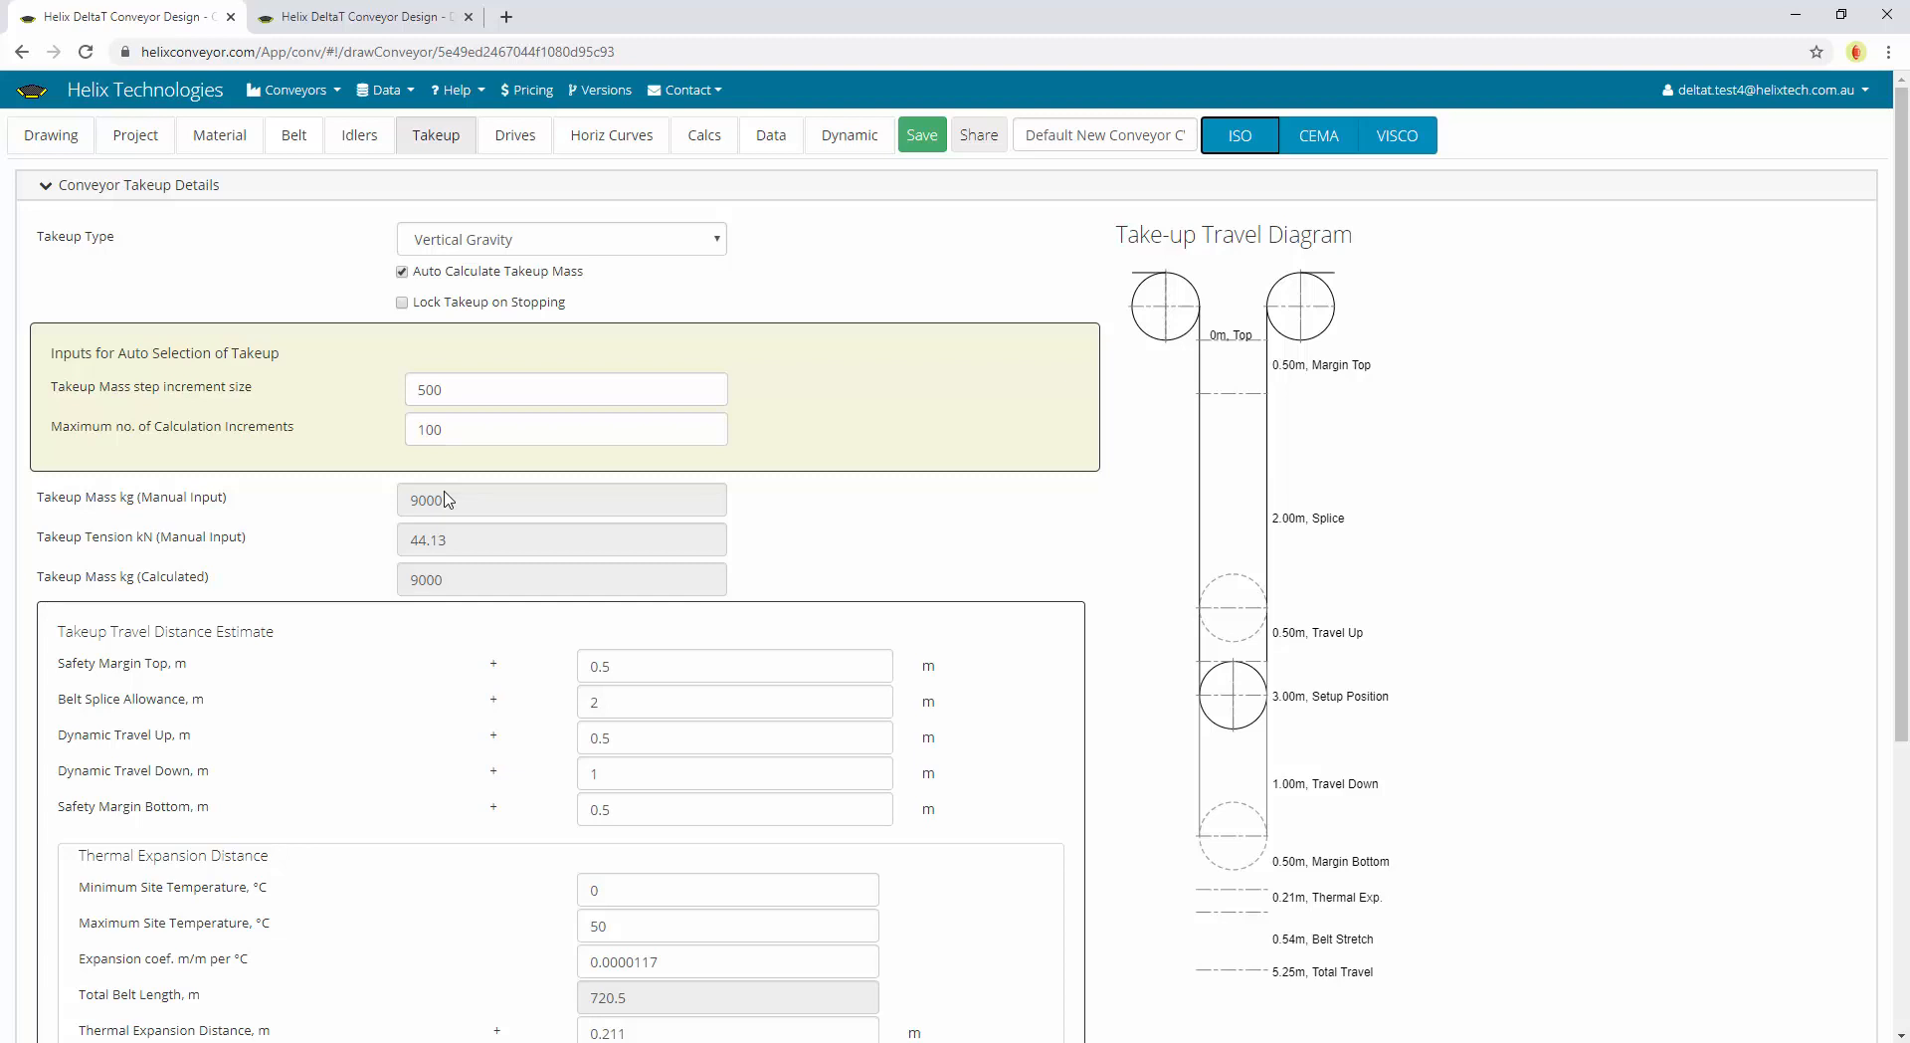
# Check the allowable sag percentage in the belt speed inputs and return to the takeup details
pyautogui.click(293, 135)
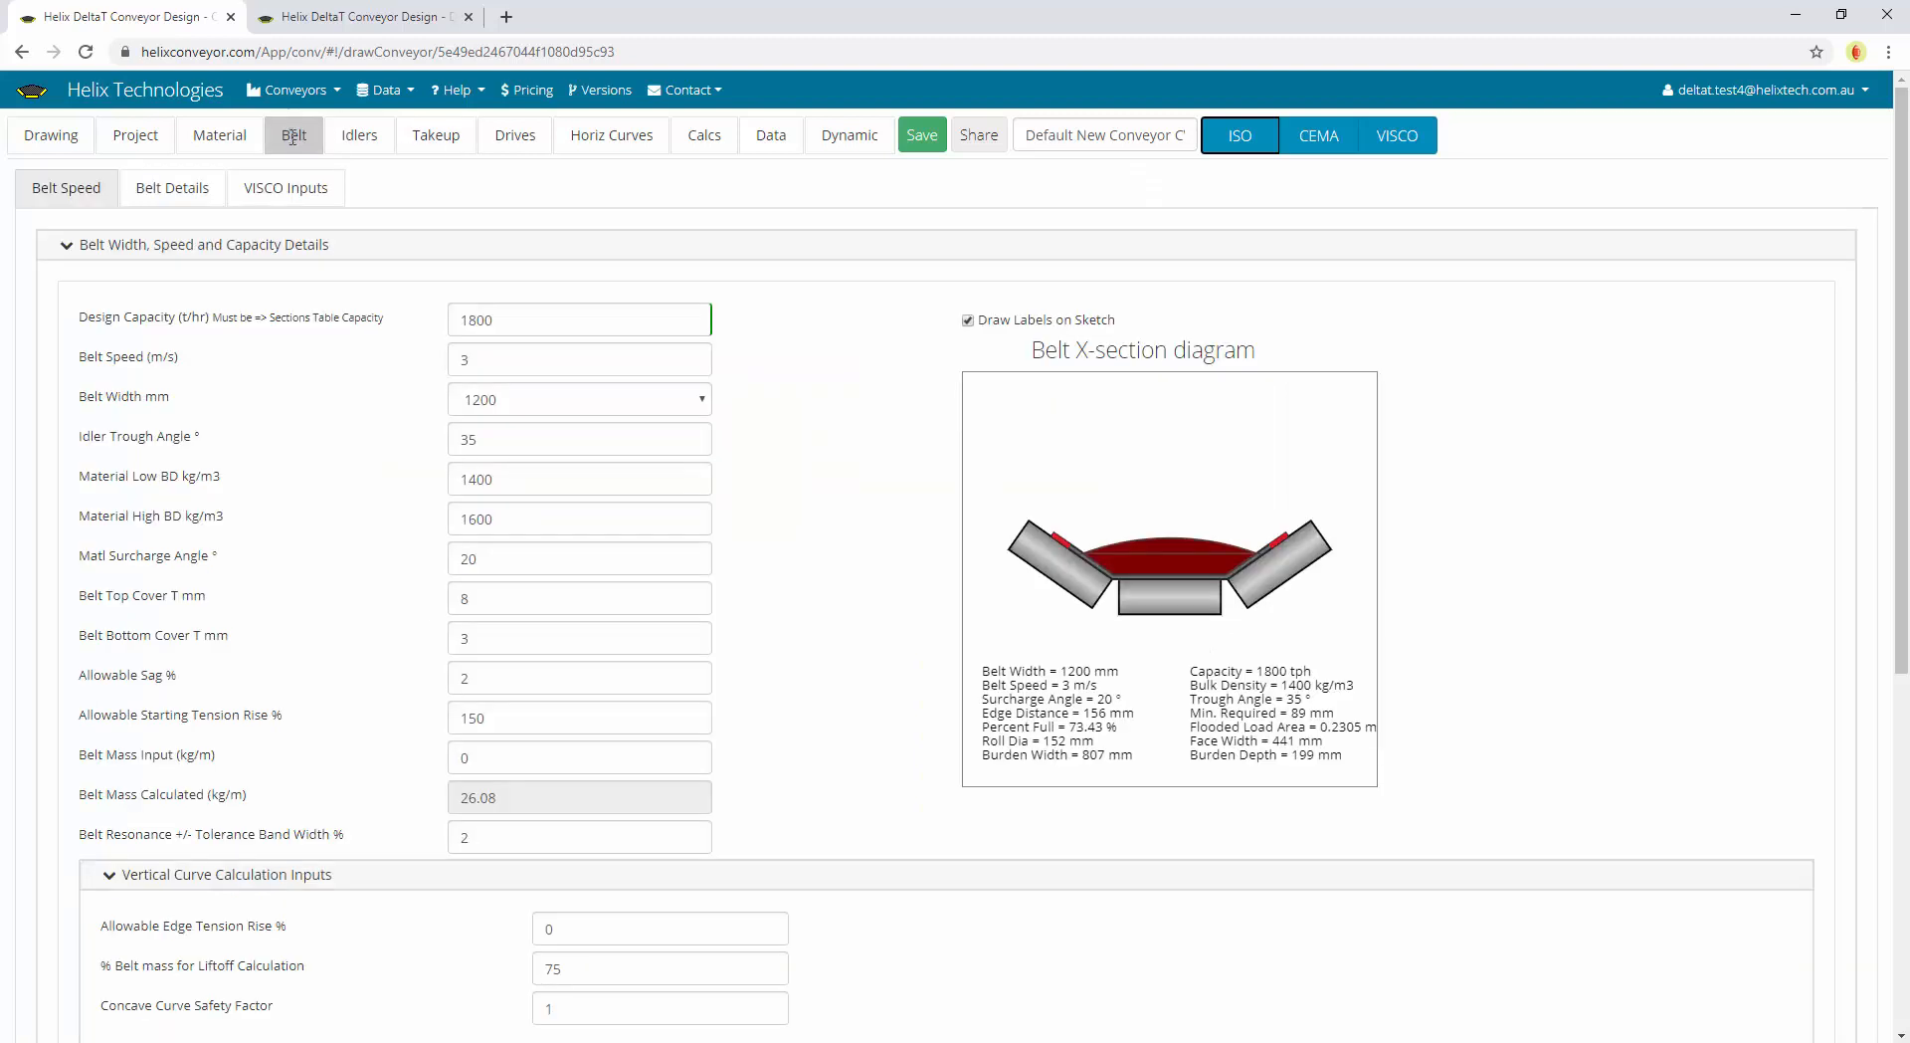
pyautogui.click(491, 674)
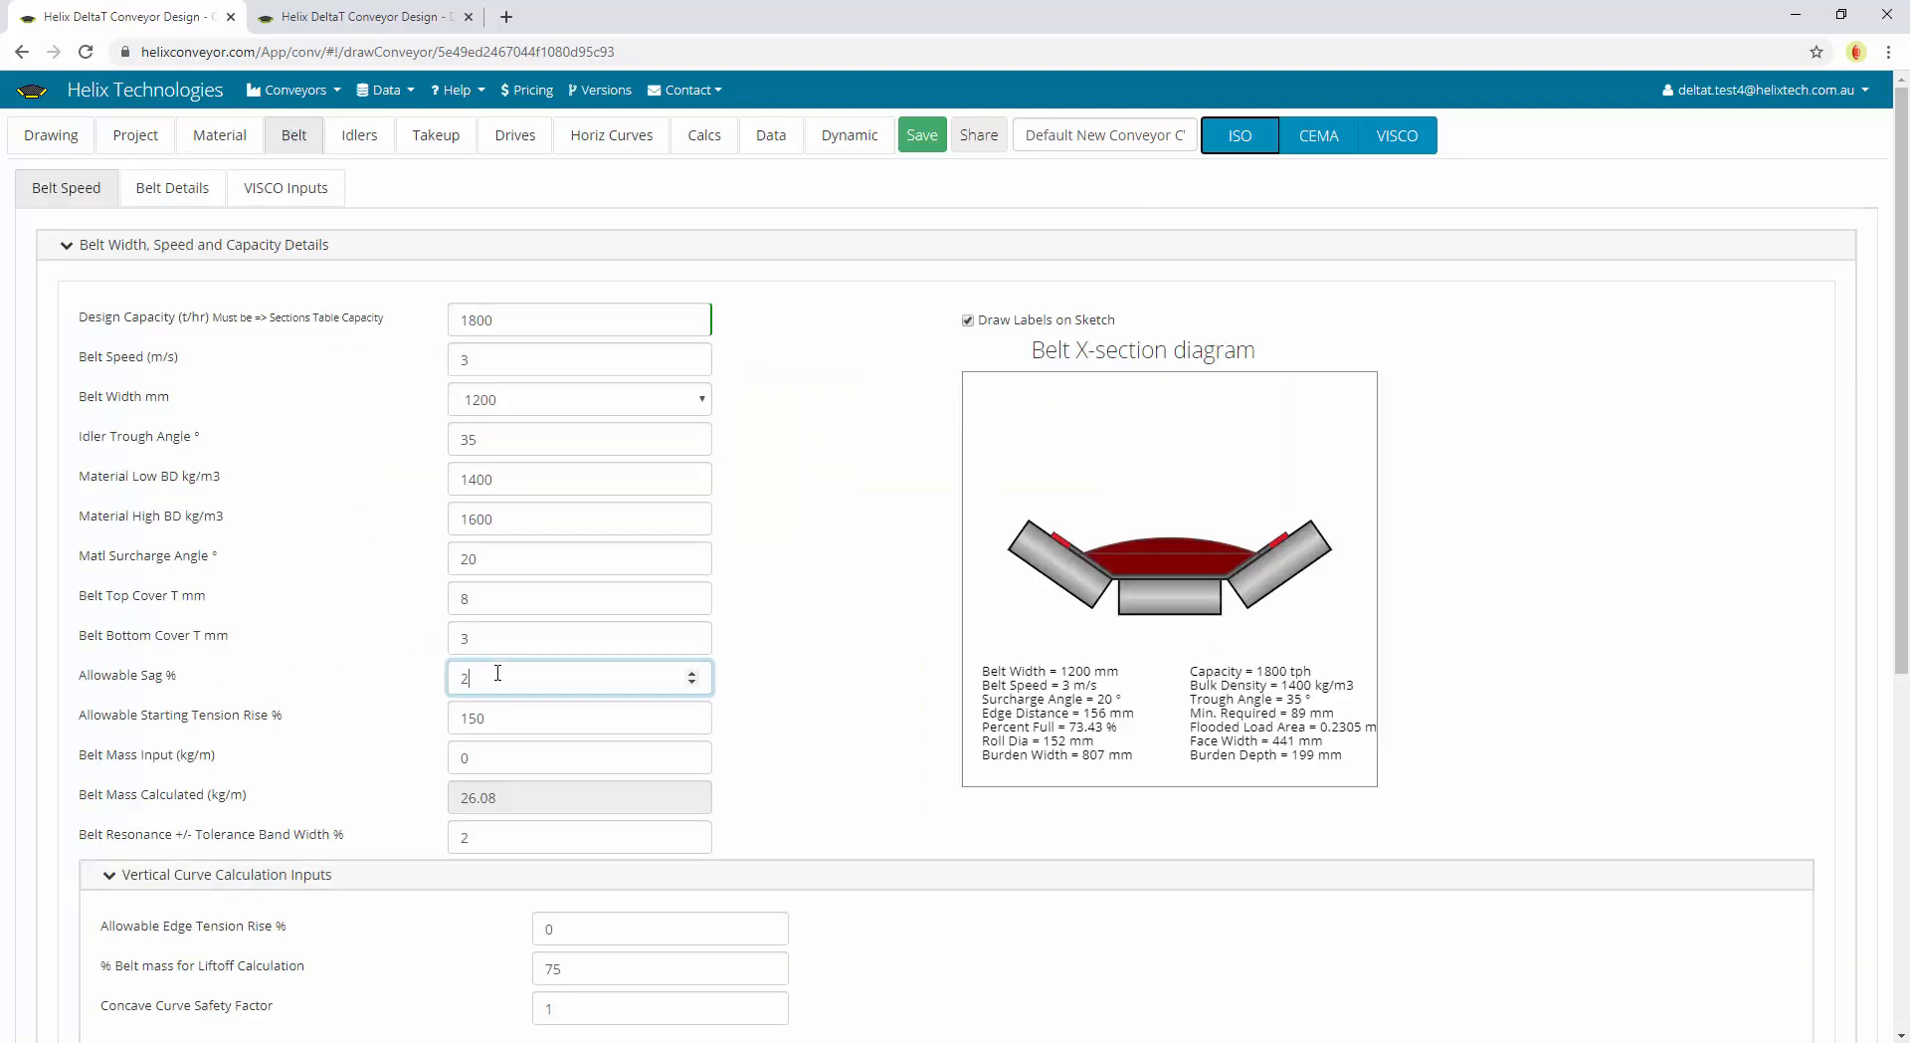
pyautogui.click(435, 136)
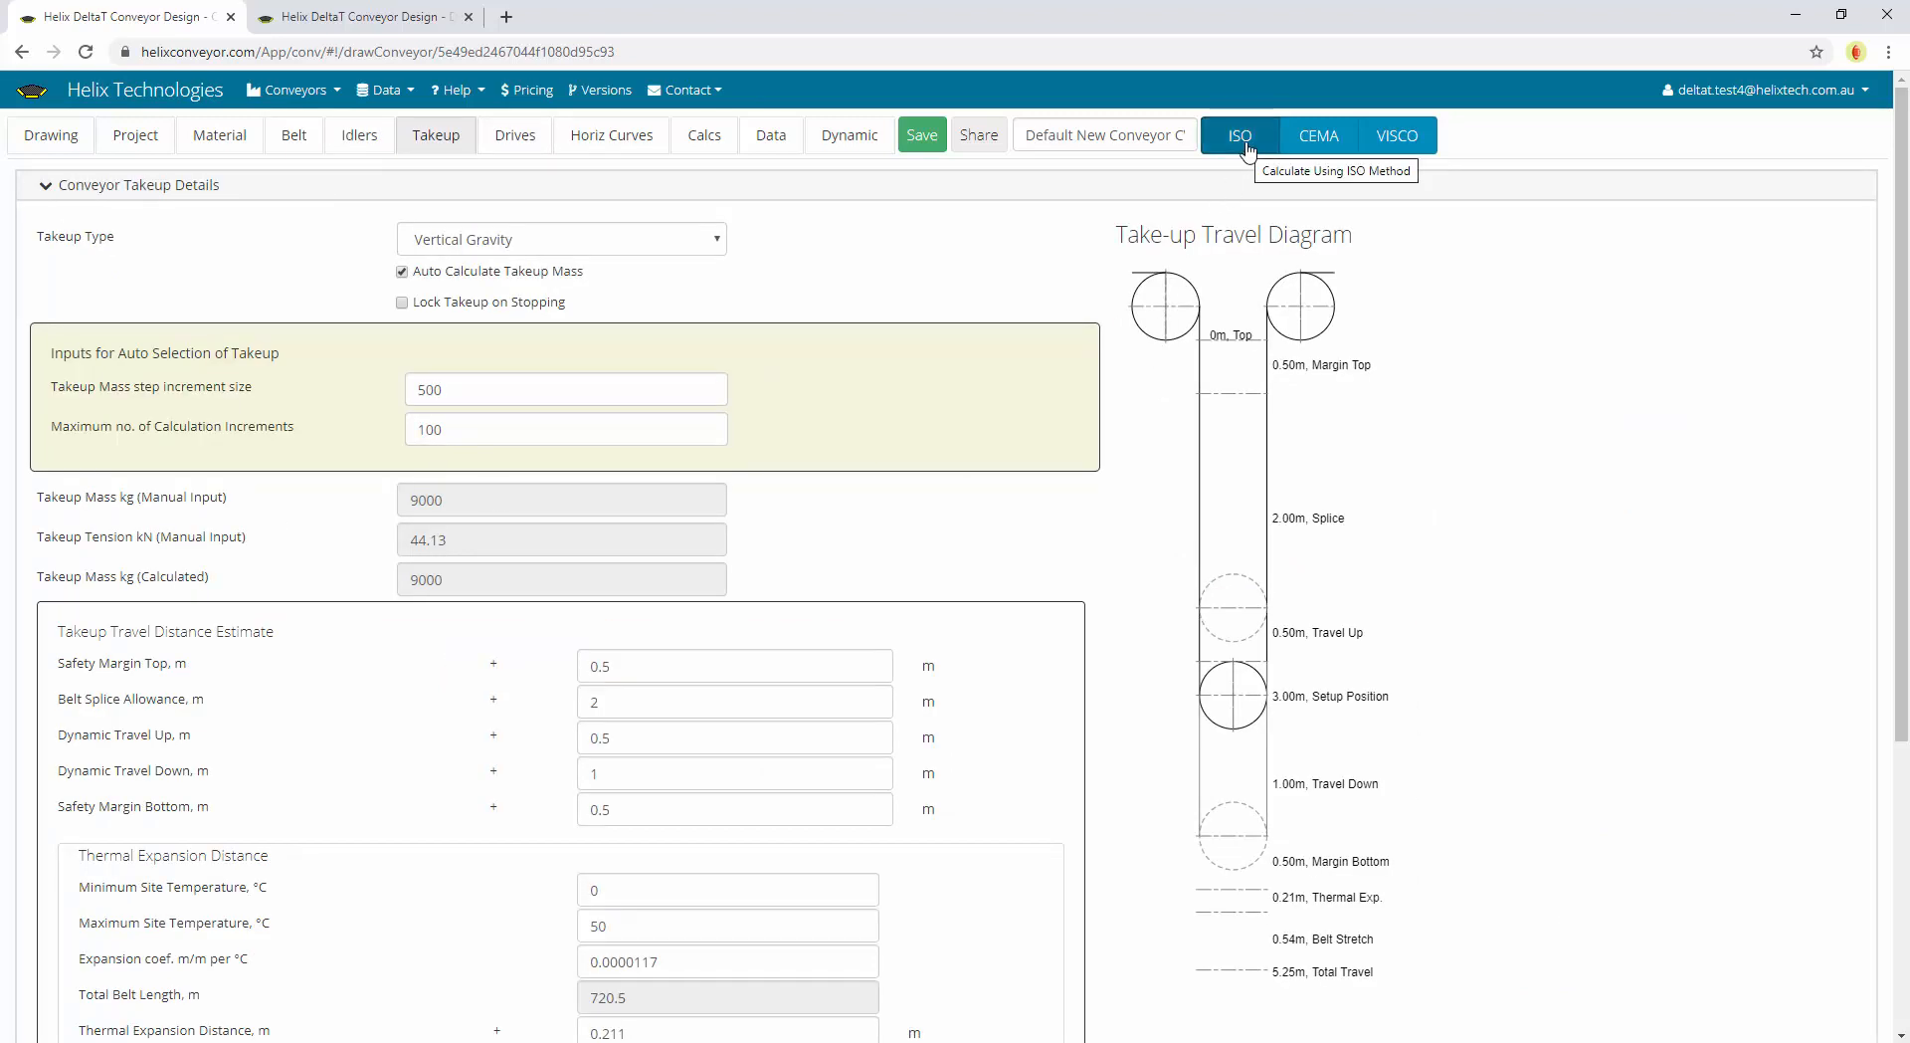
# View the Take-up and Drive Traction Report for the default conveyor and return to its design page
pyautogui.click(68, 137)
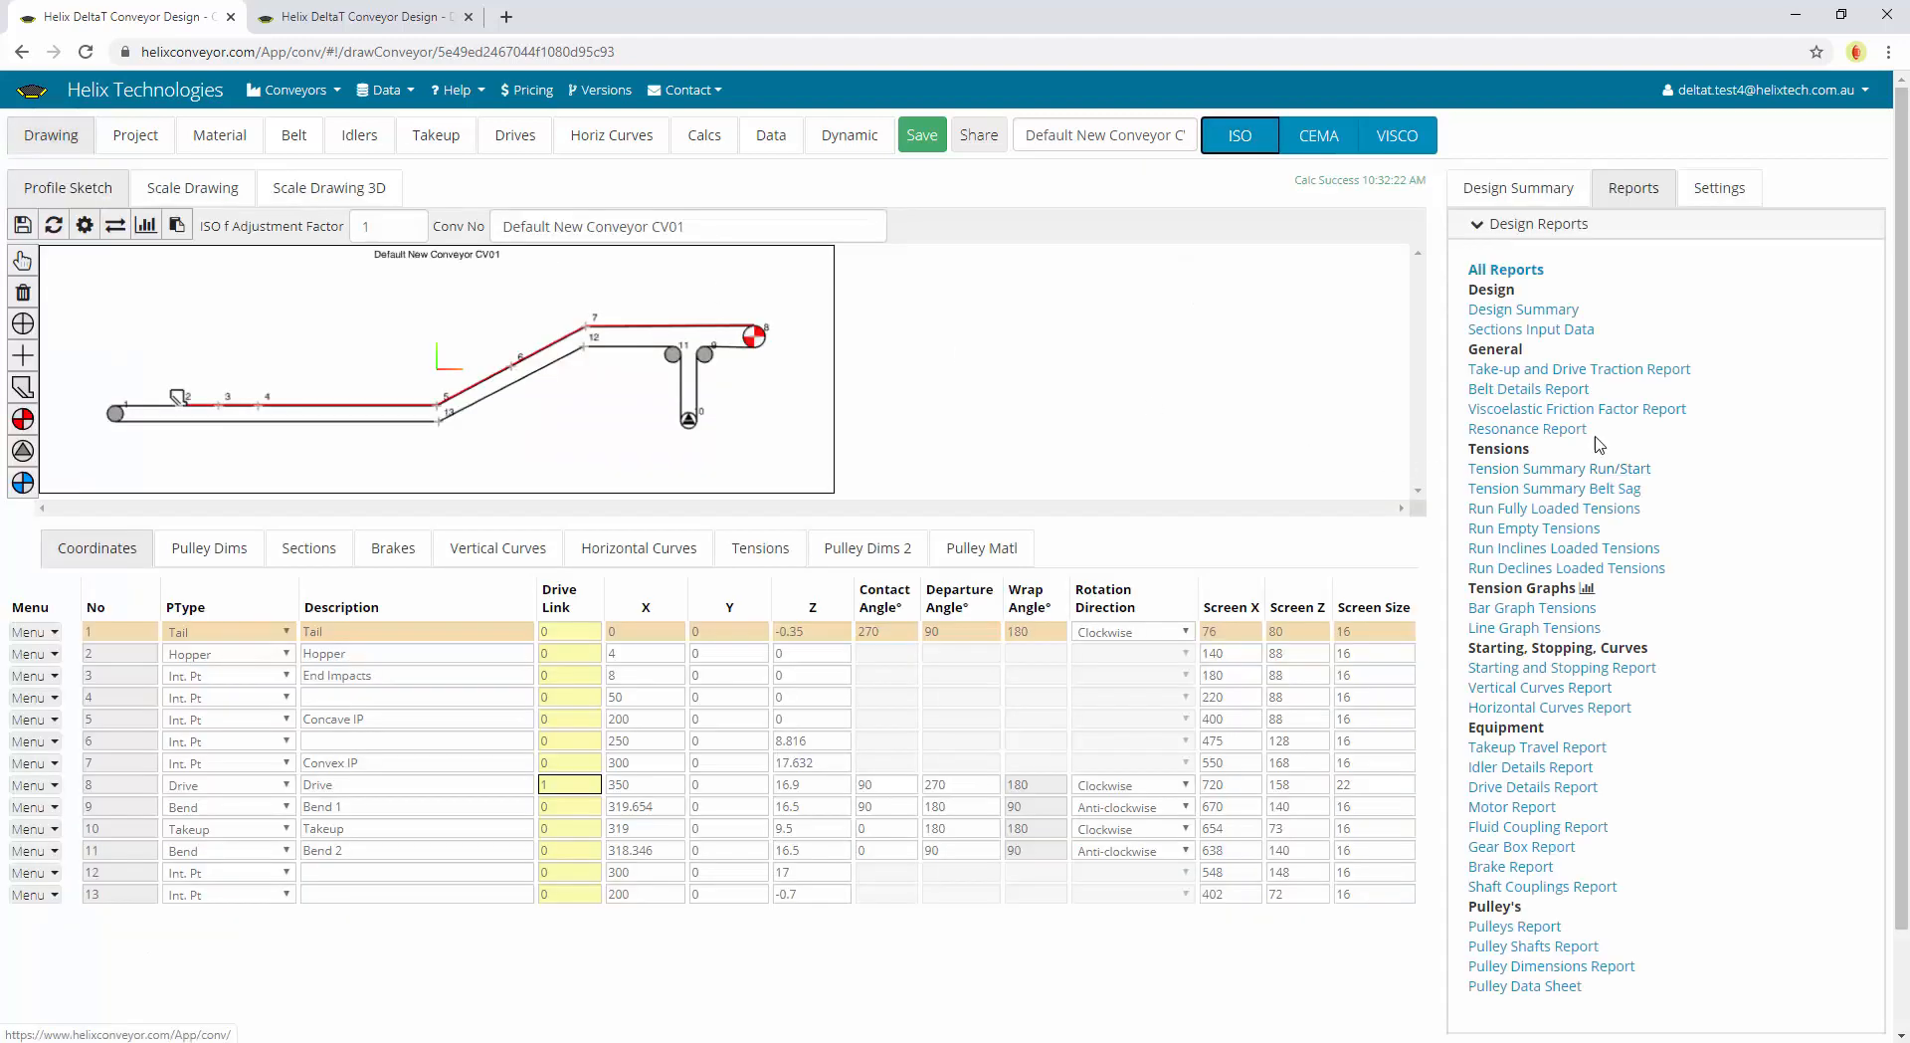
pyautogui.click(1611, 374)
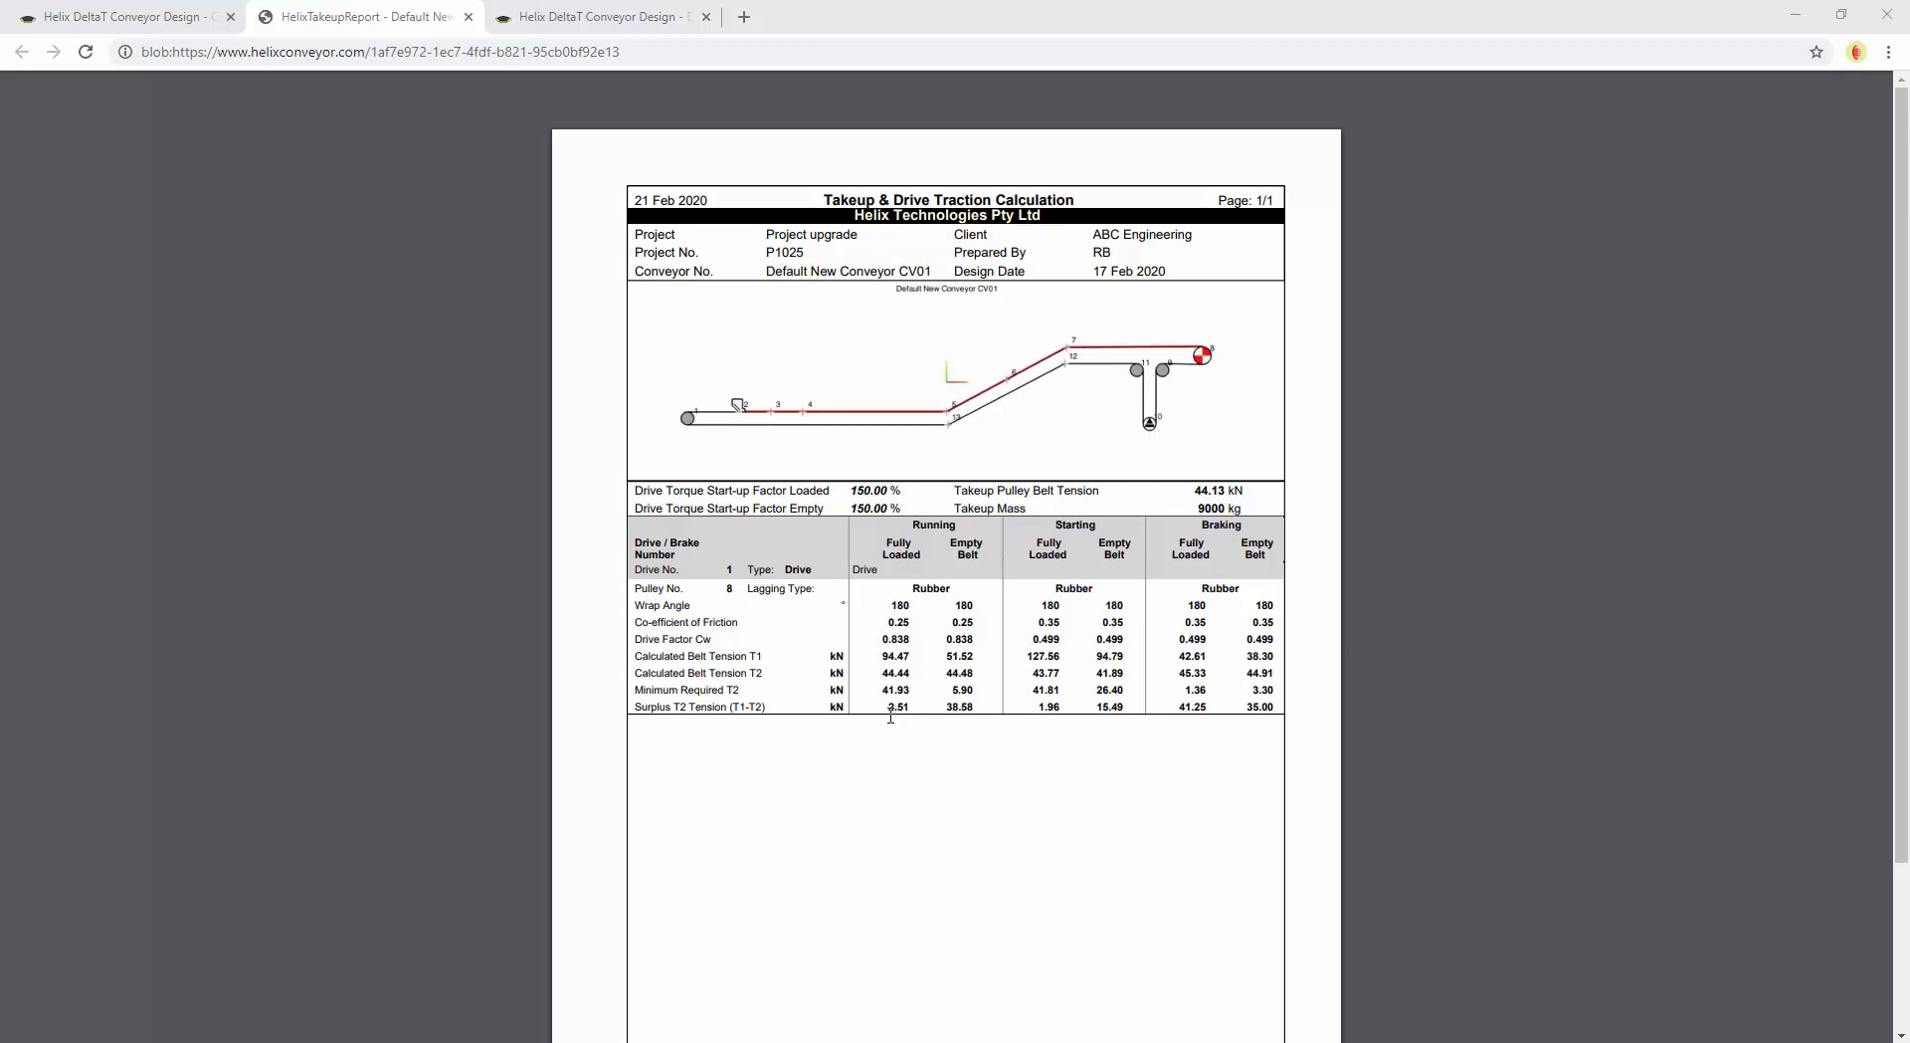
pyautogui.click(140, 17)
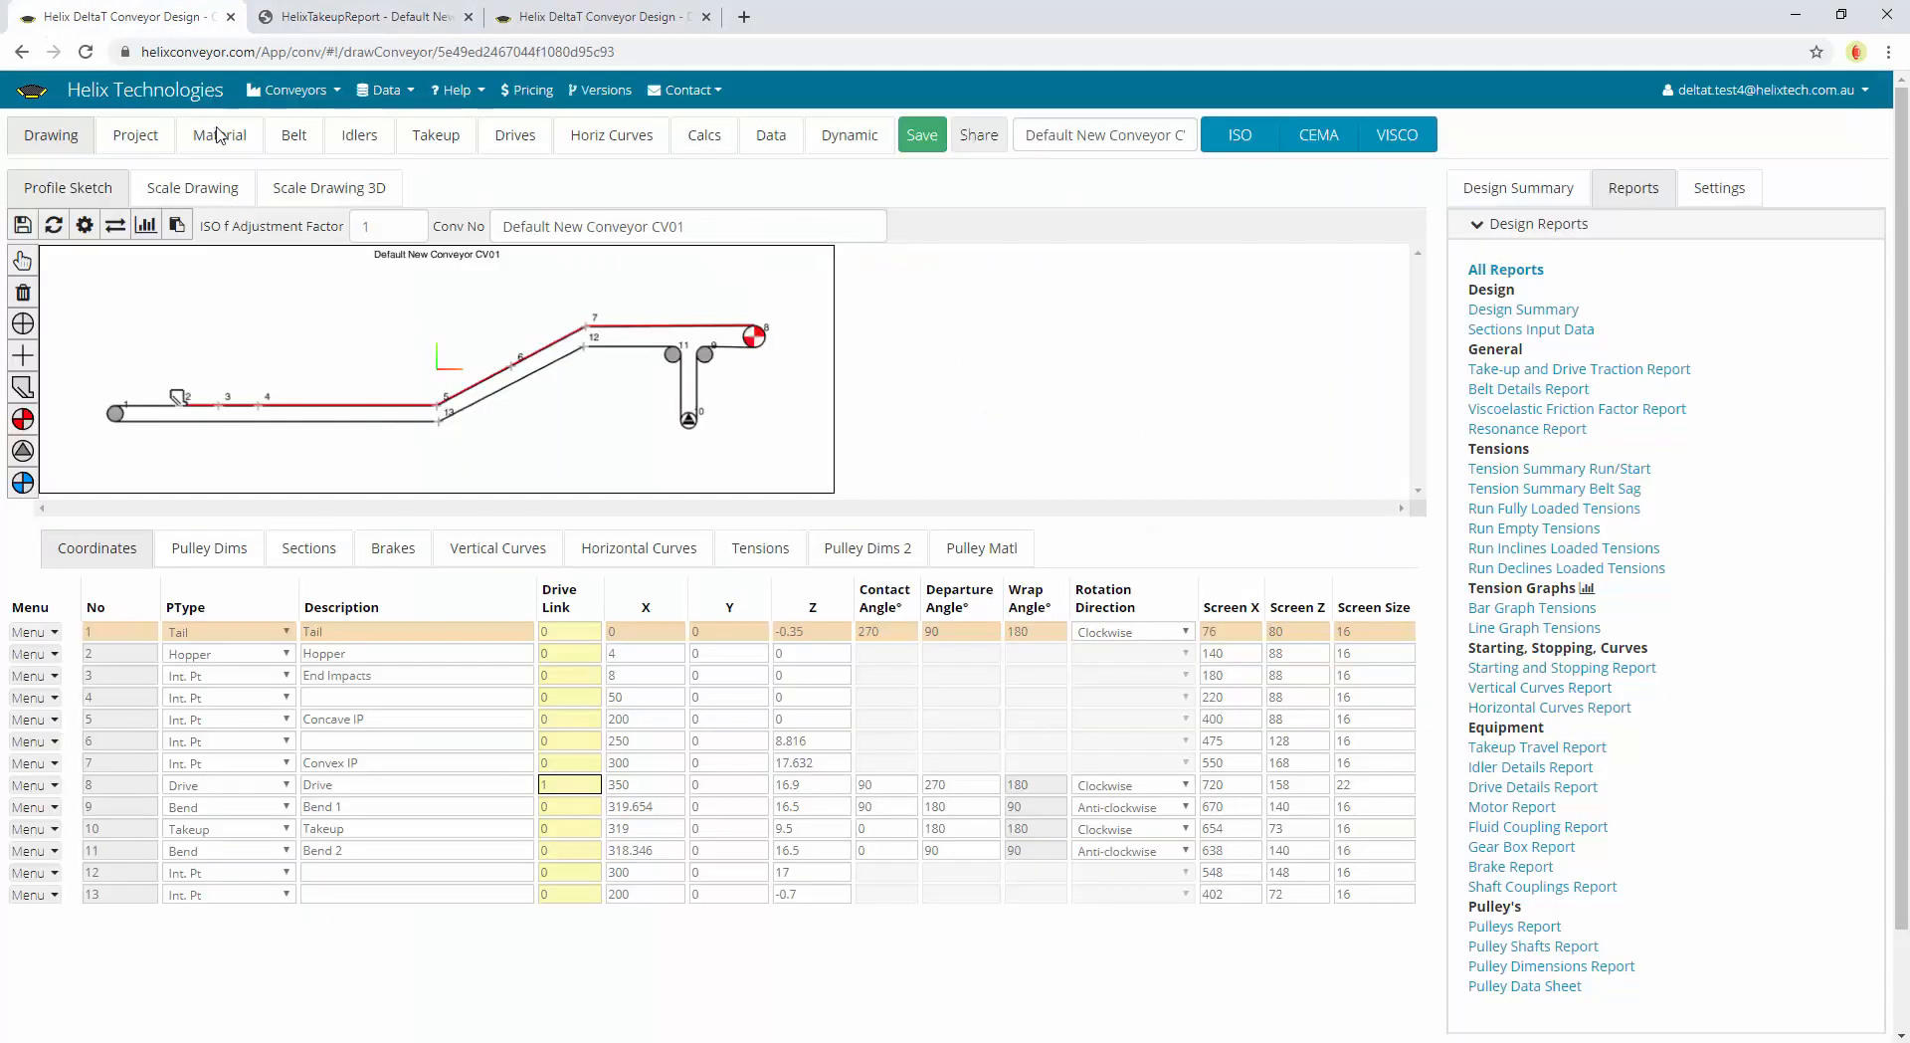
# Open the demo conveyor list in a new browser tab and load Demo 02 Conveyor High Lift (C223)
pyautogui.click(288, 89)
pyautogui.middleClick(289, 136)
pyautogui.click(622, 18)
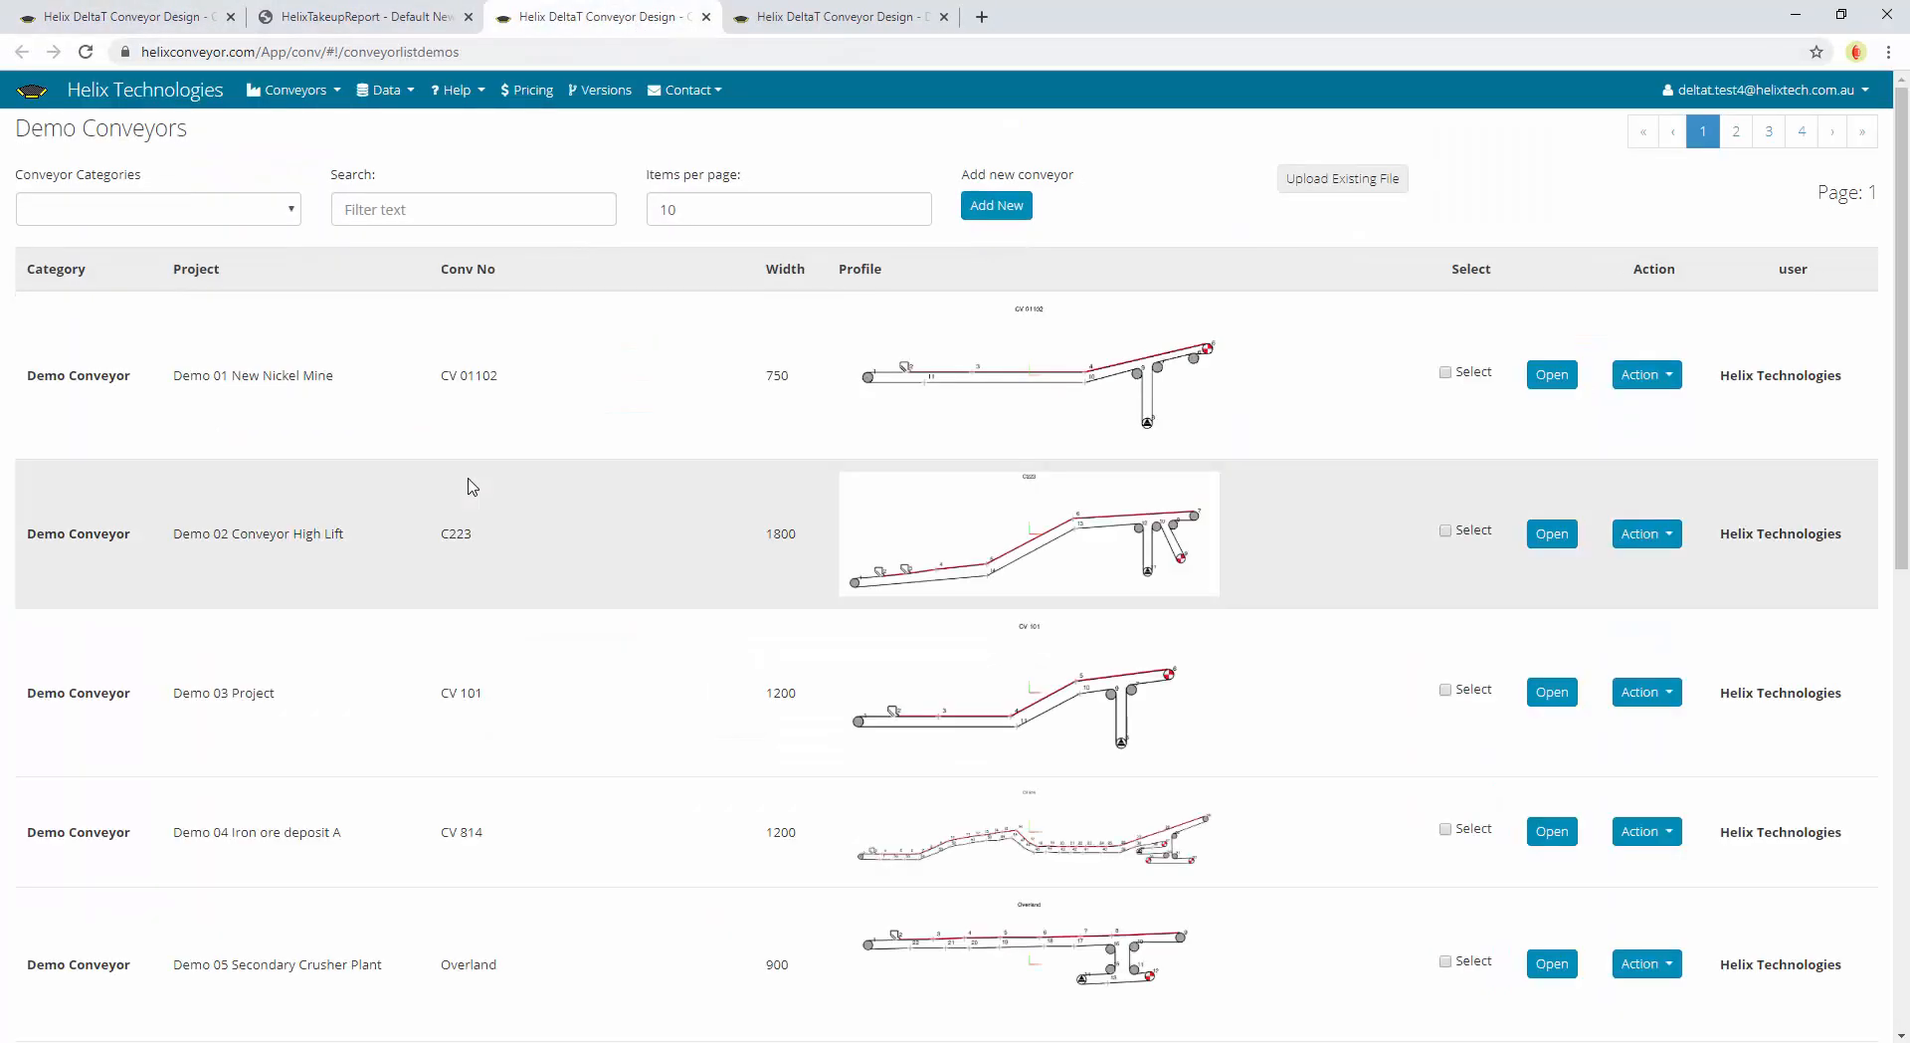
pyautogui.click(1571, 550)
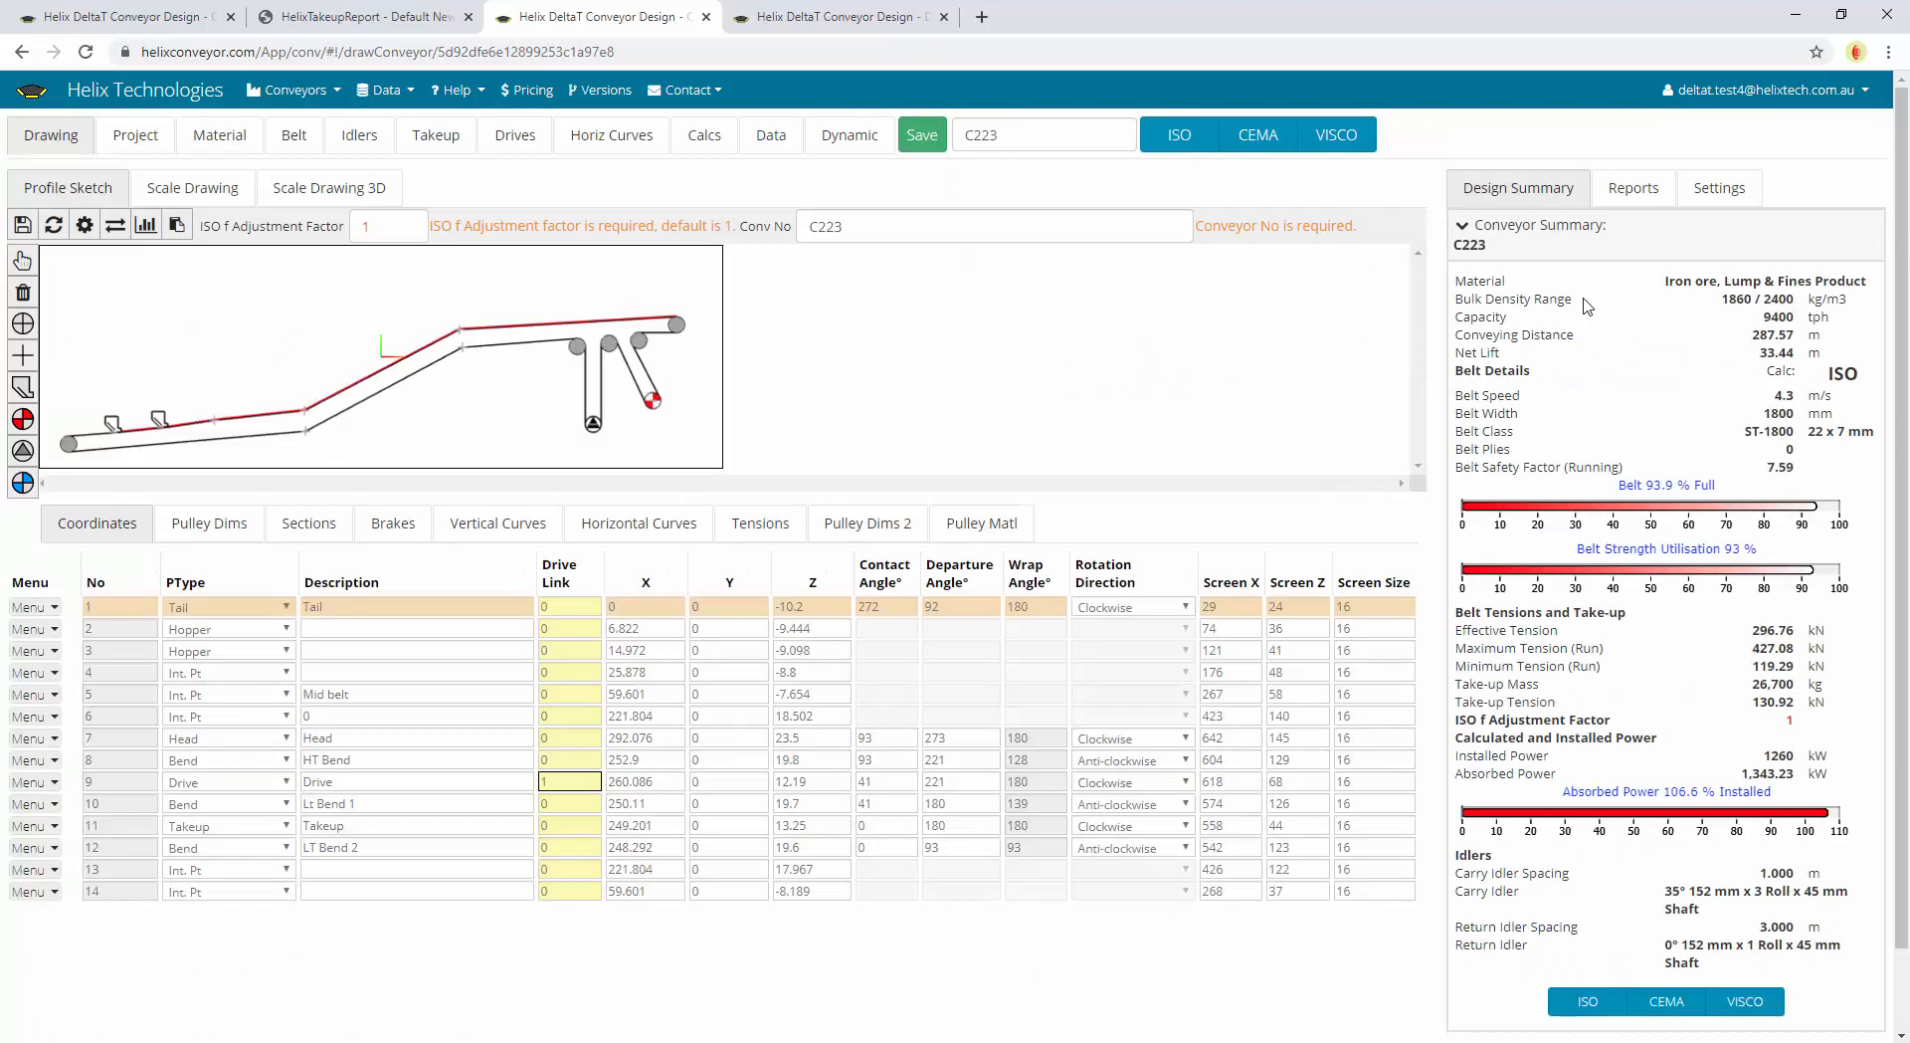
# Calculate conveyor C223 using the ISO method and open its Take-up and Drive Traction Report
pyautogui.click(1181, 137)
pyautogui.click(1631, 191)
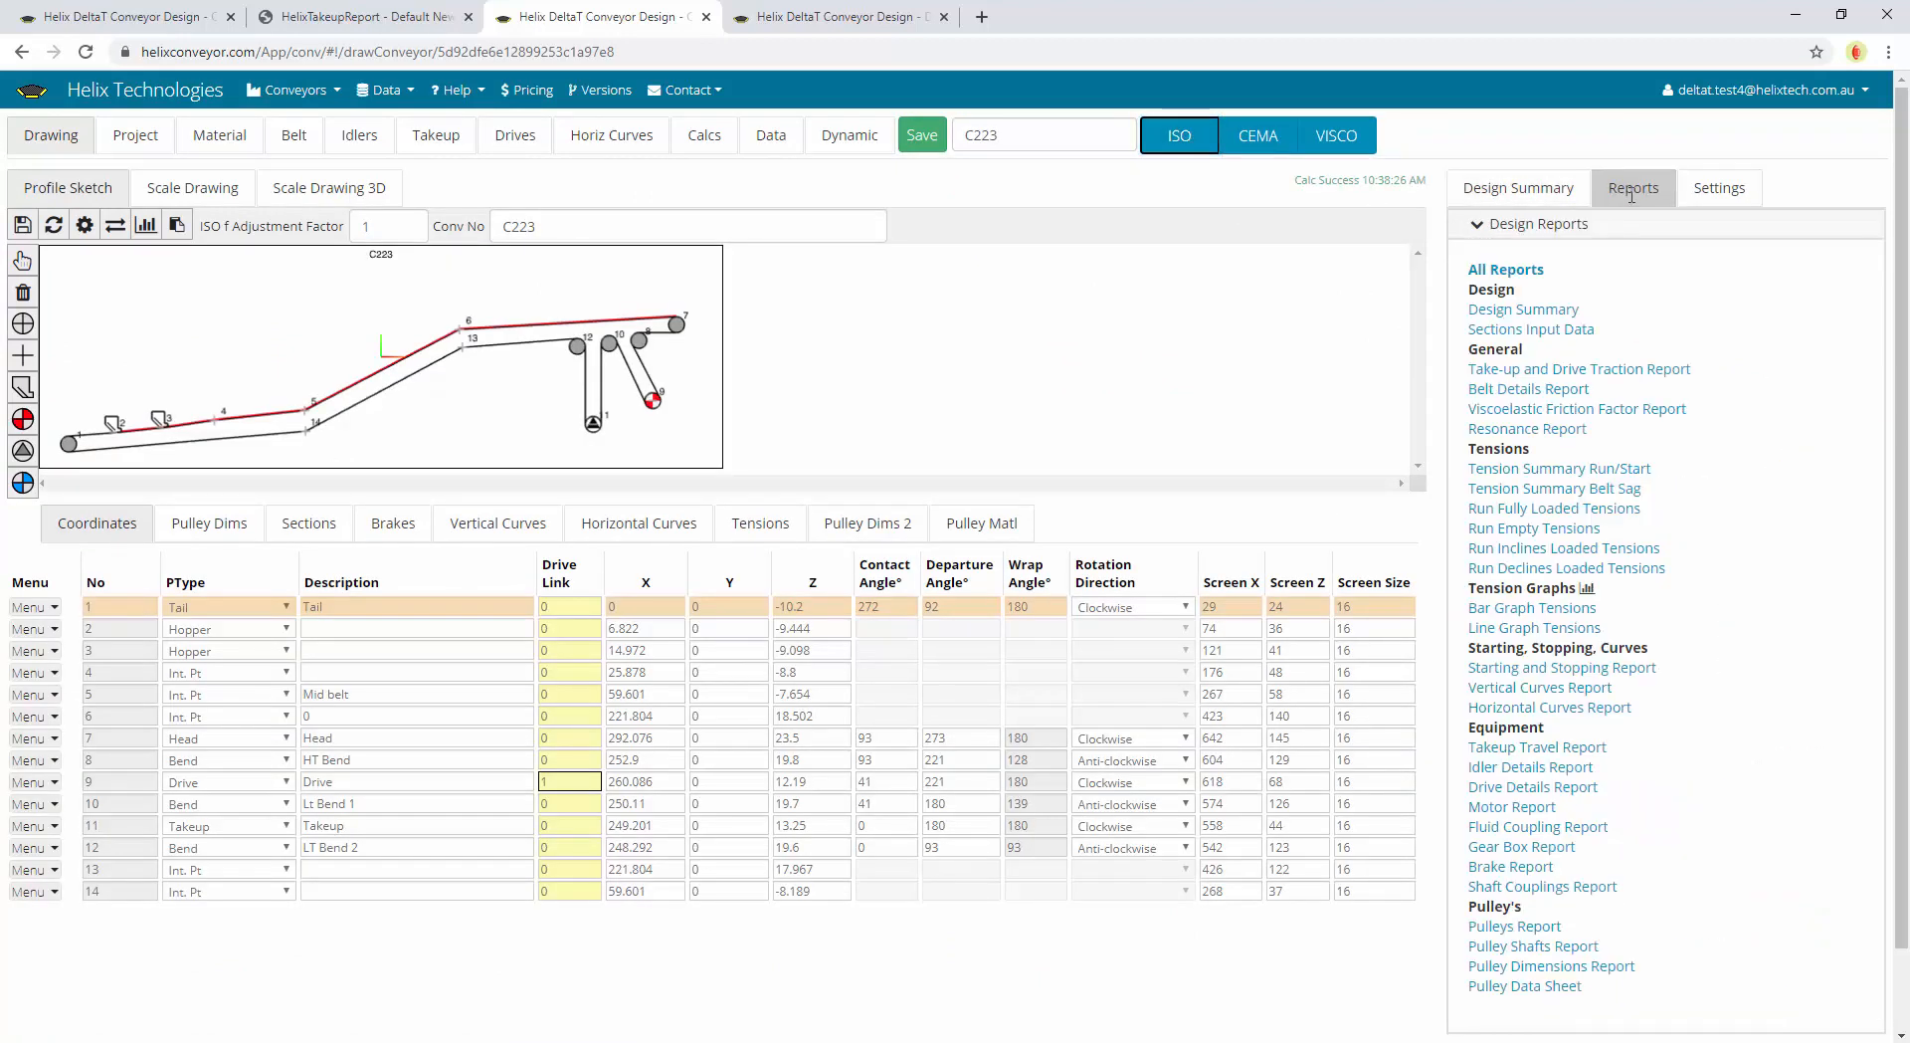
pyautogui.click(1580, 369)
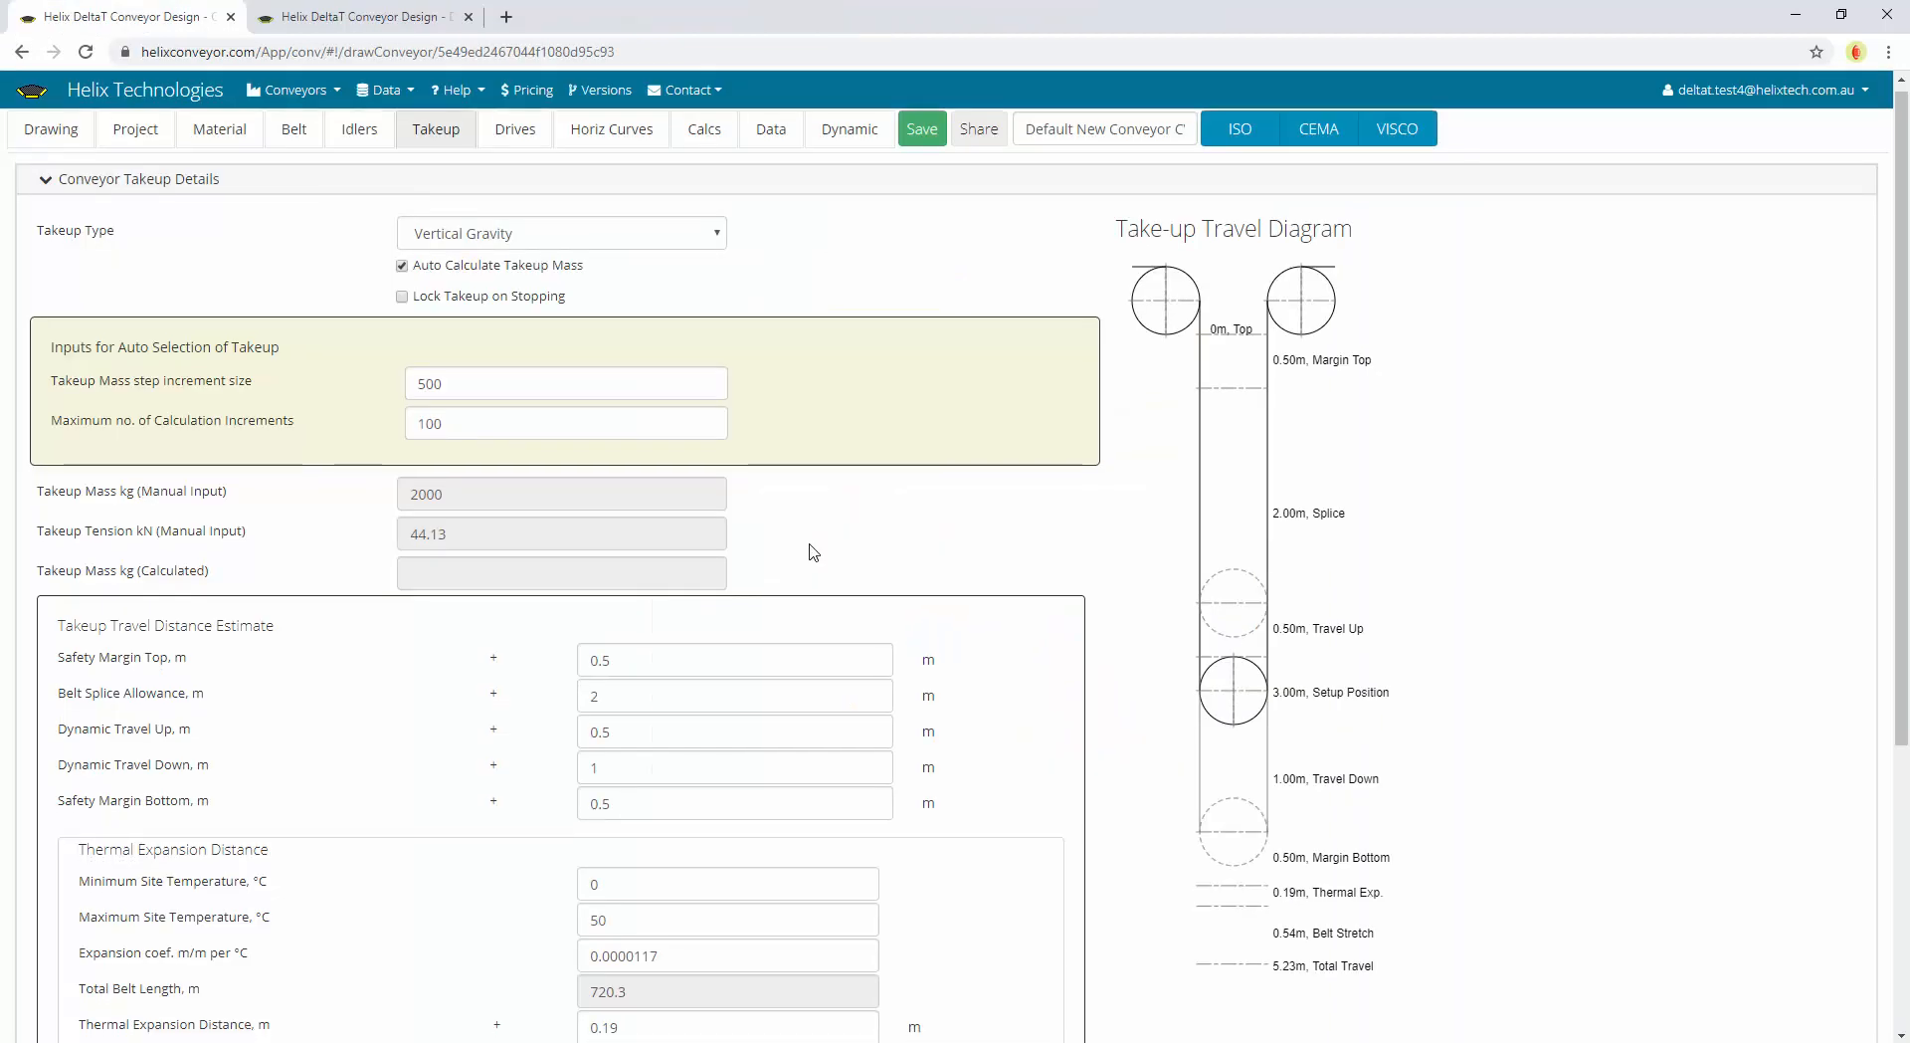
# Calculate the takeup's thermal expansion distance and total travel, and check them against the take-up travel diagram
pyautogui.scroll(-3, 947, 586)
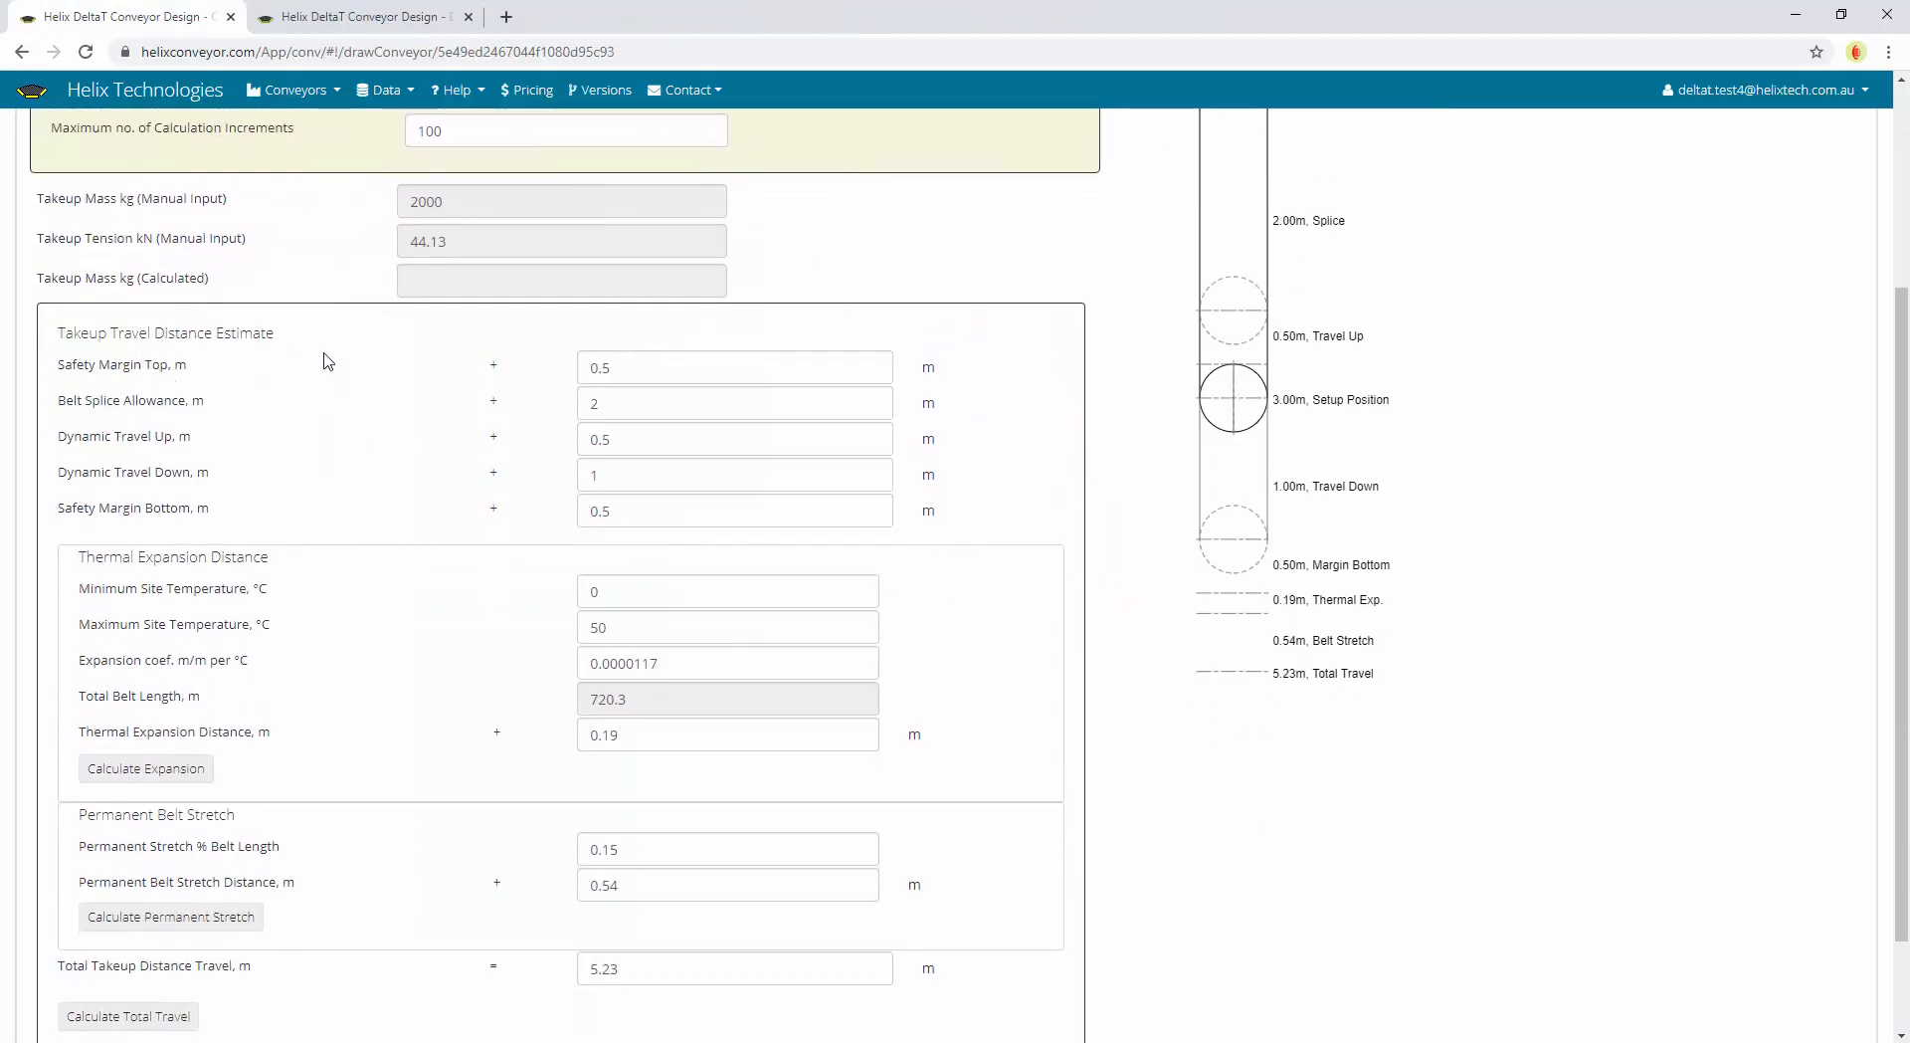
pyautogui.scroll(-2, 401, 506)
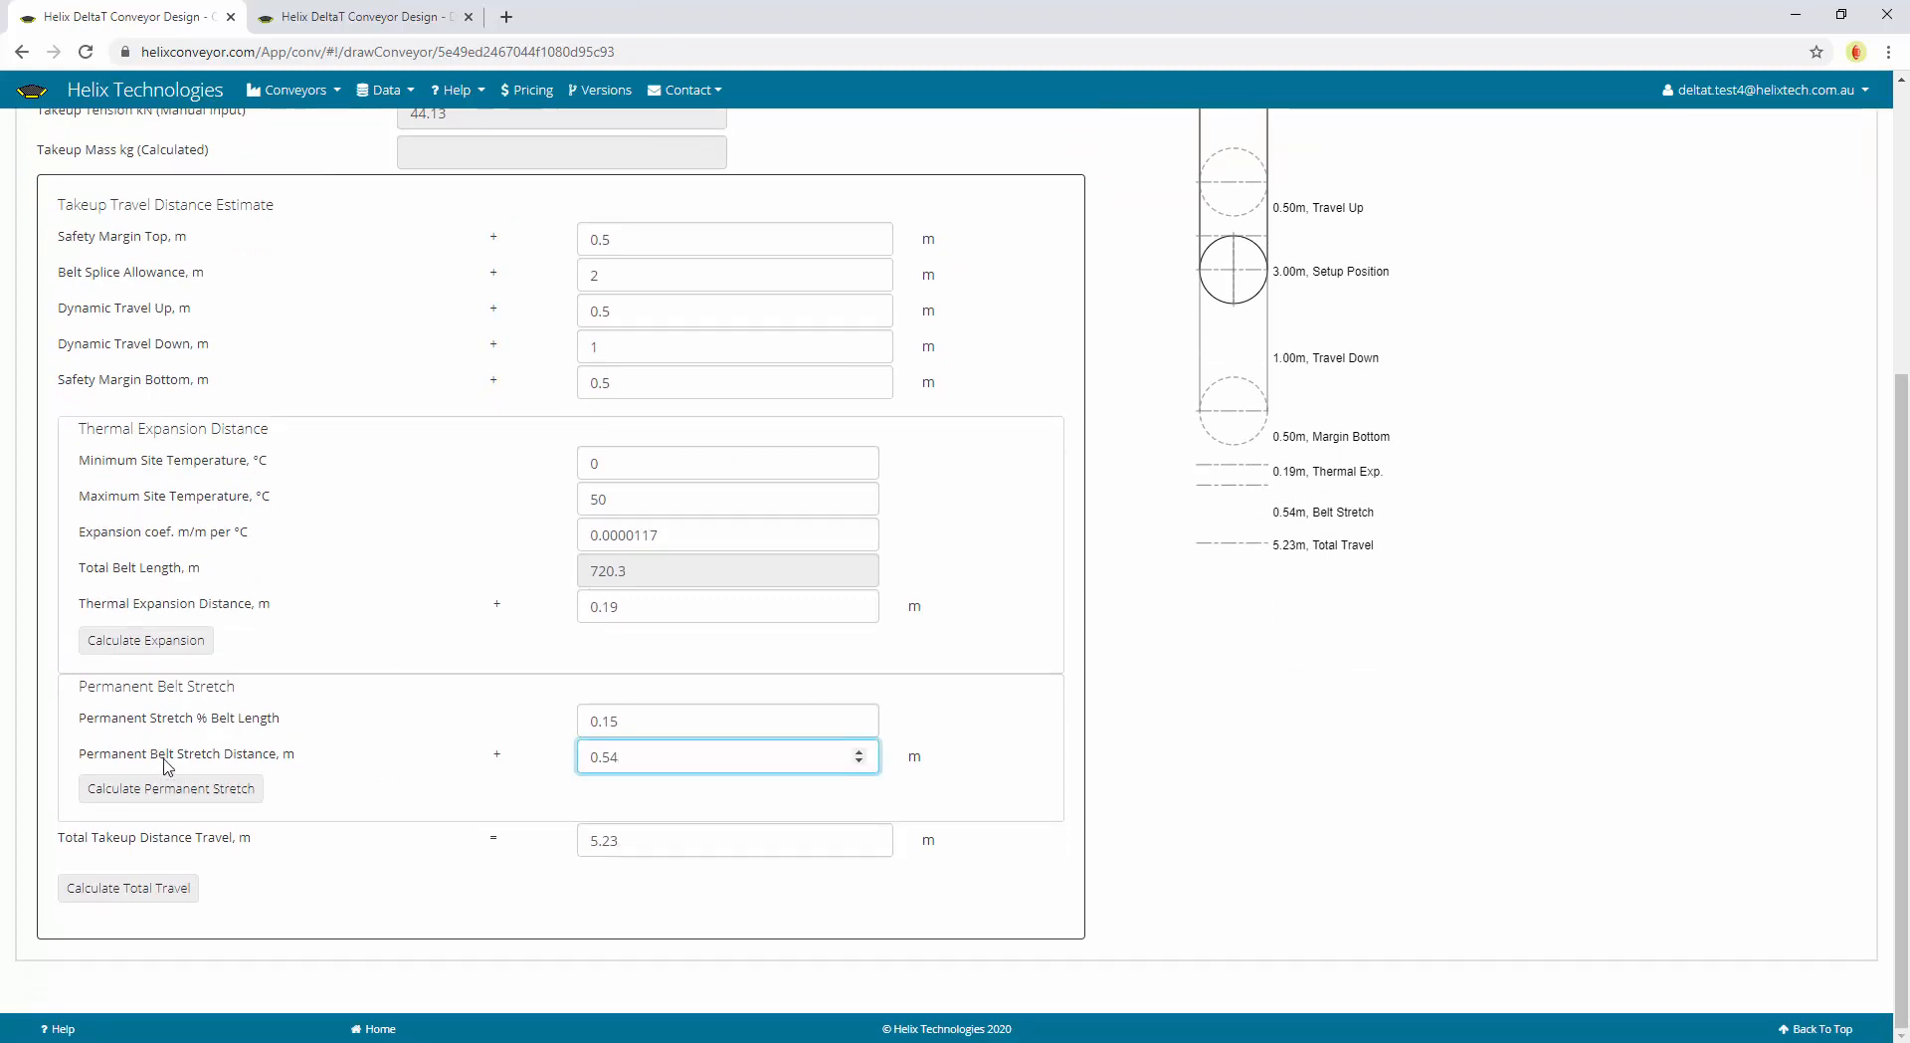
pyautogui.click(149, 642)
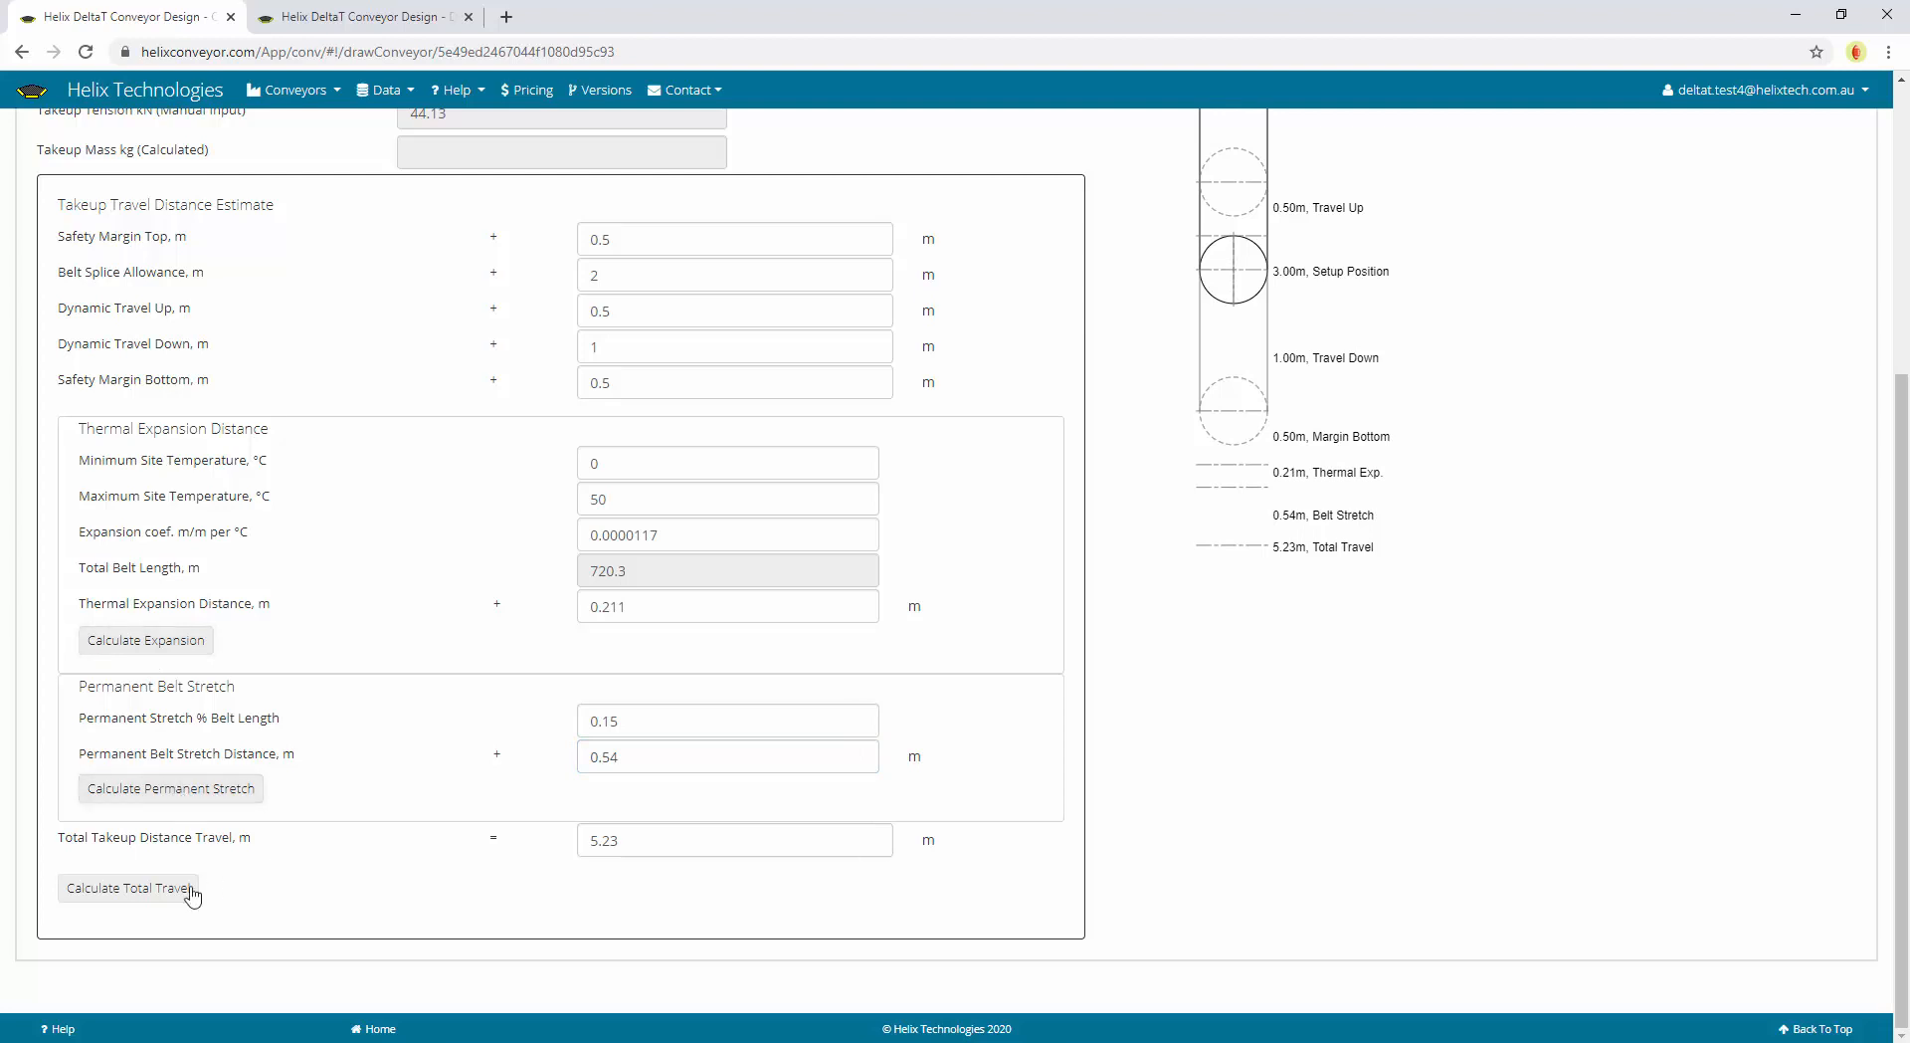
pyautogui.click(130, 900)
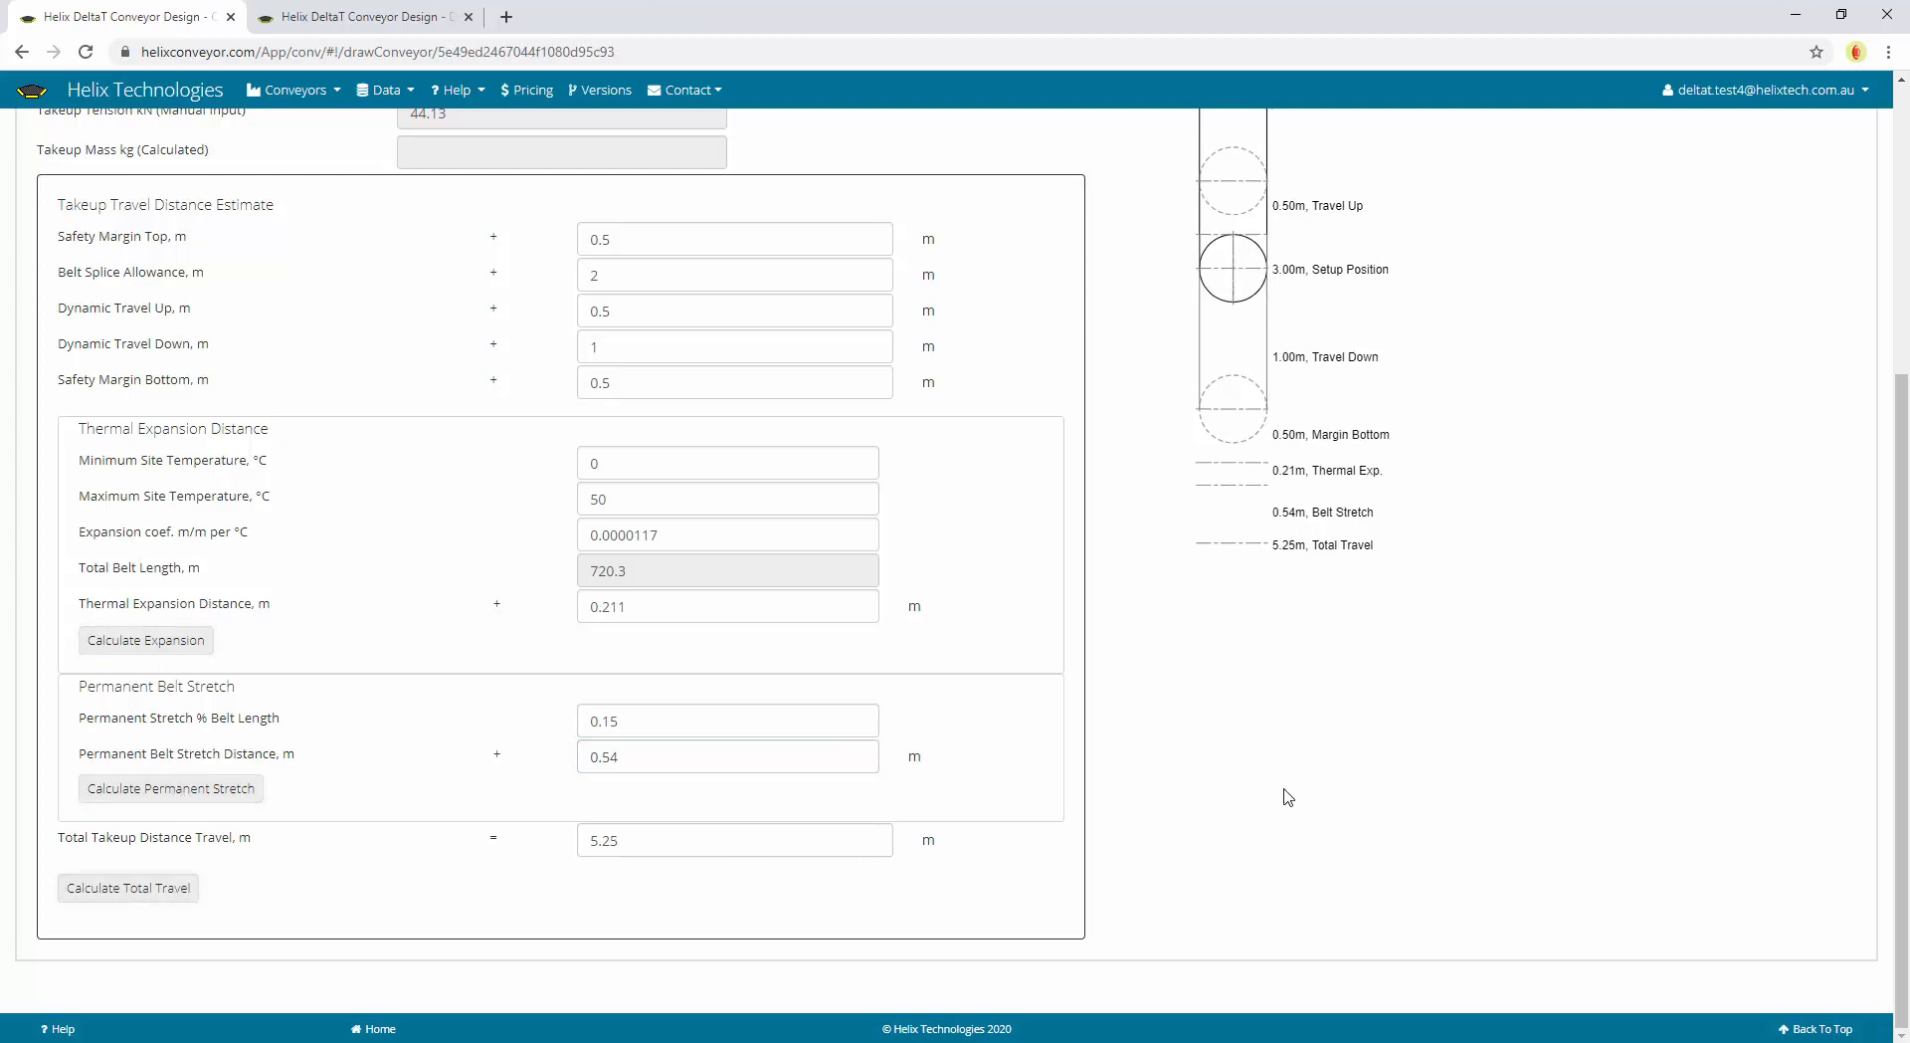
pyautogui.scroll(4, 1293, 796)
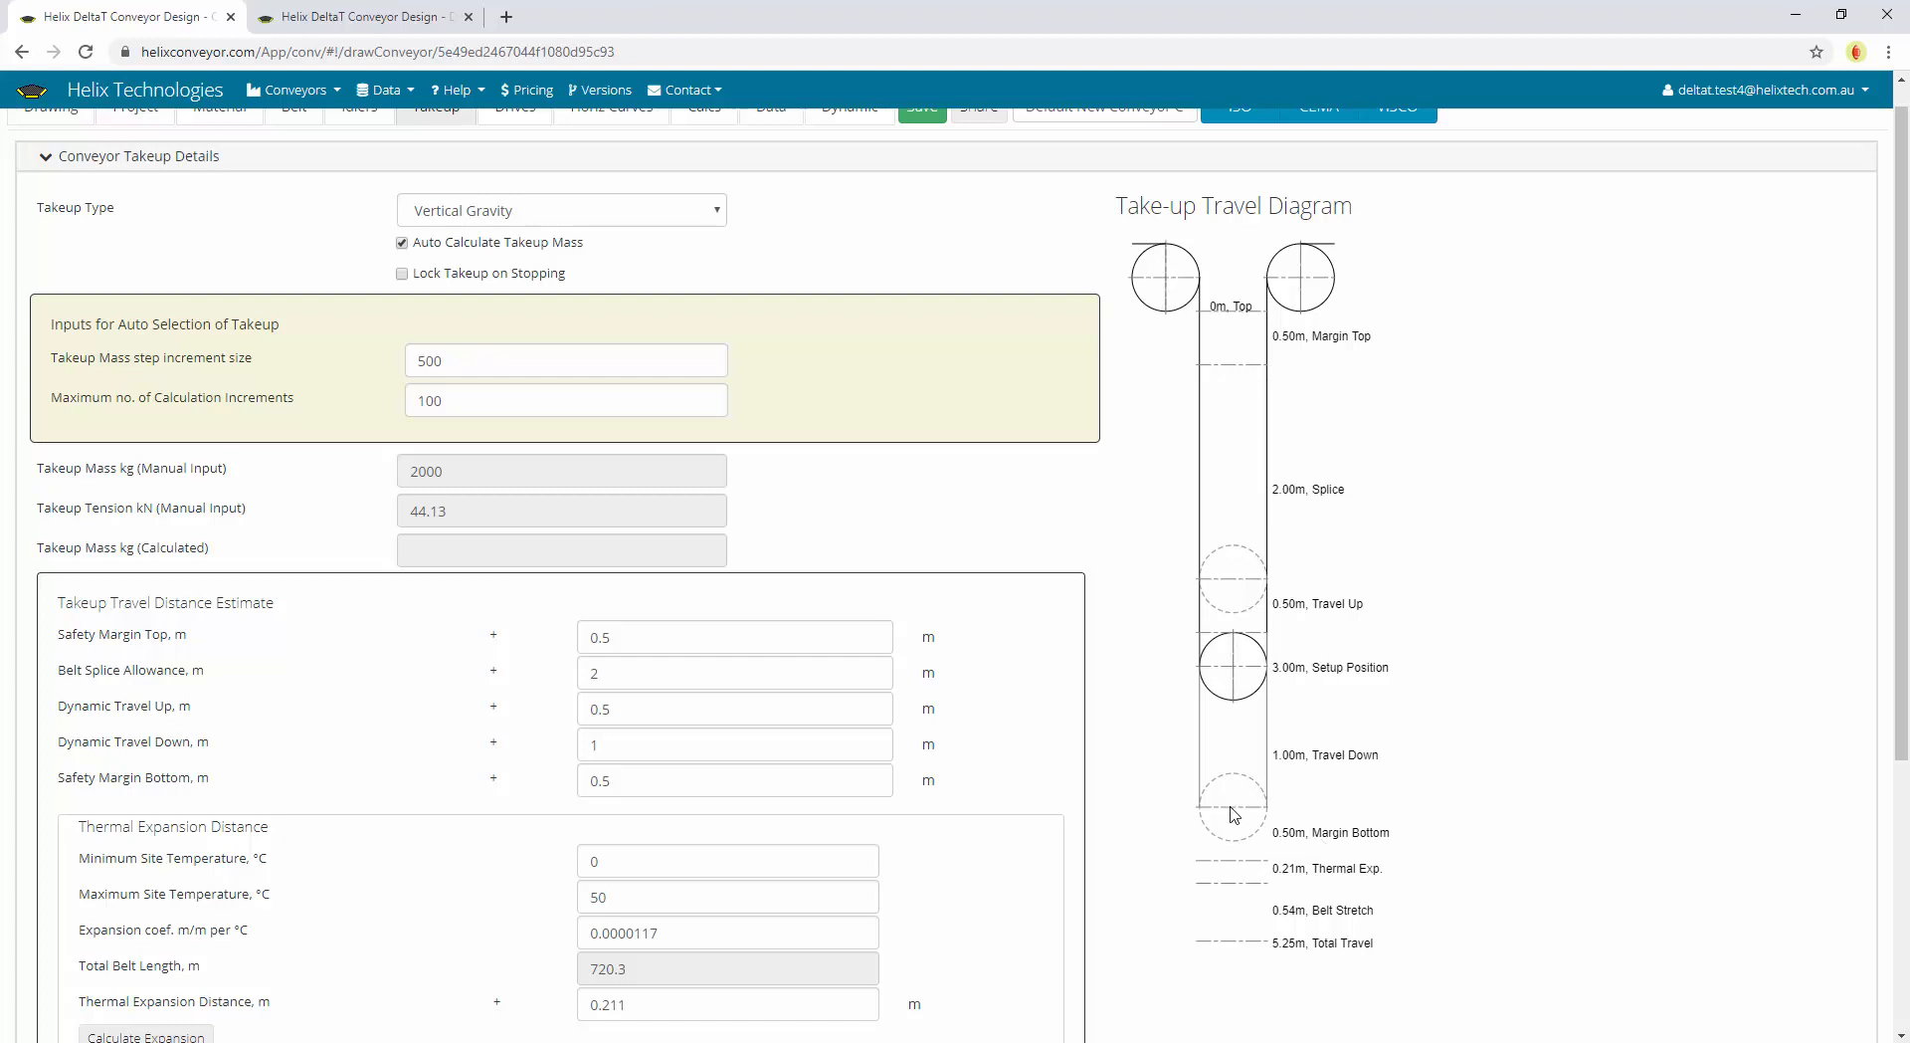
pyautogui.scroll(1, 1413, 607)
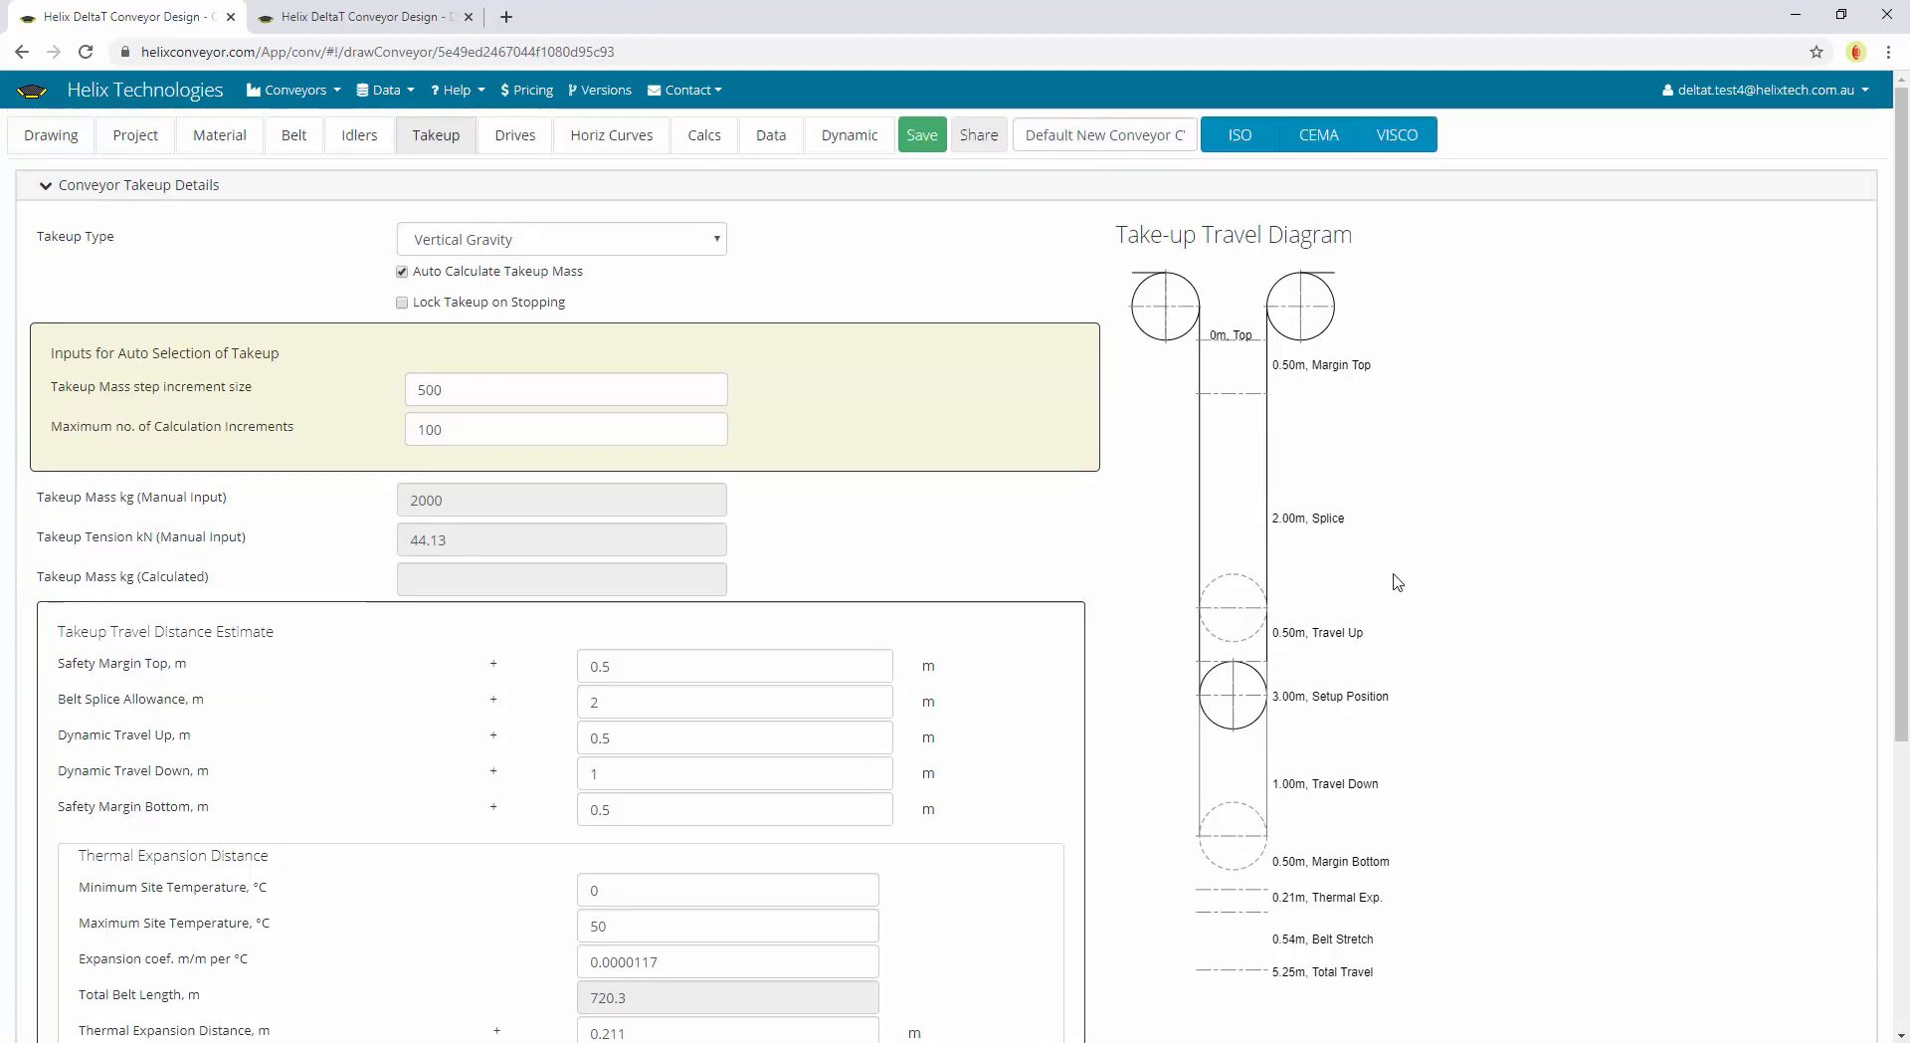
# Open the default conveyor's drive inputs and examine the traction details of drive 1
pyautogui.click(516, 136)
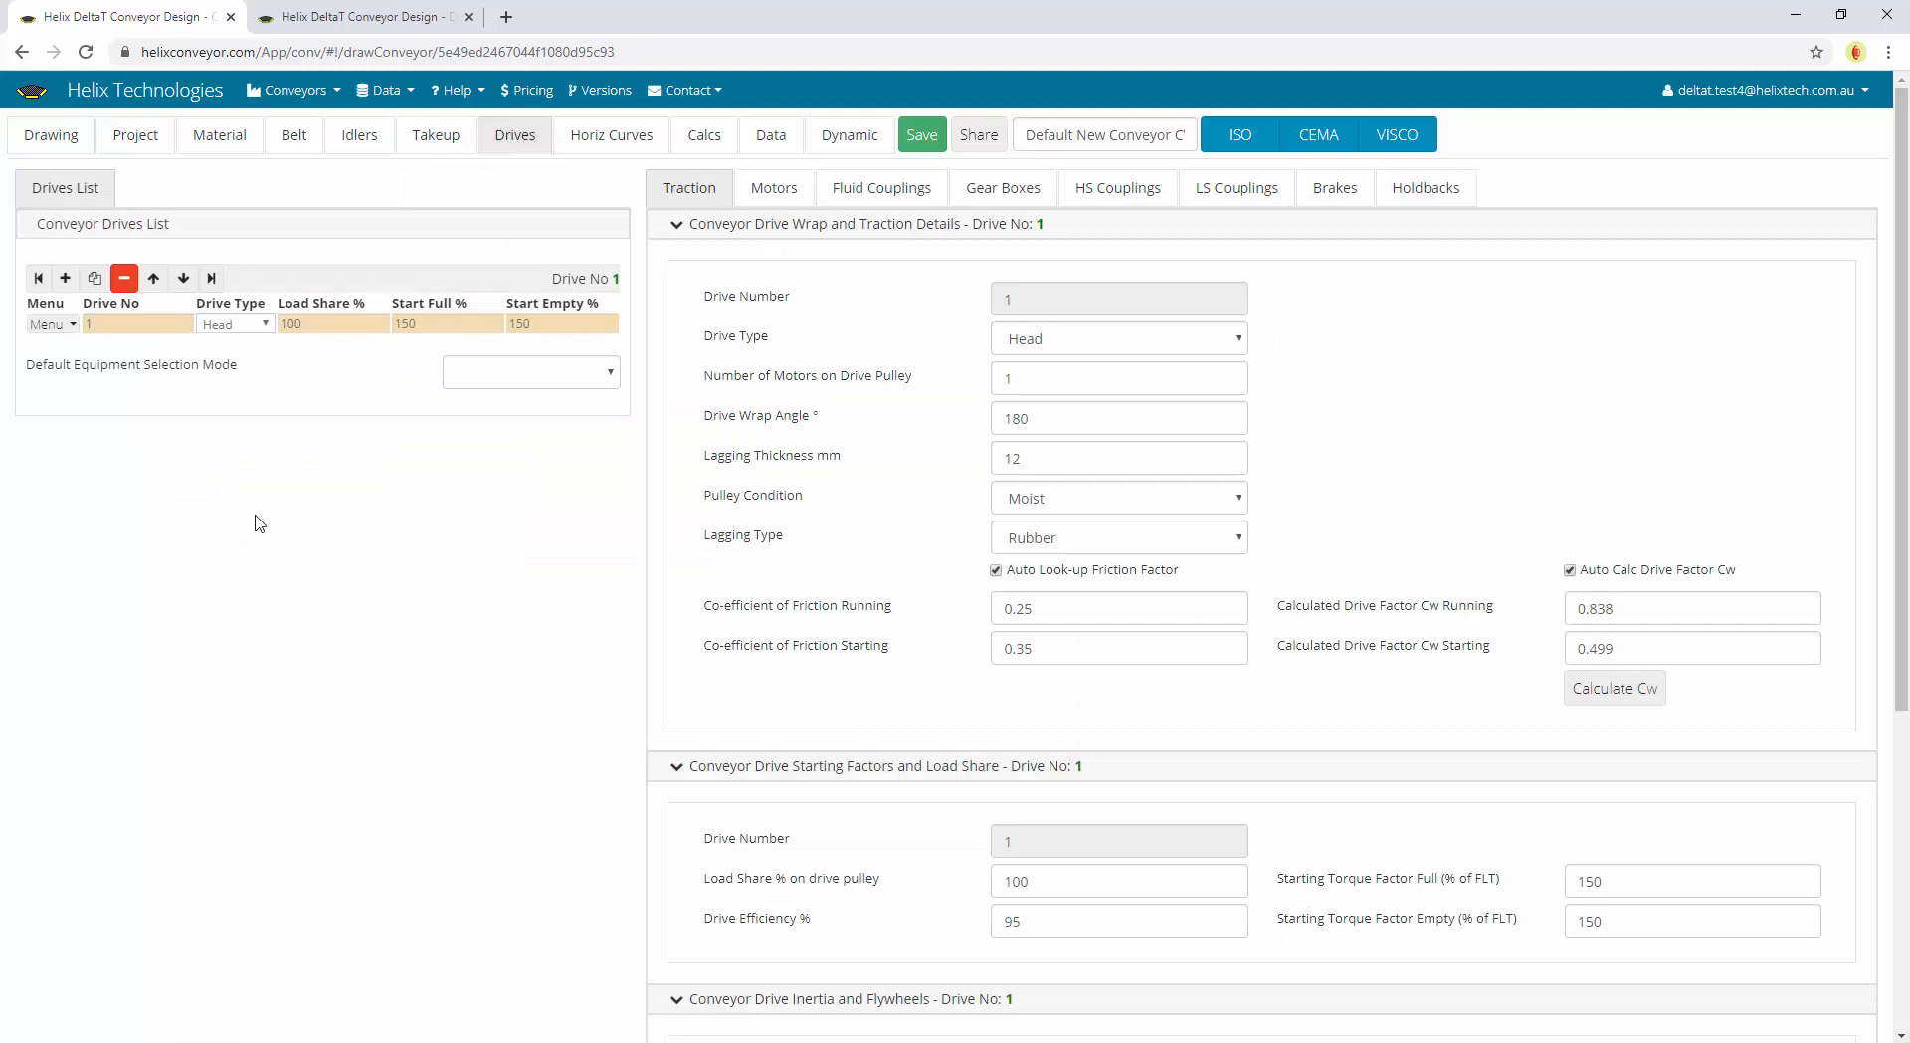
pyautogui.click(104, 327)
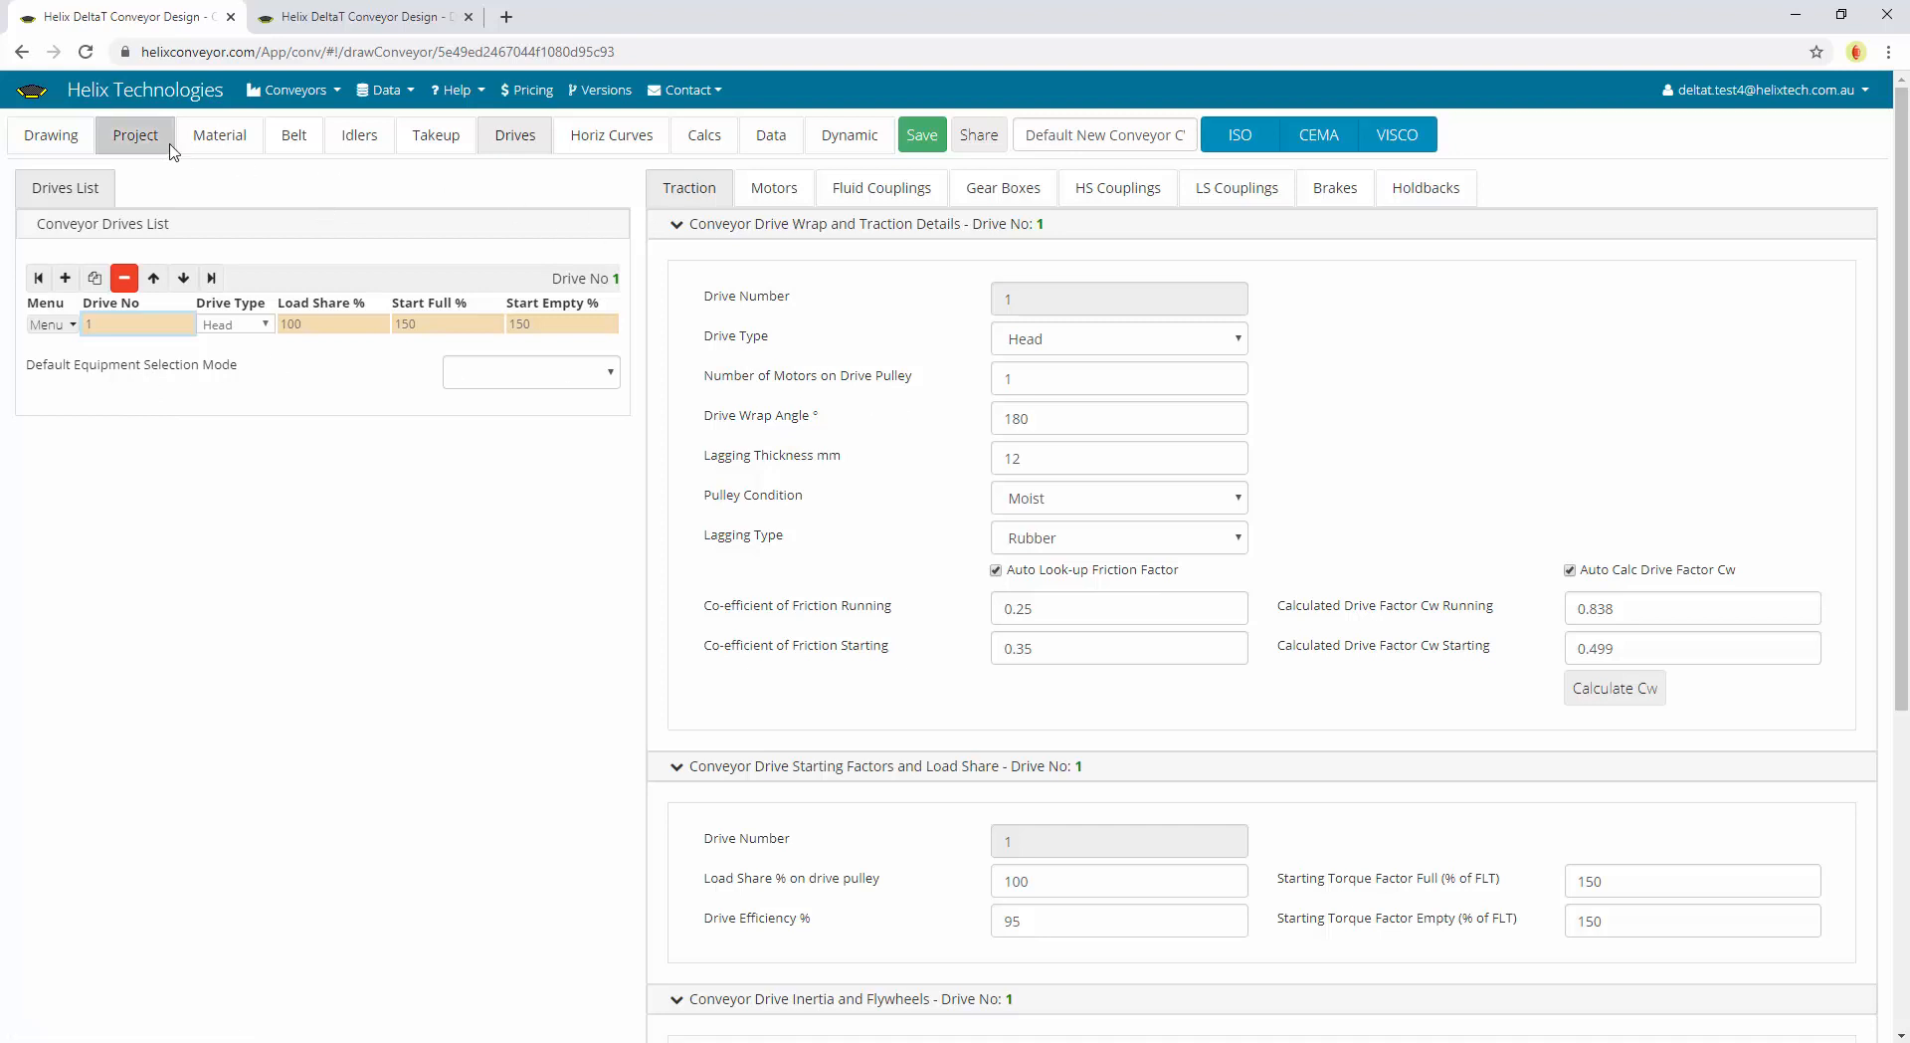
# Leave the current conveyor without saving and open Demo 16 ABC Iron Ore Mine from the second page of demo conveyors
pyautogui.click(288, 90)
pyautogui.click(320, 146)
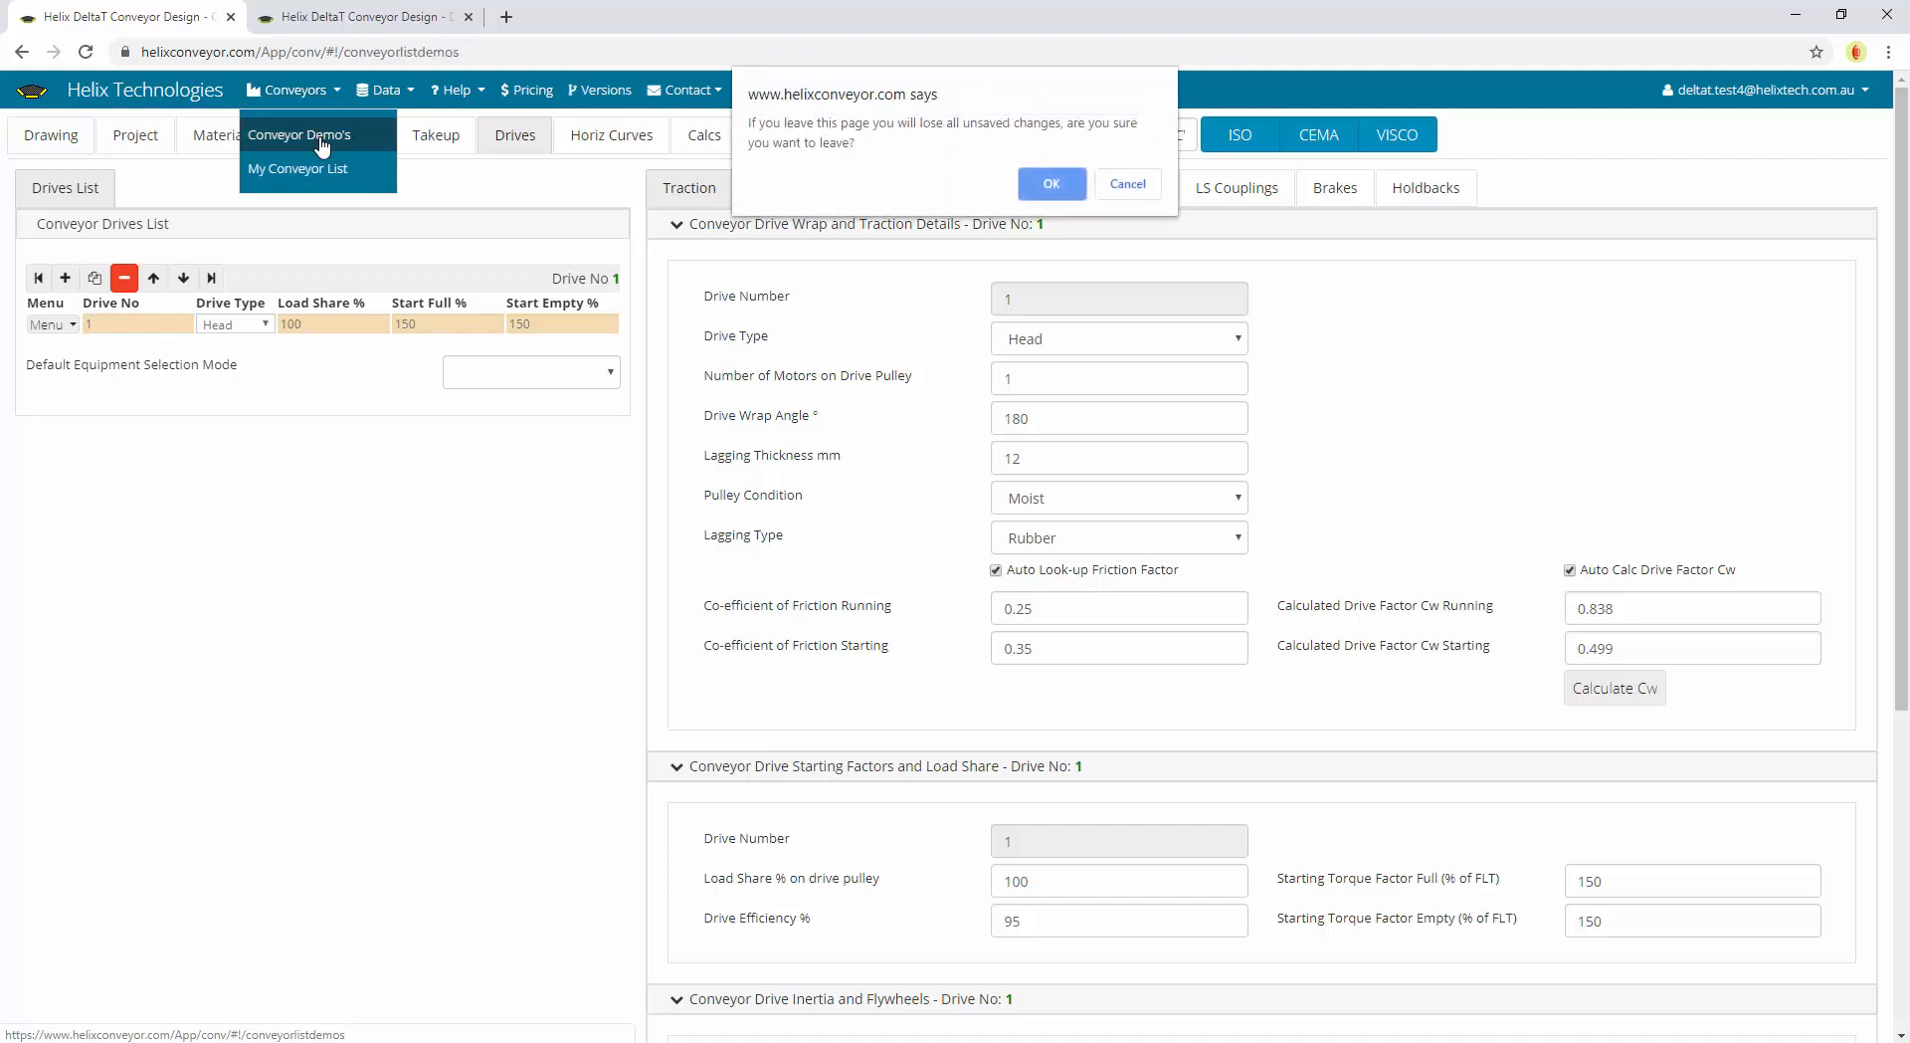
pyautogui.click(1058, 188)
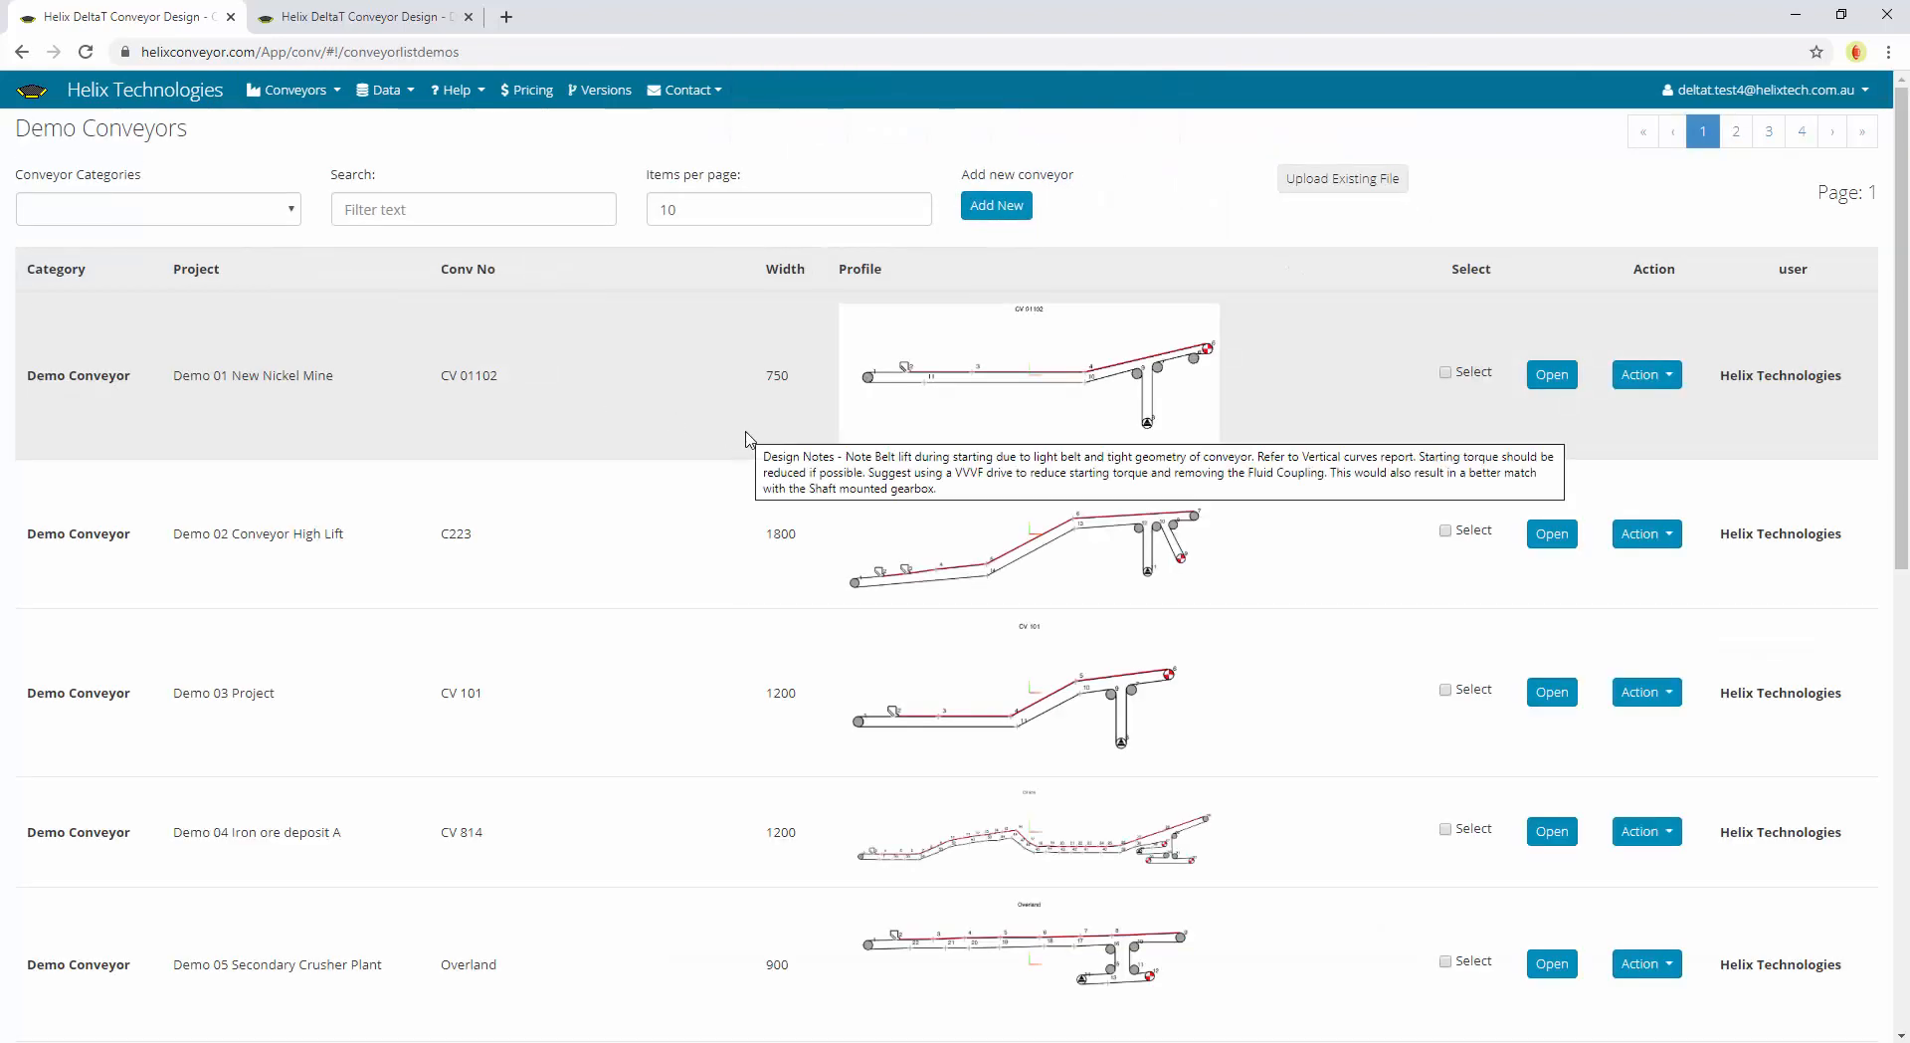
pyautogui.scroll(-8, 468, 601)
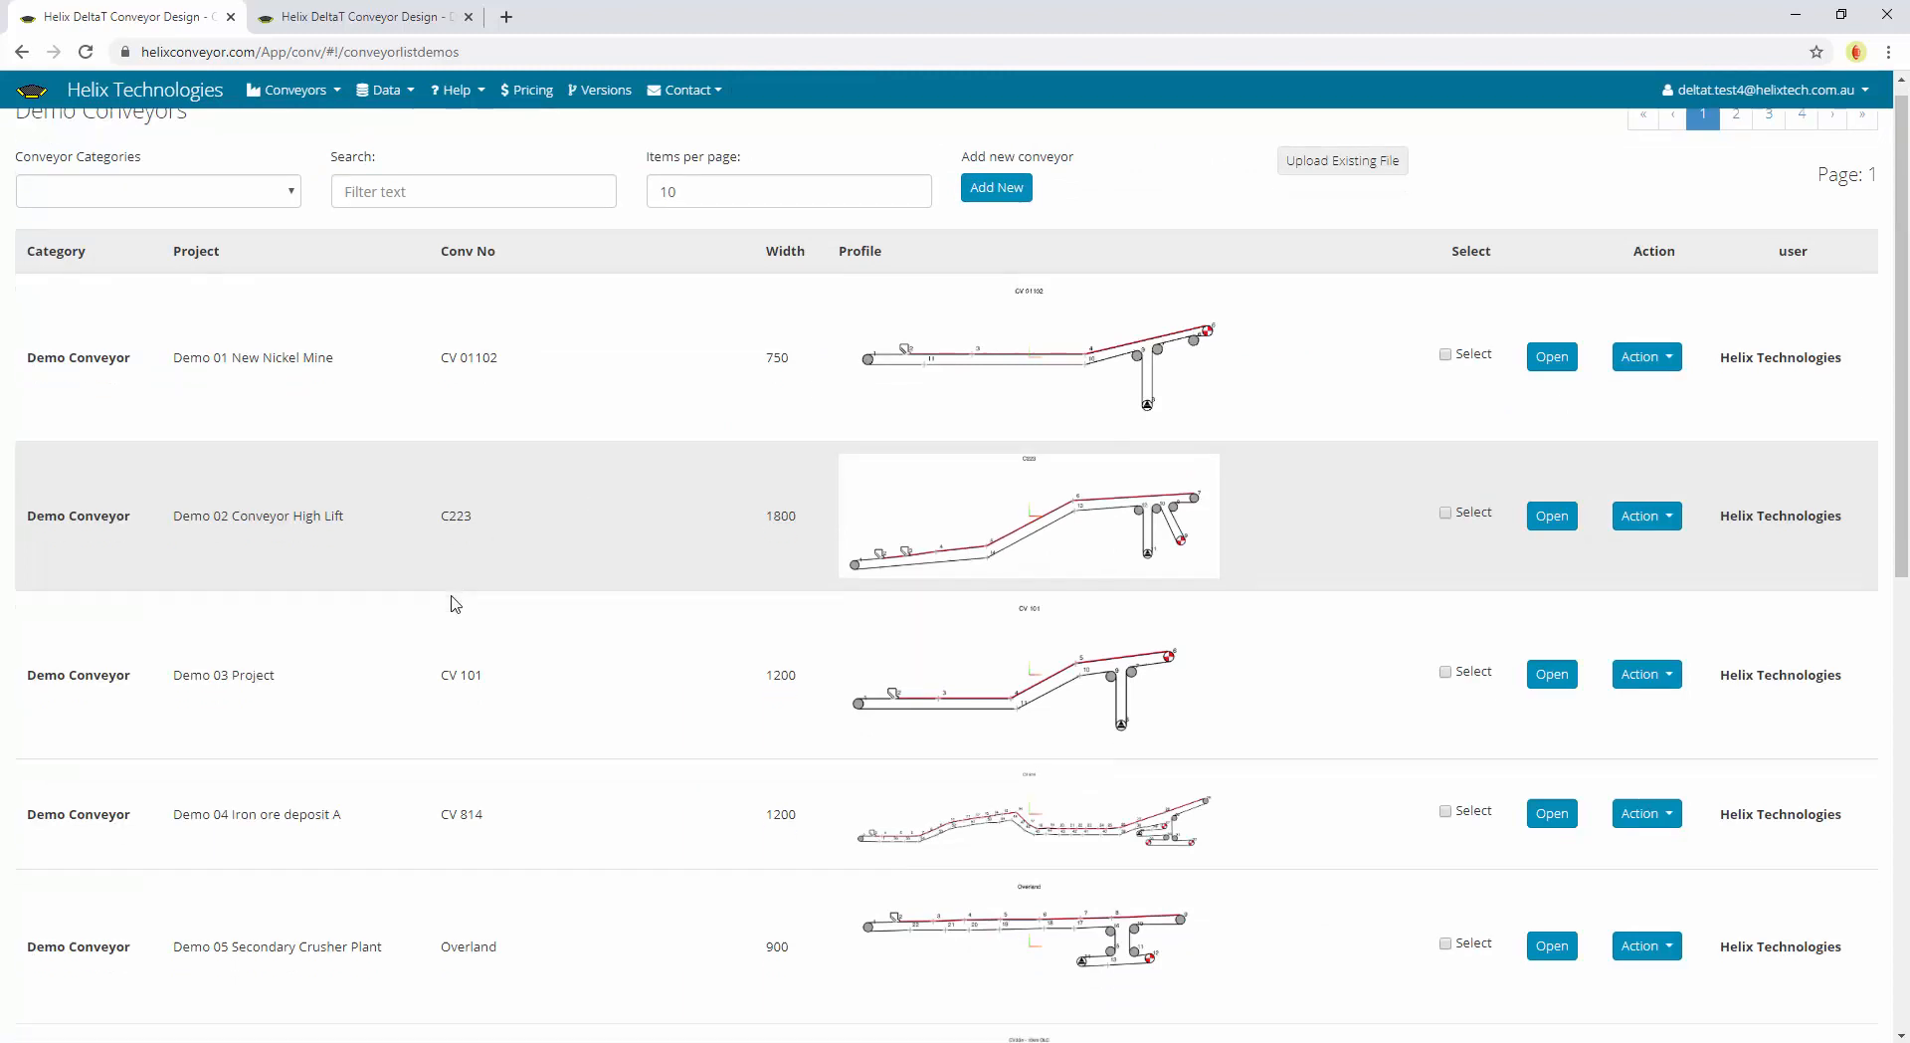
pyautogui.scroll(-2, 468, 696)
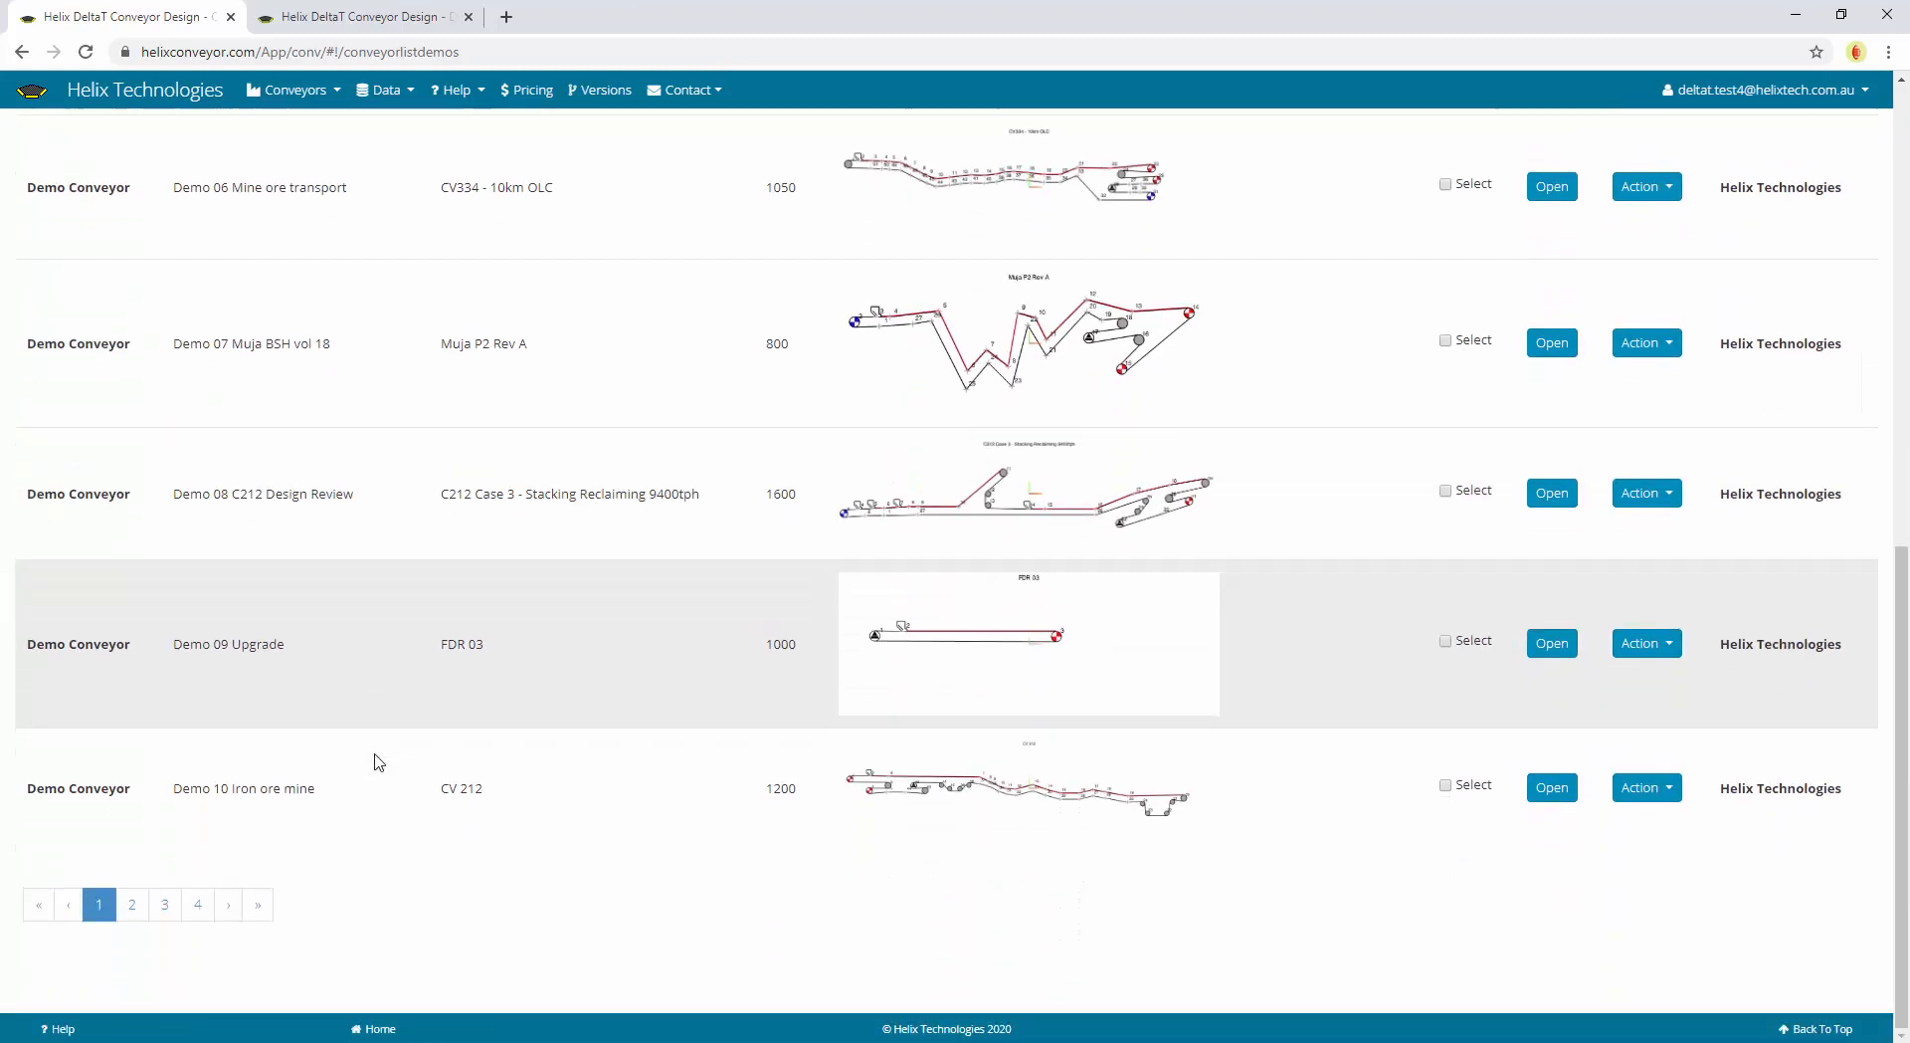
pyautogui.click(131, 904)
pyautogui.scroll(8, 791, 671)
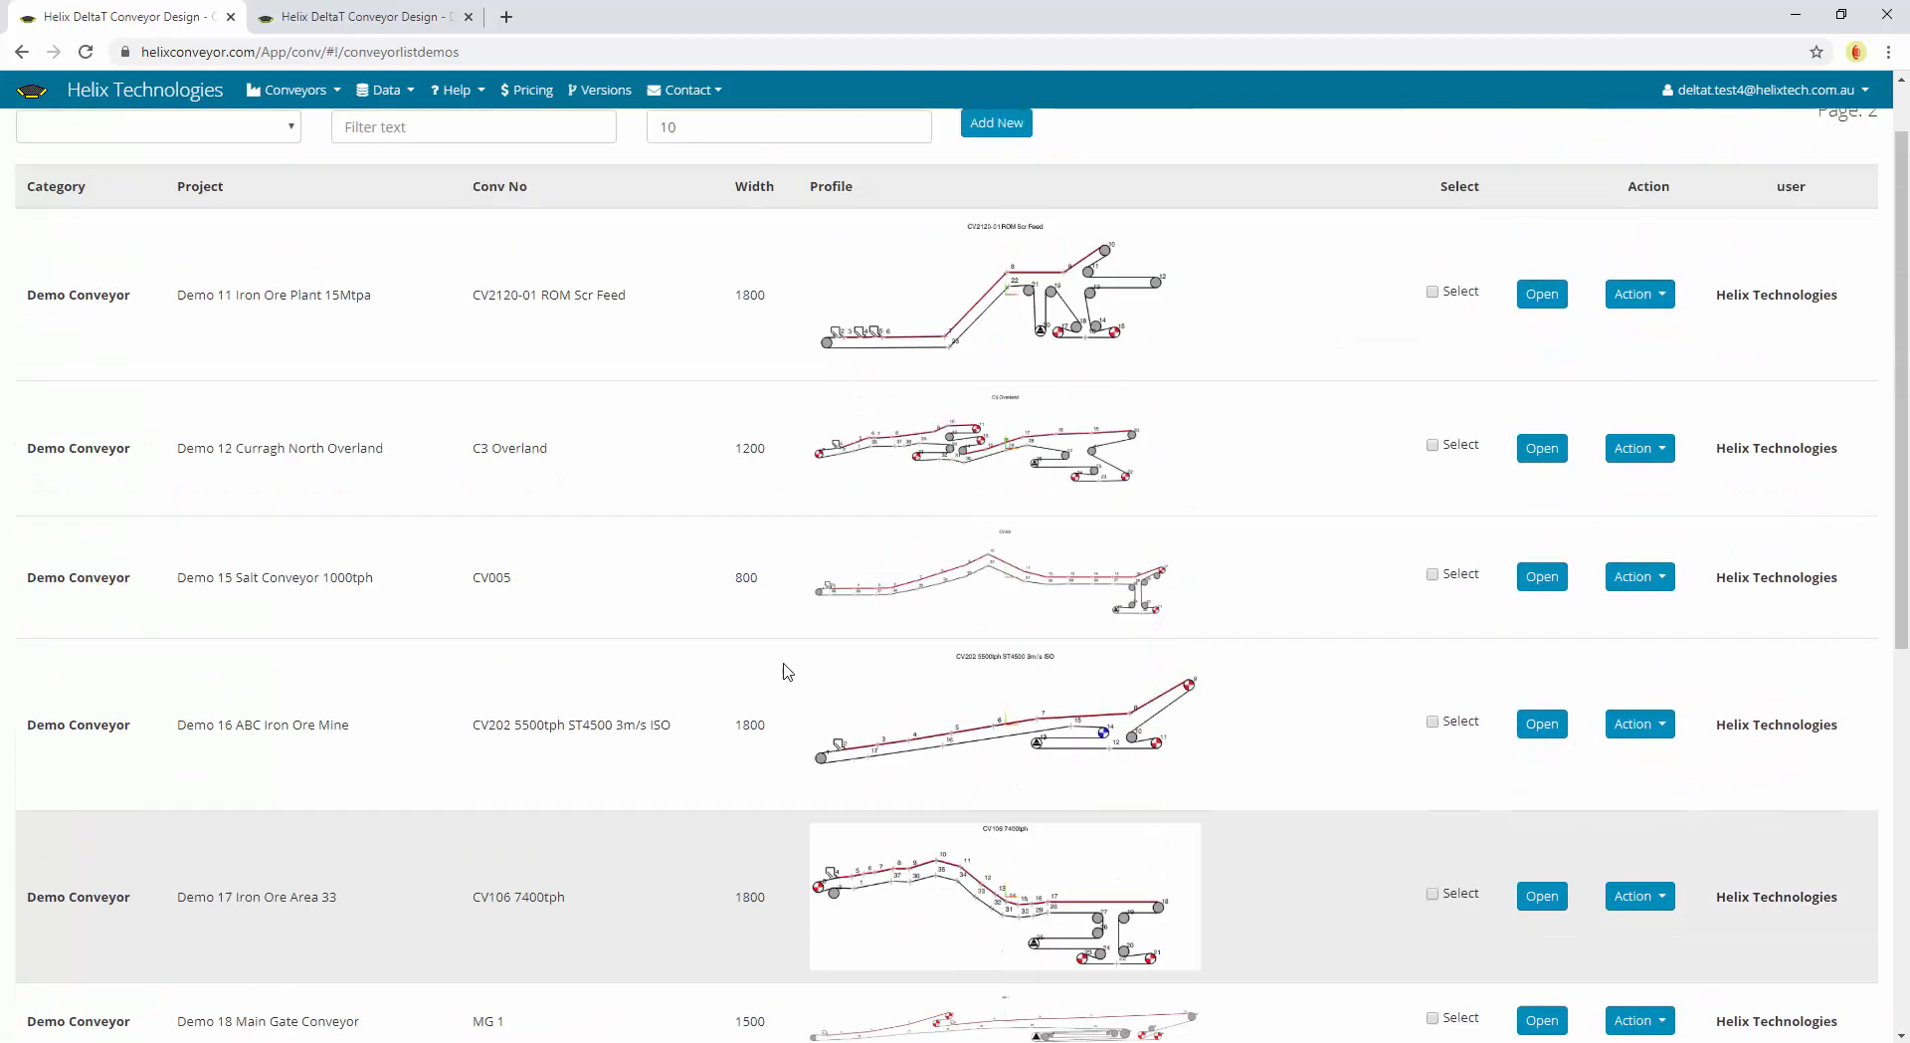
pyautogui.scroll(-1, 1213, 696)
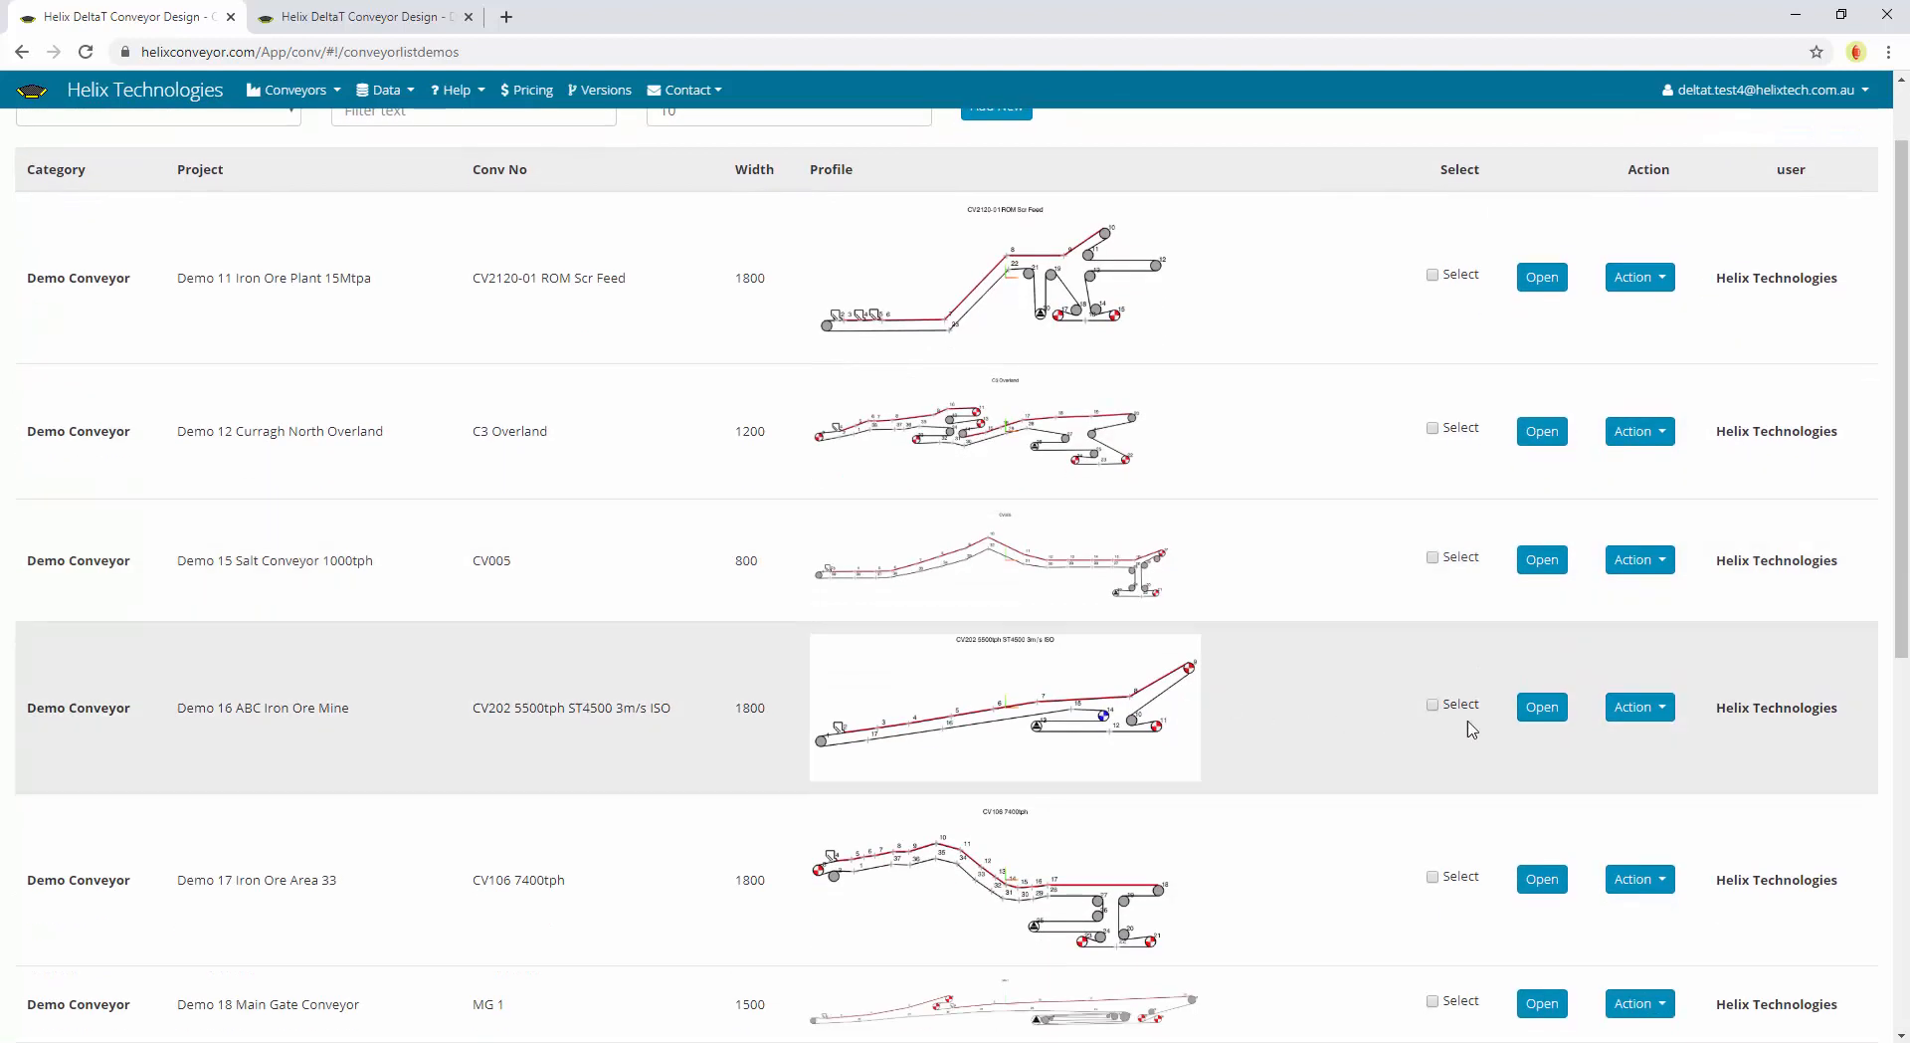
pyautogui.click(1548, 712)
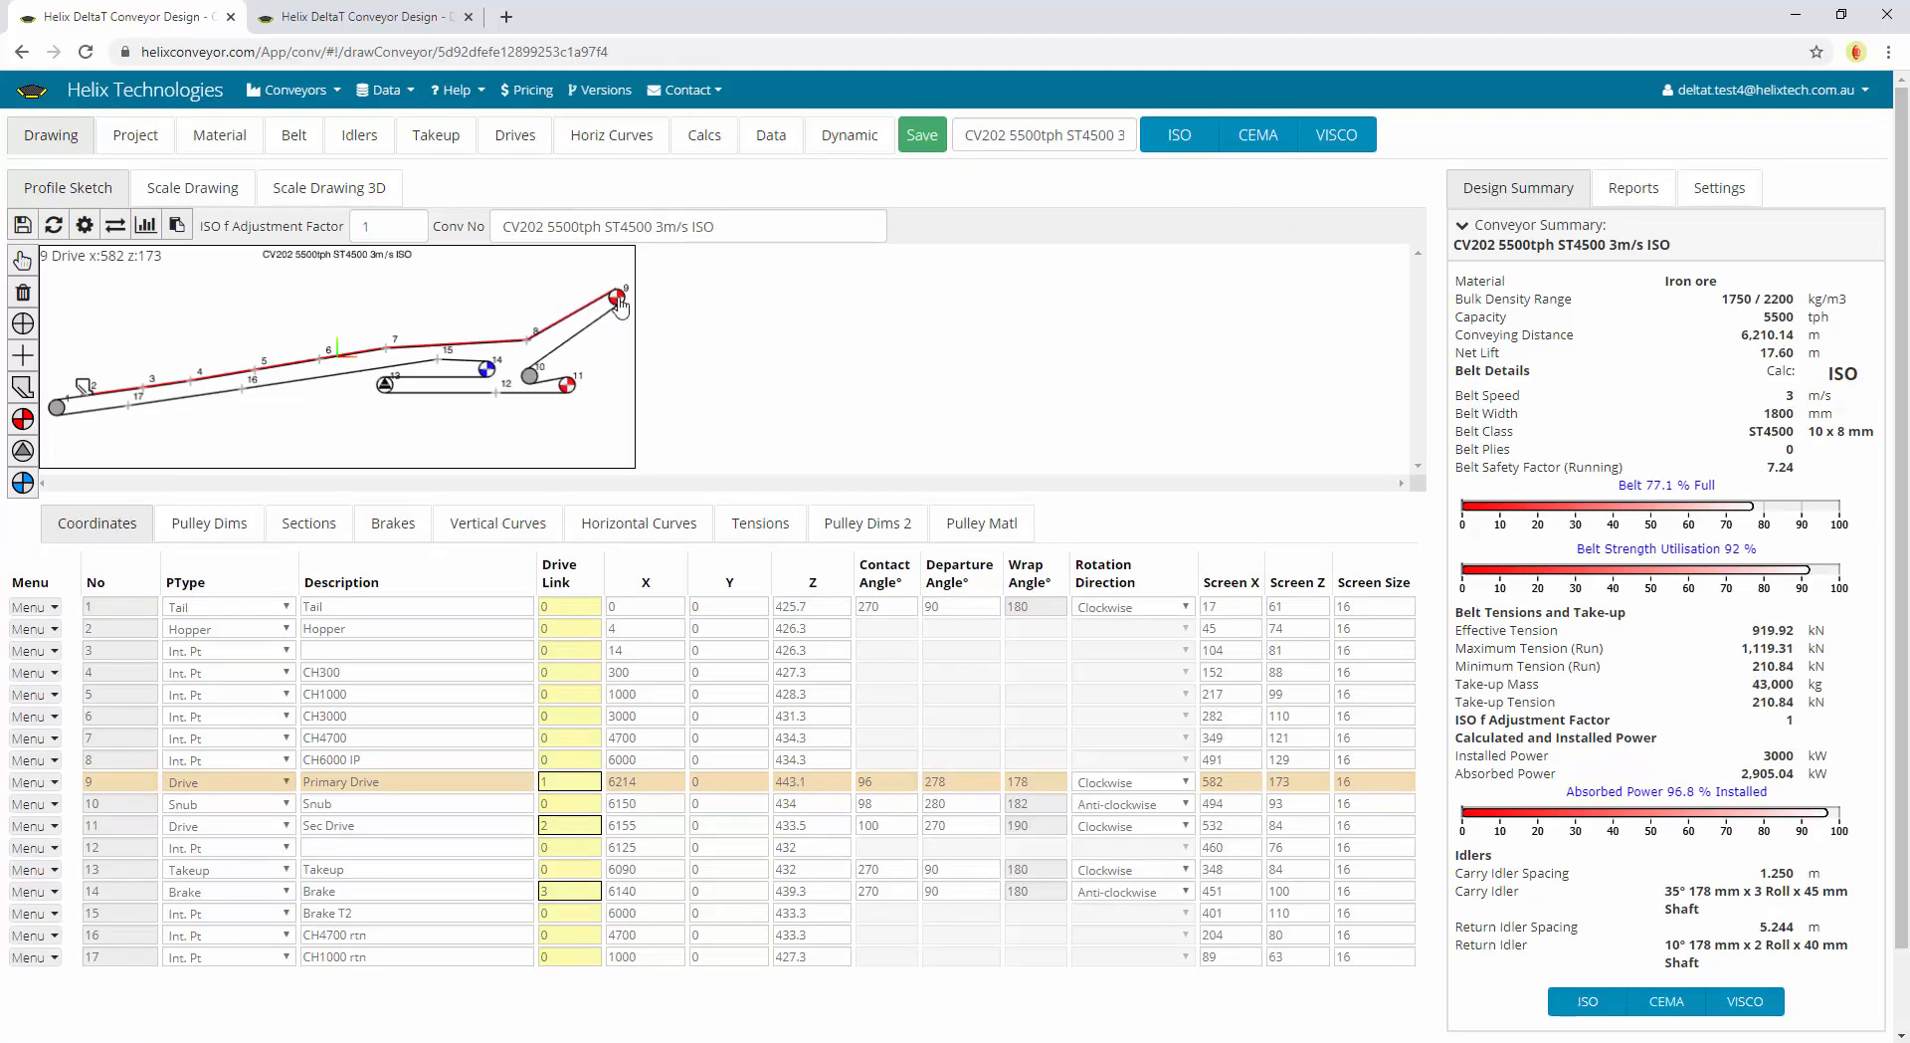
# Identify the secondary drive, snub, takeup and brake pulleys in the conveyor profile sketch
pyautogui.click(567, 386)
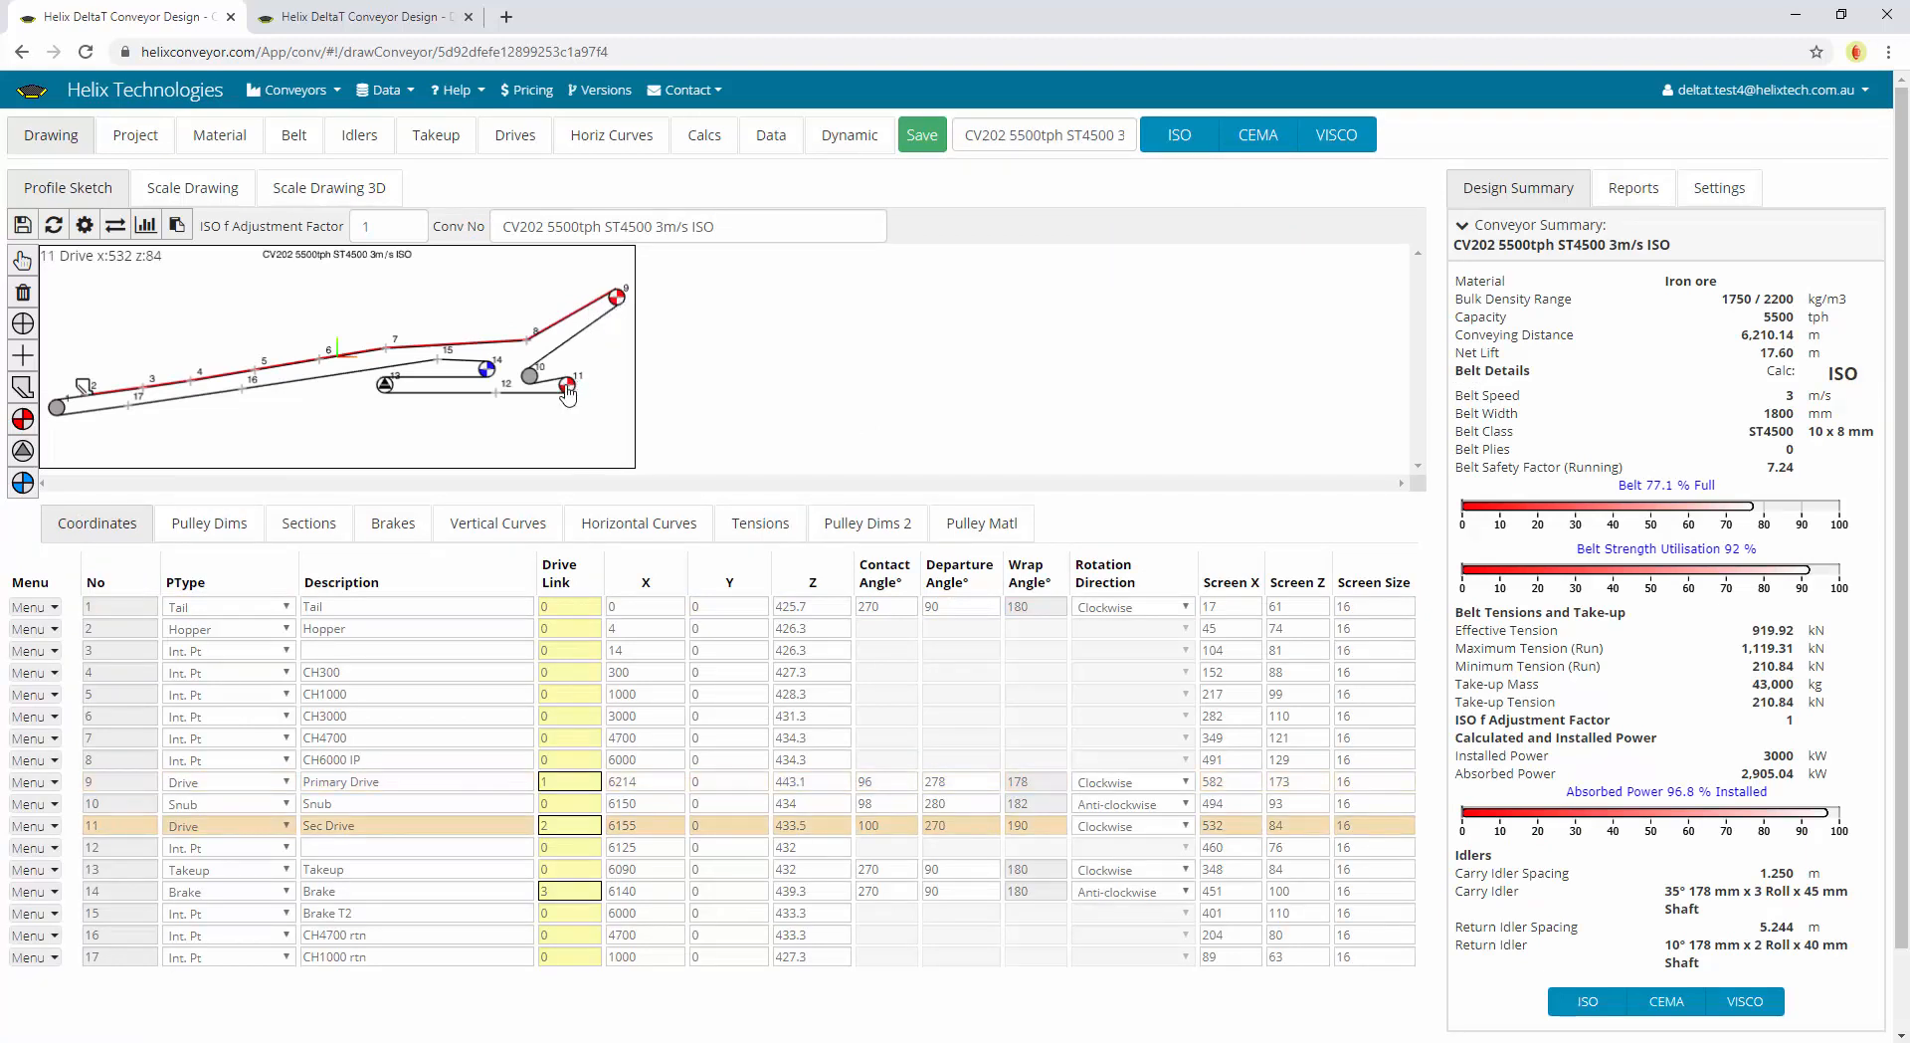
pyautogui.click(531, 382)
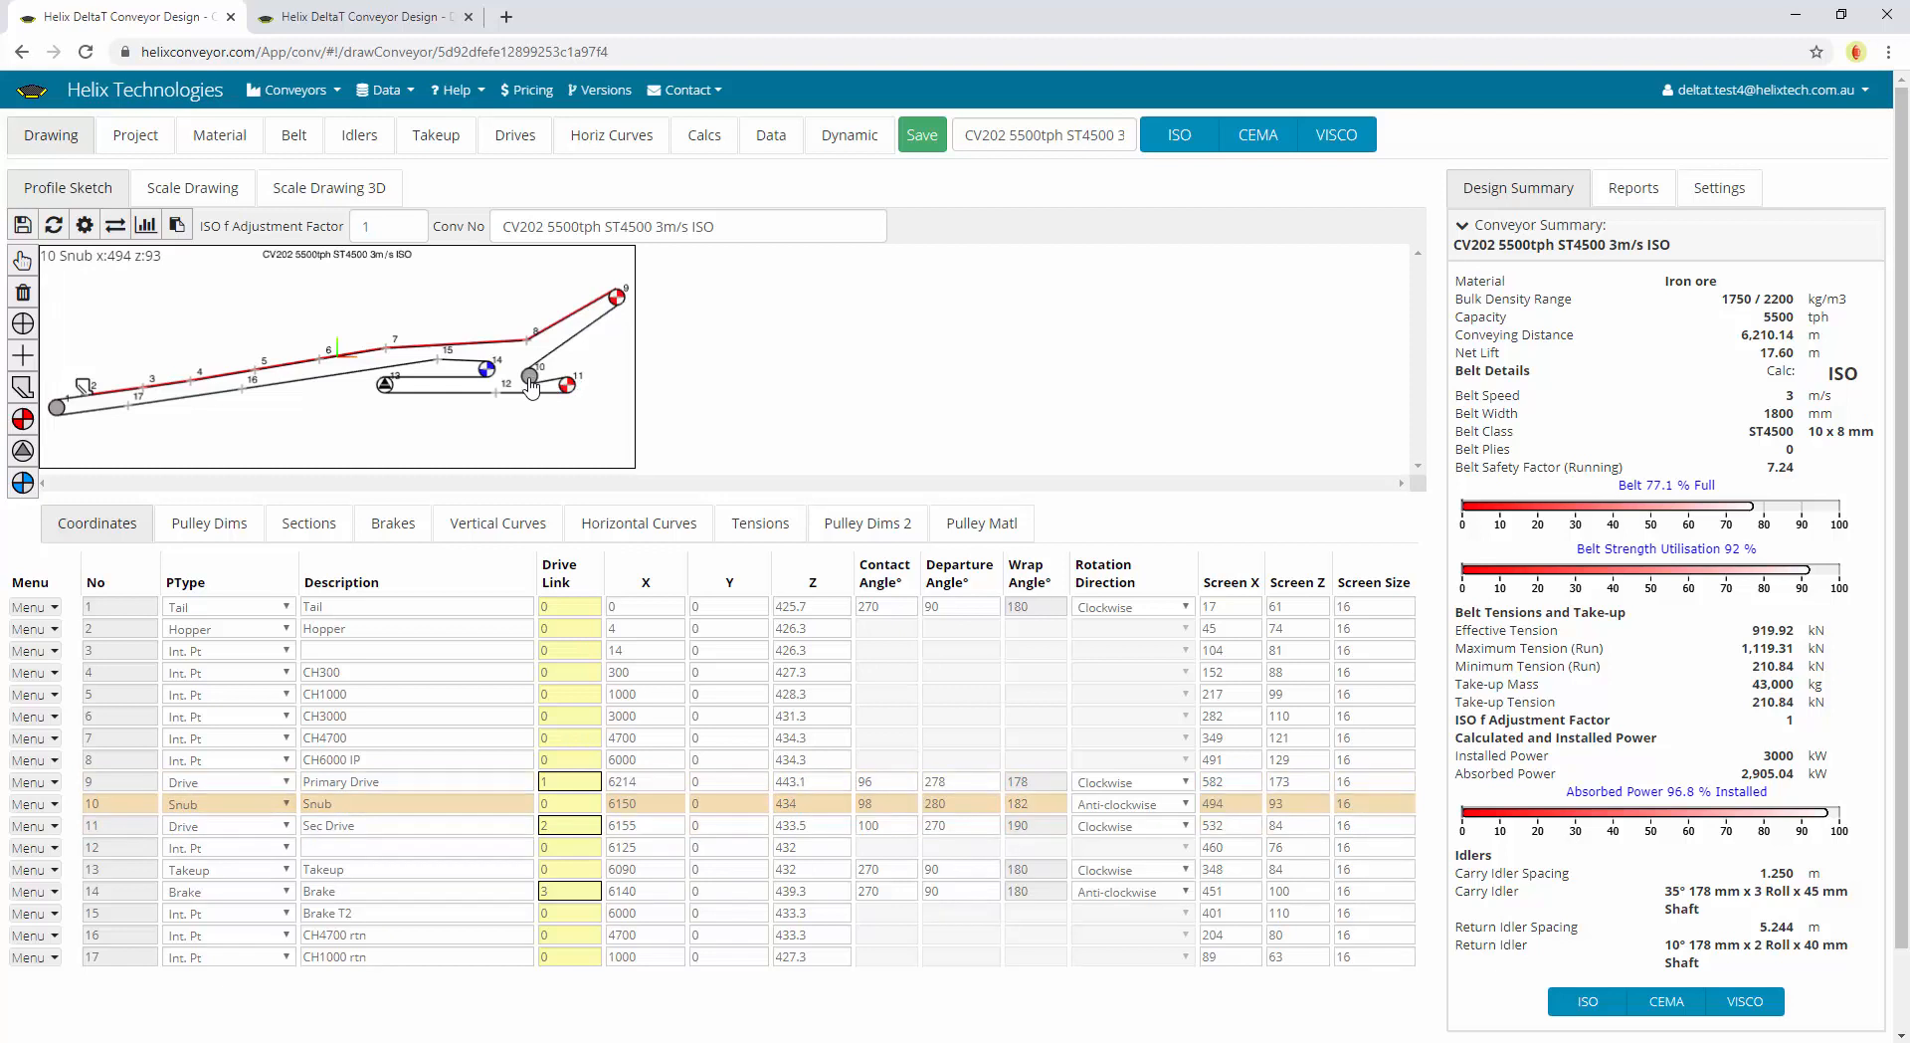
pyautogui.click(386, 388)
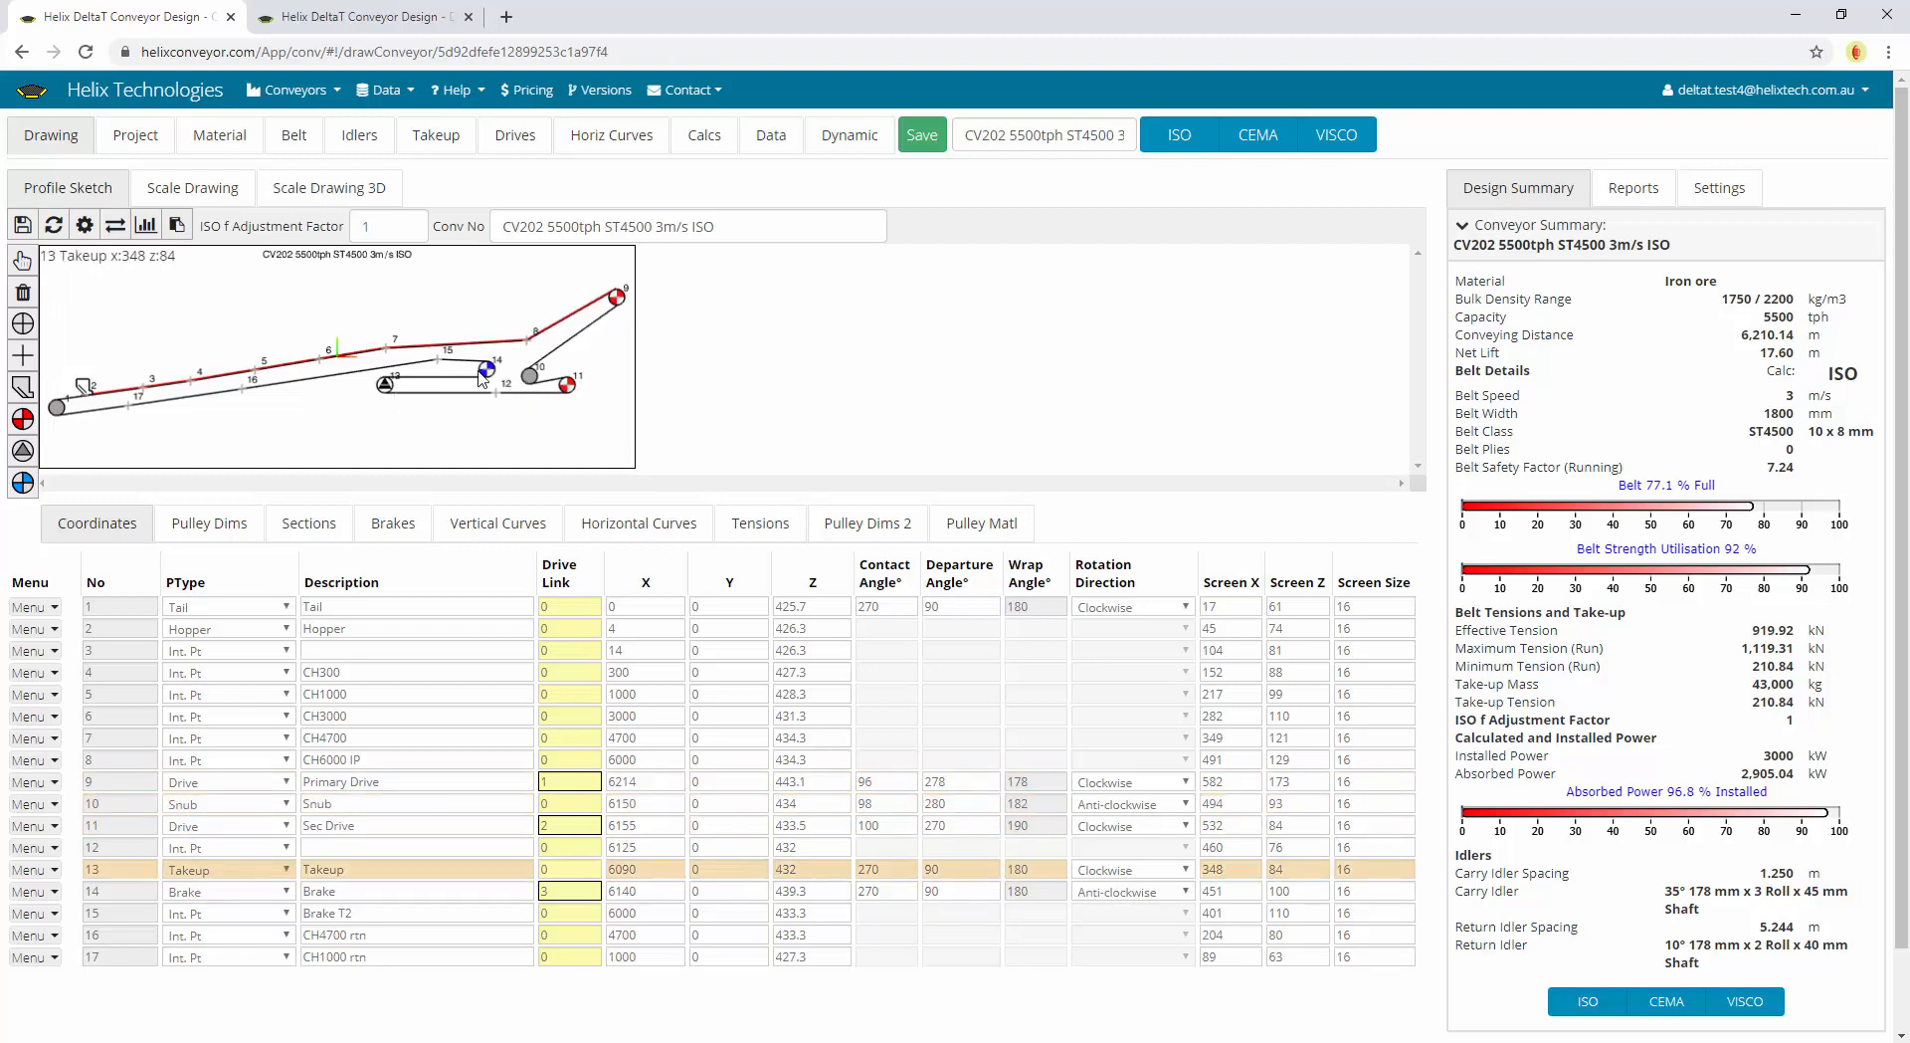
pyautogui.click(486, 369)
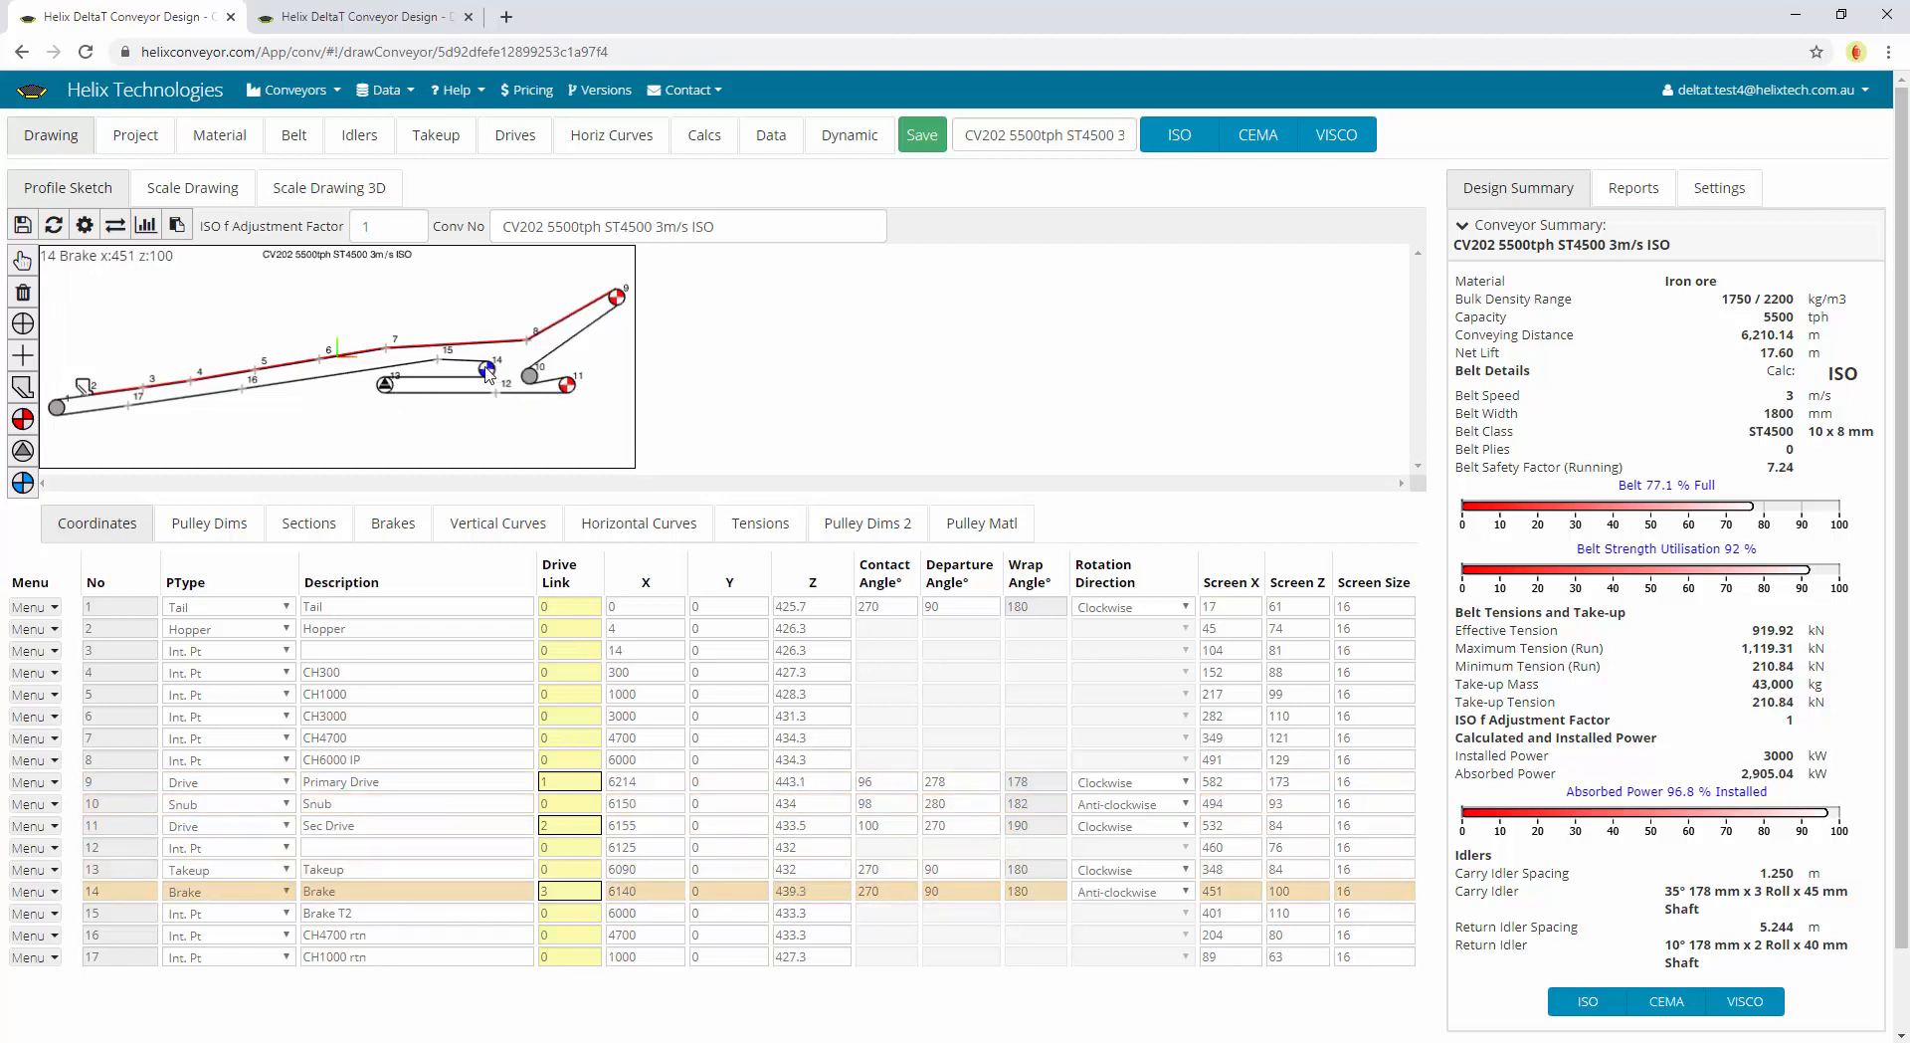
# Check the drive link numbers of the primary drive, secondary drive and brake pulleys in the coordinates table
pyautogui.click(616, 298)
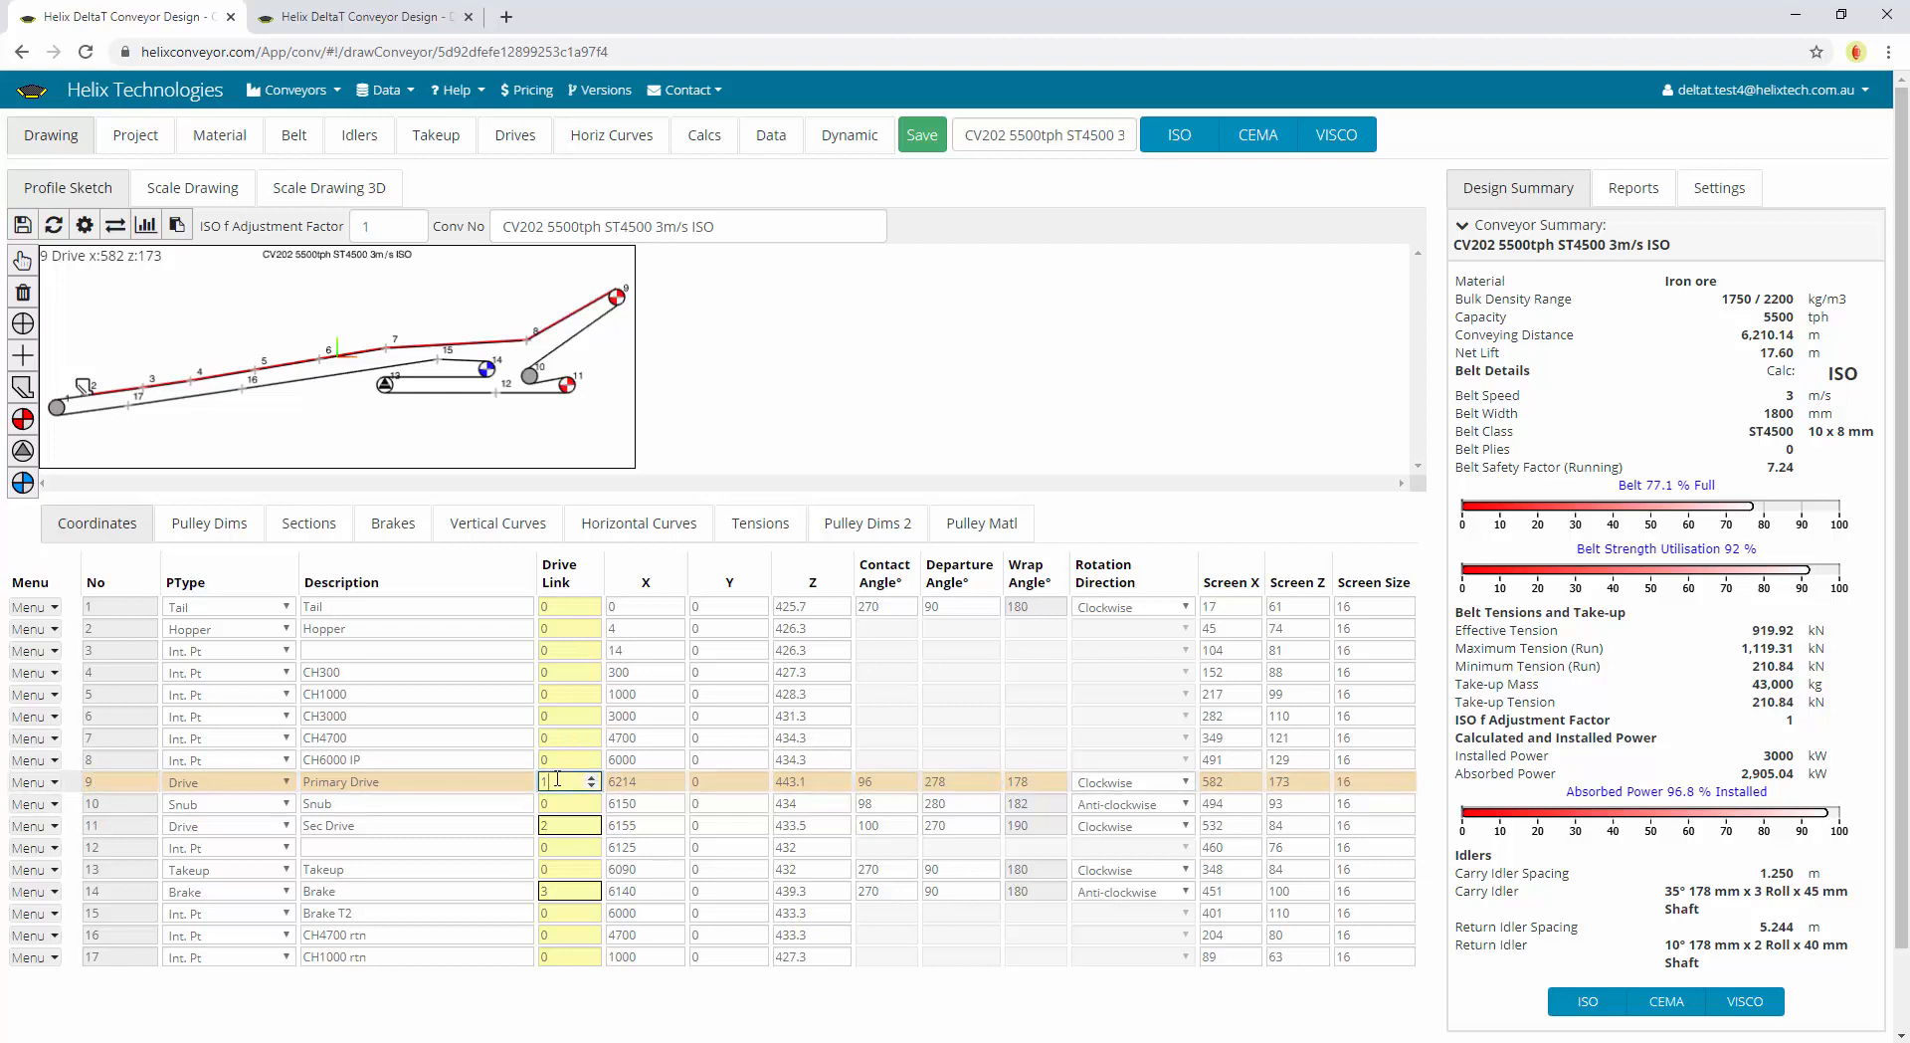
pyautogui.click(456, 841)
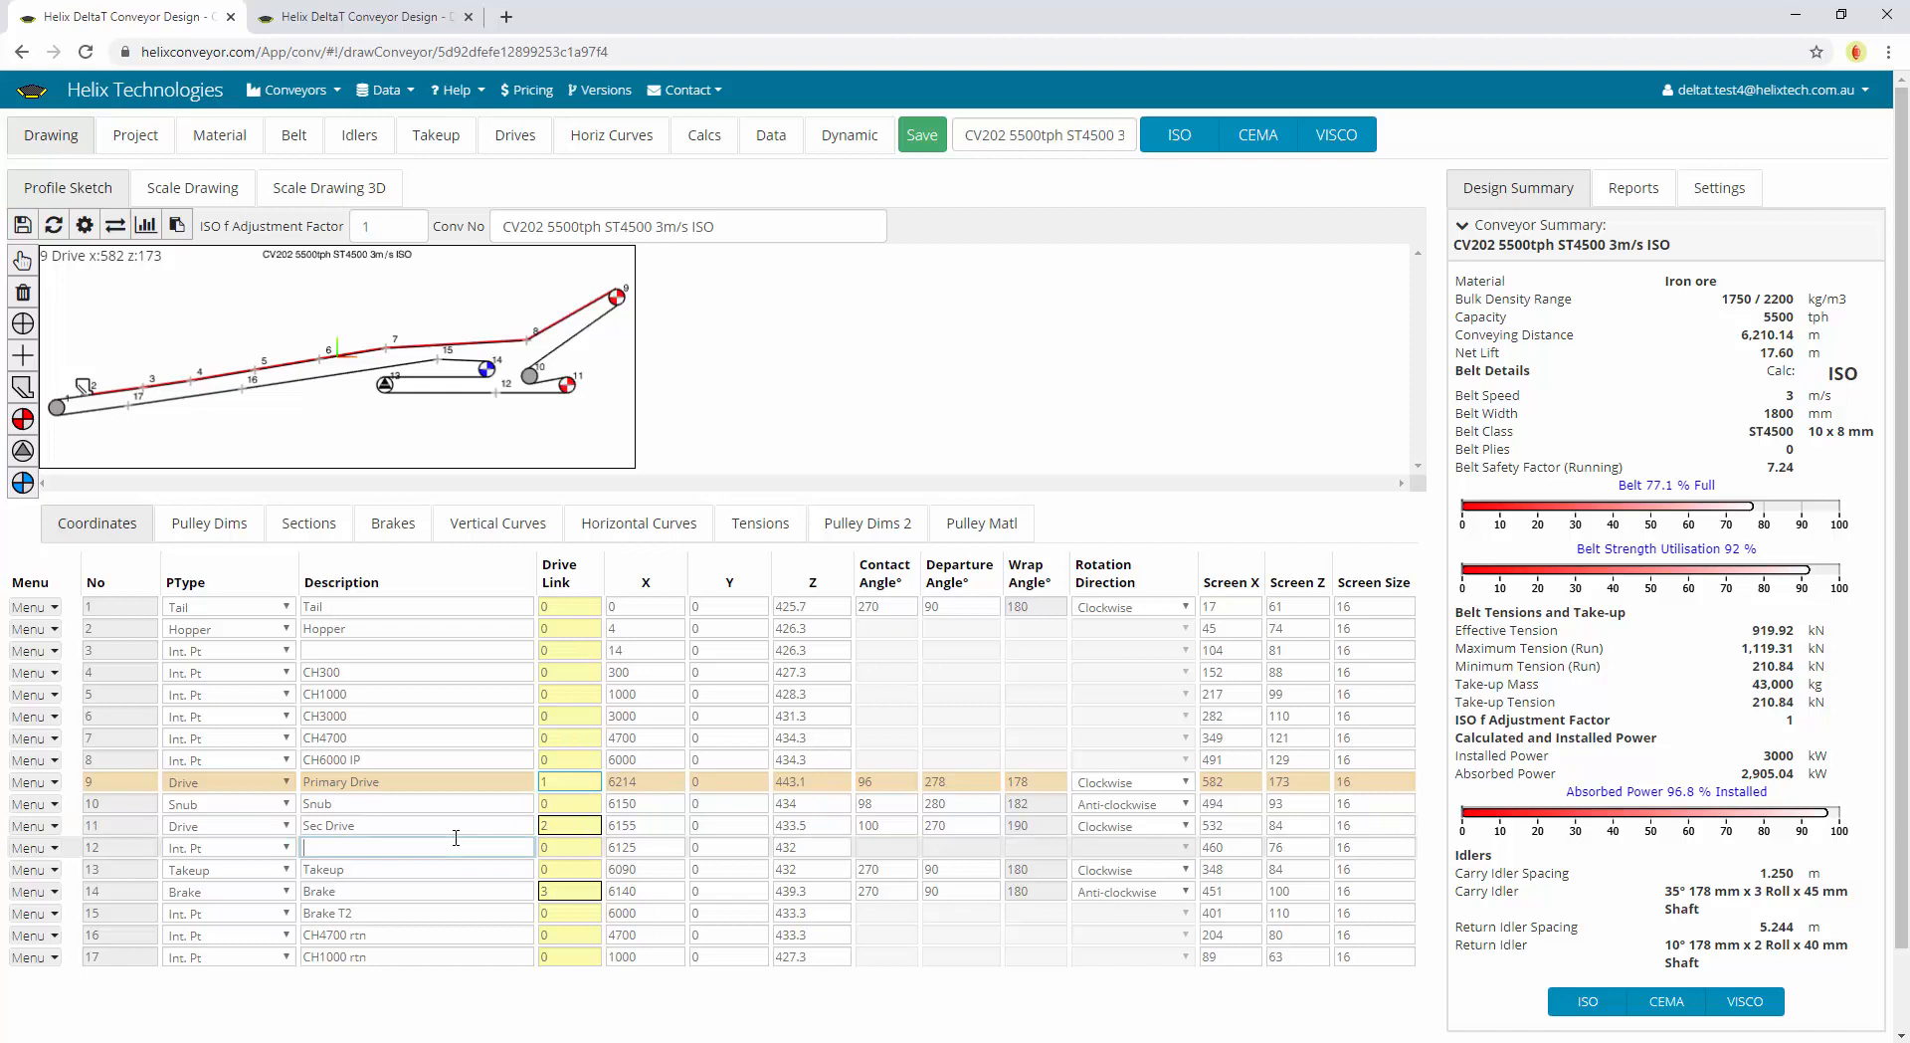
pyautogui.click(554, 826)
pyautogui.click(557, 891)
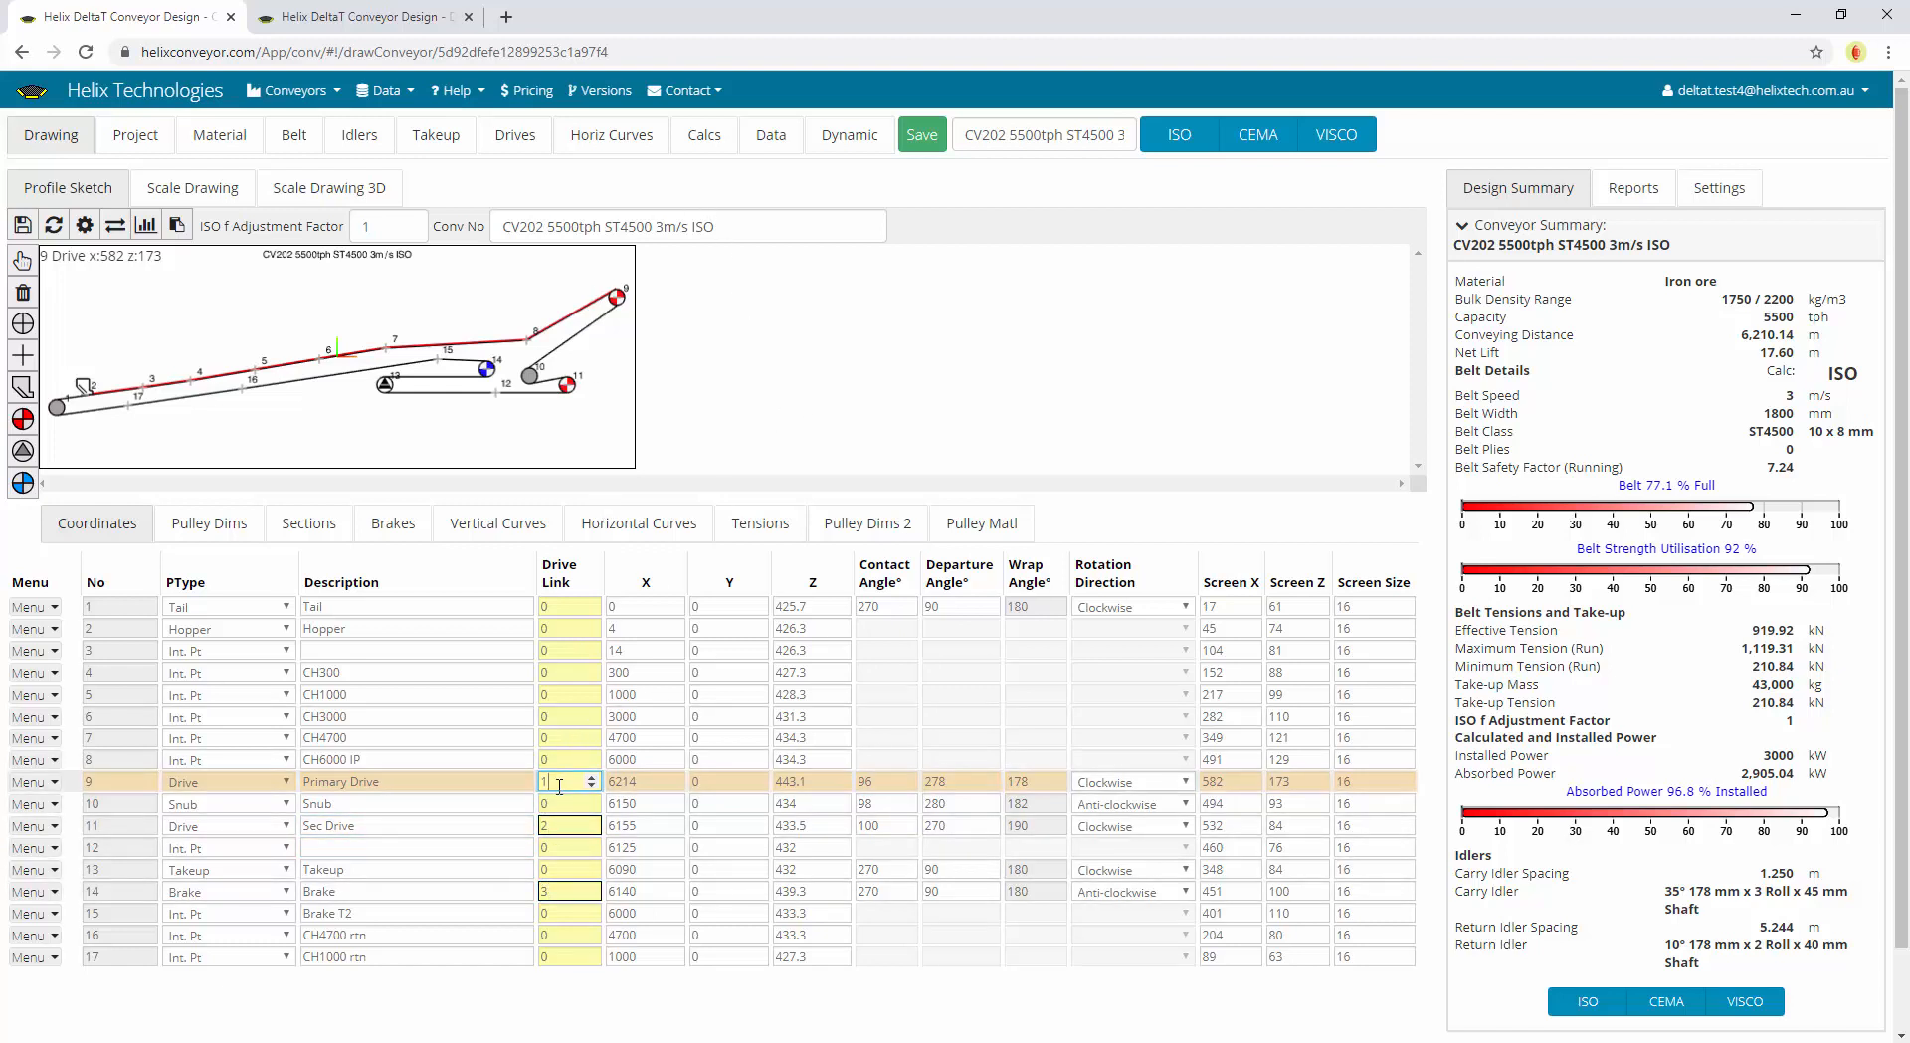
# Open the conveyor's drives list and review the drive type choices for drive 2, keeping Return selected
pyautogui.click(497, 139)
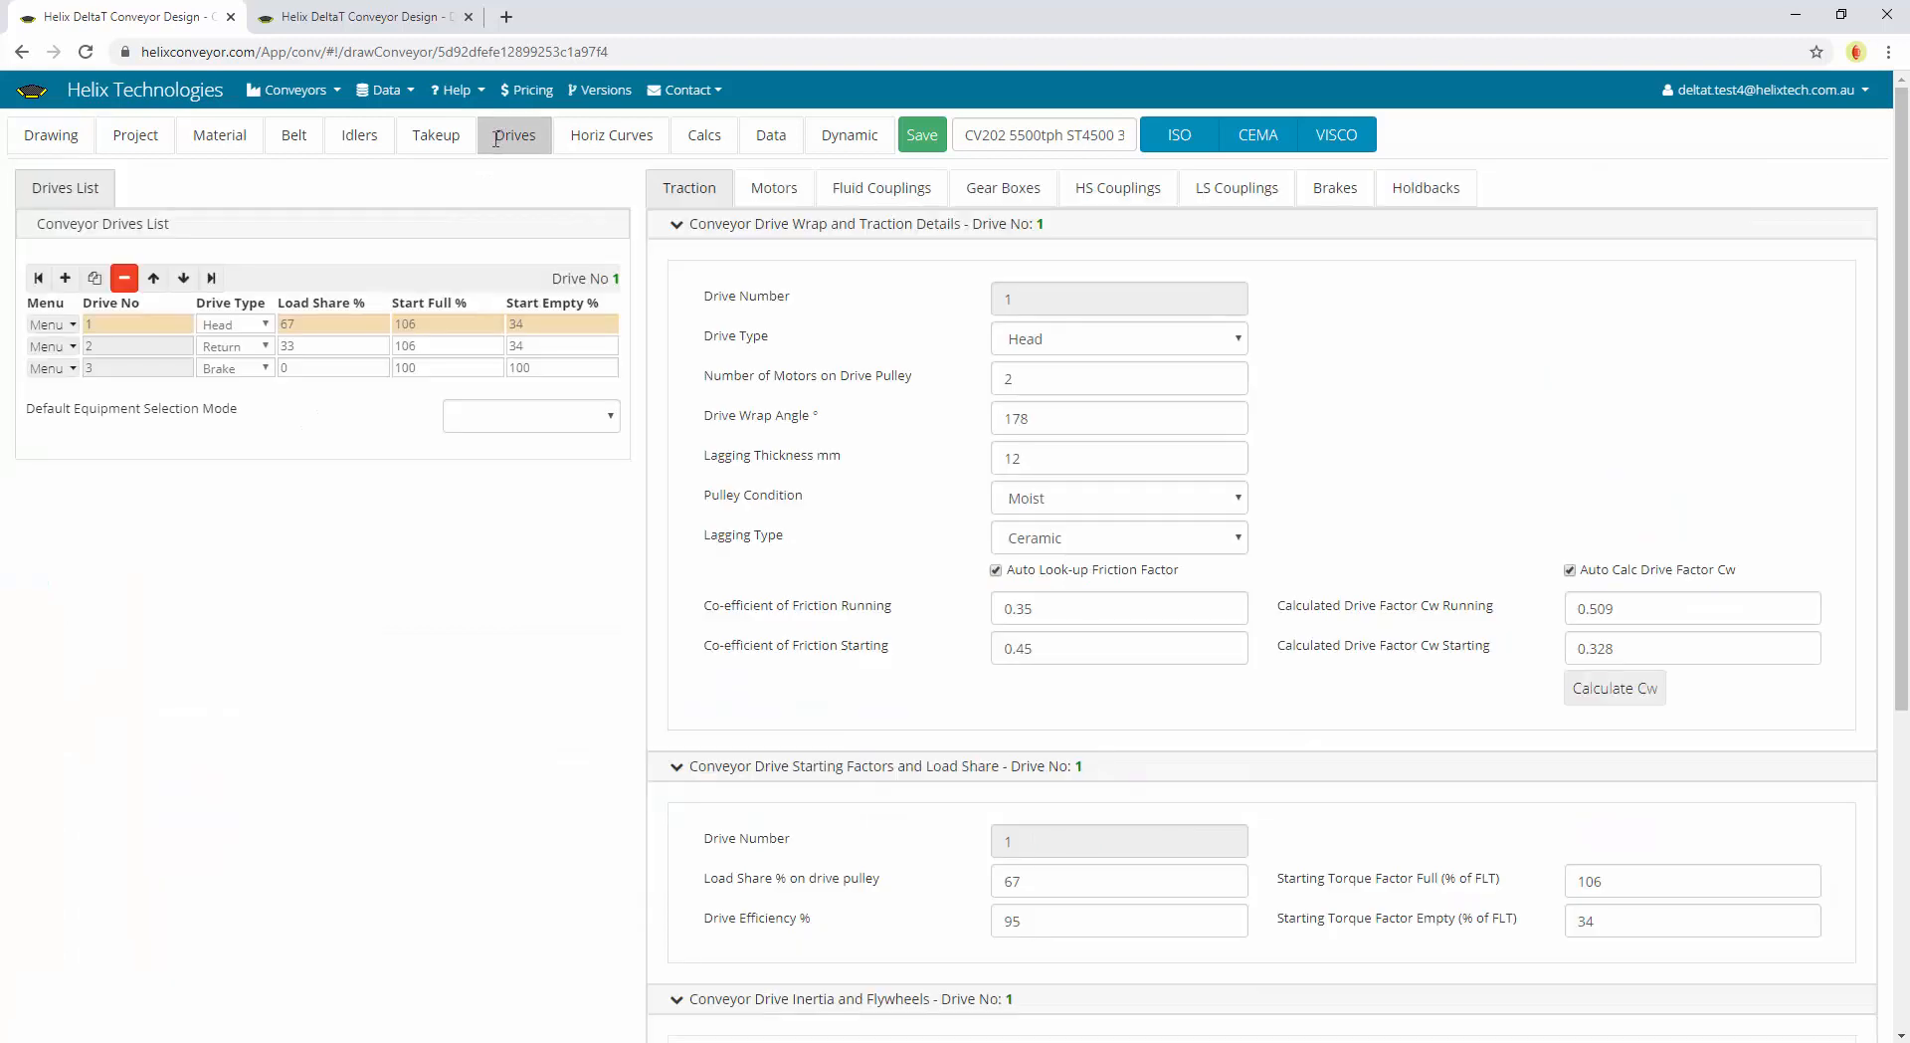
pyautogui.click(111, 350)
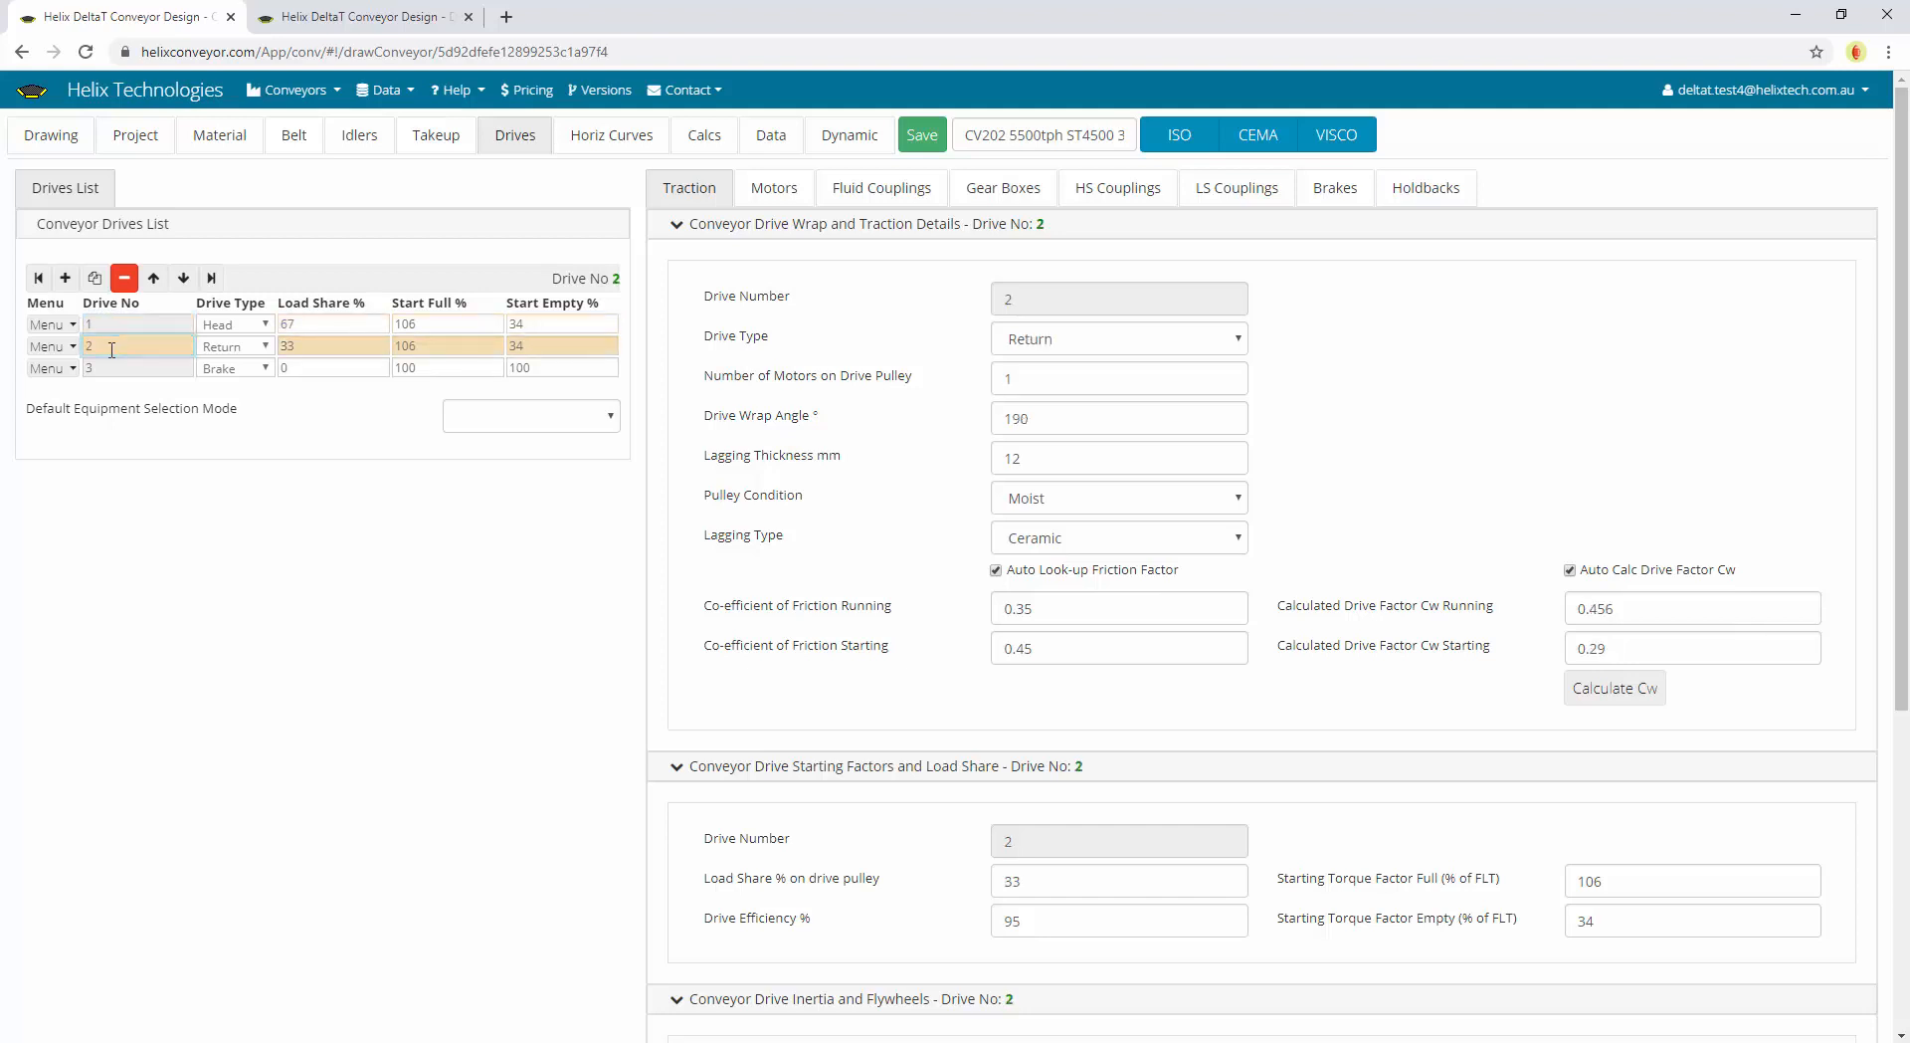
pyautogui.click(257, 346)
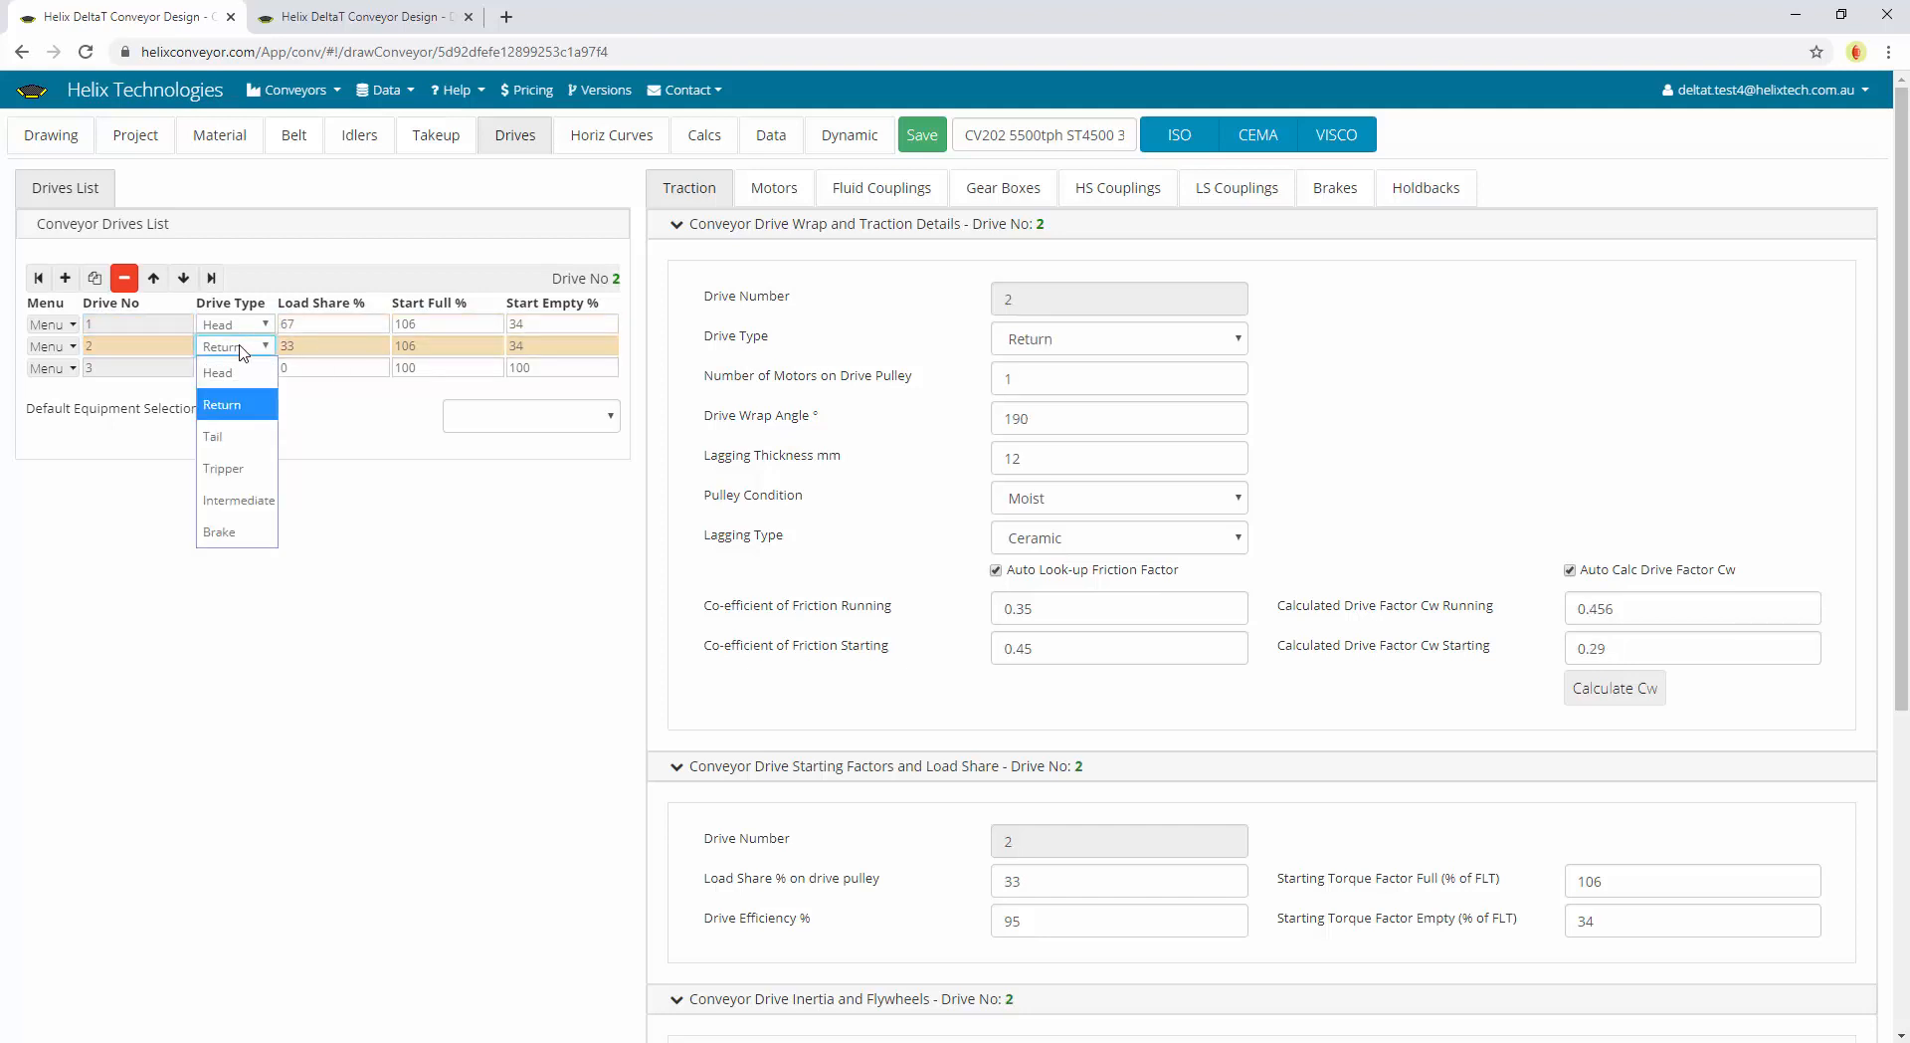
pyautogui.click(442, 484)
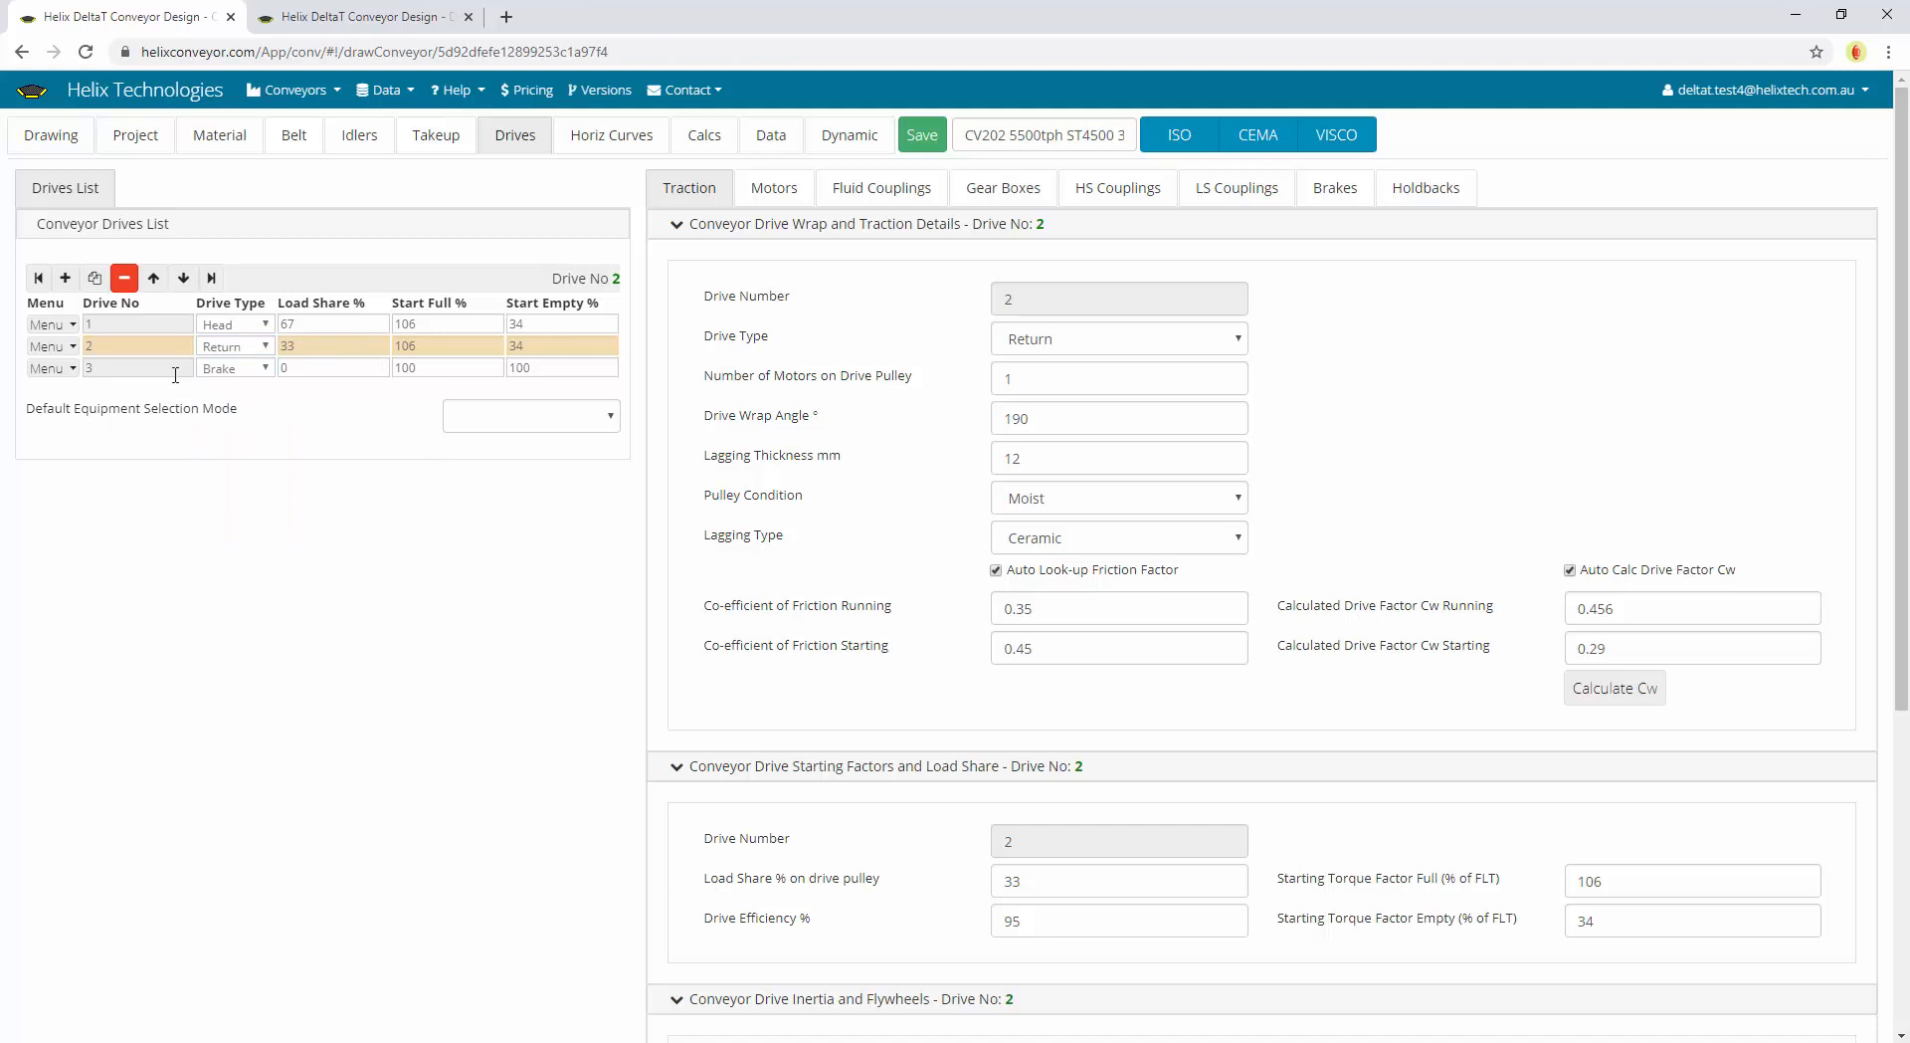
# Compare the traction details of drives 3 and 1, and check the load share percentage of drive 2
pyautogui.click(145, 370)
pyautogui.click(165, 322)
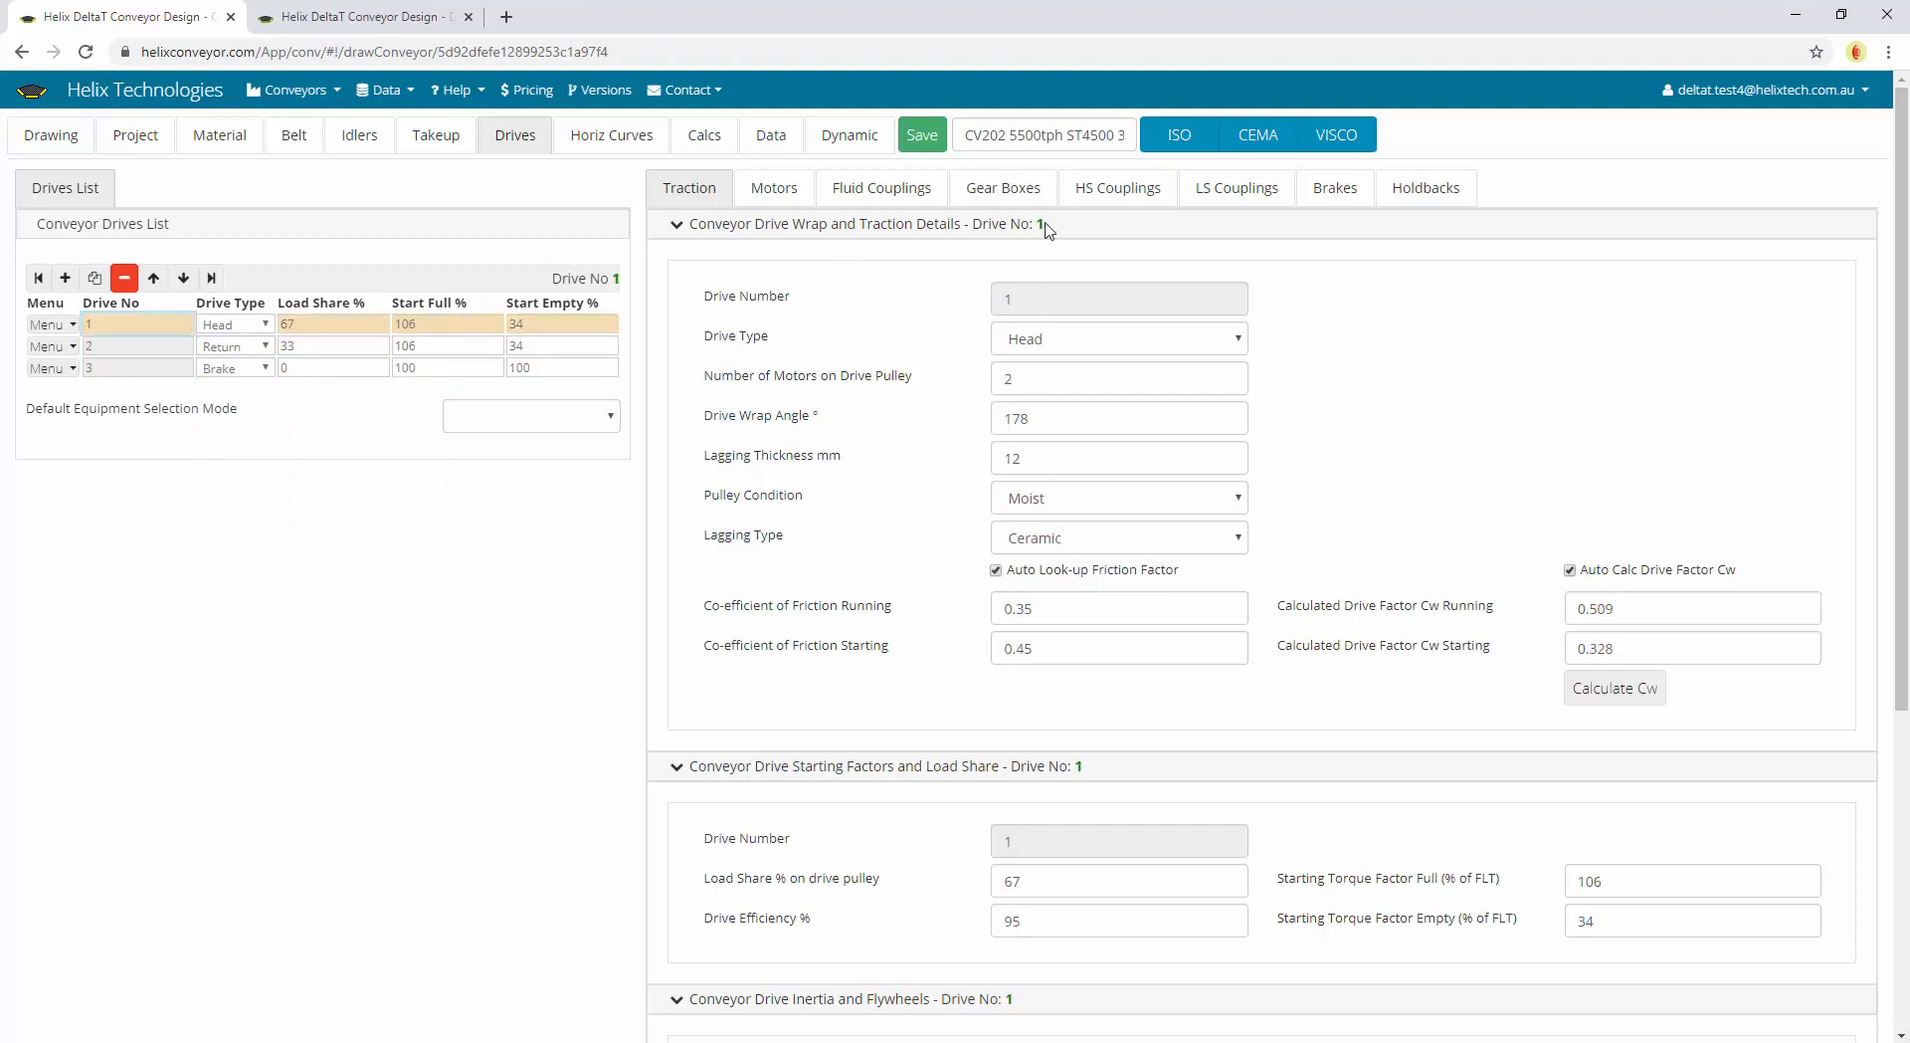
pyautogui.click(308, 349)
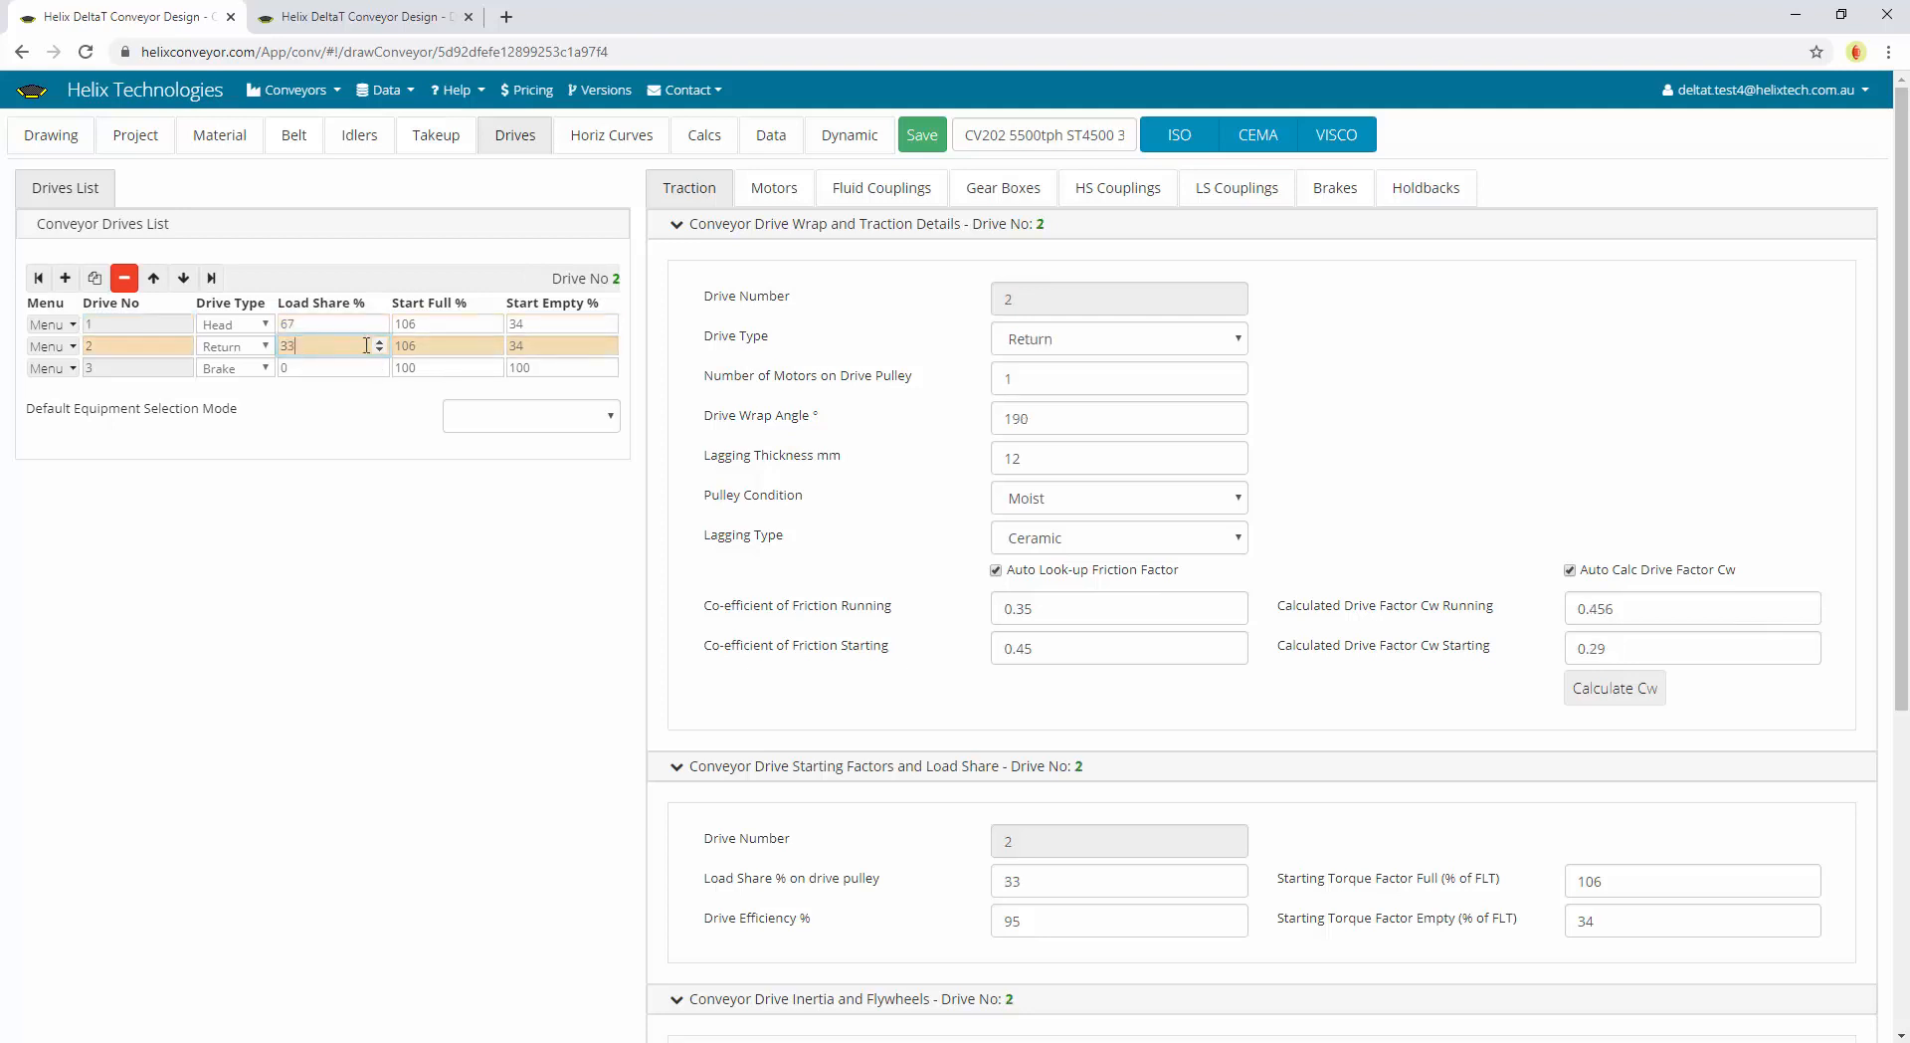
# Compare the motor input details of drives 2 and 1, and return to drive 1's traction details
pyautogui.click(775, 190)
pyautogui.click(689, 188)
pyautogui.click(776, 191)
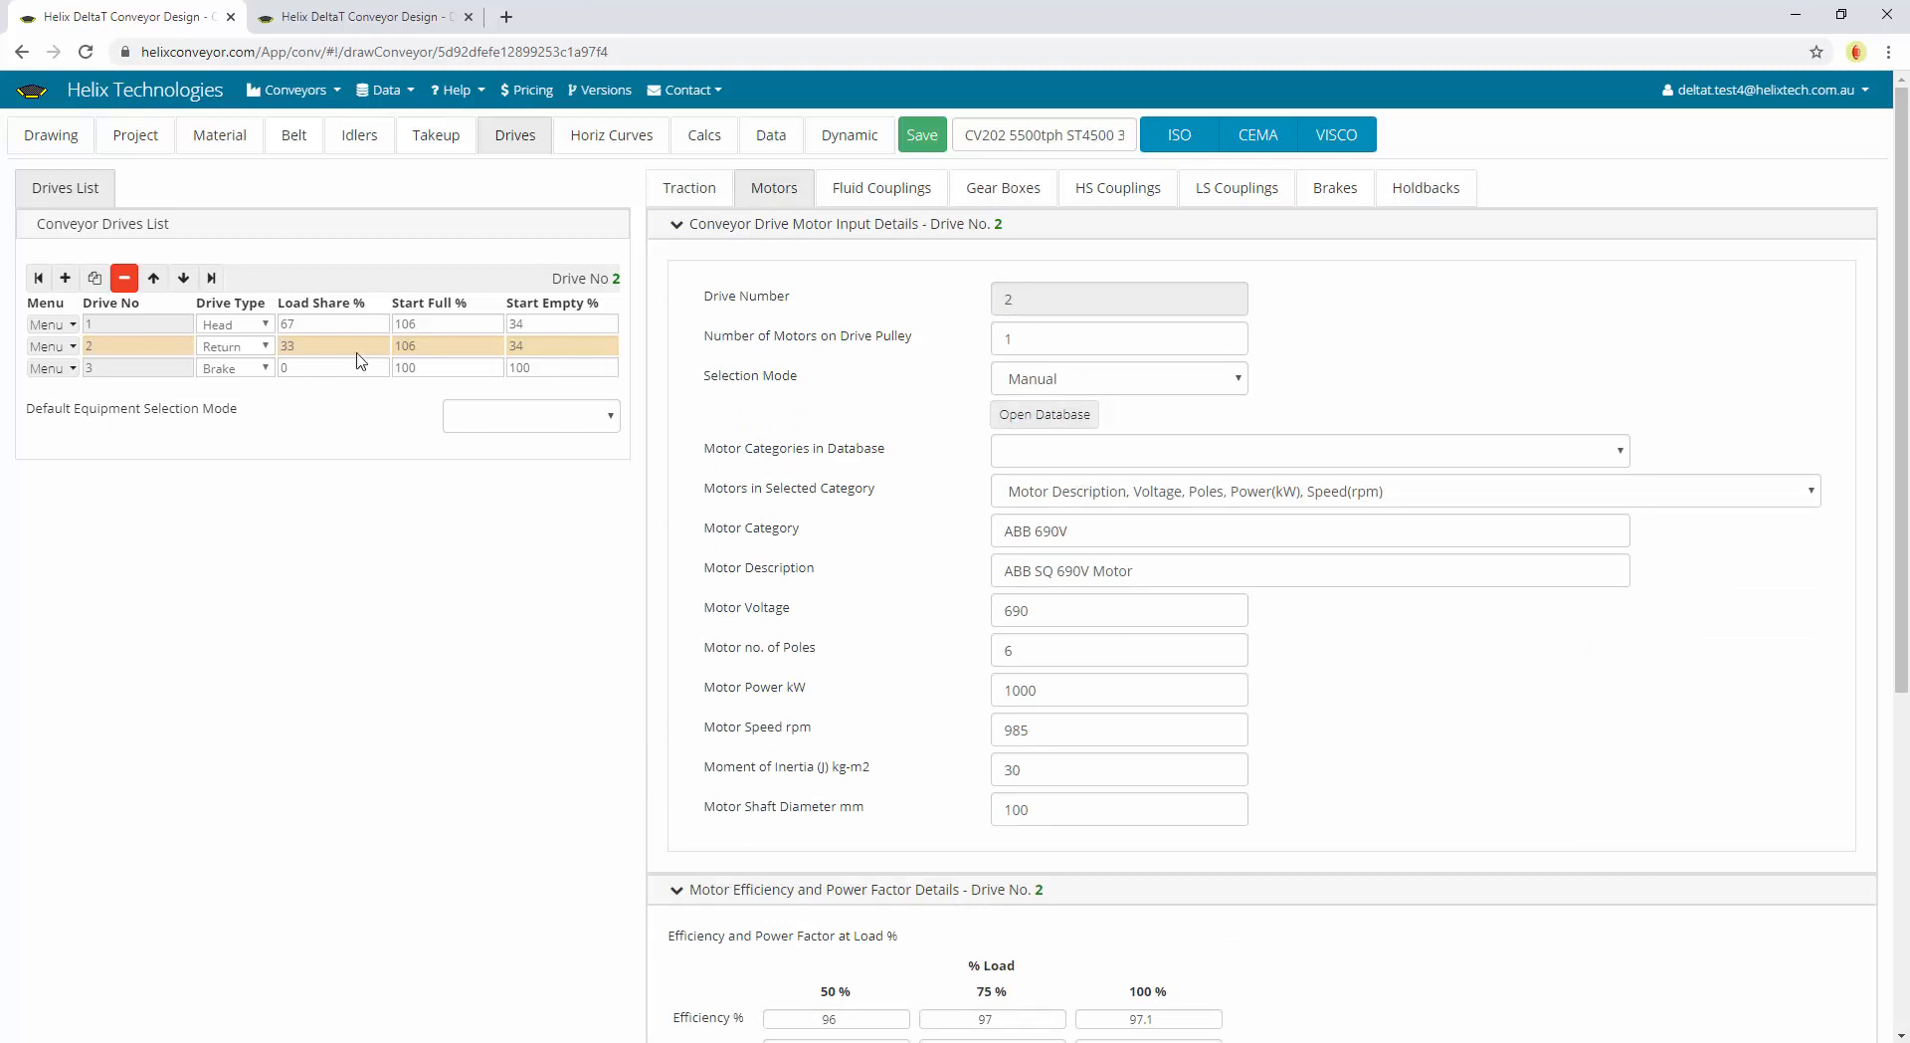
pyautogui.click(330, 328)
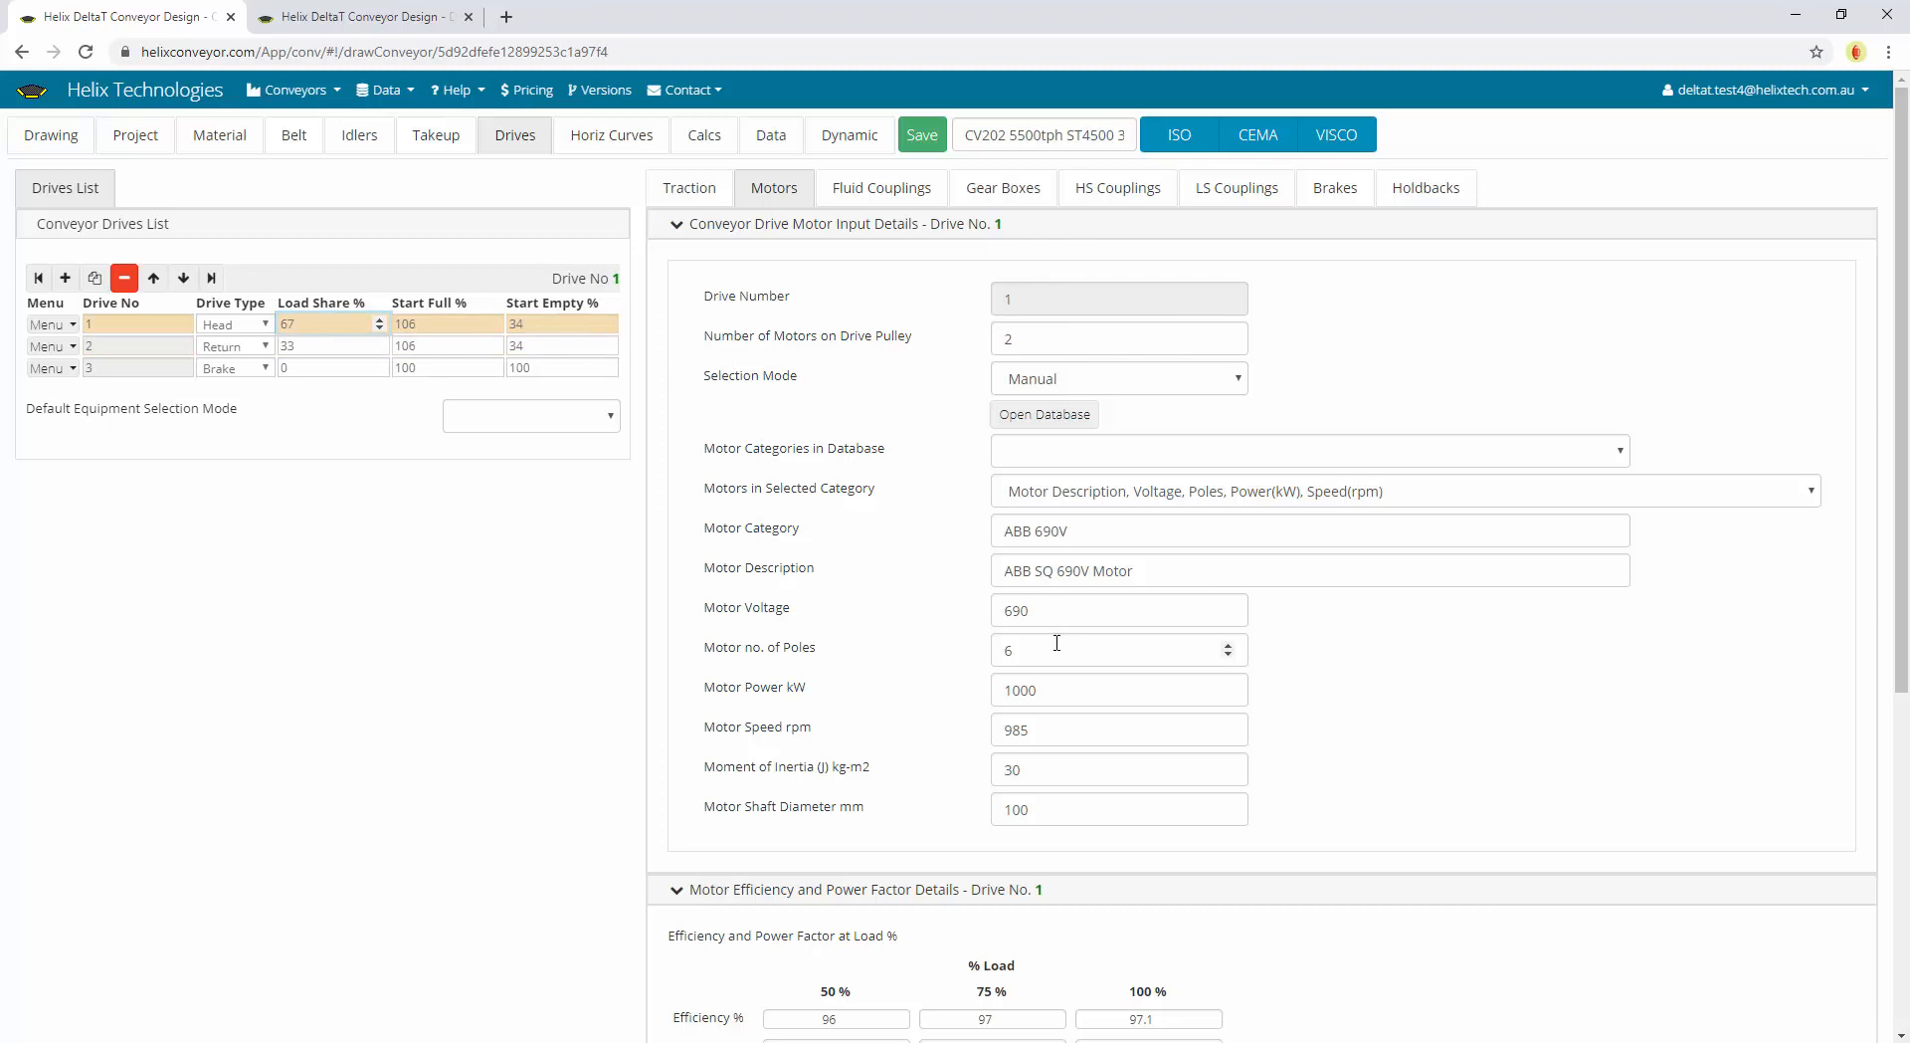
pyautogui.click(107, 324)
pyautogui.click(687, 187)
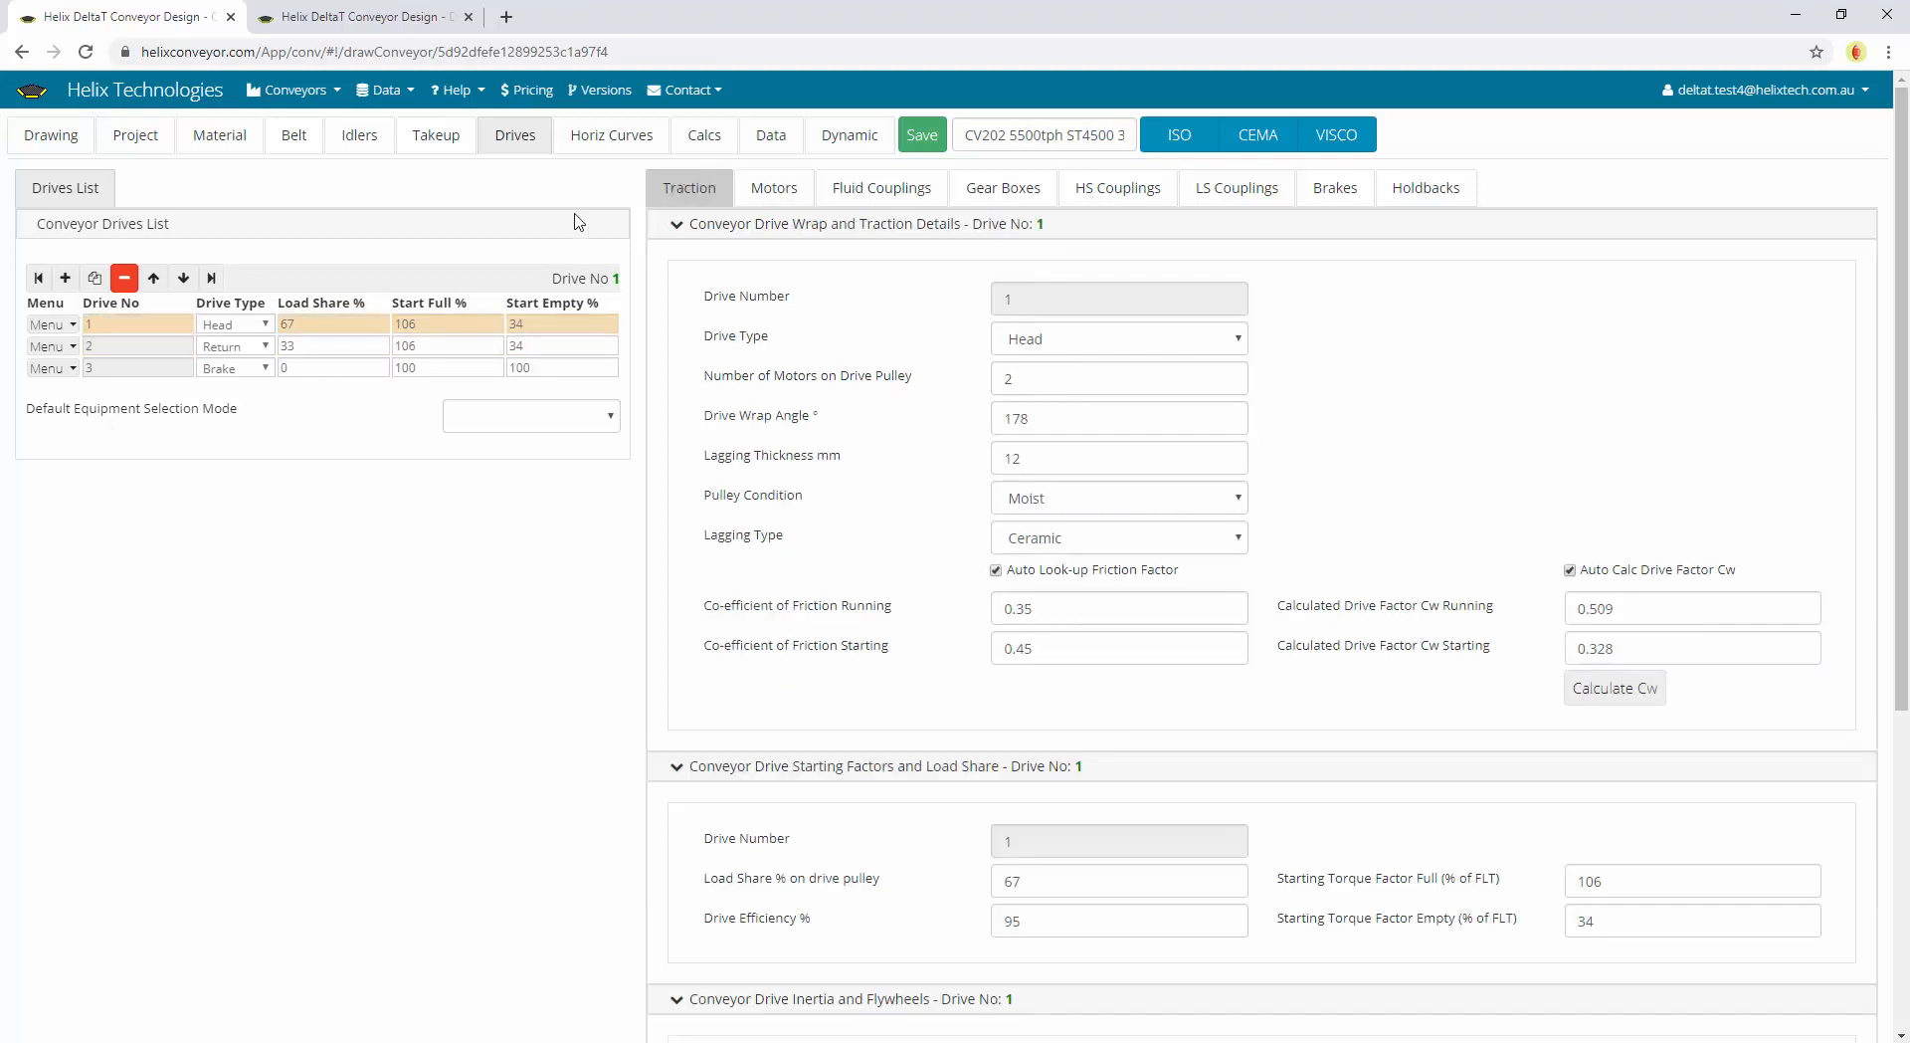
# Add a fourth drive to the conveyor drives list, select its load share, and delete that drive again
pyautogui.click(64, 279)
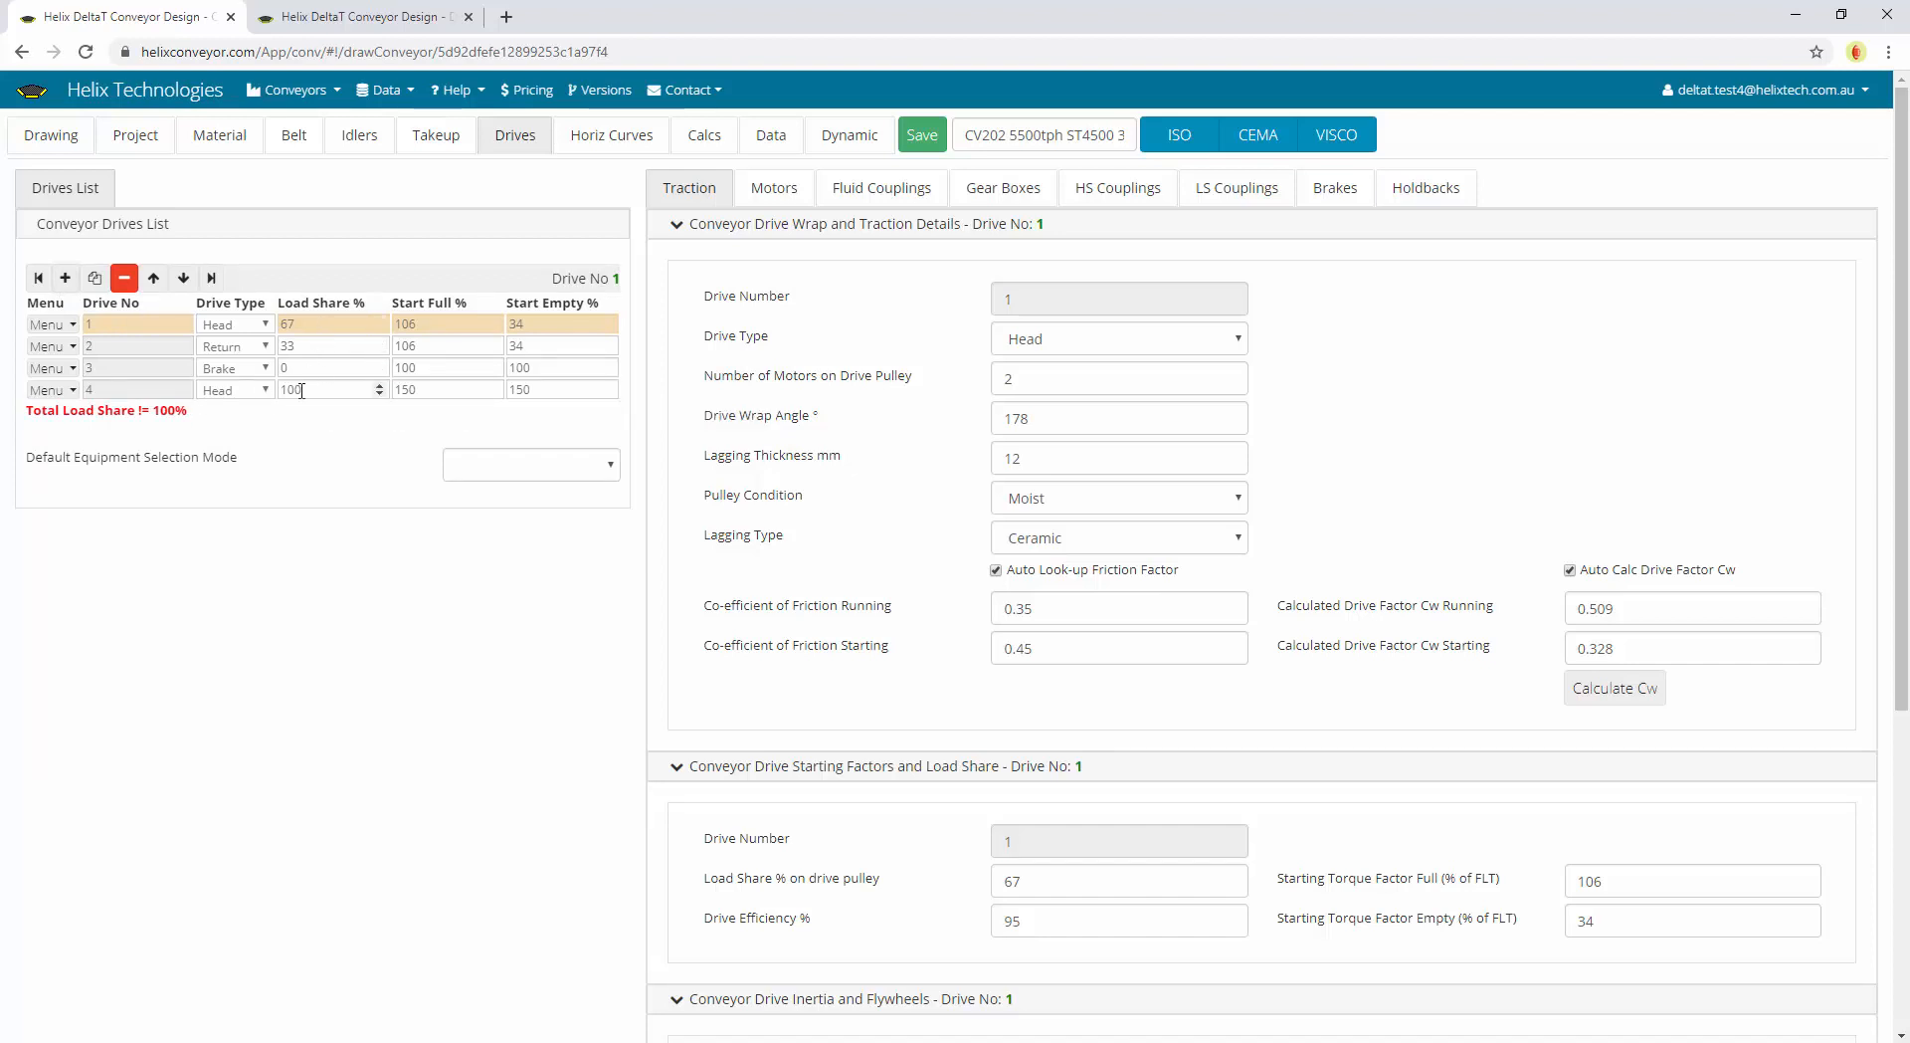
pyautogui.click(320, 345)
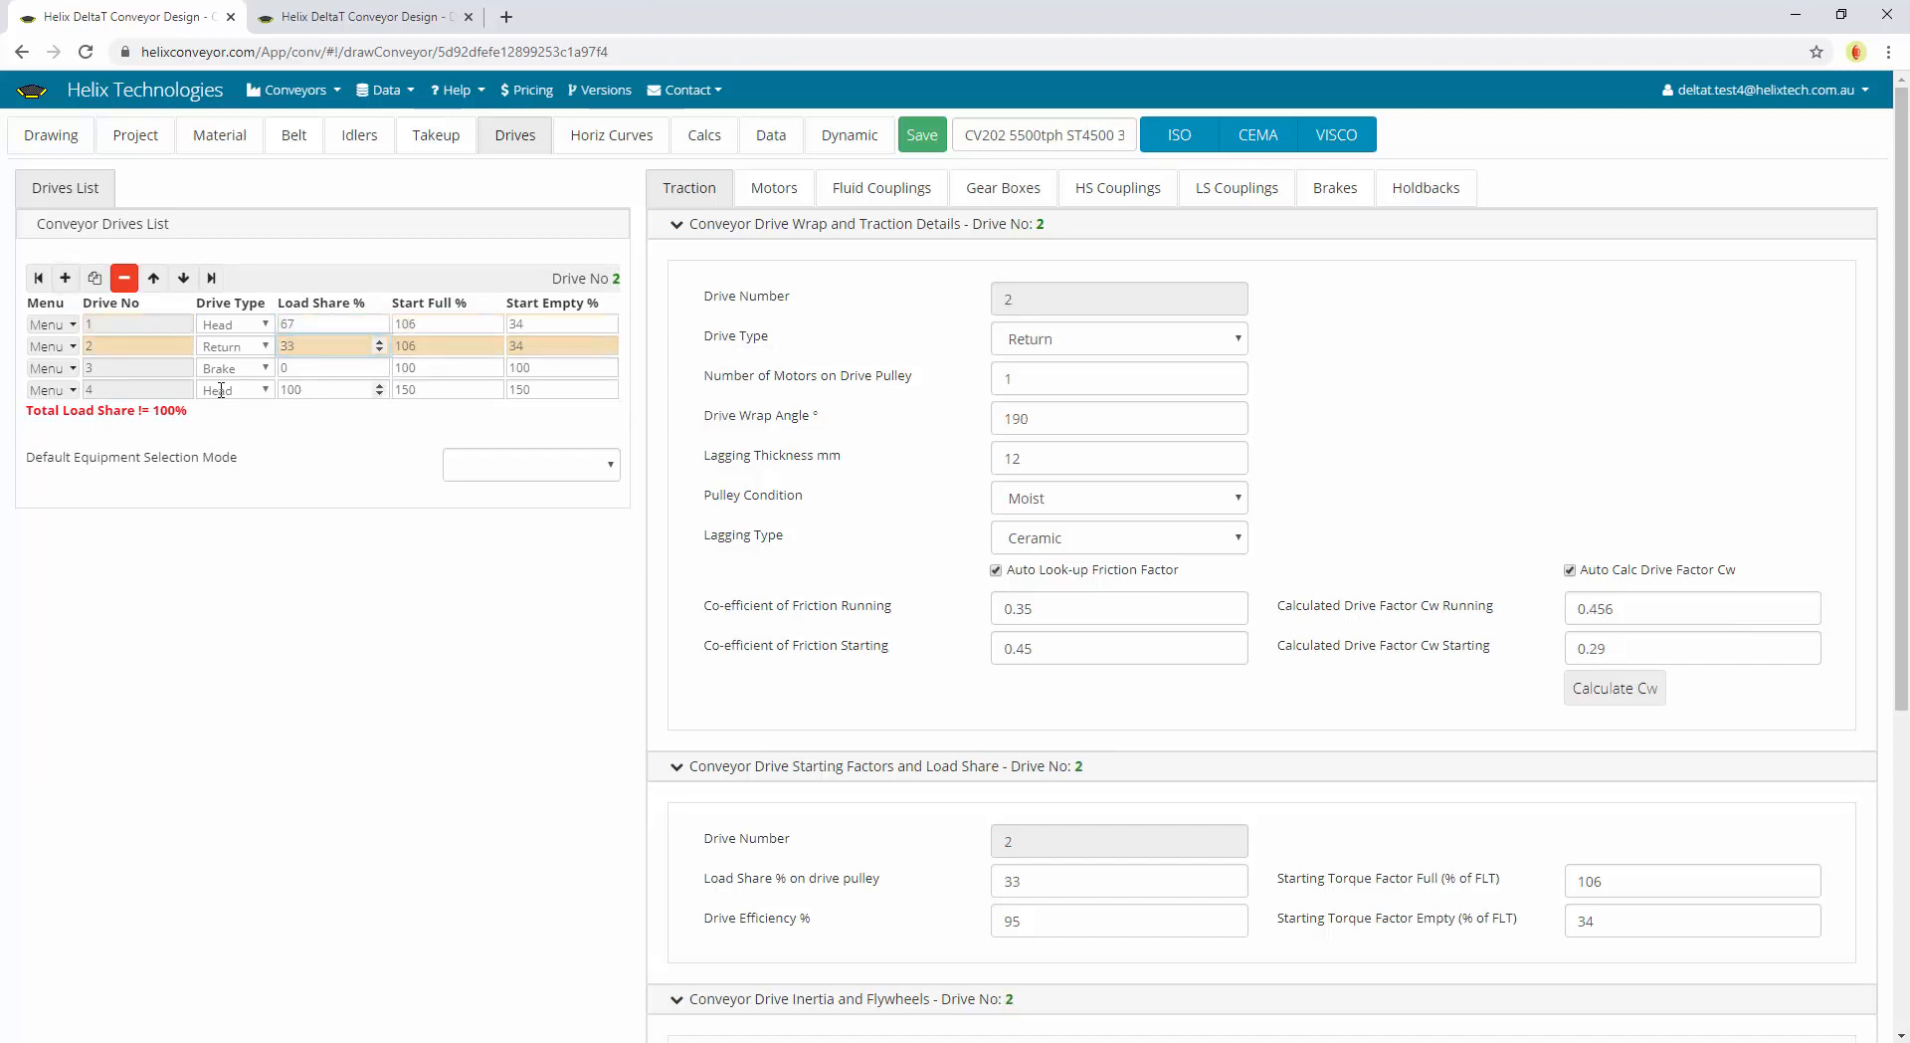
pyautogui.doubleClick(291, 389)
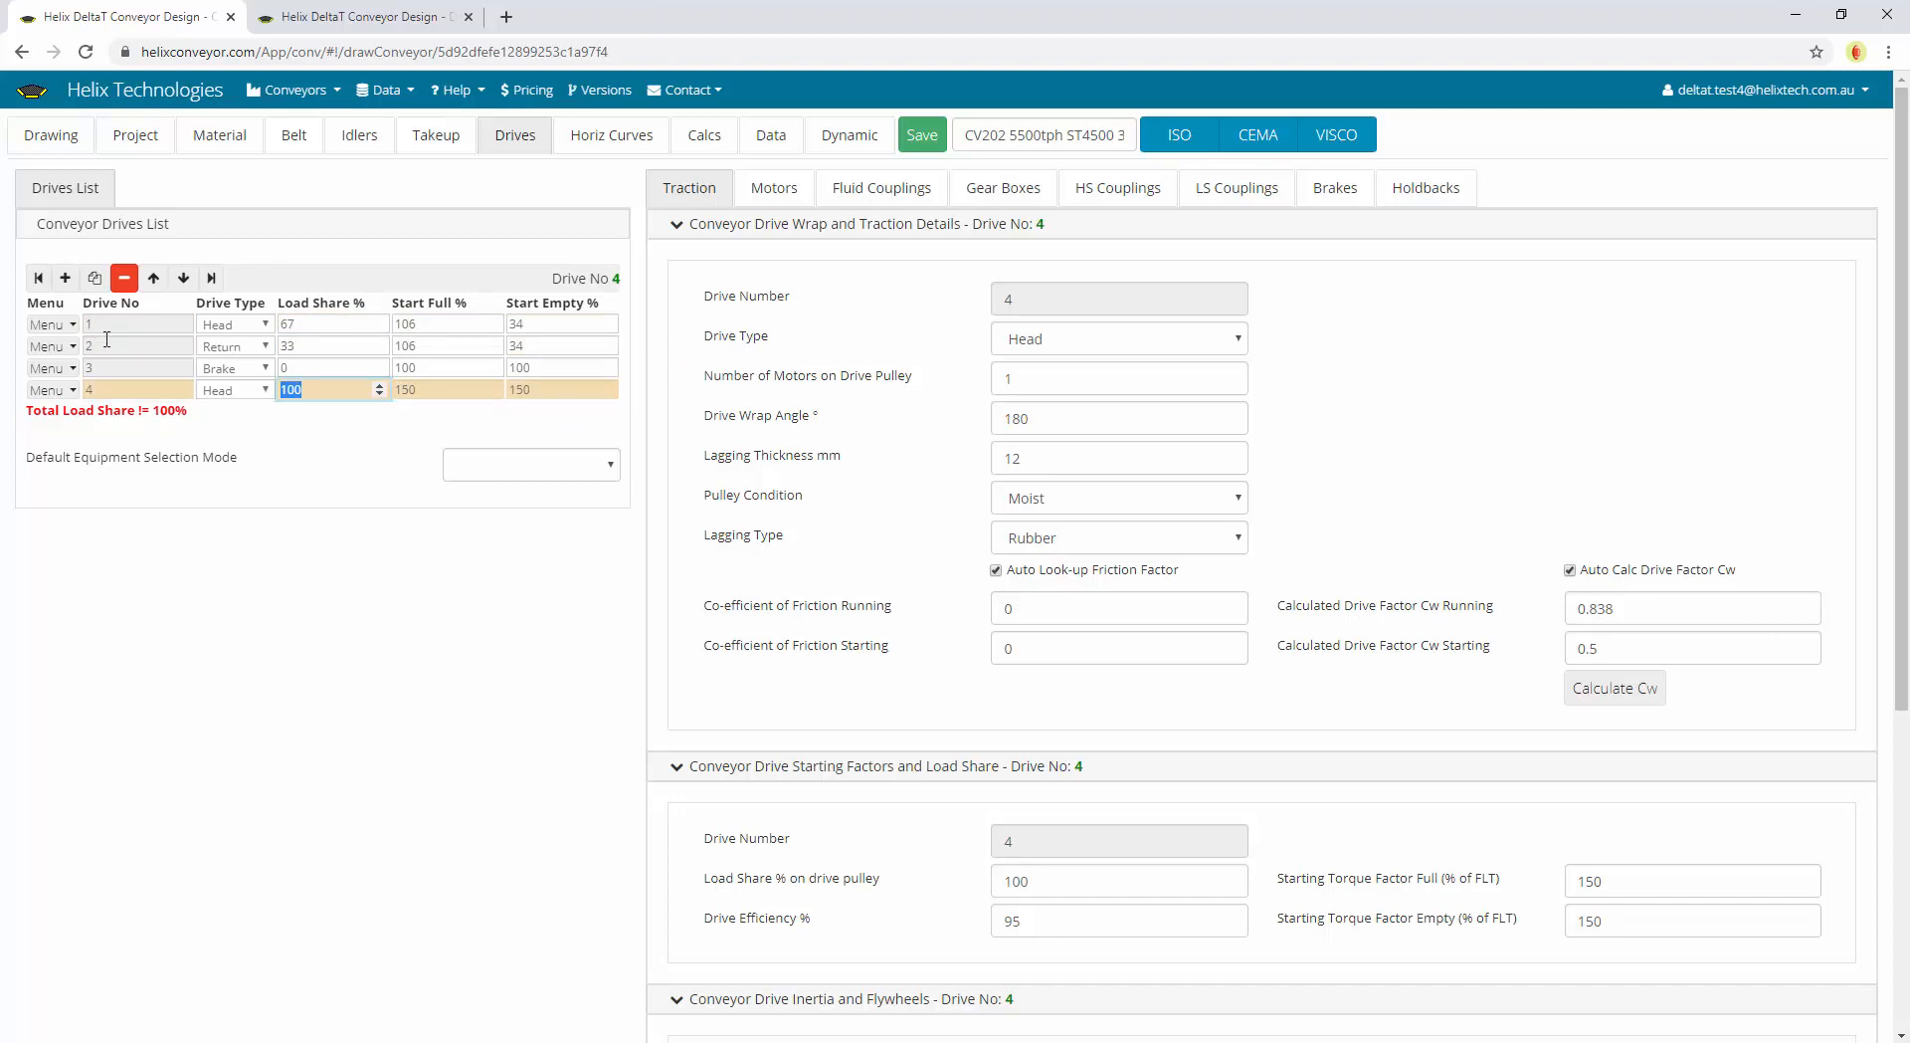
pyautogui.click(129, 389)
pyautogui.click(124, 278)
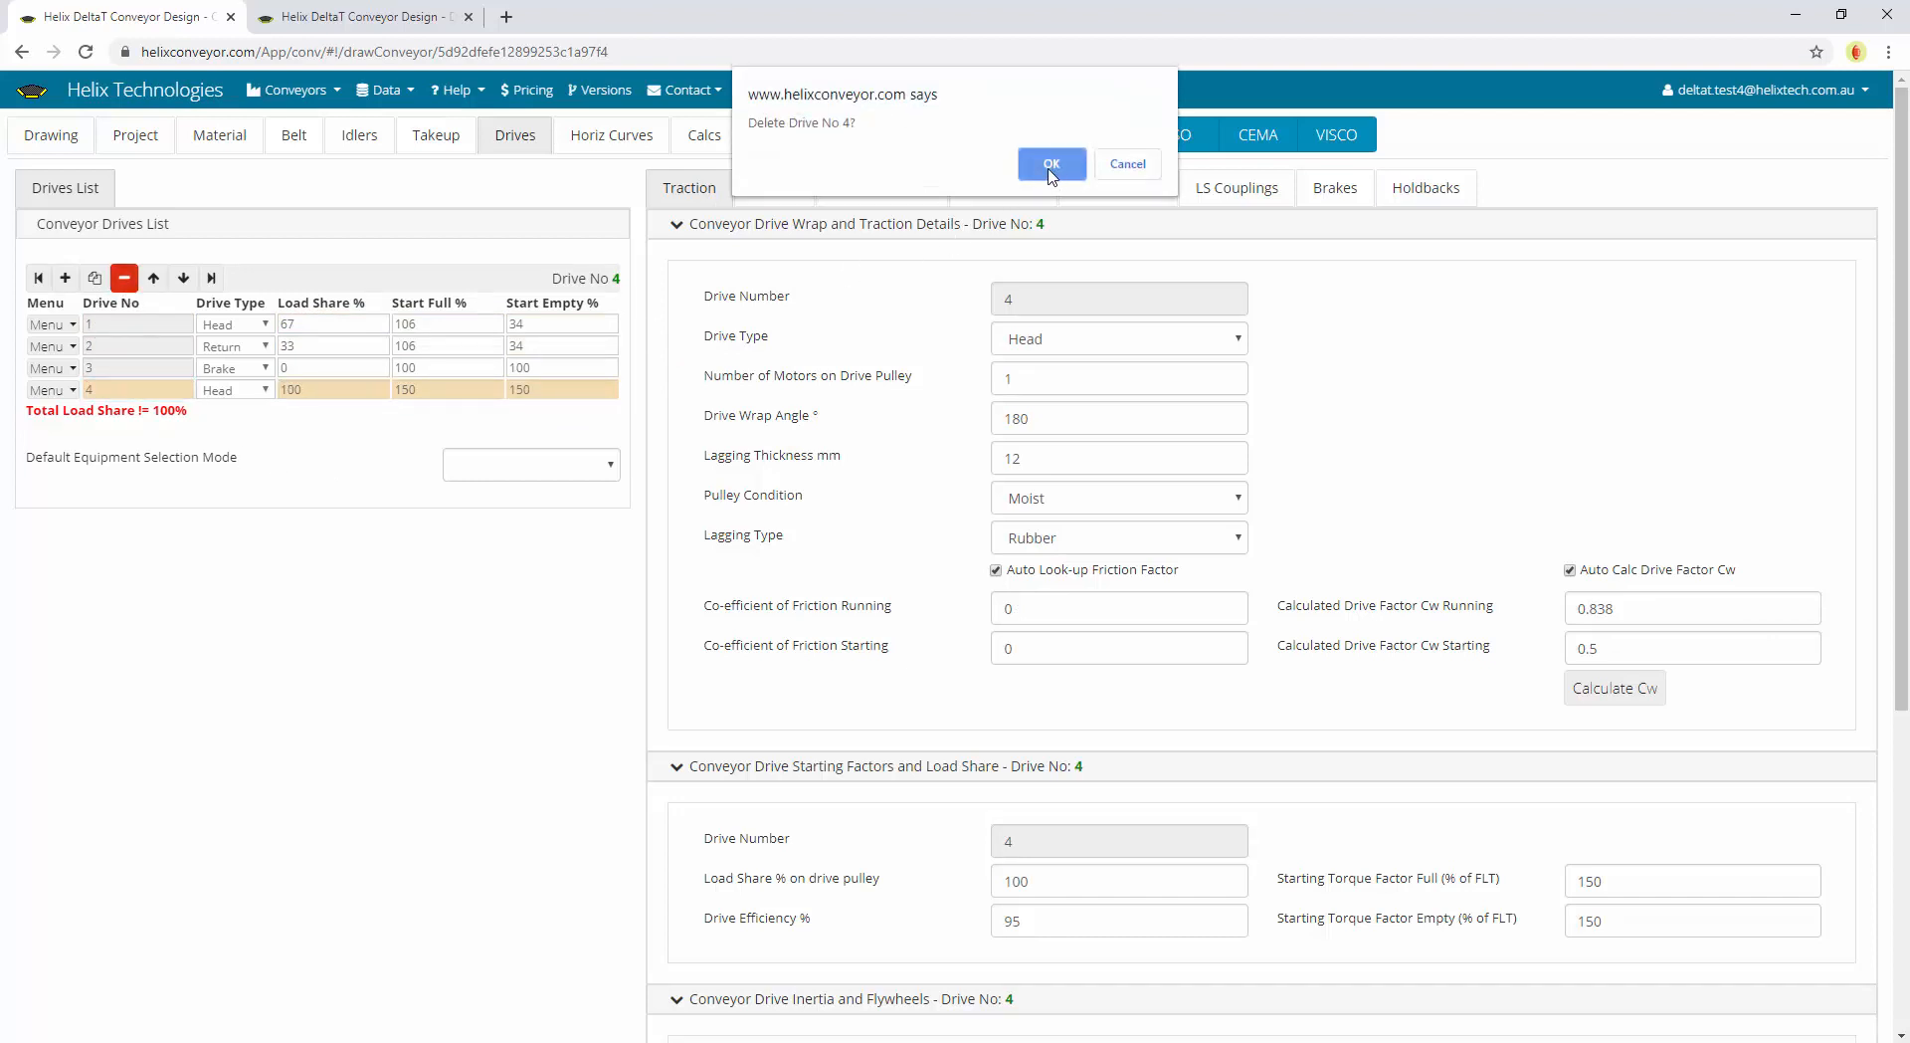
pyautogui.click(1053, 167)
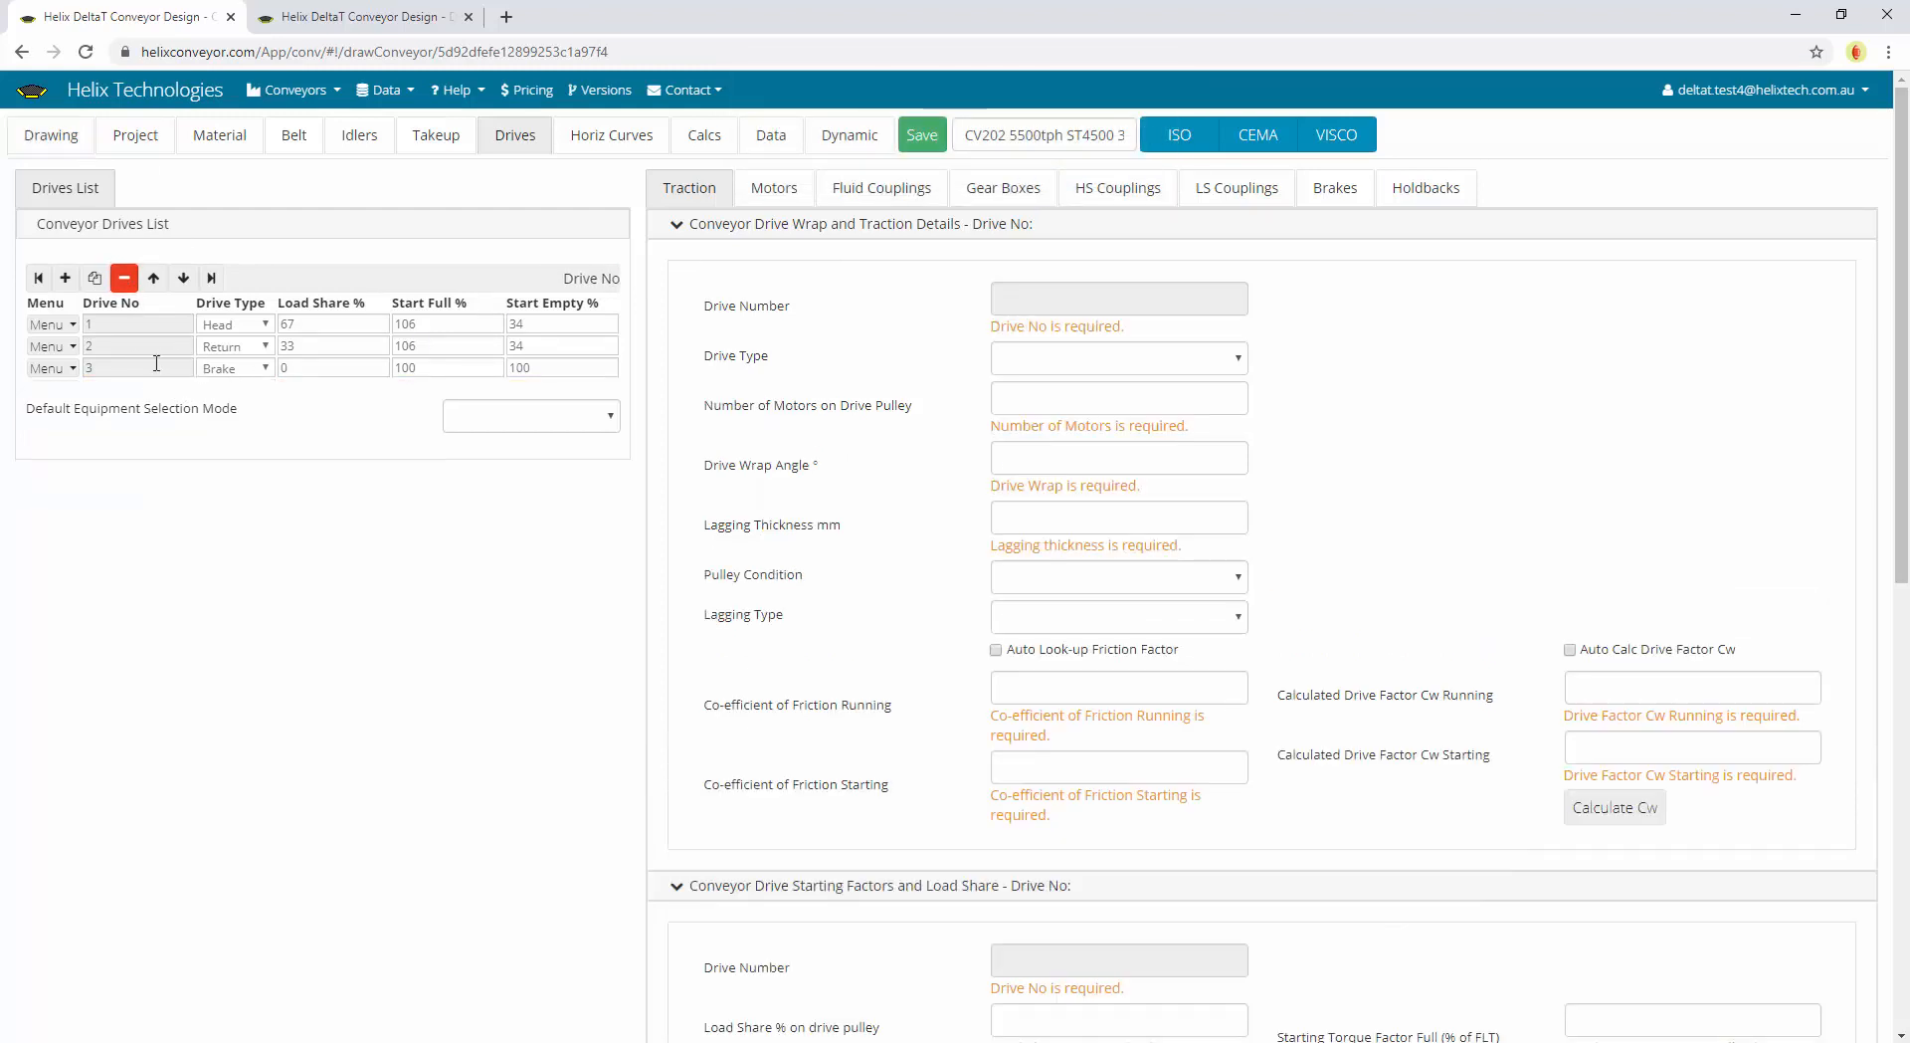
# Delete brake drive 3 from the drives list and check the brake pulley's drive link in the coordinates table
pyautogui.click(145, 368)
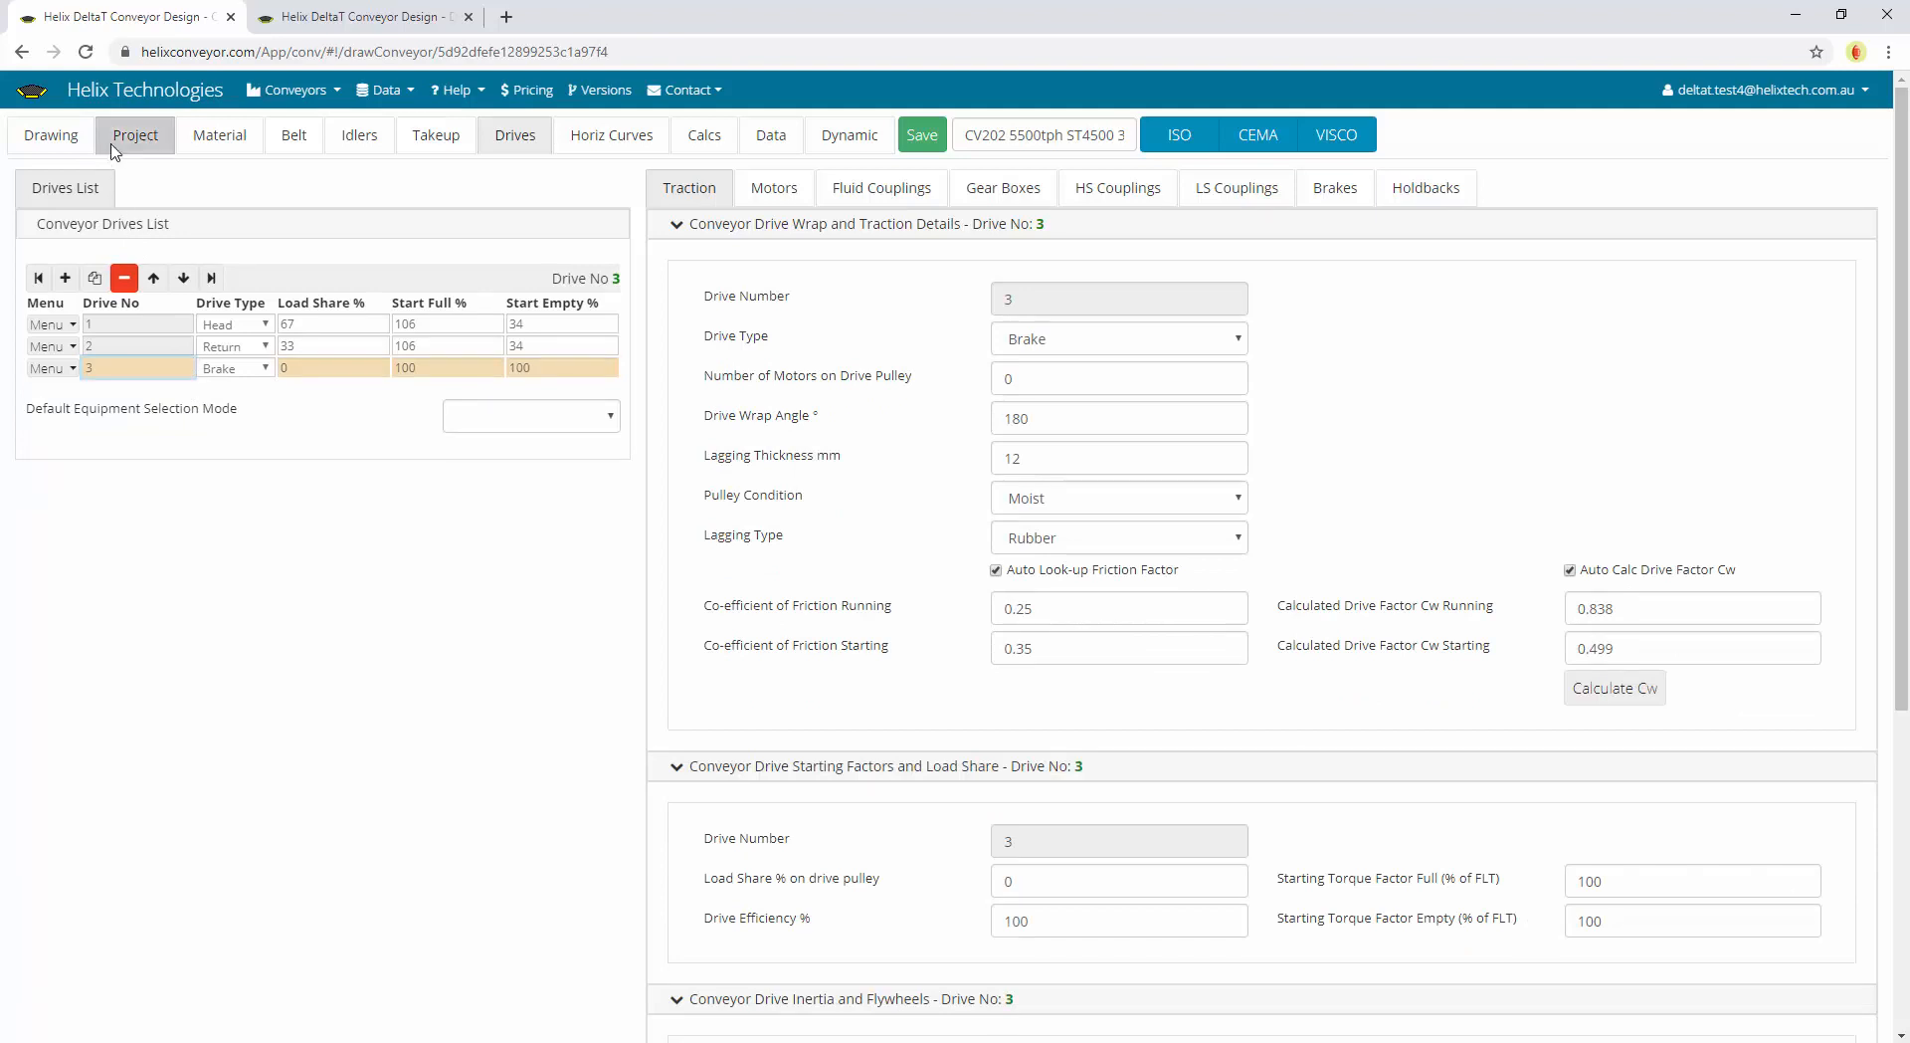
pyautogui.click(124, 279)
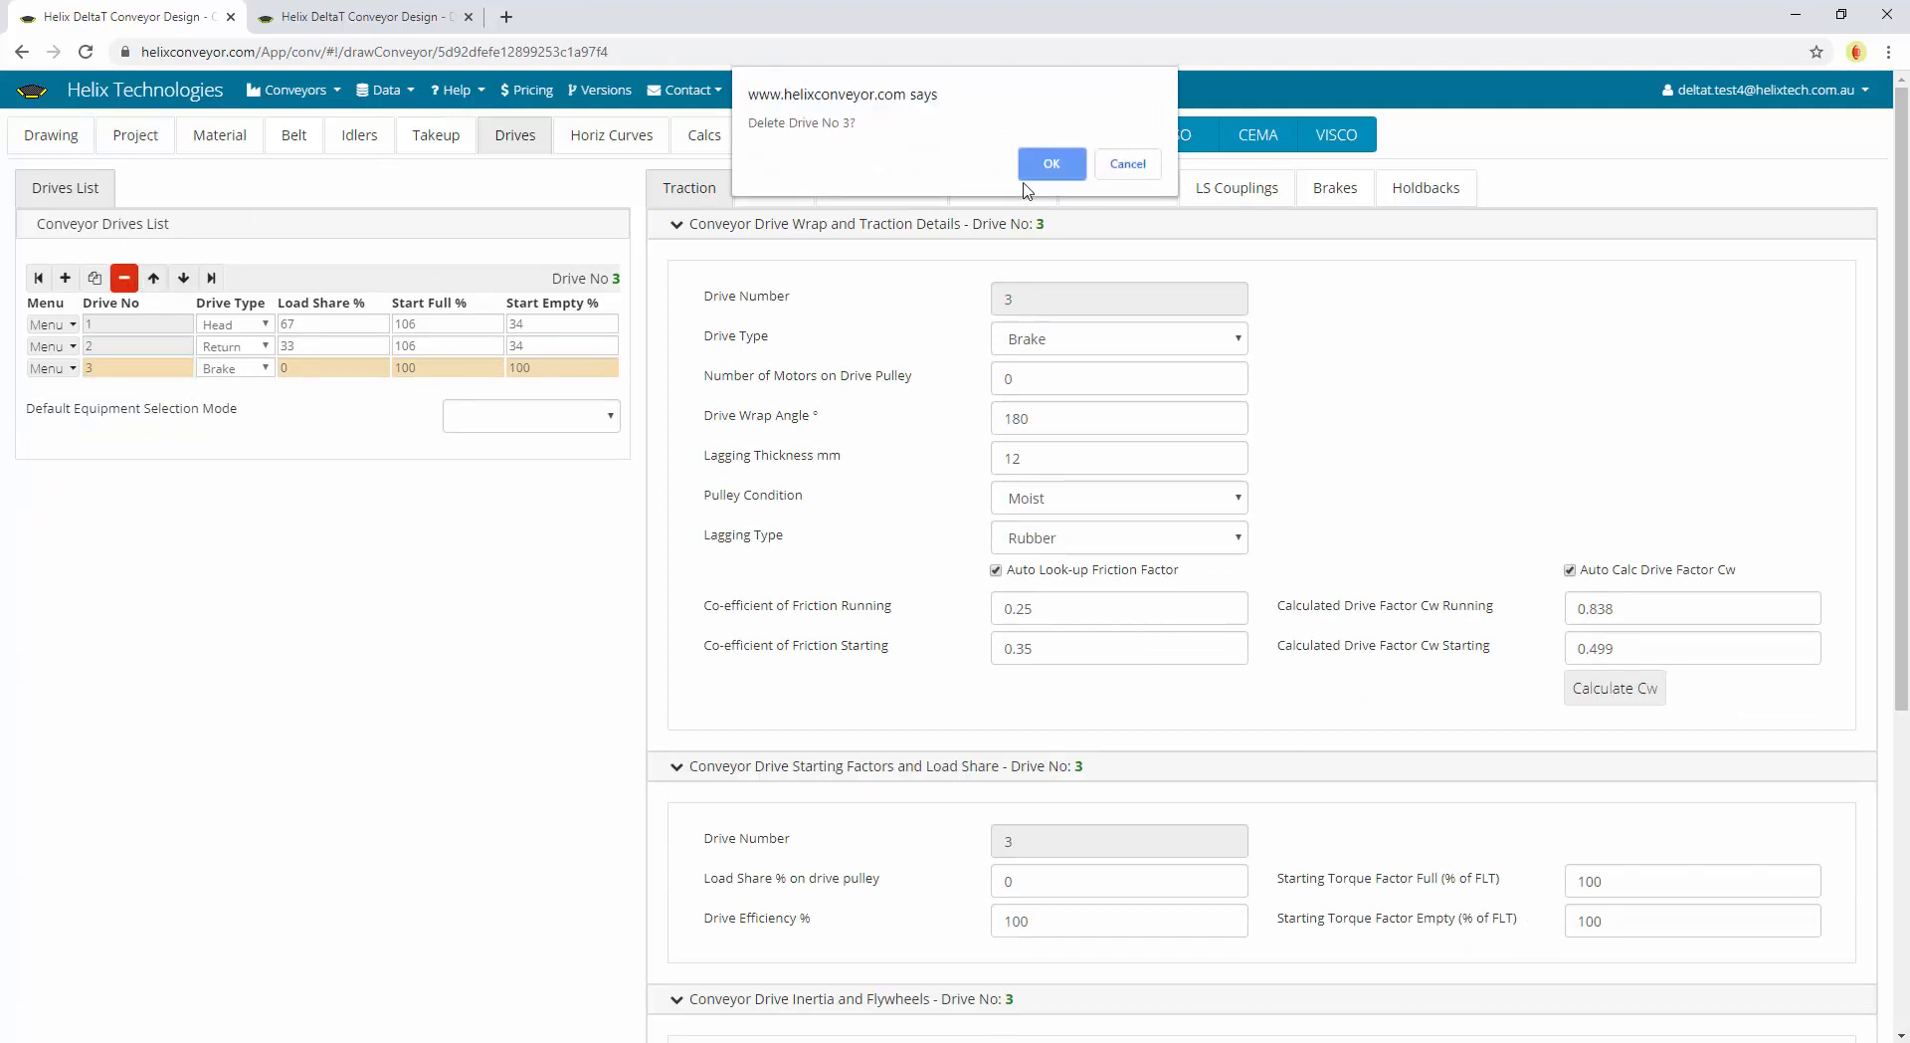
pyautogui.click(1052, 167)
pyautogui.click(70, 141)
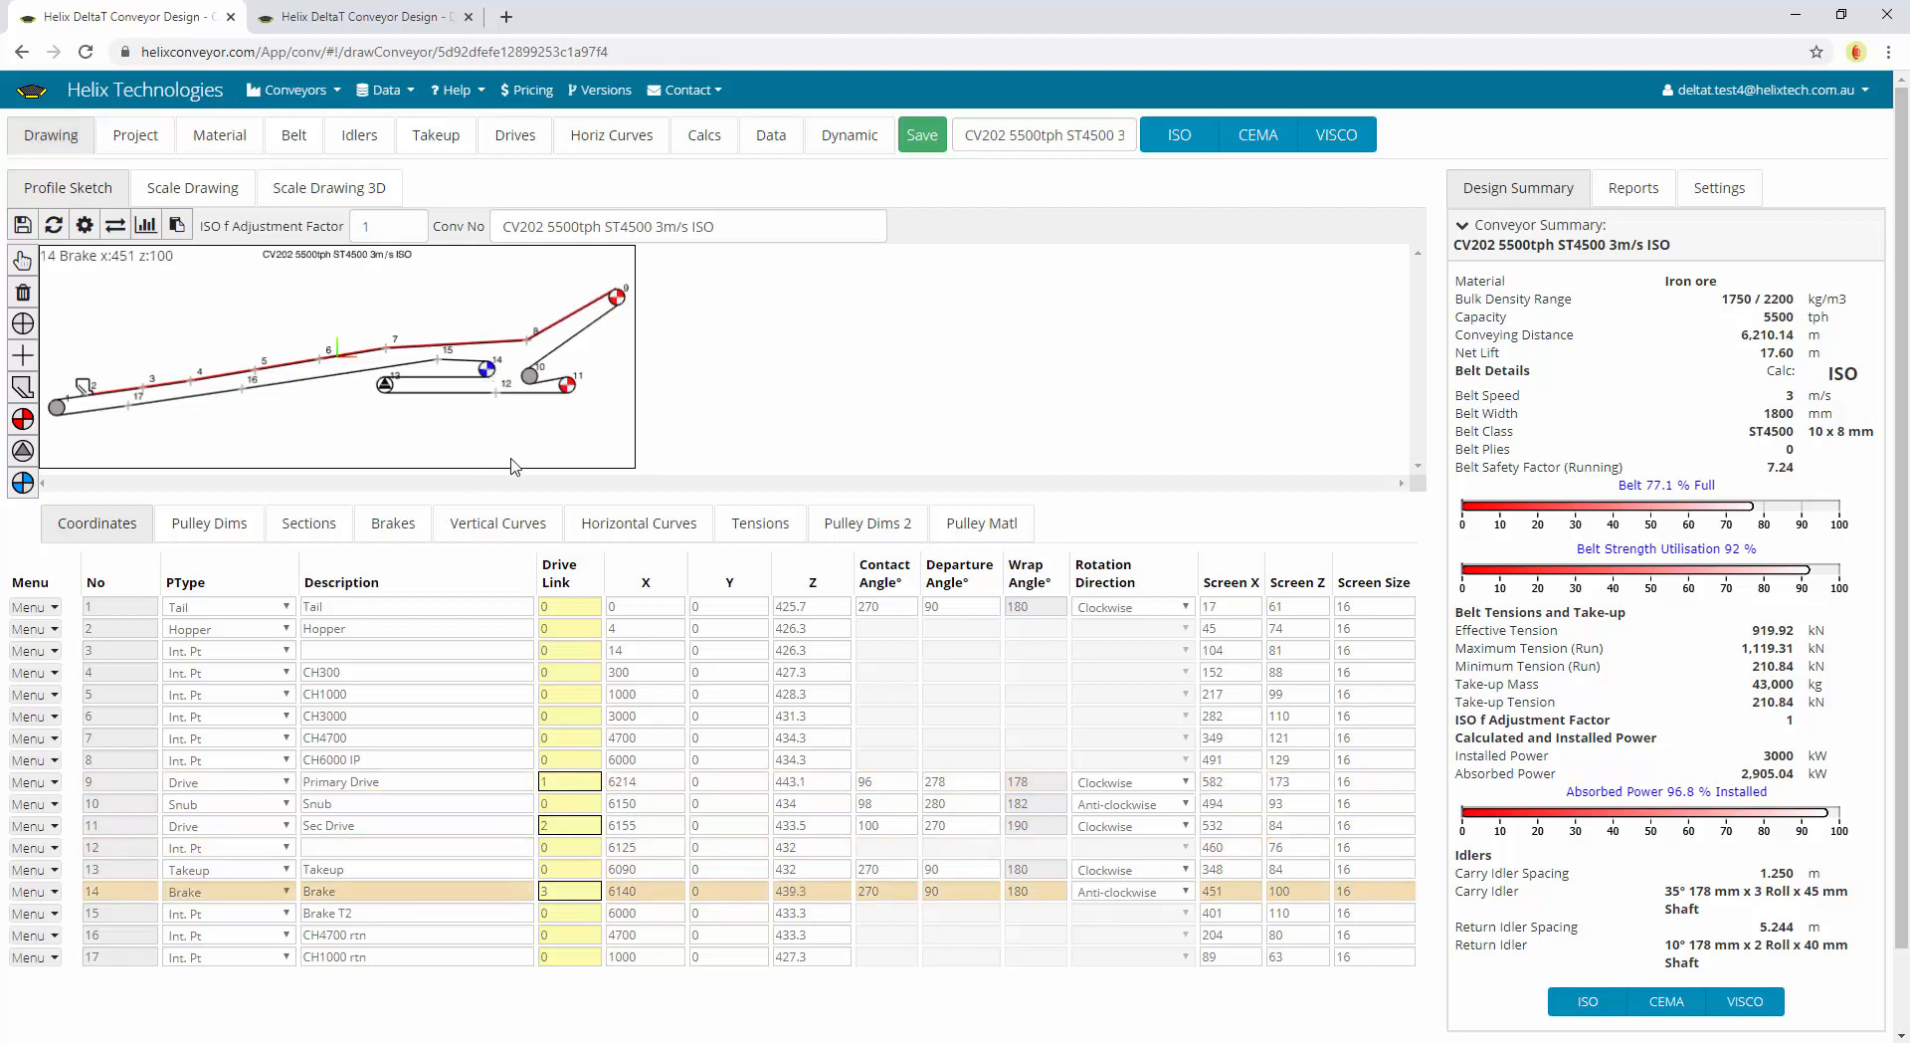
pyautogui.click(548, 890)
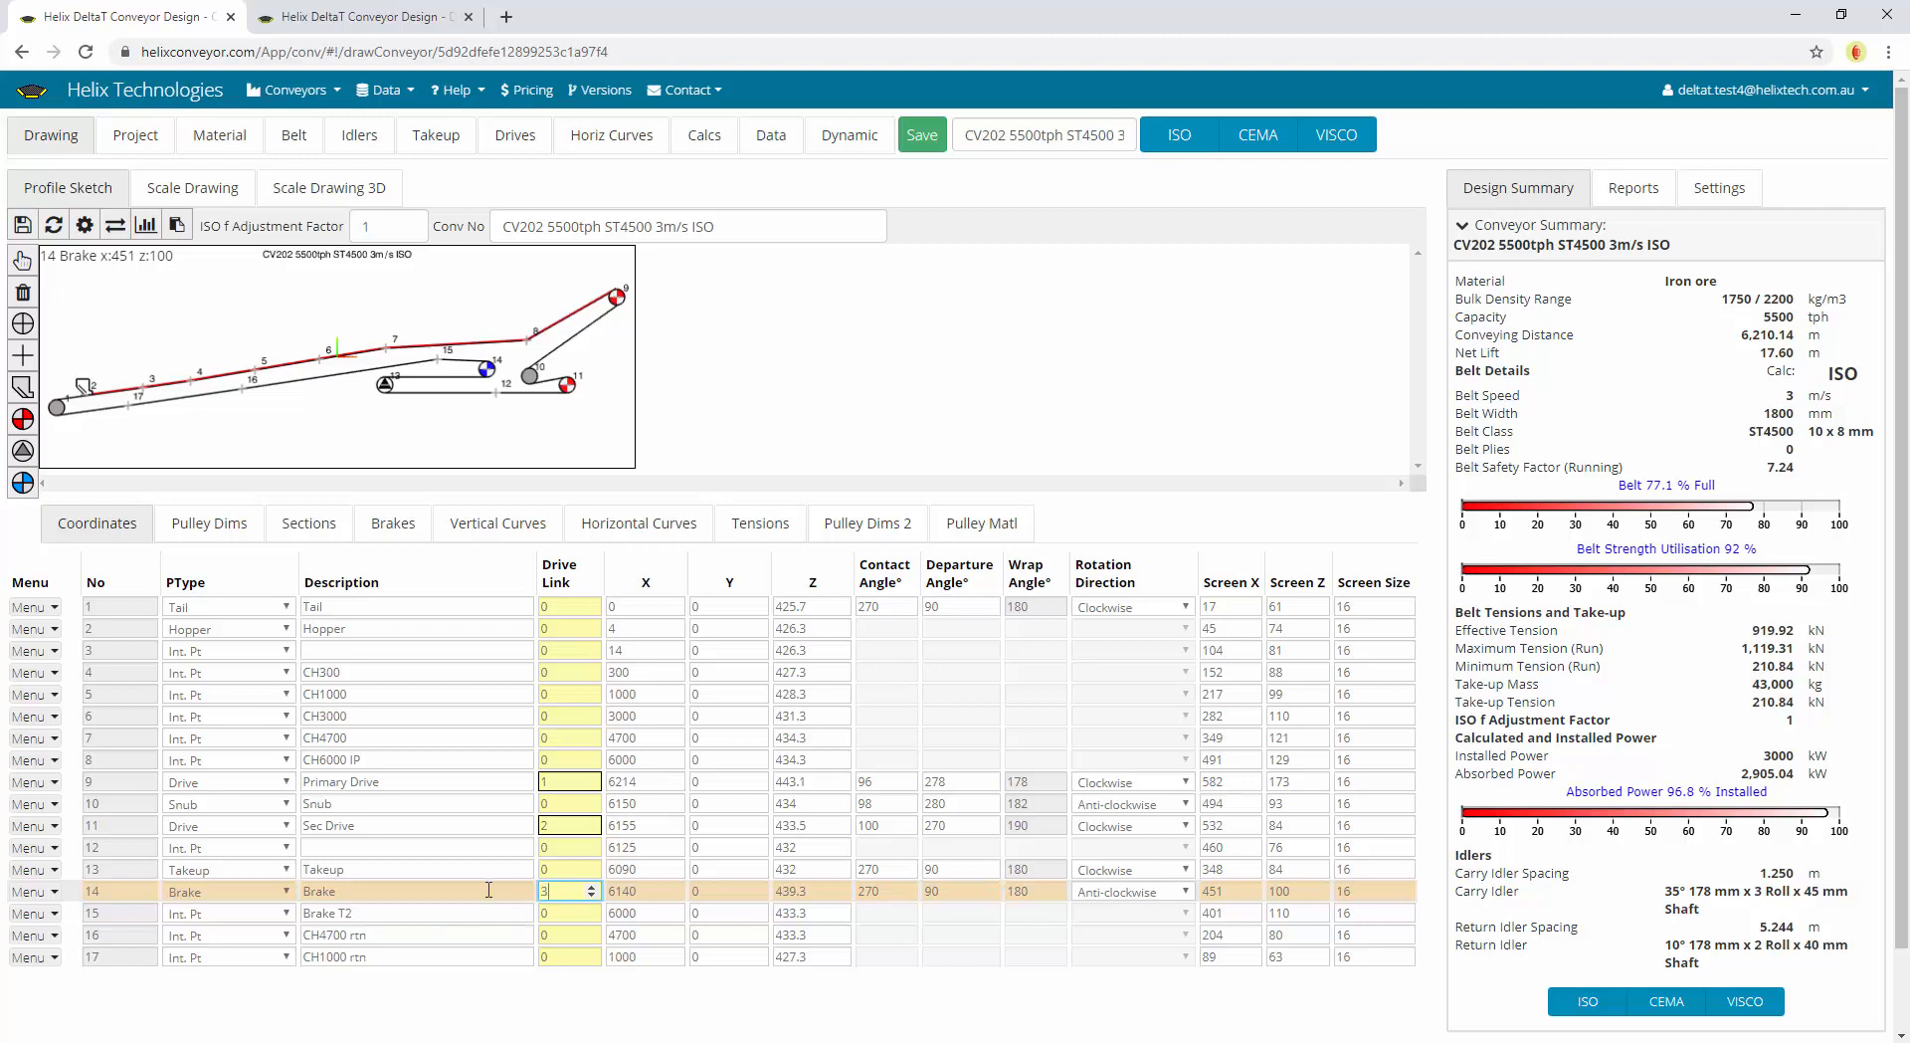
# Add a new drive 3 to the conveyor drives list and select it
pyautogui.click(513, 142)
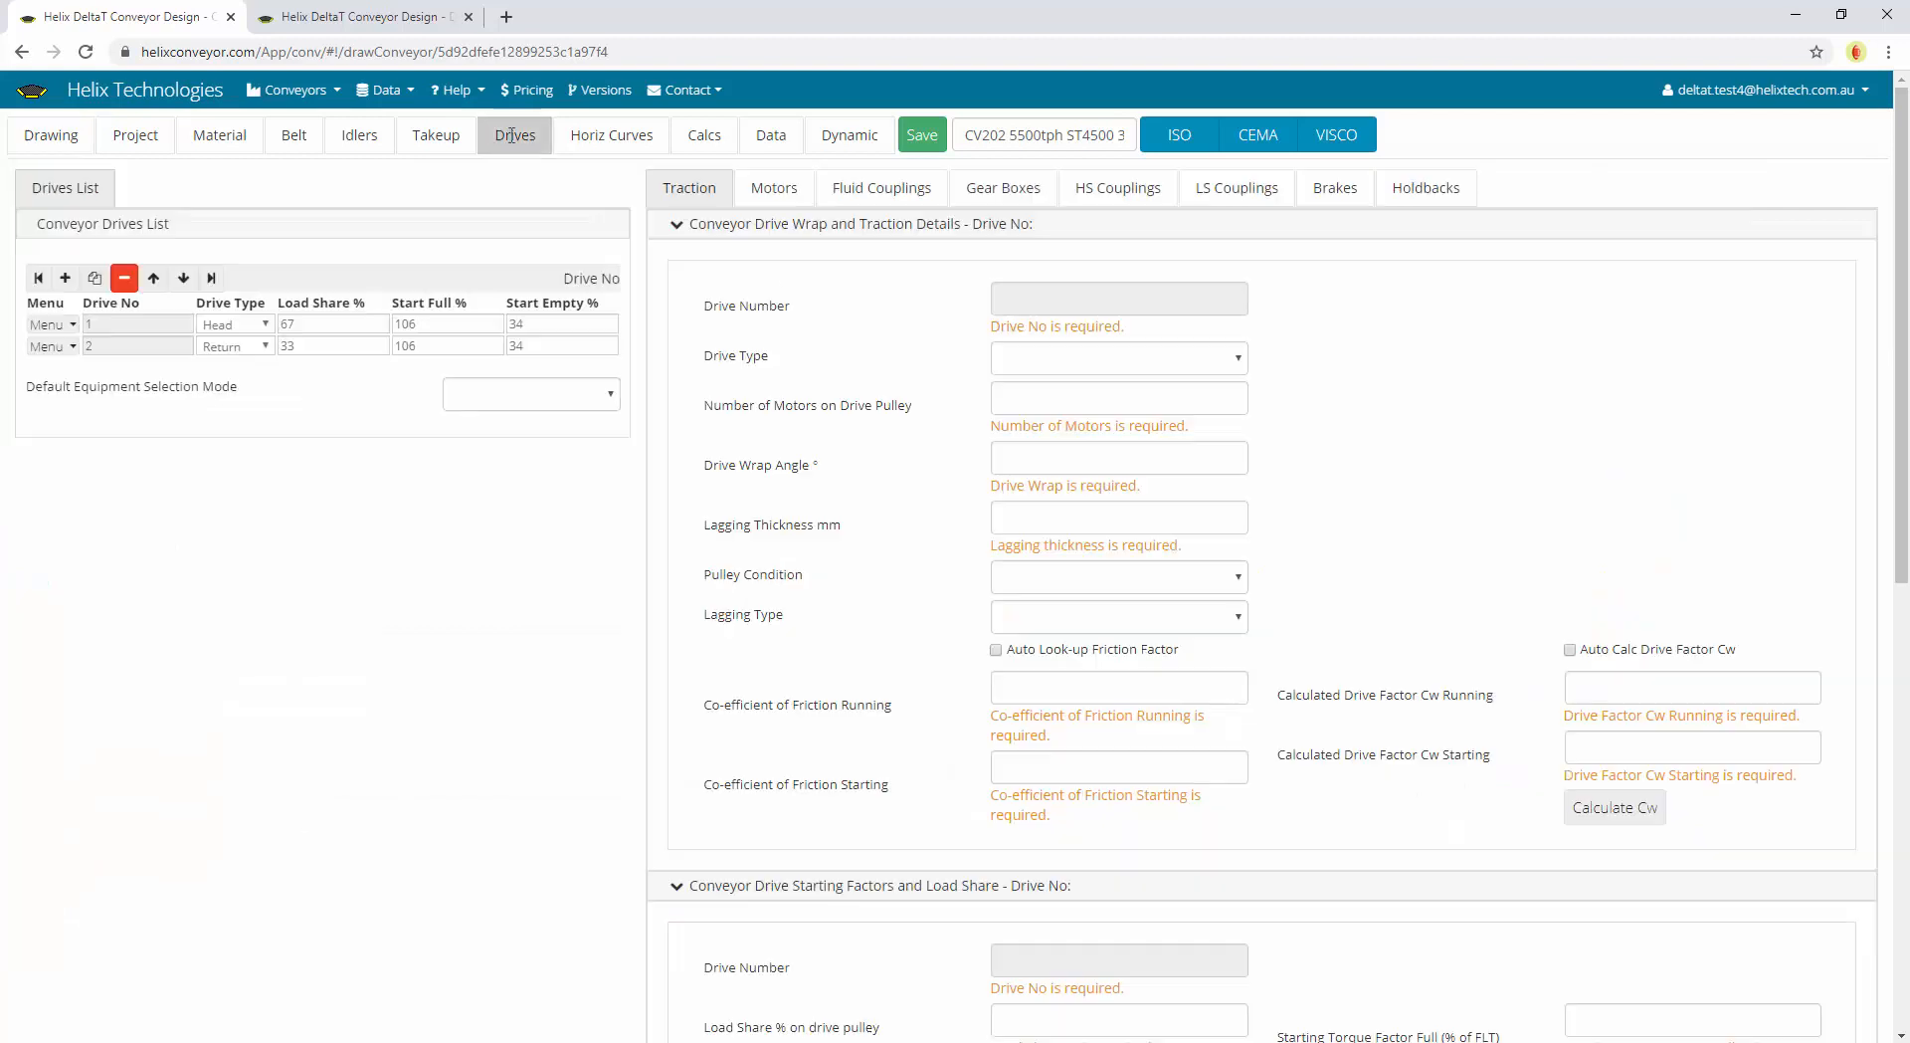
pyautogui.click(65, 279)
pyautogui.click(134, 369)
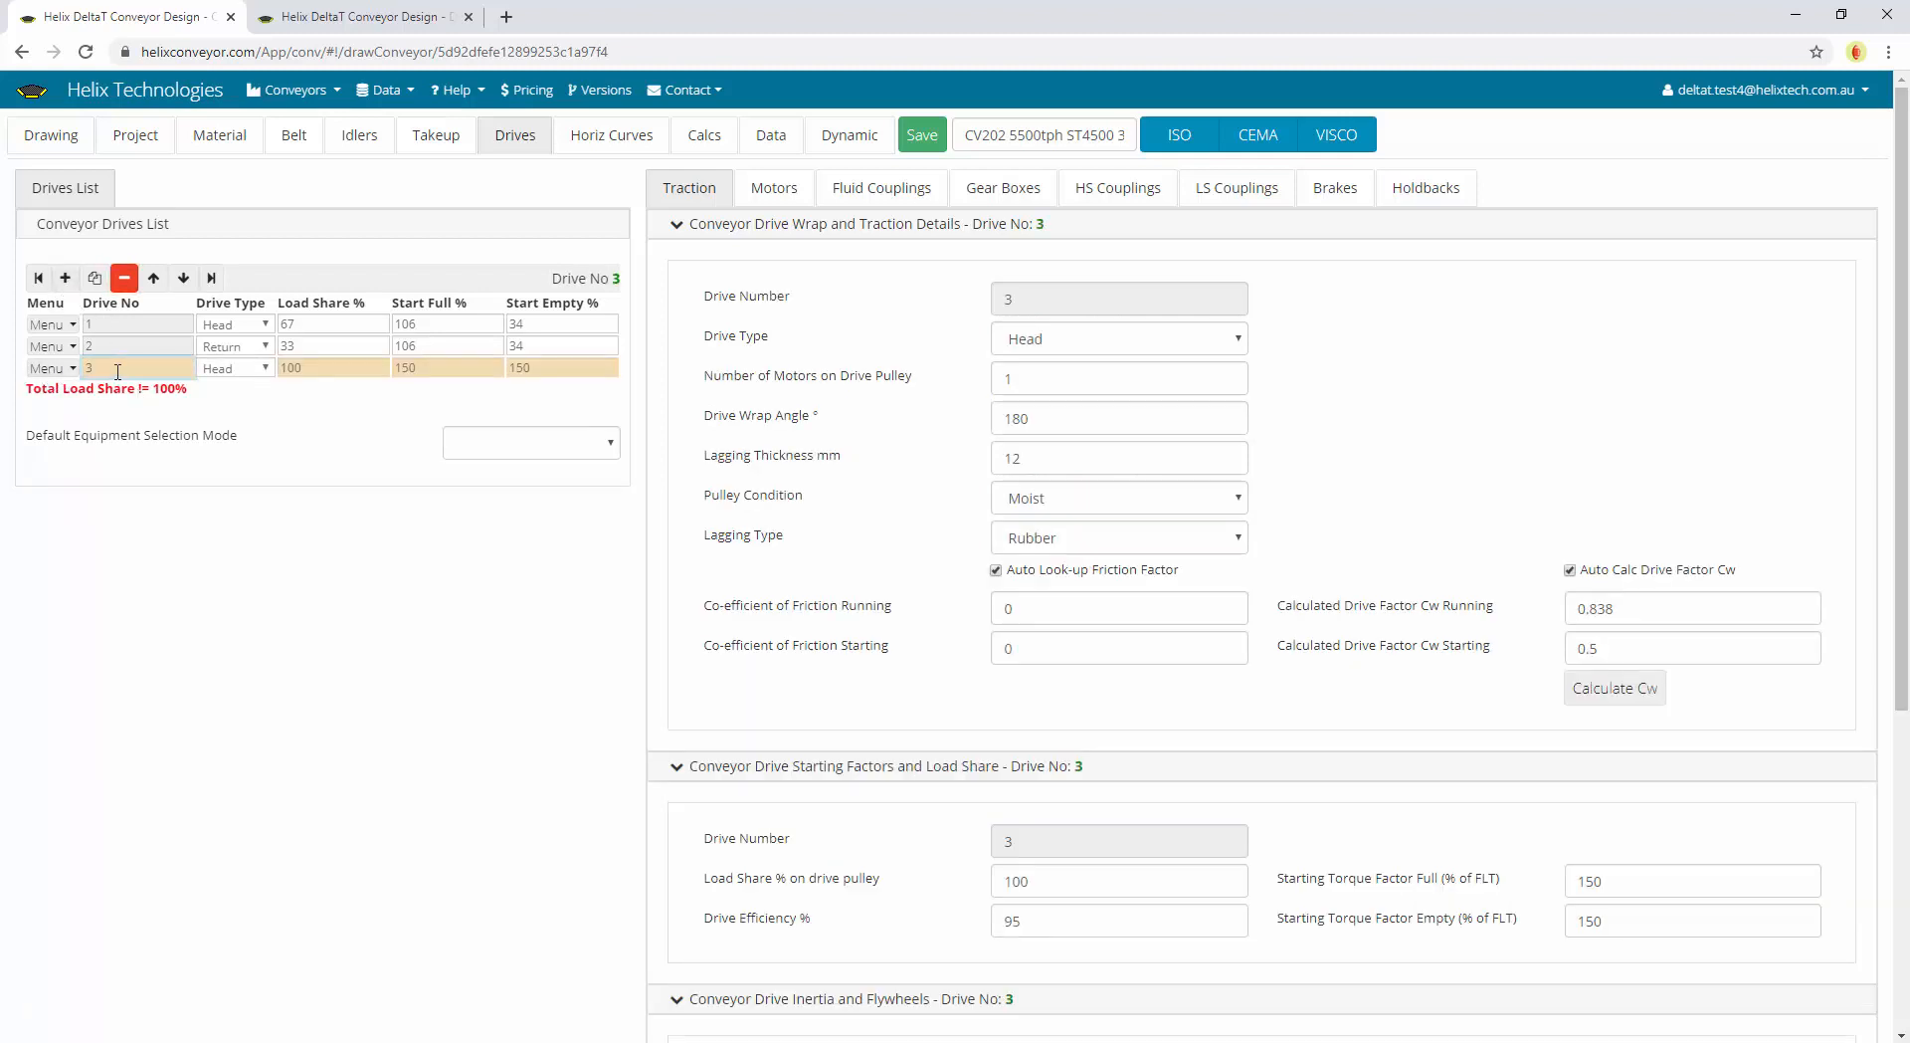
# Delete the brake pulley, item 14, from the coordinates table
pyautogui.click(61, 140)
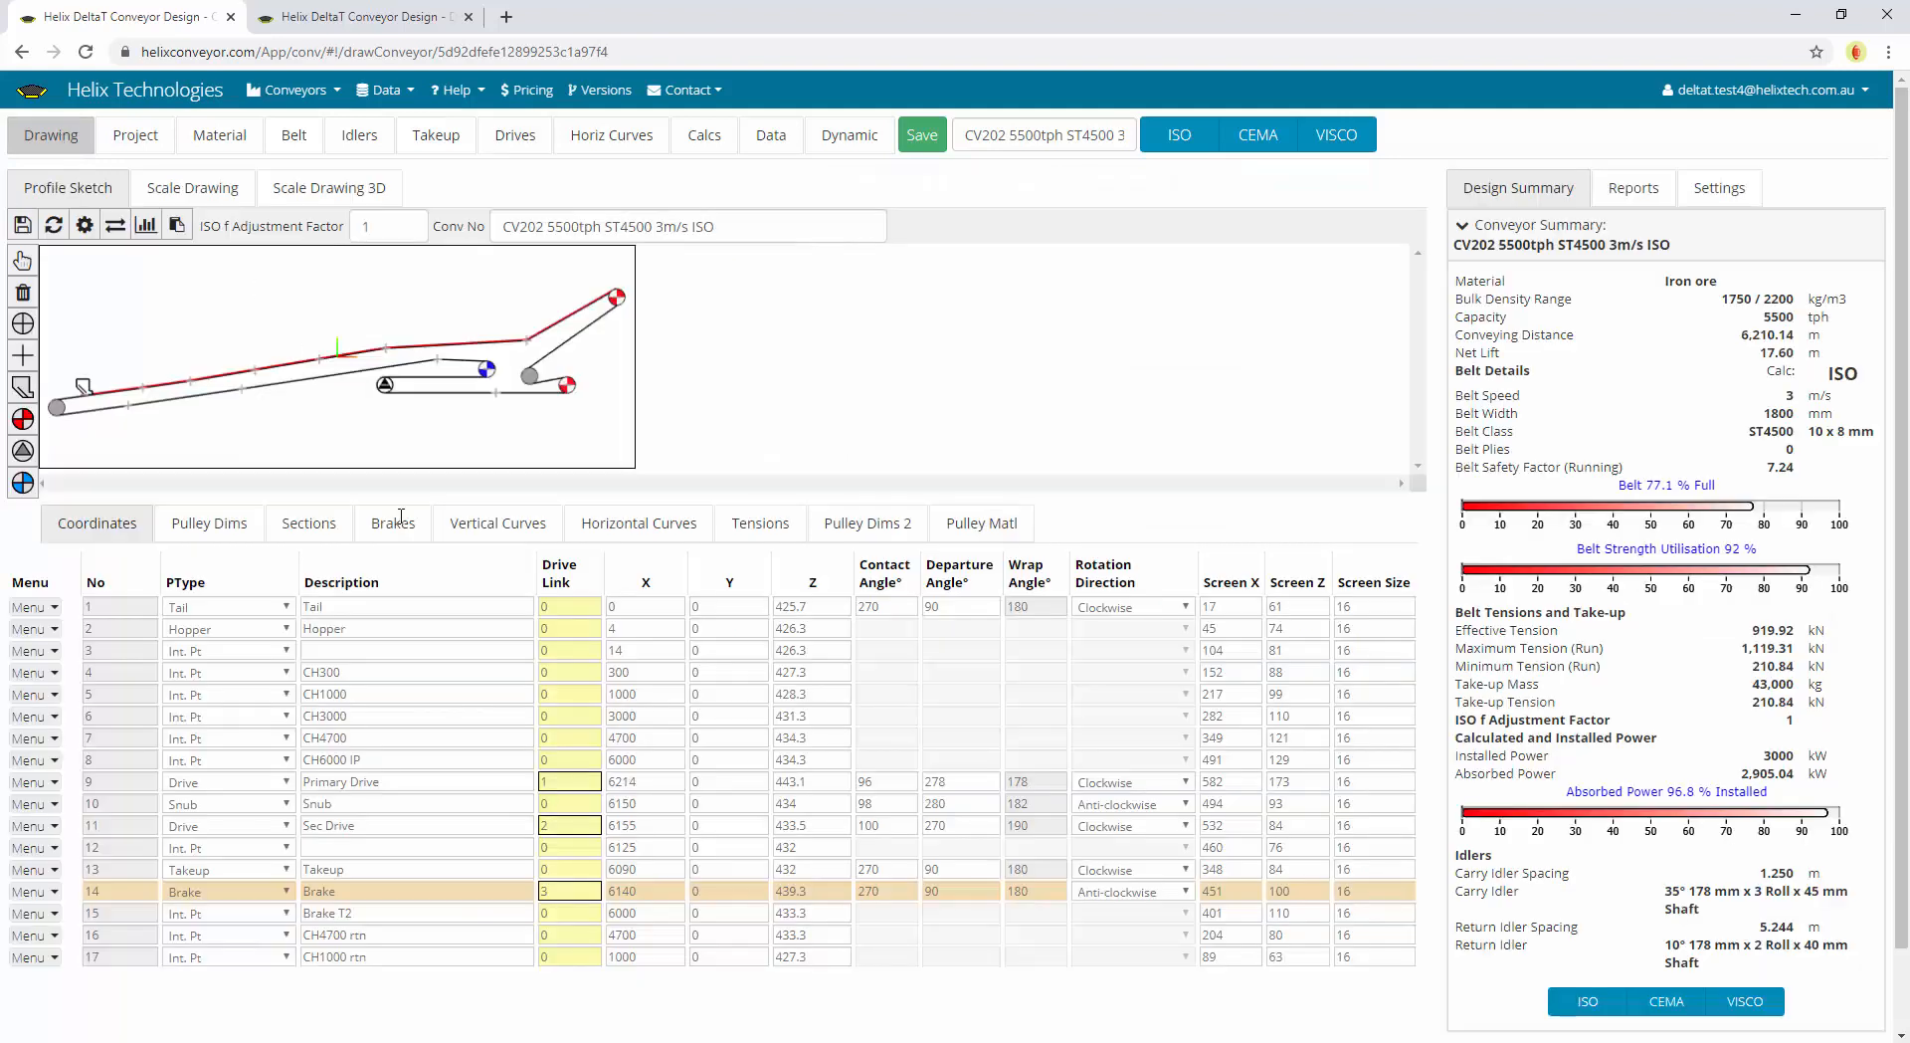
pyautogui.click(577, 891)
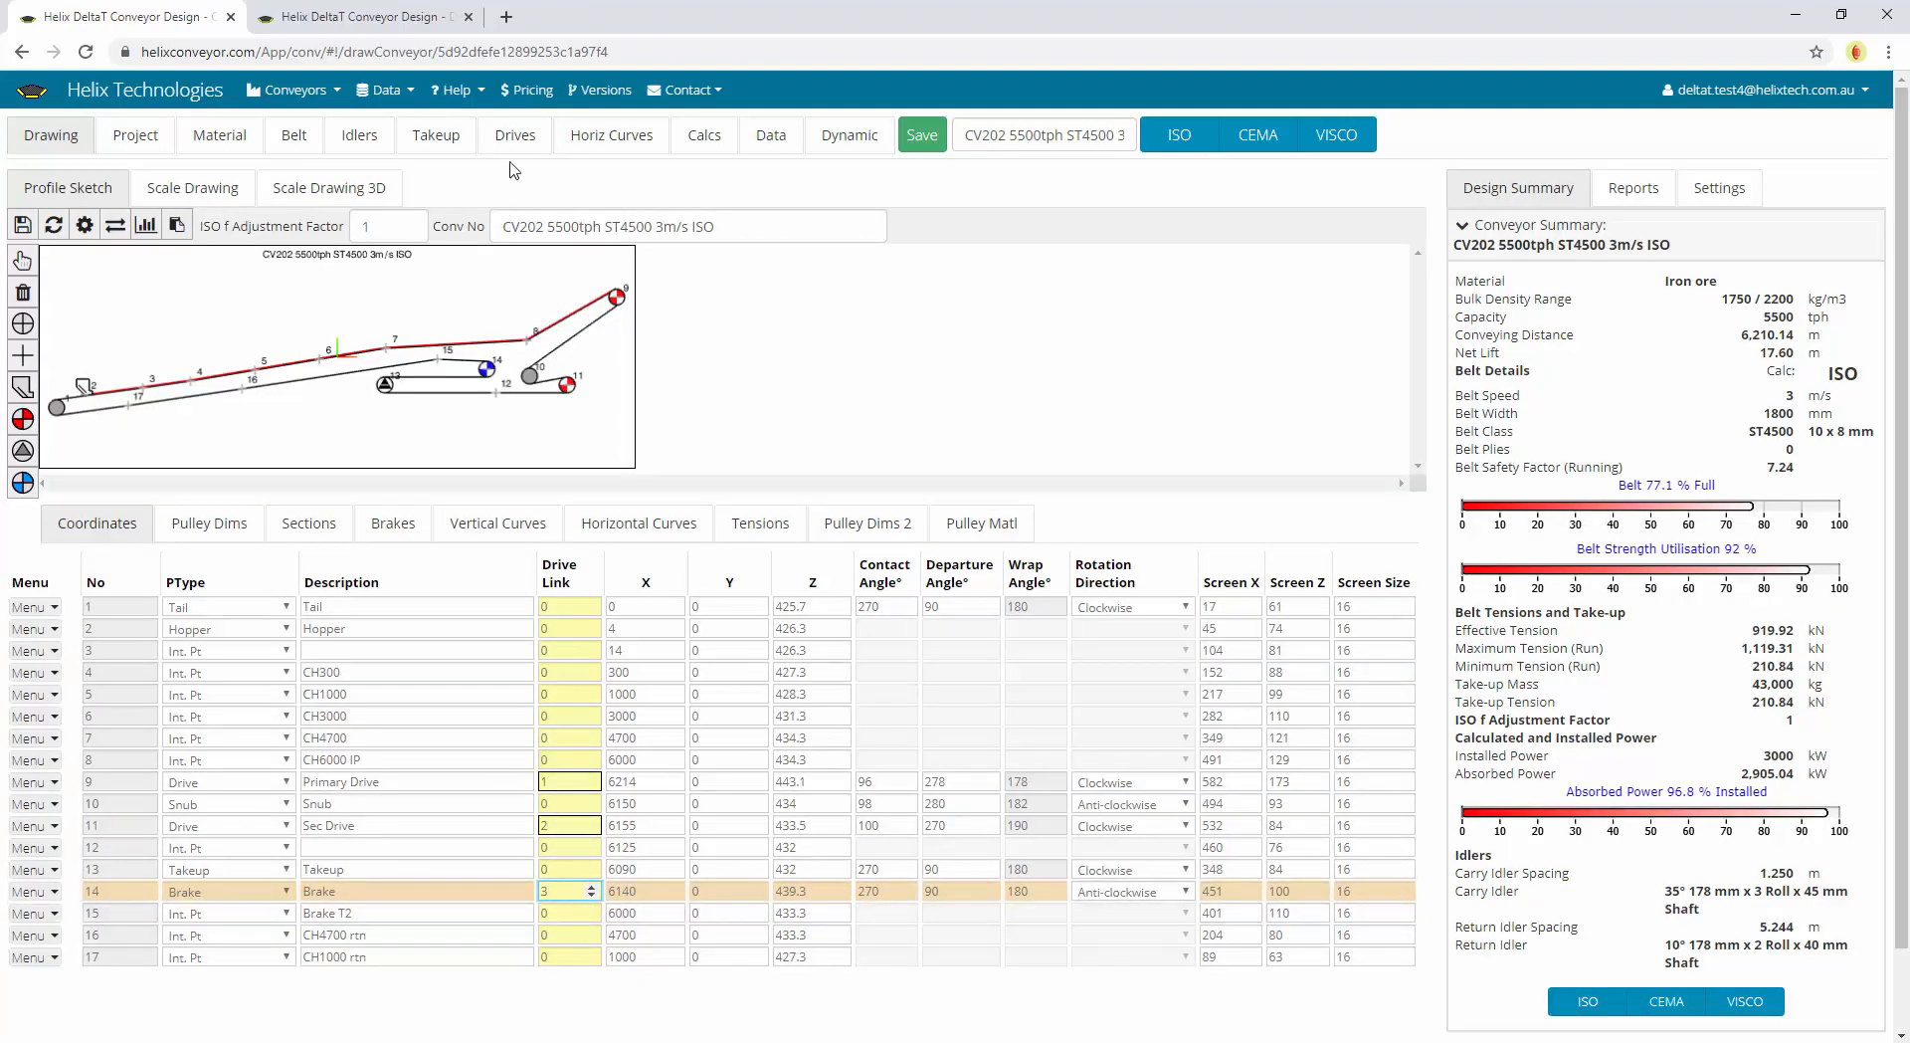
pyautogui.click(33, 890)
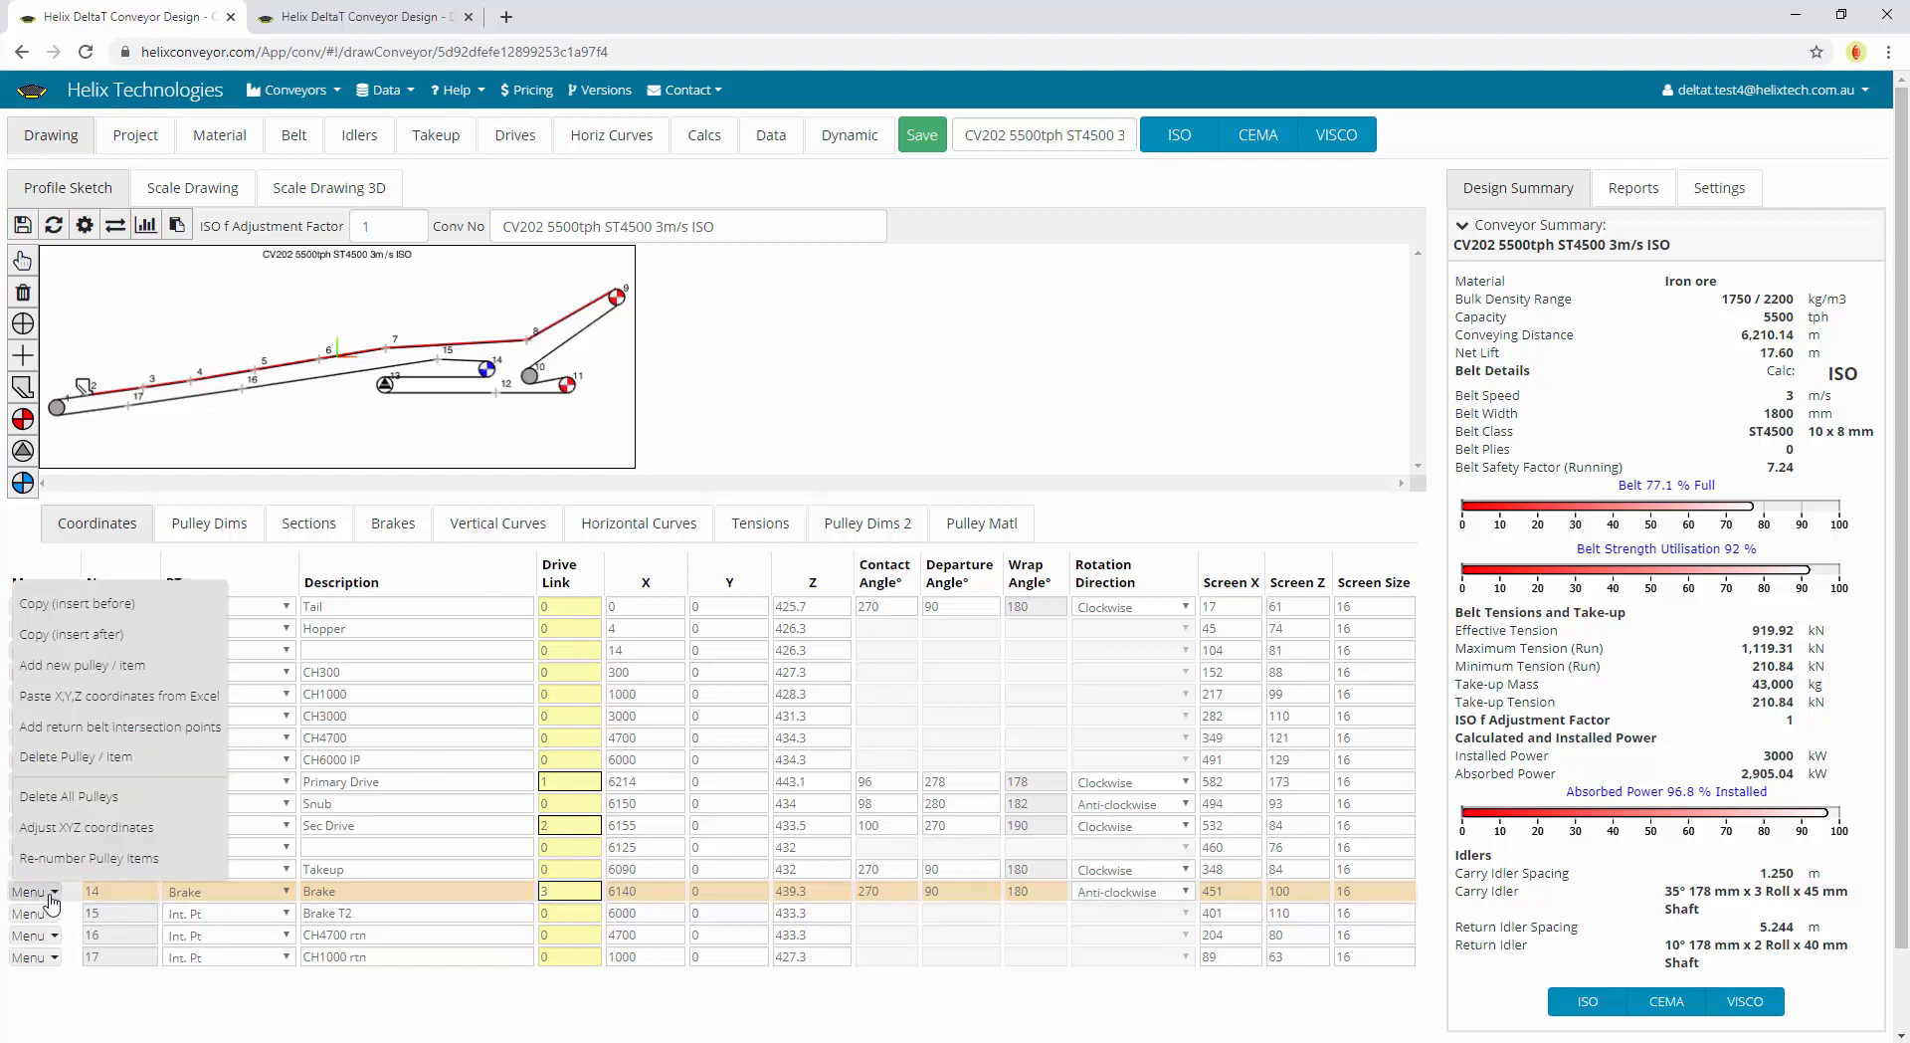
pyautogui.click(118, 758)
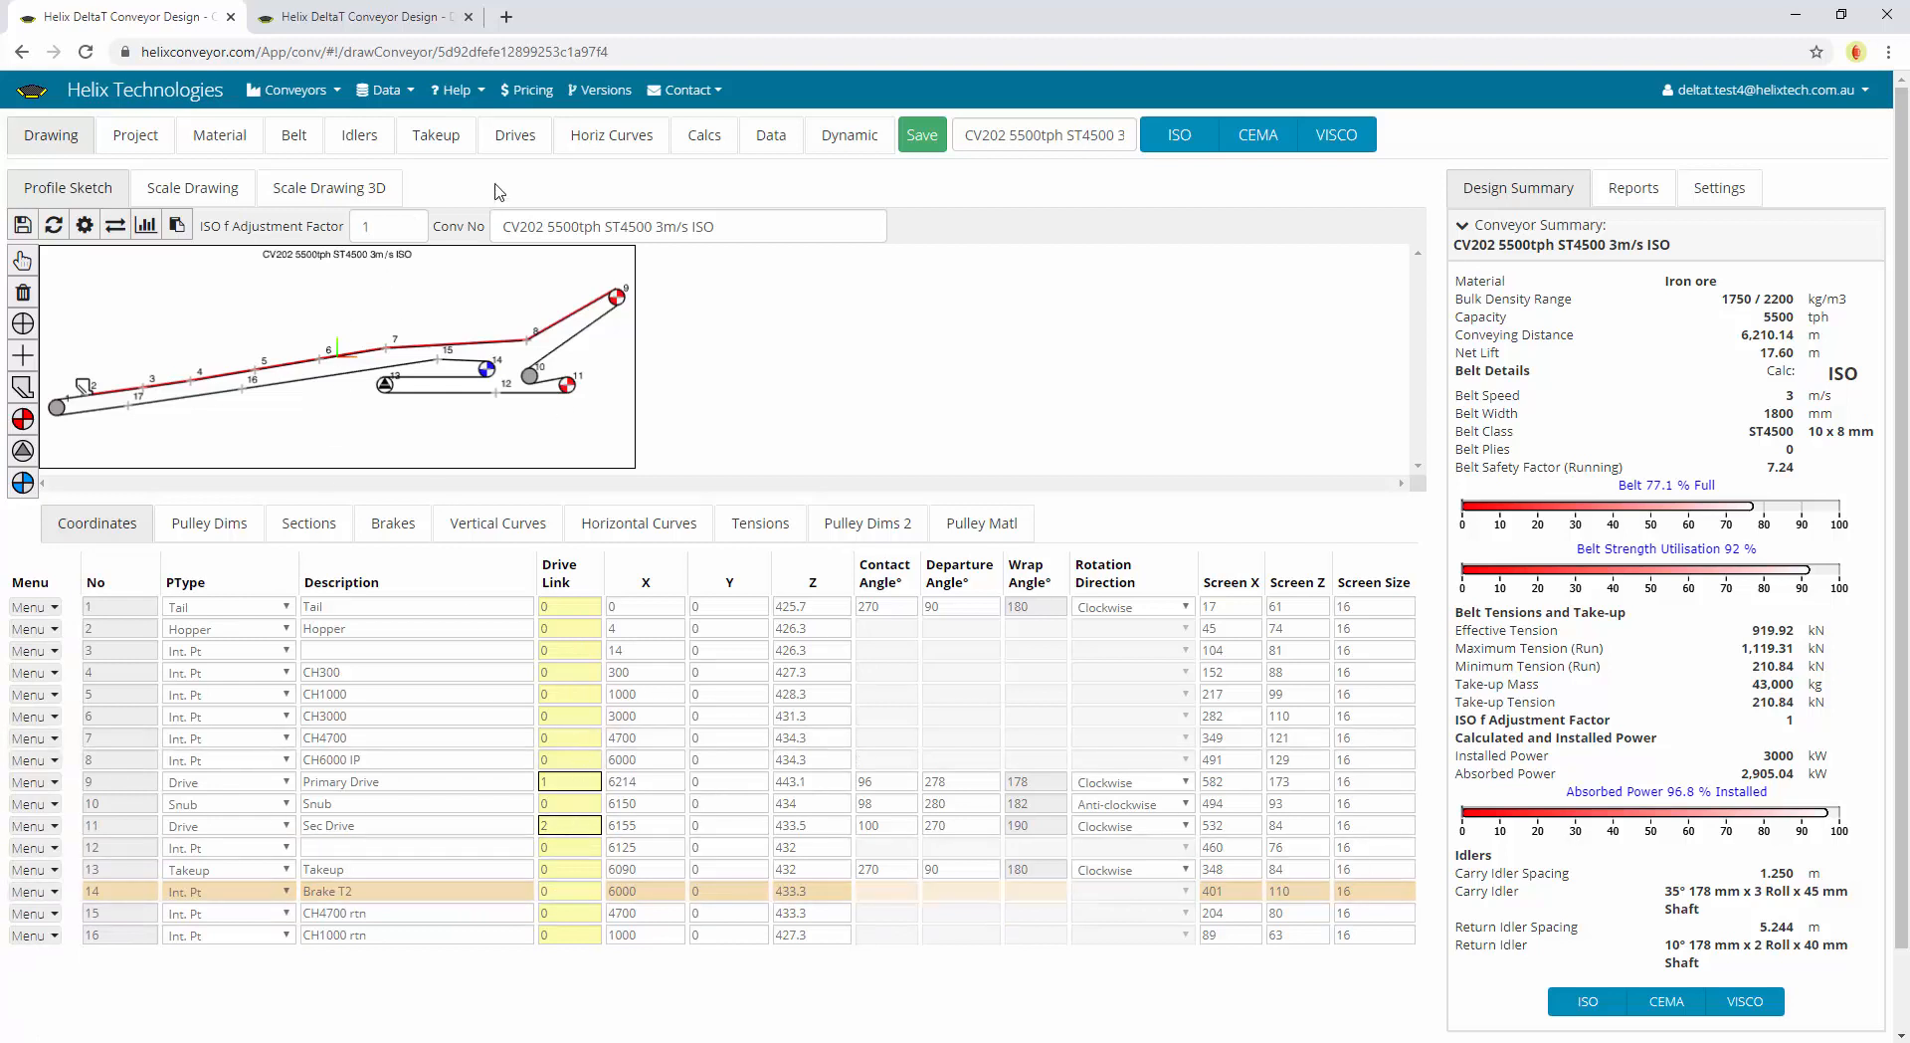
# Compare the drives list with the drive link numbers of the primary and secondary drive pulleys
pyautogui.click(519, 134)
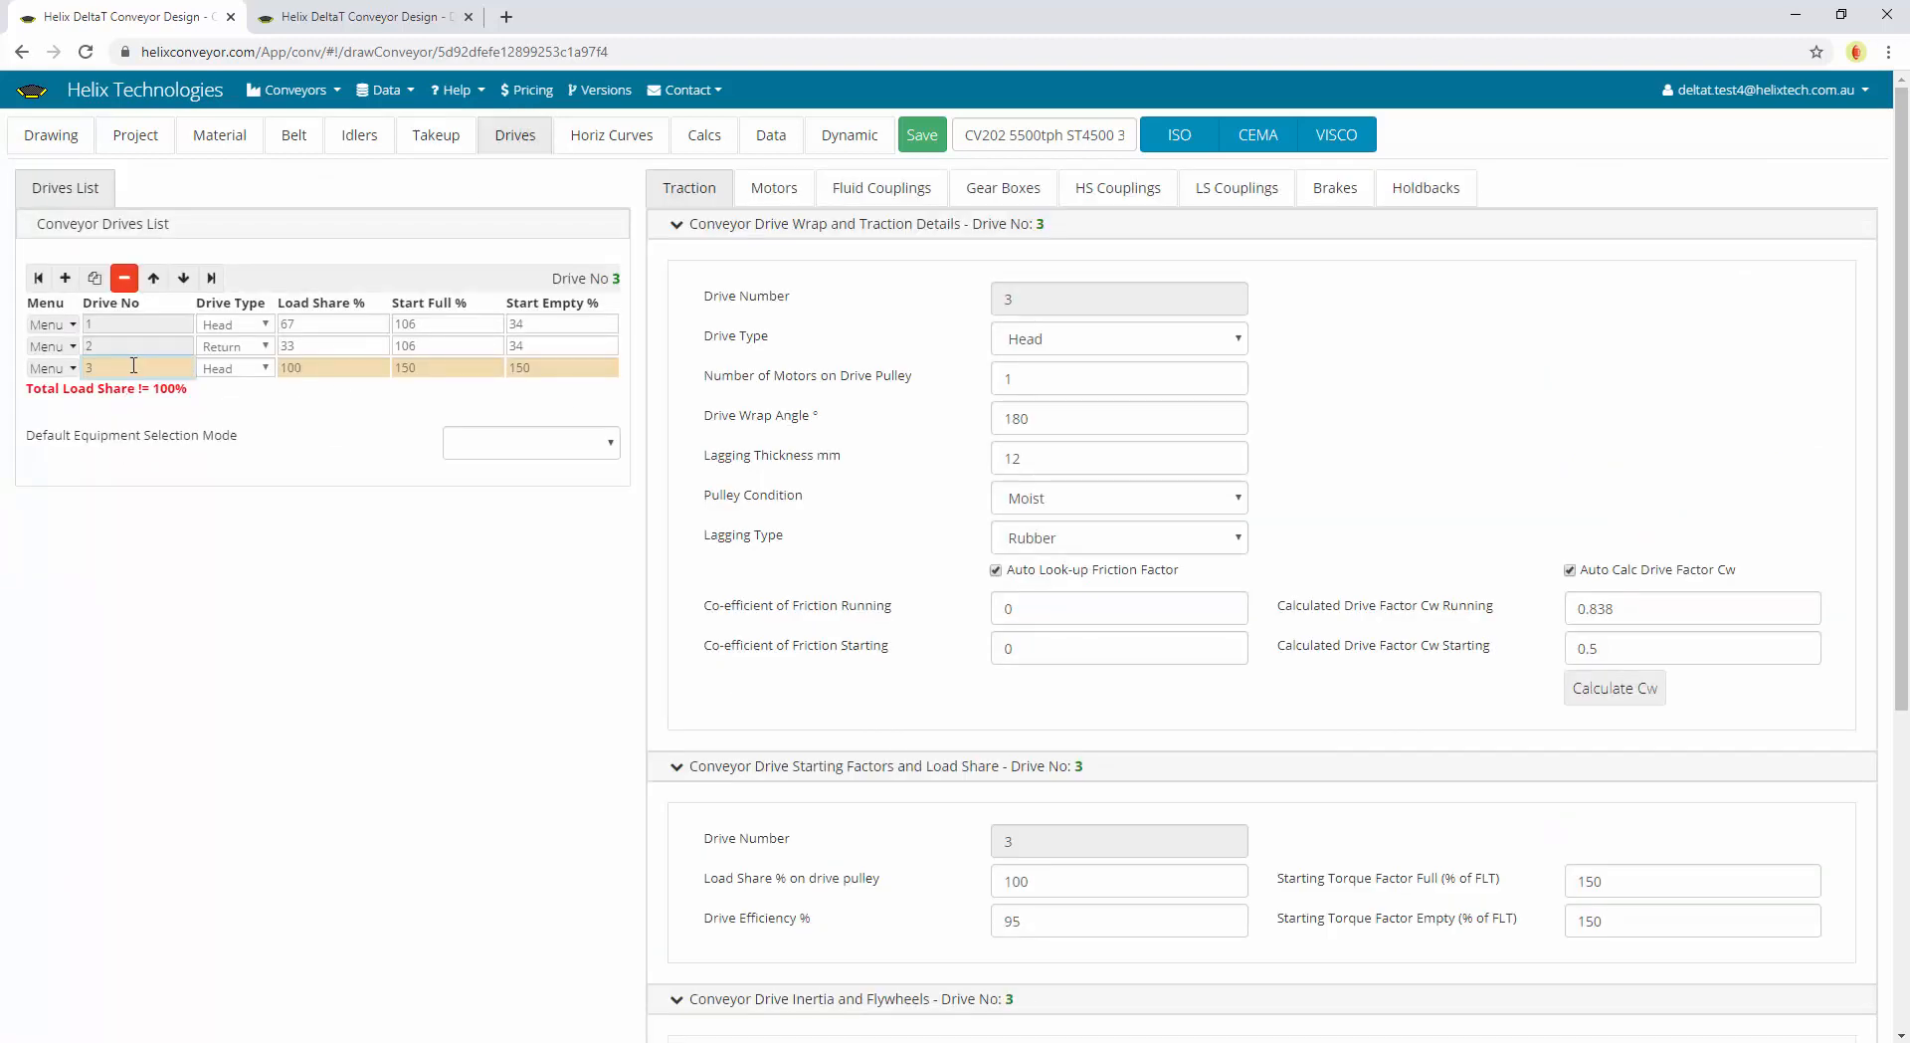
pyautogui.click(75, 139)
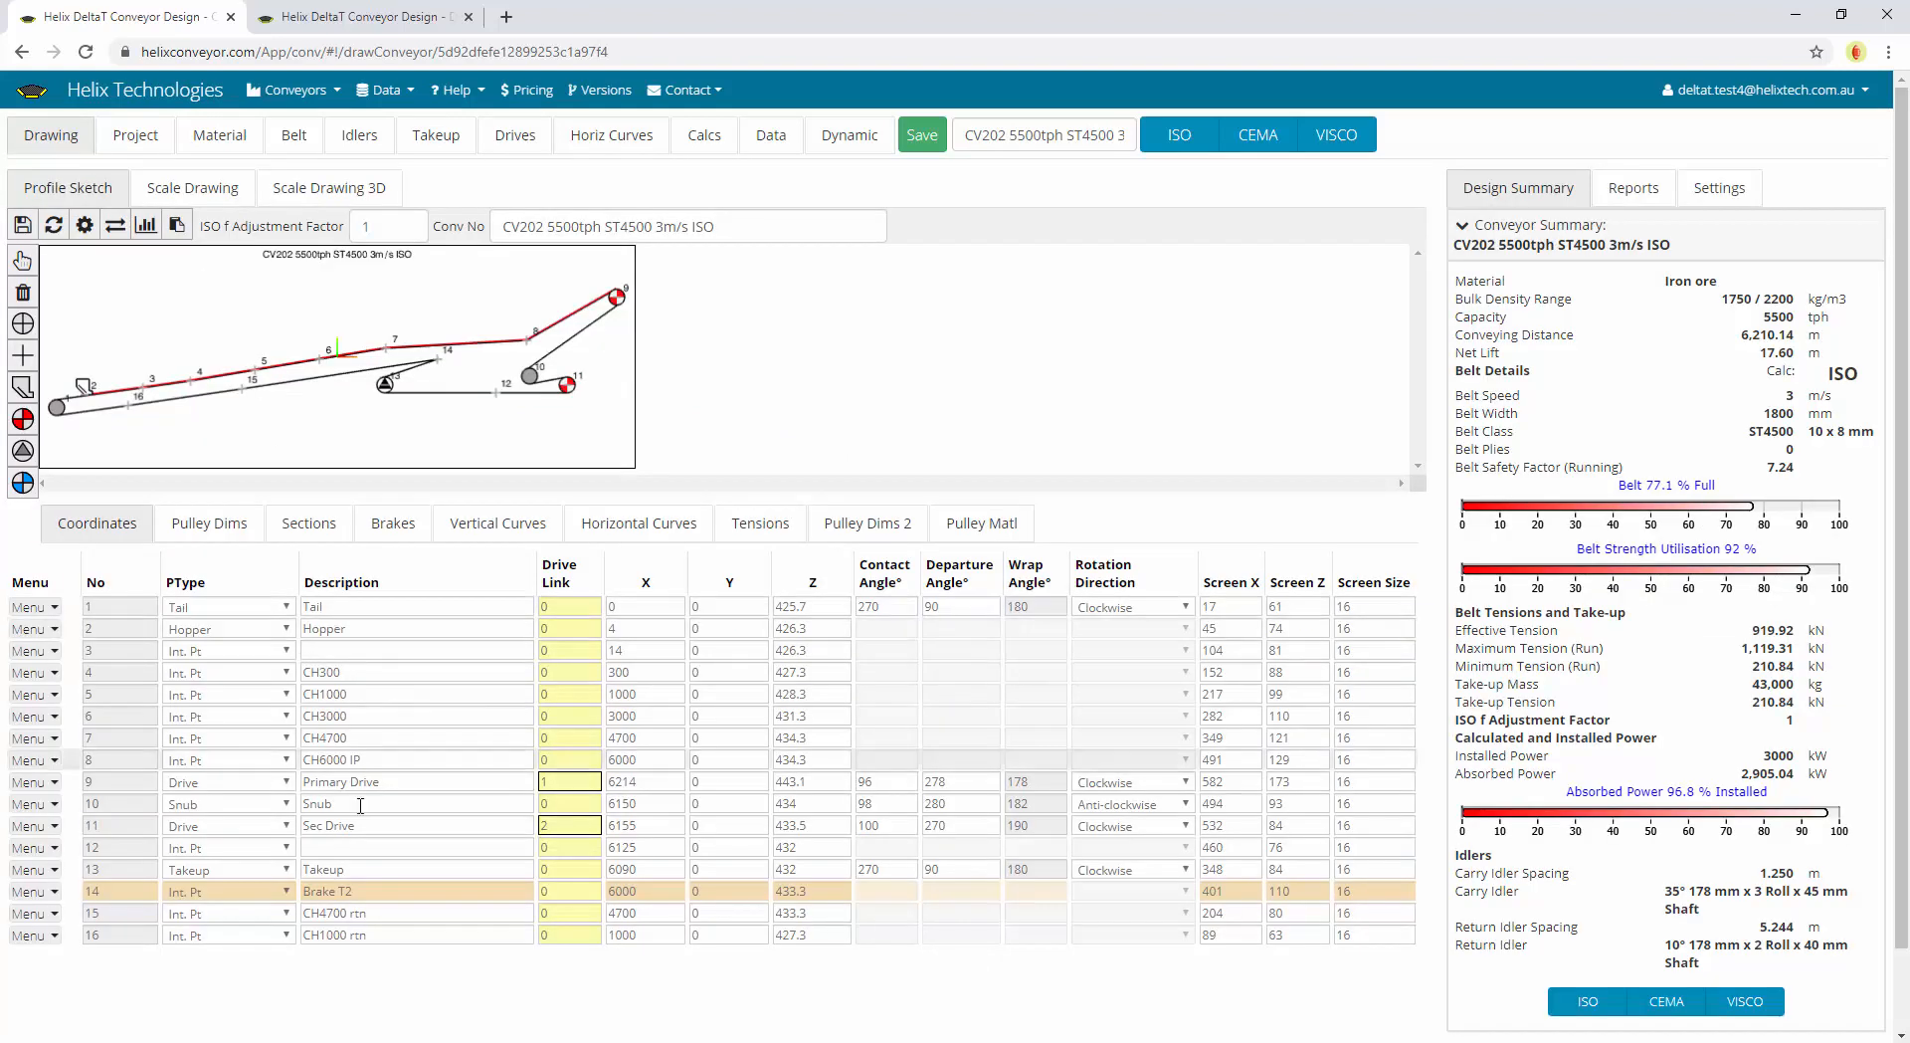
pyautogui.moveTo(567, 786); pyautogui.dragTo(527, 785)
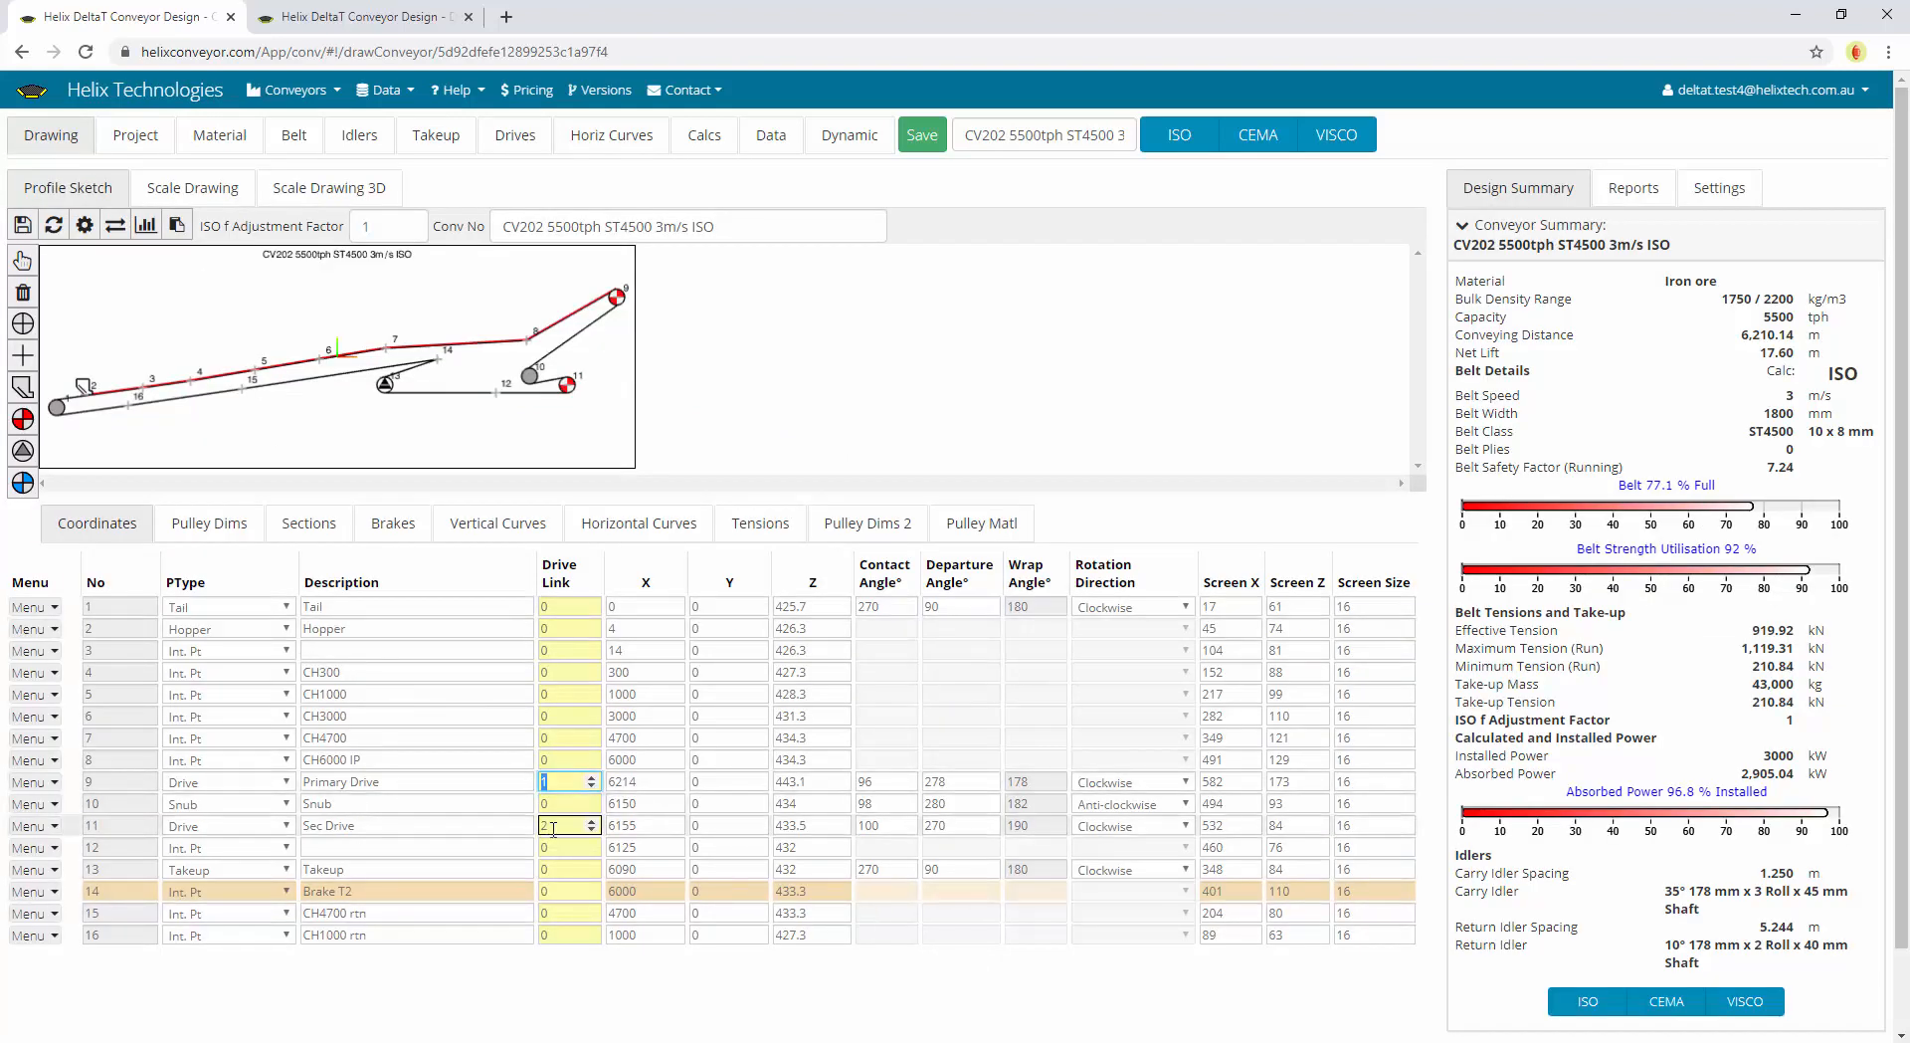
pyautogui.click(552, 826)
pyautogui.click(554, 888)
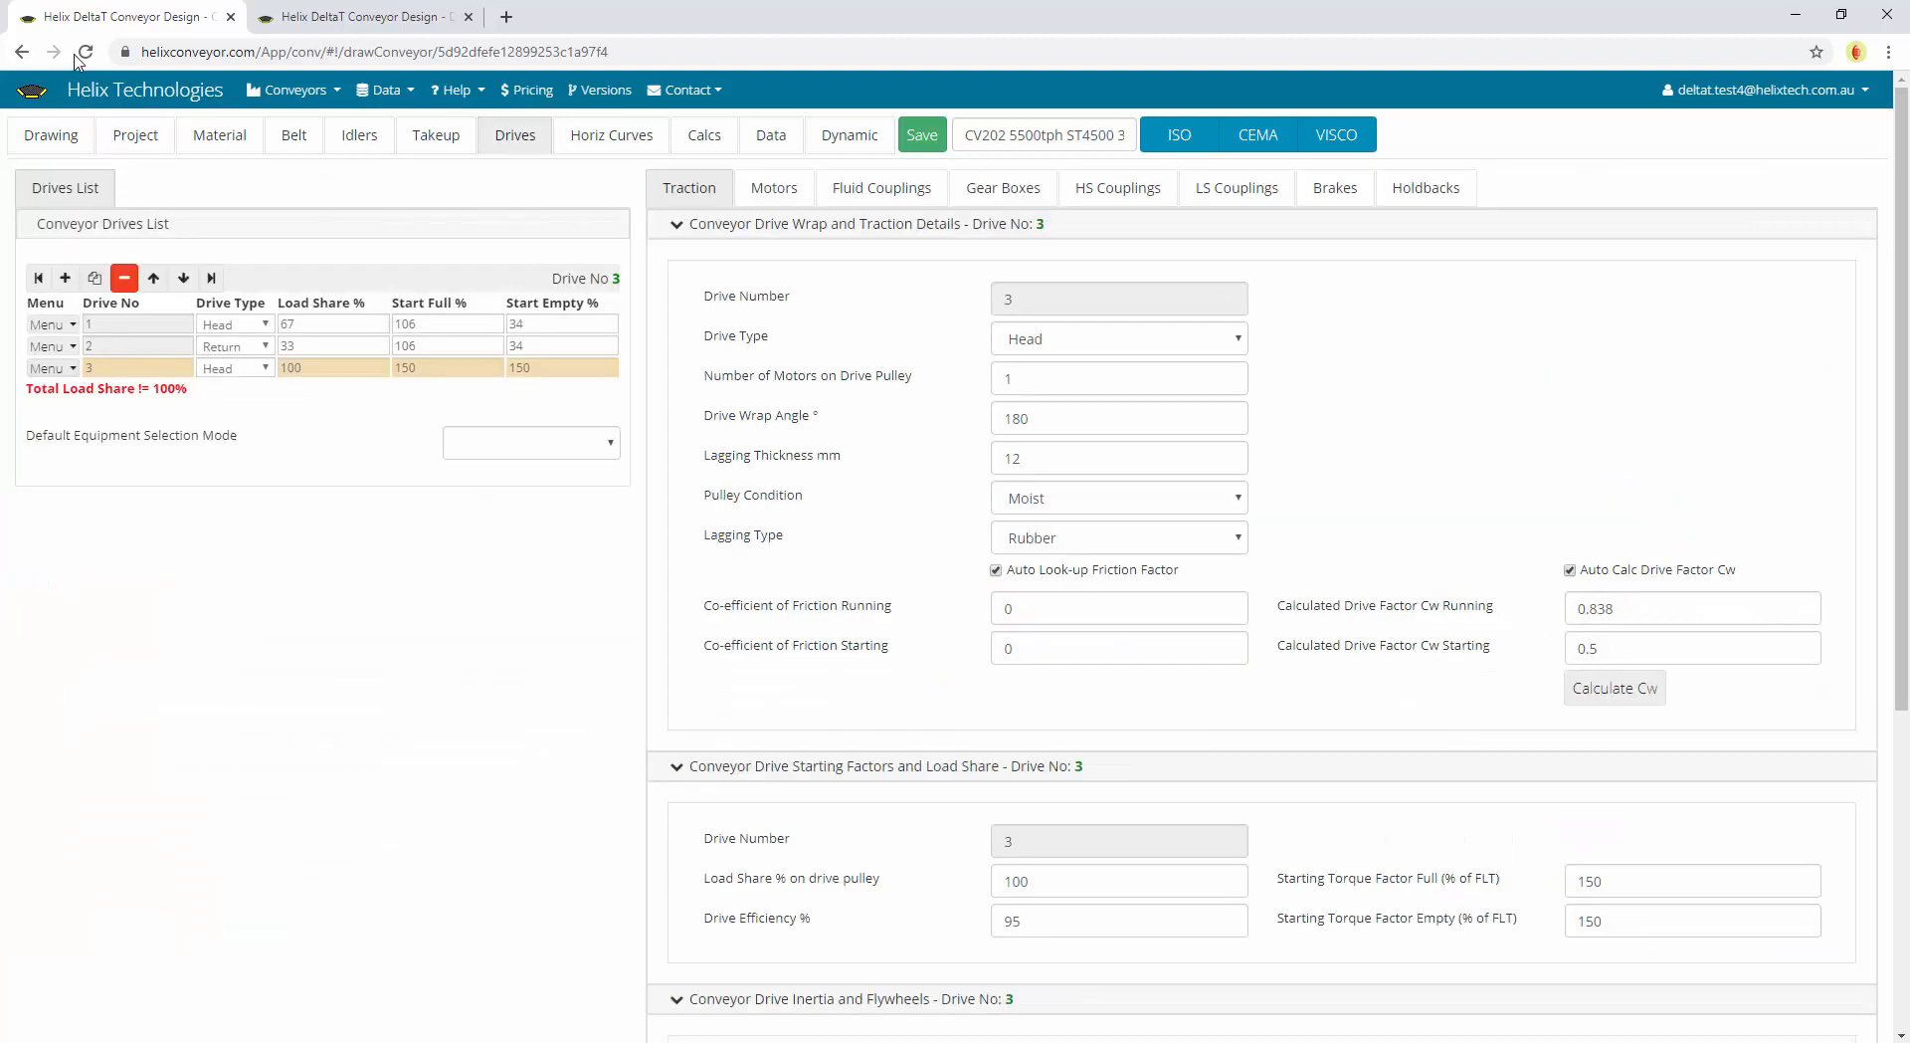
# Reload the conveyor to discard the unsaved changes, and review drive 1's type choices and drive 3's load share
pyautogui.click(88, 55)
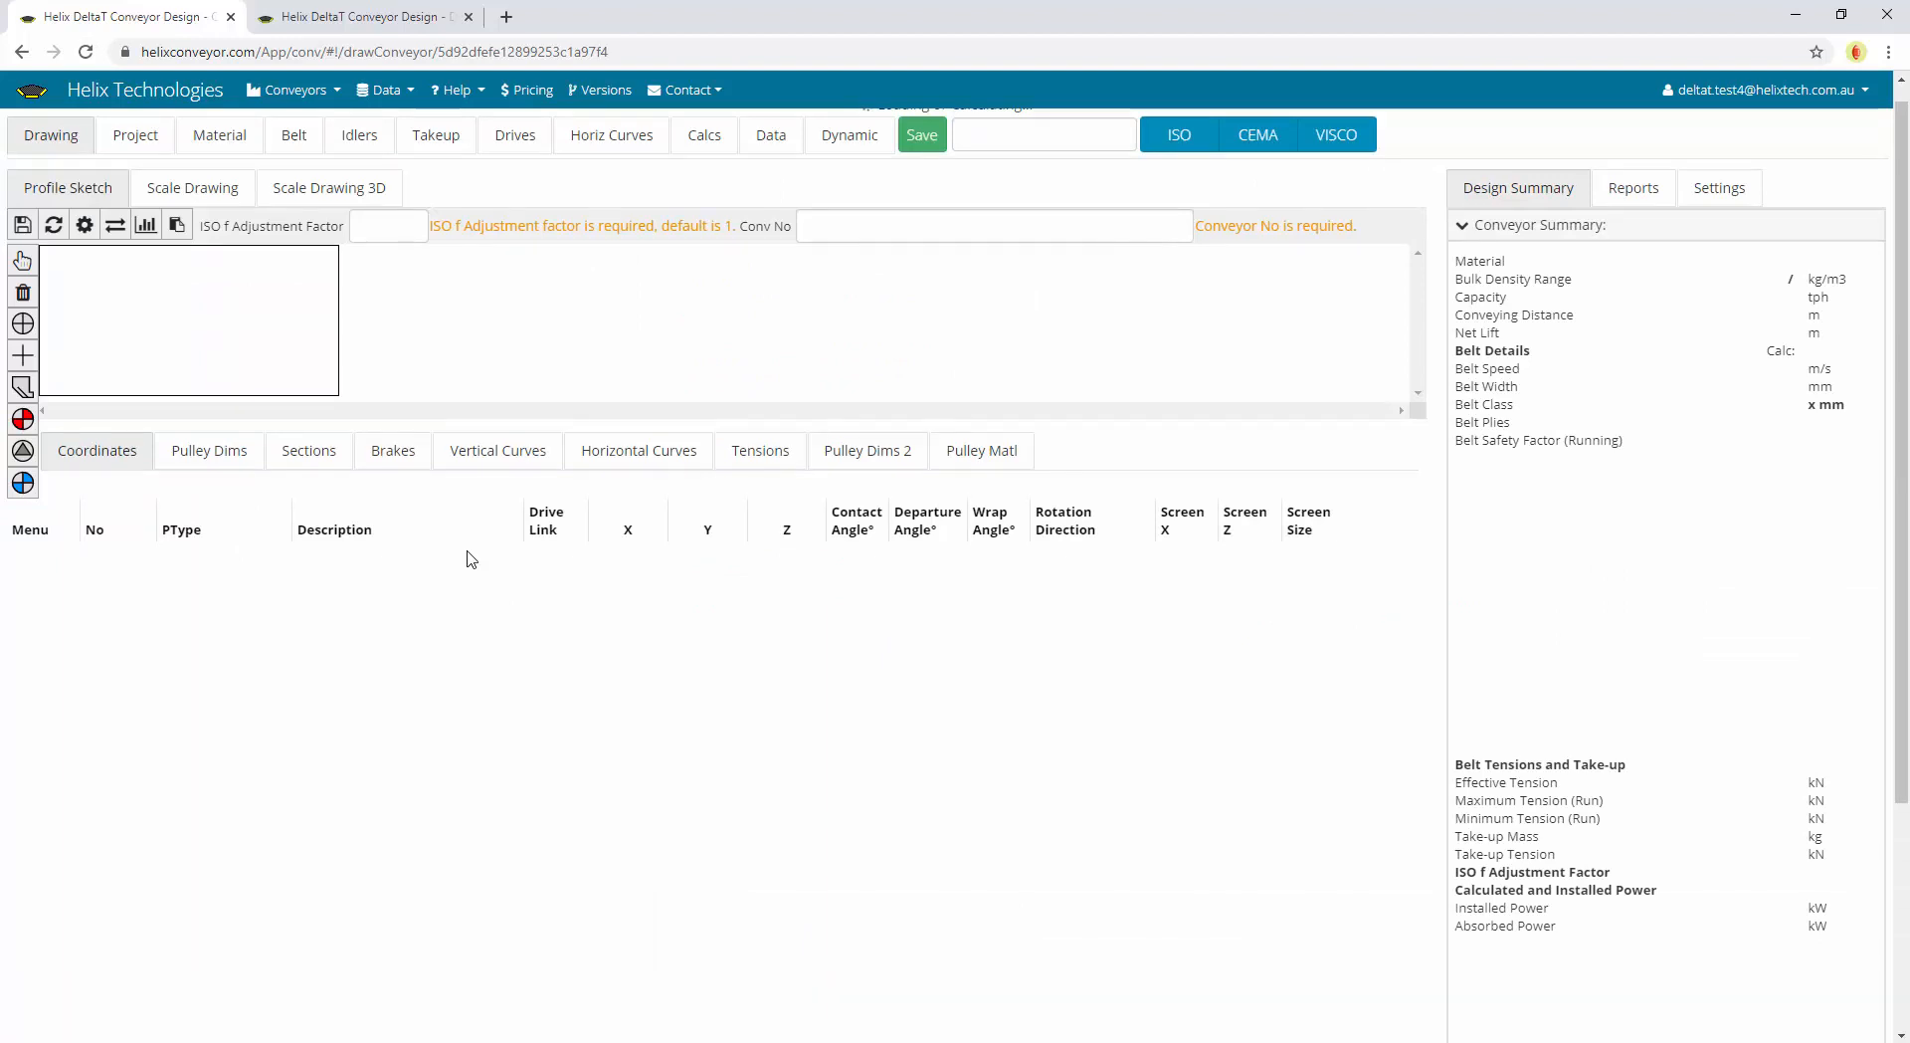
pyautogui.click(519, 140)
pyautogui.click(265, 328)
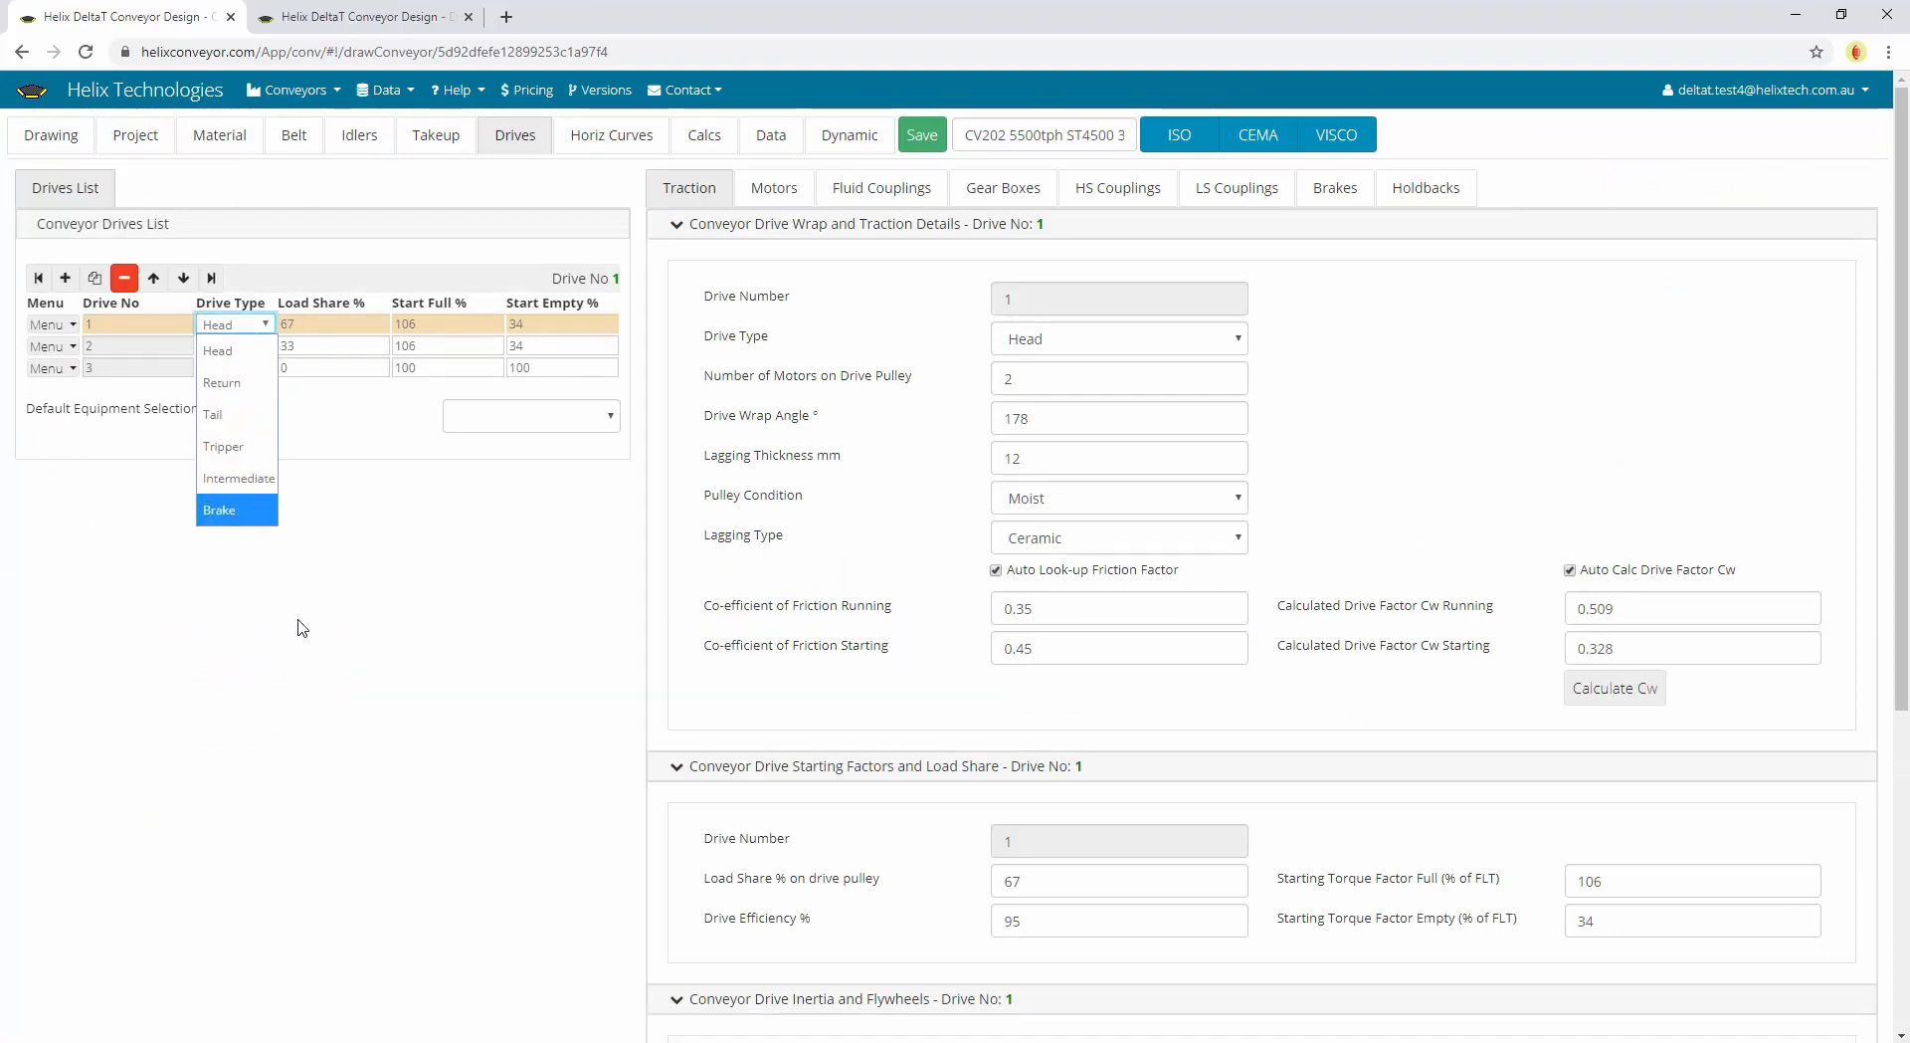
pyautogui.click(345, 492)
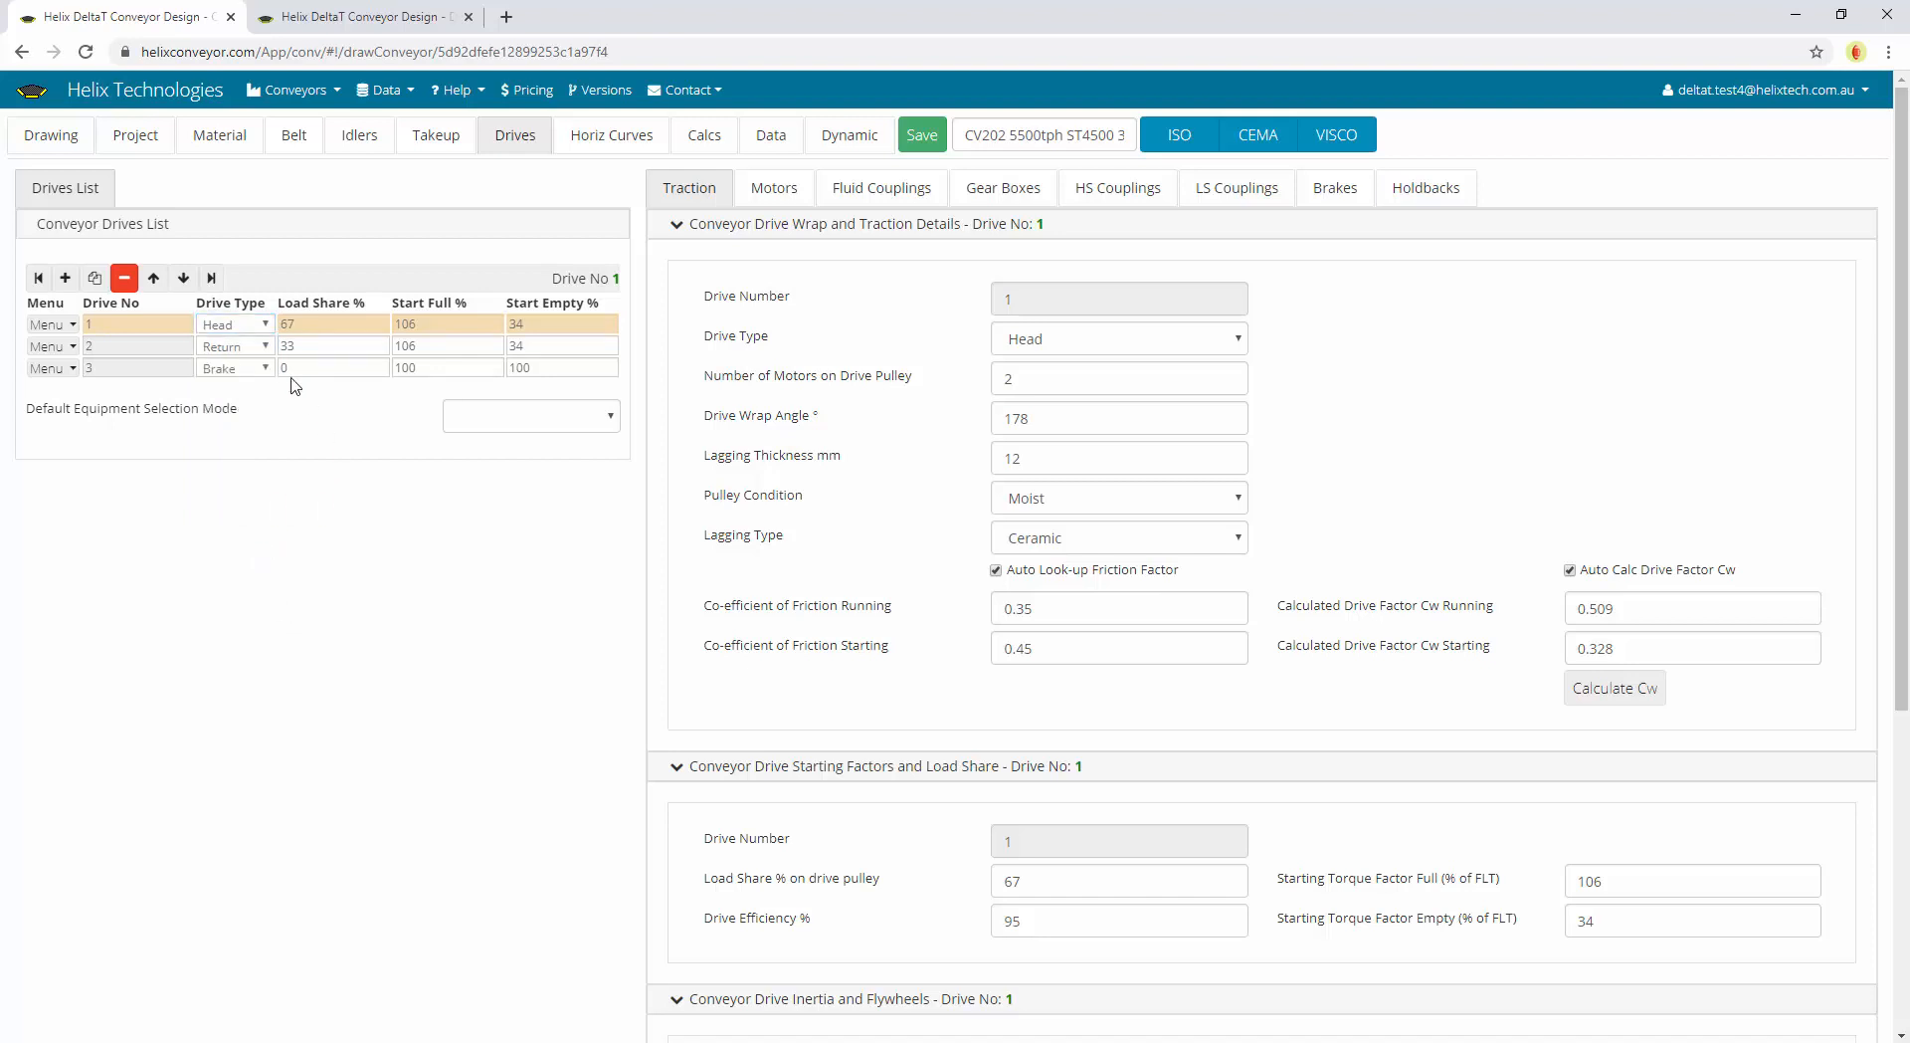
pyautogui.click(297, 369)
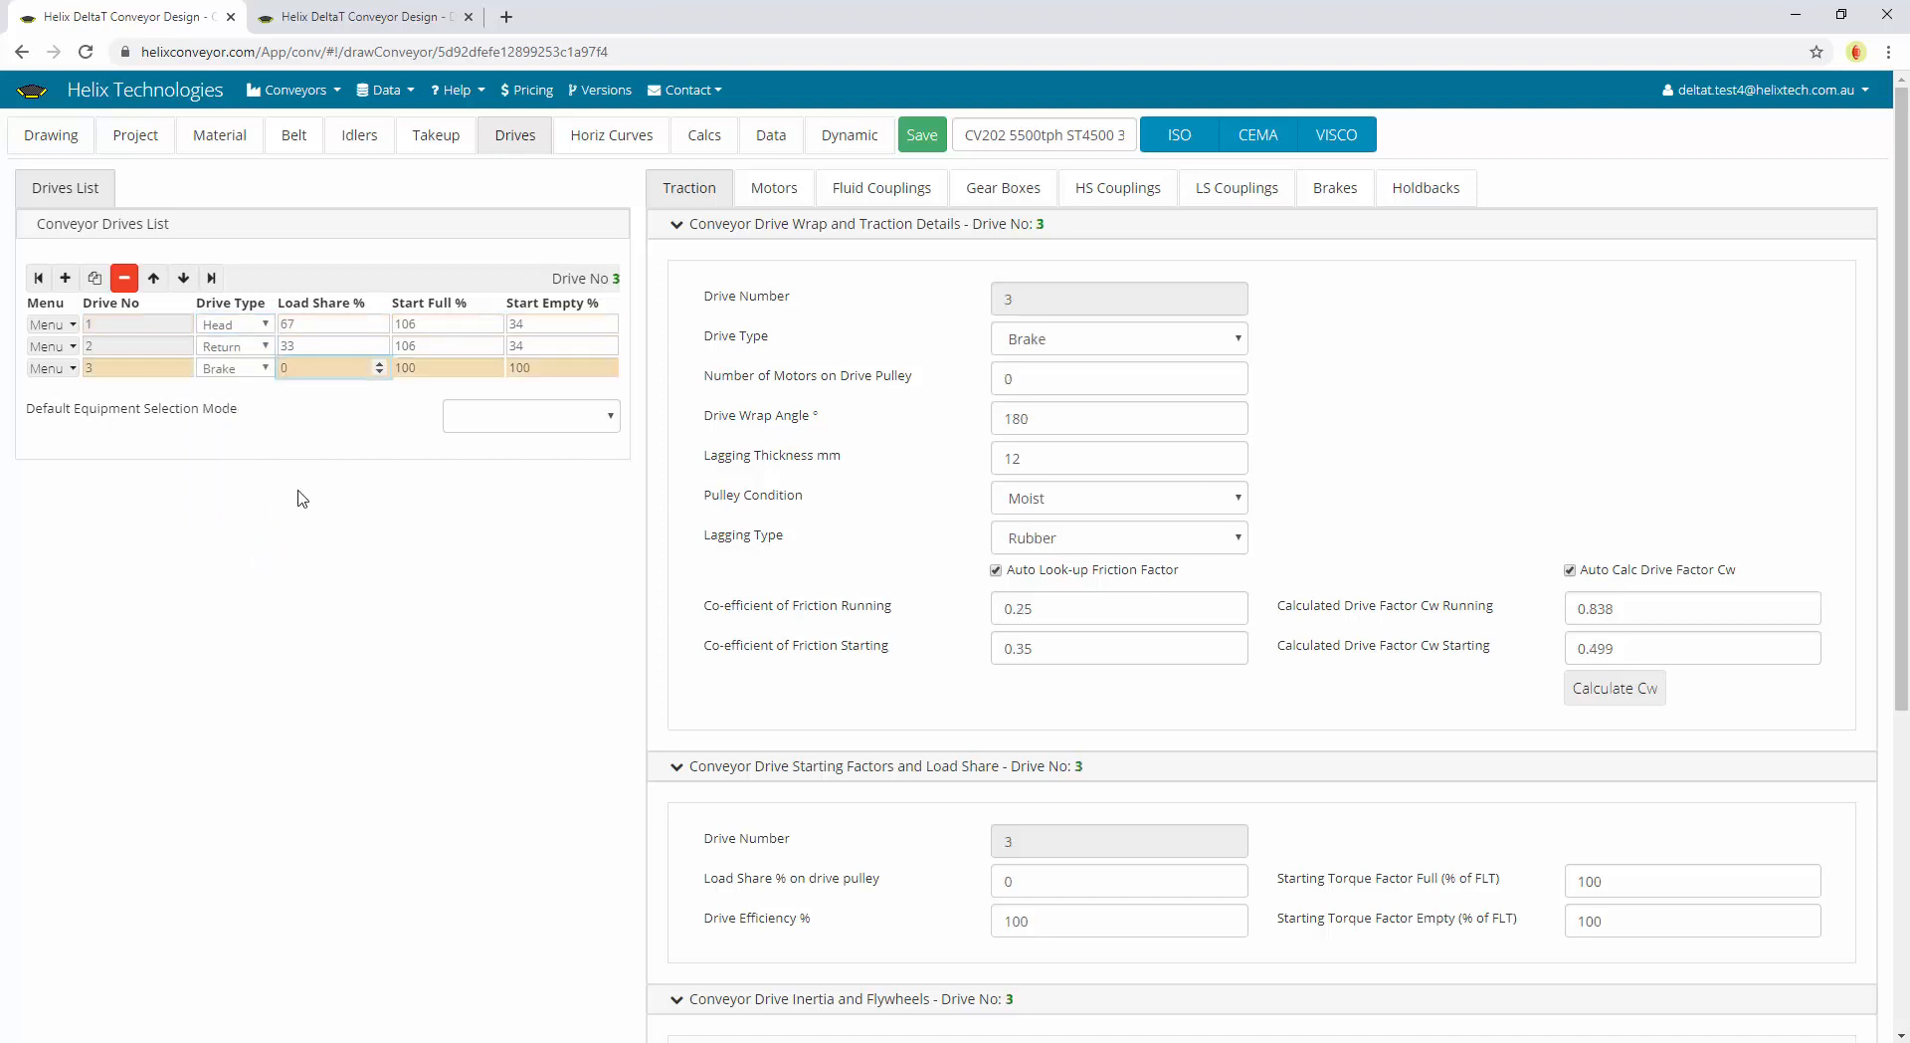
# Move the head drive down from first to third place in the drives list and select it
pyautogui.click(147, 323)
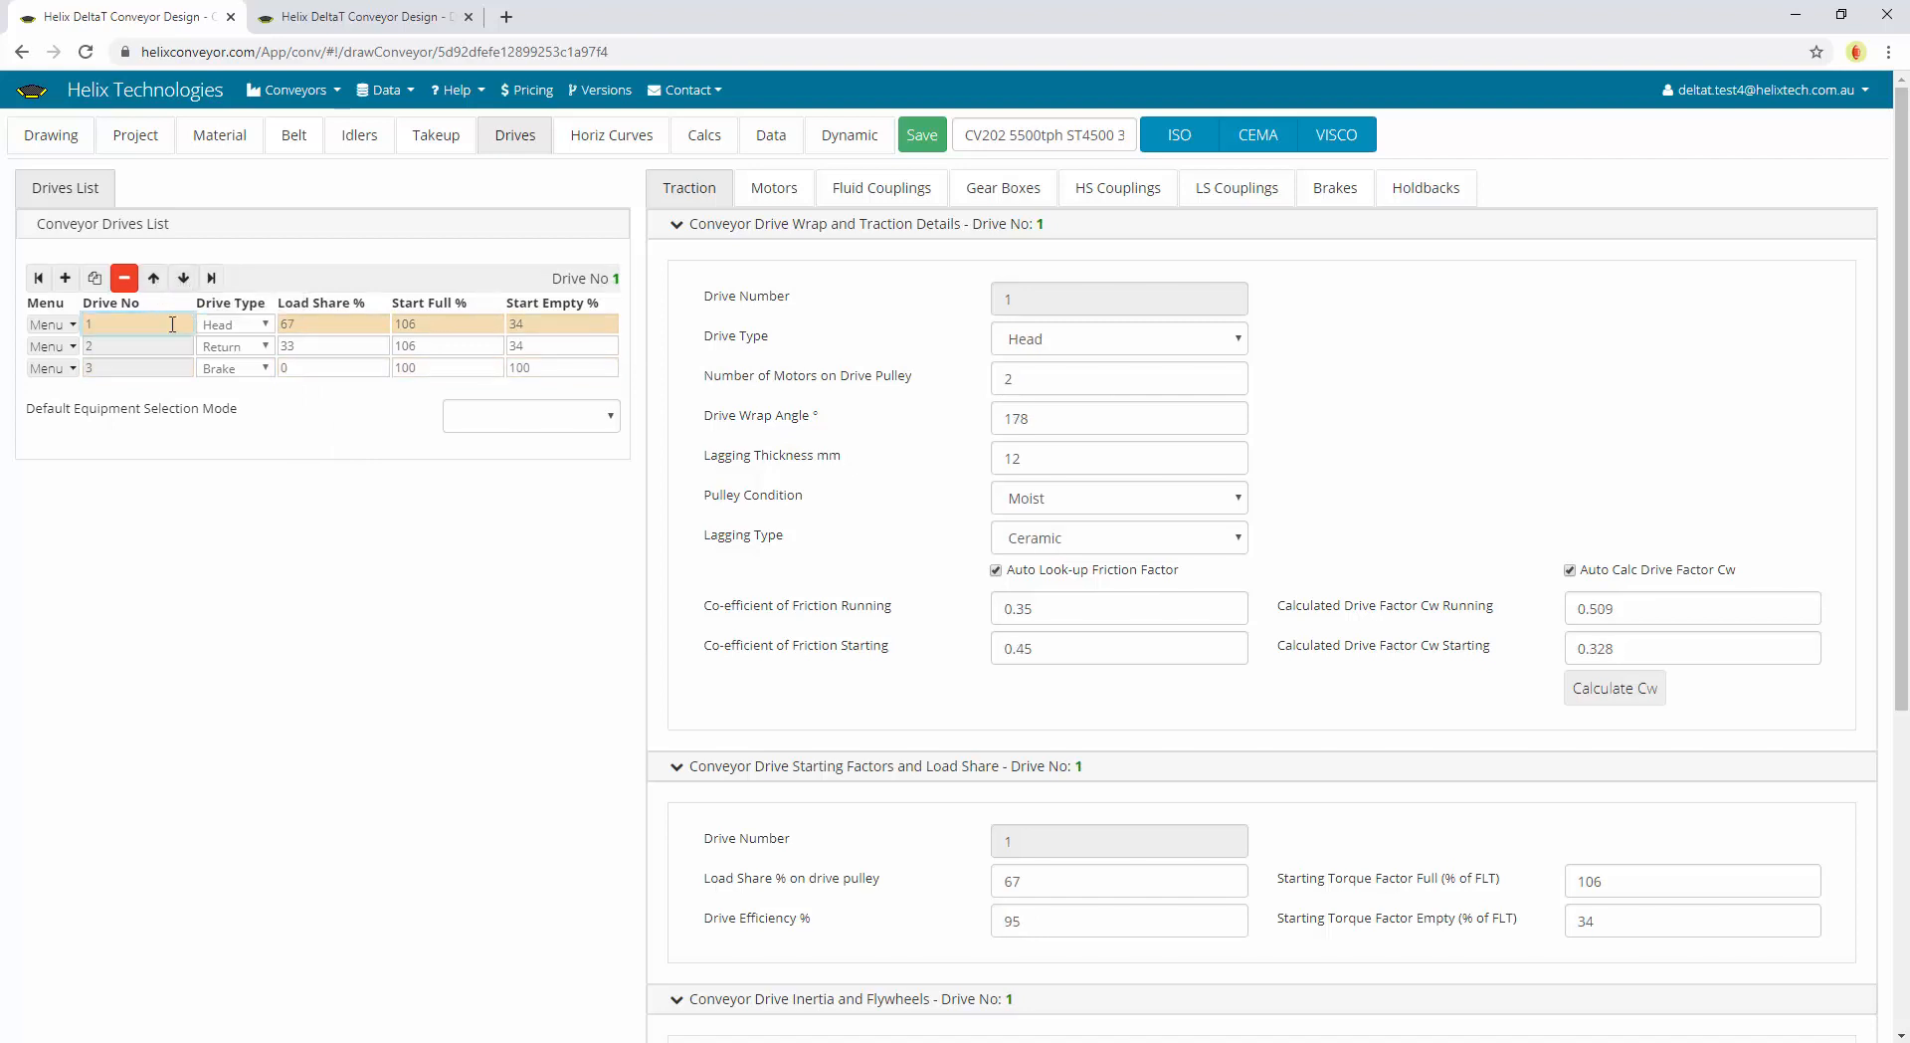
pyautogui.click(183, 278)
pyautogui.click(184, 280)
pyautogui.click(184, 279)
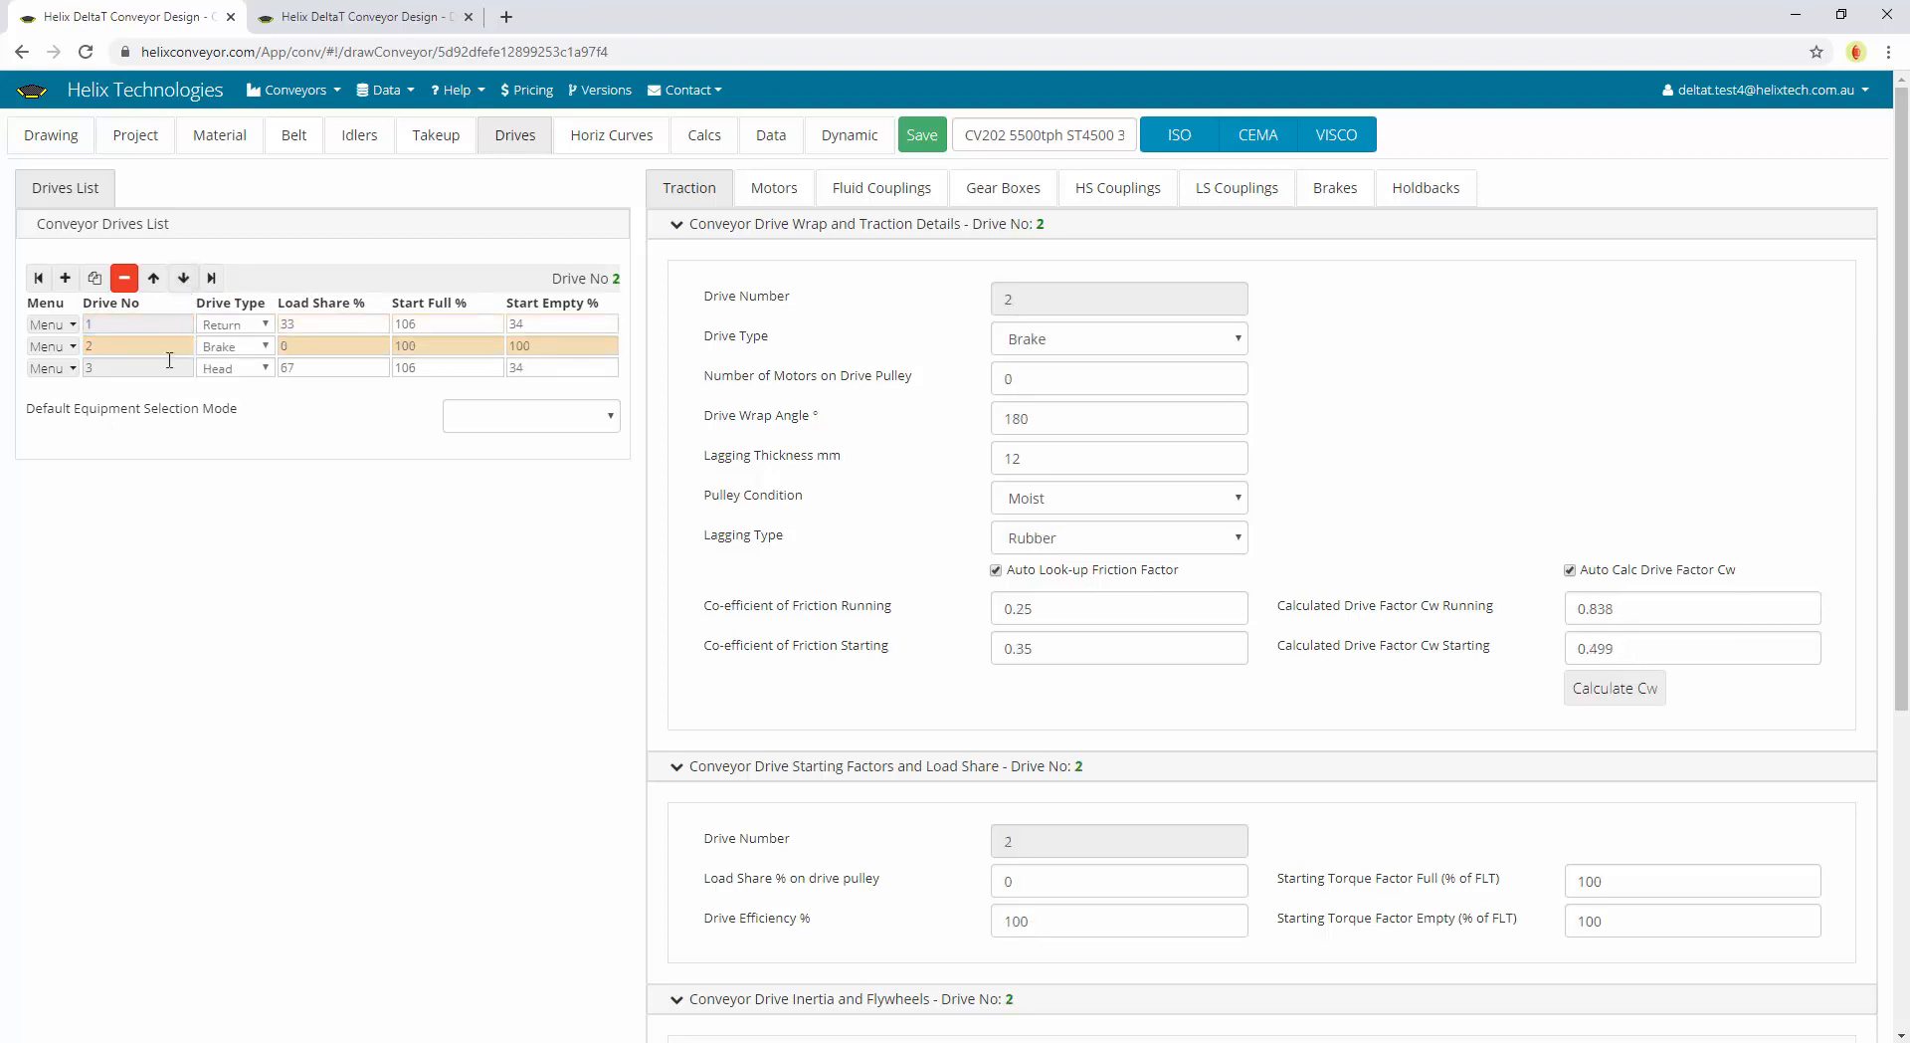
pyautogui.click(103, 368)
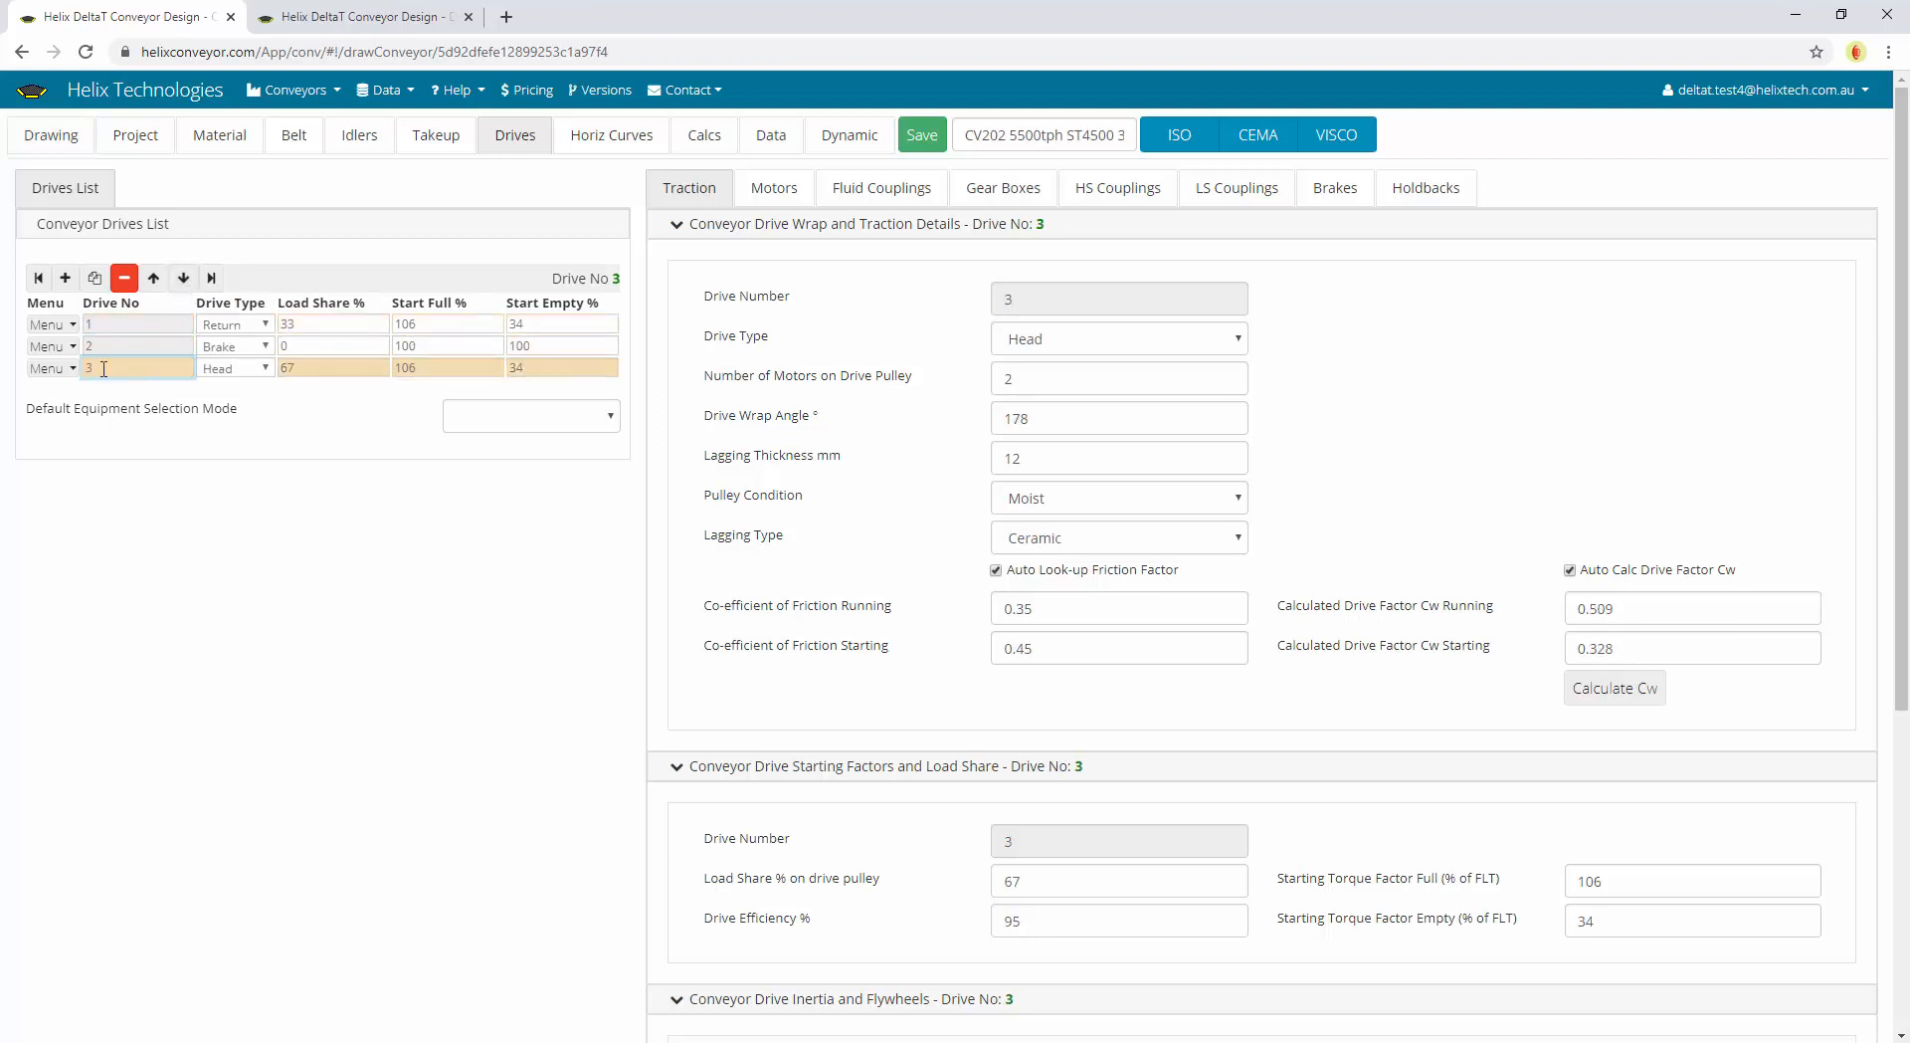
# Check the brake pulley's drive link in the coordinates table, and reload the conveyor to restore the original drive order
pyautogui.click(51, 134)
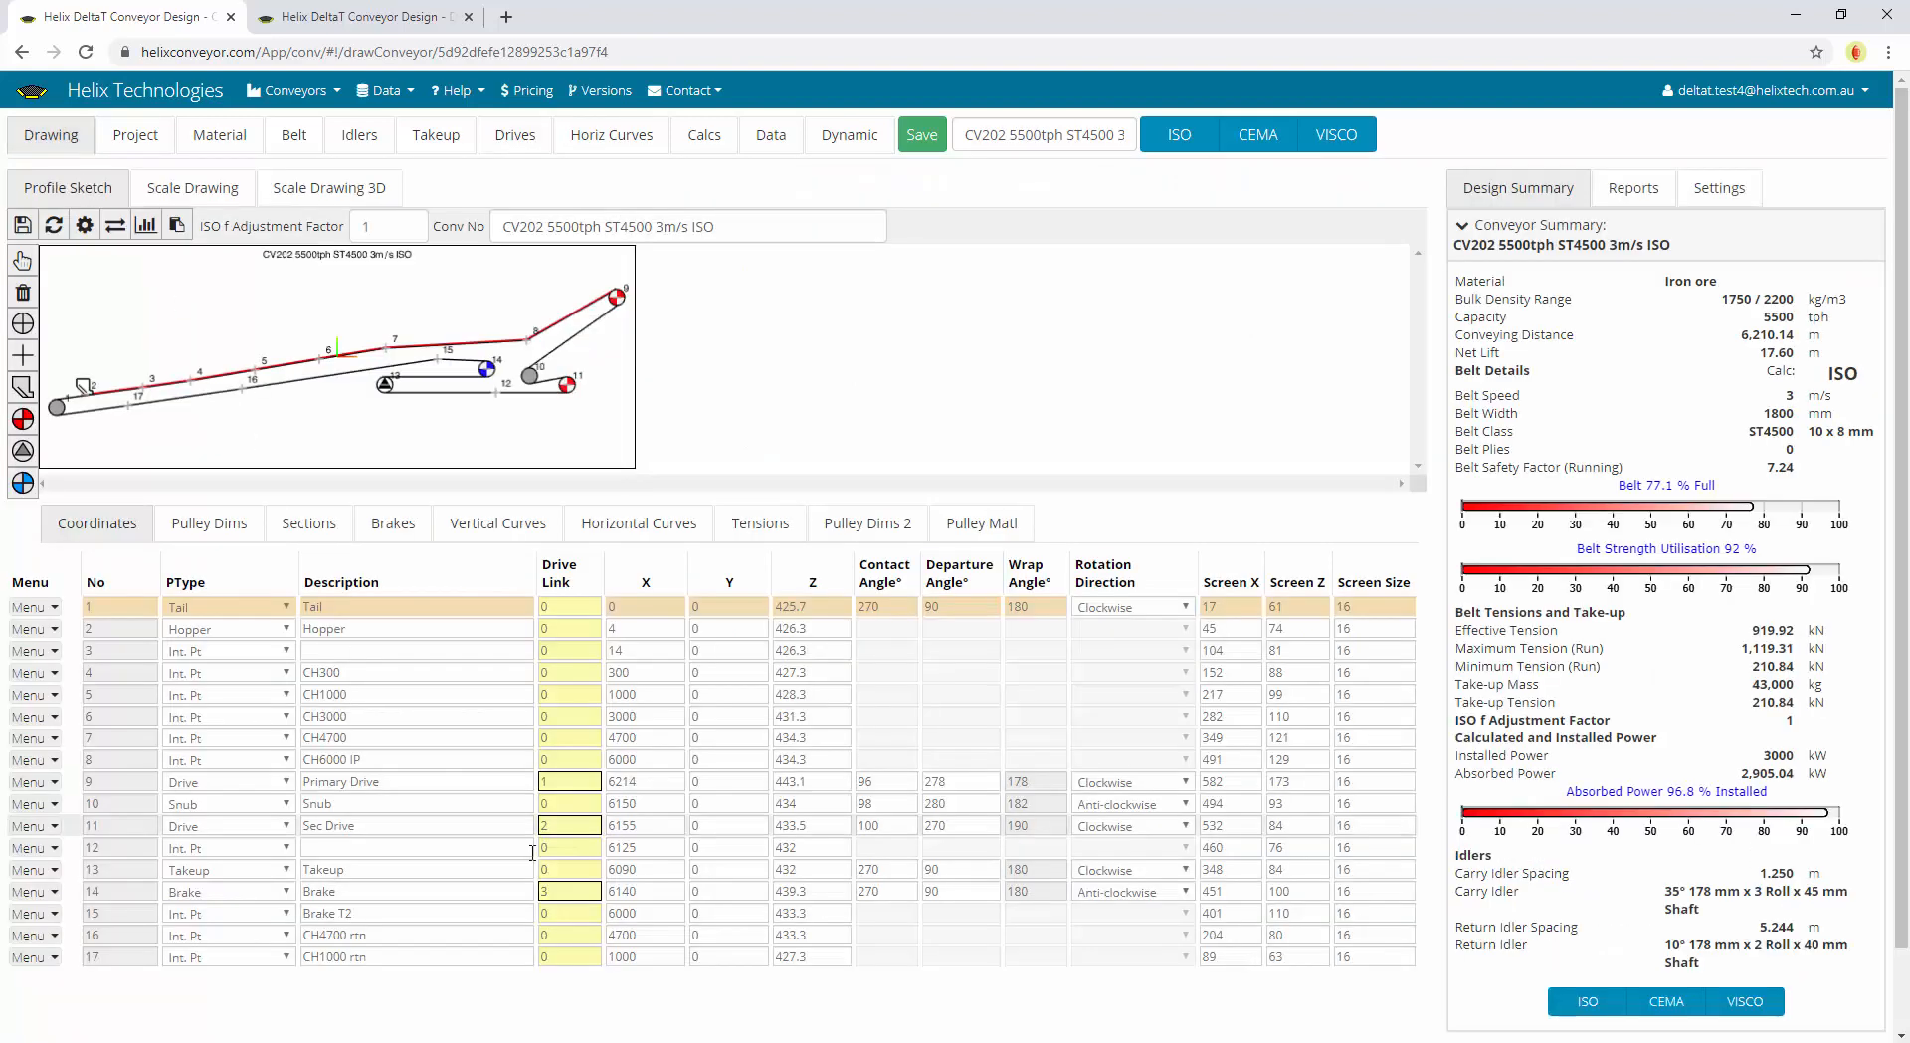
pyautogui.click(574, 891)
pyautogui.moveTo(570, 890); pyautogui.dragTo(543, 890)
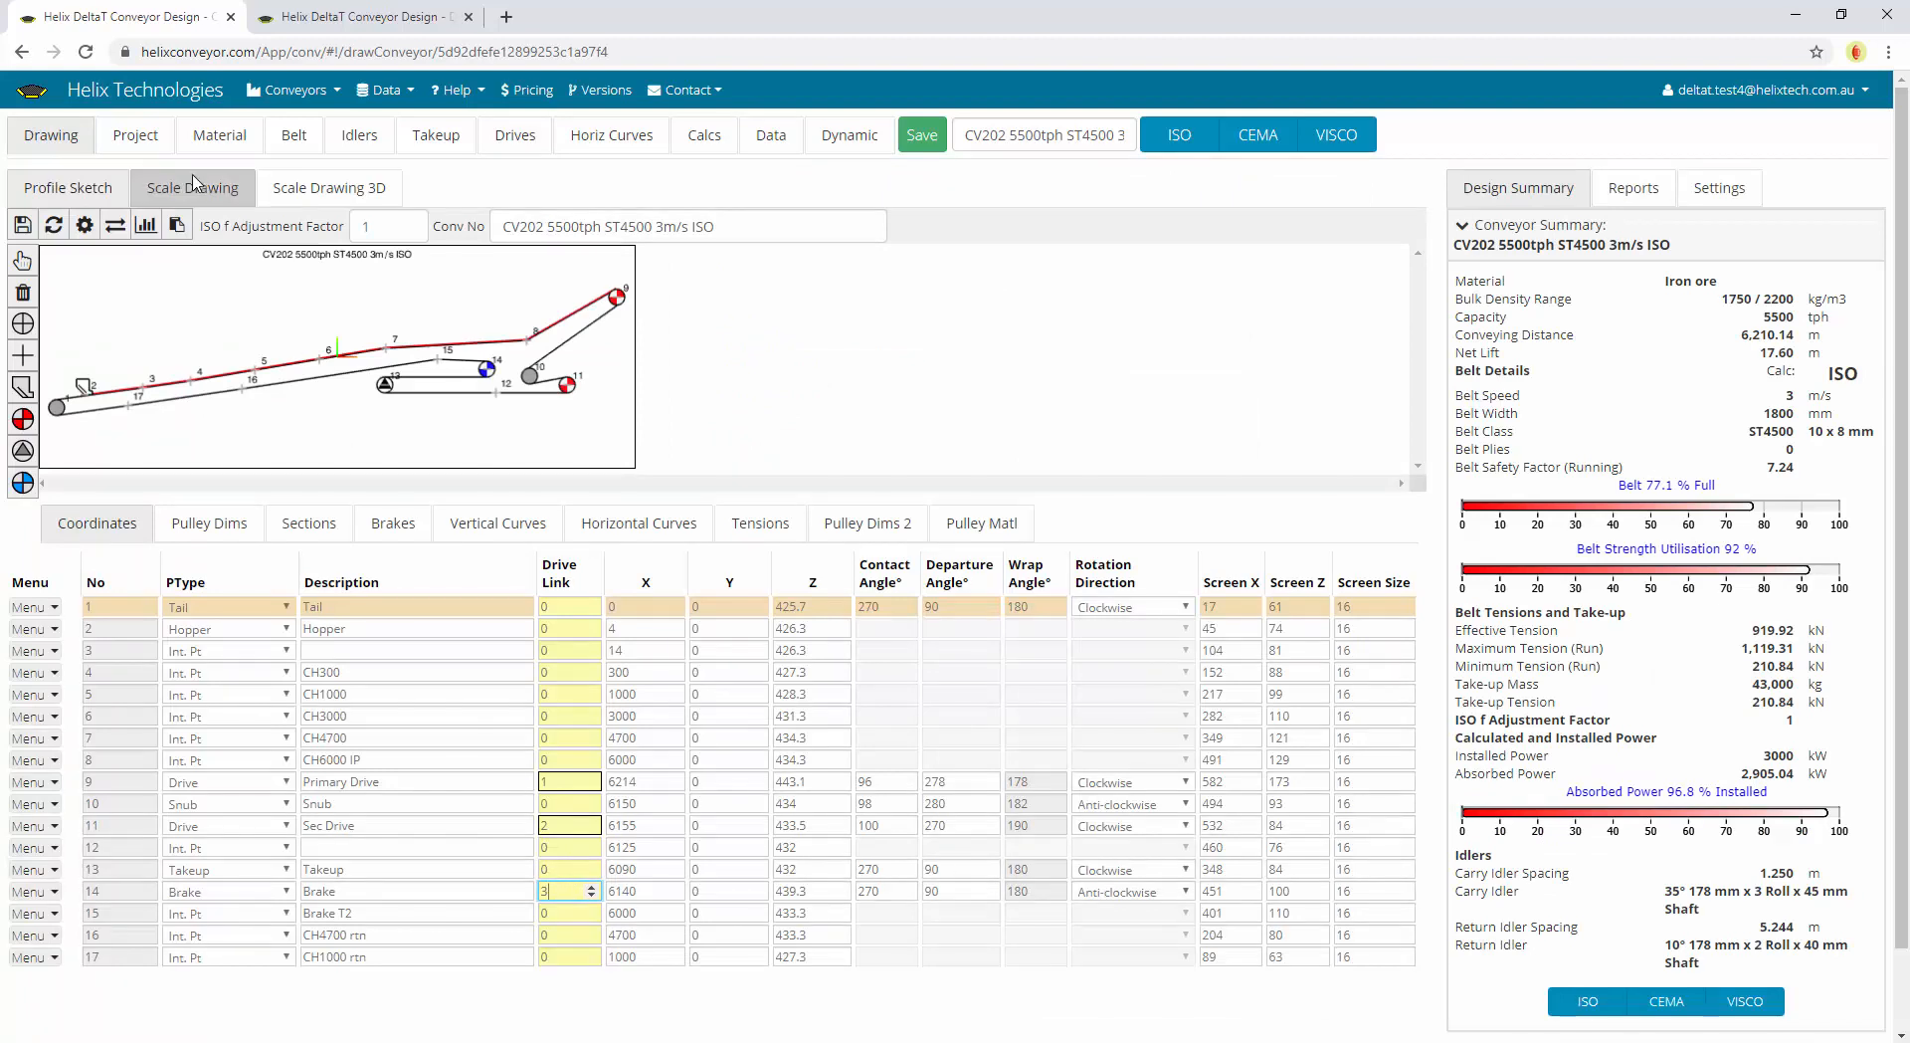
pyautogui.click(85, 56)
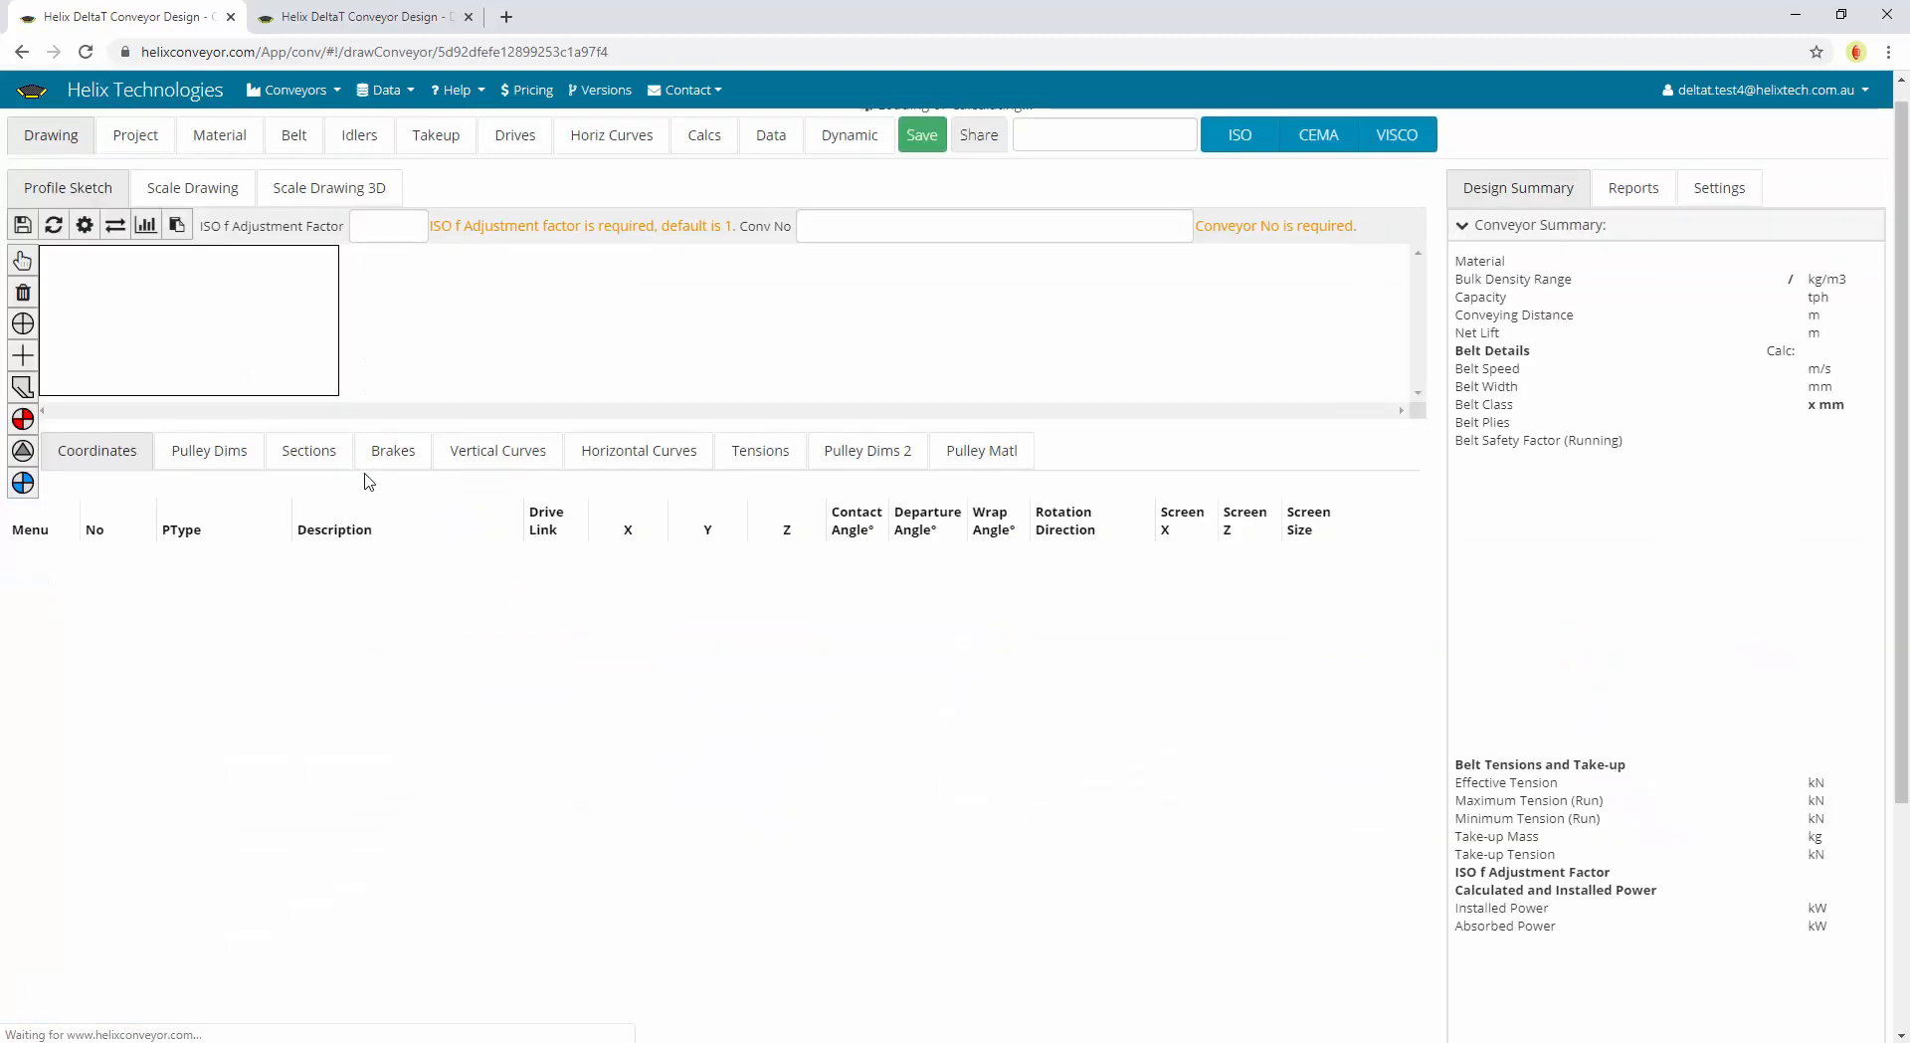
pyautogui.click(516, 135)
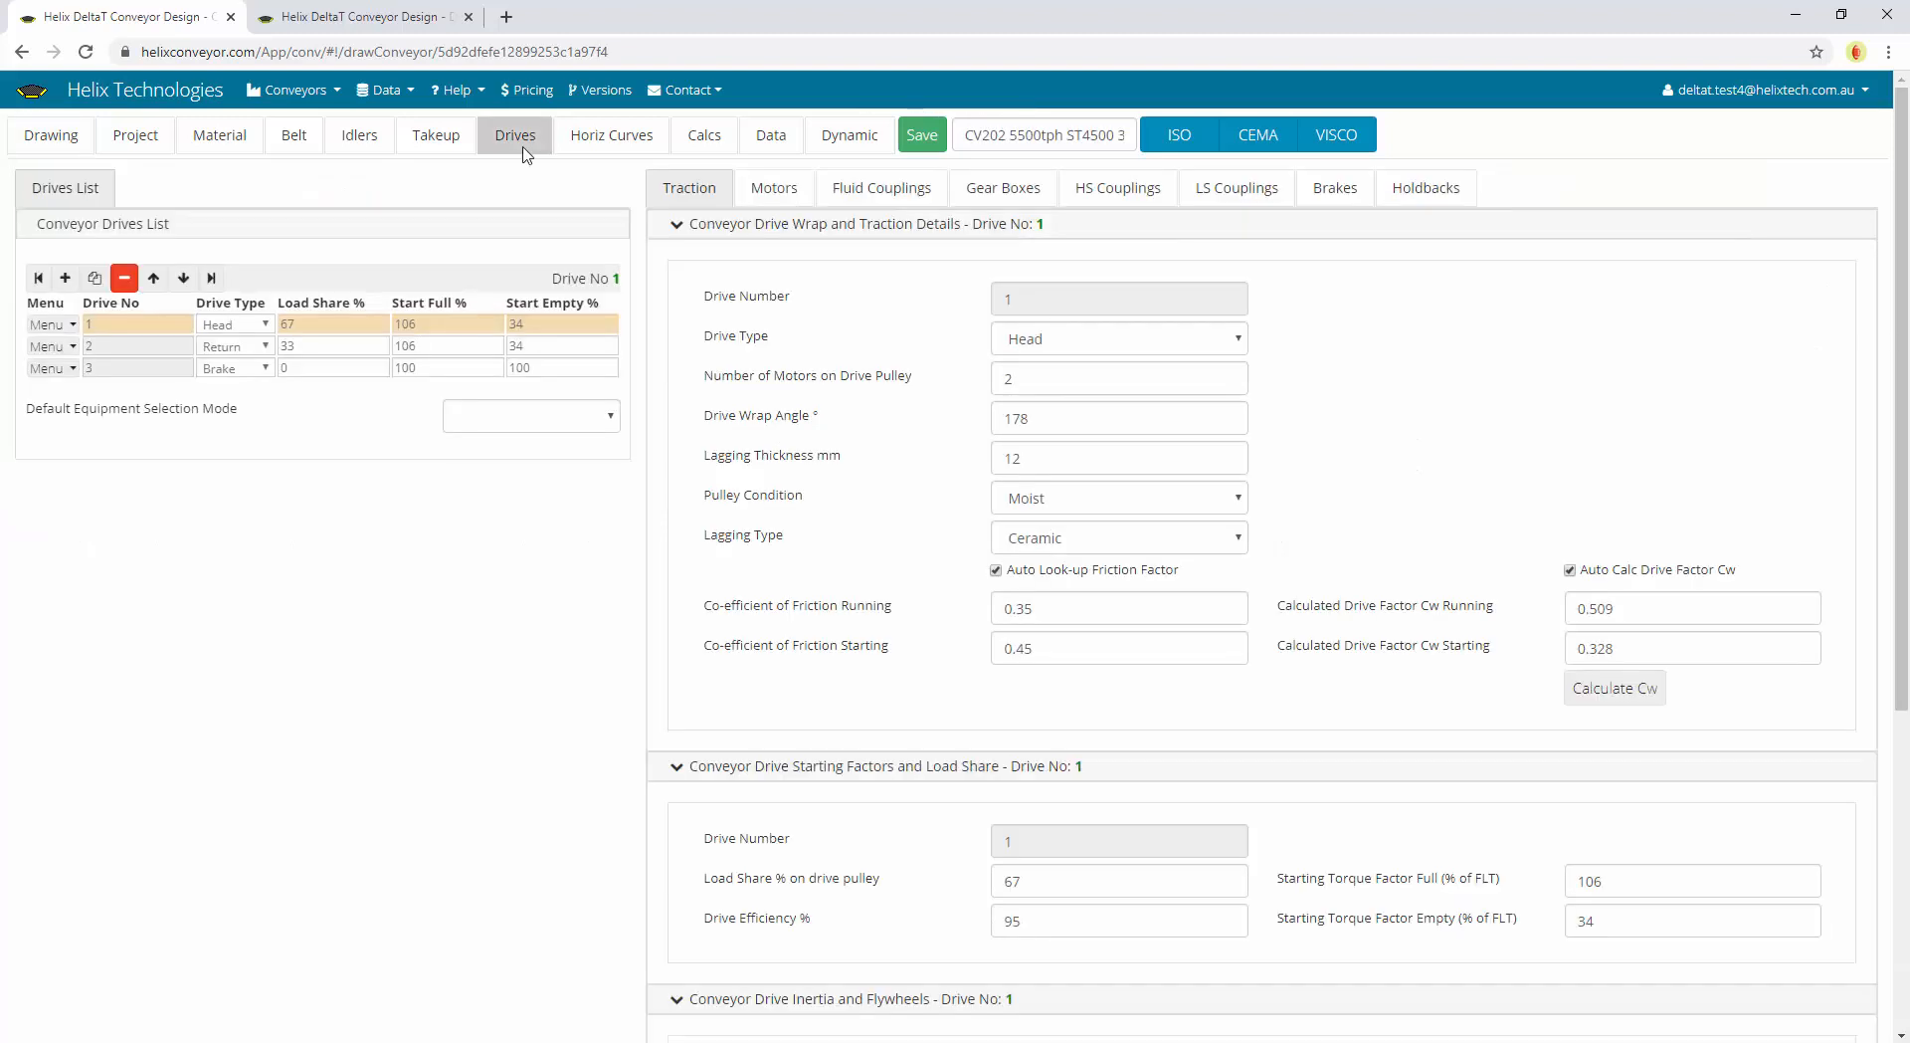
# Review the full and empty starting torque percentages of drives 1 and 3, and drive 1's number of motors
pyautogui.click(448, 323)
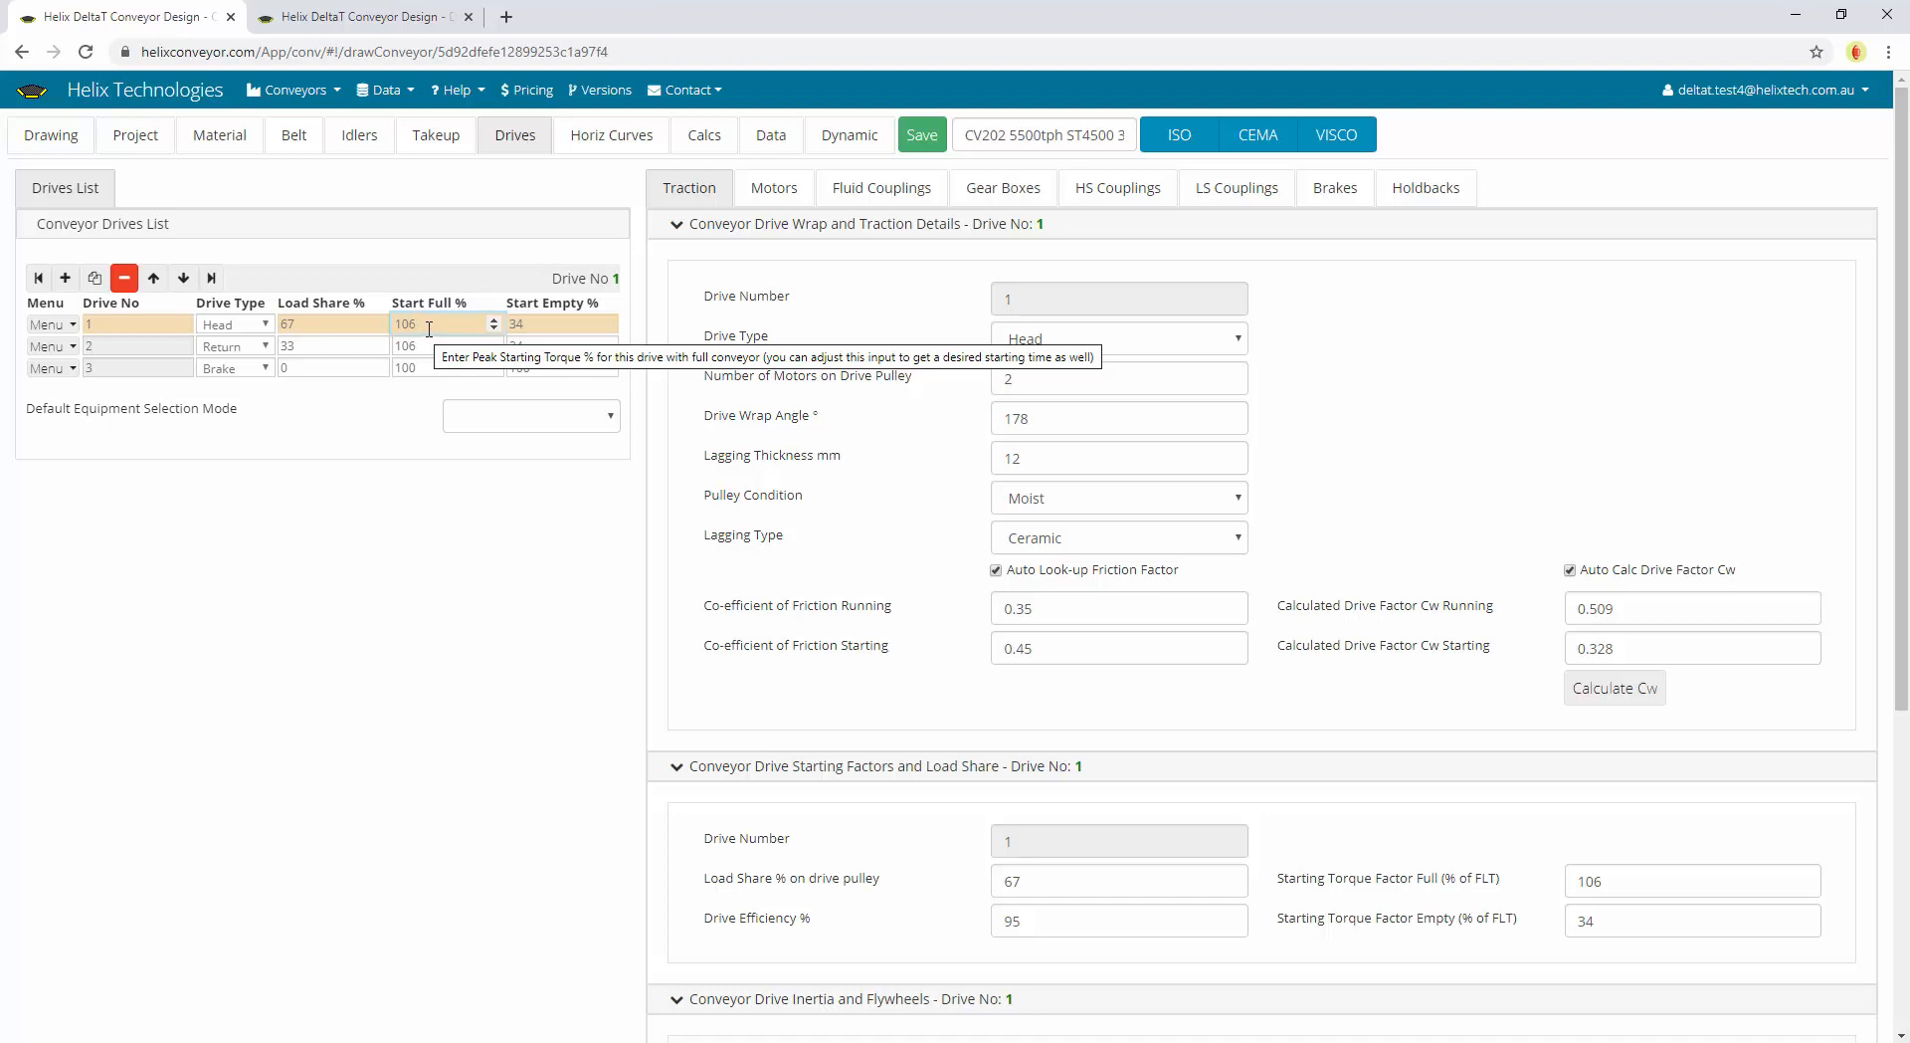
pyautogui.click(533, 324)
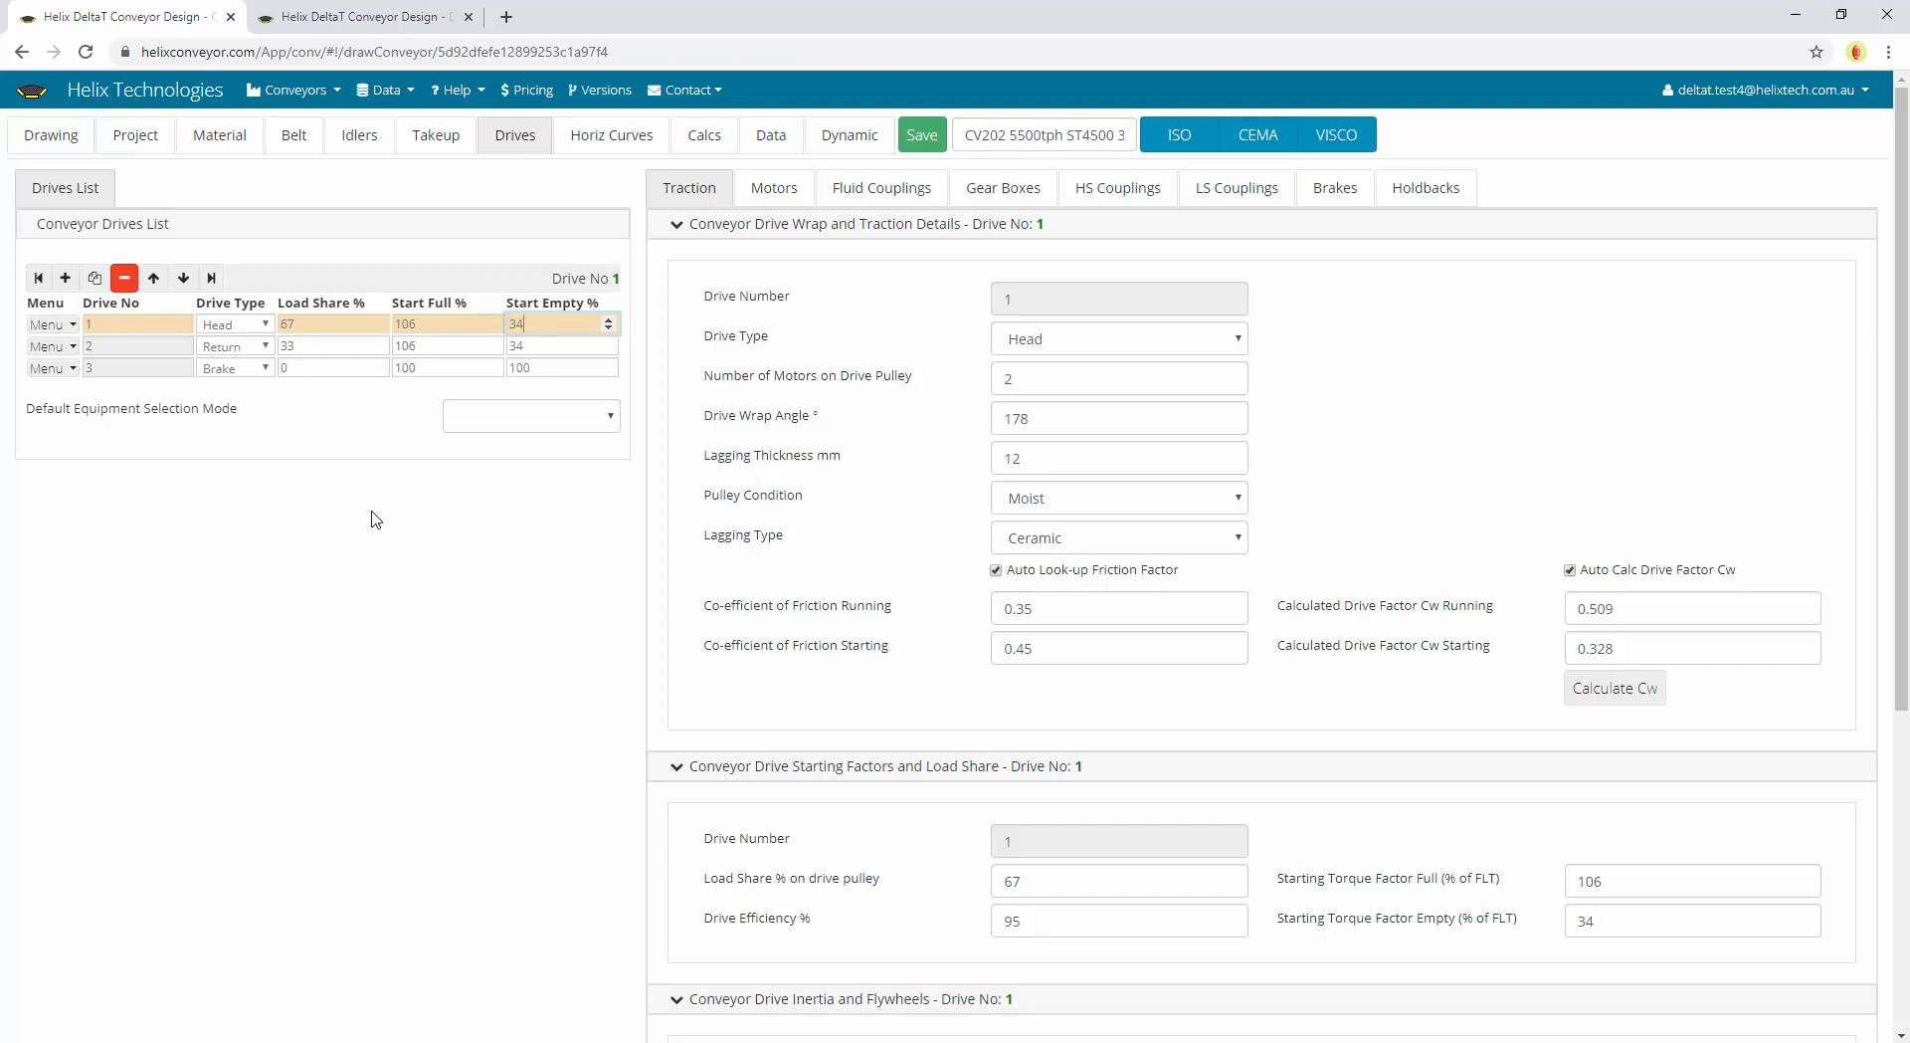
pyautogui.click(439, 325)
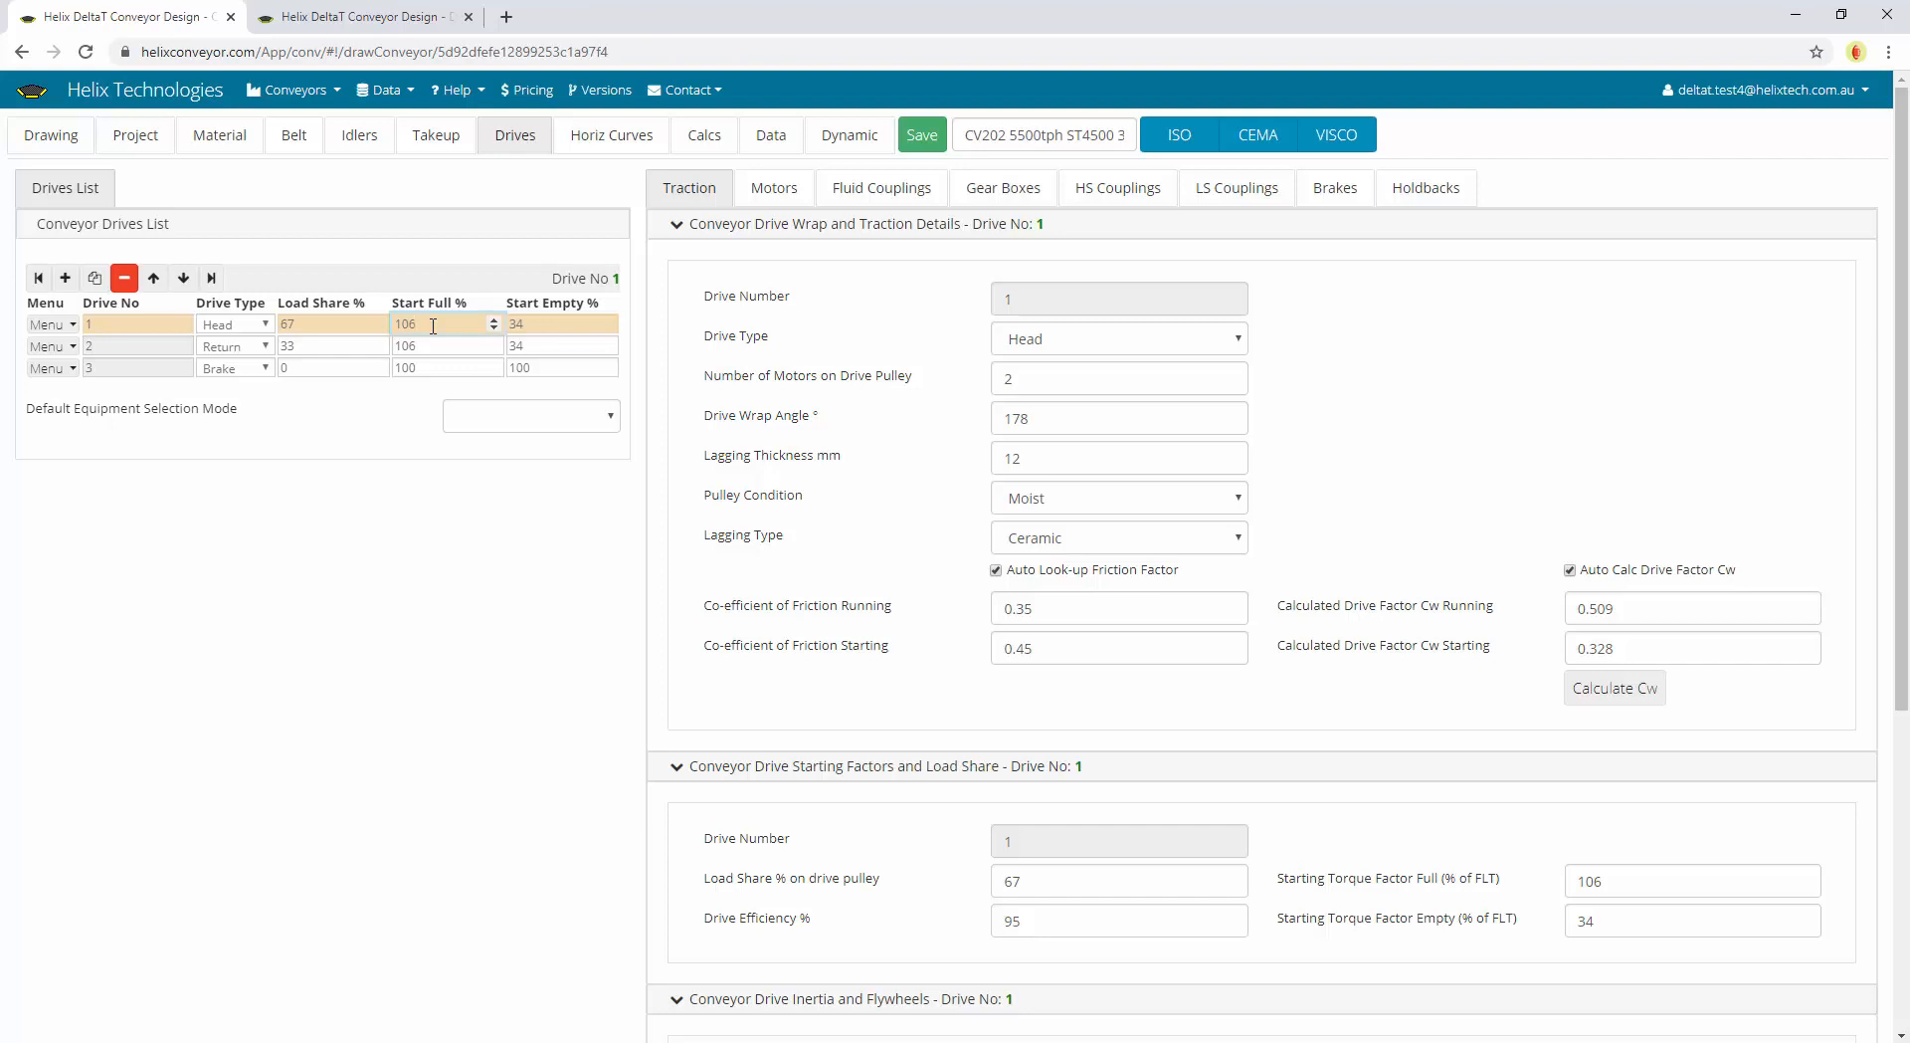
pyautogui.click(542, 325)
pyautogui.click(541, 368)
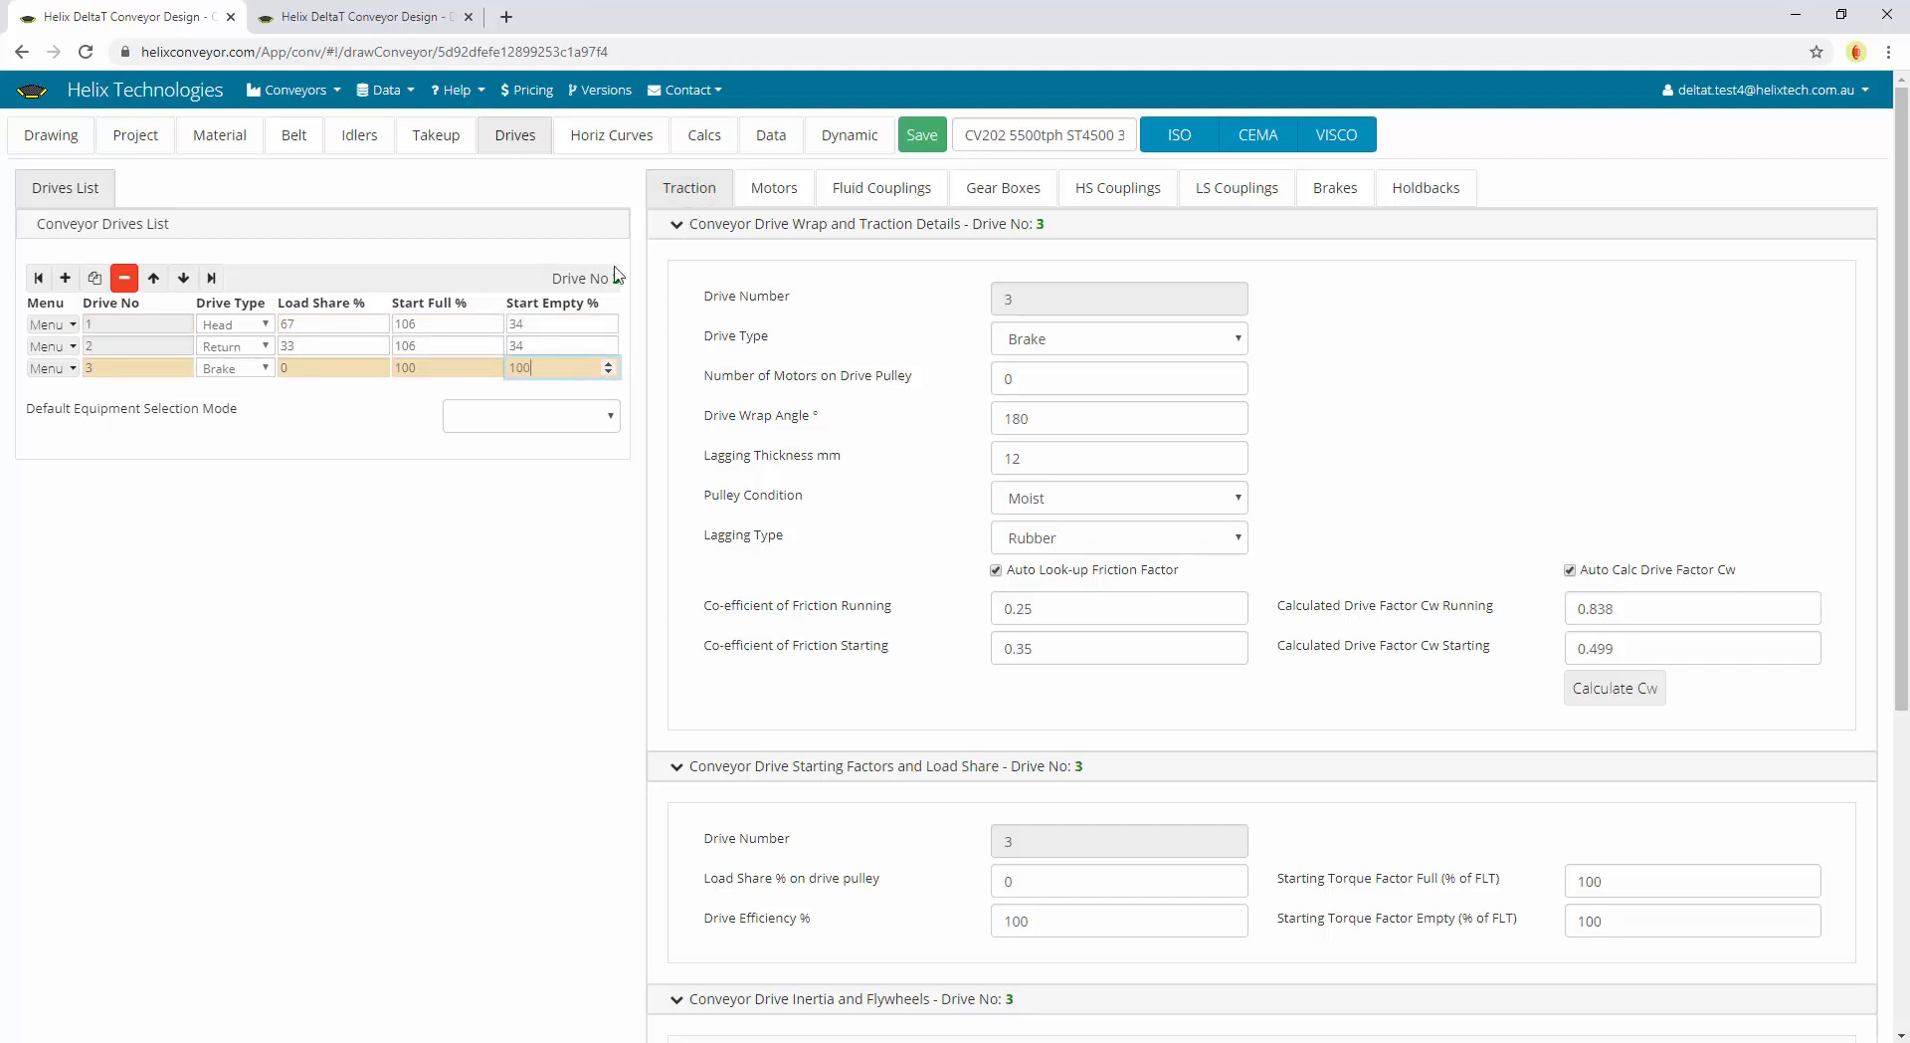
pyautogui.click(571, 324)
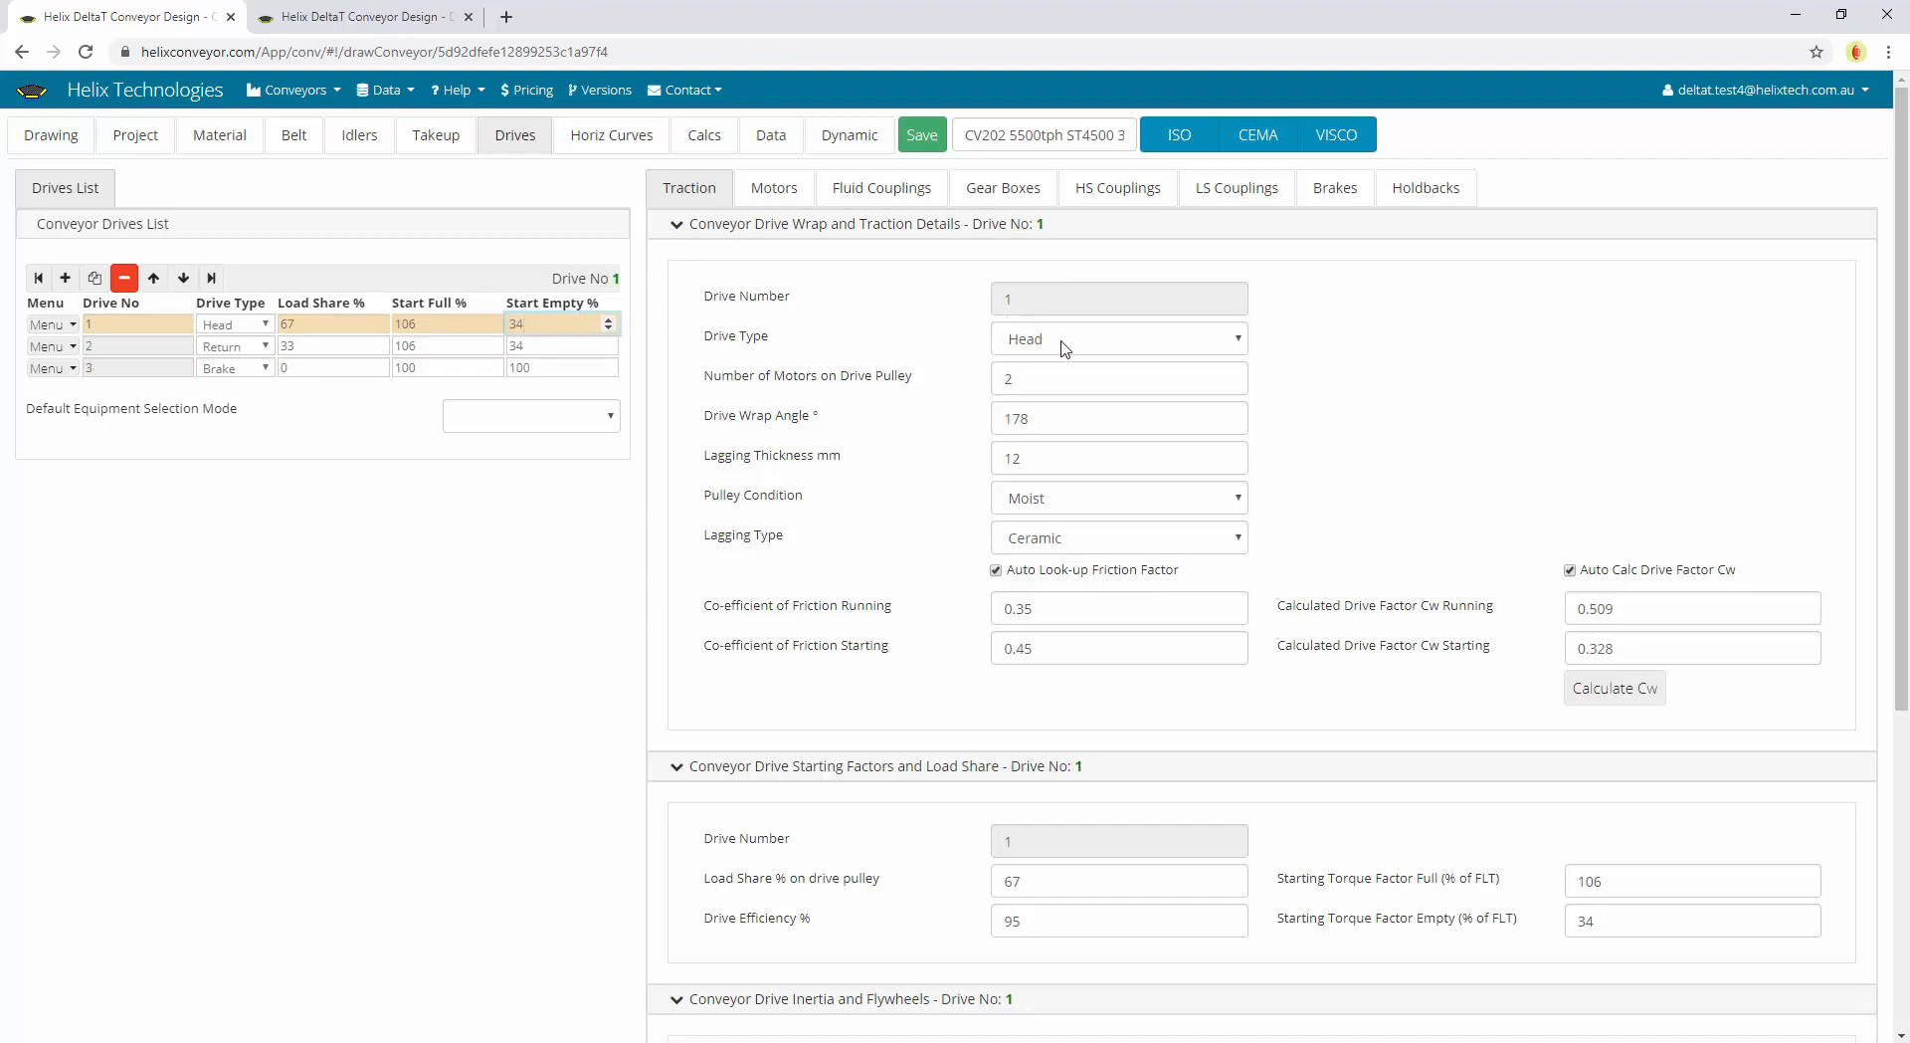
pyautogui.click(1054, 379)
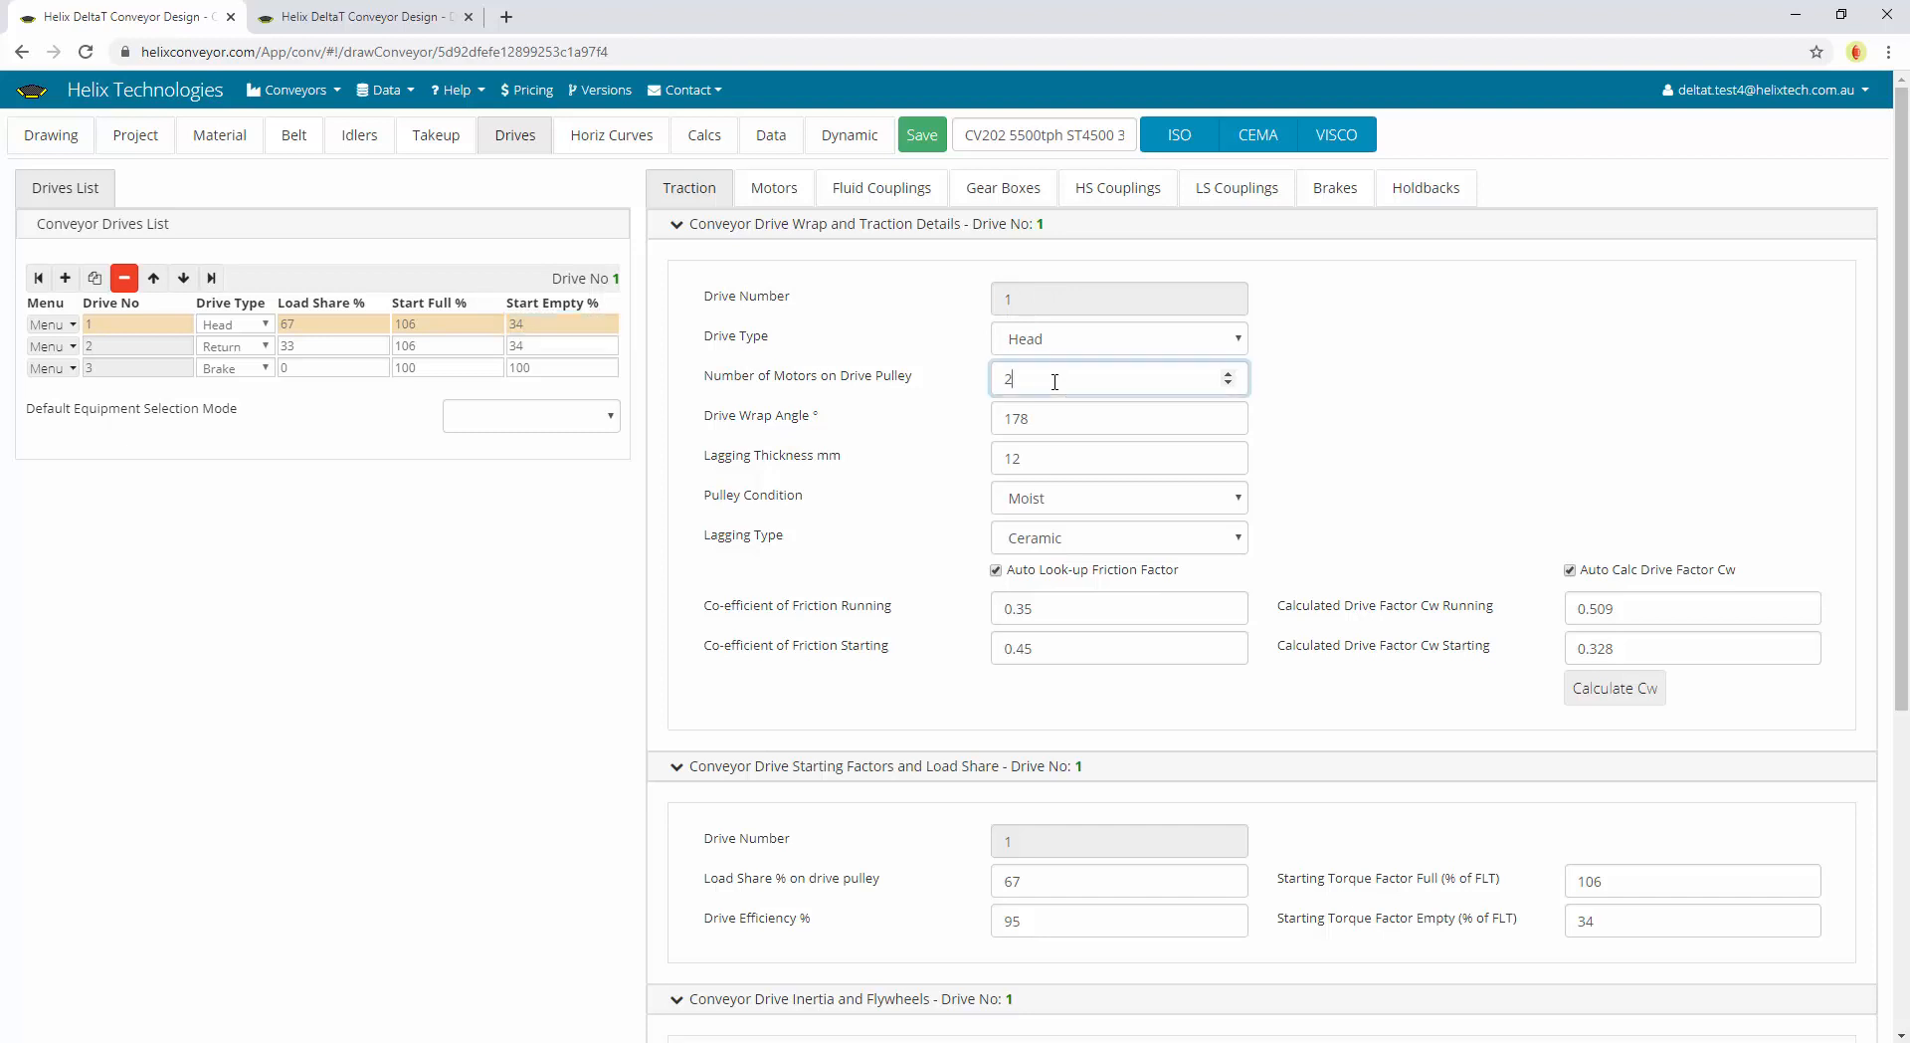
# Examine drive 1's wrap angle and lagging thickness, and the available pulley condition and lagging type options
pyautogui.click(1049, 414)
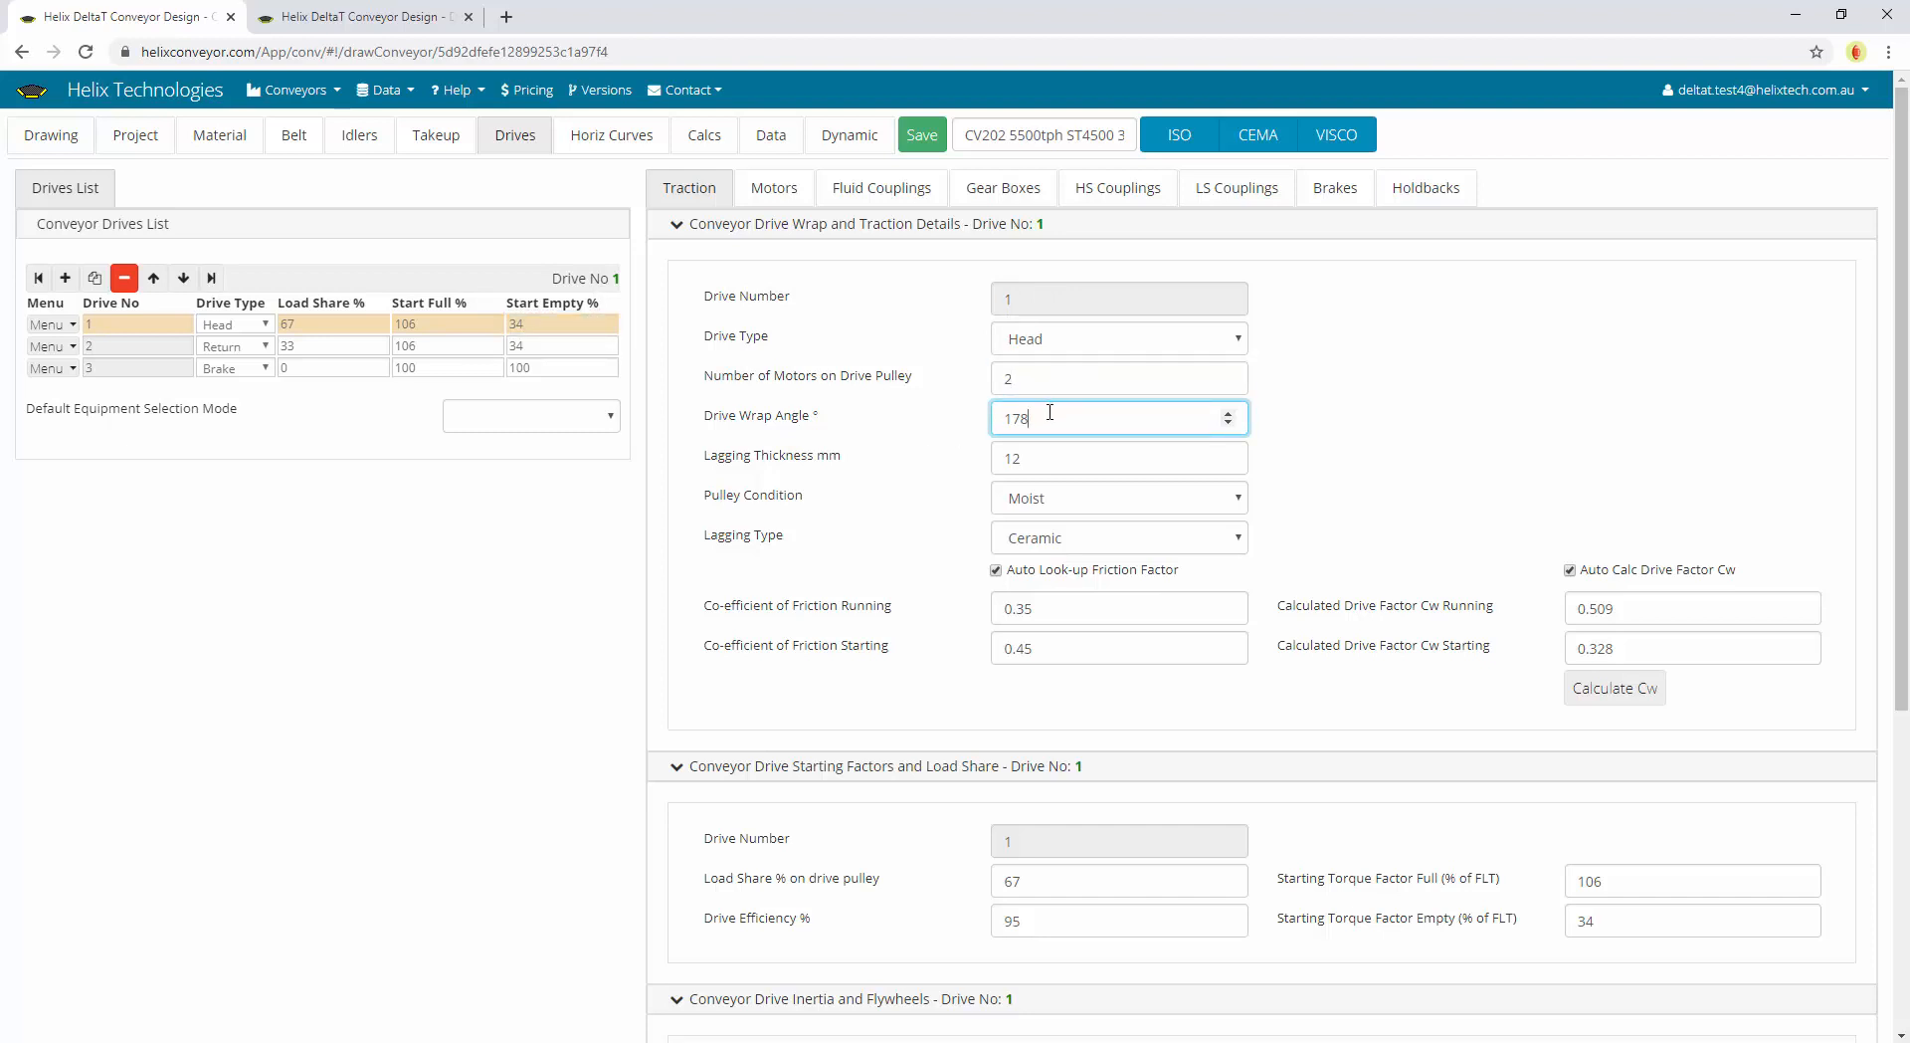
pyautogui.click(1048, 454)
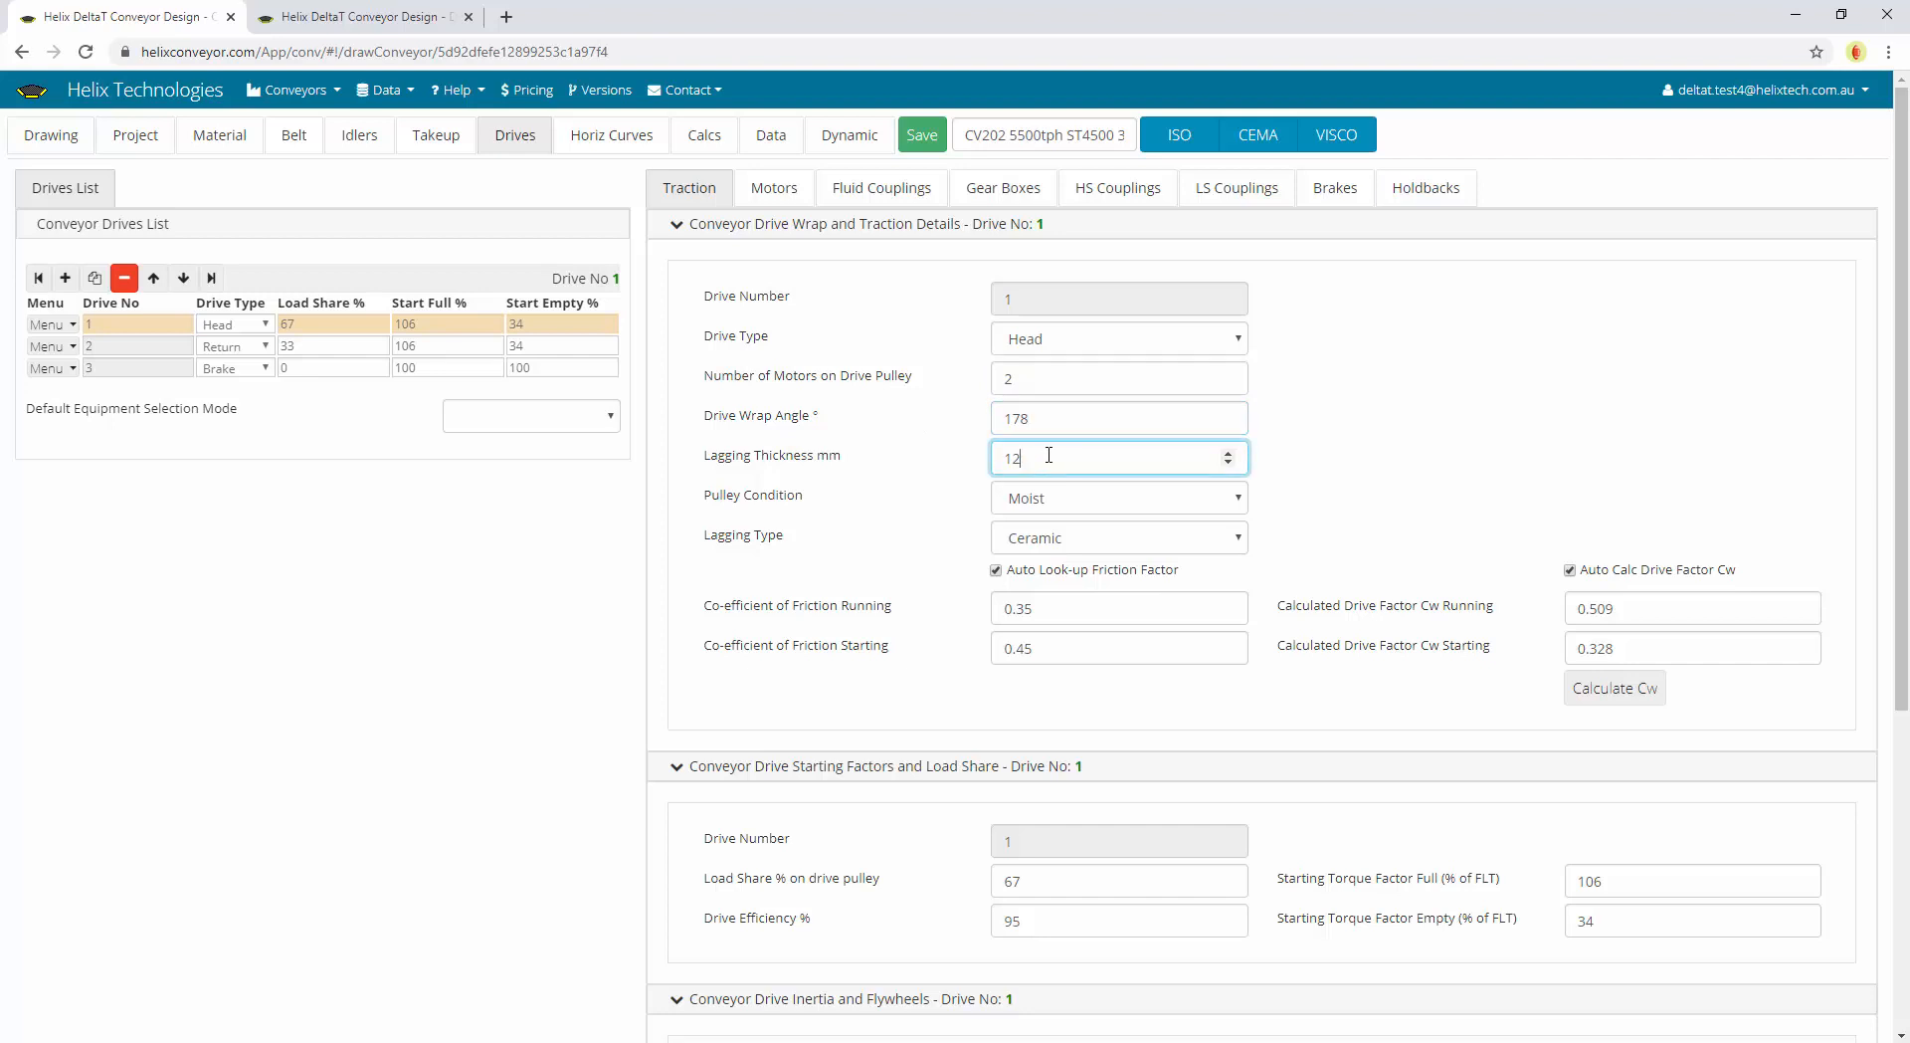
pyautogui.click(1093, 508)
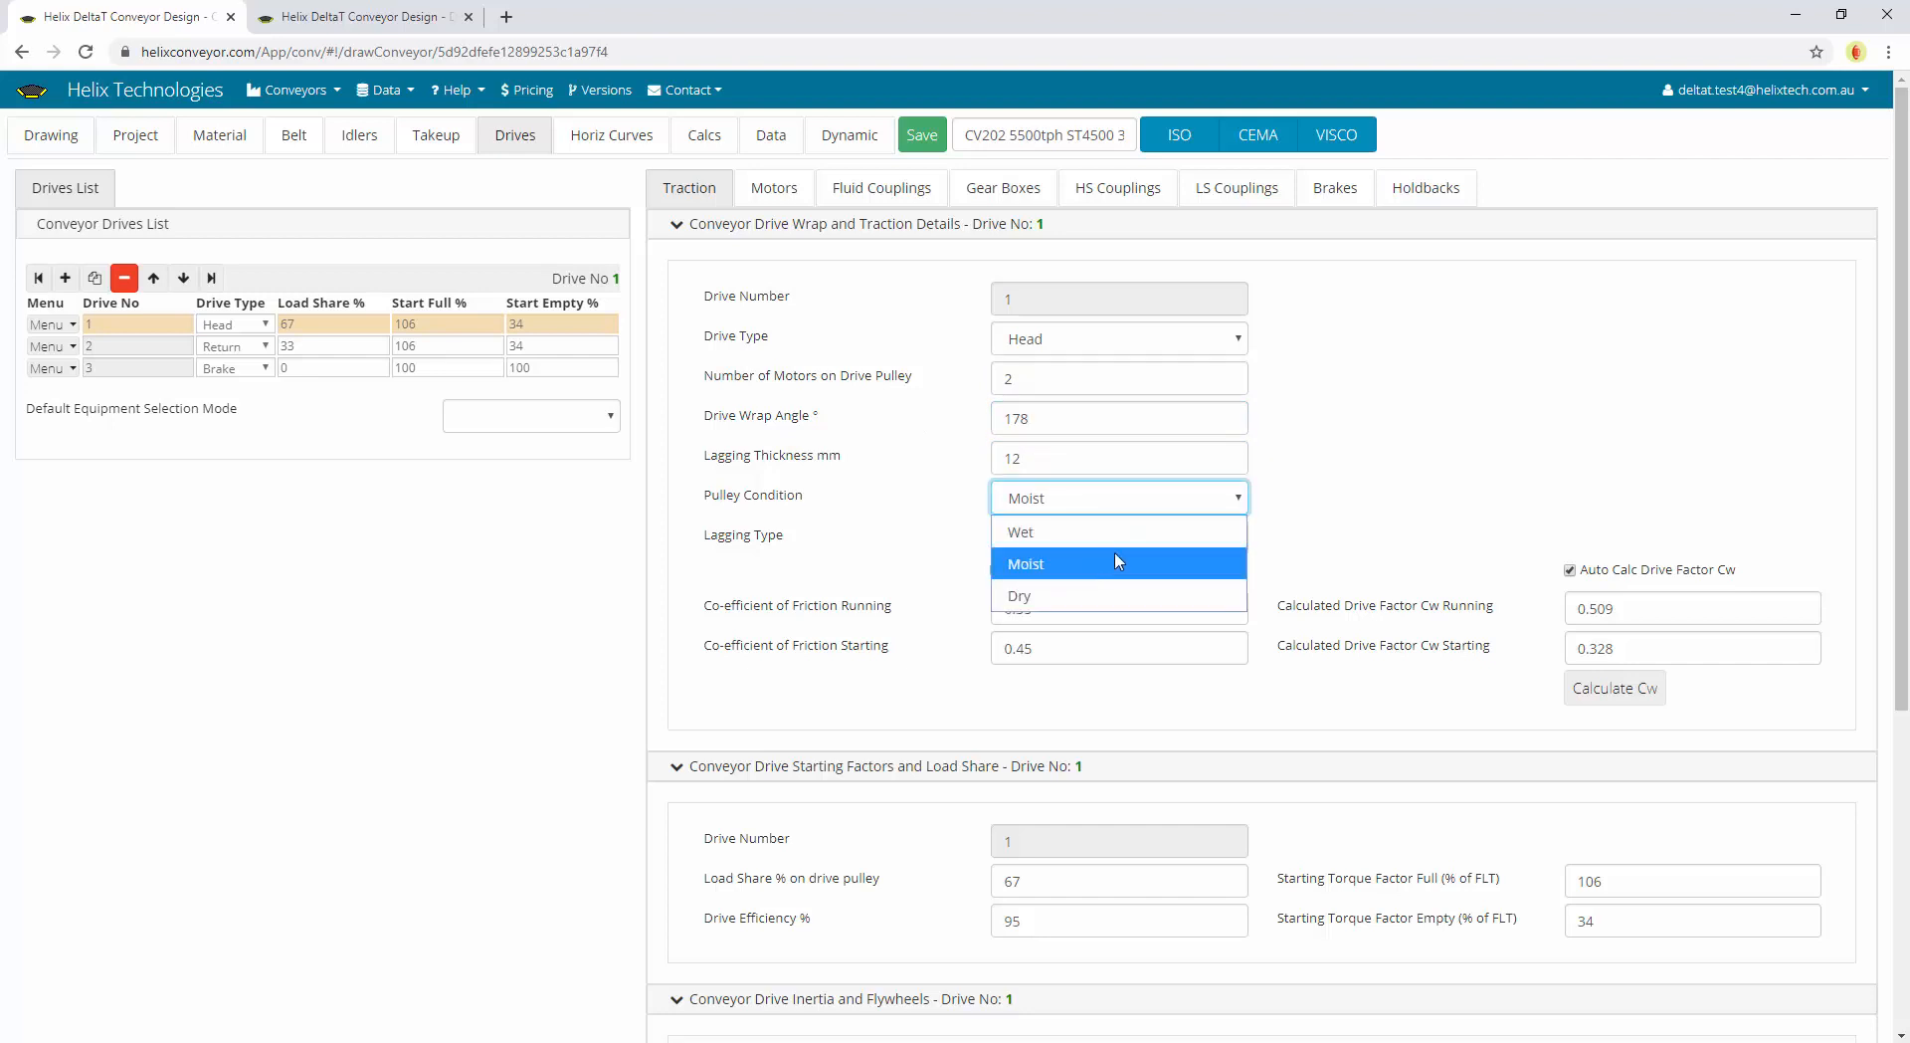
pyautogui.click(1404, 540)
pyautogui.click(1146, 557)
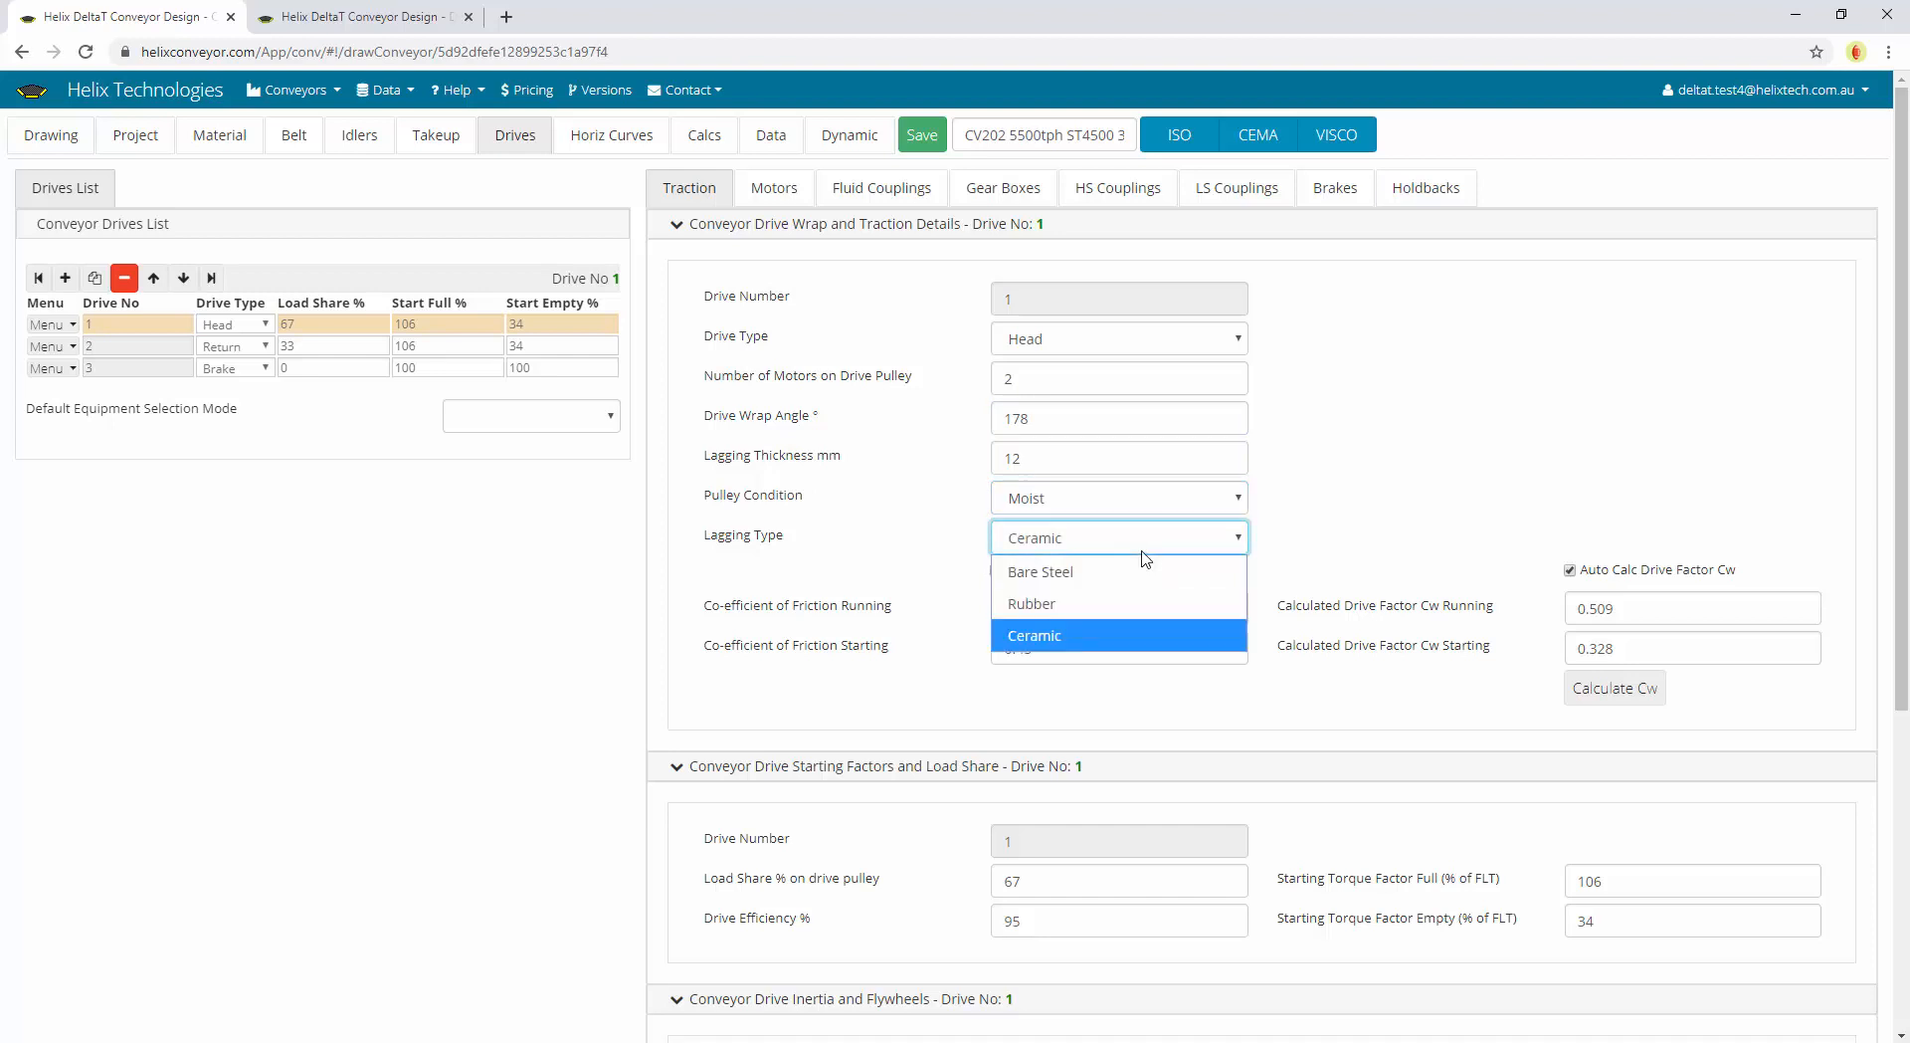
pyautogui.click(1359, 538)
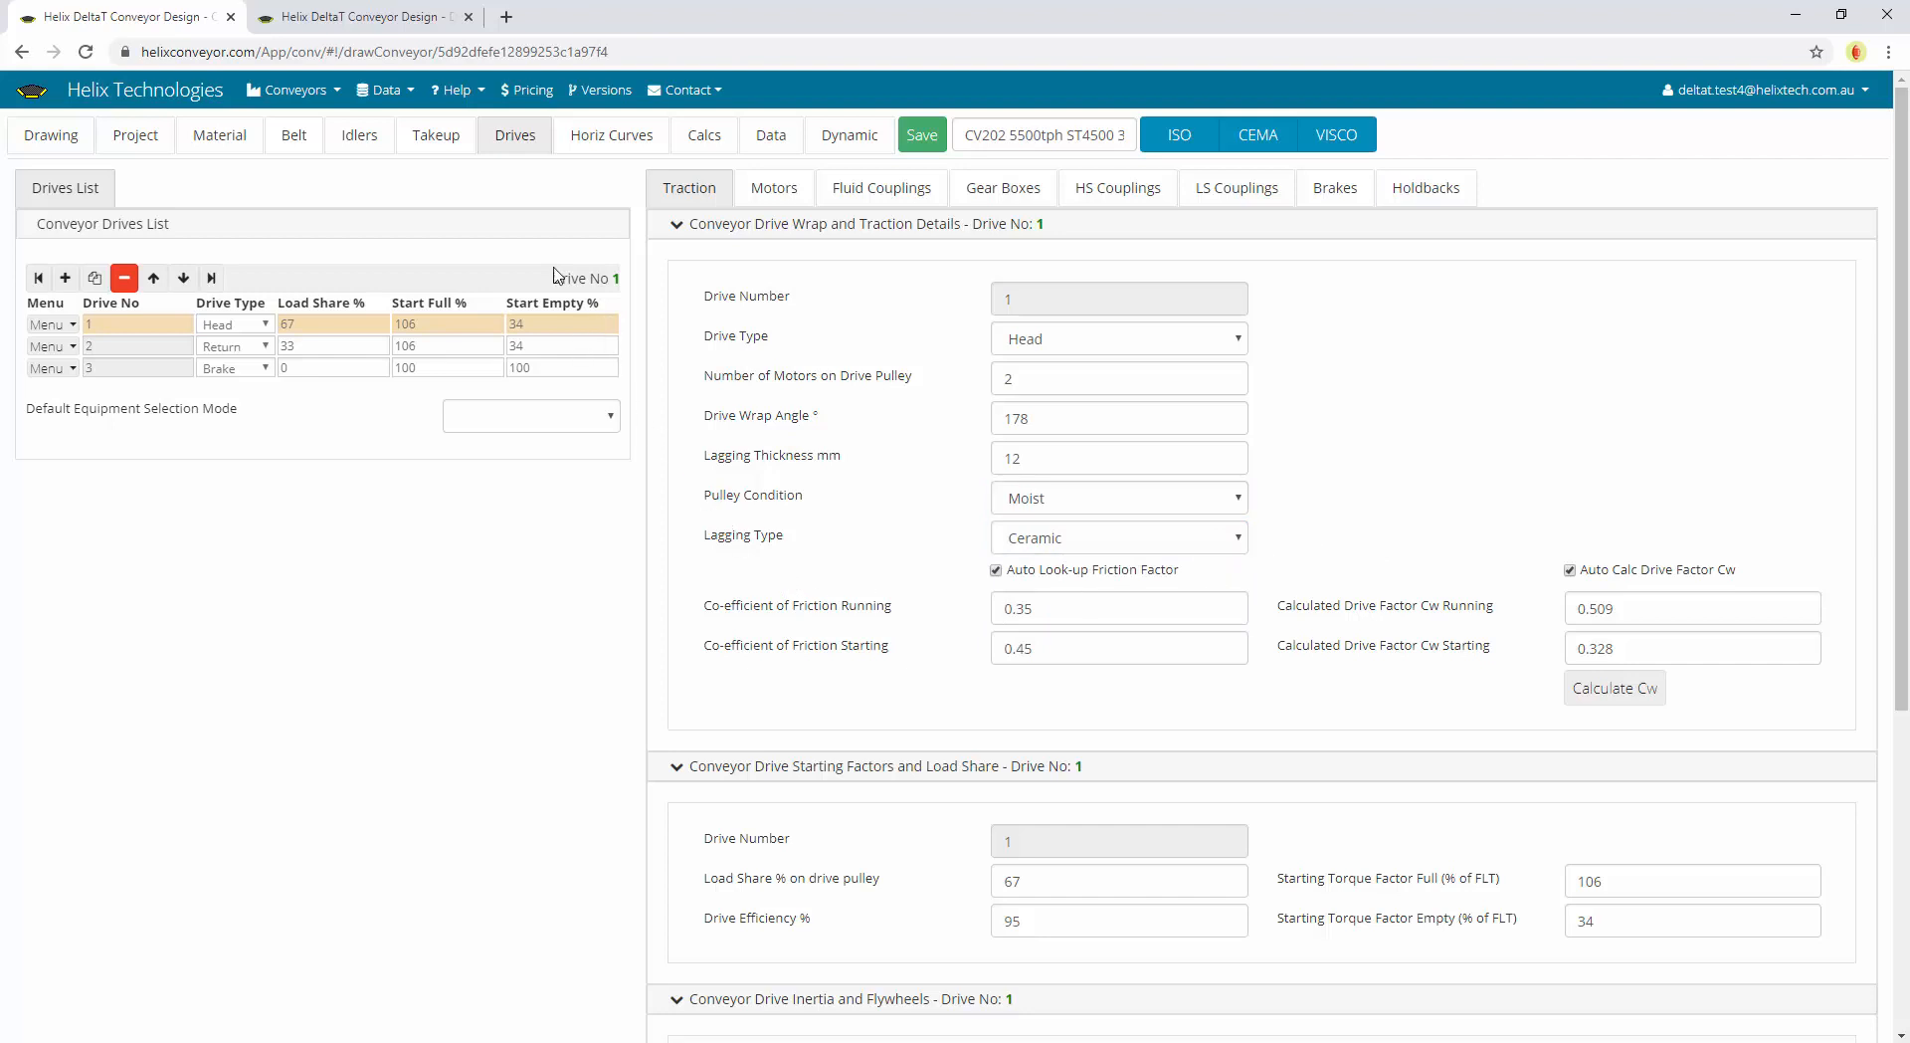
# Read the Entering Drive Details help topic on the pulley friction coefficient table and drive factor formulas
pyautogui.click(51, 135)
pyautogui.click(1643, 189)
pyautogui.click(376, 30)
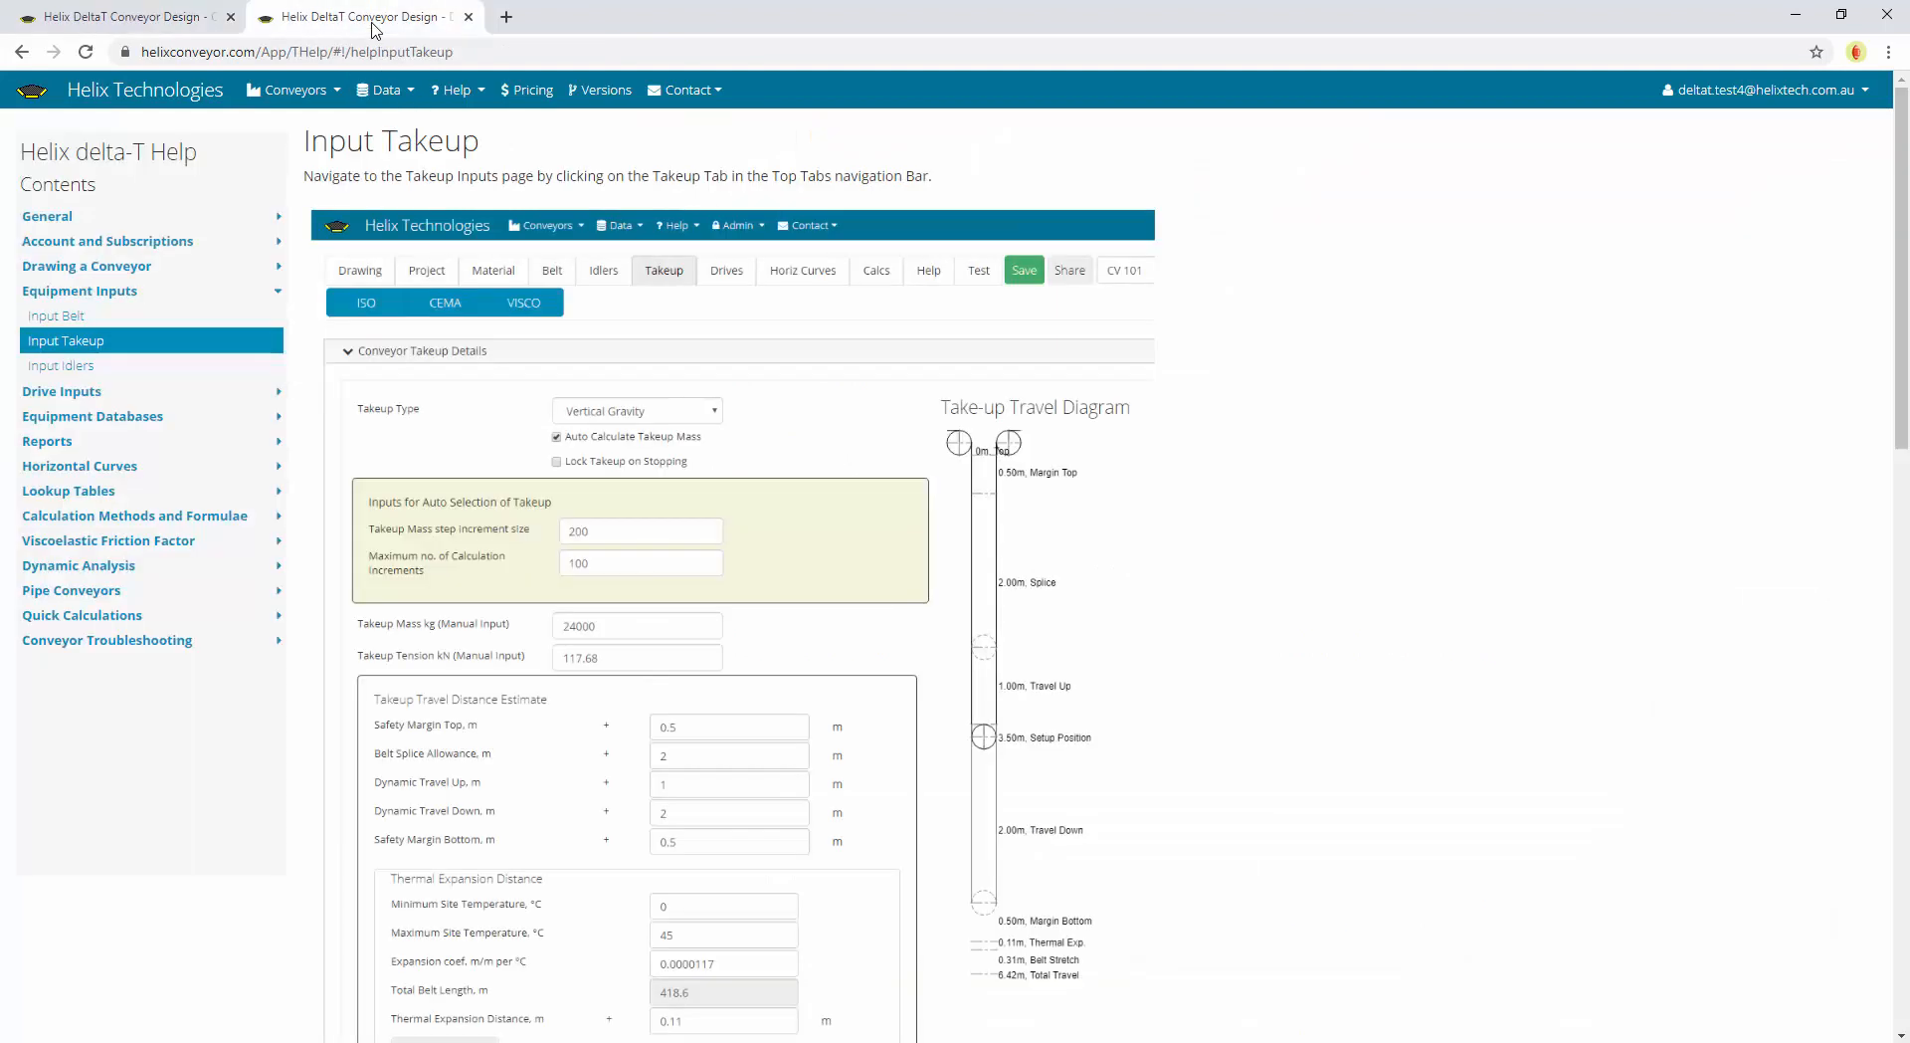
pyautogui.click(91, 393)
pyautogui.click(123, 417)
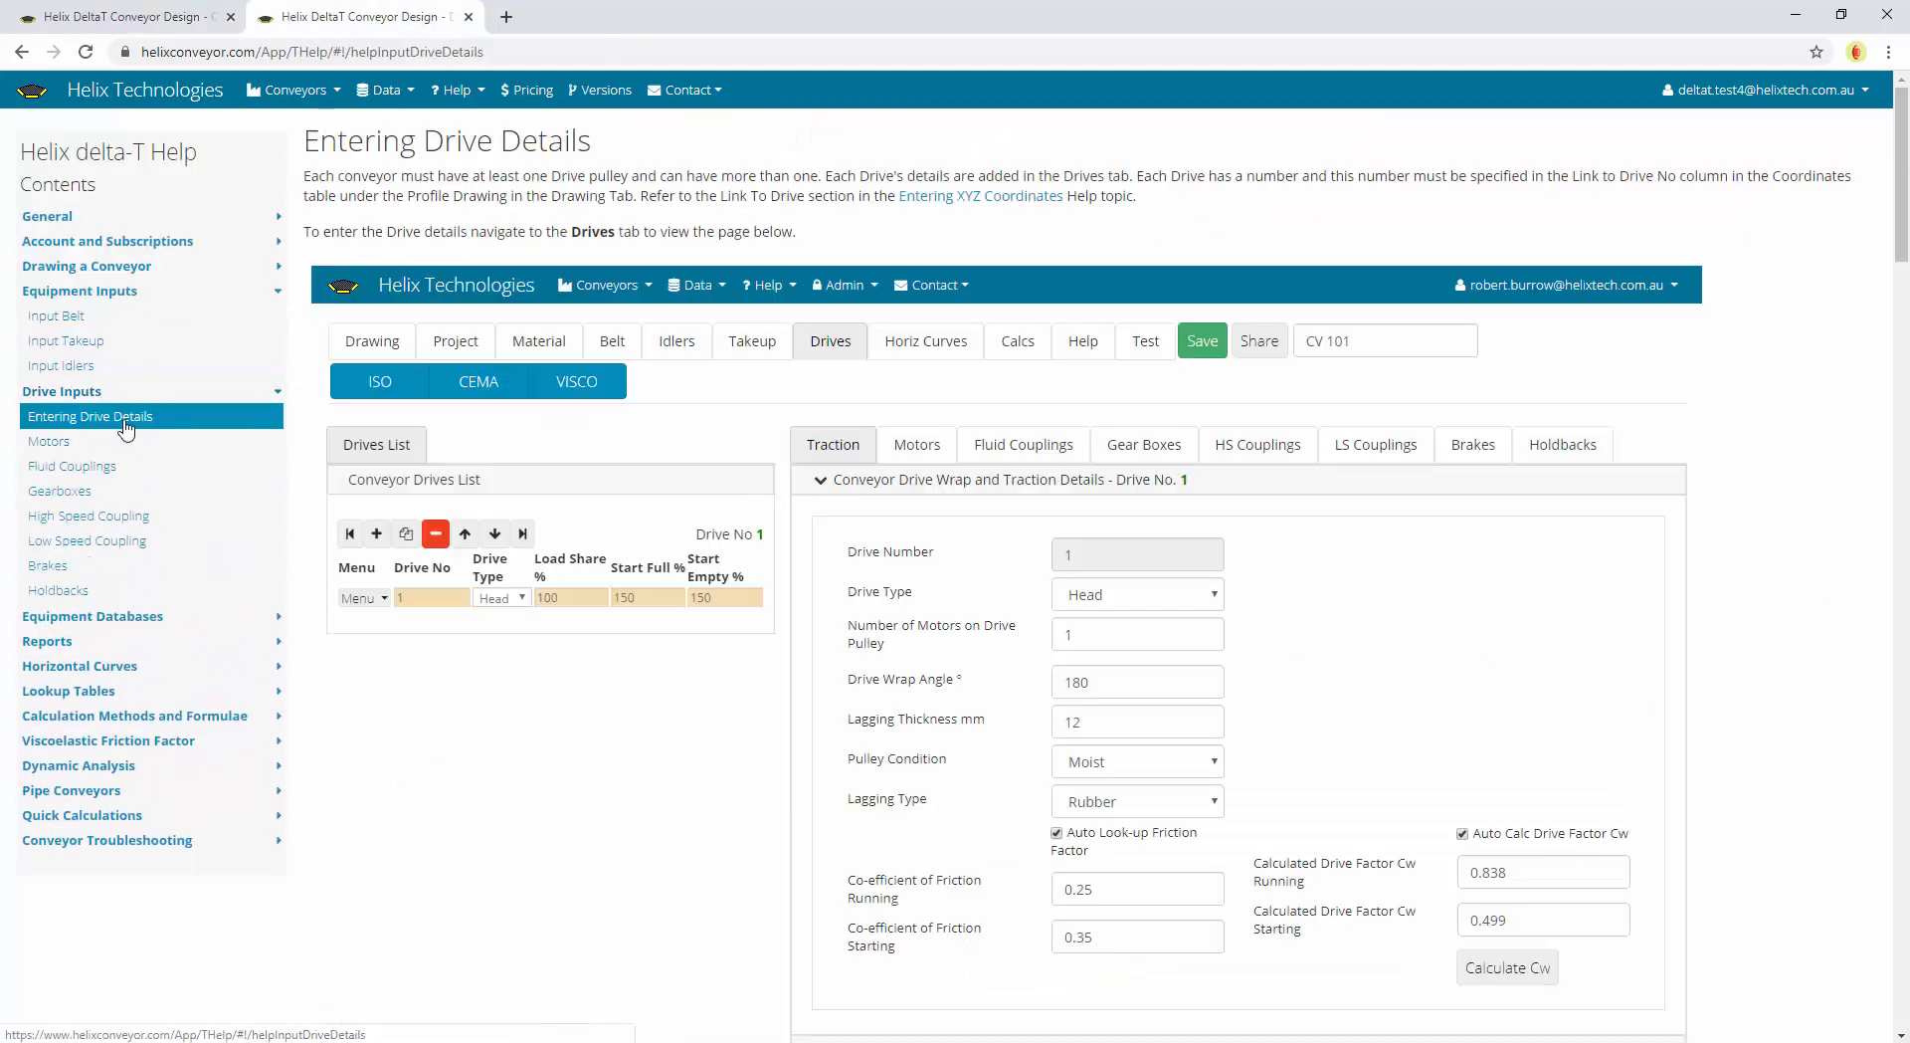
pyautogui.scroll(-10, 542, 612)
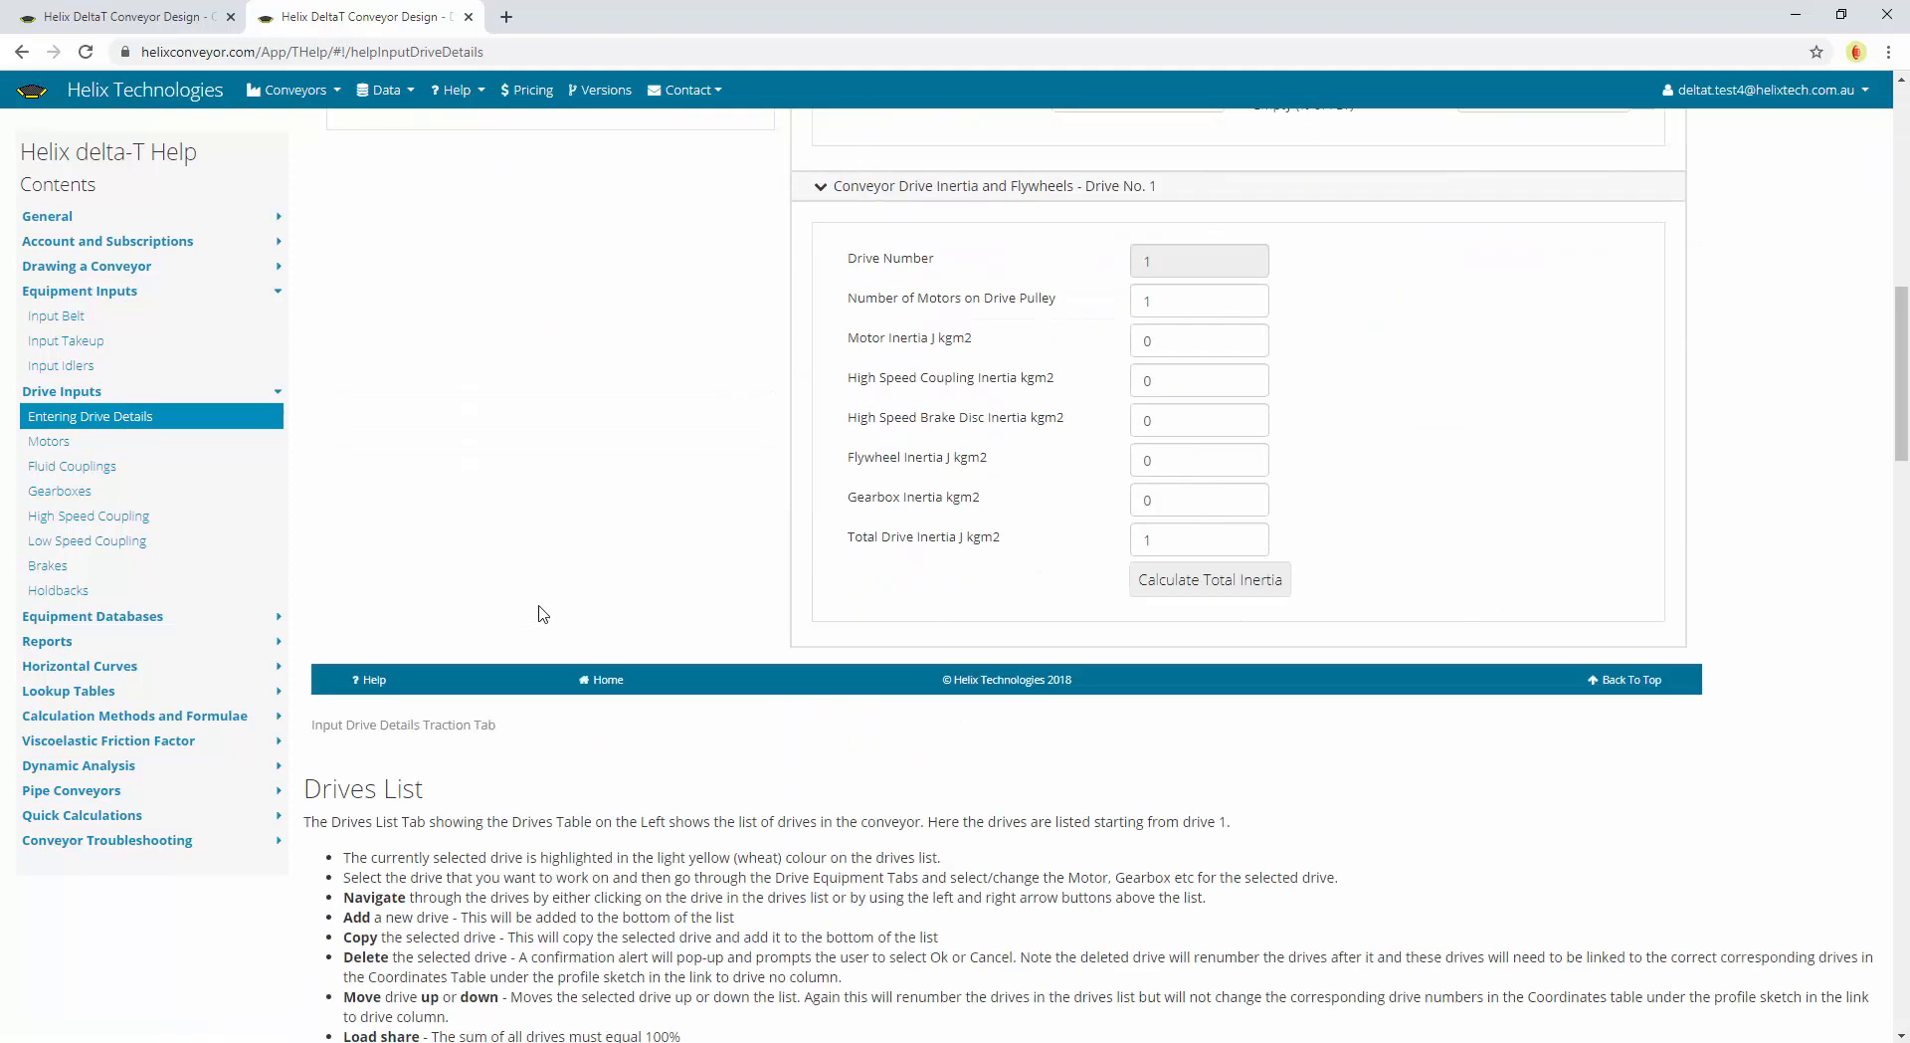
pyautogui.scroll(-6, 540, 603)
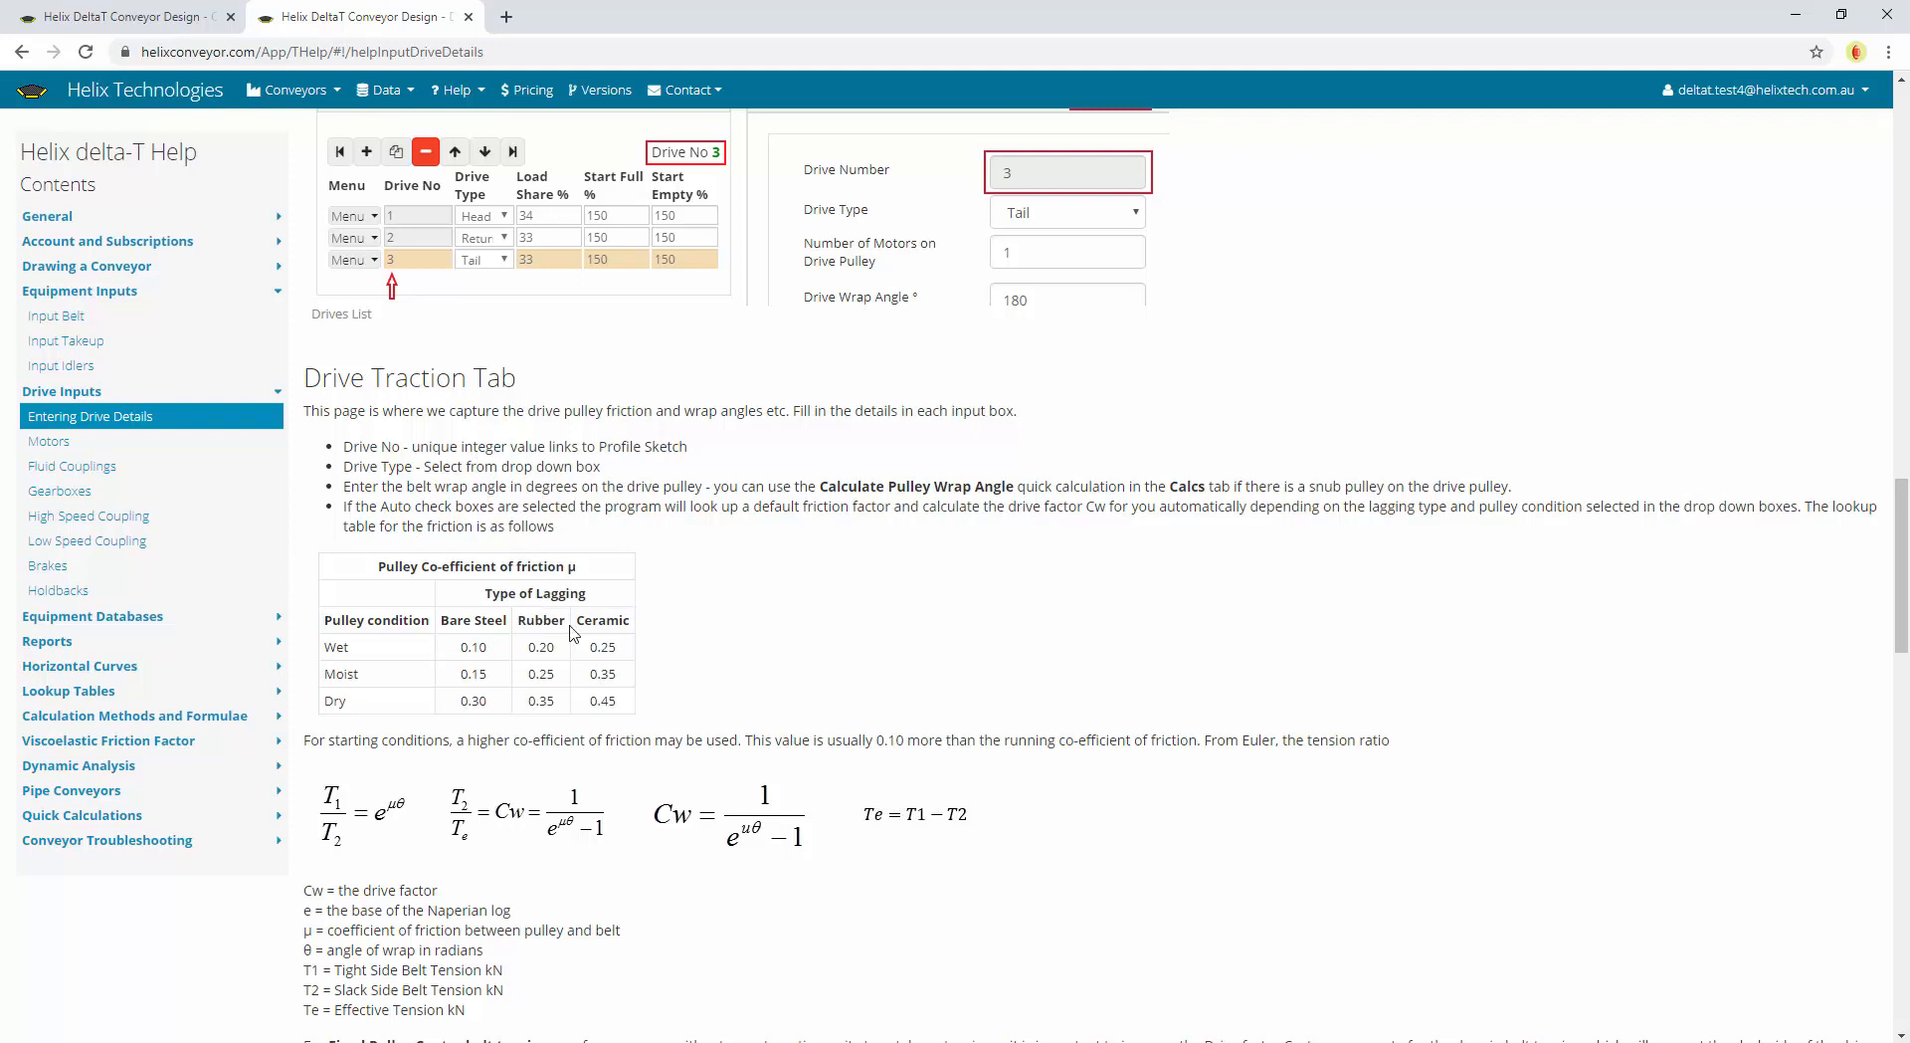
pyautogui.scroll(-1, 574, 637)
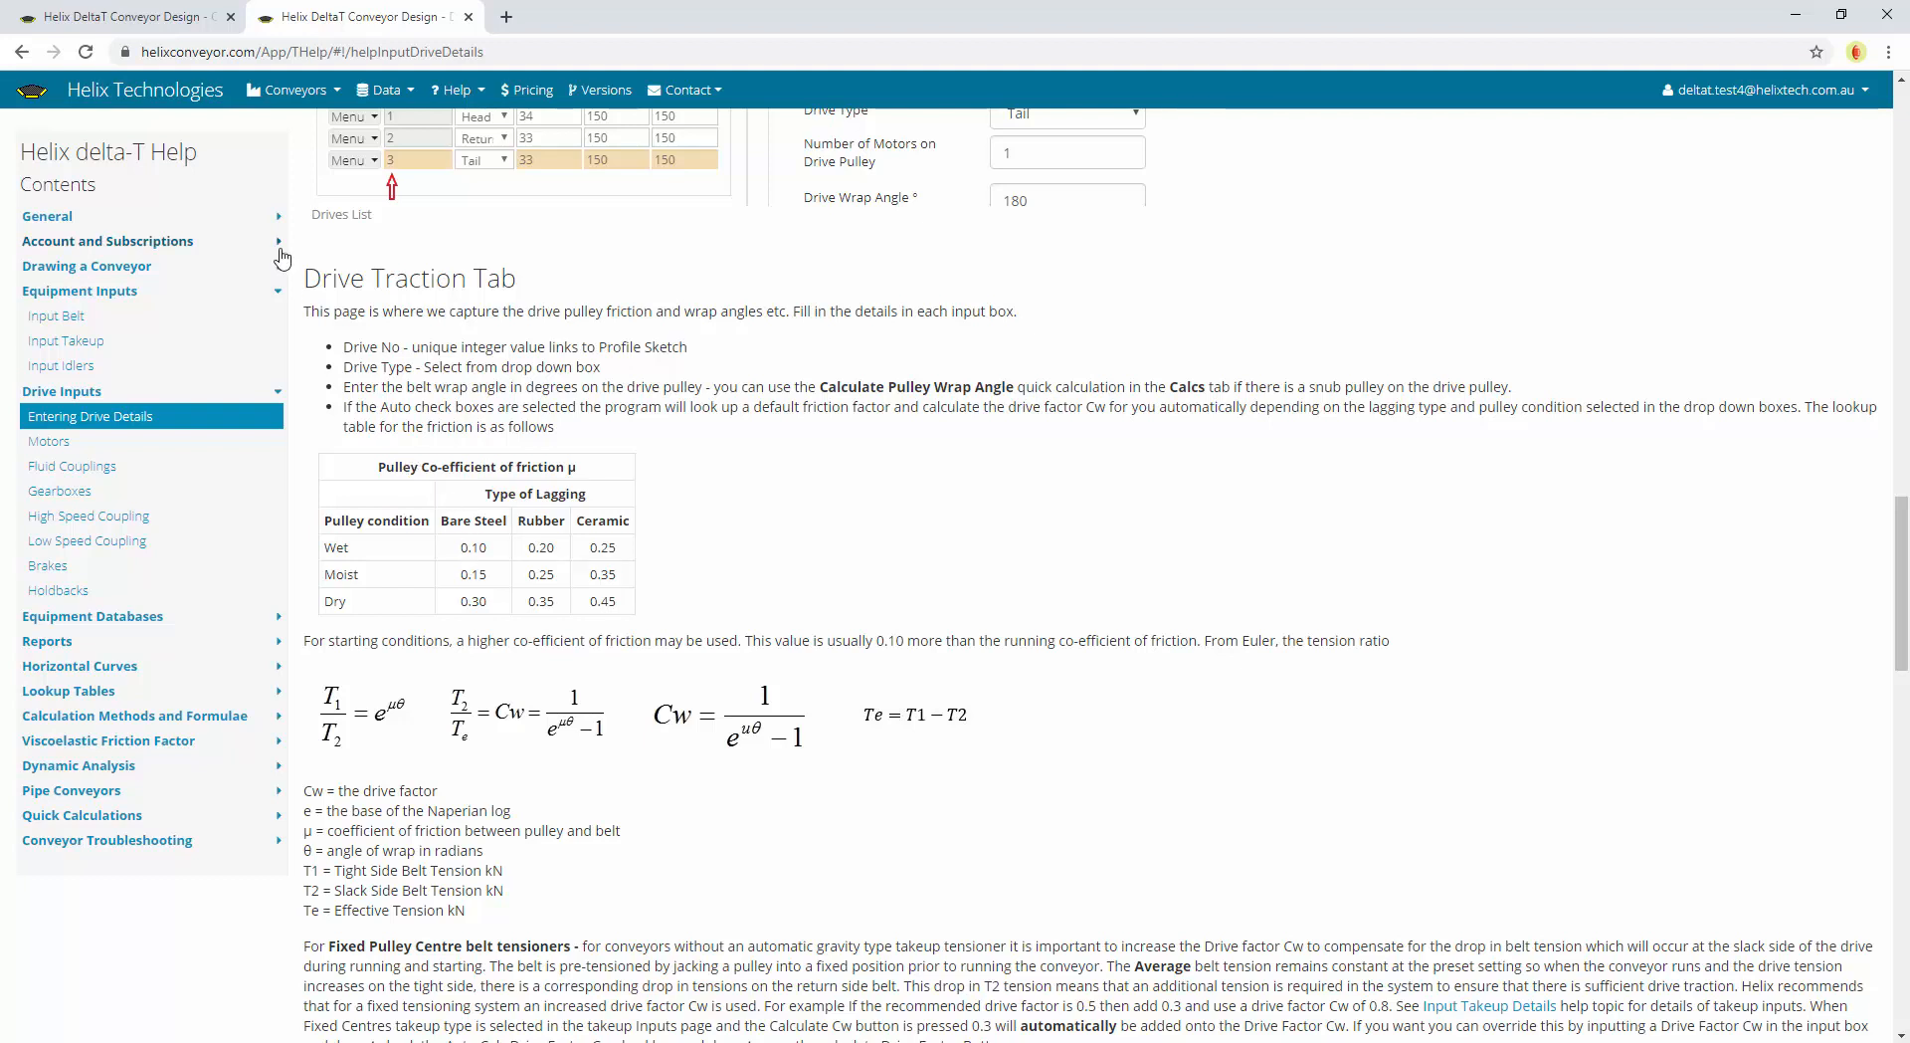
# Try switching drive 1 to manual friction and drive factor entry by disabling the automatic look-up and Cw calculation
pyautogui.click(159, 18)
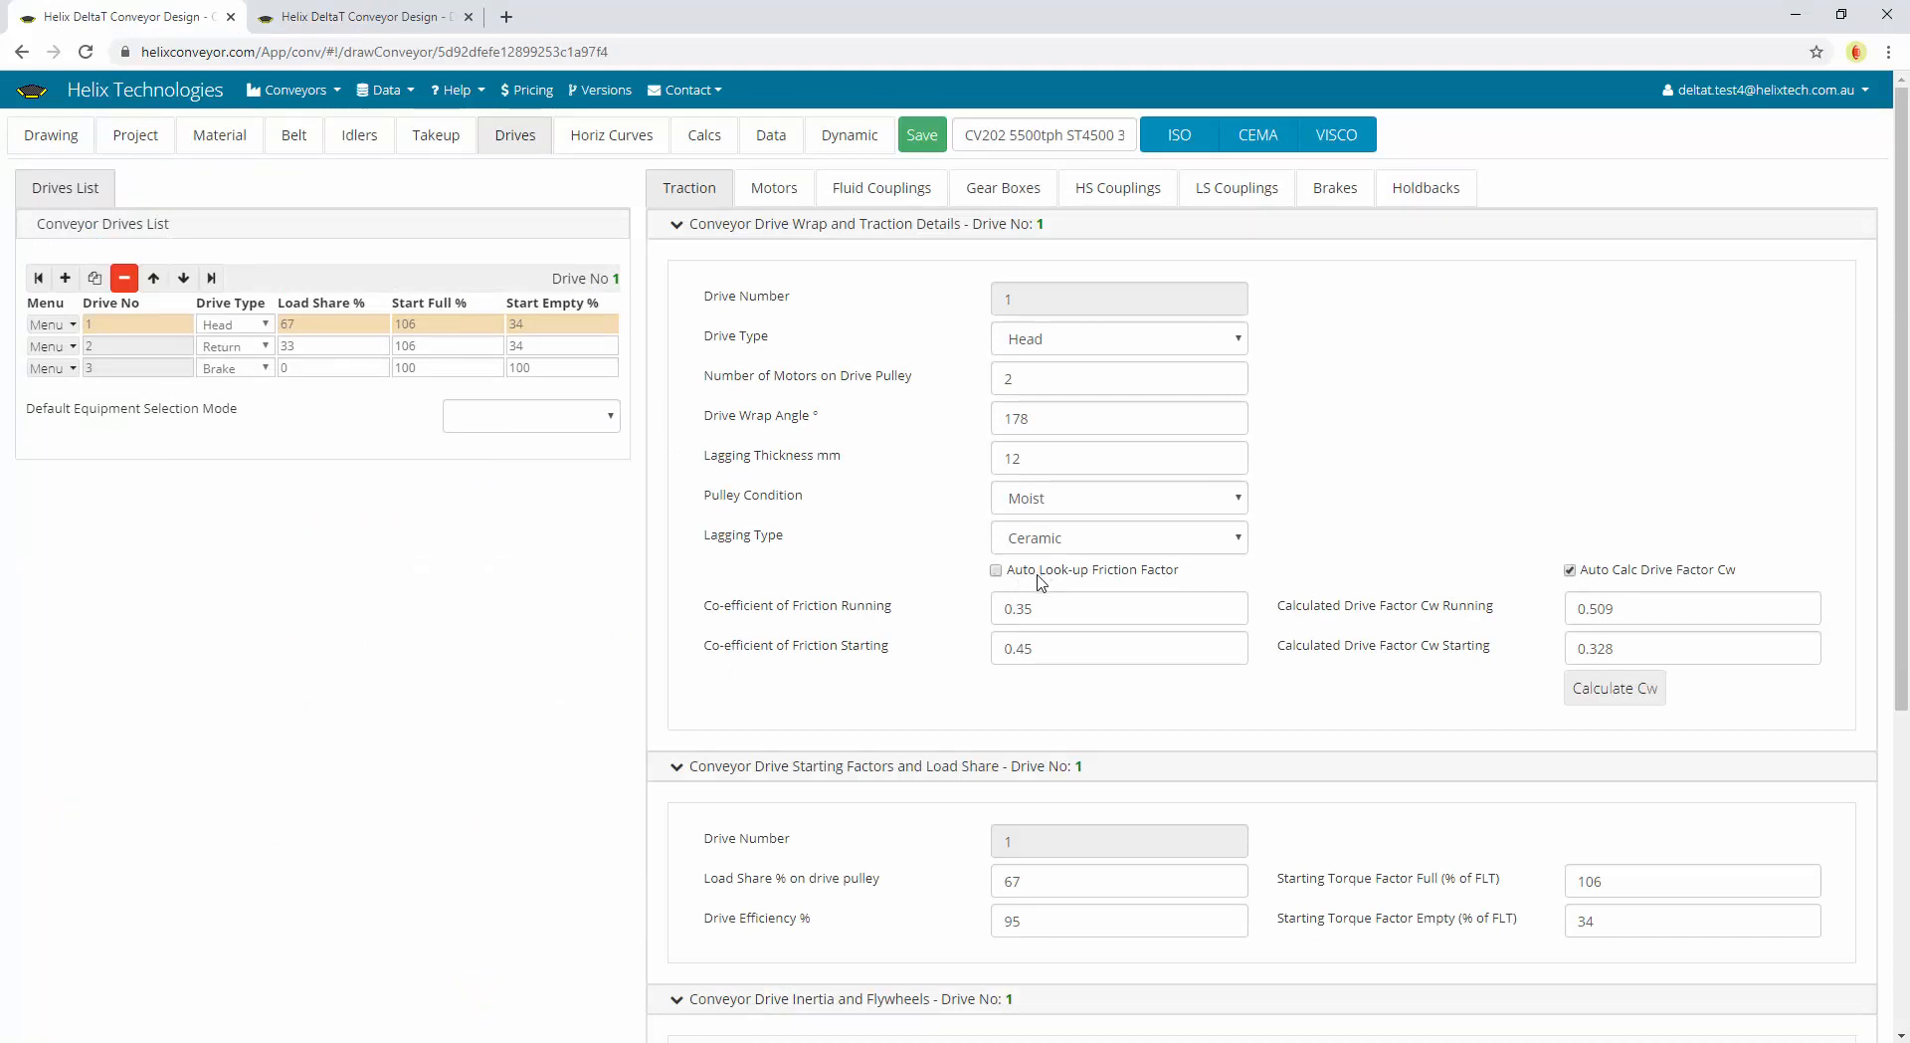
pyautogui.click(1031, 608)
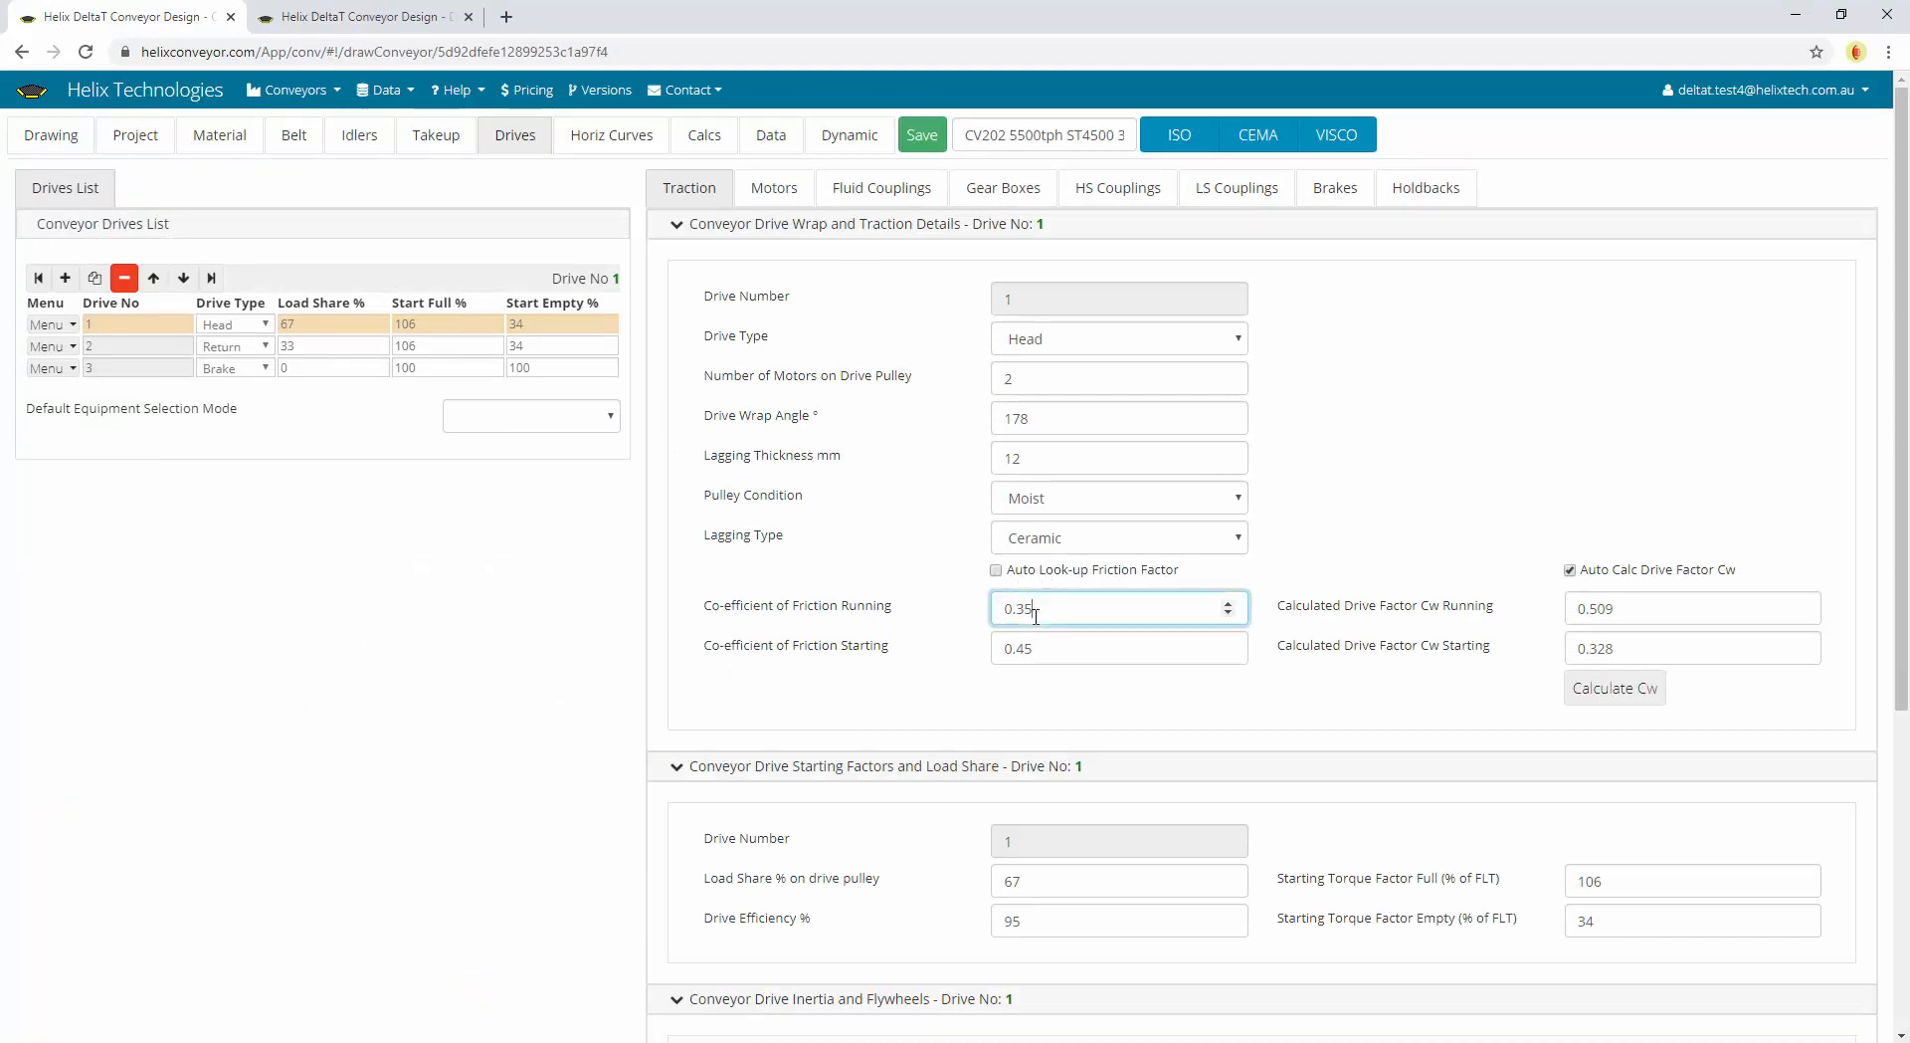
pyautogui.click(1613, 688)
pyautogui.click(1627, 578)
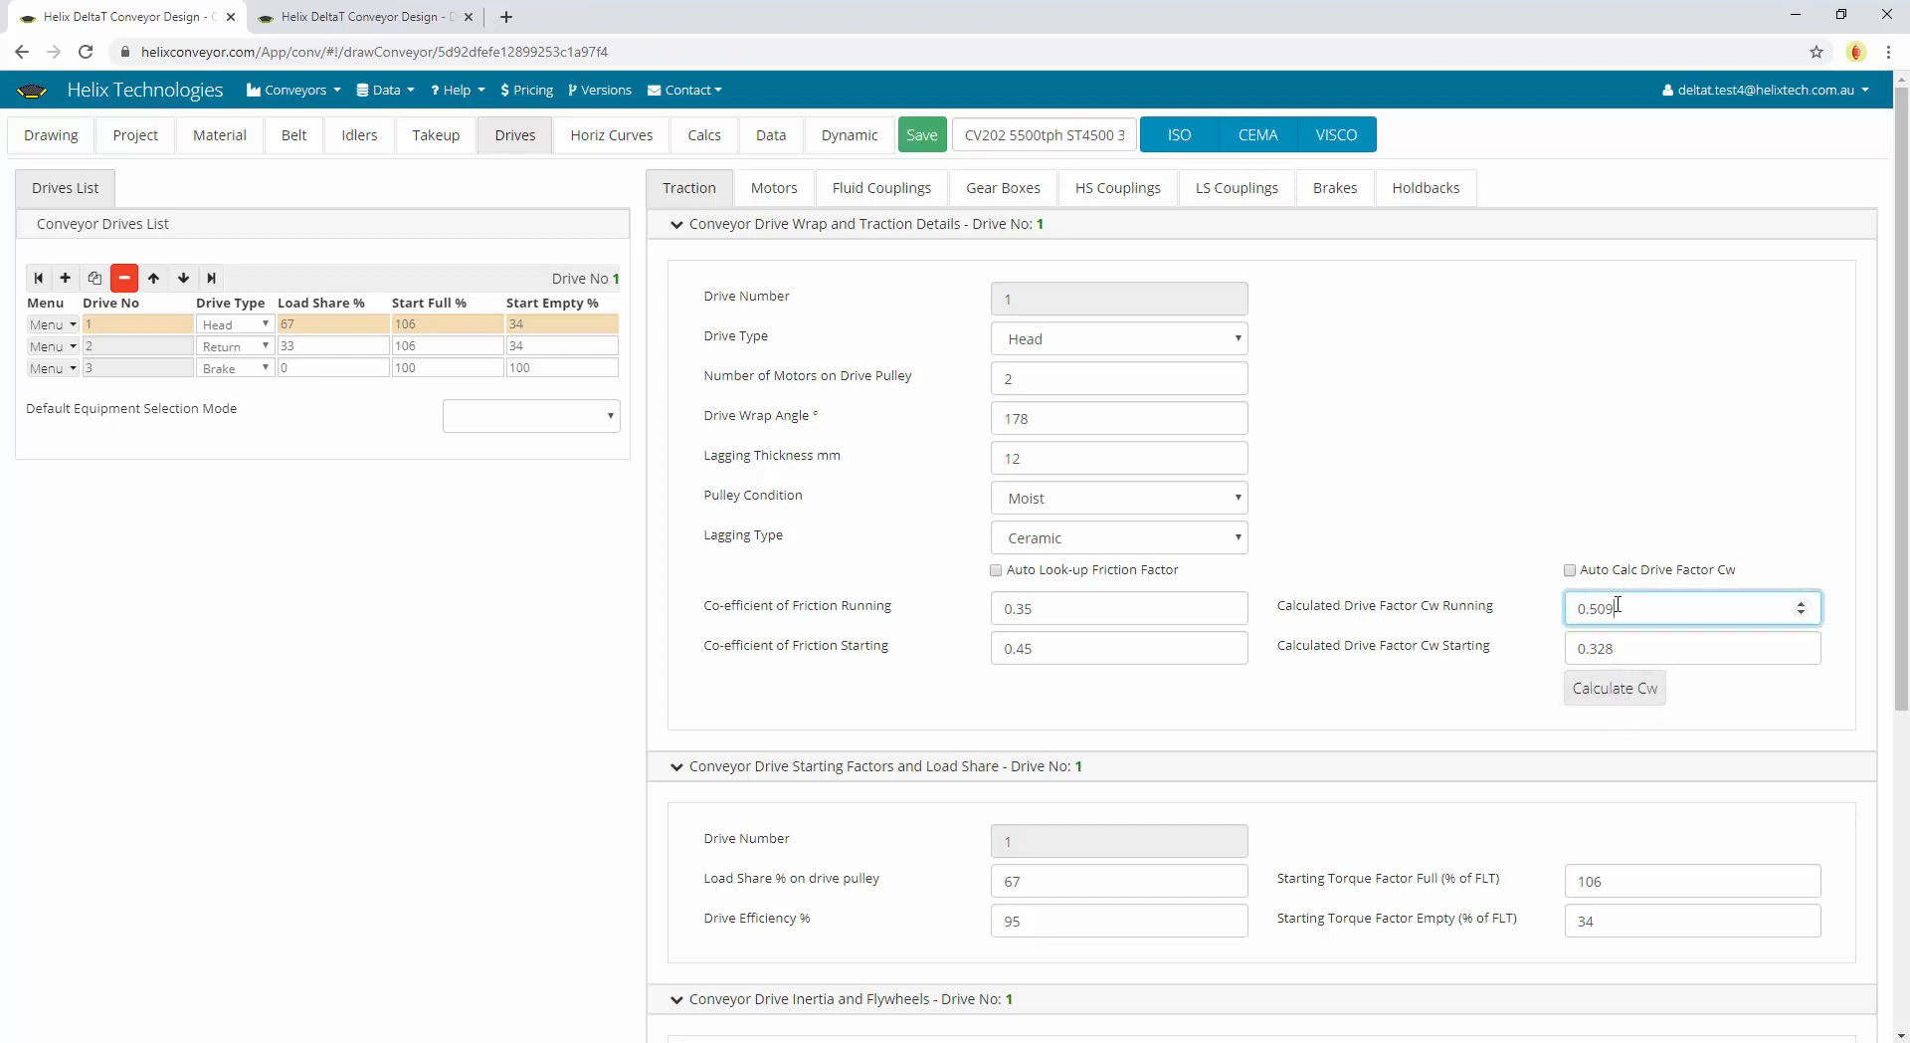
pyautogui.click(1586, 575)
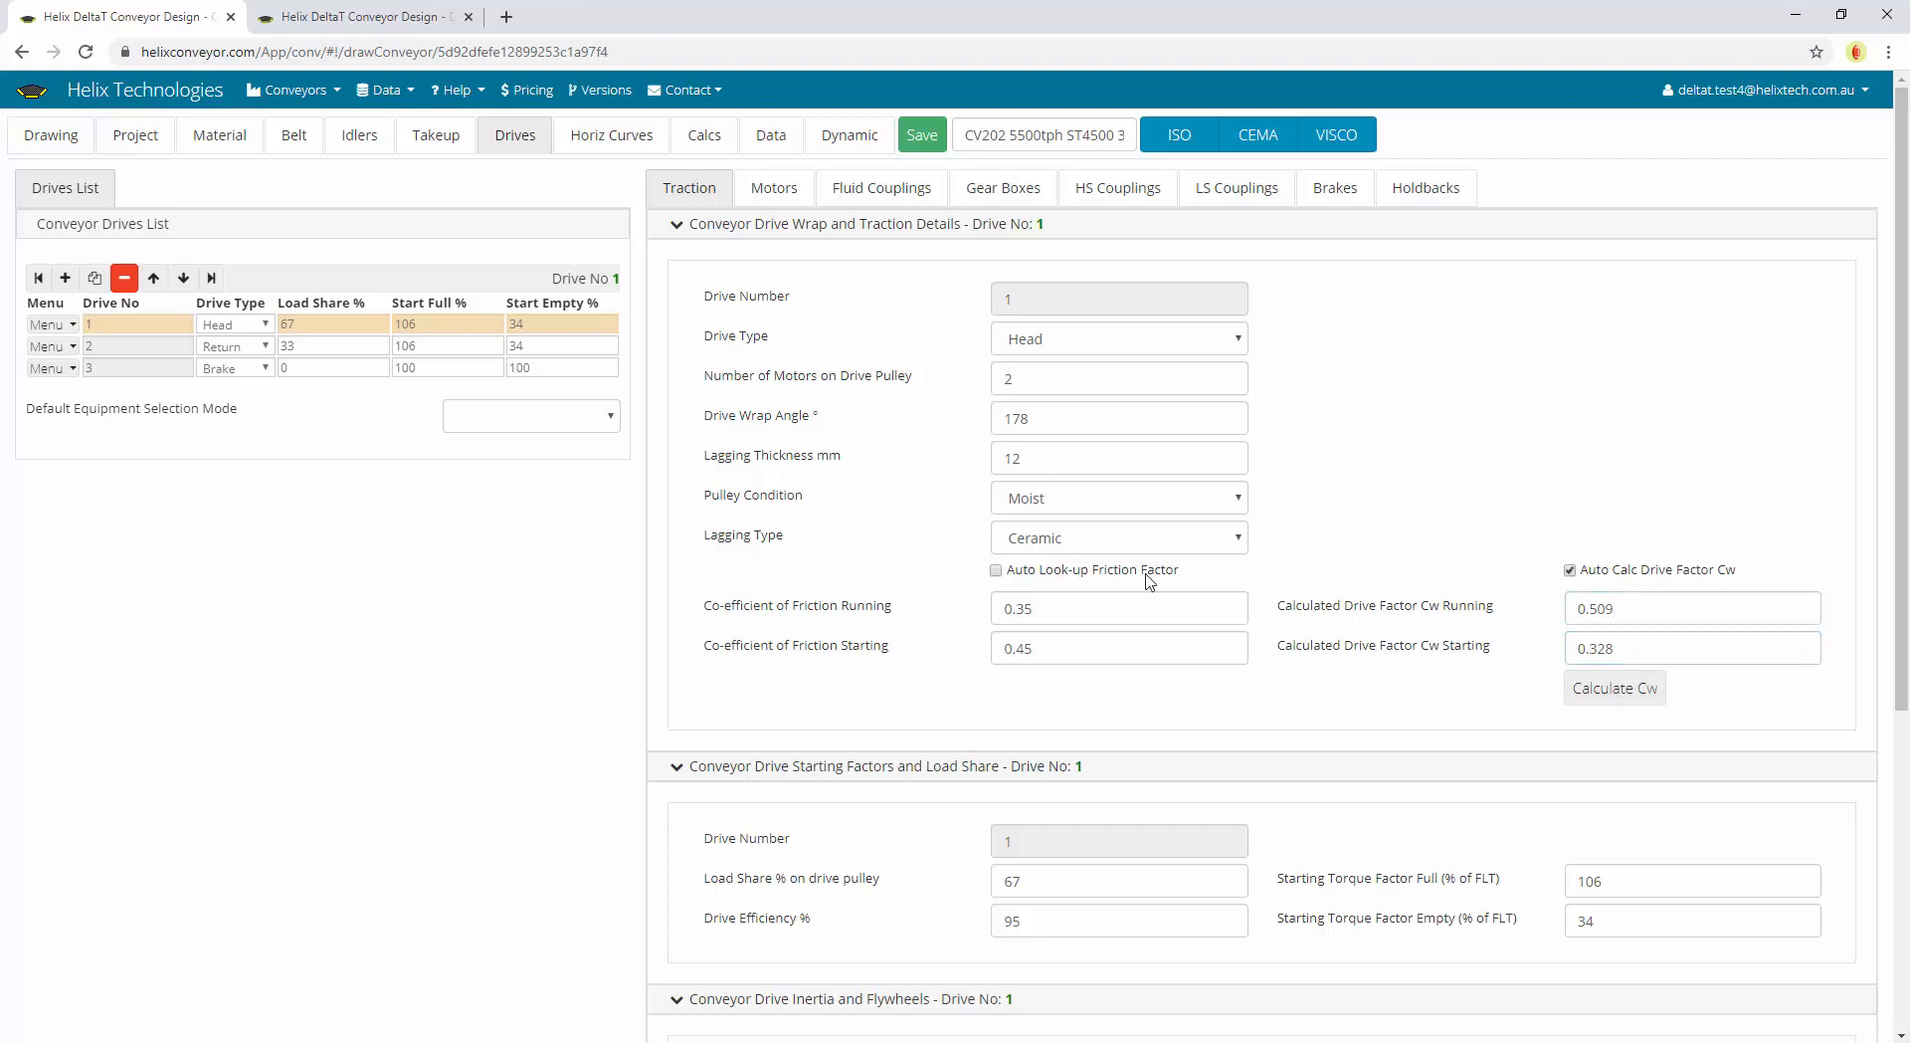
pyautogui.click(1118, 577)
# Review the load share and drive efficiency in drive 1's starting factors section
pyautogui.scroll(-2, 739, 706)
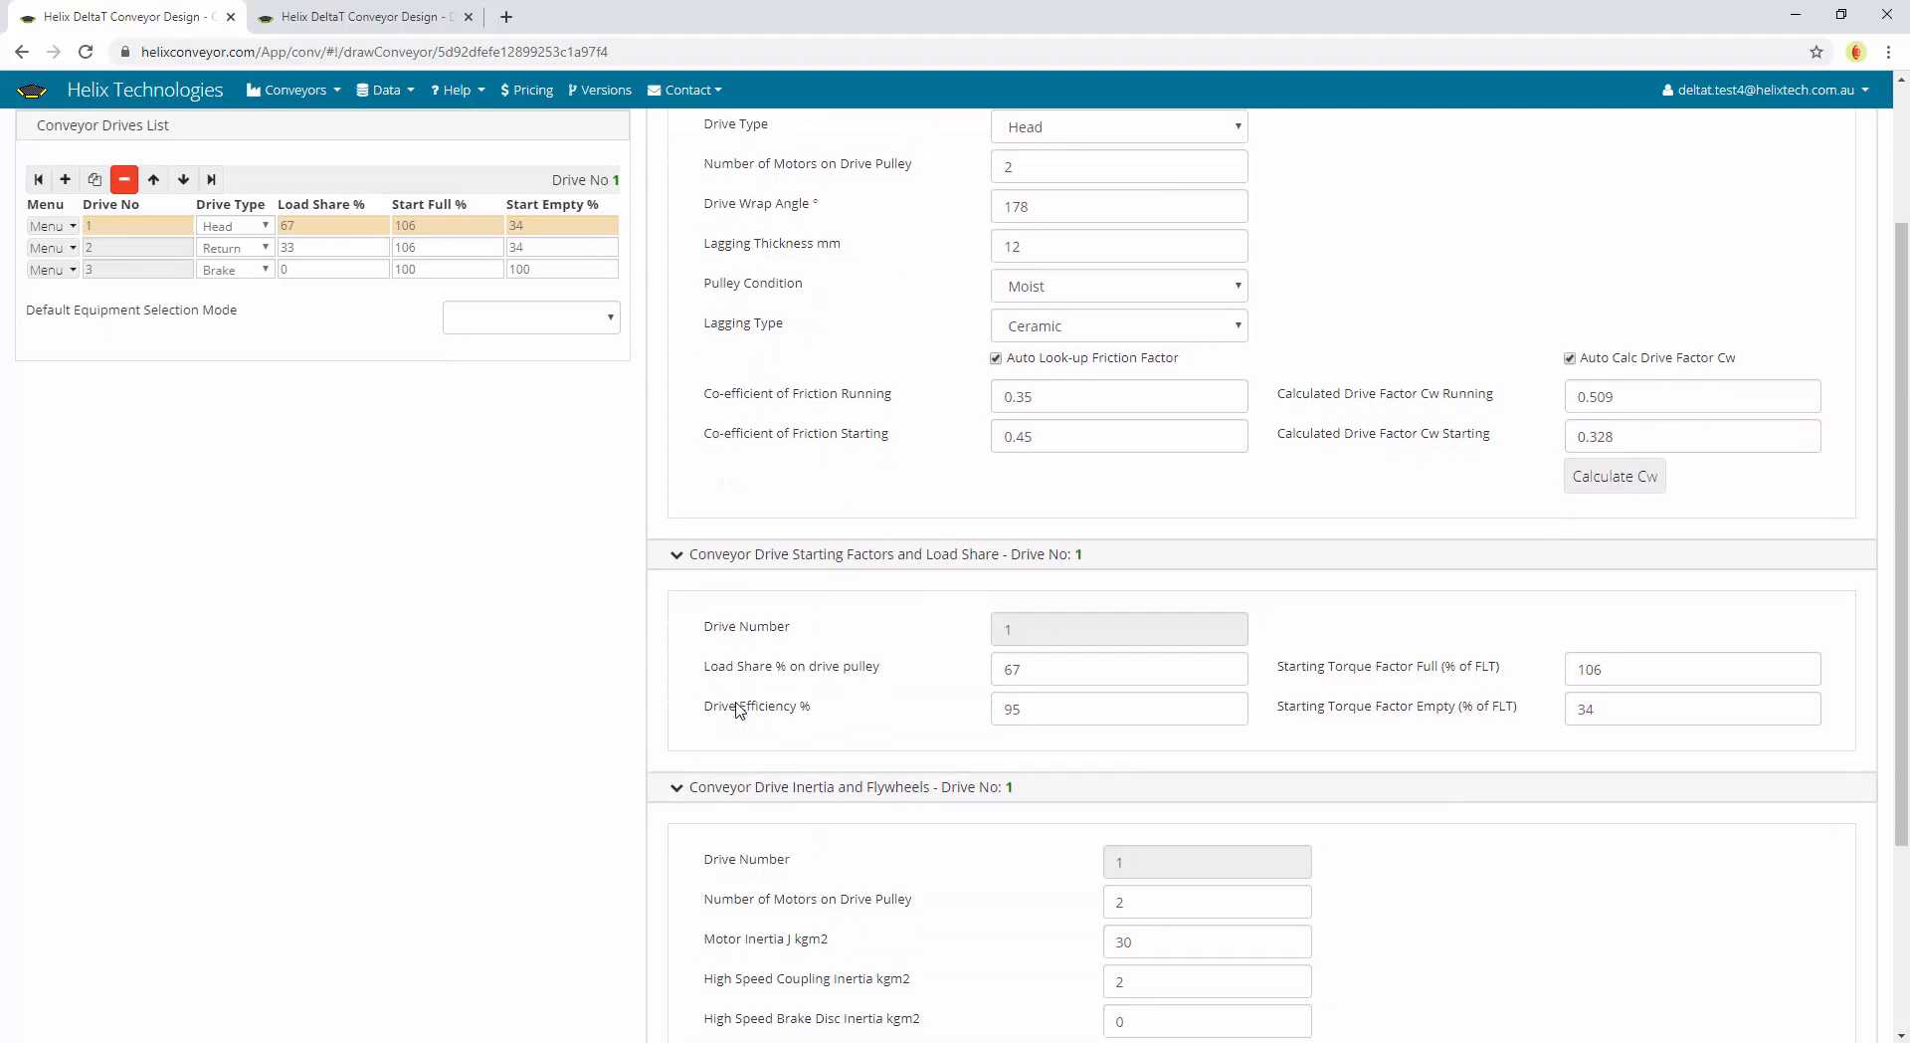
pyautogui.scroll(-3, 738, 708)
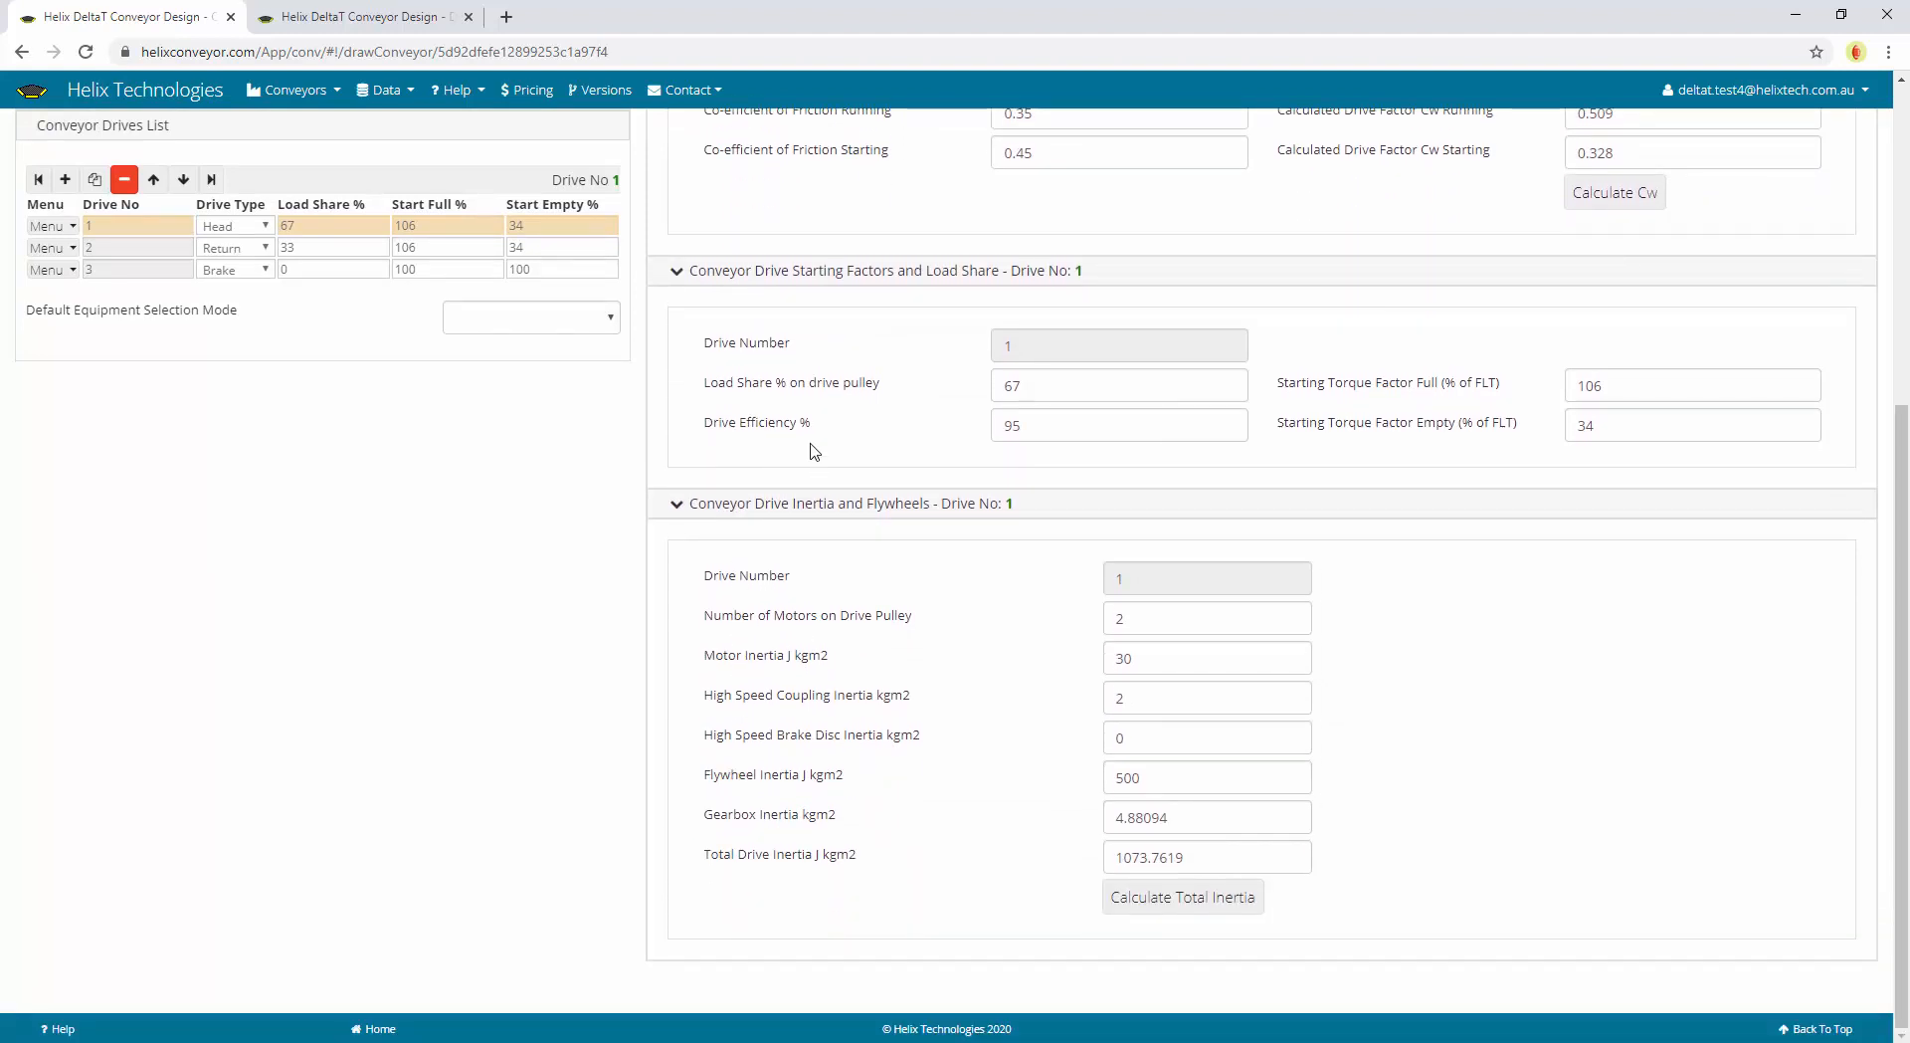
pyautogui.click(1137, 386)
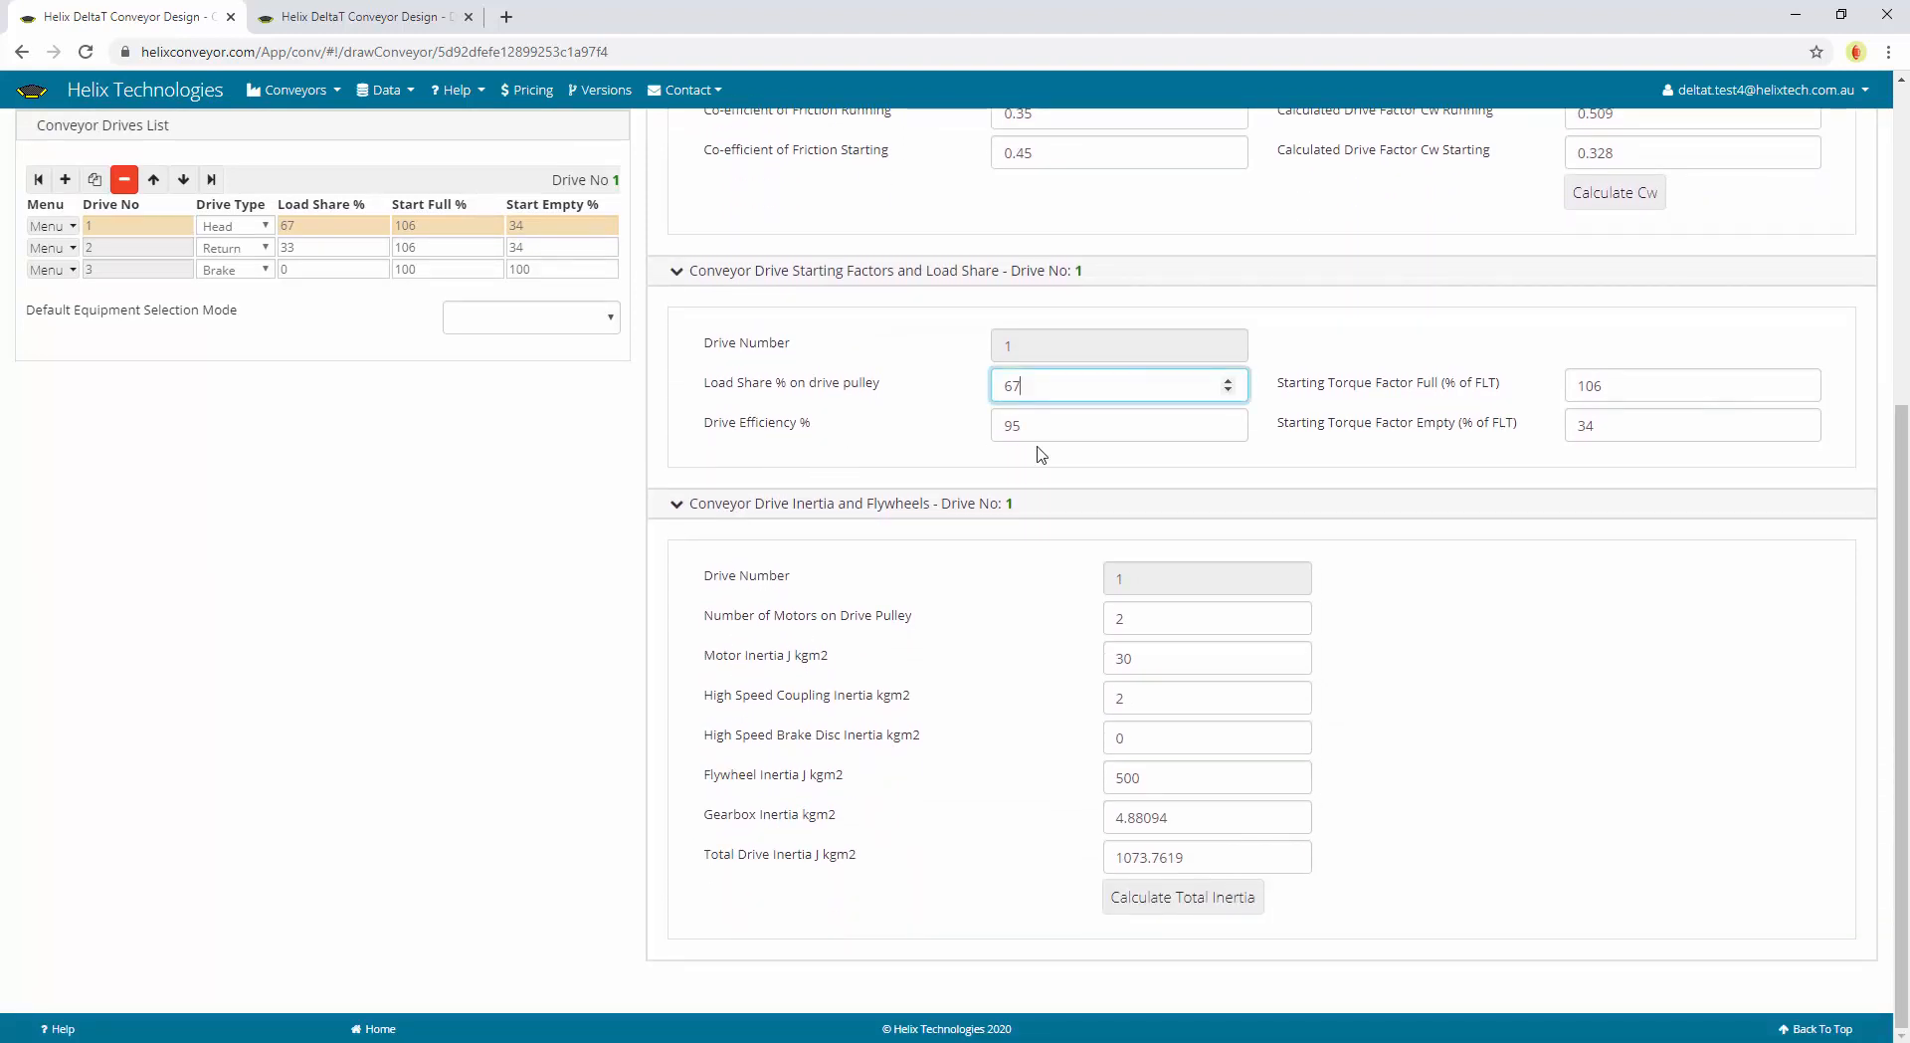
pyautogui.click(1063, 427)
pyautogui.click(1056, 388)
pyautogui.click(1053, 424)
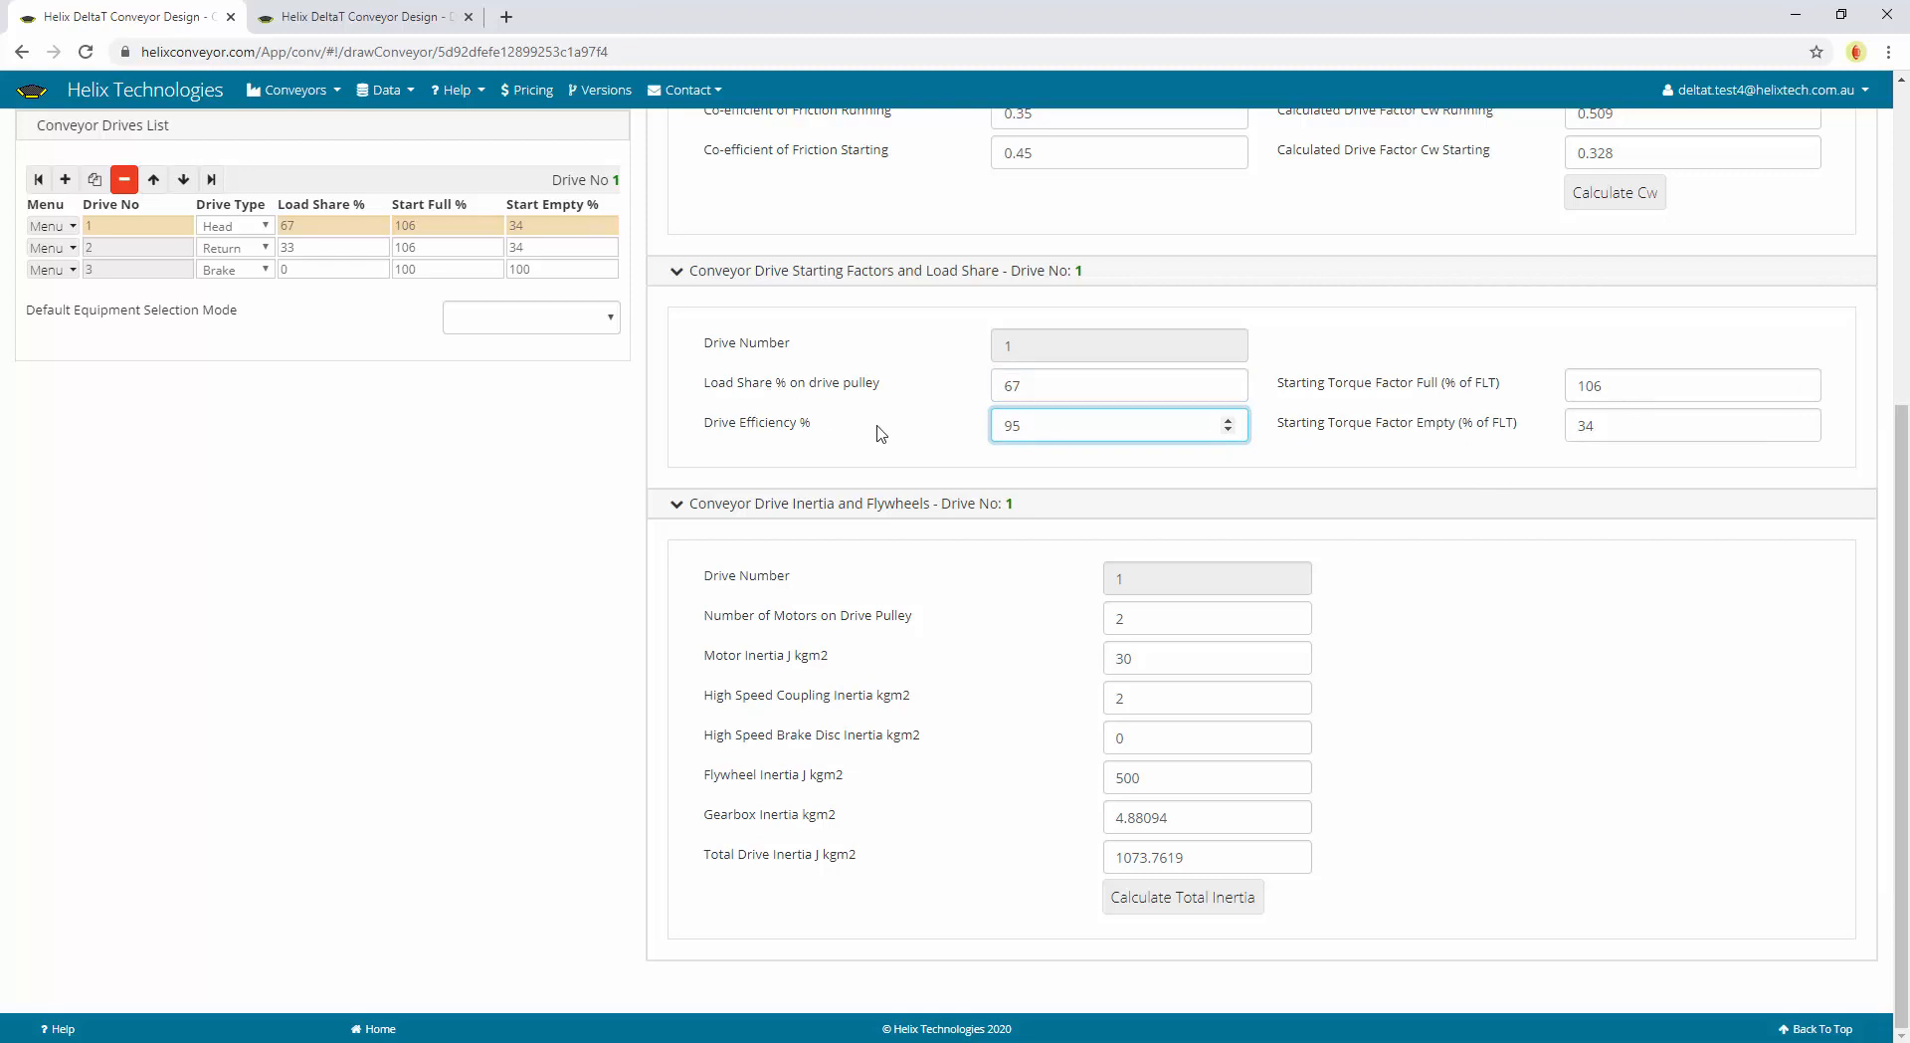
# Show the conveyor's Design Summary beside the profile drawing to check installed and absorbed power
pyautogui.scroll(5, 878, 438)
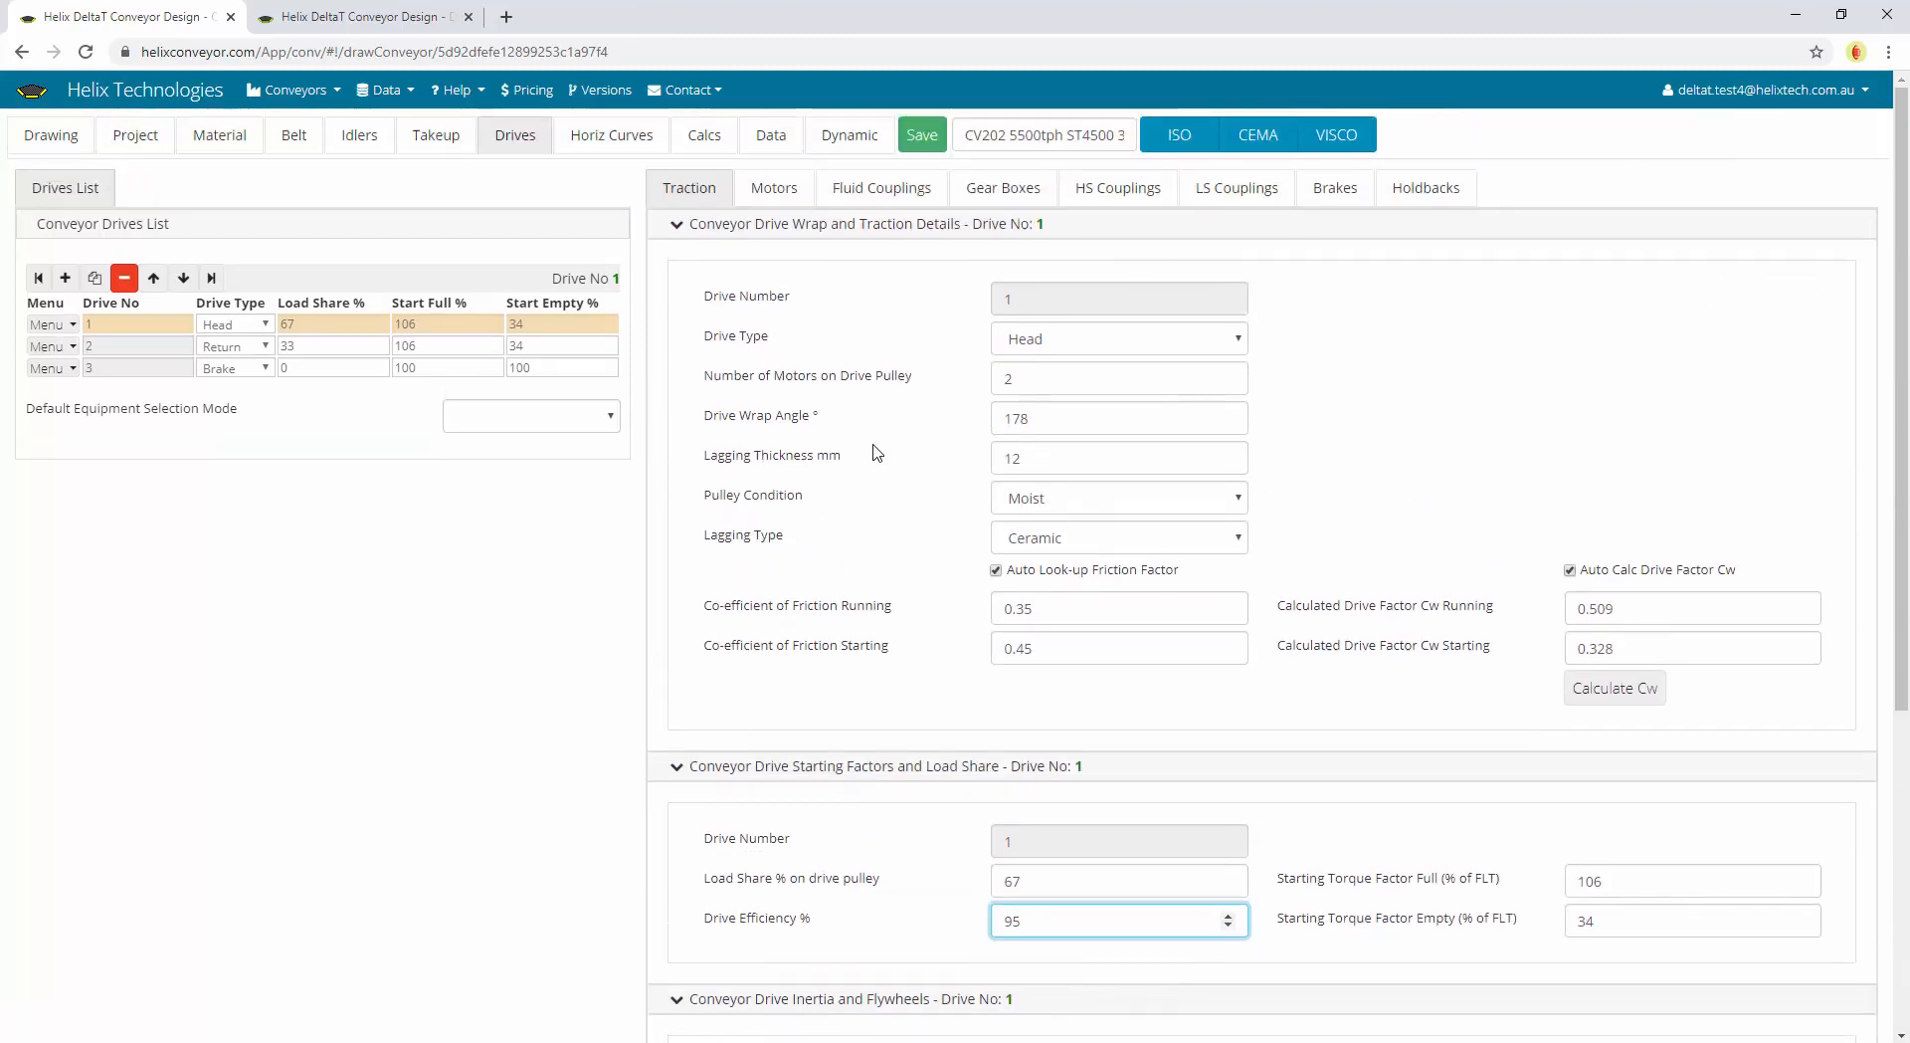
pyautogui.click(52, 134)
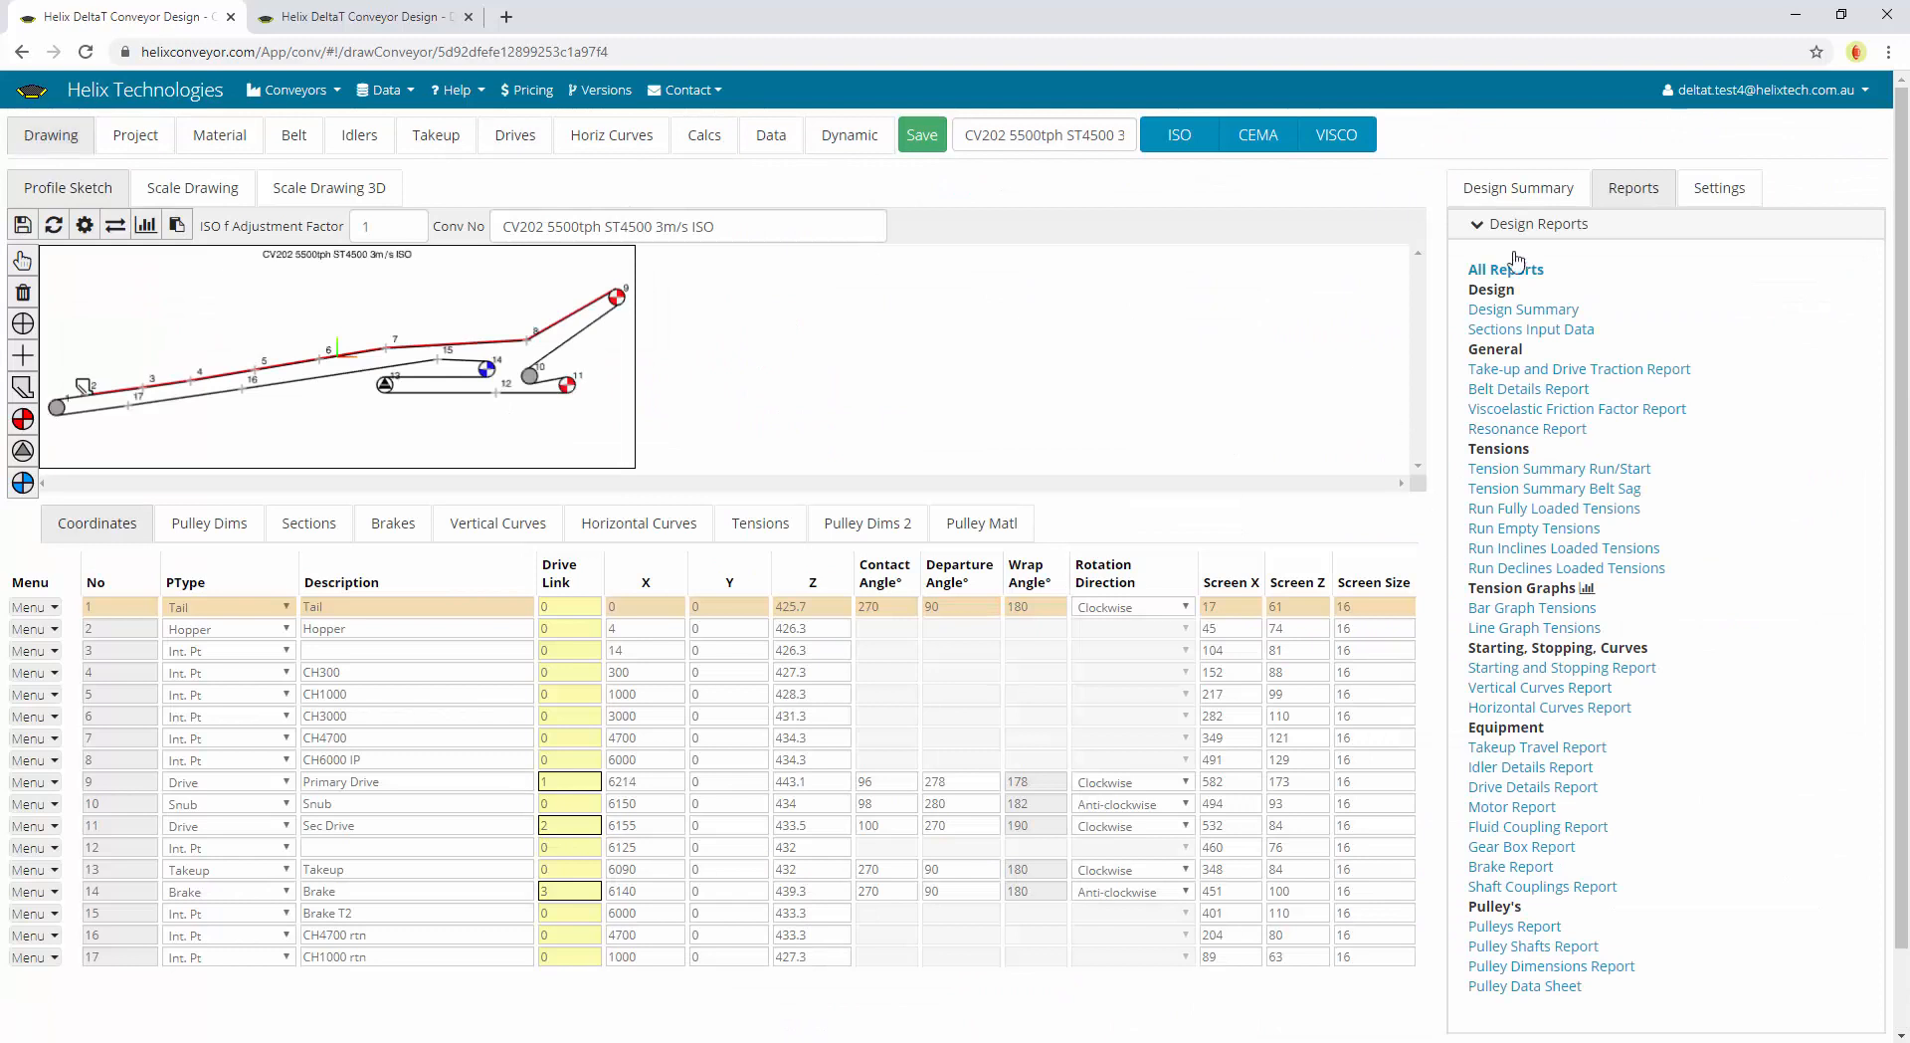
pyautogui.click(1519, 187)
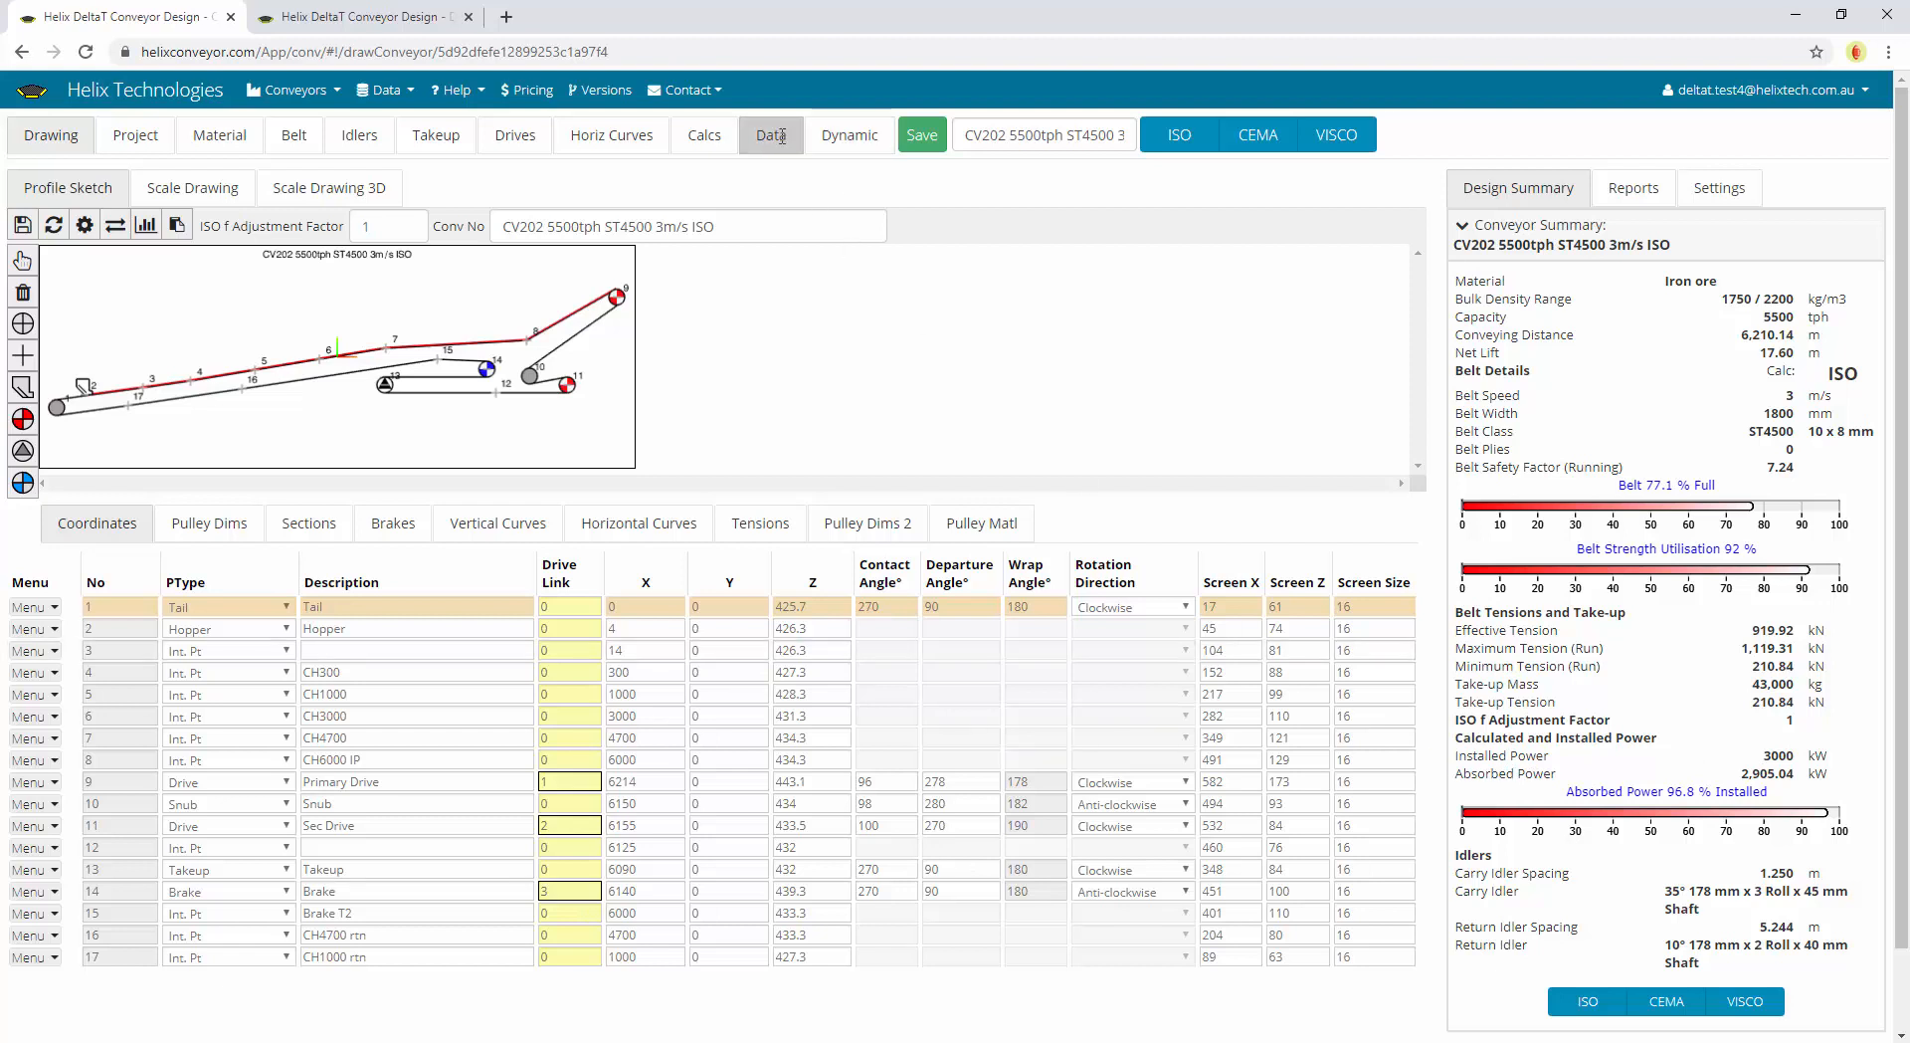
# Return to drive 1's inertia and flywheel details and examine the motor, coupling, flywheel and total inertia fields
pyautogui.click(535, 142)
pyautogui.scroll(-2, 1024, 729)
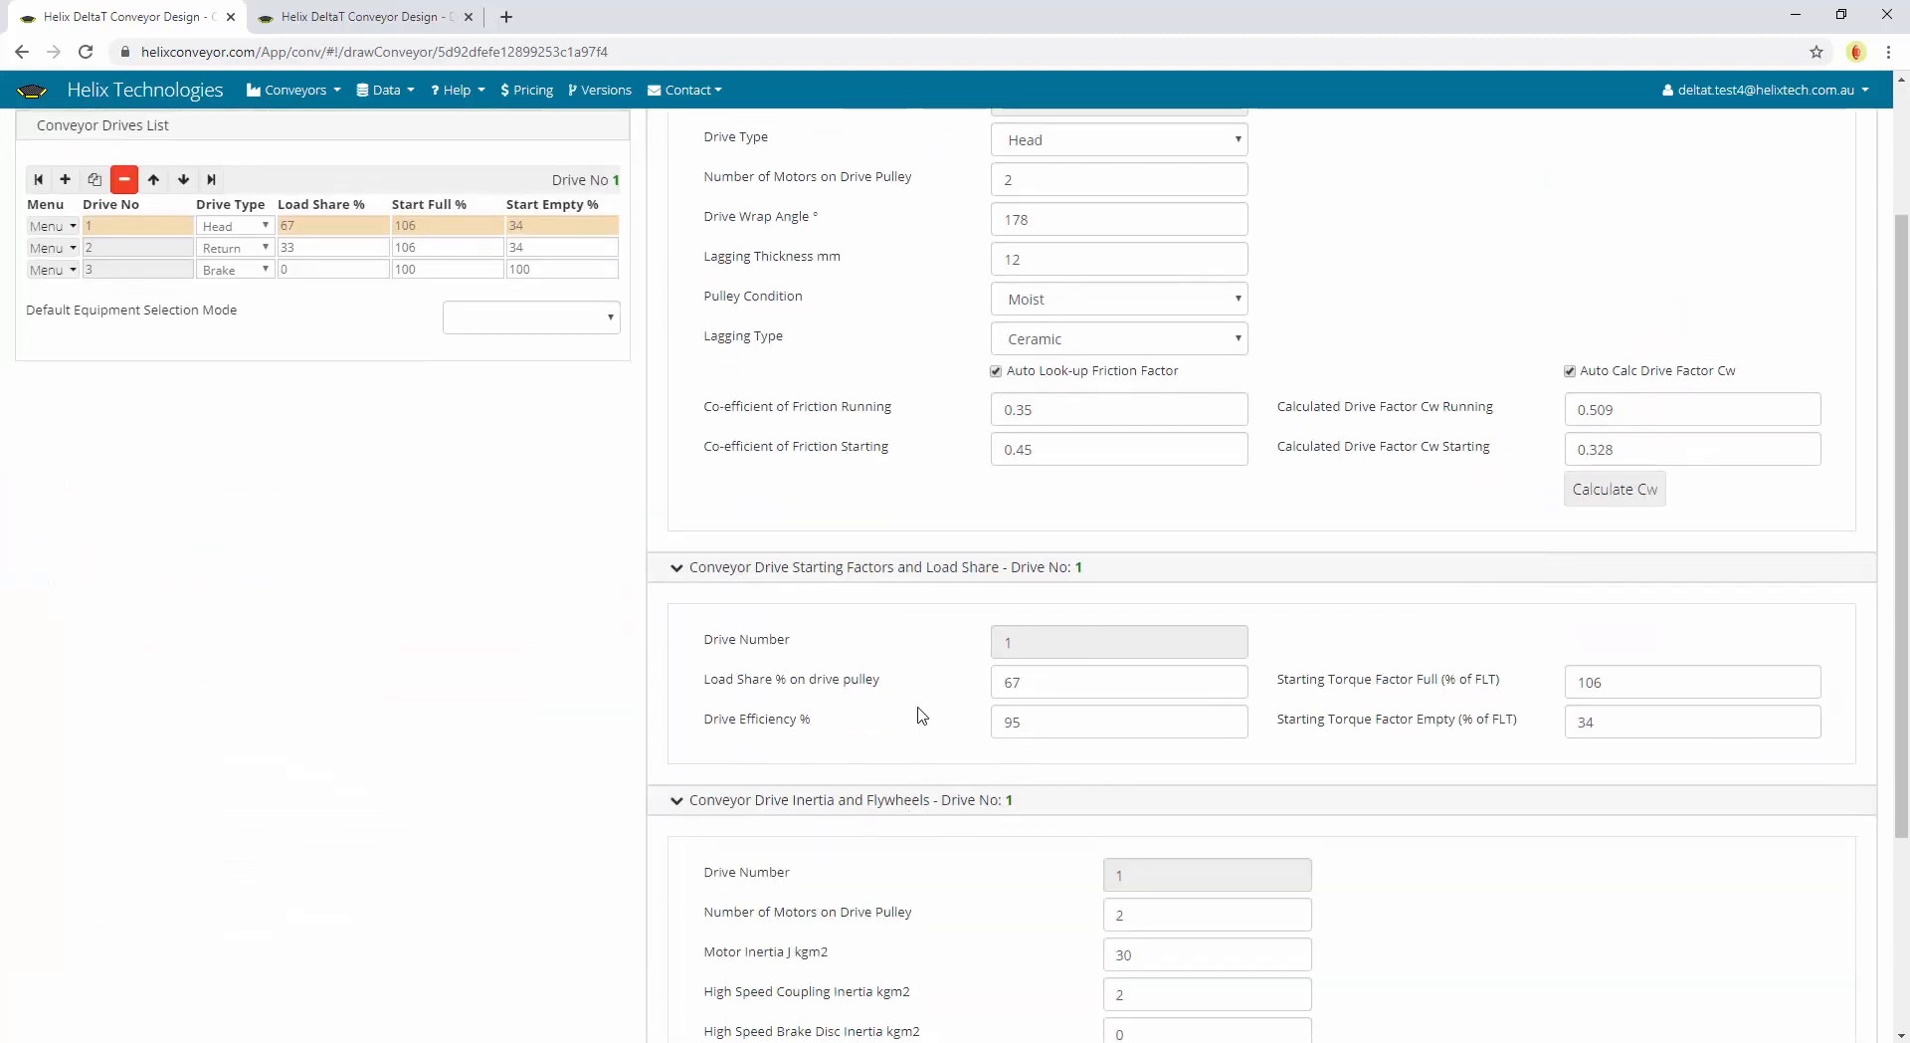
pyautogui.scroll(-3, 922, 714)
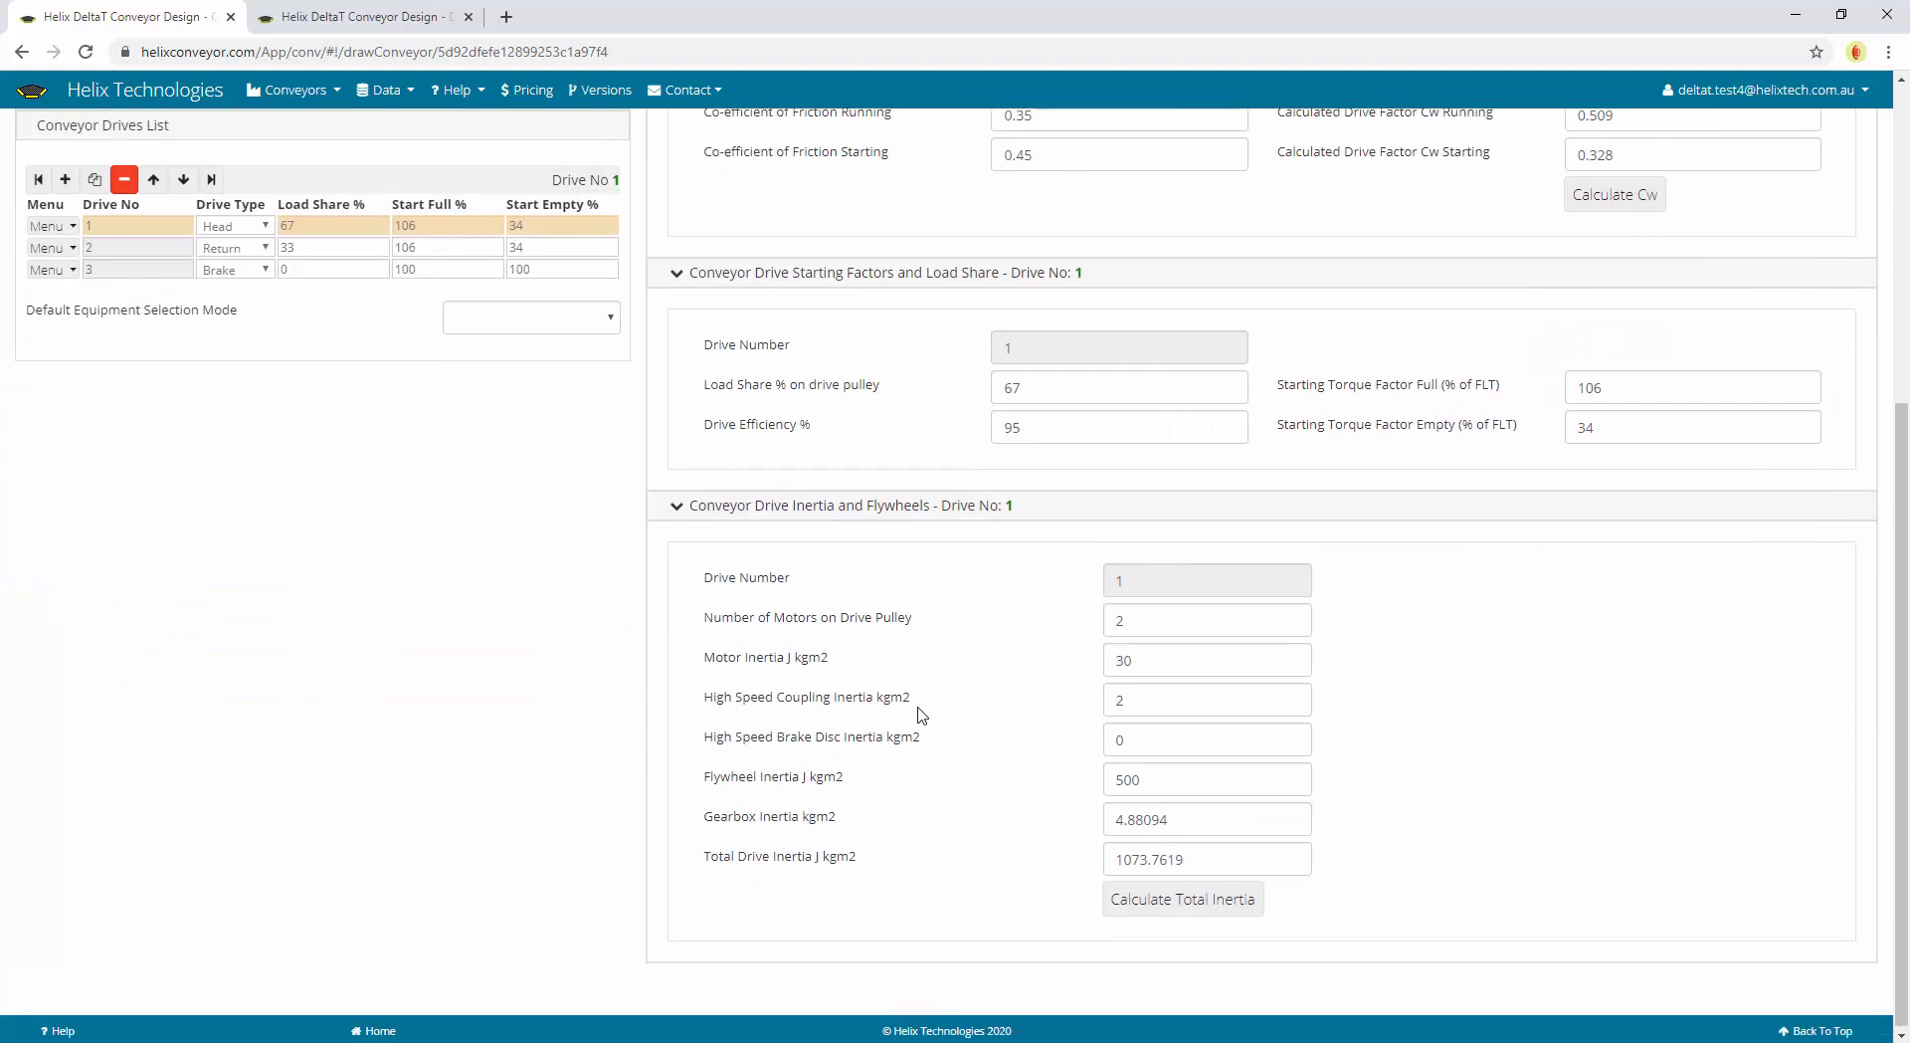
pyautogui.click(1139, 618)
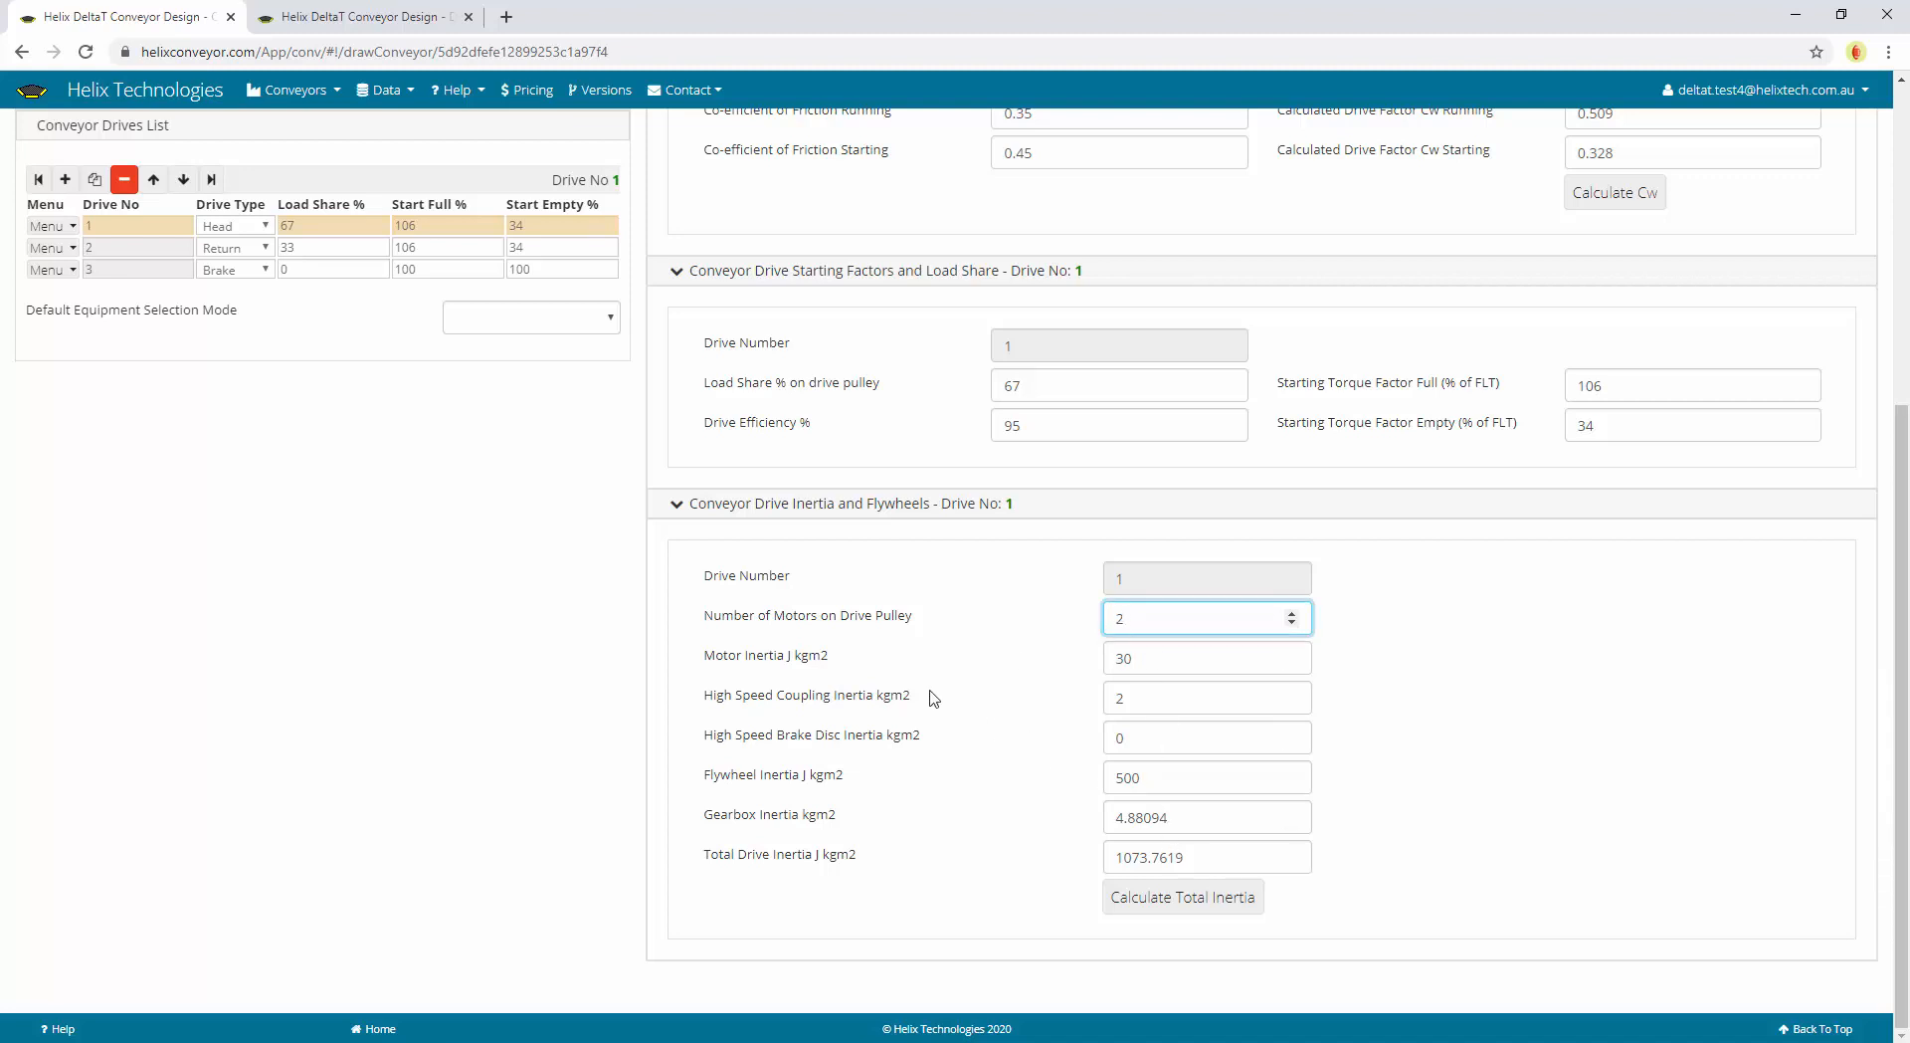
pyautogui.click(759, 665)
pyautogui.click(777, 701)
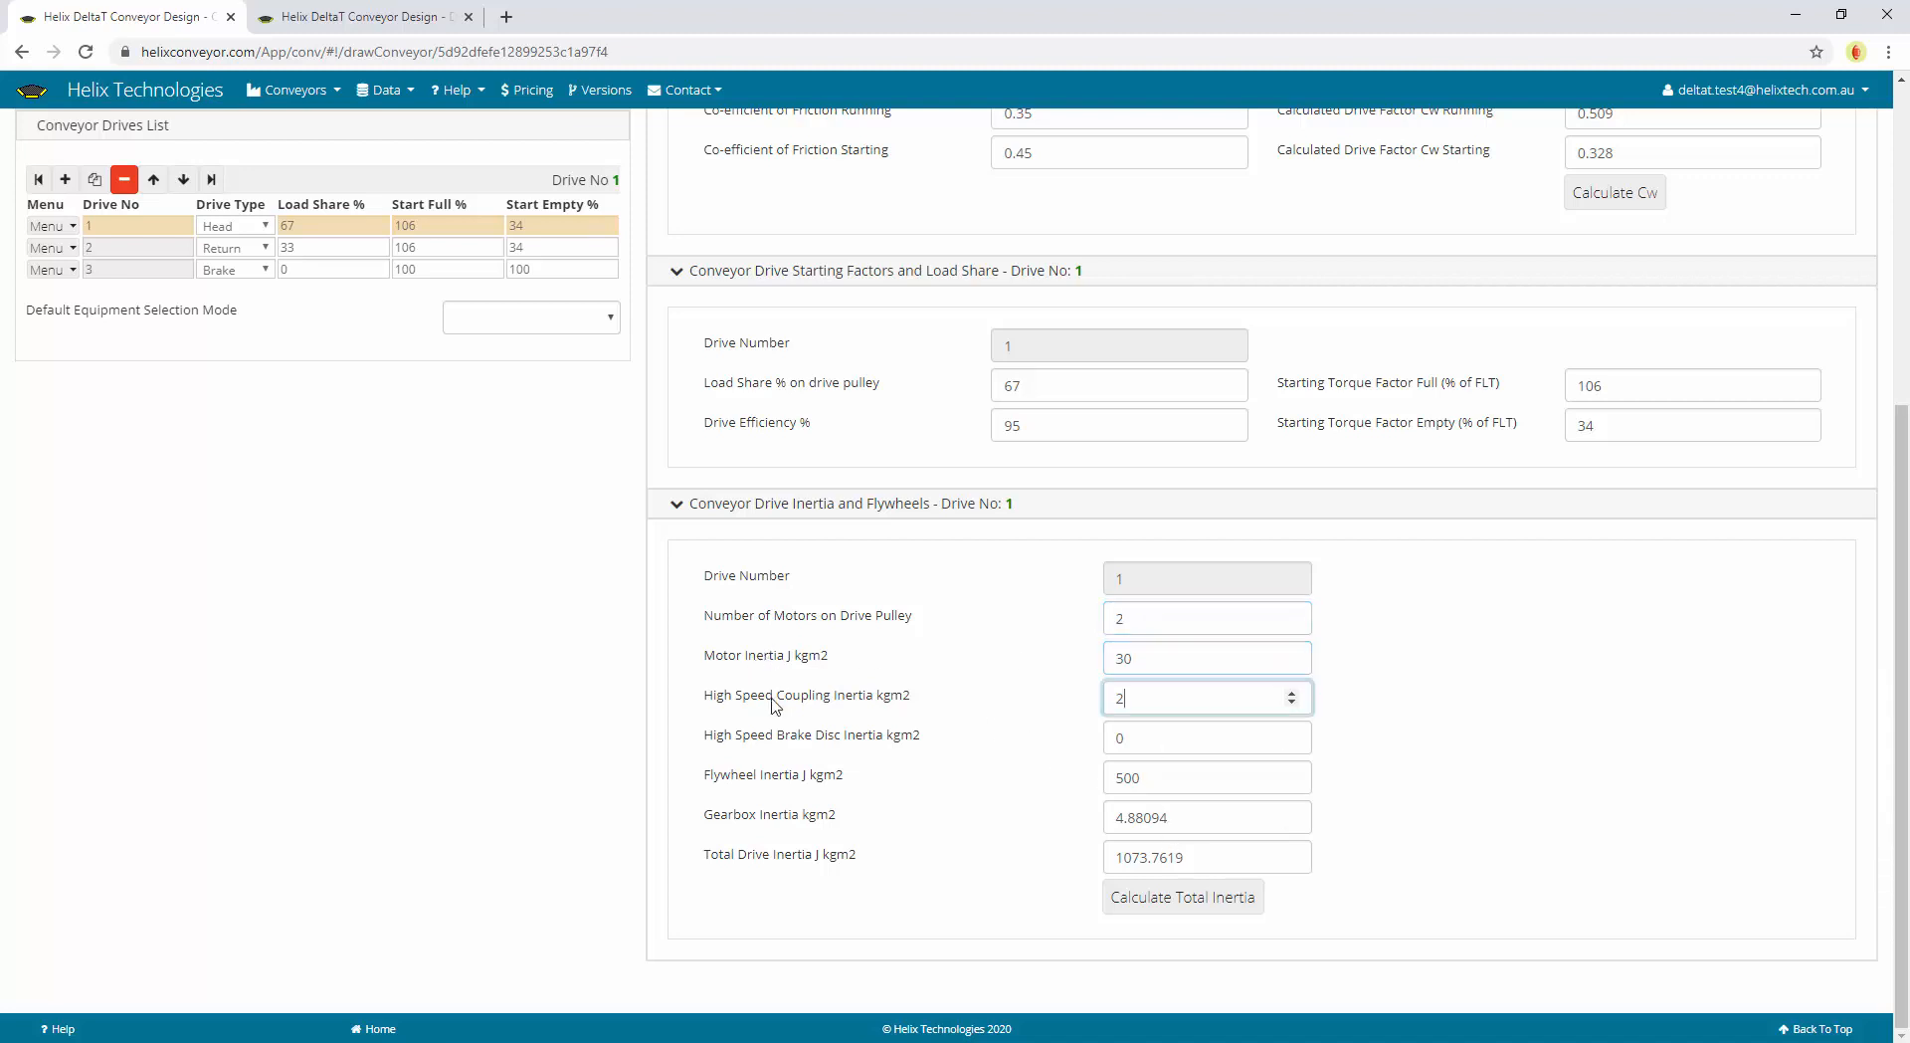
pyautogui.click(1206, 859)
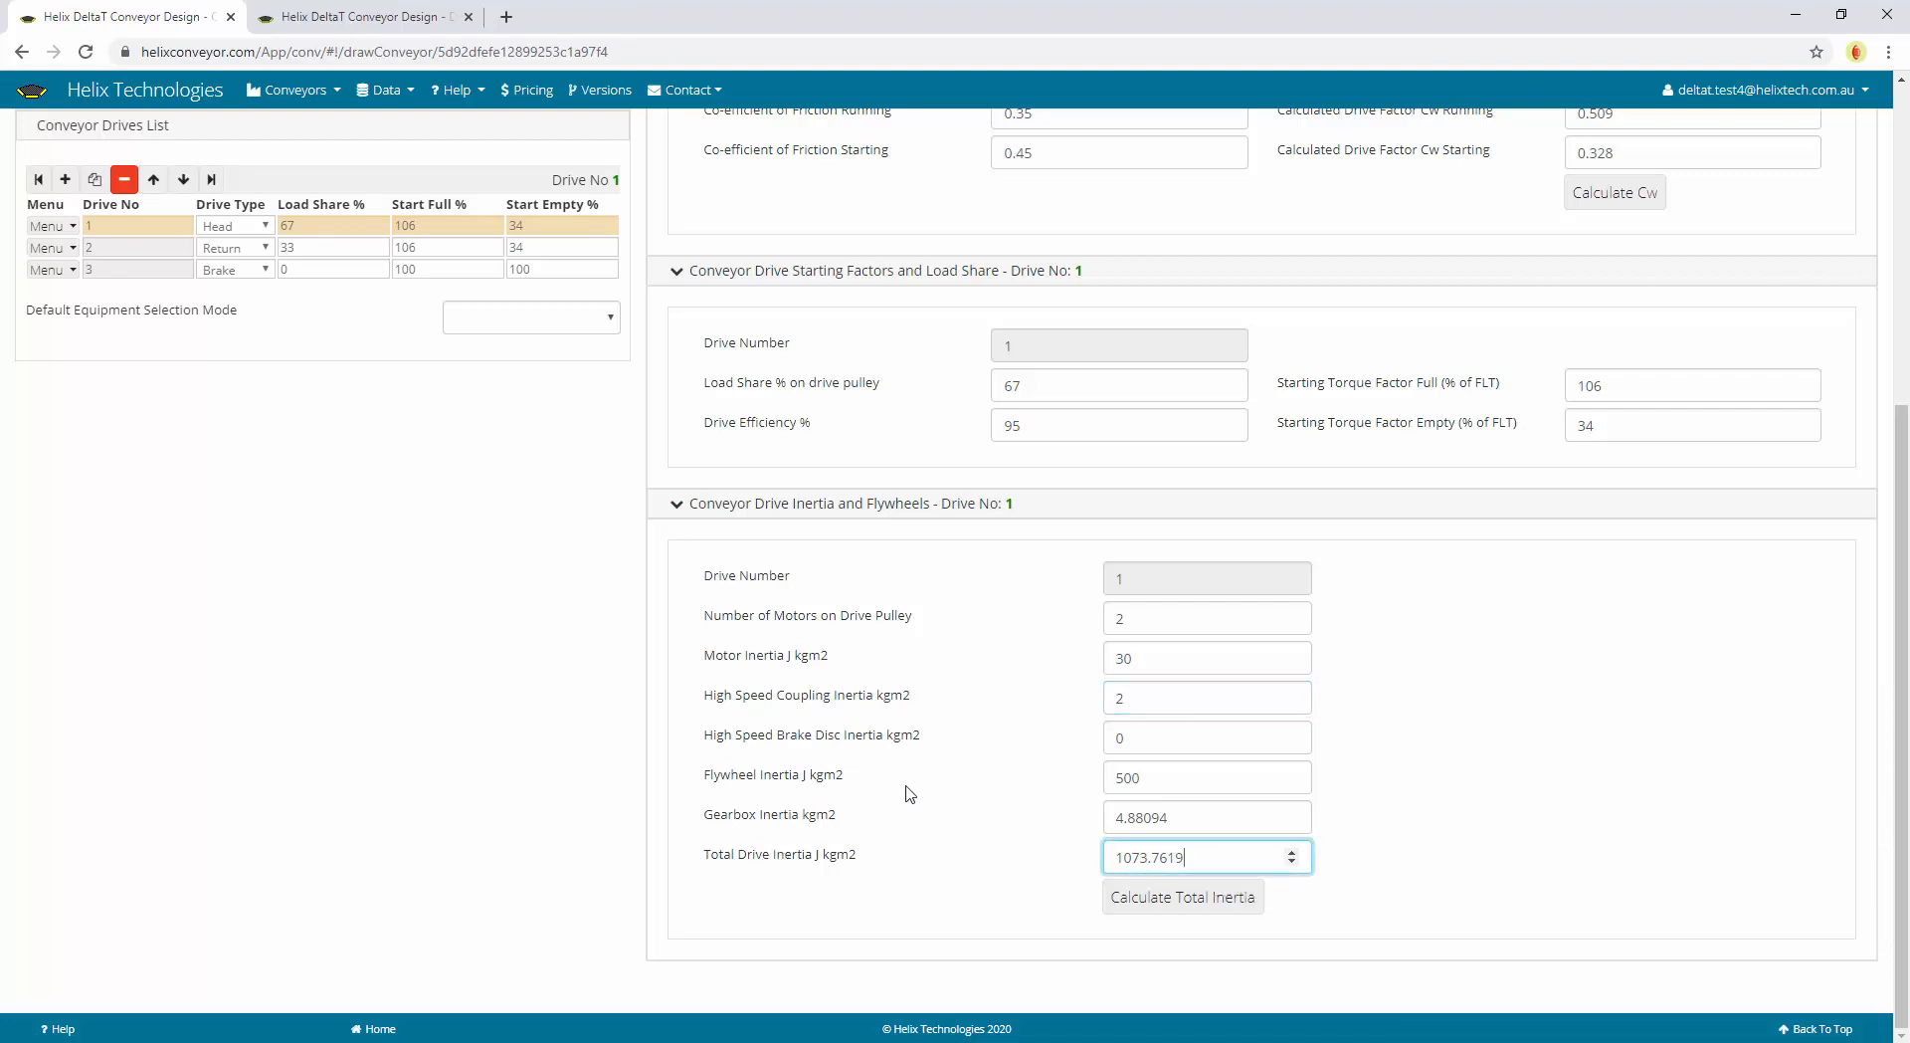
pyautogui.click(1166, 780)
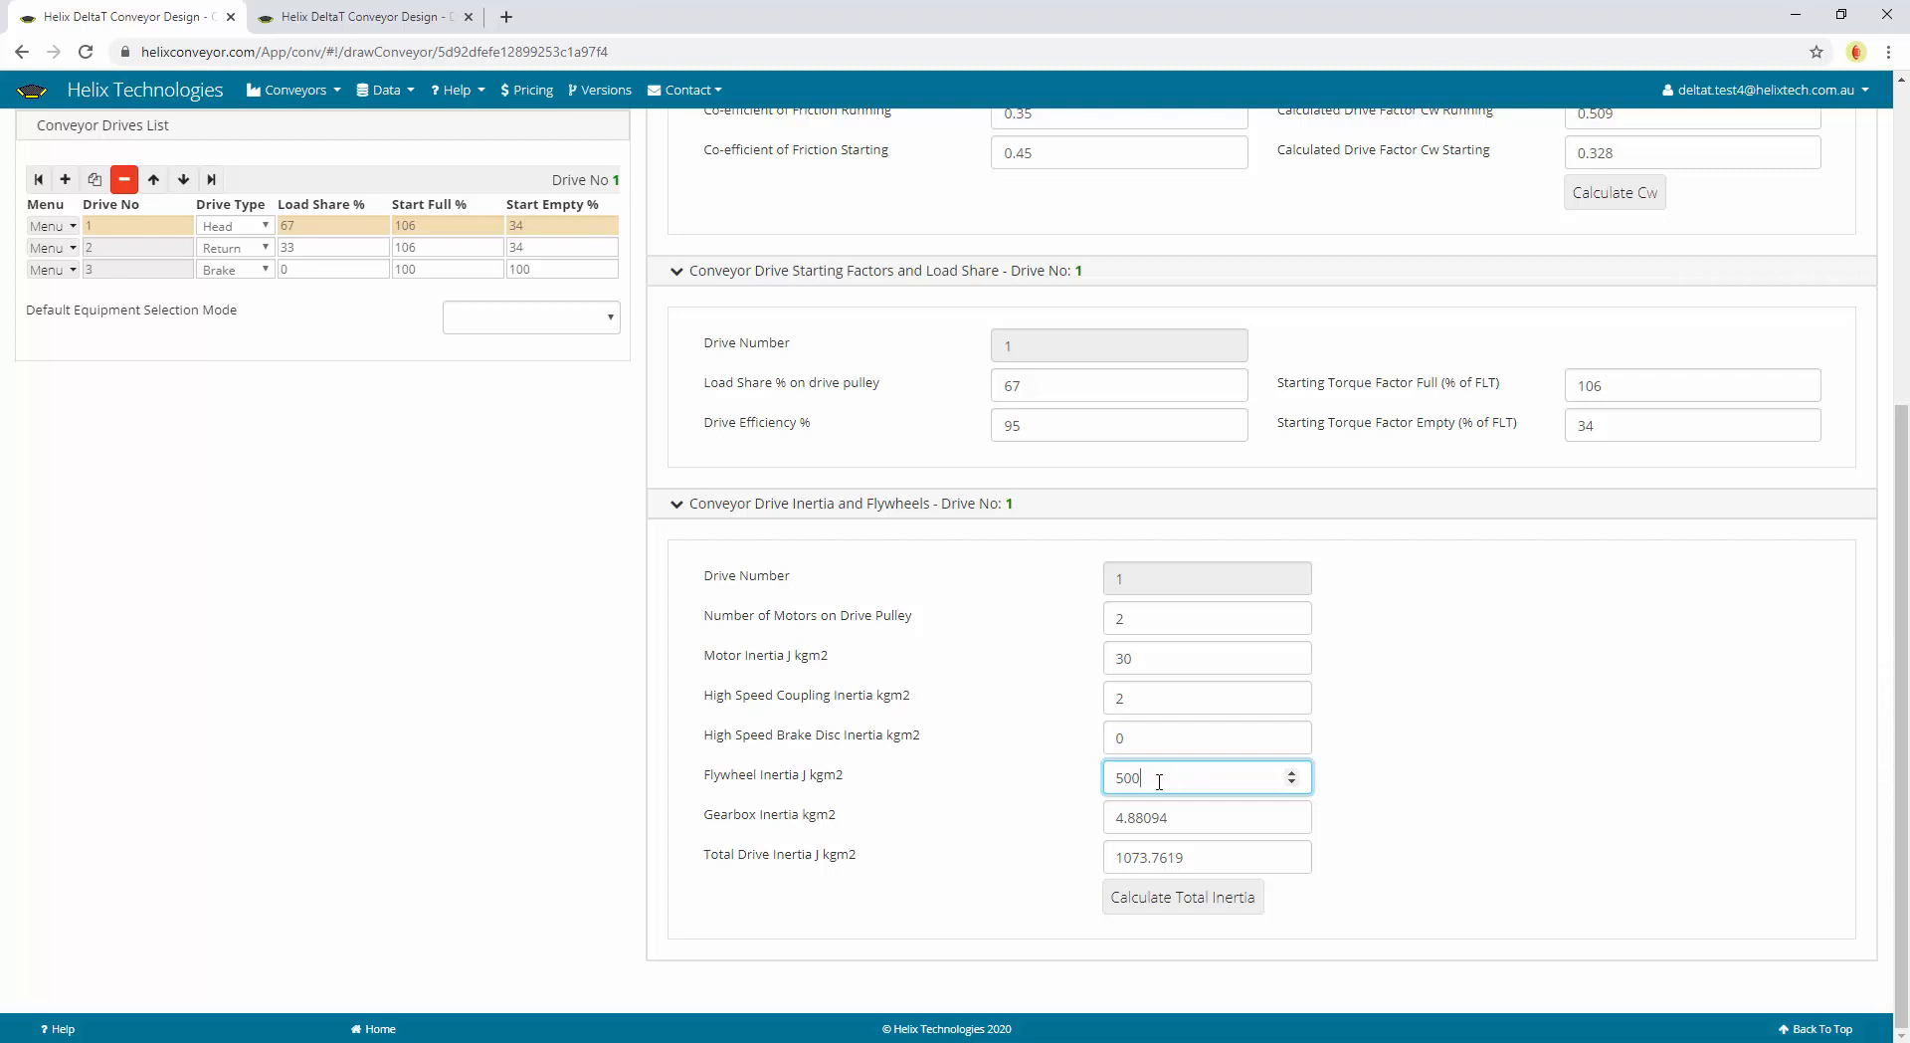
pyautogui.click(1151, 702)
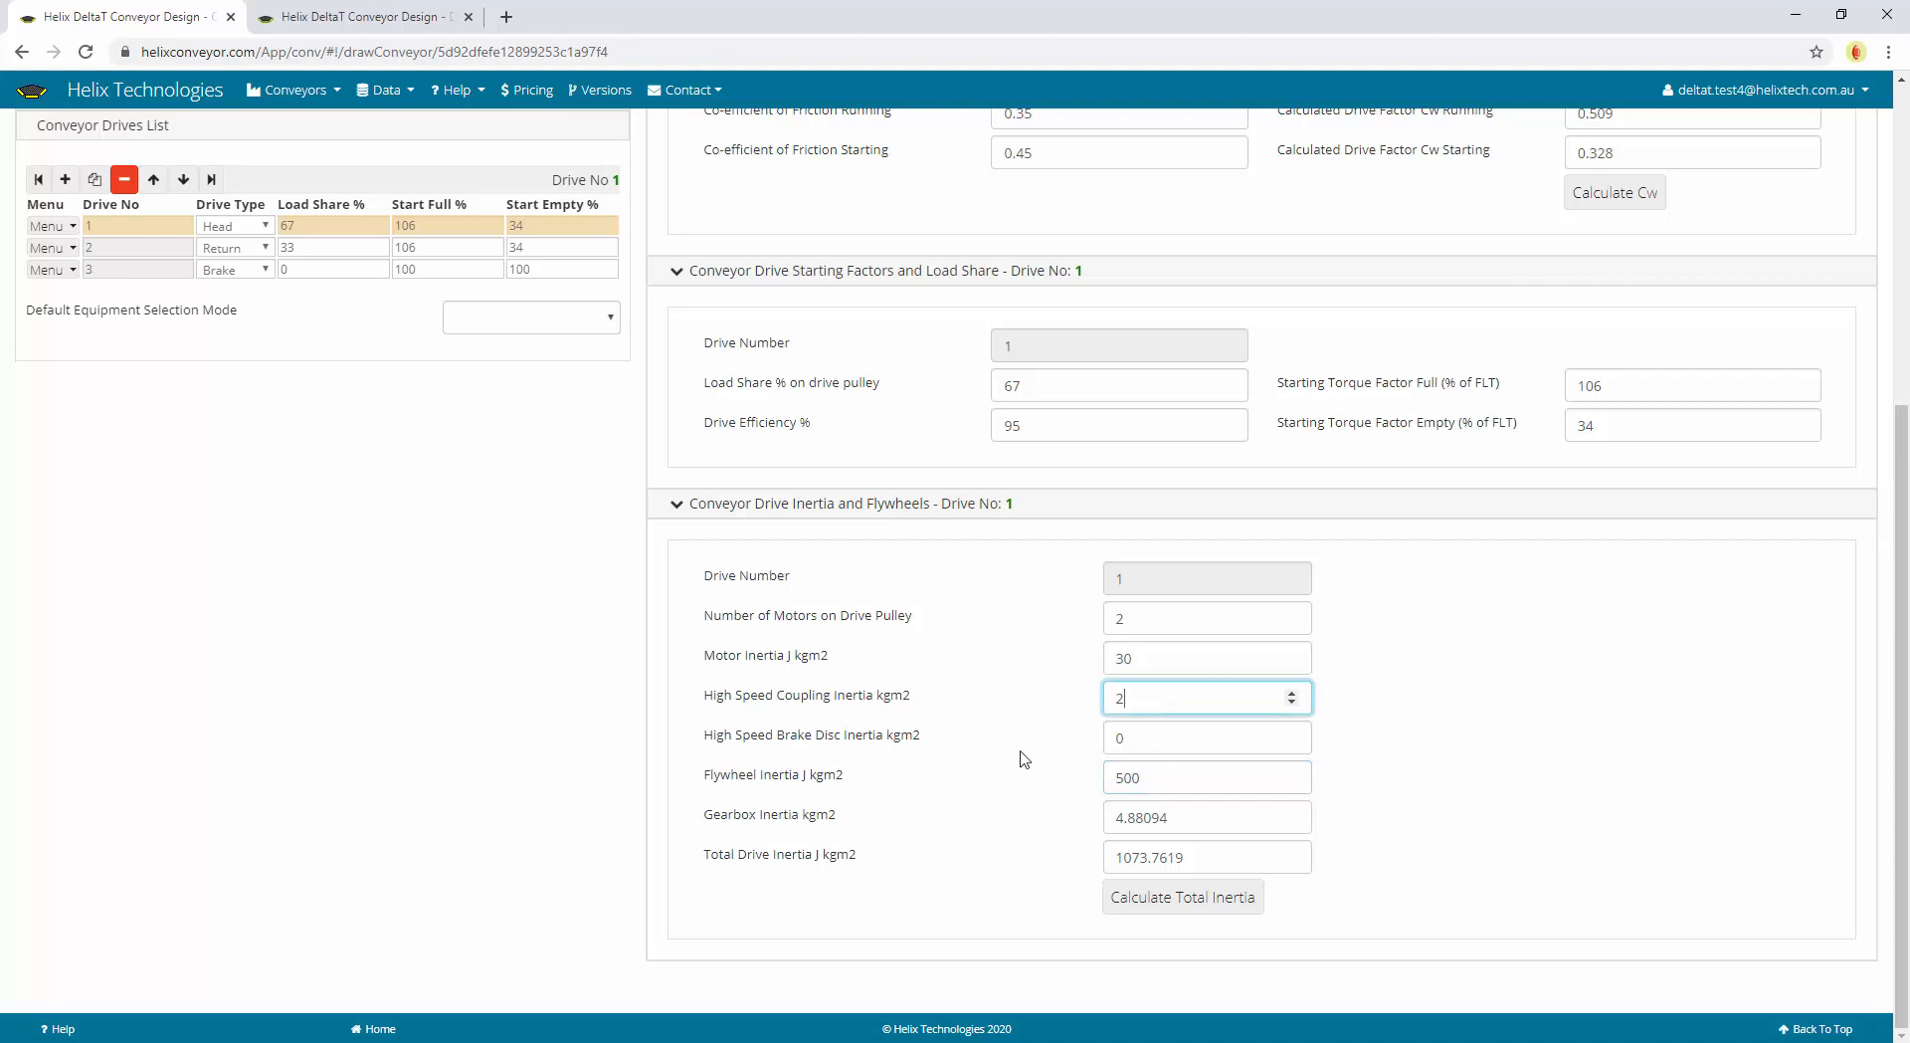
# Check drive 1's motor moment of inertia in the motor details against the motor inertia in the traction details
pyautogui.scroll(5, 1024, 757)
pyautogui.click(775, 189)
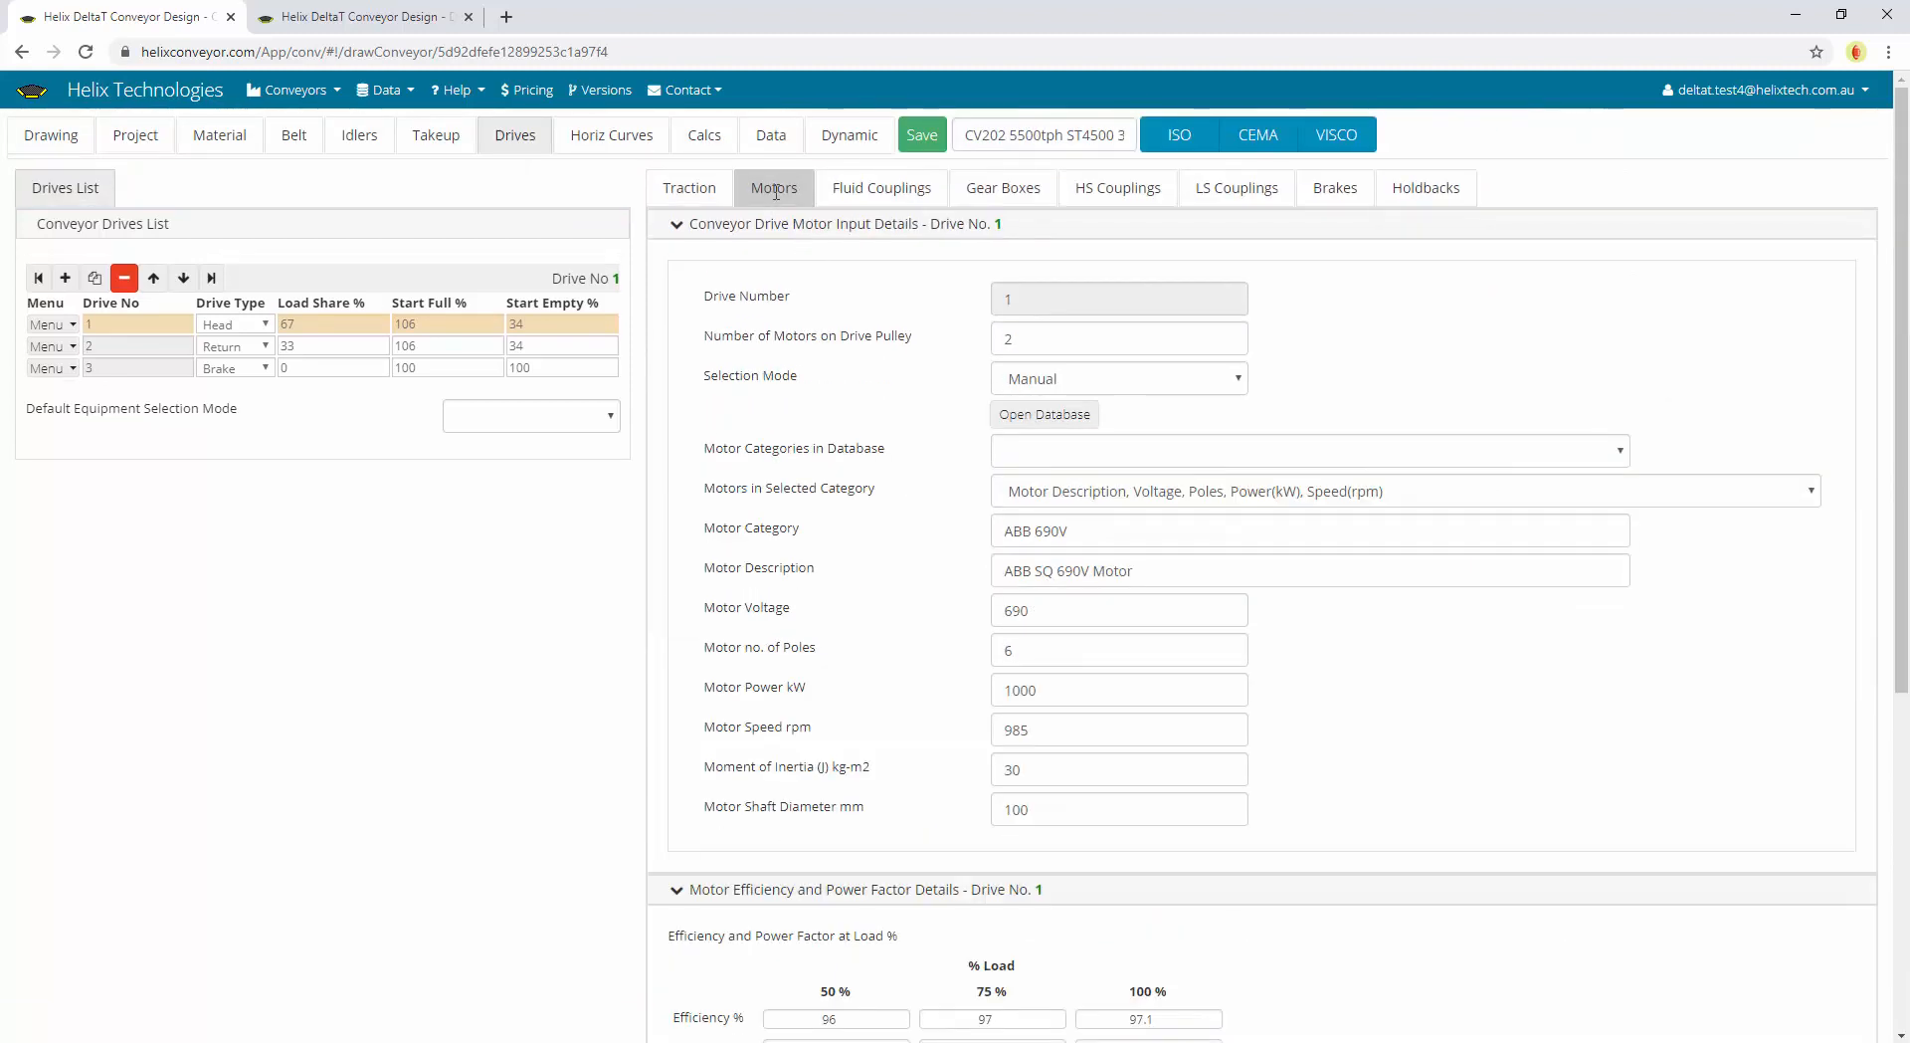
pyautogui.click(1065, 766)
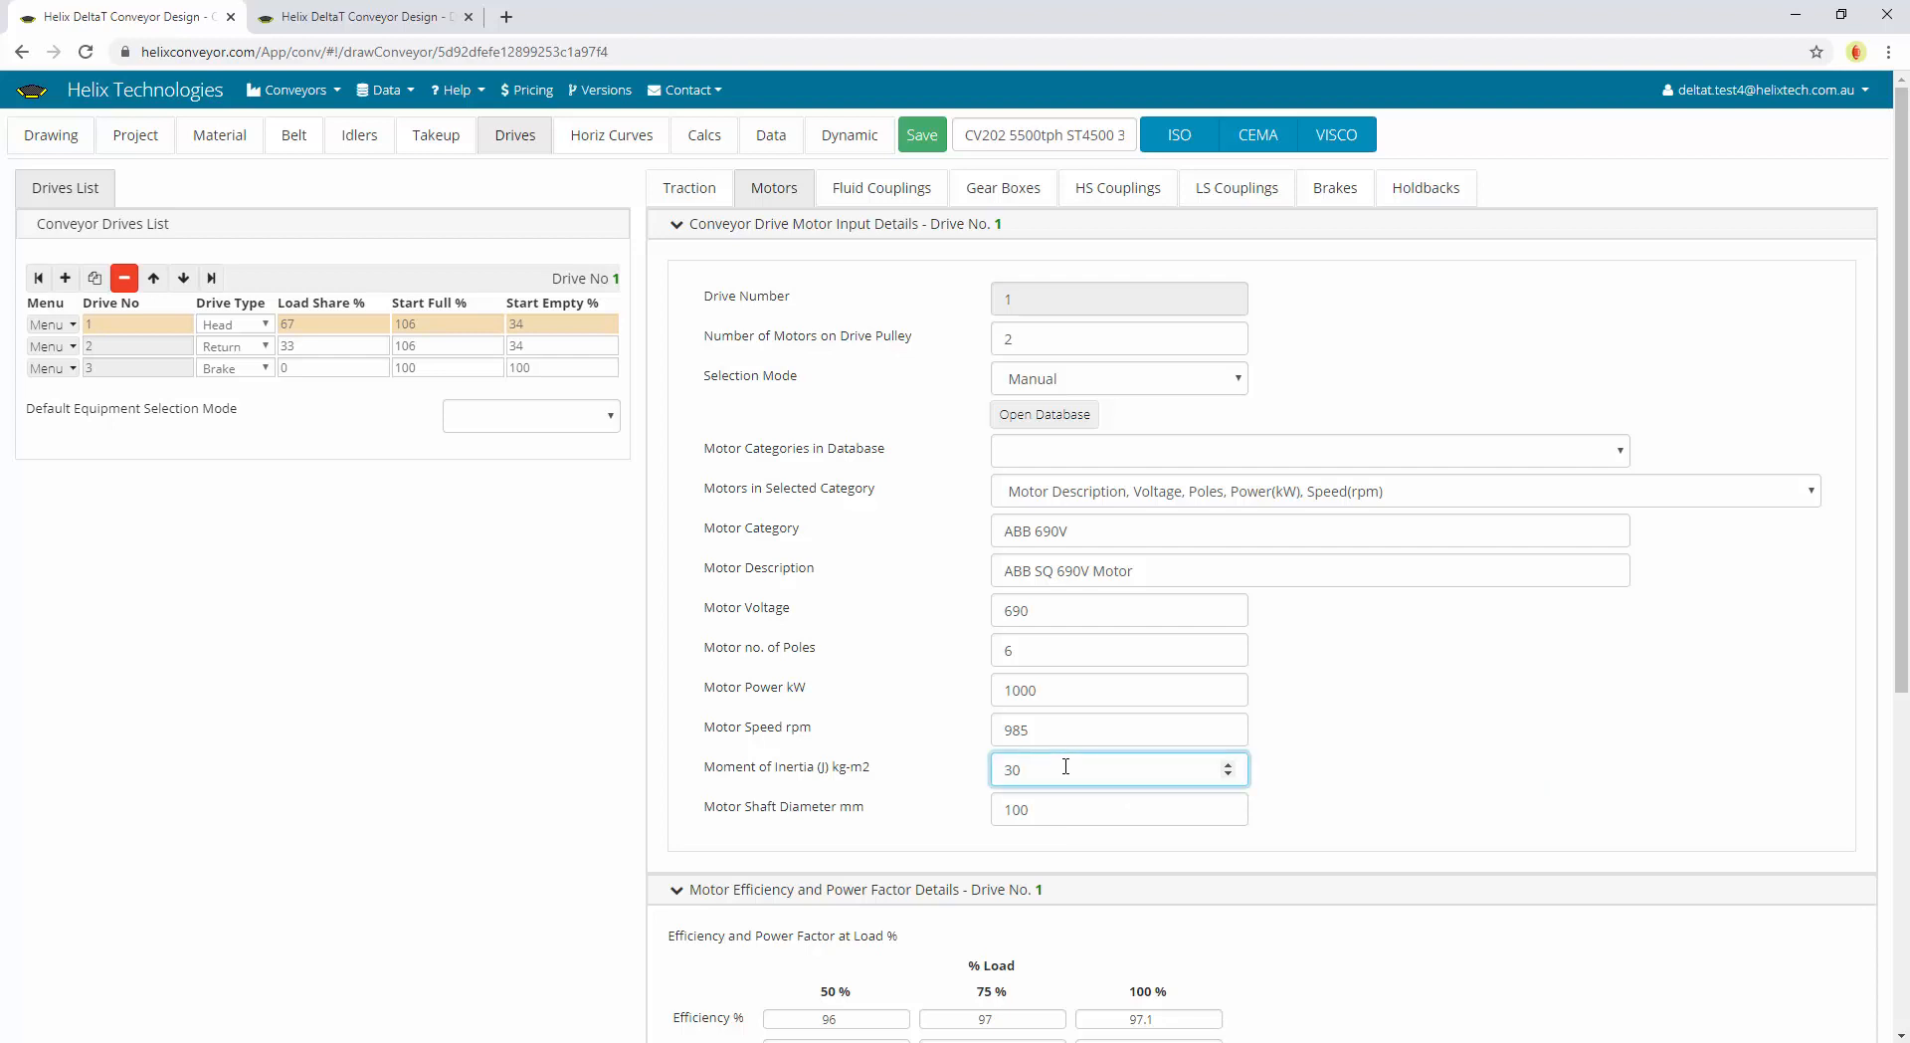
pyautogui.click(689, 189)
pyautogui.scroll(-5, 882, 732)
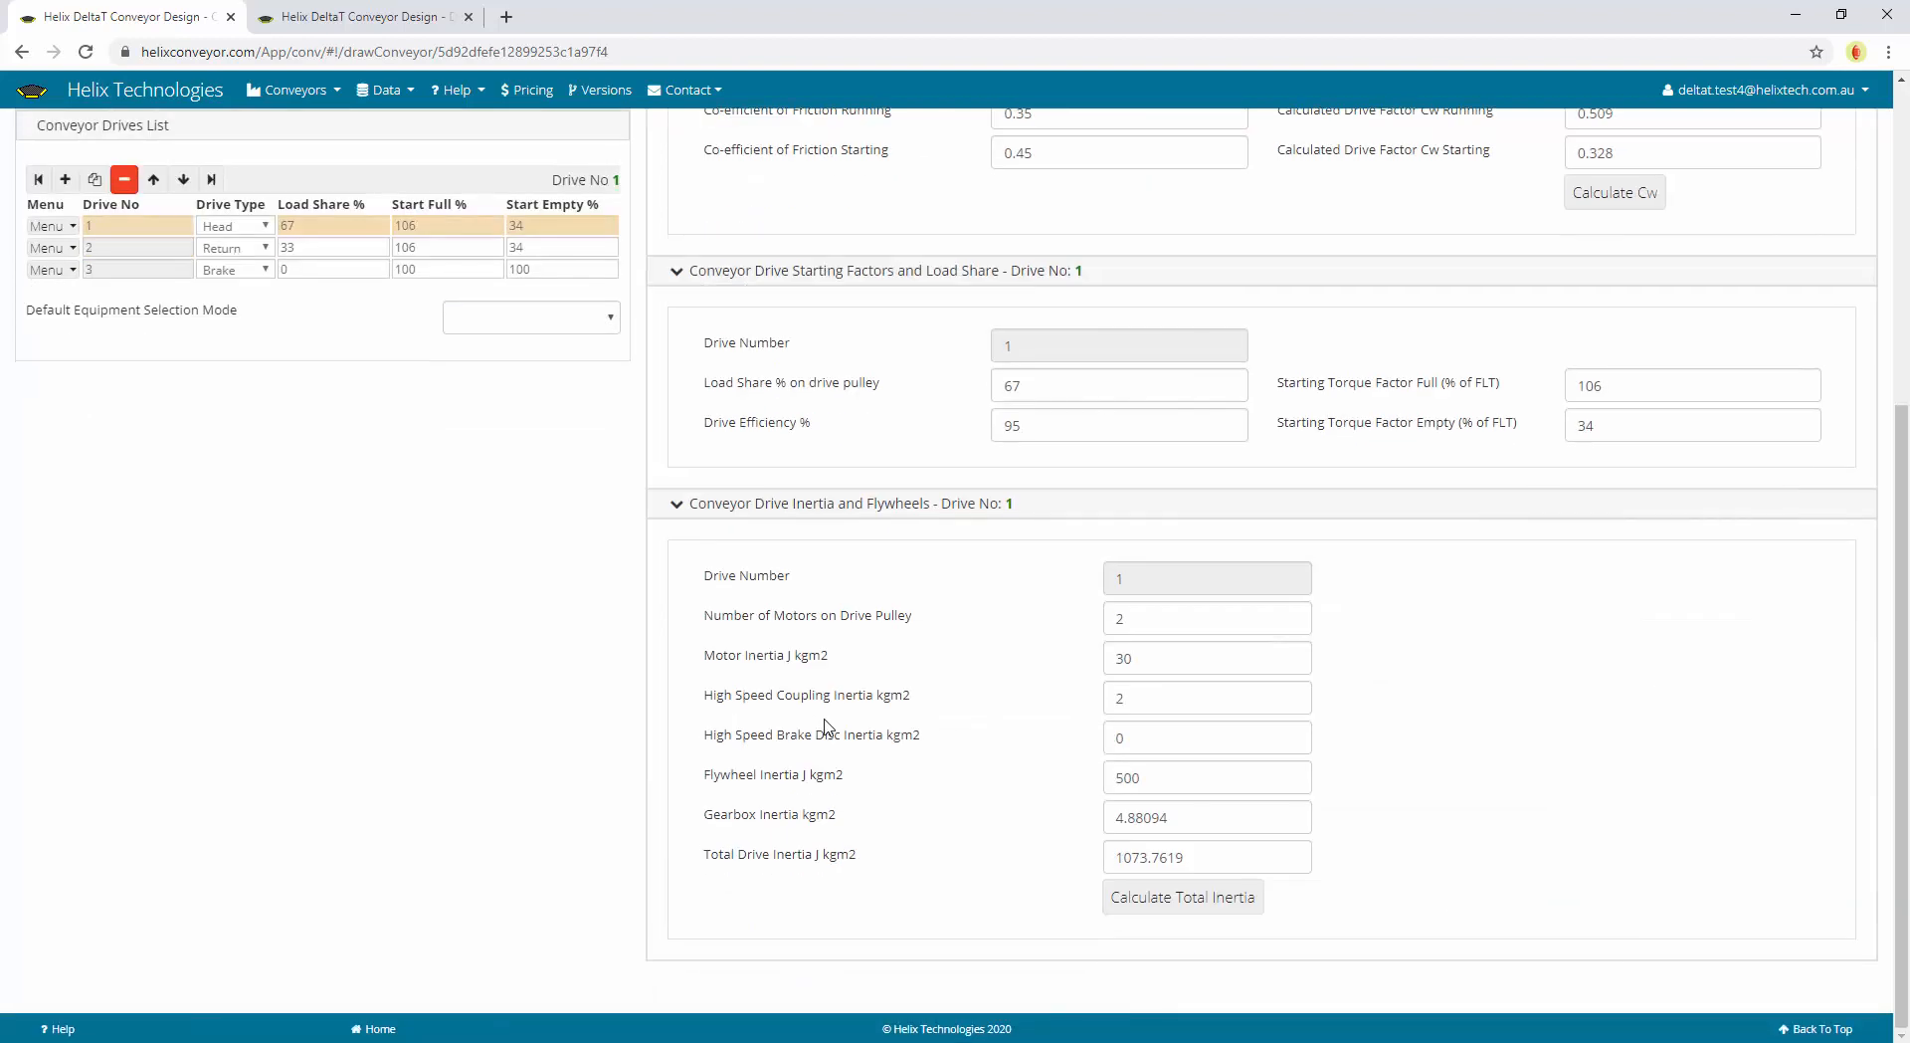
# Set drive 1's motor moment of inertia to 32 kg-m2 and check the motor inertia in the traction details
pyautogui.scroll(5, 858, 465)
pyautogui.click(774, 188)
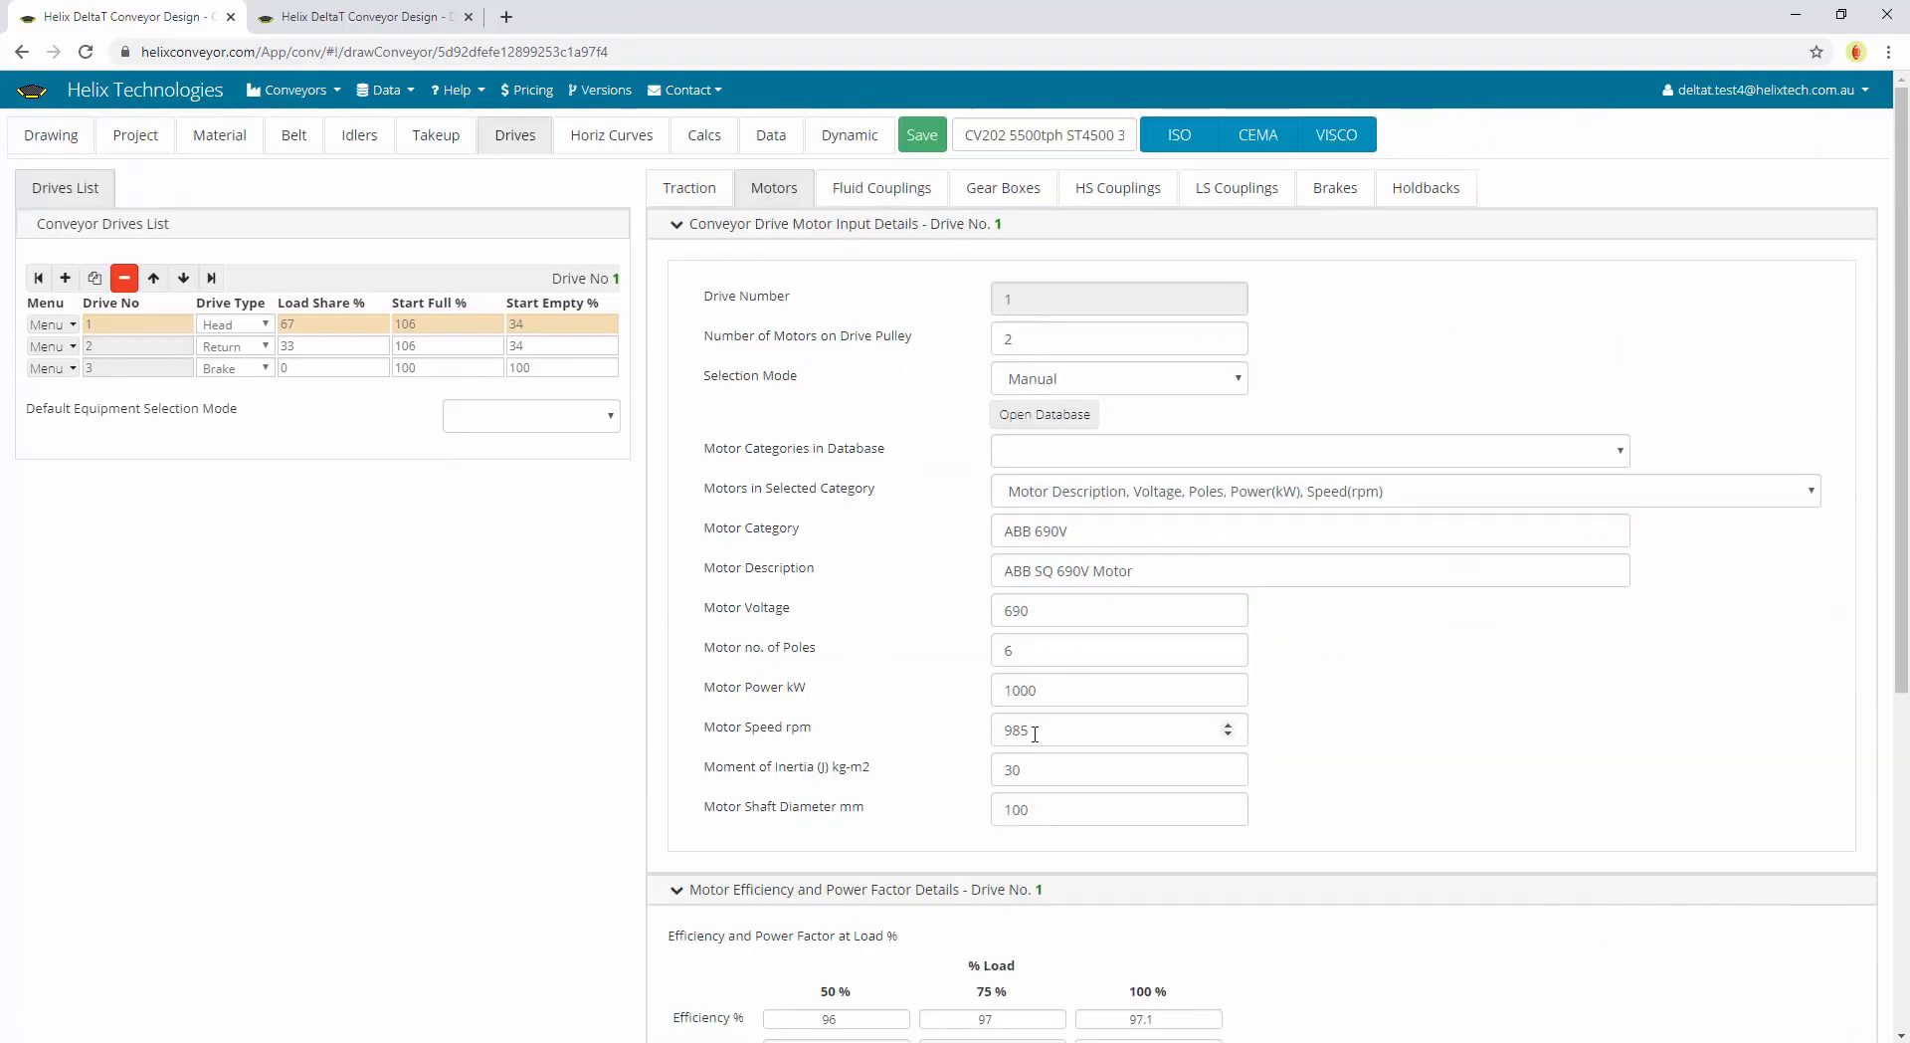
pyautogui.moveTo(1228, 768); pyautogui.dragTo(952, 773)
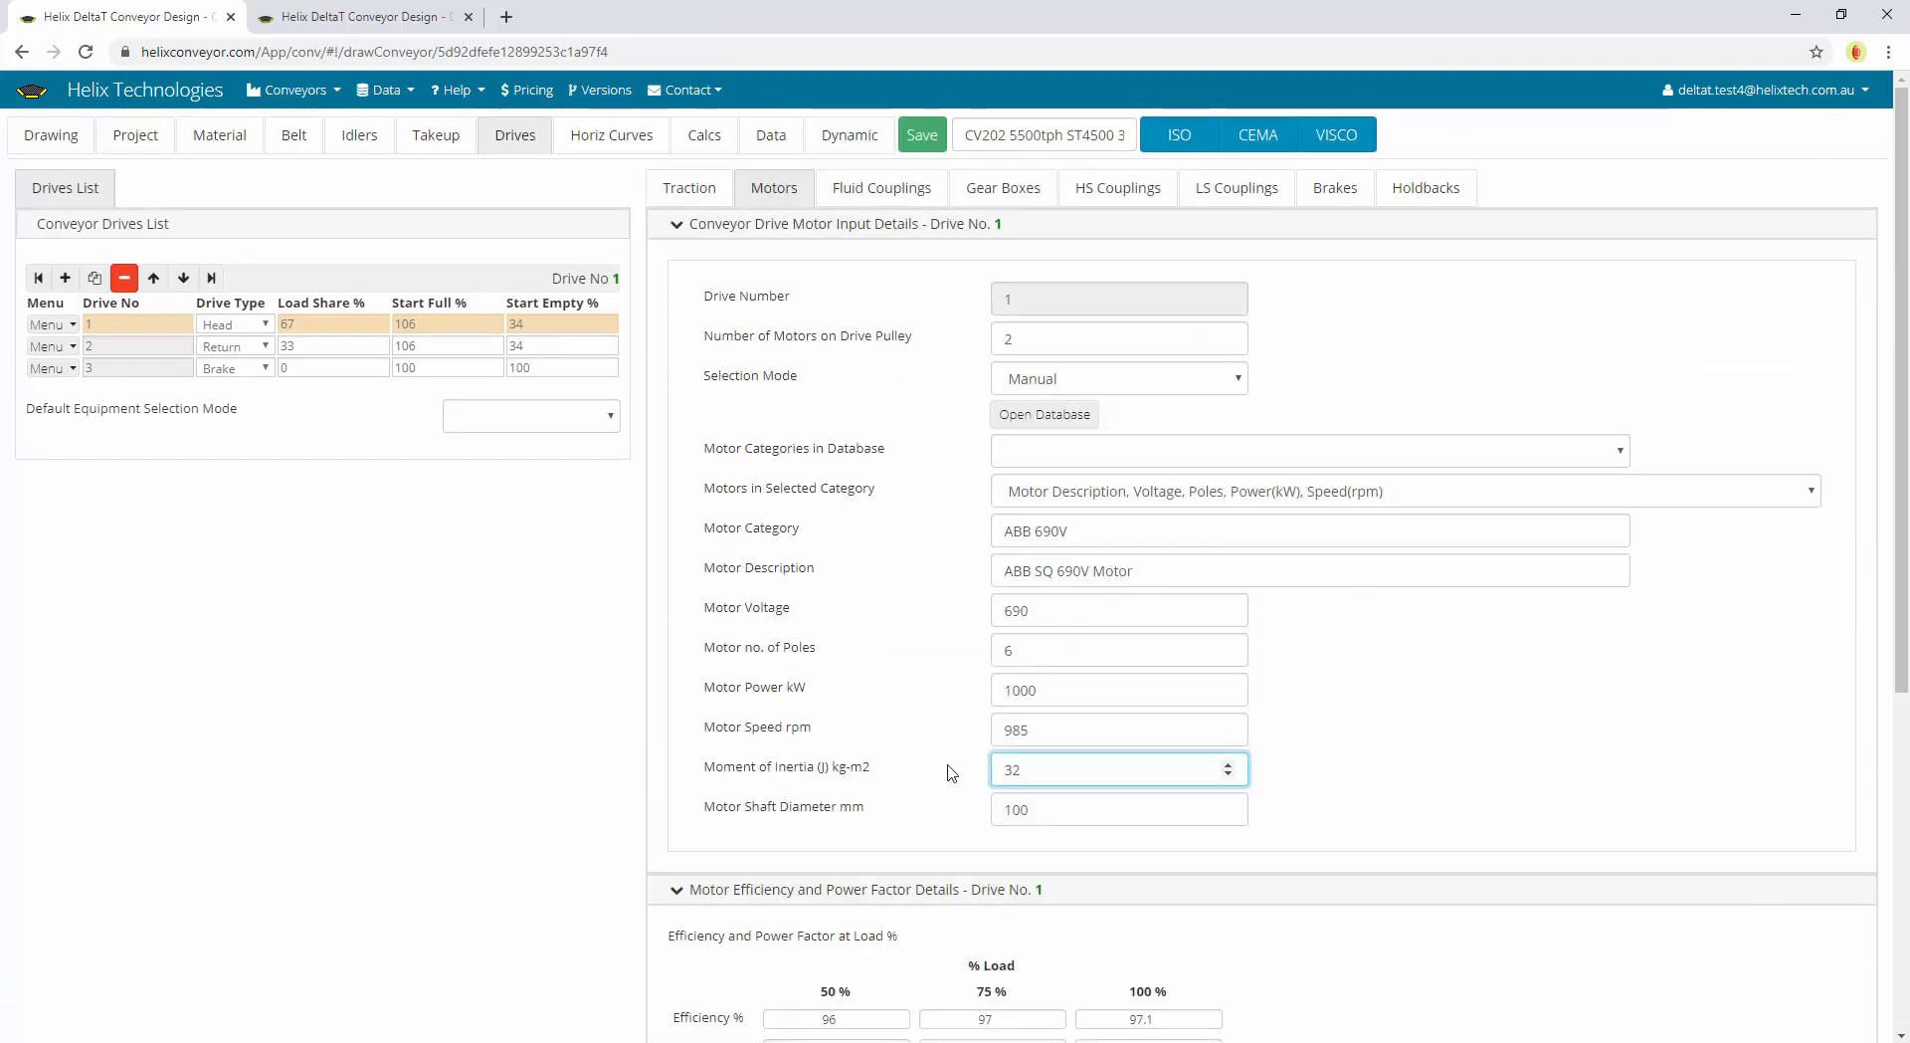
pyautogui.click(689, 188)
pyautogui.scroll(-5, 862, 661)
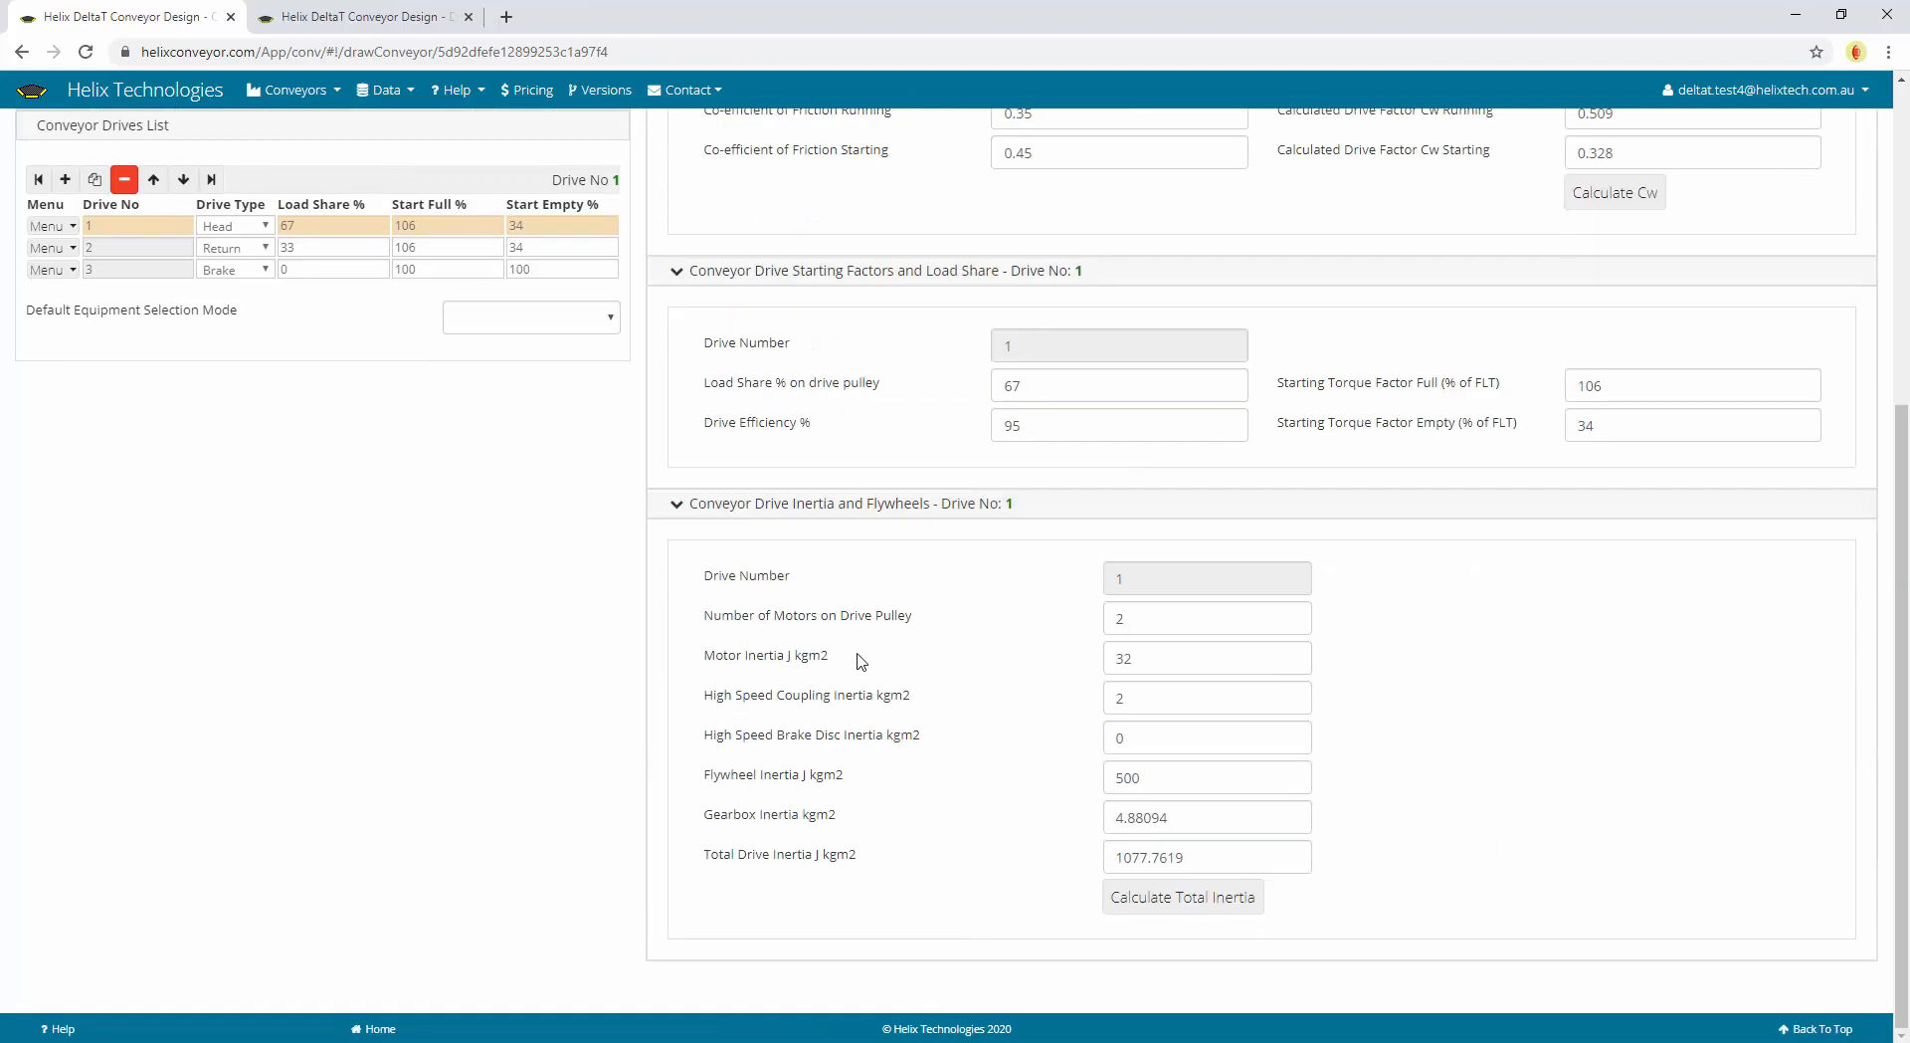
pyautogui.click(1179, 656)
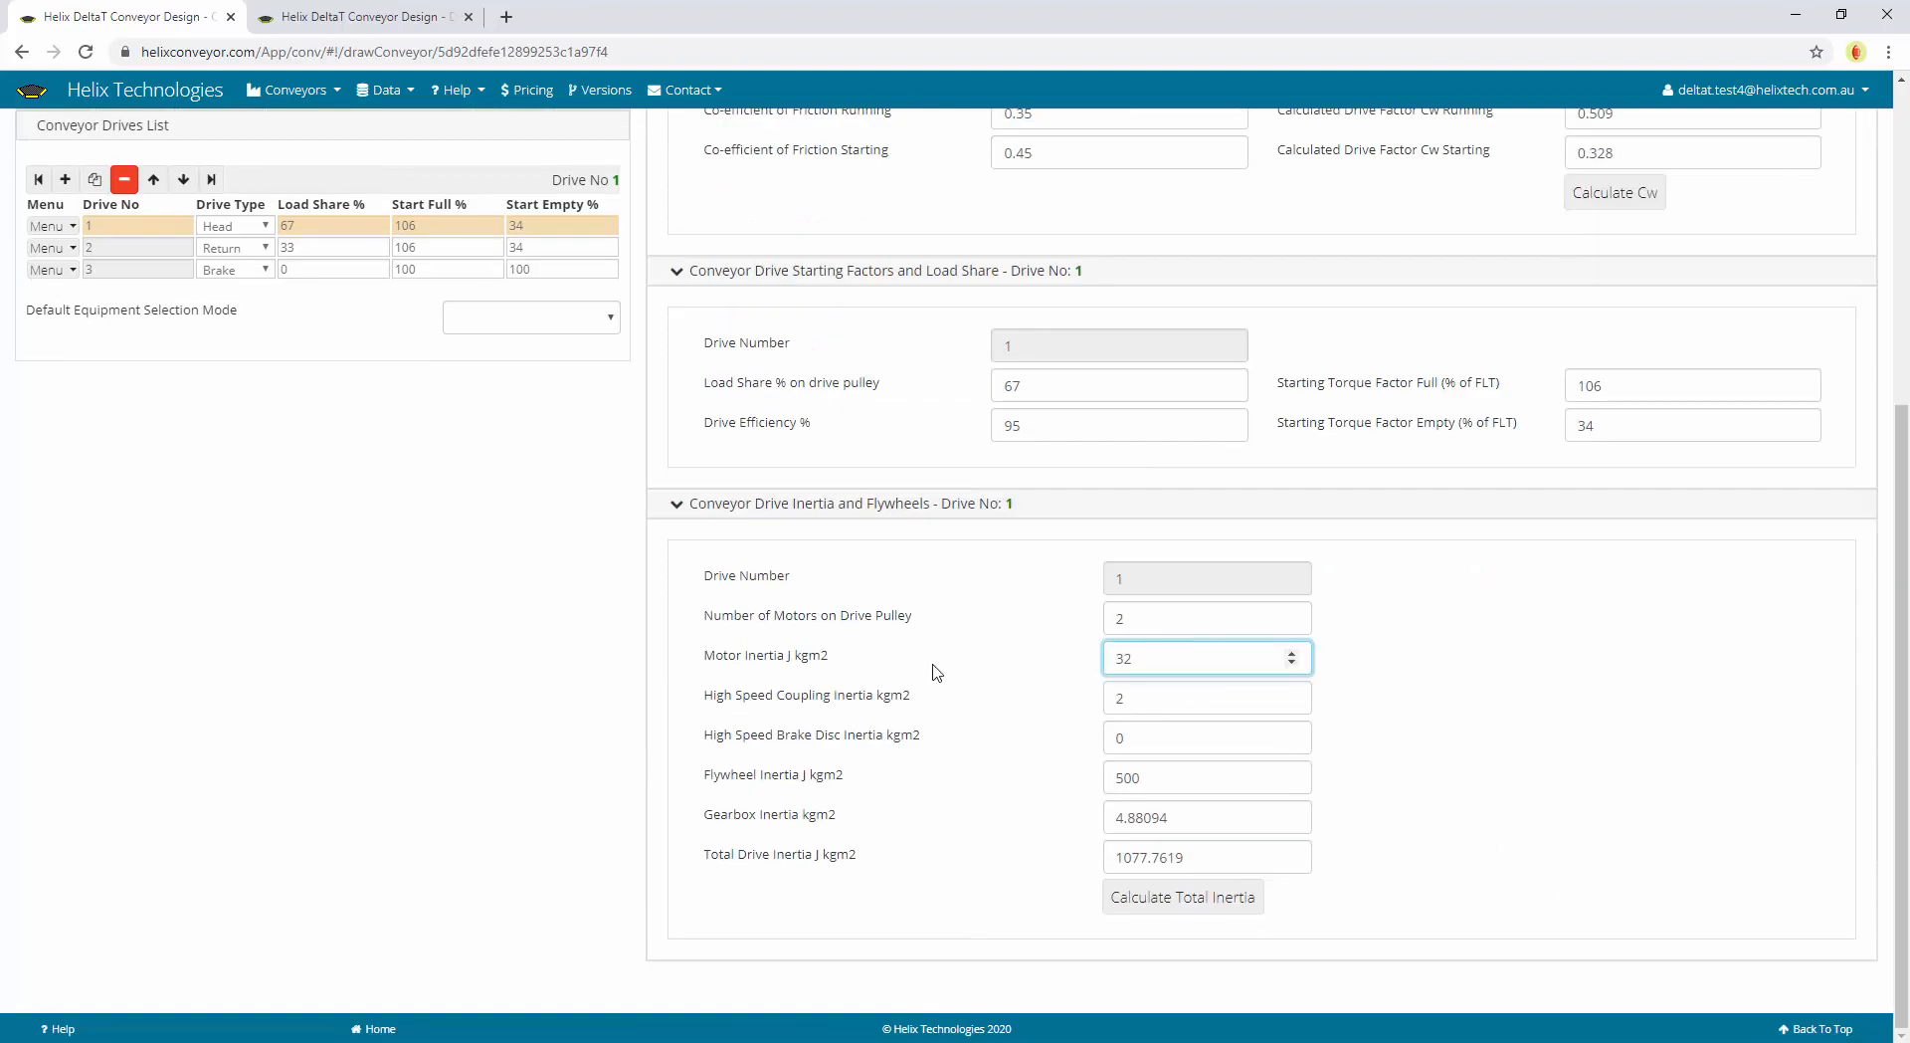
# Set drive 1's motor inertia in the traction details to 35 kgm2 and check the moment of inertia in the motor details
pyautogui.moveTo(1178, 660); pyautogui.dragTo(1024, 663)
pyautogui.write('35')
pyautogui.scroll(5, 1012, 661)
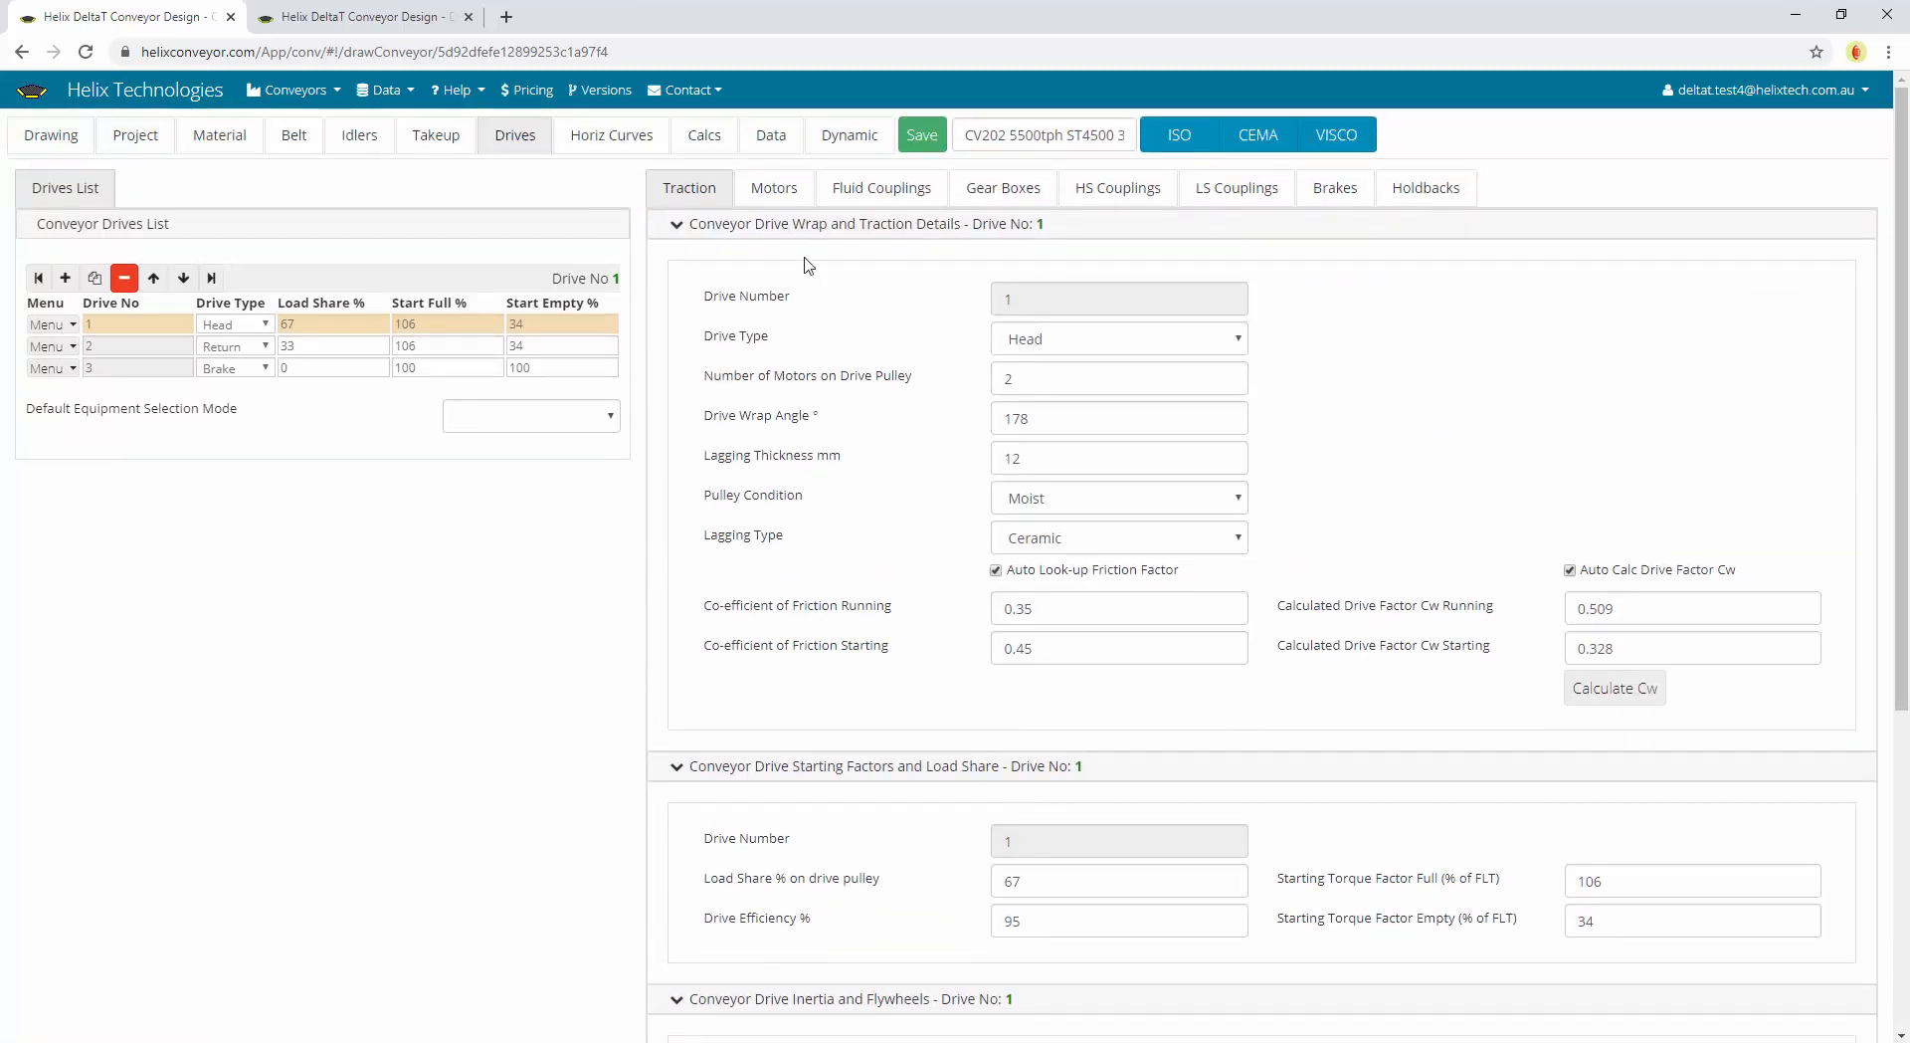
pyautogui.click(774, 187)
pyautogui.scroll(-2, 838, 675)
pyautogui.click(1044, 559)
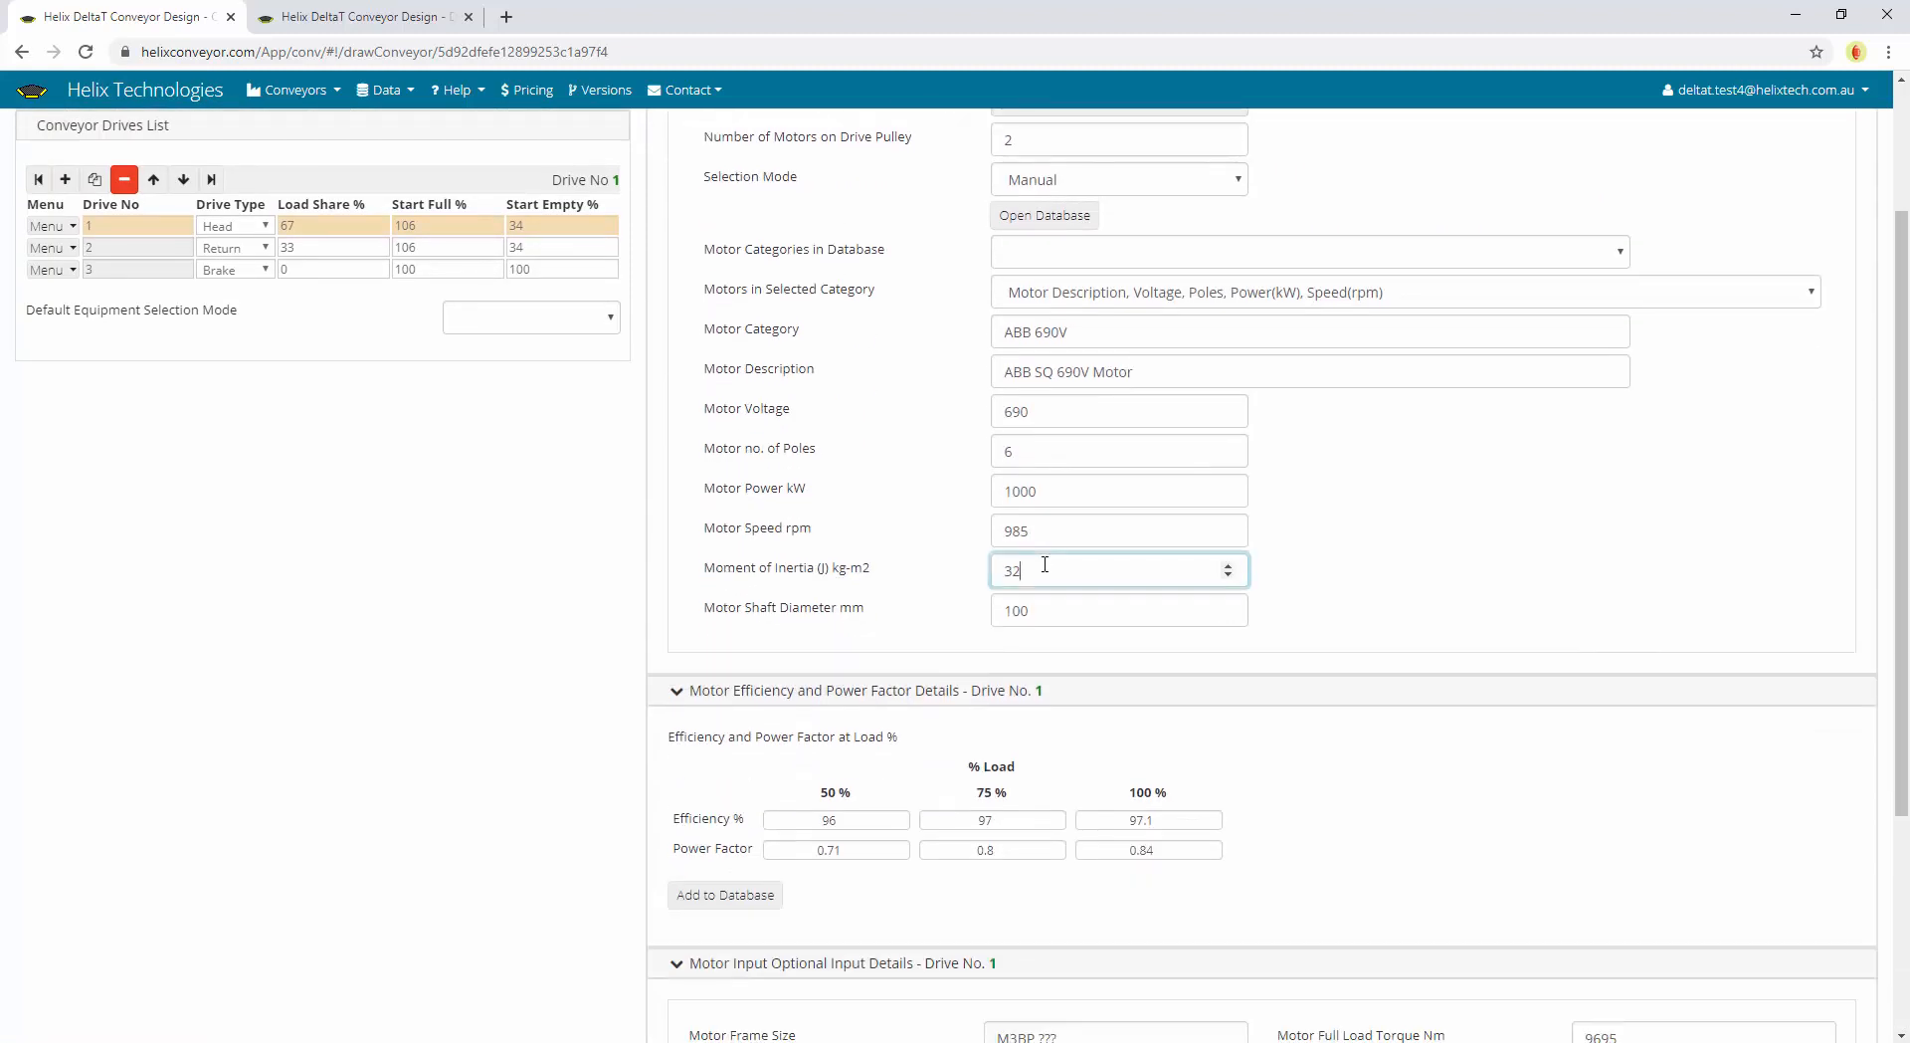
pyautogui.scroll(2, 879, 575)
# Set drive 1's motor inertia to 30 kgm2 in the inertia and flywheel section of the traction details
pyautogui.click(686, 189)
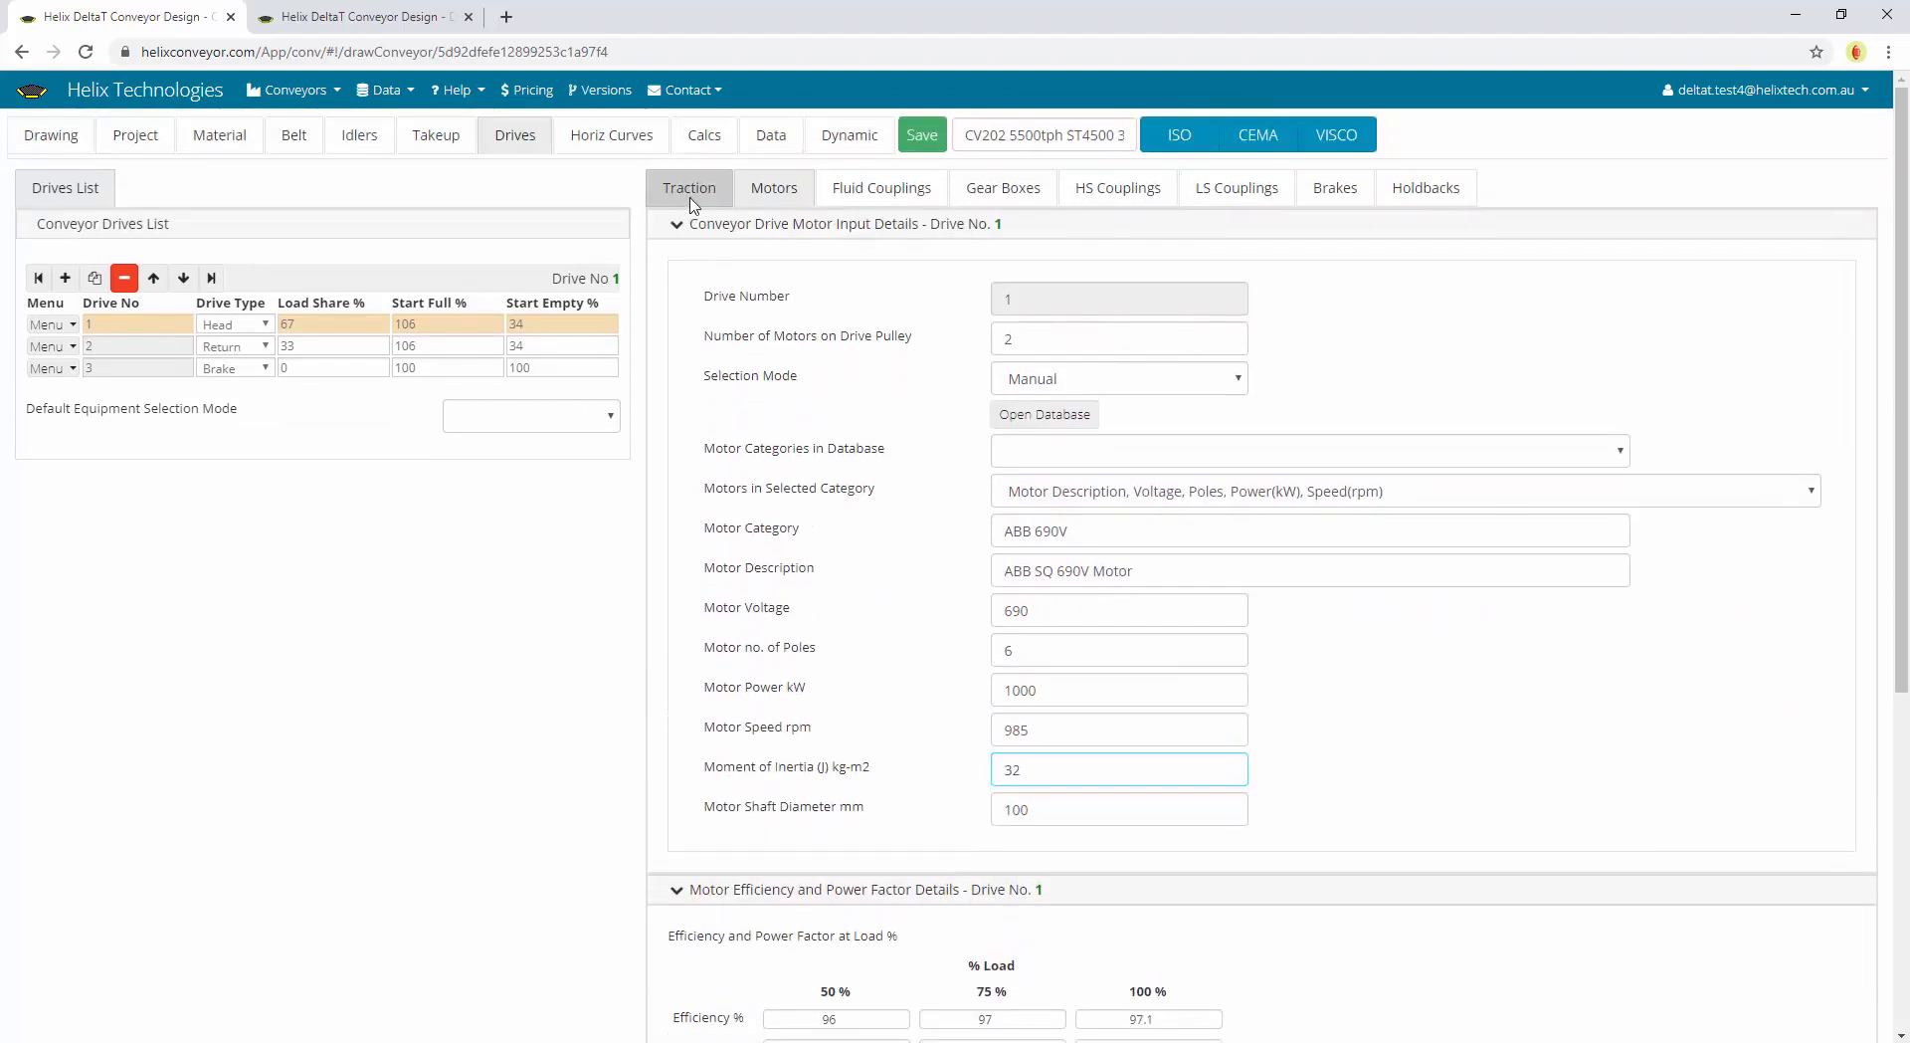
pyautogui.scroll(-5, 878, 684)
pyautogui.doubleClick(1130, 657)
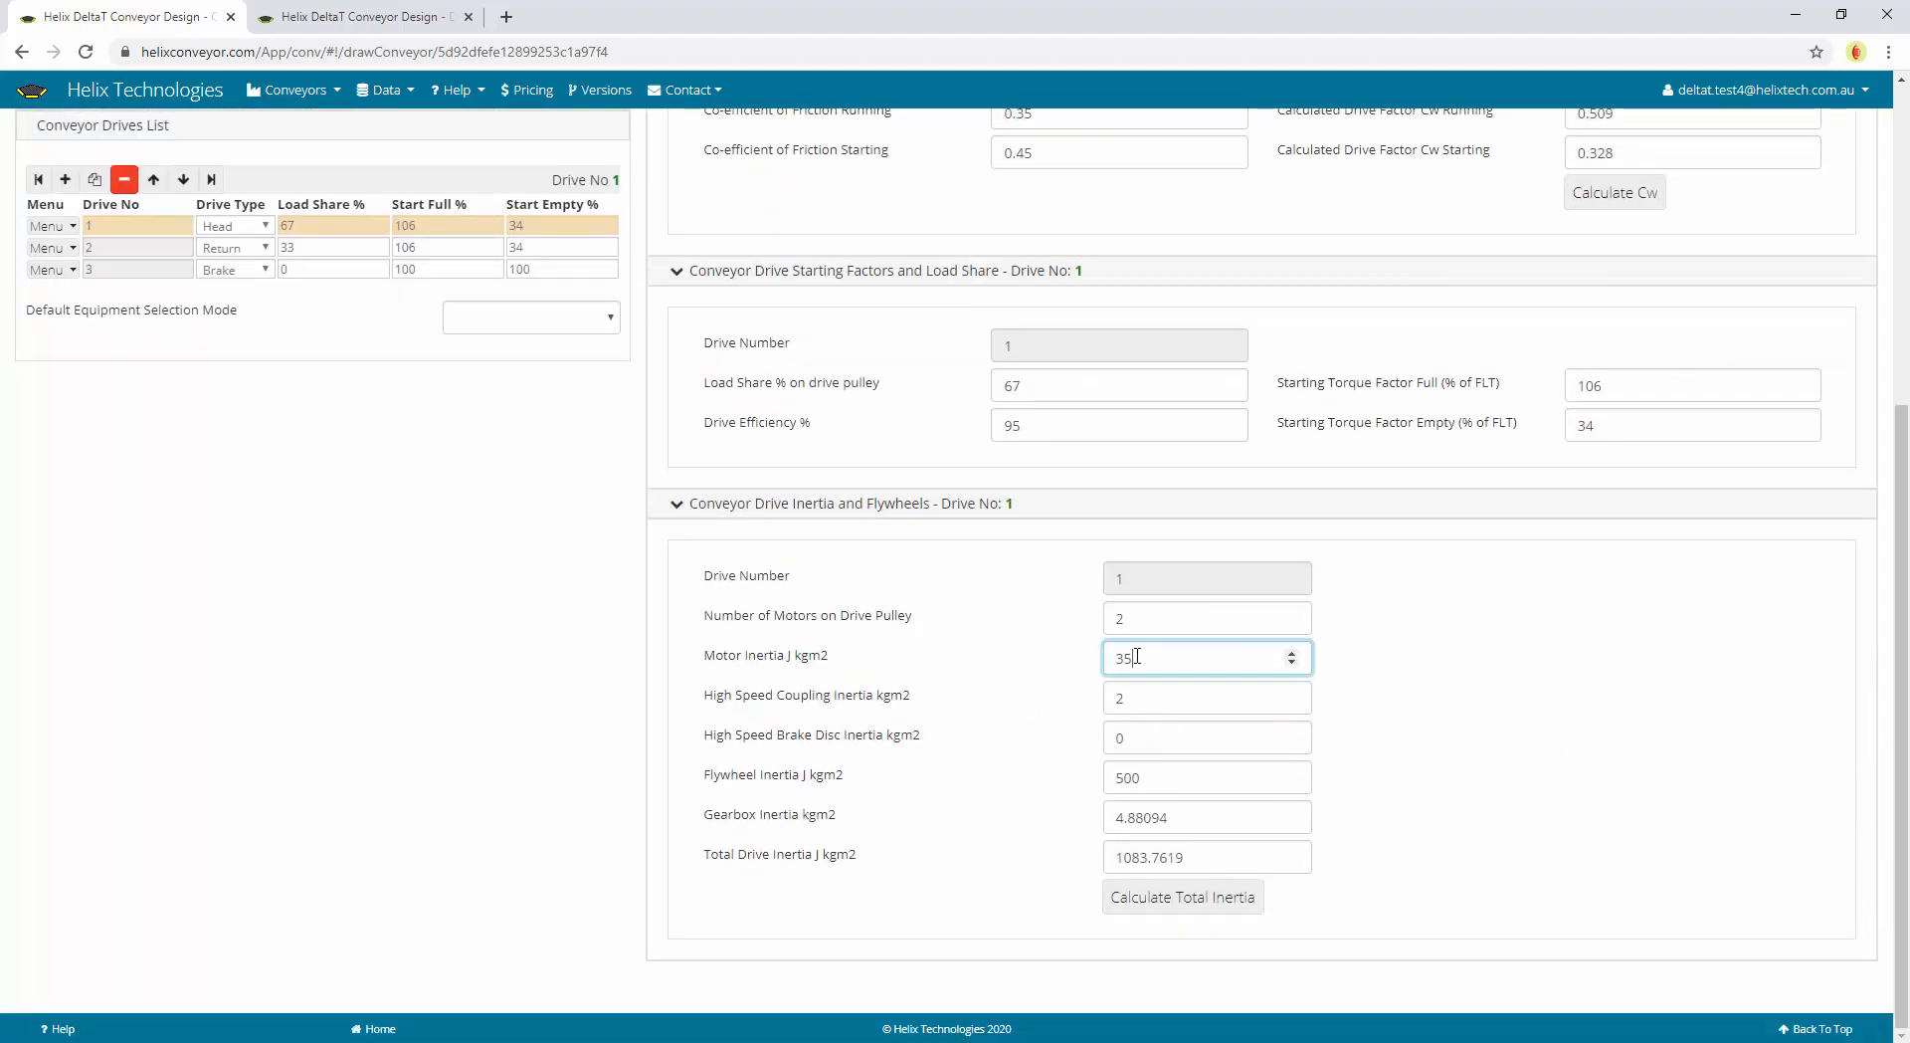
pyautogui.write('30')
pyautogui.scroll(5, 883, 669)
# Set drive 1's moment of inertia in the motor details to 30 kg-m2 and check the total drive inertia in the traction details
pyautogui.click(774, 188)
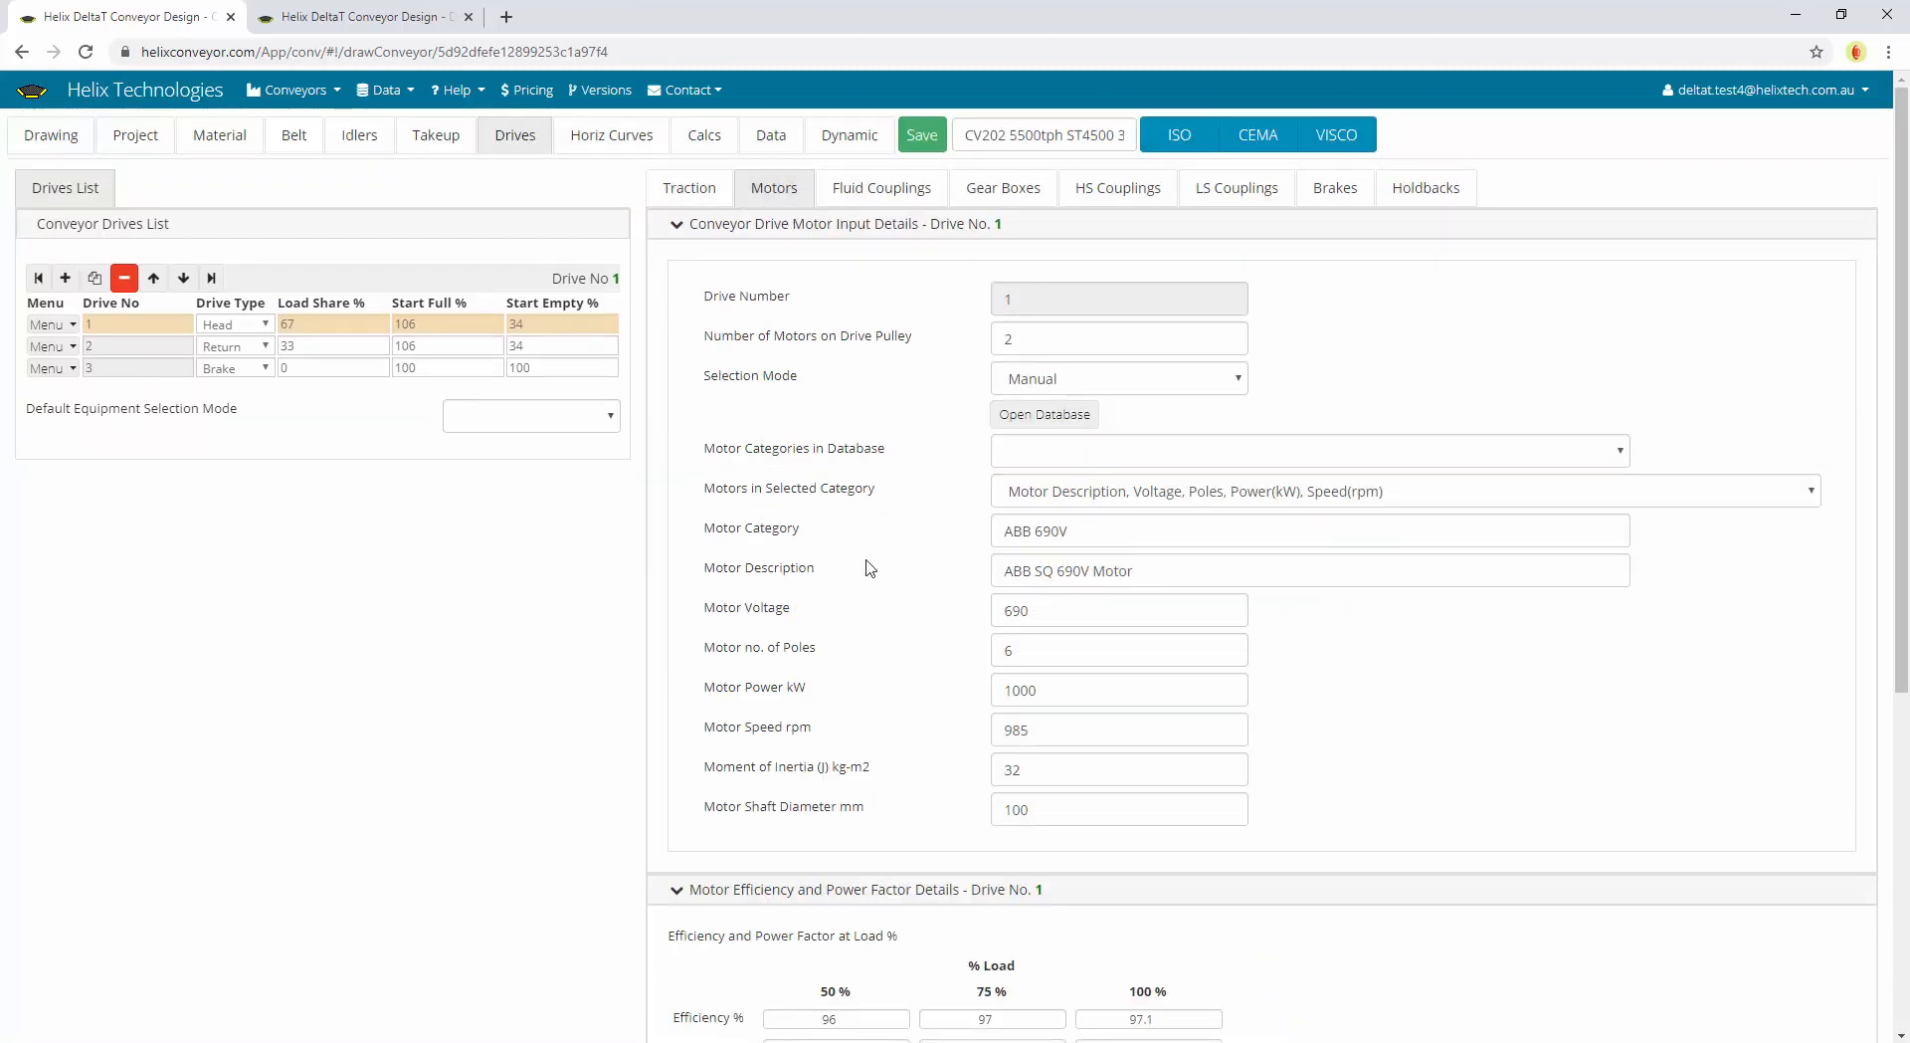
pyautogui.scroll(-2, 869, 568)
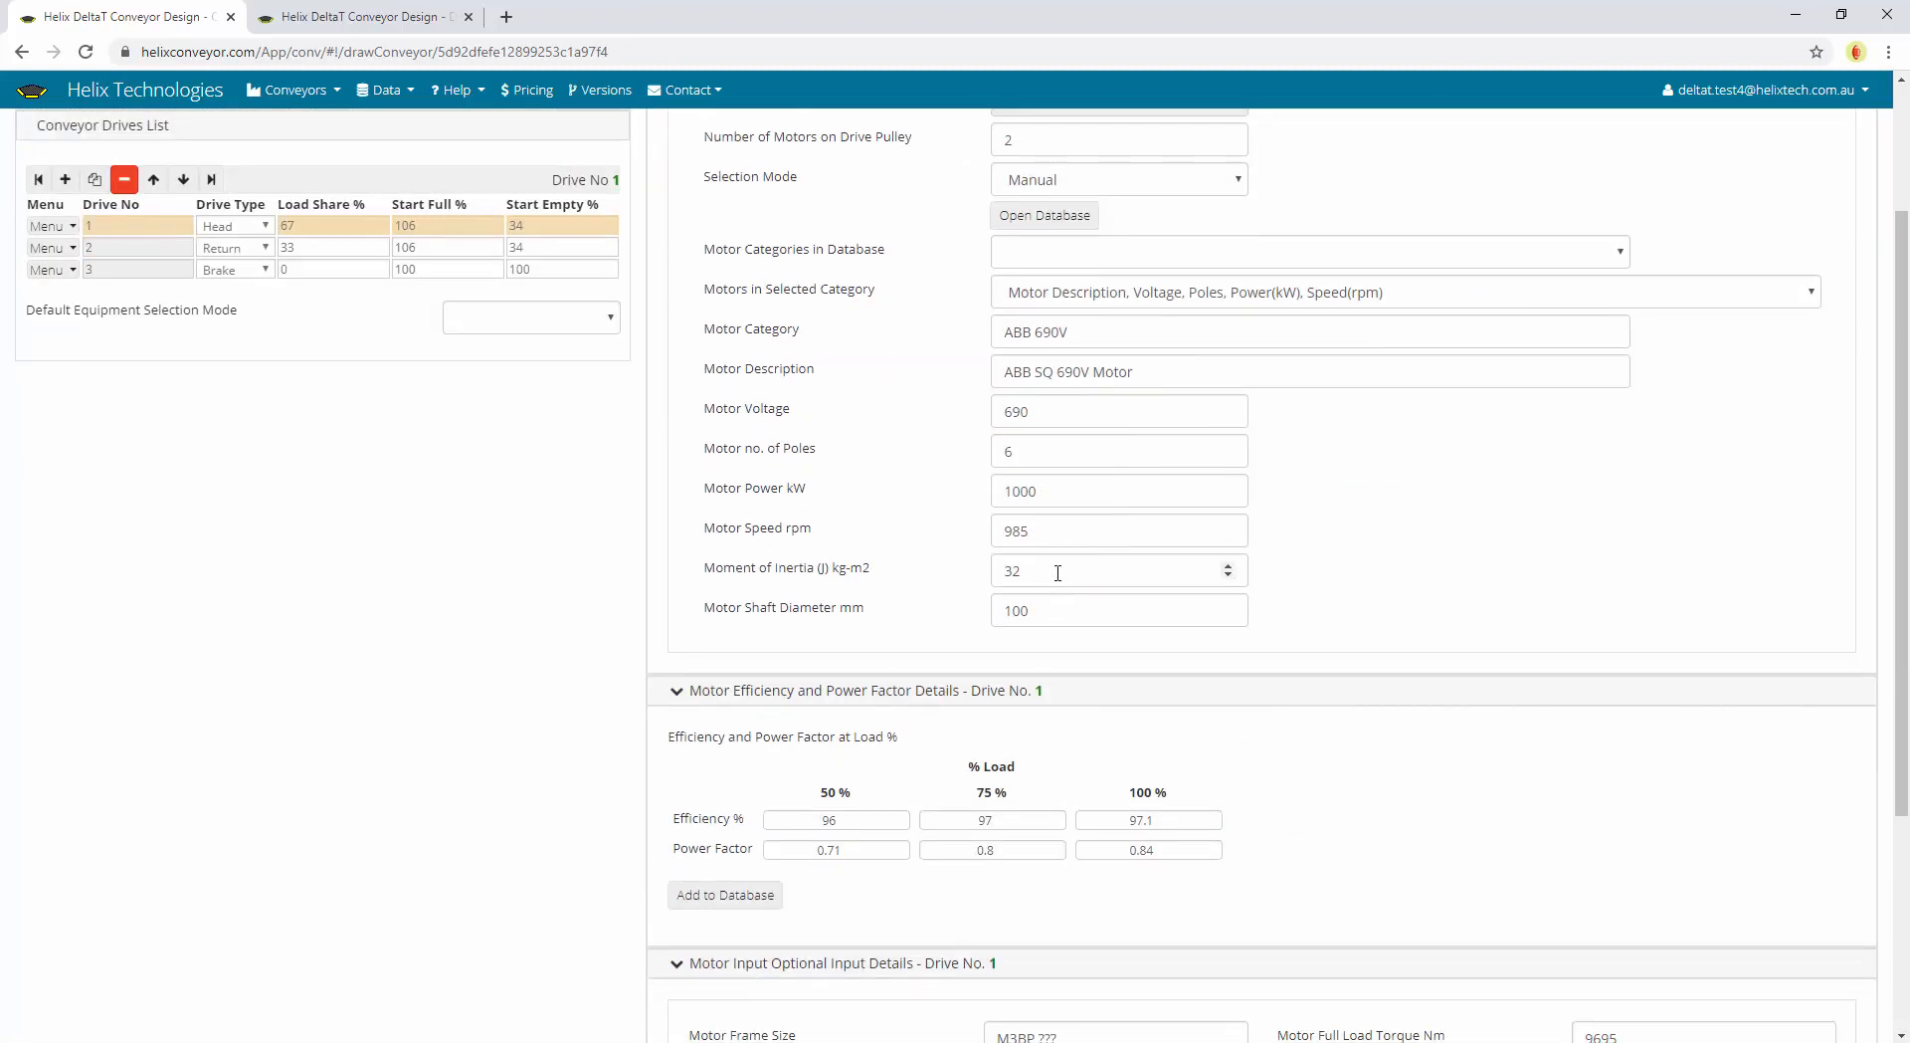
pyautogui.click(1058, 572)
pyautogui.write('30')
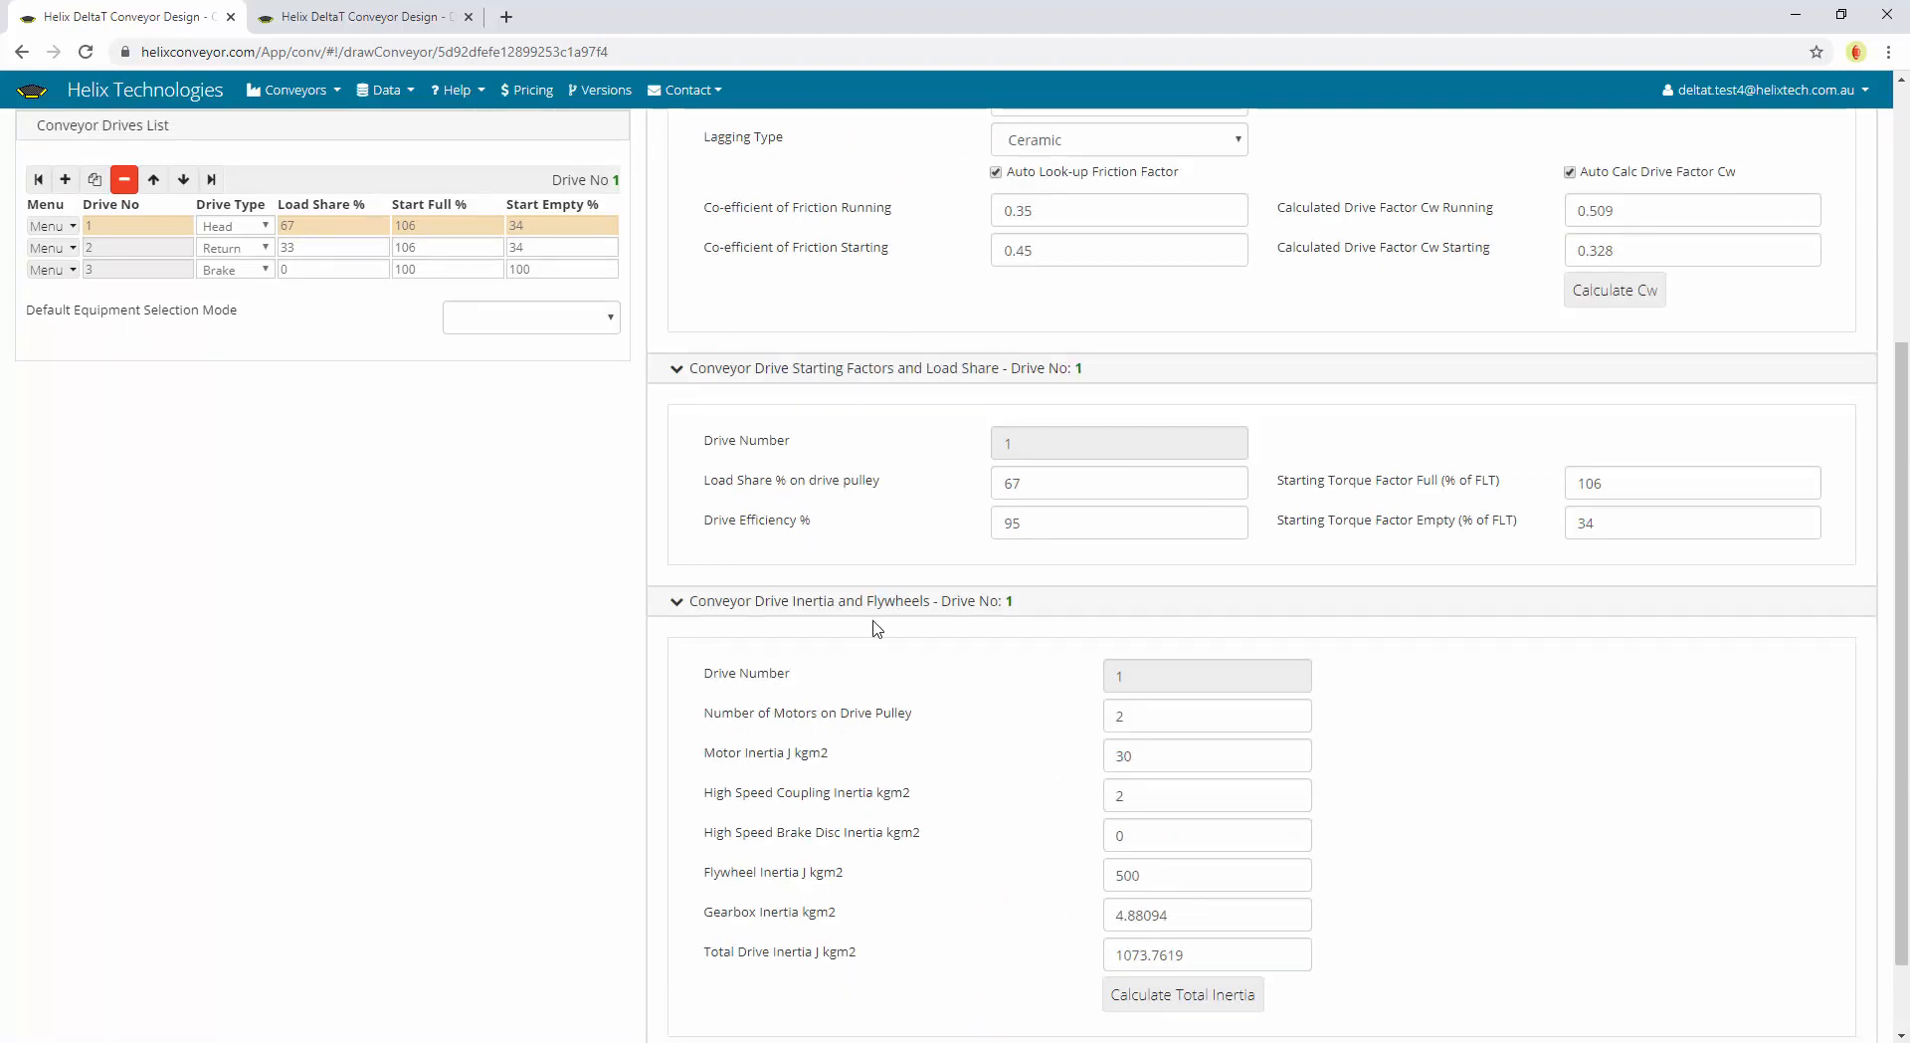
pyautogui.scroll(-2, 874, 628)
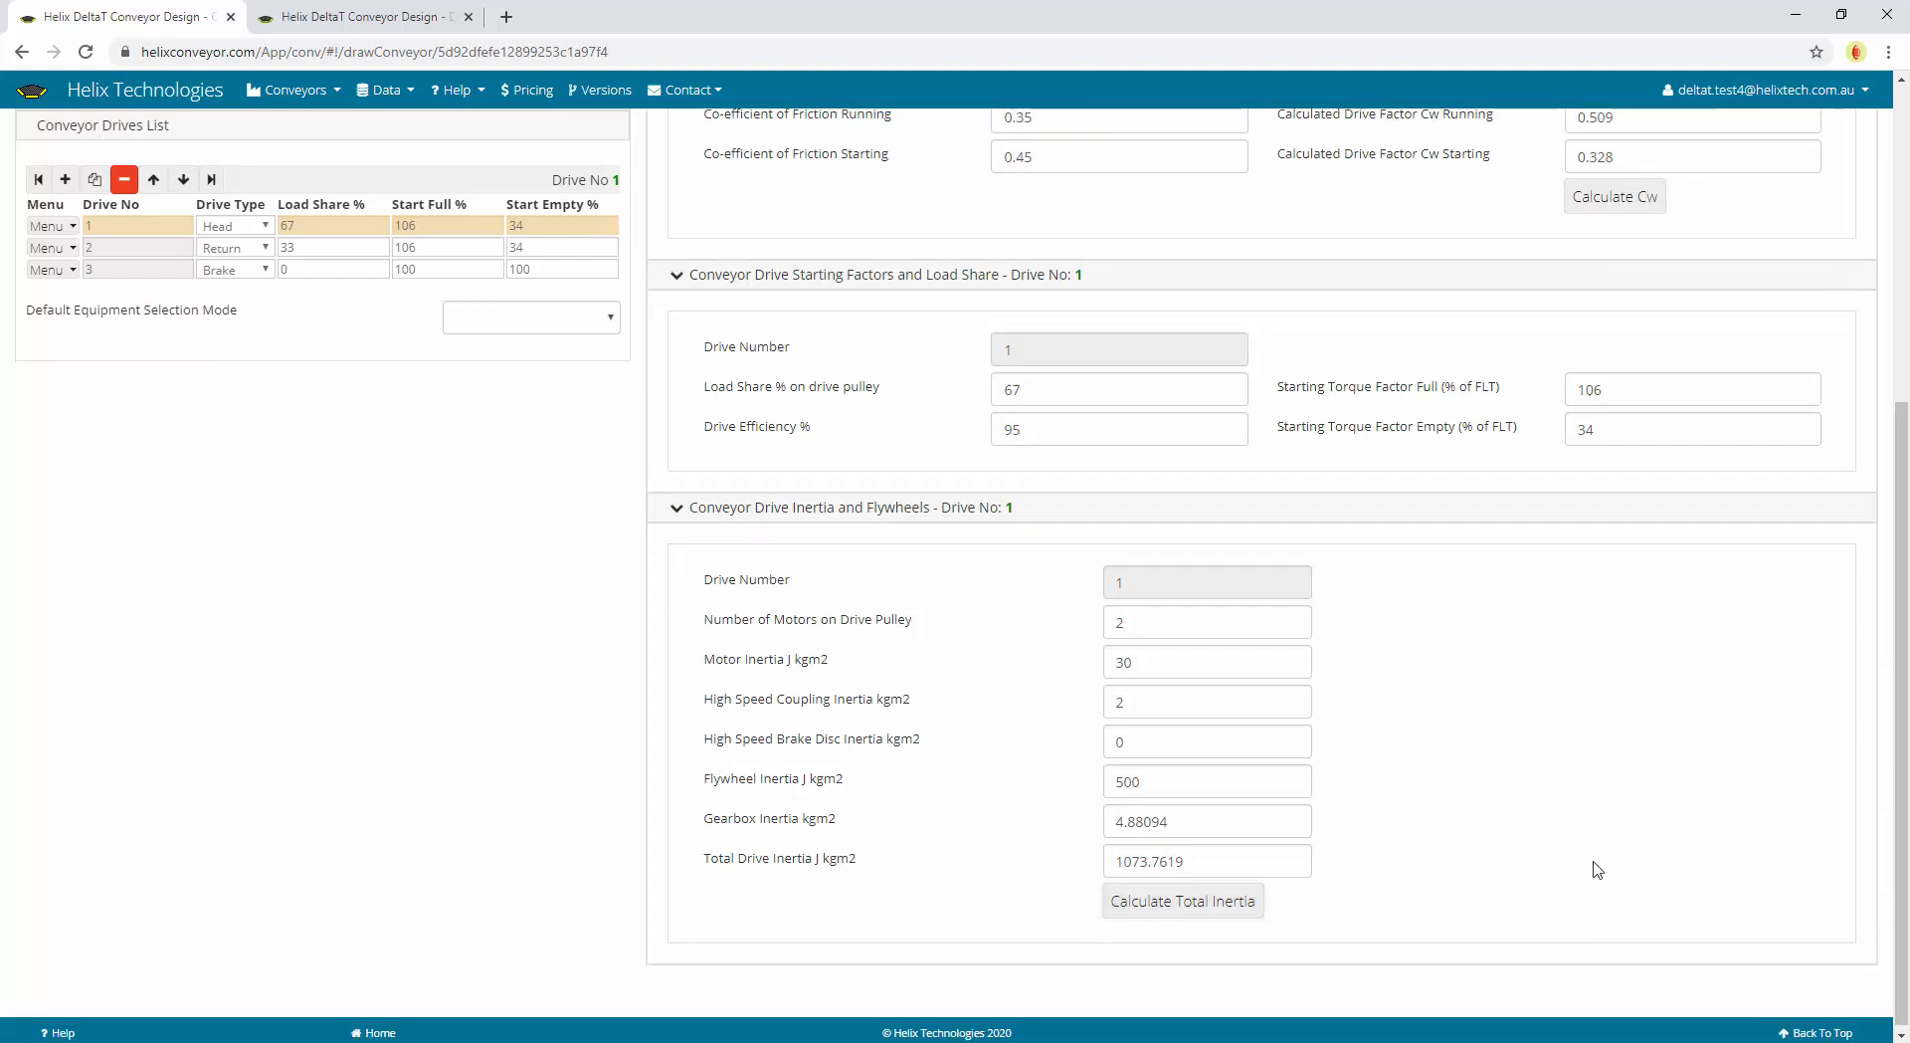
pyautogui.scroll(5, 1592, 870)
# Return to drive 1's motor details and examine the number of motors and the available selection modes
pyautogui.click(785, 186)
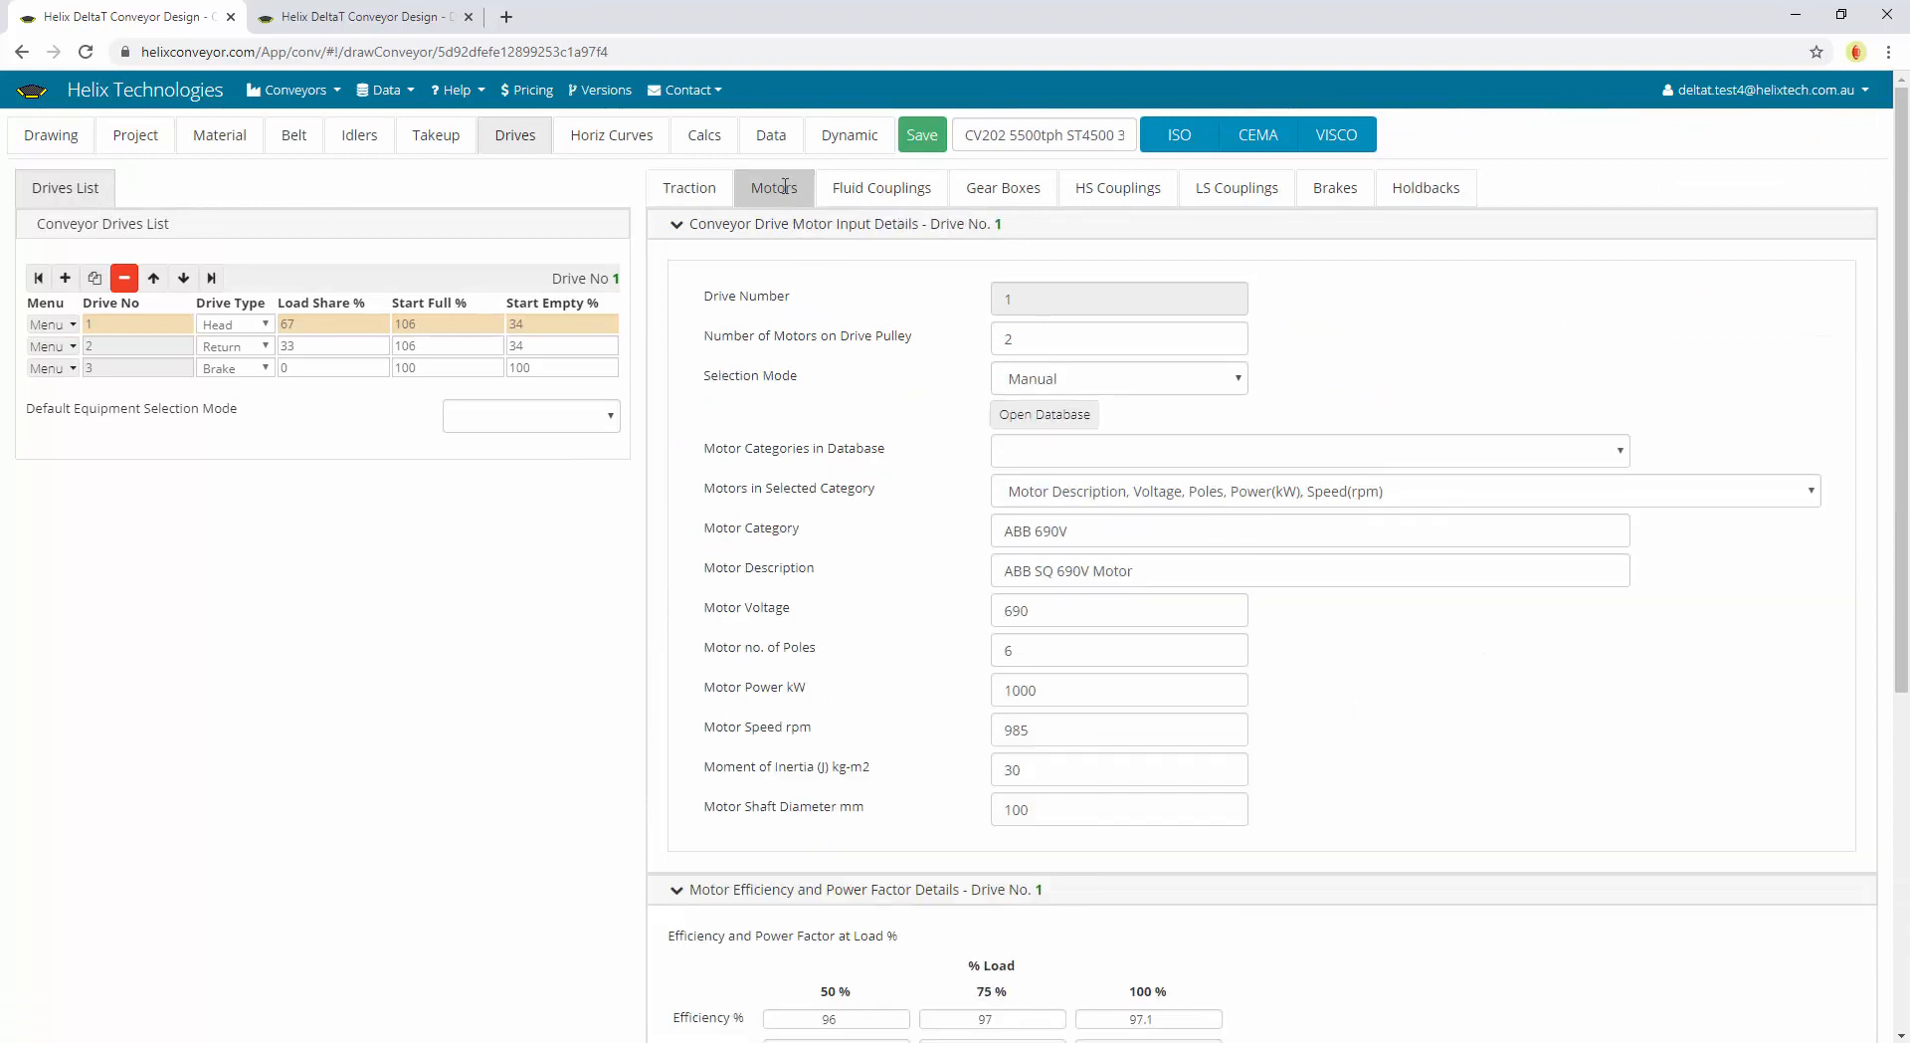
pyautogui.click(1077, 343)
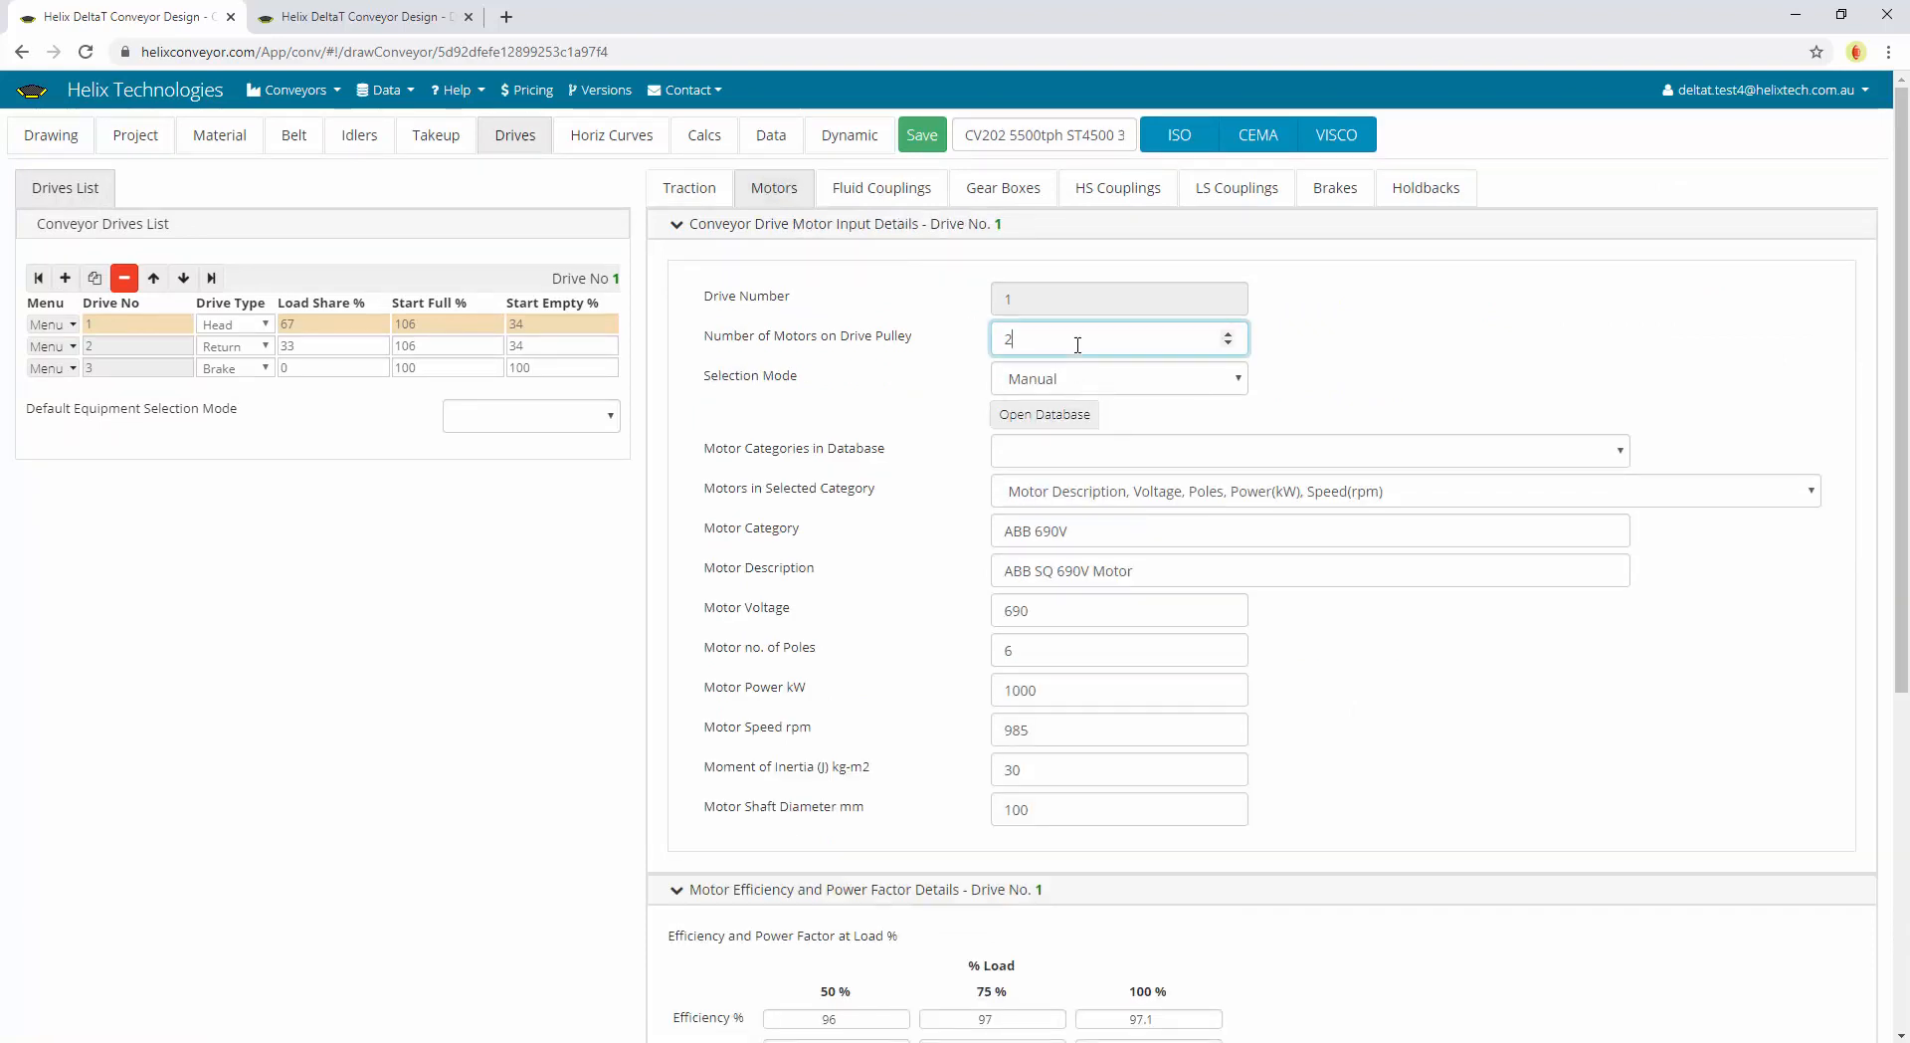
pyautogui.click(1204, 378)
pyautogui.click(1389, 368)
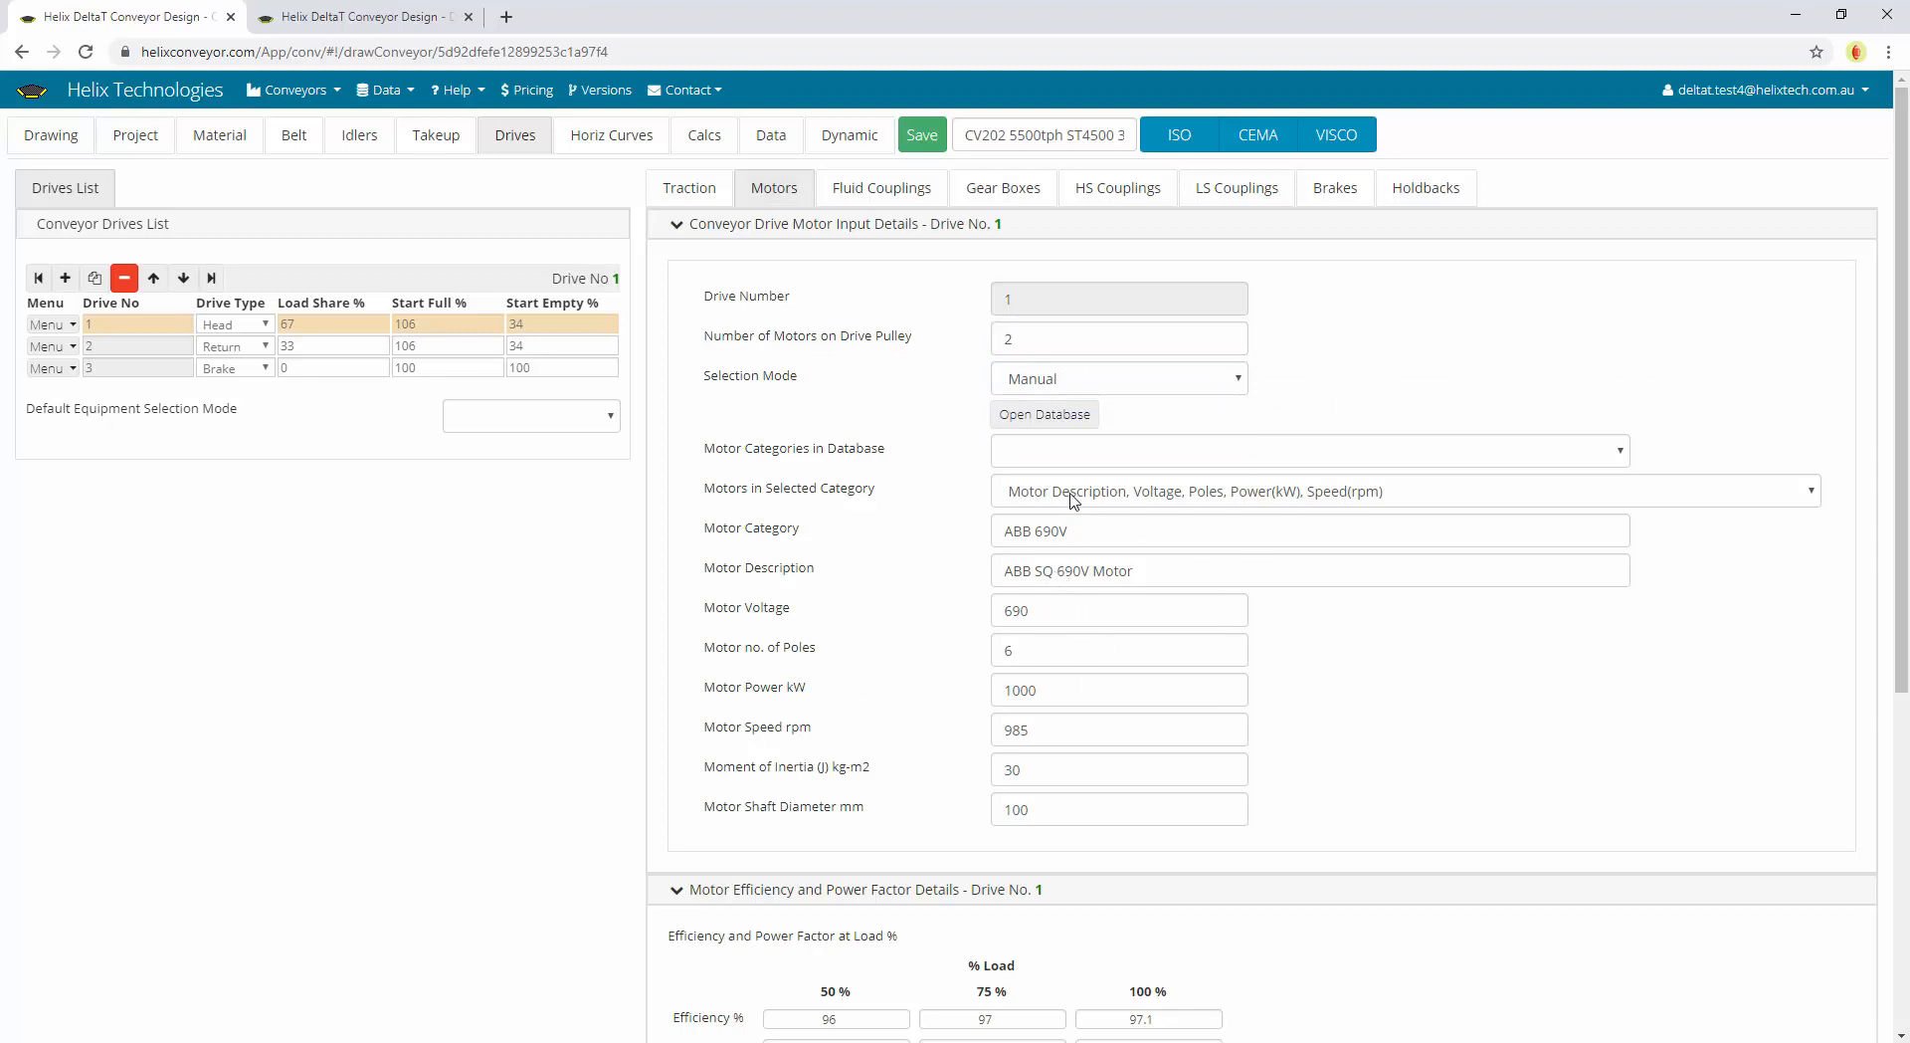
# Open the motor database for drive 1 and look through the available motor categories without choosing another one
pyautogui.click(1069, 414)
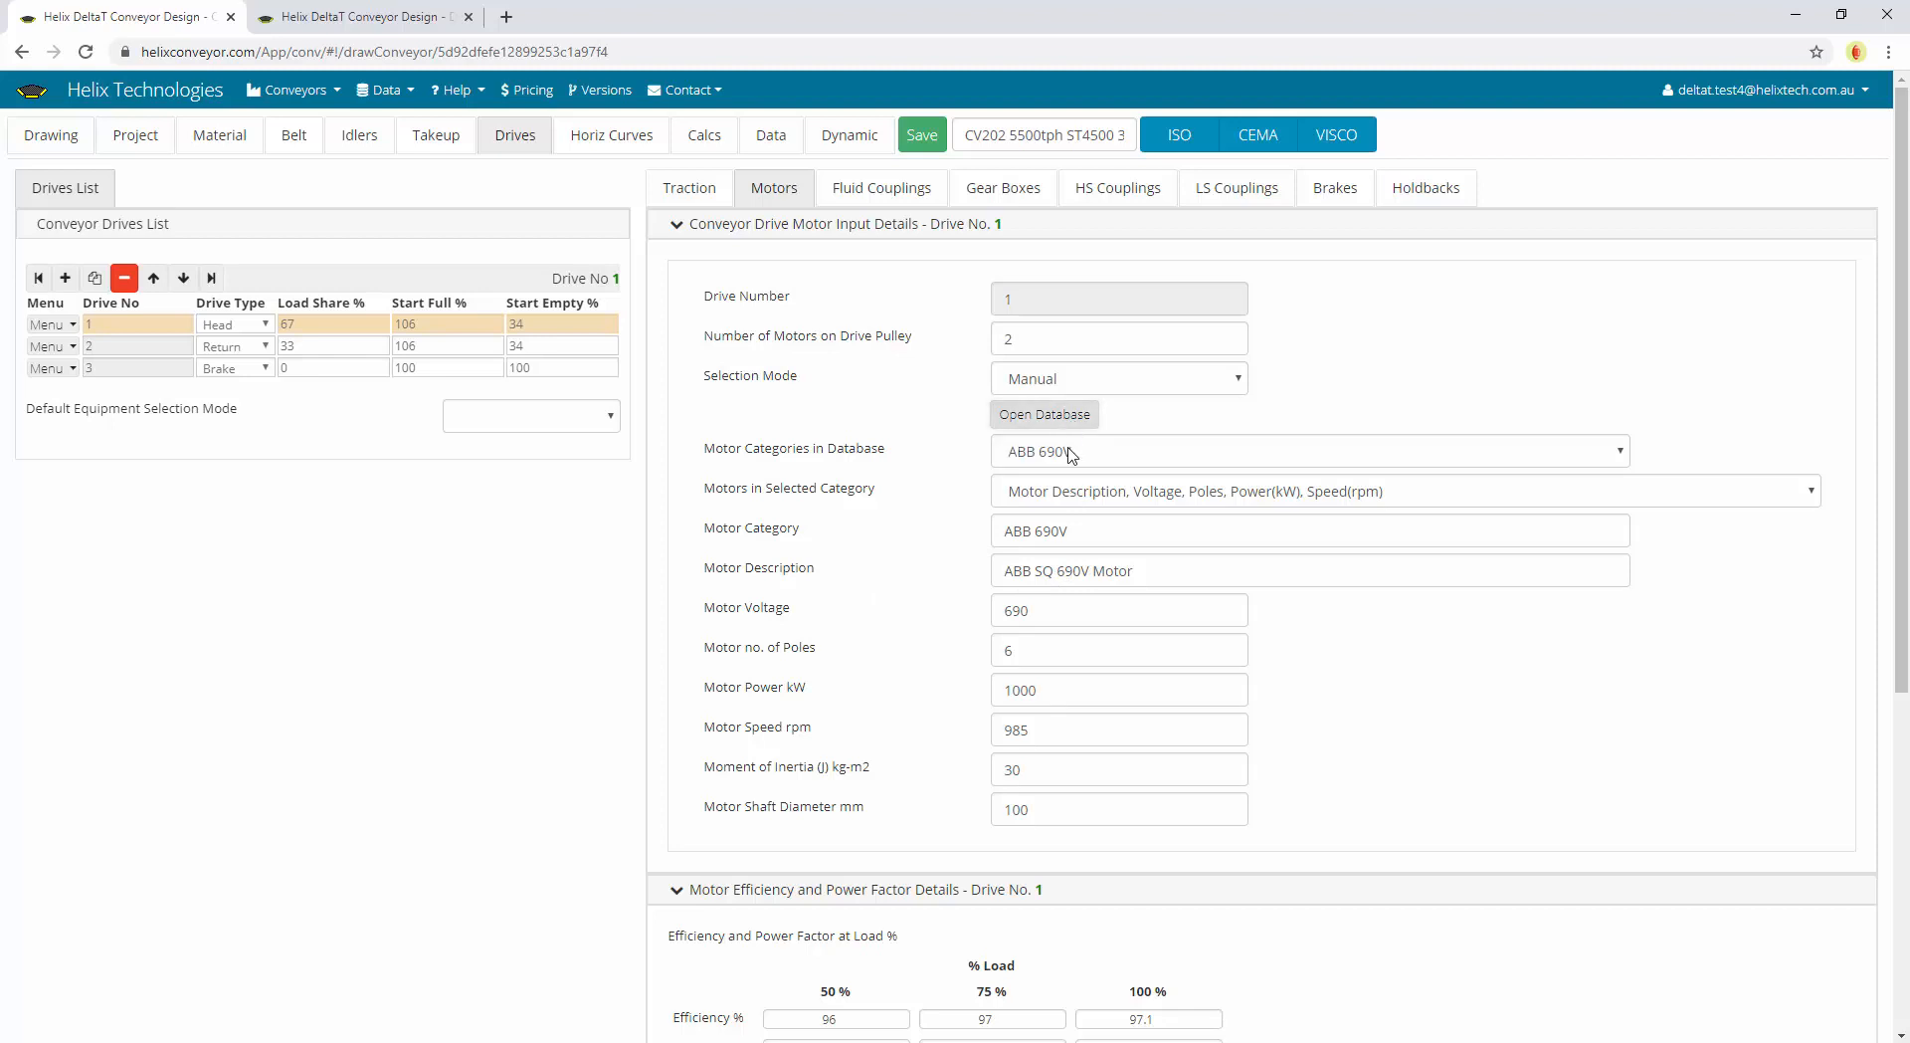
pyautogui.click(1070, 454)
pyautogui.scroll(-2, 1112, 696)
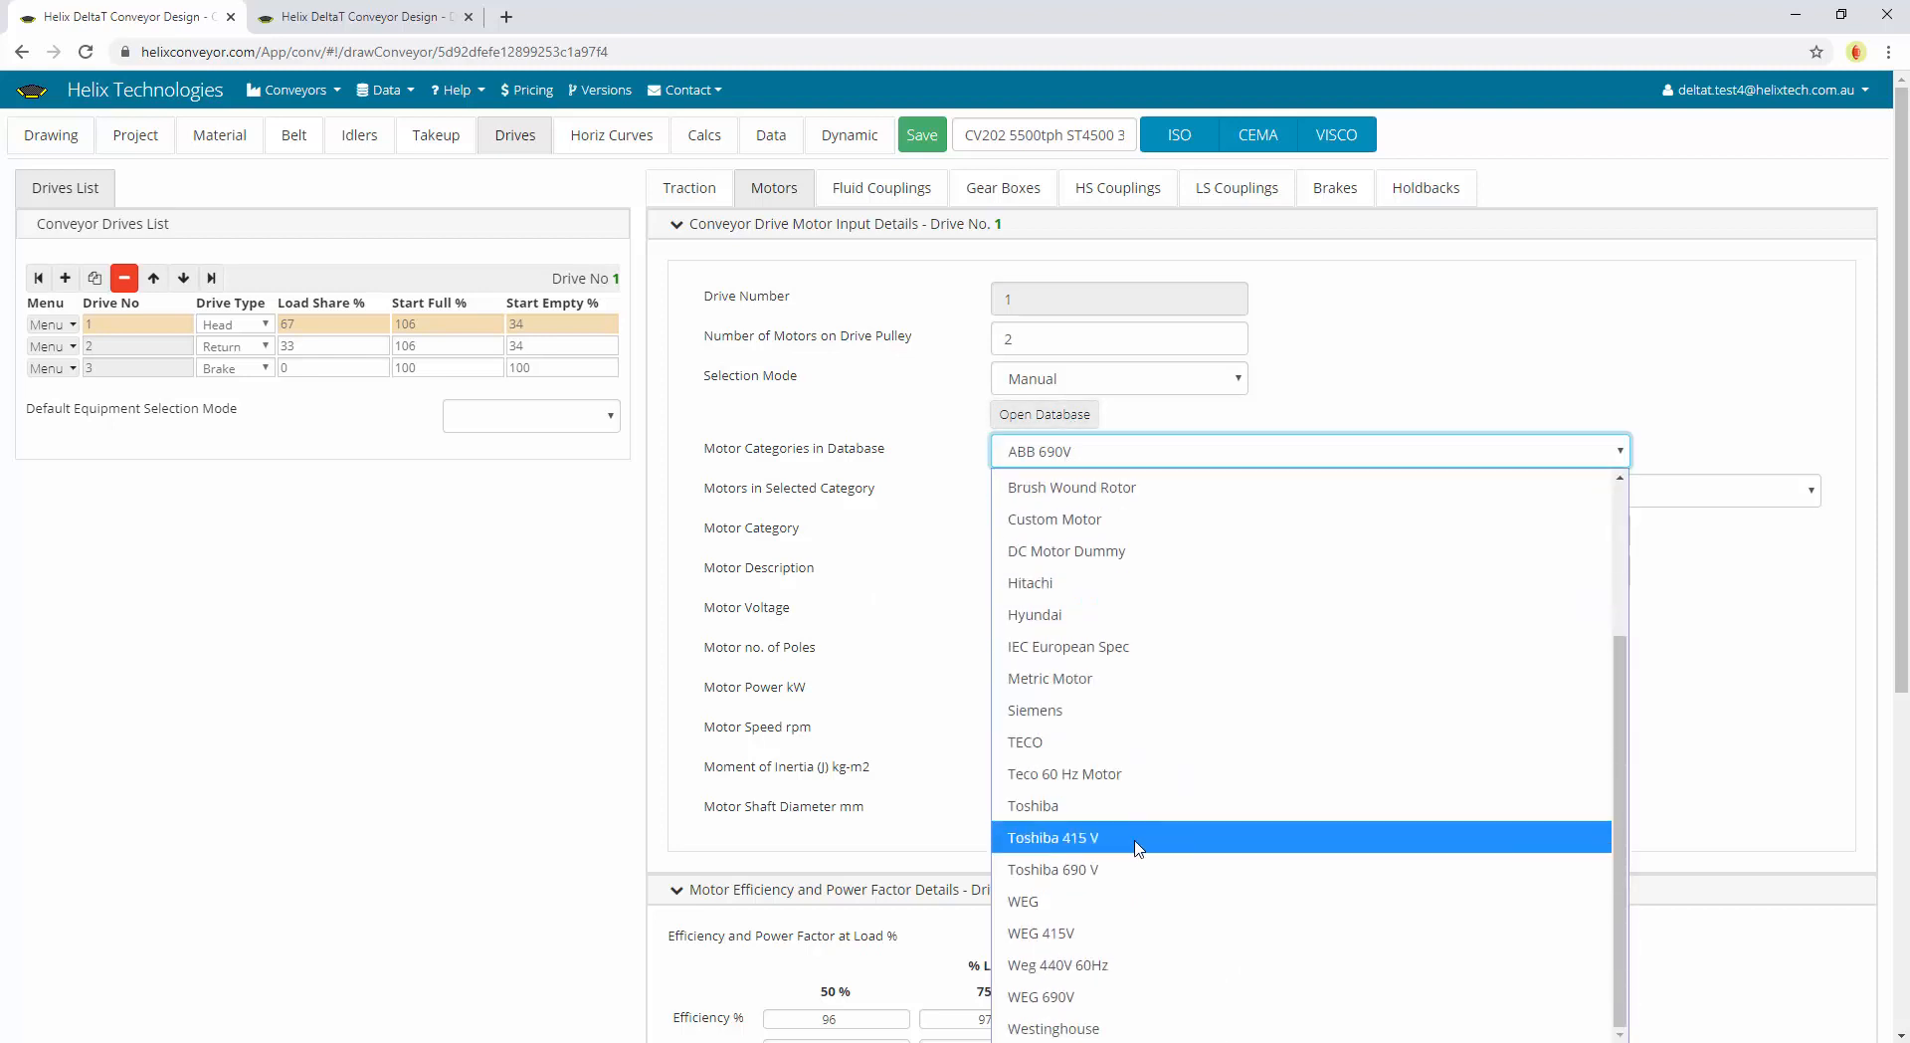
pyautogui.click(888, 514)
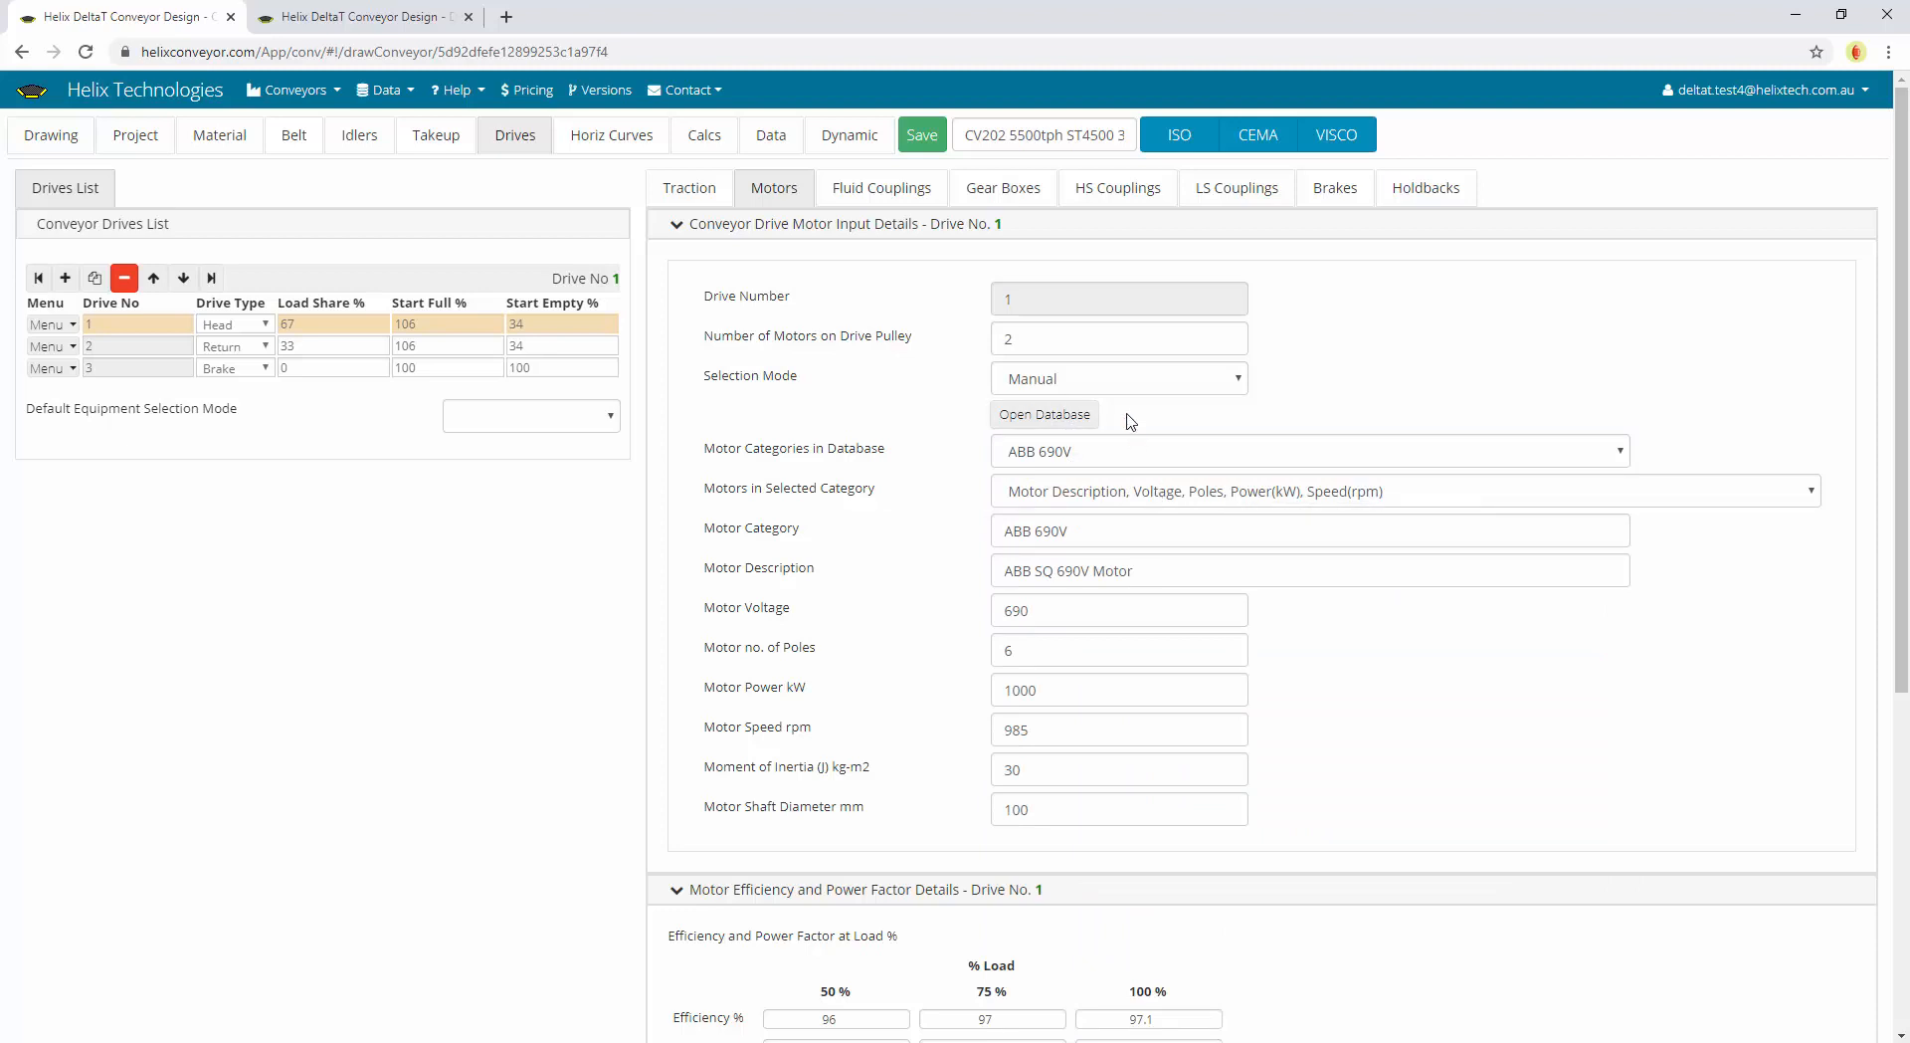
# Switch drive 1's motor selection mode to Auto and browse the motor categories offered for auto selection
pyautogui.click(1110, 379)
pyautogui.click(1441, 388)
pyautogui.click(1160, 381)
pyautogui.click(1144, 415)
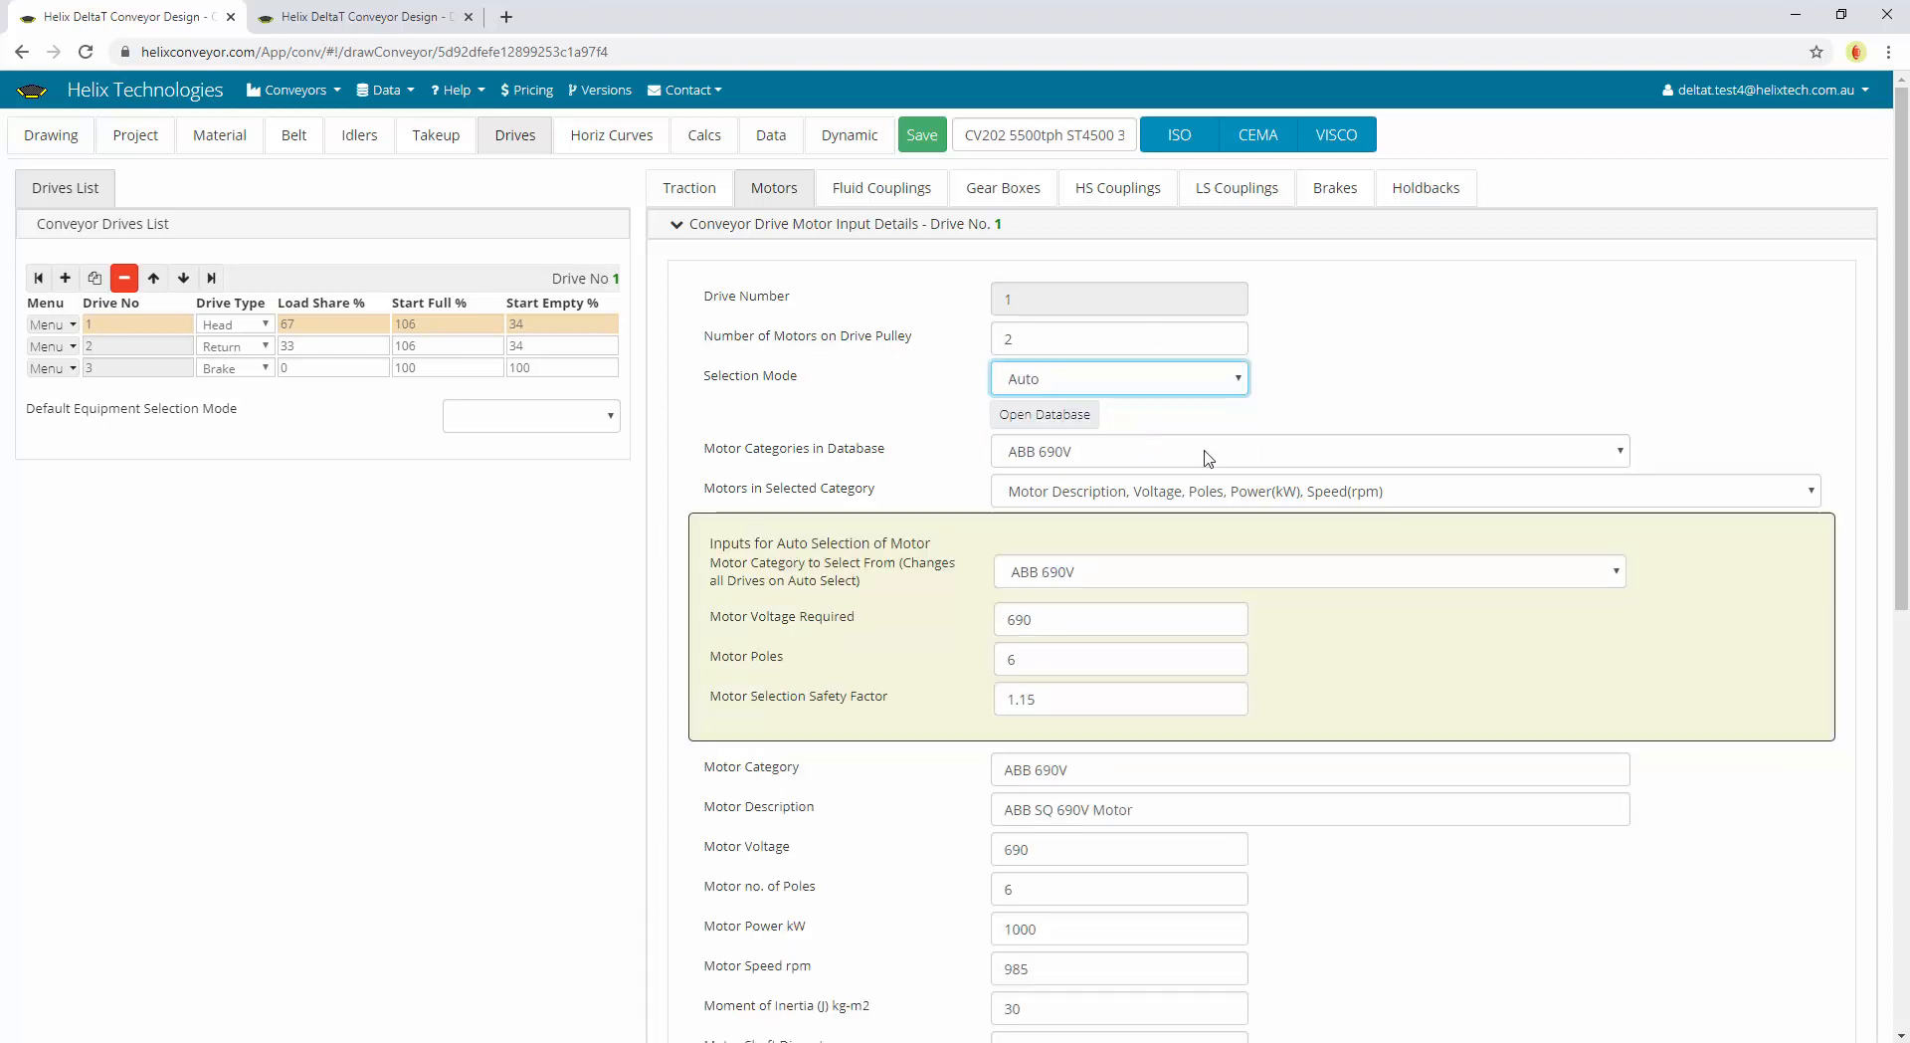
pyautogui.click(1151, 574)
pyautogui.scroll(-2, 1070, 487)
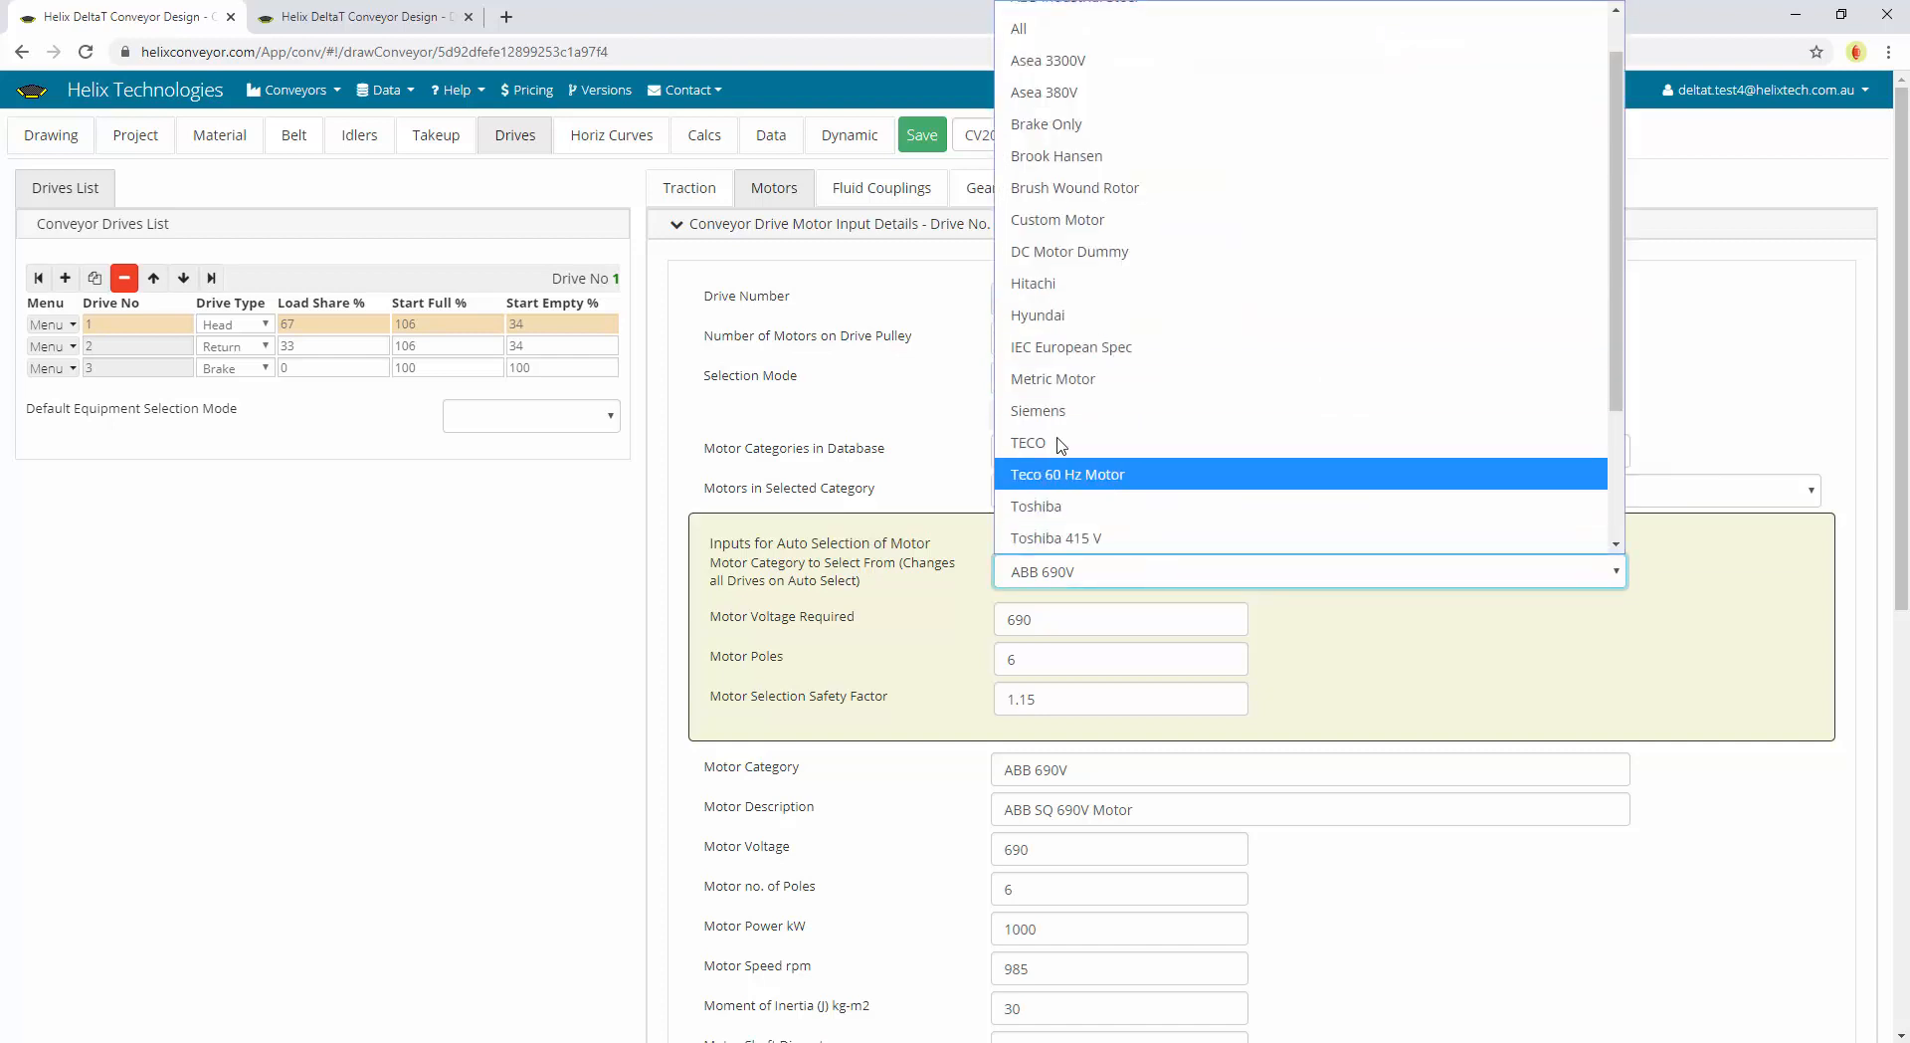
pyautogui.click(897, 627)
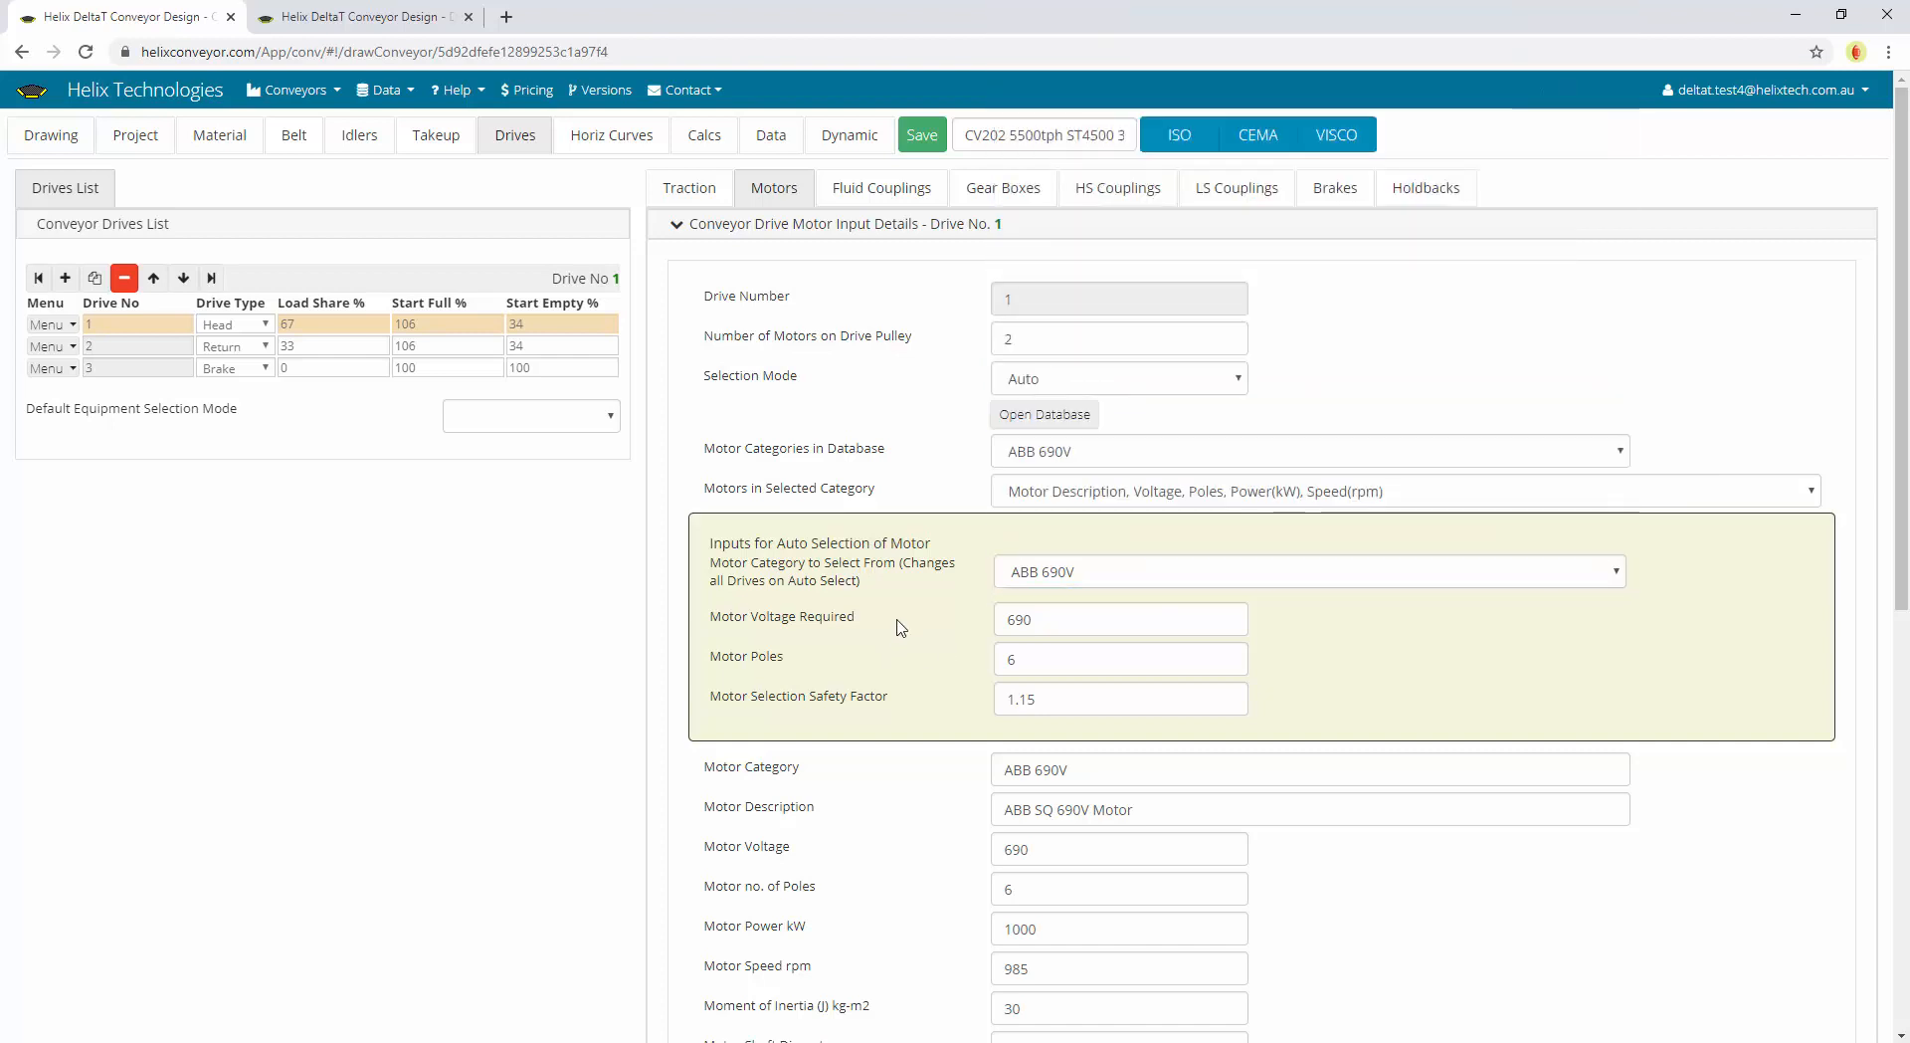
# Examine the auto-selection voltage, poles and safety factor inputs, and return drive 1's motor selection mode to Manual
pyautogui.click(1057, 624)
pyautogui.click(1058, 661)
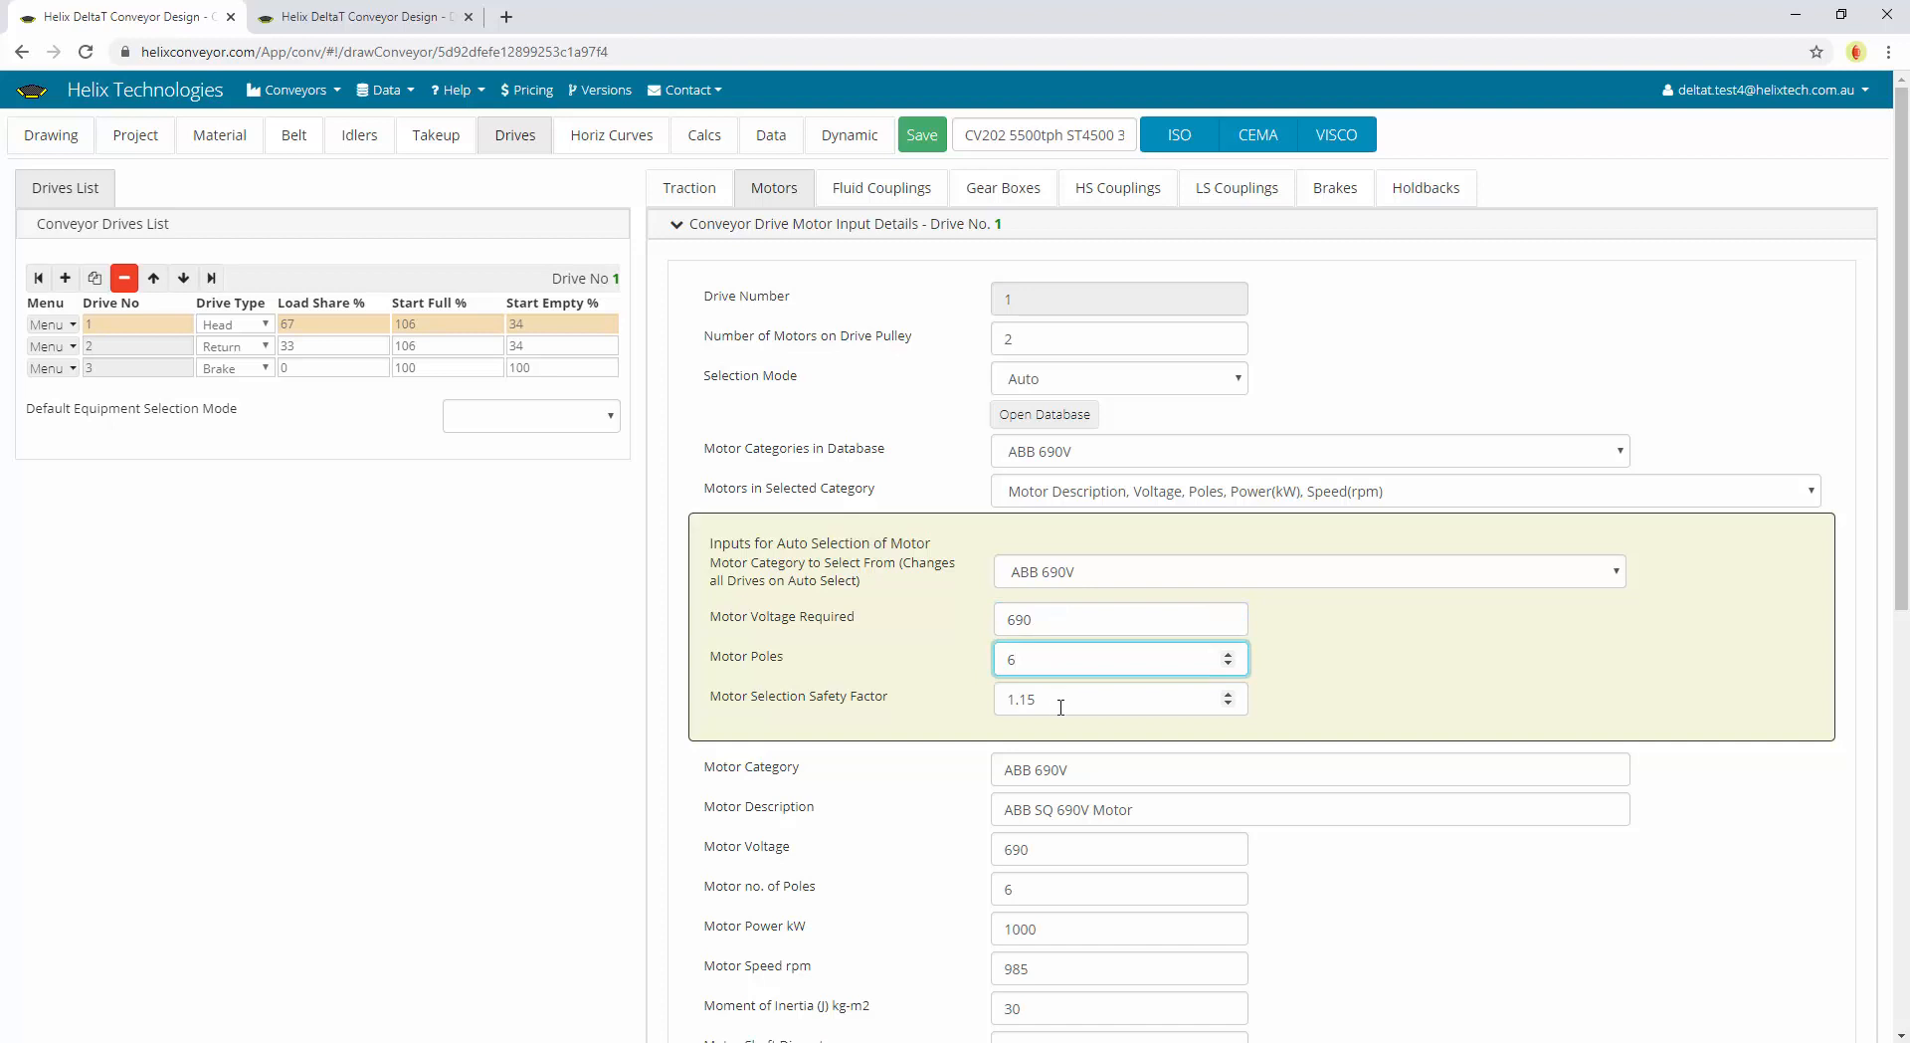
pyautogui.click(1090, 696)
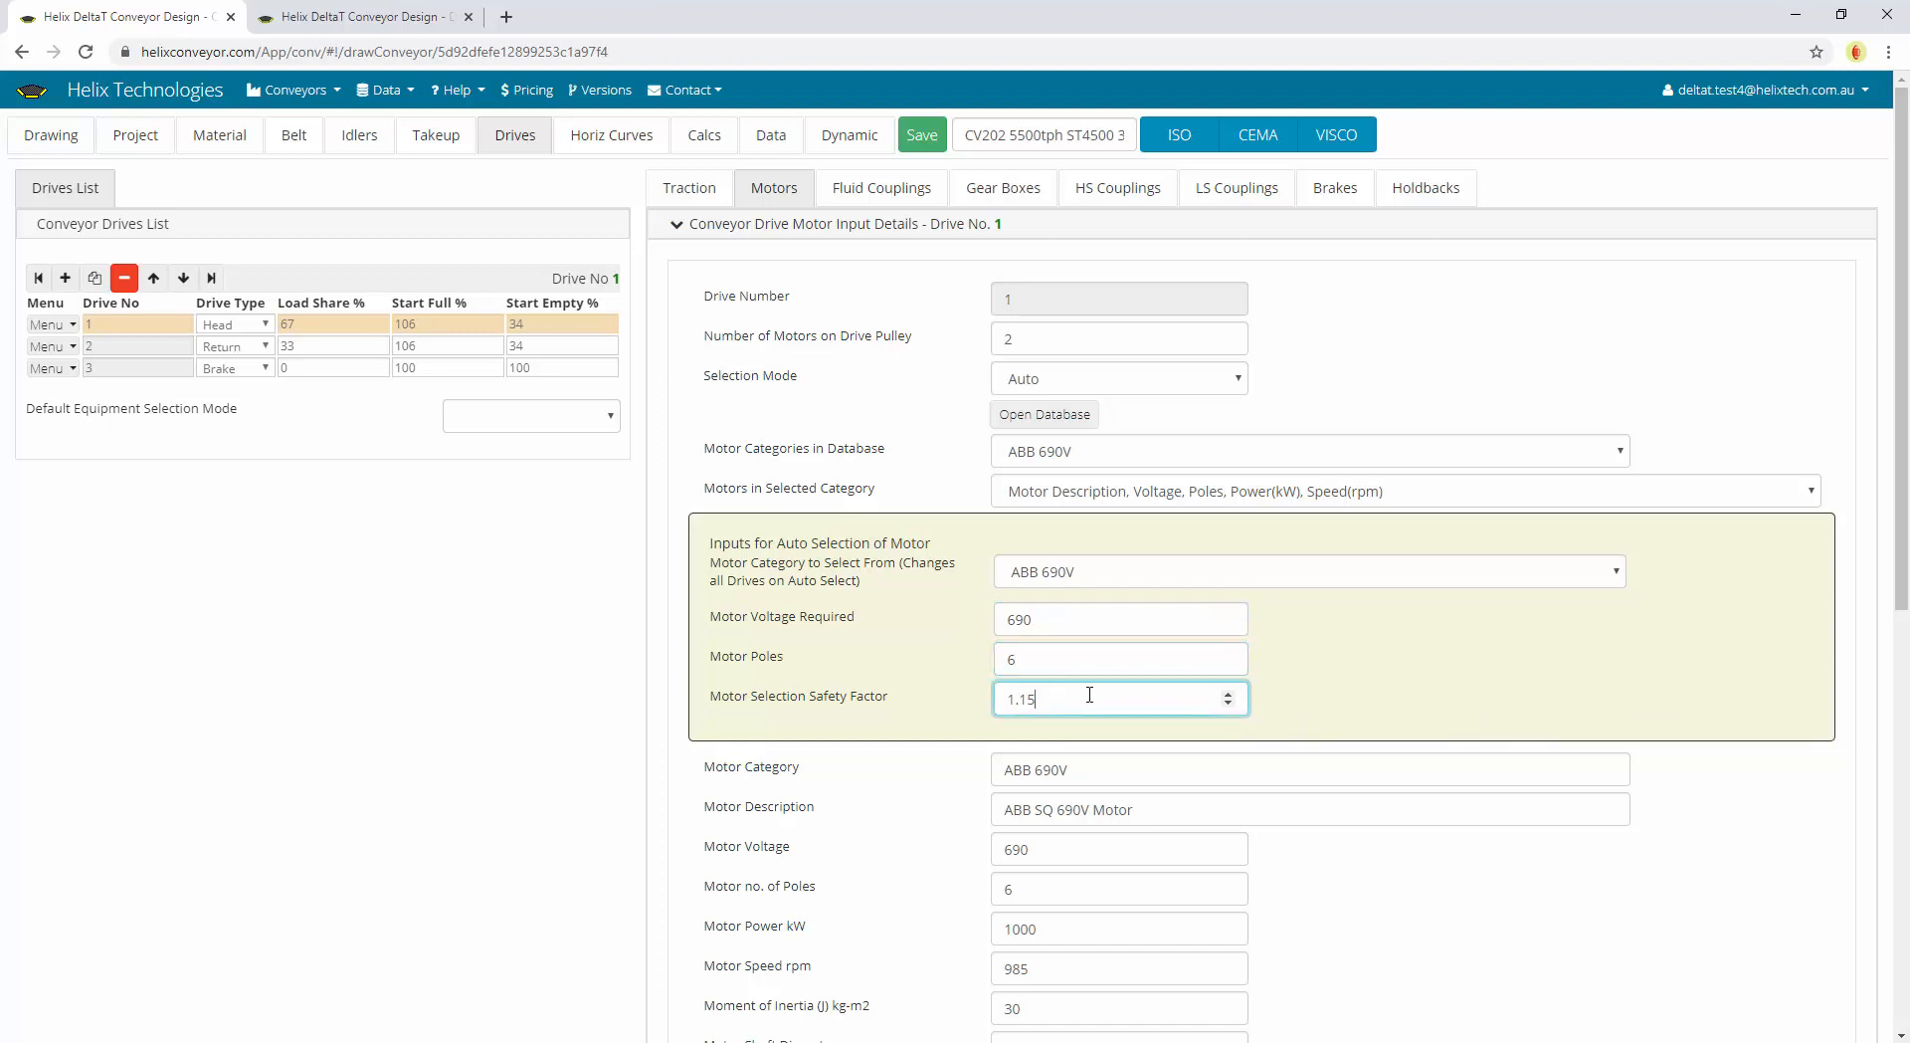
pyautogui.click(1209, 386)
pyautogui.click(1169, 448)
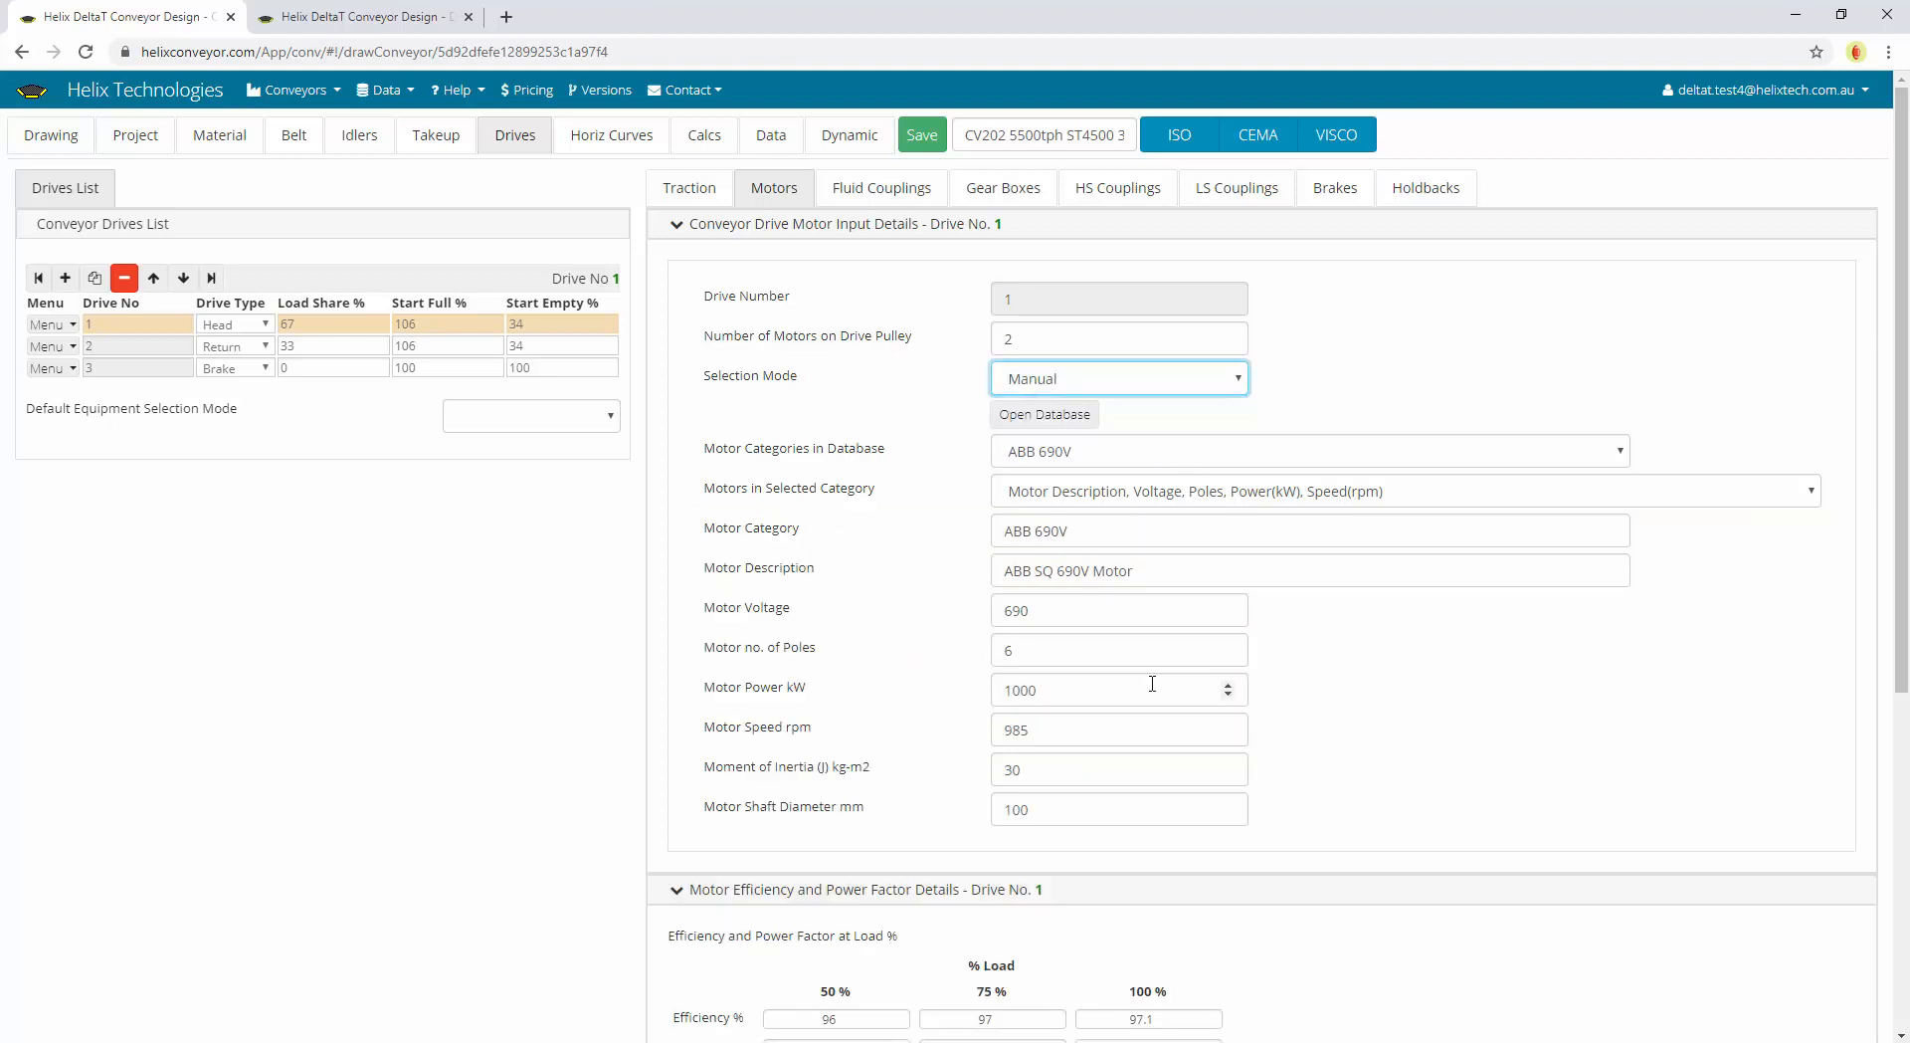
# Examine drive 1's motor power and speed, efficiency and power factor values, and the optional motor inputs
pyautogui.click(1071, 730)
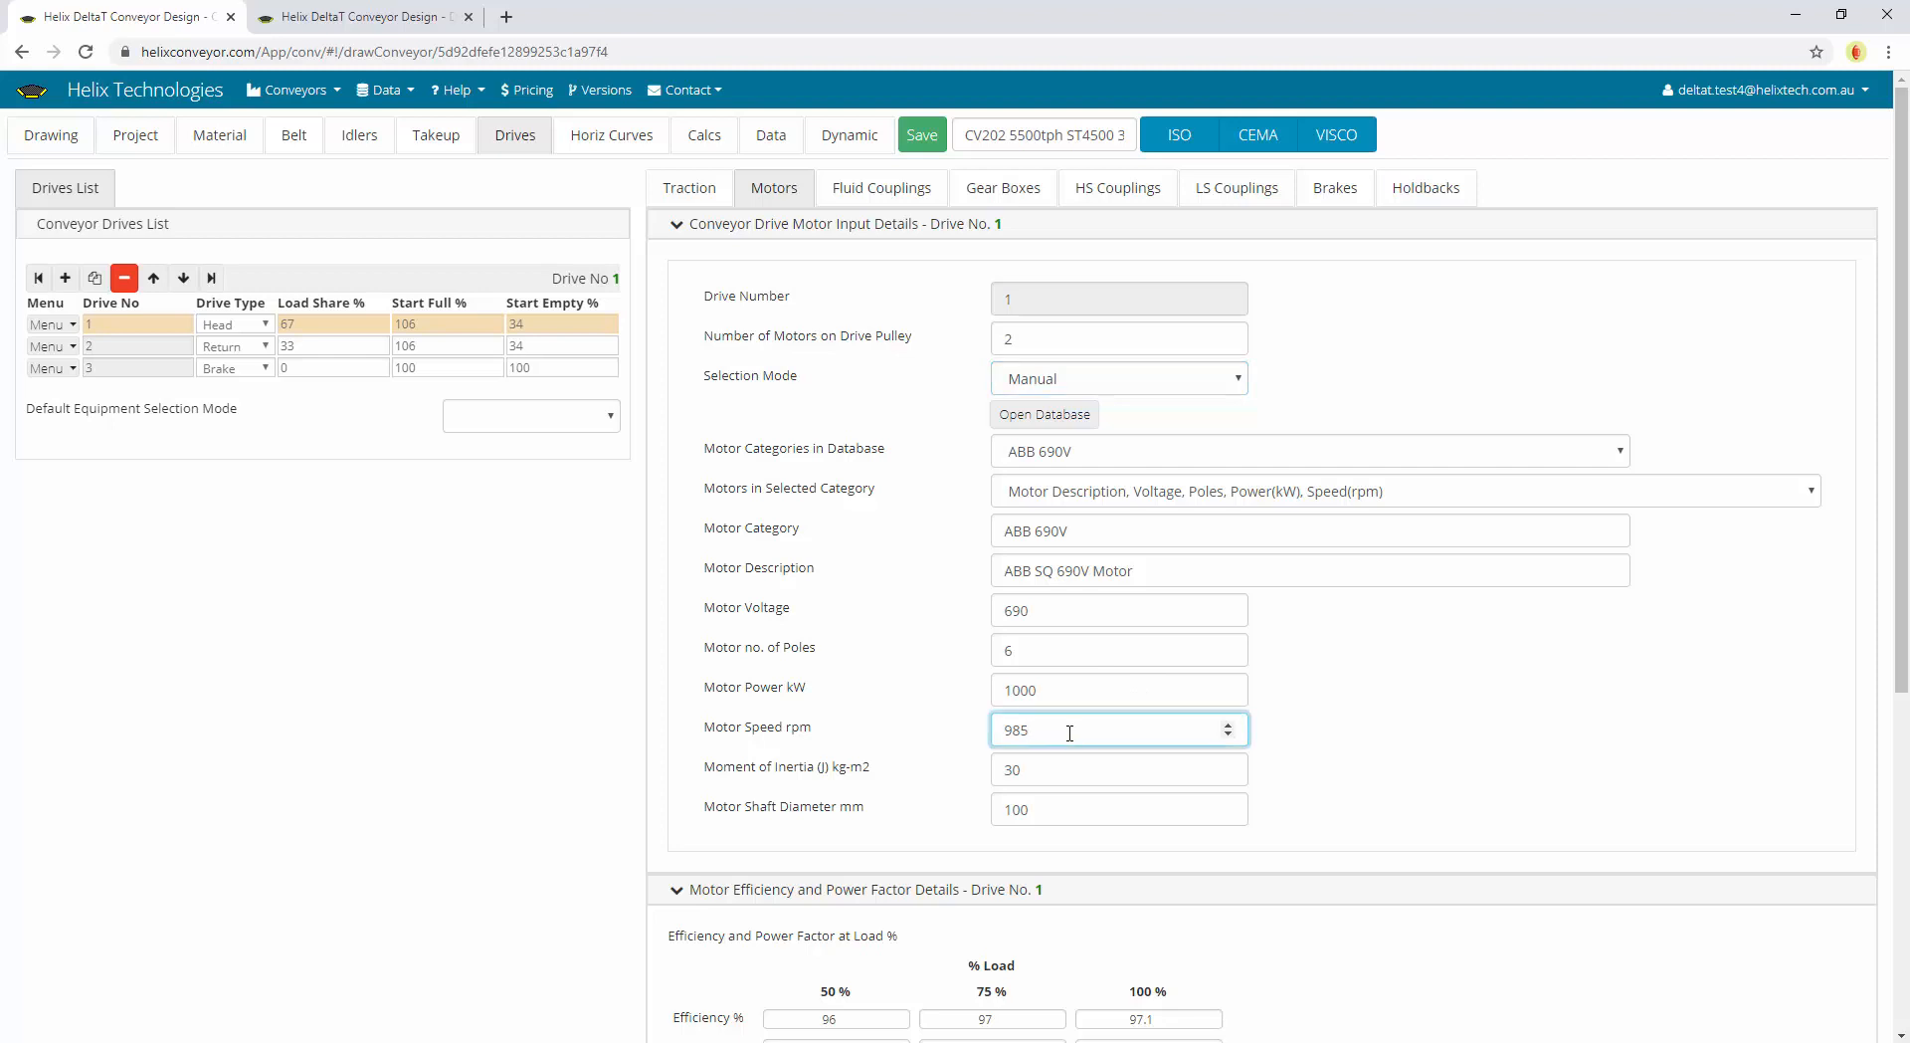
pyautogui.hotkey('shift', 'Tab')
pyautogui.scroll(-5, 888, 632)
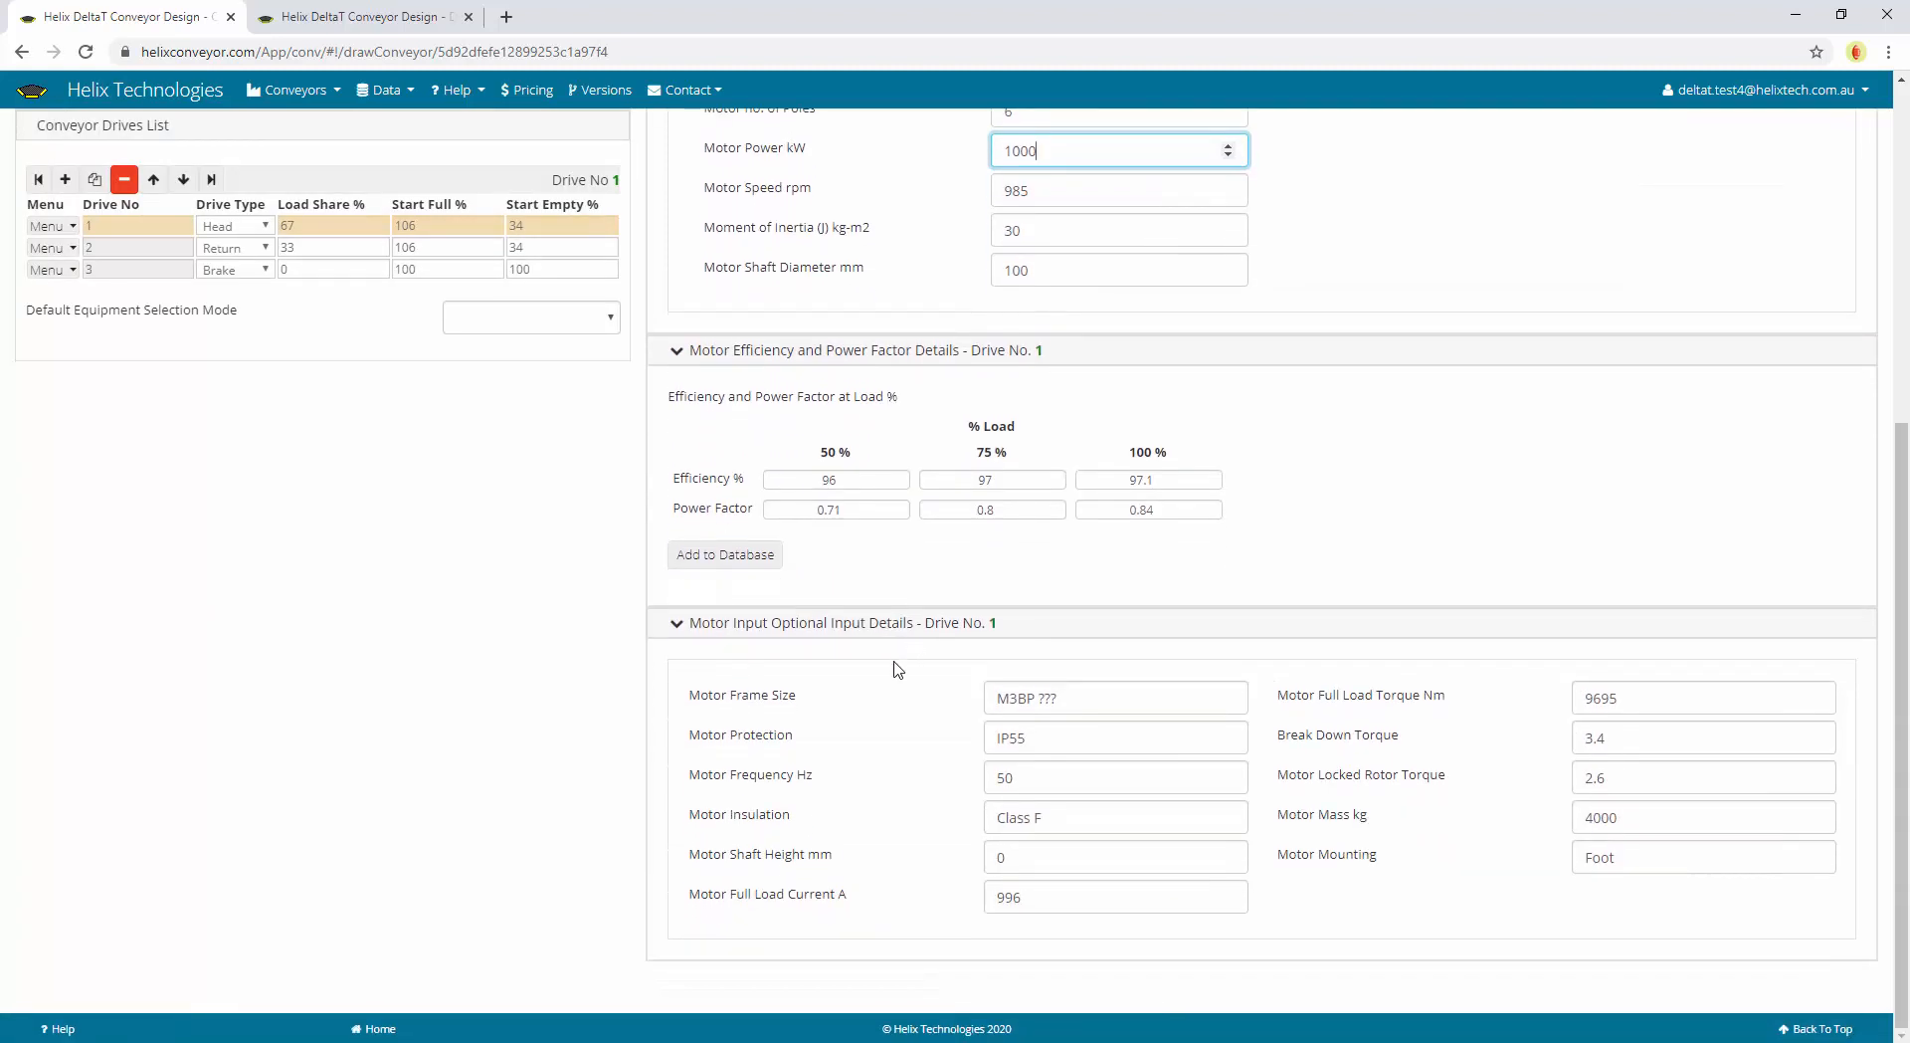
pyautogui.scroll(5, 864, 836)
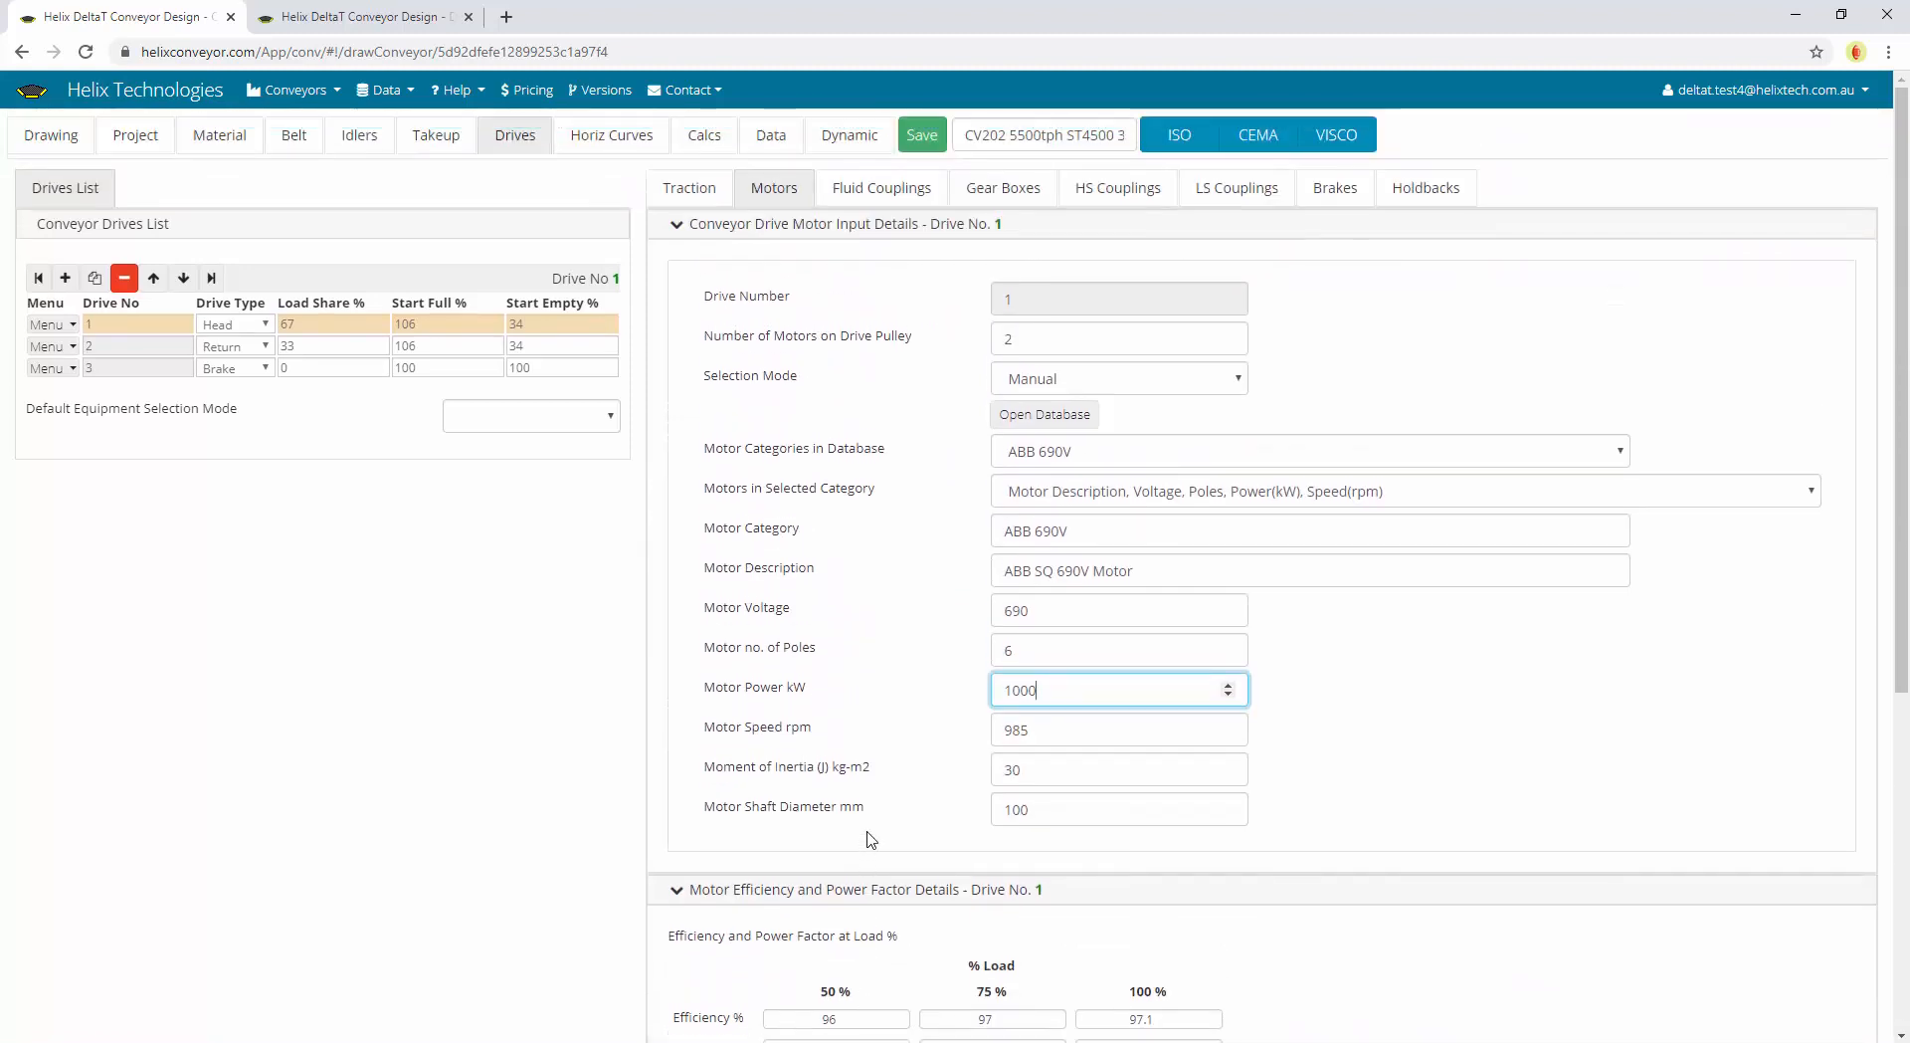
pyautogui.scroll(-4, 865, 806)
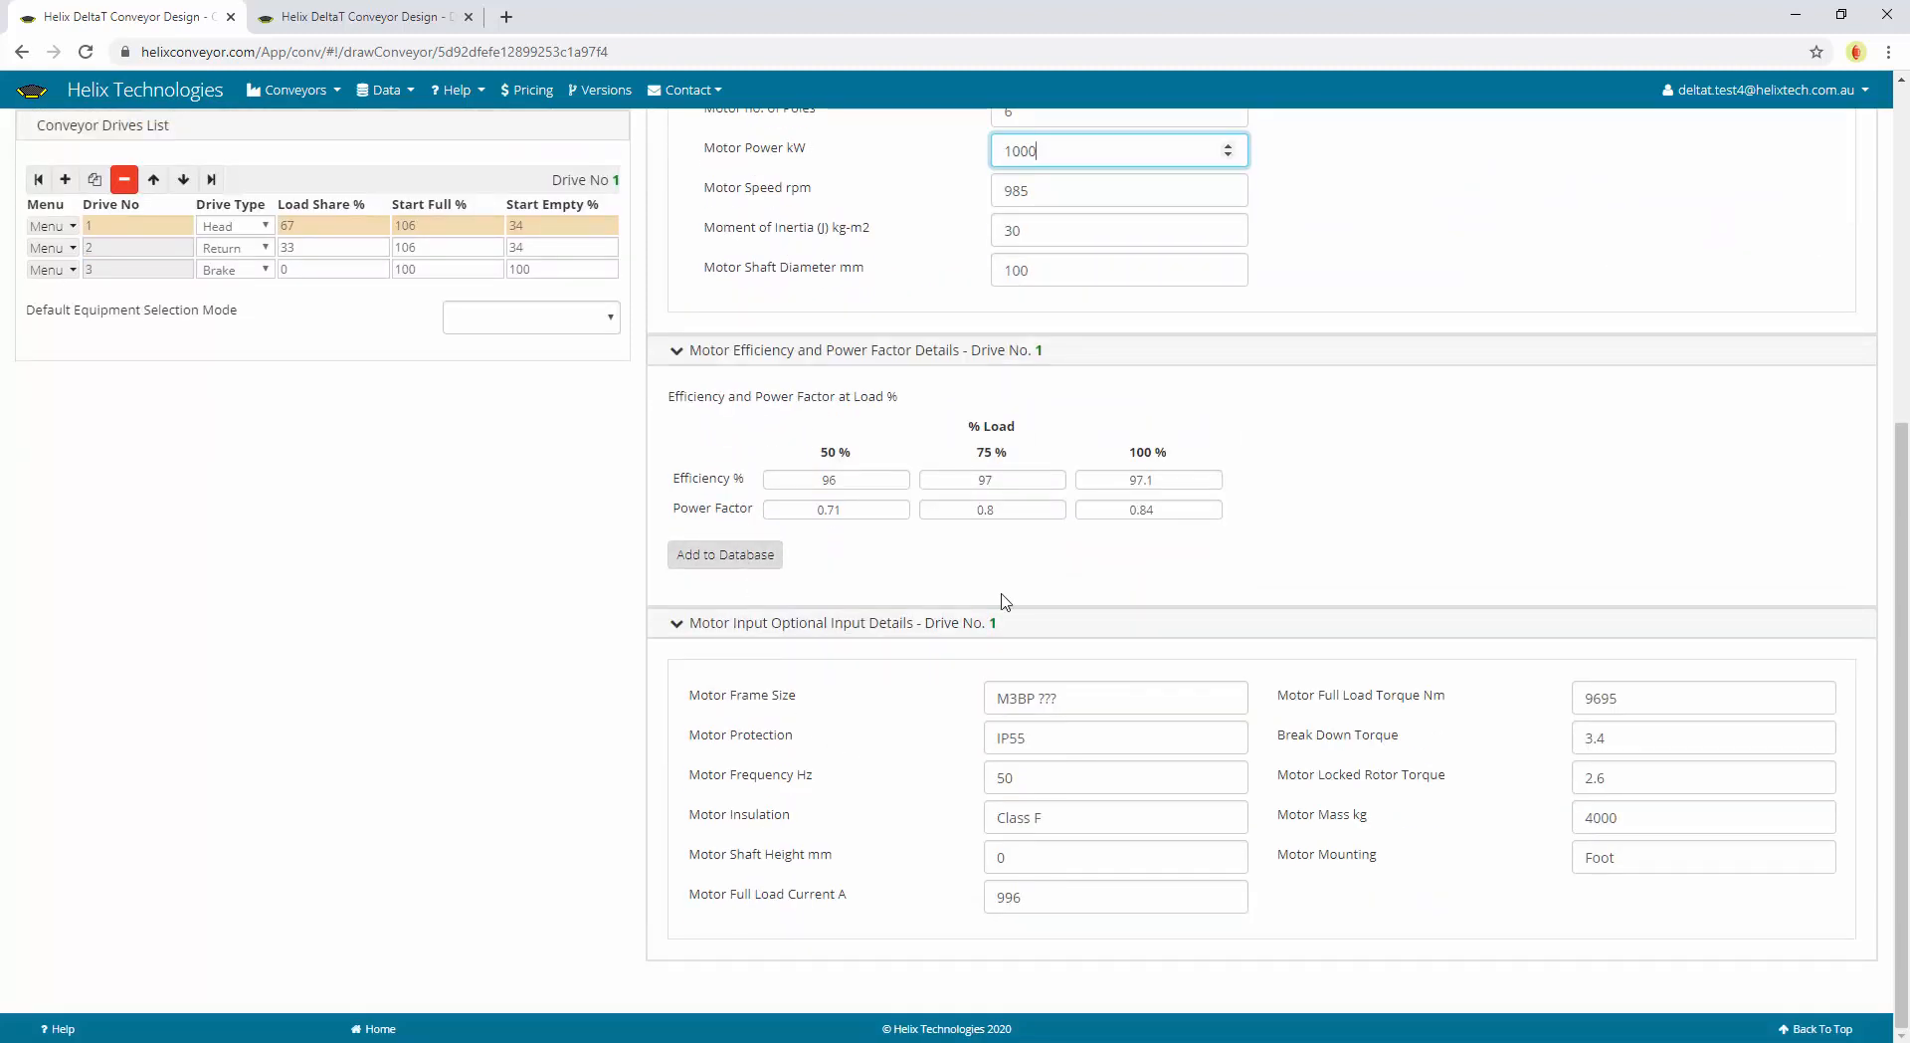
pyautogui.scroll(4, 1002, 597)
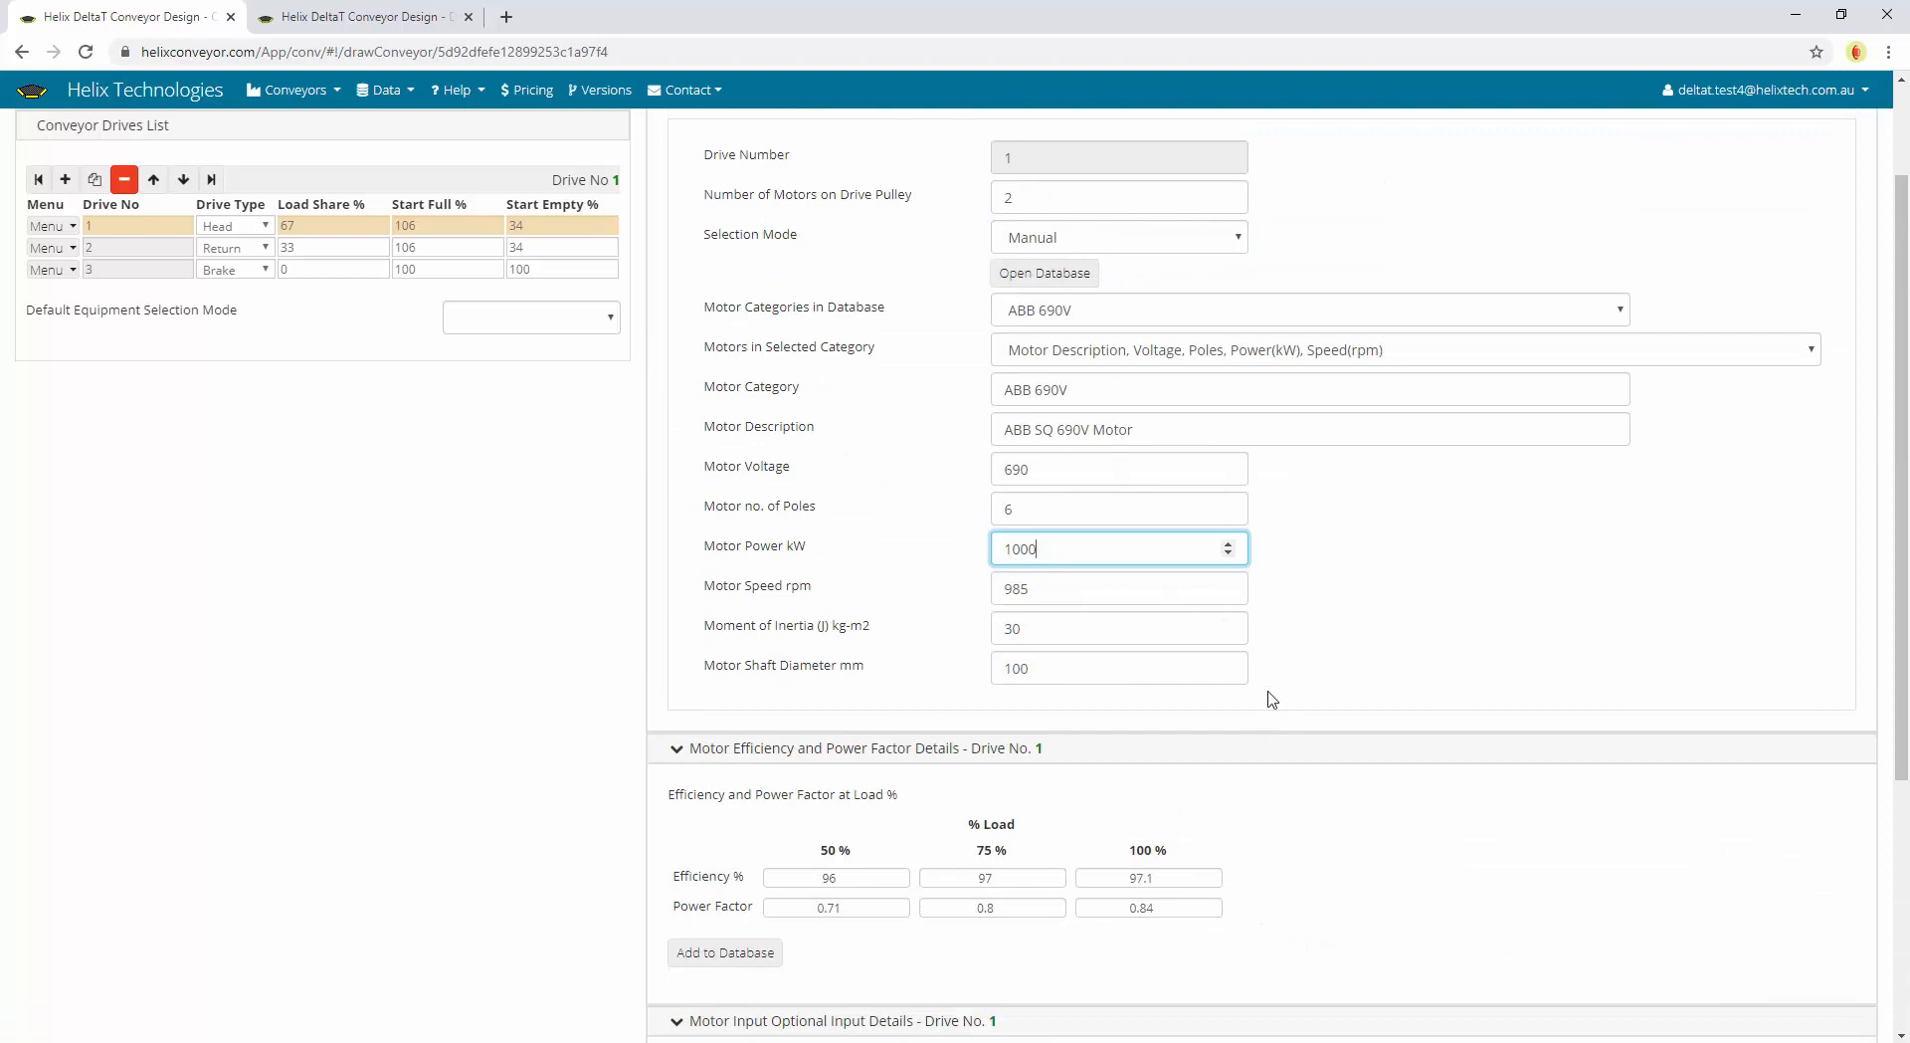
# Check drive 1's motor category field and the option for adding the motor to the database
pyautogui.click(1114, 393)
pyautogui.scroll(-4, 1056, 416)
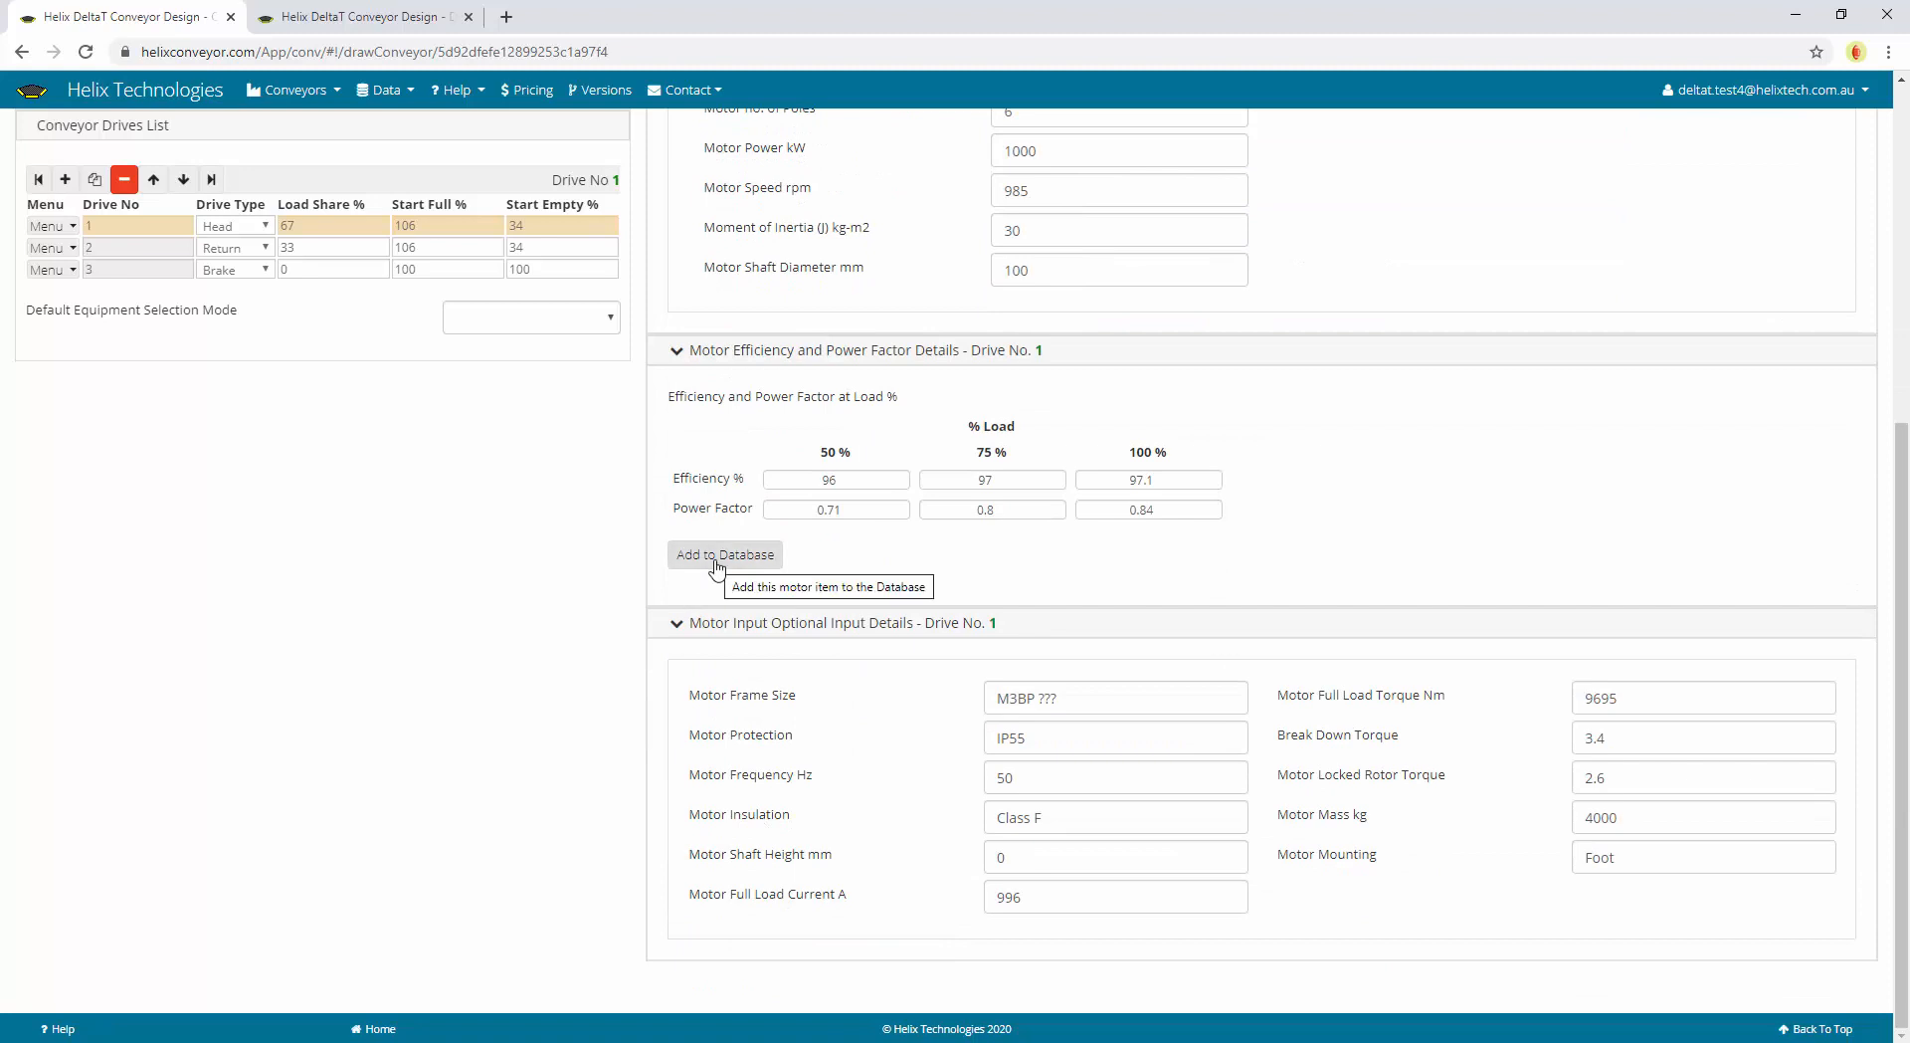
pyautogui.scroll(5, 717, 565)
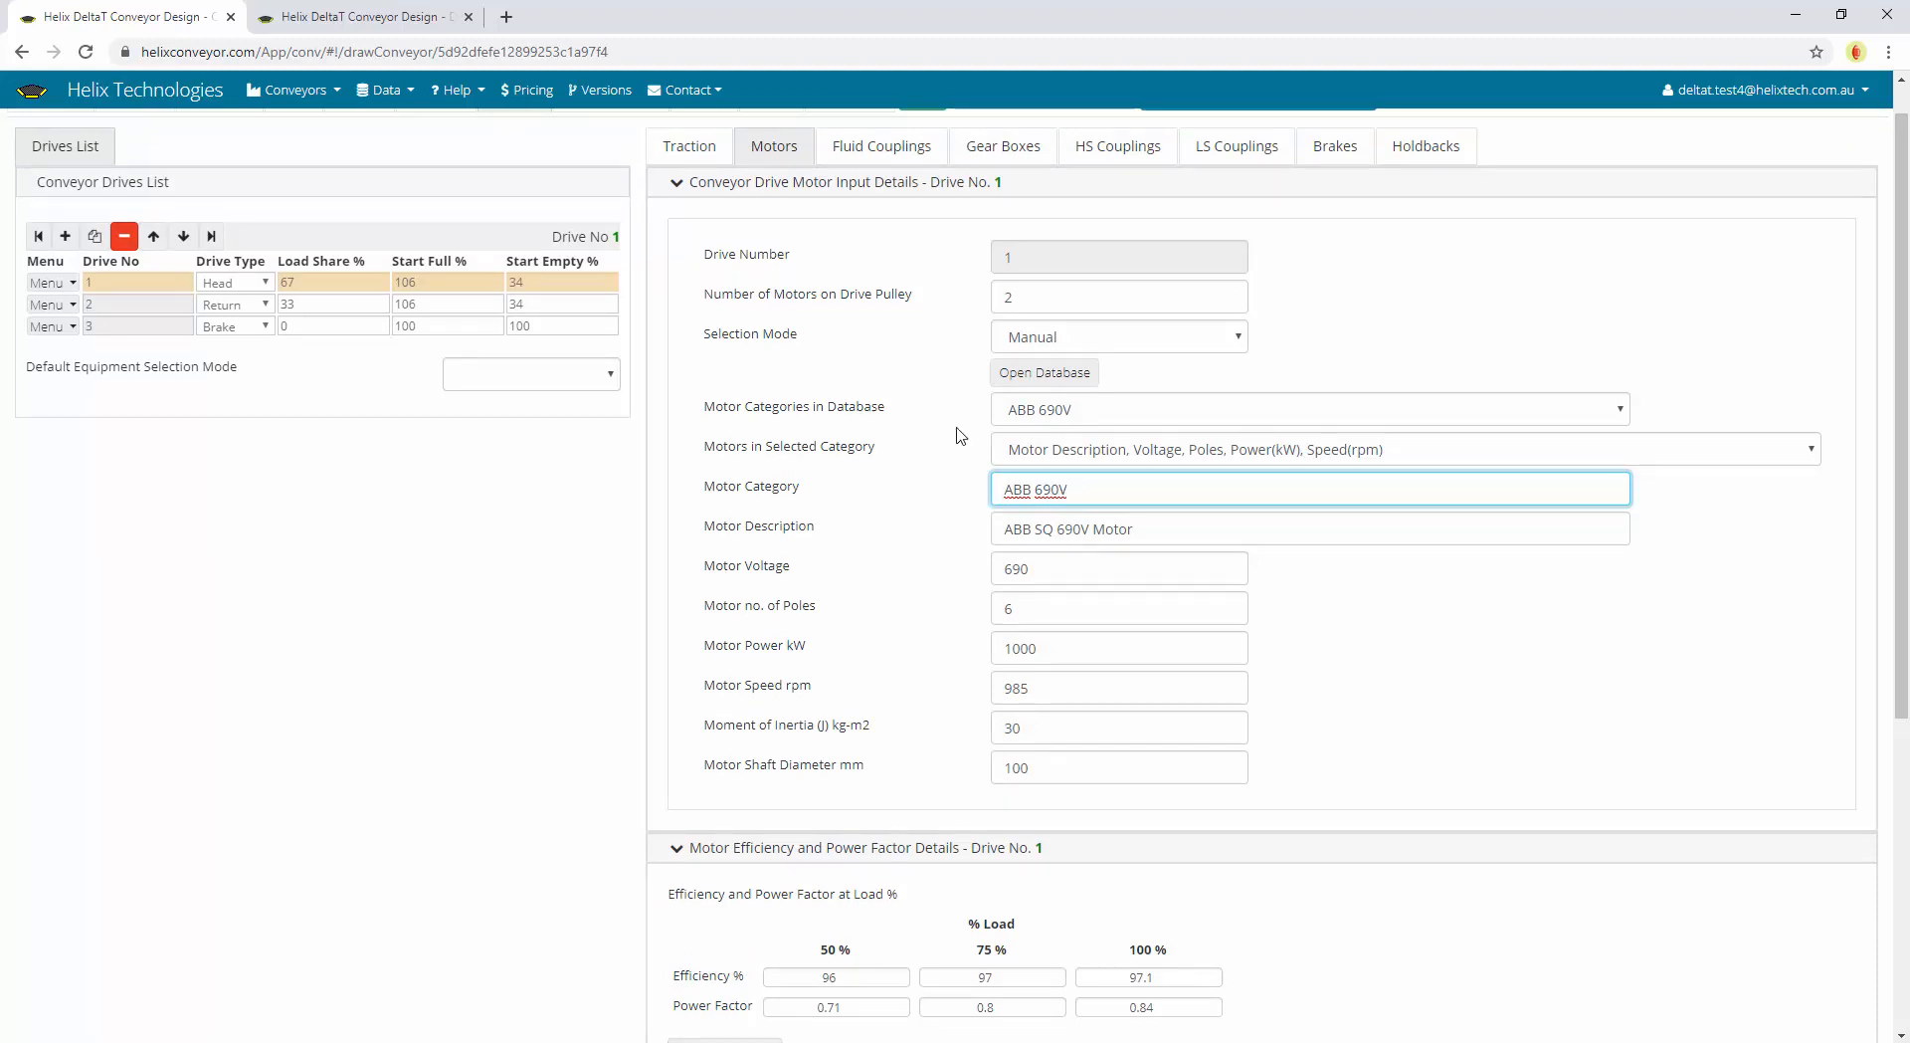
pyautogui.scroll(1, 960, 435)
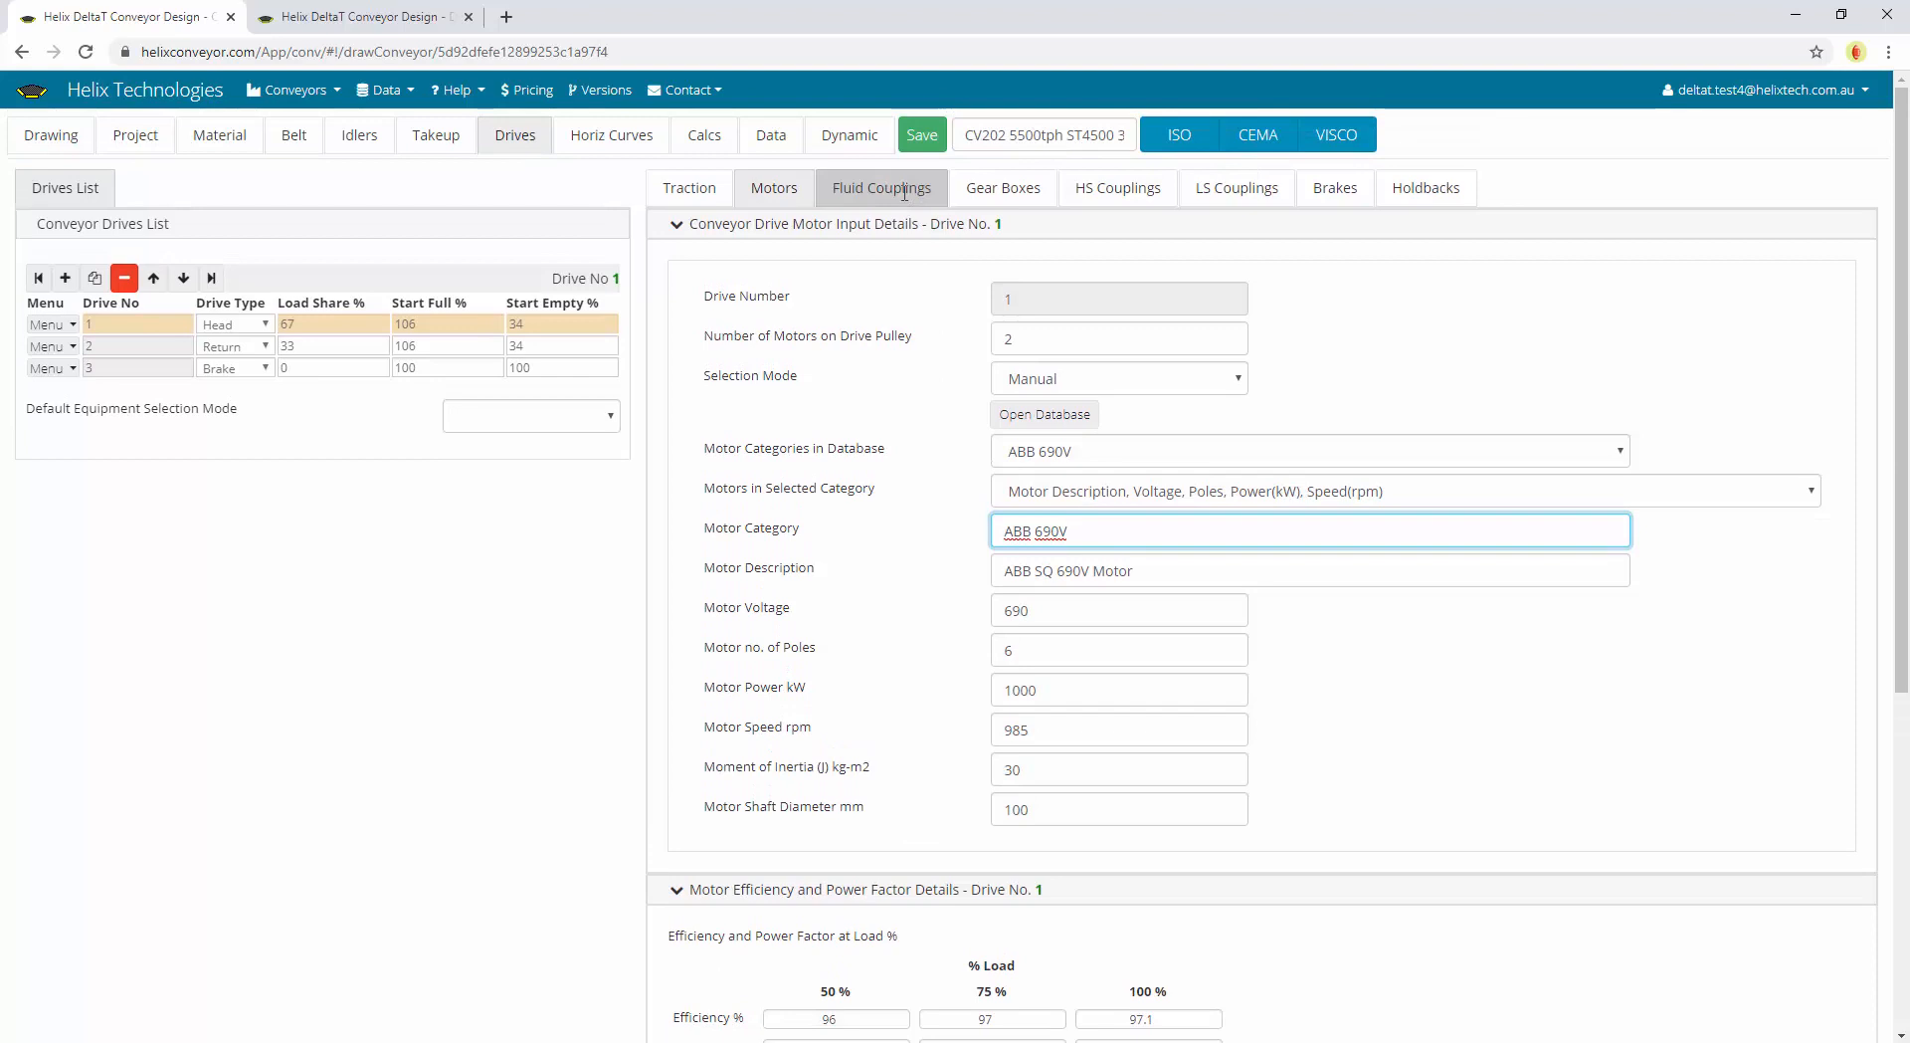
# Examine drive 1's fluid coupling inputs and its gearbox selection settings, ratio, moment of inertia and optional details
pyautogui.click(904, 191)
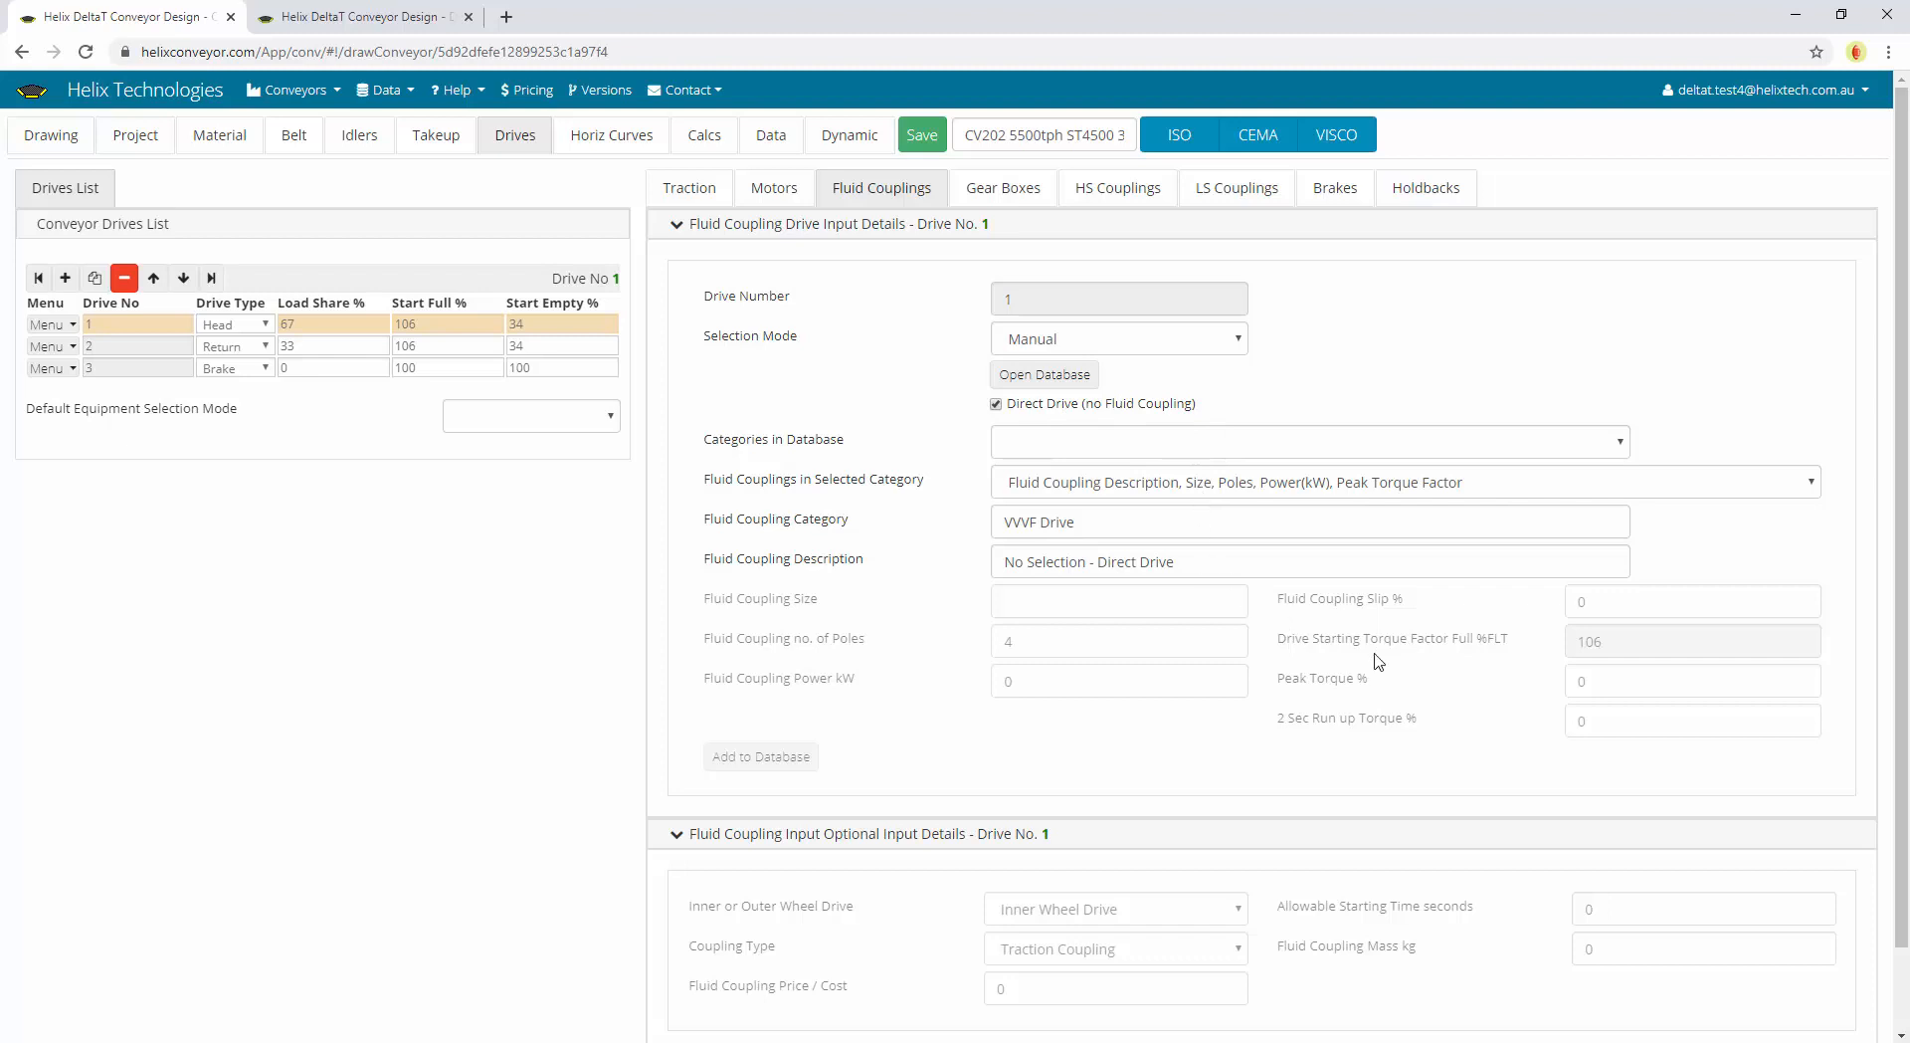
pyautogui.click(1002, 204)
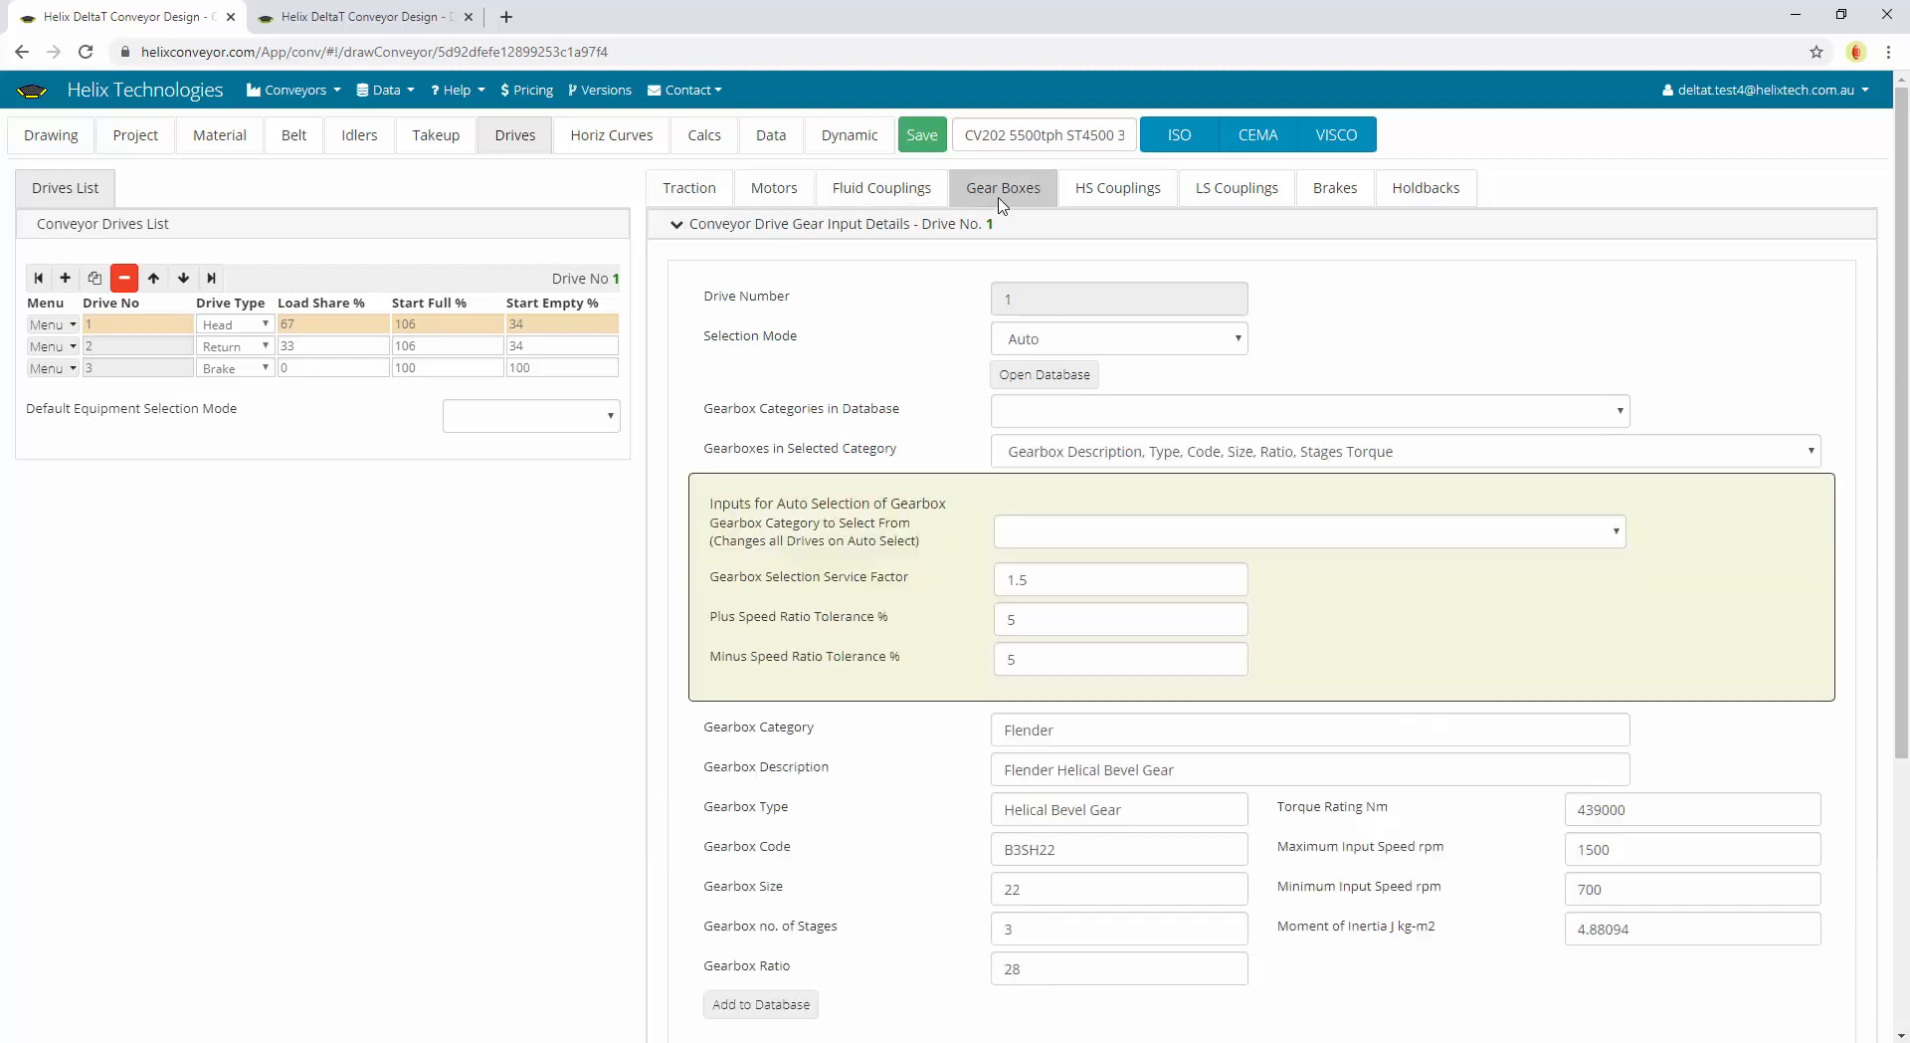
pyautogui.scroll(-1, 917, 602)
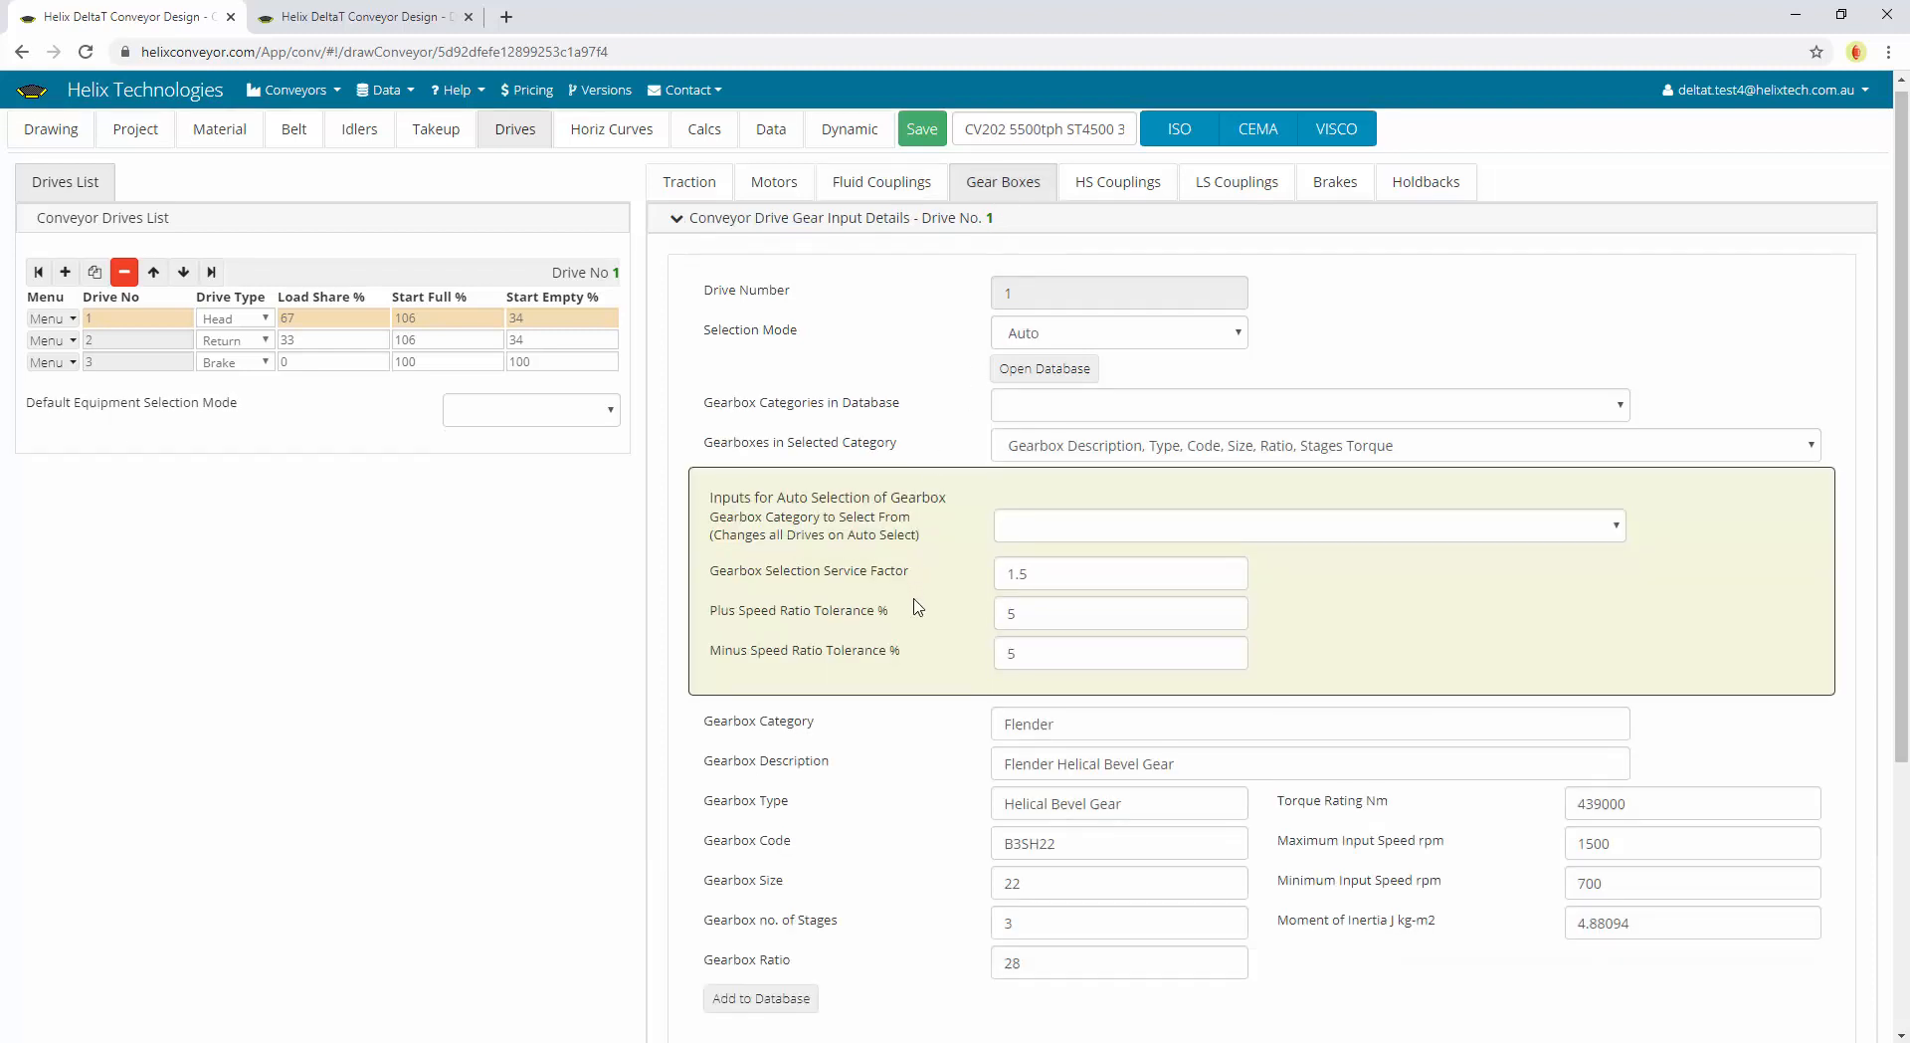
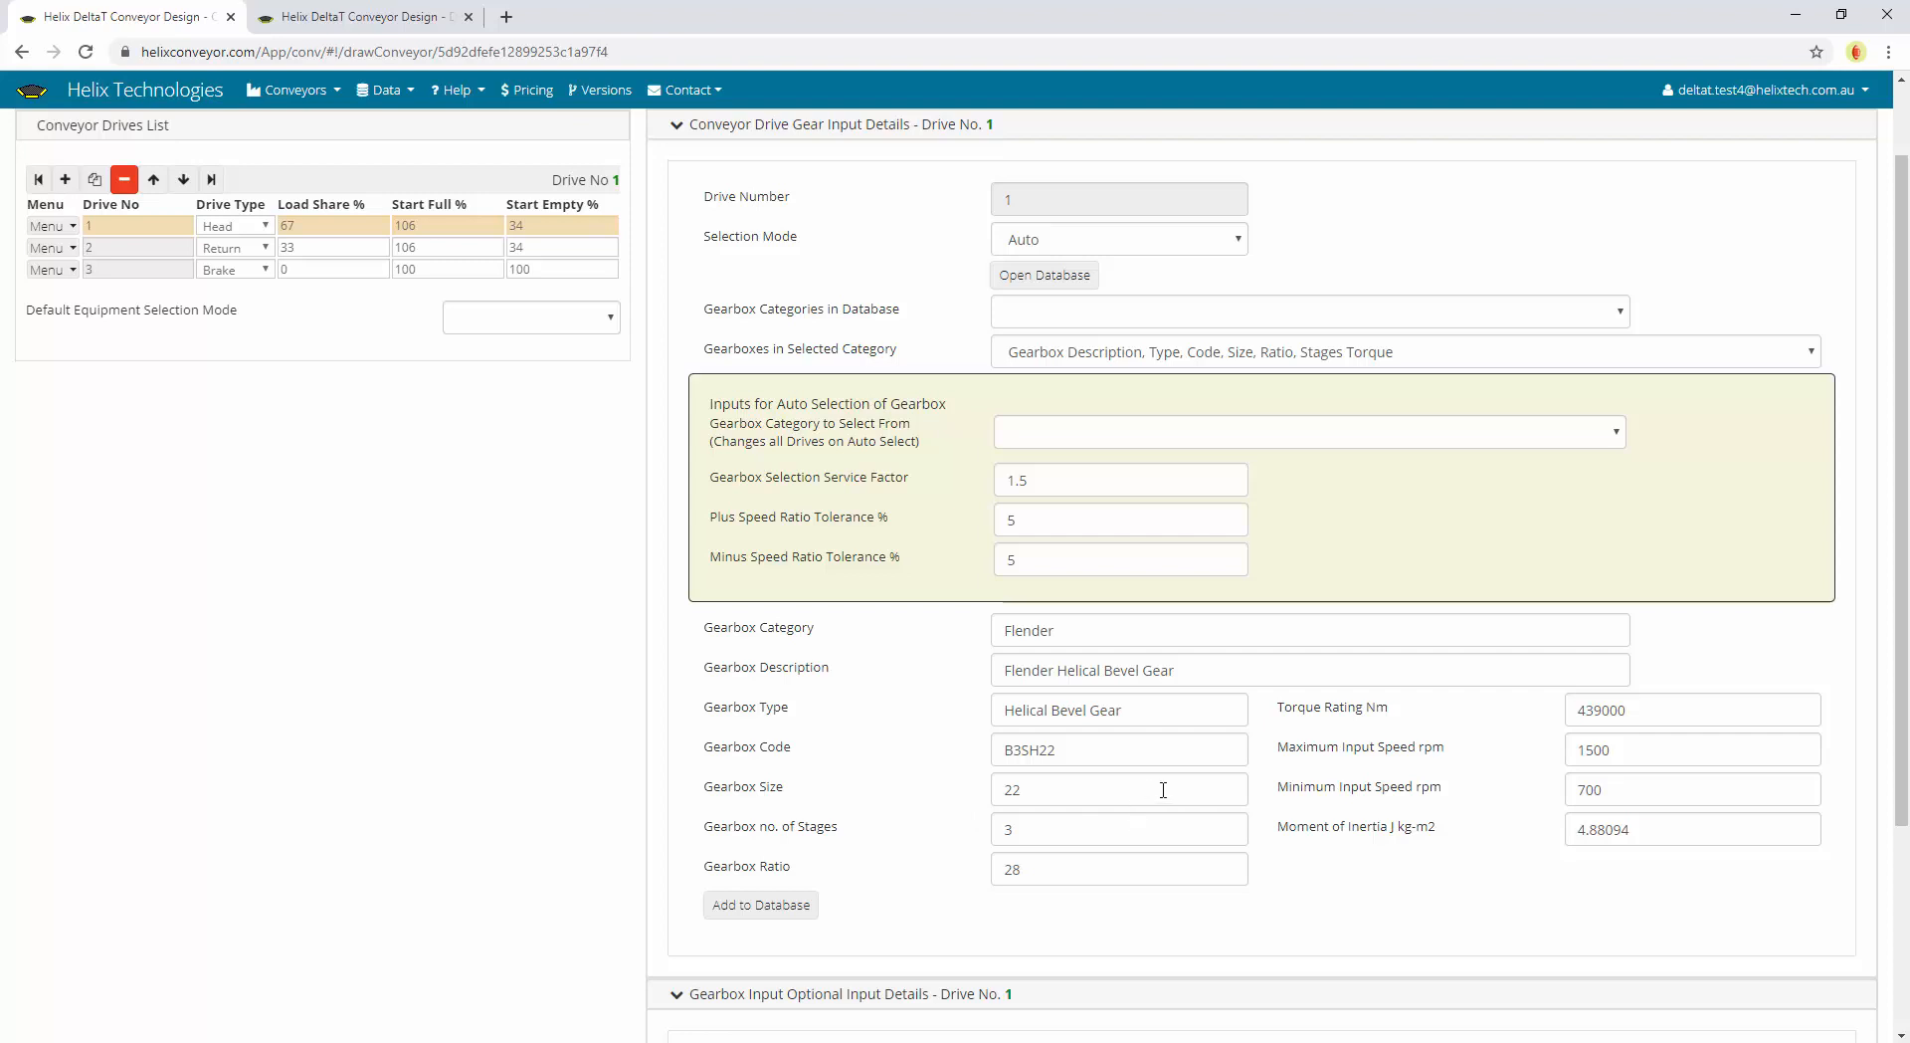
pyautogui.click(1085, 868)
pyautogui.click(1685, 830)
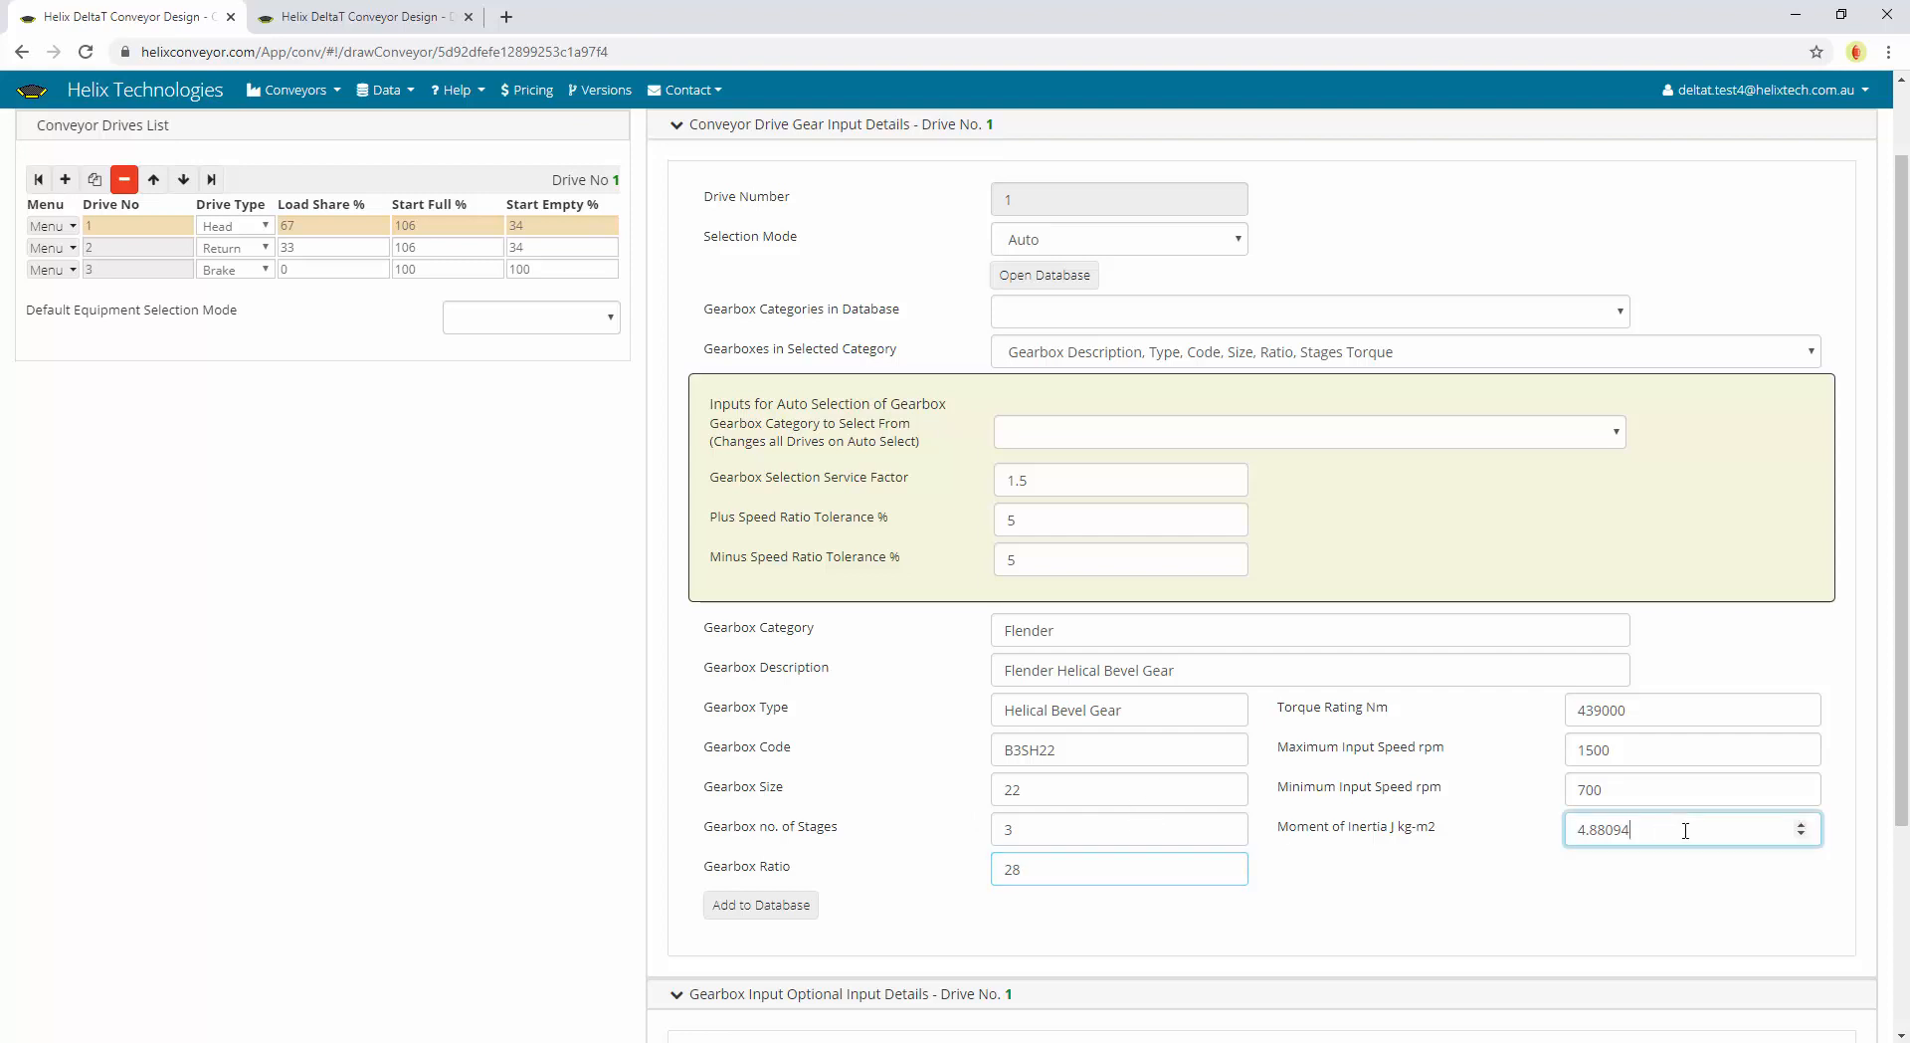
pyautogui.scroll(-1, 1284, 910)
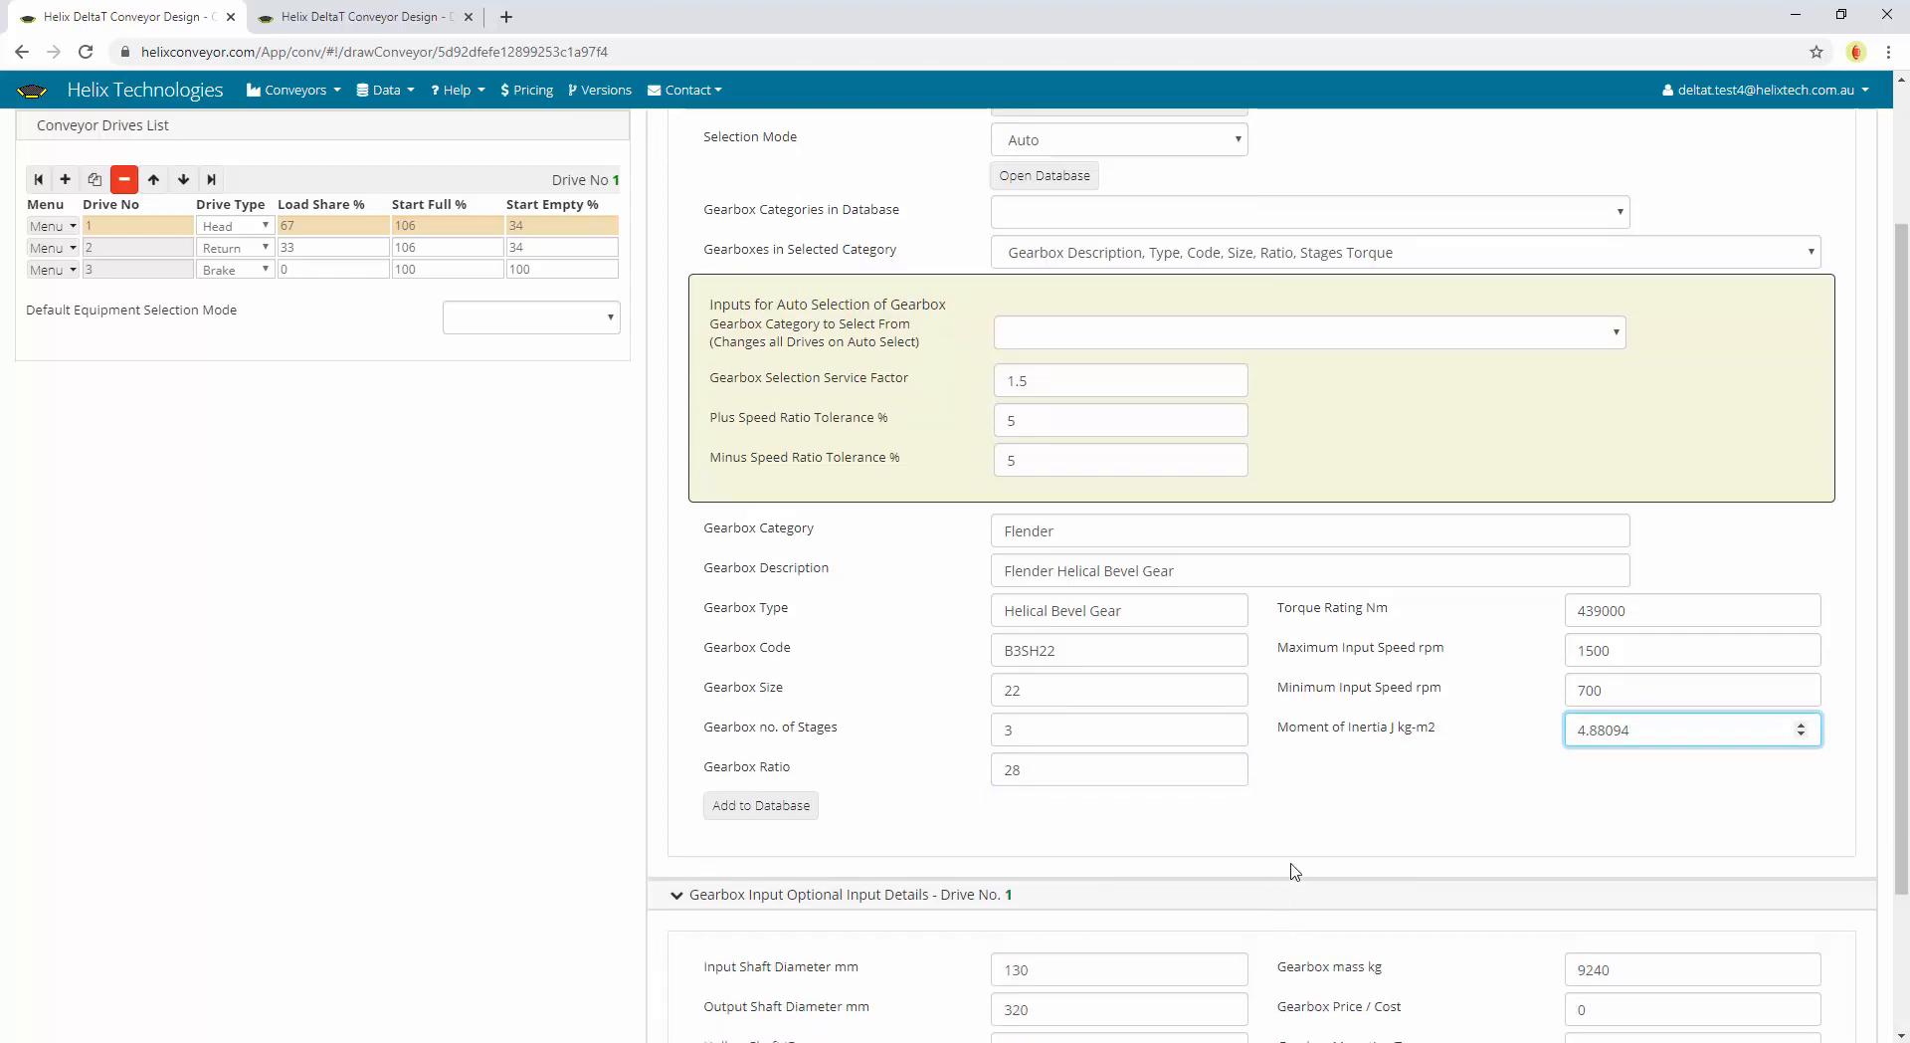
pyautogui.scroll(-1, 1298, 875)
pyautogui.scroll(3, 1306, 855)
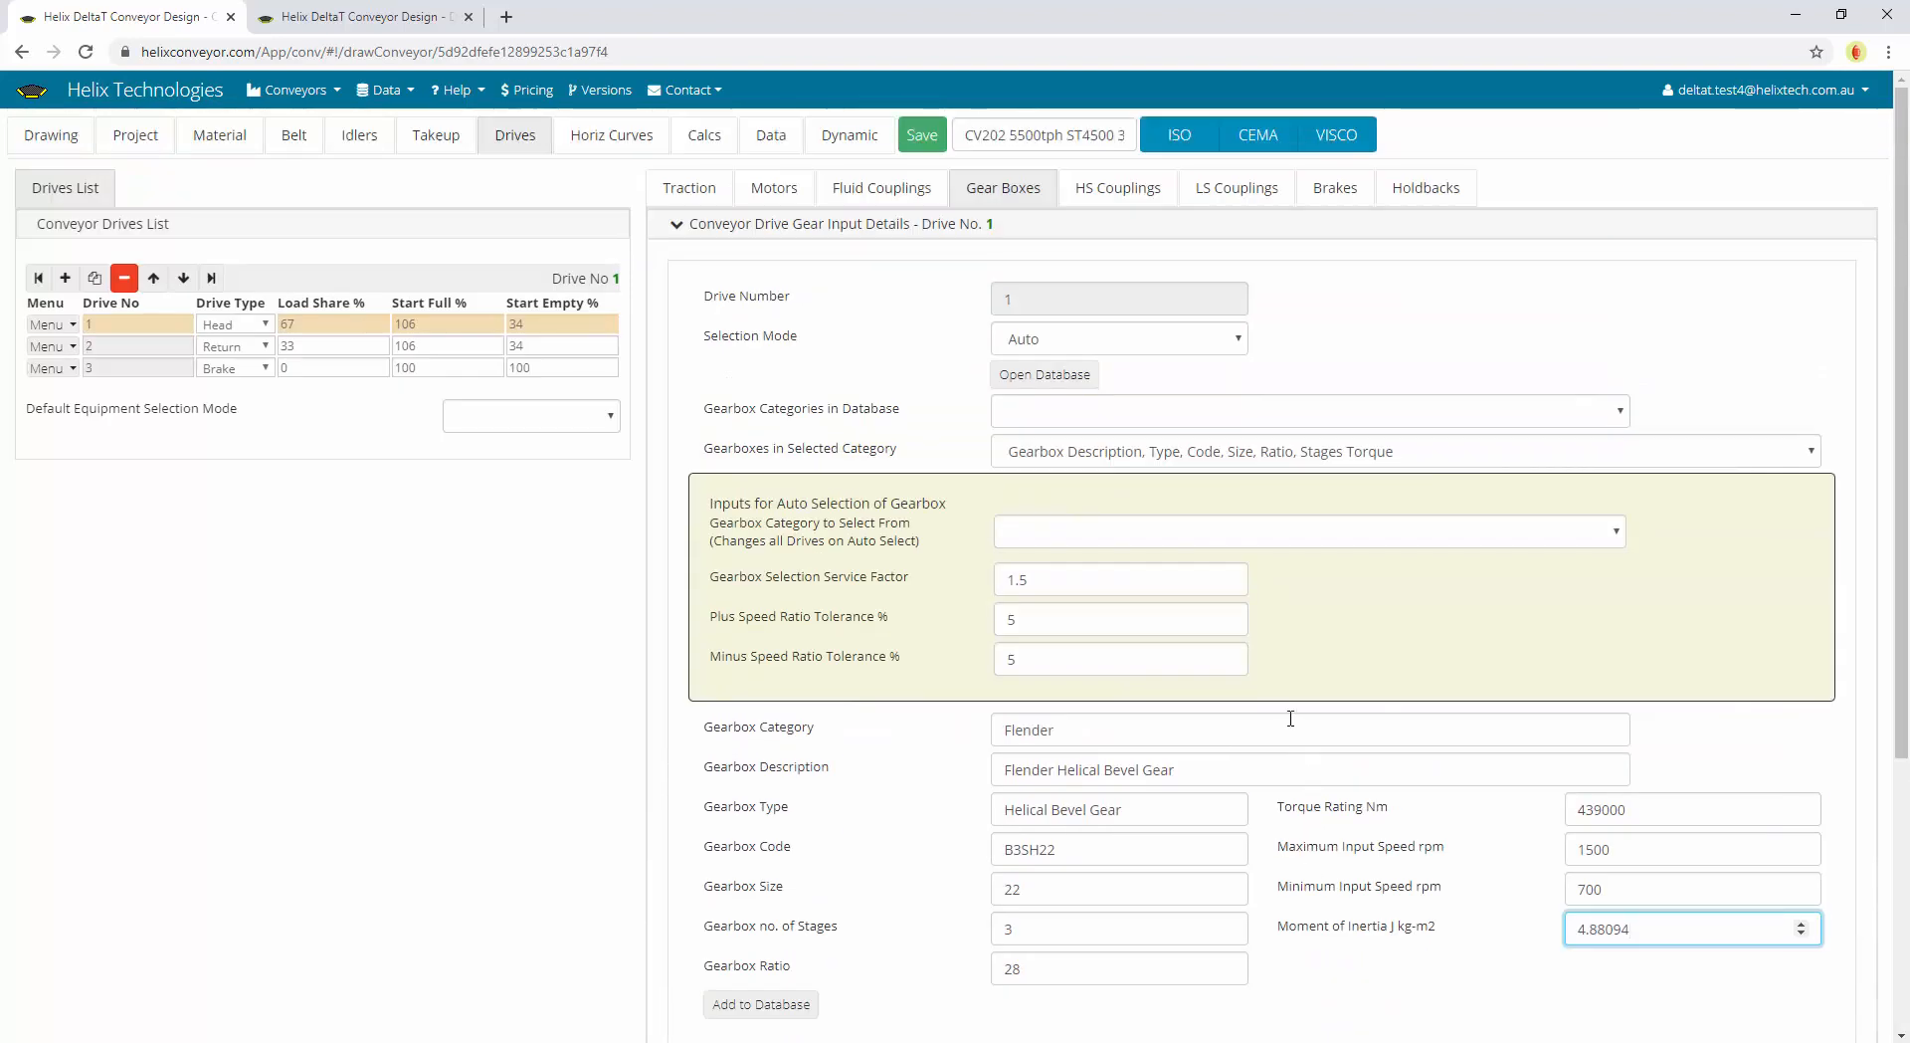
# Open the database for drive 1's high speed coupling and browse the coupling categories and the couplings in the Falk SteelFlex Grid category
pyautogui.click(1111, 189)
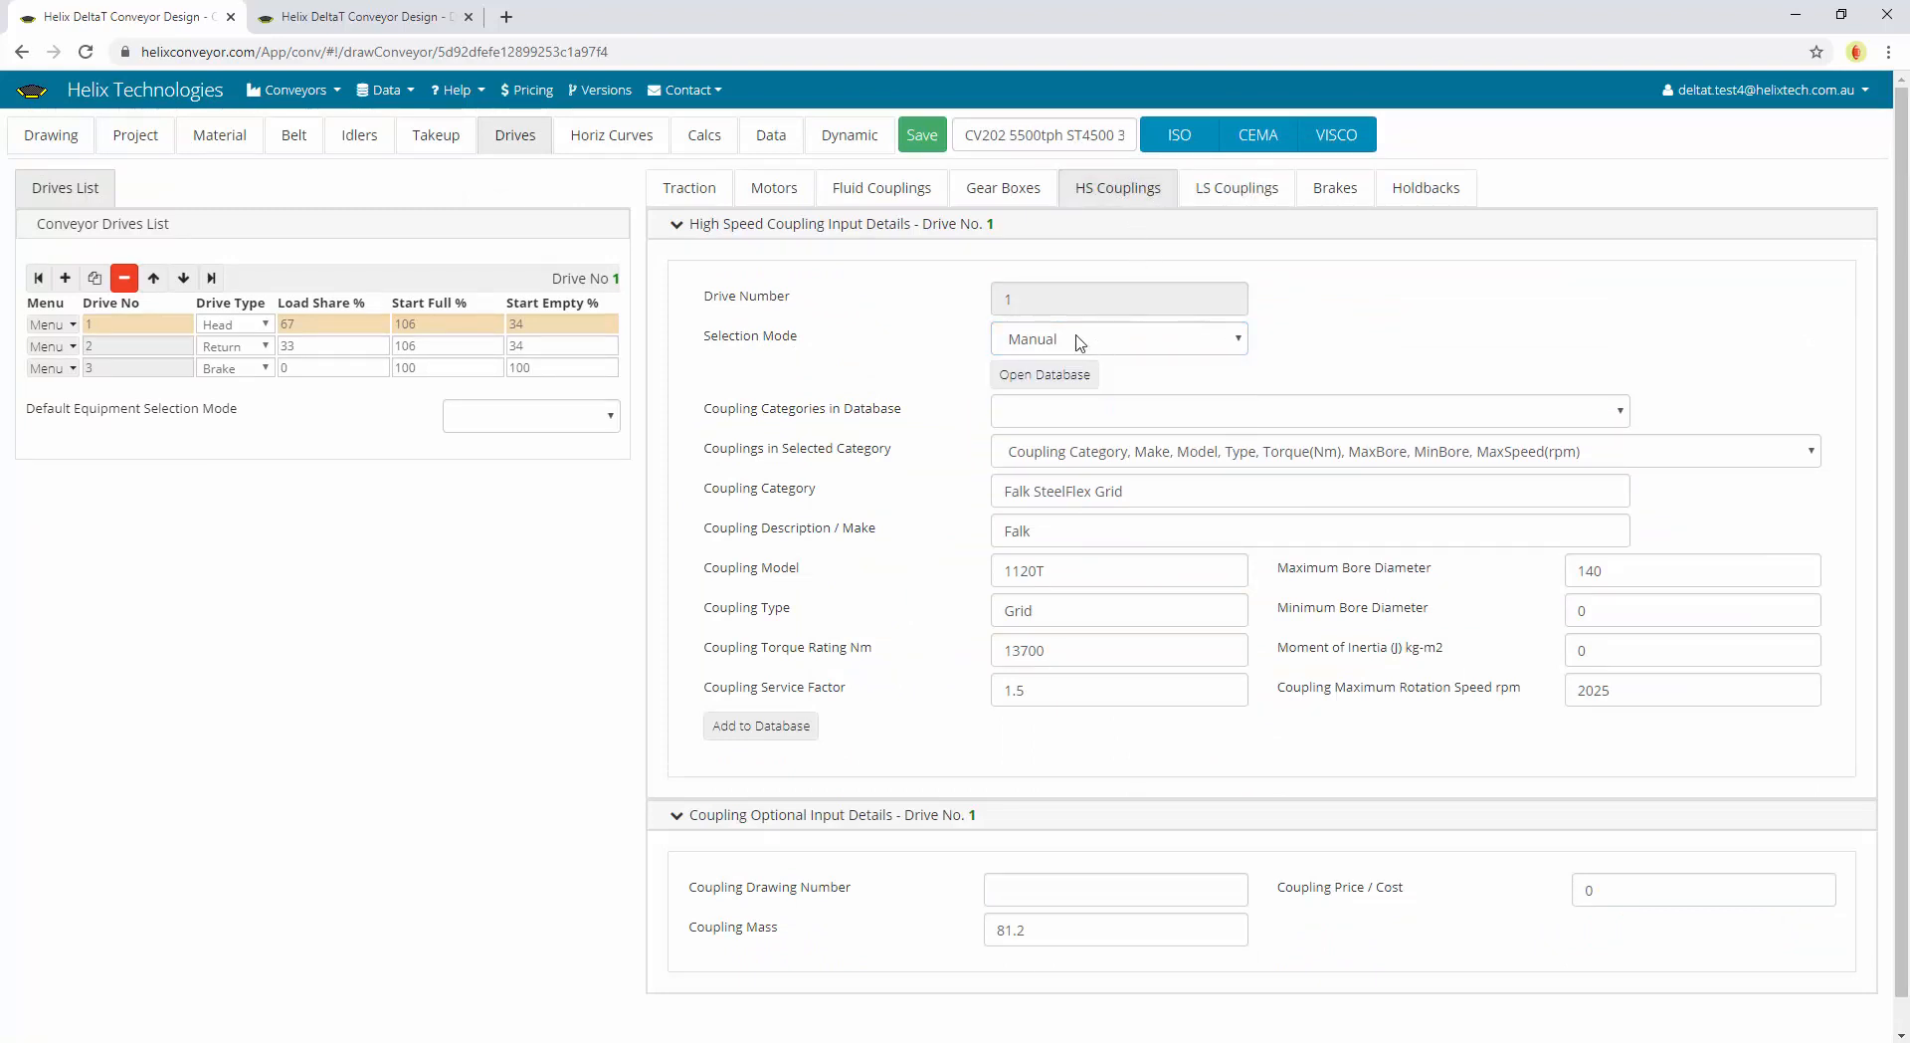
pyautogui.click(378, 90)
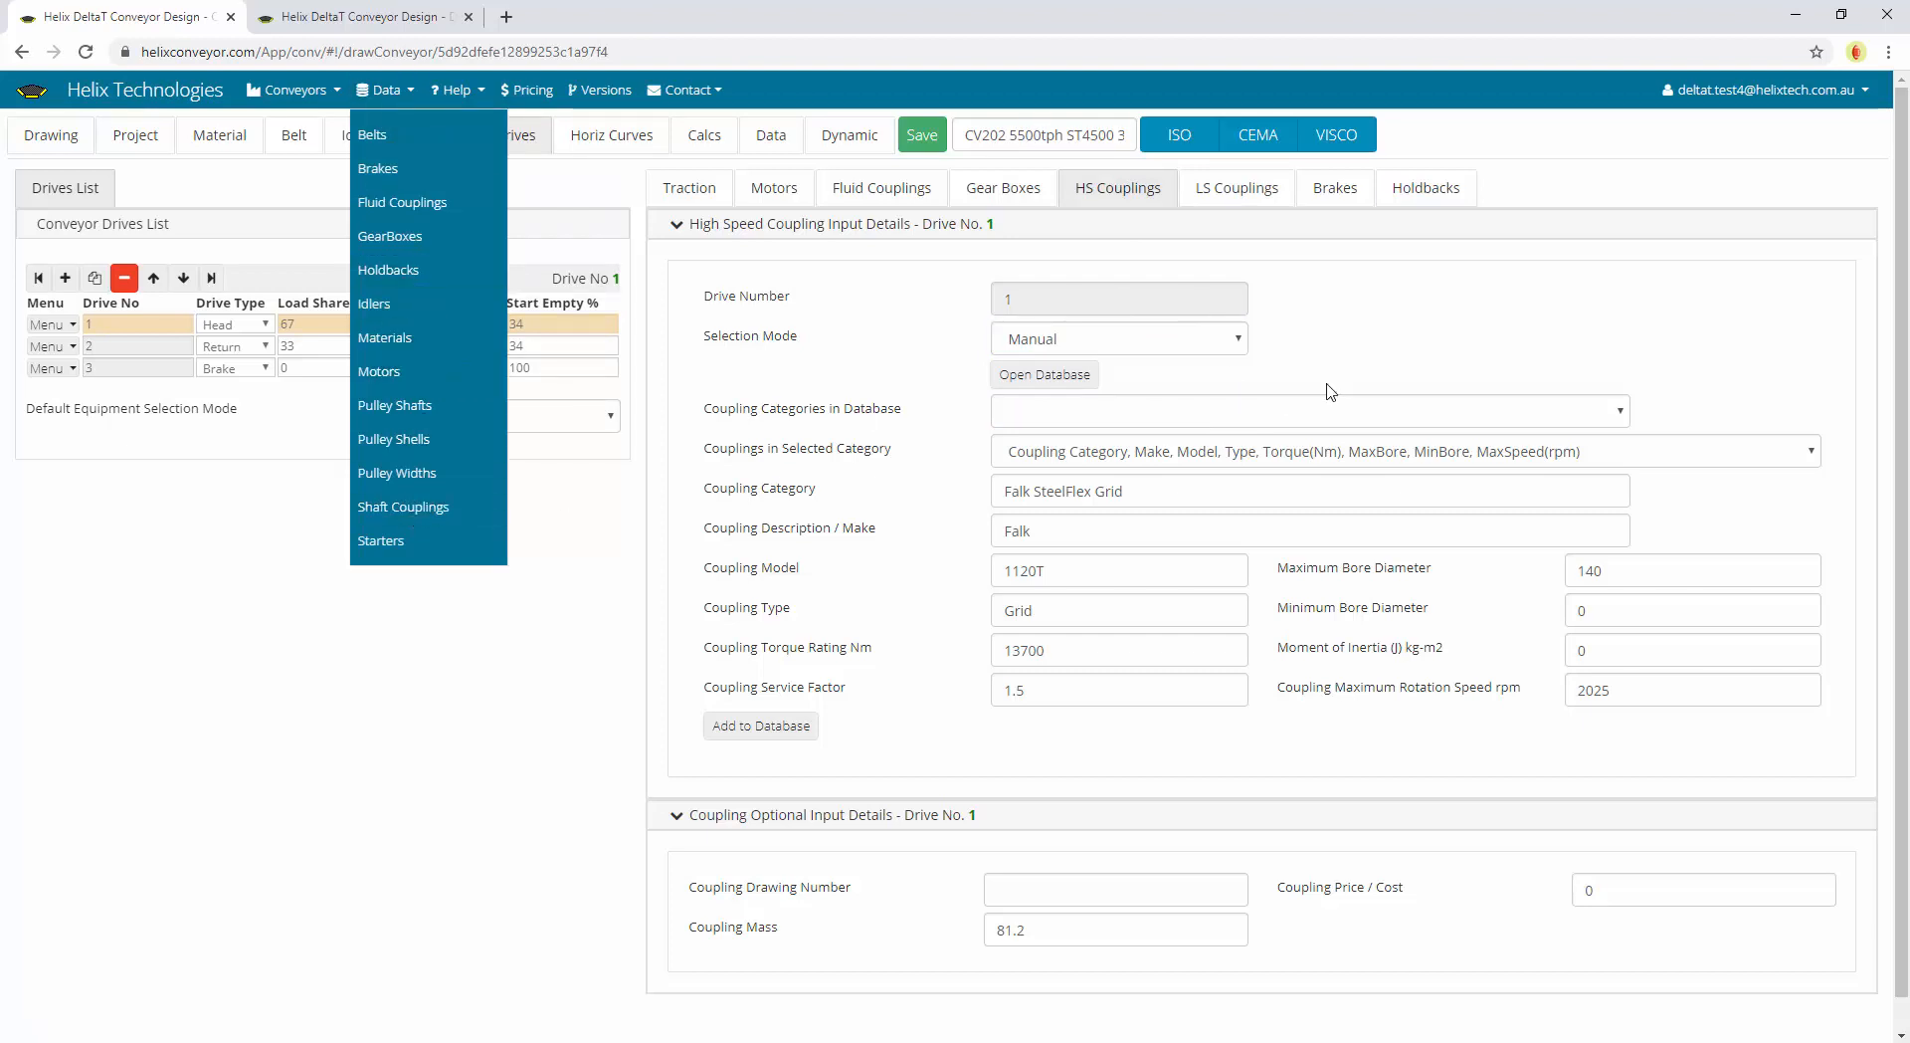
pyautogui.click(1052, 374)
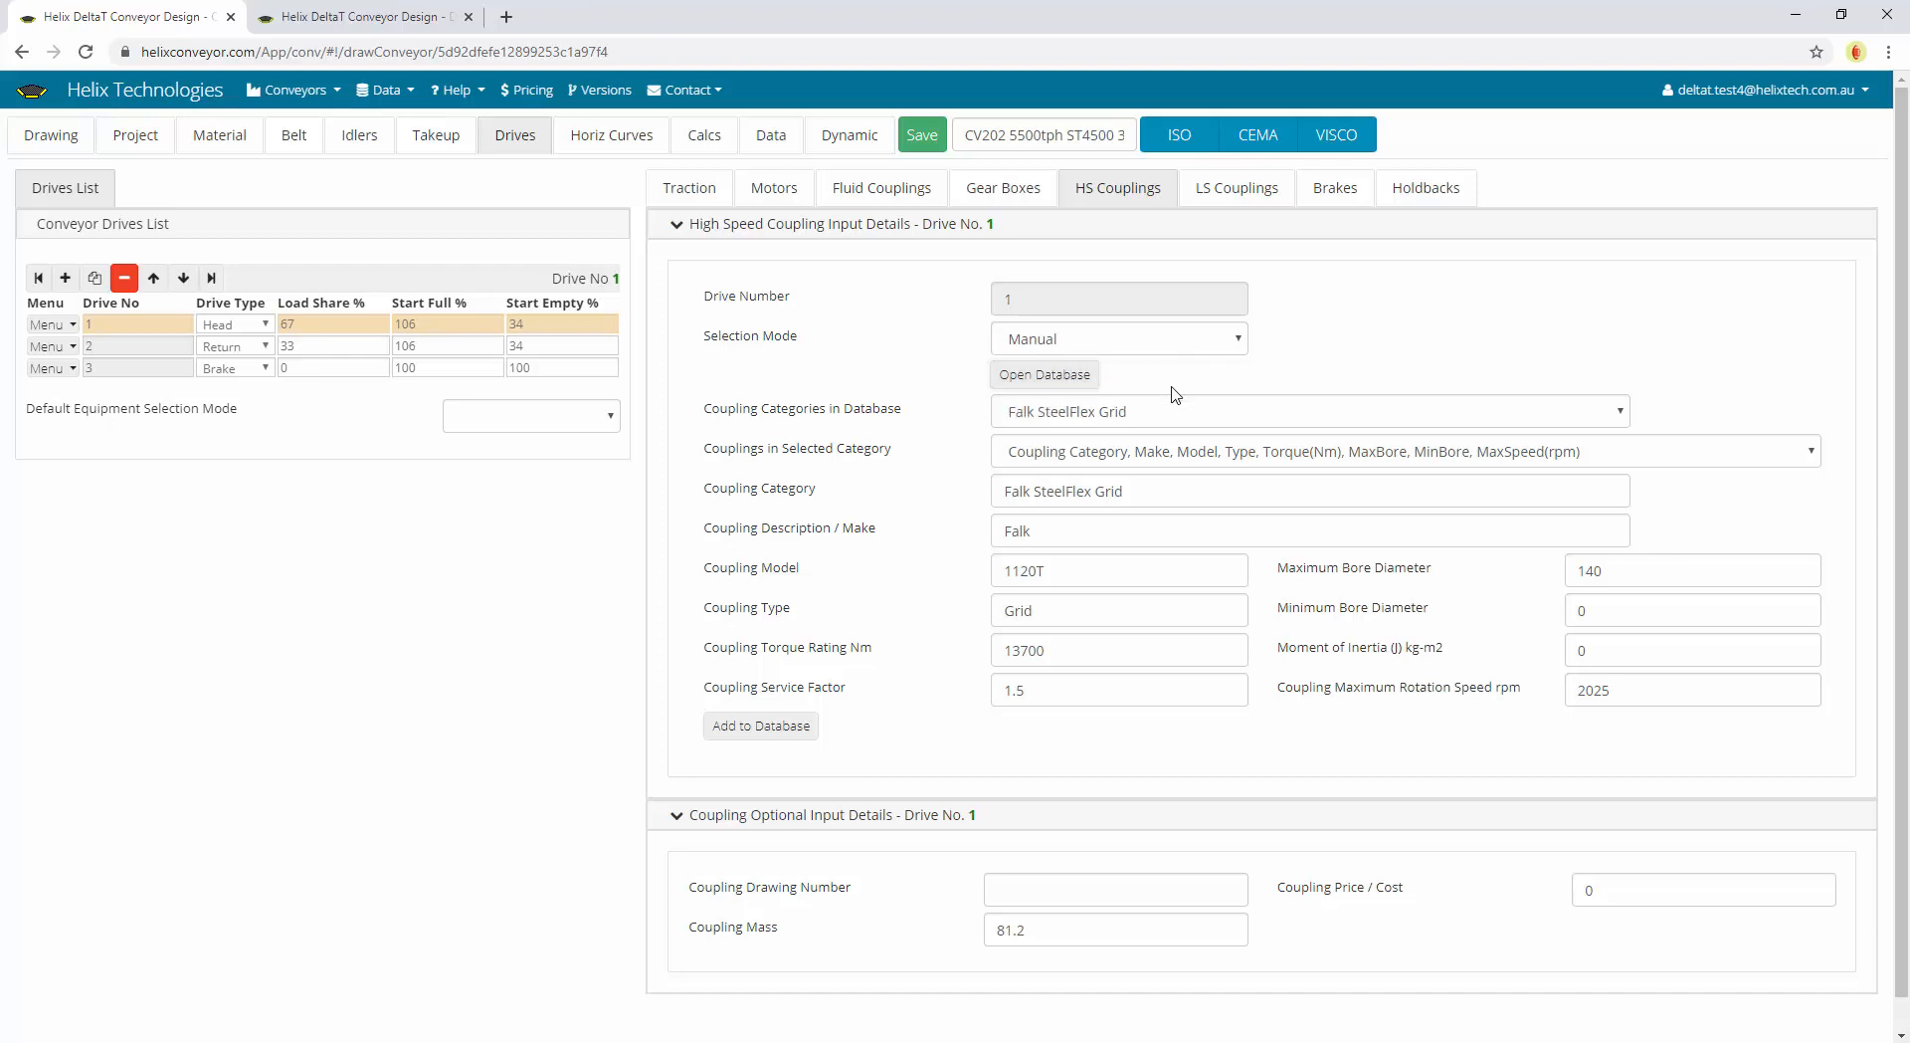
pyautogui.click(1174, 418)
pyautogui.click(1084, 433)
pyautogui.click(1087, 411)
pyautogui.click(963, 457)
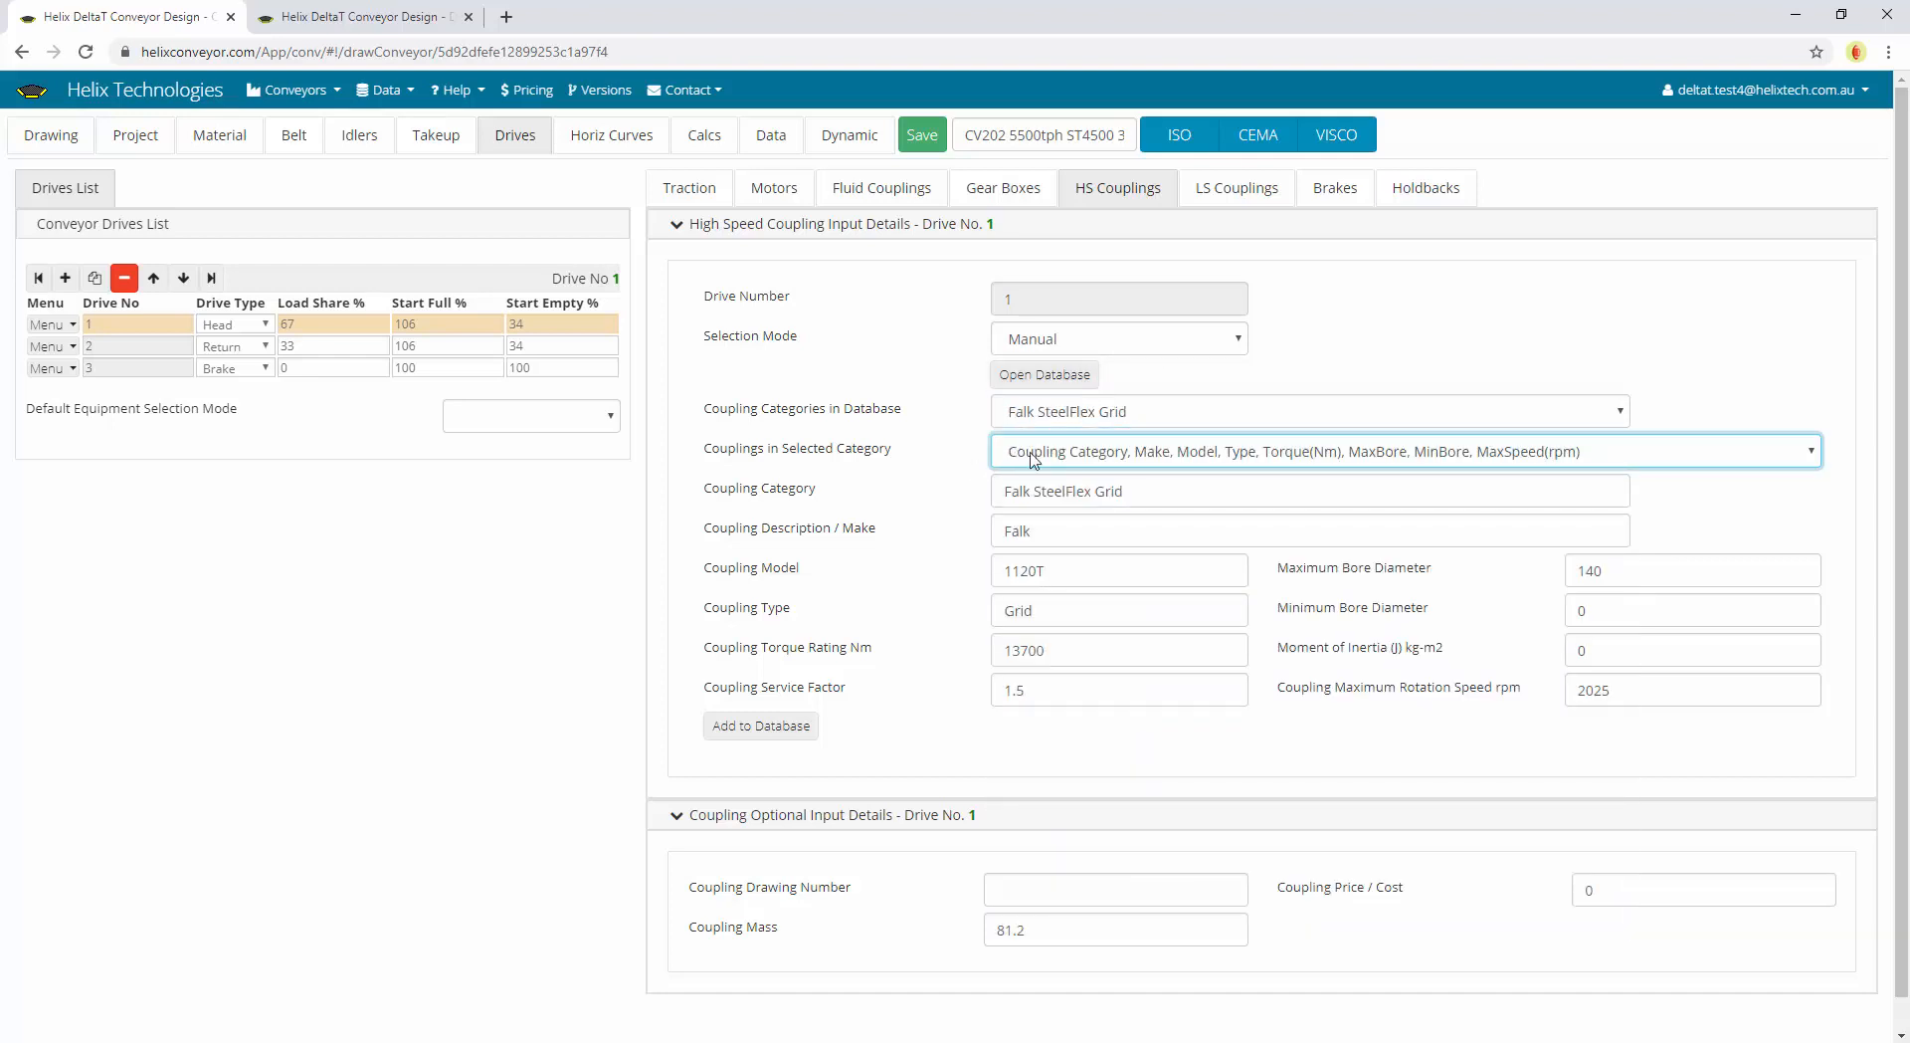
# Review the brake inputs of drives 1, 2 and 3 in turn, ending on the brake drive
pyautogui.click(1334, 191)
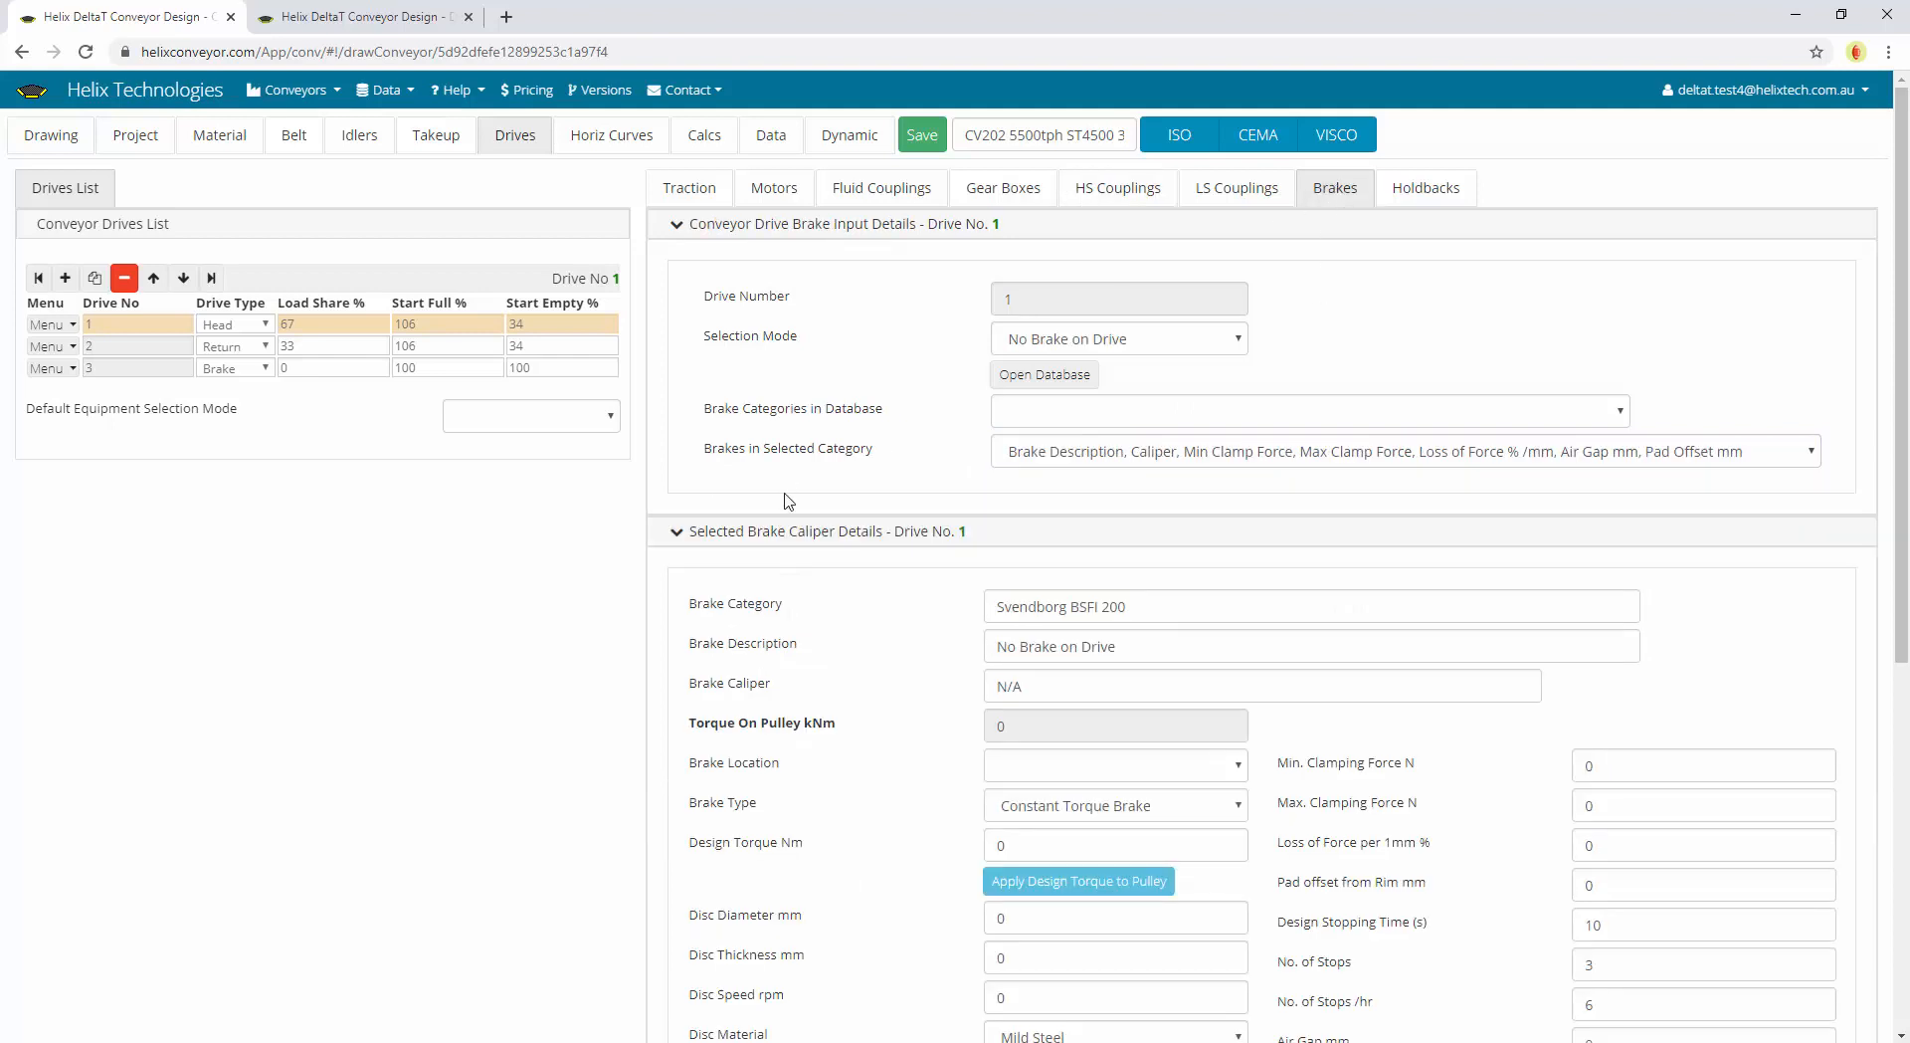
pyautogui.click(538, 320)
pyautogui.click(543, 346)
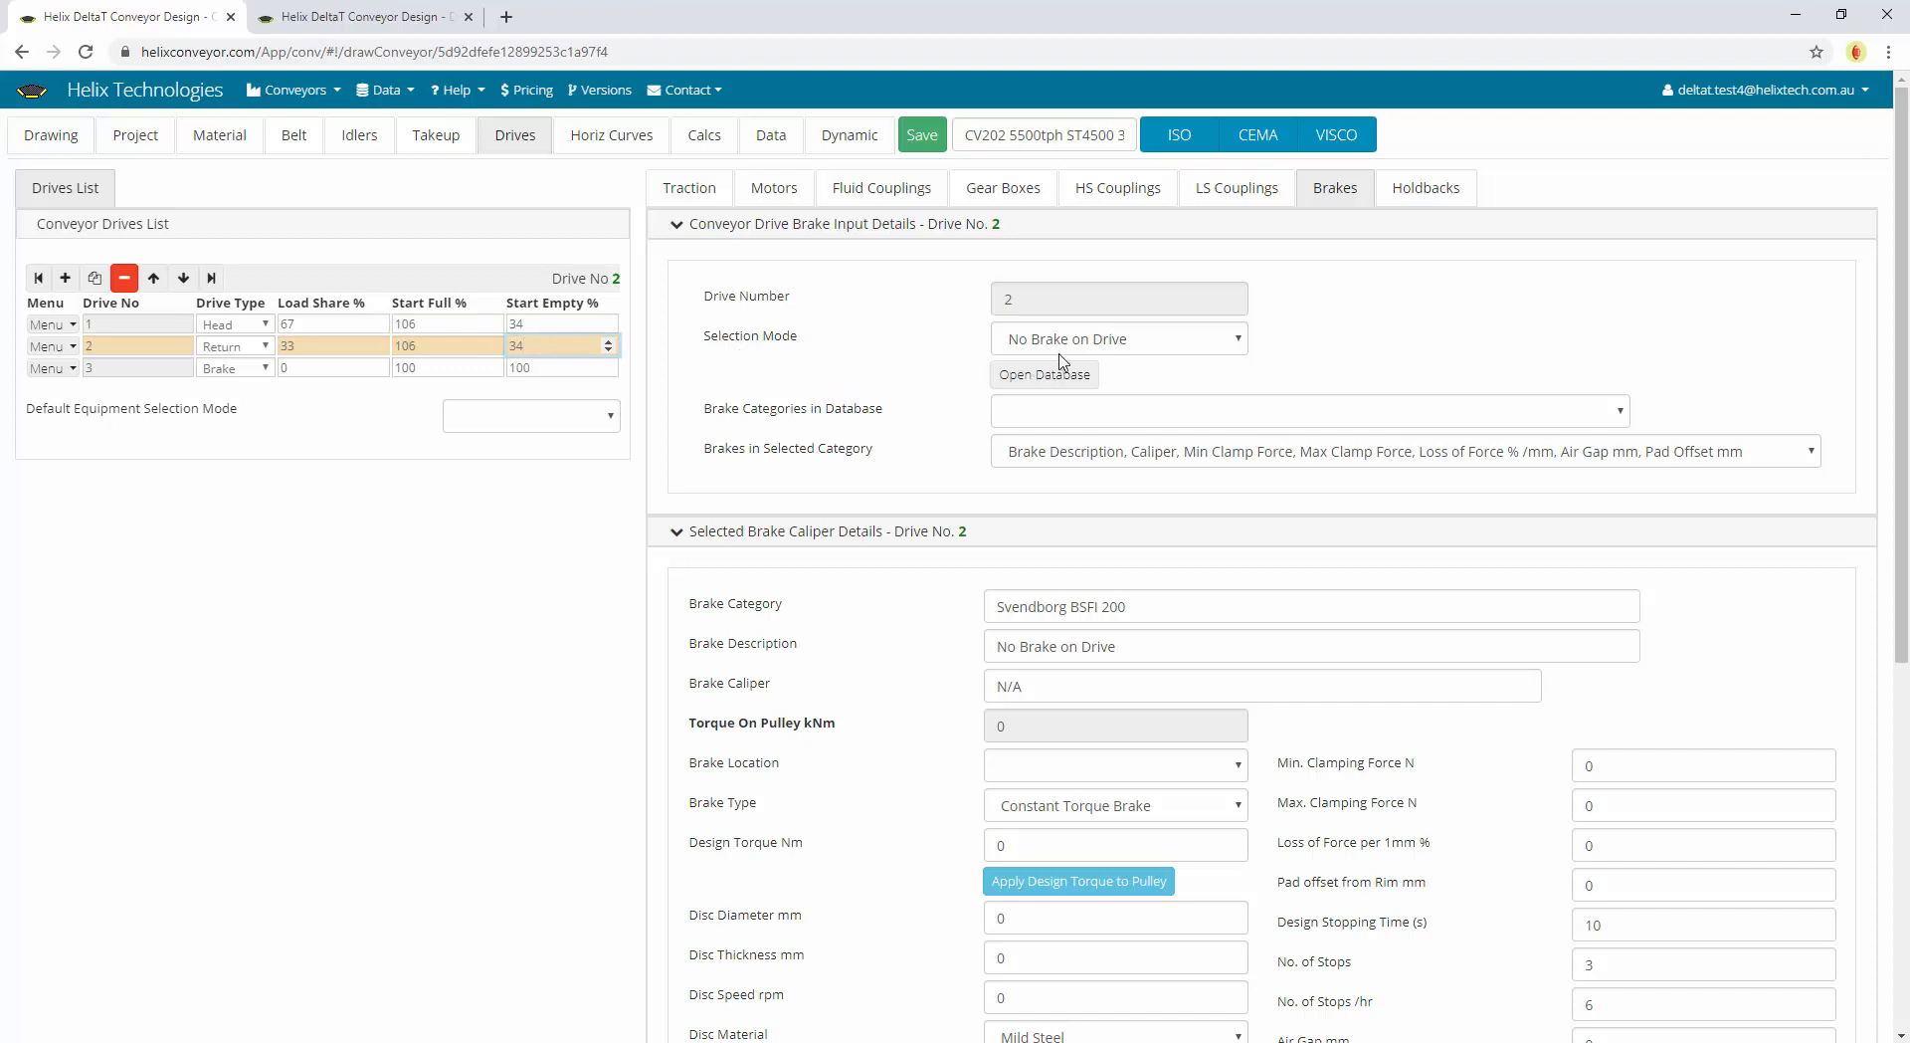
pyautogui.click(541, 367)
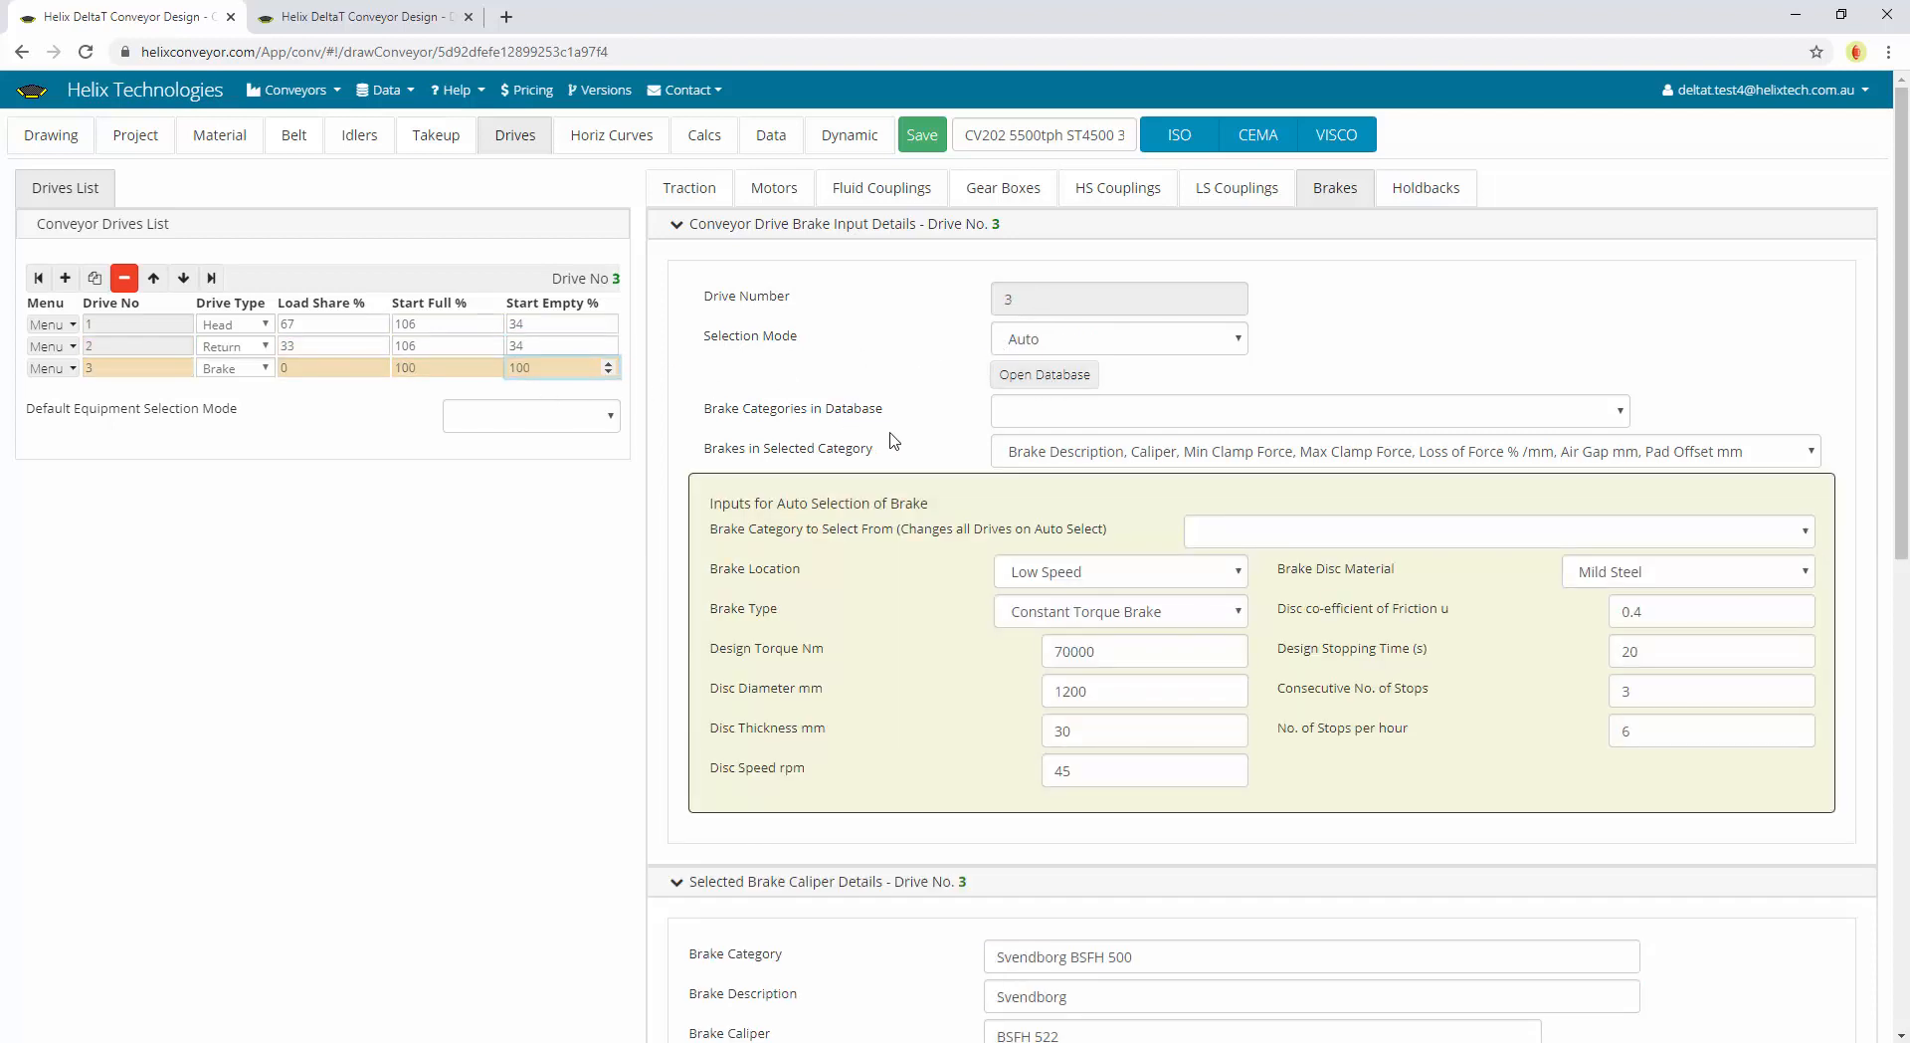
# Set drive 3's brake selection mode to Manual and check the other available modes
pyautogui.click(1063, 346)
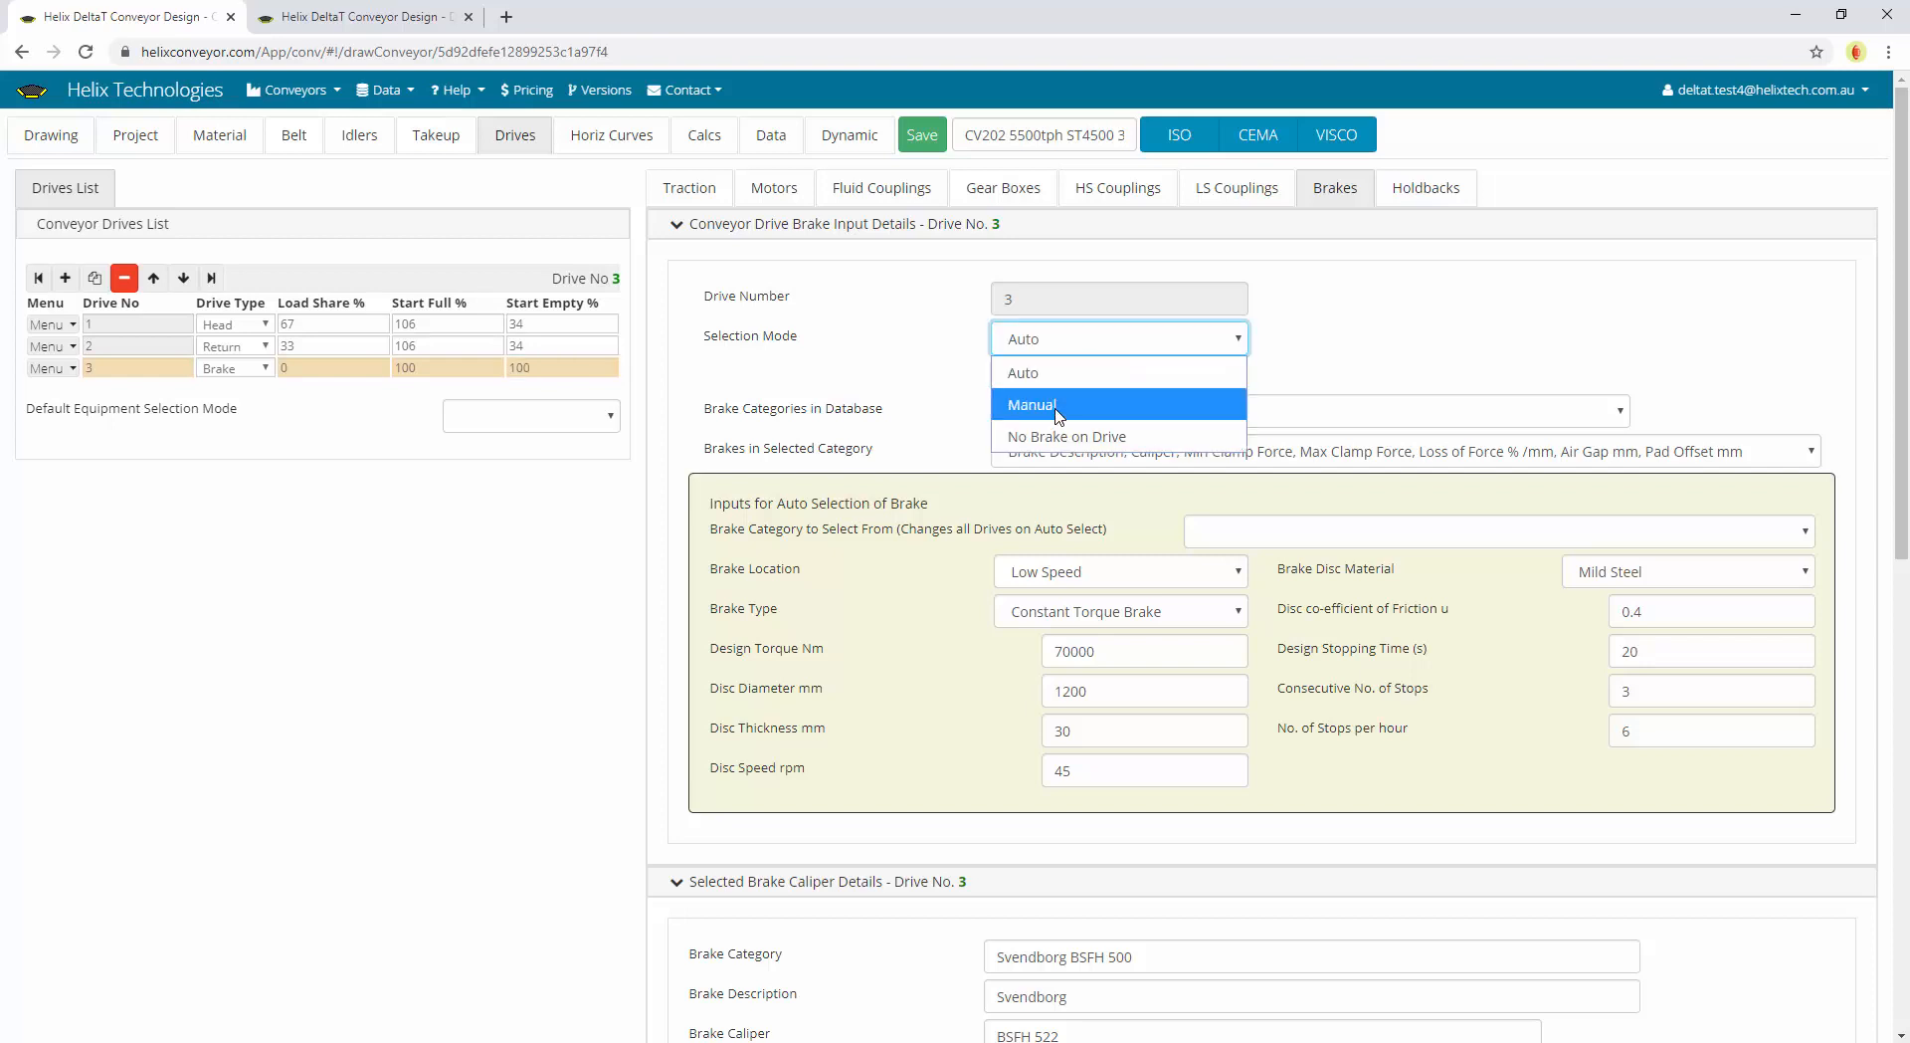
pyautogui.click(1059, 407)
pyautogui.click(1071, 343)
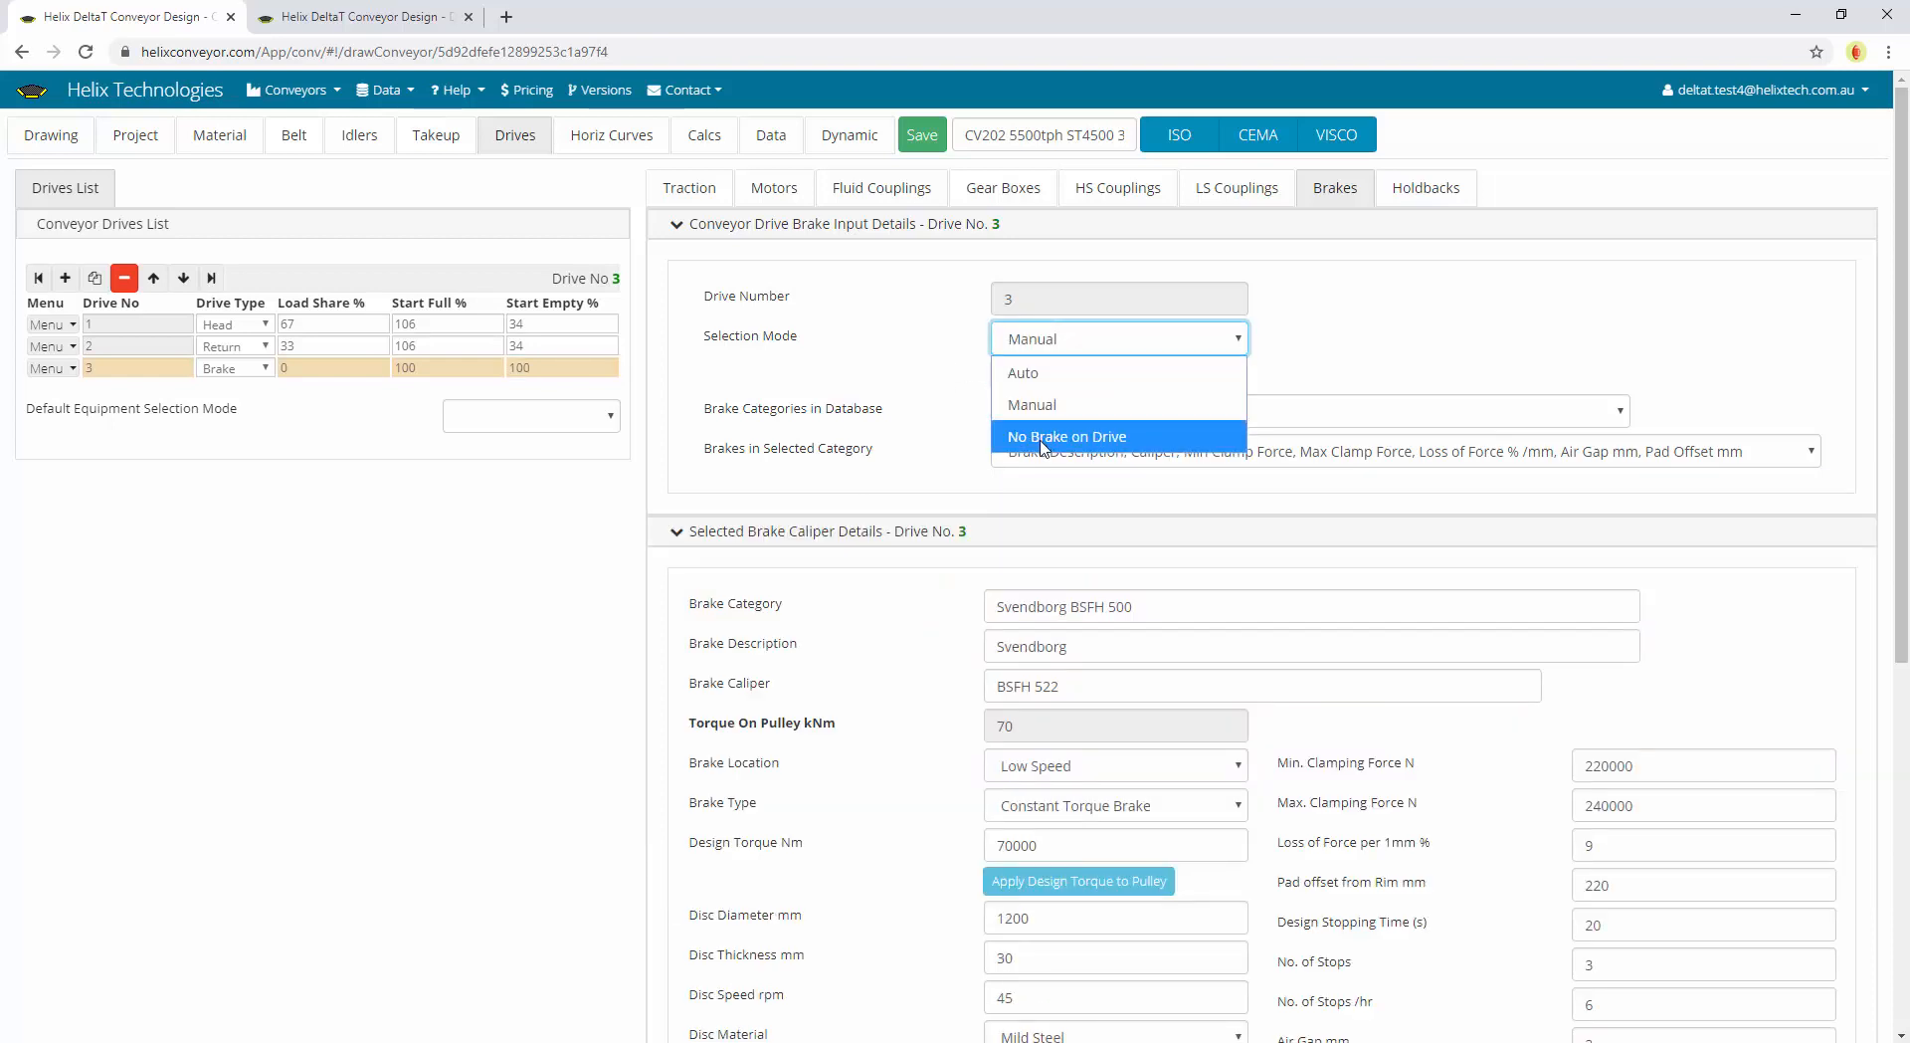
pyautogui.click(819, 558)
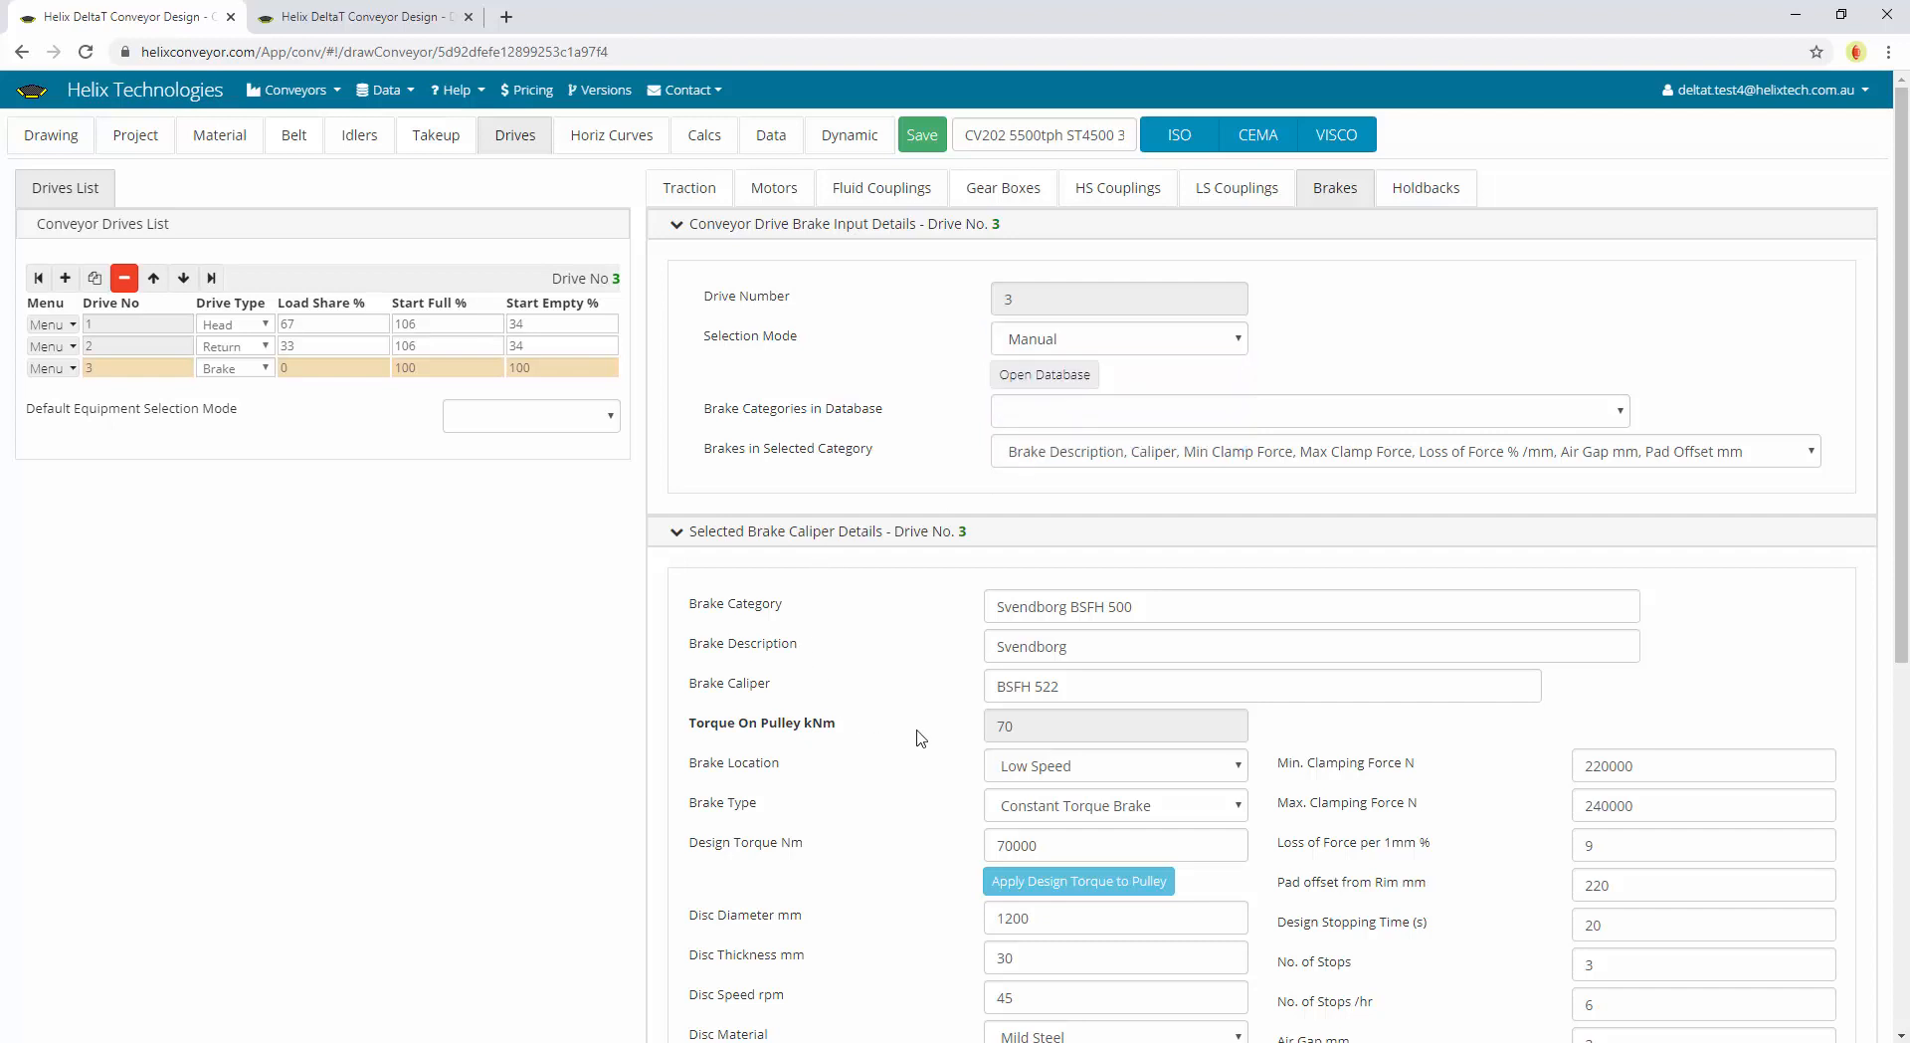
# Examine drive 3's selected brake caliper details, including the torque on pulley, brake type and design torque
pyautogui.scroll(-3, 921, 738)
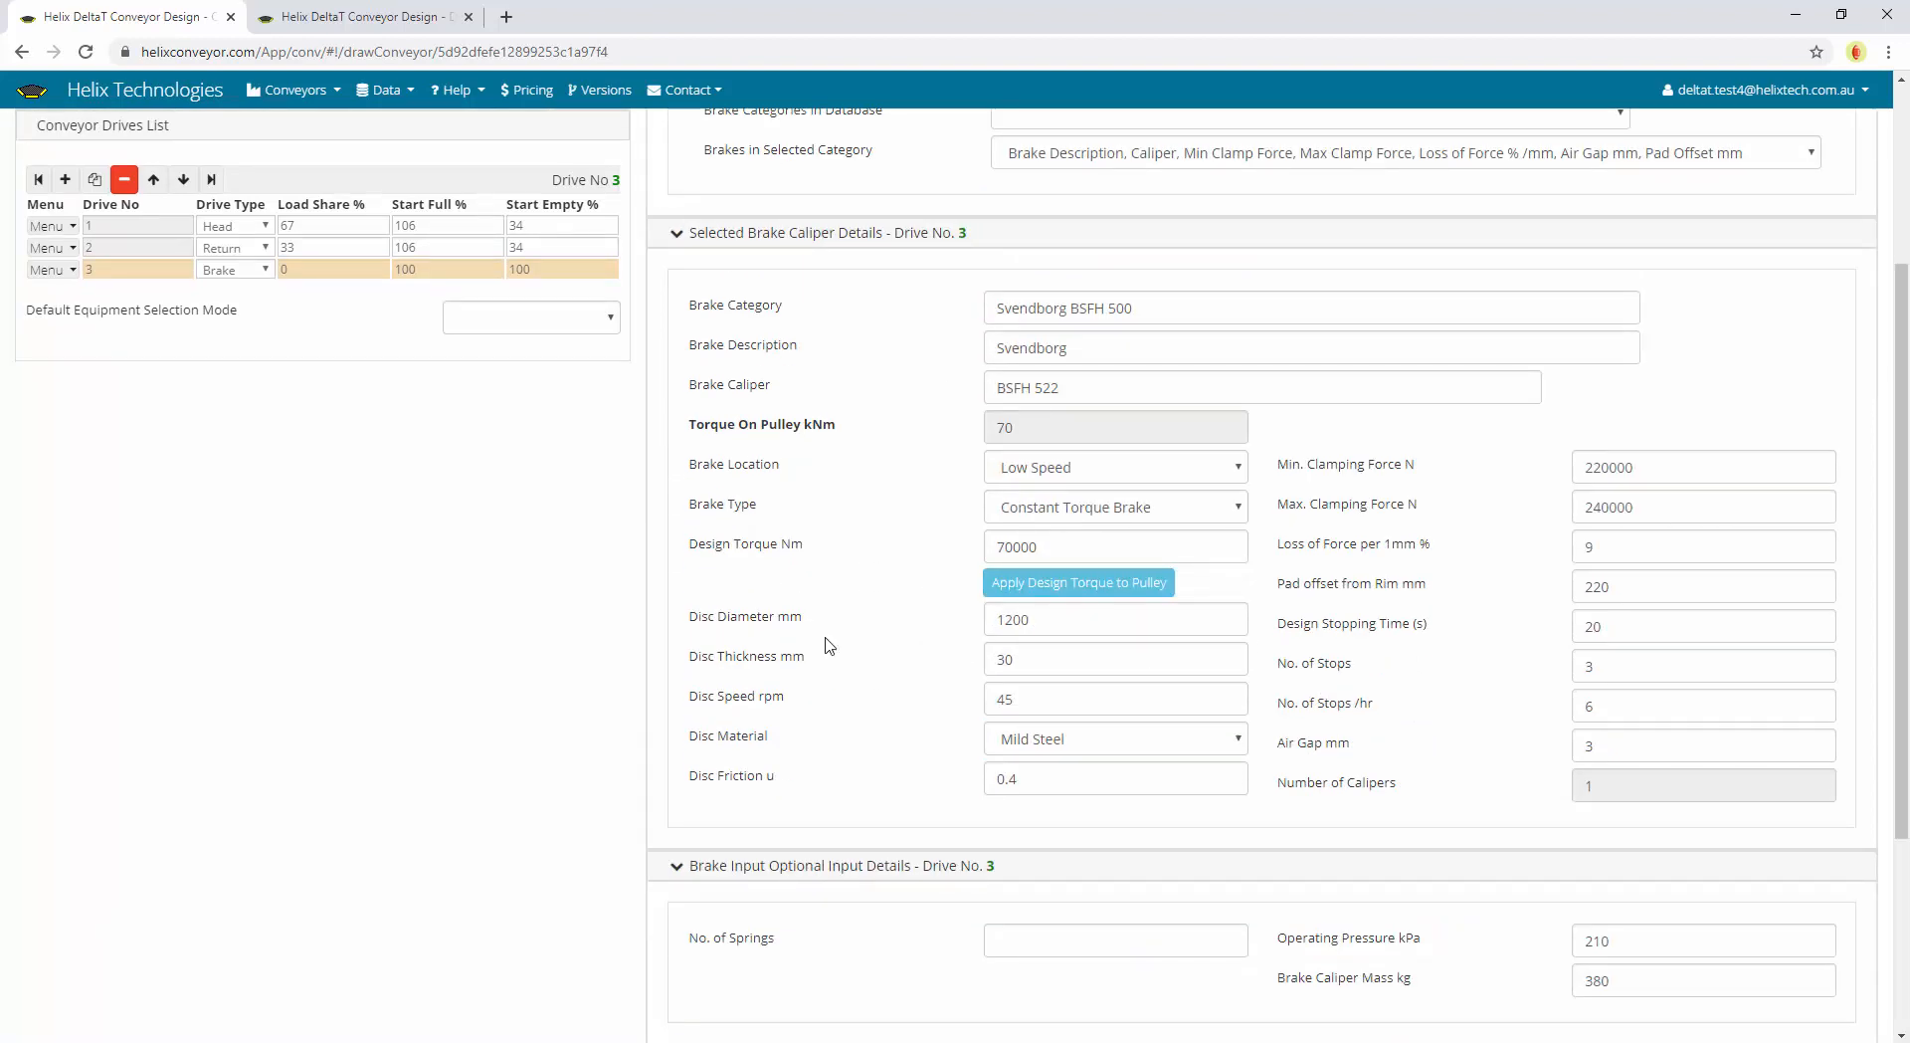
pyautogui.scroll(2, 891, 612)
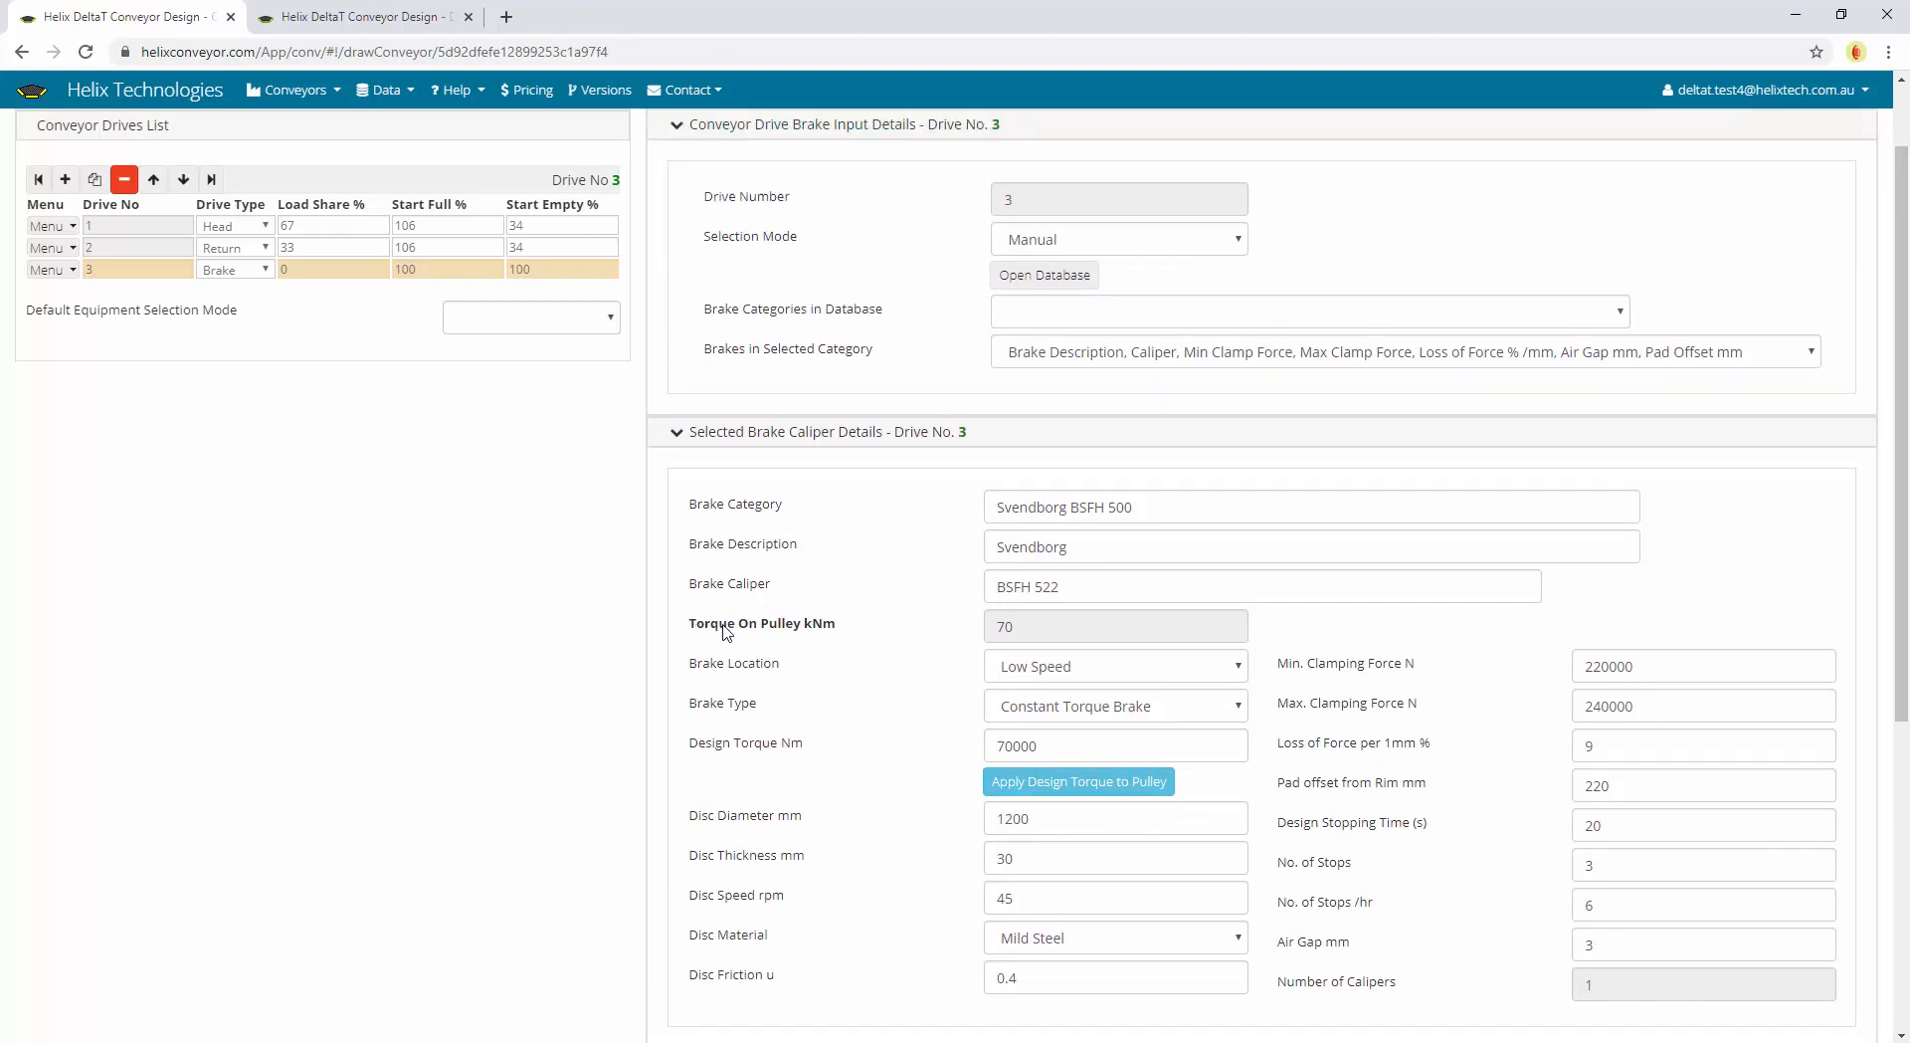
pyautogui.scroll(-2, 850, 628)
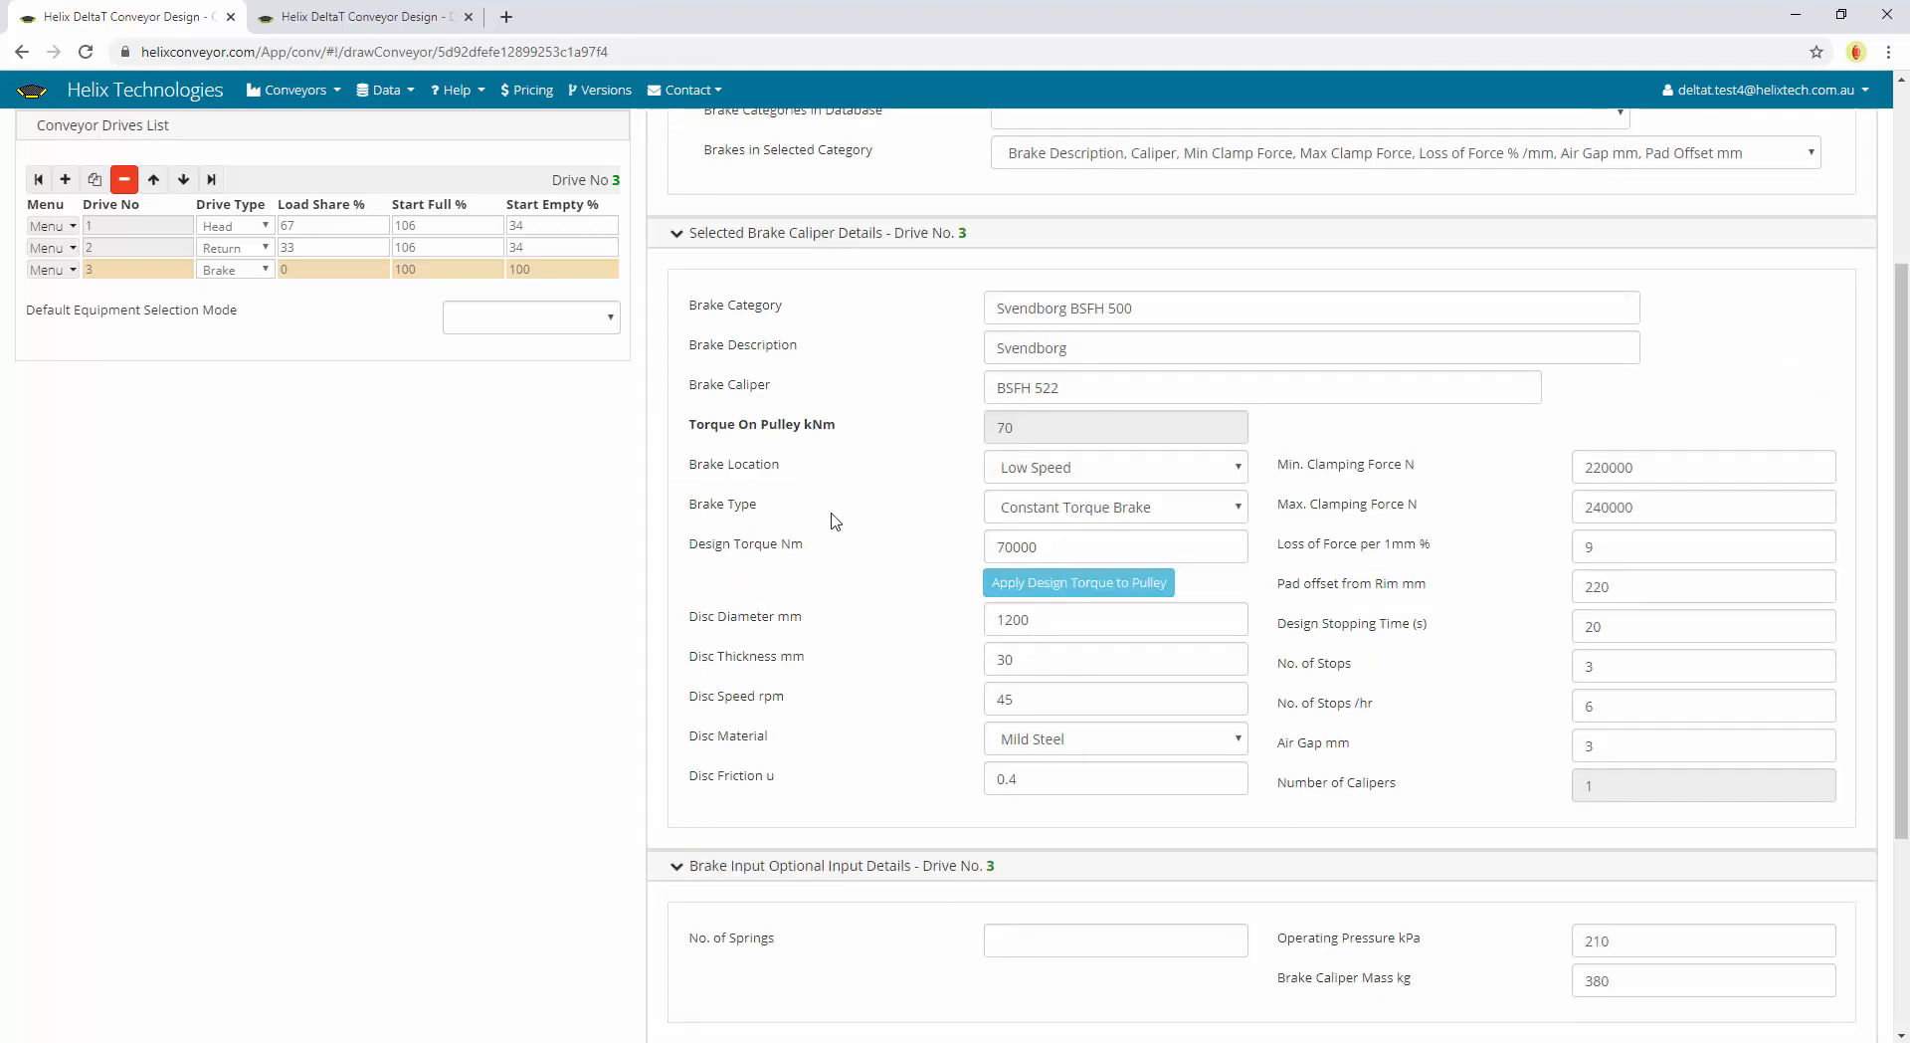
# Check the braking torque and linked drive number of the Brake pulley in the conveyor drawing's brake table
pyautogui.scroll(3, 832, 528)
pyautogui.click(72, 140)
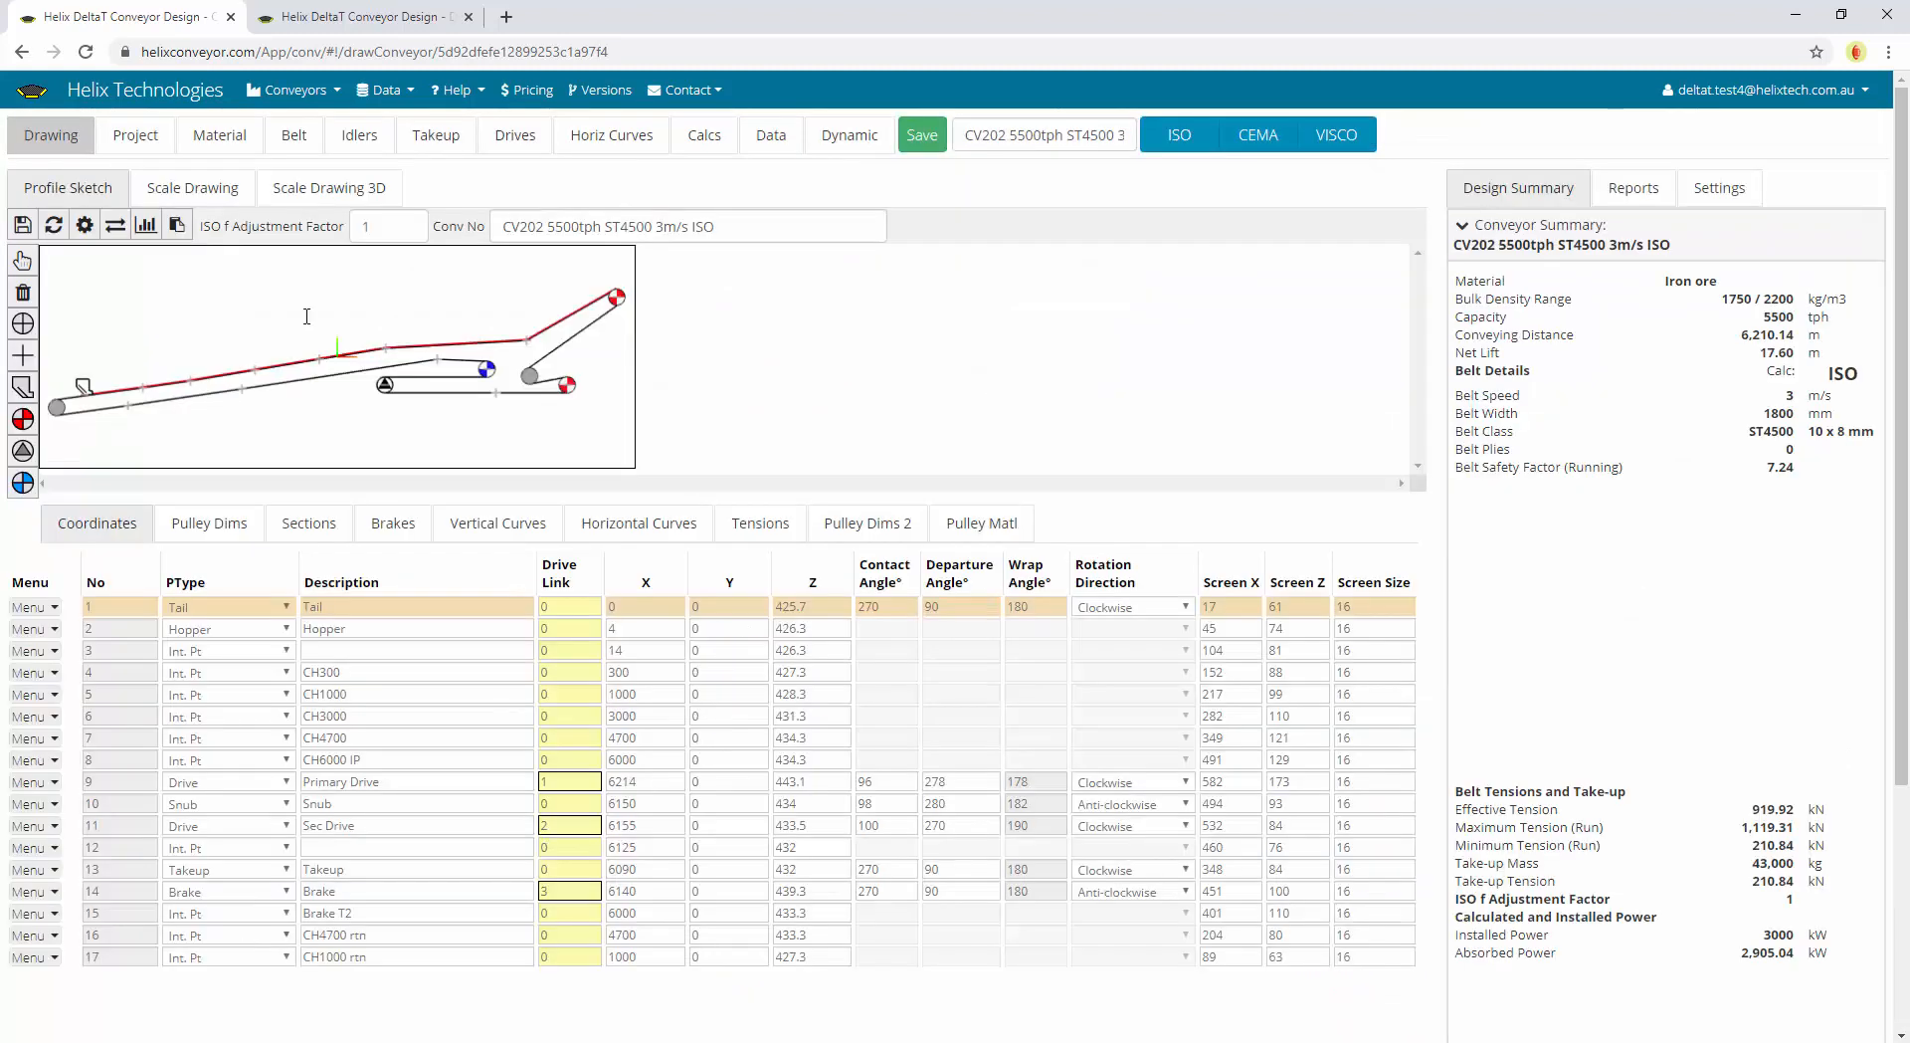
pyautogui.click(391, 526)
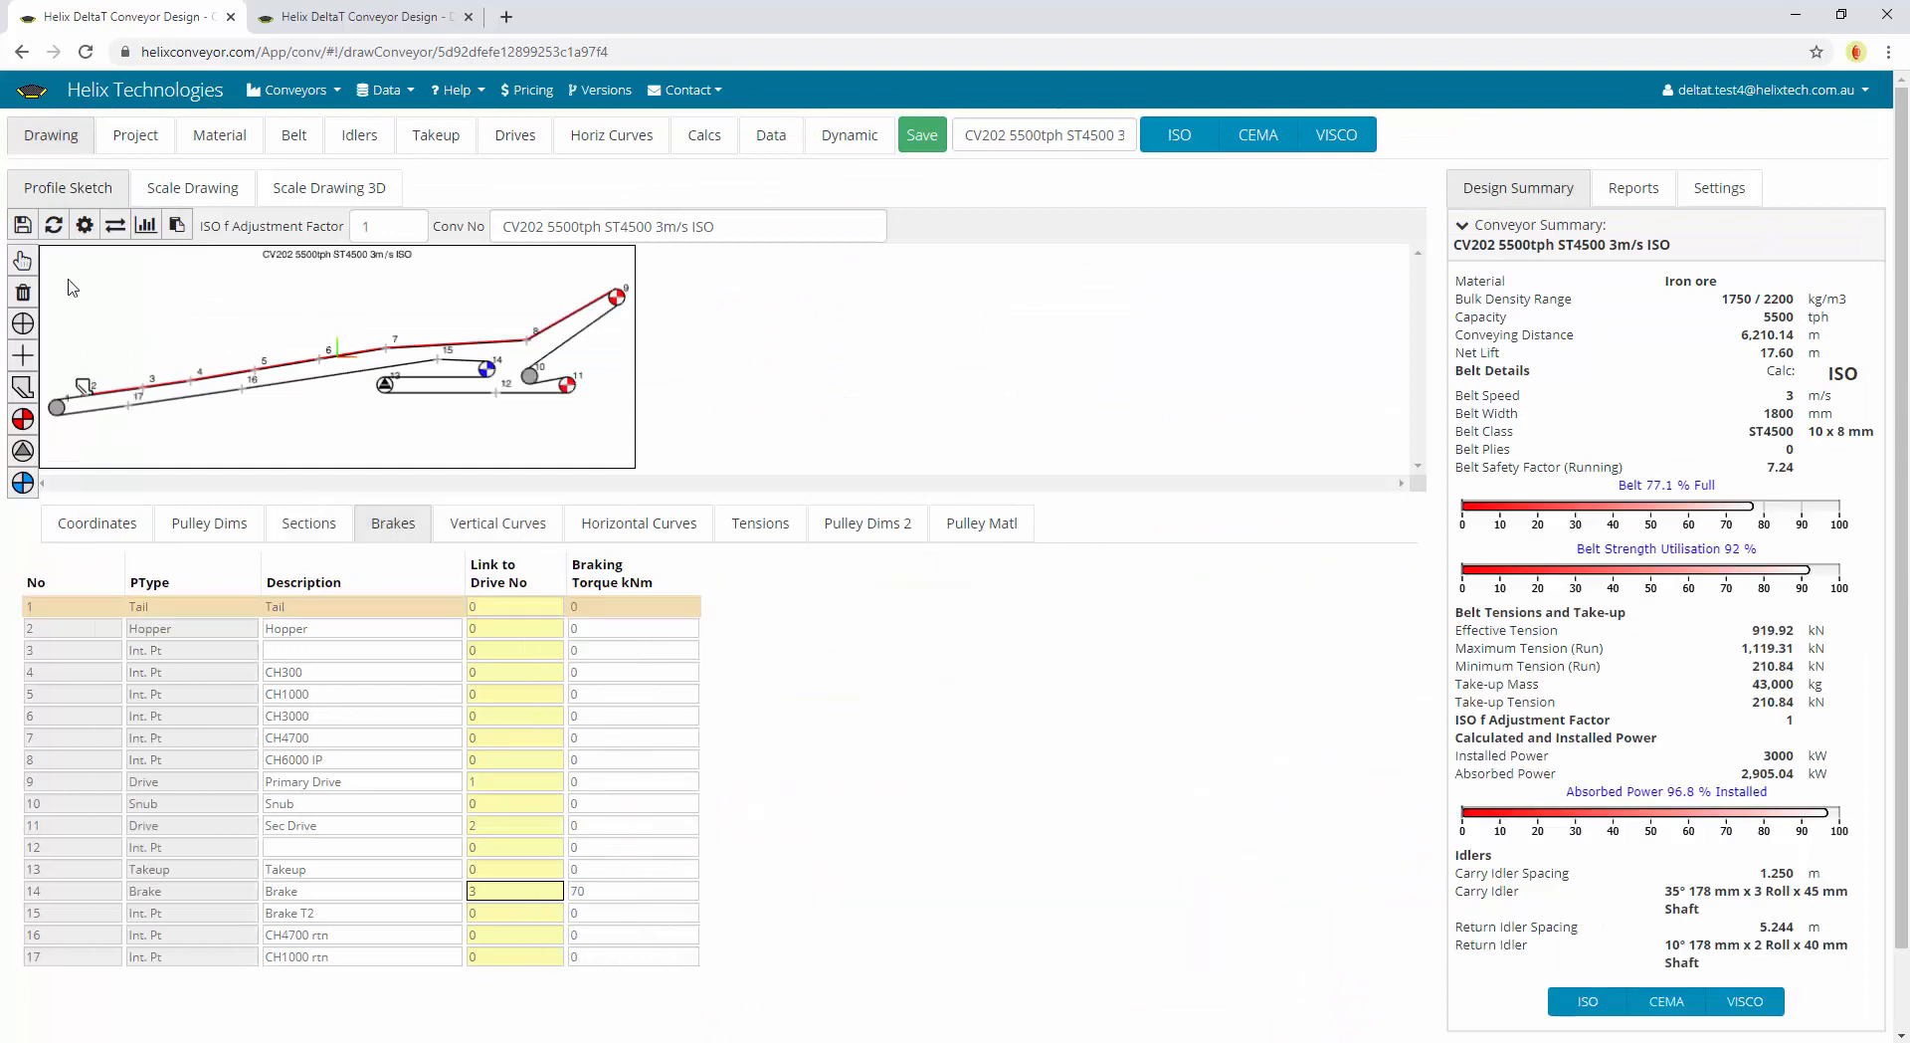
pyautogui.click(591, 893)
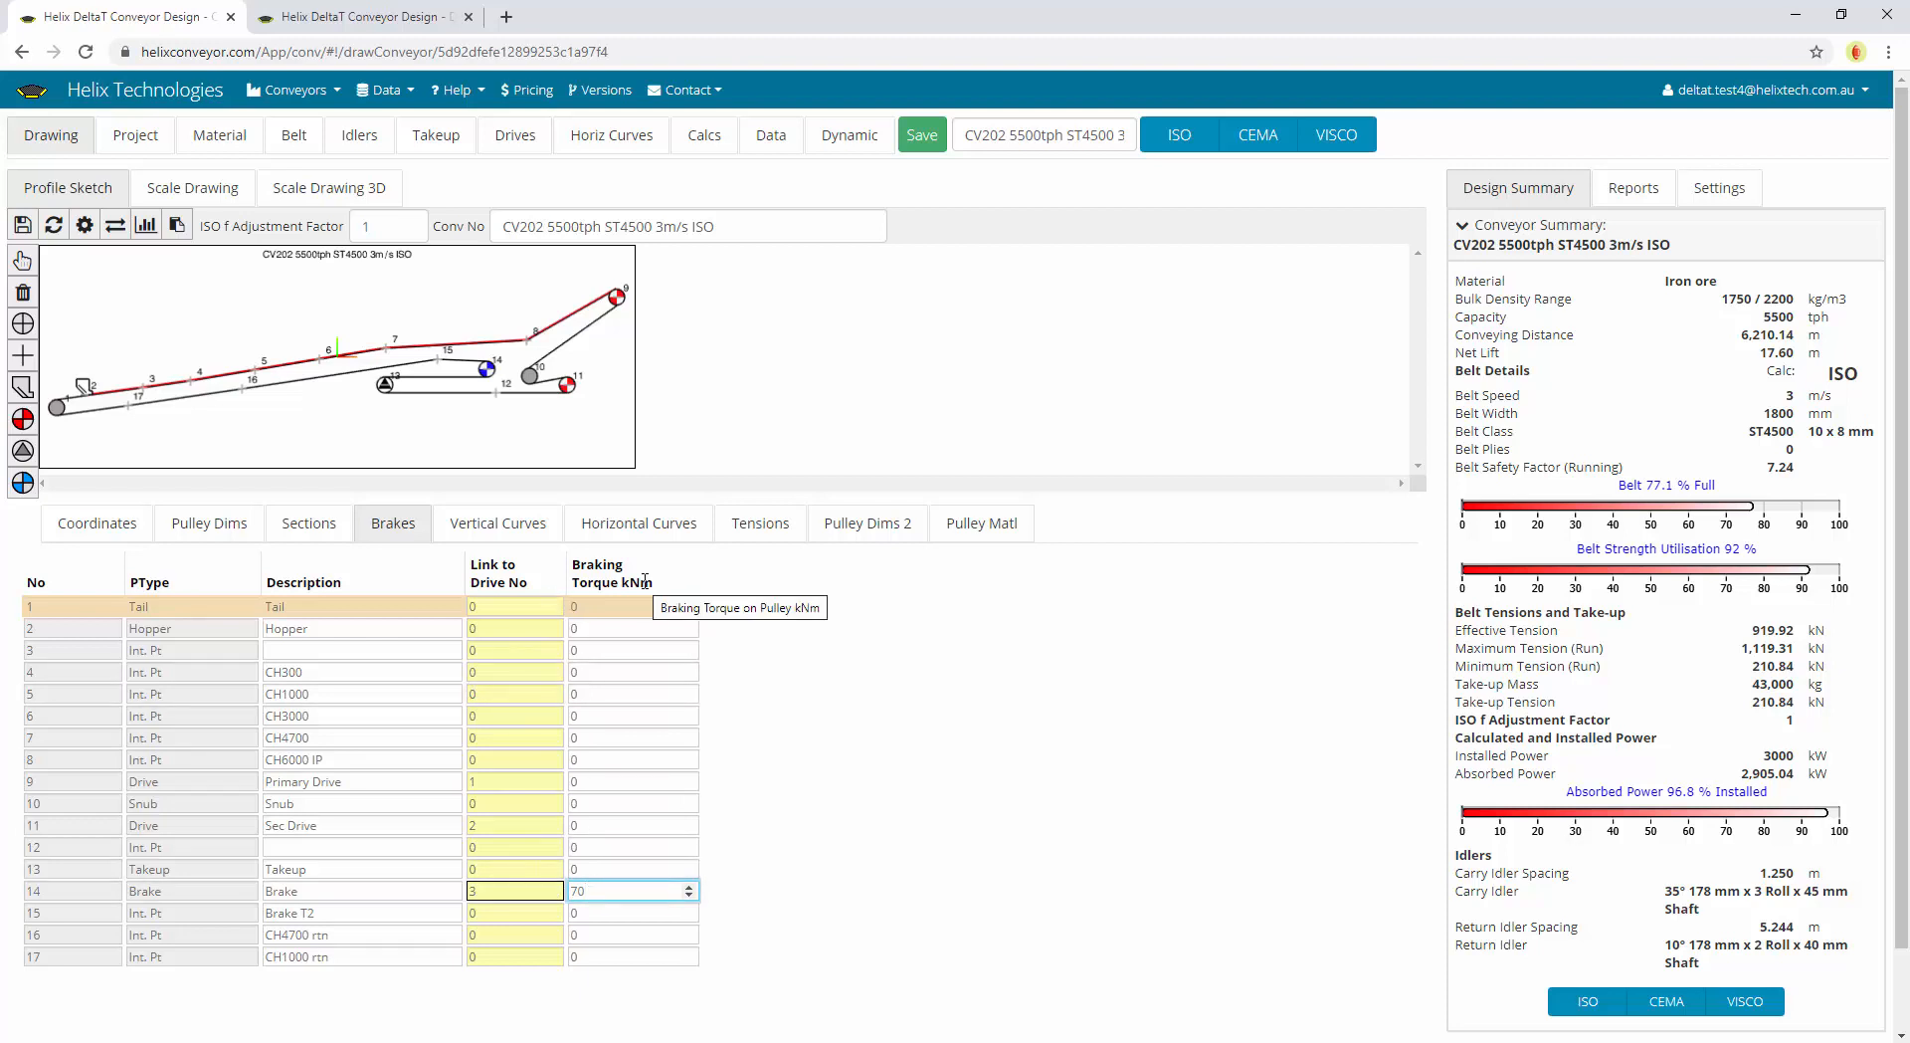
pyautogui.click(497, 891)
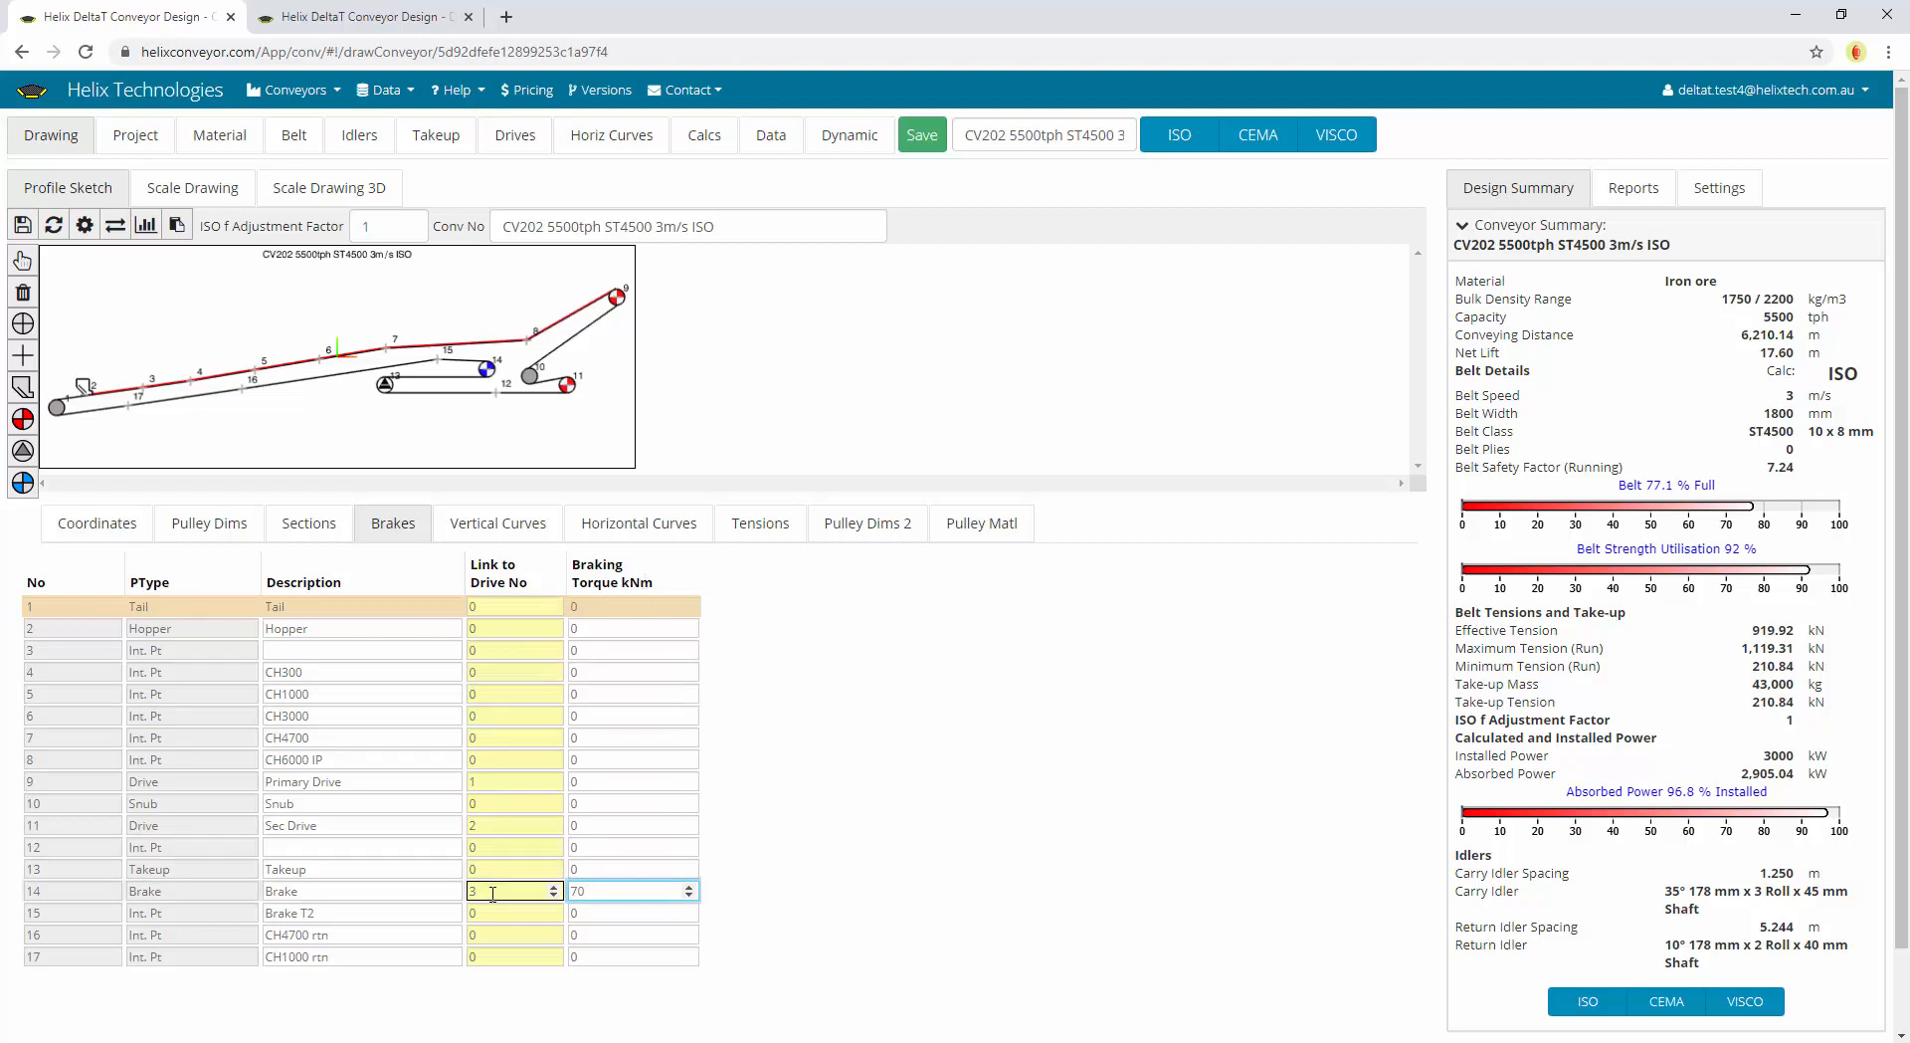
# Return to drive 3's brake inputs and inspect the brake location choices
pyautogui.click(524, 142)
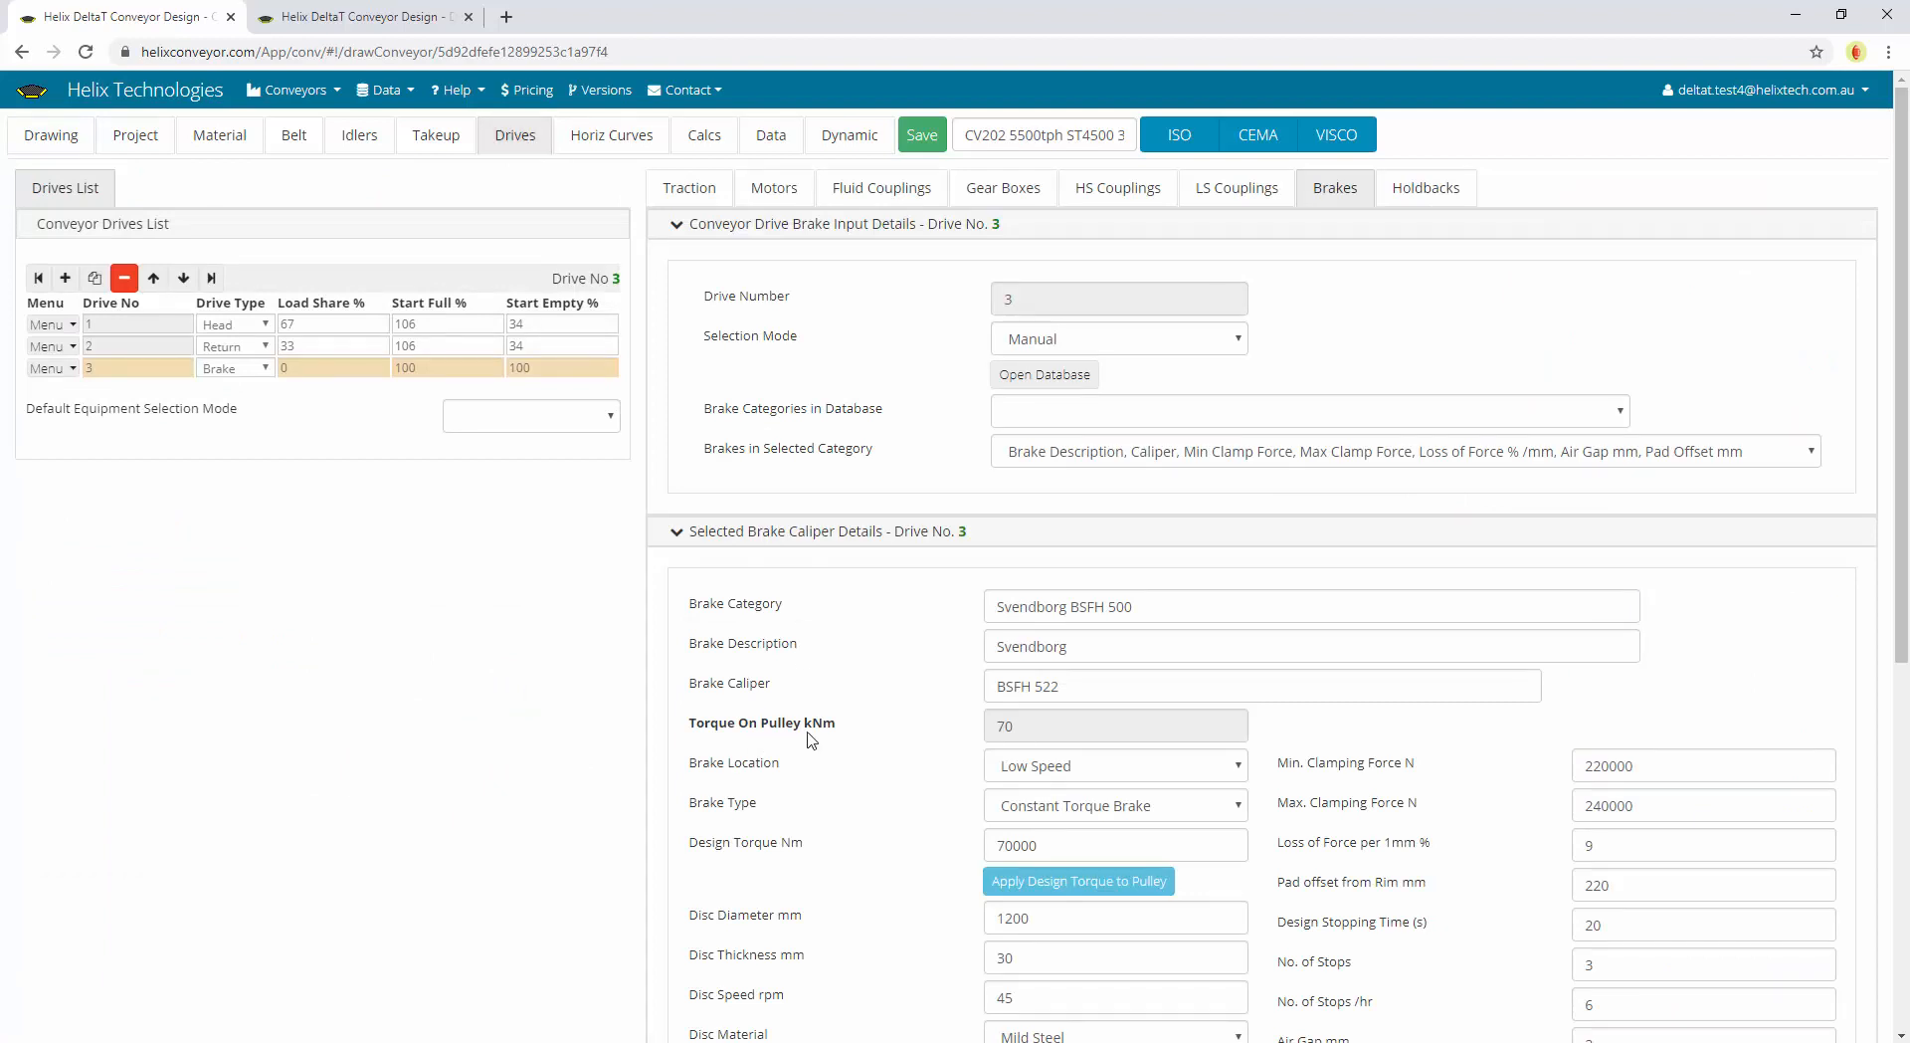
pyautogui.click(1084, 771)
pyautogui.click(915, 778)
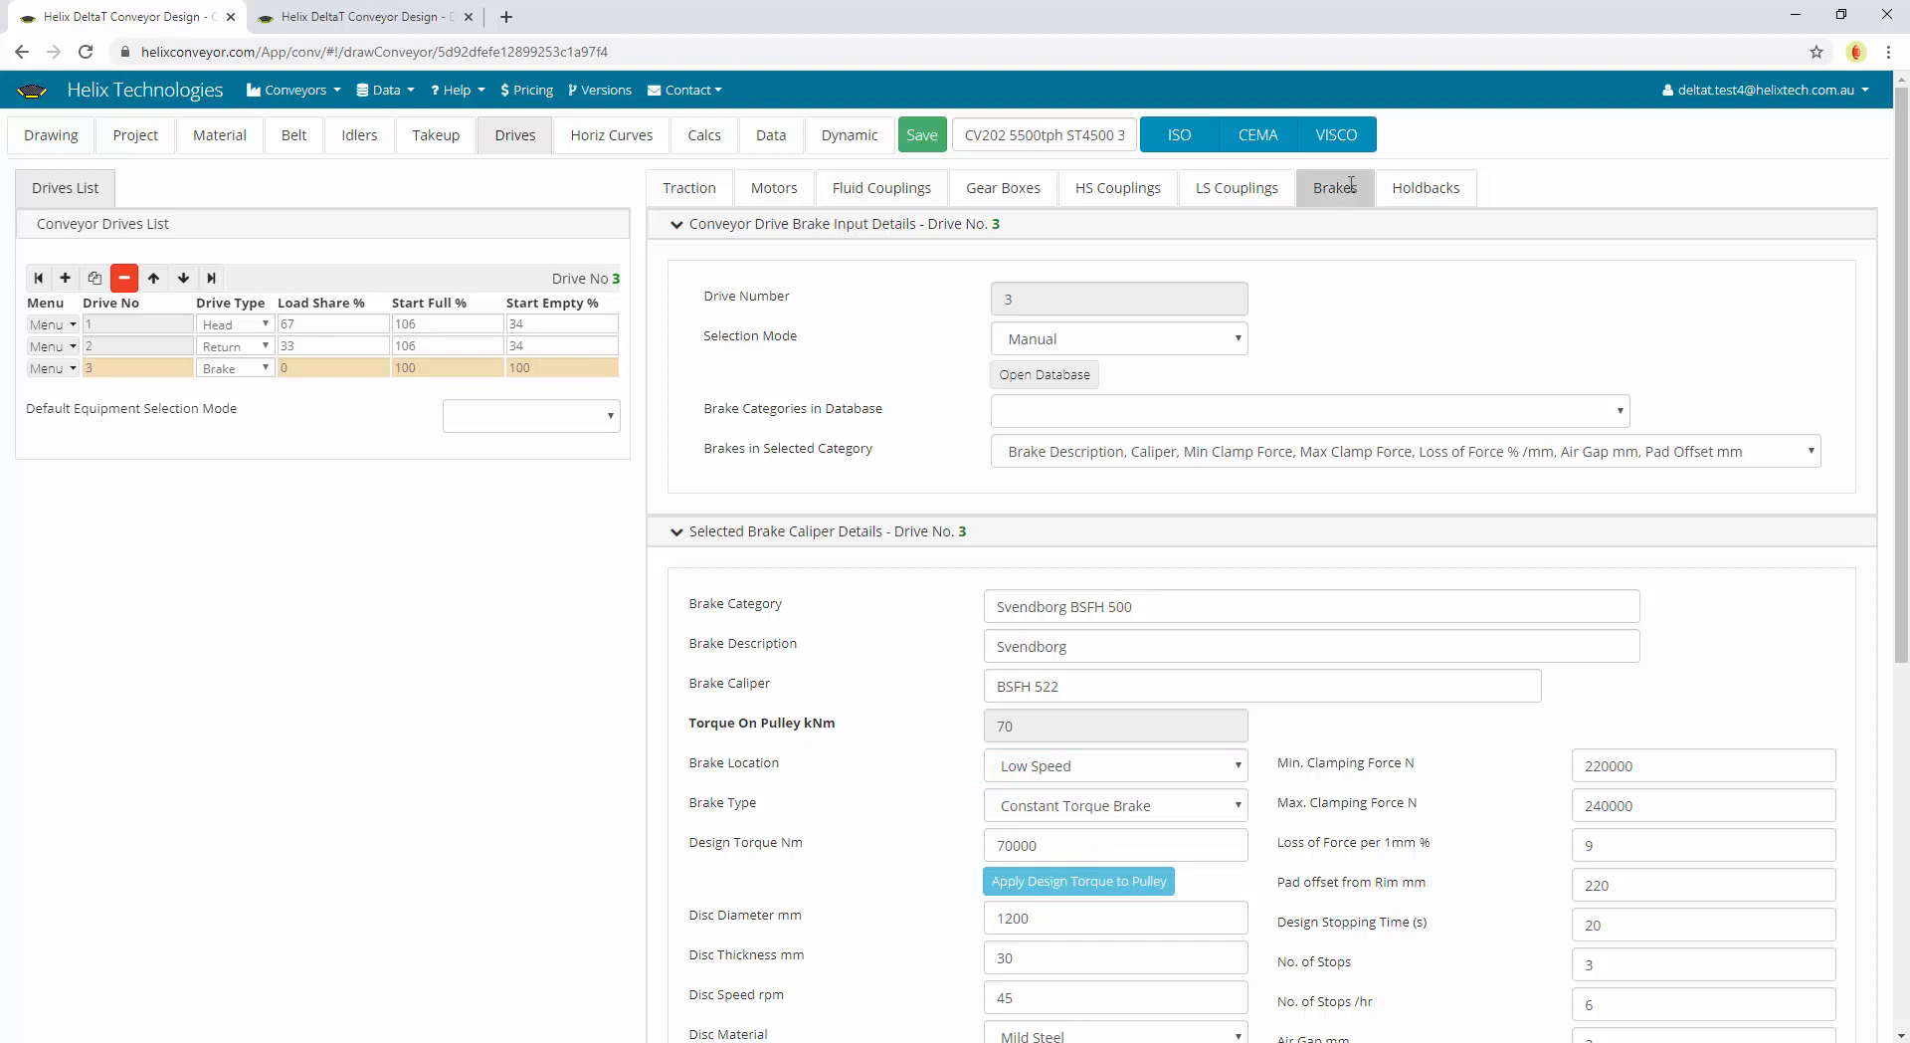
pyautogui.click(1032, 767)
pyautogui.click(852, 790)
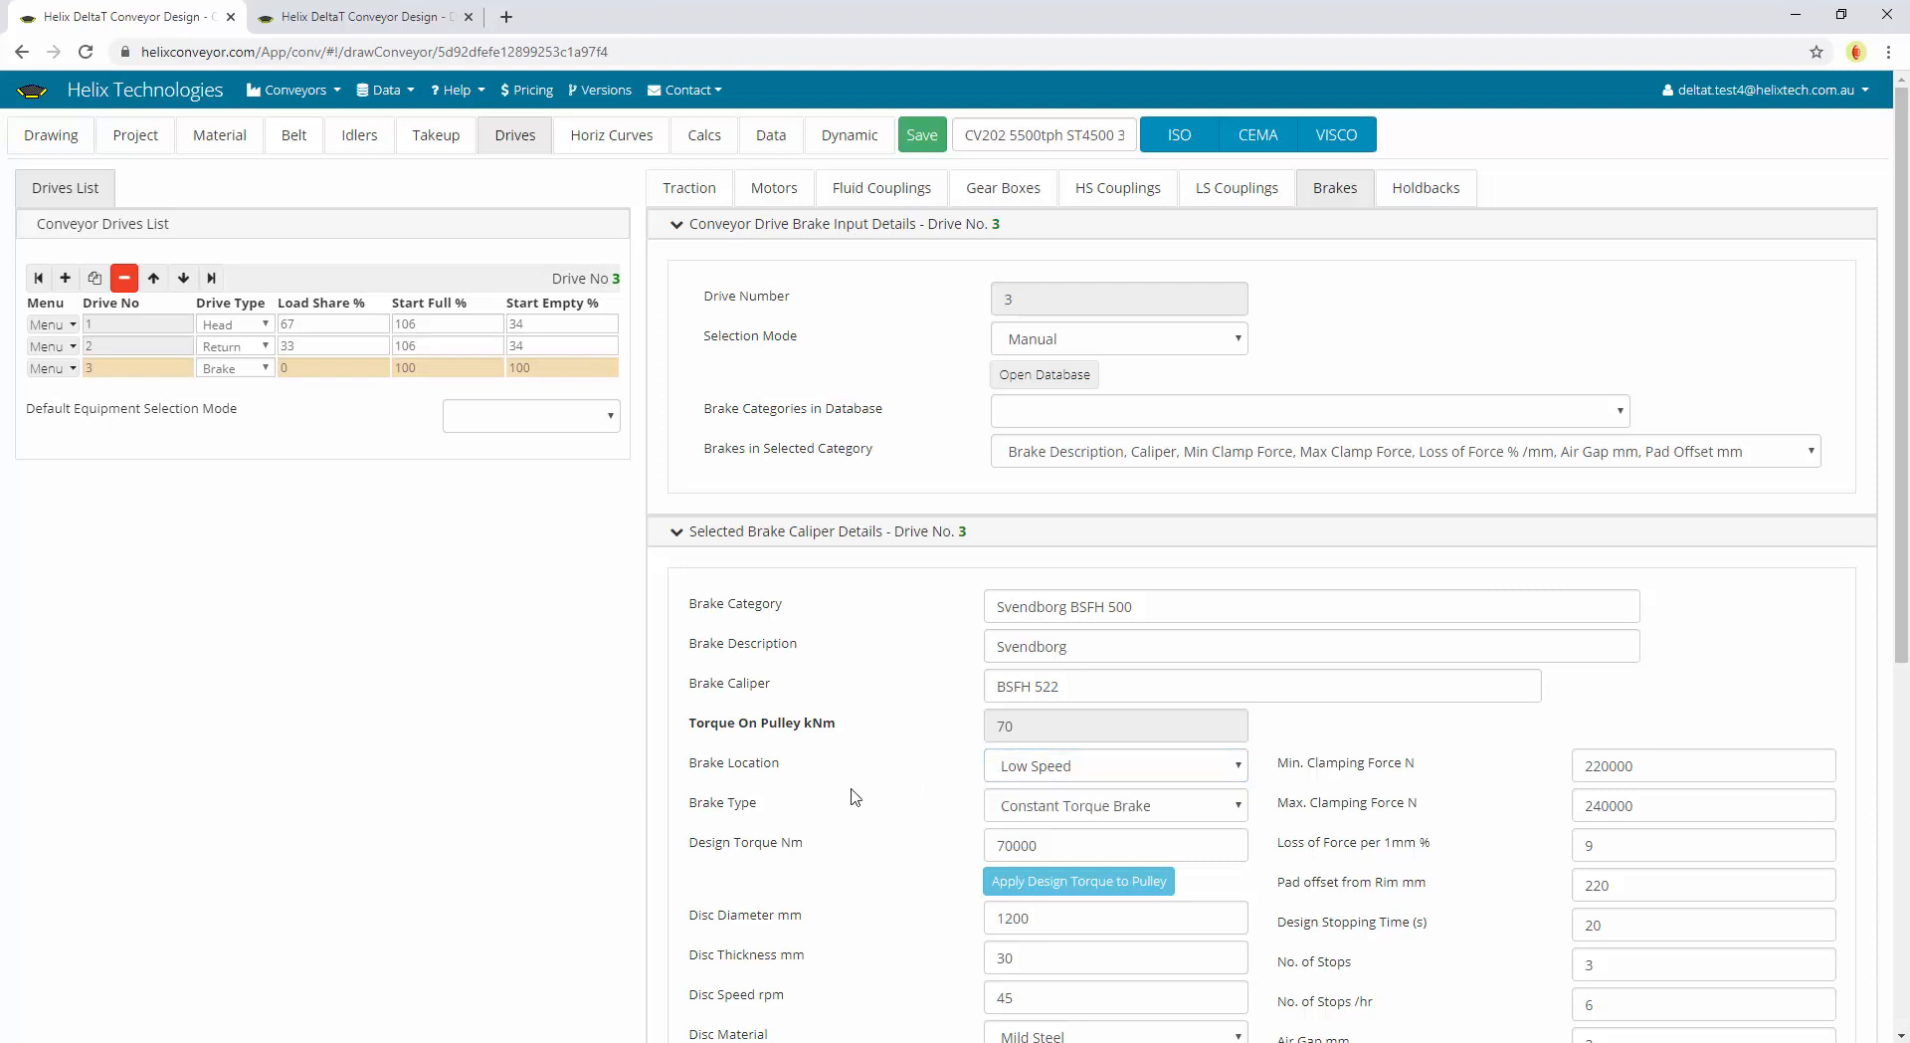
# Examine drive 3's brake disc diameter, thickness and speed, and the caliper's clamping force and loss of force inputs
pyautogui.scroll(-2, 895, 831)
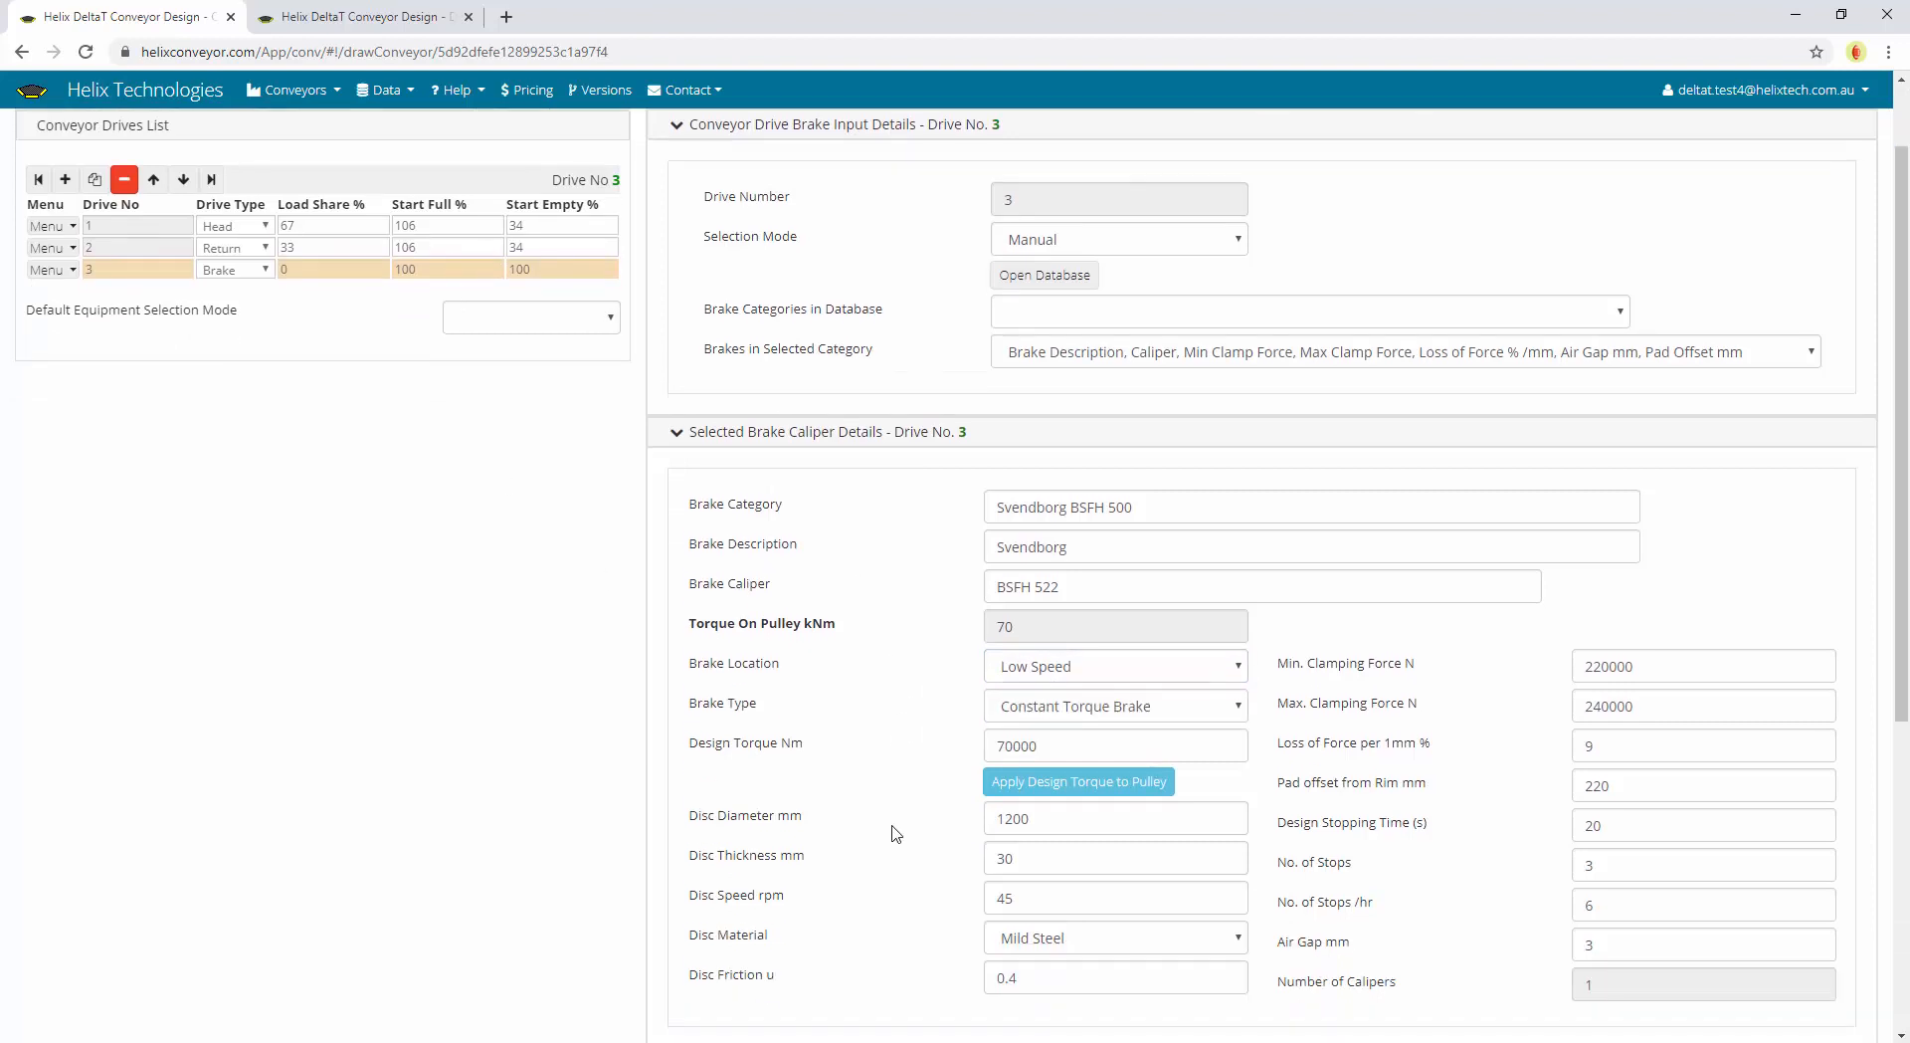
pyautogui.scroll(-2, 895, 833)
pyautogui.click(1063, 626)
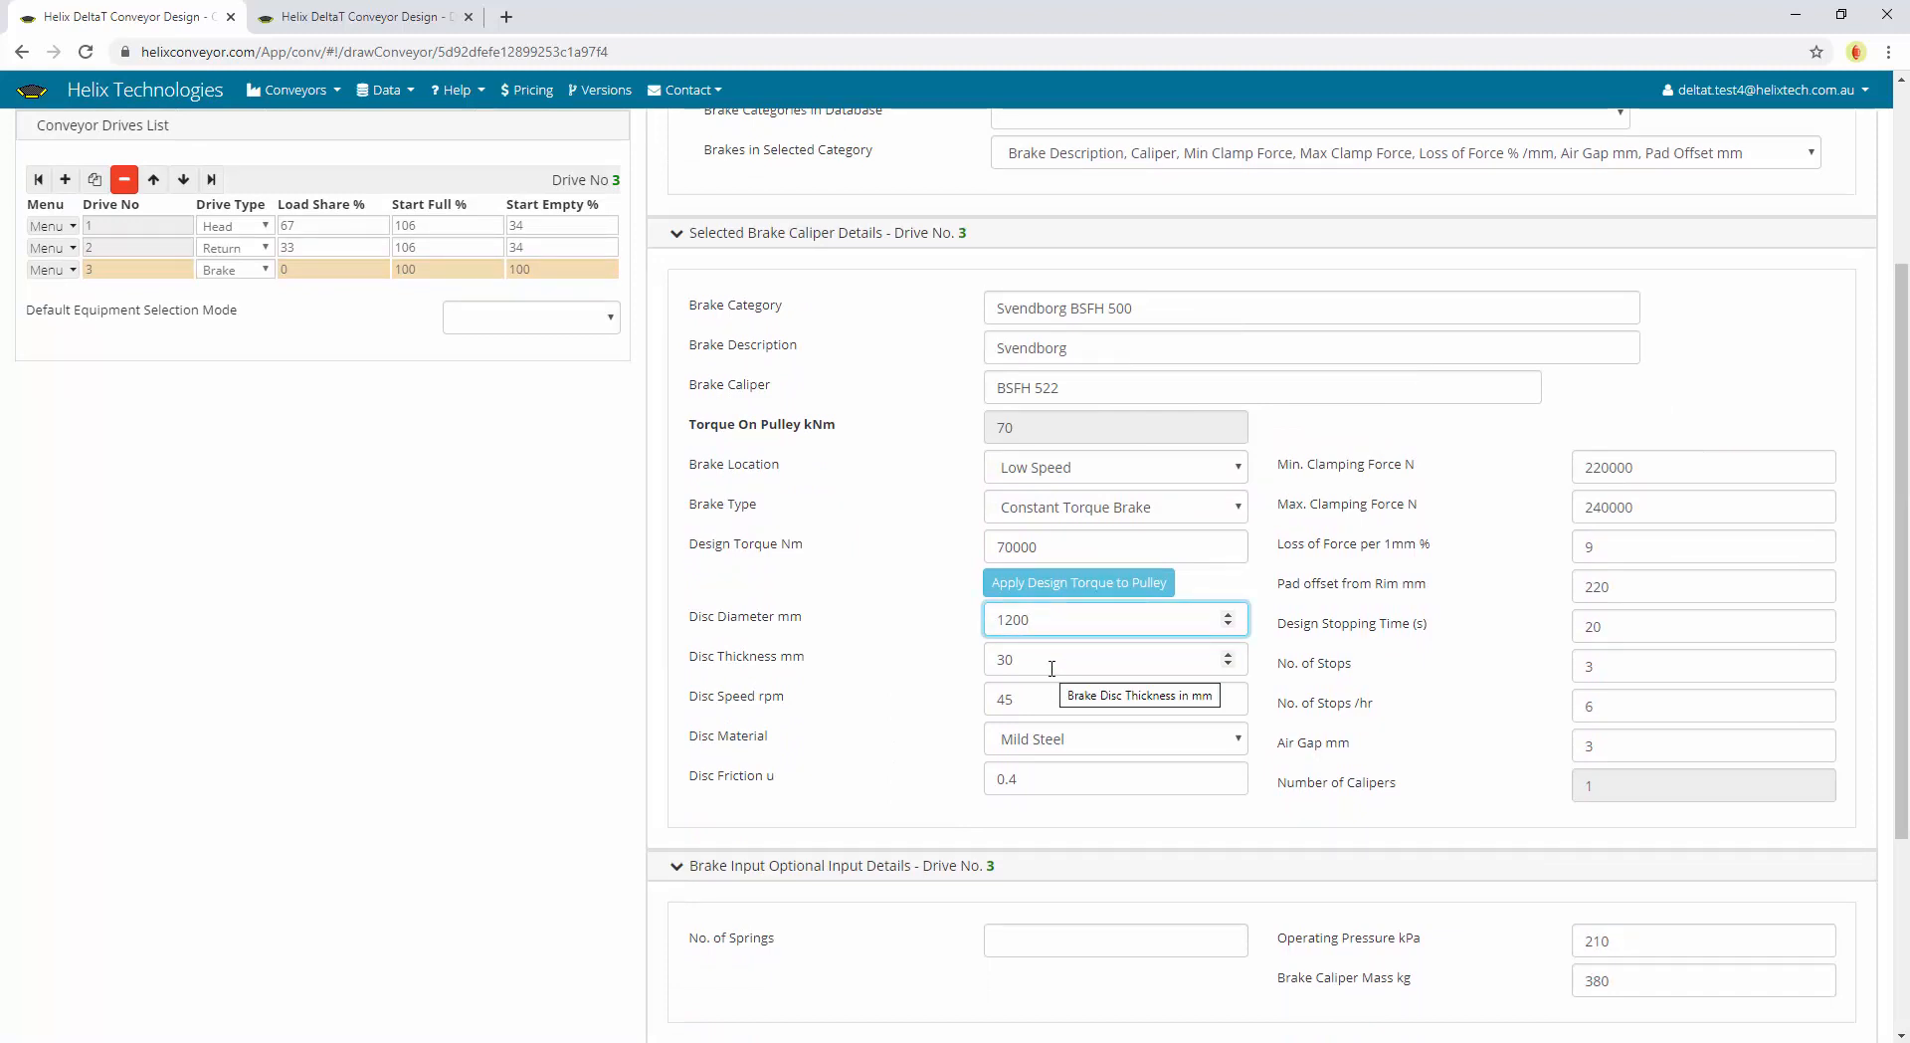
pyautogui.click(1052, 668)
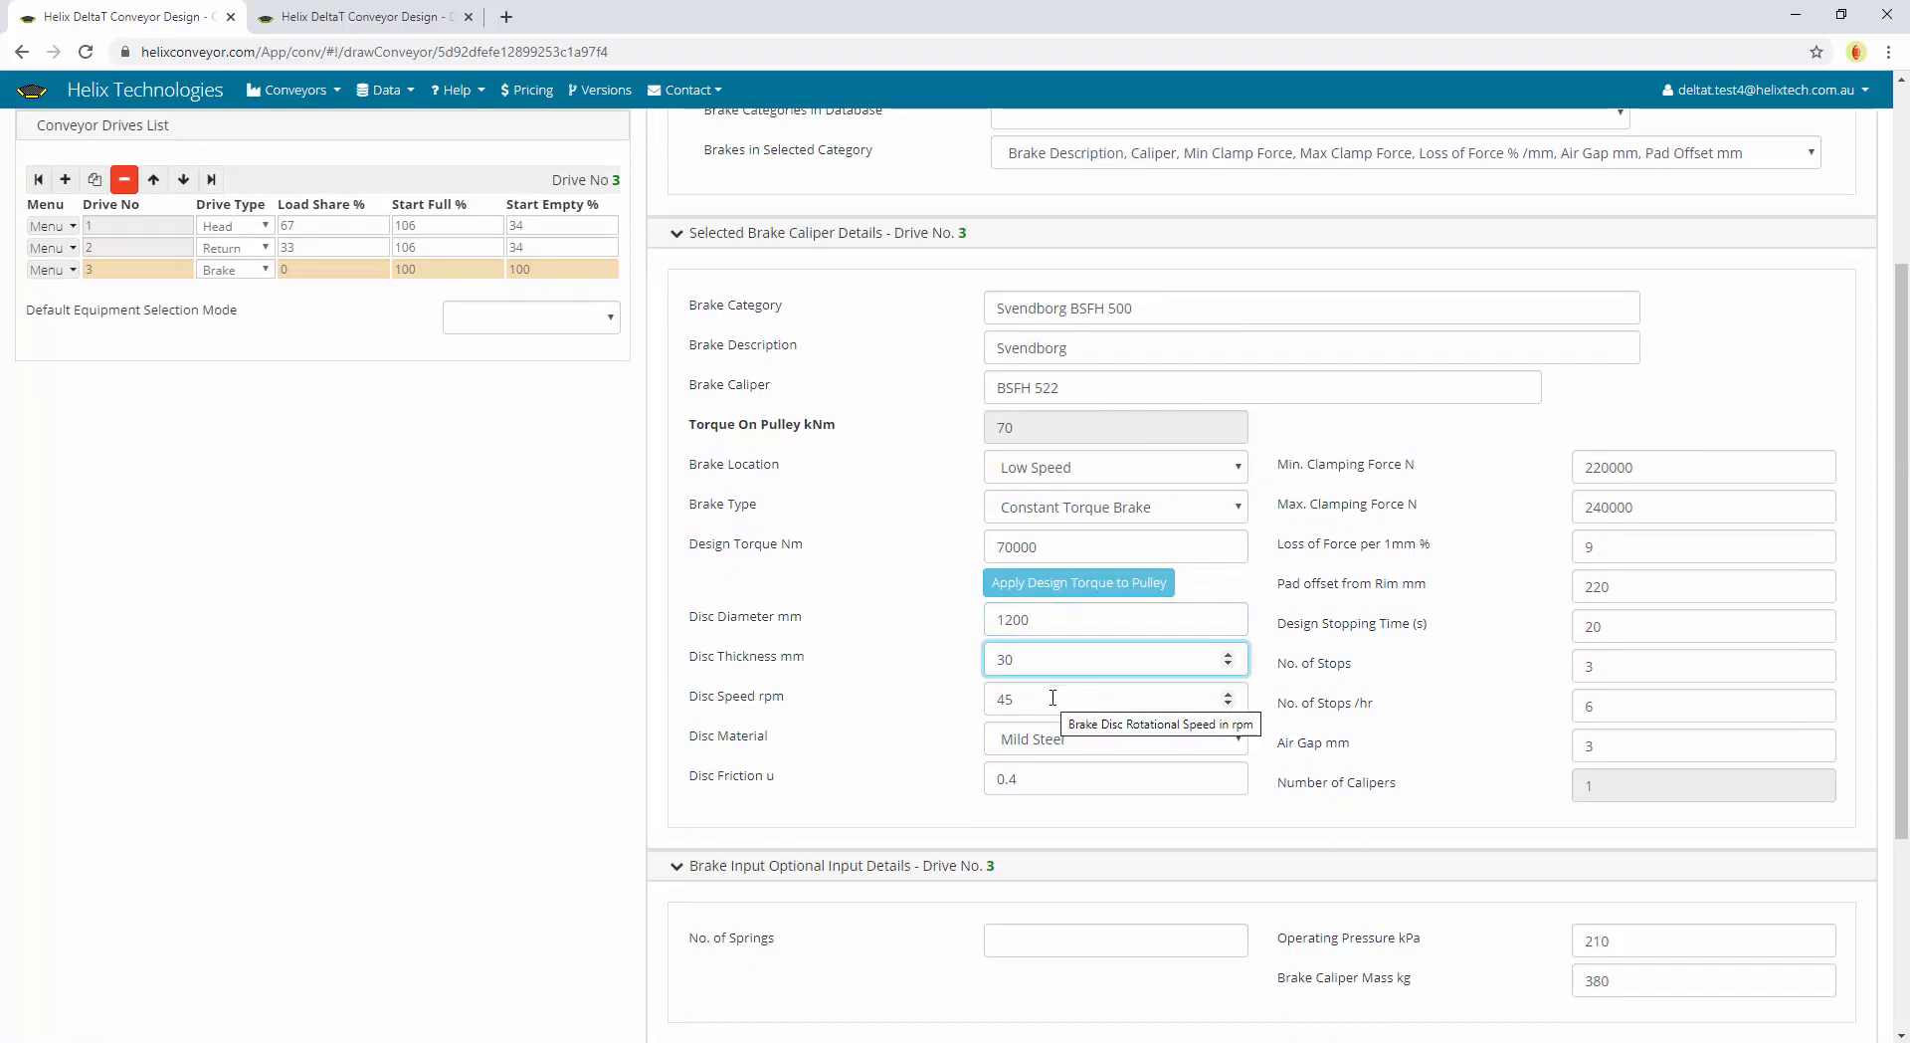
pyautogui.click(1051, 698)
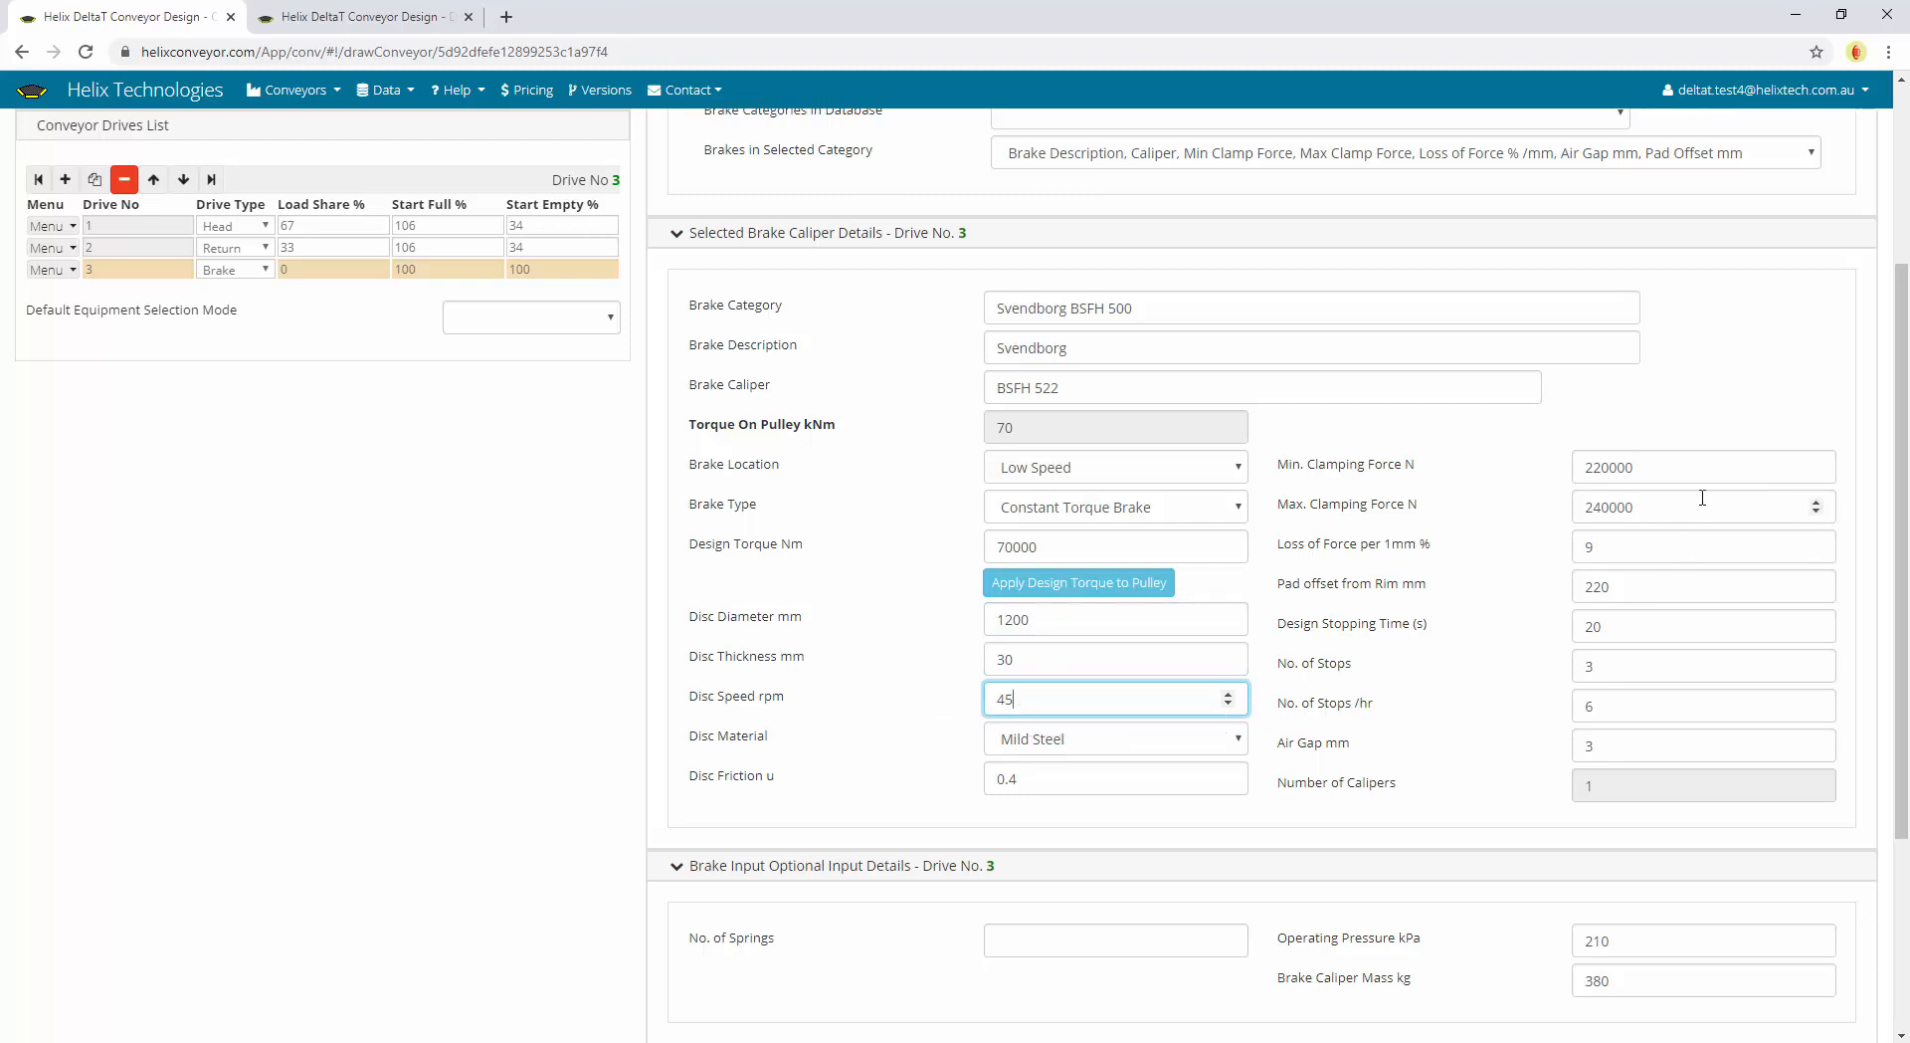
pyautogui.click(1688, 468)
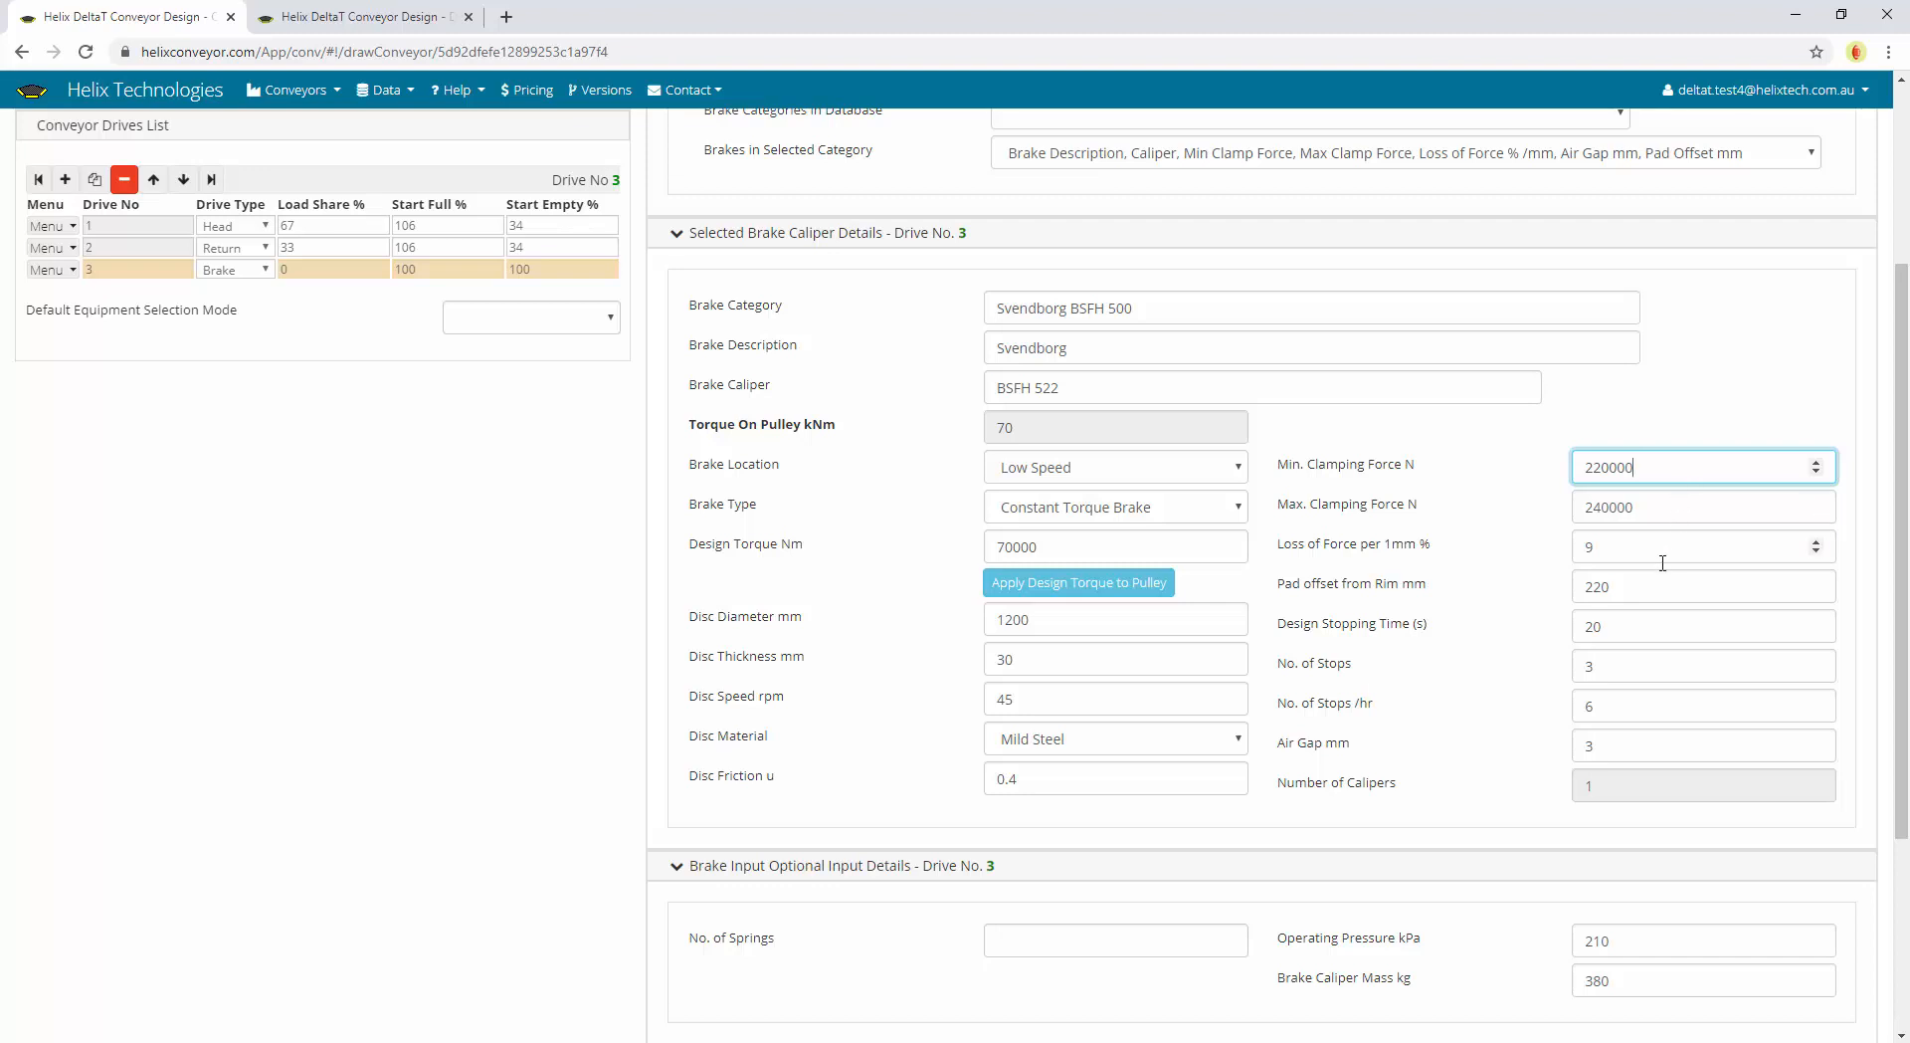
pyautogui.click(1386, 553)
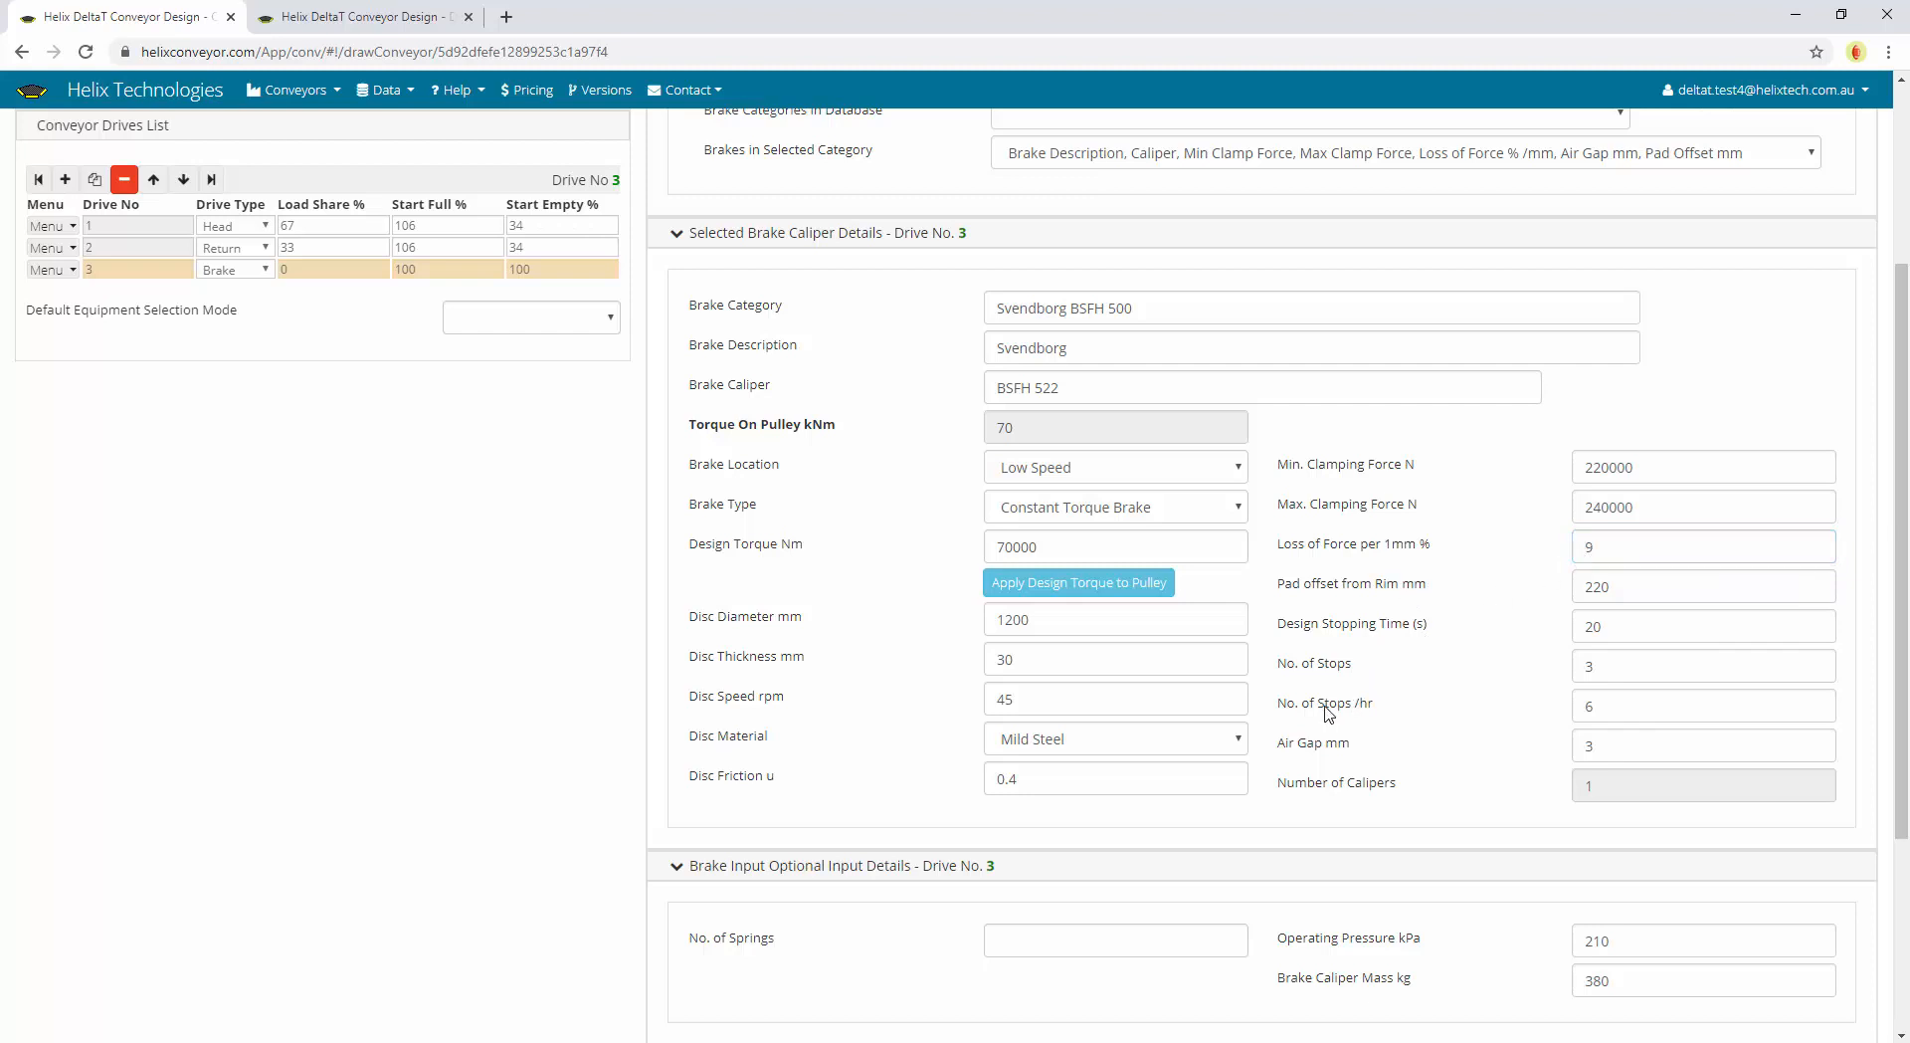
# Examine drive 3's brake air gap and number of calipers, along with the optional brake inputs
pyautogui.scroll(-3, 1414, 715)
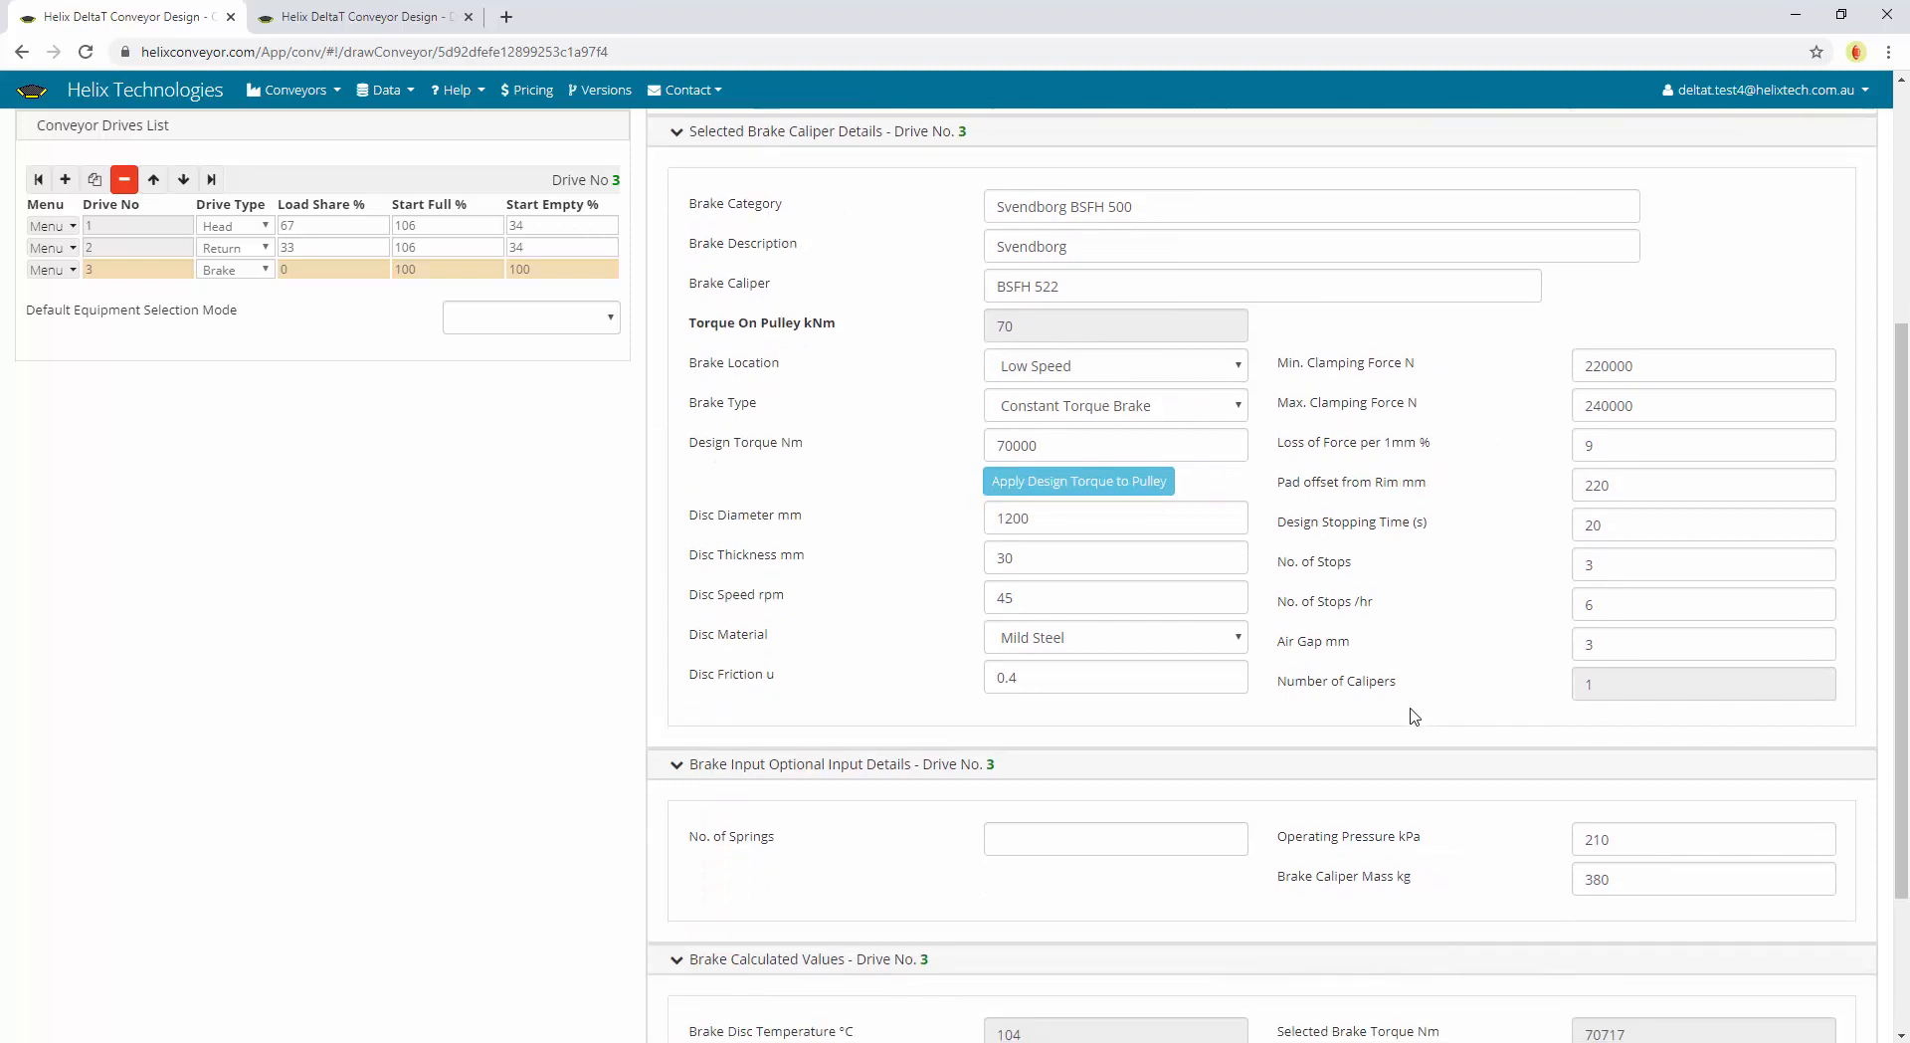
pyautogui.scroll(1, 1052, 836)
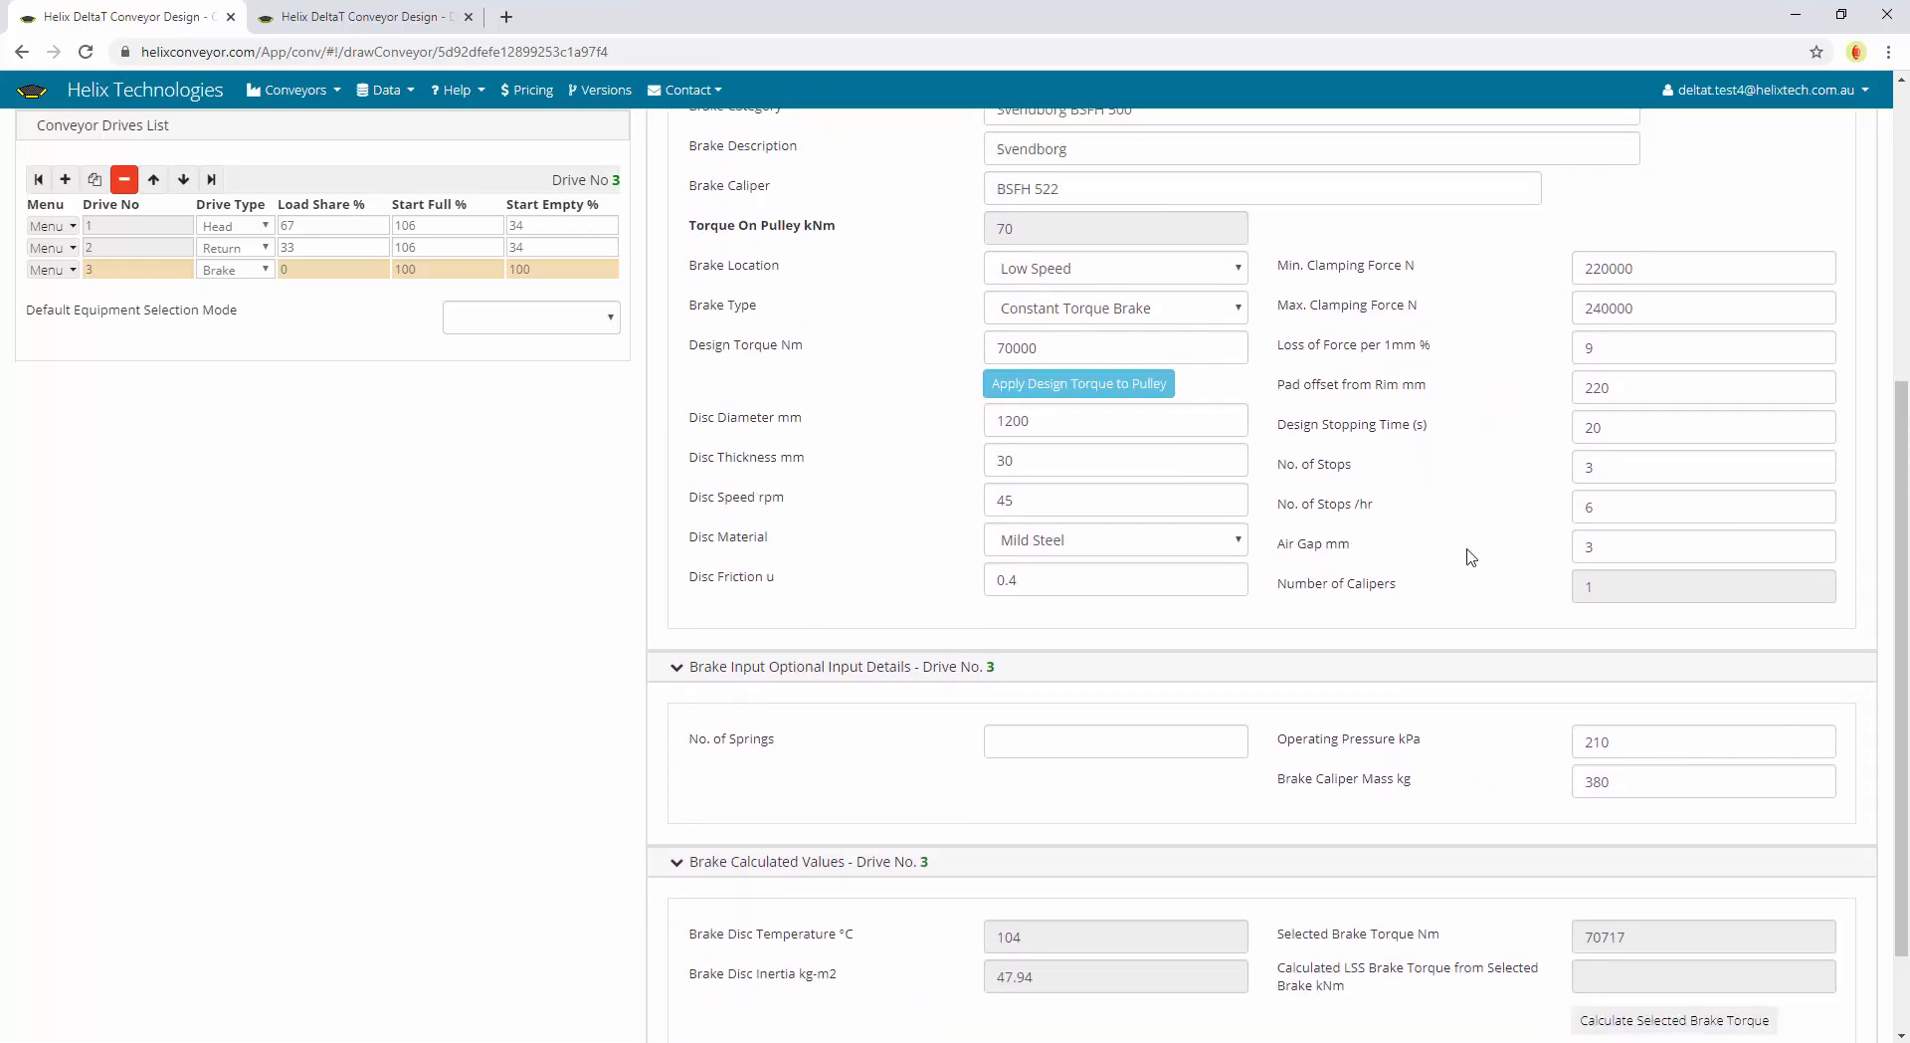
pyautogui.click(1592, 547)
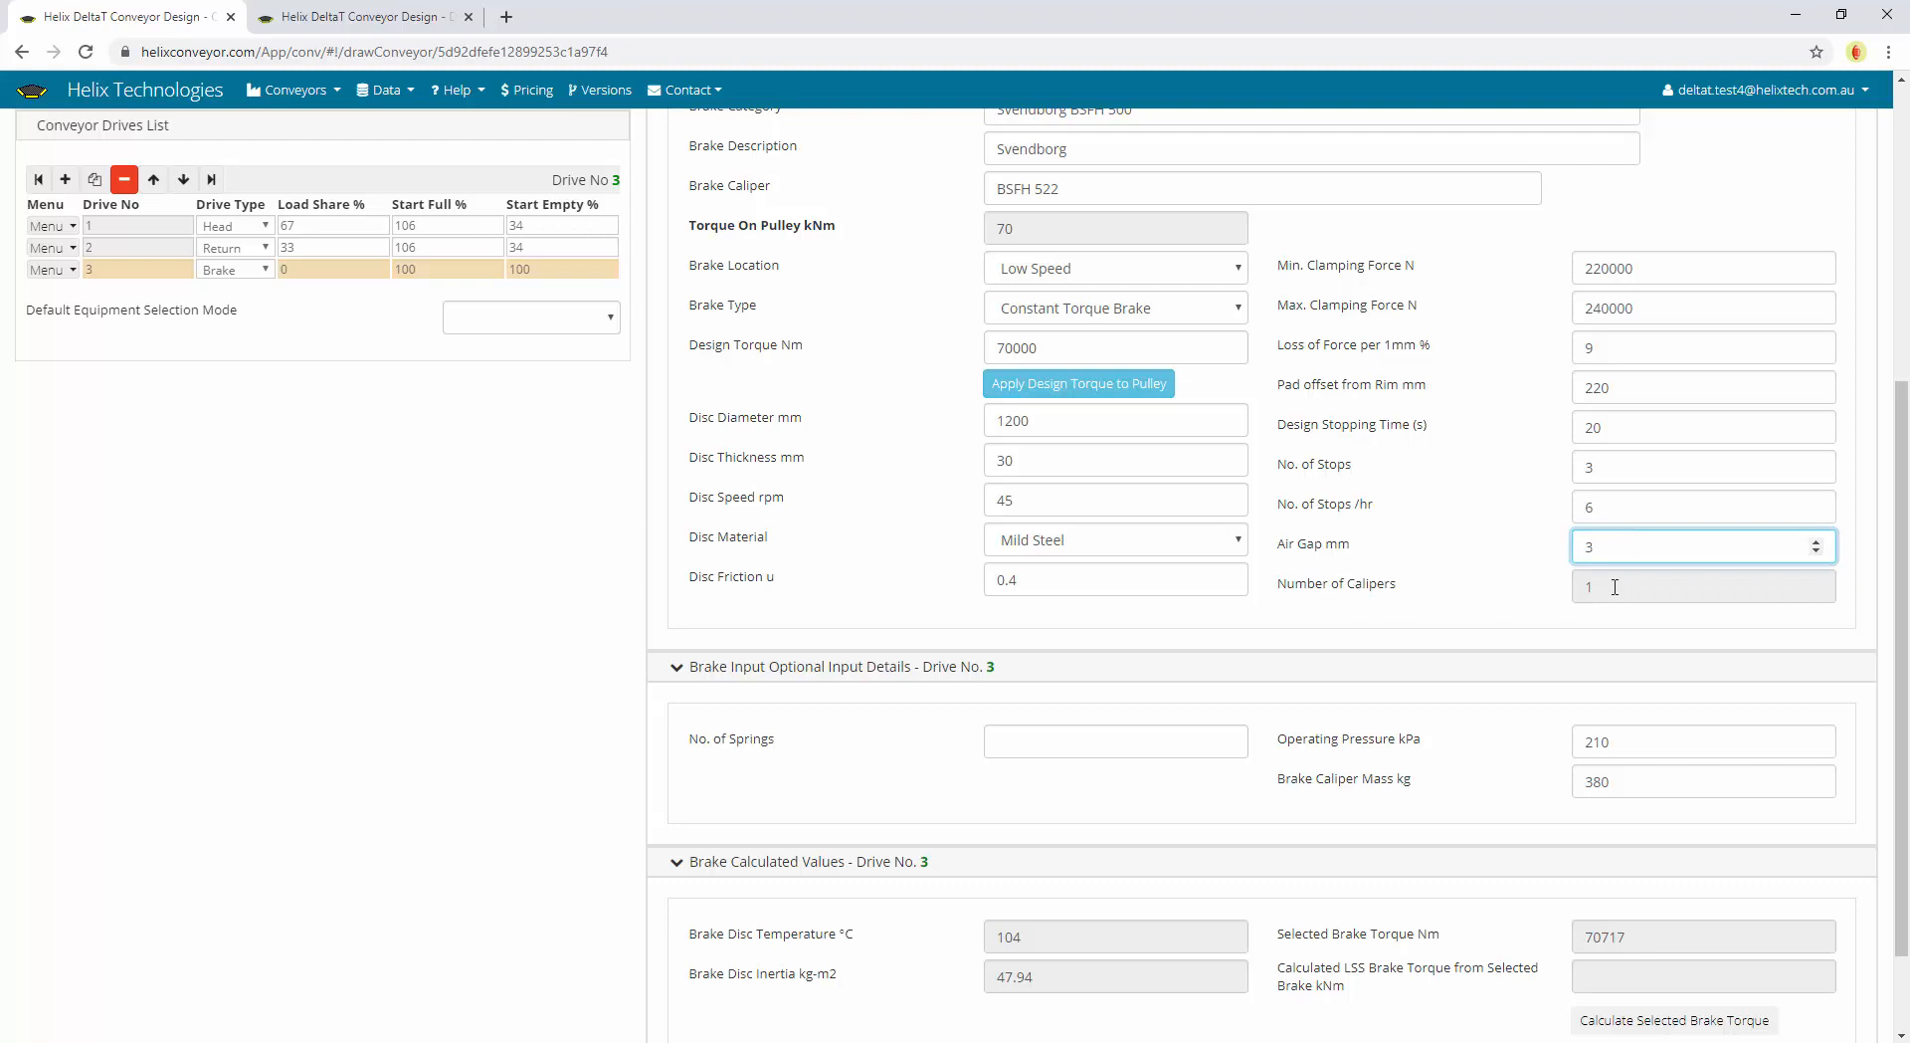
pyautogui.click(1612, 585)
pyautogui.click(1493, 594)
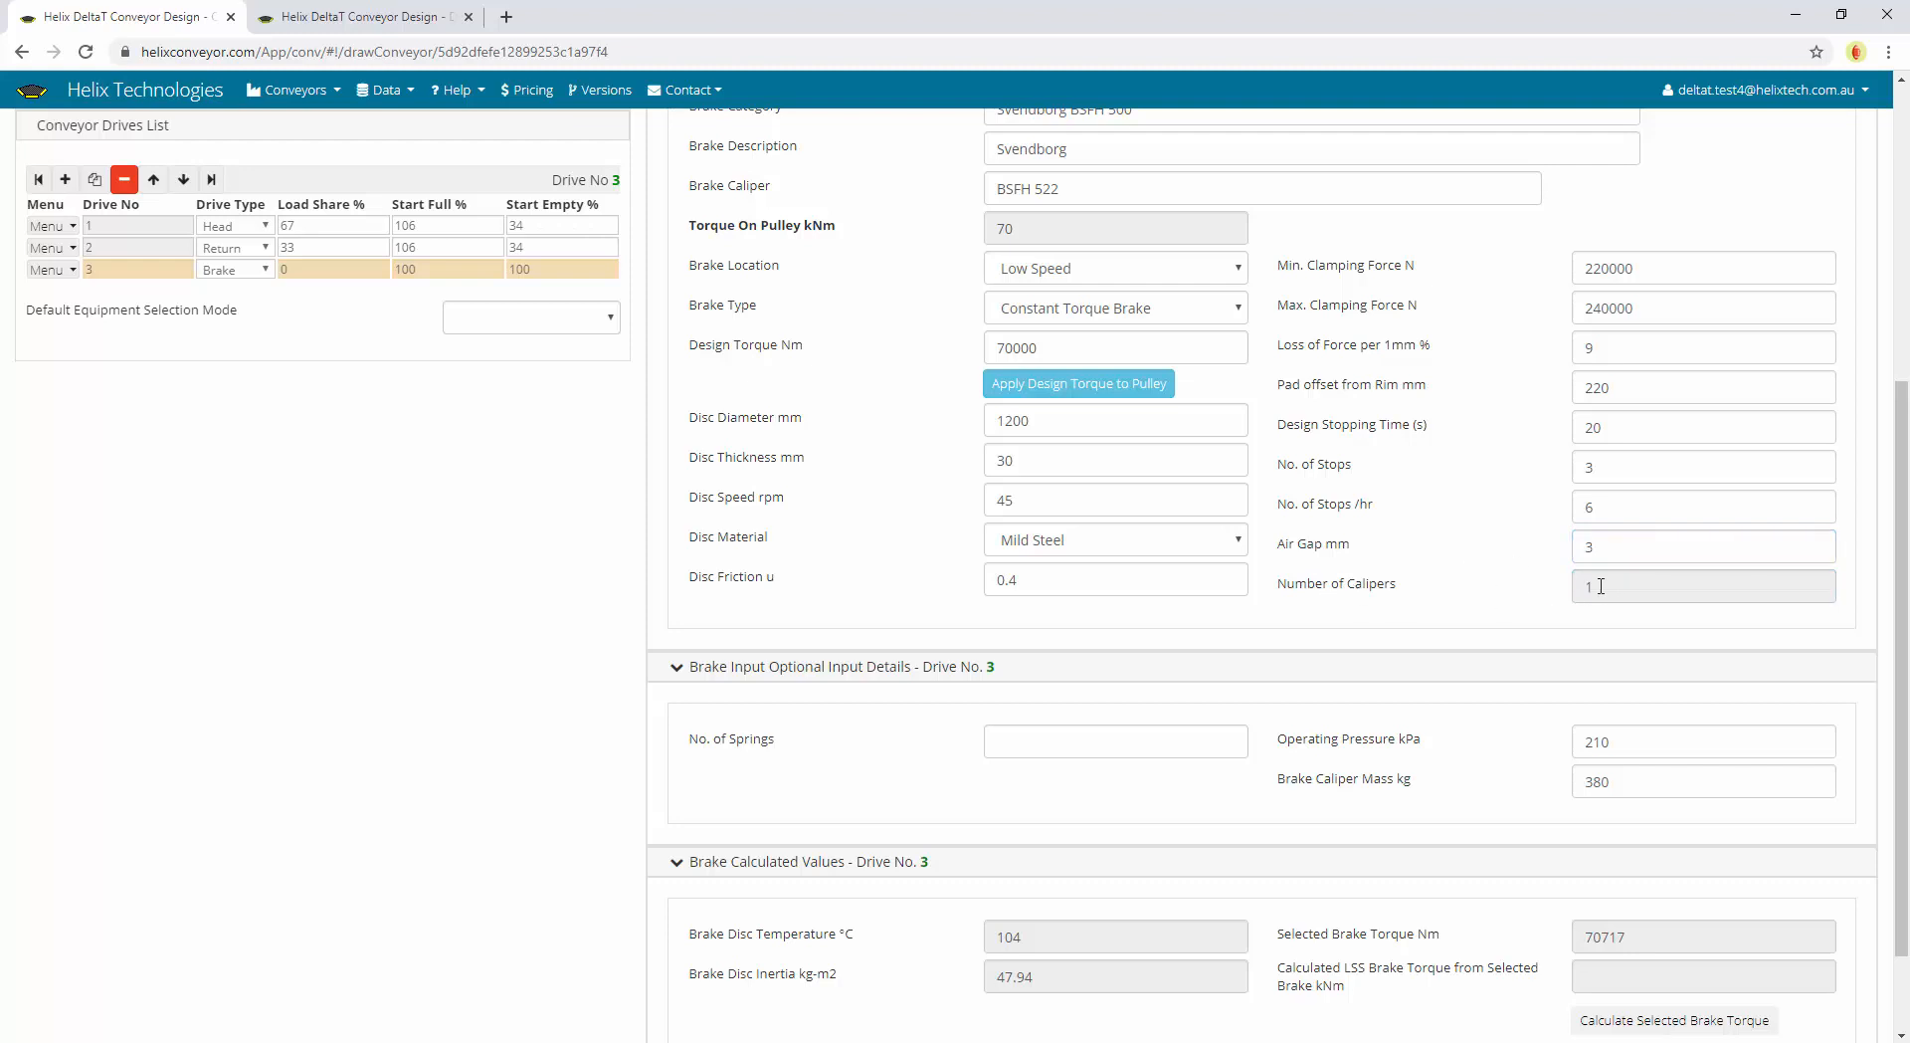
# Review drive 3's calculated brake values and calculate the low speed shaft torque from the selected brake
pyautogui.scroll(1, 1557, 603)
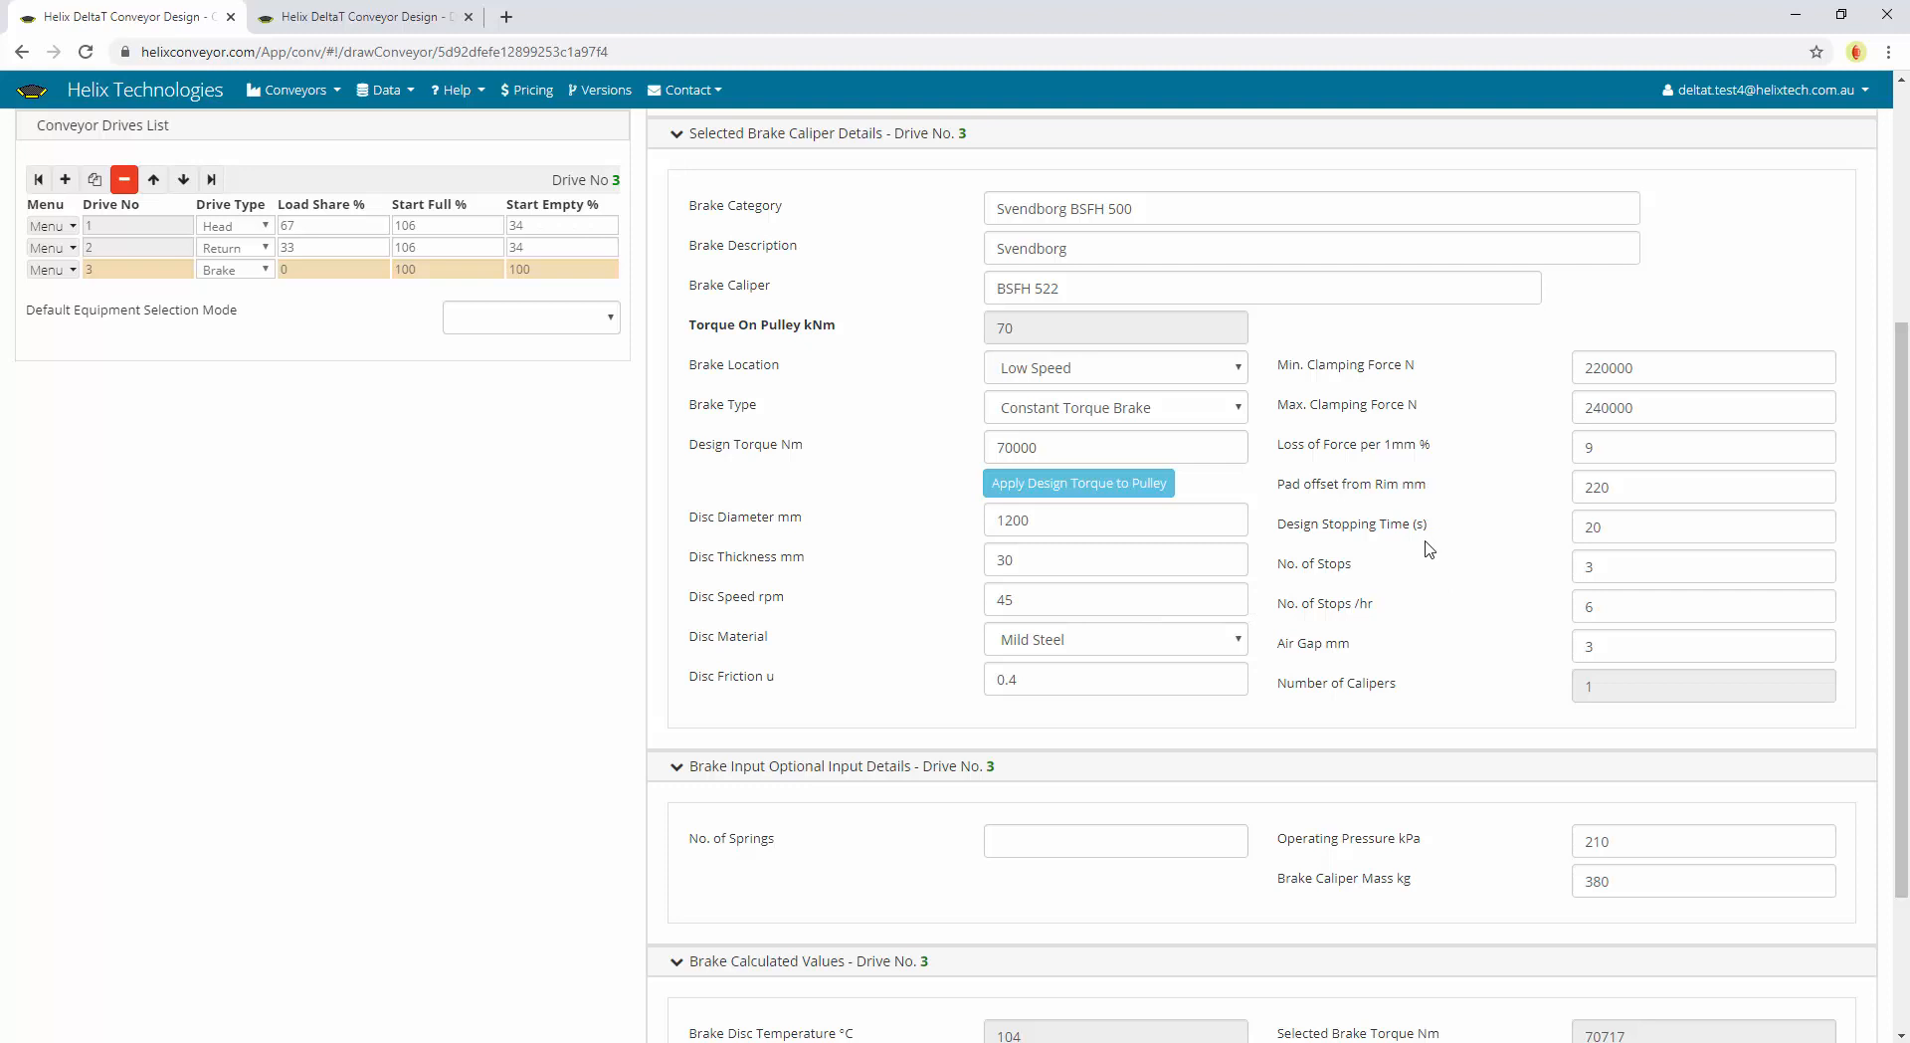
pyautogui.scroll(-2, 1429, 548)
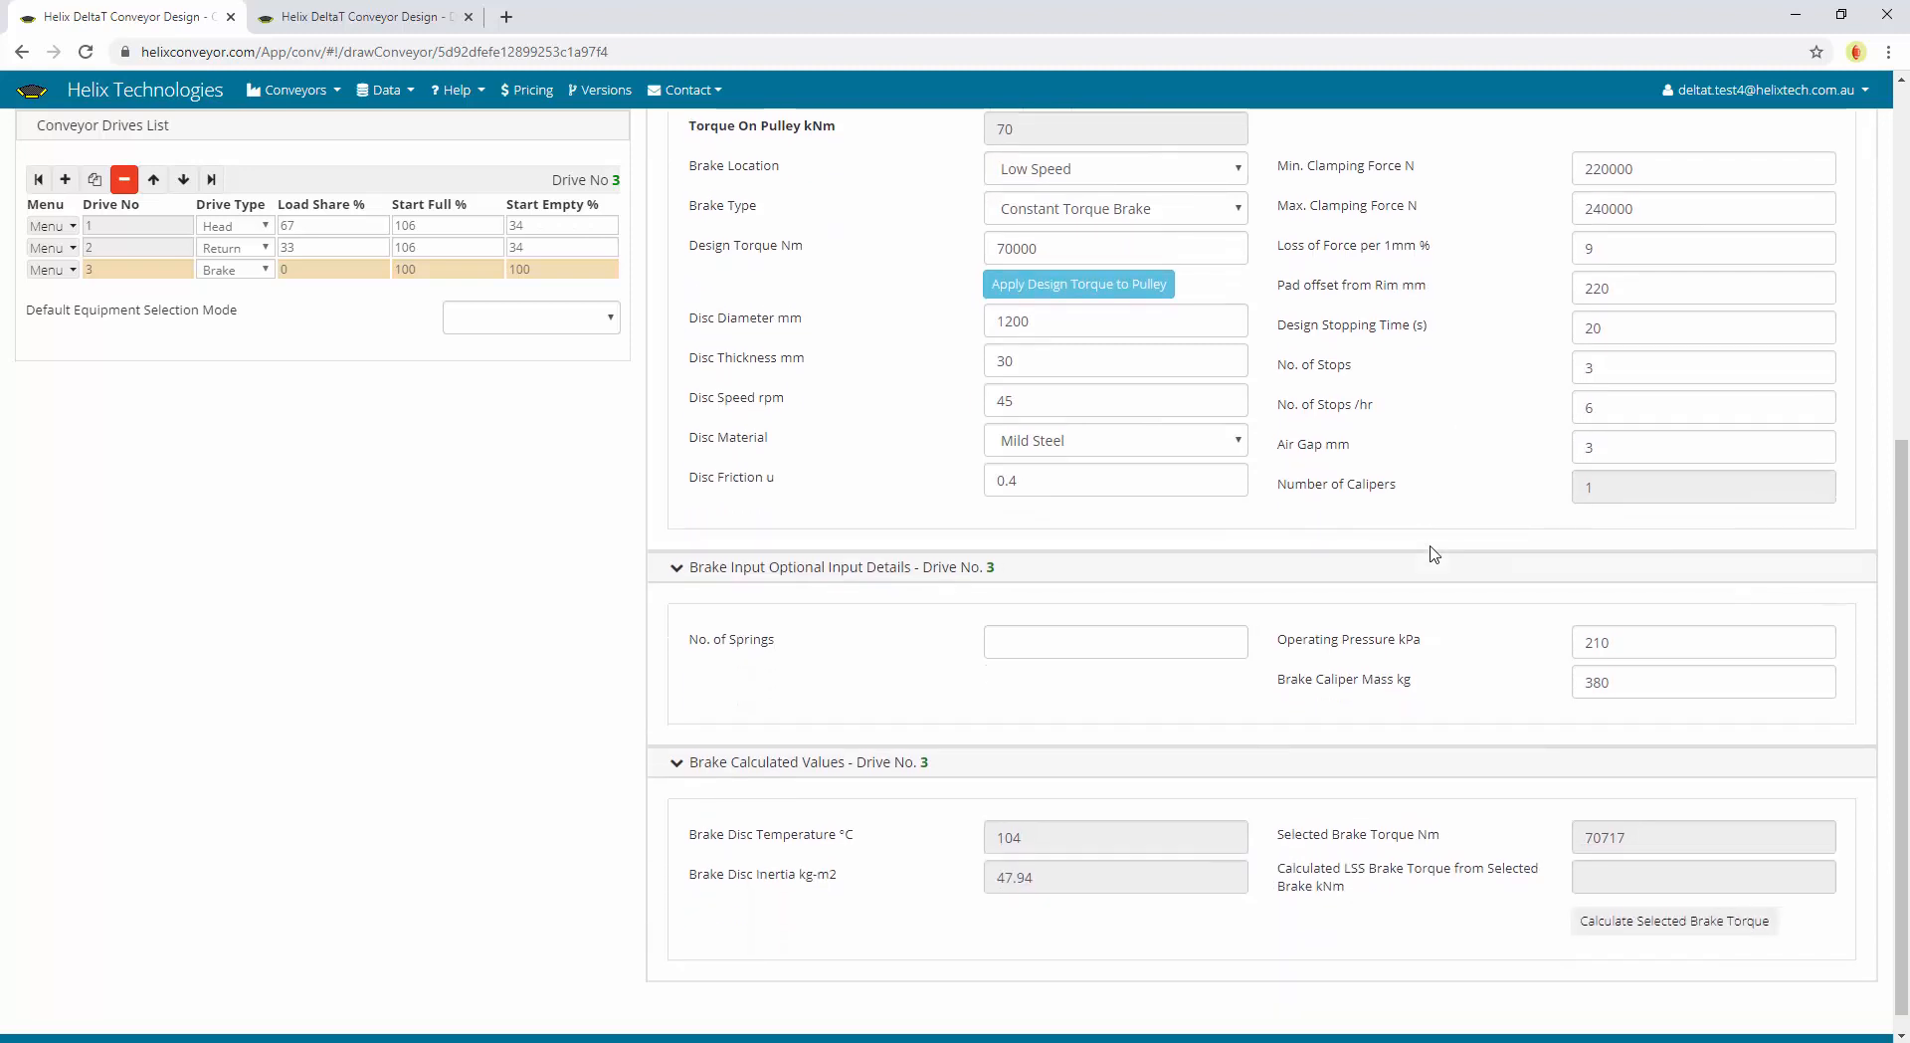
pyautogui.scroll(1, 1433, 553)
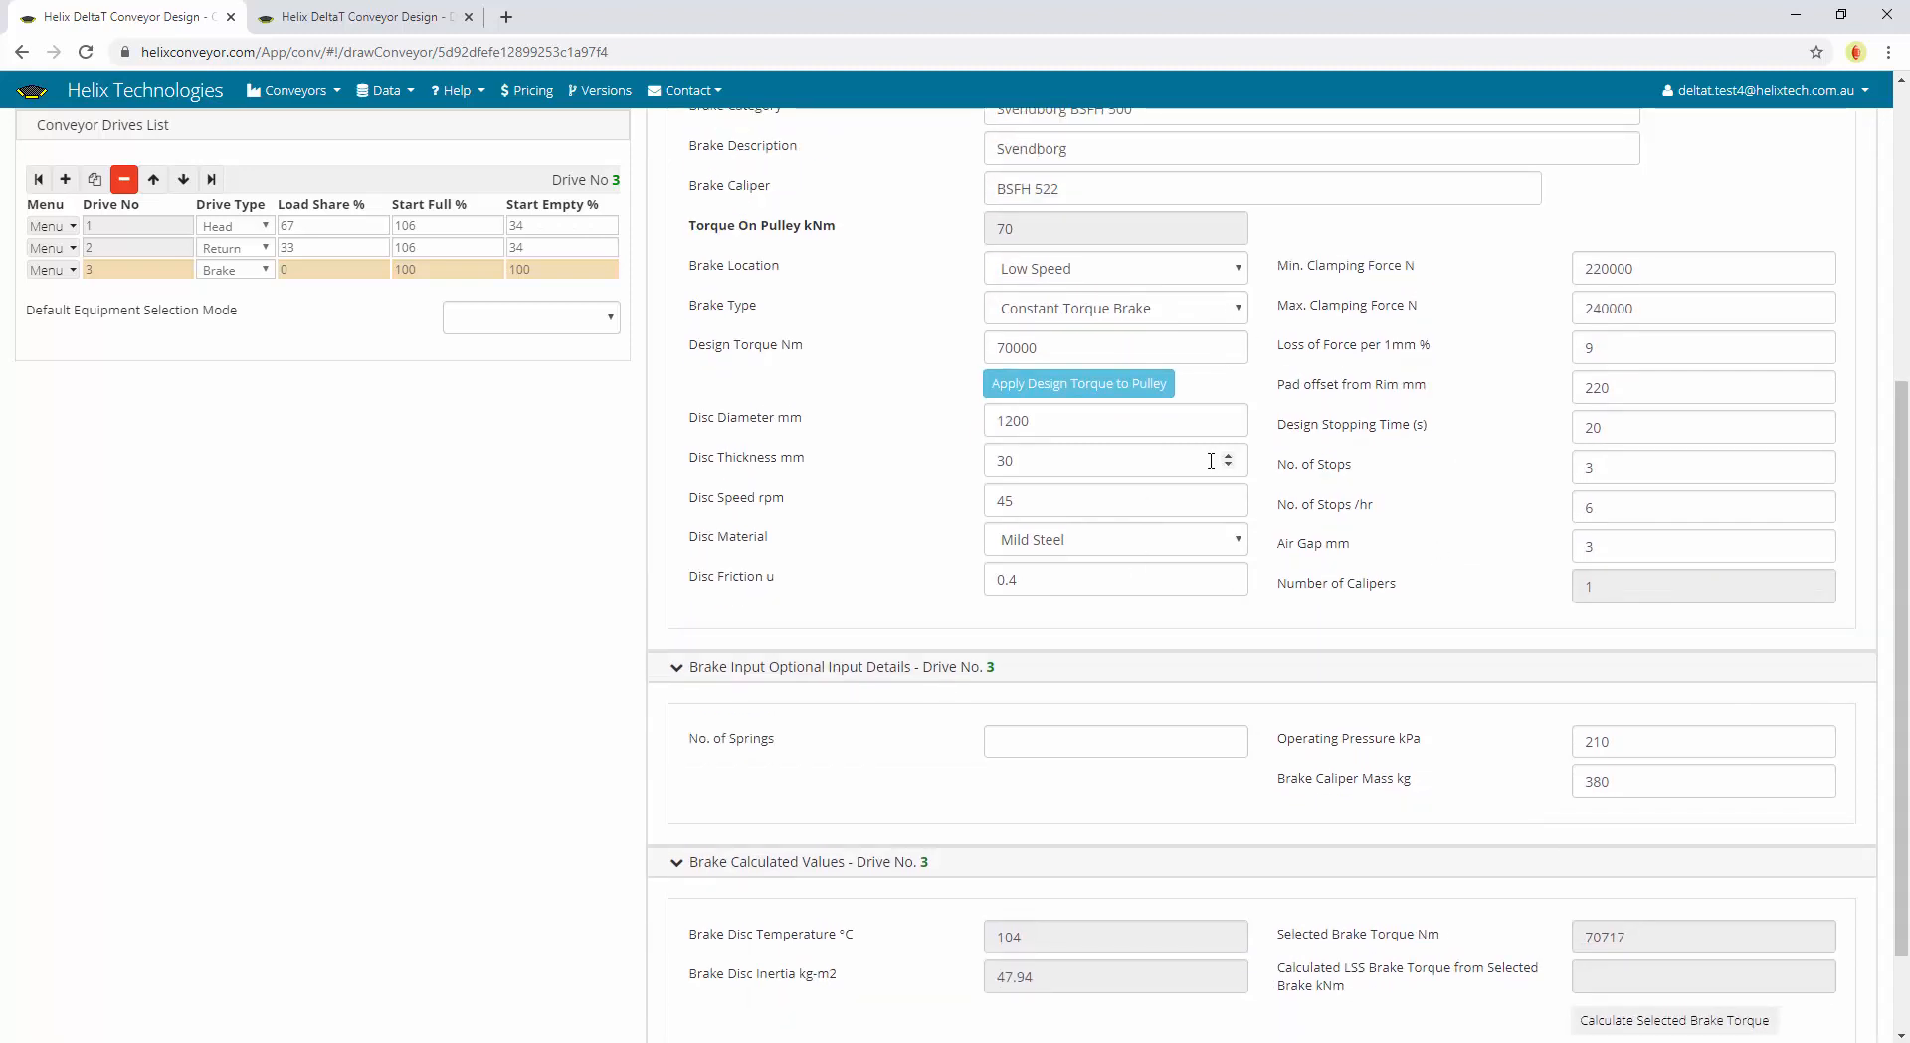
pyautogui.scroll(-1, 1466, 596)
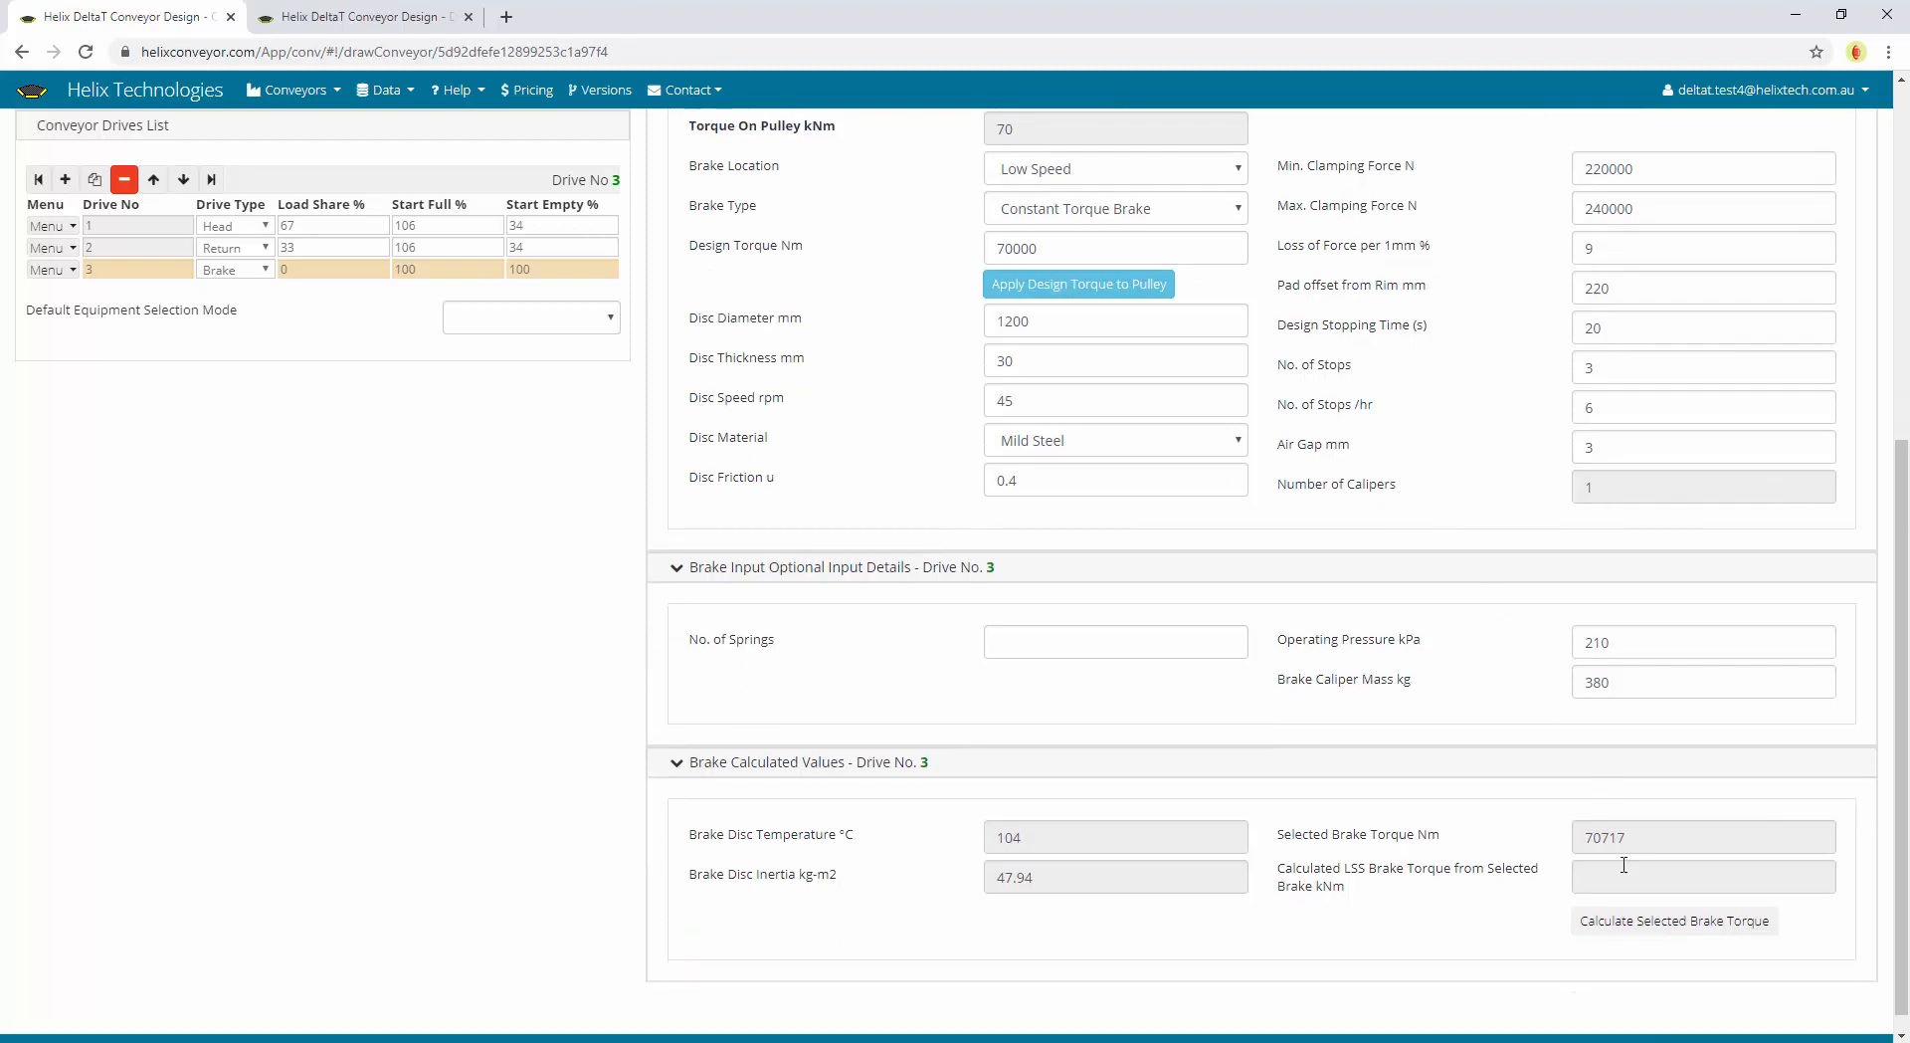
pyautogui.click(1694, 933)
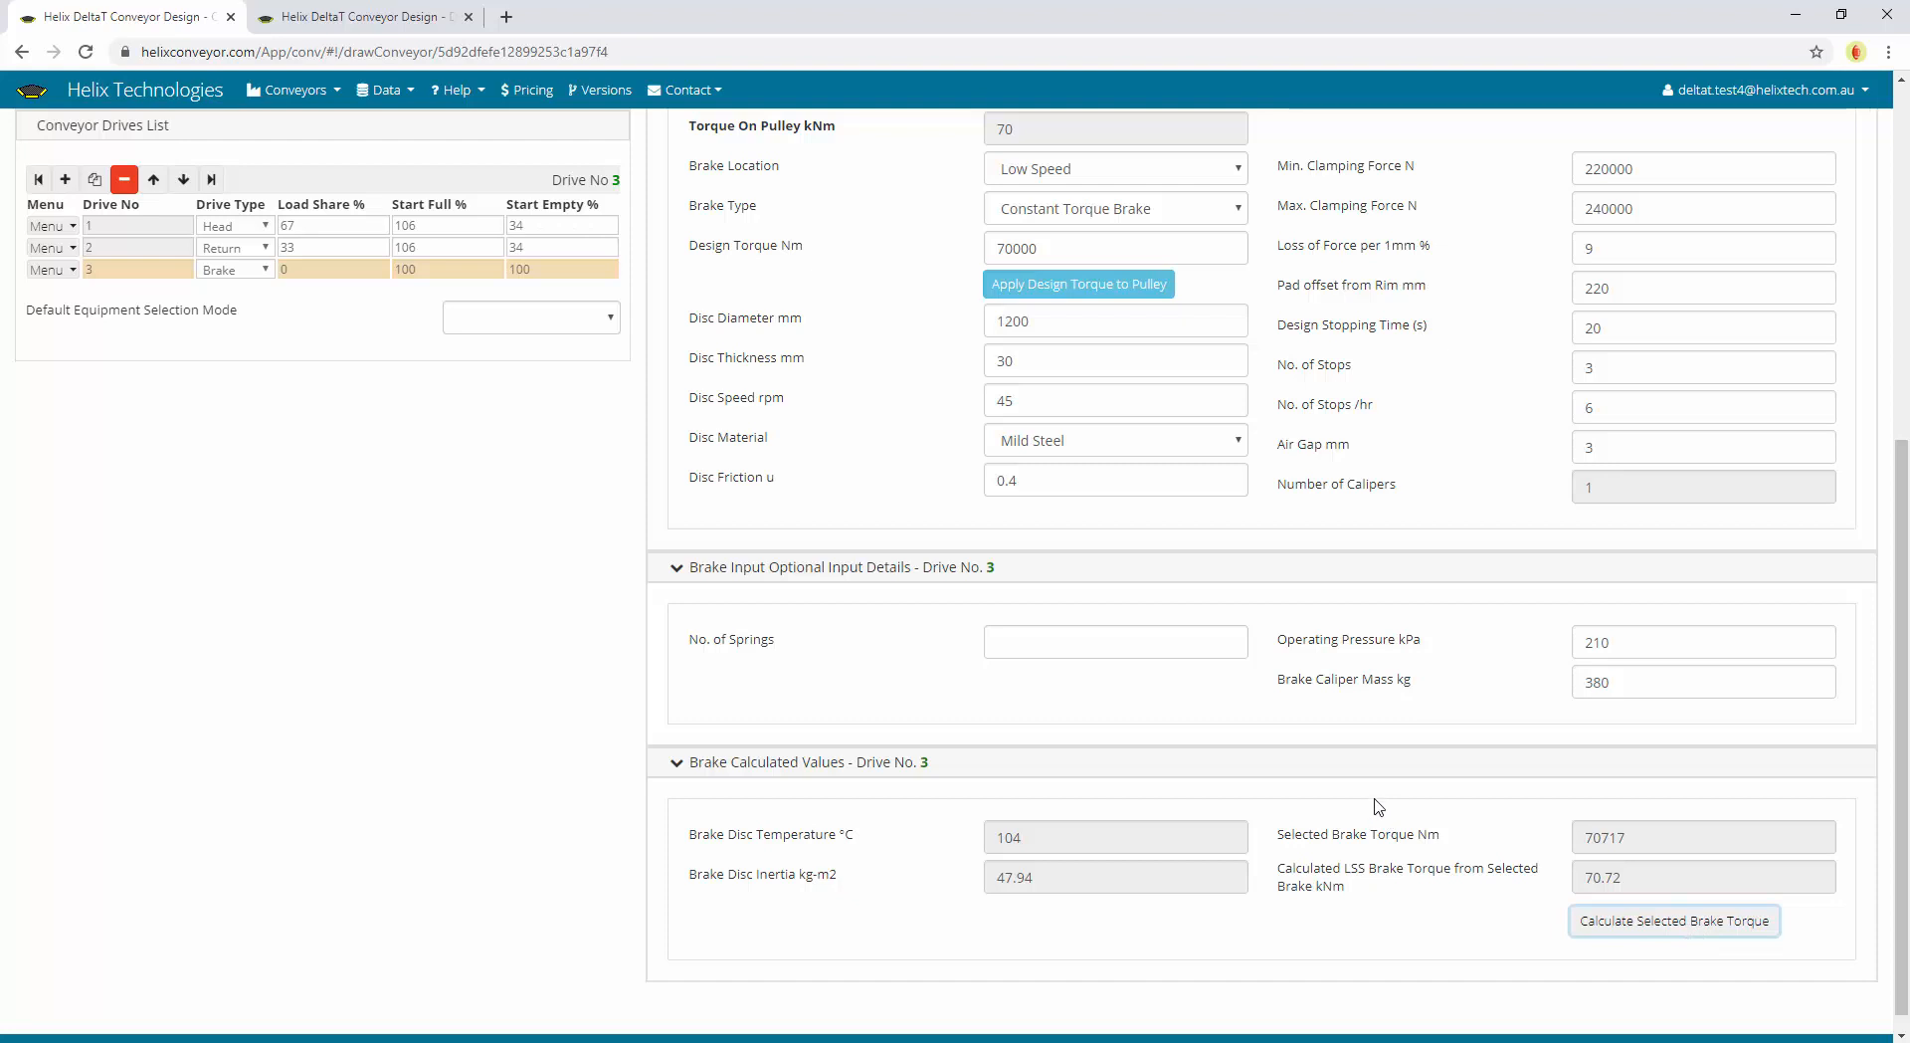
# Review drive 3's minimum clamping force, loss of force per 1 mm and brake air gap inputs
pyautogui.click(1655, 171)
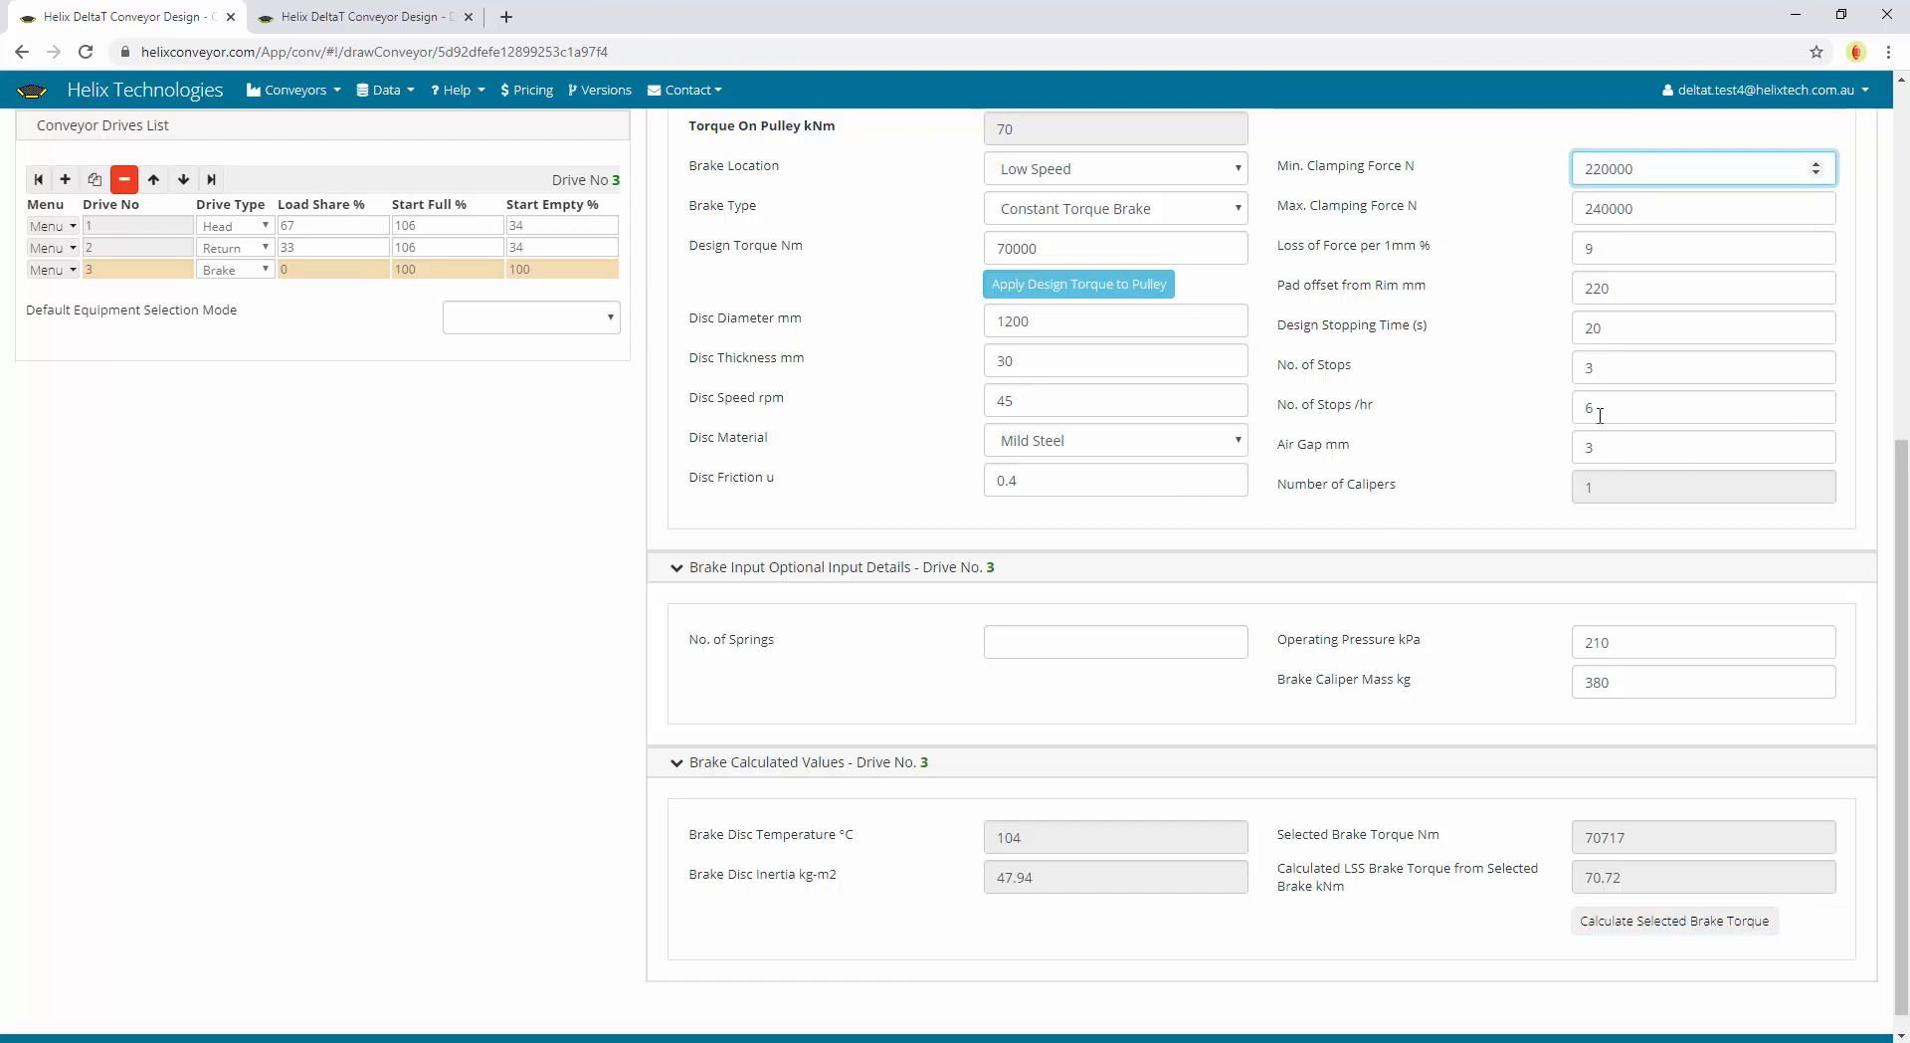
pyautogui.click(1617, 255)
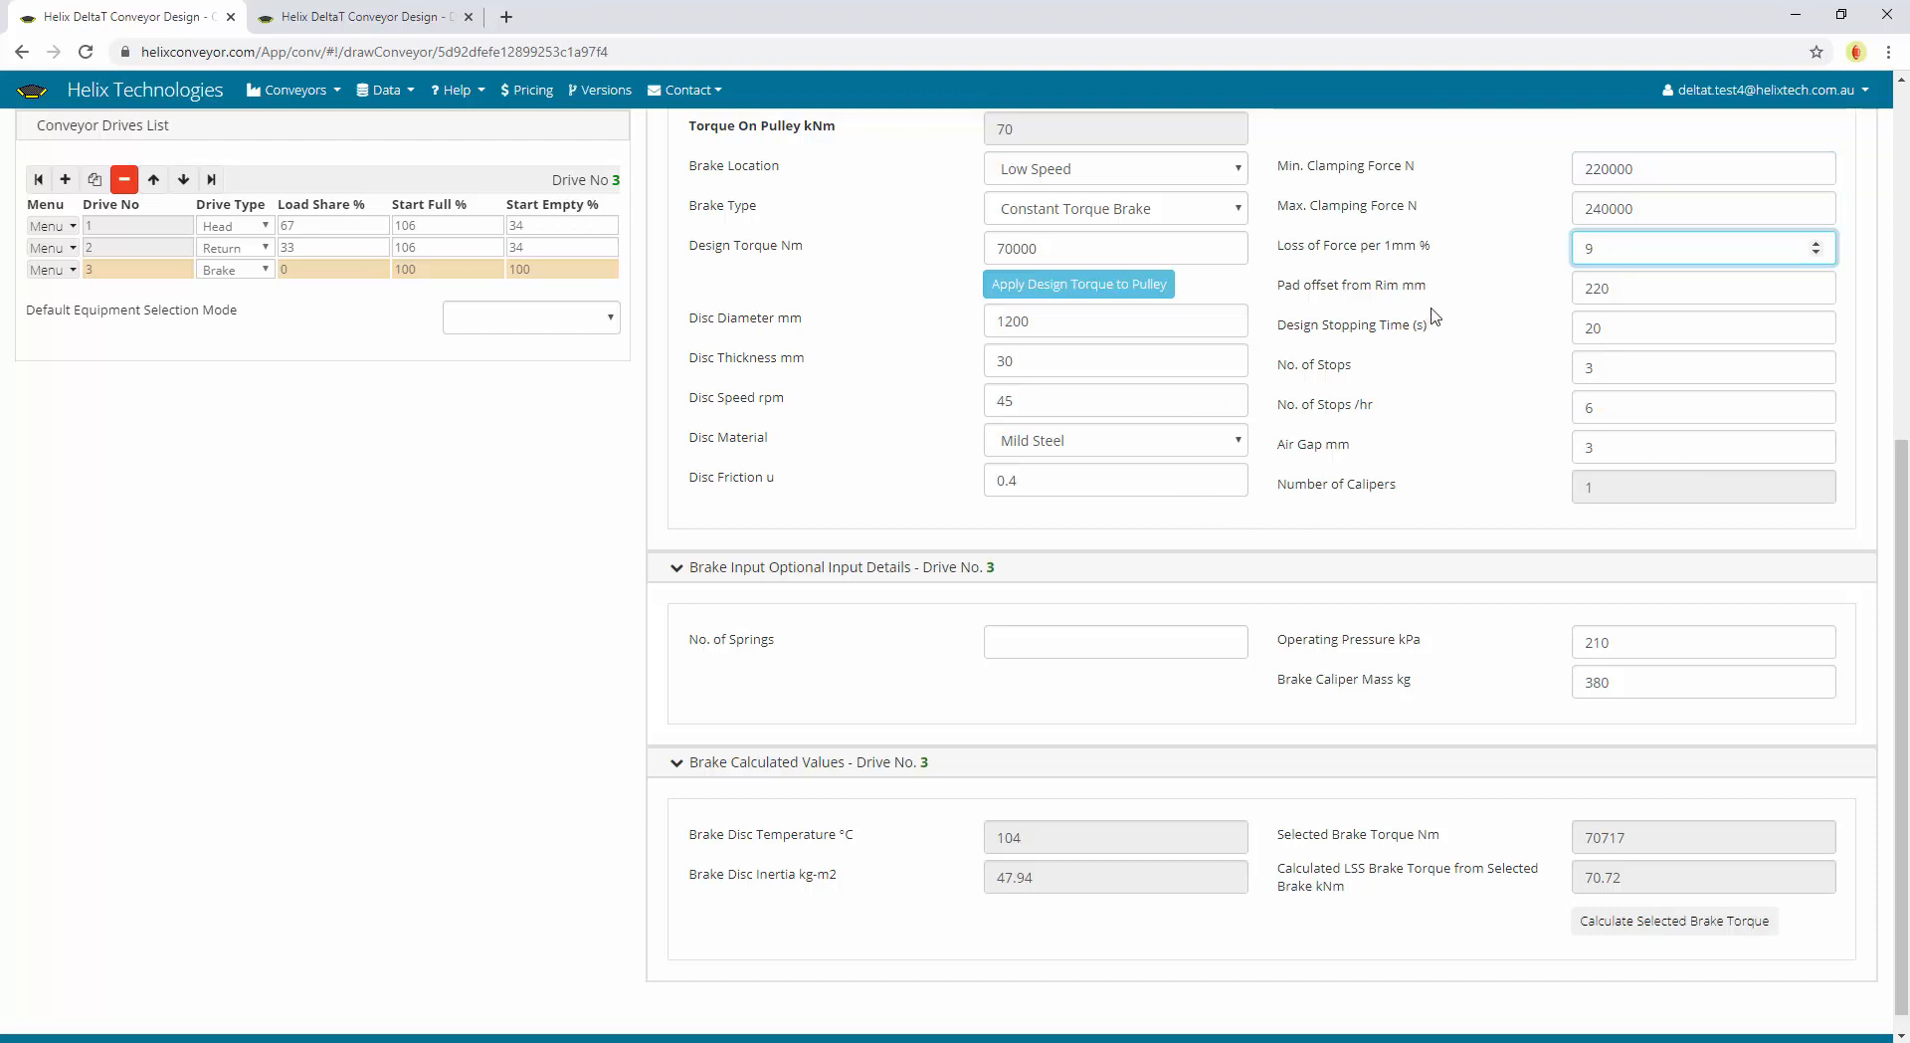
pyautogui.click(1607, 445)
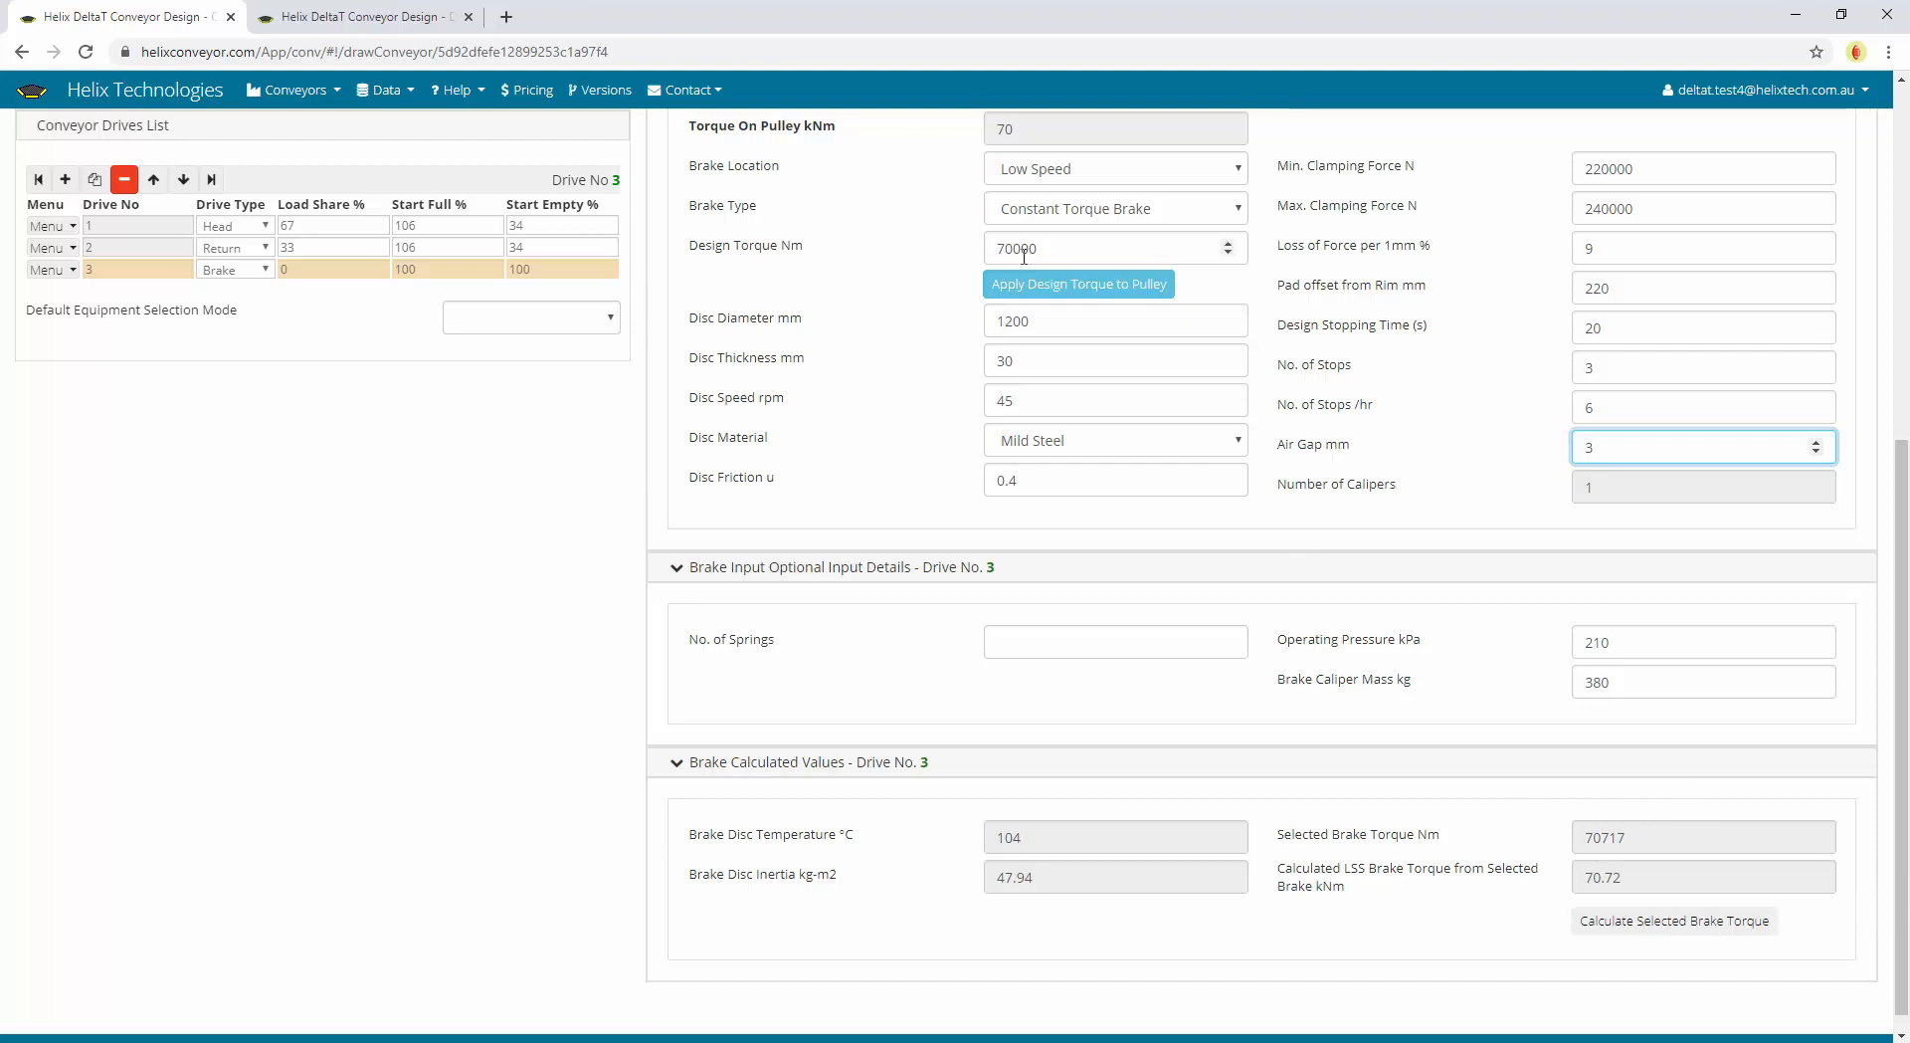
# Set drive 3's brake design torque to 7000 Nm and apply it to the pulley
pyautogui.click(1067, 247)
pyautogui.scroll(1, 1066, 247)
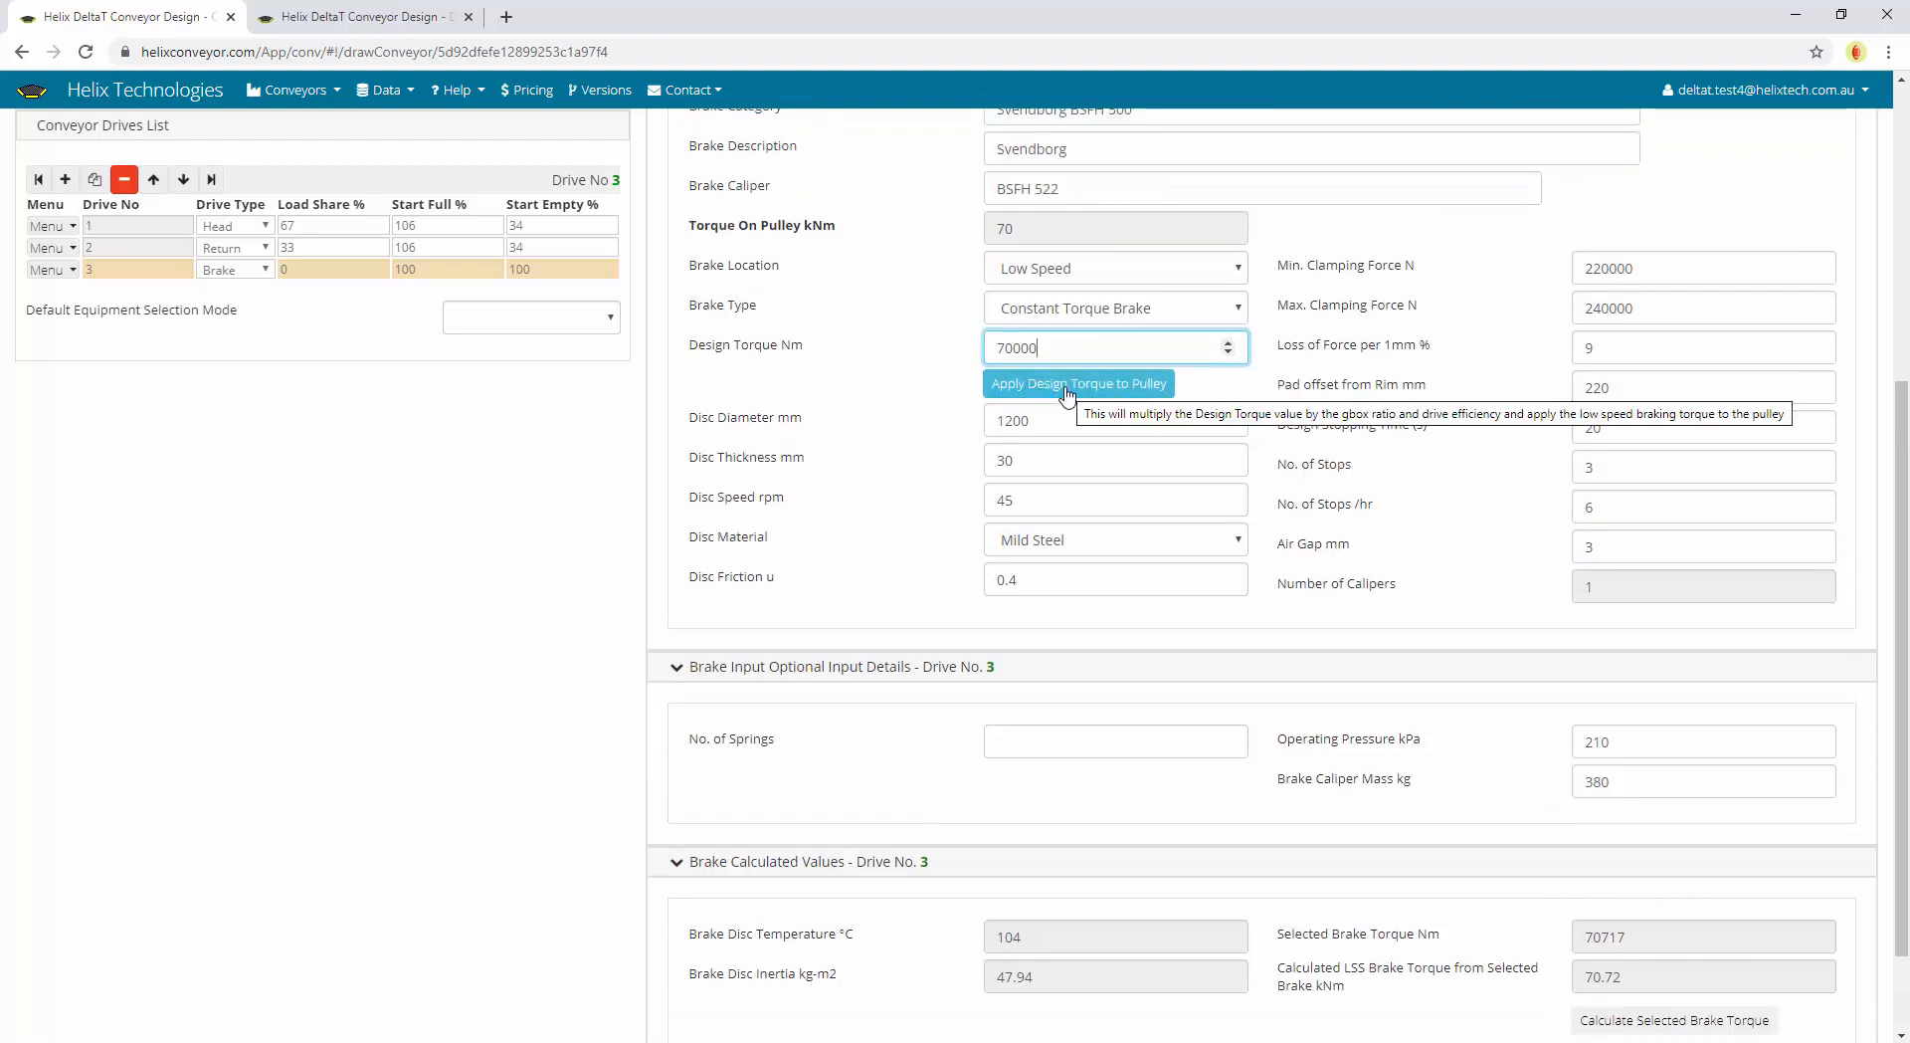
pyautogui.click(1066, 390)
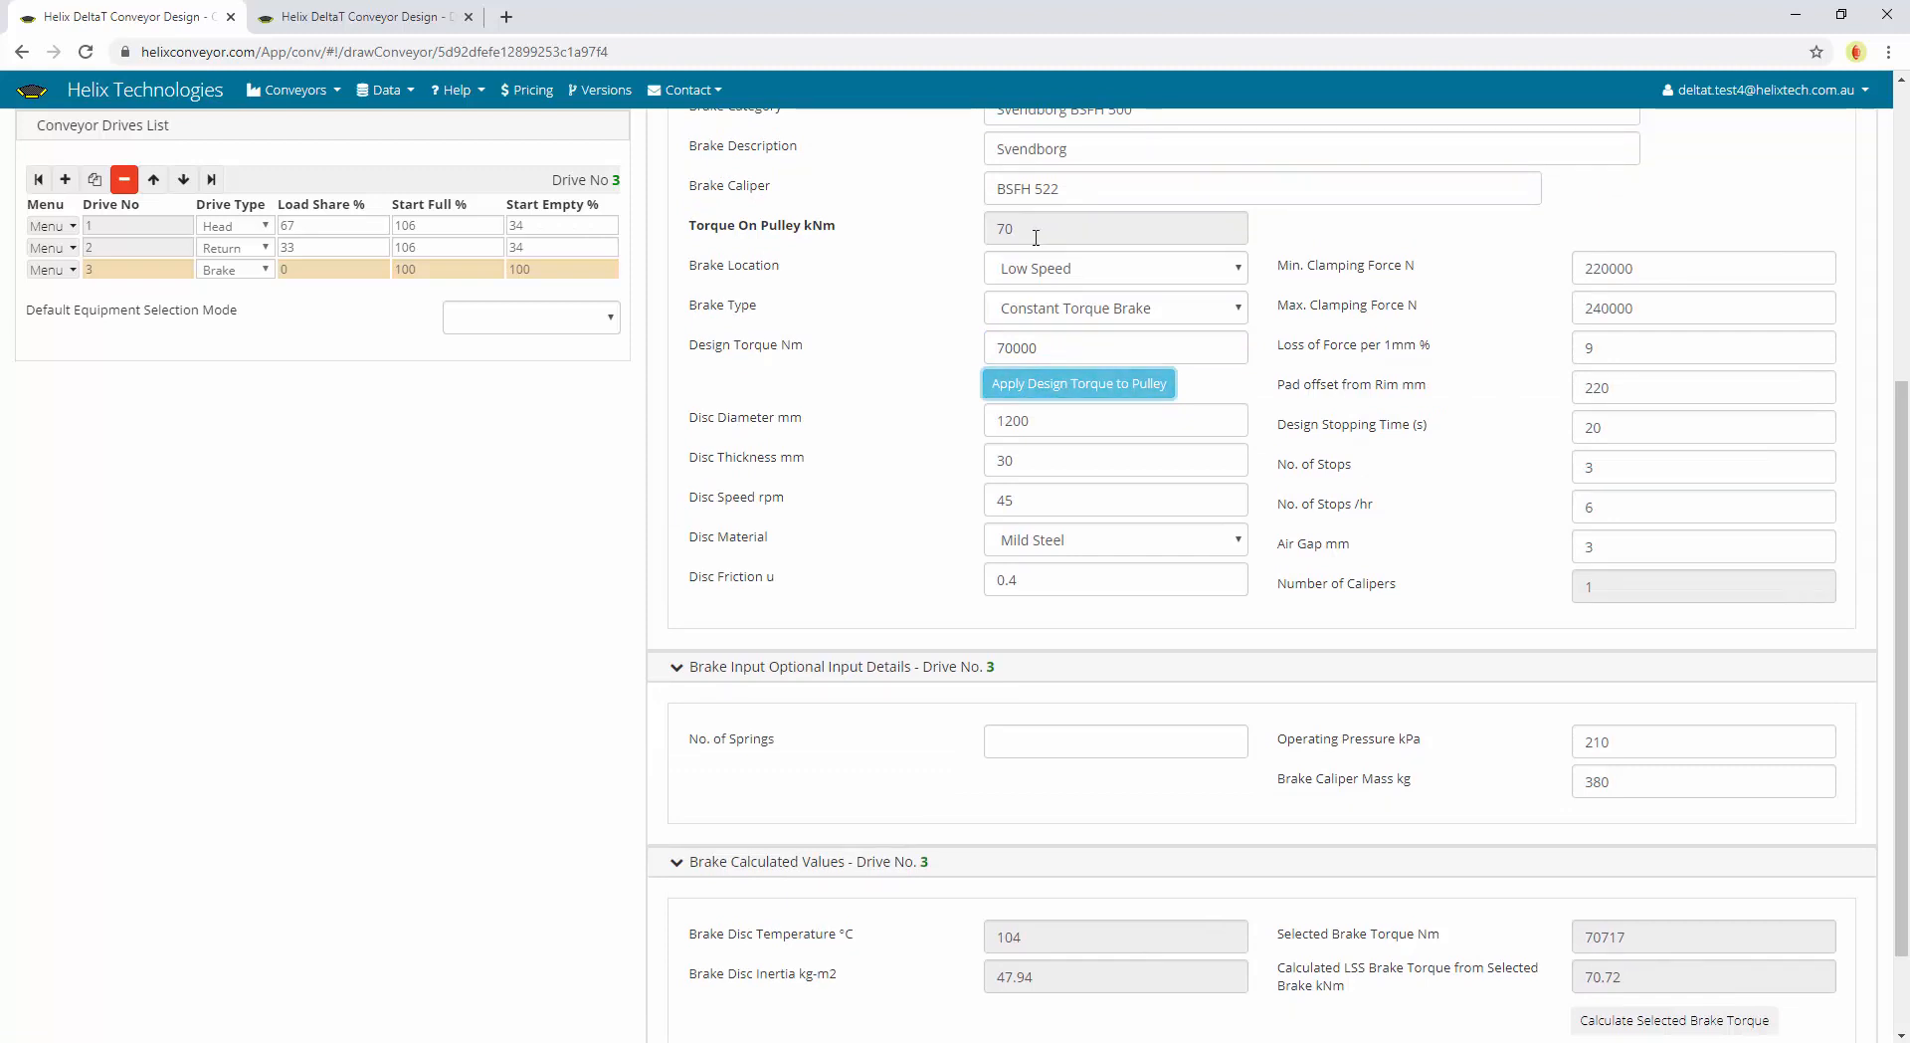
pyautogui.moveTo(1049, 348); pyautogui.dragTo(1012, 355)
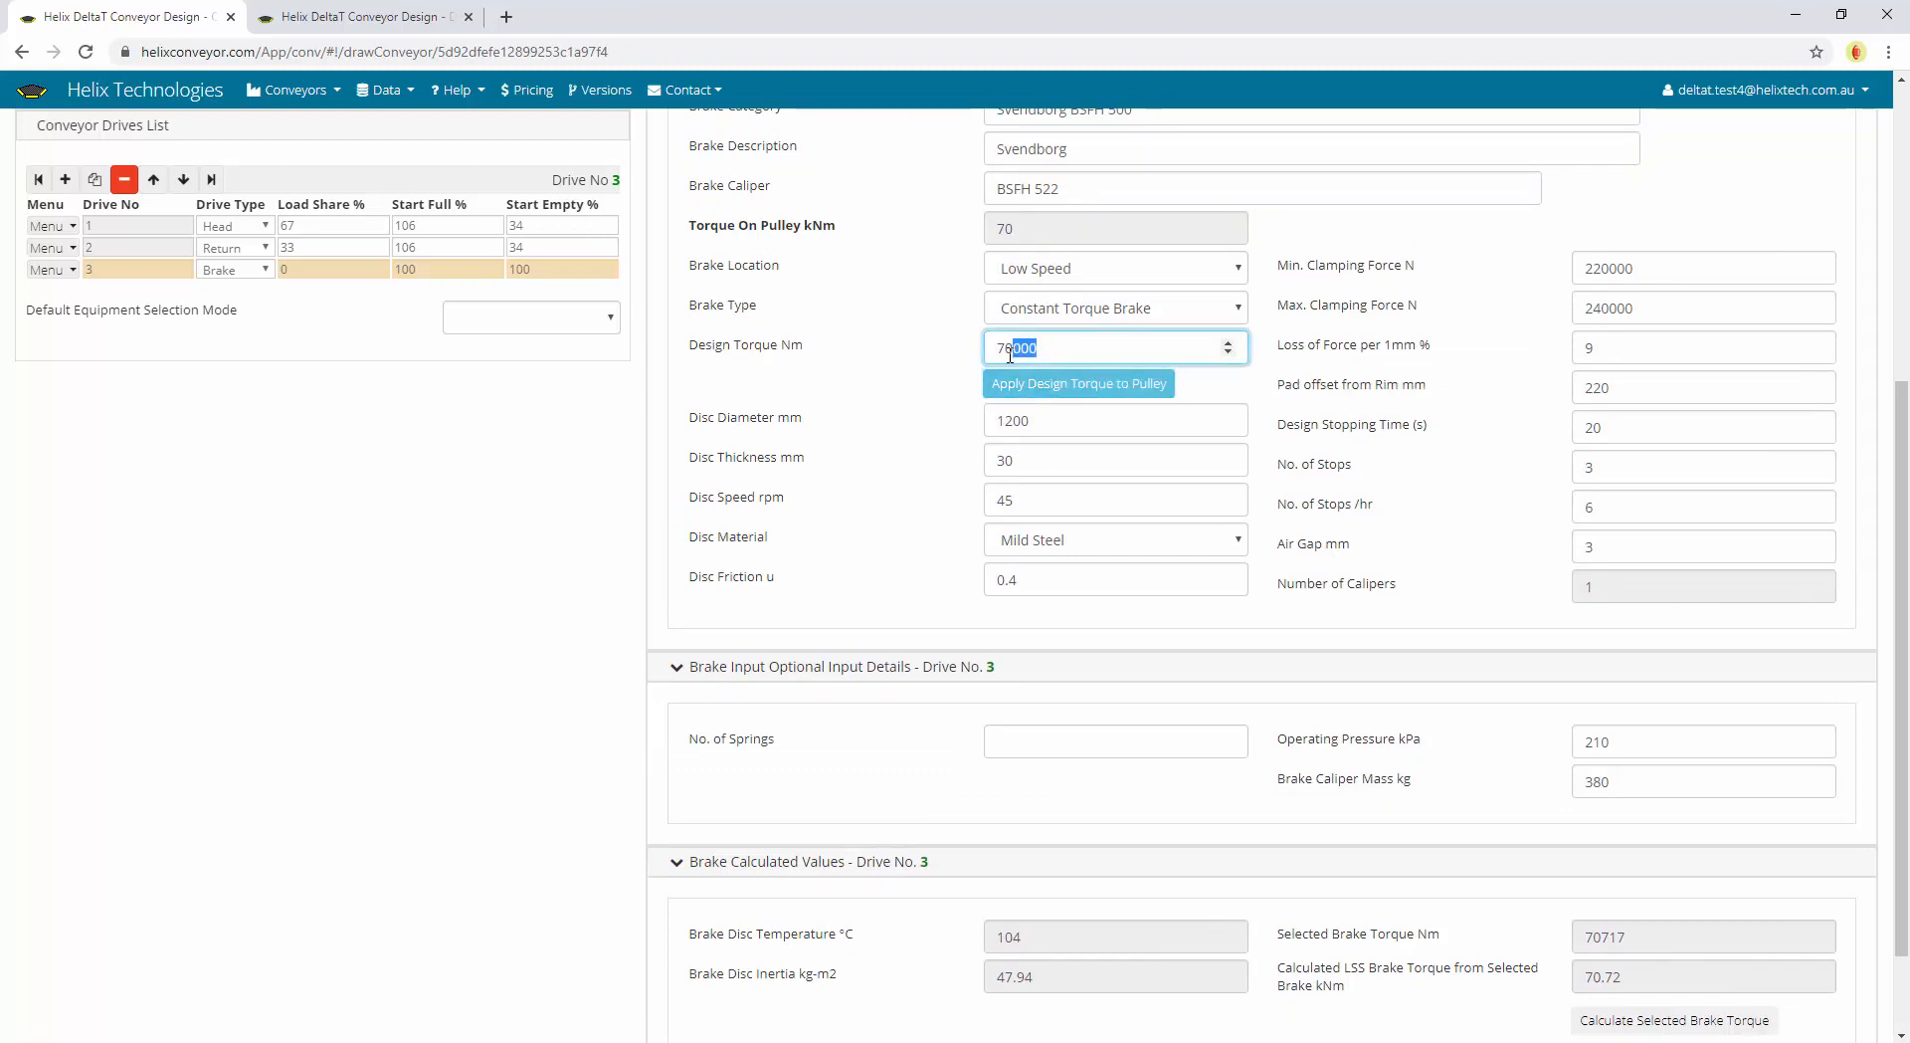
pyautogui.click(1067, 350)
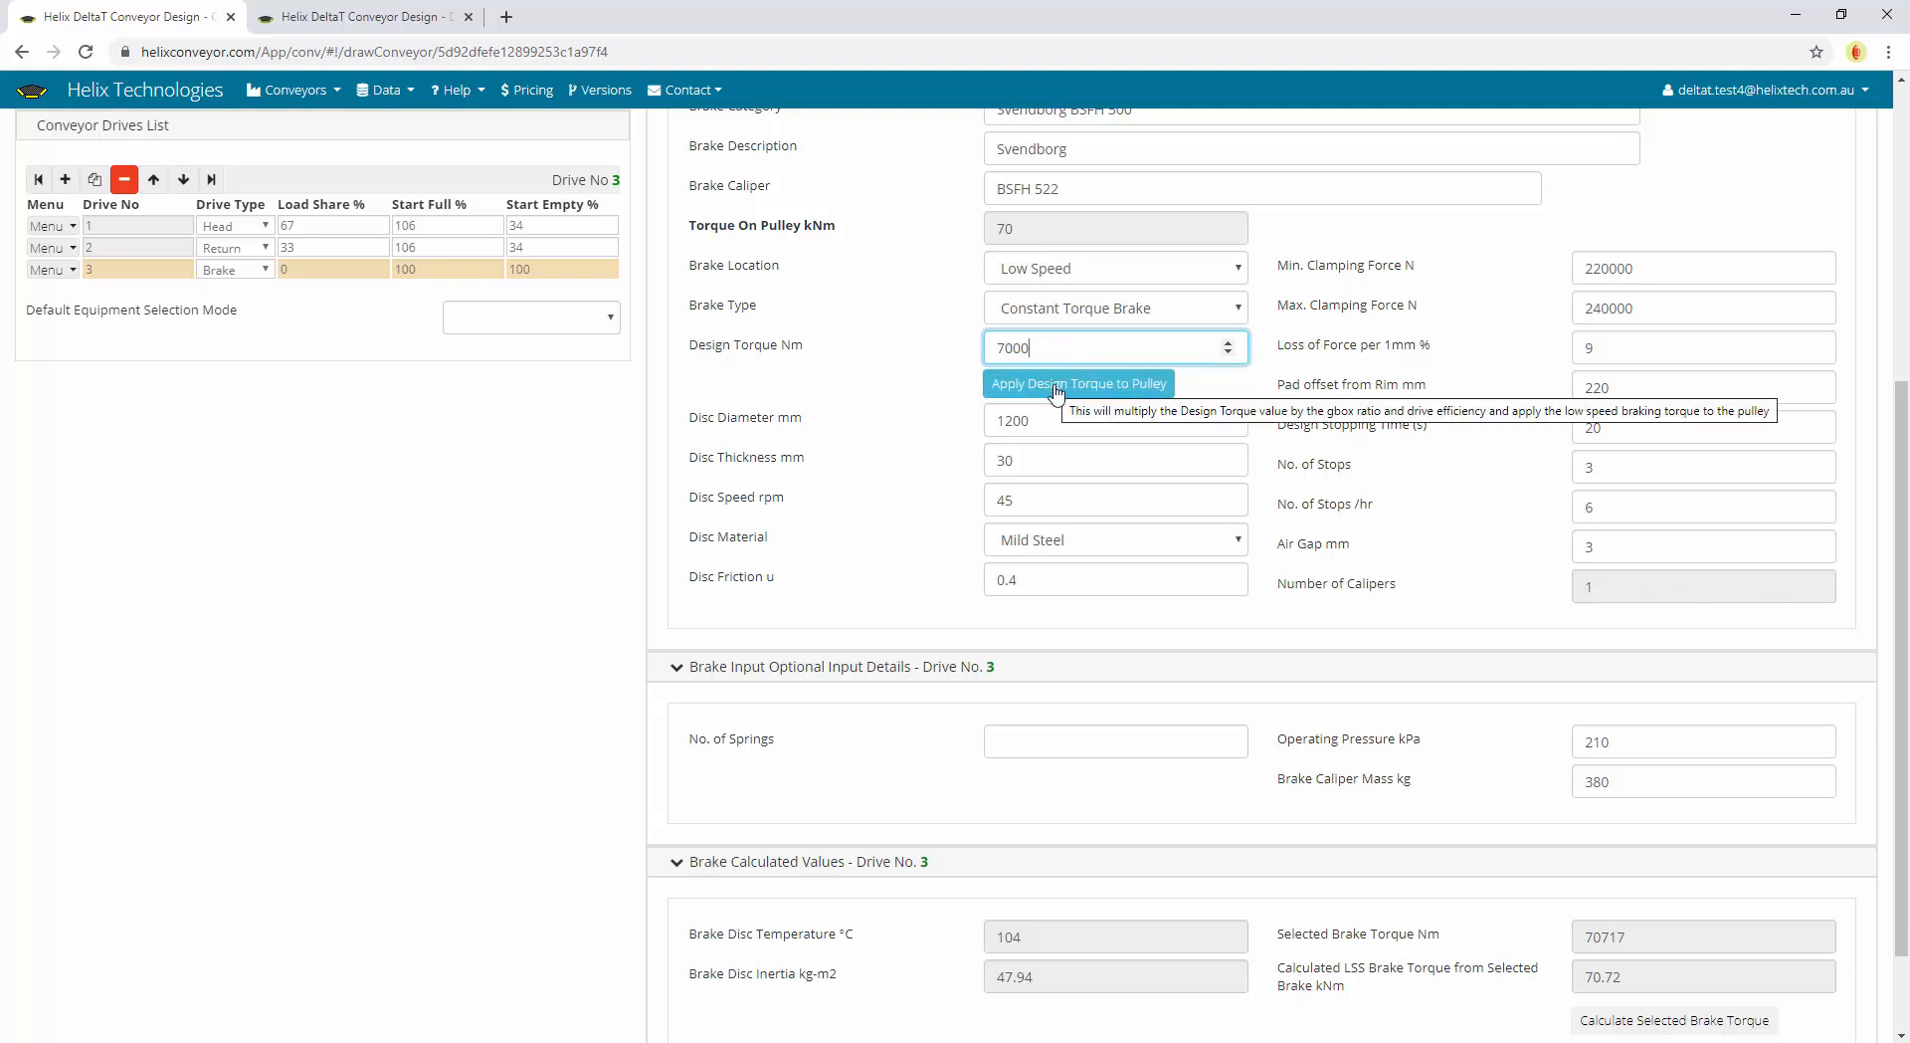
pyautogui.click(1057, 391)
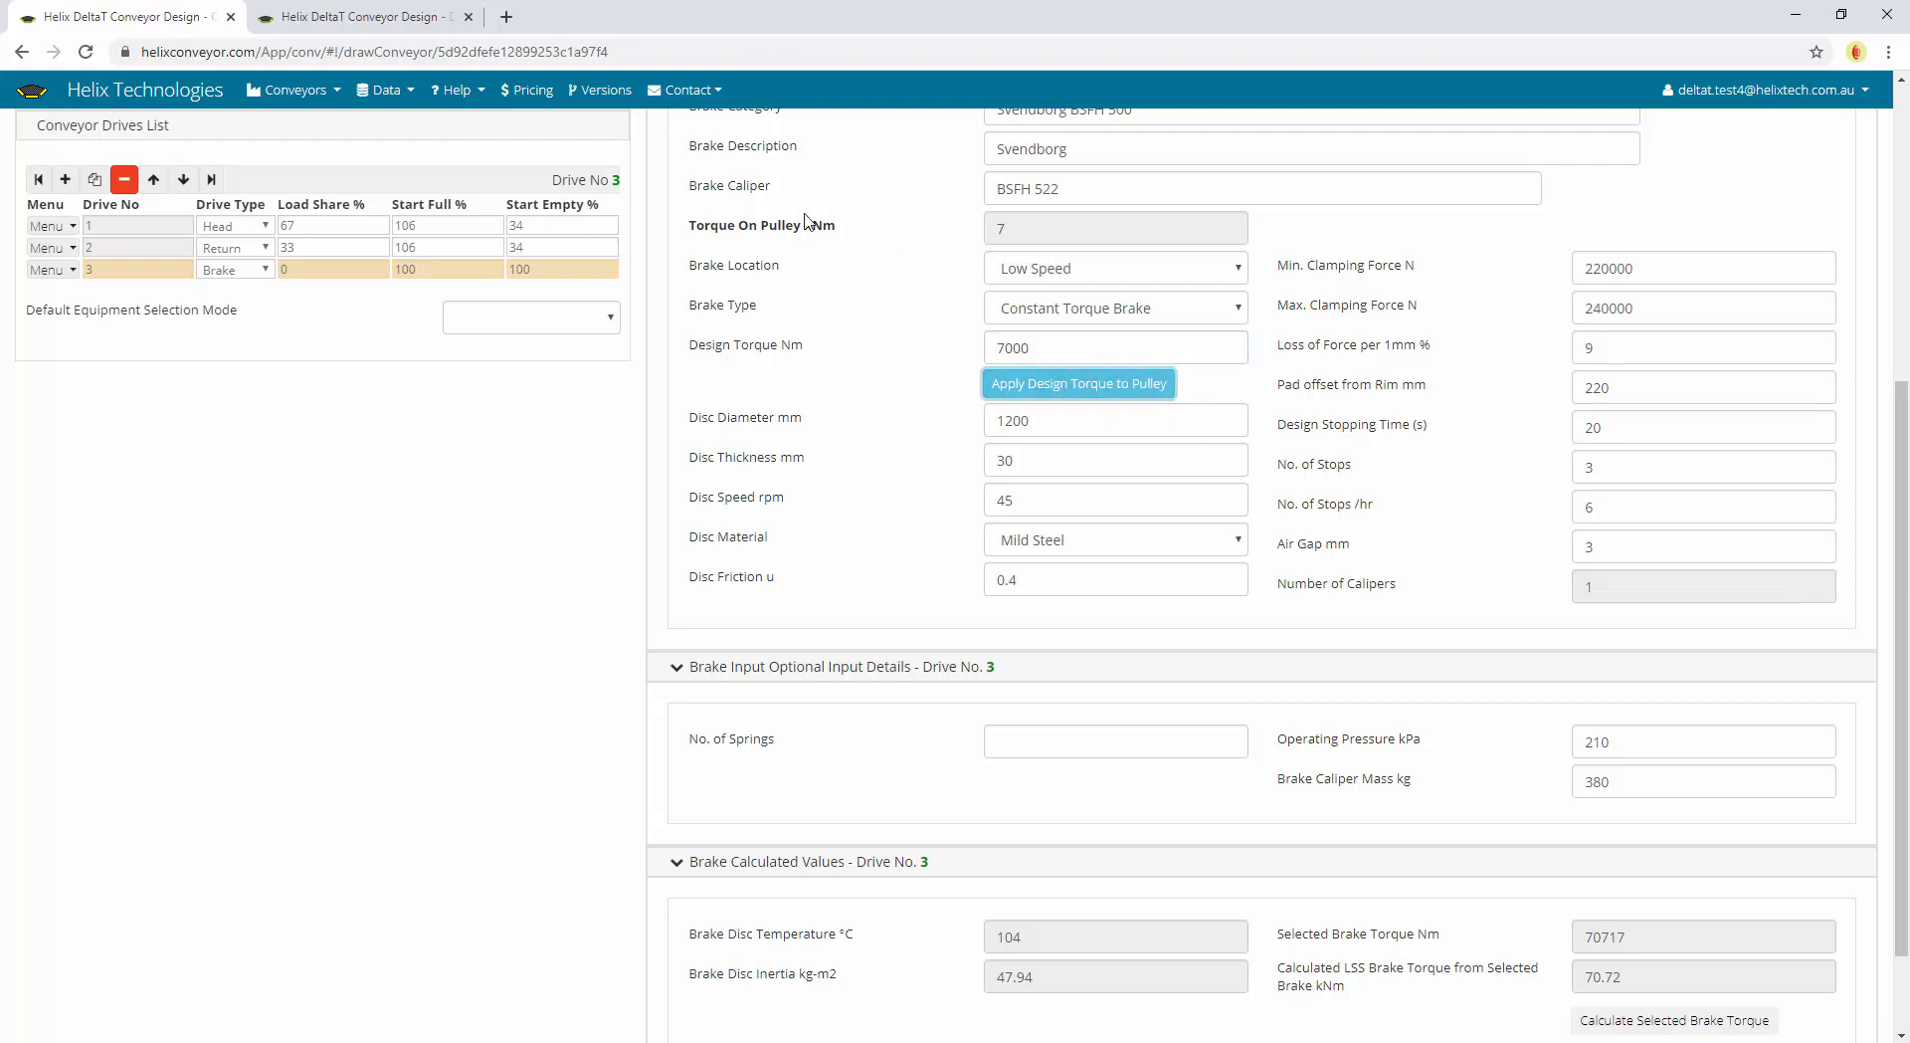
# Check drive 3's torque on the pulley and its gearbox ratio
pyautogui.scroll(5, 1047, 257)
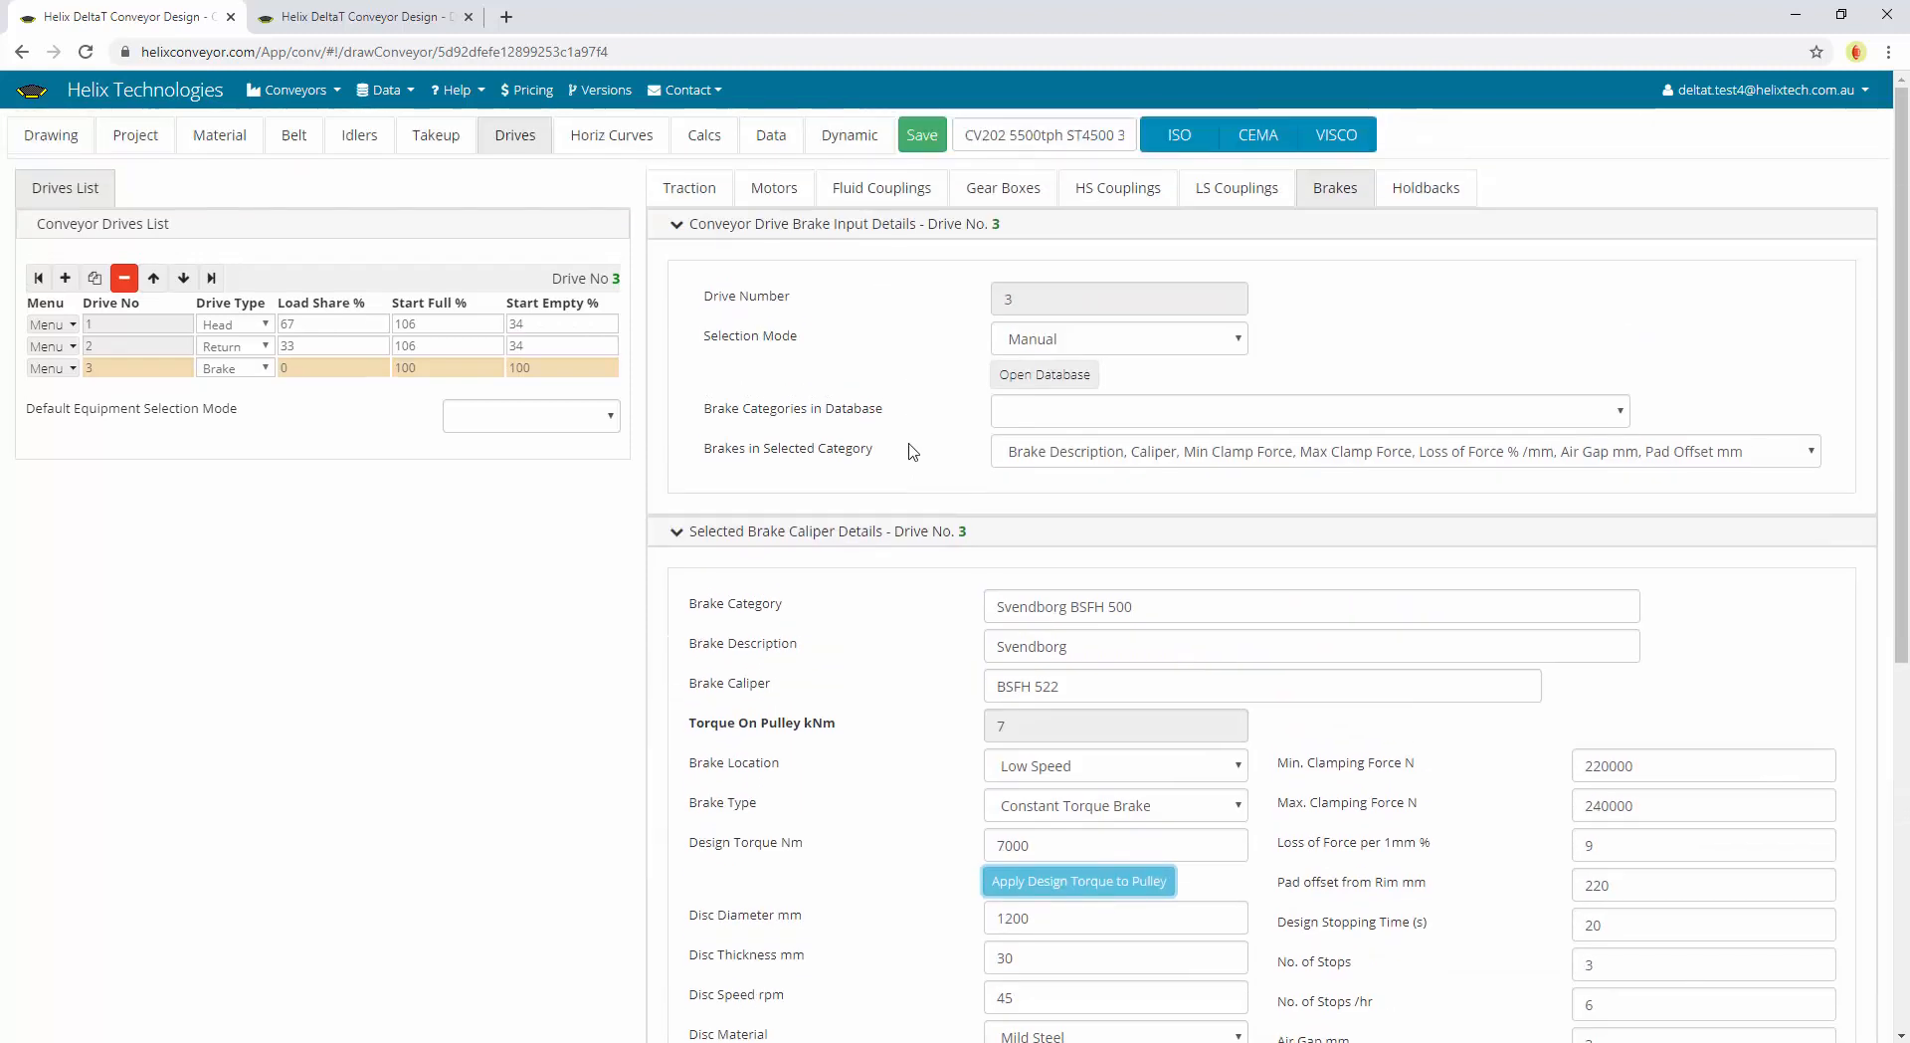
pyautogui.click(1012, 738)
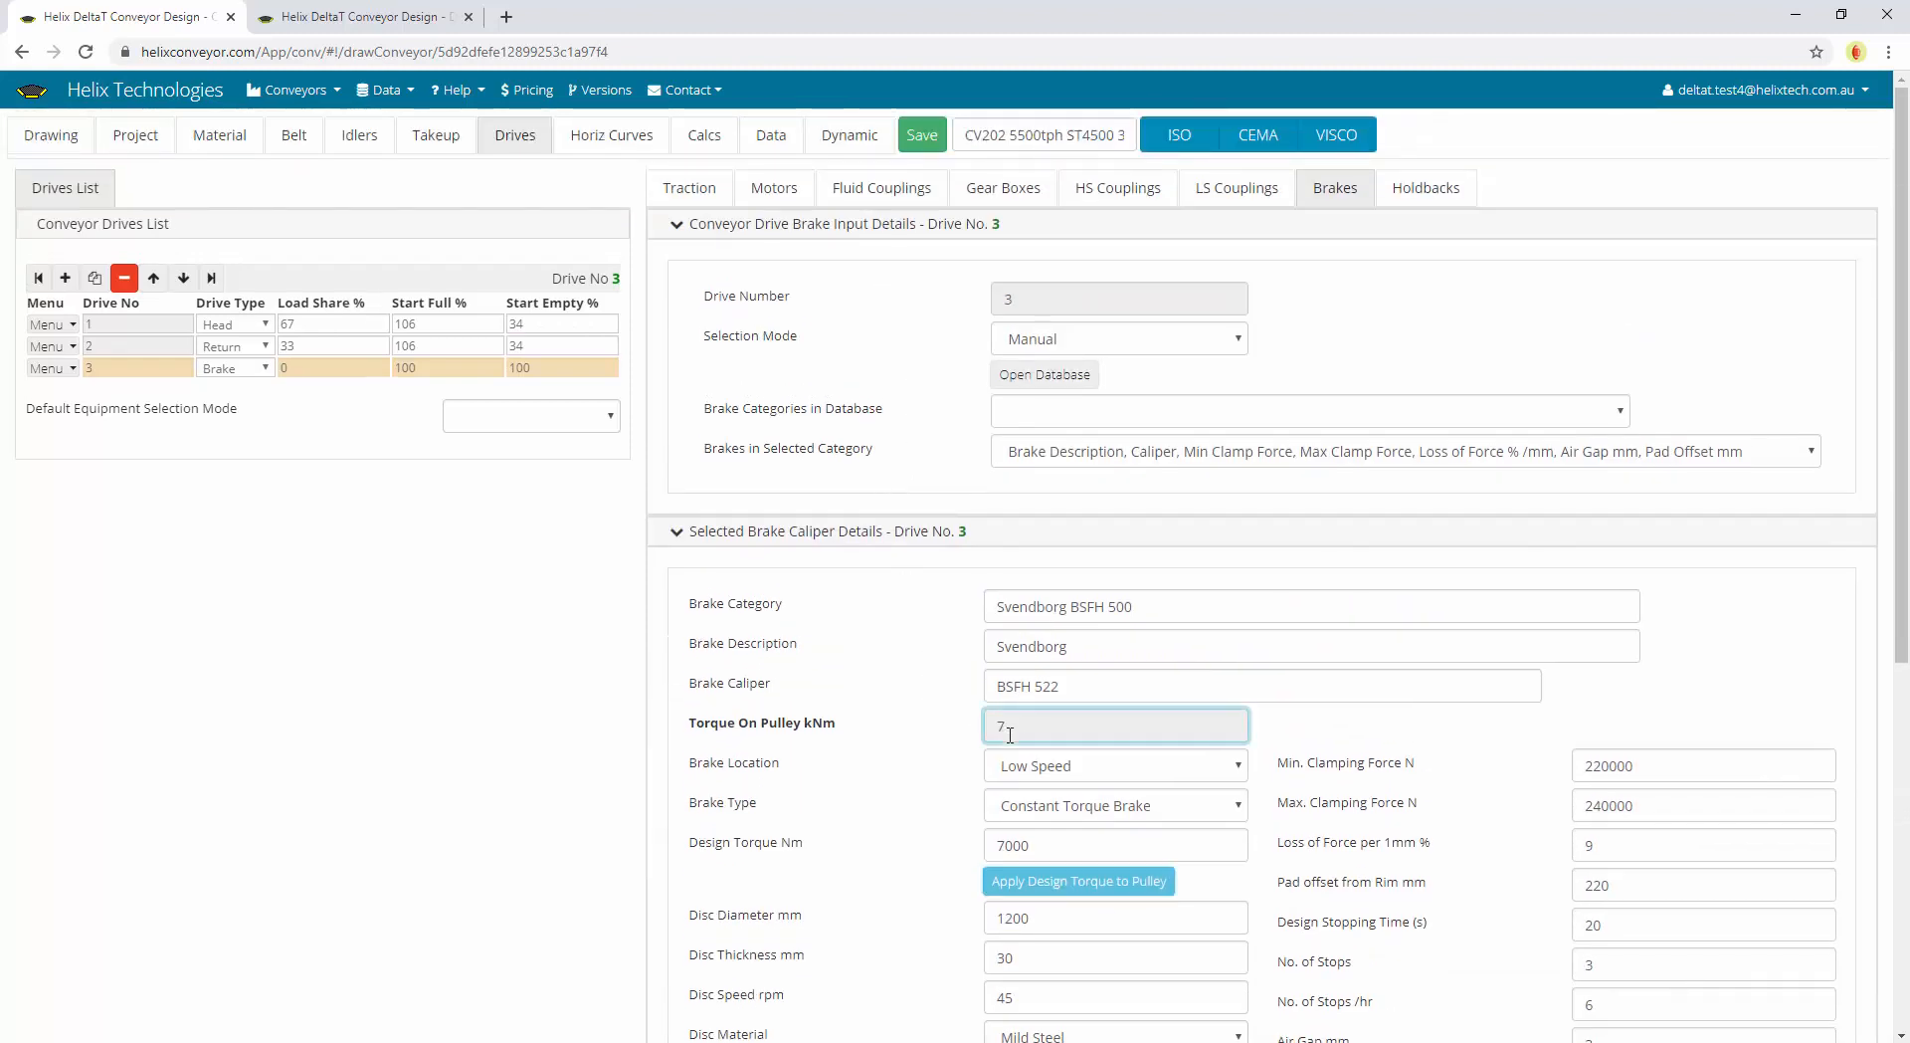
pyautogui.click(999, 189)
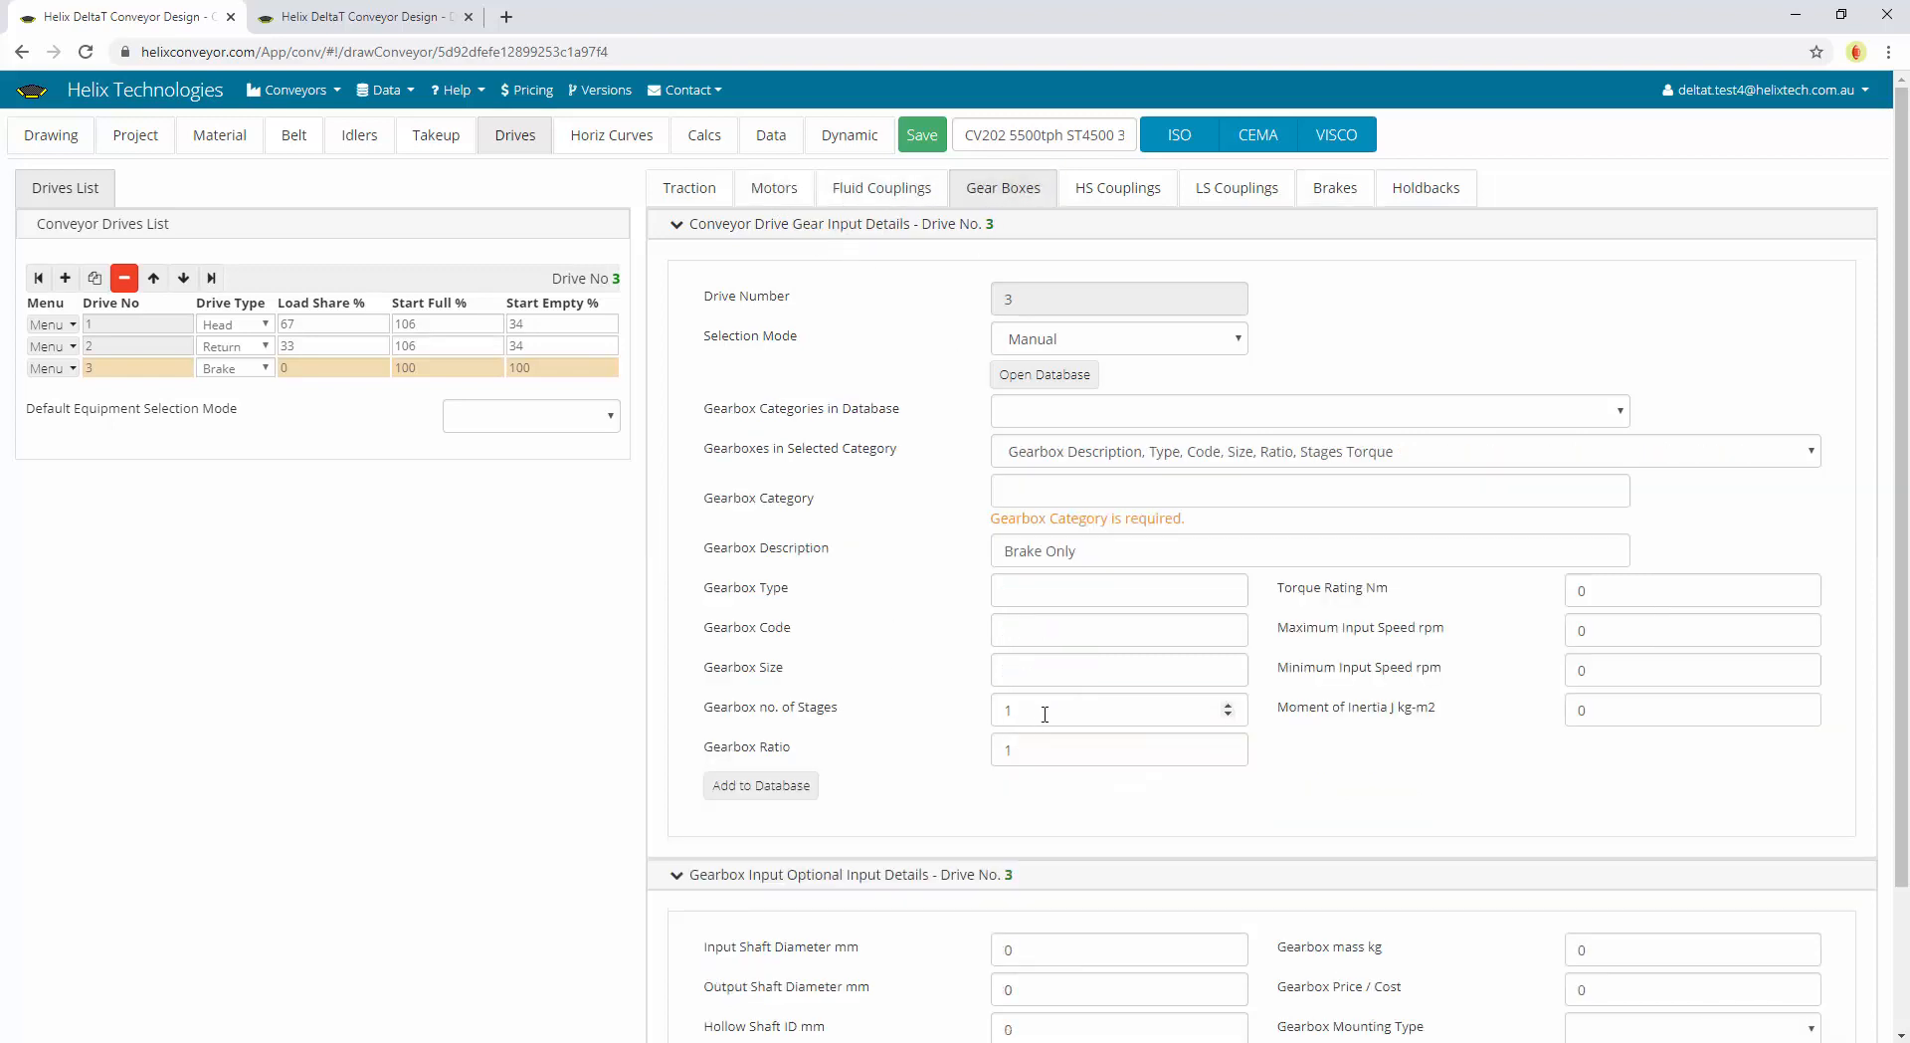
pyautogui.click(1030, 753)
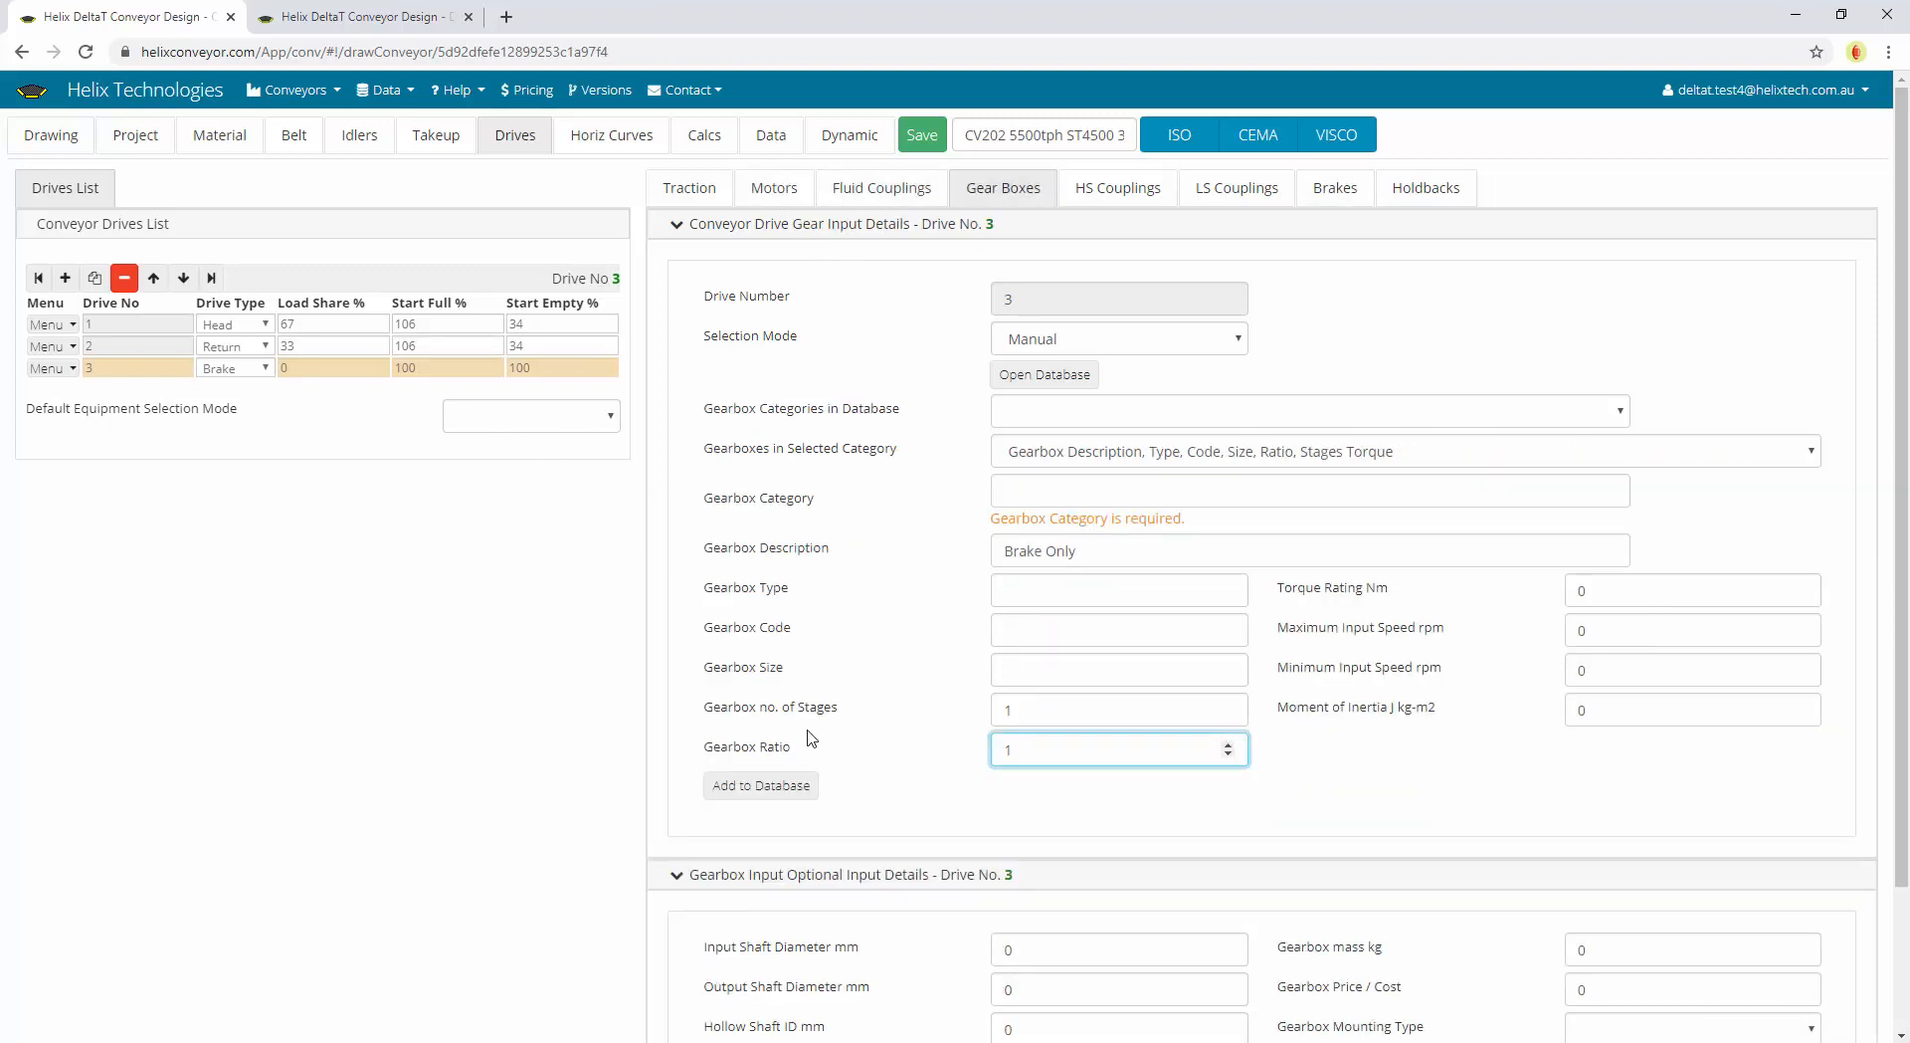
# Set drive 3's brake design torque to 70000 Nm, apply it to the pulley, and check the linked braking torque in the drawing's brakes table
pyautogui.click(1333, 189)
pyautogui.click(1069, 842)
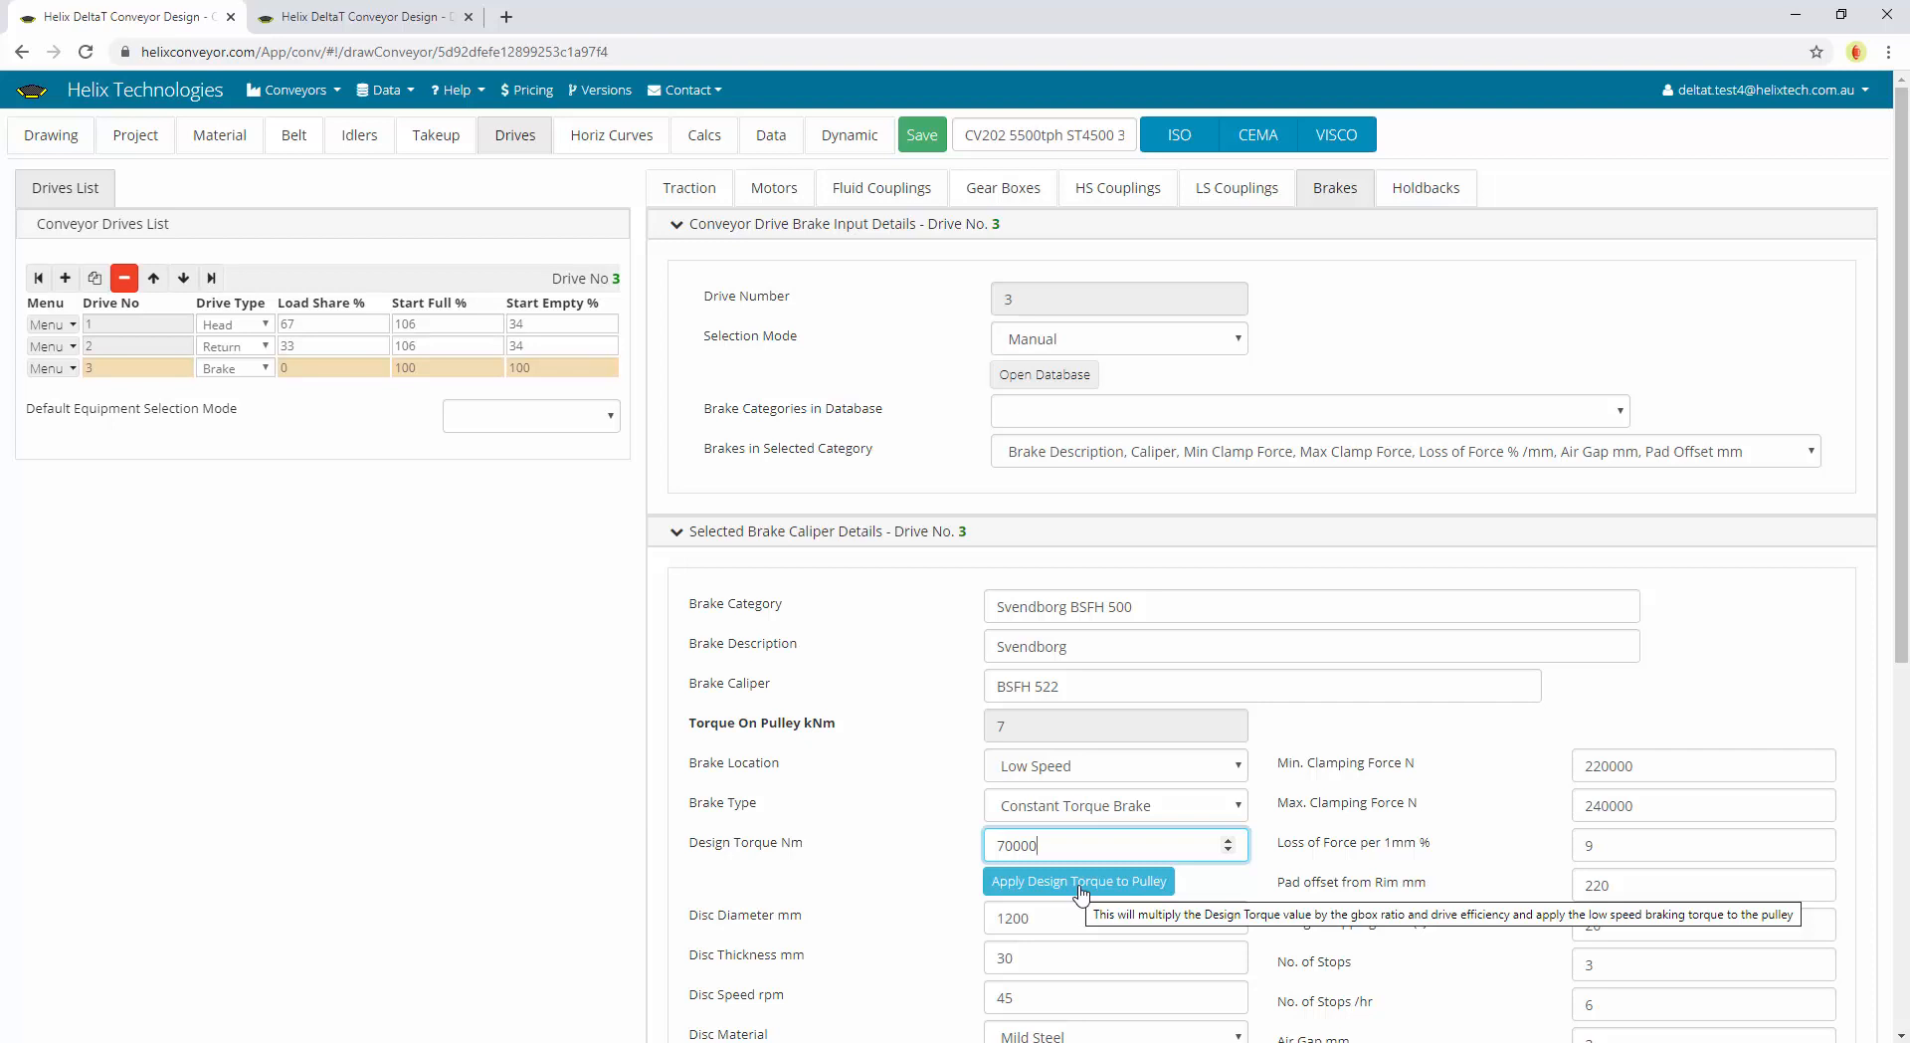
pyautogui.click(1020, 881)
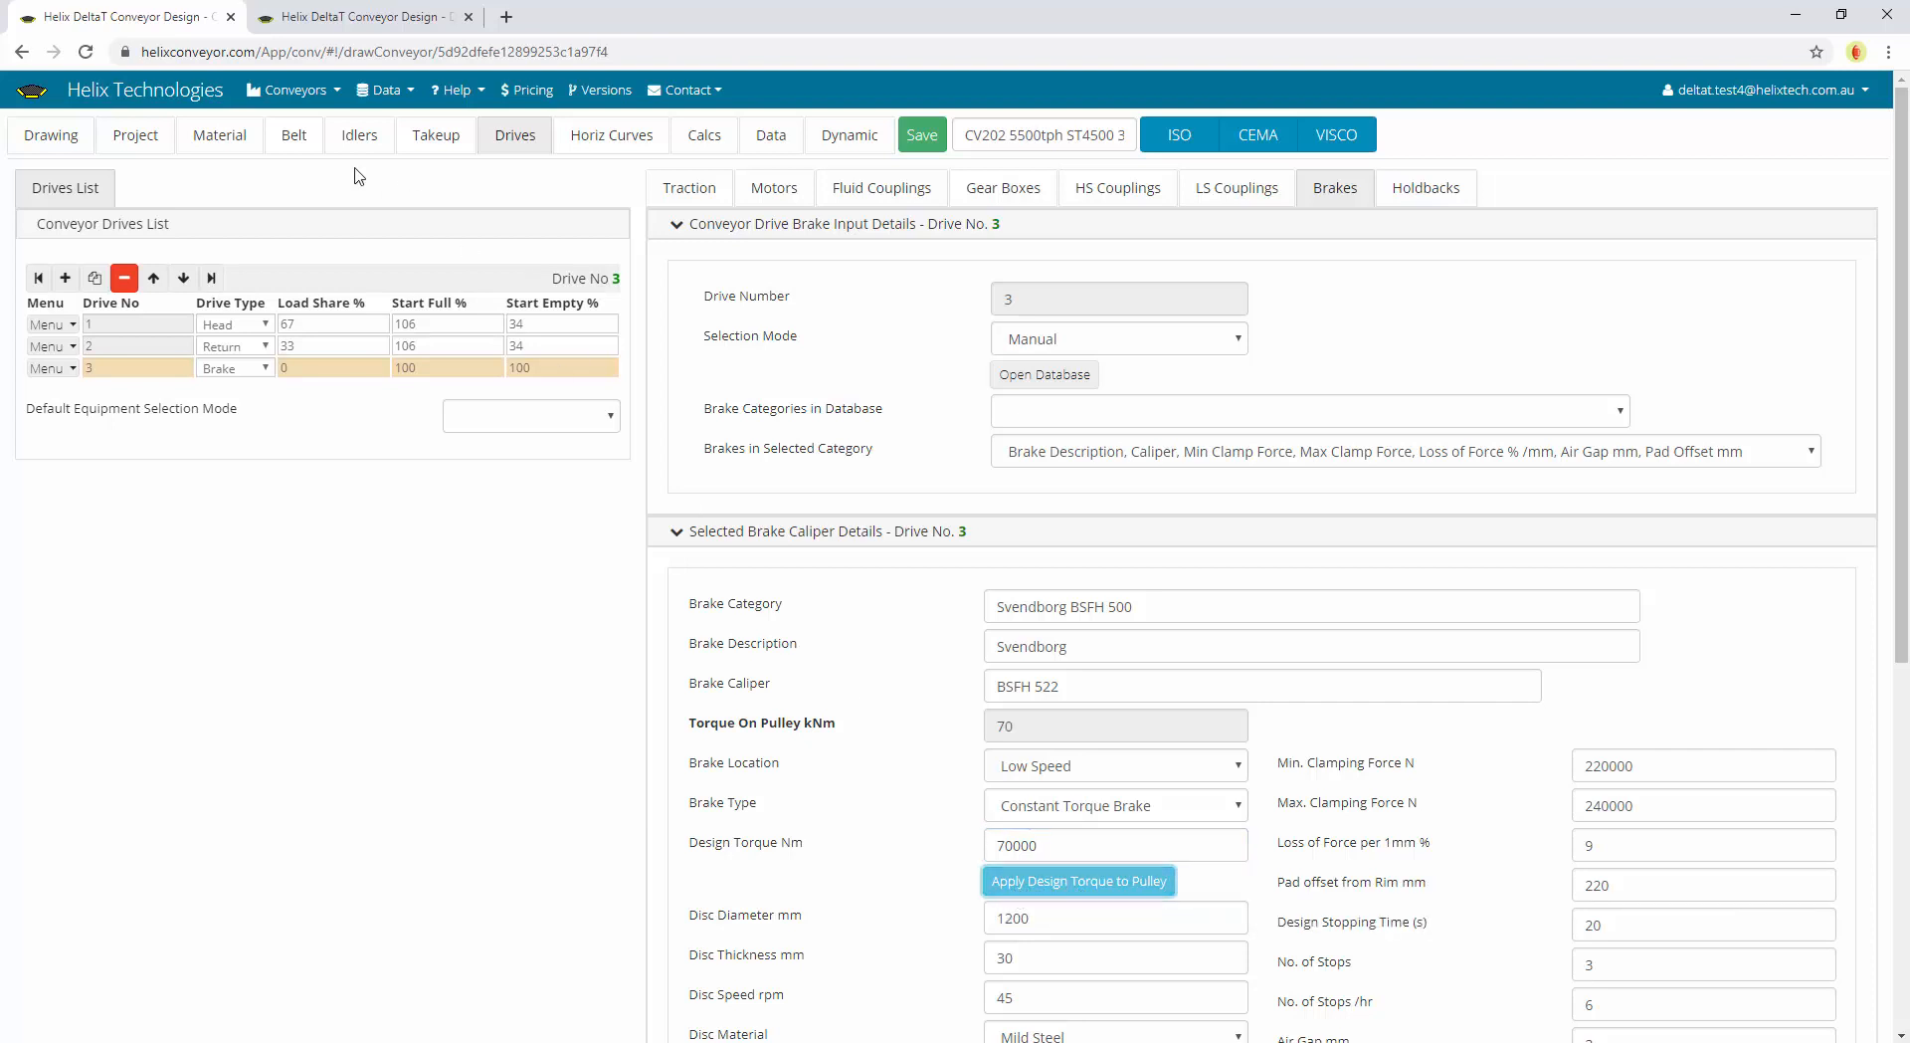
pyautogui.click(50, 145)
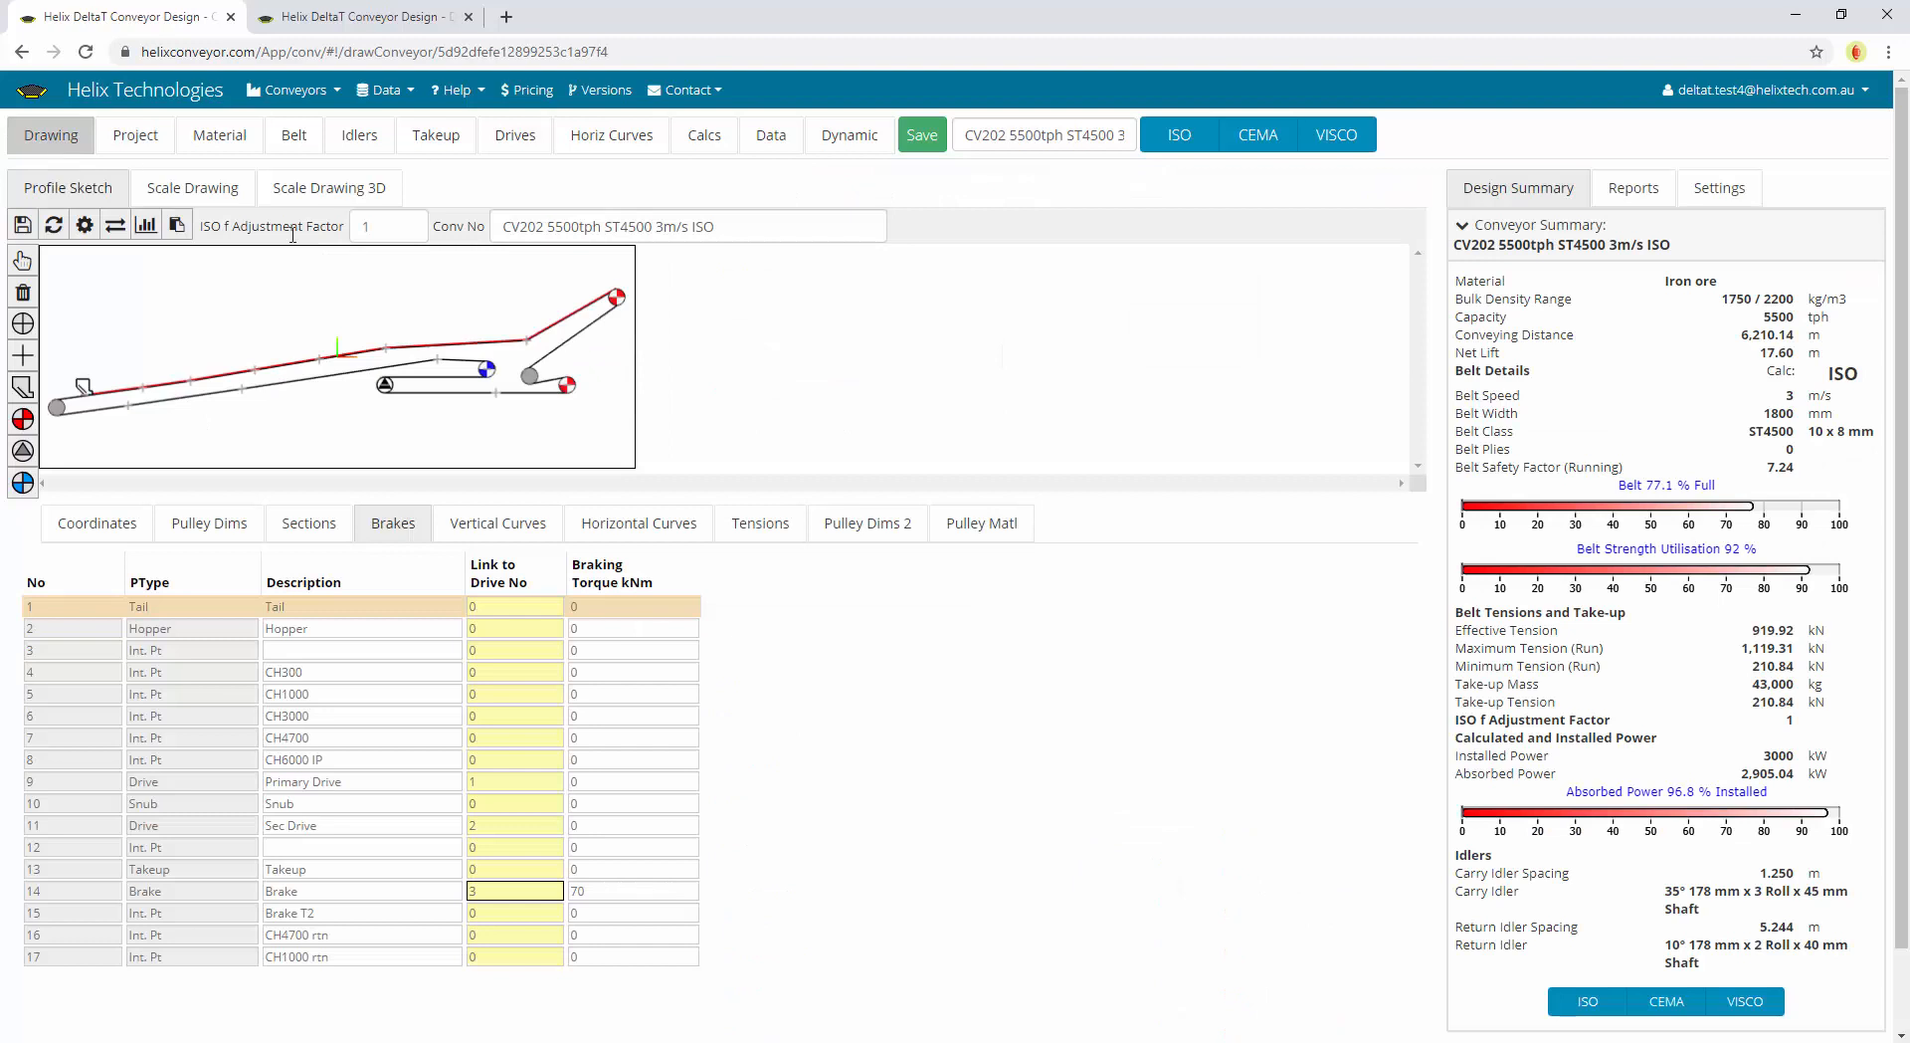
pyautogui.click(605, 890)
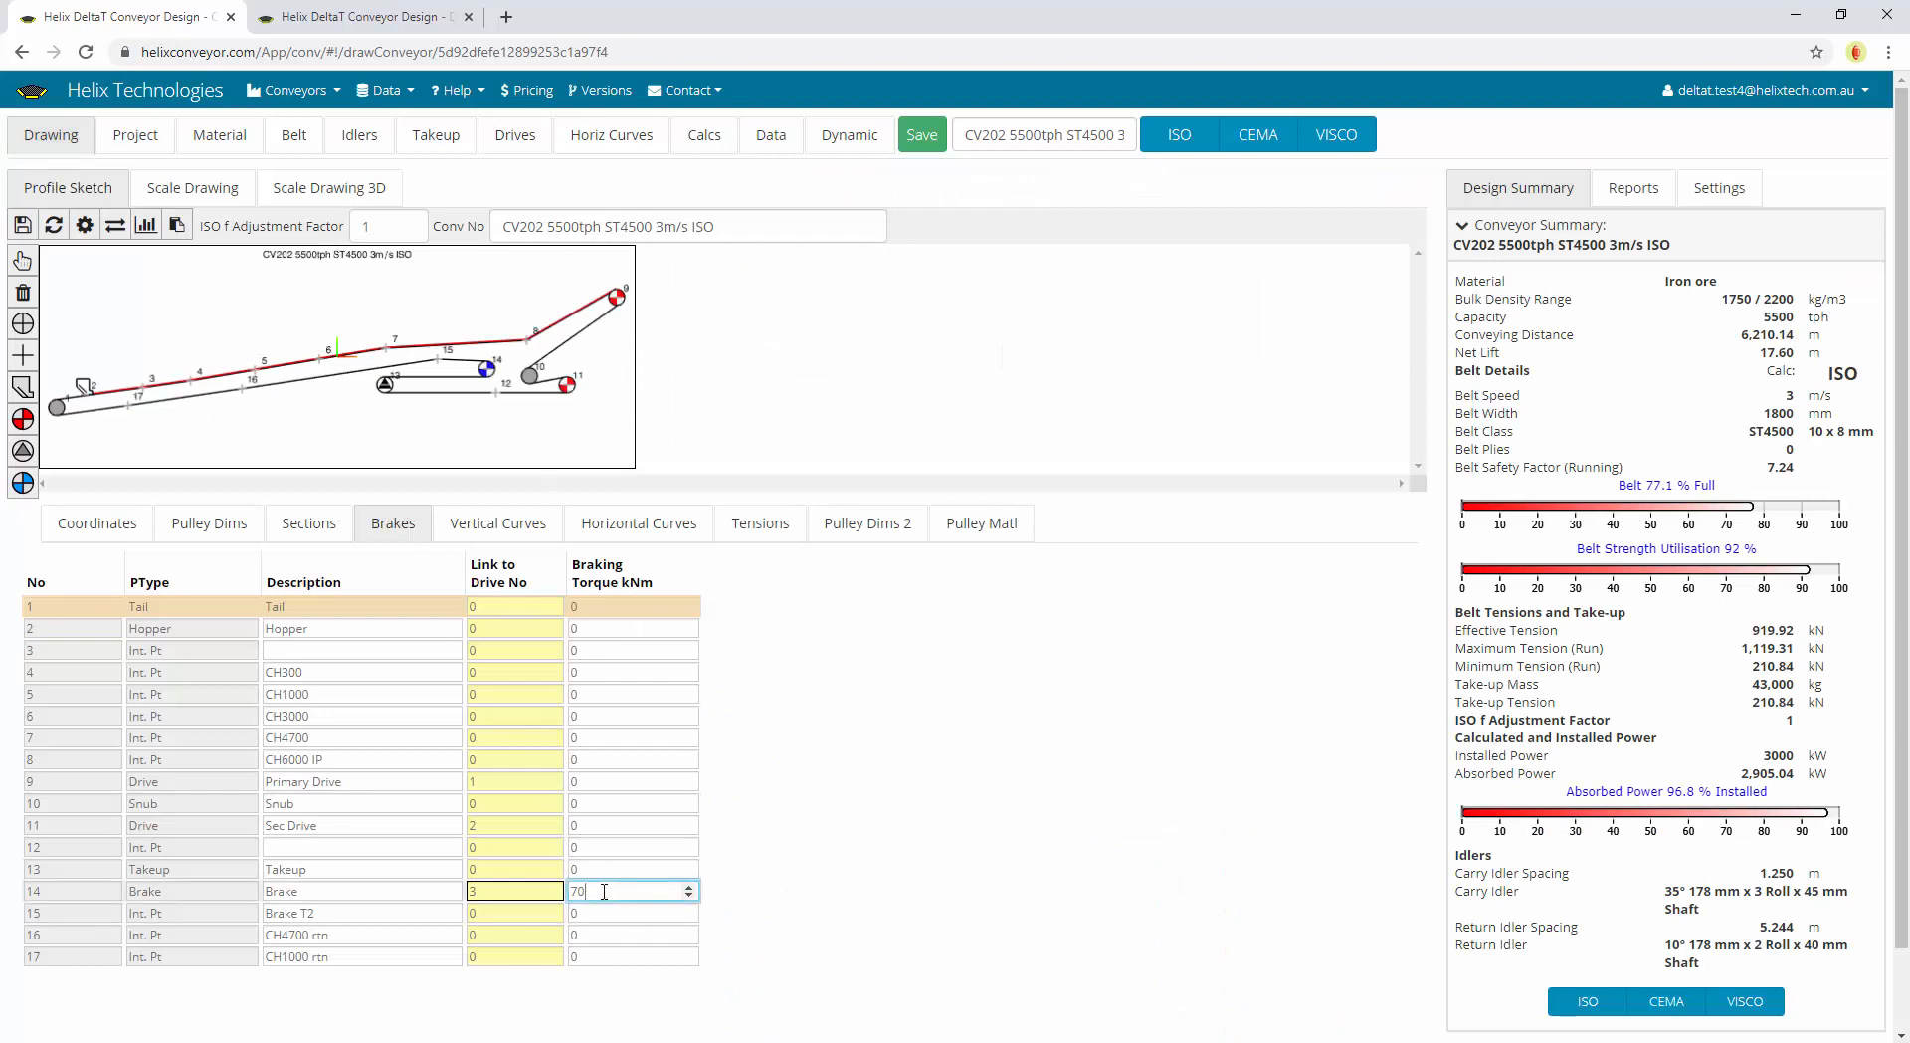
# Change drive 3's brake design torque to 7000 Nm and apply it to the pulley
pyautogui.click(528, 148)
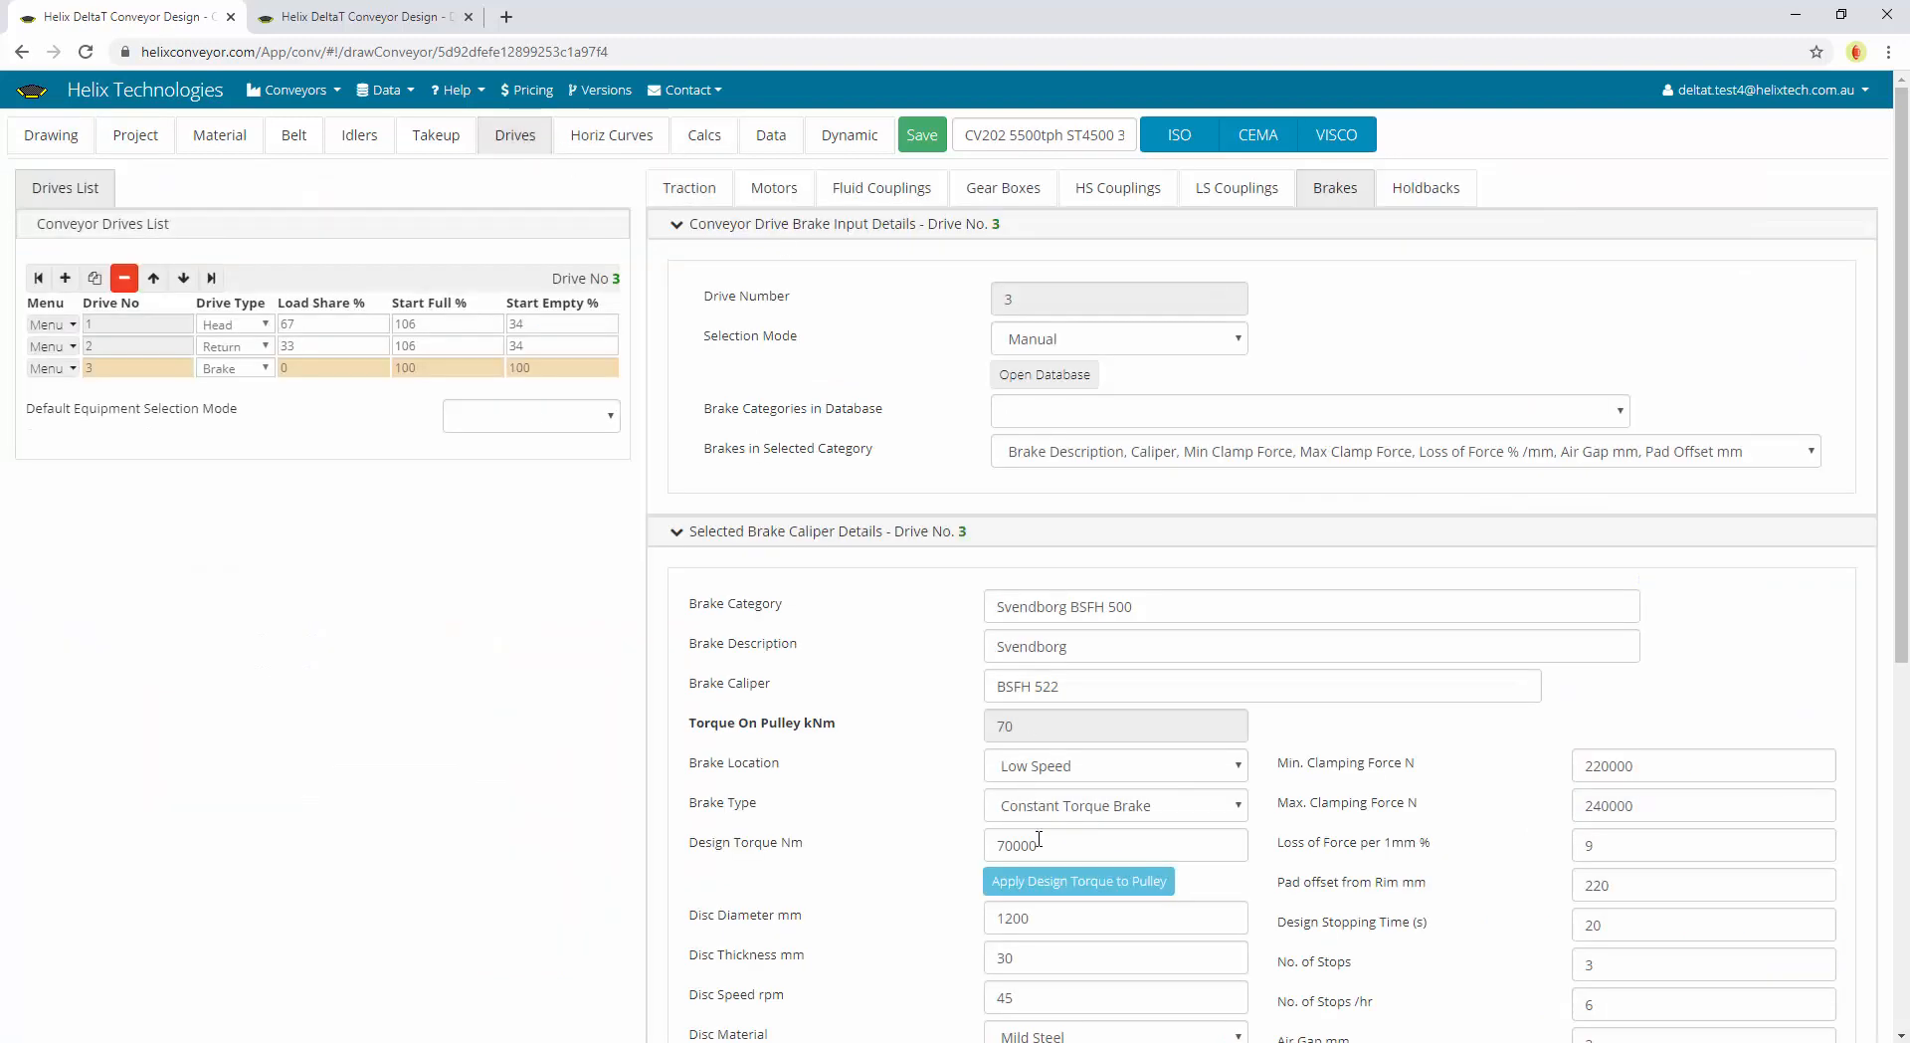
pyautogui.click(1059, 855)
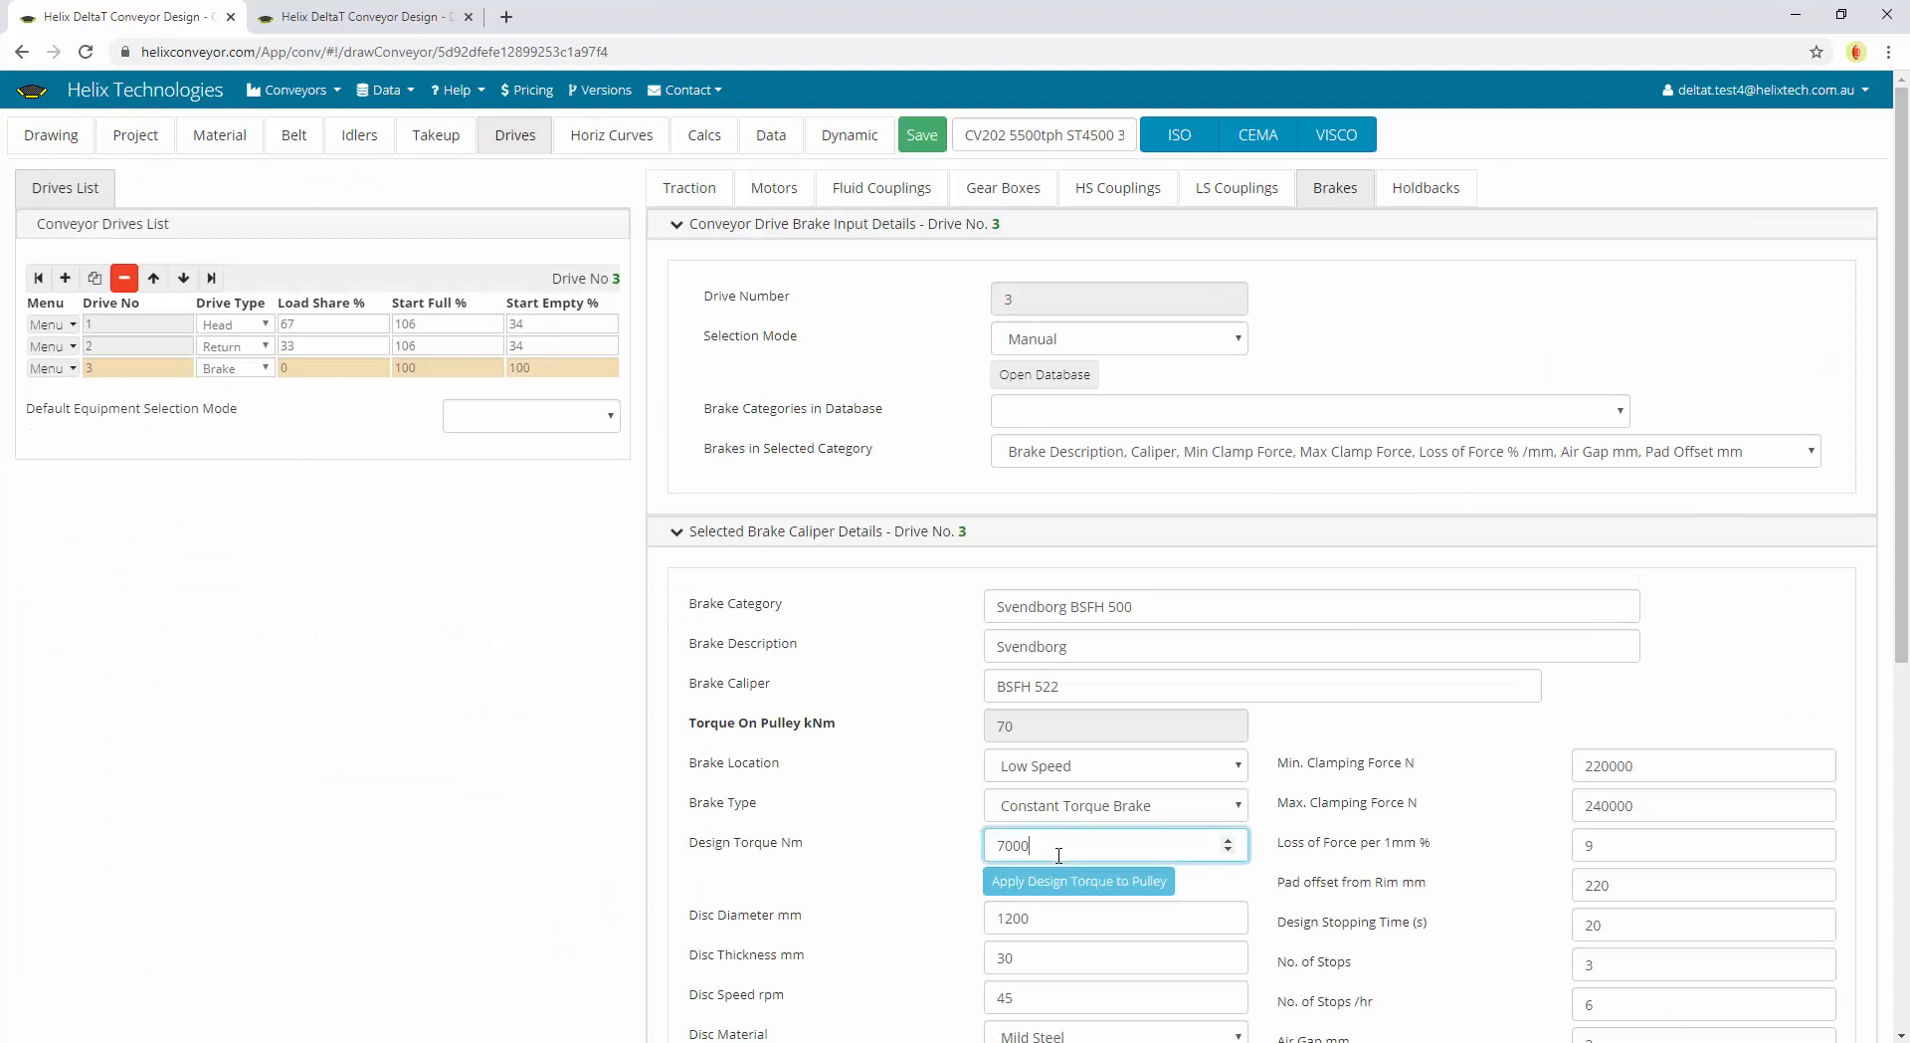
pyautogui.click(1061, 881)
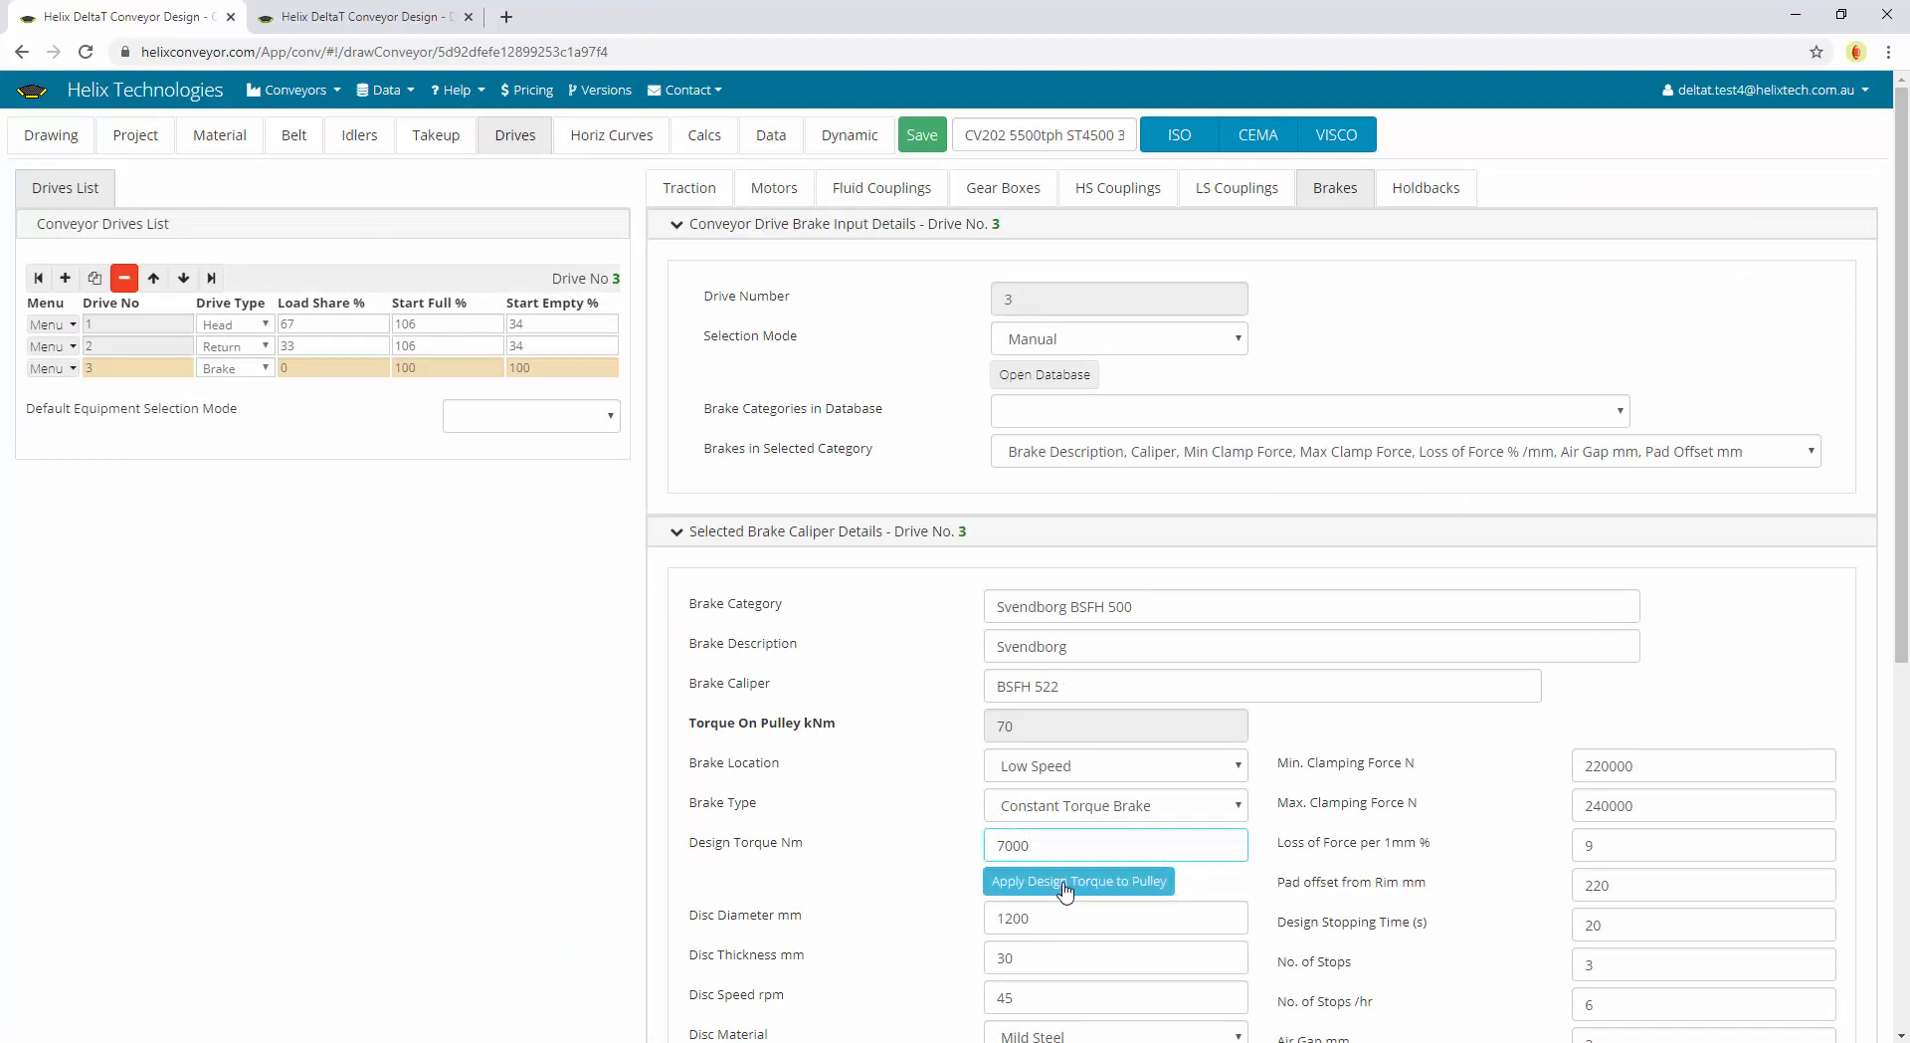
# Set the brake pulley's braking torque to 70 kNm in the drawing's brakes table and recheck drive 3's torque on the pulley
pyautogui.click(51, 135)
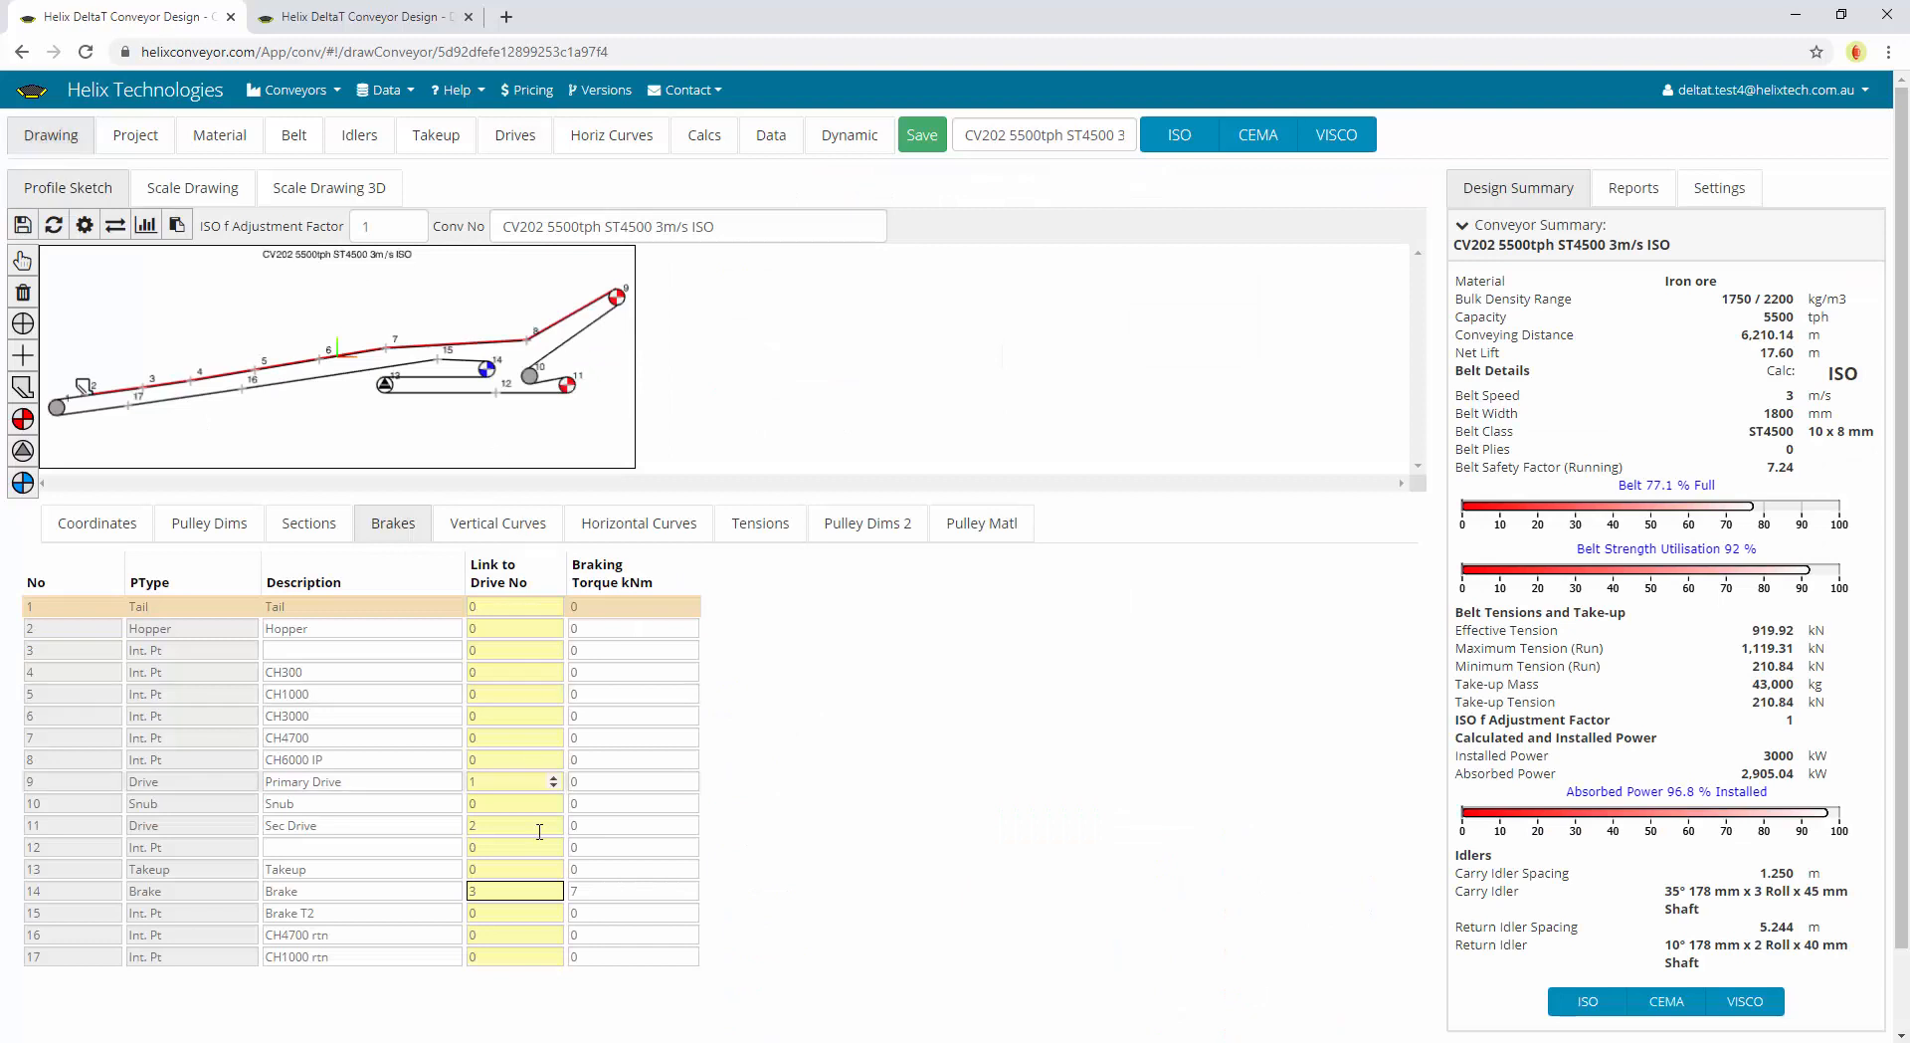
pyautogui.click(603, 892)
pyautogui.click(514, 135)
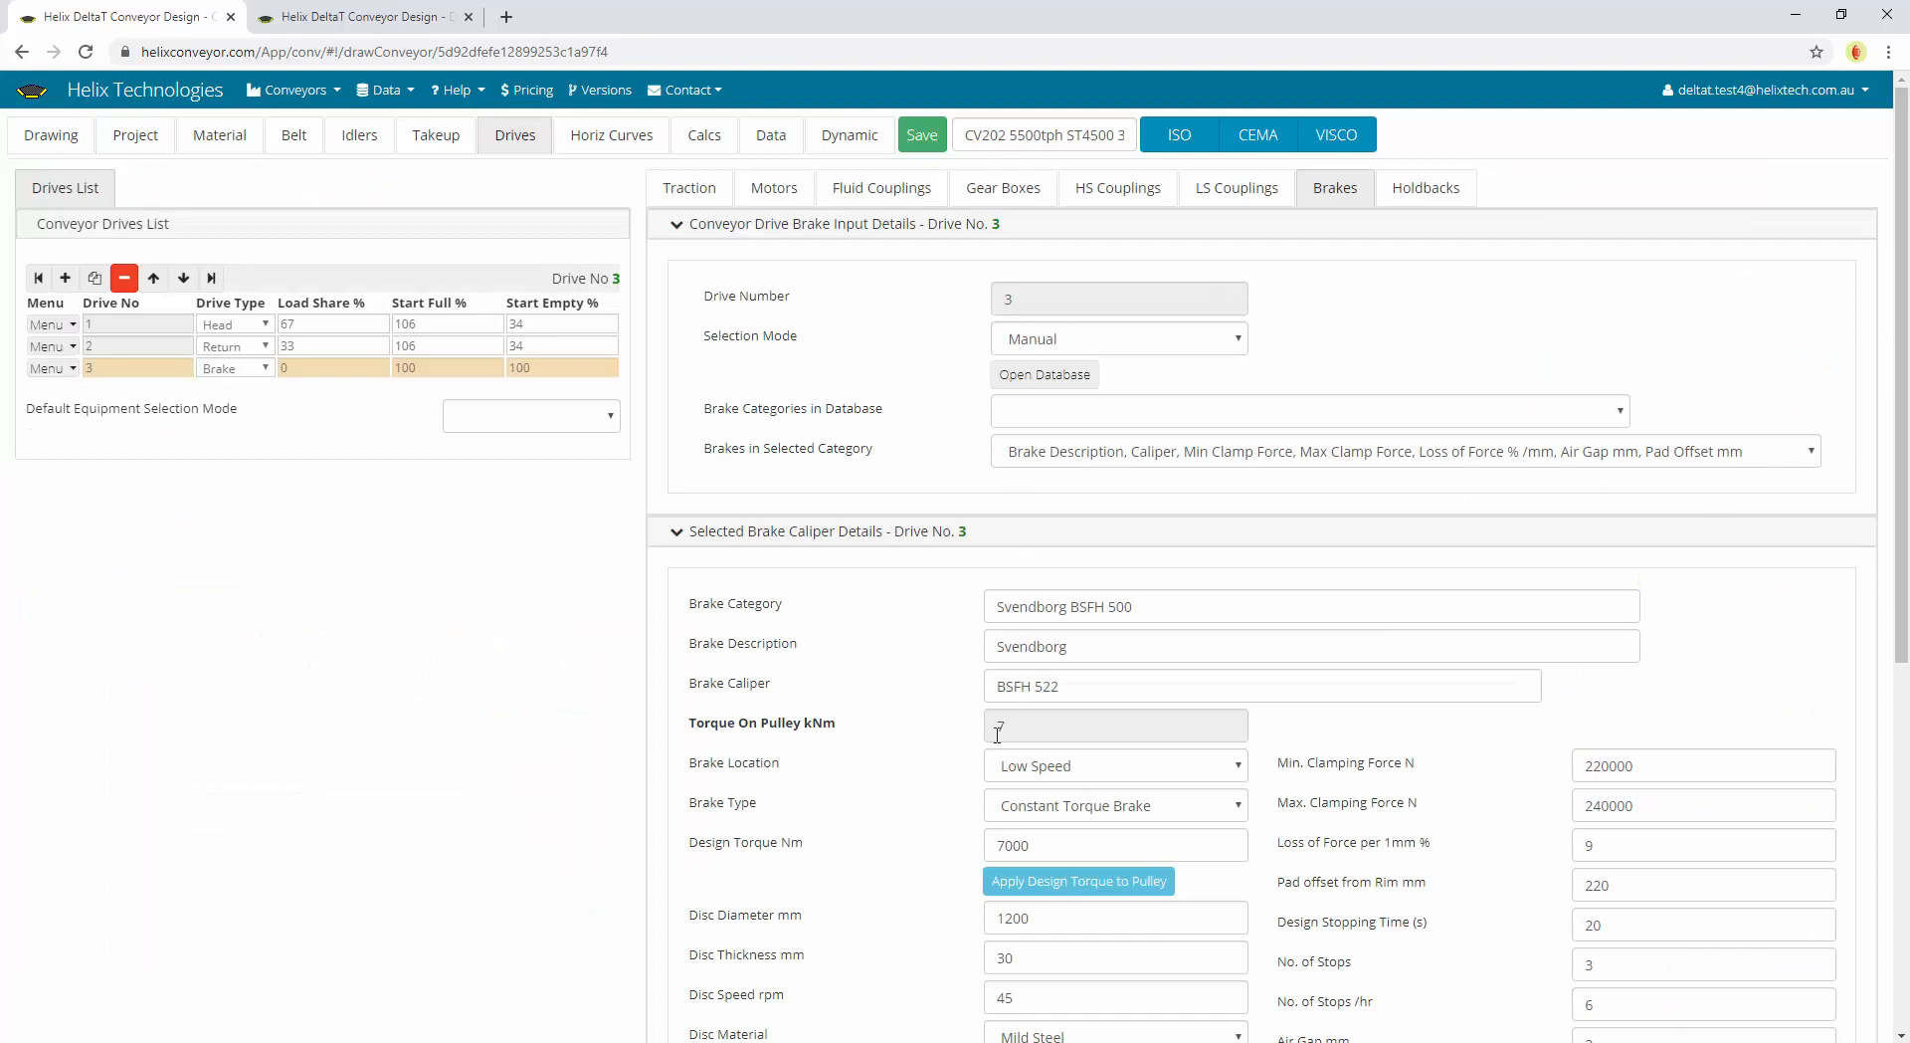
pyautogui.click(536, 348)
pyautogui.click(538, 366)
pyautogui.scroll(-6, 908, 758)
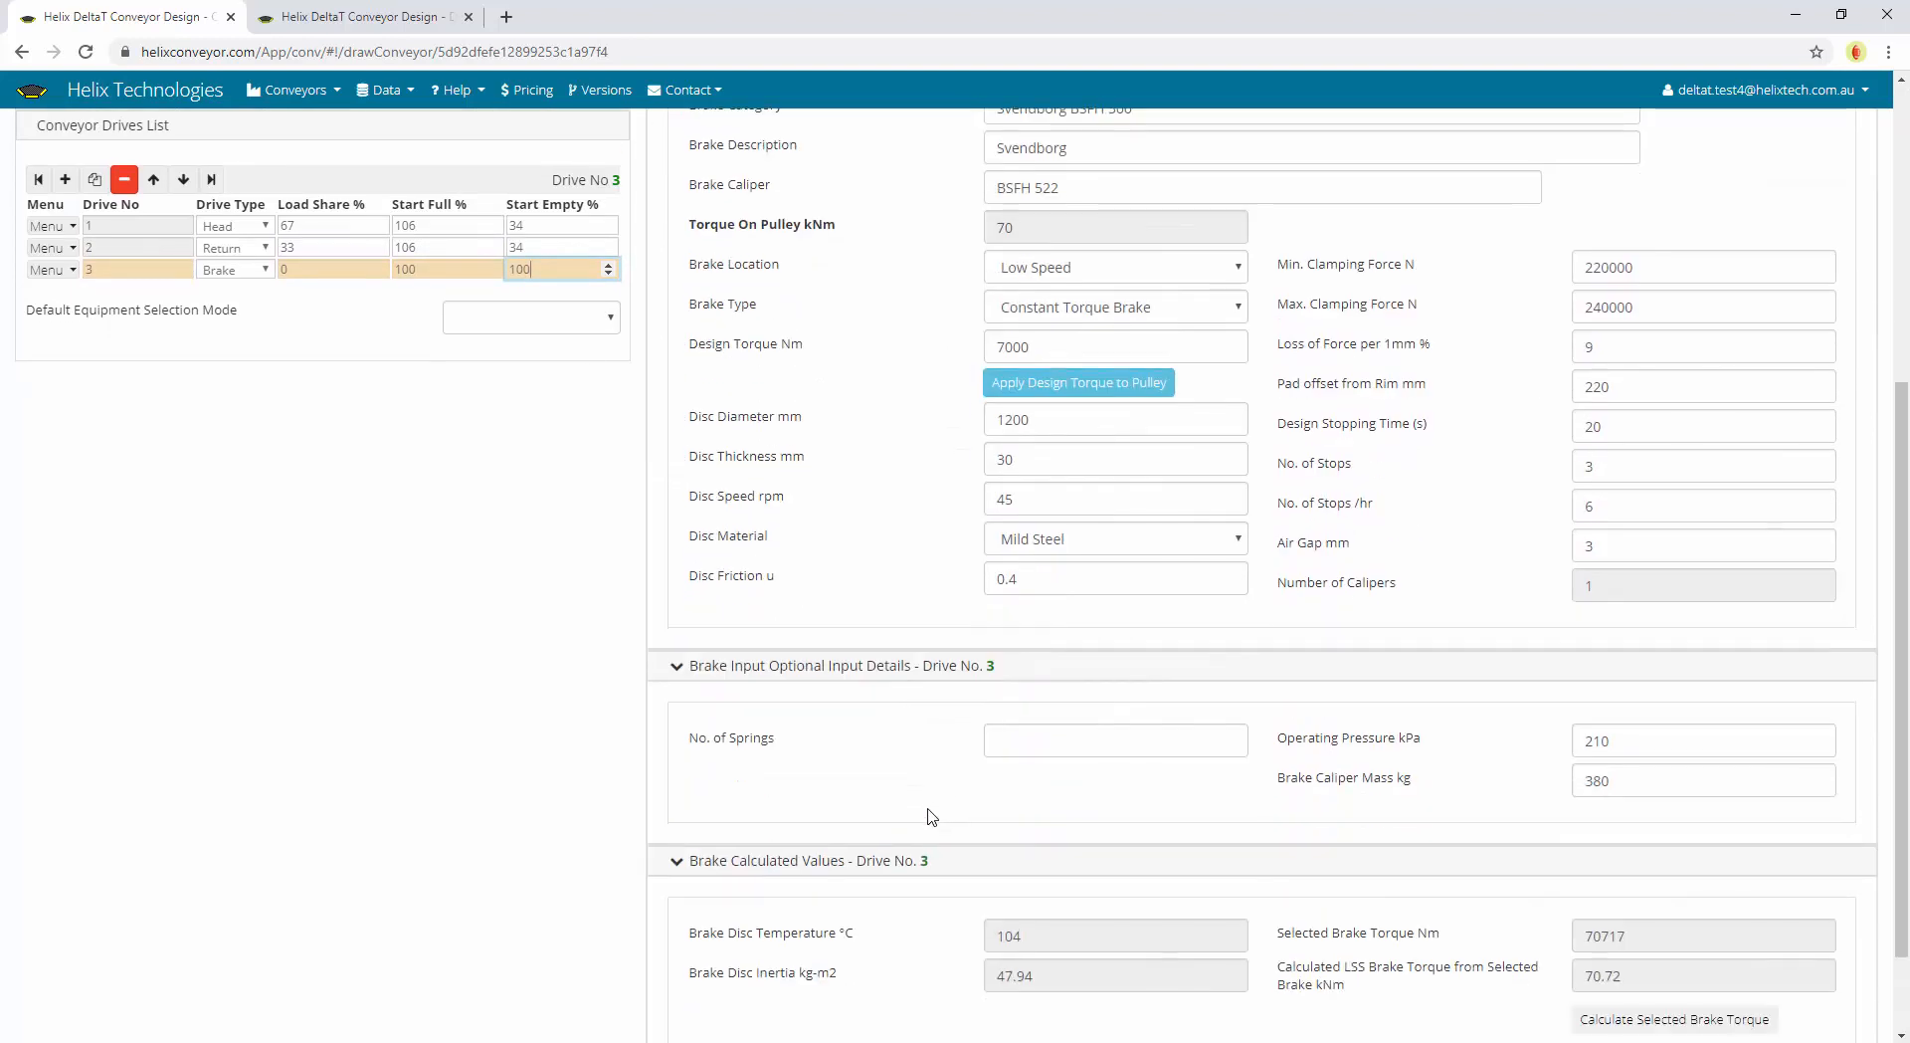
# Compare the holdback inputs of drives 3, 1 and 2, including whether a holdback is installed
pyautogui.scroll(6, 930, 816)
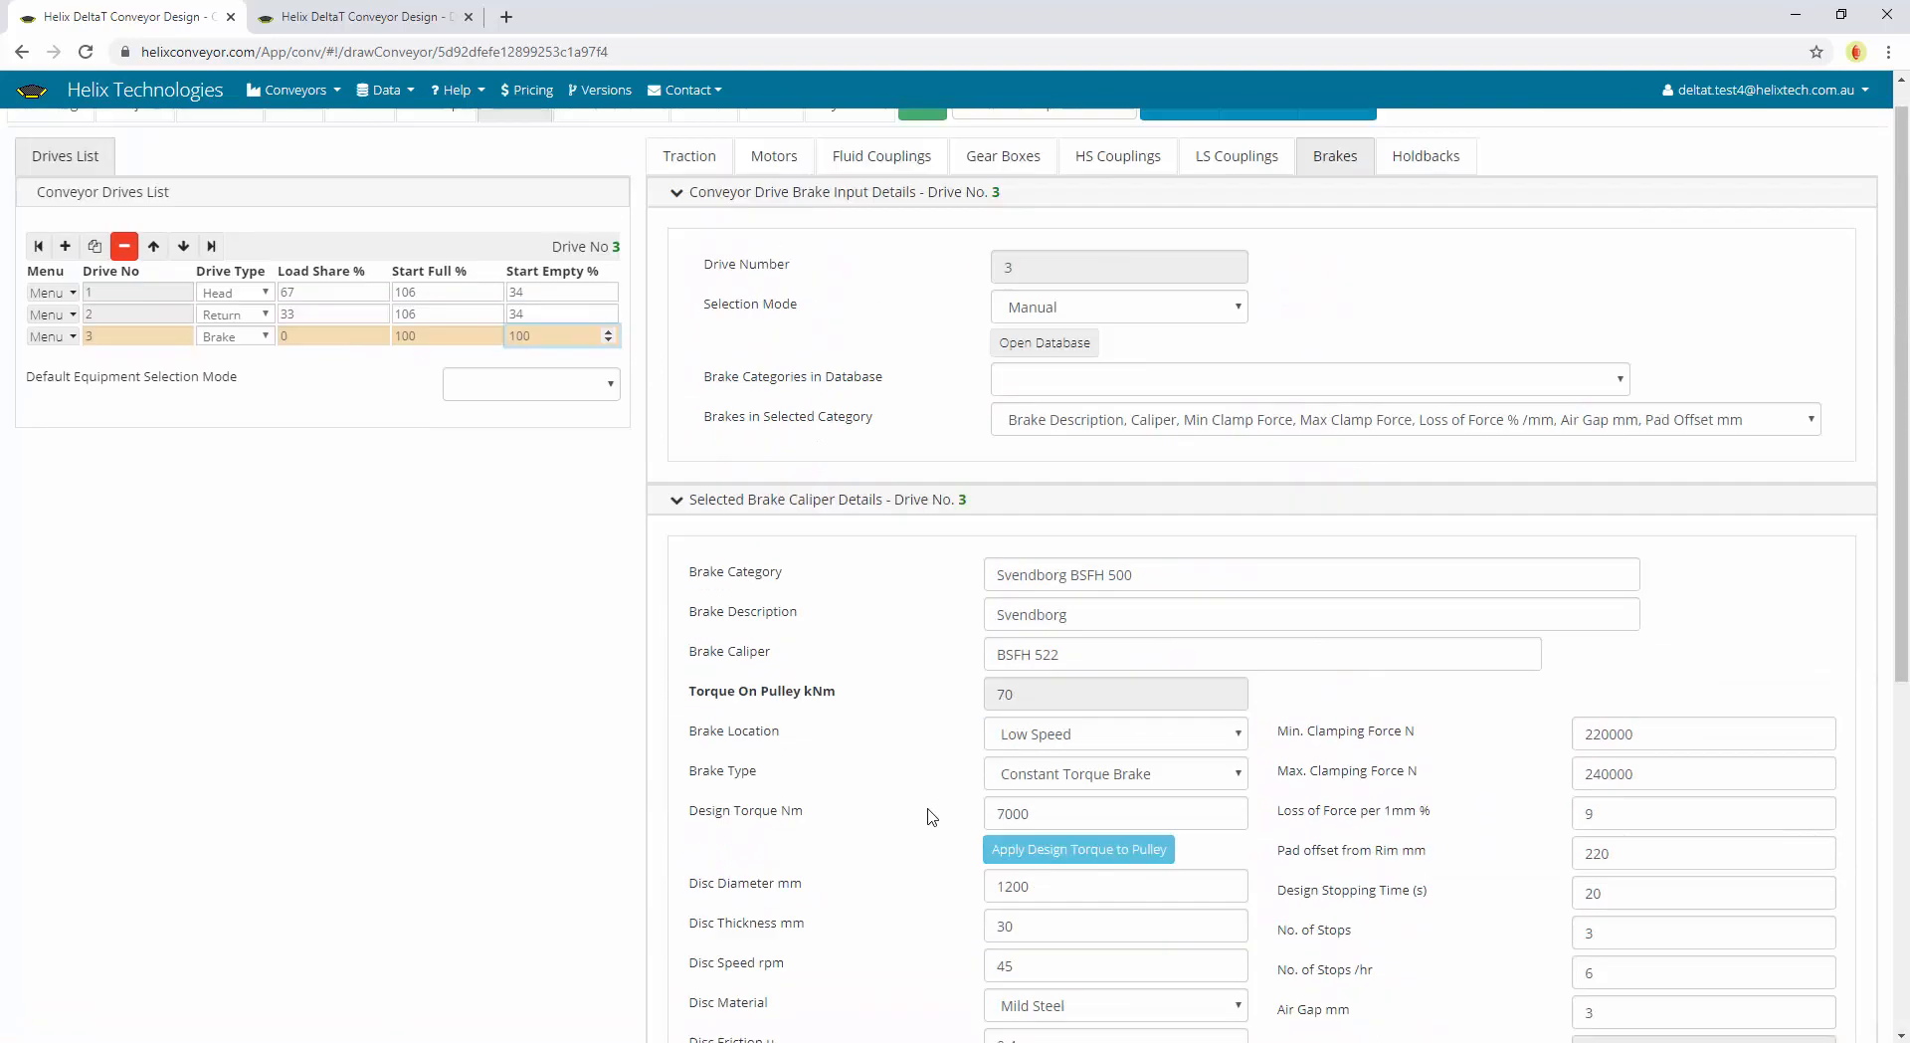
pyautogui.click(1424, 172)
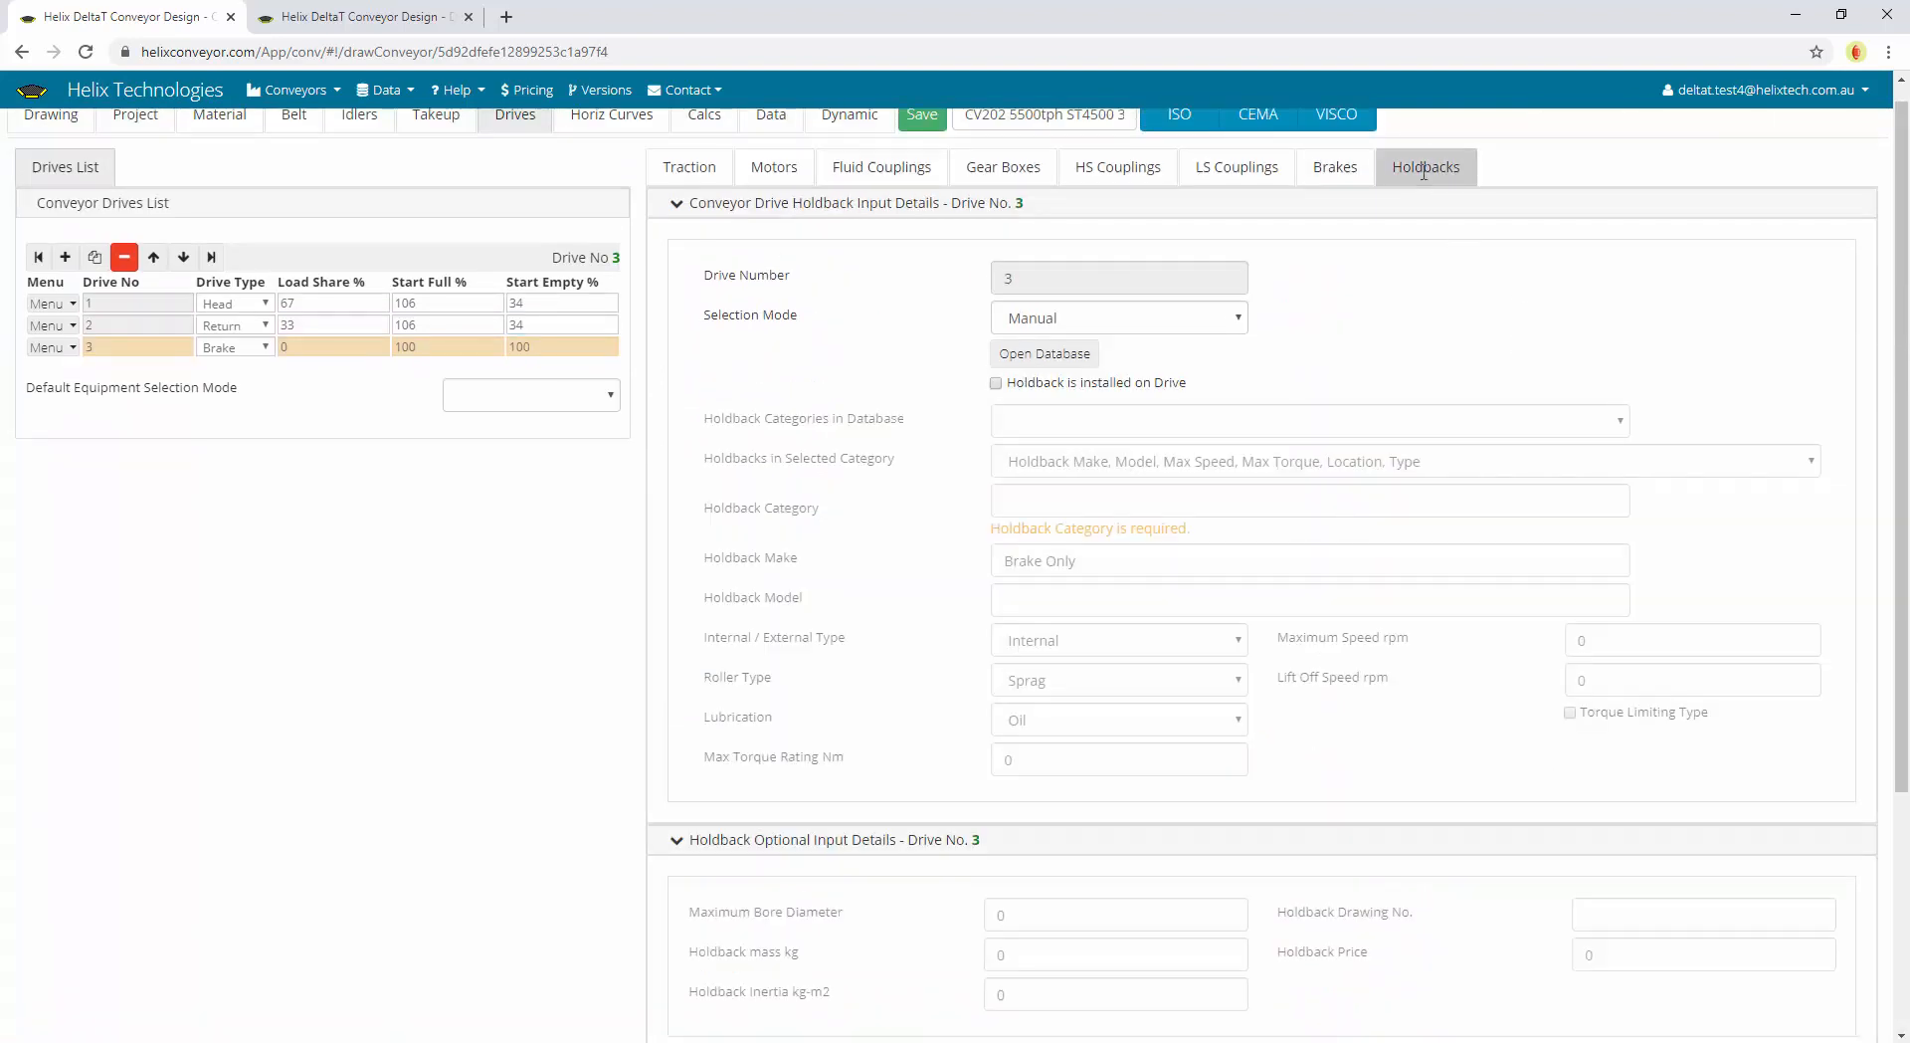
pyautogui.click(543, 303)
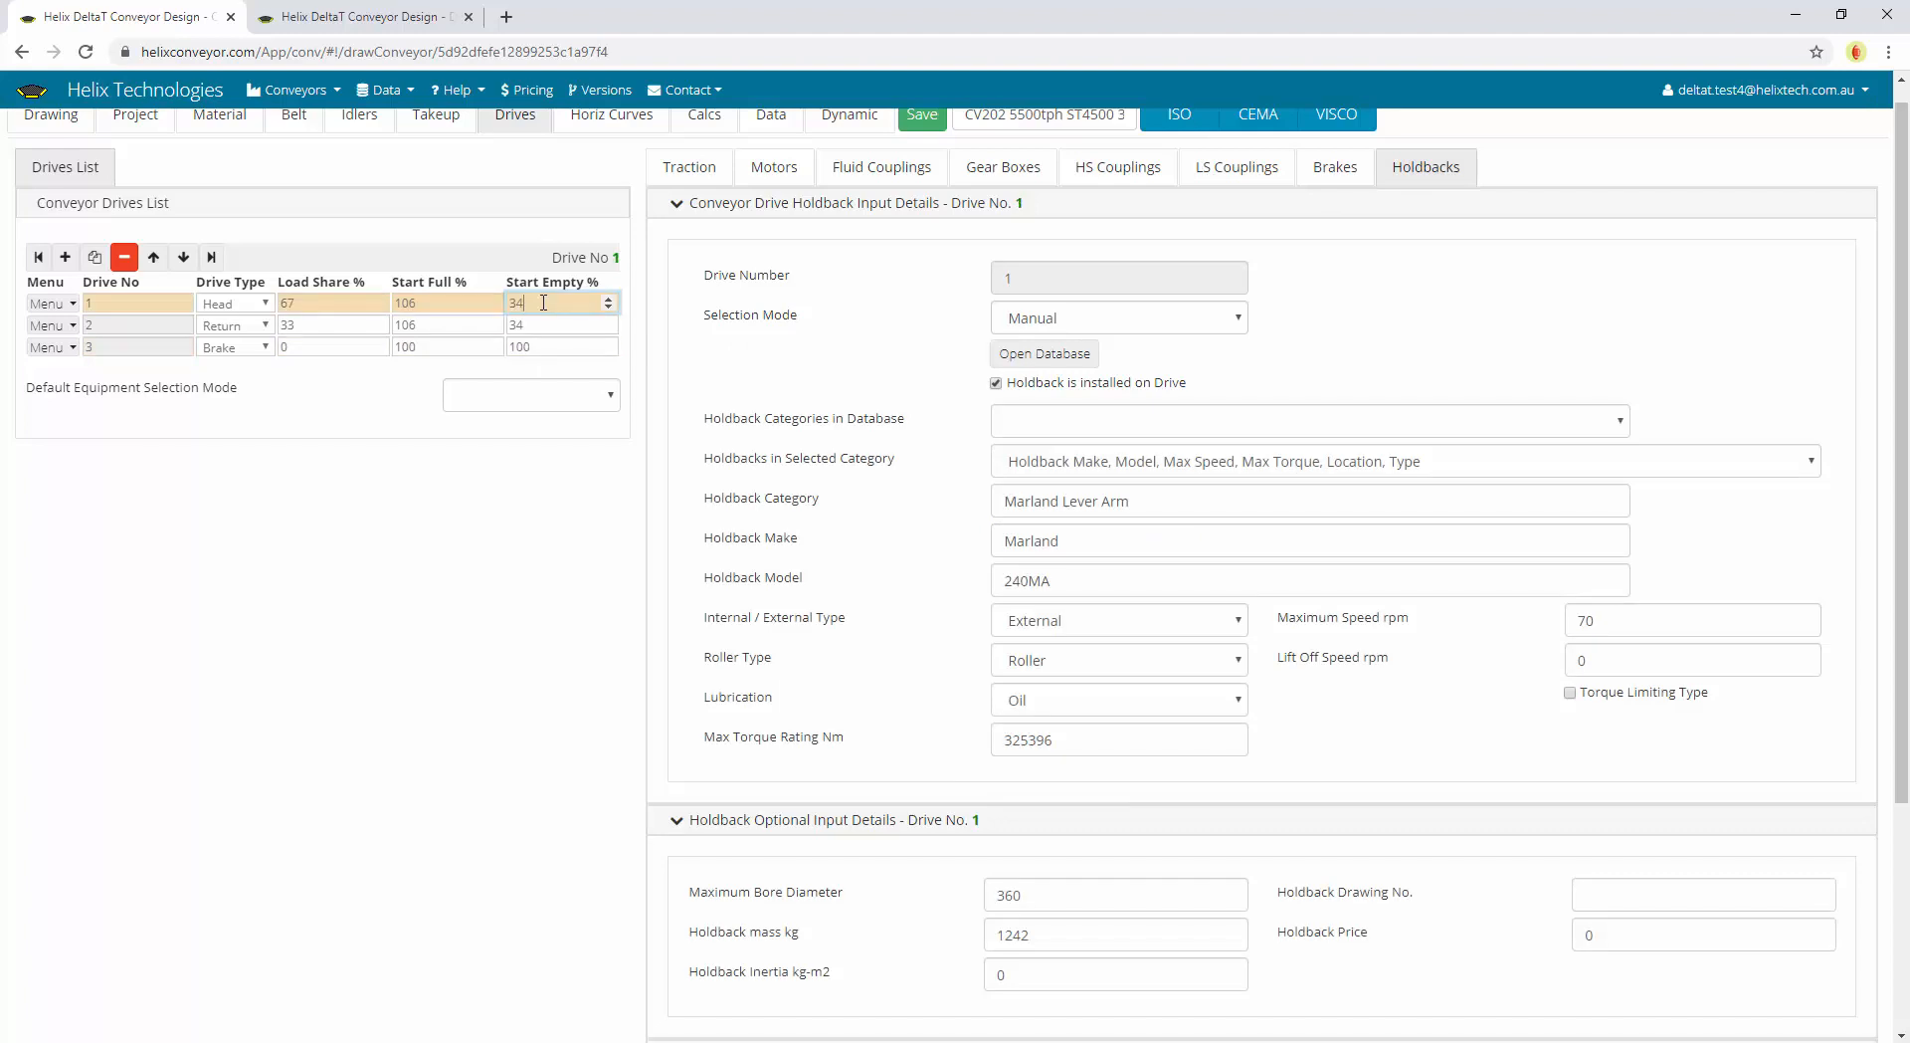
pyautogui.click(536, 323)
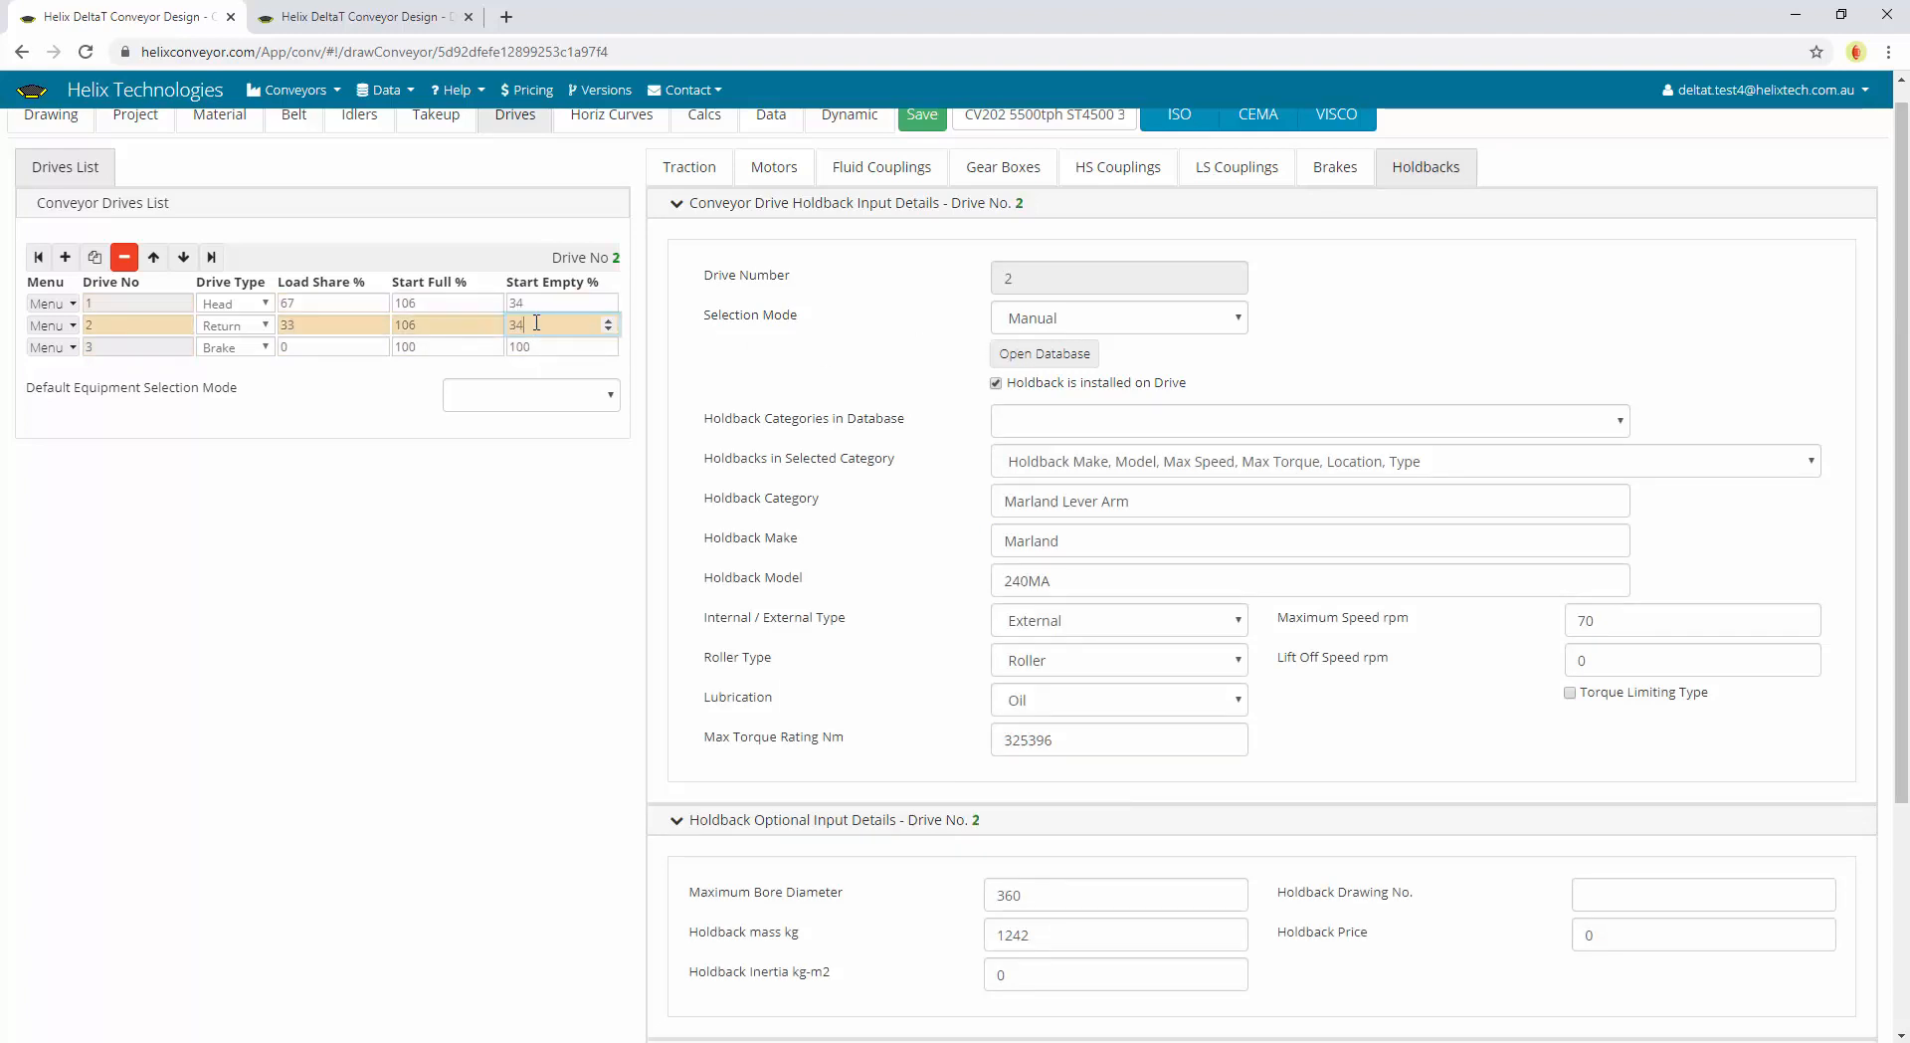
pyautogui.click(539, 306)
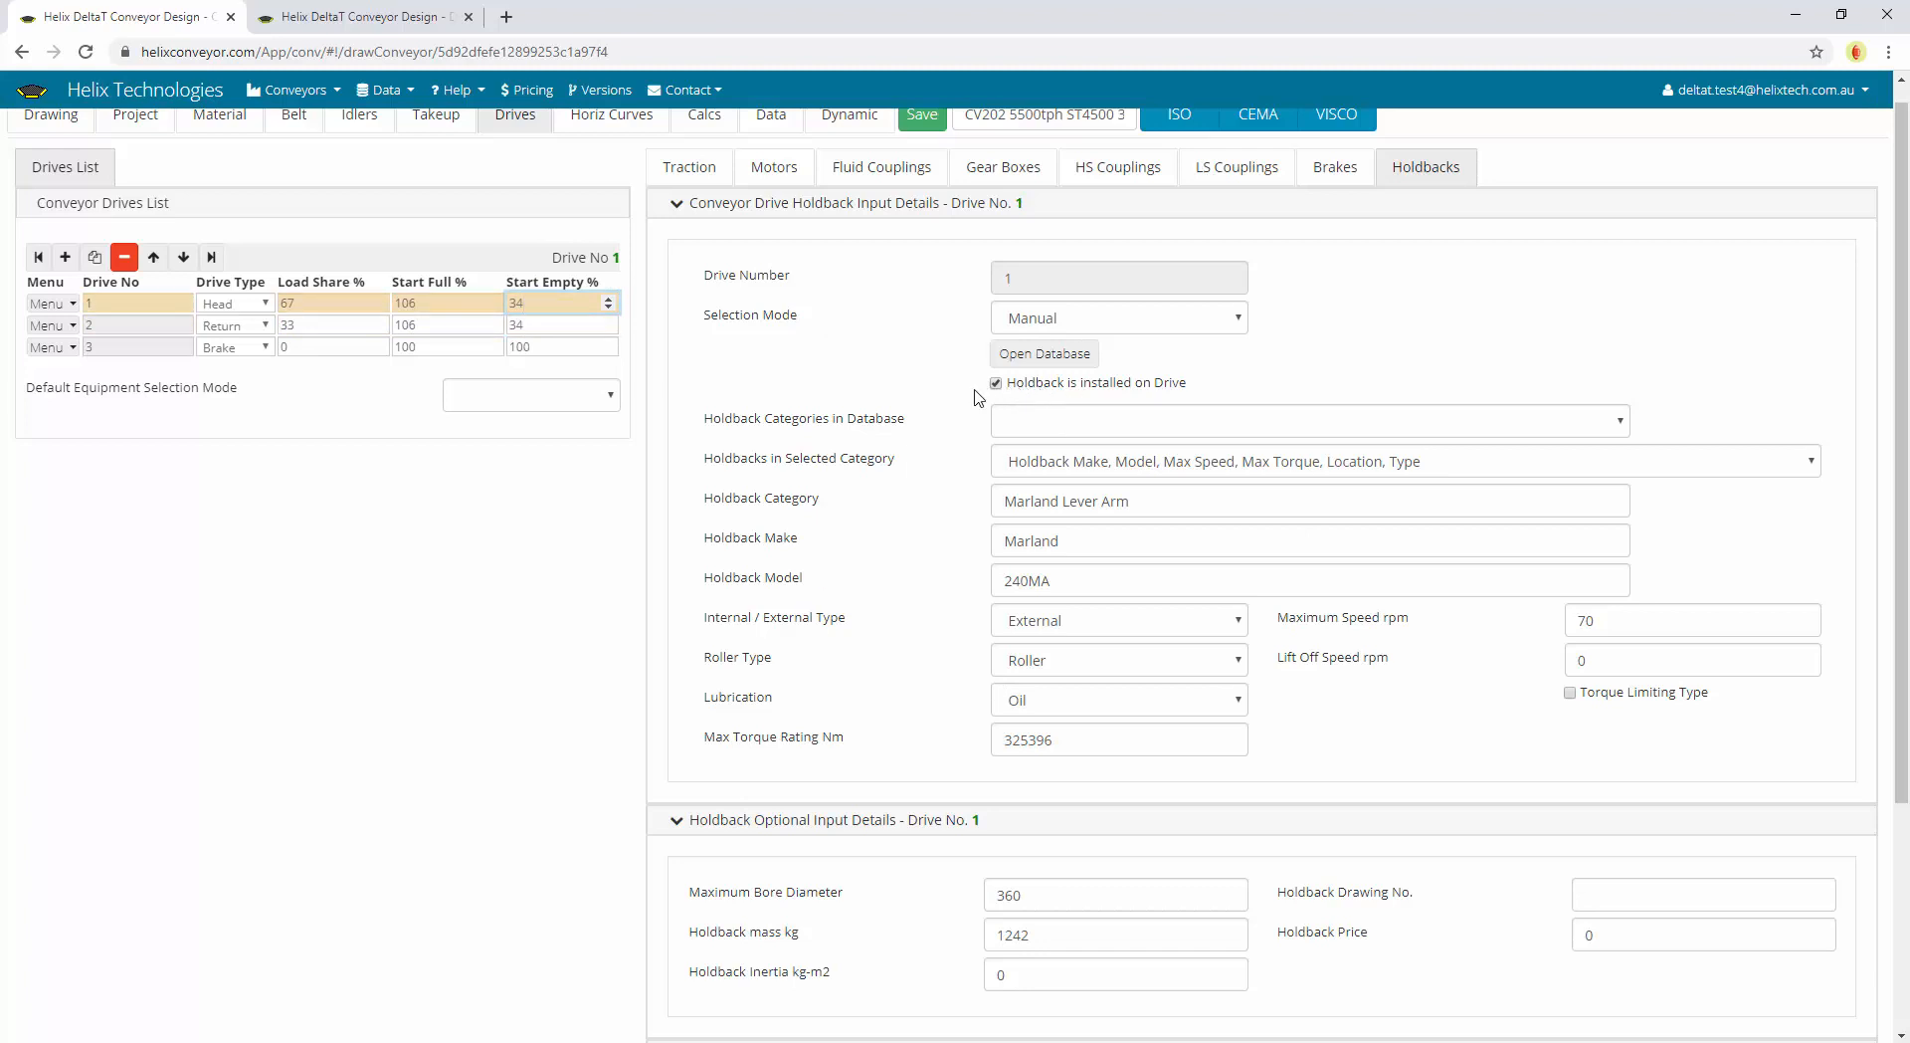
pyautogui.scroll(-3, 908, 506)
pyautogui.scroll(3, 1099, 353)
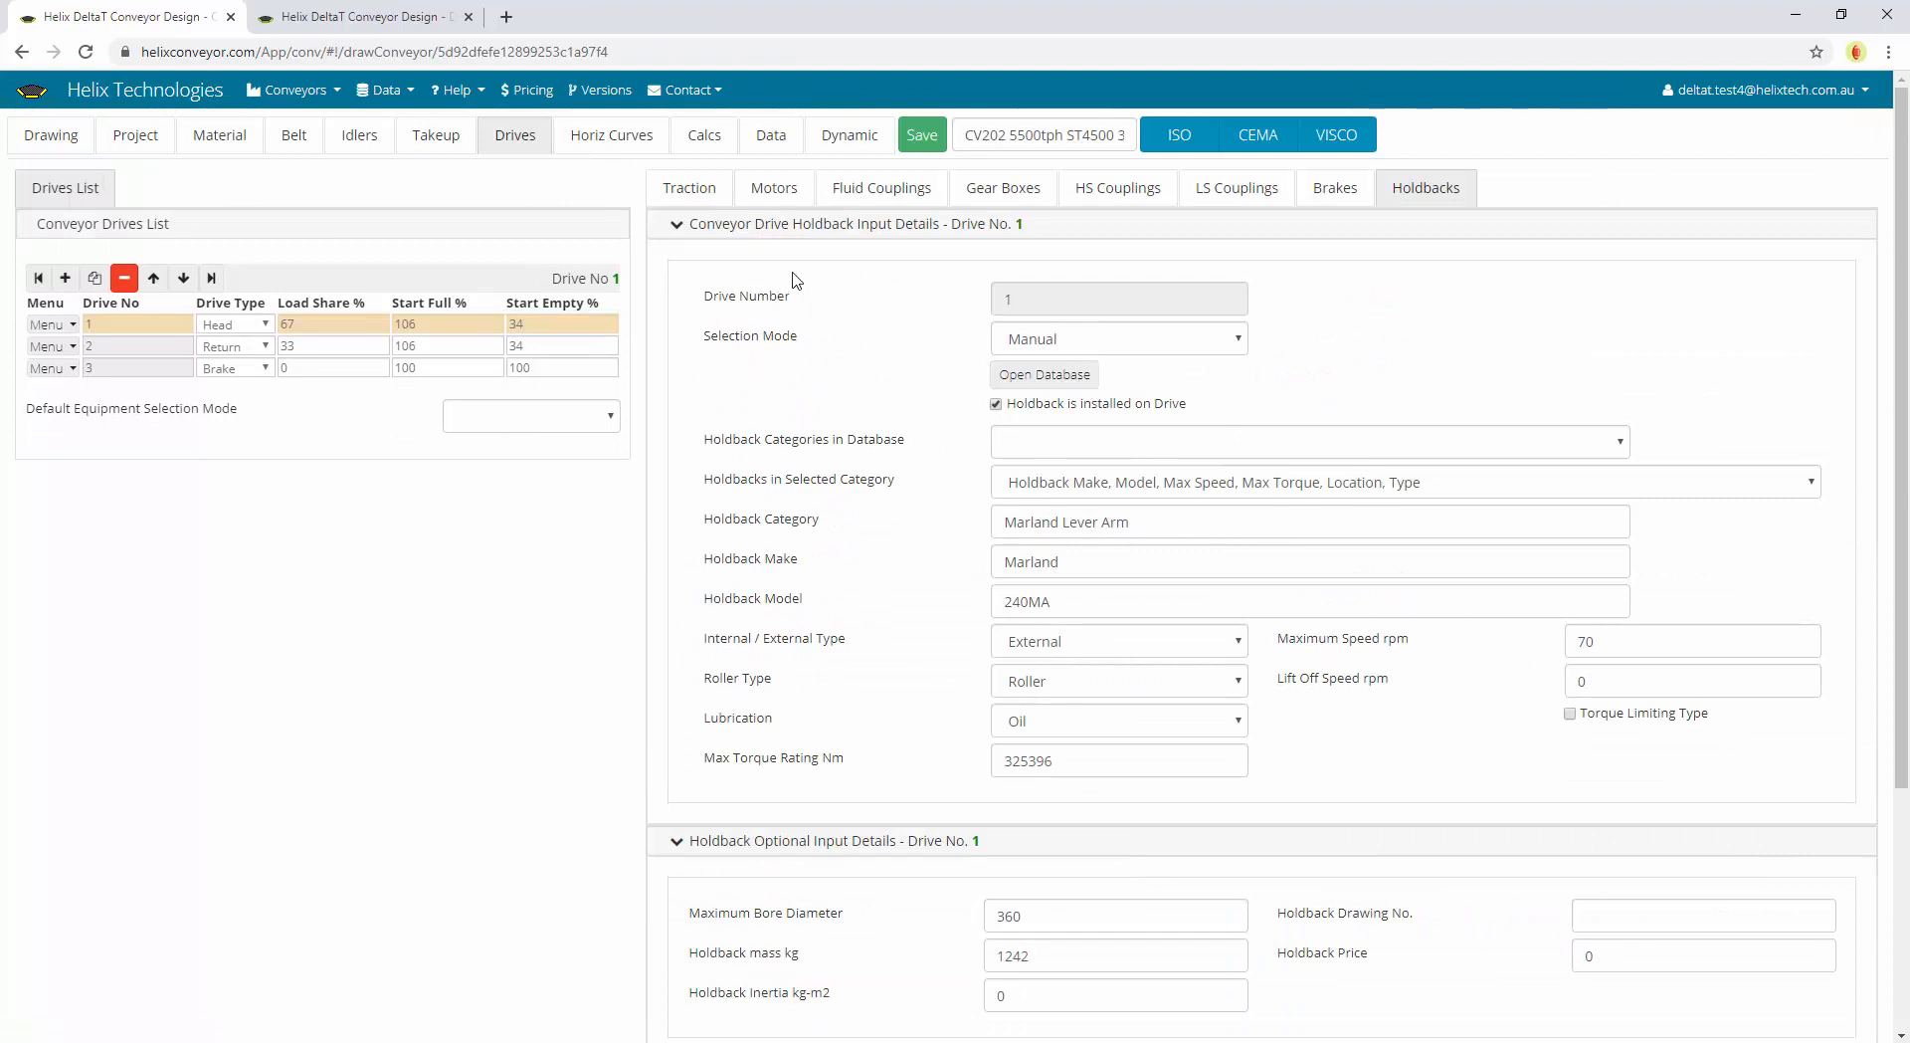
# View the horizontal curve layout, and expand and highlight the whole coordinates table in the raw input and output data
pyautogui.click(612, 137)
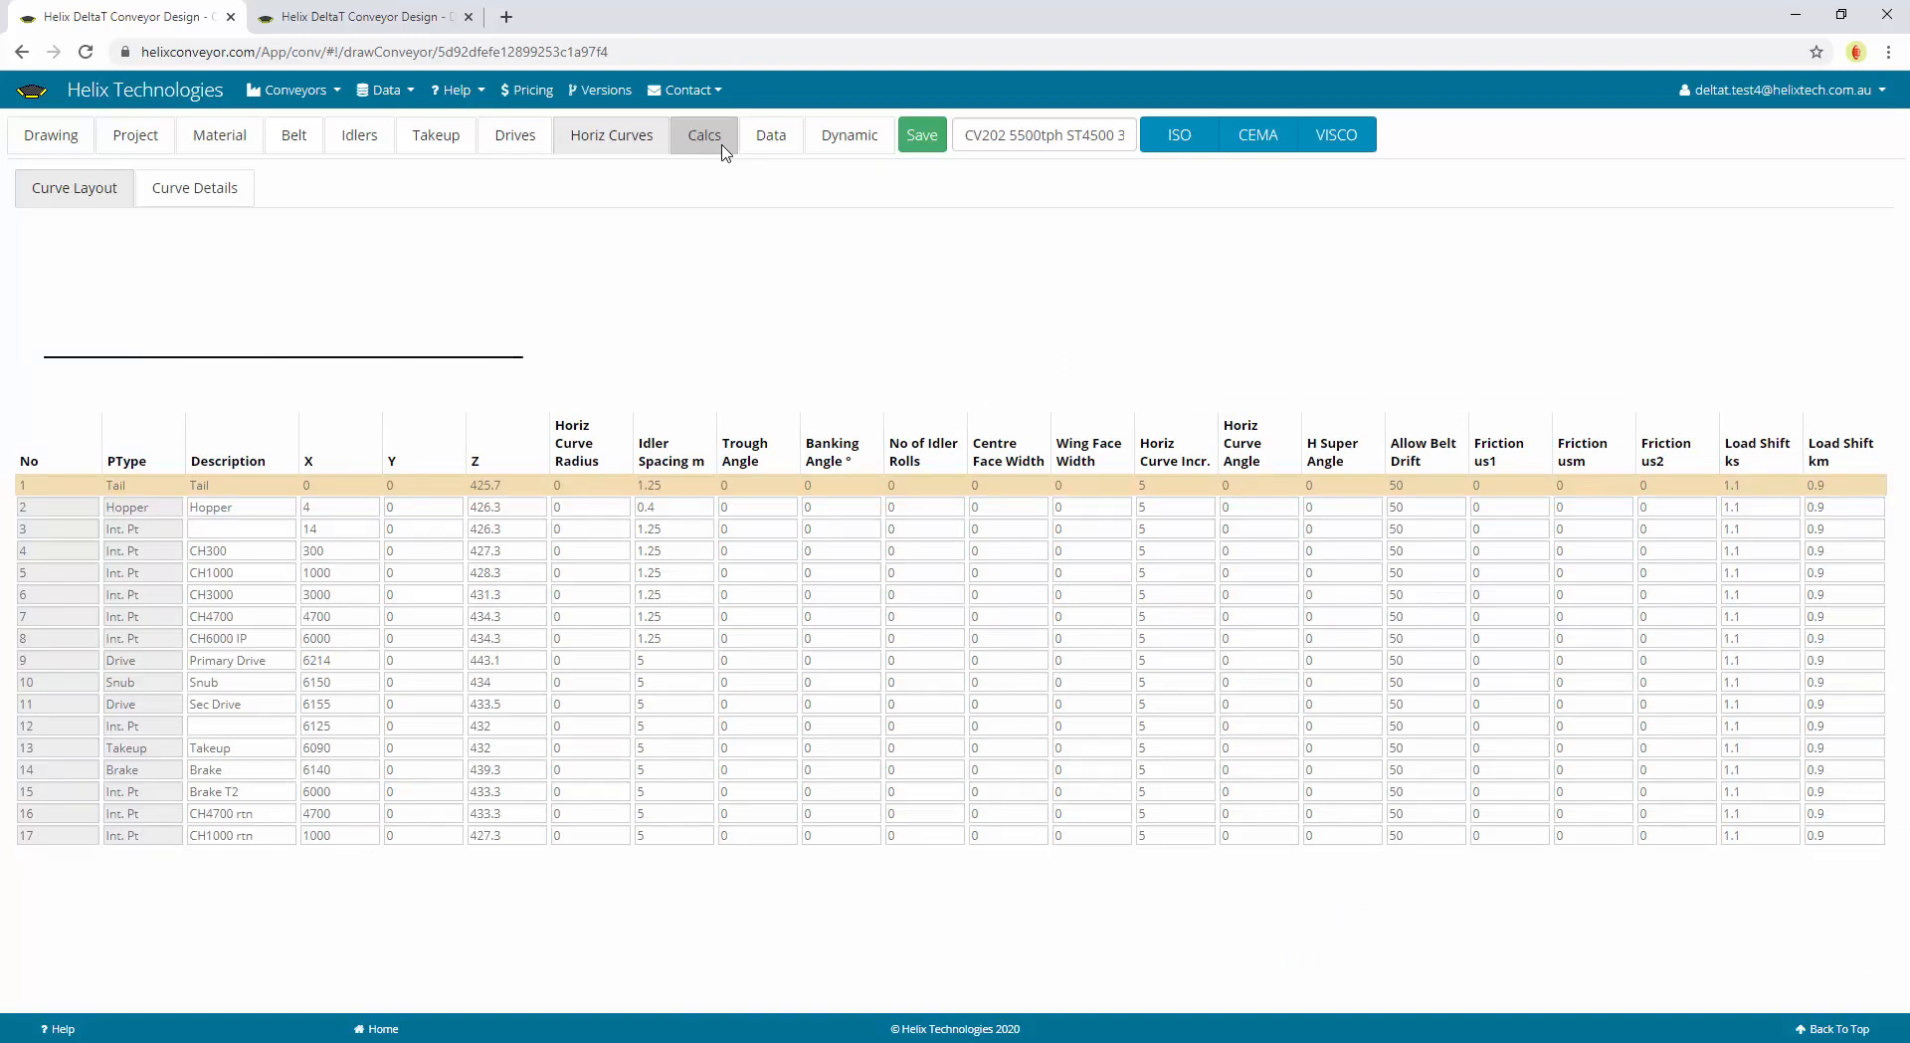
pyautogui.click(768, 144)
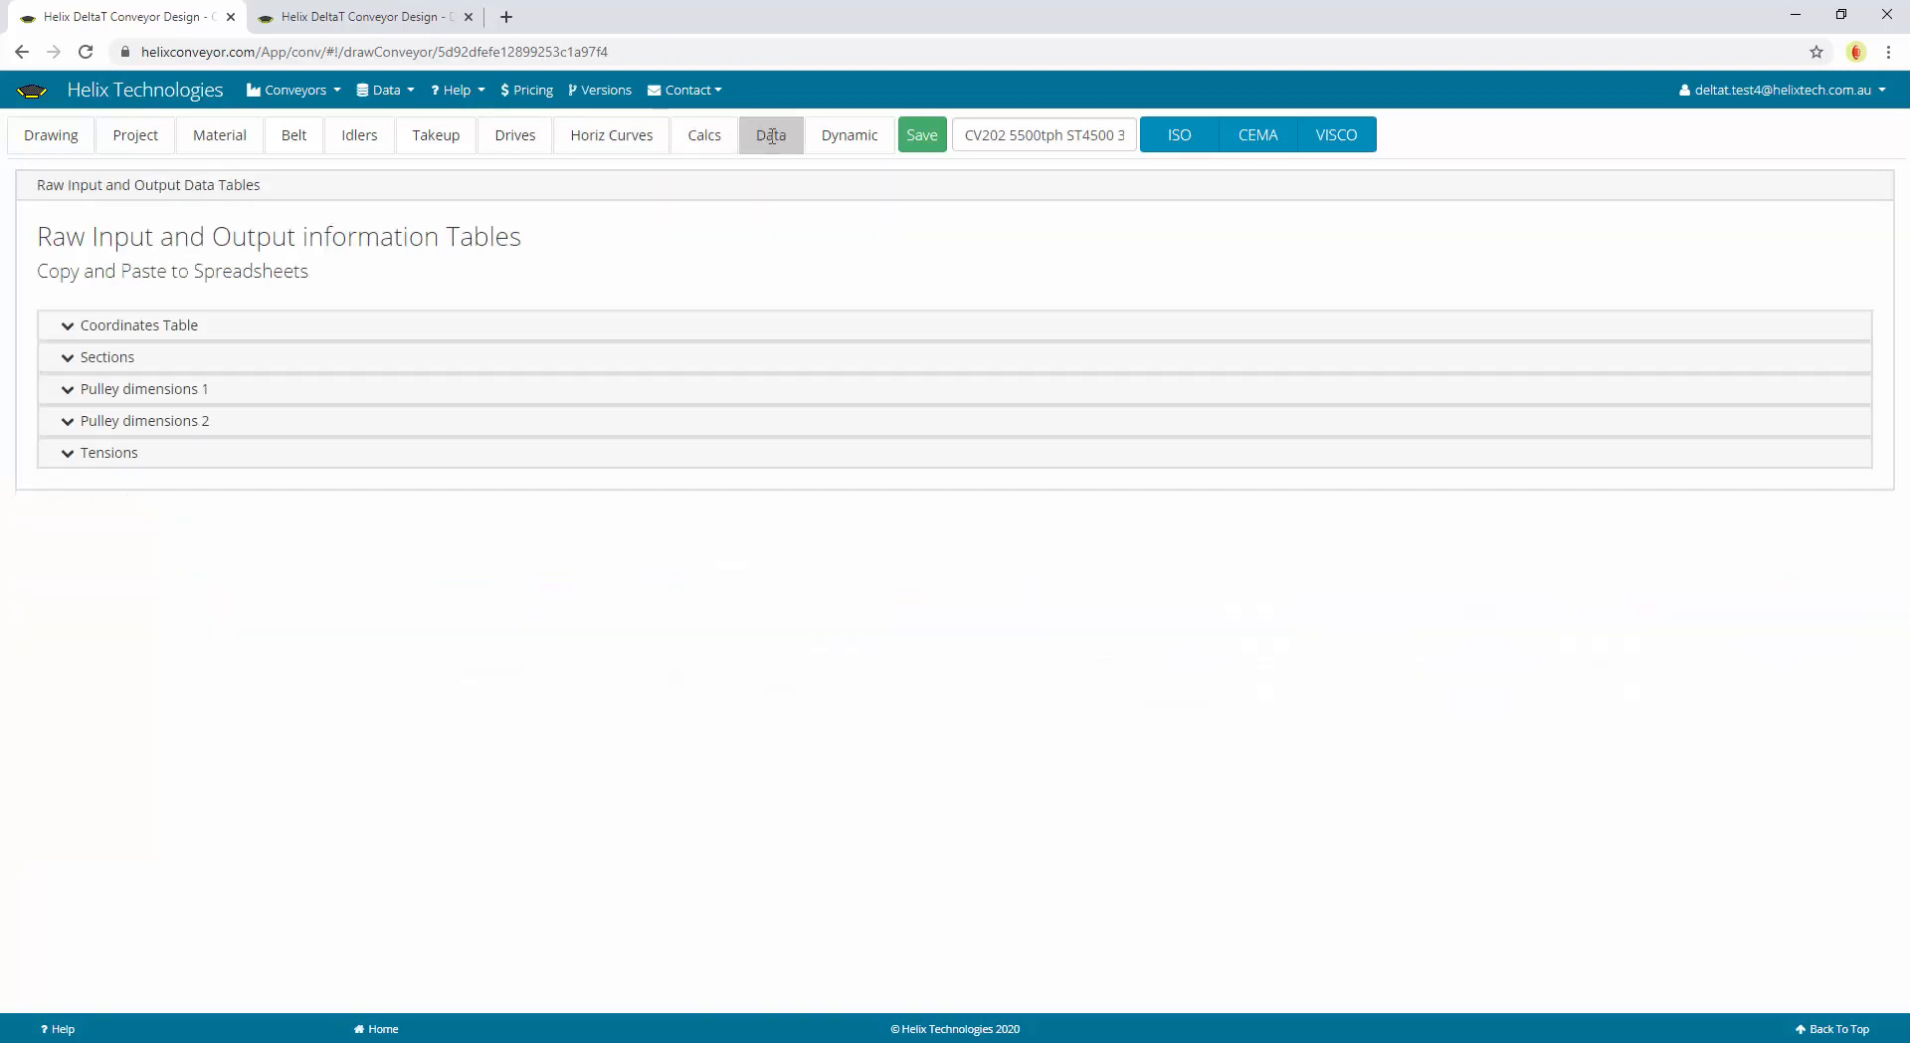
pyautogui.click(126, 326)
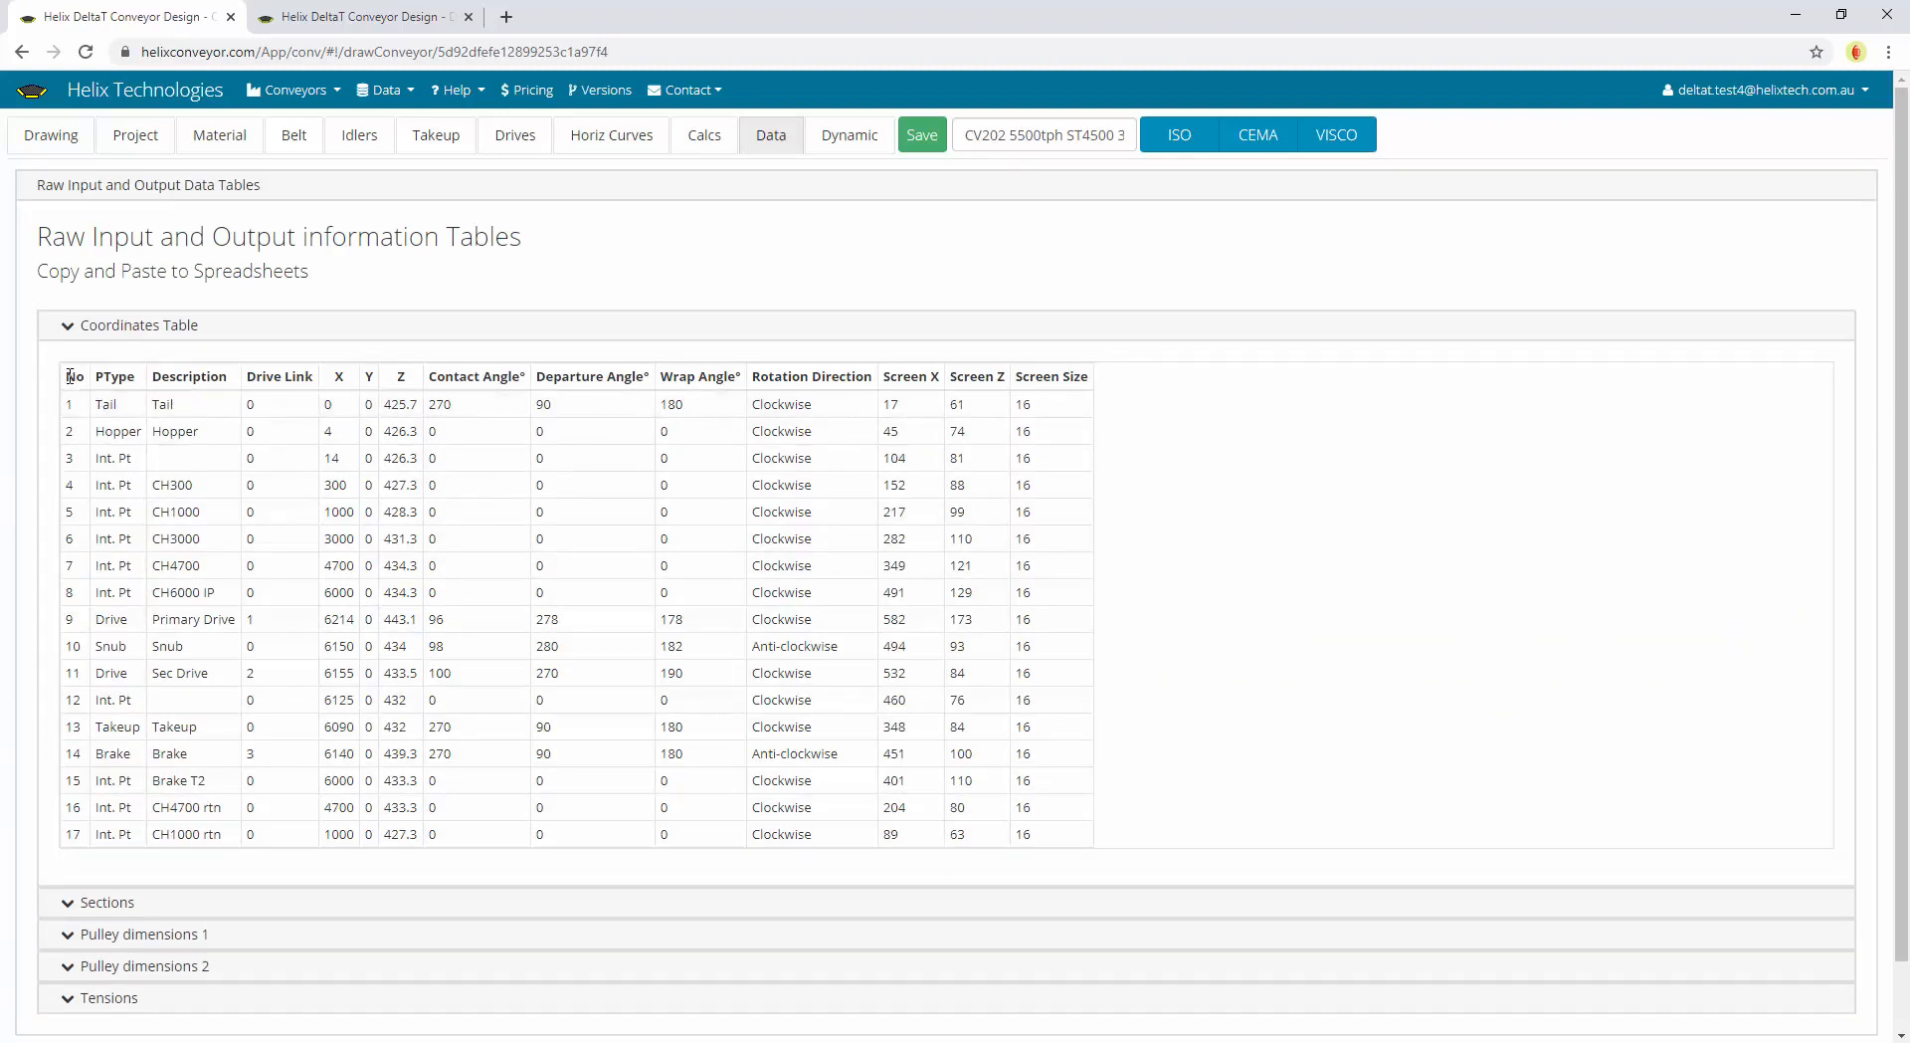
pyautogui.moveTo(69, 376); pyautogui.dragTo(1052, 846)
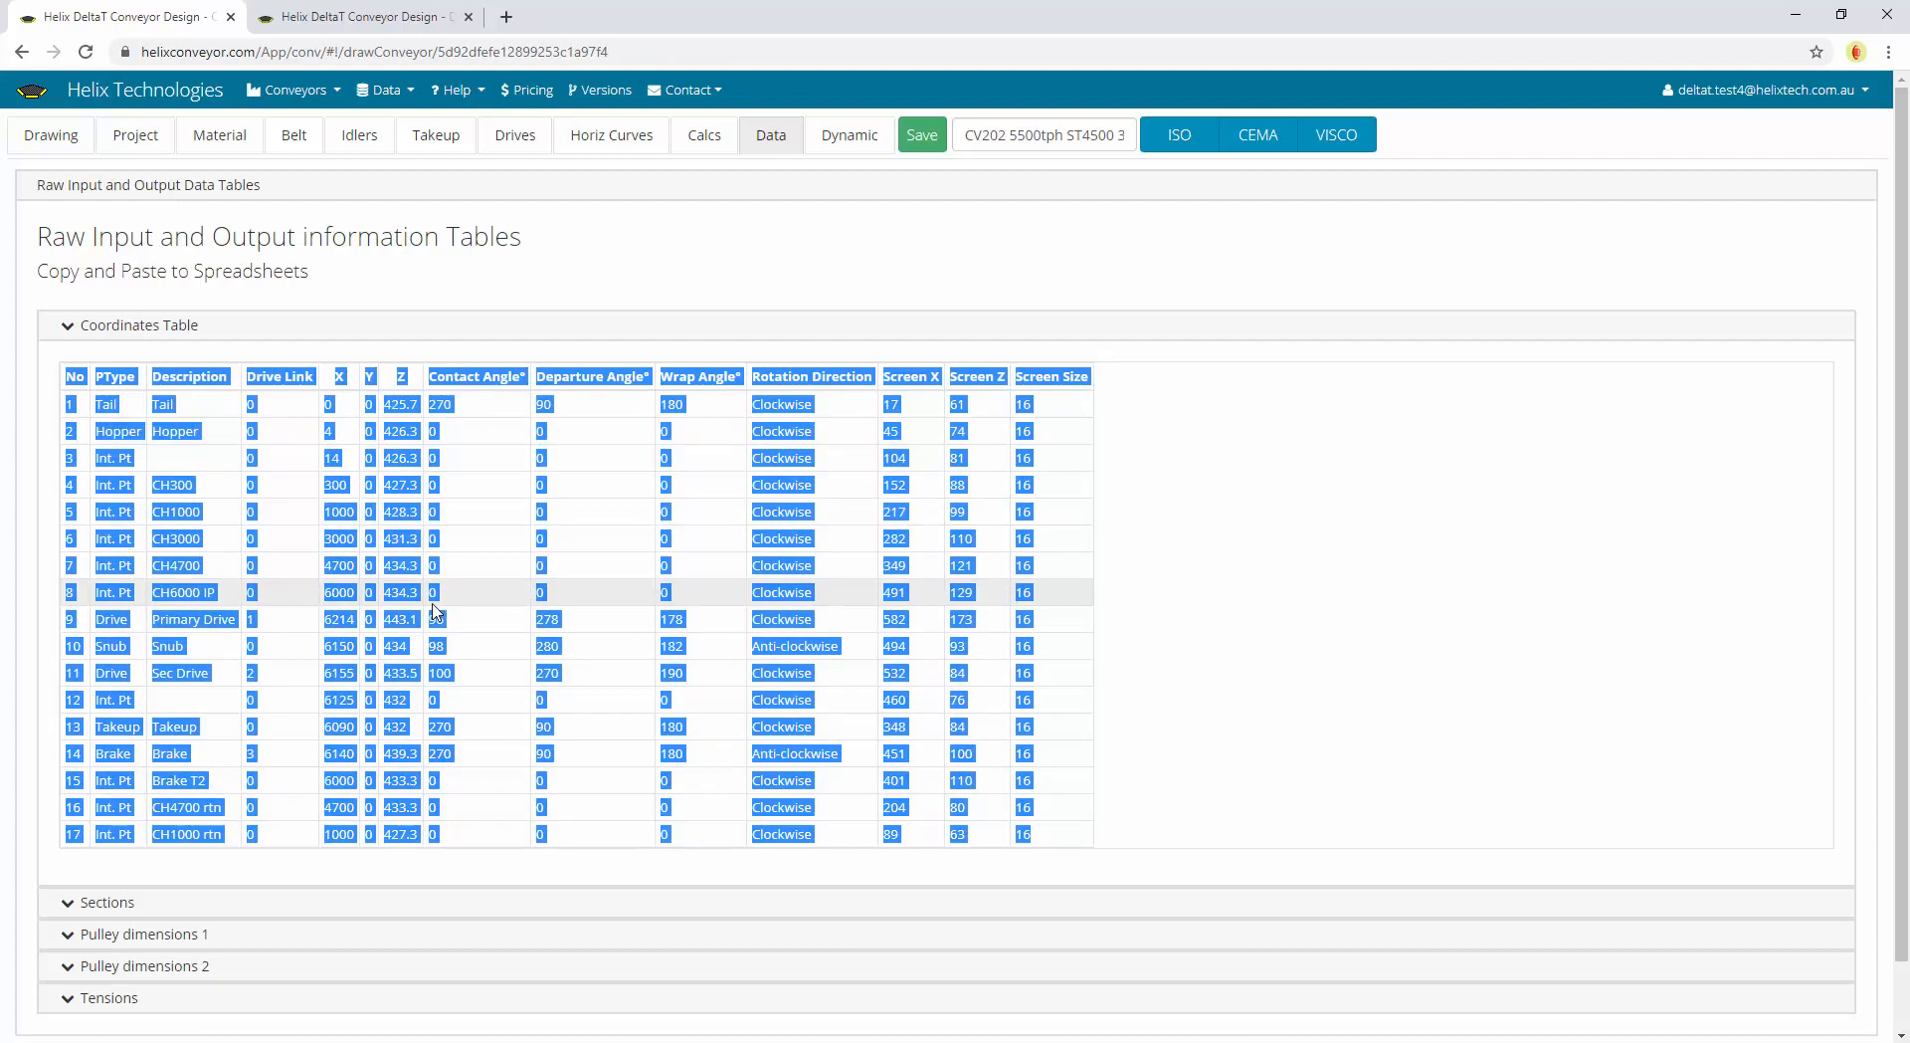
pyautogui.click(529, 673)
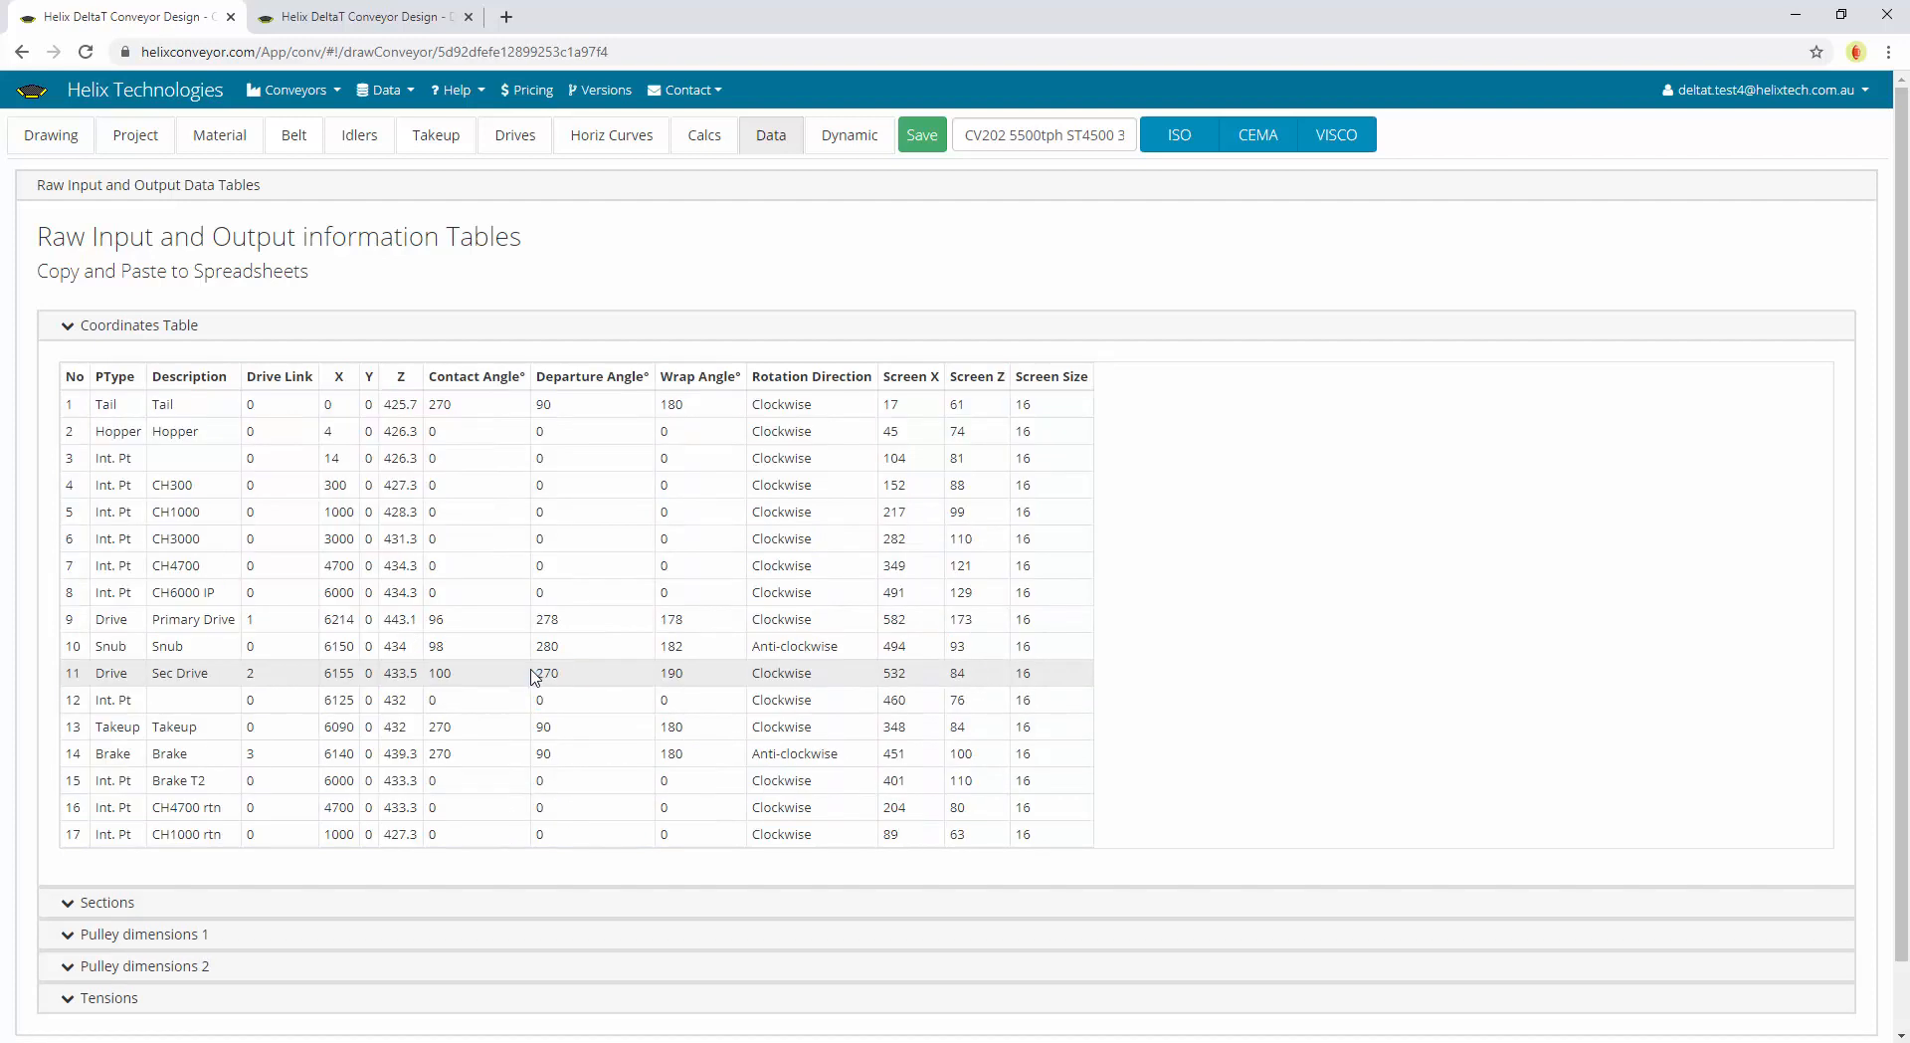
# Expand the sections and tensions tables in the raw data to examine their contents
pyautogui.click(195, 905)
pyautogui.scroll(-6, 398, 796)
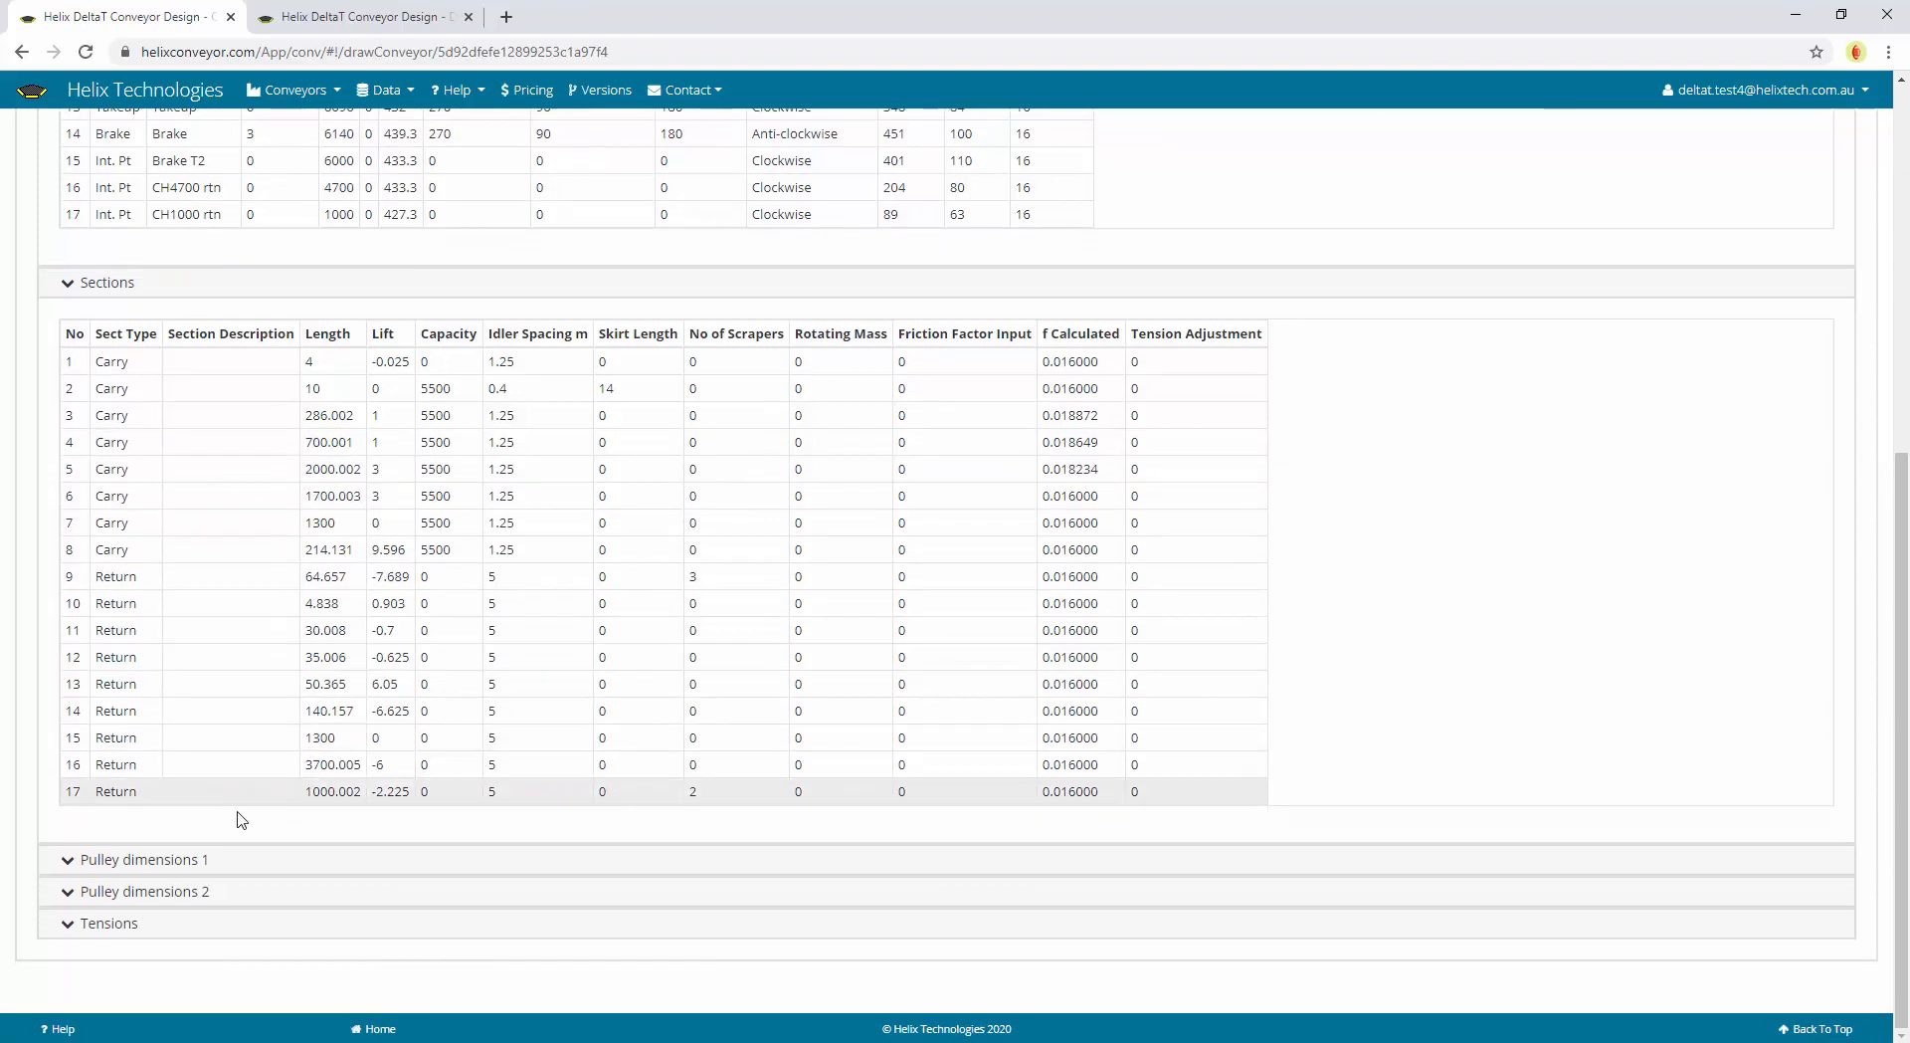
pyautogui.scroll(-1, 299, 796)
pyautogui.click(115, 923)
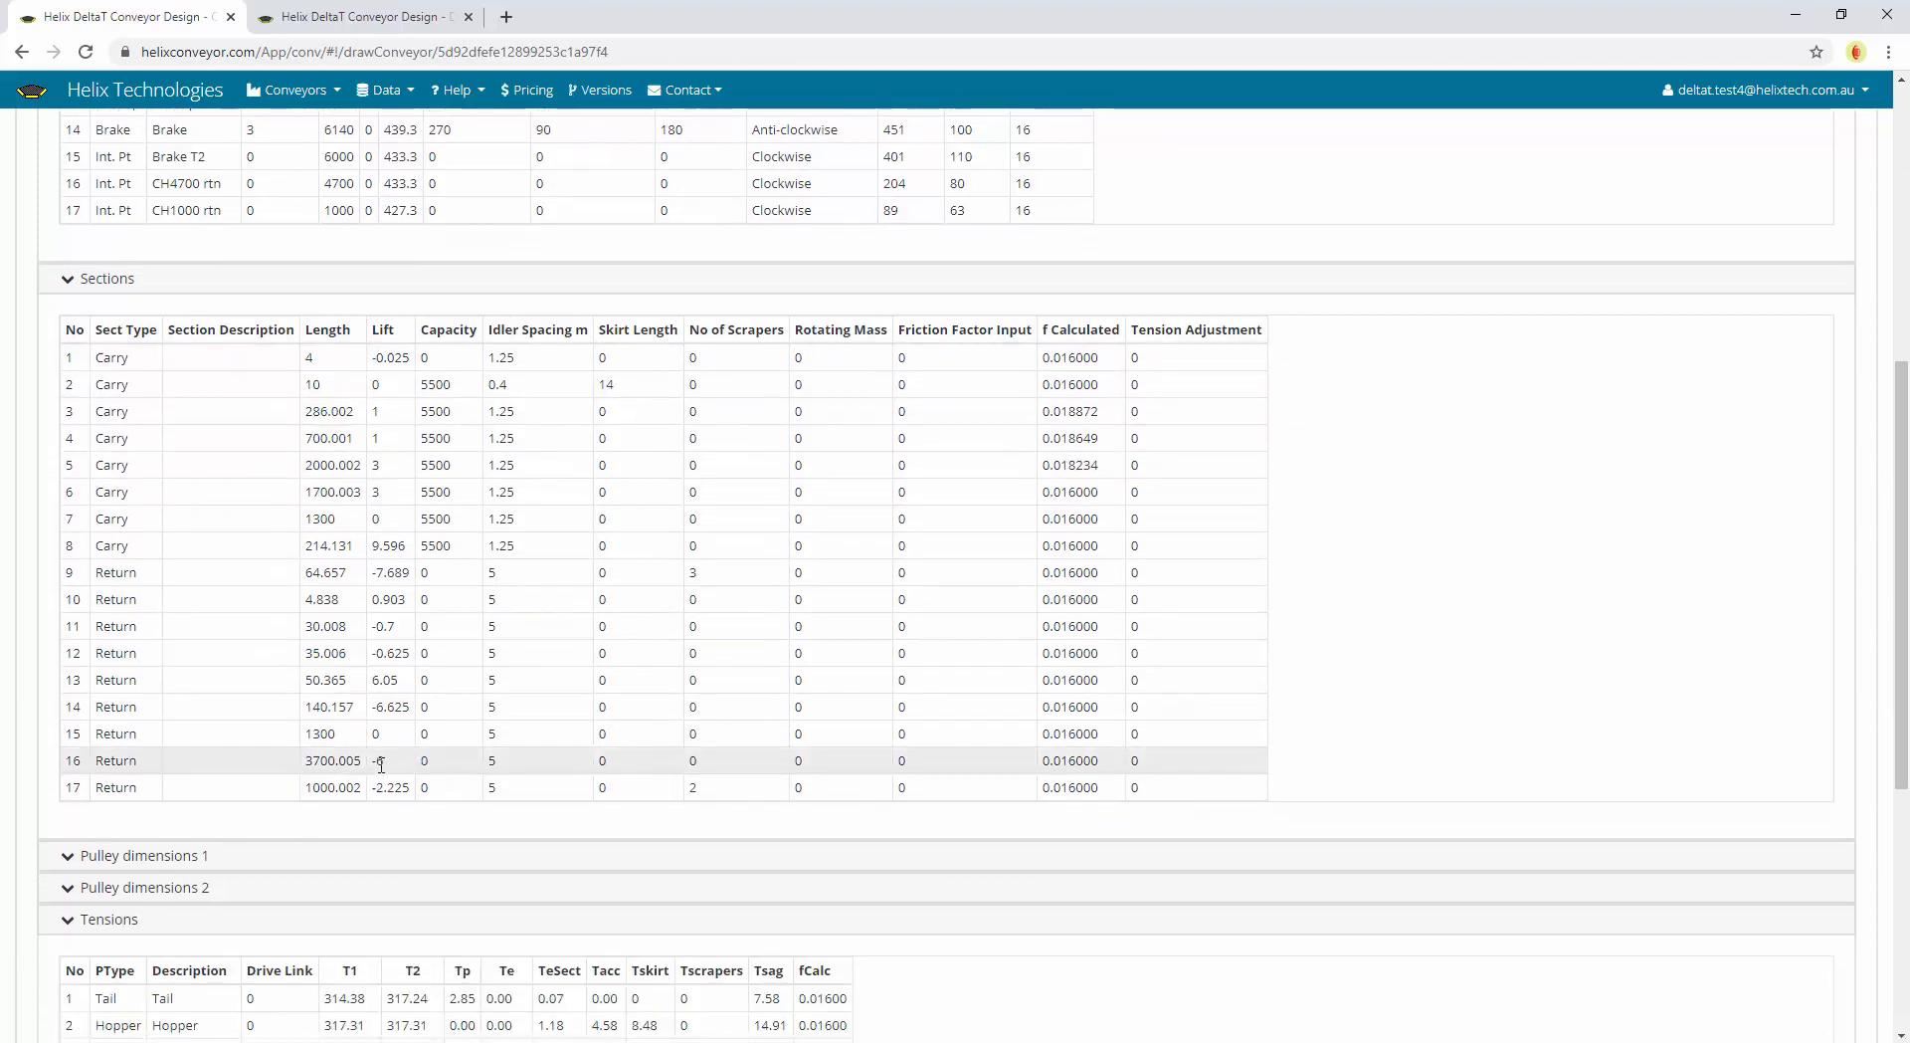
# Read through the tensions table in the raw input and output data and return to the coordinates table
pyautogui.scroll(-4, 381, 764)
pyautogui.scroll(-1, 381, 764)
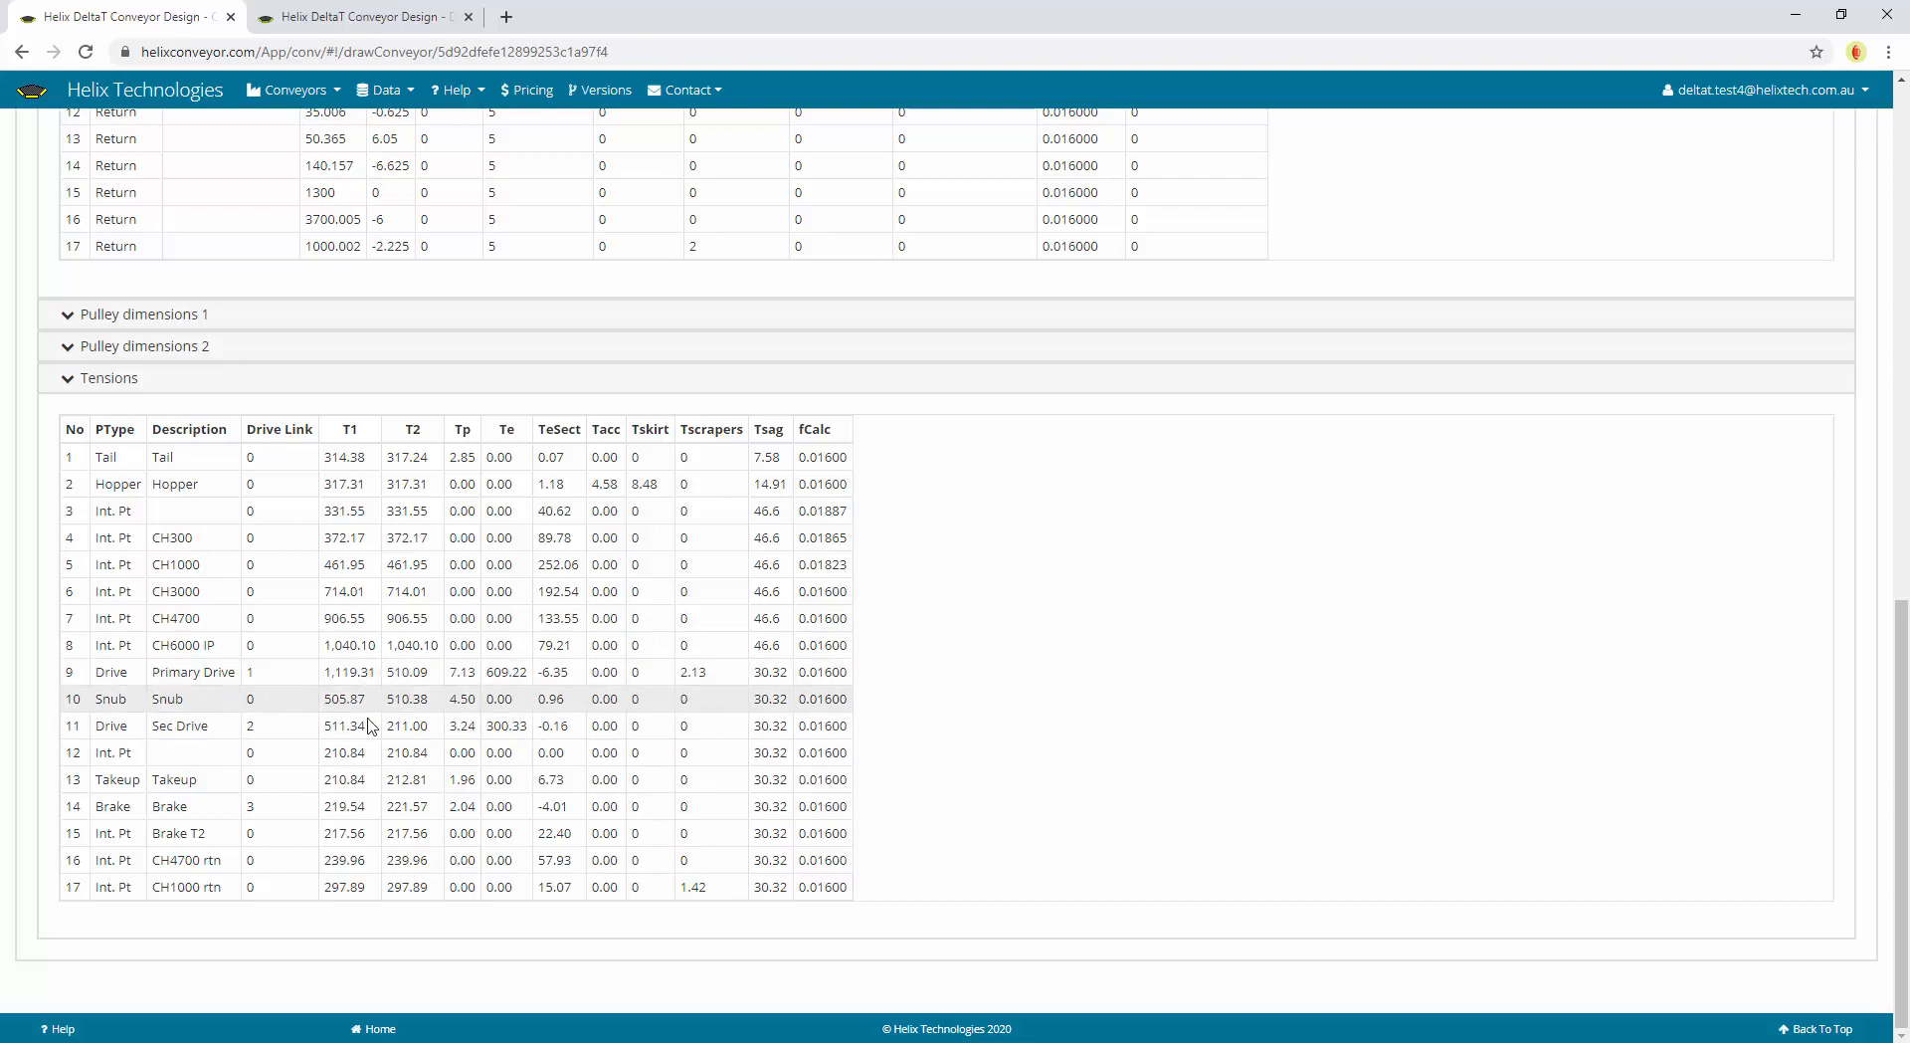
pyautogui.scroll(12, 554, 761)
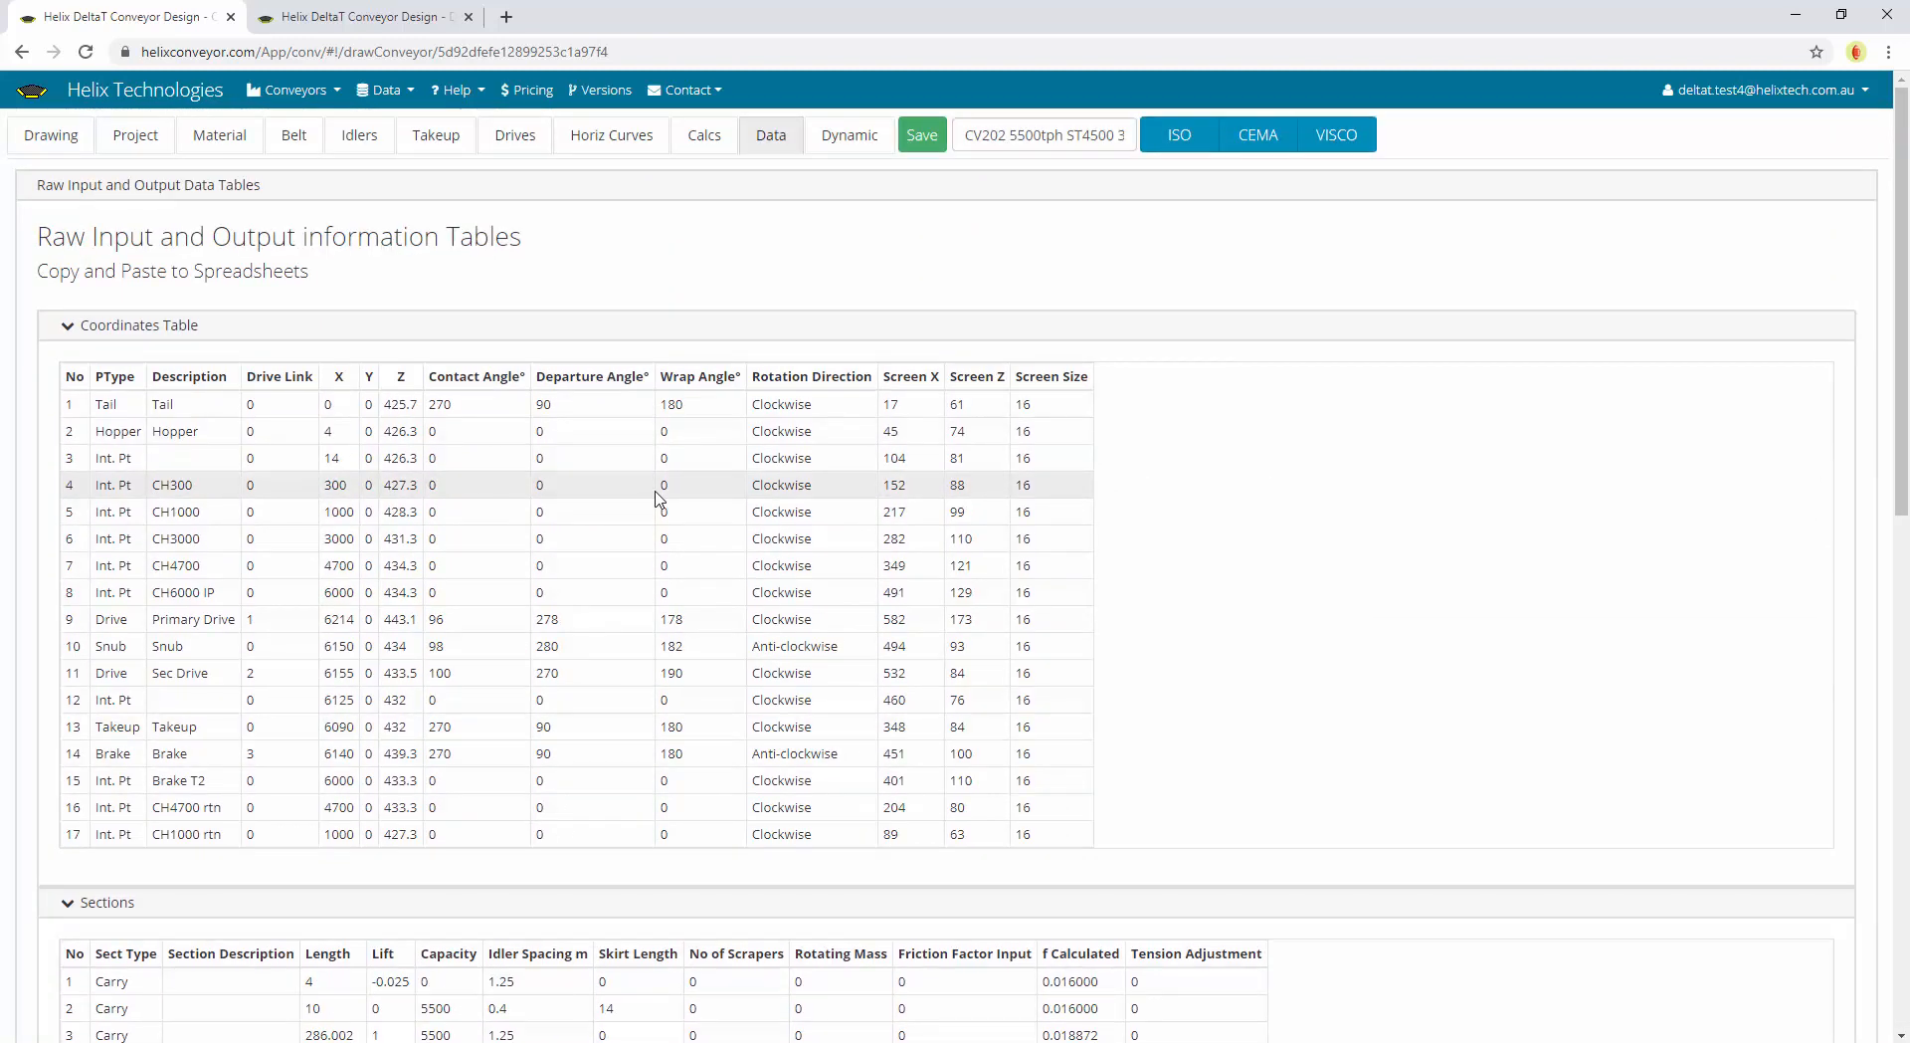
# Open the hopper pull-out force calculation, view its calculation report, and close the report
pyautogui.click(706, 136)
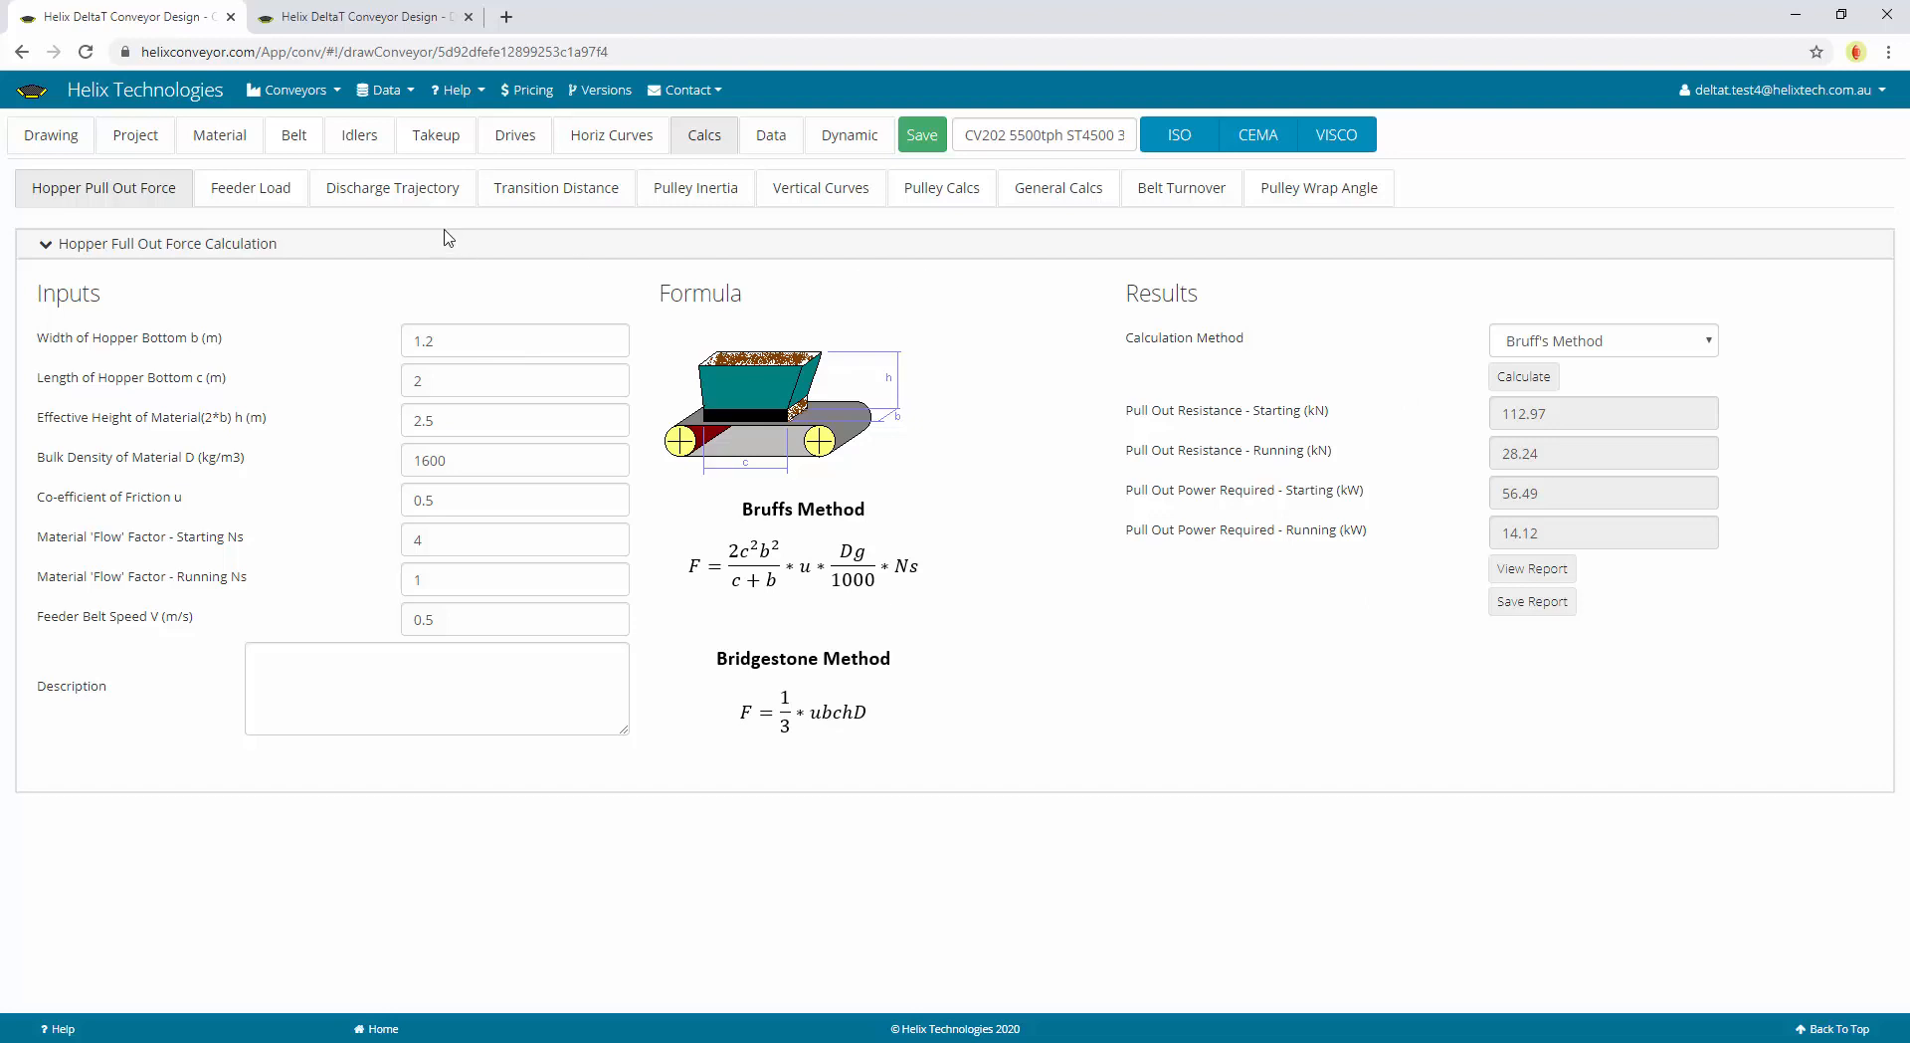
pyautogui.click(66, 136)
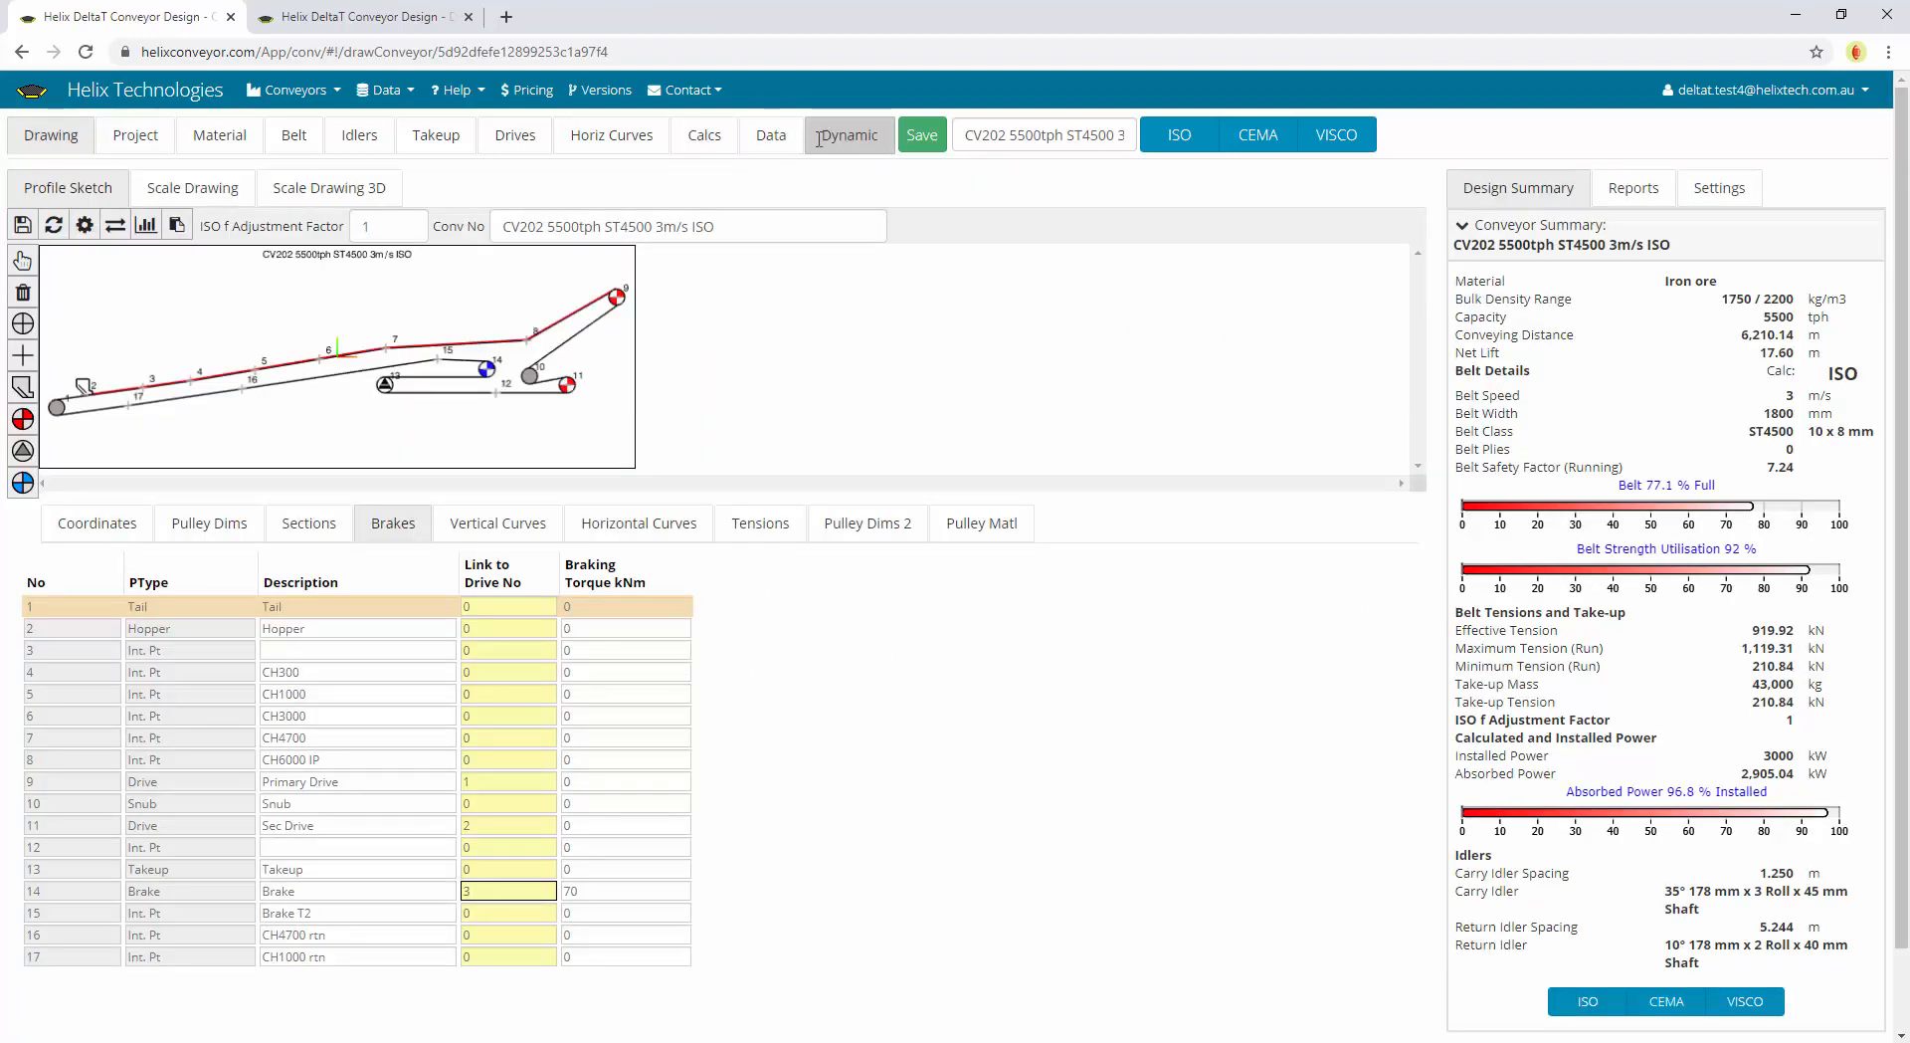
pyautogui.click(709, 136)
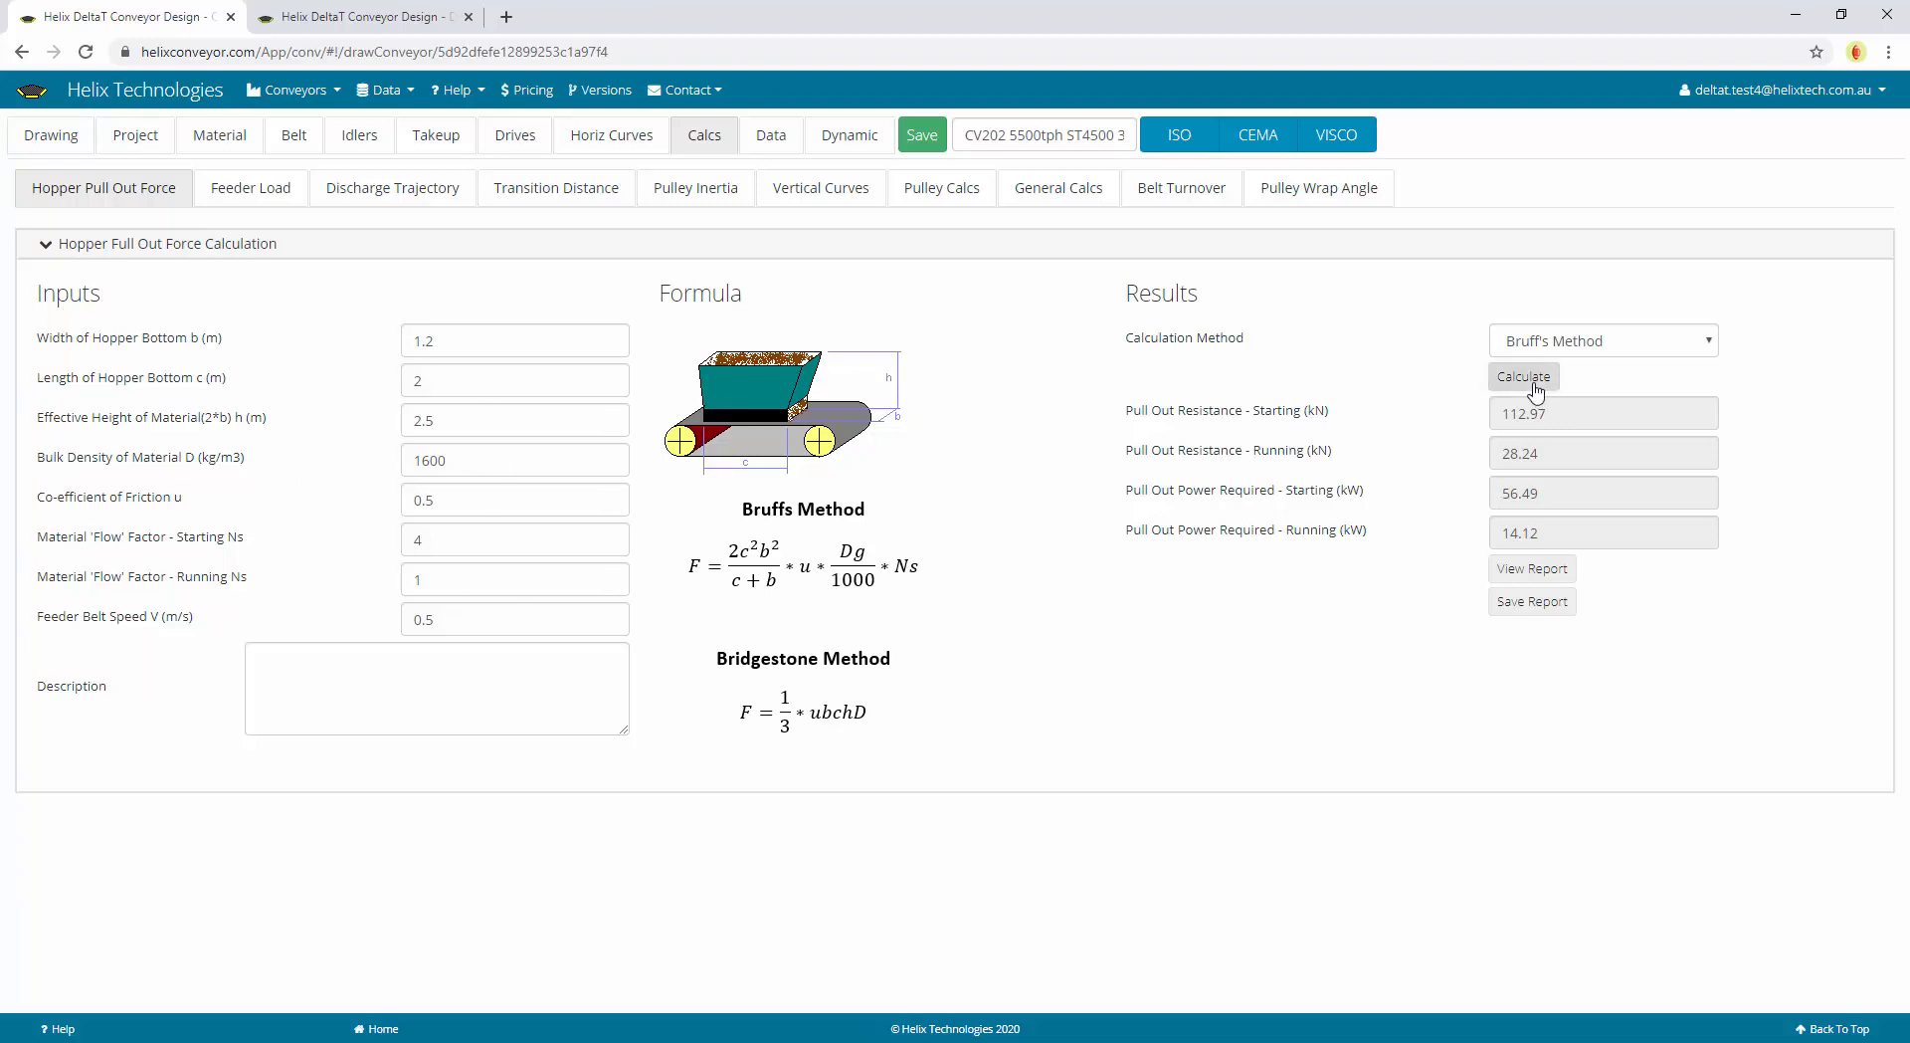
pyautogui.click(1538, 571)
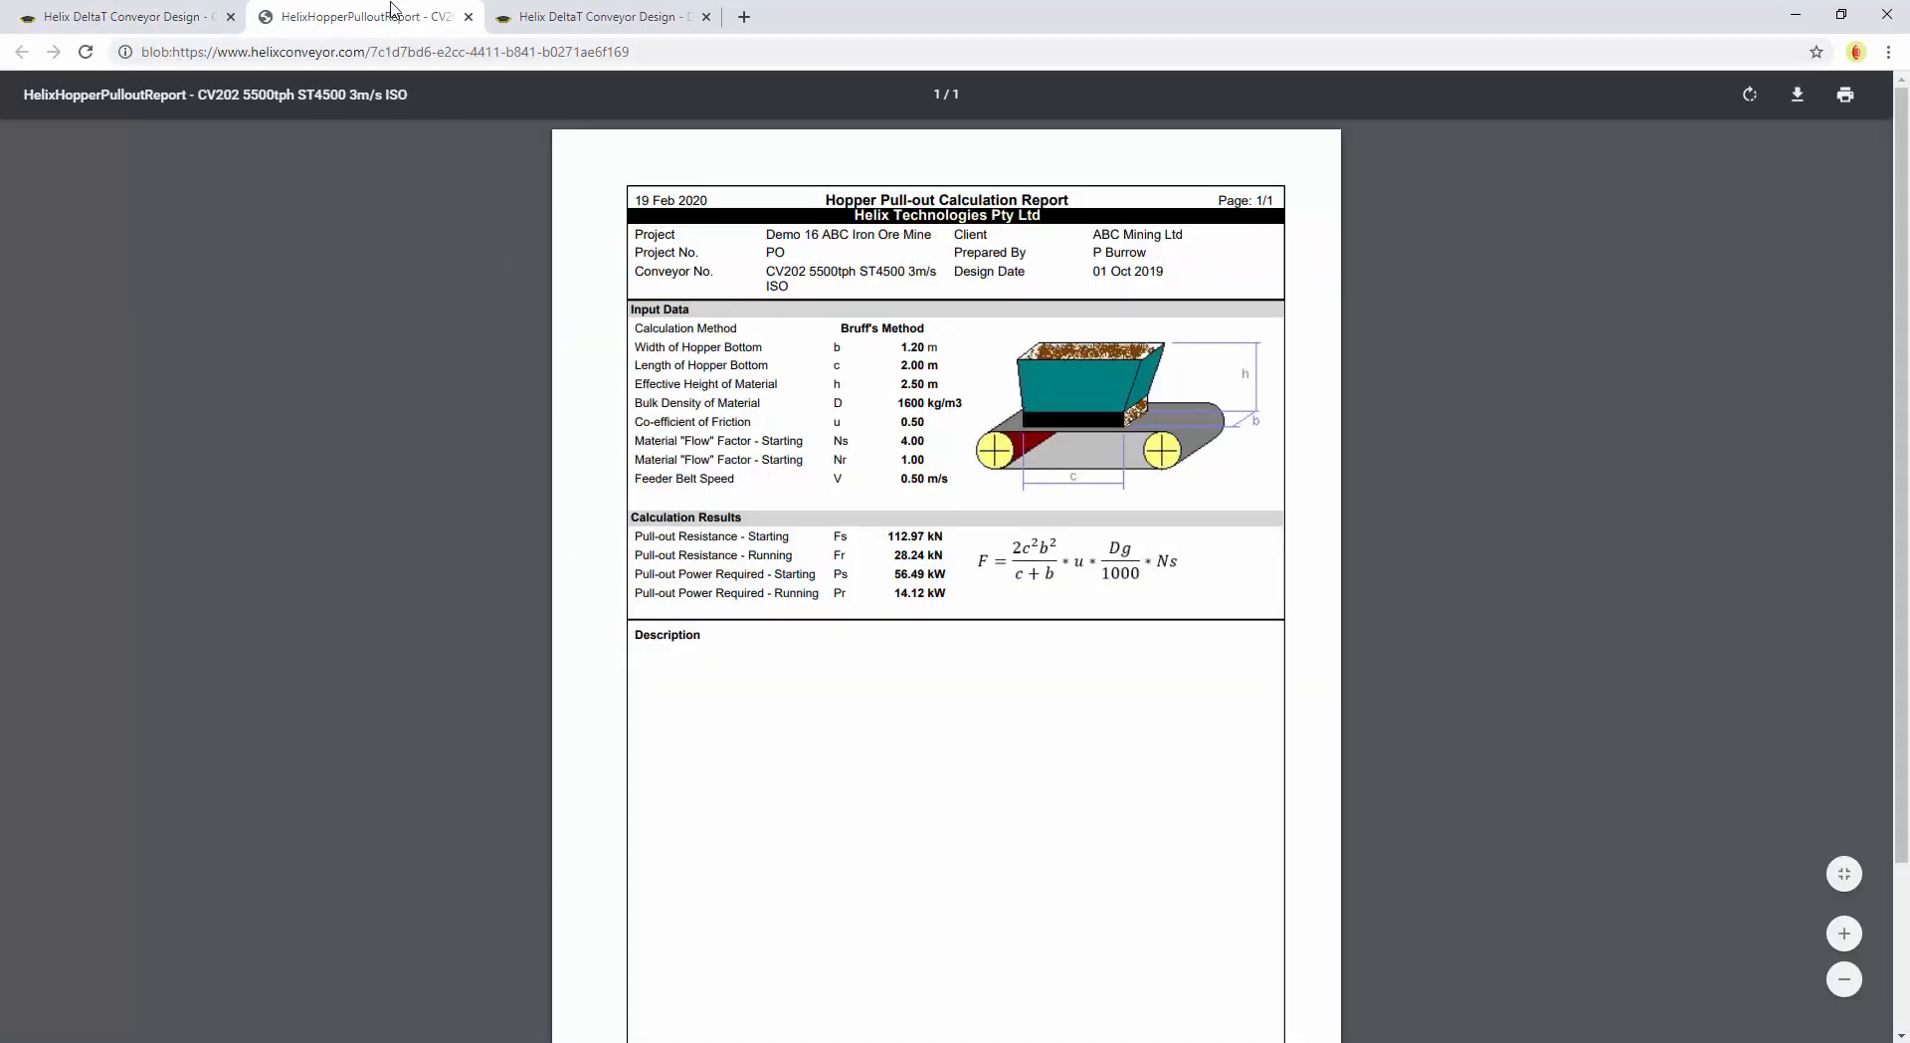
pyautogui.middleClick(391, 12)
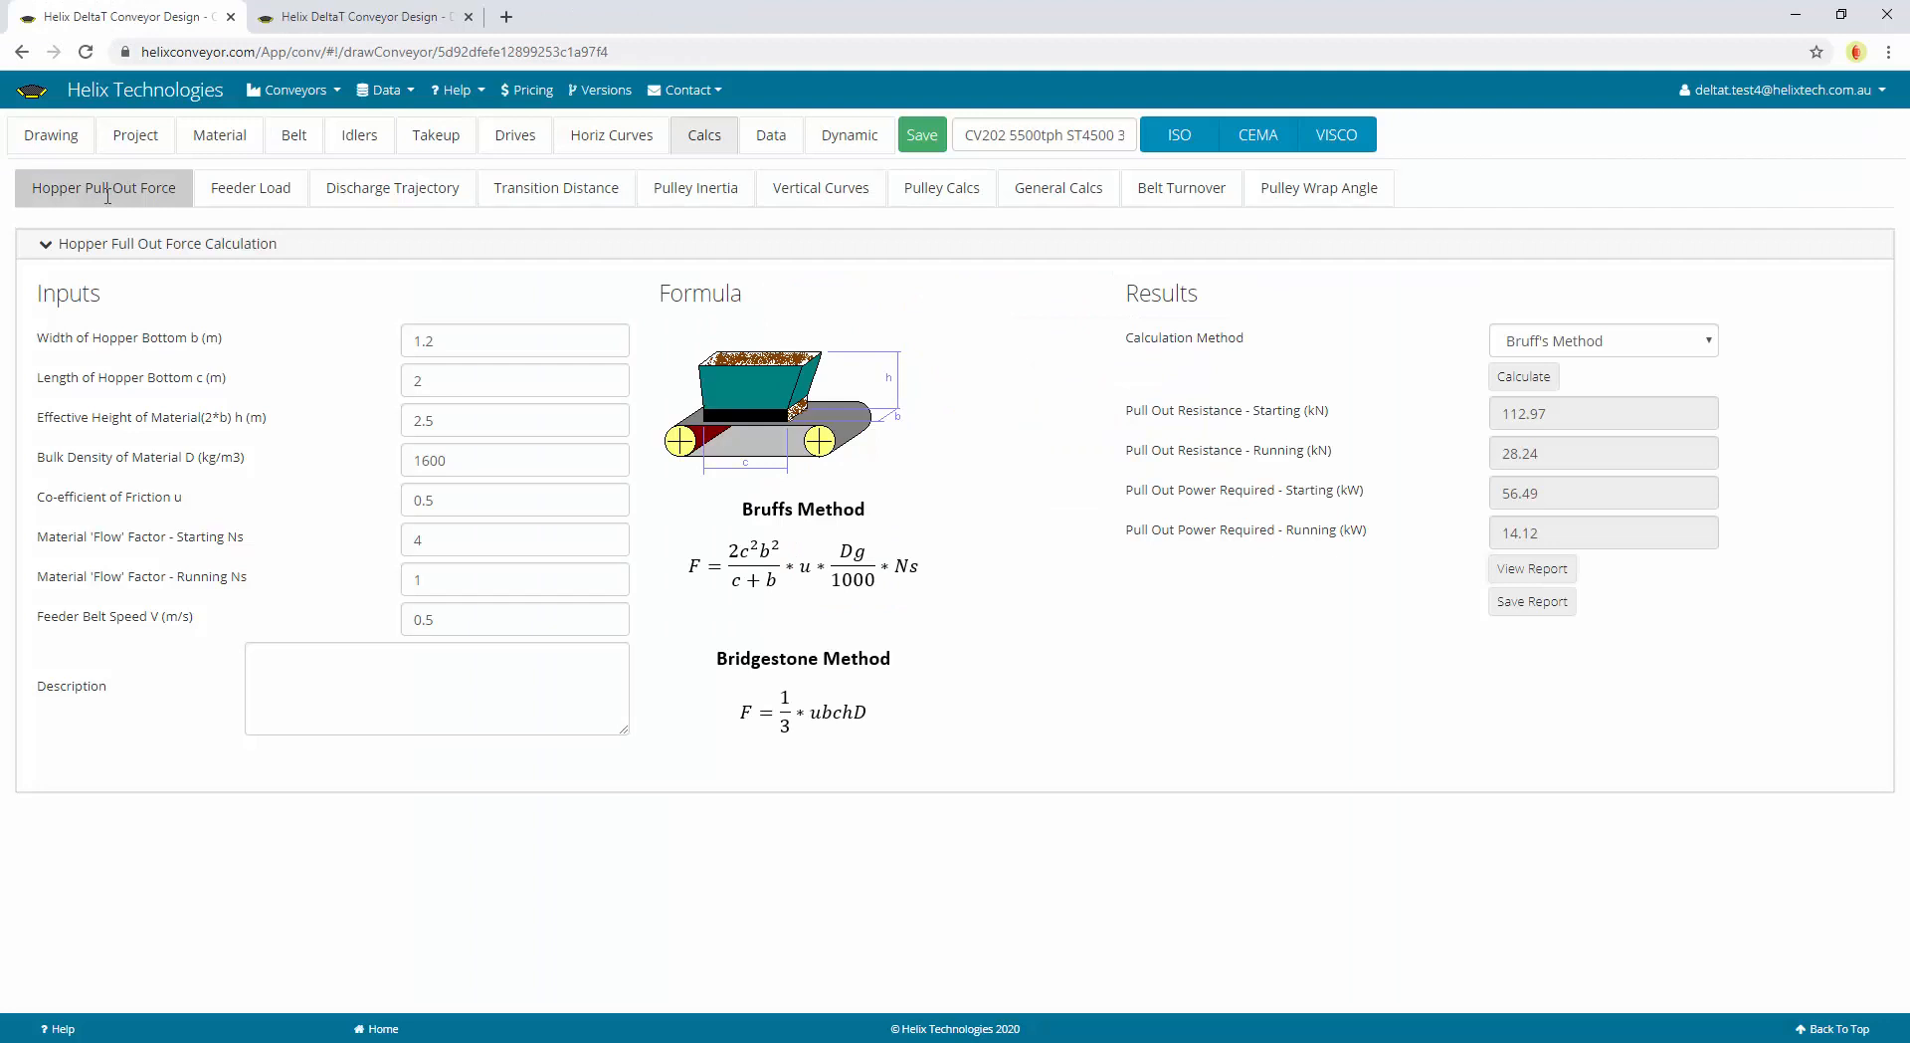
# View the feeder load calculation, and locate the Tension Adjustment value of section 2 in the drawing's sections table
pyautogui.click(224, 192)
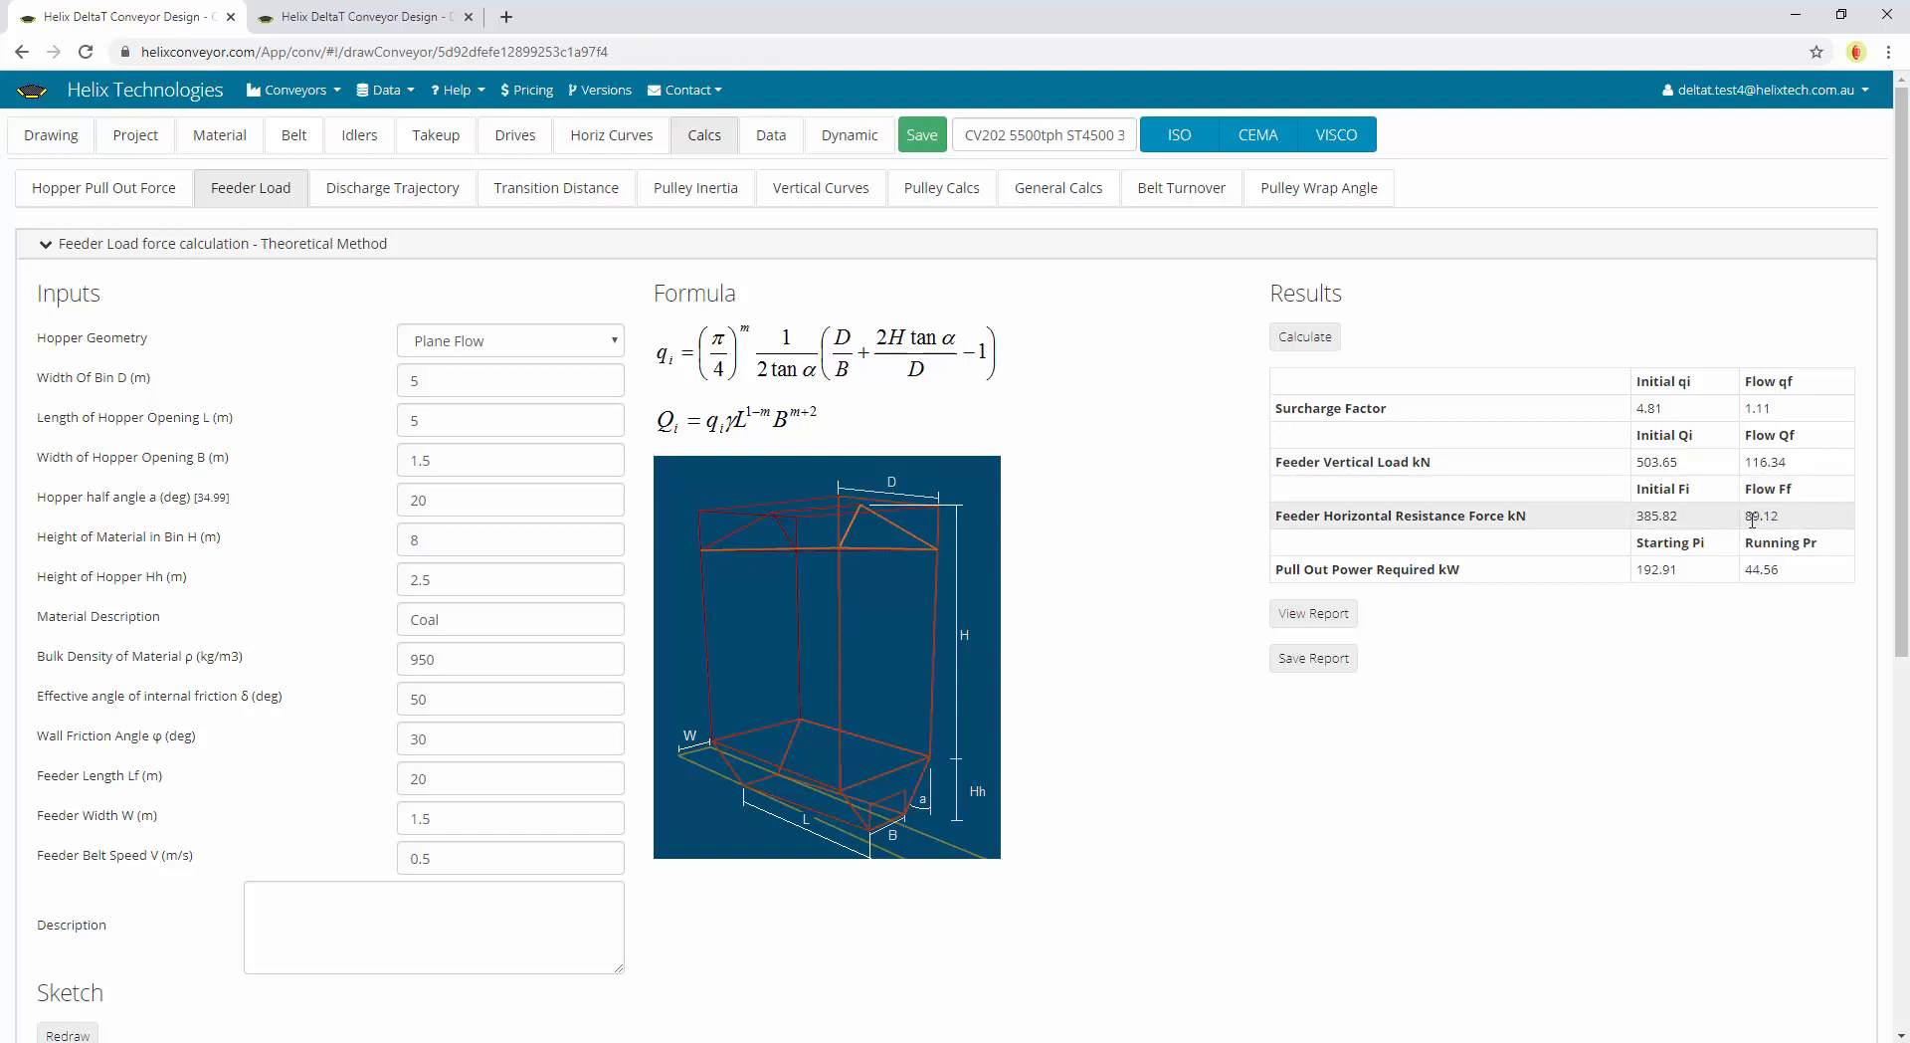
pyautogui.click(51, 134)
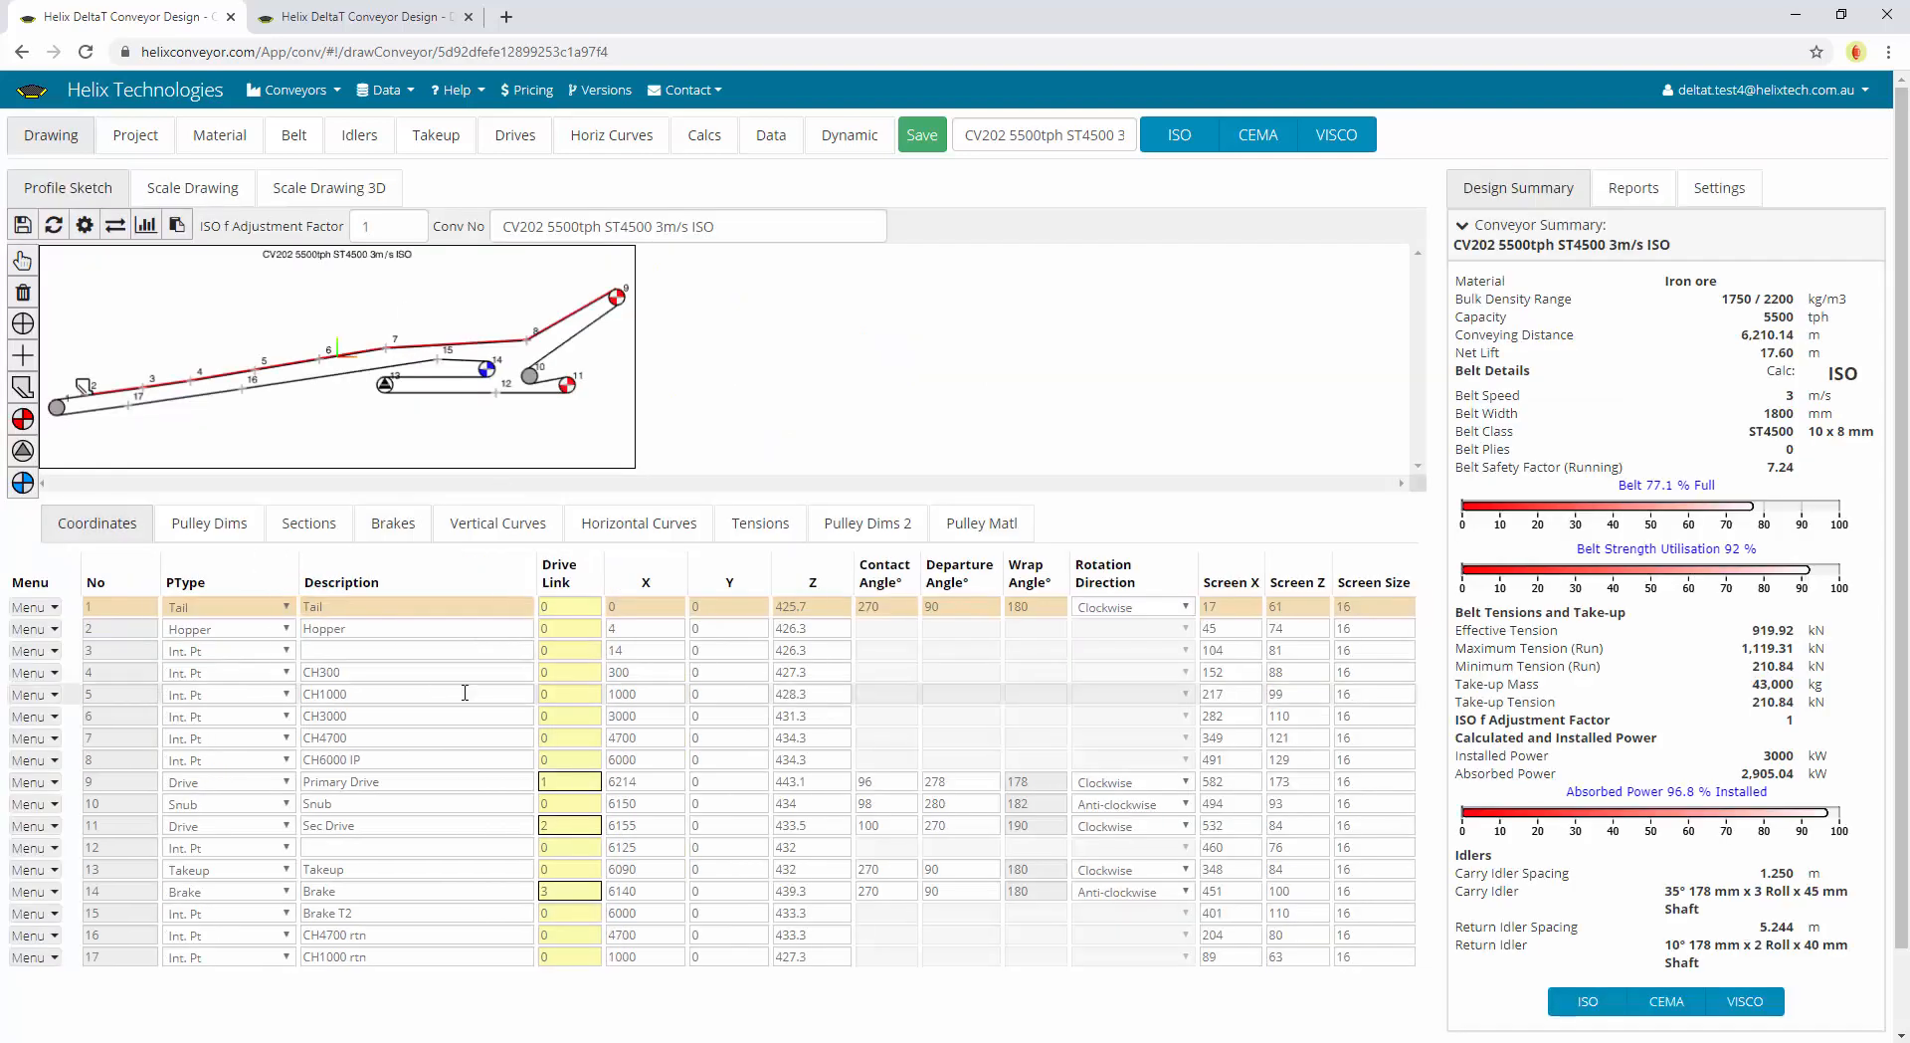
pyautogui.click(311, 524)
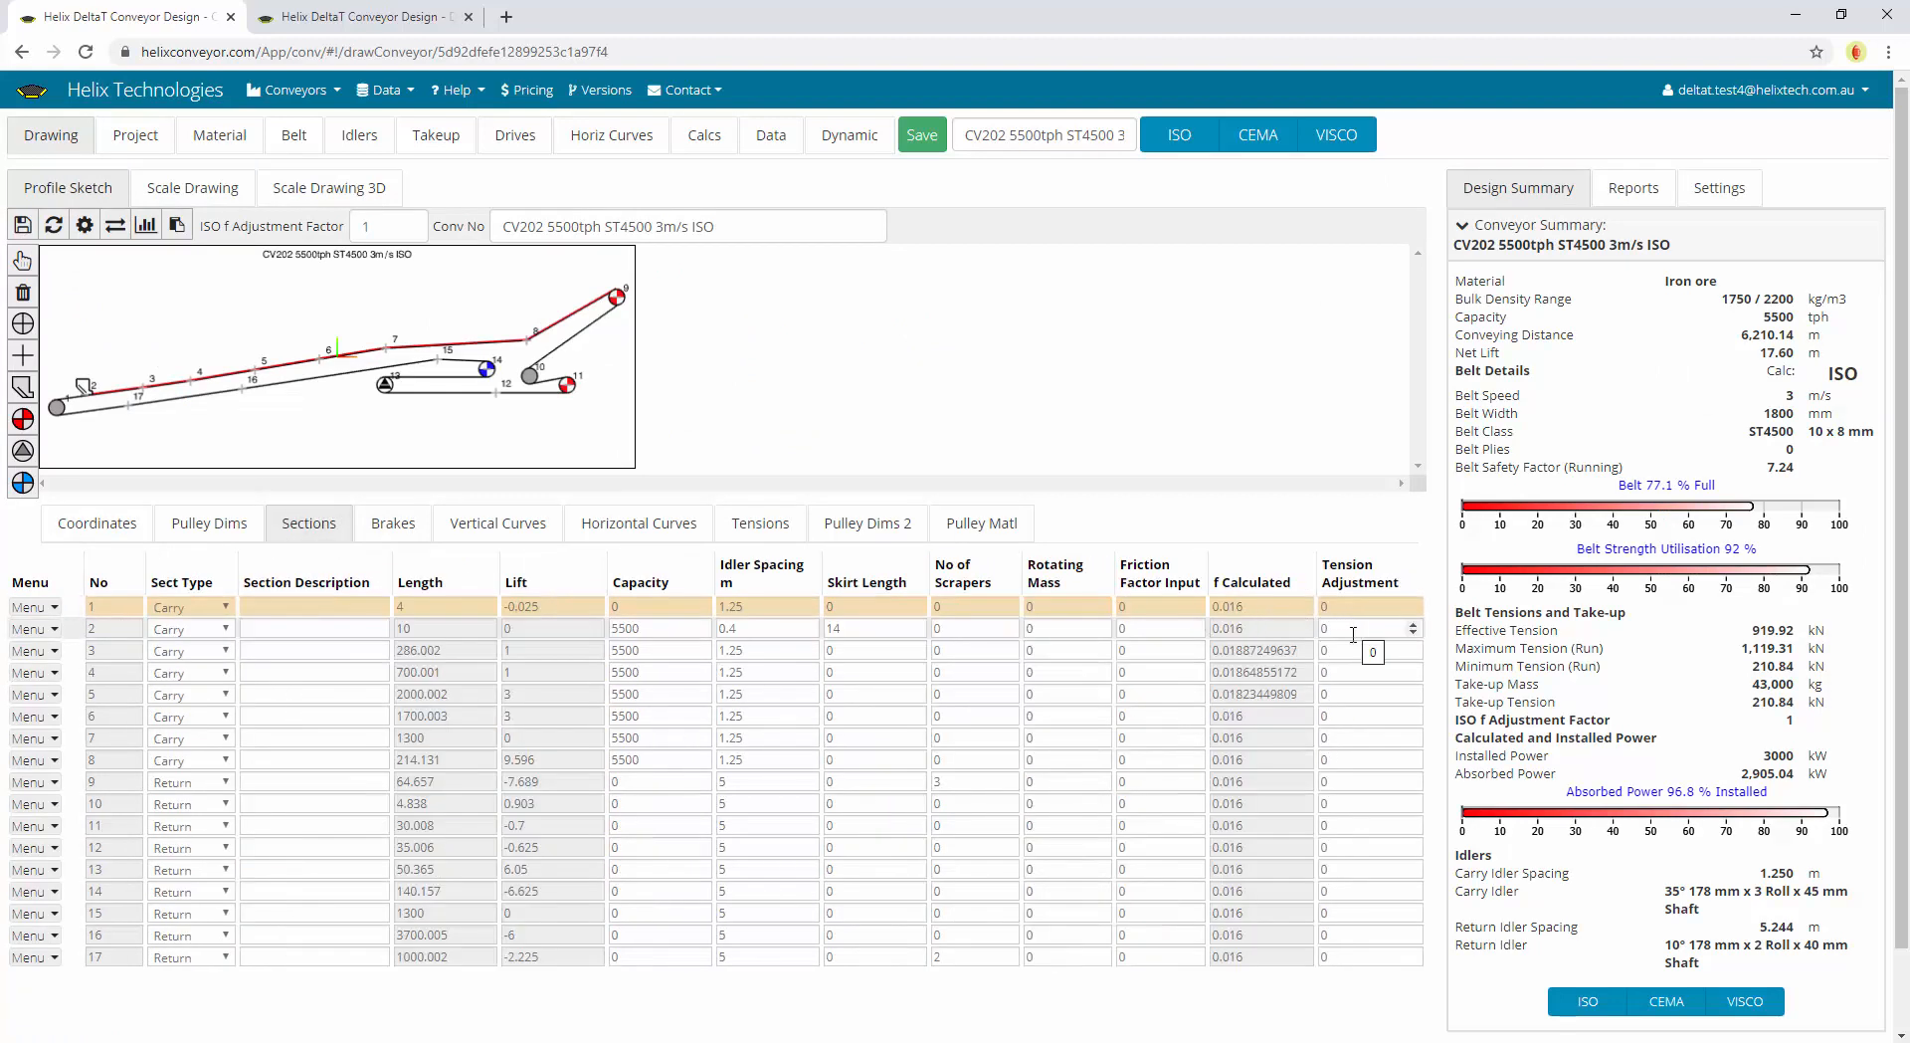
pyautogui.click(88, 392)
pyautogui.doubleClick(1341, 627)
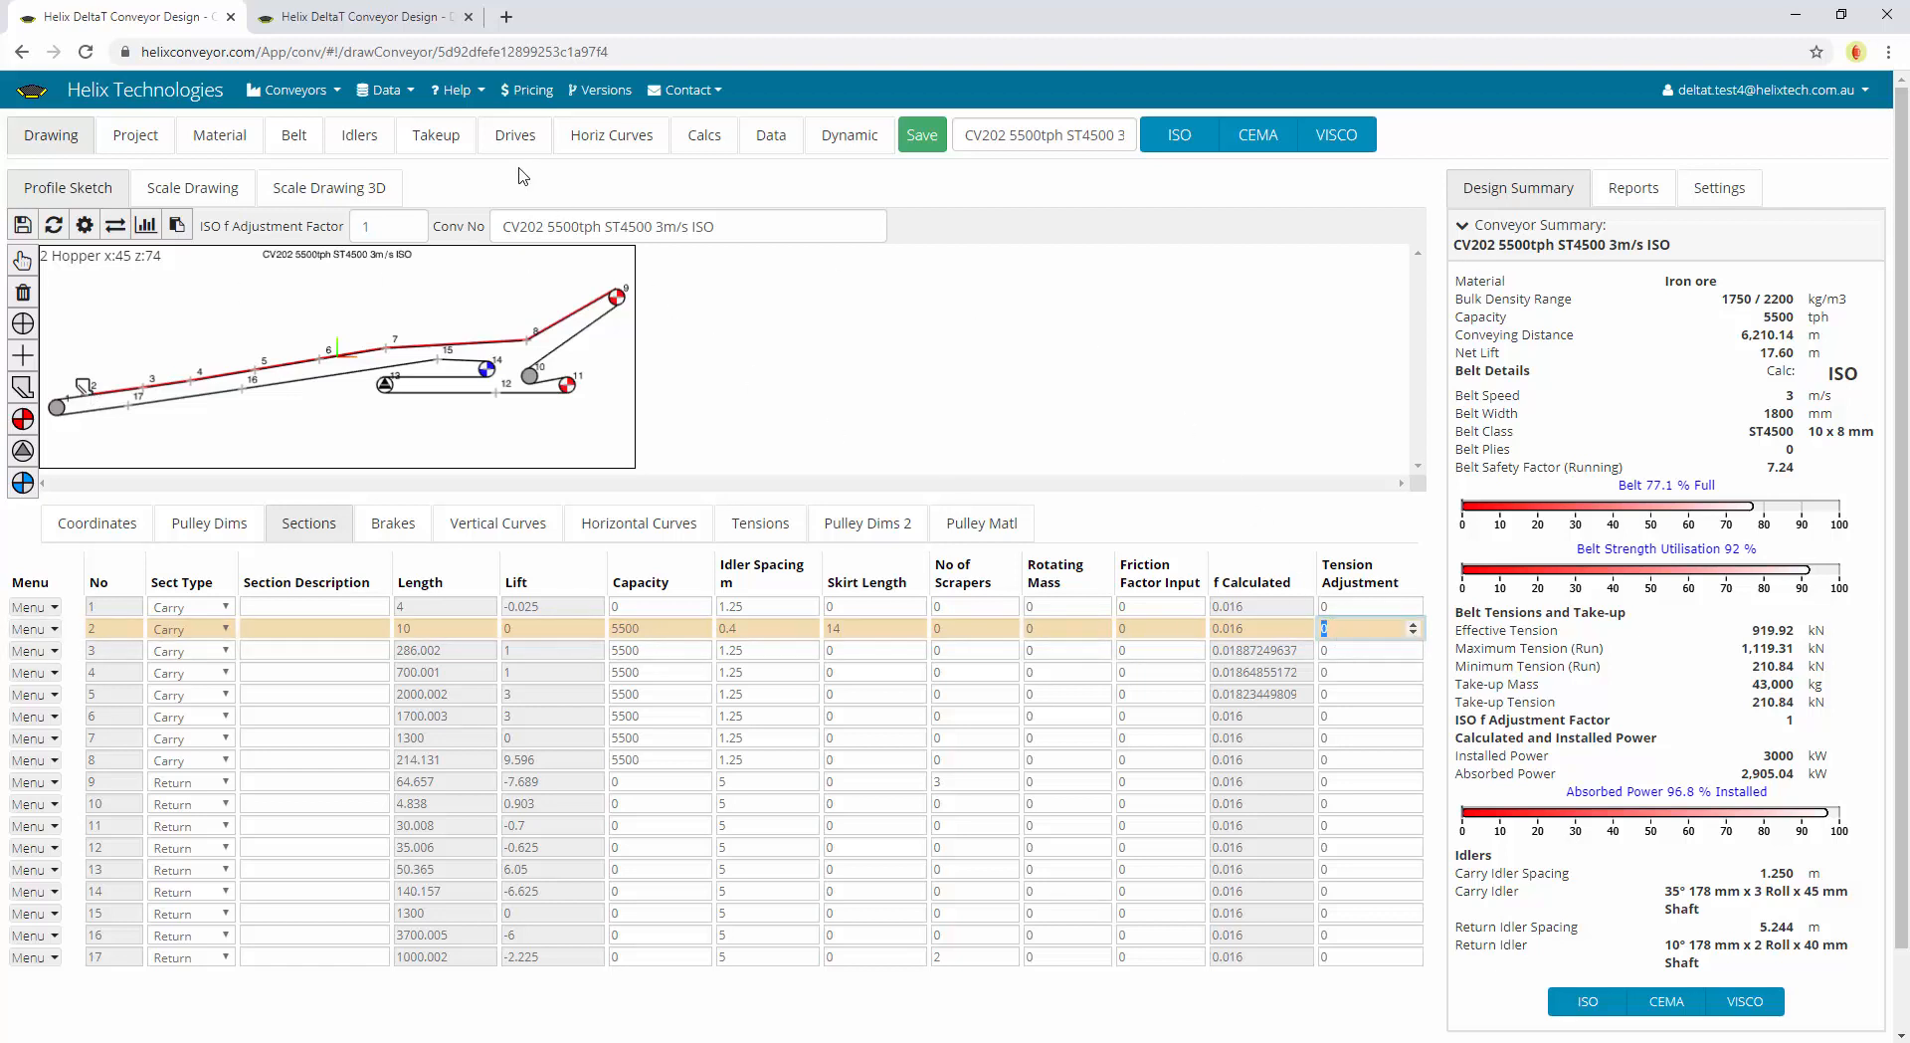
# Open the discharge trajectory calculation and examine its inputs, sag results and trajectory plot
pyautogui.click(720, 139)
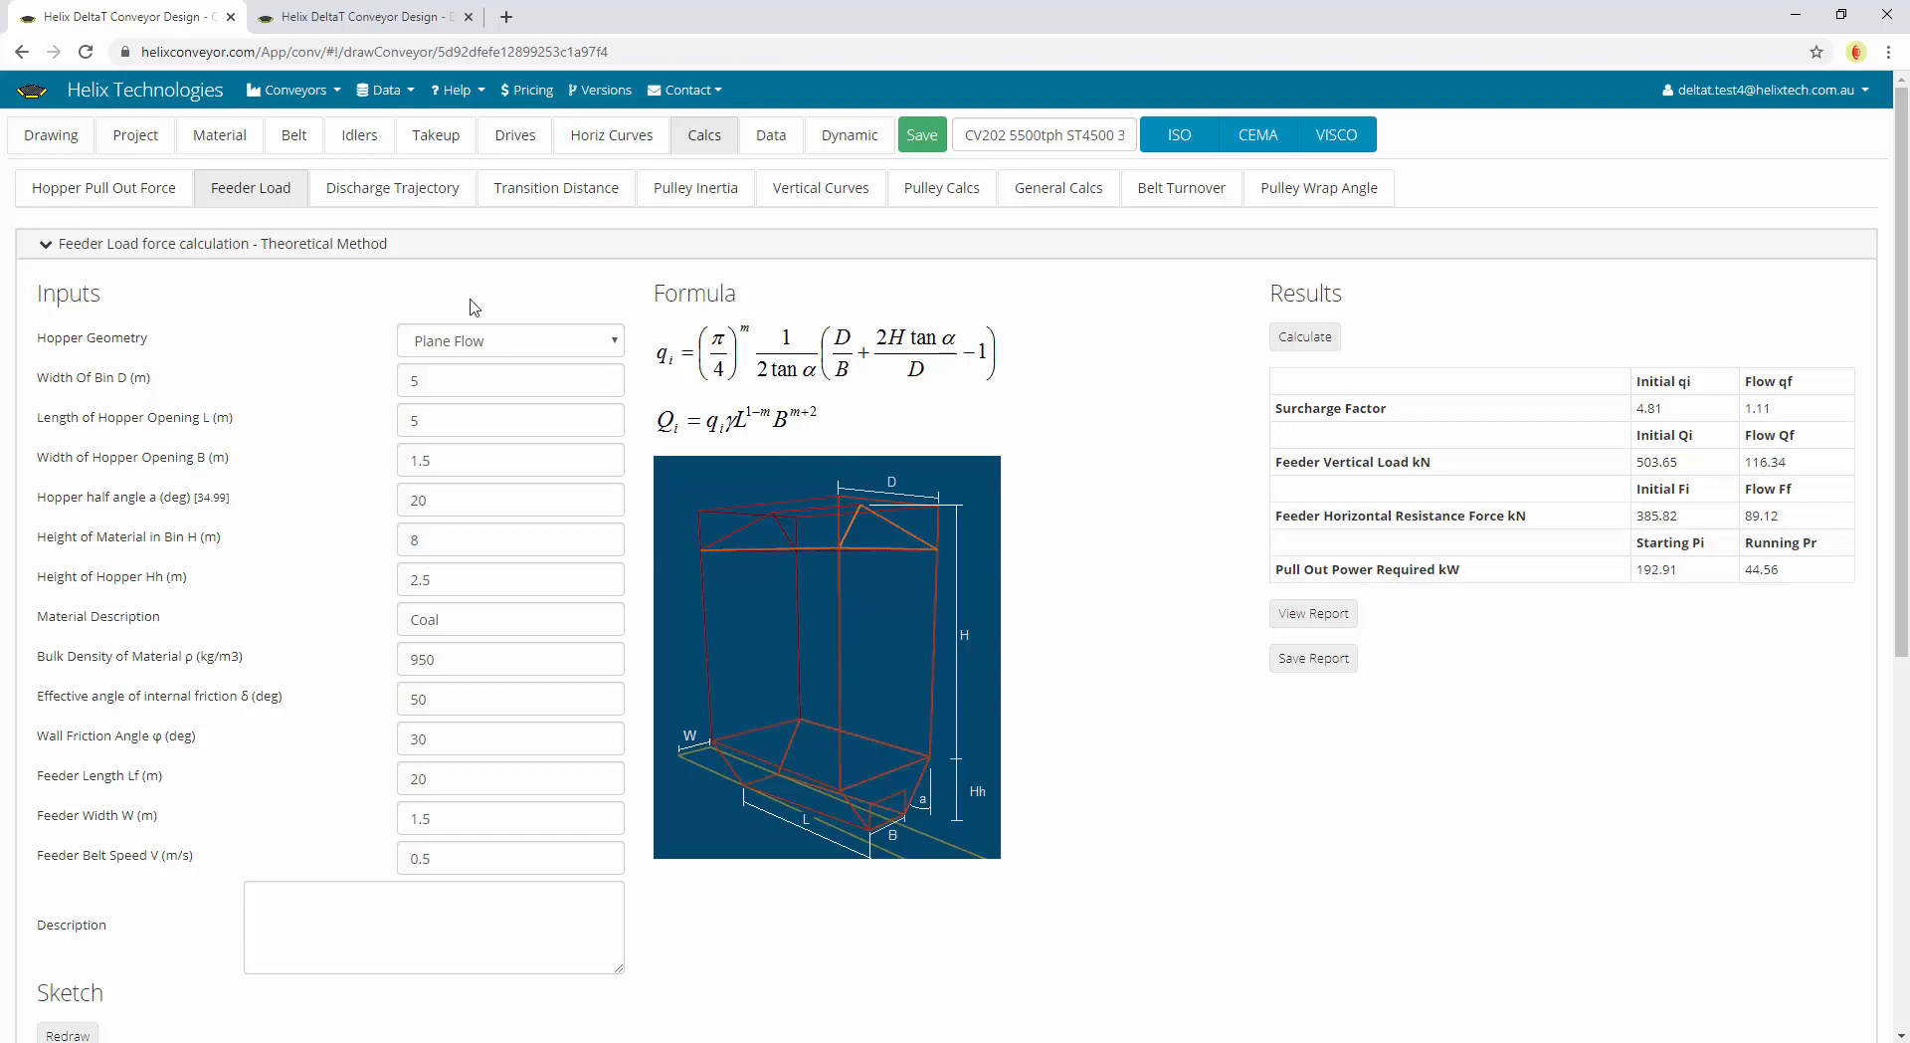
pyautogui.click(379, 194)
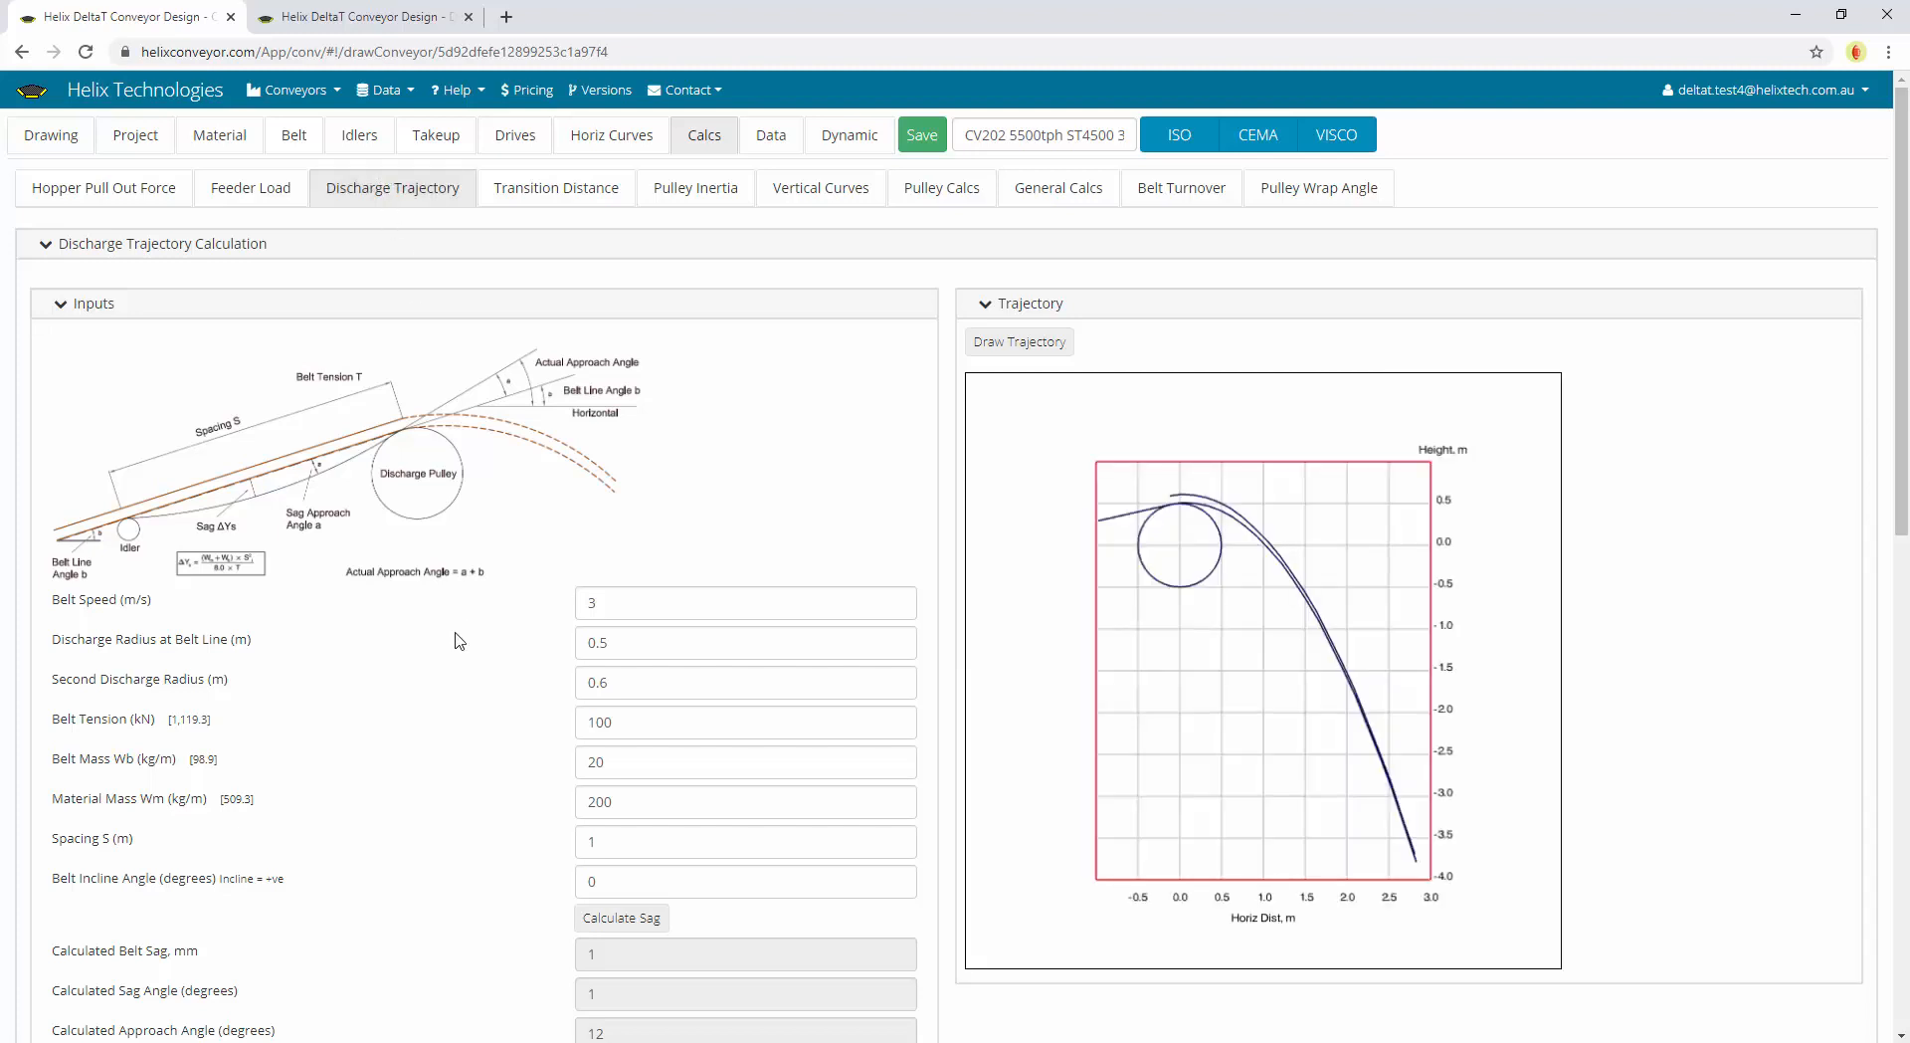
pyautogui.scroll(-2, 451, 643)
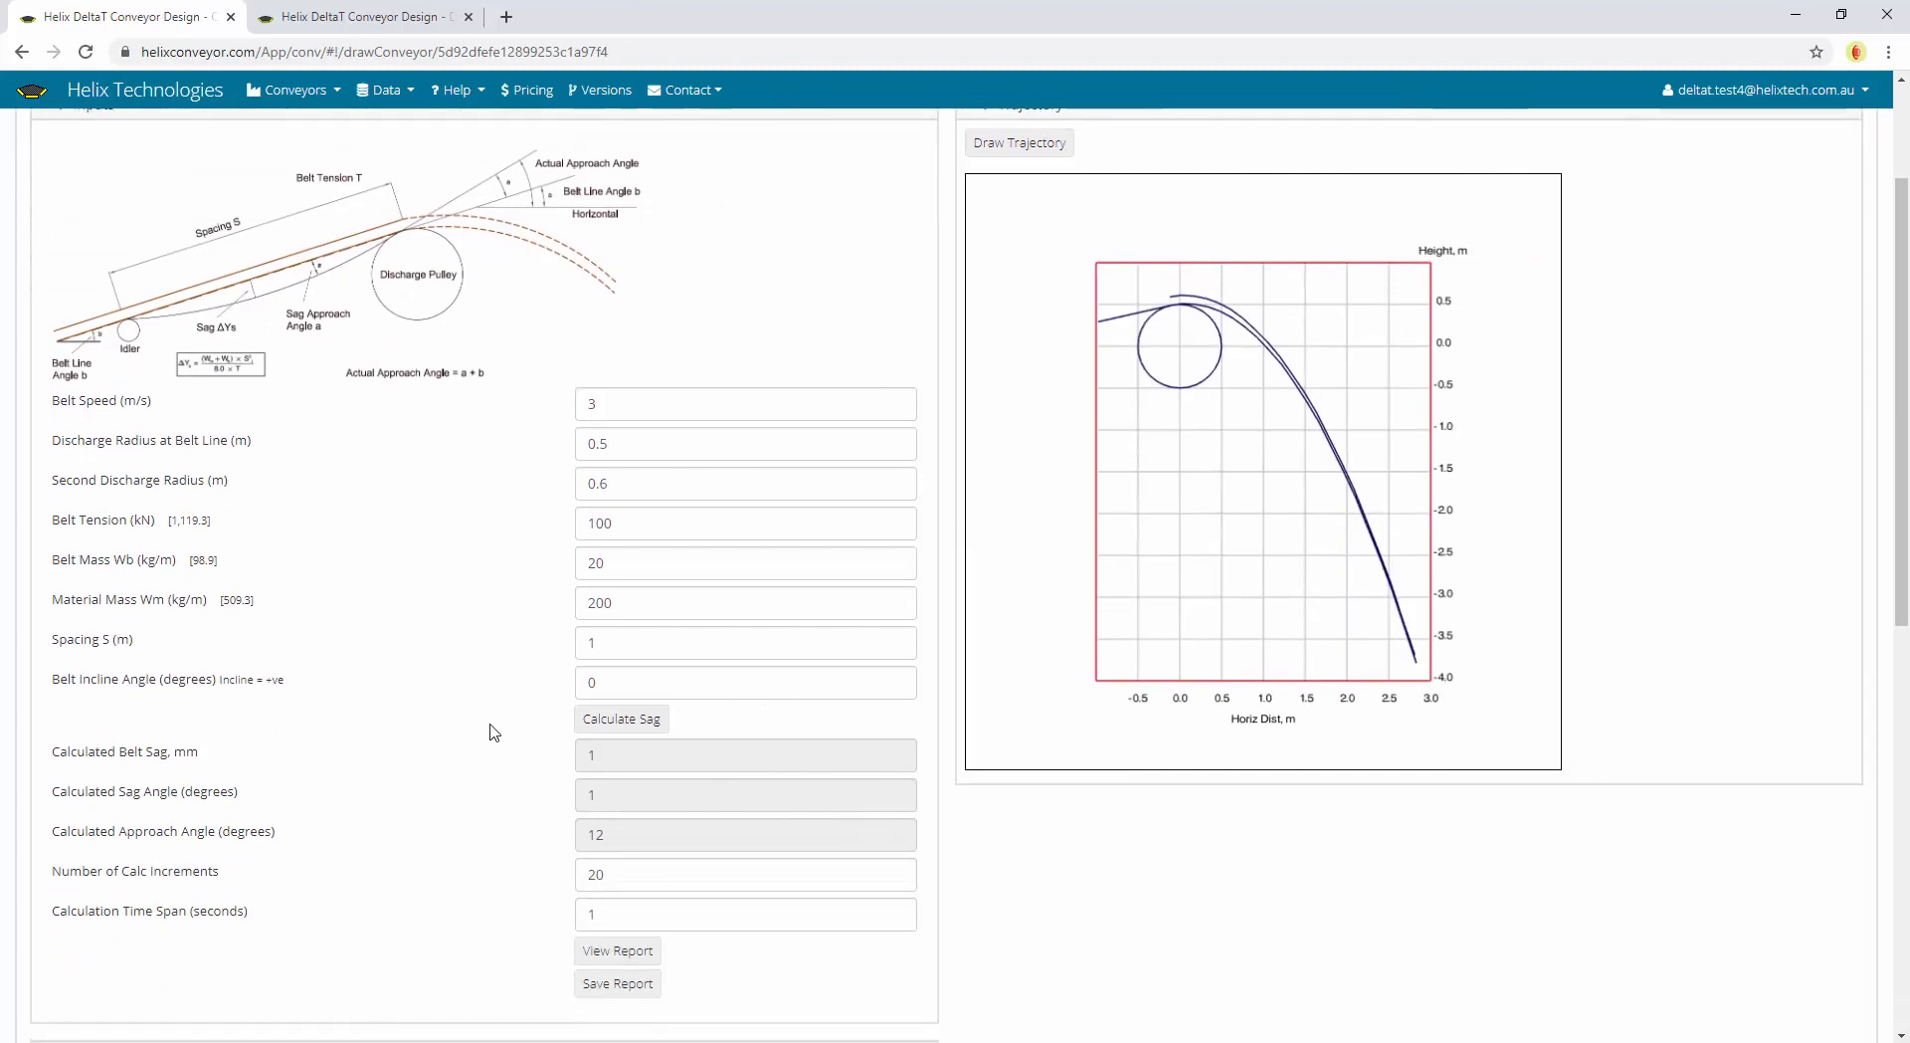
pyautogui.scroll(-1, 490, 732)
pyautogui.scroll(1, 488, 636)
pyautogui.moveTo(1236, 542); pyautogui.dragTo(1234, 542)
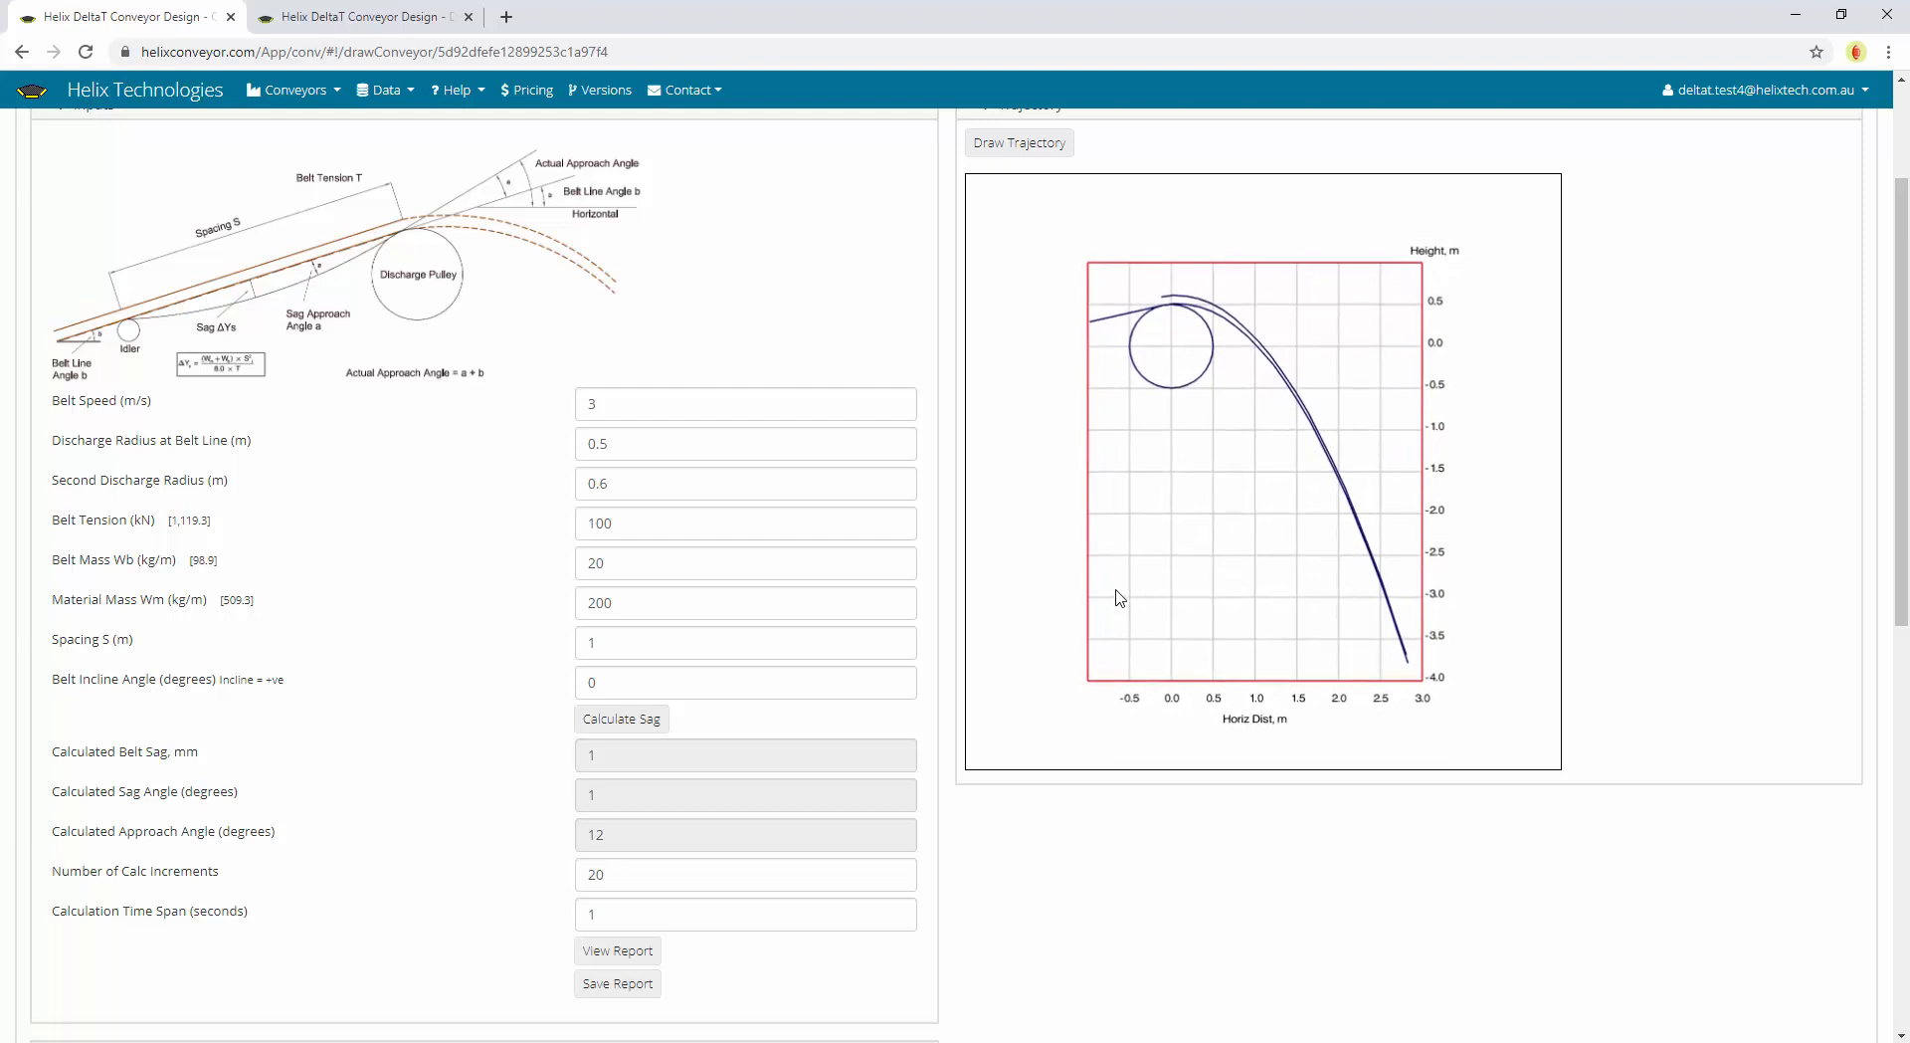
# Set the discharge trajectory's belt speed to 4 m/s and back to 3 m/s, and review the trajectory XY results and calculation increments
pyautogui.click(629, 444)
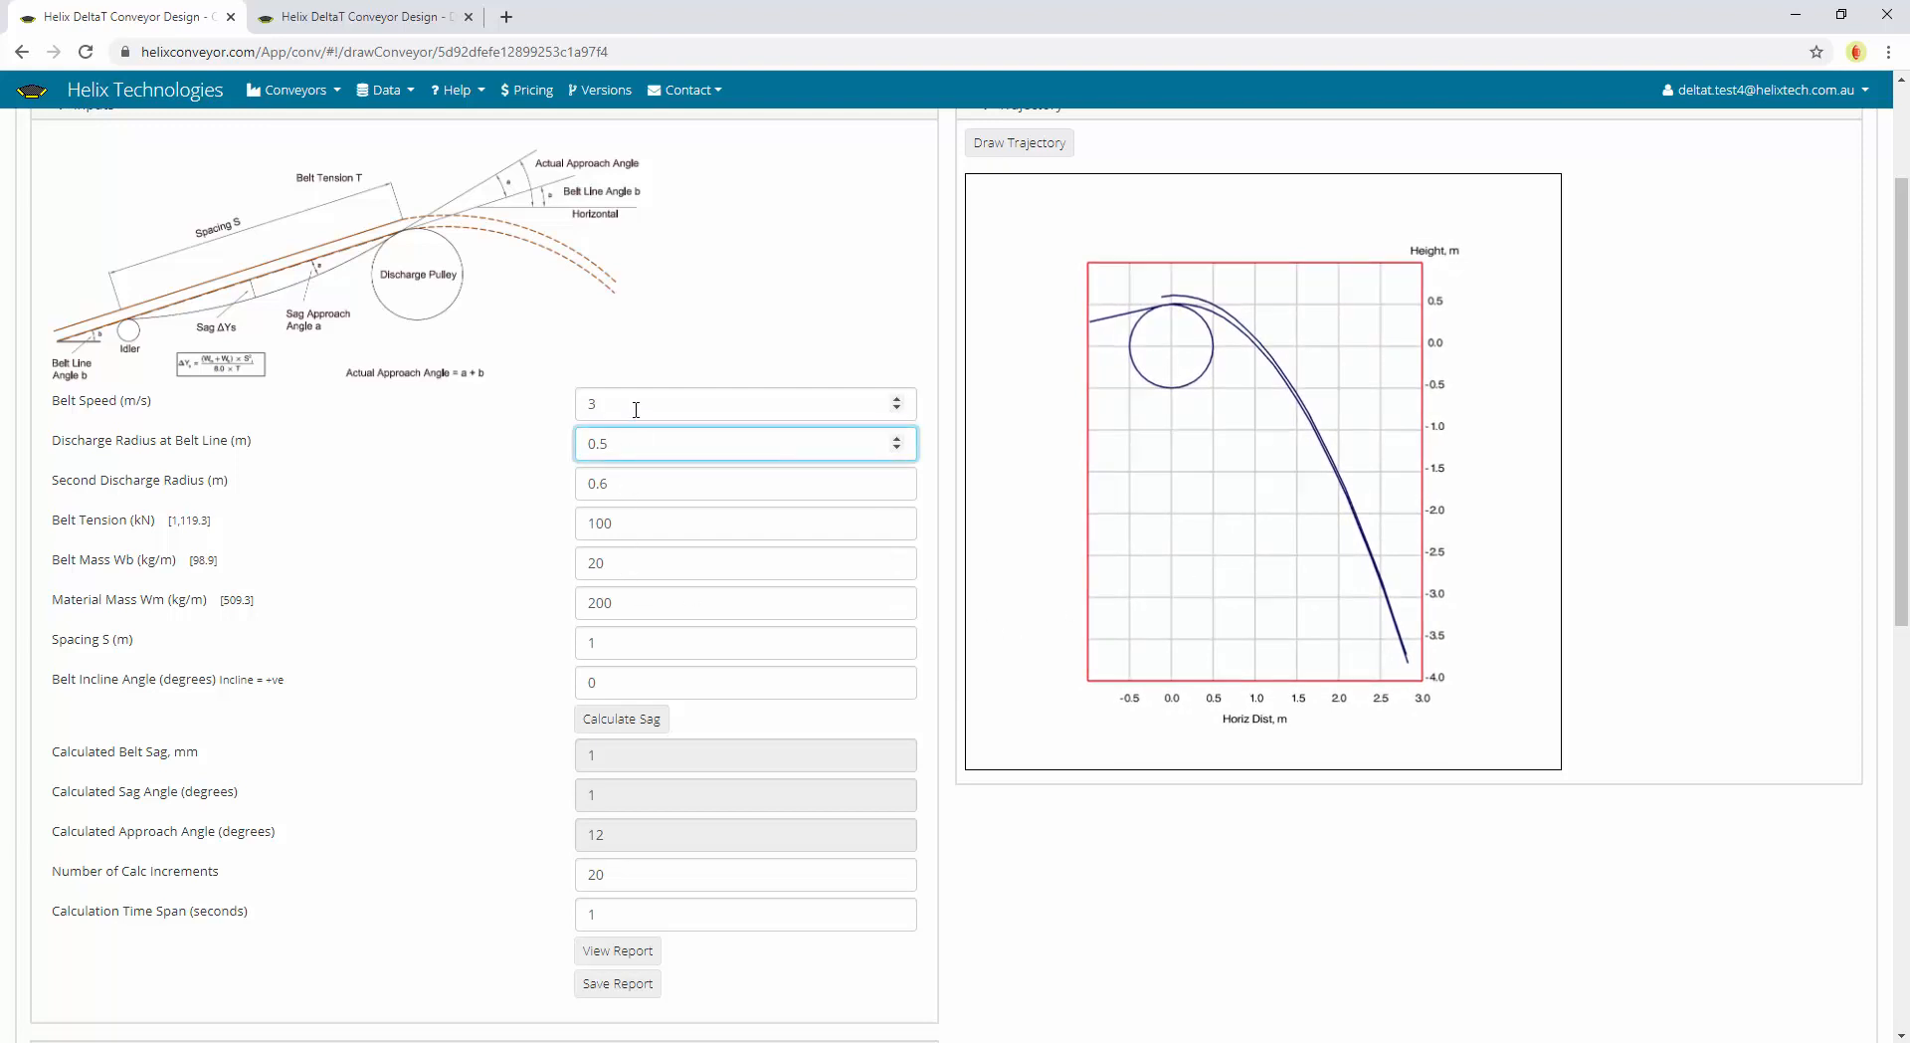
pyautogui.click(636, 406)
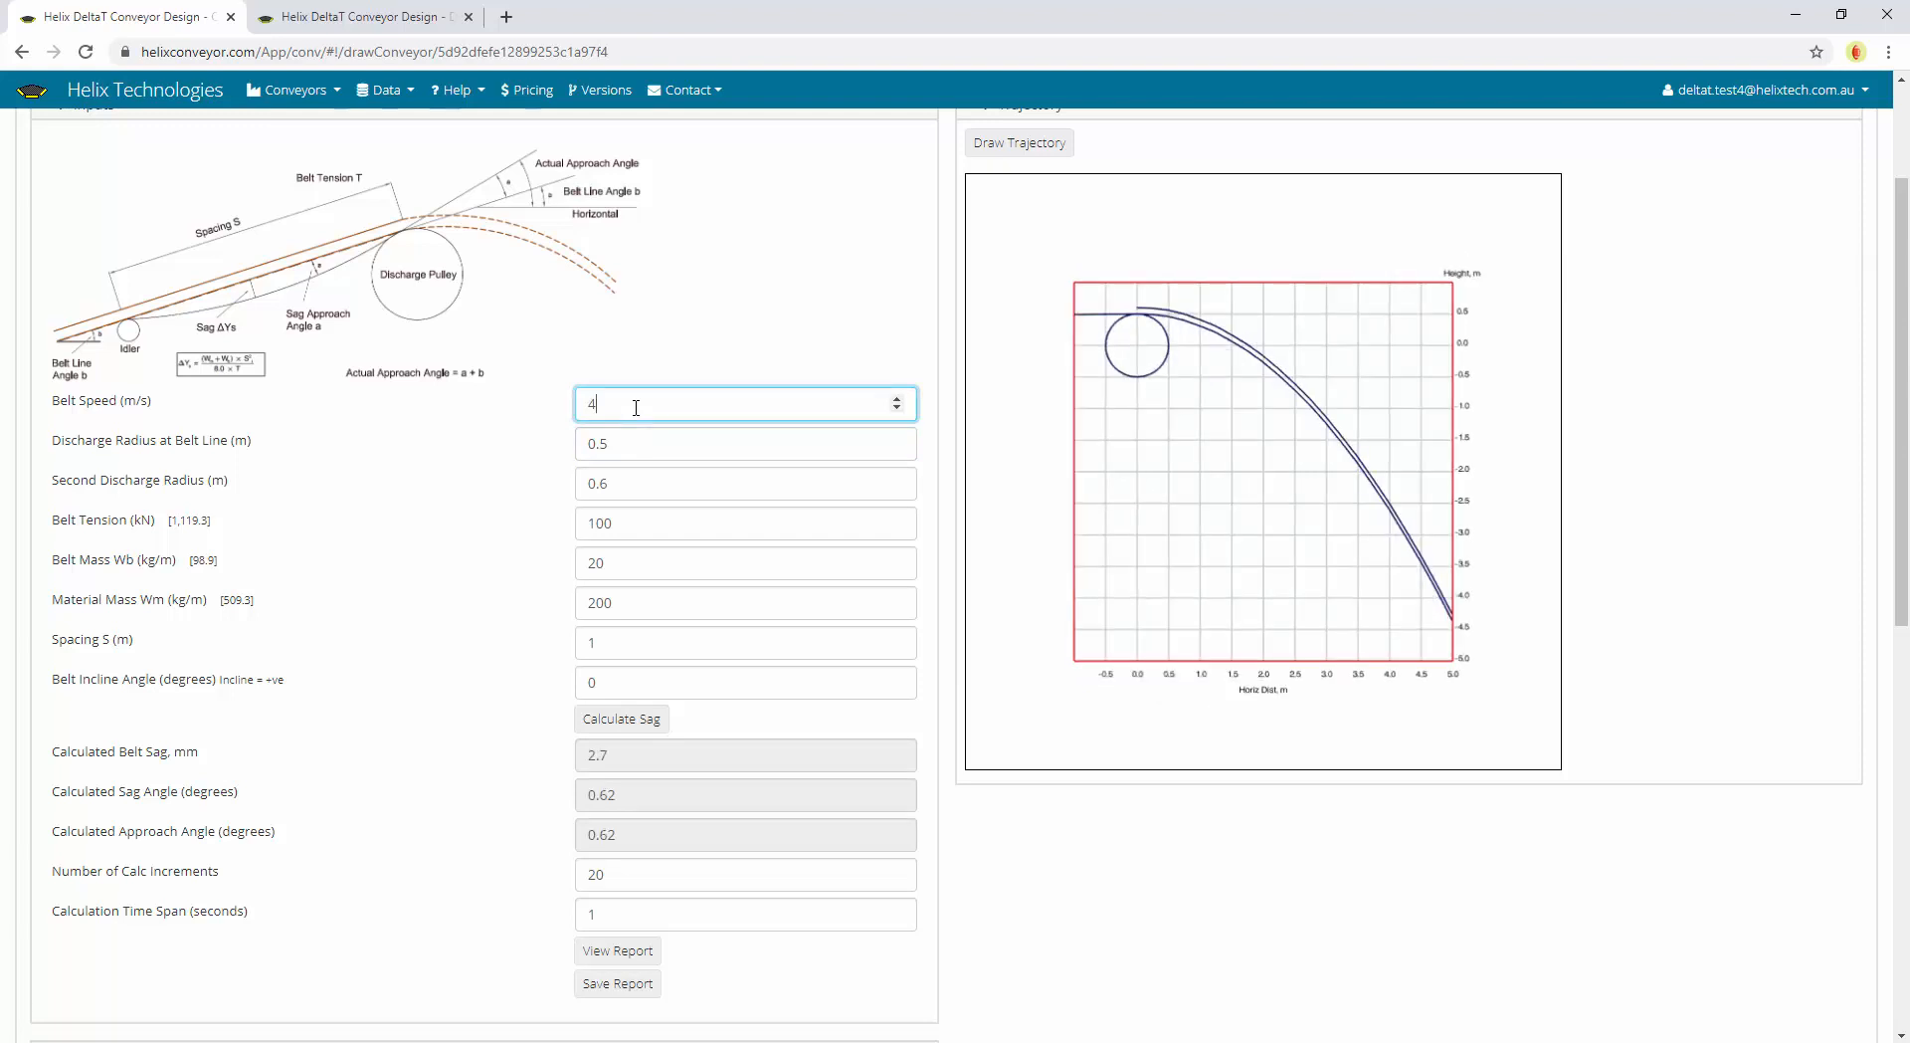
pyautogui.scroll(-1, 636, 407)
pyautogui.scroll(-4, 475, 558)
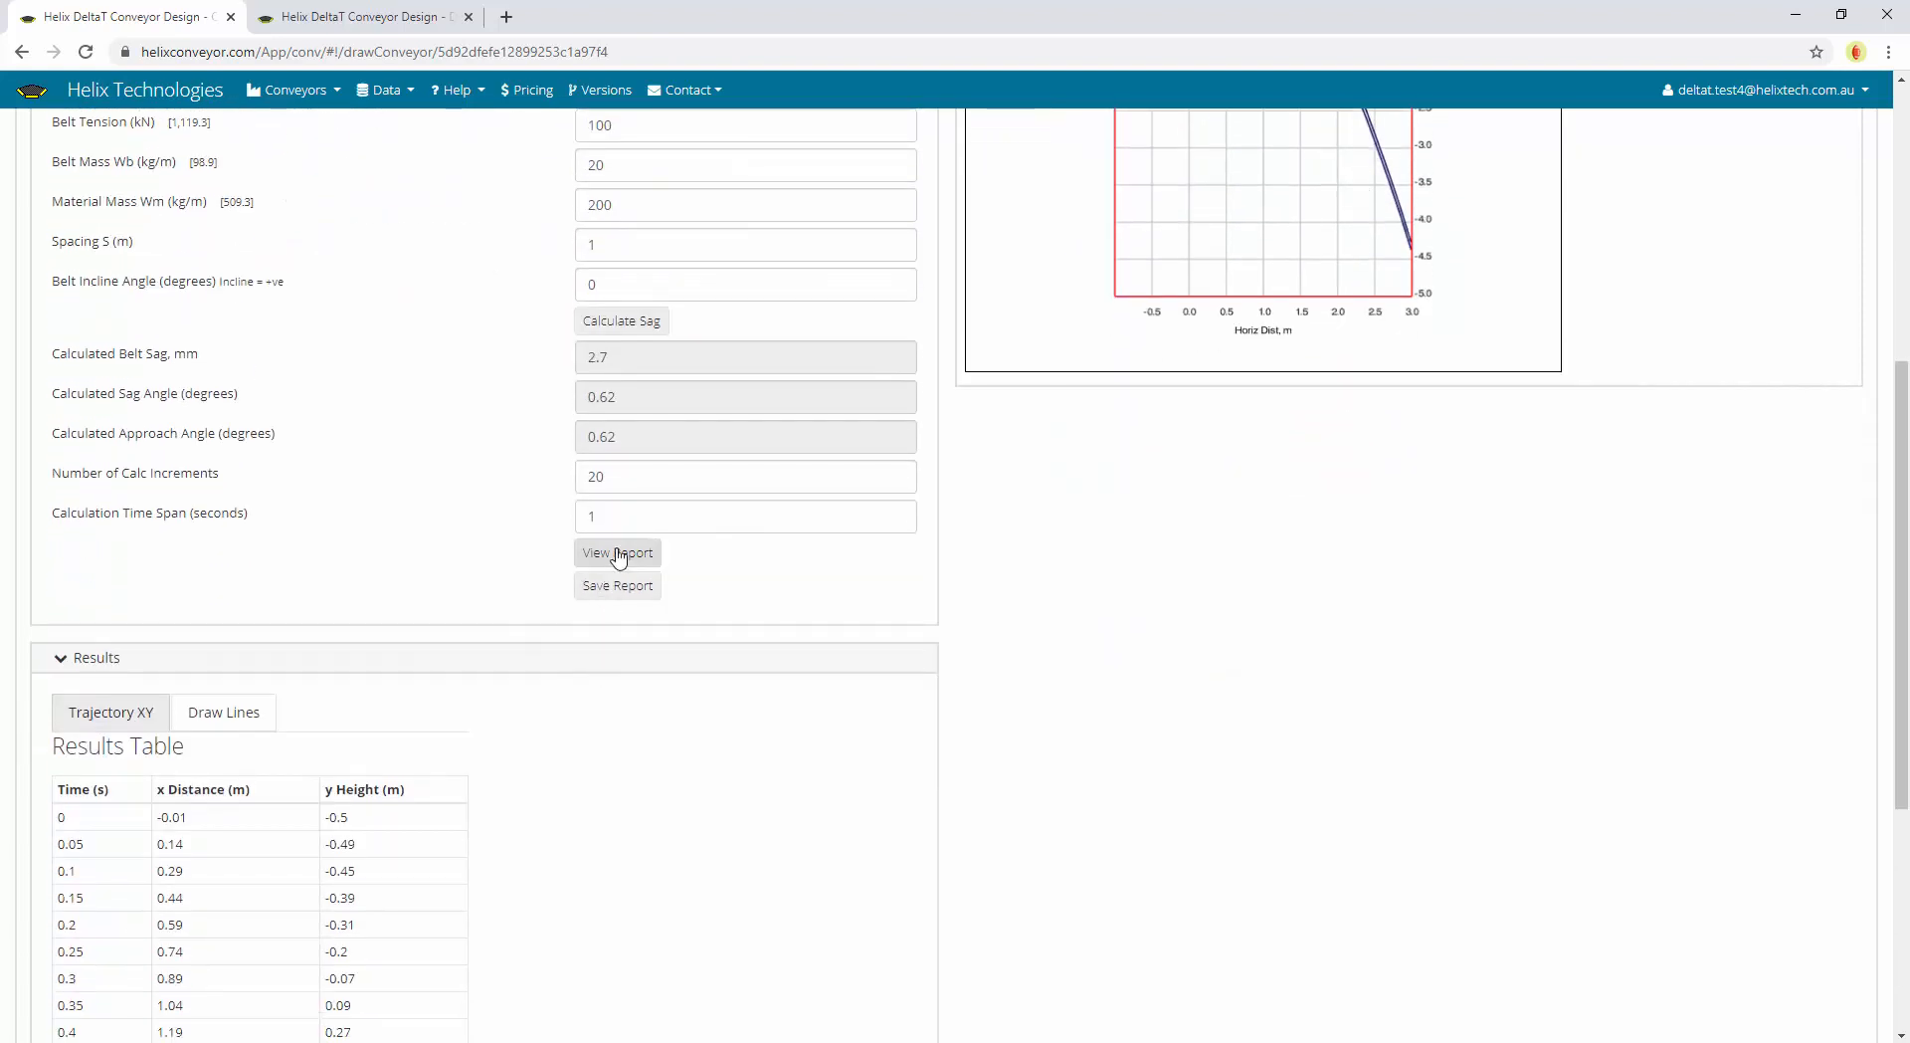
pyautogui.scroll(-4, 418, 651)
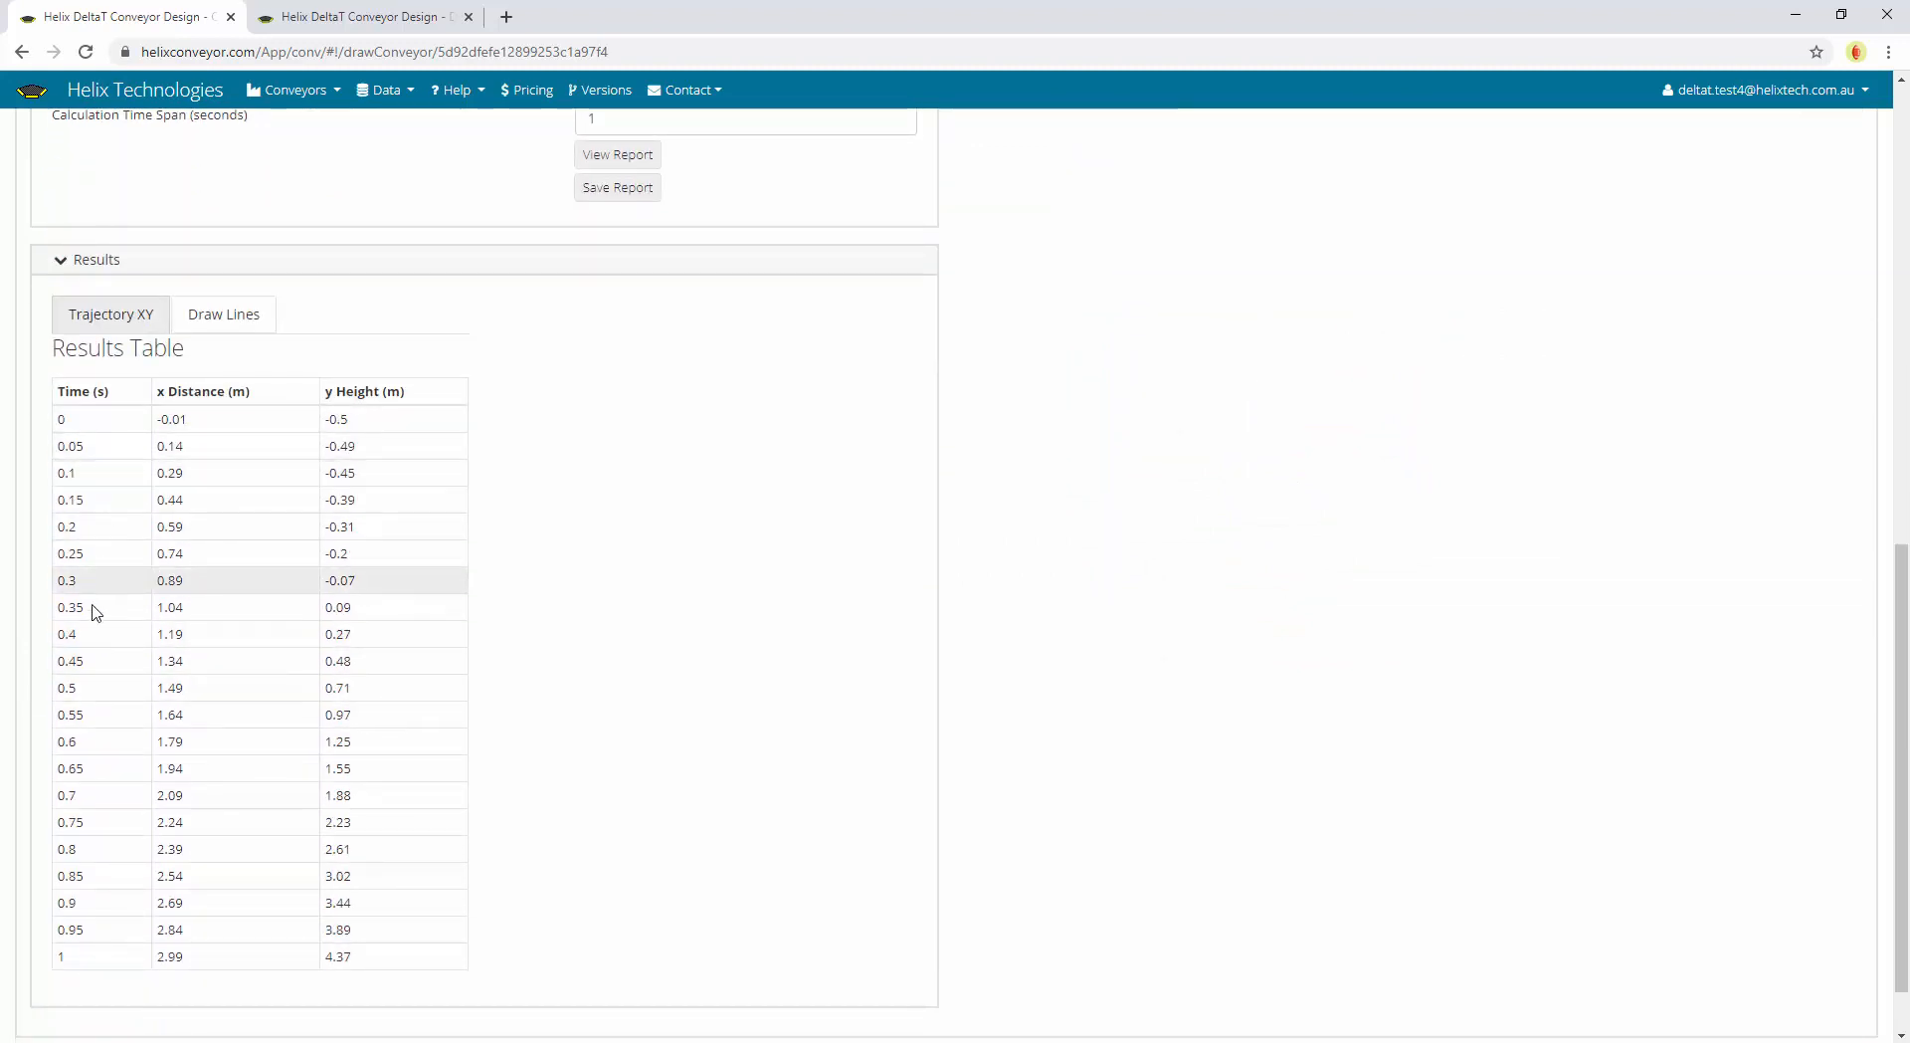
pyautogui.scroll(7, 63, 712)
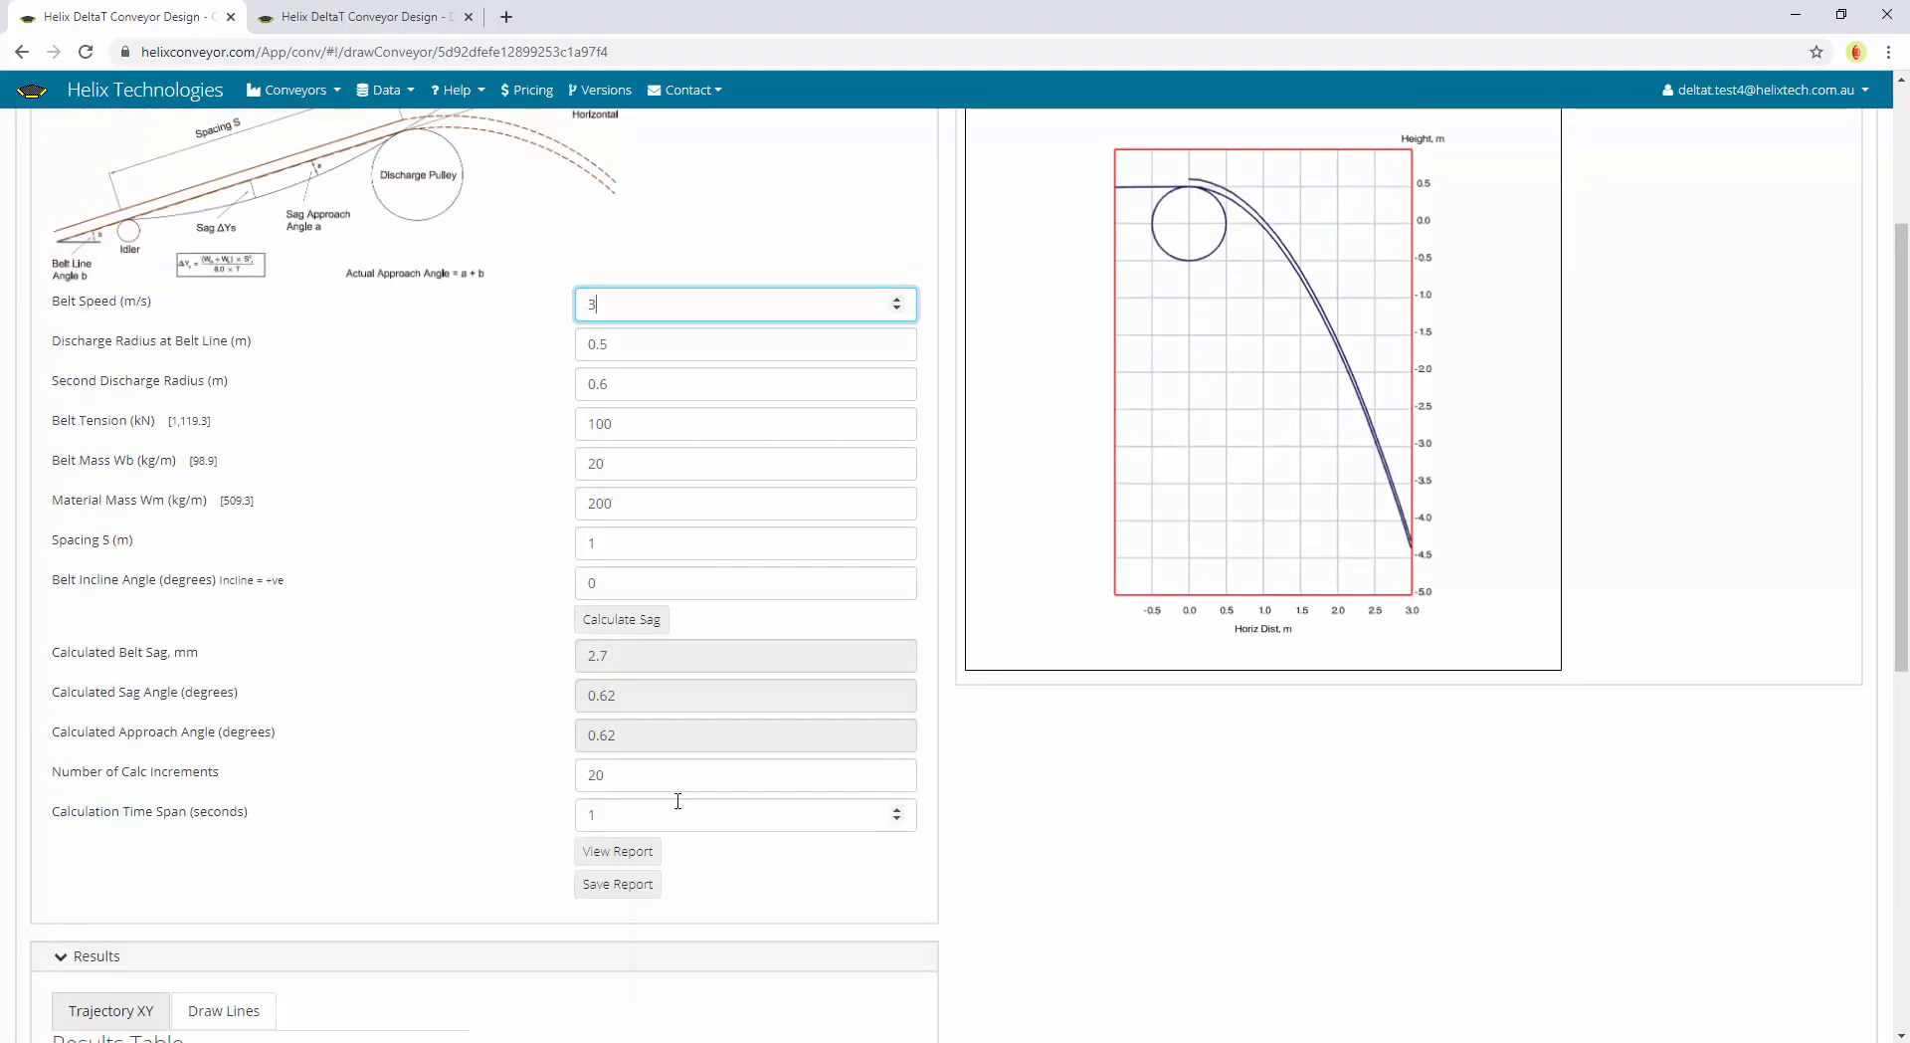
pyautogui.click(639, 778)
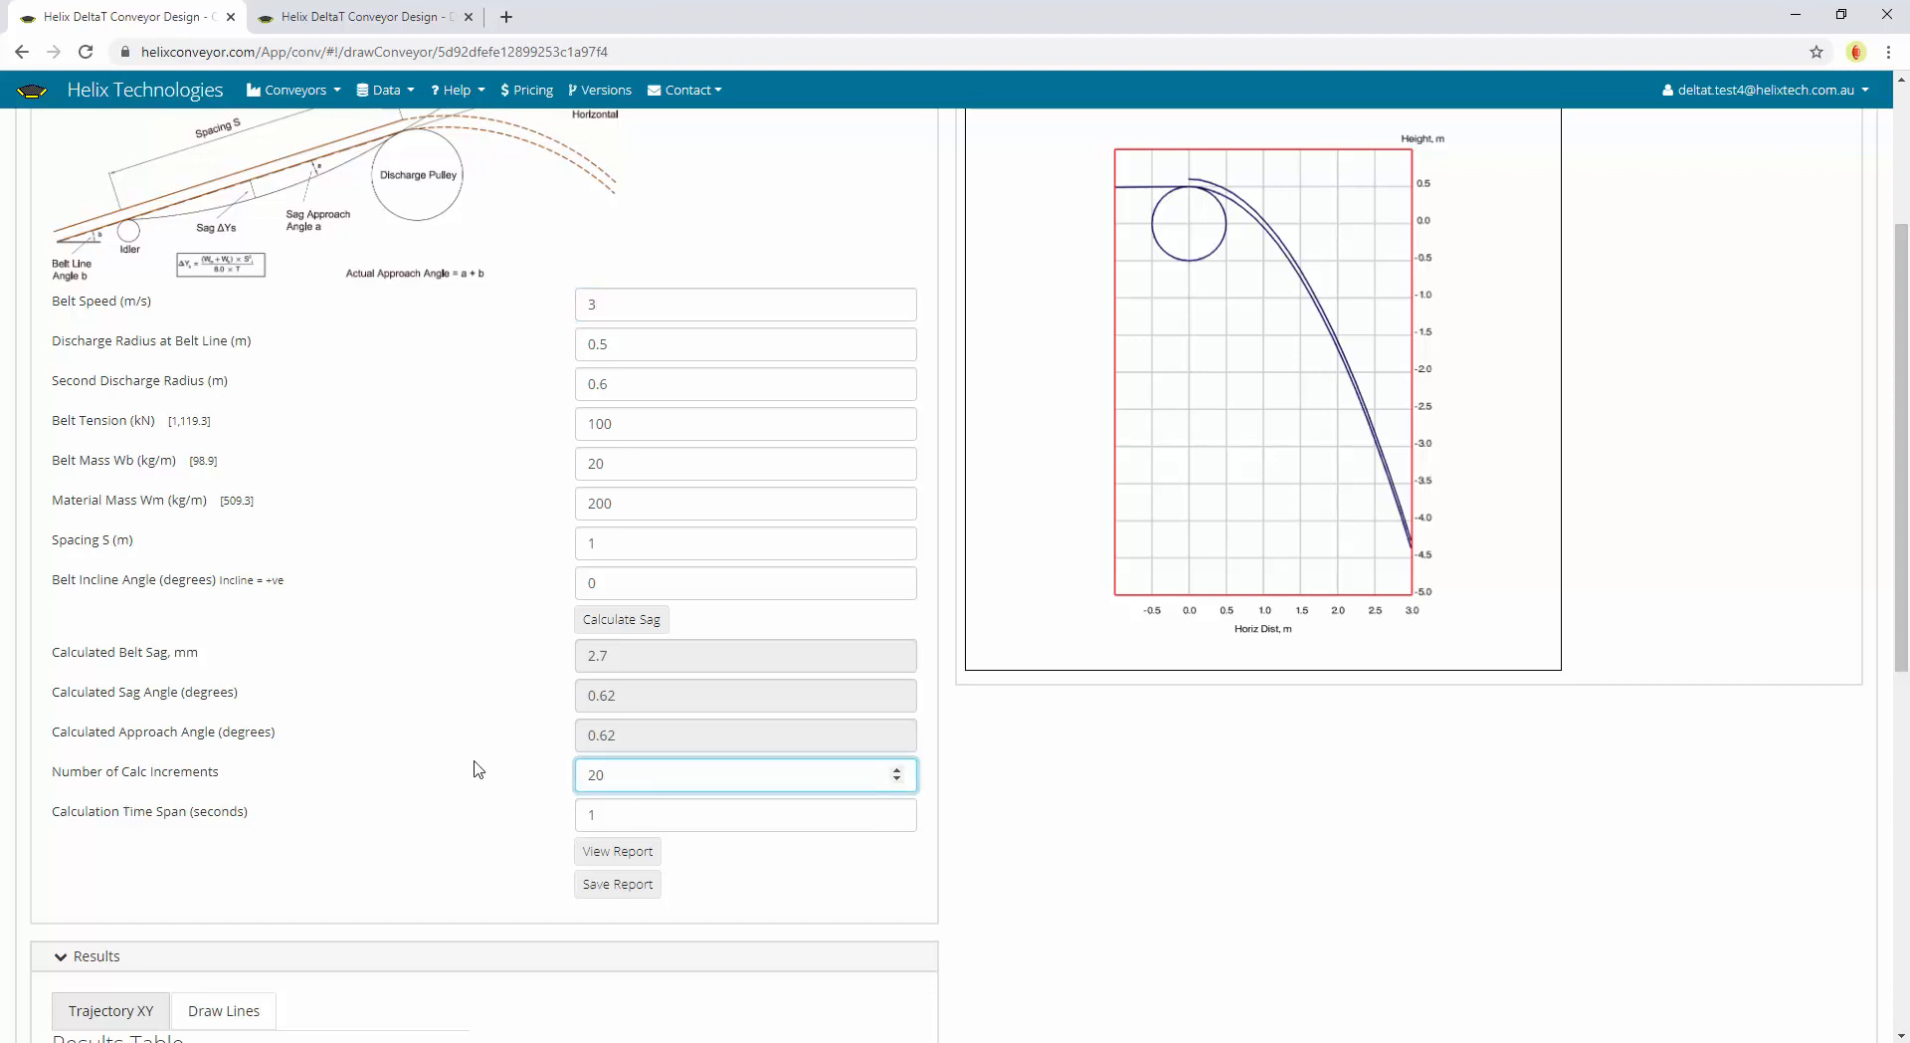
pyautogui.scroll(3, 418, 815)
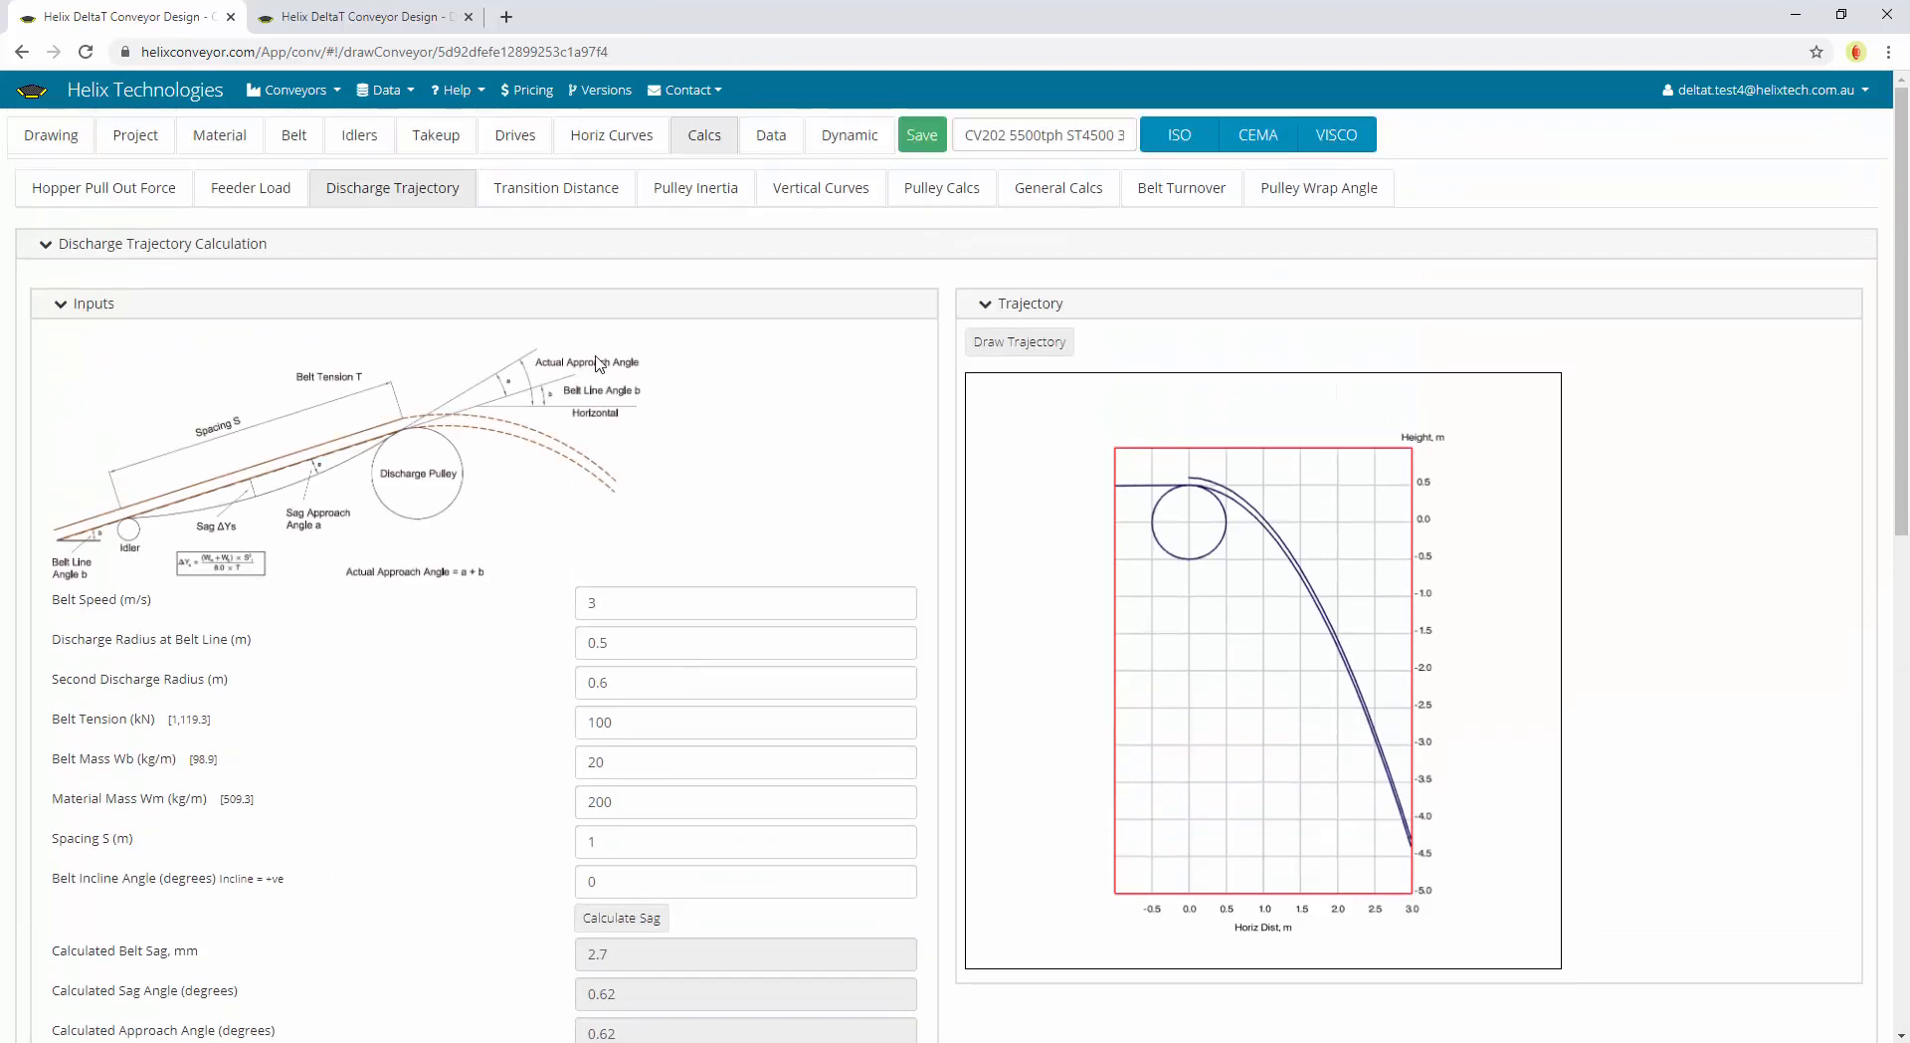
# View the belt trough transition distance calculation for the CV202 tail end
pyautogui.click(560, 191)
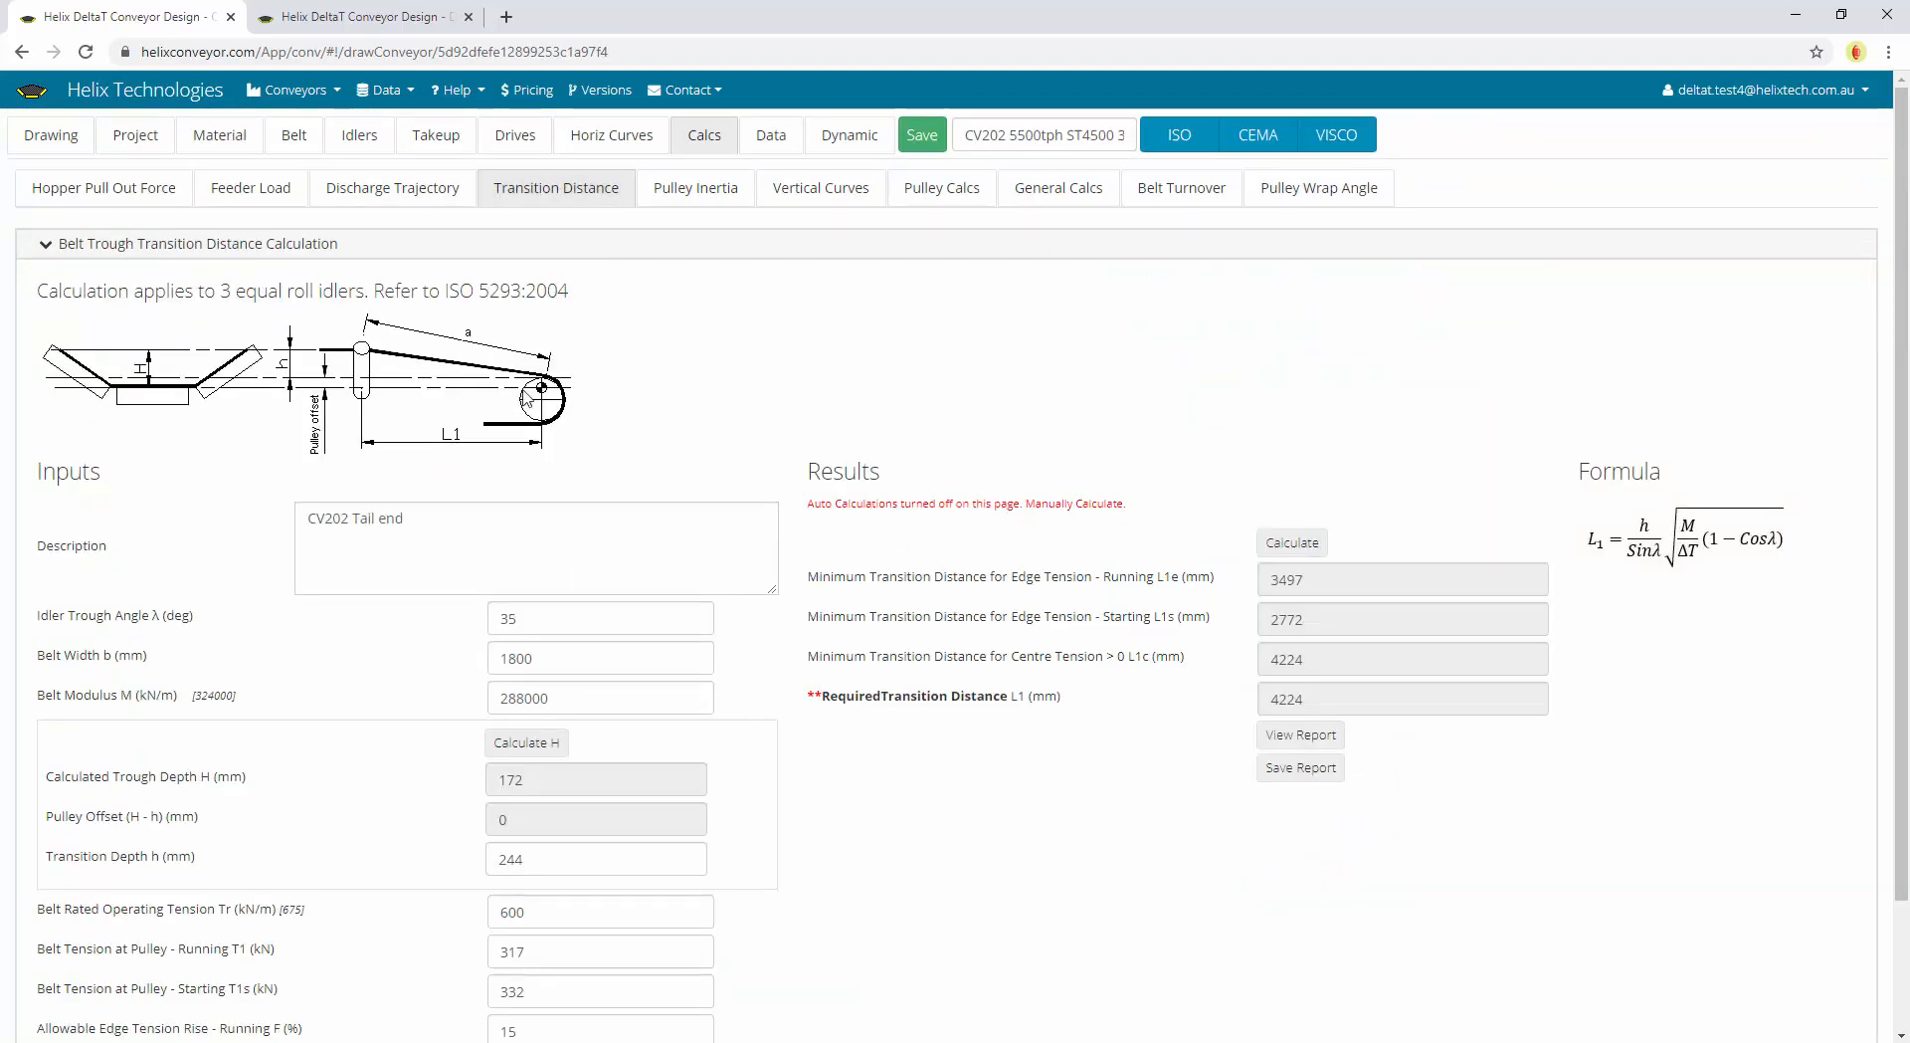
pyautogui.scroll(-1, 950, 468)
pyautogui.scroll(1, 943, 557)
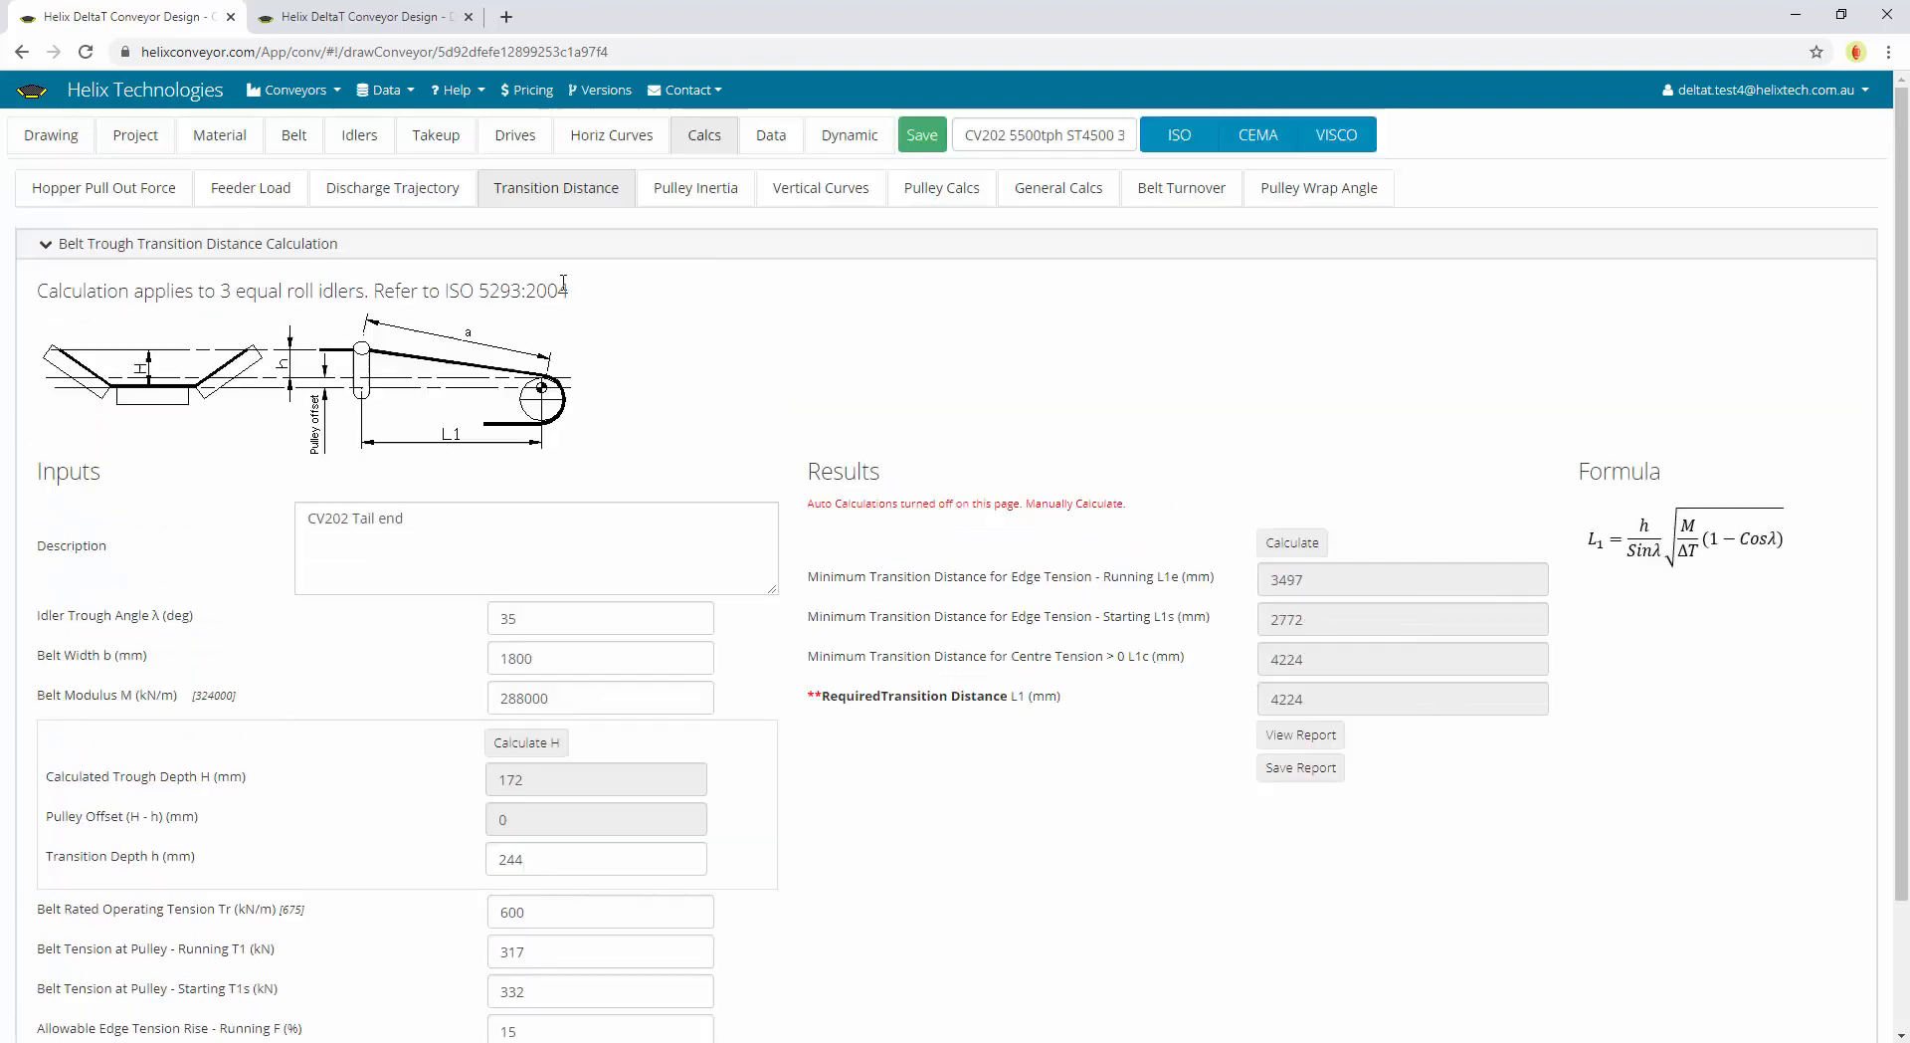
# Examine the pulley inertia calculation and compare its total assembly inertia with the tail pulley's inertia in the drawing's pulley dimensions
pyautogui.click(677, 194)
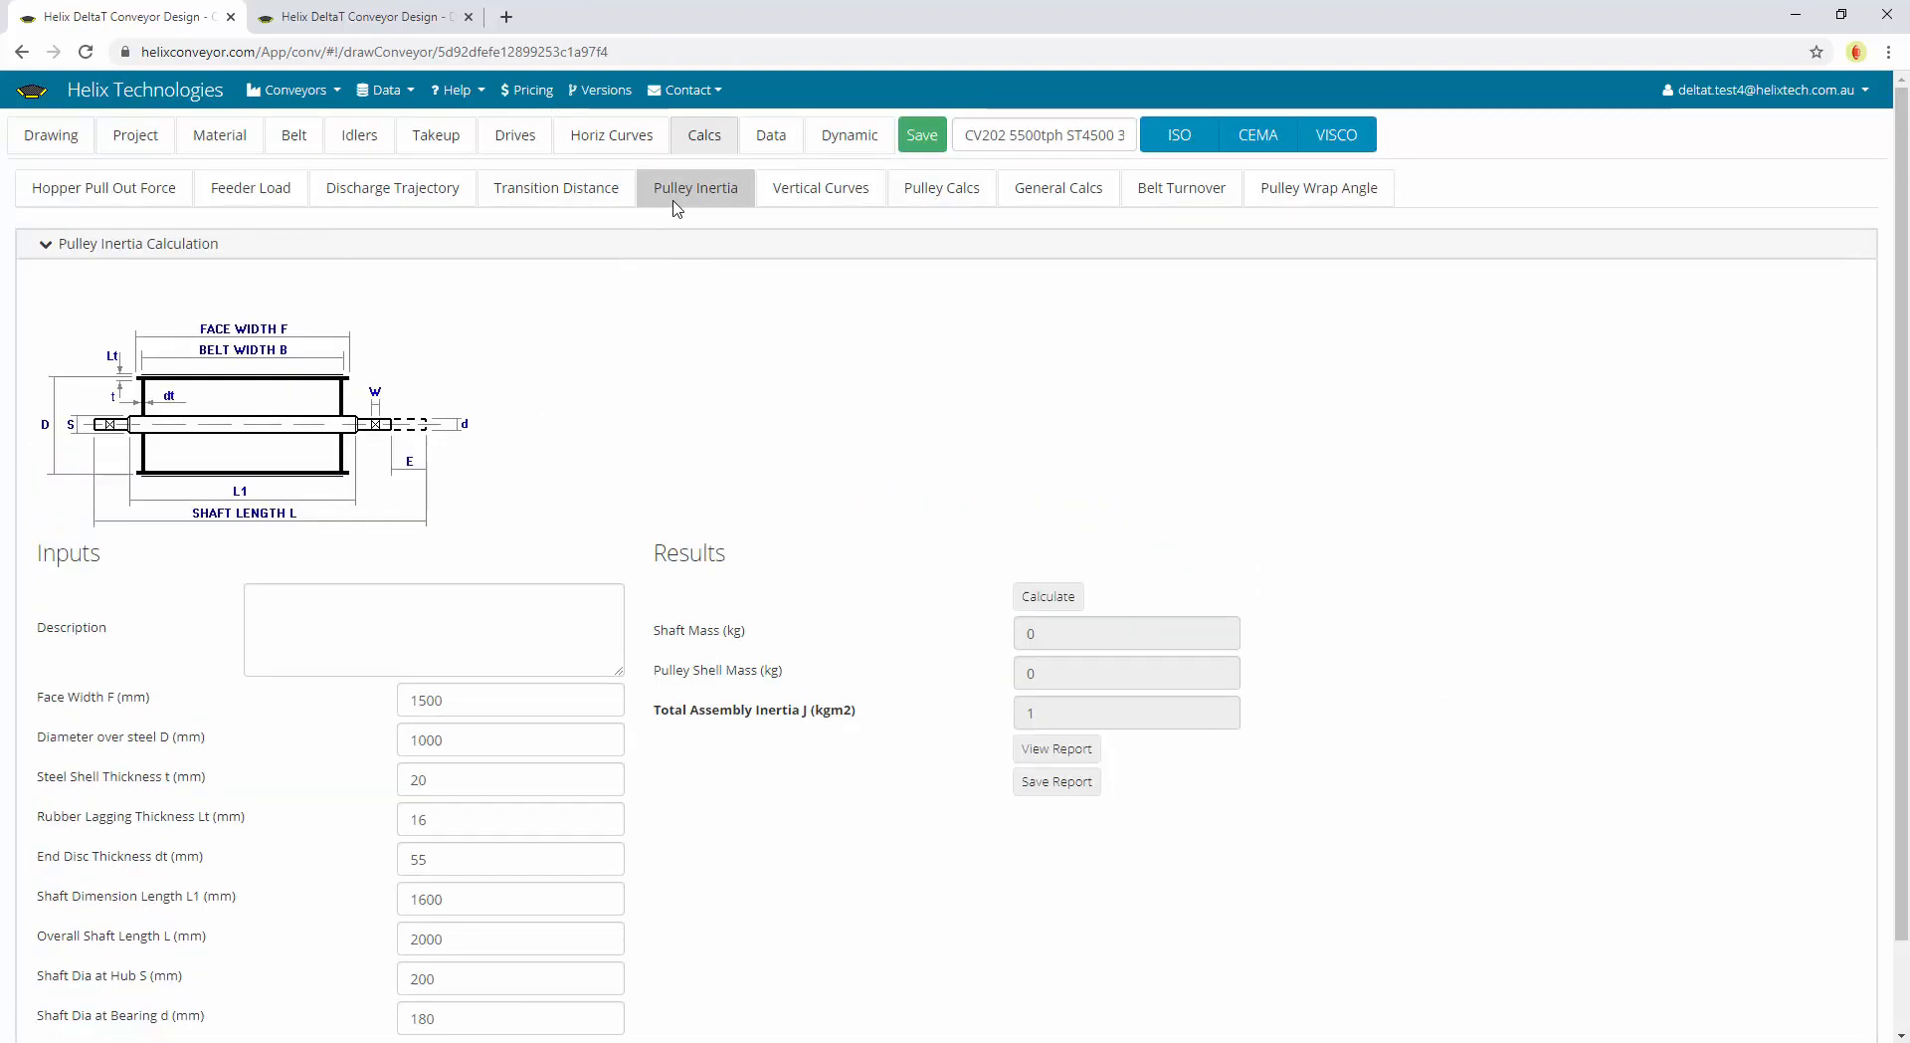
pyautogui.scroll(-1, 713, 387)
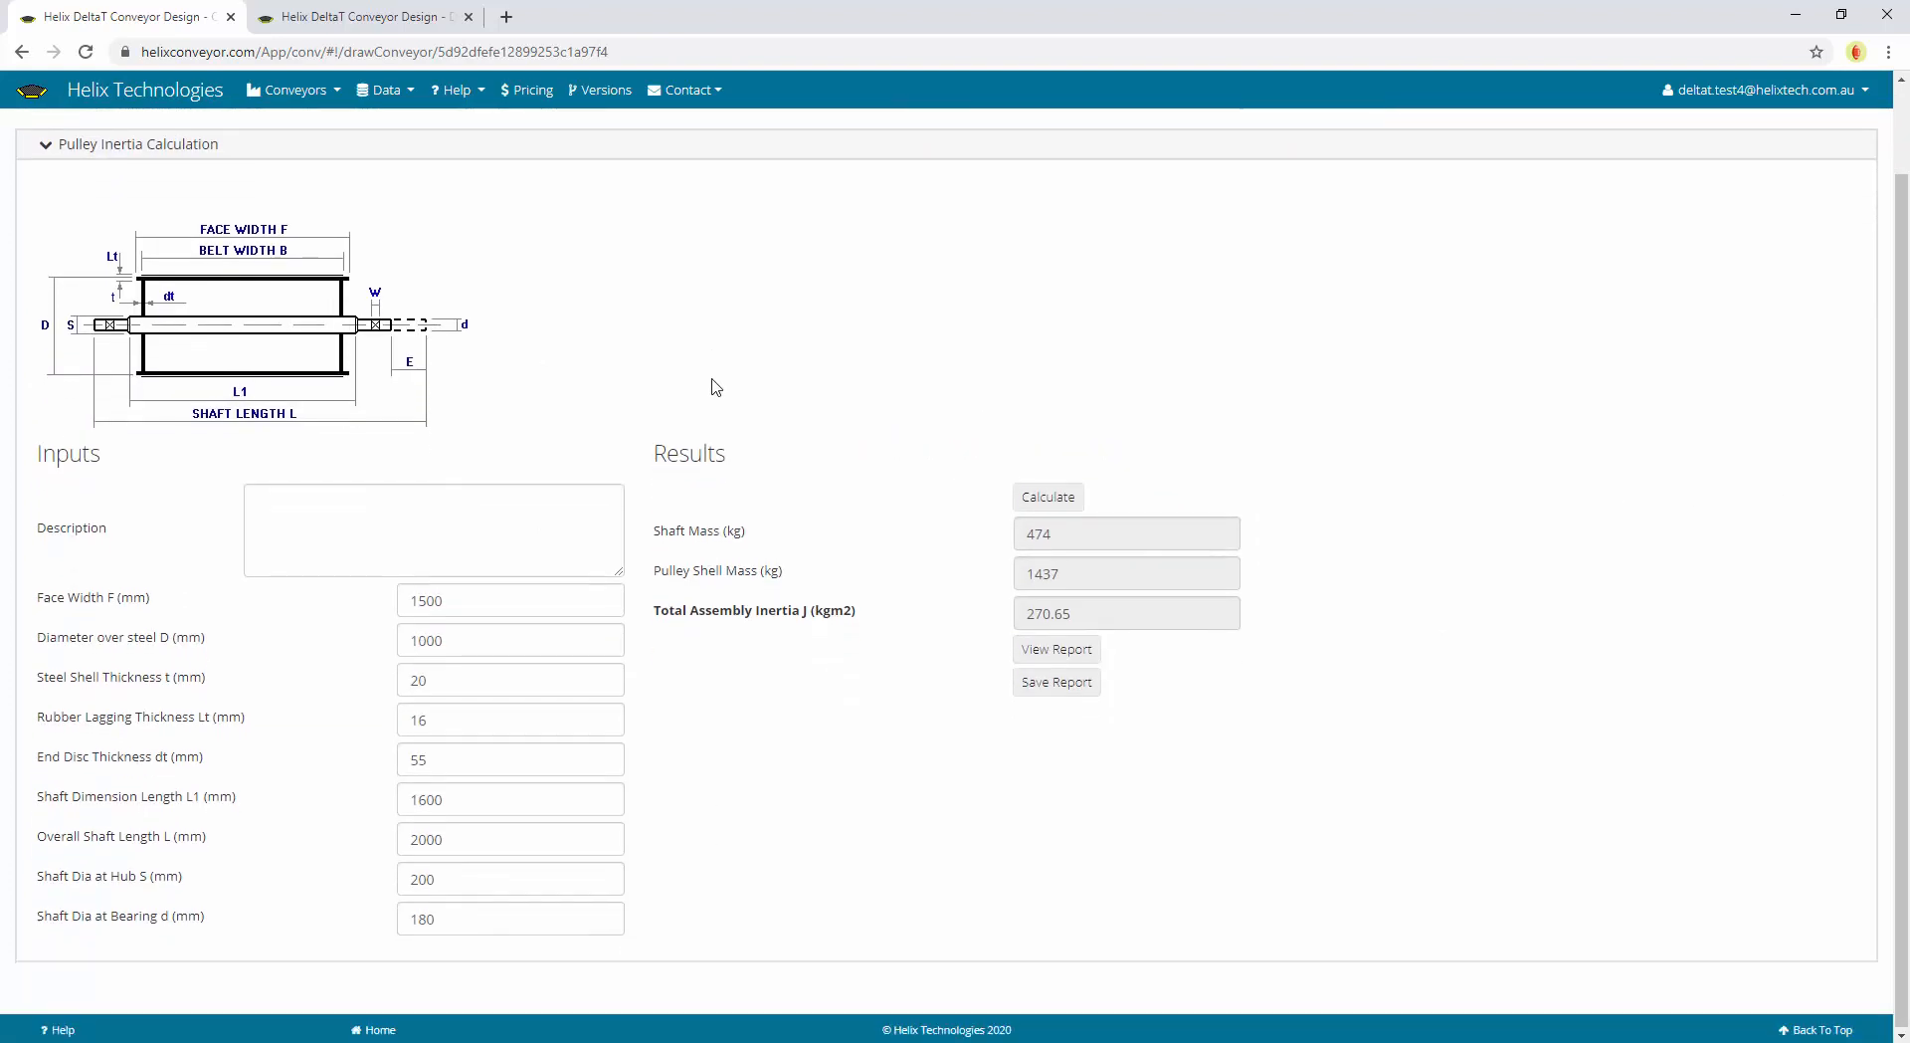
pyautogui.scroll(1, 715, 387)
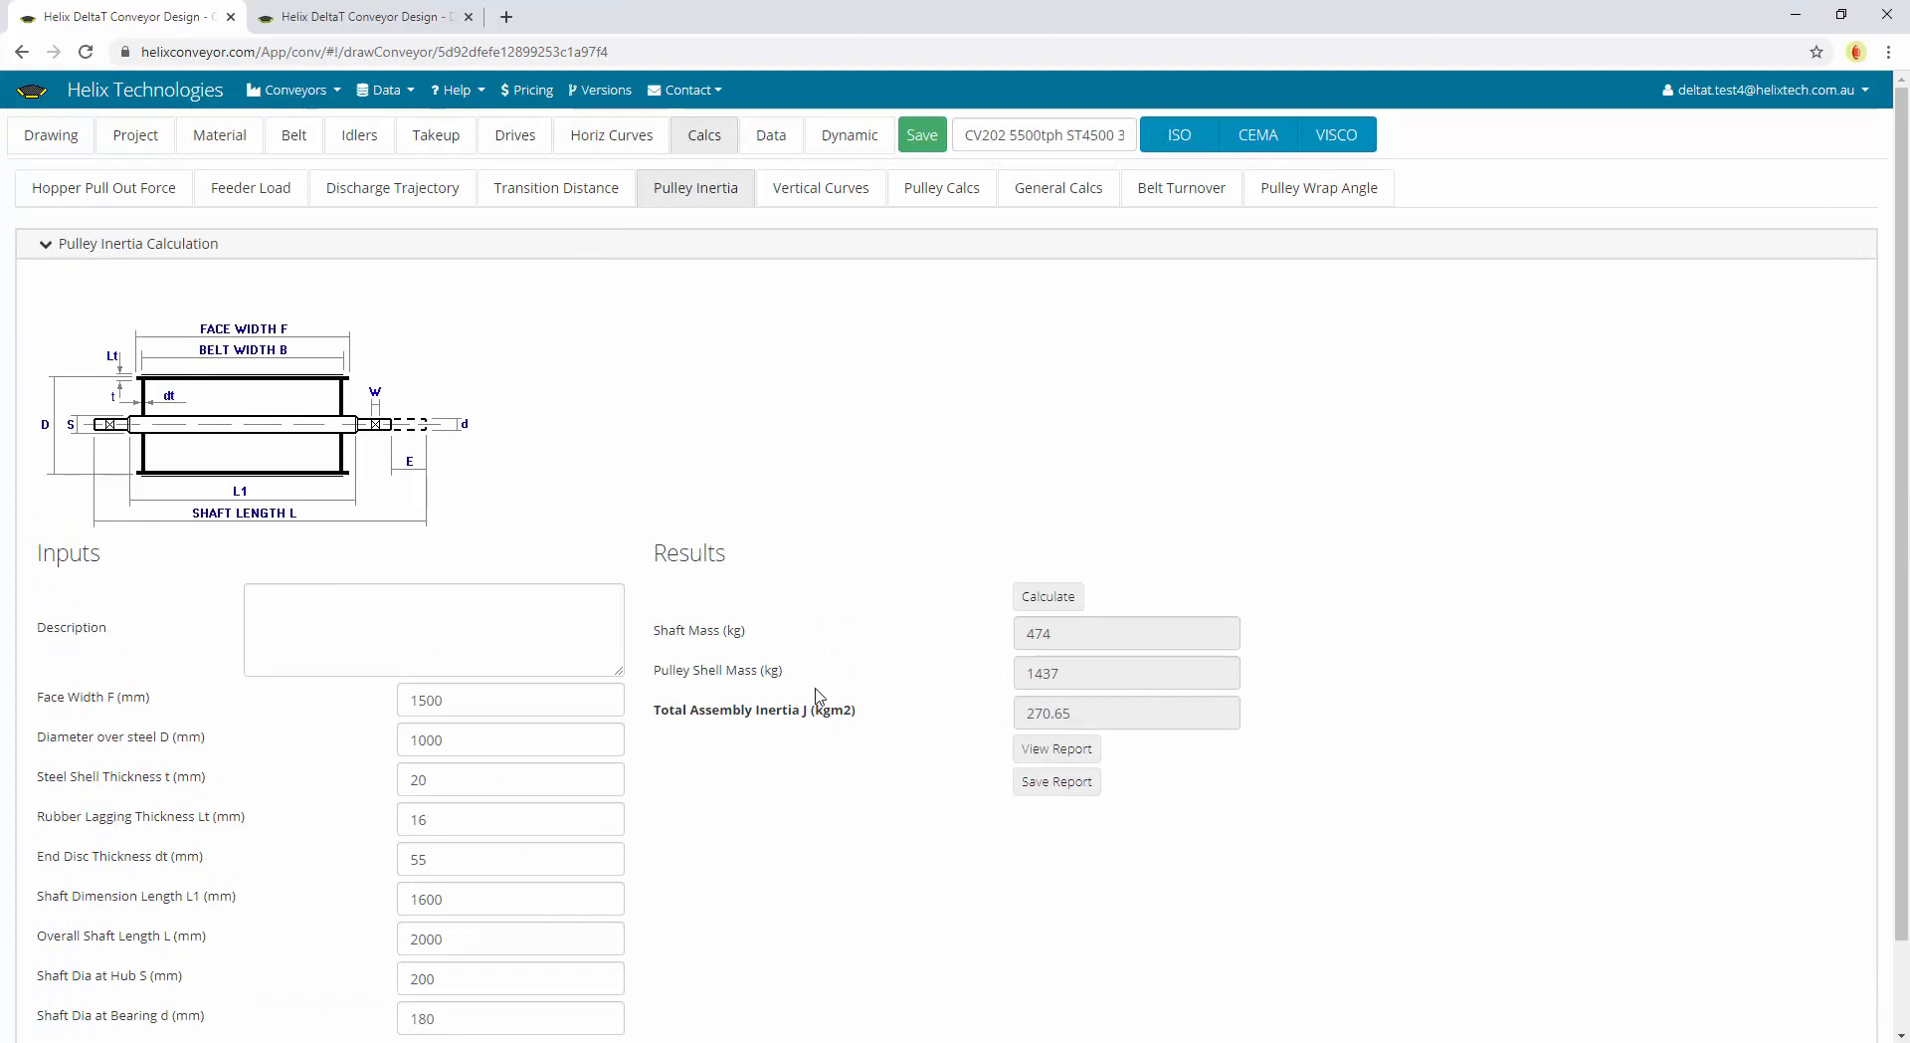
pyautogui.click(1084, 713)
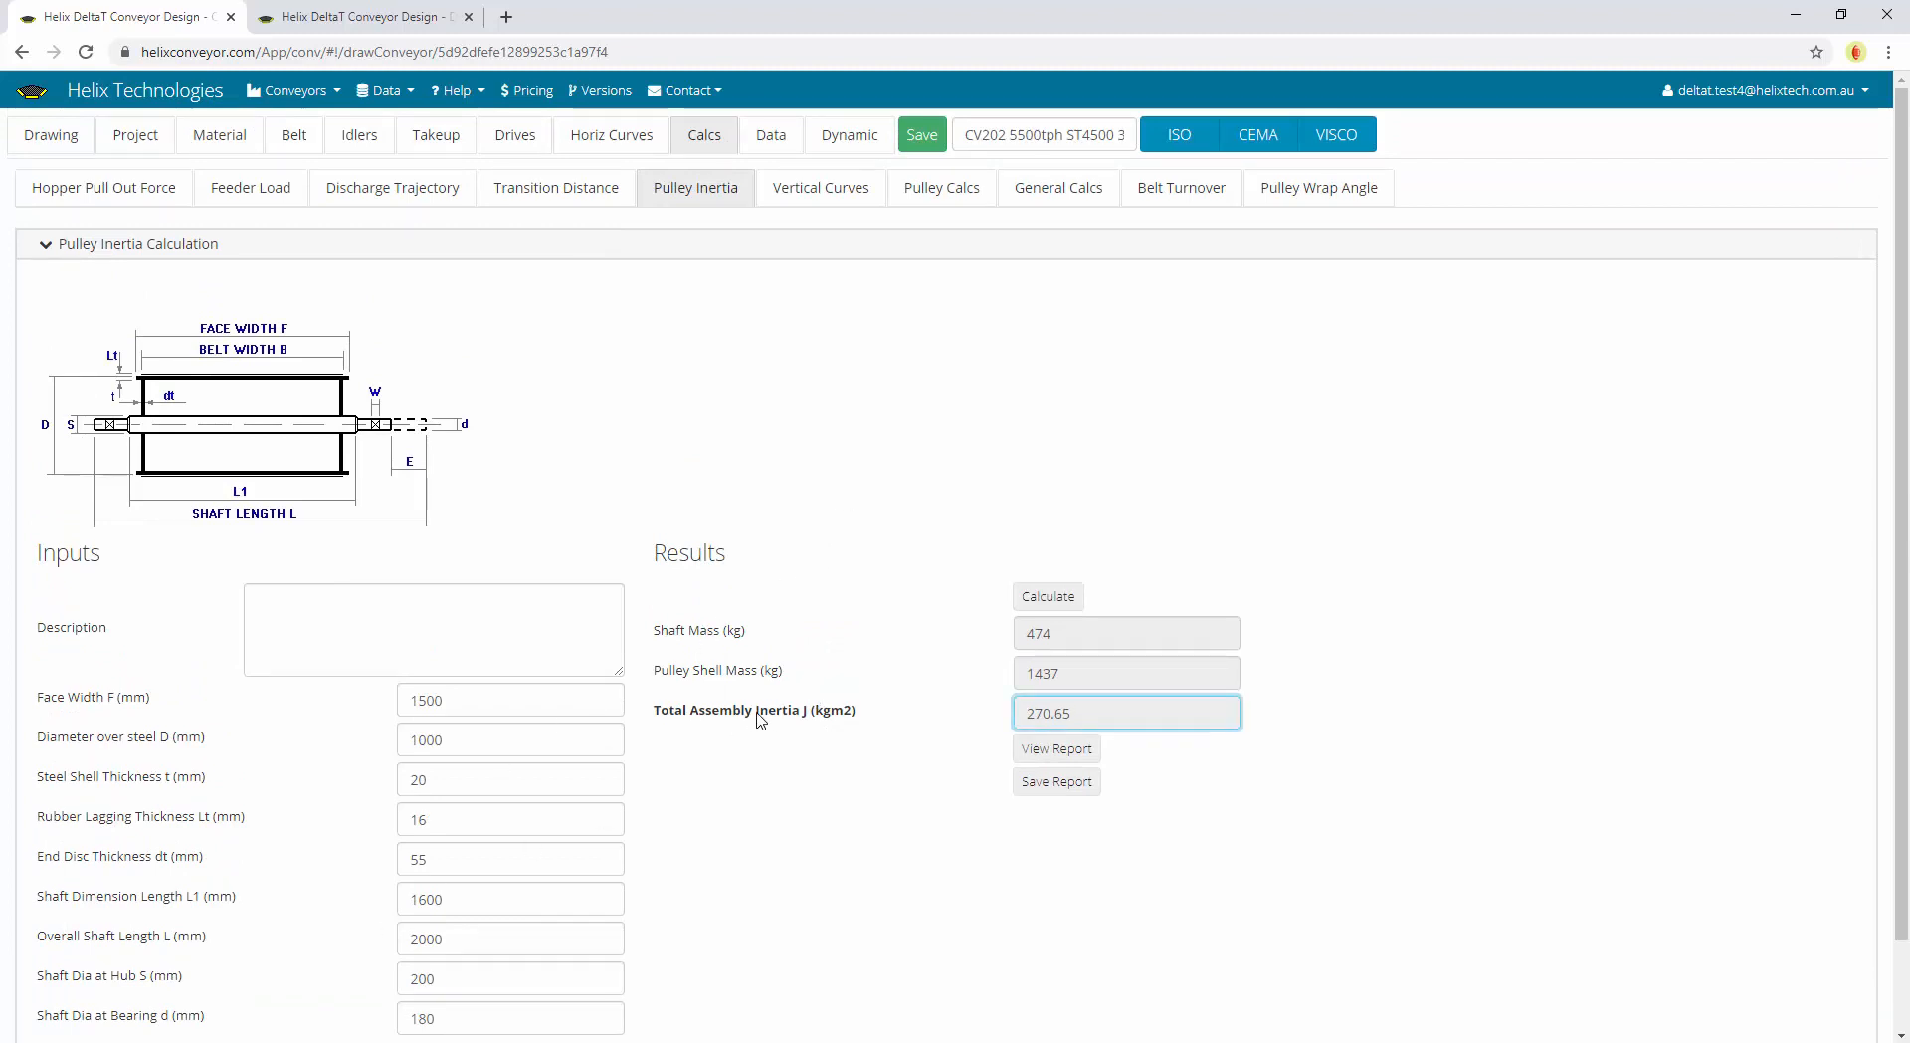
pyautogui.click(55, 137)
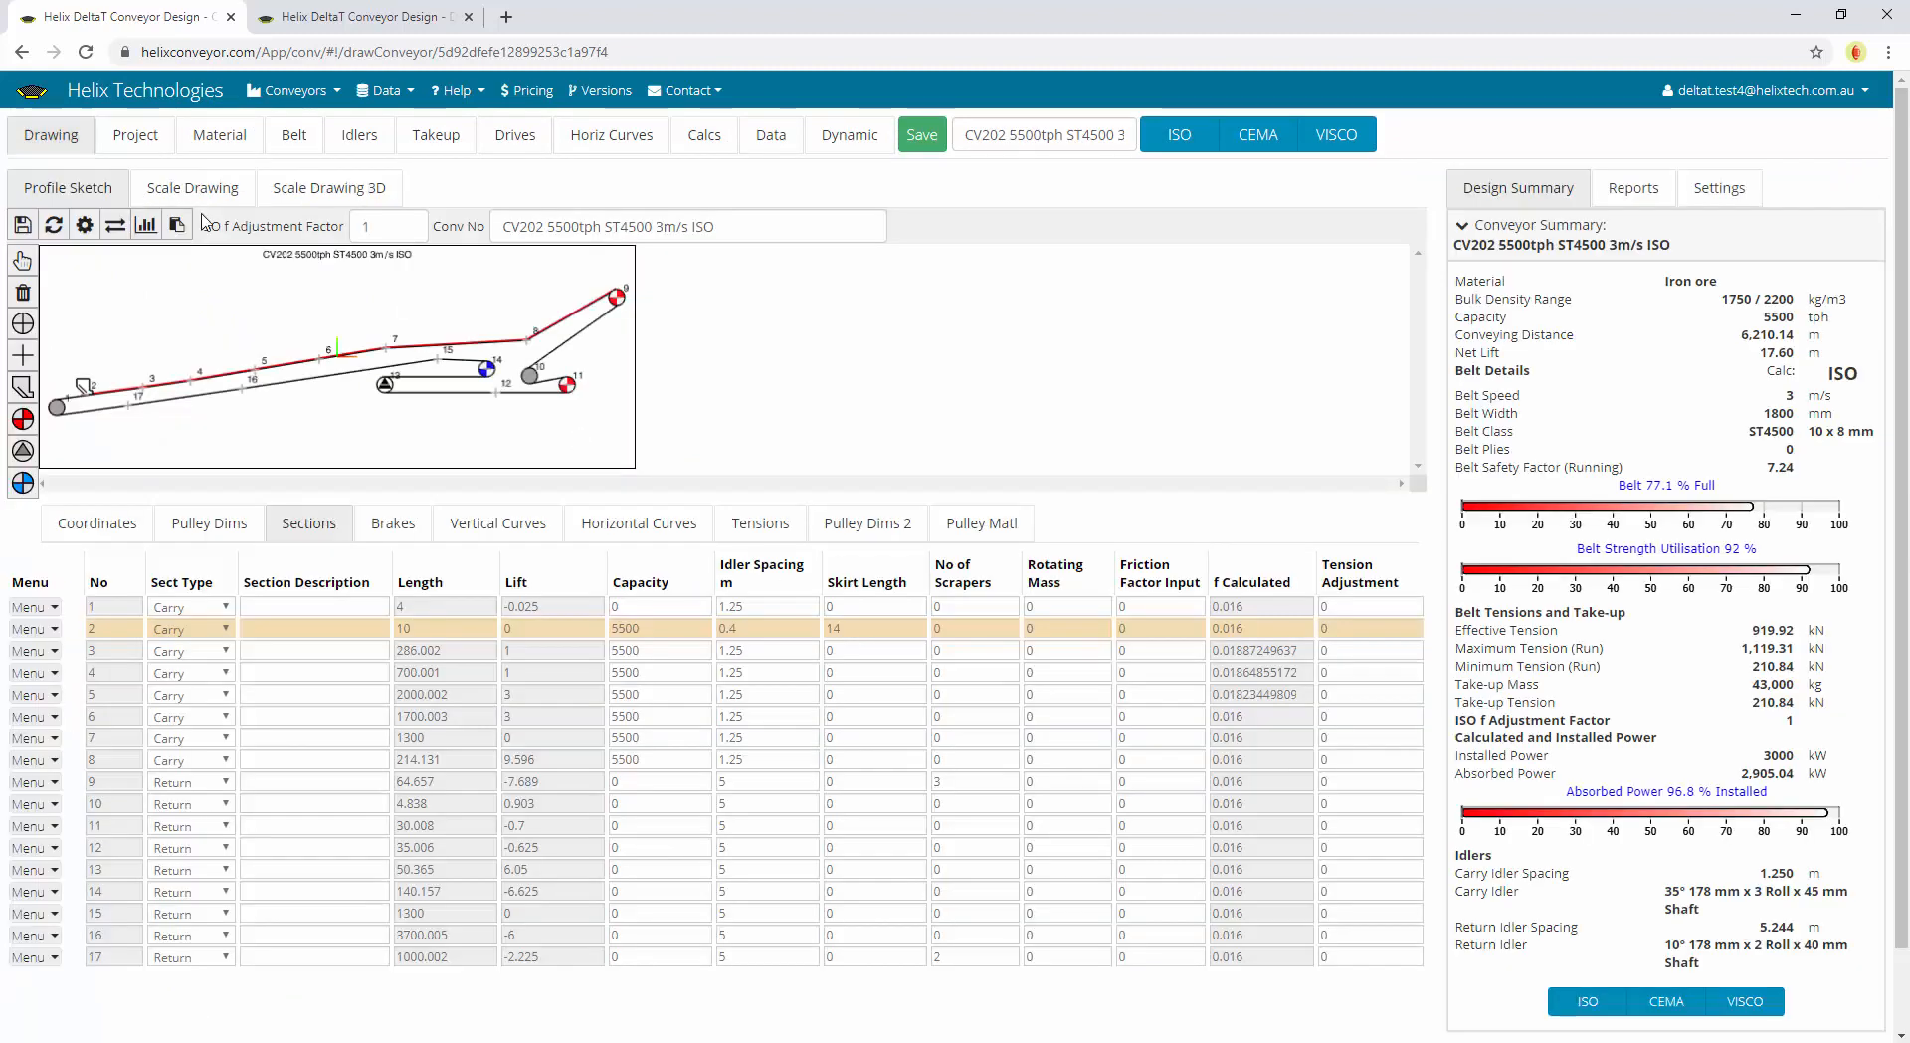
pyautogui.click(209, 524)
pyautogui.click(1214, 625)
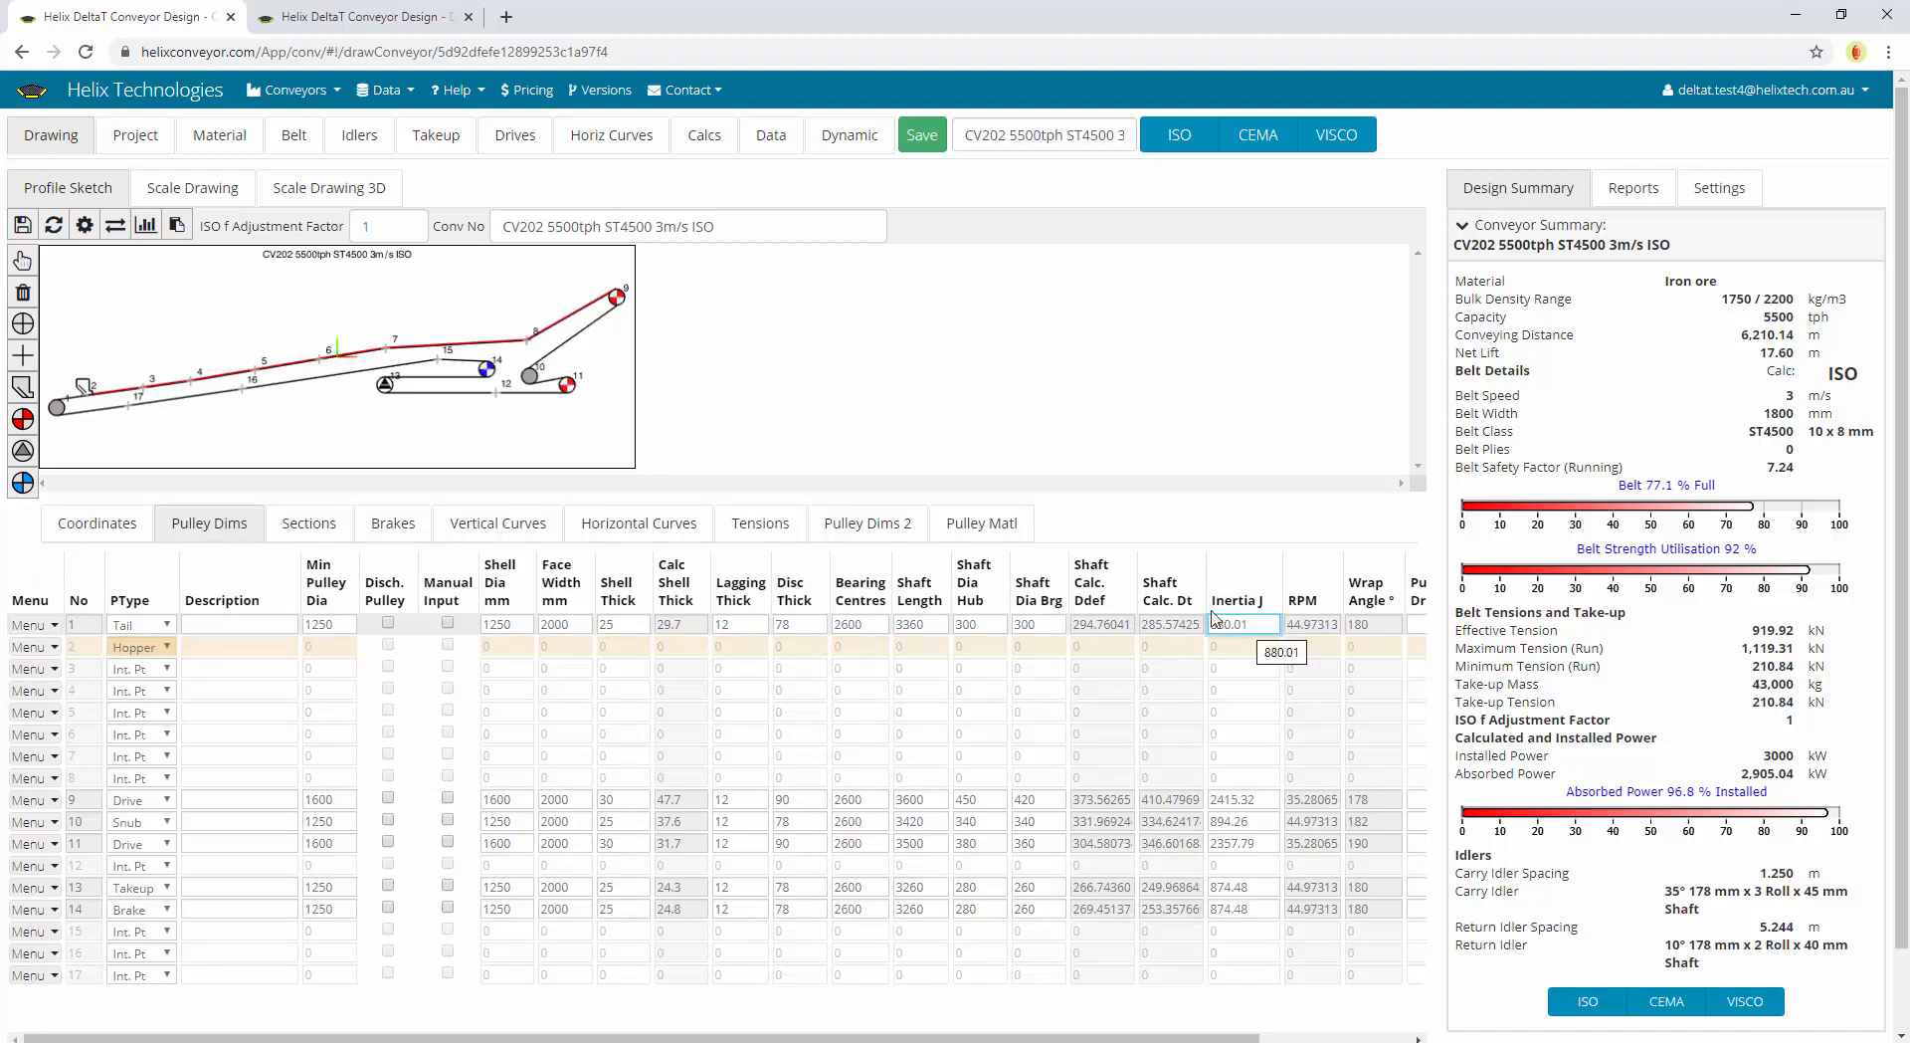
# View the vertical curve calculations for convex buckling, convex edge tension, concave belt lift-off and pipe conveyor curves
pyautogui.click(725, 145)
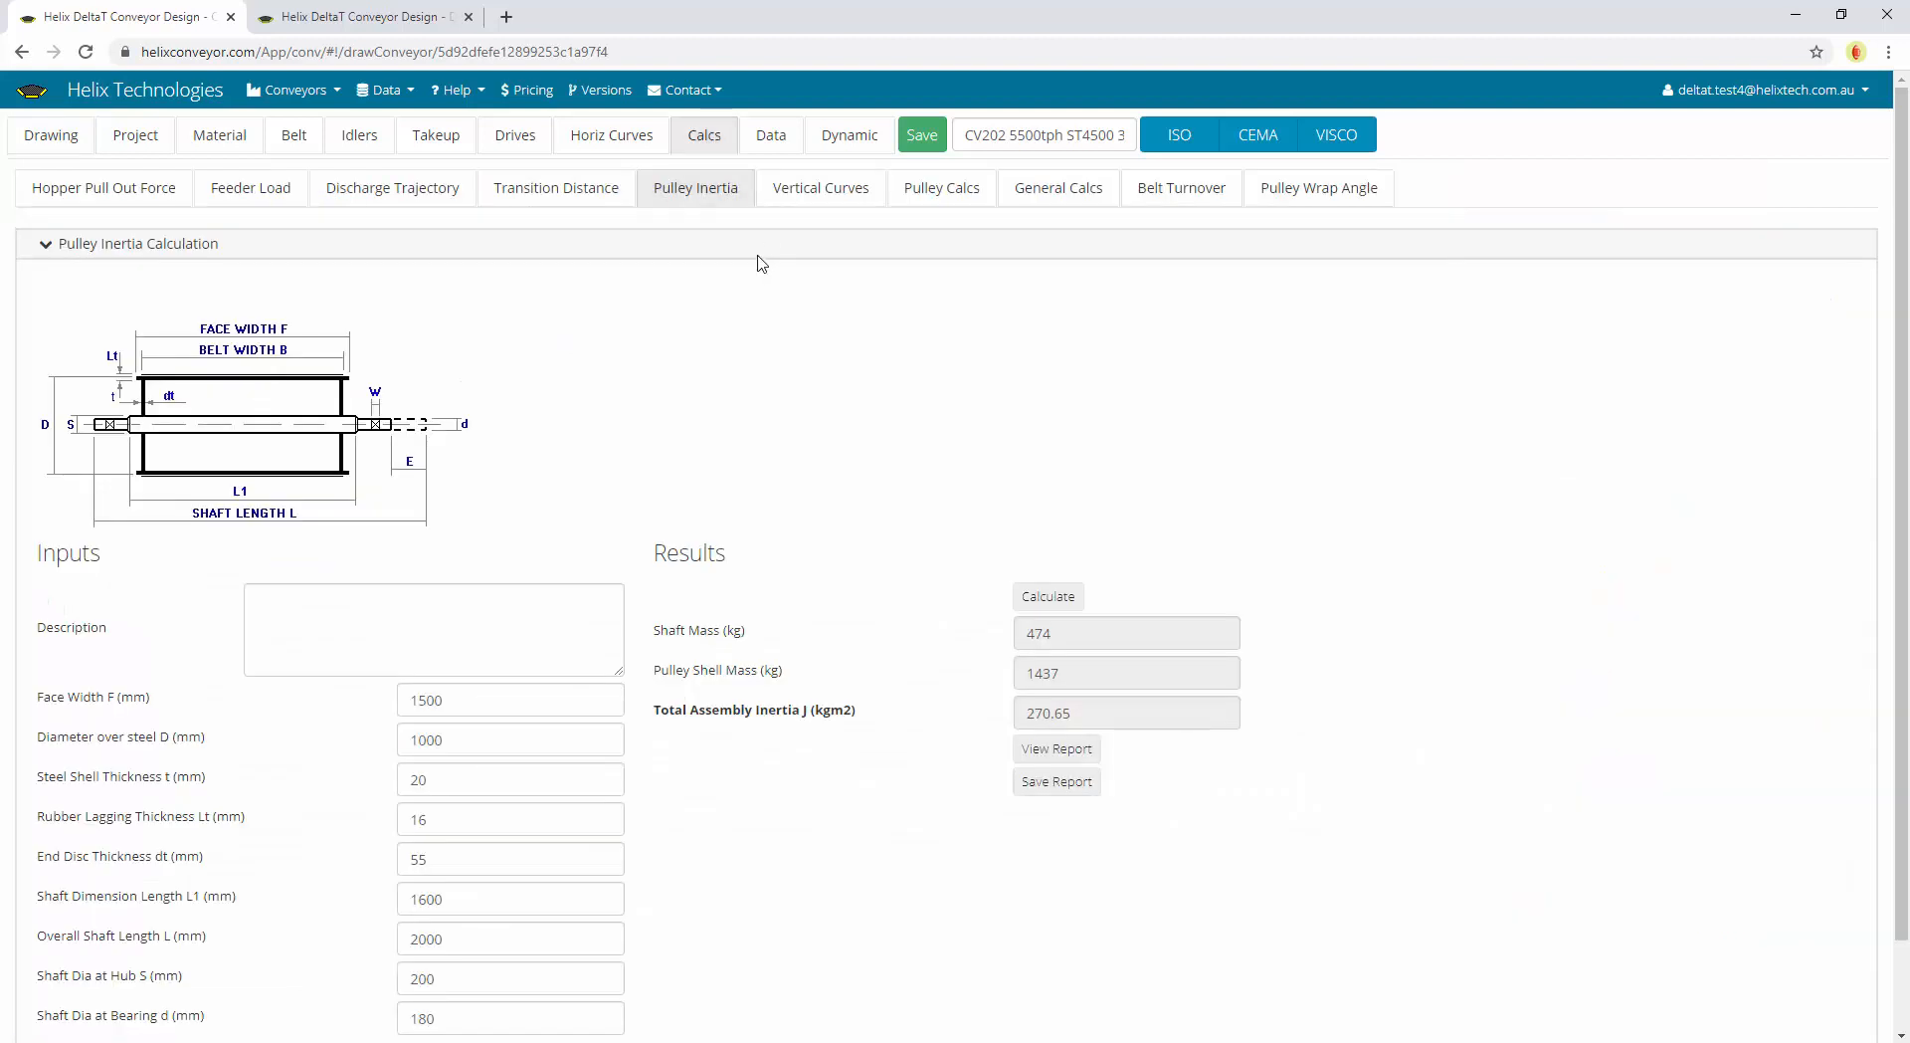
pyautogui.click(821, 191)
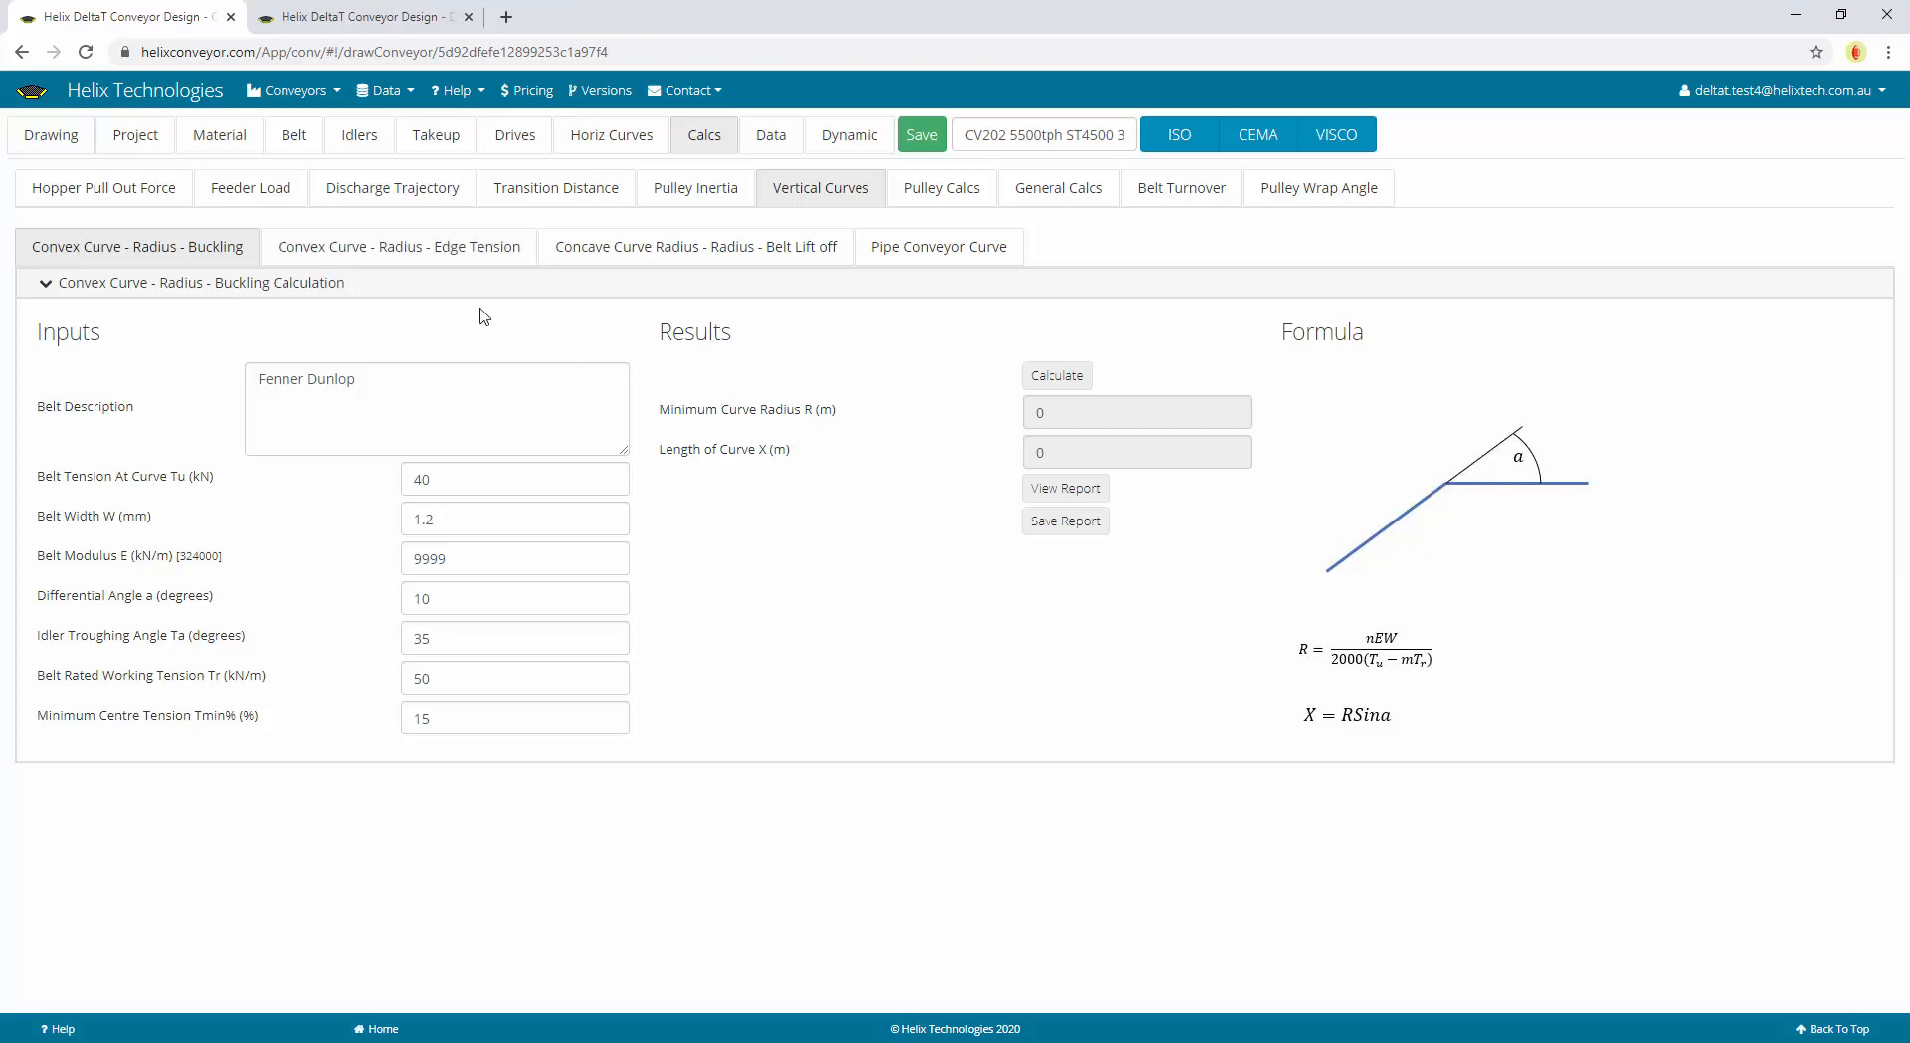
pyautogui.click(438, 247)
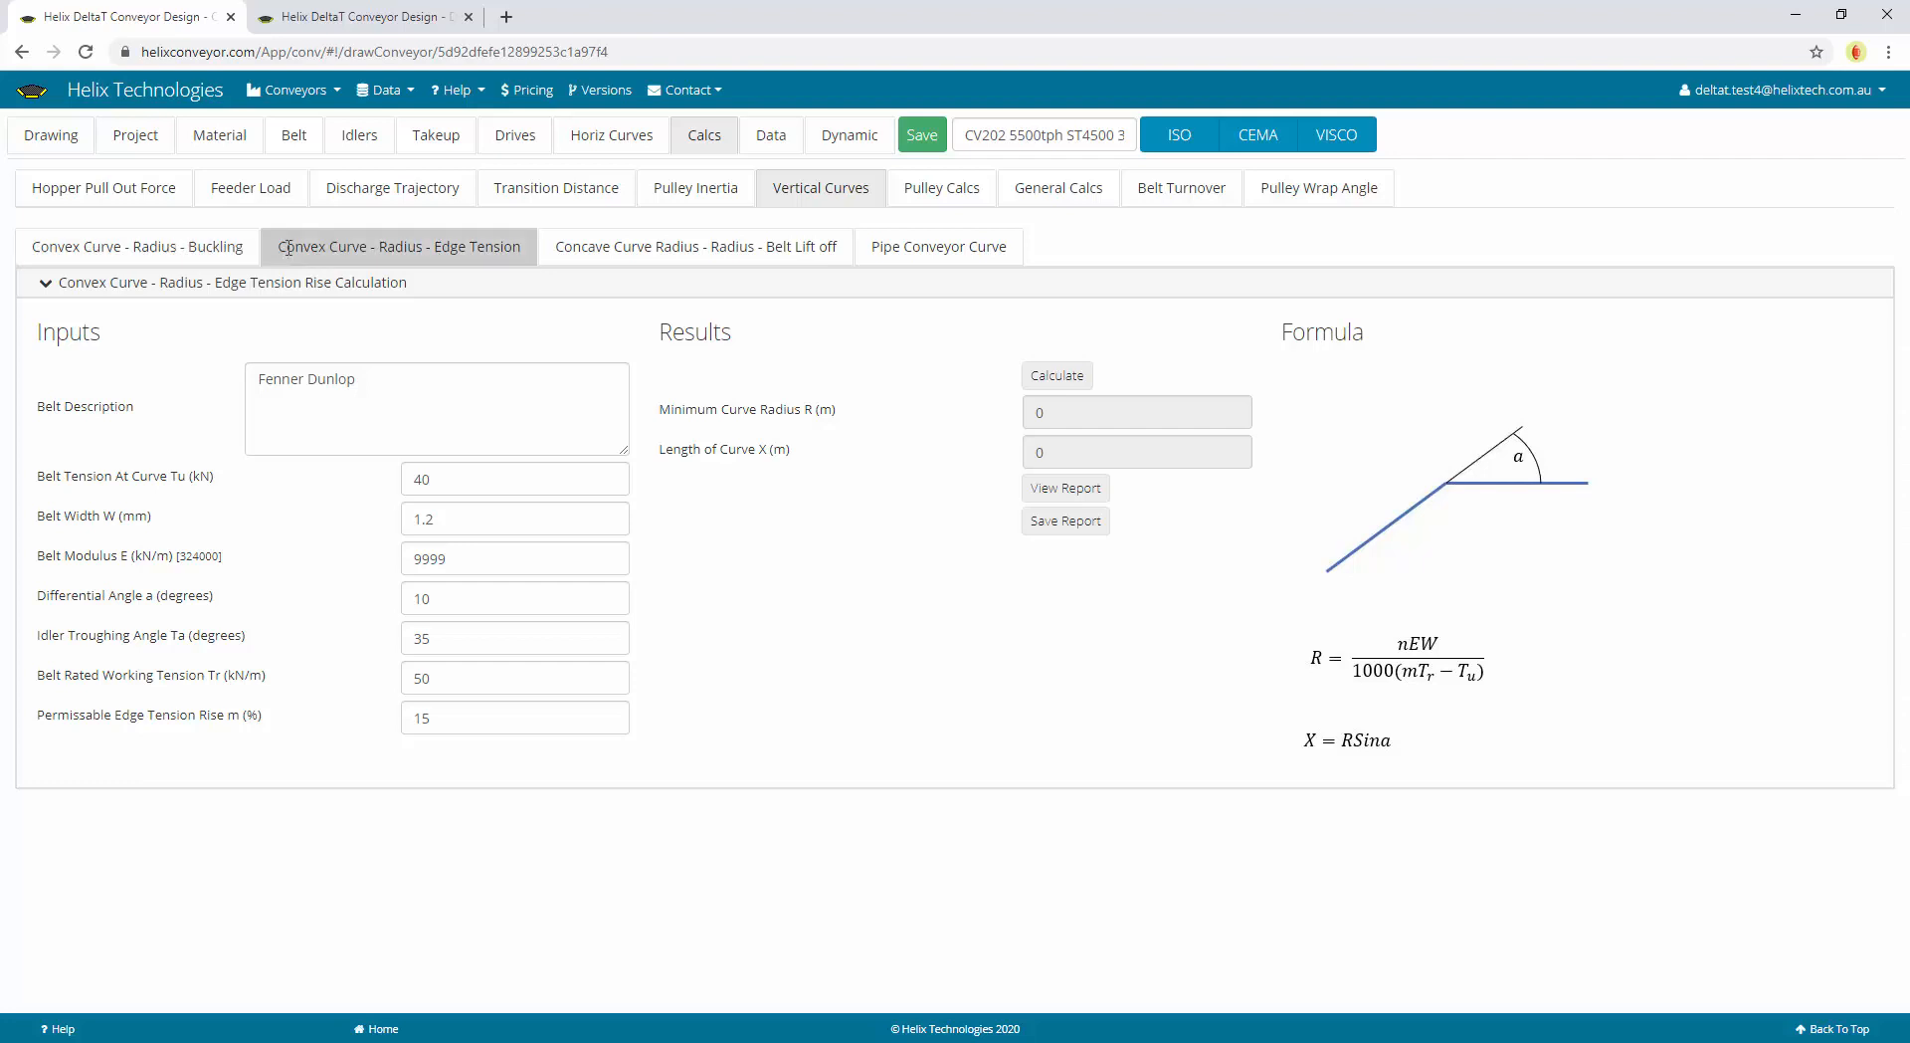
pyautogui.click(696, 253)
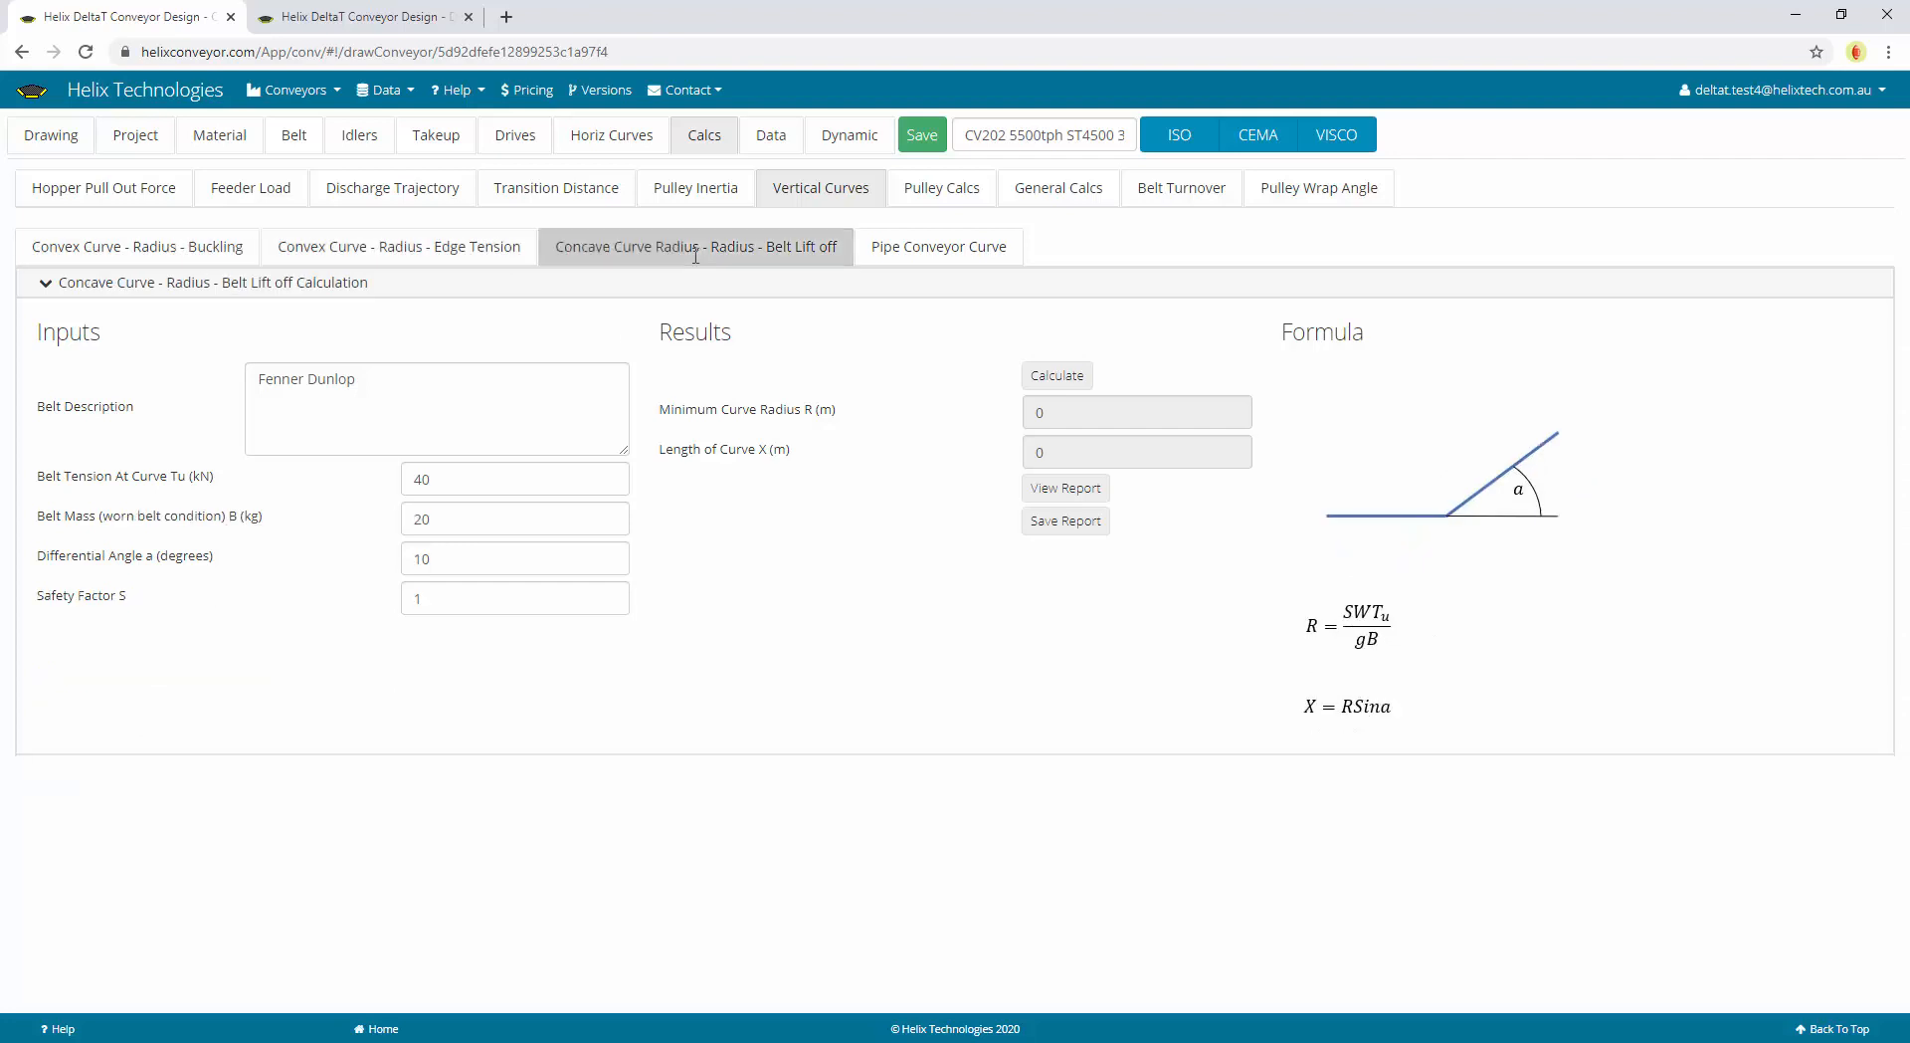
pyautogui.click(900, 253)
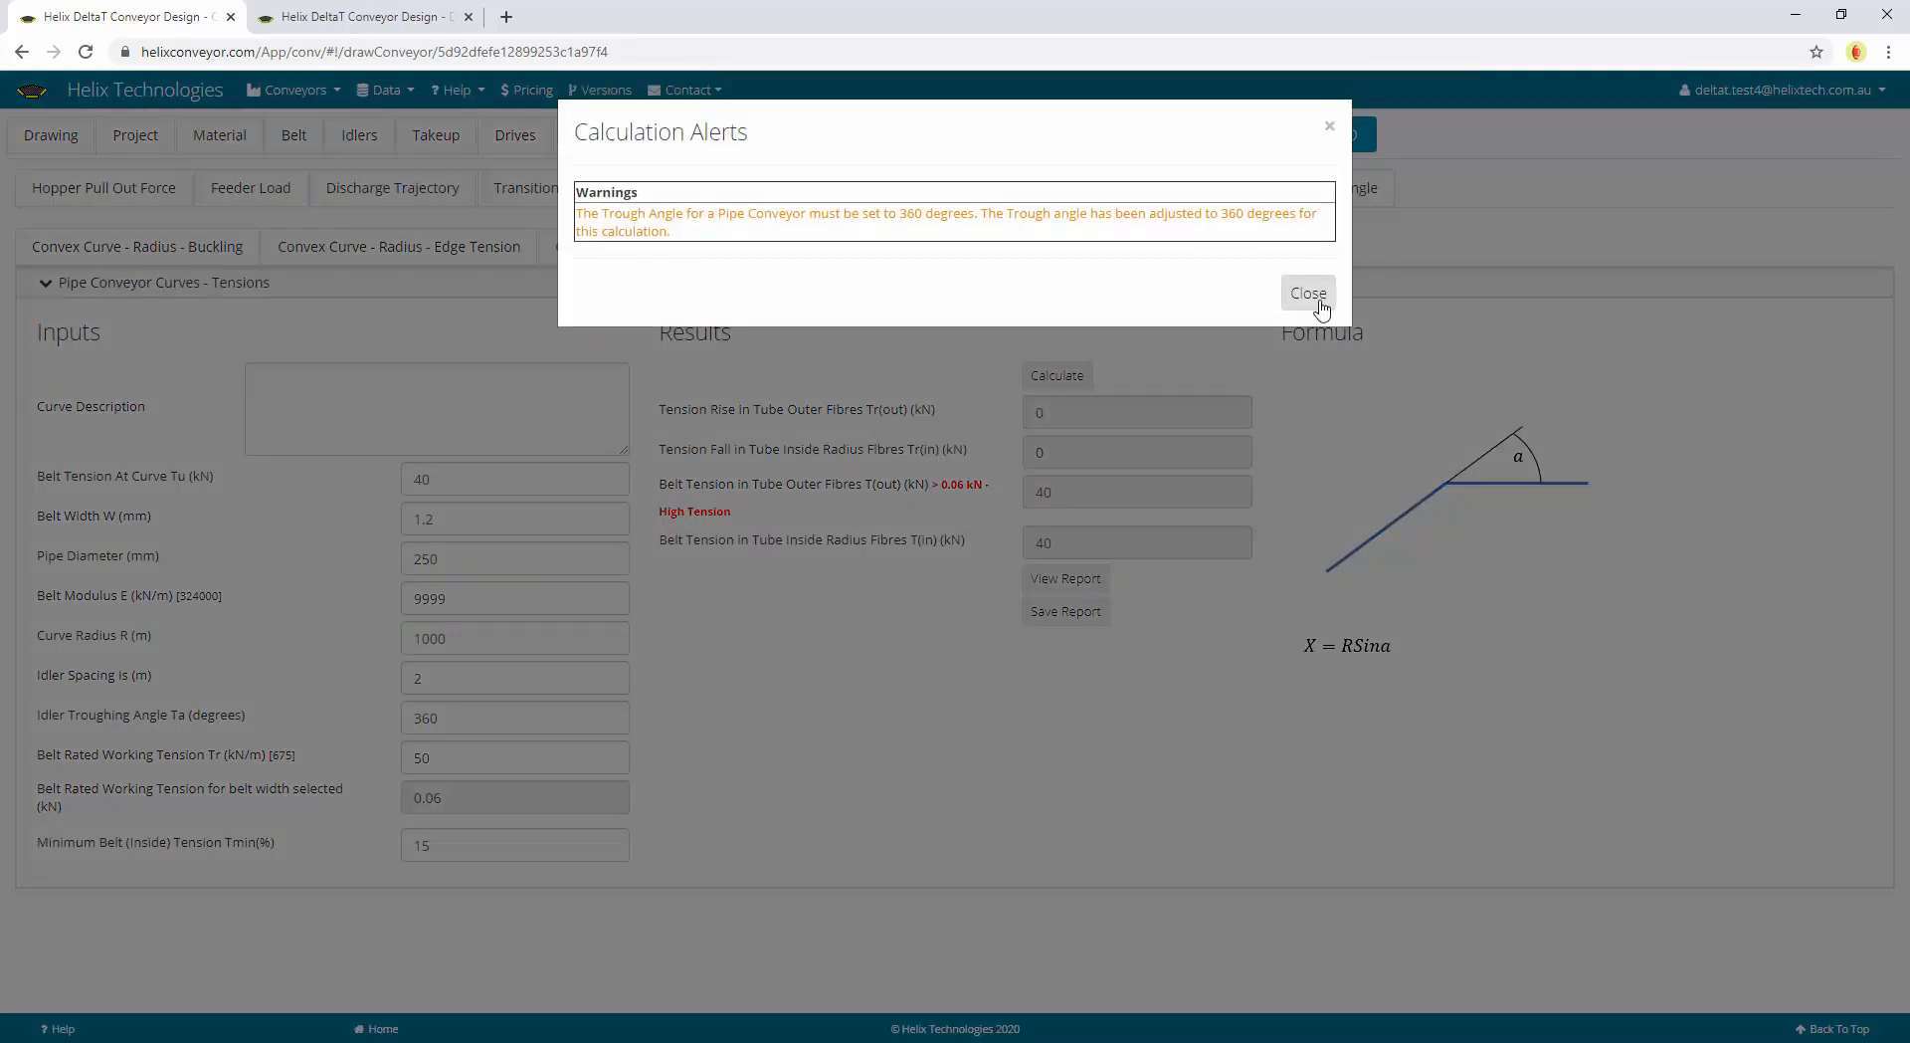
# Dismiss the pipe conveyor trough angle warning and view the pulley speed and L10h bearing life calculations
pyautogui.click(1315, 296)
pyautogui.click(952, 202)
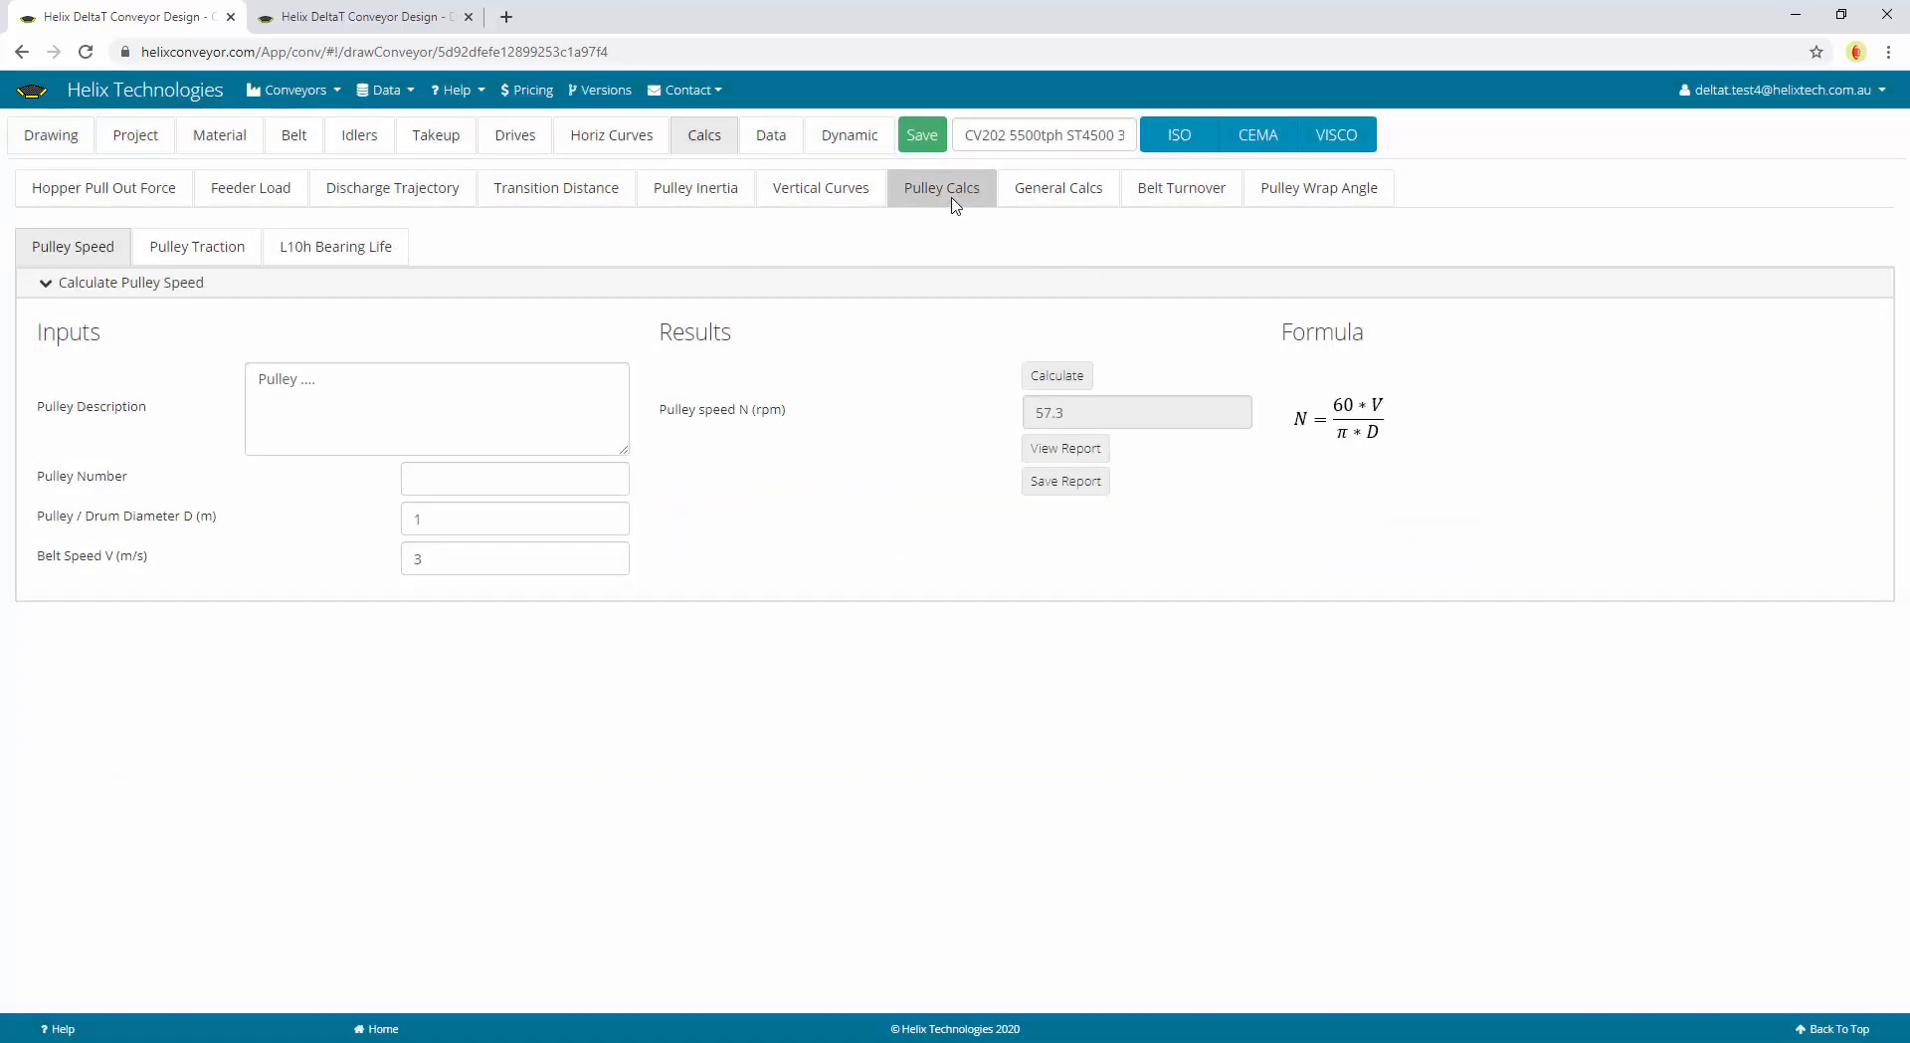
pyautogui.click(368, 260)
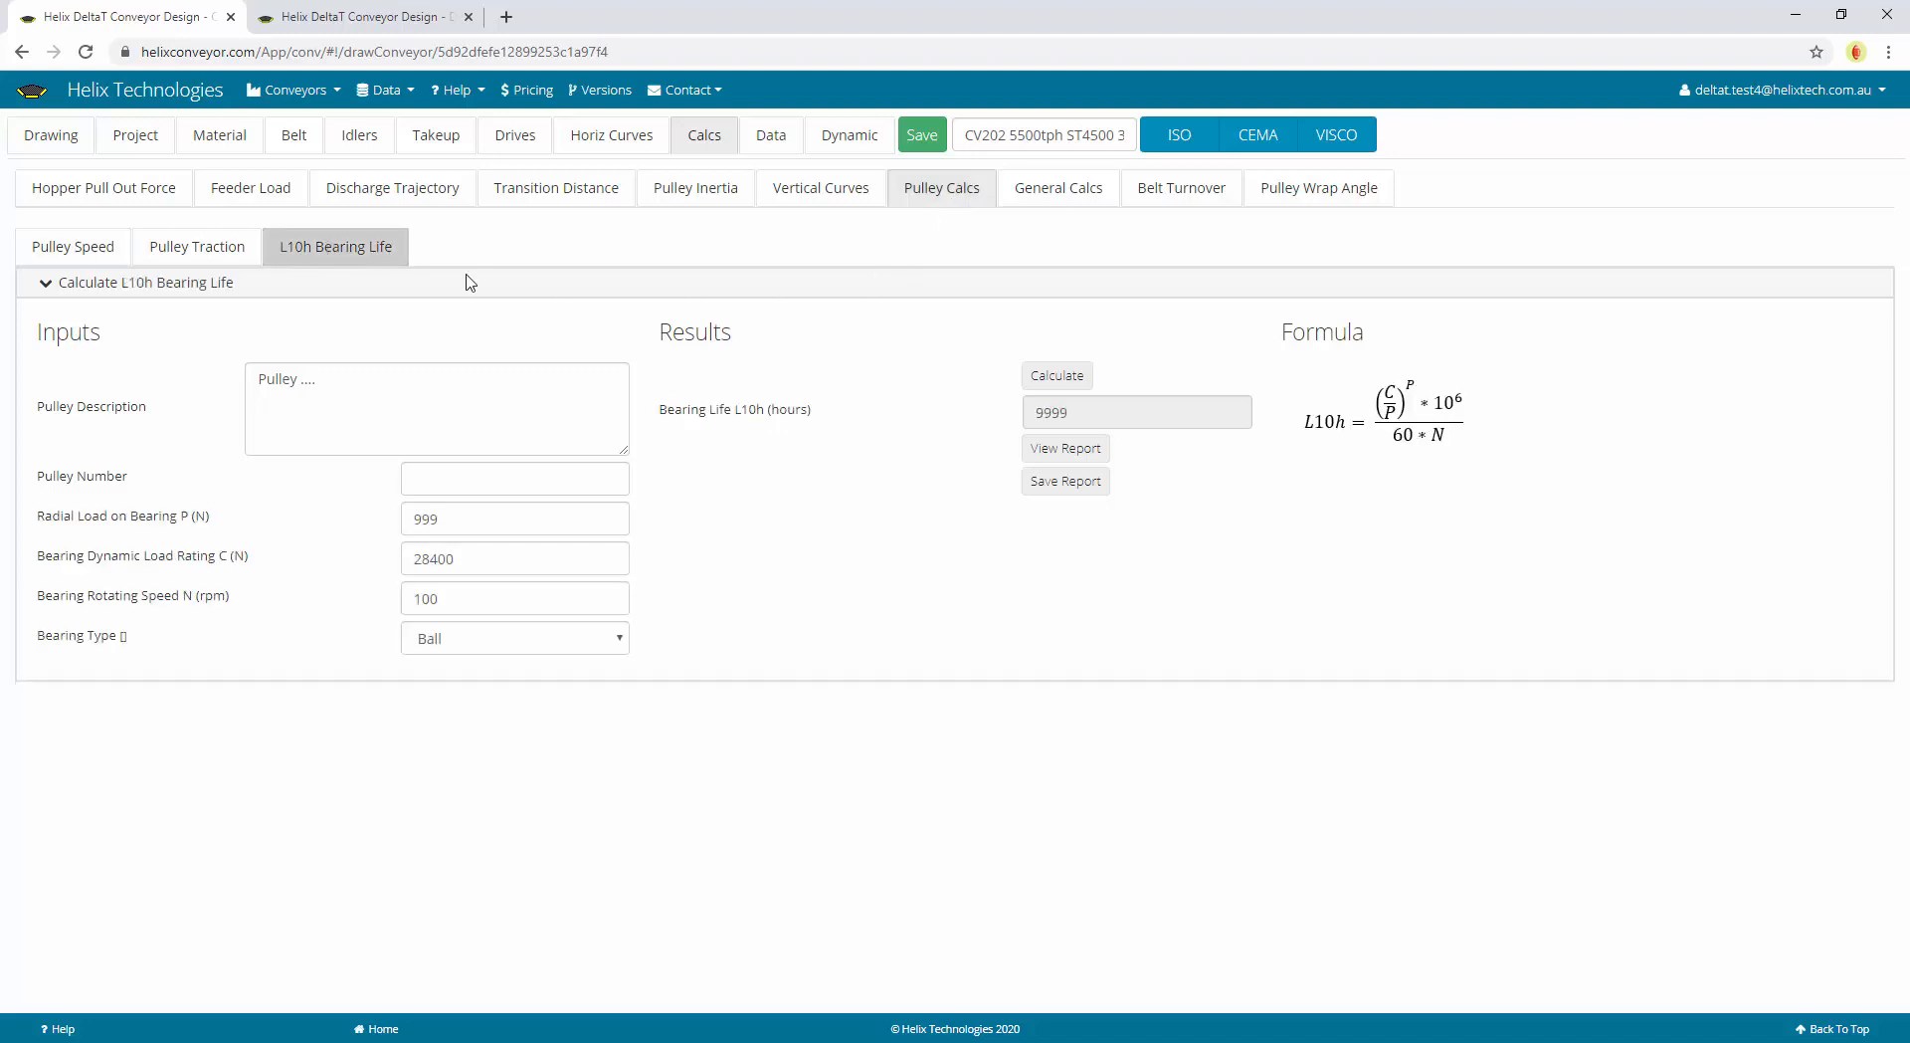
# View the general calculations, examining the motor power from current calculation and its motor current per phase input
pyautogui.click(1057, 186)
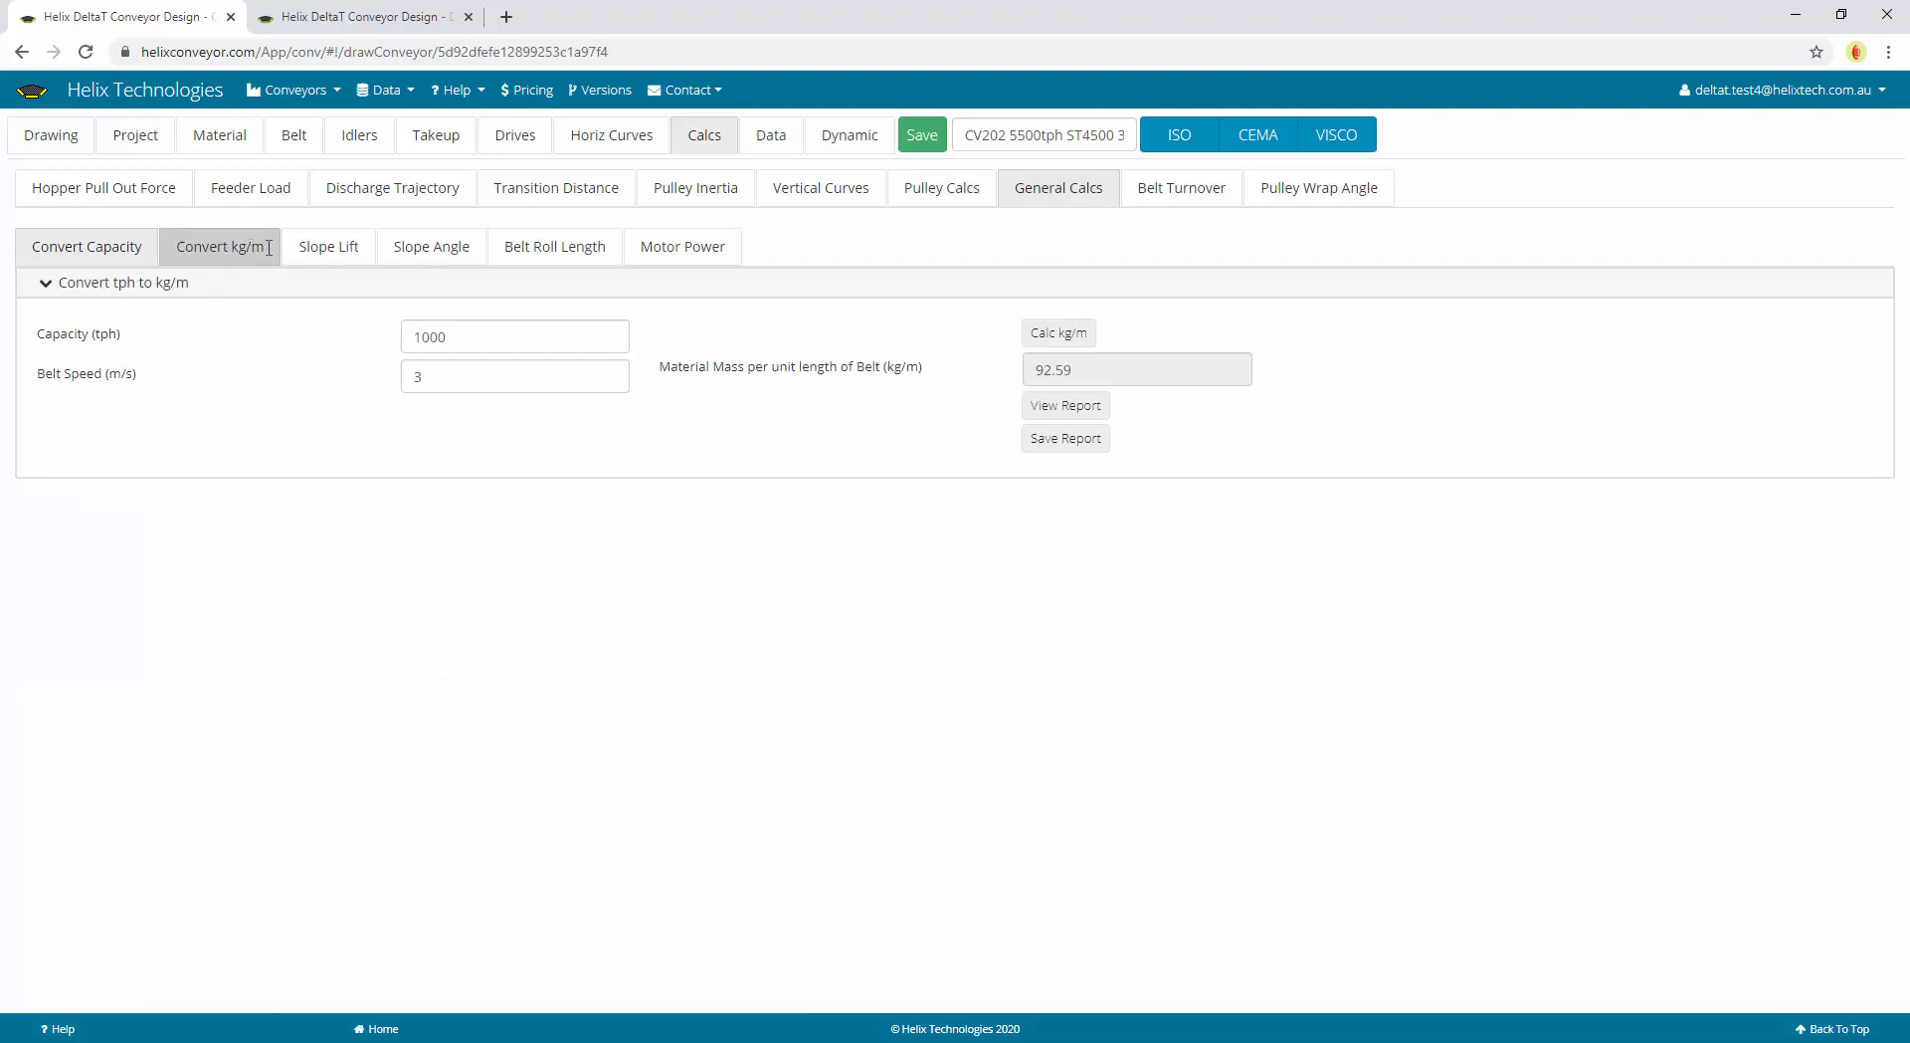
pyautogui.click(709, 245)
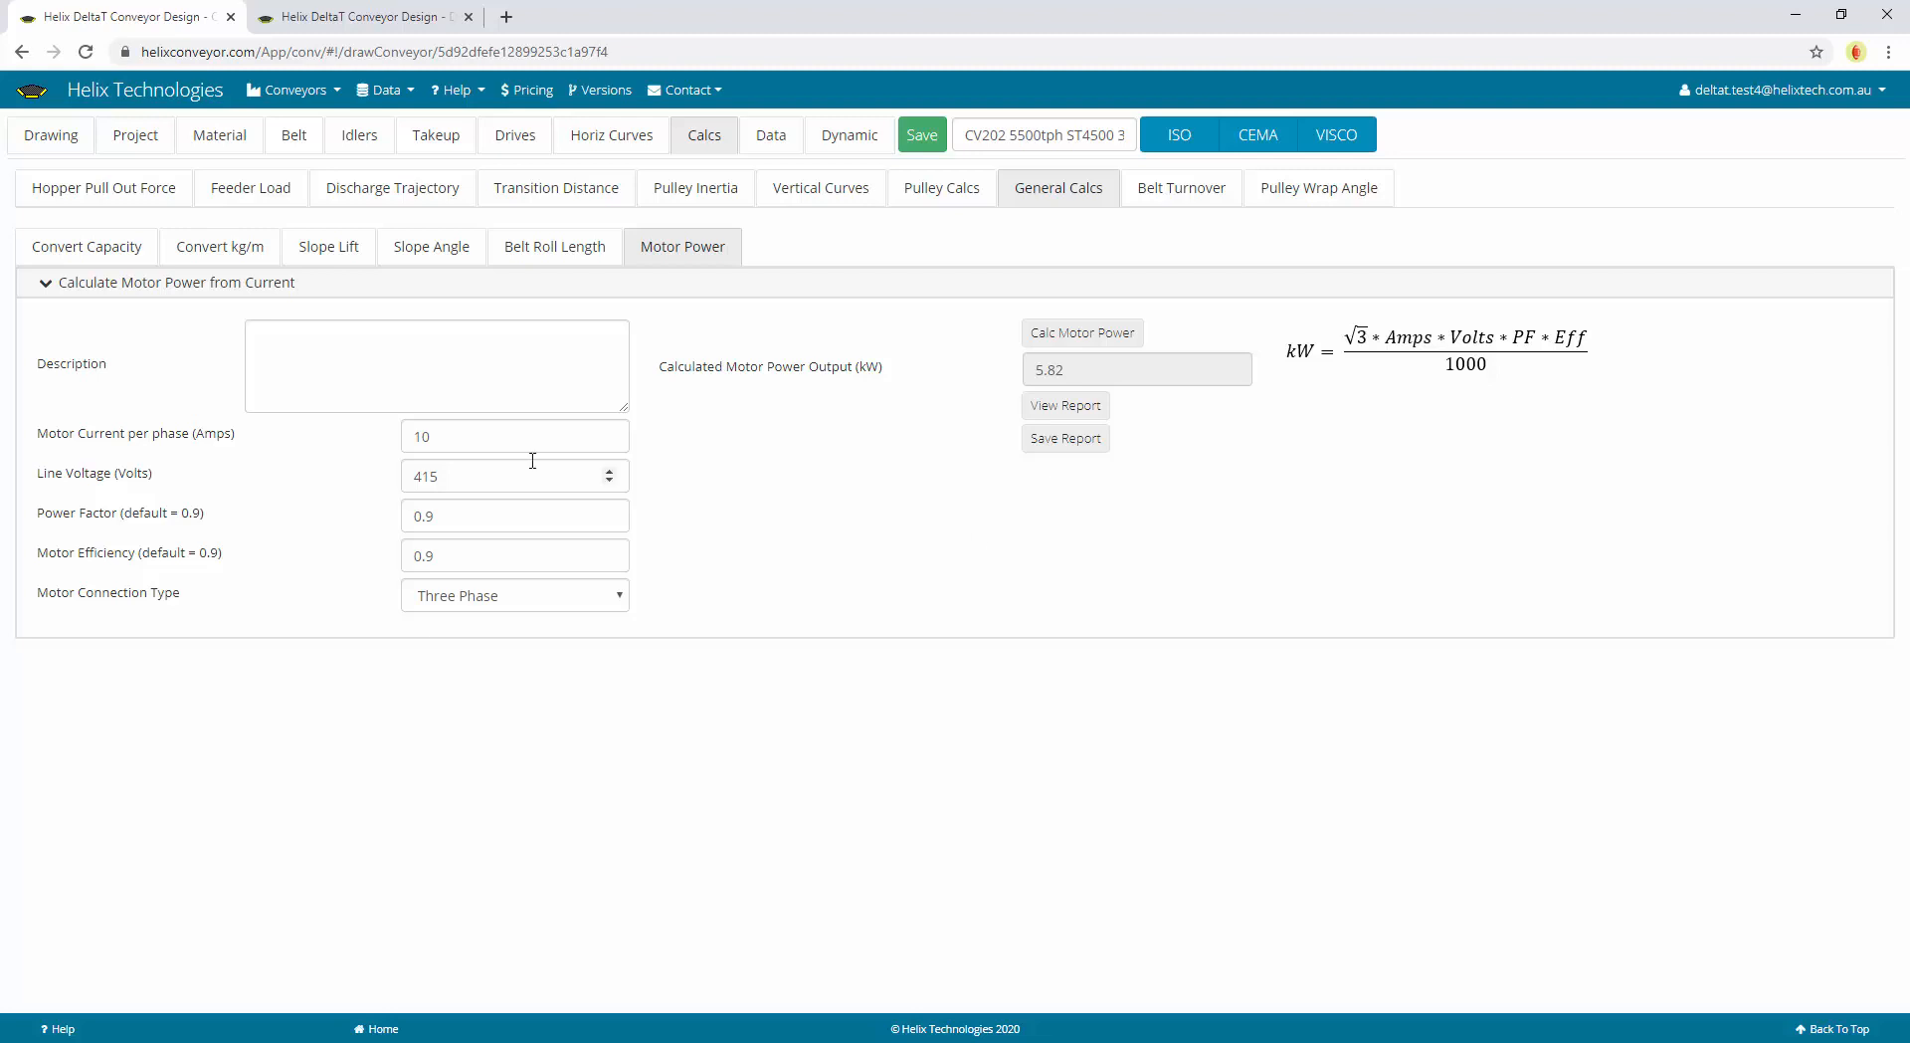
pyautogui.click(477, 443)
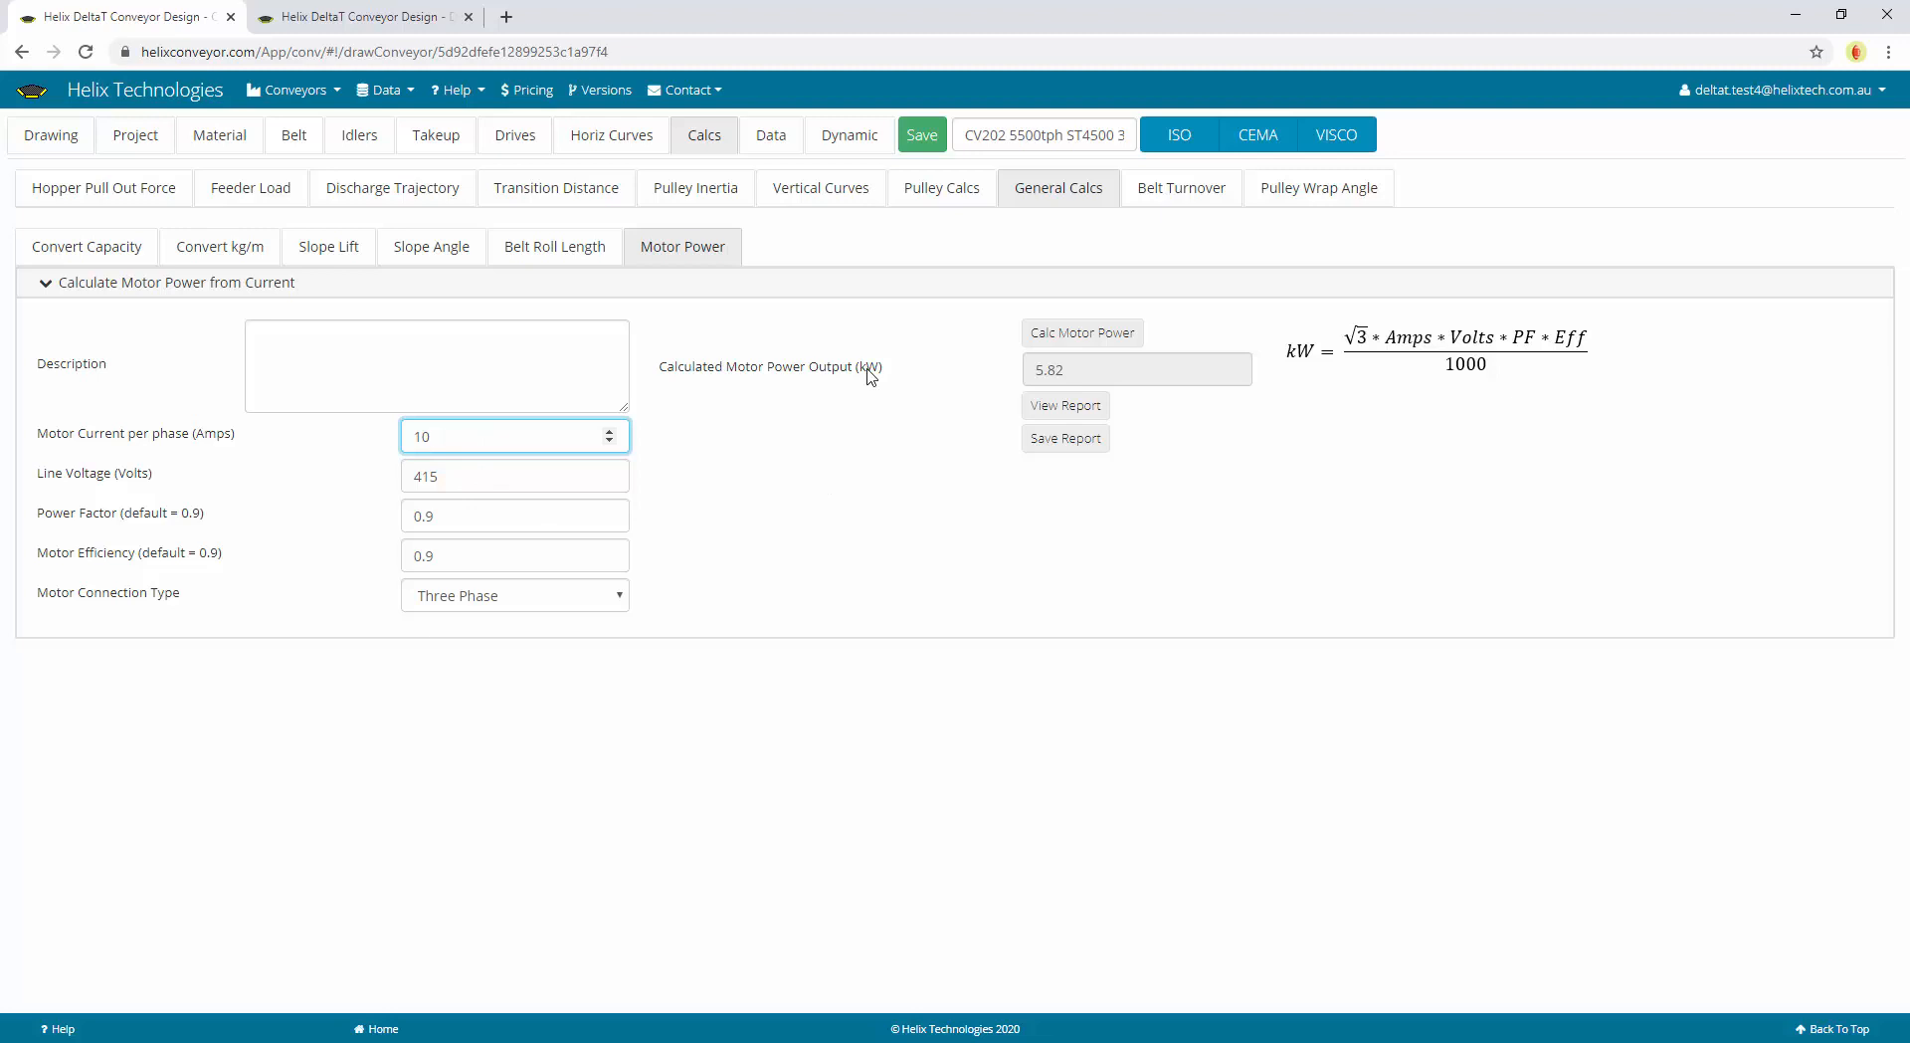
# Review the section capacities in CV202's drawing data and compare absorbed power with installed power in the design summary
pyautogui.click(54, 135)
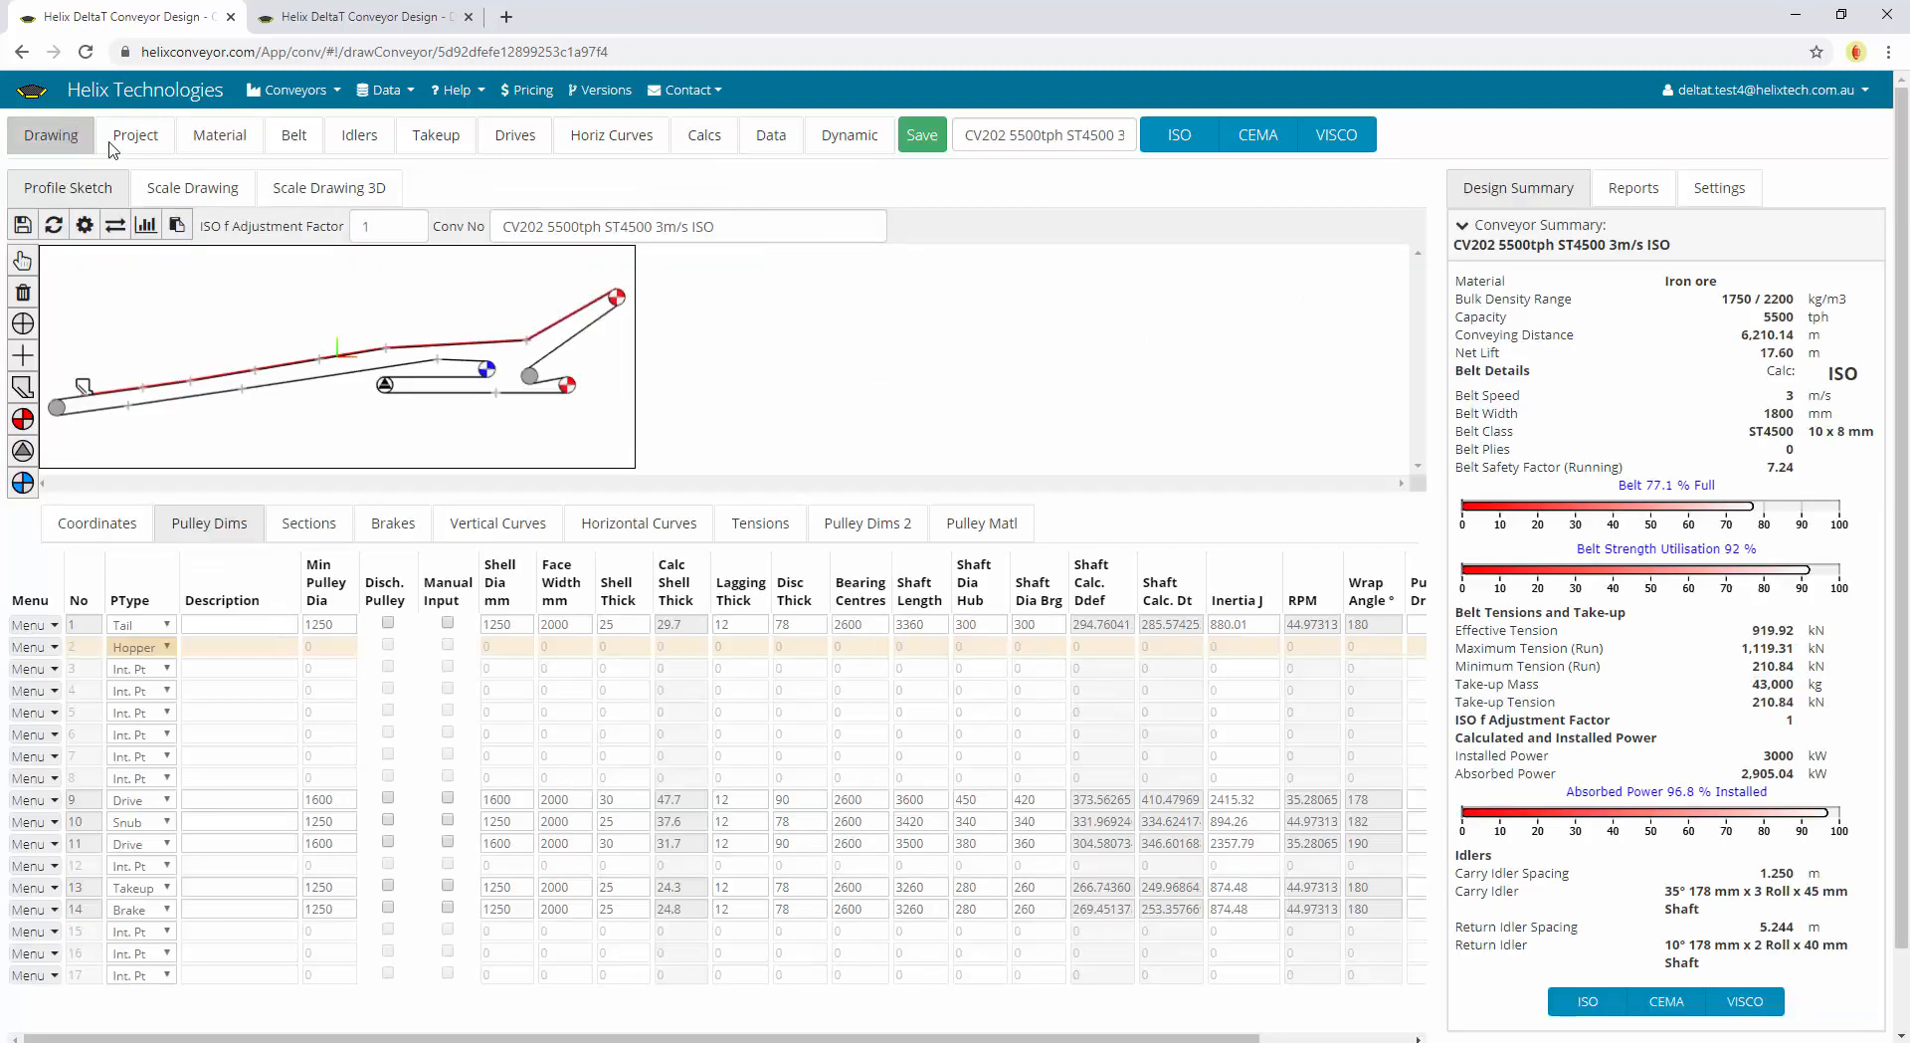
pyautogui.click(340, 541)
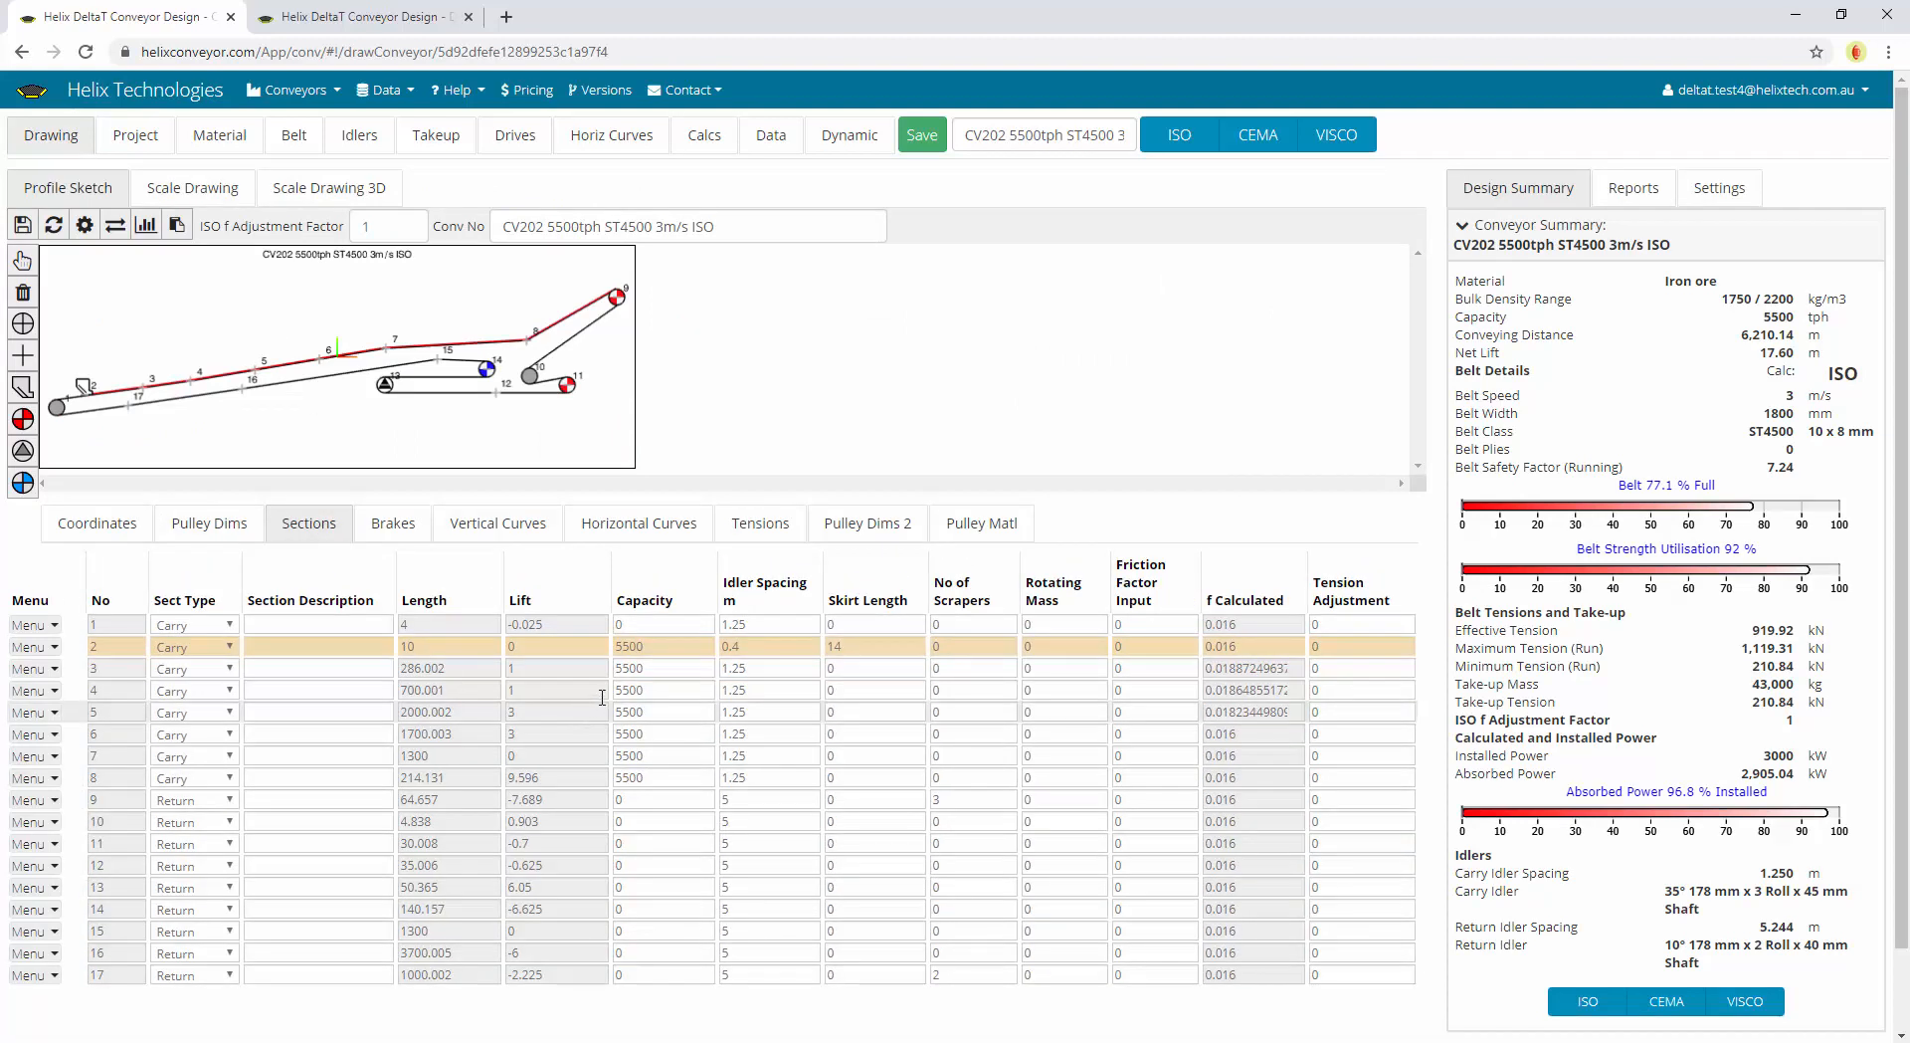
pyautogui.click(674, 648)
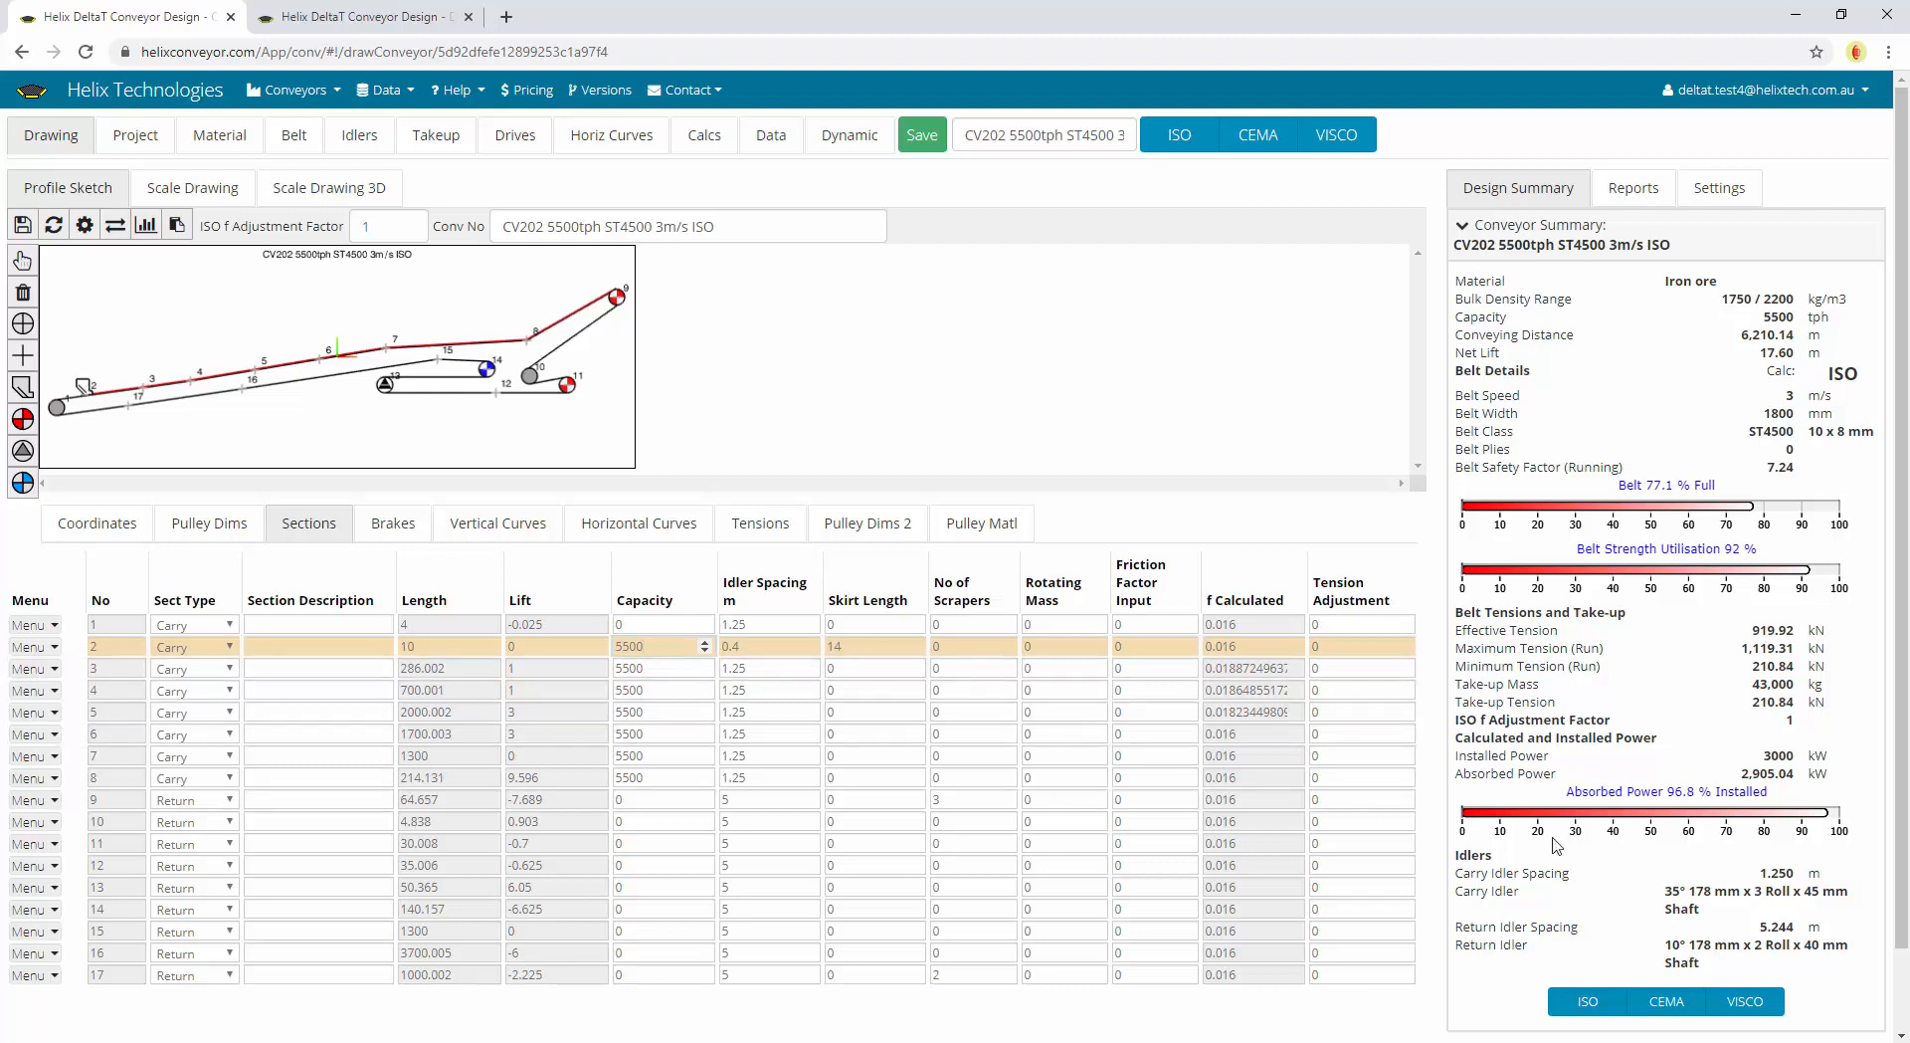
pyautogui.scroll(-1, 1607, 851)
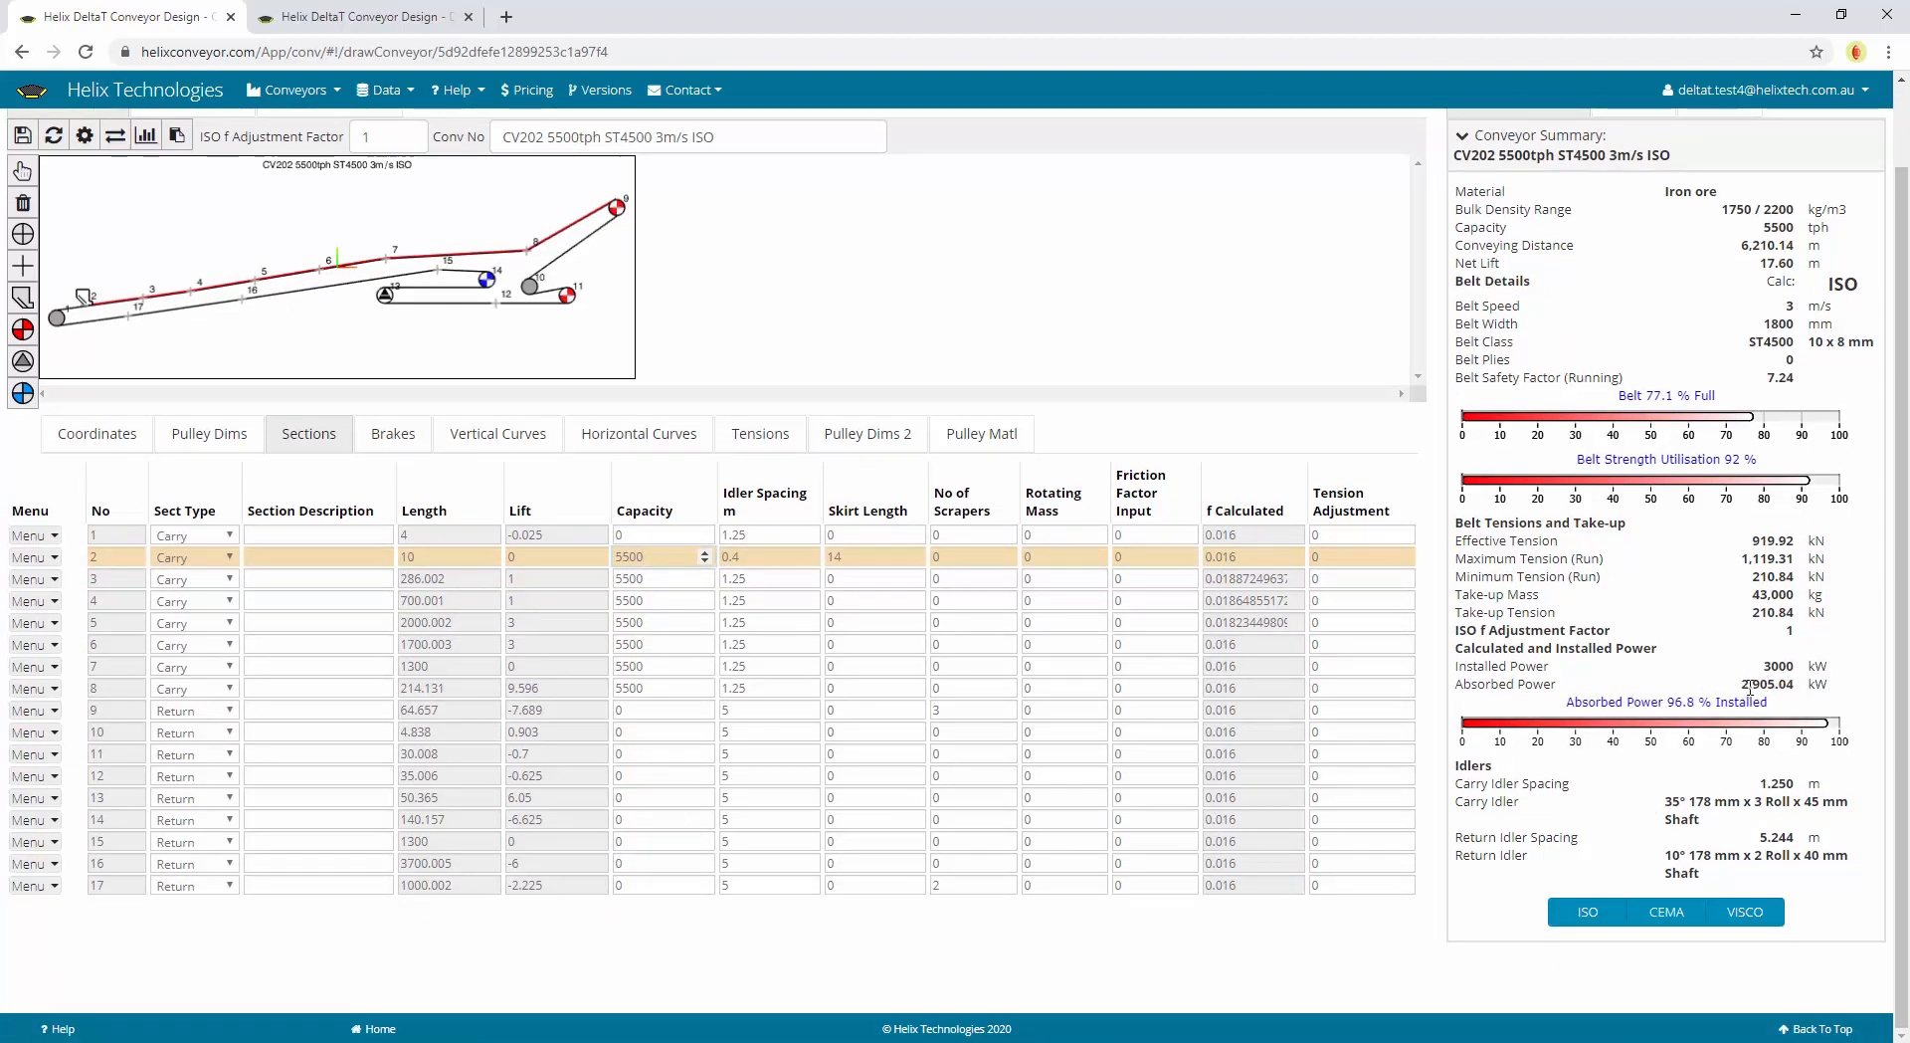
pyautogui.scroll(1, 1748, 686)
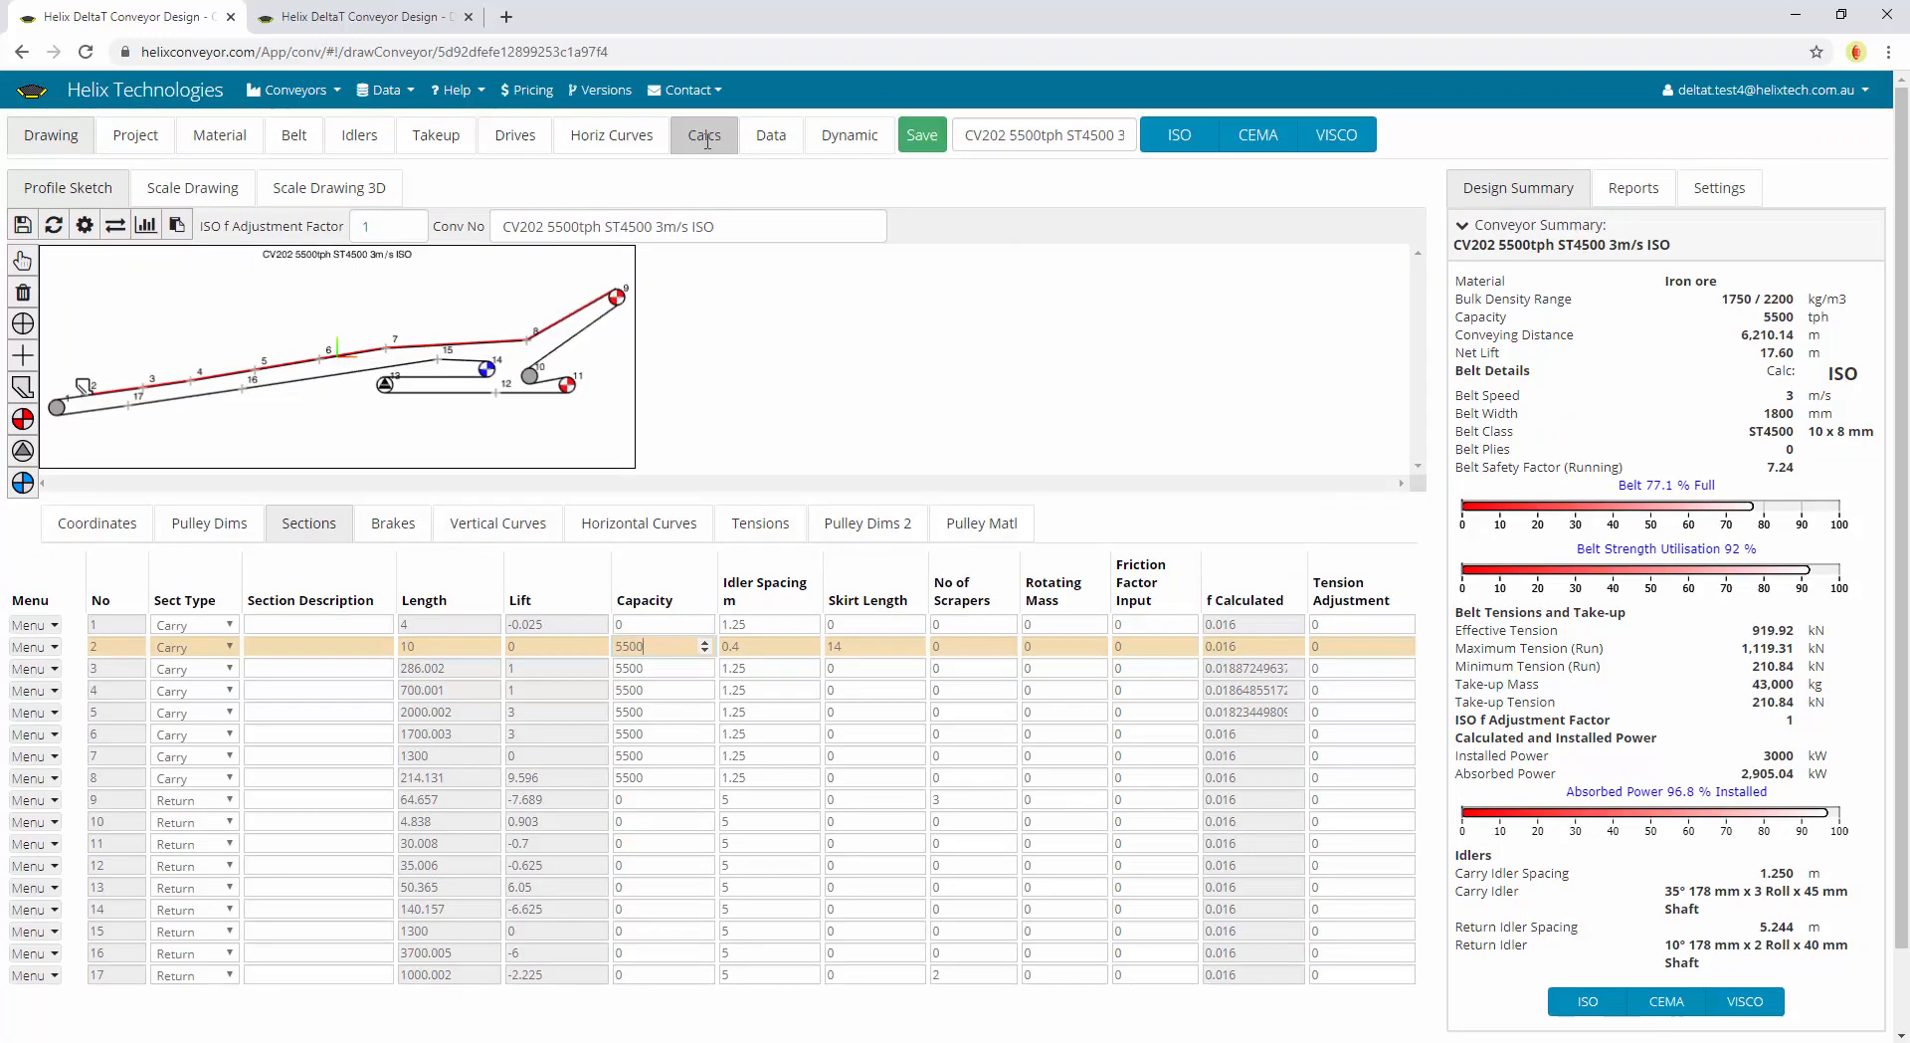
# Inspect the ISO f adjustment factor, the sections' friction factor inputs and the hopper section's skirt length in the CV202 drawing
pyautogui.click(706, 140)
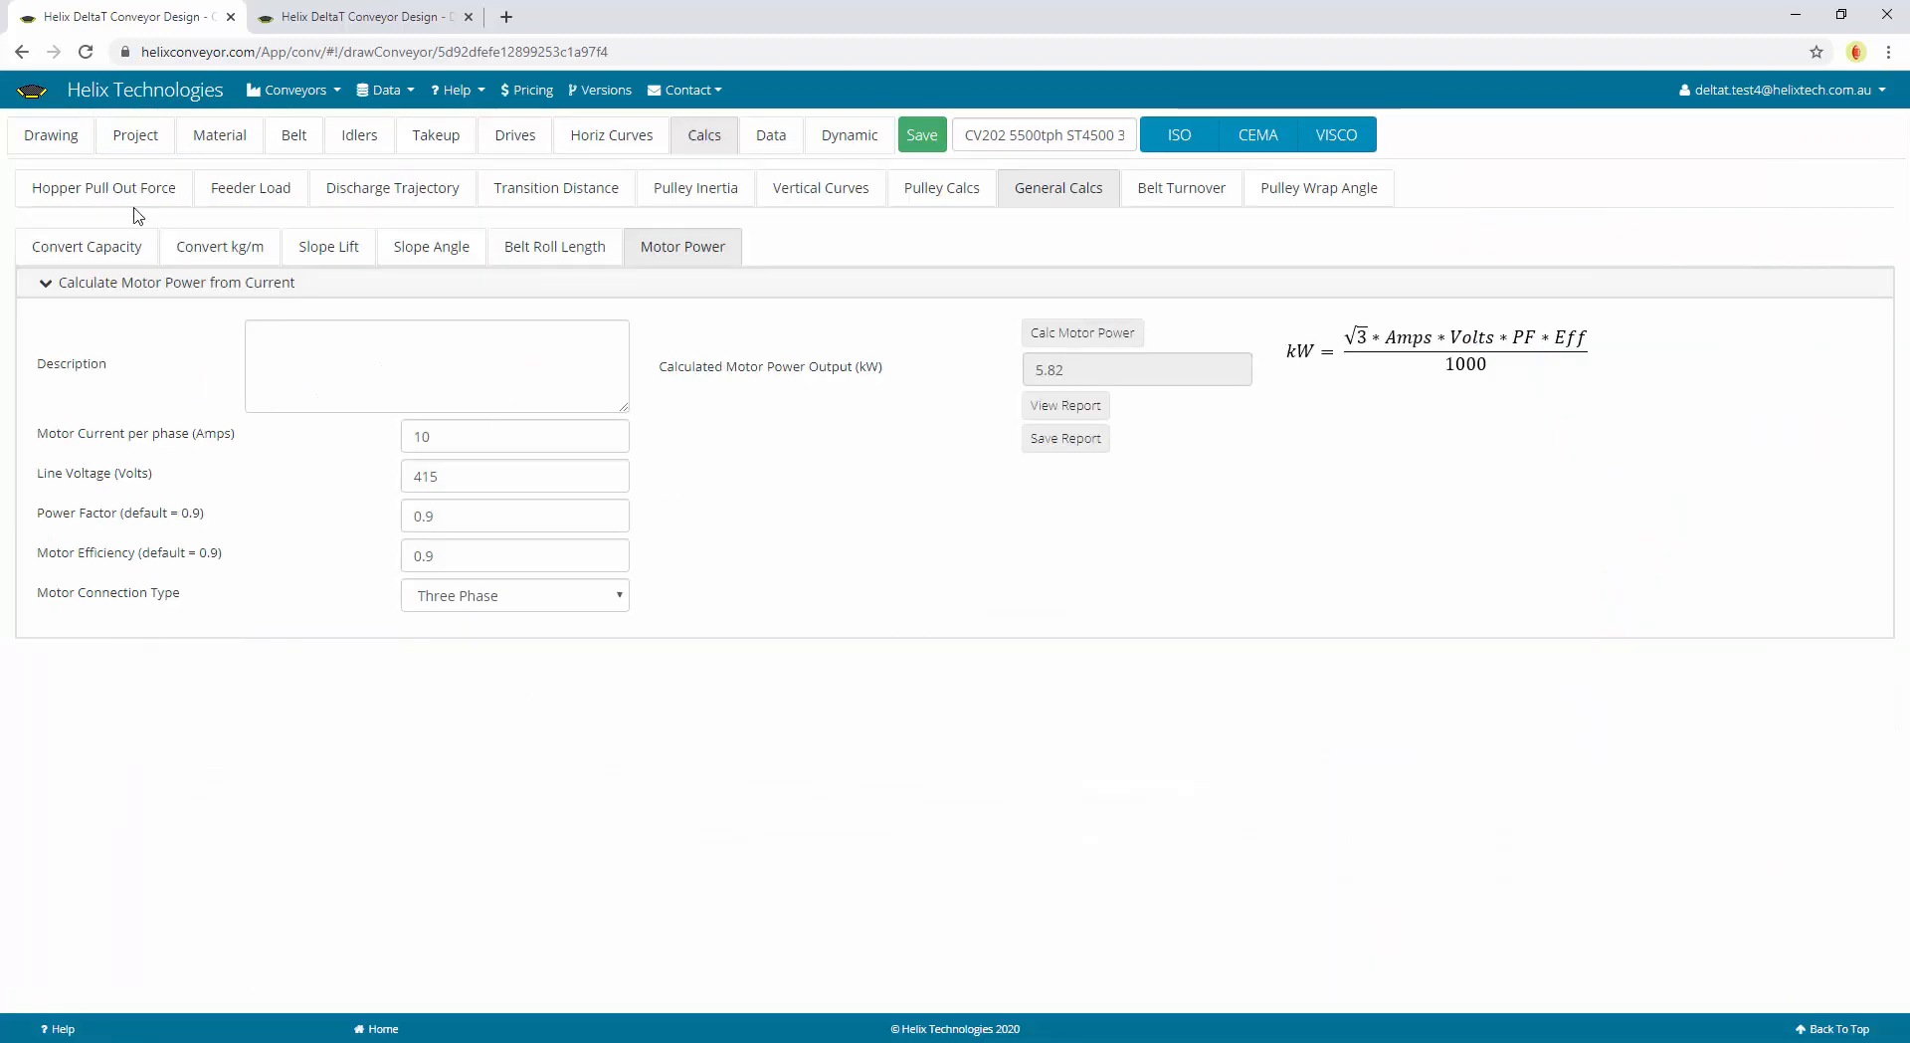
pyautogui.click(67, 144)
pyautogui.click(381, 228)
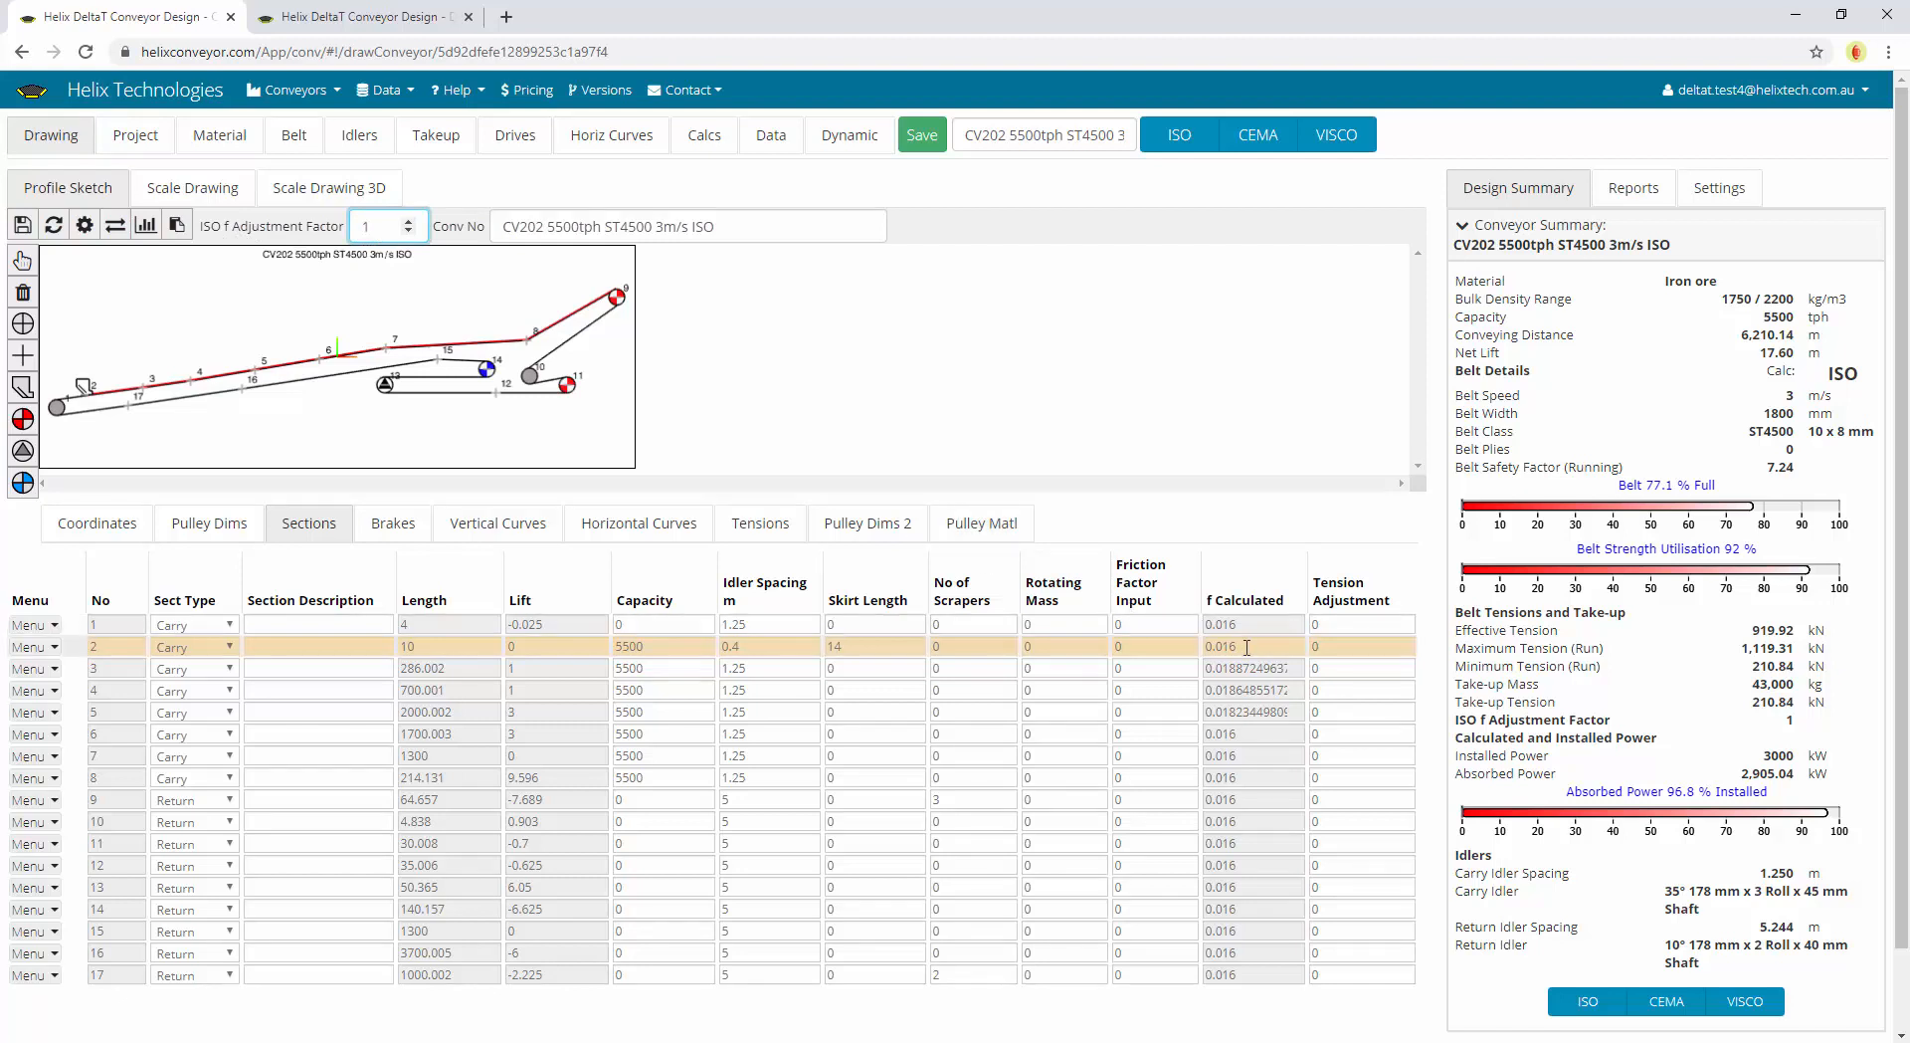
pyautogui.click(1164, 624)
pyautogui.click(1170, 669)
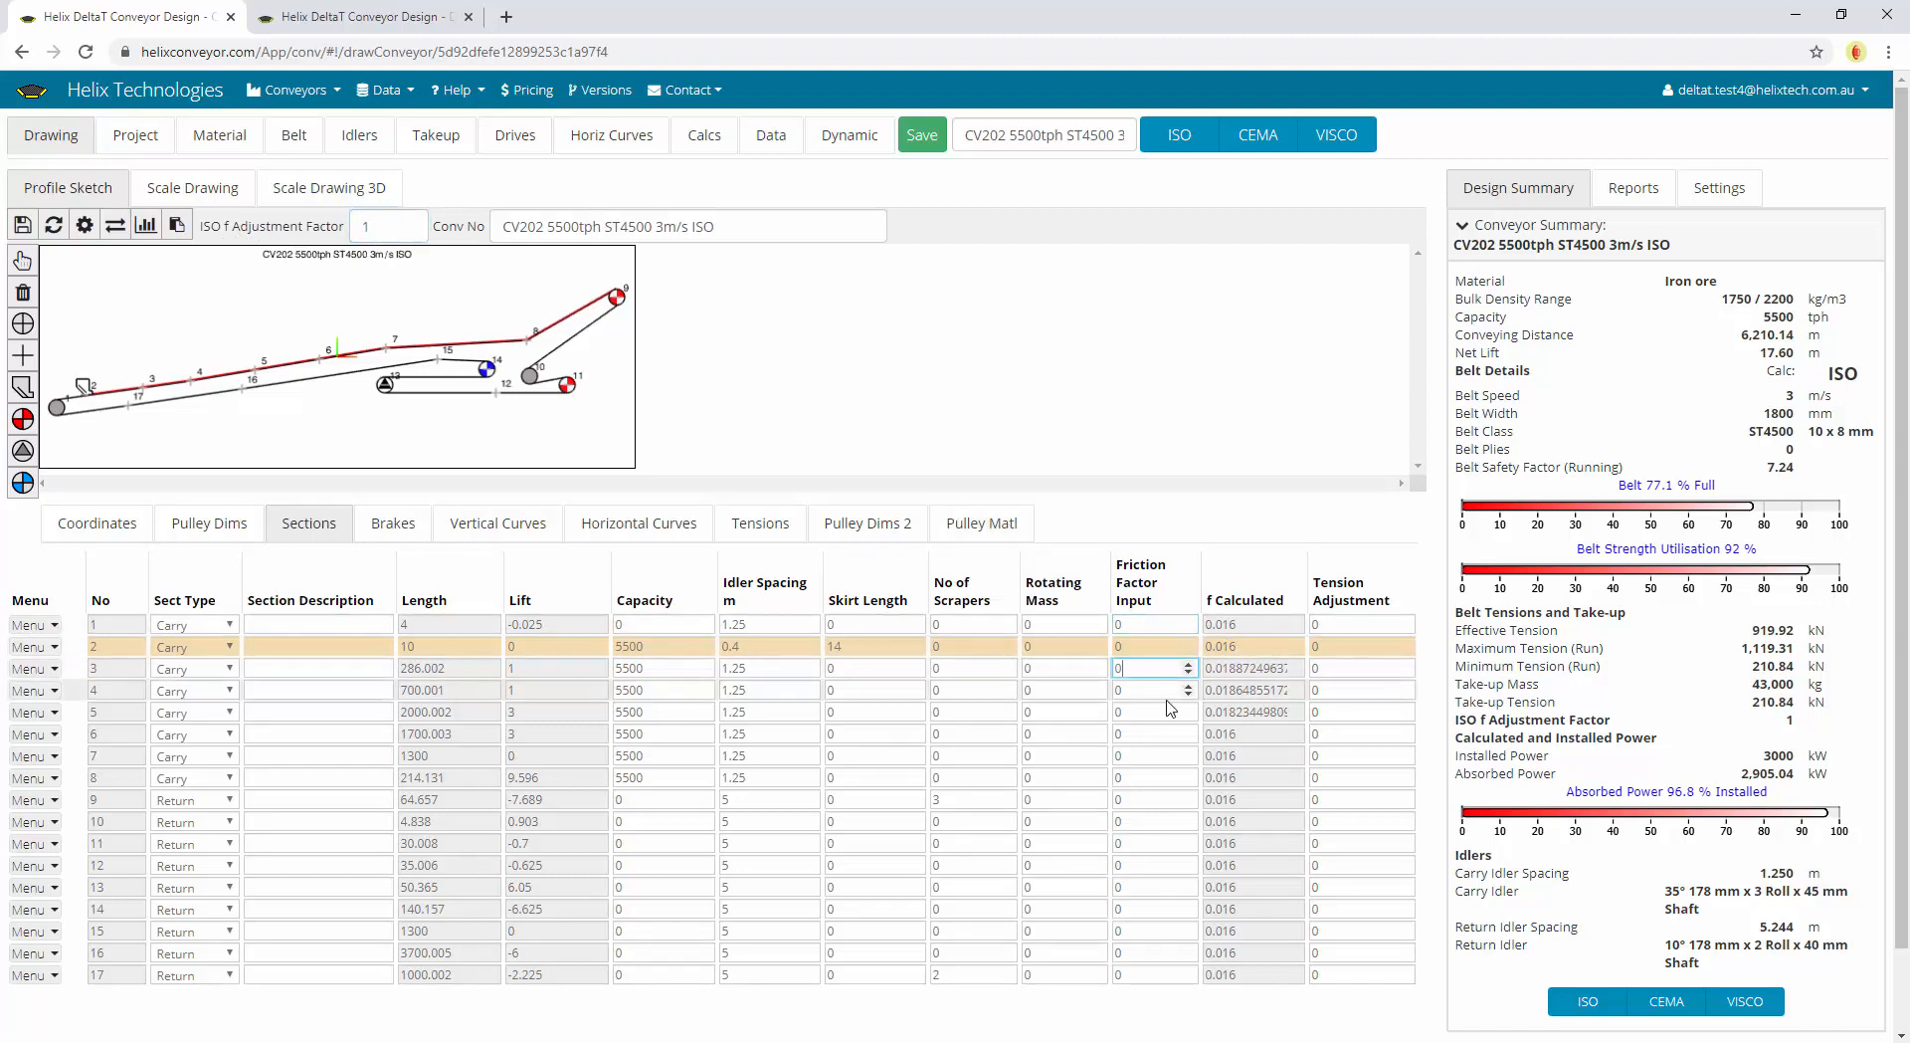
pyautogui.click(1176, 756)
pyautogui.click(885, 647)
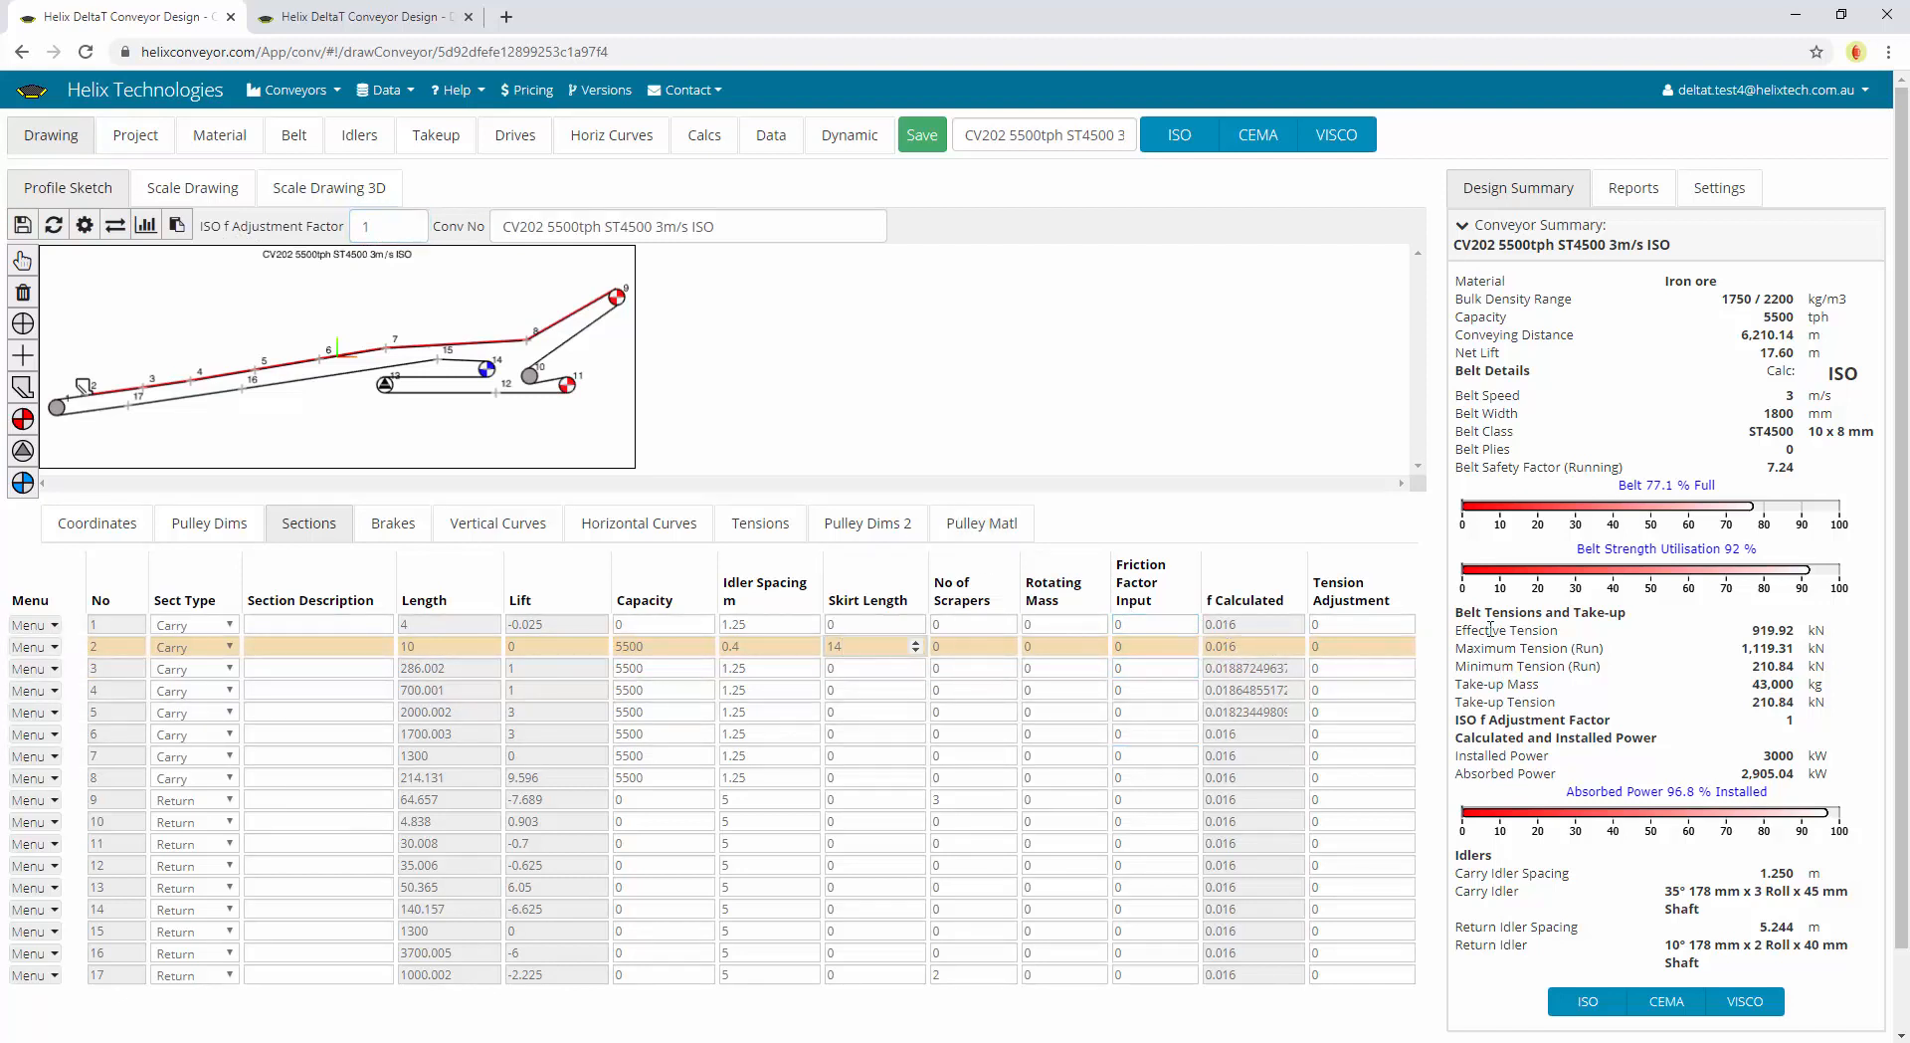
# View the belt turnover calculation, dismiss its alerts, and examine the pulley wrap angle calculation's diagram, inputs and results
pyautogui.click(716, 147)
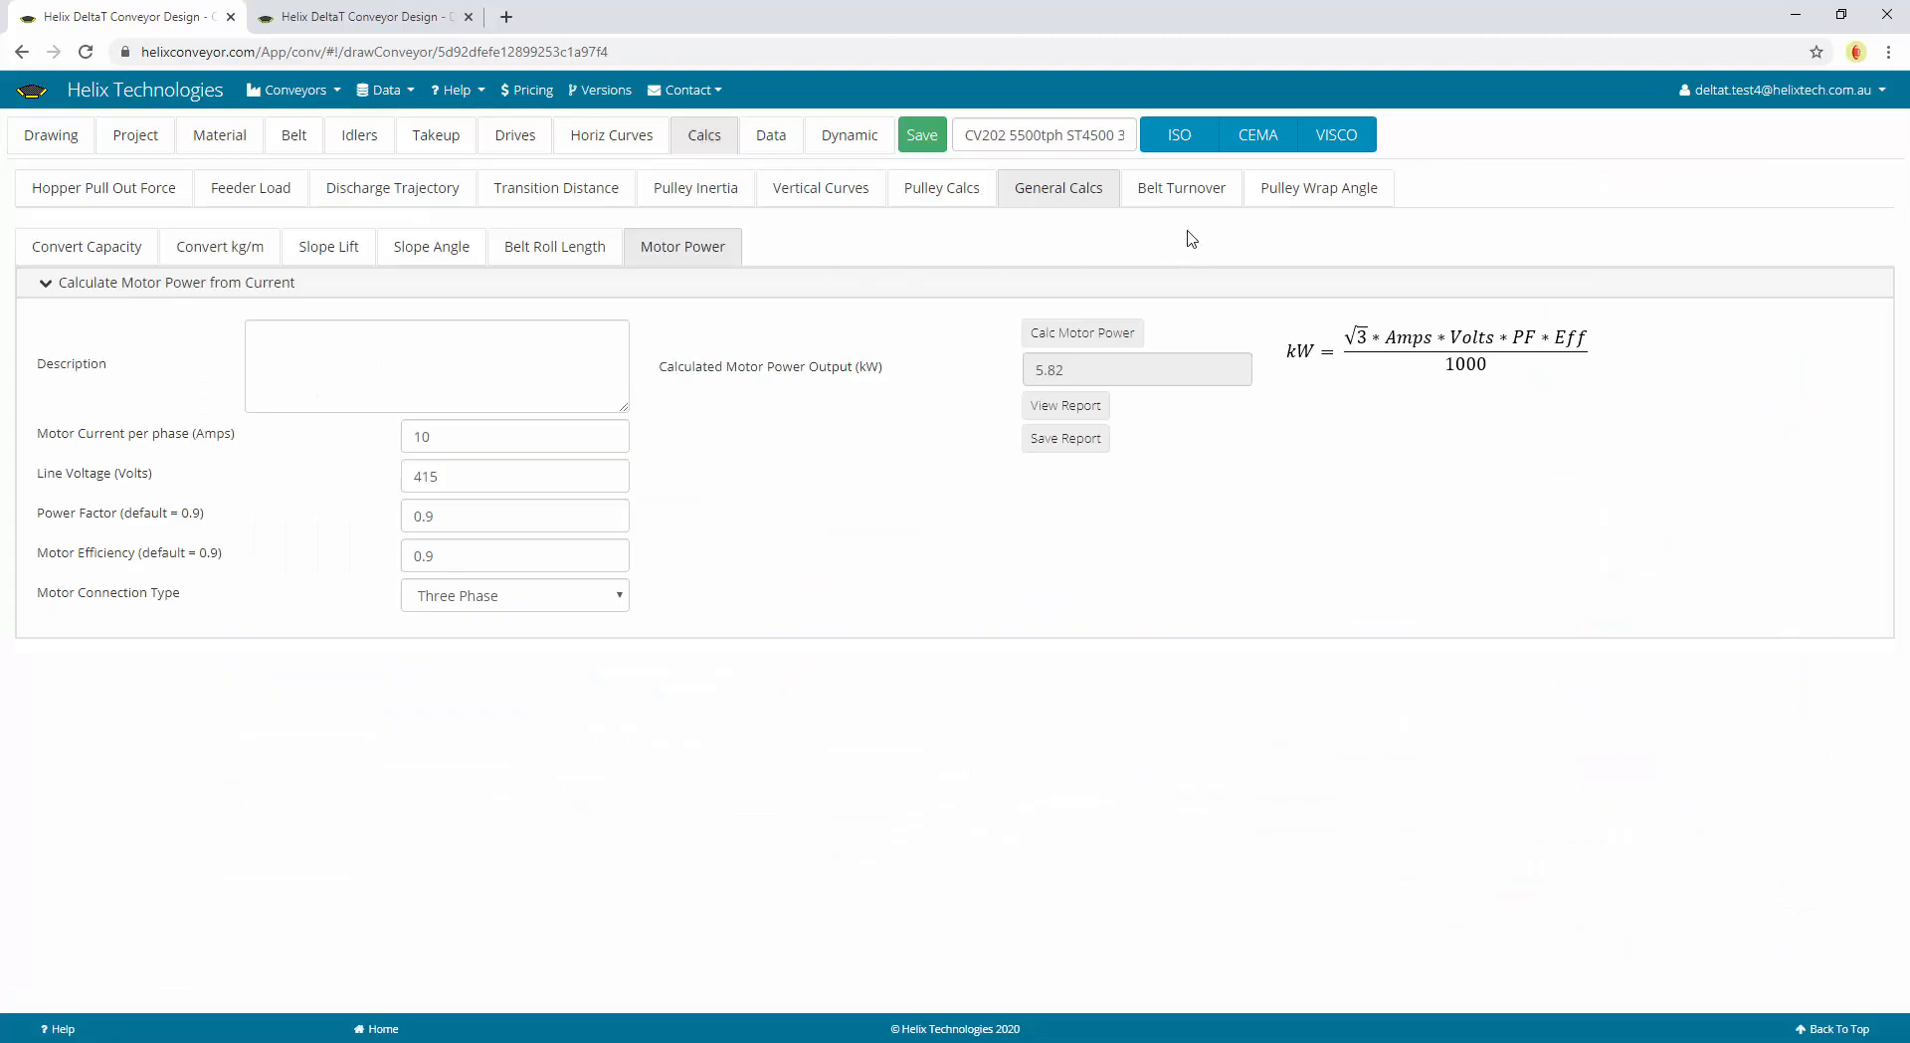
pyautogui.click(1179, 193)
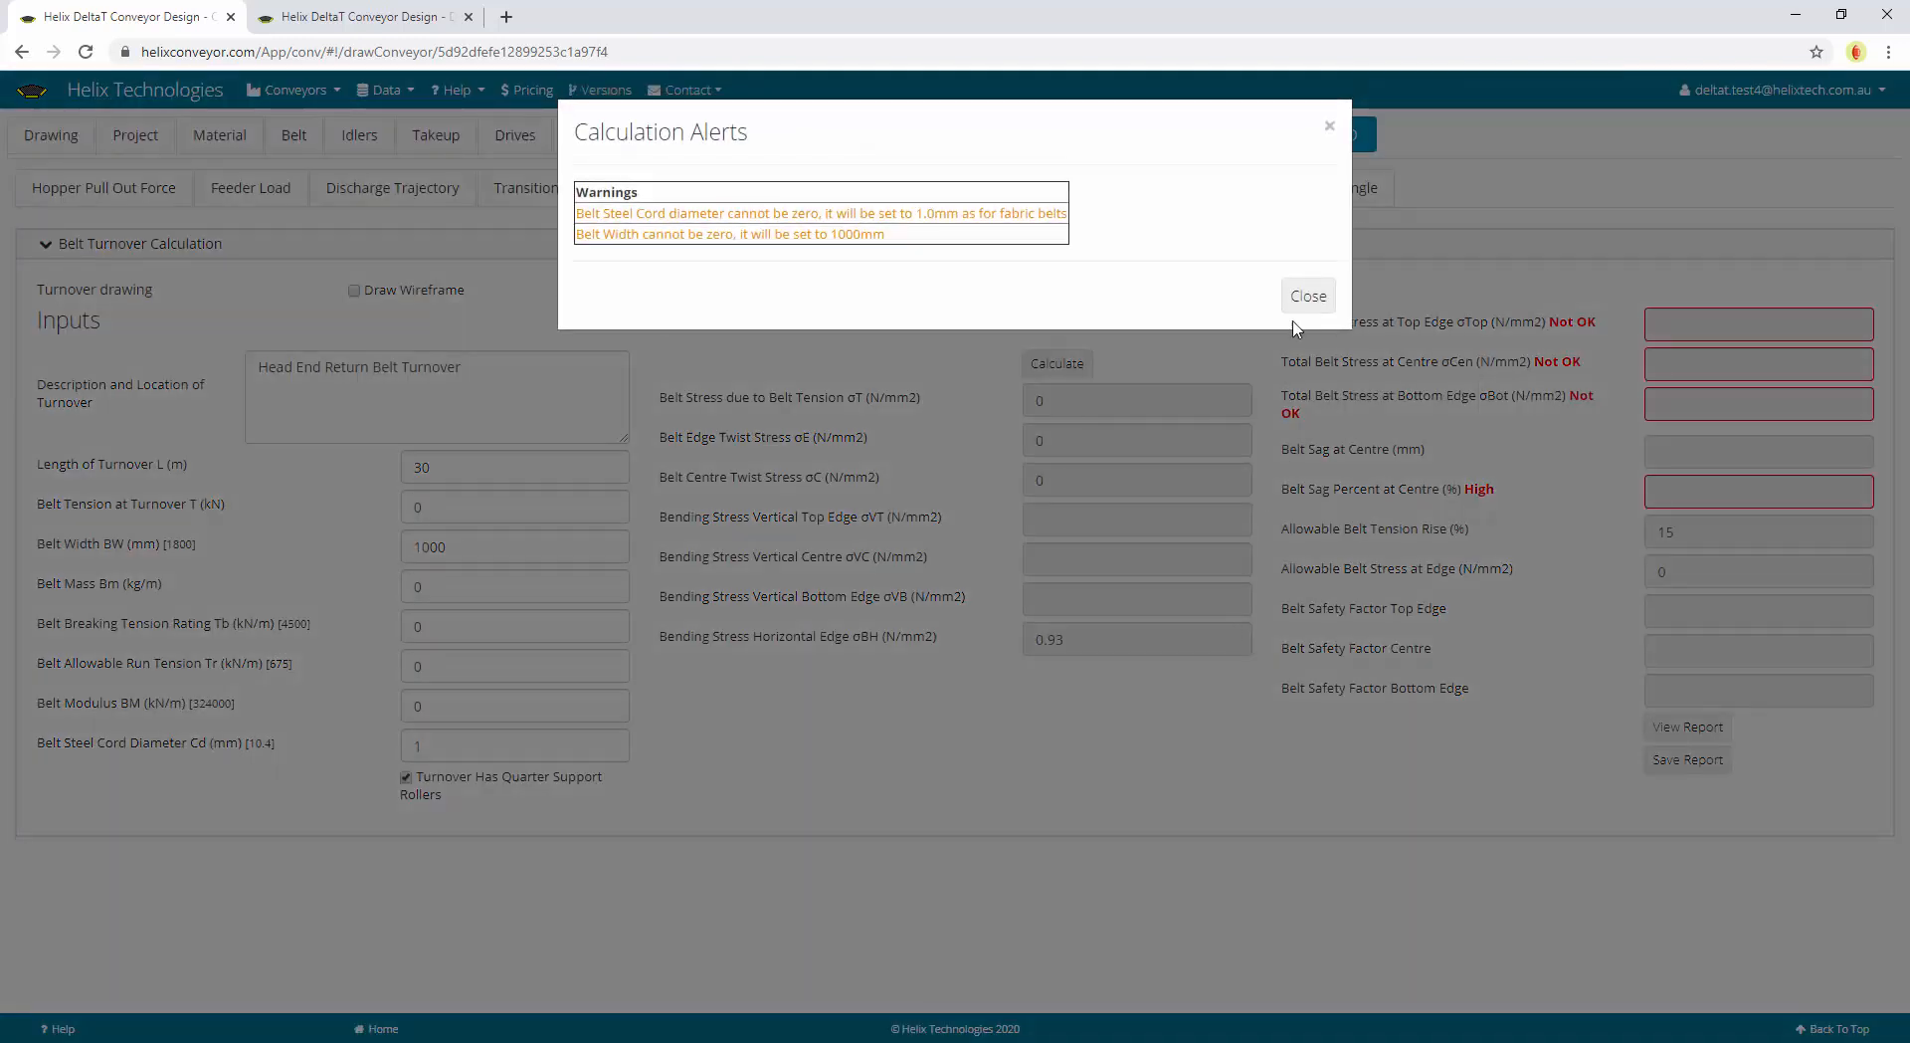
pyautogui.click(1308, 295)
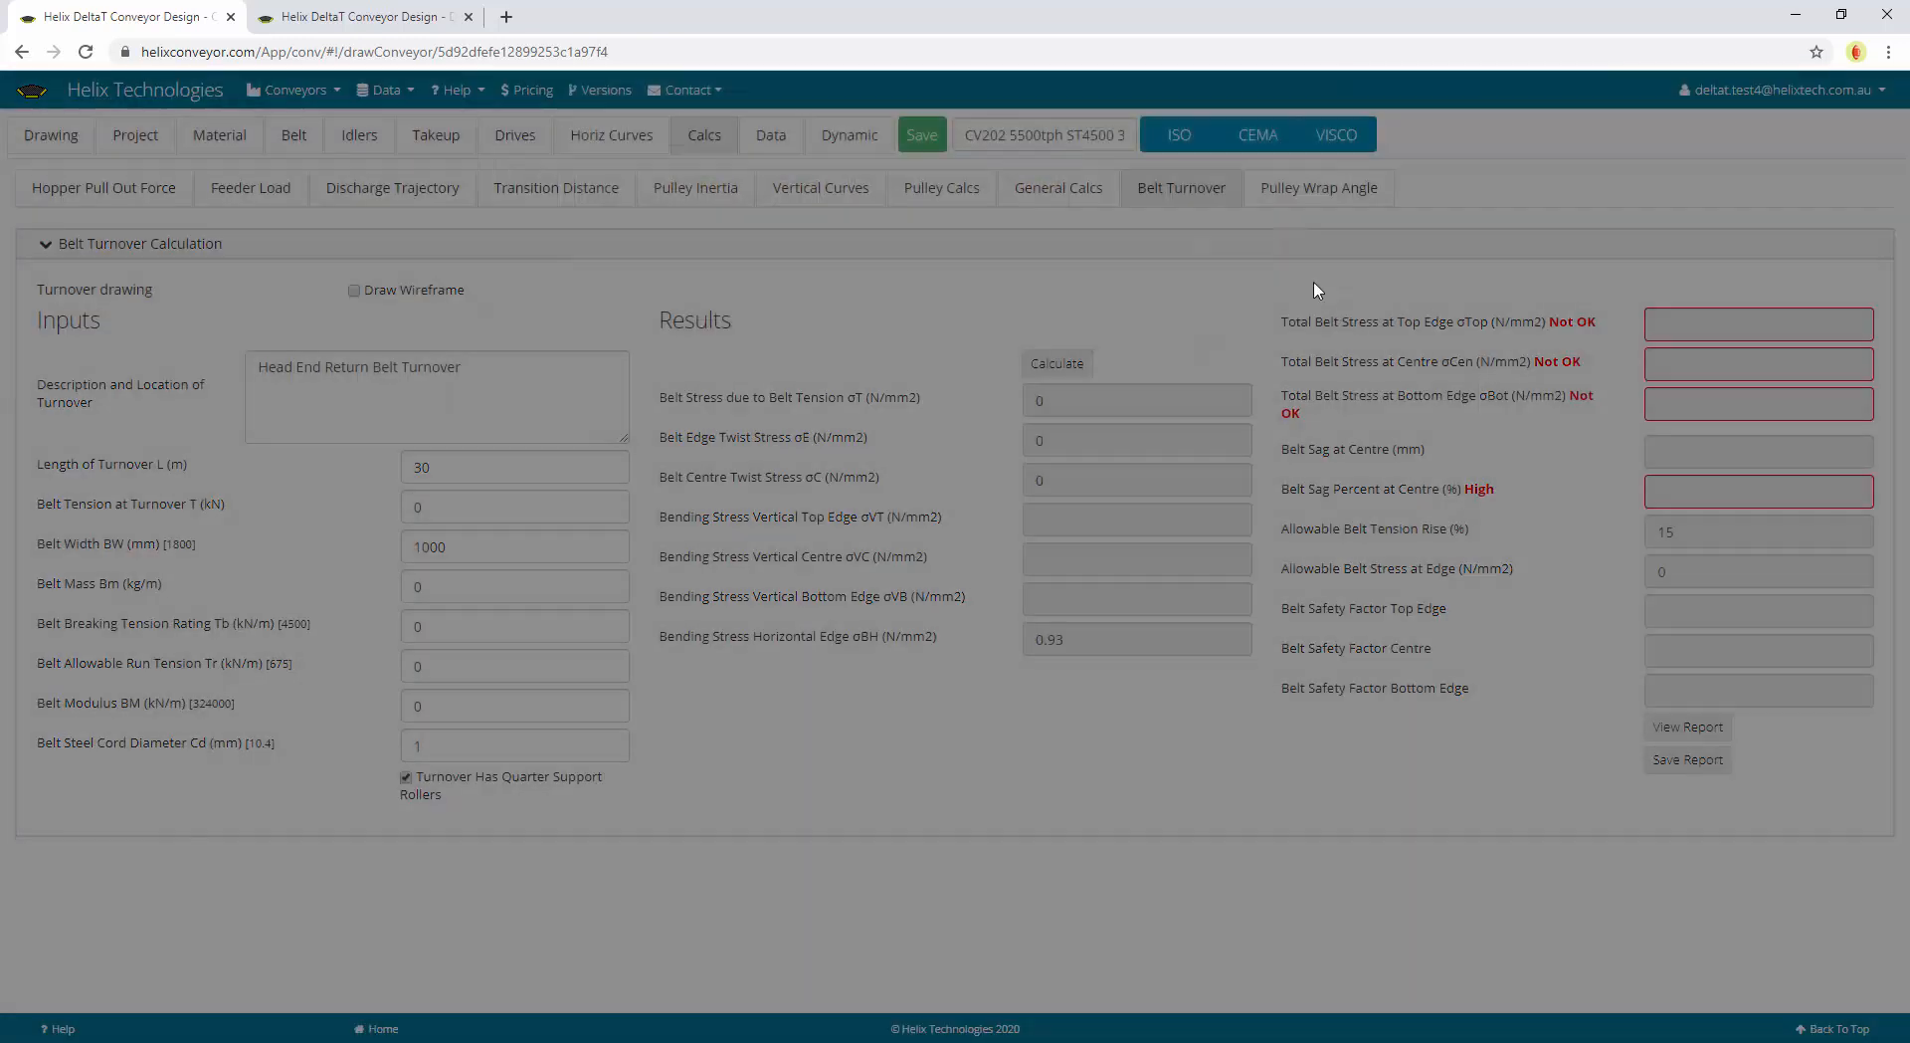
pyautogui.click(1326, 190)
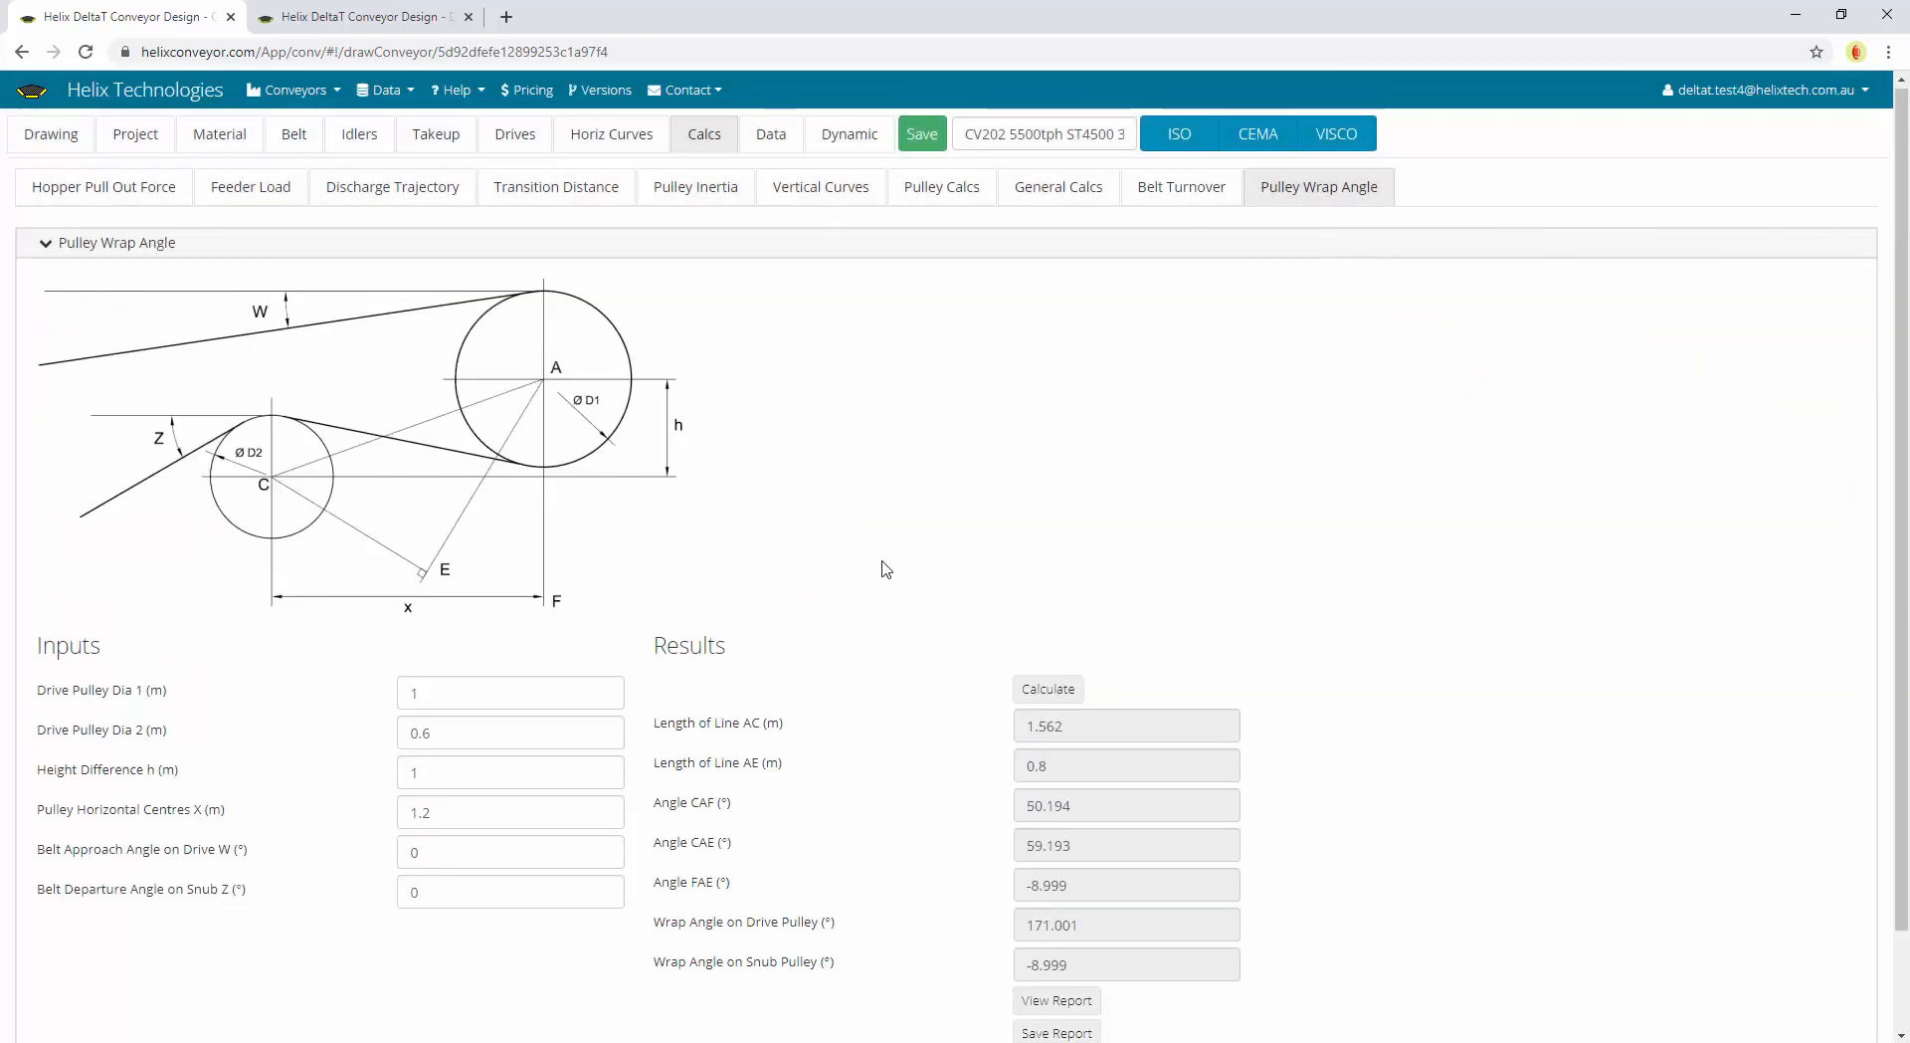
pyautogui.scroll(-1, 883, 562)
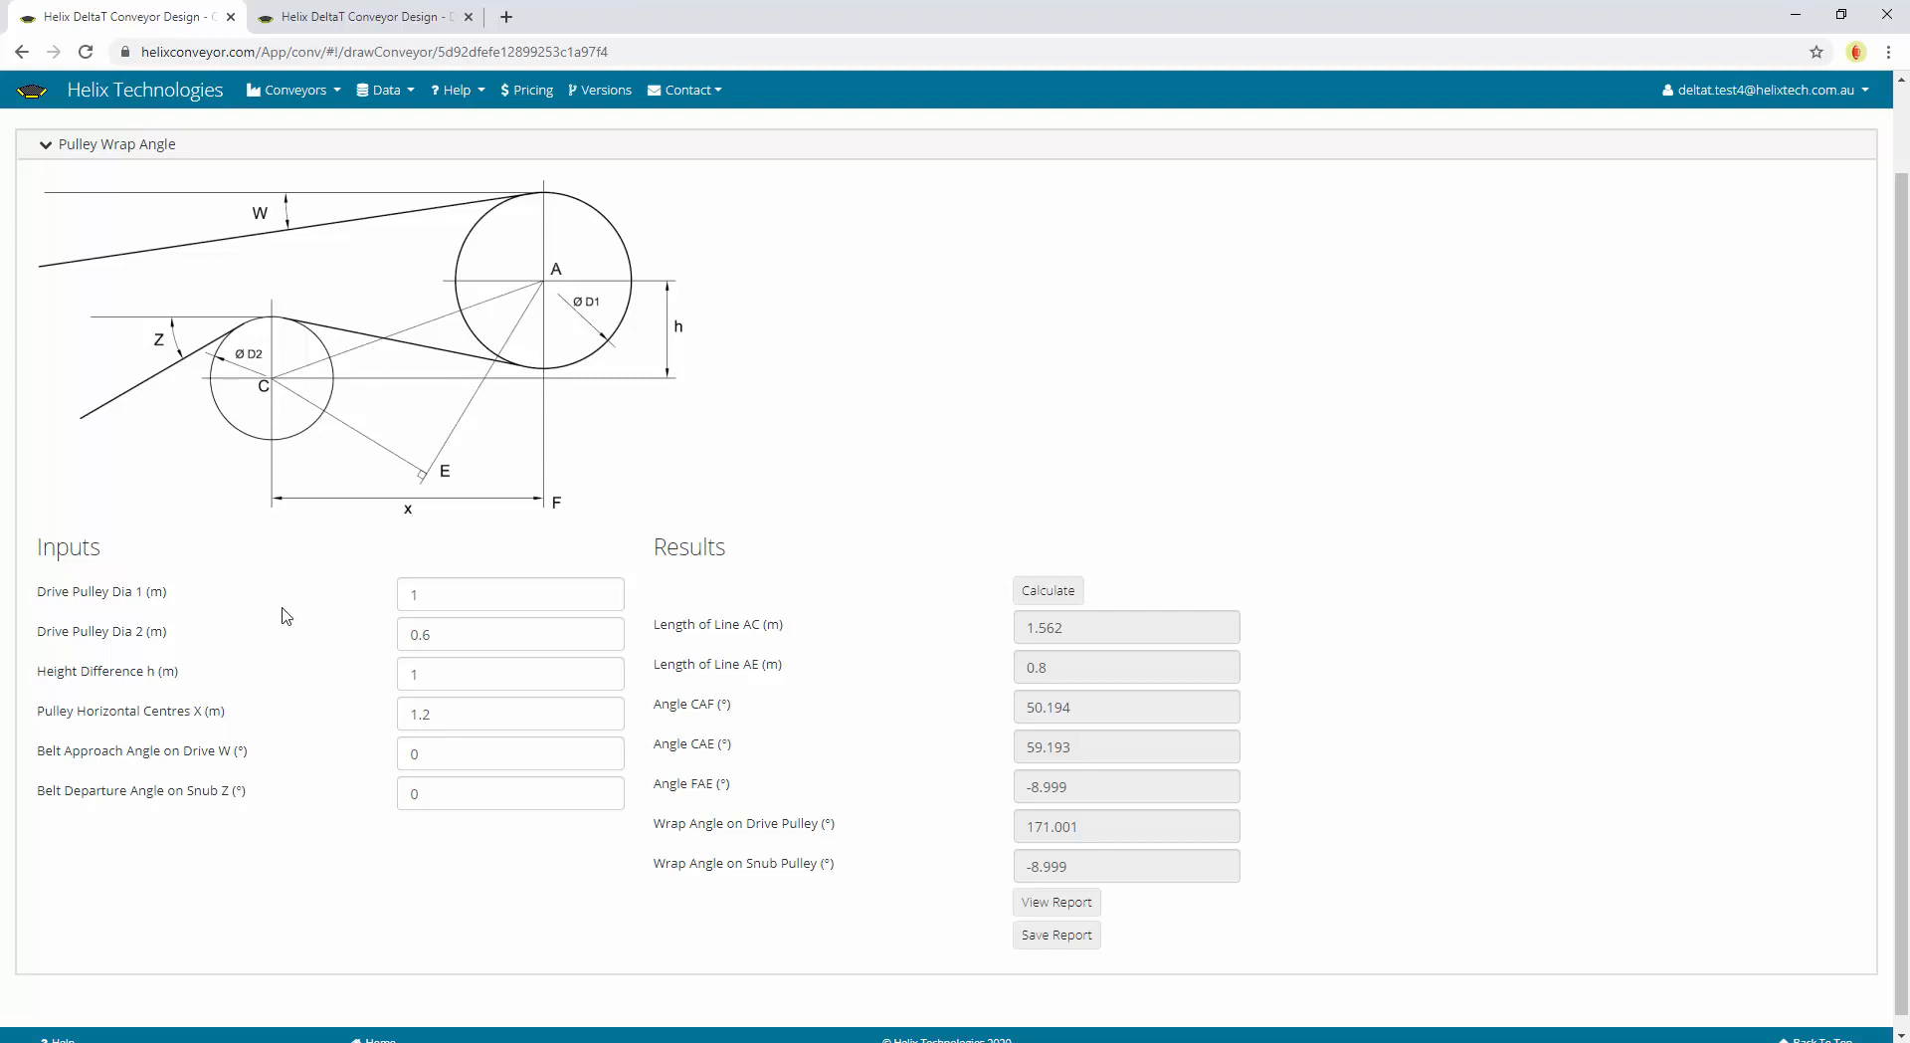
pyautogui.scroll(1, 333, 701)
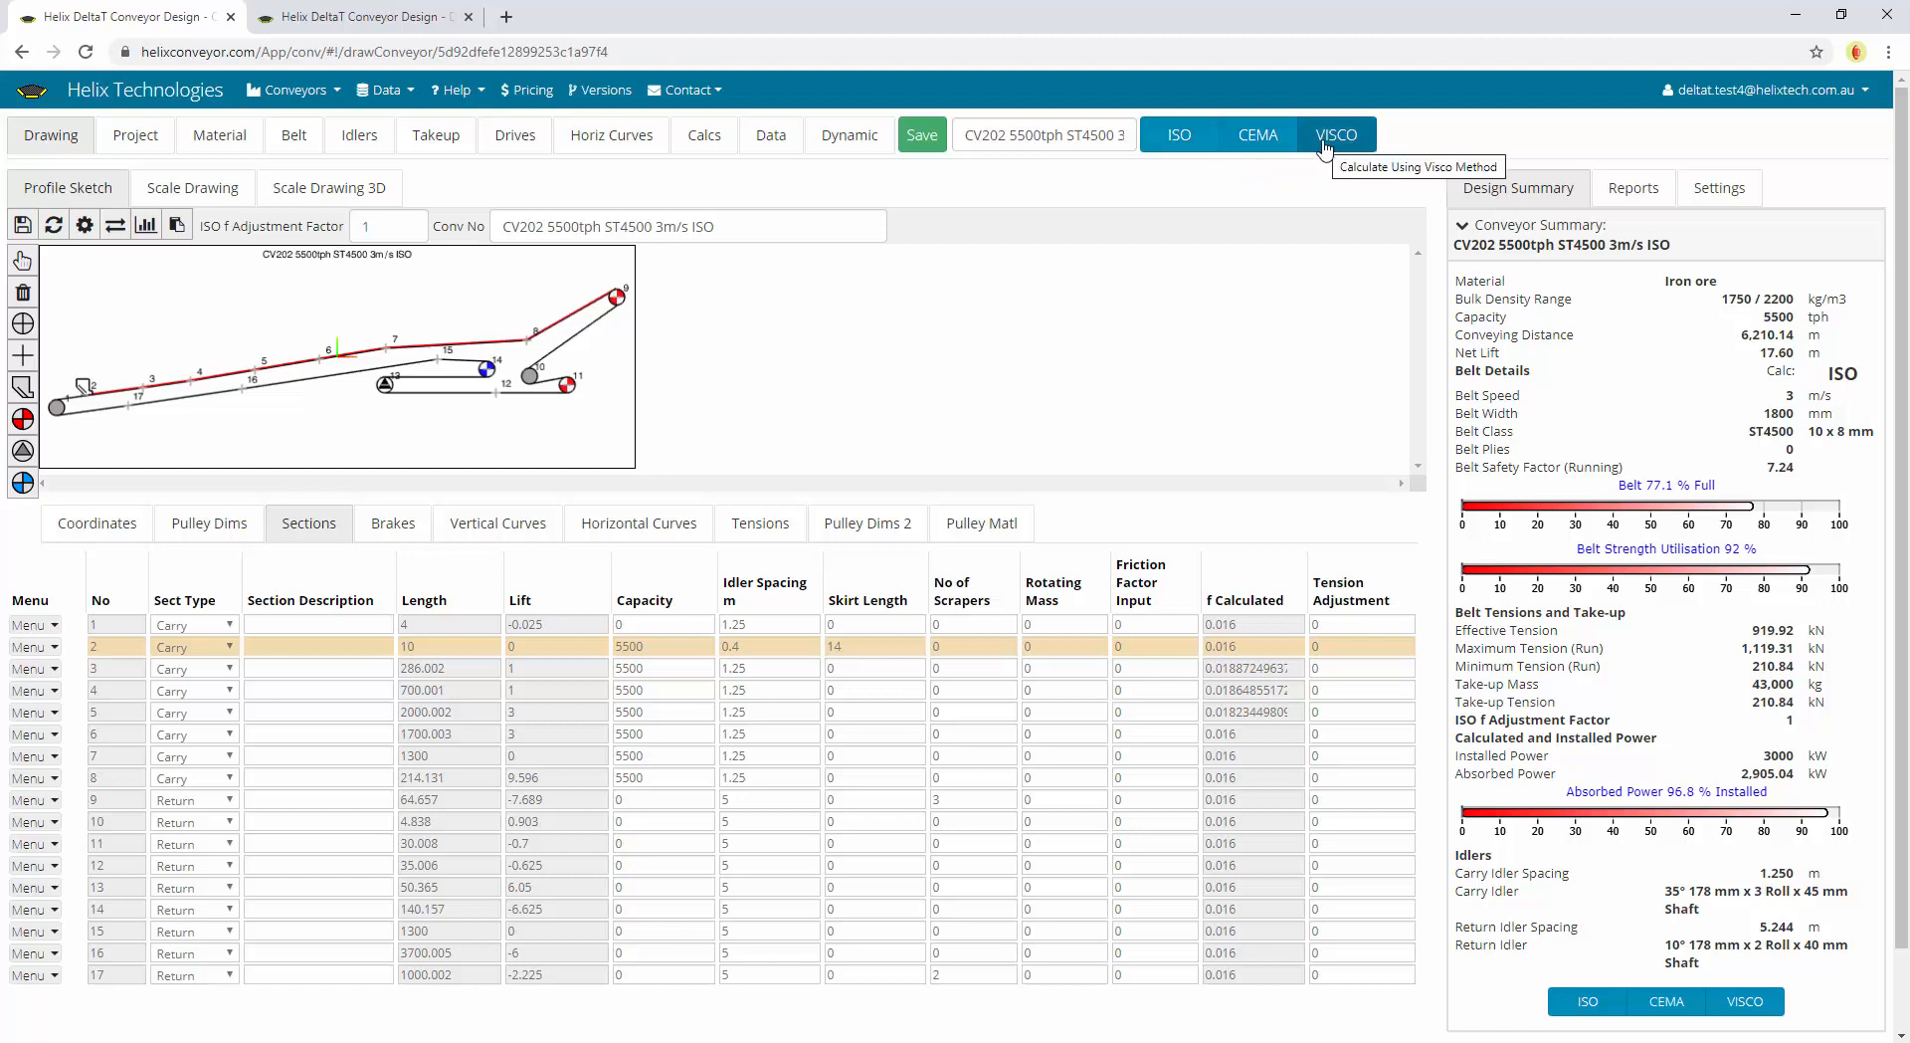
# Calculate CV202 with the ISO, CEMA and Visco methods in turn to compare belt tensions, strength utilisation and absorbed power
pyautogui.click(1179, 139)
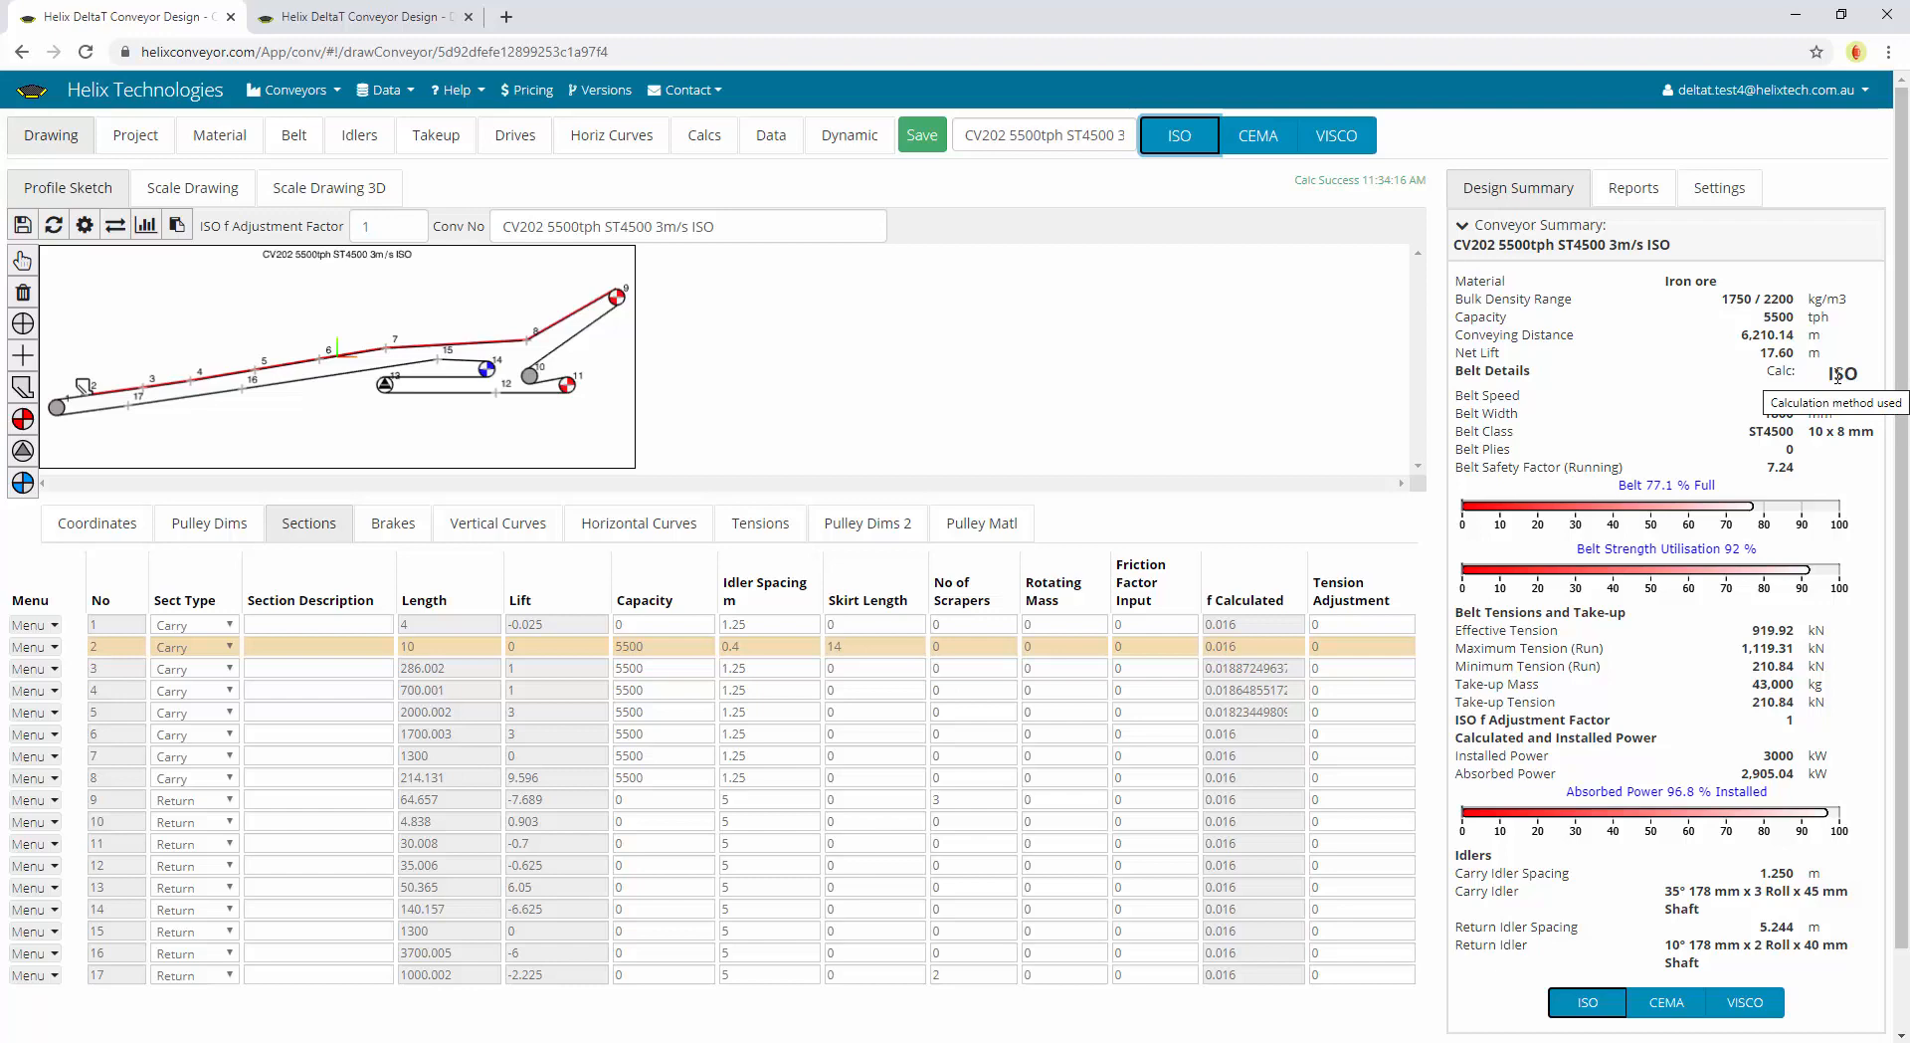
pyautogui.click(1272, 144)
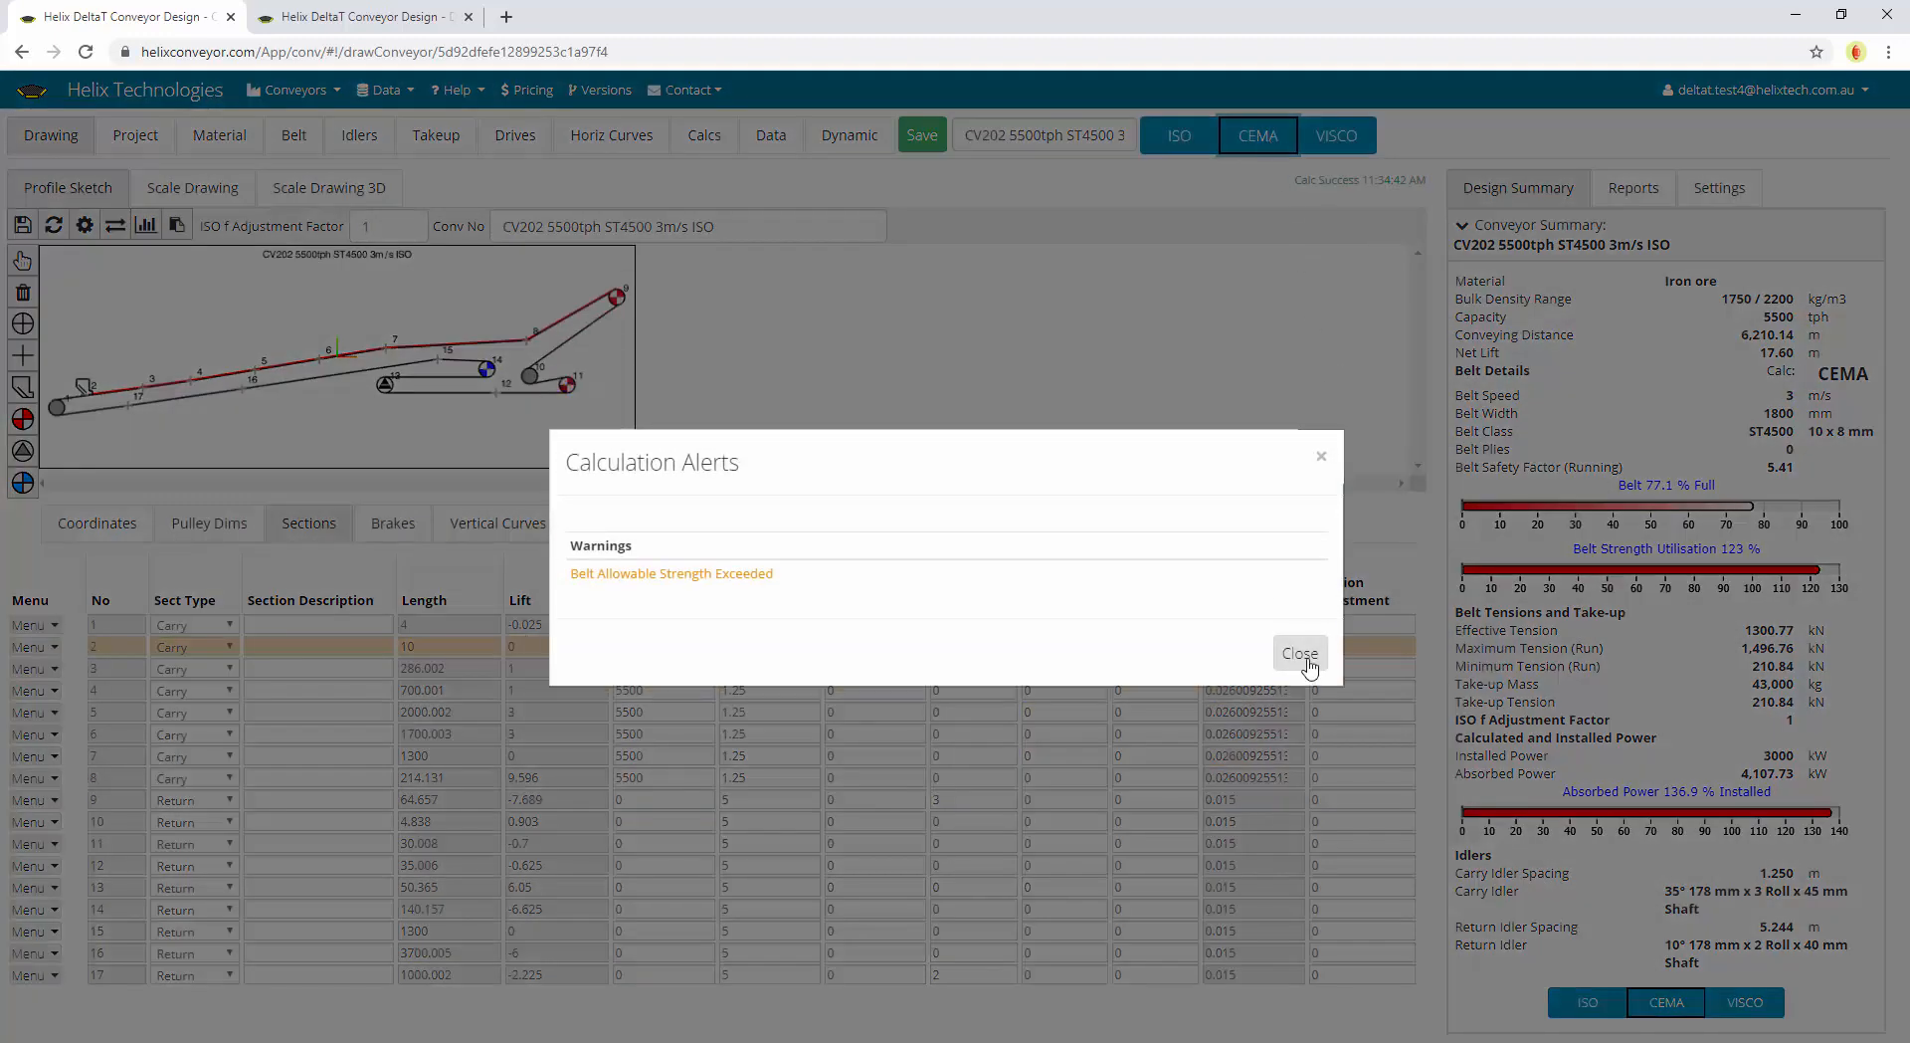
pyautogui.click(1299, 653)
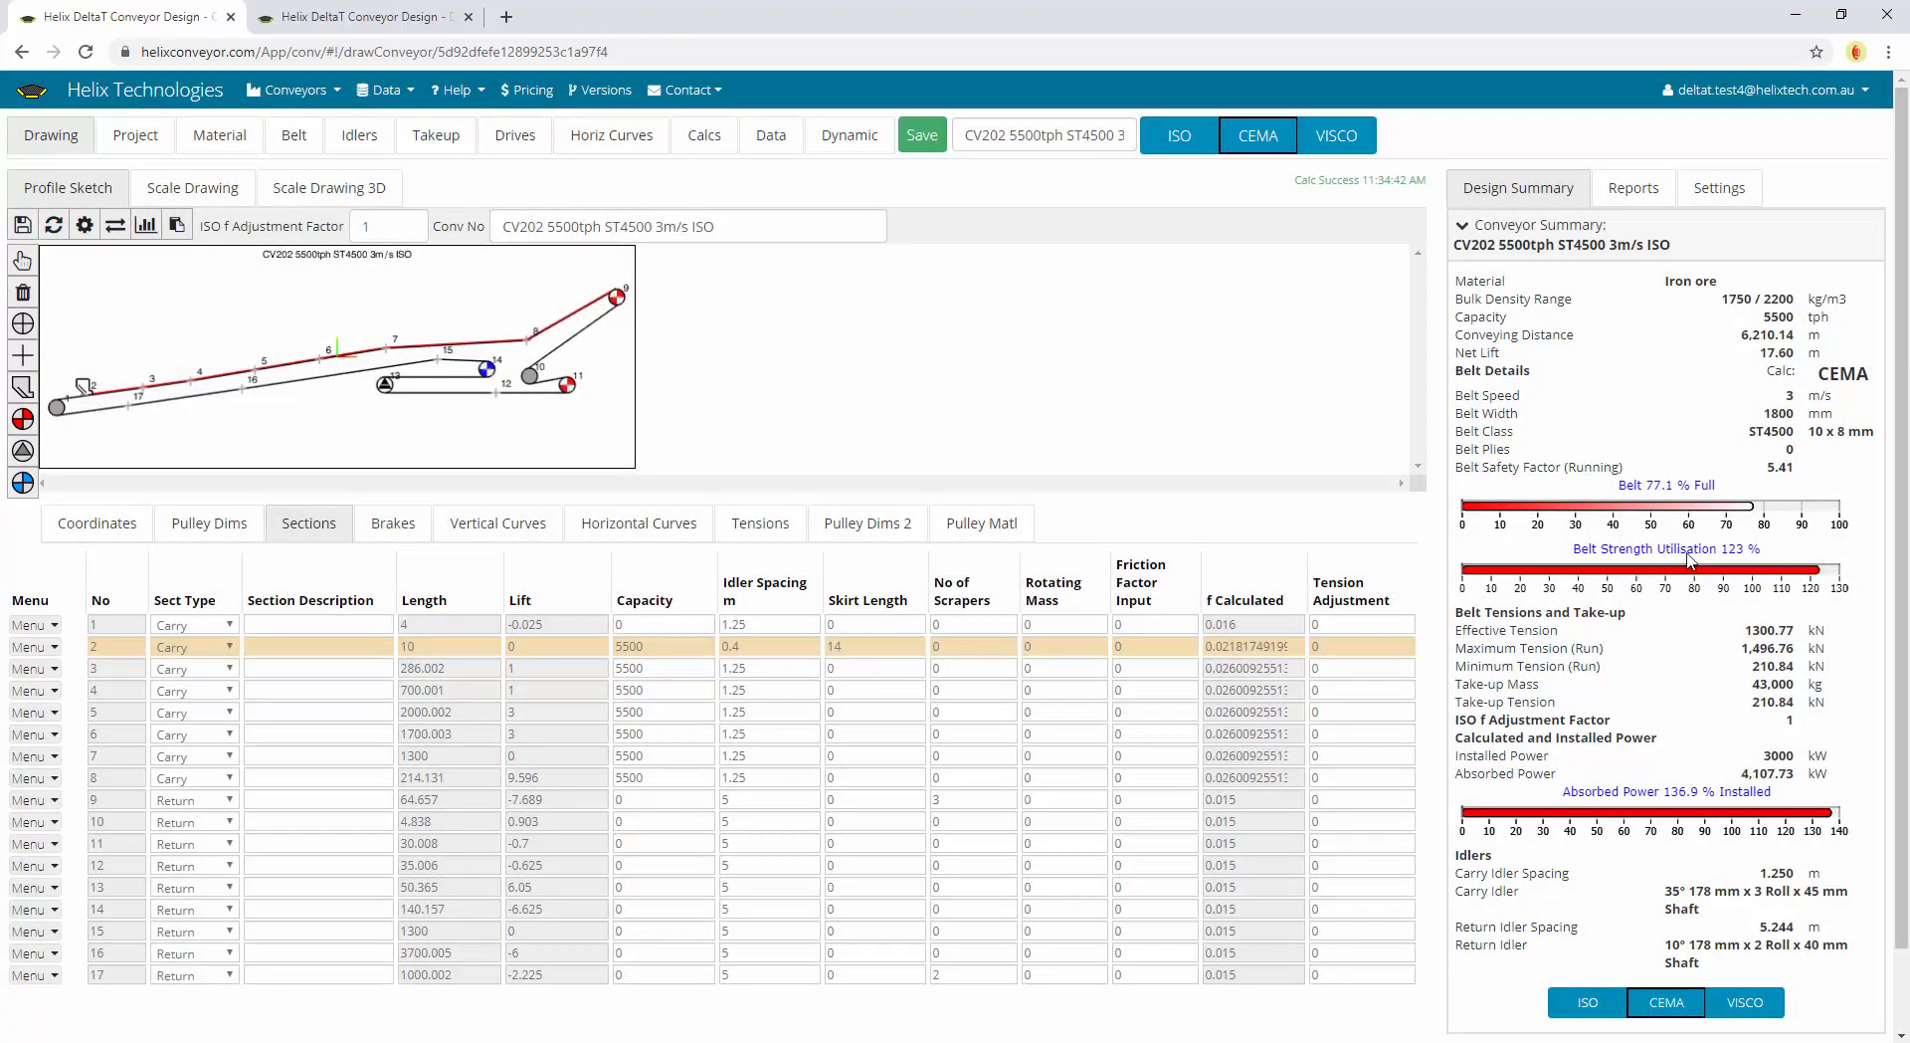
pyautogui.click(1340, 137)
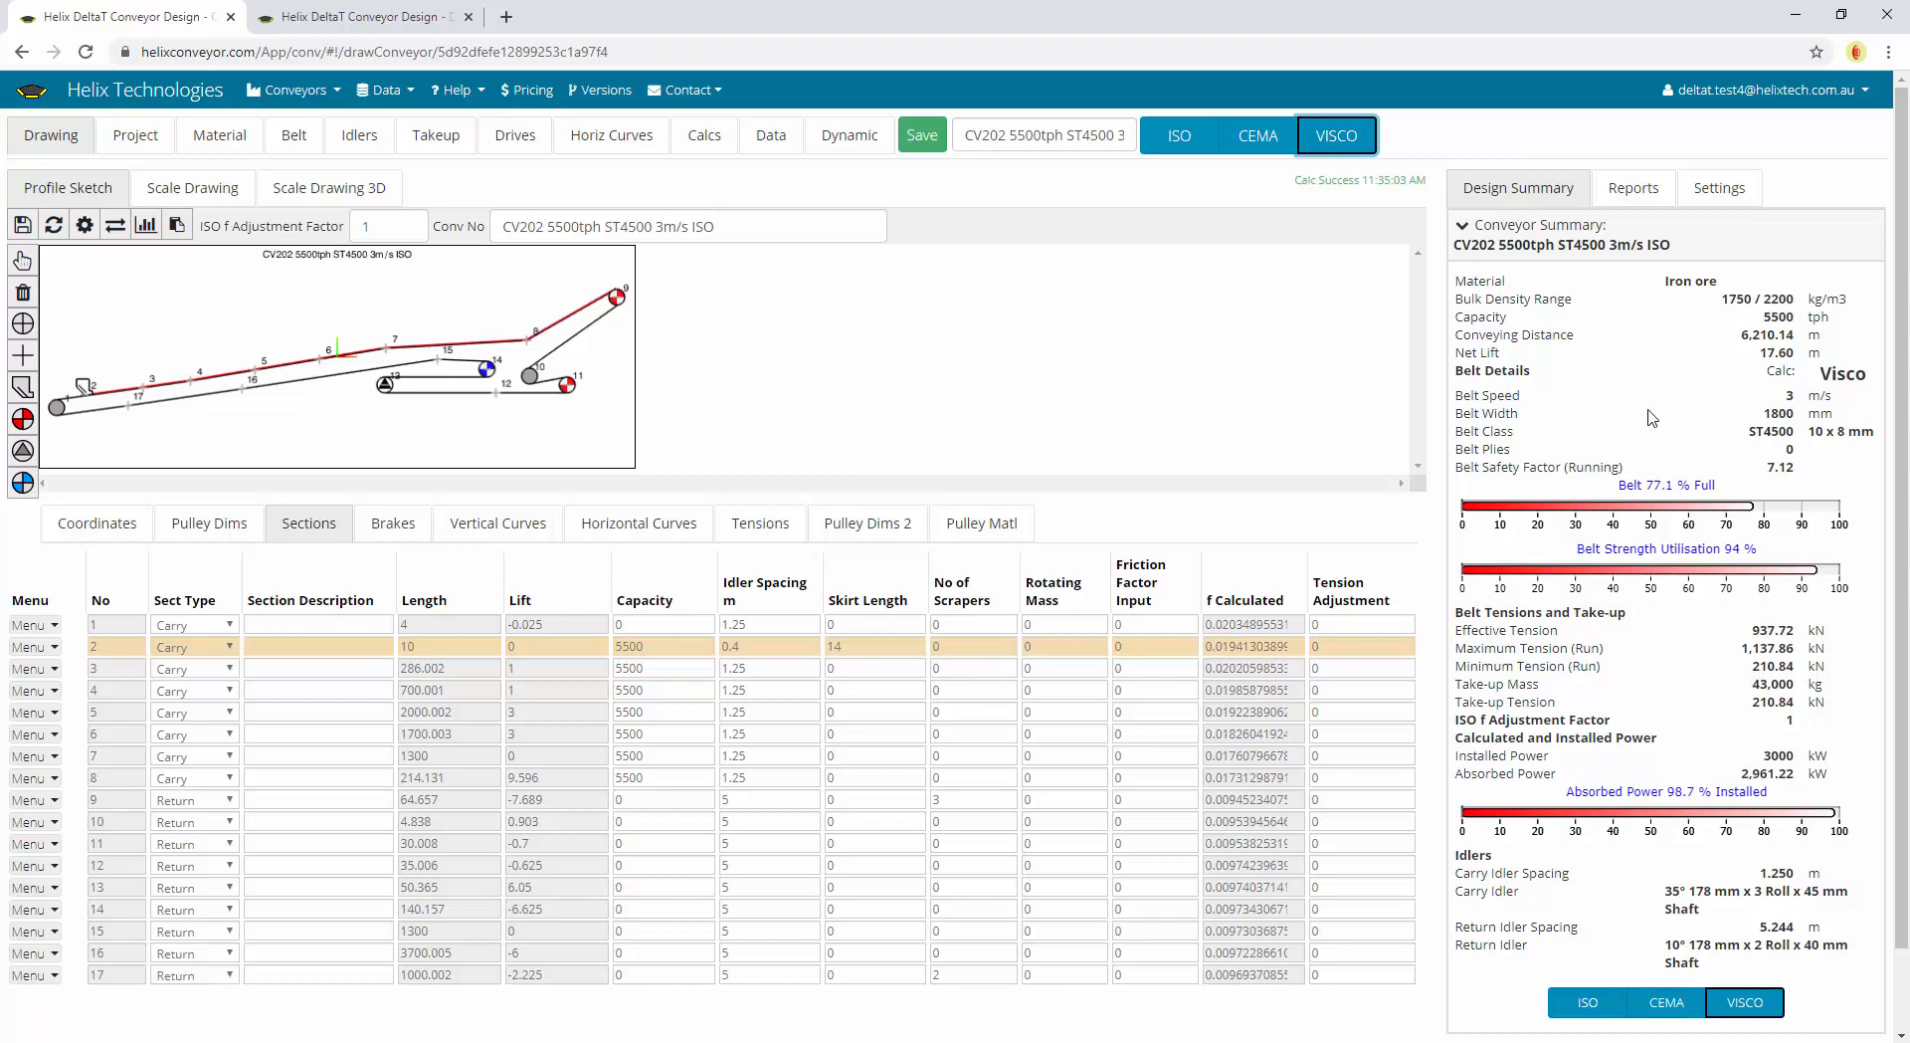
# Repeat the ISO, CEMA and Visco calculations for CV202, finish with the ISO method, and display the list of design reports
pyautogui.click(1199, 144)
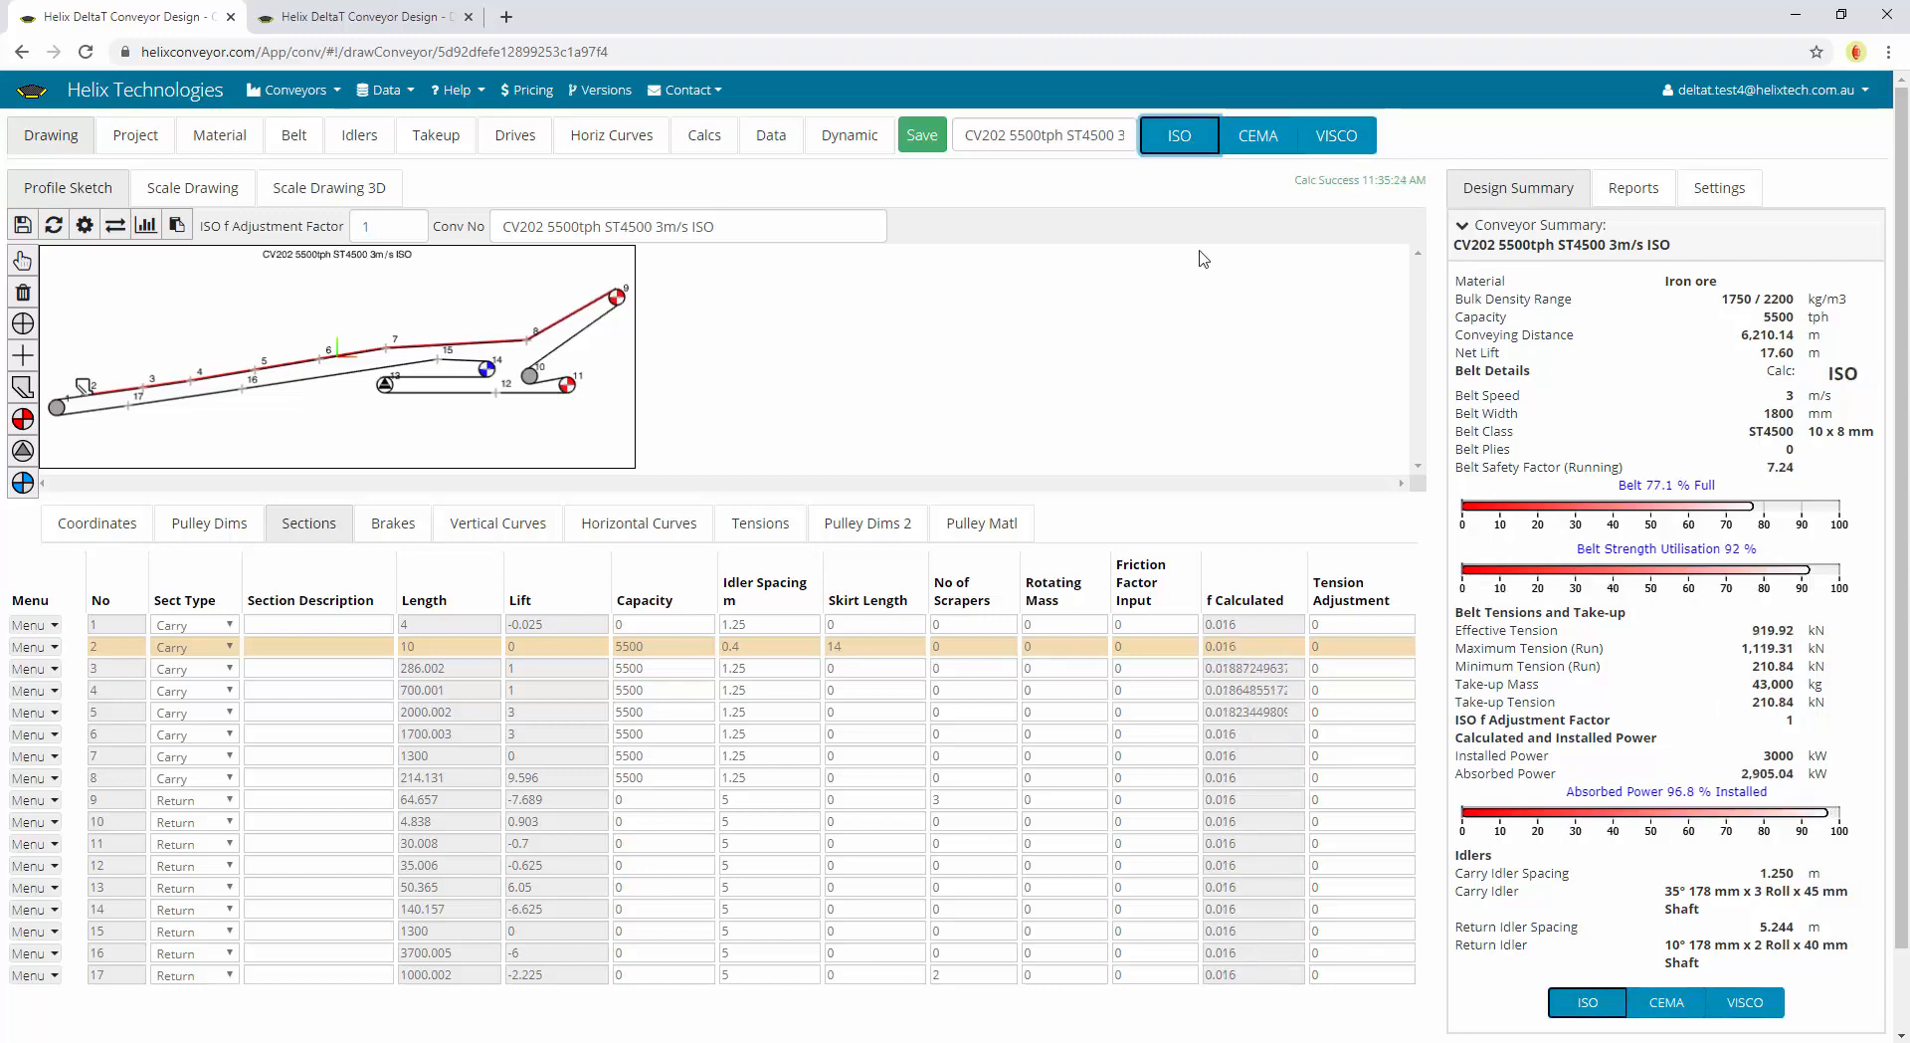
pyautogui.click(1254, 152)
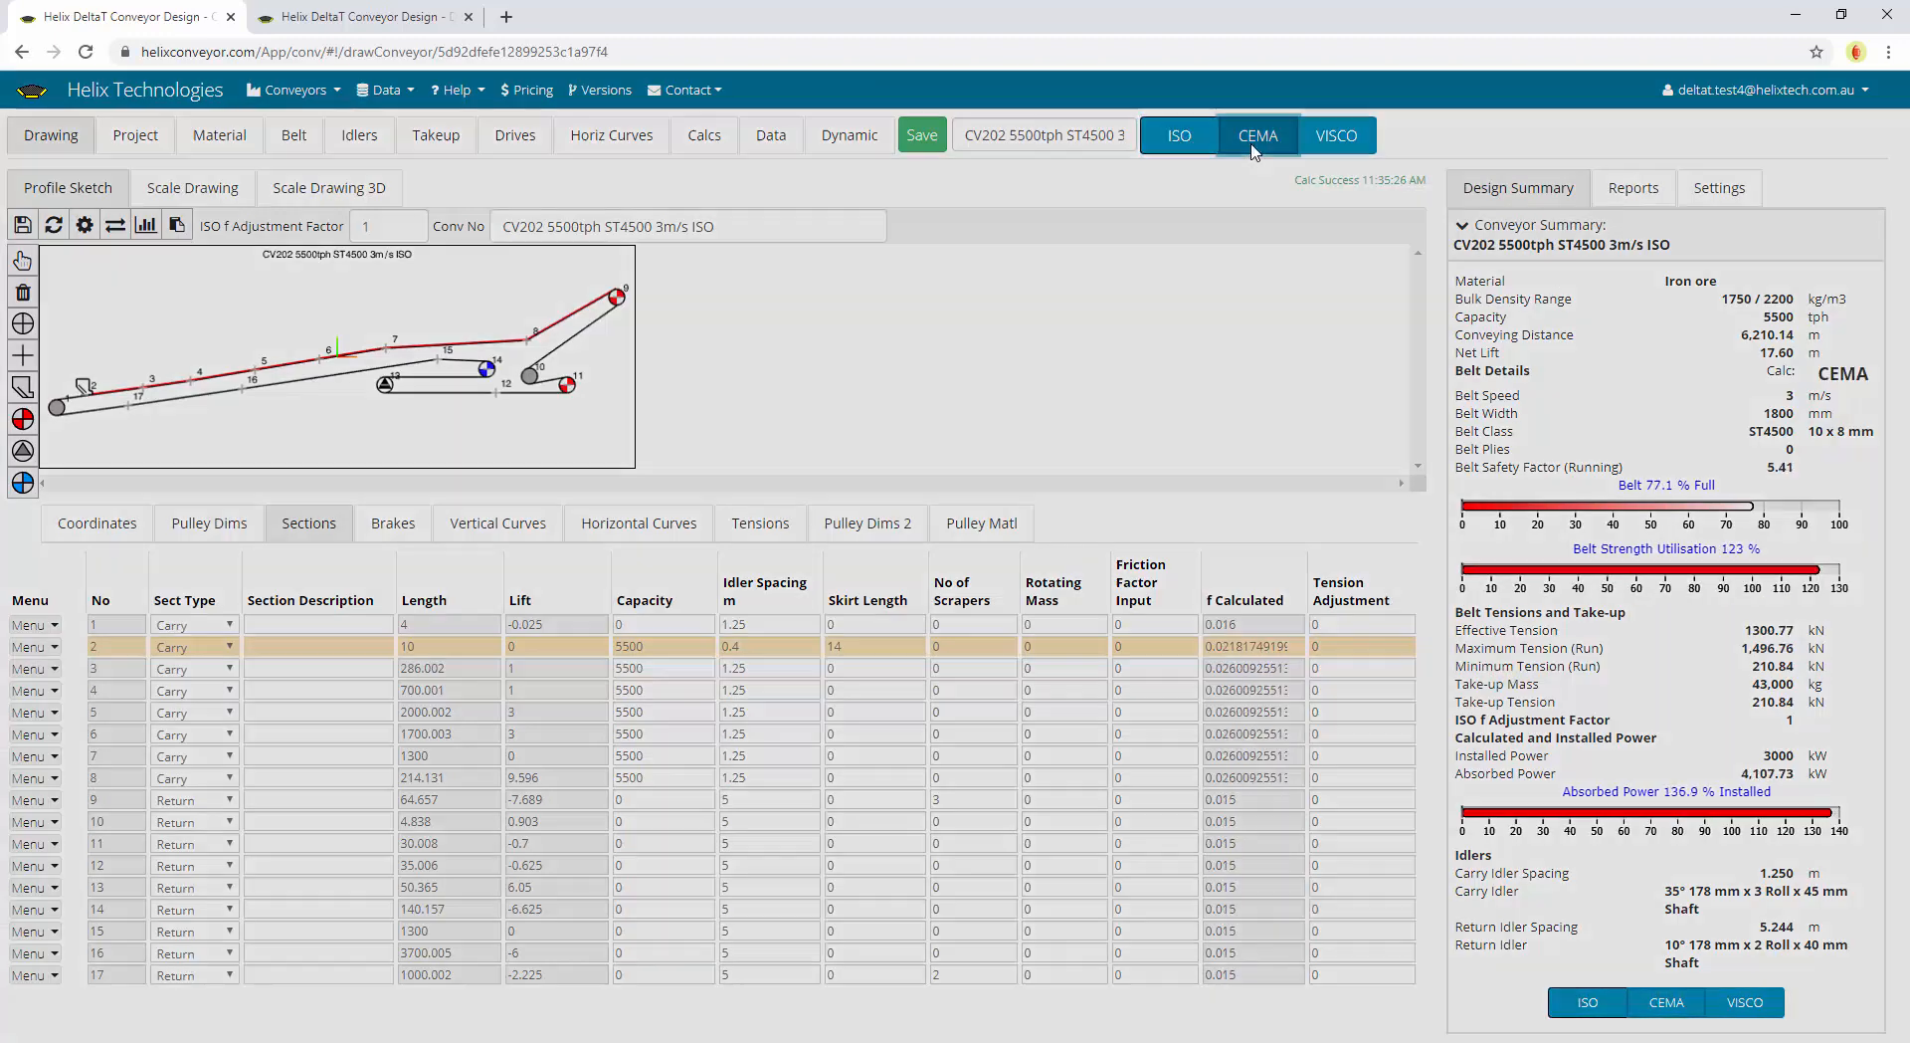
pyautogui.click(1294, 653)
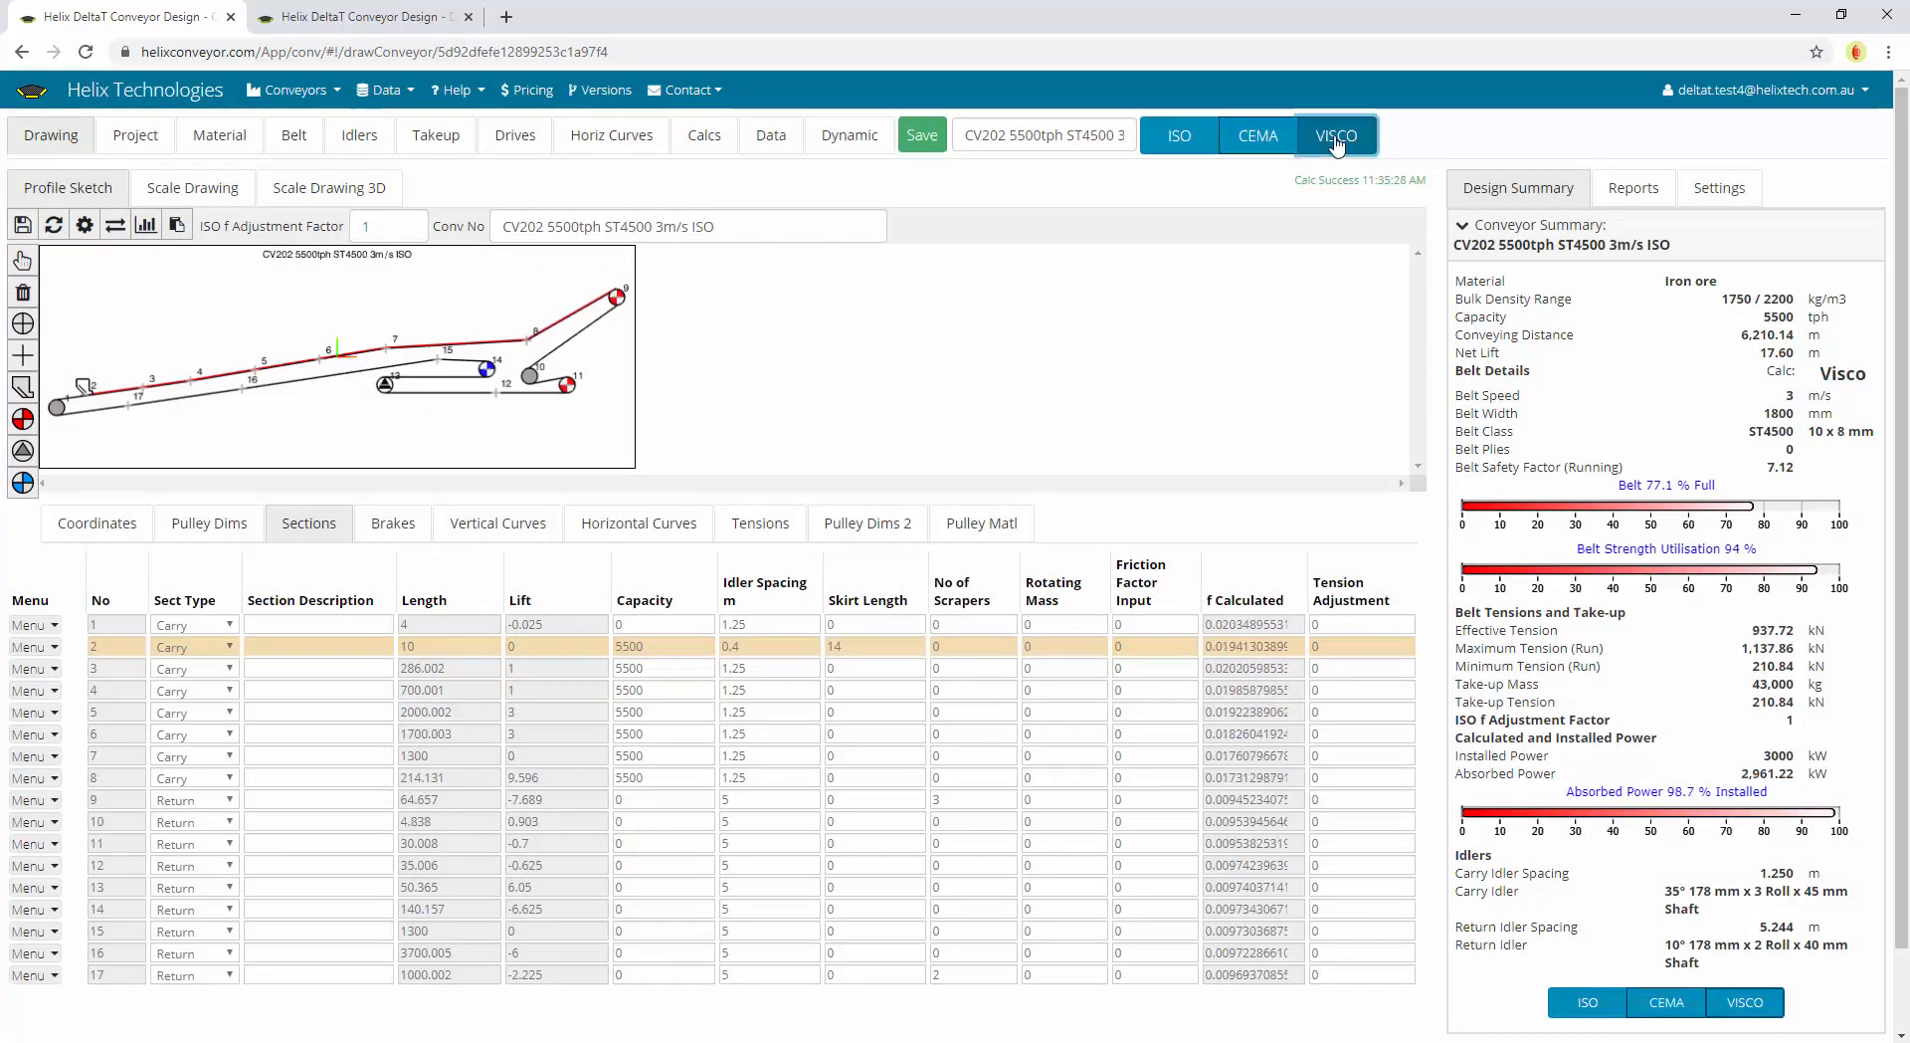
pyautogui.click(1180, 139)
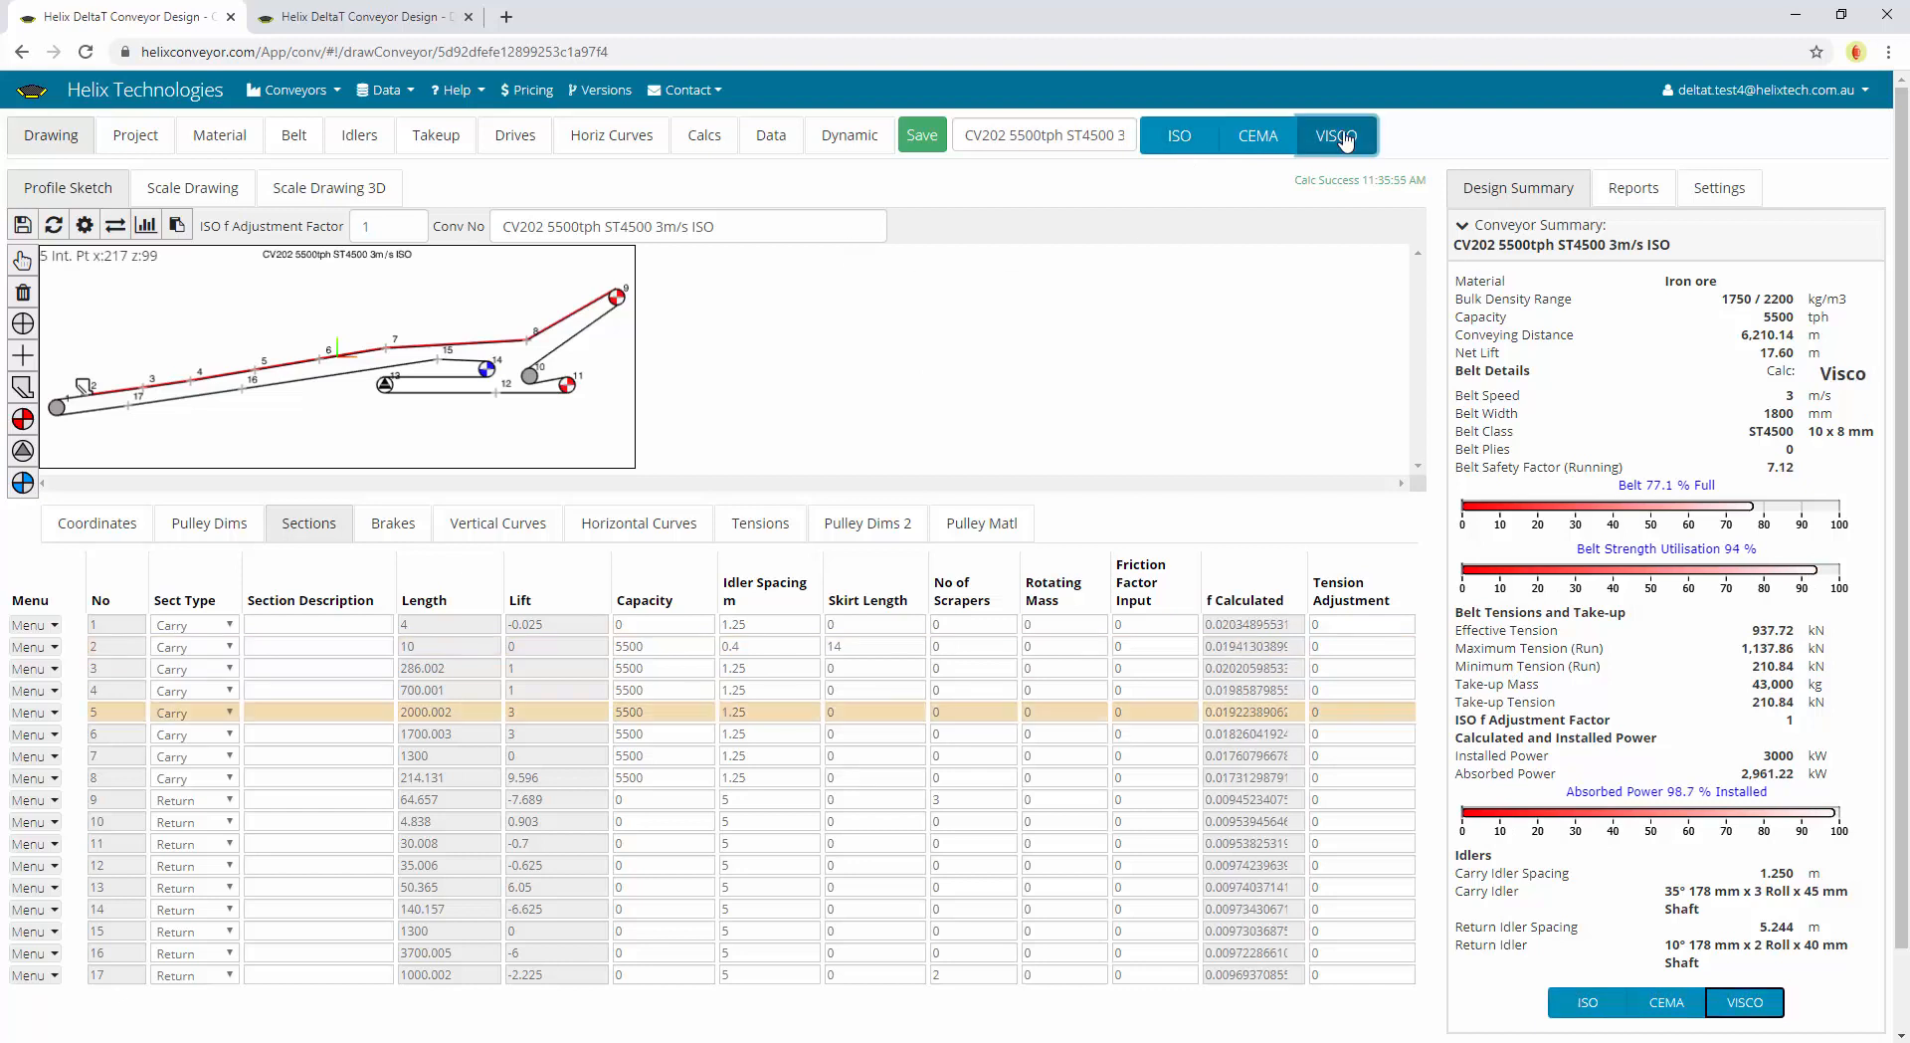
pyautogui.click(1180, 135)
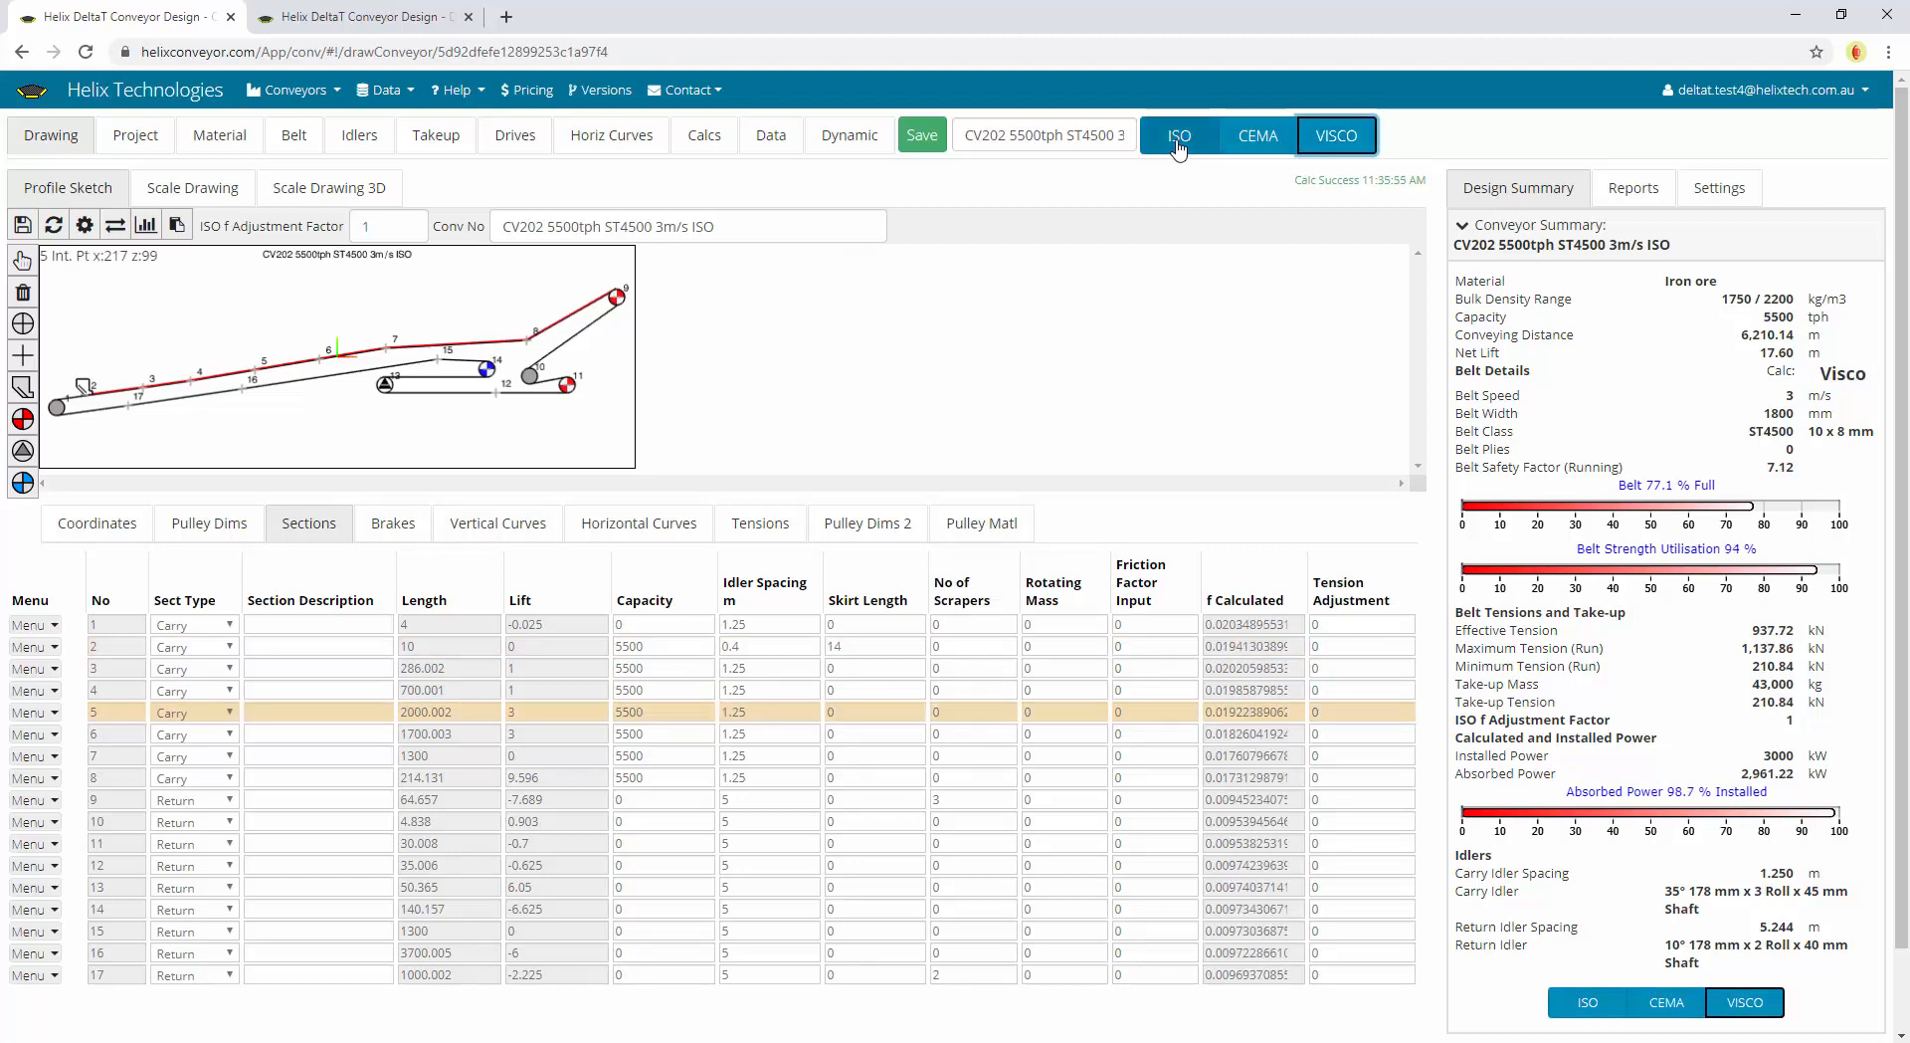
pyautogui.click(1648, 194)
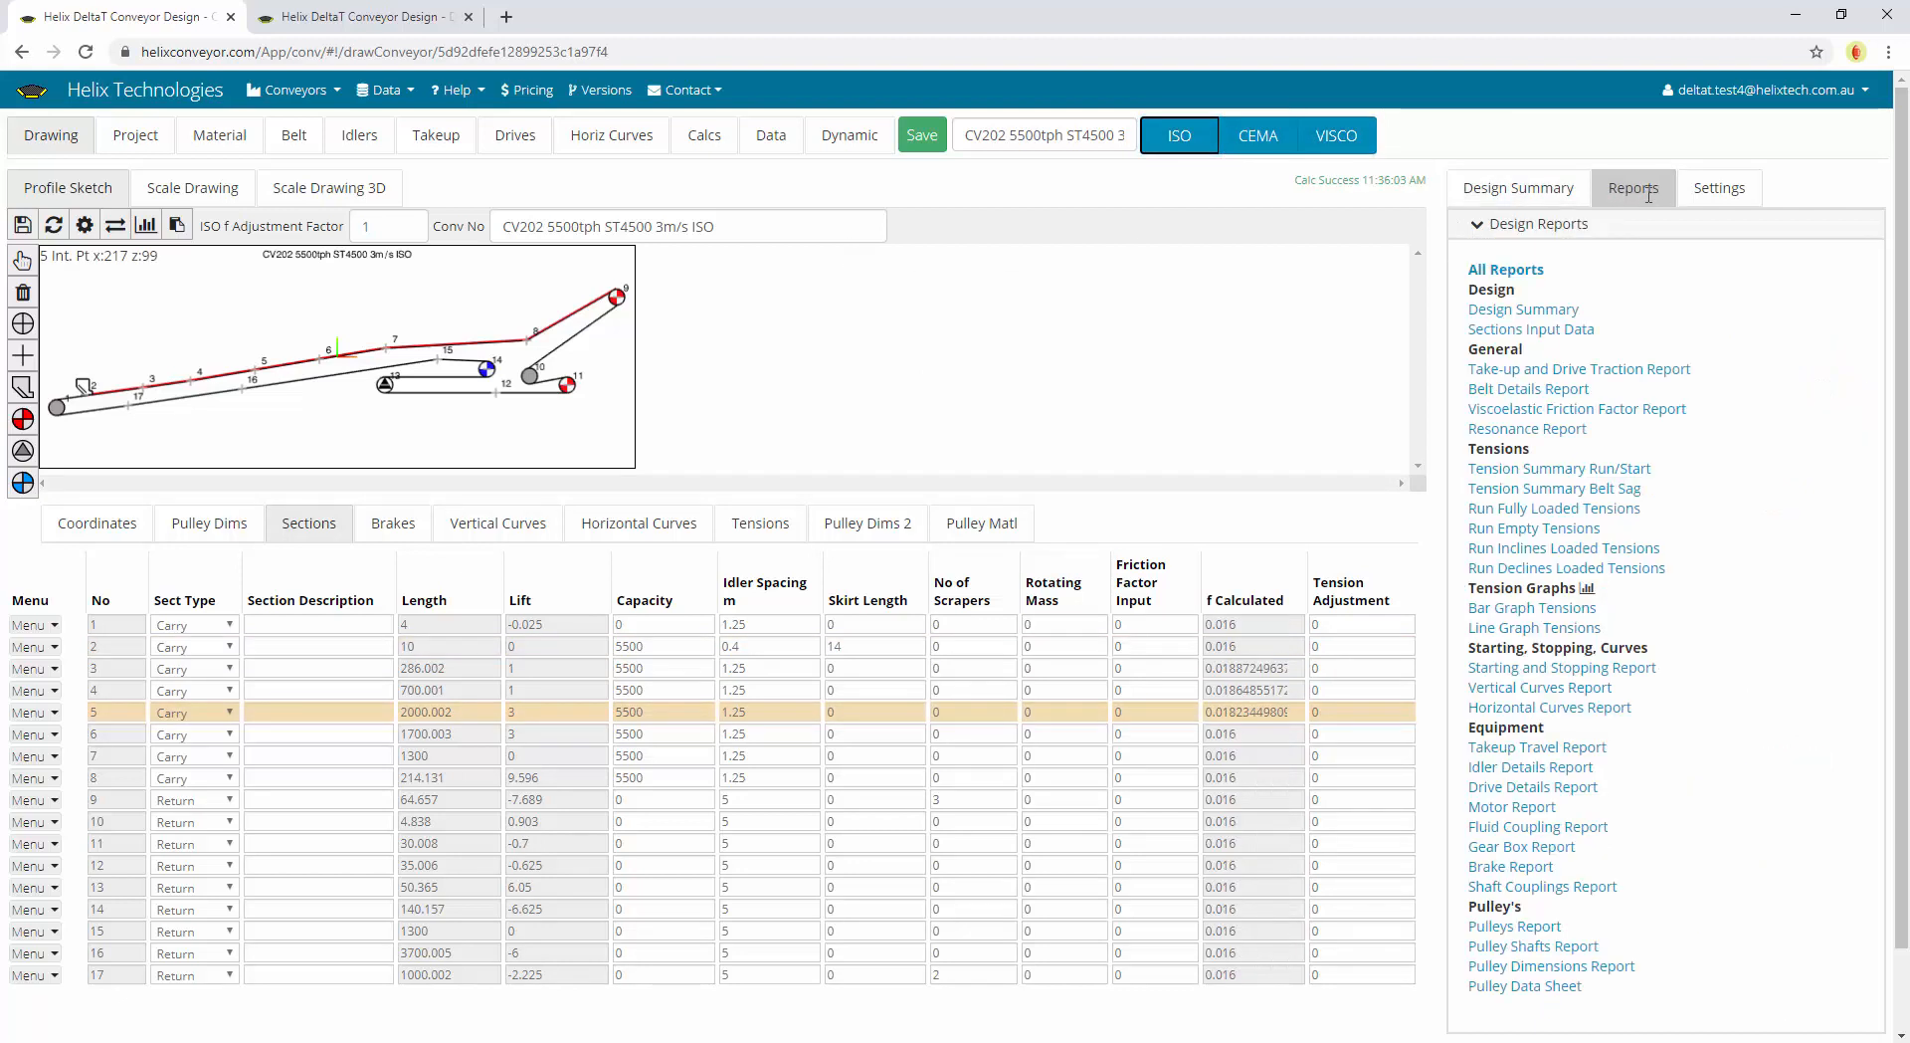
# Open Default New Conveyor CV01 in the Minesite A category from the personal conveyor list
pyautogui.click(294, 90)
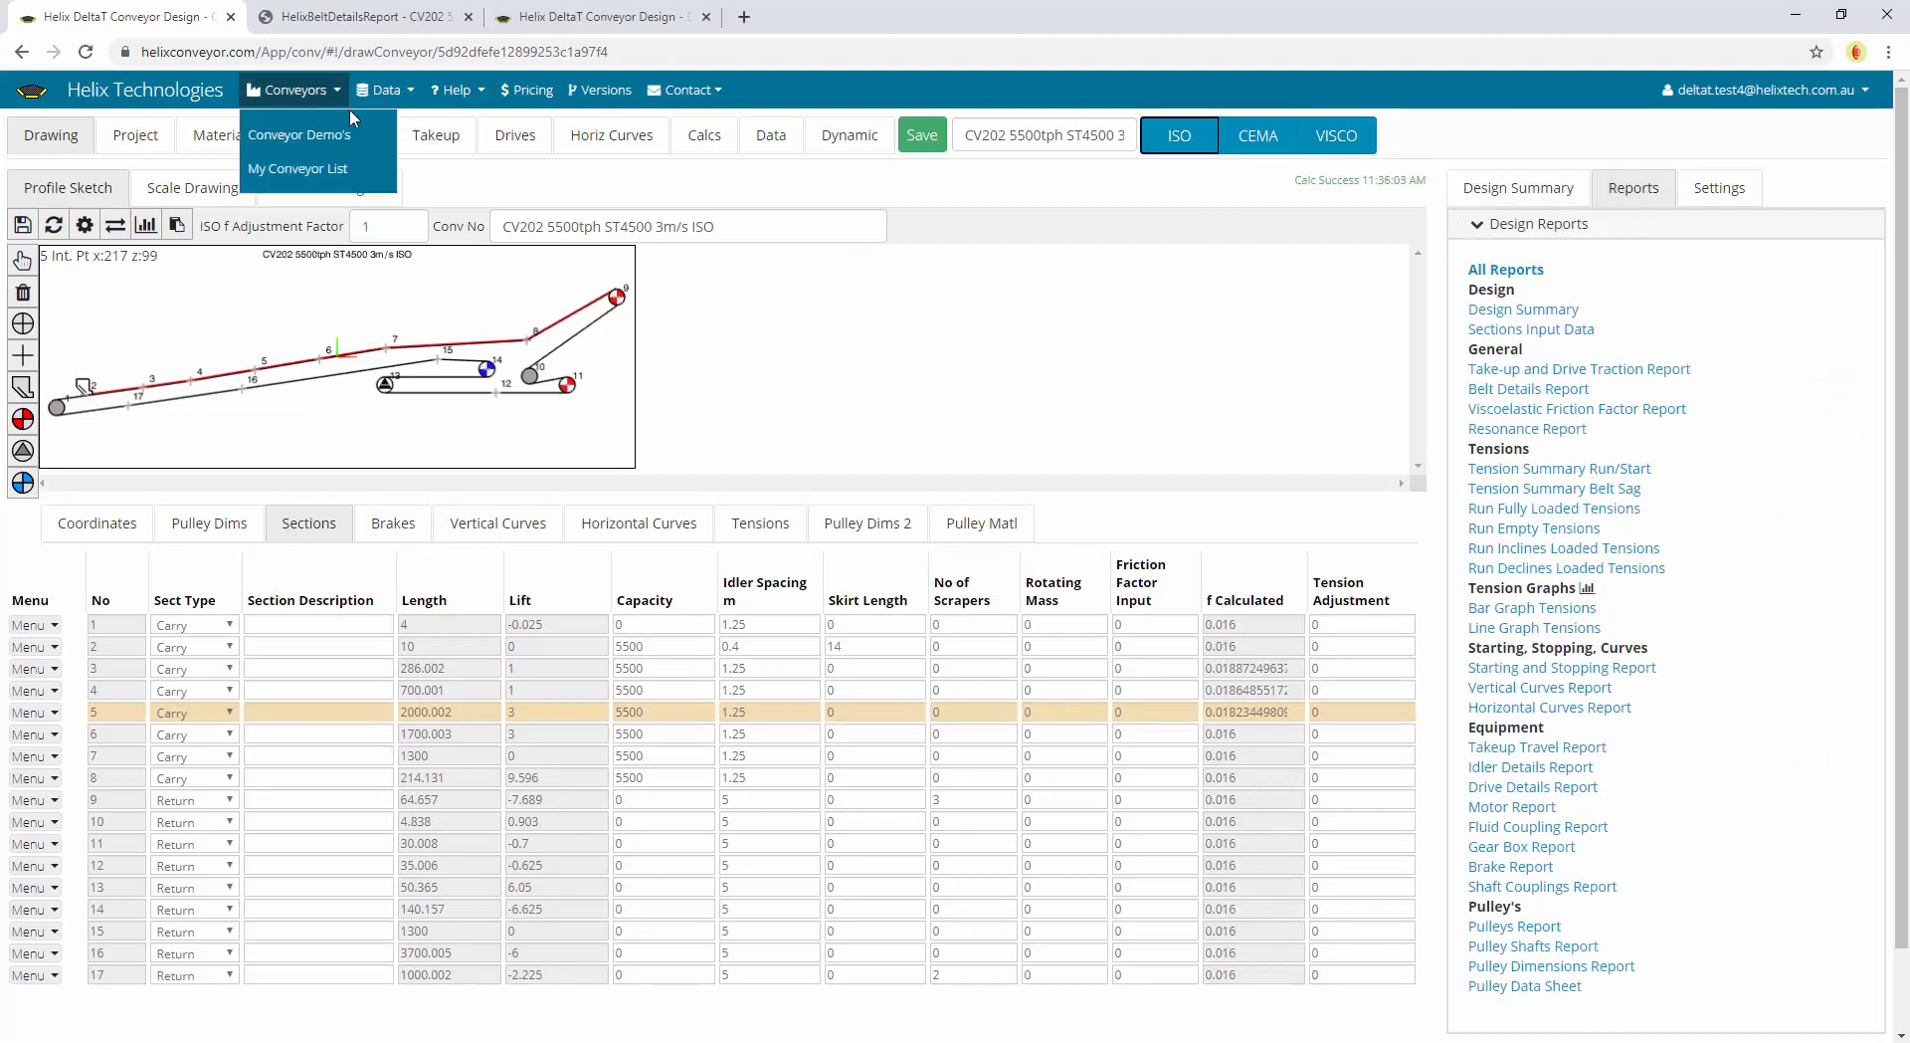
pyautogui.click(336, 171)
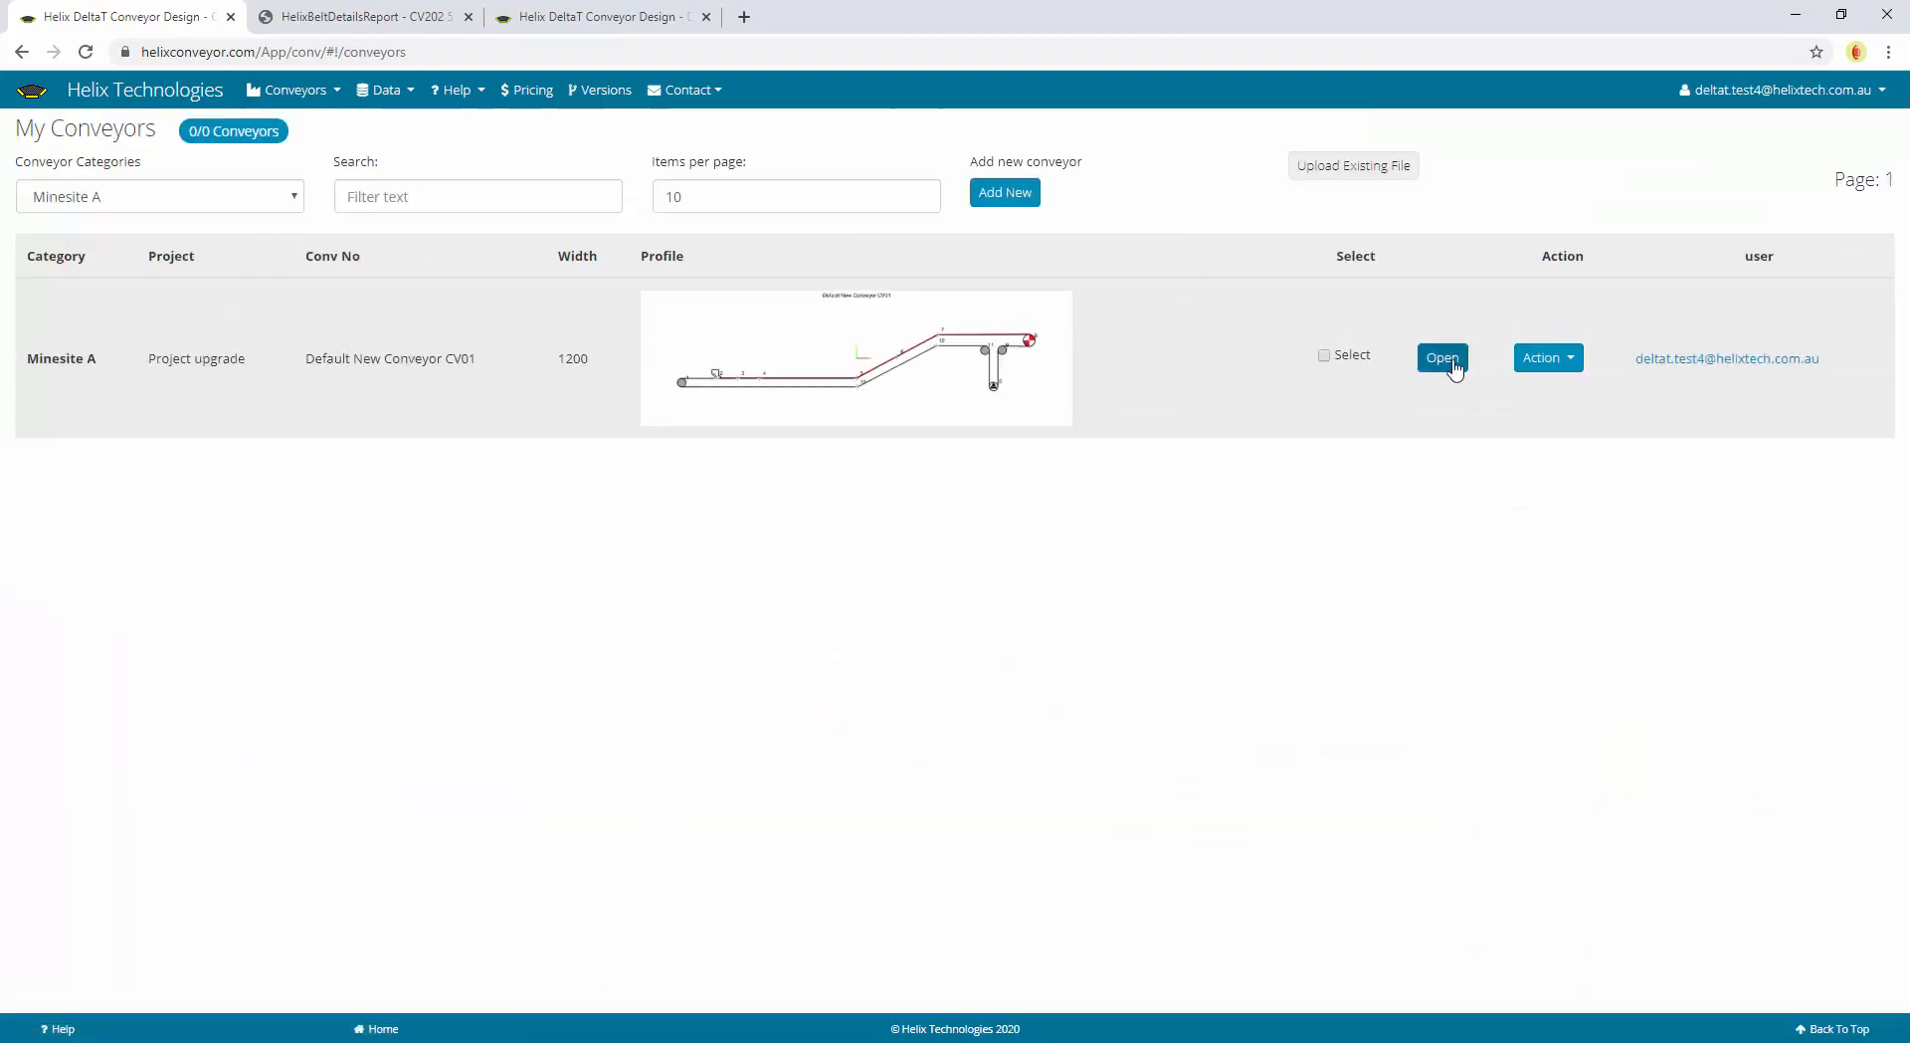
pyautogui.click(1450, 361)
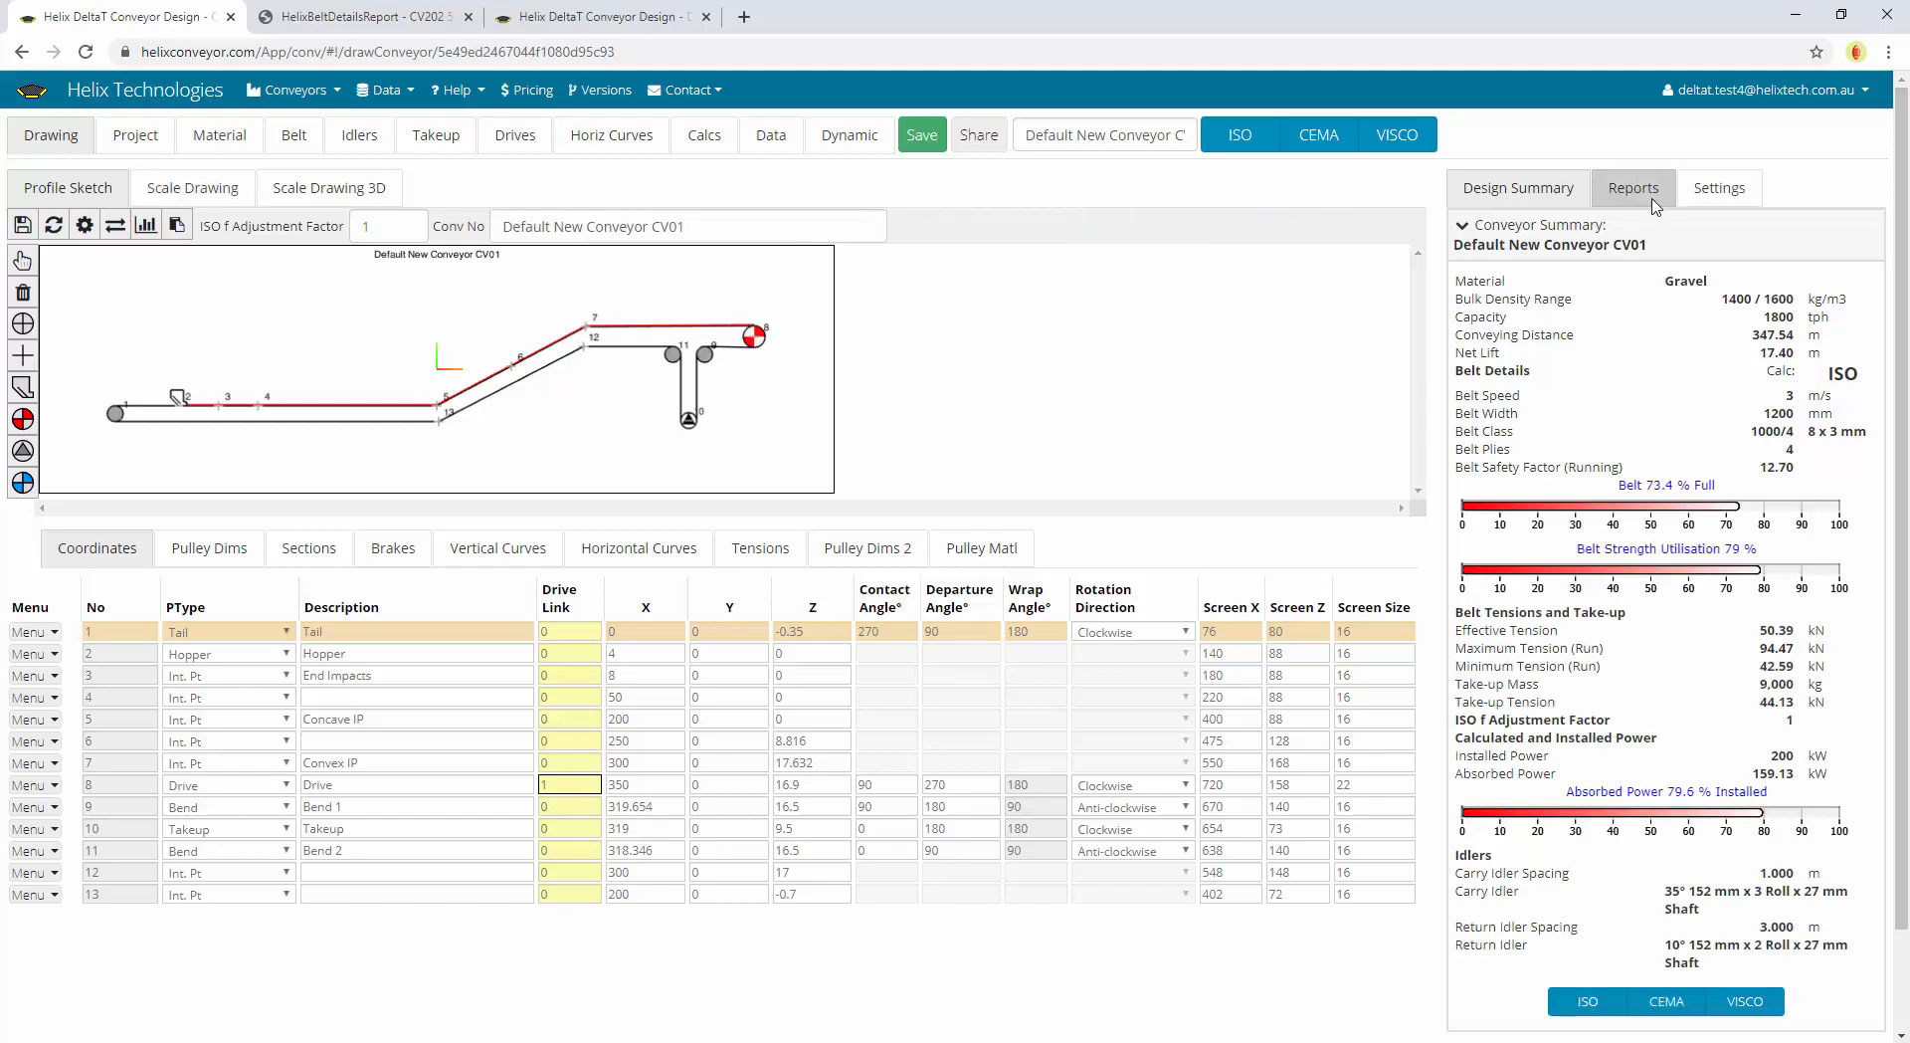
# Calculate Default New Conveyor CV01 with the ISO method and display its design reports list
pyautogui.click(1236, 135)
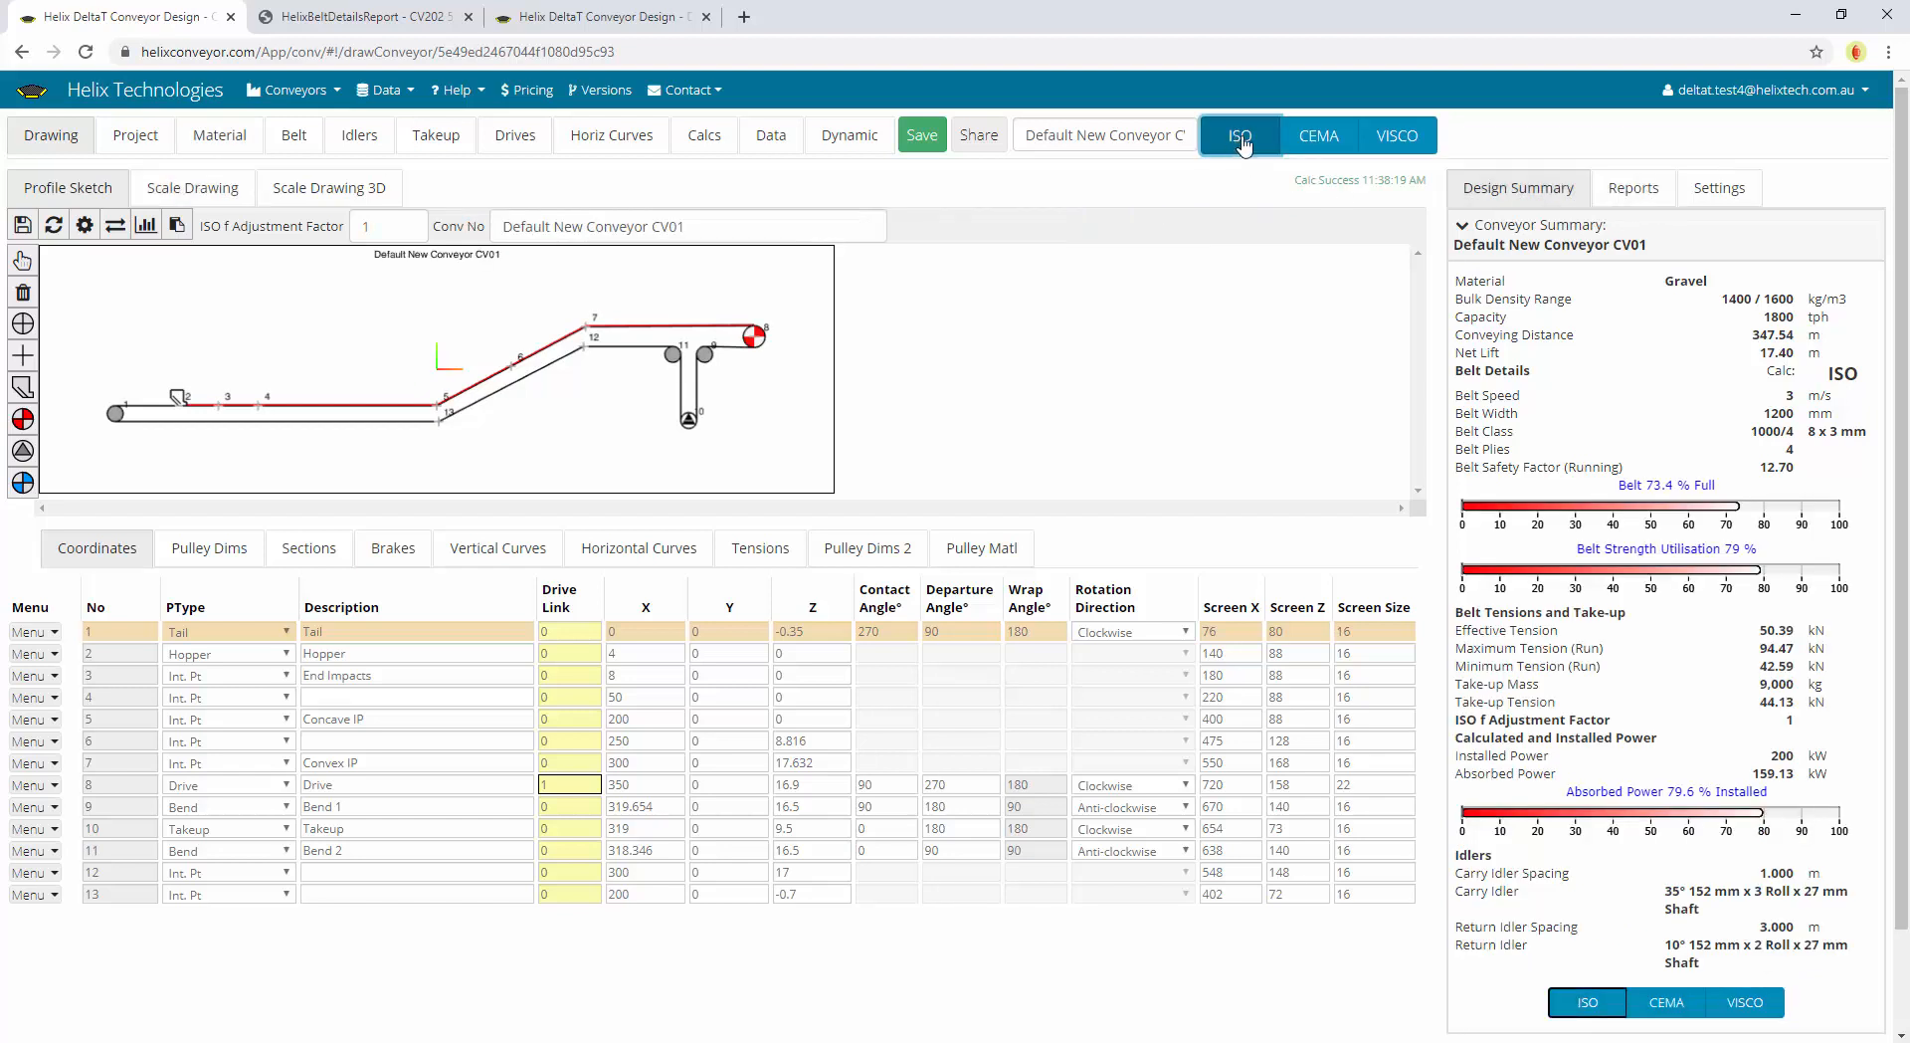
pyautogui.click(1637, 199)
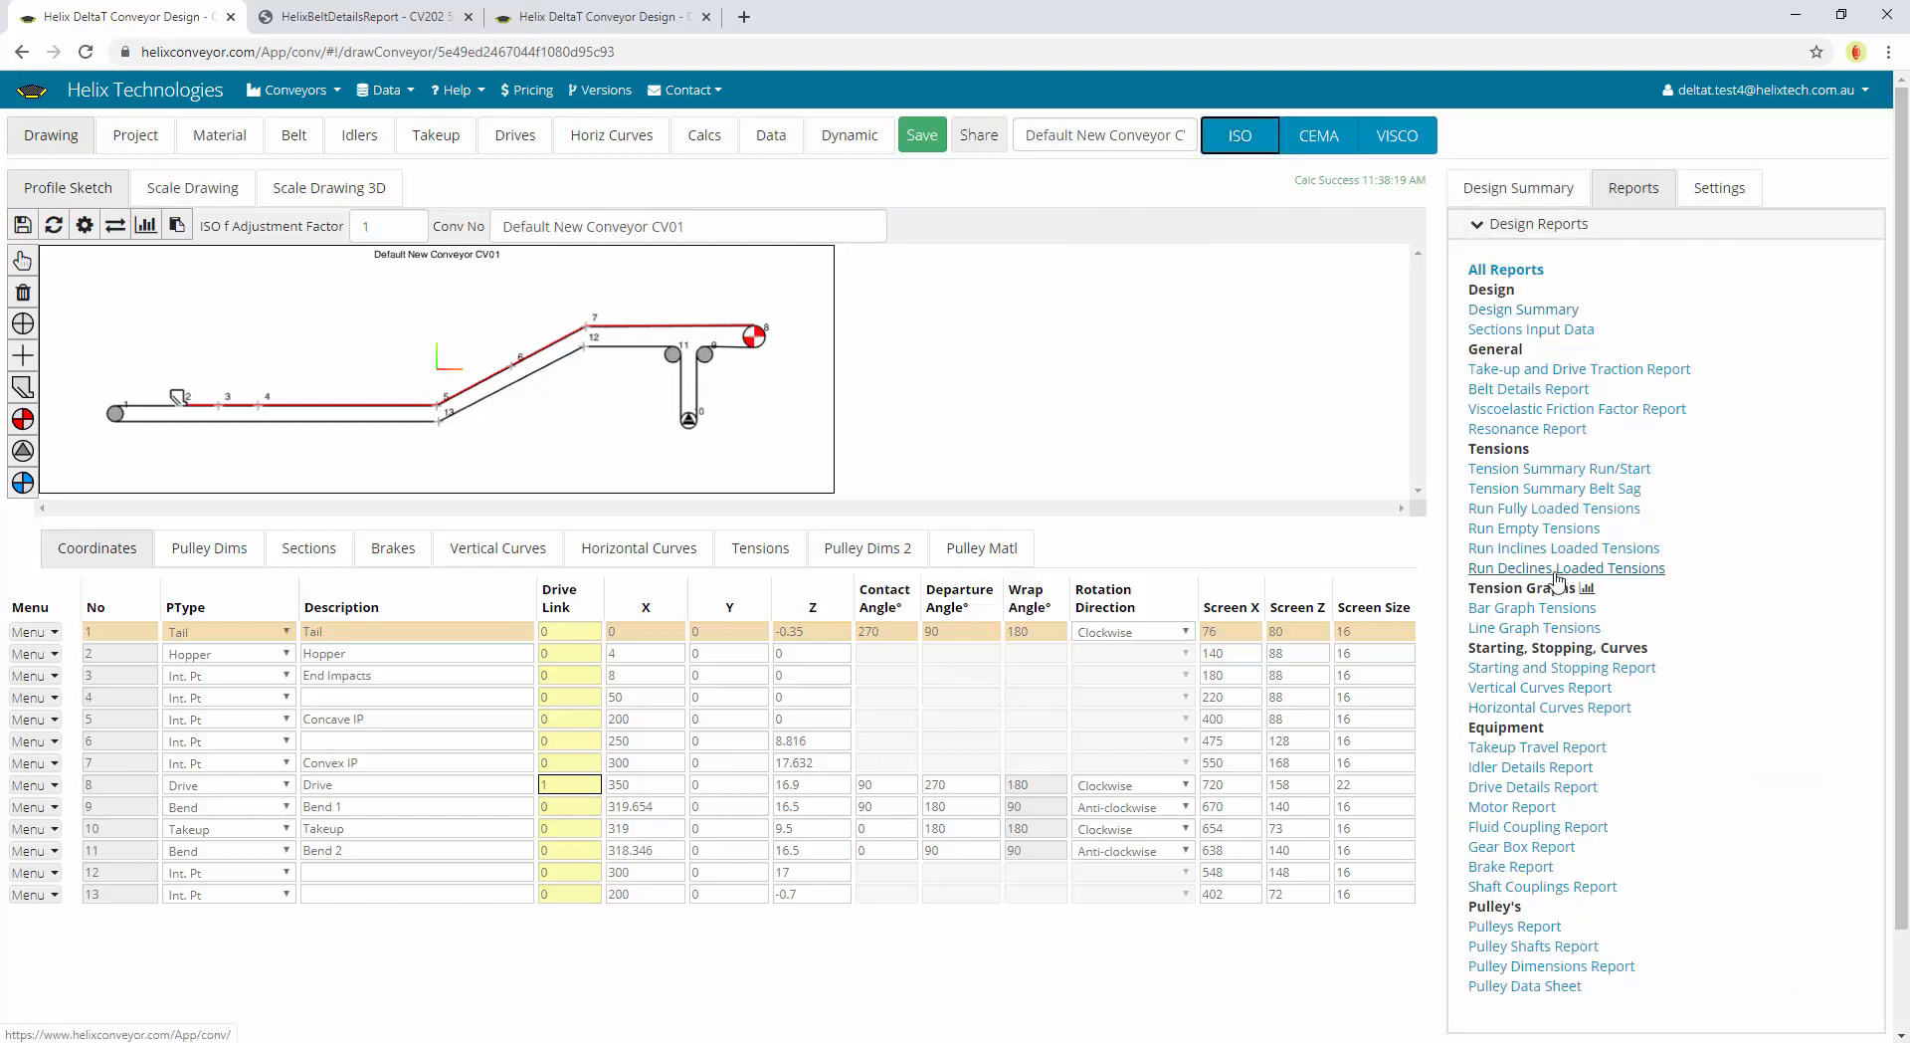
# Open the Design Summary and Tension Summary Run/Start reports for Default New Conveyor CV01 and review the tensions at each station
pyautogui.click(1530, 310)
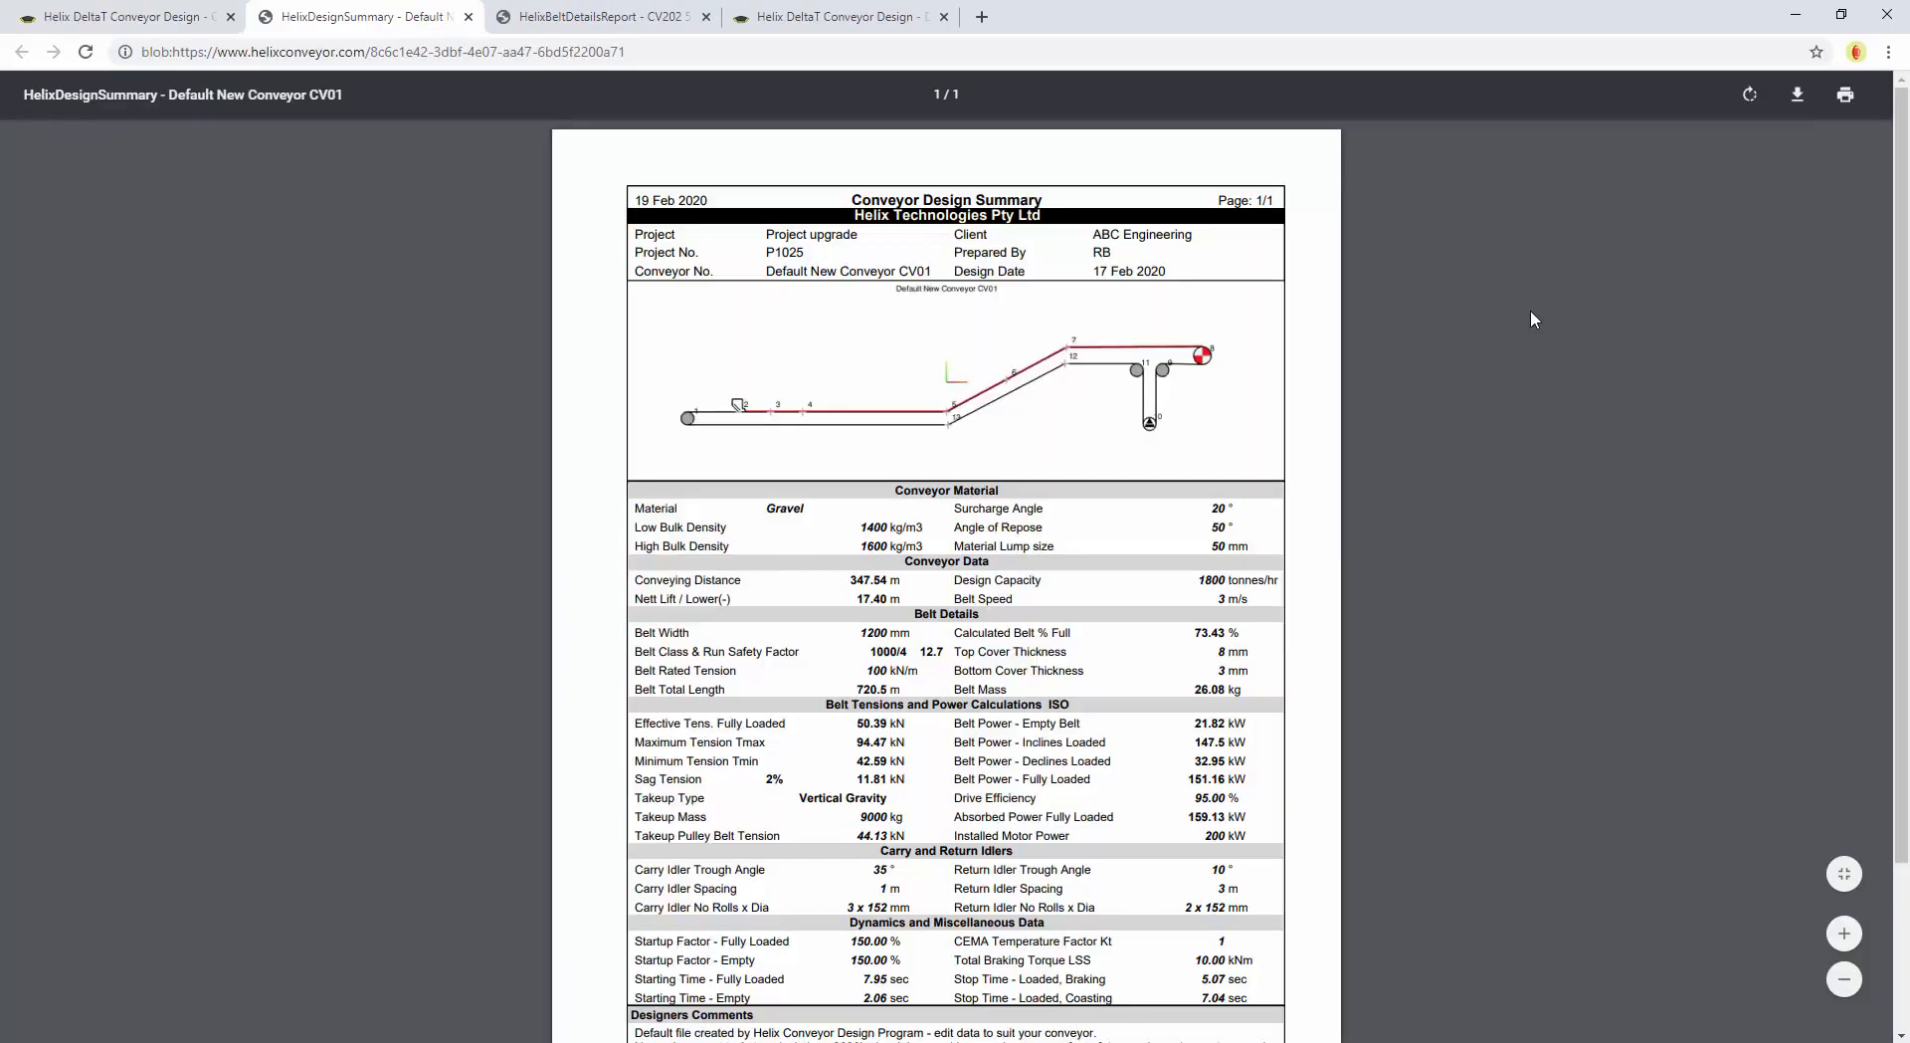
pyautogui.scroll(-1, 1334, 541)
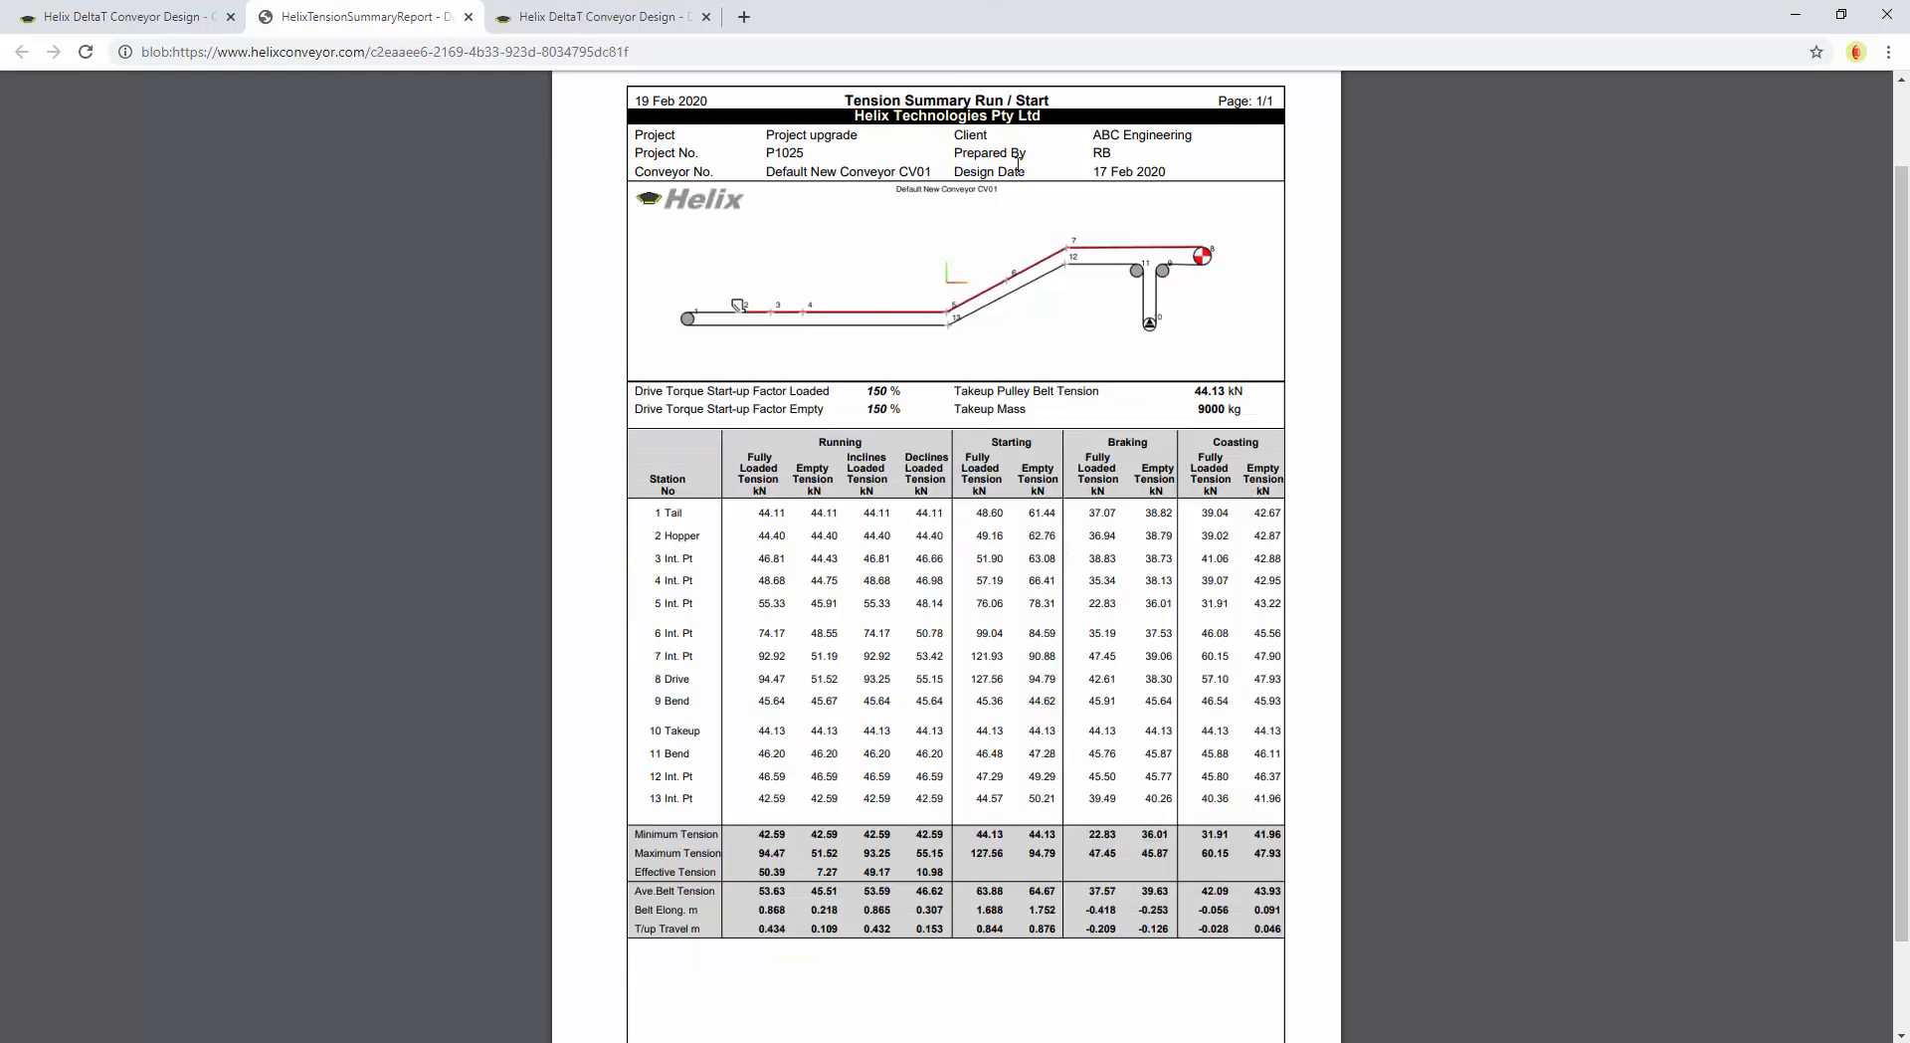
pyautogui.scroll(1, 940, 124)
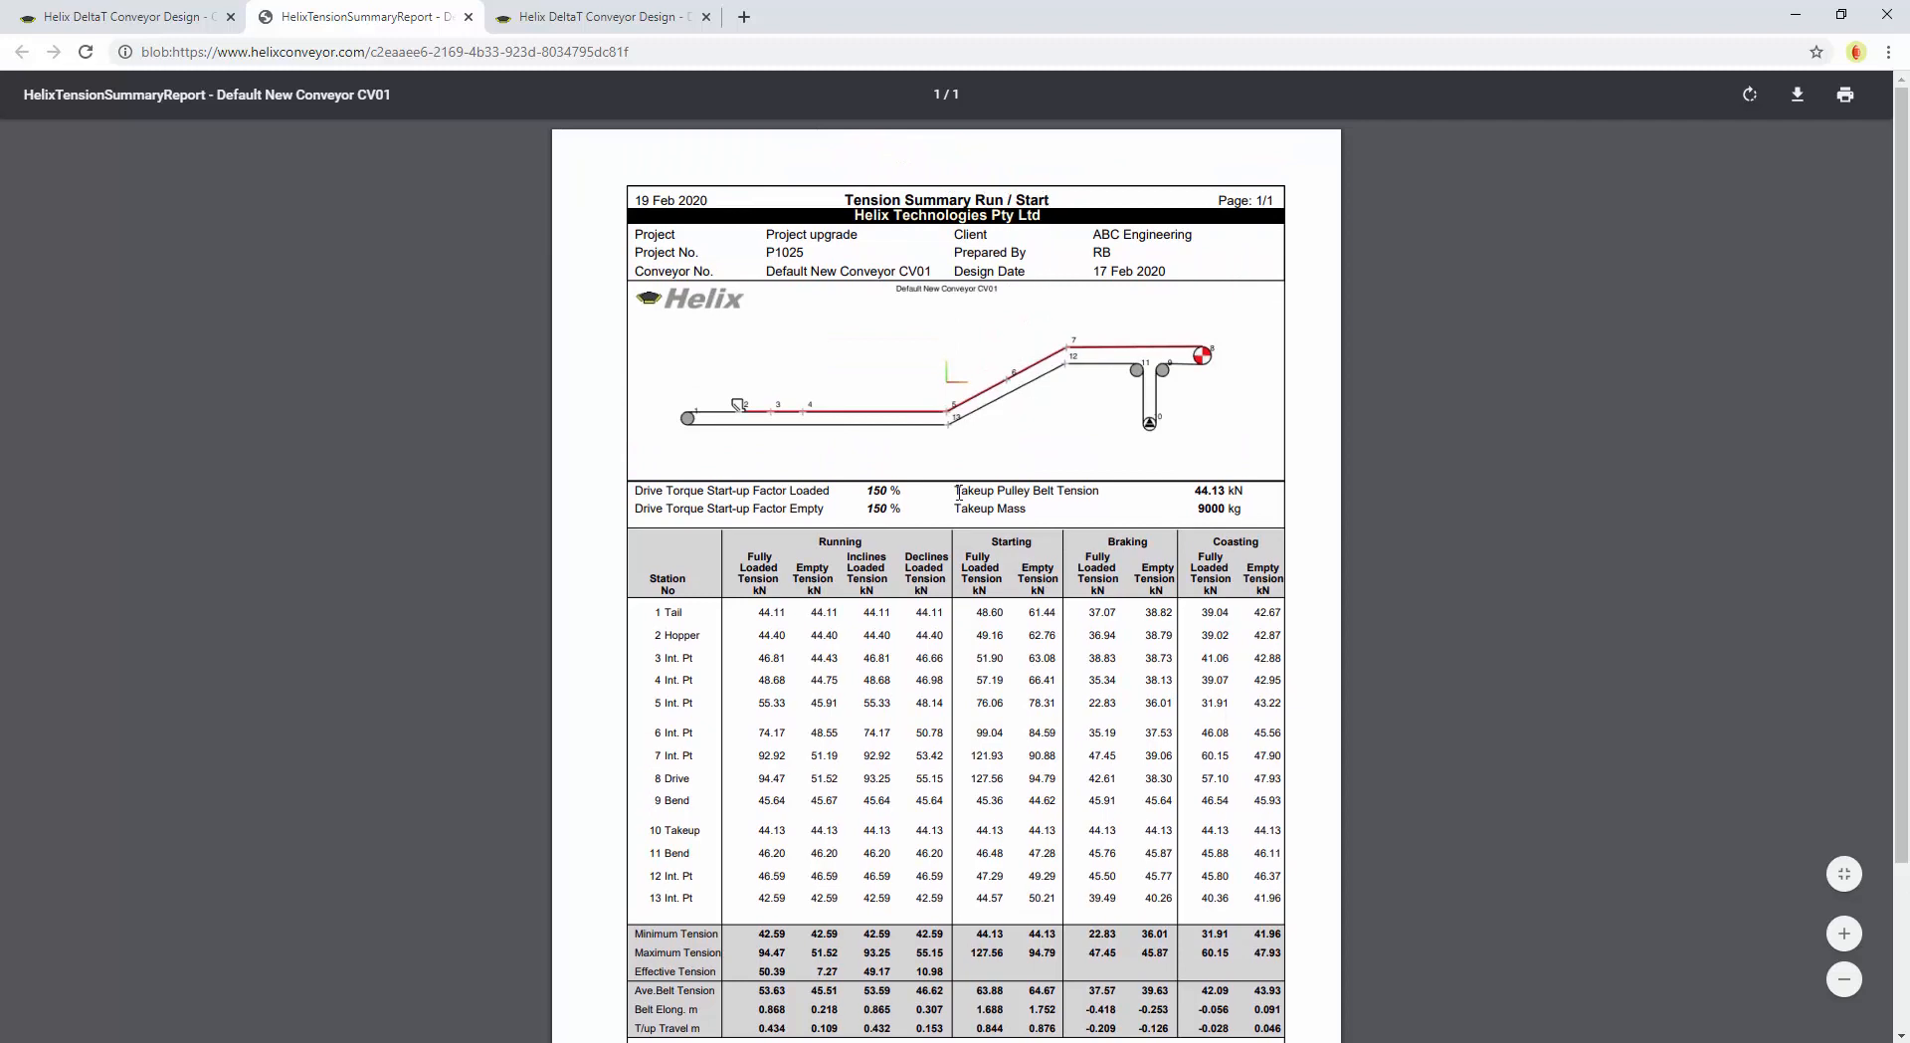
pyautogui.scroll(-2, 940, 511)
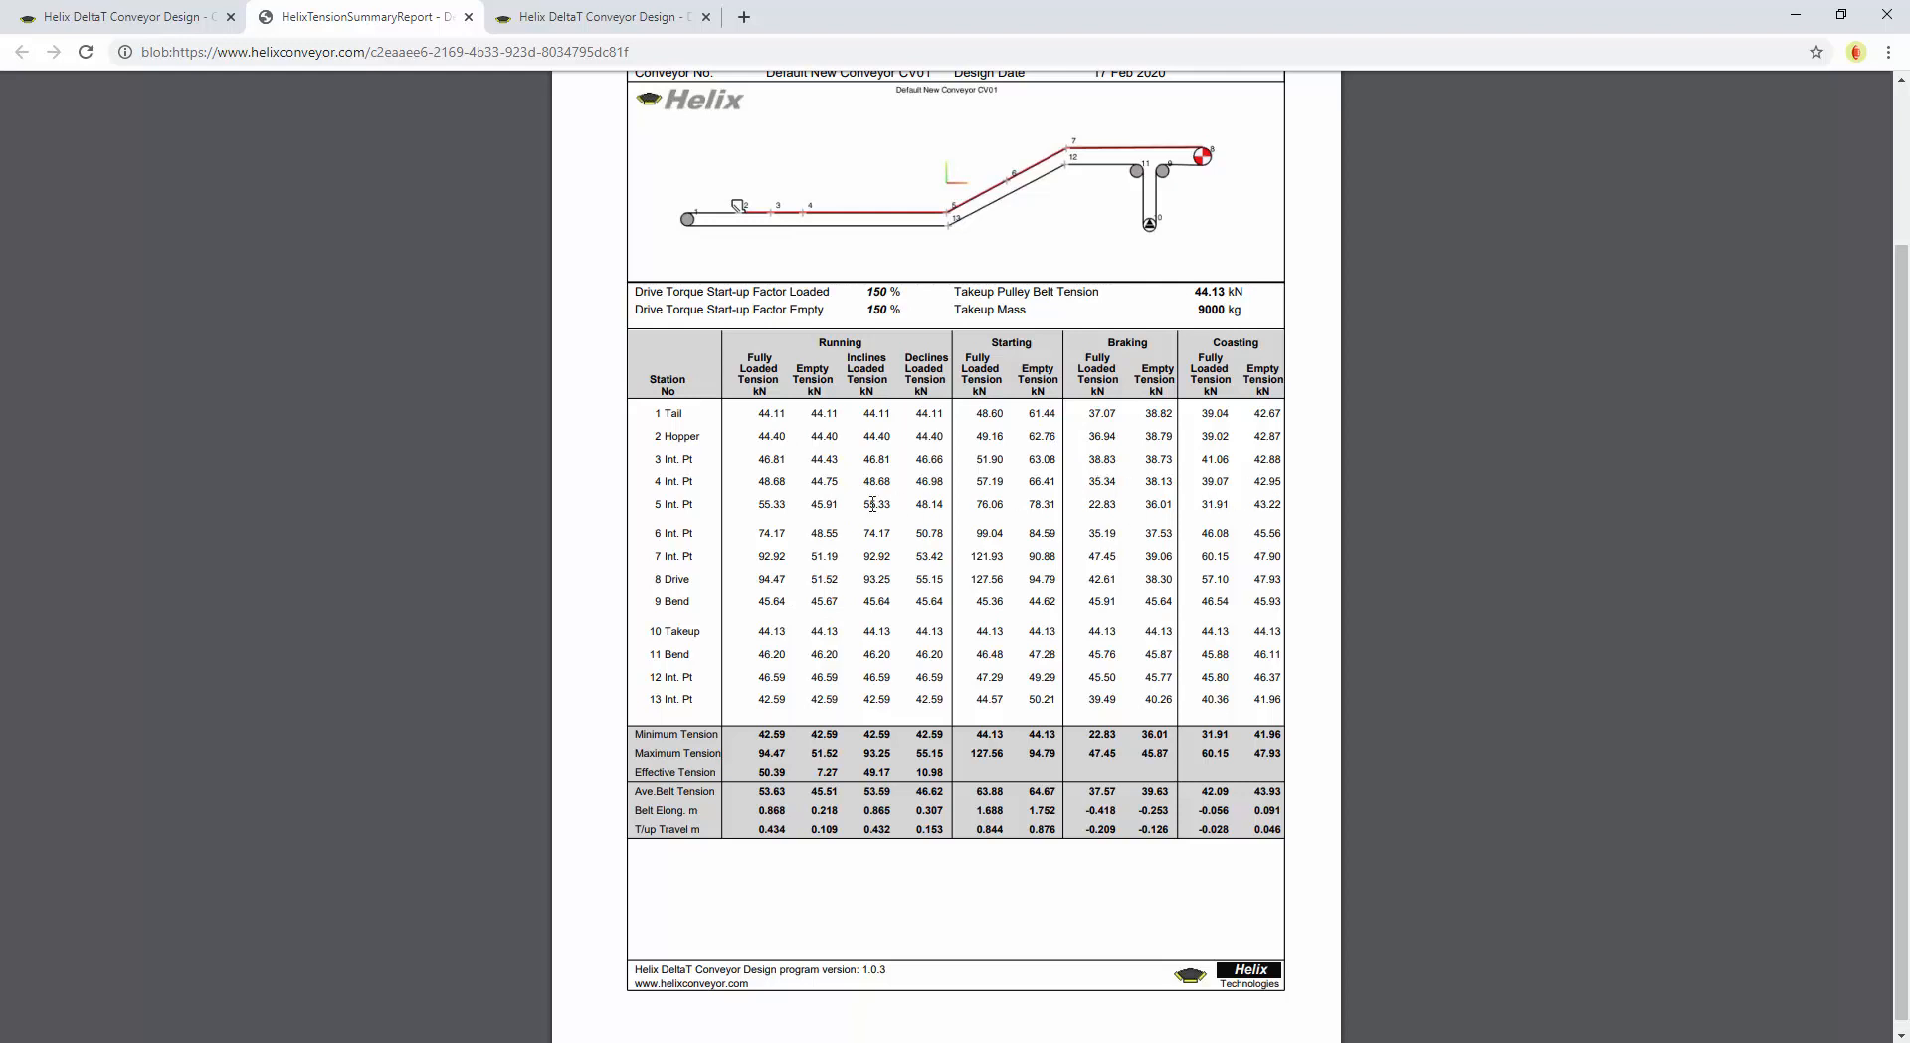
pyautogui.scroll(1, 872, 504)
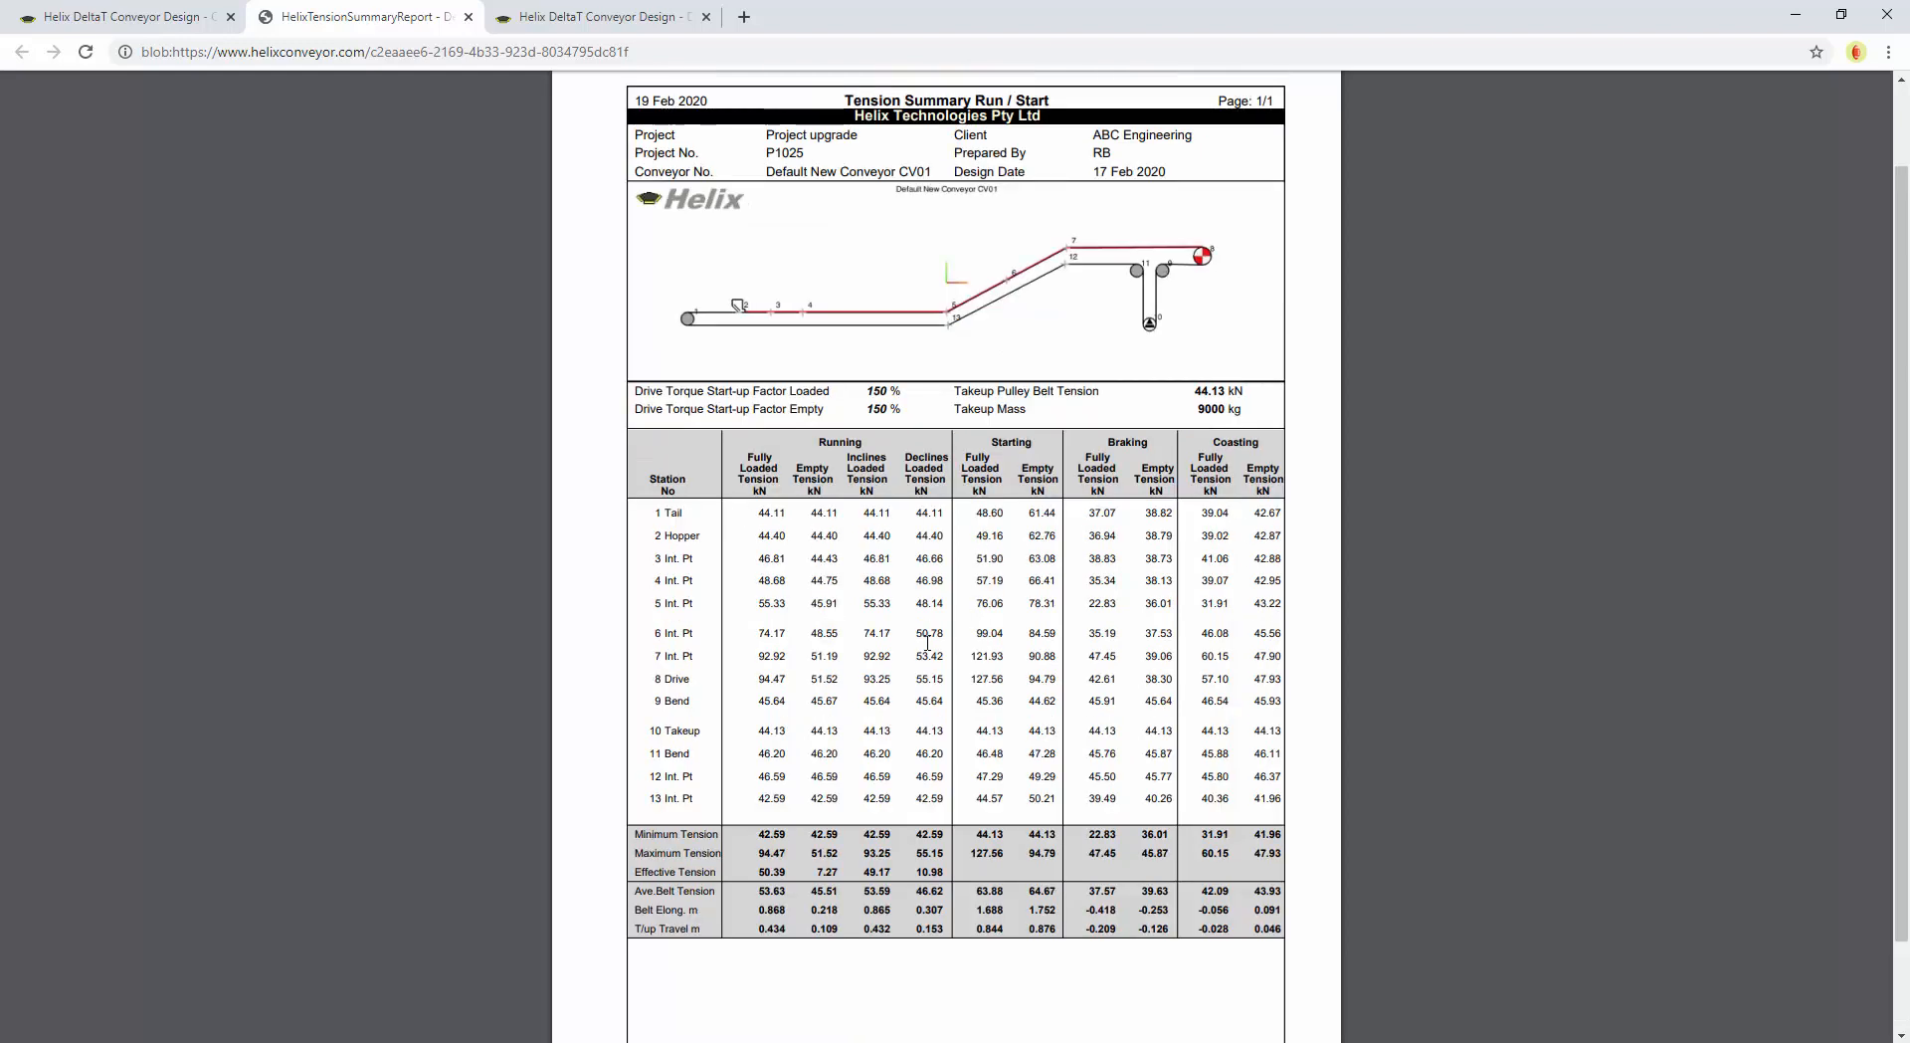
# Display the conveyor's belt tension bar graphs for Starting Full and Stop Braking Full, inspecting the starting tension at Drive 8
pyautogui.click(157, 20)
pyautogui.click(146, 229)
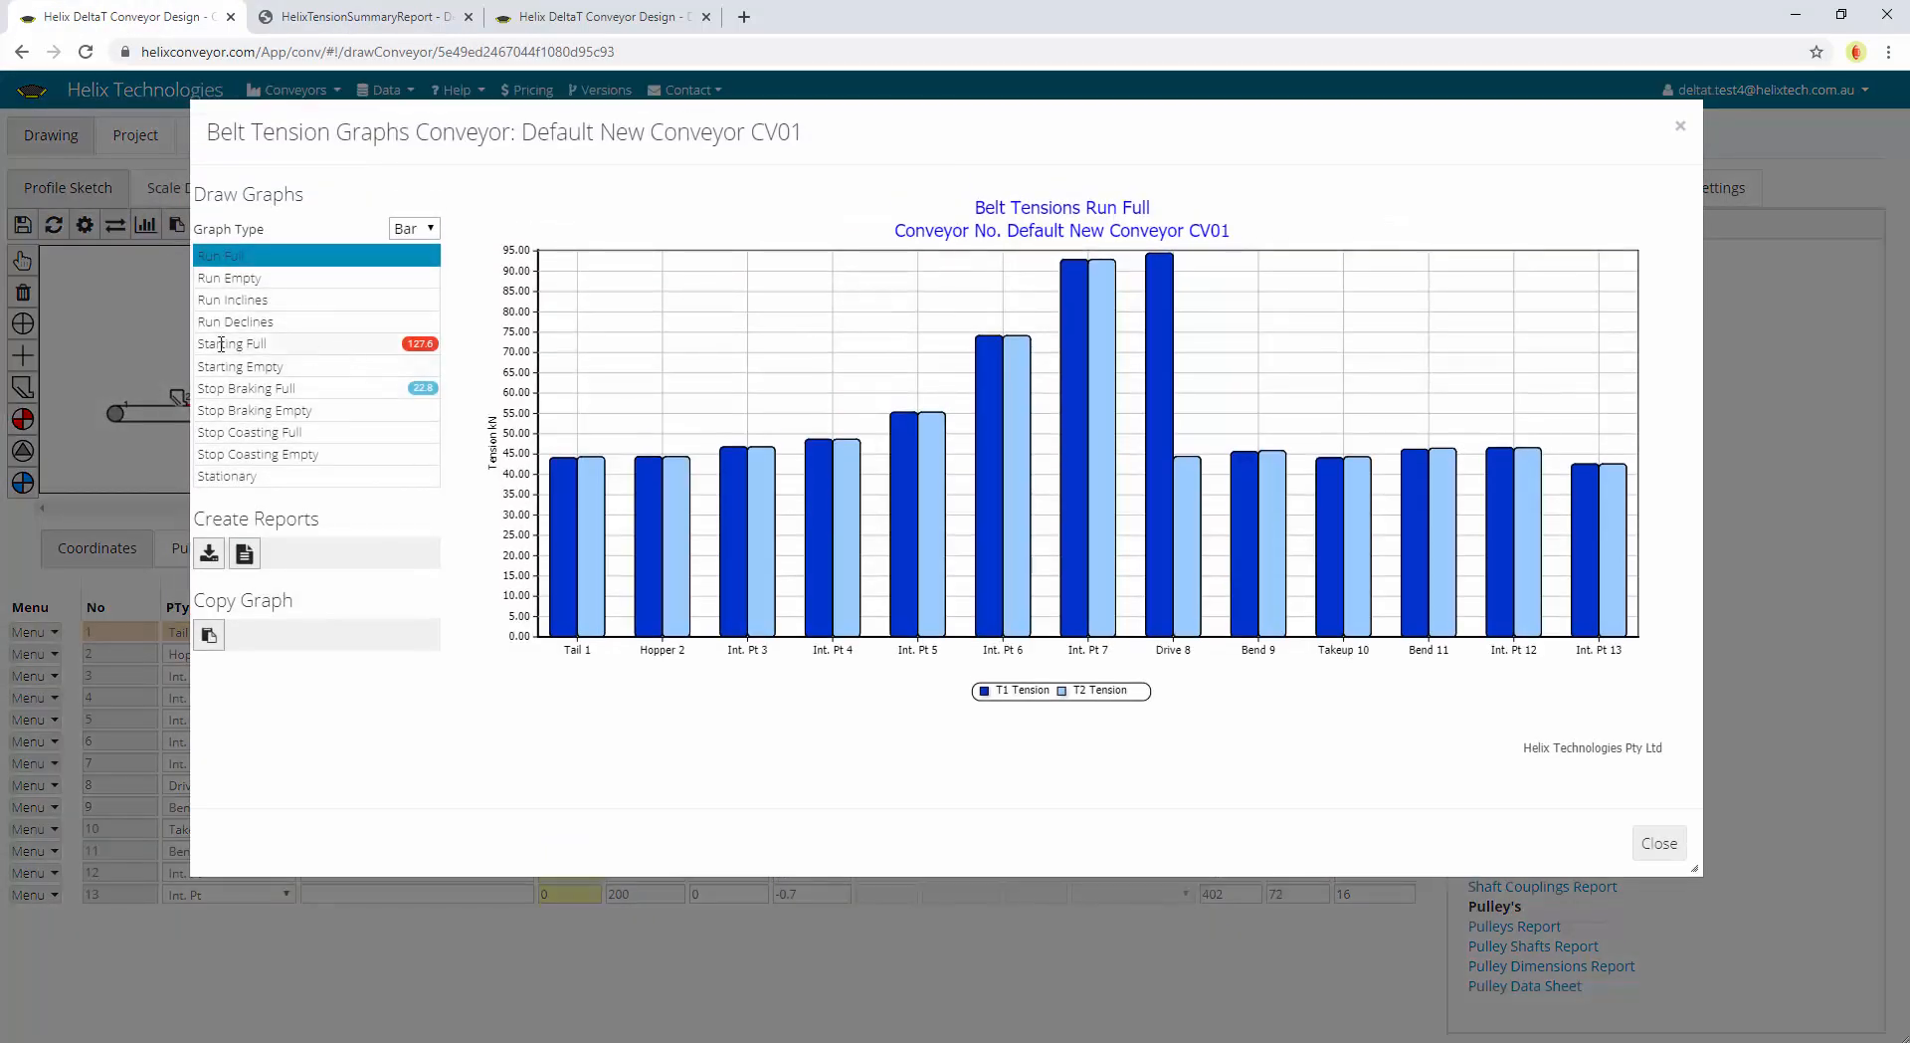
pyautogui.click(350, 350)
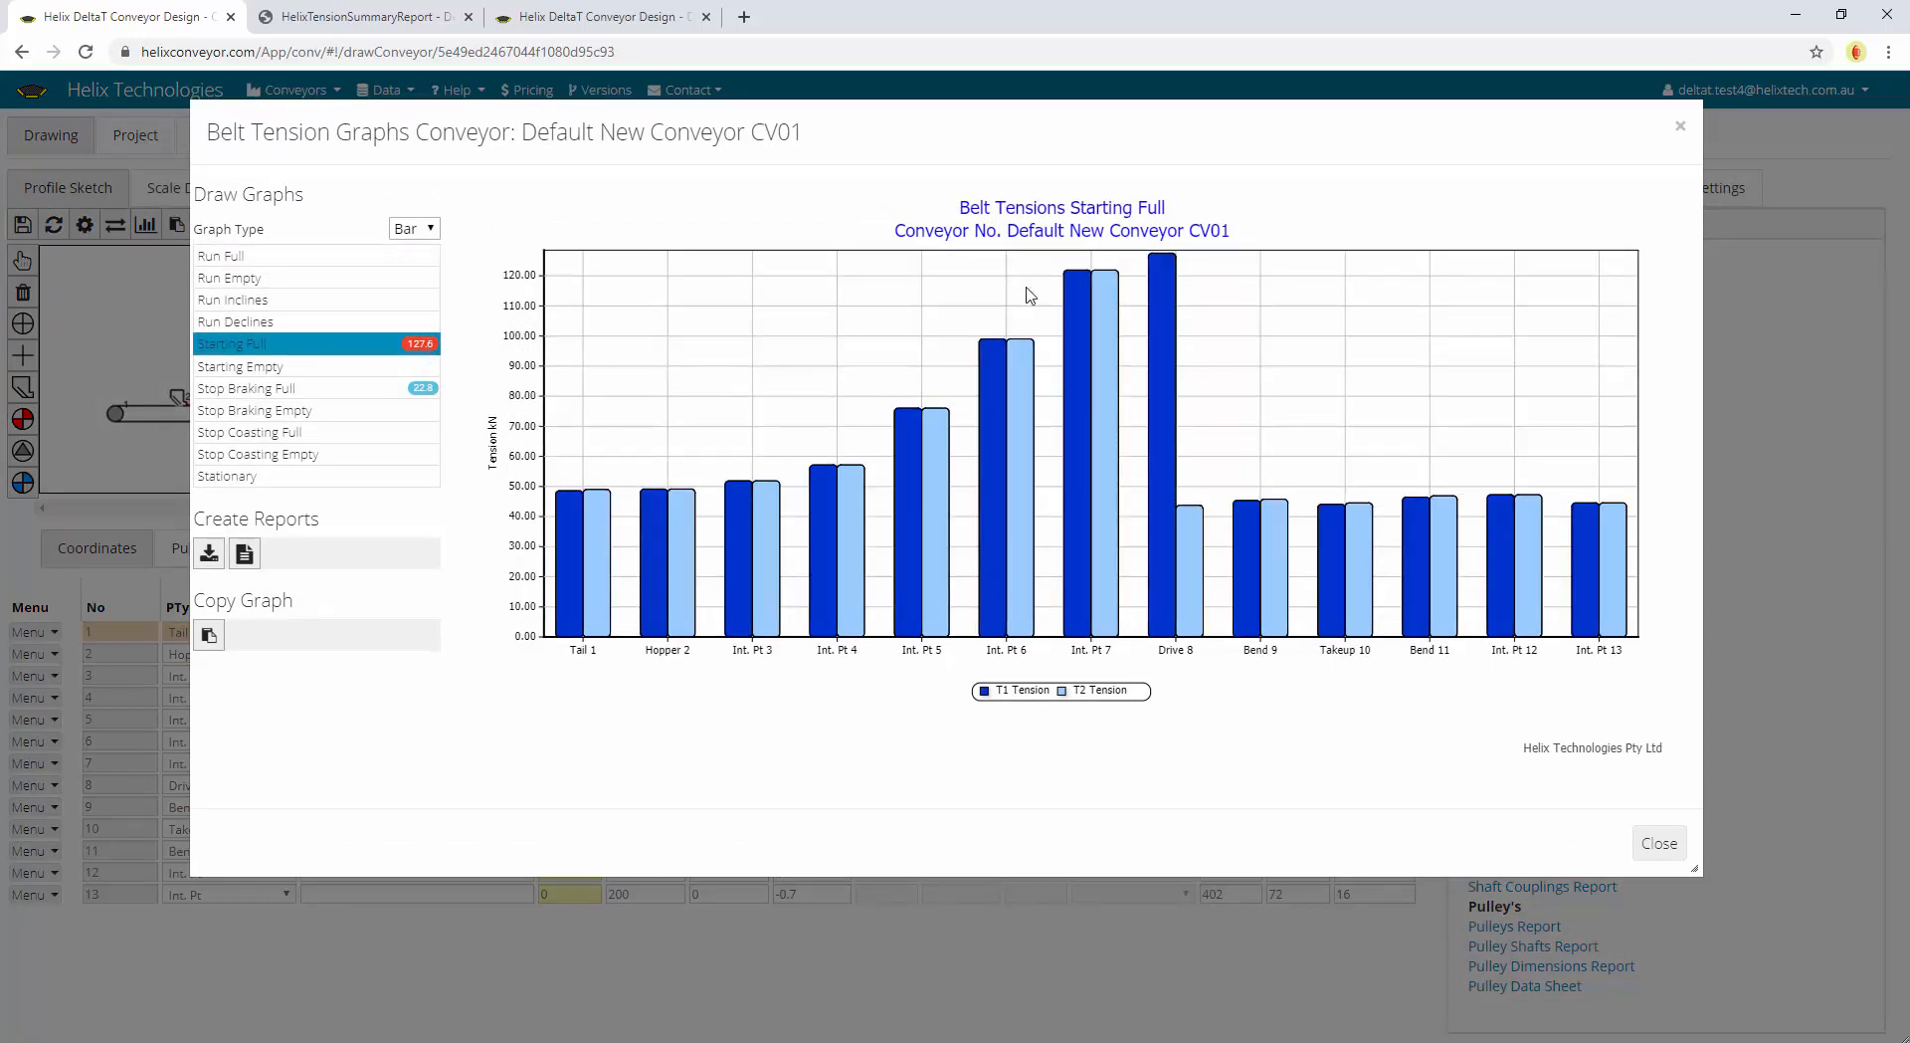
pyautogui.moveTo(1164, 262)
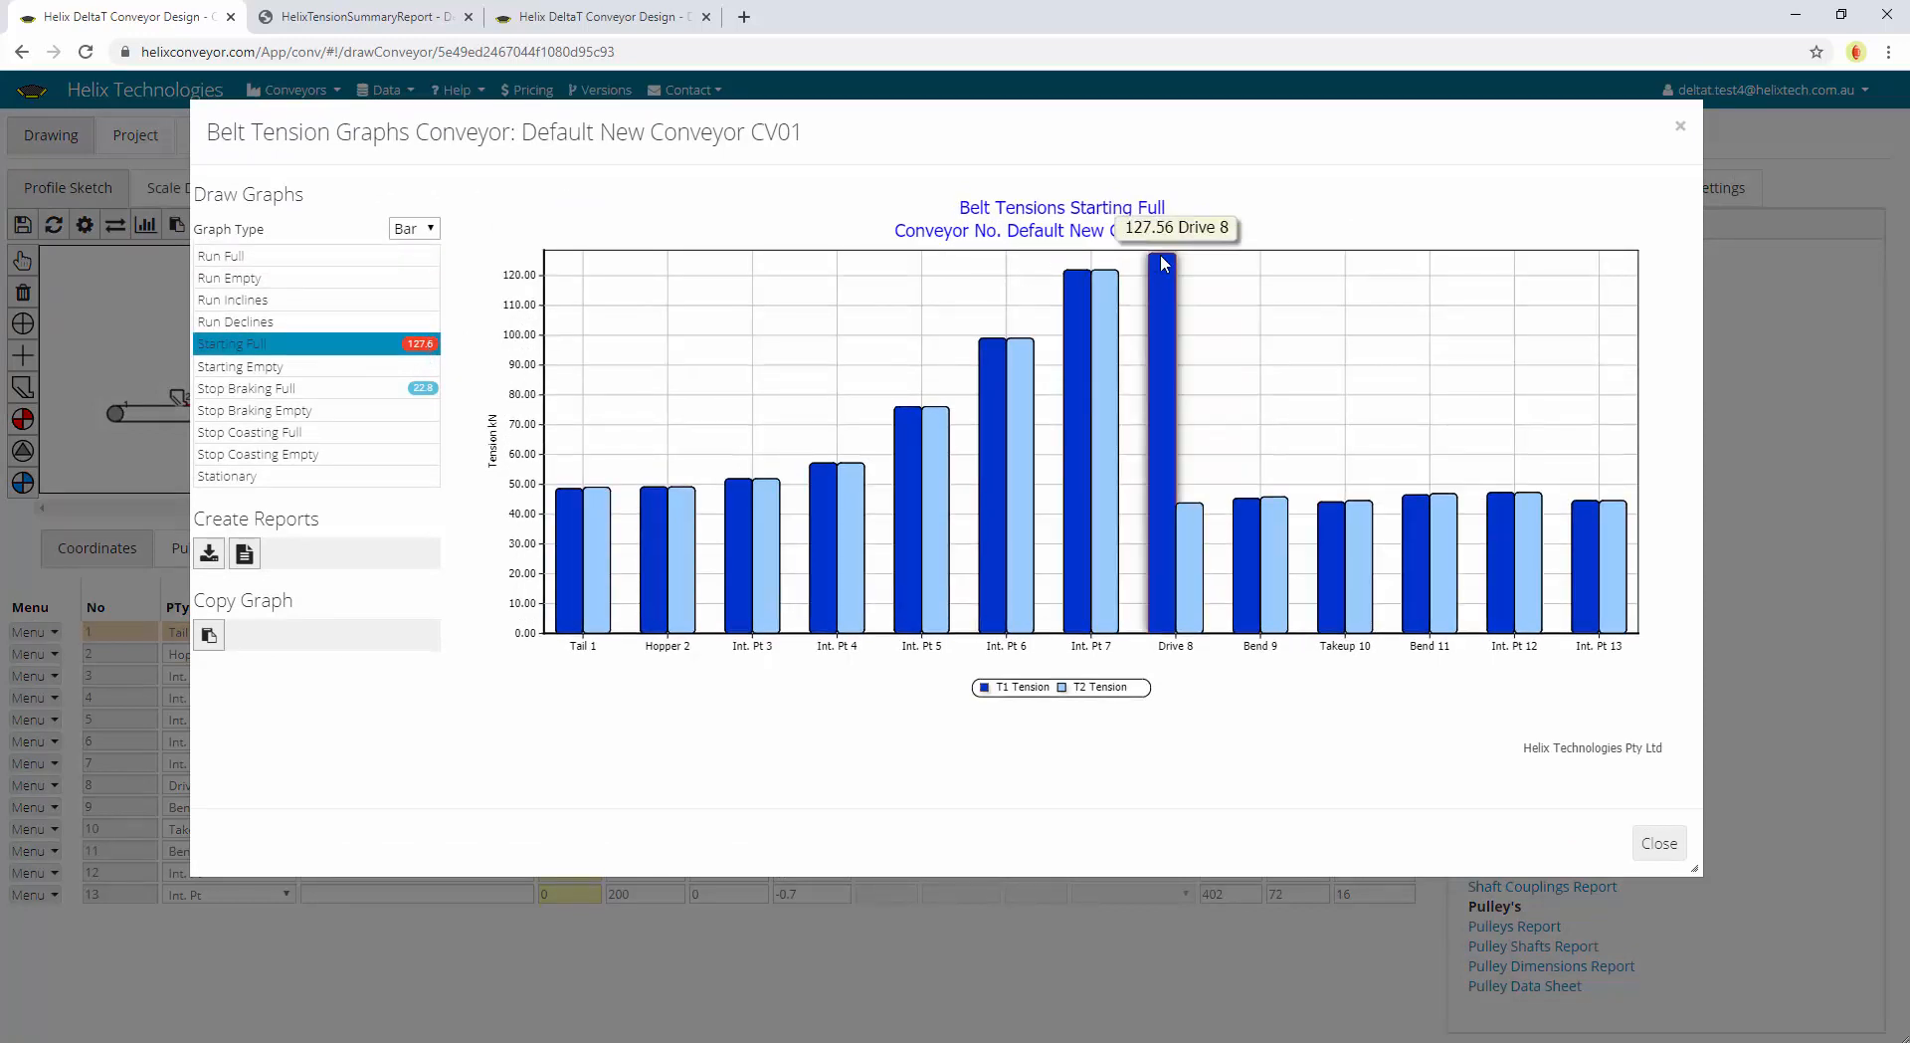
pyautogui.click(434, 390)
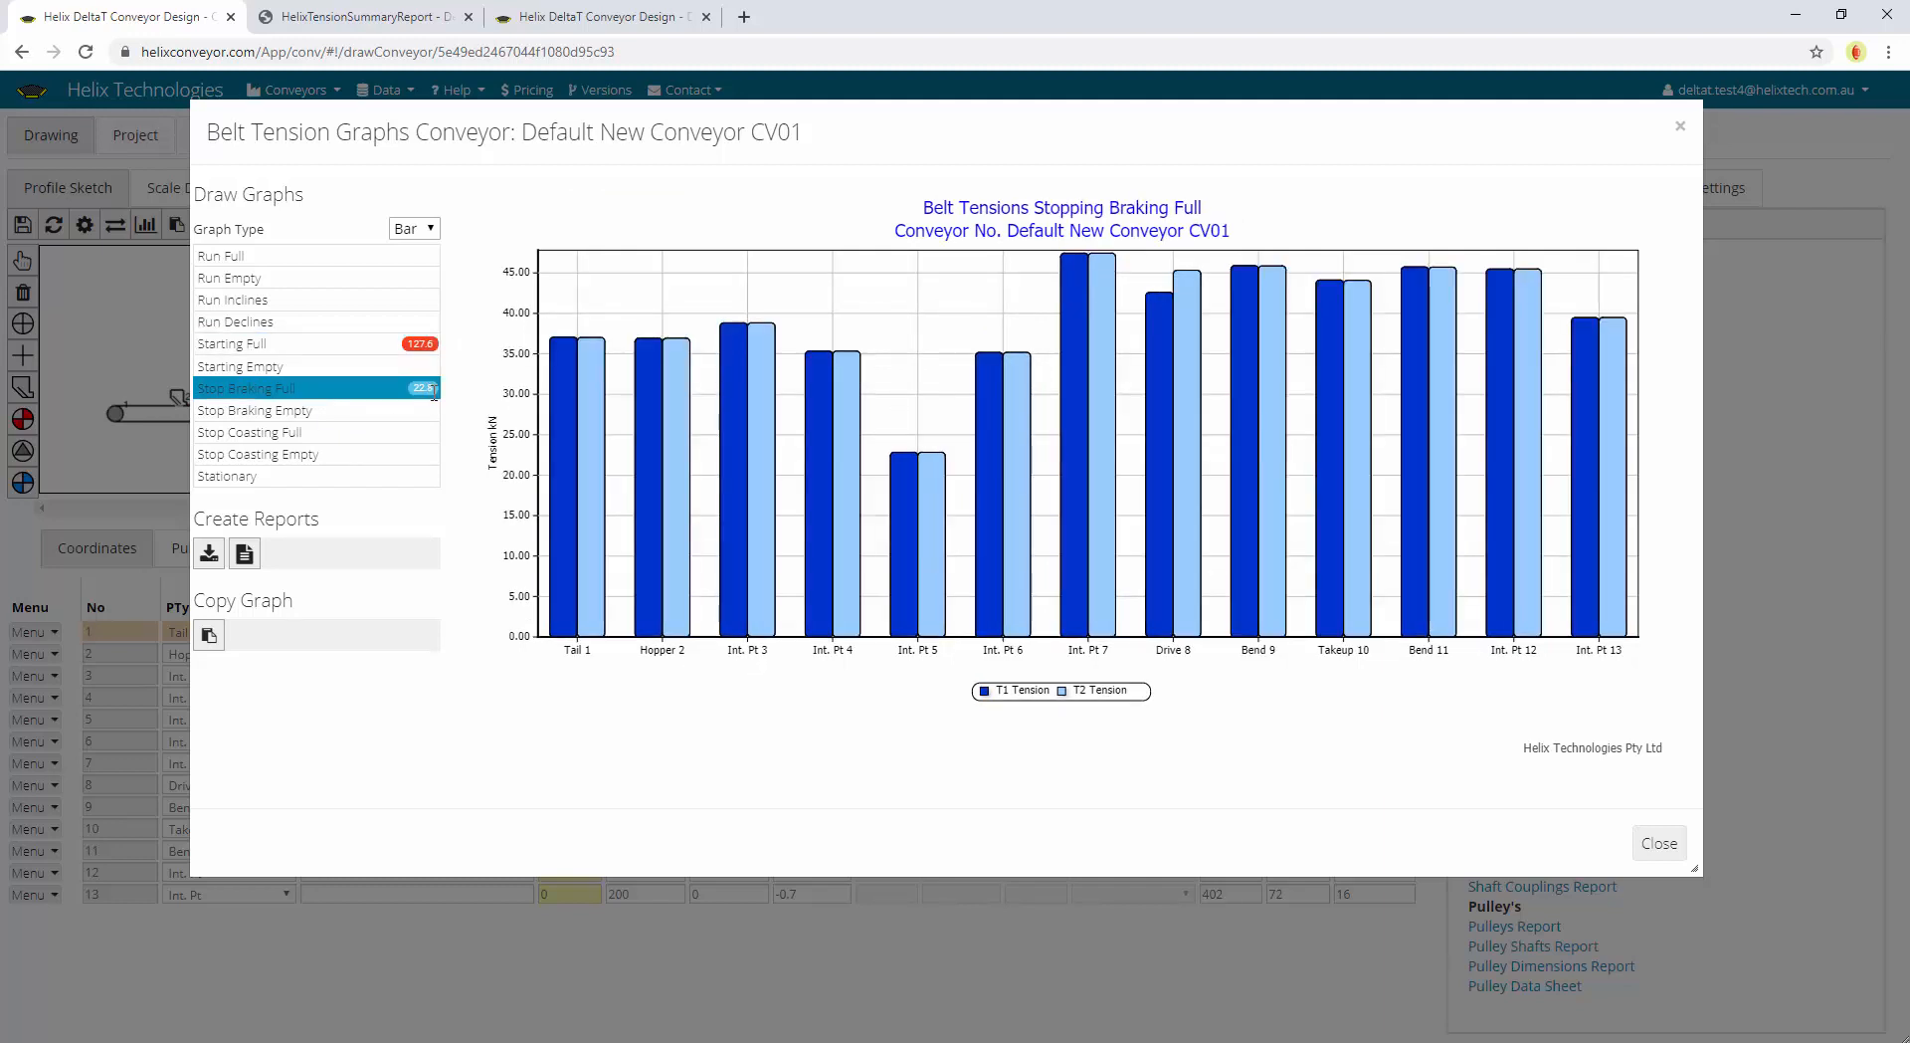
# Review the Run Fully Loaded Tensions and Drive Details reports for Default New Conveyor CV01, and close the report
pyautogui.click(384, 17)
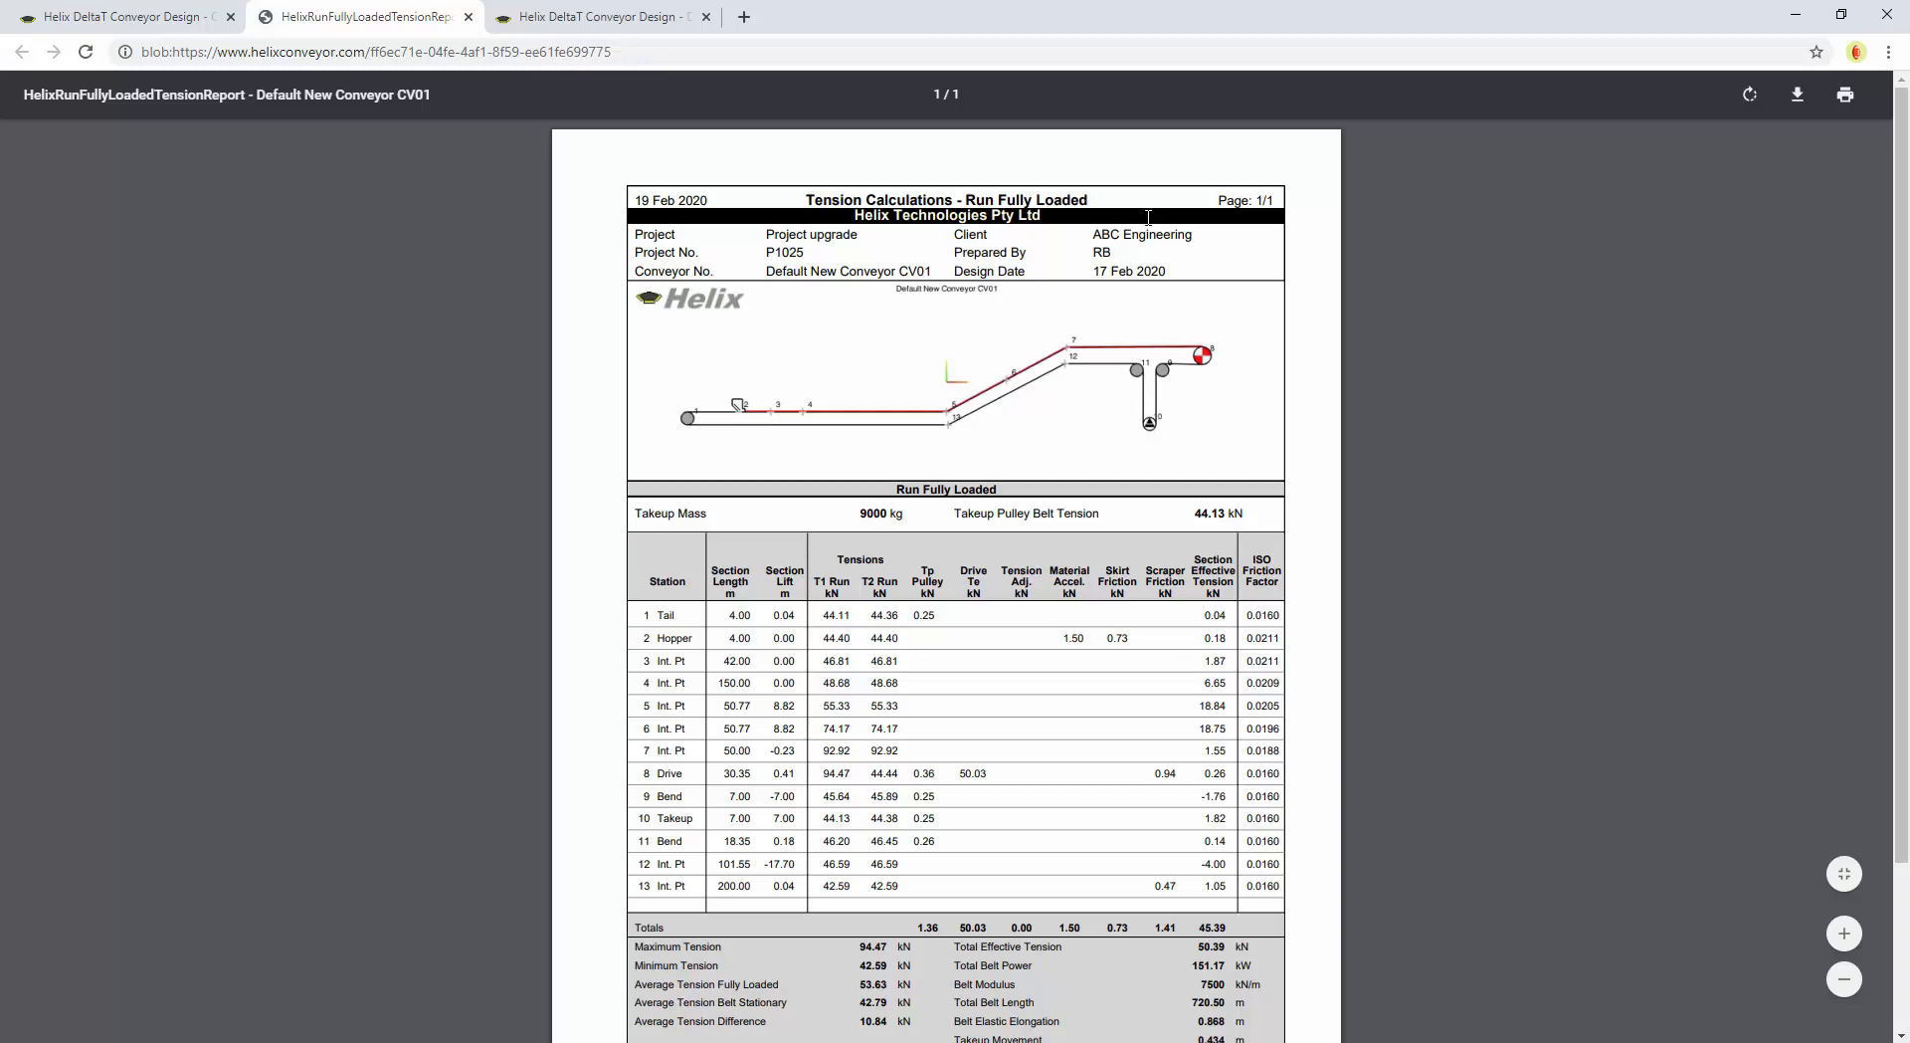
pyautogui.scroll(-1, 1144, 271)
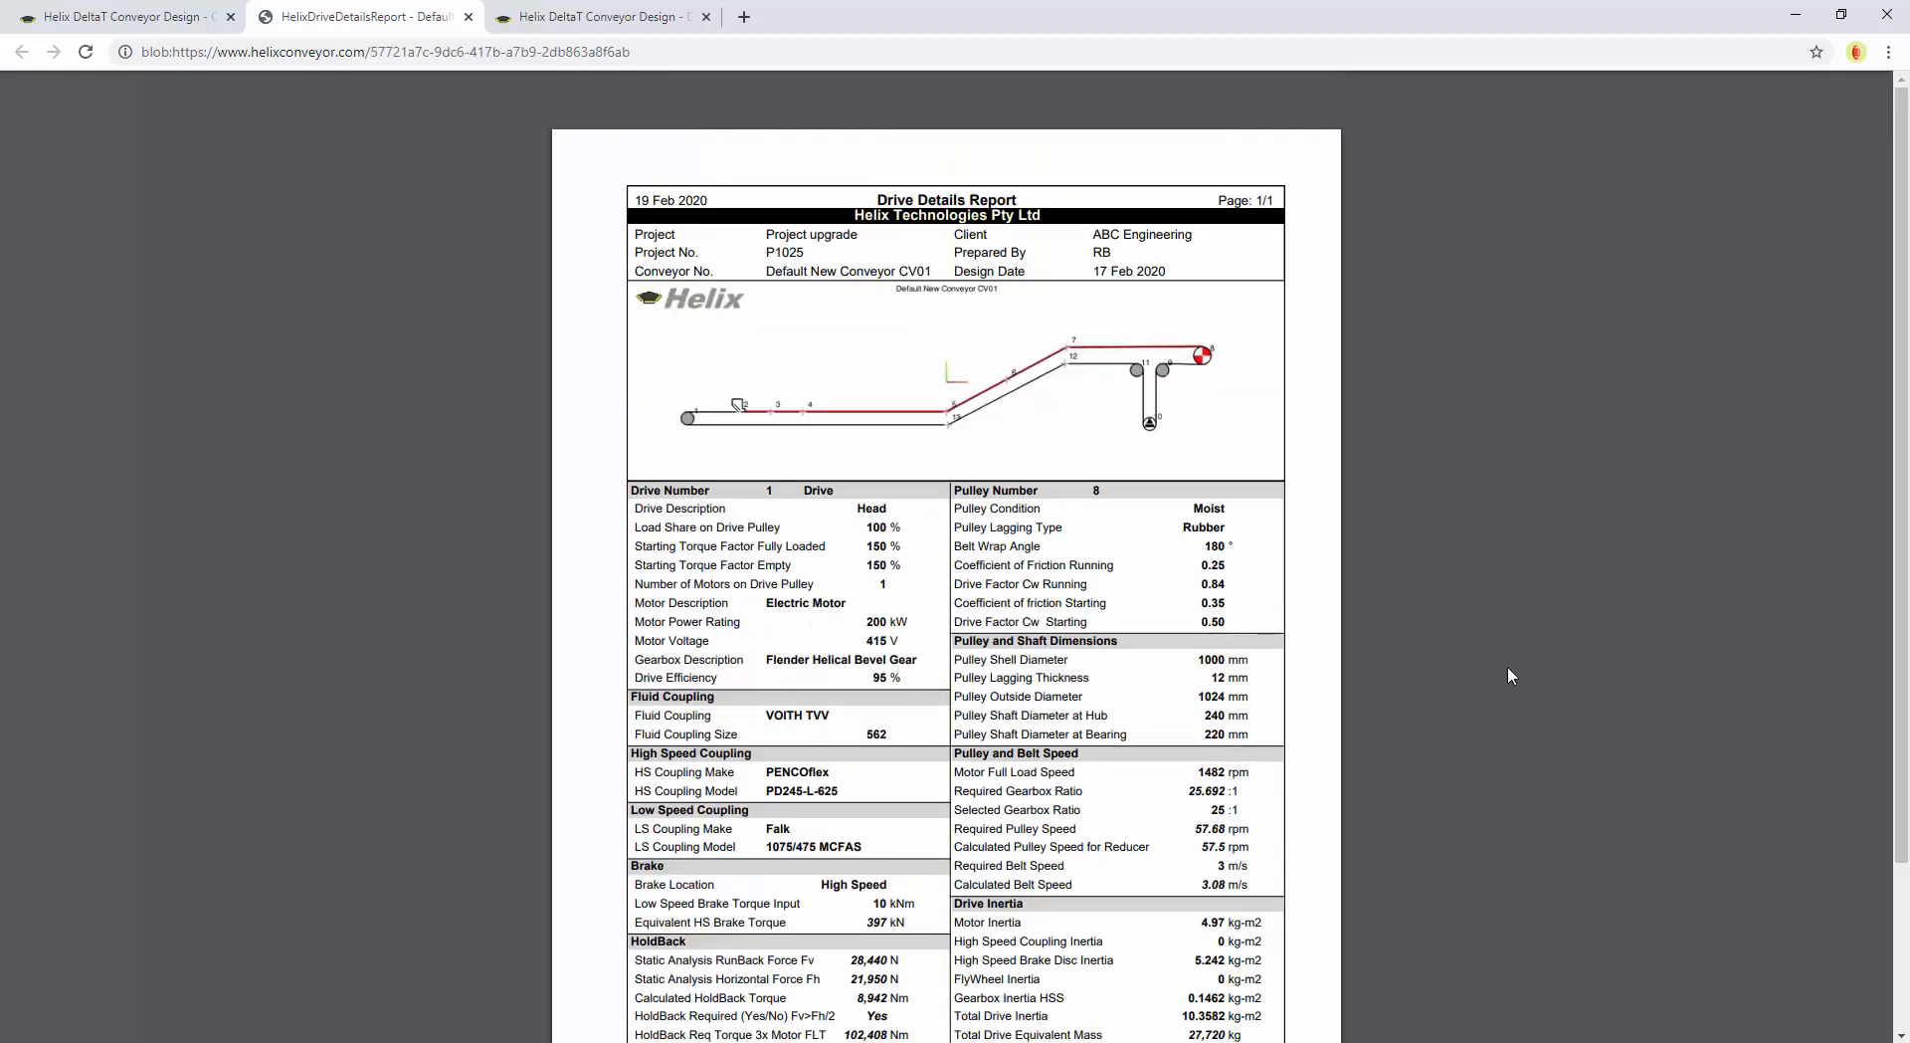
pyautogui.scroll(-2, 1508, 675)
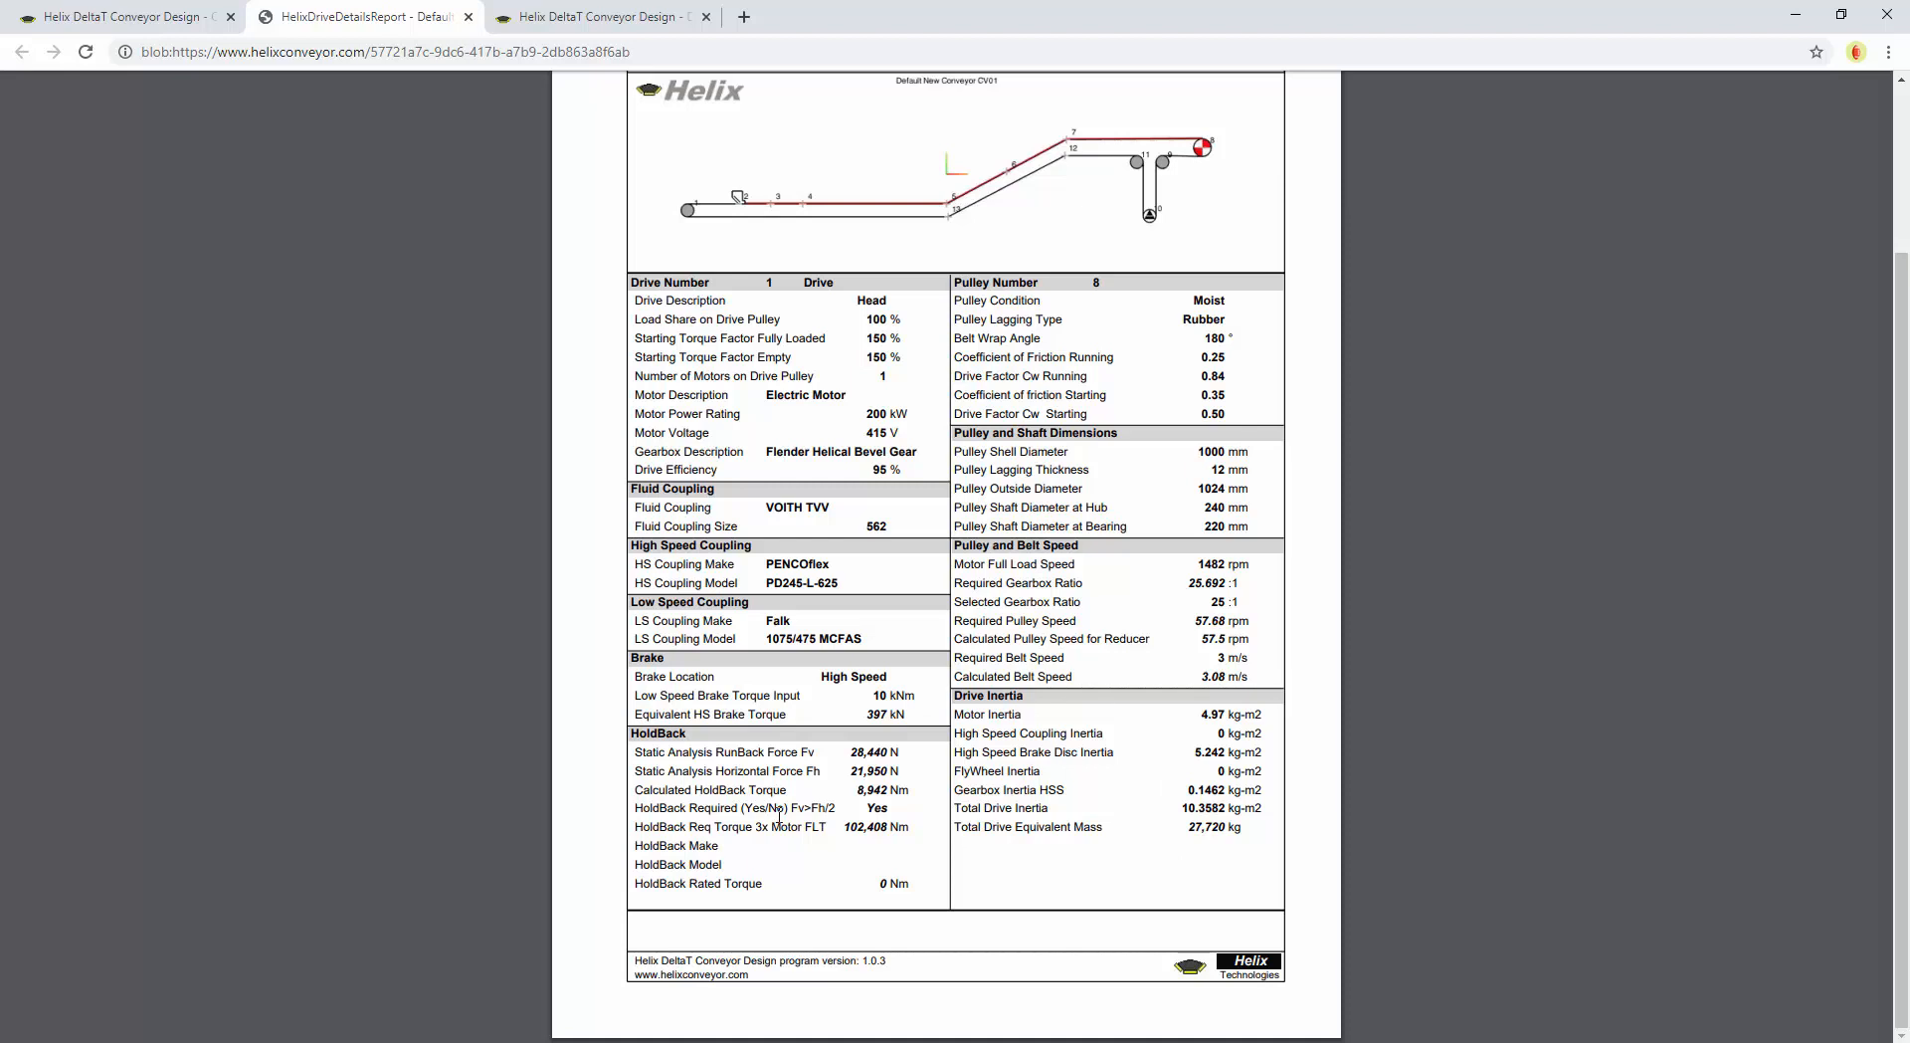
pyautogui.hotkey('ctrl', 'w')
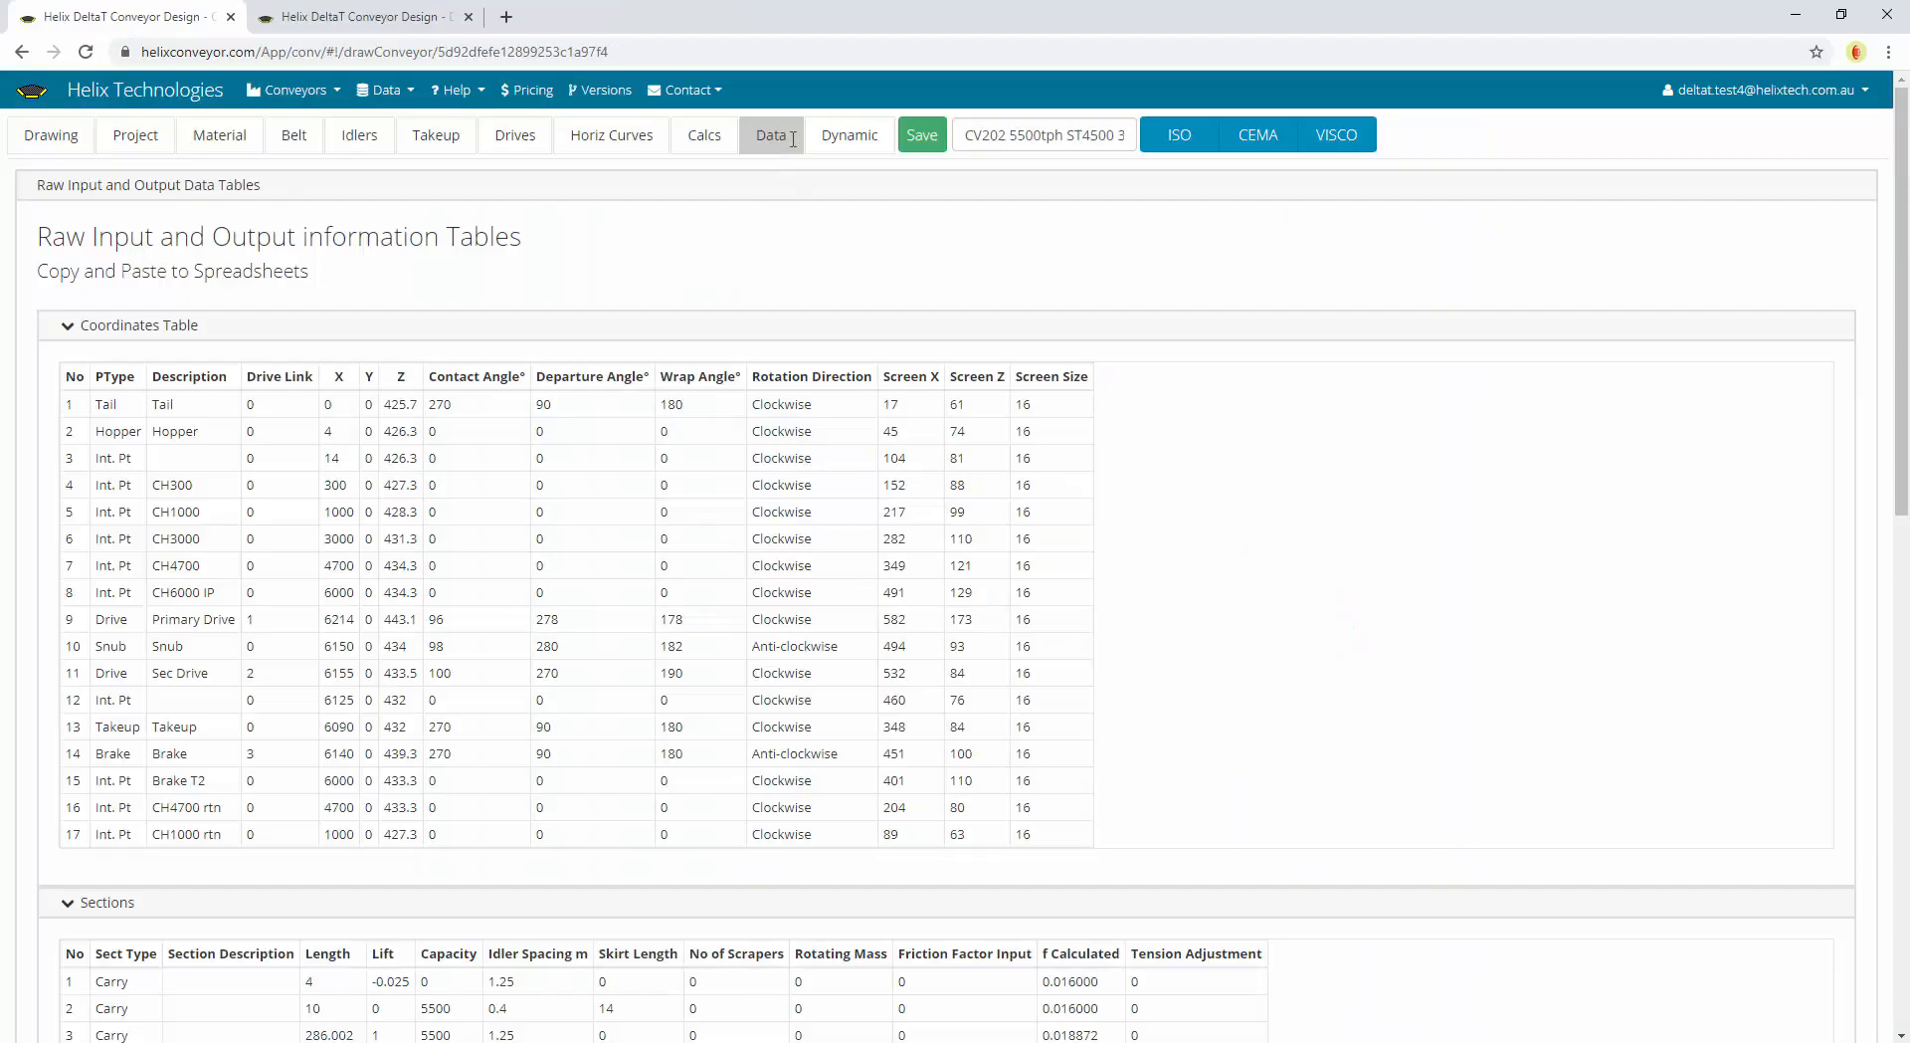
# Open CV202's dynamic analysis inputs, calculate the belt spring constant and check the maximum conveyor section element length
pyautogui.click(844, 135)
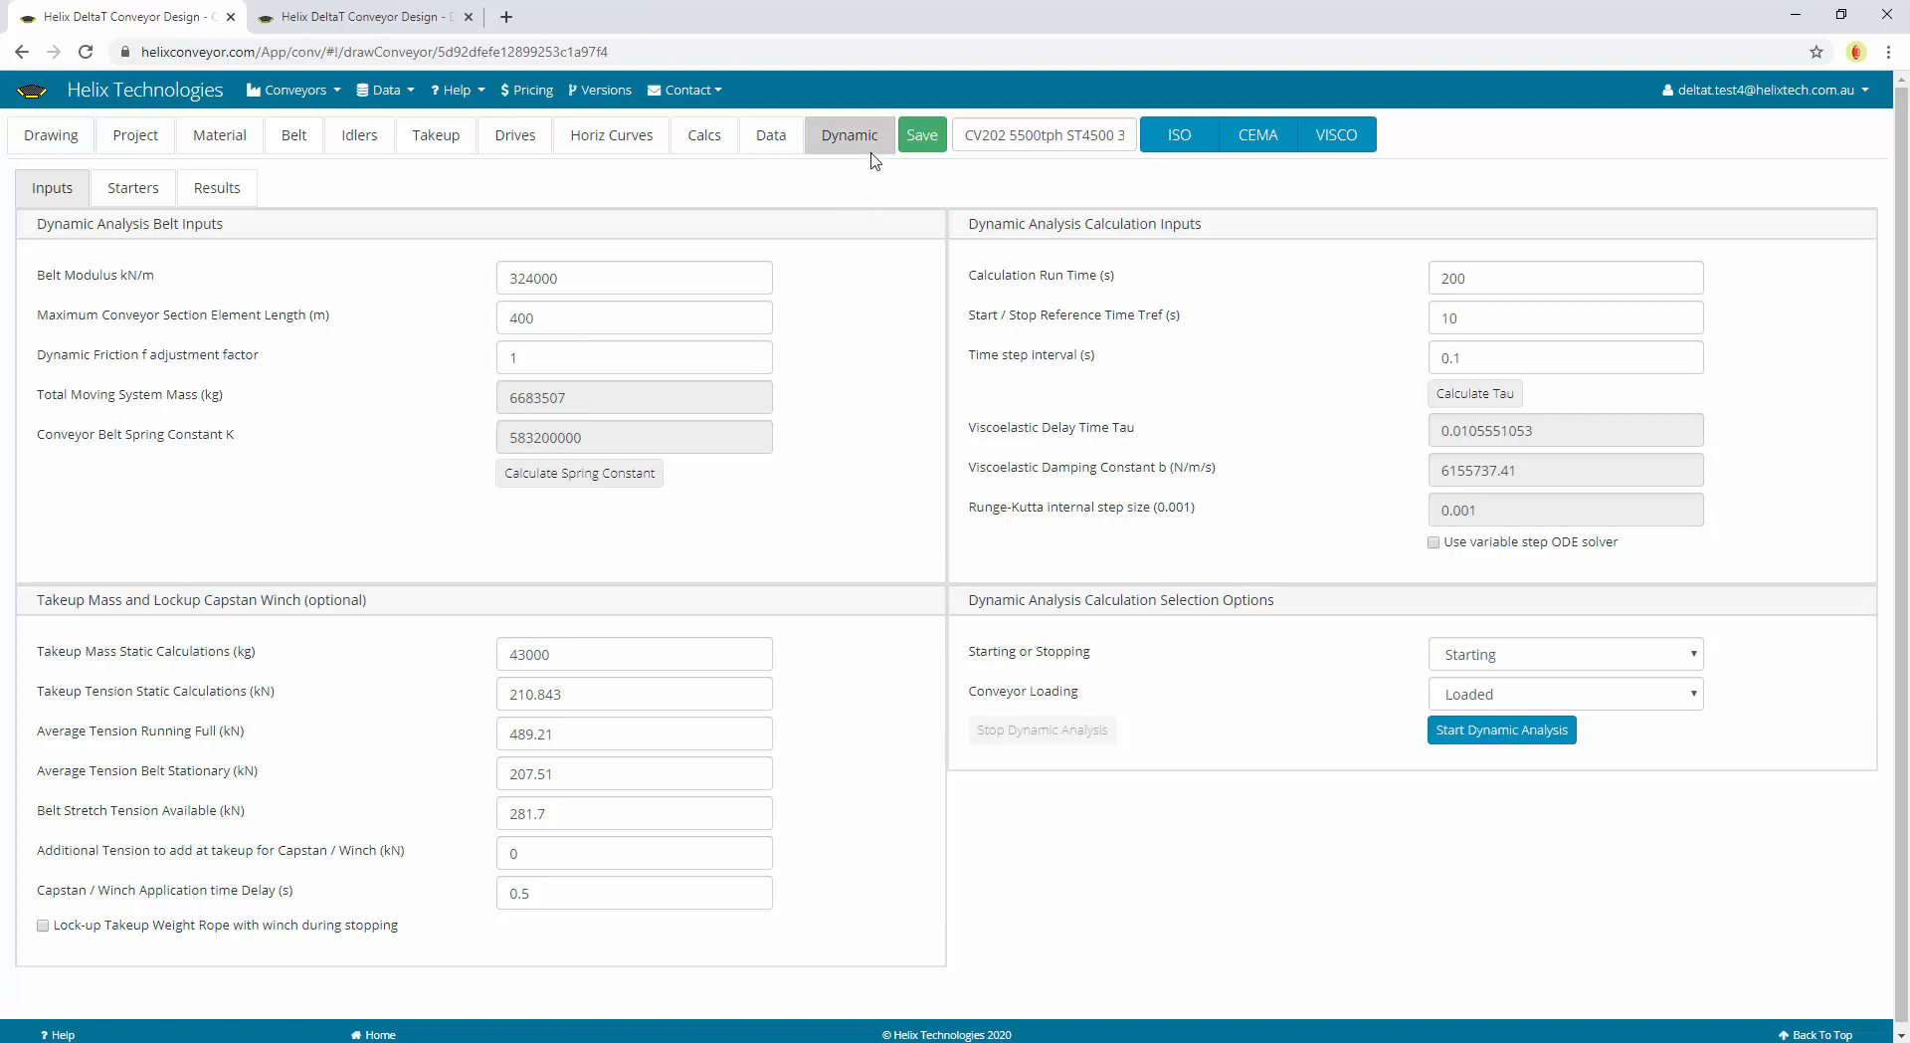
pyautogui.click(572, 480)
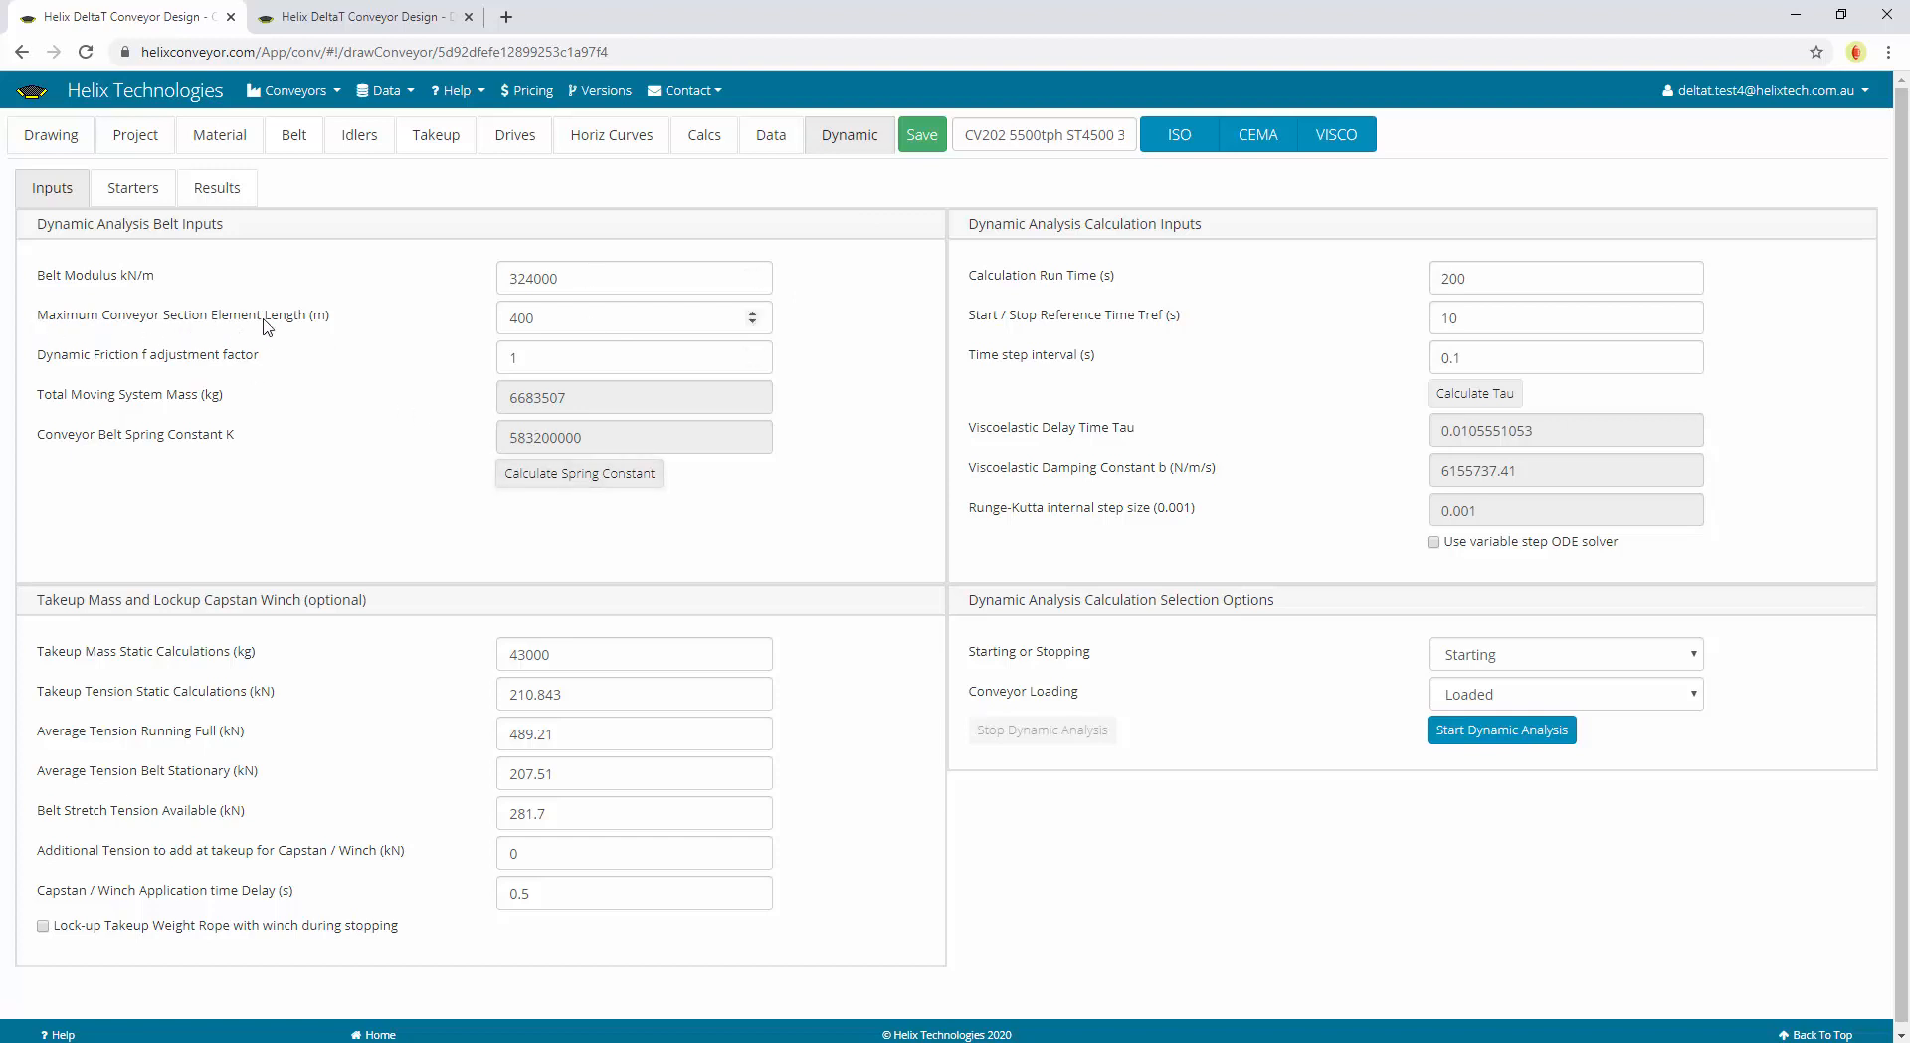
pyautogui.click(566, 321)
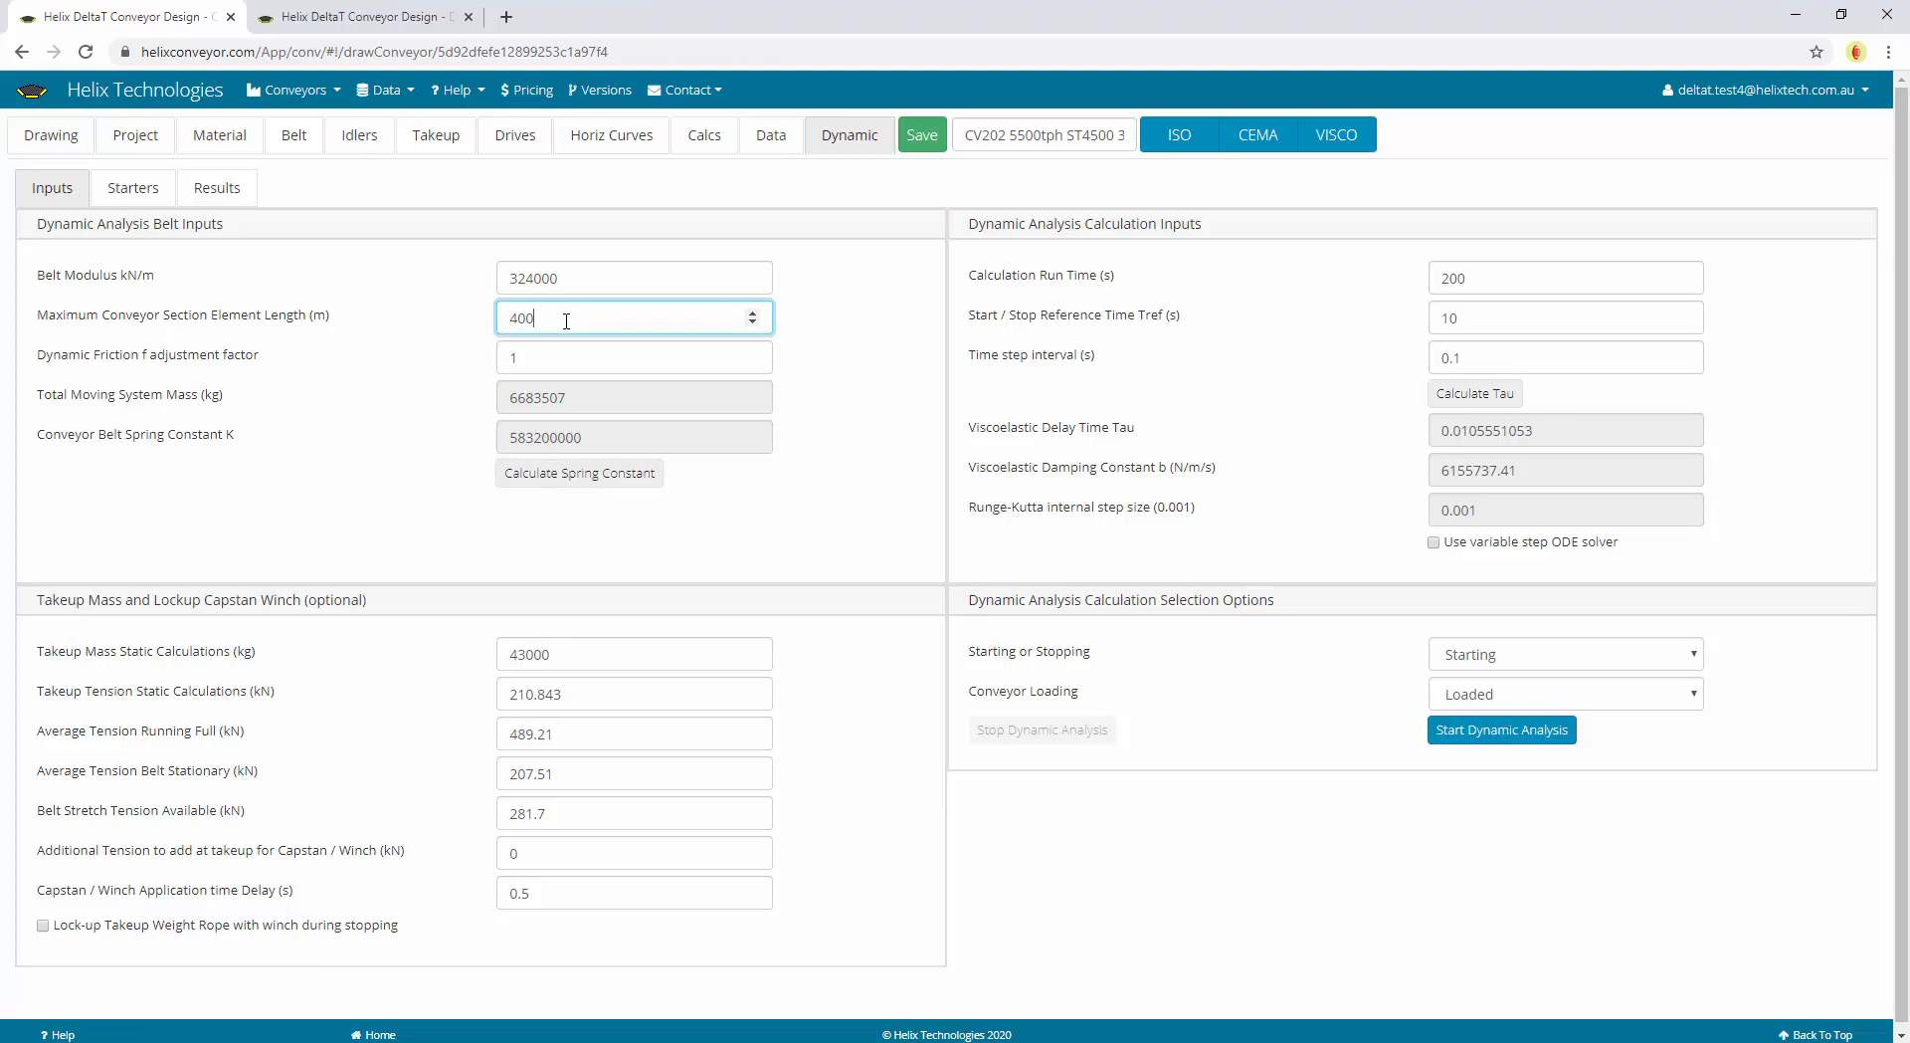
# Compare the maximum section element length in the dynamic inputs with the lengths of carry sections 6 and 5 in the sections table
pyautogui.click(62, 139)
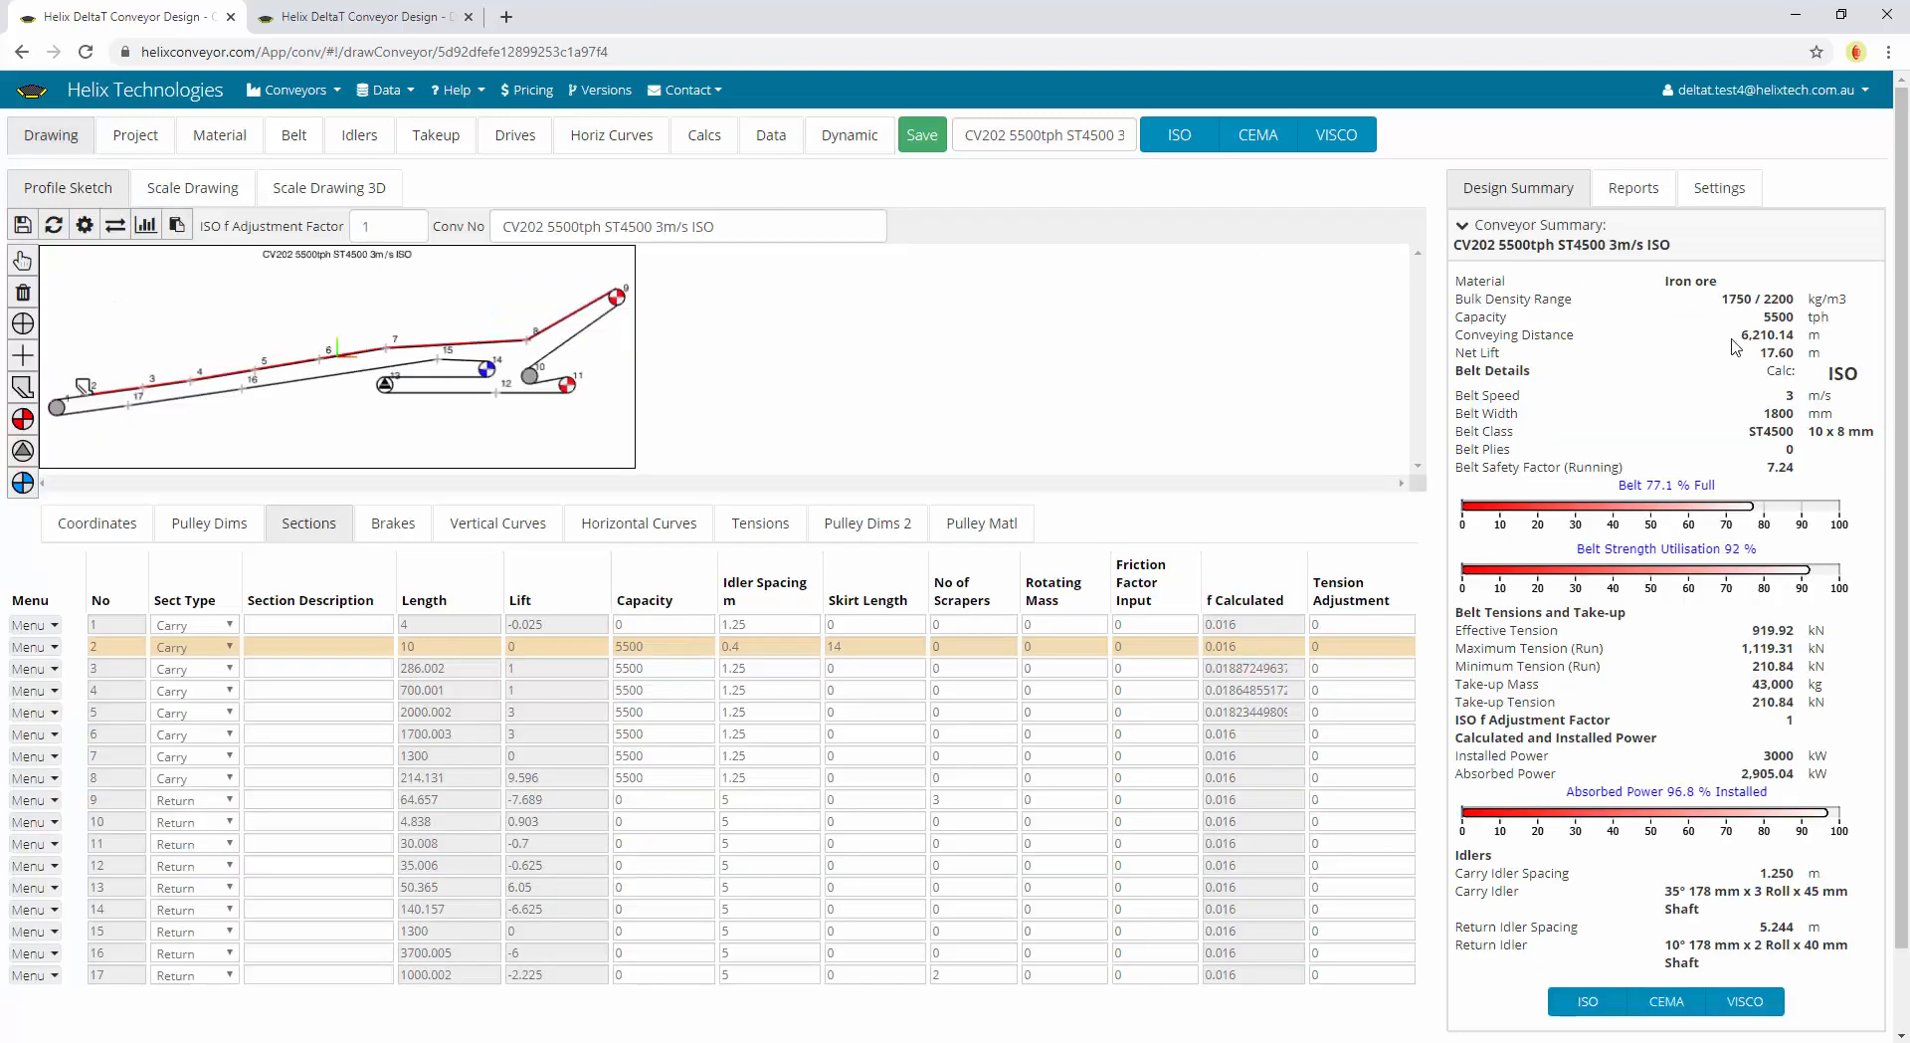
pyautogui.click(419, 736)
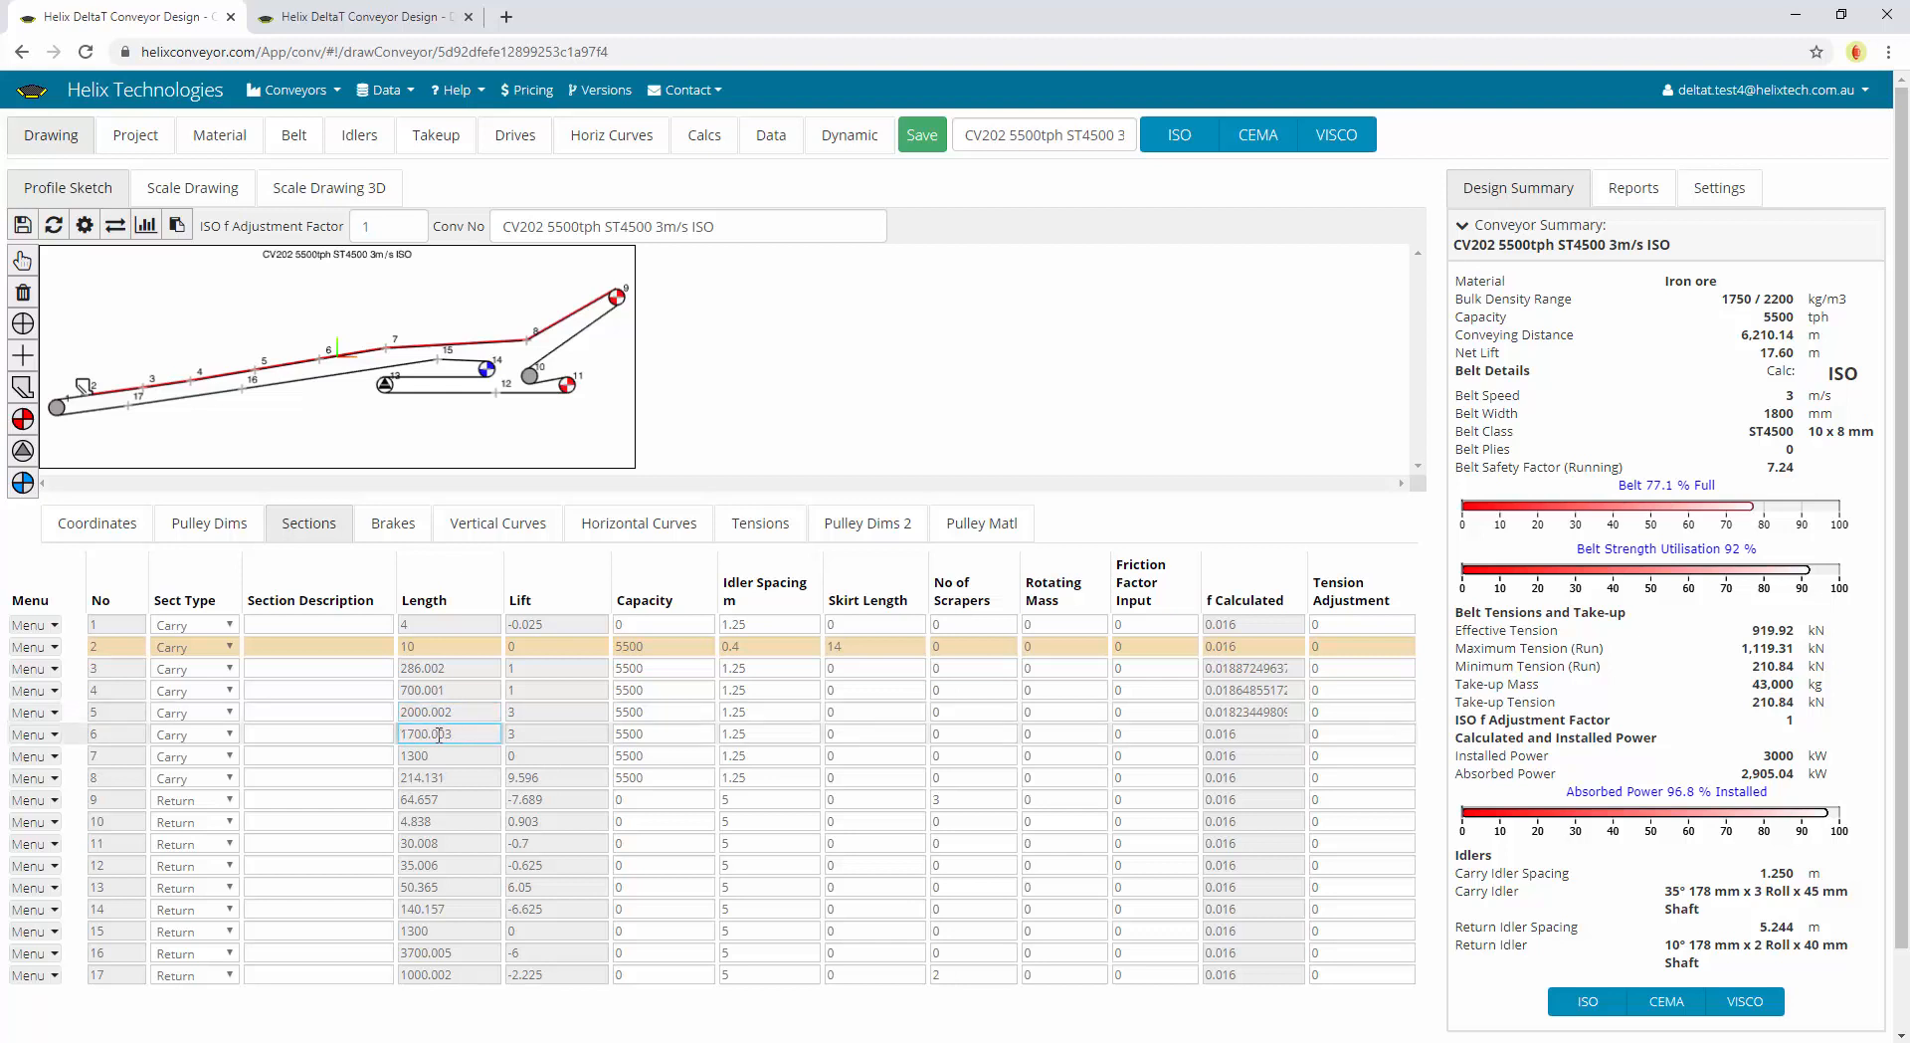
pyautogui.click(849, 136)
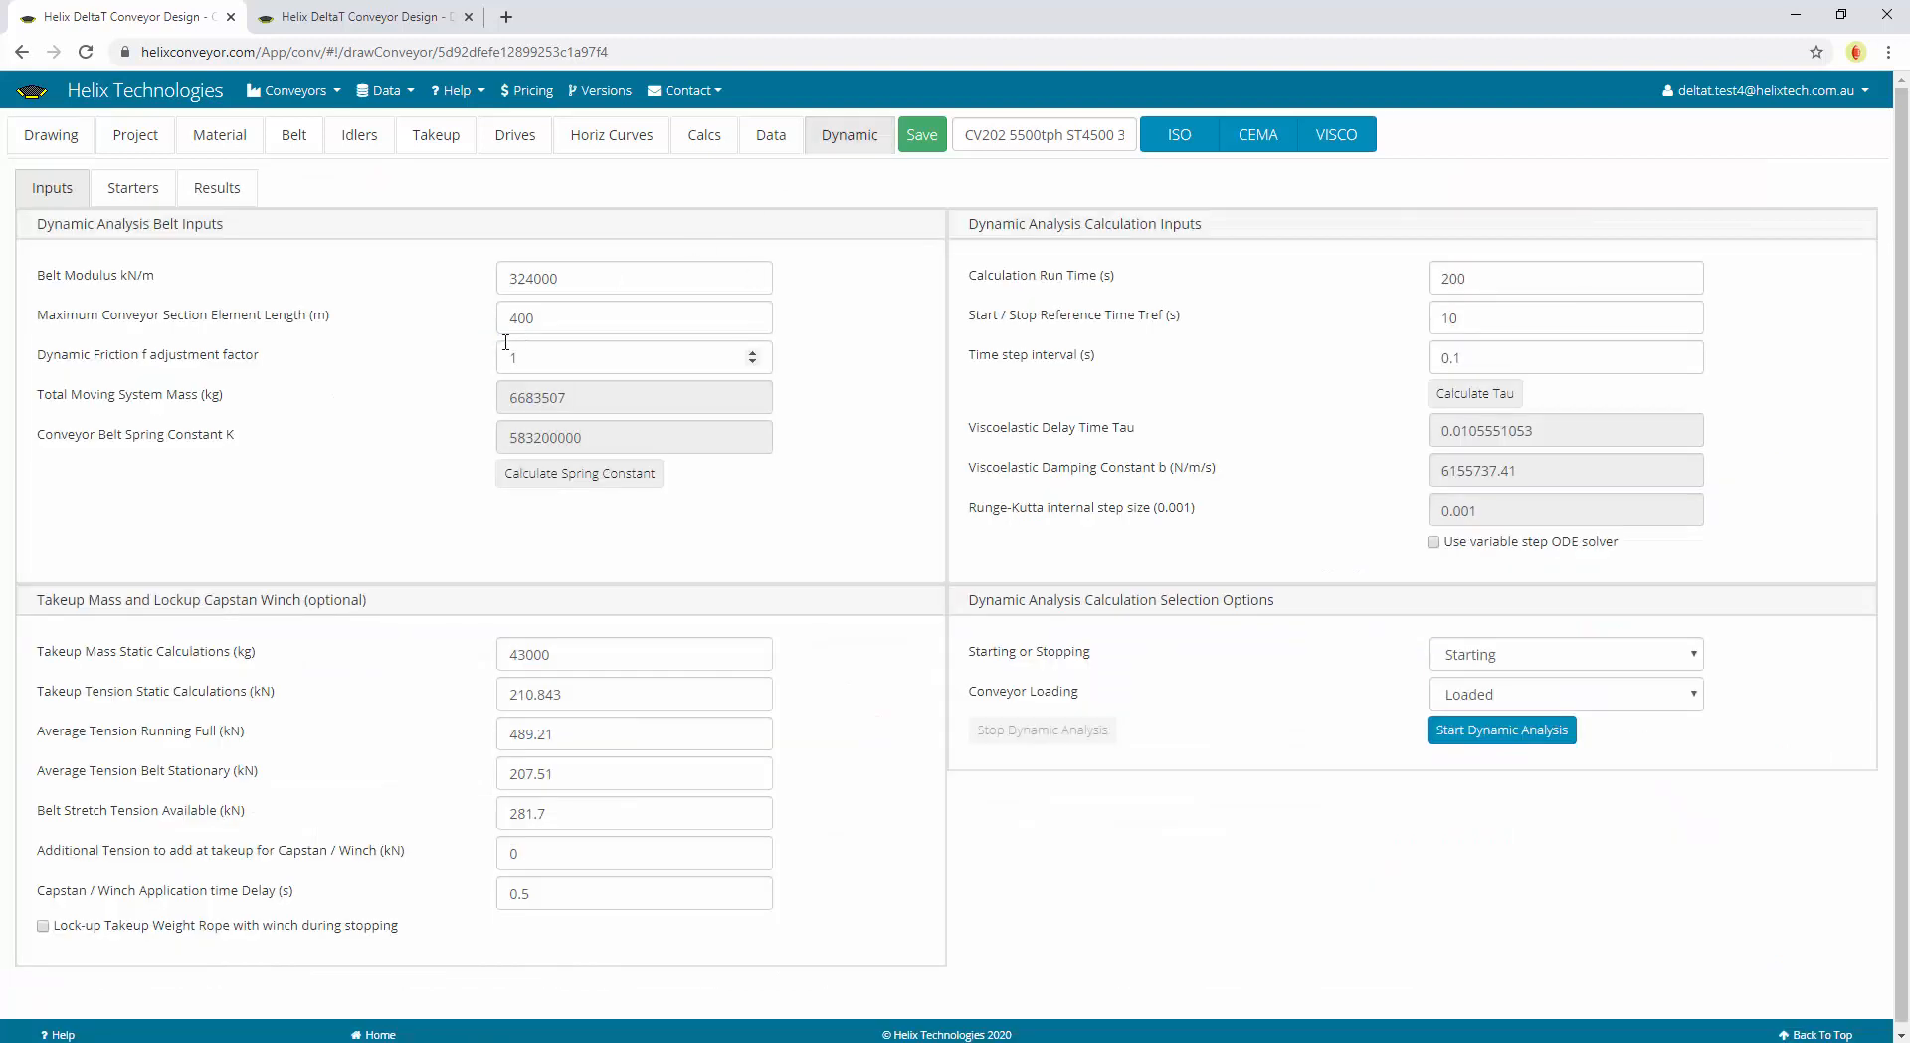
pyautogui.click(546, 319)
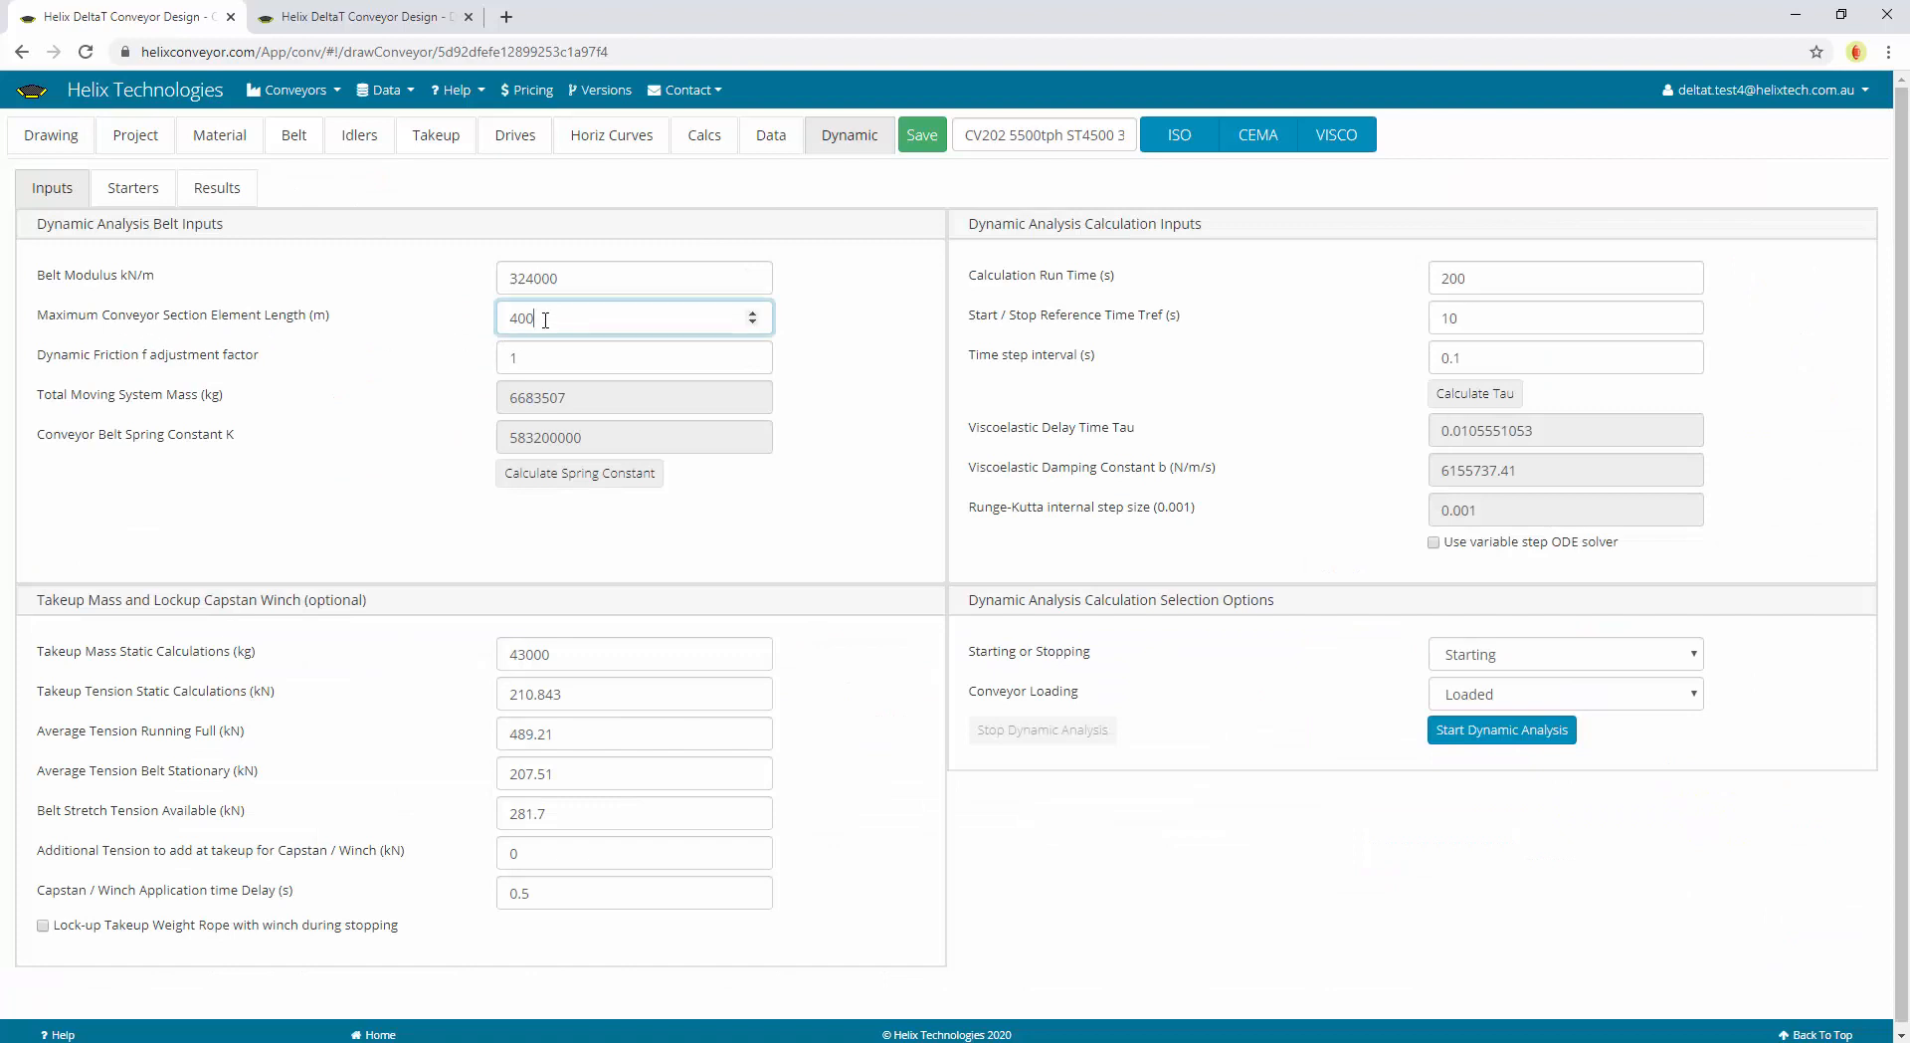
pyautogui.click(70, 148)
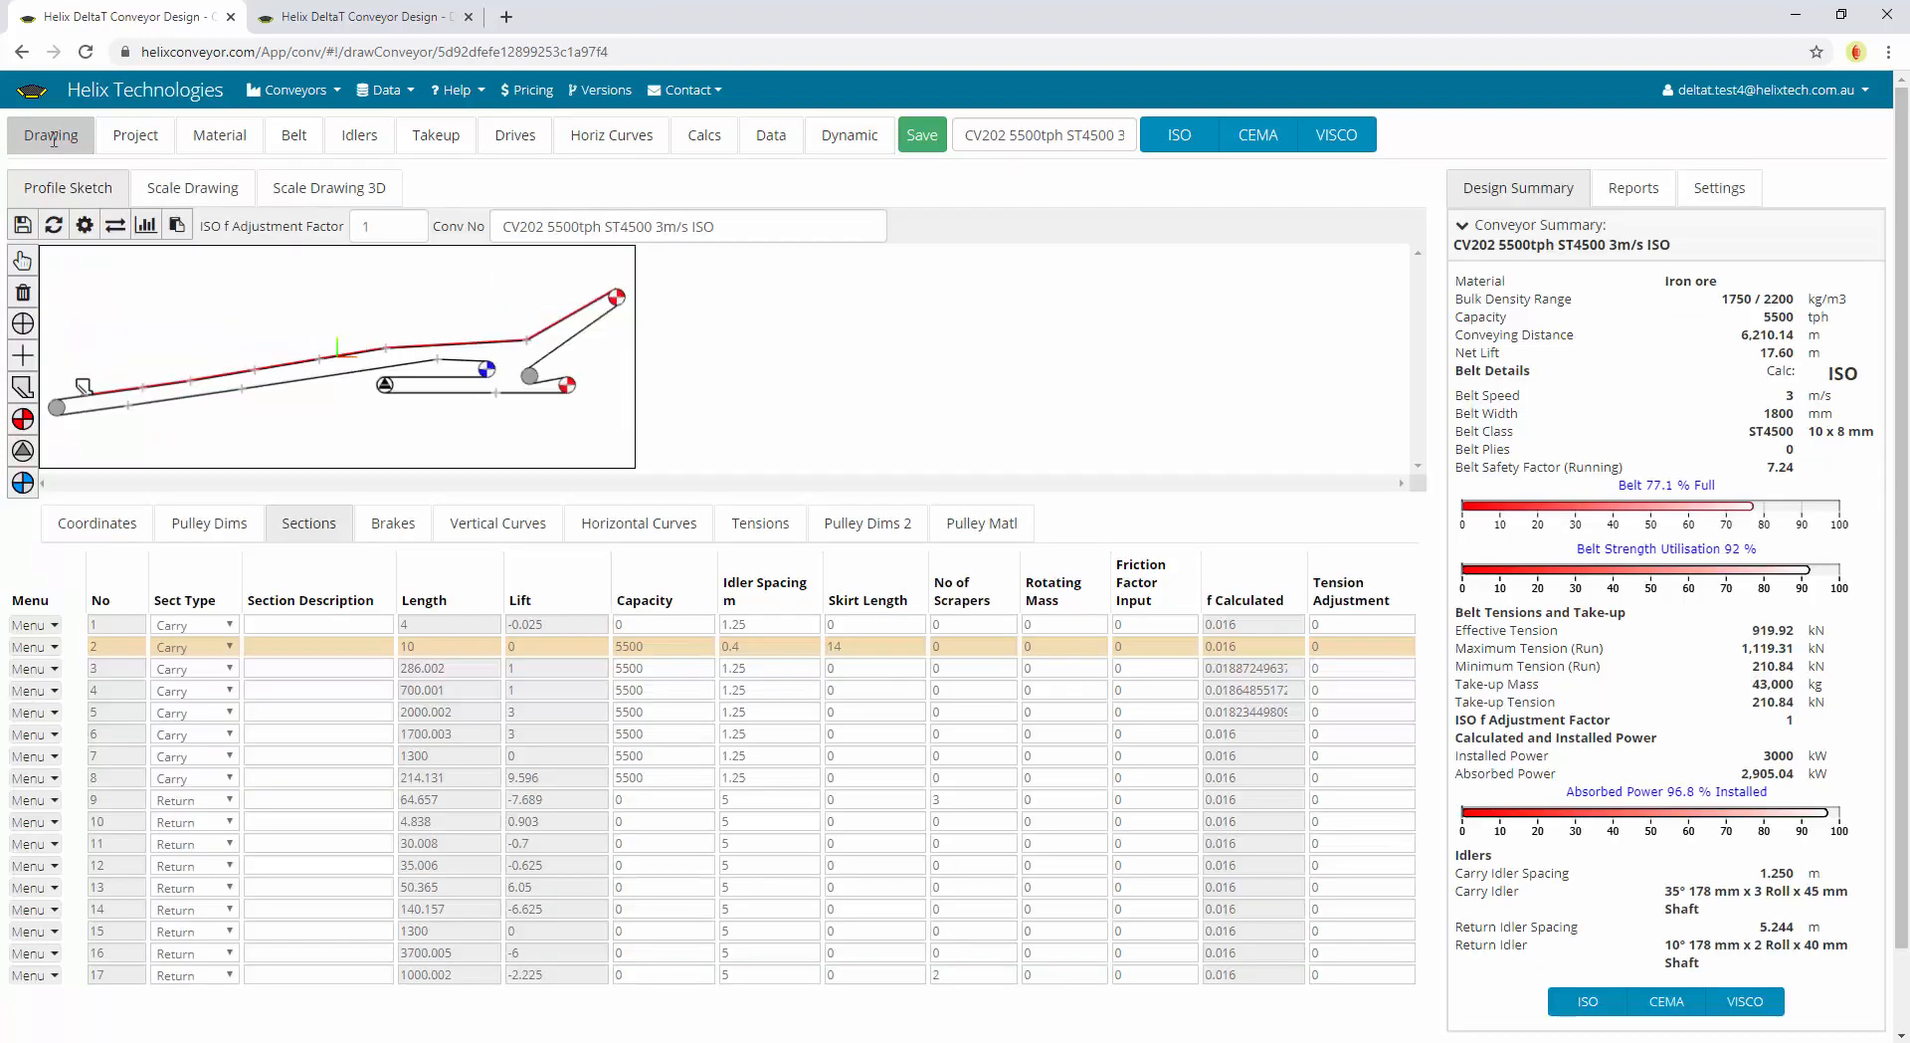
pyautogui.click(455, 712)
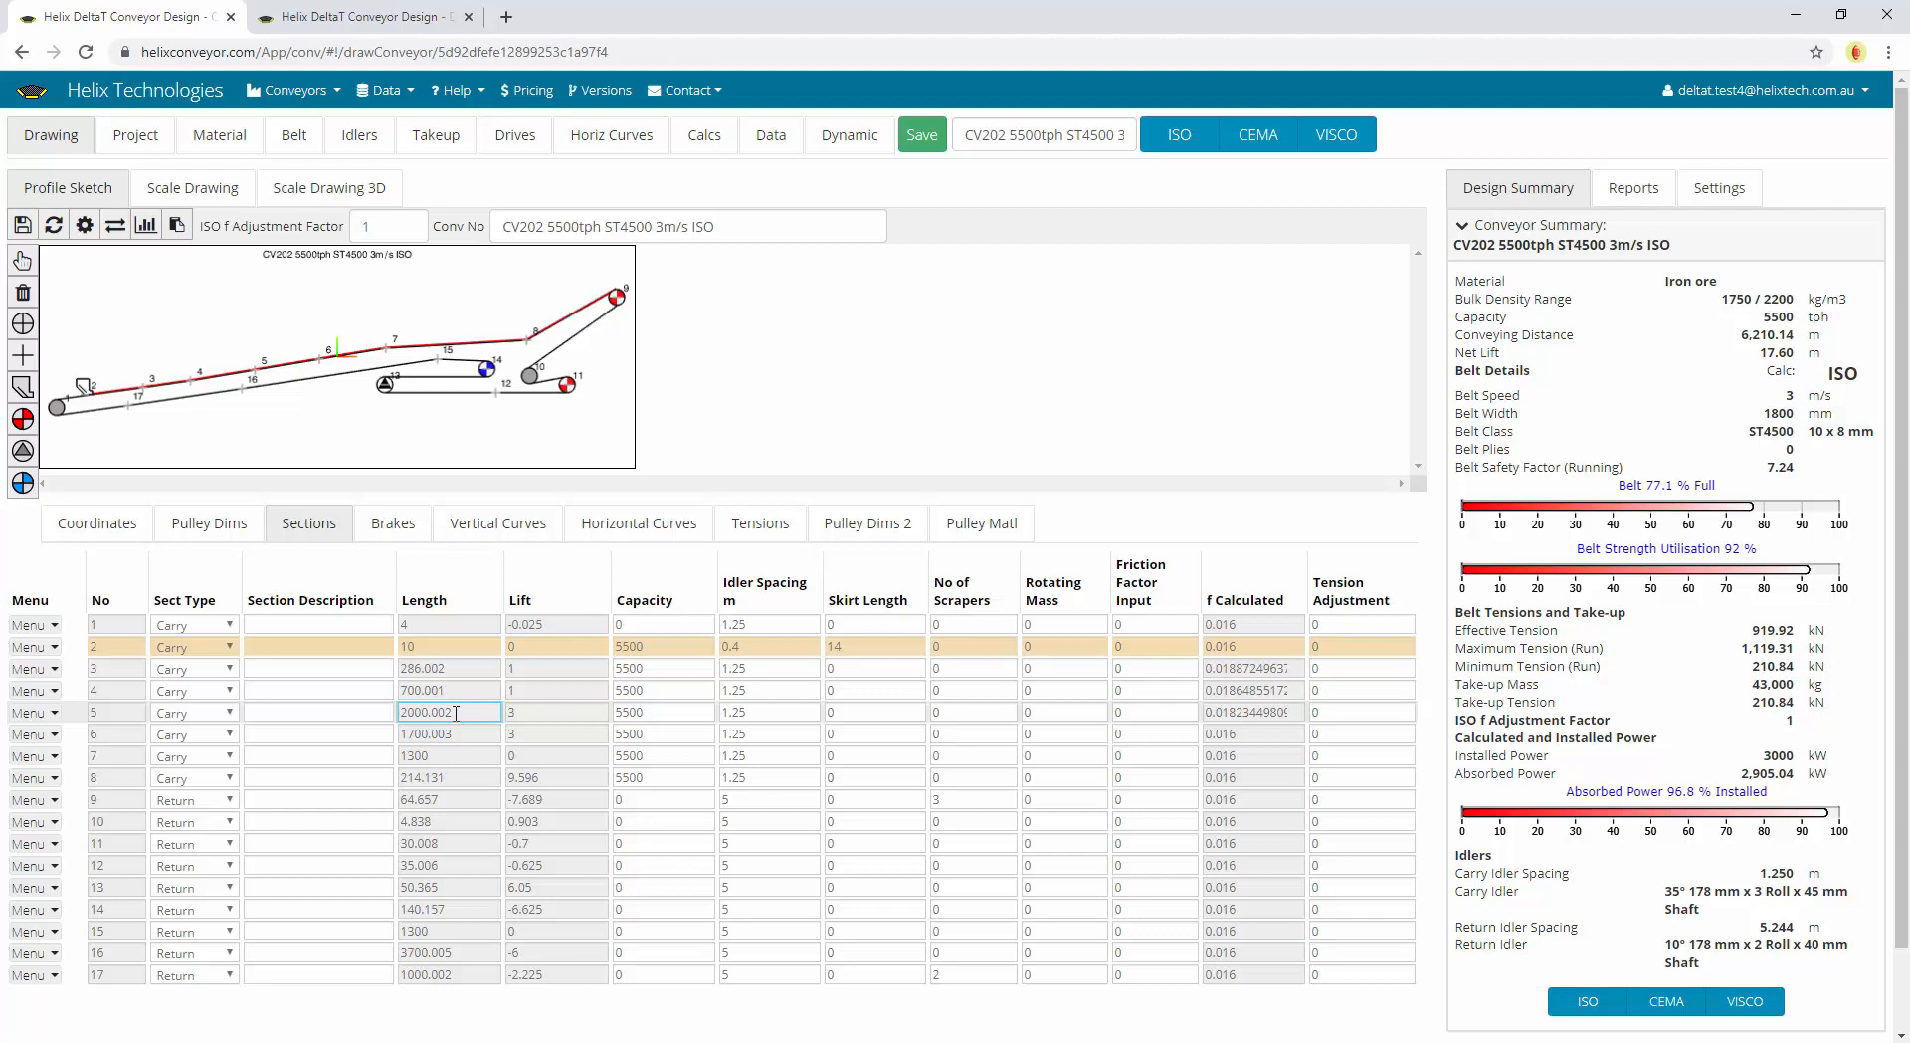
# Review the dynamic friction adjustment factor, calculation run time, start/stop reference time and time step interval in CV202's dynamic analysis inputs
pyautogui.click(854, 136)
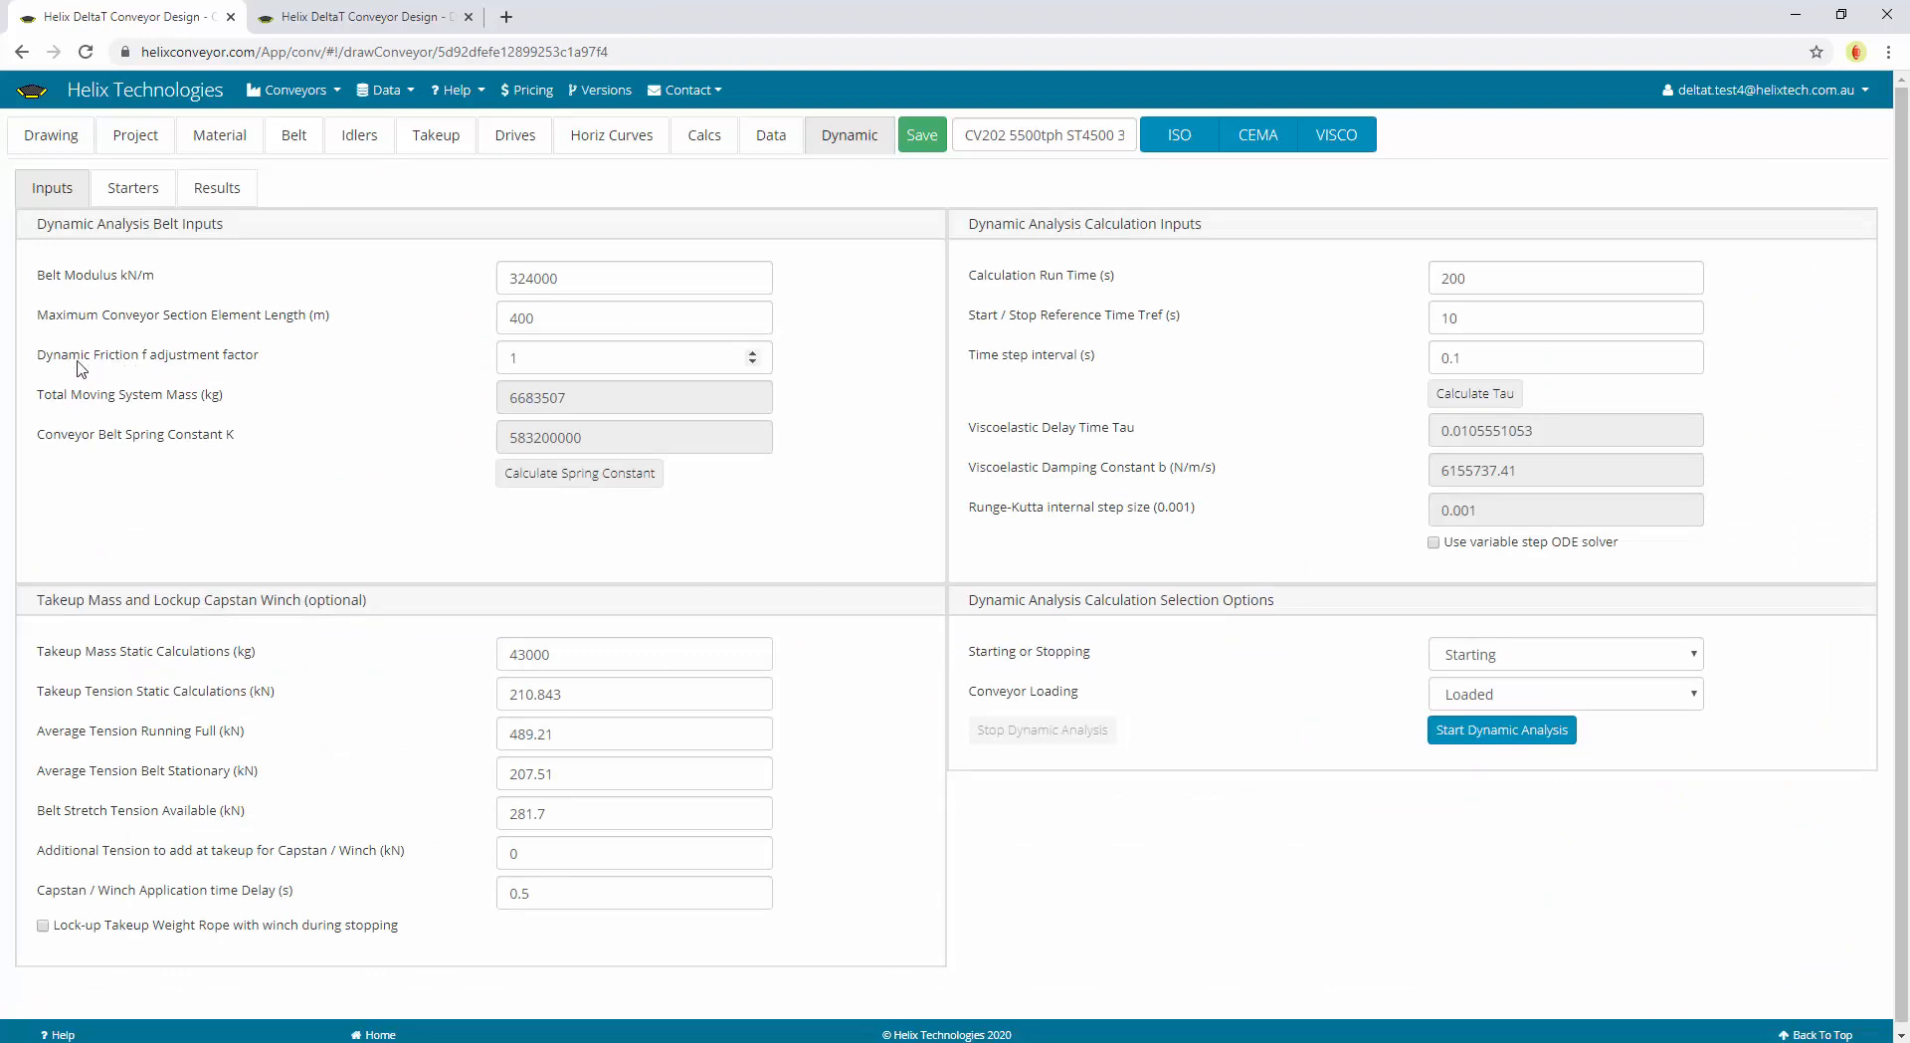
pyautogui.click(584, 361)
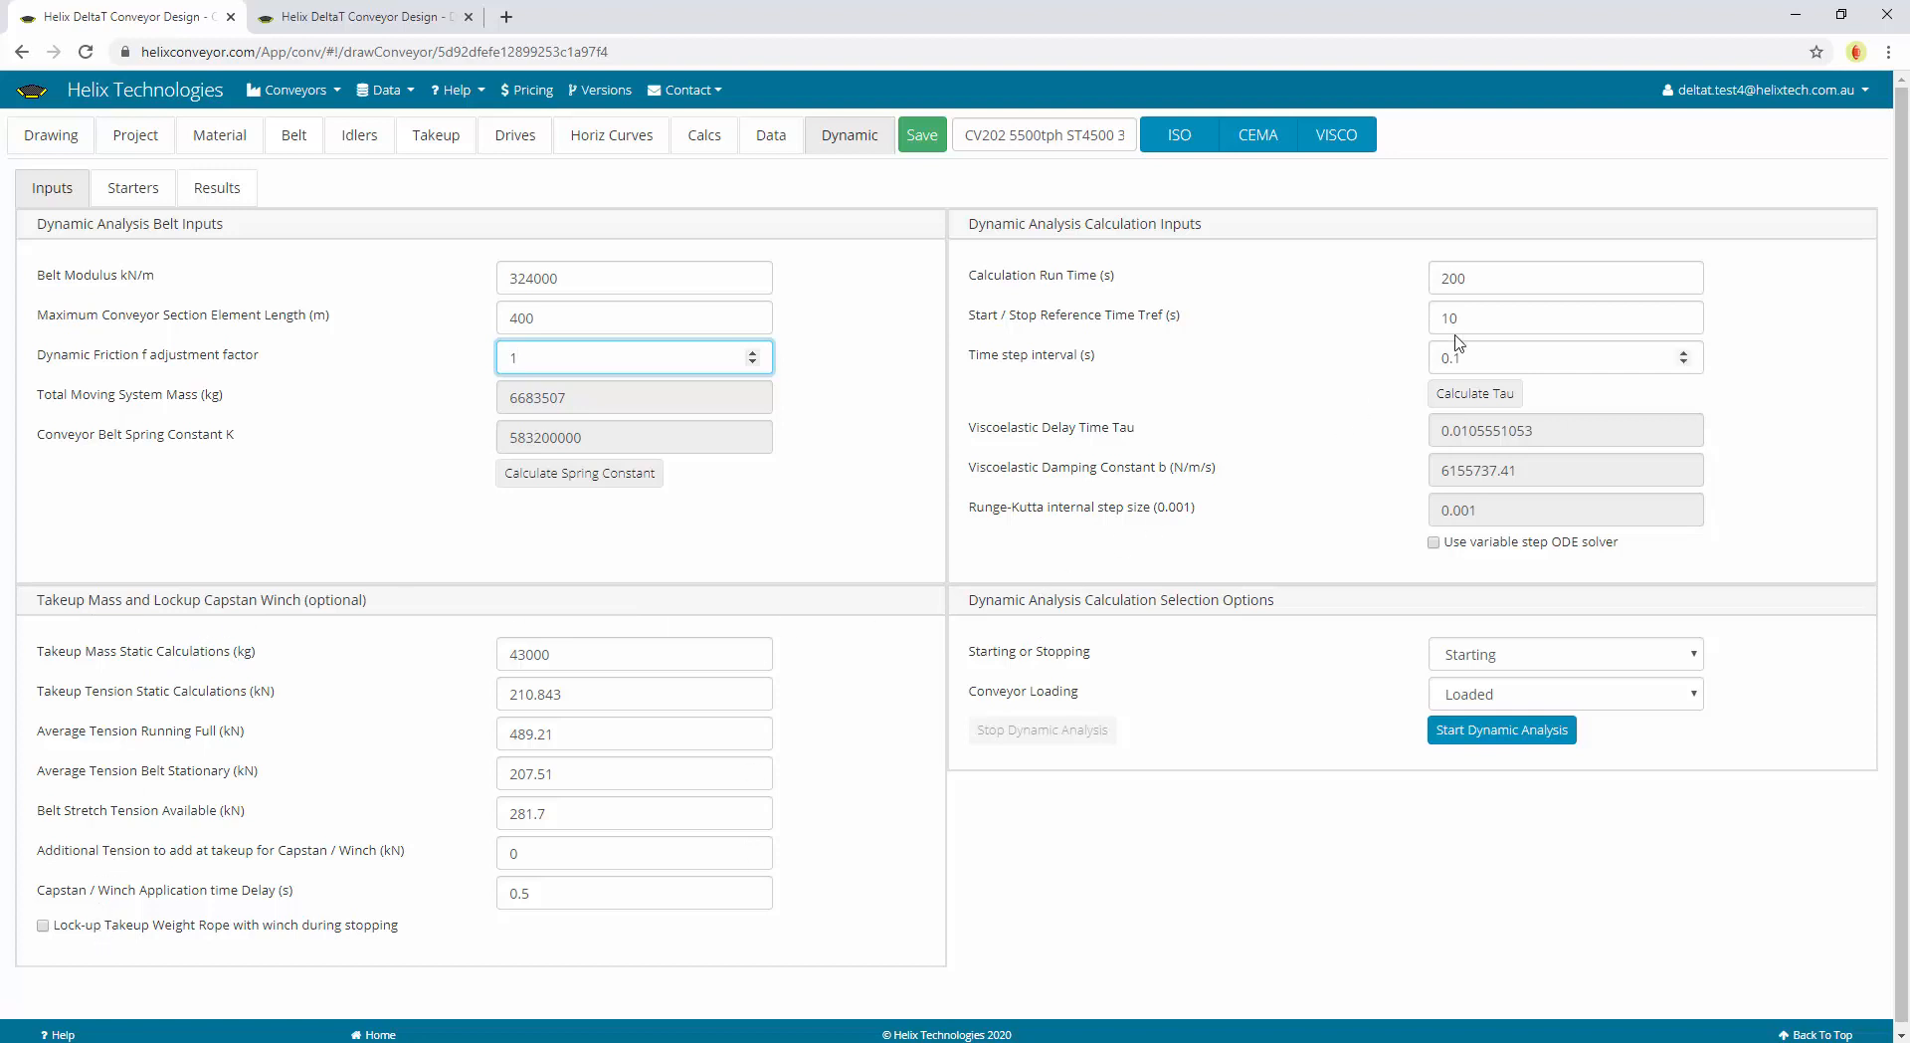
pyautogui.click(1498, 287)
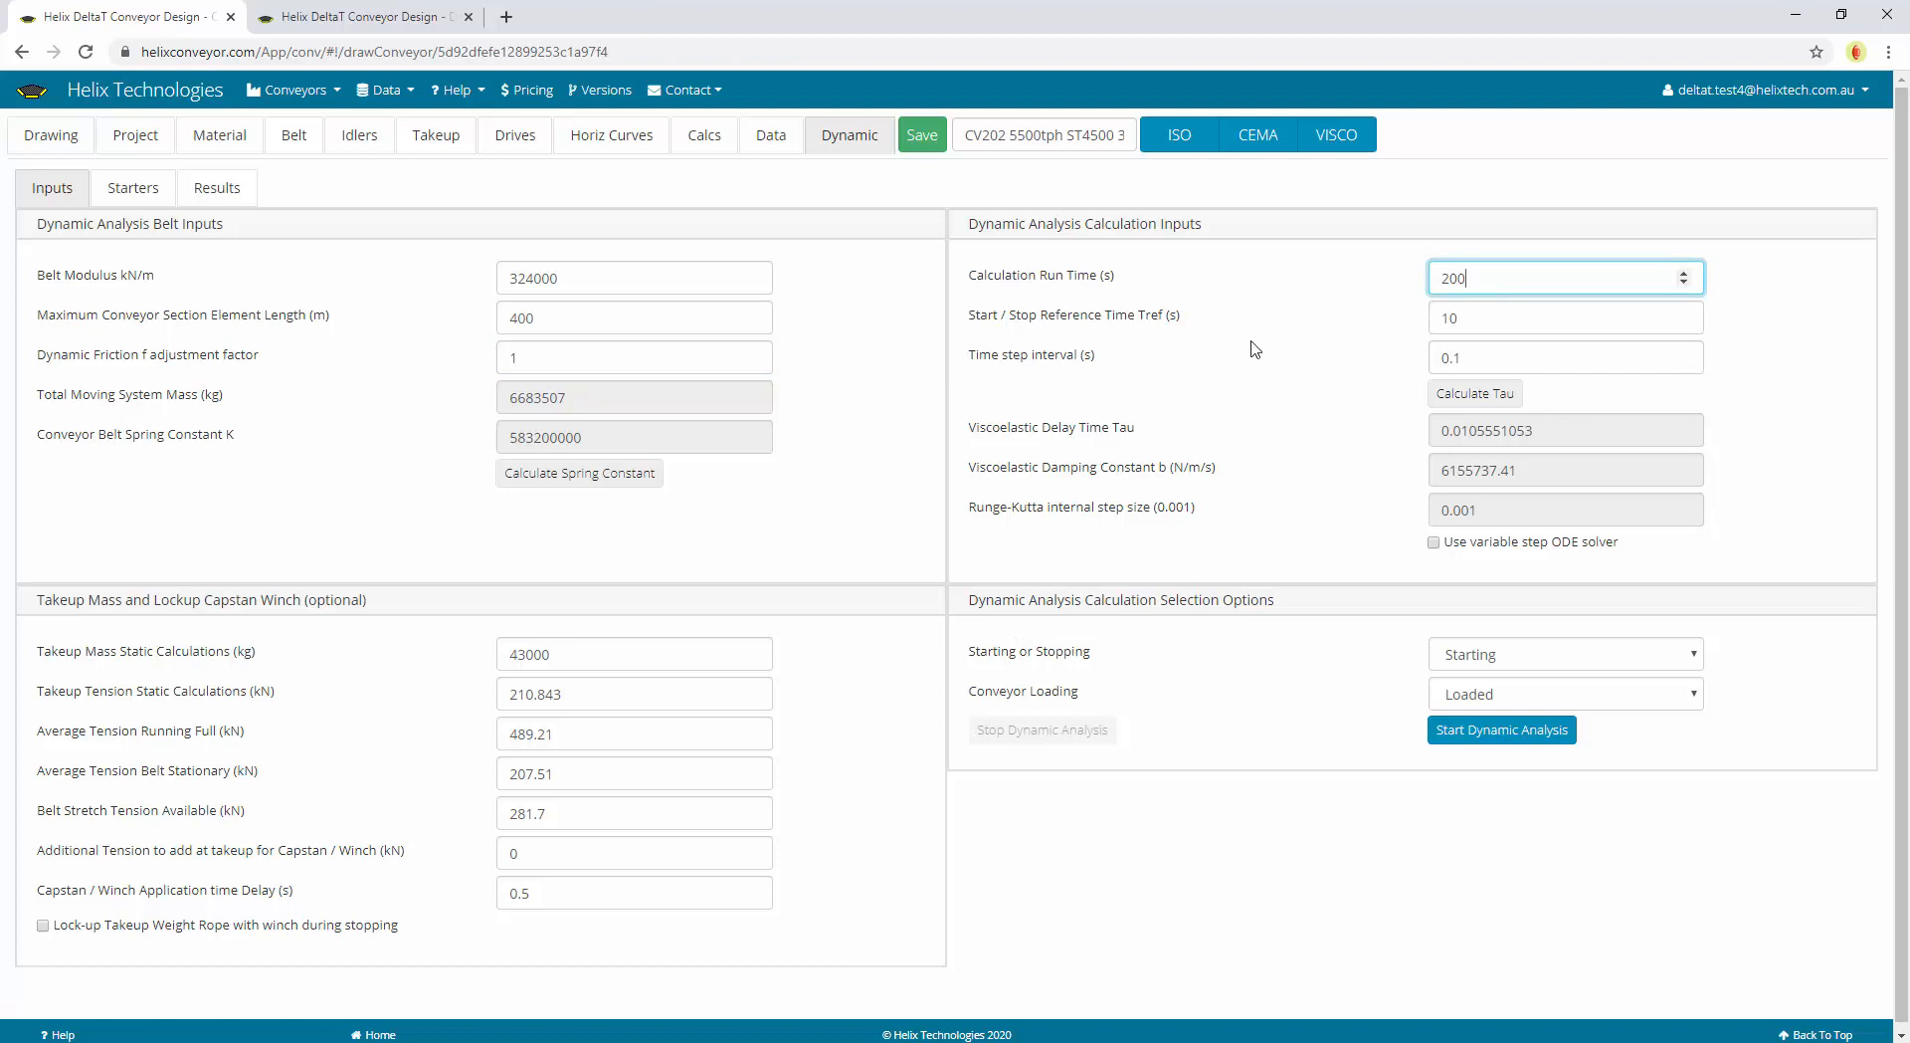
pyautogui.click(1476, 313)
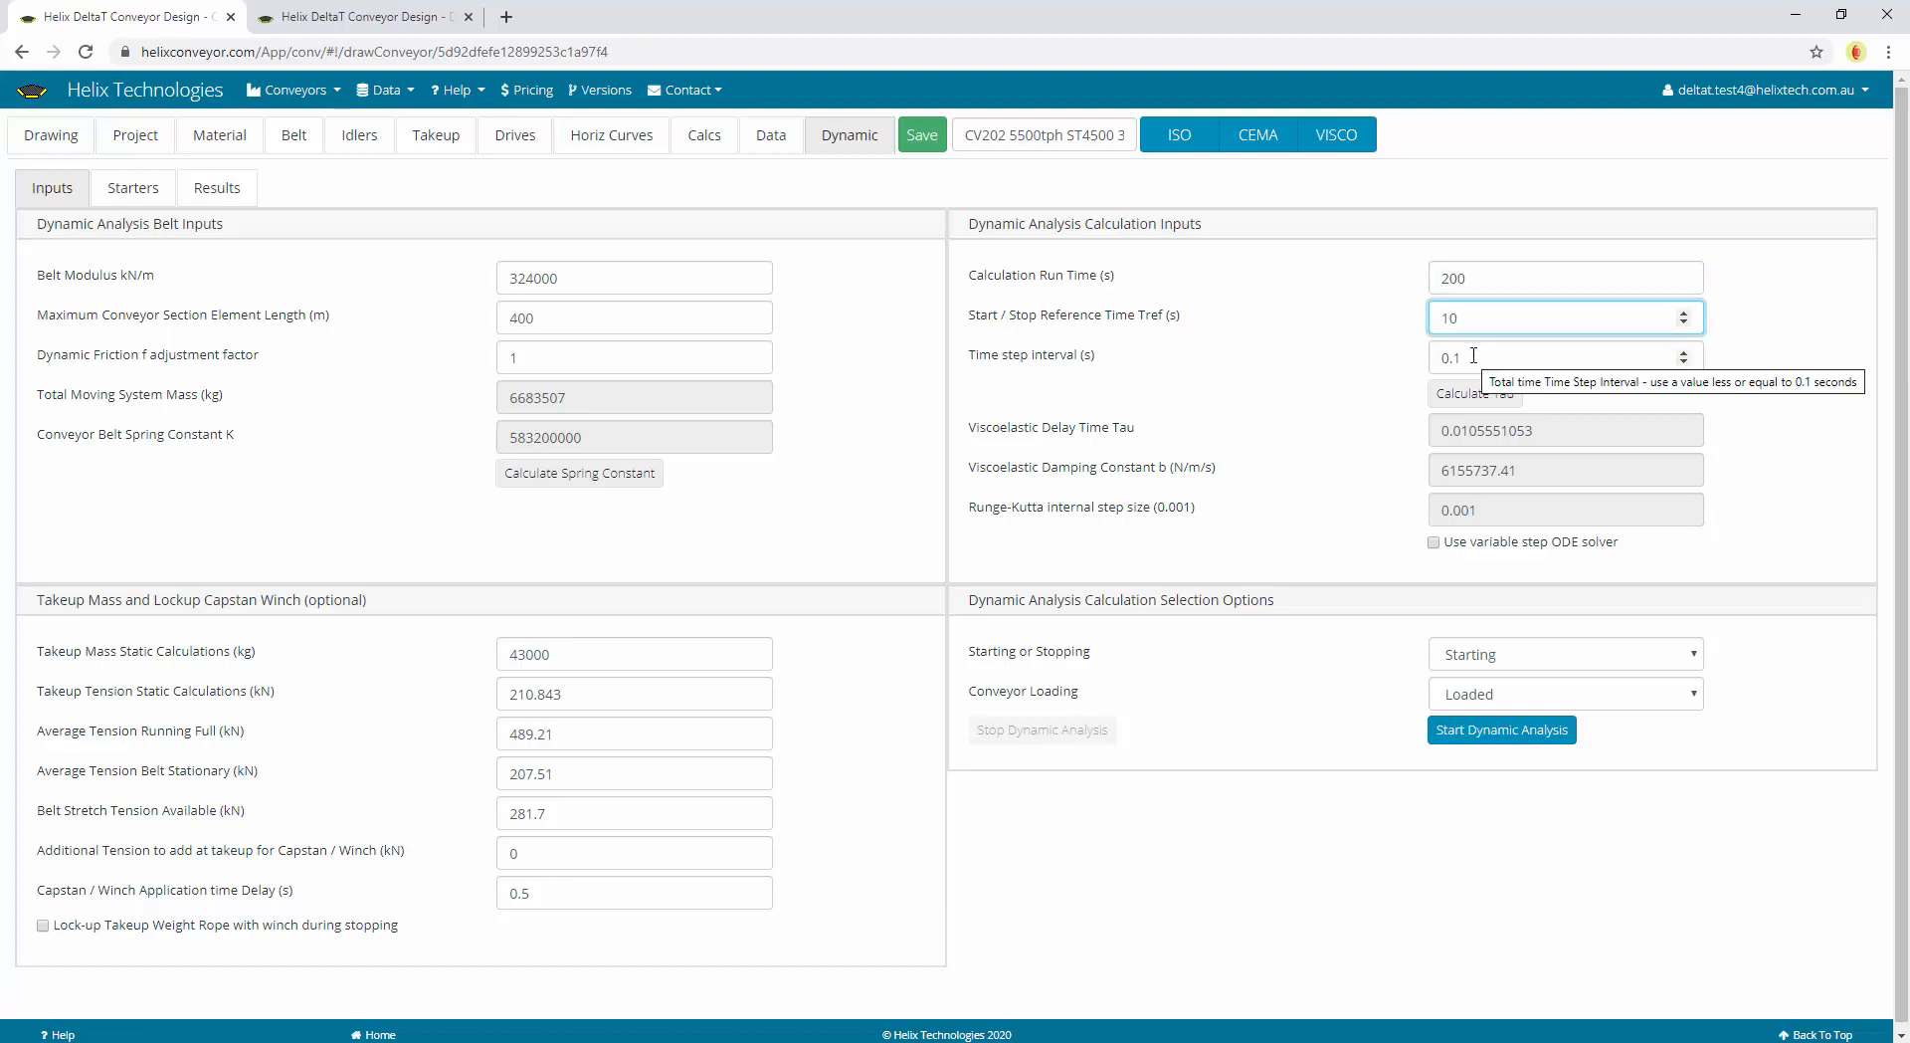
pyautogui.click(1473, 355)
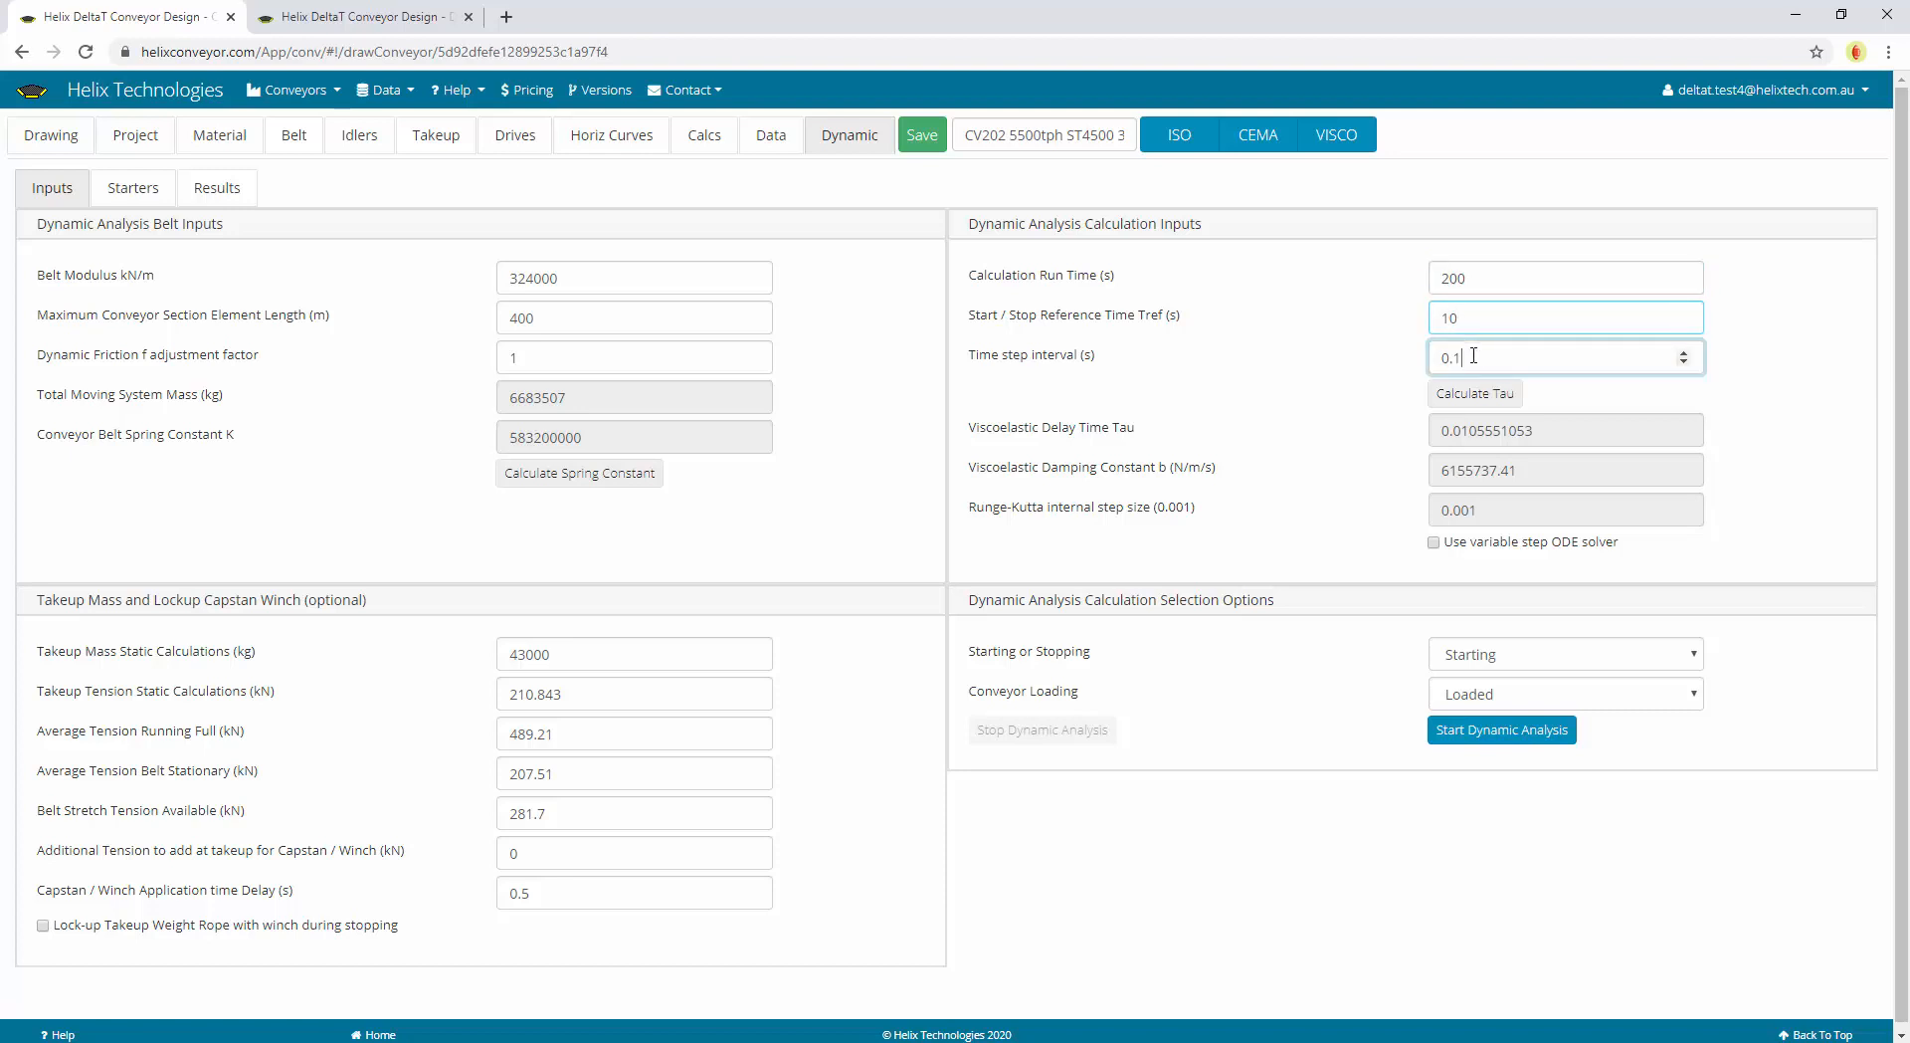
pyautogui.click(1491, 284)
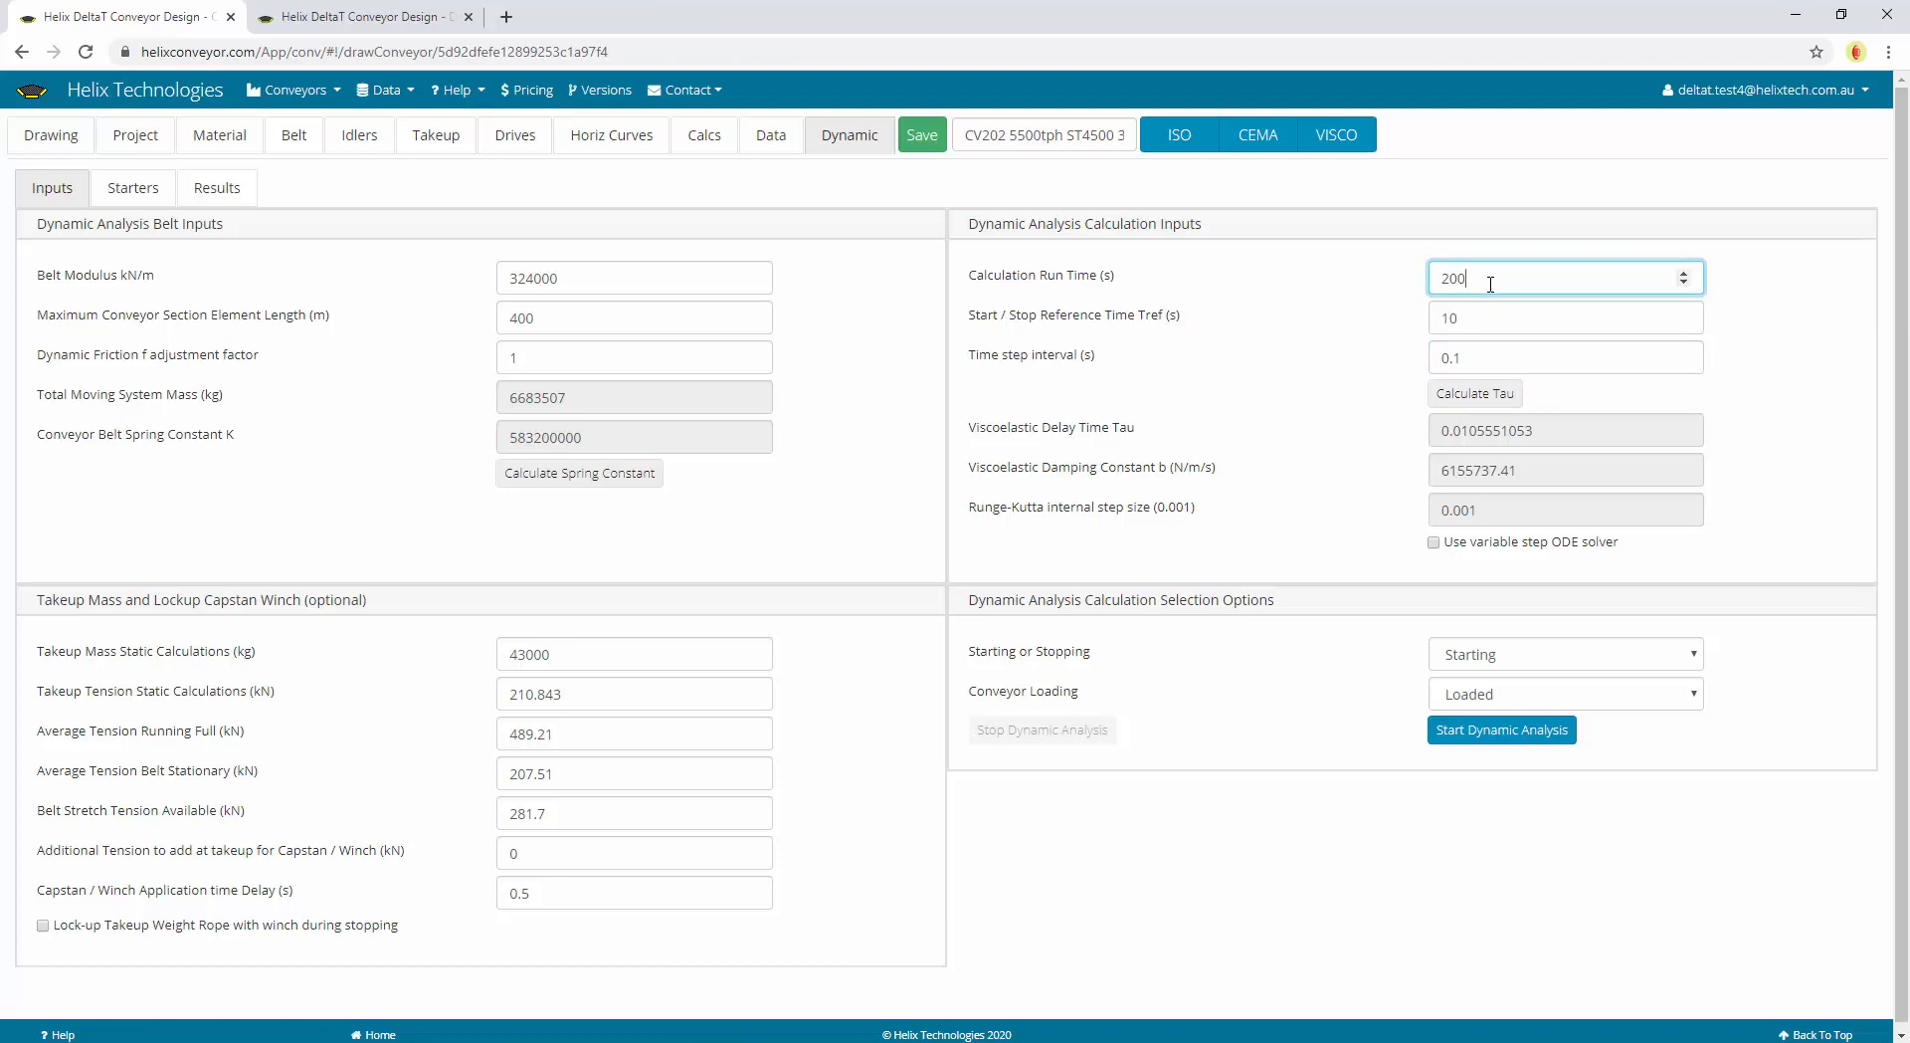
pyautogui.click(1472, 361)
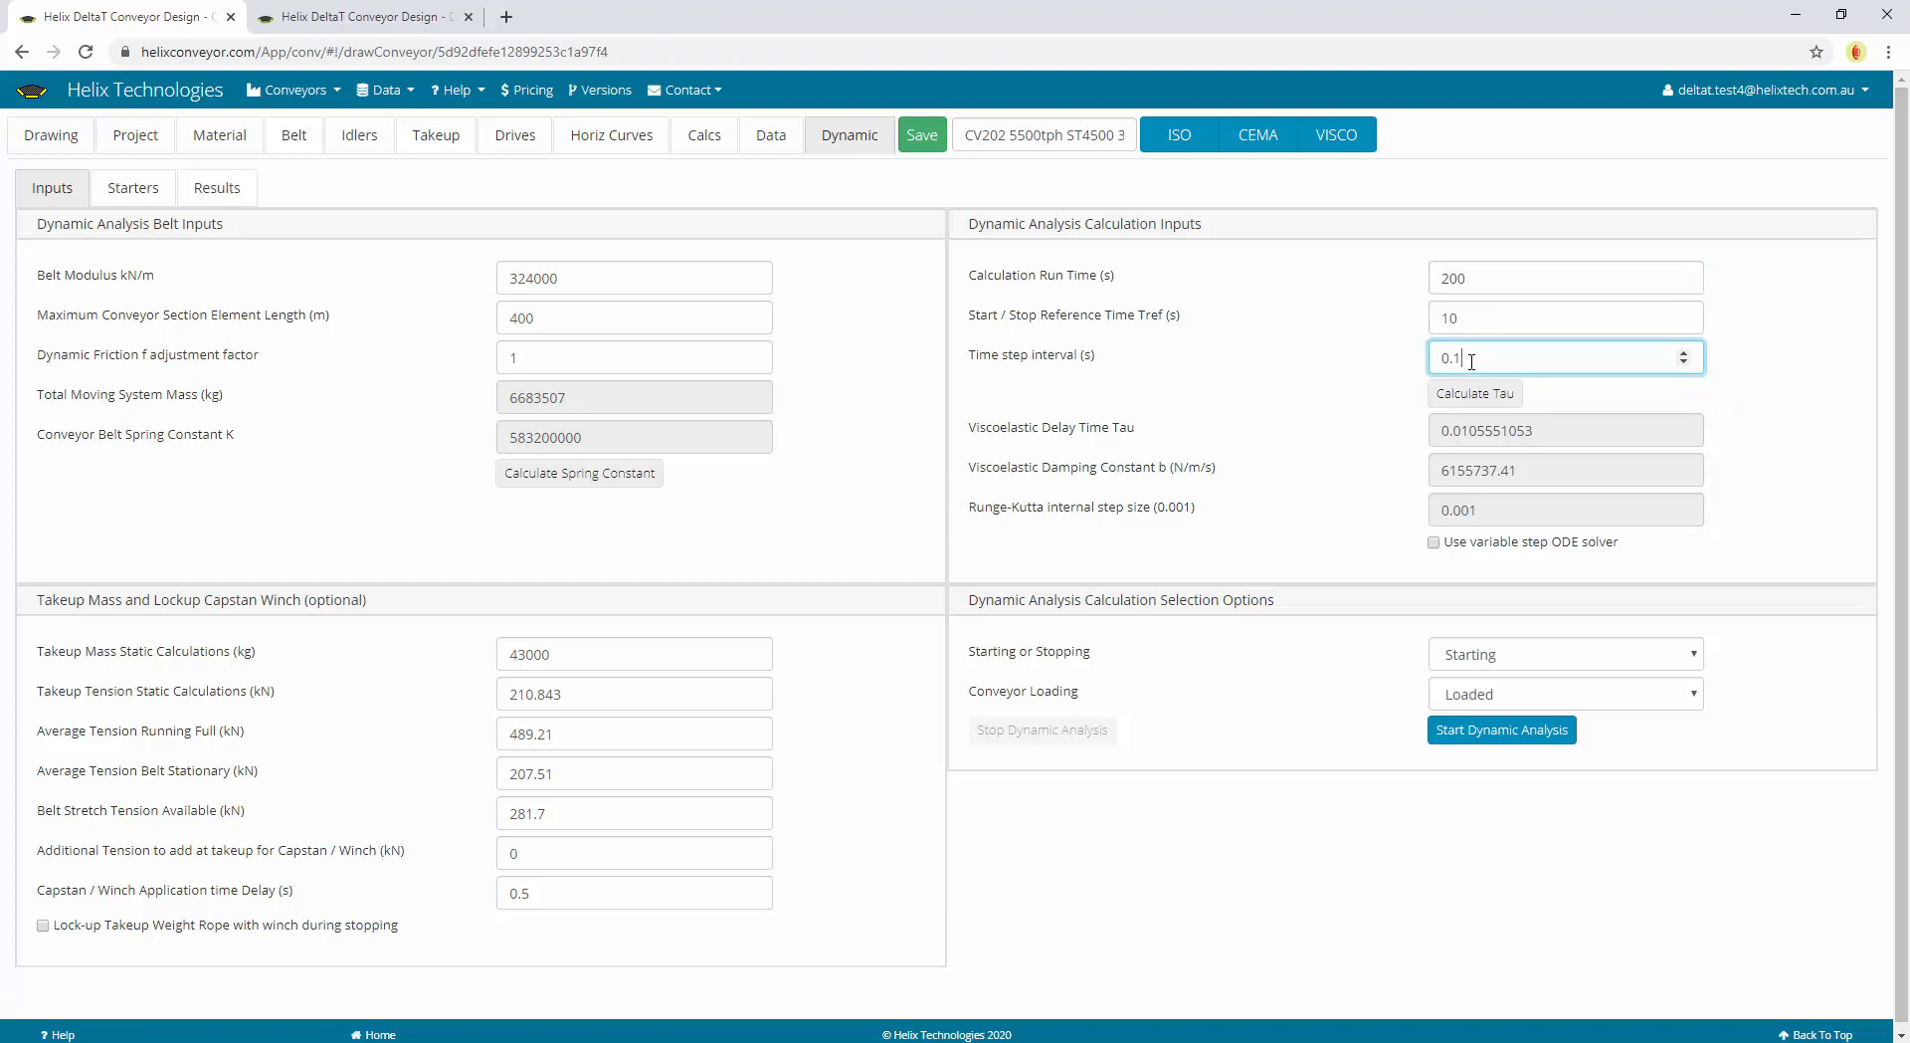
pyautogui.click(1487, 287)
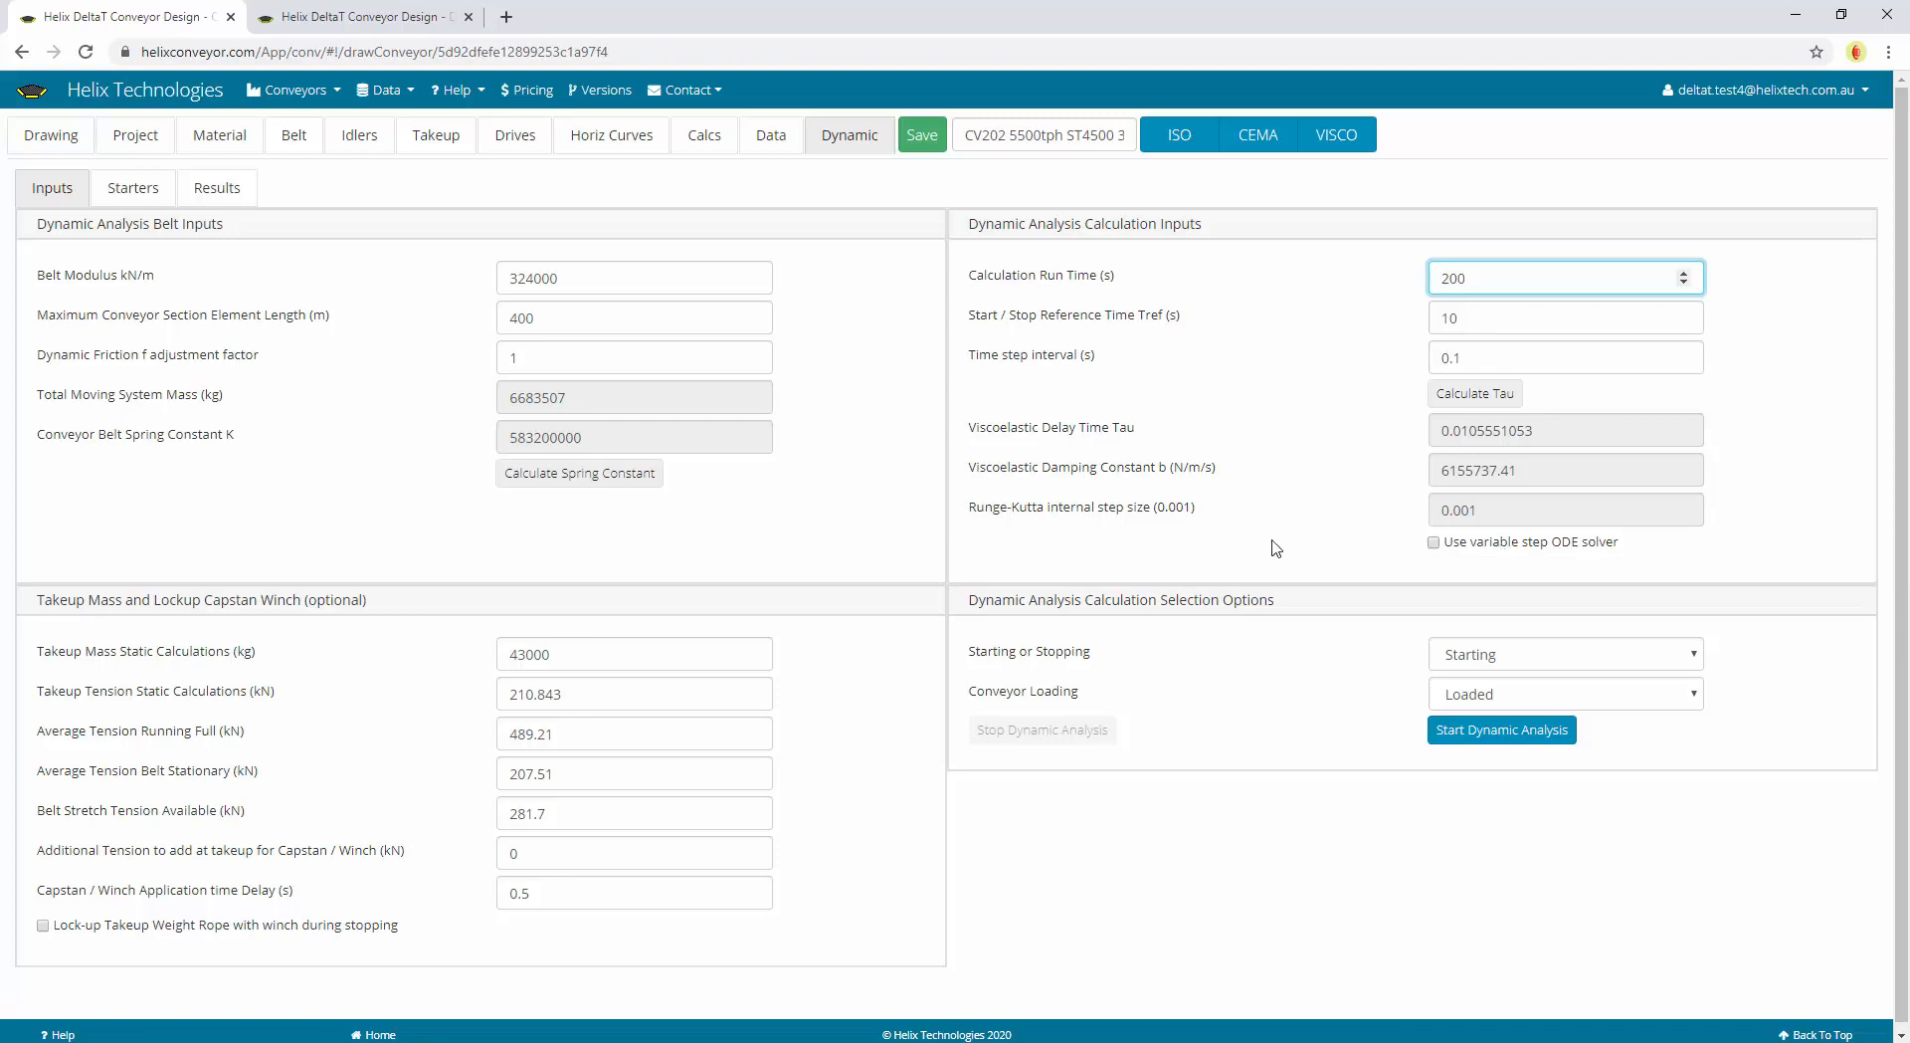
# Review the dynamic analysis starter details and curve points for CV202's head drive, return drive and brake
pyautogui.click(137, 195)
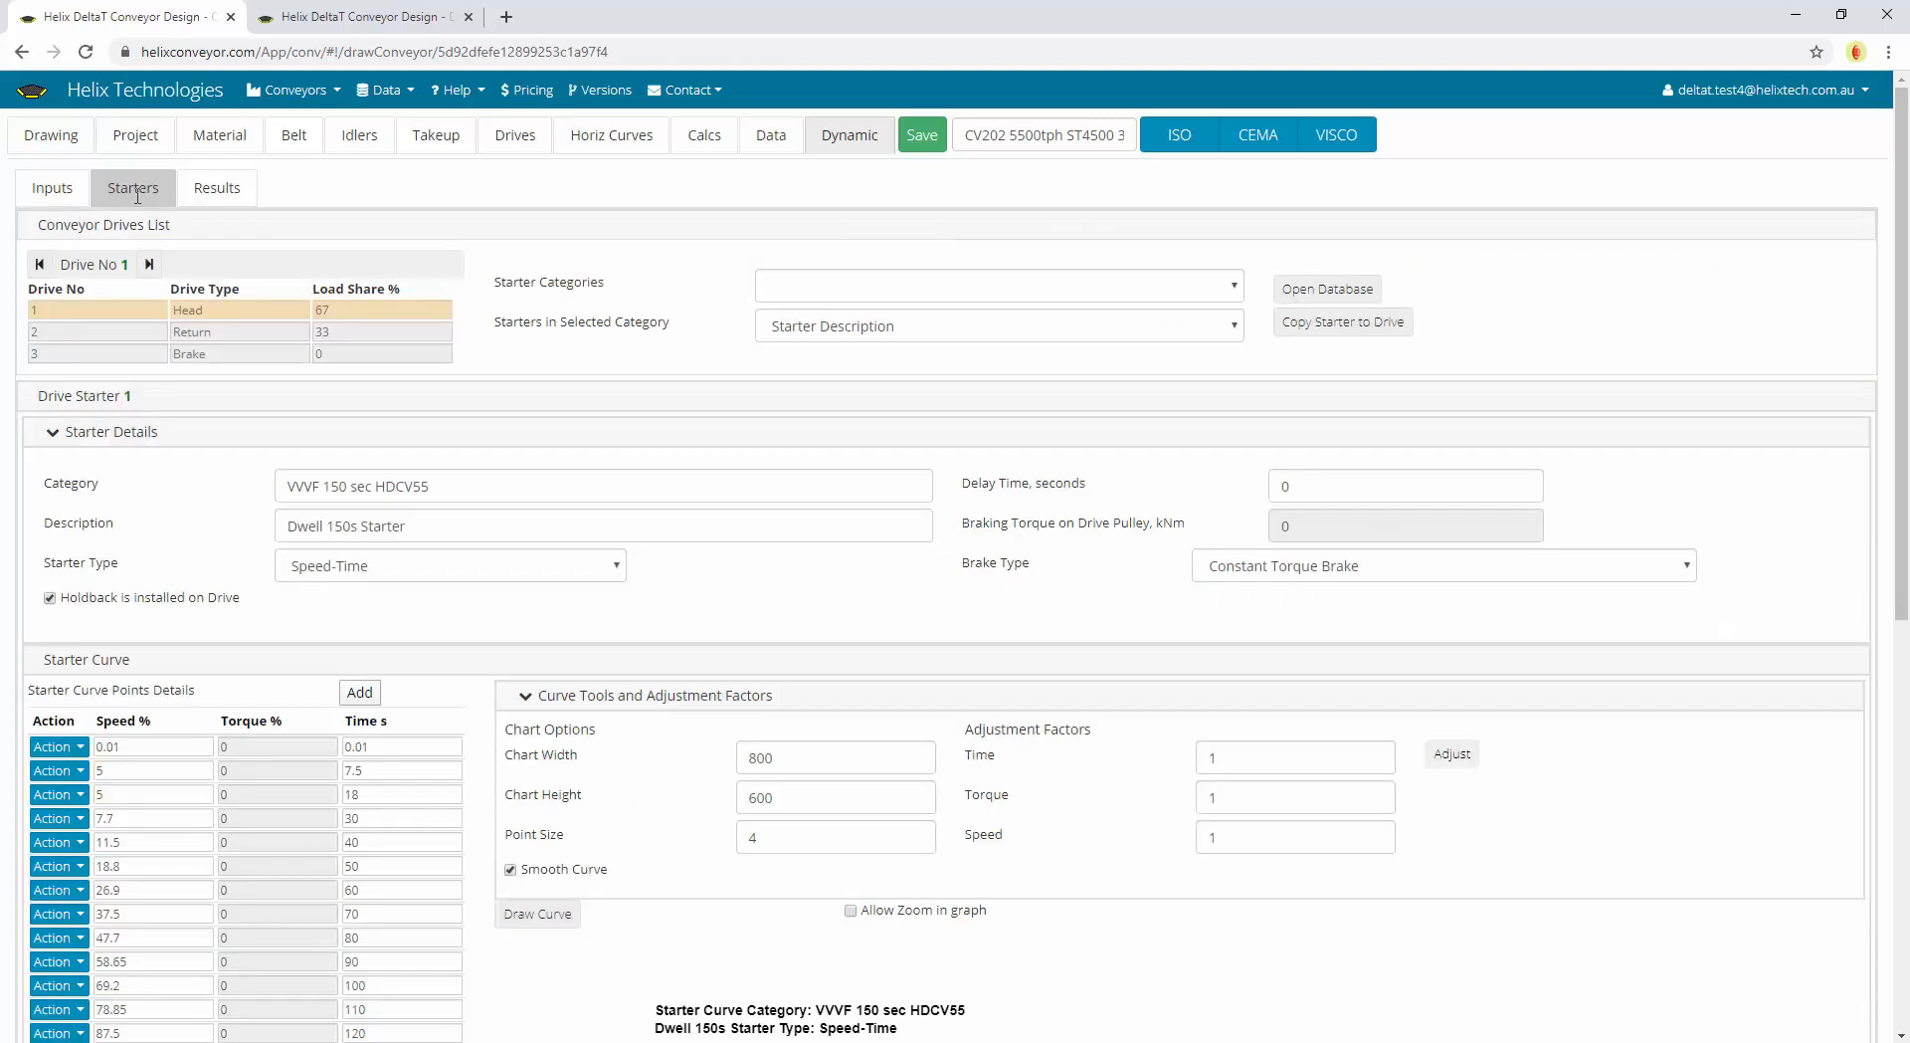
pyautogui.scroll(-1, 573, 382)
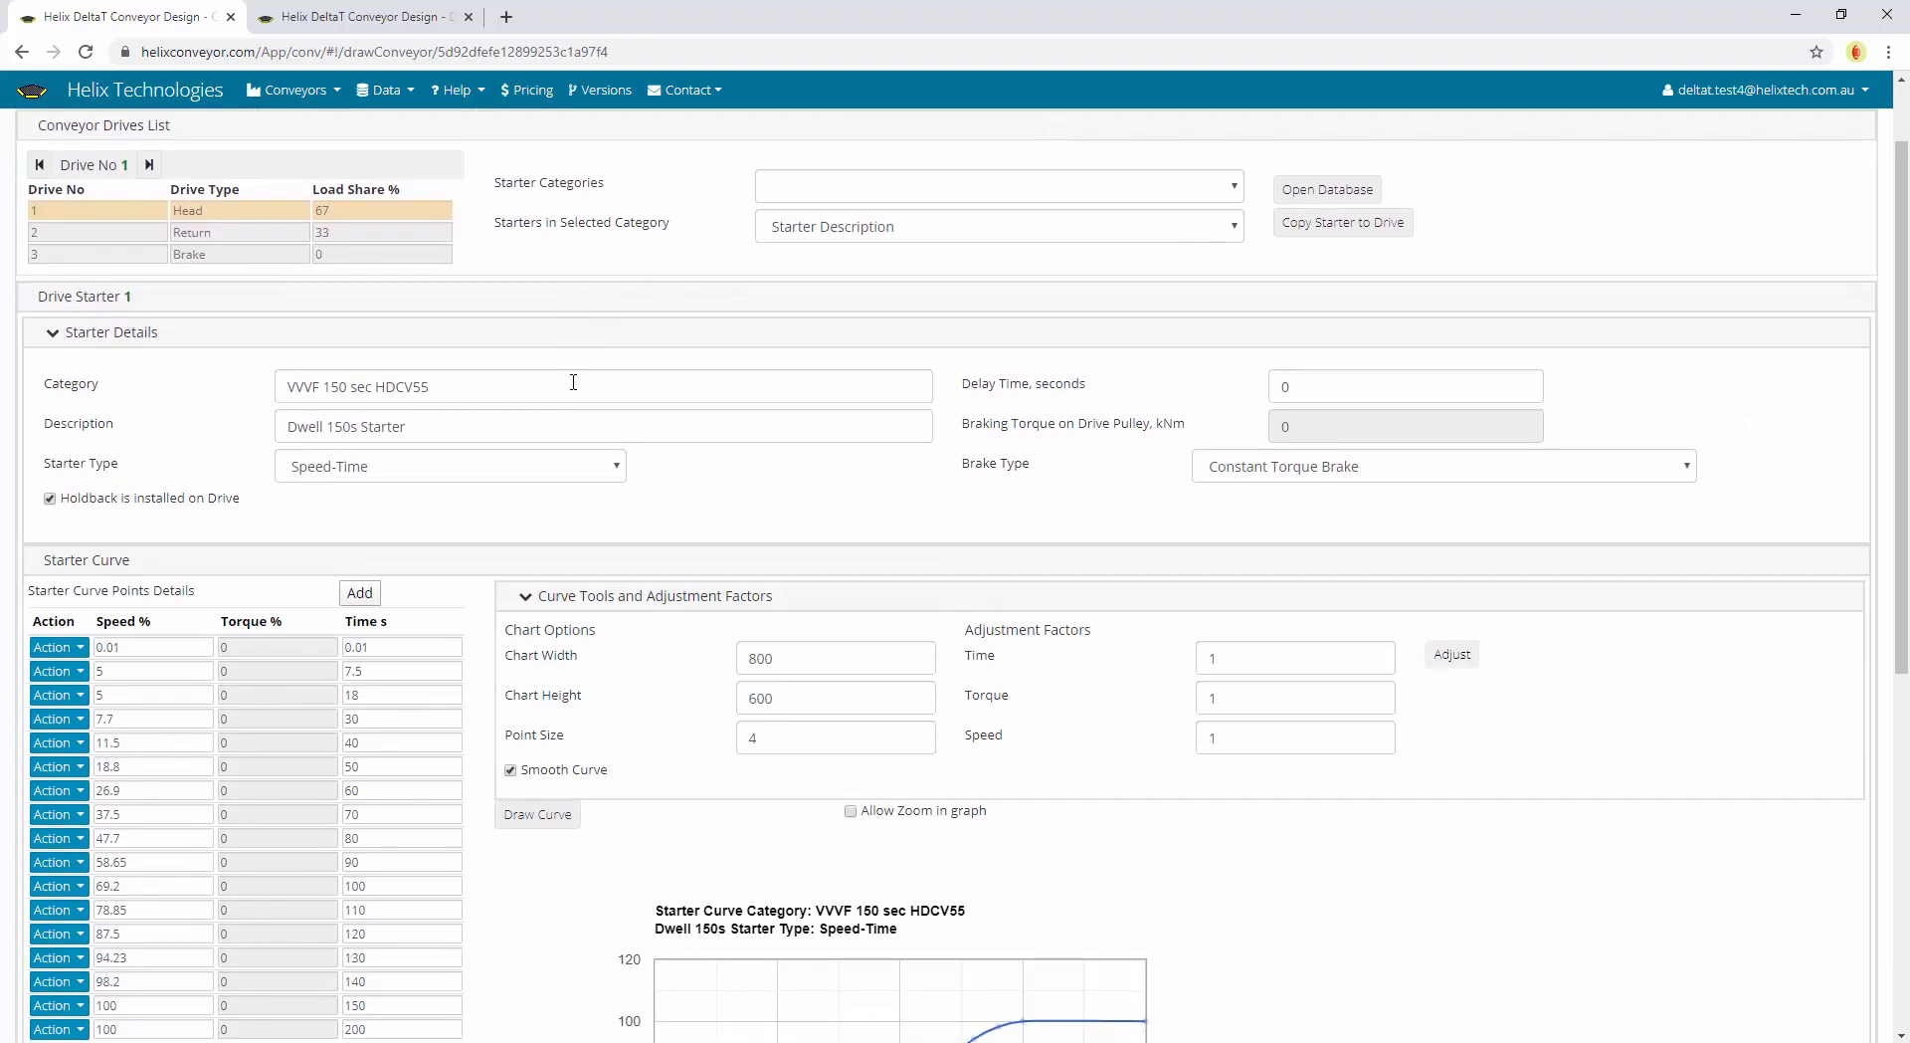
pyautogui.scroll(1, 573, 382)
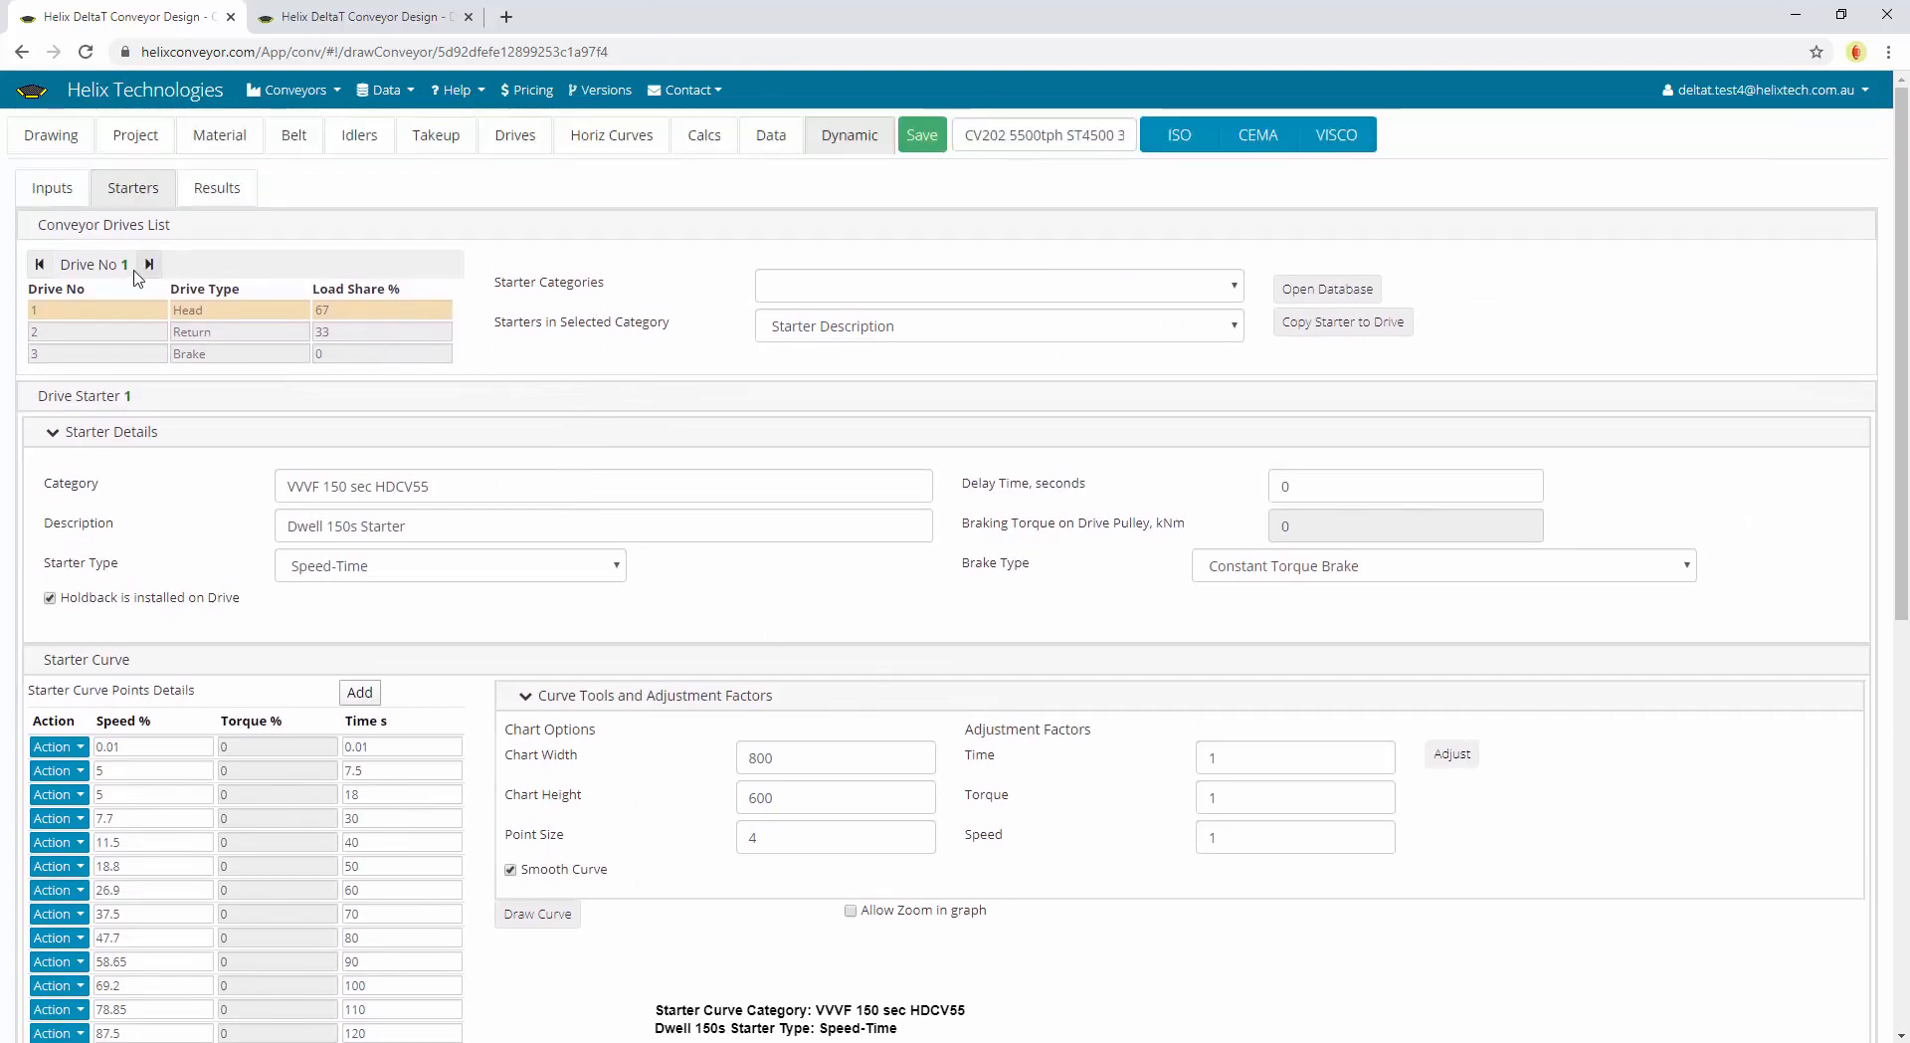
pyautogui.click(239, 334)
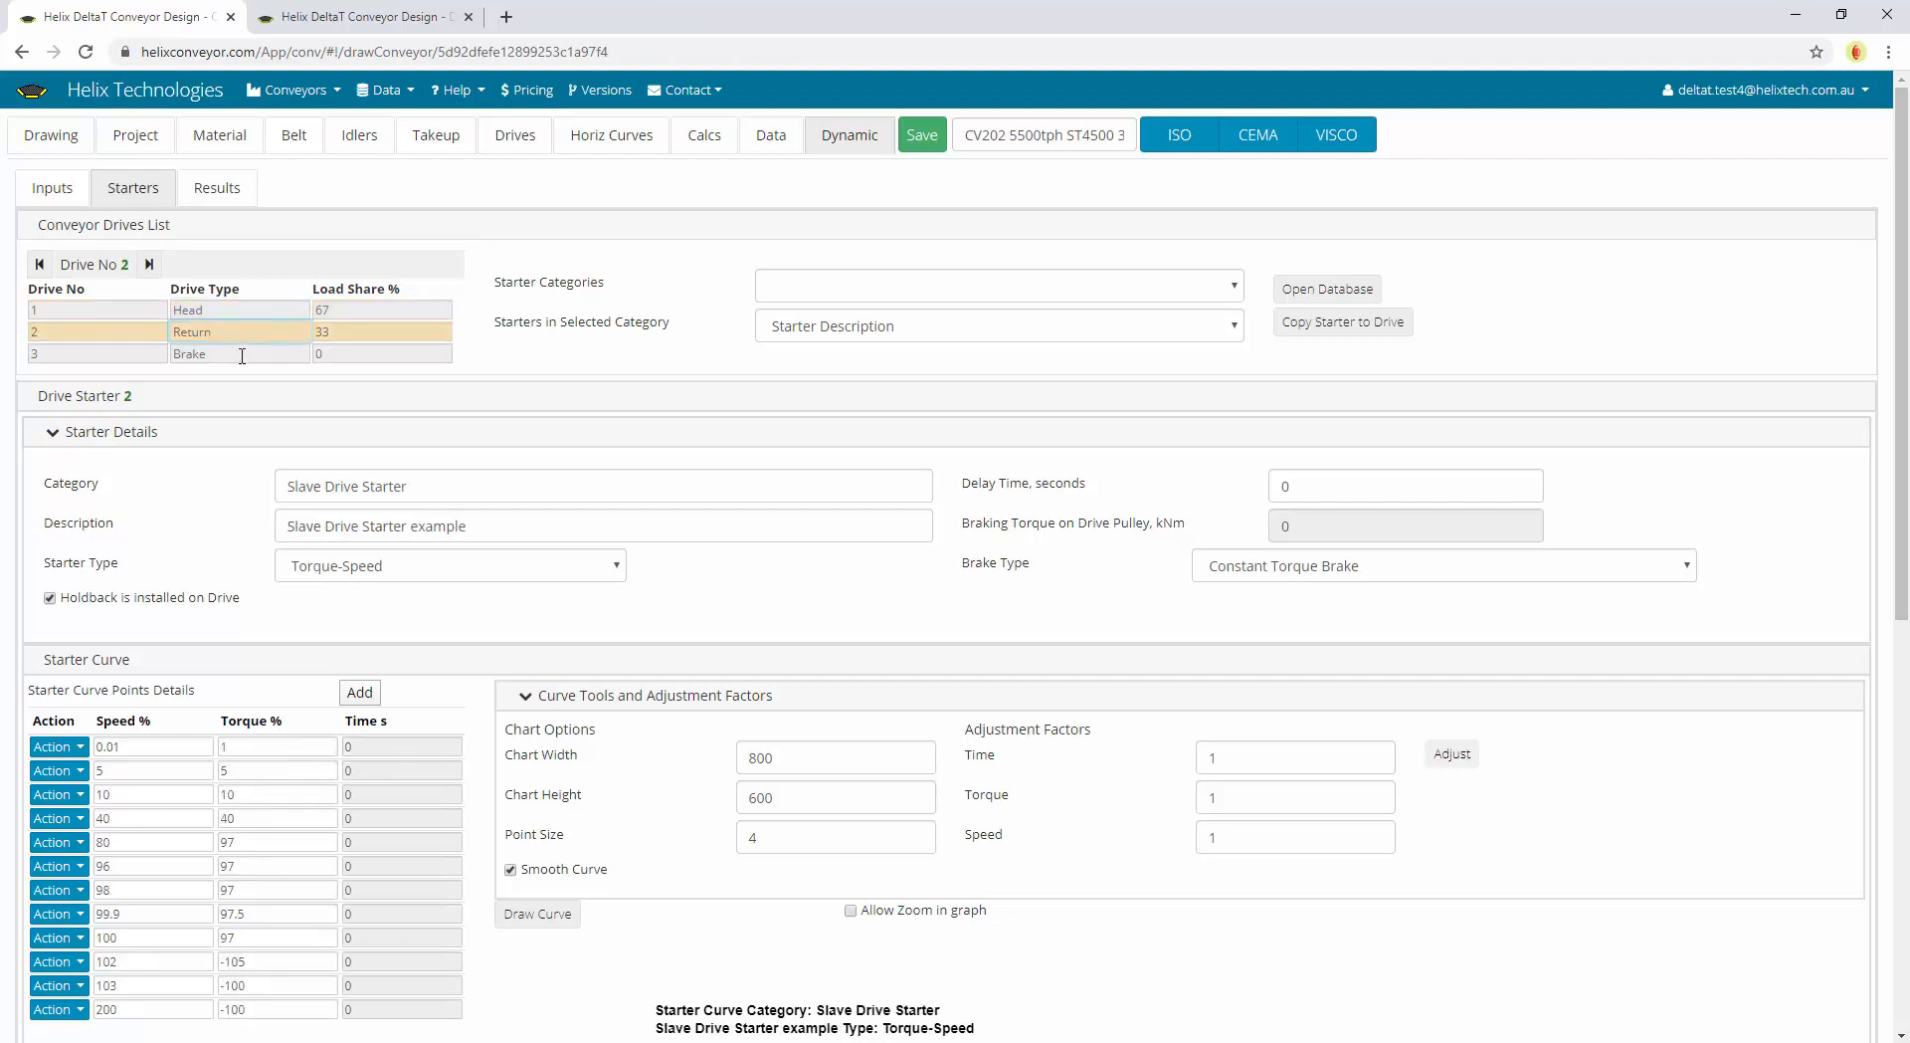
pyautogui.press('Down')
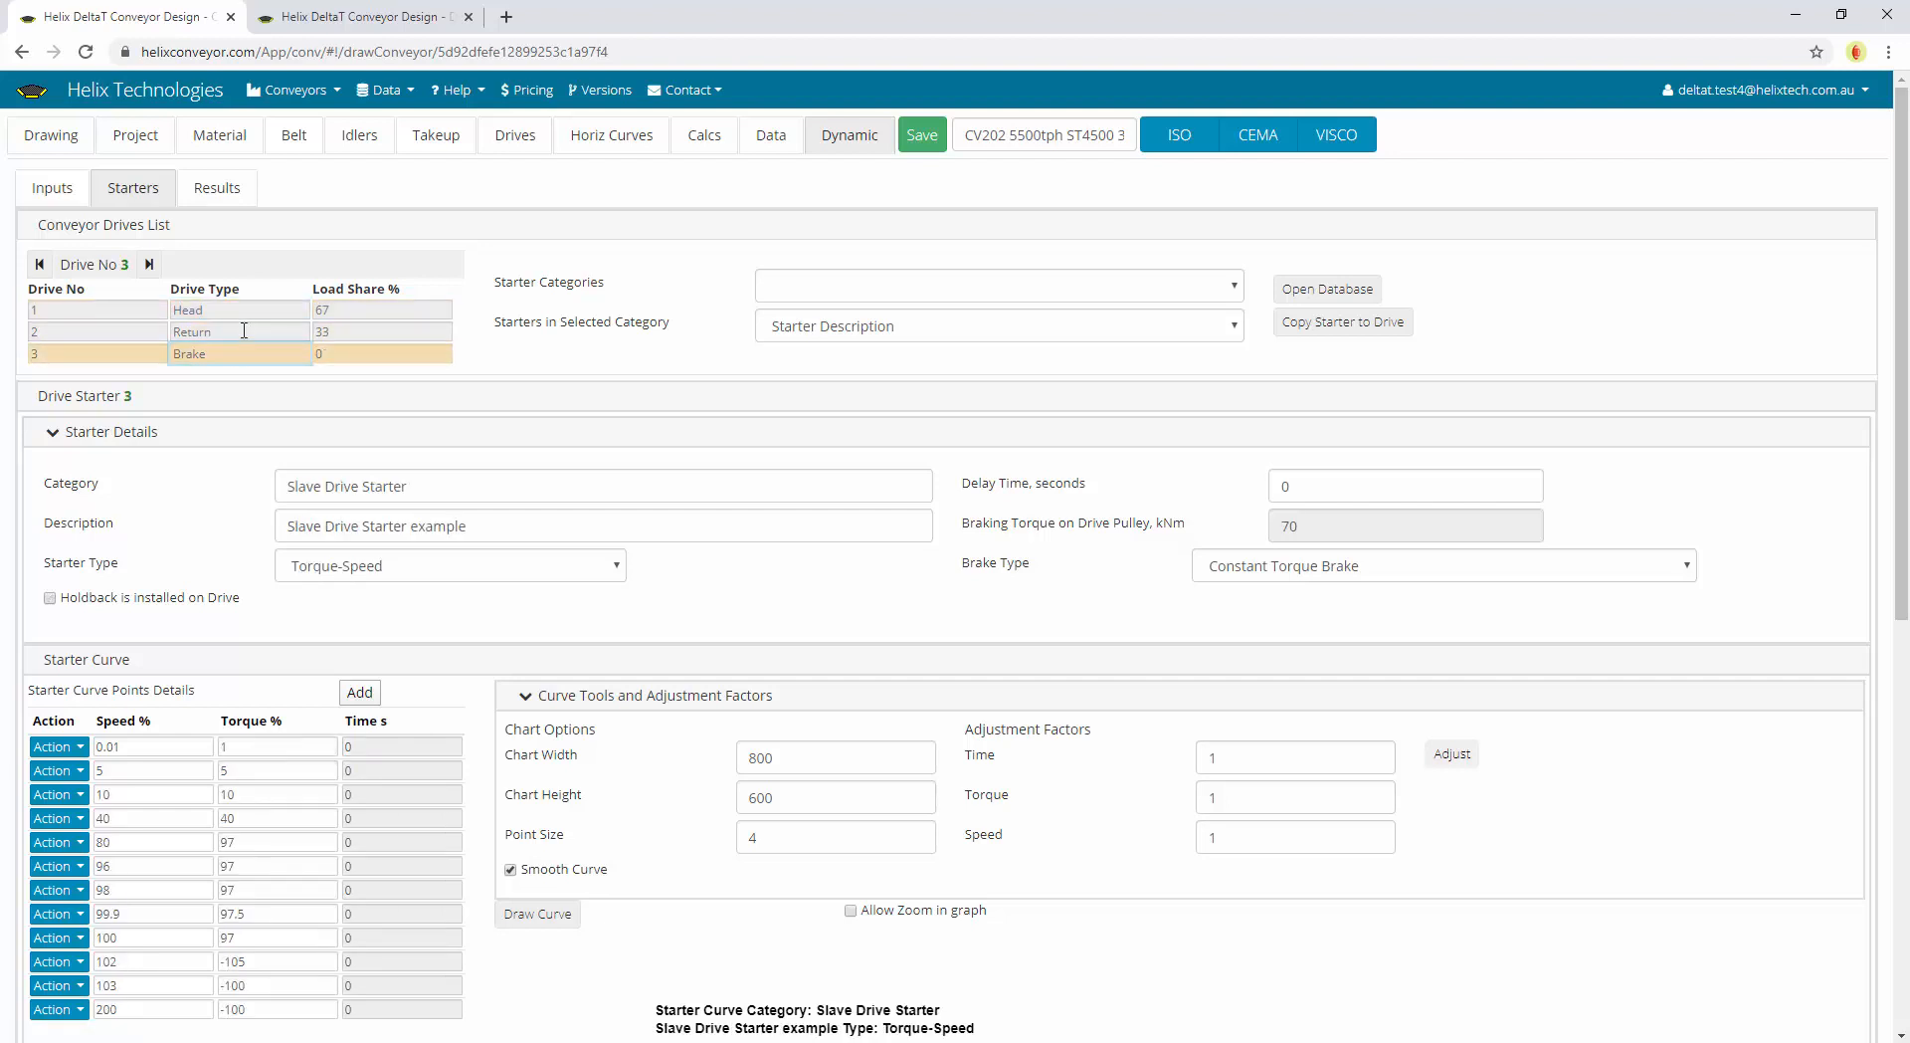
# Check the brake's load share, braking torque on the drive pulley and delay time in the drive 3 starter details
pyautogui.click(488, 566)
pyautogui.click(312, 357)
pyautogui.click(331, 351)
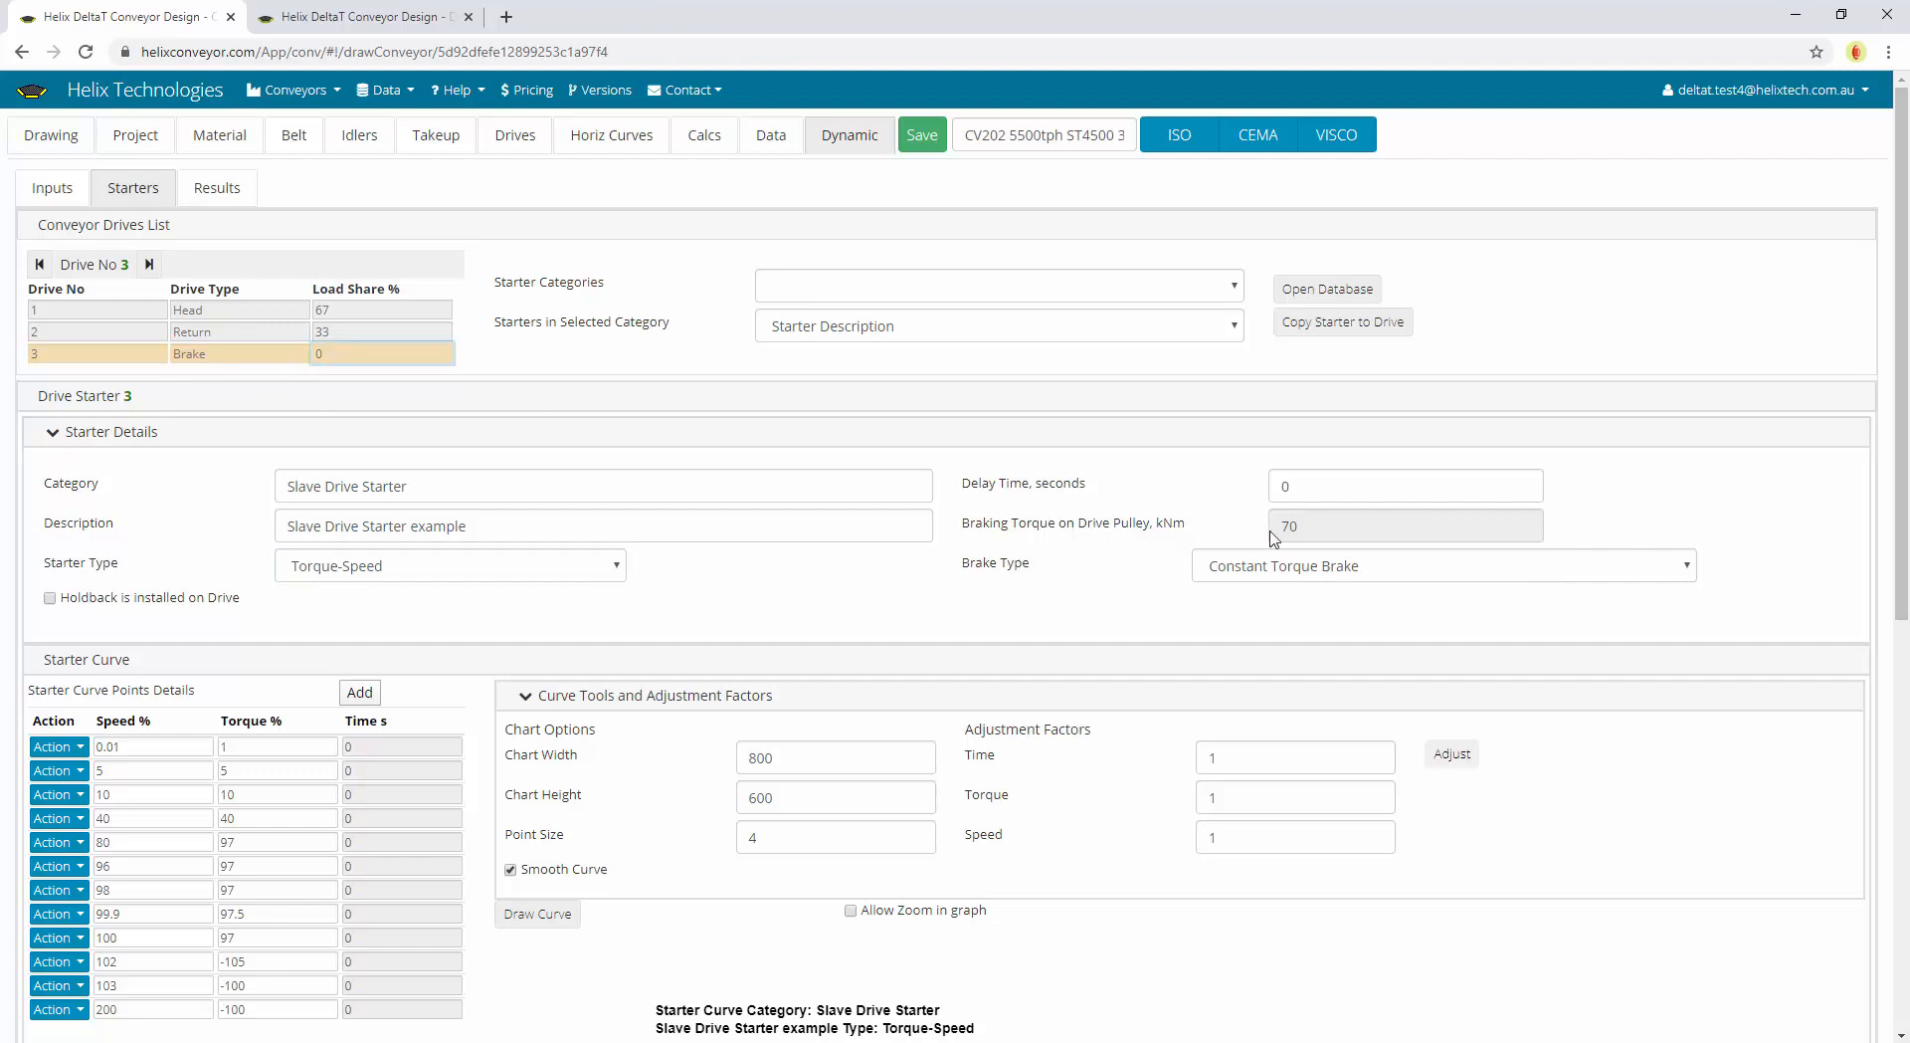
pyautogui.moveTo(1310, 533)
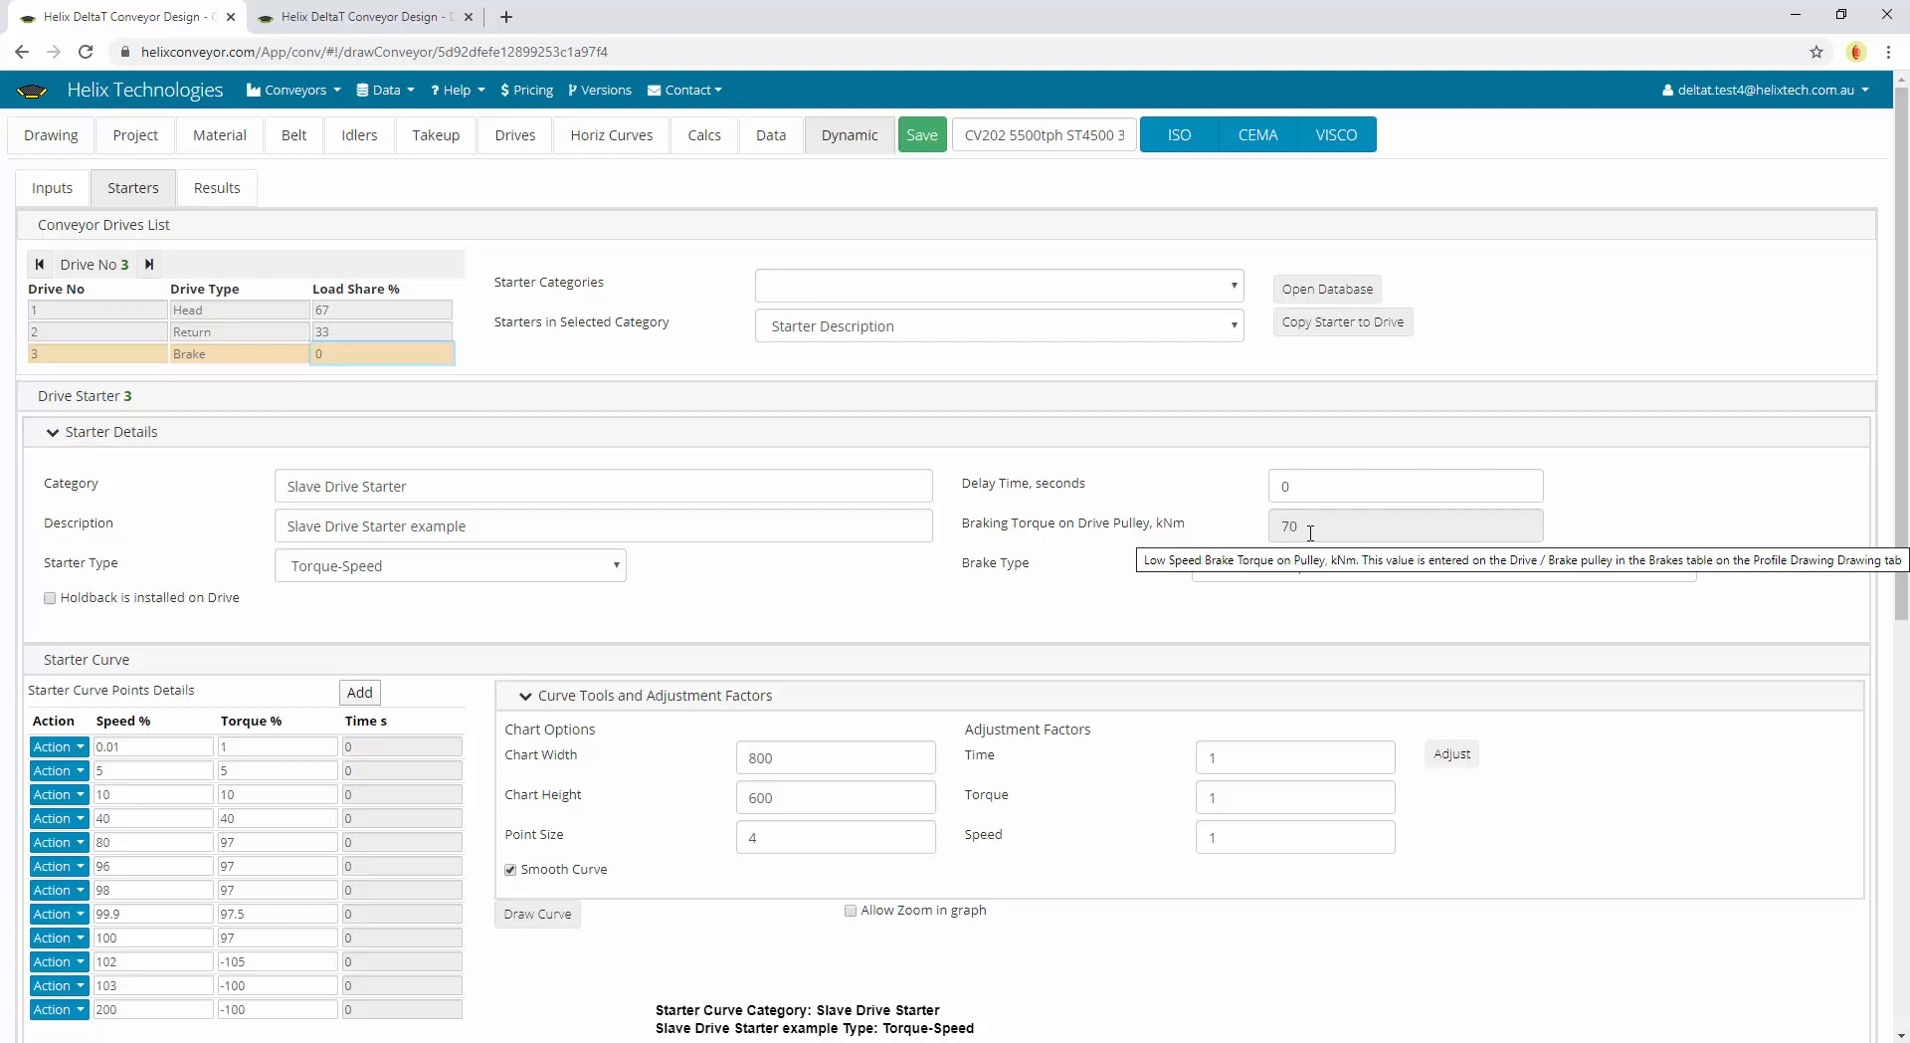
pyautogui.click(1310, 532)
pyautogui.click(1297, 484)
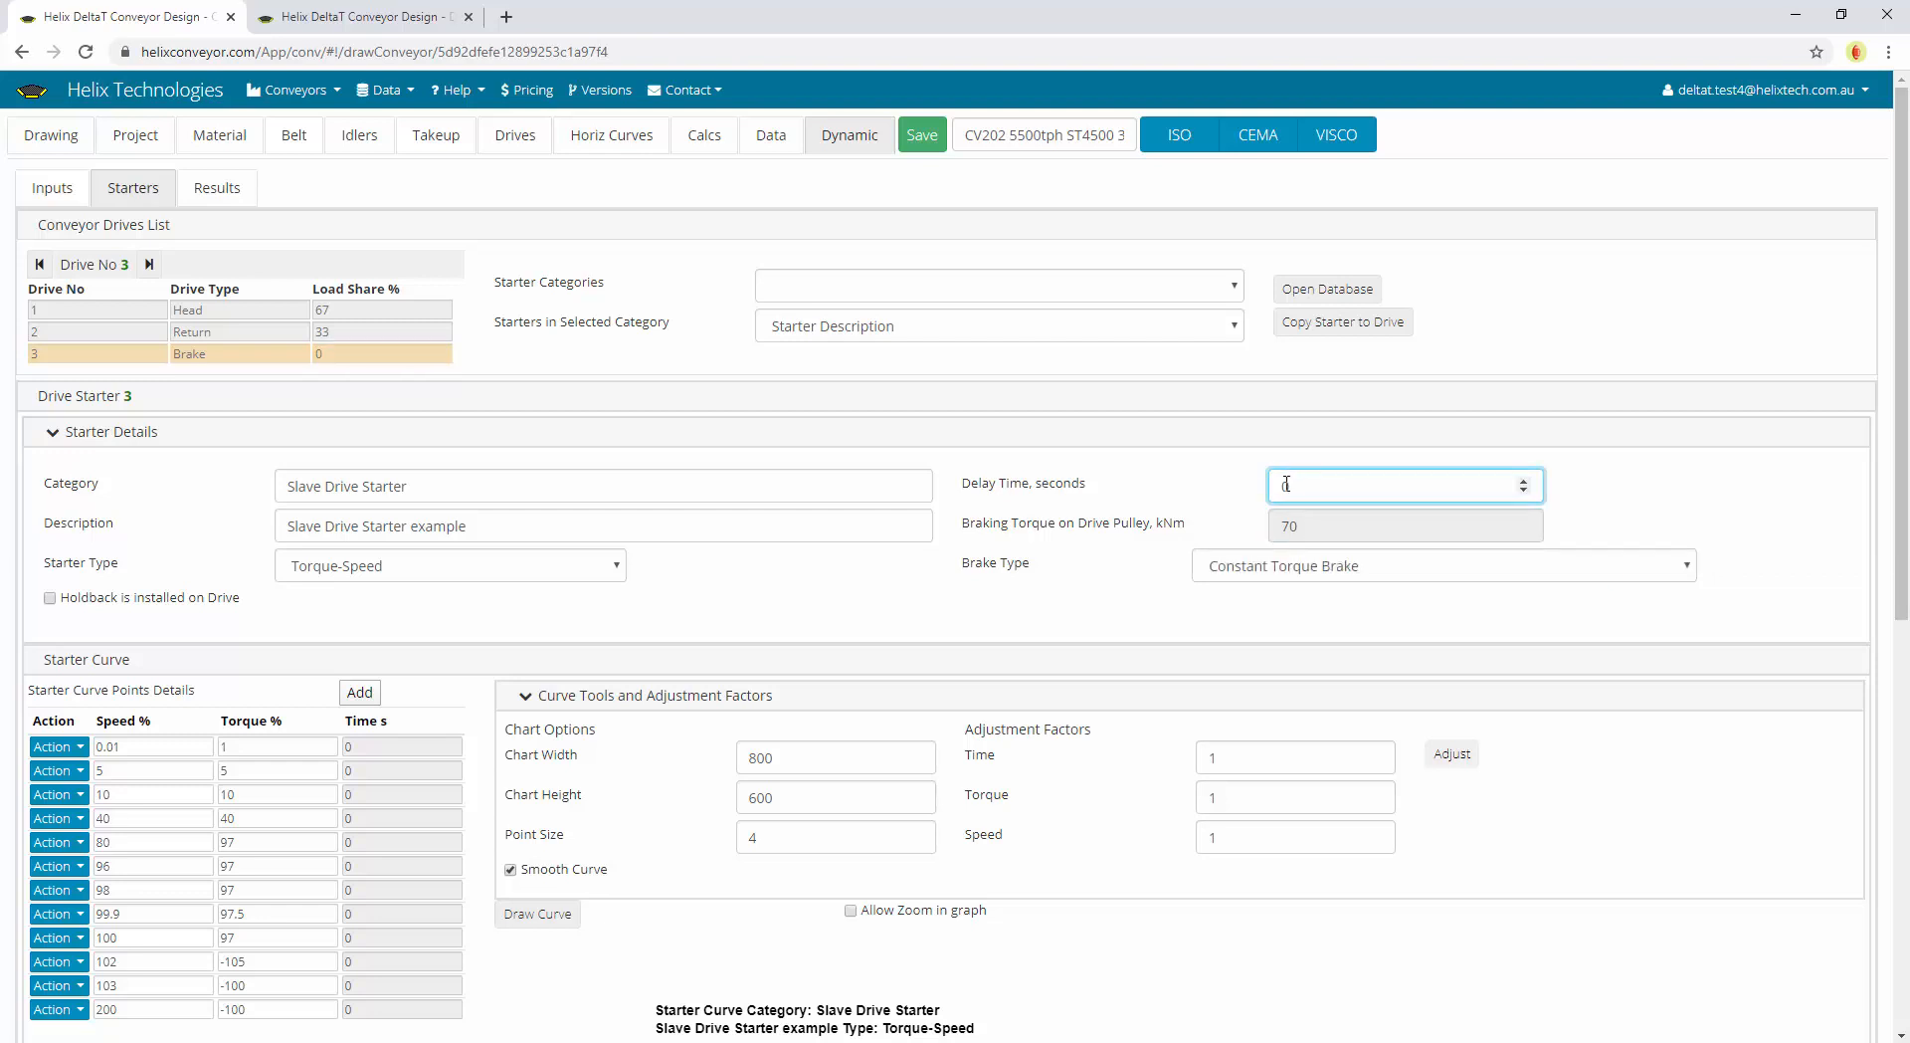
# Review the brake's Torque-Speed and Speed-Time starter type options and examine its starter curve graph
pyautogui.click(434, 575)
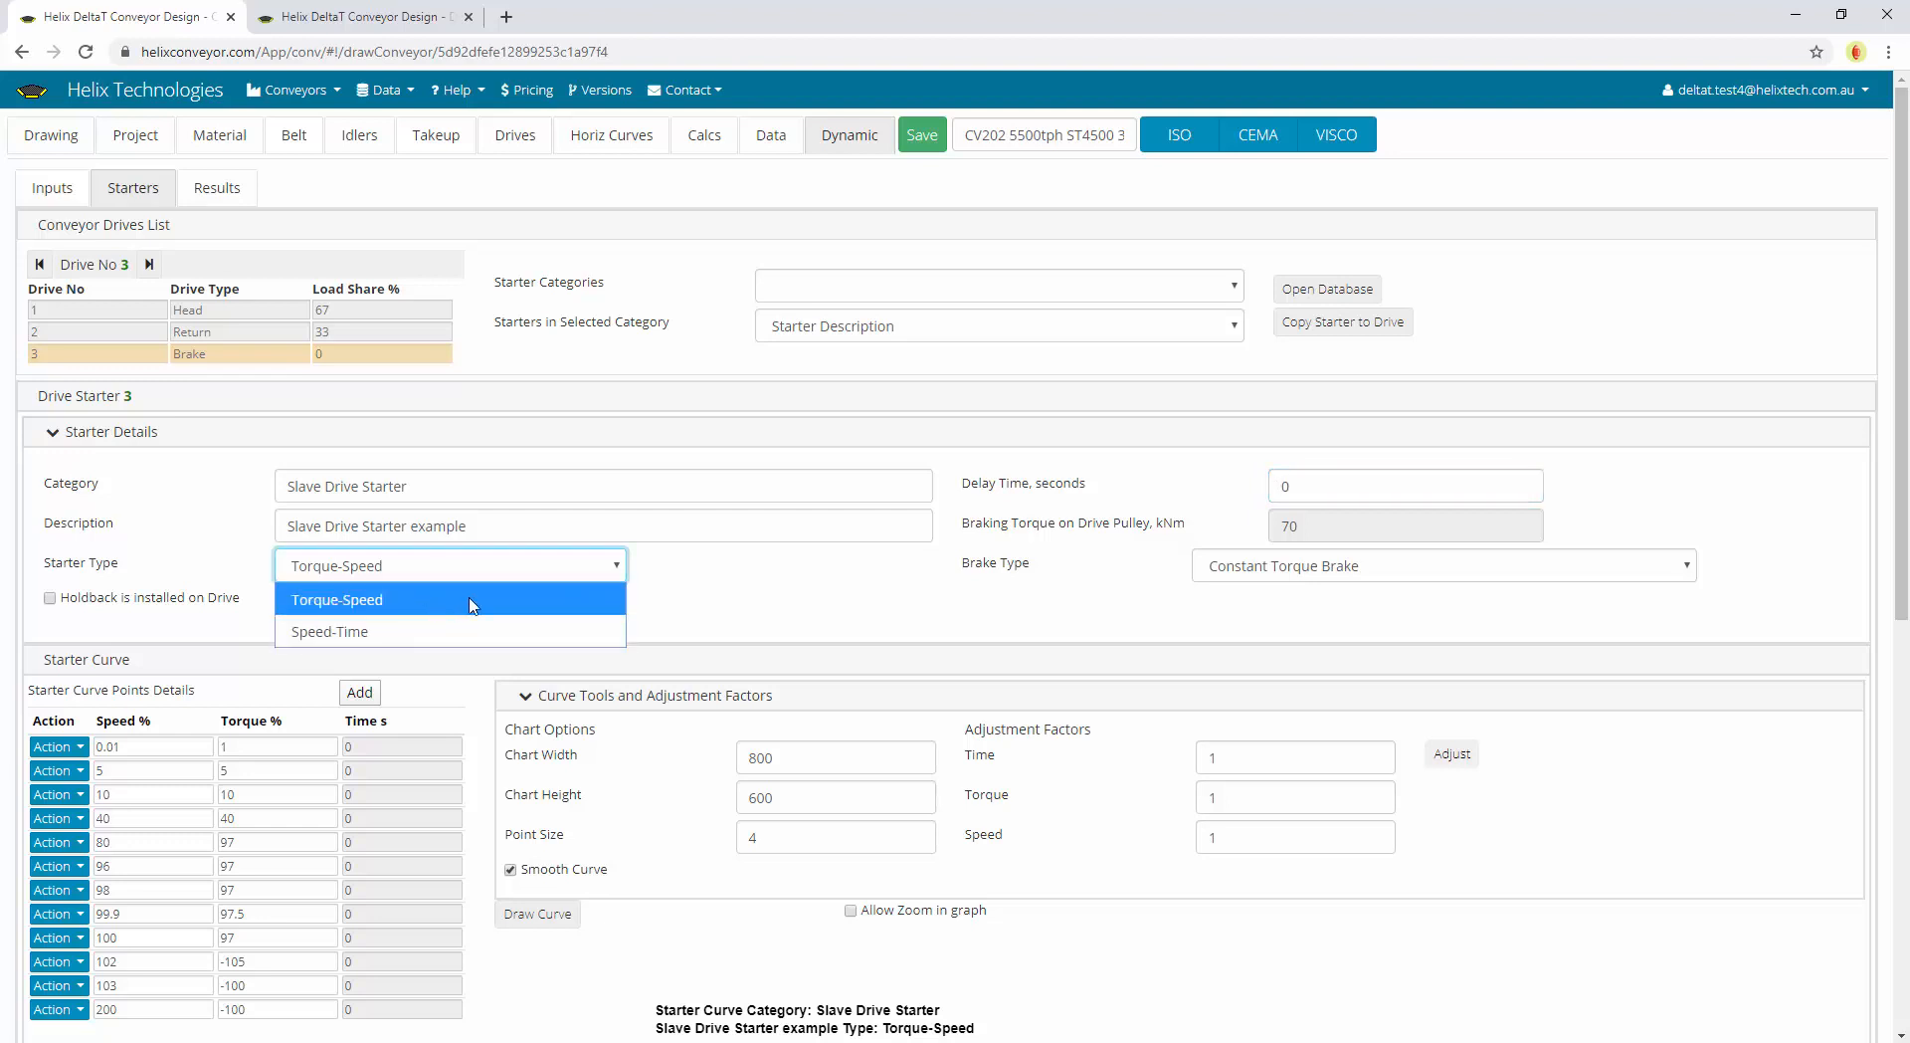
pyautogui.click(661, 604)
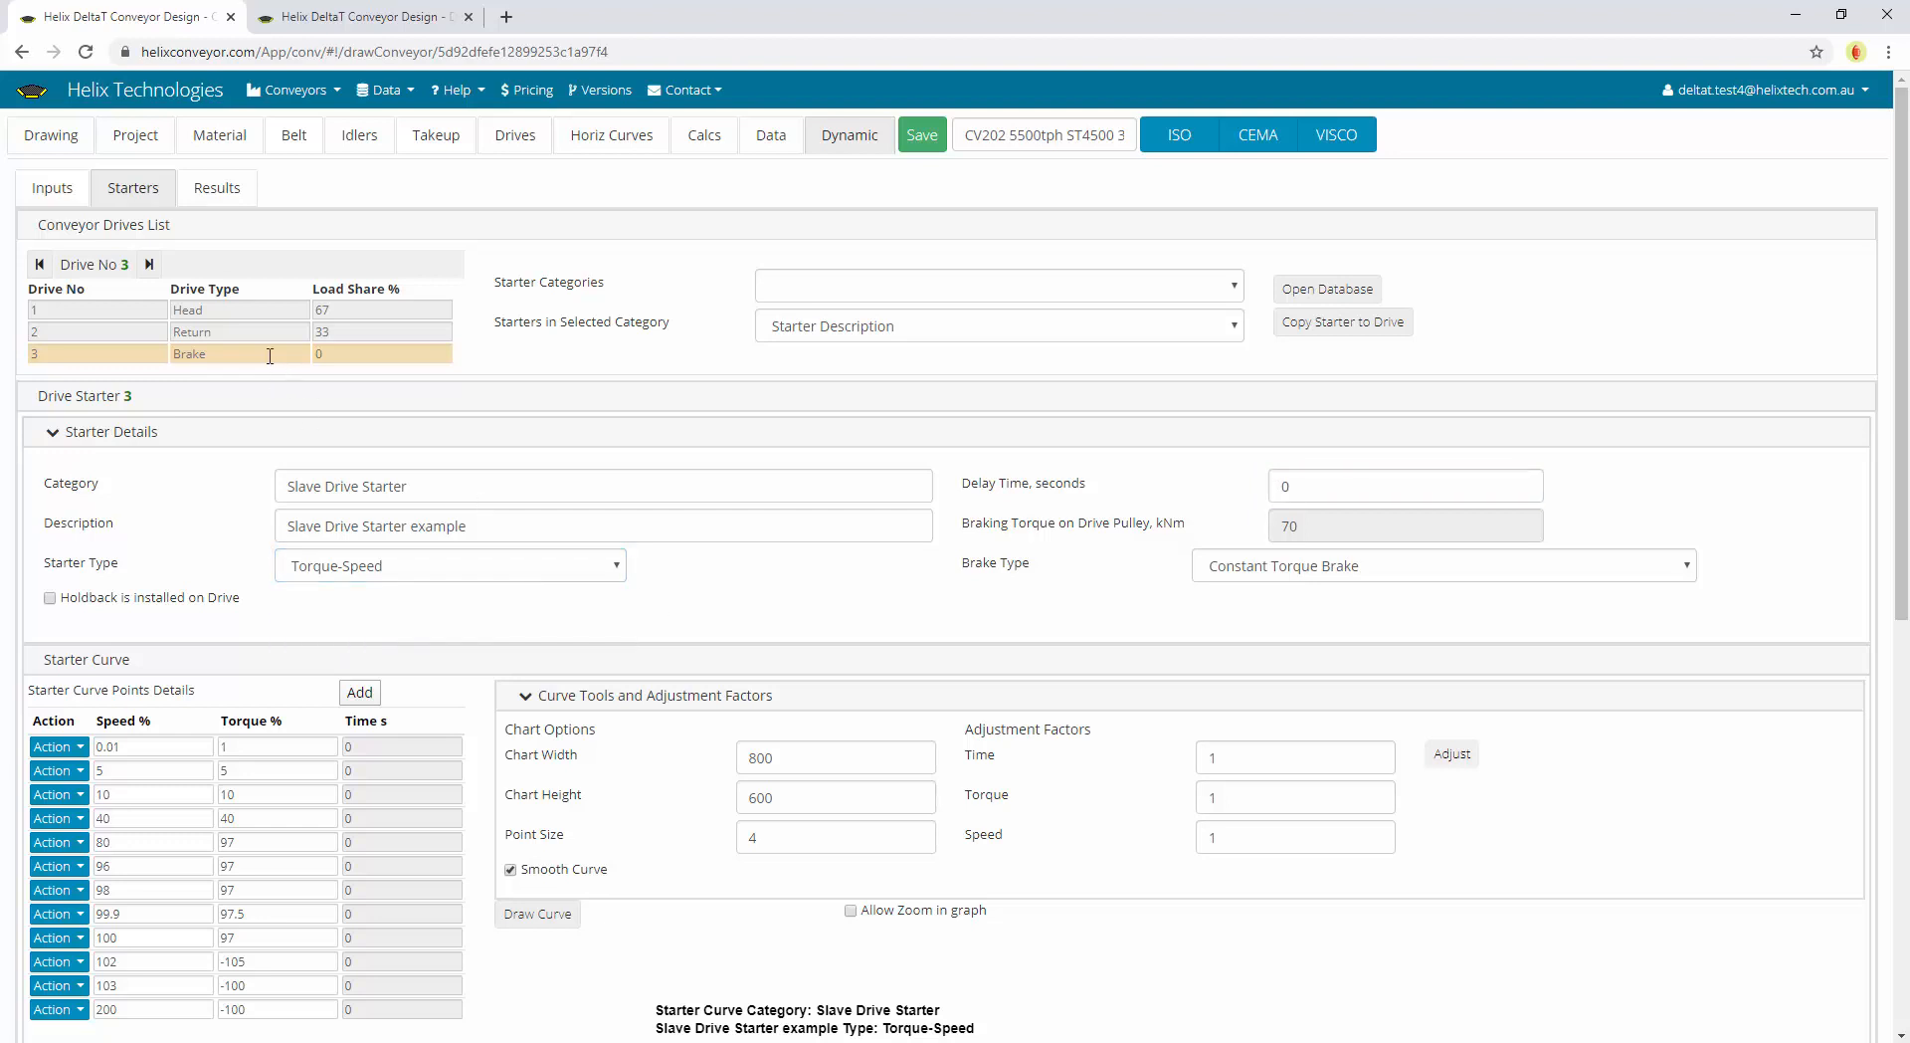
pyautogui.click(409, 571)
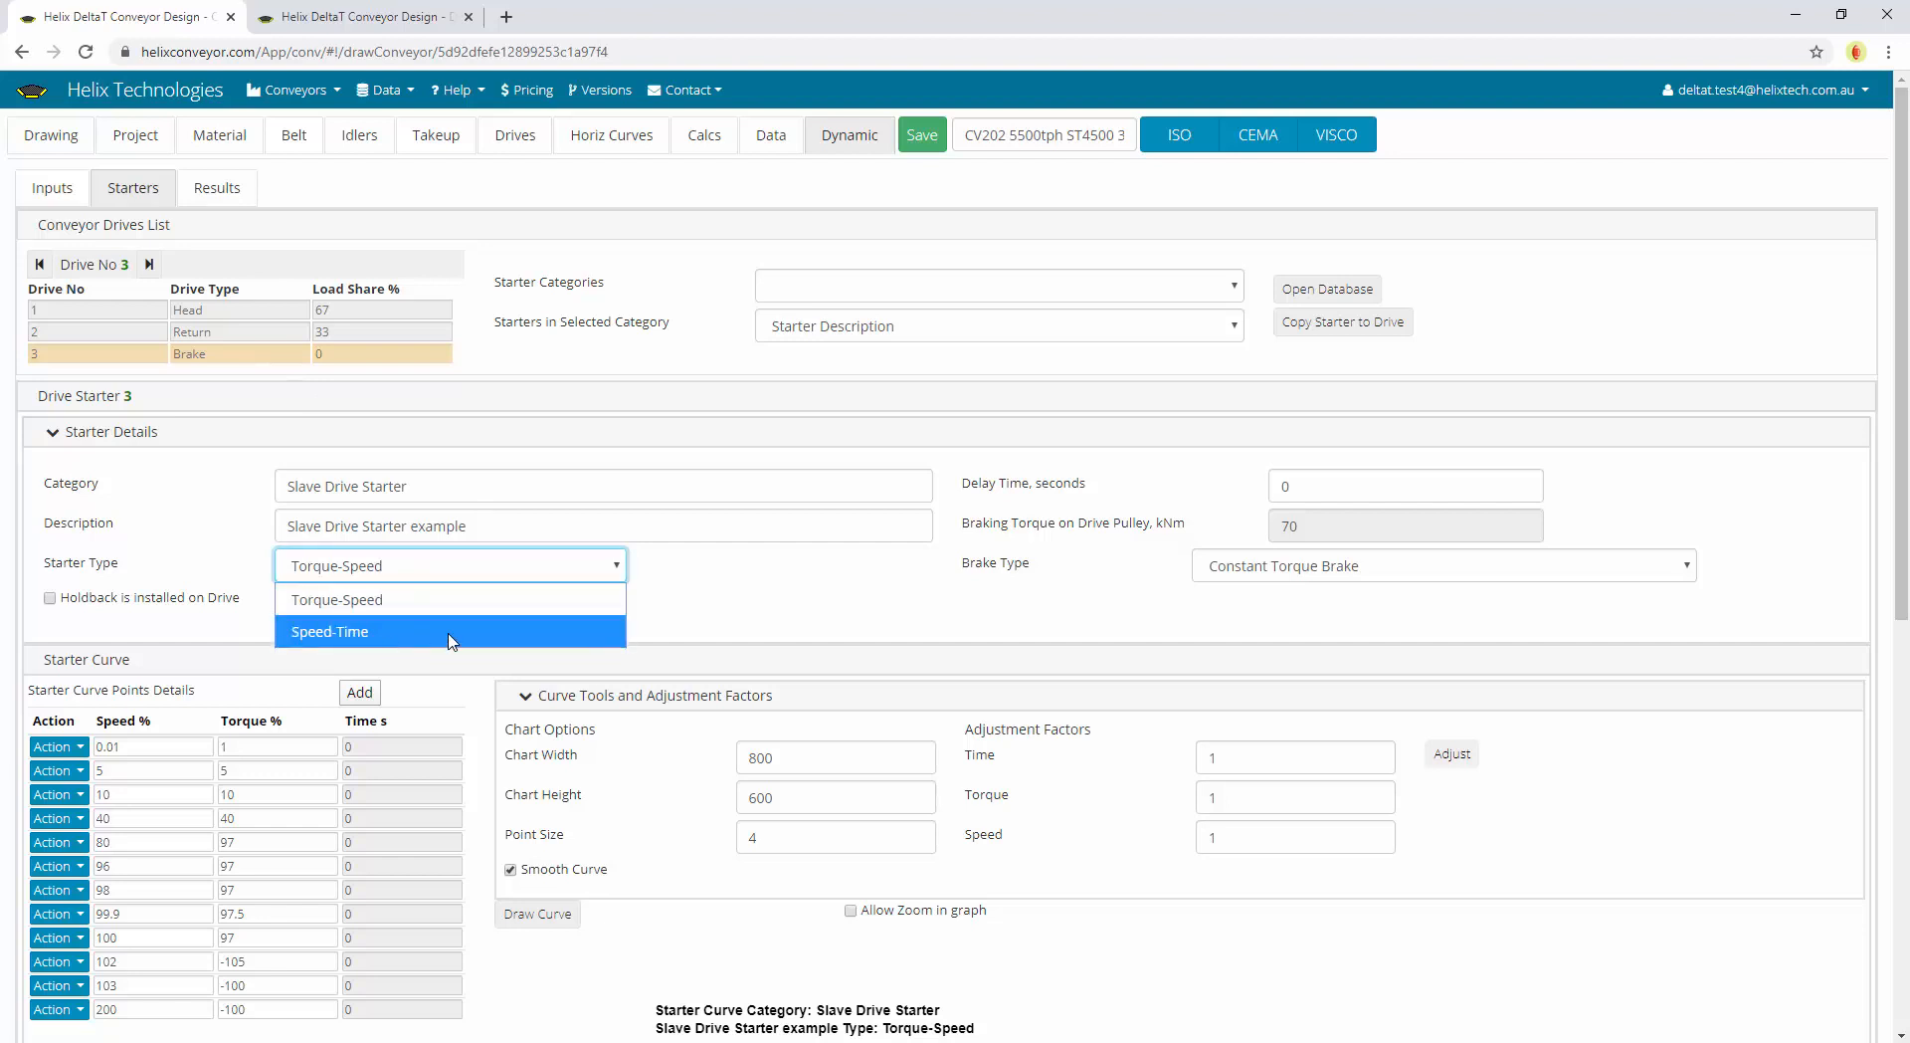
pyautogui.click(695, 605)
pyautogui.scroll(-1, 698, 605)
pyautogui.scroll(-2, 697, 604)
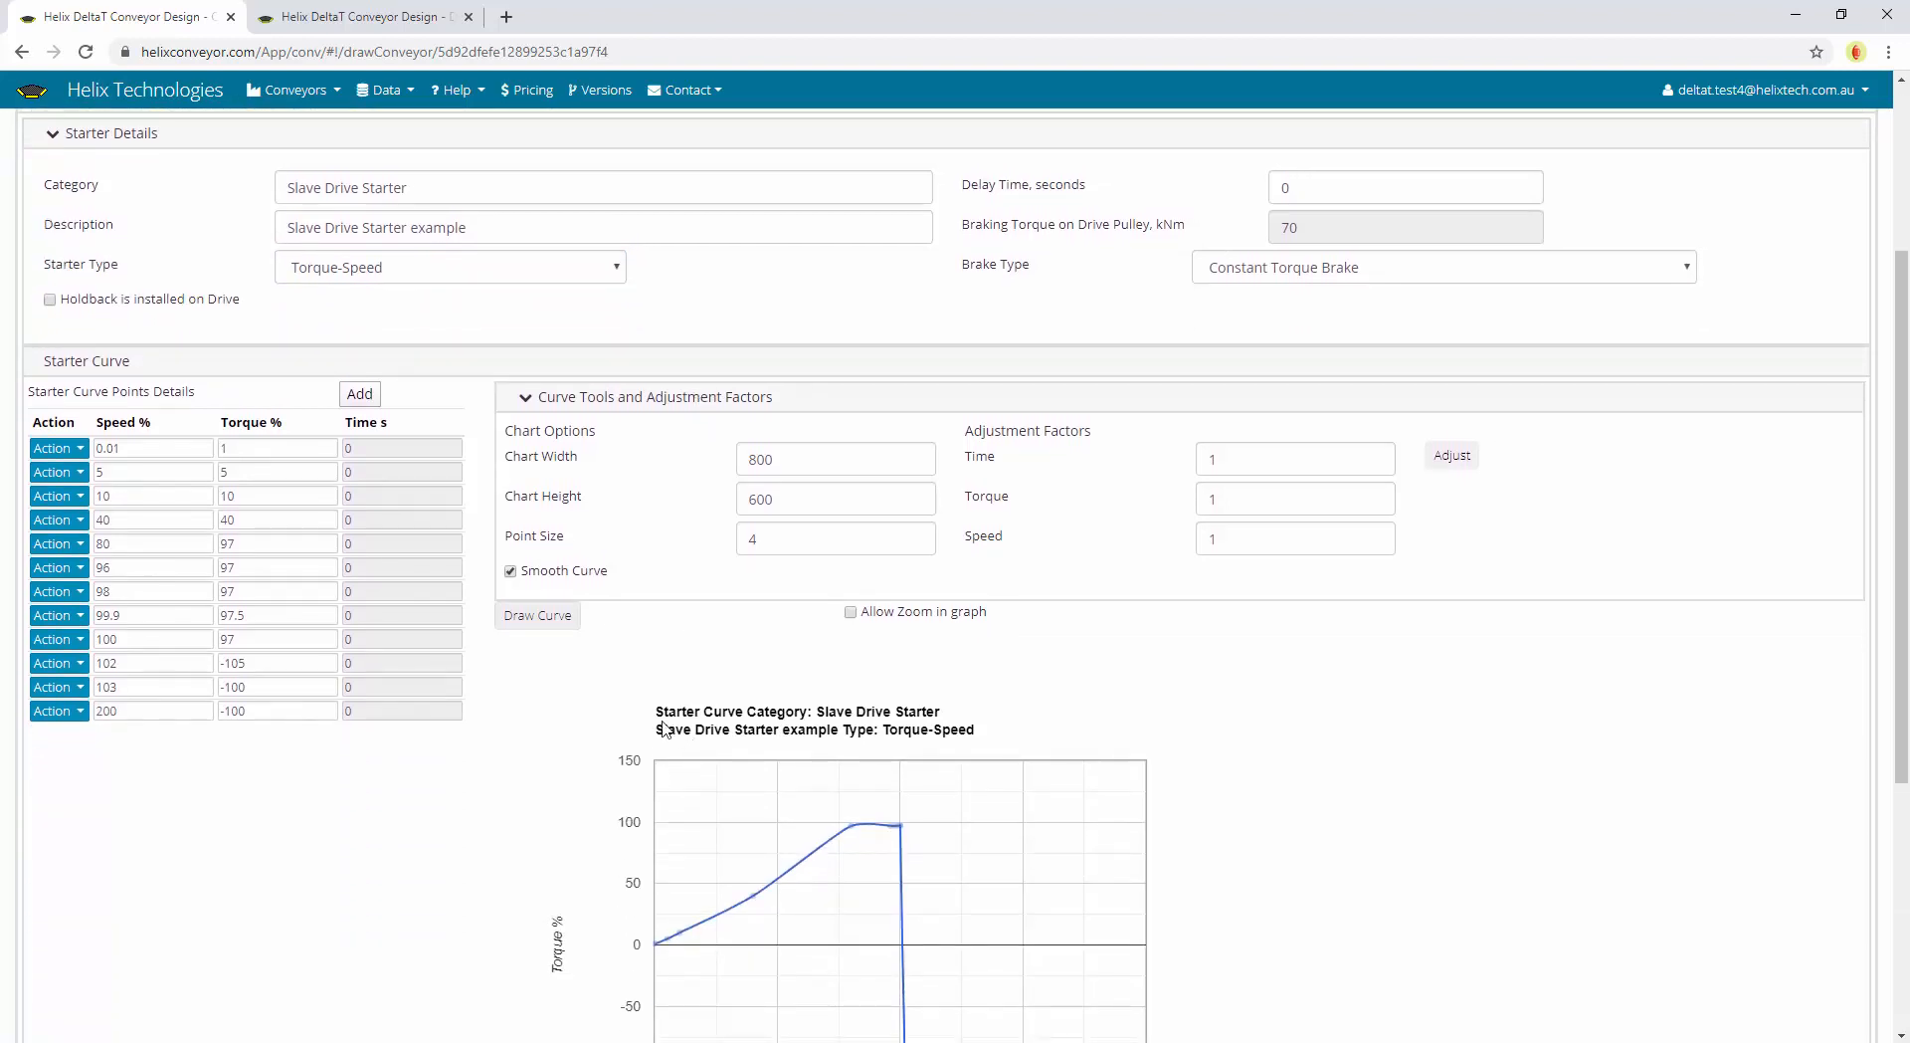
pyautogui.scroll(-2, 696, 796)
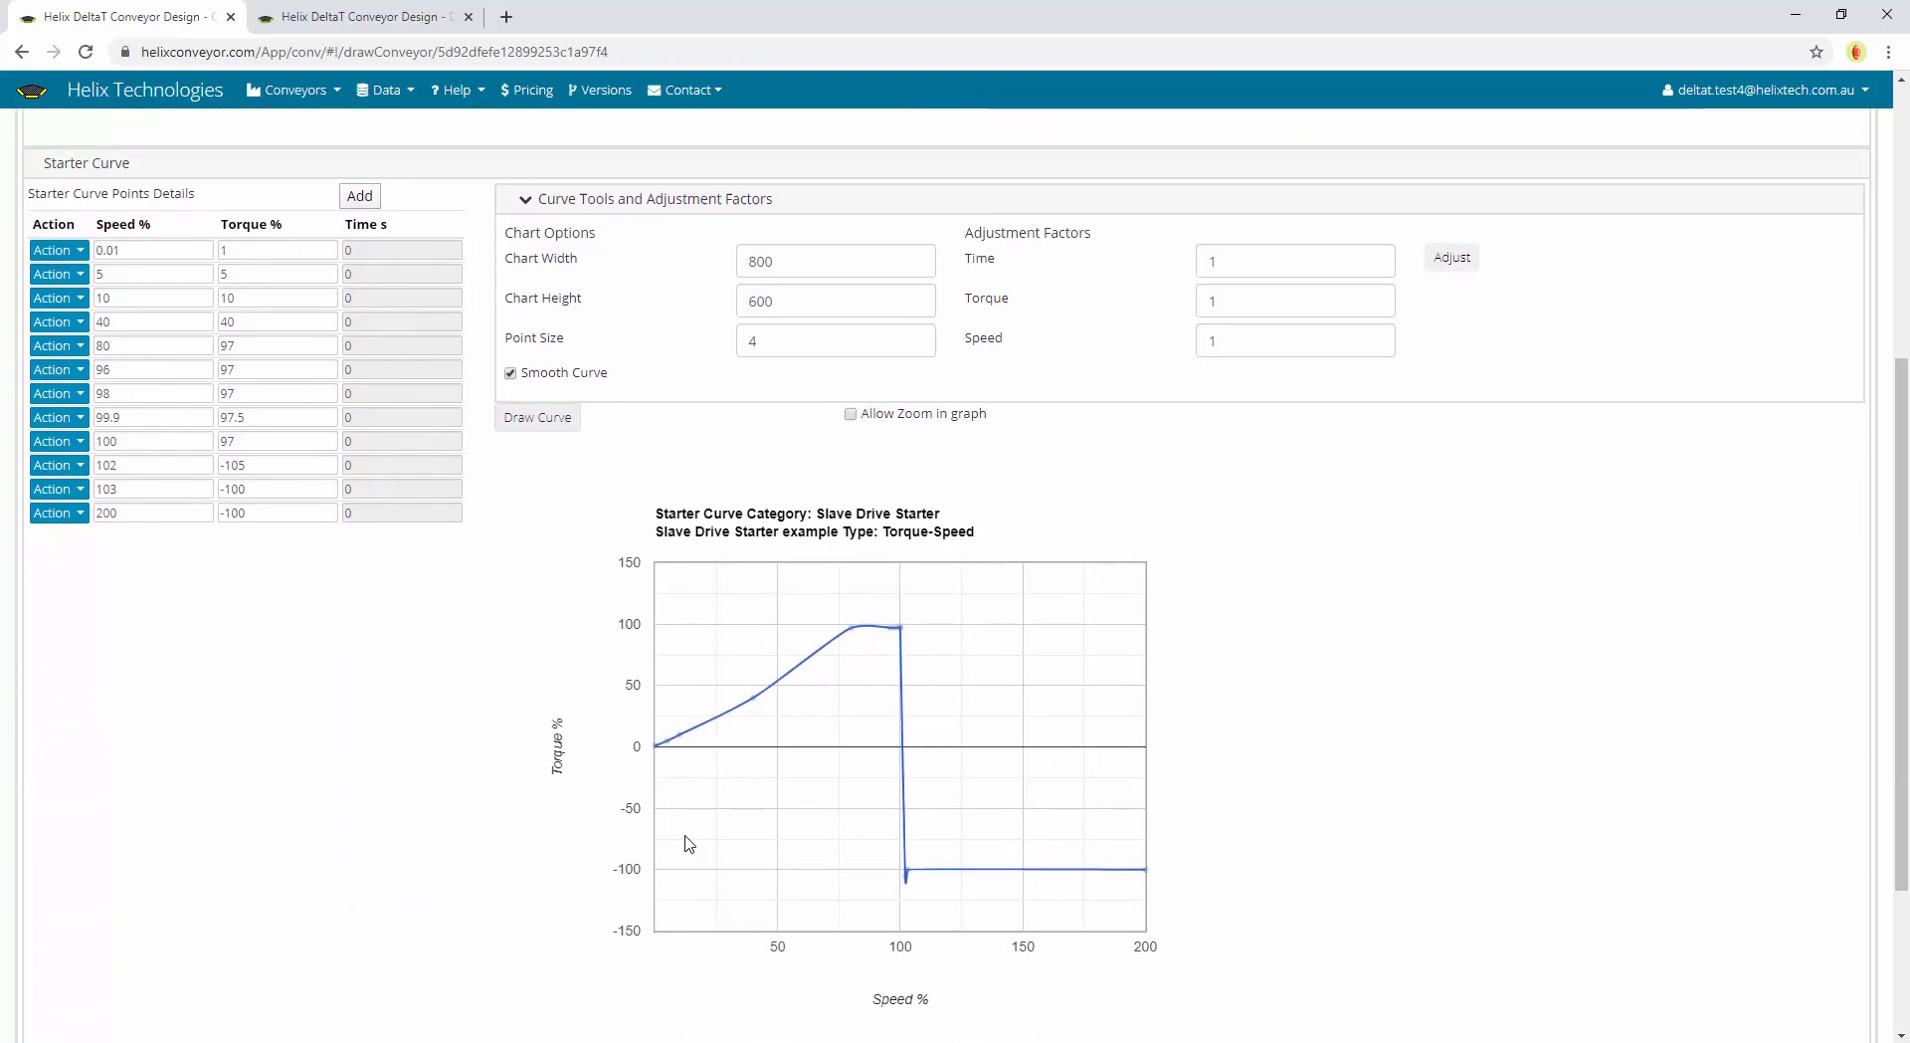
# Review the brake type options, Constant Torque Brake and Variable Speed-Time Control, for drive 3 alongside its starter curve
pyautogui.scroll(4, 585, 647)
pyautogui.click(468, 467)
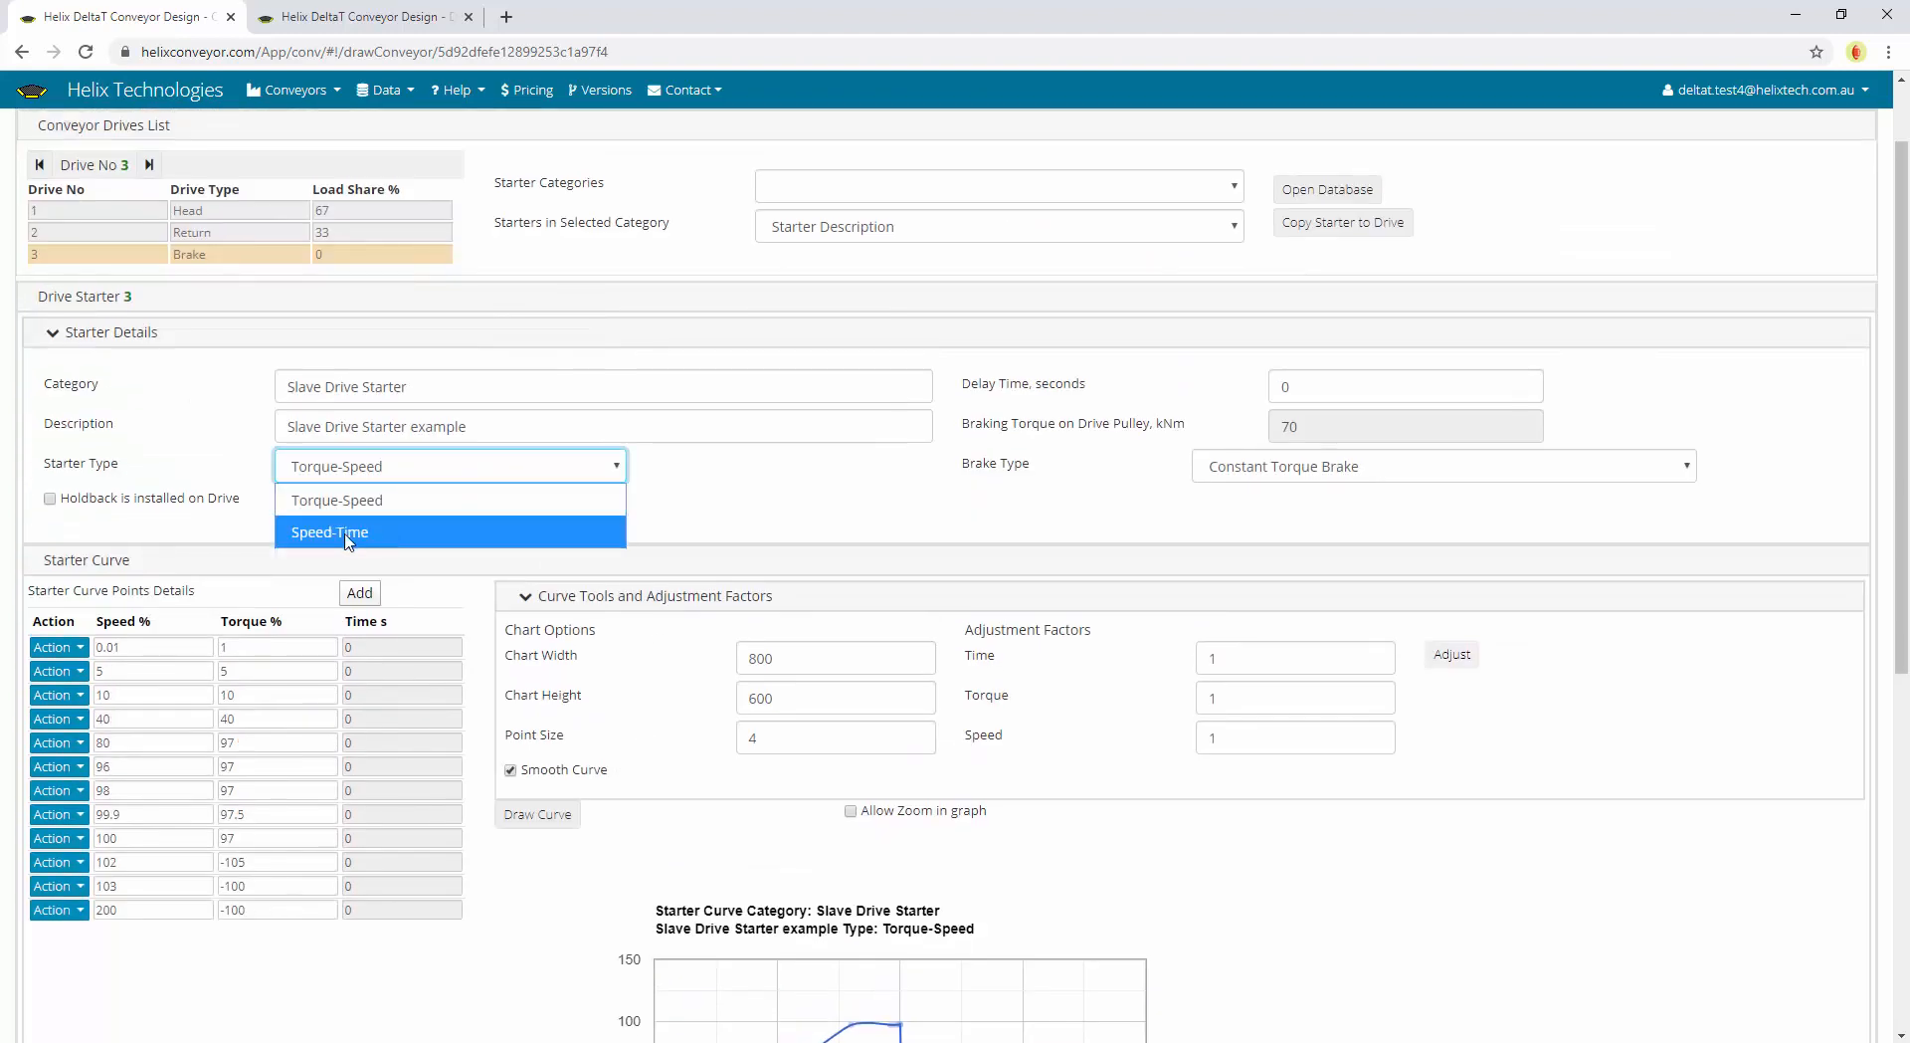
pyautogui.click(1254, 465)
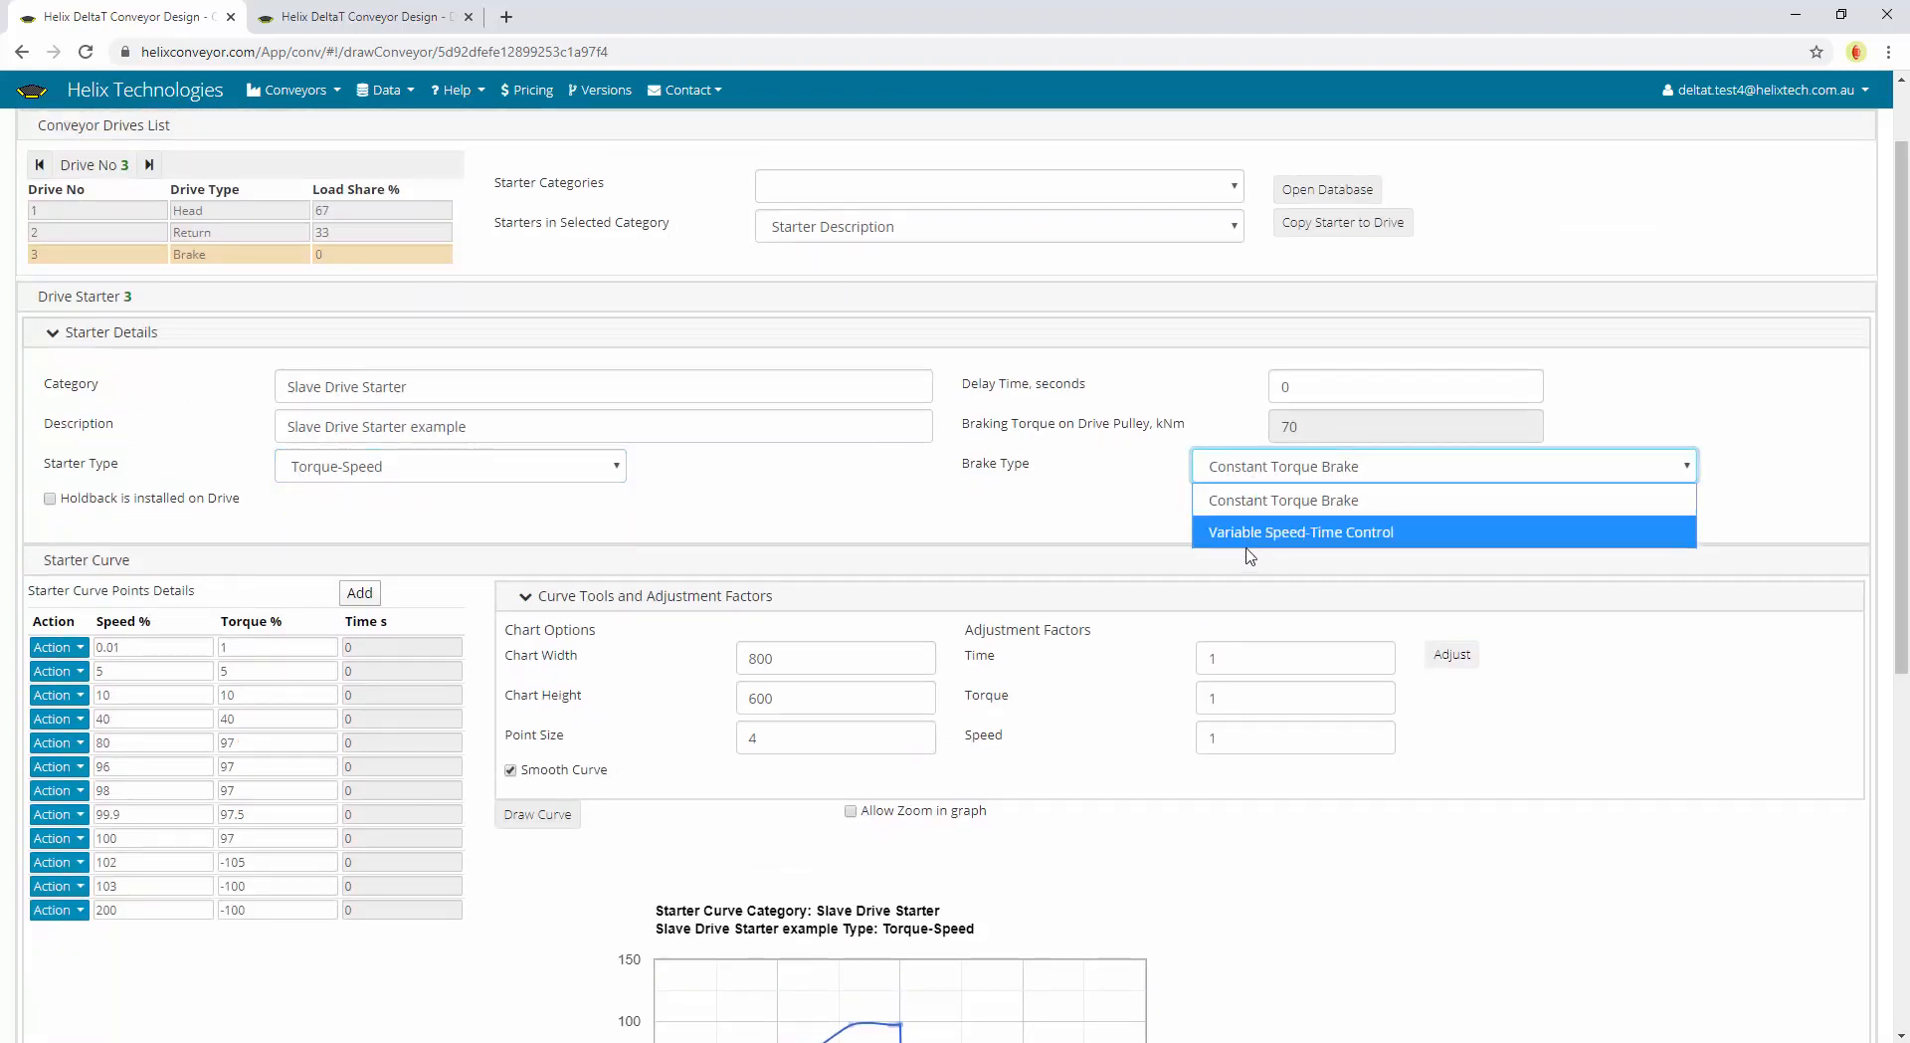
pyautogui.click(957, 535)
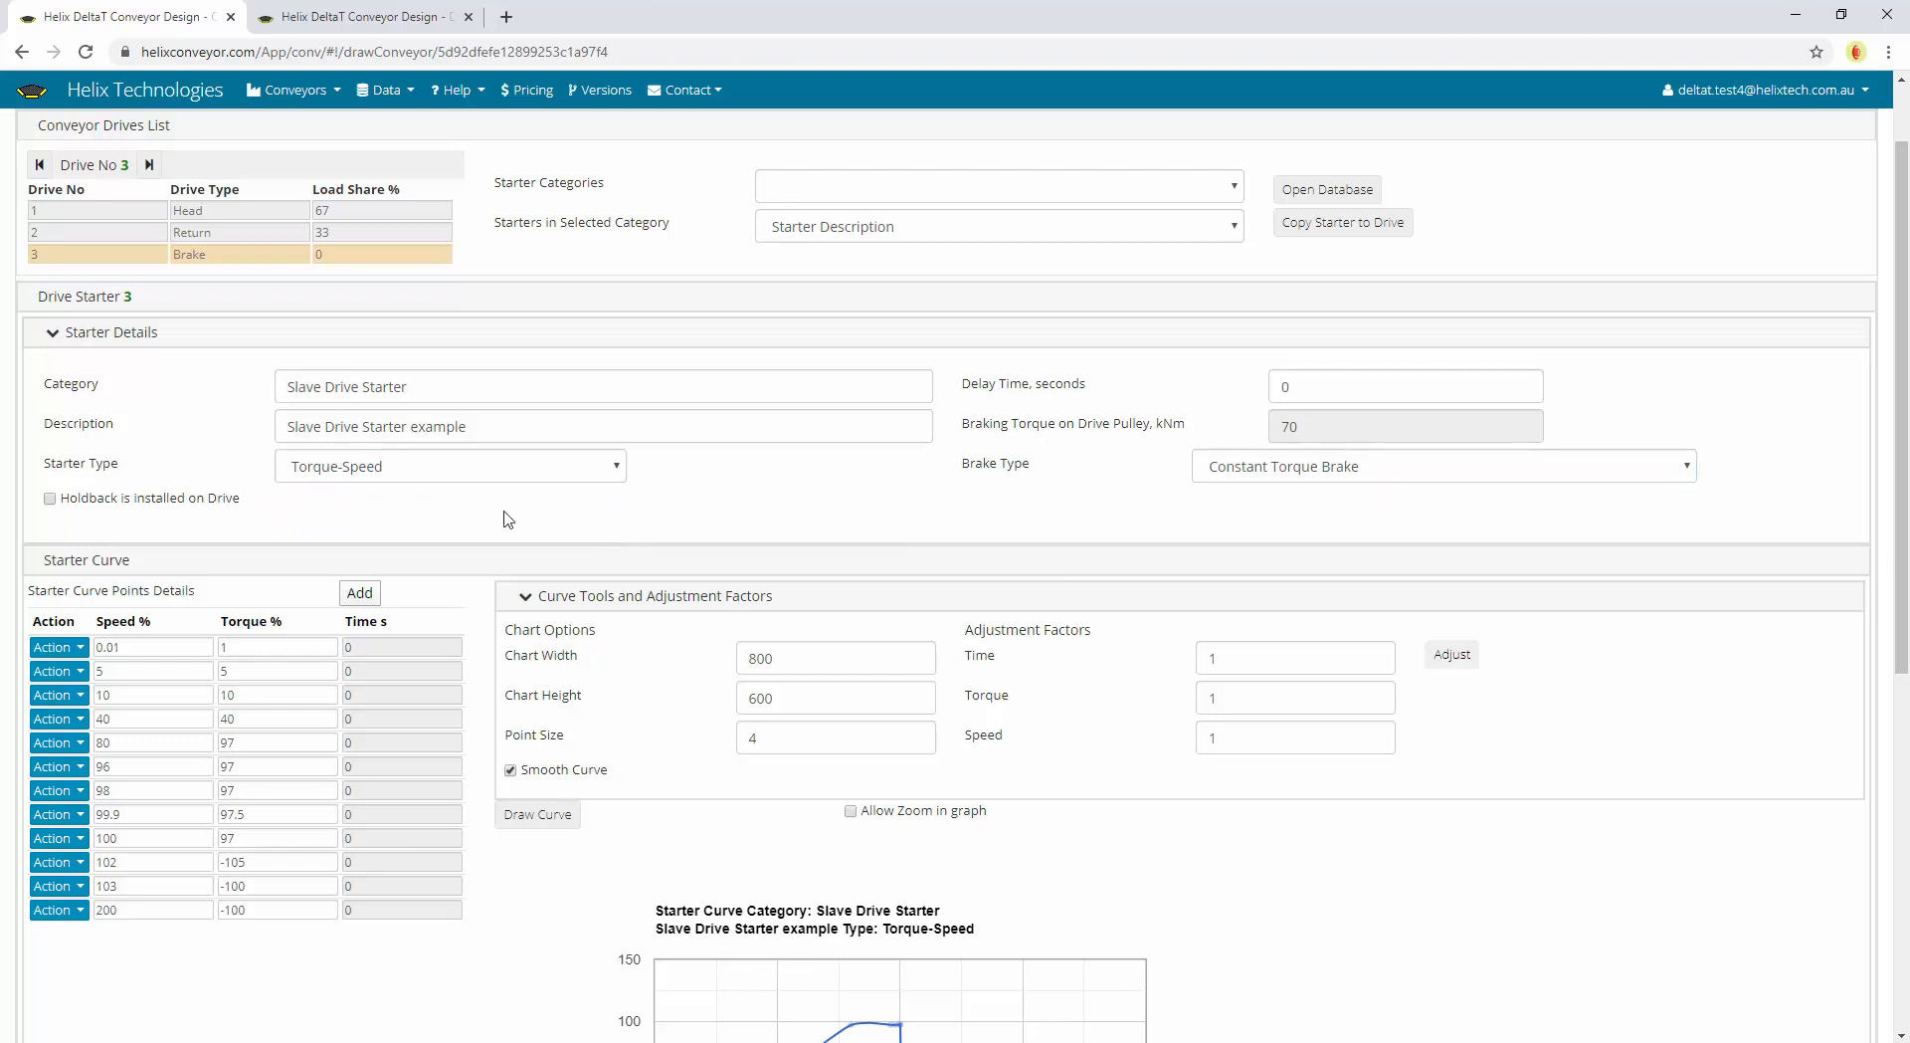
pyautogui.scroll(-3, 592, 714)
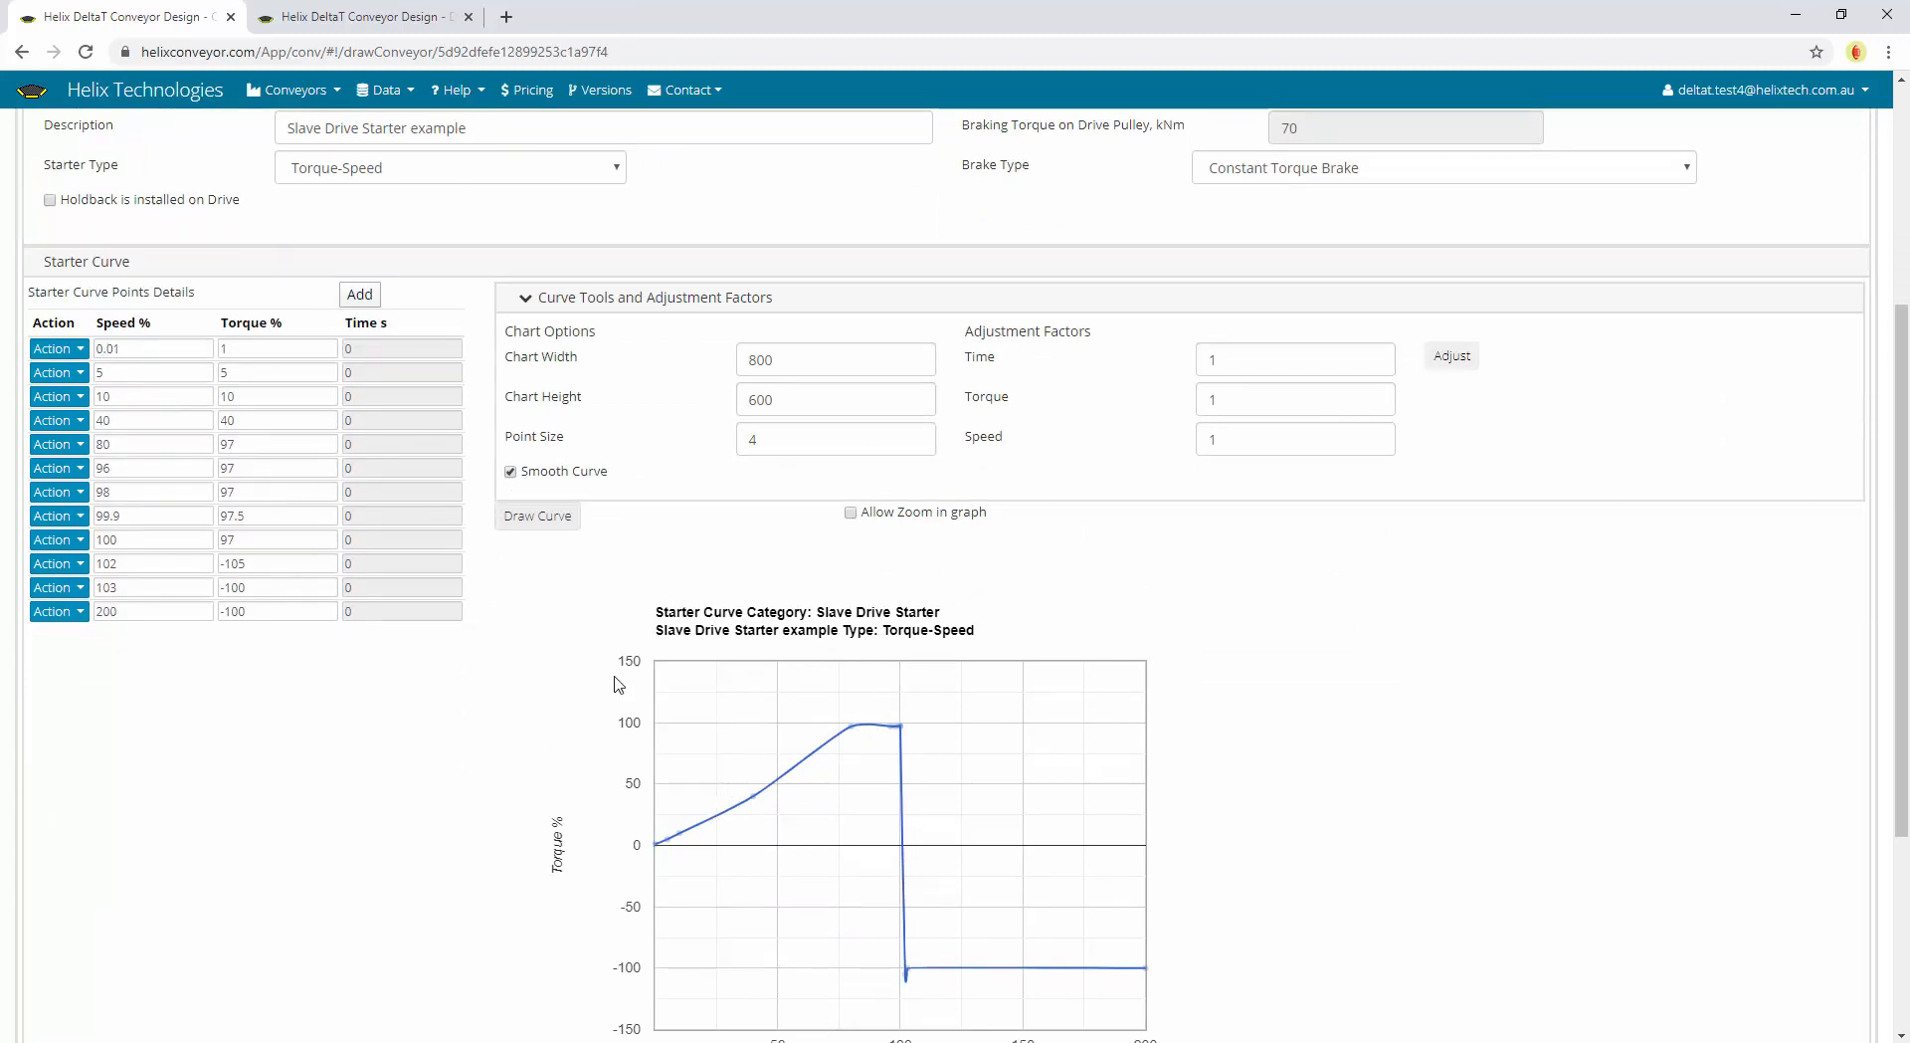
pyautogui.scroll(4, 618, 683)
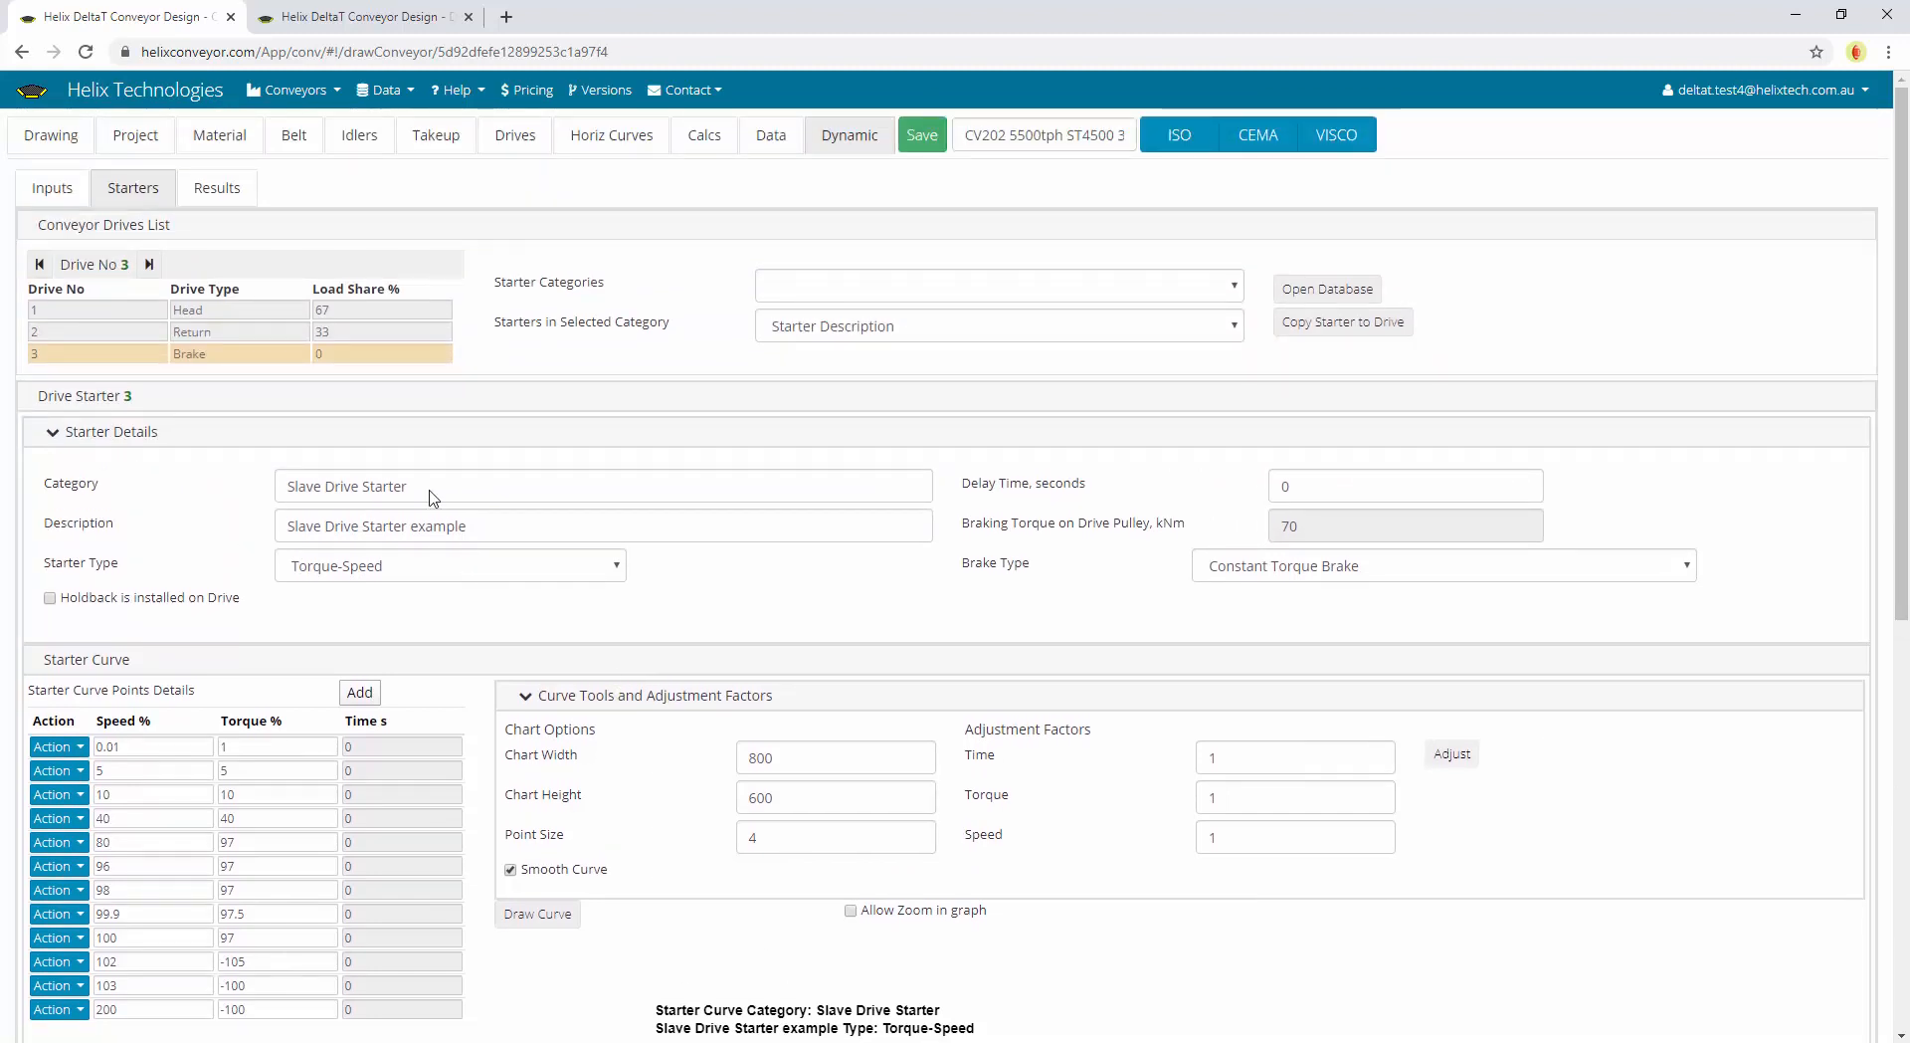
# Compare the head drive's speed-time starter curve with the return drive's torque-speed starter curve
pyautogui.click(232, 308)
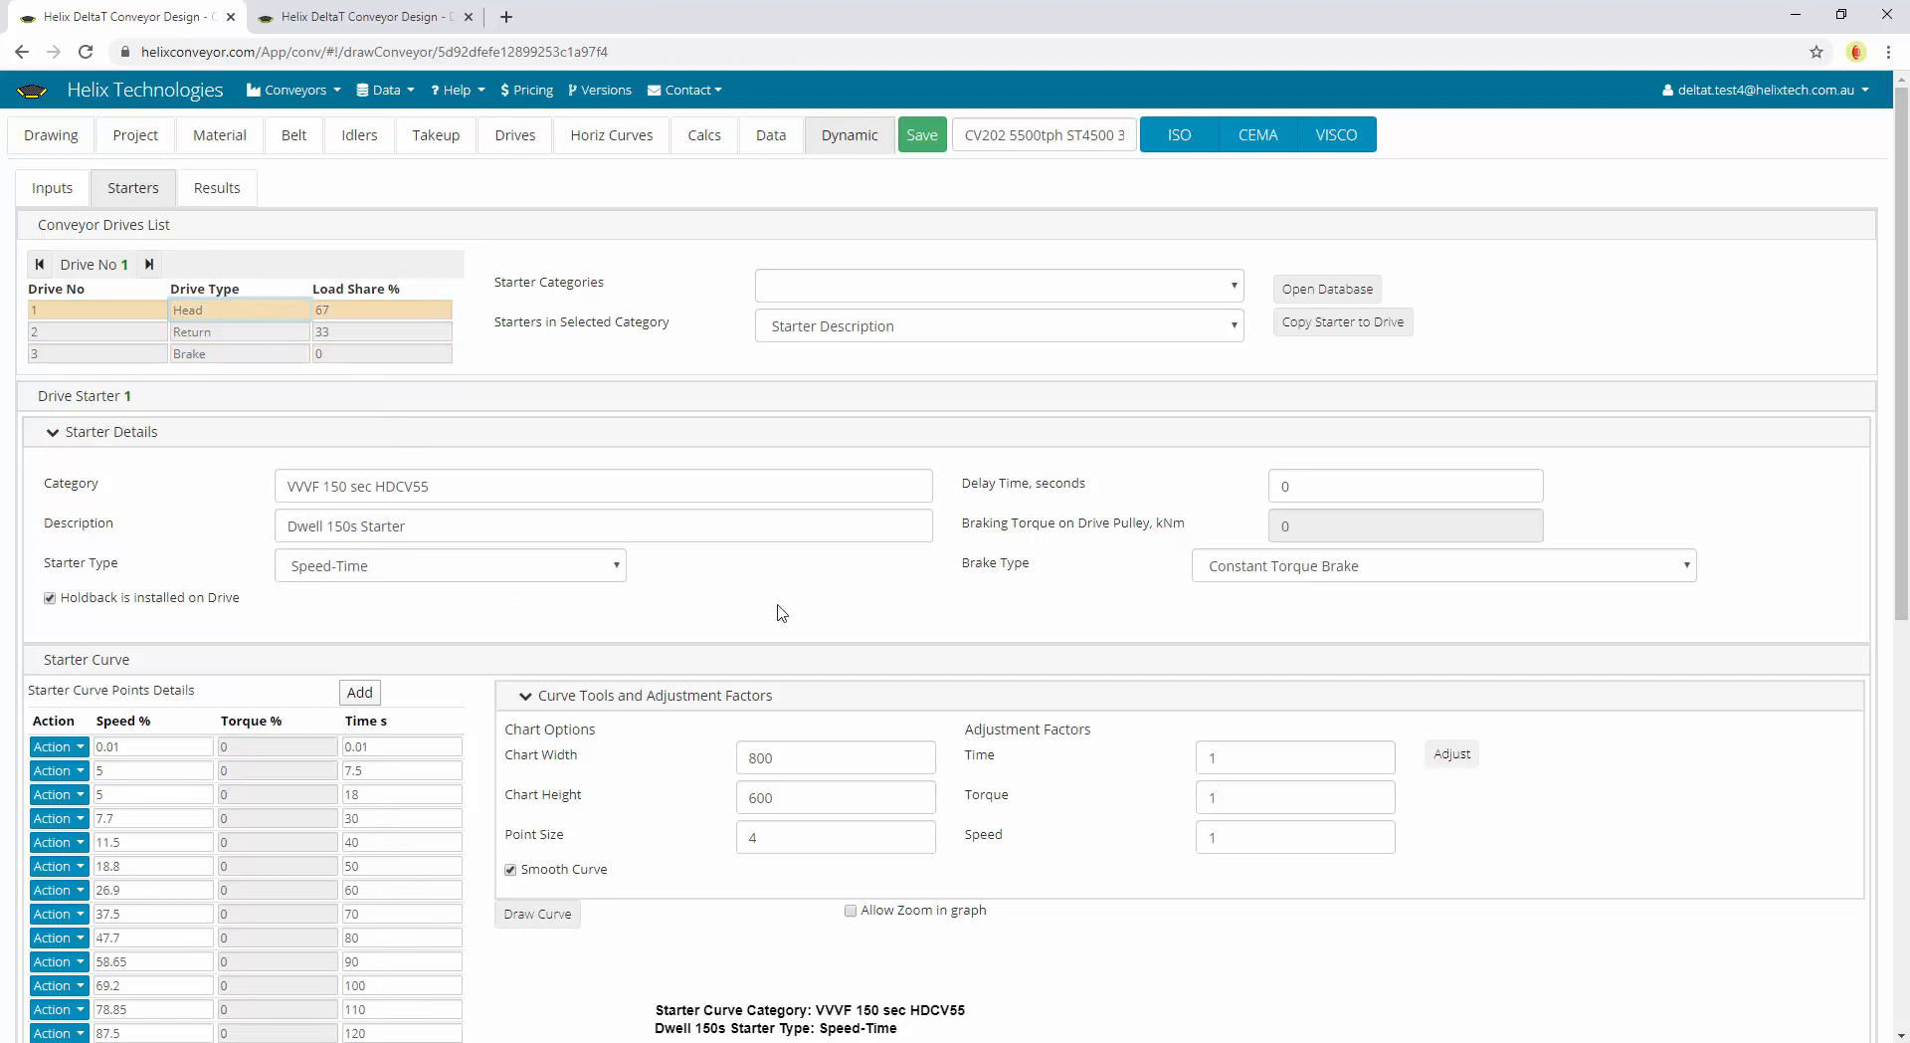
pyautogui.scroll(-6, 782, 613)
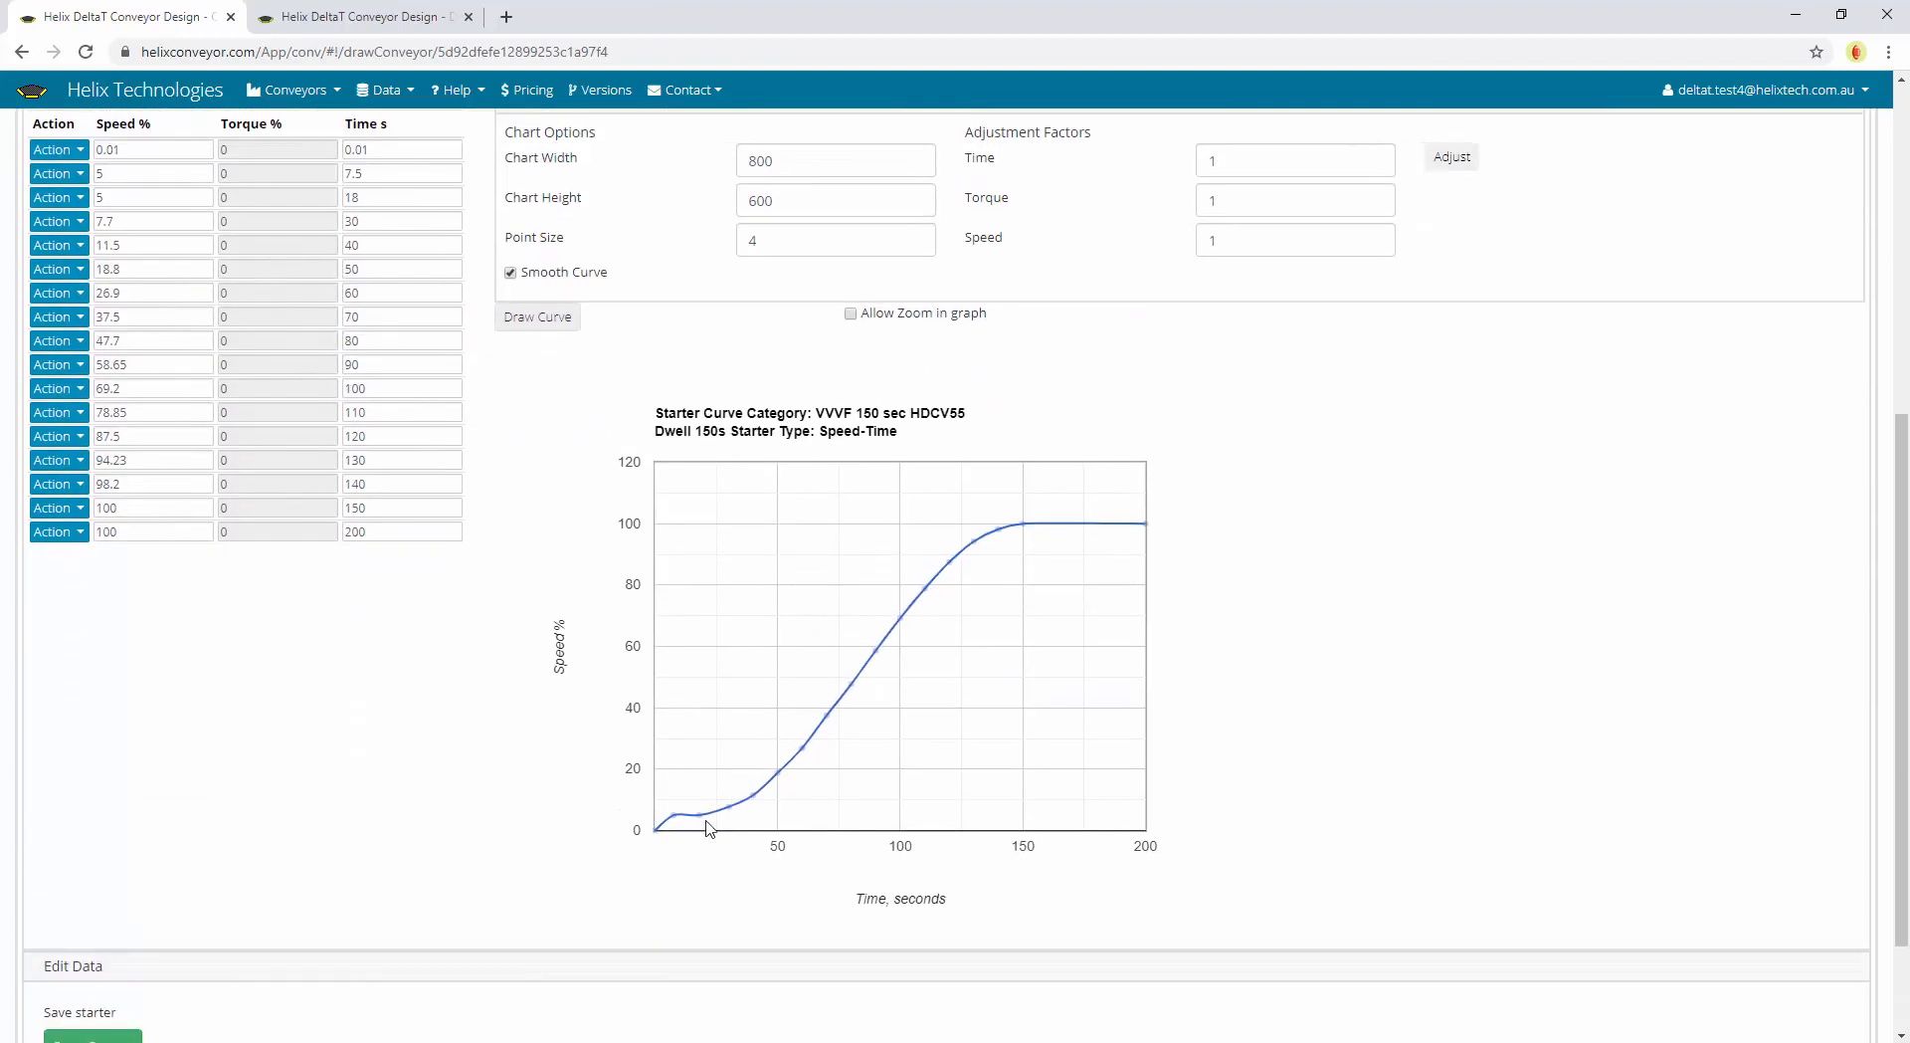
pyautogui.scroll(6, 1164, 657)
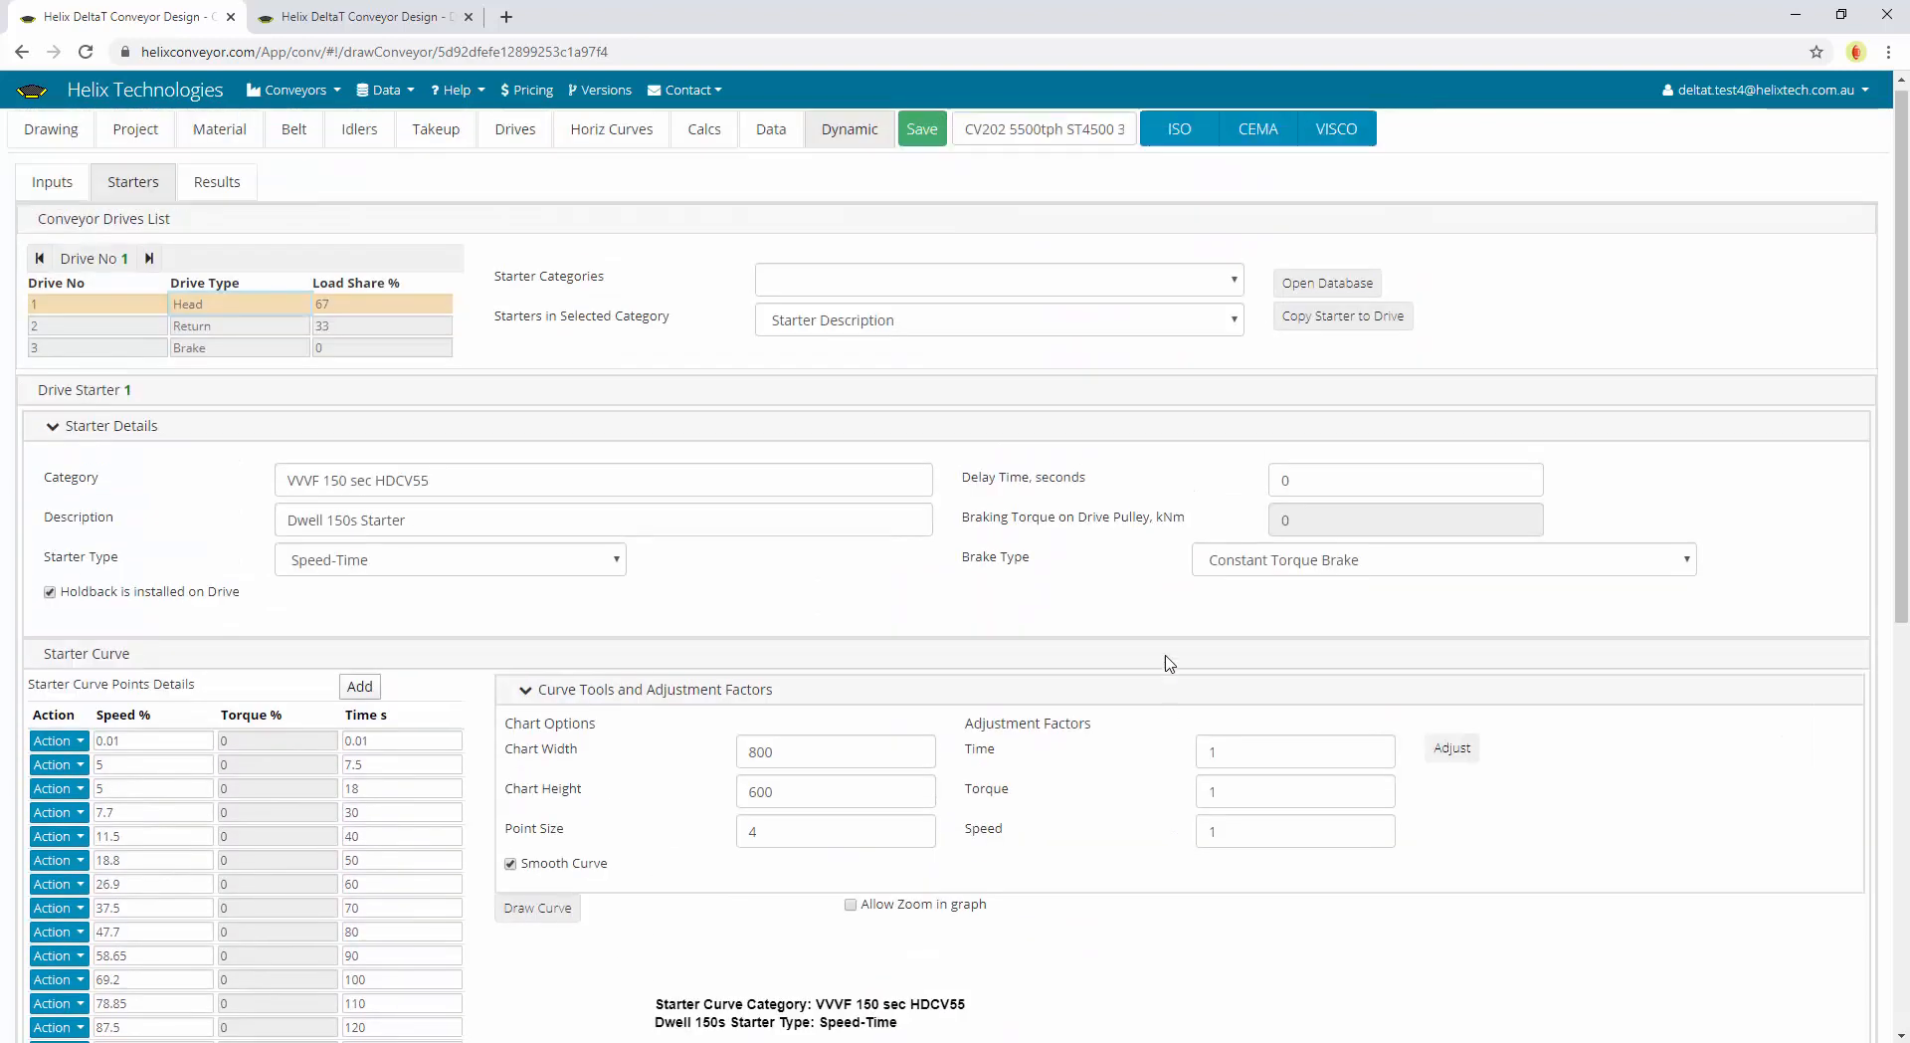
pyautogui.click(219, 331)
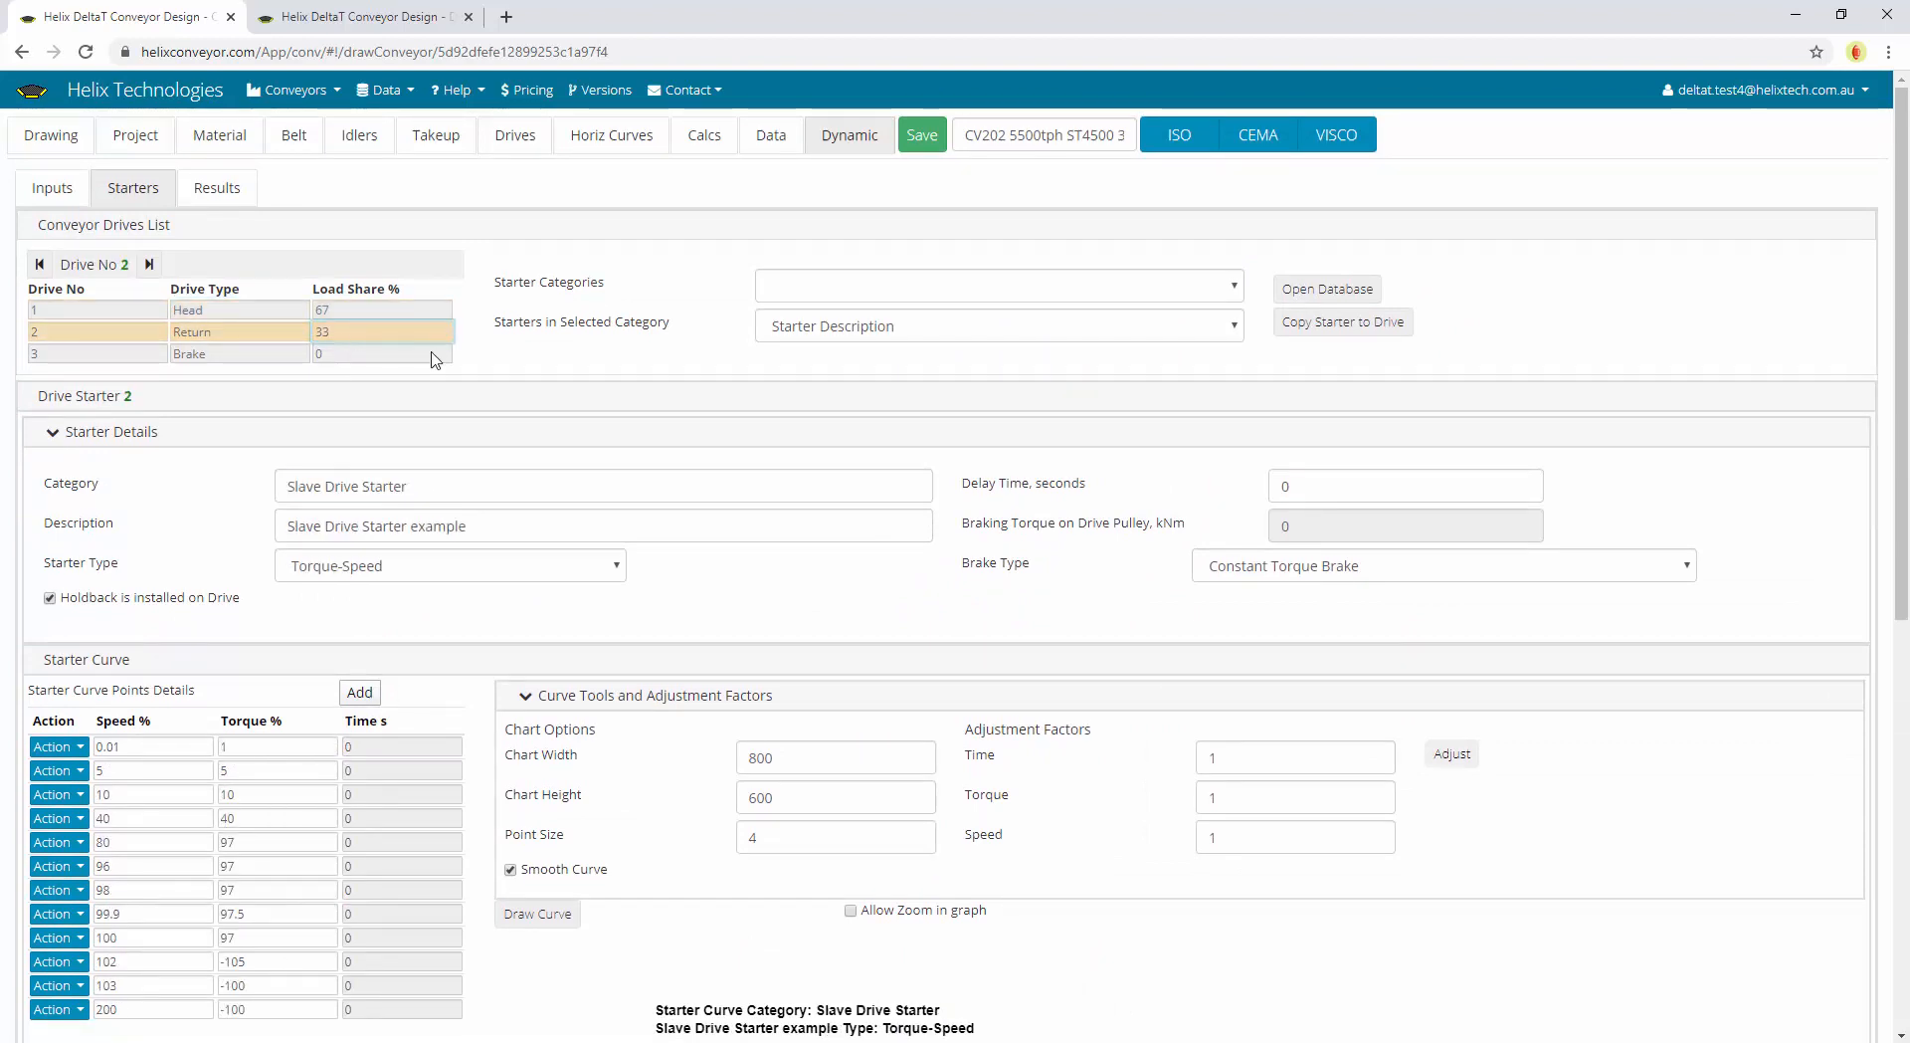
pyautogui.scroll(-4, 1054, 609)
pyautogui.scroll(-1, 886, 826)
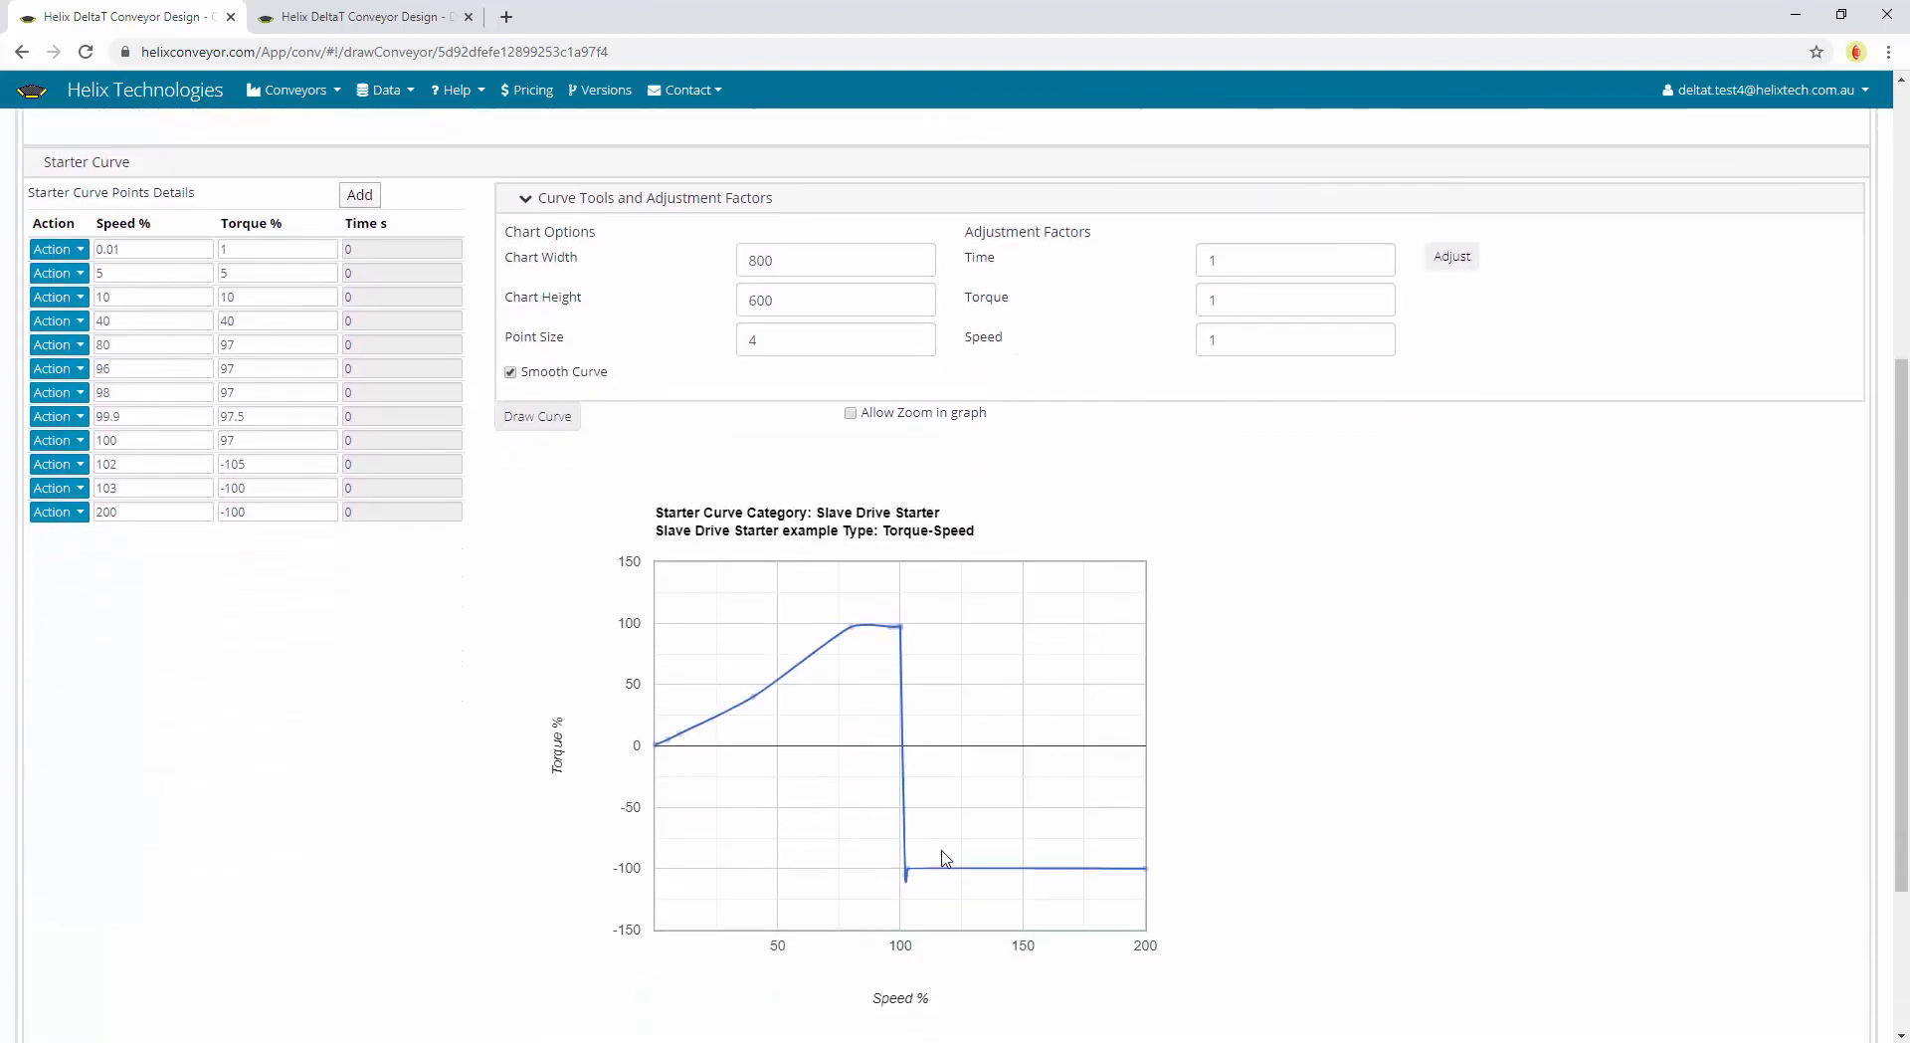
pyautogui.scroll(5, 1347, 868)
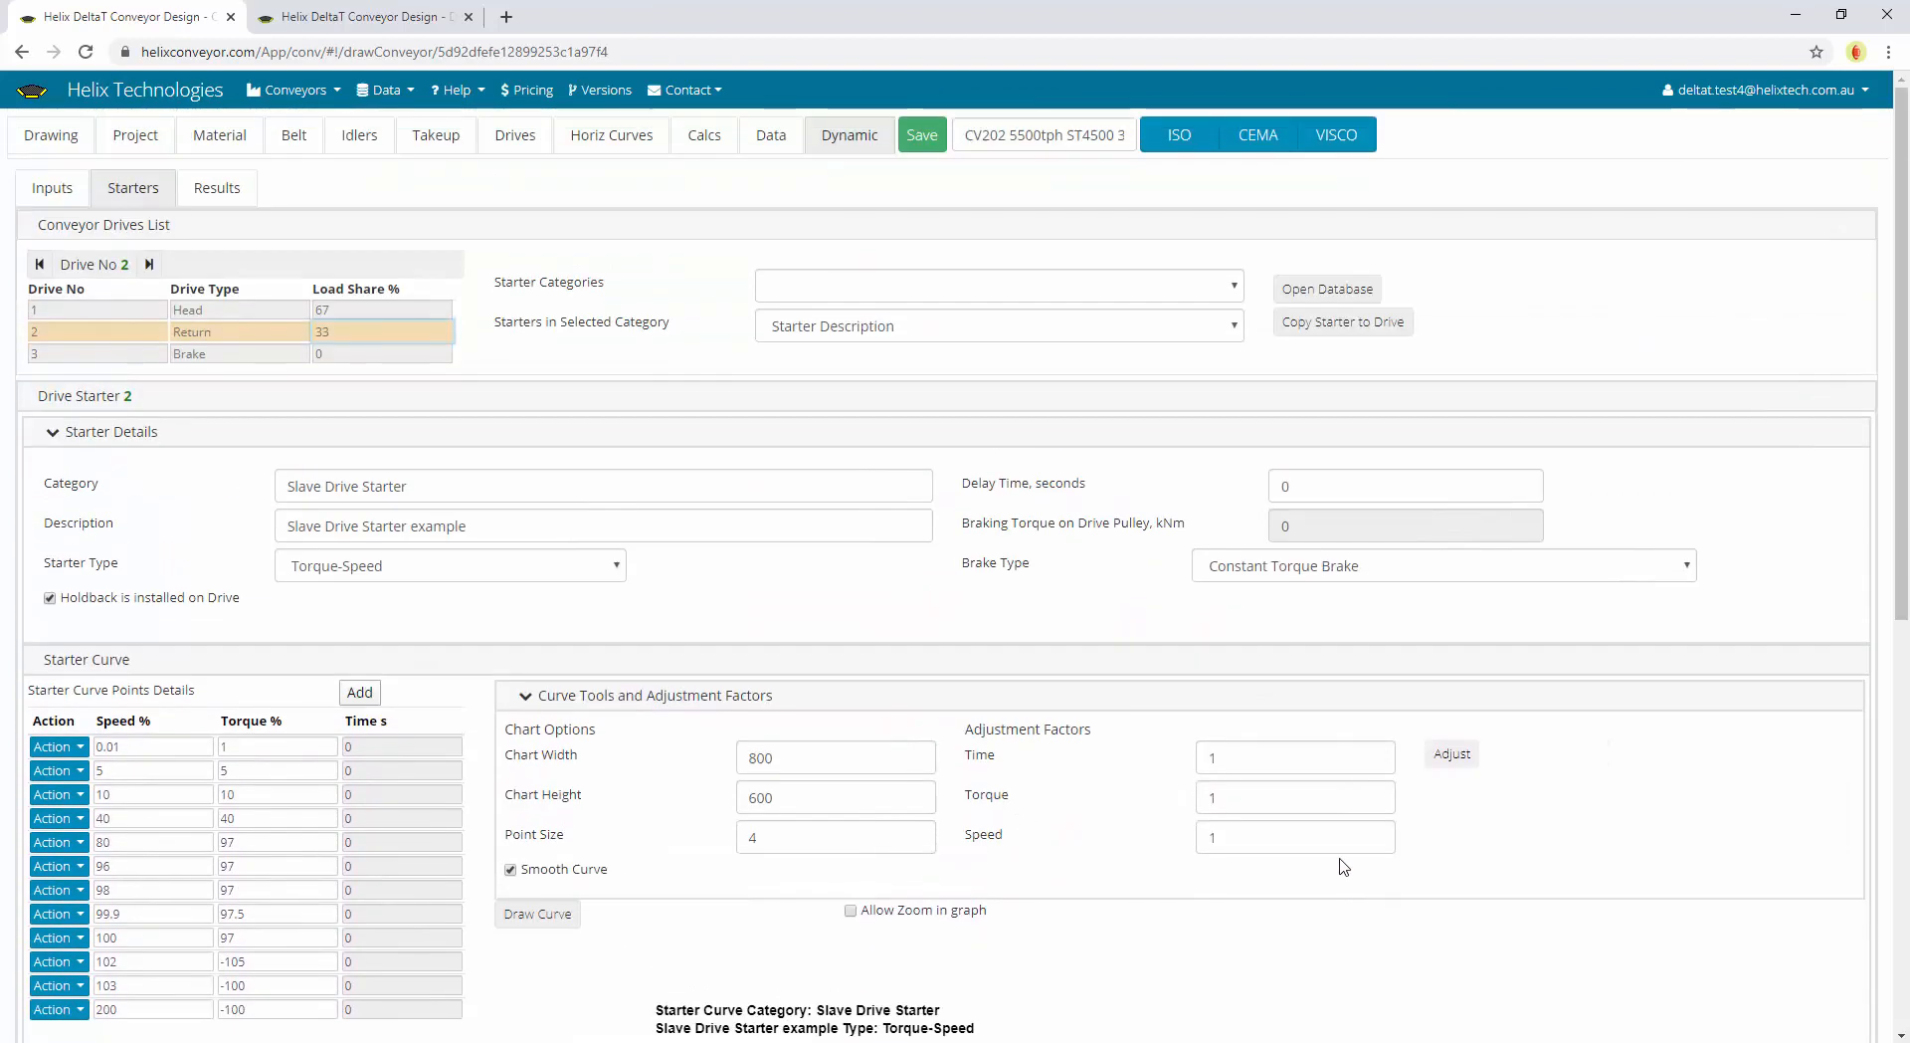
# Check the calculation run time and time step interval in the dynamic inputs, and run the dynamic analysis for loaded starting
pyautogui.click(52, 188)
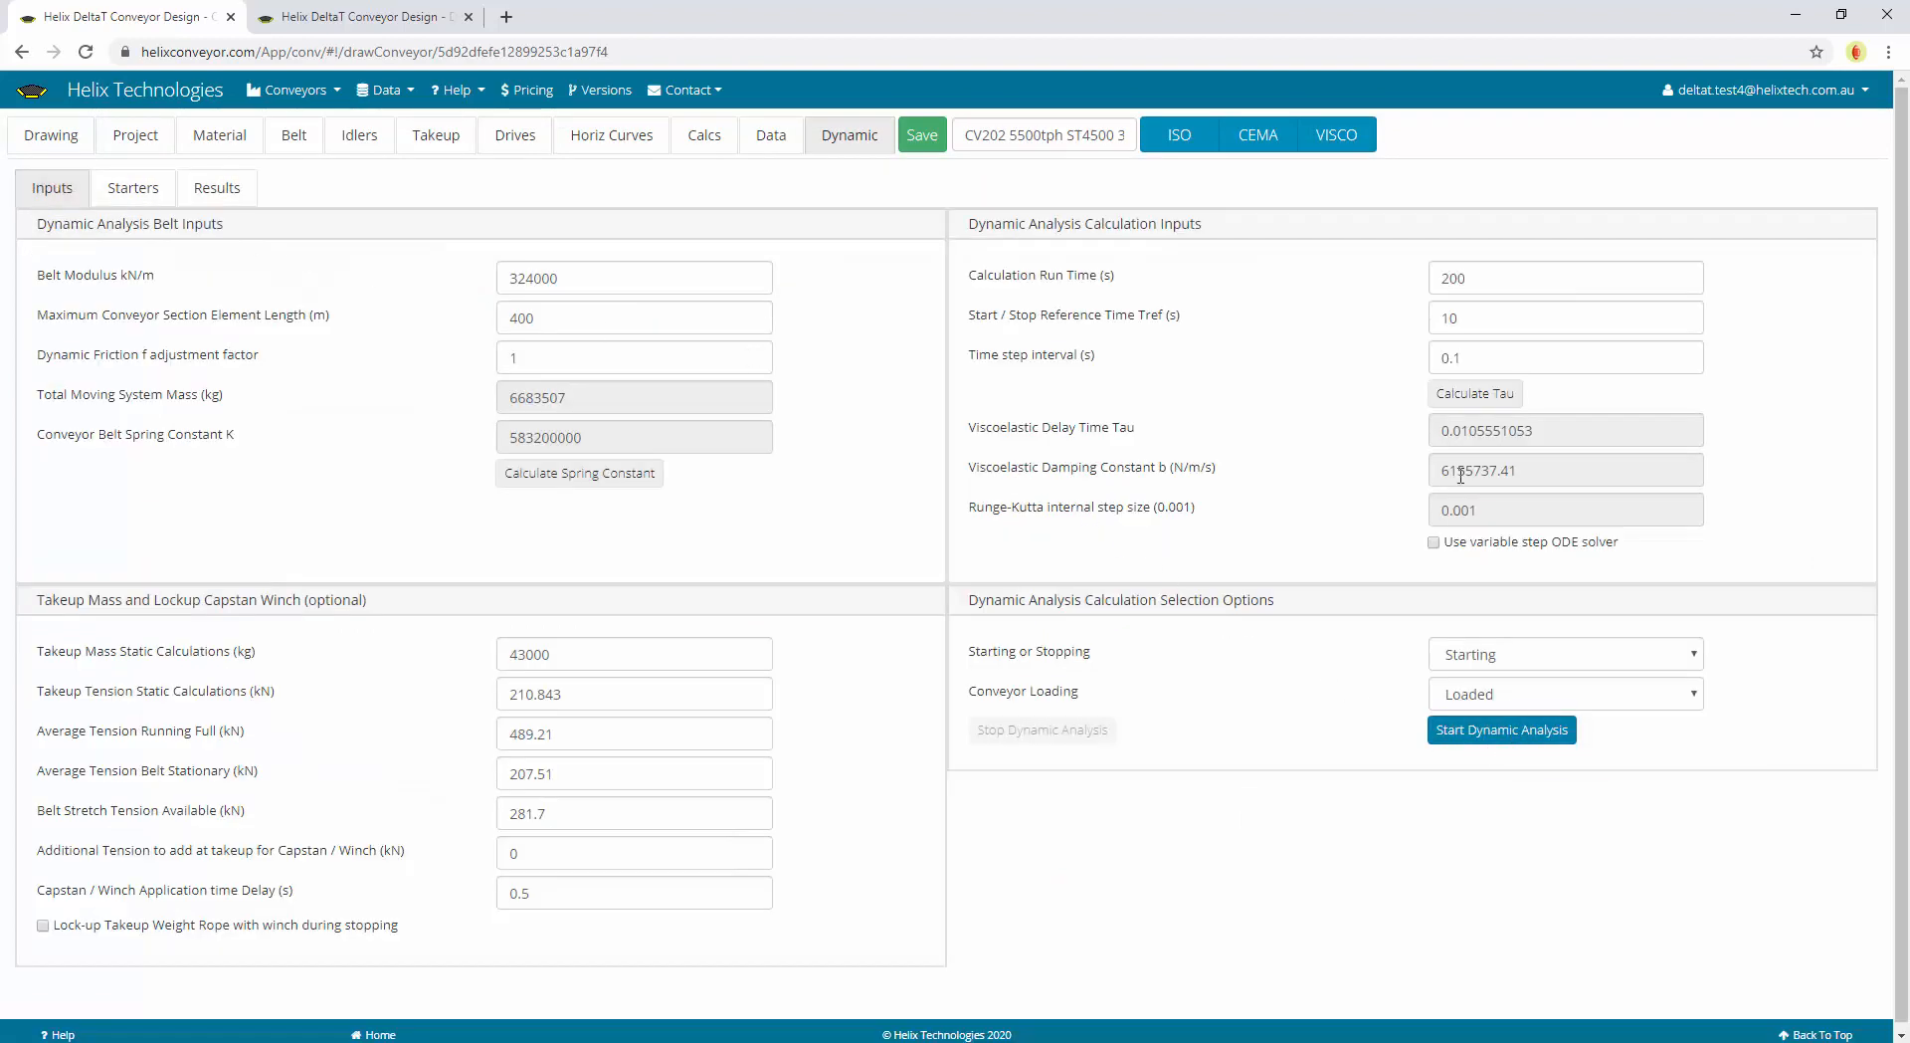
pyautogui.click(1485, 282)
pyautogui.click(1477, 357)
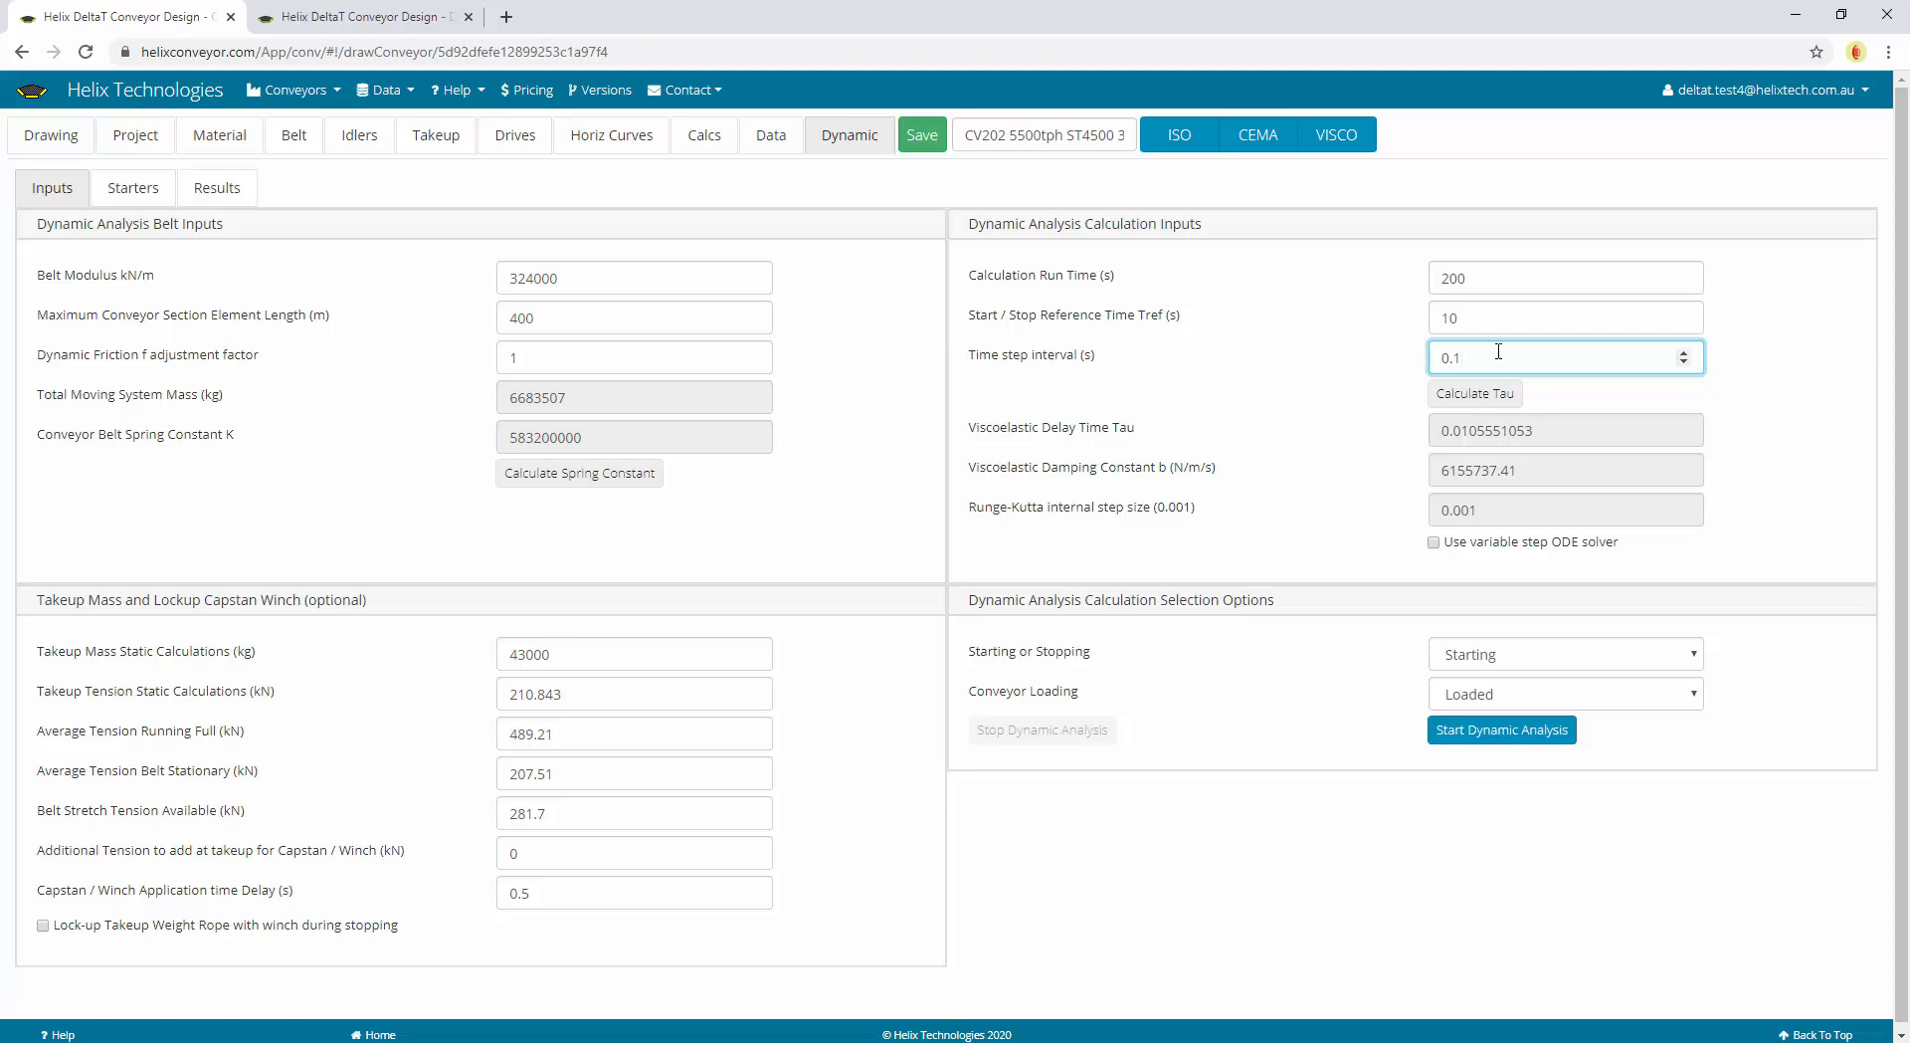
pyautogui.click(1480, 278)
pyautogui.click(1245, 284)
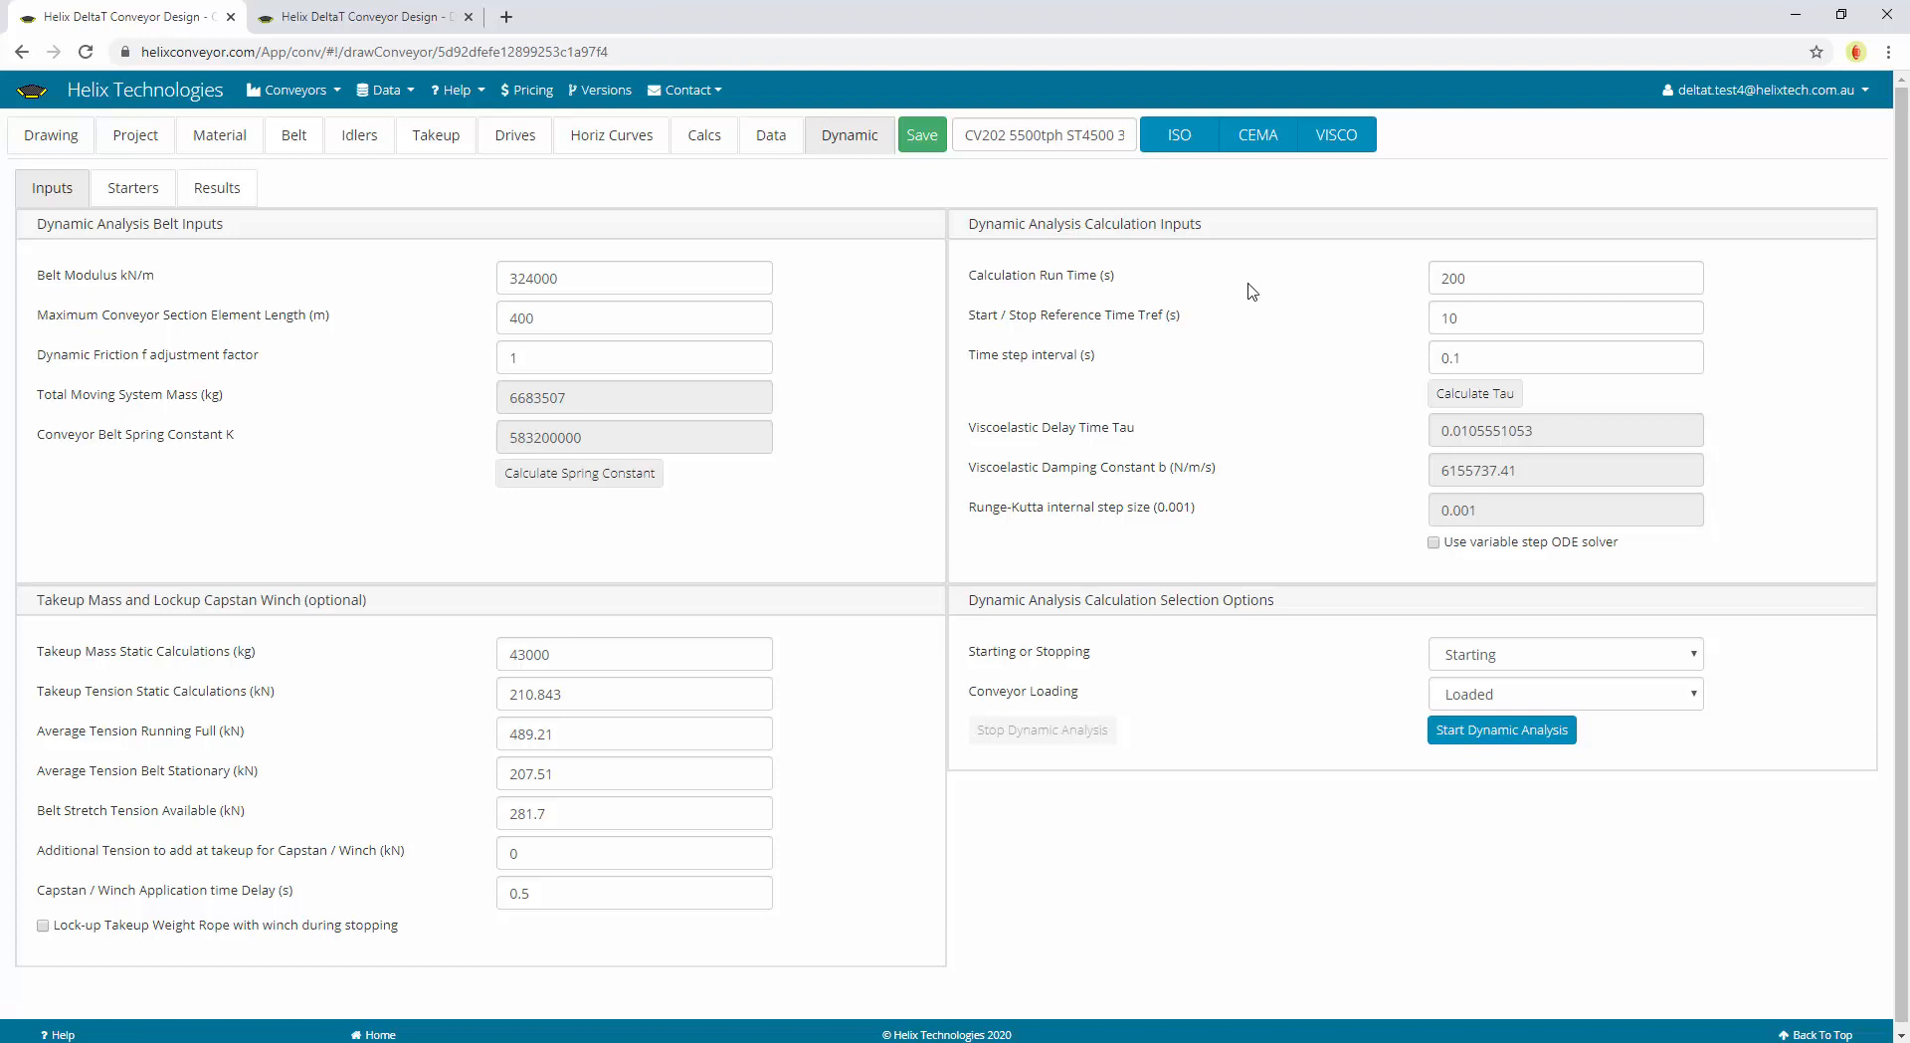
pyautogui.click(1516, 732)
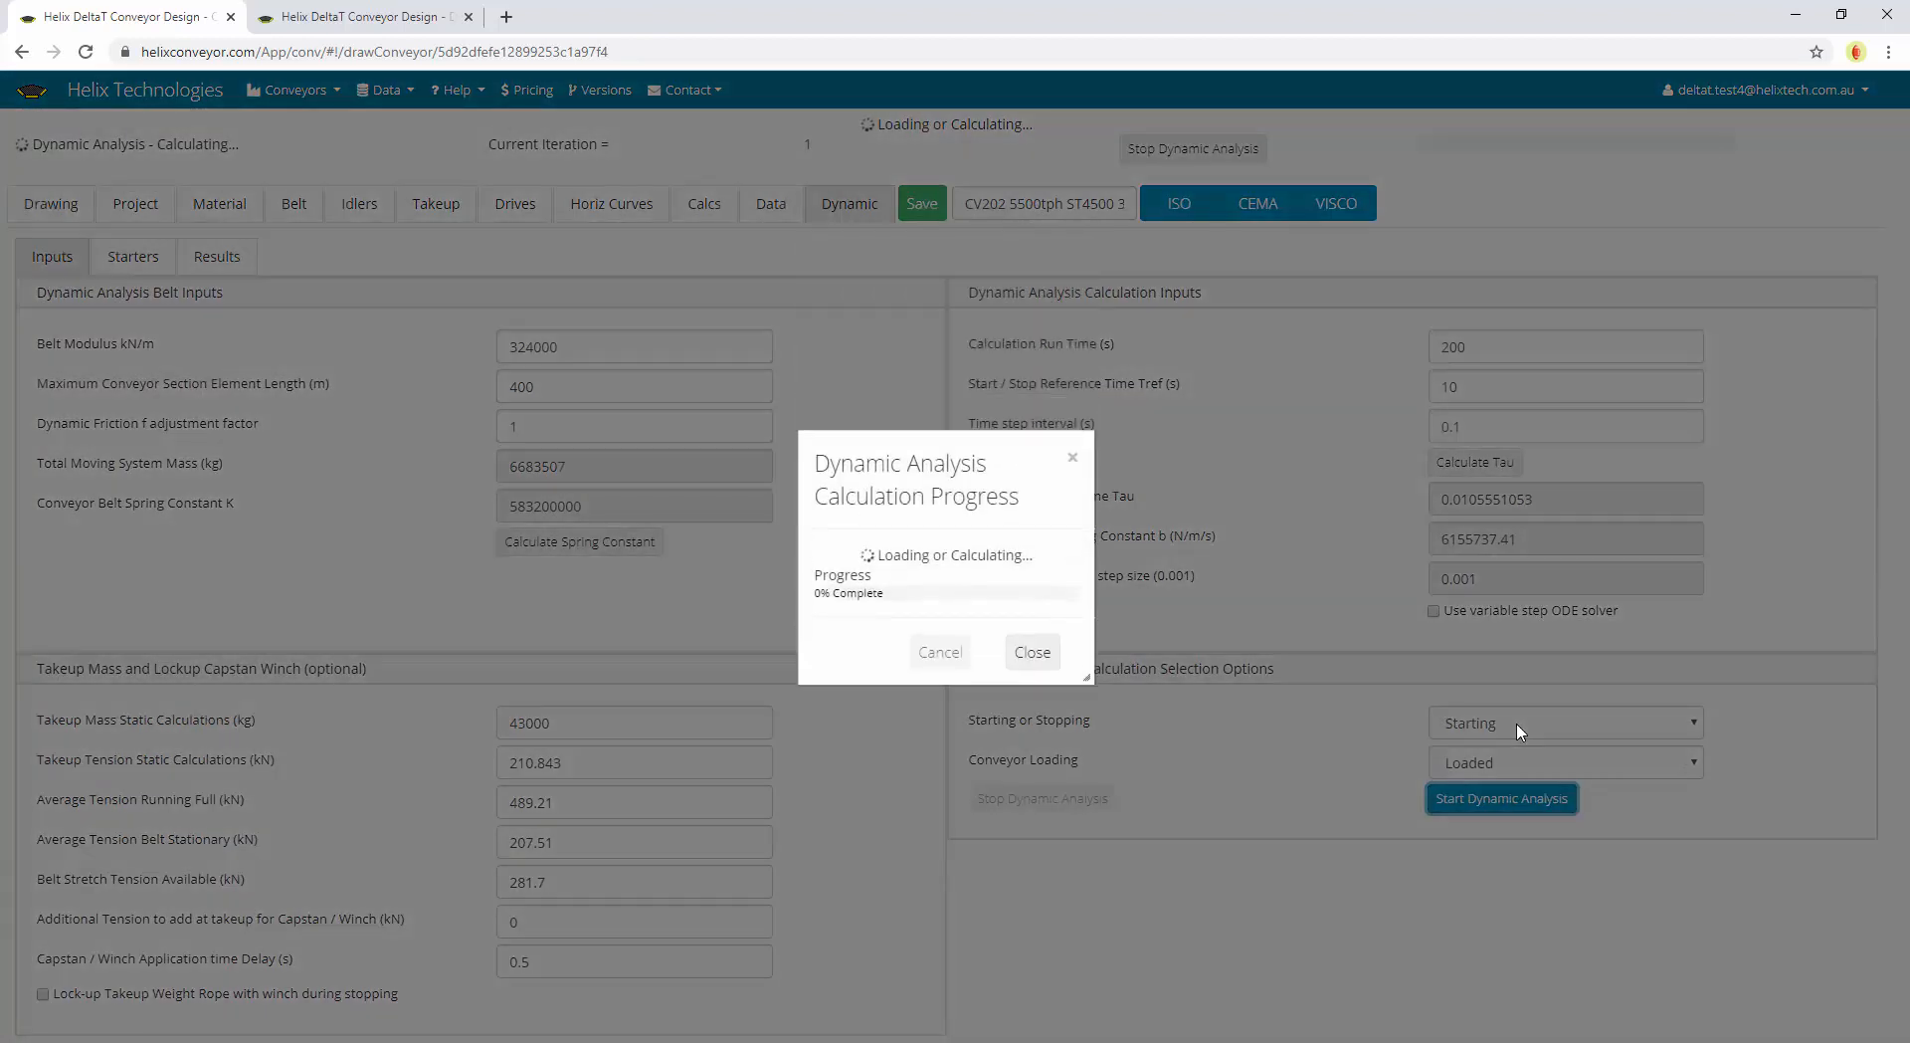
pyautogui.click(1031, 642)
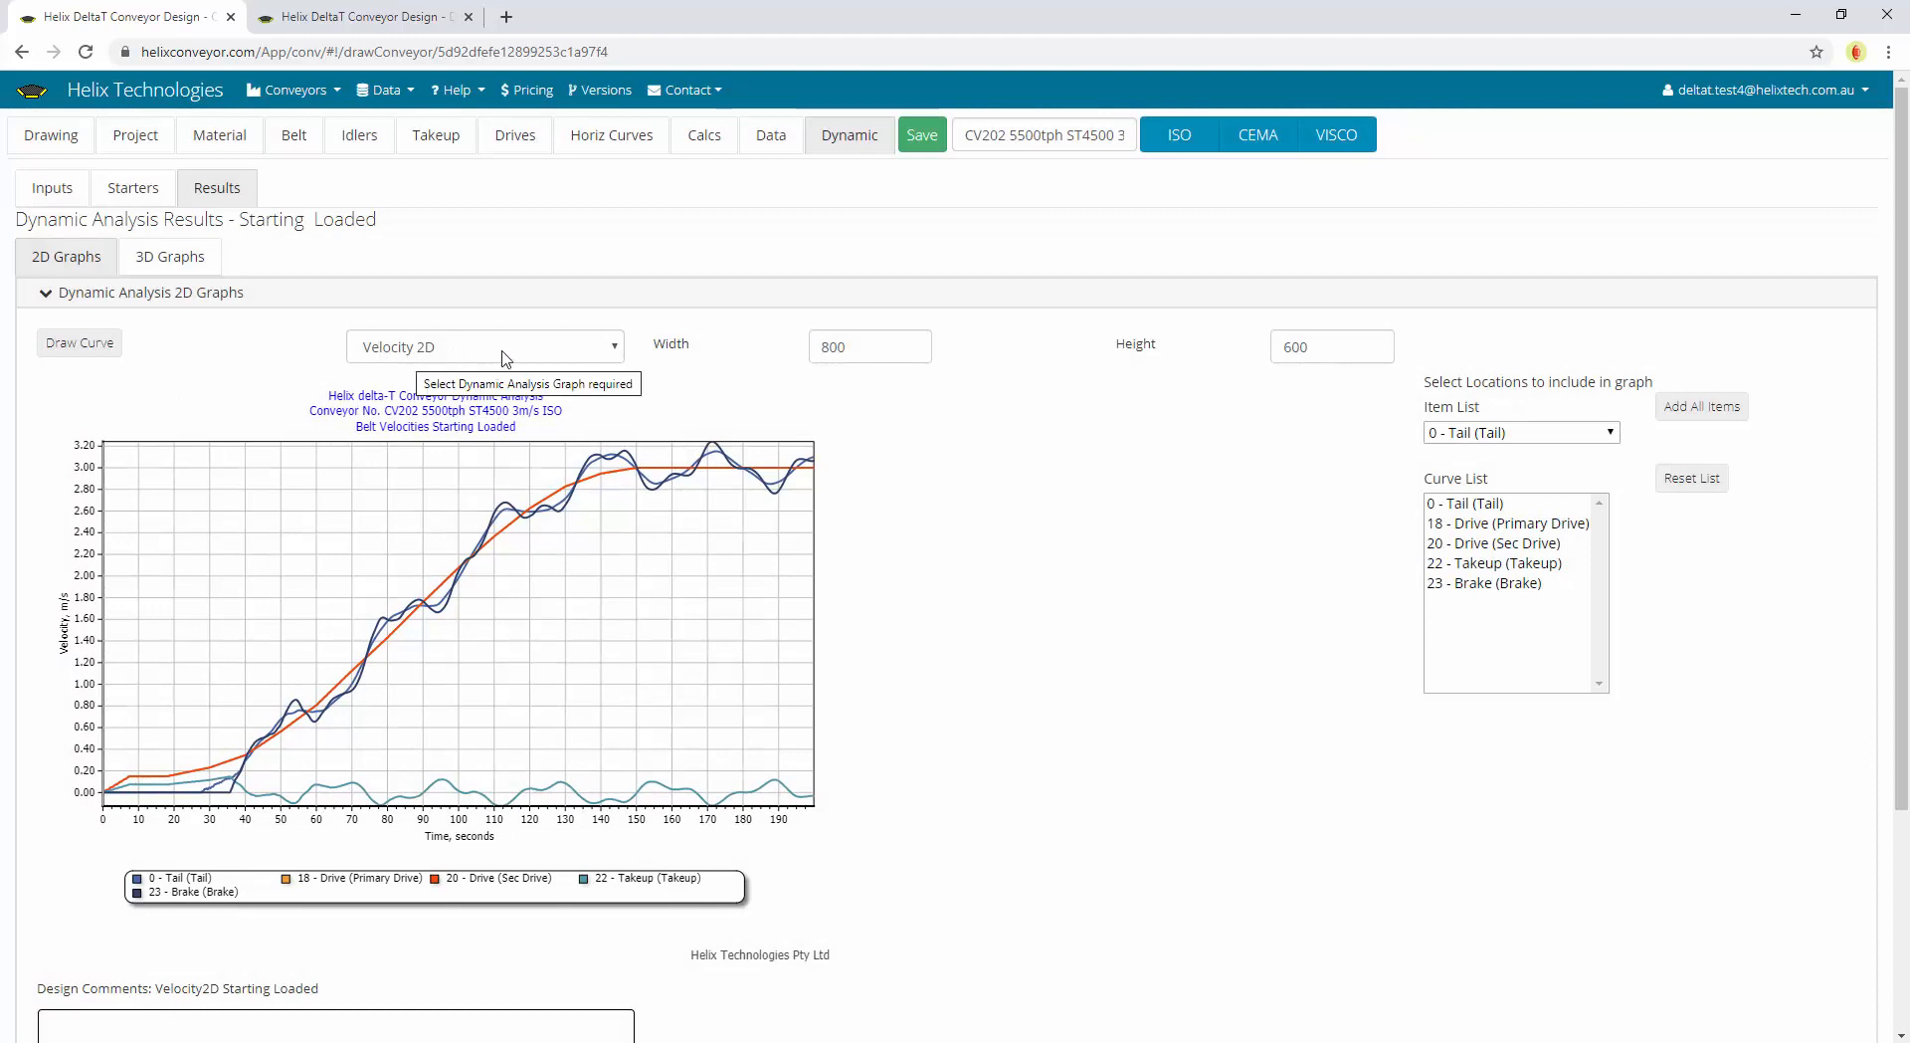
# Examine the loaded starting belt velocity graph, zooming in on the takeup curve and the first seconds of starting, and restore the full view
pyautogui.scroll(-1, 918, 627)
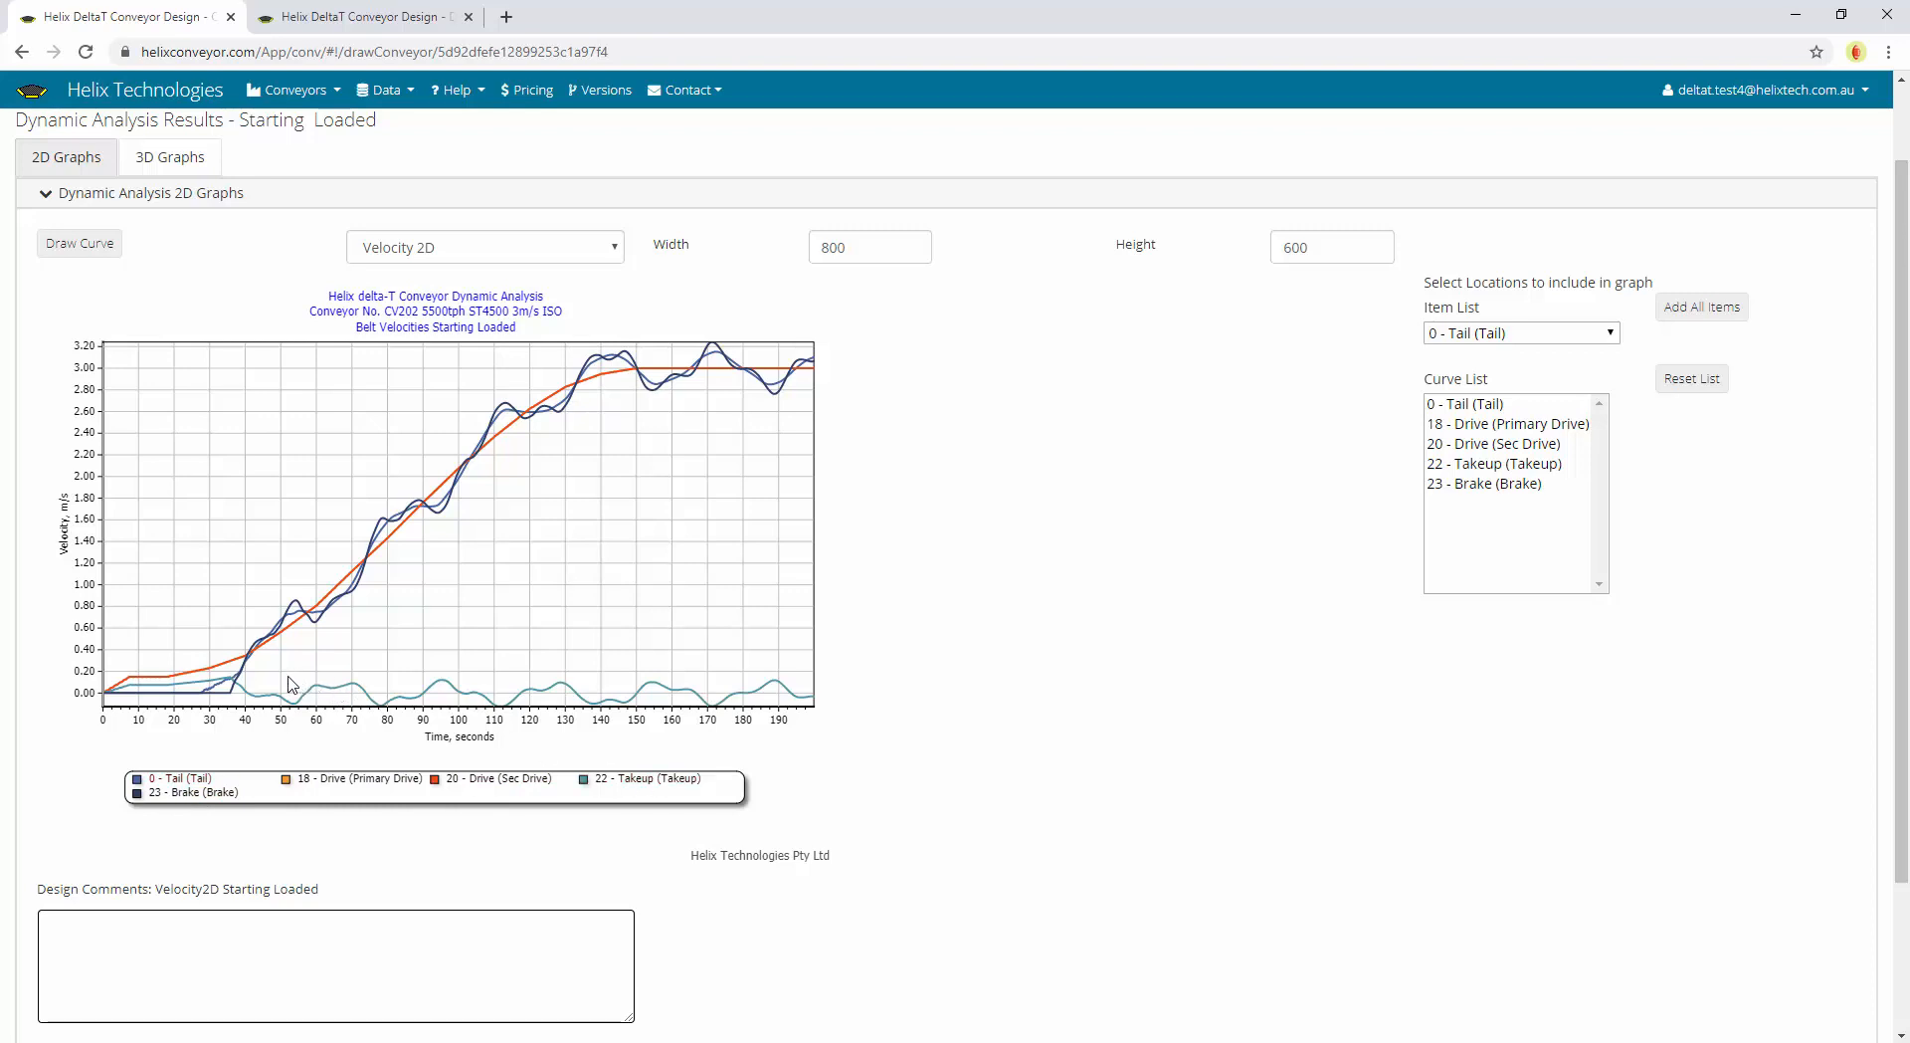
pyautogui.moveTo(294, 673); pyautogui.dragTo(344, 710)
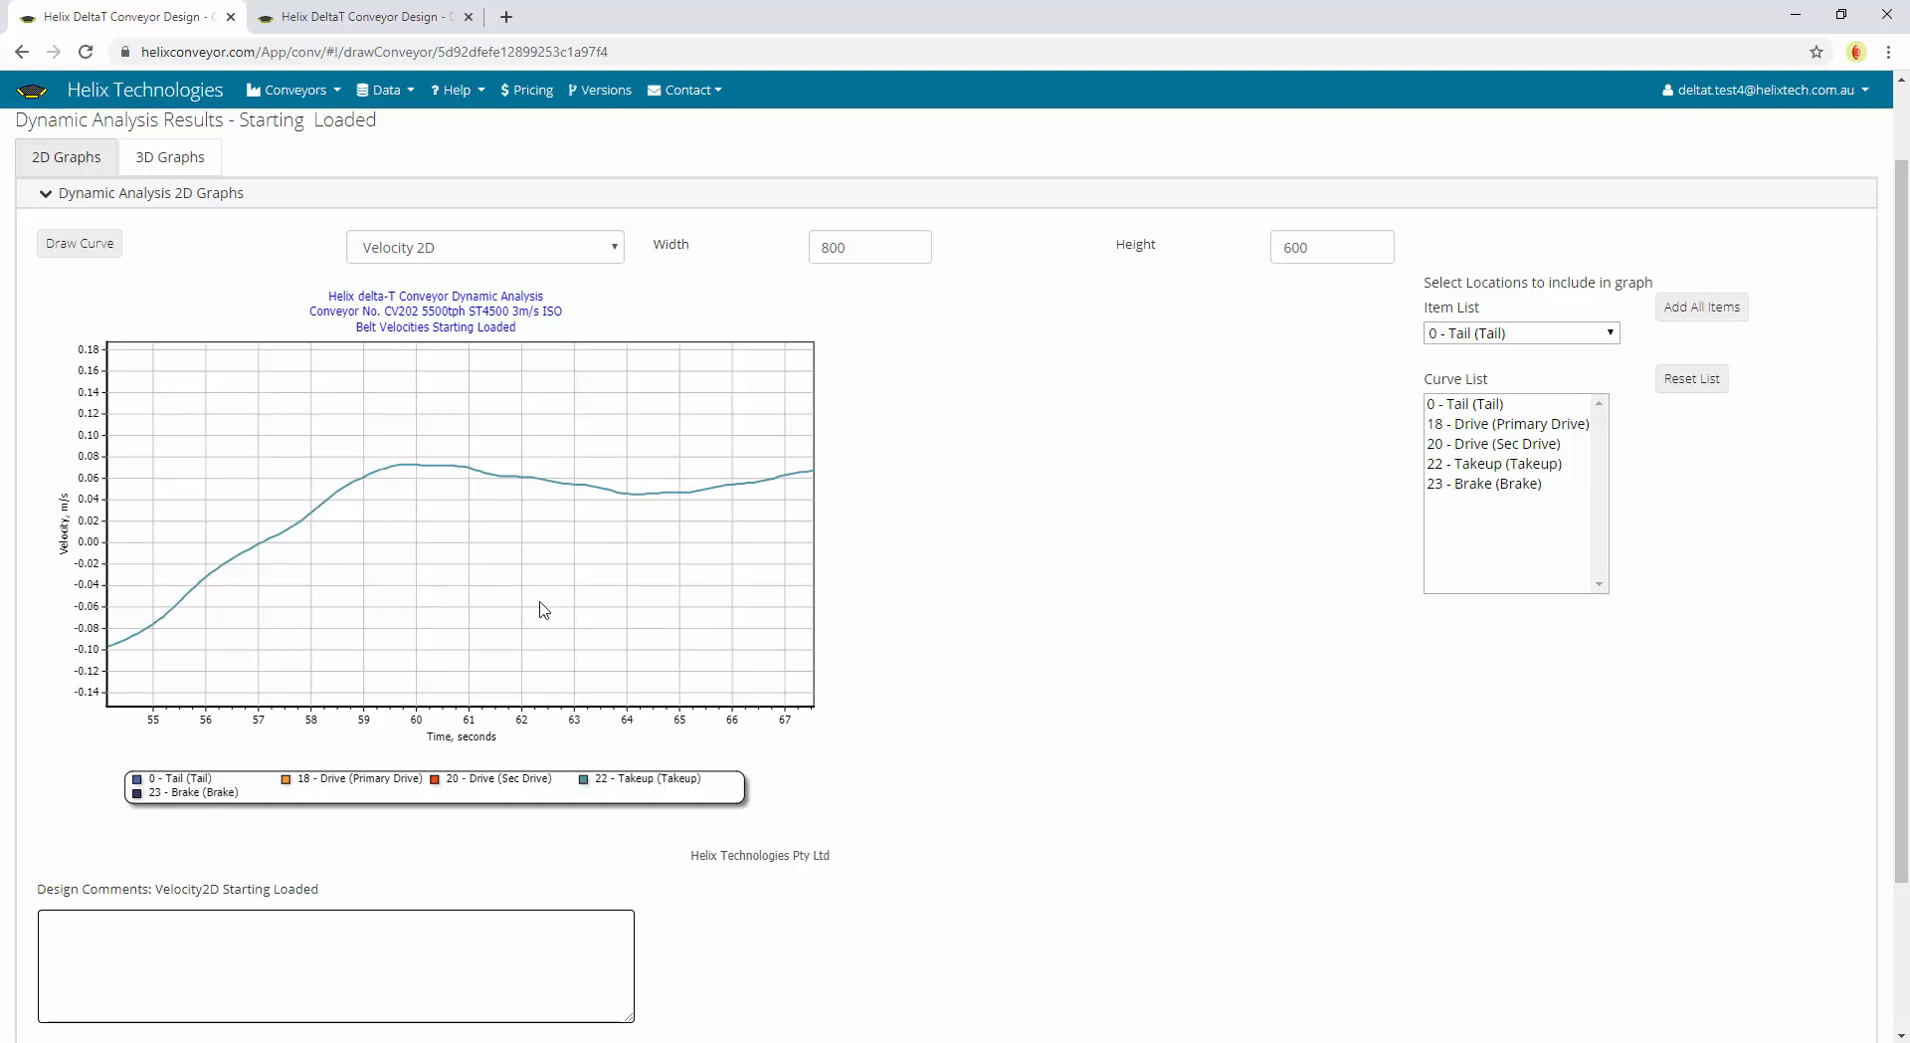
pyautogui.moveTo(539, 601); pyautogui.dragTo(314, 572)
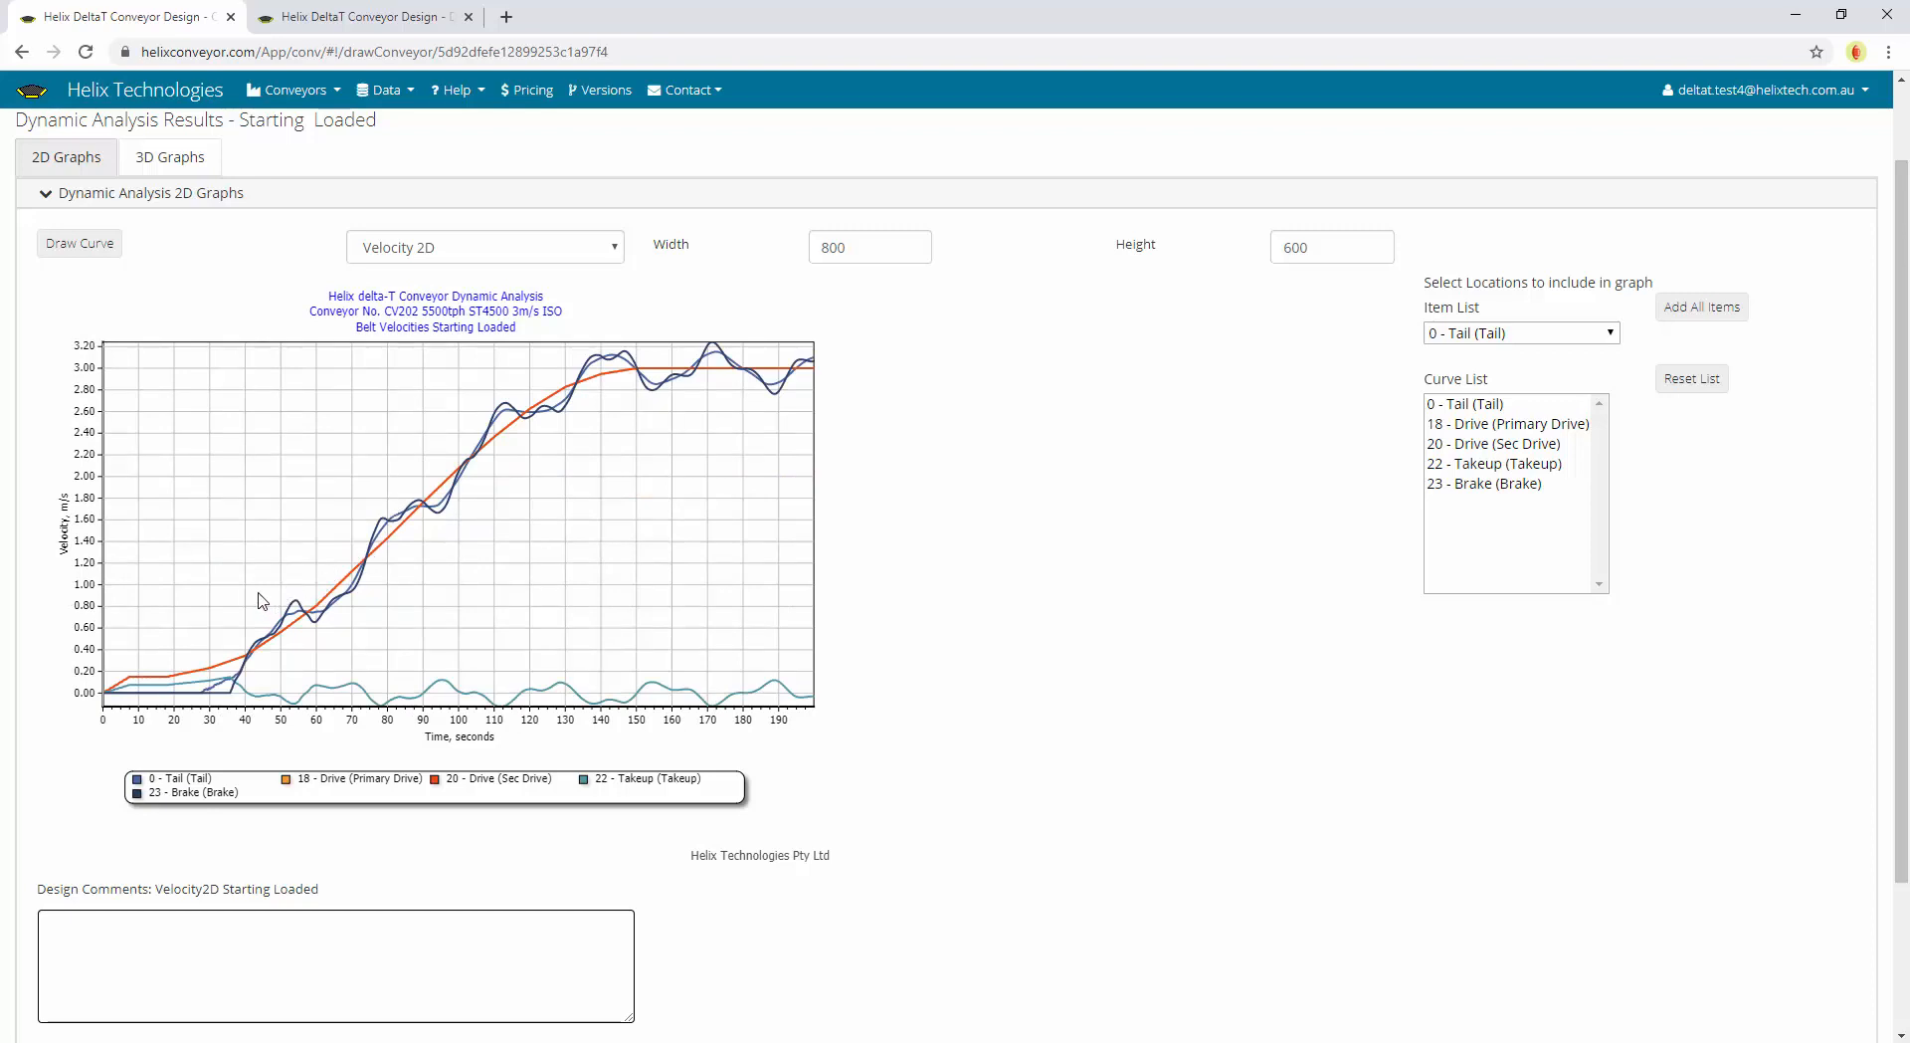
pyautogui.moveTo(237, 595); pyautogui.dragTo(313, 676)
pyautogui.moveTo(106, 661); pyautogui.dragTo(157, 706)
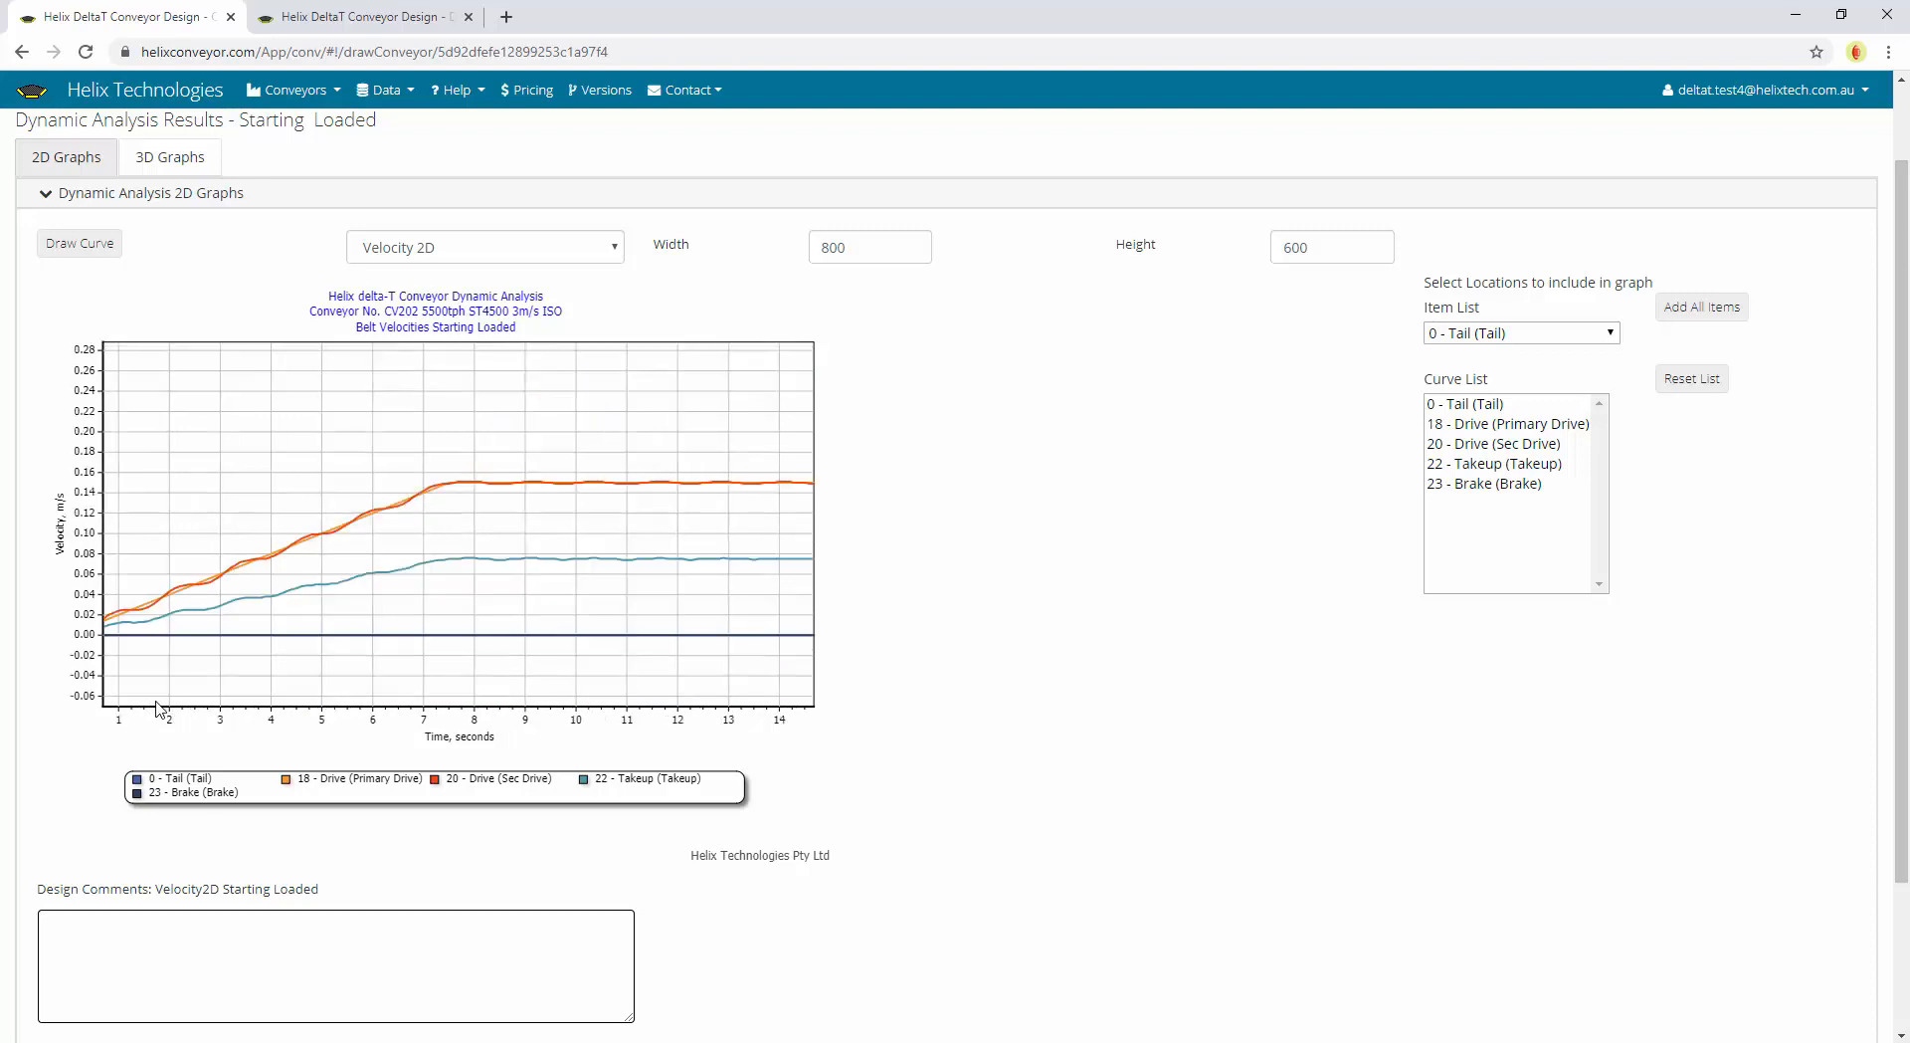
pyautogui.moveTo(558, 529); pyautogui.dragTo(211, 584)
pyautogui.moveTo(624, 562); pyautogui.dragTo(260, 621)
pyautogui.moveTo(680, 580); pyautogui.dragTo(531, 577)
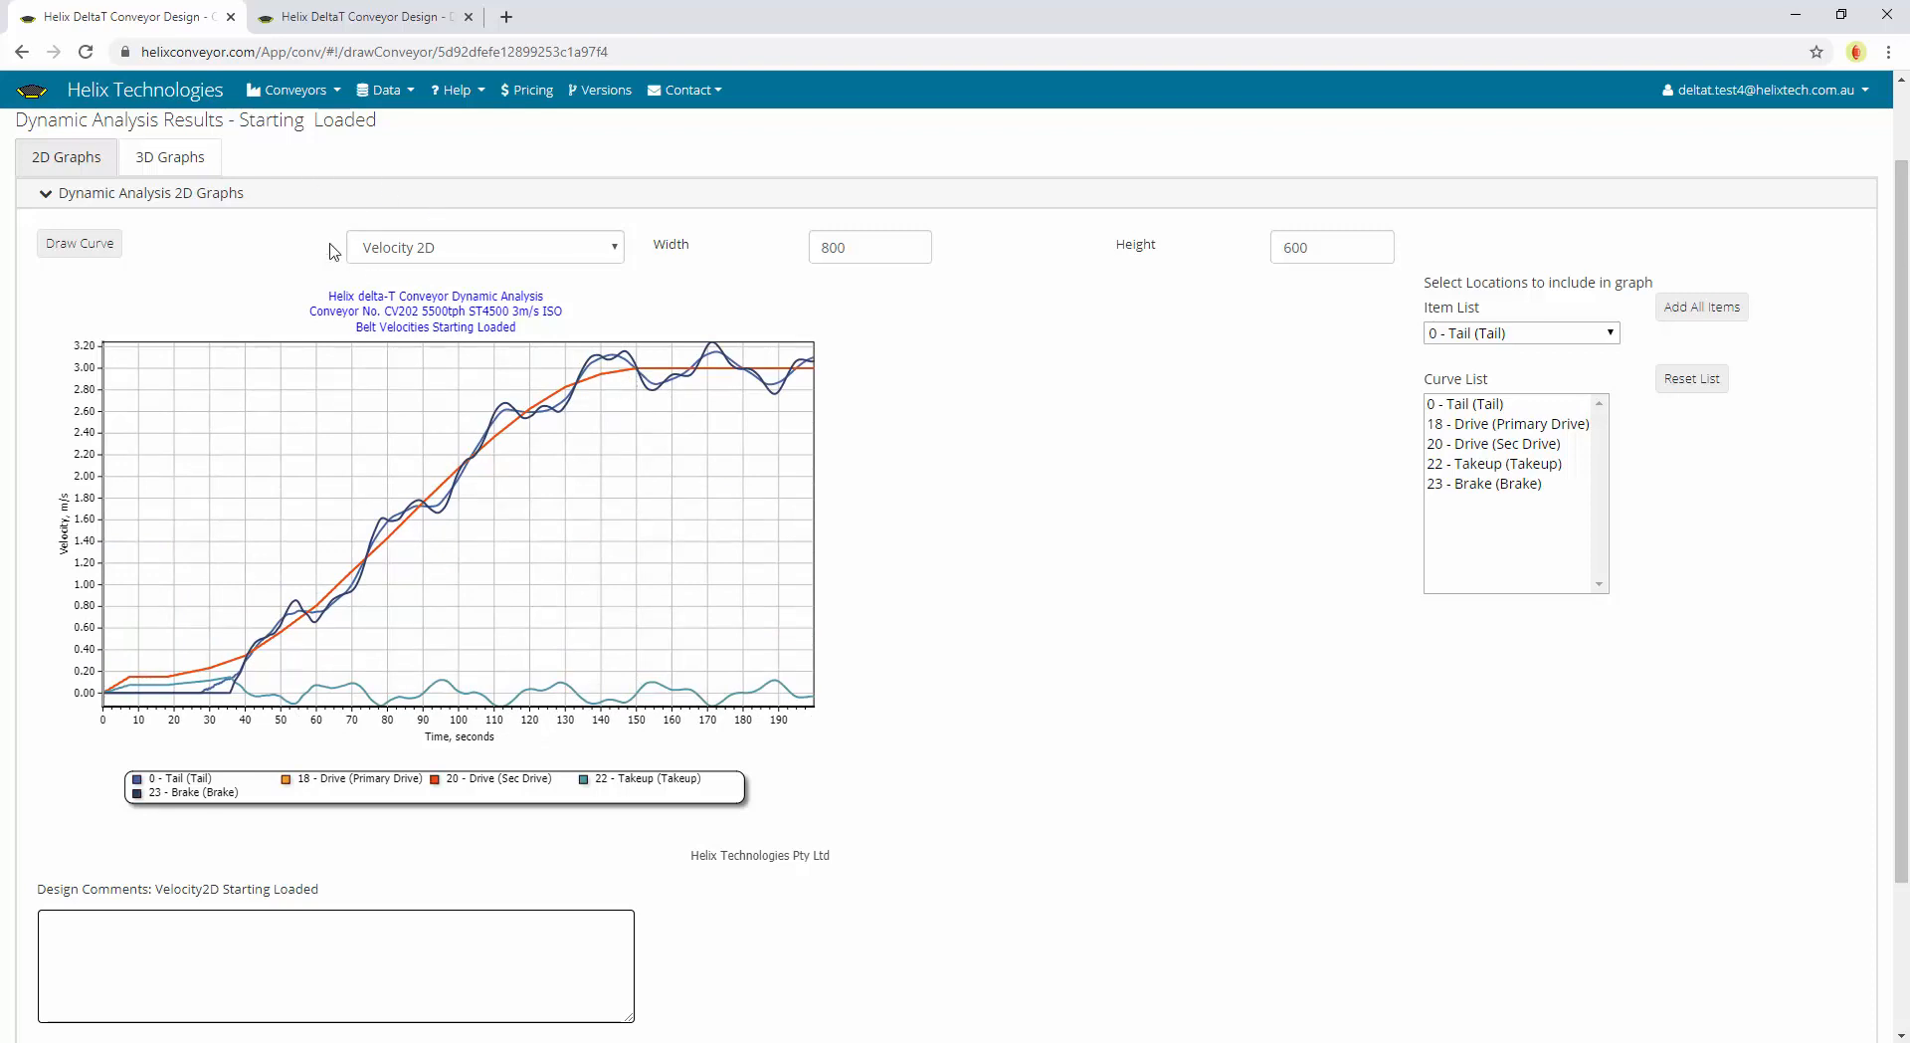
# View the design comments field and the dynamic analysis report options below the Velocity 2D graph
pyautogui.scroll(-2, 973, 340)
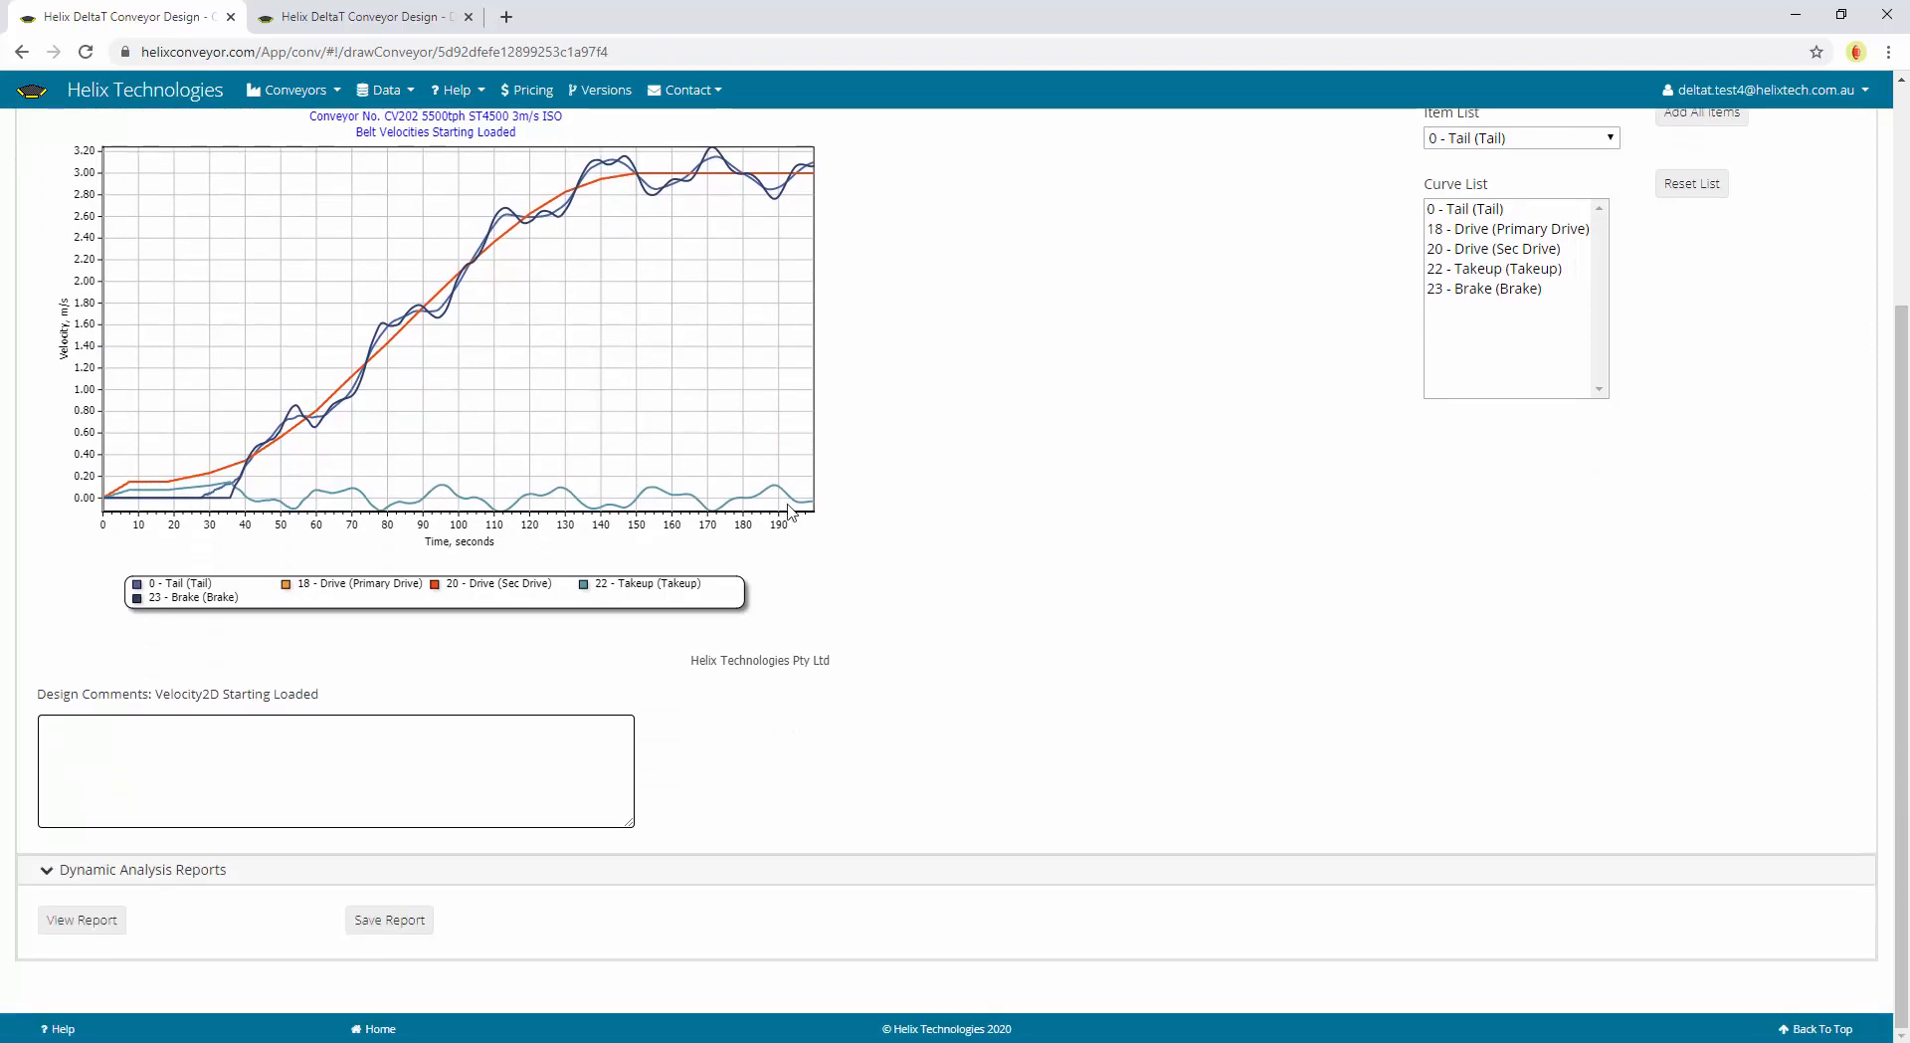
pyautogui.click(260, 740)
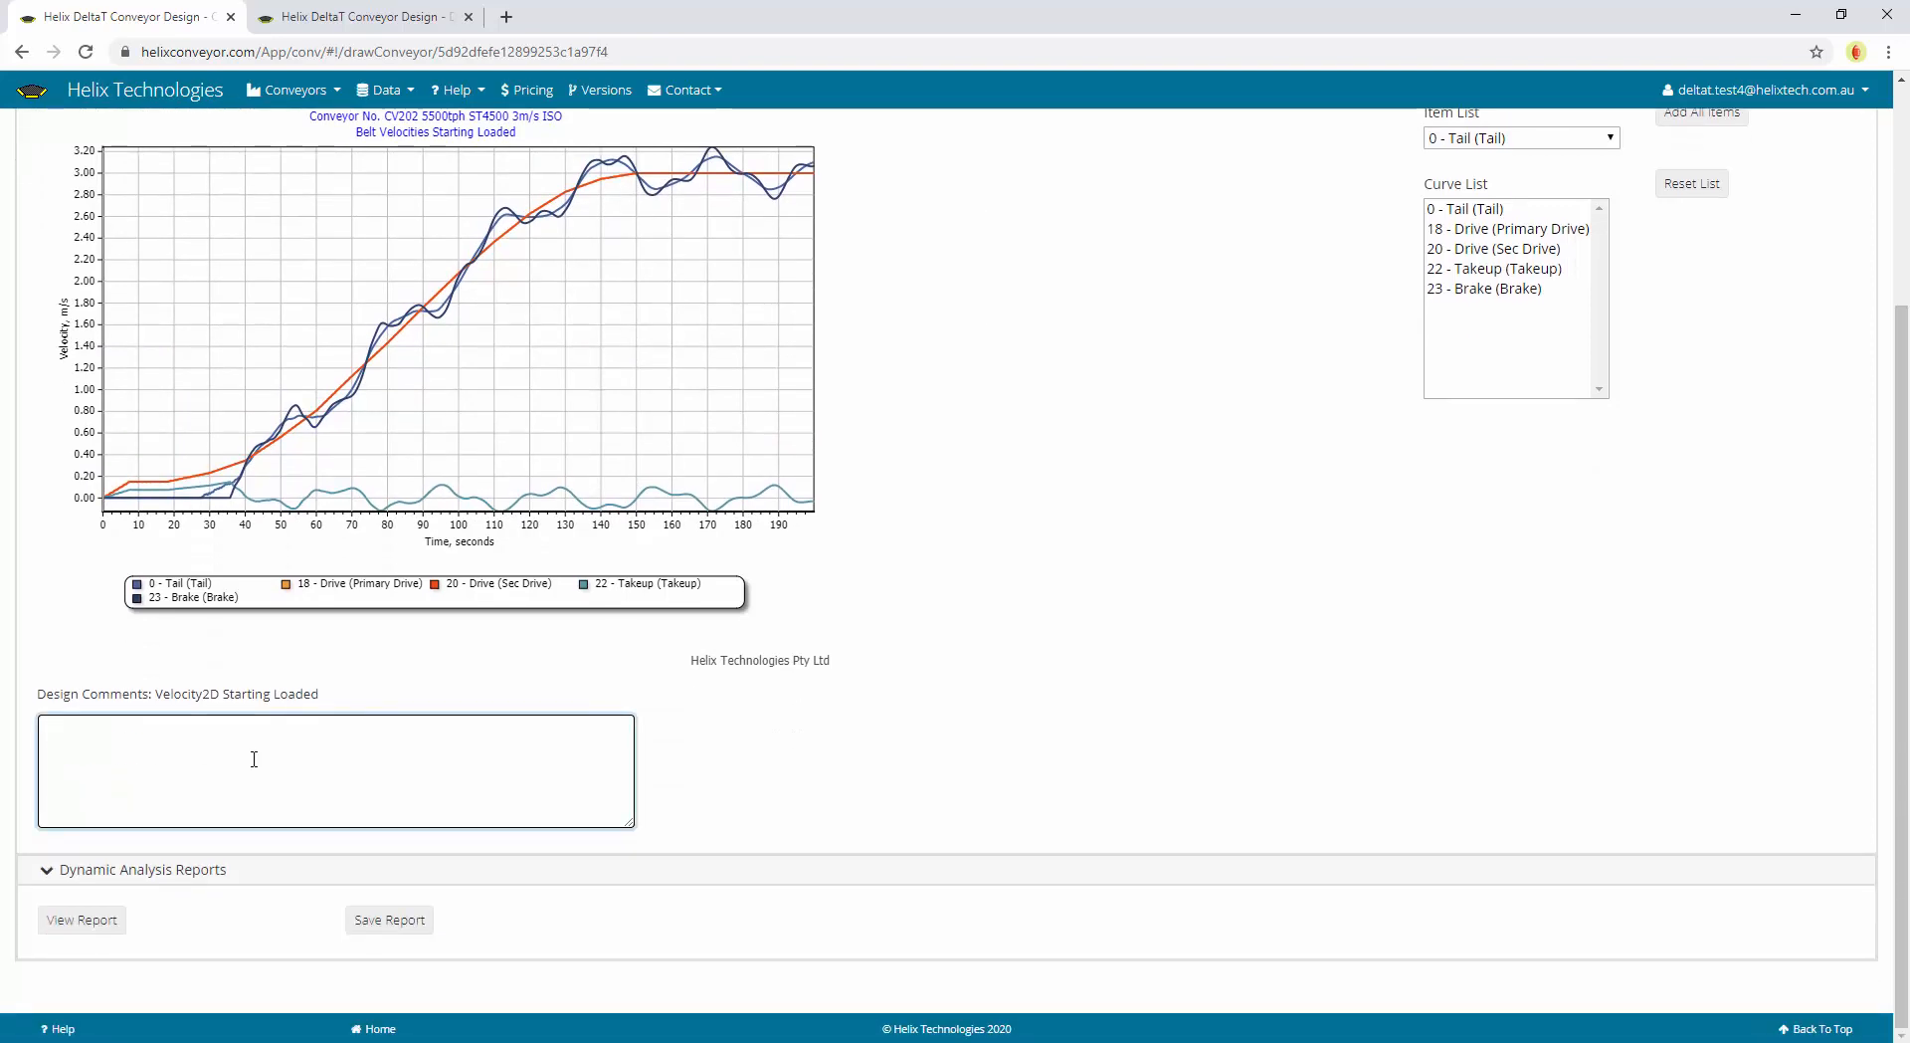
pyautogui.scroll(3, 499, 819)
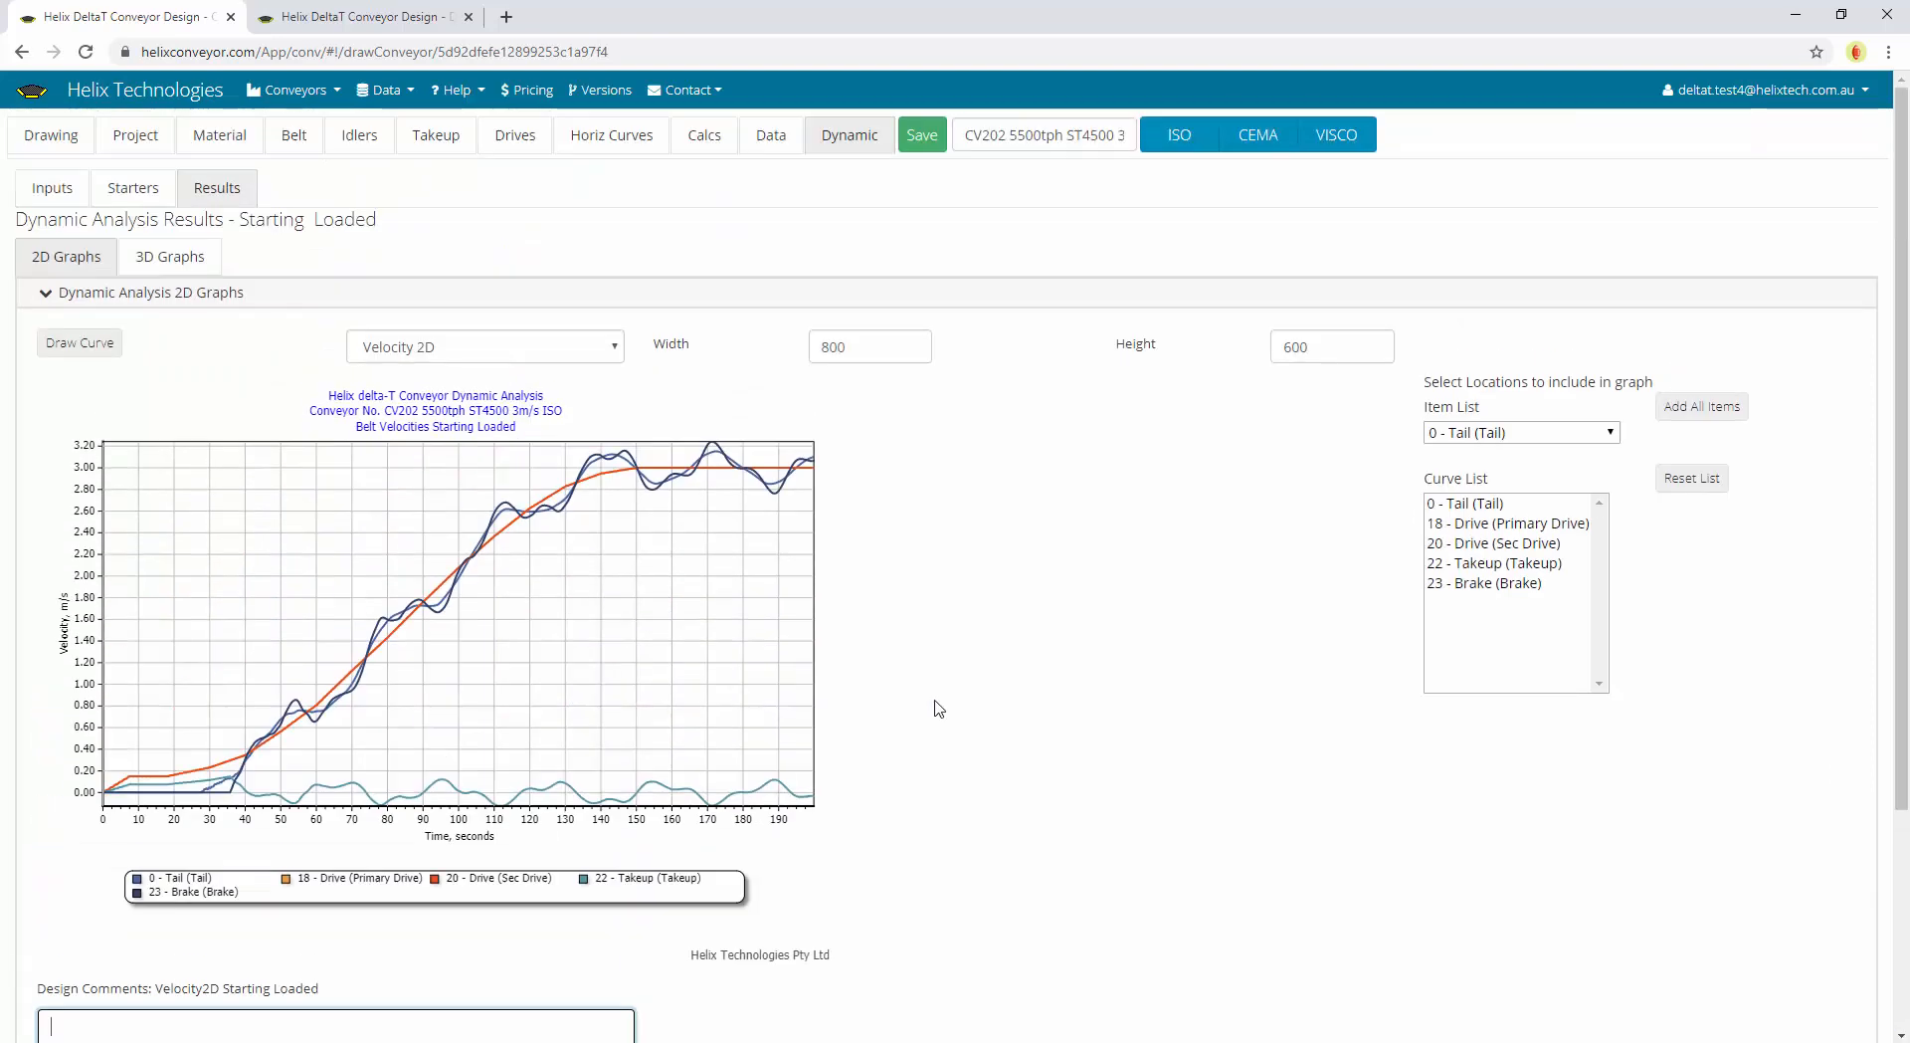
# View the loaded starting Tension 2D, Torque 2D and Takeup 2D graphs in turn
pyautogui.click(494, 348)
pyautogui.click(479, 413)
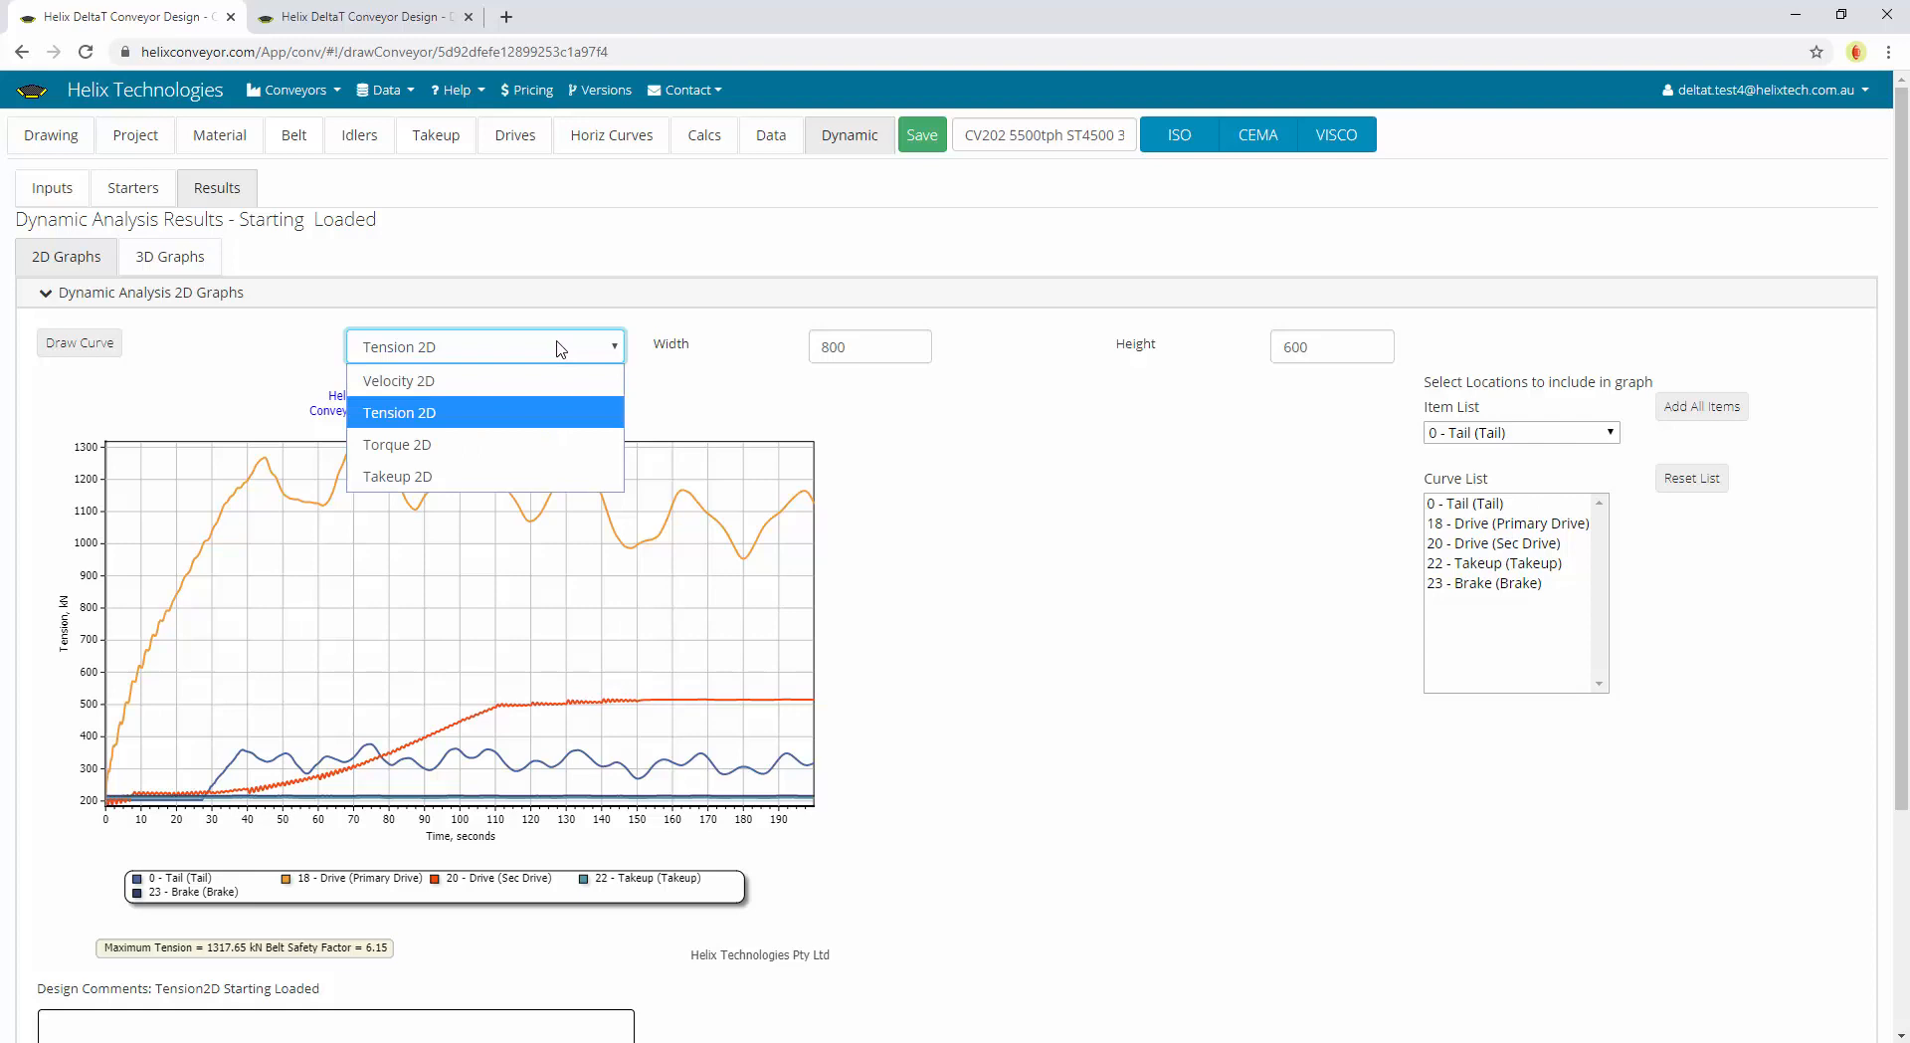
pyautogui.click(474, 450)
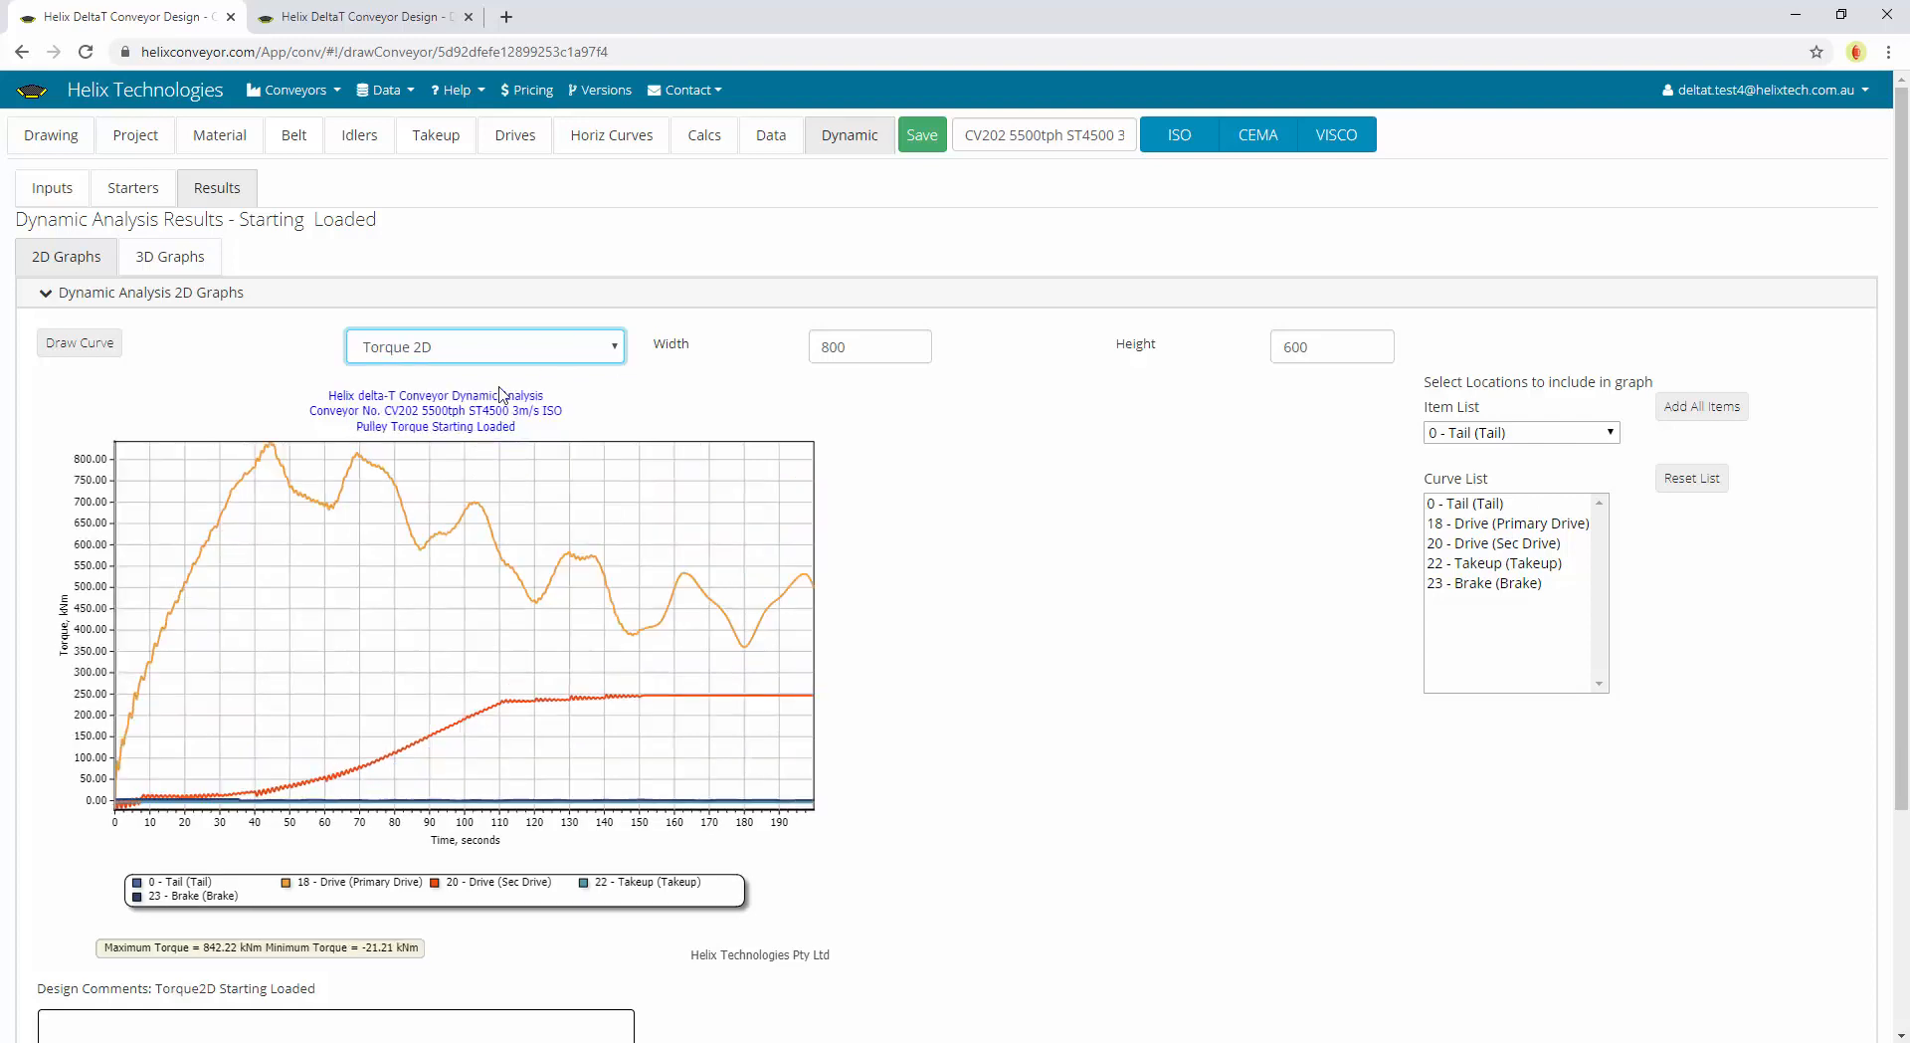
pyautogui.click(505, 347)
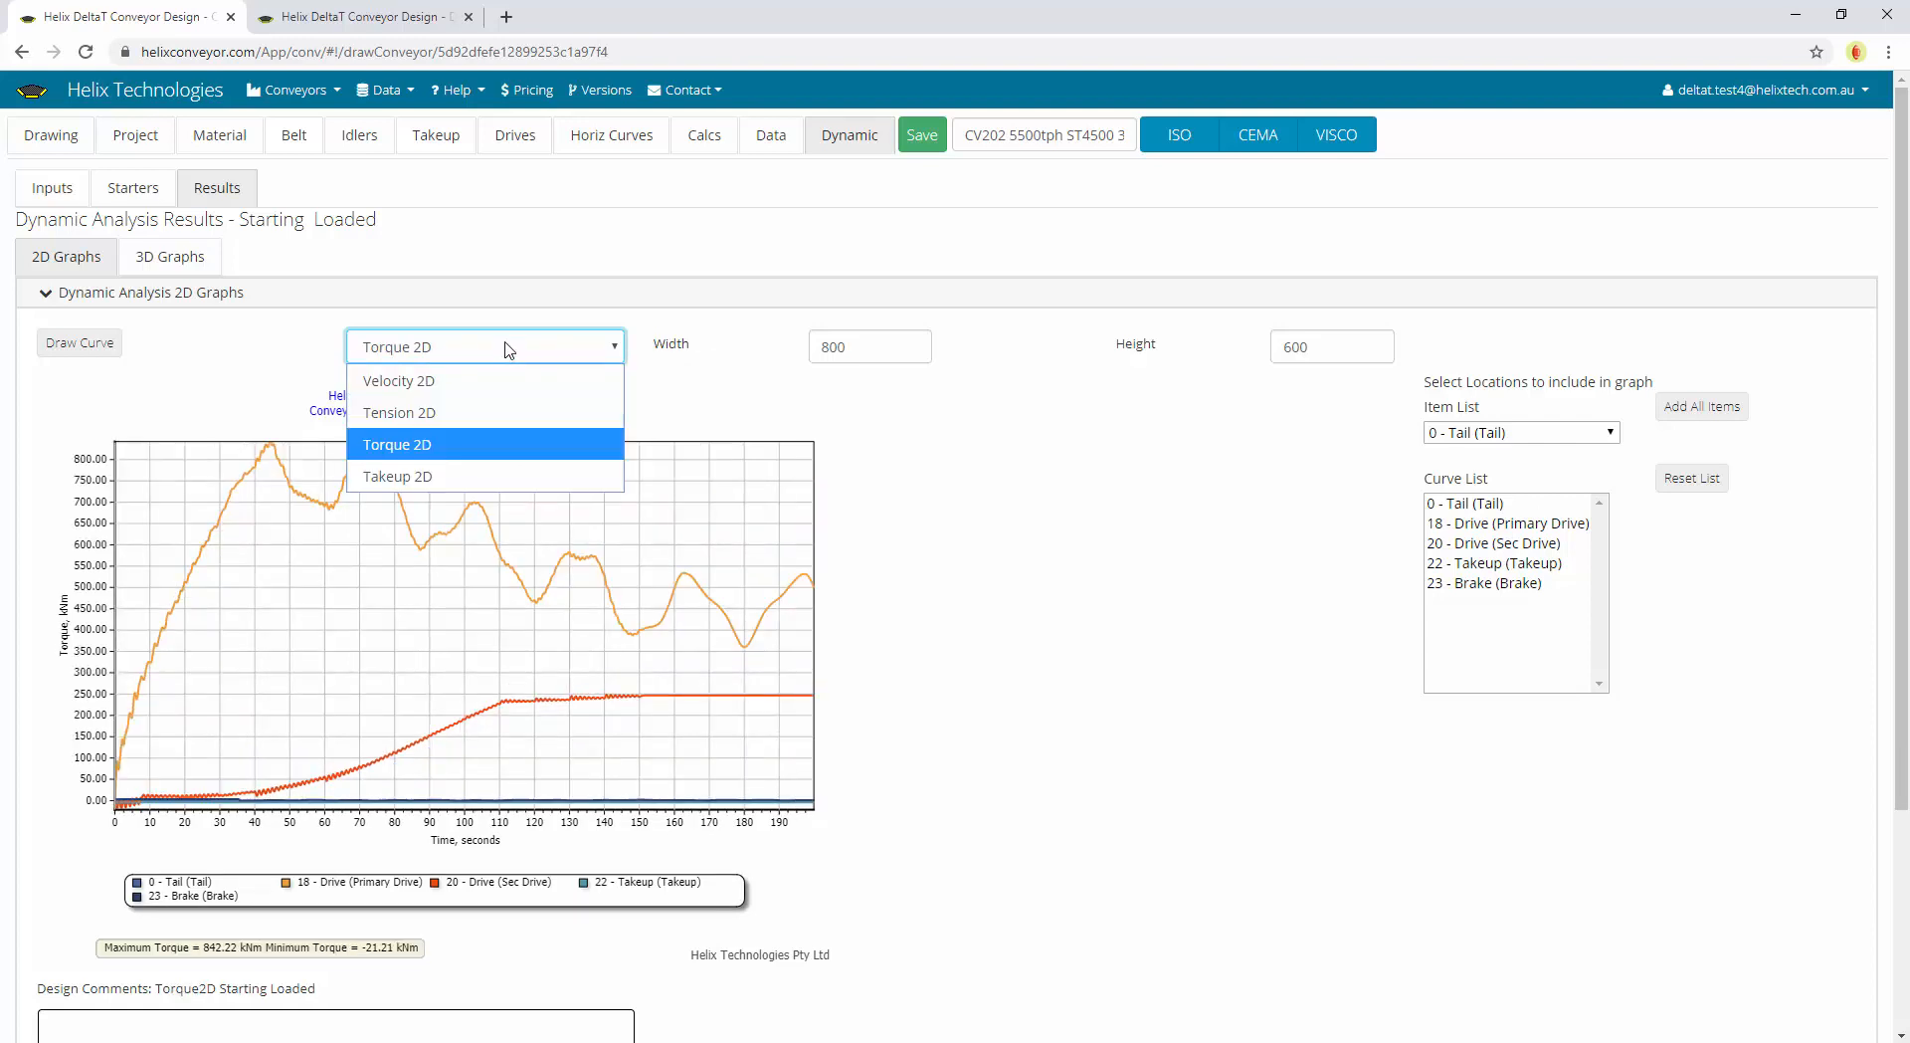
pyautogui.click(453, 475)
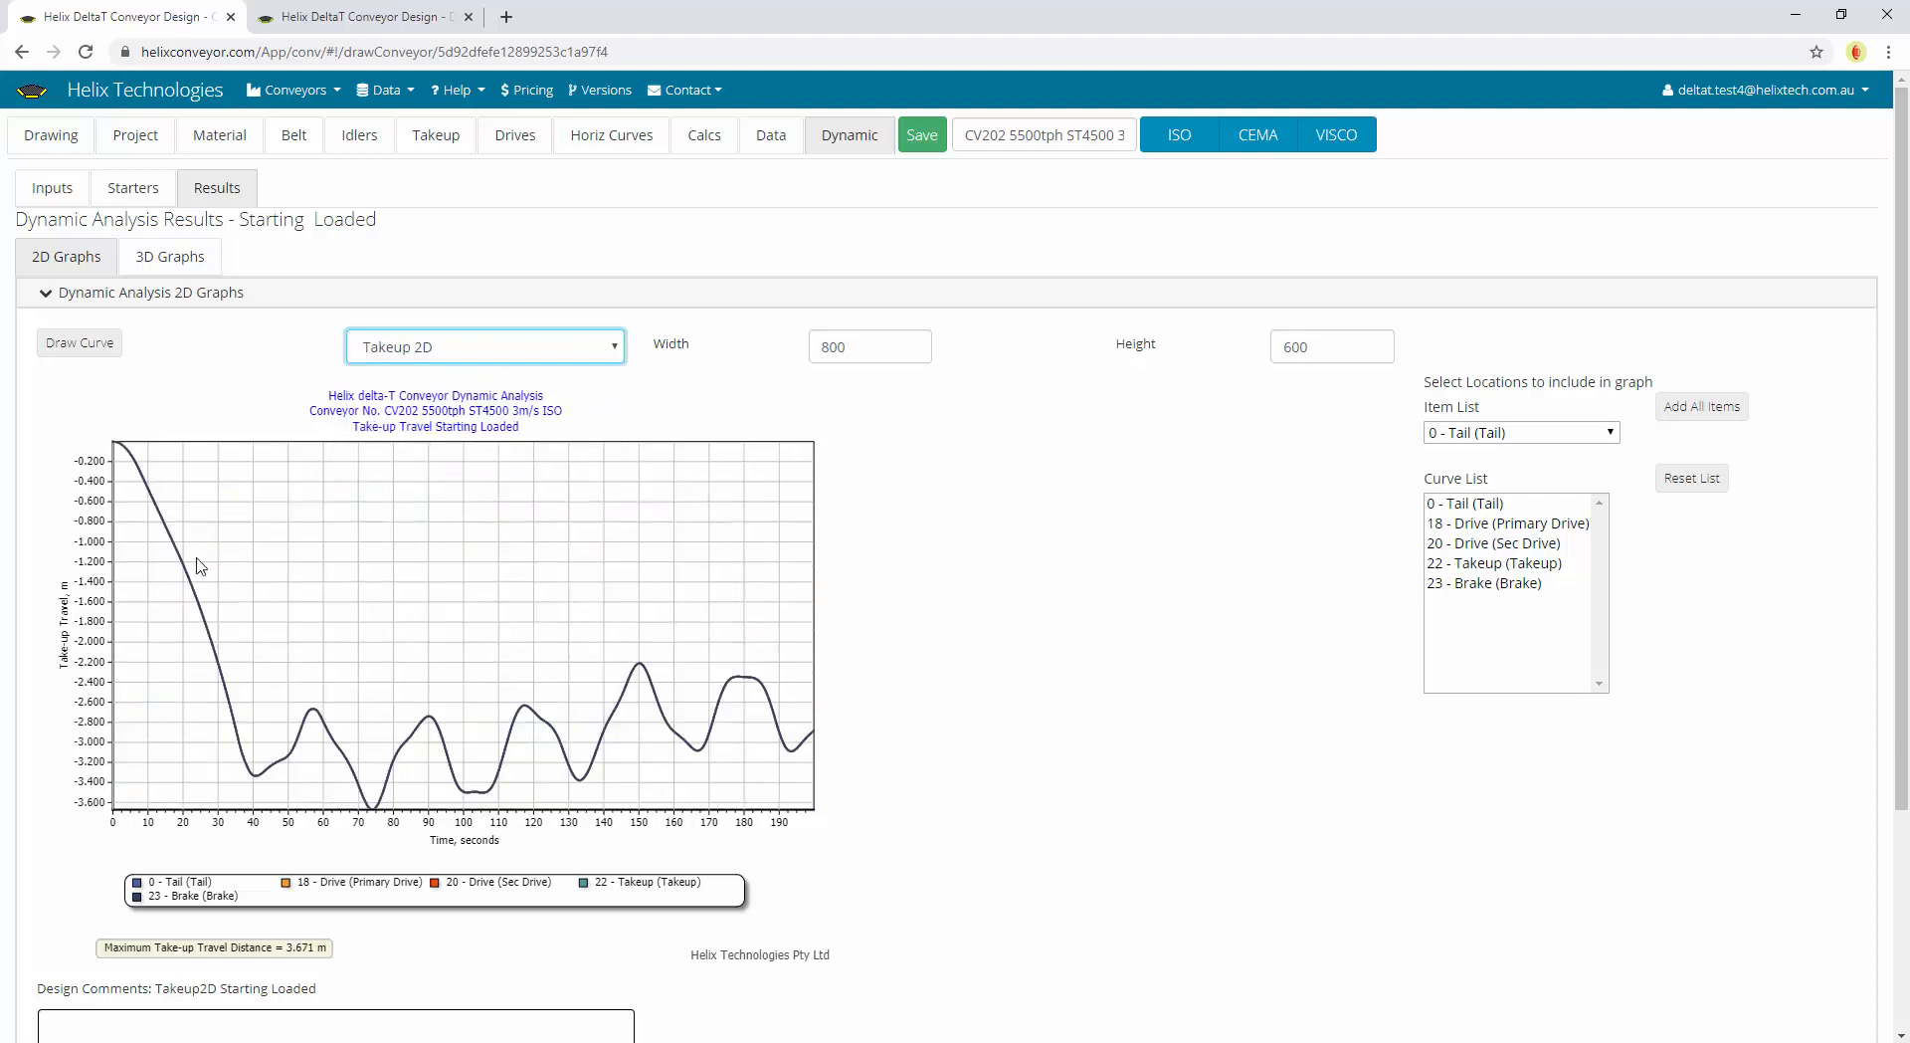
# Return to the Velocity 2D graph and look through the item list of locations that can be included in it
pyautogui.click(442, 356)
pyautogui.click(429, 382)
pyautogui.click(1580, 434)
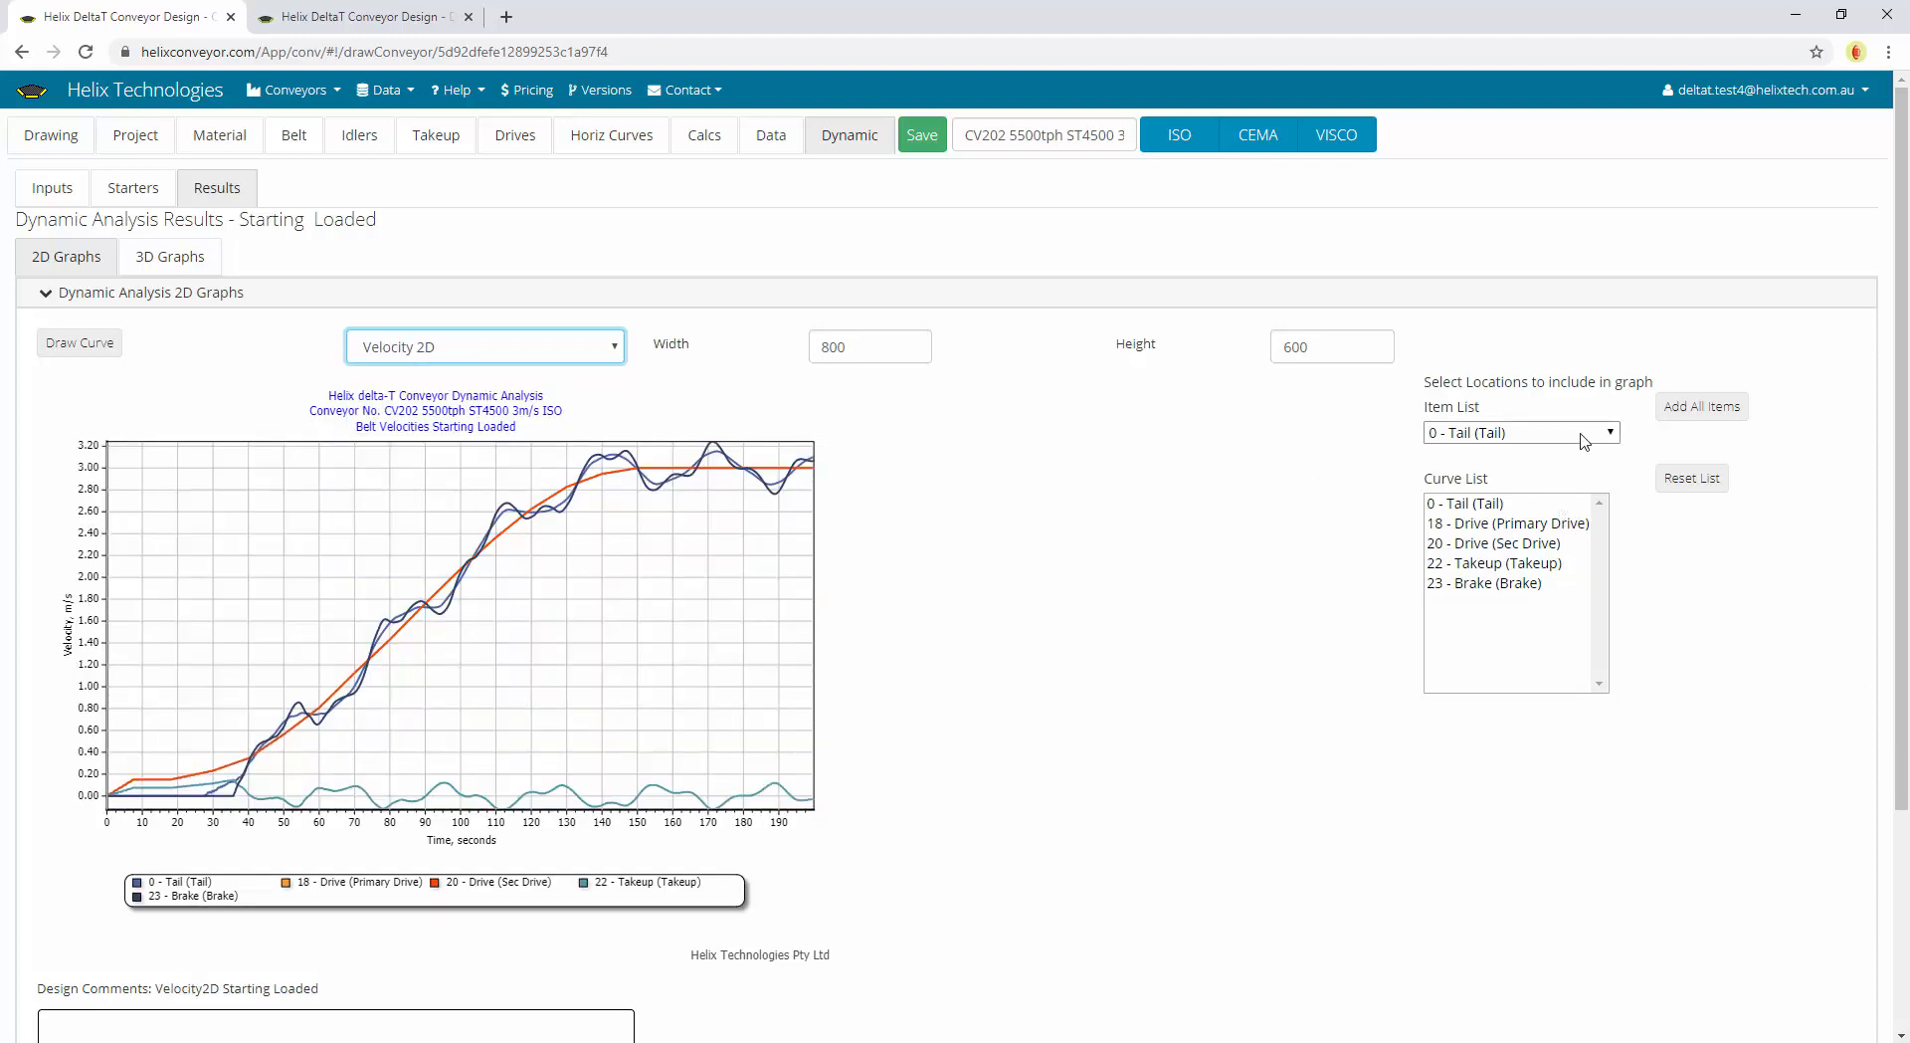
pyautogui.scroll(-6, 1540, 760)
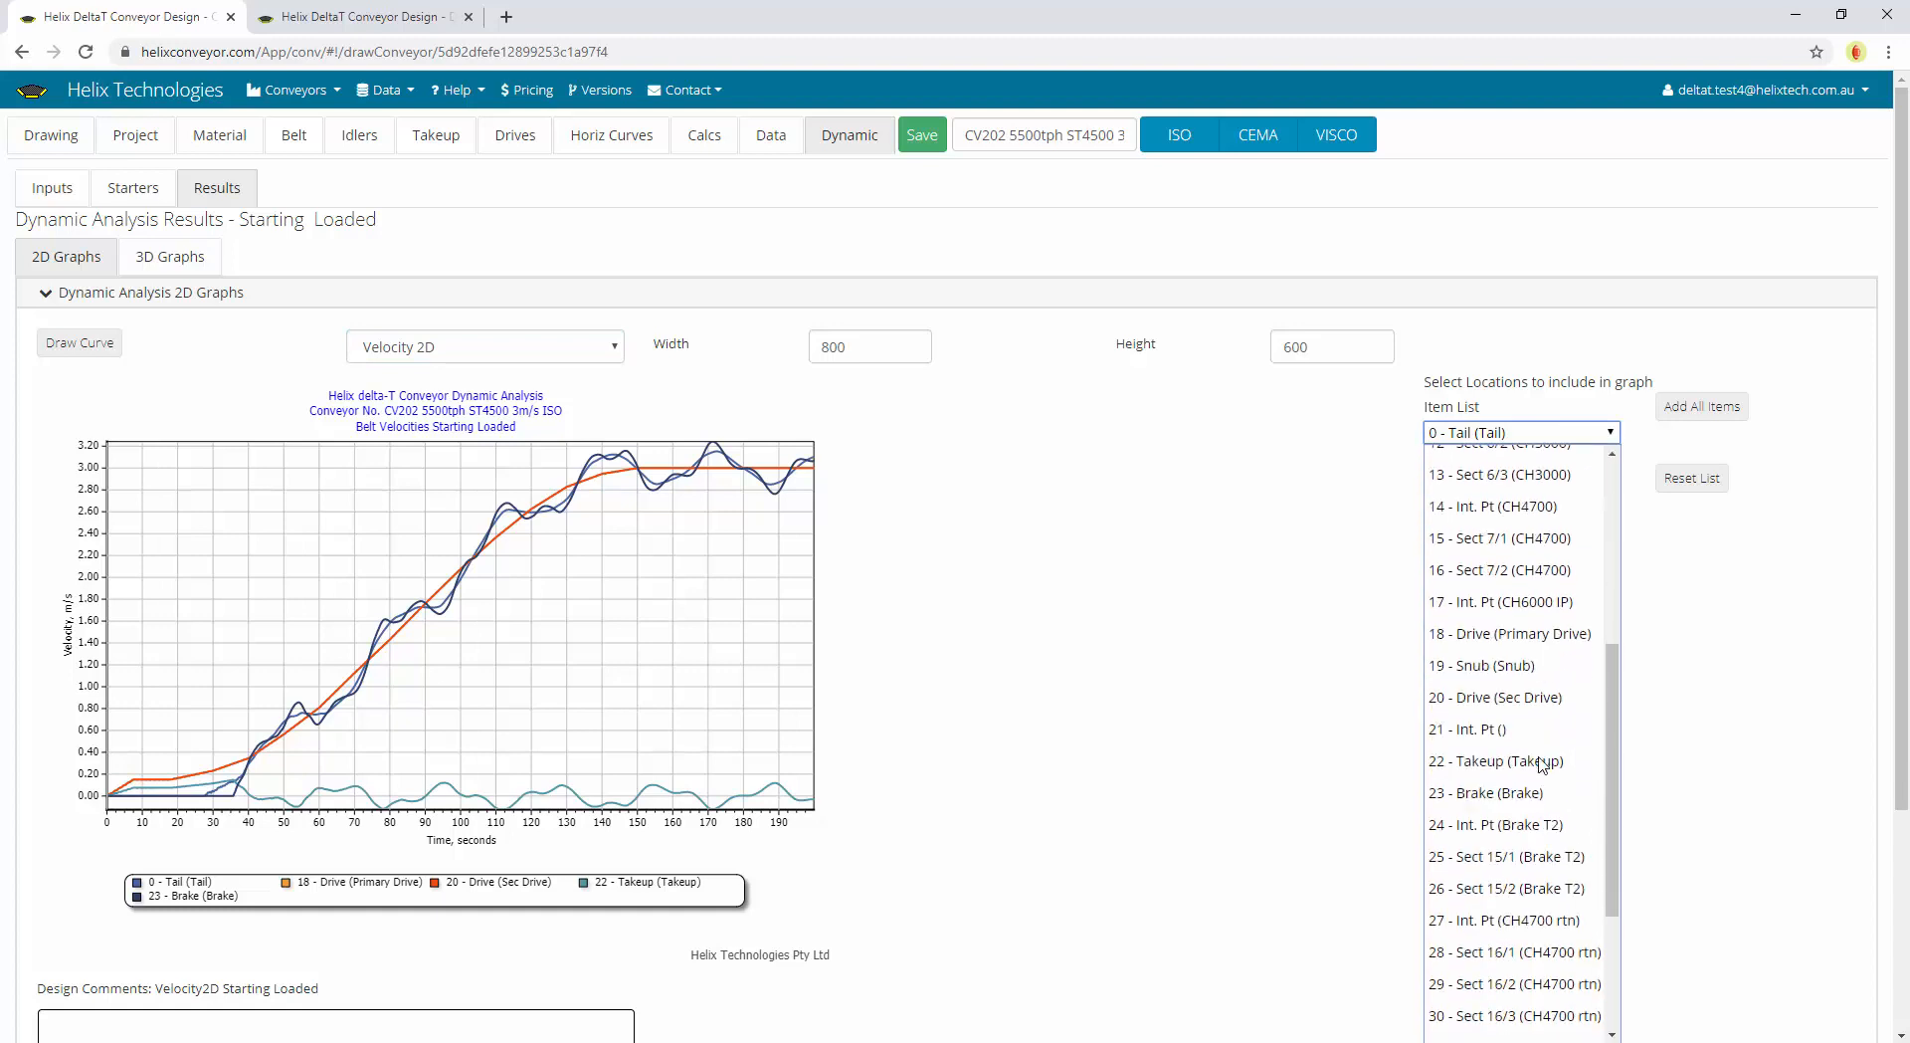
pyautogui.moveTo(1617, 767); pyautogui.dragTo(1052, 644)
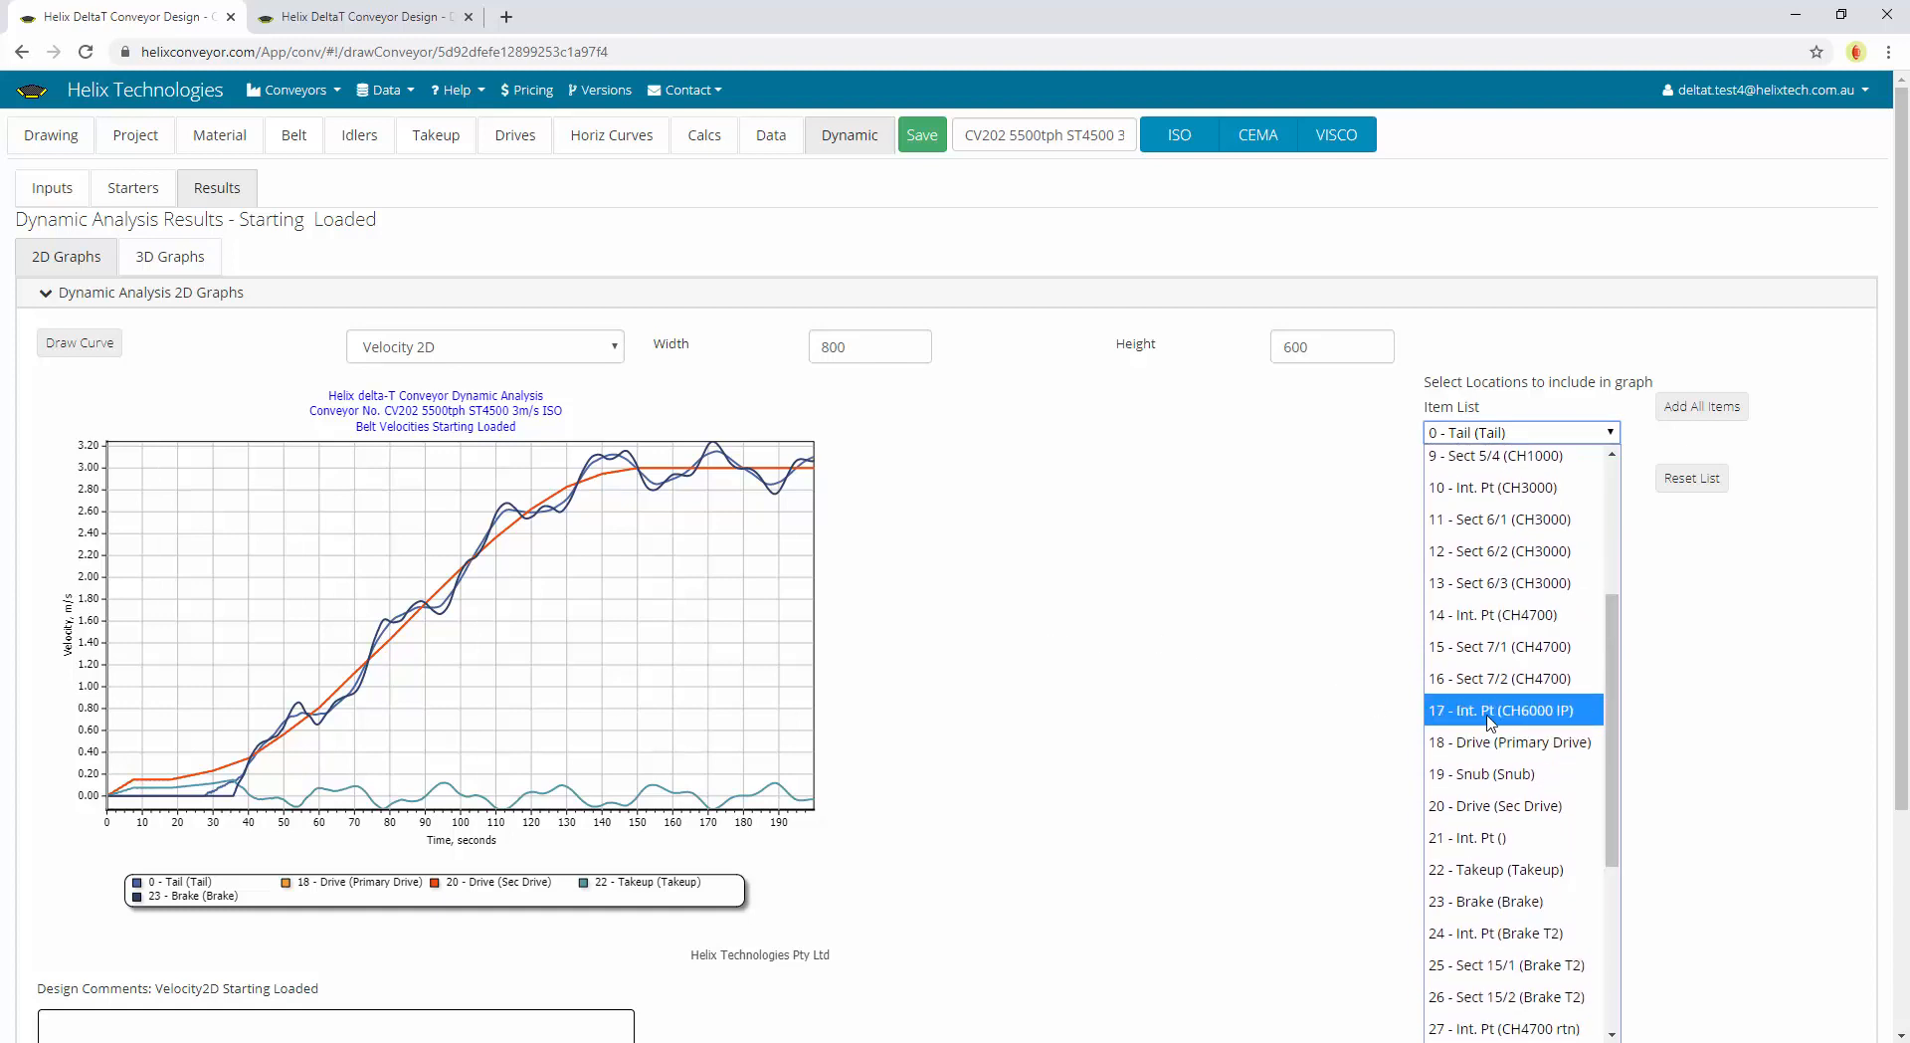
pyautogui.click(983, 669)
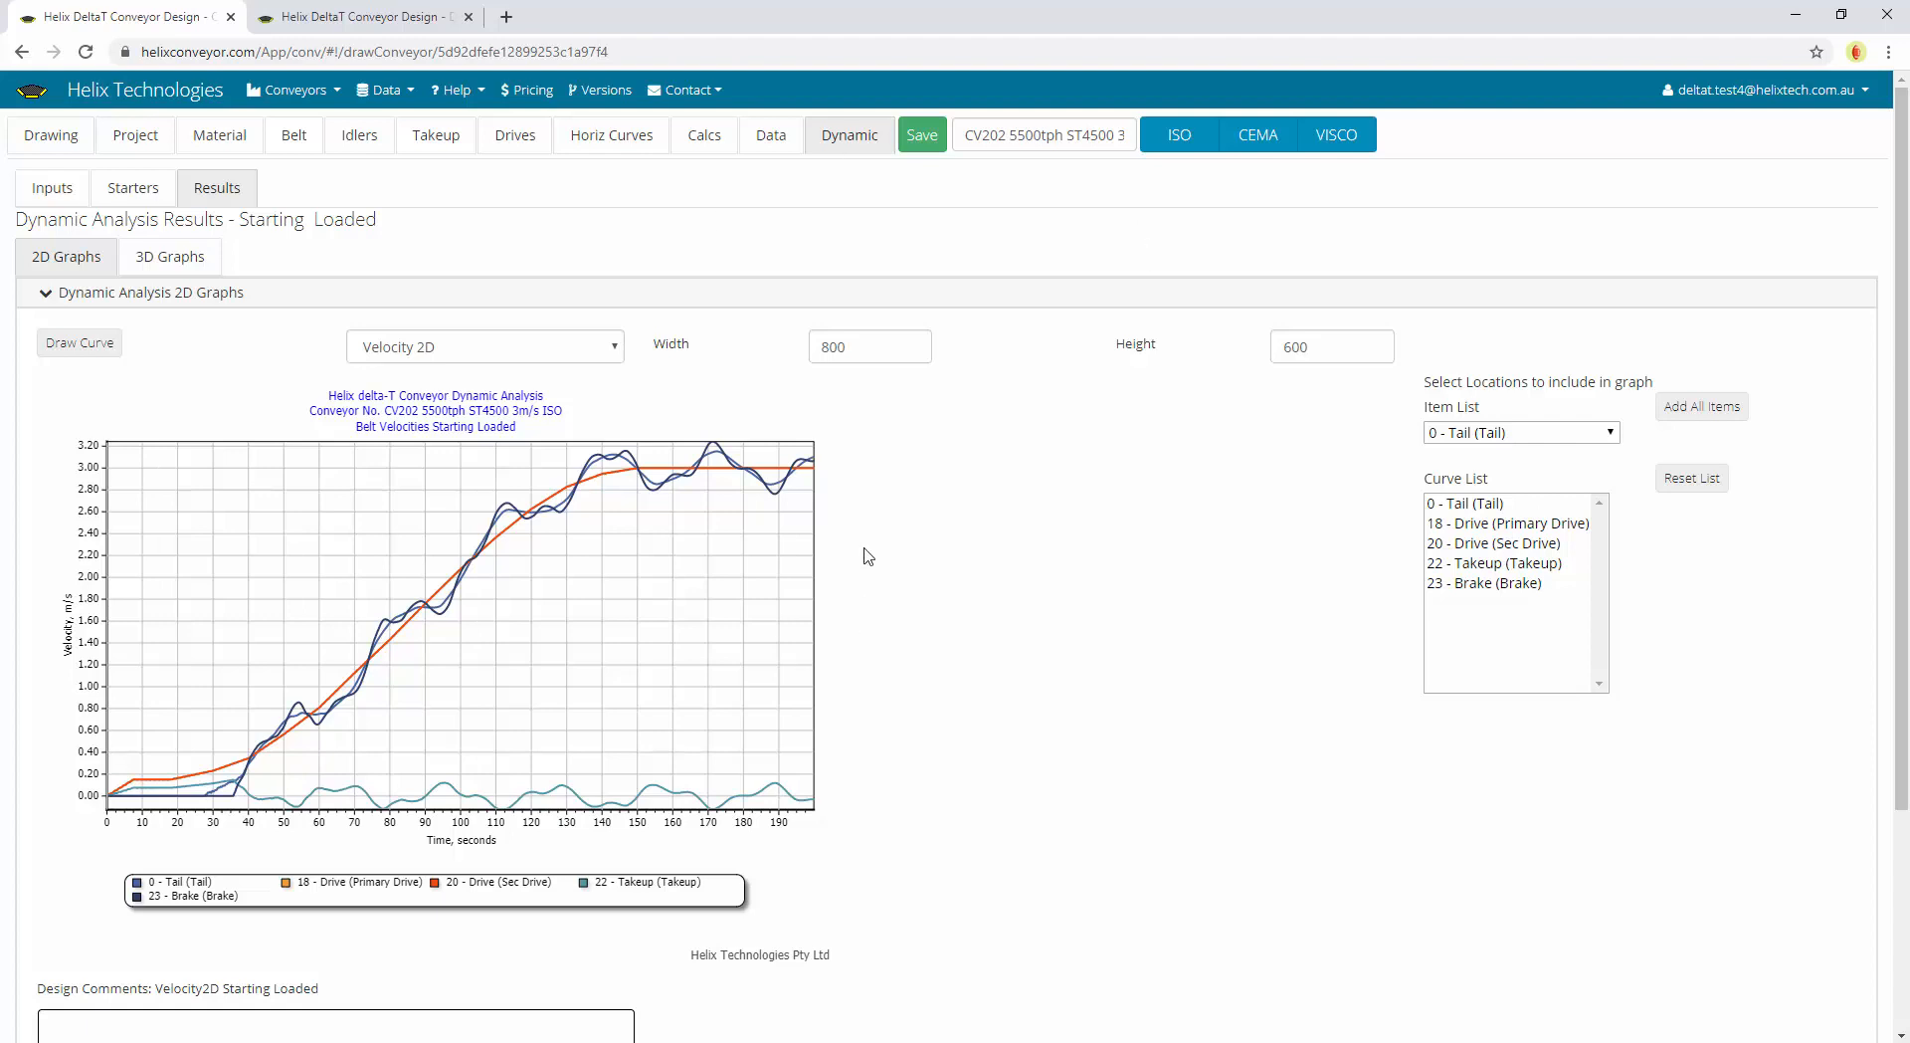
# View the loaded starting Velocity 3D and Tension 3D surface graphs
pyautogui.click(170, 259)
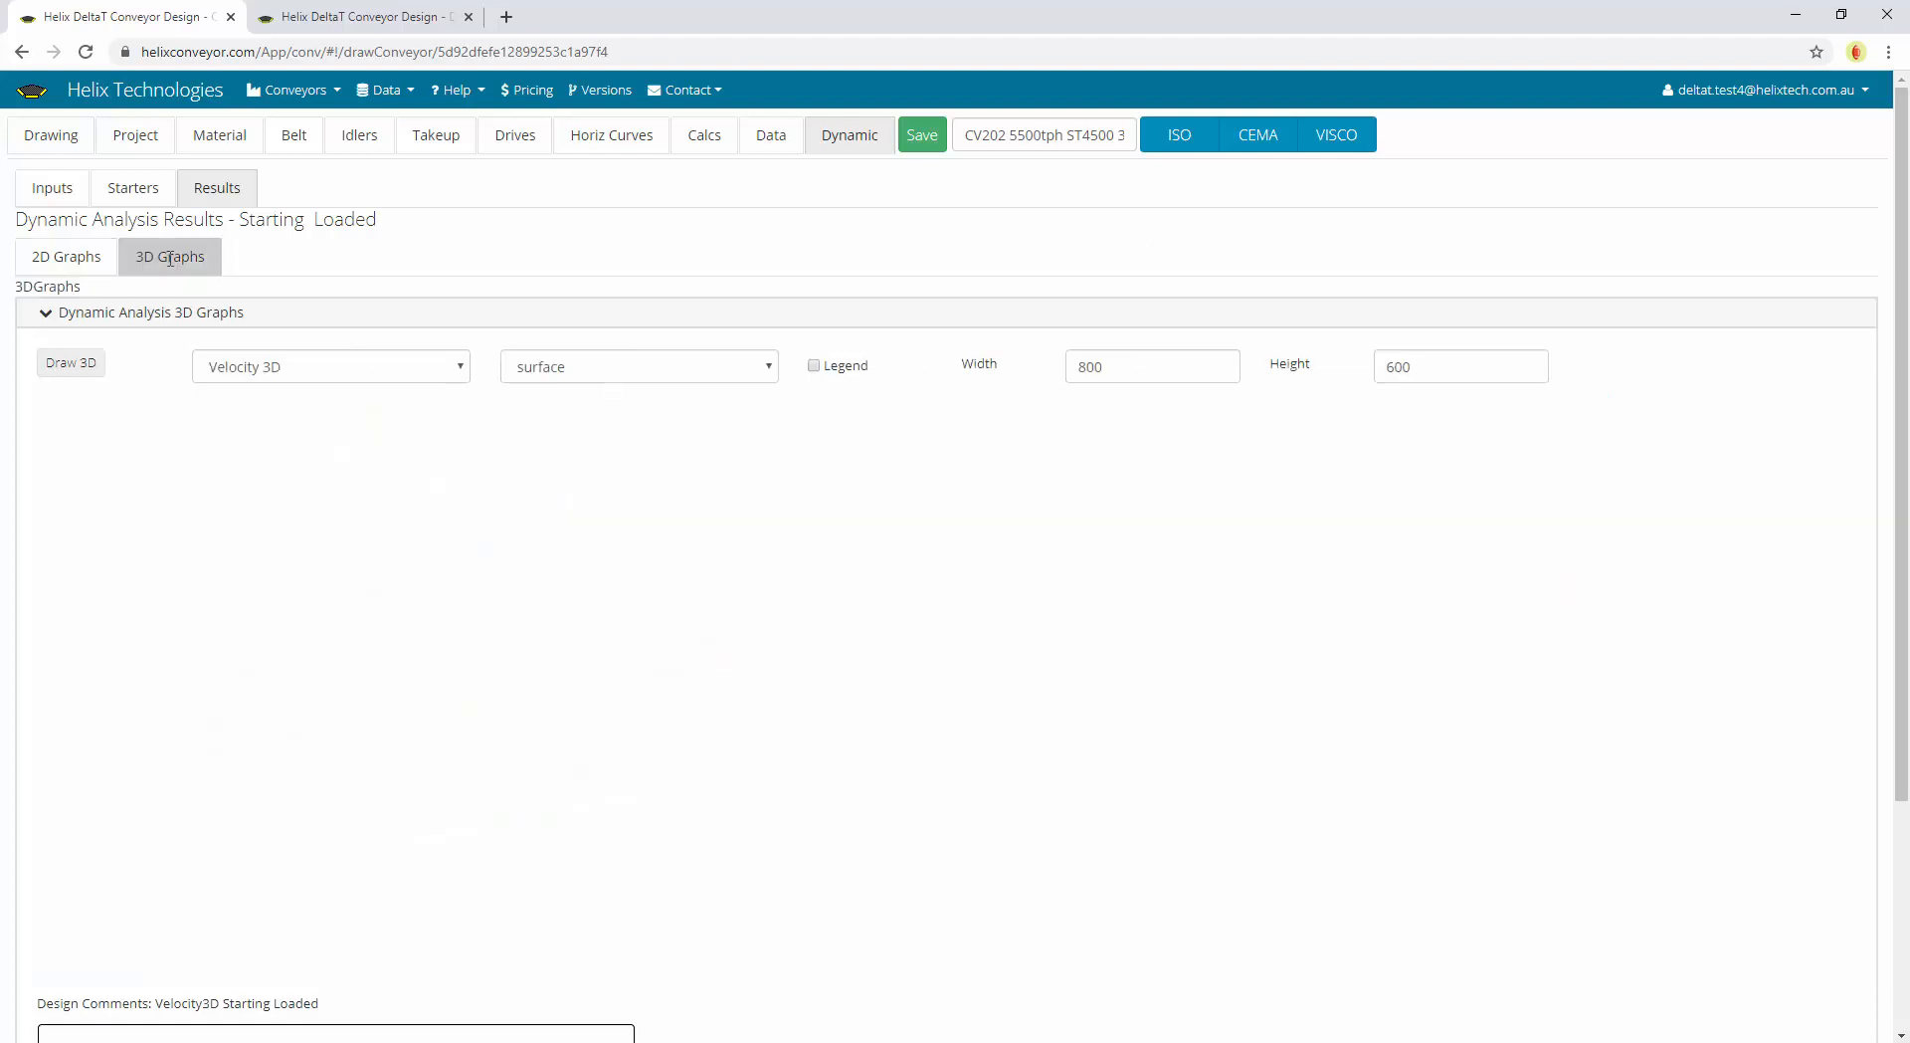
pyautogui.scroll(-2, 1176, 677)
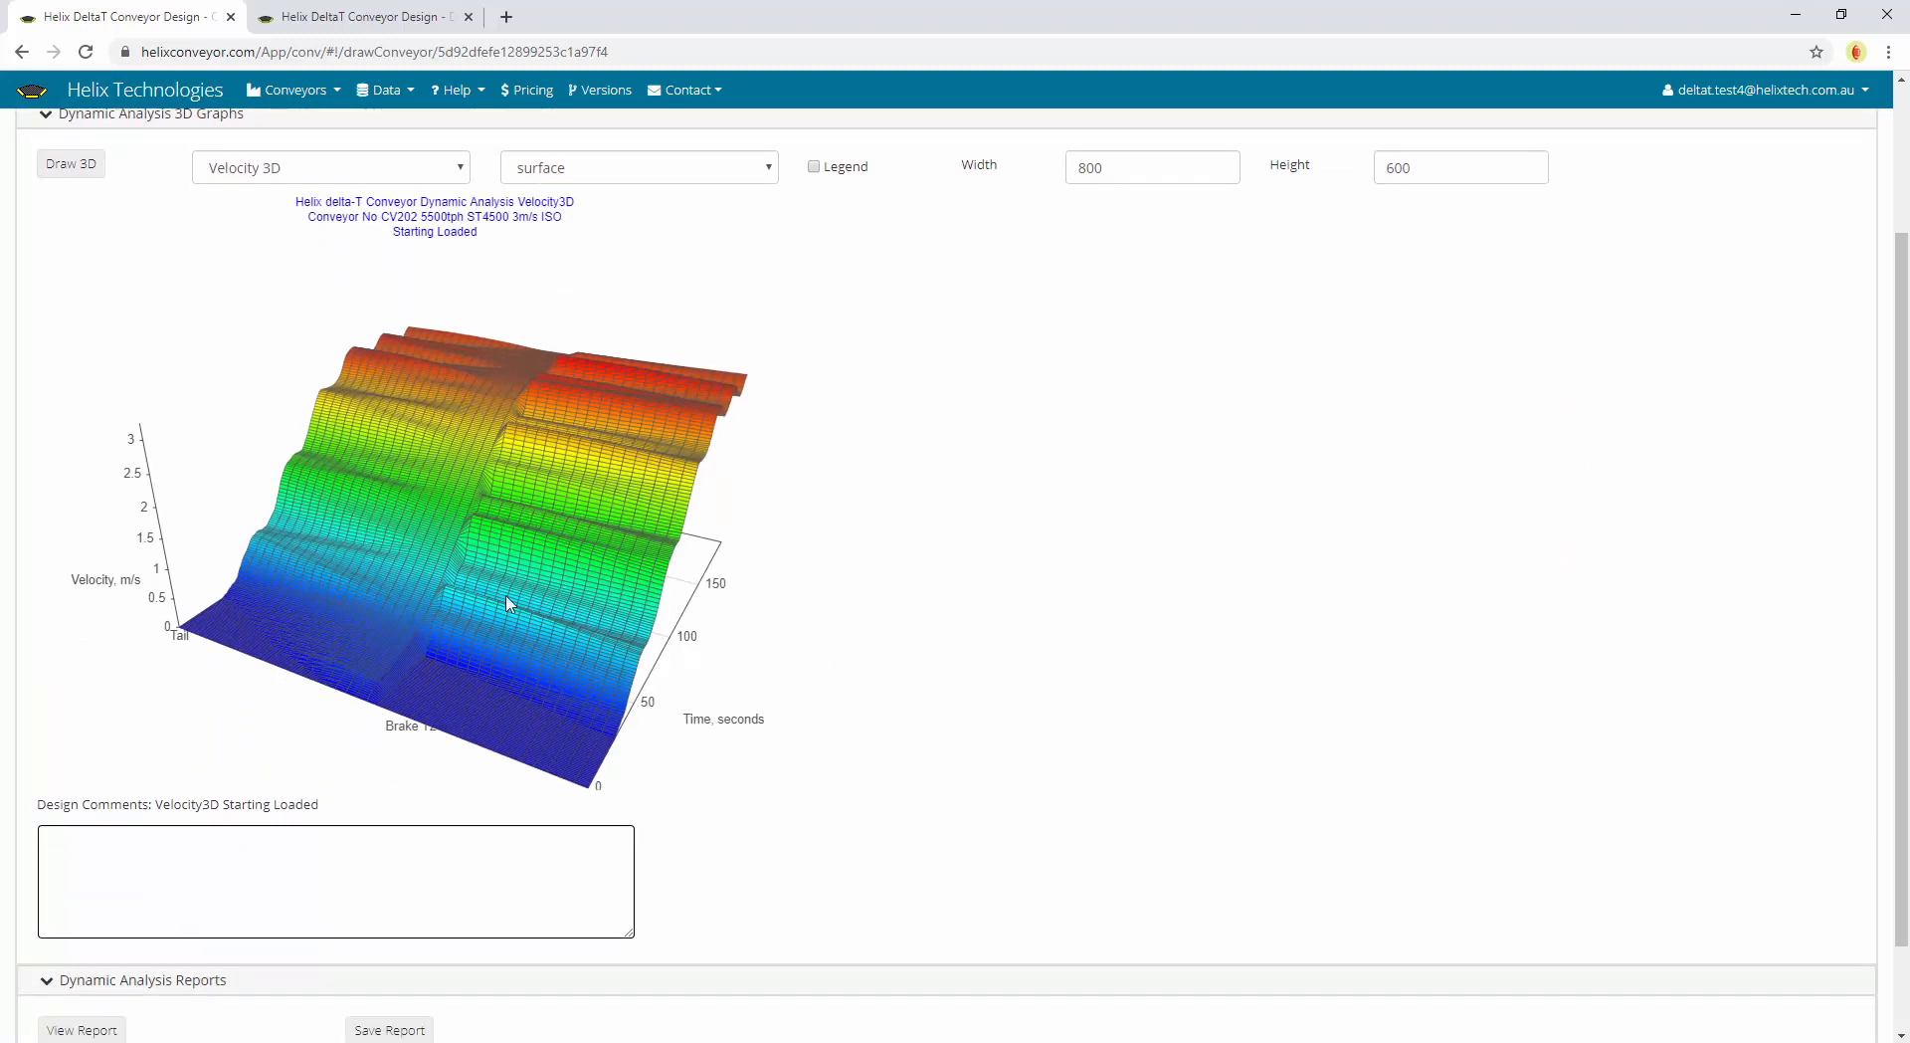
pyautogui.click(334, 169)
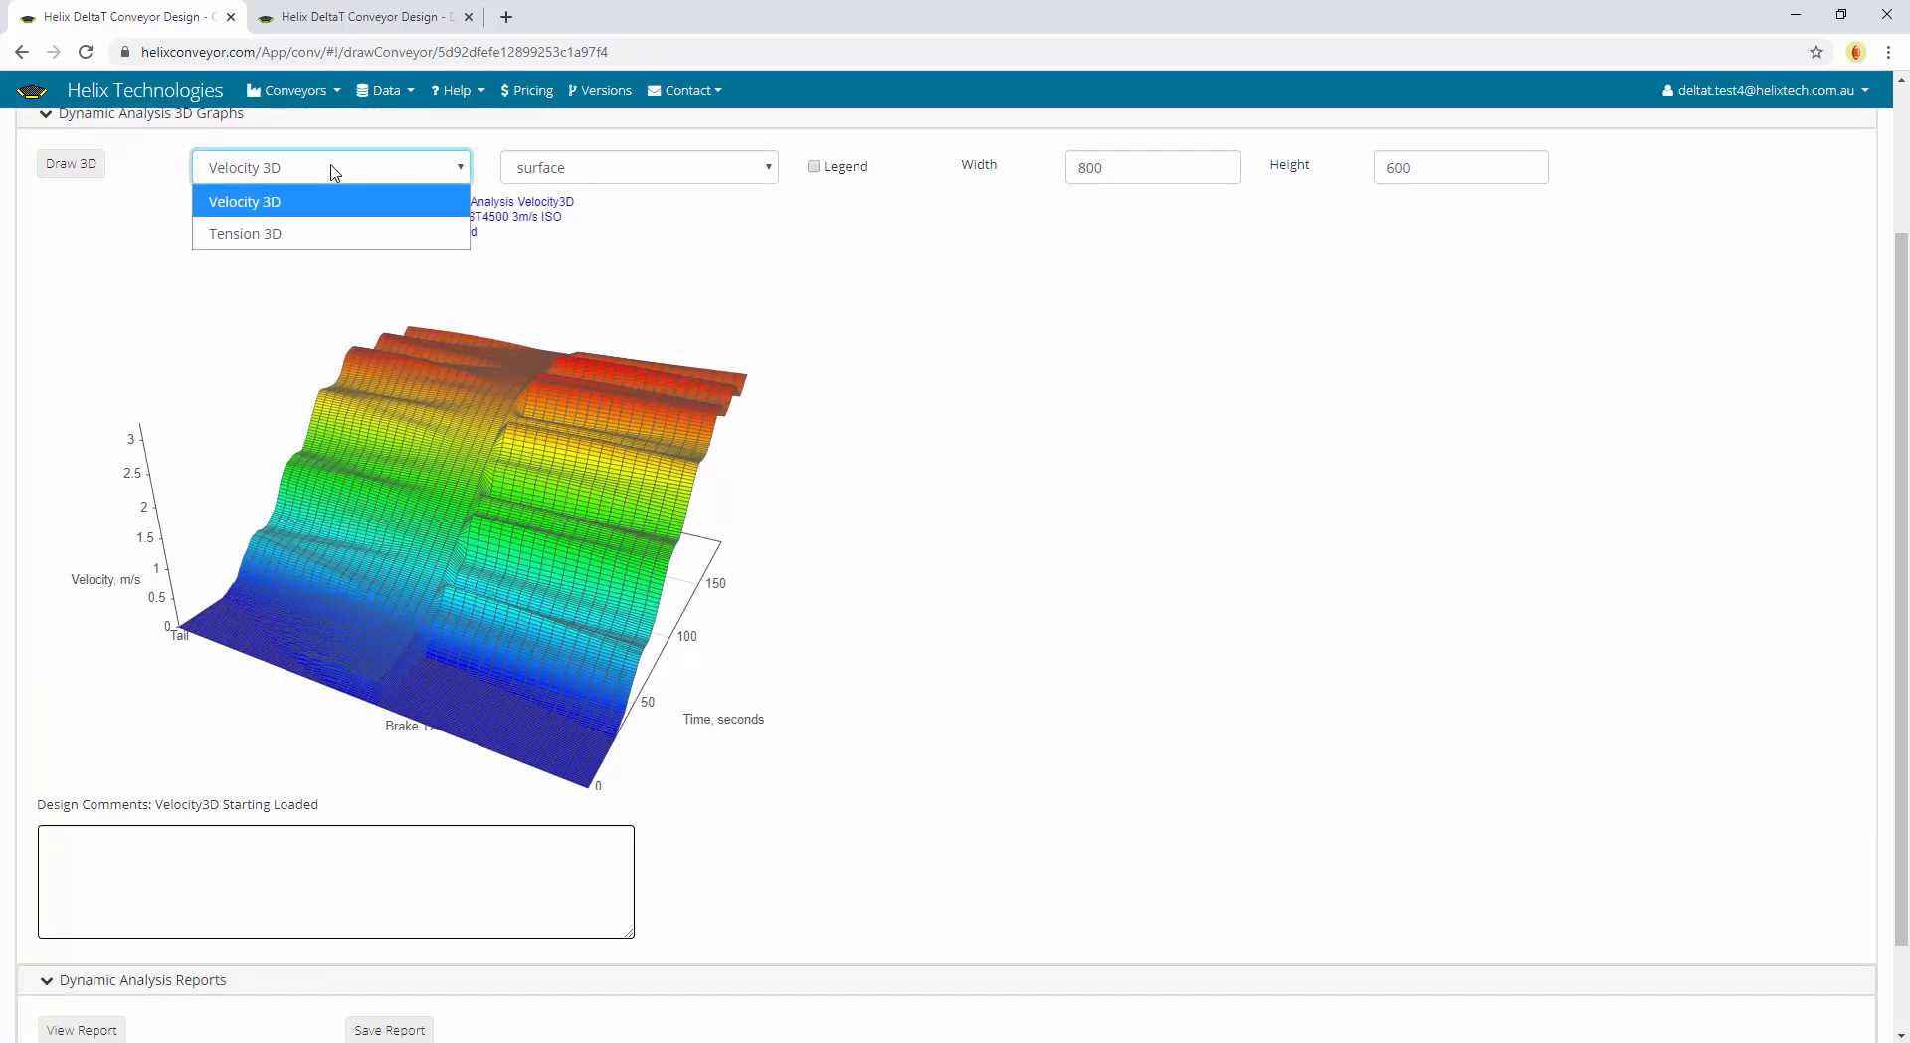
pyautogui.click(297, 234)
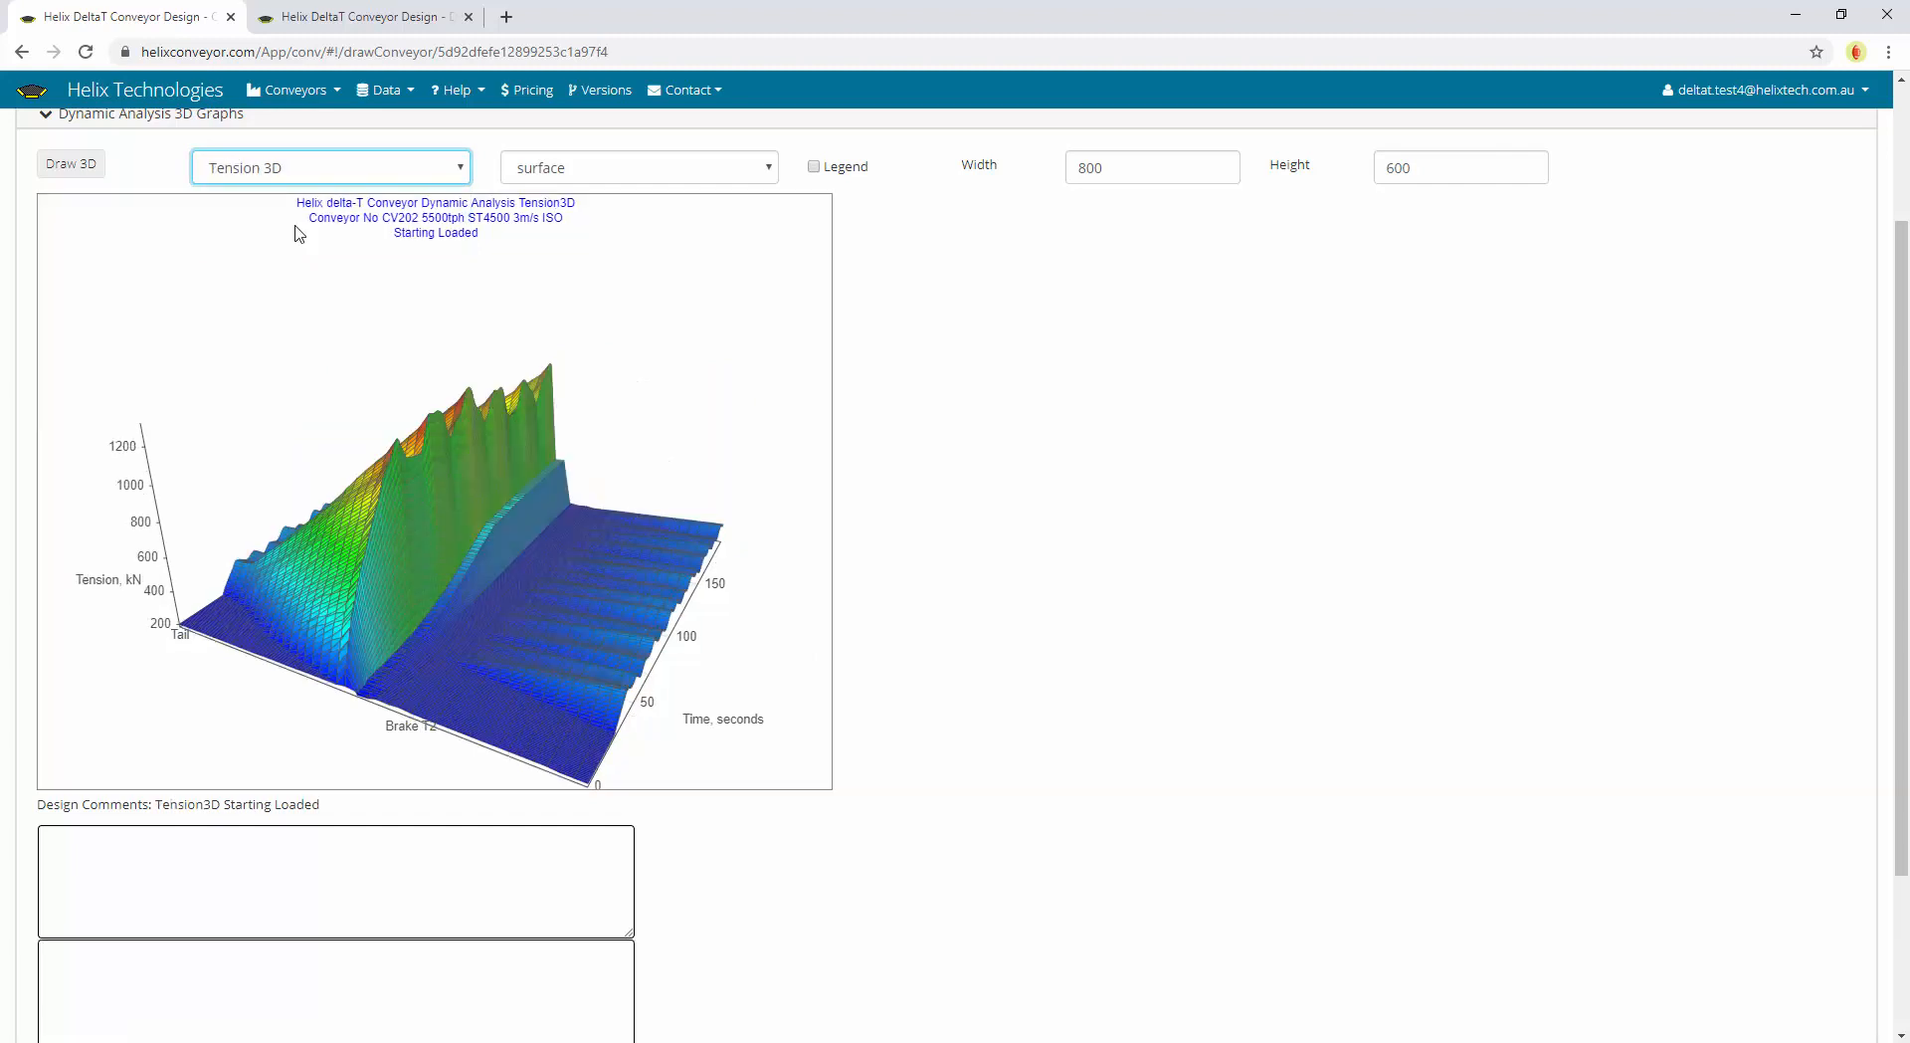
# View the dynamic analysis report for loaded starting through to its velocity graph page, and close the report
pyautogui.scroll(-2, 1091, 691)
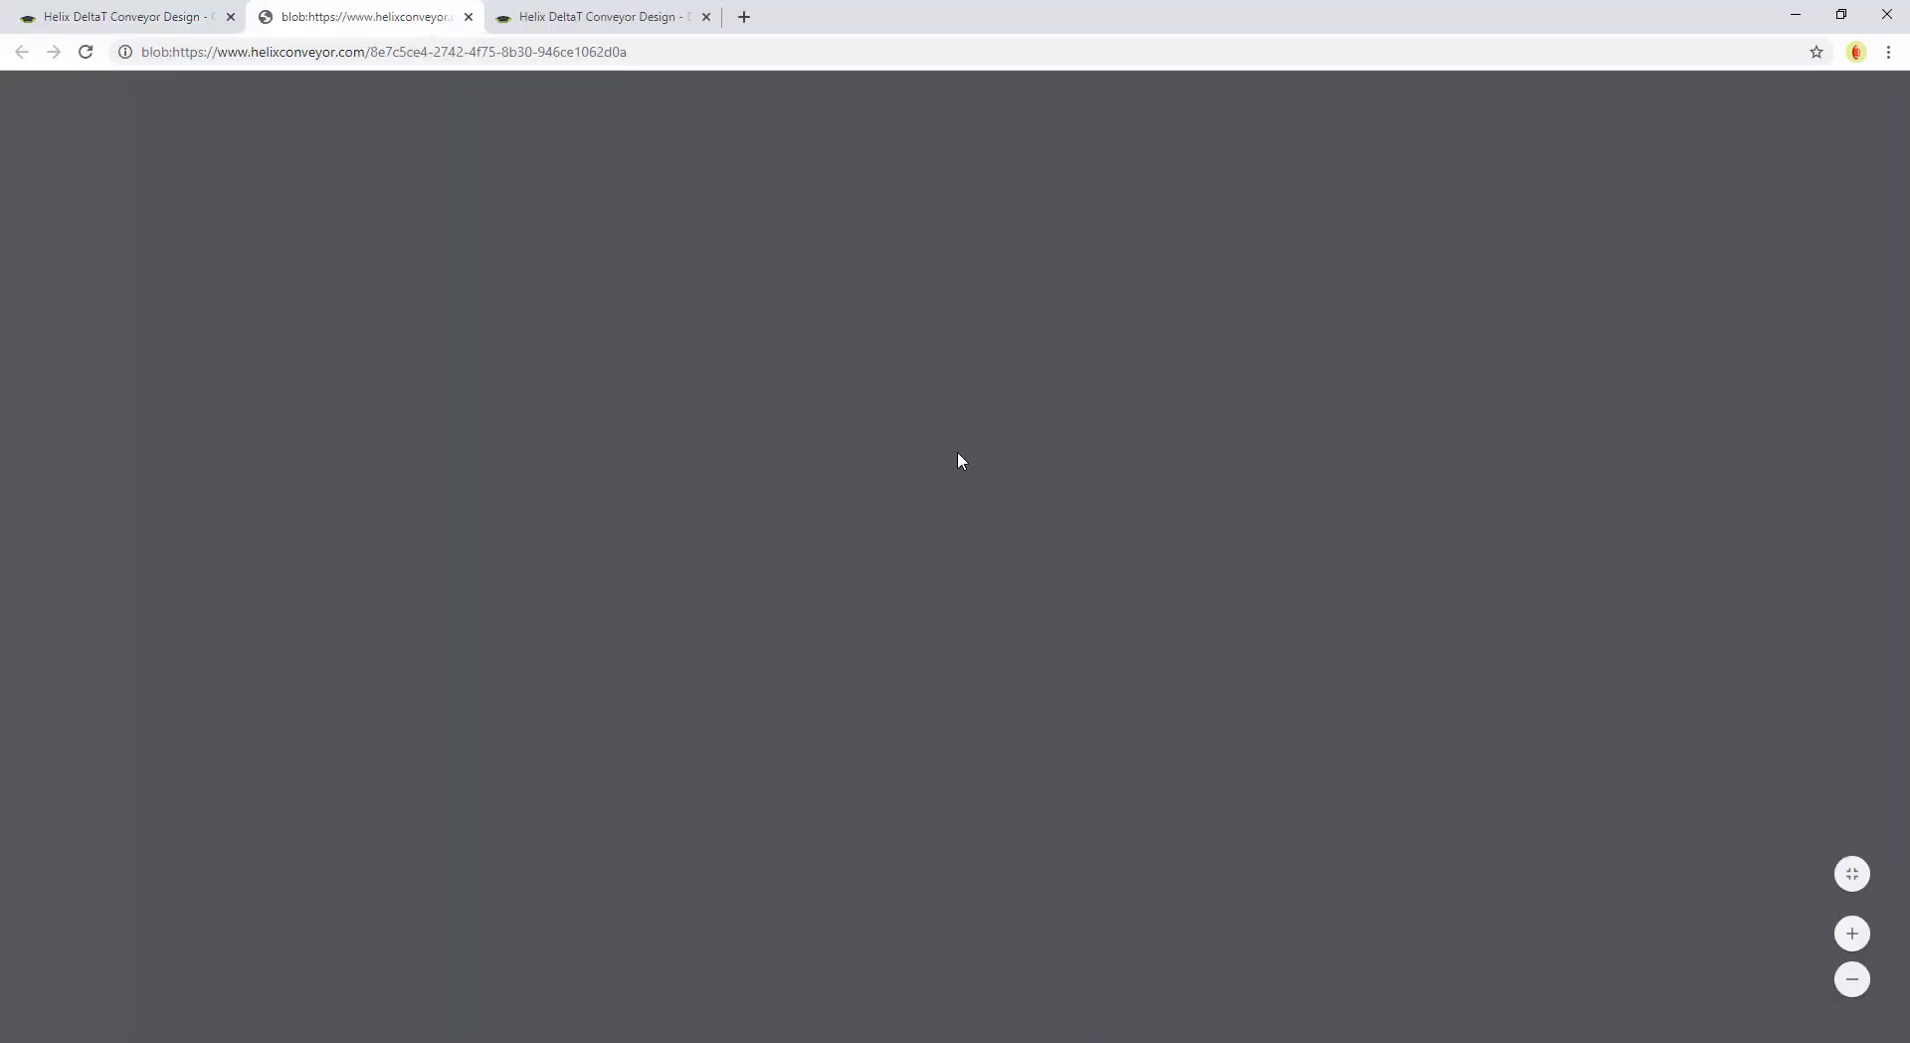
pyautogui.scroll(-3, 879, 505)
pyautogui.scroll(-7, 879, 505)
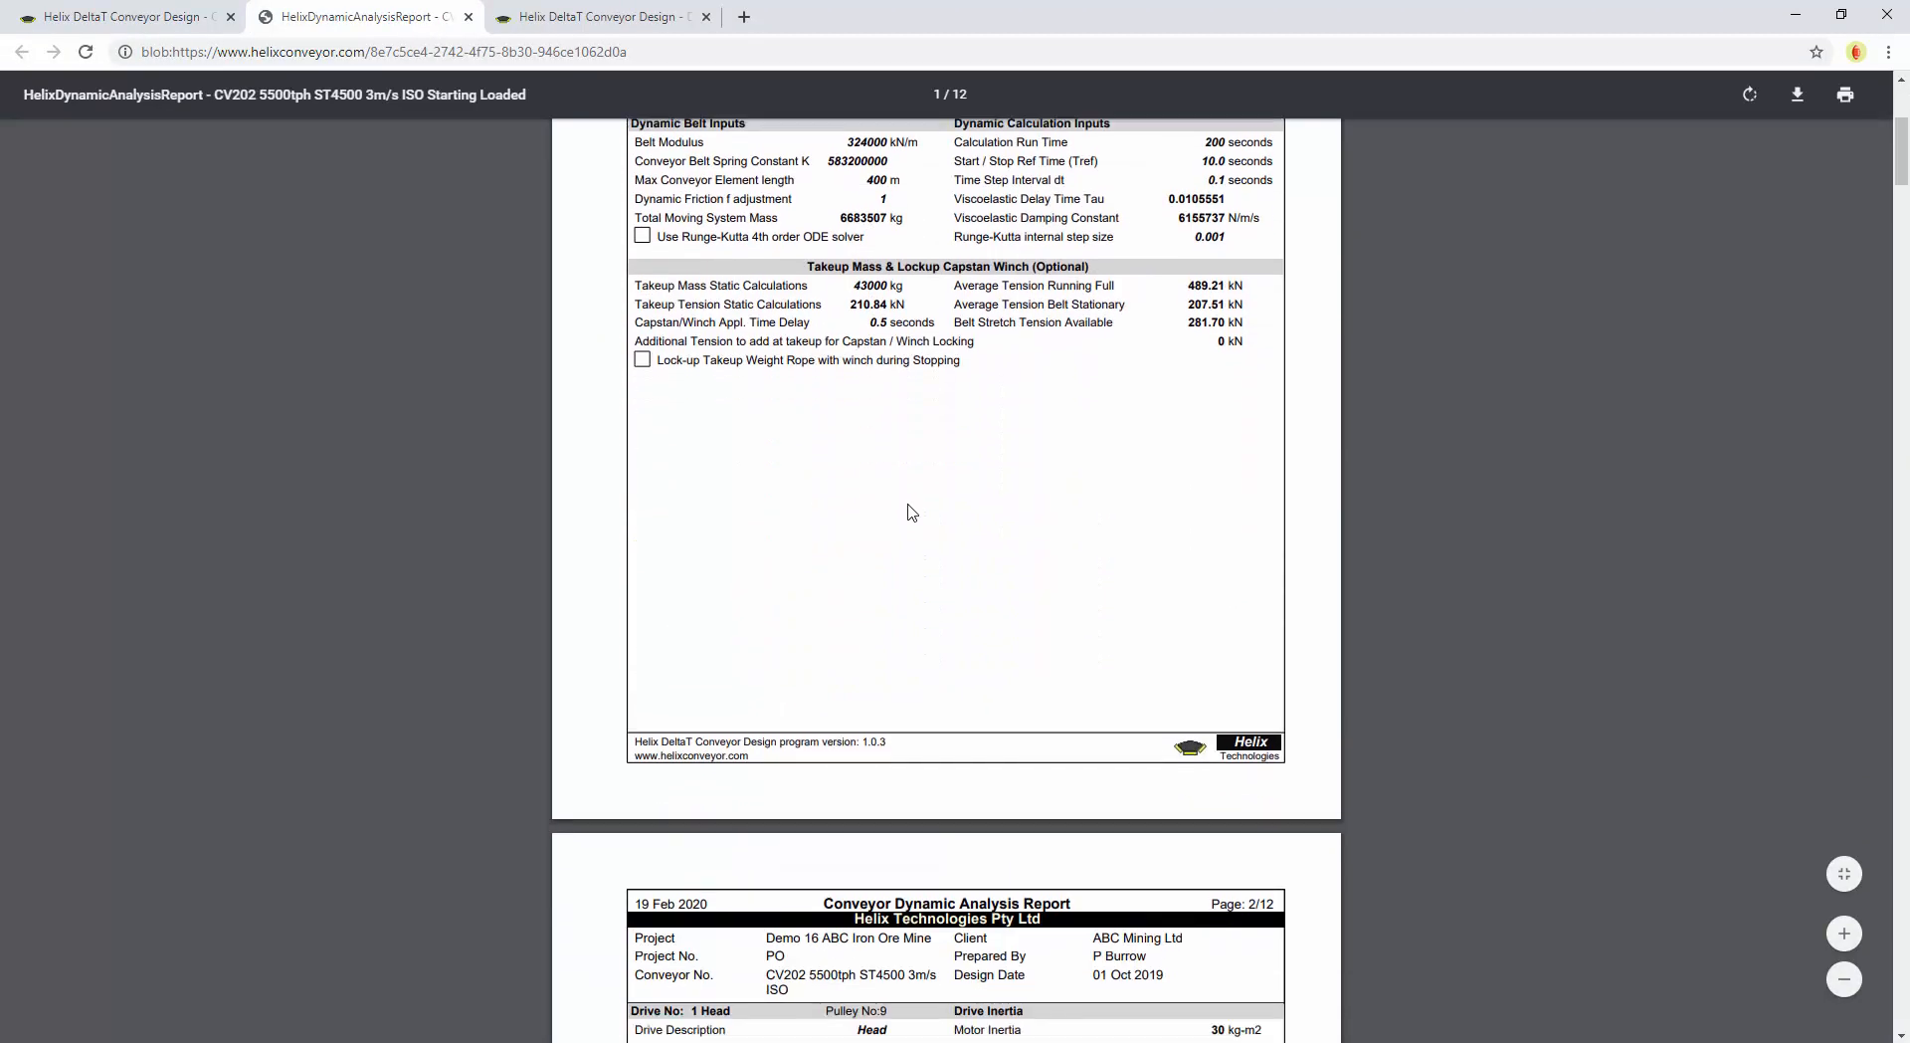
pyautogui.scroll(-15, 1093, 714)
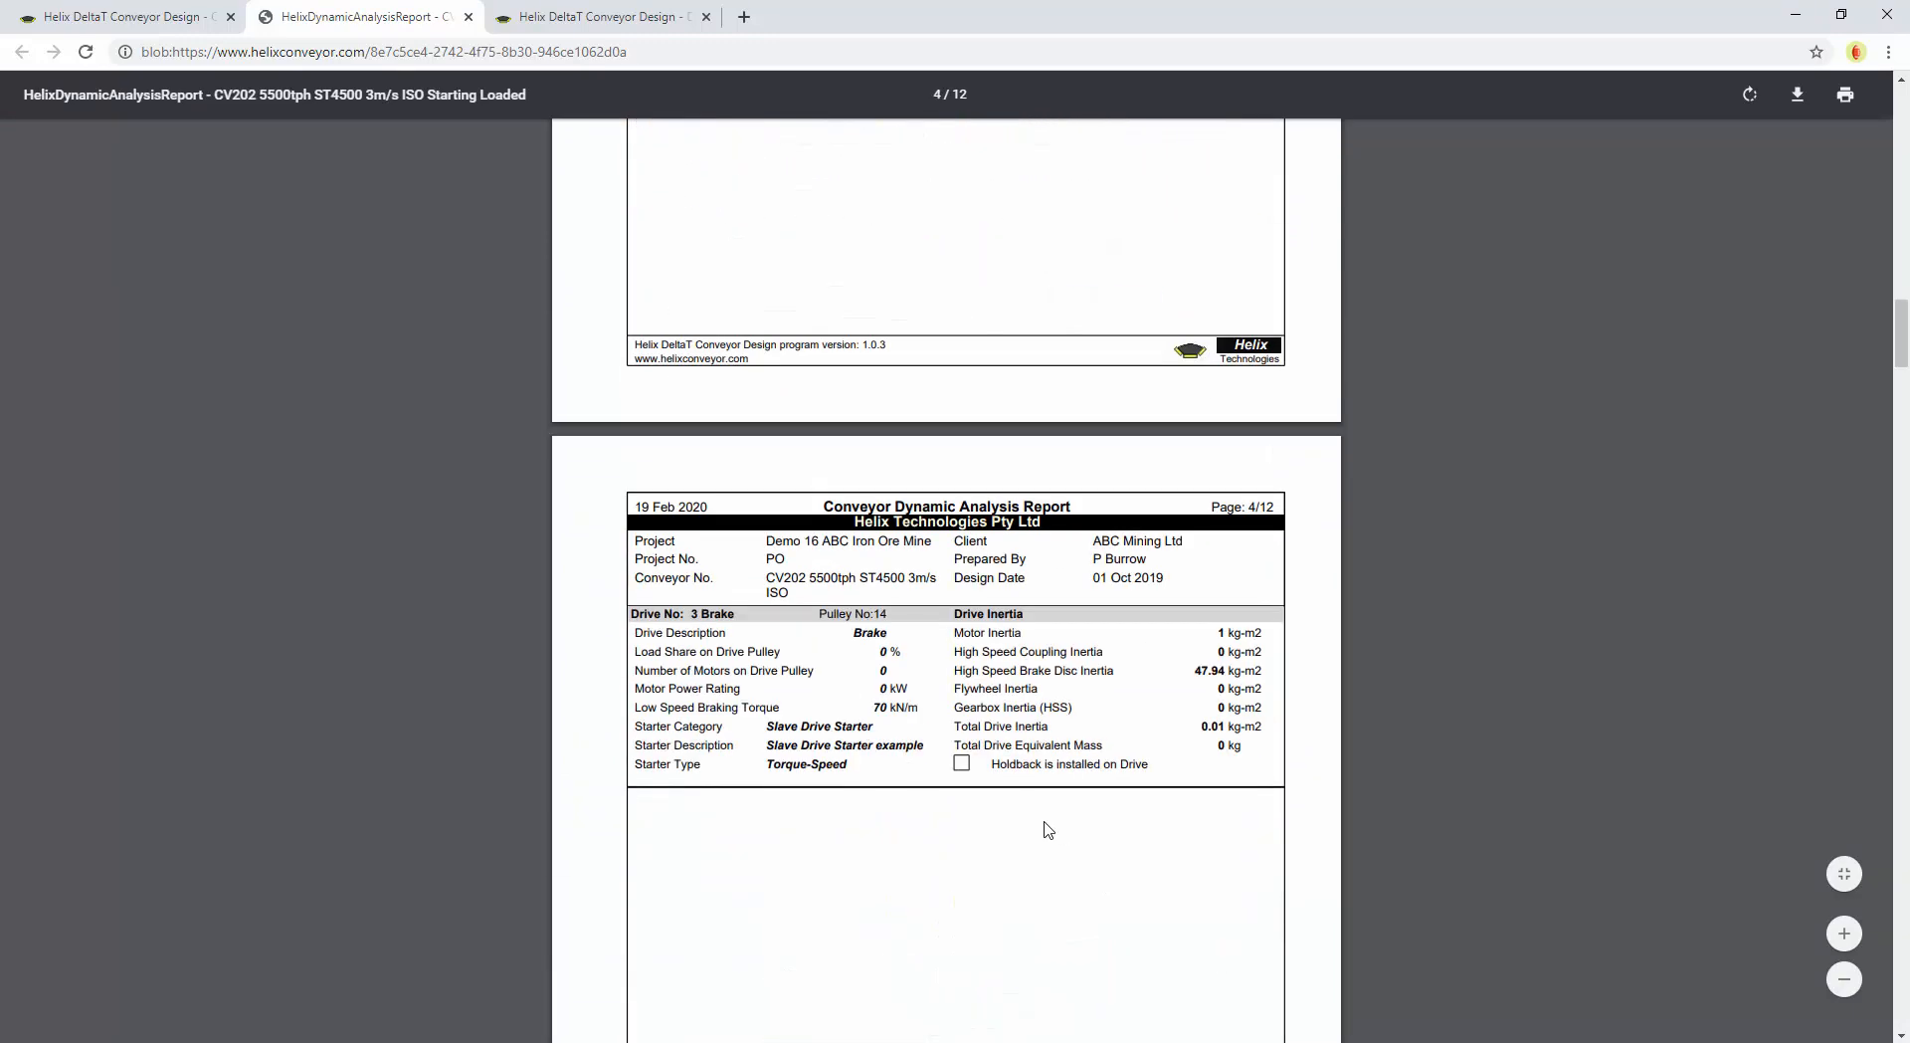
pyautogui.scroll(-10, 981, 772)
pyautogui.scroll(-2, 981, 772)
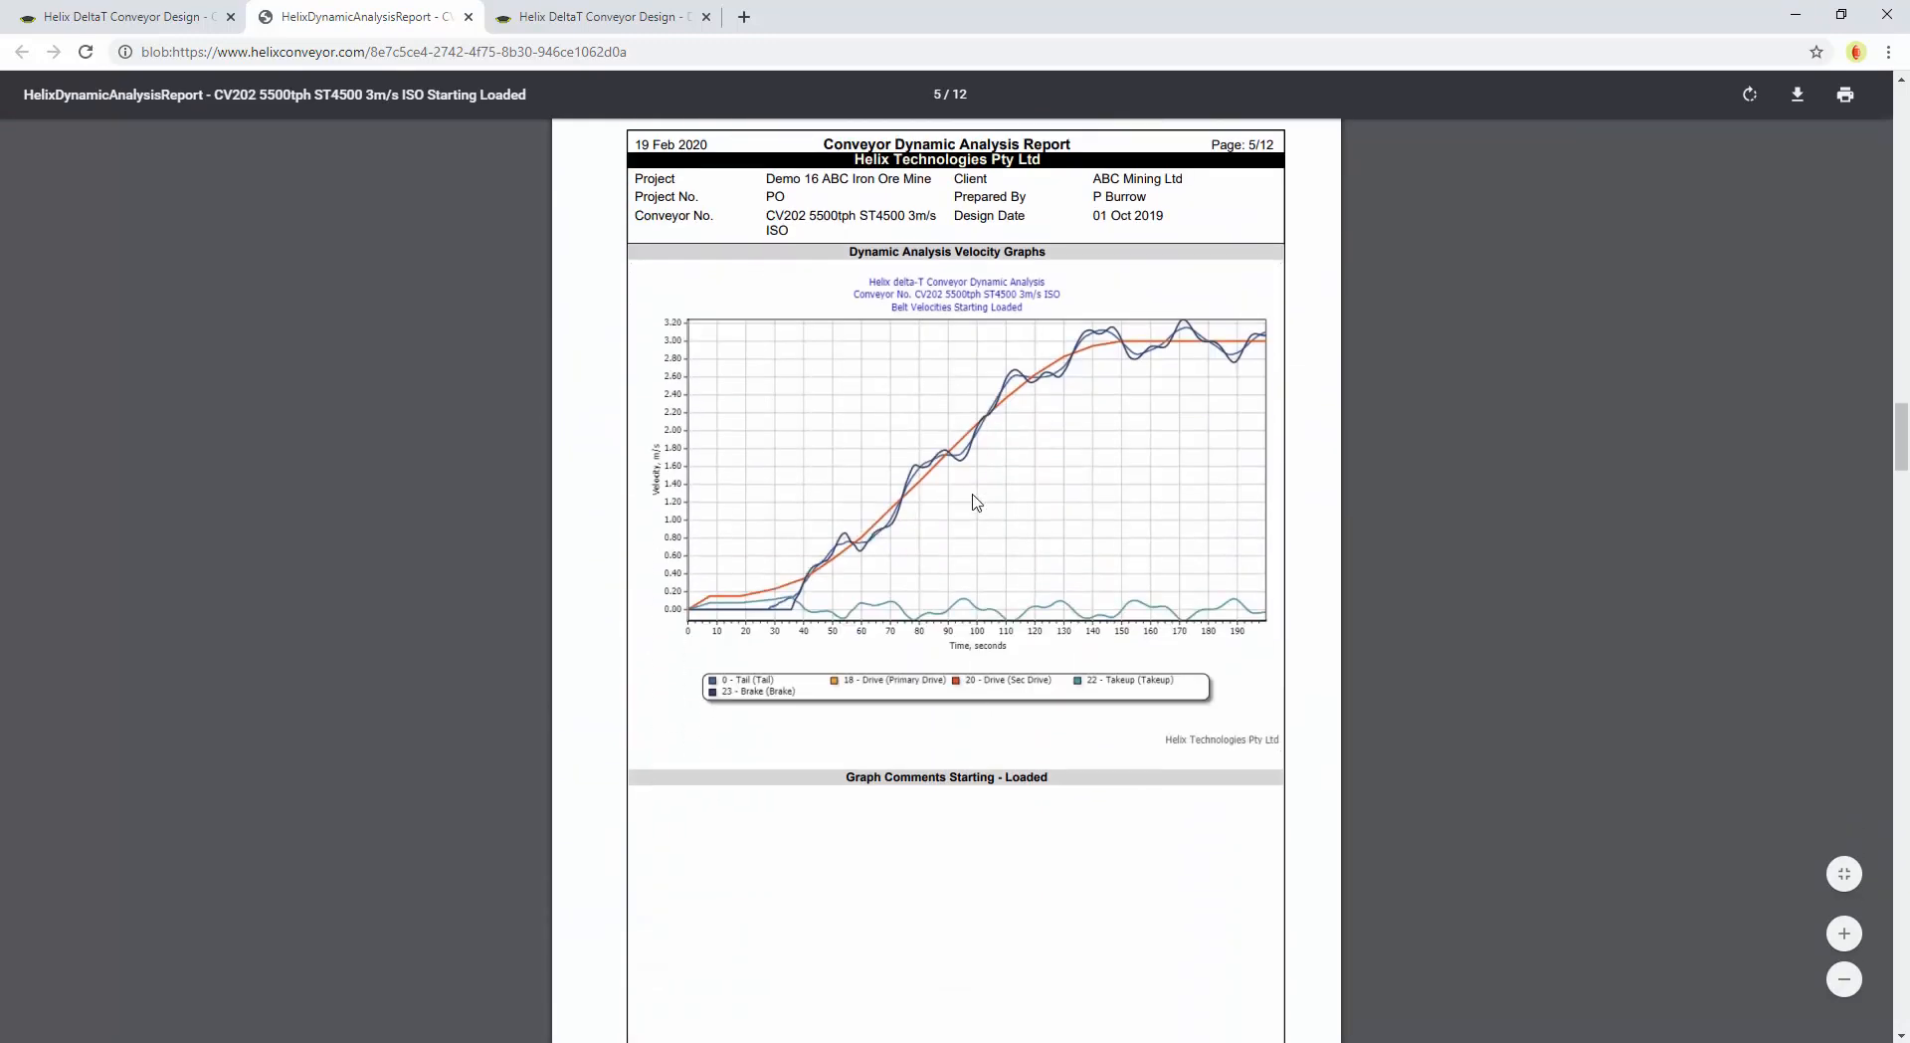
pyautogui.hotkey('ctrl', 'w')
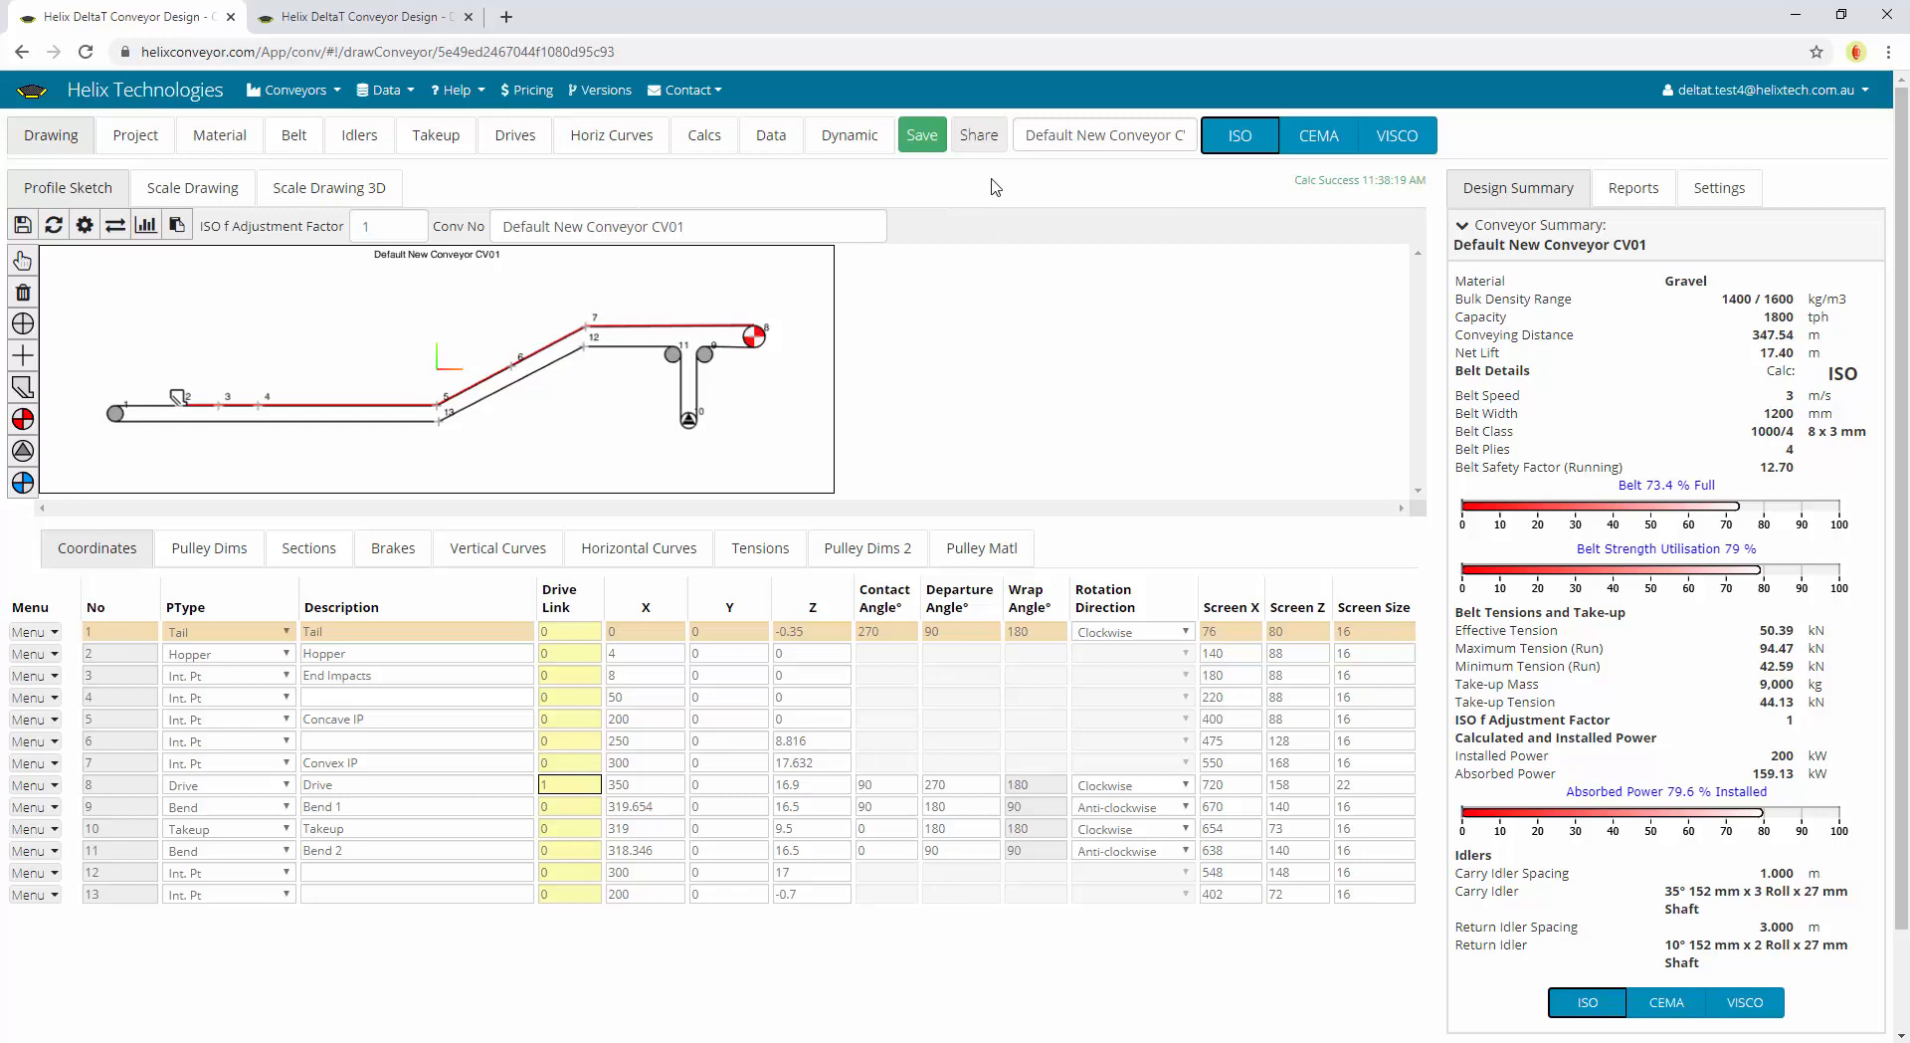
# Open the share settings for Default New Conveyor CV01 and enter the email of the user to share it with
pyautogui.click(974, 144)
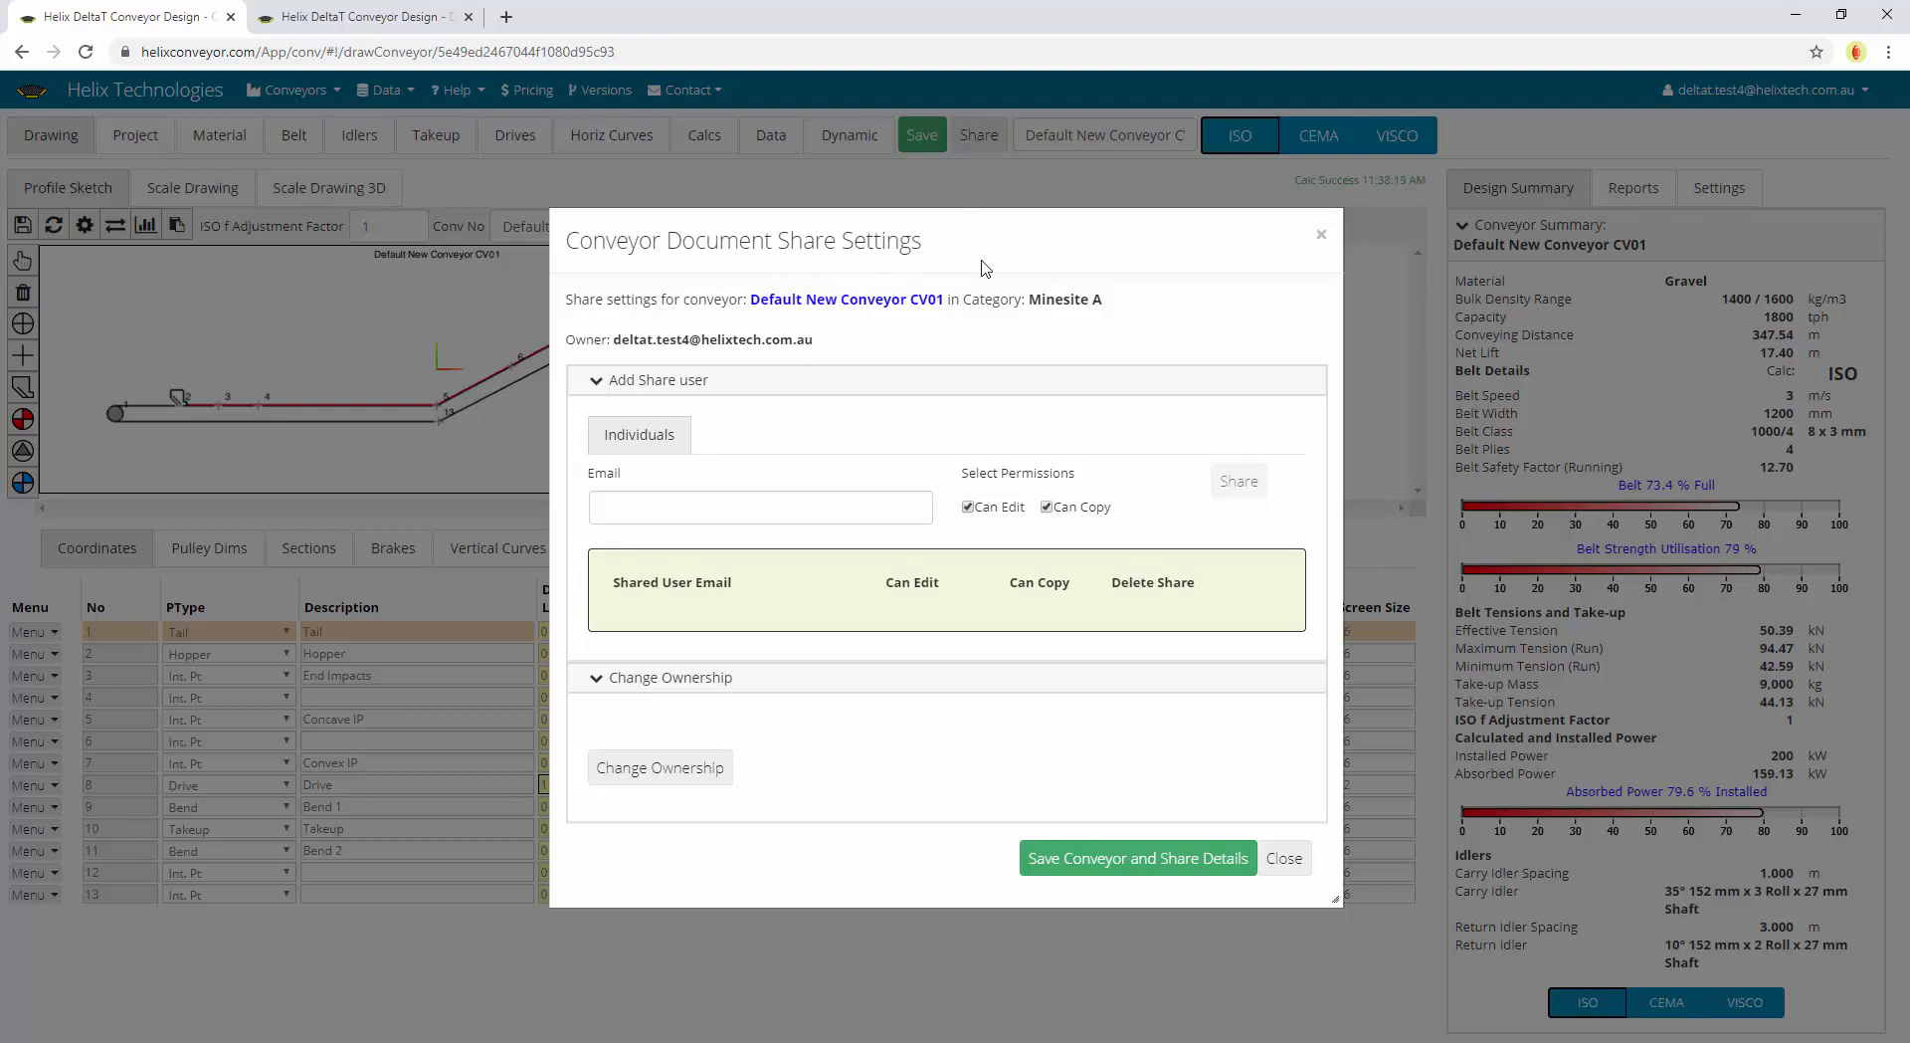
pyautogui.click(628, 506)
pyautogui.moveTo(824, 343); pyautogui.dragTo(617, 342)
pyautogui.hotkey('ctrl', 'c')
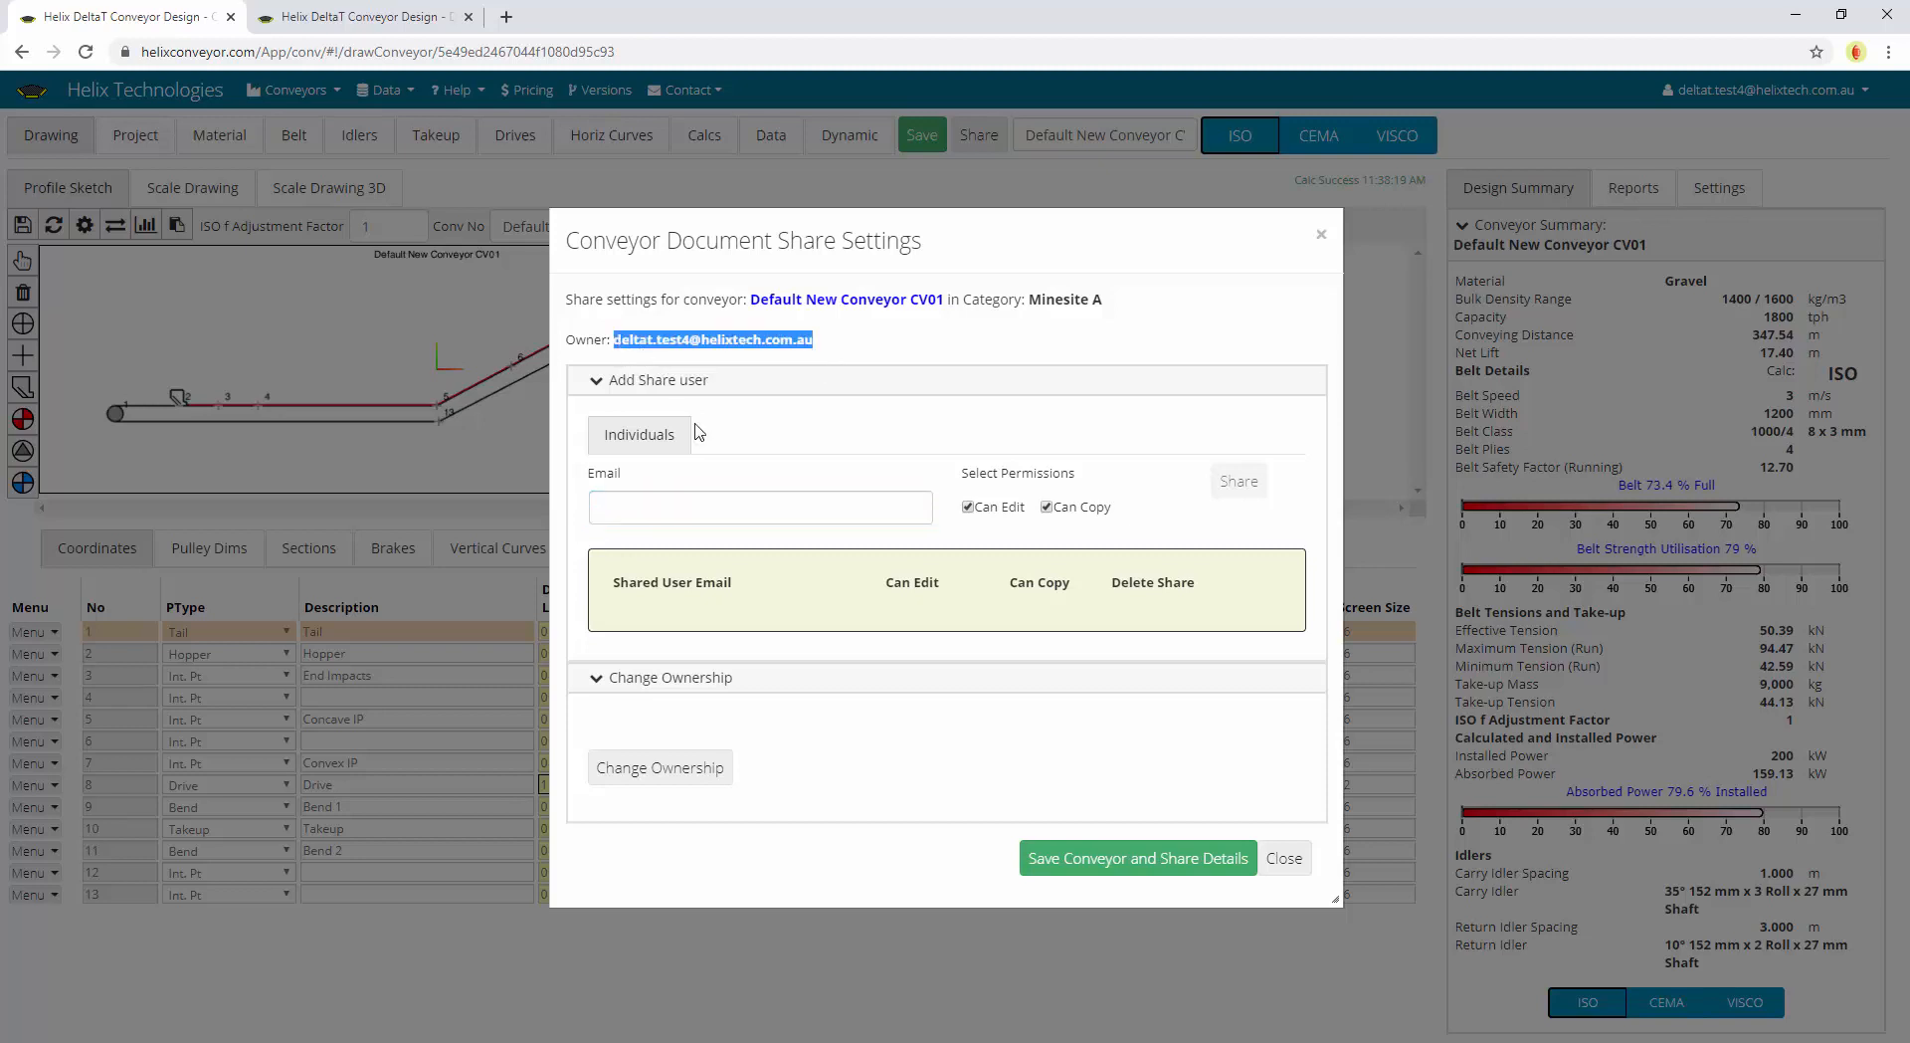
pyautogui.click(716, 507)
pyautogui.hotkey('ctrl', 'v')
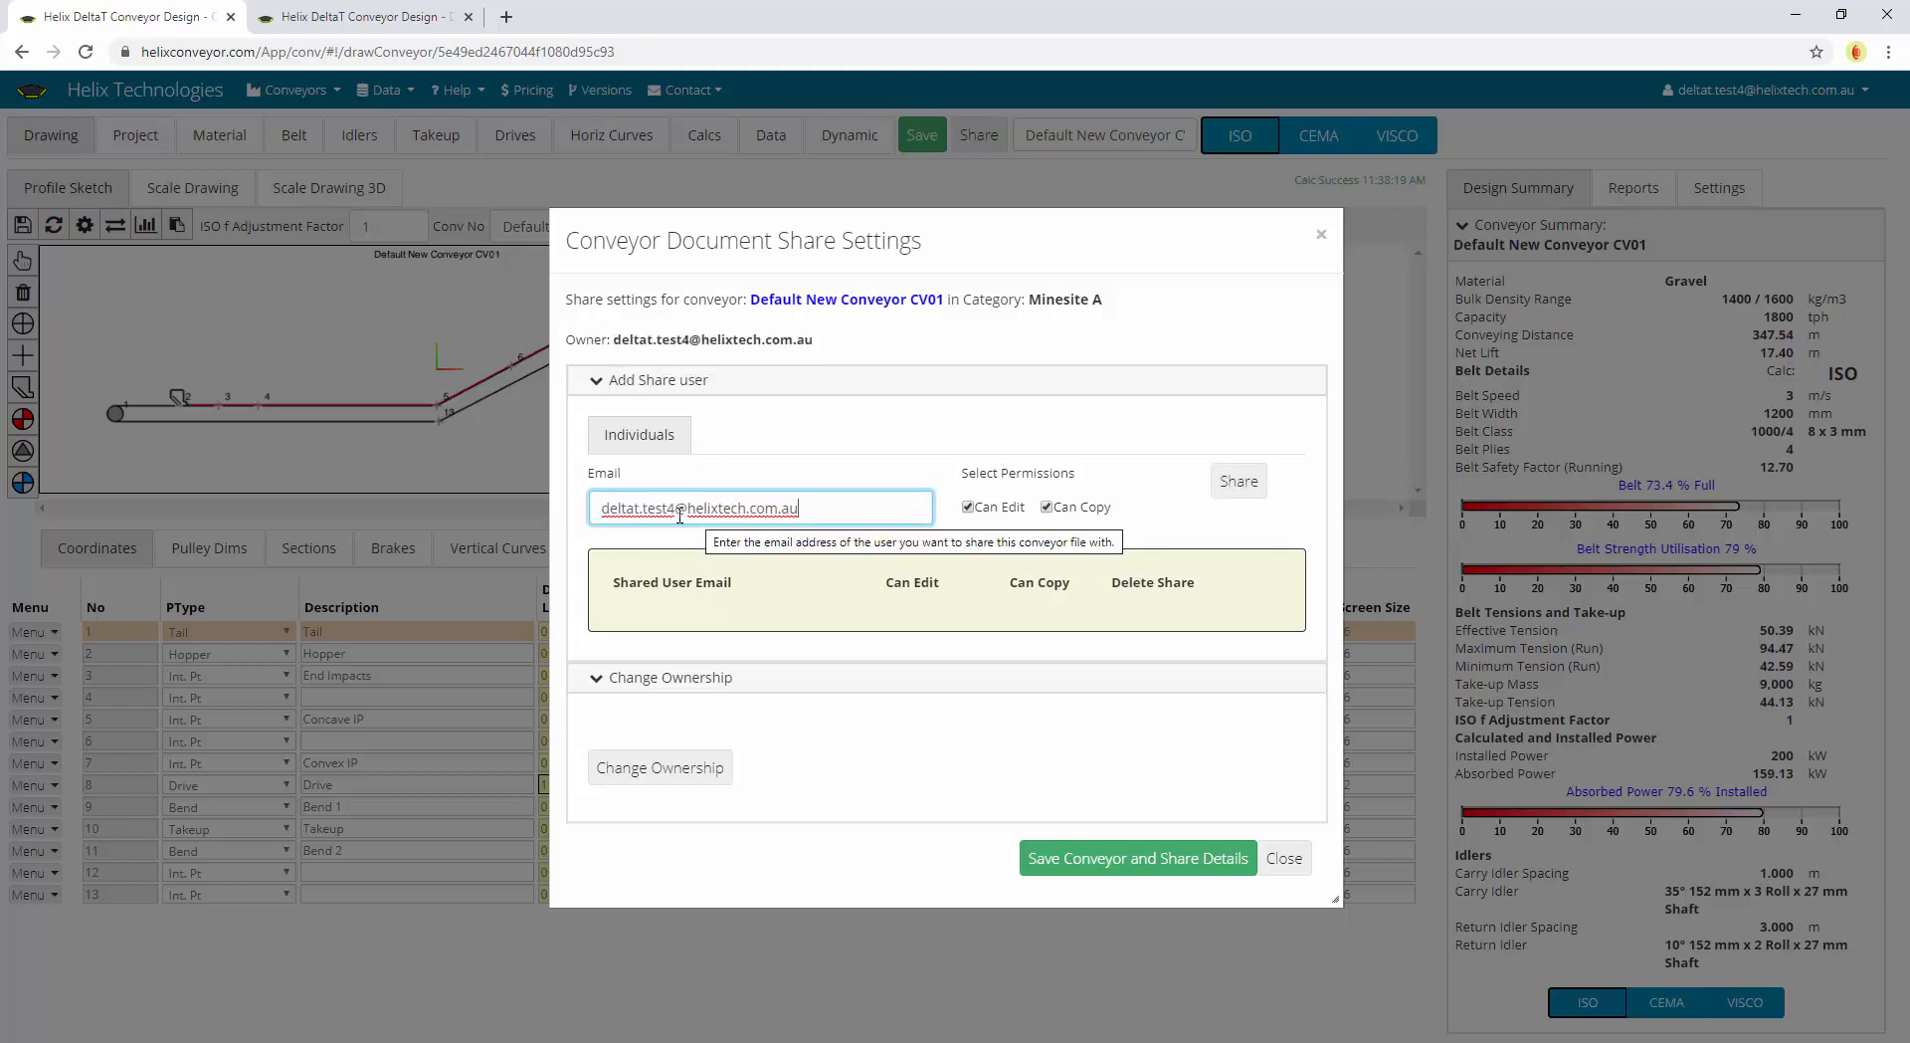
pyautogui.moveTo(677, 515); pyautogui.dragTo(669, 516)
pyautogui.write('2')
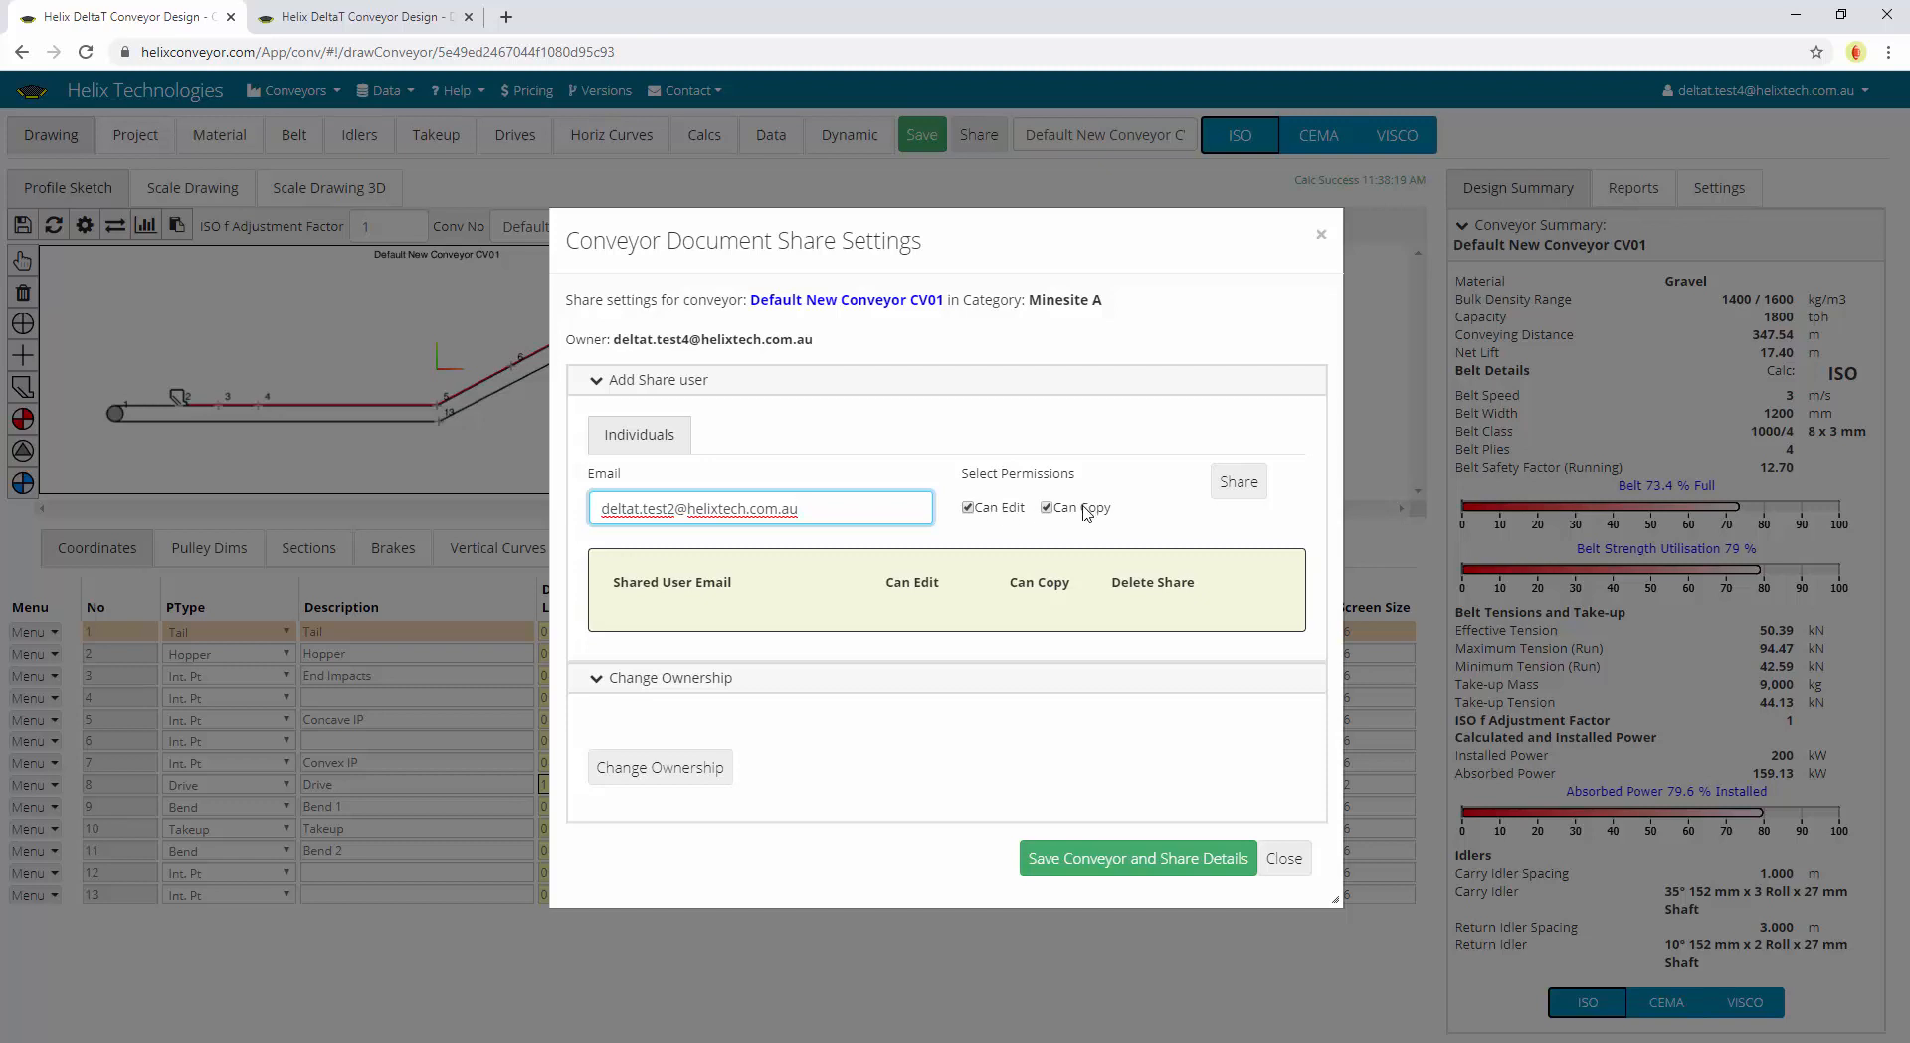
# Remove the Can Edit permission, leaving Can Copy enabled, and add the user to the conveyor's share list
pyautogui.click(992, 508)
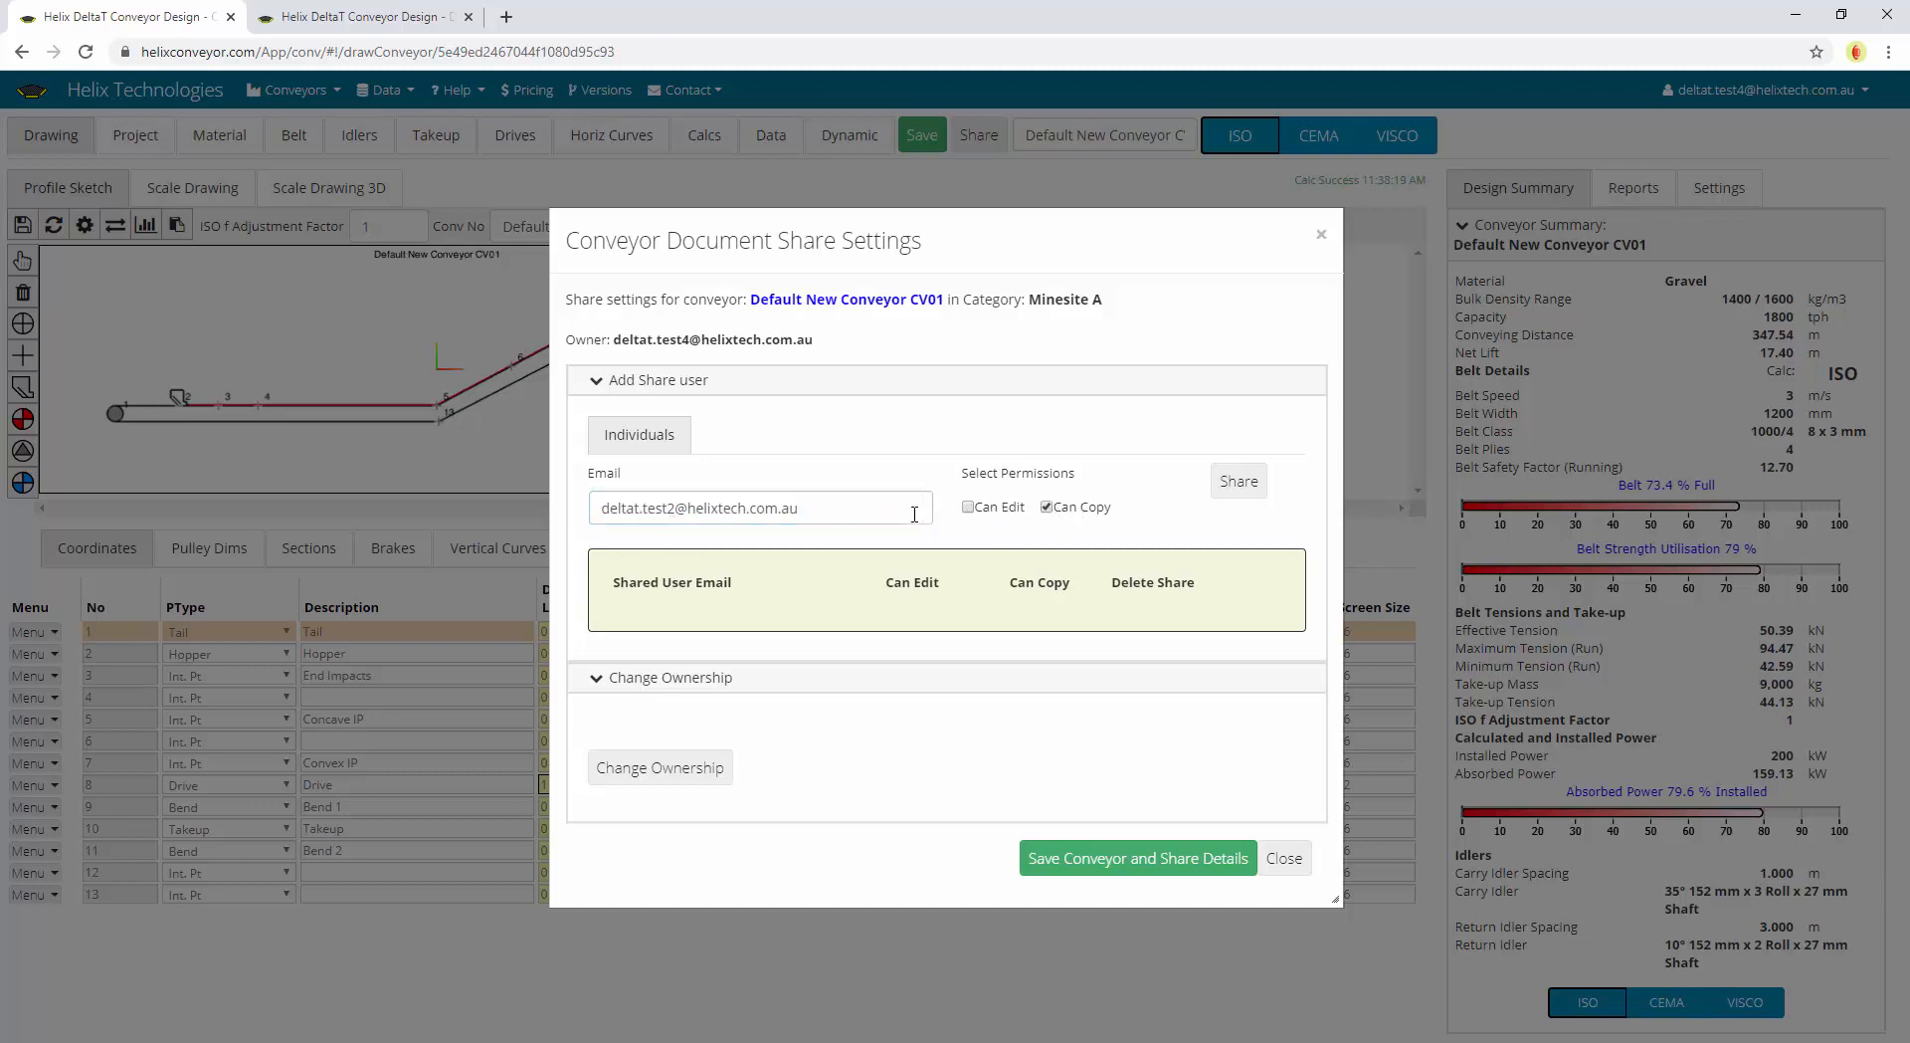
pyautogui.click(873, 514)
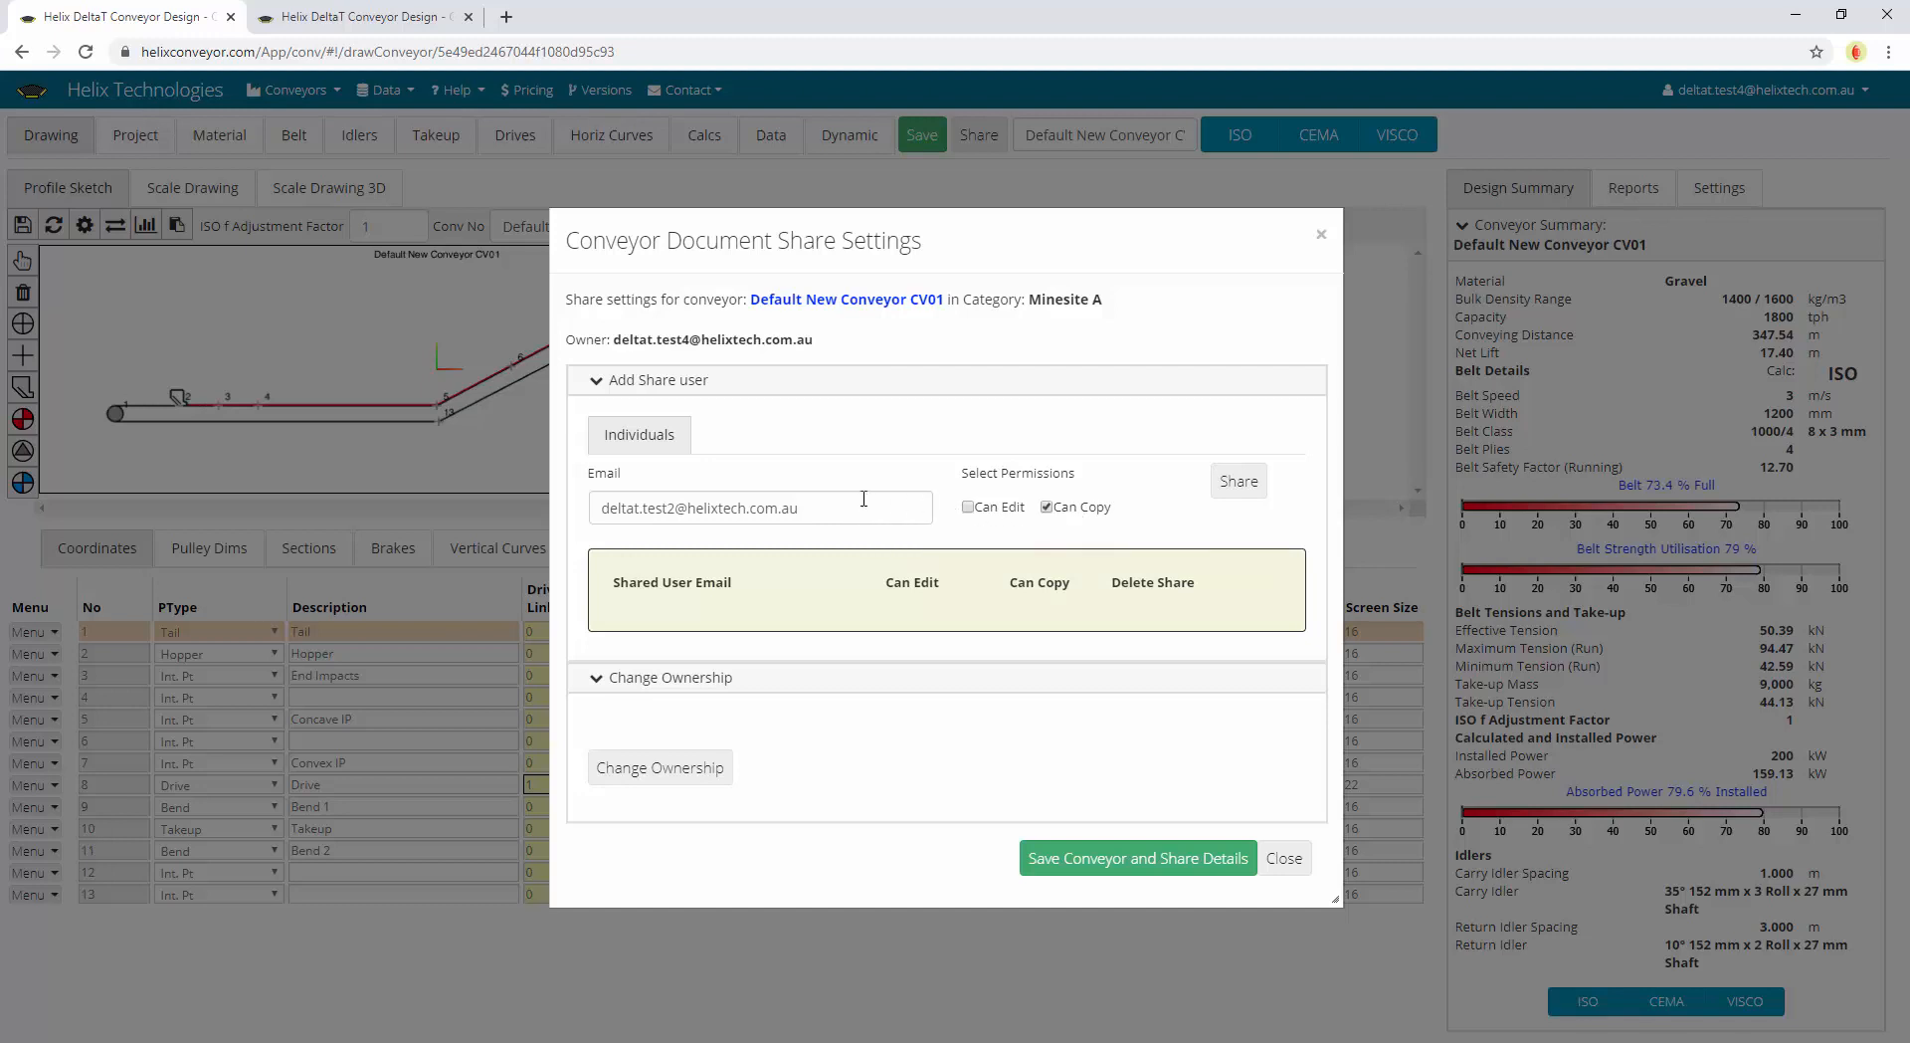
pyautogui.click(889, 510)
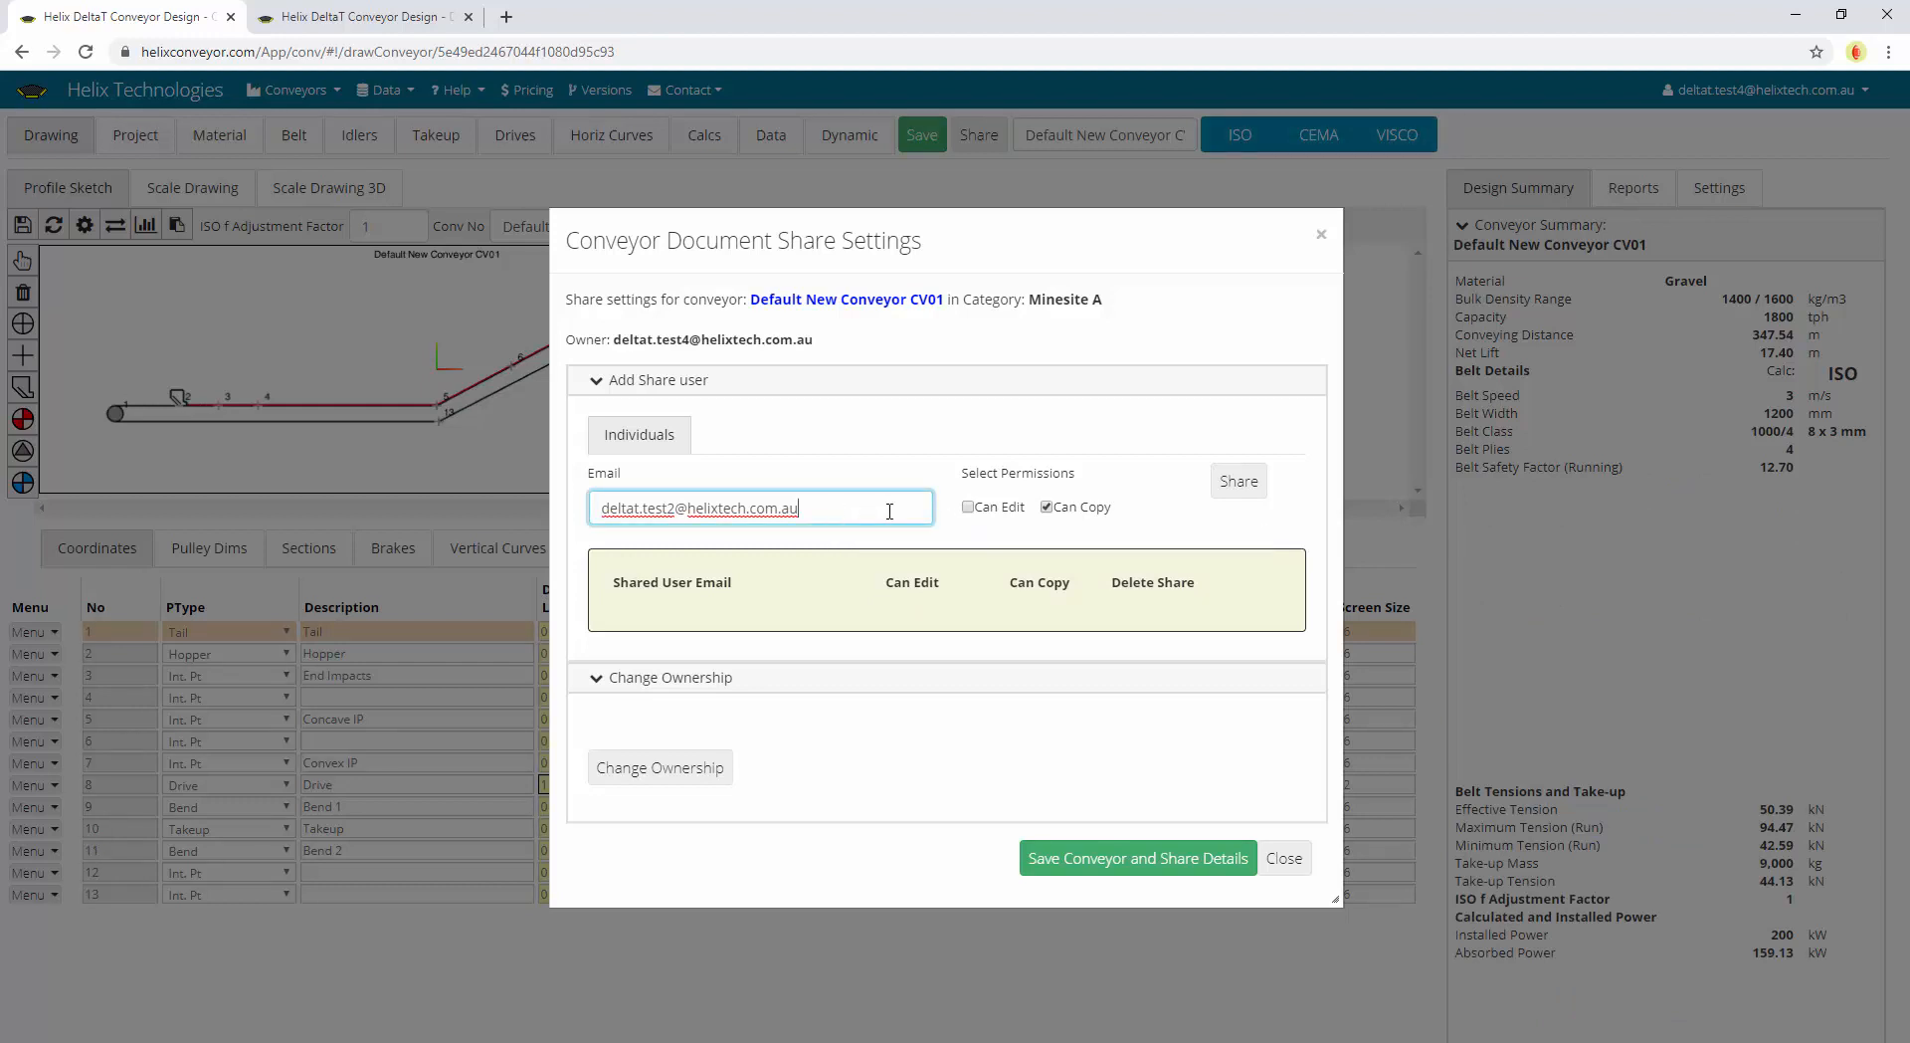
pyautogui.click(1239, 483)
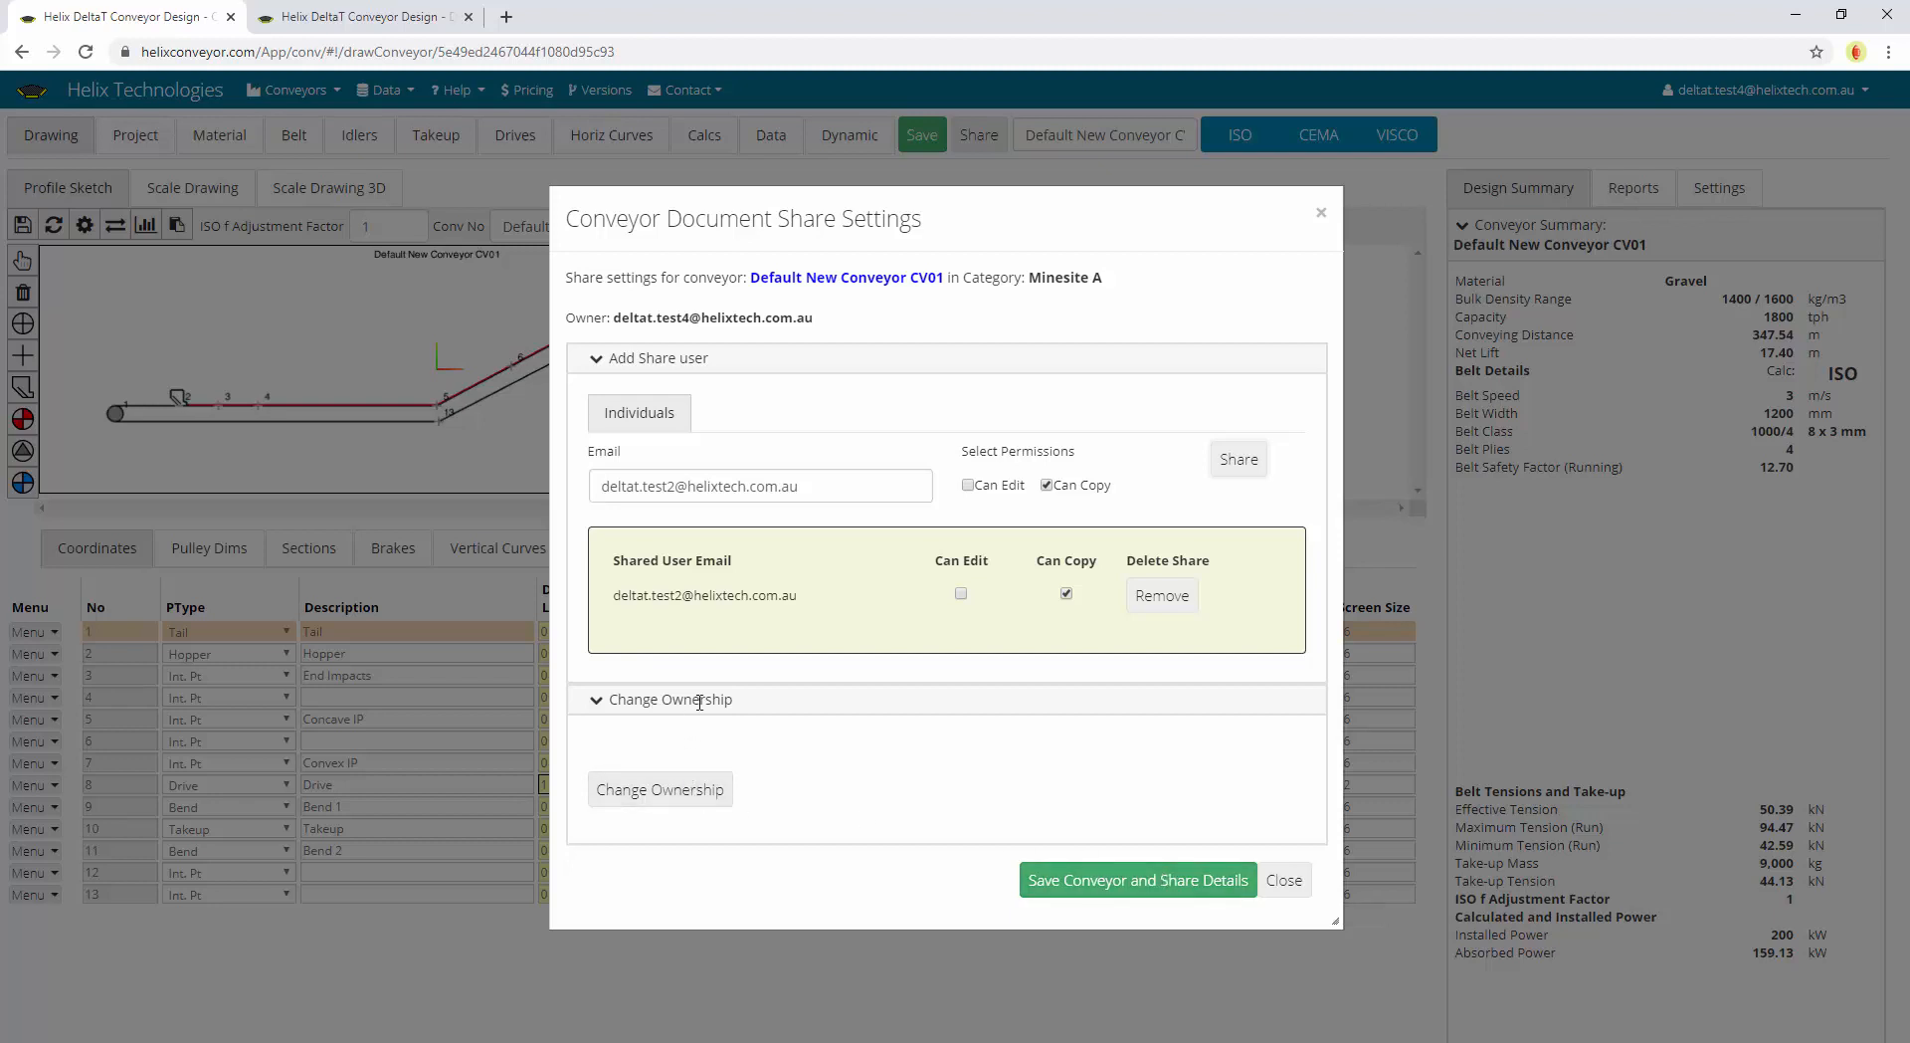
# Enter the shared user's email as the new owner in the change of ownership section, and close the share settings without saving
pyautogui.click(661, 794)
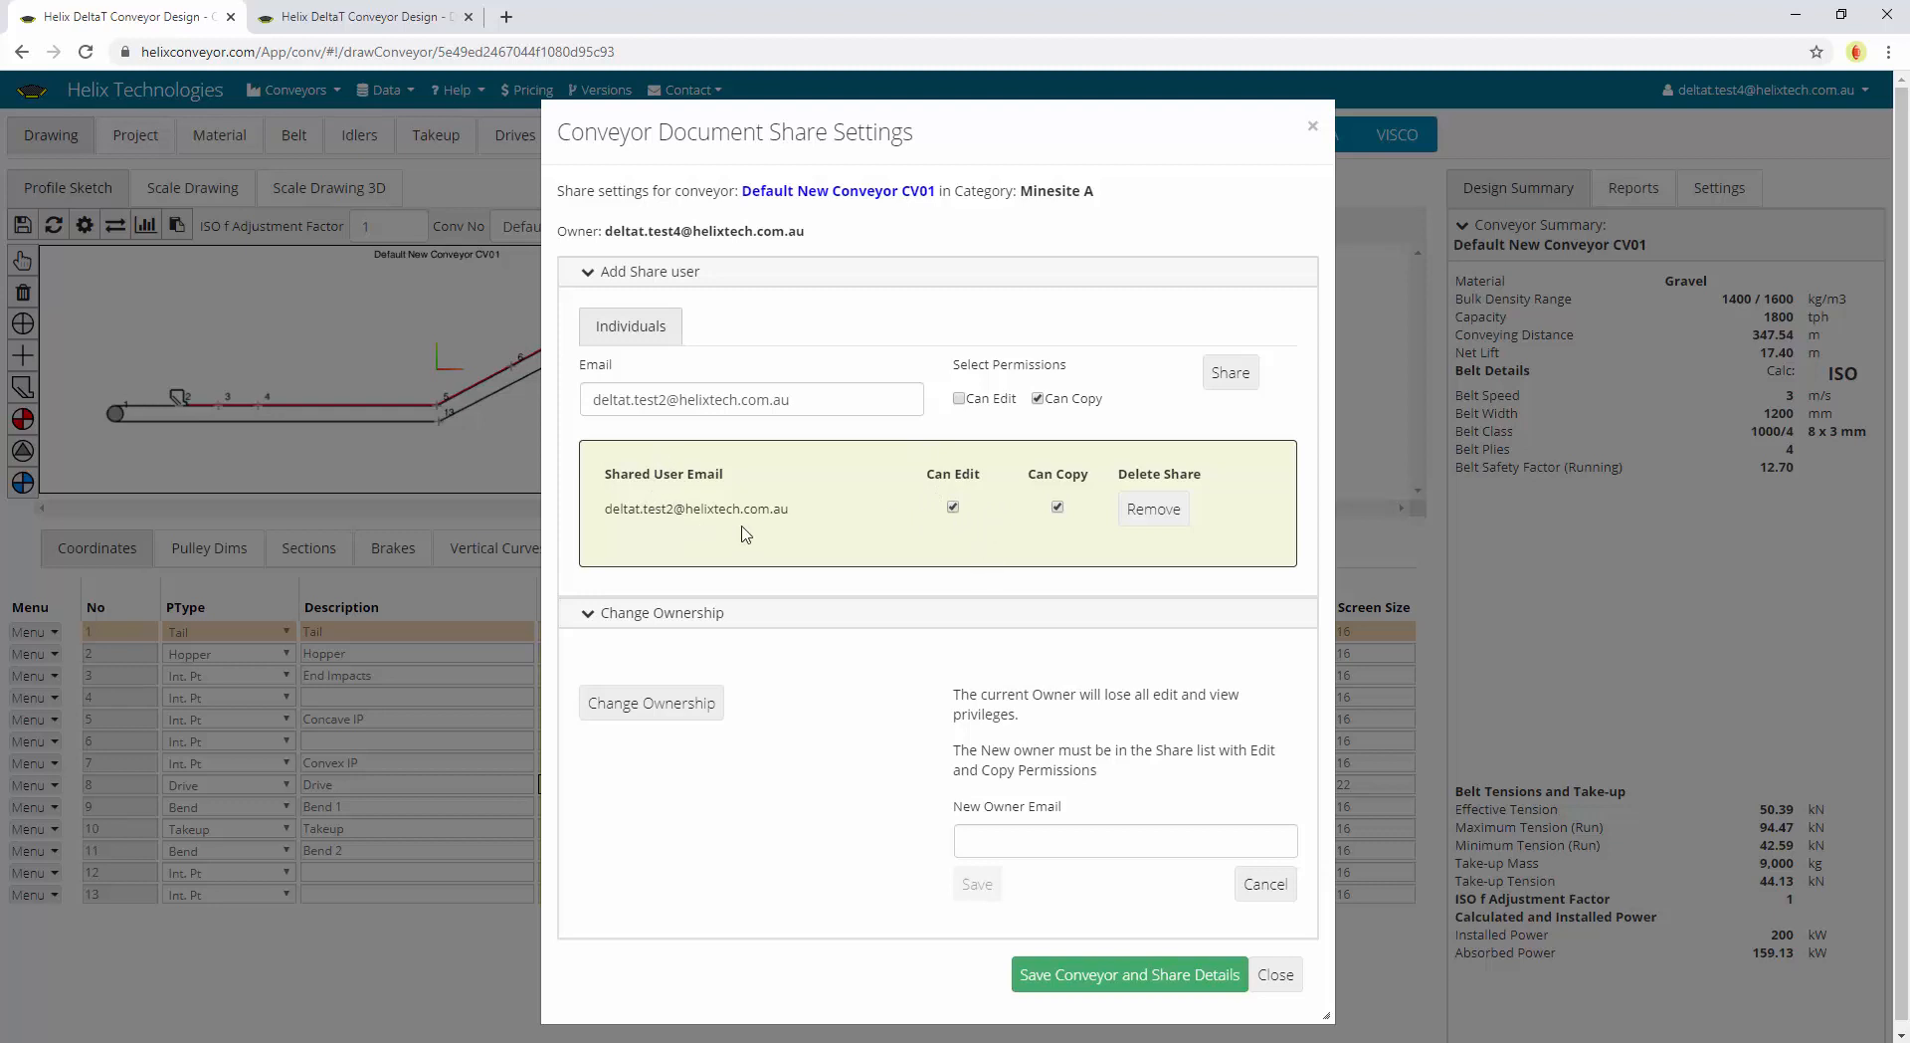
pyautogui.click(1006, 850)
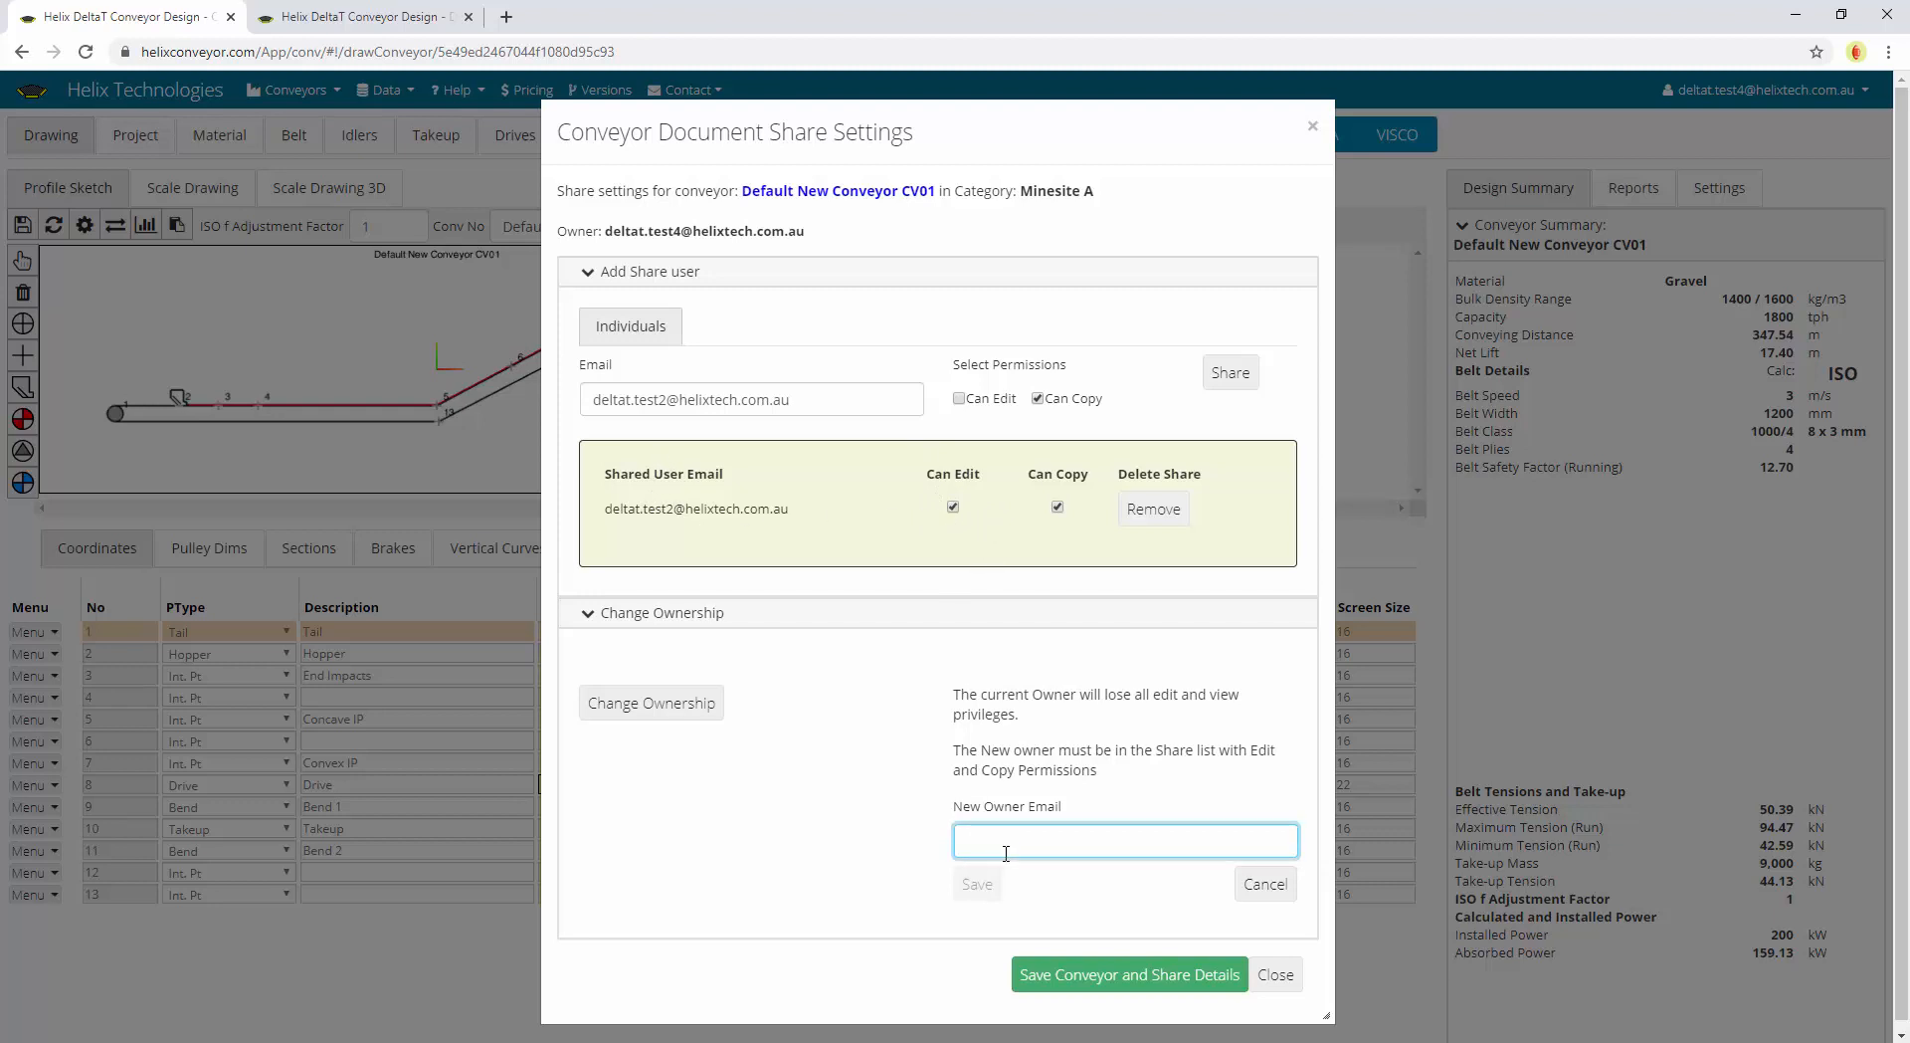
pyautogui.hotkey('ctrl', 'v')
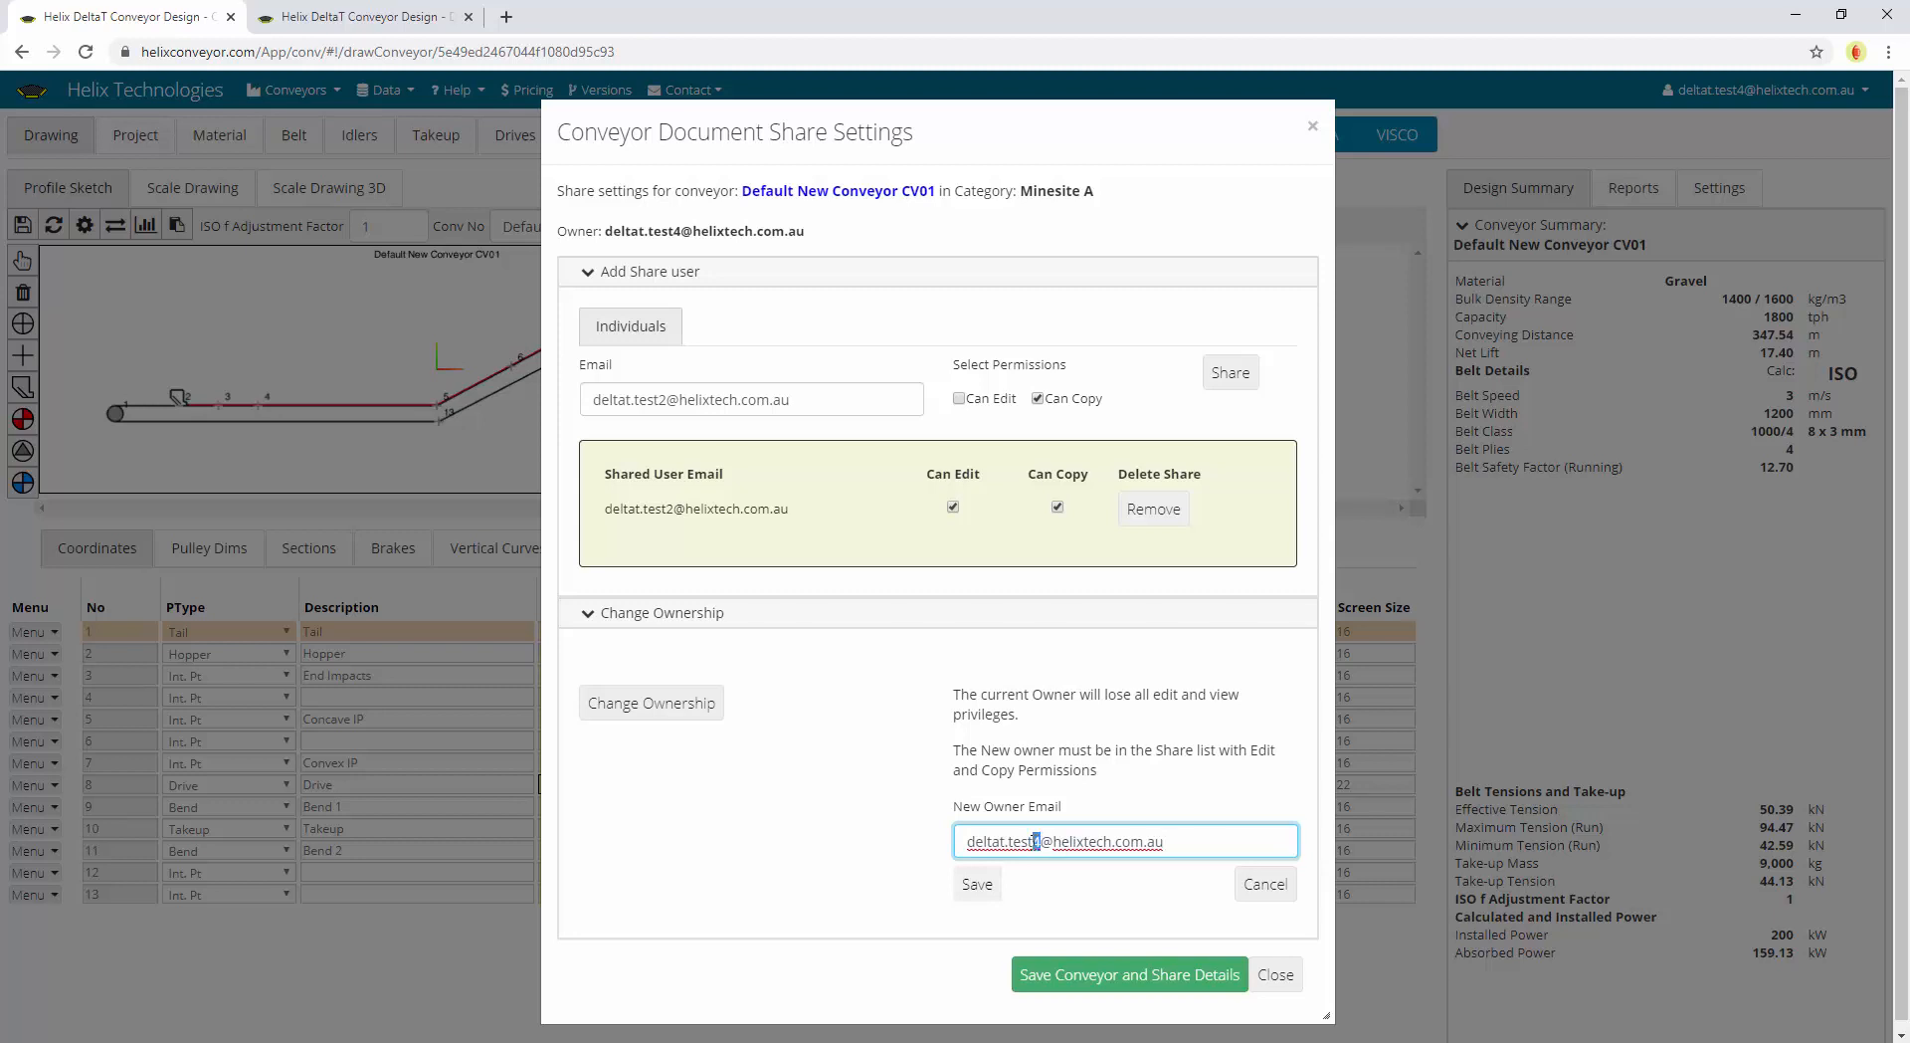
pyautogui.write('2')
pyautogui.click(827, 904)
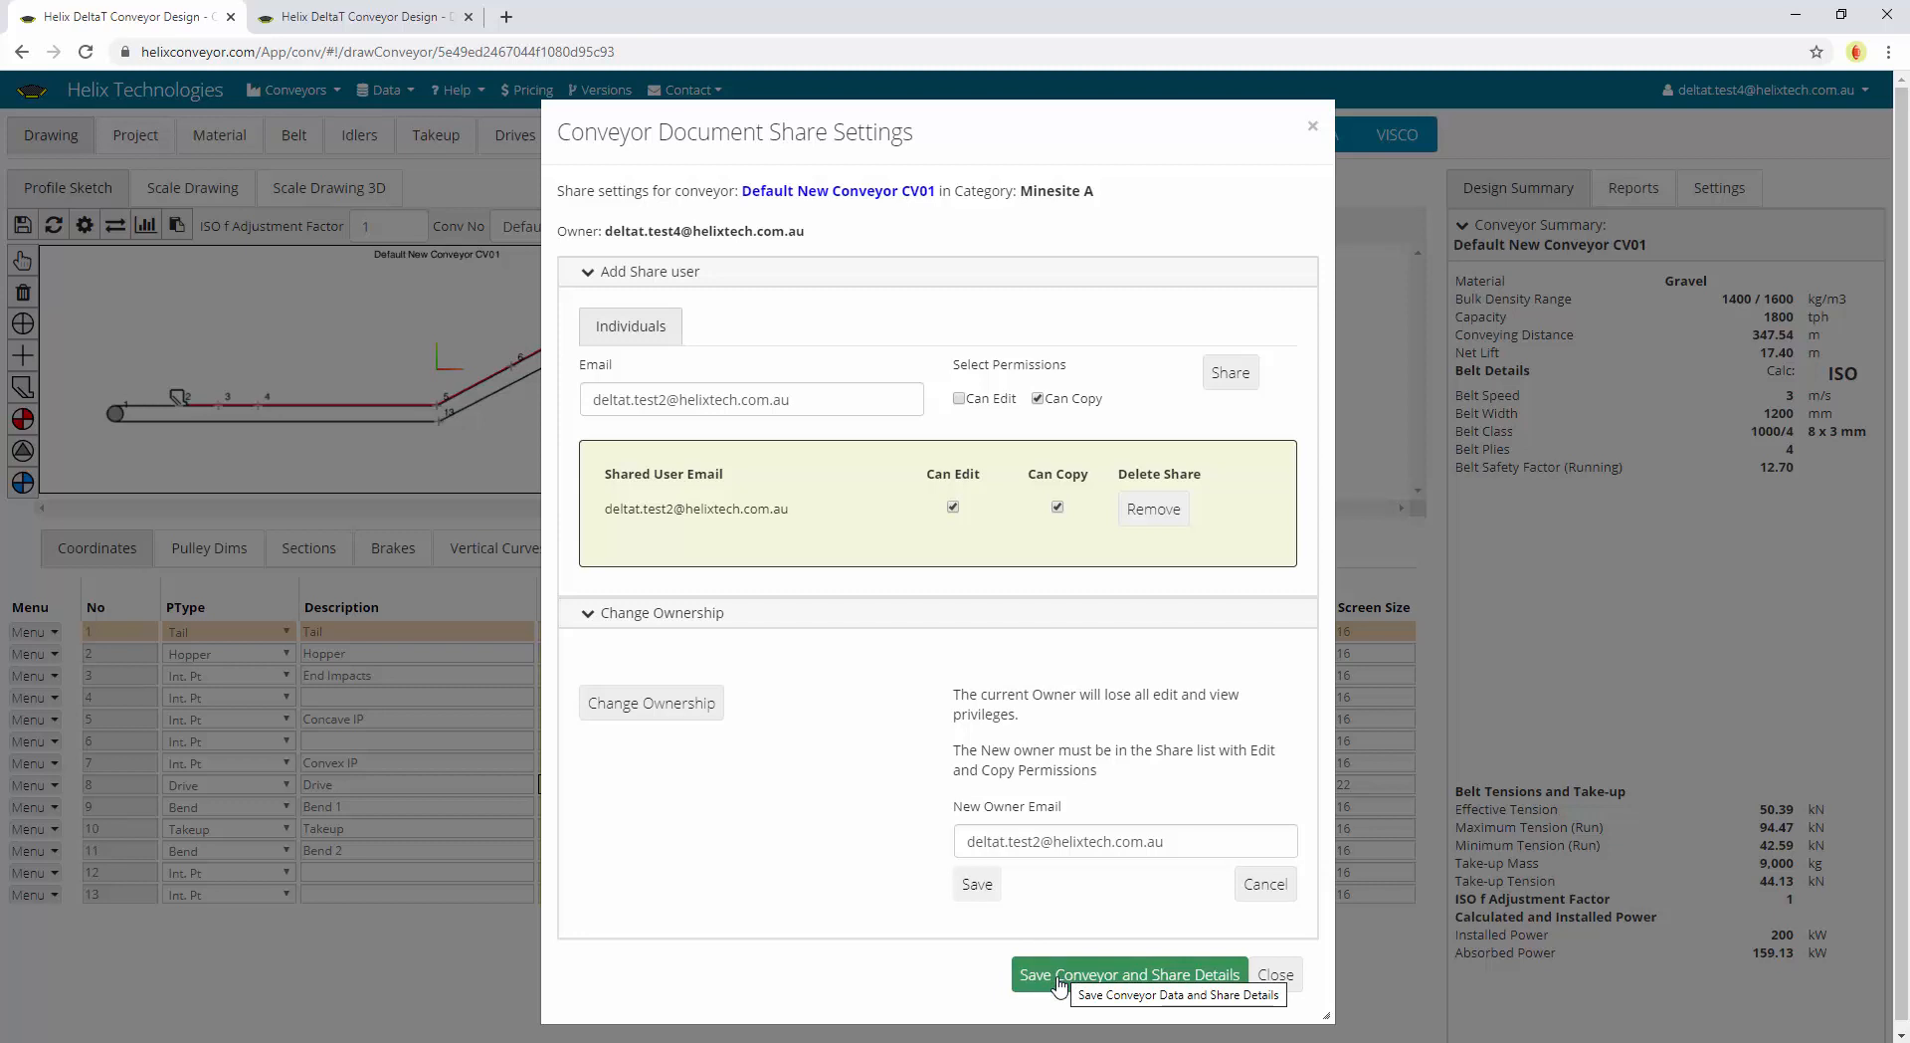
pyautogui.click(1277, 973)
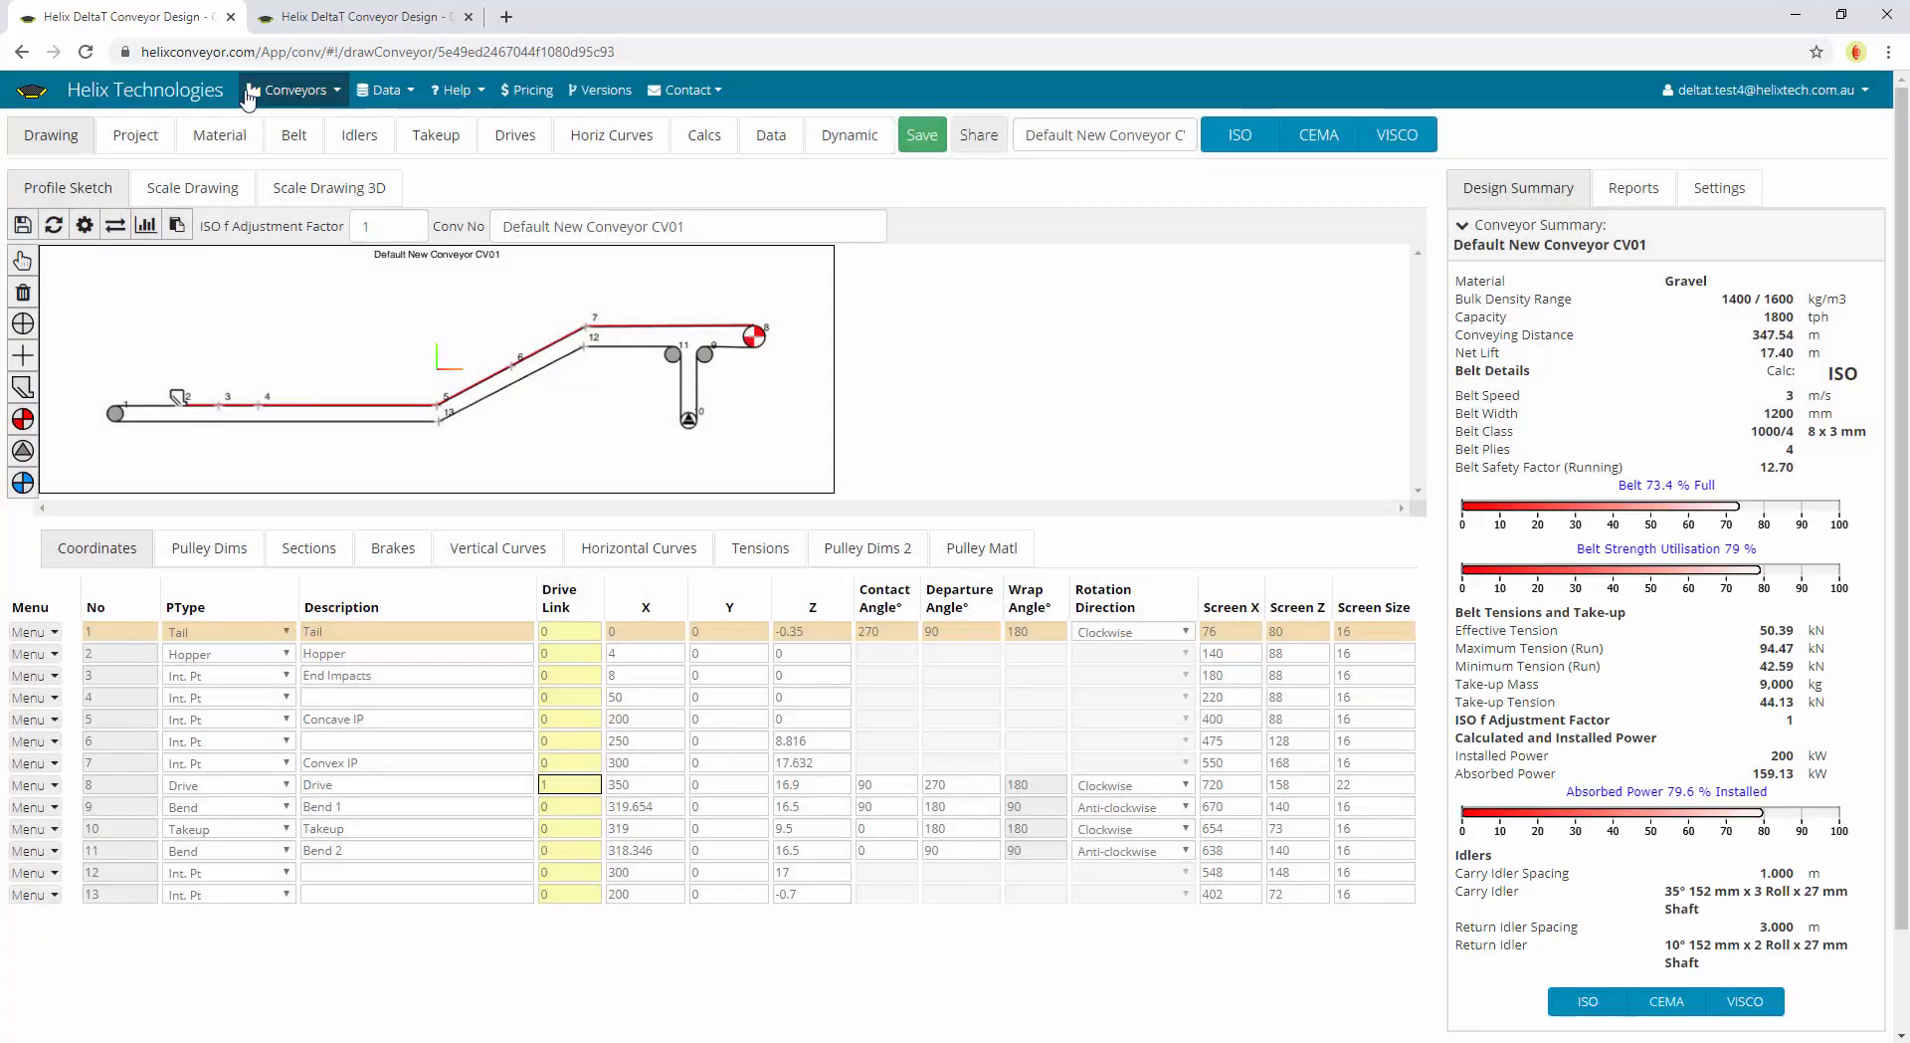
# Check the conveyor's owner and available actions in My Conveyor List in a separate browser tab, and return to the CV01 drawing
pyautogui.click(289, 91)
pyautogui.middleClick(316, 170)
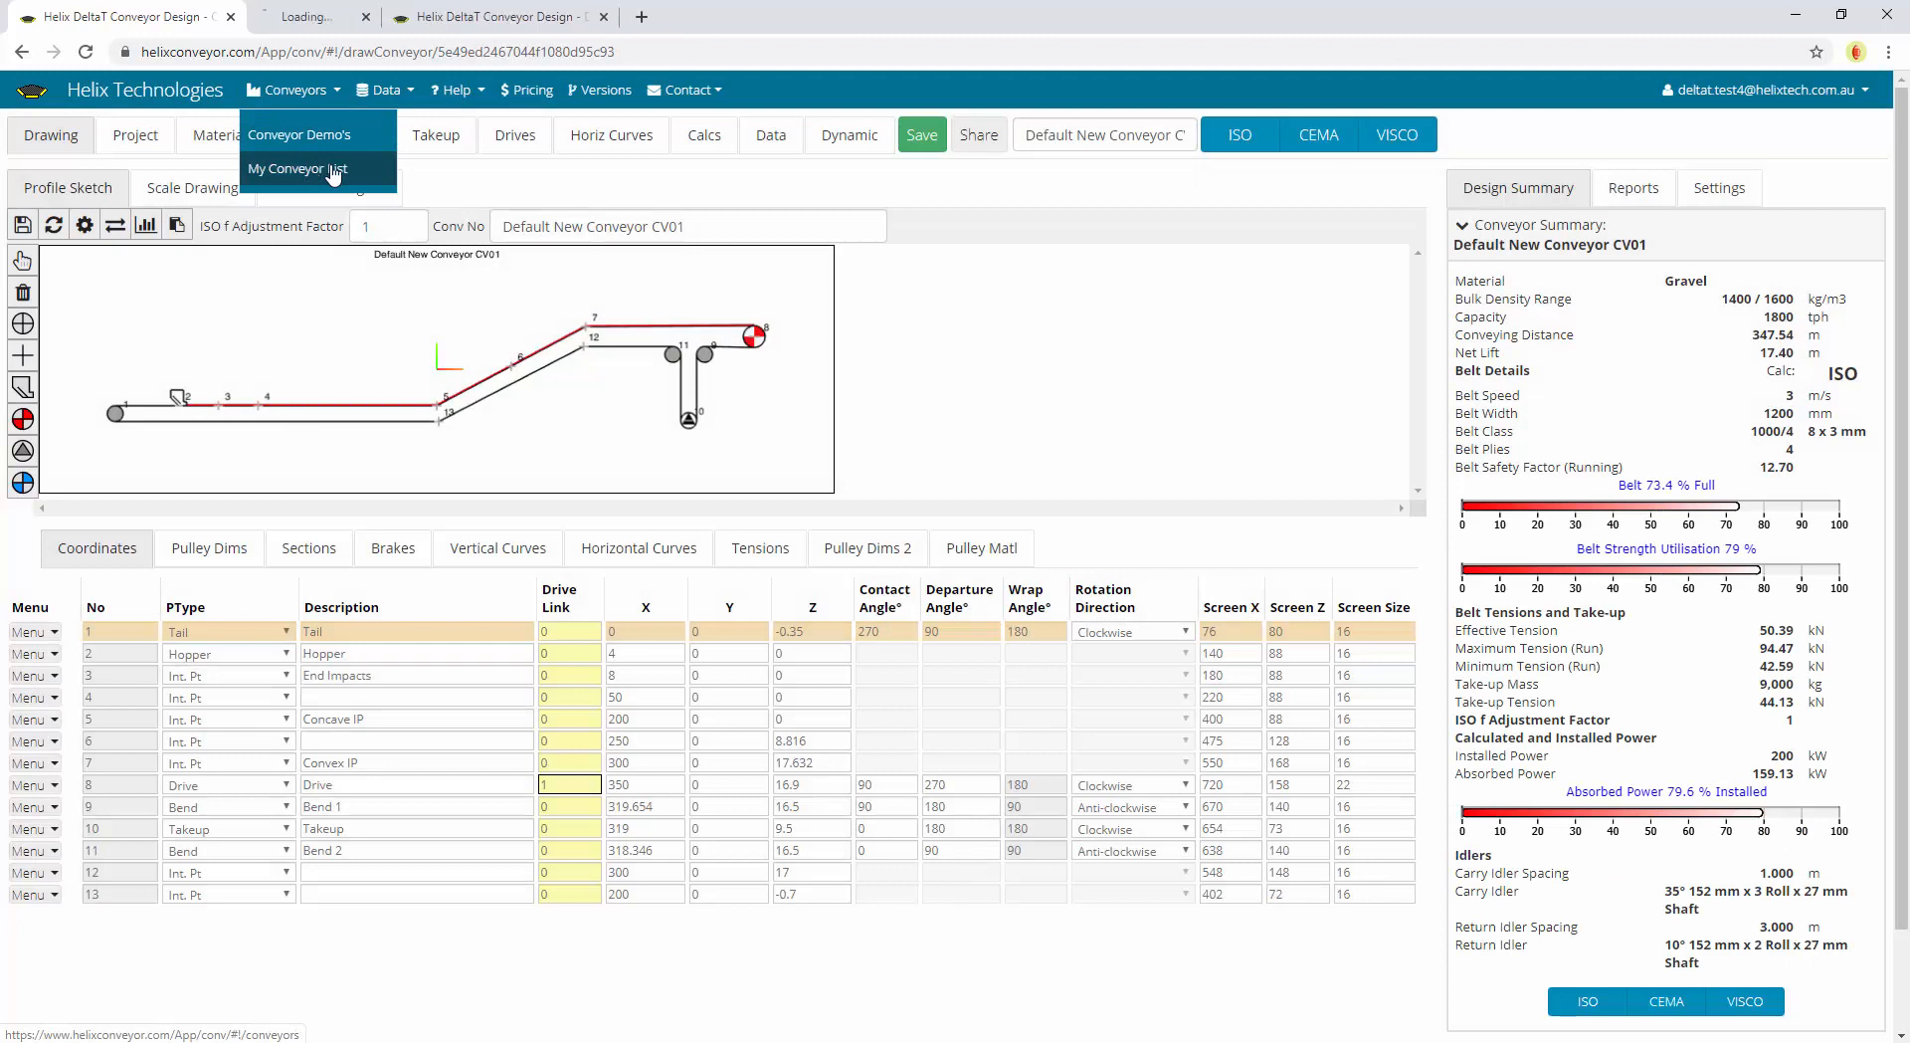
pyautogui.click(367, 18)
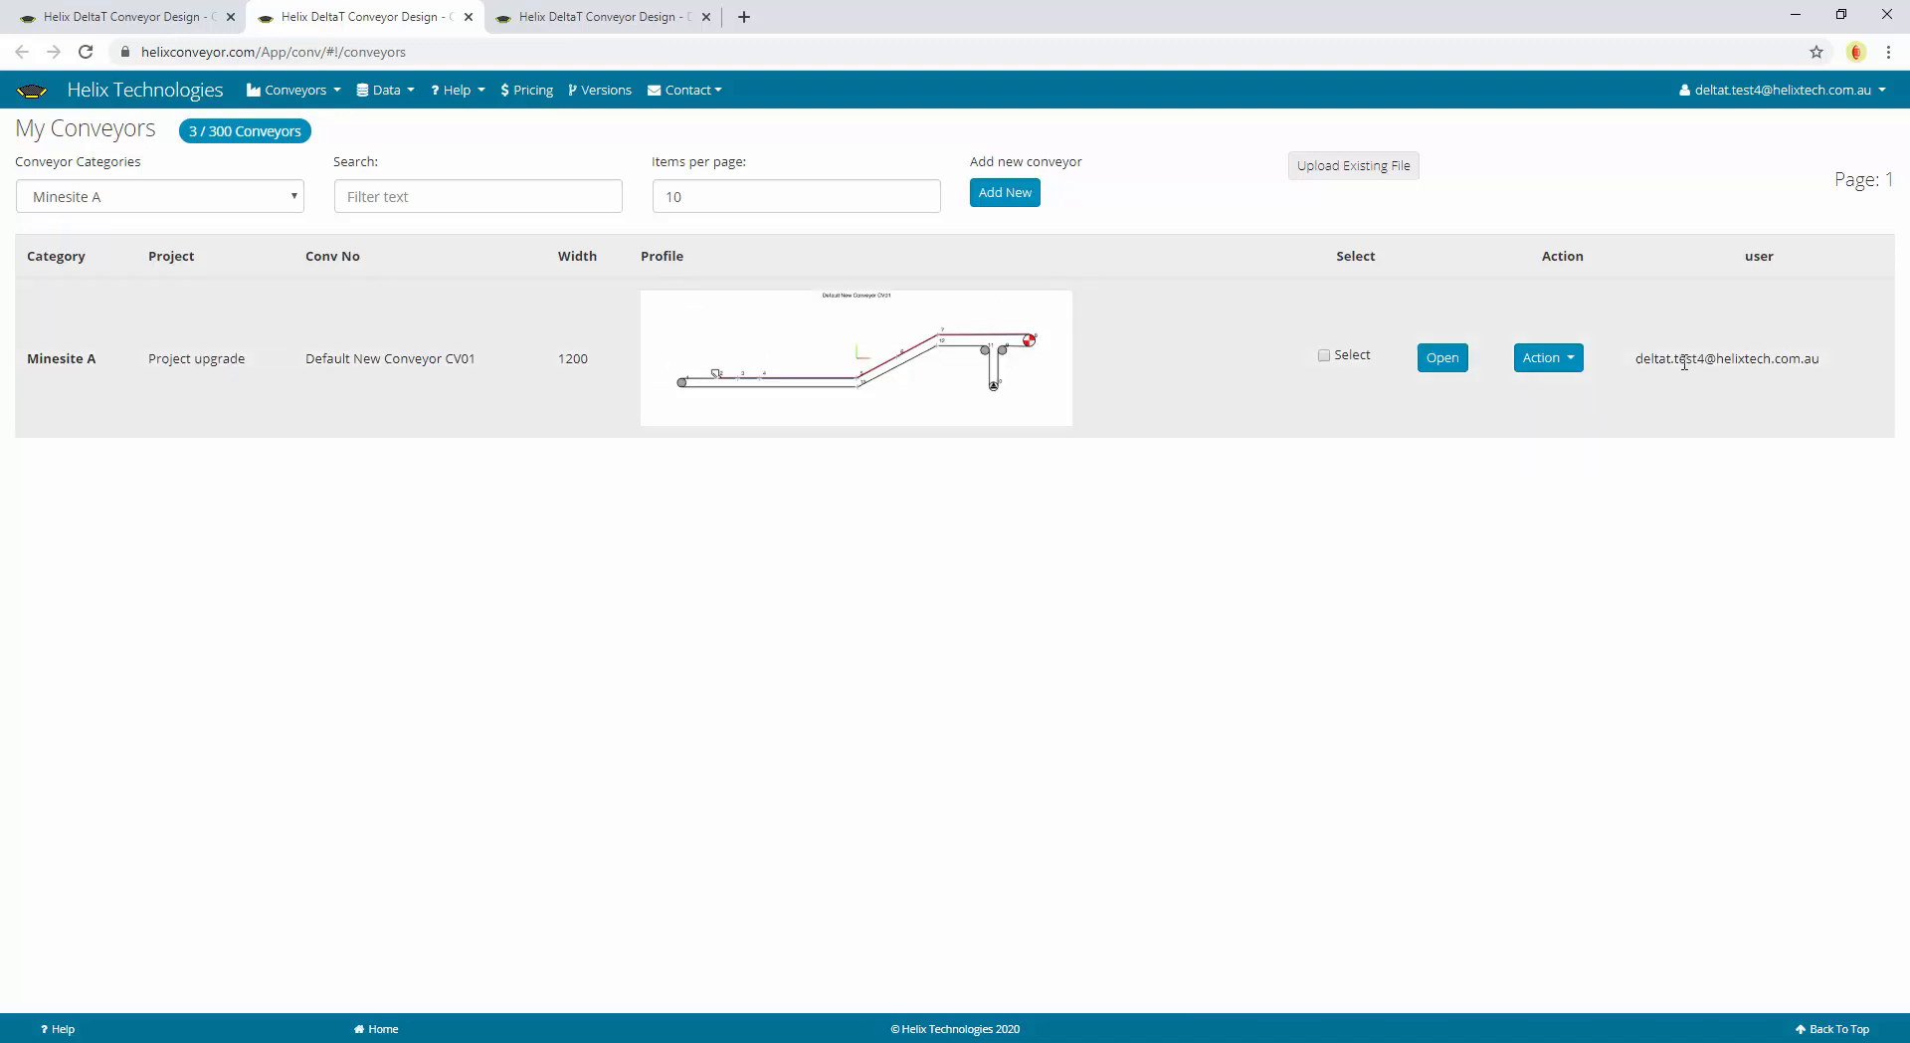
pyautogui.click(1537, 361)
pyautogui.click(1090, 539)
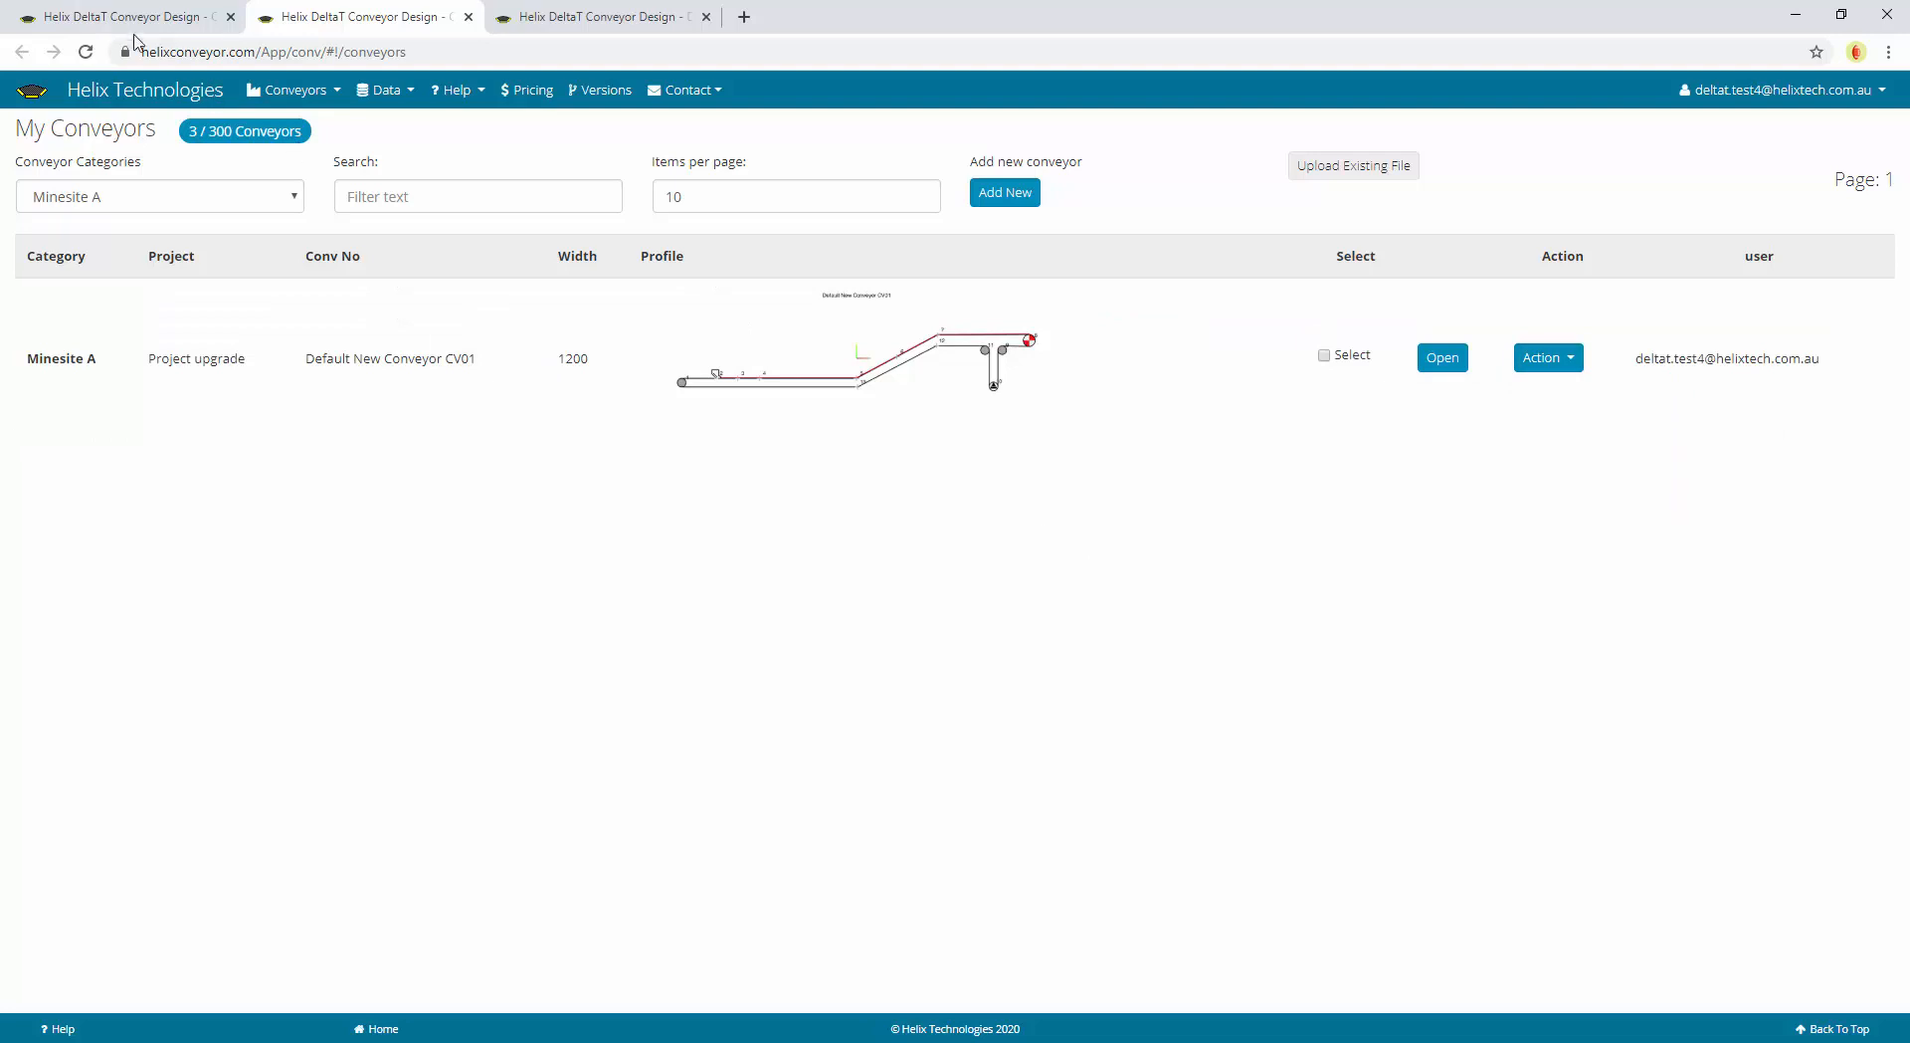
pyautogui.click(119, 24)
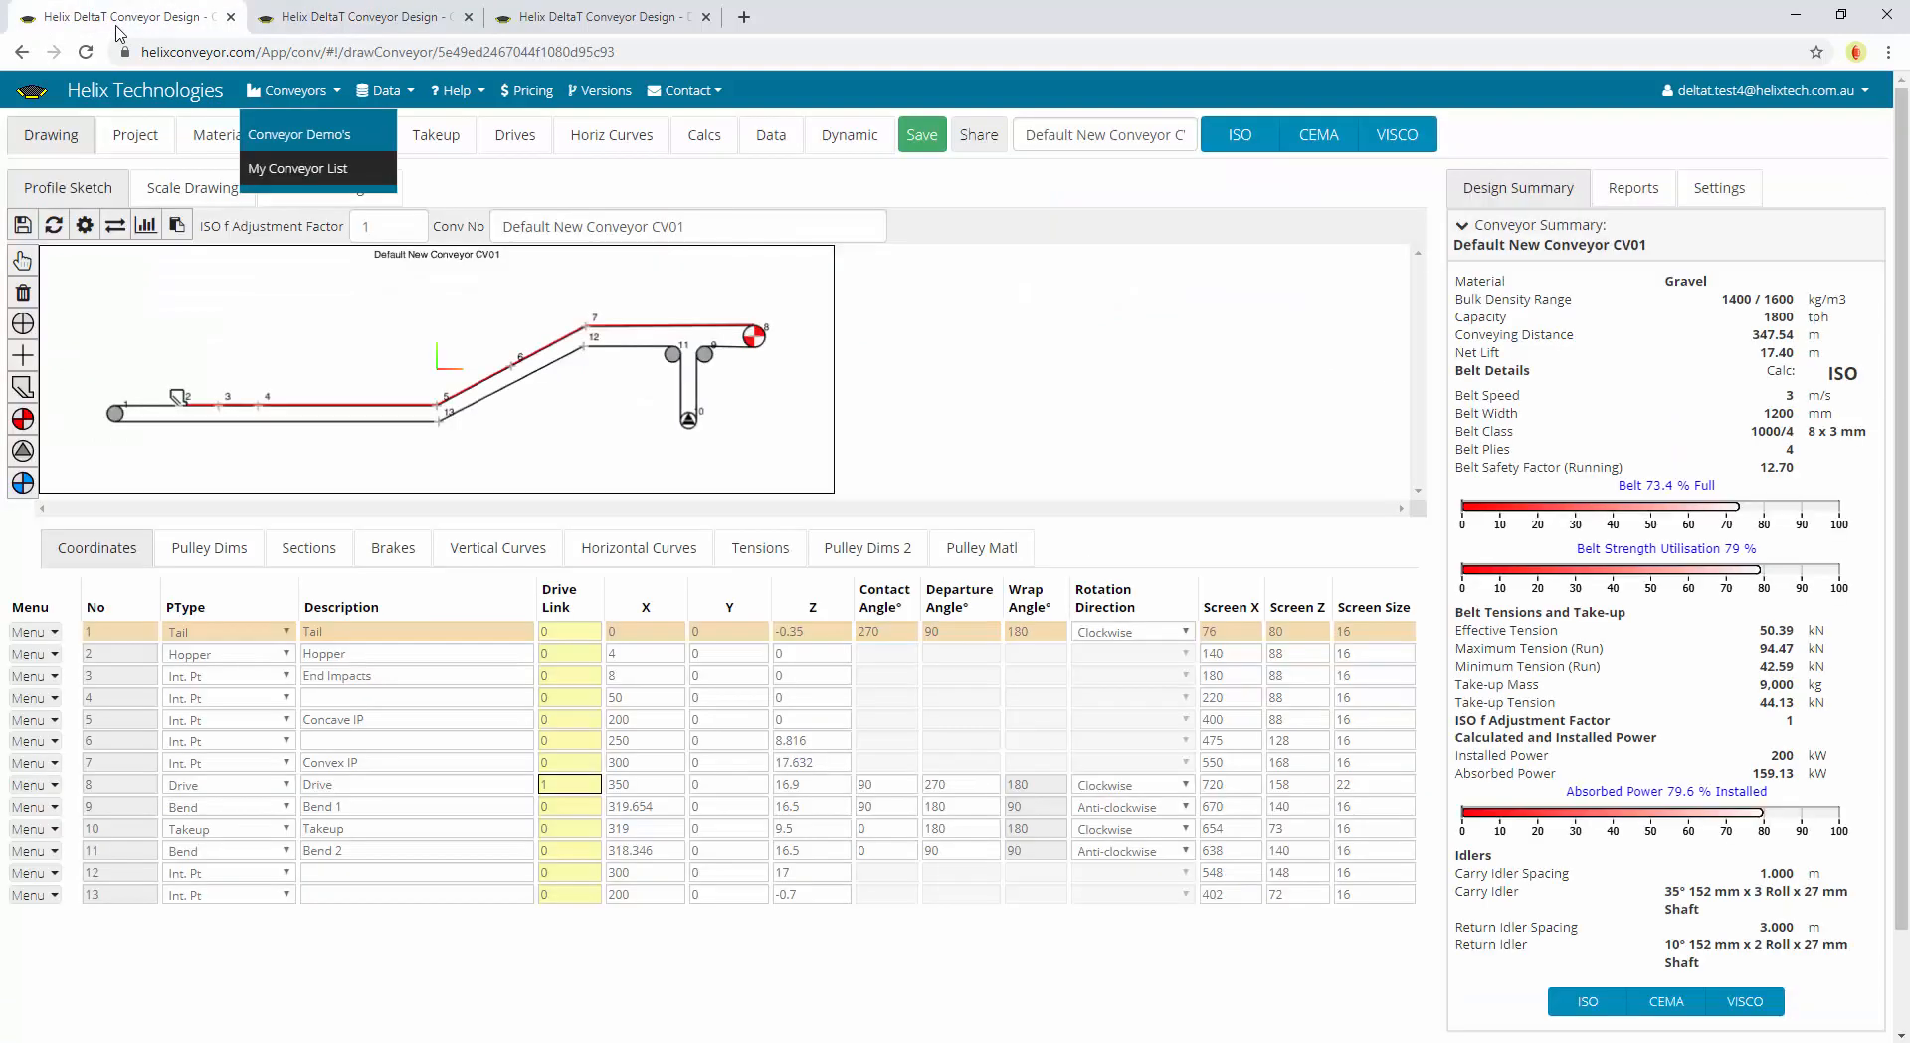
pyautogui.click(146, 163)
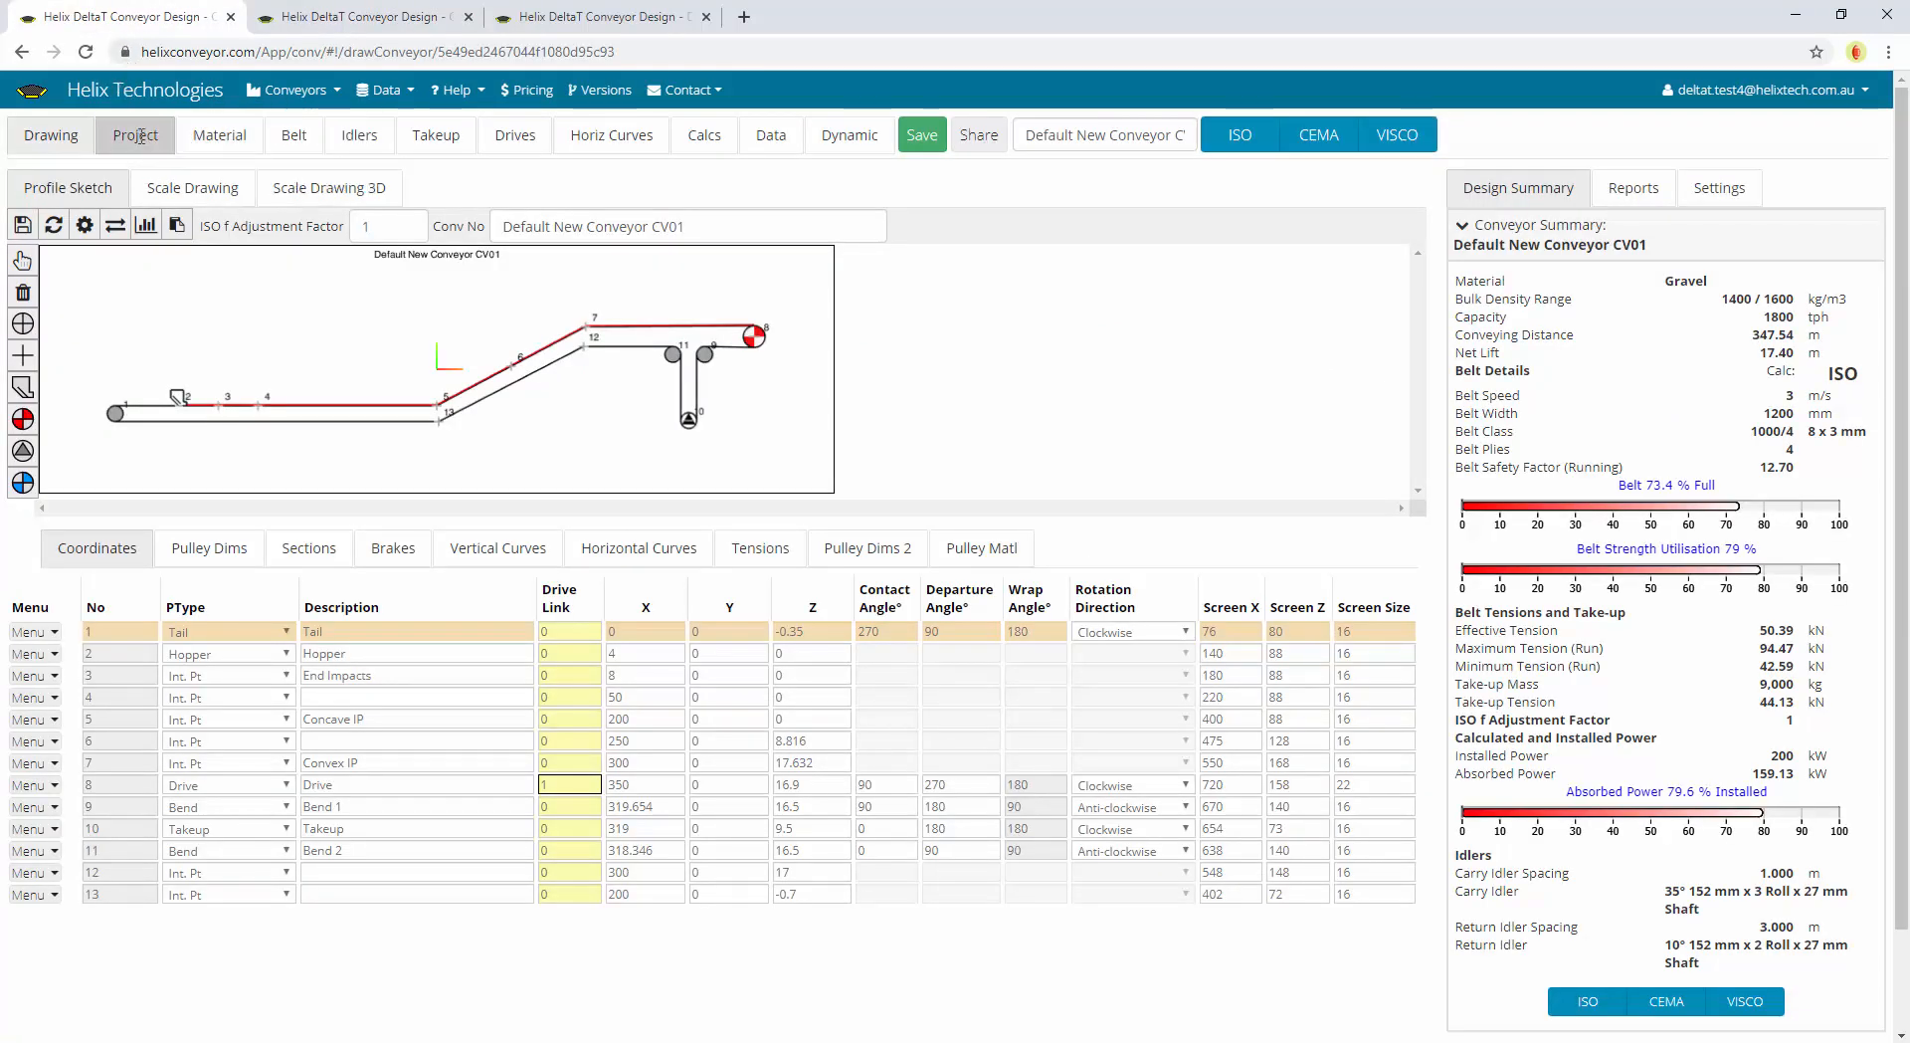
pyautogui.click(137, 134)
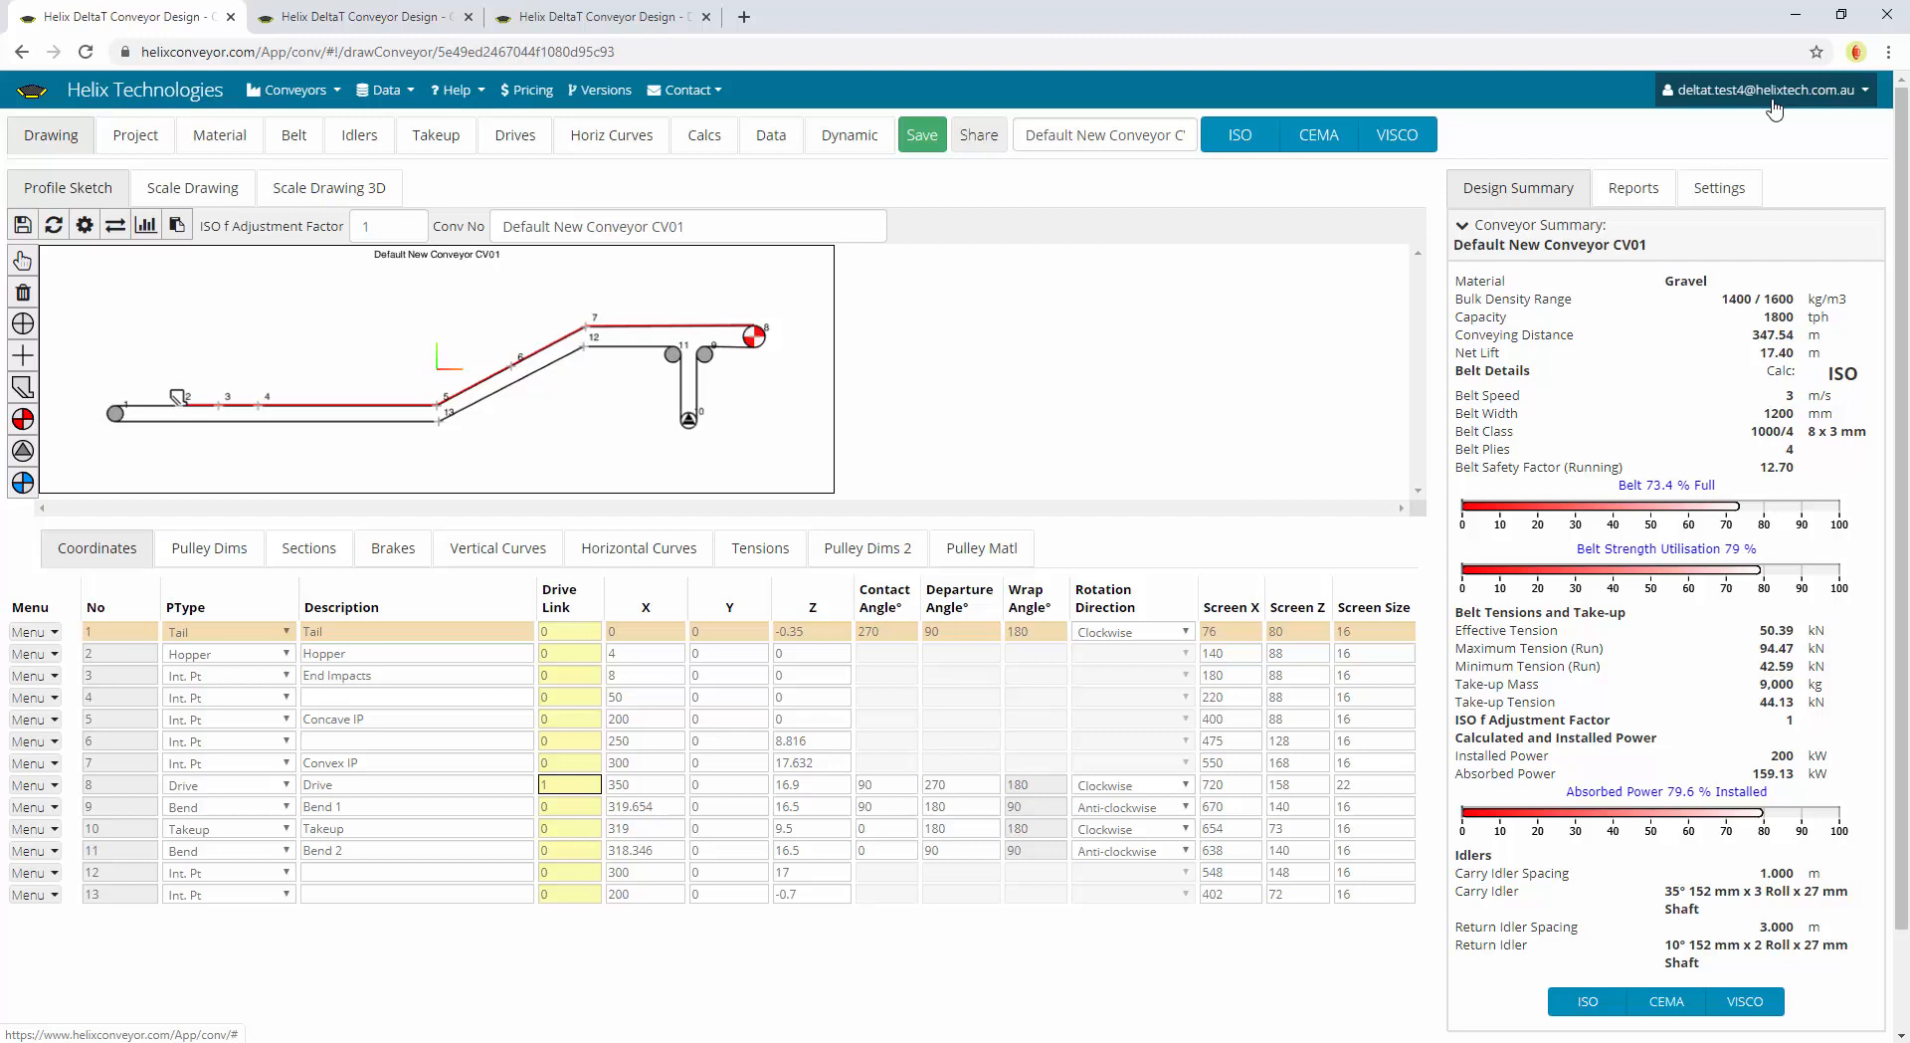
pyautogui.click(295, 89)
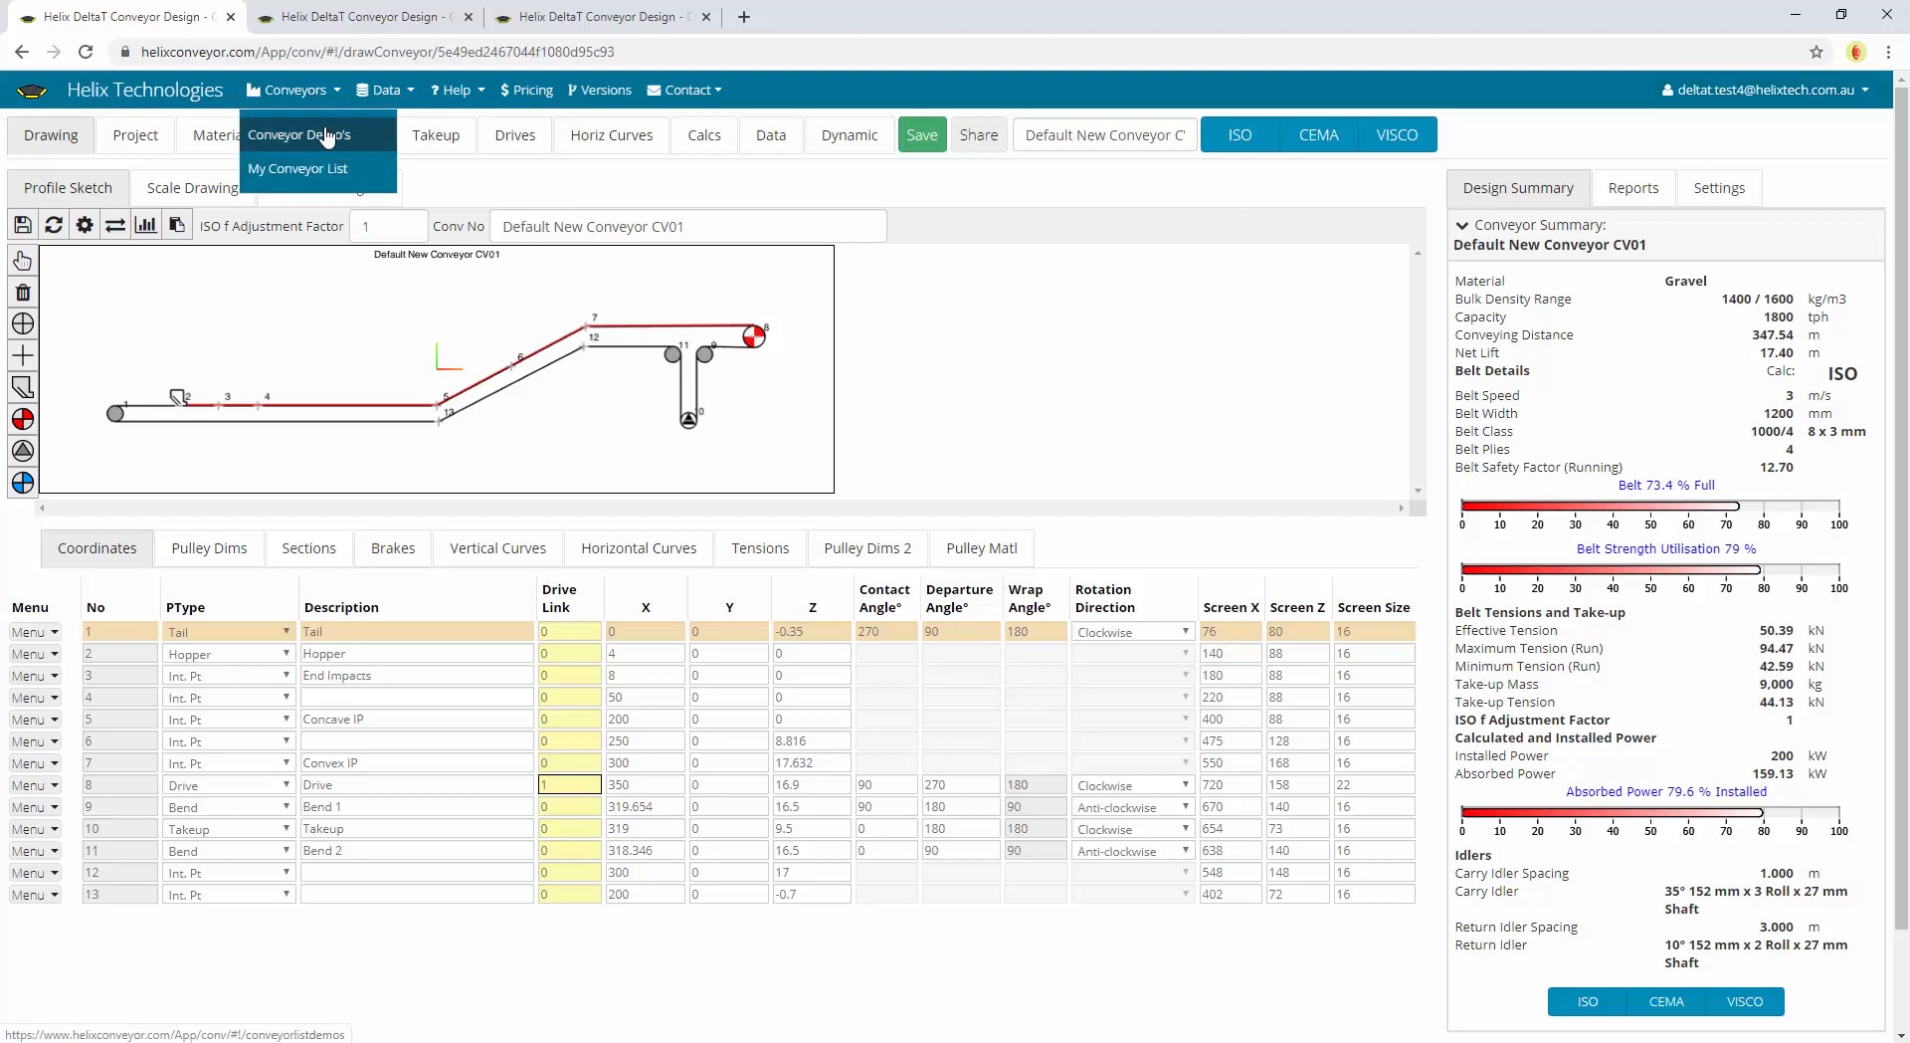
pyautogui.click(556, 186)
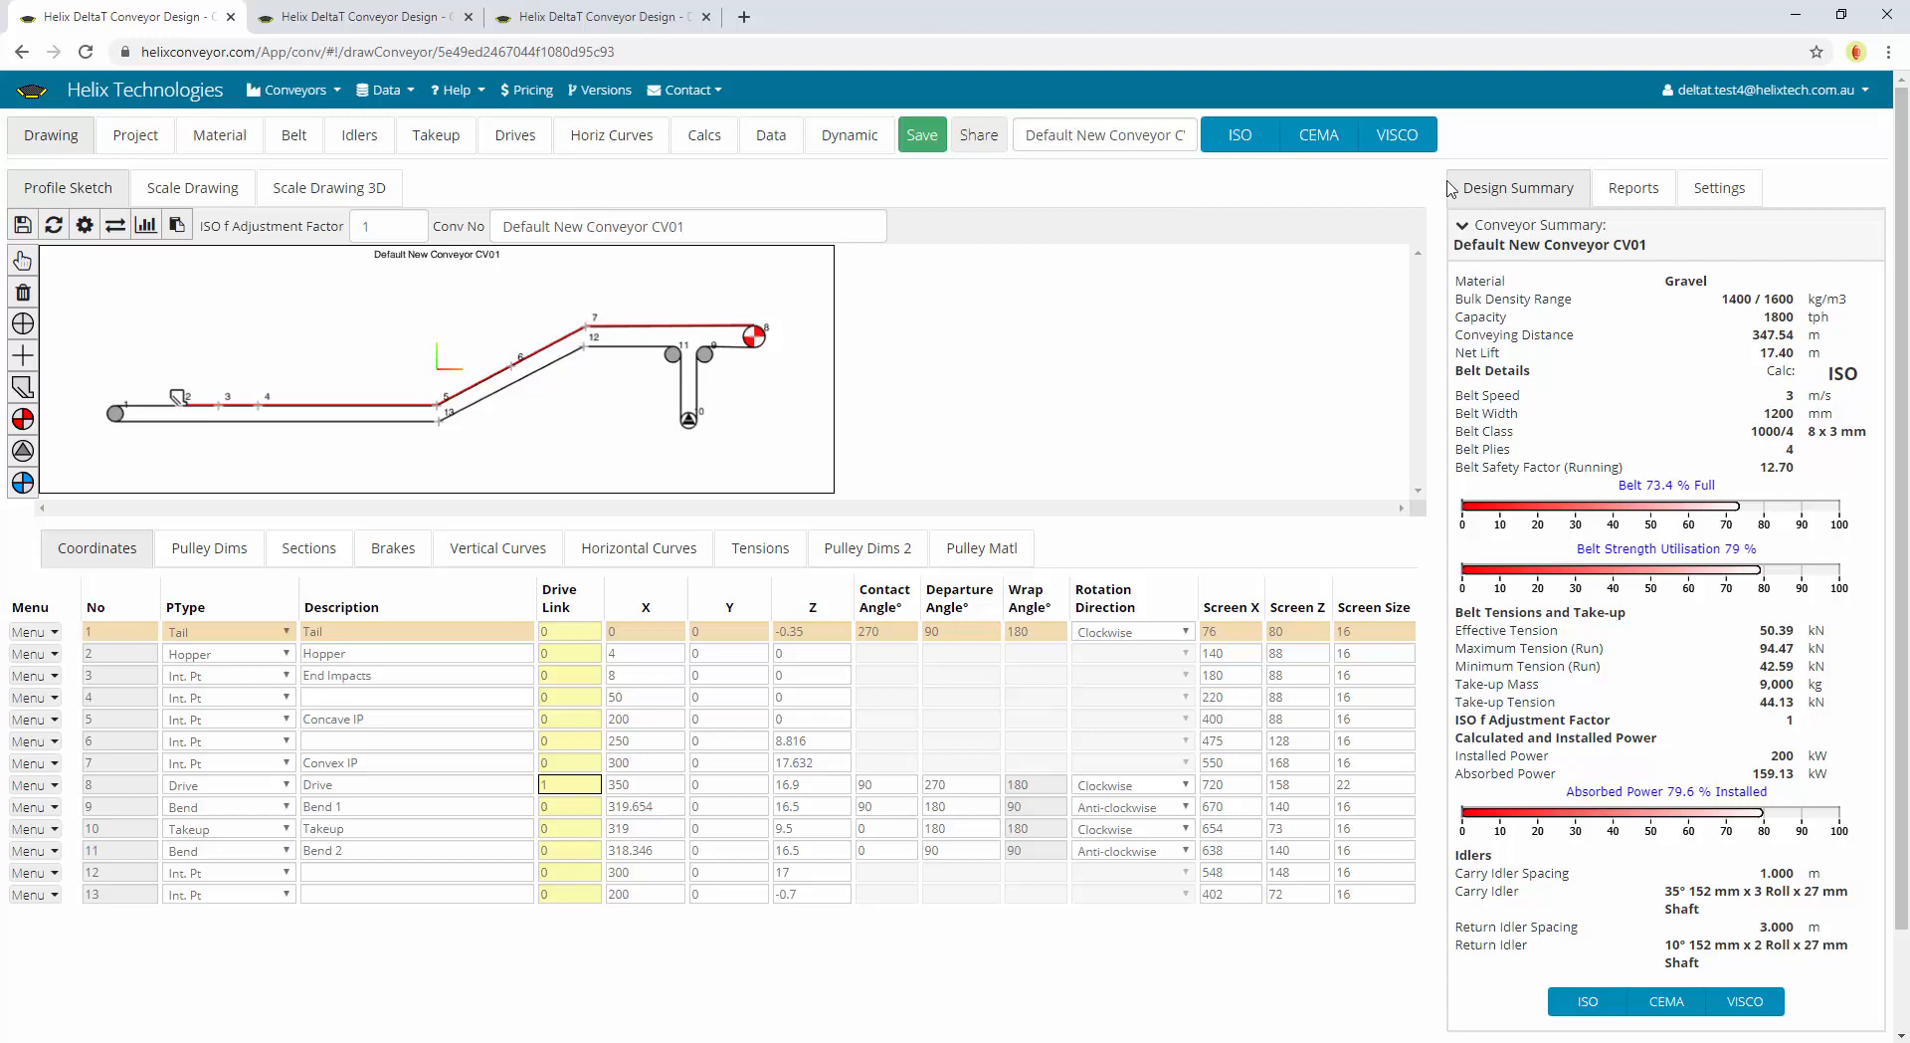
# Open the DeltaT Subscribe page from the account options to view the Standard, Professional and Dynamic plans
pyautogui.click(1724, 98)
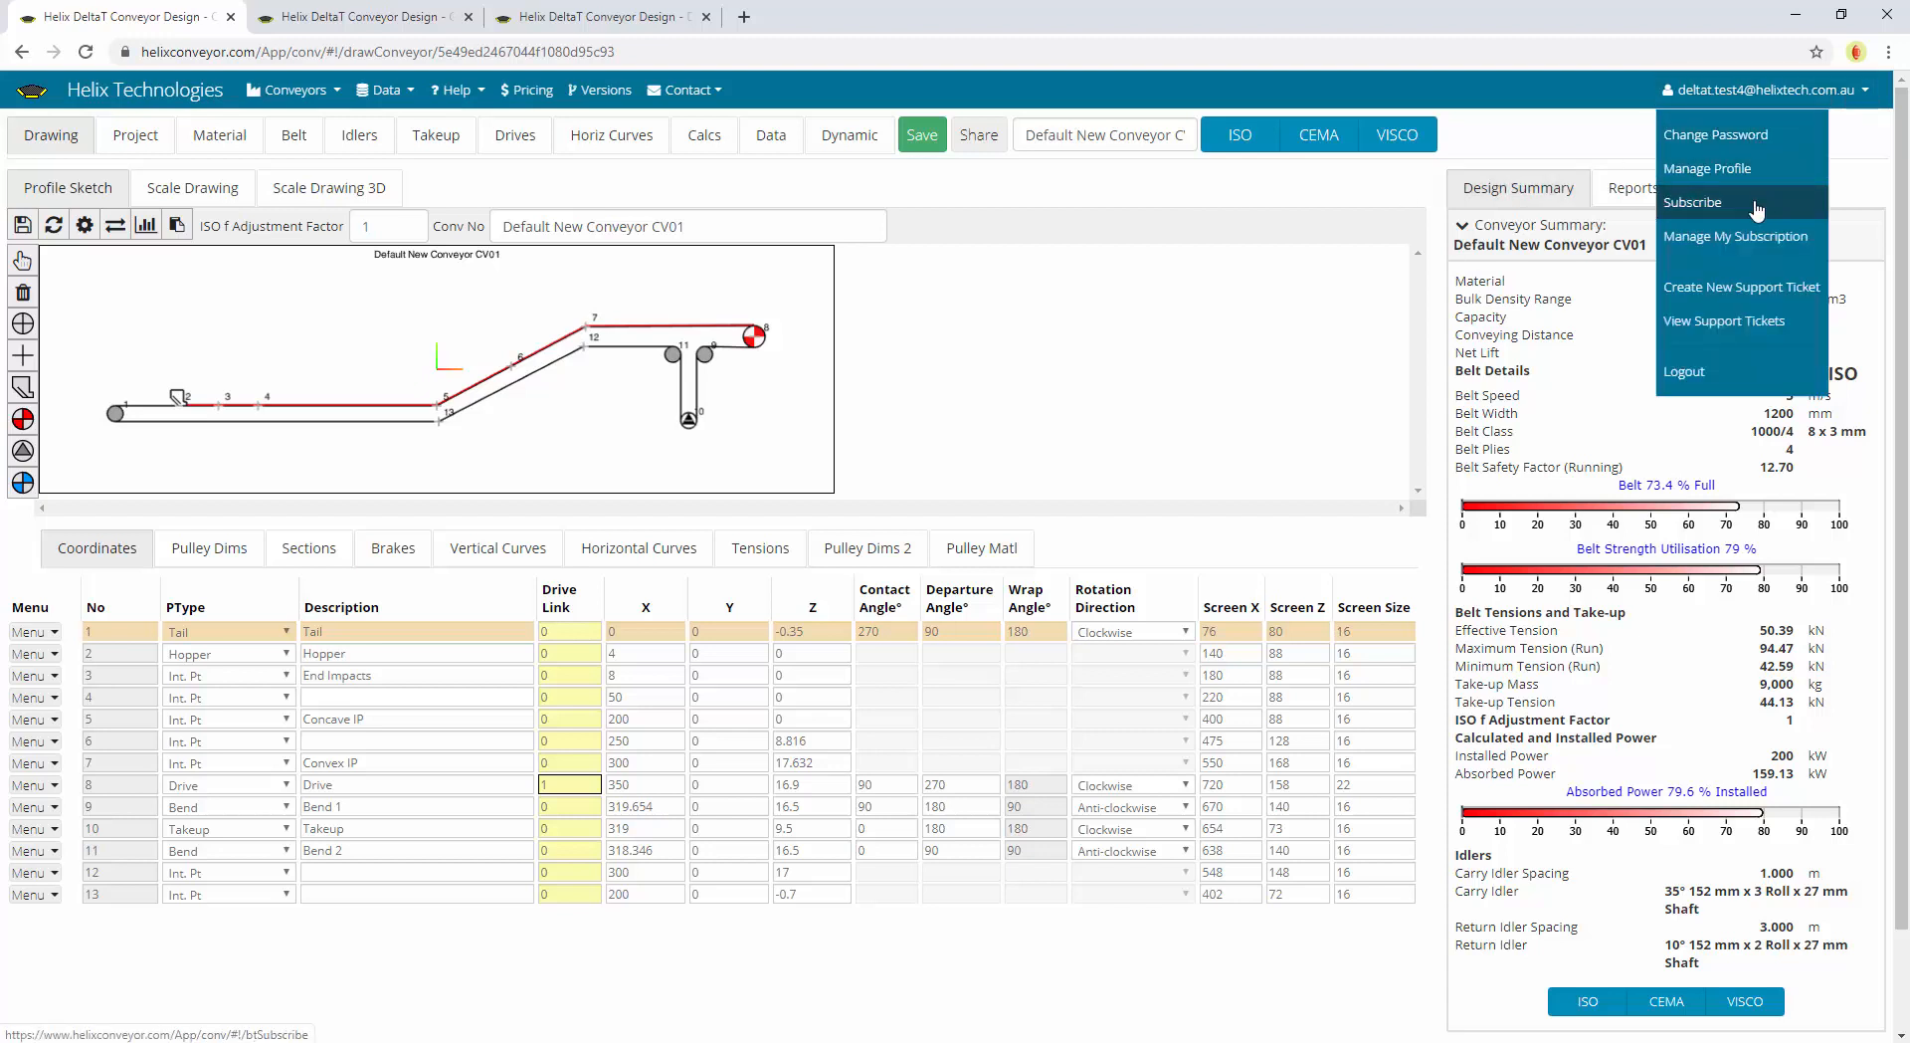
pyautogui.click(1702, 201)
pyautogui.click(1067, 185)
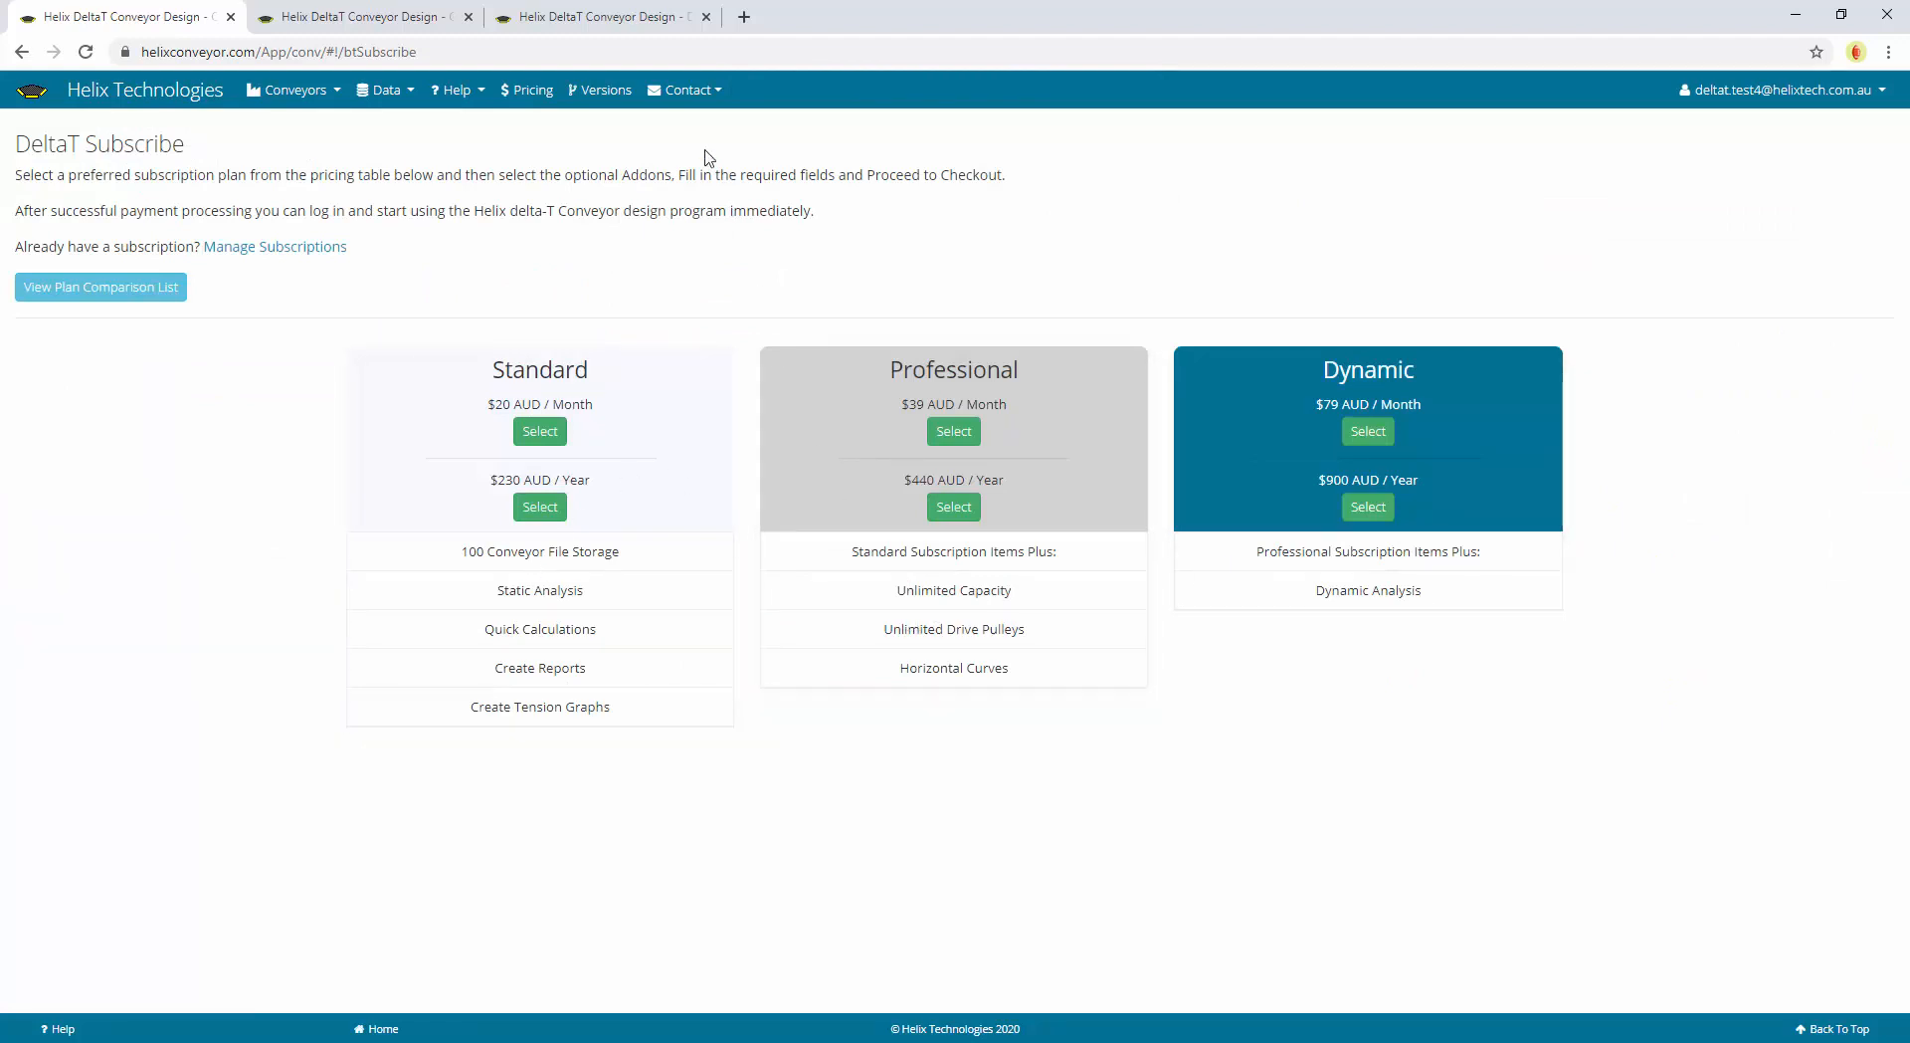
# View the Contact us page with its message form, and return to the Helix Technologies home page
pyautogui.click(687, 89)
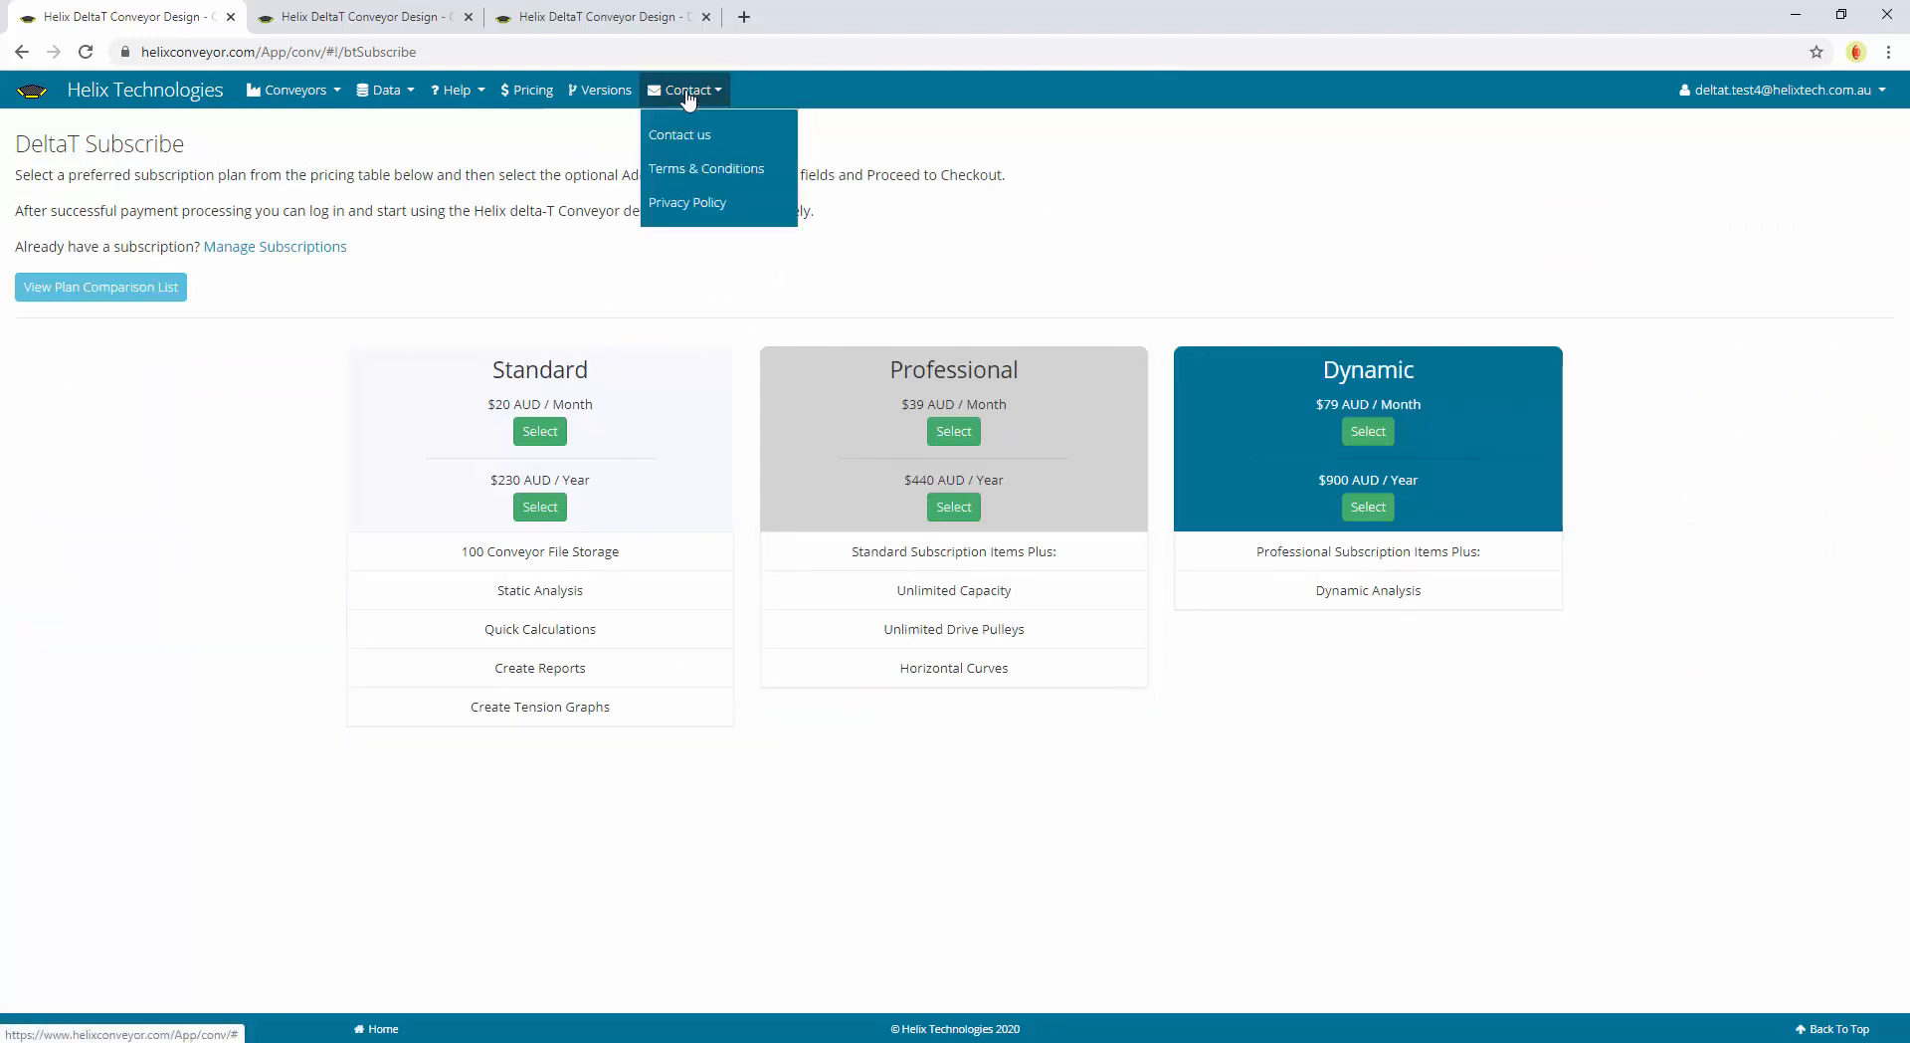
pyautogui.click(726, 141)
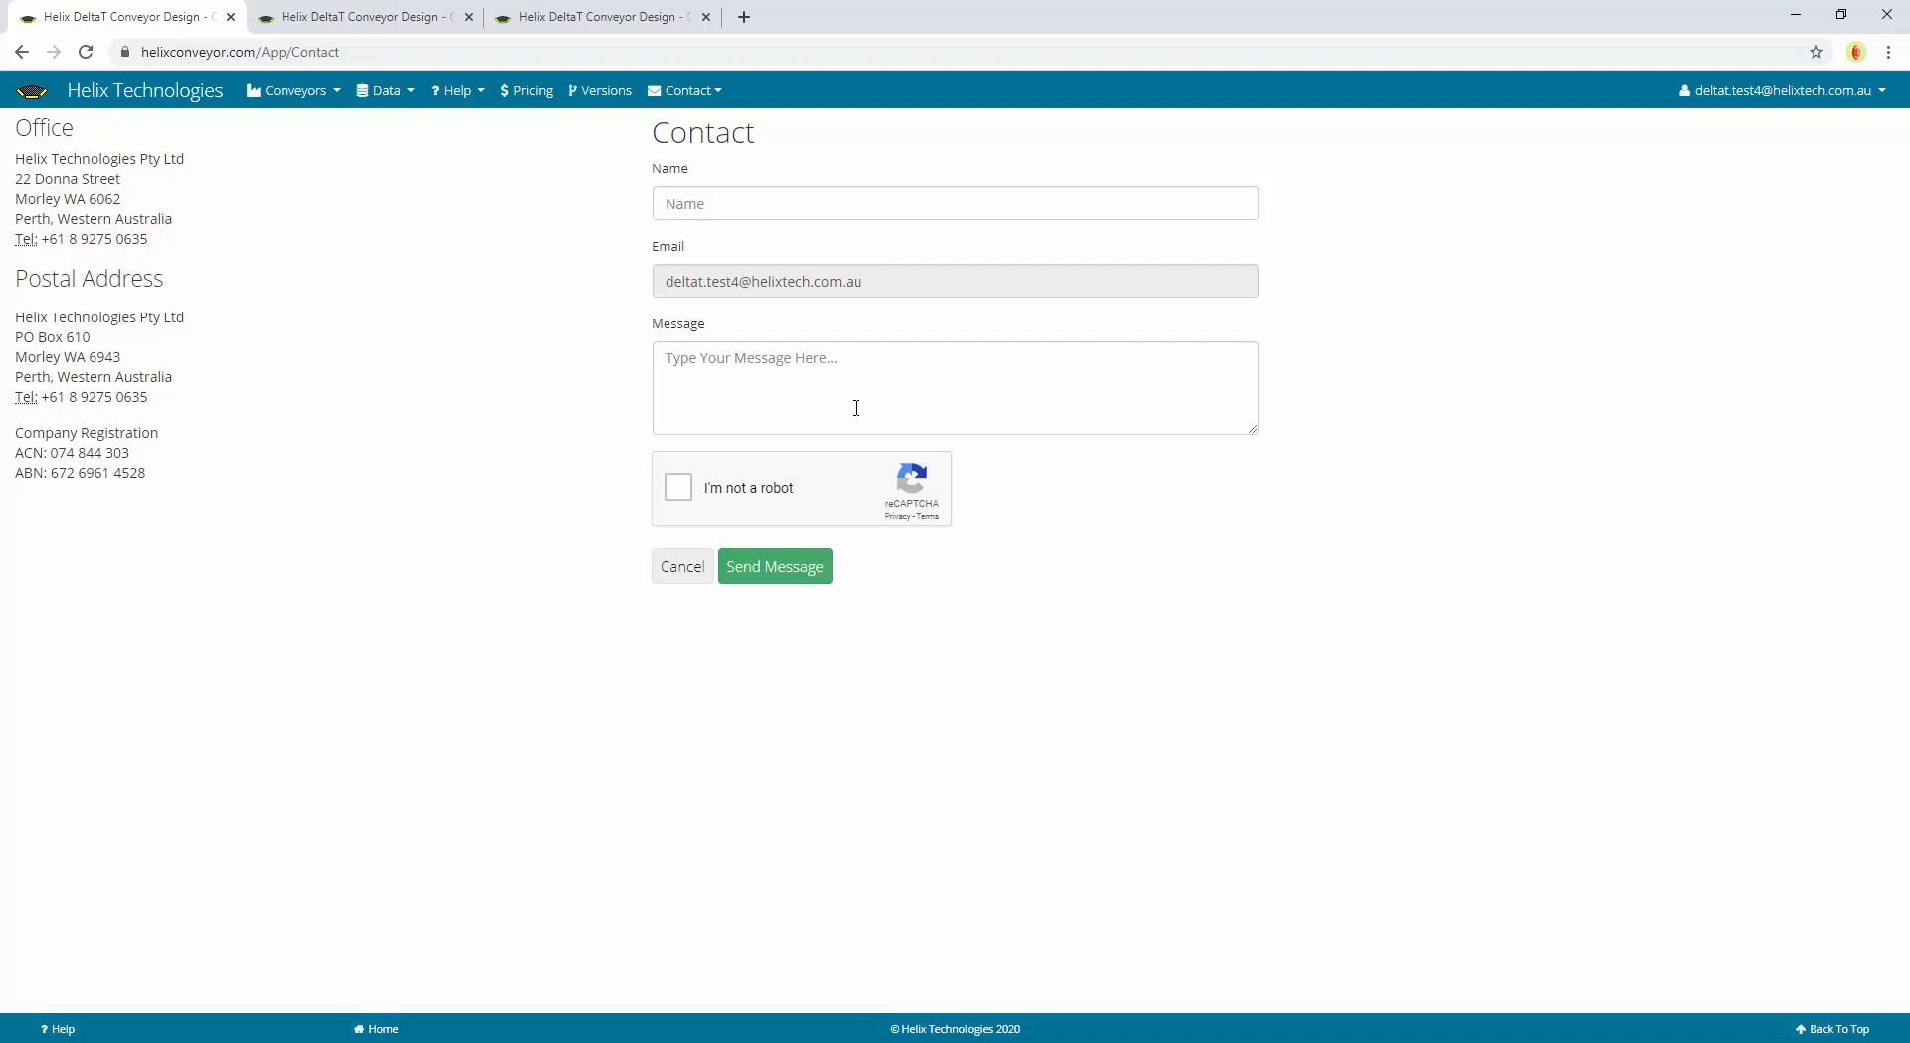
pyautogui.click(143, 100)
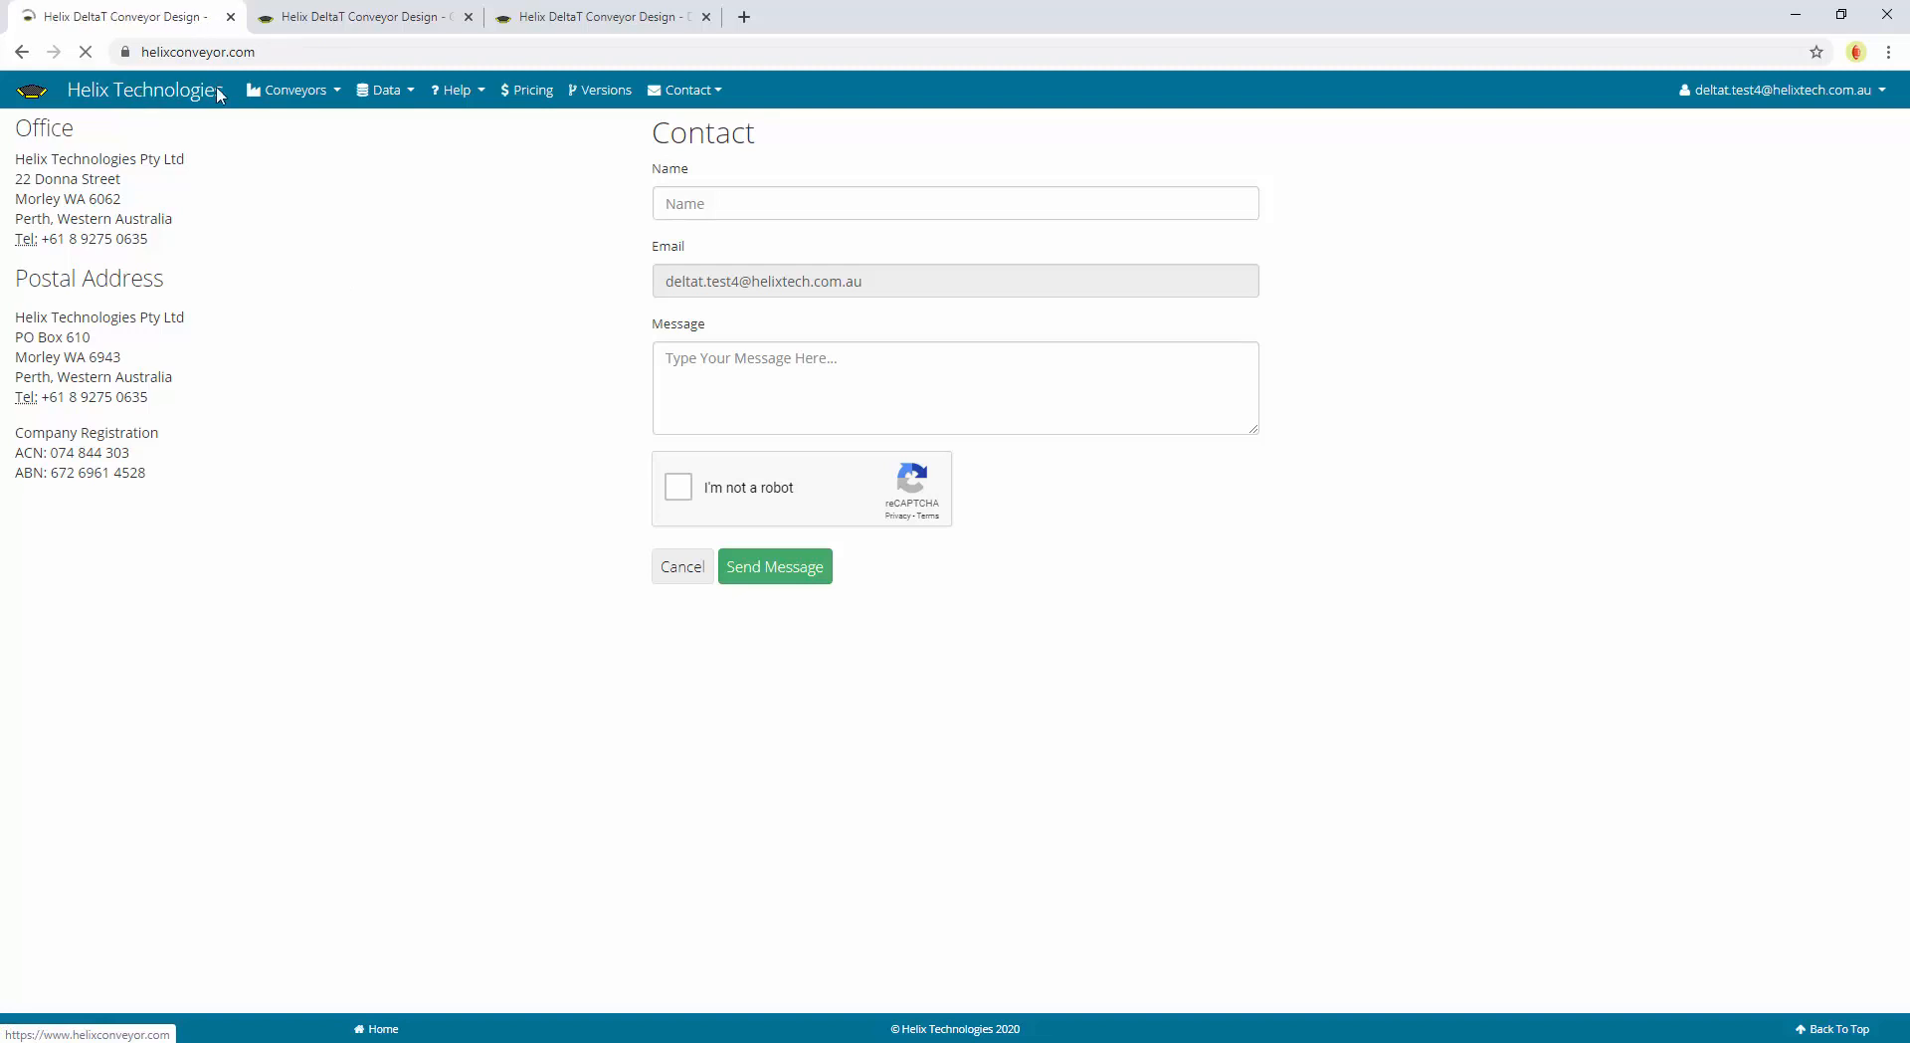